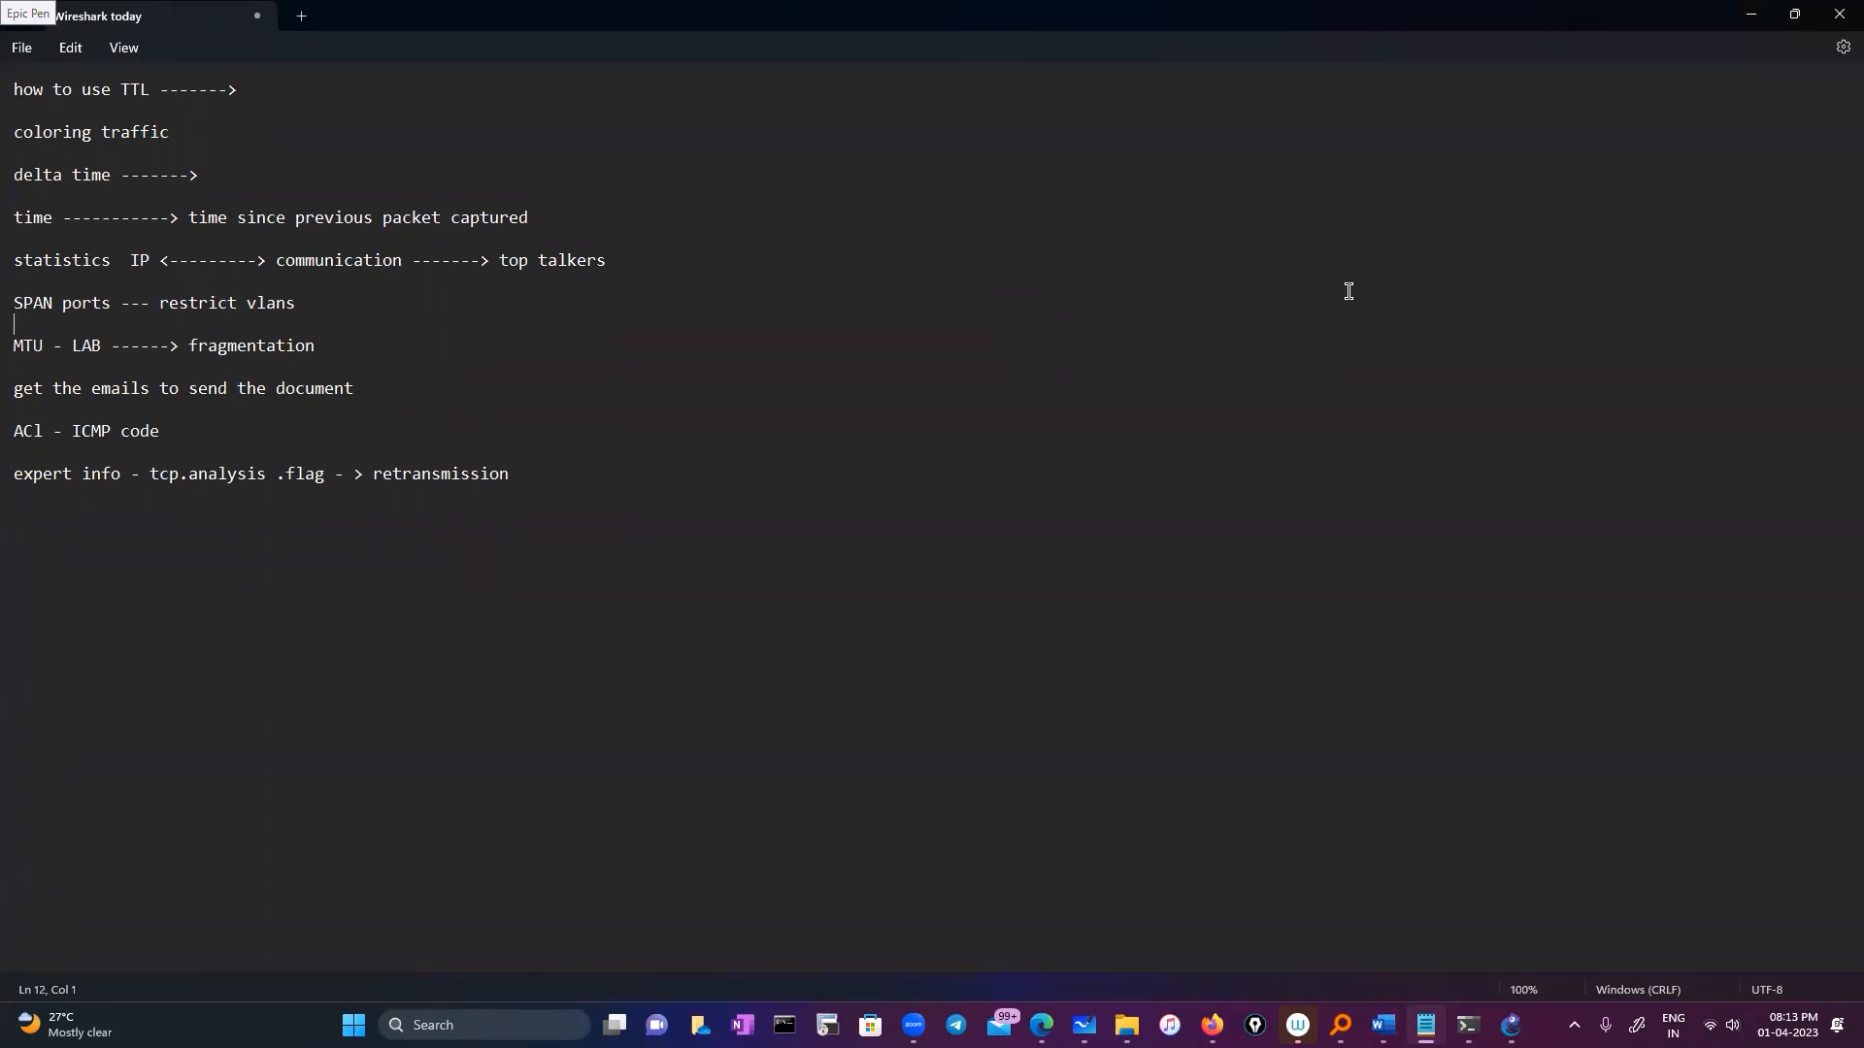
Step: Switch to the whiteboard, handwrite "Source - 128" below the Traceroute and ICMP TTL notes, and draw a box around it
left_click(1752, 15)
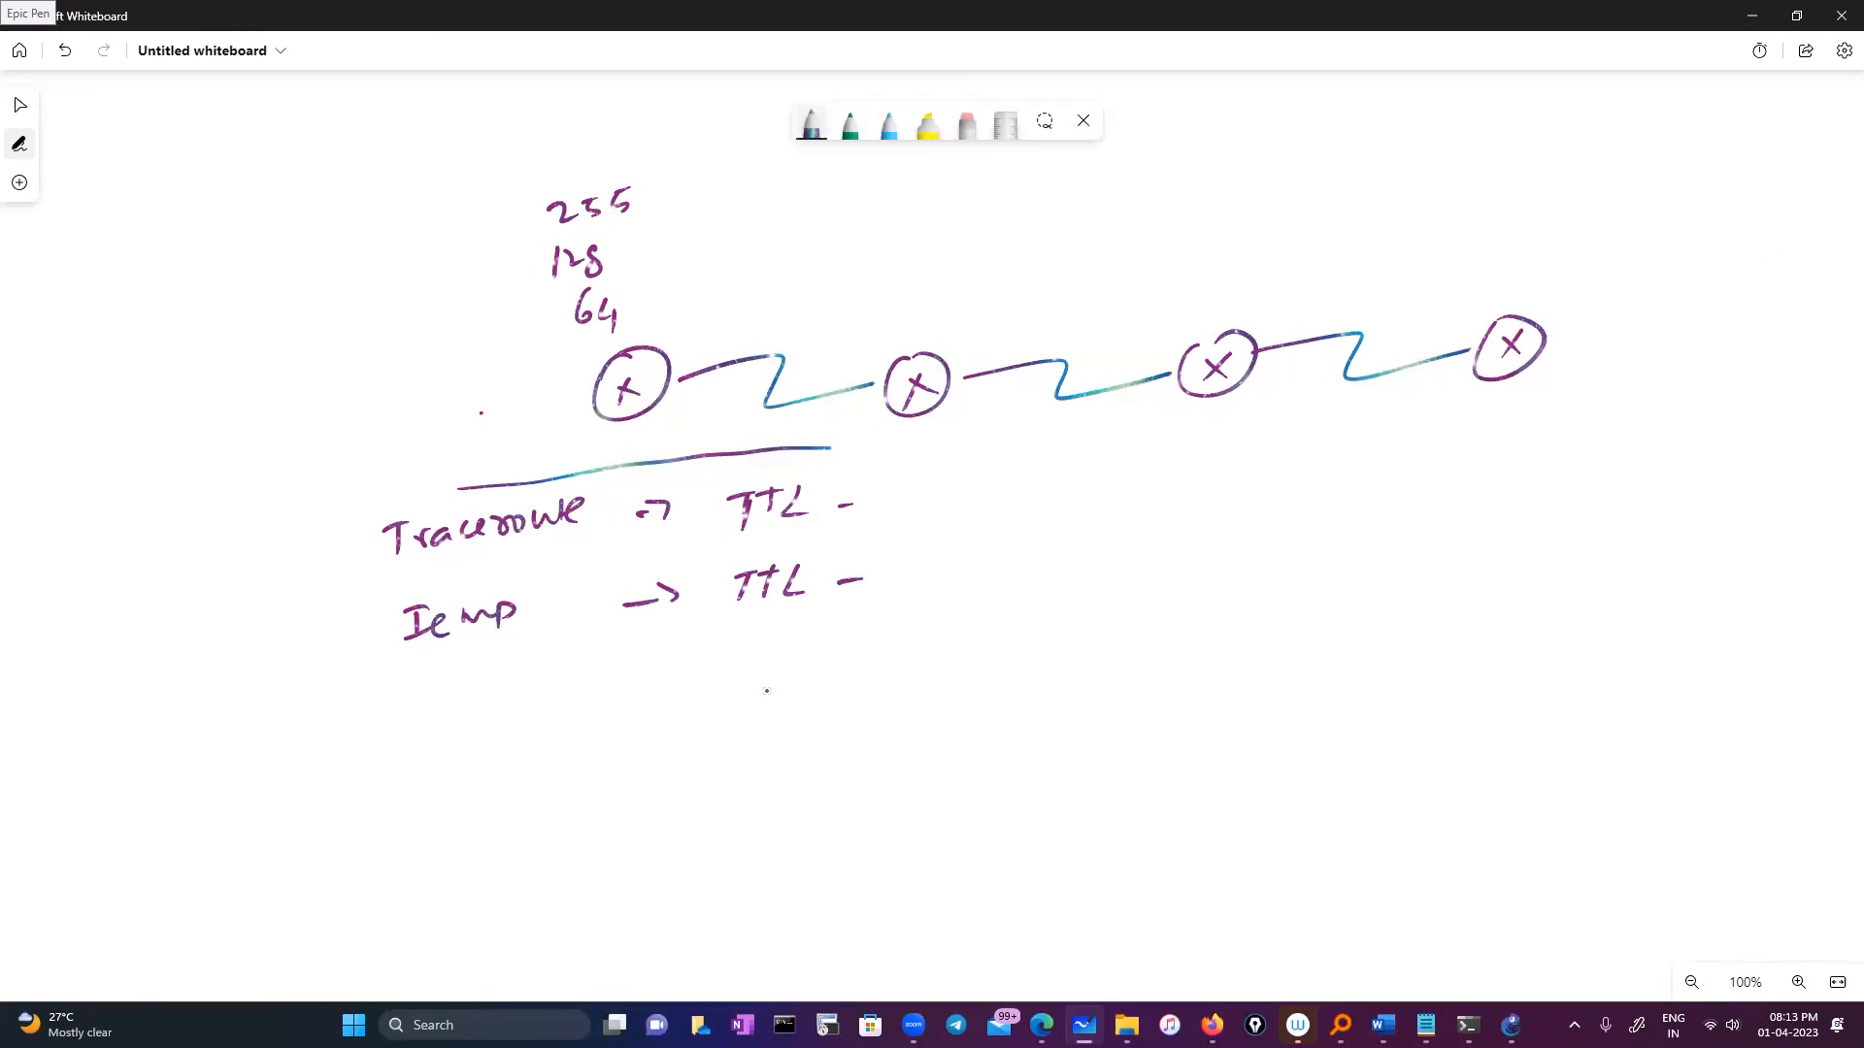
mouse_move(665, 700)
left_mouse_down()
mouse_move(695, 723)
mouse_move(844, 730)
left_mouse_up()
left_click_drag(854, 707, 886, 726)
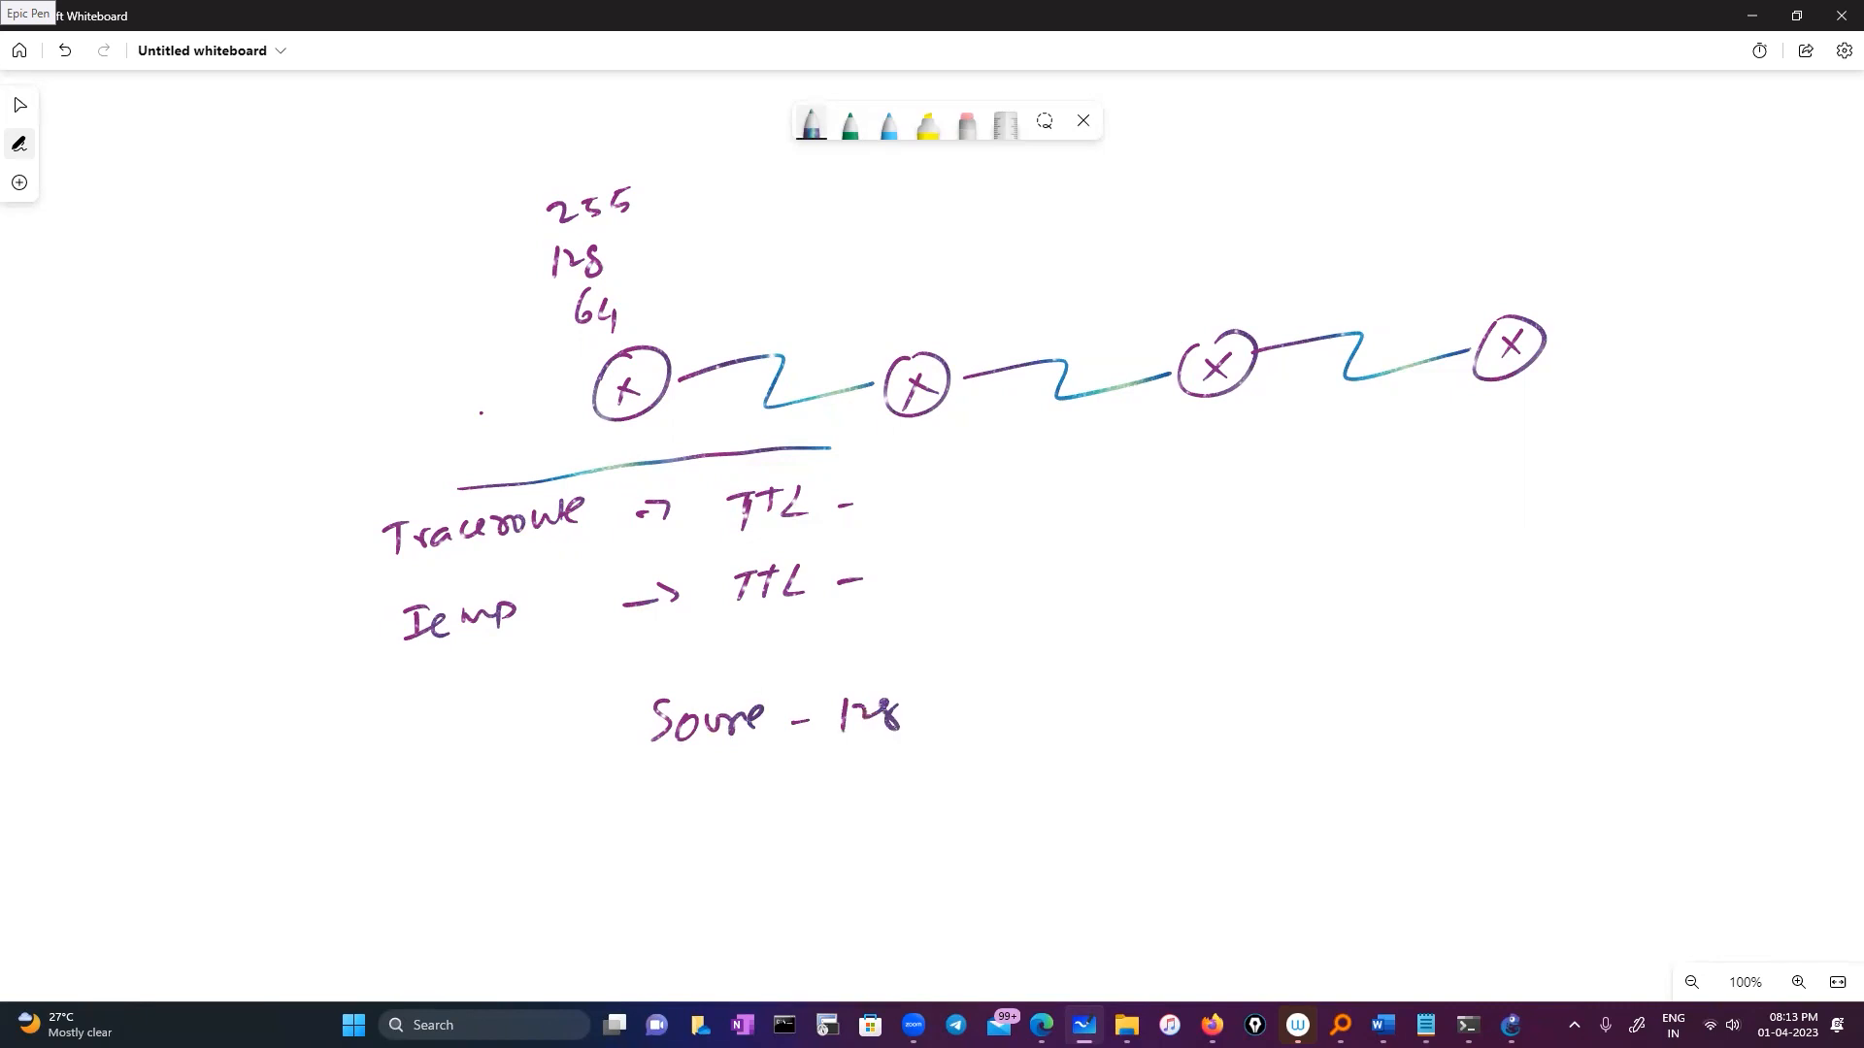
mouse_move(651, 677)
left_mouse_down()
mouse_move(815, 664)
mouse_move(887, 757)
mouse_move(643, 676)
left_mouse_up()
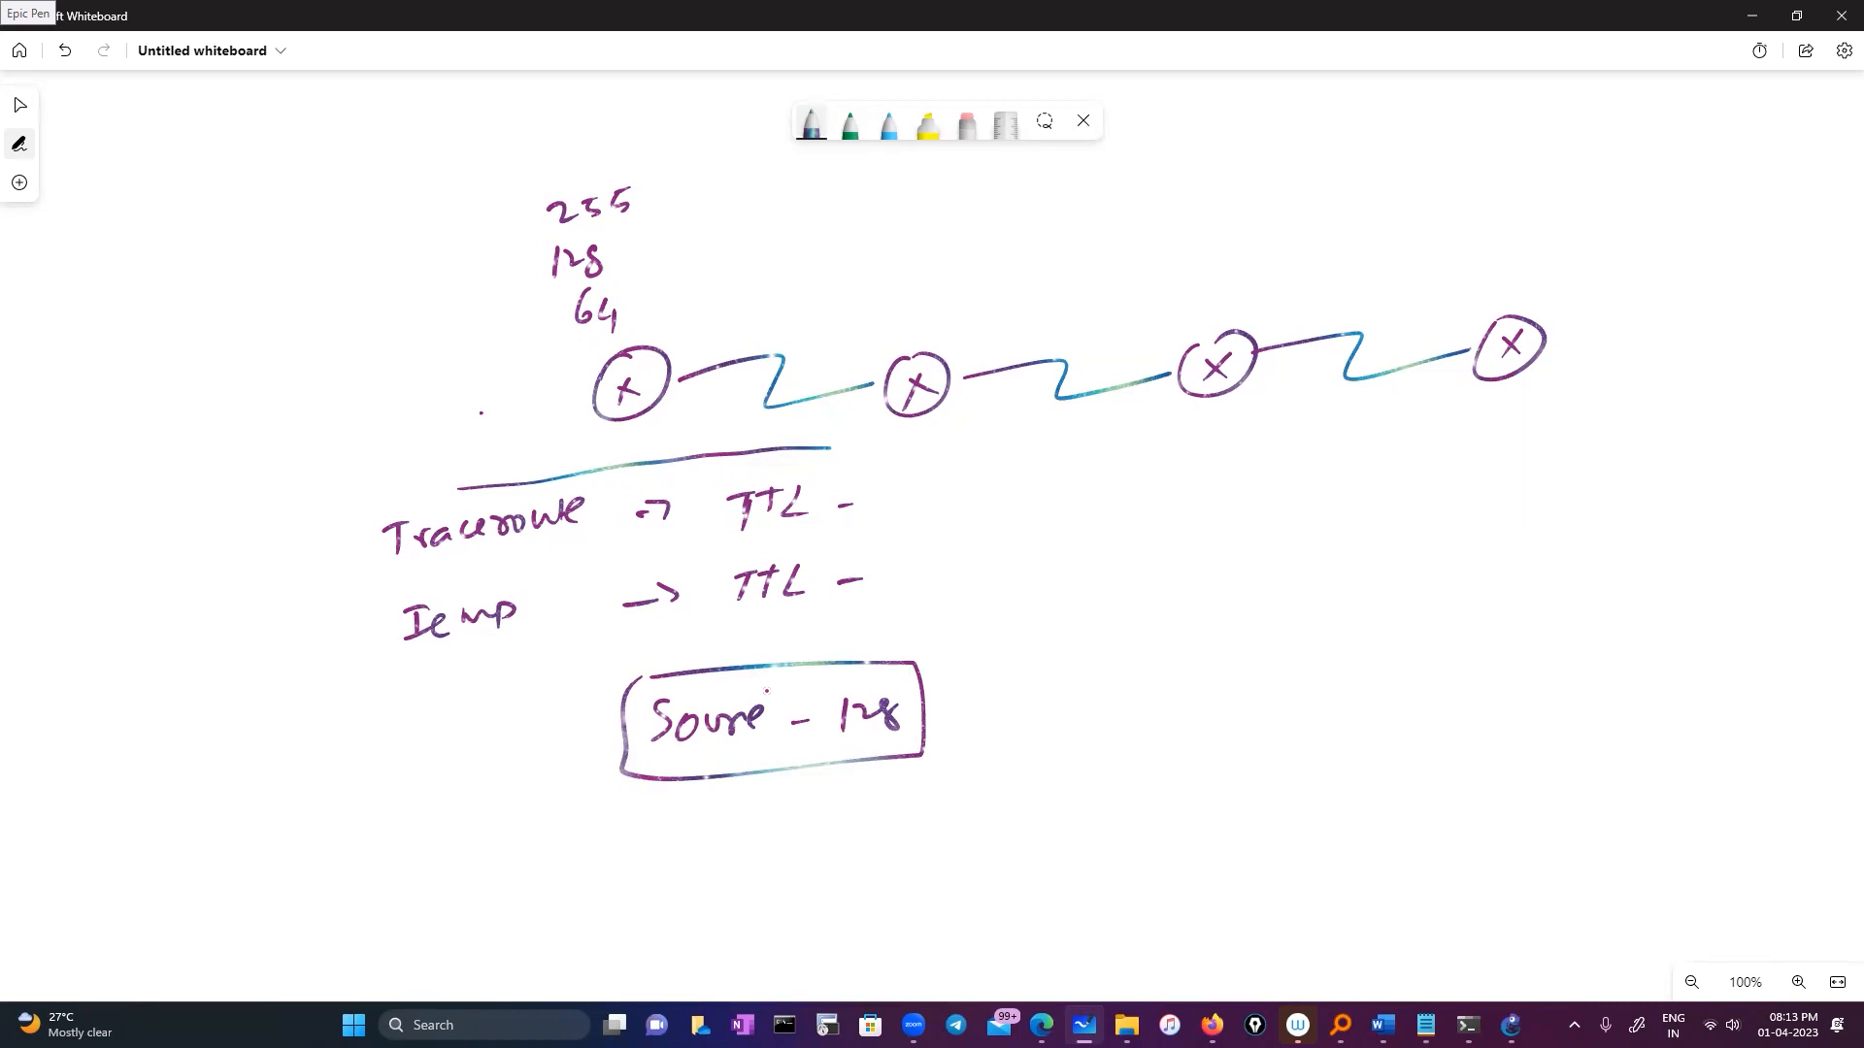
Step: Draw curved arrows above the three links from each router to the next, from the first router to the fourth
mouse_move(701, 361)
left_mouse_down()
mouse_move(841, 308)
mouse_move(871, 324)
left_mouse_up()
mouse_move(876, 296)
left_mouse_down()
mouse_move(879, 340)
mouse_move(1081, 284)
mouse_move(1131, 314)
left_mouse_up()
mouse_move(1137, 286)
left_mouse_down()
mouse_move(1148, 330)
mouse_move(1282, 288)
mouse_move(1415, 298)
left_mouse_up()
mouse_move(1424, 258)
left_mouse_down()
mouse_move(1442, 271)
mouse_move(1422, 300)
left_mouse_up()
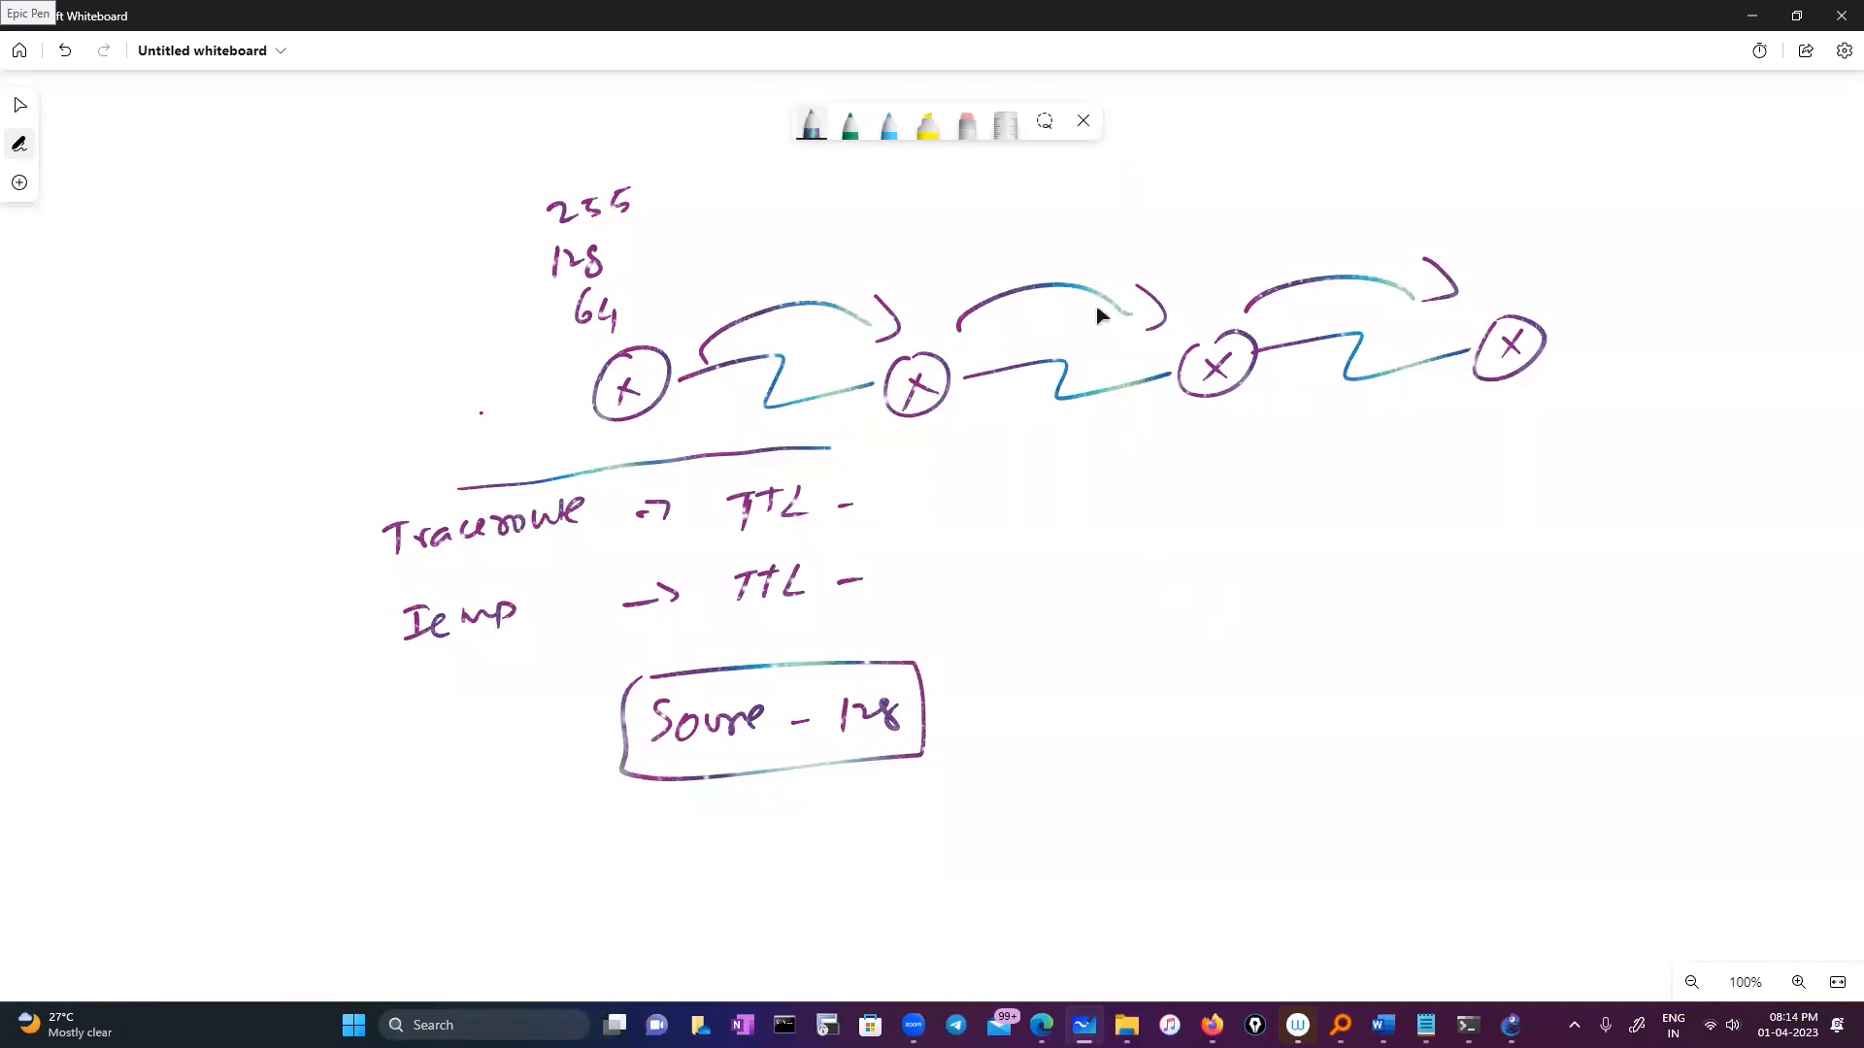
left_click(1081, 404)
Step: Switch to GNS3, shift ESW1 slightly farther from R2, and start all devices in the topology
left_click(1509, 1025)
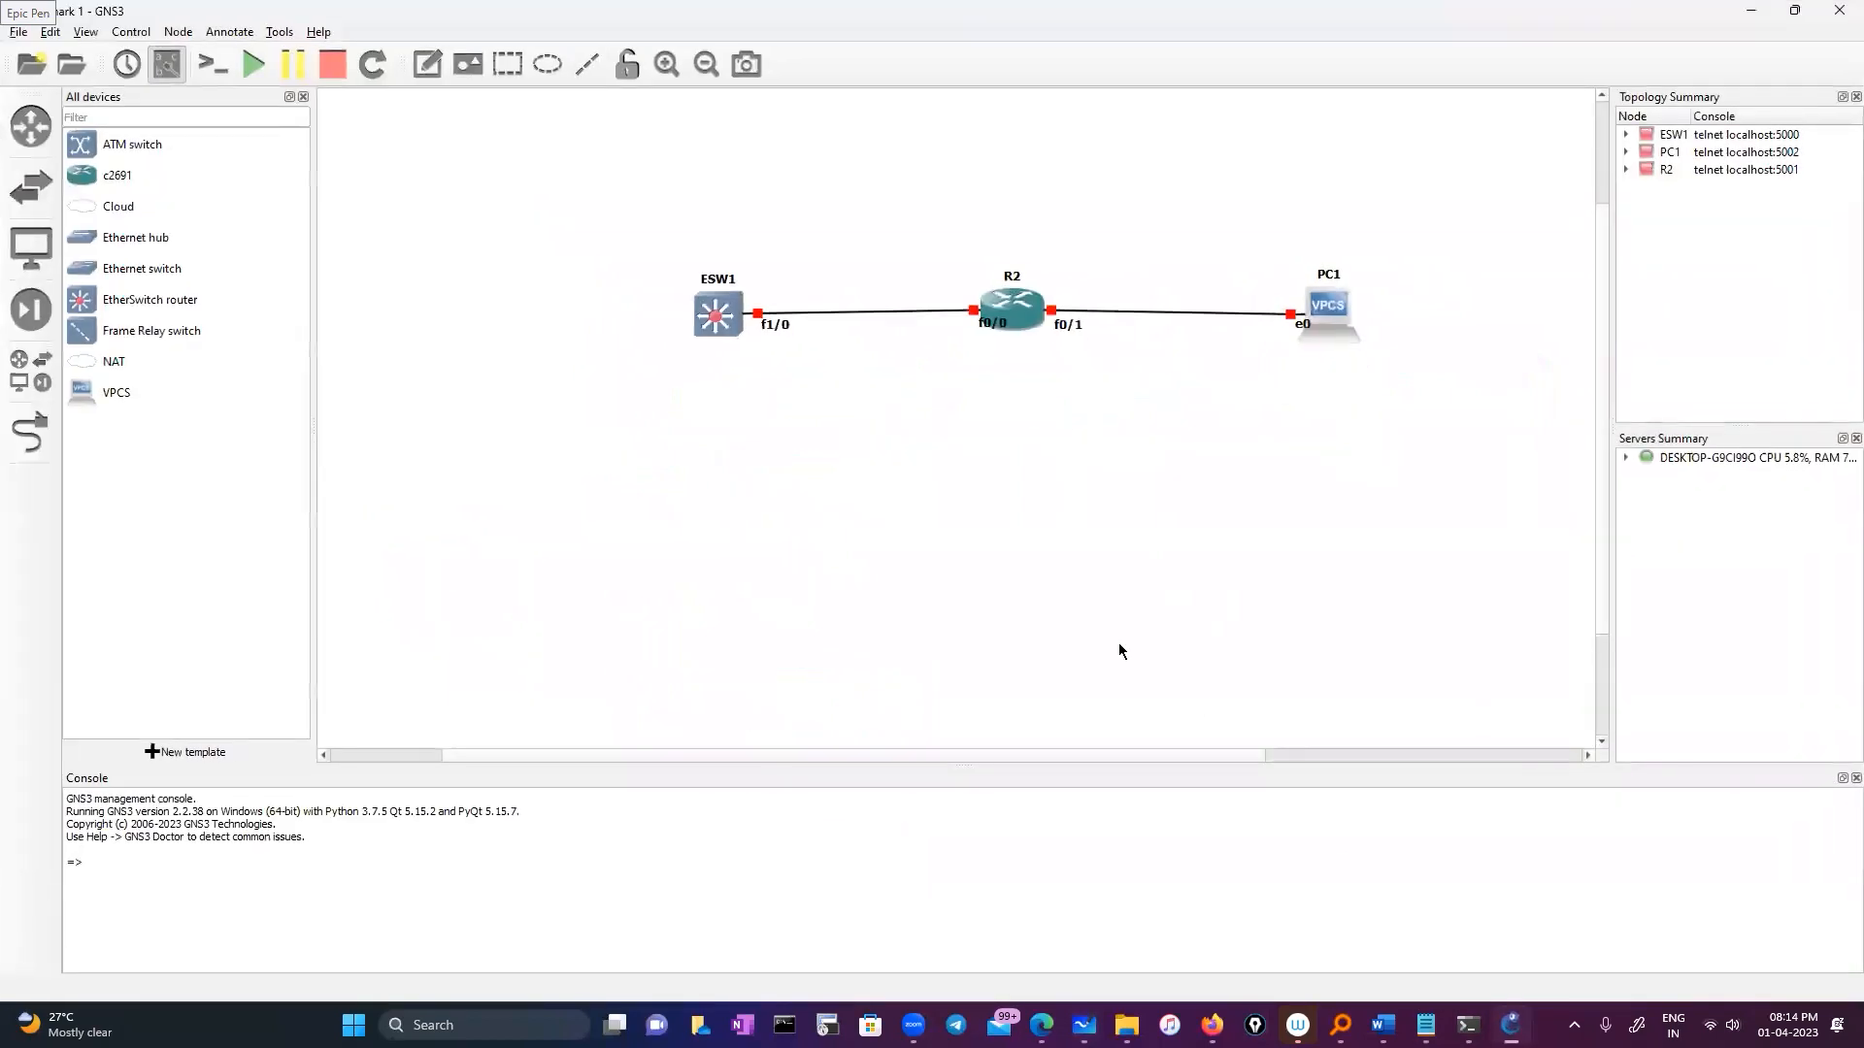
left_click_drag(700, 342, 651, 337)
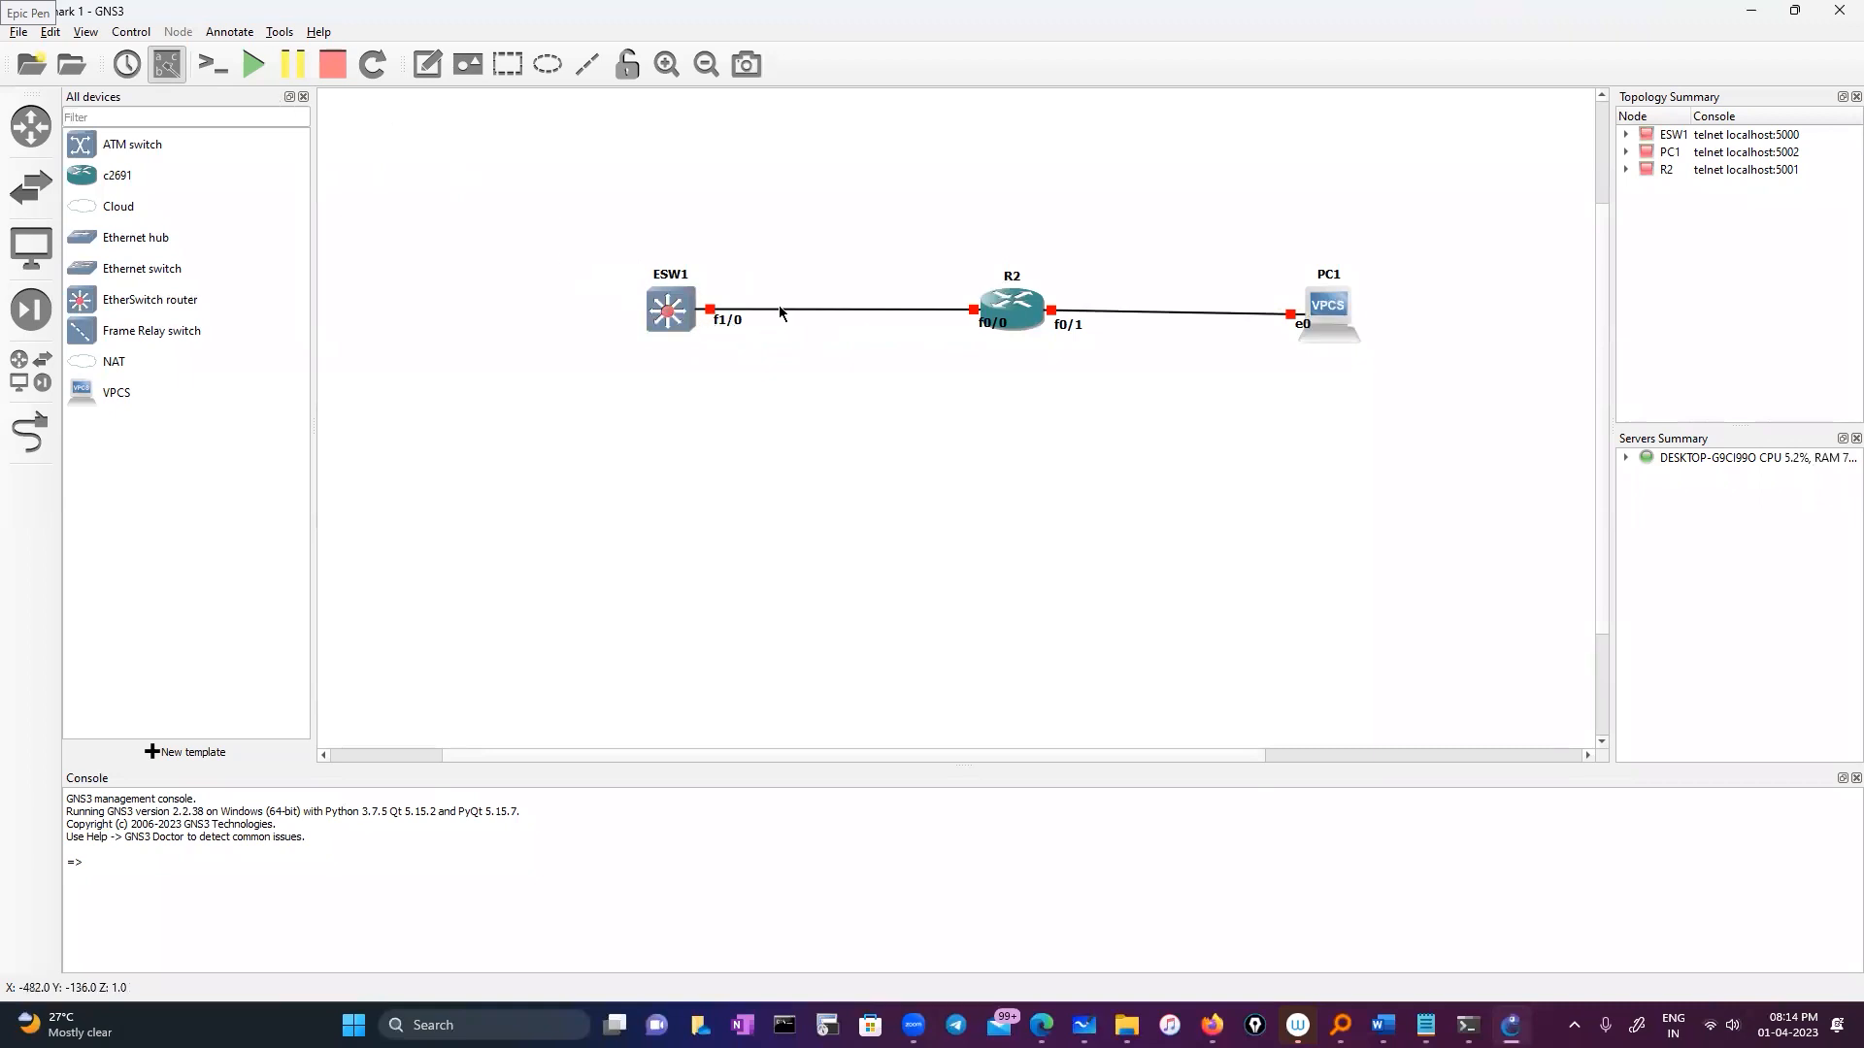
left_click(253, 65)
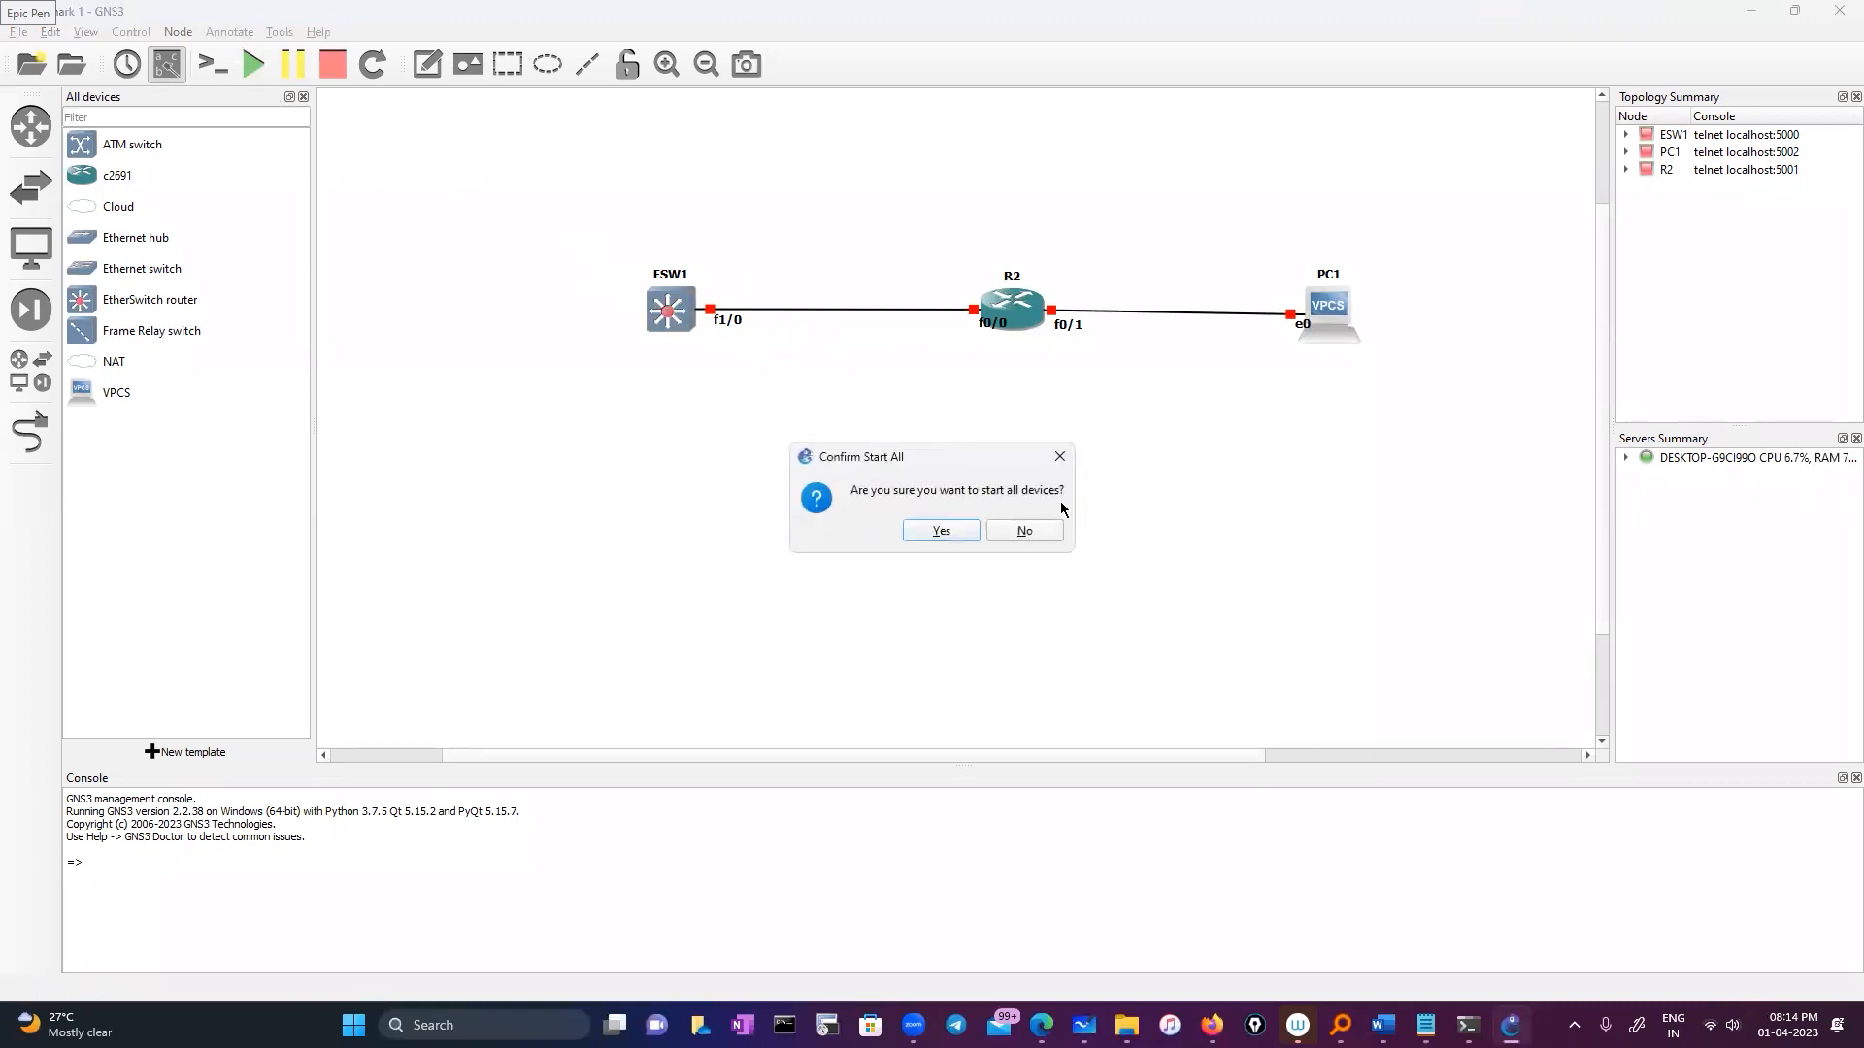
left_click(944, 530)
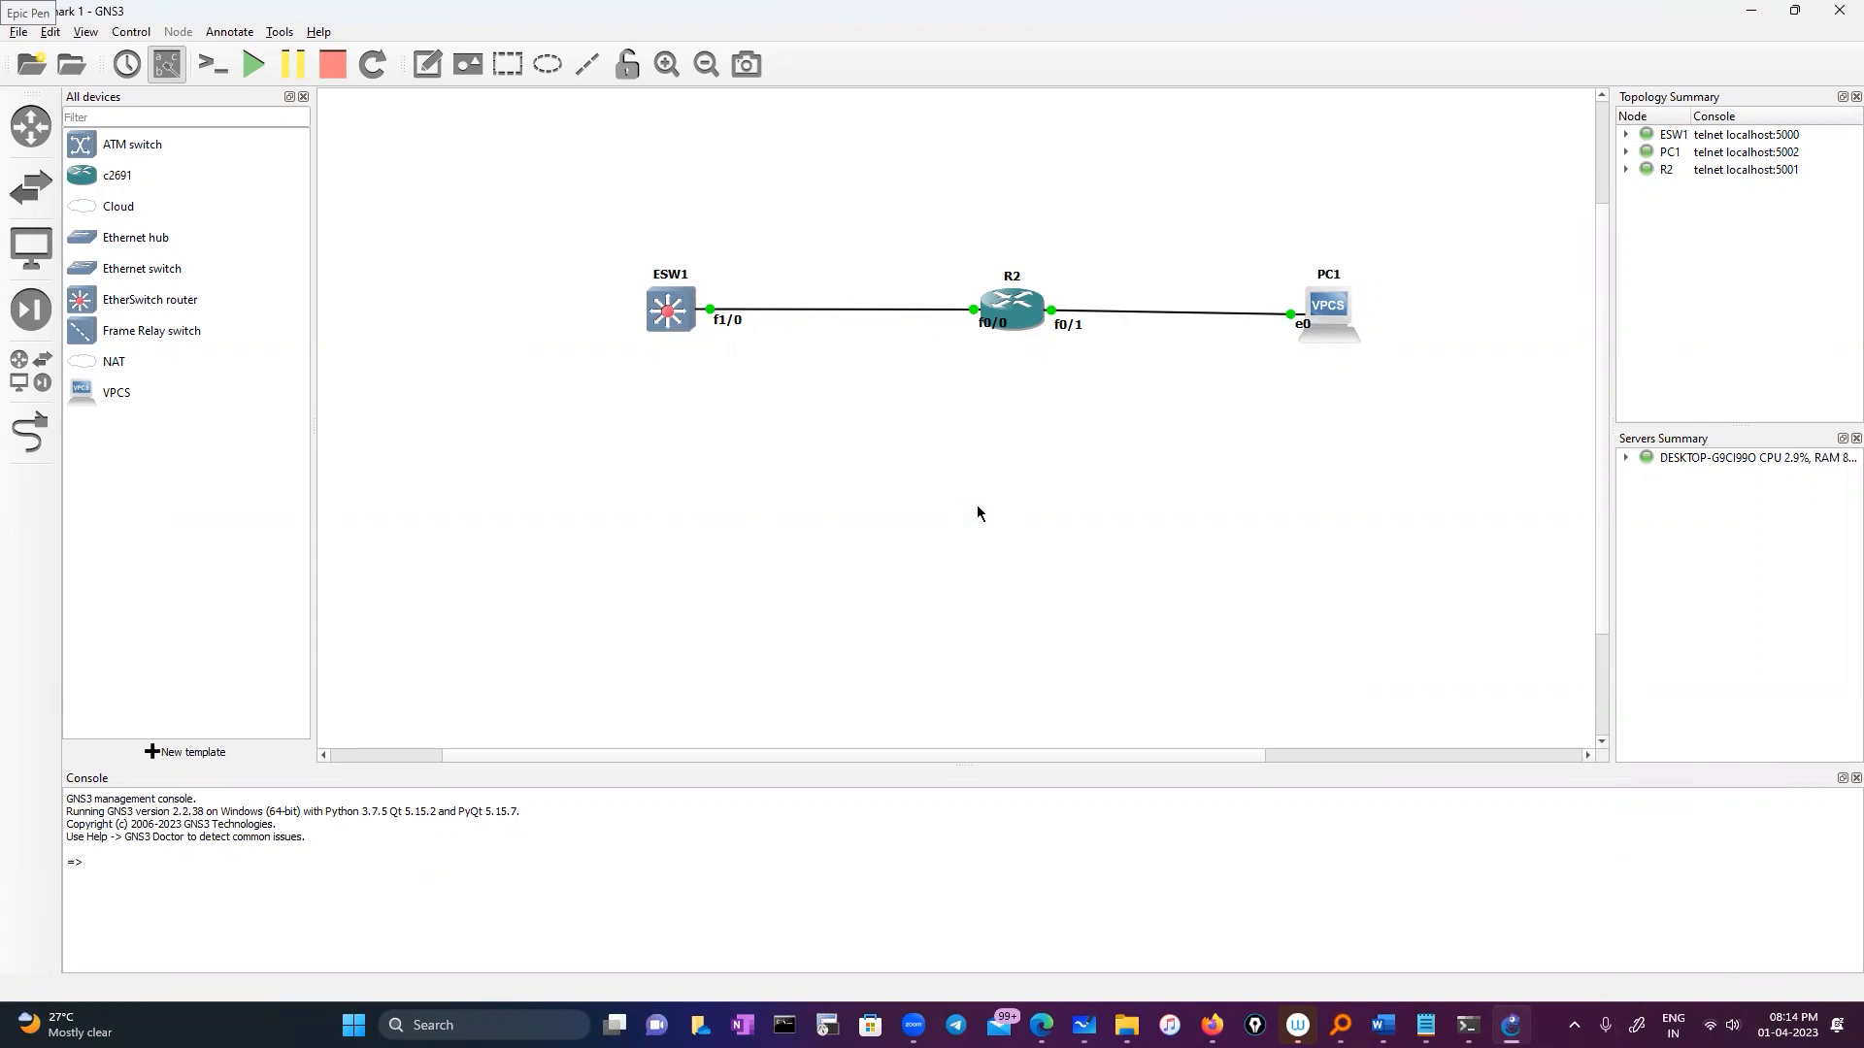
Step: Open the ESW1 console and enter configuration mode from the terminal
right_click(674, 312)
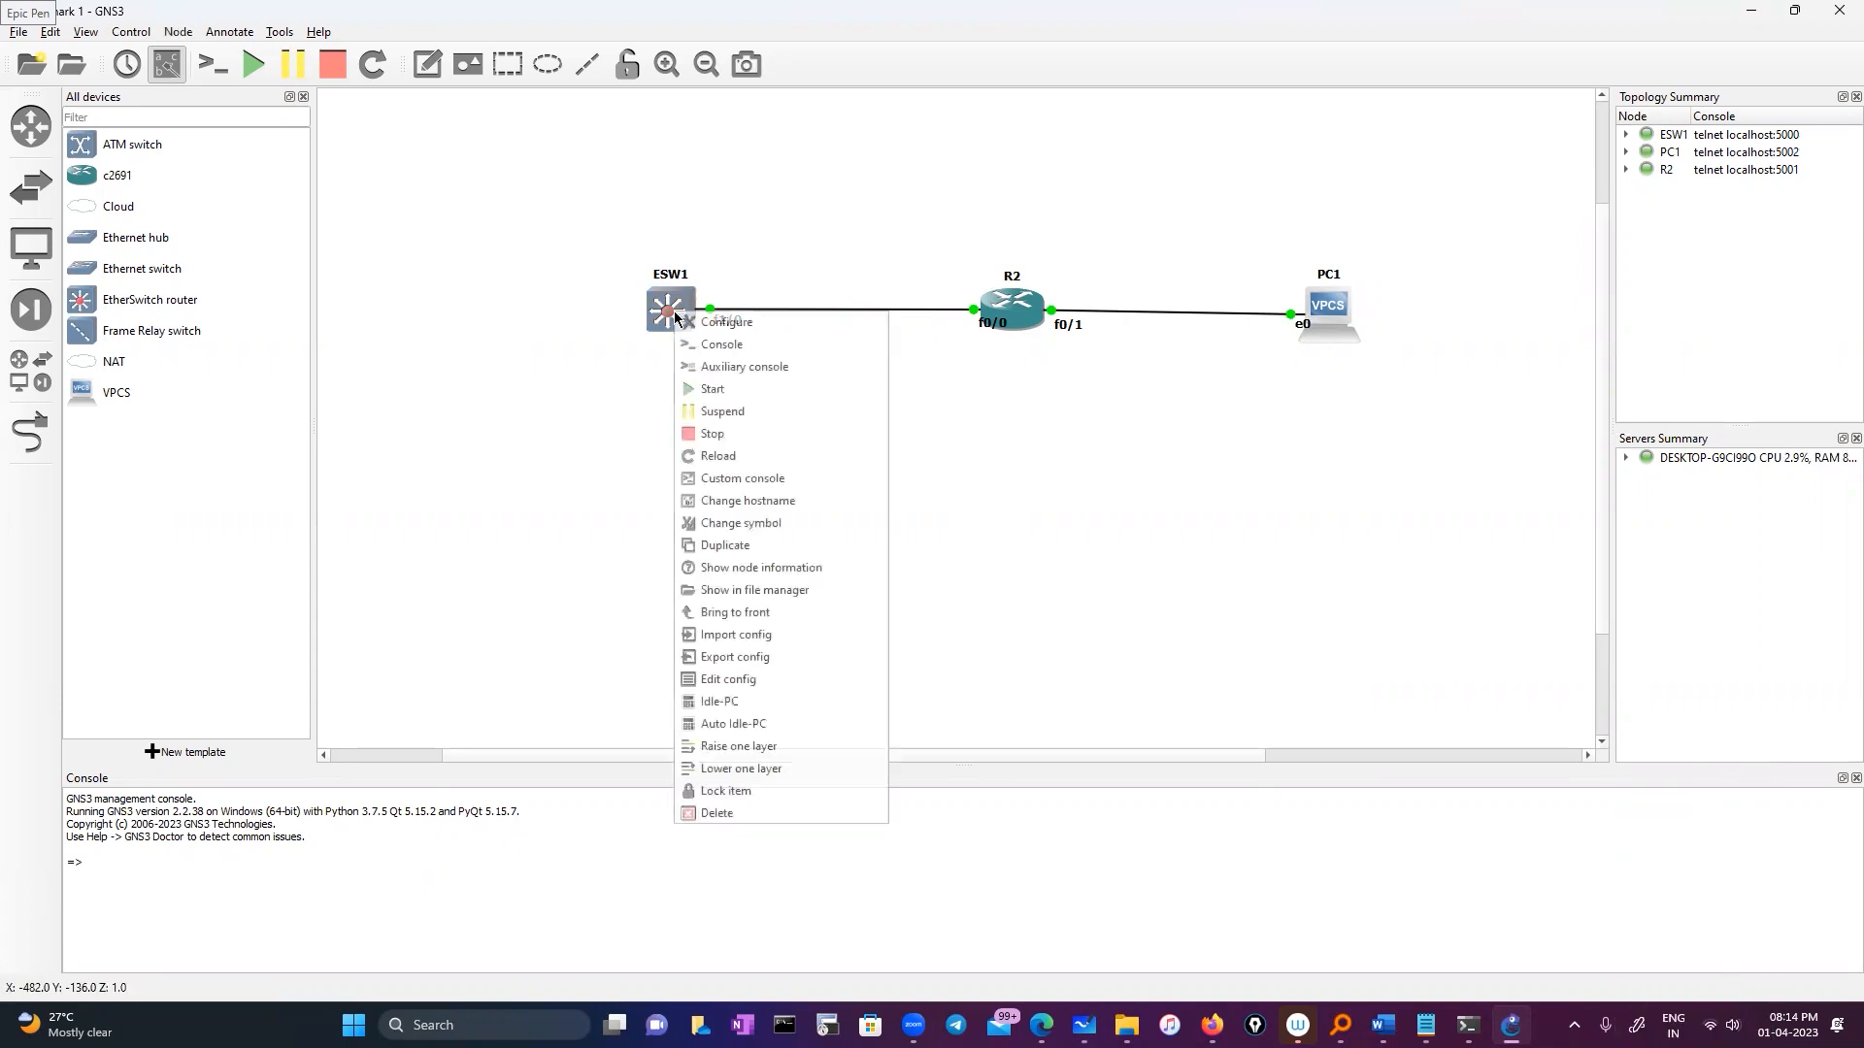
left_click(716, 346)
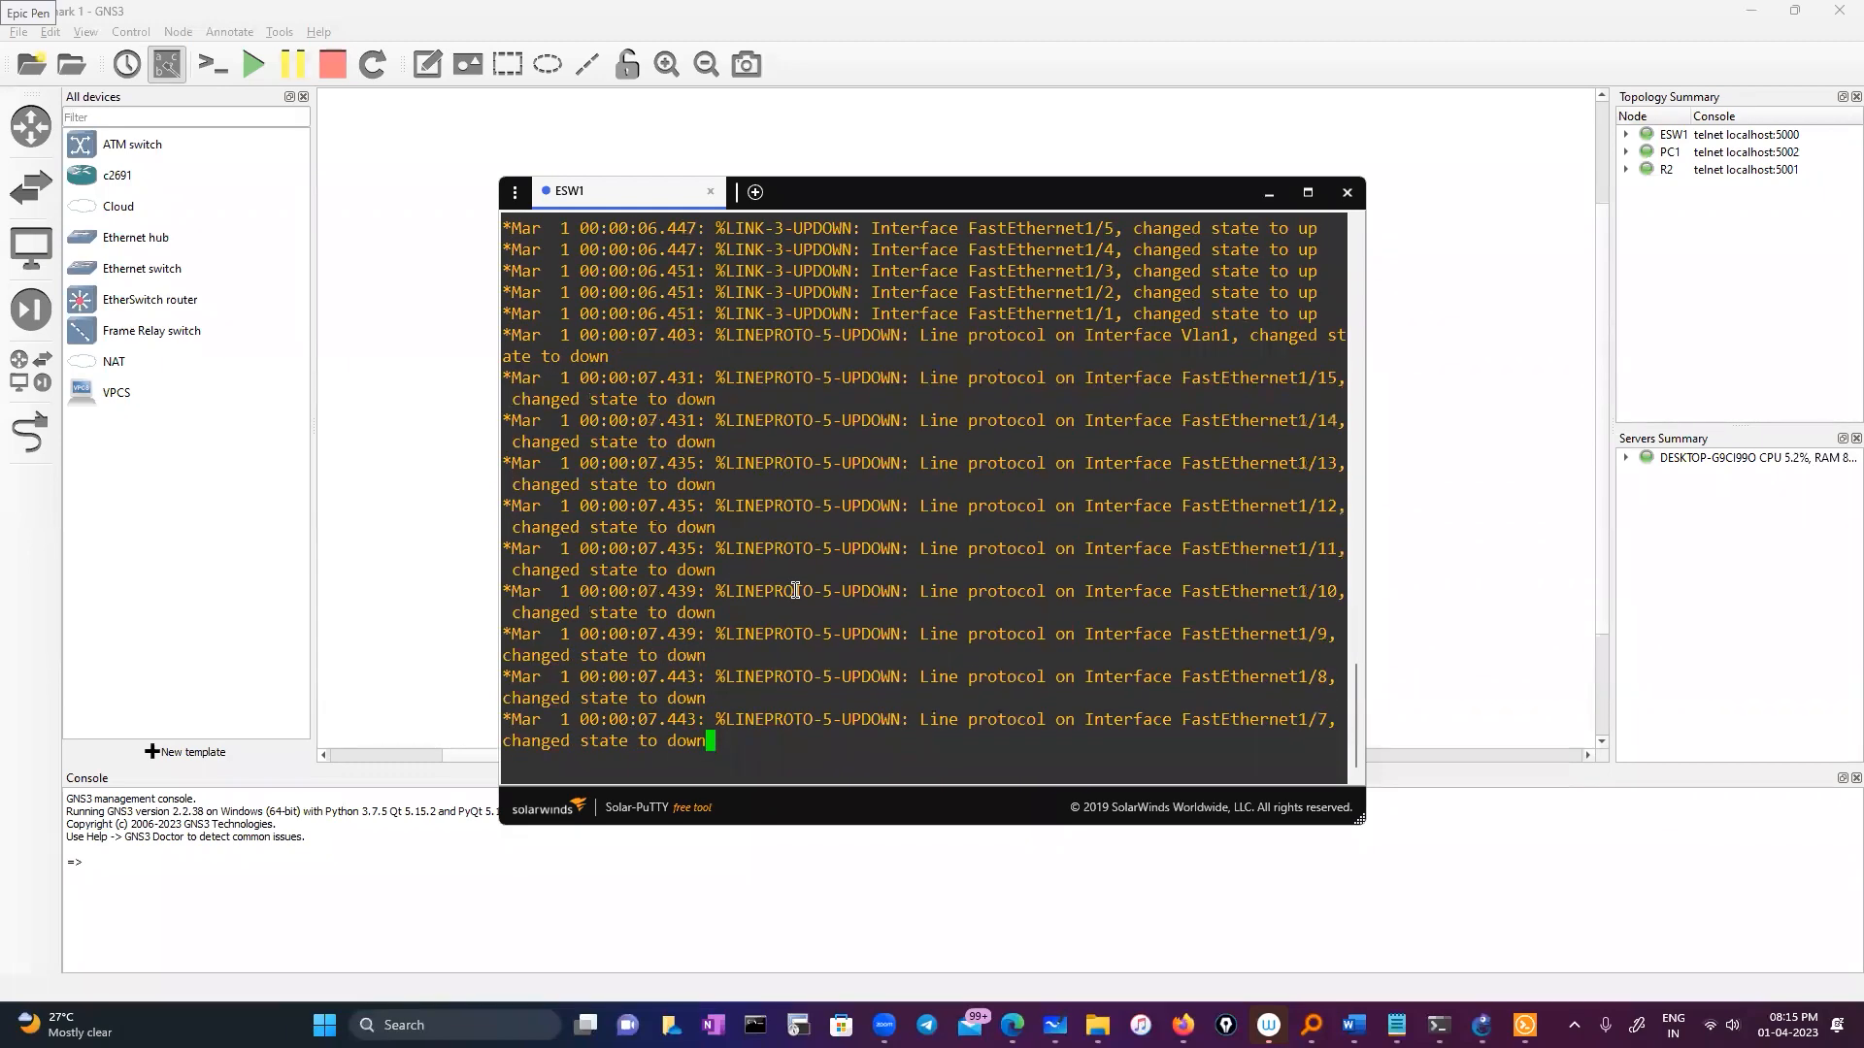
key("Return")
key("Return")
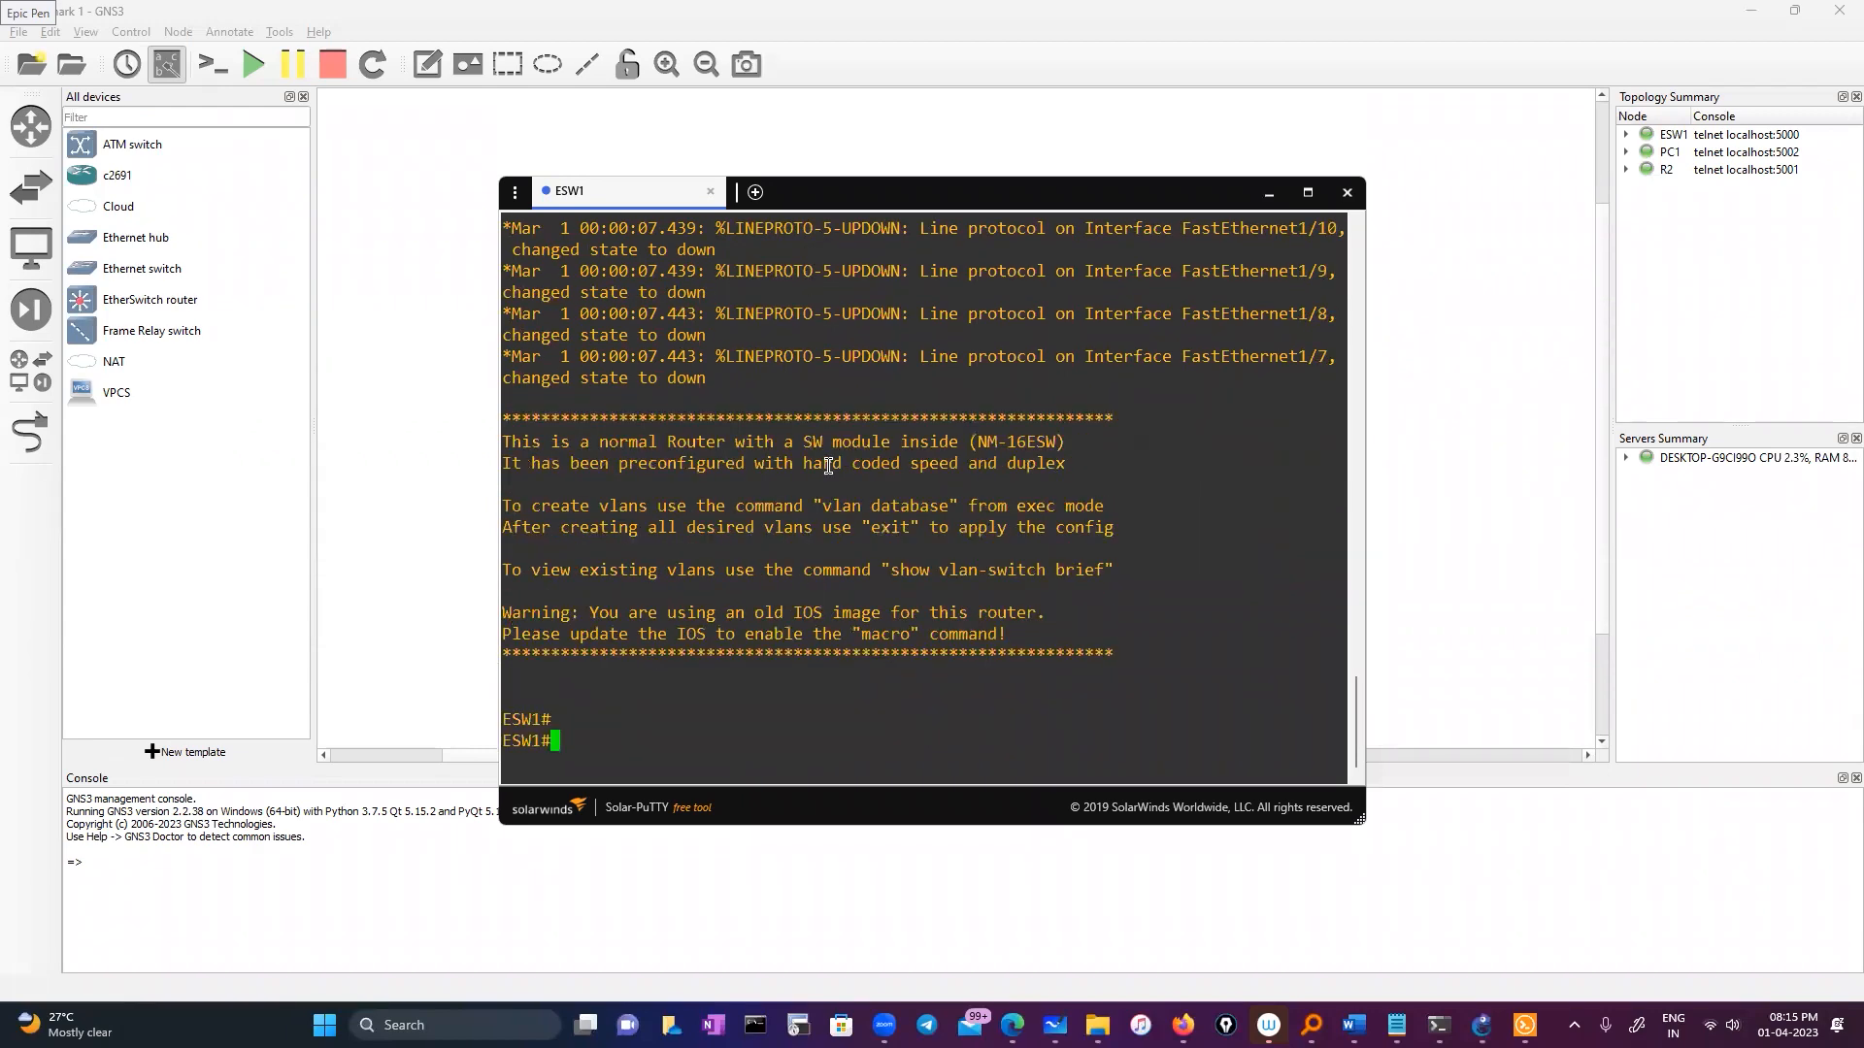
type("conf")
key("Tab")
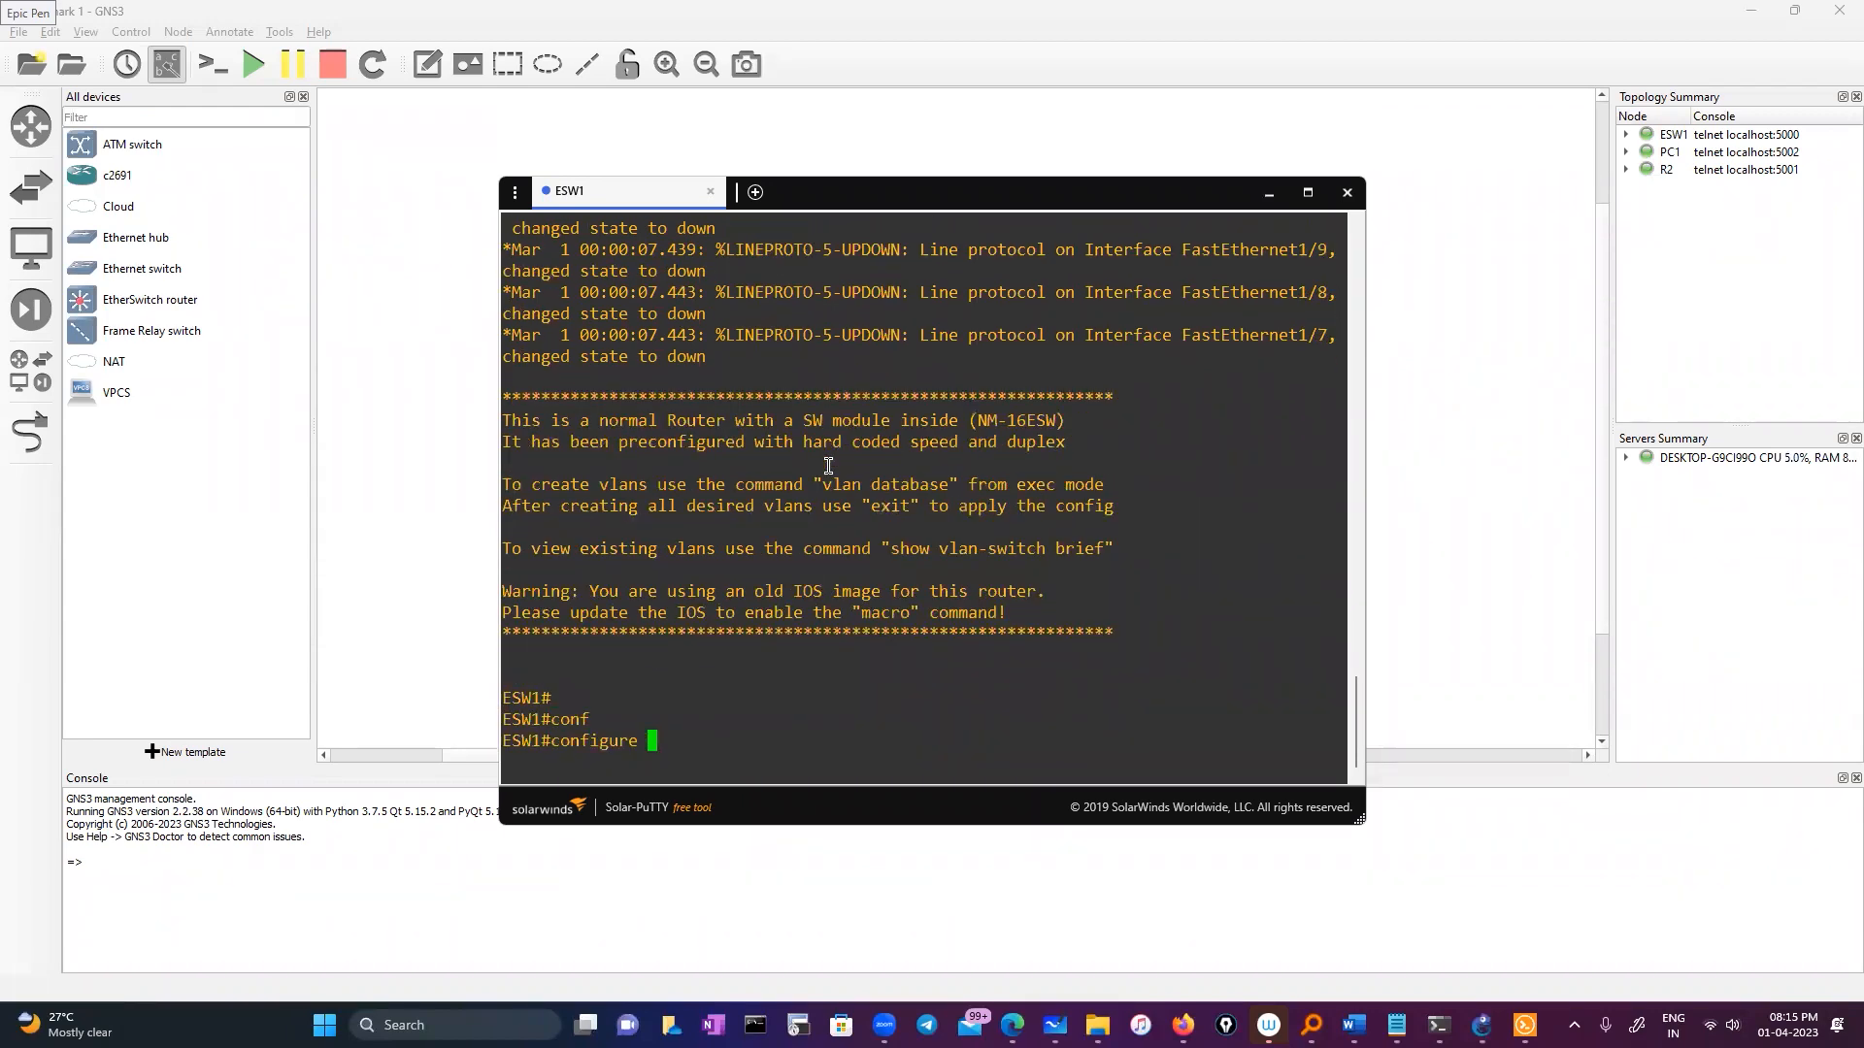
key("Return")
key("Return")
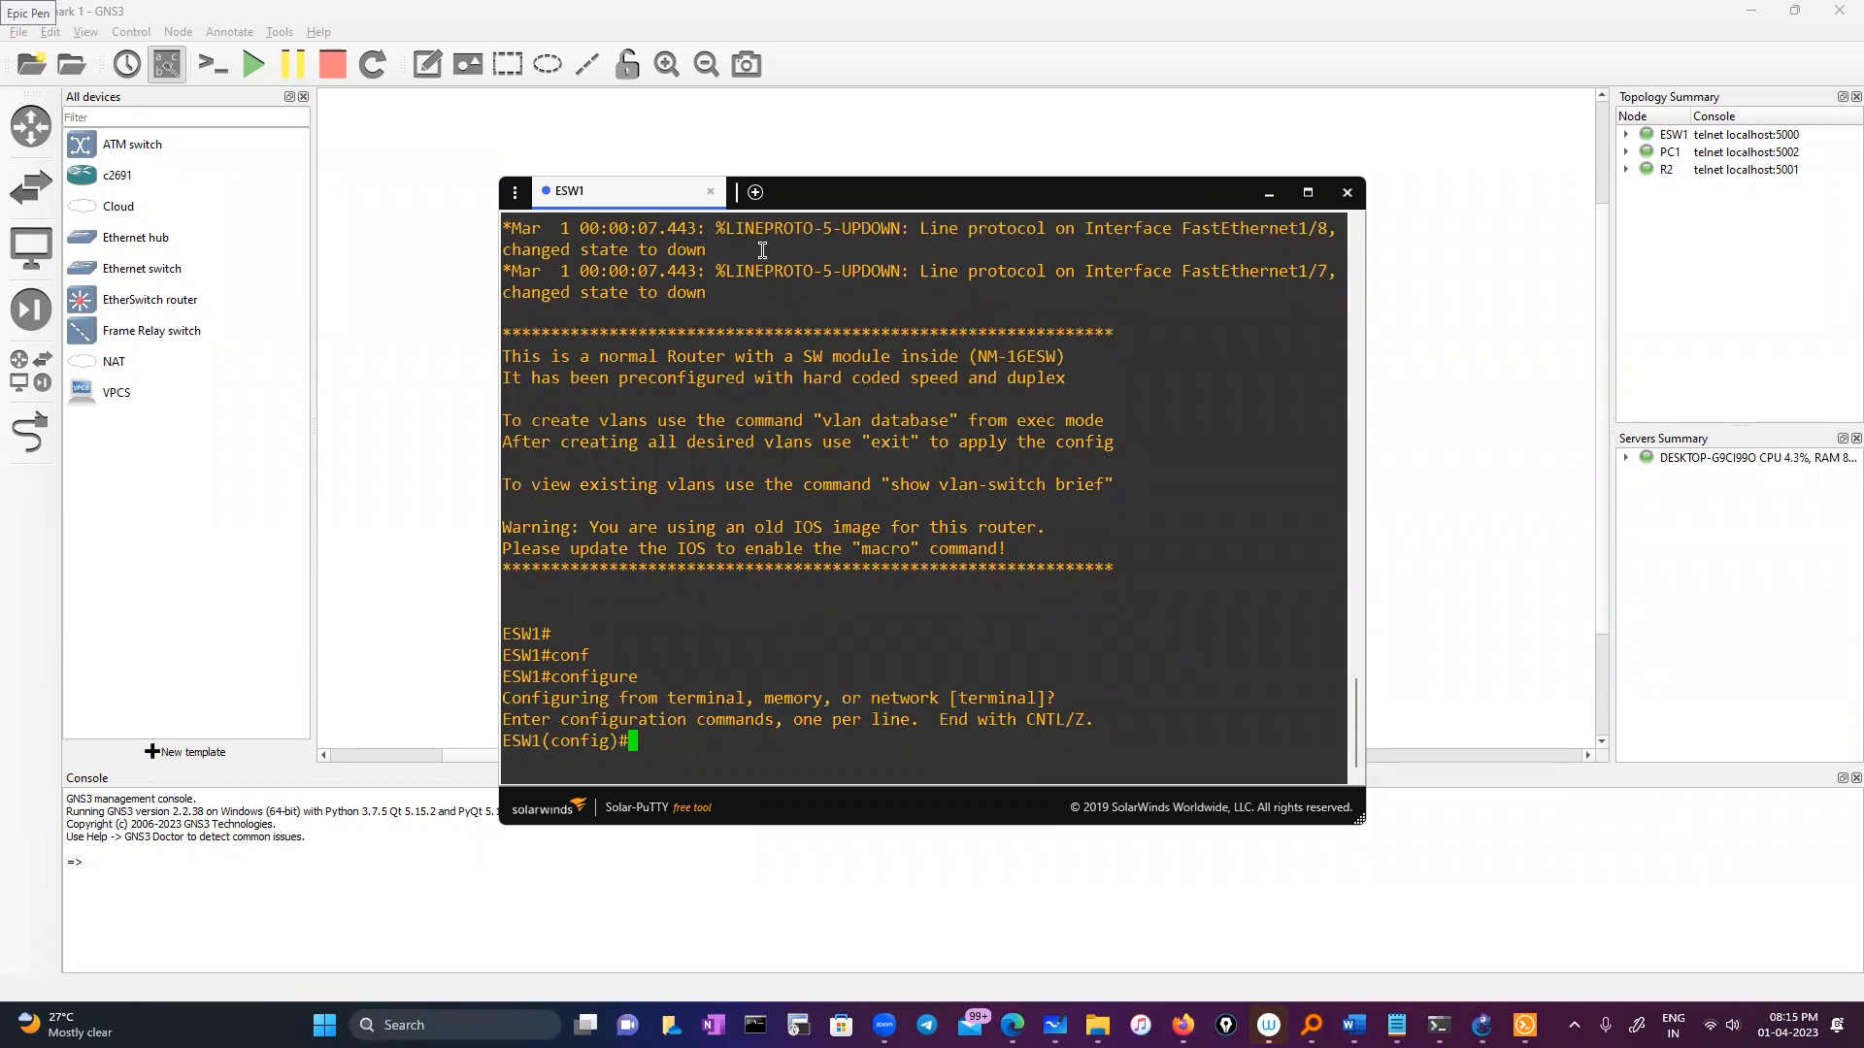
Step: Move the console window off ESW1 and examine which of the switch's interfaces is used by its link
left_click(861, 202)
left_click_drag(861, 202, 1140, 165)
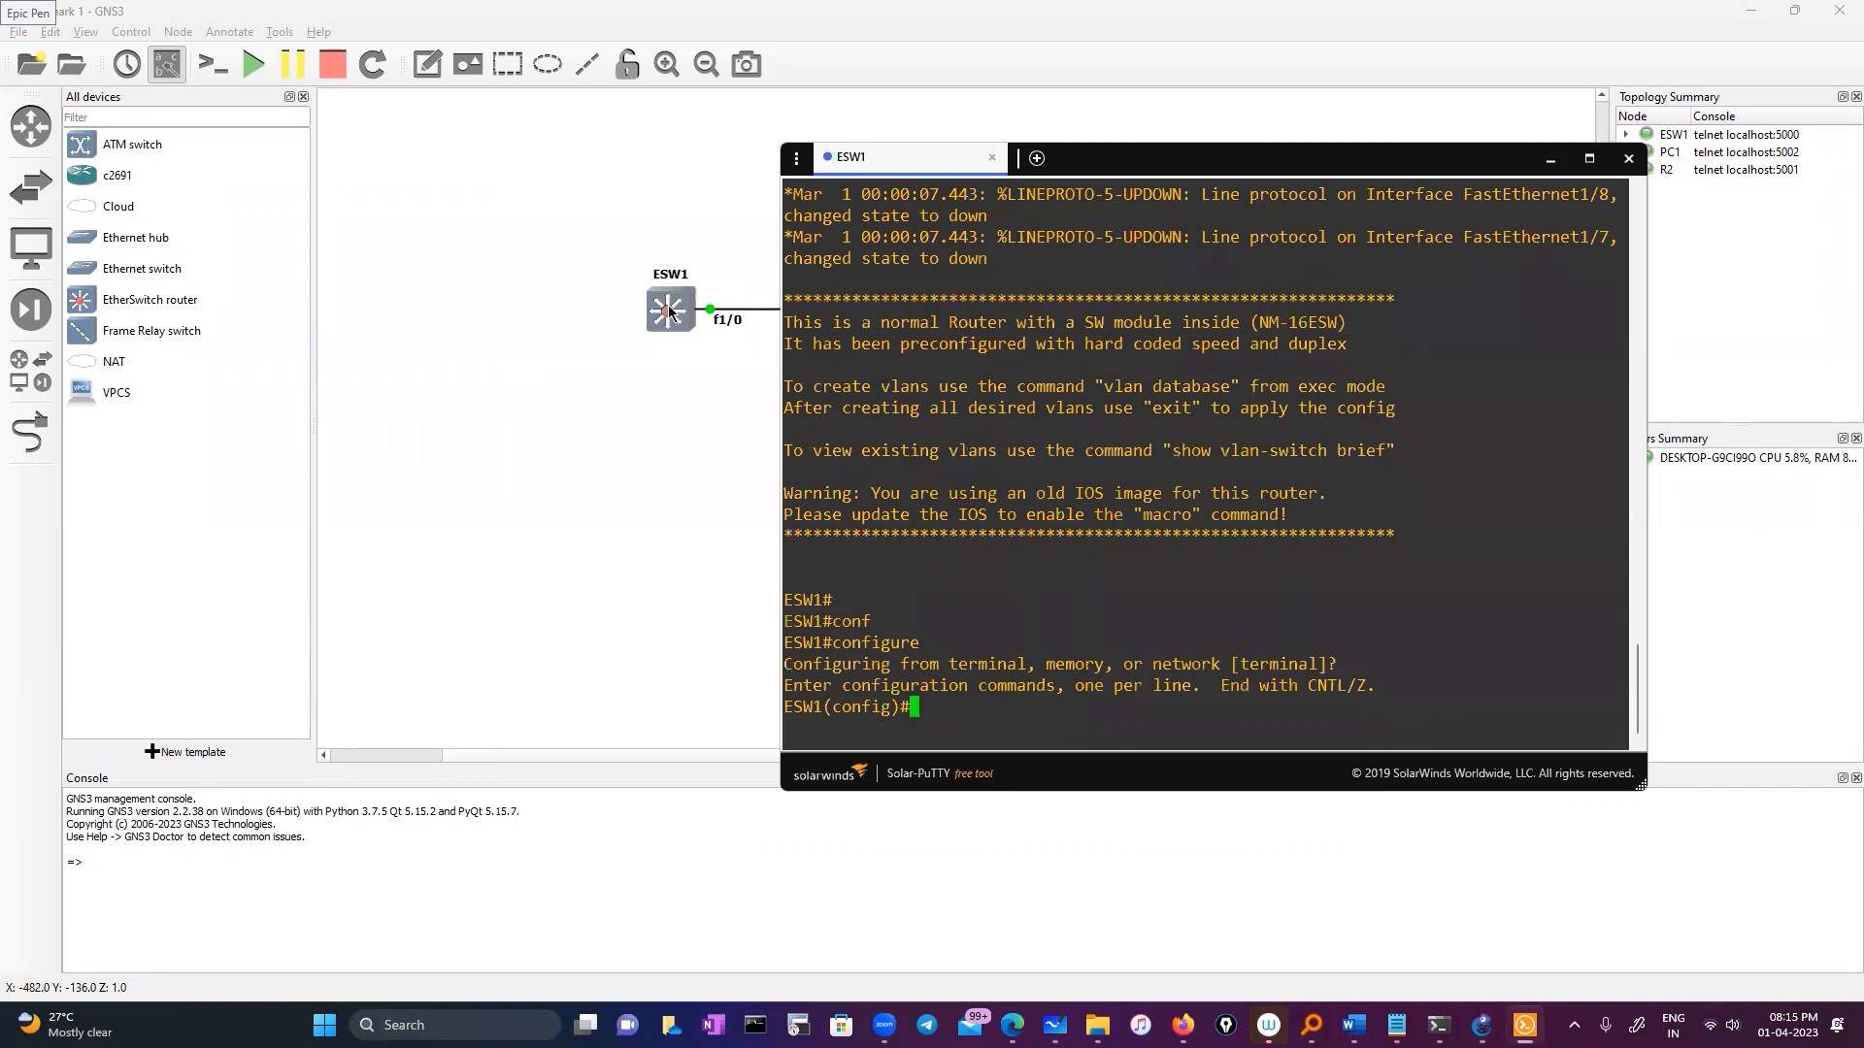
right_click(669, 309)
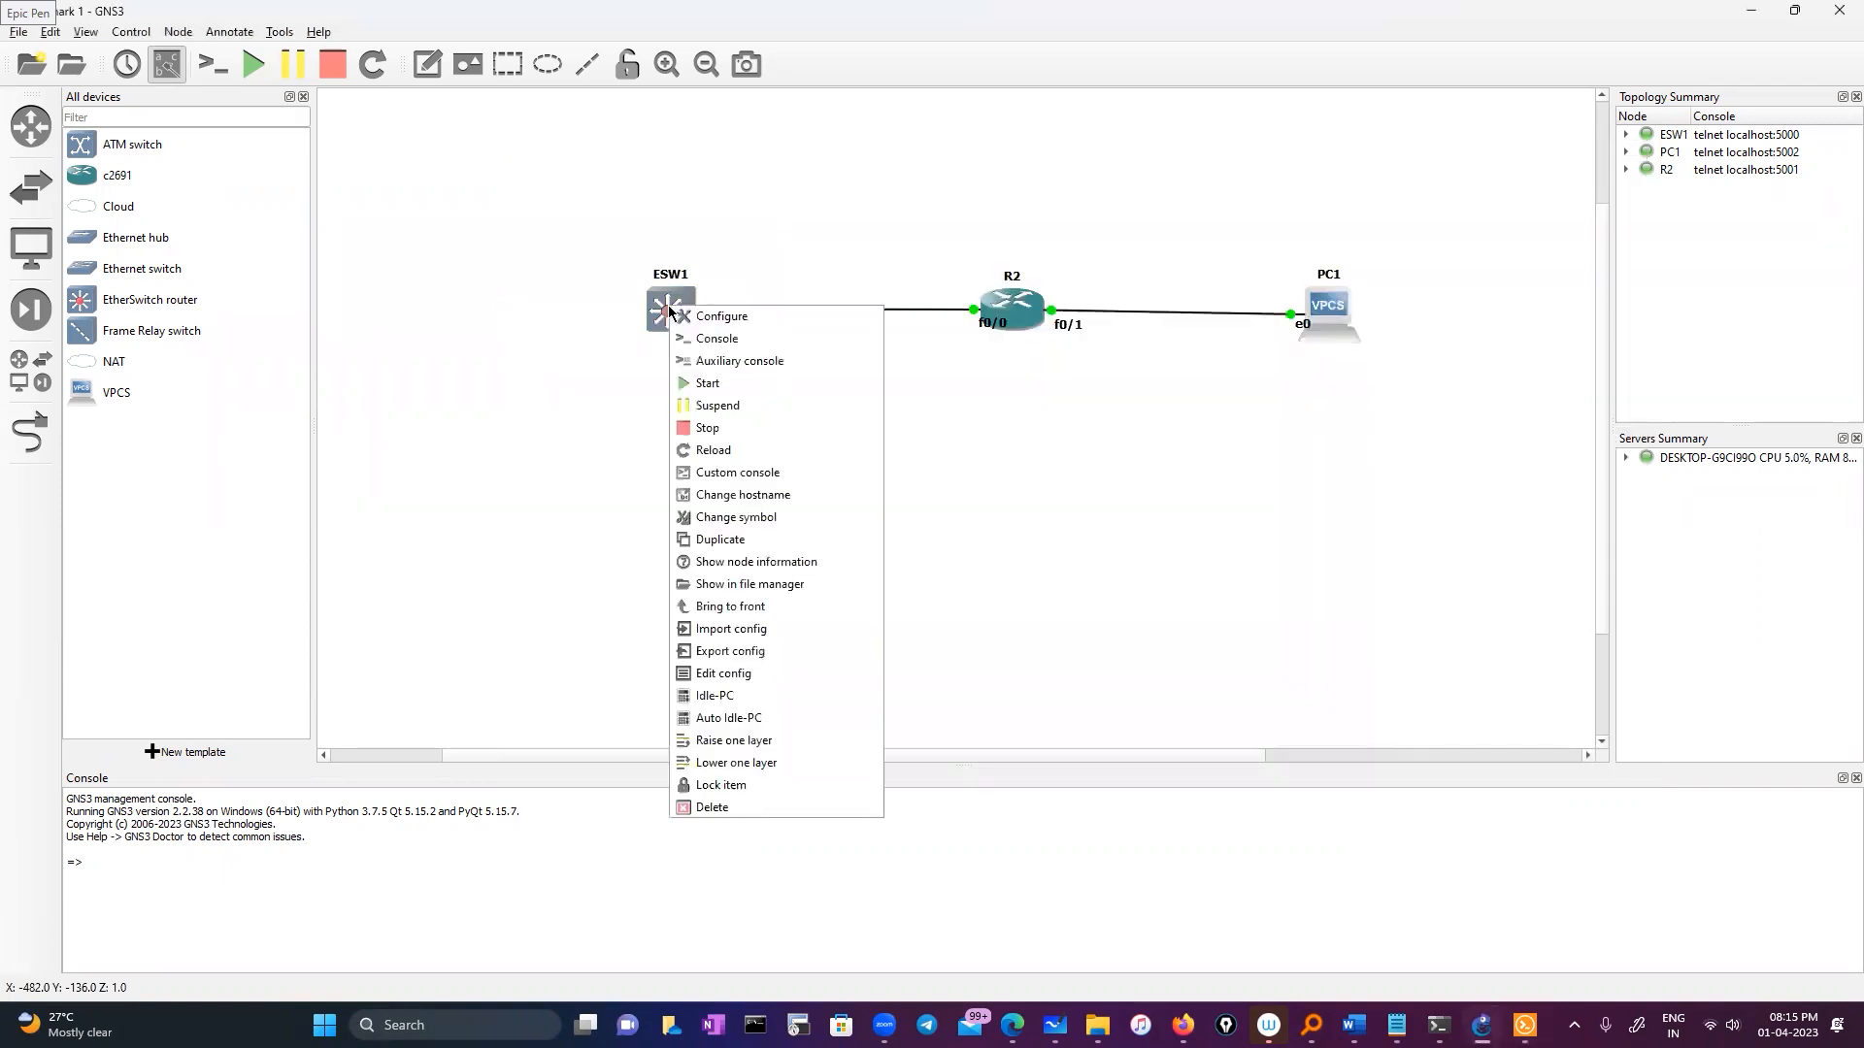
left_click(947, 384)
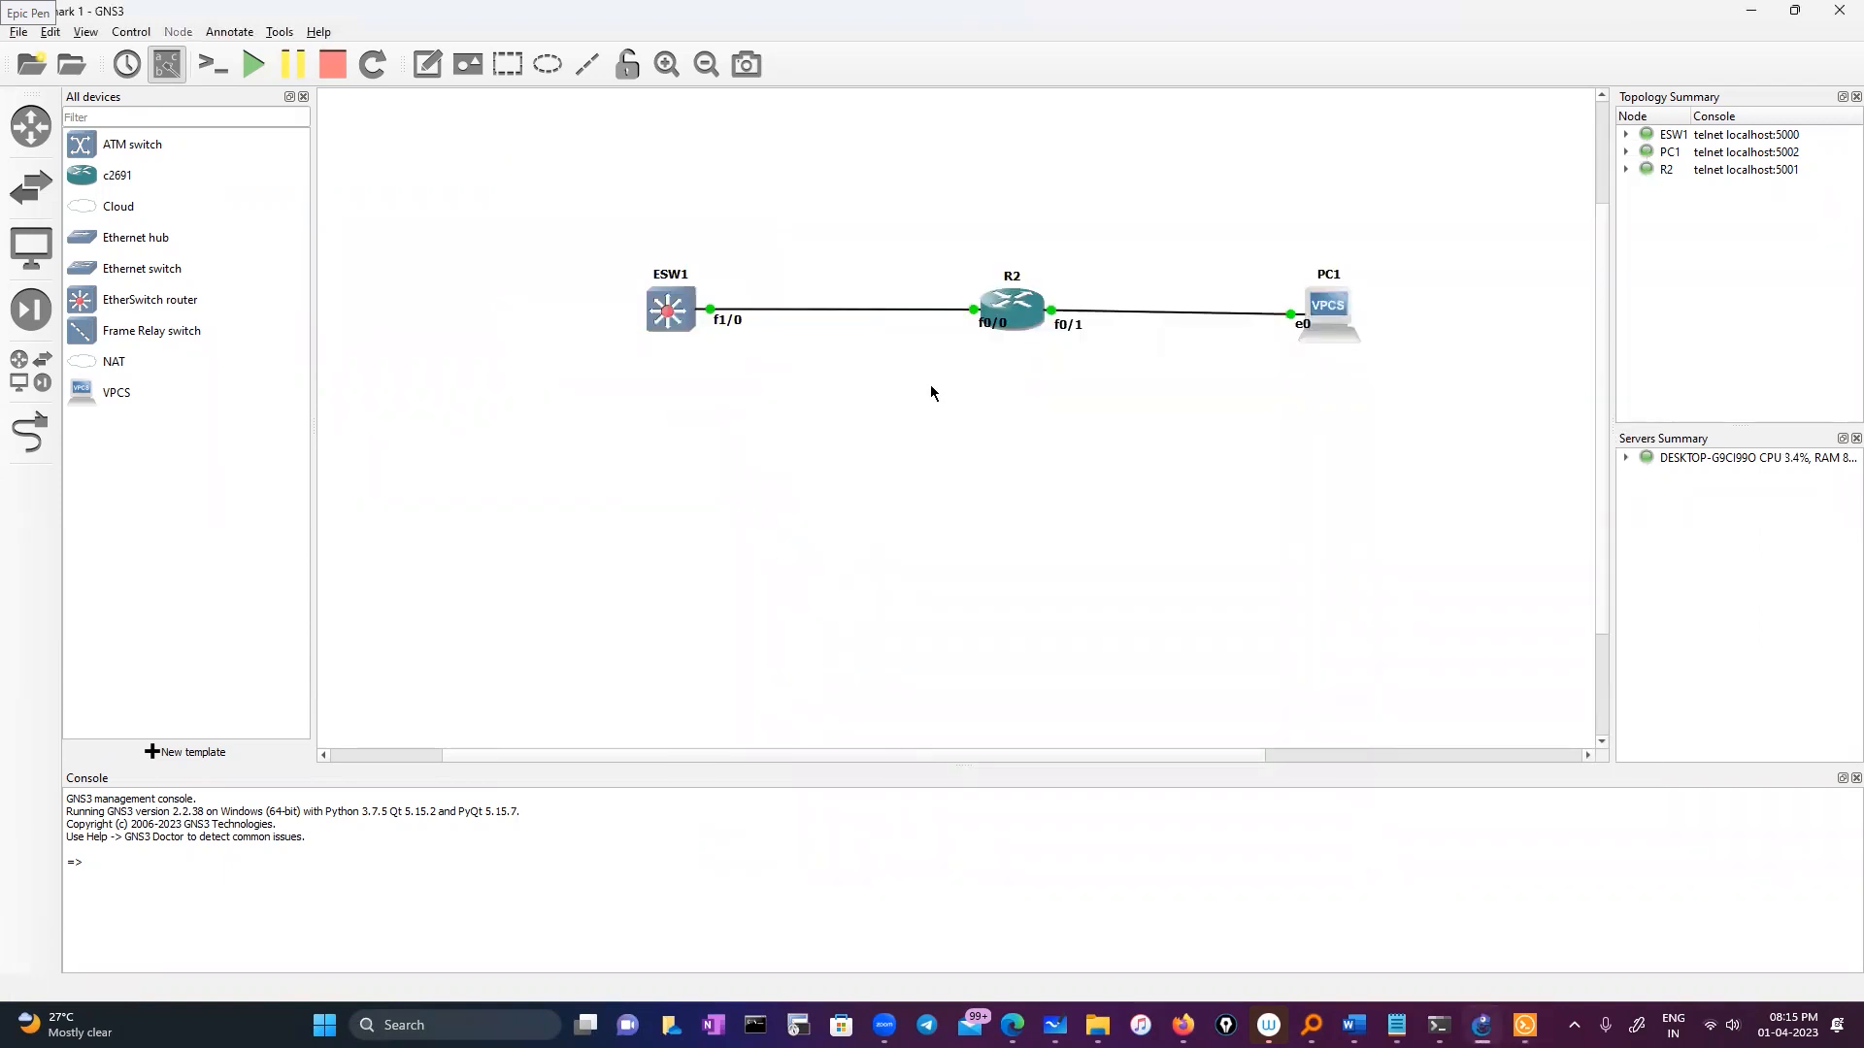
left_click(30, 432)
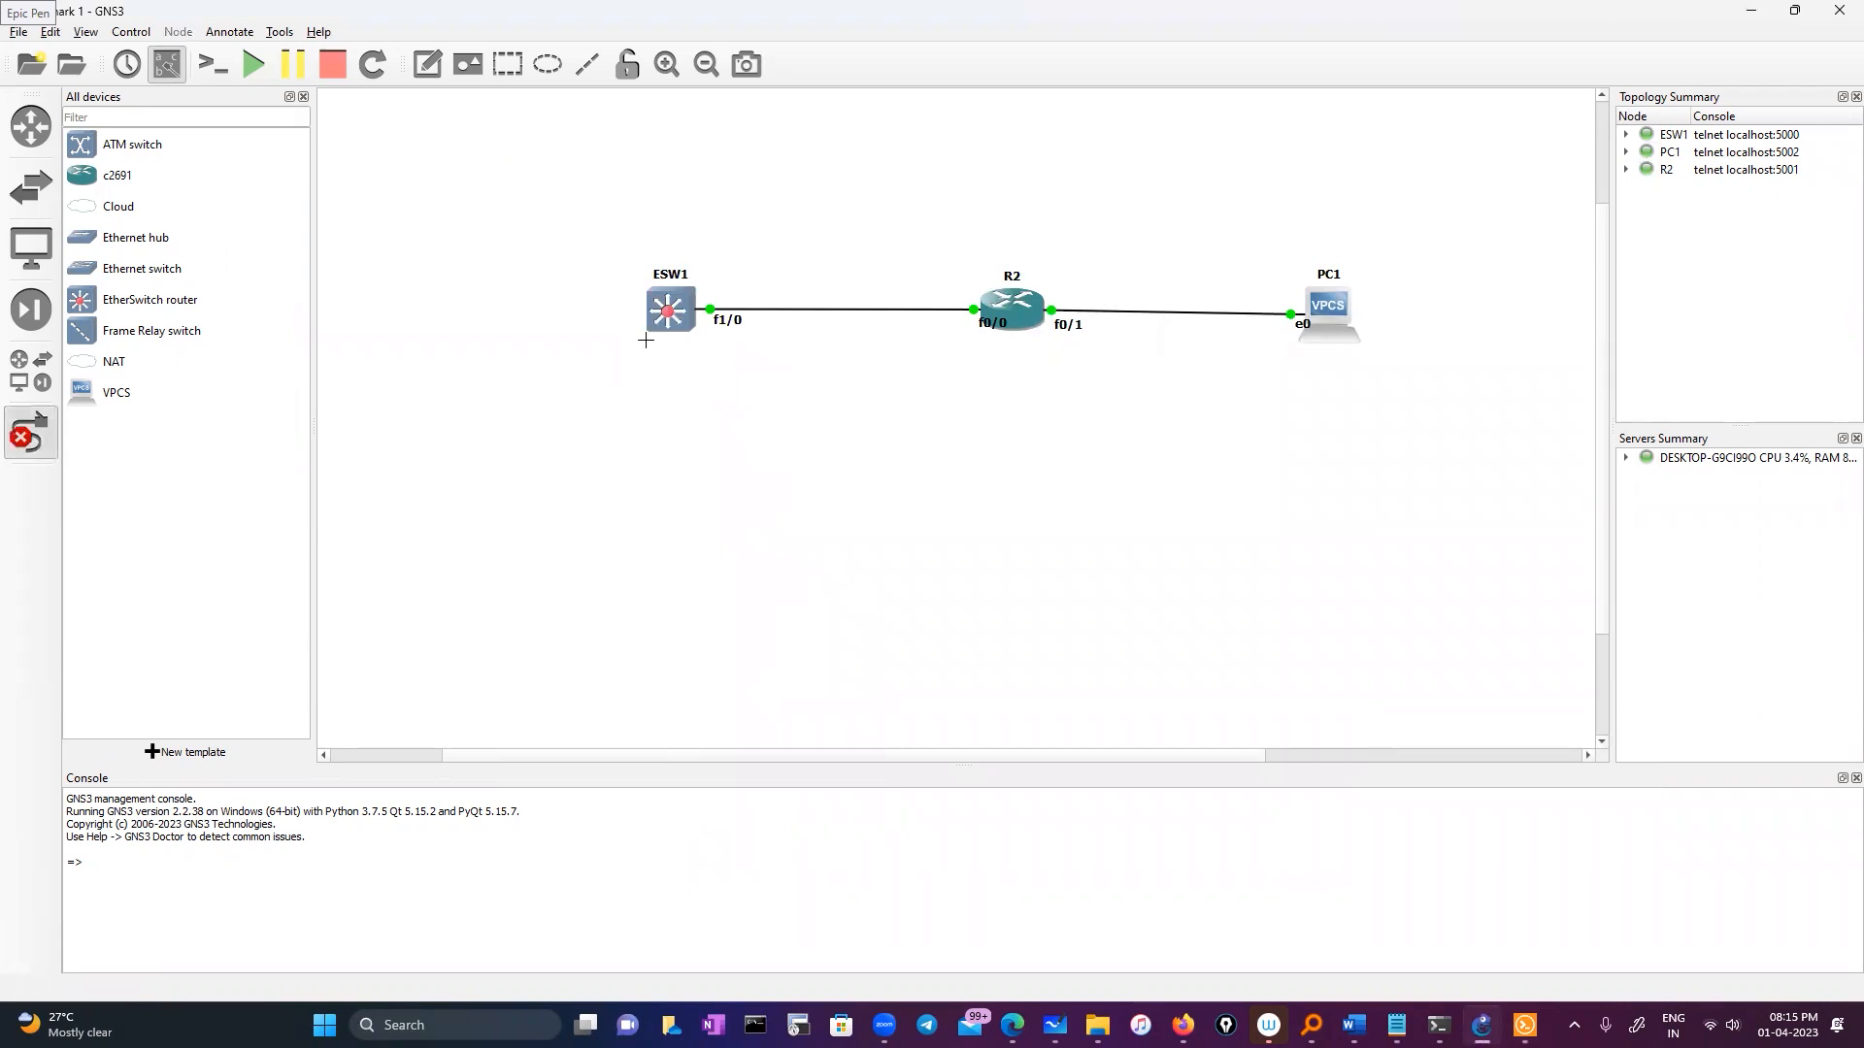
left_click(665, 318)
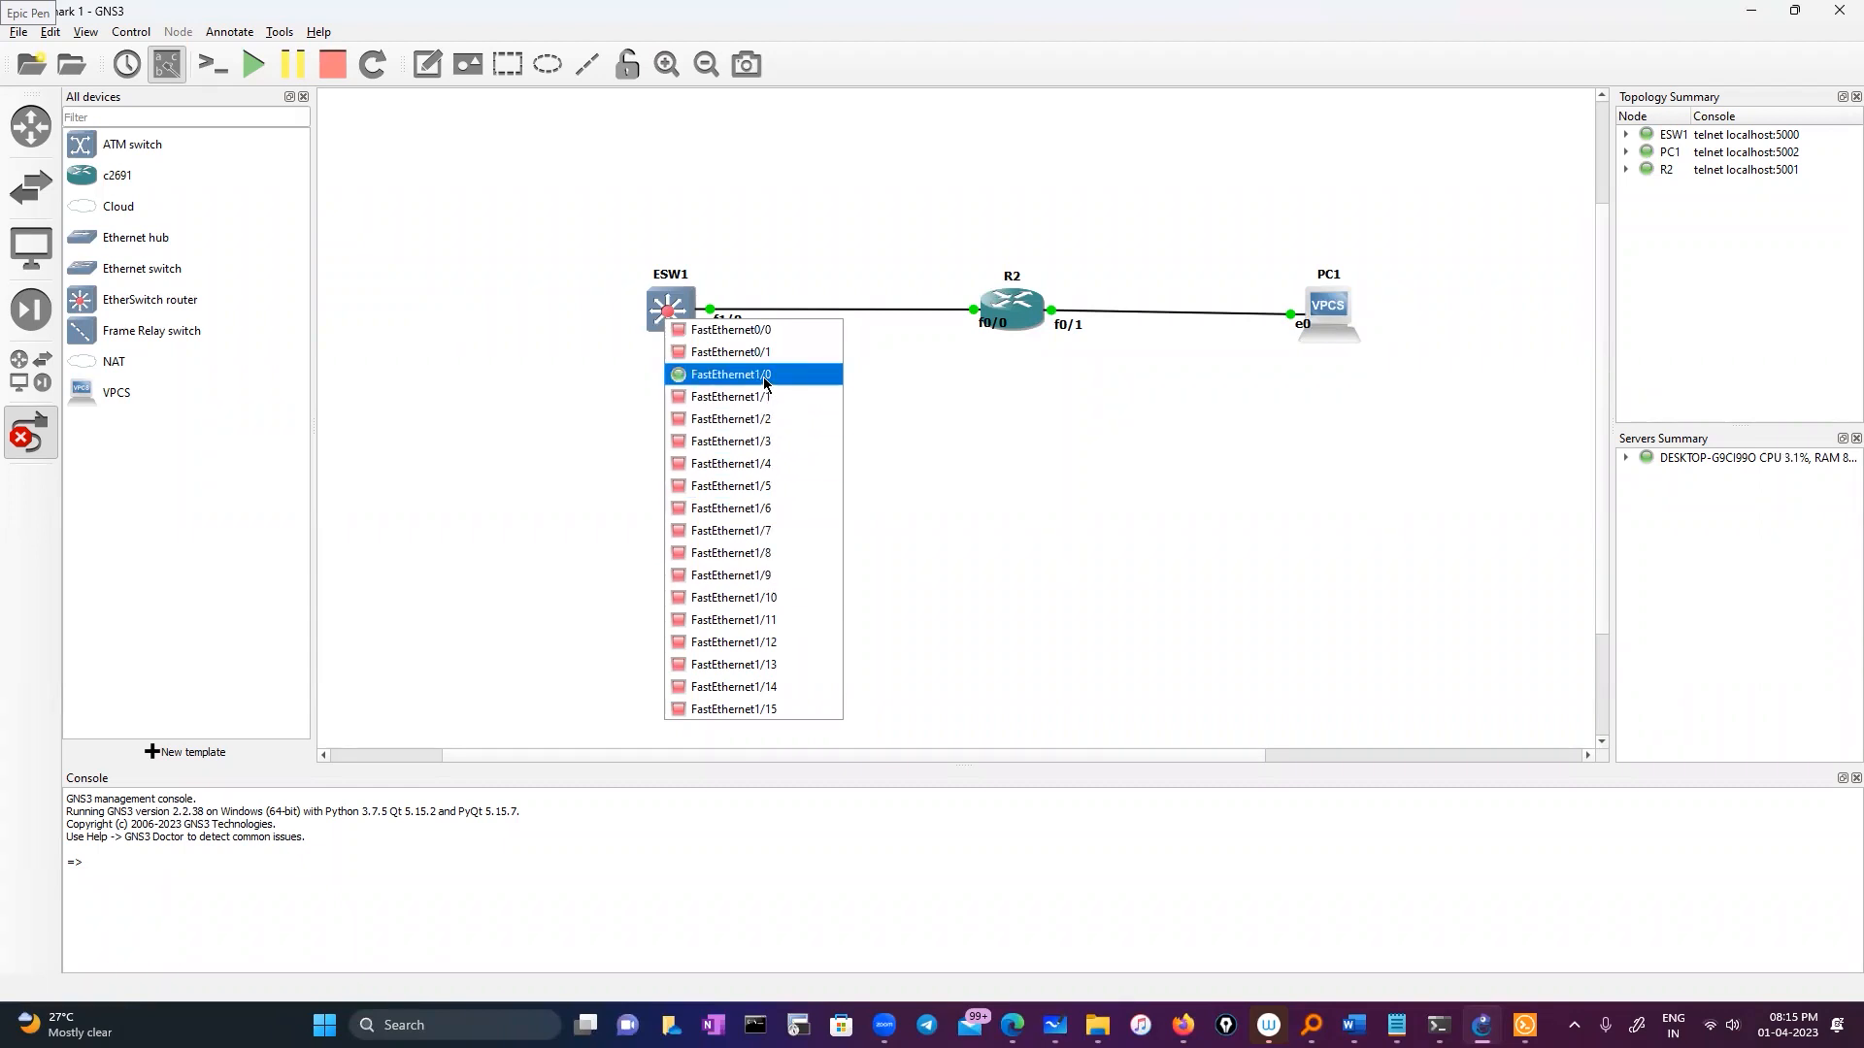
left_click(24, 442)
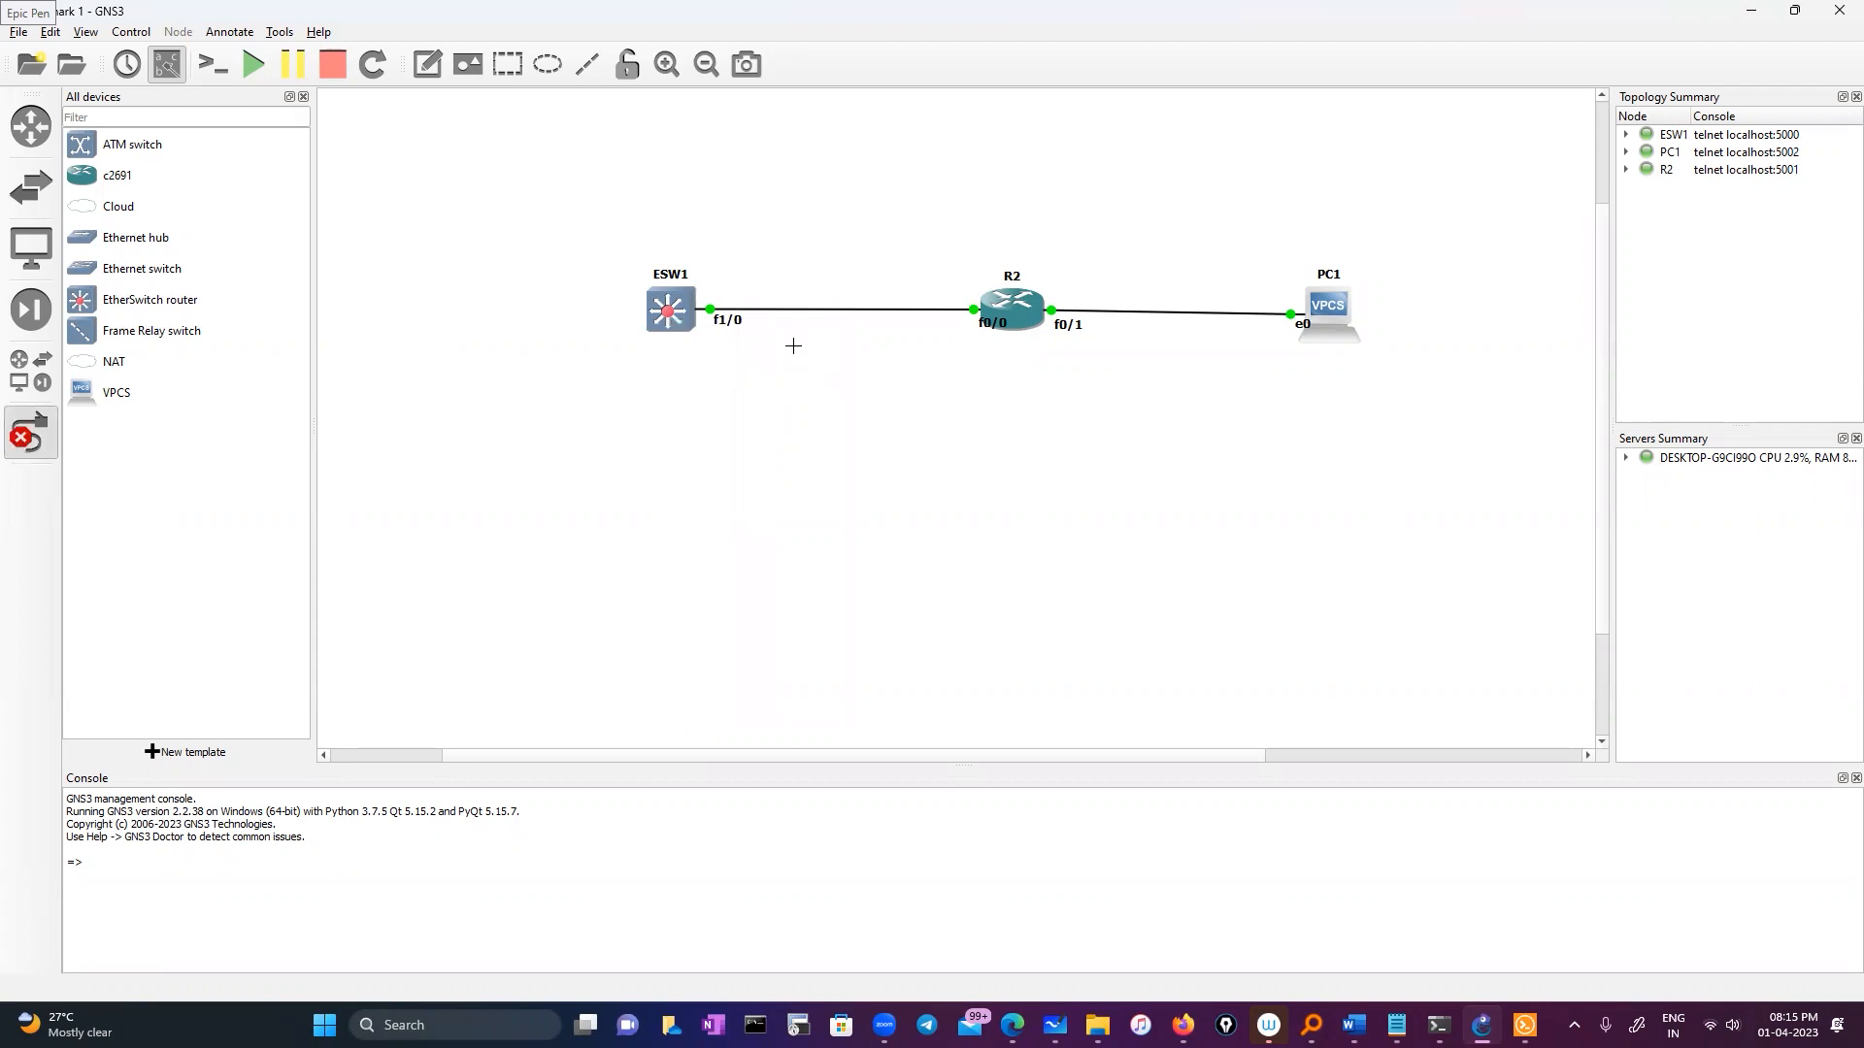
Step: Delete the link between ESW1 and R2
right_click(730, 308)
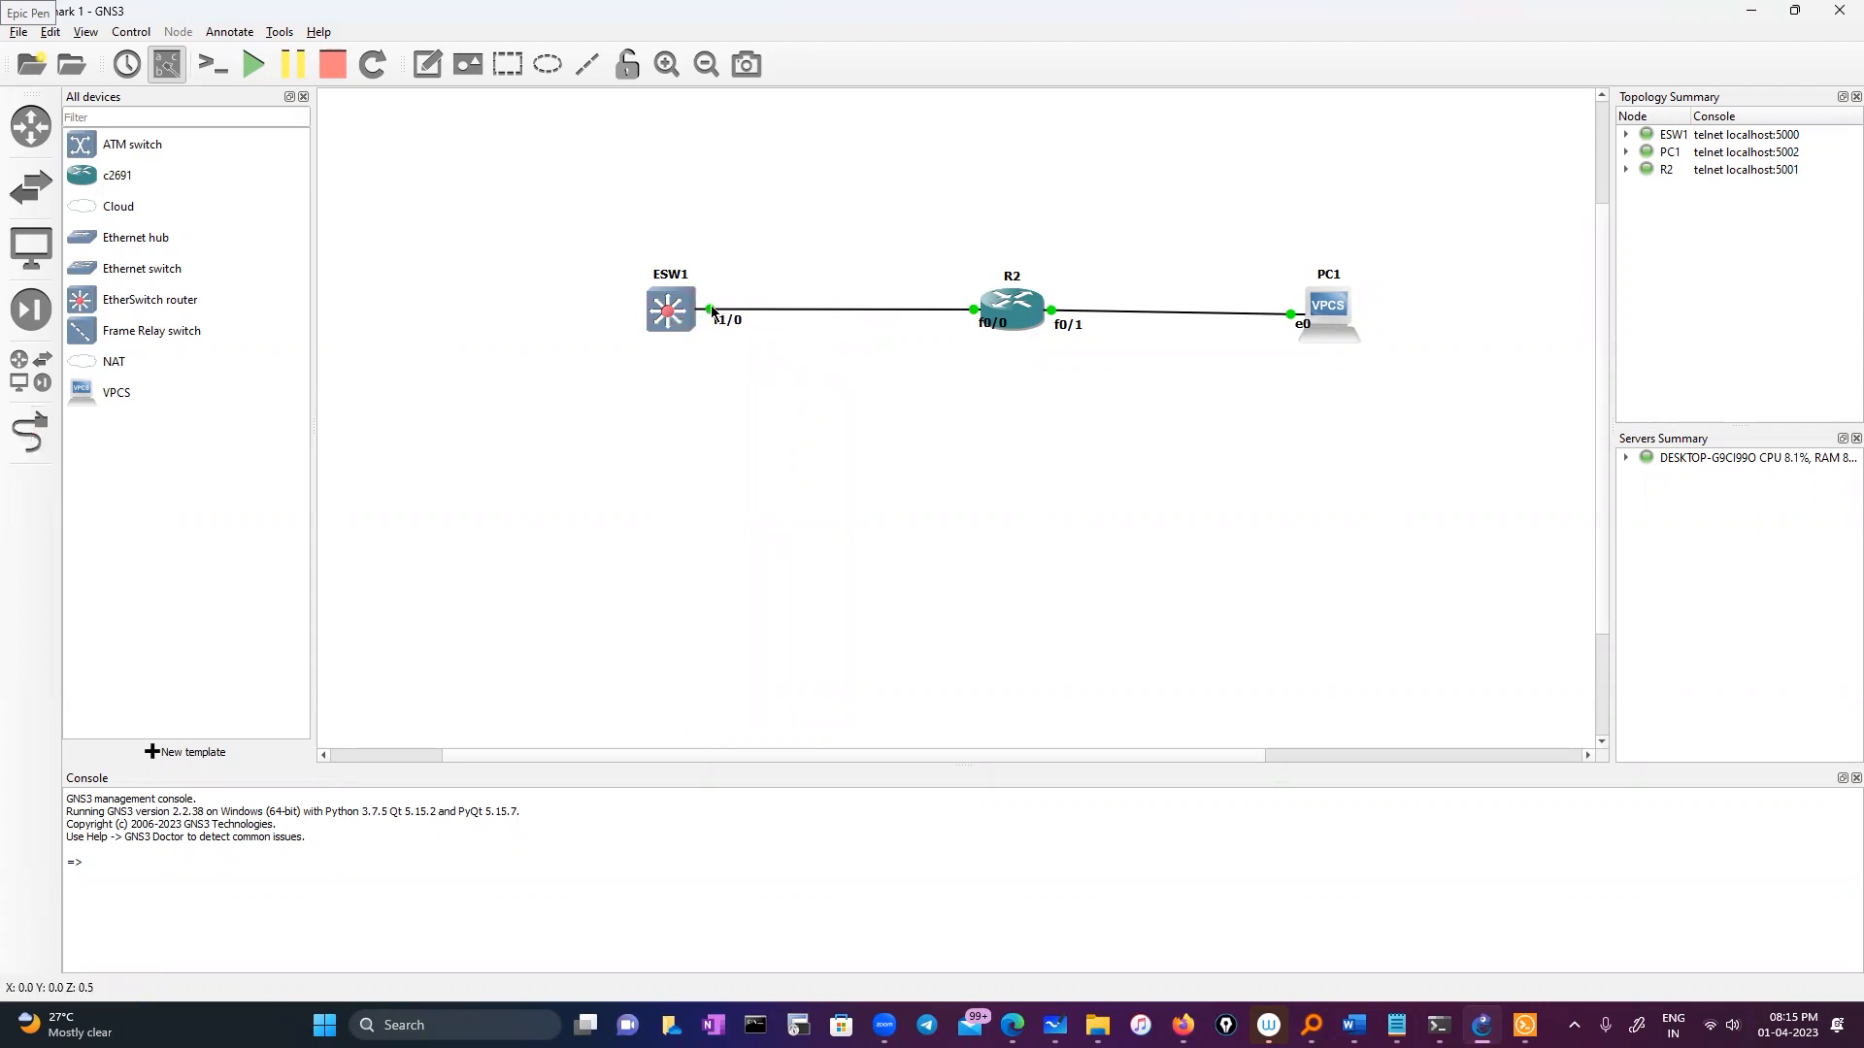
right_click(709, 309)
left_click(764, 406)
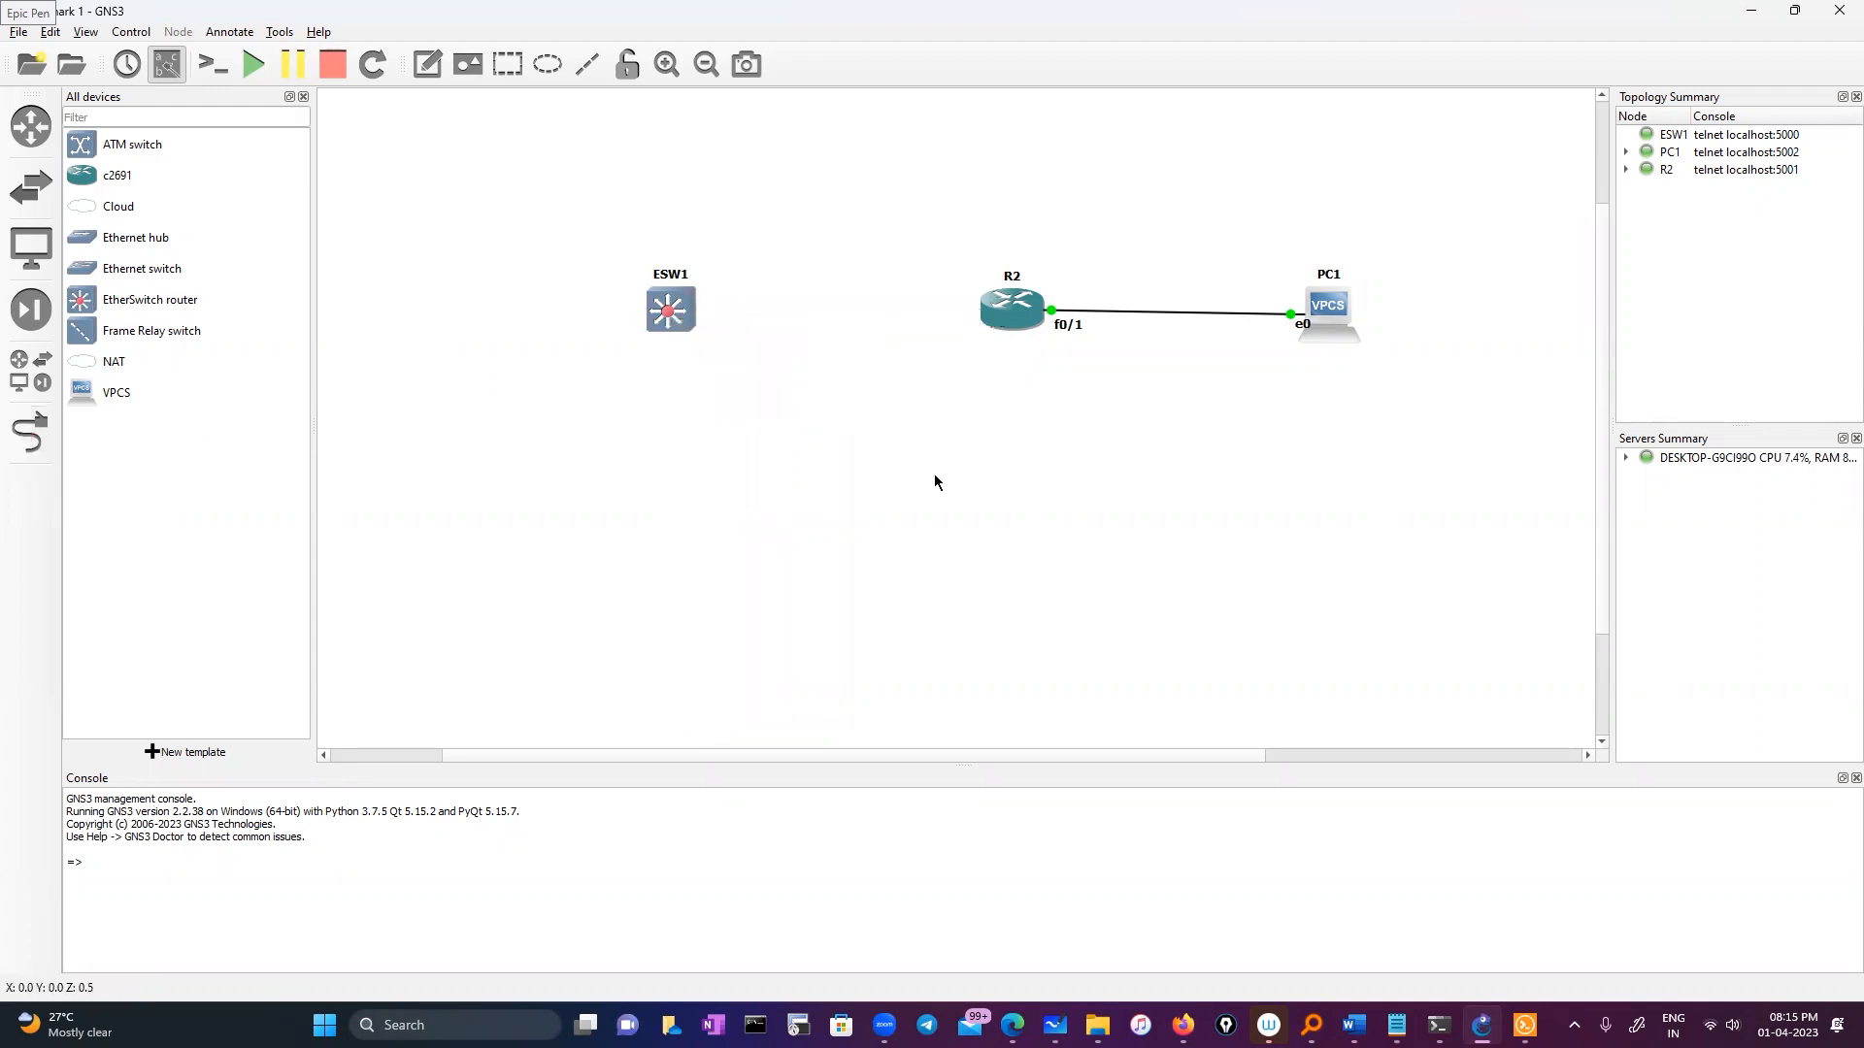
Step: Link ESW1 FastEthernet0/0 to R2 FastEthernet0/0
left_click(30, 433)
left_click(669, 307)
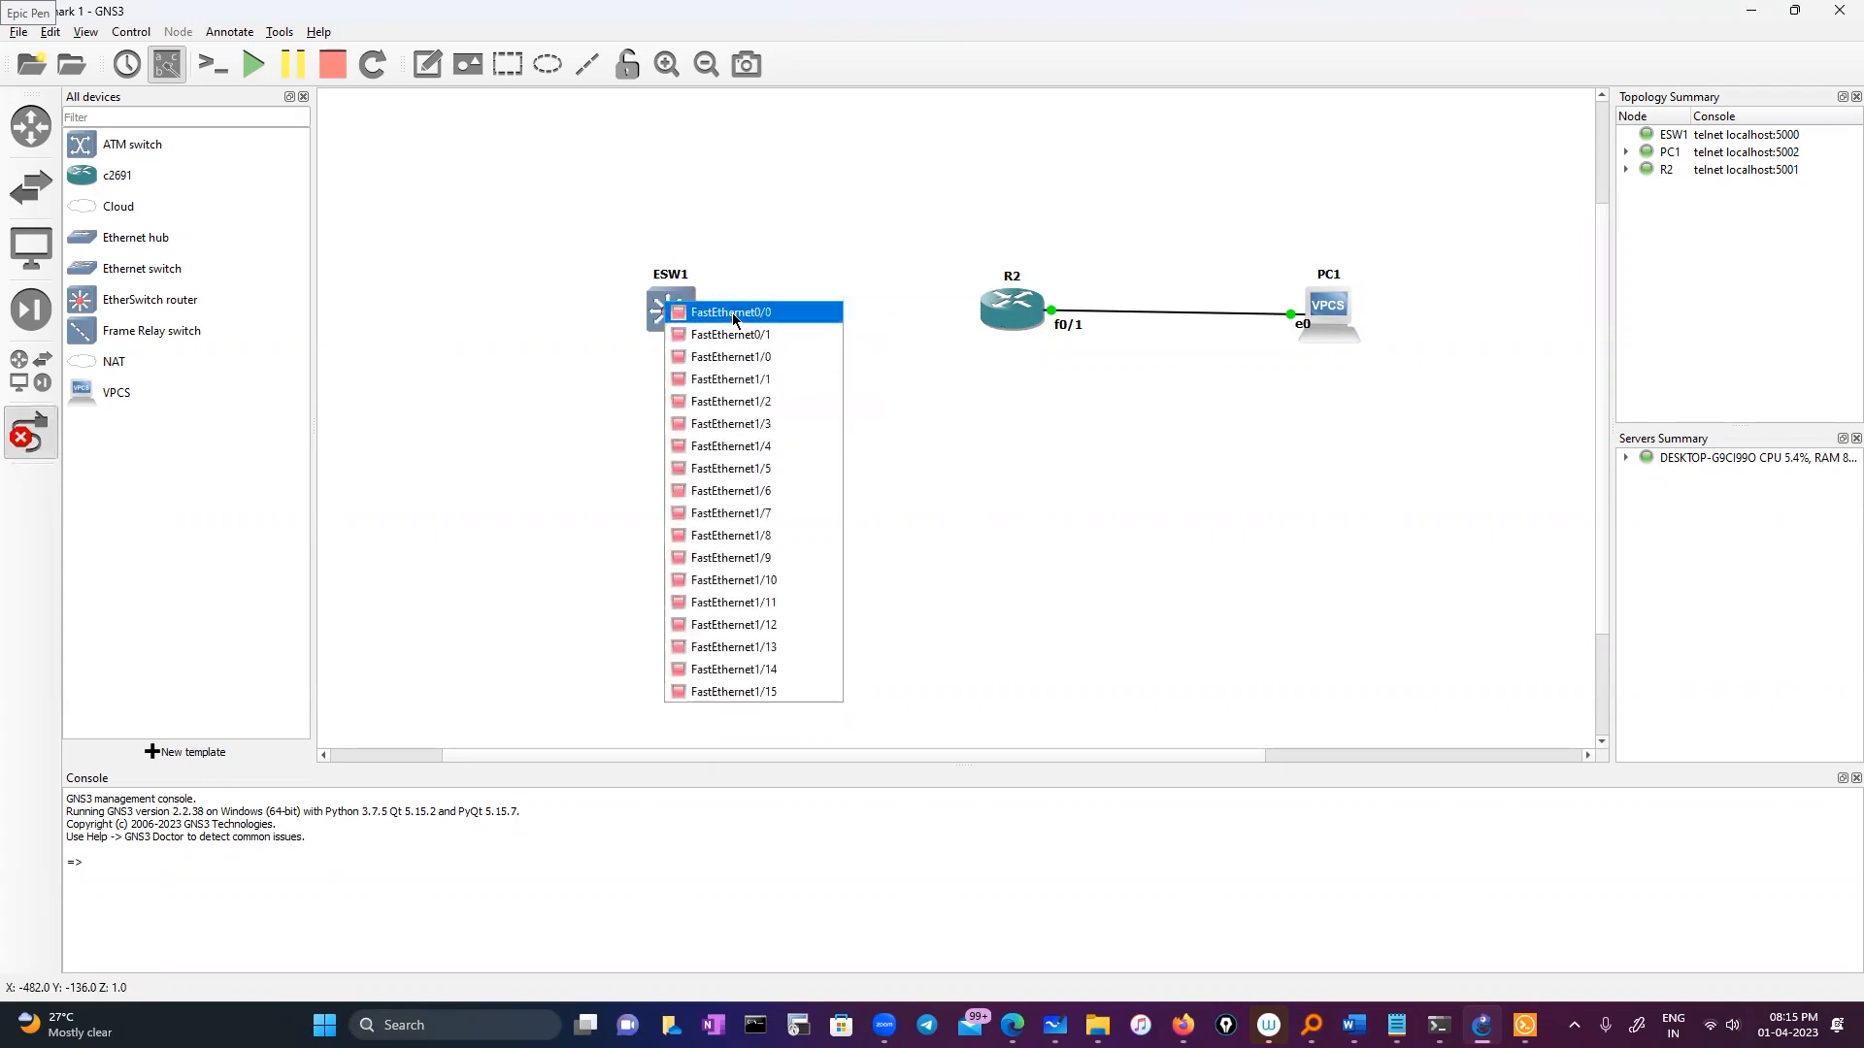
left_click(718, 312)
left_click(1010, 313)
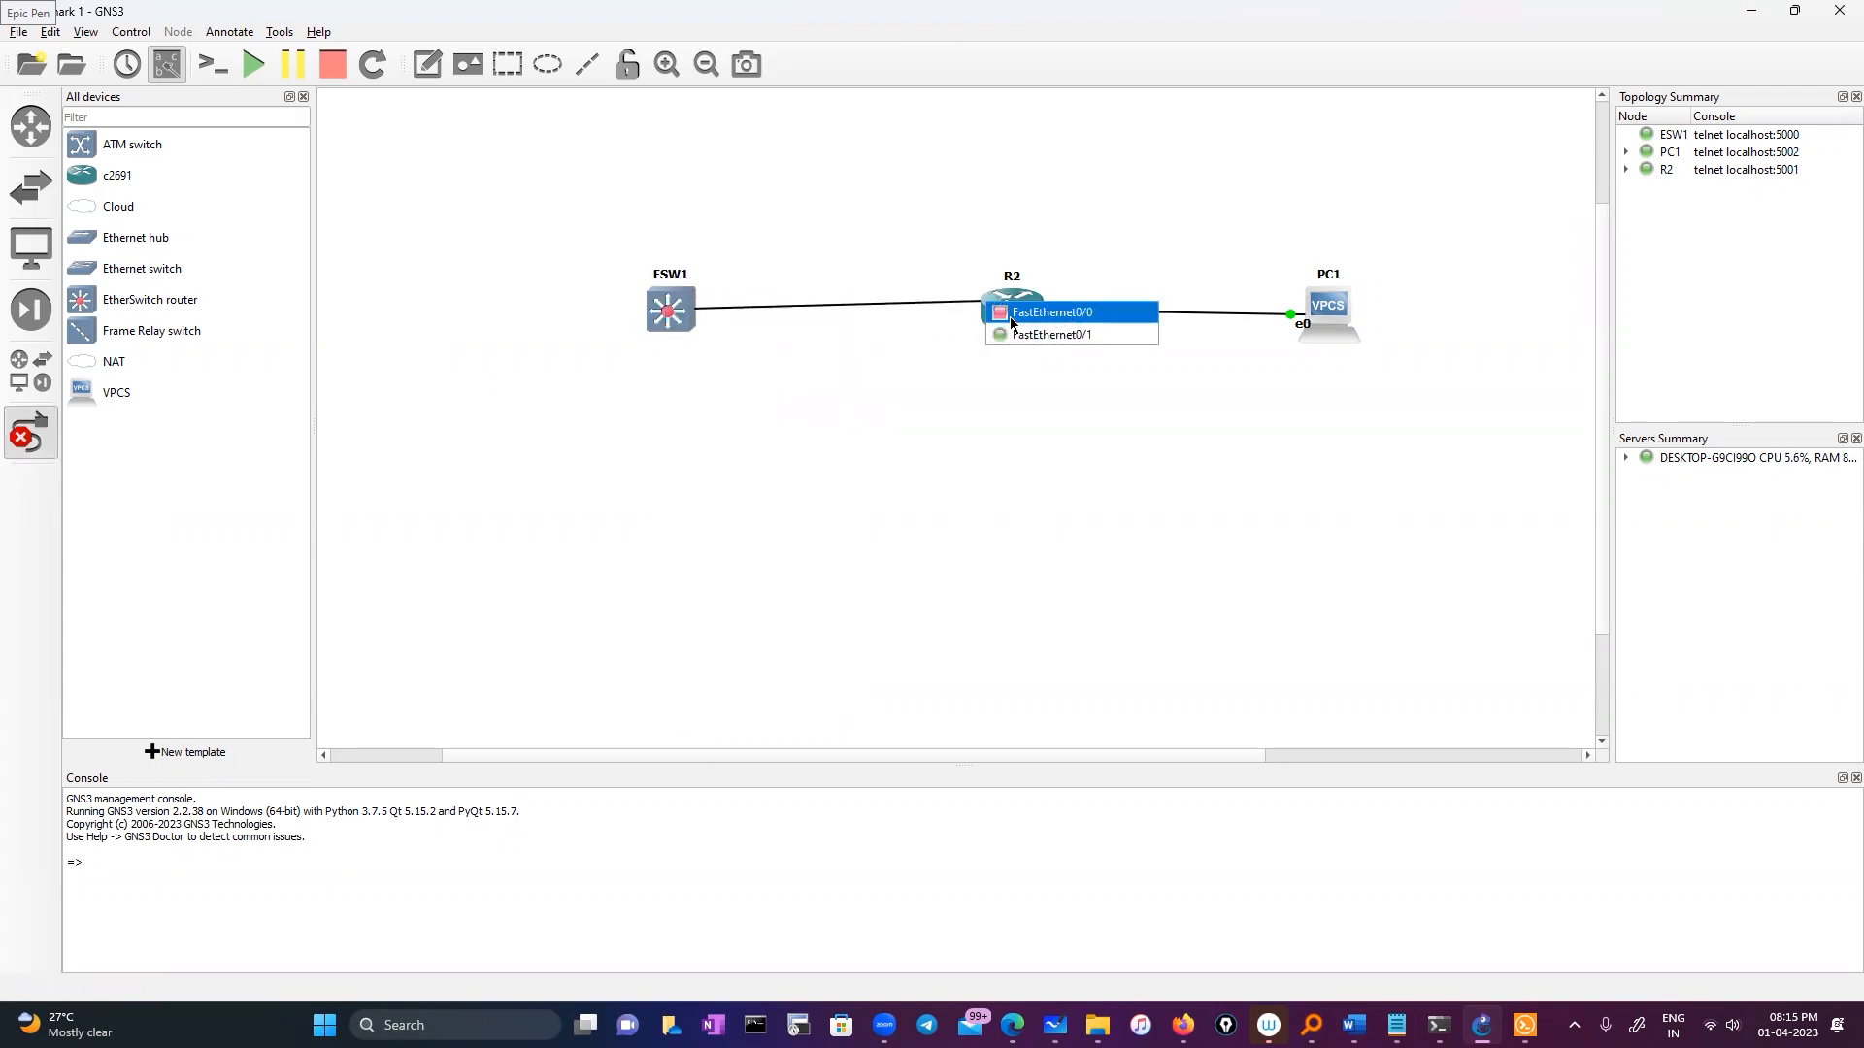
left_click(1013, 312)
left_click(30, 433)
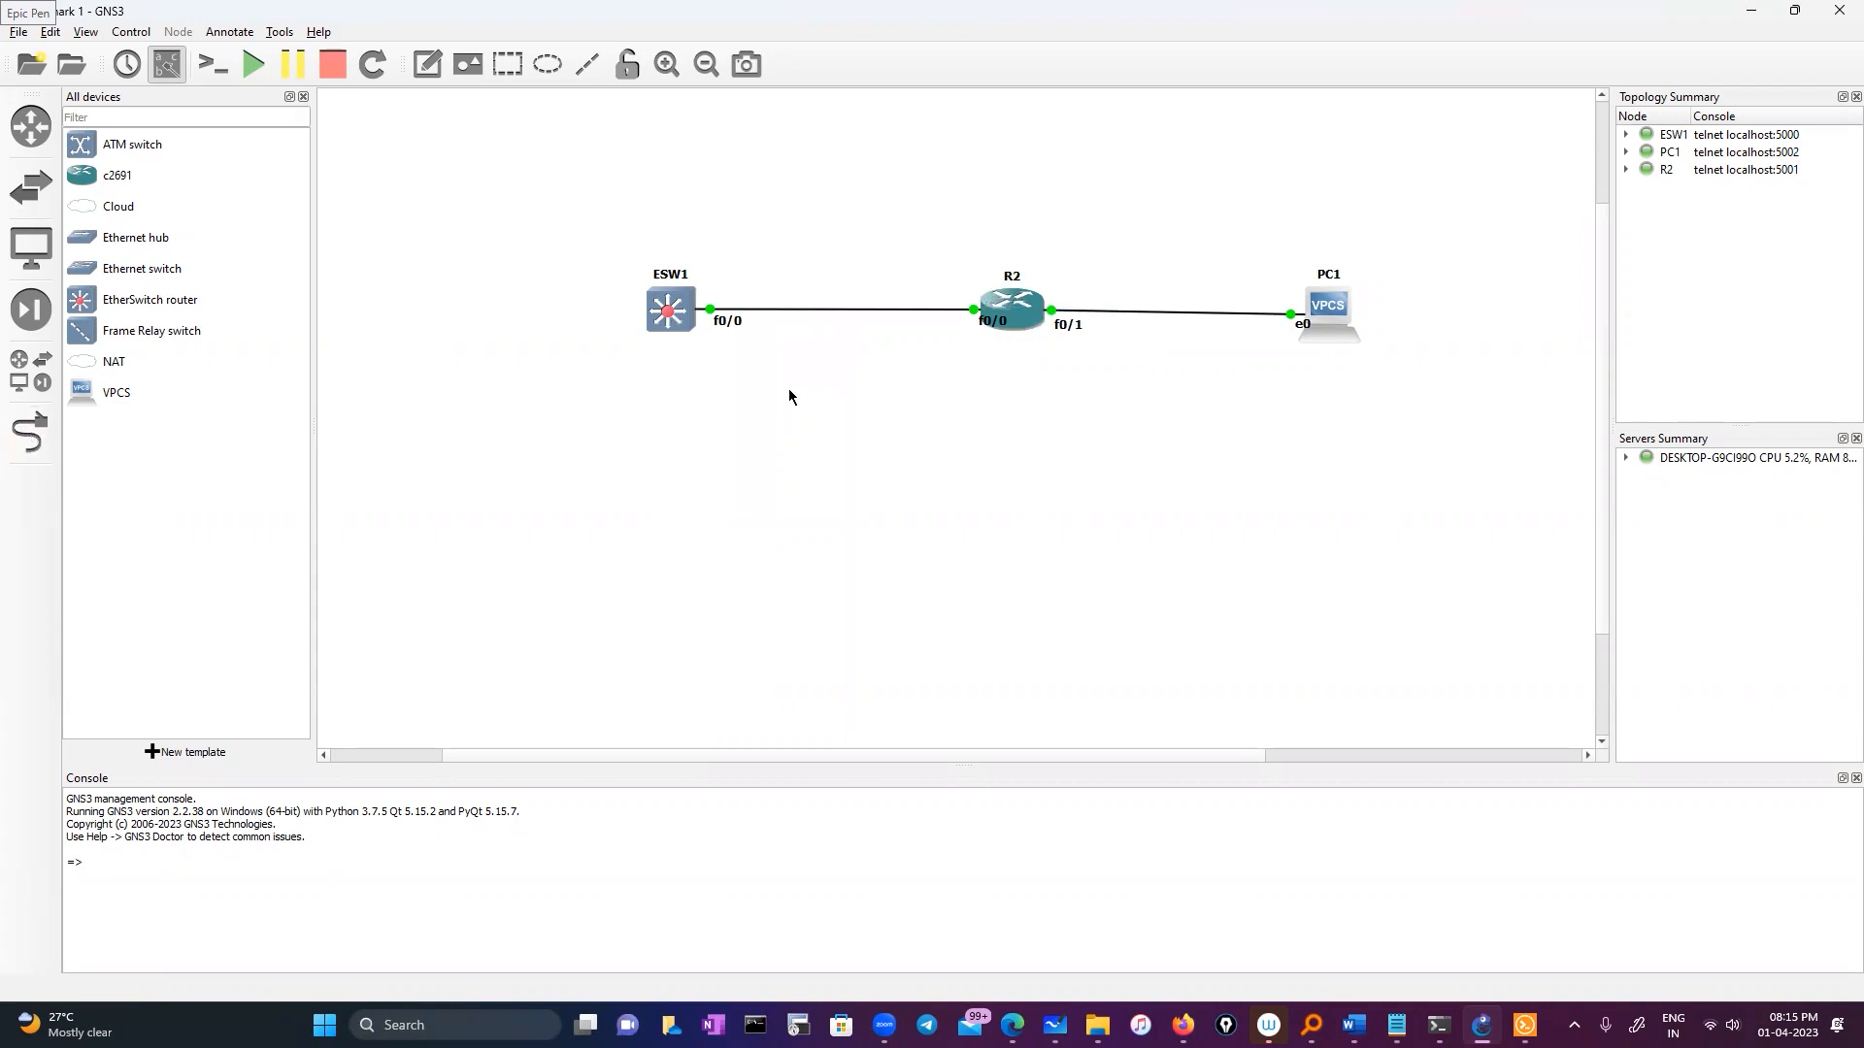
Step: Shift ESW1 and R2 farther away from PC1, with R2's f0/0 label clear of the router icon
left_click_drag(681, 320, 635, 320)
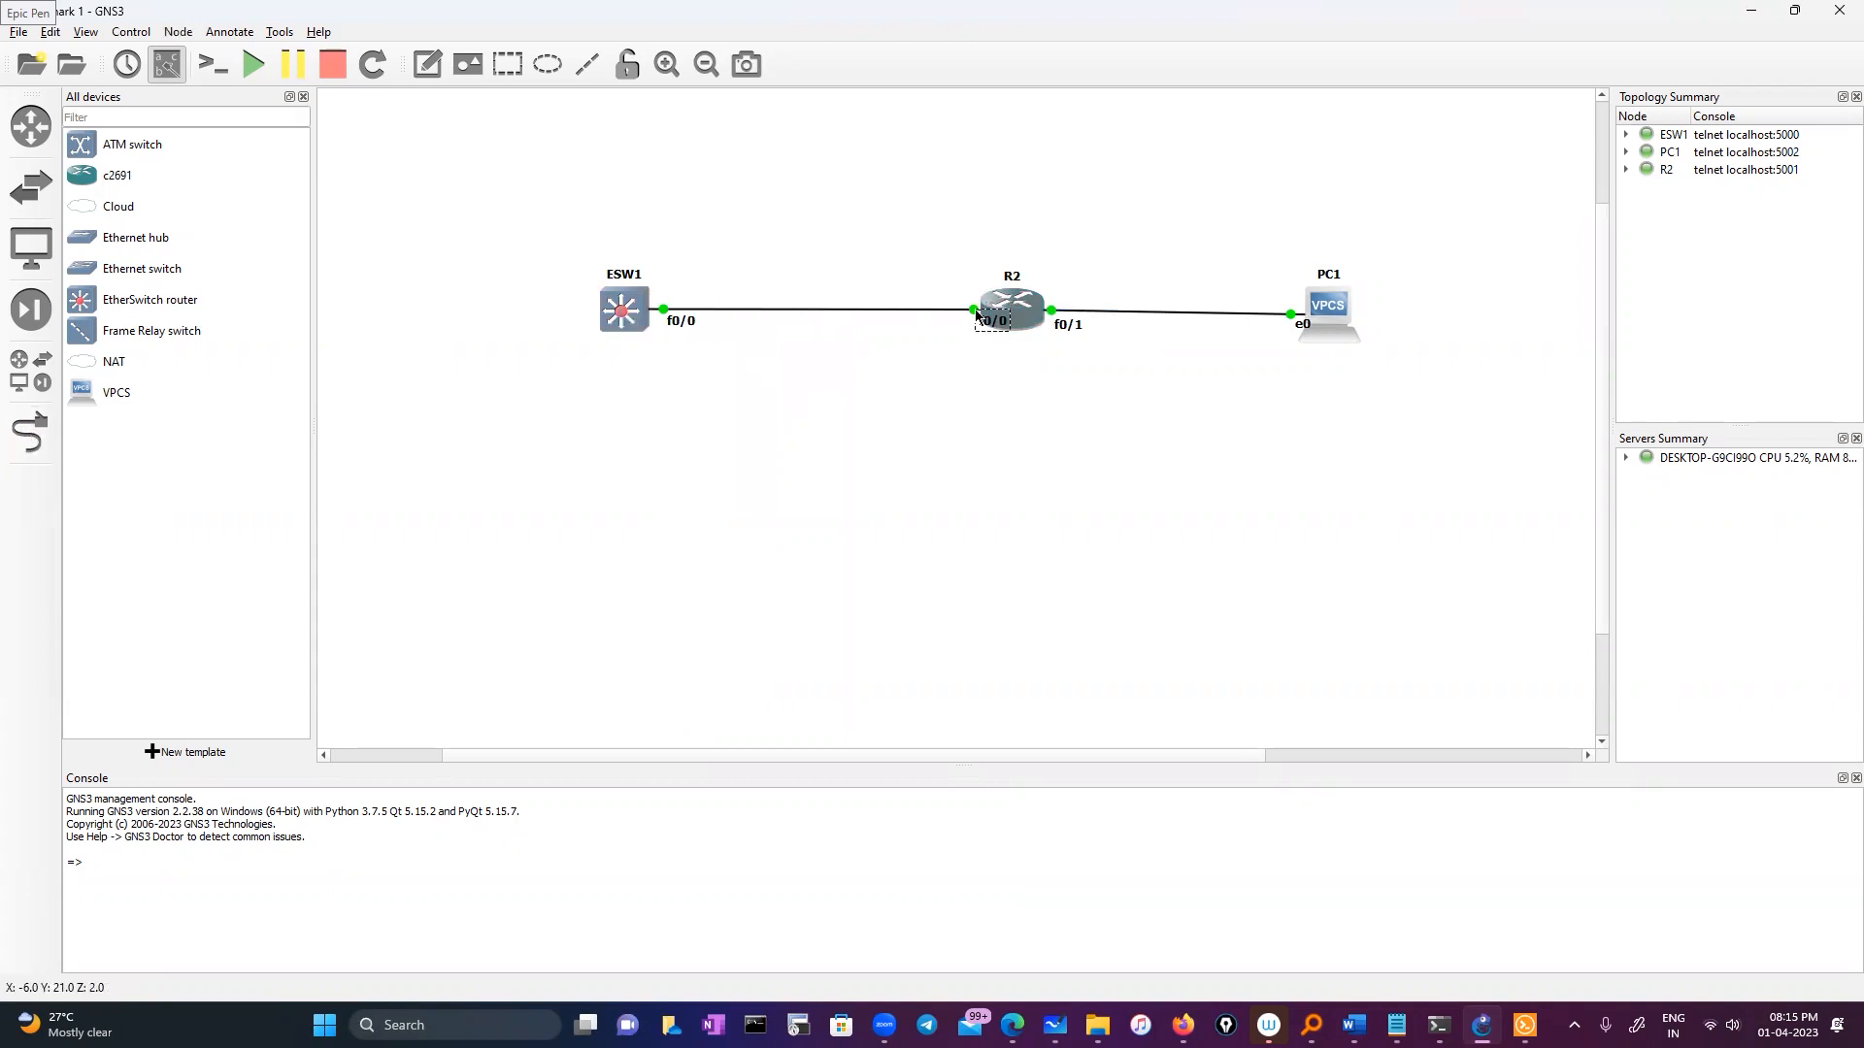
mouse_move(984, 320)
left_mouse_down()
mouse_move(954, 320)
mouse_move(1002, 313)
left_mouse_up()
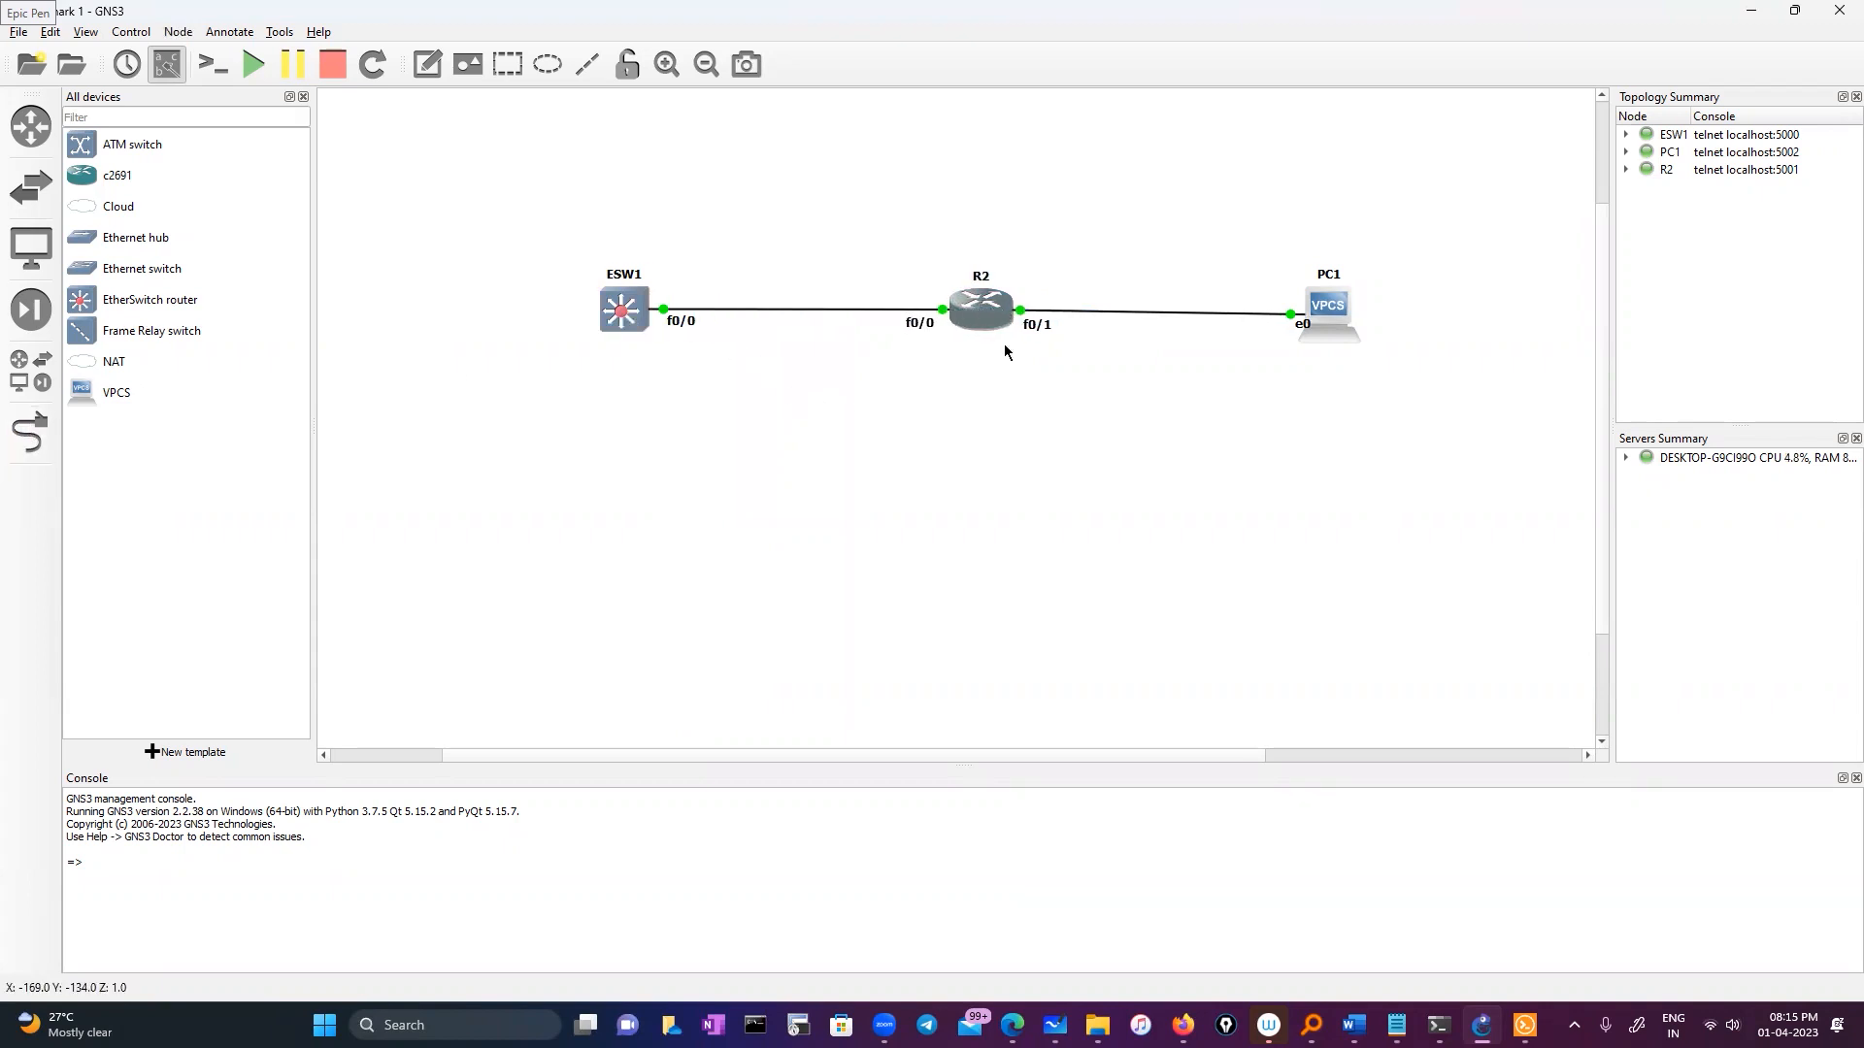
left_click(1006, 351)
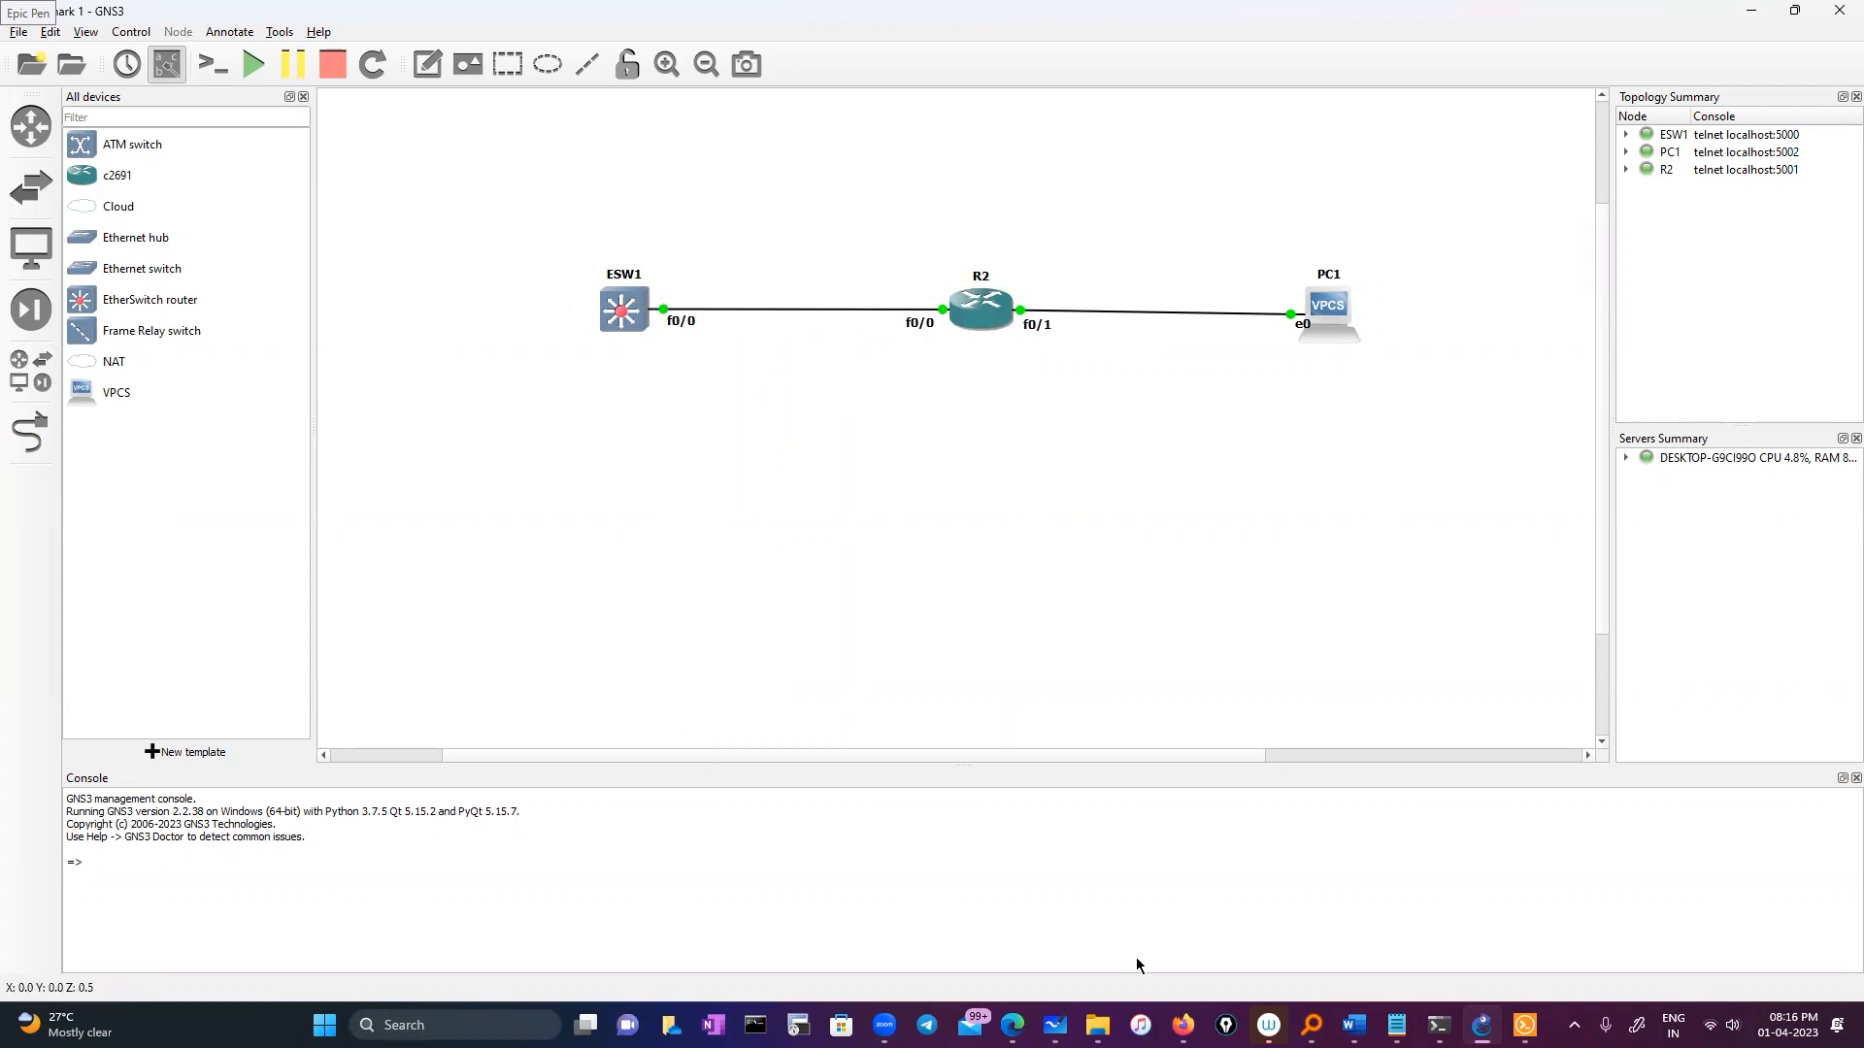
Step: Return to the ESW1 console and enter interface configuration for fastEthernet 0/0
left_click(1525, 1025)
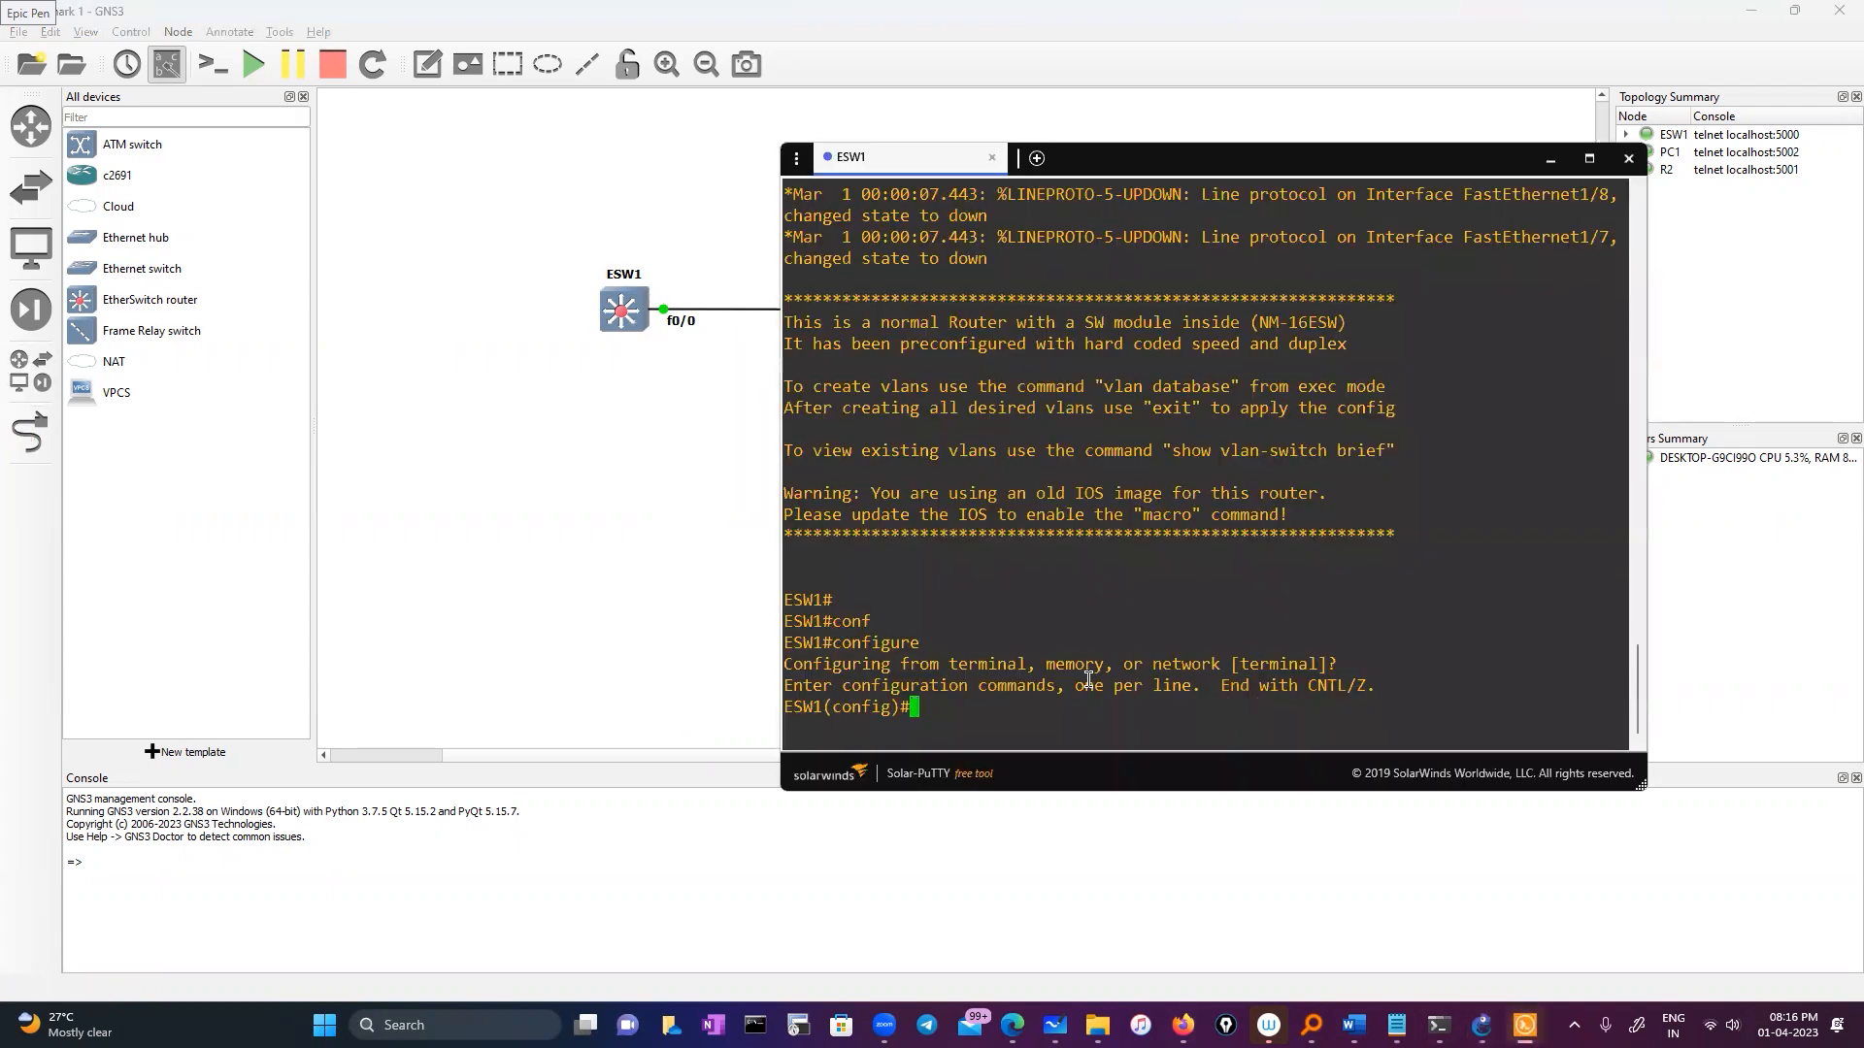
type("int")
key("Tab")
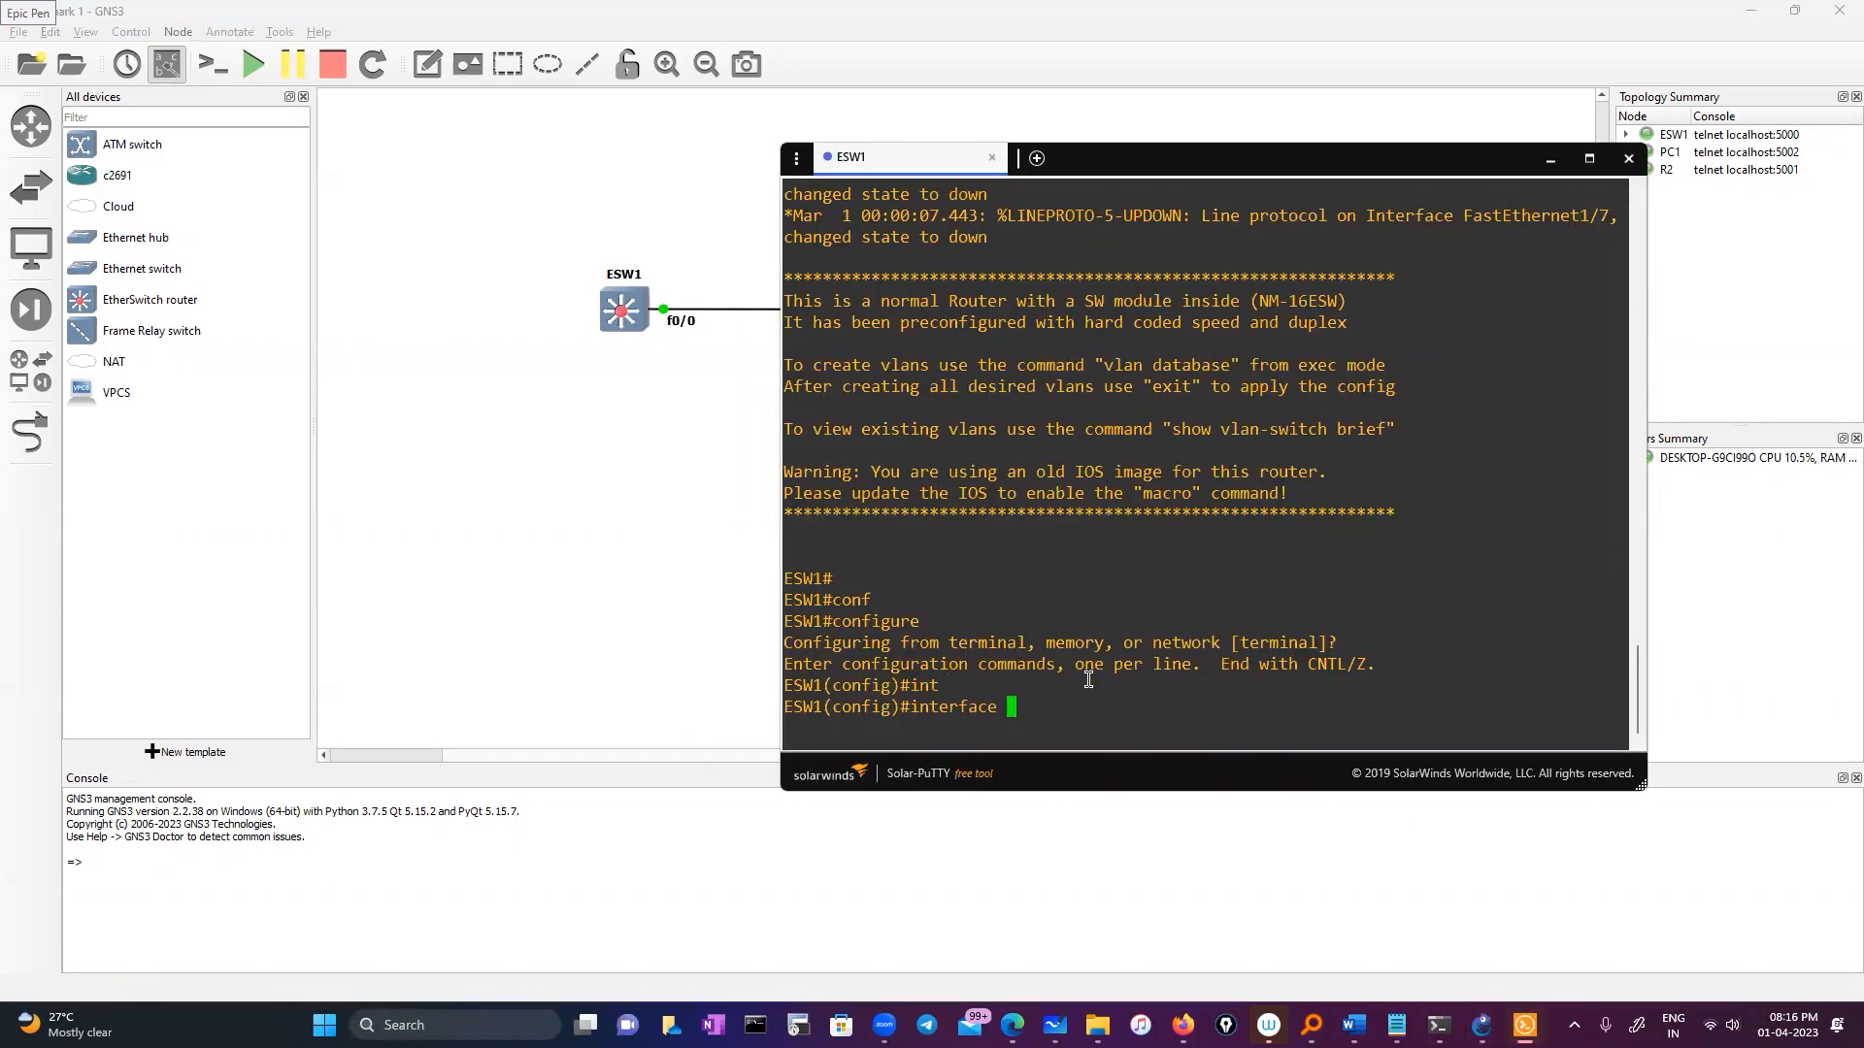
type("fa")
key("Tab")
type("0/0")
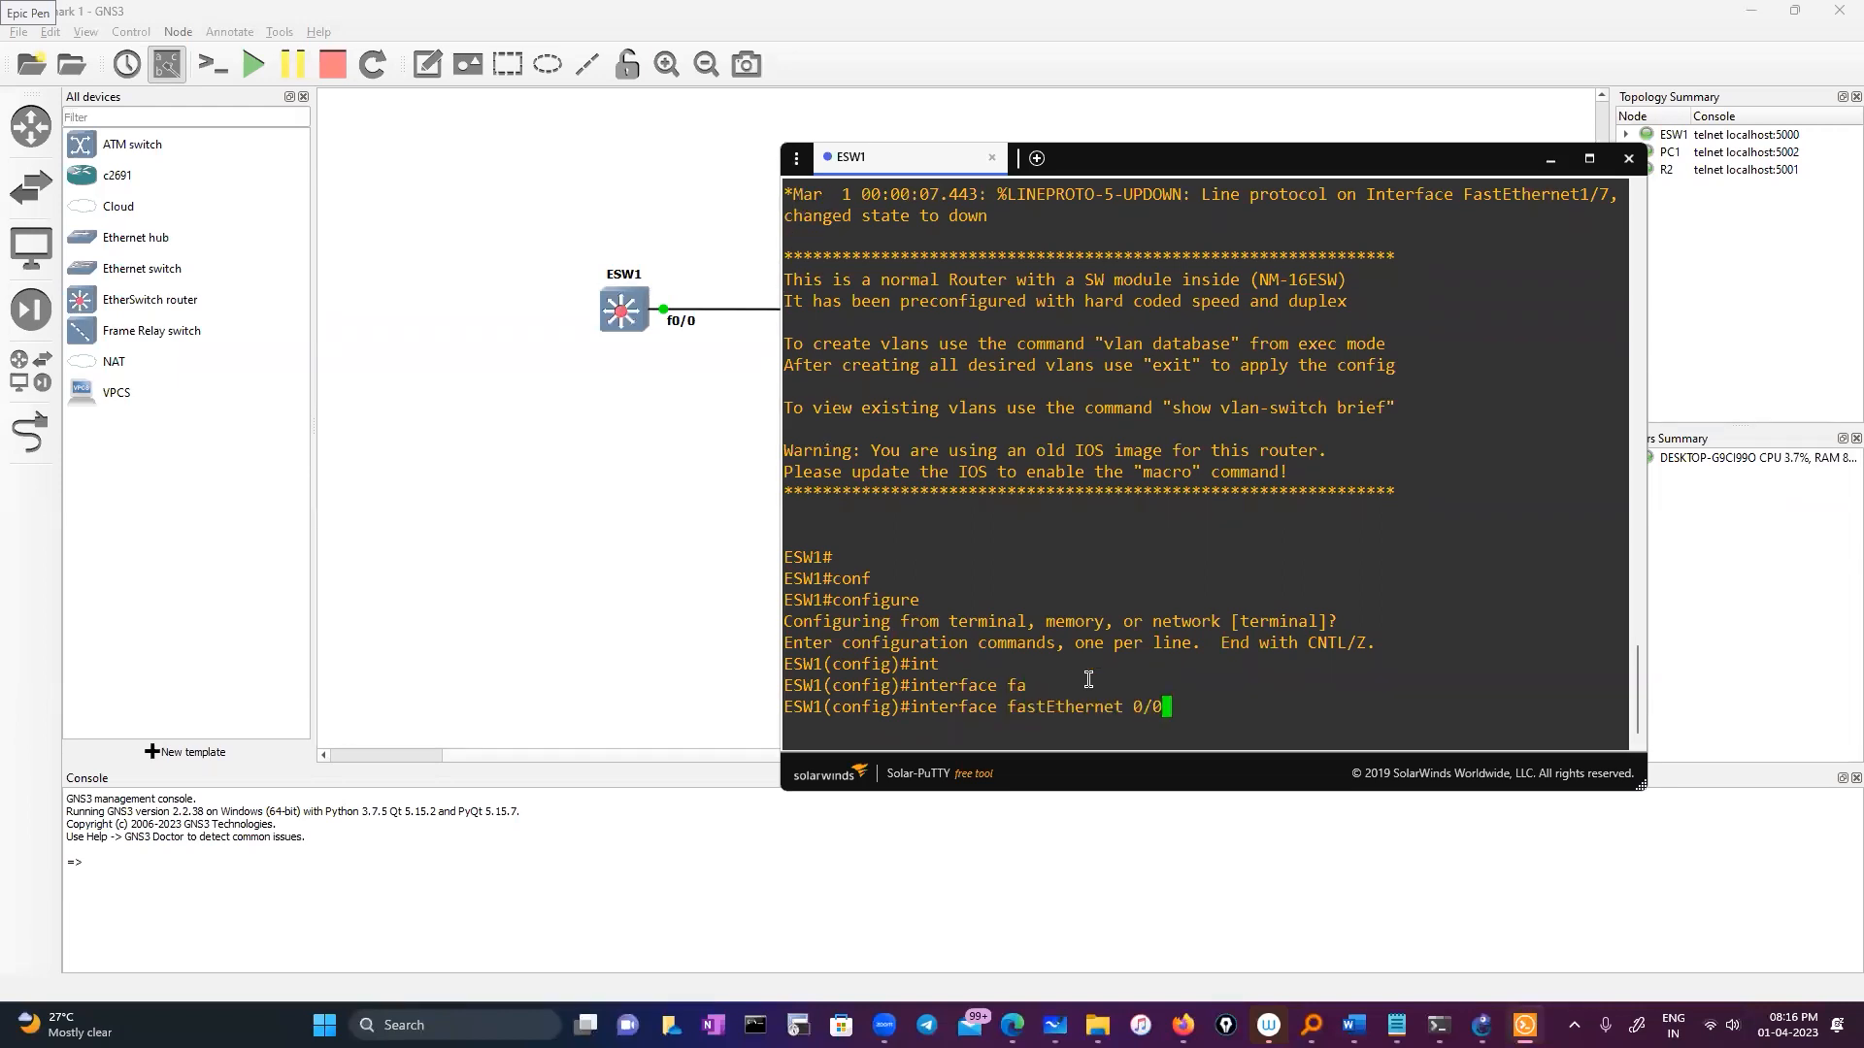
key("Return")
Step: Assign IP address 10.0.0.1 with mask 255.0.0.0 to ESW1's fastEthernet 0/0 interface
type("ip ad")
key("Tab")
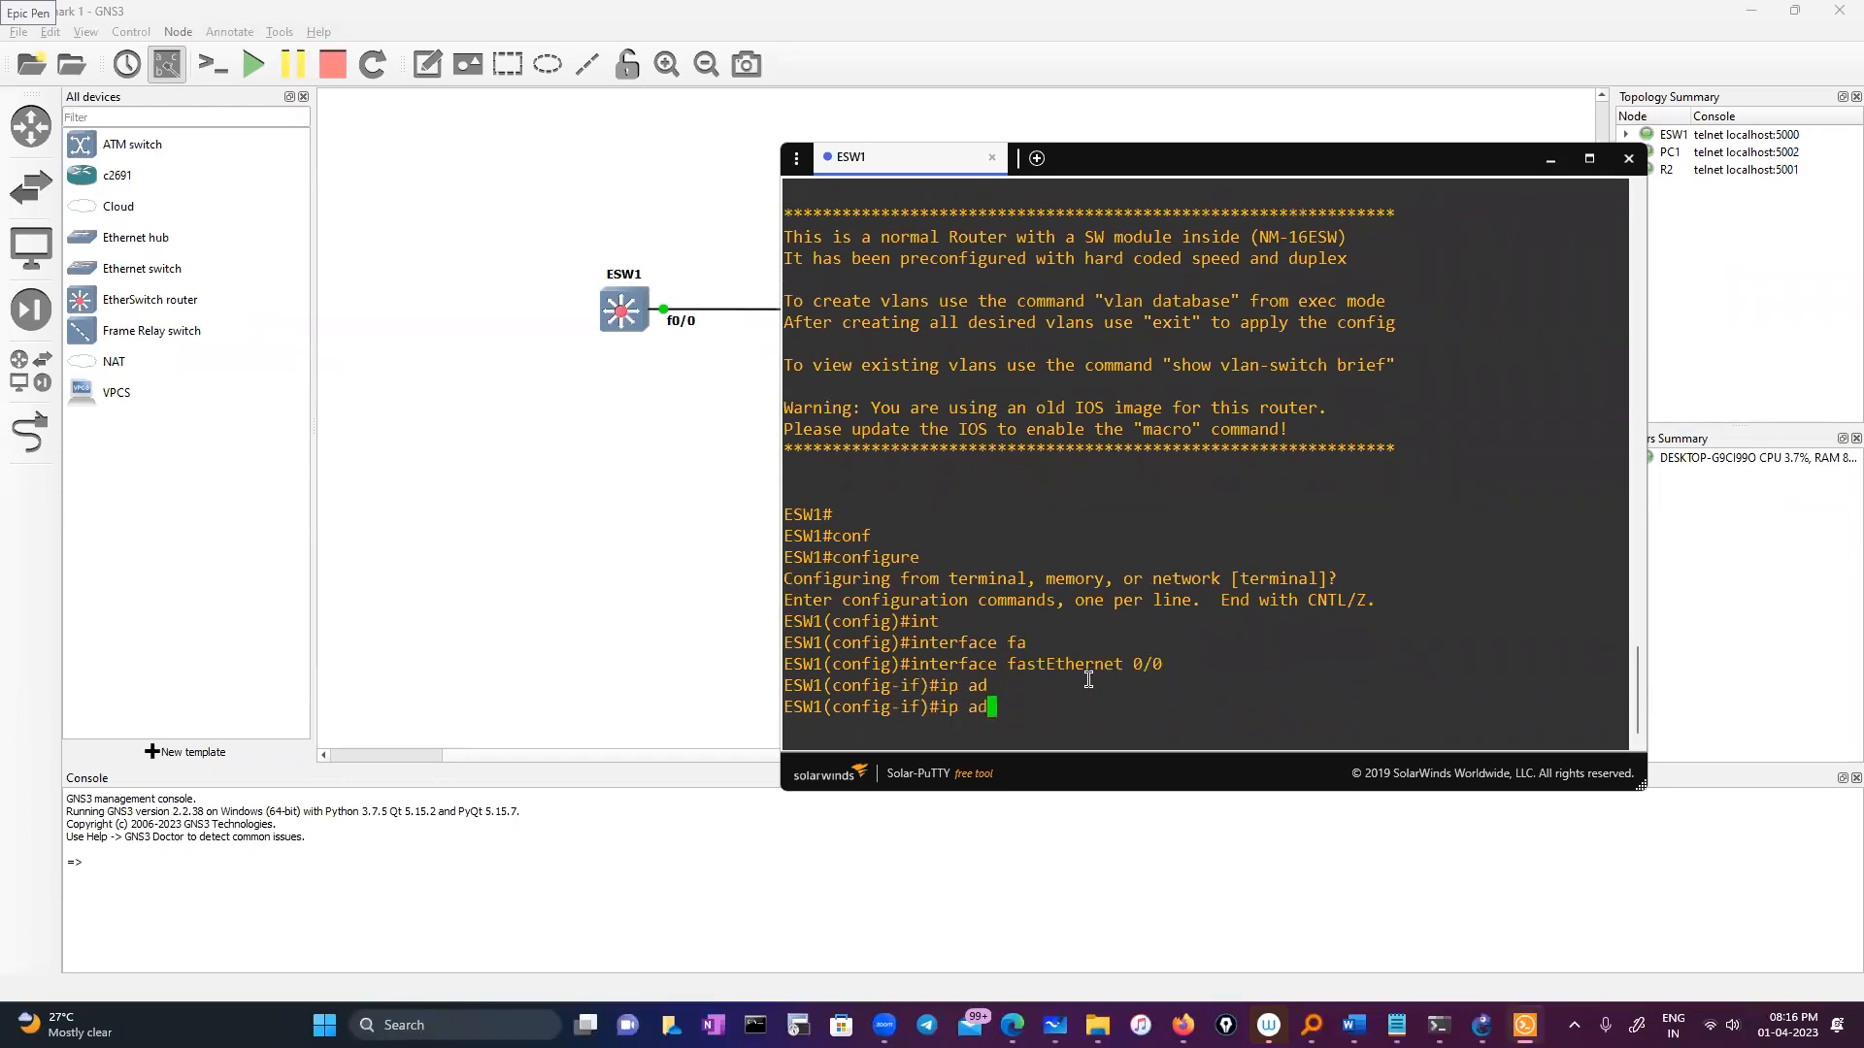
type("d")
key("Tab")
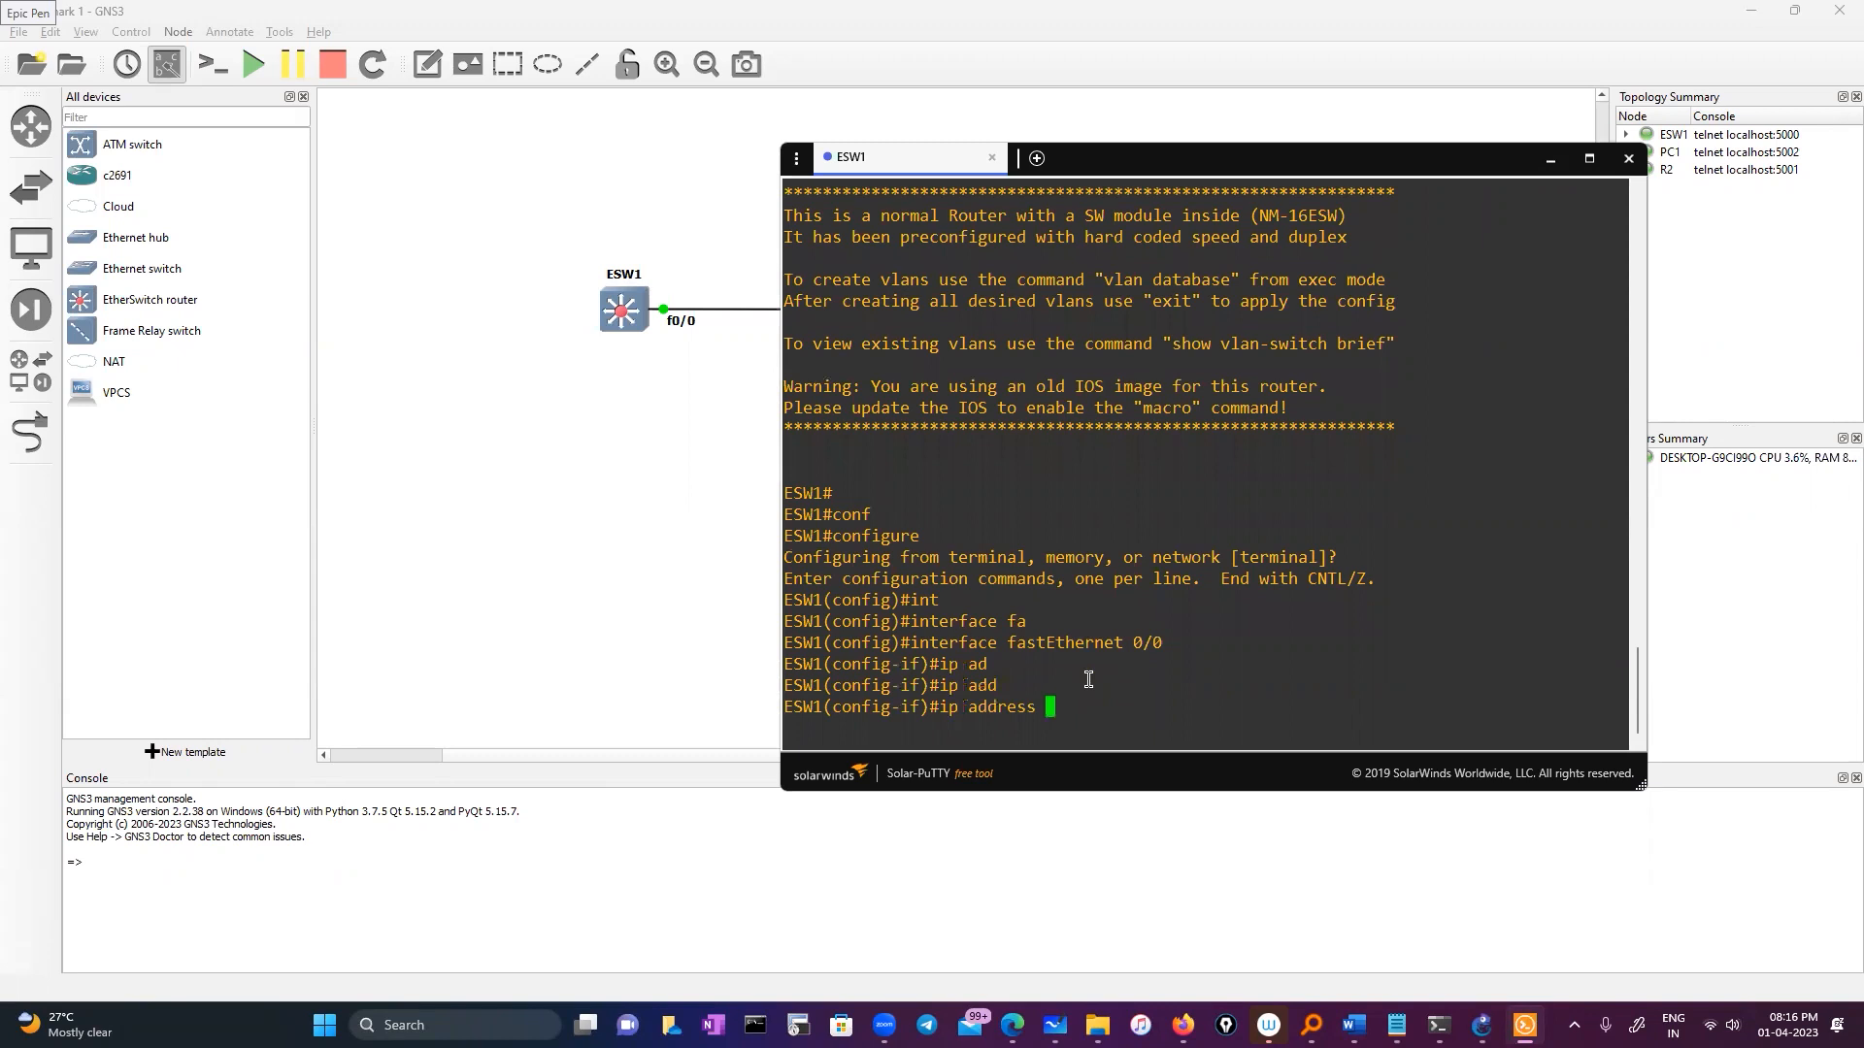
type("10.0.0.1 255.0.0.0")
key("Return")
Step: Enable the interface with "no sh" and exit to ESW1's global configuration mode
type("no")
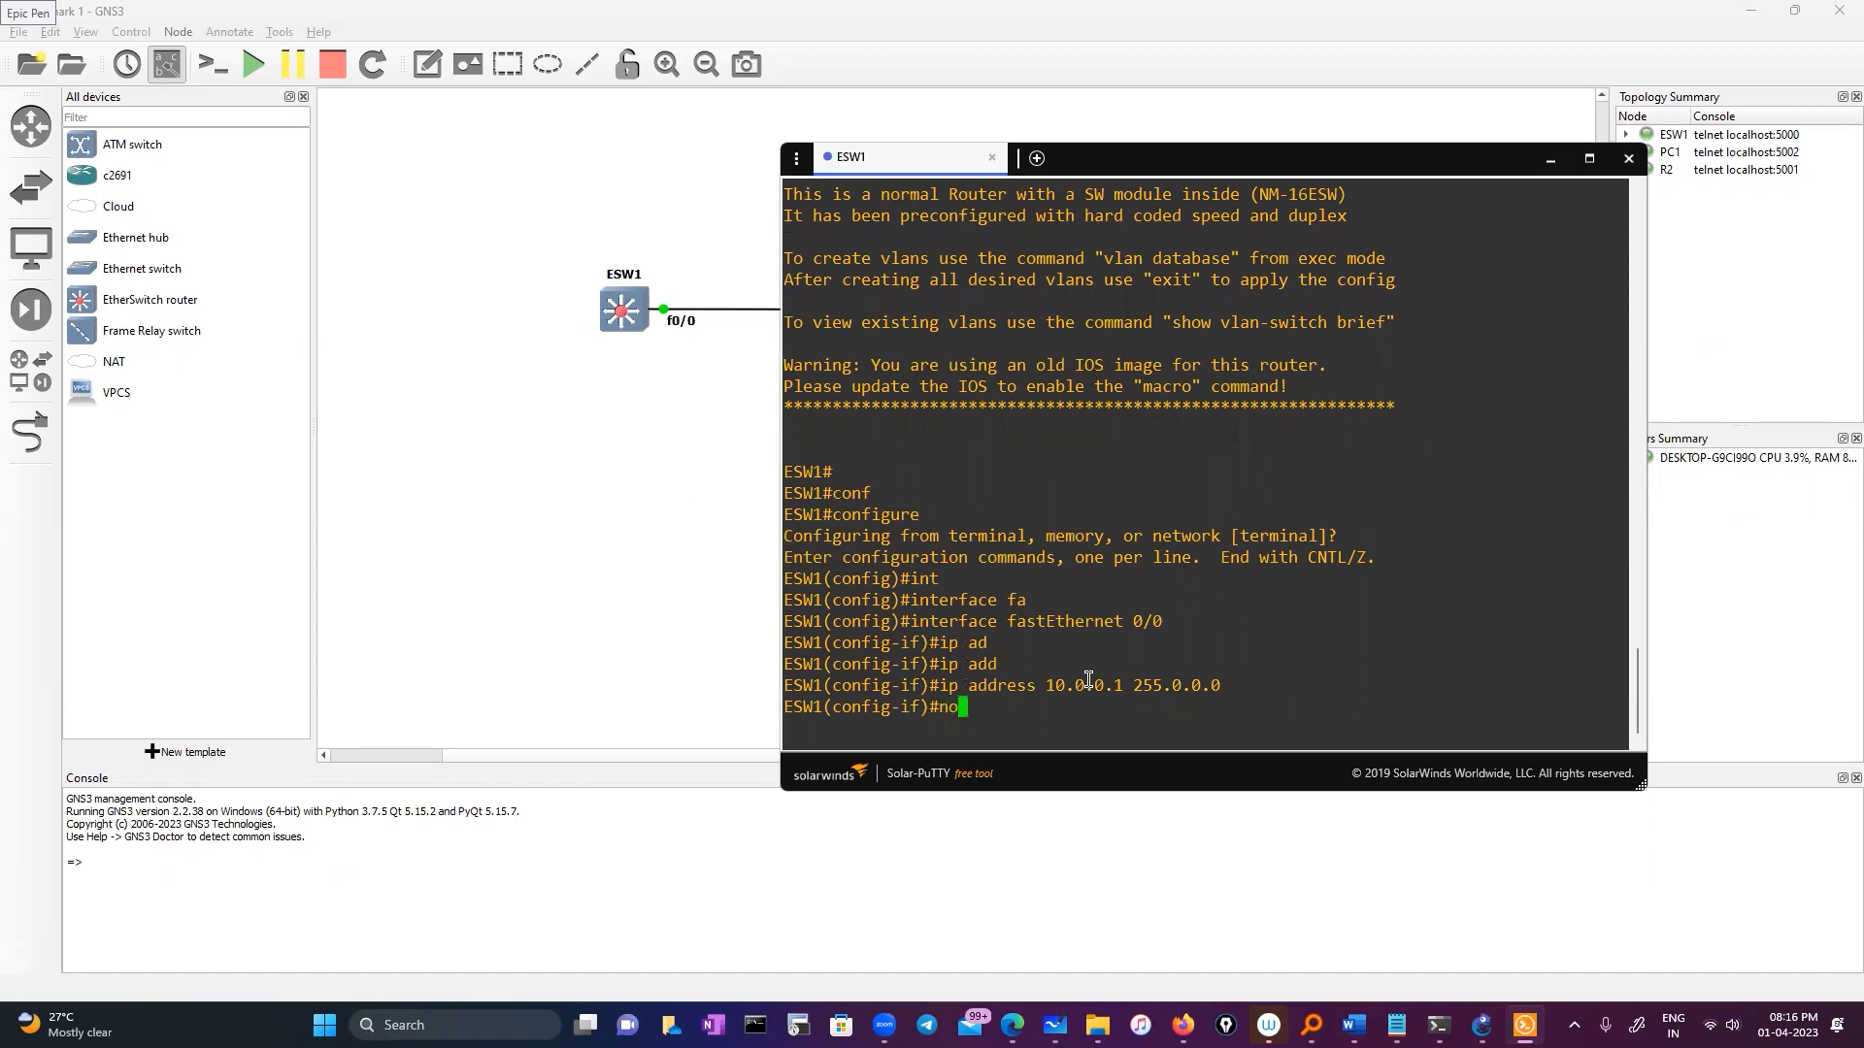
type(" sh")
key("Return")
key("Return")
key("Return")
type("exit")
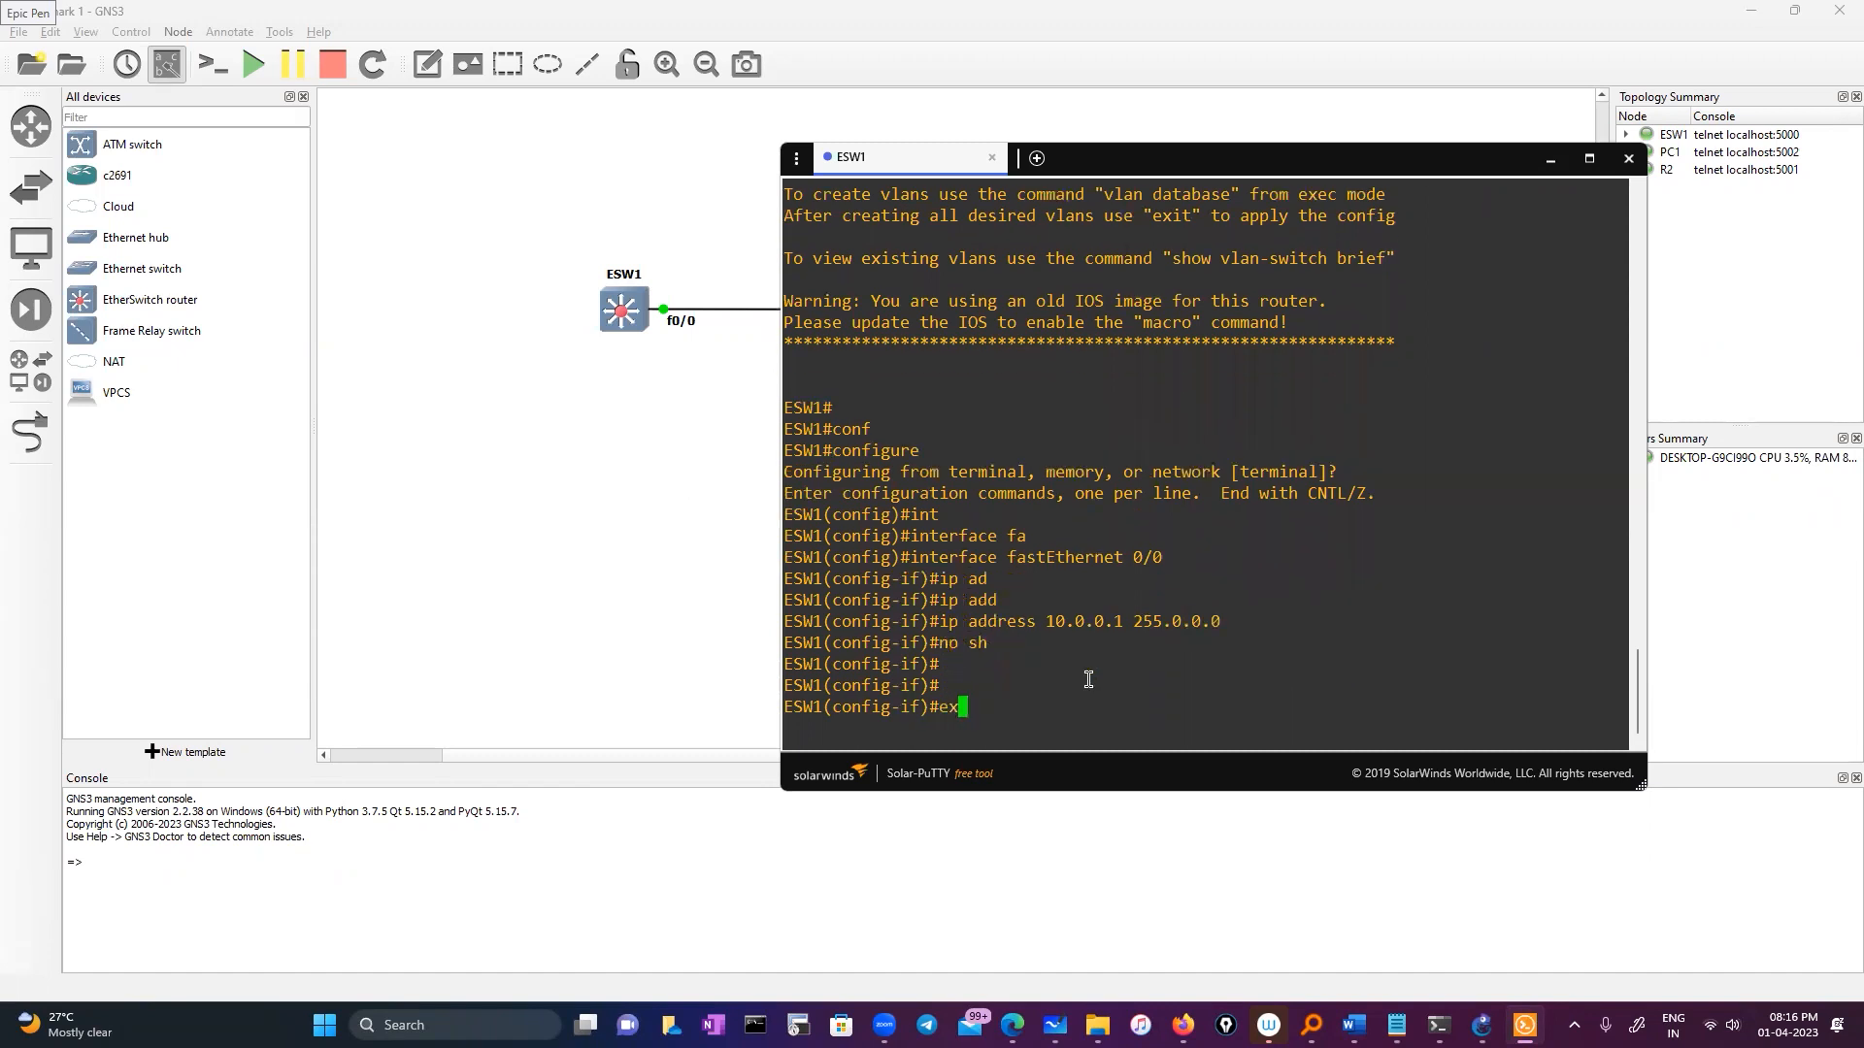
key("Return")
key("Return")
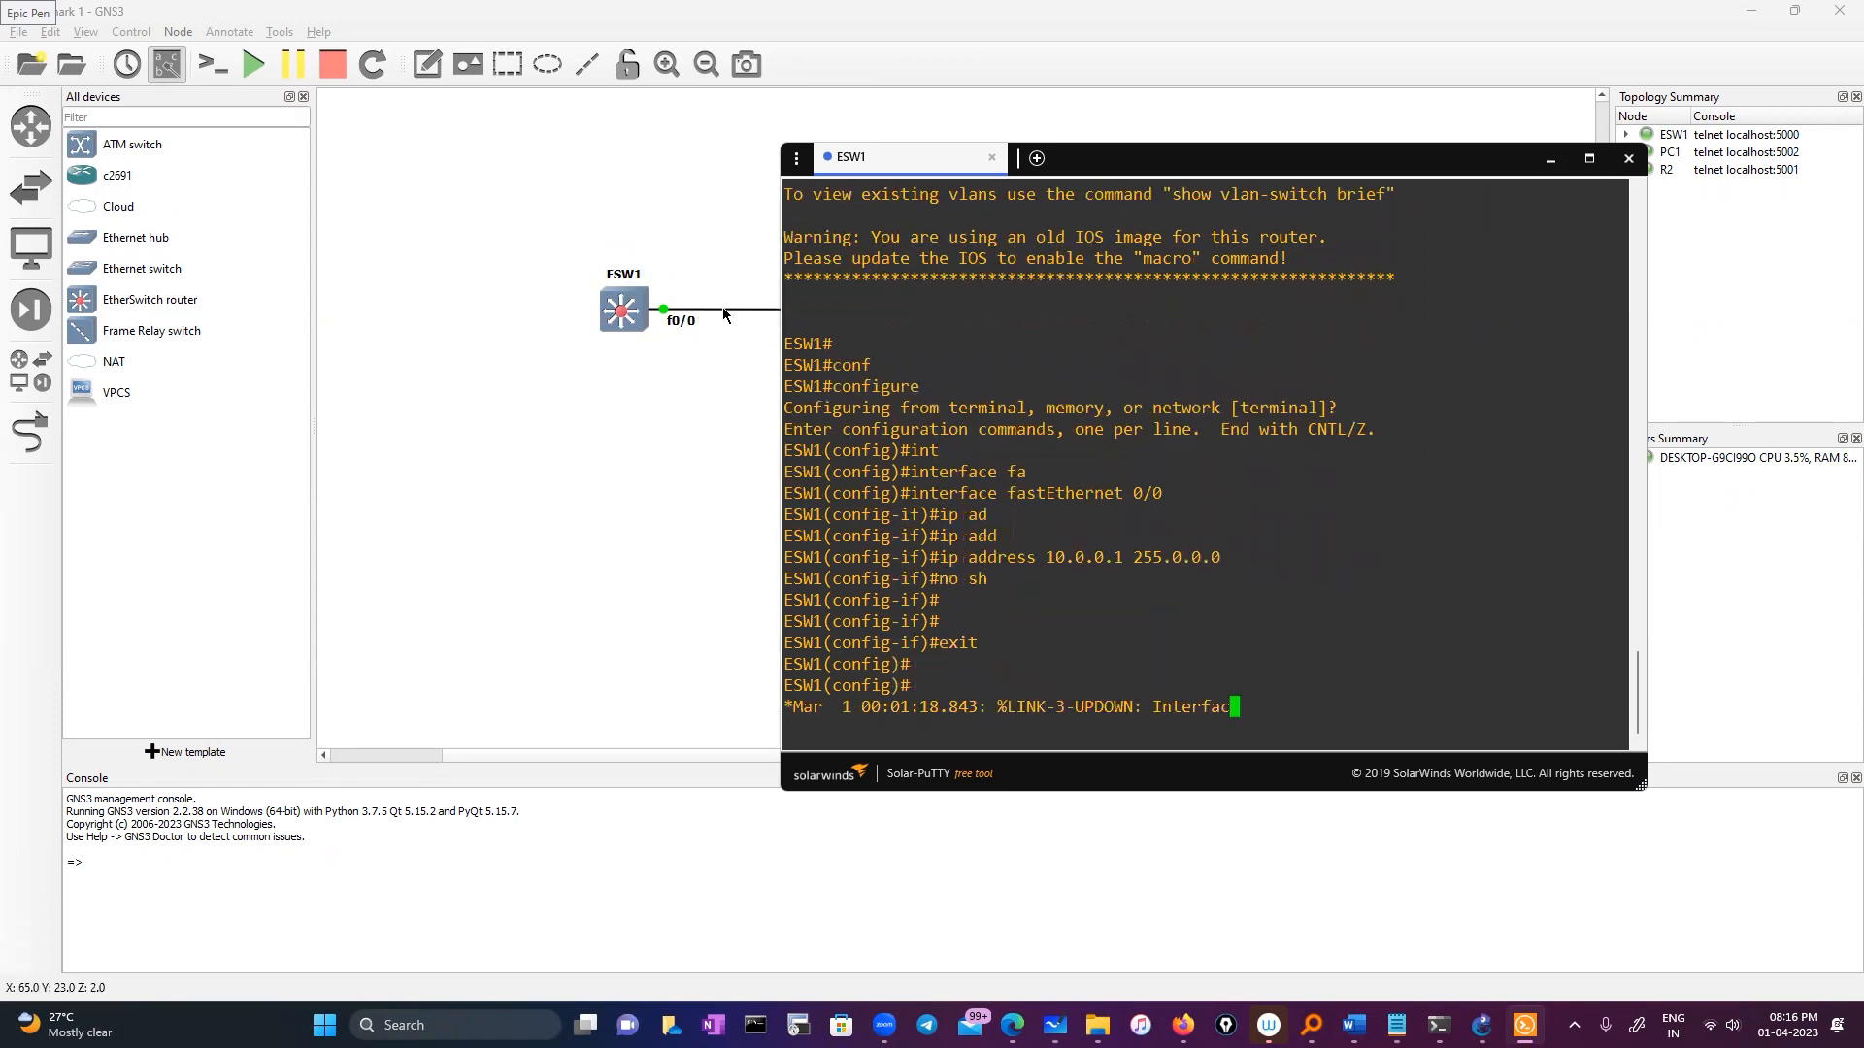
Step: Open R2's console and bring up its command prompt
left_click(733, 255)
right_click(1003, 301)
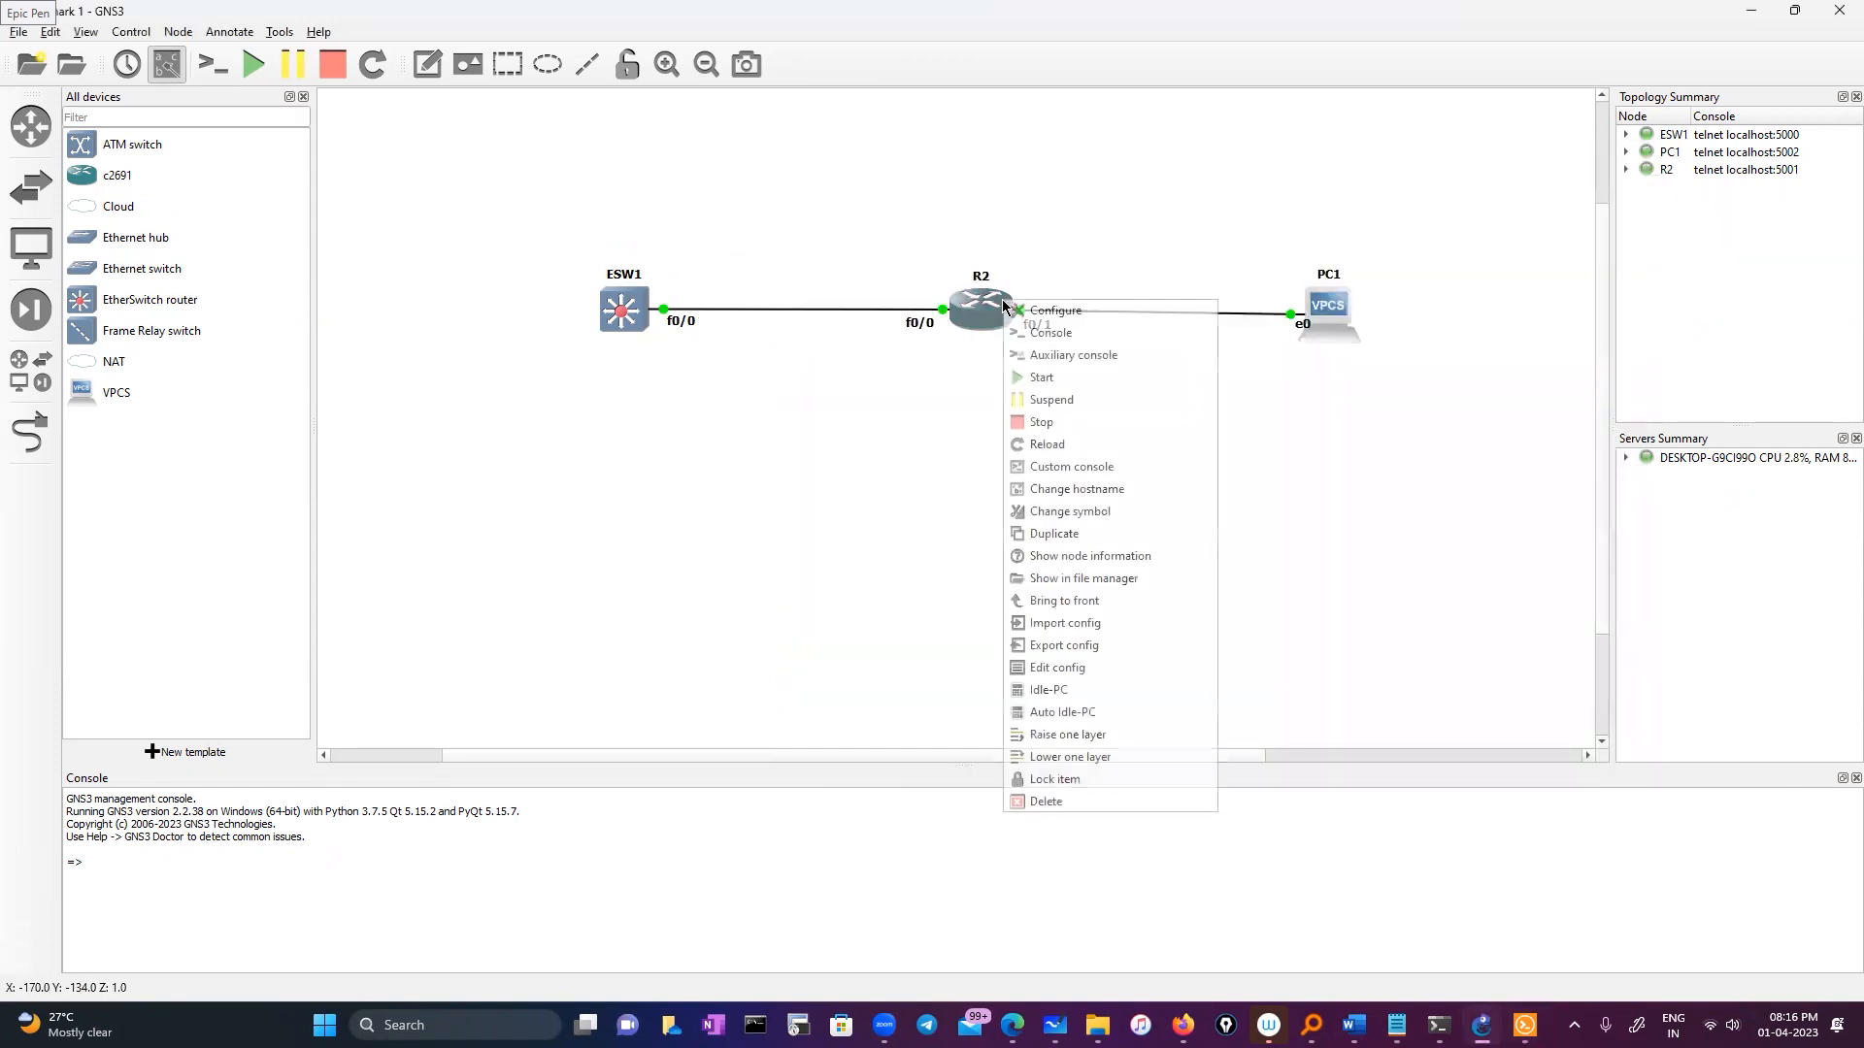
left_click(1055, 334)
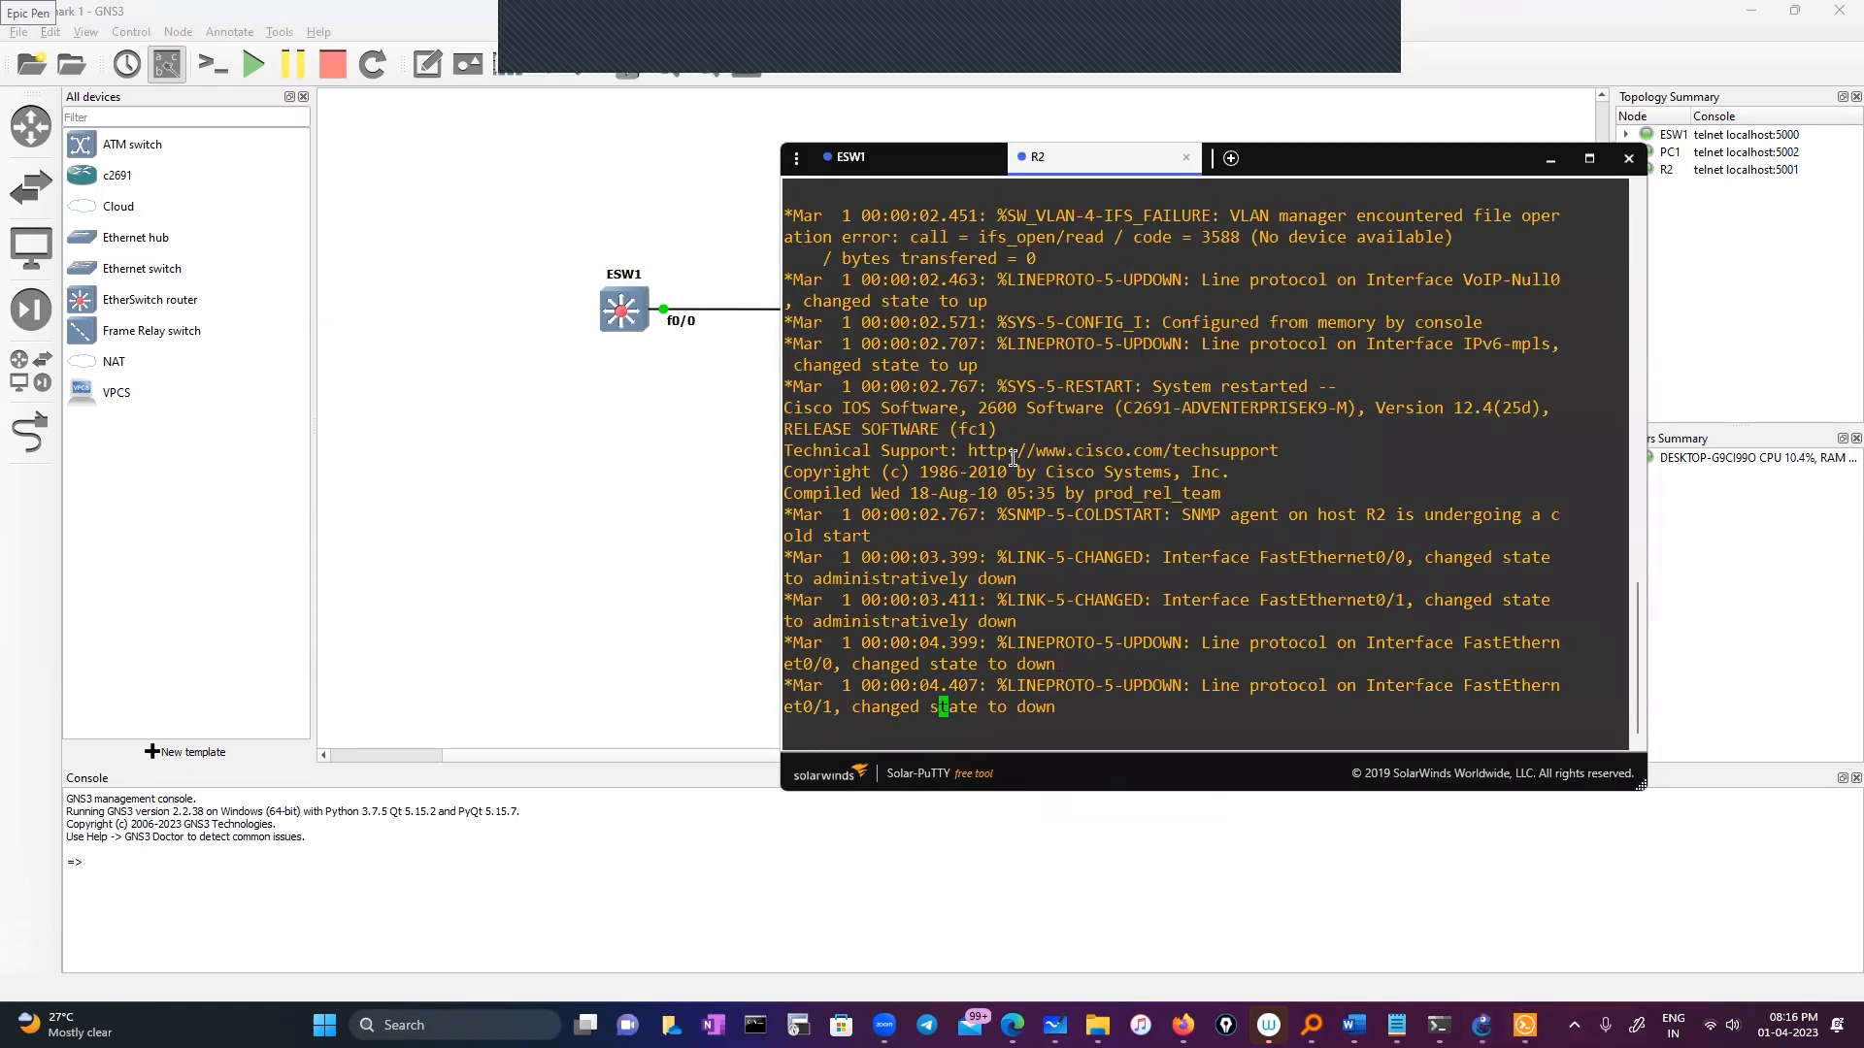
key("Return")
key("Return")
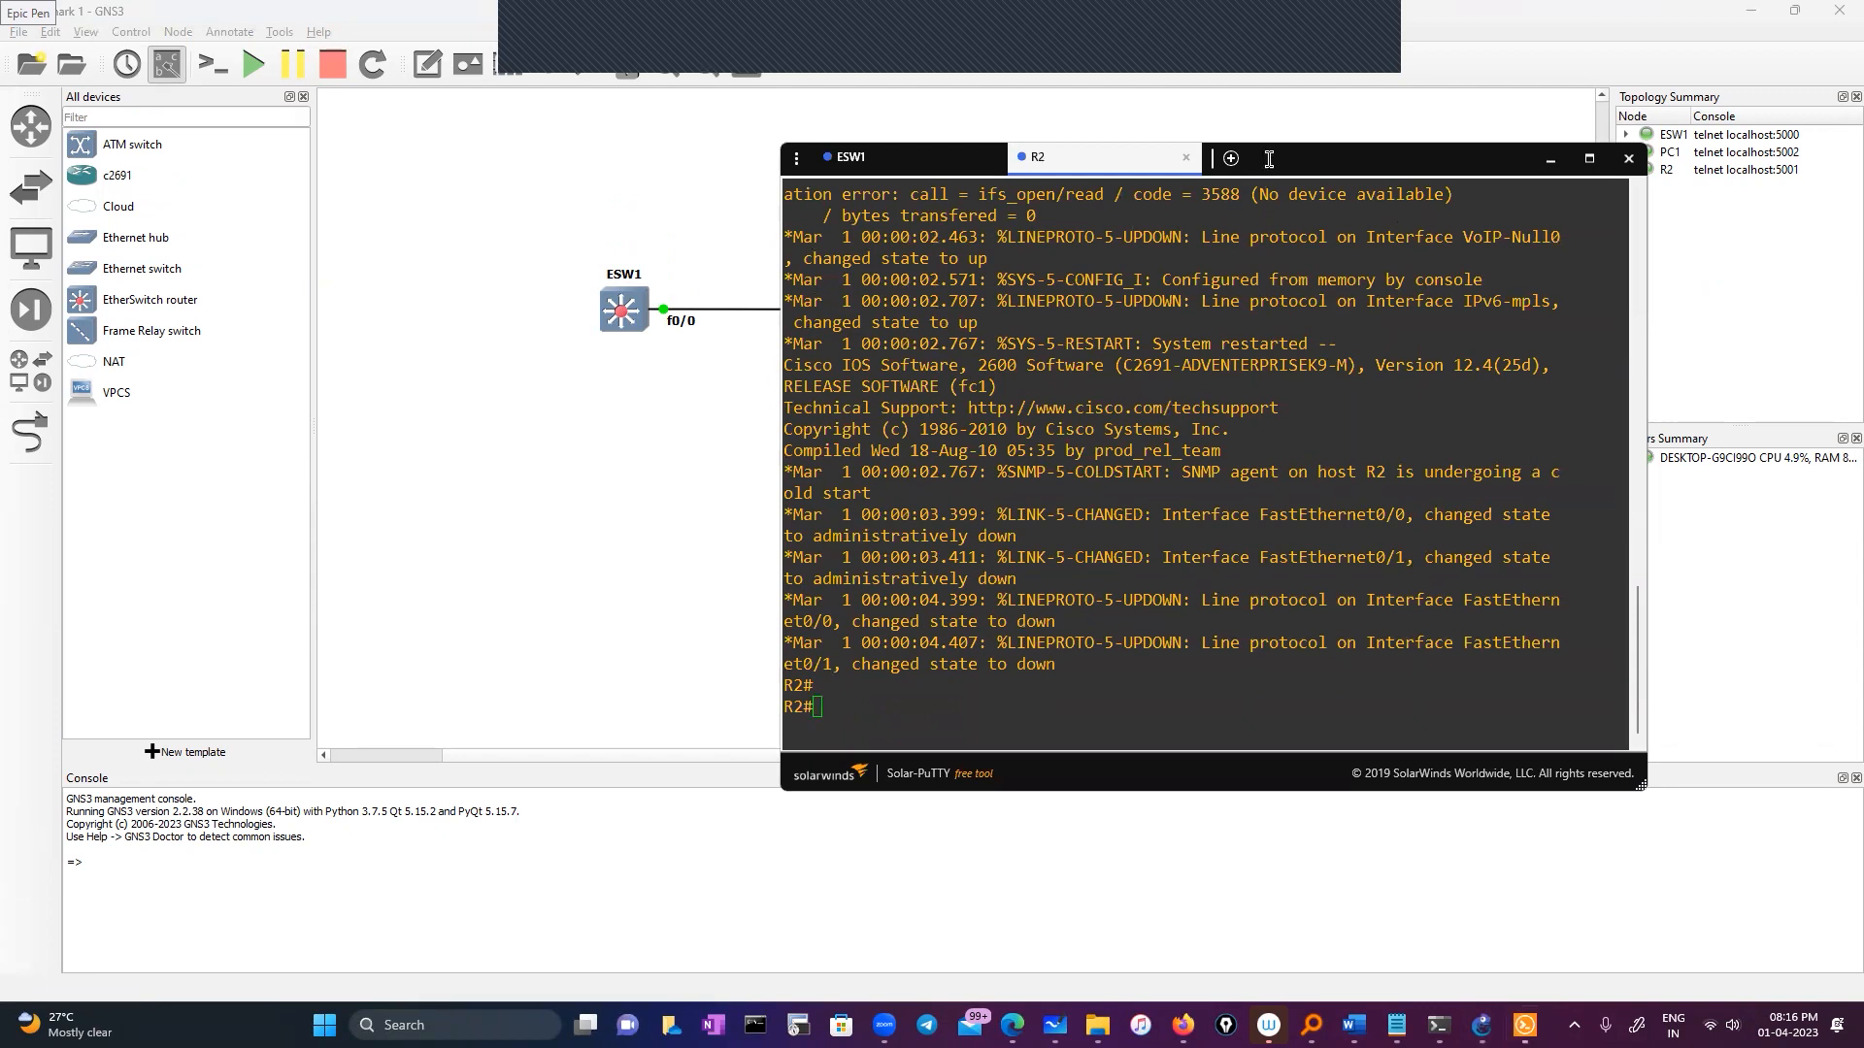
Step: List R2's connected devices with the "show cdp neighbors" command
left_click_drag(1268, 158, 1418, 142)
type("sho")
key("Tab")
type("c")
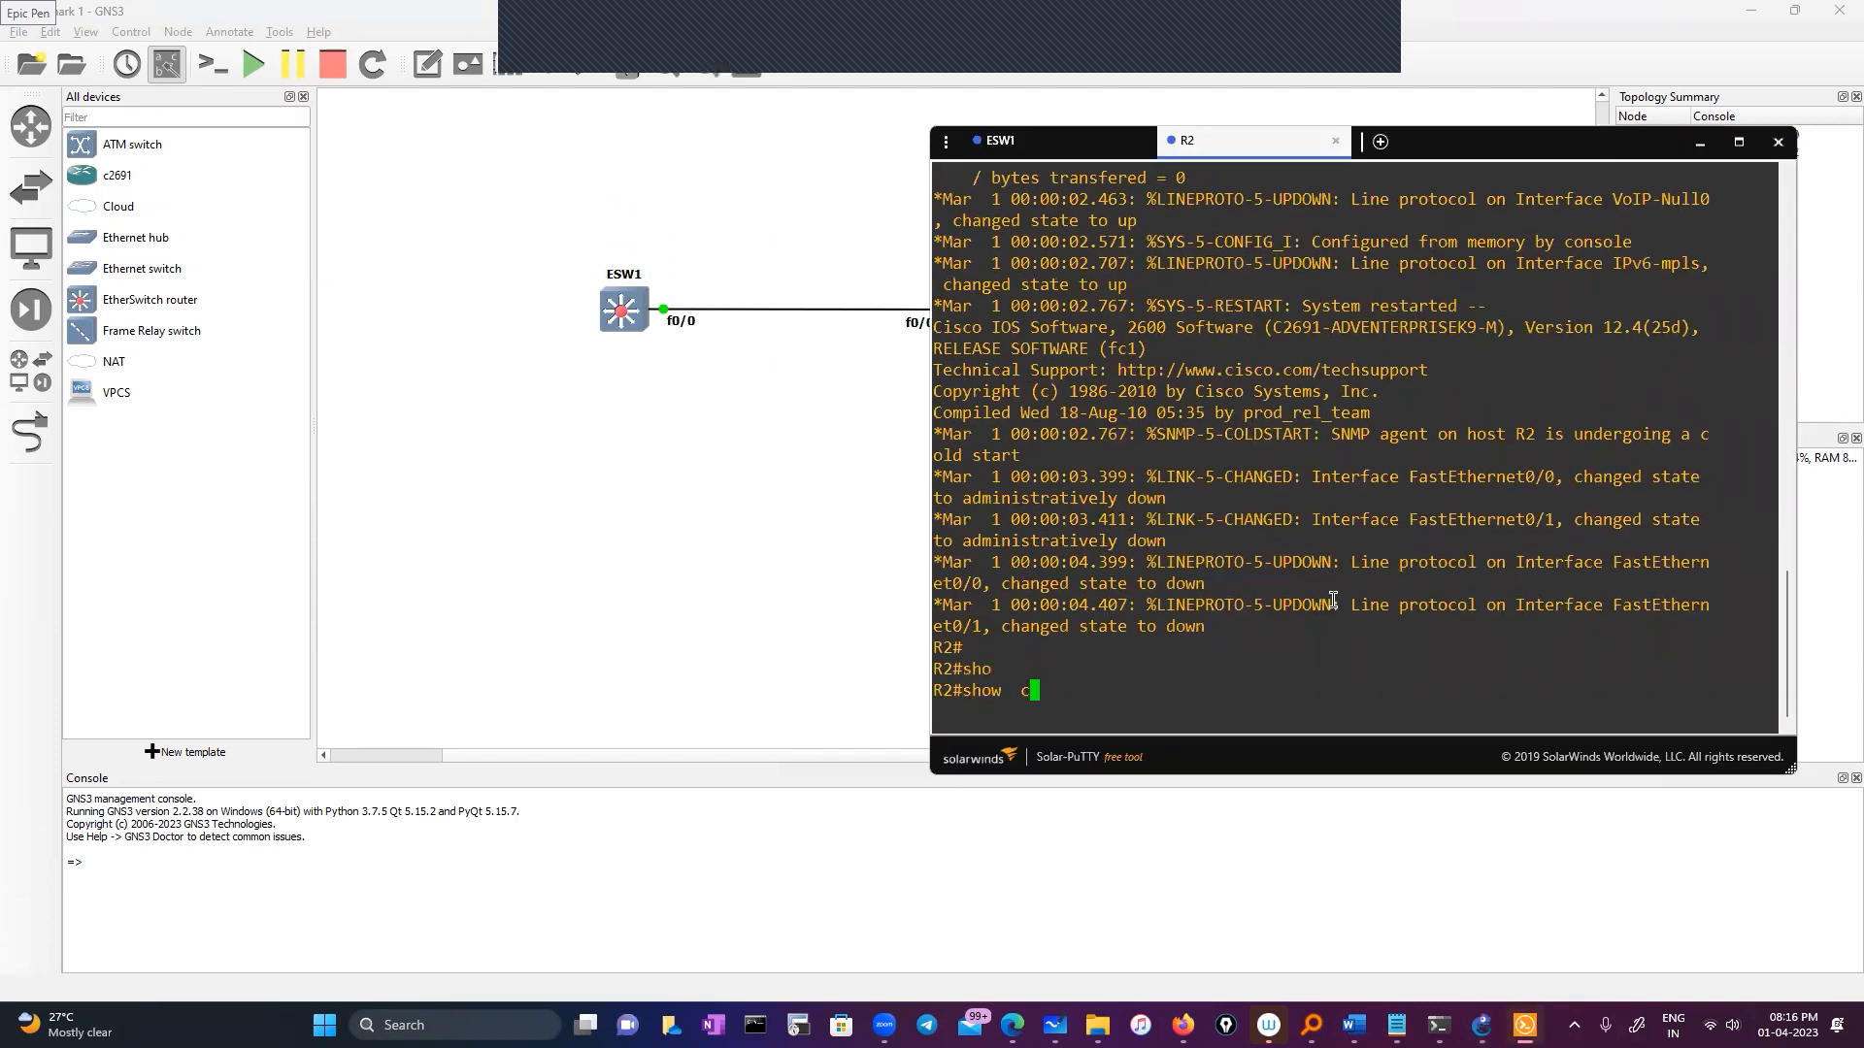
type("d")
key("Tab")
key("Tab")
type("ne")
key("Tab")
key("Return")
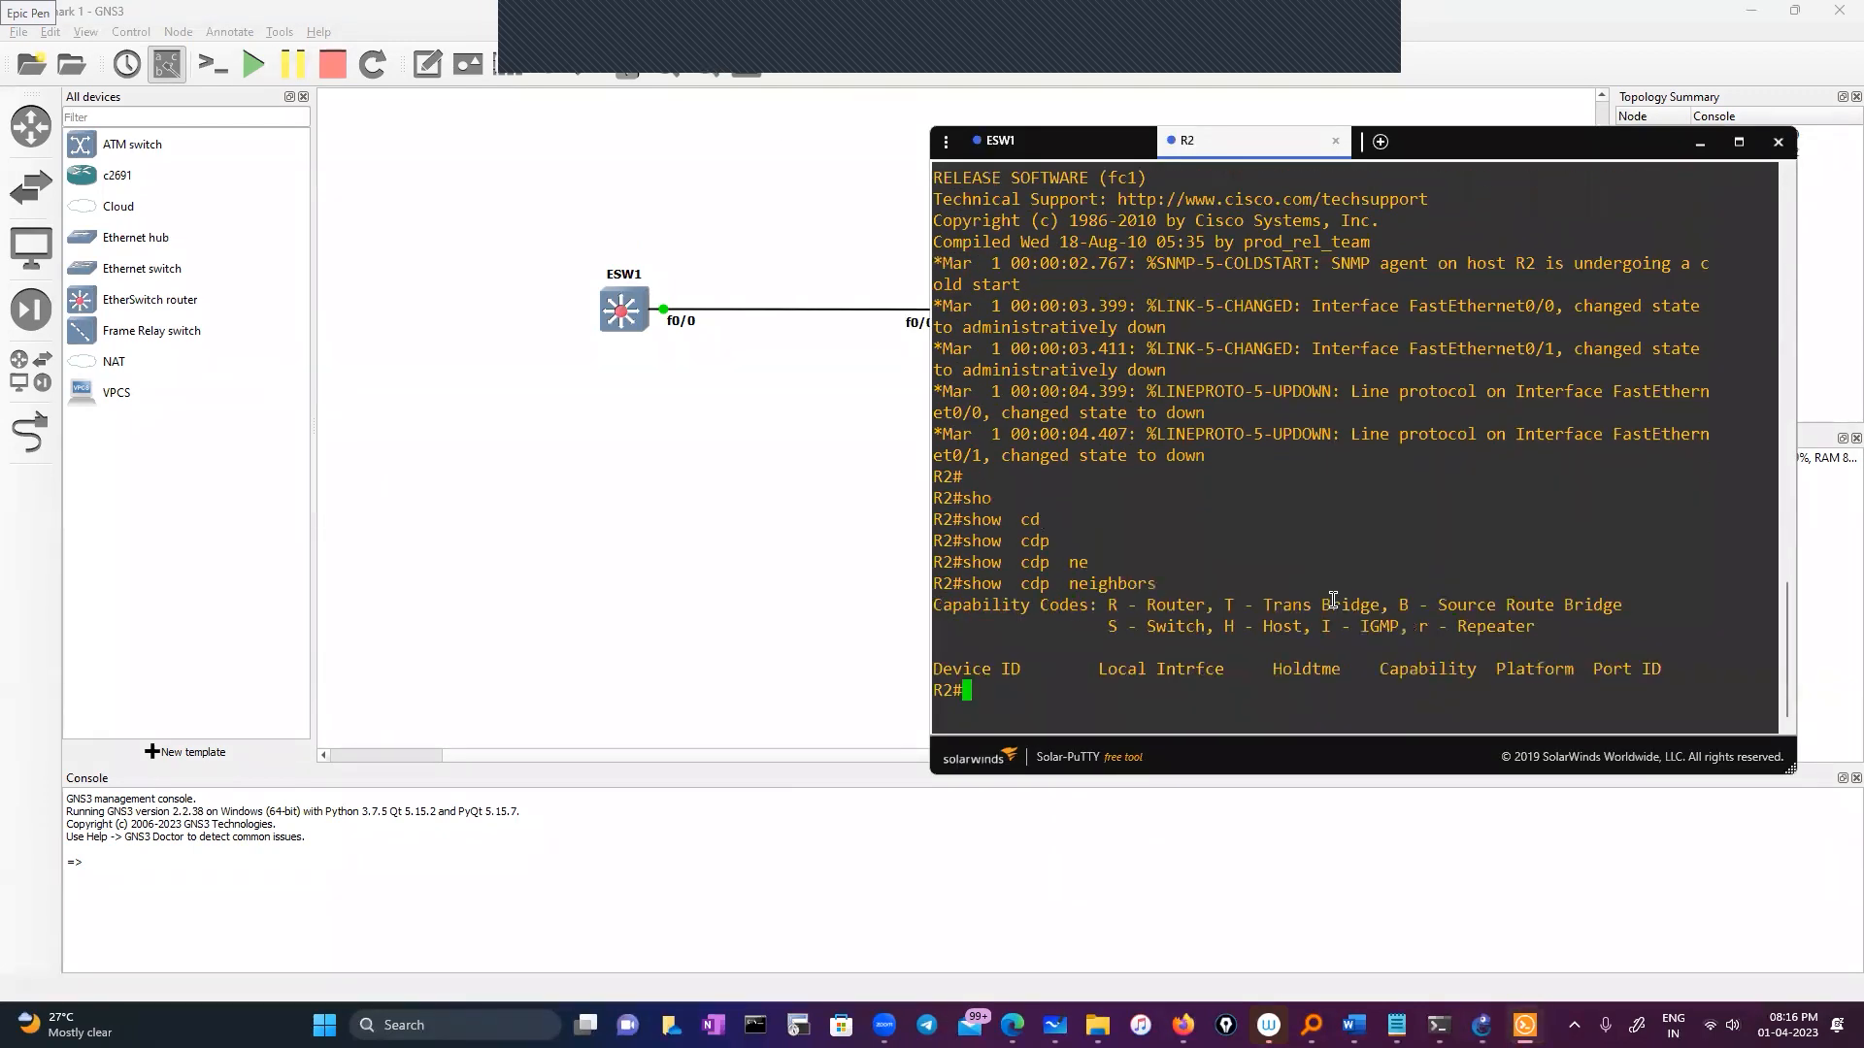
Step: Enter global configuration mode on R2, accepting terminal as the configuration source
left_click_drag(1425, 148, 1443, 266)
type("conf")
key("Tab")
key("Return")
key("Return")
key("Return")
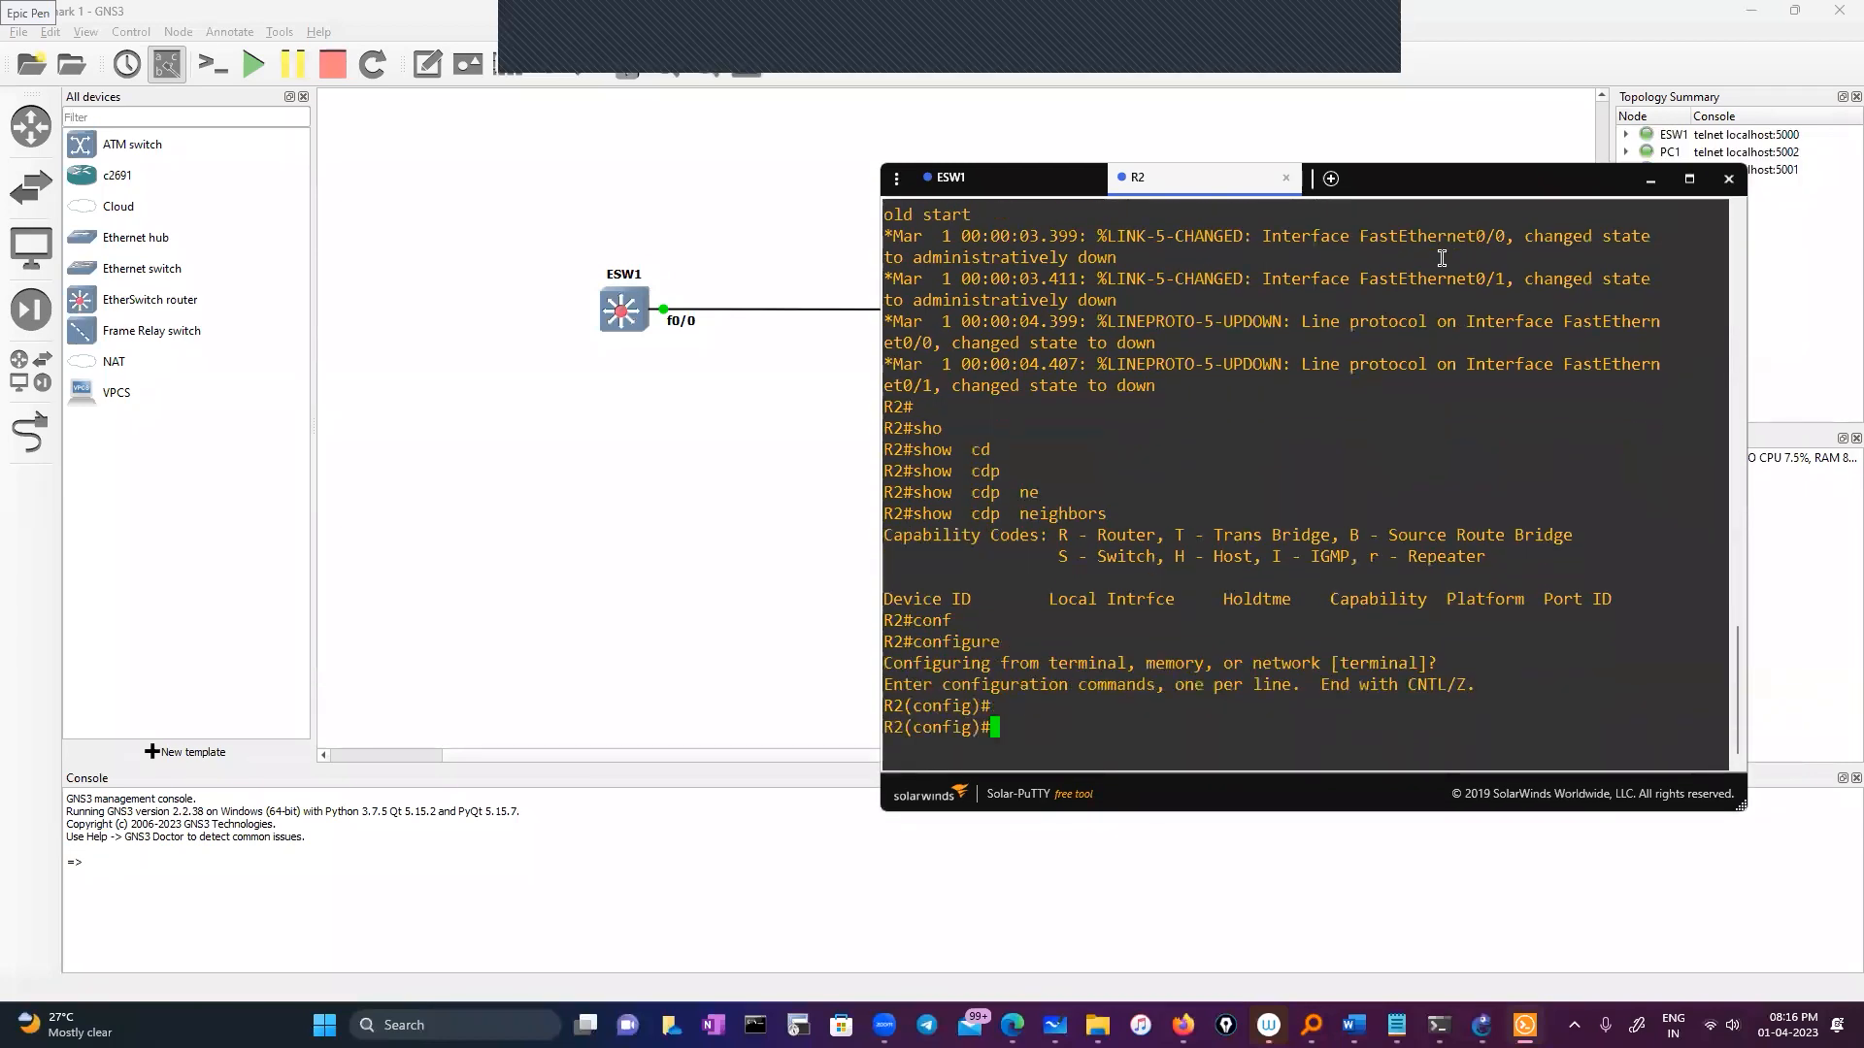
Step: Enter interface configuration for fastEthernet 0/0 on R2
type("int")
key("Tab")
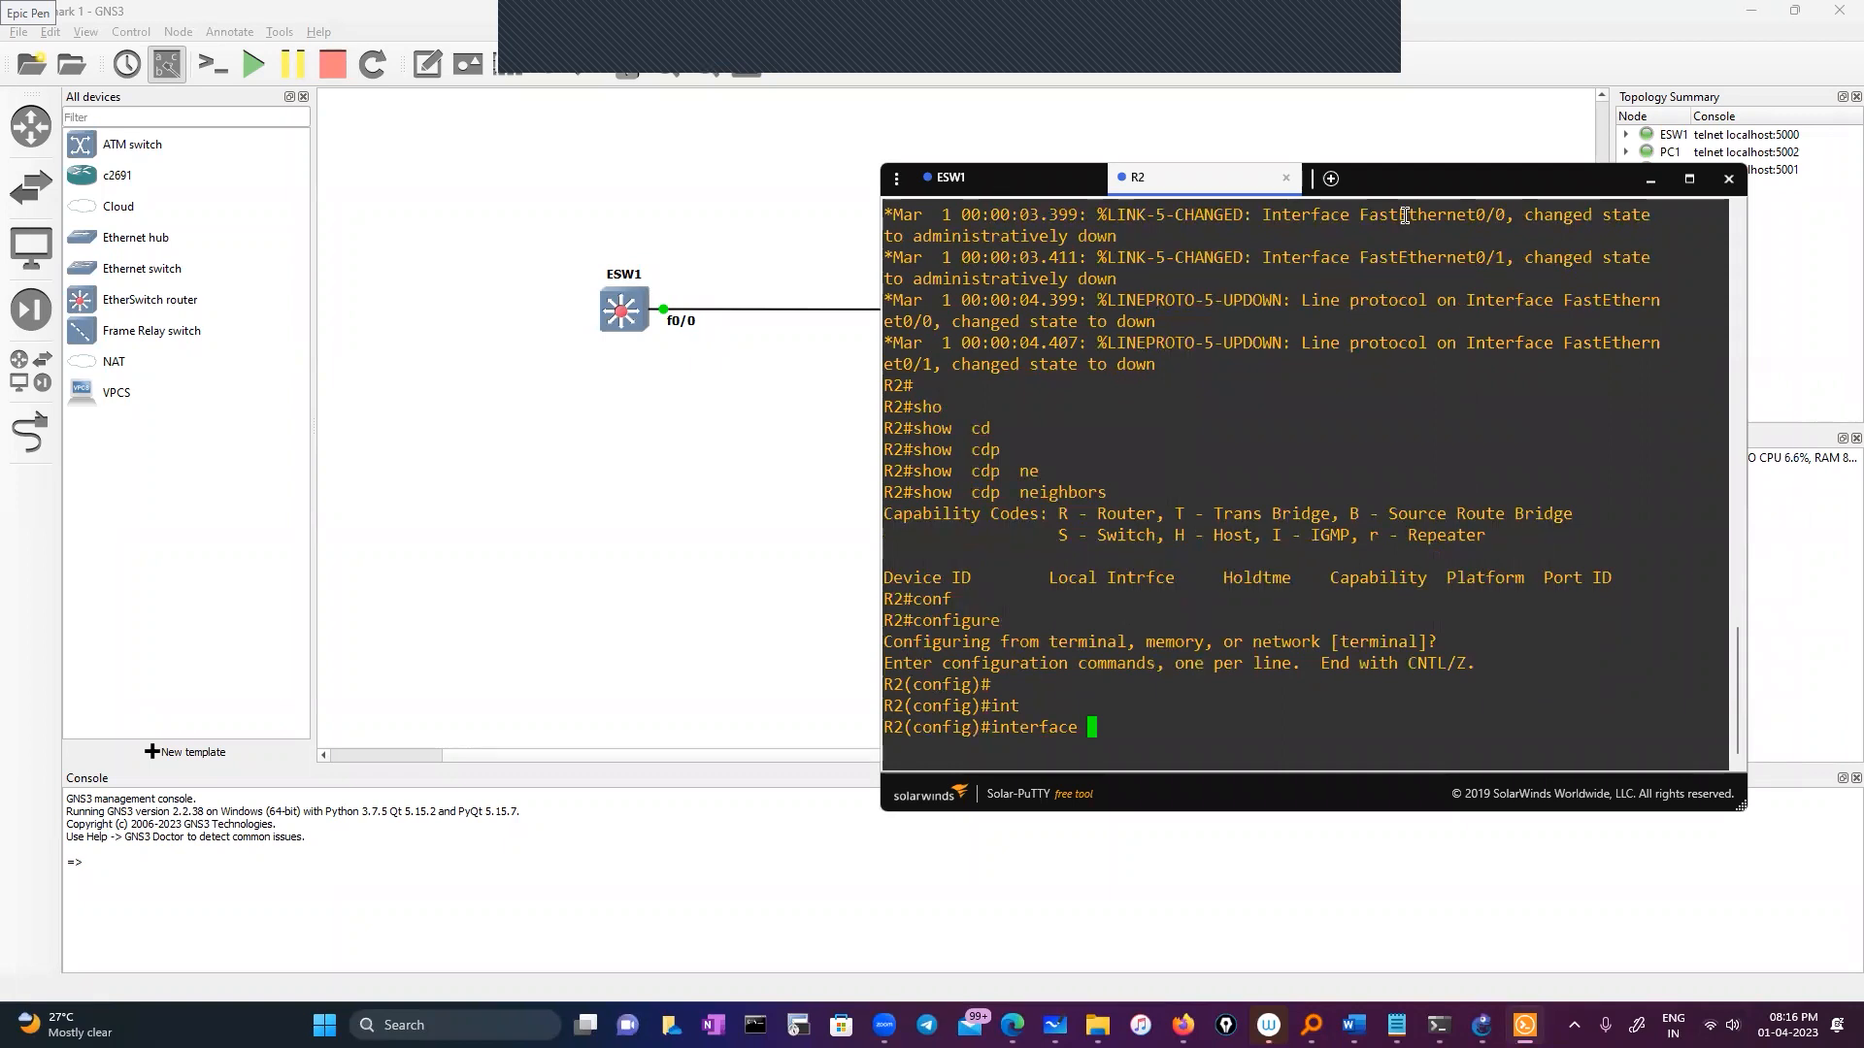
left_click_drag(1406, 193, 1212, 242)
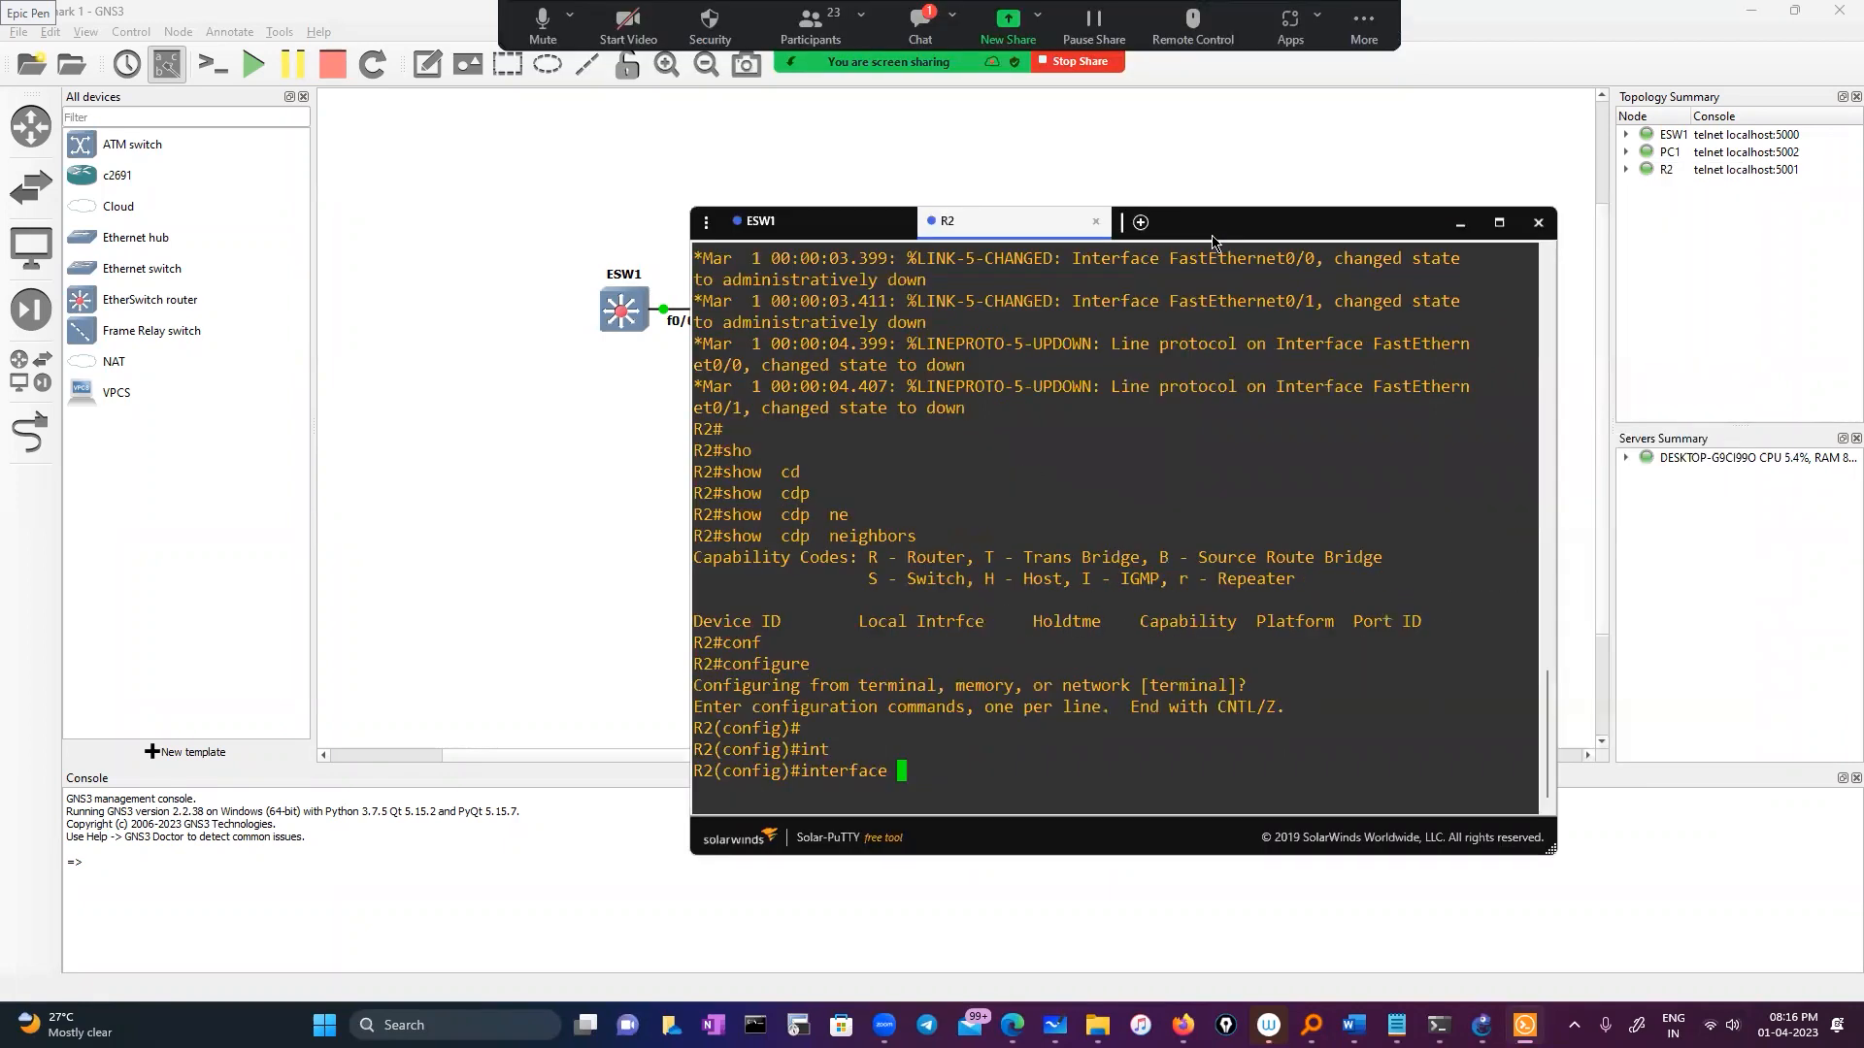
type("fa")
key("Tab")
type("0/0")
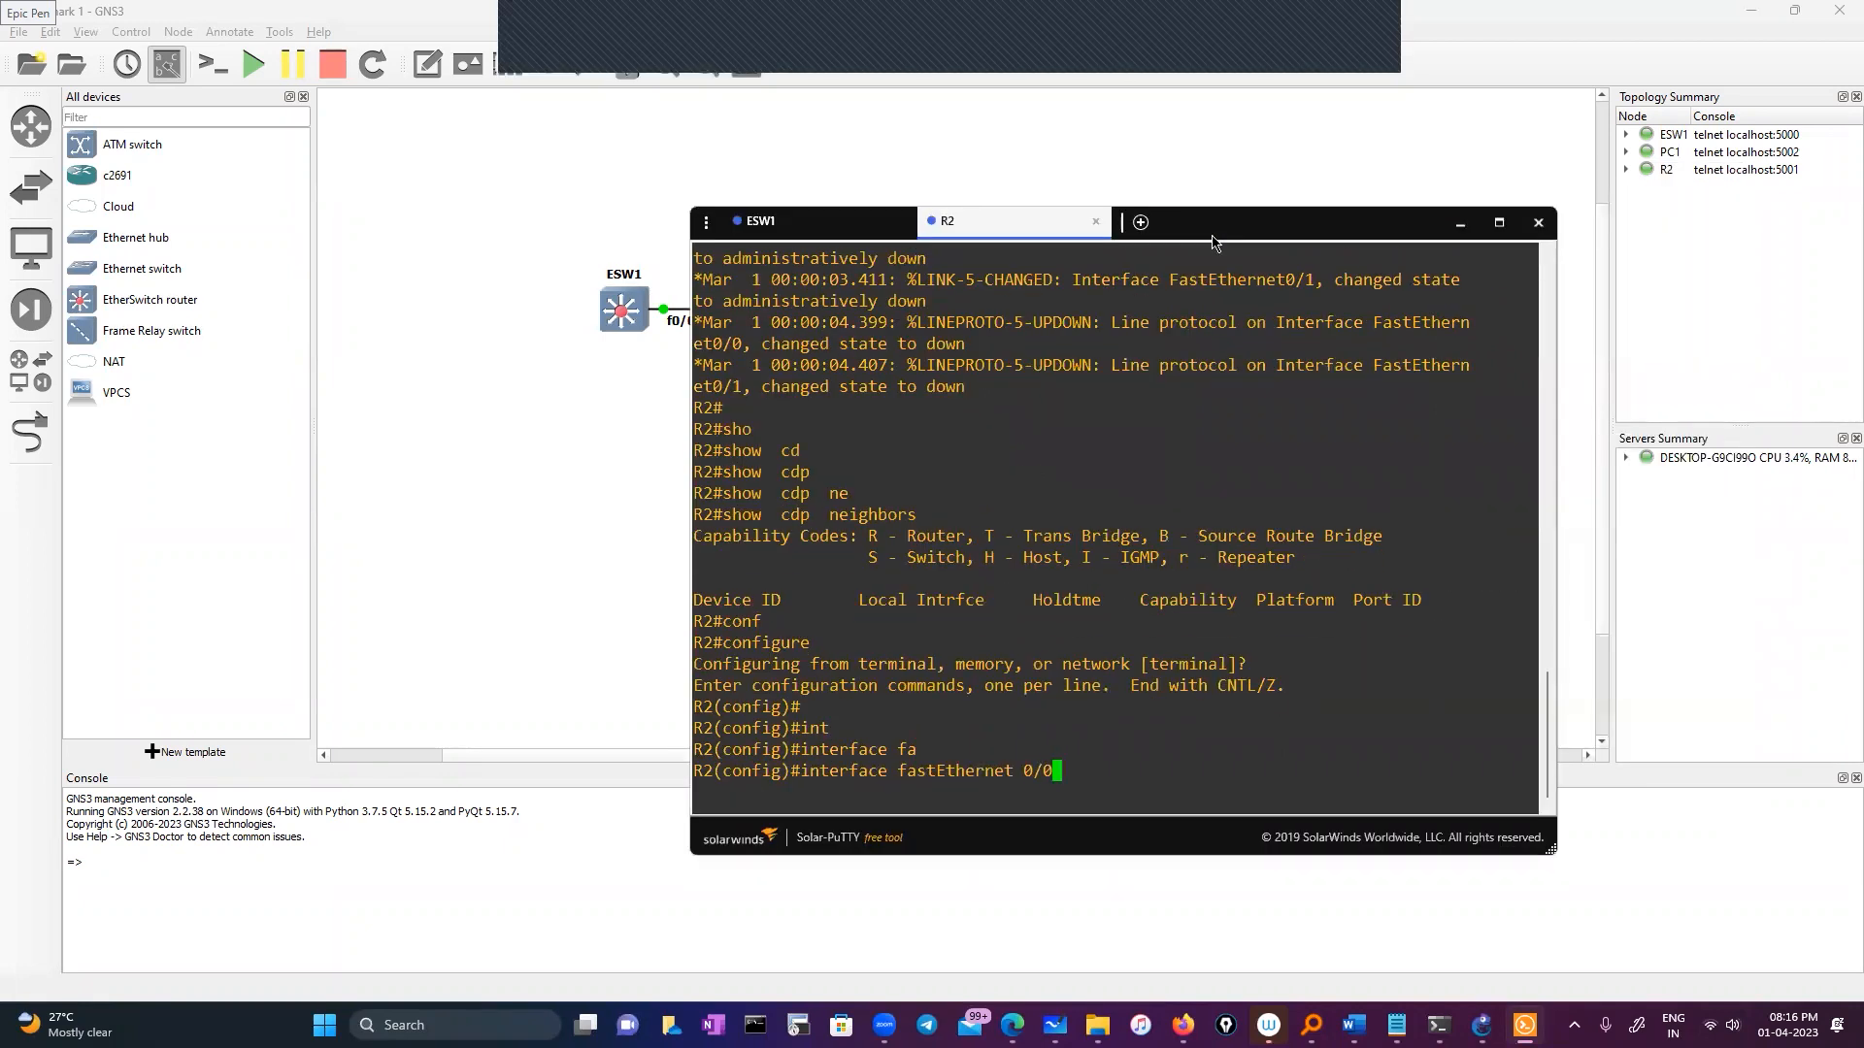
key("Return")
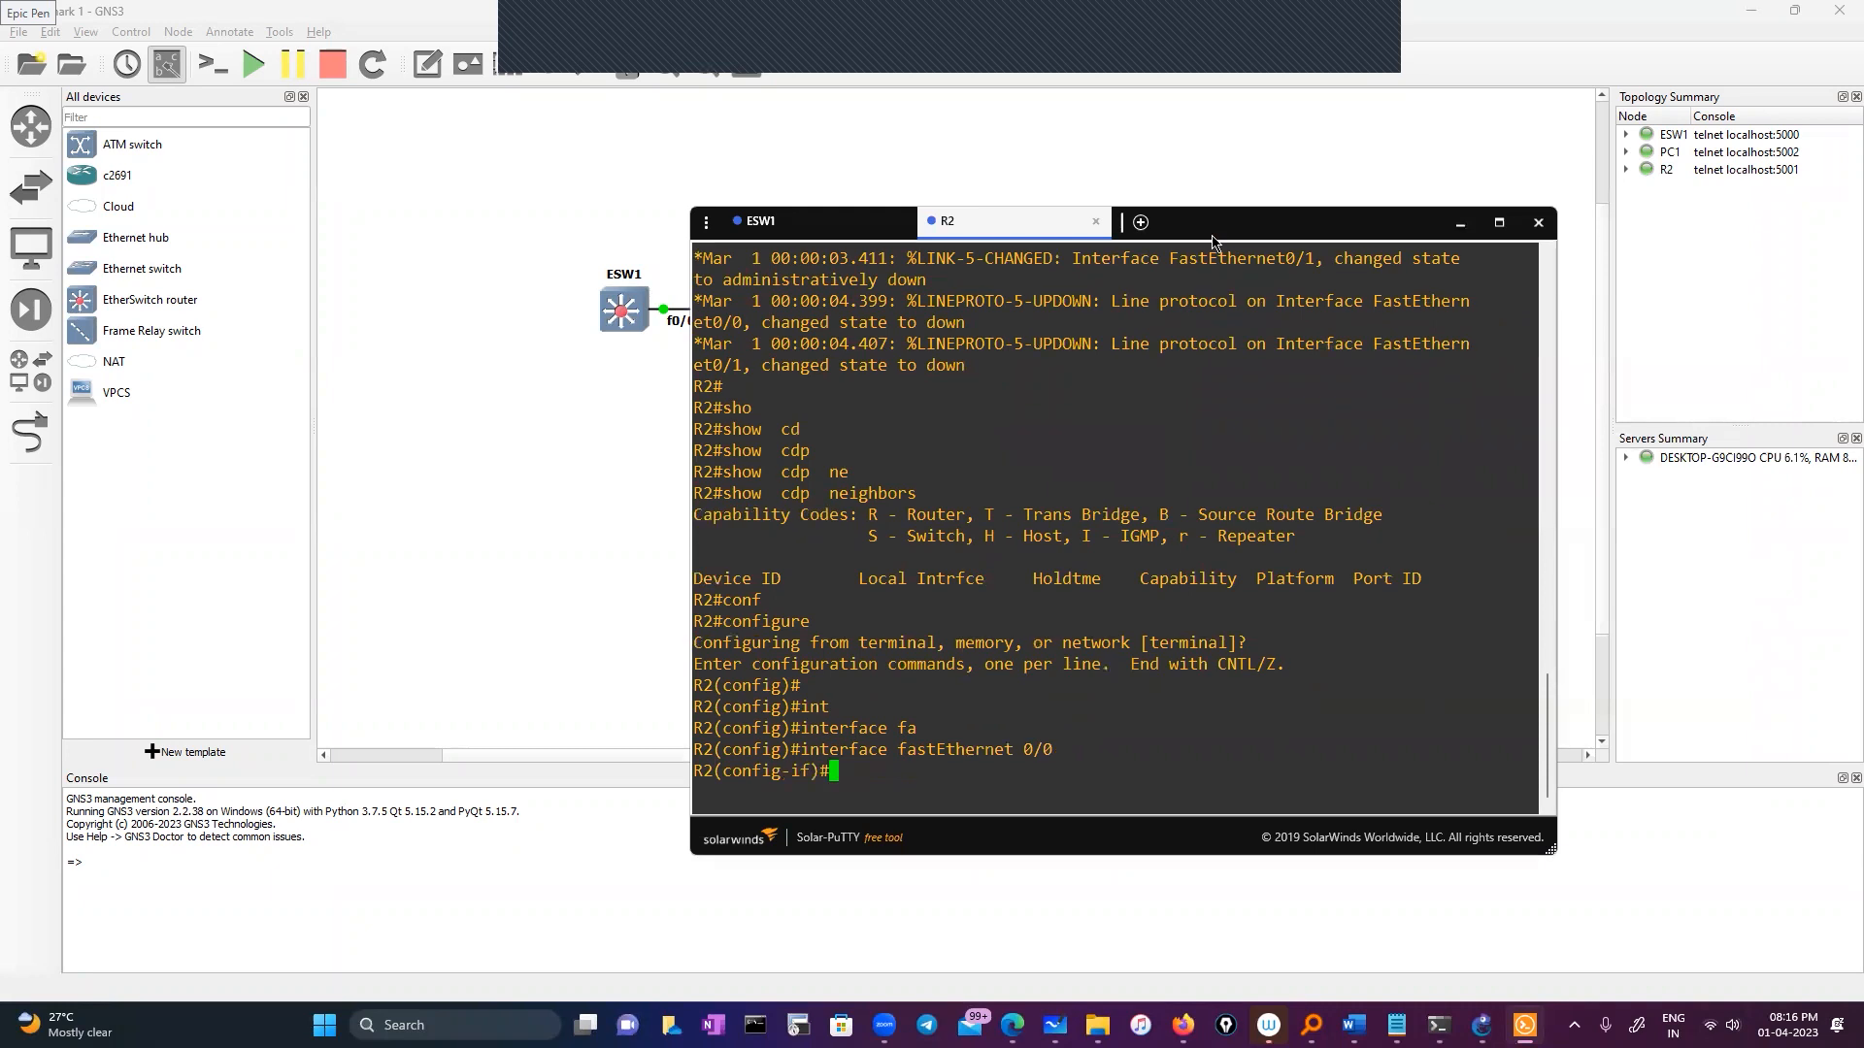
Step: Enable R2's fastEthernet 0/0 interface with "no sh" and exit to privileged mode
type("no sh")
key("Return")
key("Return")
key("Return")
type("exit")
key("Return")
key("Return")
key("Return")
type("exit")
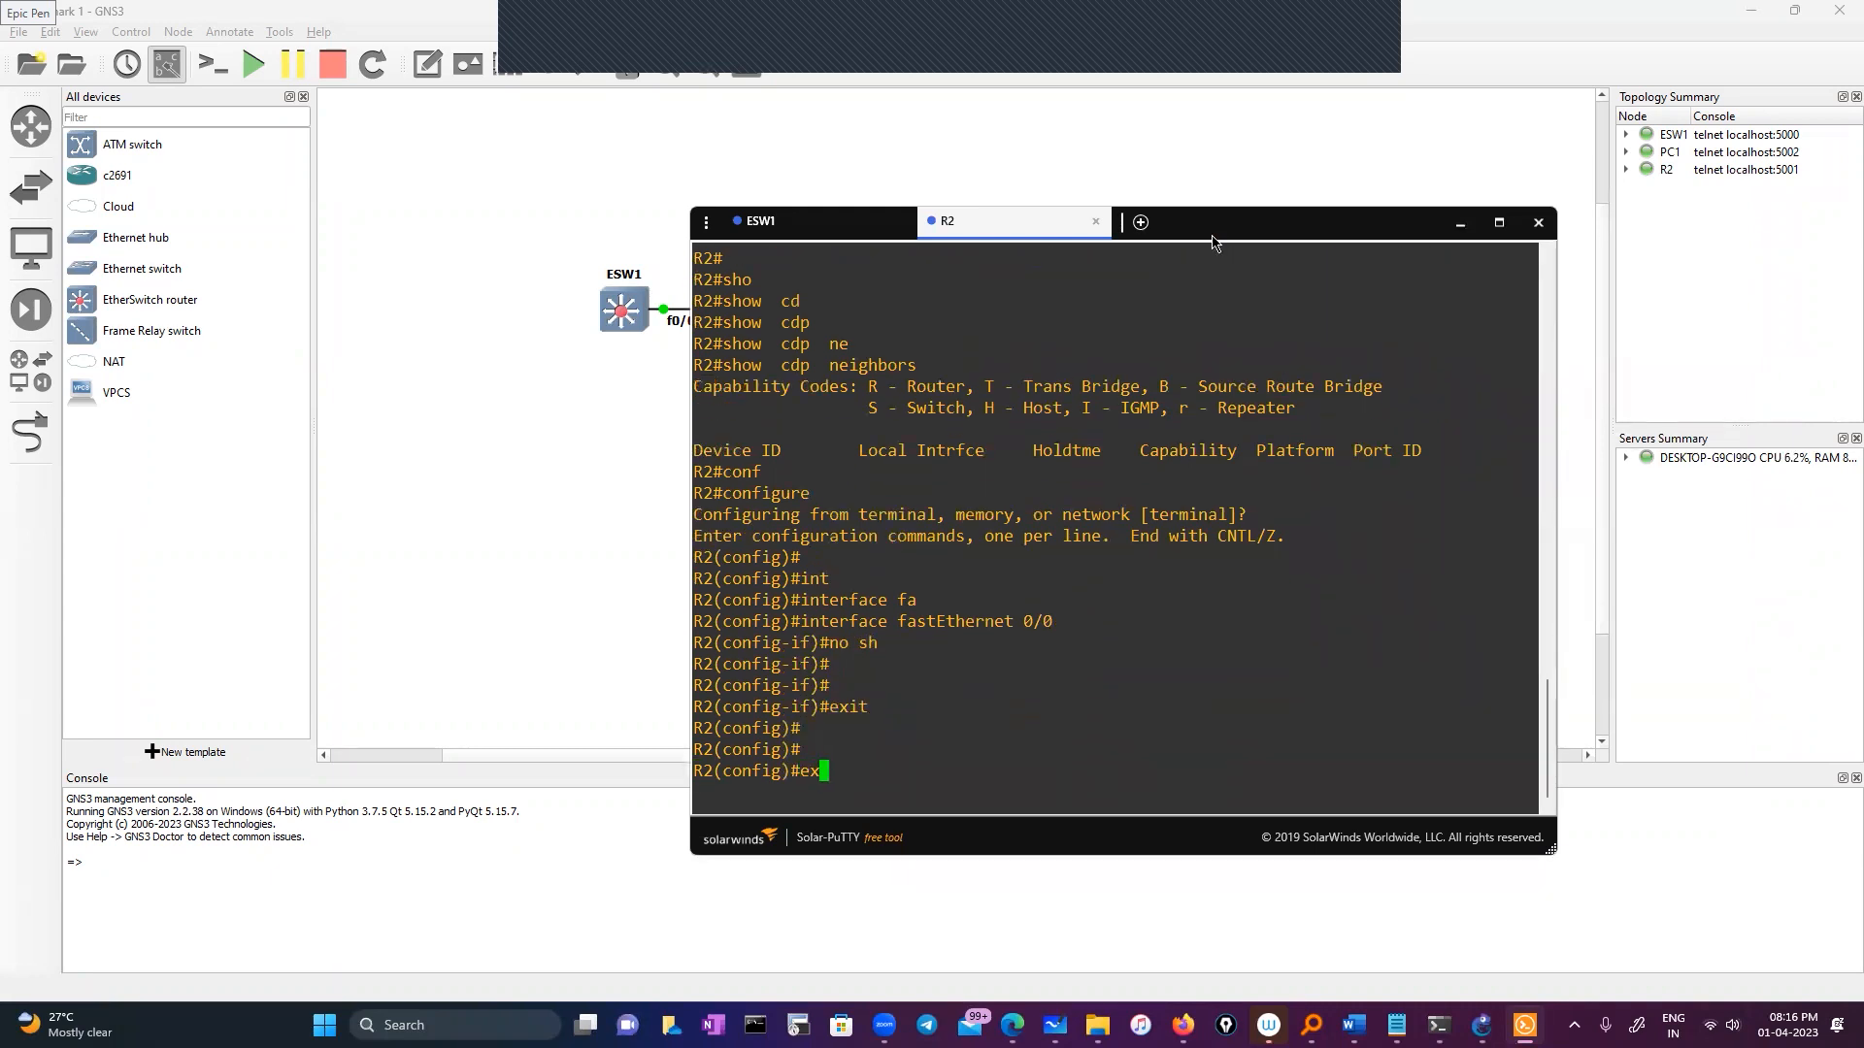
key("Return")
key("Return")
Step: Check R2's neighbors again with "show cdp neighbors" now that fastEthernet 0/0 is enabled
type("sho")
key("Tab")
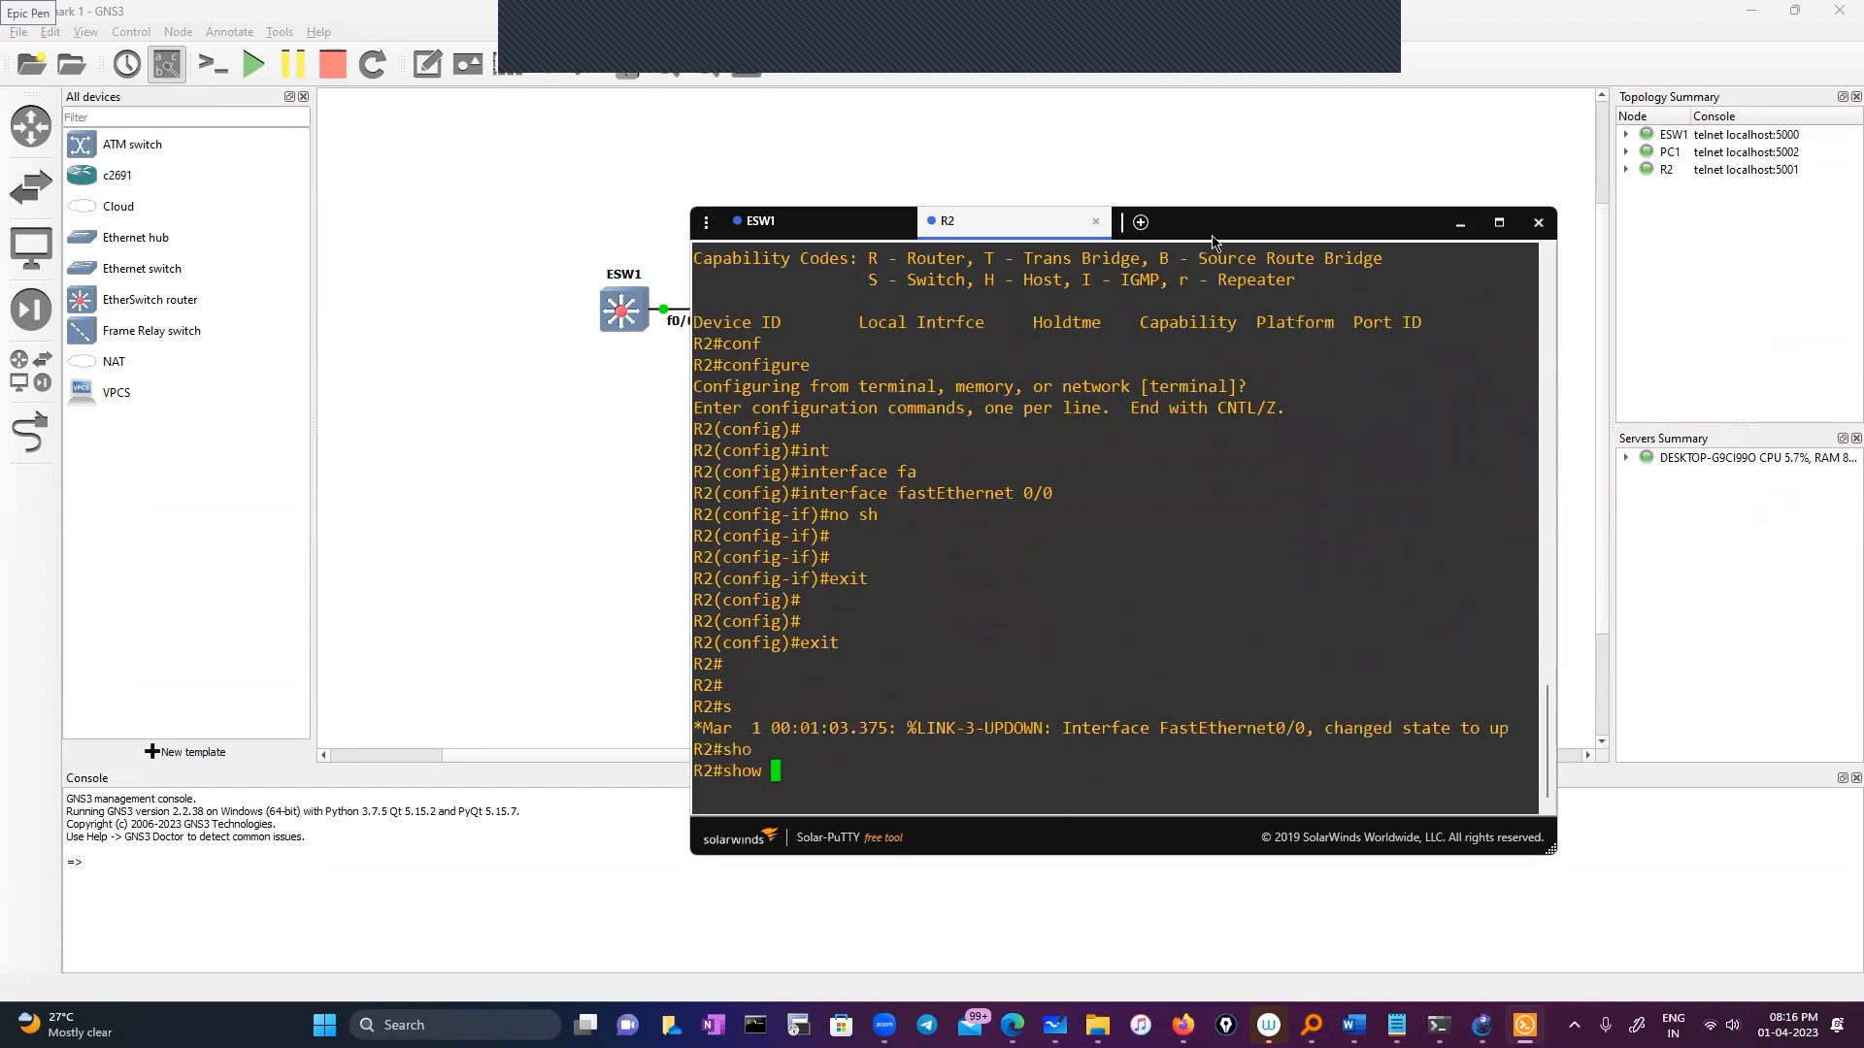
type("cd")
key("Tab")
type("p")
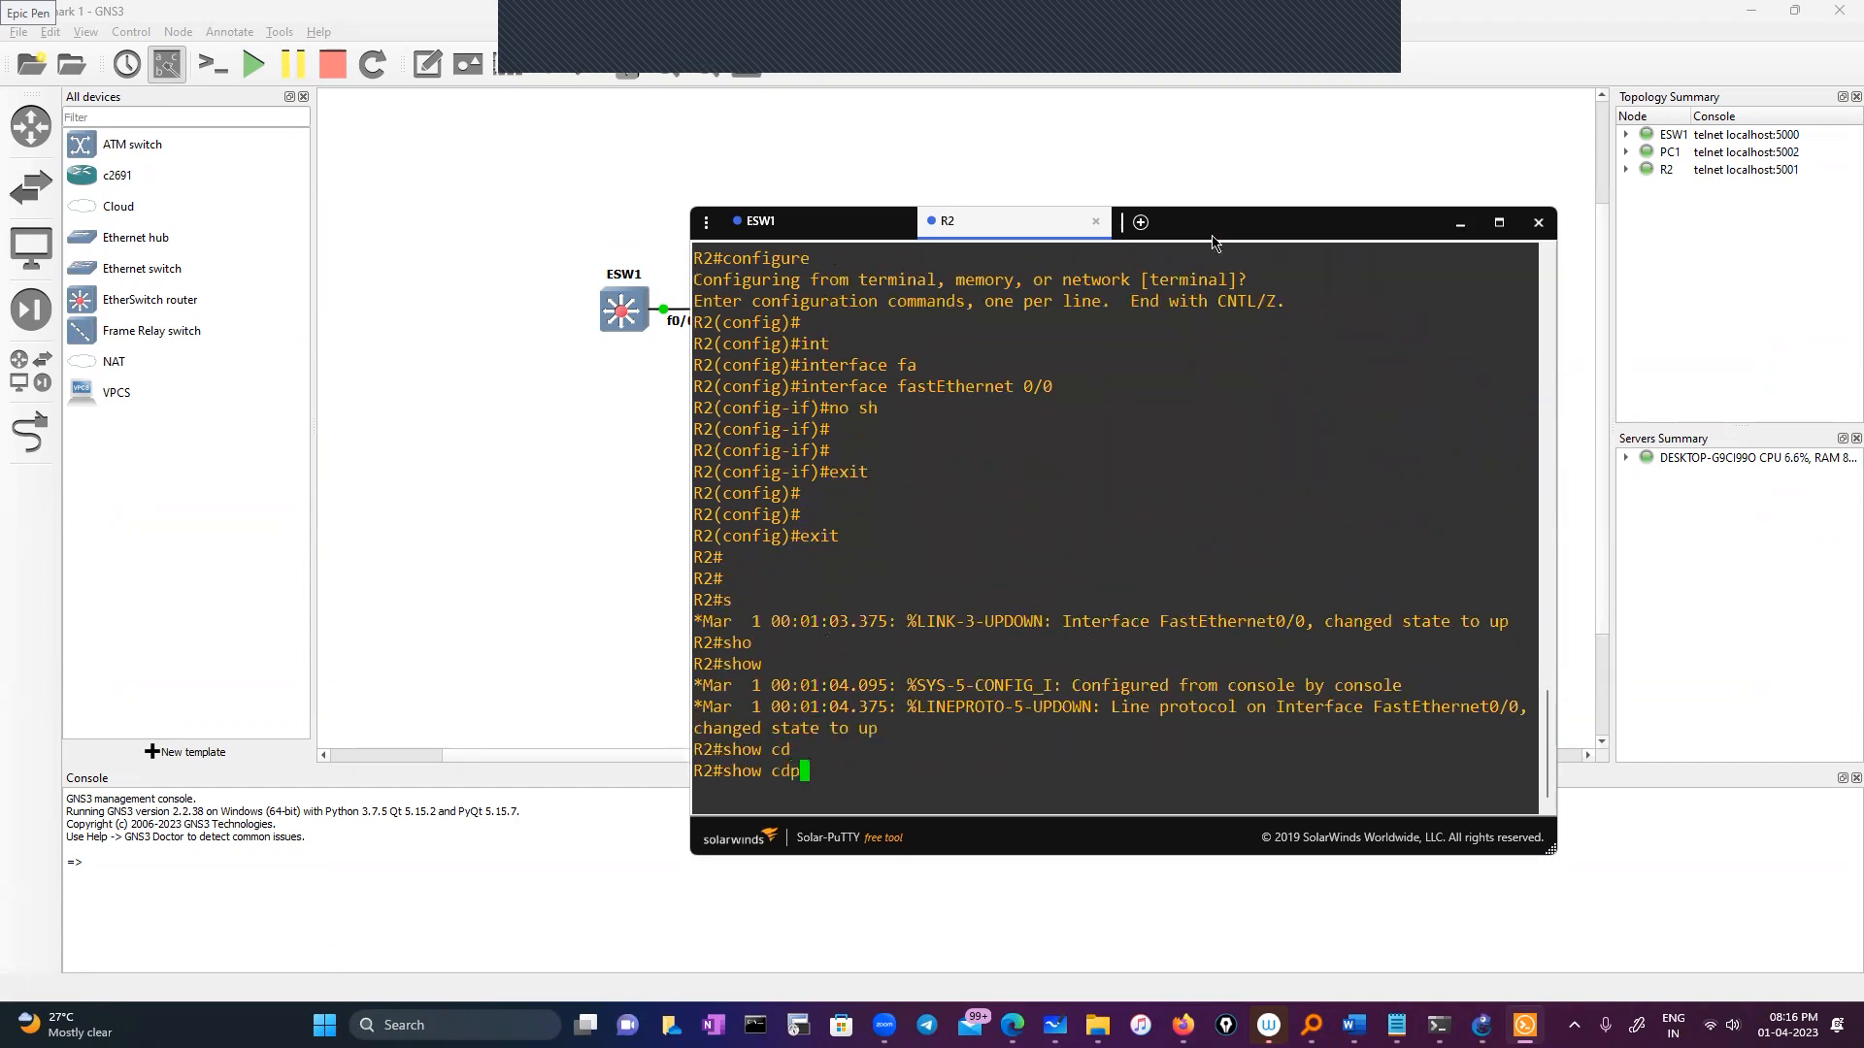
key("Tab")
type("ne")
key("Tab")
key("Return")
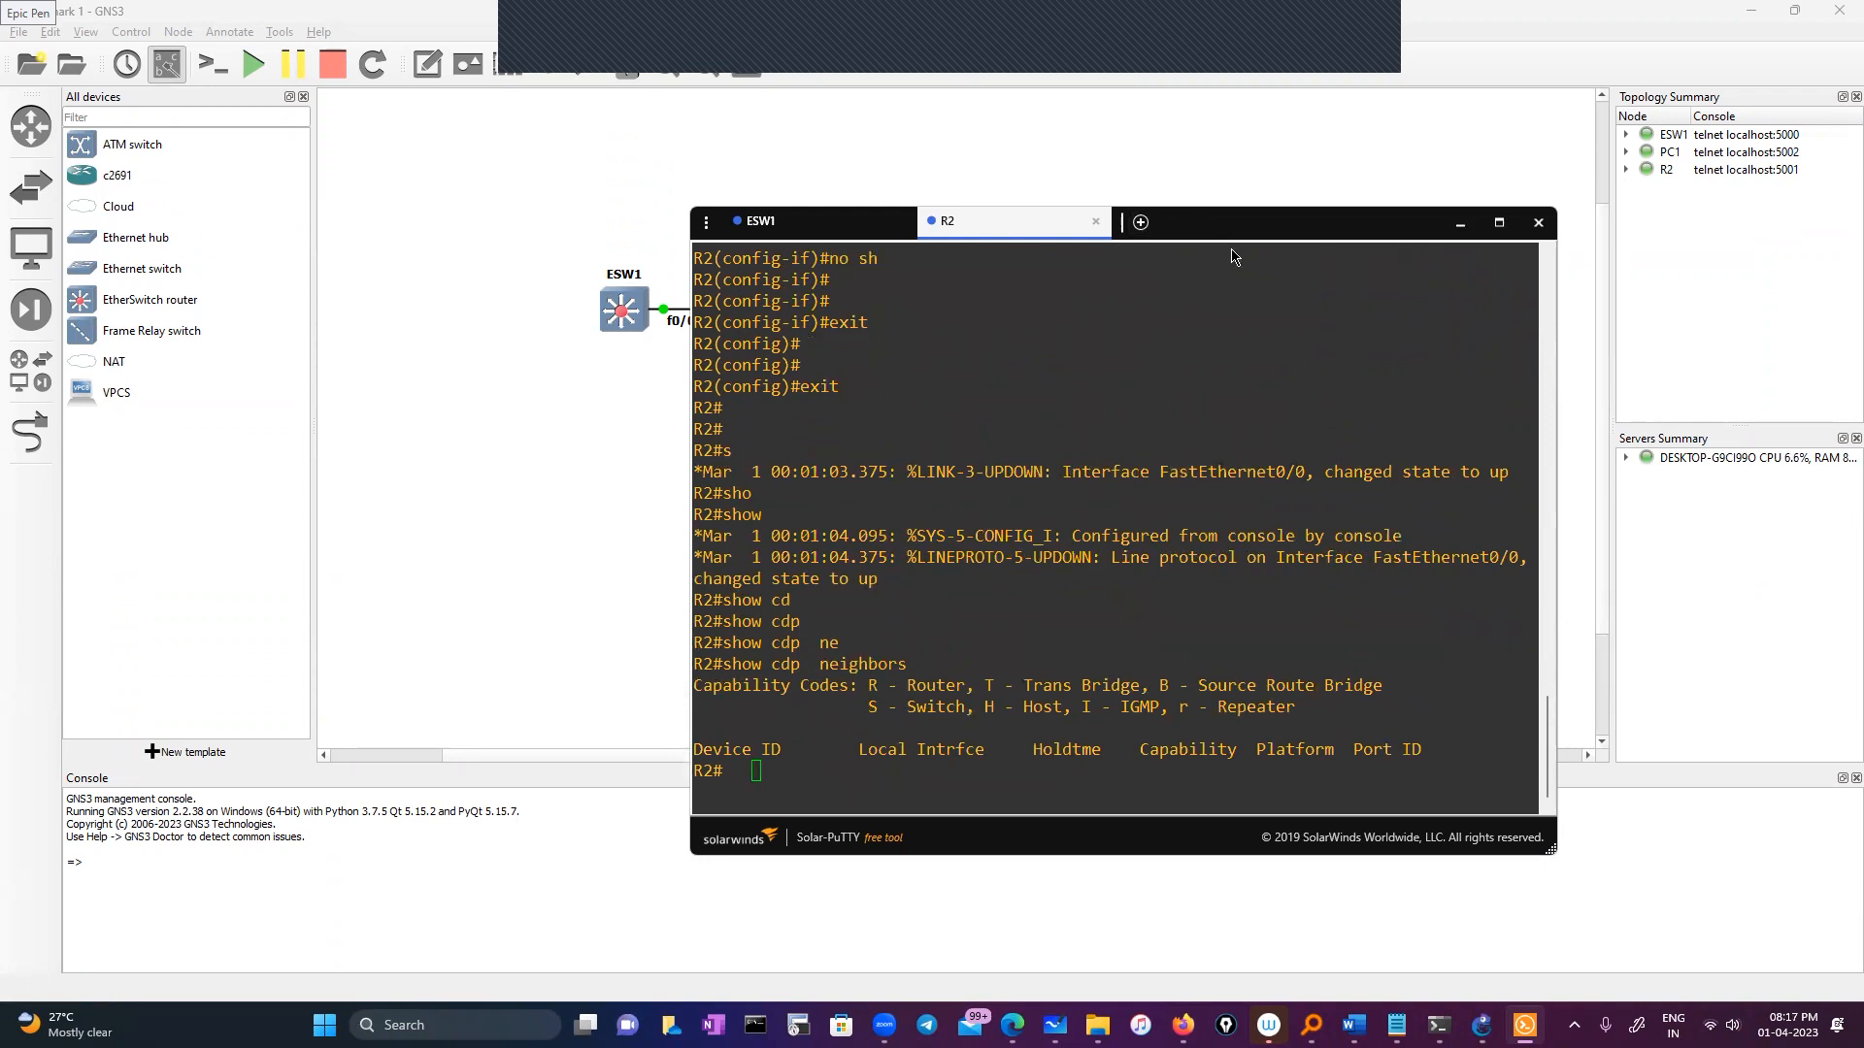
Step: Return R2 to global configuration mode from the terminal
left_click_drag(1230, 255, 1268, 229)
type("c")
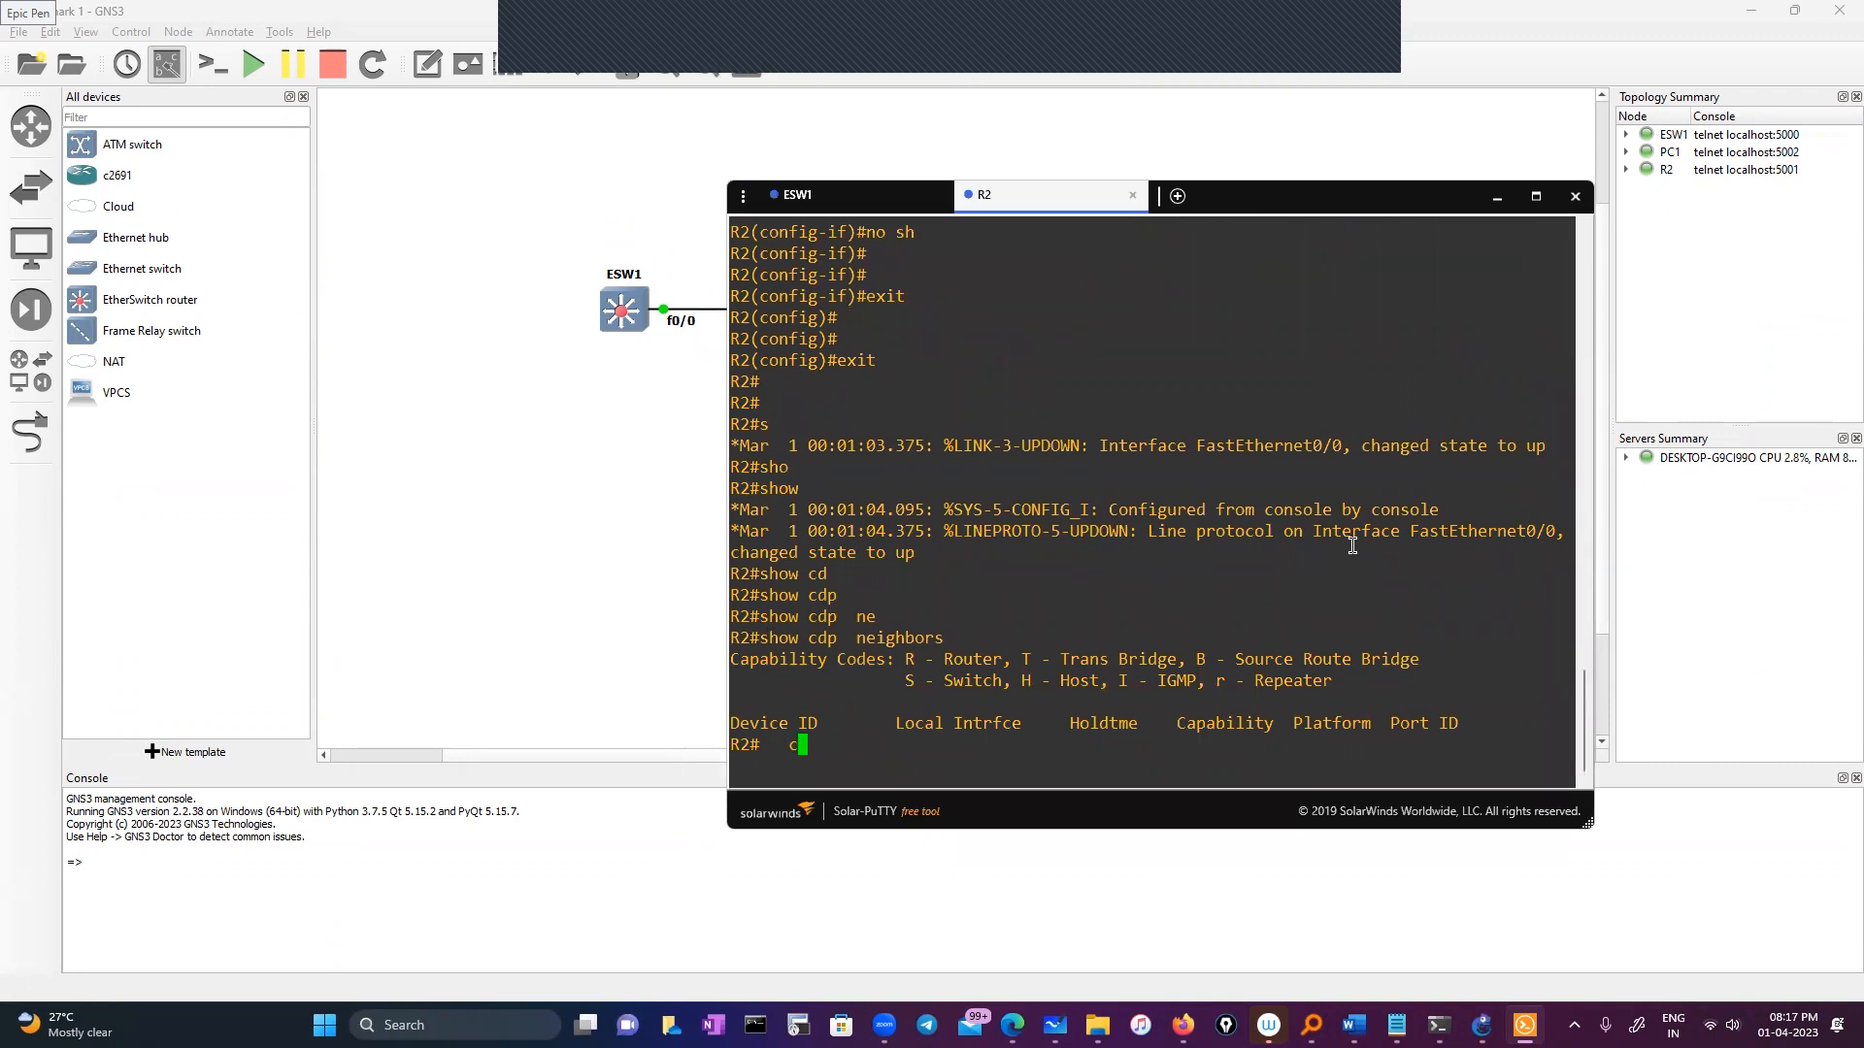
type("ofn")
key("Return")
type("conf")
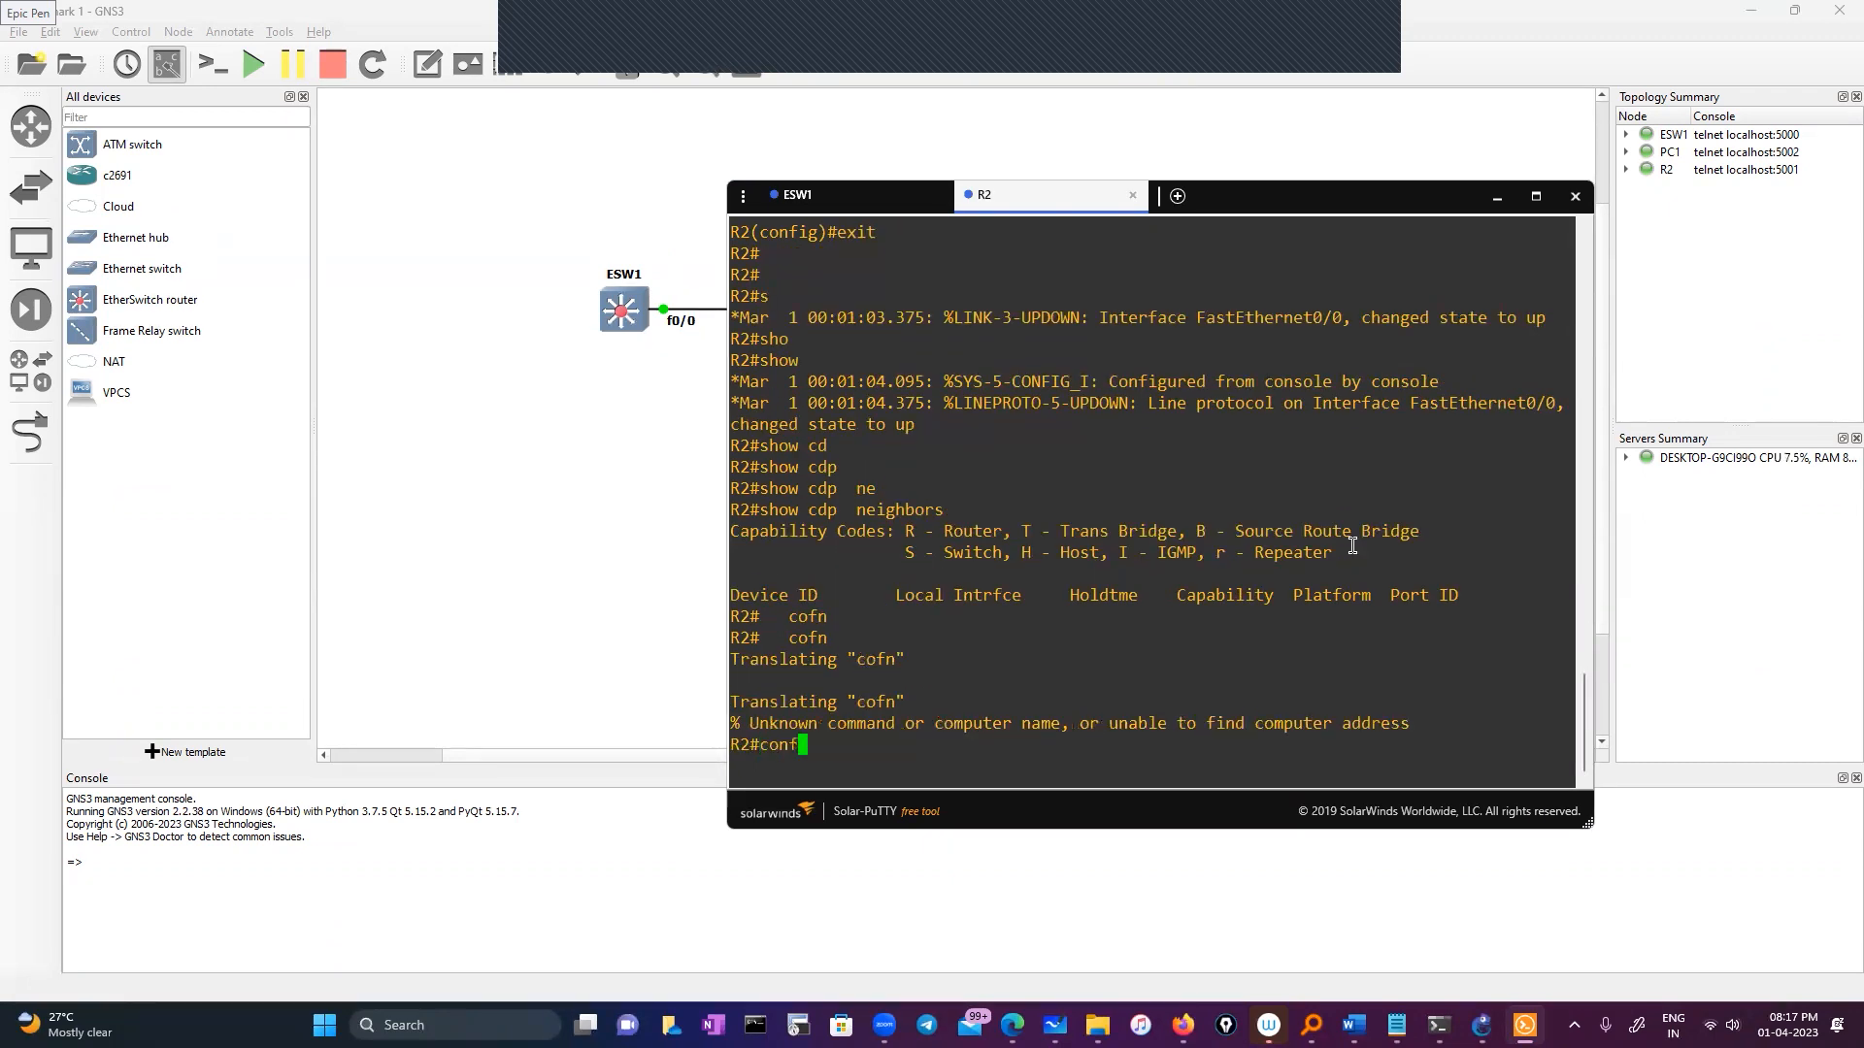
key("Tab")
key("Return")
key("Return")
Step: Enter interface configuration for fastEthernet 0/1 on R2
type("int")
key("Tab")
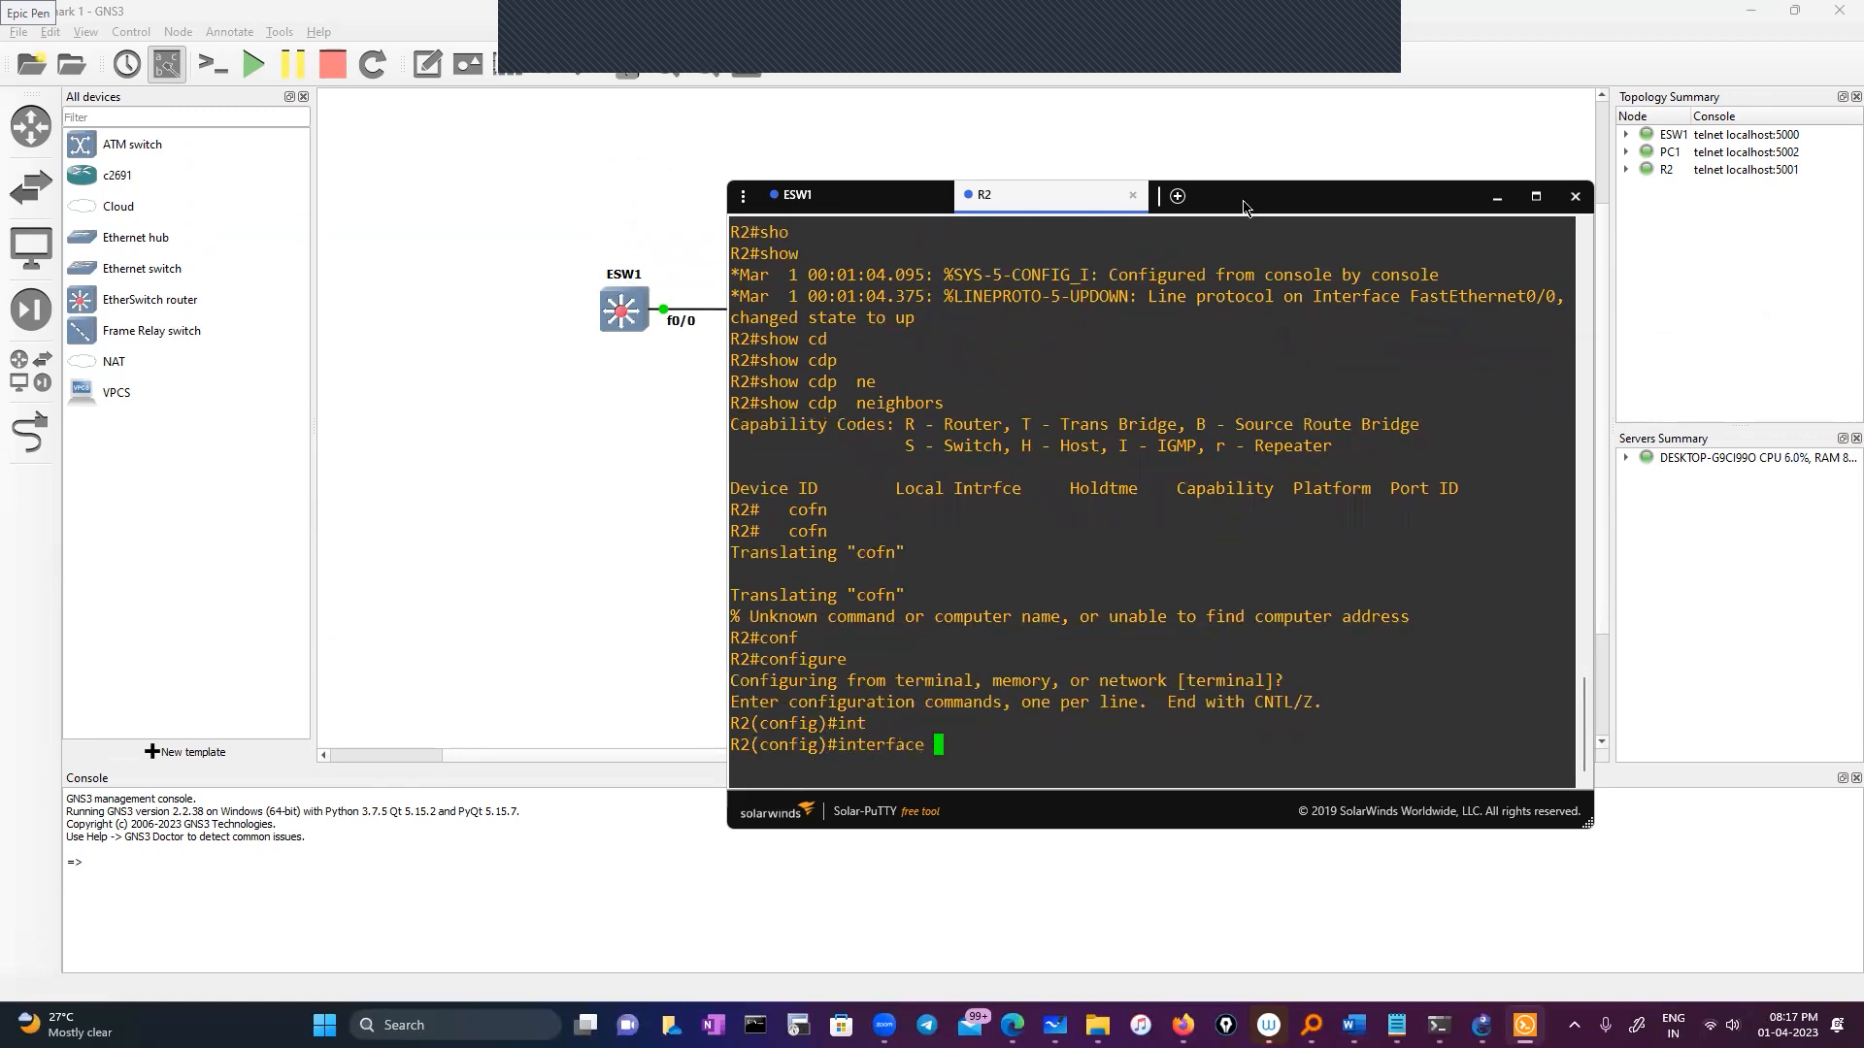
type("fa")
key("Tab")
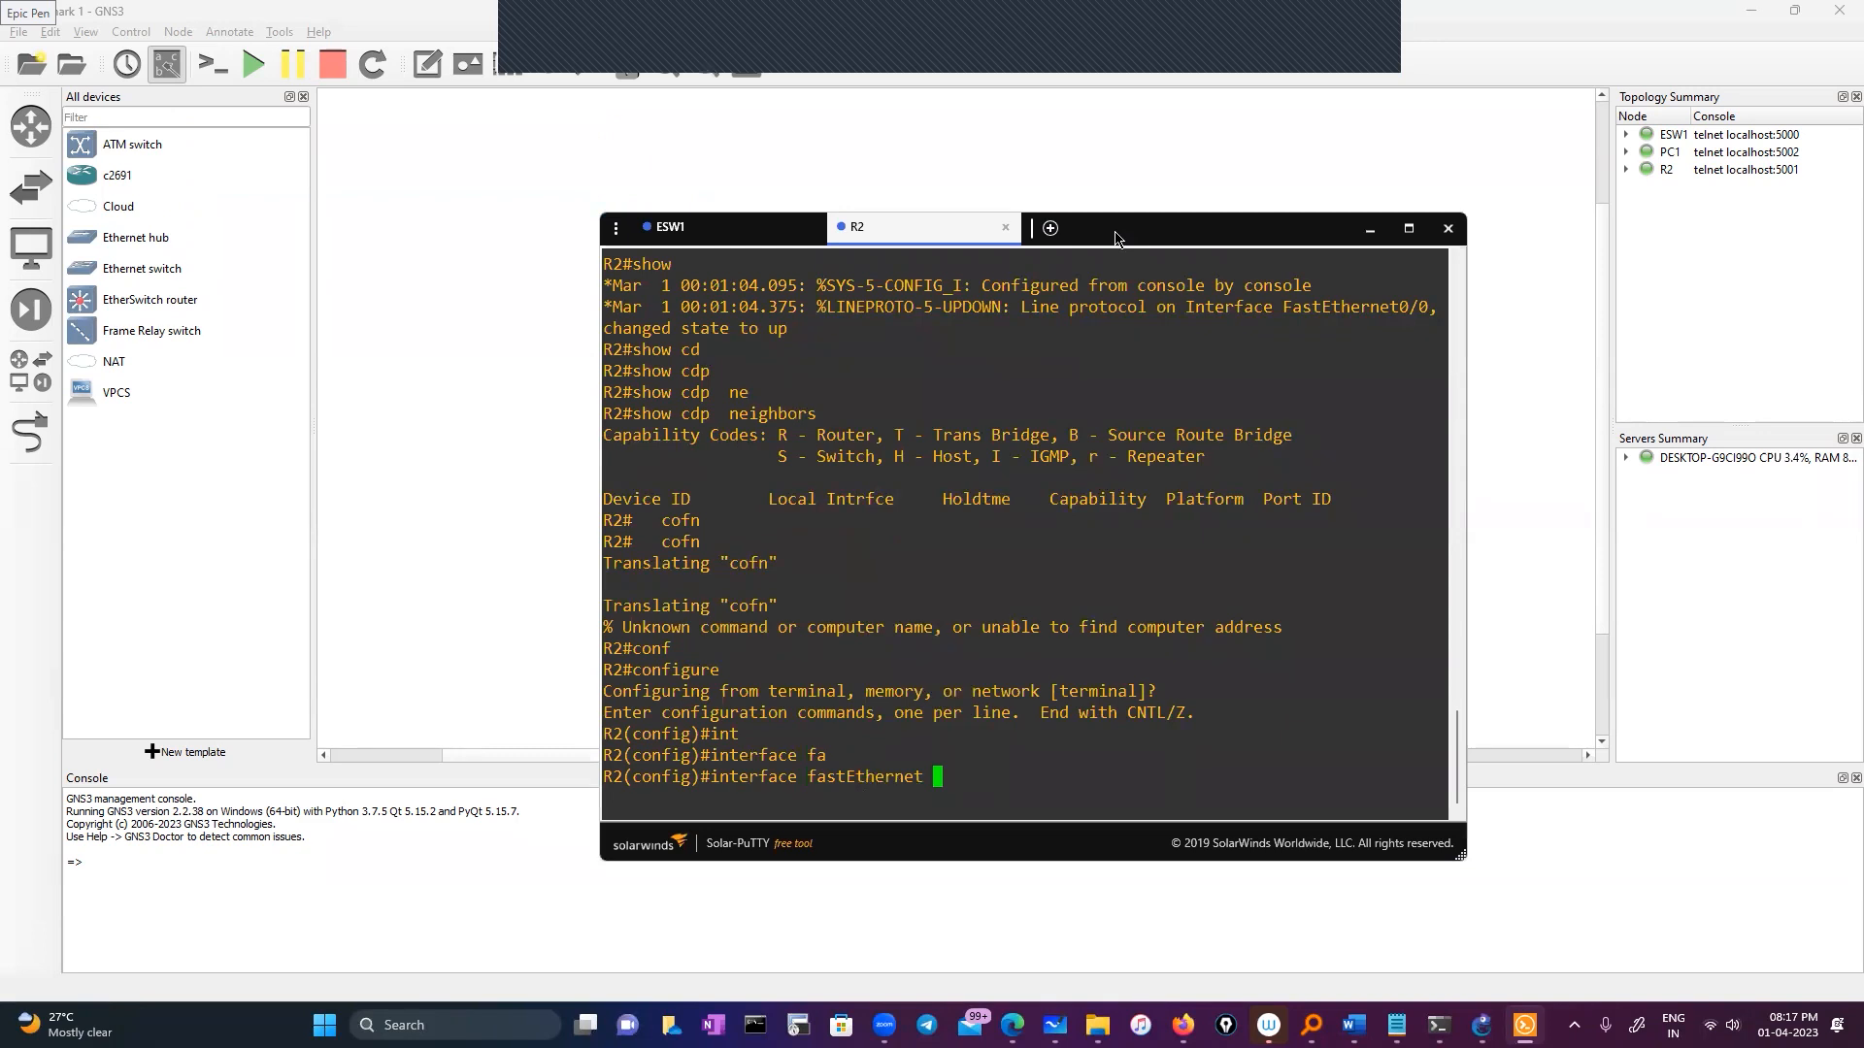
type("0/1")
key("Return")
Step: Enable R2's fastEthernet 0/1 interface with "no sh" and exit to privileged mode
type("no sh")
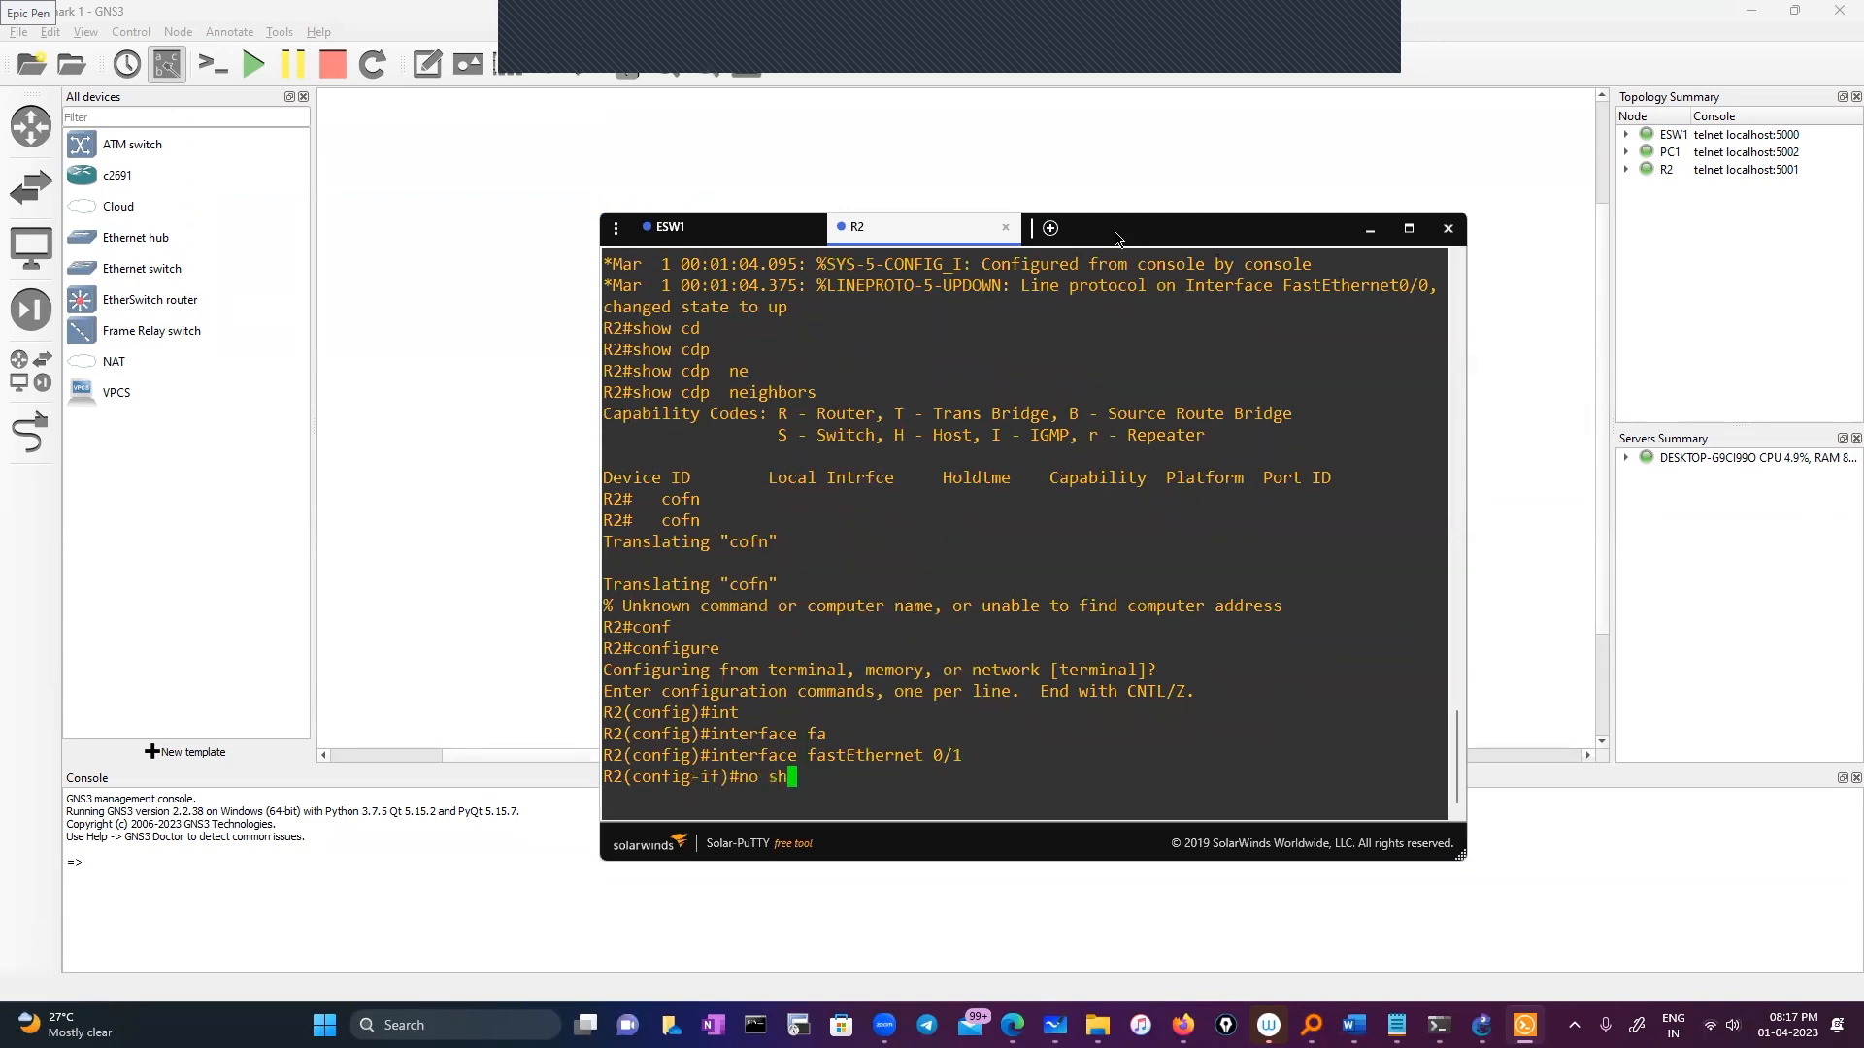
key("Return")
key("Return")
key("Return")
type("exit")
key("Return")
key("Return")
type("e")
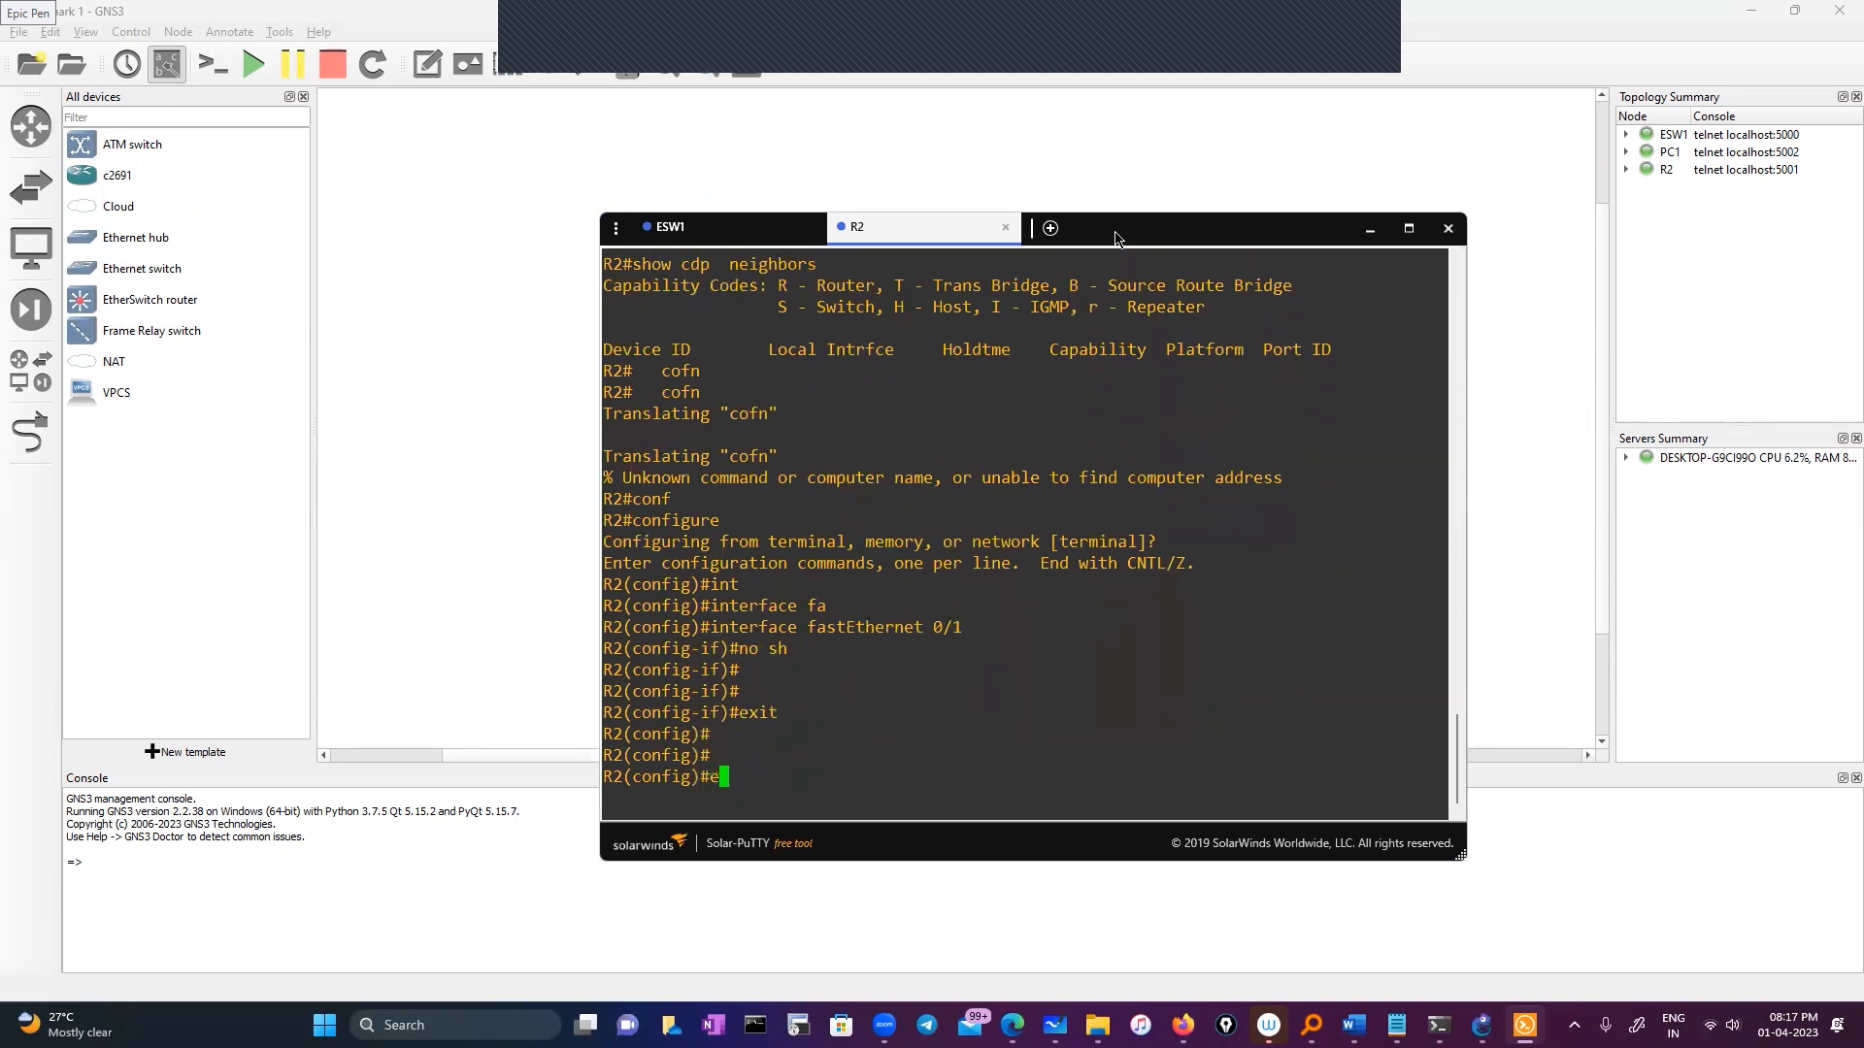
type("xit")
key("Return")
key("Return")
key("Return")
Step: Display the status of R2's interfaces with "sh ip interface brief"
type("sh i")
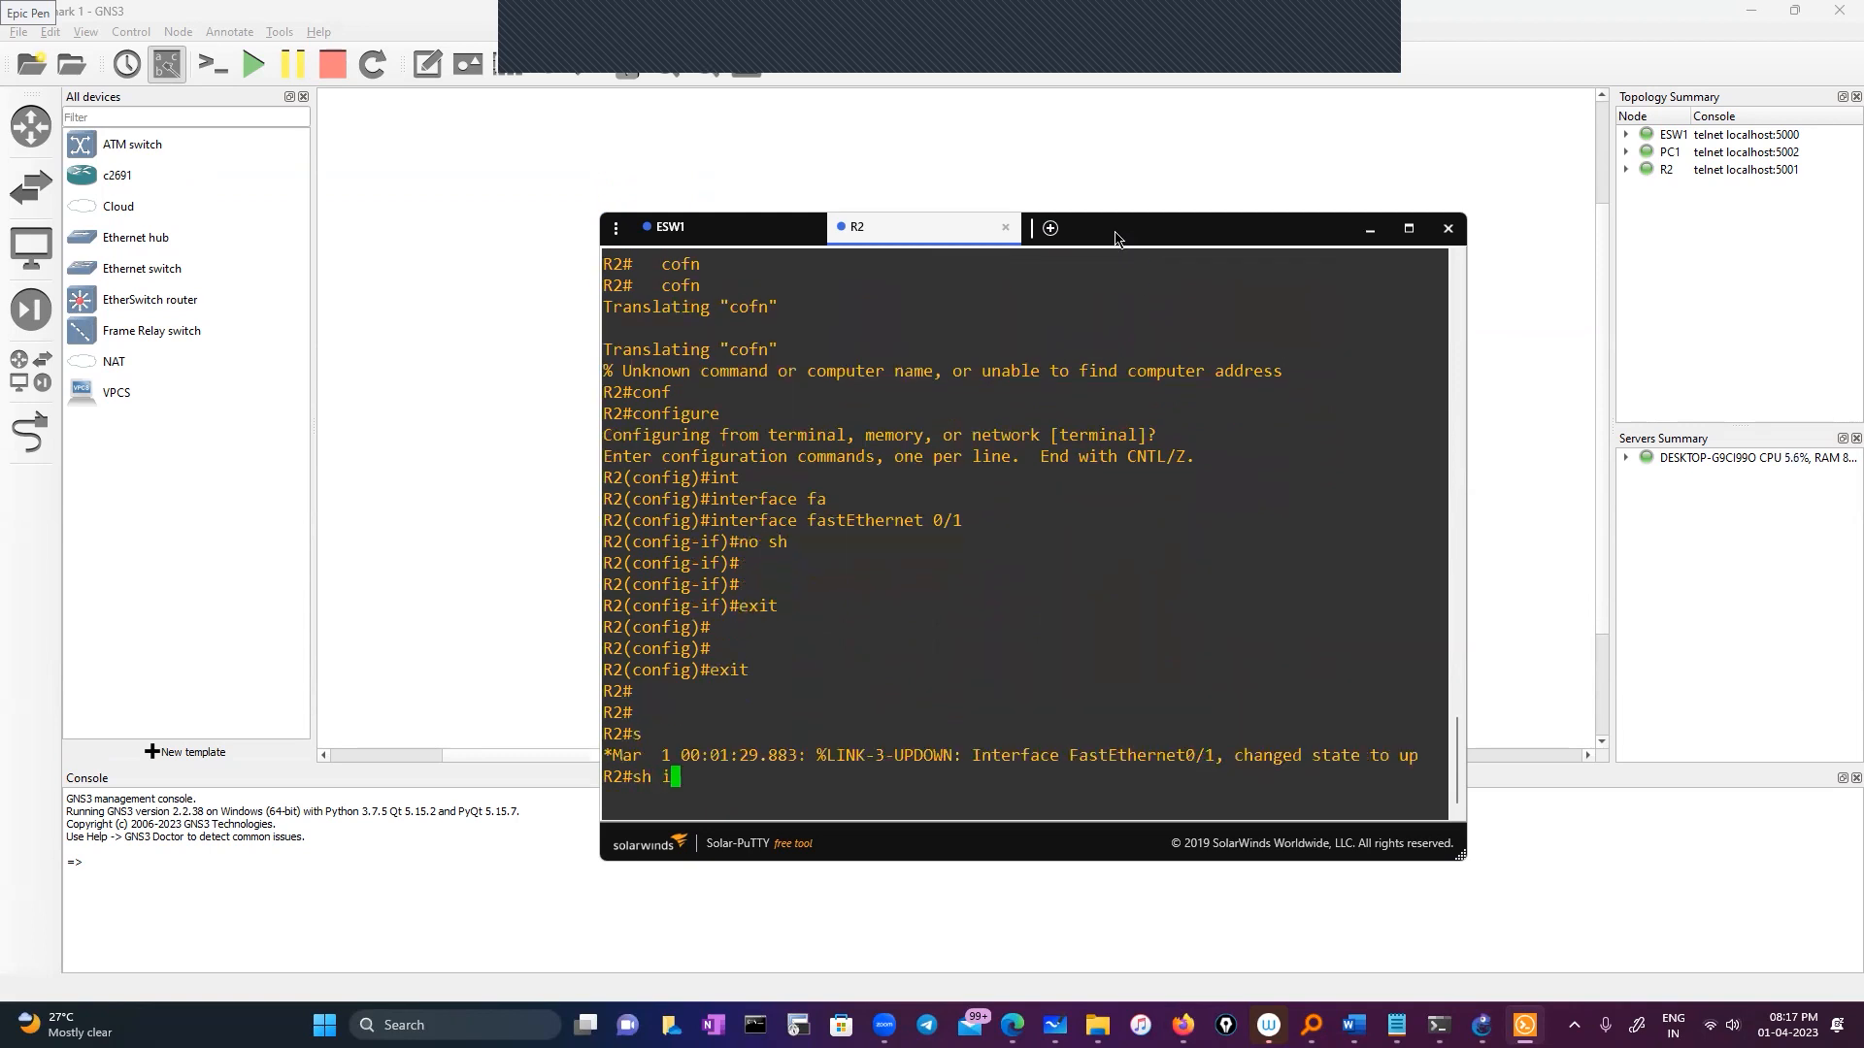
type("p ")
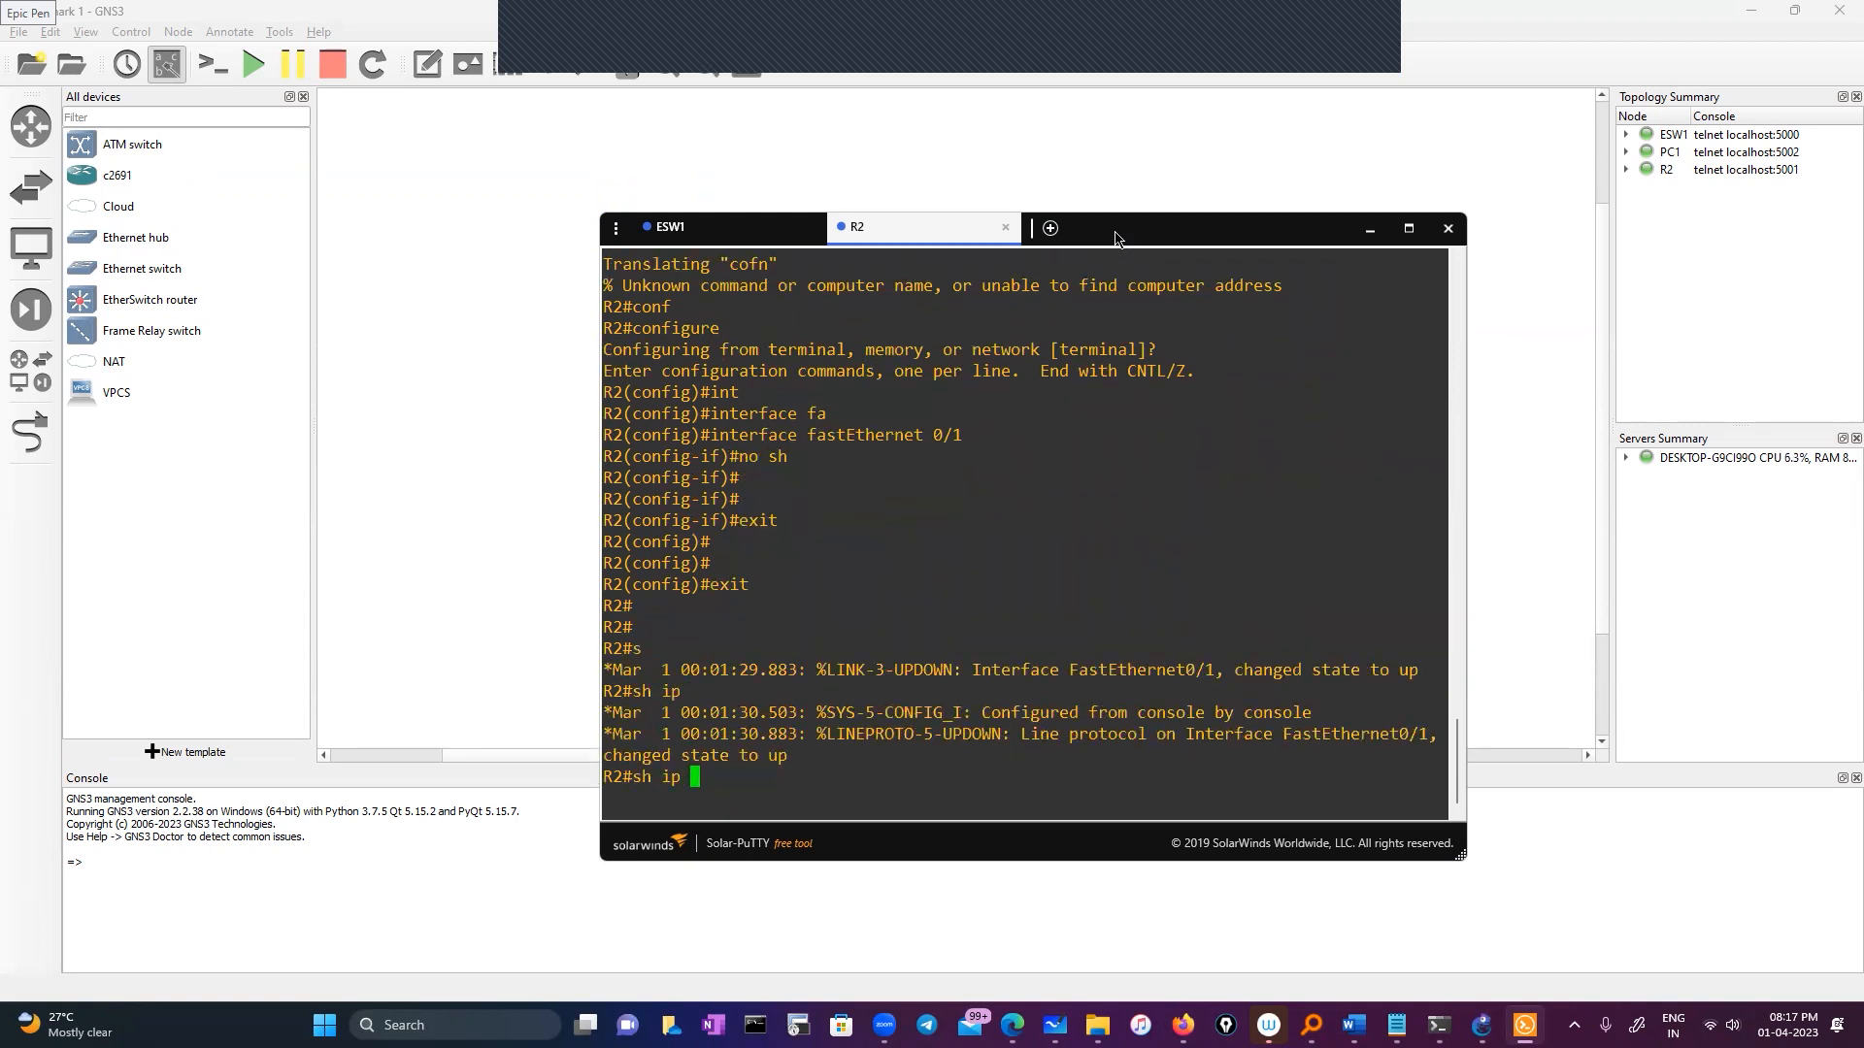
type("int")
key("Tab")
type("b")
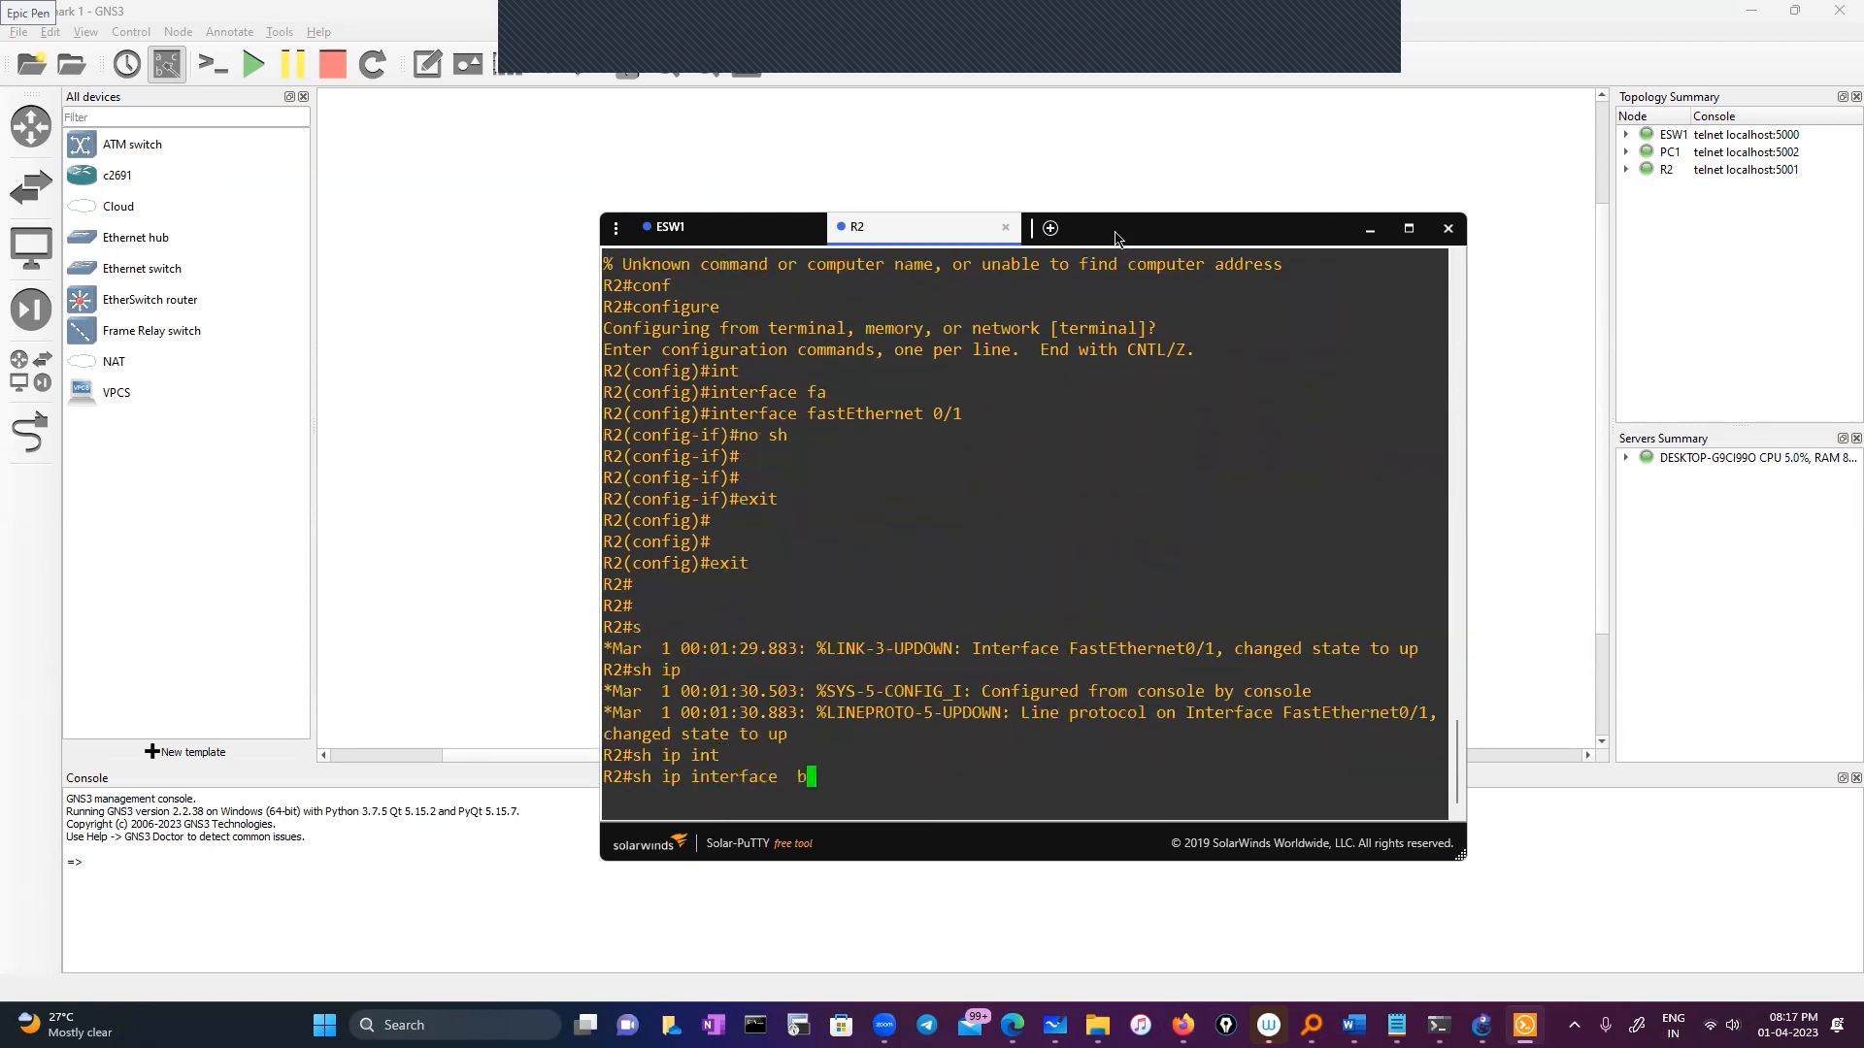
type("r")
key("Tab")
key("Return")
key("Return")
key("Return")
Step: Run "show cdp neighbors" on R2 once more to check for connected devices
type("sho")
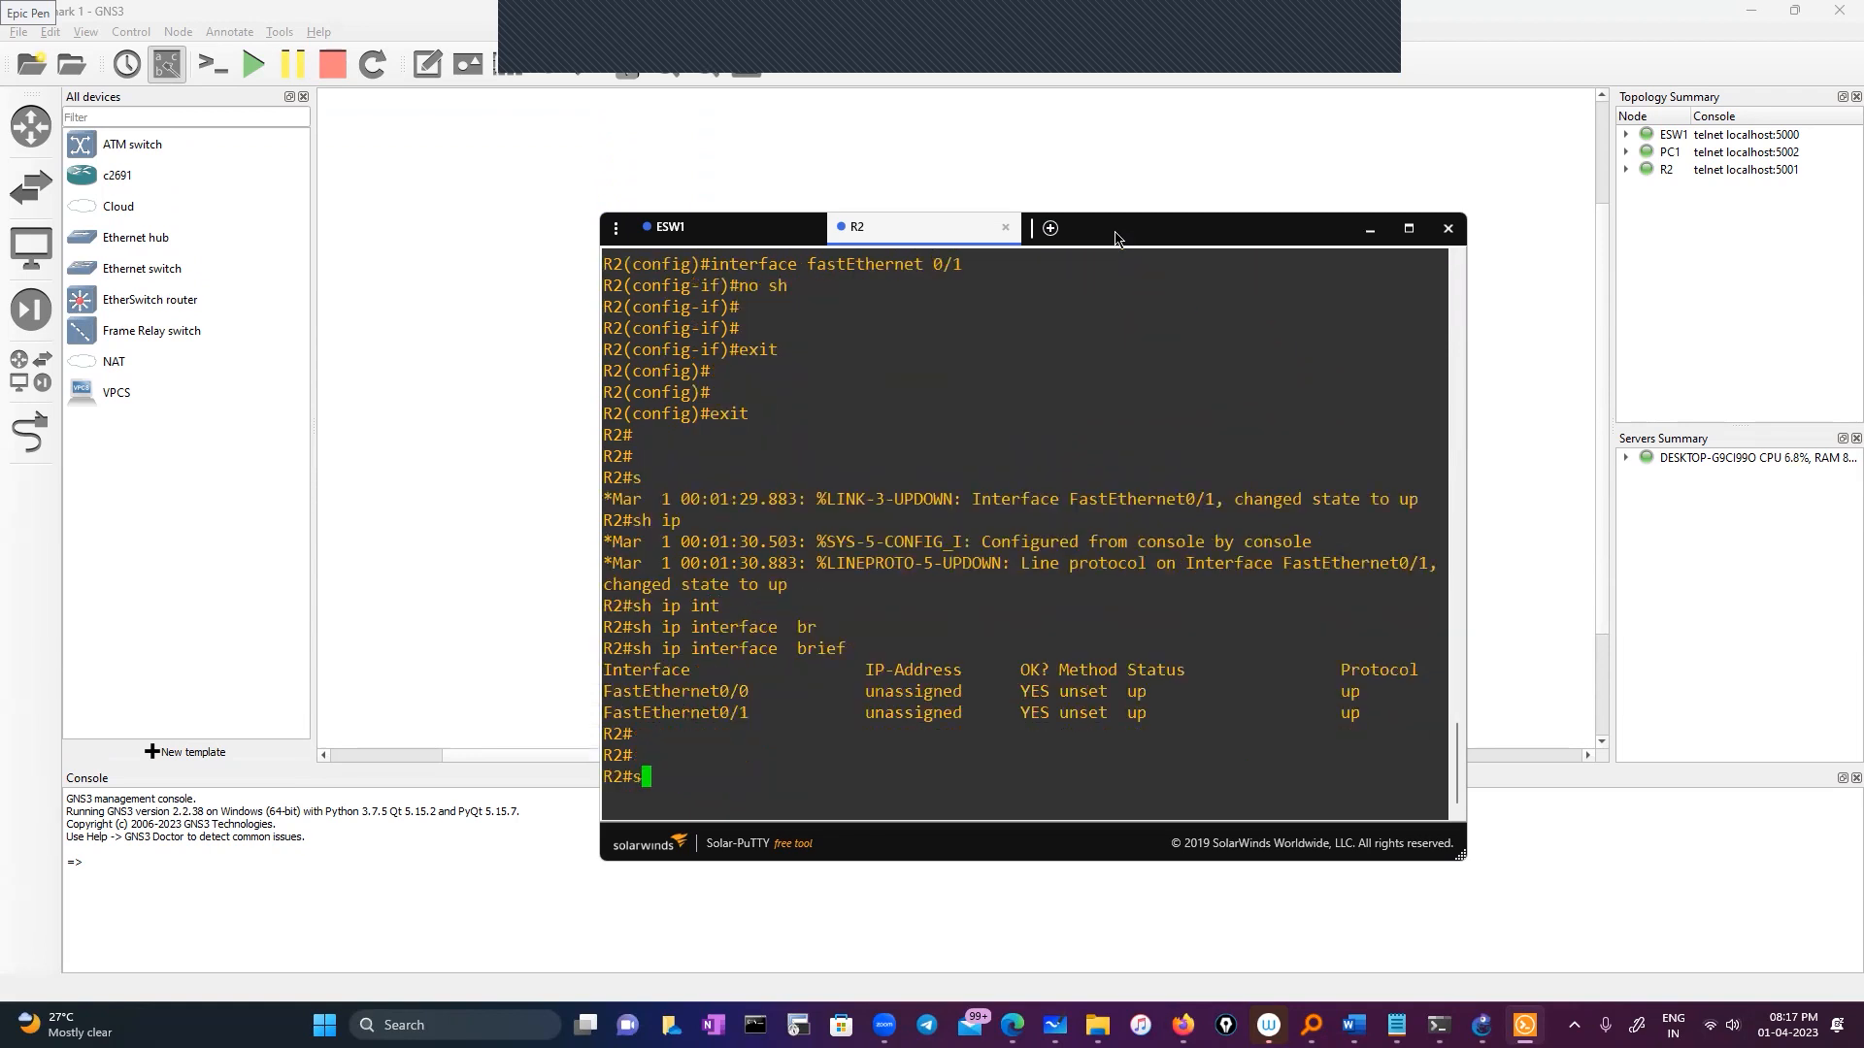
key("Tab")
type("cd")
key("Tab")
type("p")
key("Tab")
type("ne")
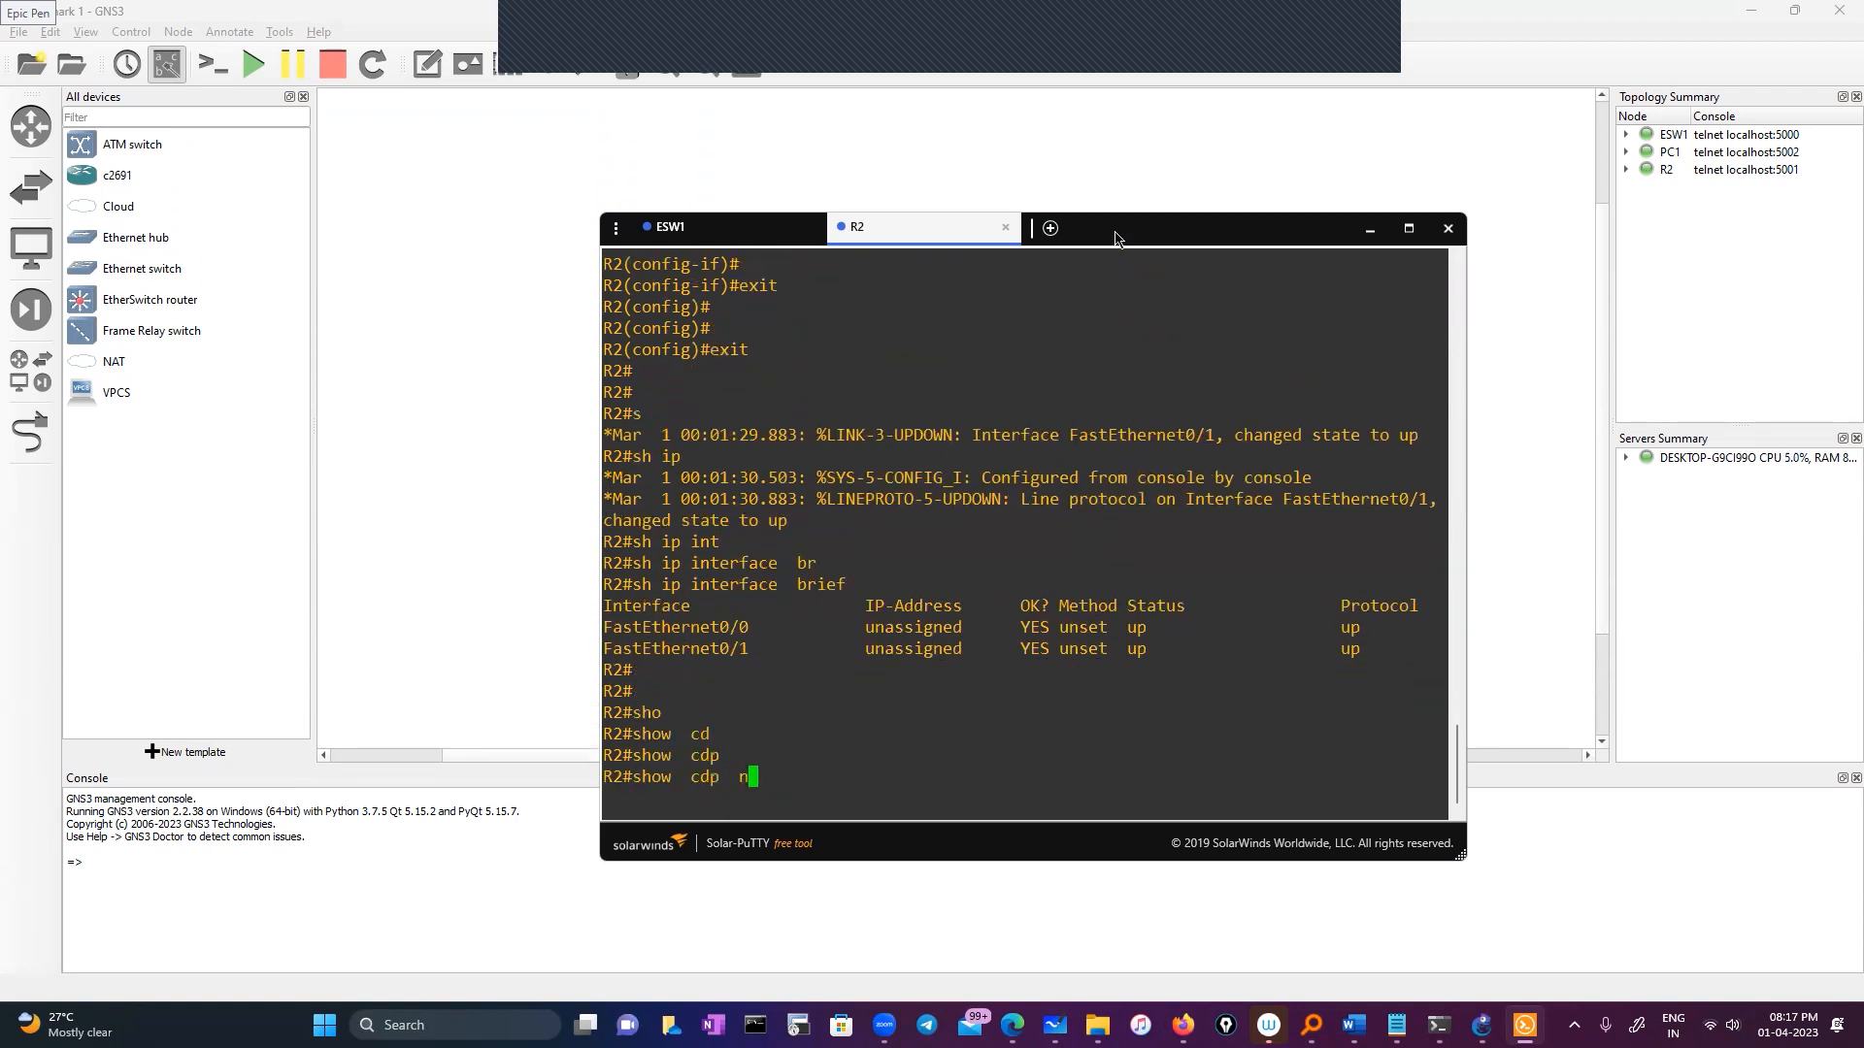
key("Tab")
key("Return")
key("Return")
key("Return")
key("Return")
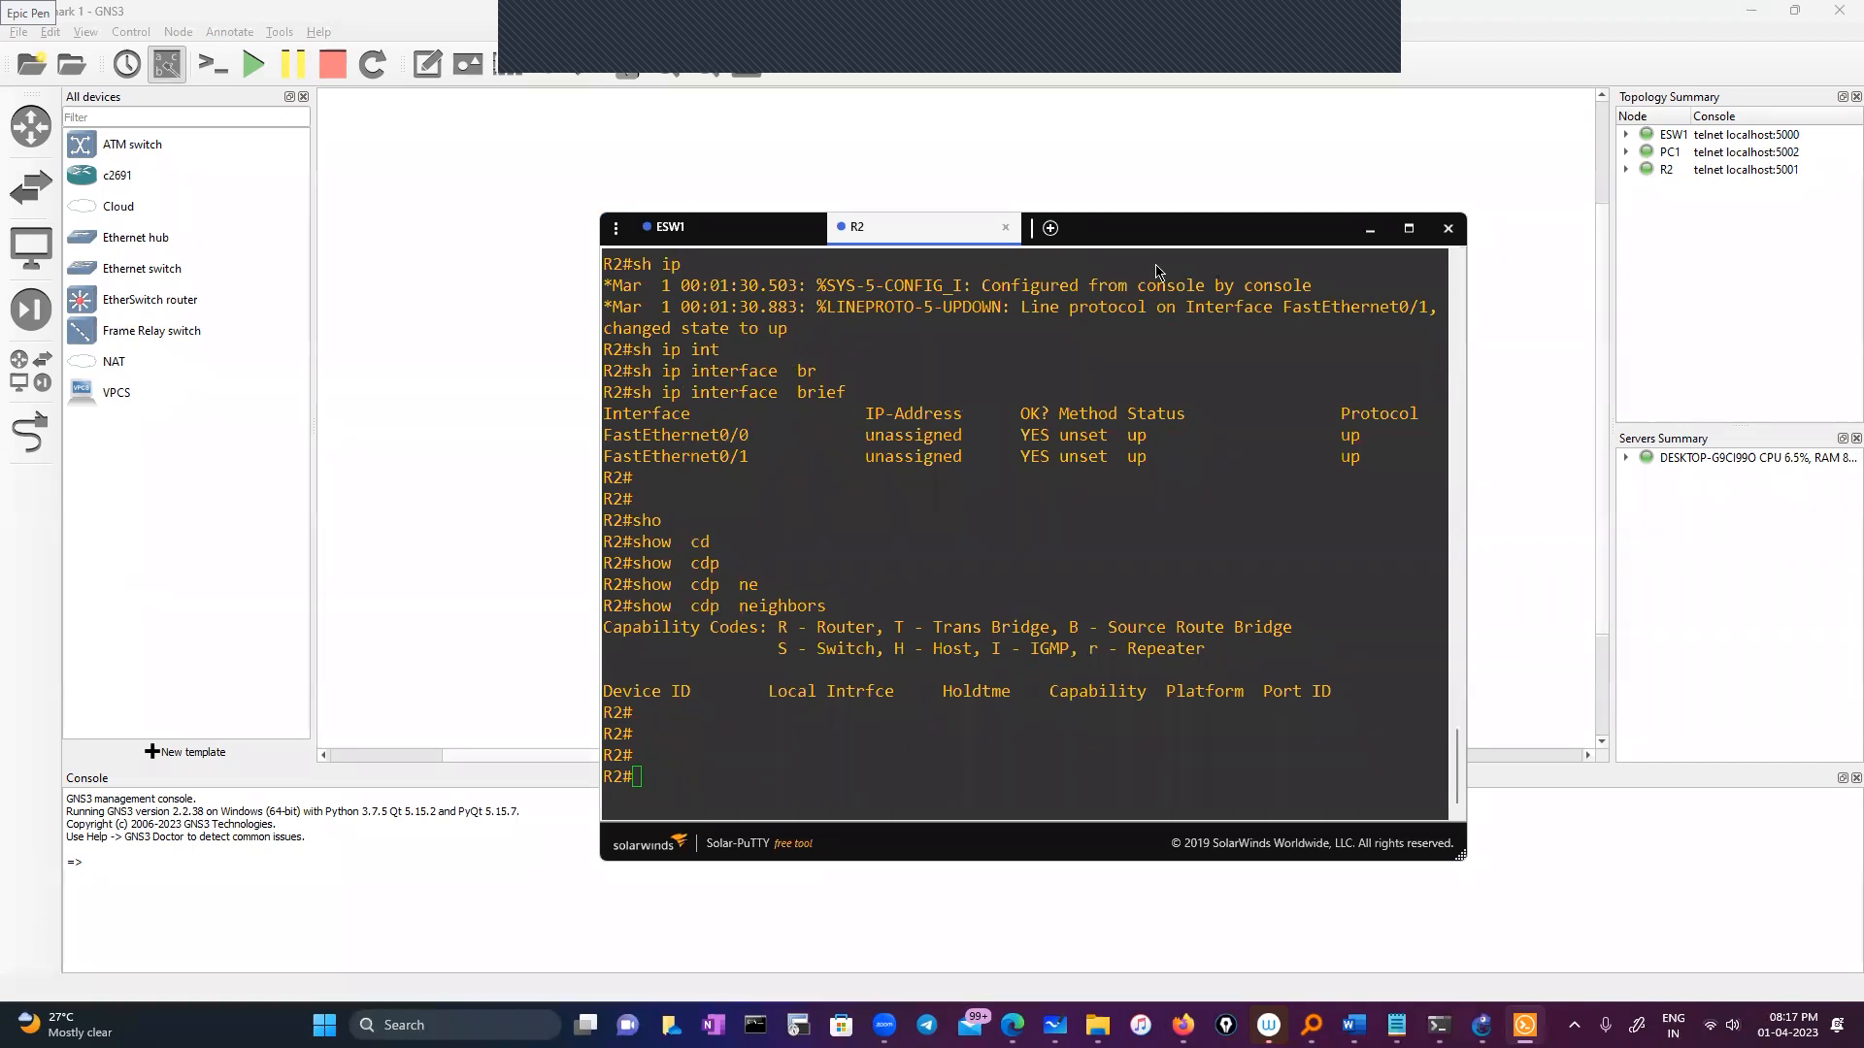
Step: Switch to the ESW1 console and exit its global configuration mode to the privileged prompt
left_click_drag(1158, 270, 1199, 275)
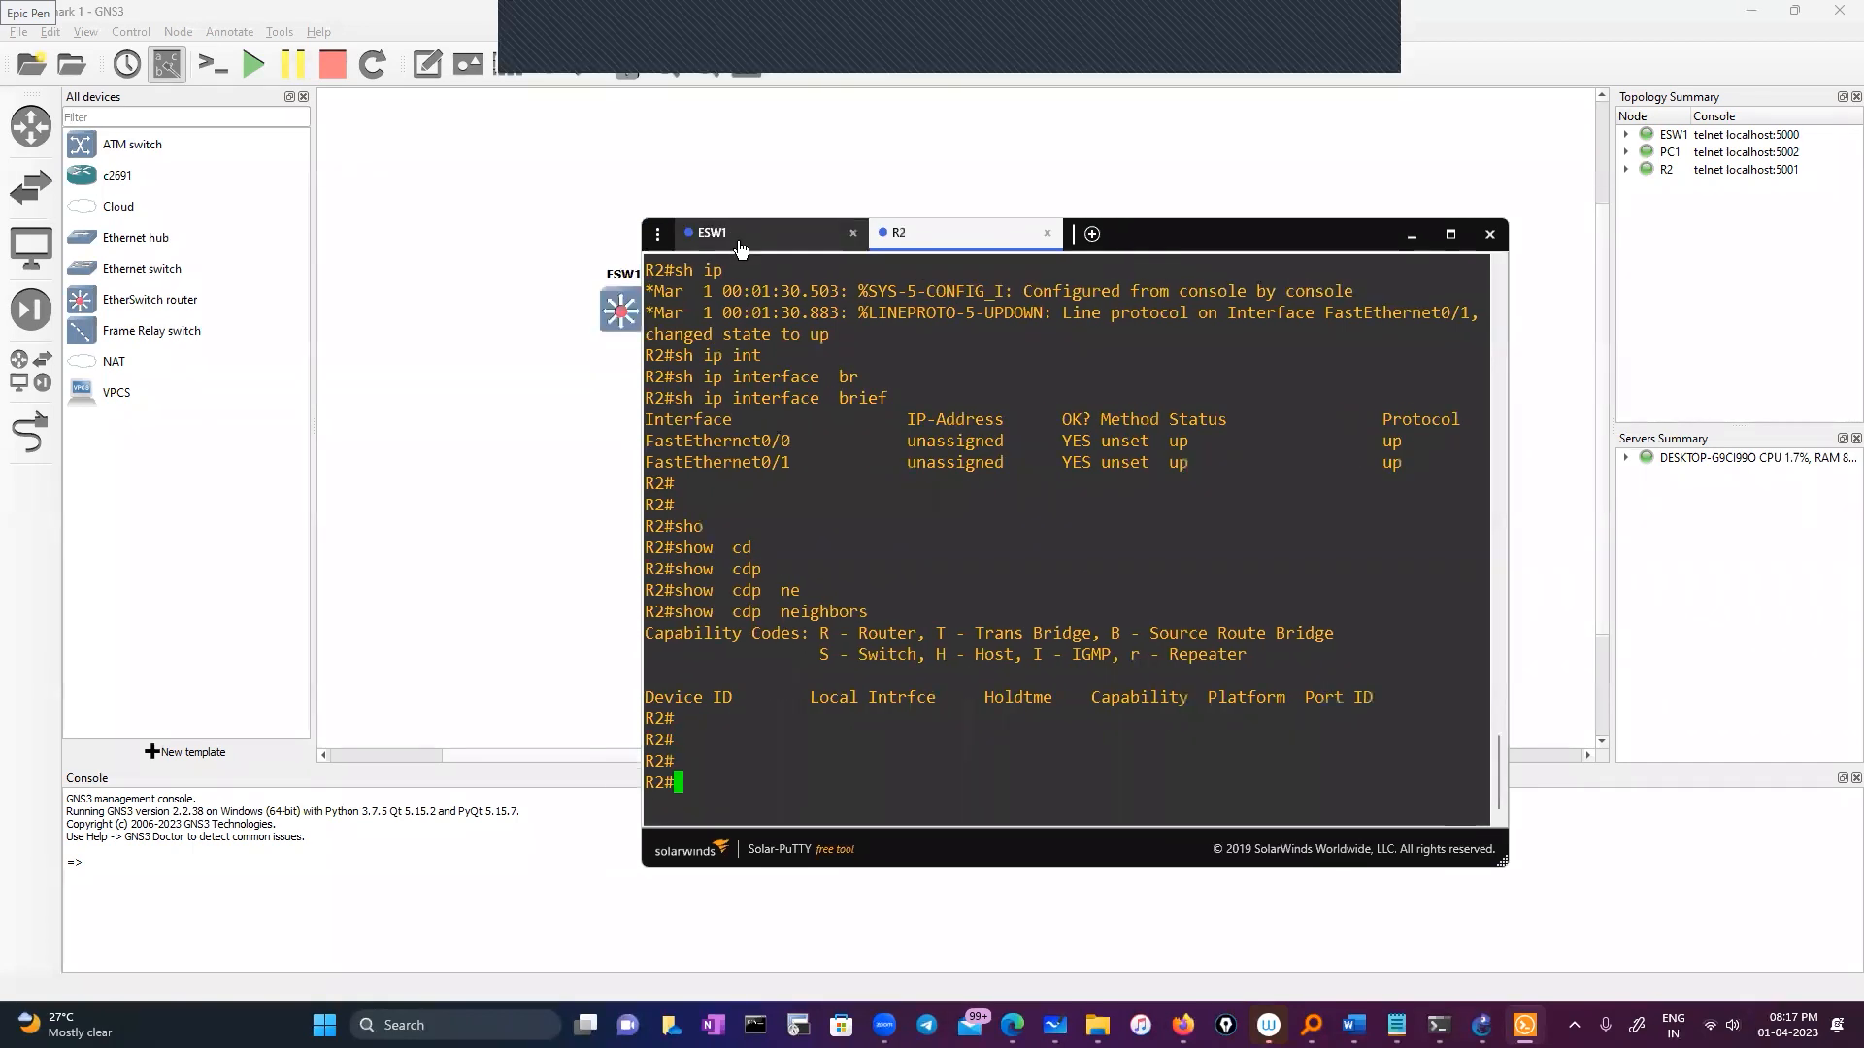
left_click(740, 241)
type("exit")
key("Return")
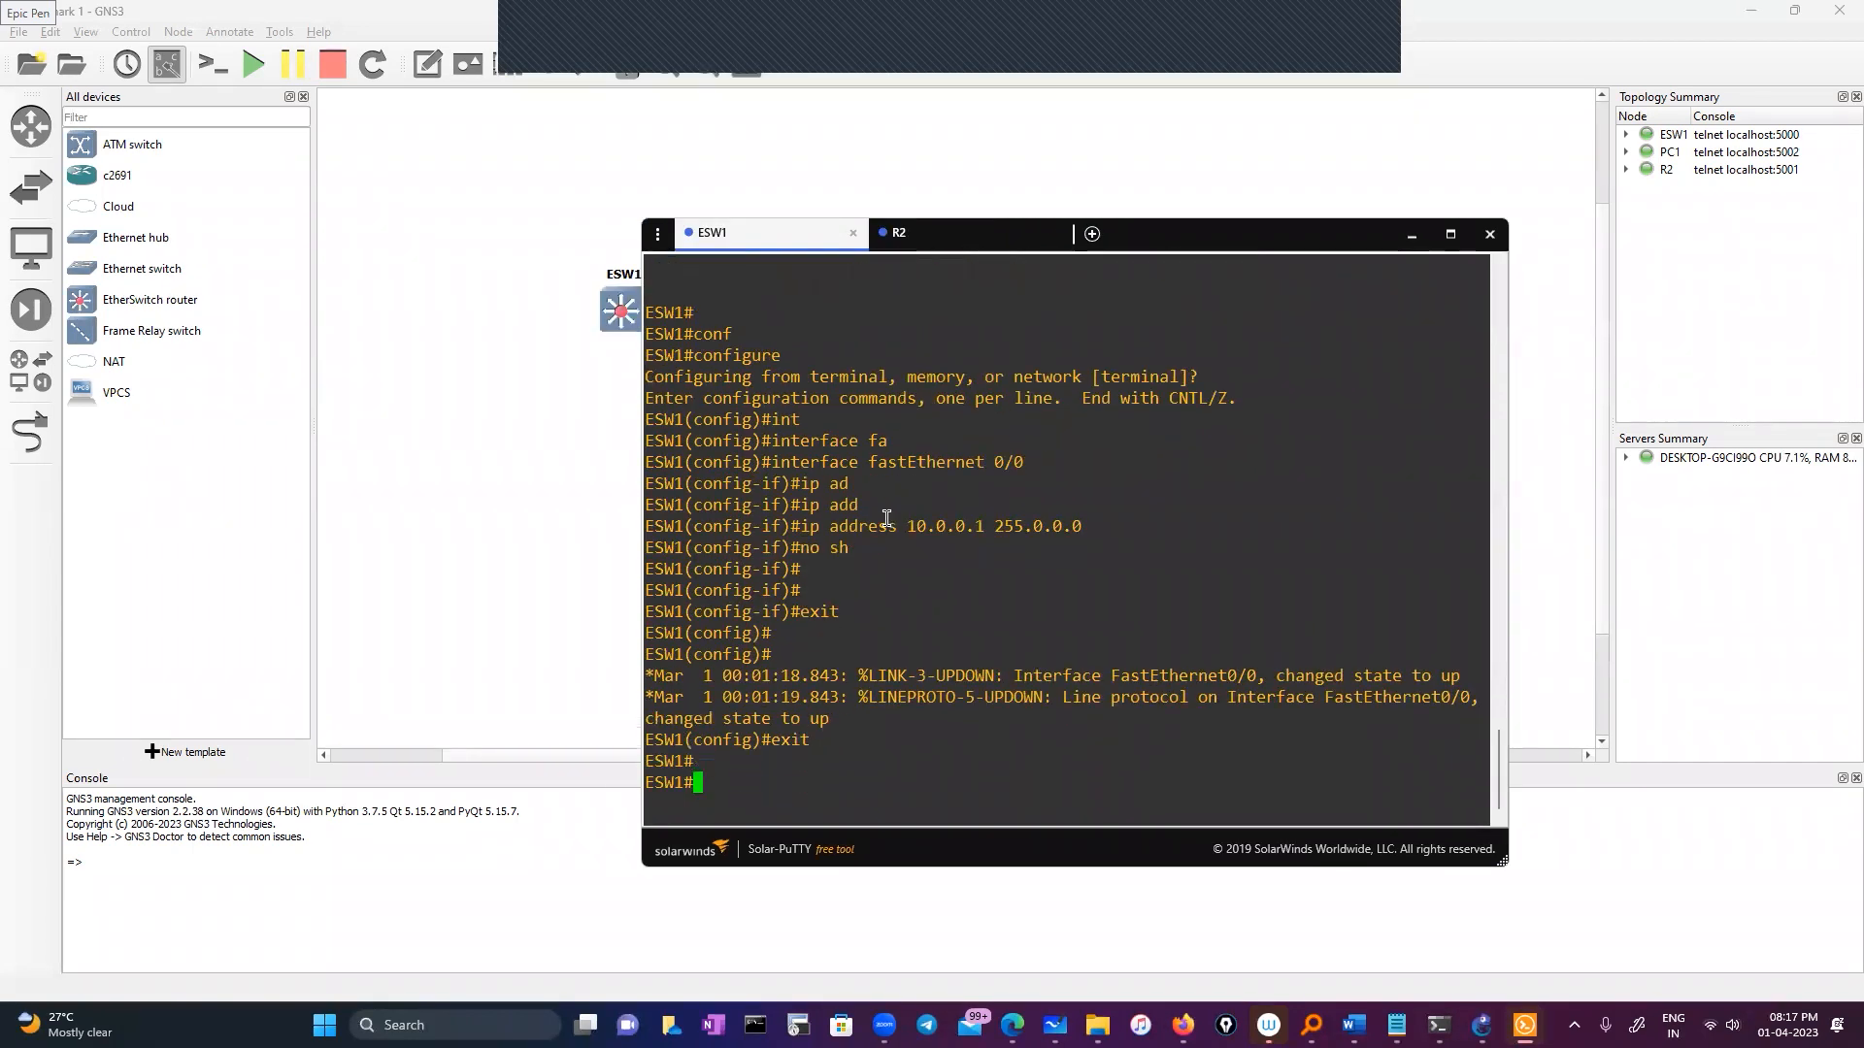
key("Return")
type("sho")
key("Tab")
type("cd")
key("Tab")
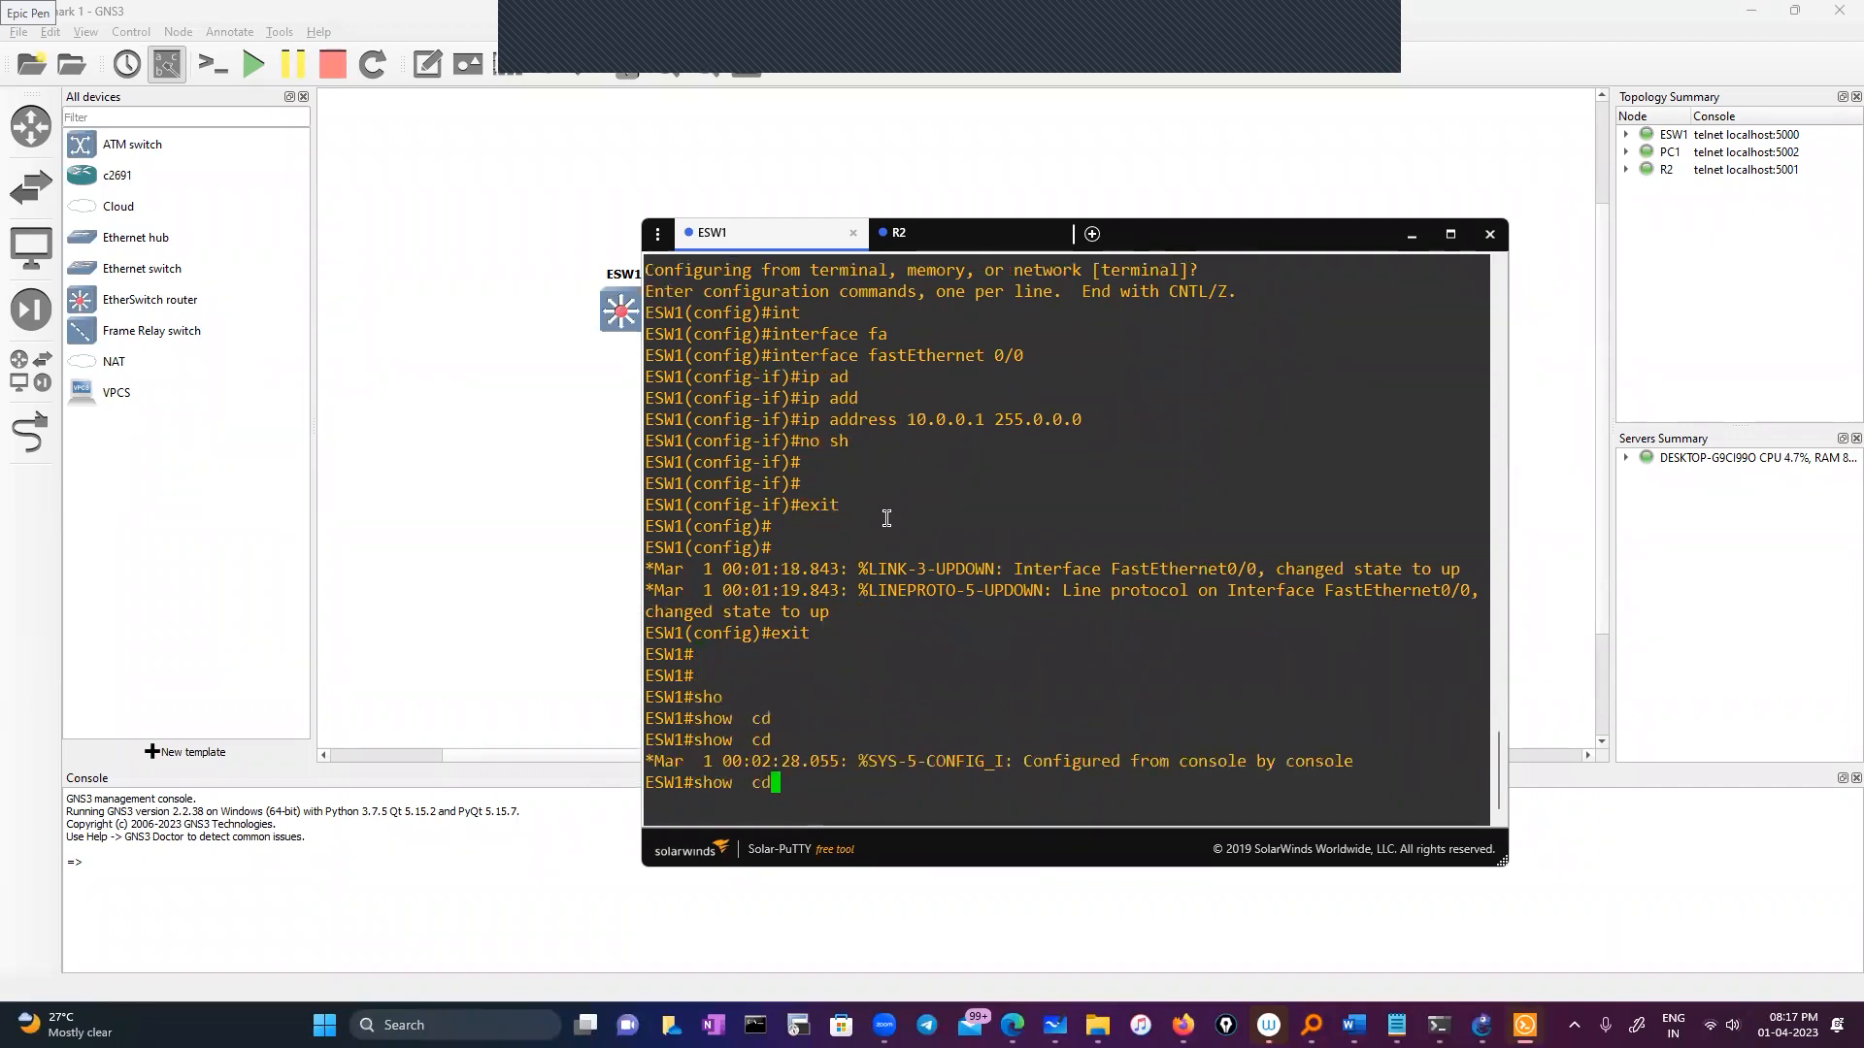
type("ne")
key("Tab")
key("Return")
Step: List ESW1's connected devices with "show cdp neighbors"
type("sho")
key("Tab")
type("cd")
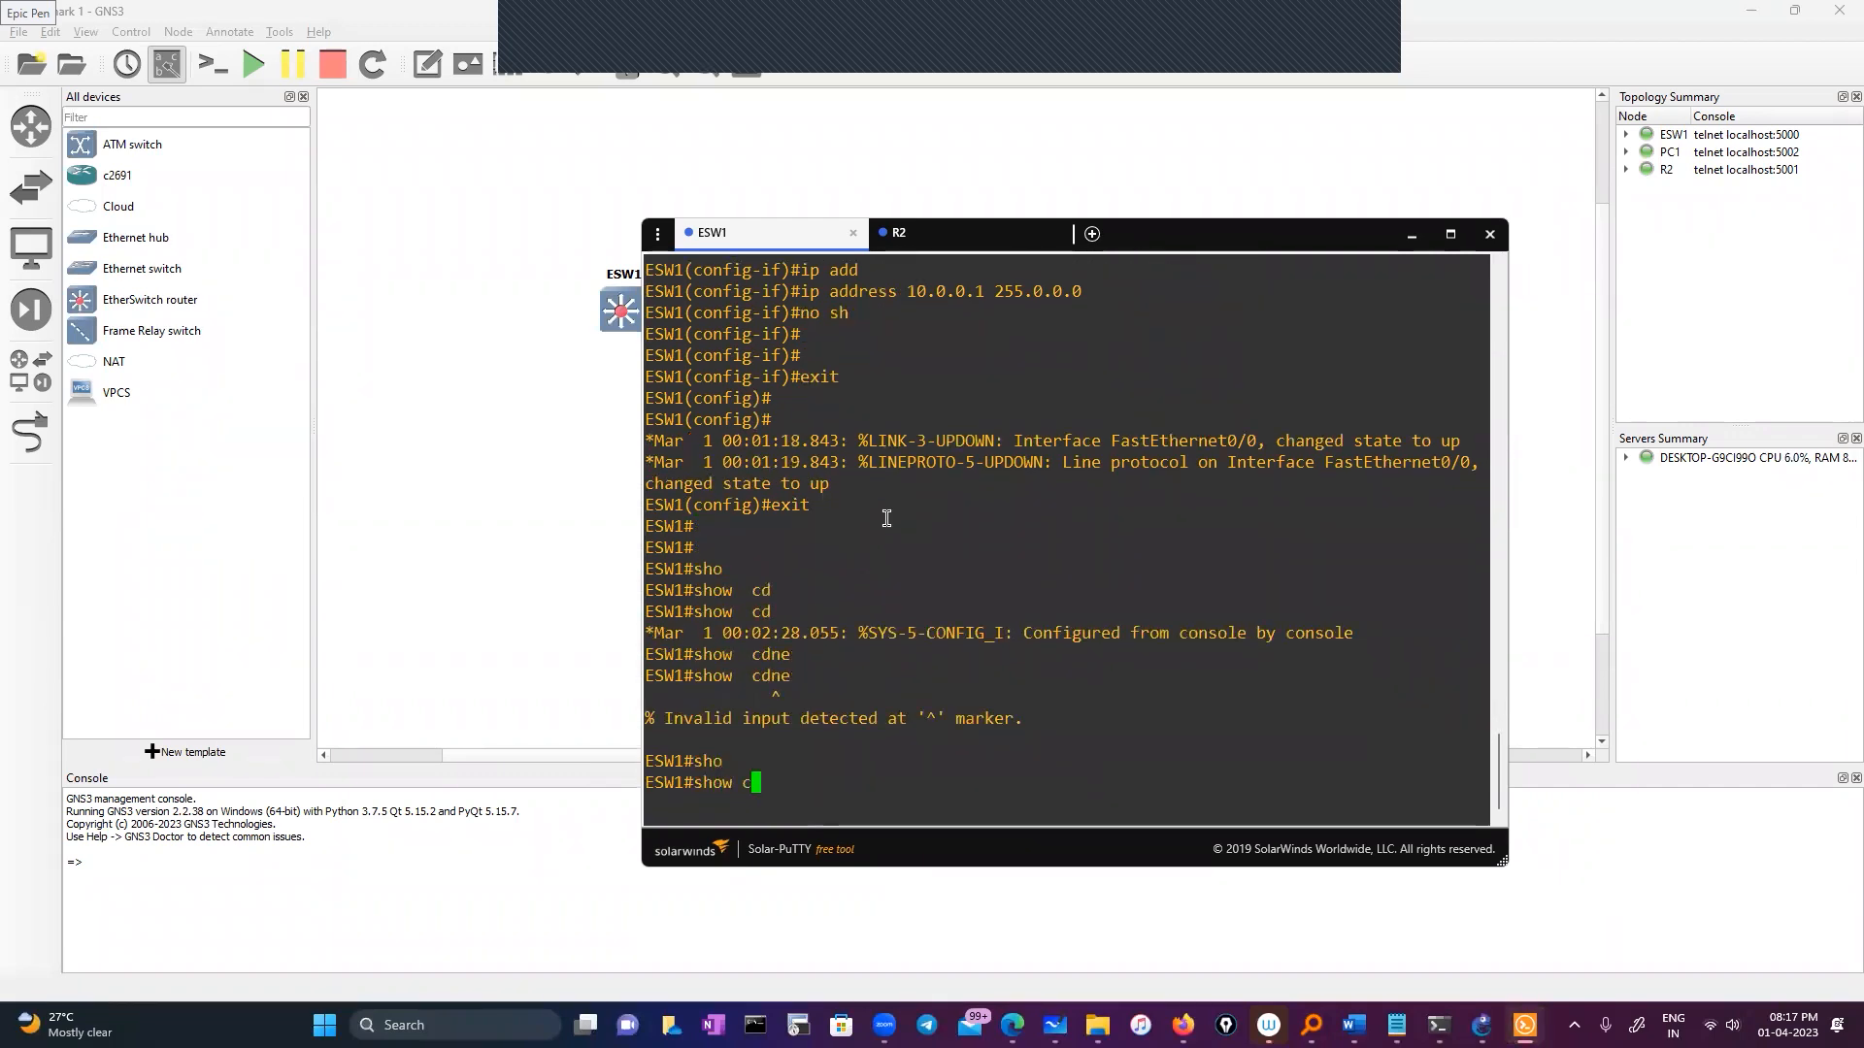
key("Tab")
type("p")
key("Tab")
type("n")
key("Tab")
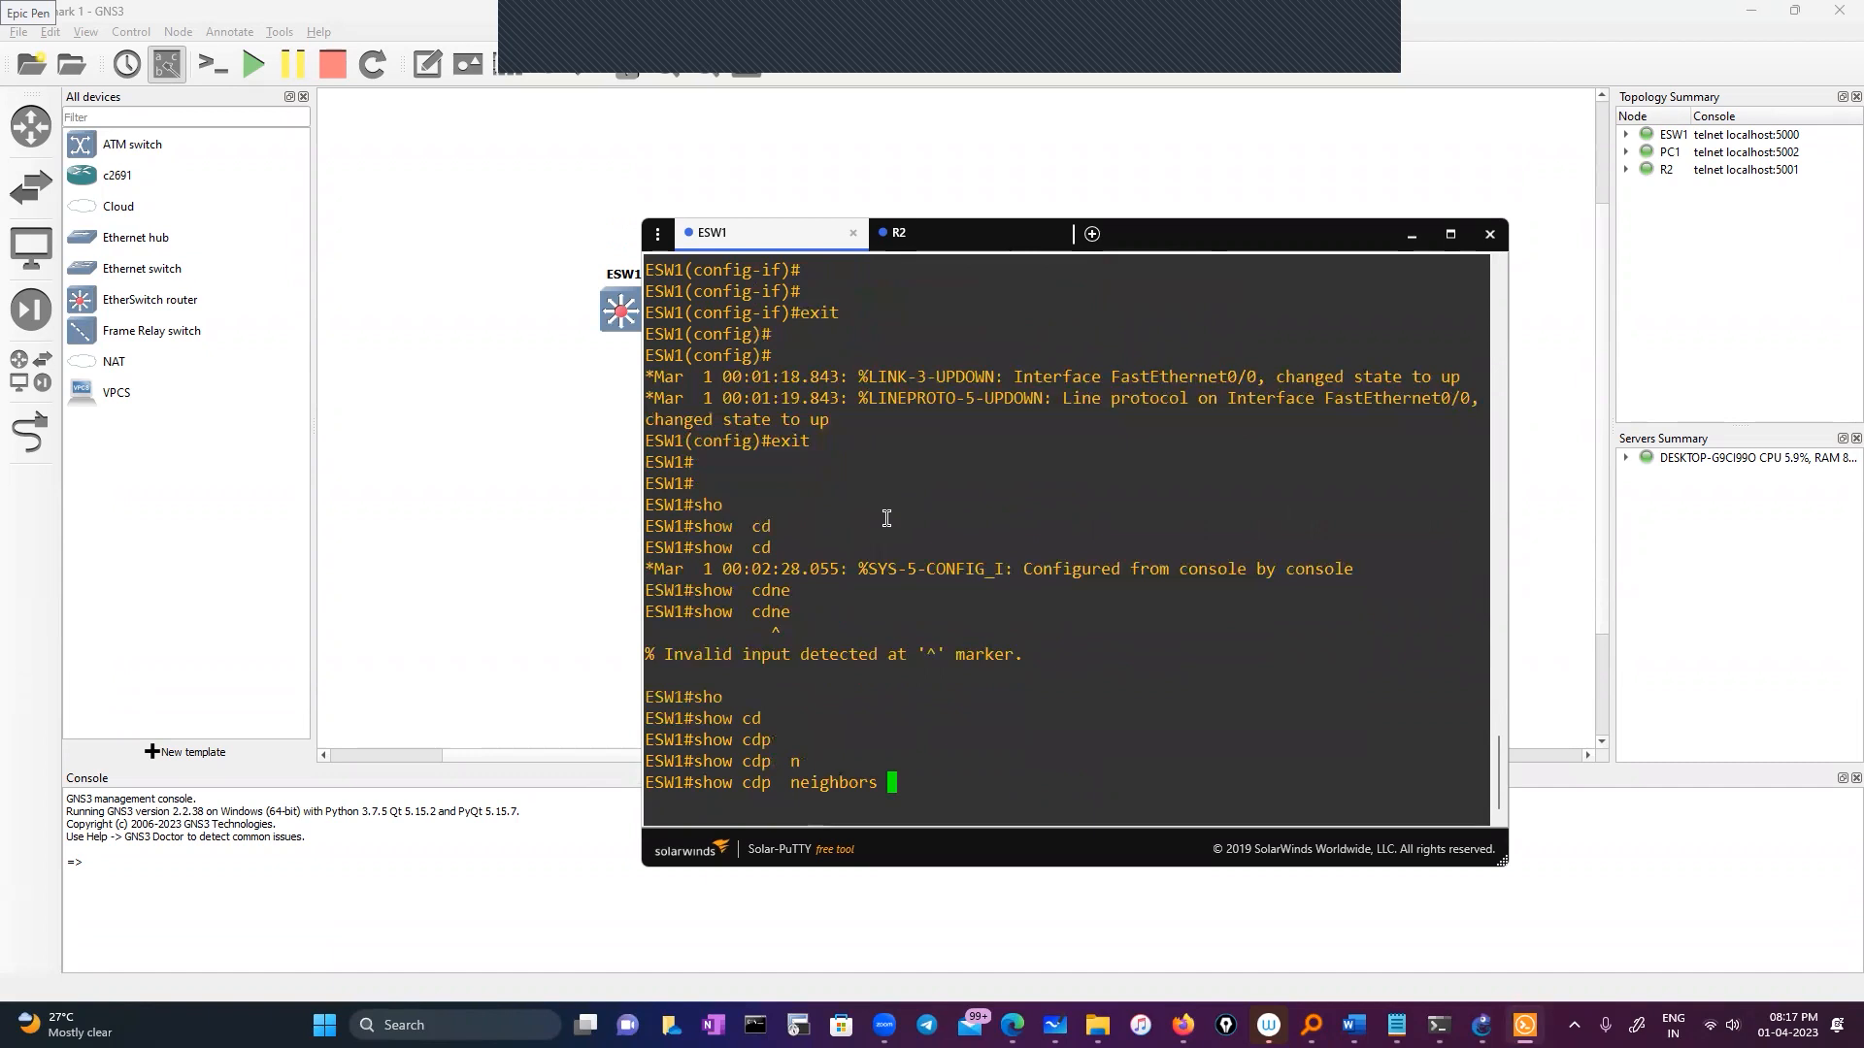
key("Return")
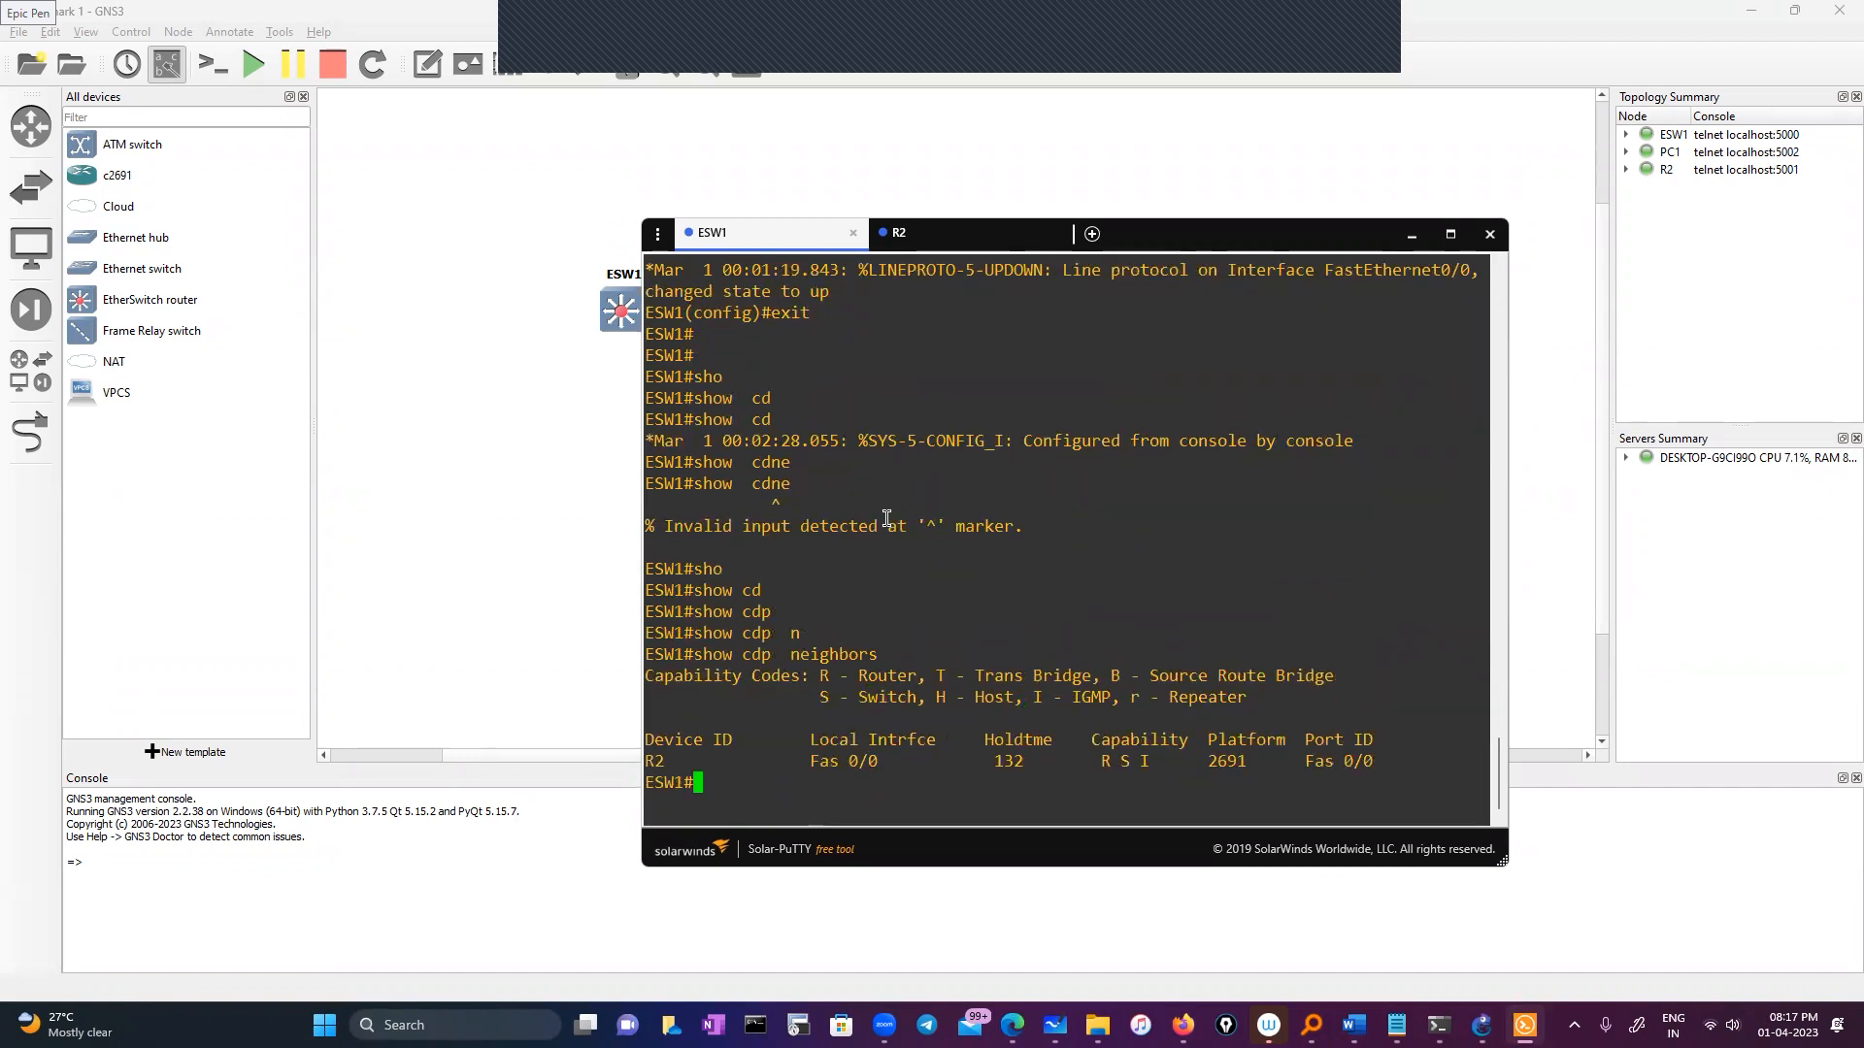
Step: Examine the R2 entry in ESW1's neighbor table, including its local interface and port ID
double_click(655, 763)
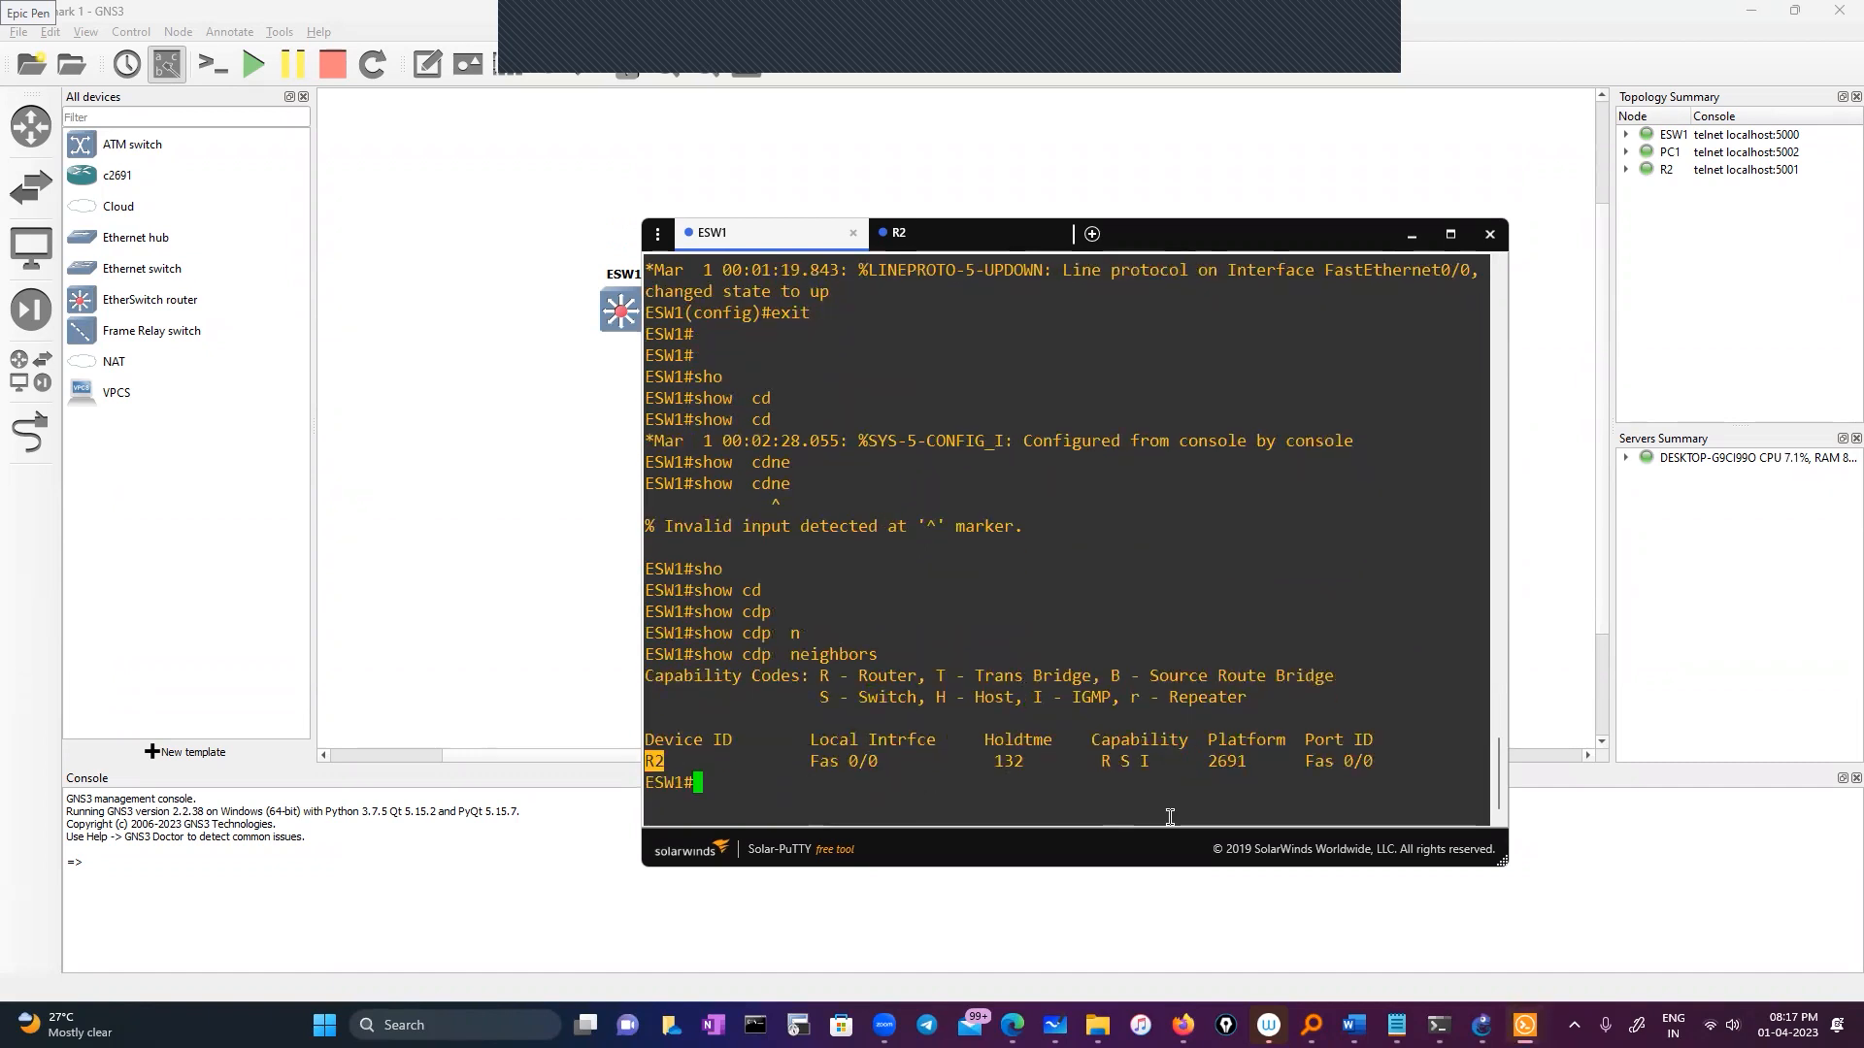
left_click_drag(795, 762, 954, 774)
left_click(1292, 772)
Step: Switch back to the R2 console and enter global configuration mode from the terminal
left_click(959, 241)
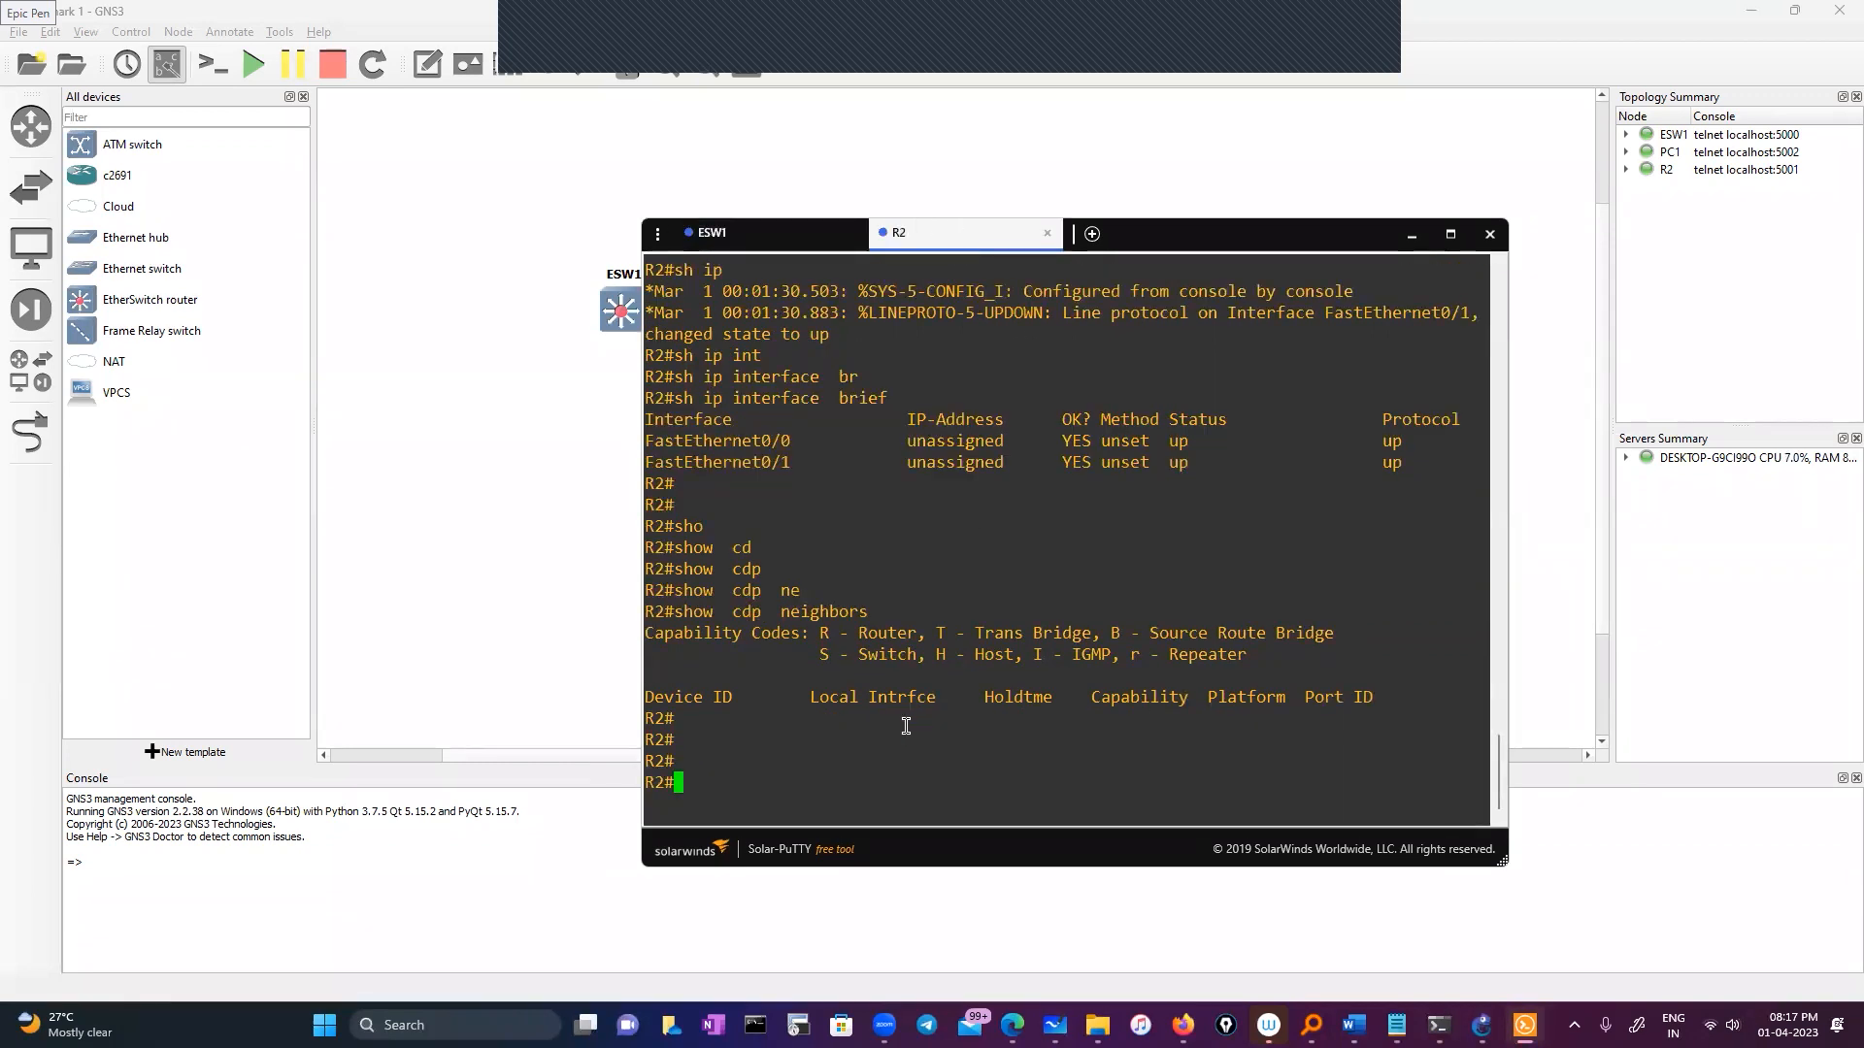
type("conf")
key("Tab")
key("Return")
key("Return")
key("Return")
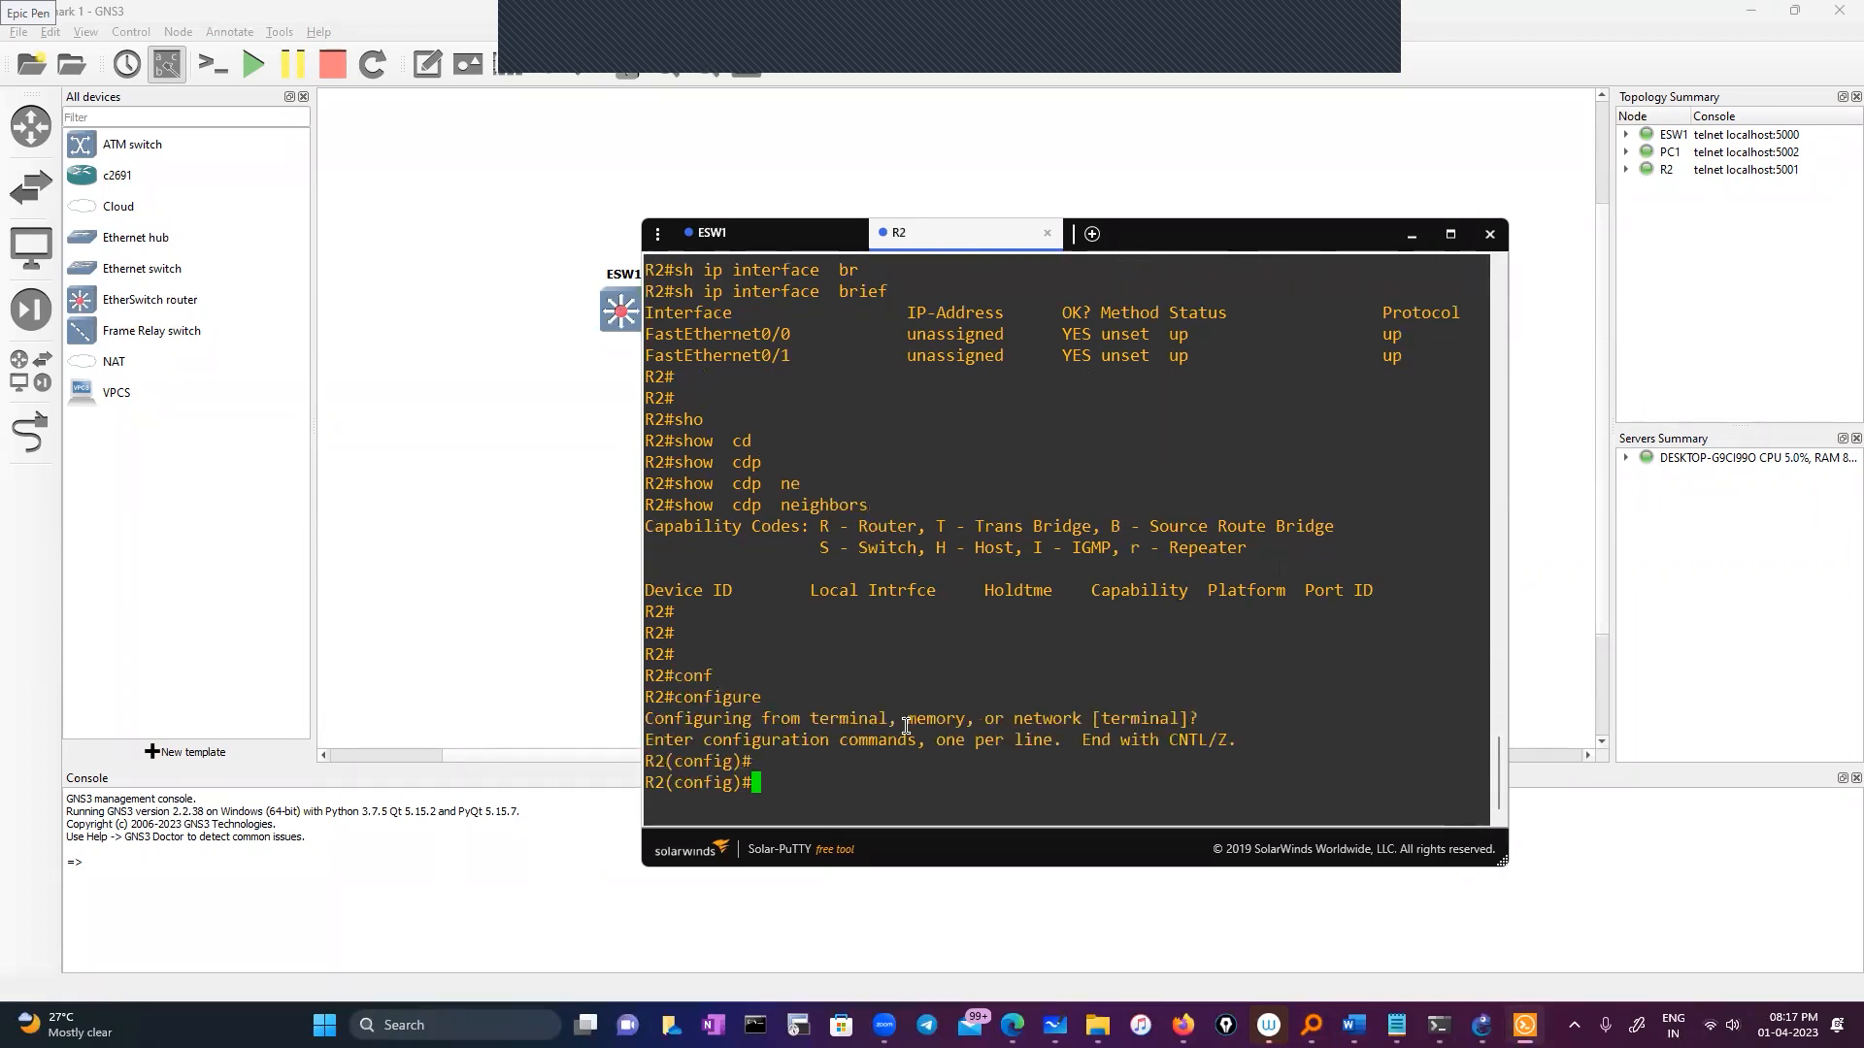
Step: Assign the IP address 10.0.0.2 with mask 255.0.0.0 to R2's FastEthernet0/0 interface
type("int")
key("Tab")
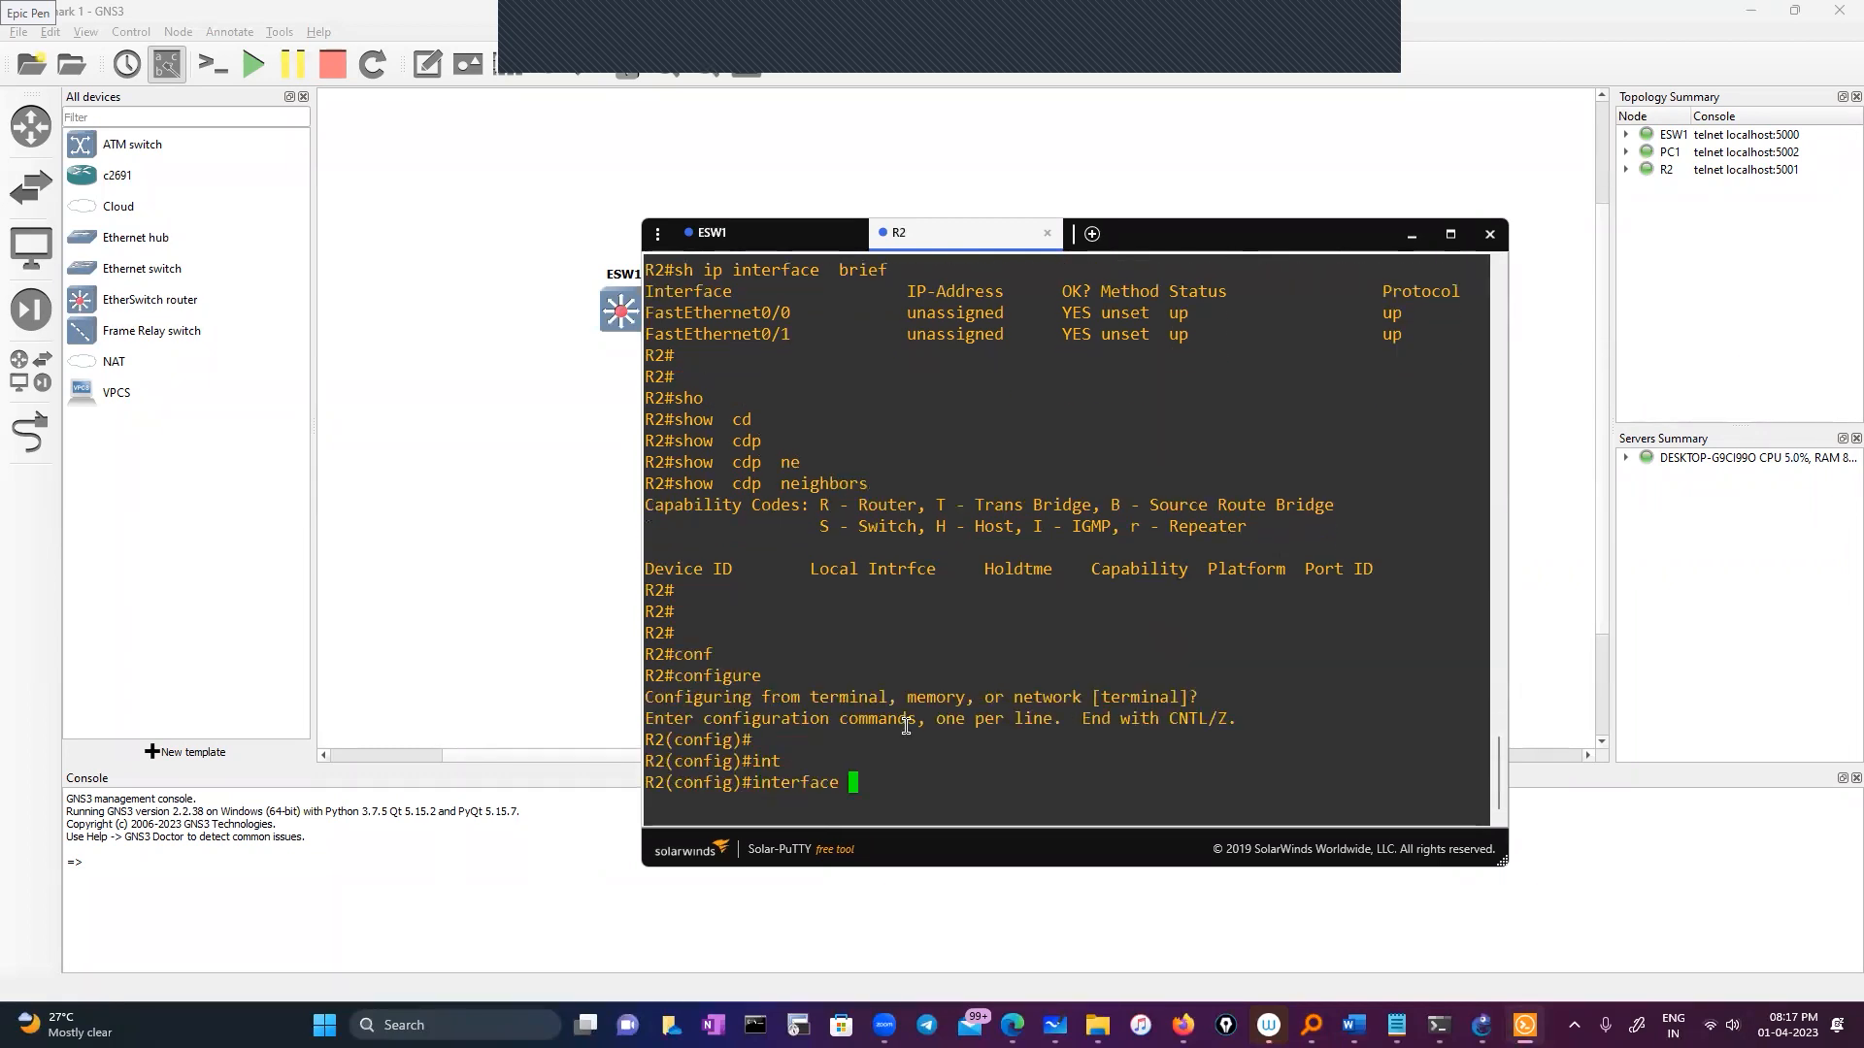
double_click(696, 290)
double_click(735, 314)
right_click(917, 424)
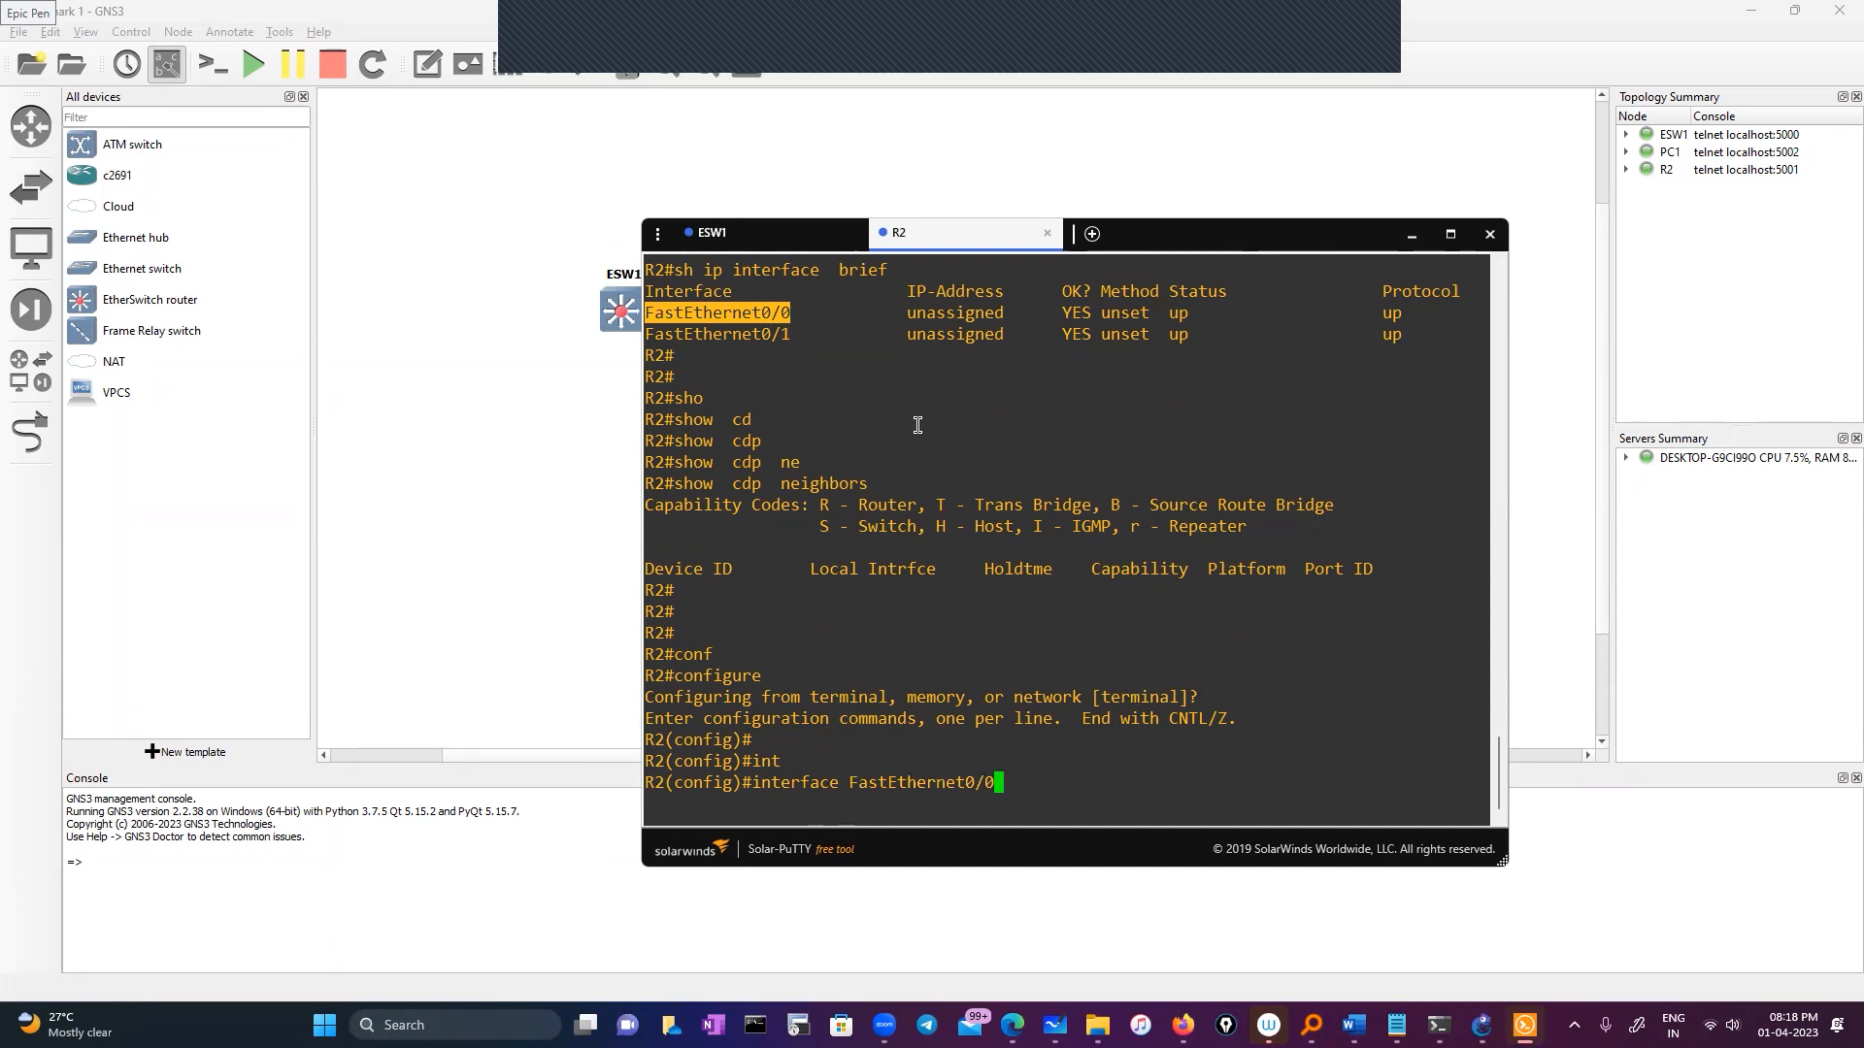
key("Return")
type("ip add")
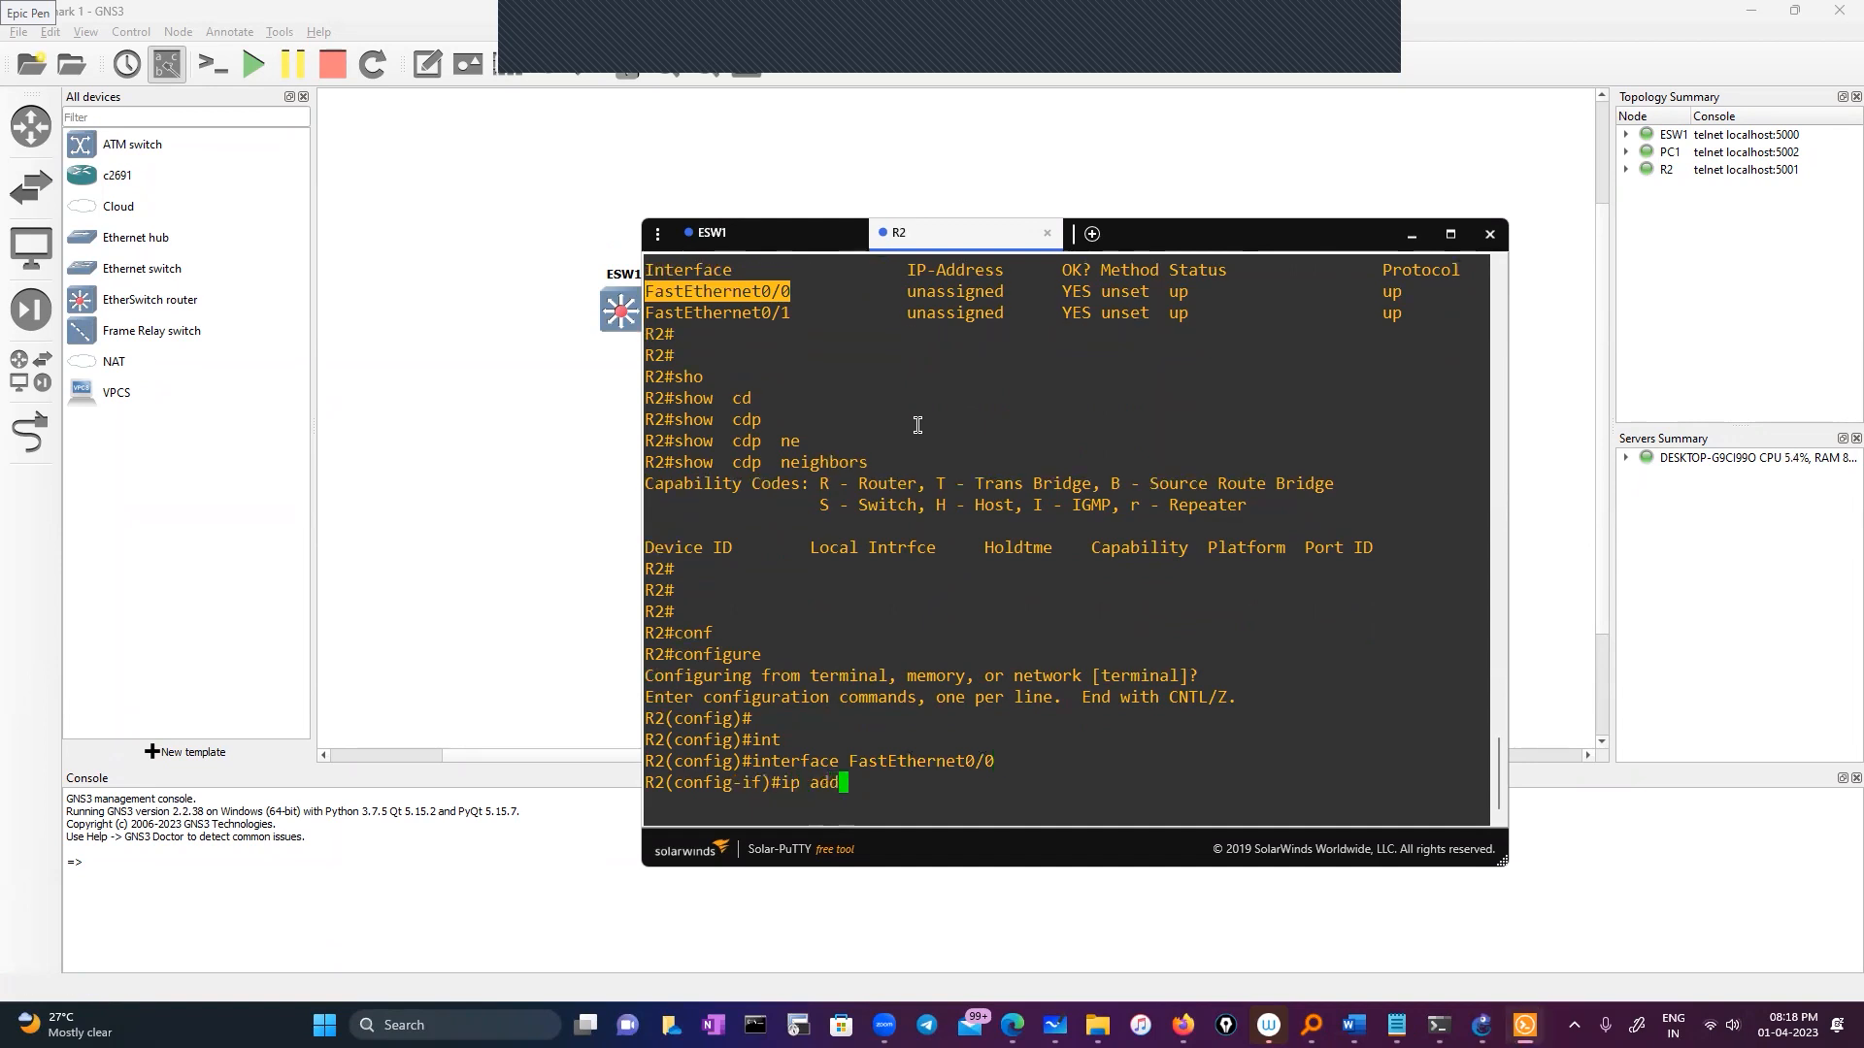
key("Tab")
type("10.0")
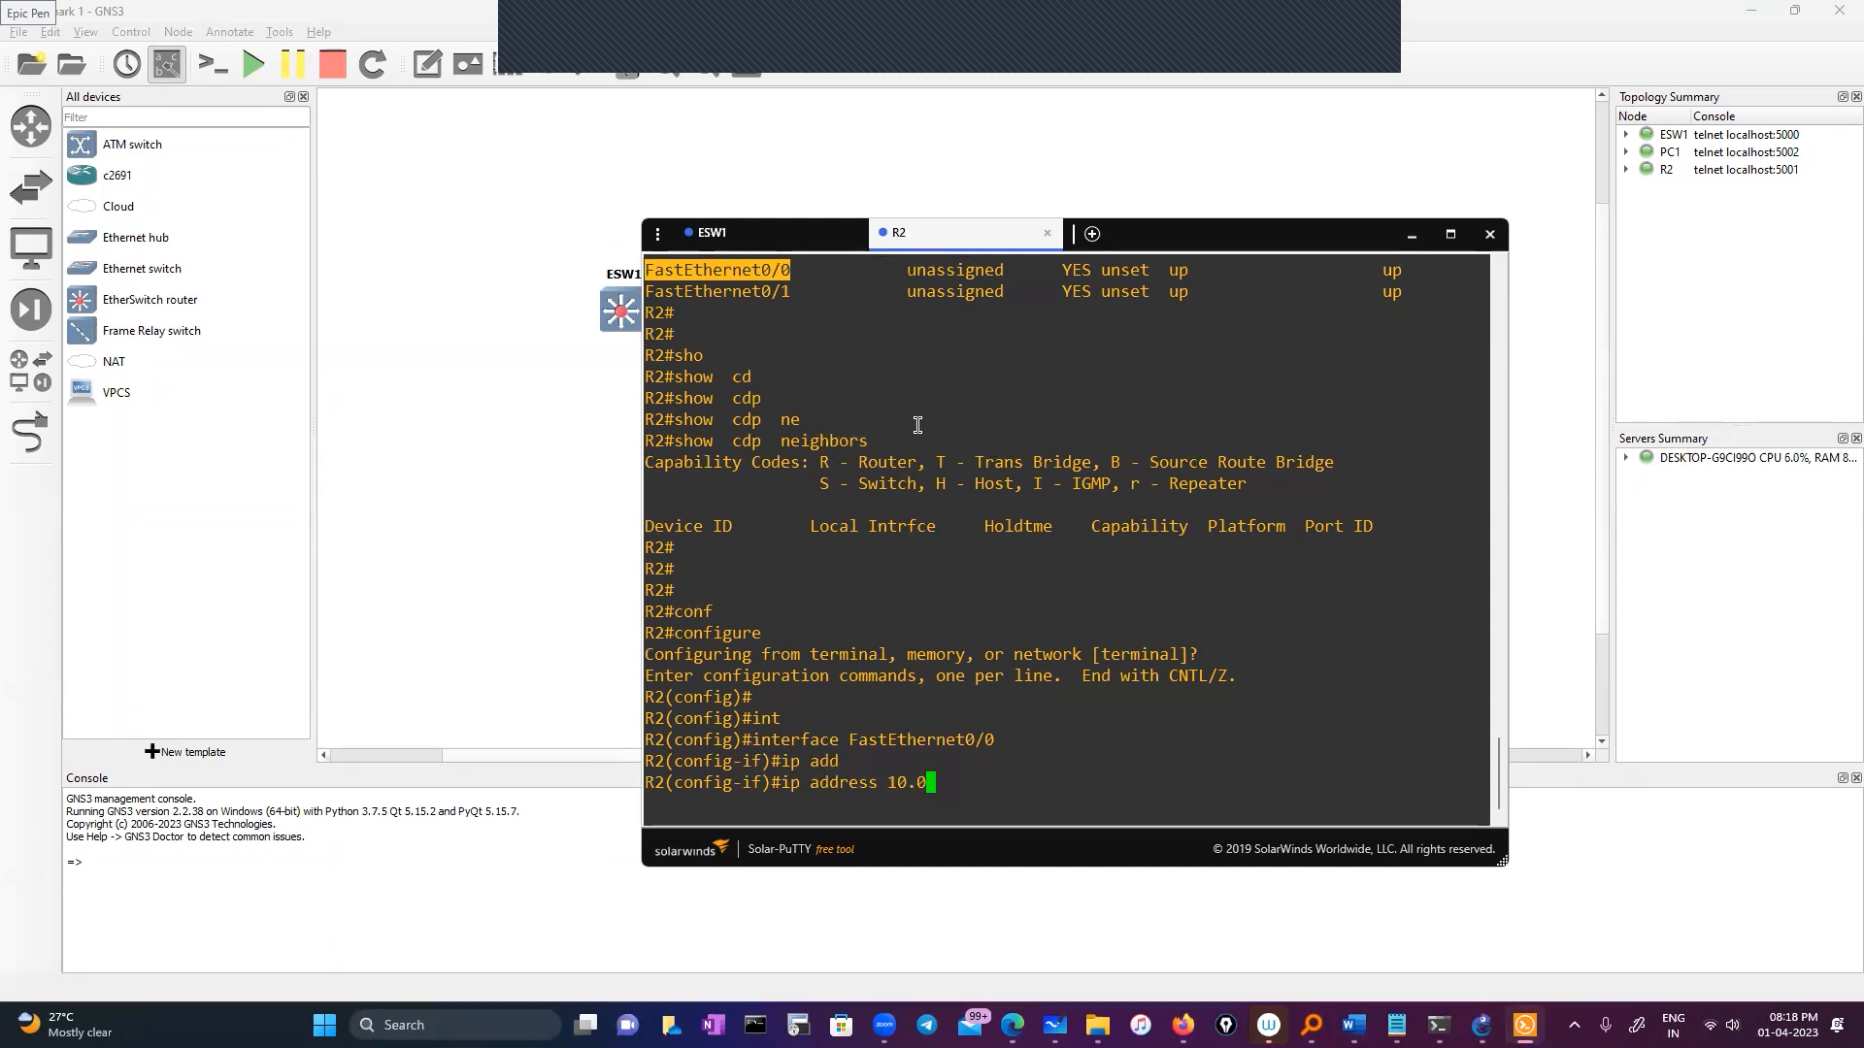
type(".0.2 255.0.0.0")
key("Return")
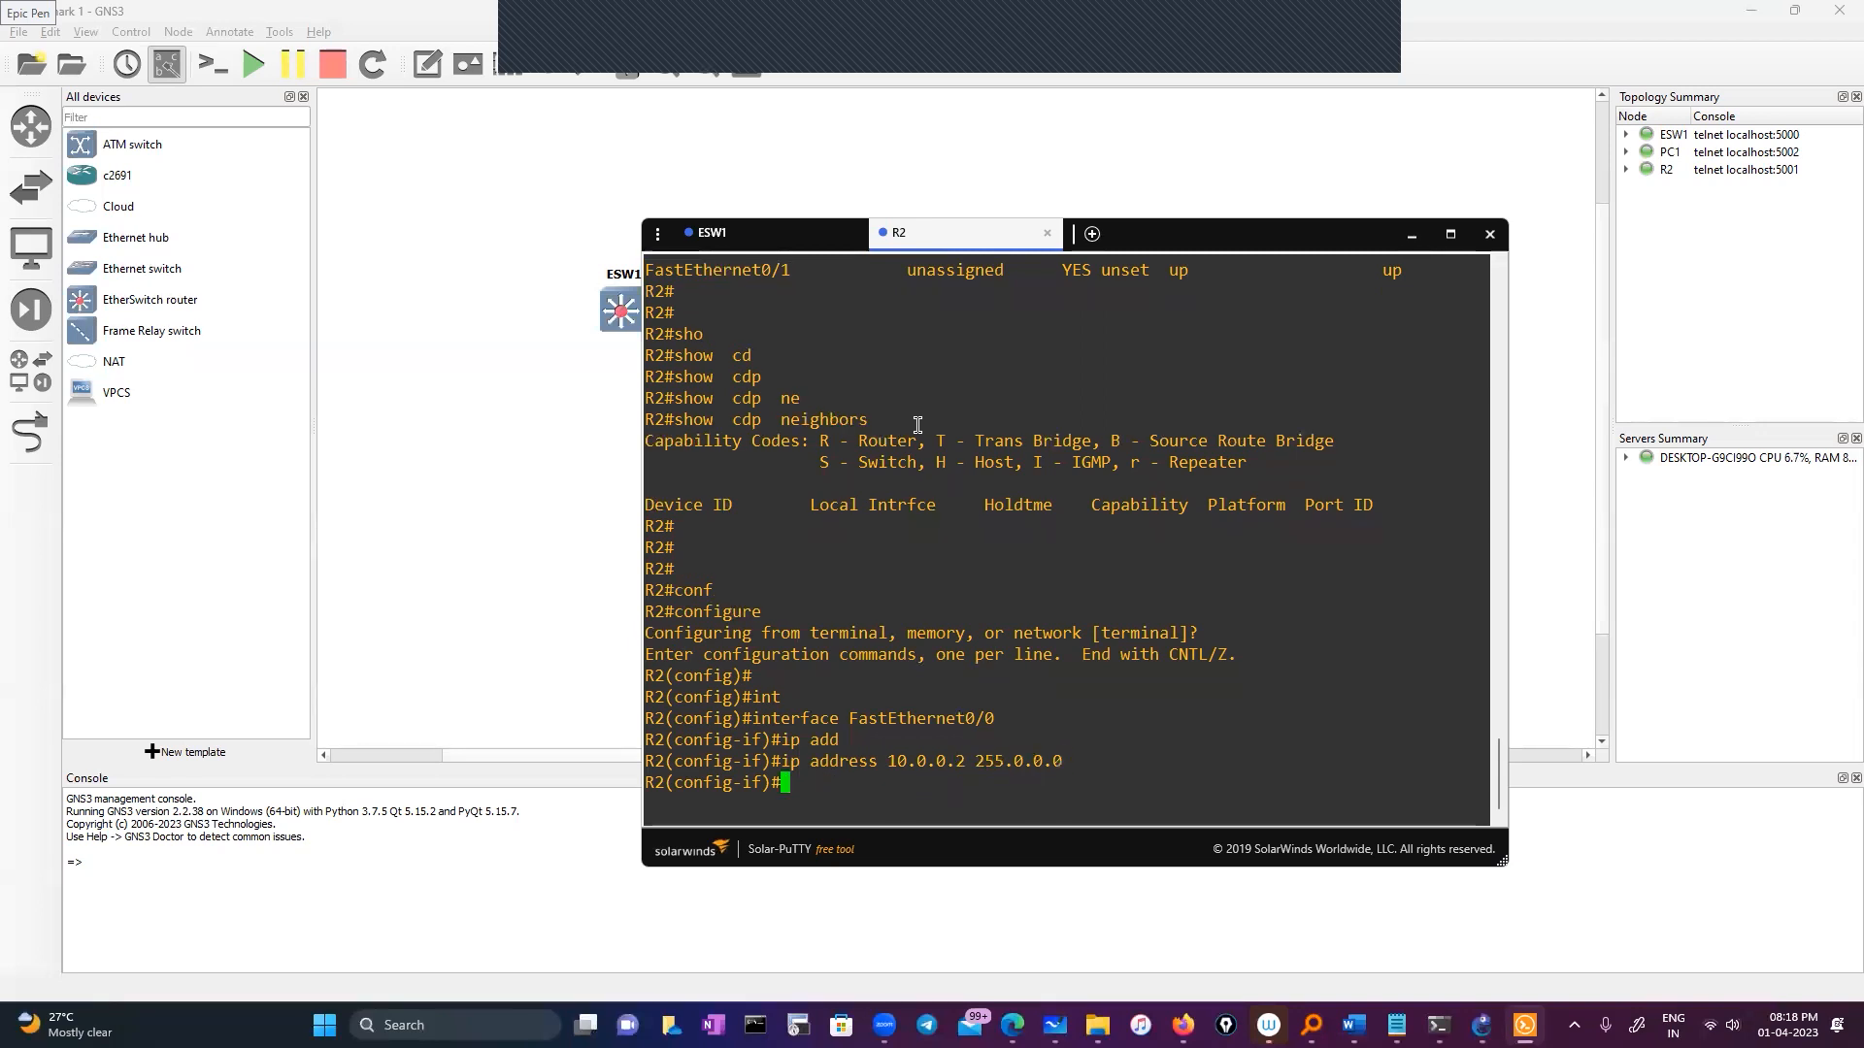
Step: Enable R2's FastEthernet0/0 interface with "no sh"
type("no sh")
key("Return")
key("Return")
key("Return")
Step: Exit R2's interface and global configuration modes back to the privileged prompt
type("exit")
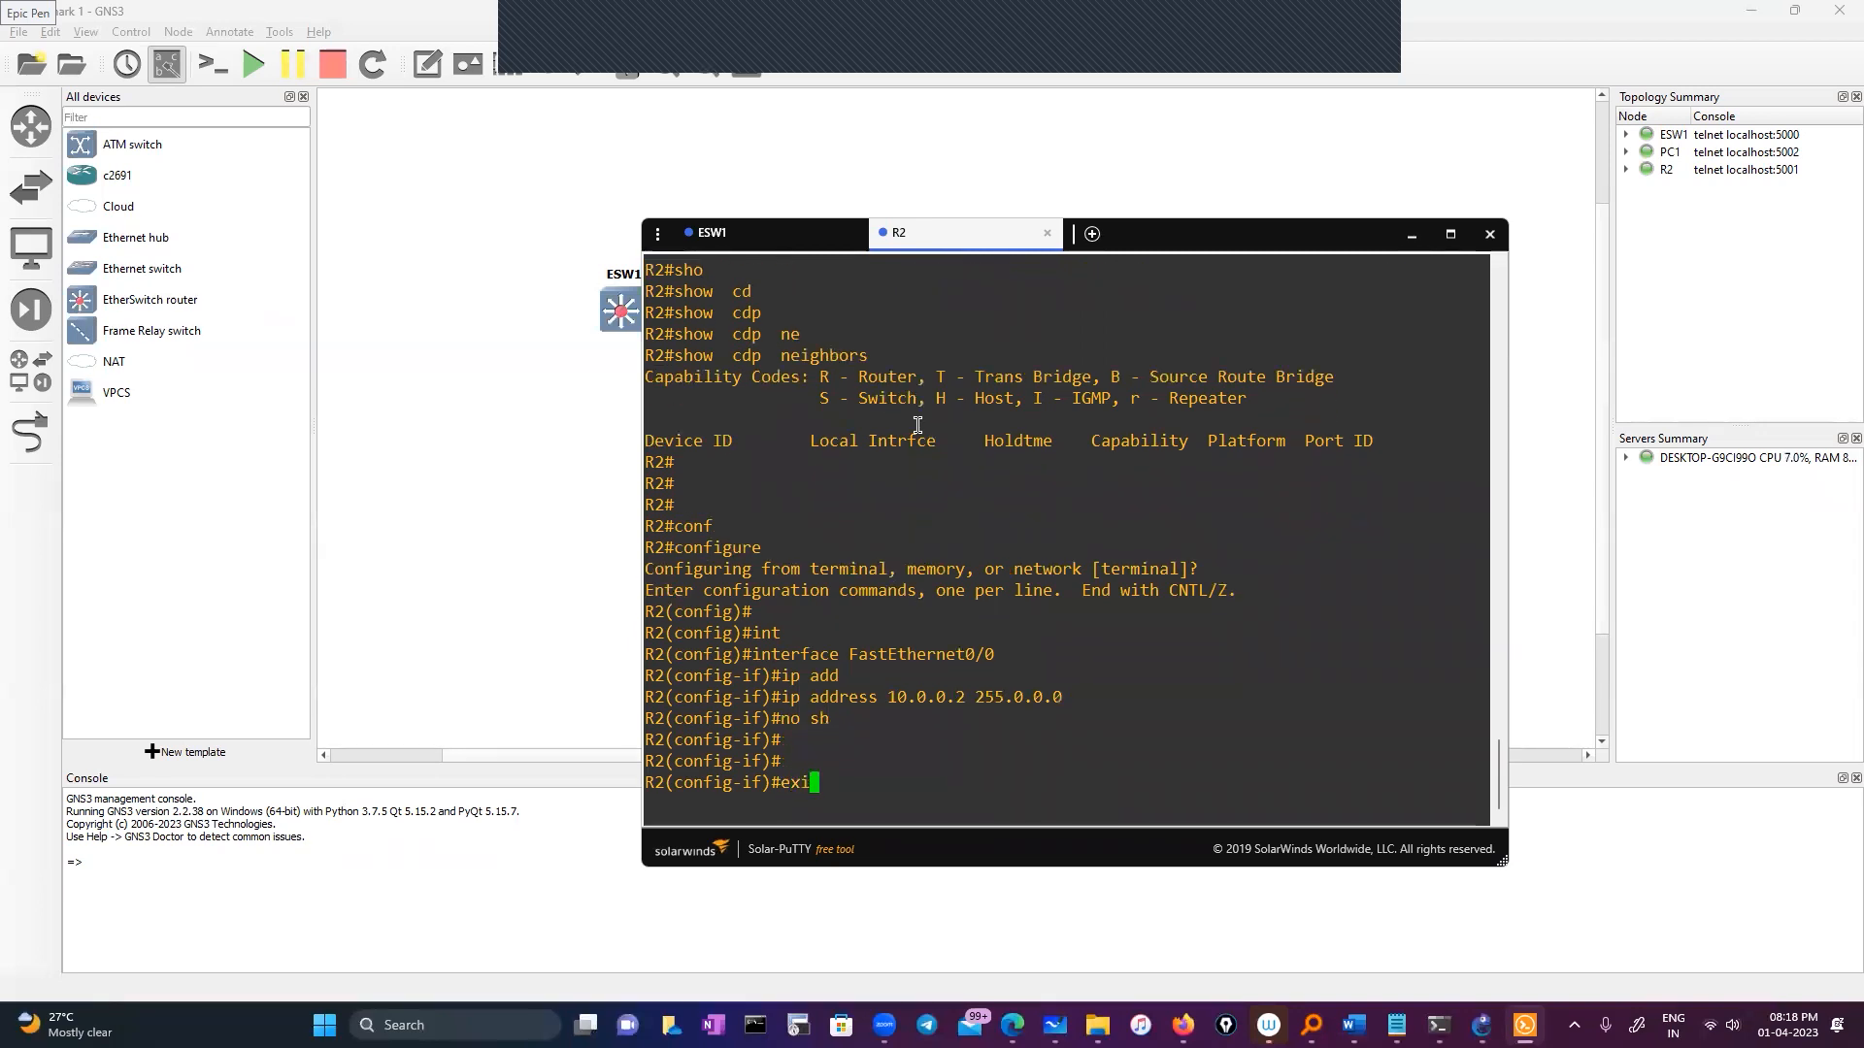
key("Return")
key("Return")
key("Return")
type("exit")
key("Return")
key("Return")
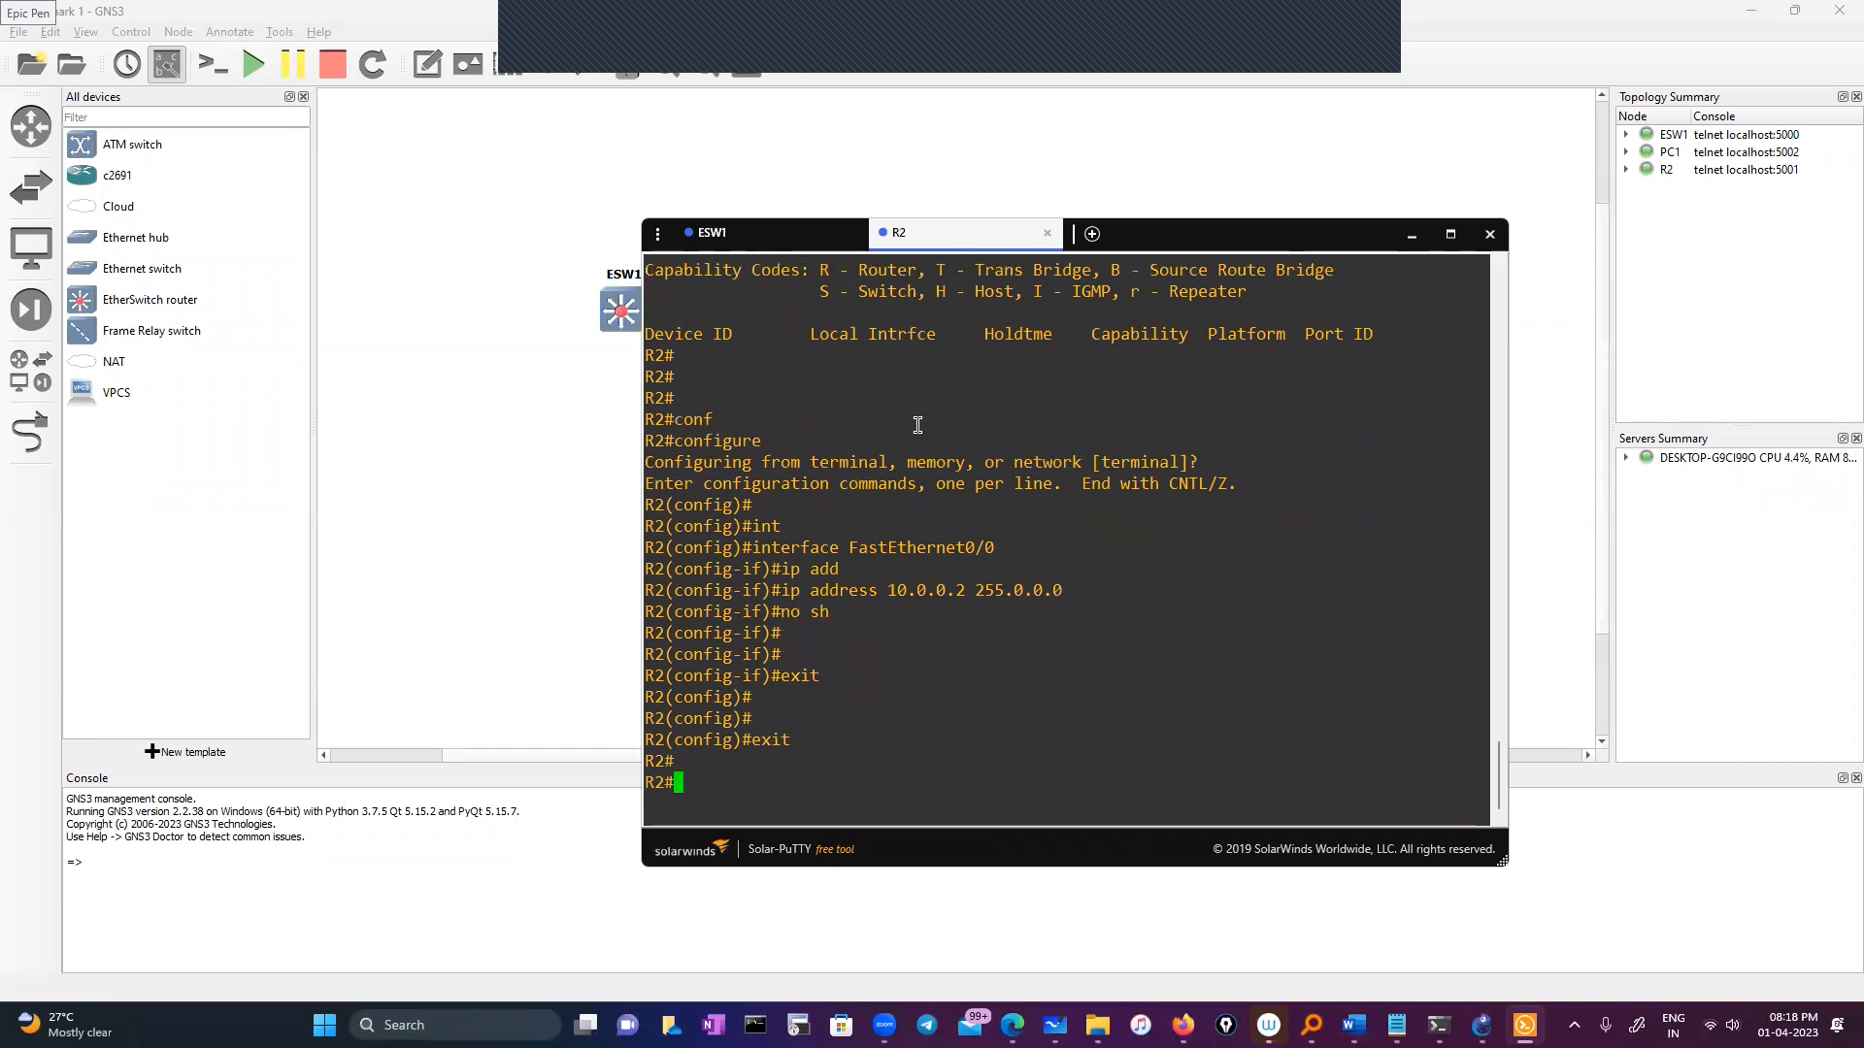
Step: Ping R2's own interface address 10.0.0.2 from the R2 console
type("ping")
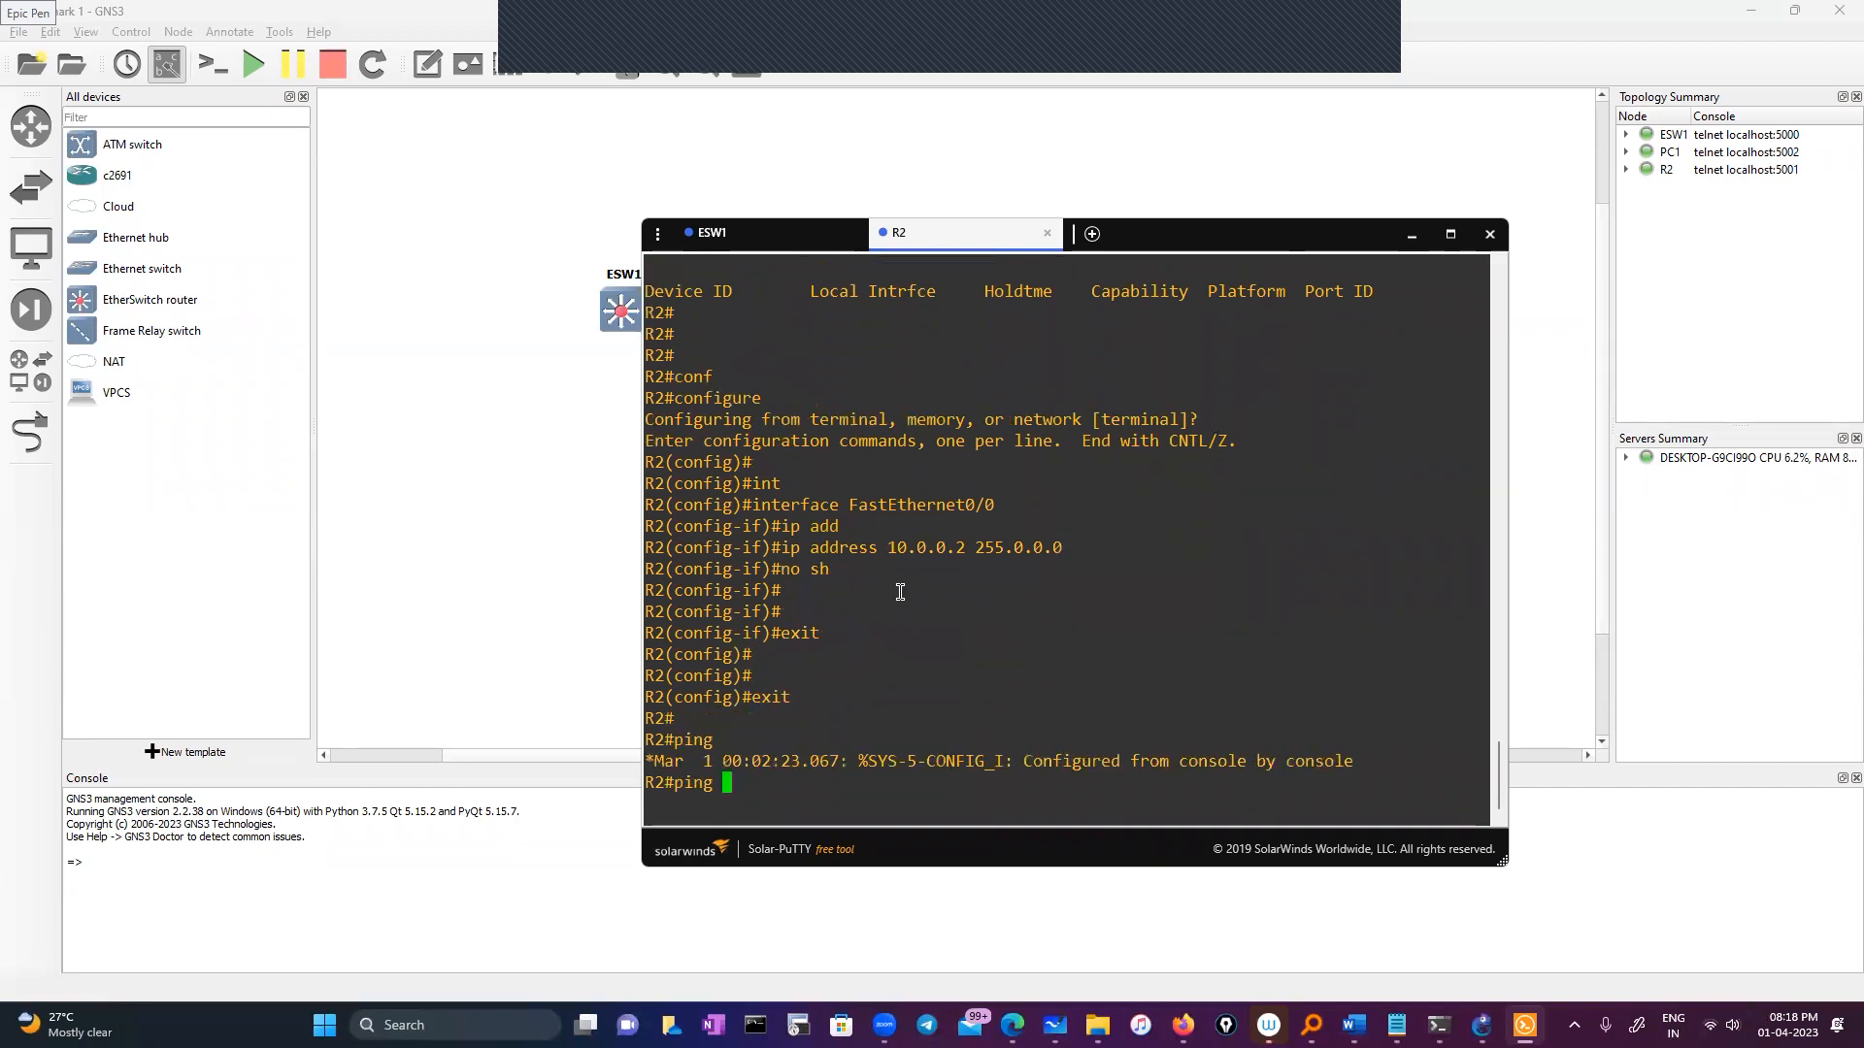
double_click(903, 547)
right_click(974, 590)
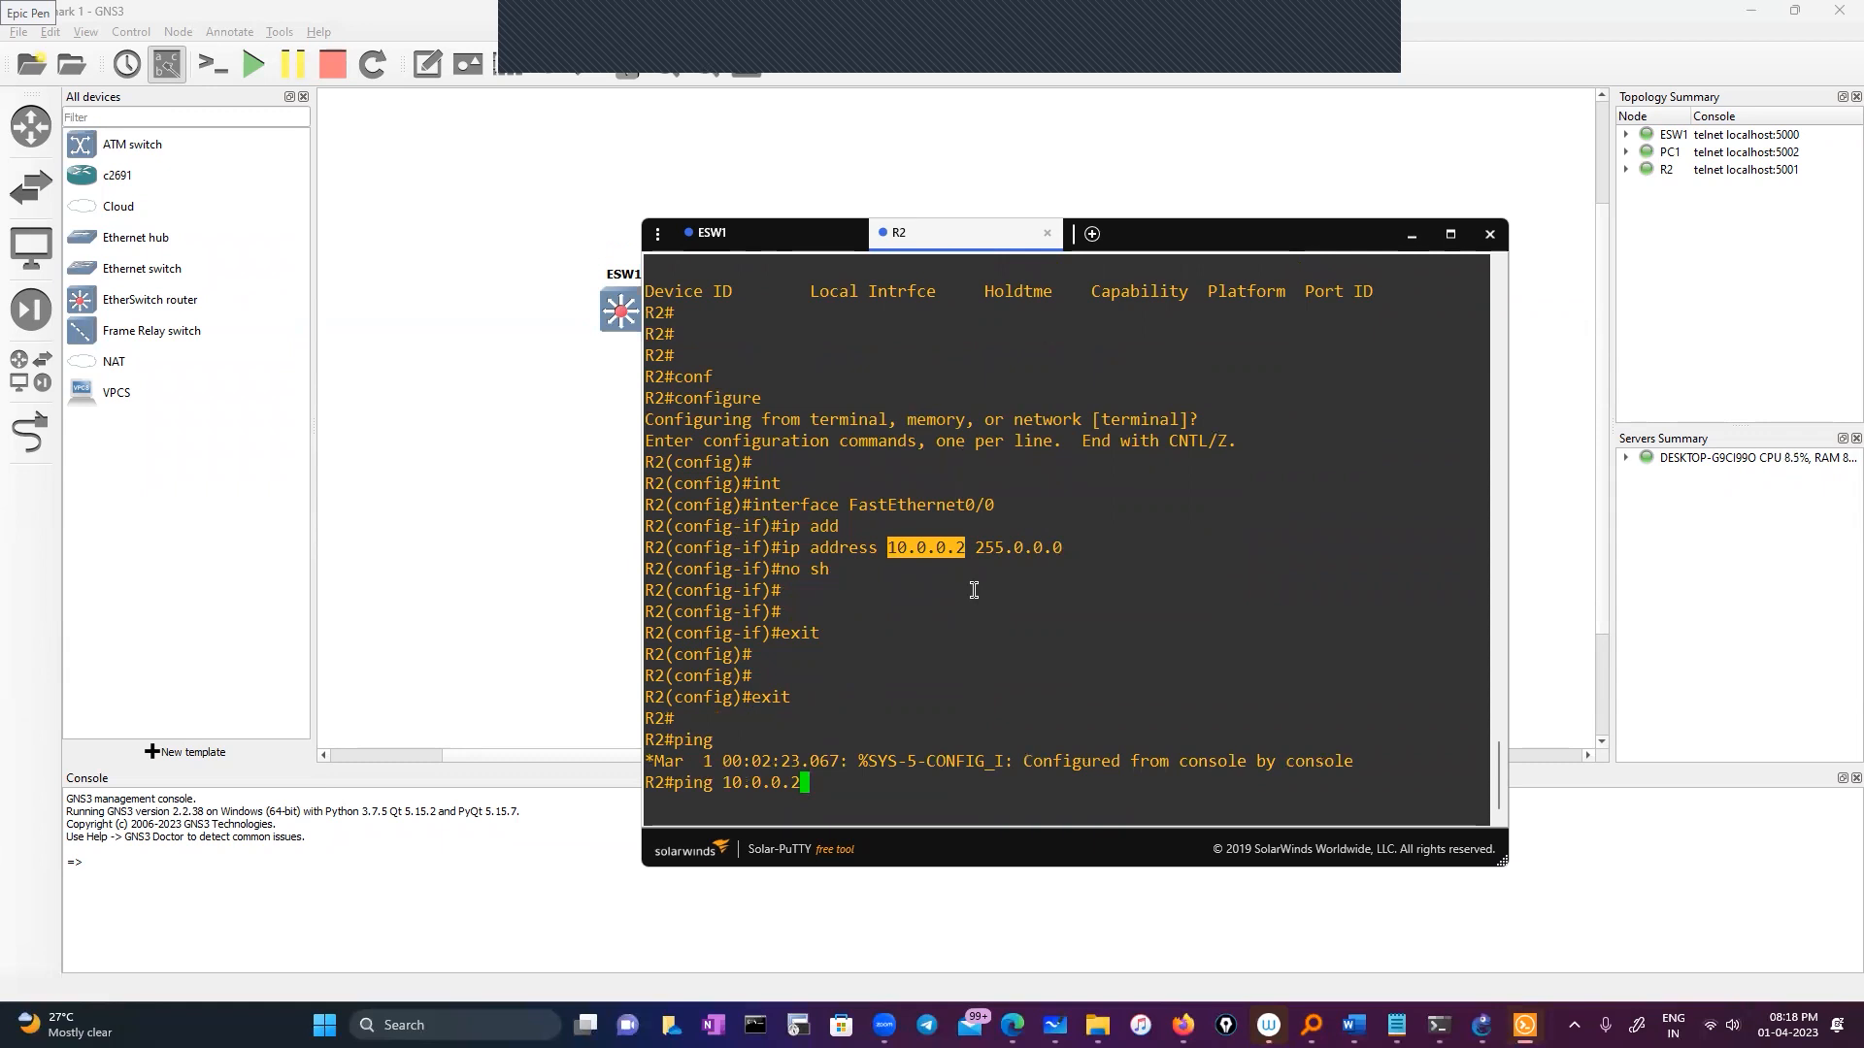
key("Return")
Step: Ping 10.0.0.1 from R2 to test the link to ESW1
key("Up")
key("BackSpace")
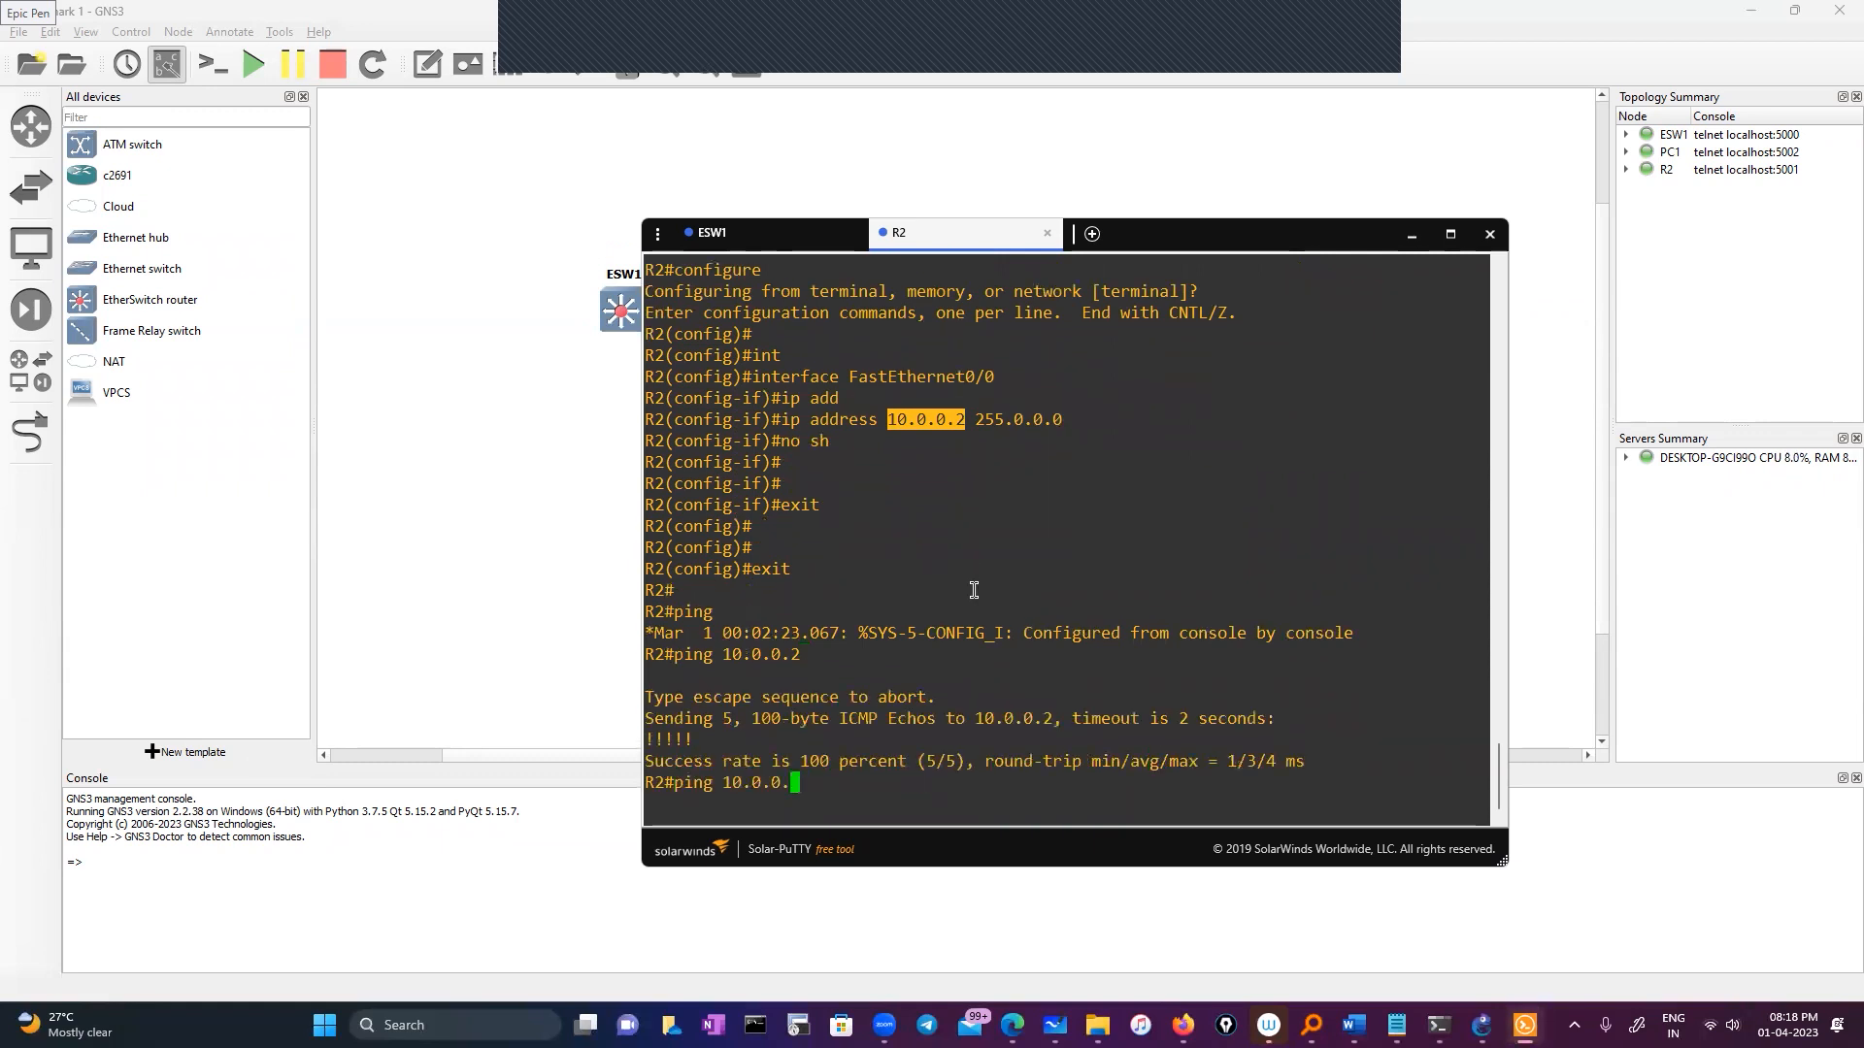
type("1")
key("Return")
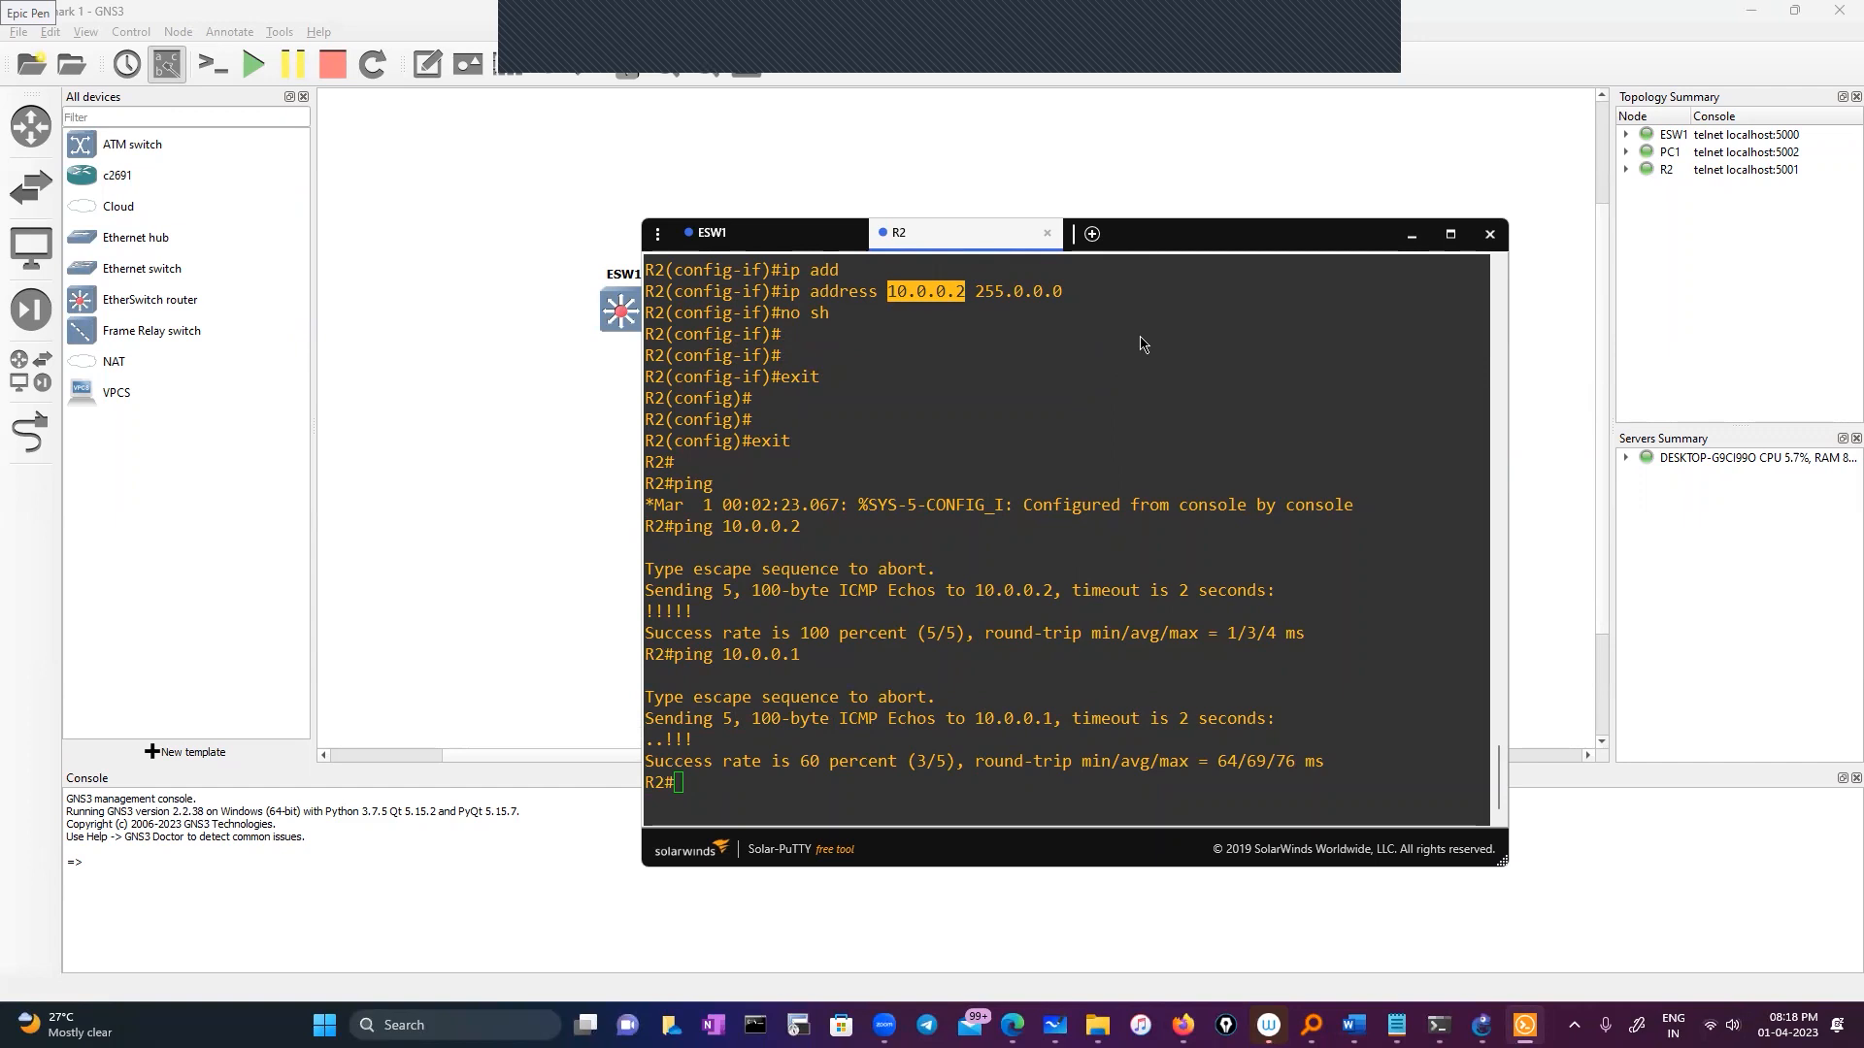
Step: Enter R2's global configuration mode from the terminal and move the console window slightly upward
left_click(896, 845)
type("c")
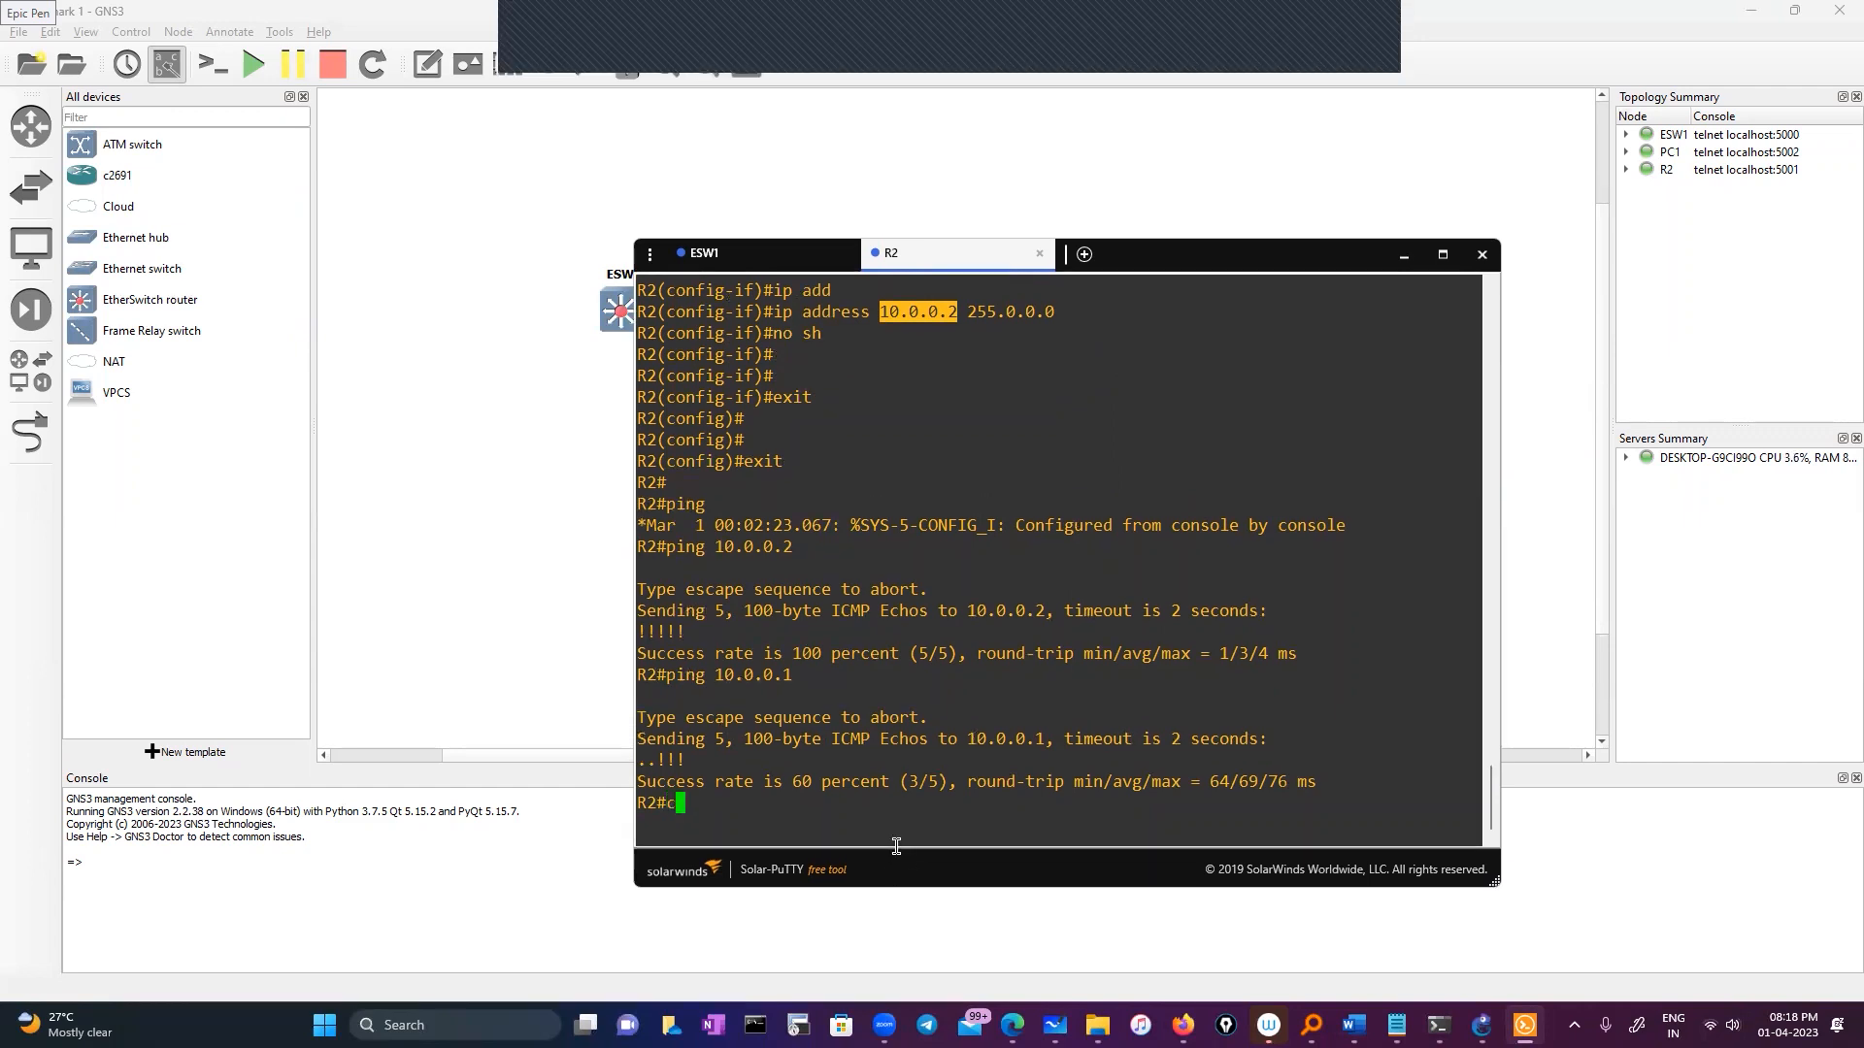
type("onf")
key("Tab")
key("Return")
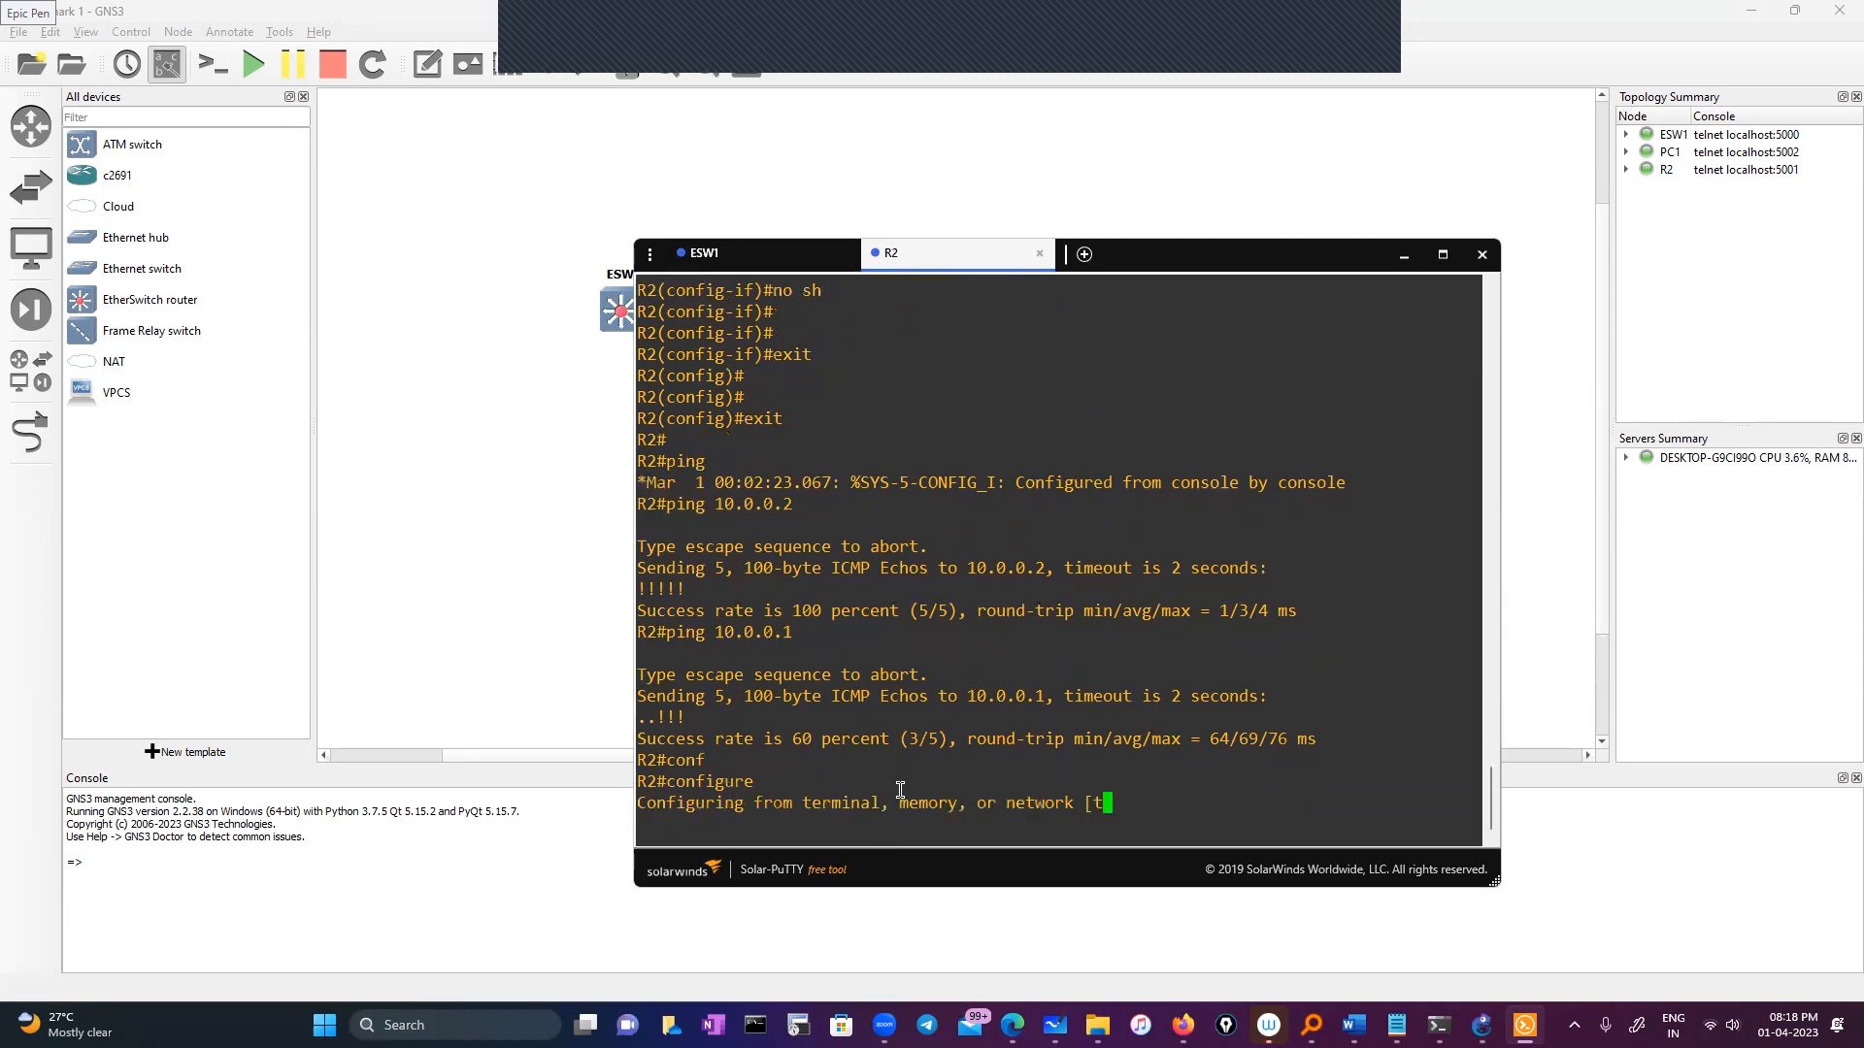
key("Return")
left_click_drag(1116, 262, 1127, 221)
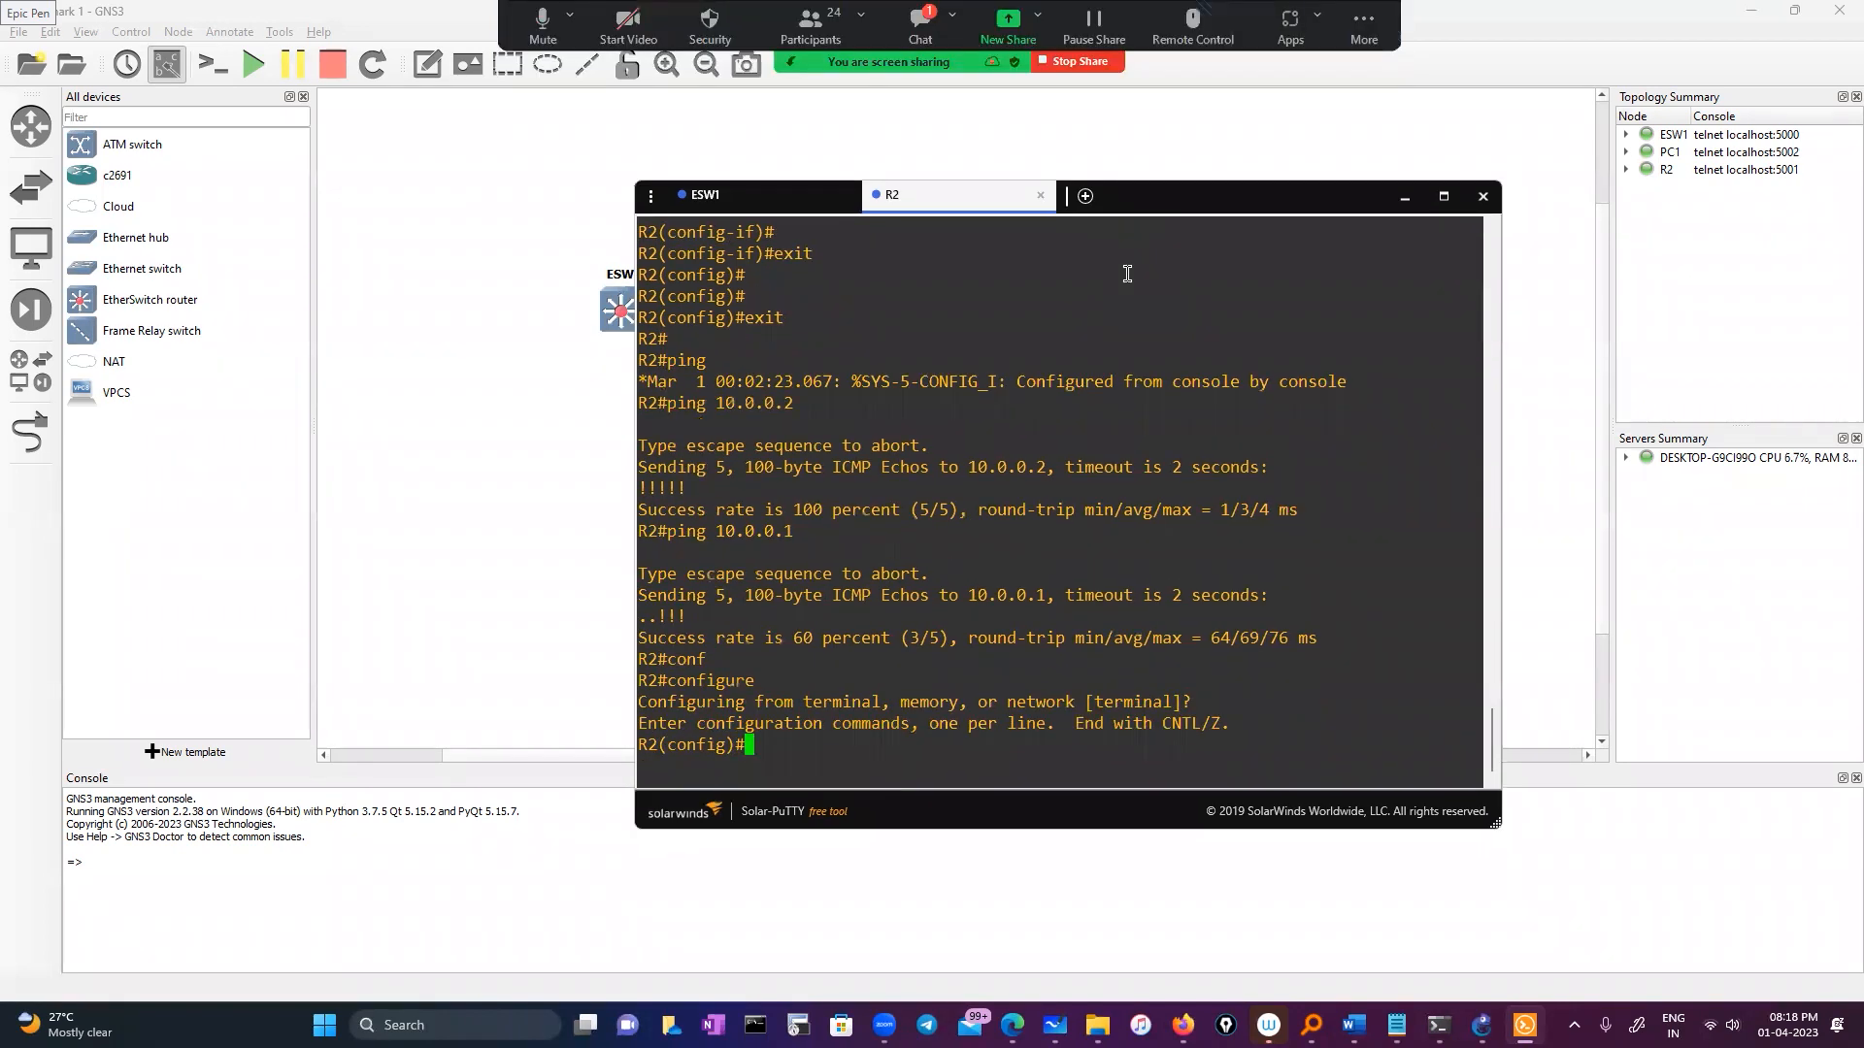
Step: Assign the IP address 11.0.0.1 with mask 255.0.0.0 to R2's fastEthernet 0/1 interface
left_click(979, 740)
type("int")
key("Tab")
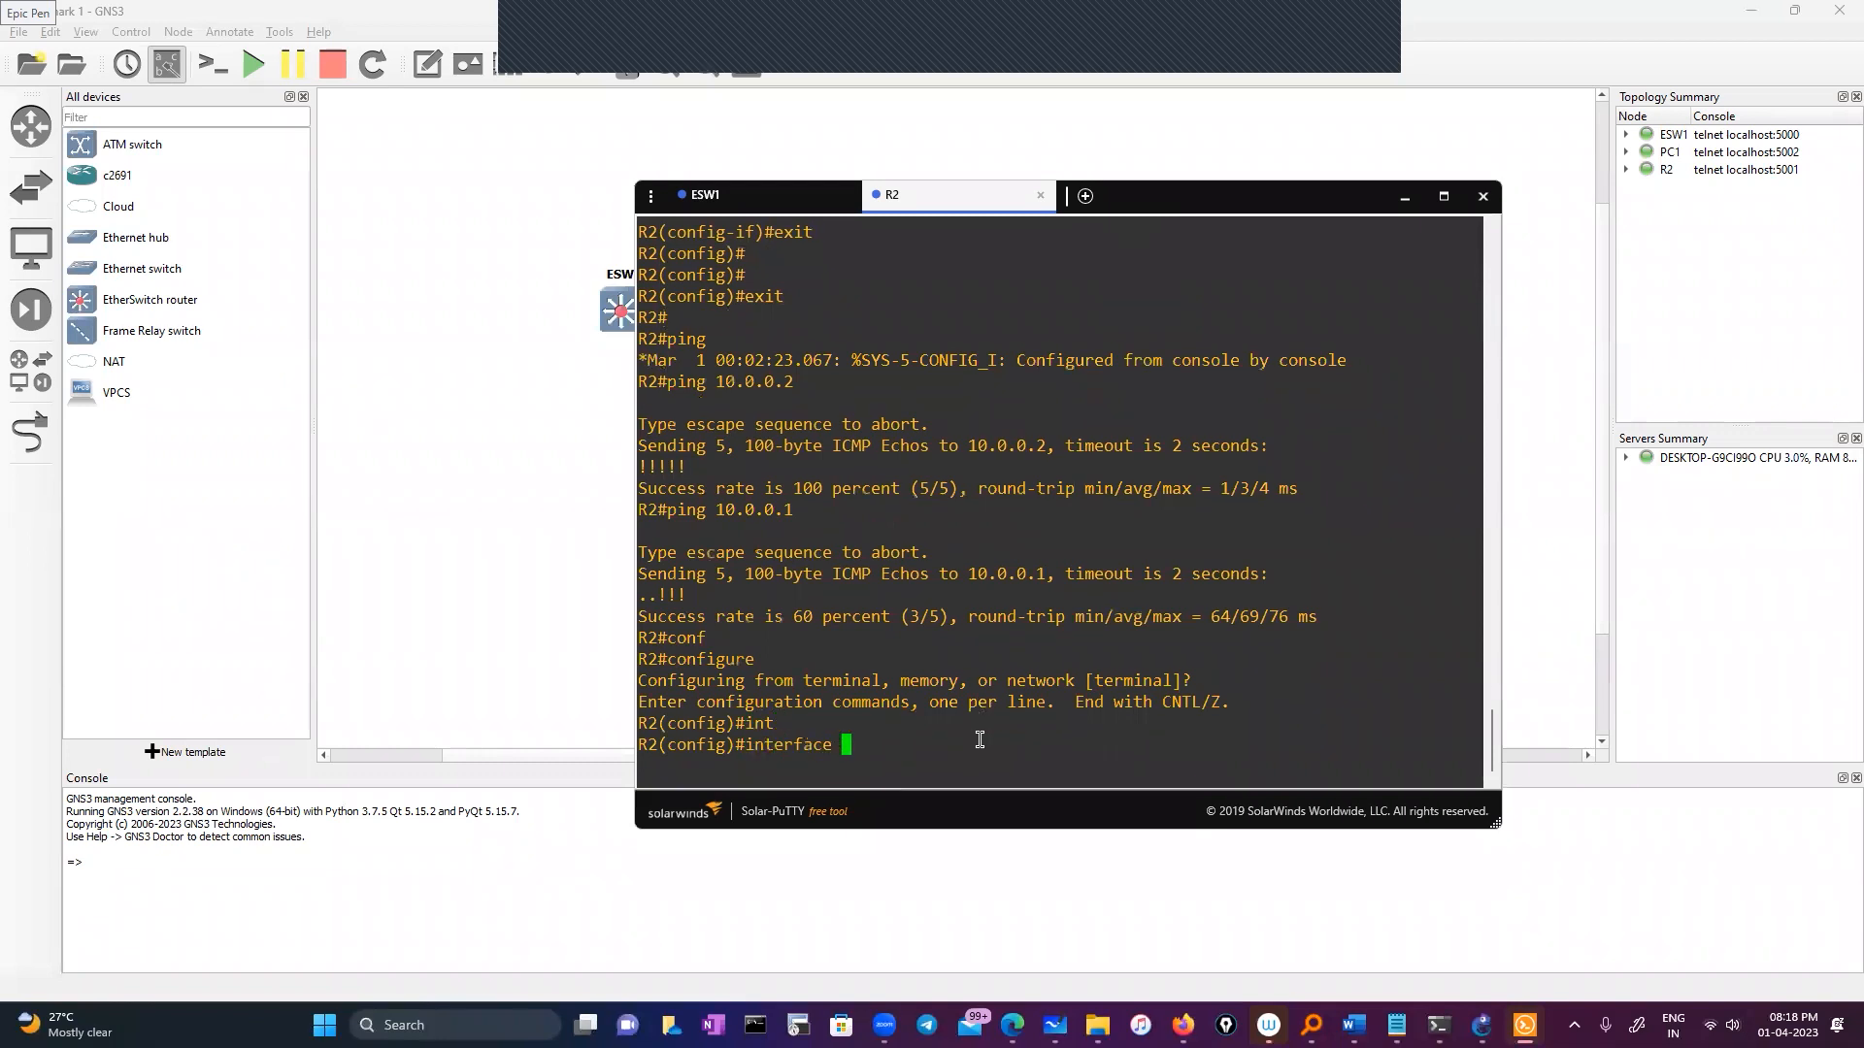
type("fa")
key("Tab")
type("0/1")
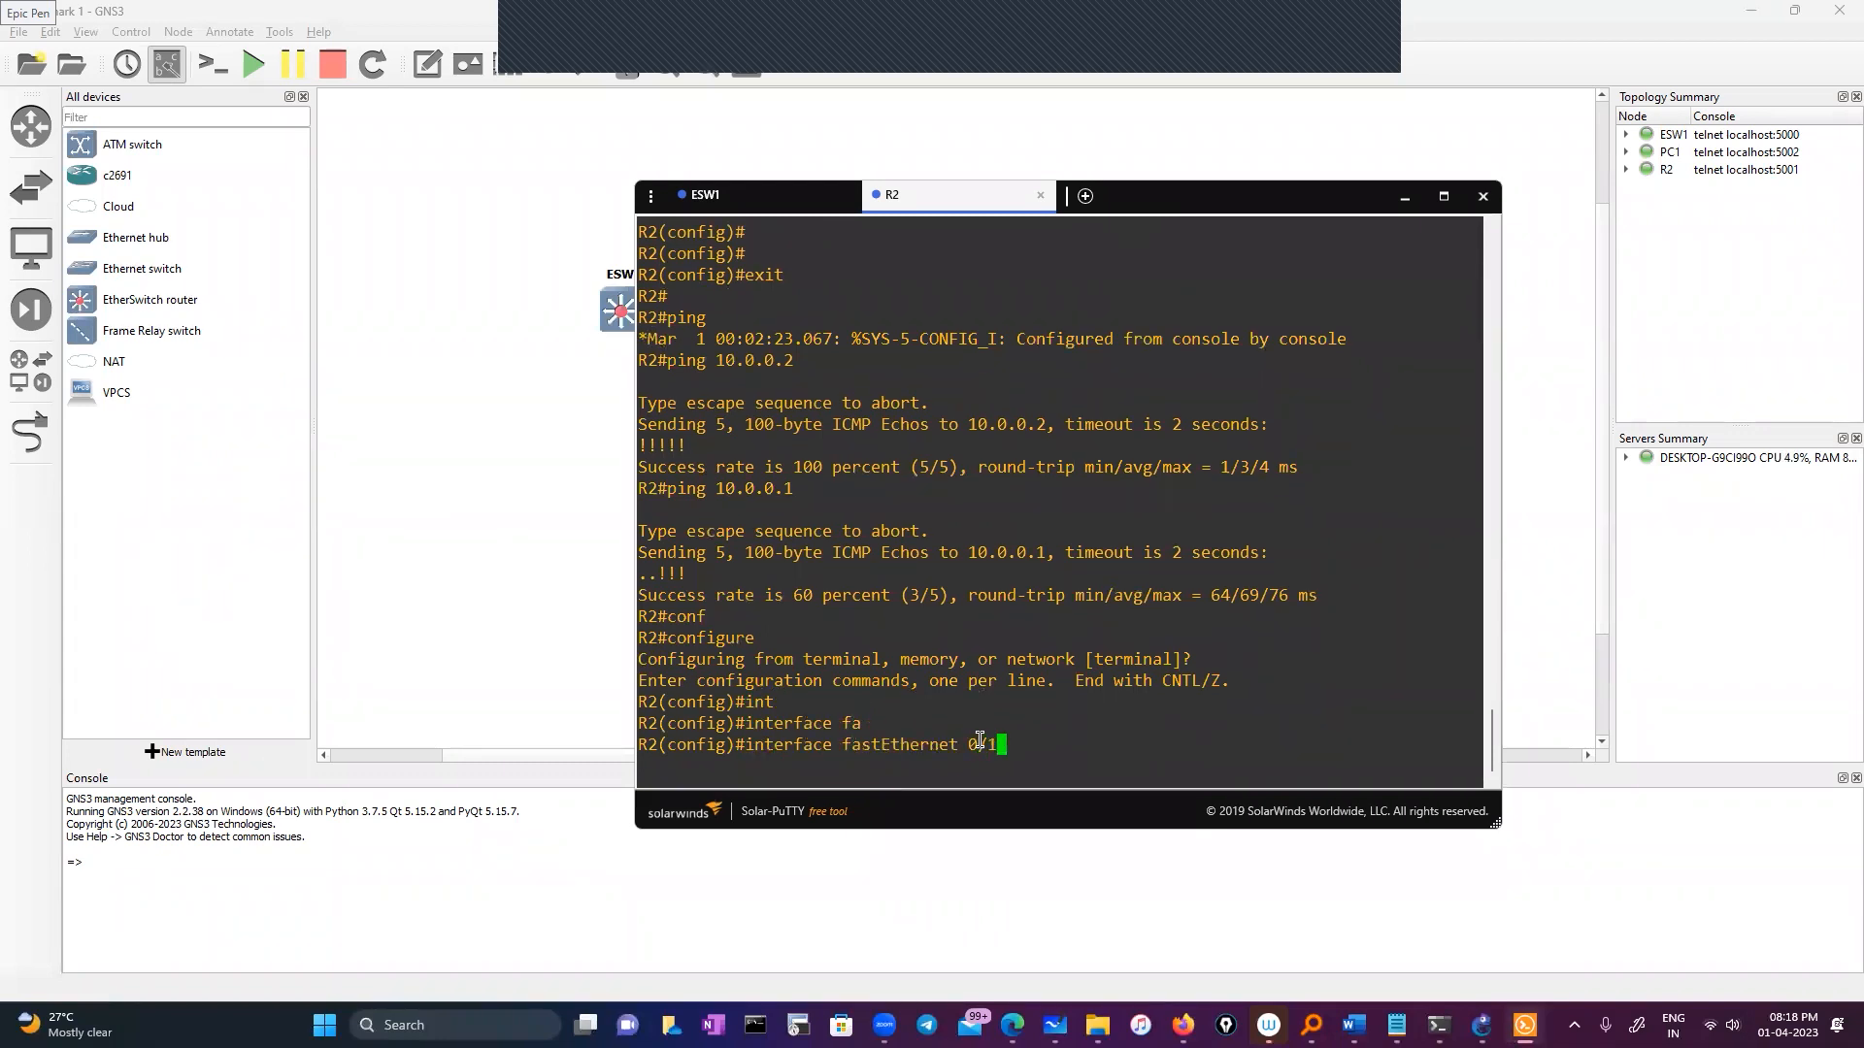
key("Return")
type("ip add")
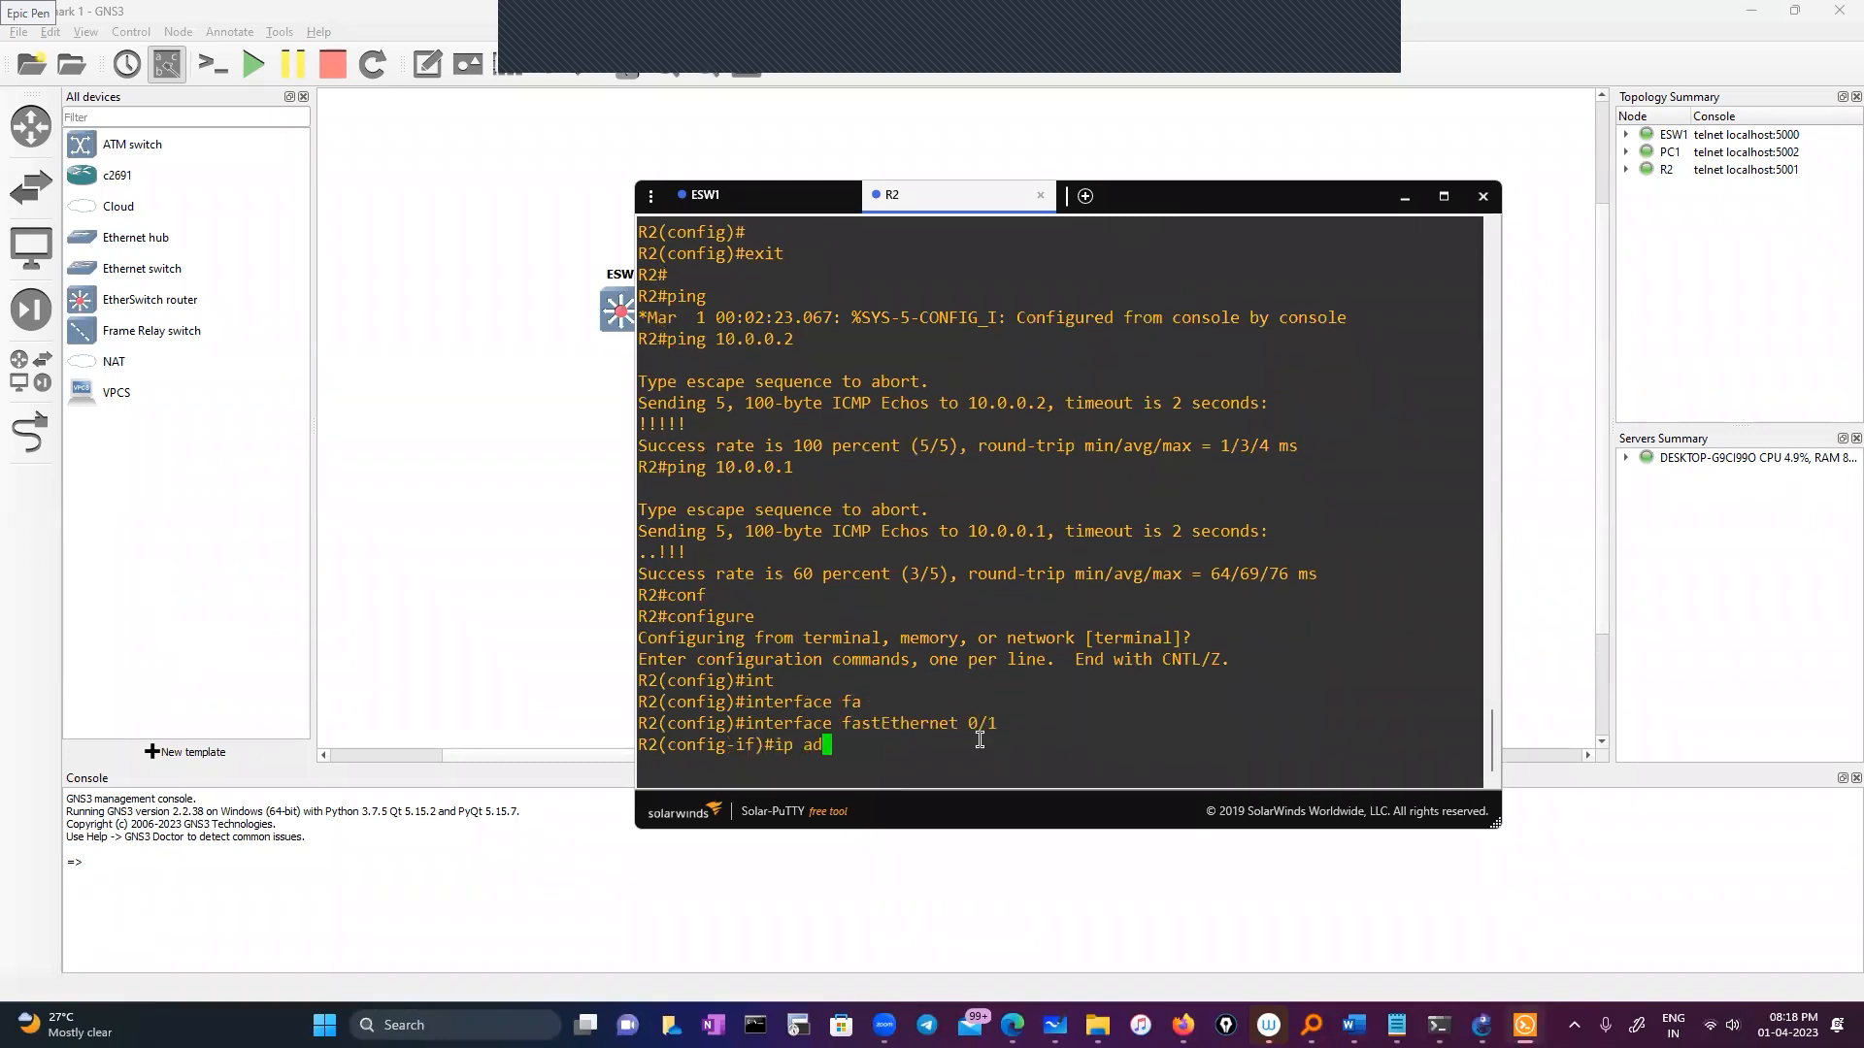
key("Tab")
type("11.0.0")
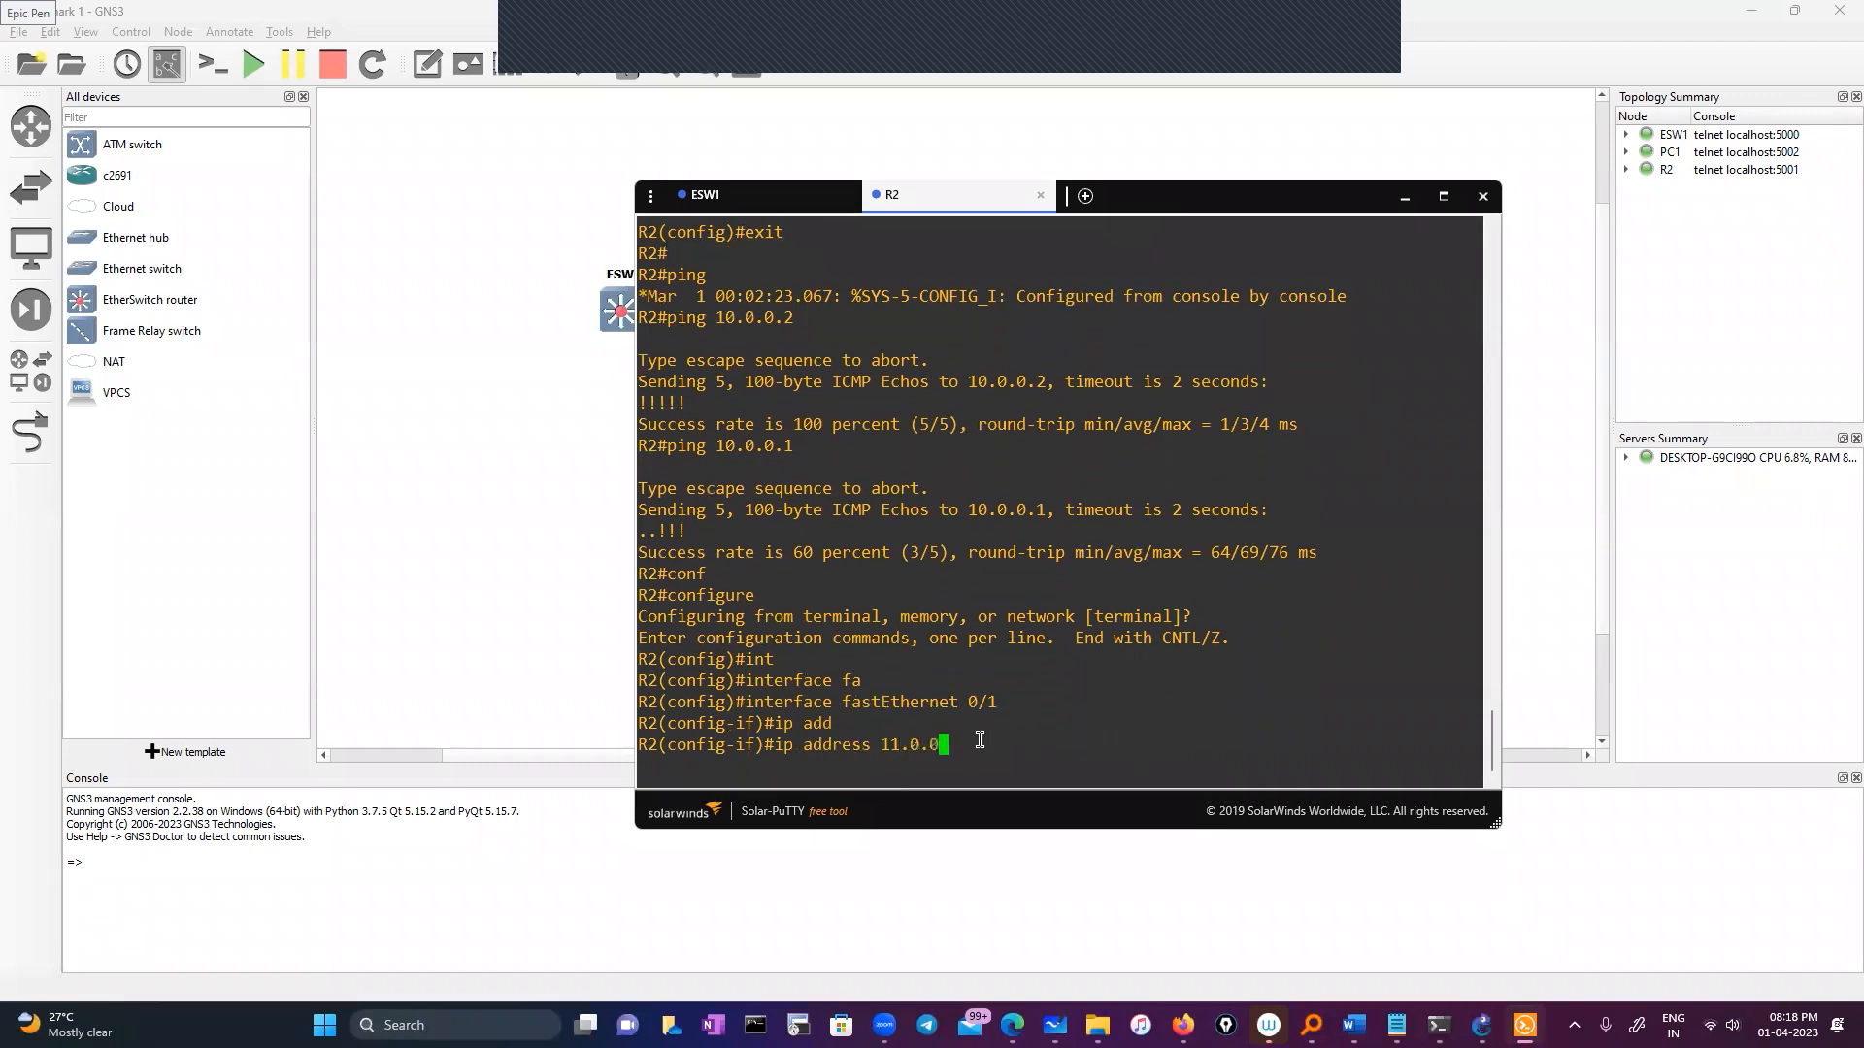
type(".1 255.0.0.0")
key("Return")
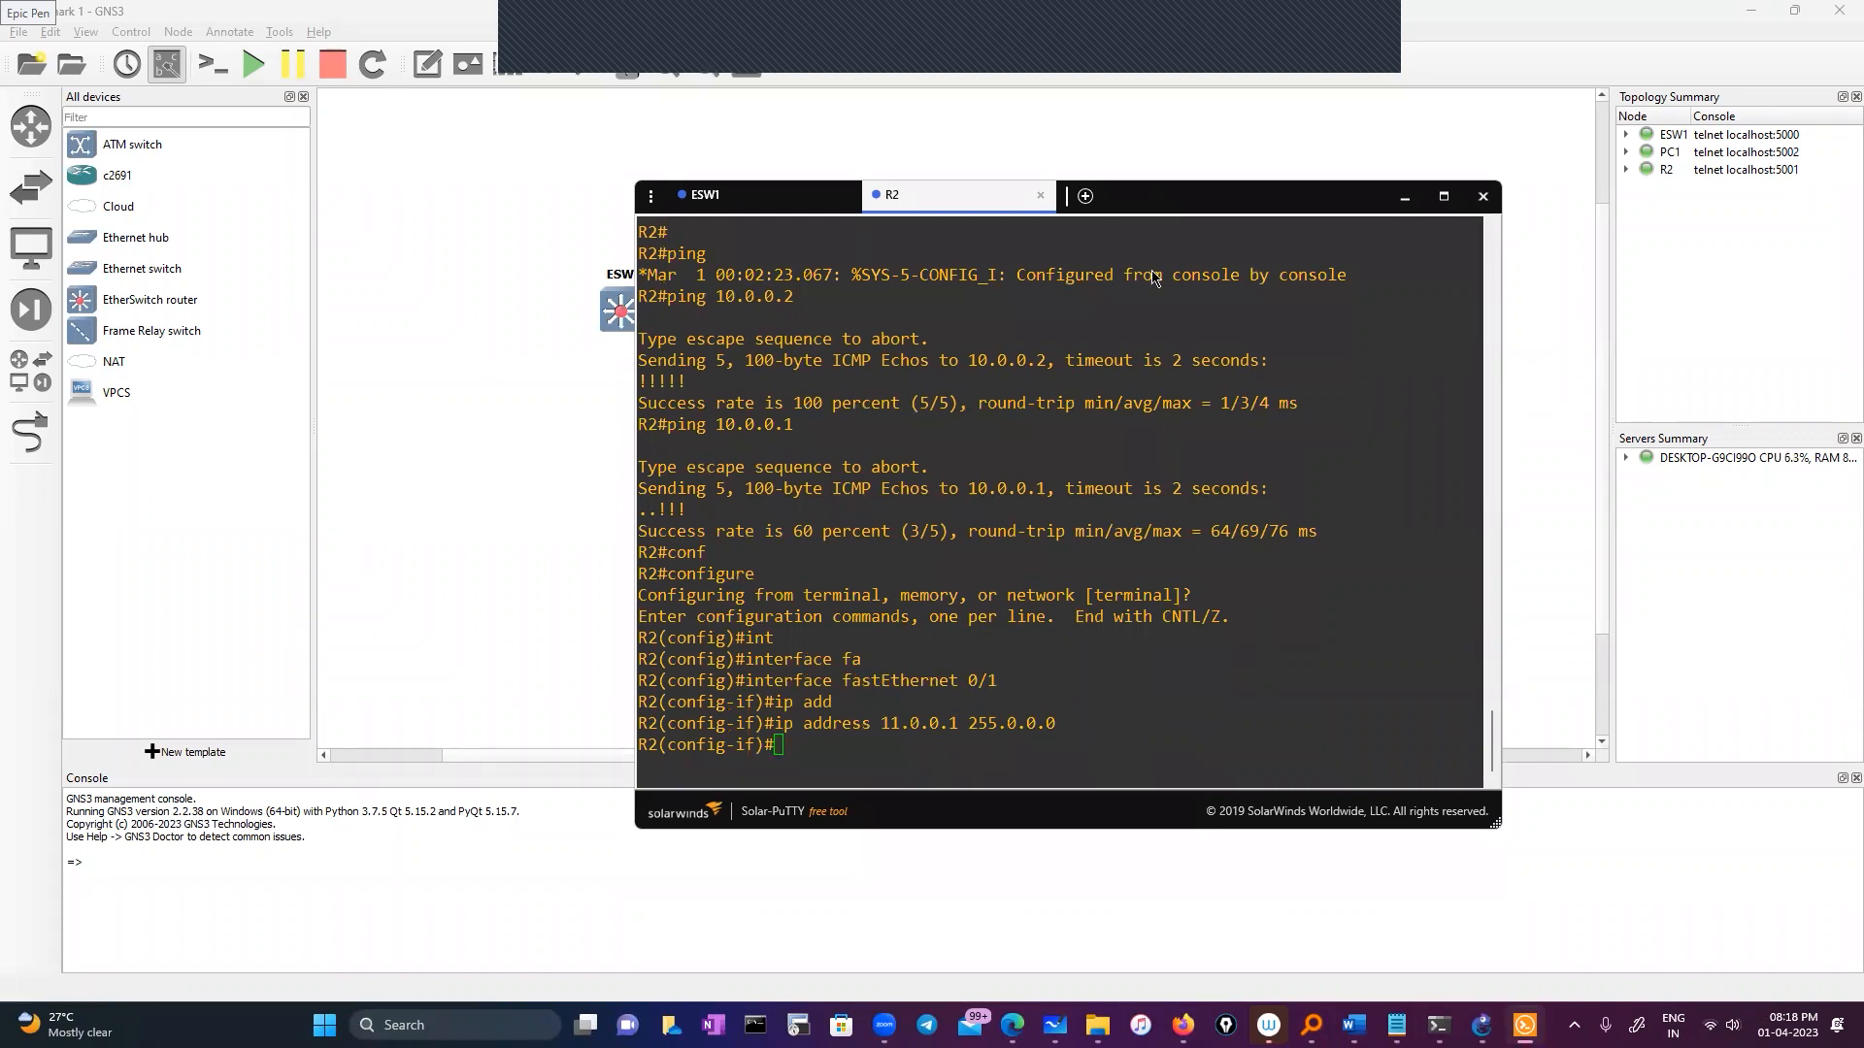
Step: Leave R2's fastEthernet 0/1 and global configuration modes, returning to the privileged prompt
left_click(924, 766)
type("exit")
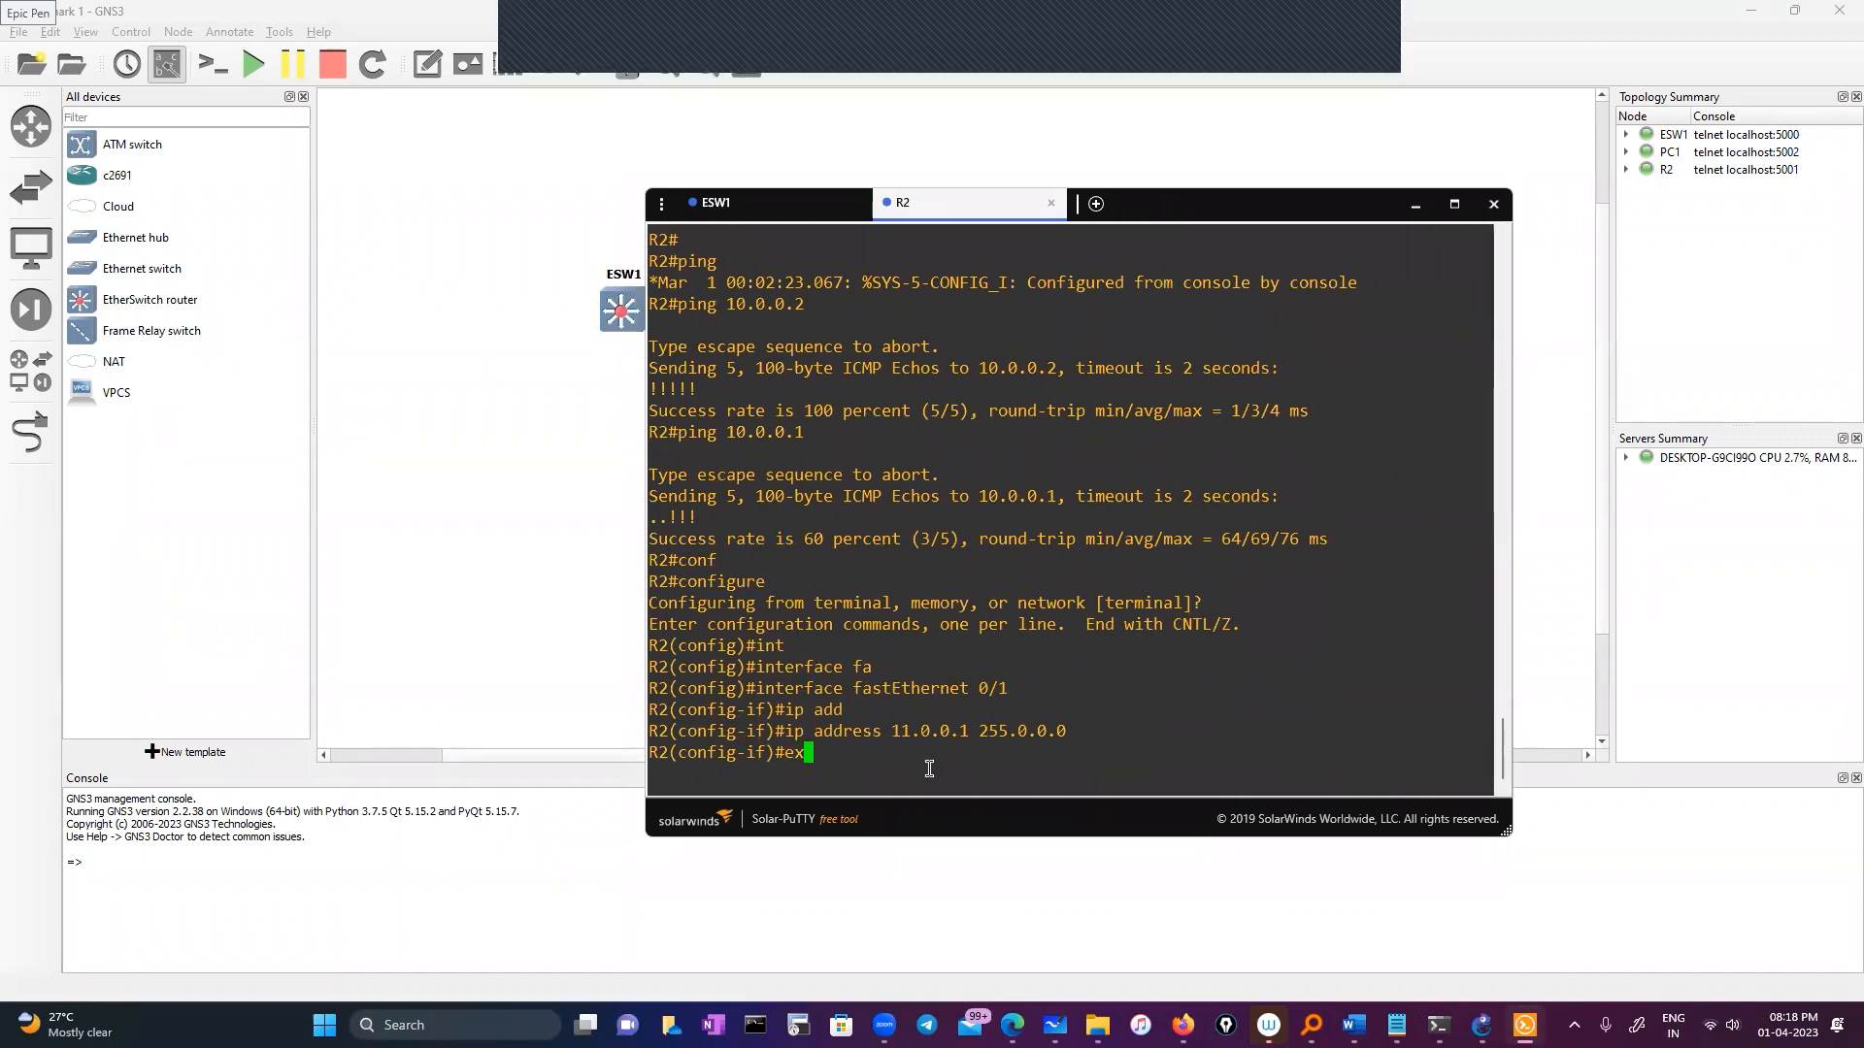
key("Return")
key("Return")
type("exit")
key("Return")
key("Return")
key("Return")
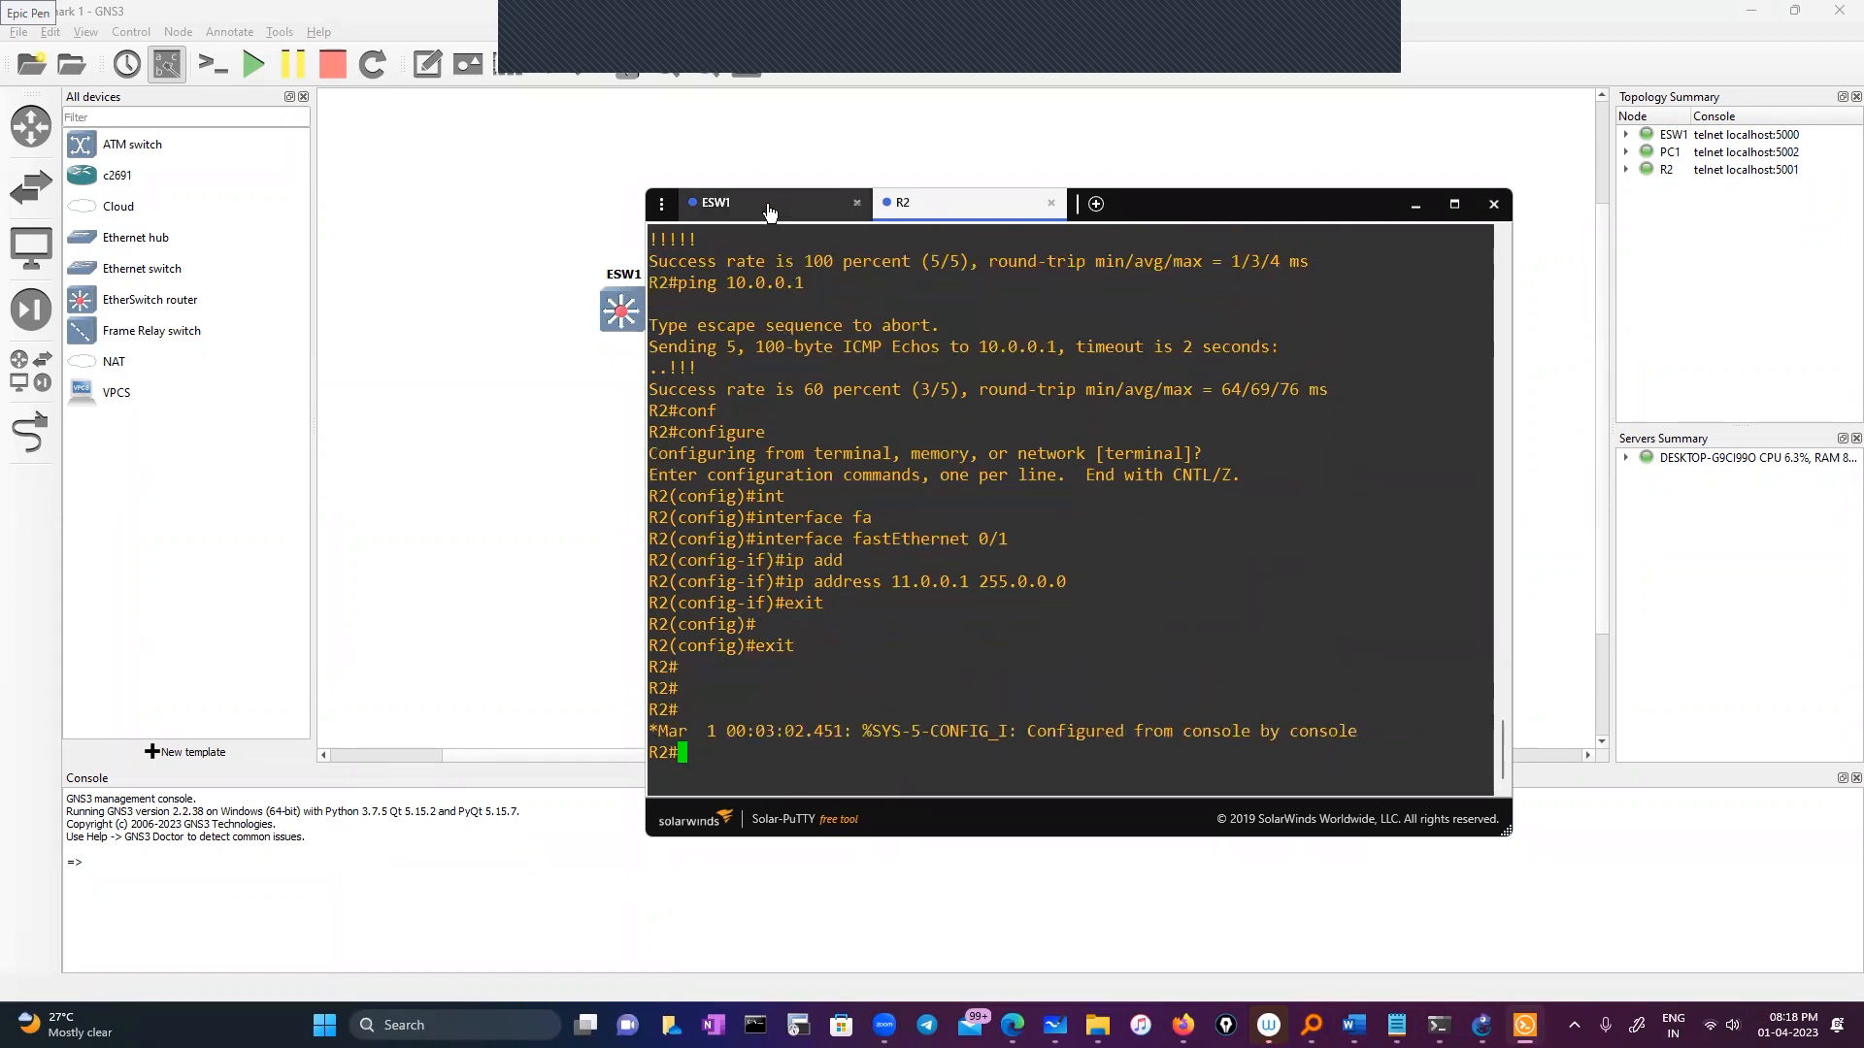
Step: Switch to the ESW1 console and enter global configuration mode from the terminal
left_click(728, 203)
type("conf")
key("Tab")
key("Return")
key("Return")
key("Return")
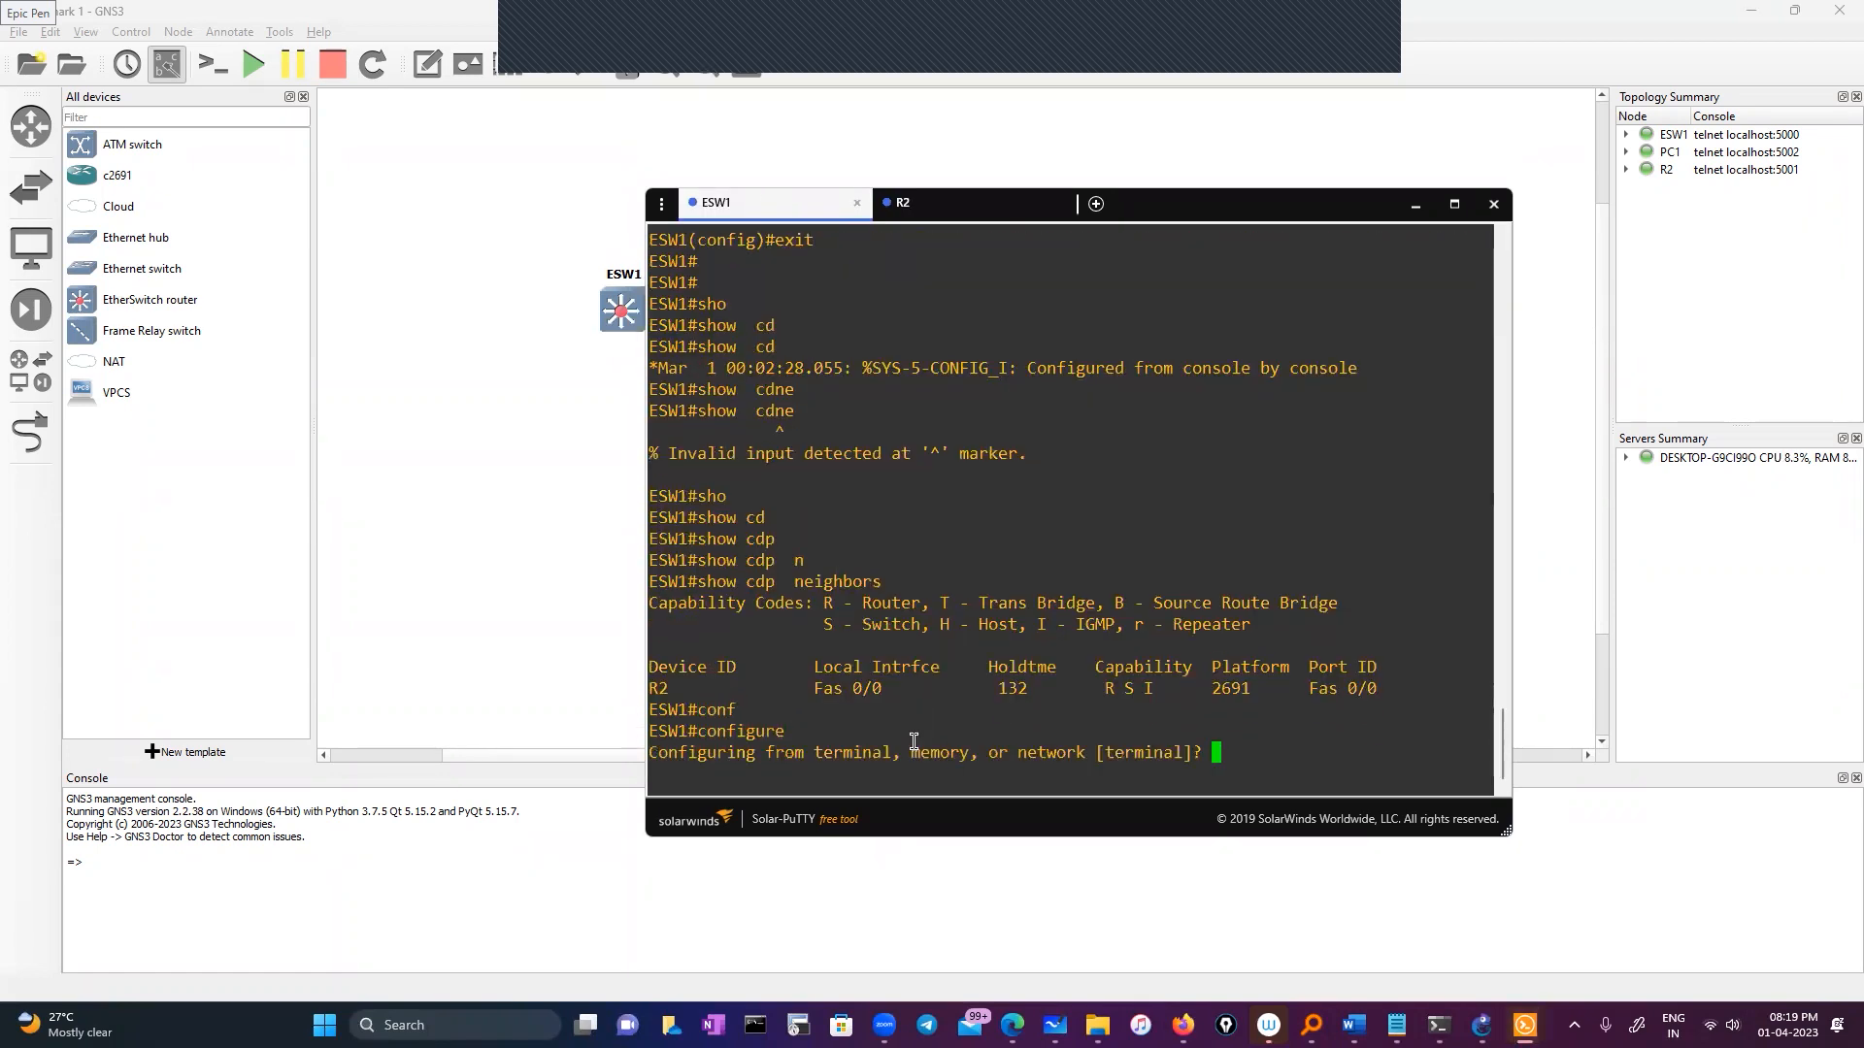
Step: Enable IP routing on ESW1 with the "ip routing" command
type("ip ")
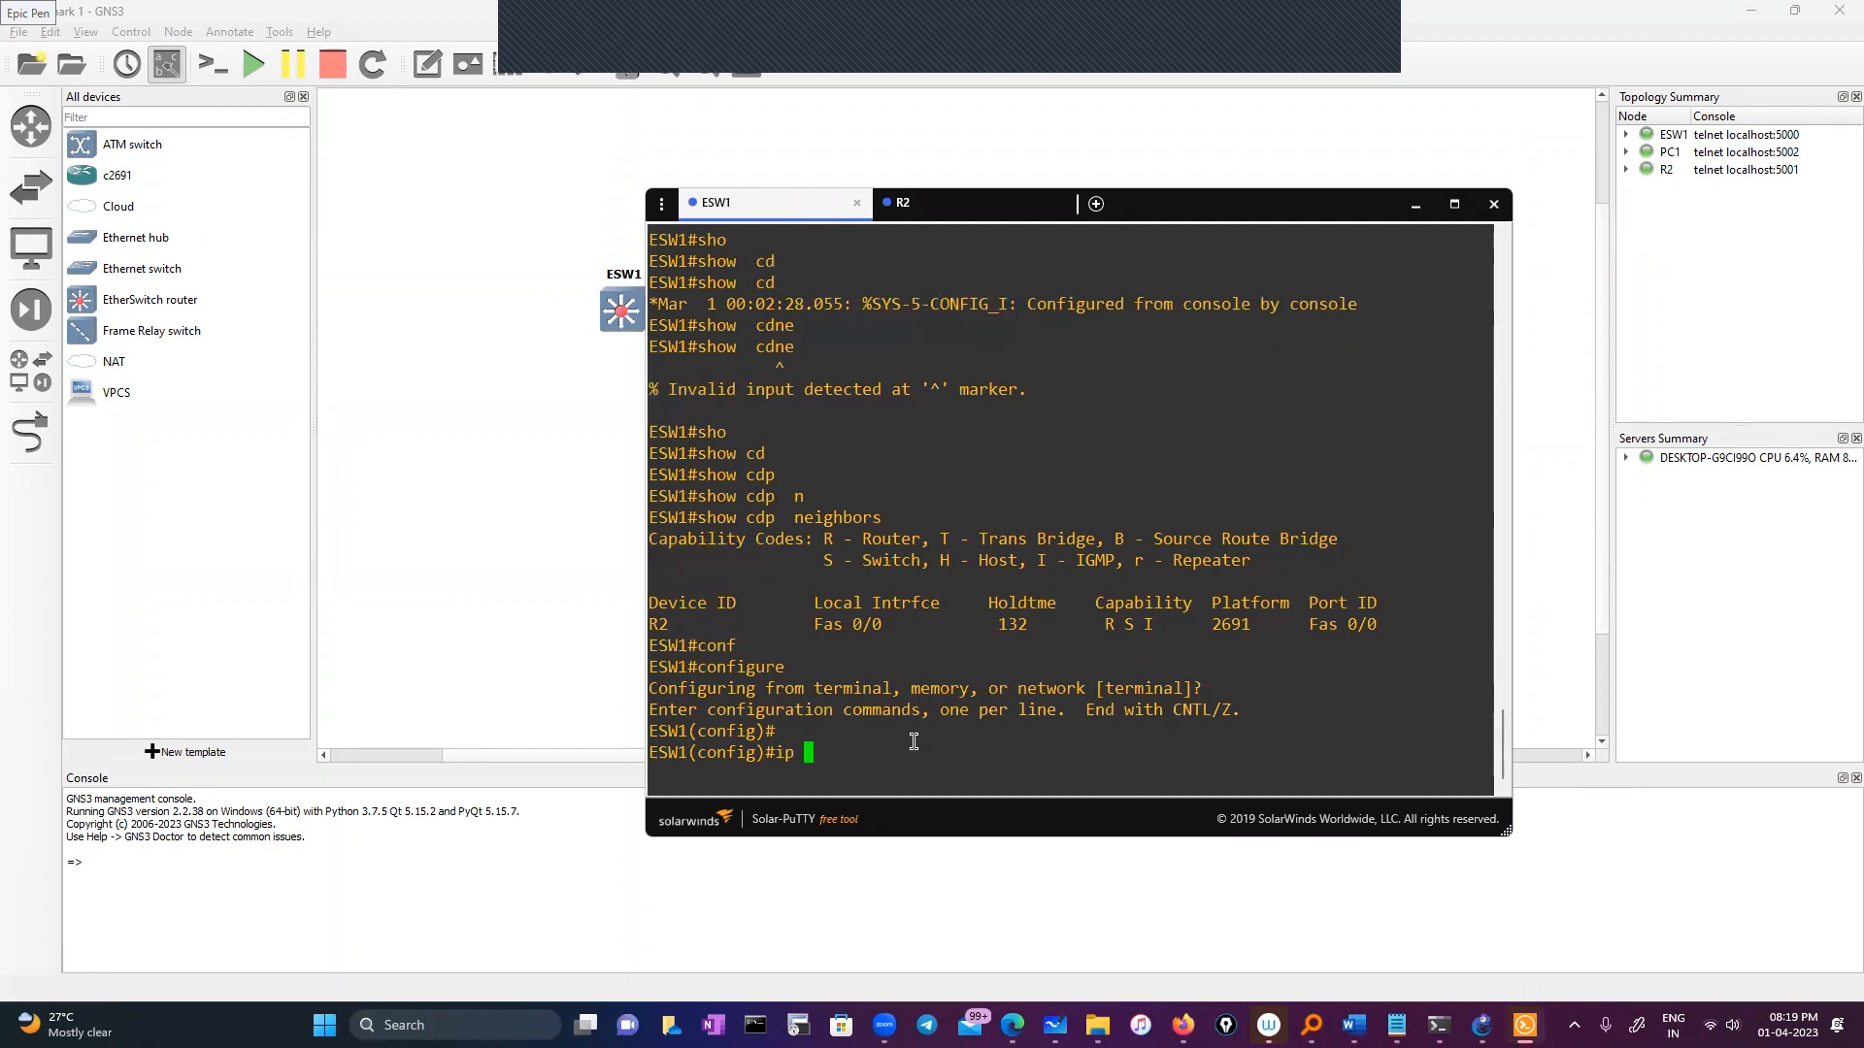
type("rou")
key("Tab")
type("tinm")
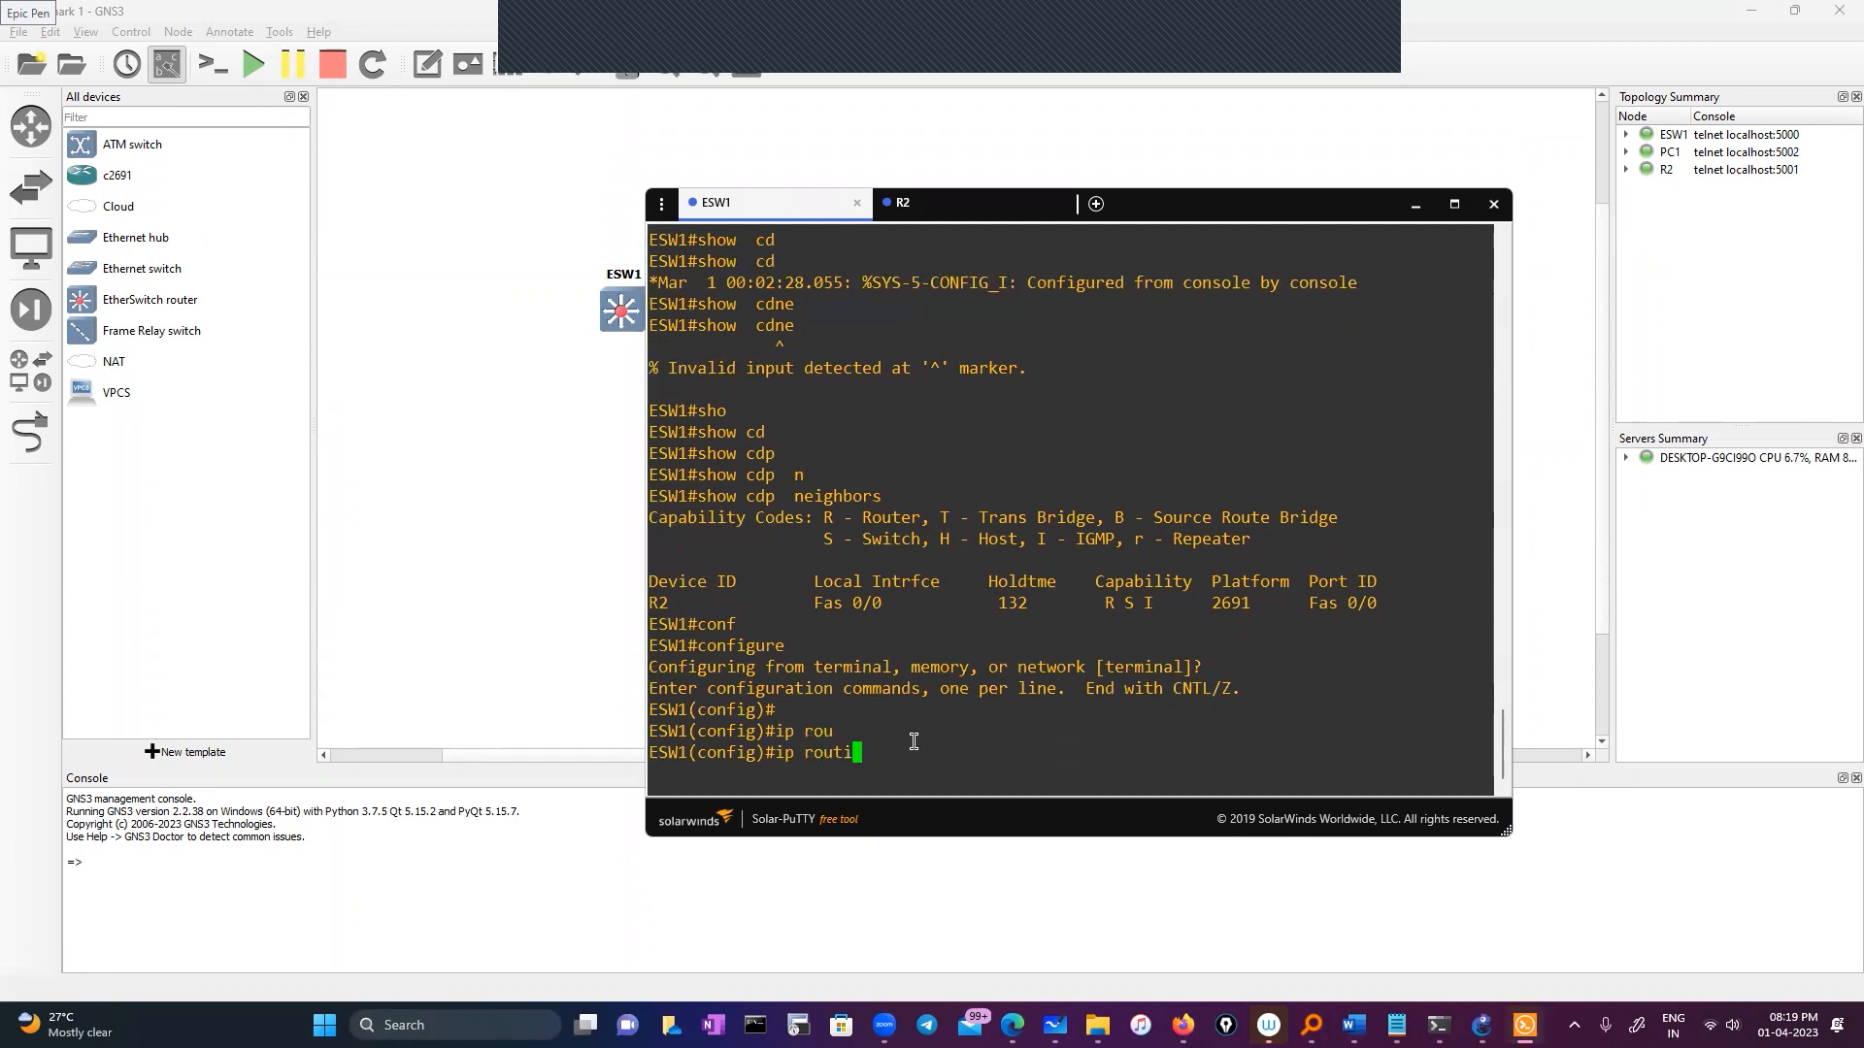
key("Tab")
key("BackSpace")
type("g")
key("Tab")
key("Return")
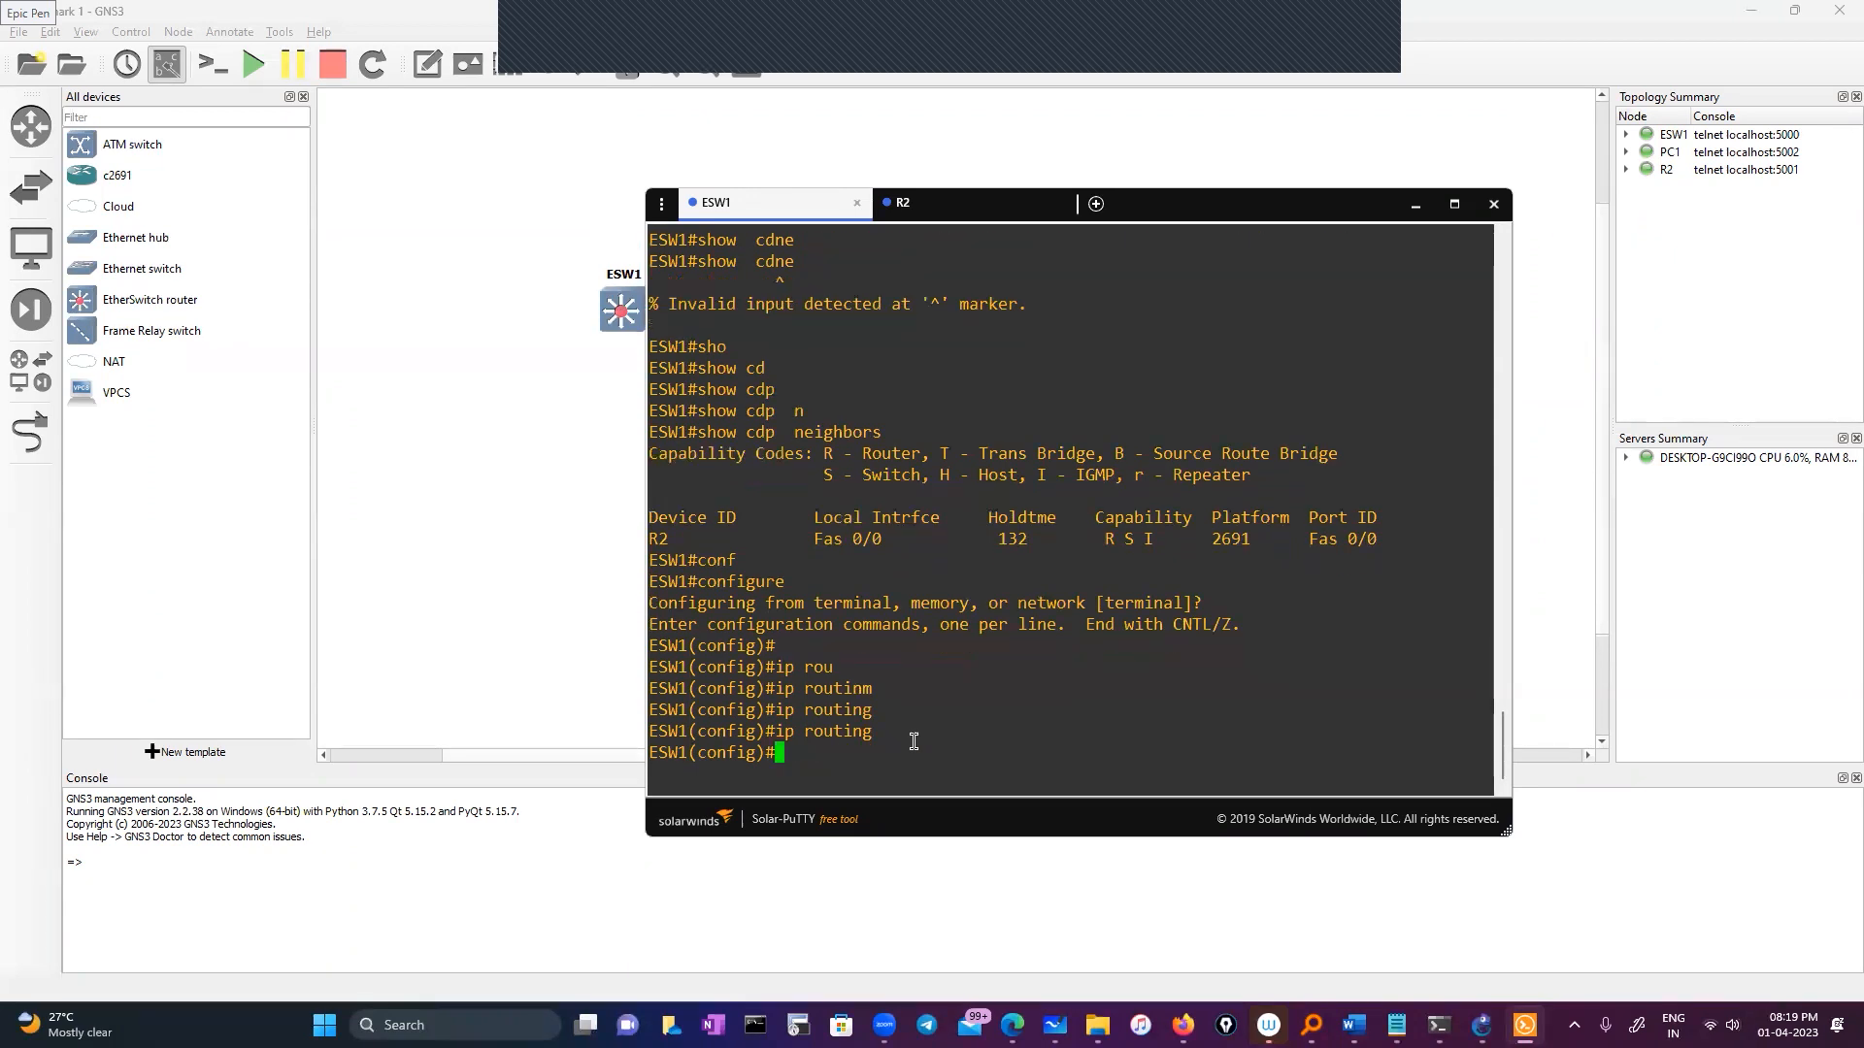
Step: Exit ESW1's global configuration mode to the privileged prompt
key("Return")
type("exit")
key("Return")
key("Return")
Step: Query ESW1's routing table for 11.0.0.1 with "sh ip route"
type("sh ip rou")
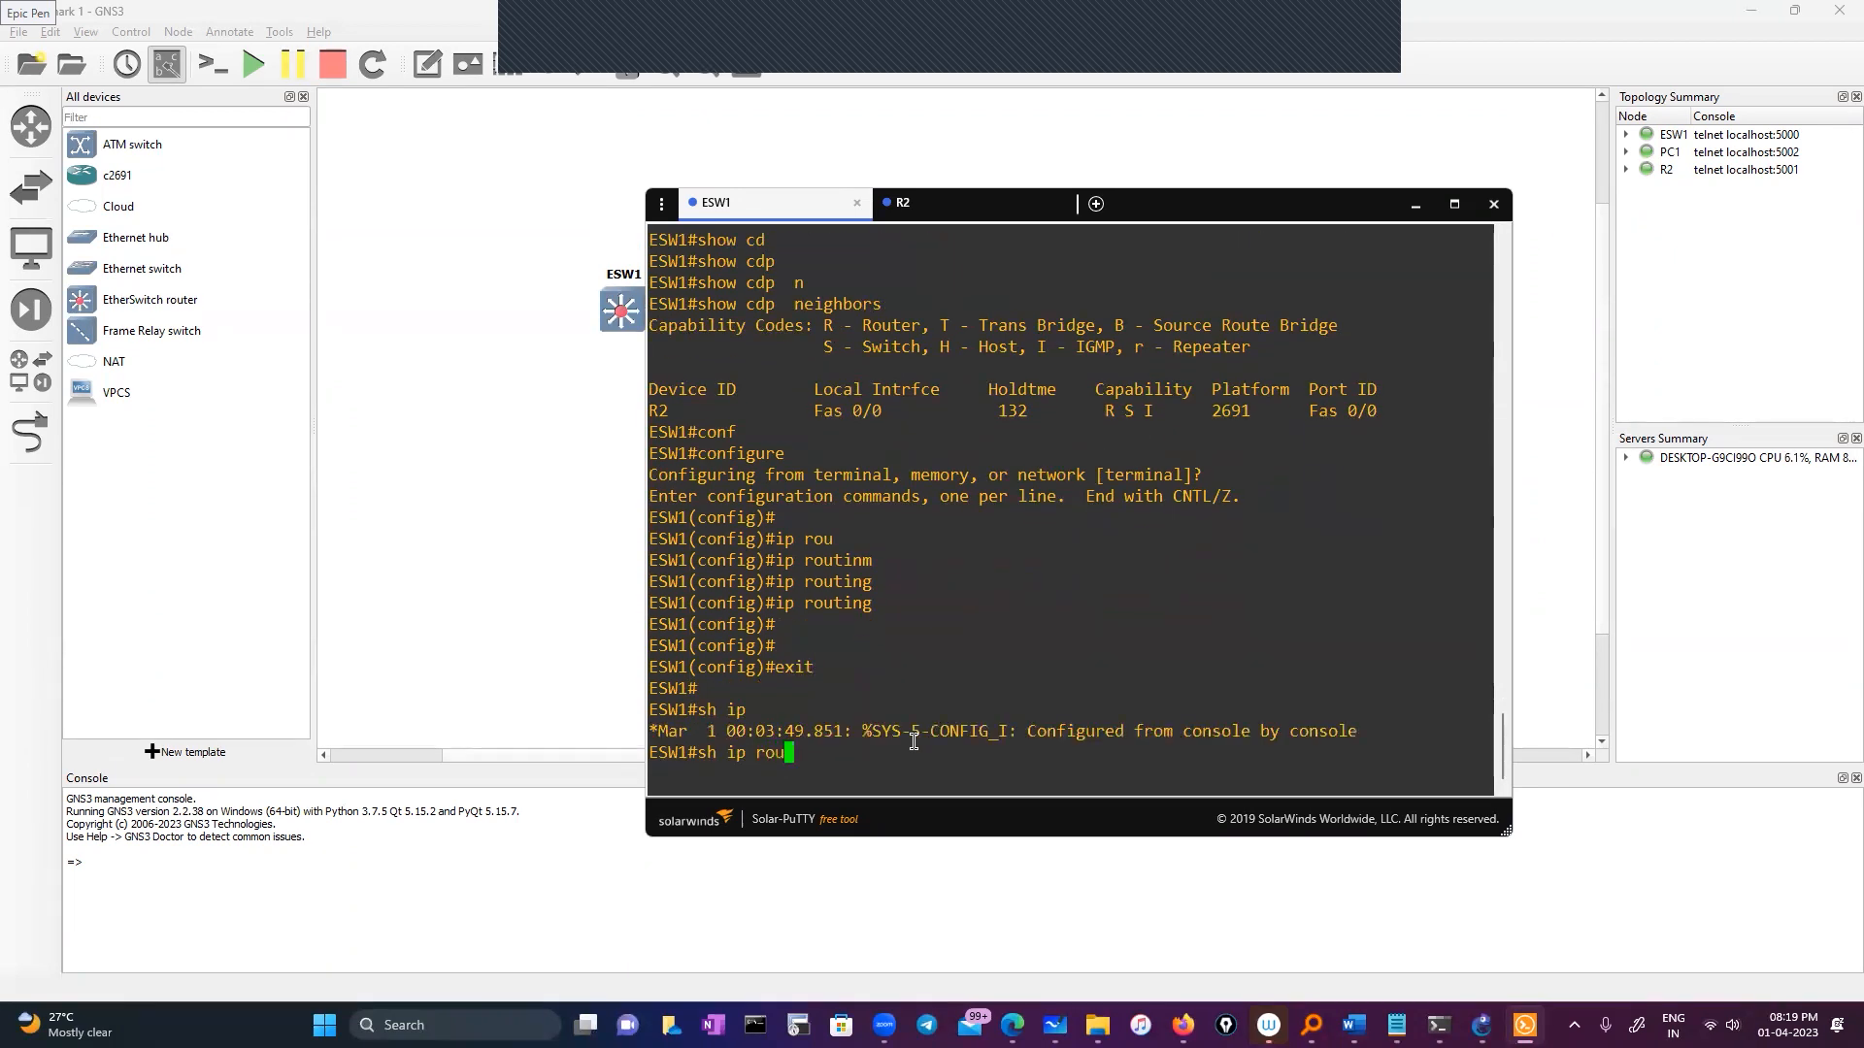
key("Tab")
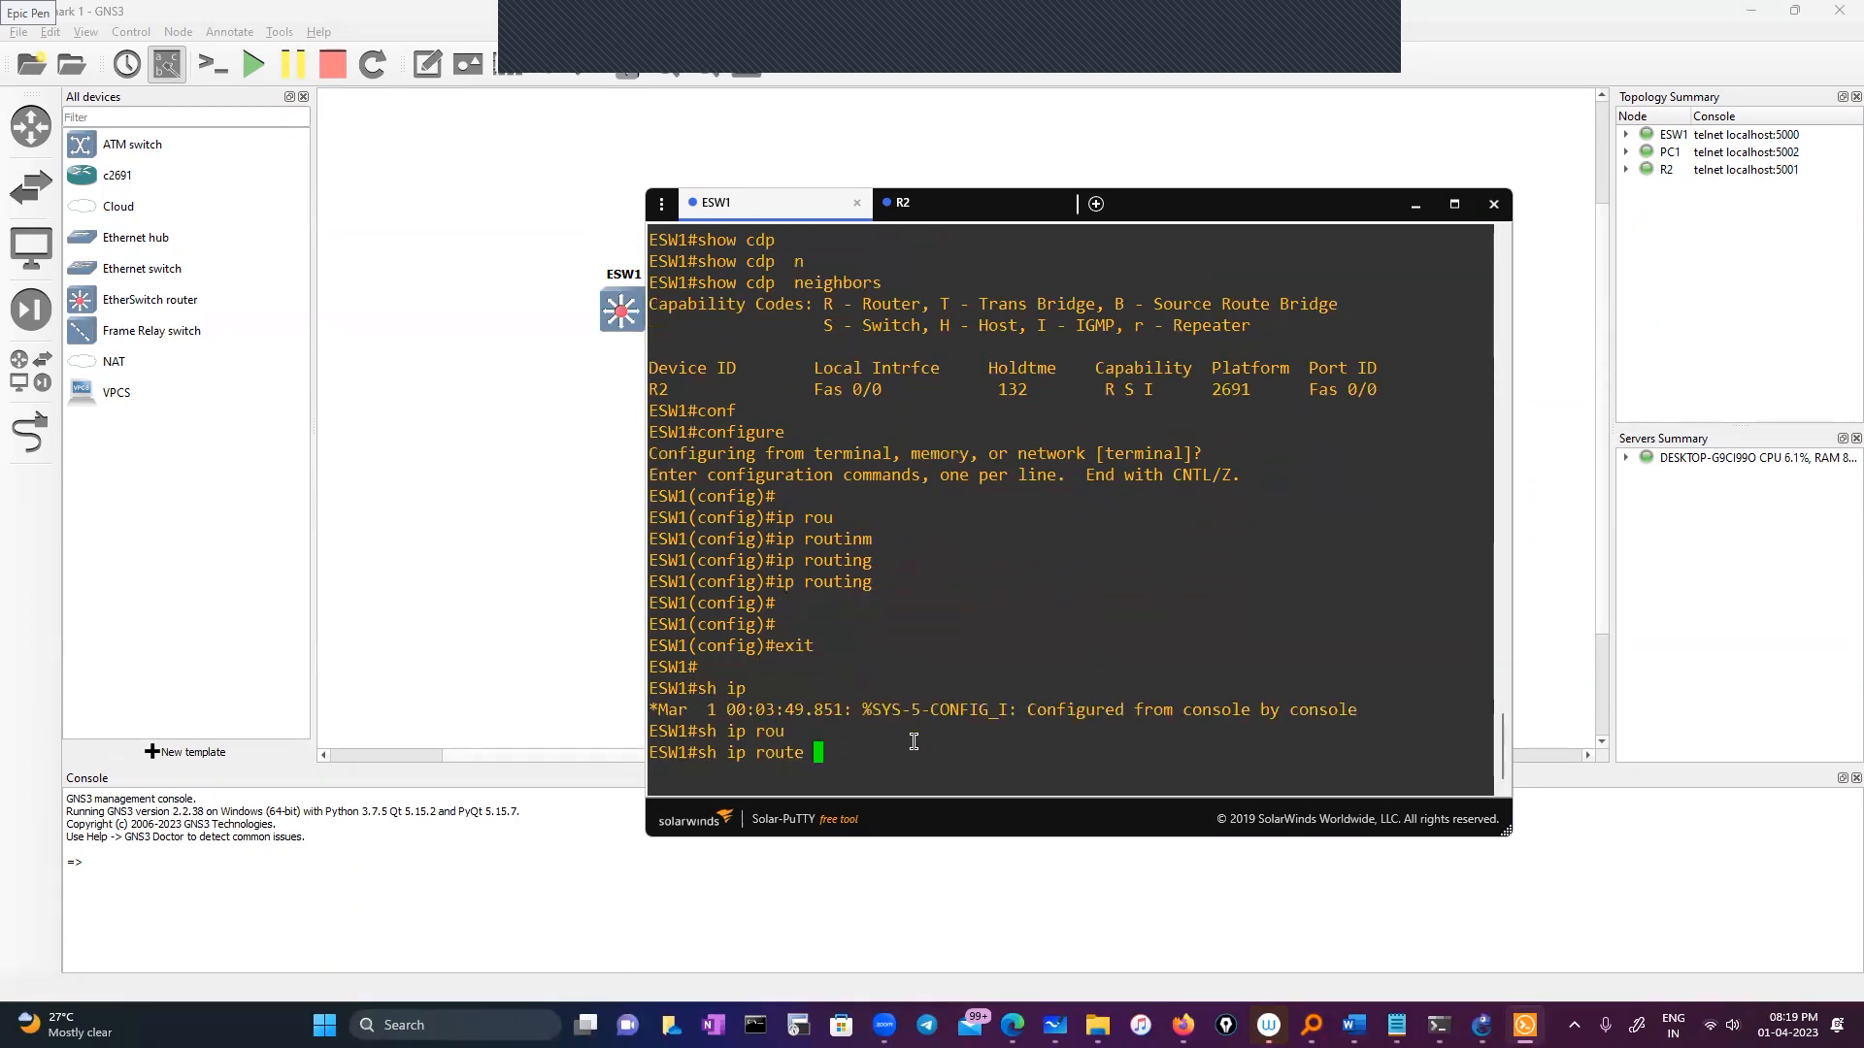
type("11.0.0.1")
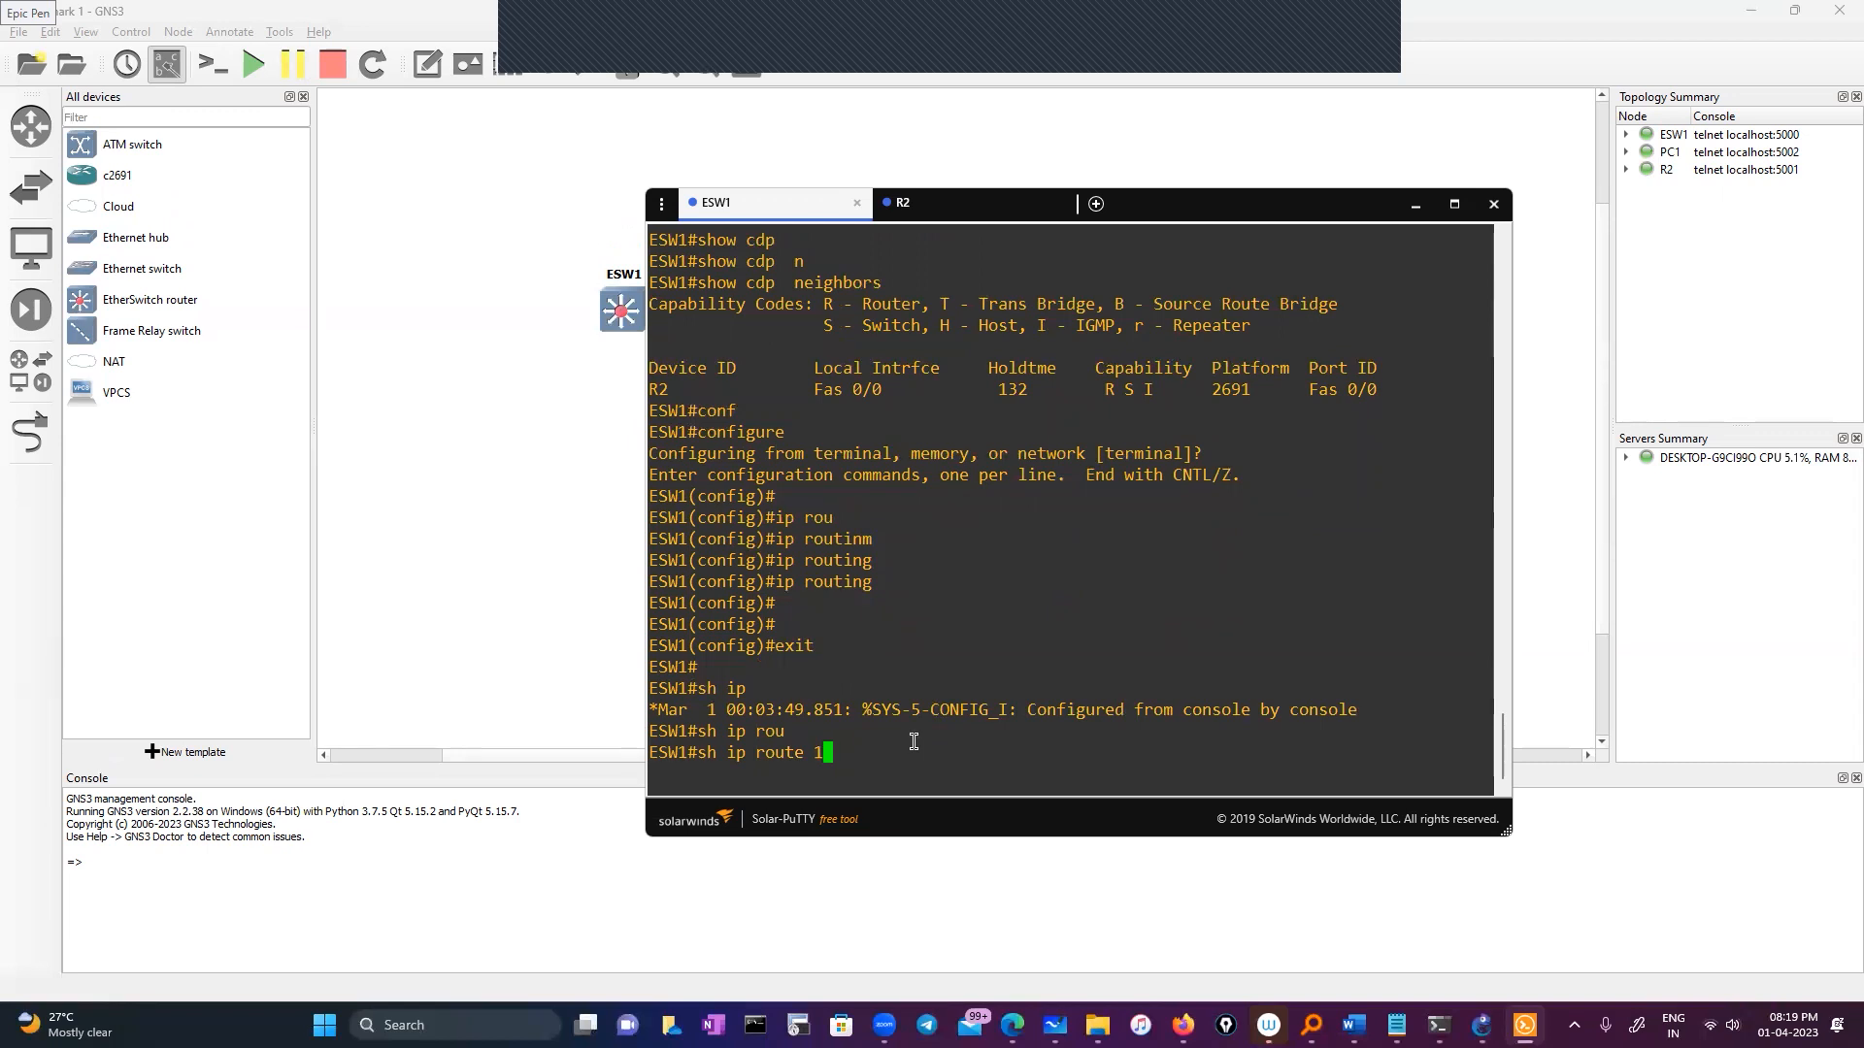
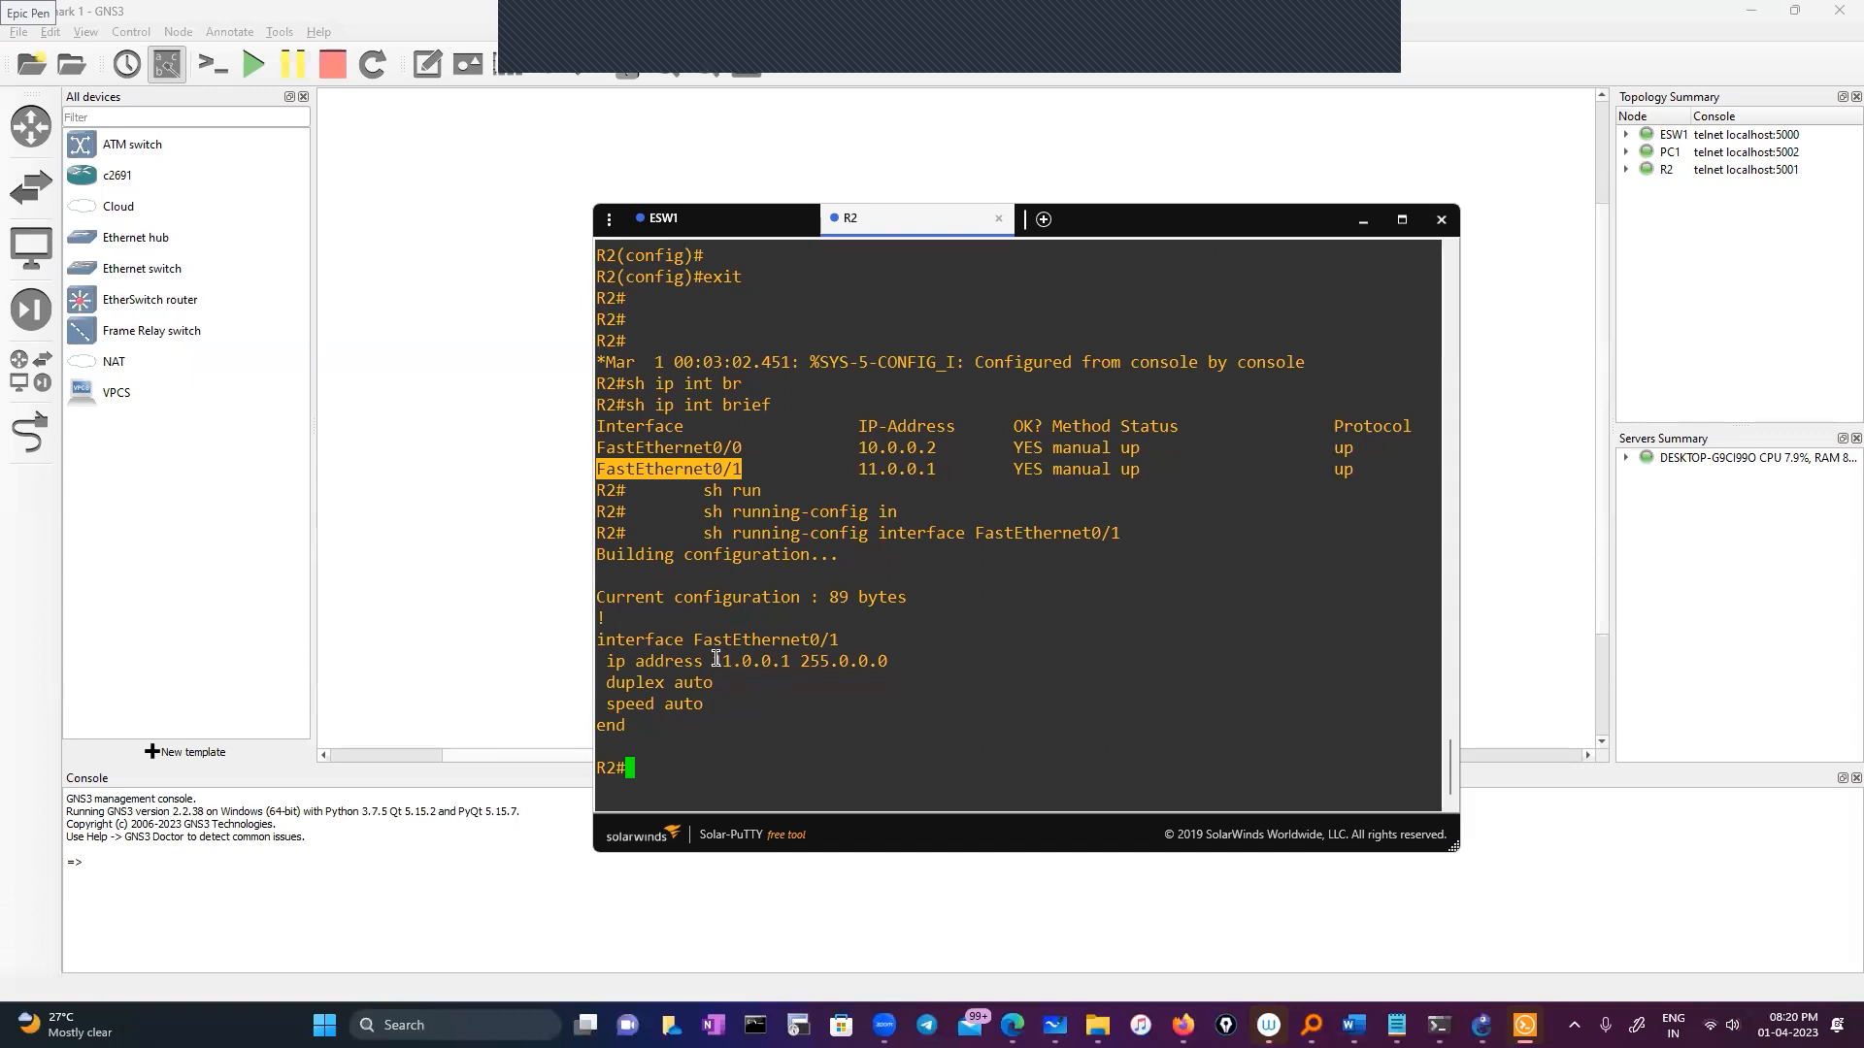
Step: Copy R2's 11.0.0.1 address, switch to ESW1 and complete the static route to 11.0.0.0 with mask 255.0.0.0 via 10.0.0.2
left_click_drag(714, 662, 787, 661)
key("ctrl+c")
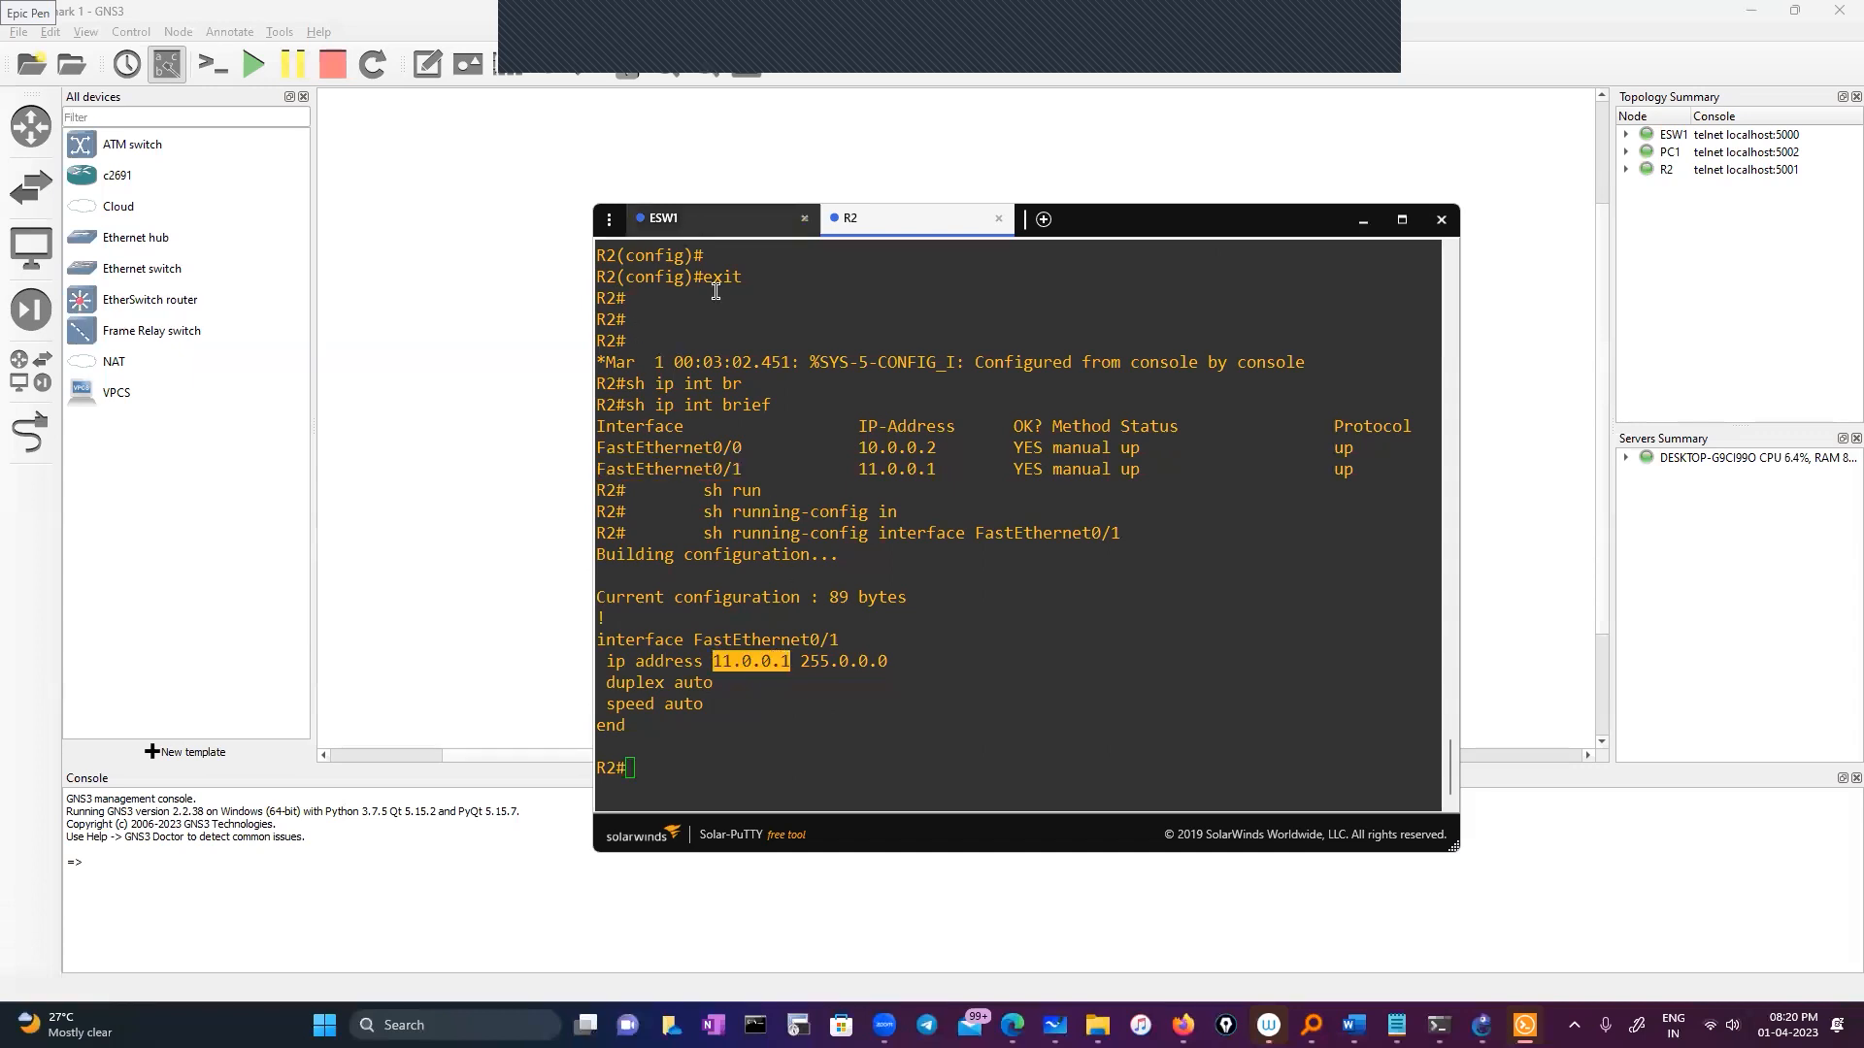
left_click(680, 219)
type("2")
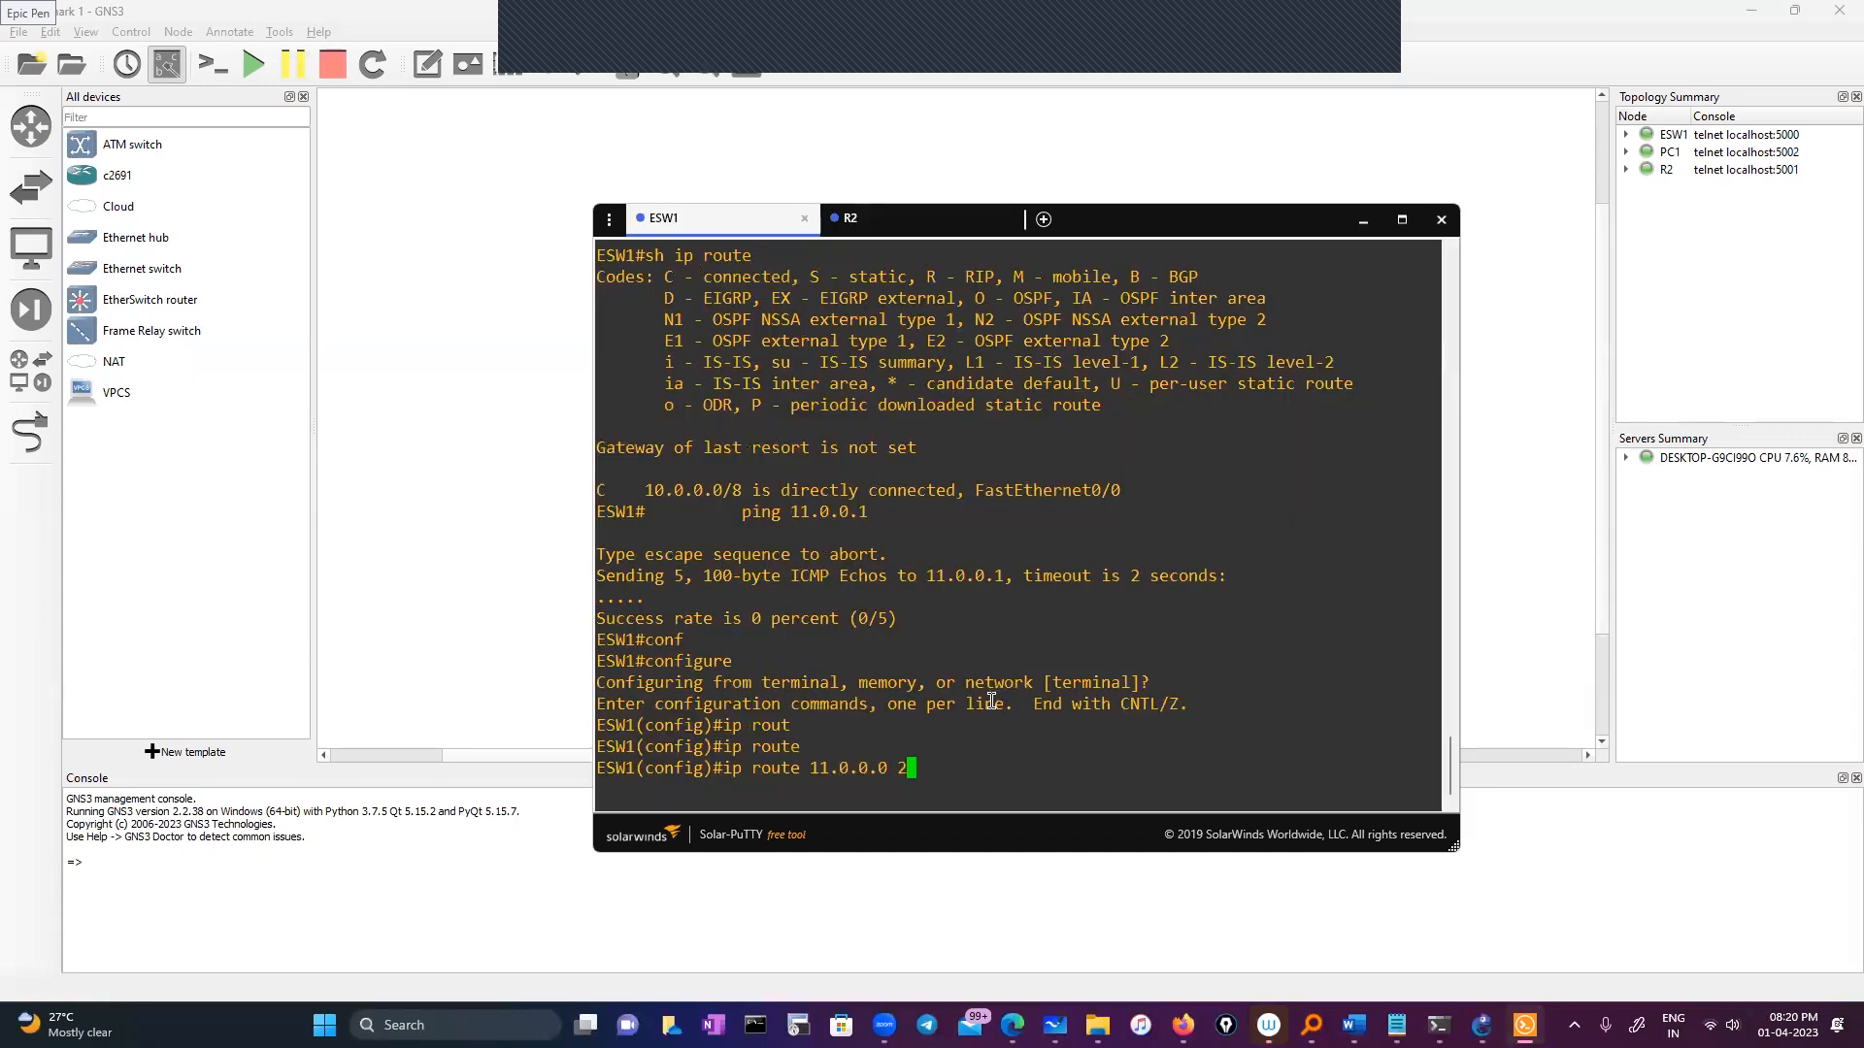
type("55.0.0.0 ")
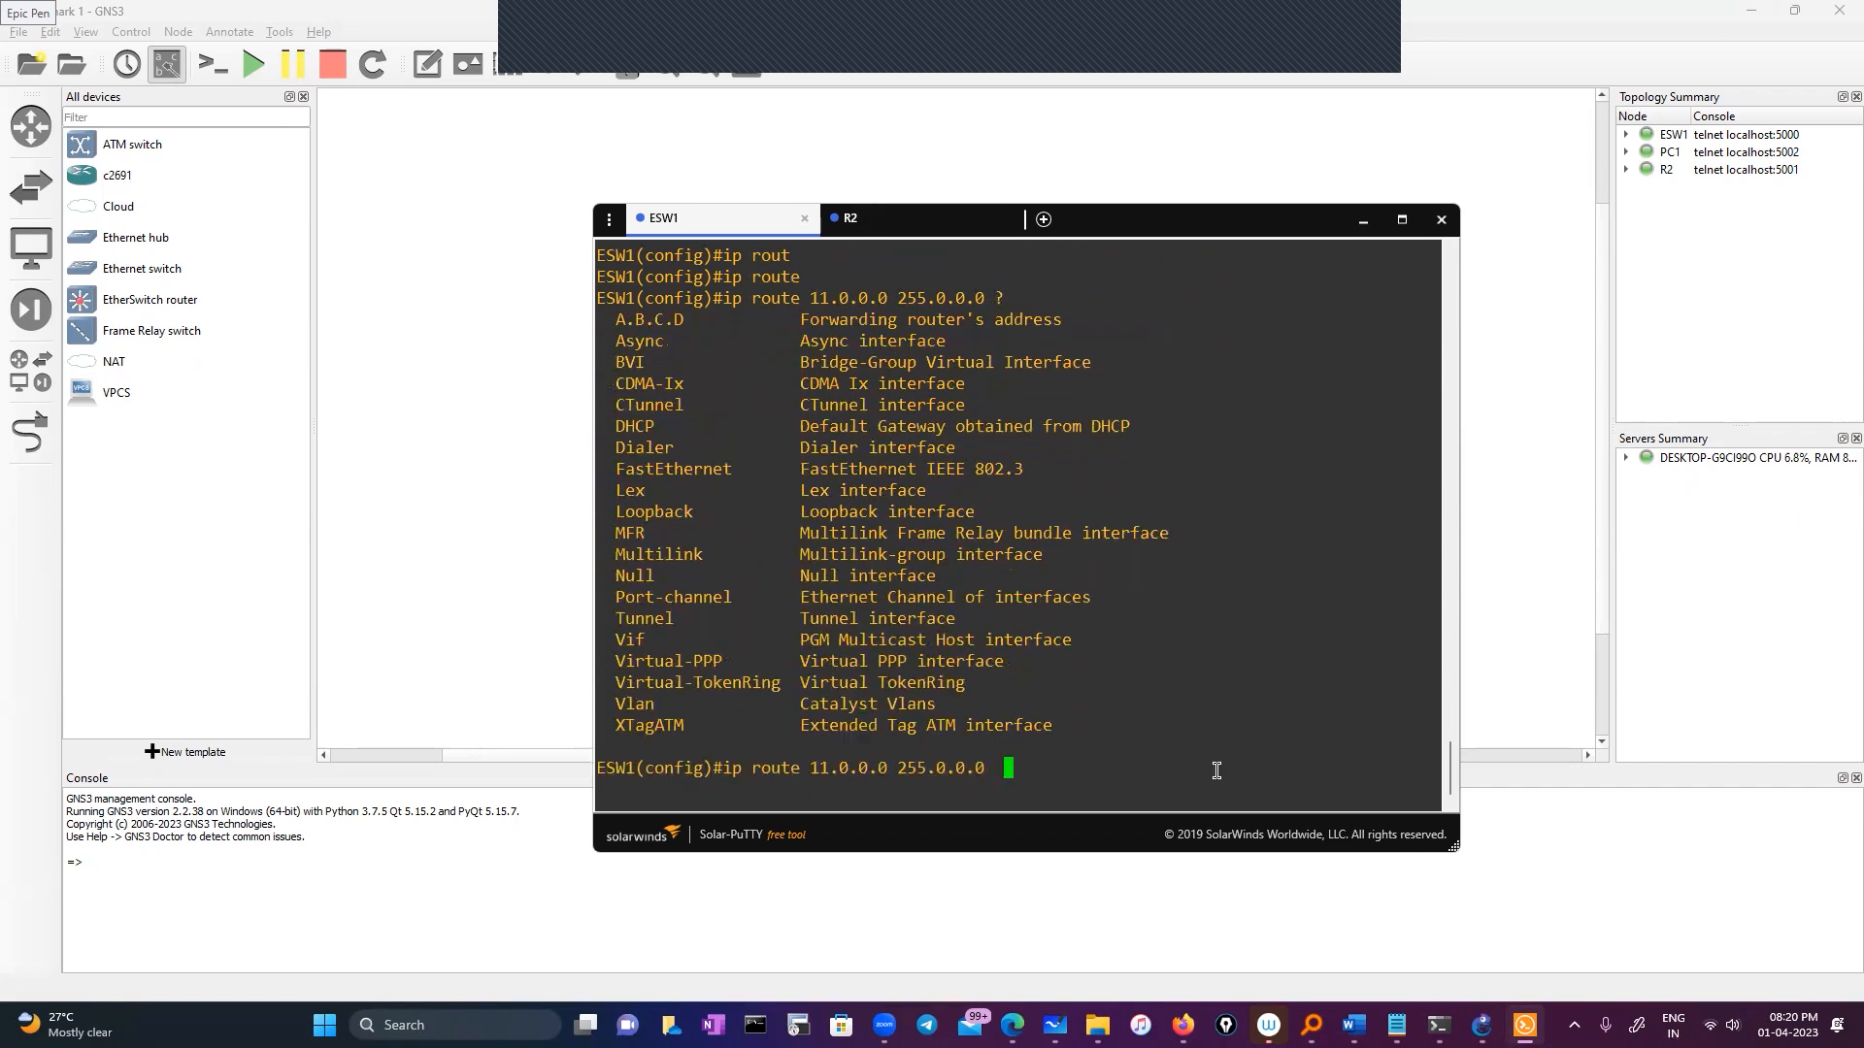
type("?10.0.0.2")
key("Return")
Step: Exit ESW1's global configuration mode to the privileged prompt
type("exit")
key("Return")
key("Return")
key("Return")
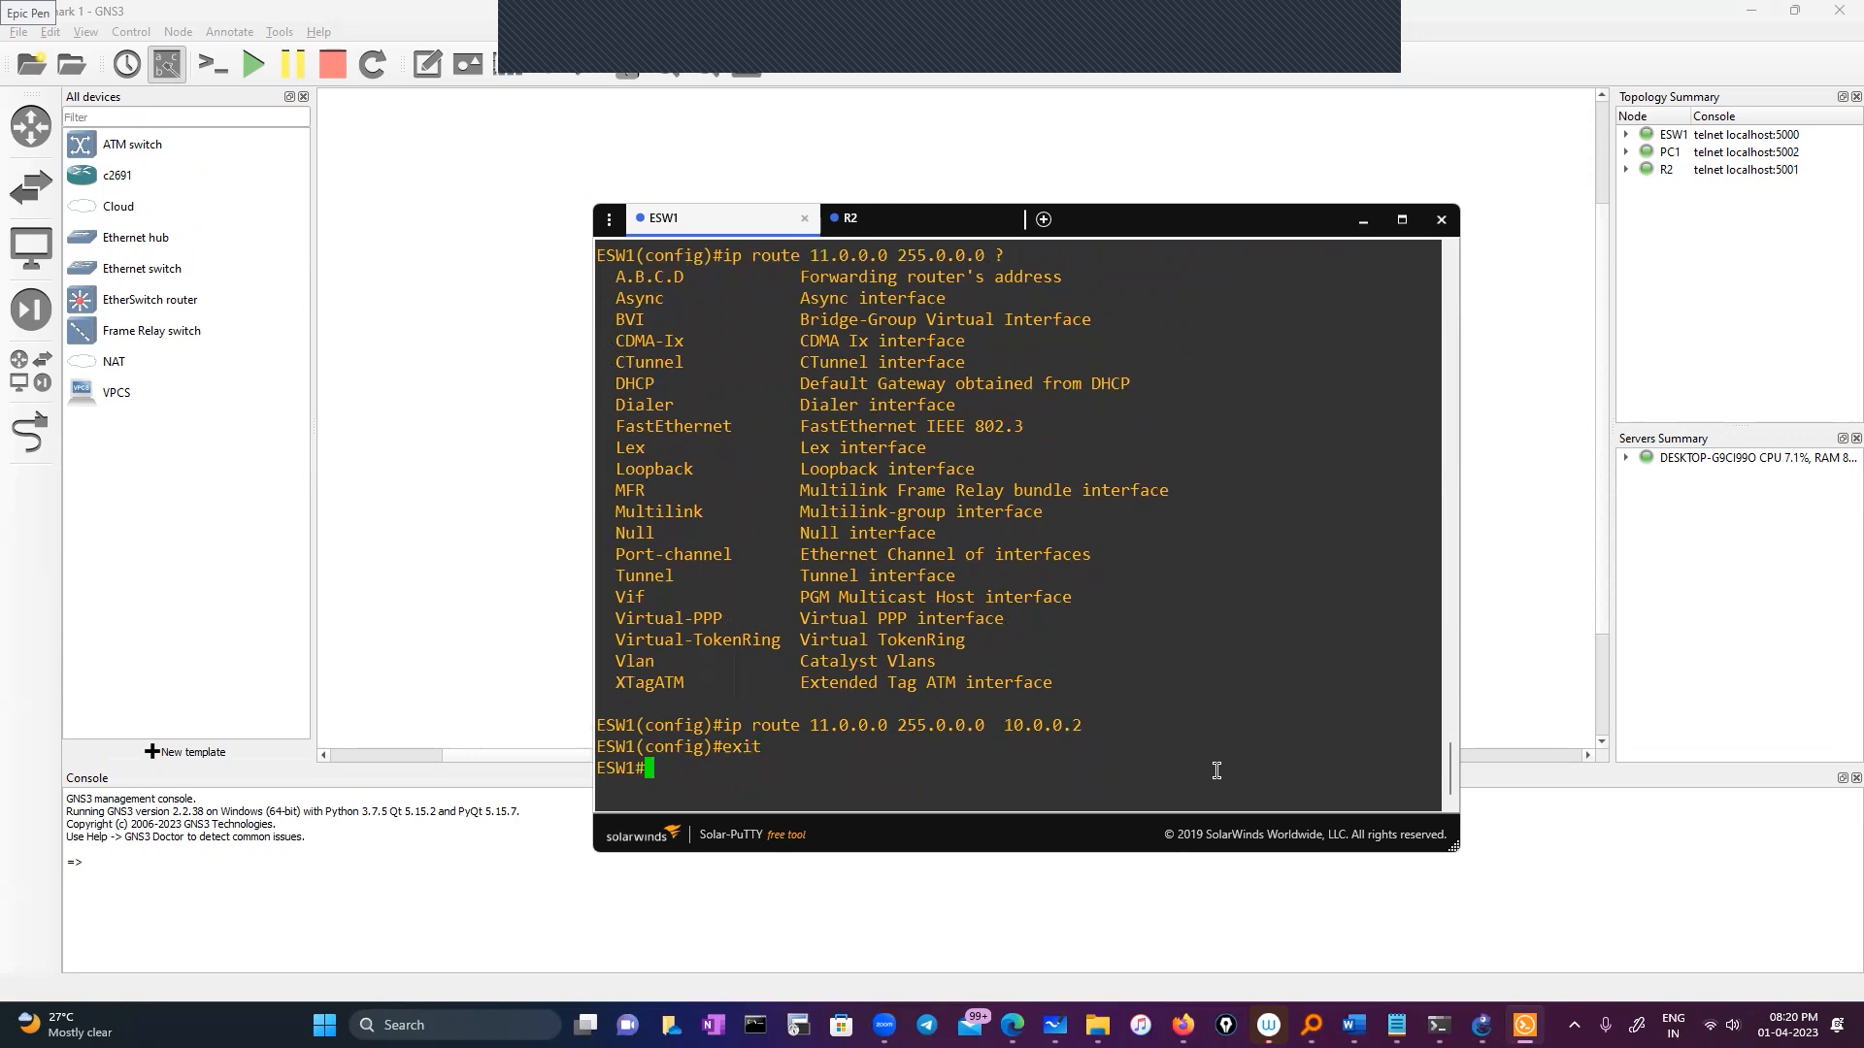
Step: Query ESW1's routing table for 11.0.0.1 with "sh ip route" and highlight the next hop in the routing entry
type("sh ip rou")
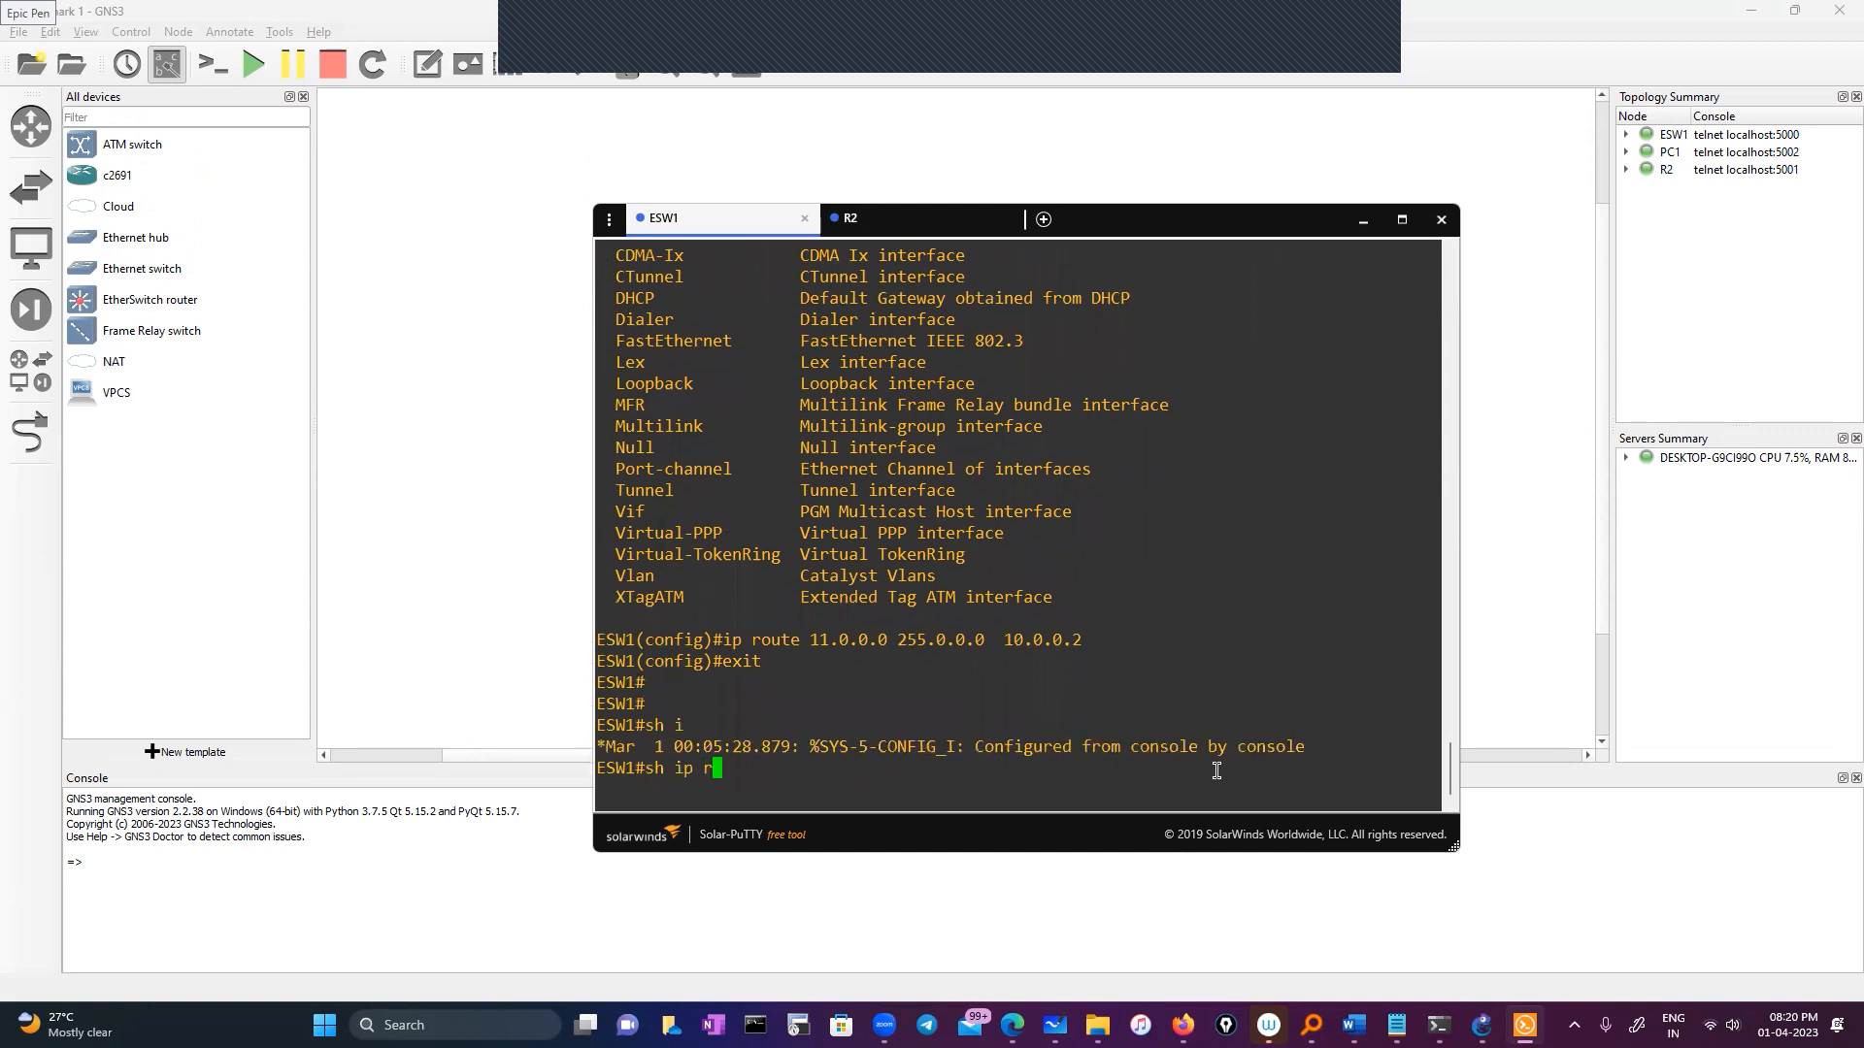
key("Tab")
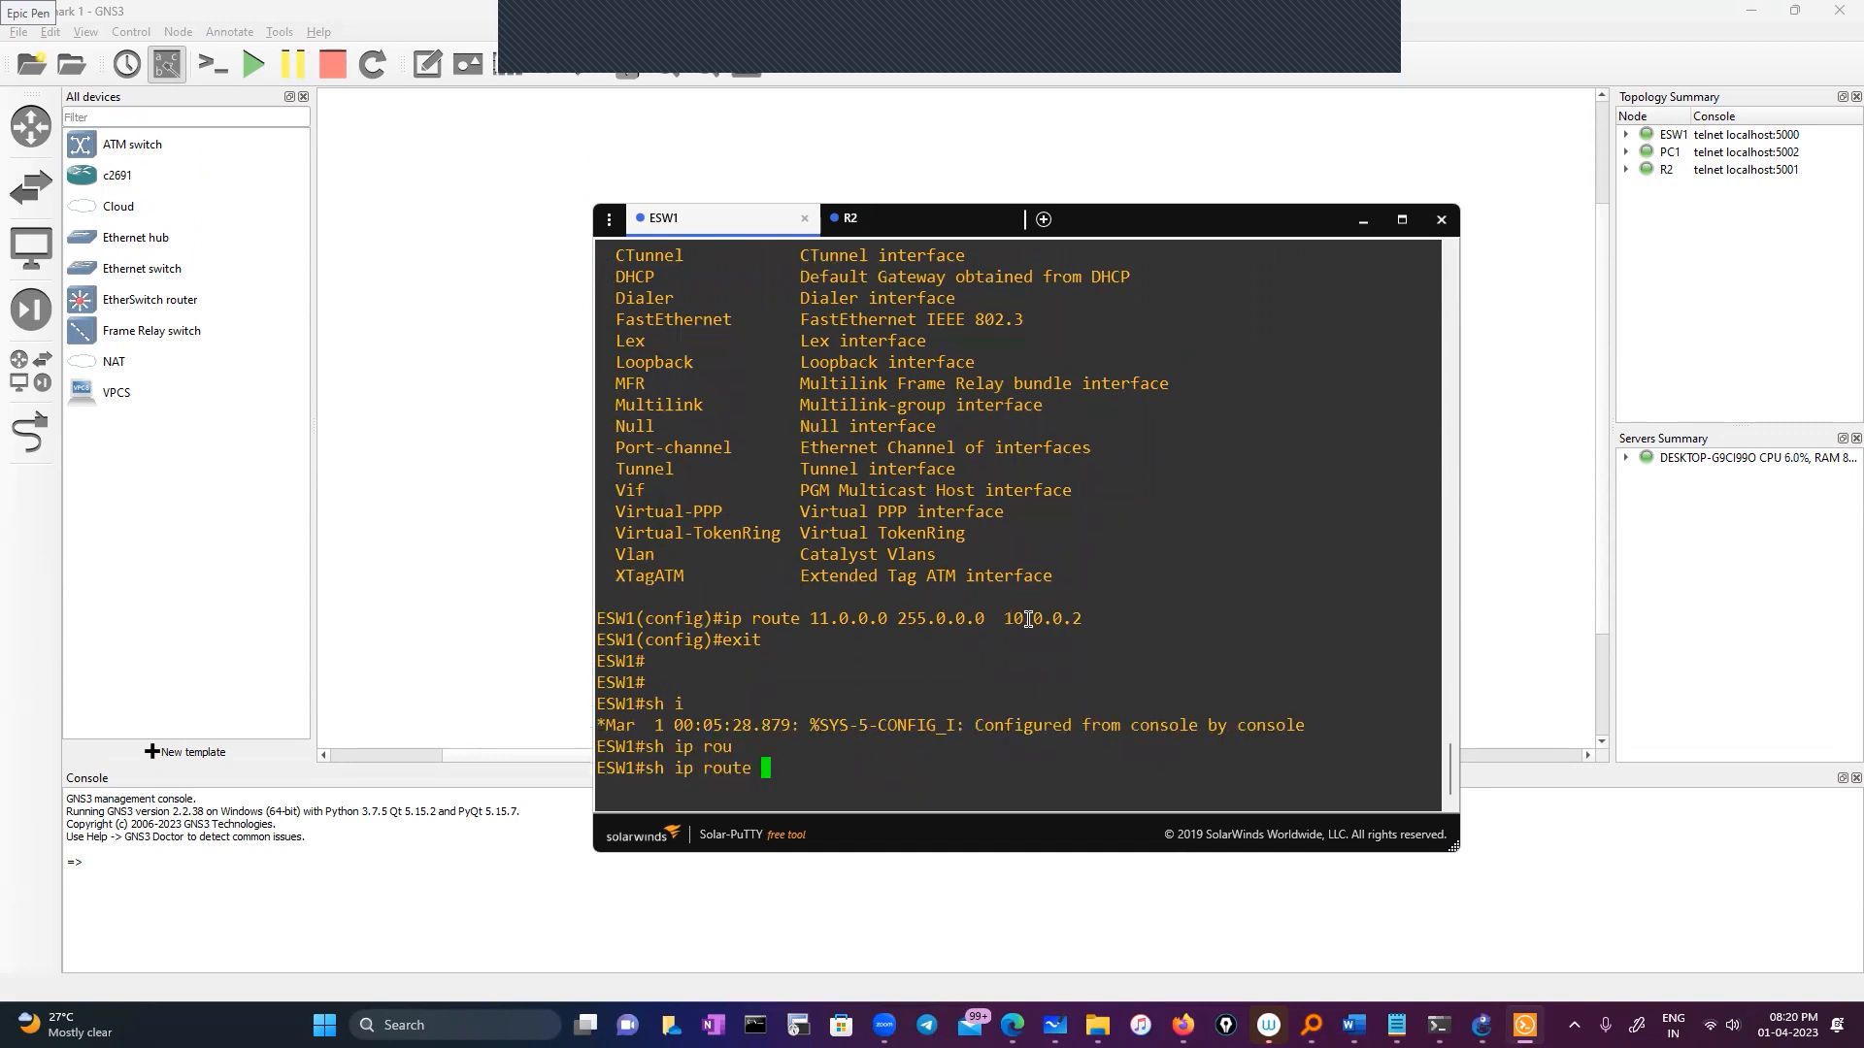
double_click(861, 625)
right_click(1018, 718)
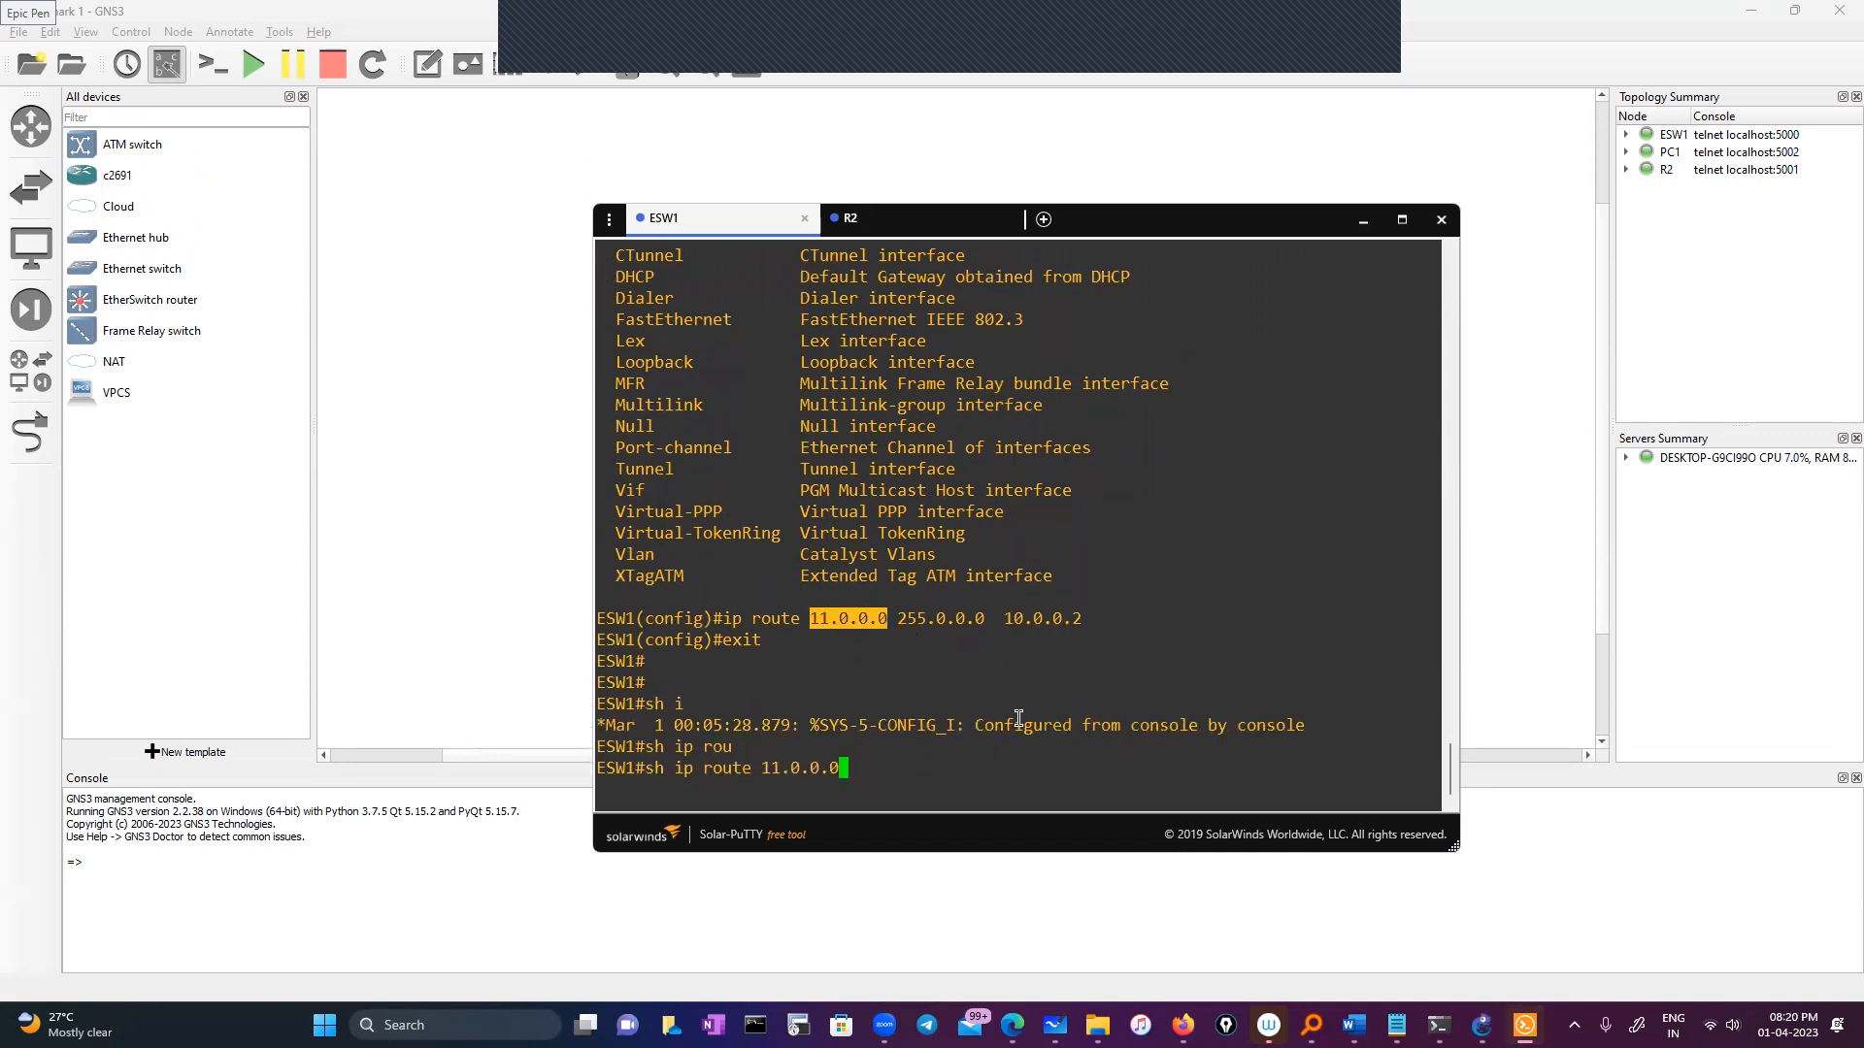
key("BackSpace")
type("1")
key("Return")
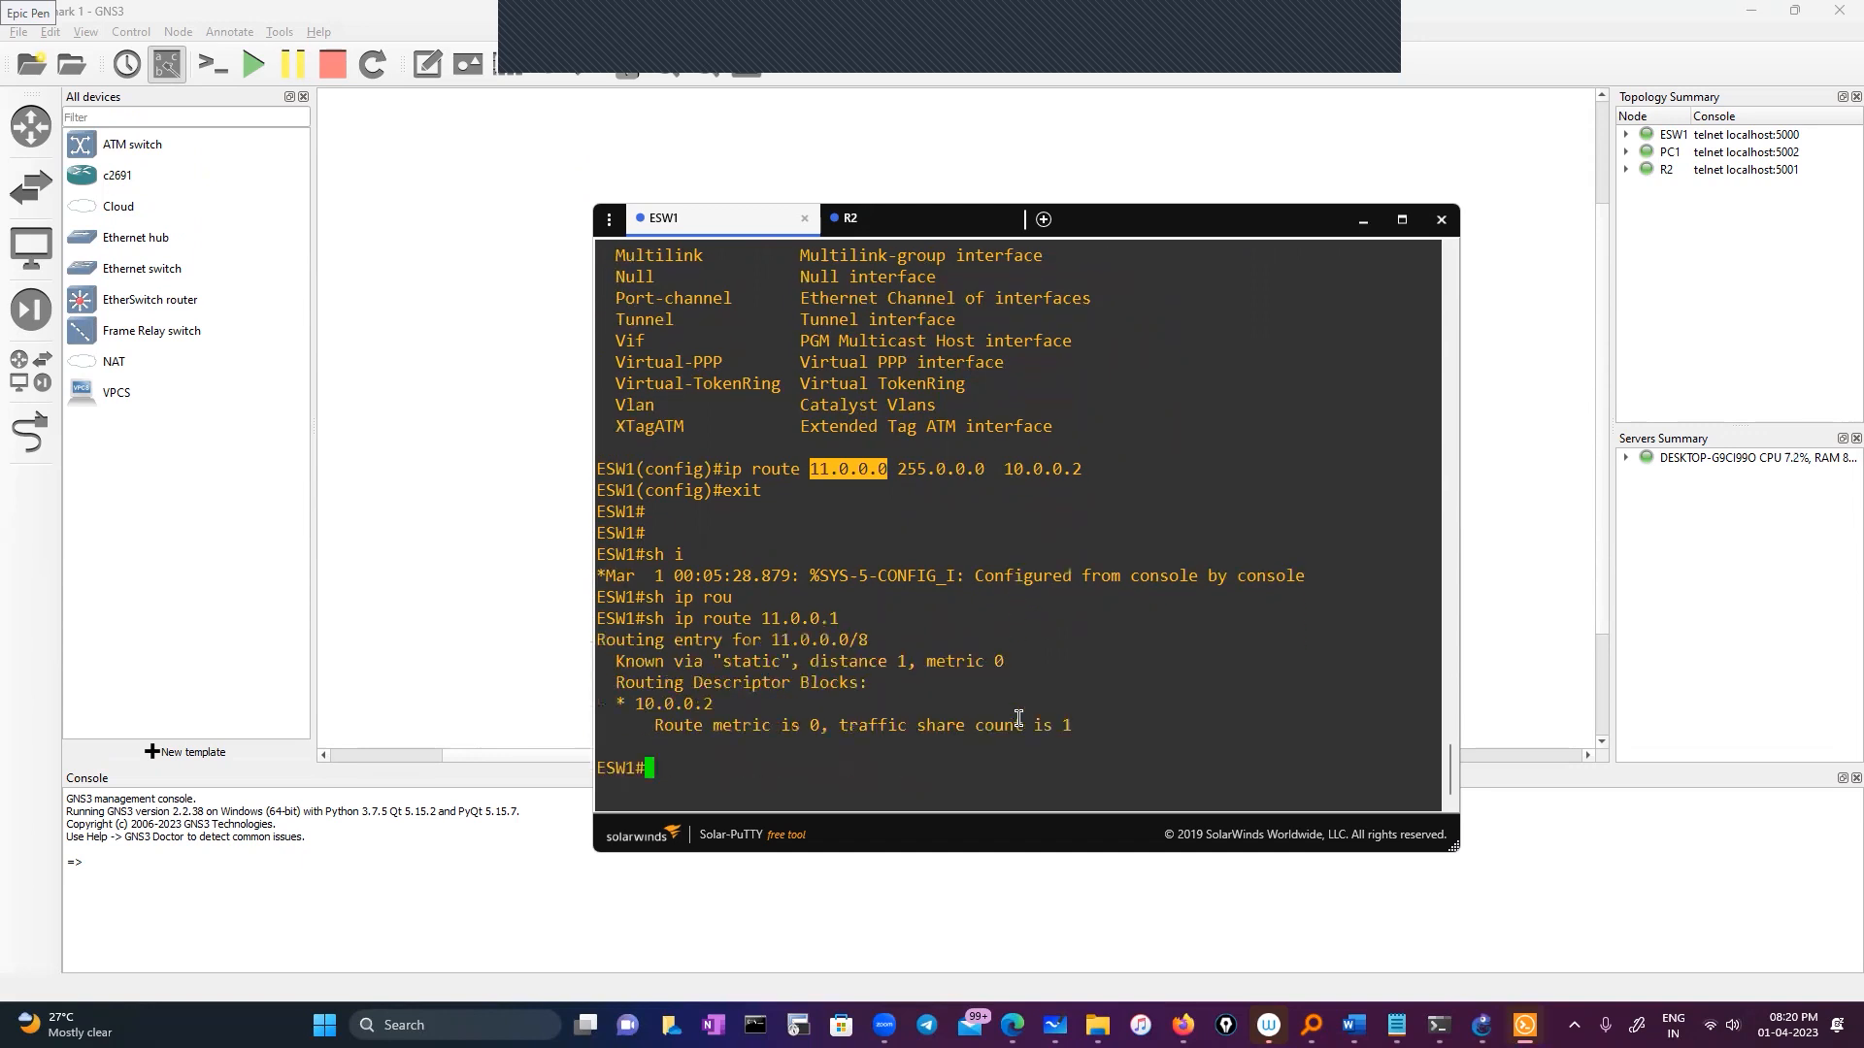
left_click_drag(617, 704, 714, 704)
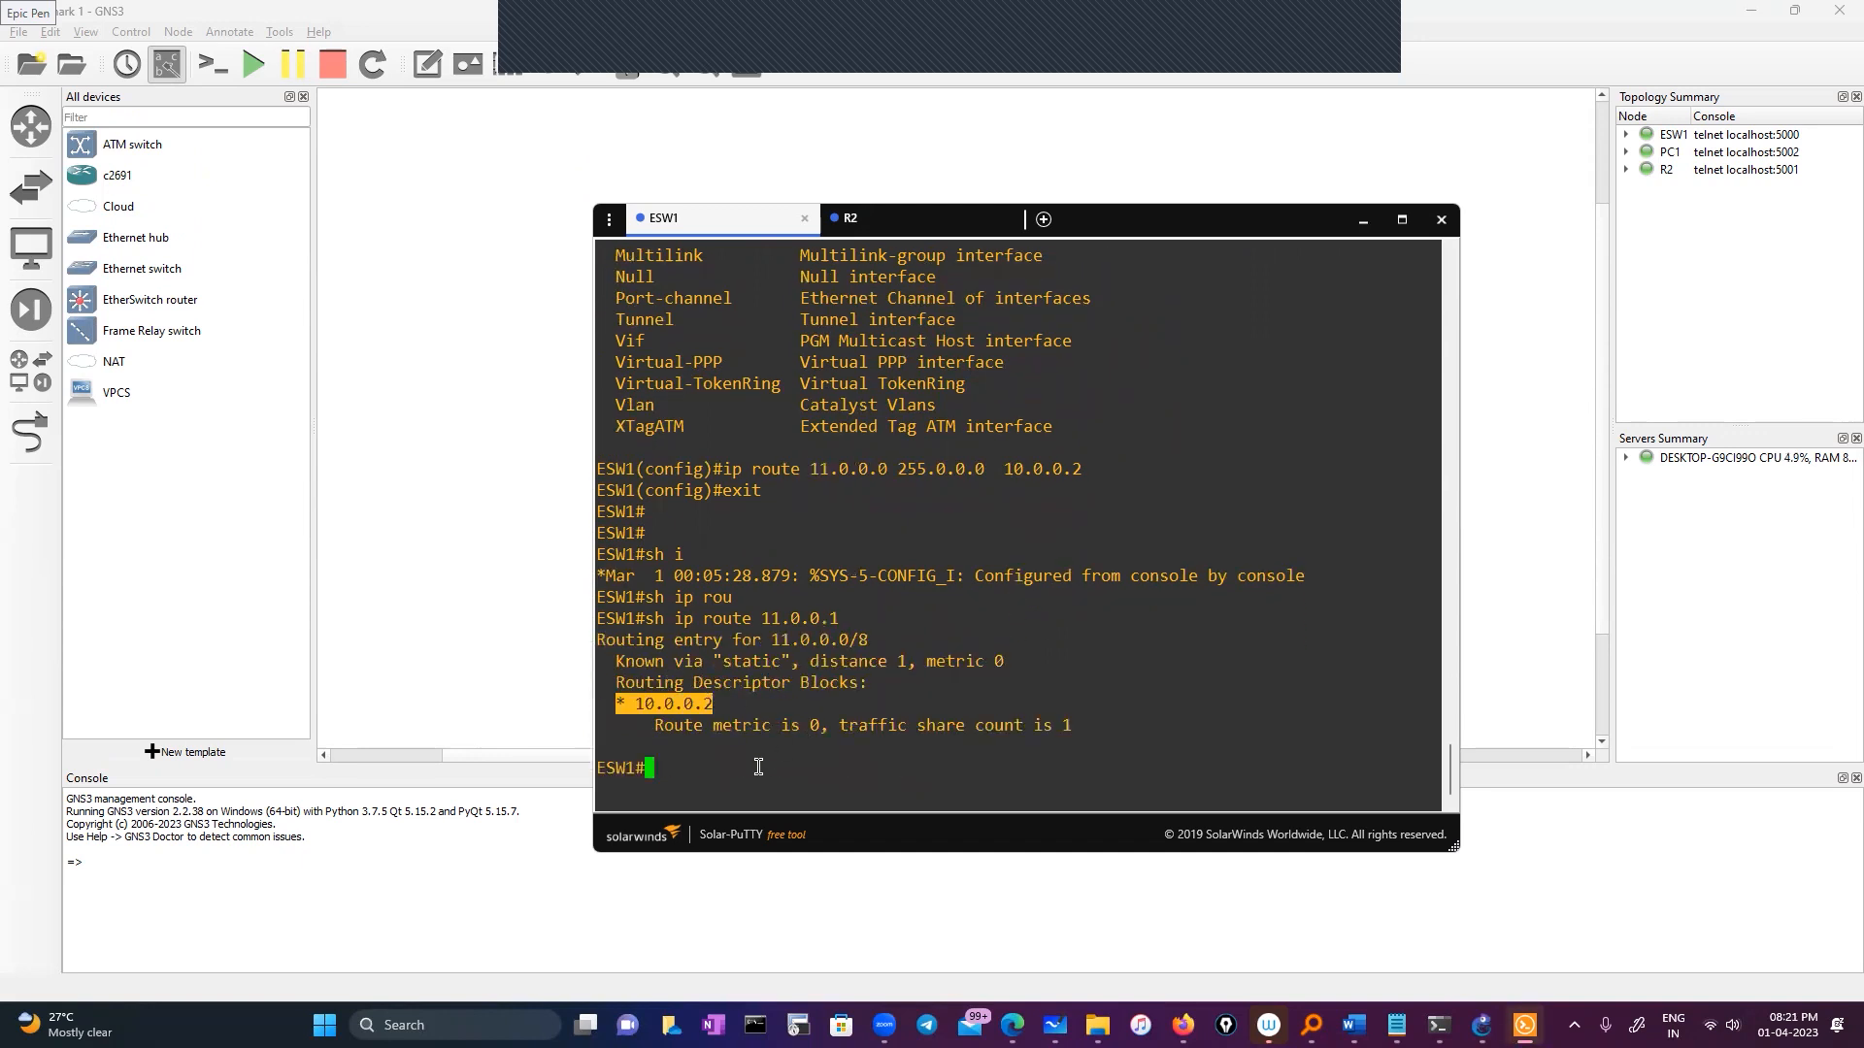
Step: Ping 11.0.0.1 from ESW1, copying the address from the earlier ping output
left_click(758, 768)
type("ping")
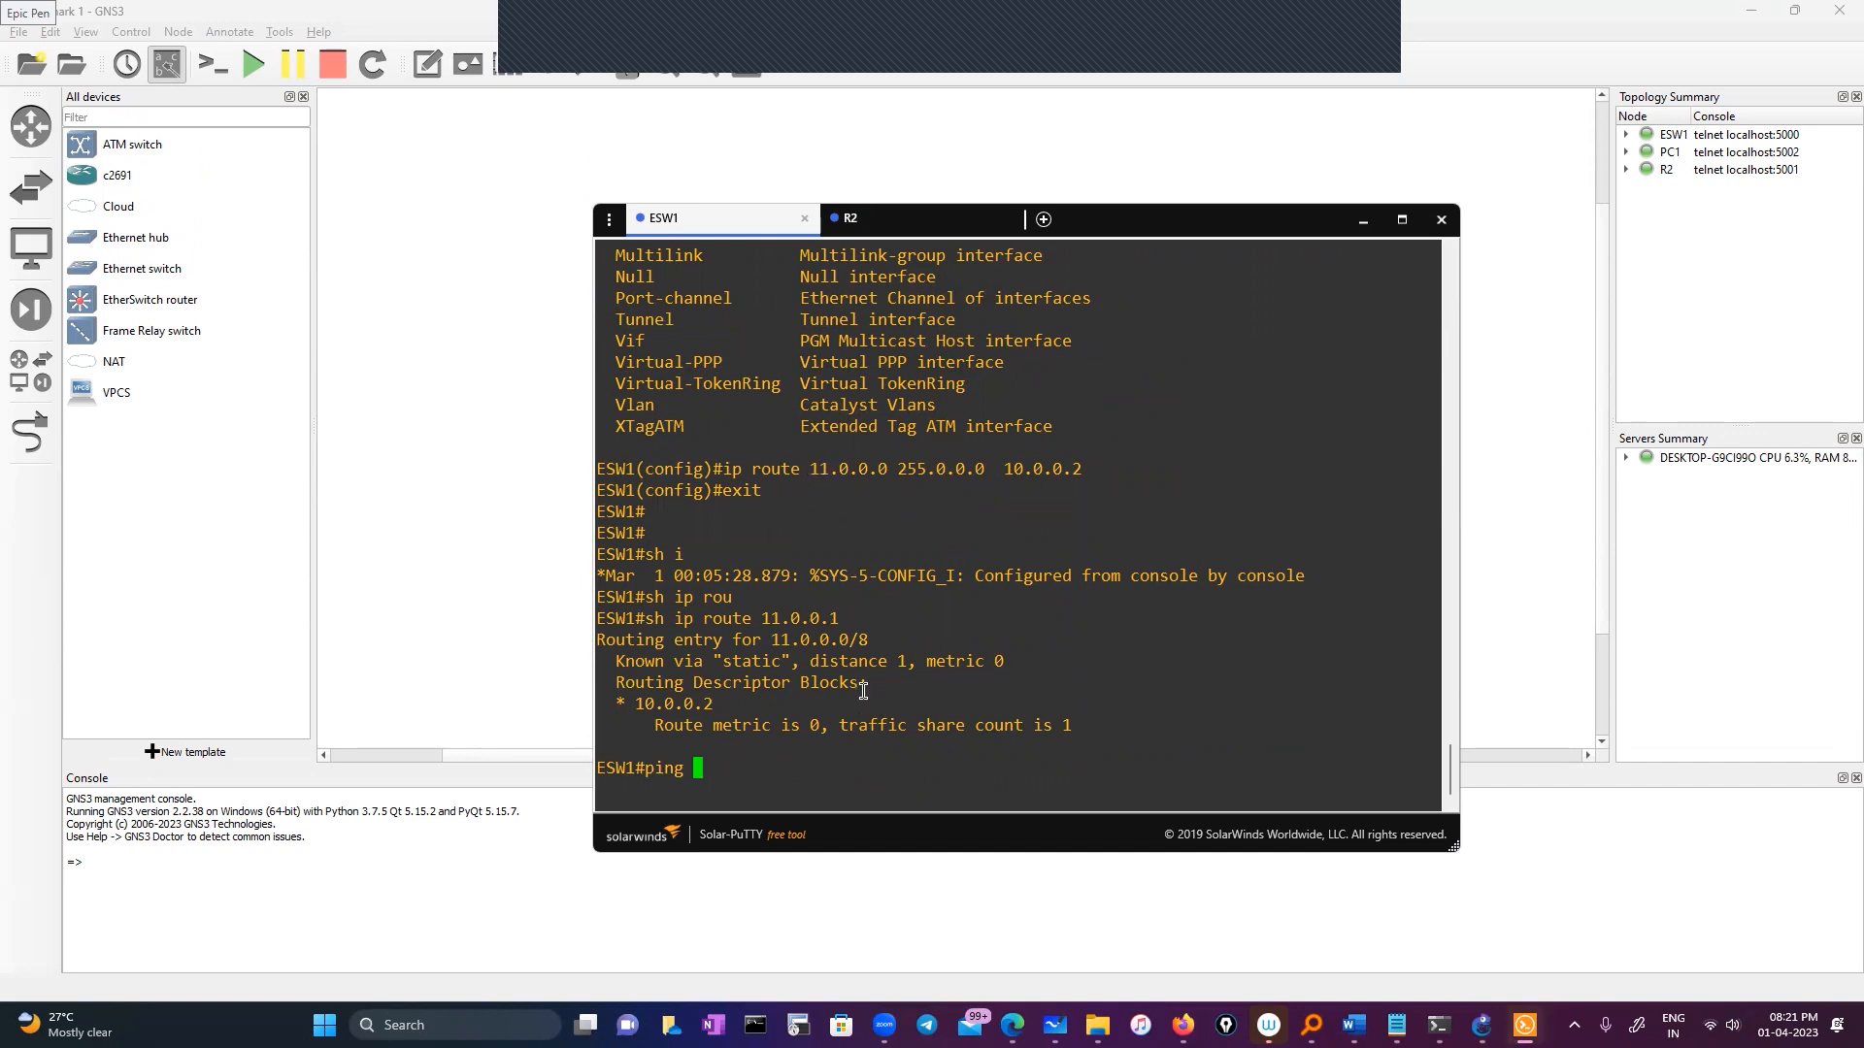
scroll(835, 680, "up", 8)
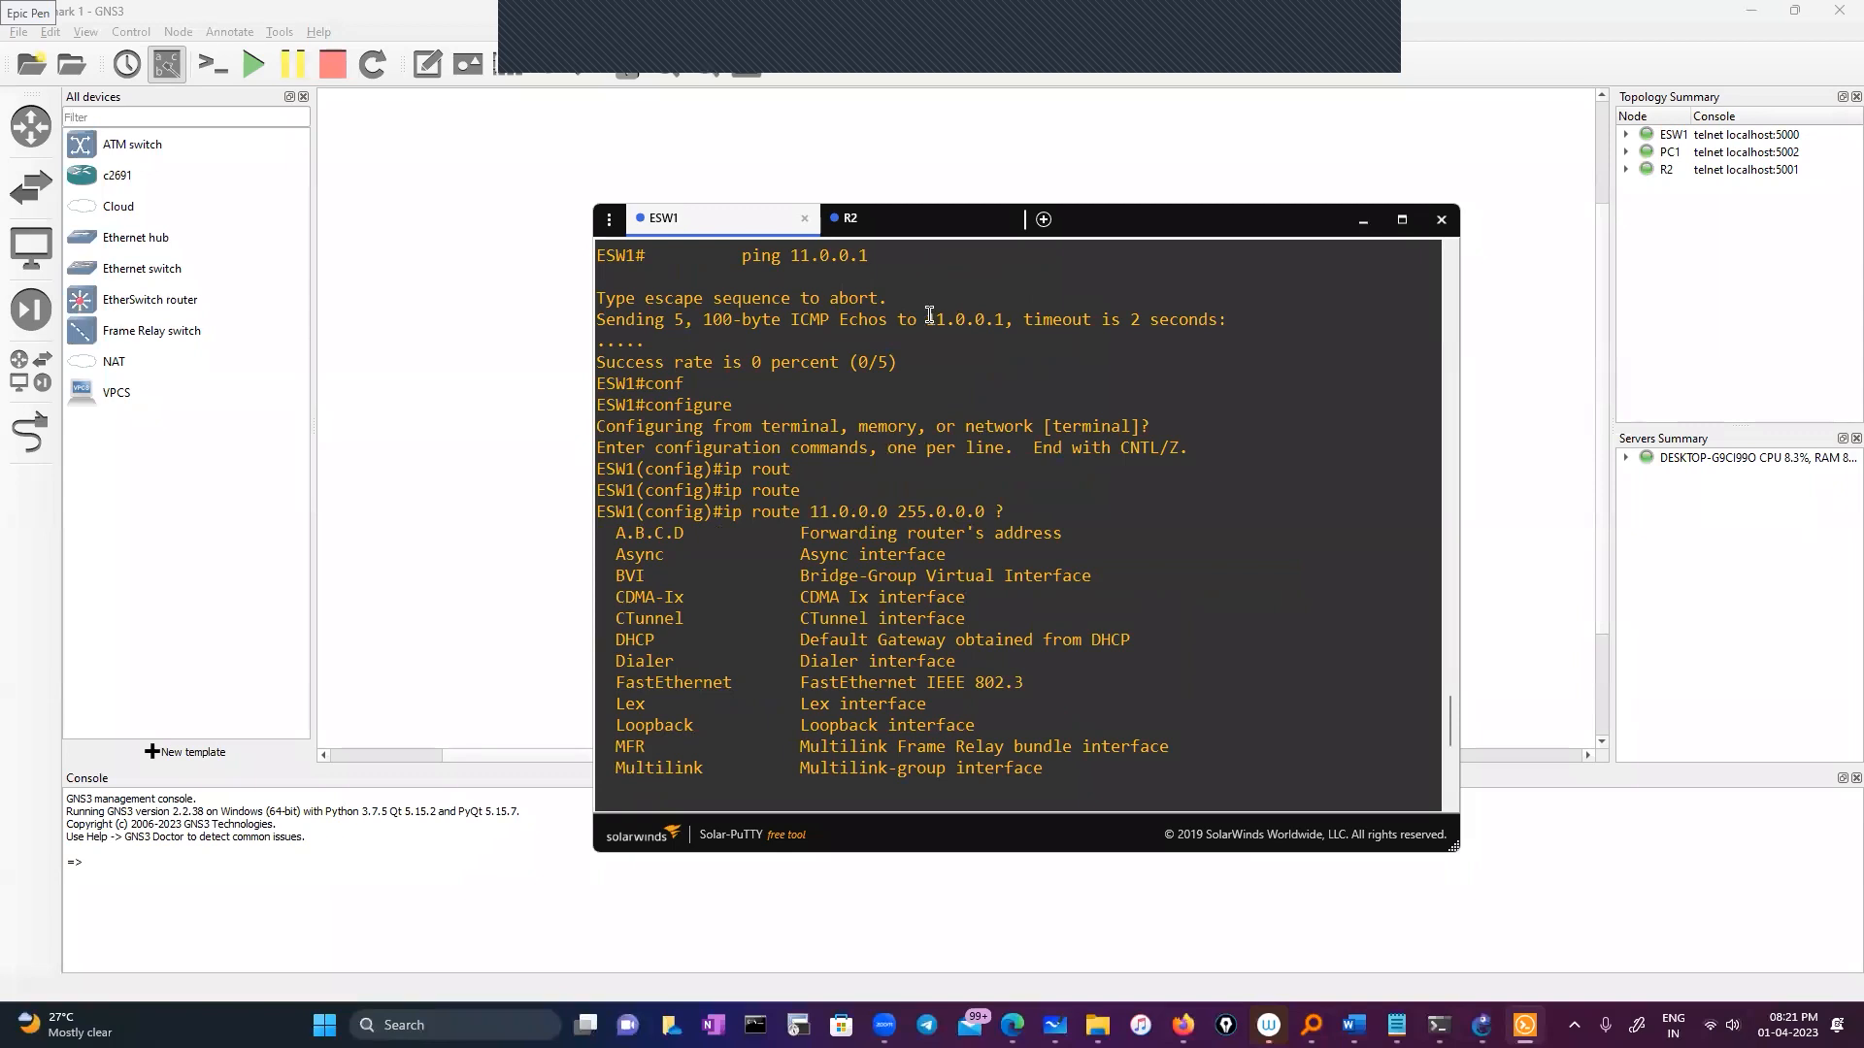
left_click_drag(927, 316, 1000, 321)
right_click(959, 433)
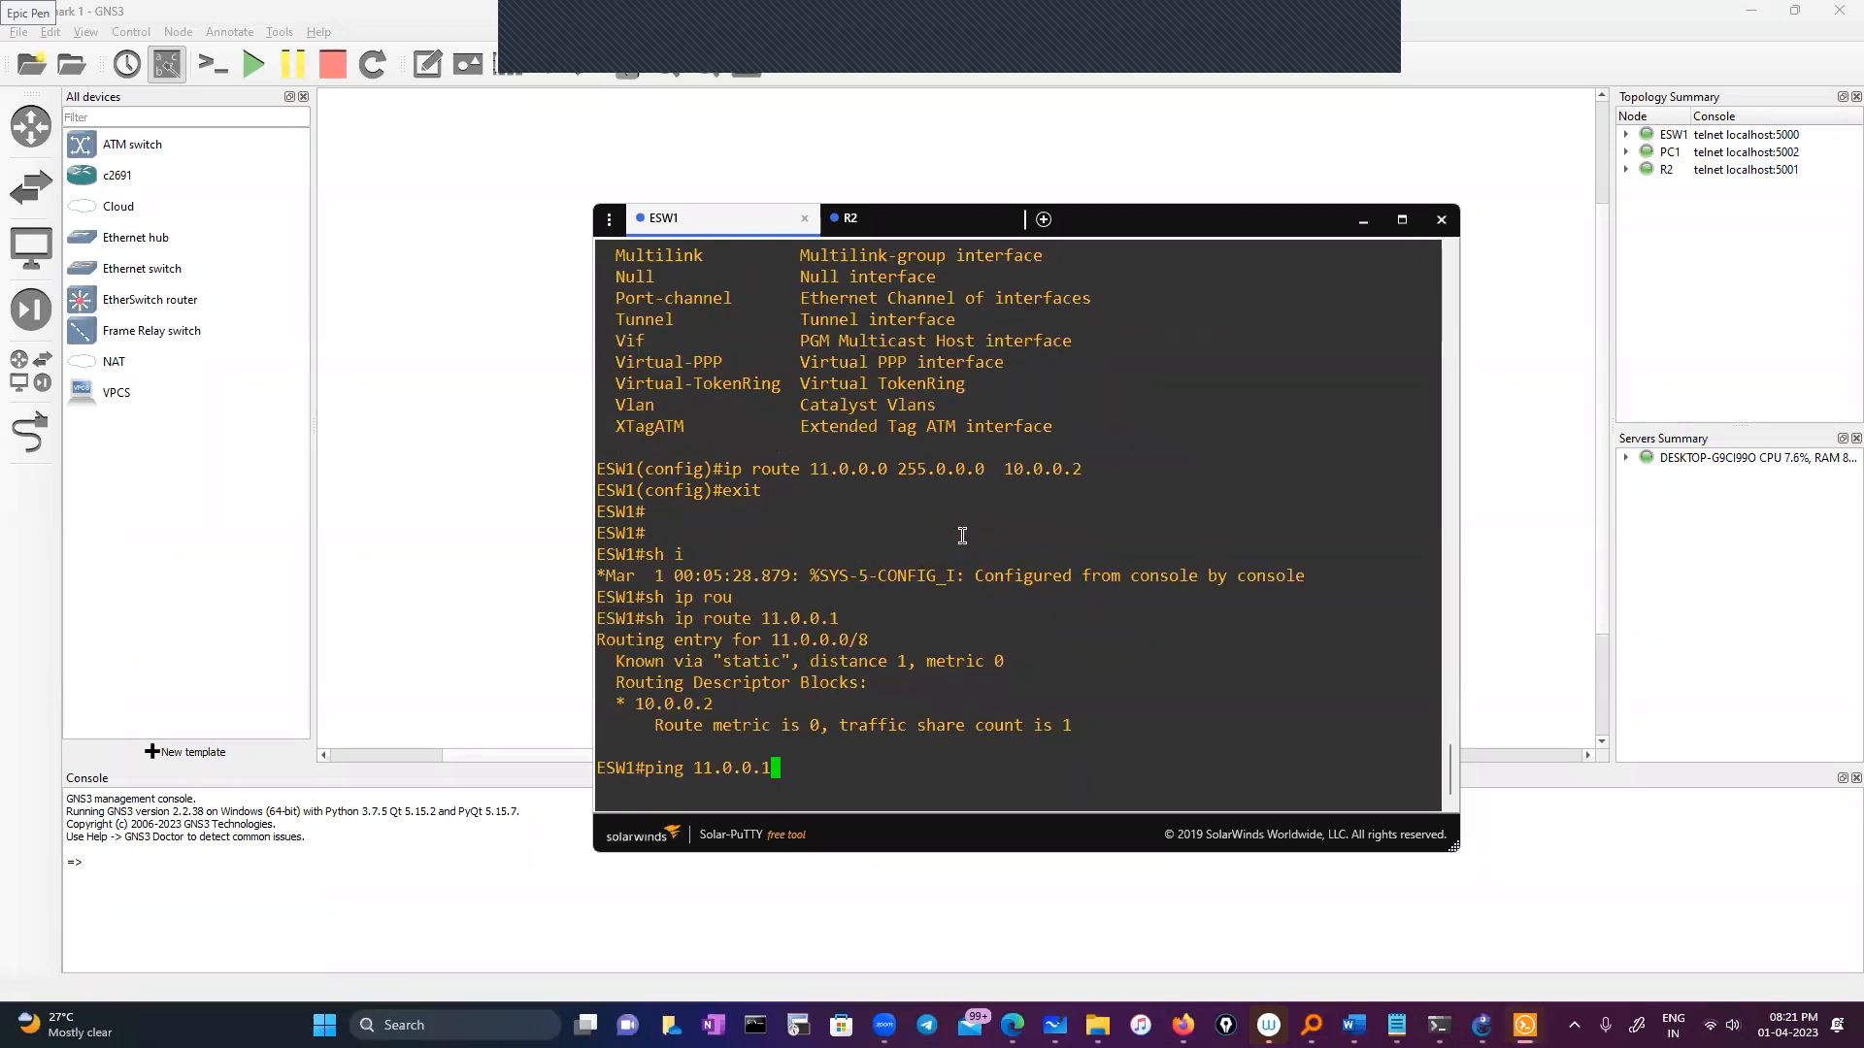
key("Return")
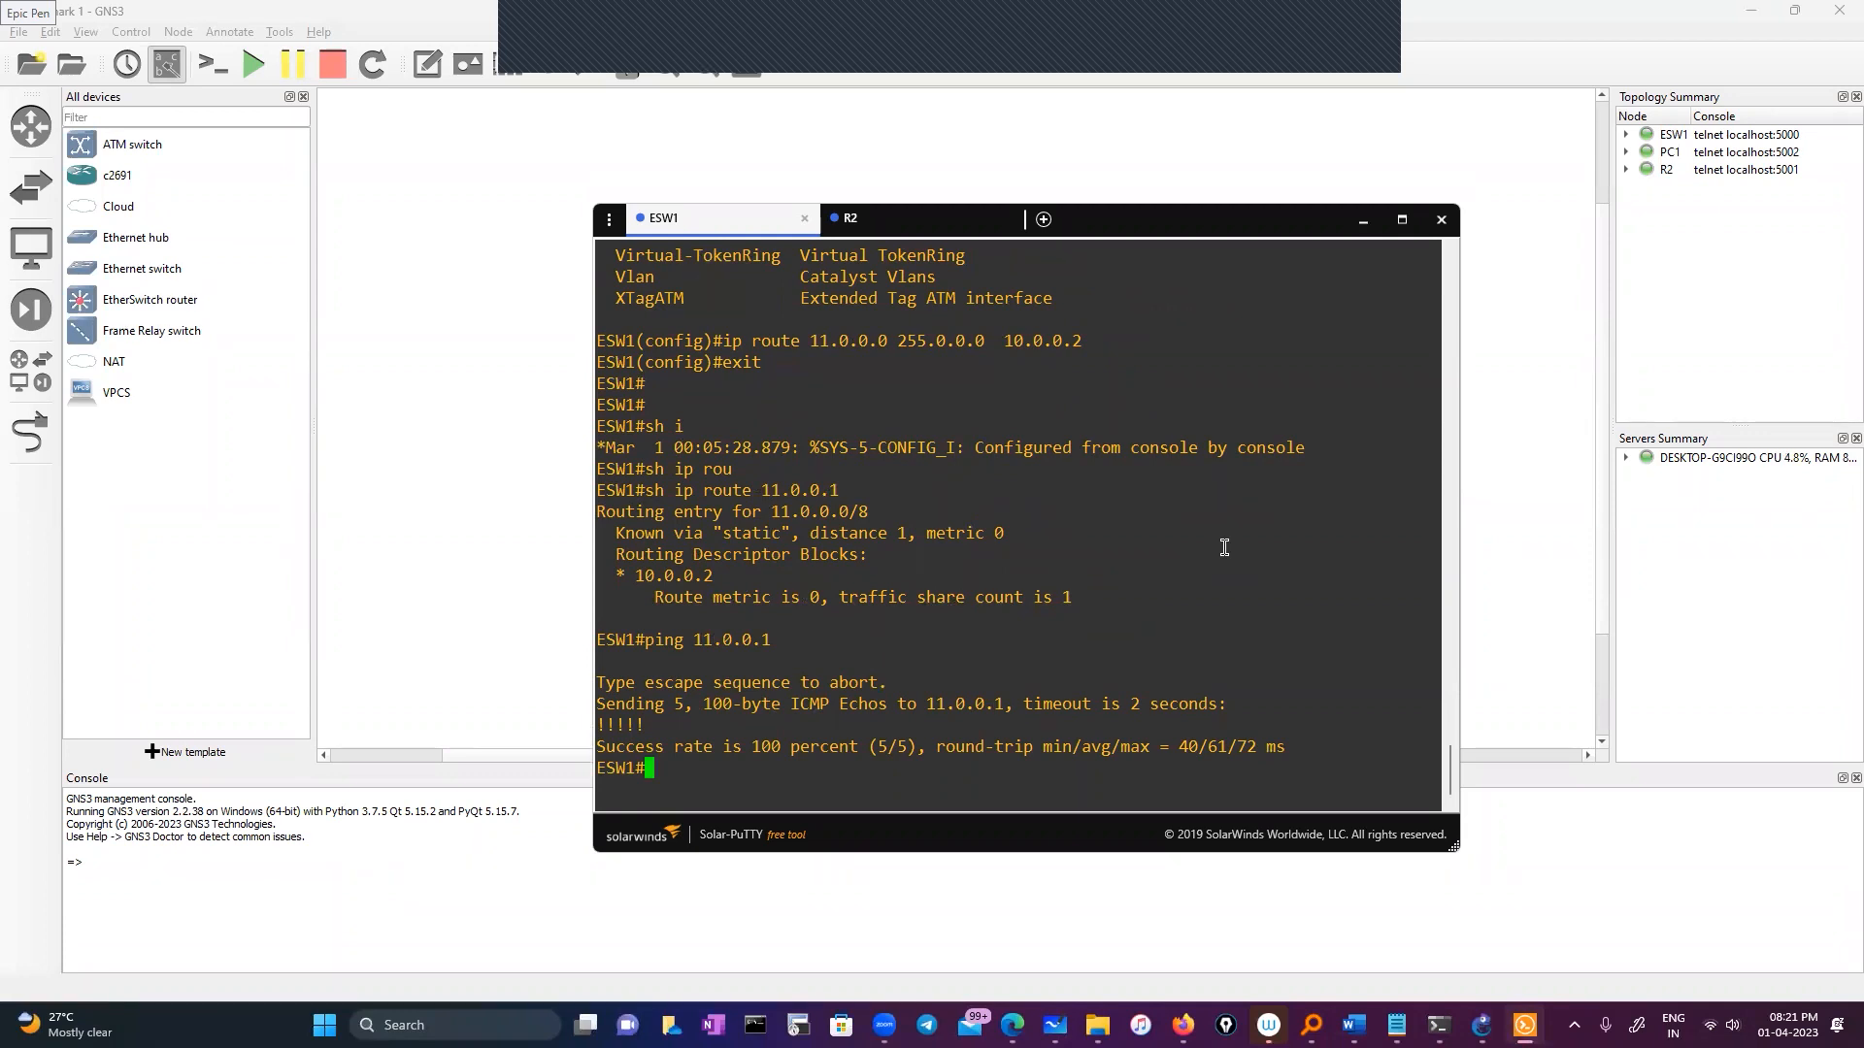
Step: Uncover the topology and start an Ethernet packet capture on the ESW1–R2 link, with the capture visualization program enabled
left_click(1143, 223)
left_click_drag(1143, 245, 1031, 423)
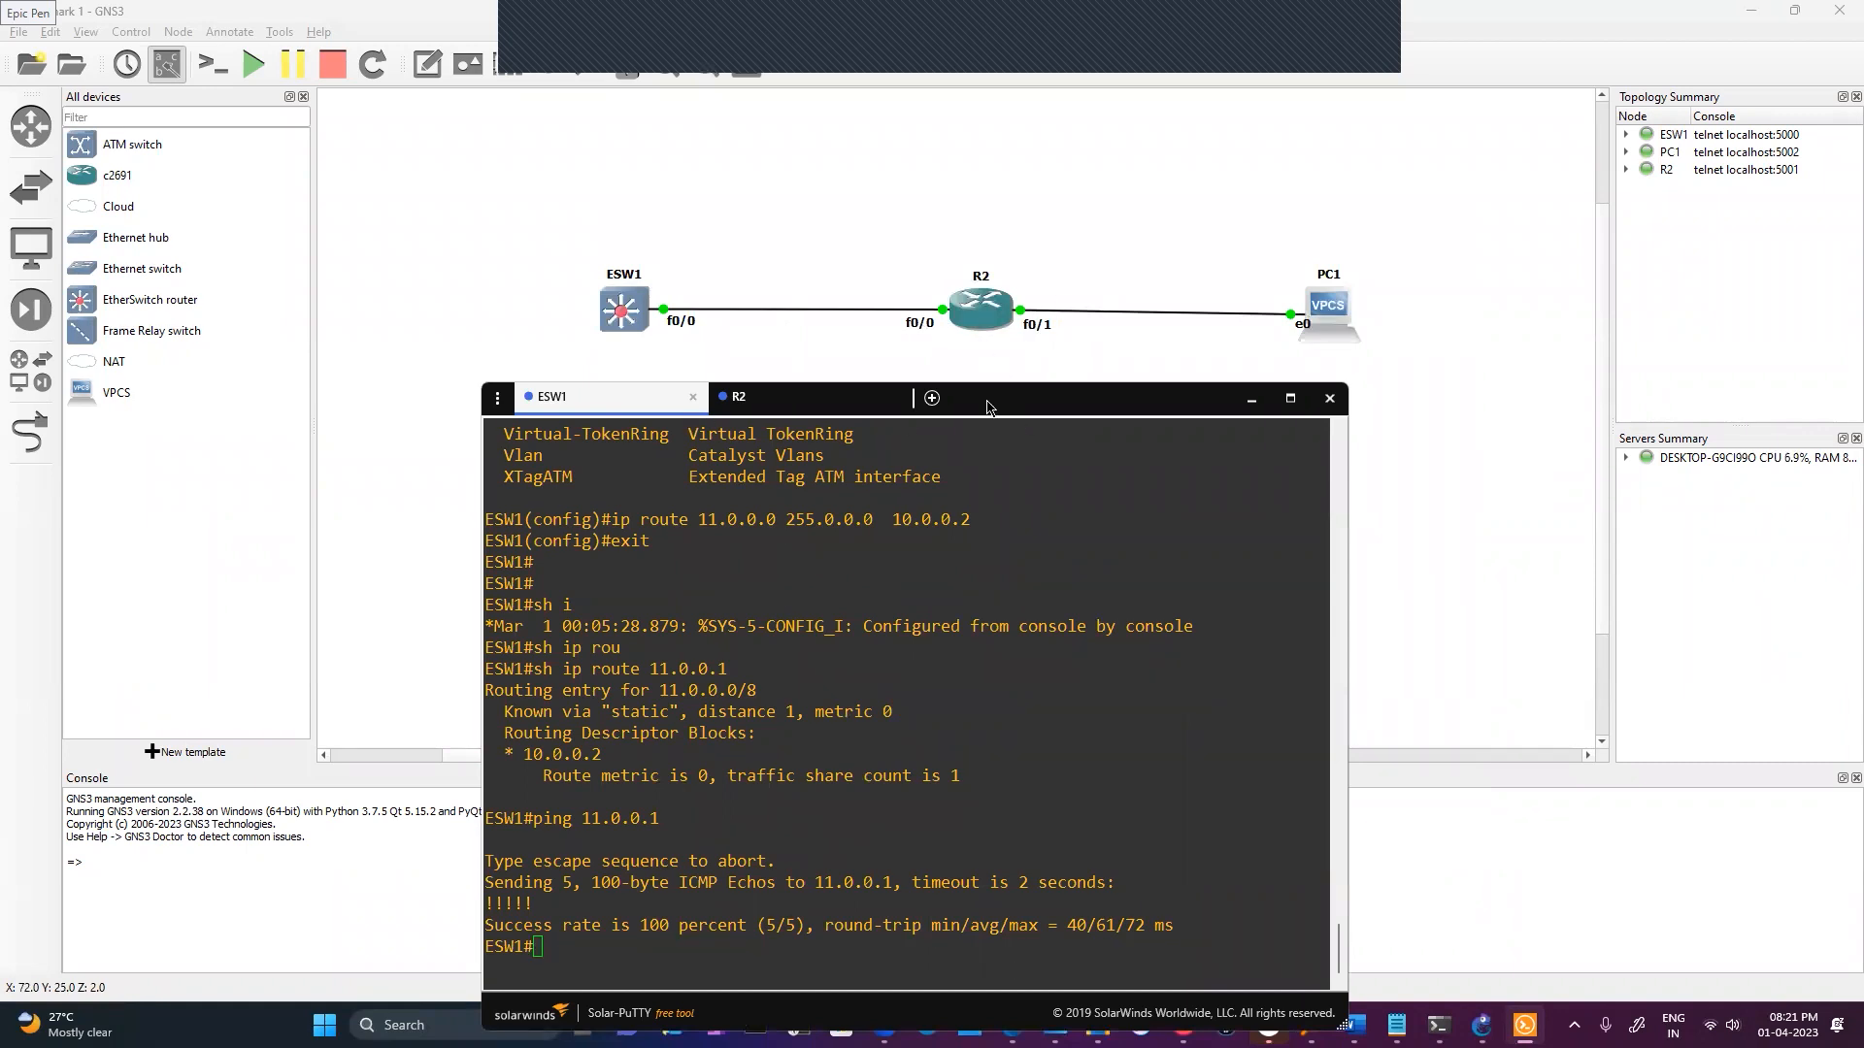
mouse_move(987, 401)
left_mouse_down()
mouse_move(1014, 229)
mouse_move(981, 389)
left_mouse_up()
right_click(668, 311)
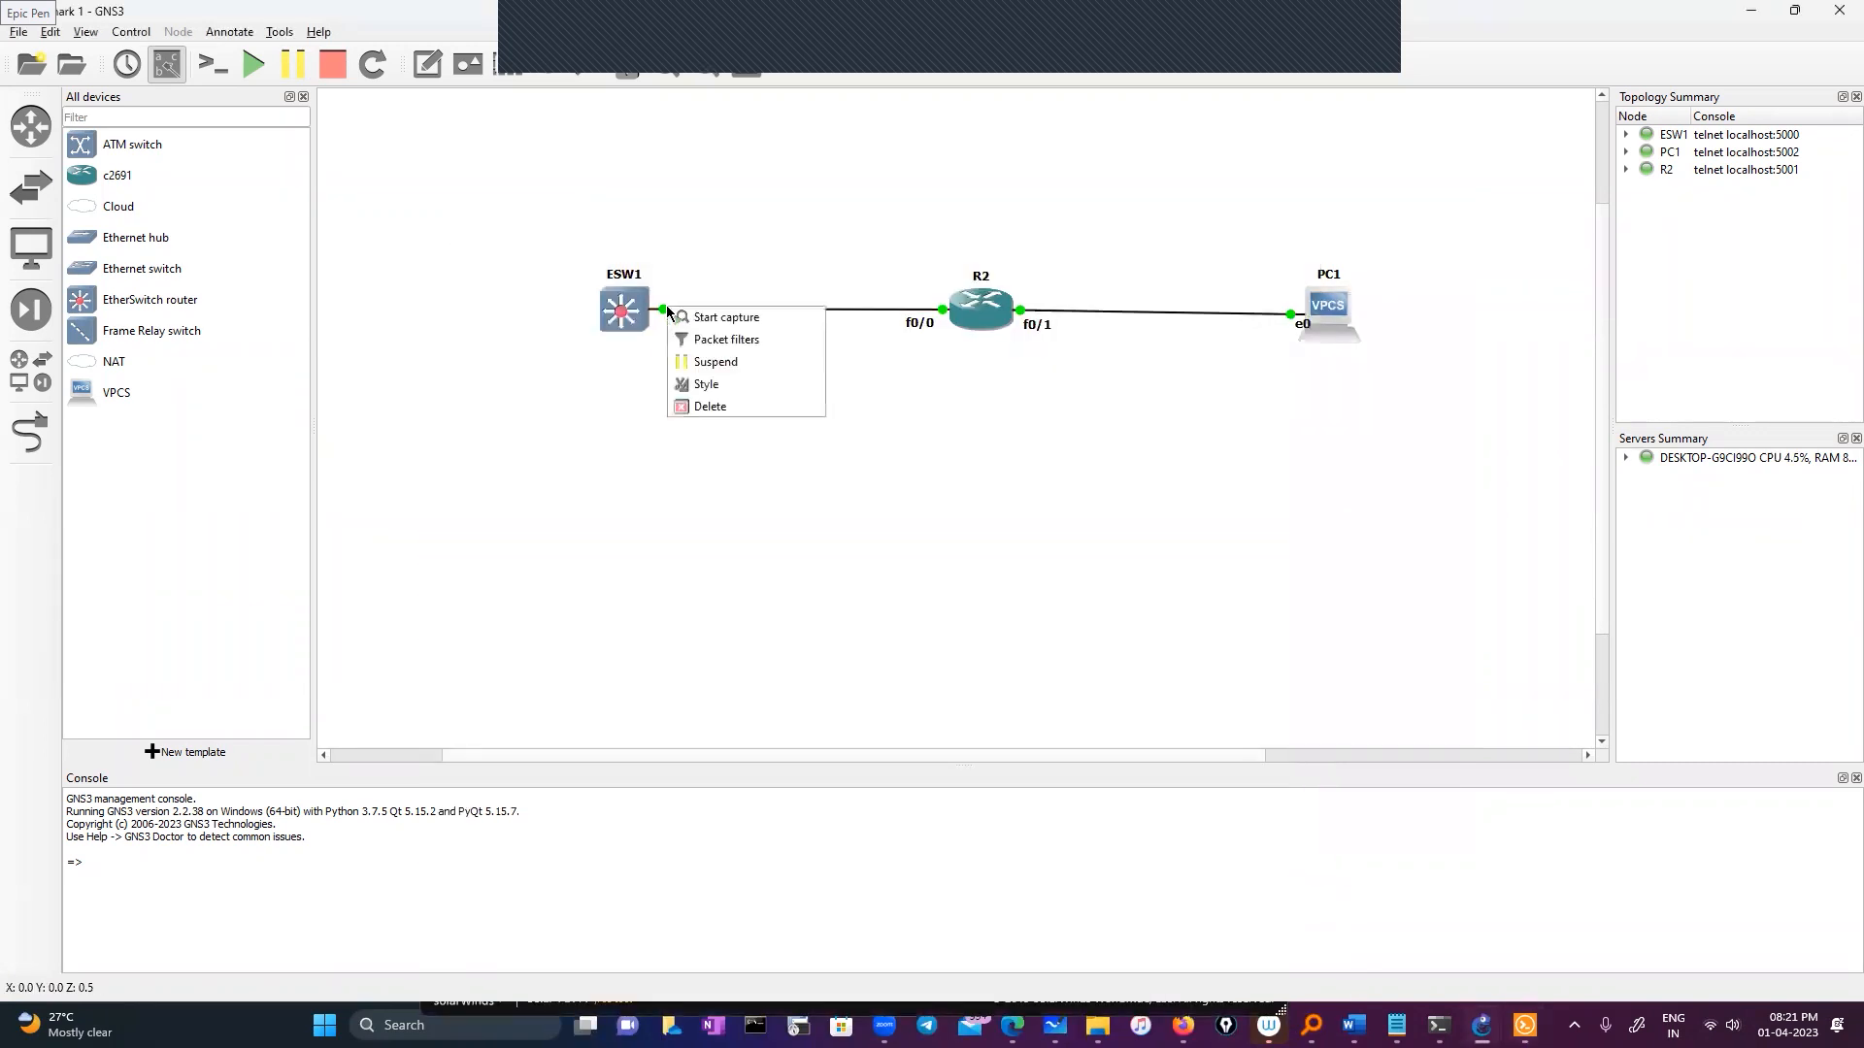
left_click(729, 319)
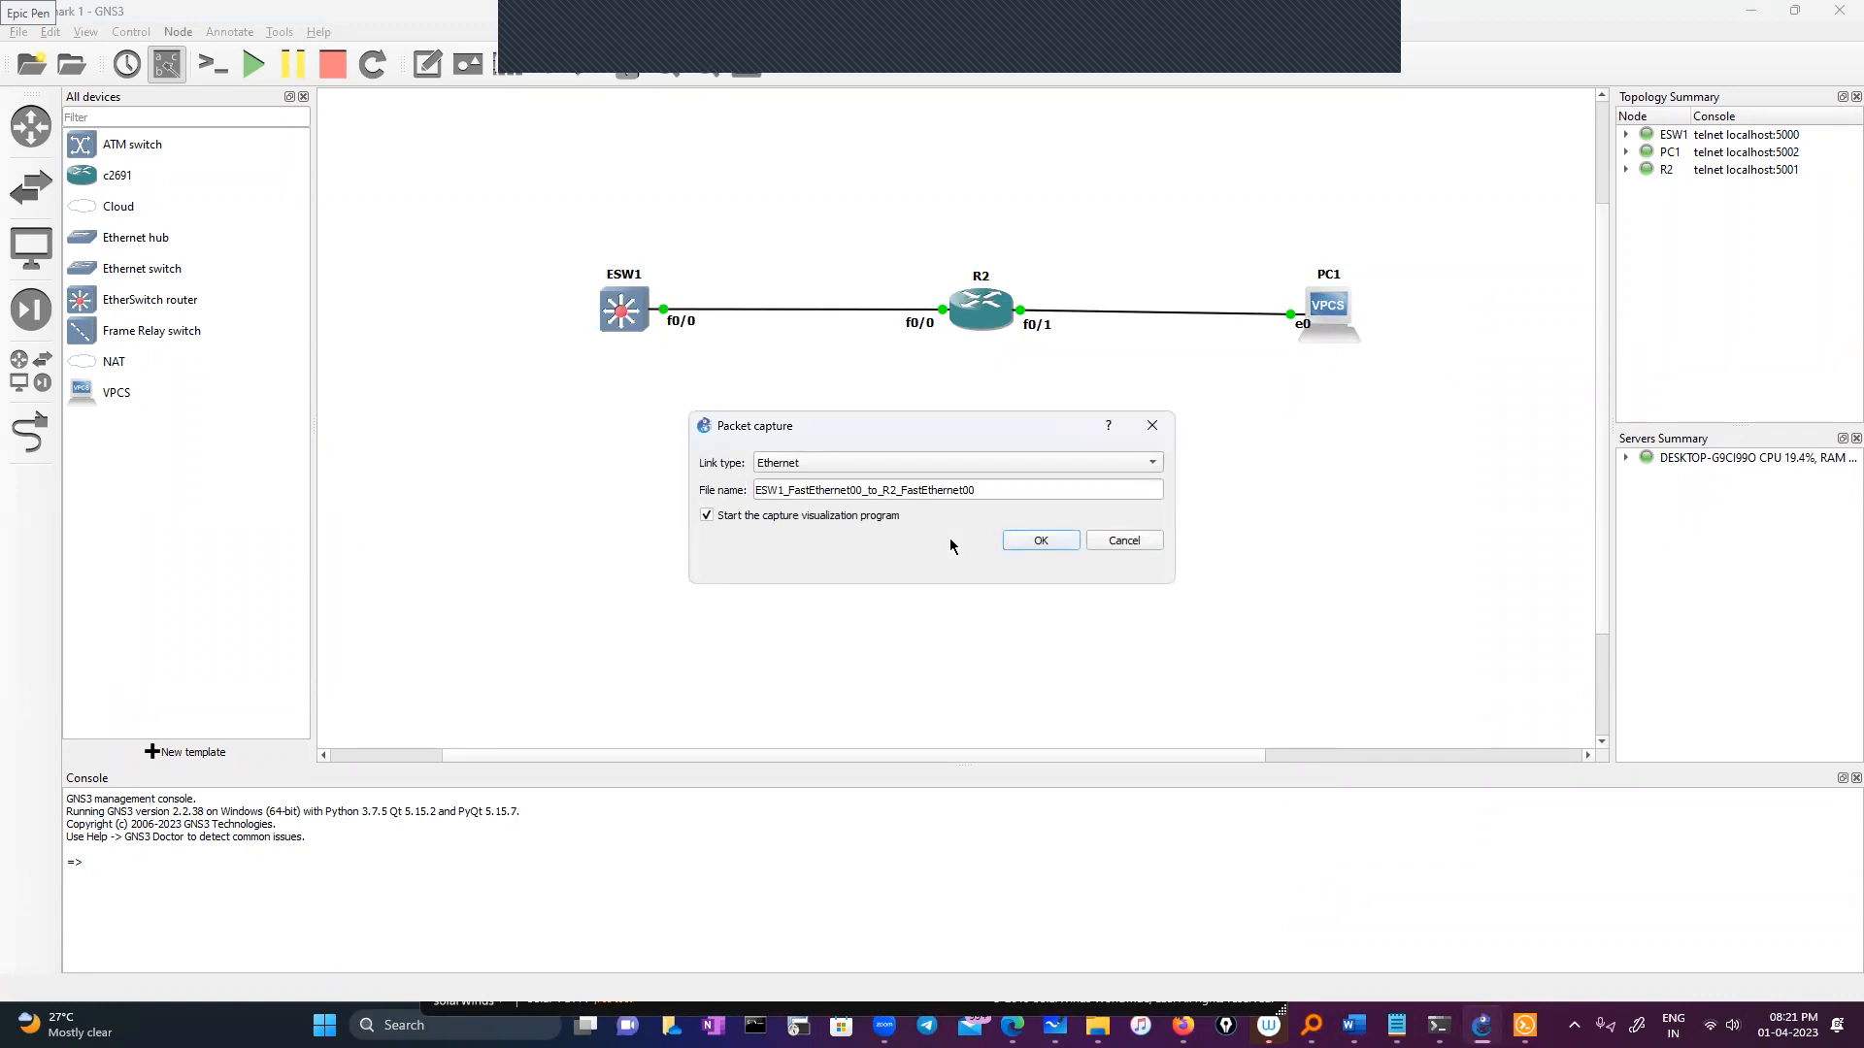
left_click(1039, 541)
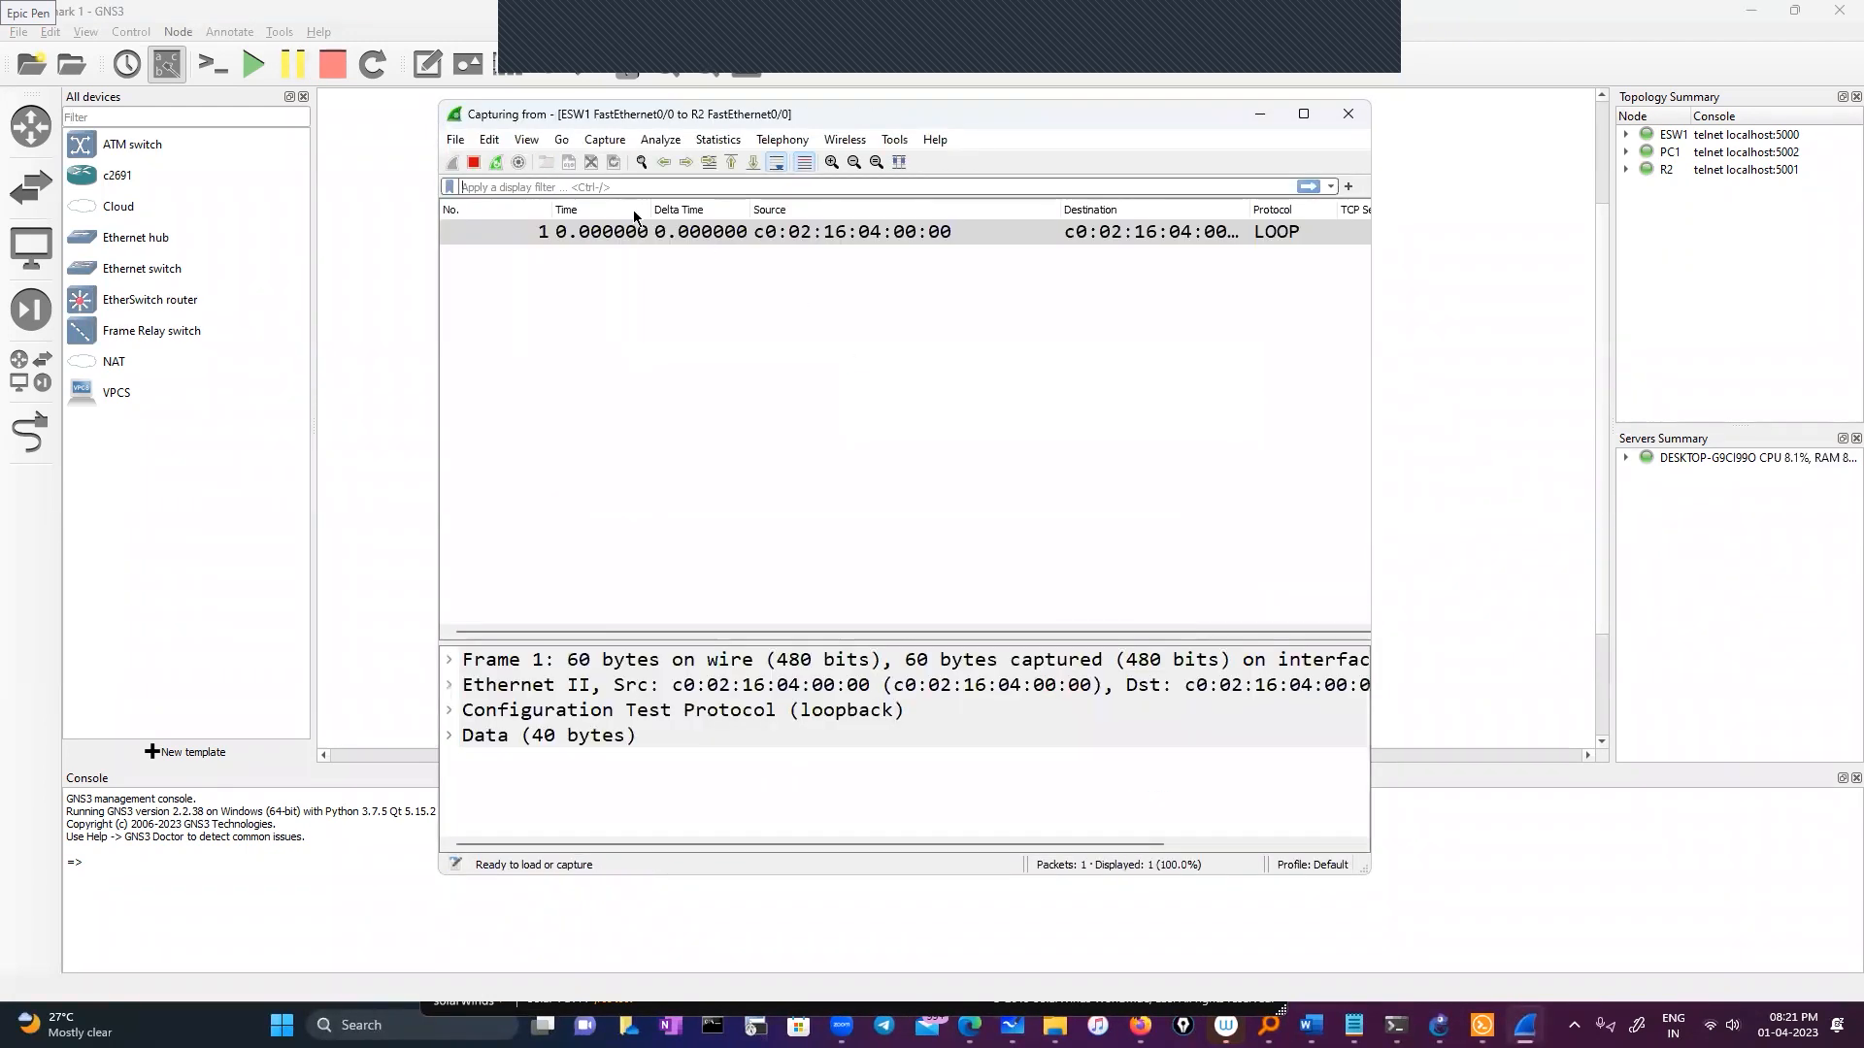
Step: Filter the Wireshark capture with the display filter "ip.addr==11.0.0.1"
left_click(610, 188)
type("ip")
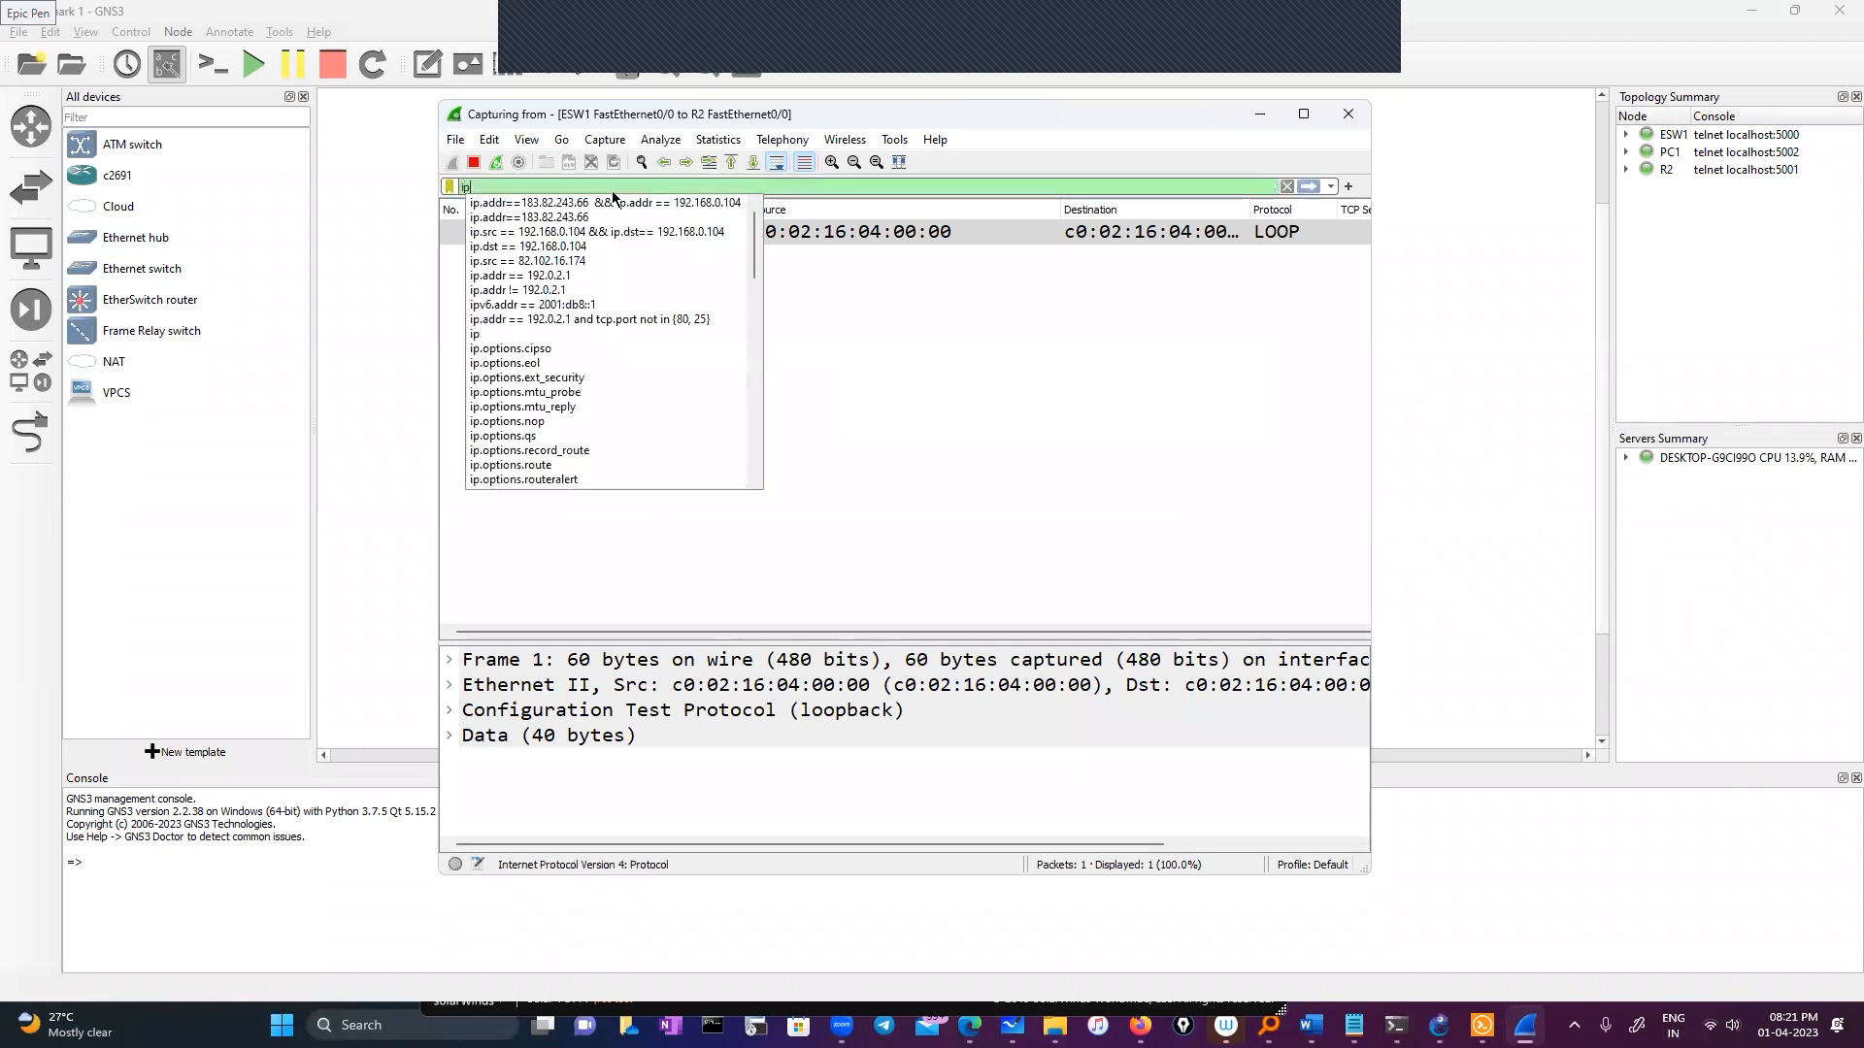
type(".add")
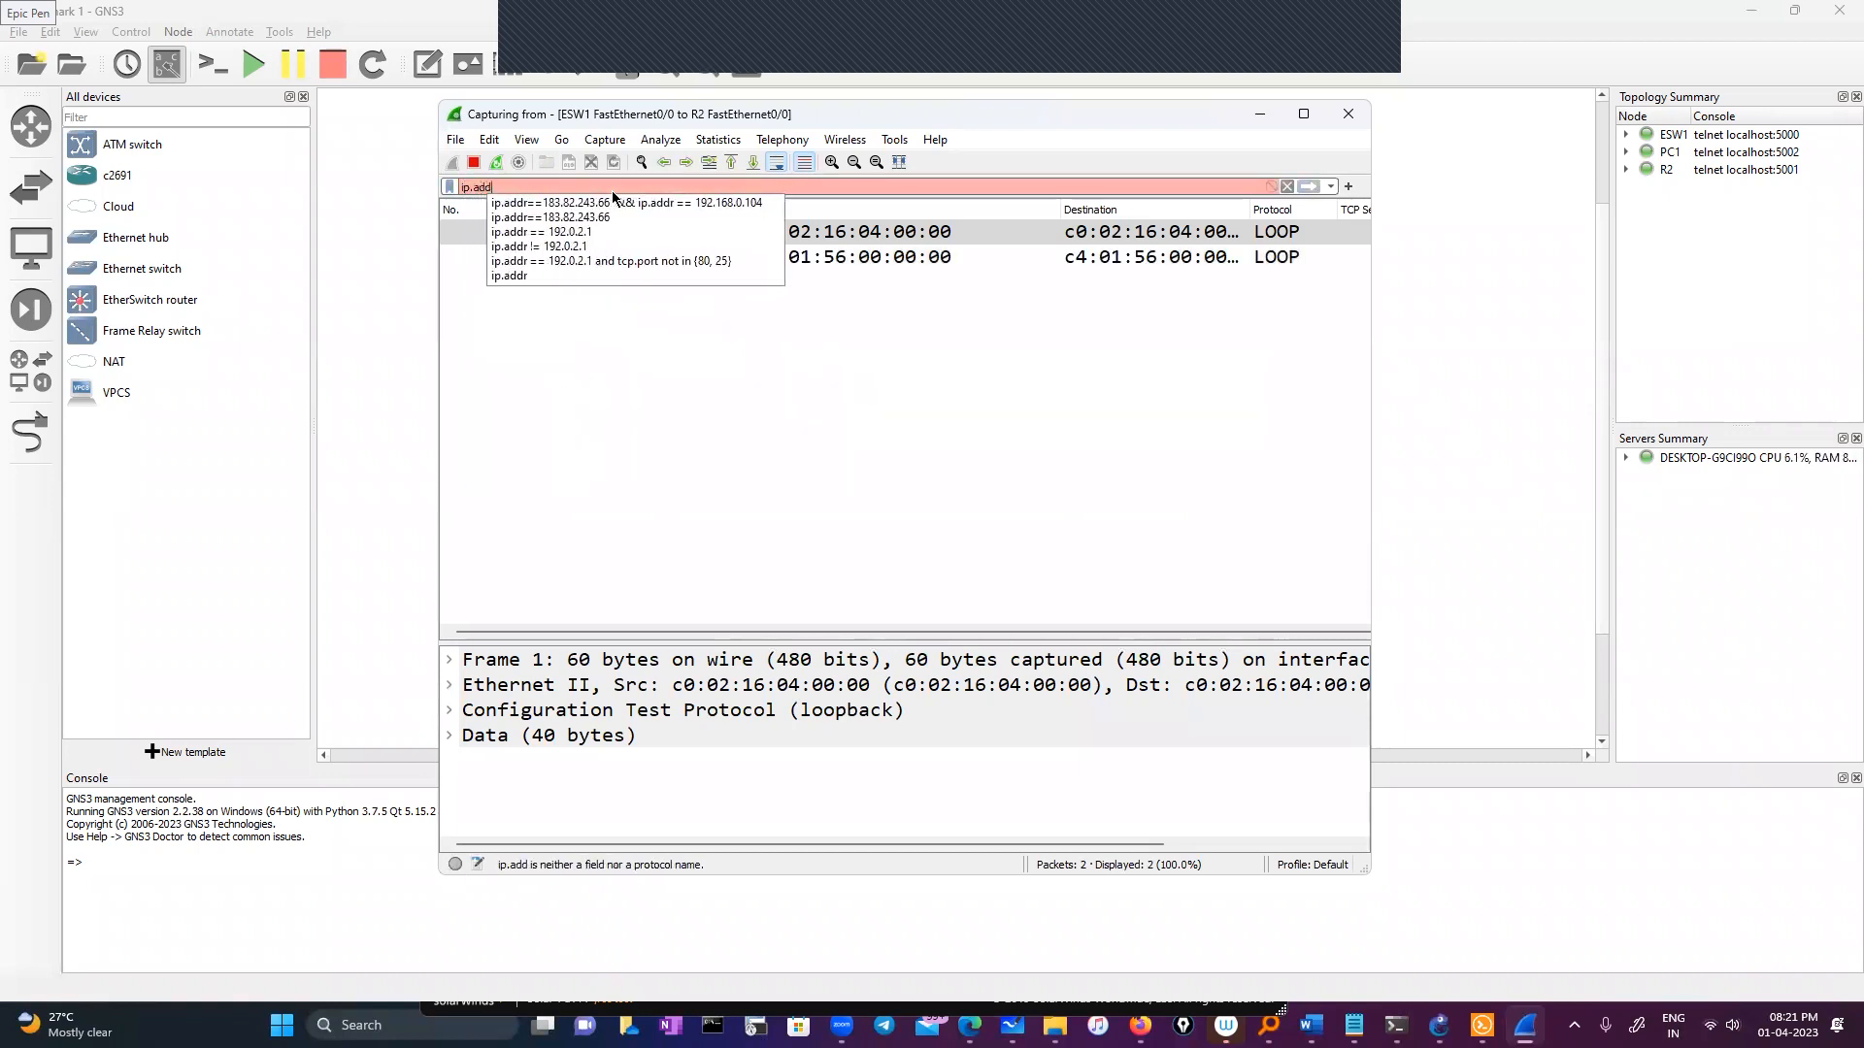
type("r")
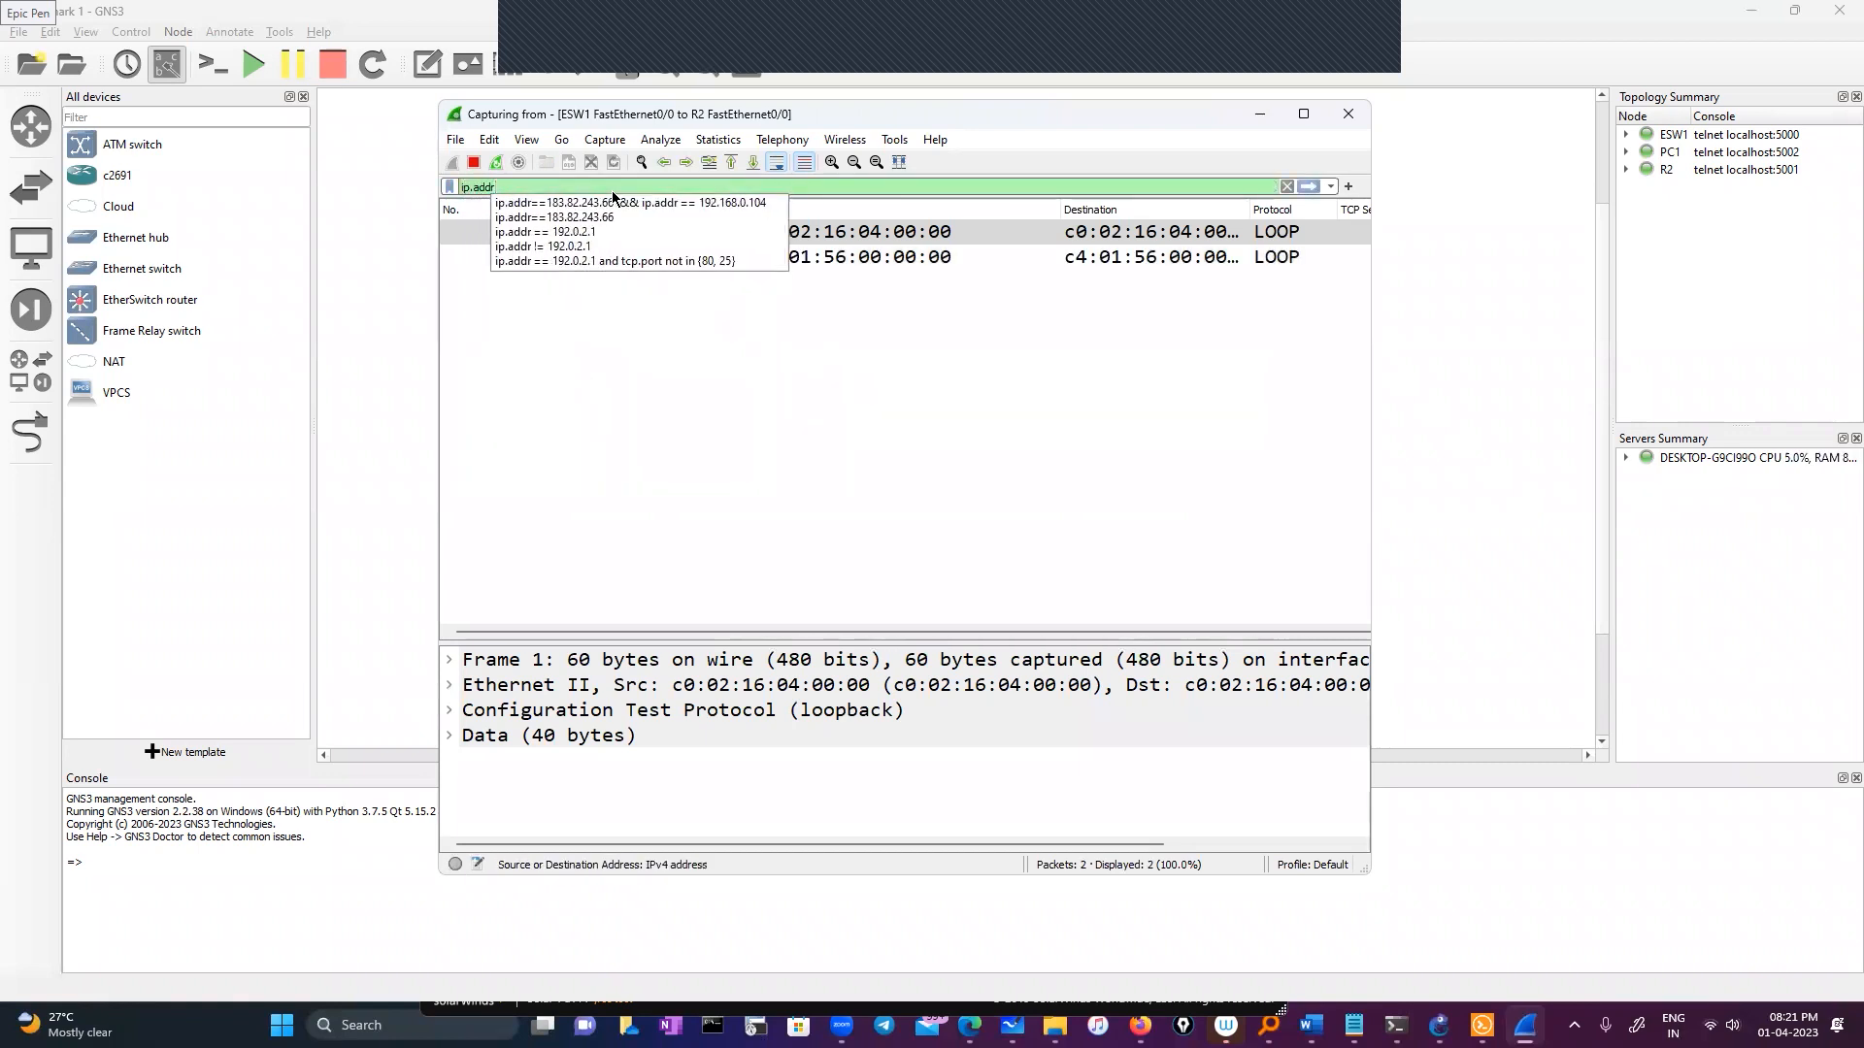
type("==11.0.0.1")
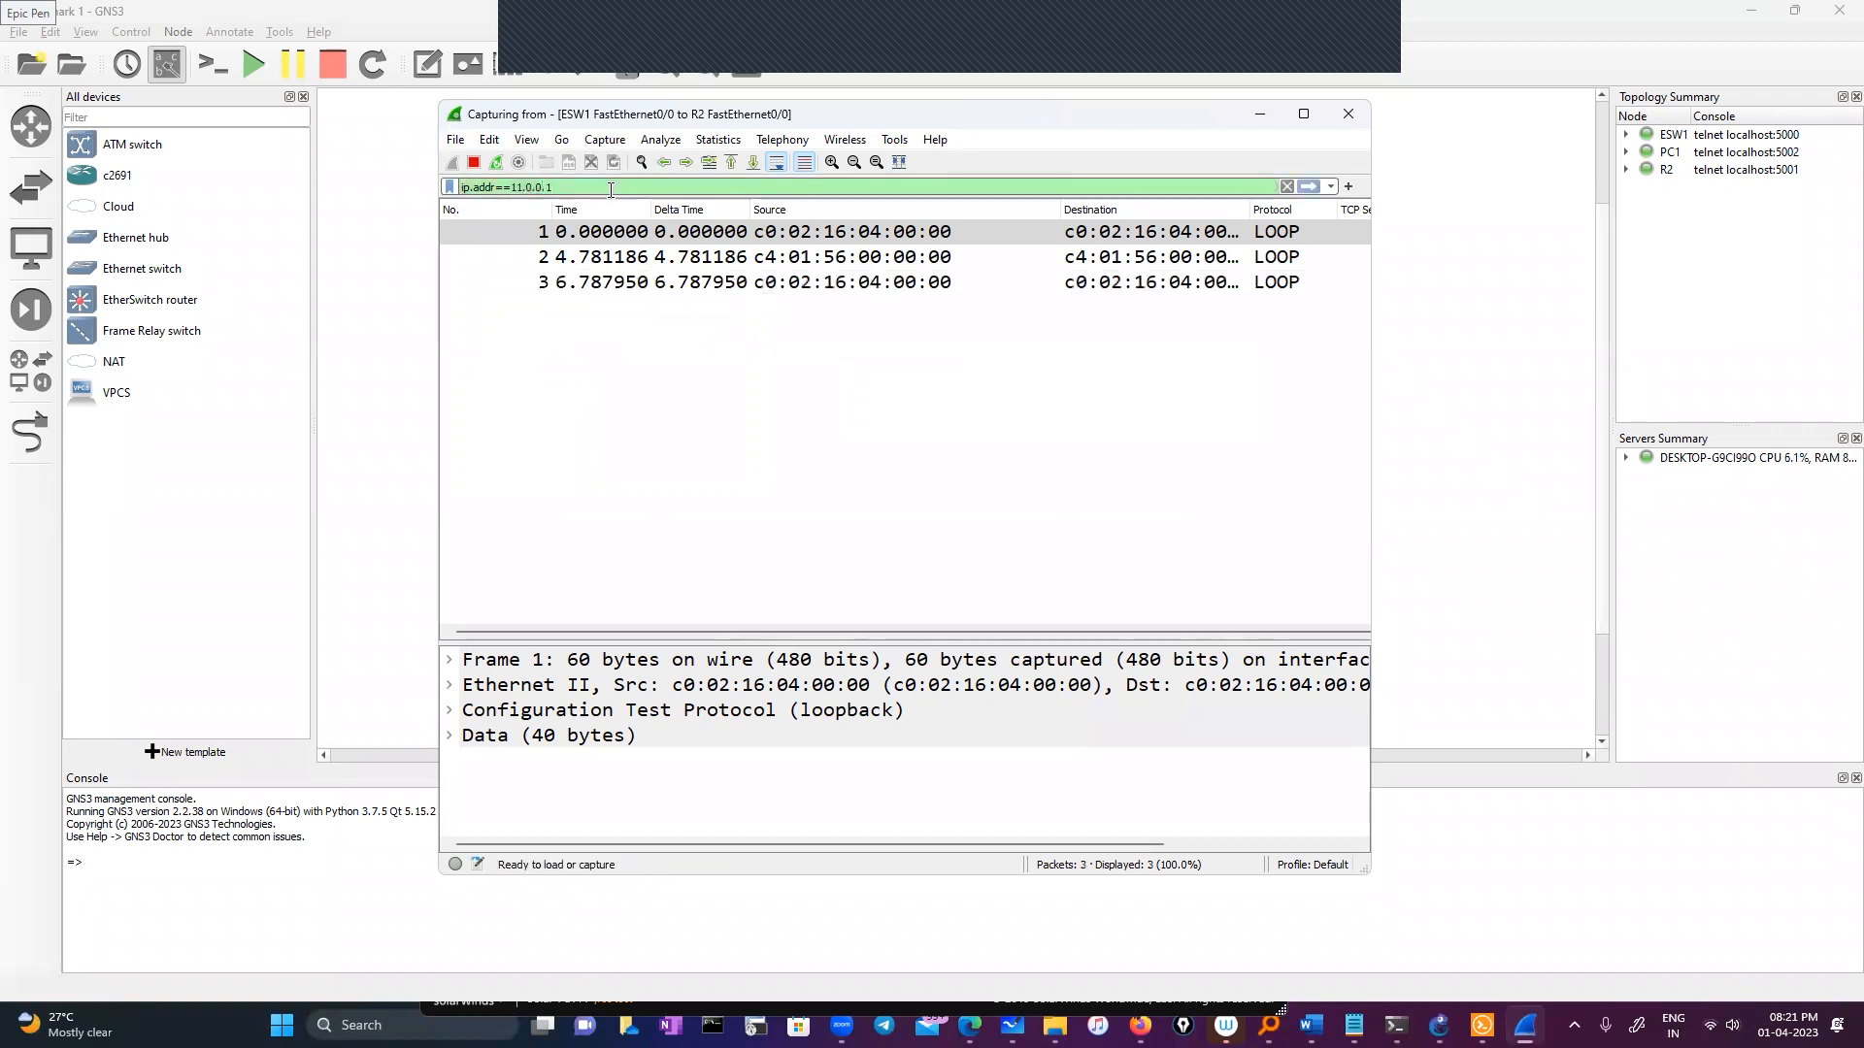
key("Return")
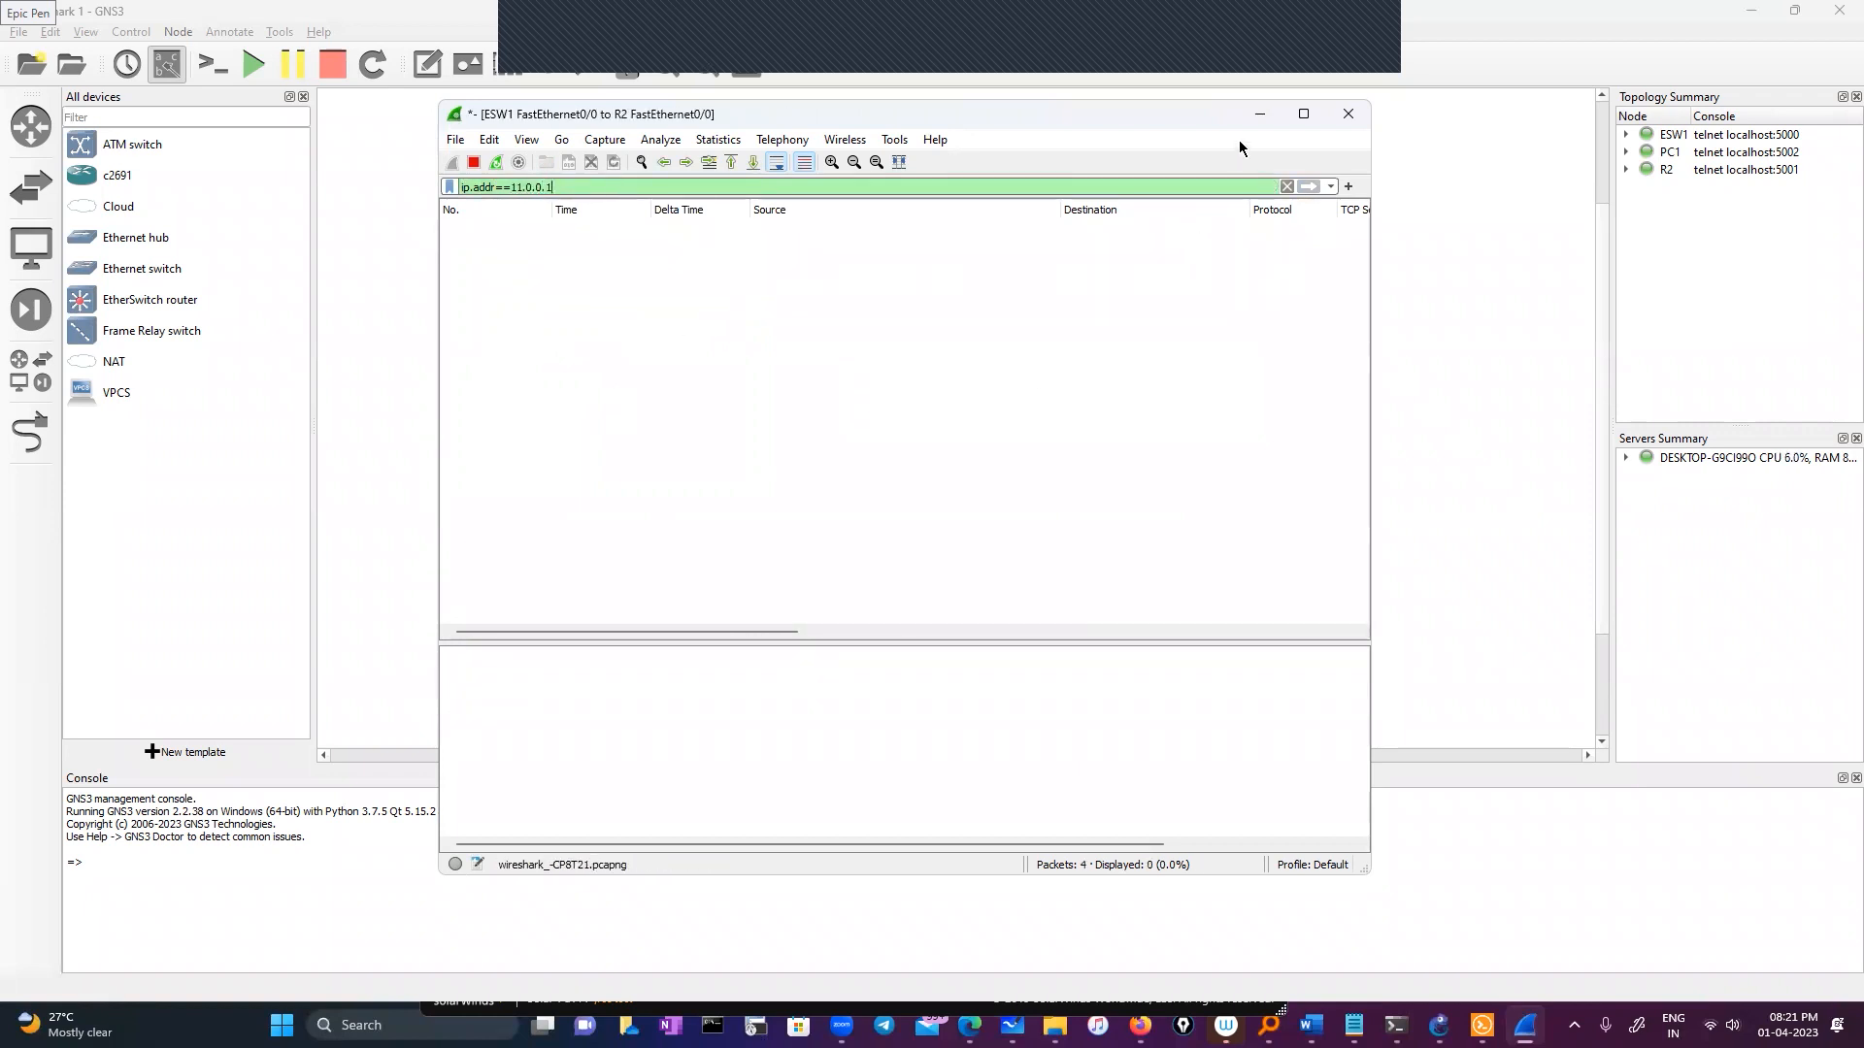
Step: Minimize the Wireshark capture, switch to the ESW1 console and repeat the ping to 11.0.0.1
left_click(1256, 119)
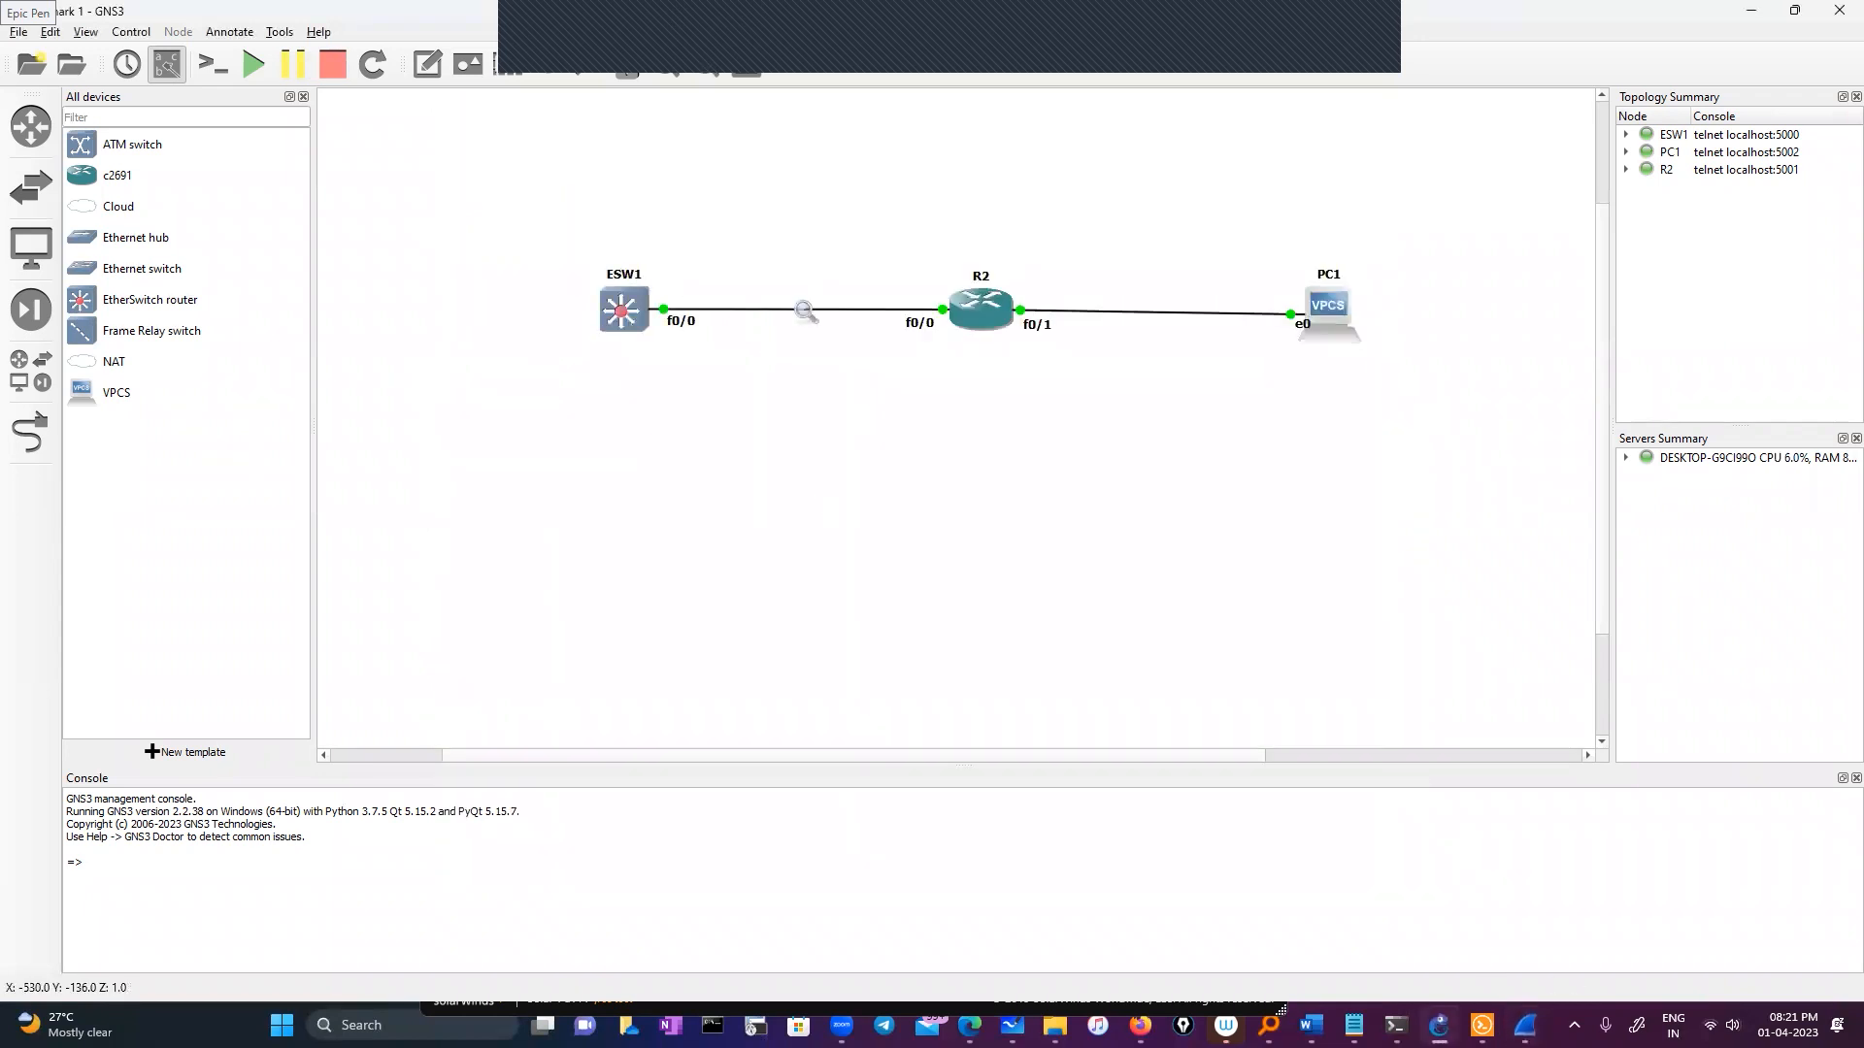
left_click(1438, 1026)
left_click(1482, 1027)
left_click(1482, 1027)
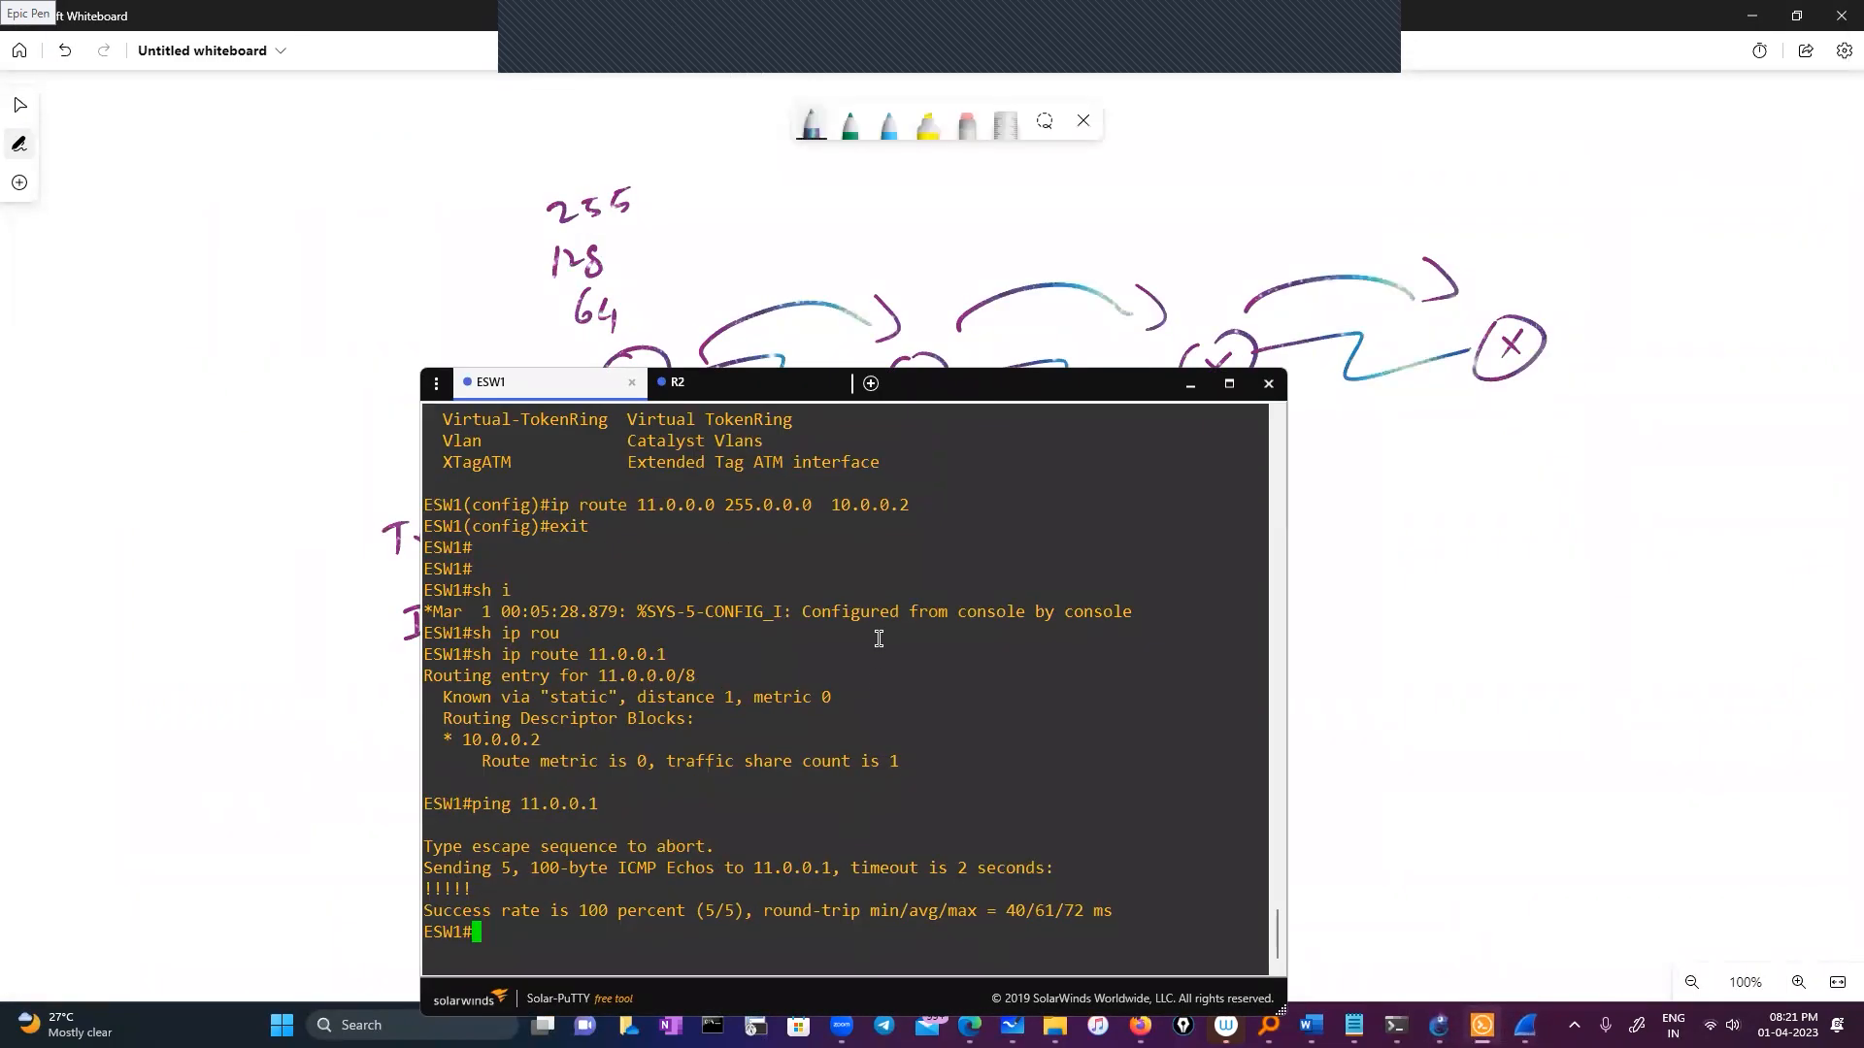
key("Up")
key("Return")
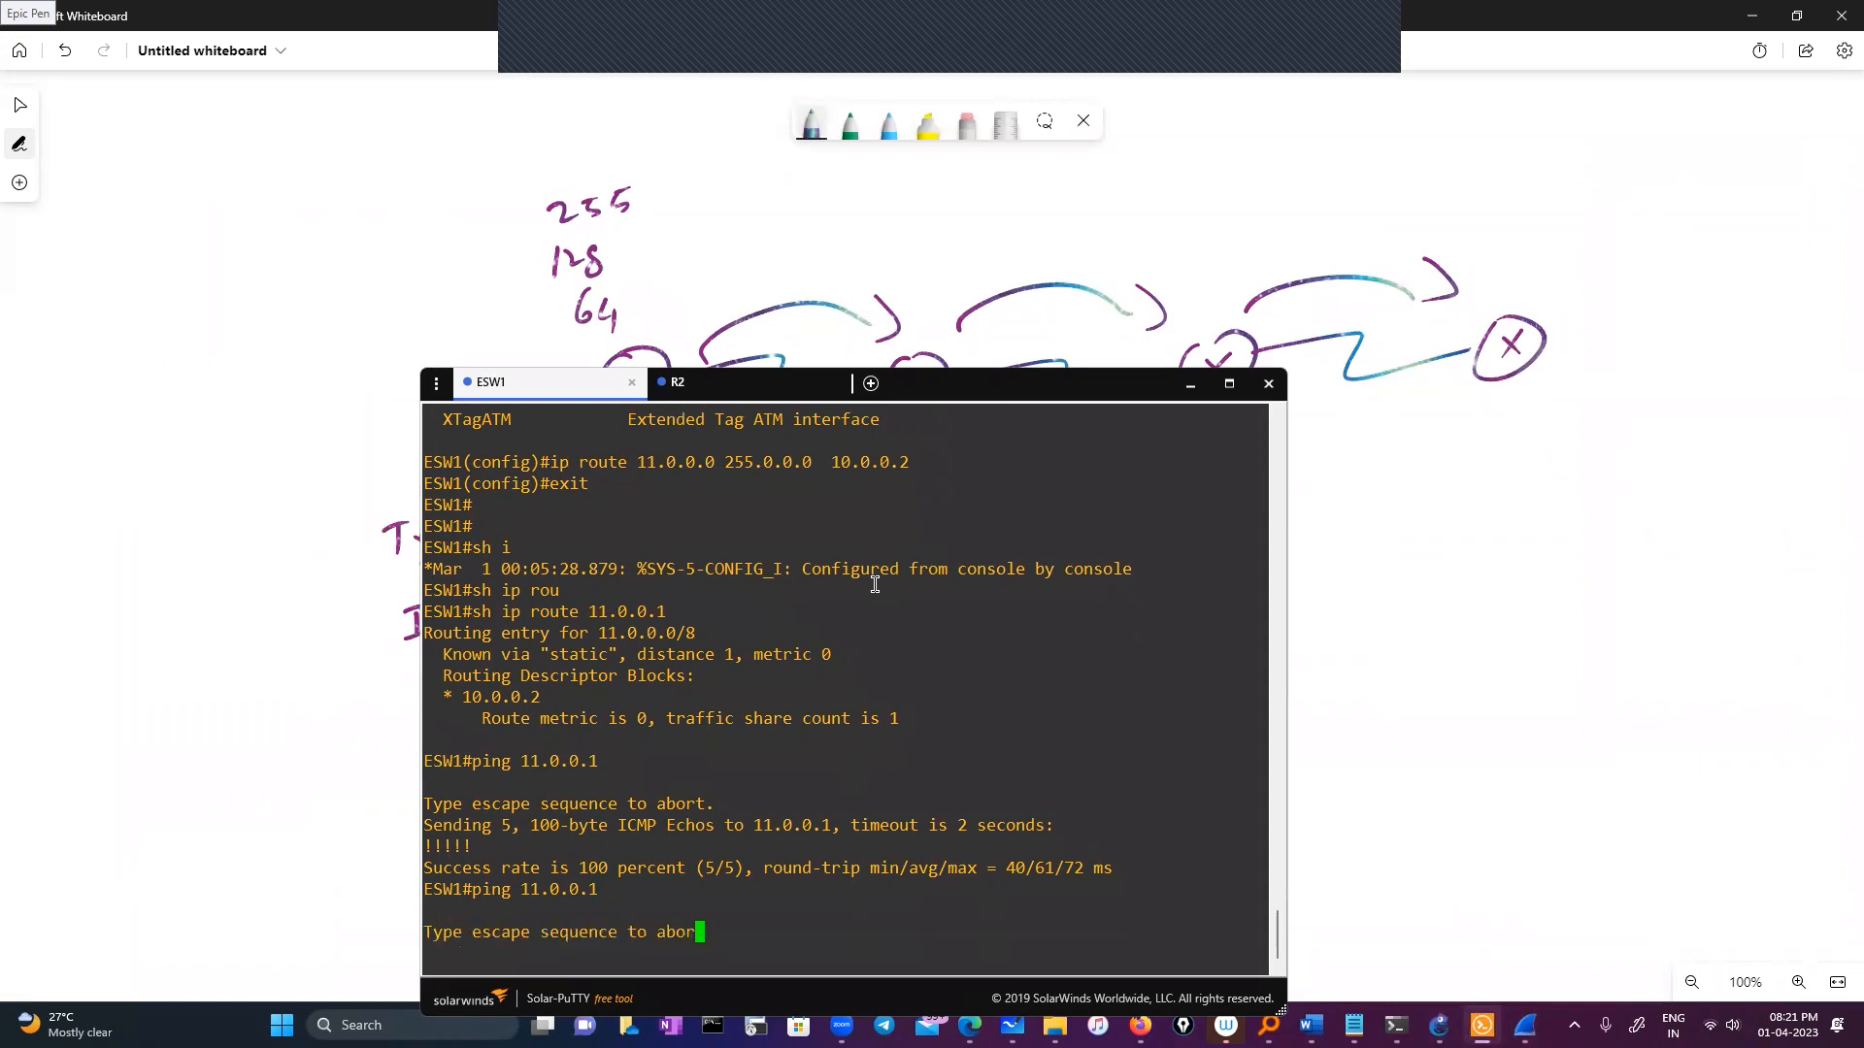
Step: Switch to Wireshark and expand the first echo request's Internet Protocol Version 4 header to examine its Time to Live field
left_click(1525, 1026)
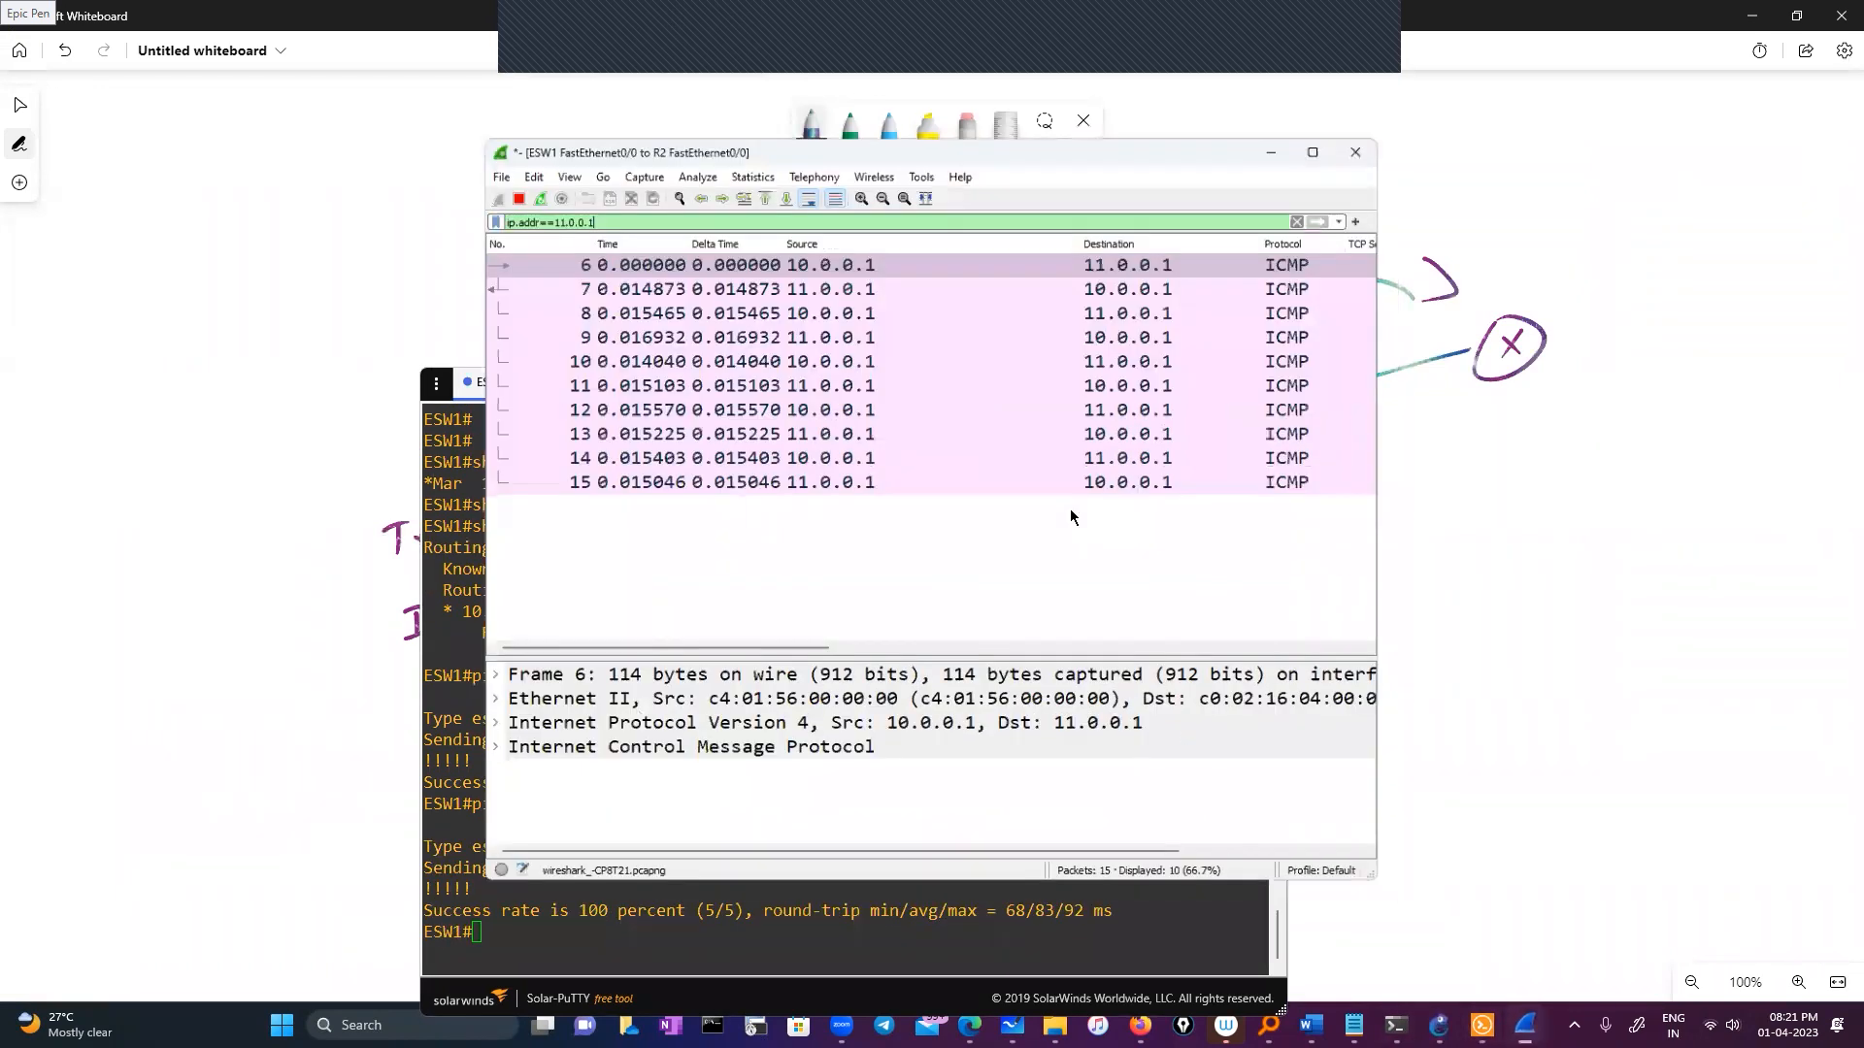
left_click_drag(680, 632, 1174, 640)
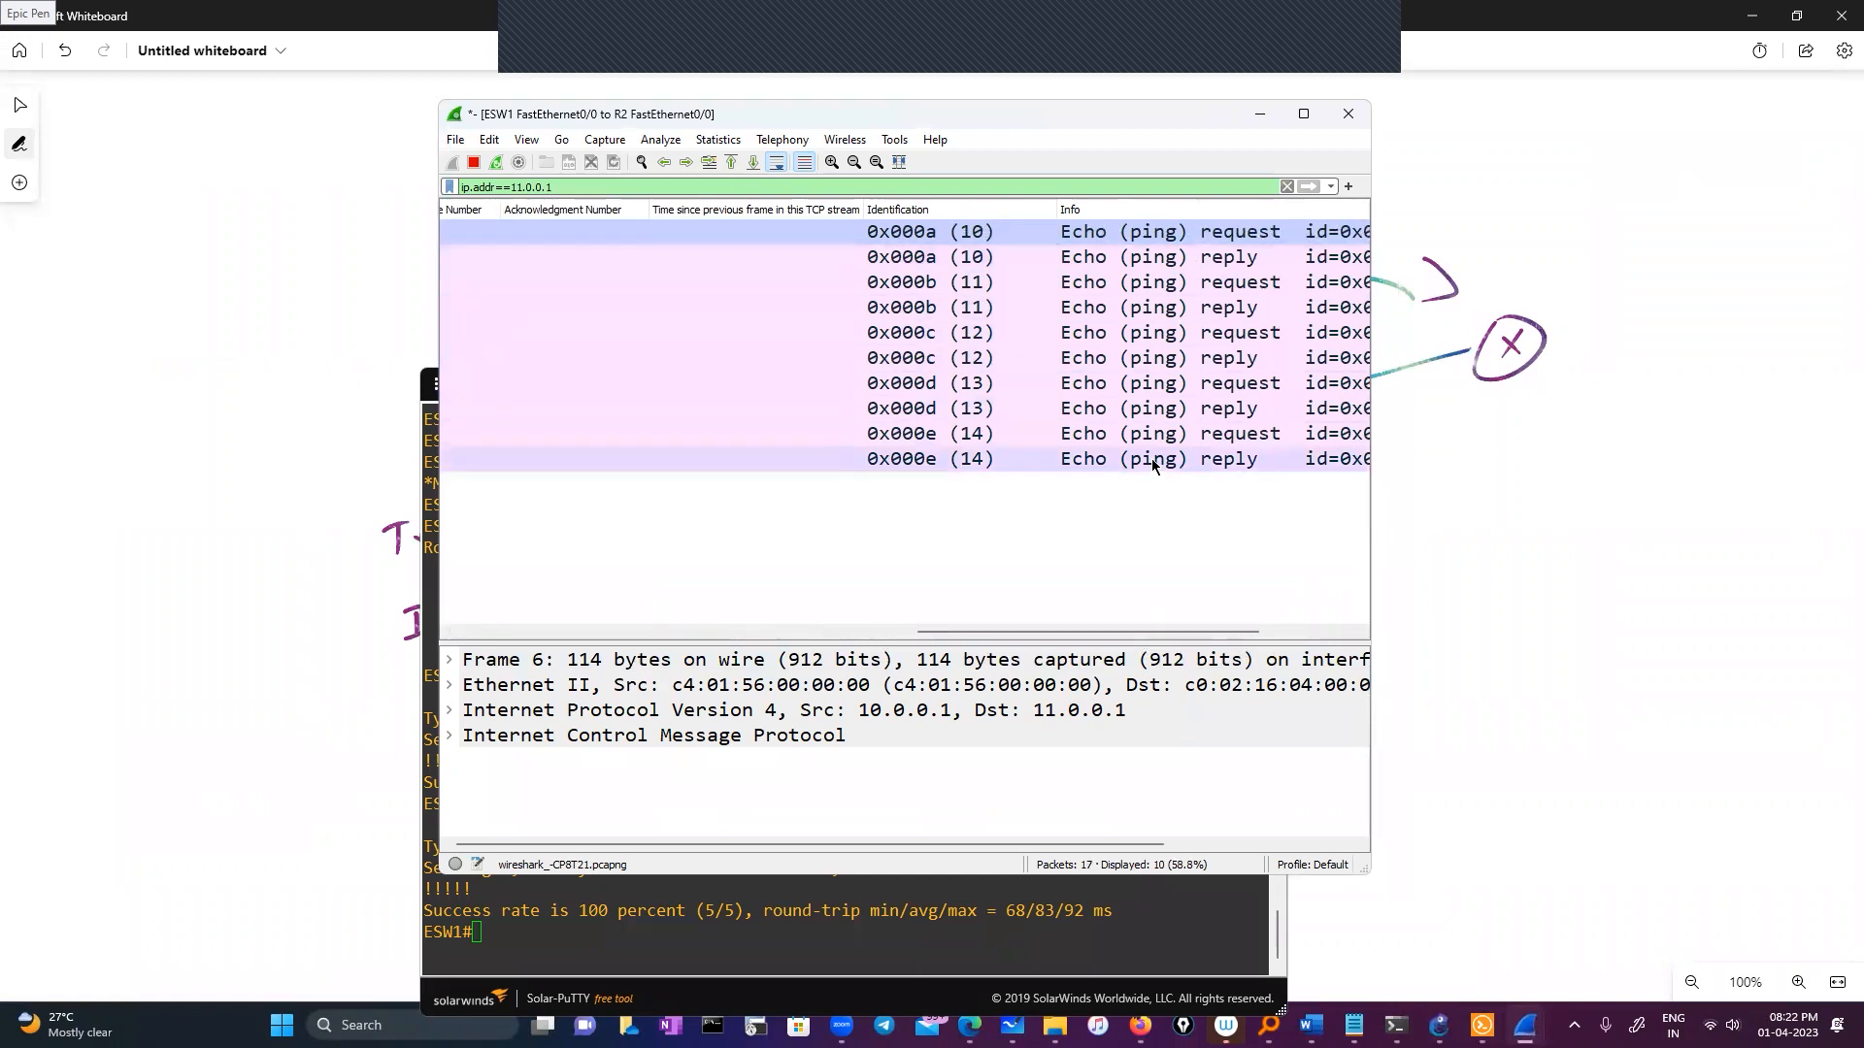
left_click_drag(1107, 632, 549, 649)
left_click(449, 710)
scroll(777, 767, "down", 4)
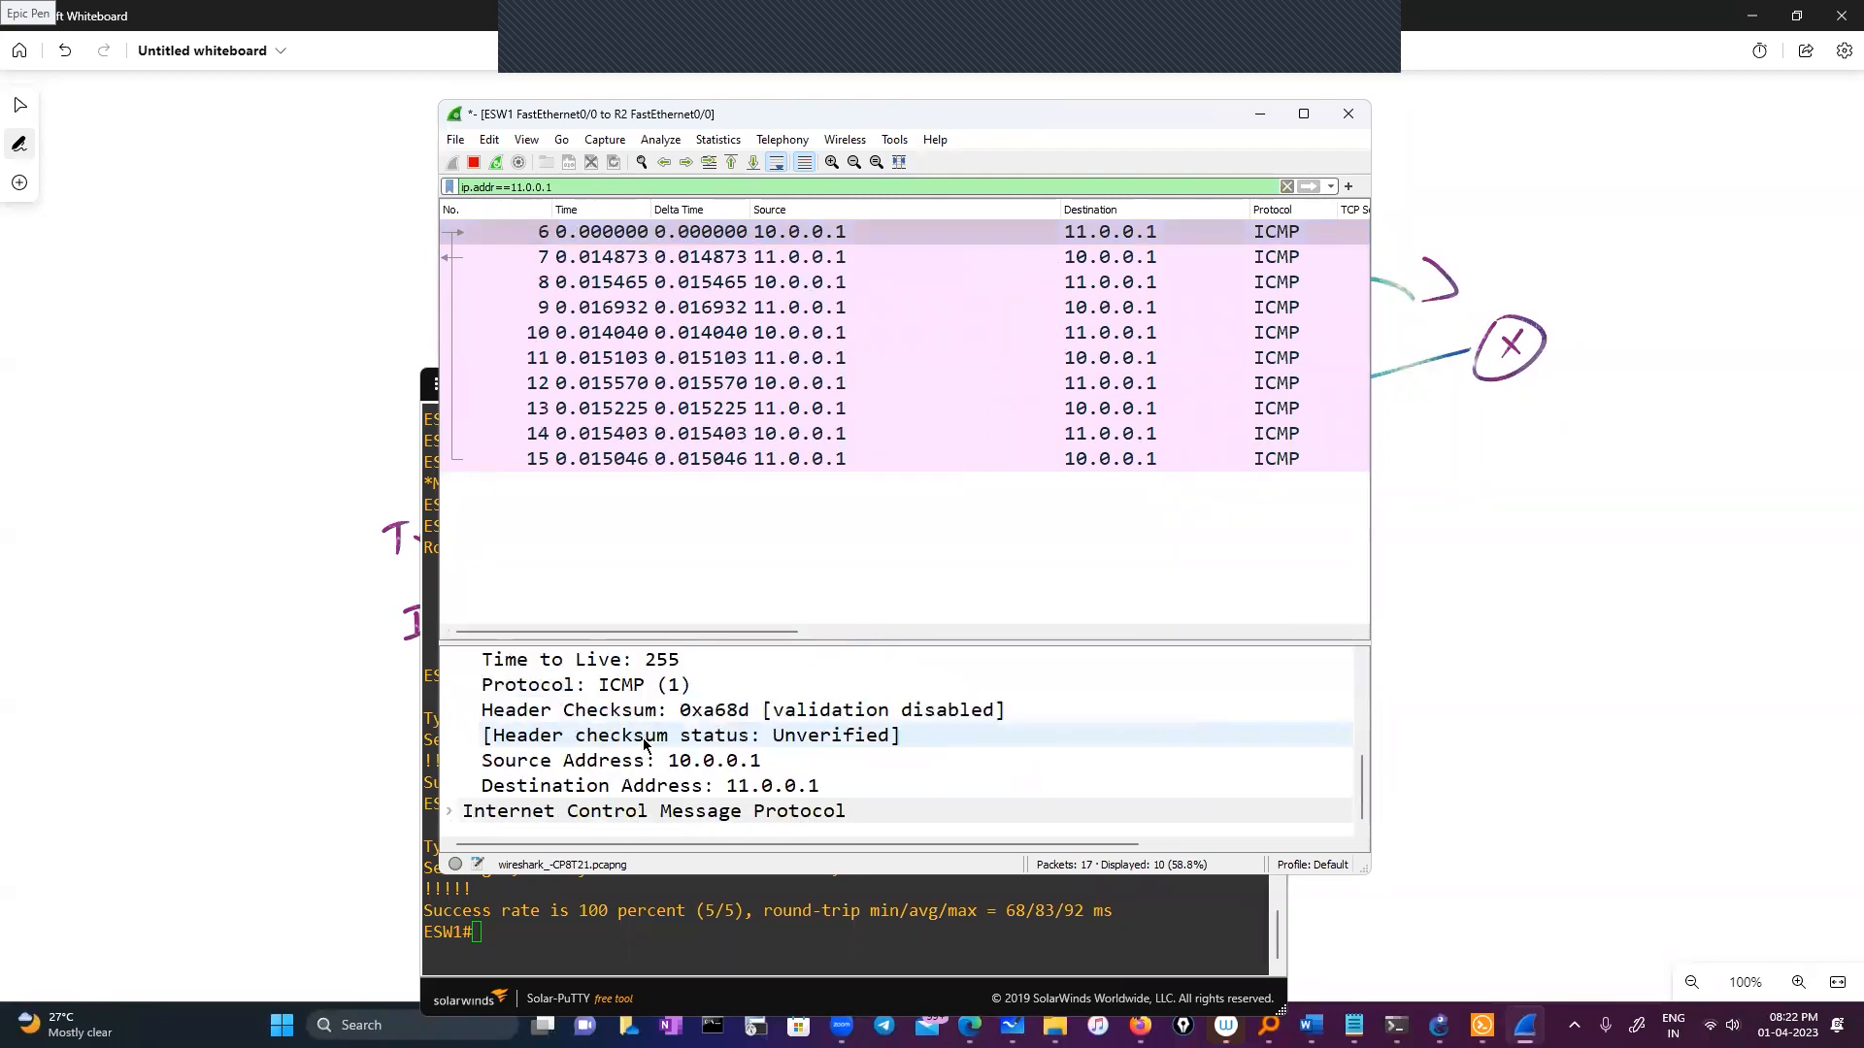
scroll(826, 778, "up", 2)
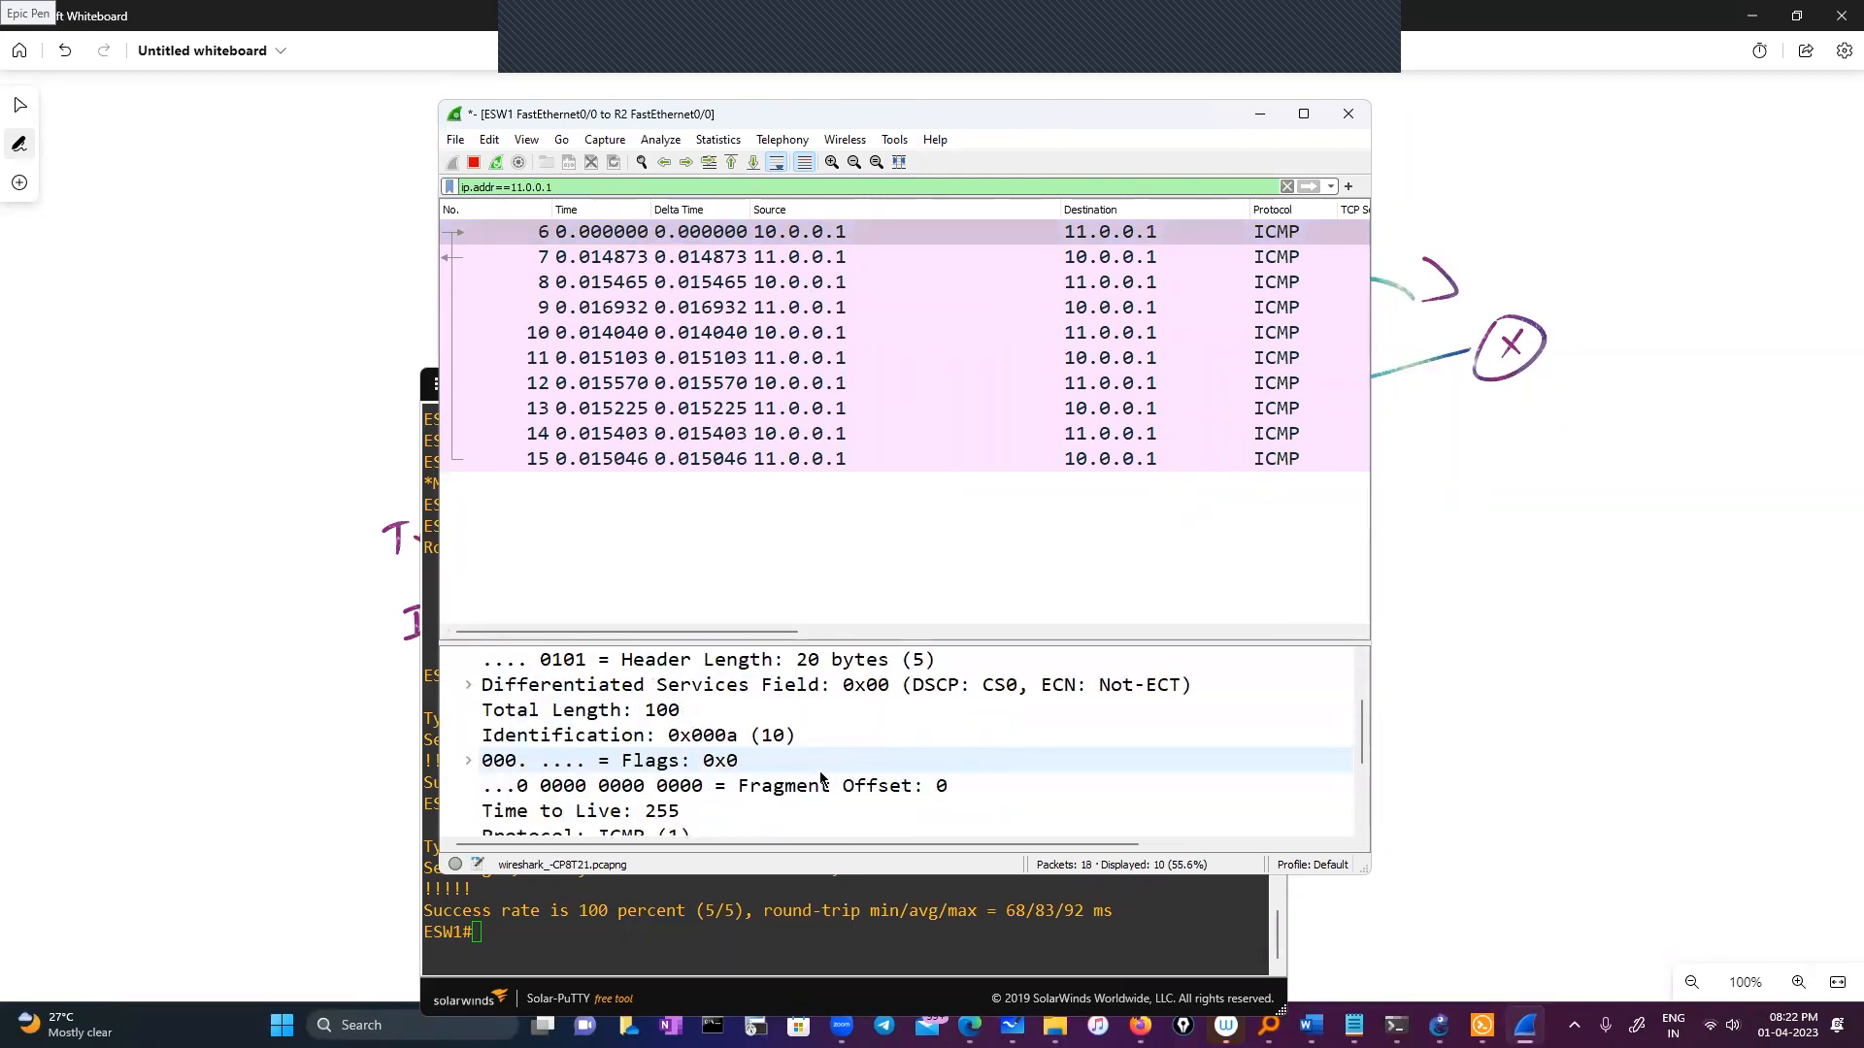
scroll(820, 777, "up", 2)
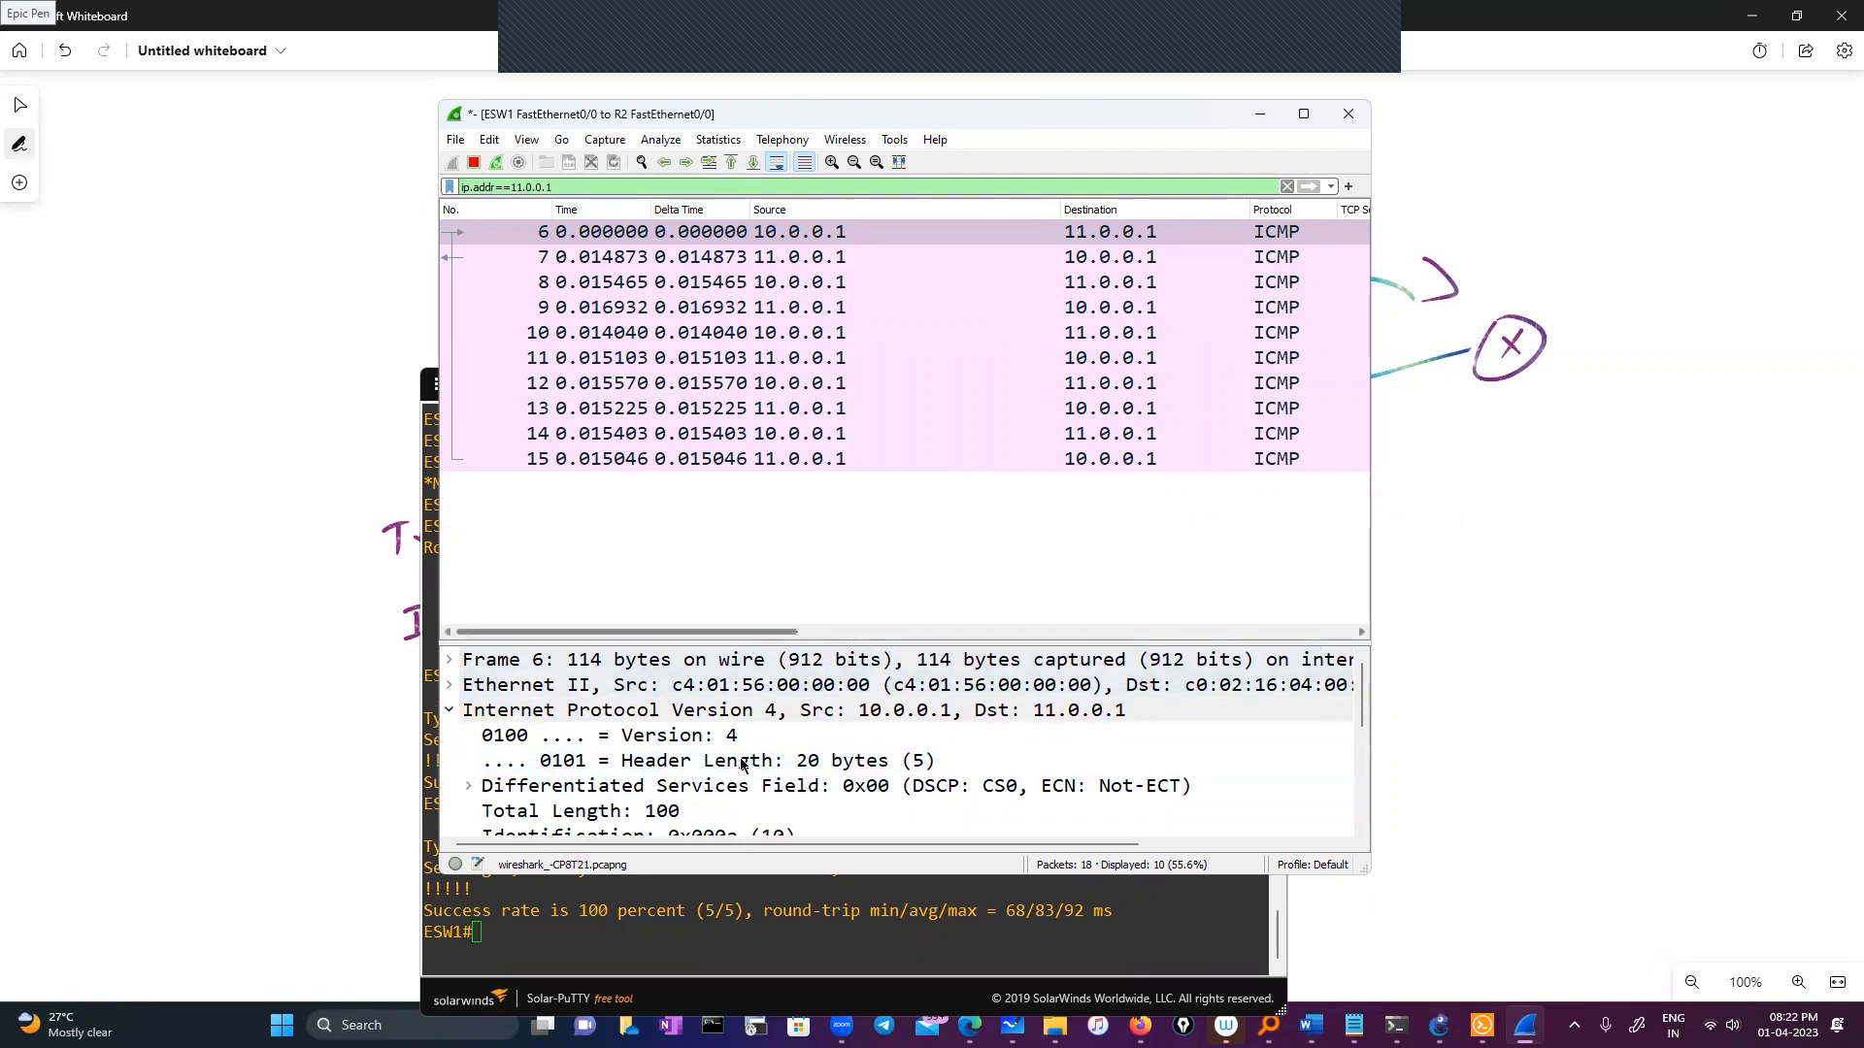
scroll(741, 764, "down", 4)
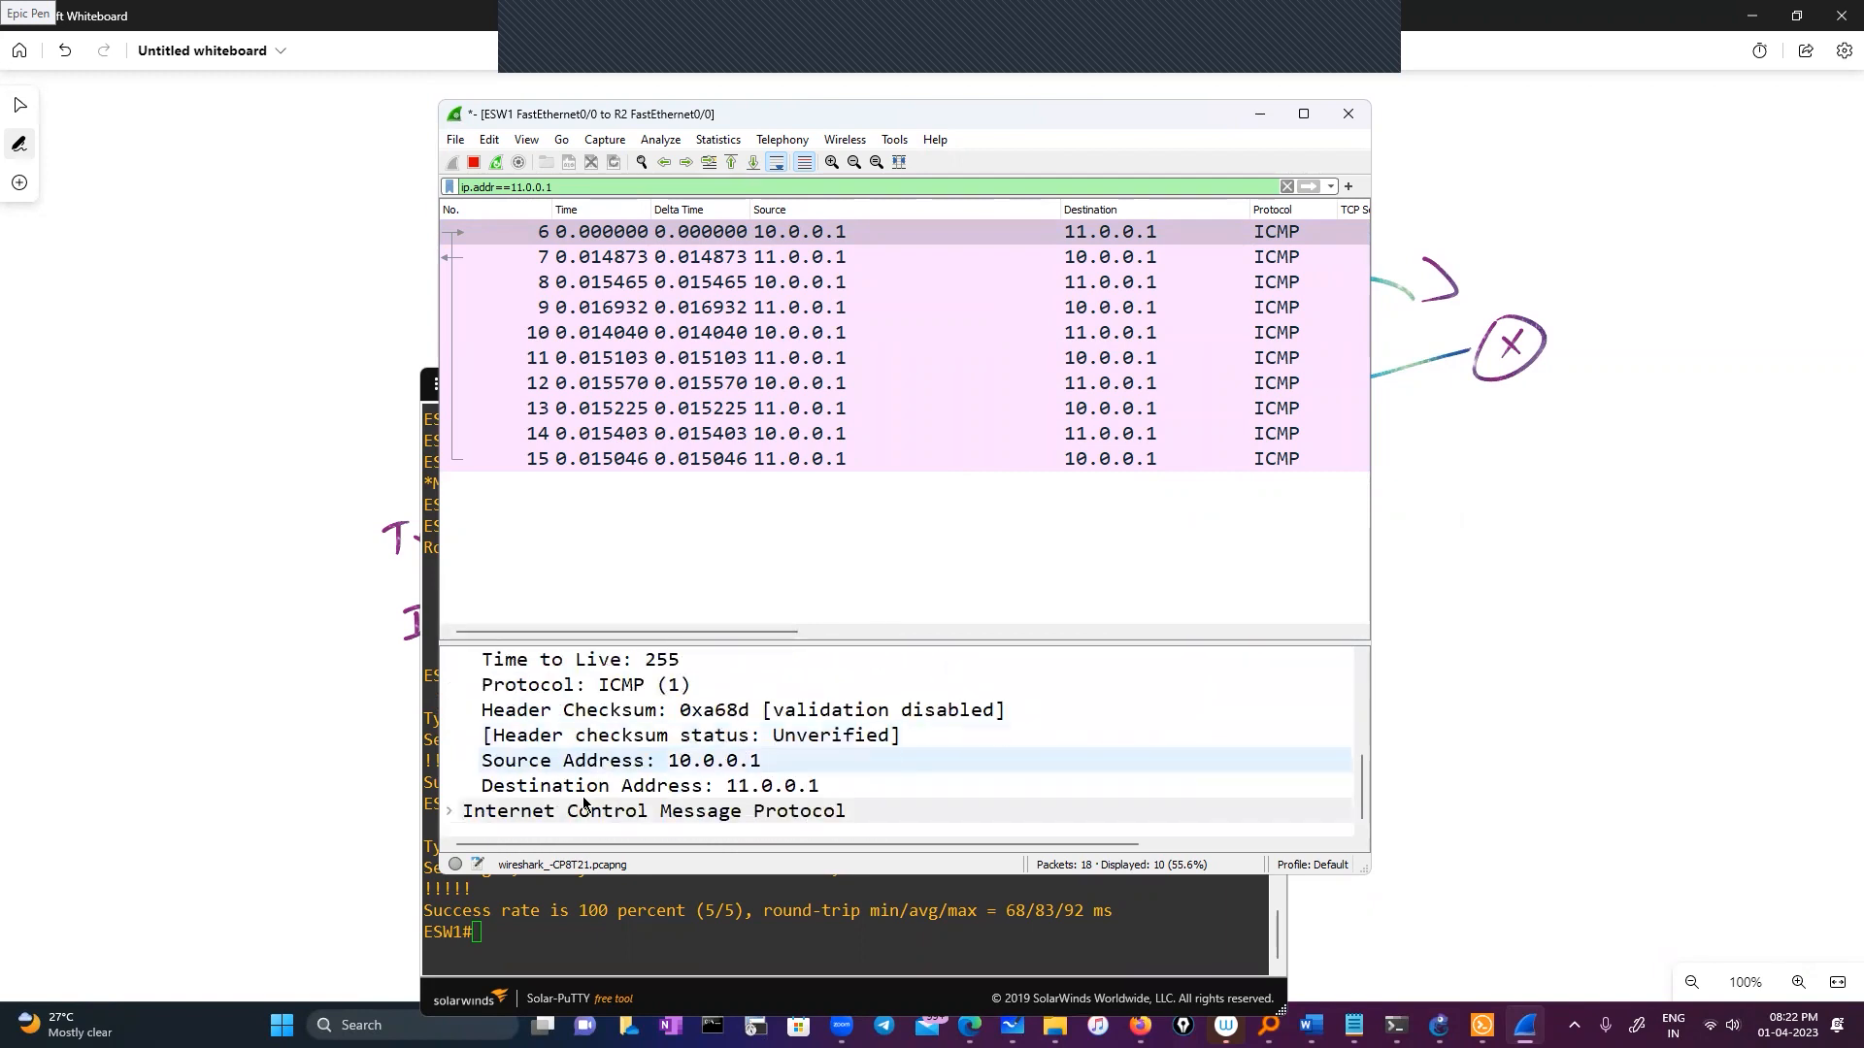
Step: Expand the first packet's Internet Control Message Protocol section and compare its fields with the IPv4 header's Time to Live
left_click(449, 811)
scroll(699, 777, "down", 3)
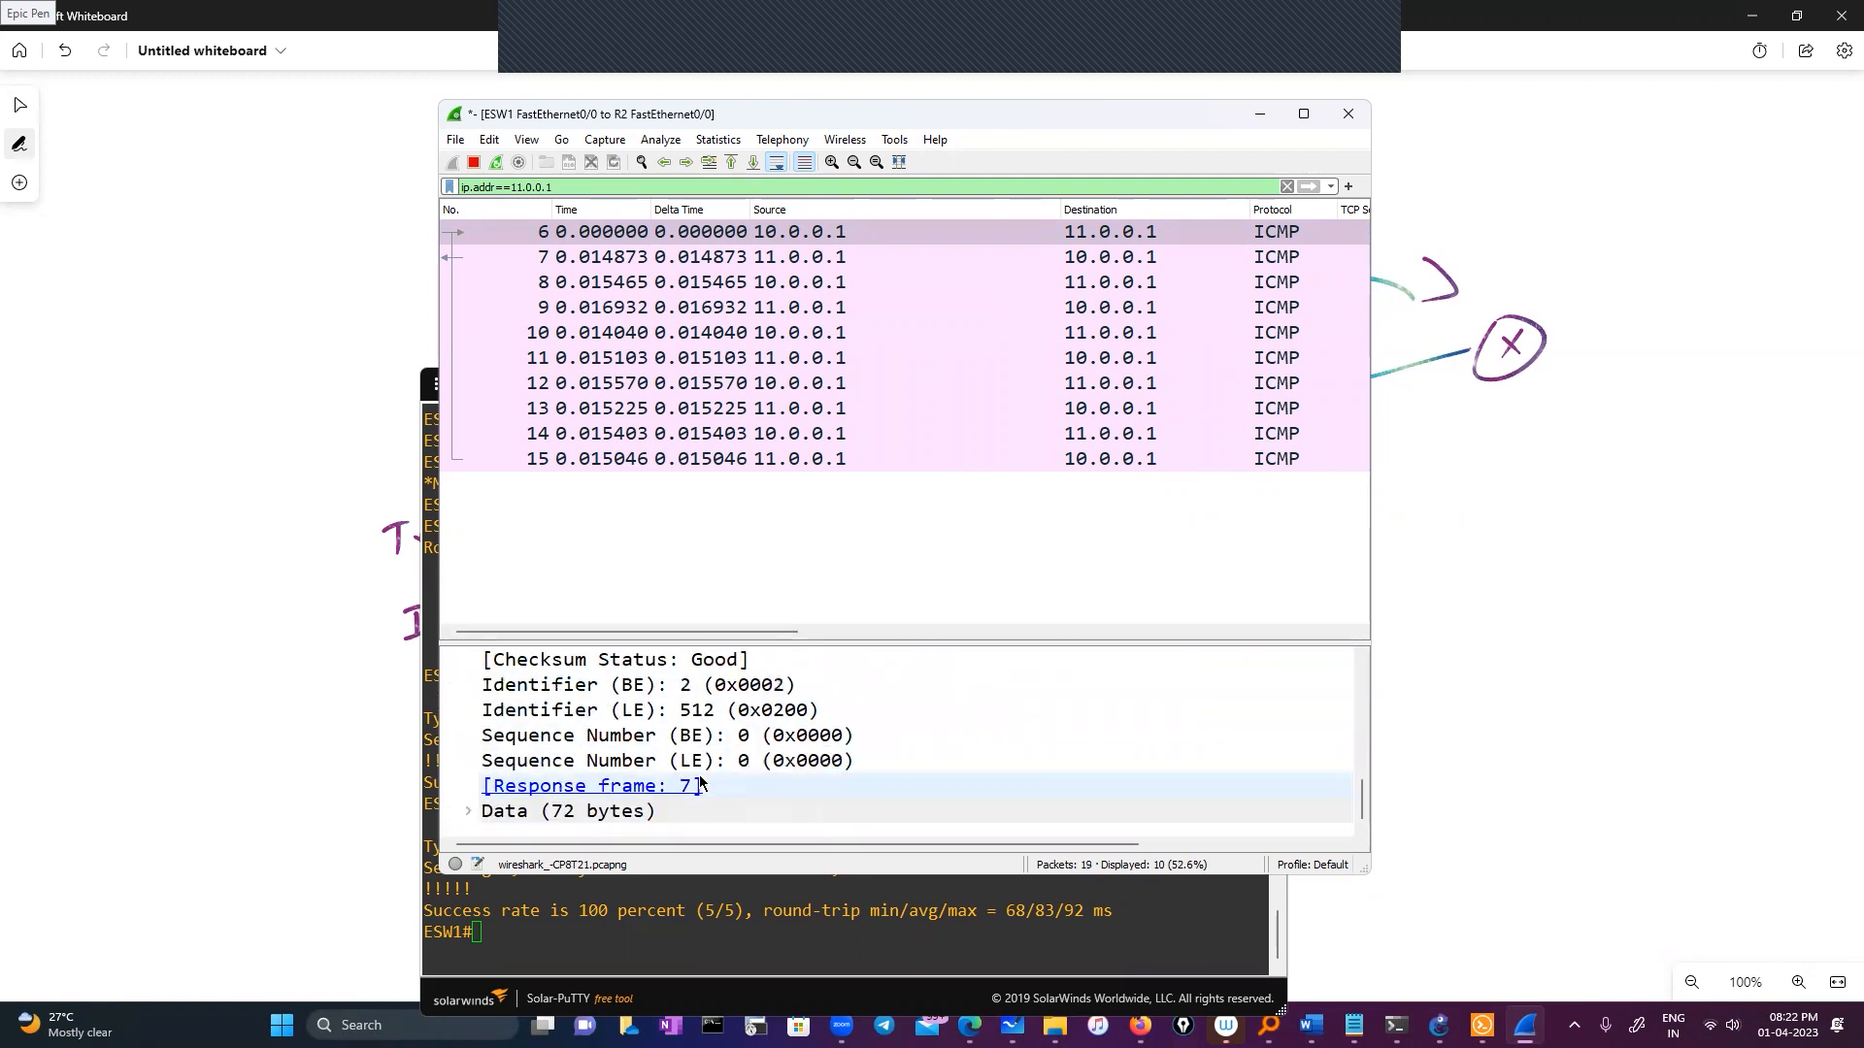
scroll(699, 783, "up", 5)
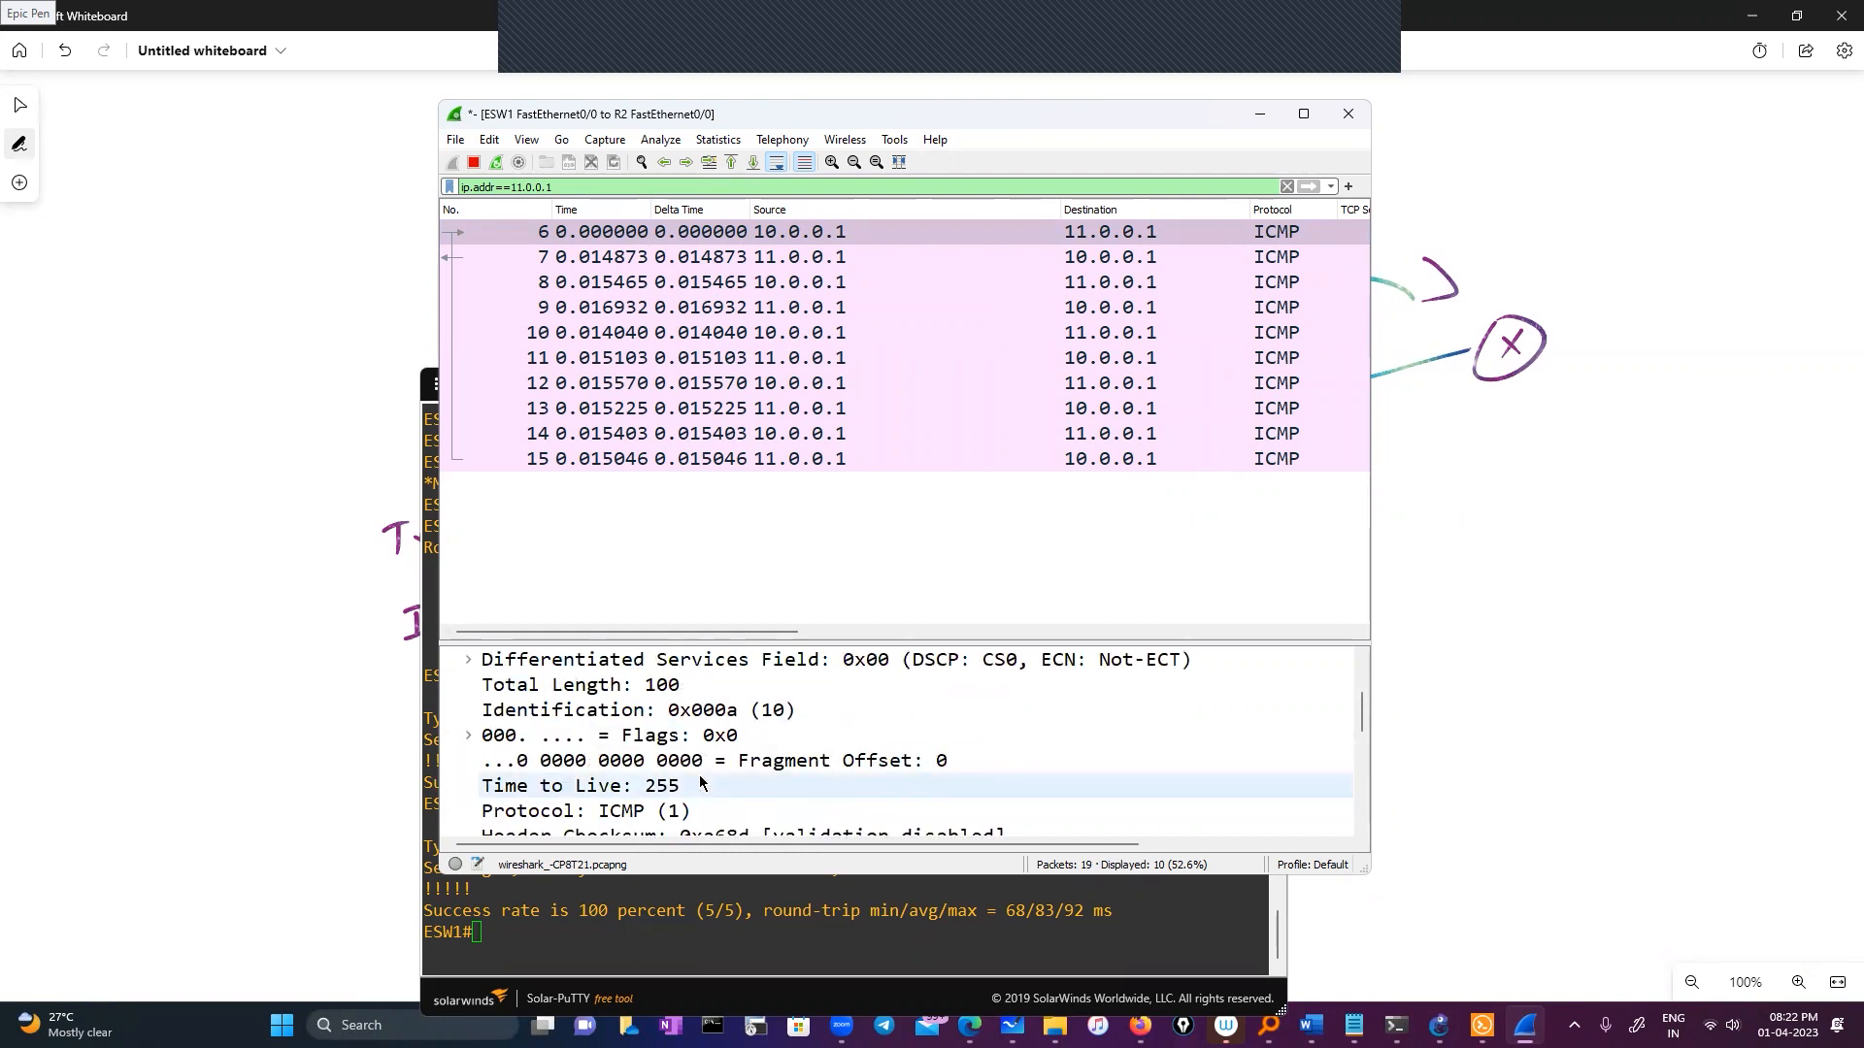
scroll(700, 782, "up", 3)
scroll(701, 782, "down", 2)
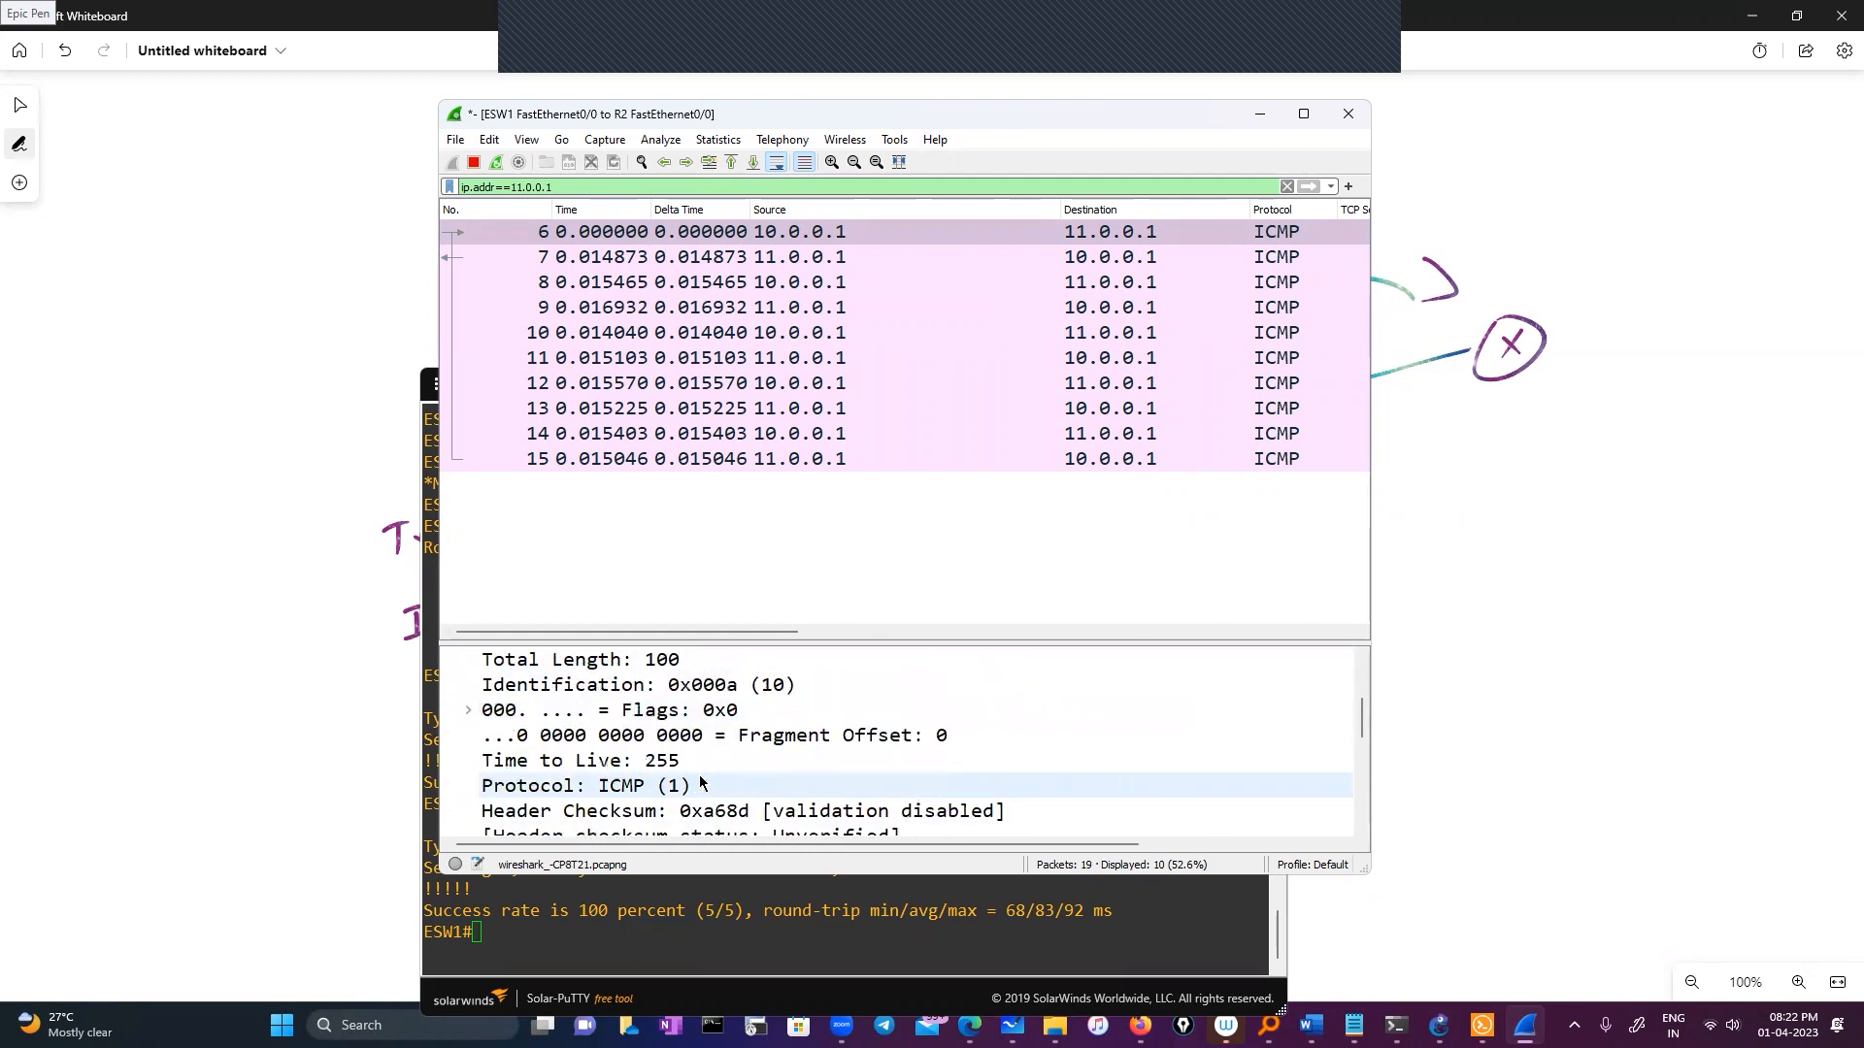
scroll(701, 782, "up", 1)
Step: Compare the Time to Live column of the captured ICMP packets with their source and destination addresses
left_click_drag(670, 632, 982, 635)
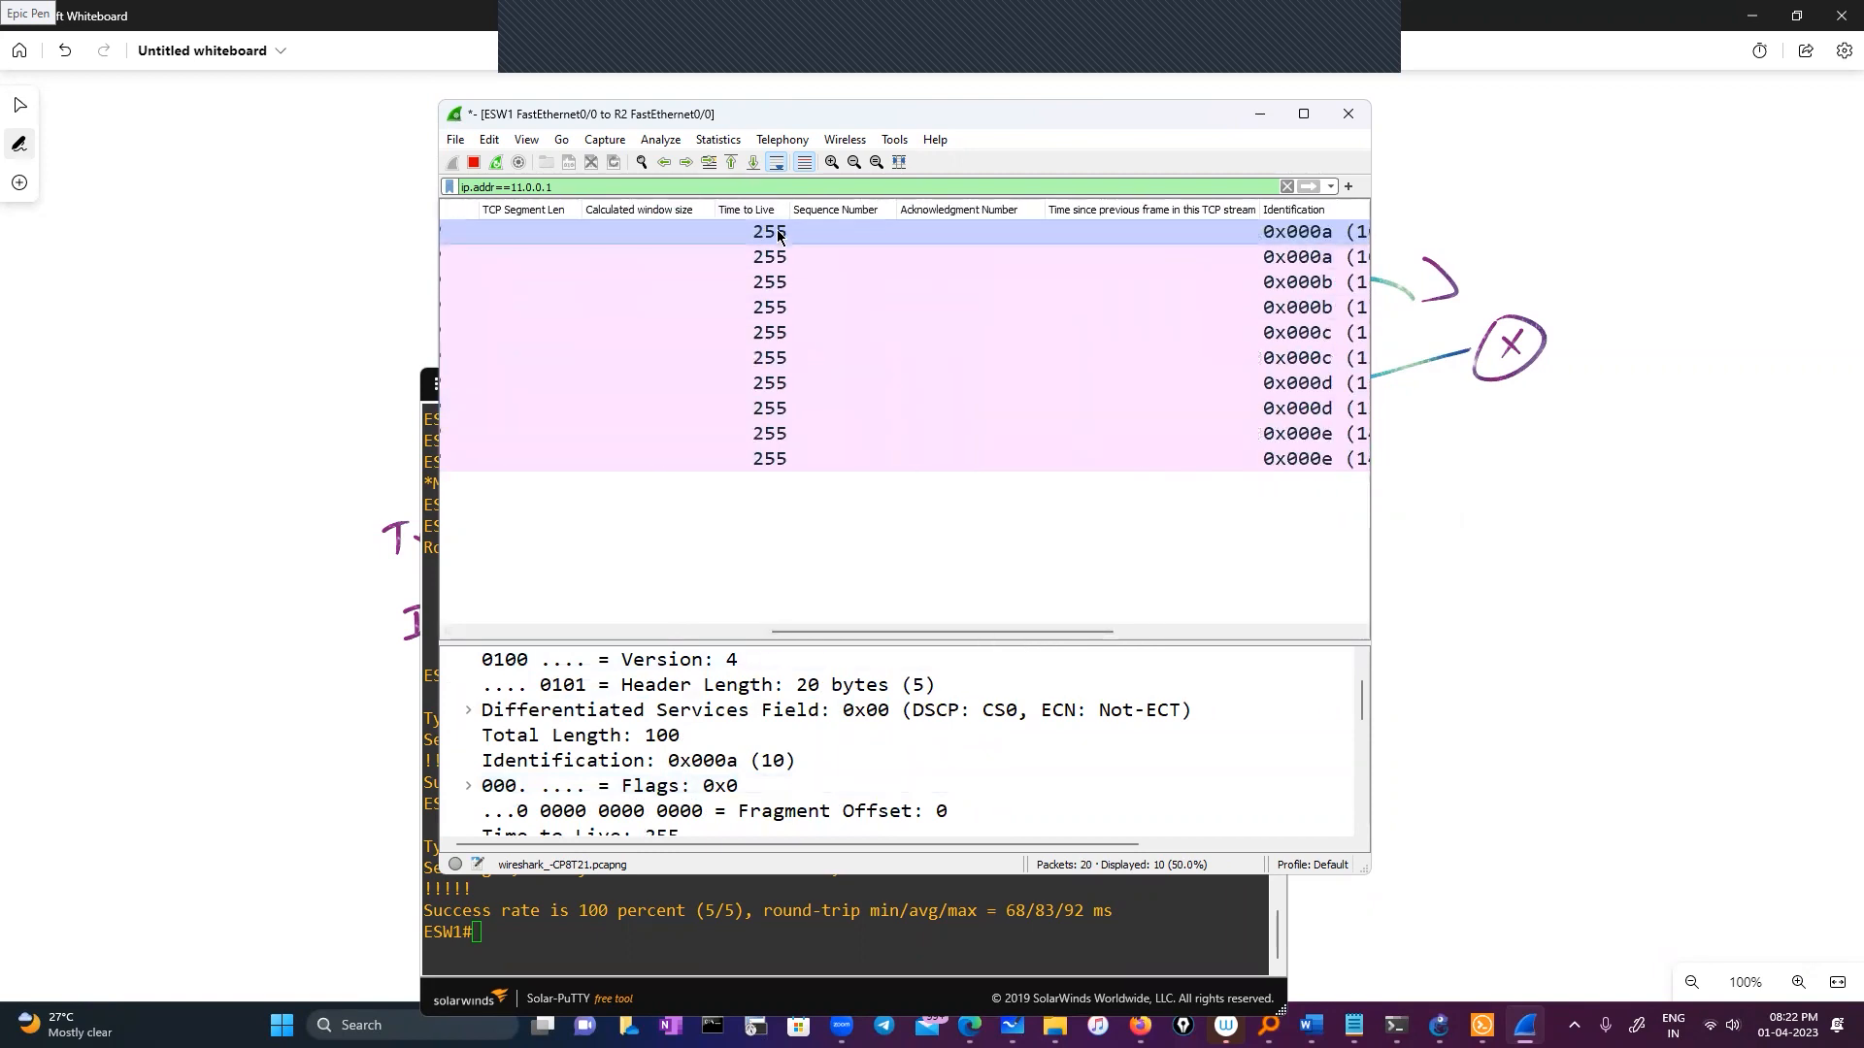
left_click_drag(819, 632, 590, 629)
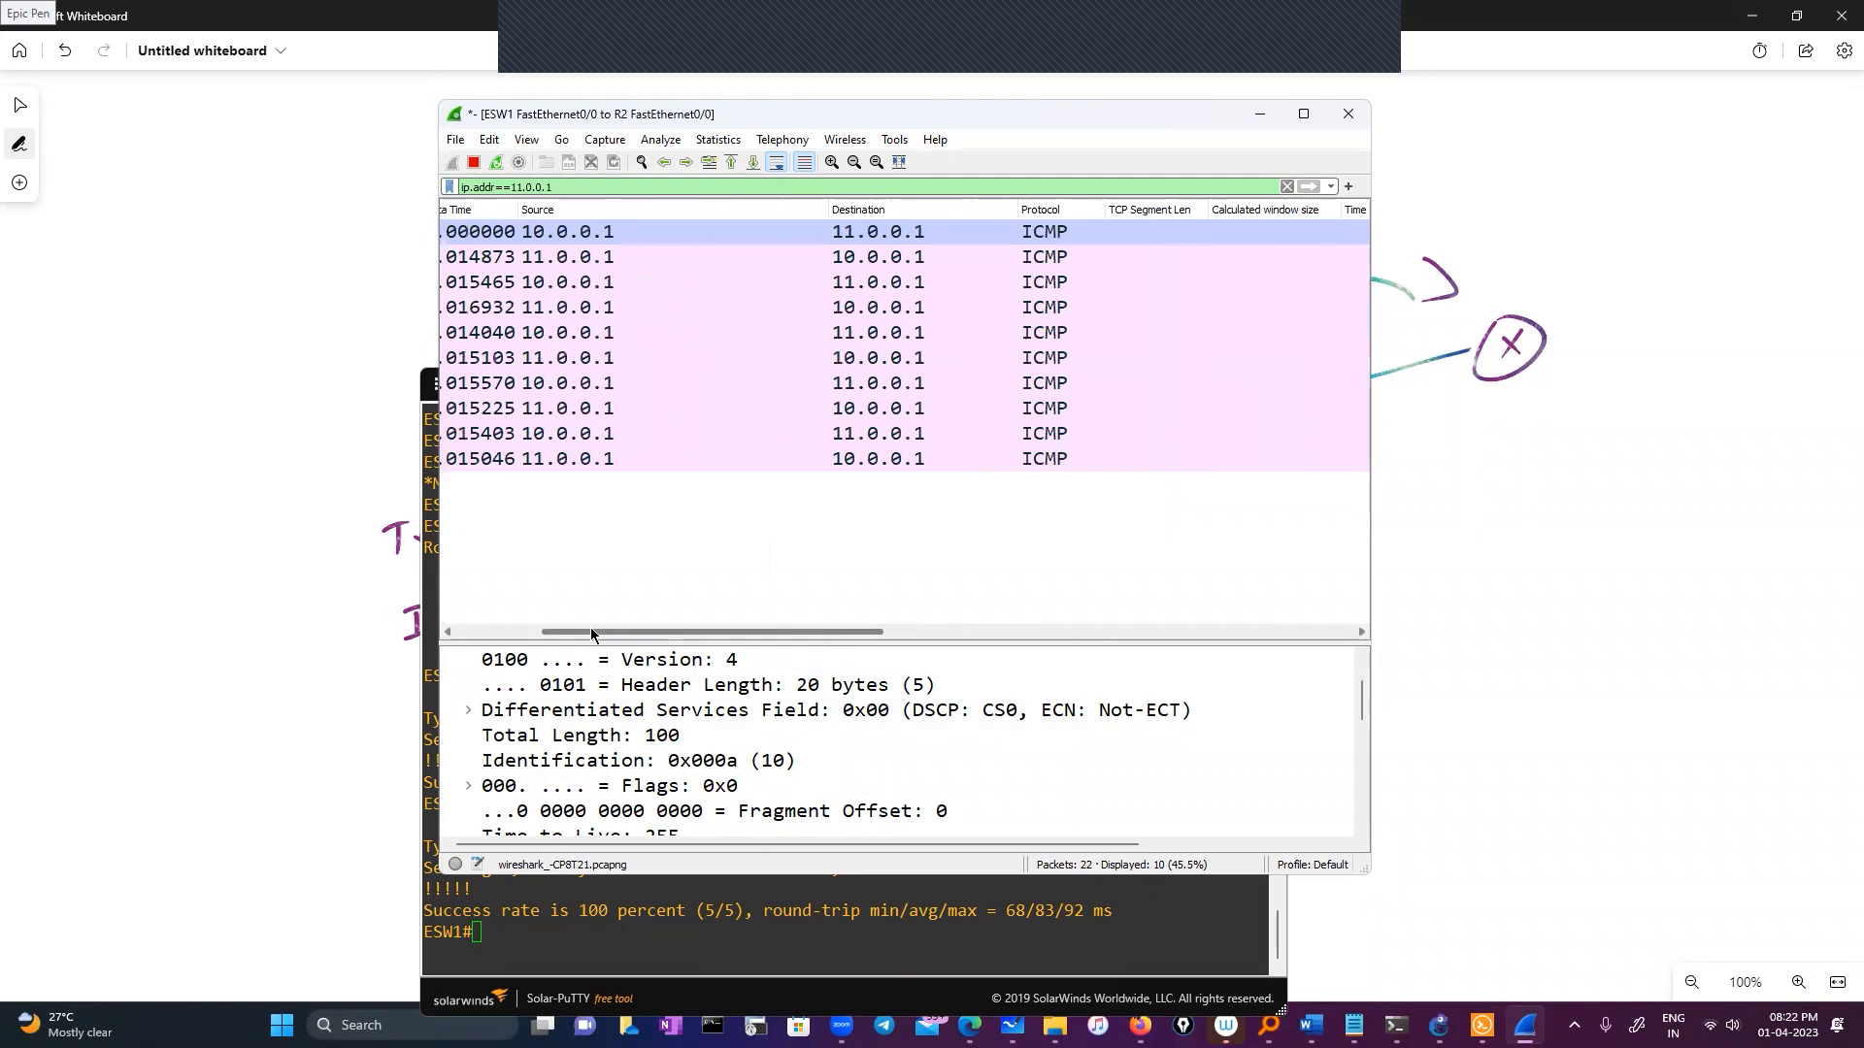
left_click(546, 238)
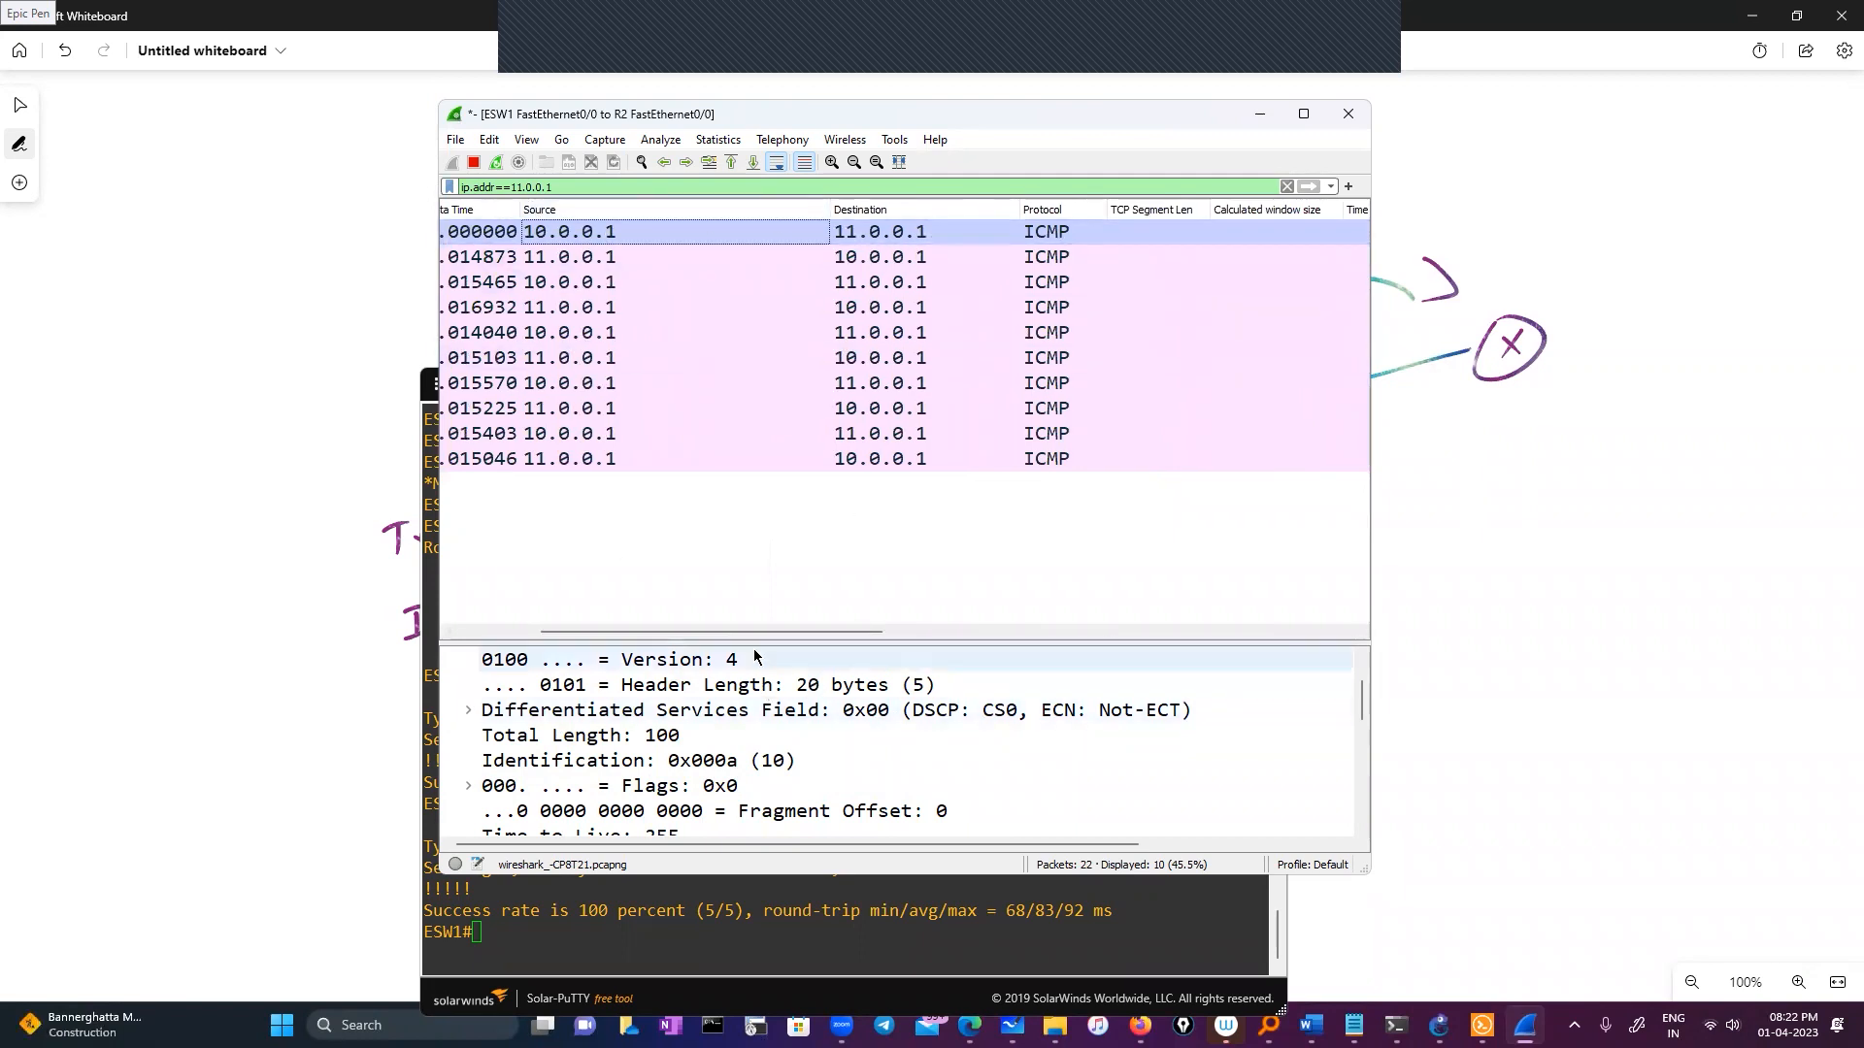
left_click_drag(789, 633, 937, 641)
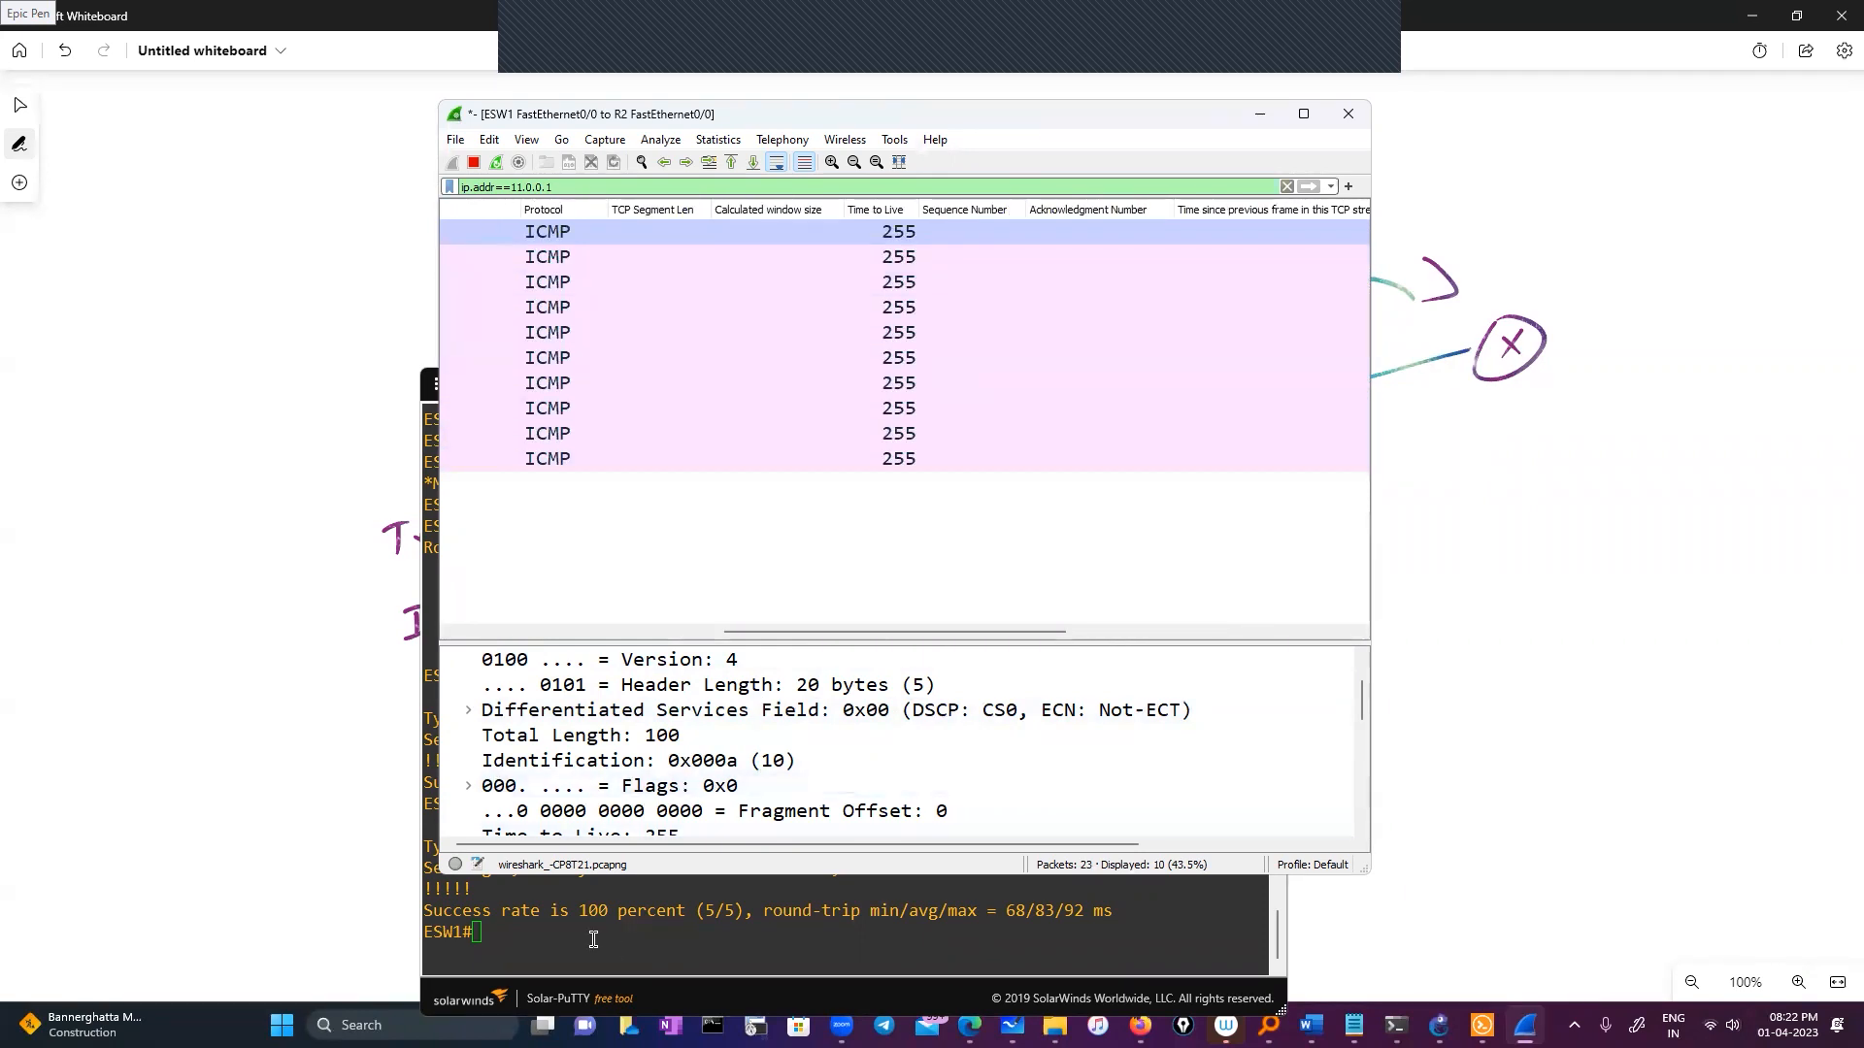
Step: Recheck the captured ICMP packets' source and destination addresses against their Time to Live values, then minimize the capture window
left_click(523, 630)
left_click(522, 630)
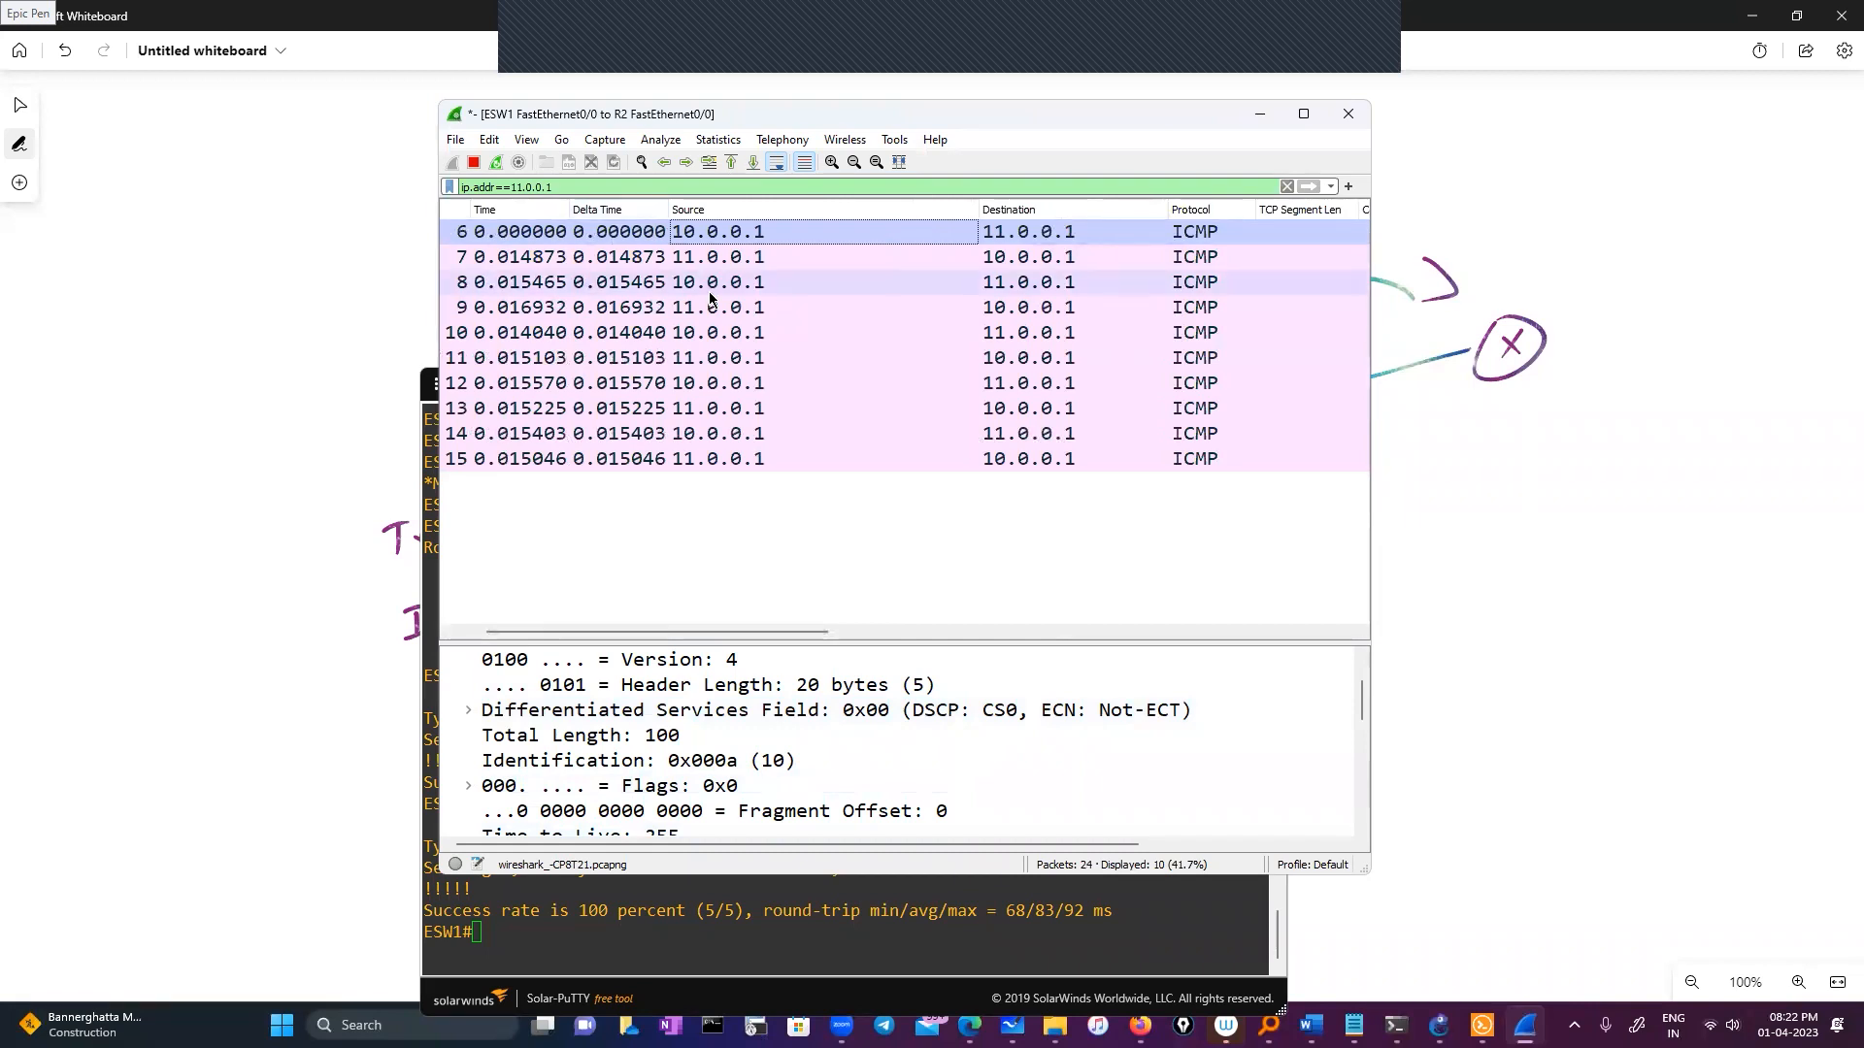
left_click_drag(710, 632, 899, 633)
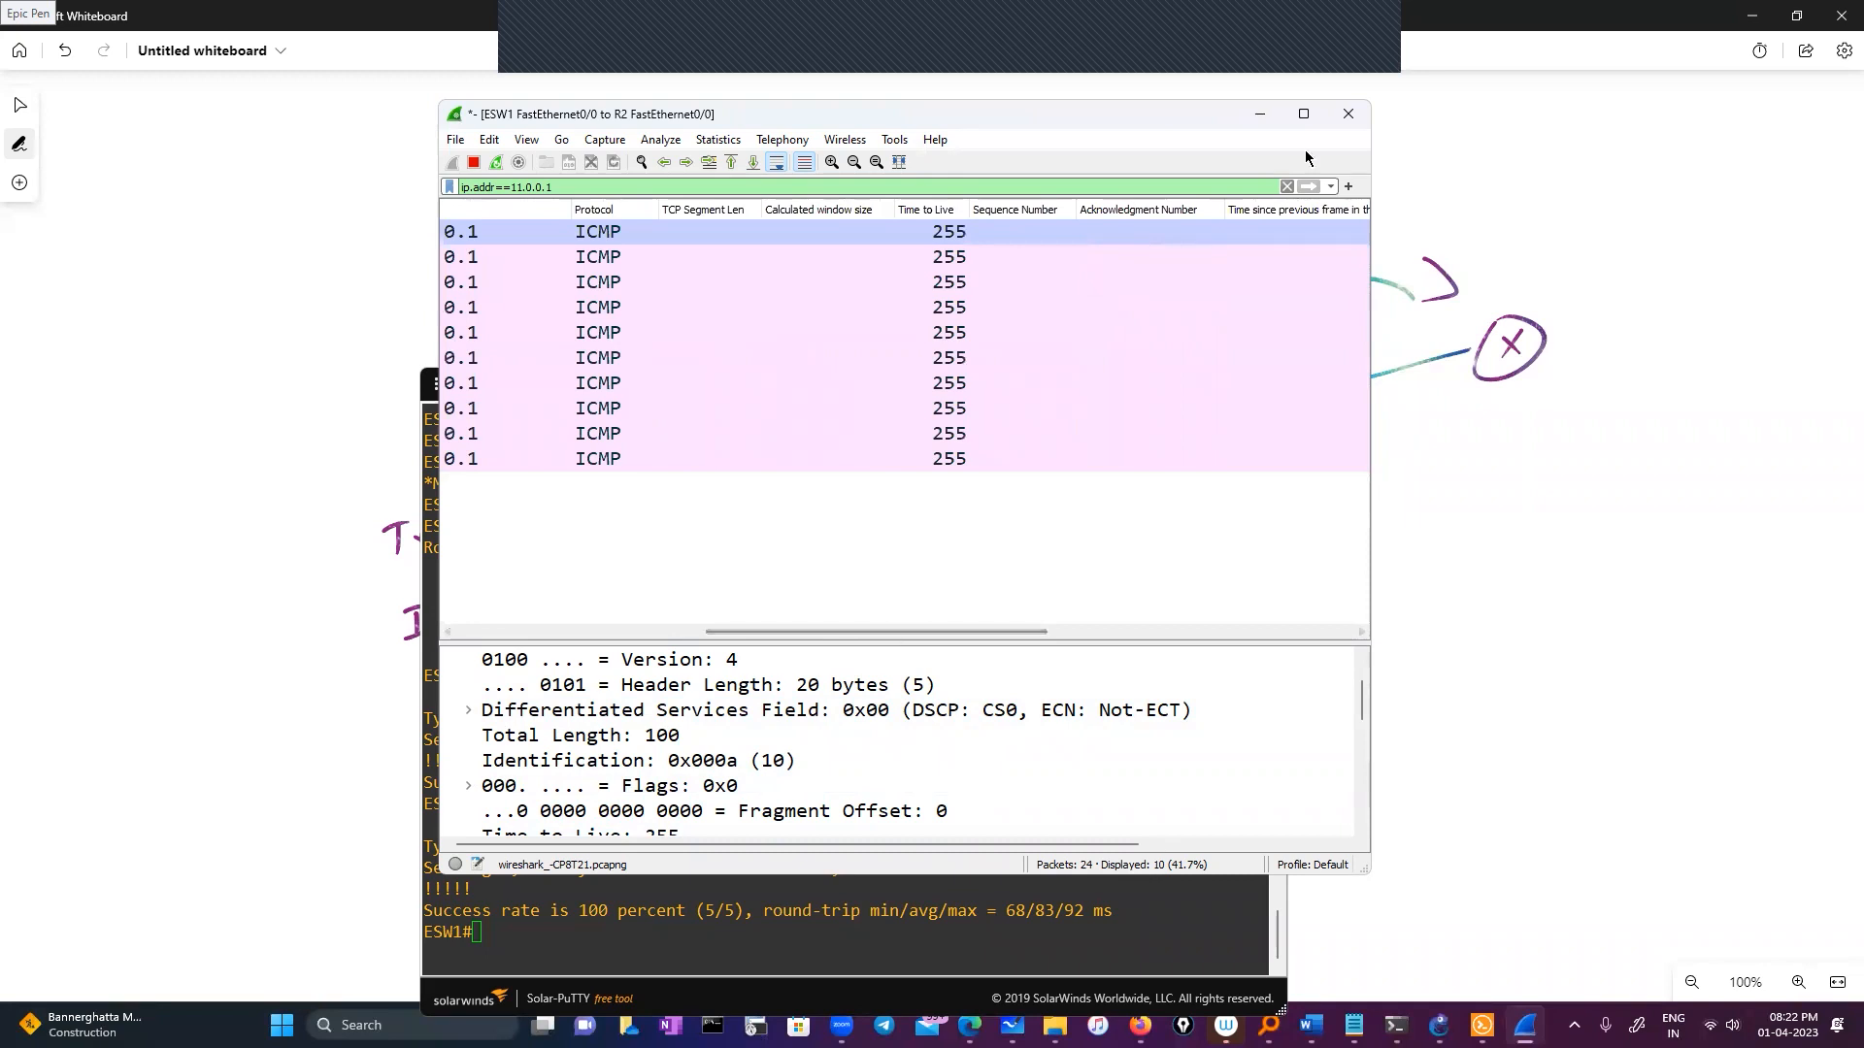
left_click(1259, 115)
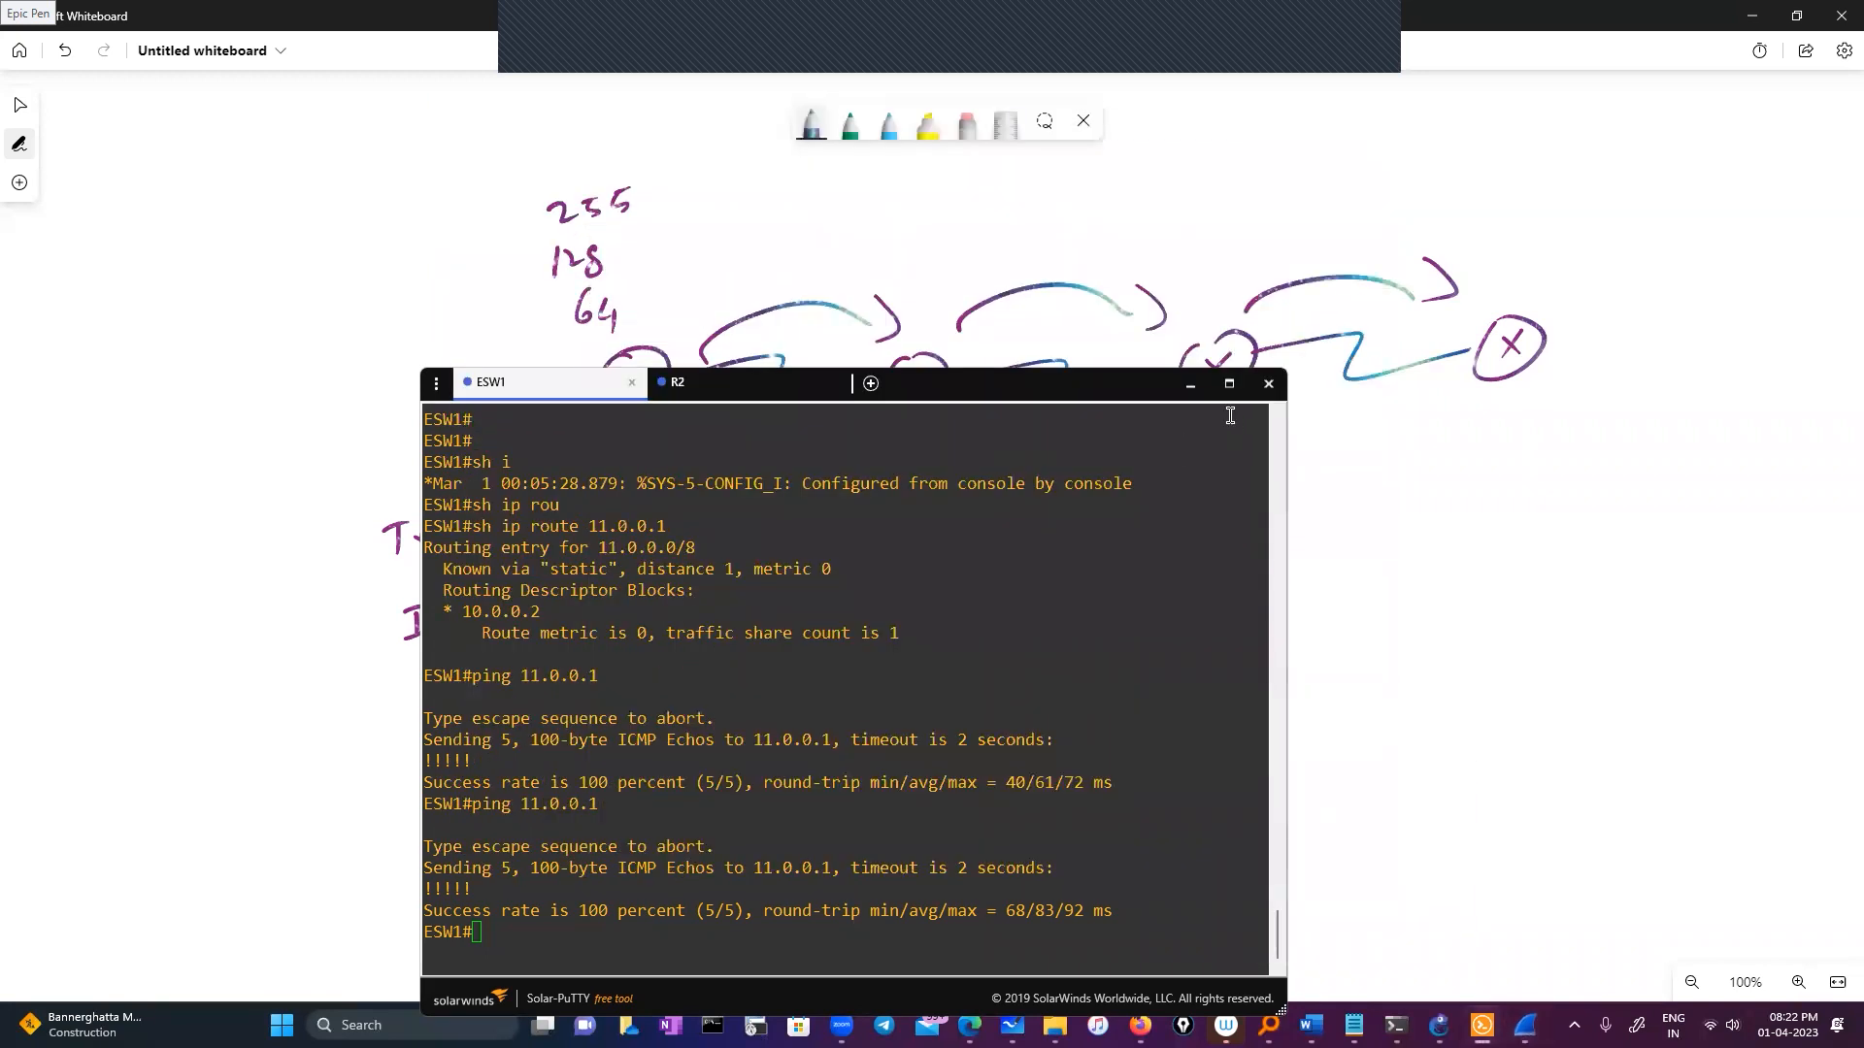
left_click(1439, 1025)
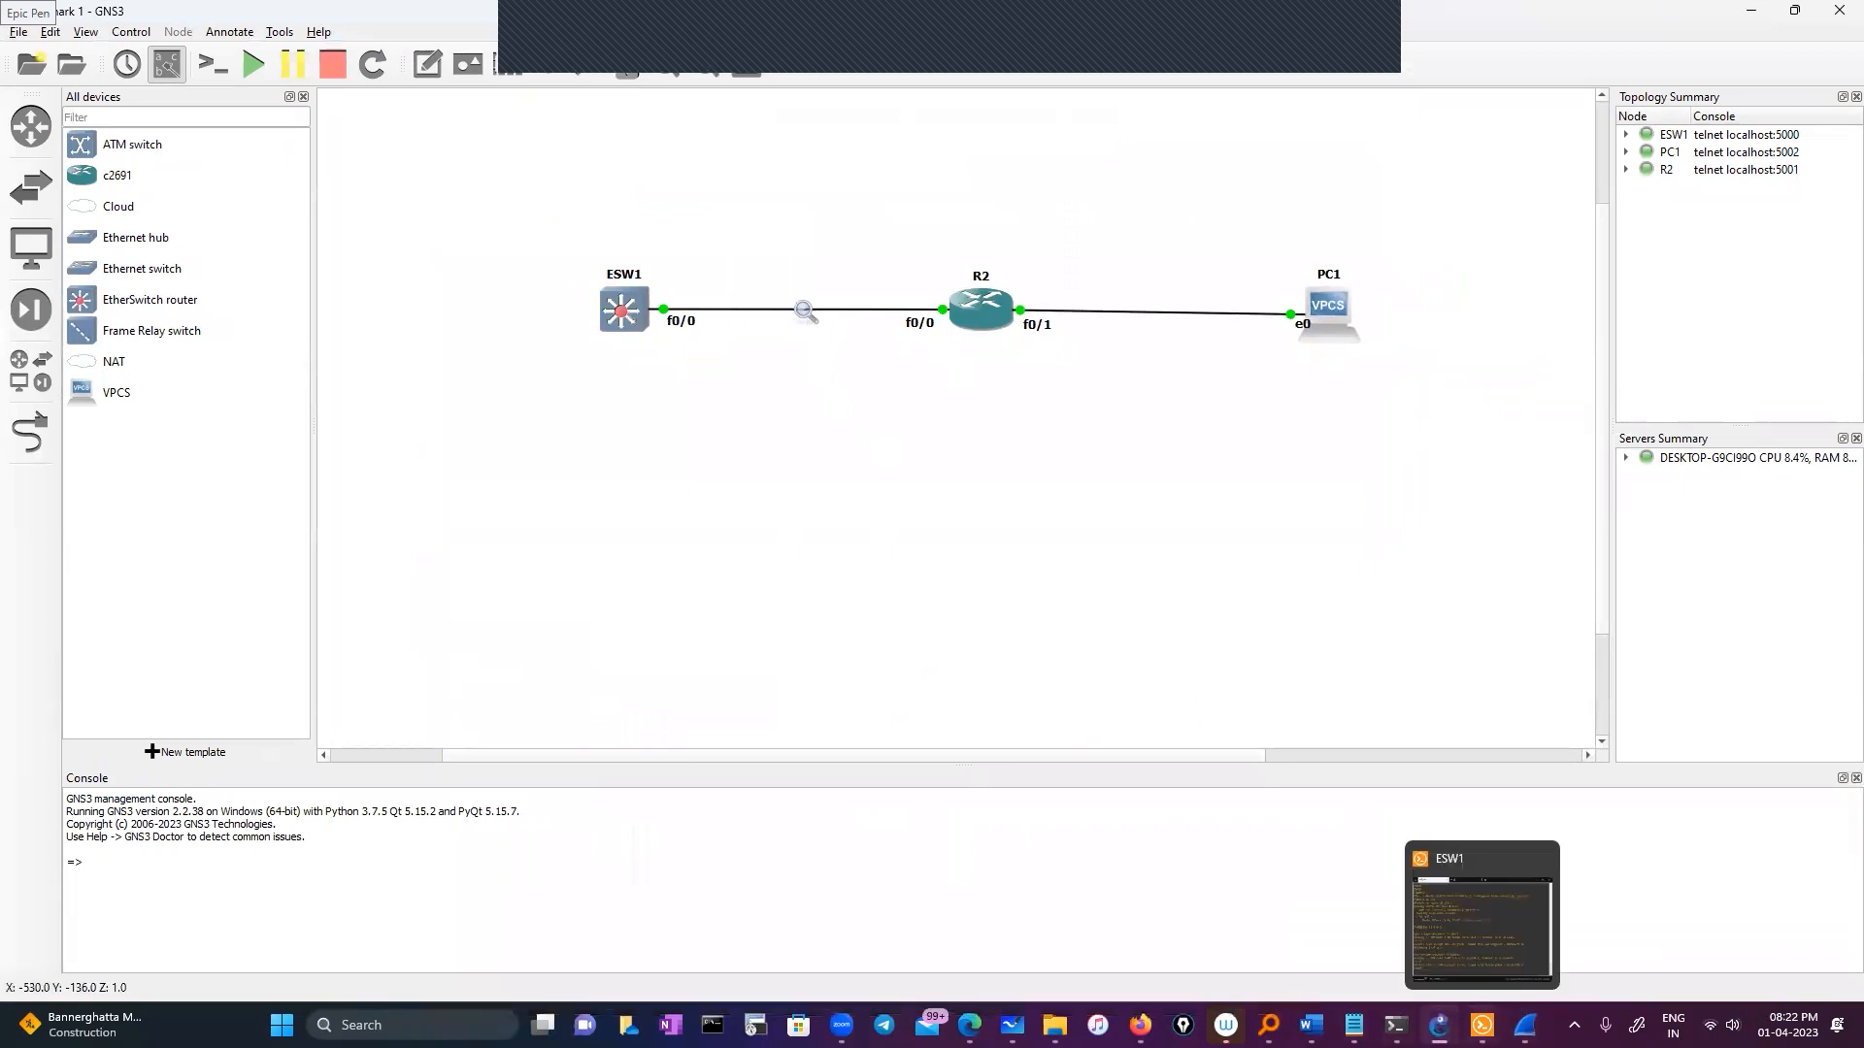
left_click(1483, 1025)
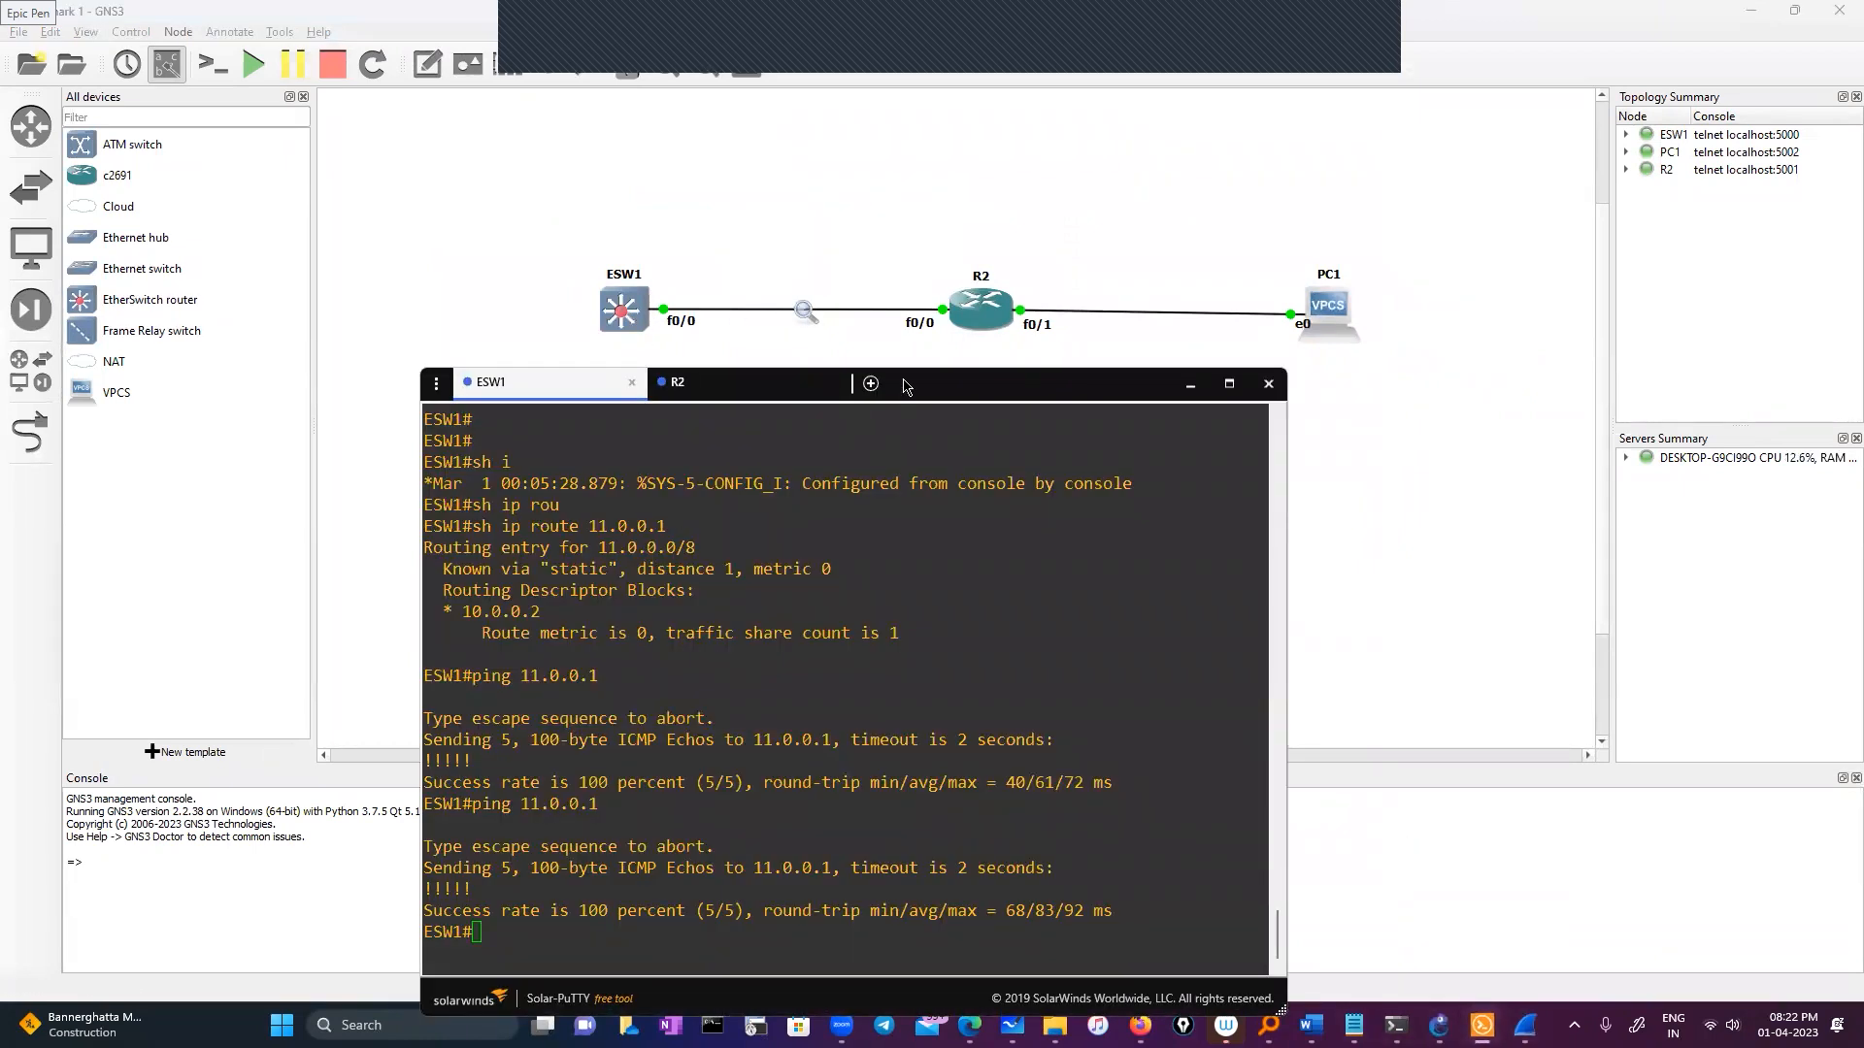
left_click_drag(904, 378, 877, 165)
key("Return")
key("Return")
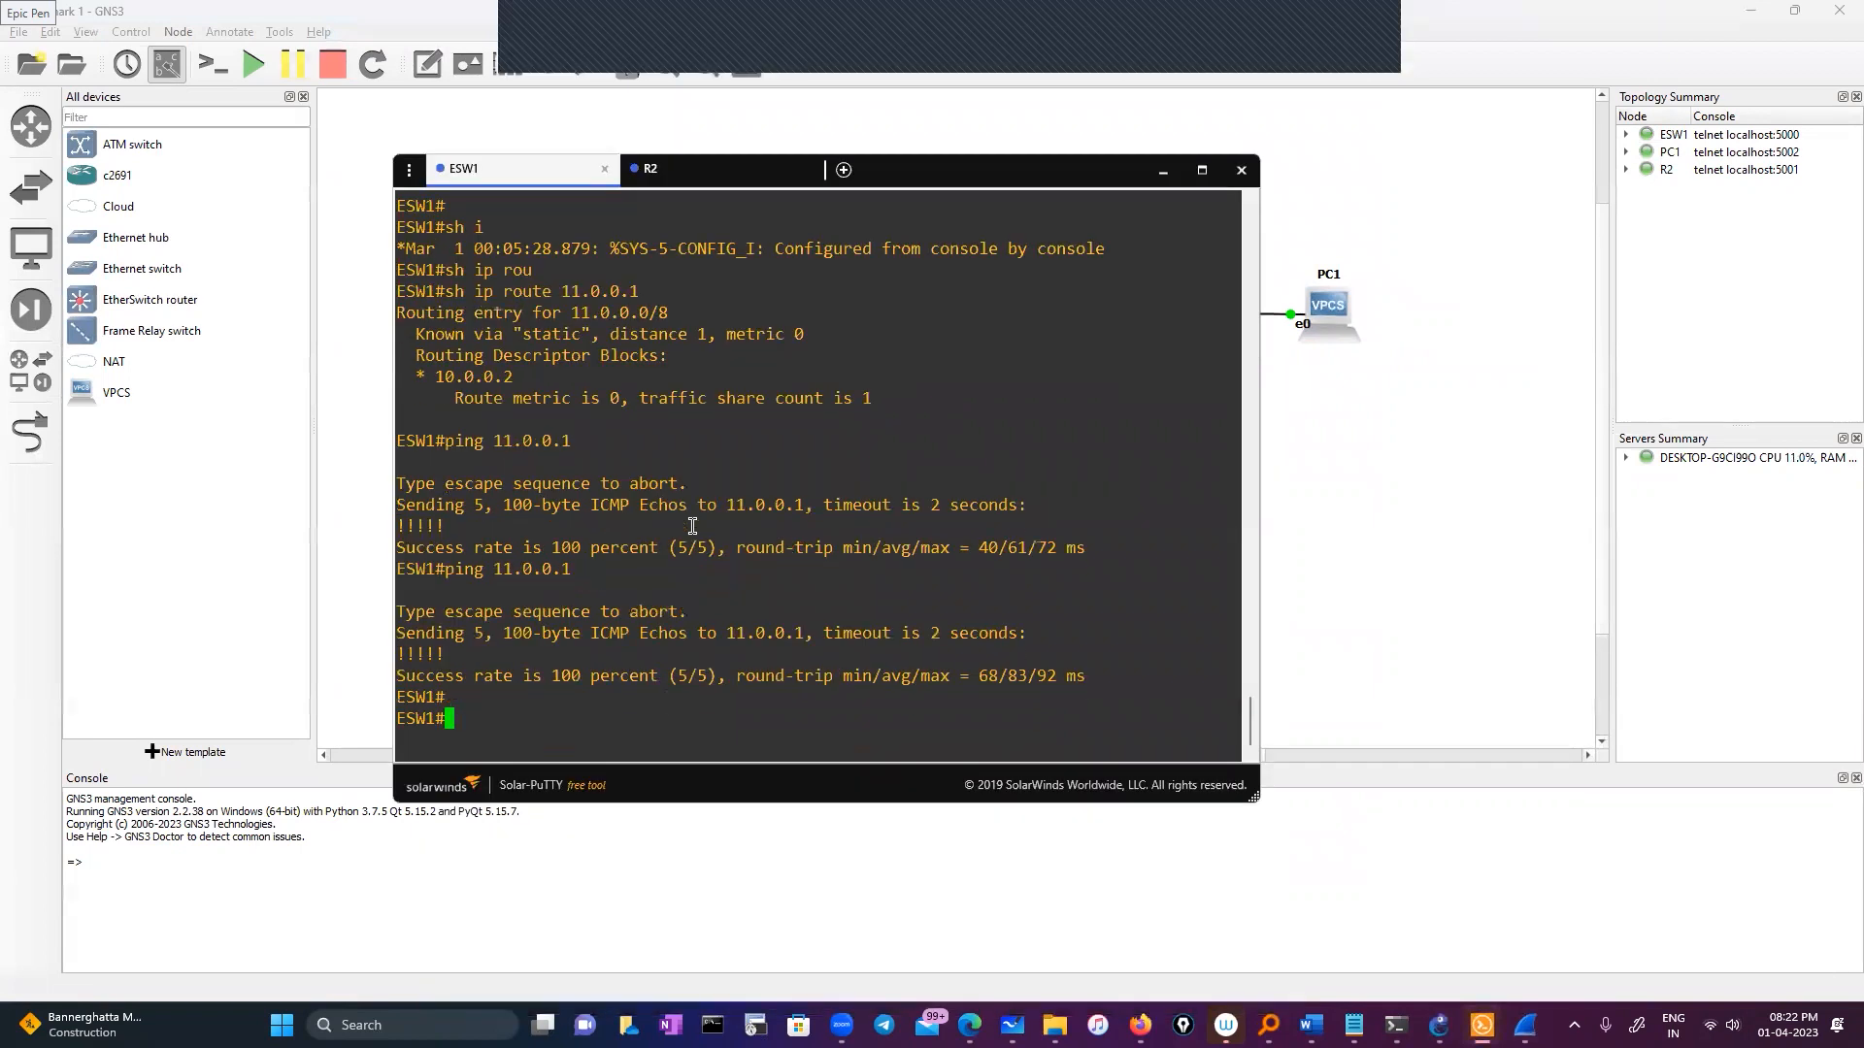
key("Up")
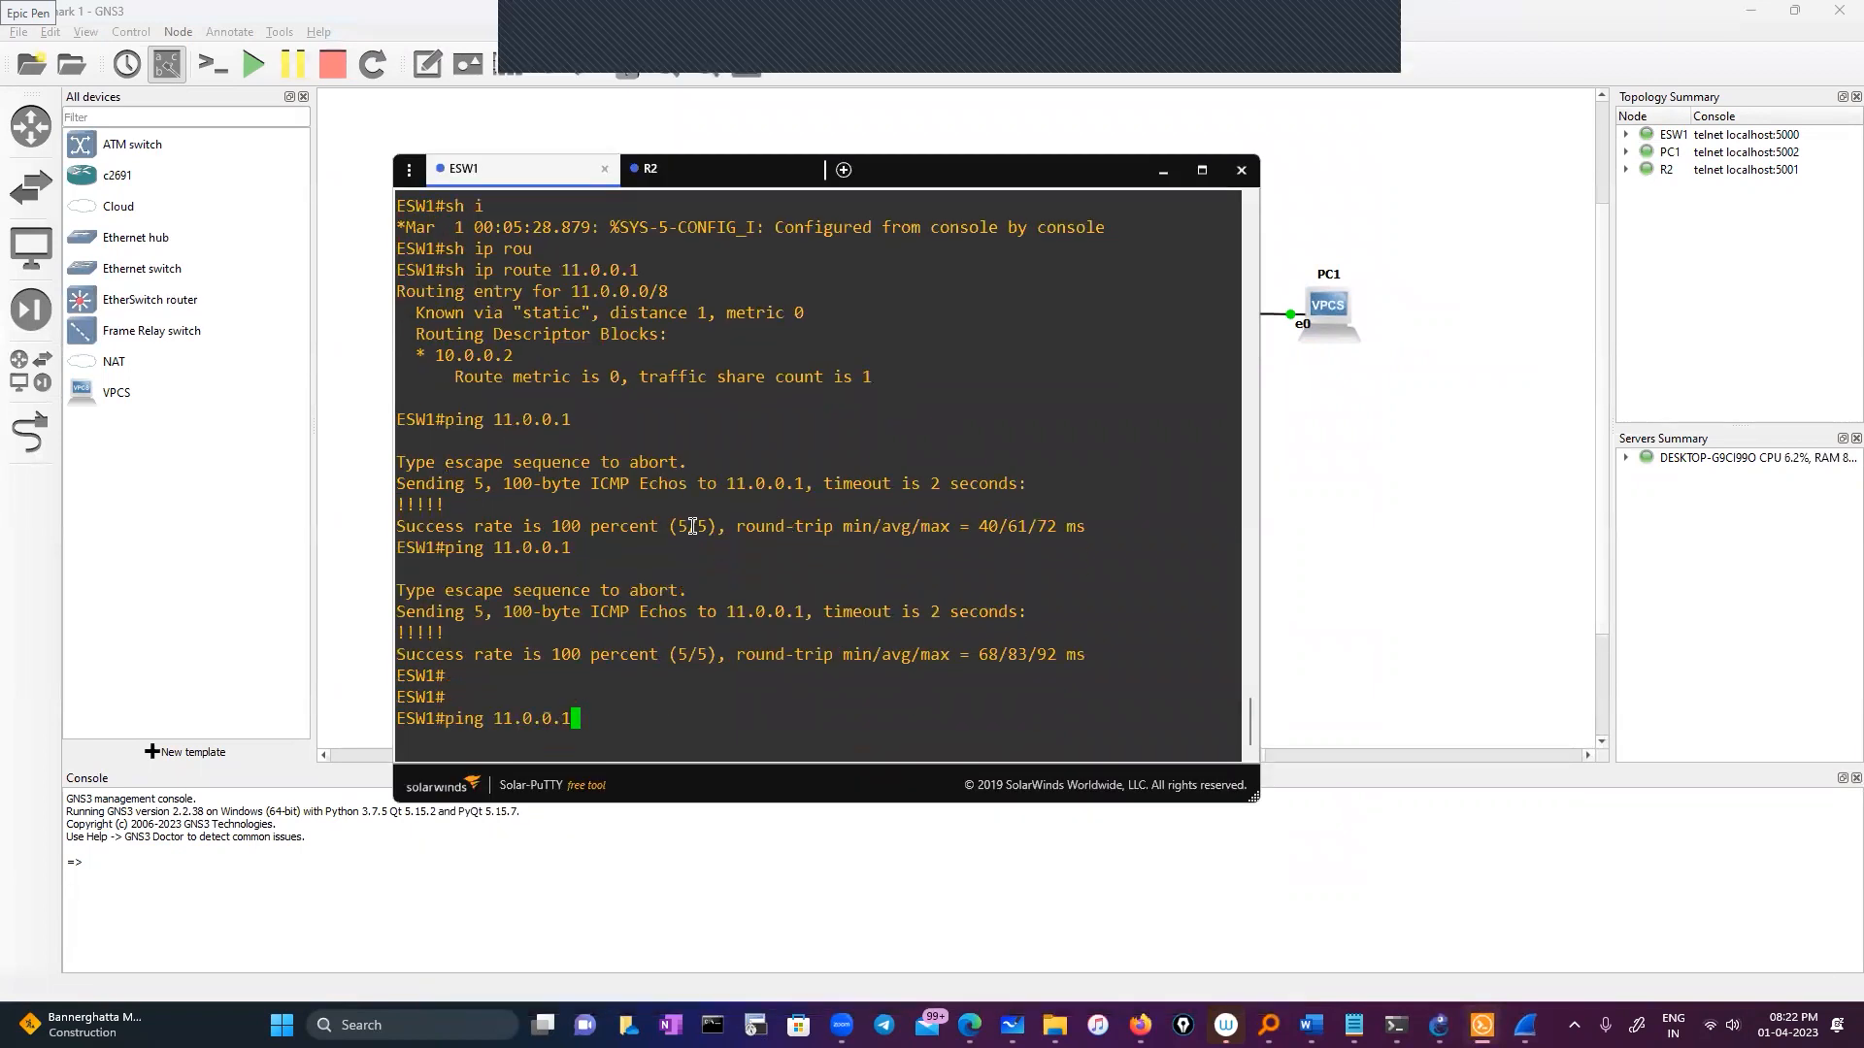
key("BackSpace")
key("BackSpace")
key("BackSpace")
key("BackSpace")
key("BackSpace")
key("BackSpace")
key("BackSpace")
key("BackSpace")
left_click(1295, 371)
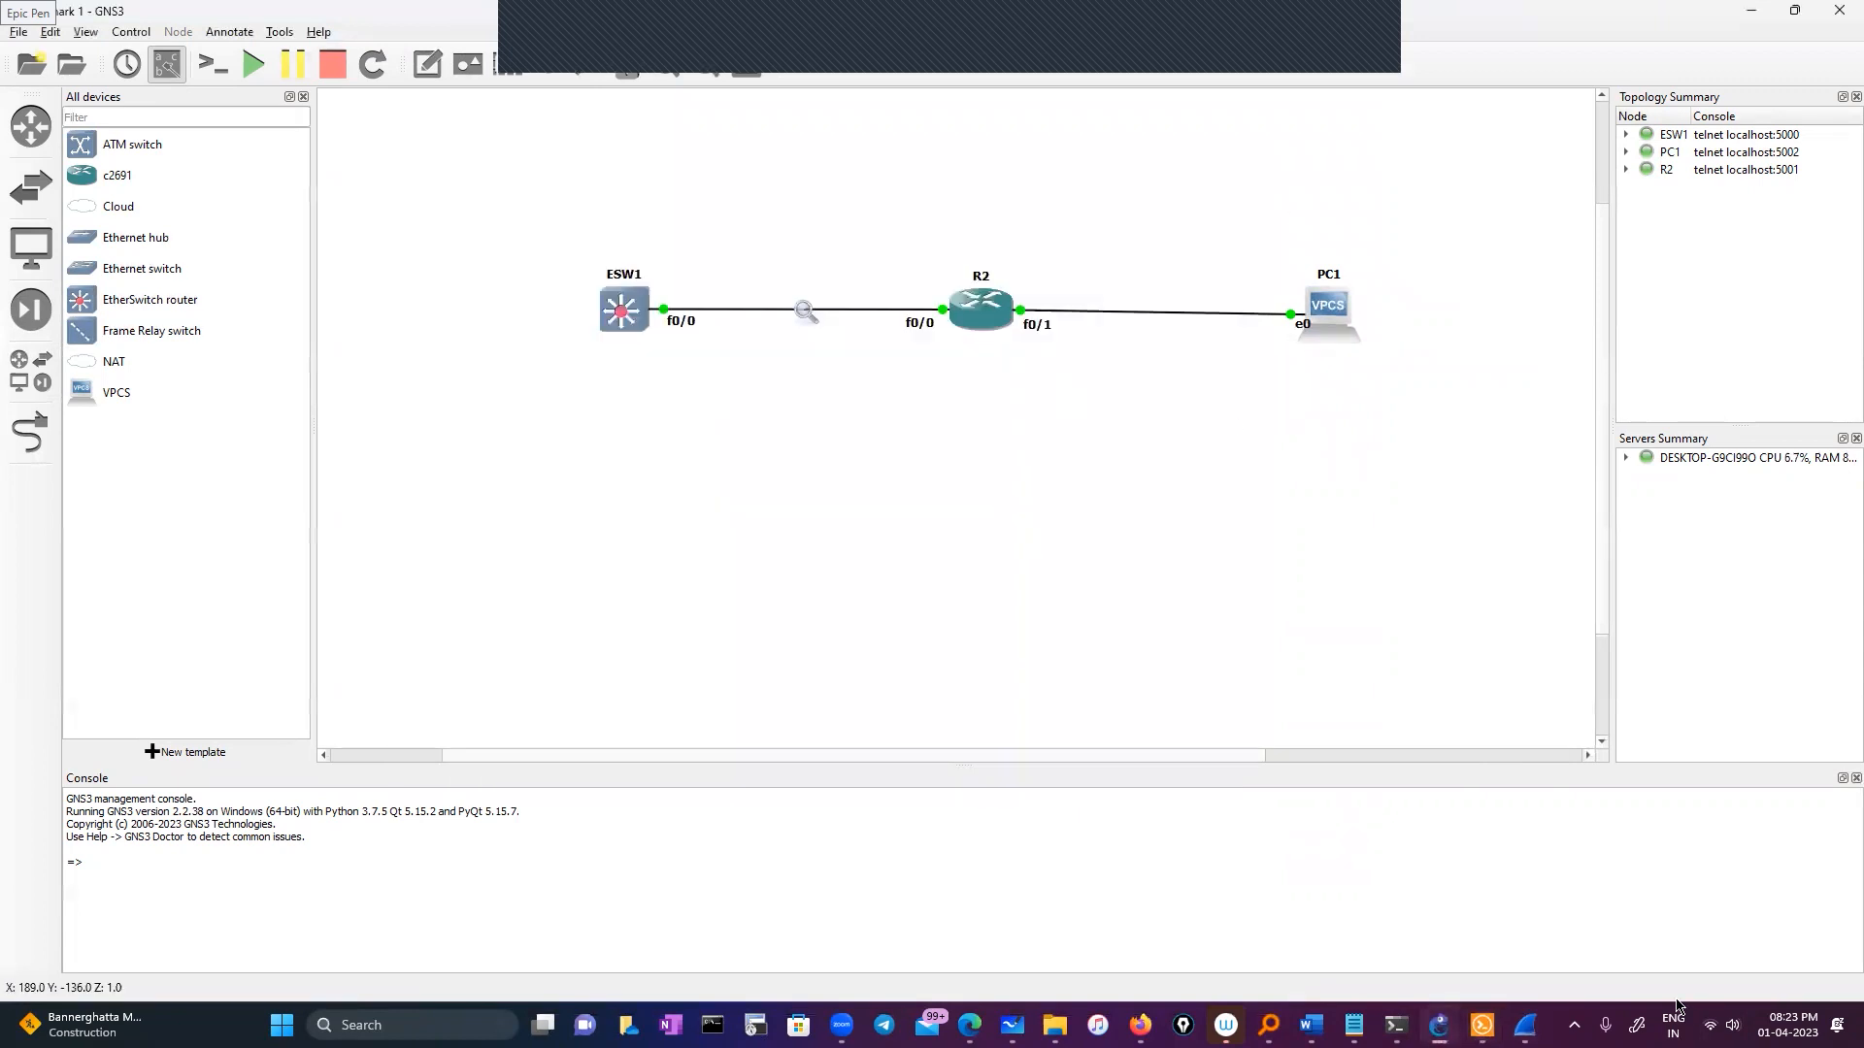
left_click(1439, 1025)
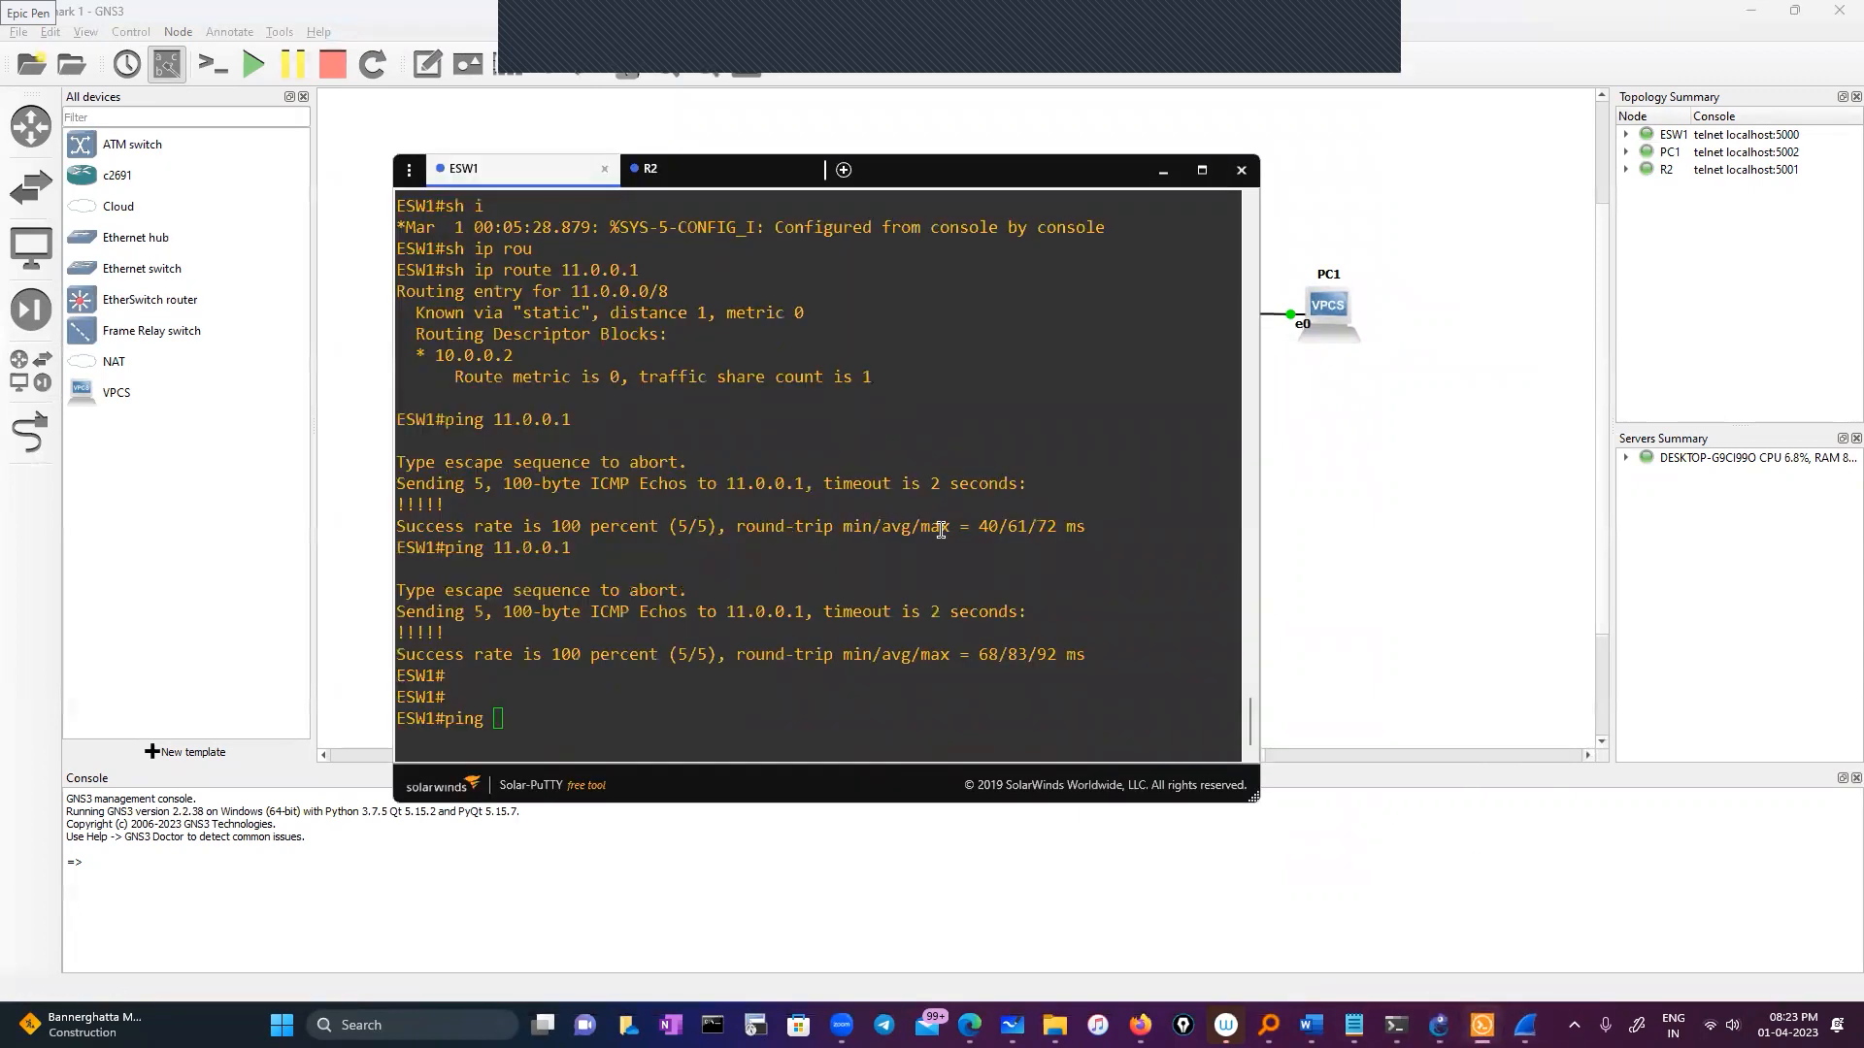
key("BackSpace")
key("BackSpace")
key("BackSpace")
key("BackSpace")
key("BackSpace")
Step: Open a console session to PC1 from the GNS3 topology
left_click(654, 175)
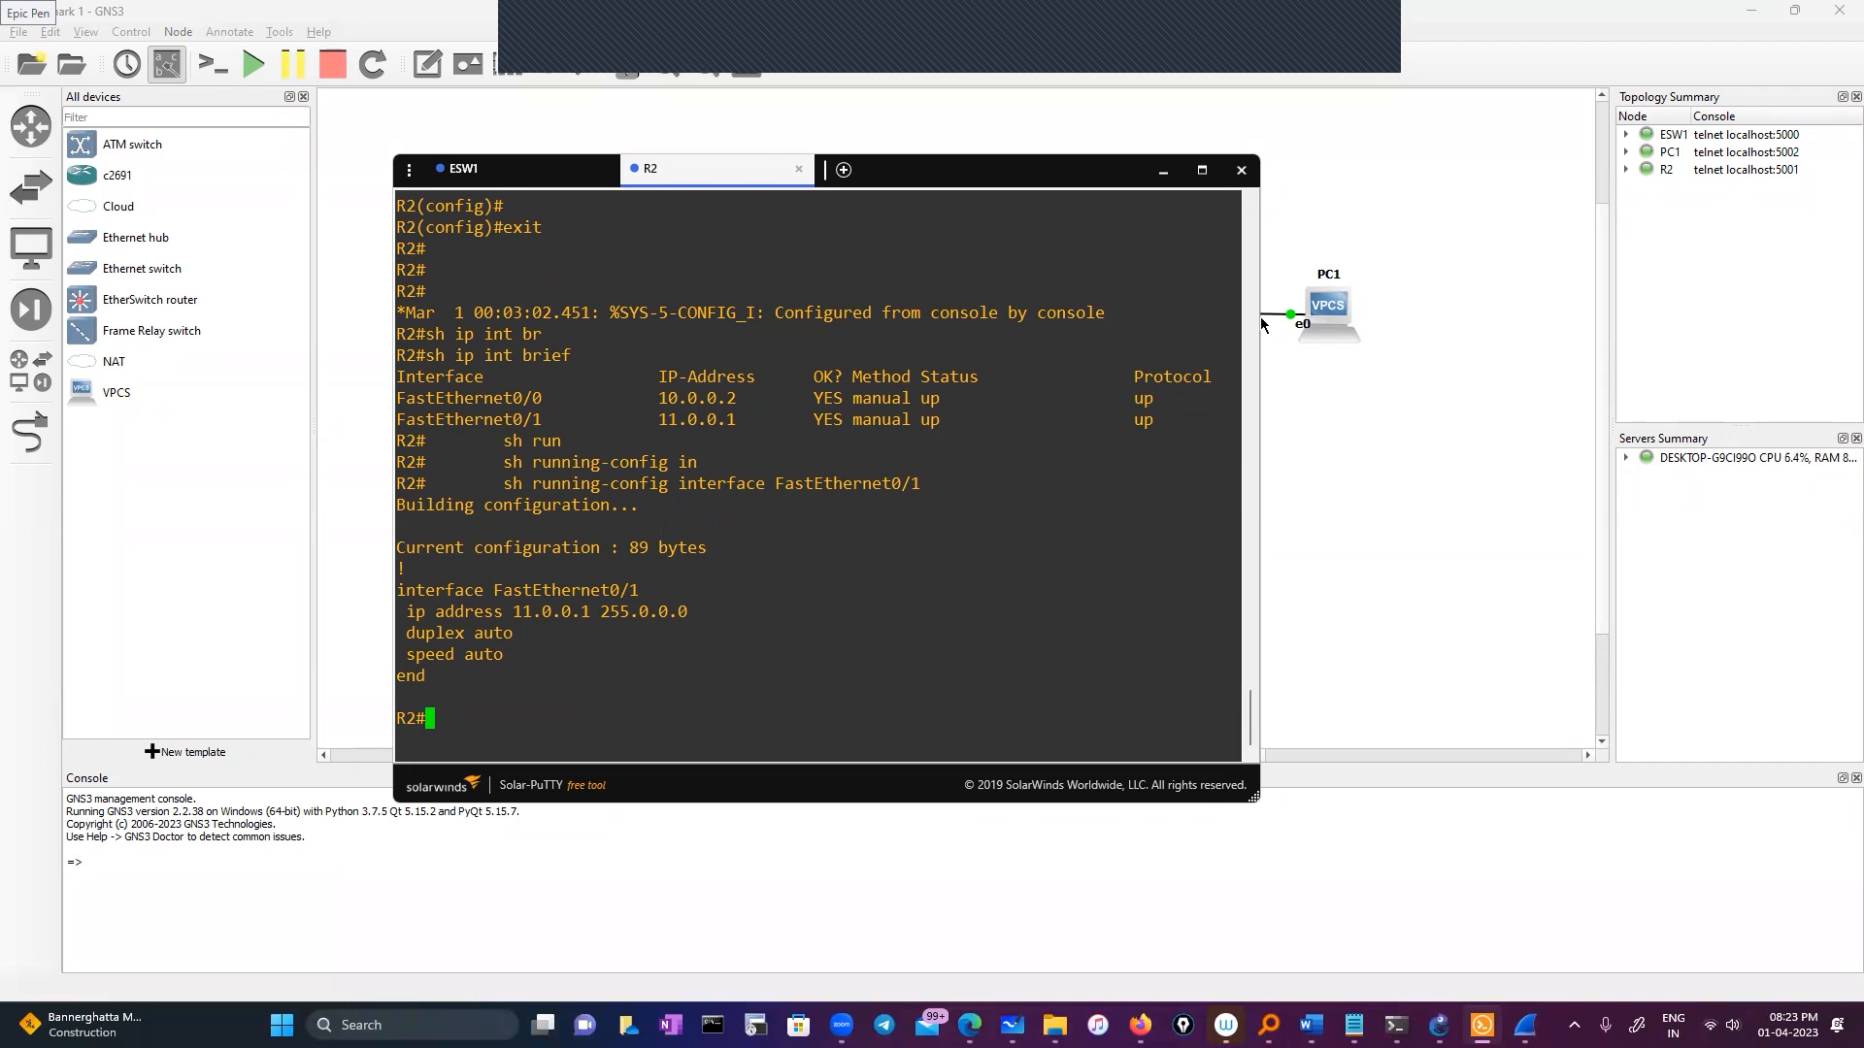
left_click(1332, 354)
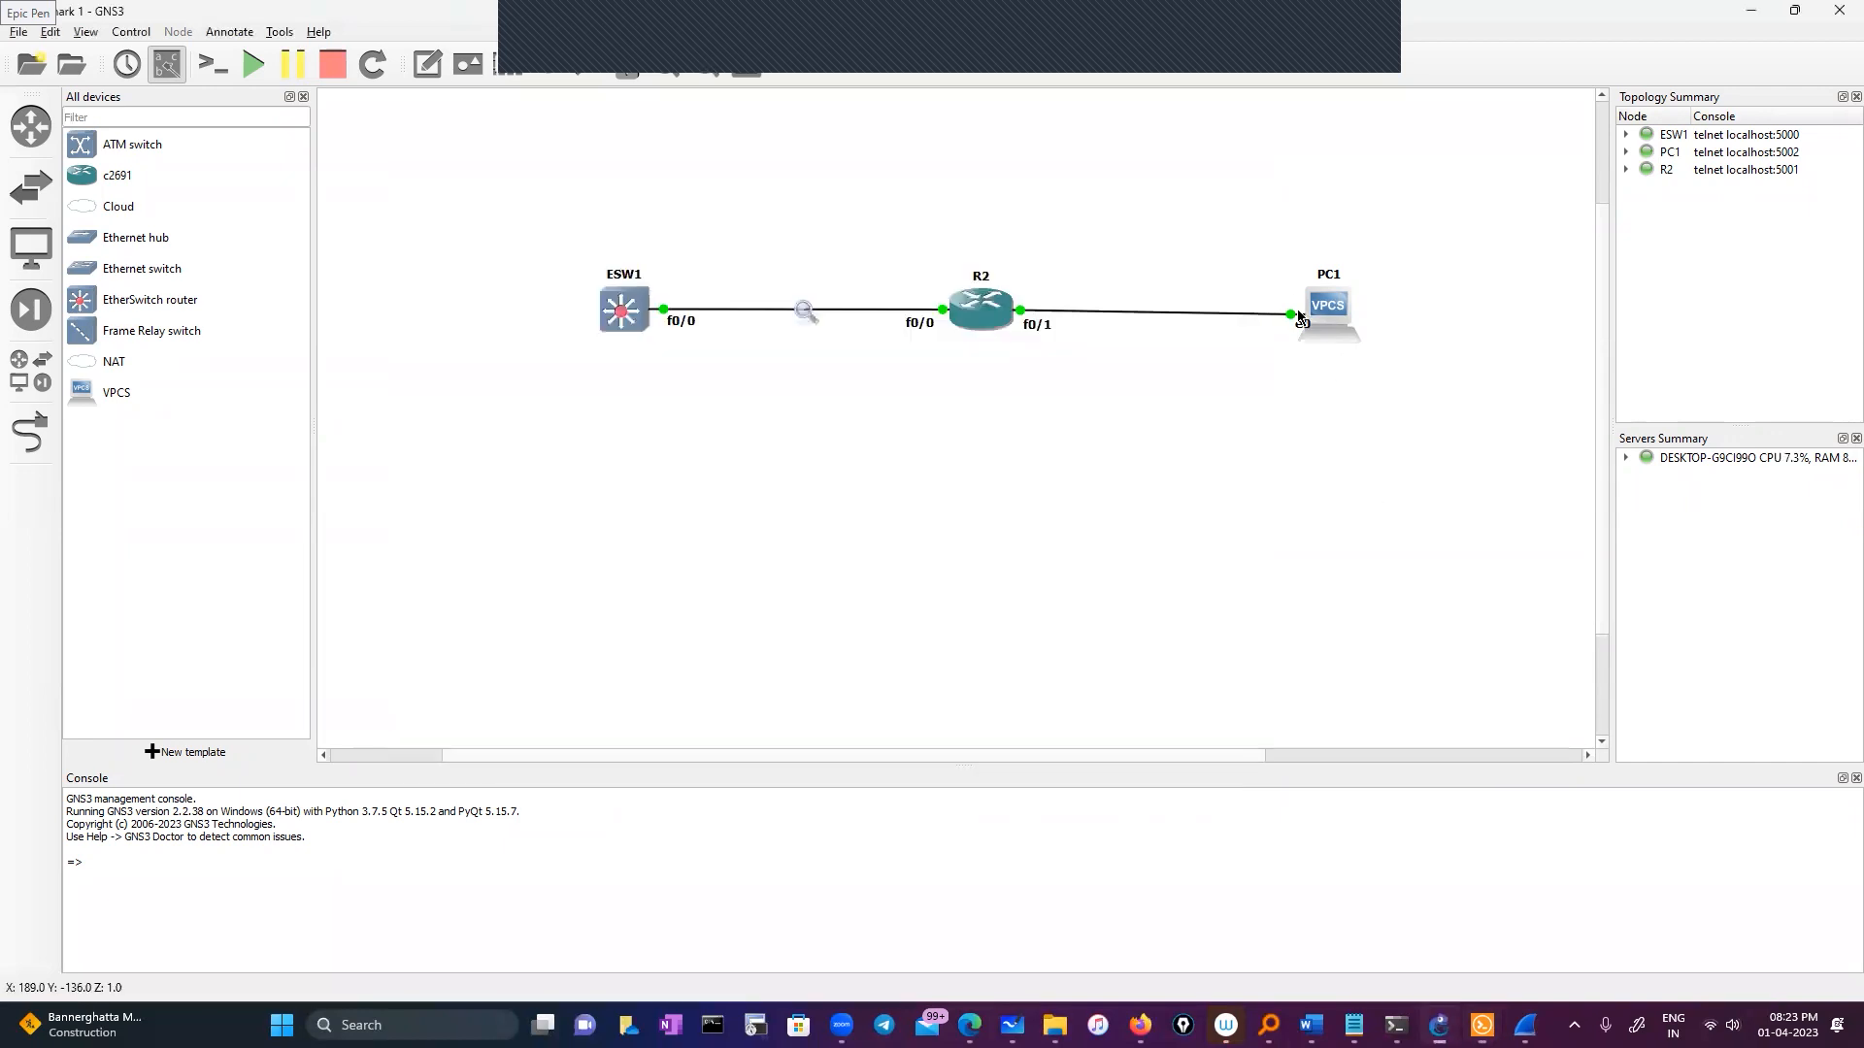
right_click(1329, 312)
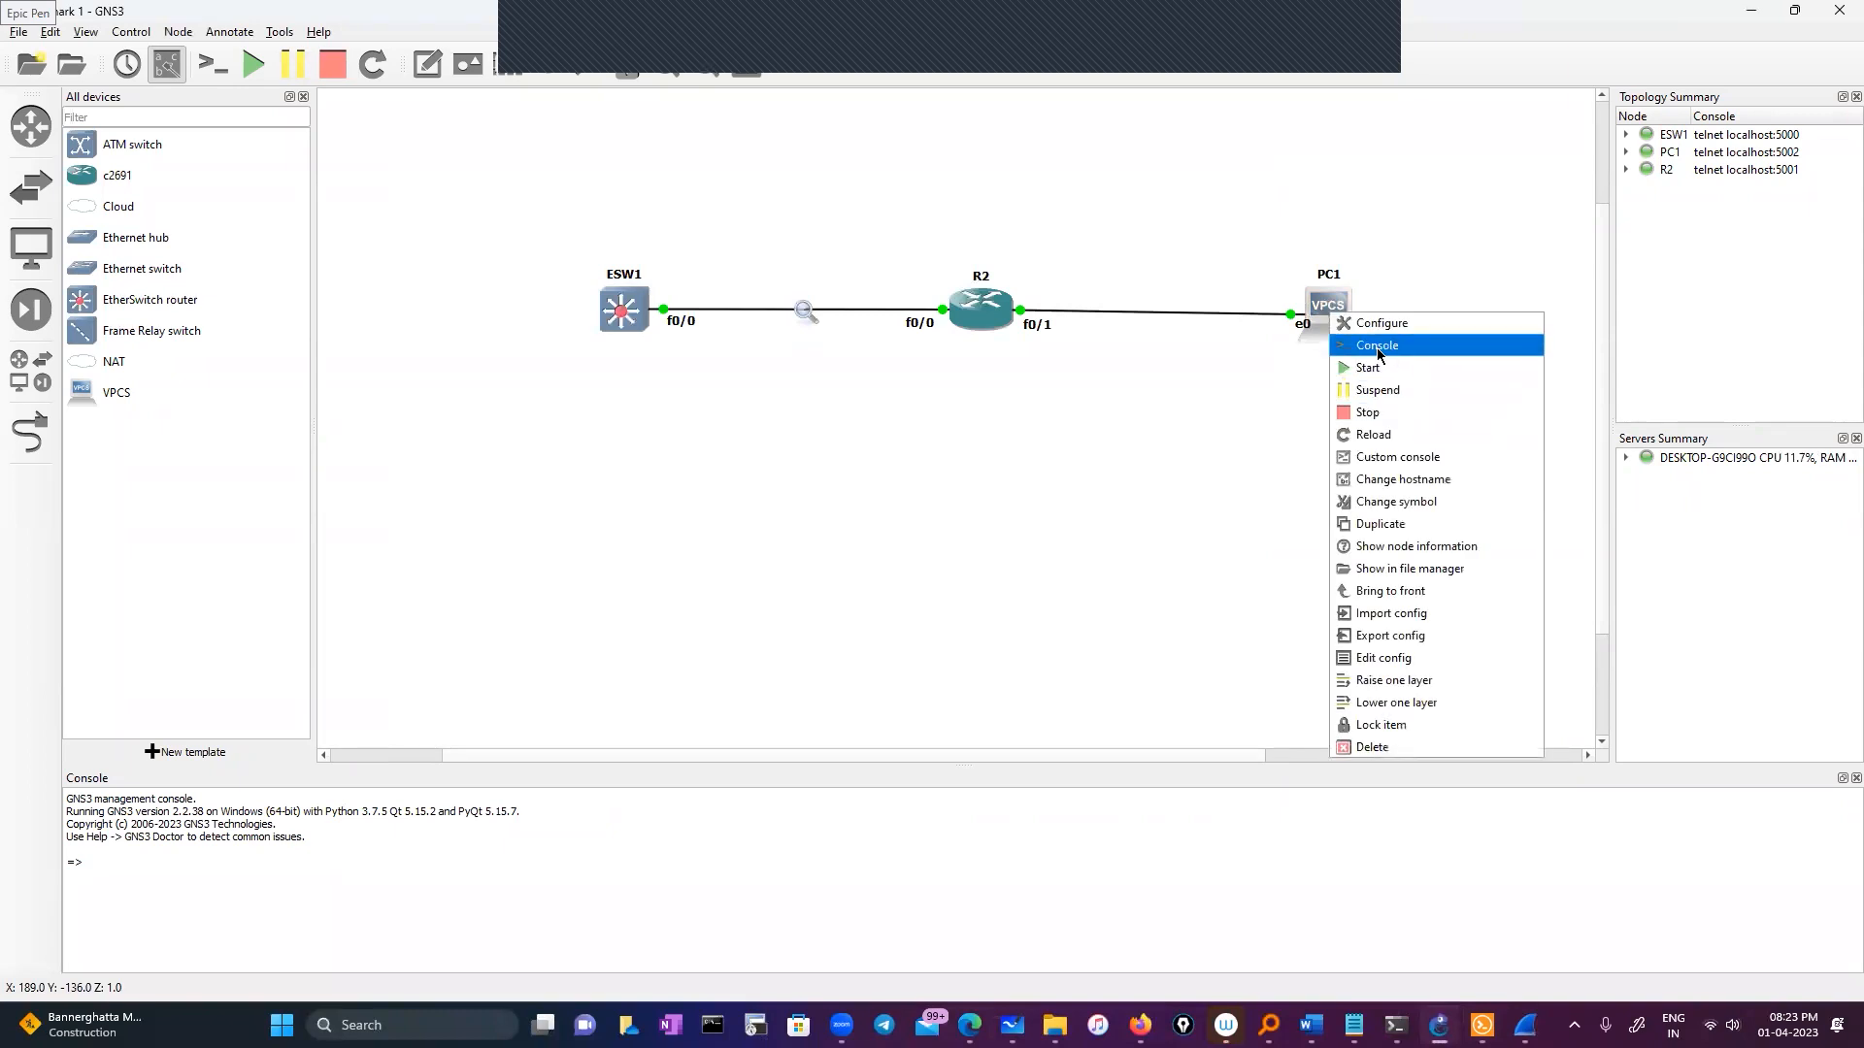
left_click(1378, 347)
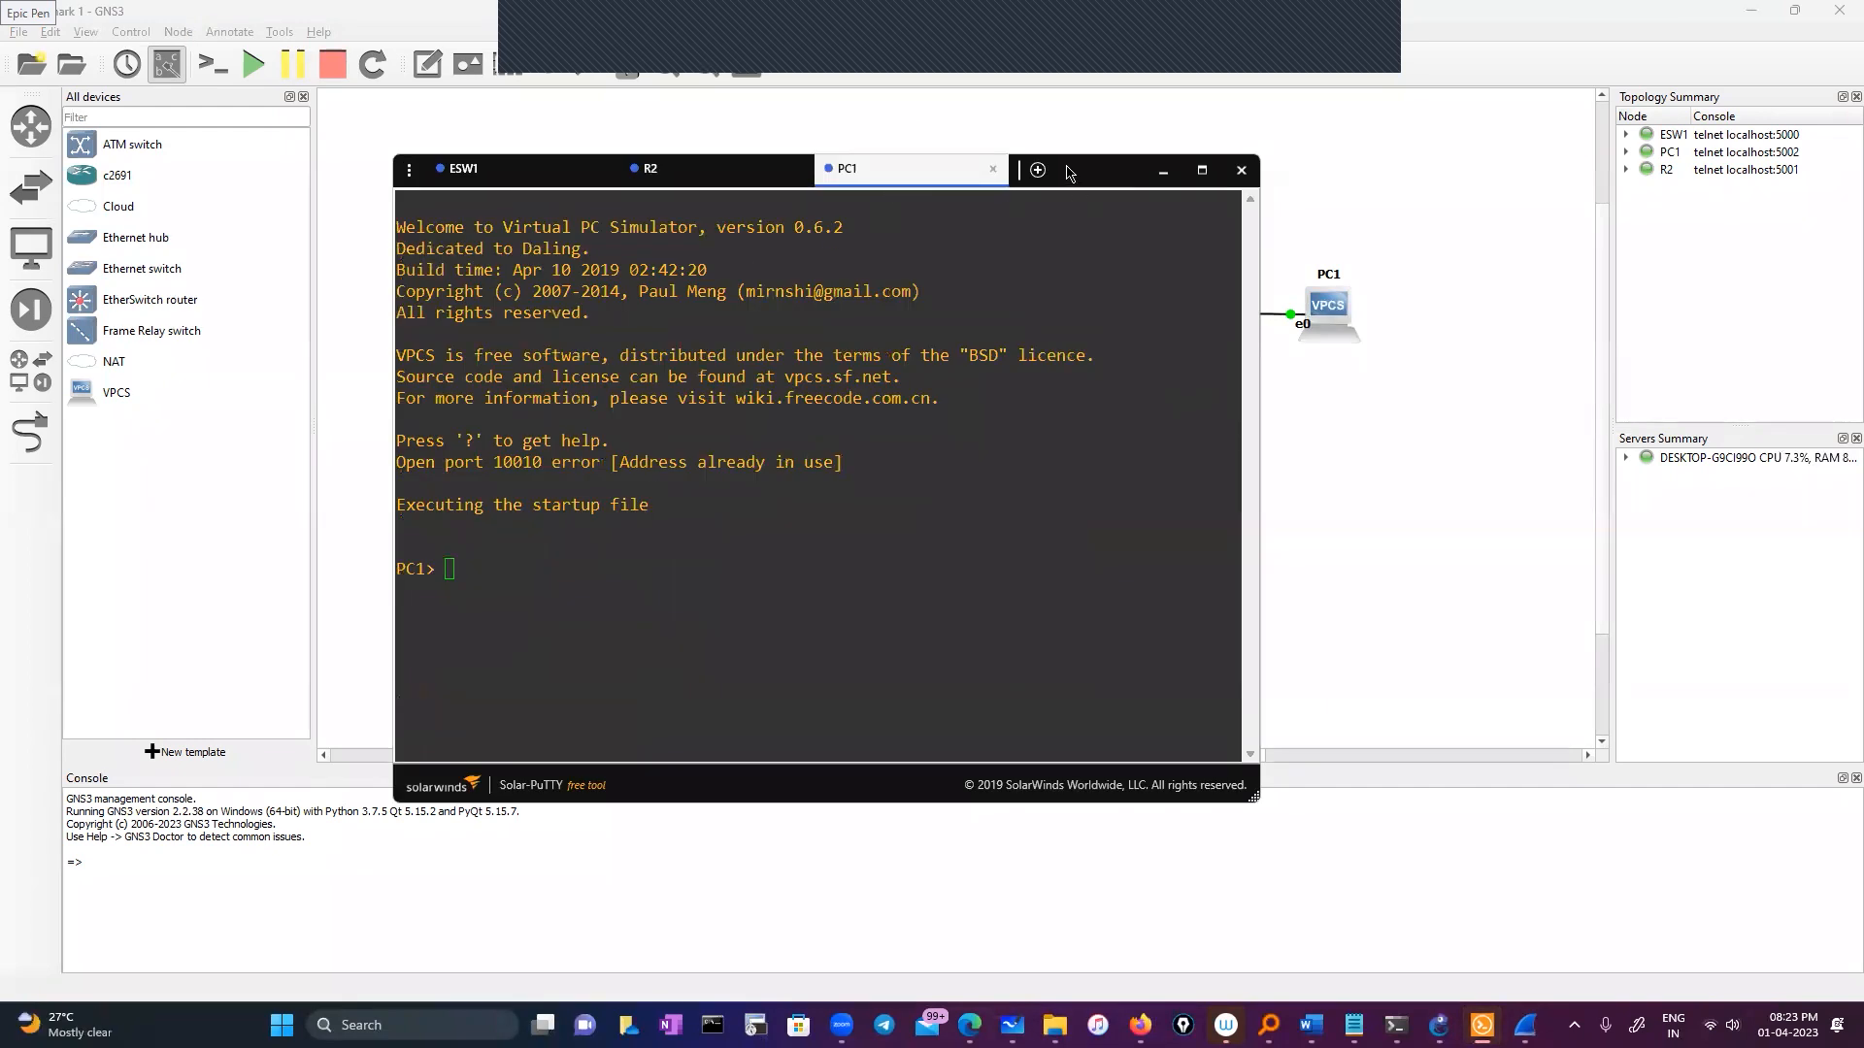
left_click_drag(1067, 167, 984, 288)
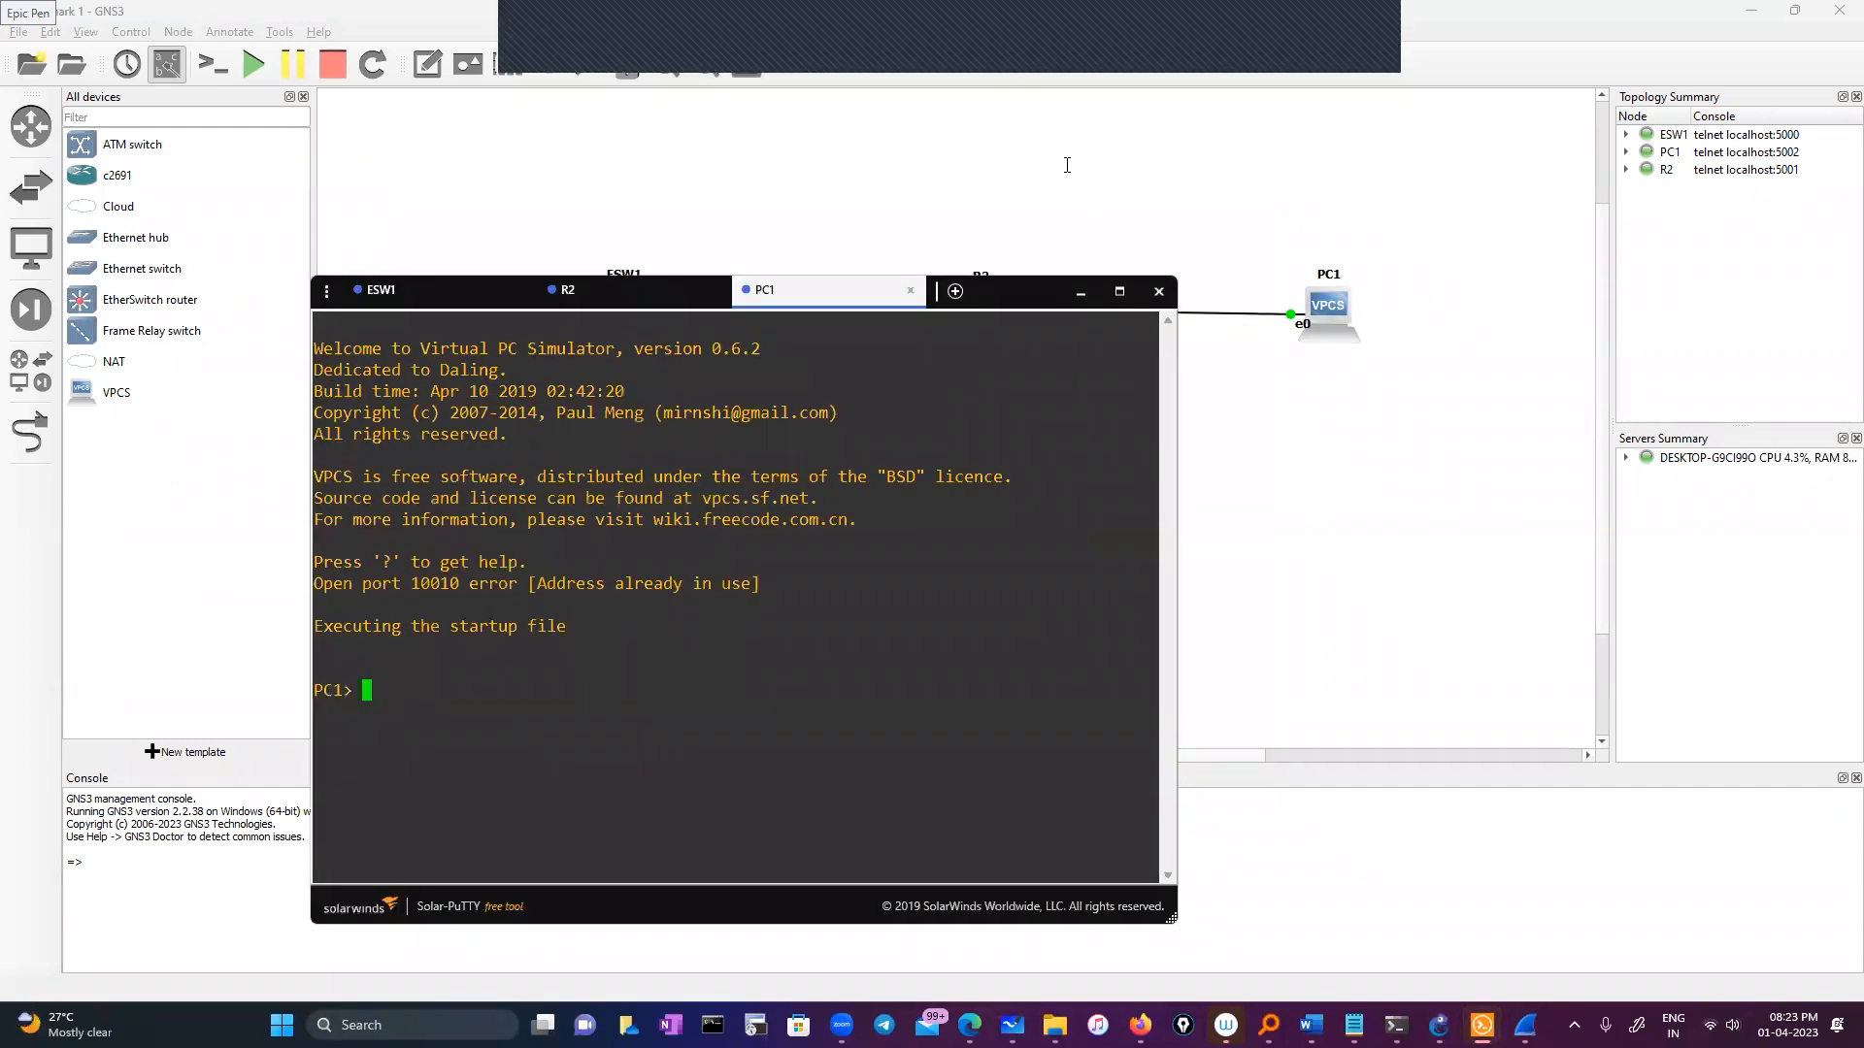
Step: List the commands available in PC1's console
type("en")
key("BackSpace")
key("BackSpace")
type("?")
key("Return")
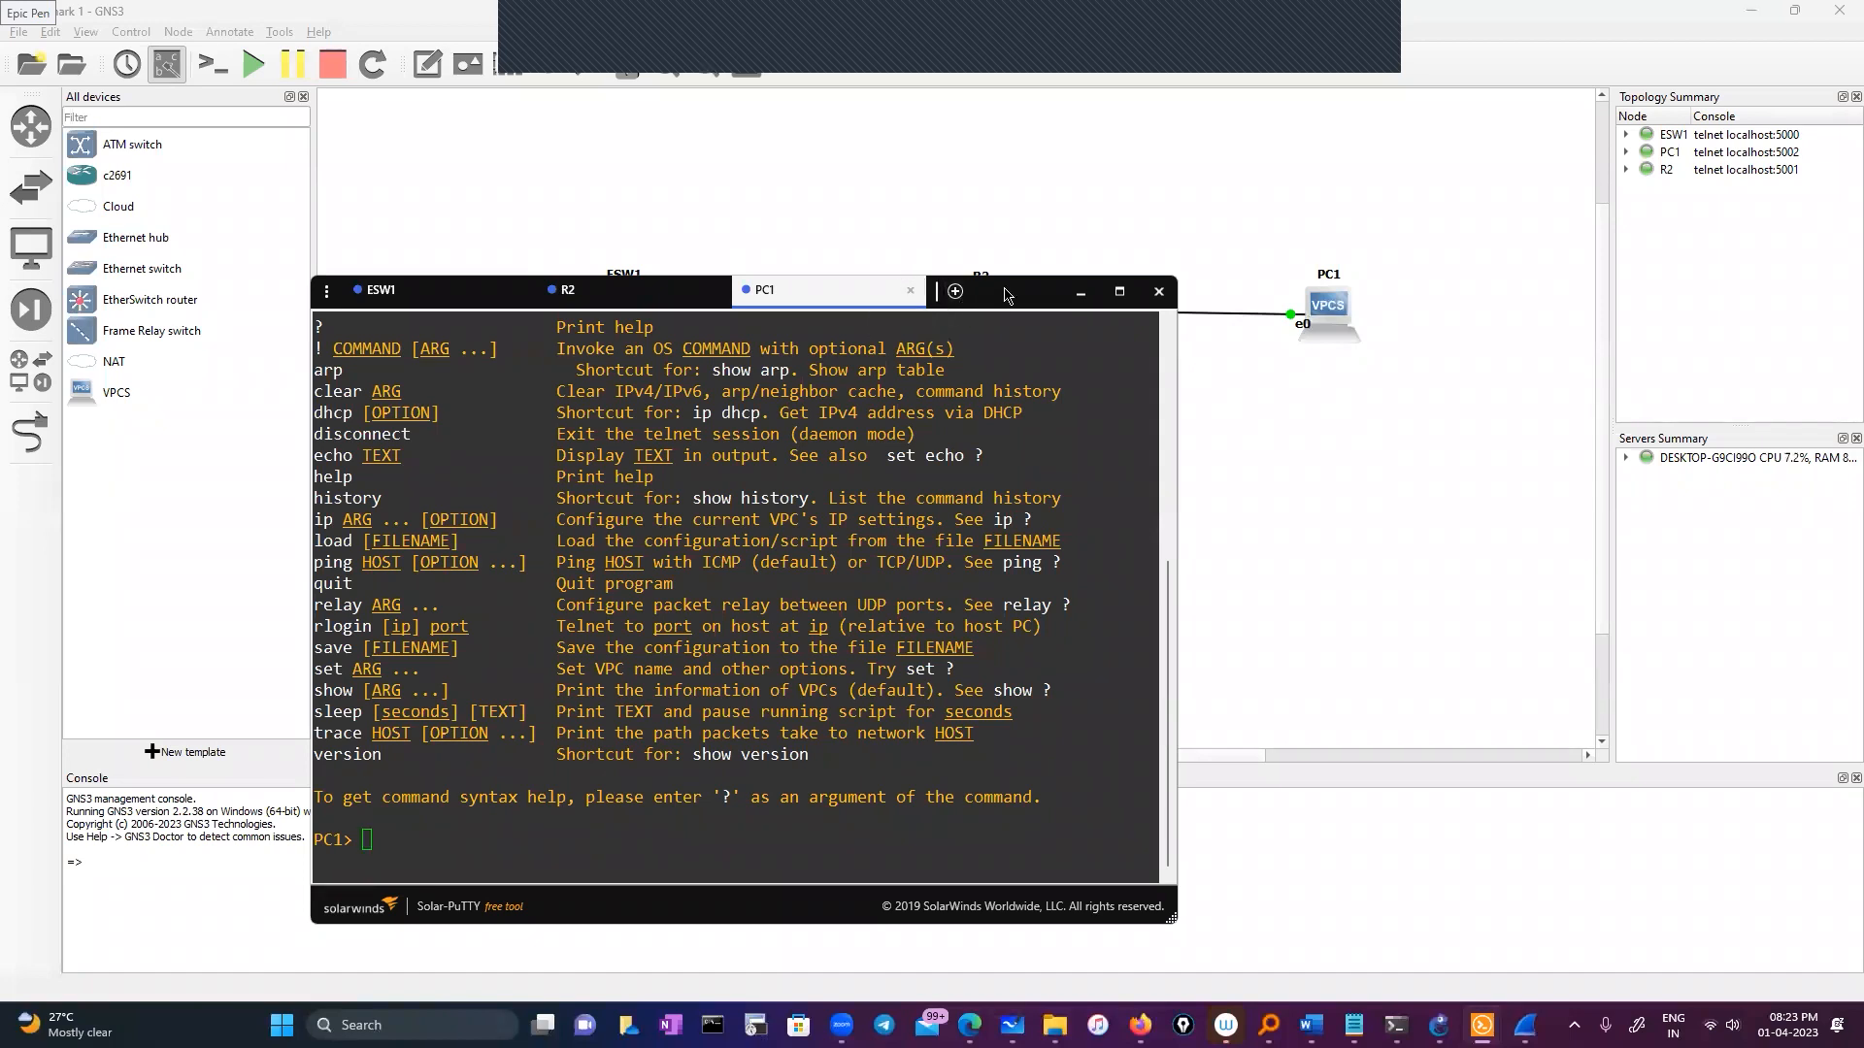
Step: Show the syntax help for PC1's ip command
left_click_drag(1005, 295, 1002, 212)
double_click(320, 436)
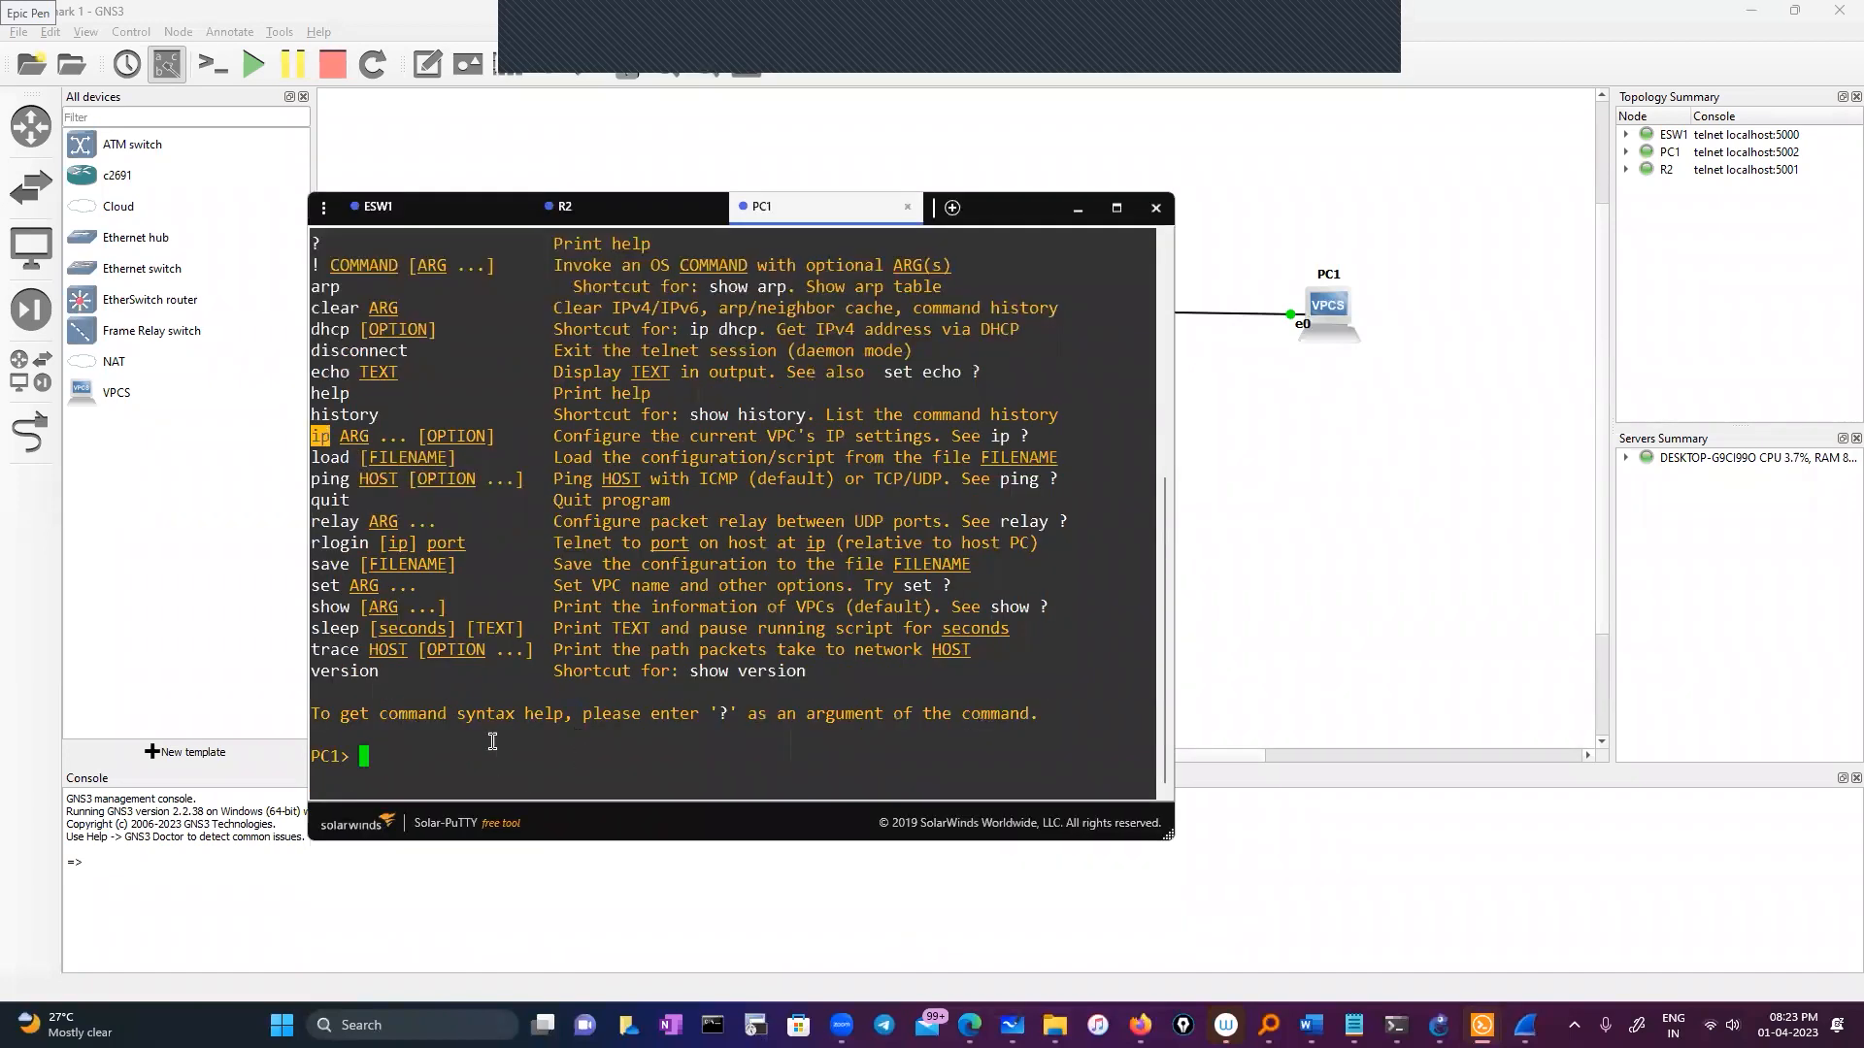
right_click(492, 741)
left_click_drag(315, 273, 461, 610)
left_click(485, 765)
type("?")
key("Return")
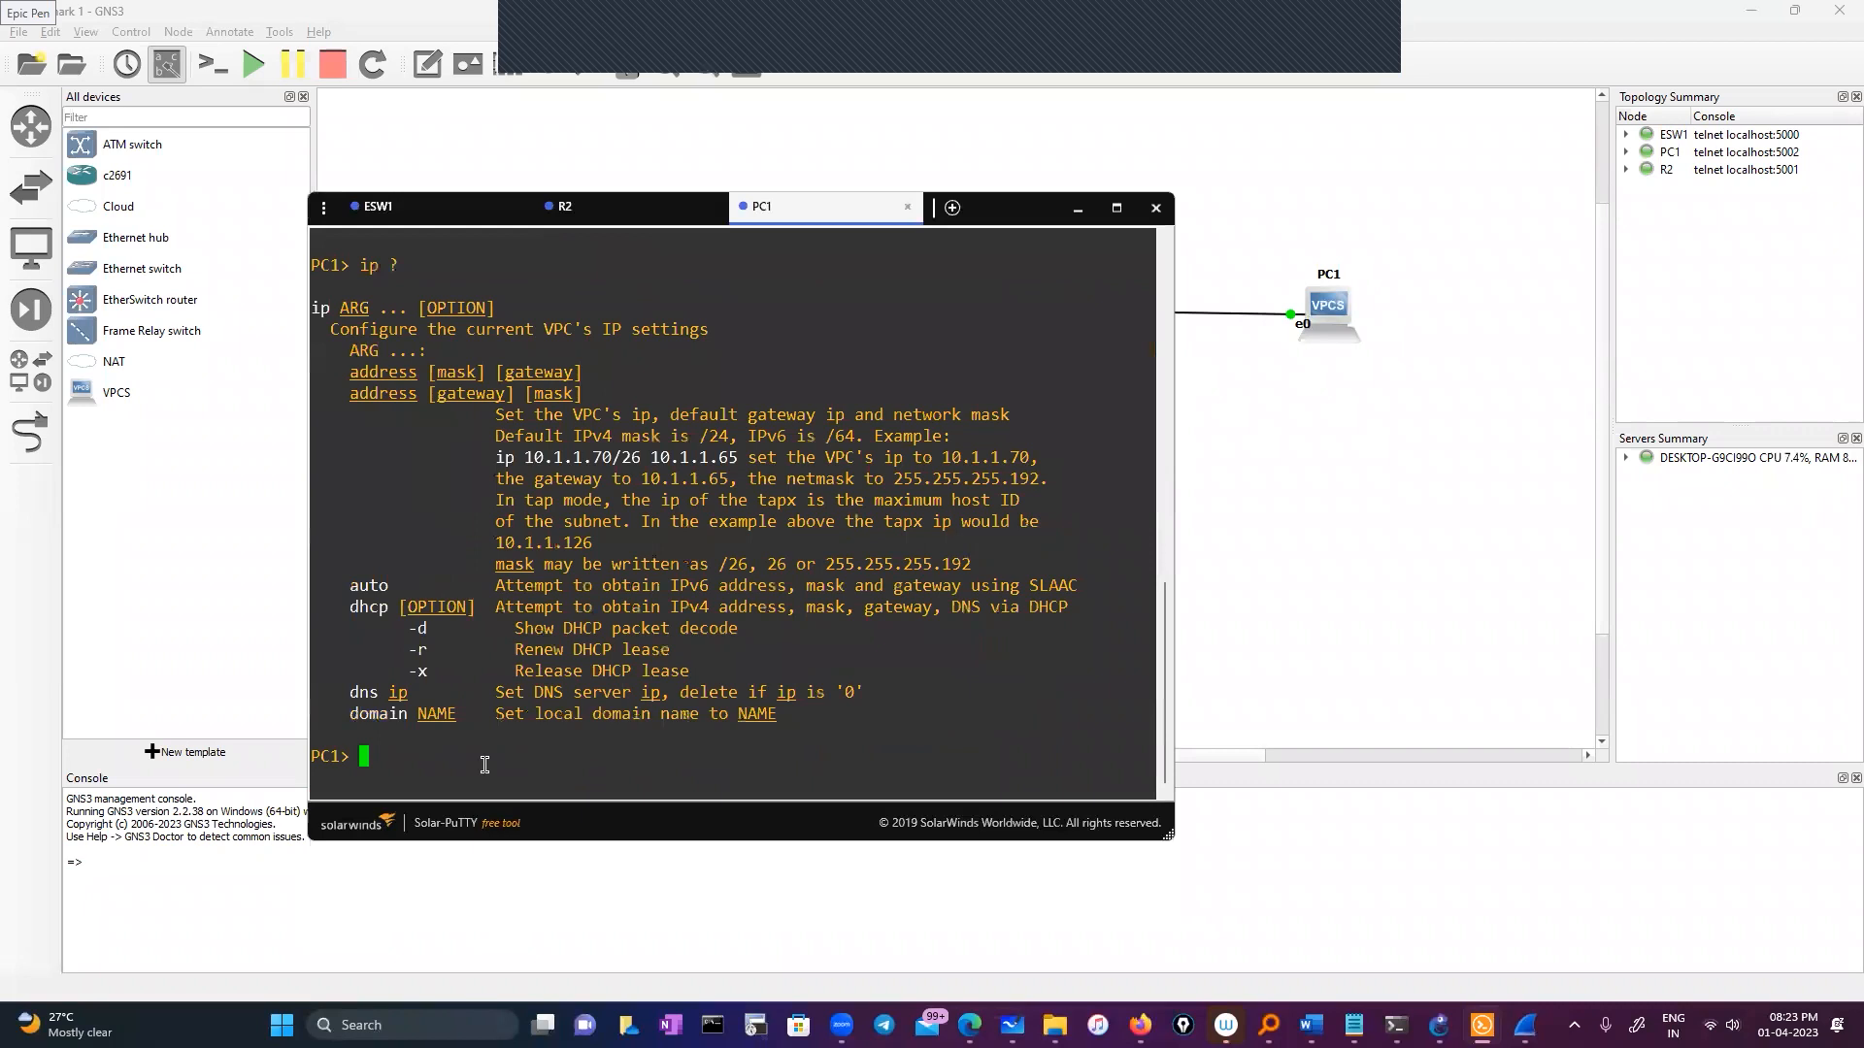
Step: Assign PC1 the IP address 11.0.0.5/8 with 11.0.0.1 as its gateway
type("ip ")
type(" 11.0.0.")
type("3")
type("55.0.0.0")
key("Left")
key("BackSpace")
key("BackSpace")
key("BackSpace")
key("BackSpace")
key("BackSpace")
key("BackSpace")
key("BackSpace")
key("BackSpace")
key("BackSpace")
key("BackSpace")
key("Delete")
type("5/8 11.0.0.1")
key("Return")
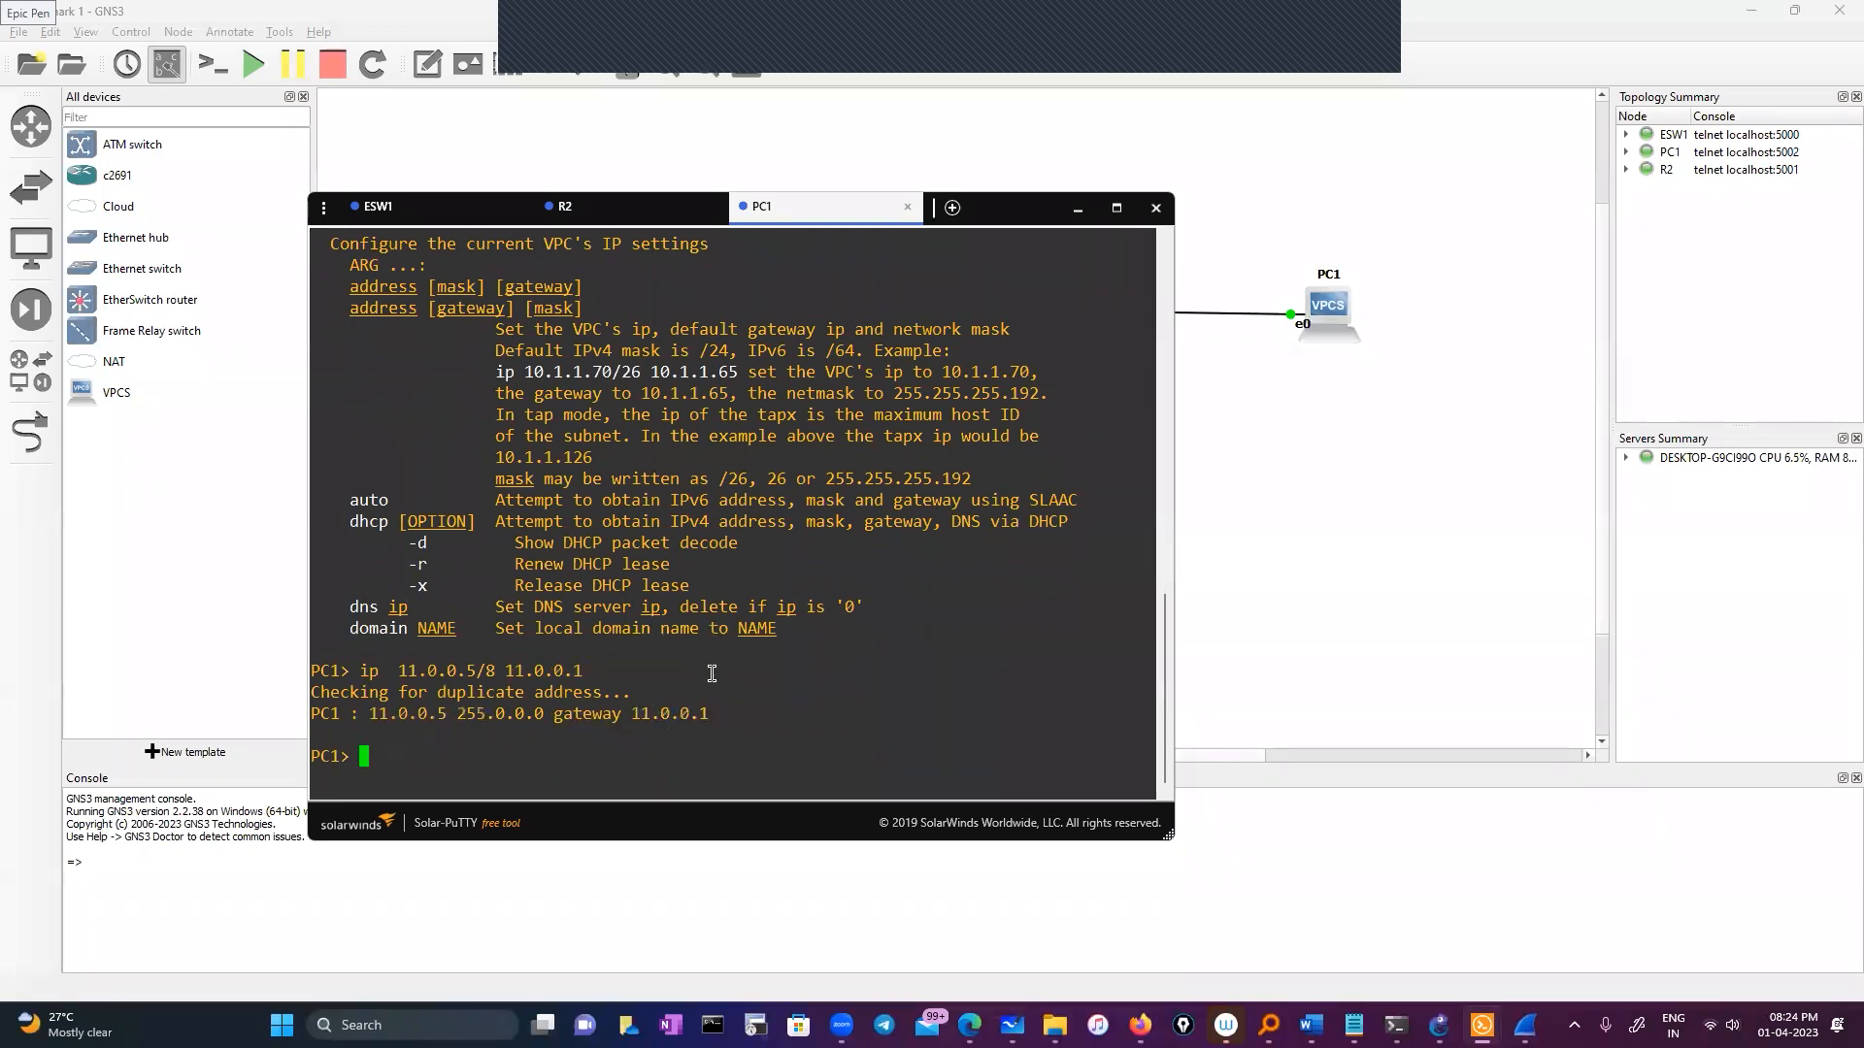
Step: Ping PC1's own address 11.0.0.5 from its console
type("ping")
left_click_drag(399, 670, 476, 671)
right_click(708, 691)
key("Return")
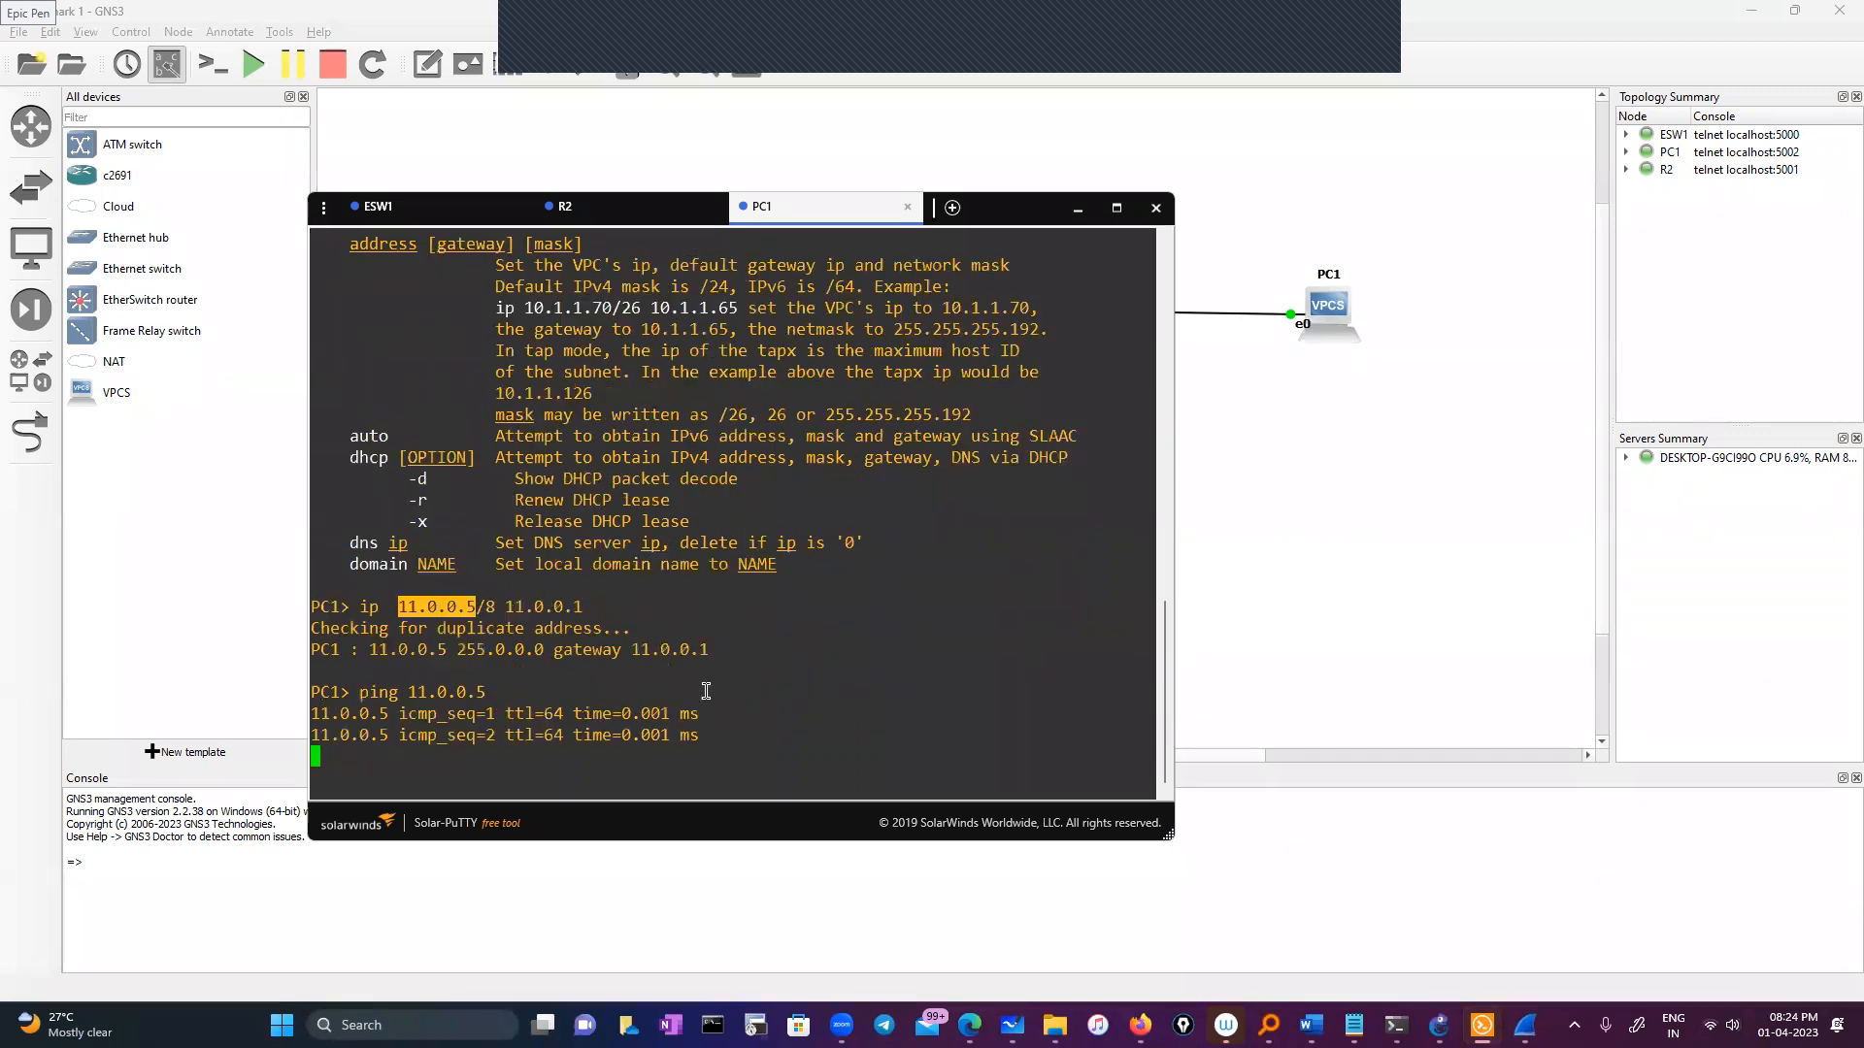
Step: Ping the gateway 11.0.0.1 from PC1
type("ping")
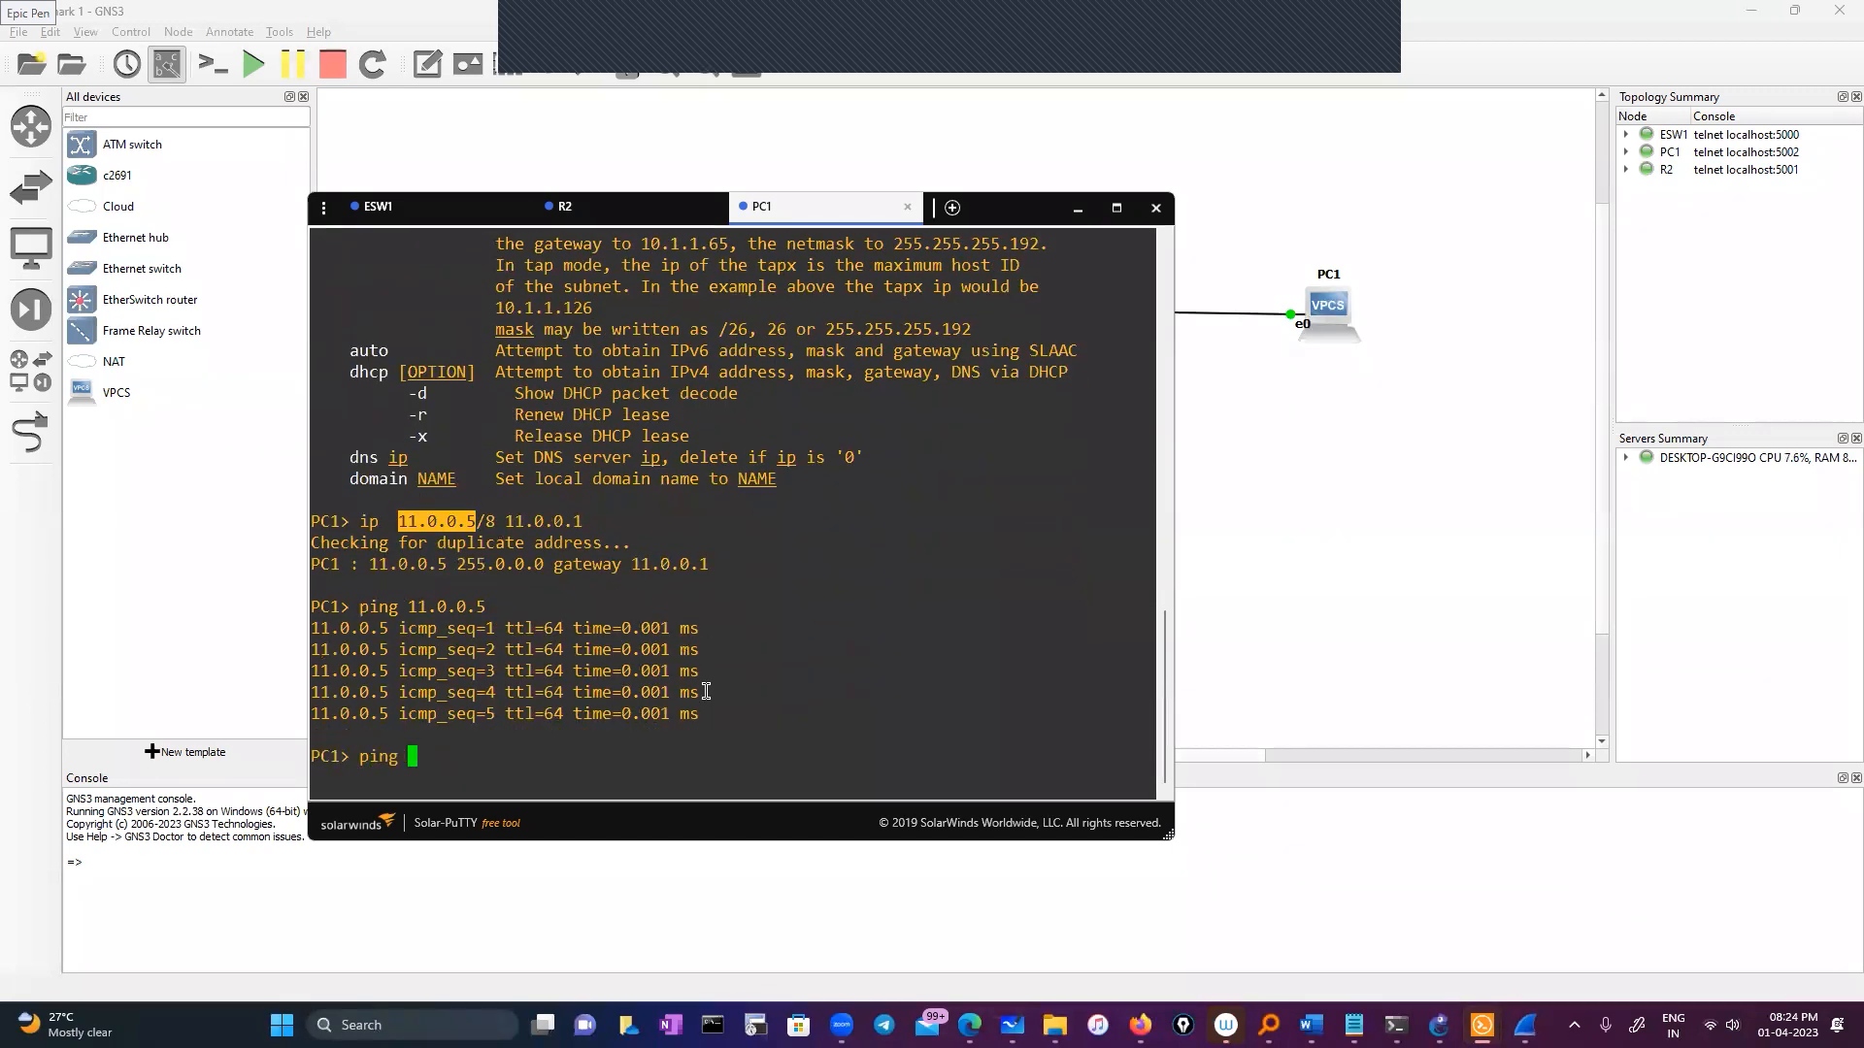
left_click_drag(504, 521, 572, 524)
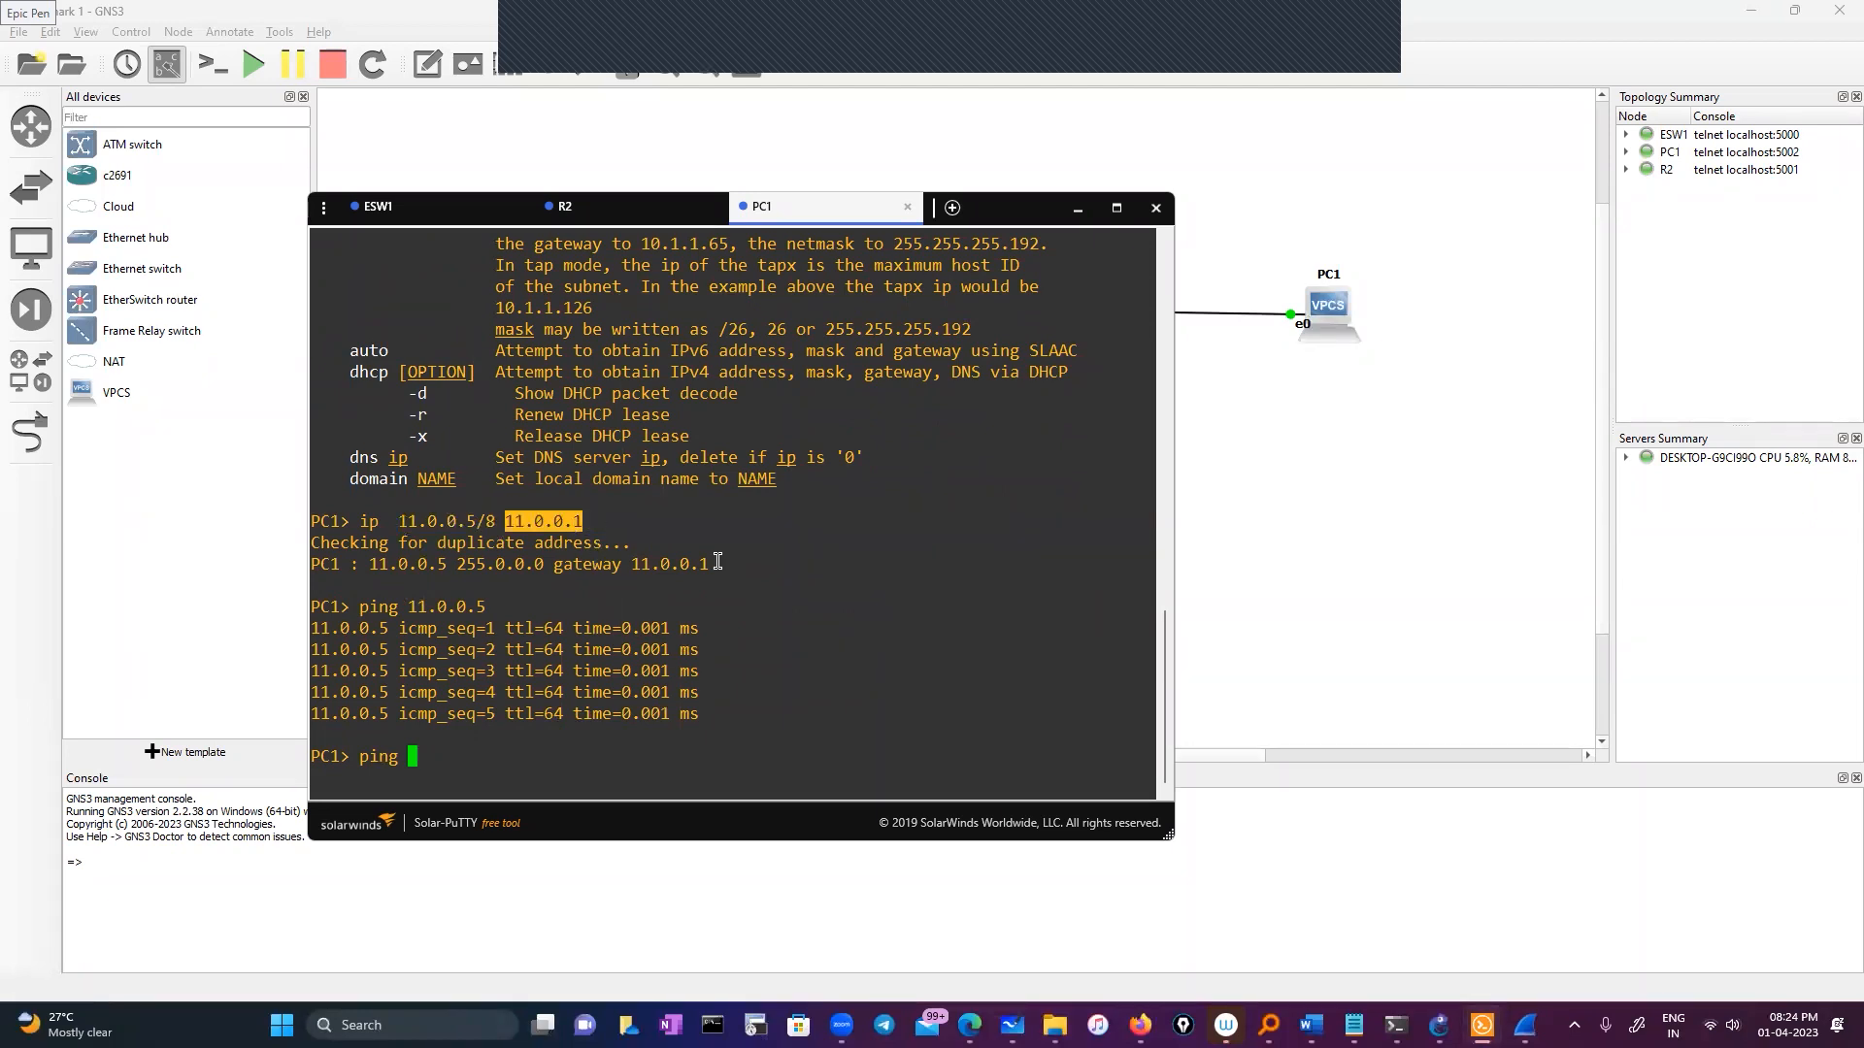
right_click(782, 579)
key("Return")
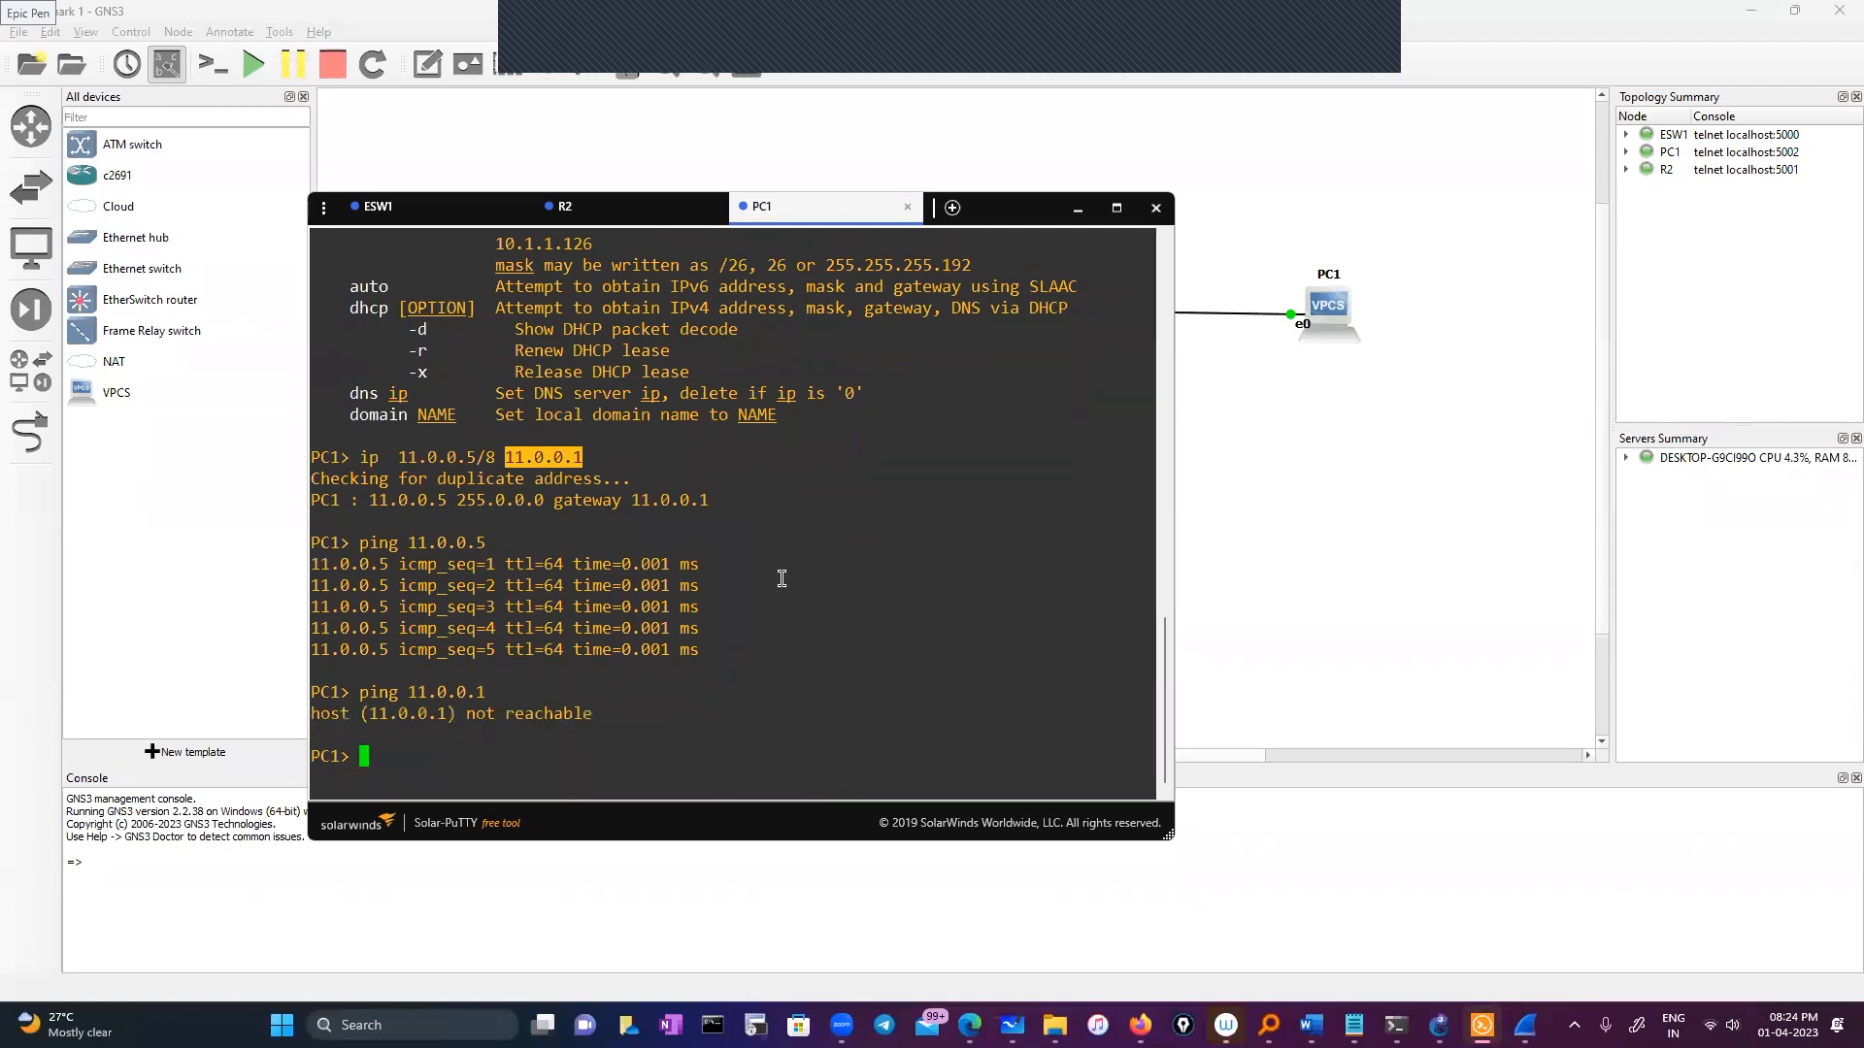
Step: In the R2 console, display the IP ARP table and ping PC1 at 11.0.0.5
left_click(659, 216)
type("sh ")
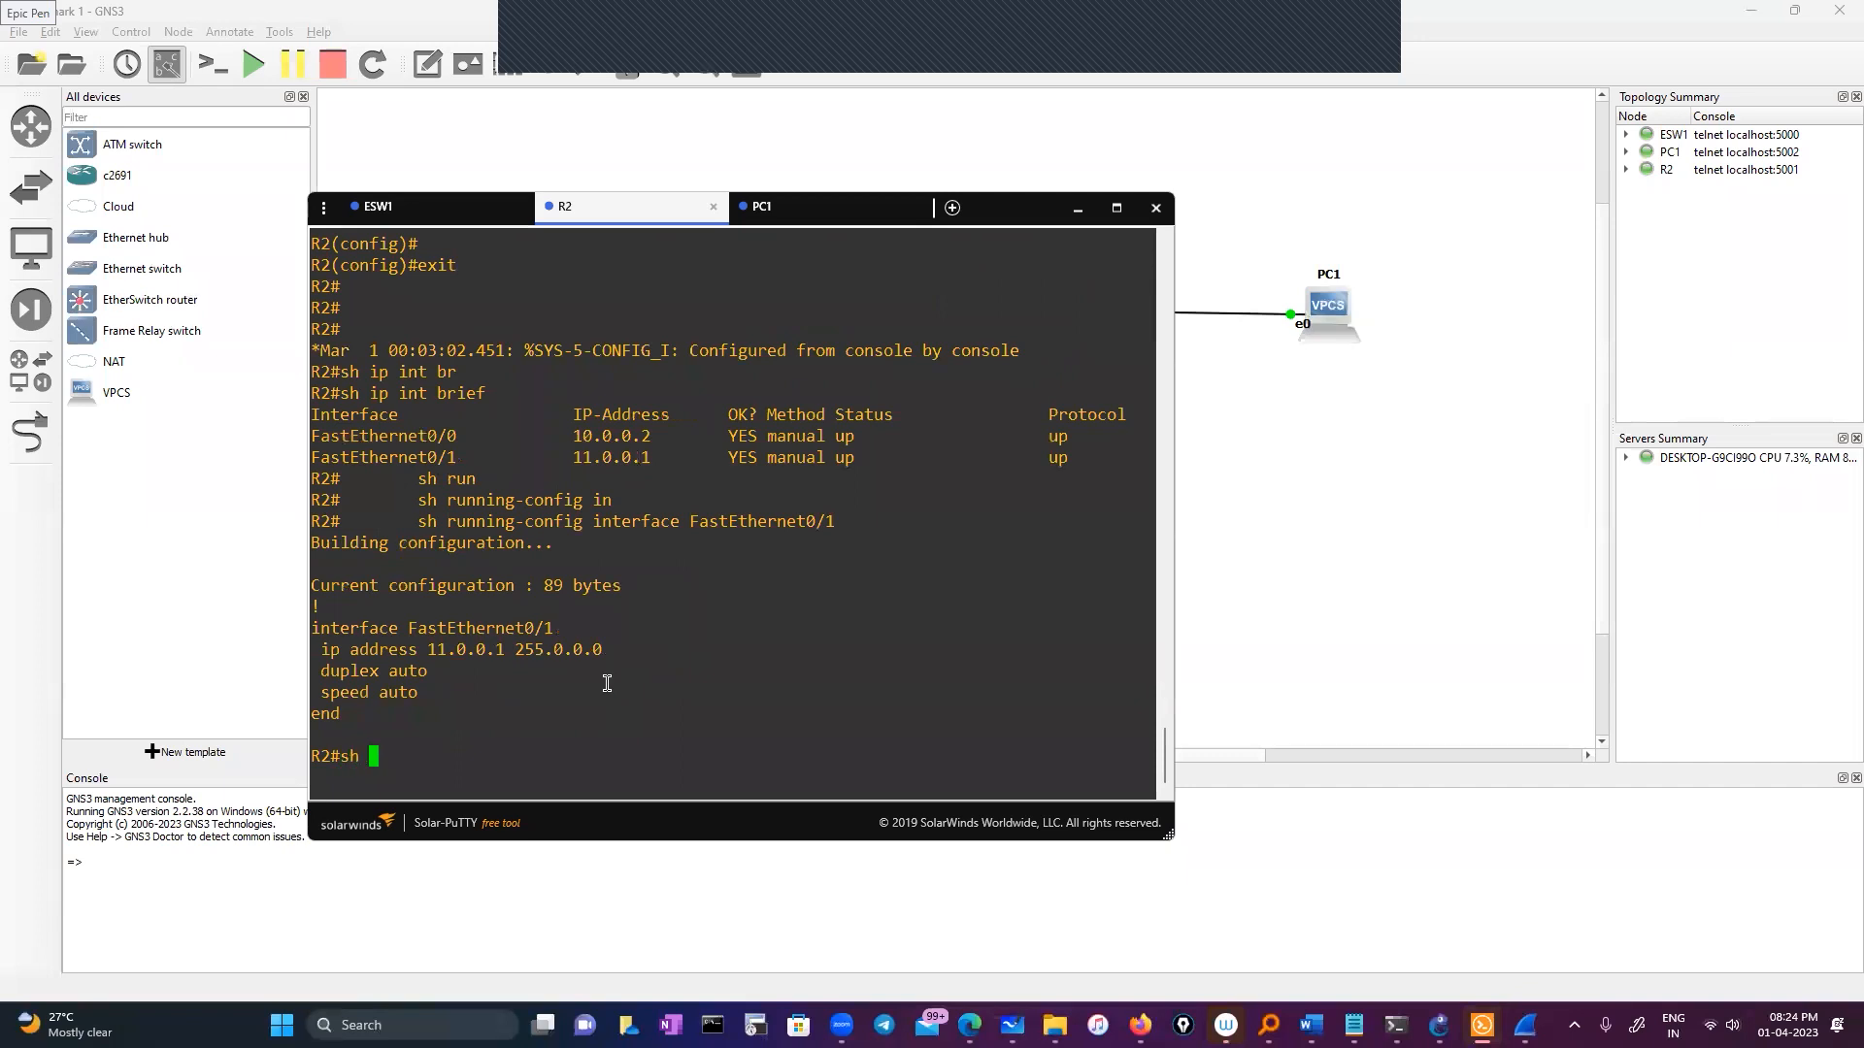
type("ip ar")
key("Tab")
key("Return")
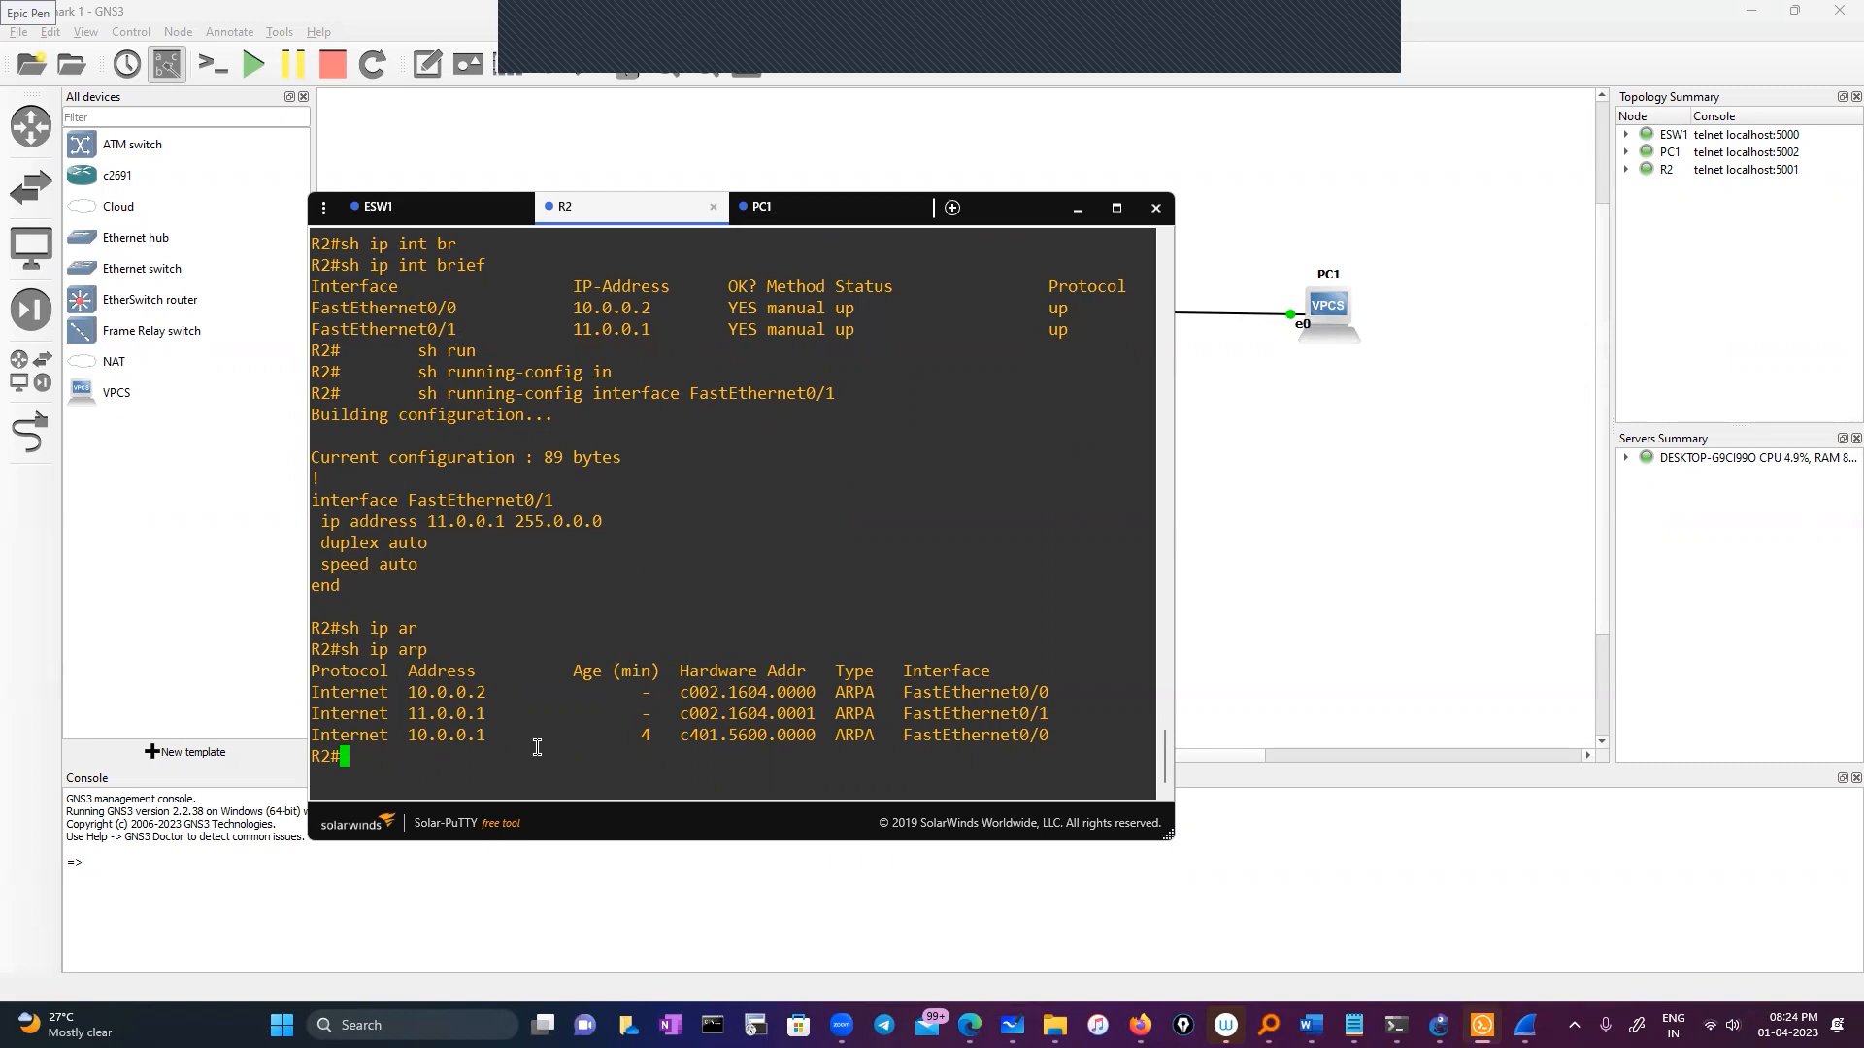
type("ping 11.0.0.5")
key("Return")
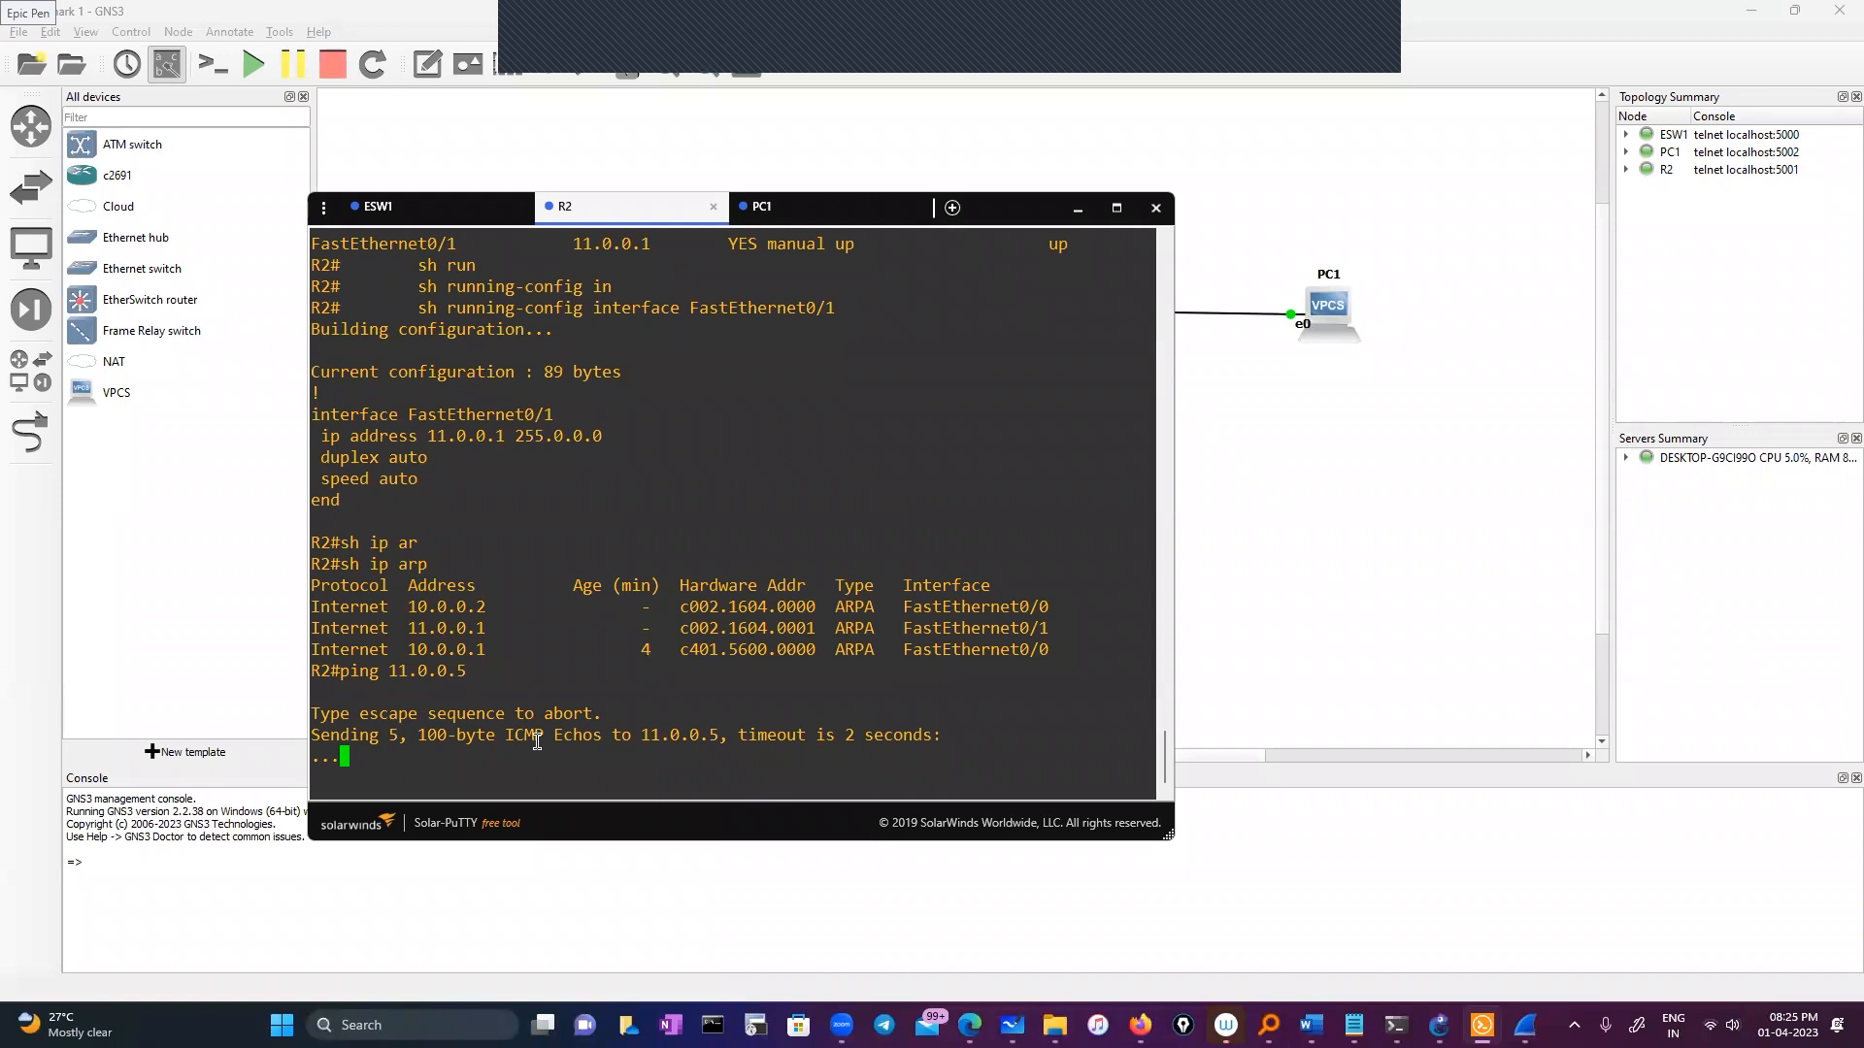
Step: Start an Ethernet packet capture on the link between R2 and PC1 and enter arp as its display filter
left_click(1231, 520)
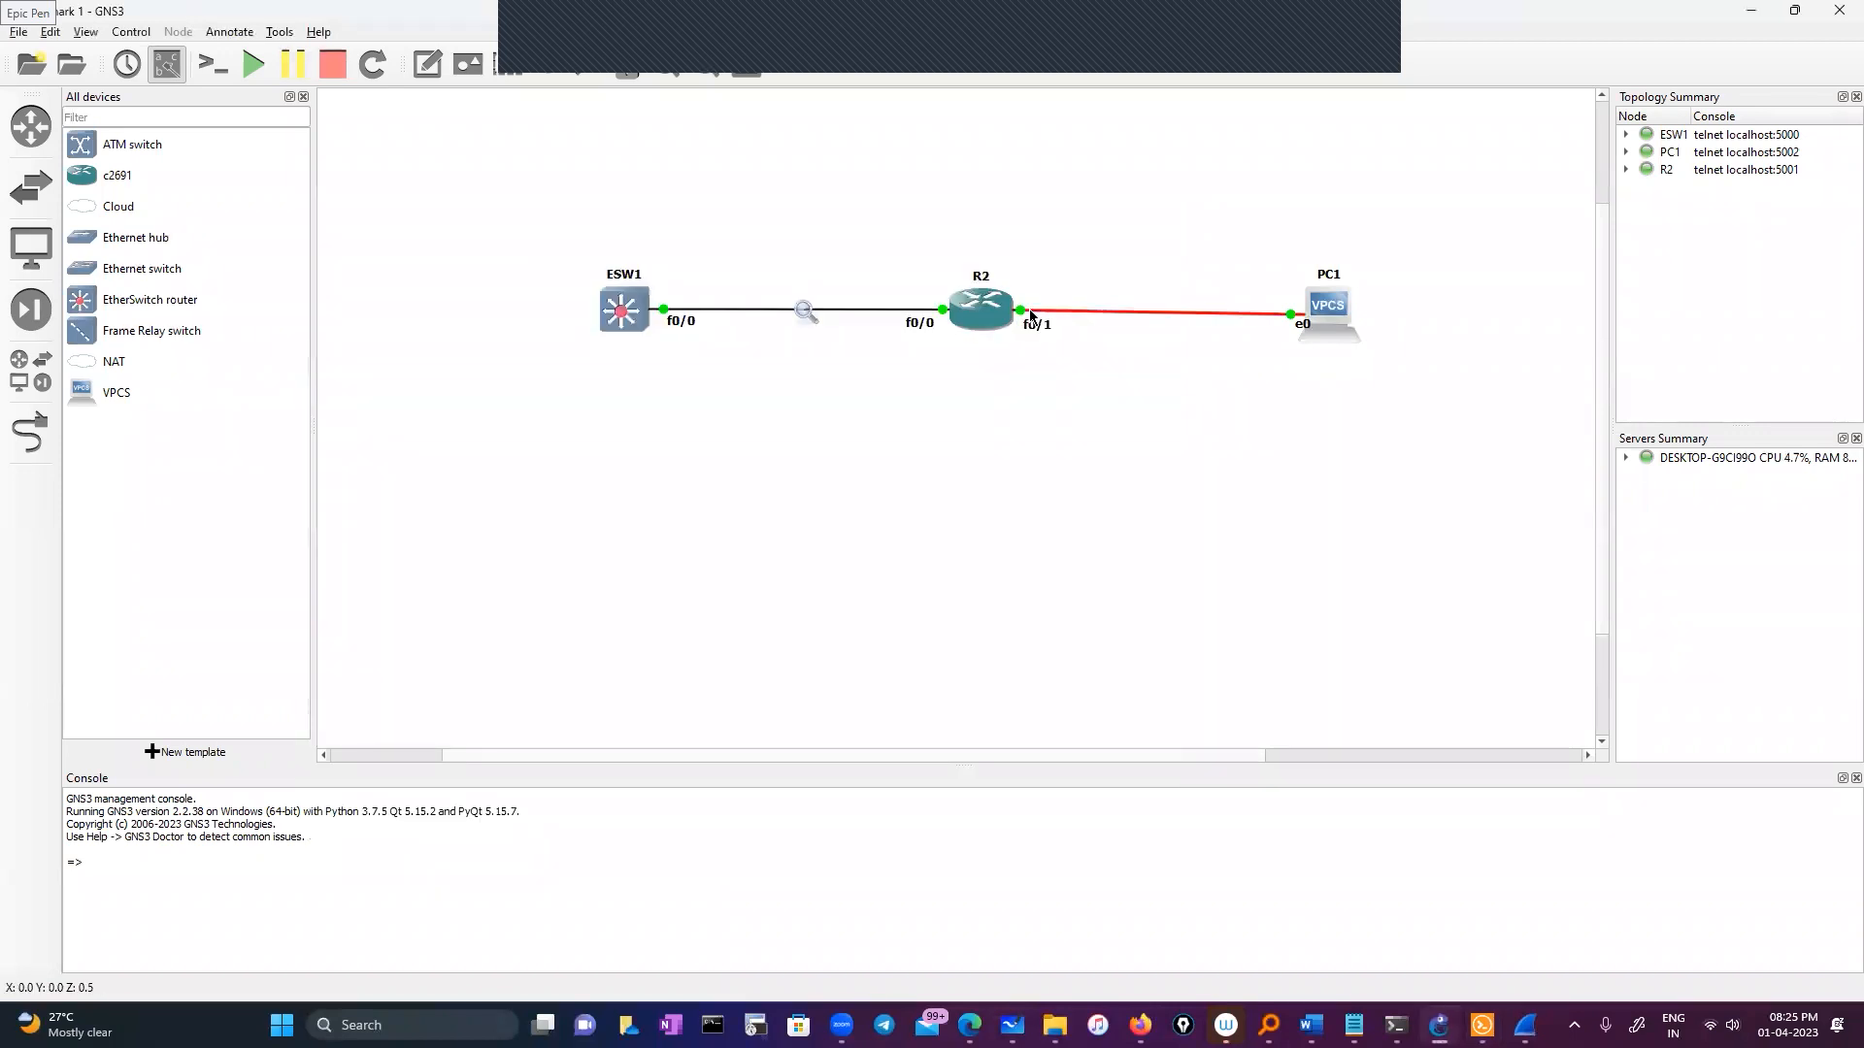
right_click(1031, 316)
left_click(1079, 320)
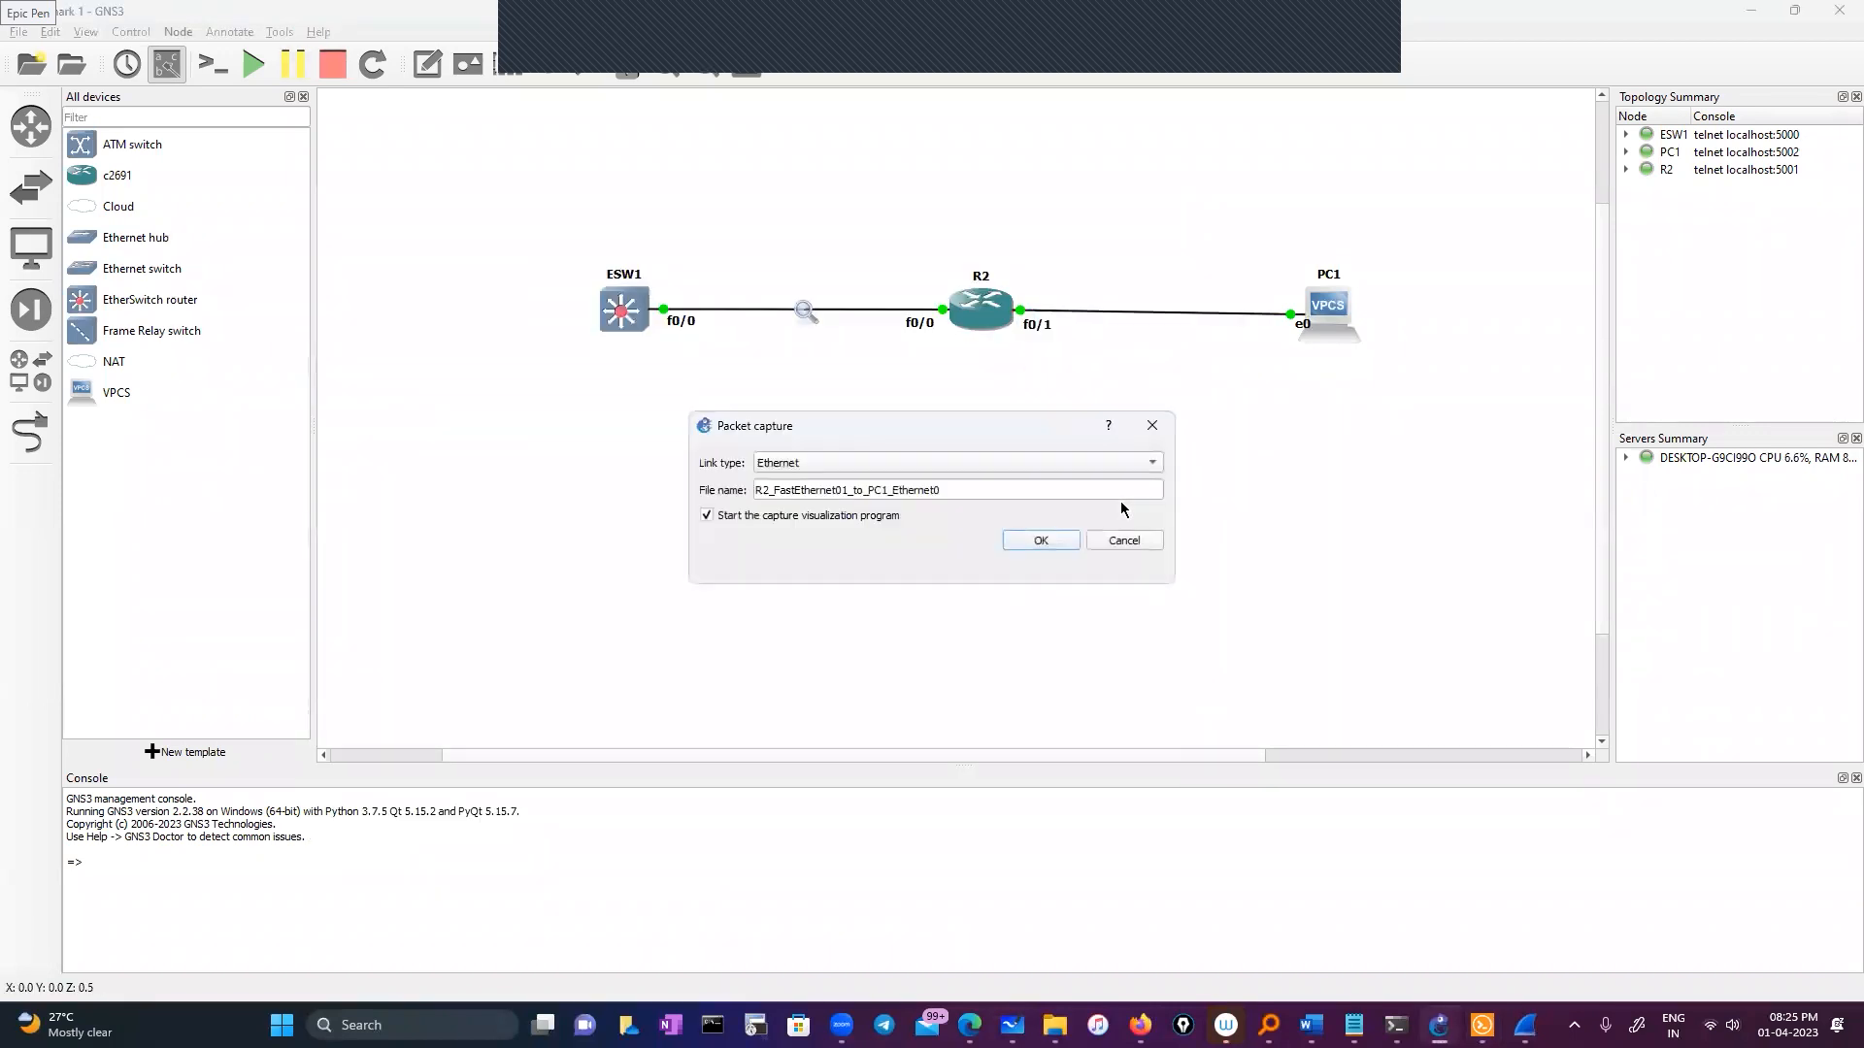
left_click(1037, 540)
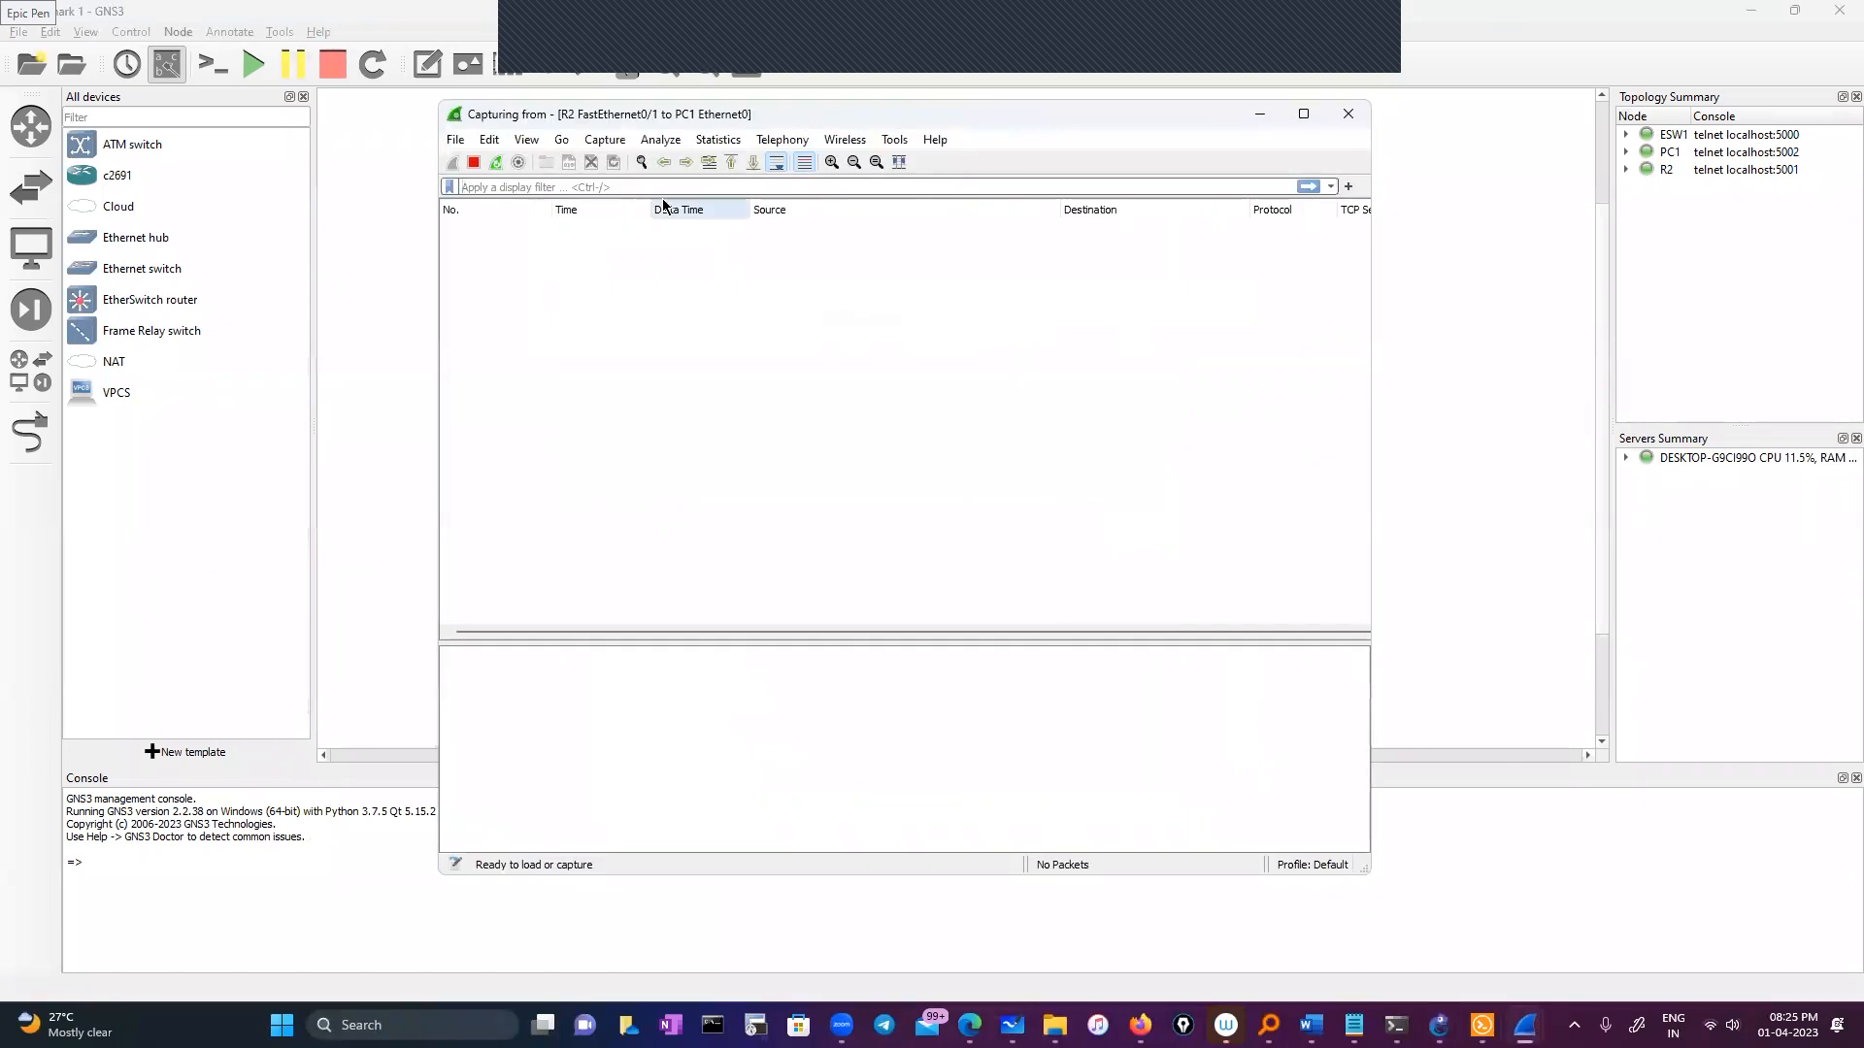
left_click(659, 185)
type("arp")
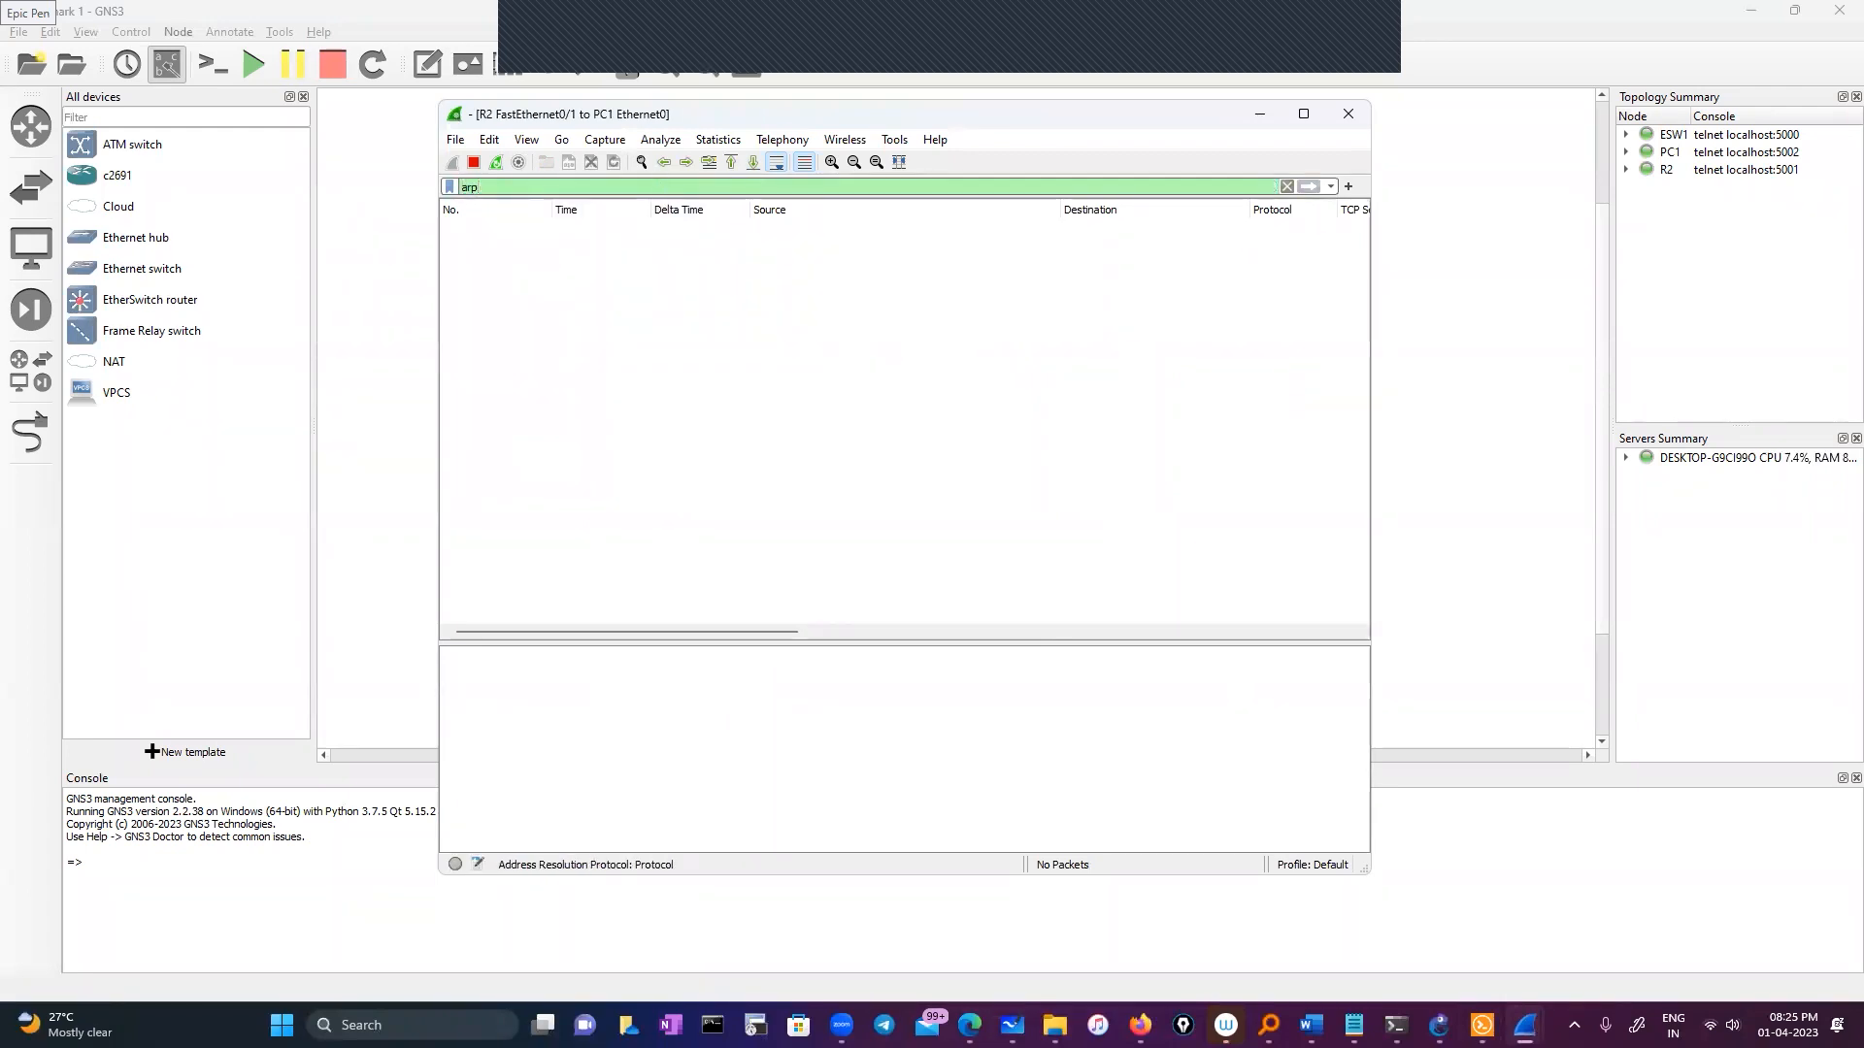
Step: Return to the R2 console and enable ARP packet debugging with debug arp
left_click(1482, 1025)
left_click(816, 715)
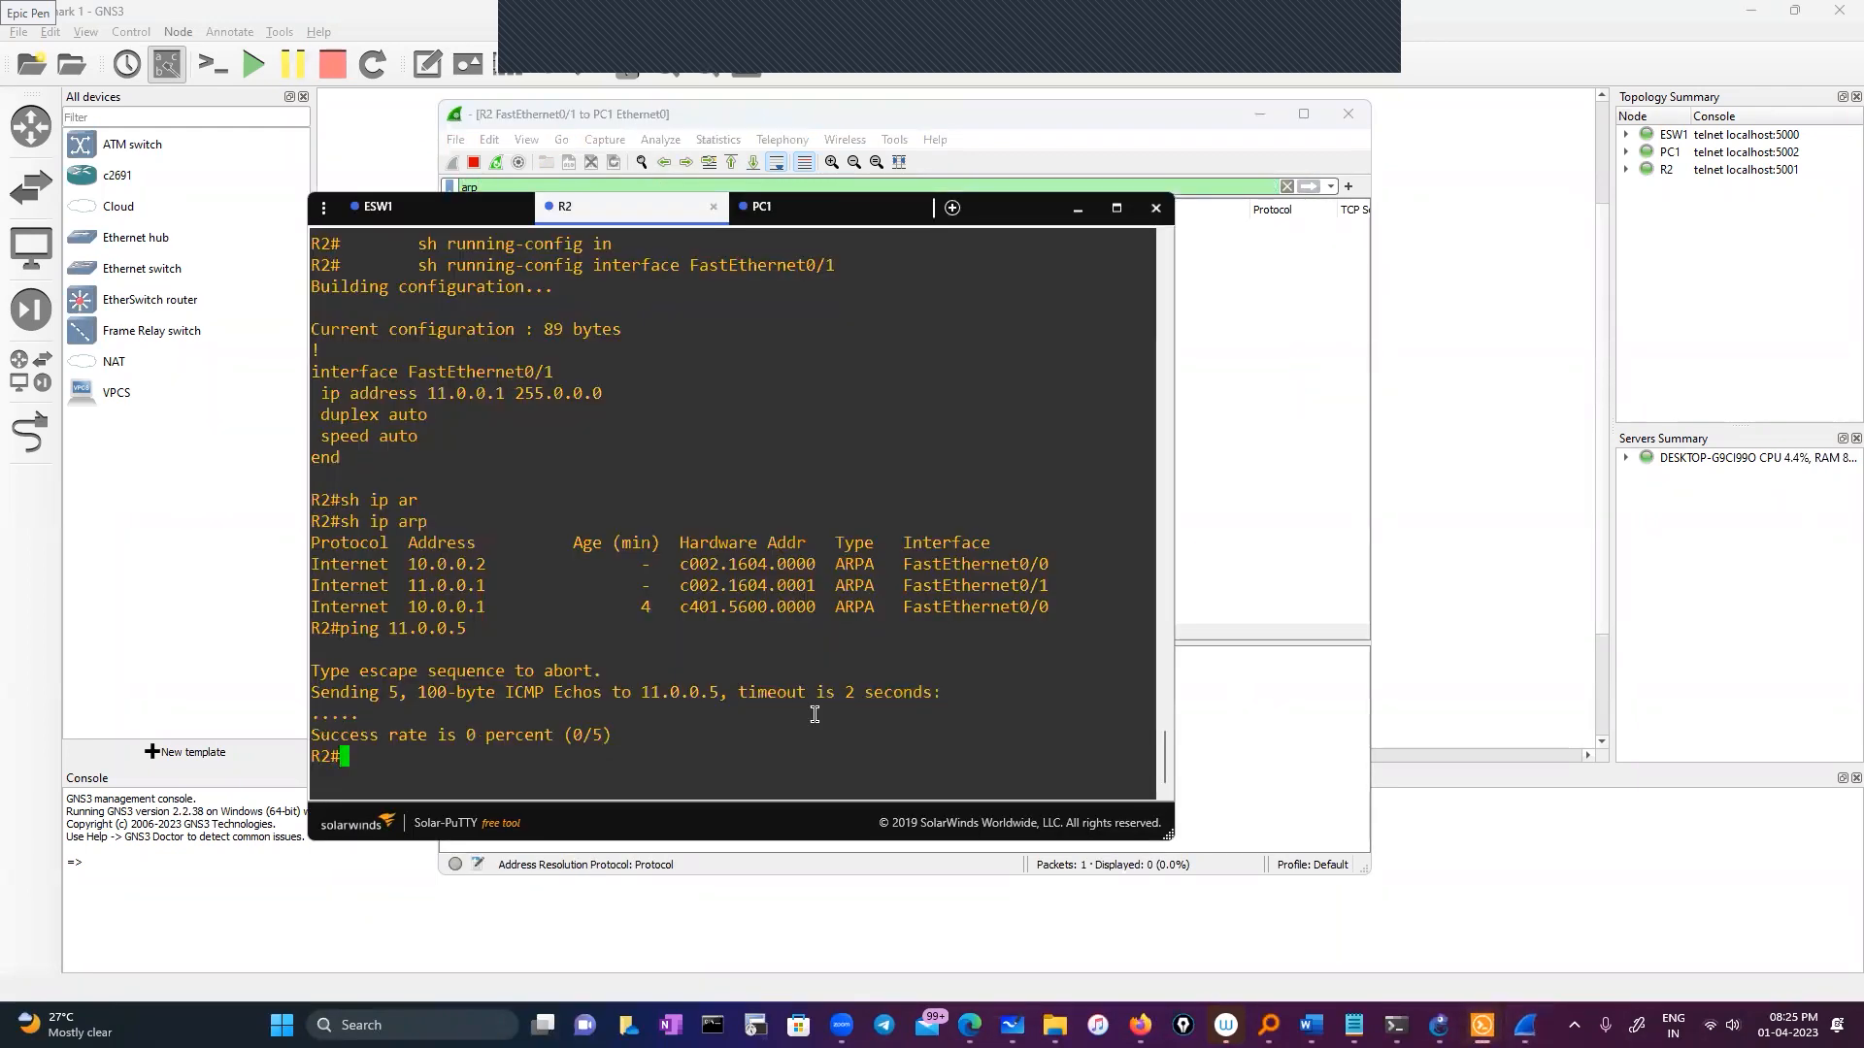
type("deb")
key("Tab")
type("ar")
key("Tab")
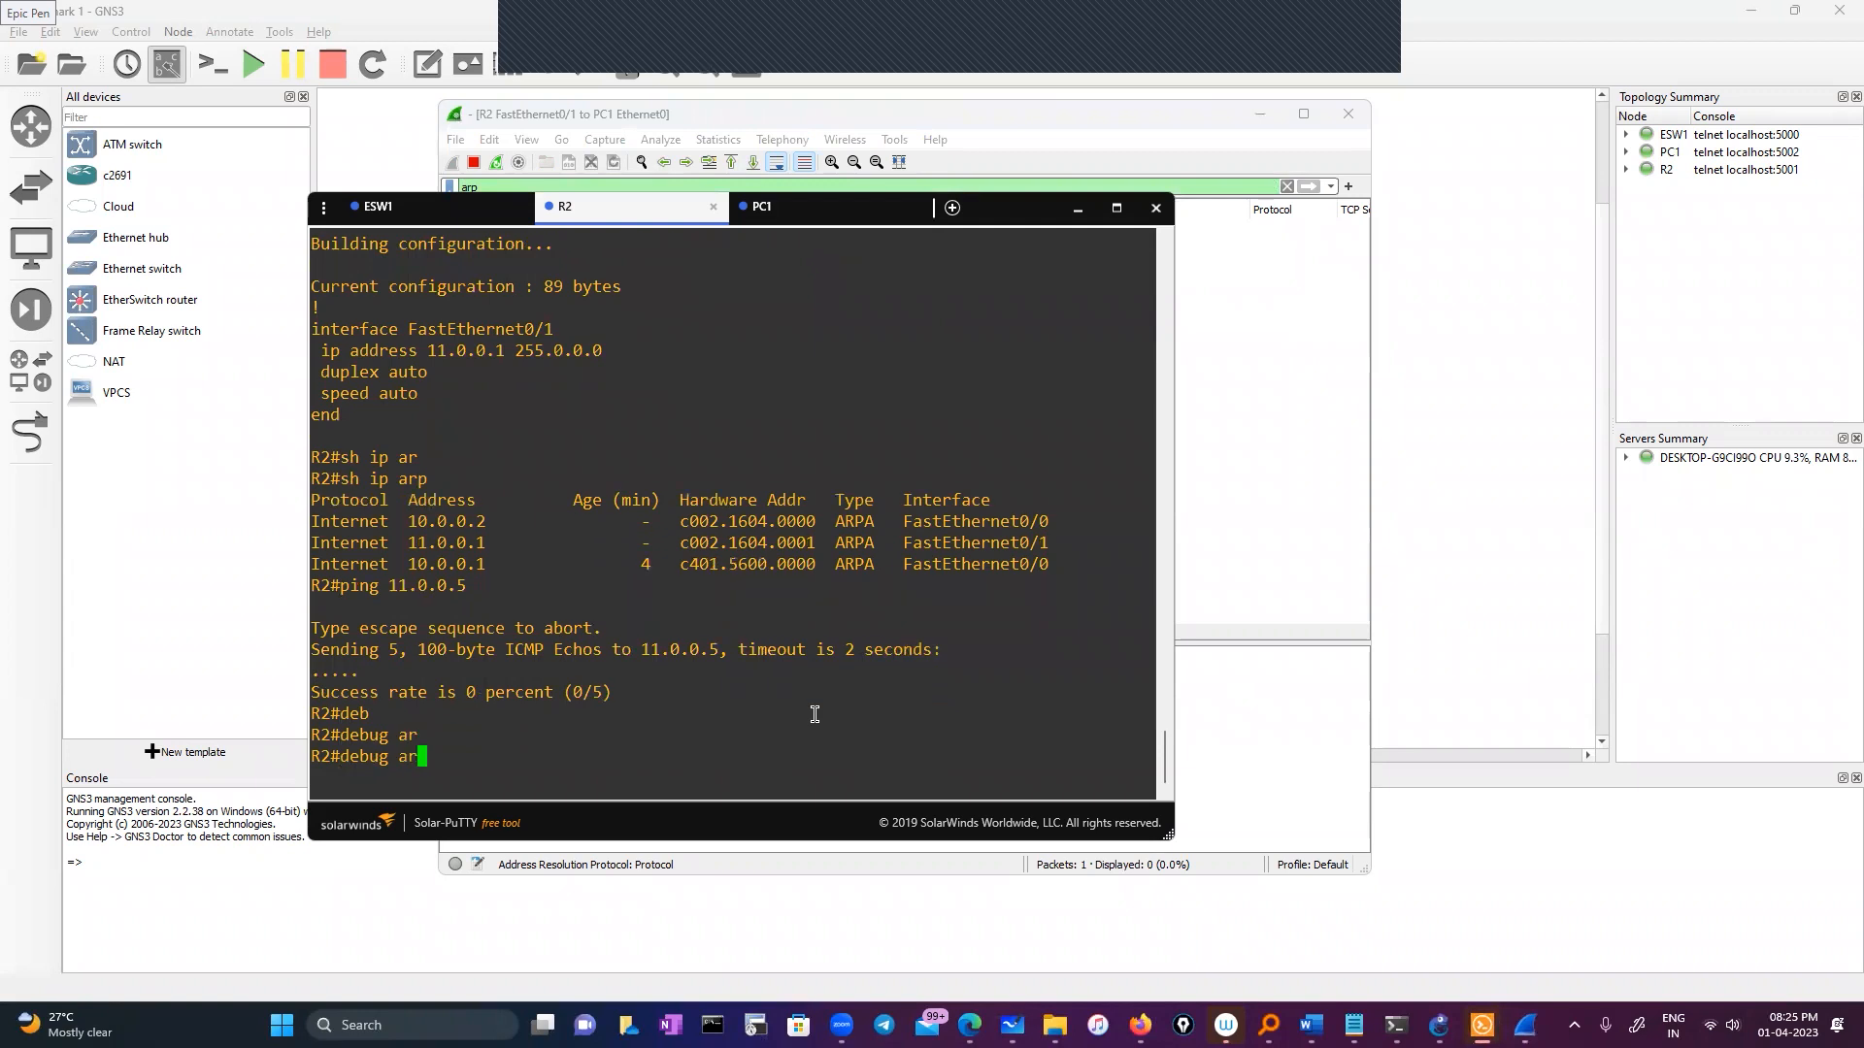
type("p")
key("Tab")
type("?")
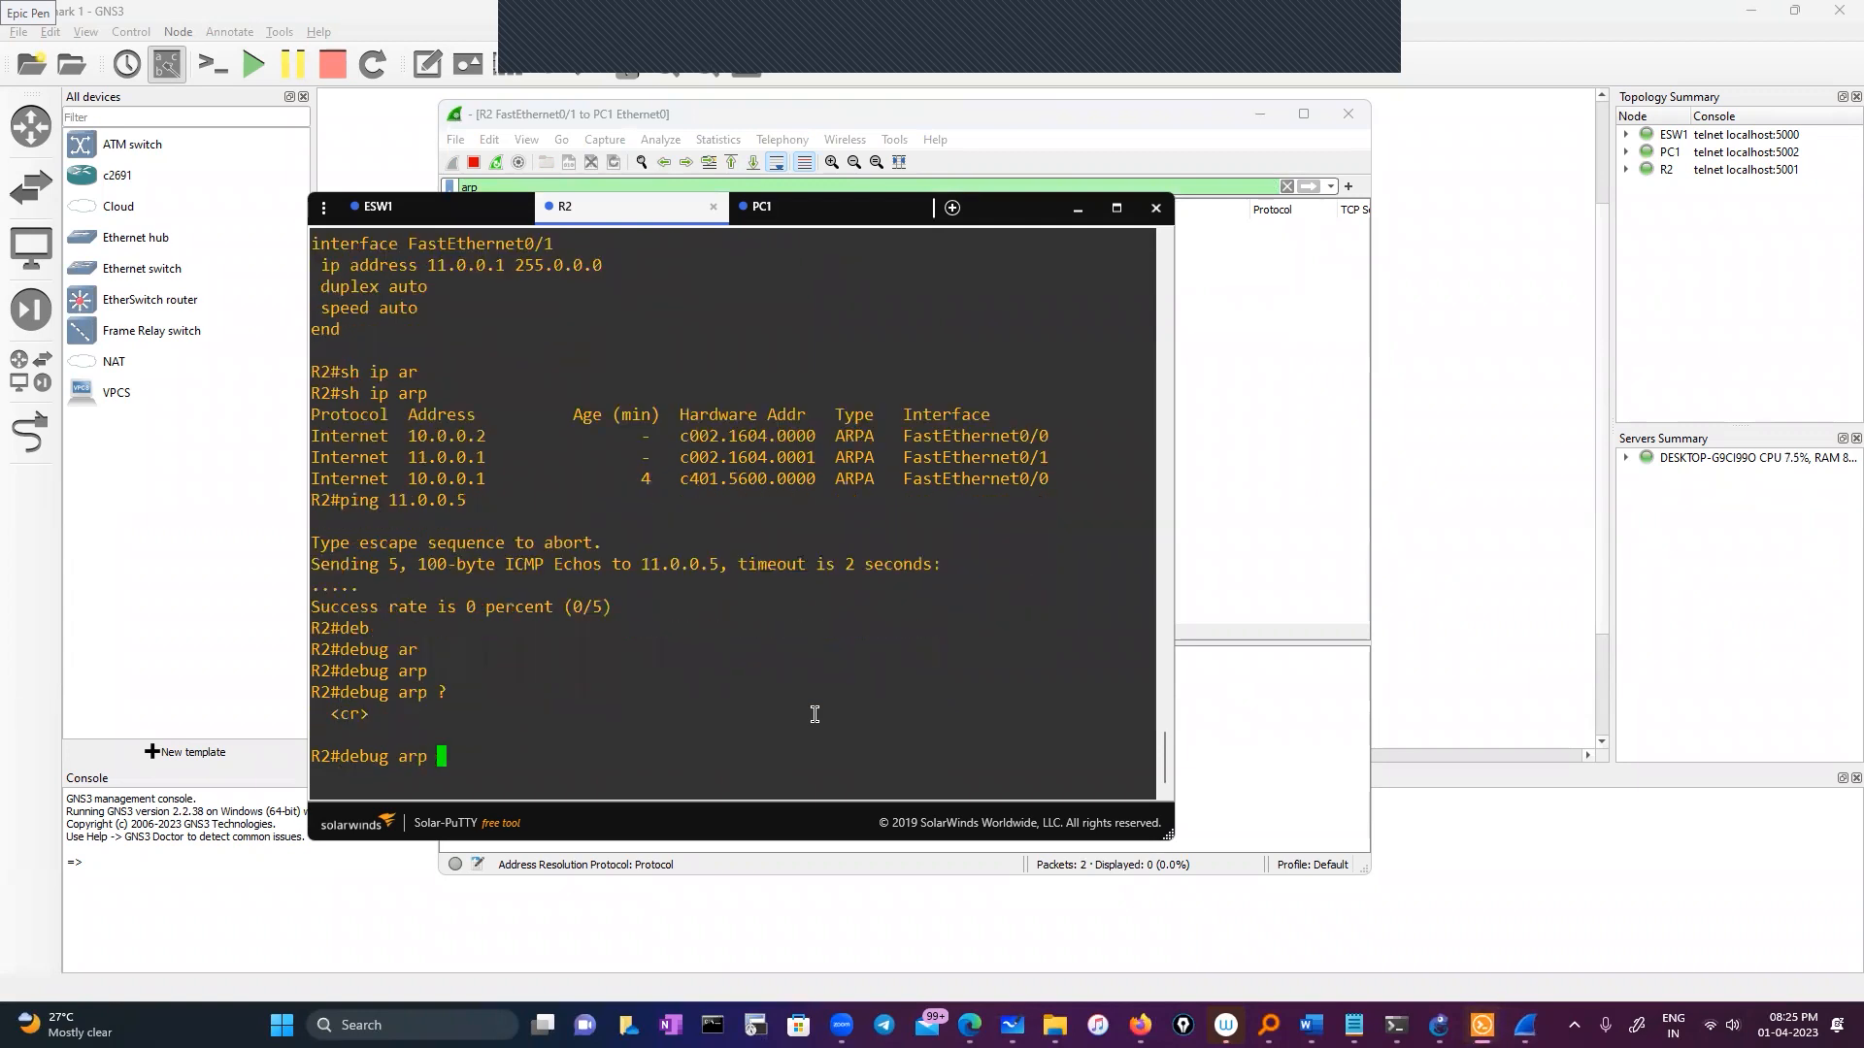
key("Return")
key("Return")
key("Return")
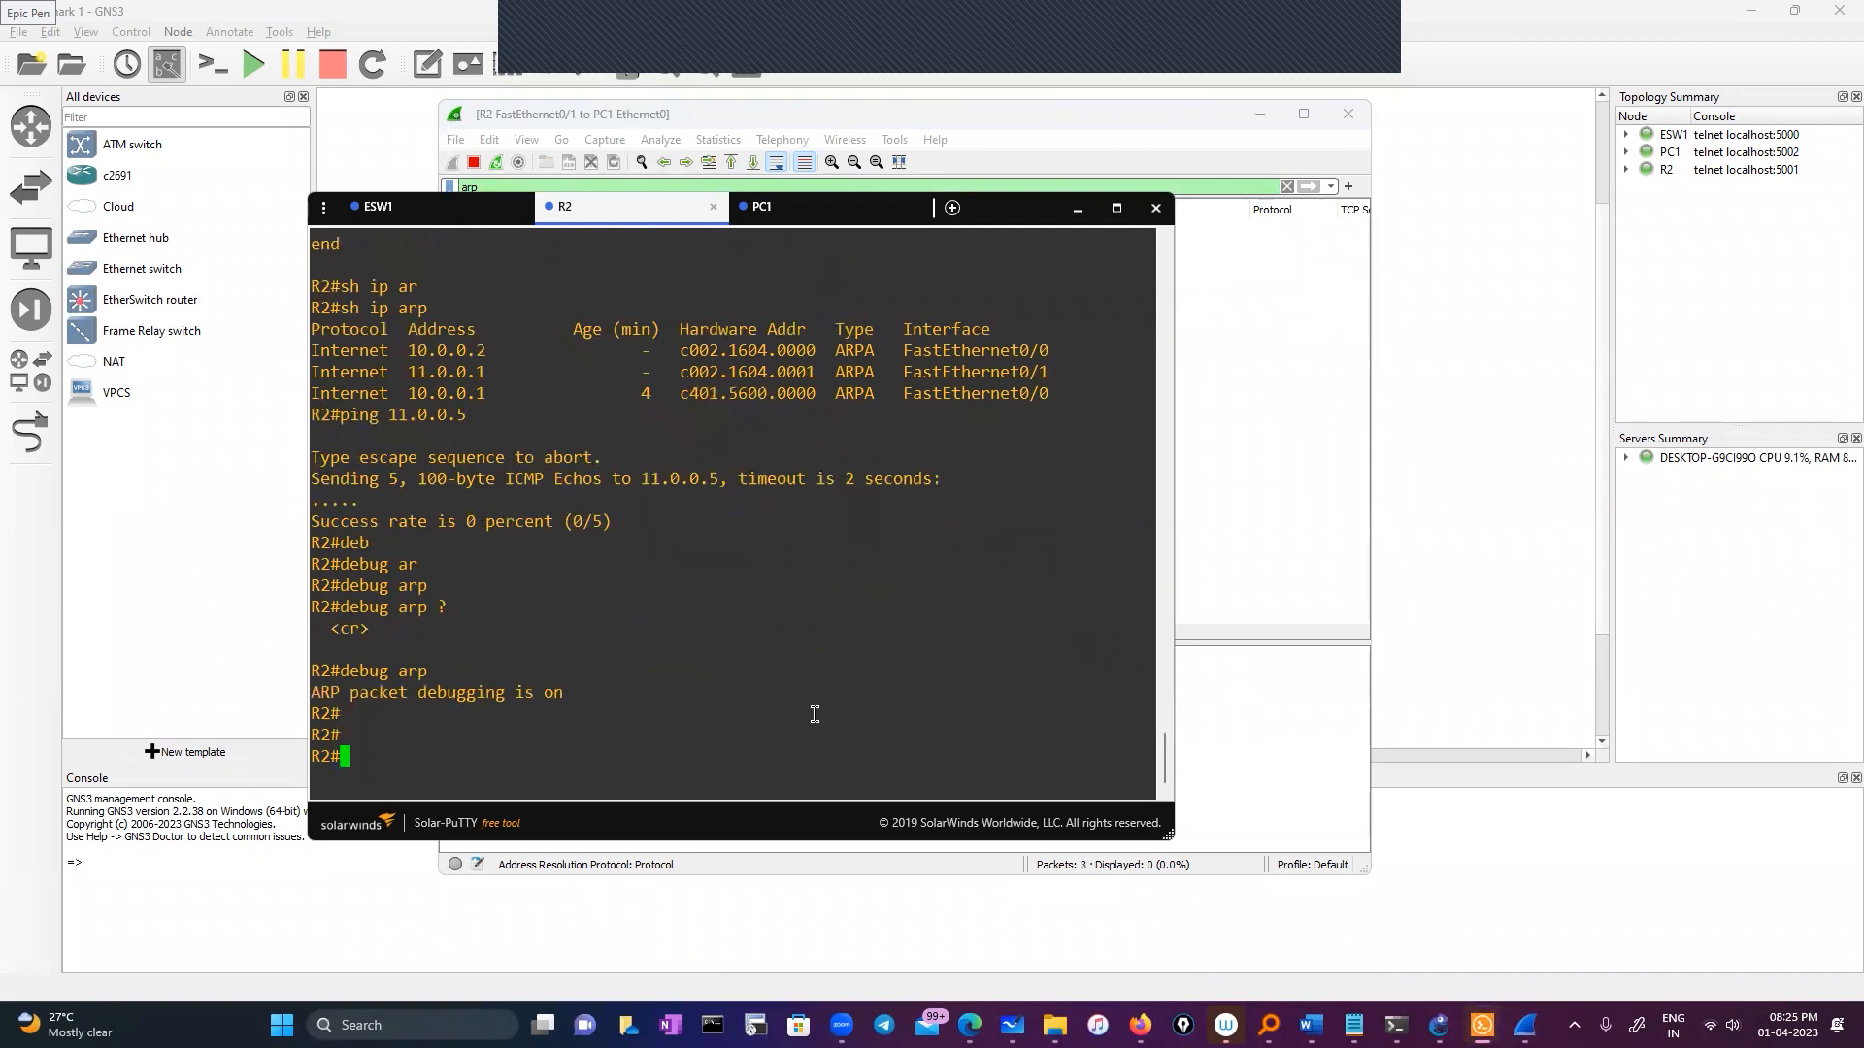
Step: Run terminal monitor on R2 to direct debug output to the console
type("ter")
key("Tab")
type("mon")
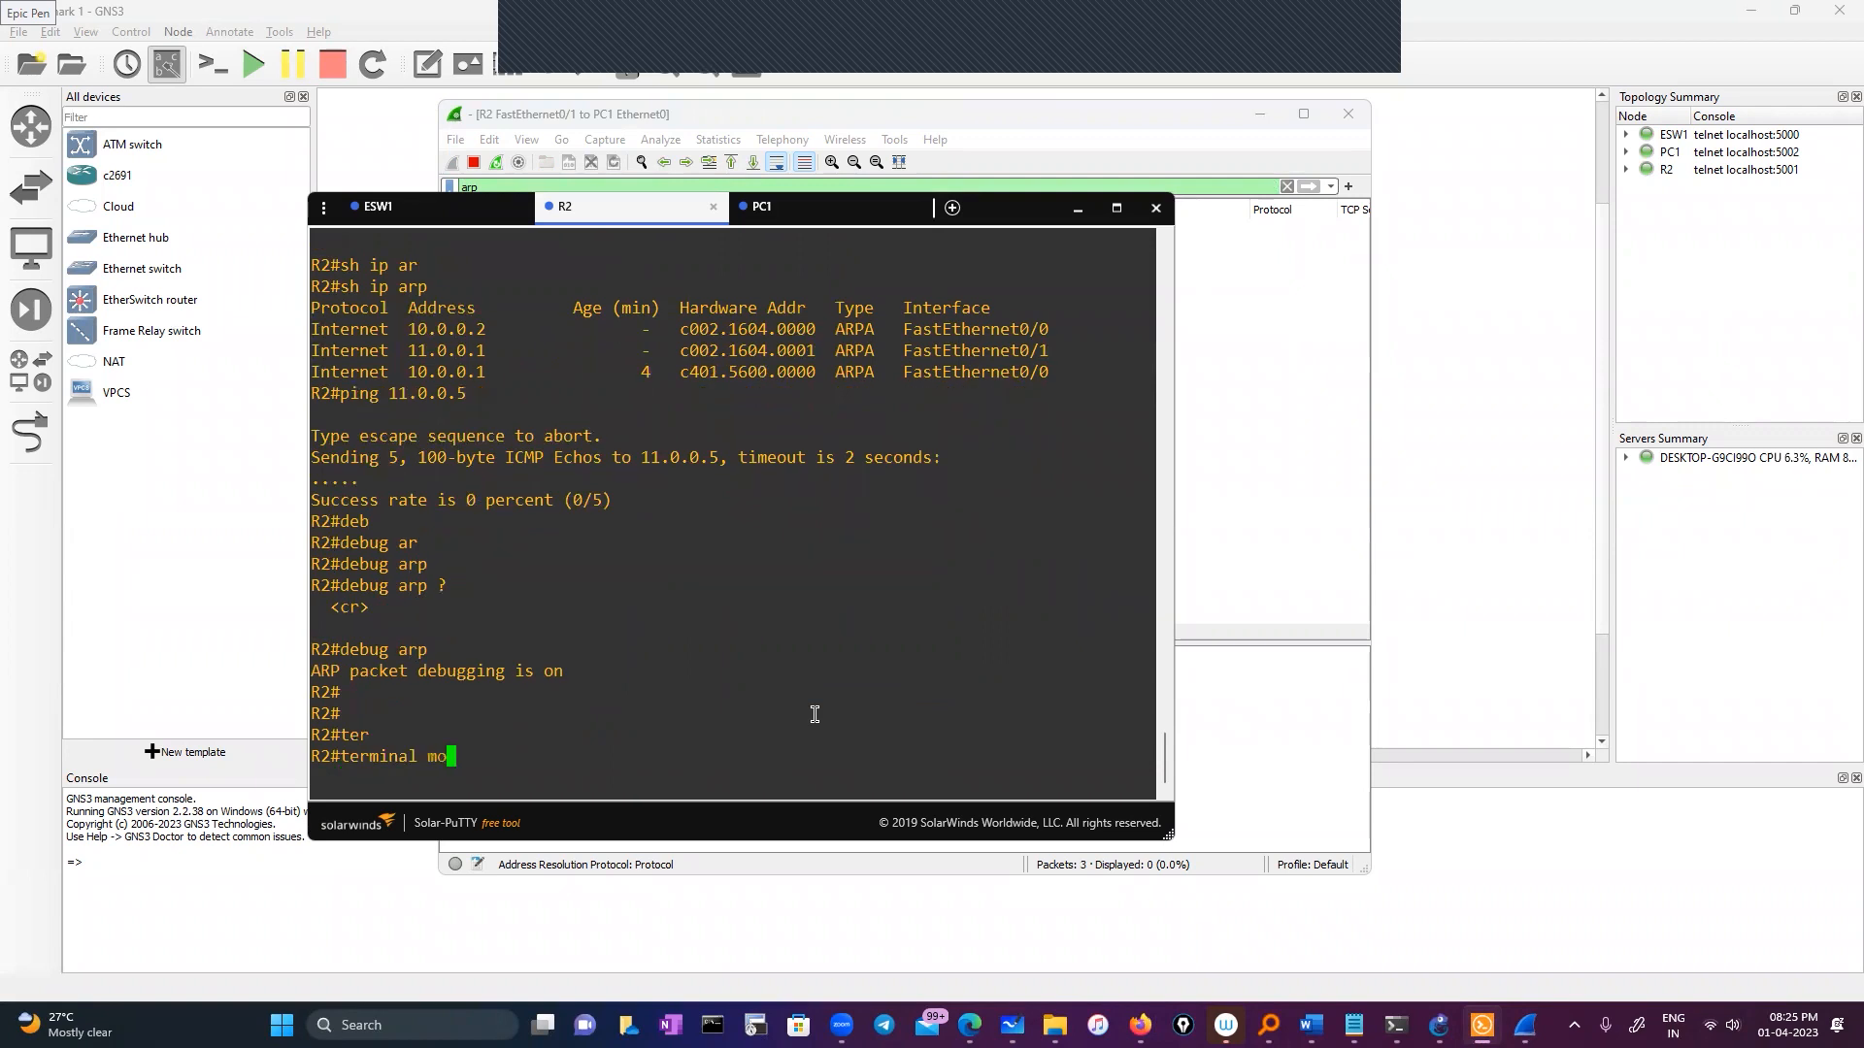
key("Tab")
key("Return")
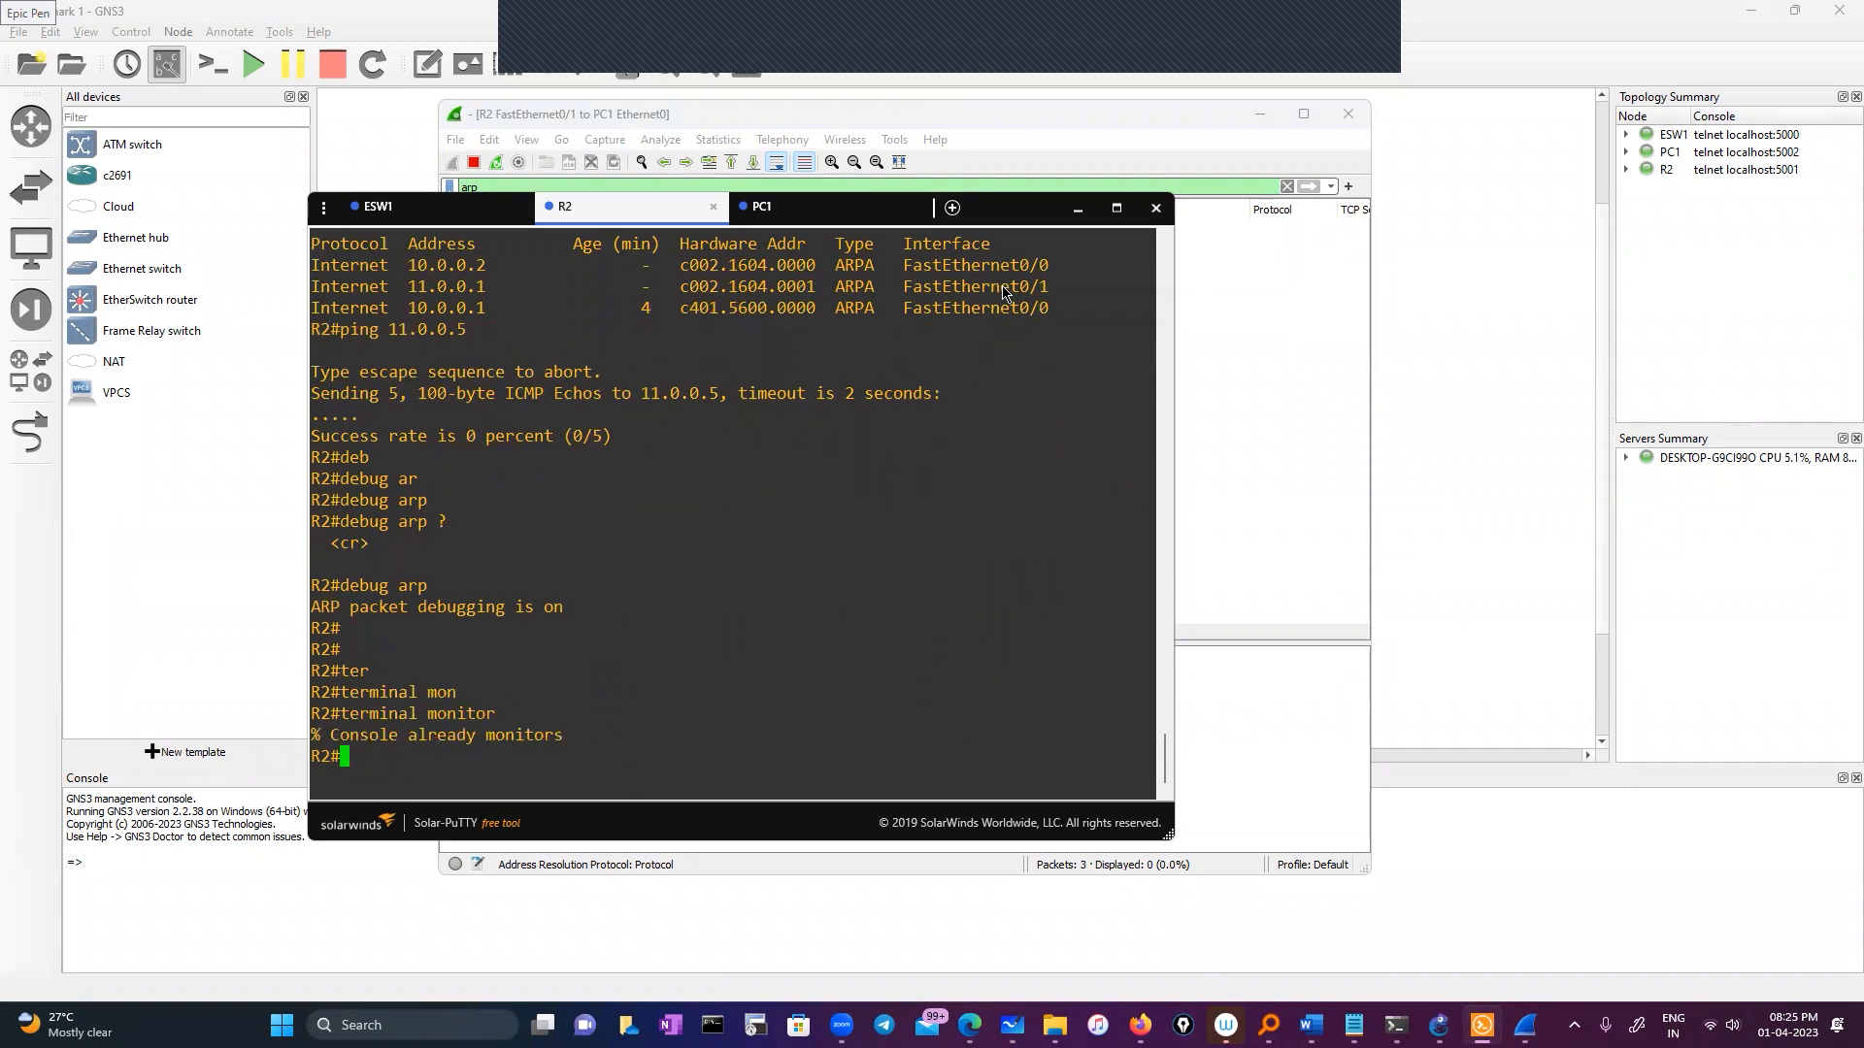
Step: Ping PC1 at 11.0.0.5 from the R2 console with ARP debugging active
left_click_drag(992, 216, 1030, 182)
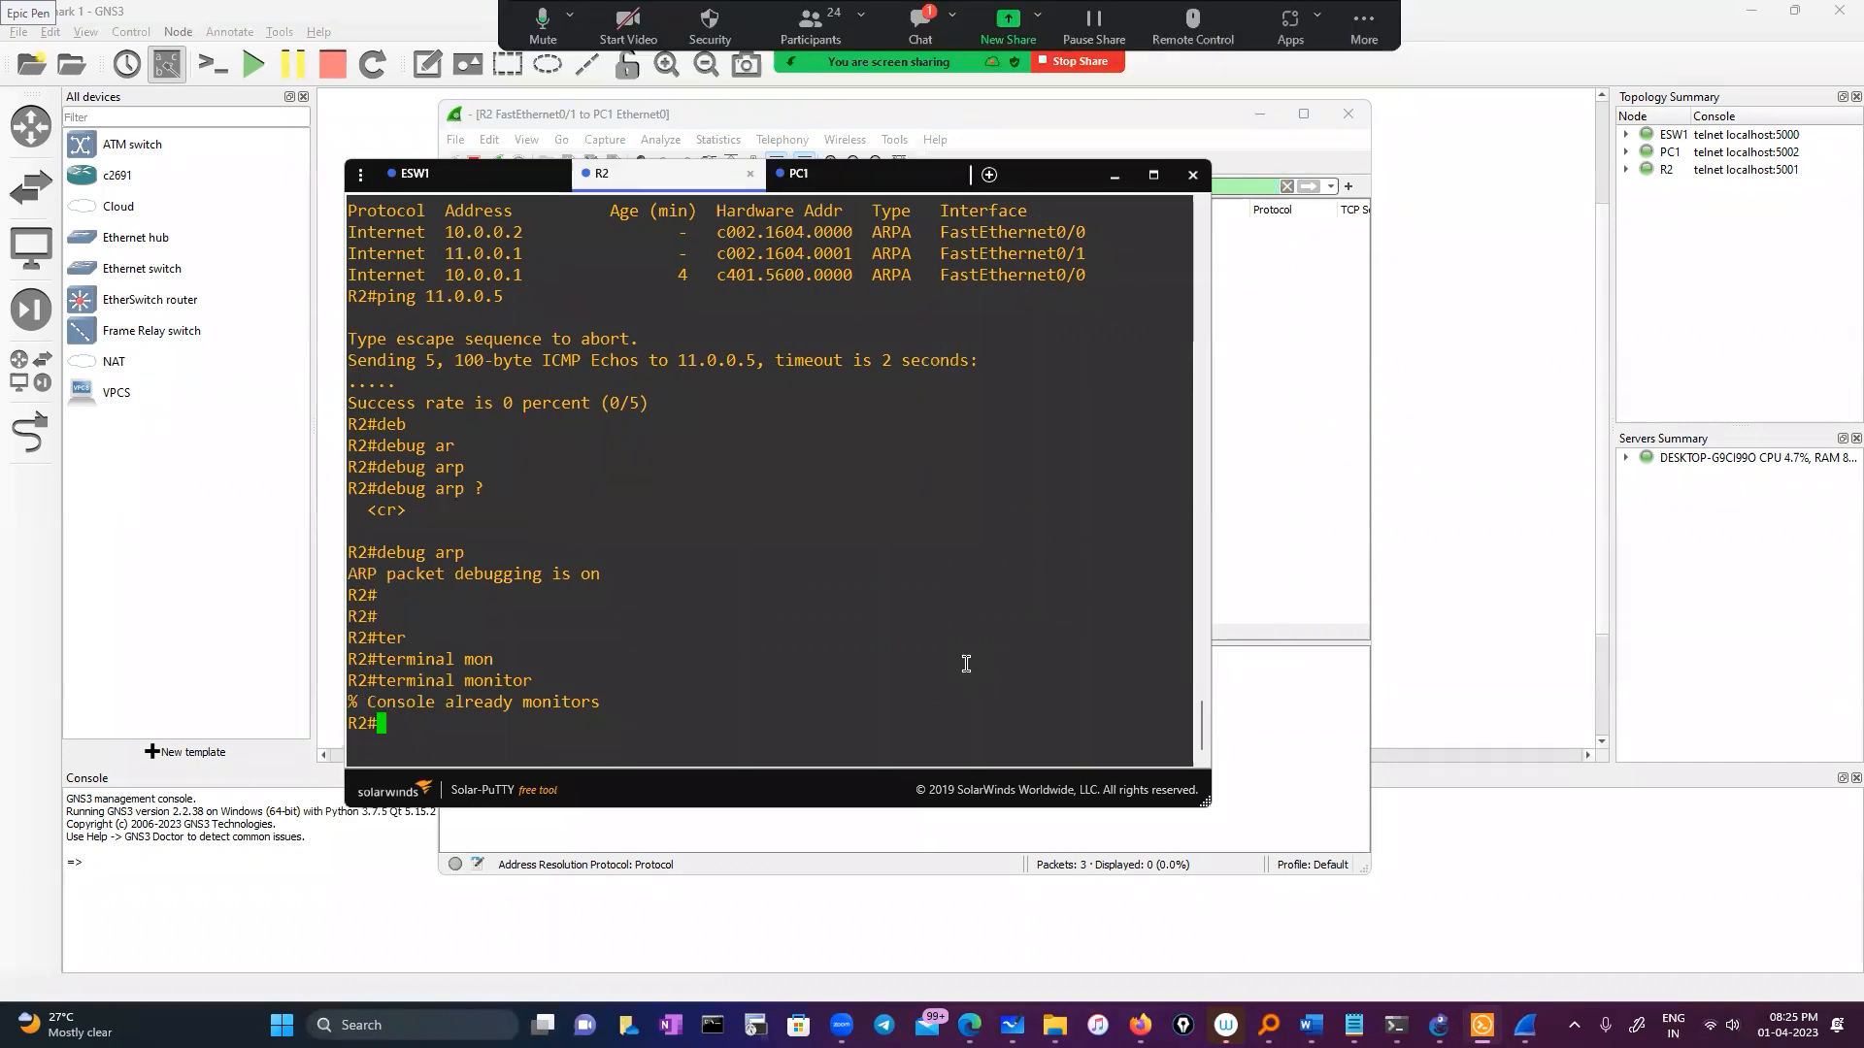
type("ping")
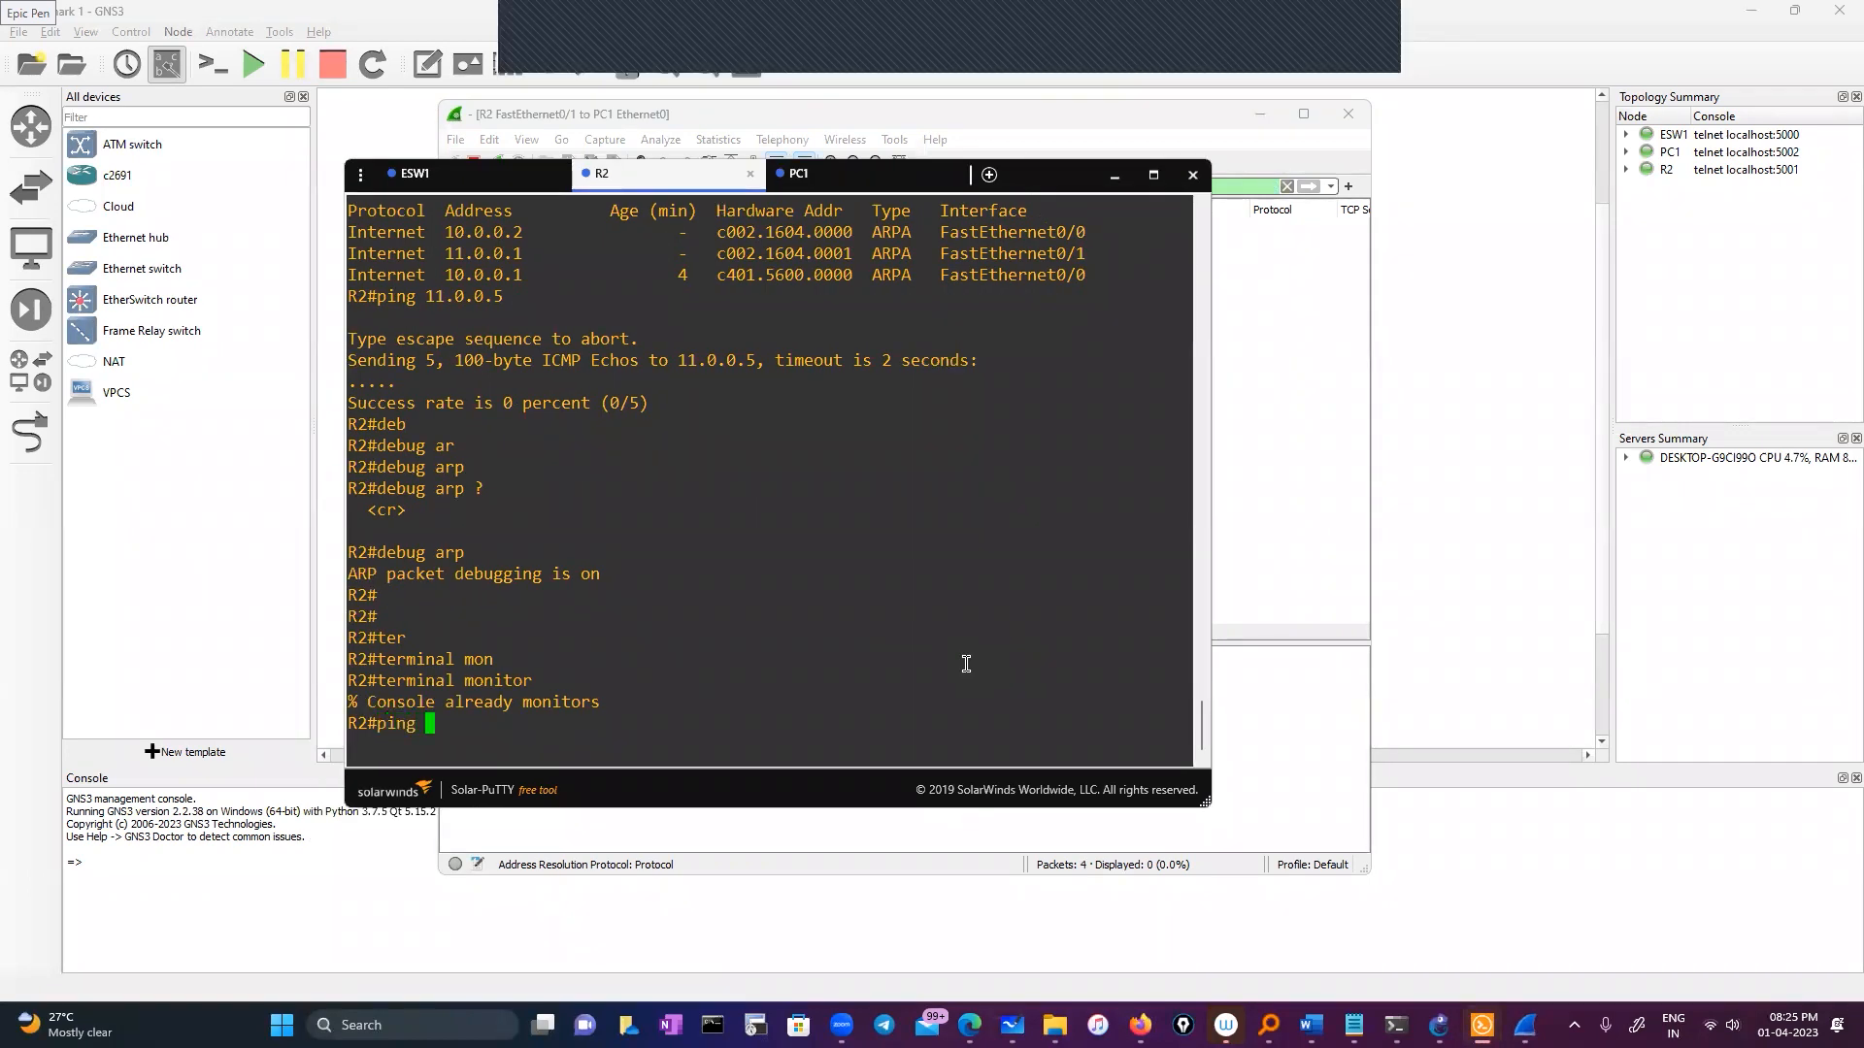
left_click_drag(679, 360, 757, 360)
right_click(750, 528)
key("Return")
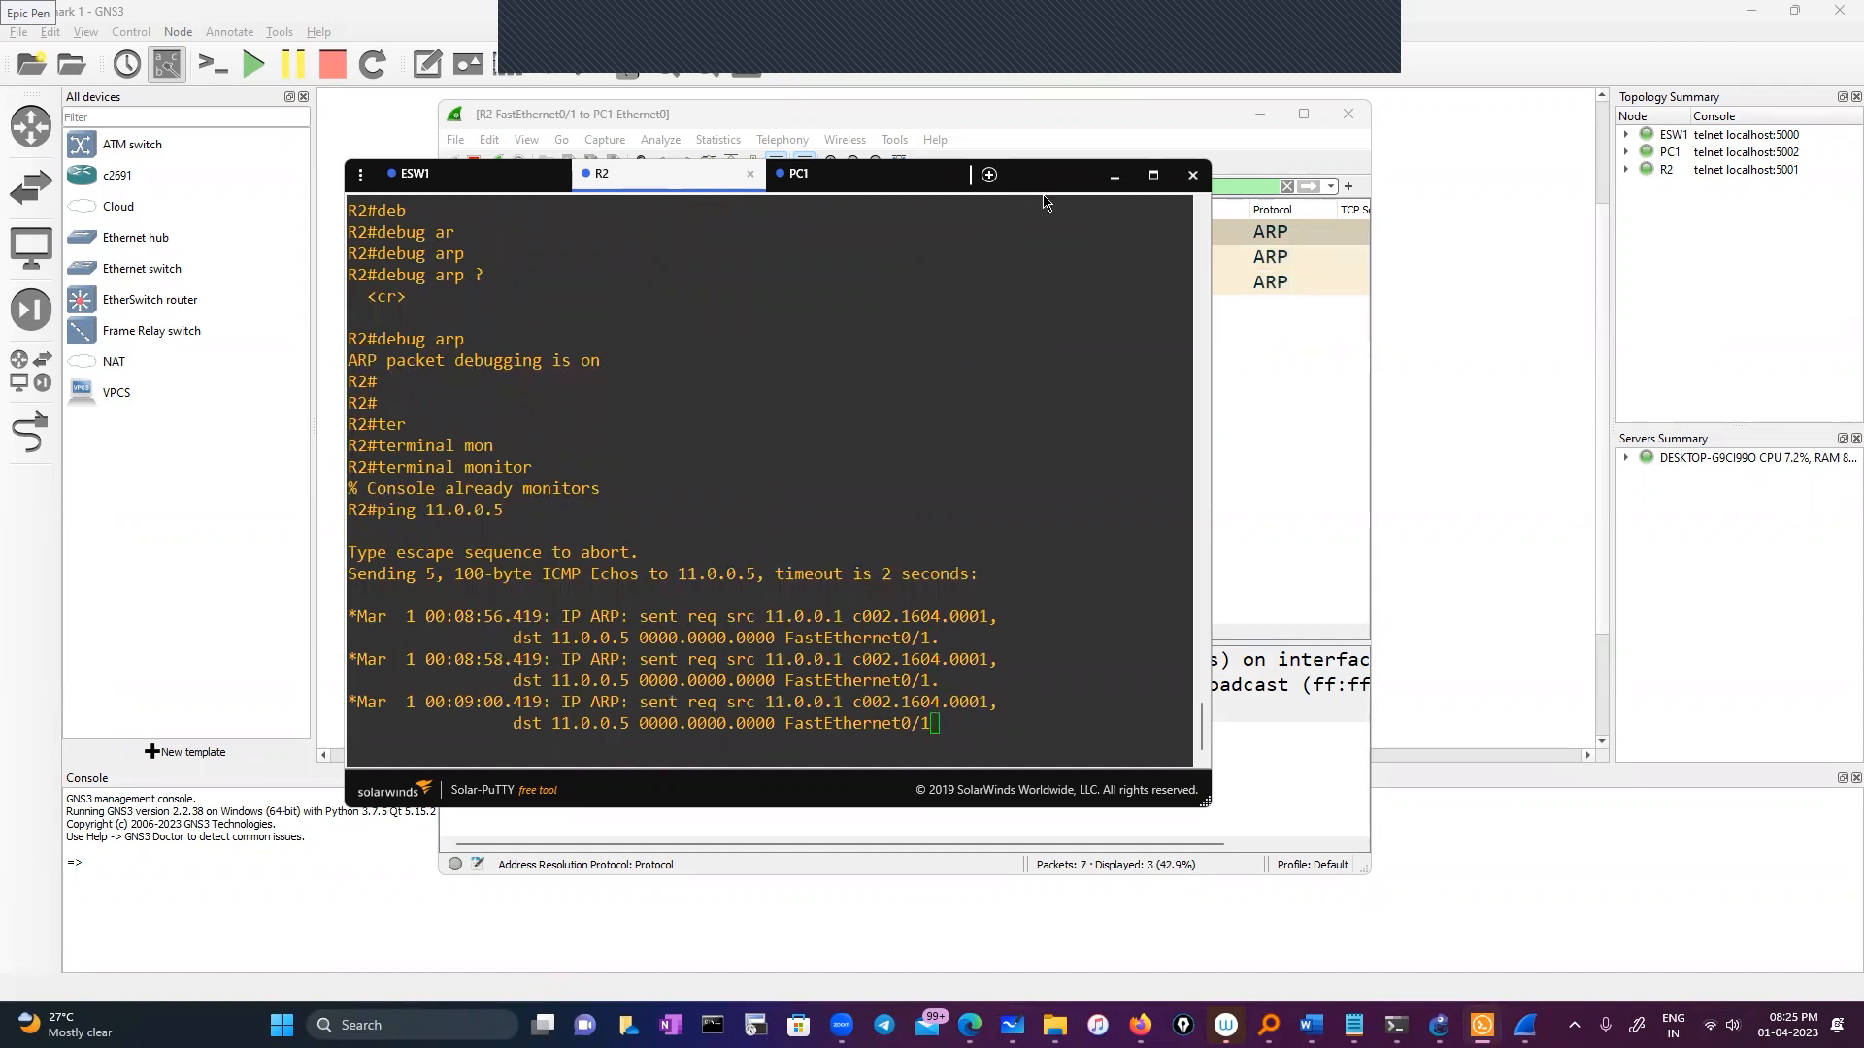
Step: Place the console beside the Wireshark capture and compare the captured ARP requests with R2's debug output
left_click_drag(1044, 189, 1680, 386)
left_click_drag(741, 631, 1303, 631)
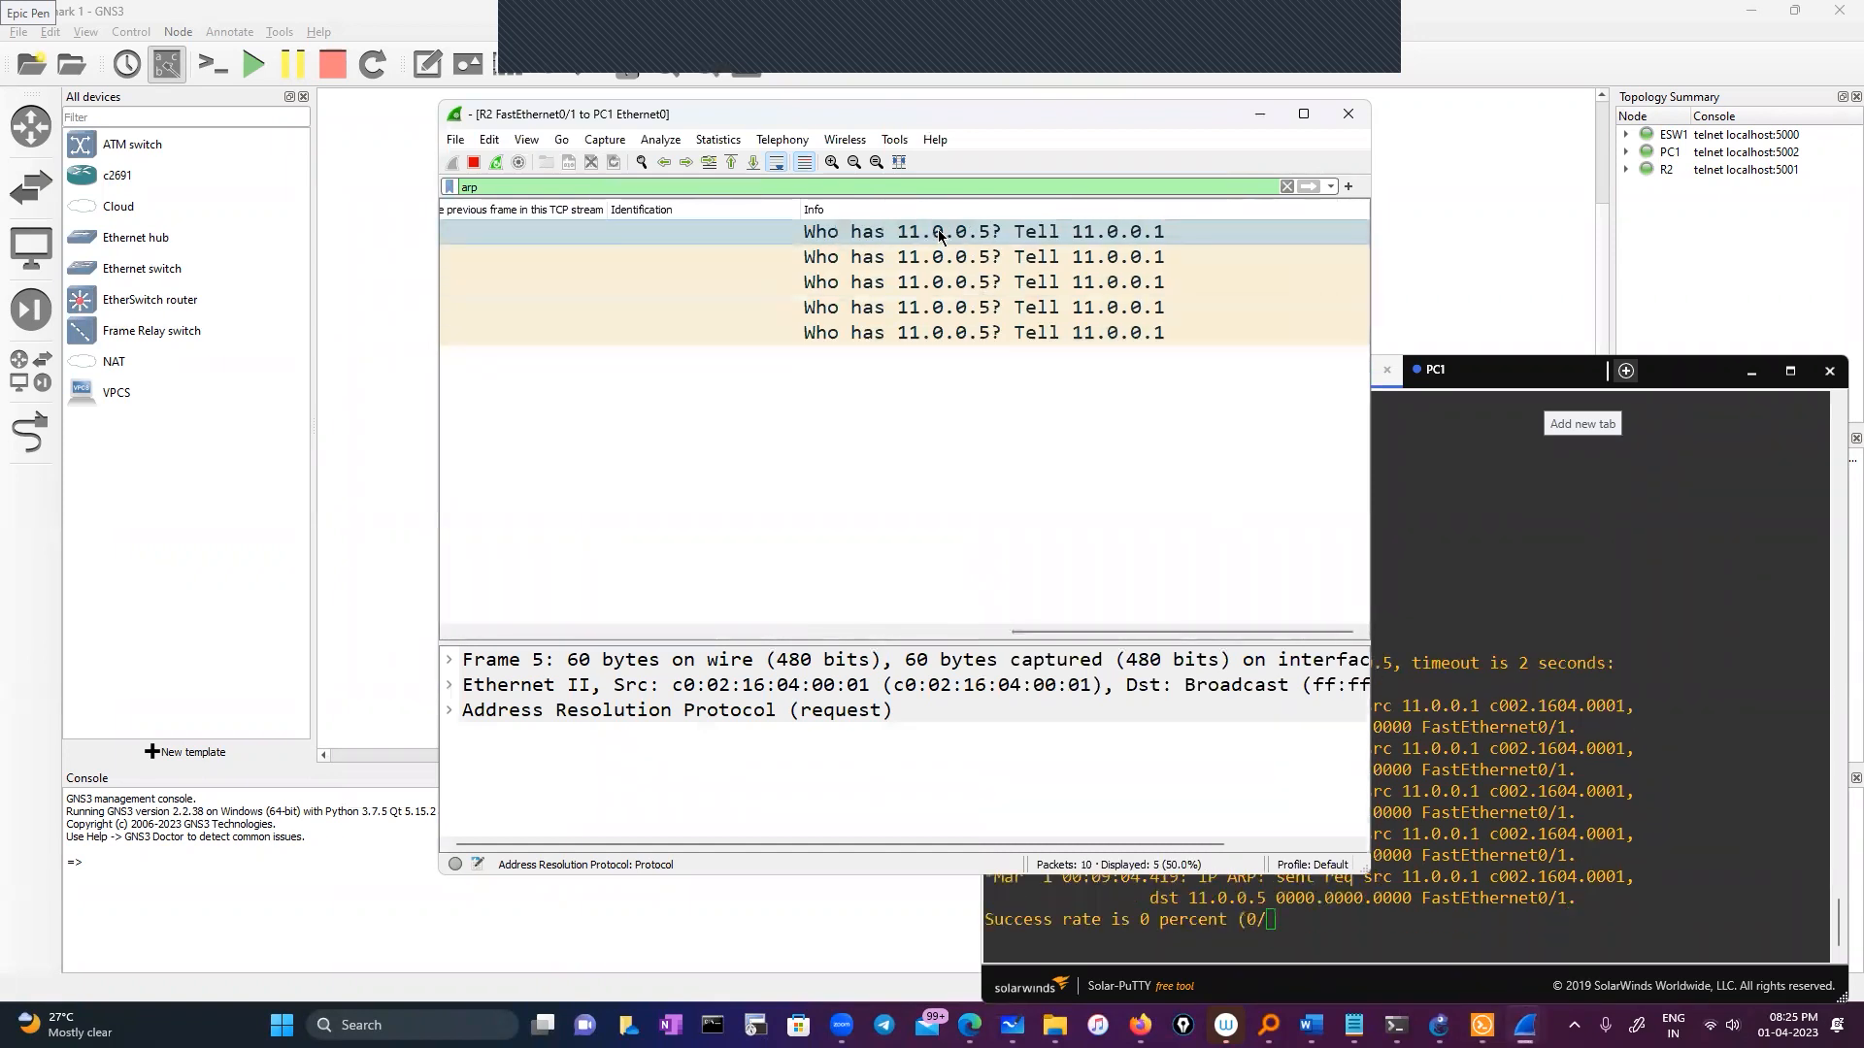
left_click(1469, 590)
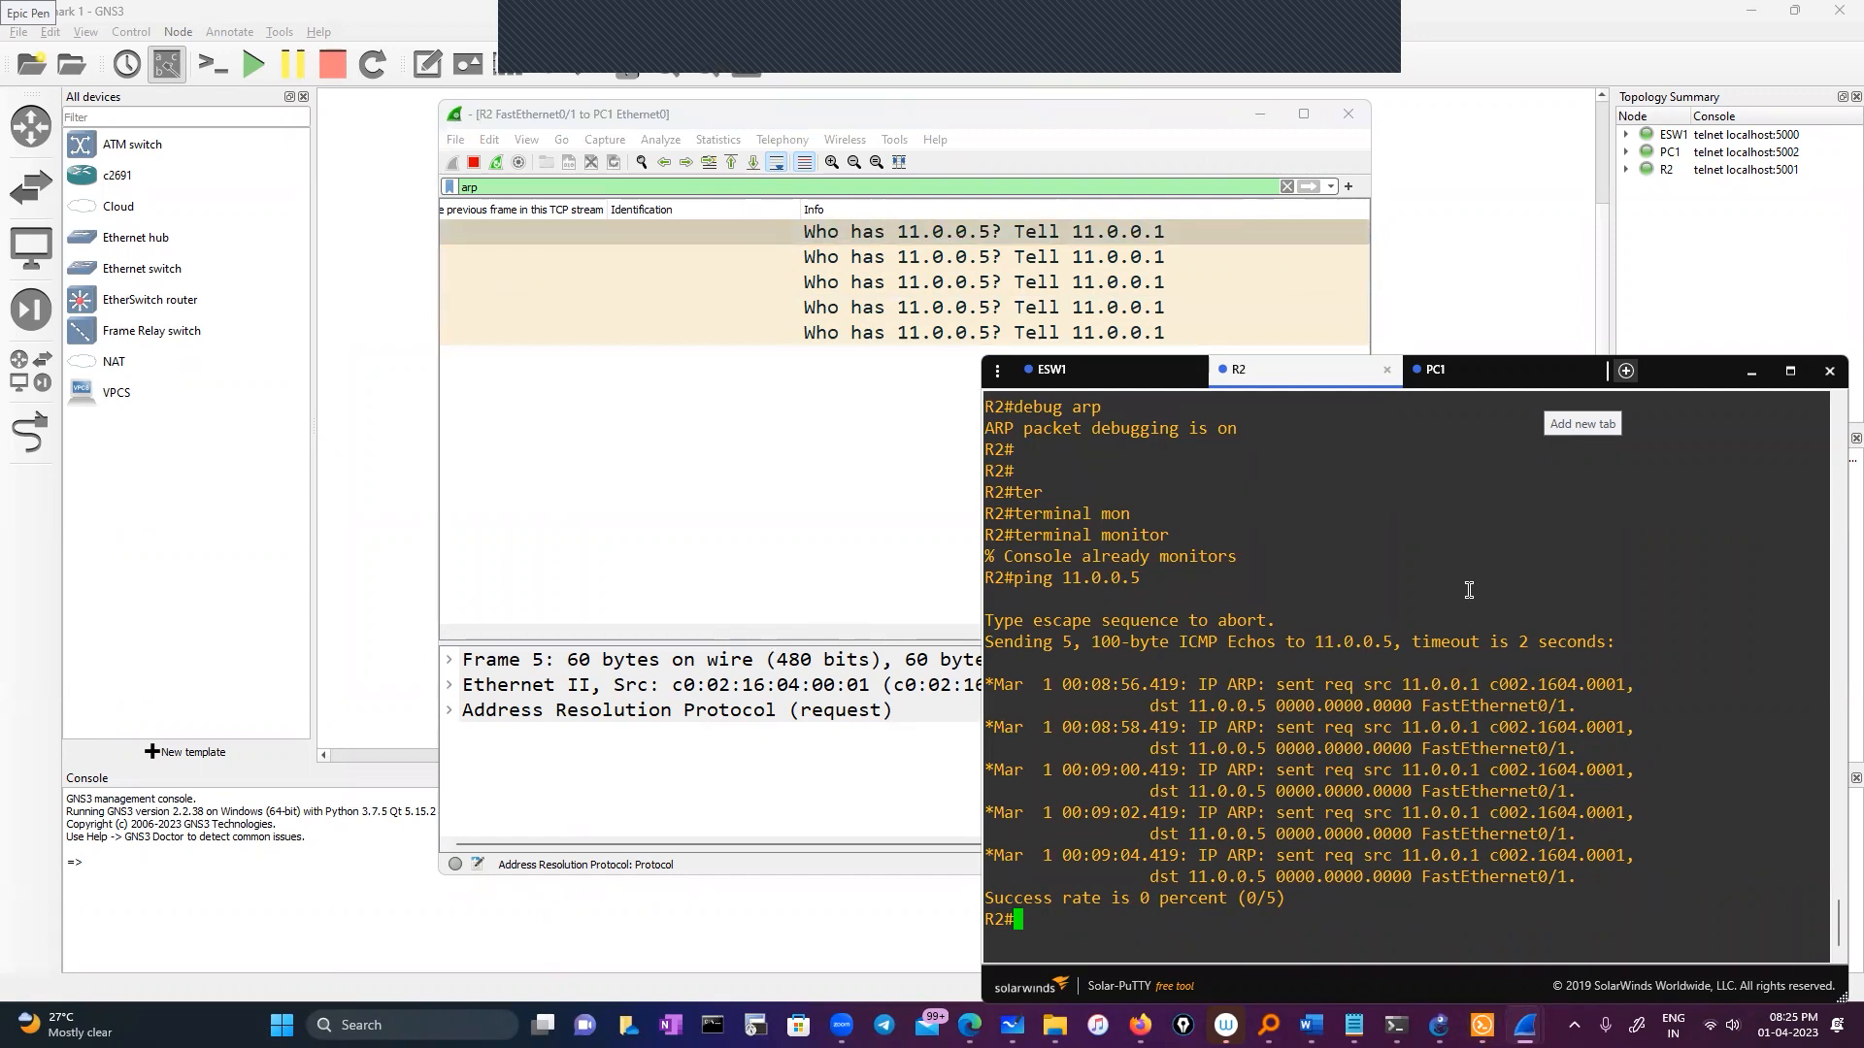
left_click(727, 839)
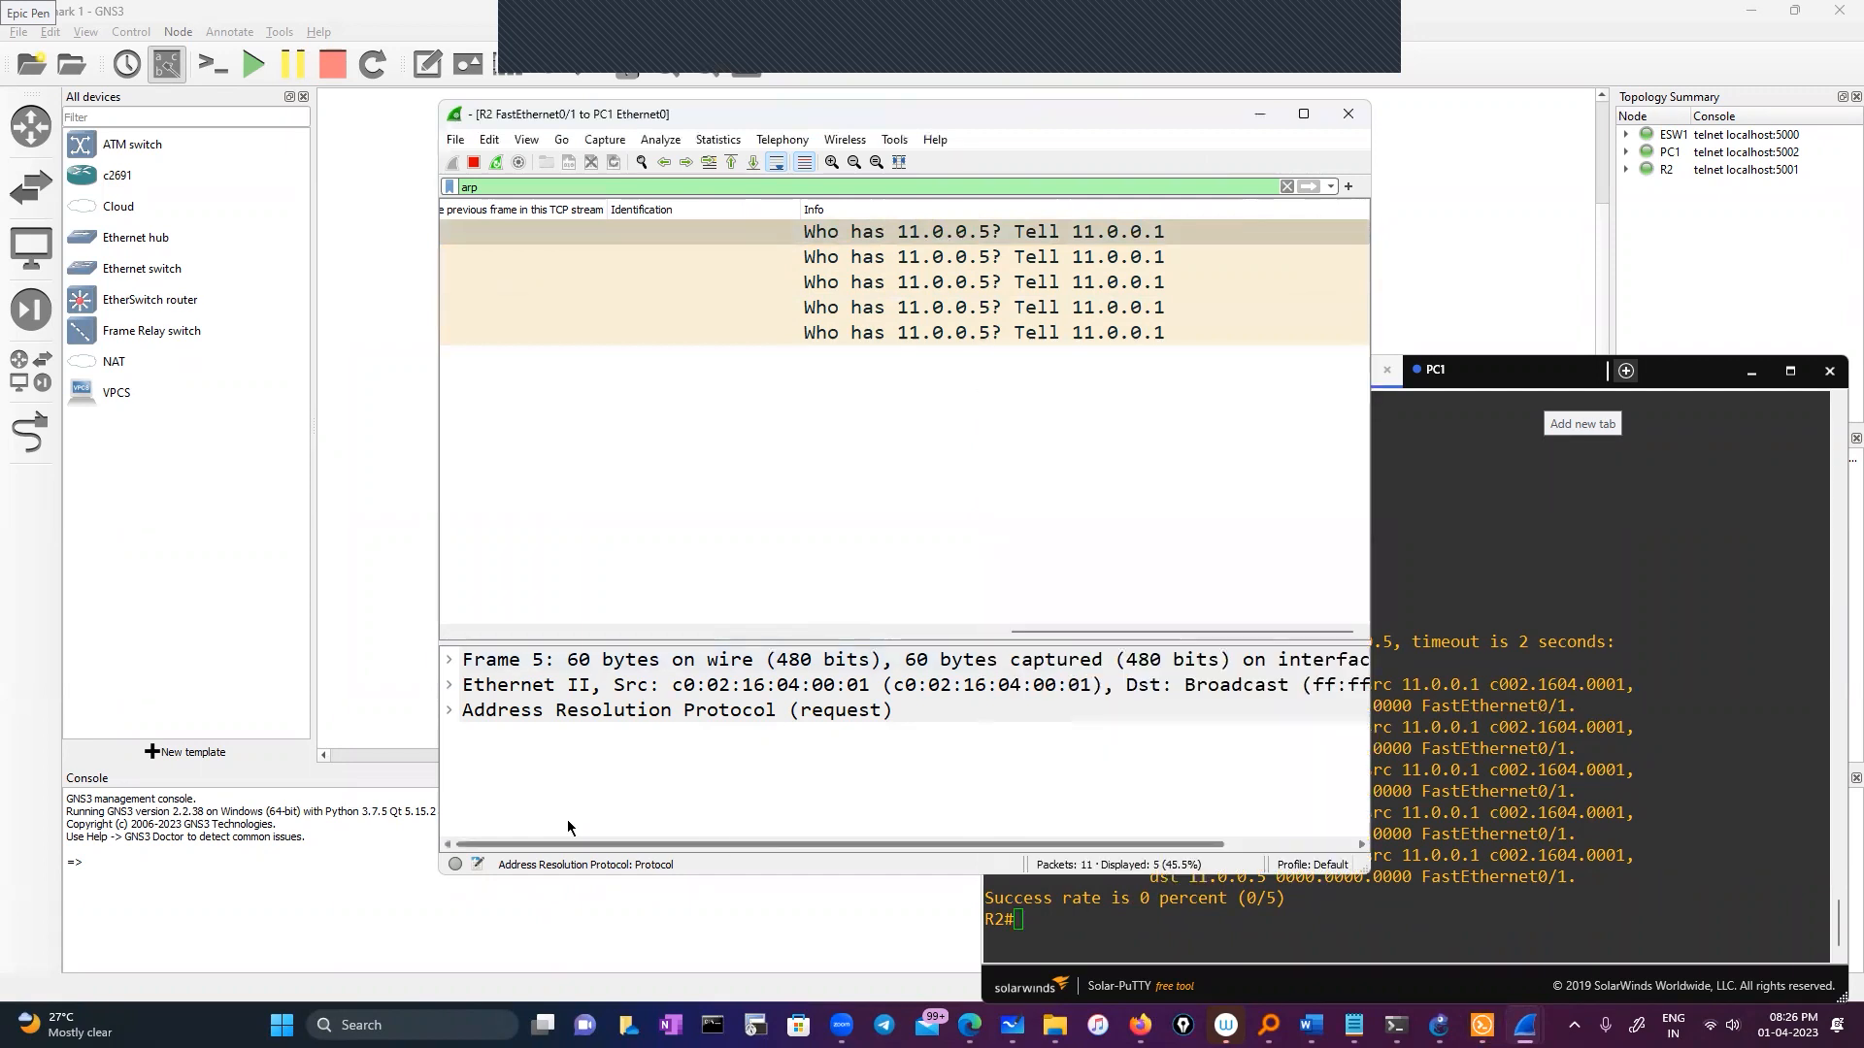
left_click(1603, 703)
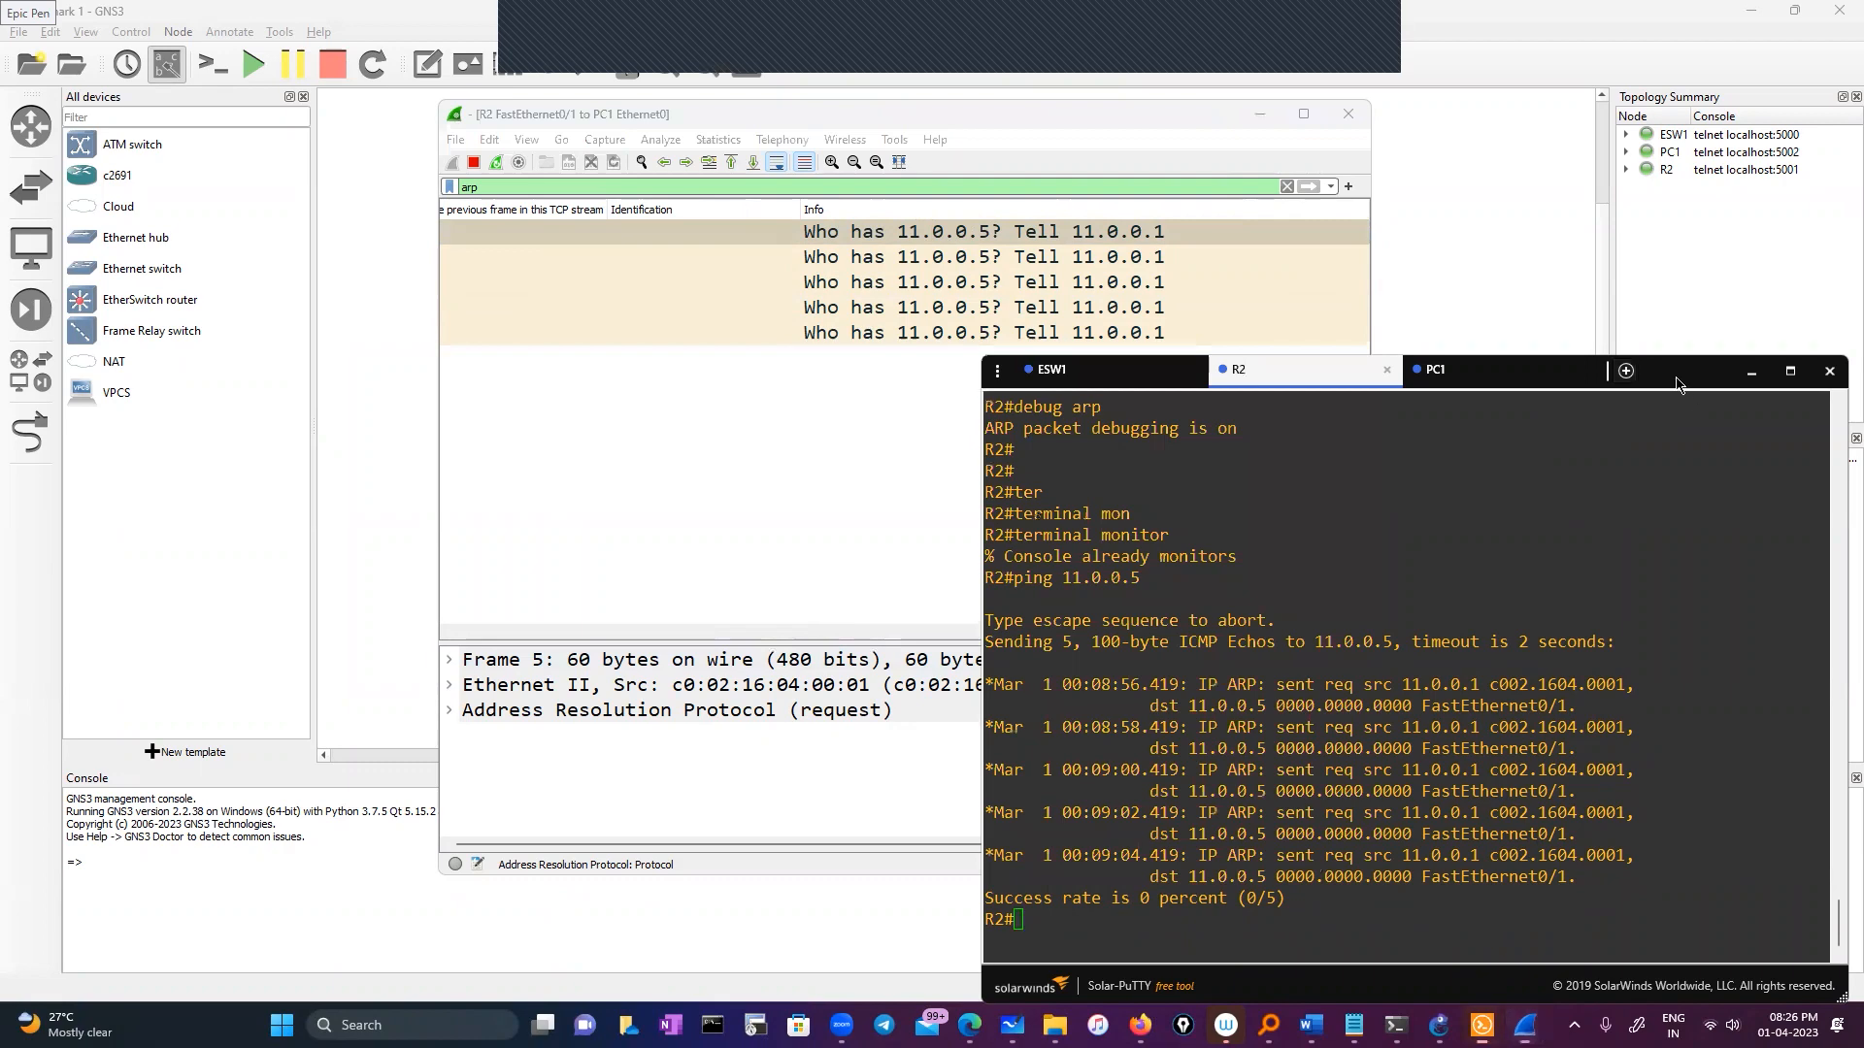
Step: Examine the source and destination IP and MAC addresses in R2's ARP debug output
left_click_drag(1676, 383, 1338, 181)
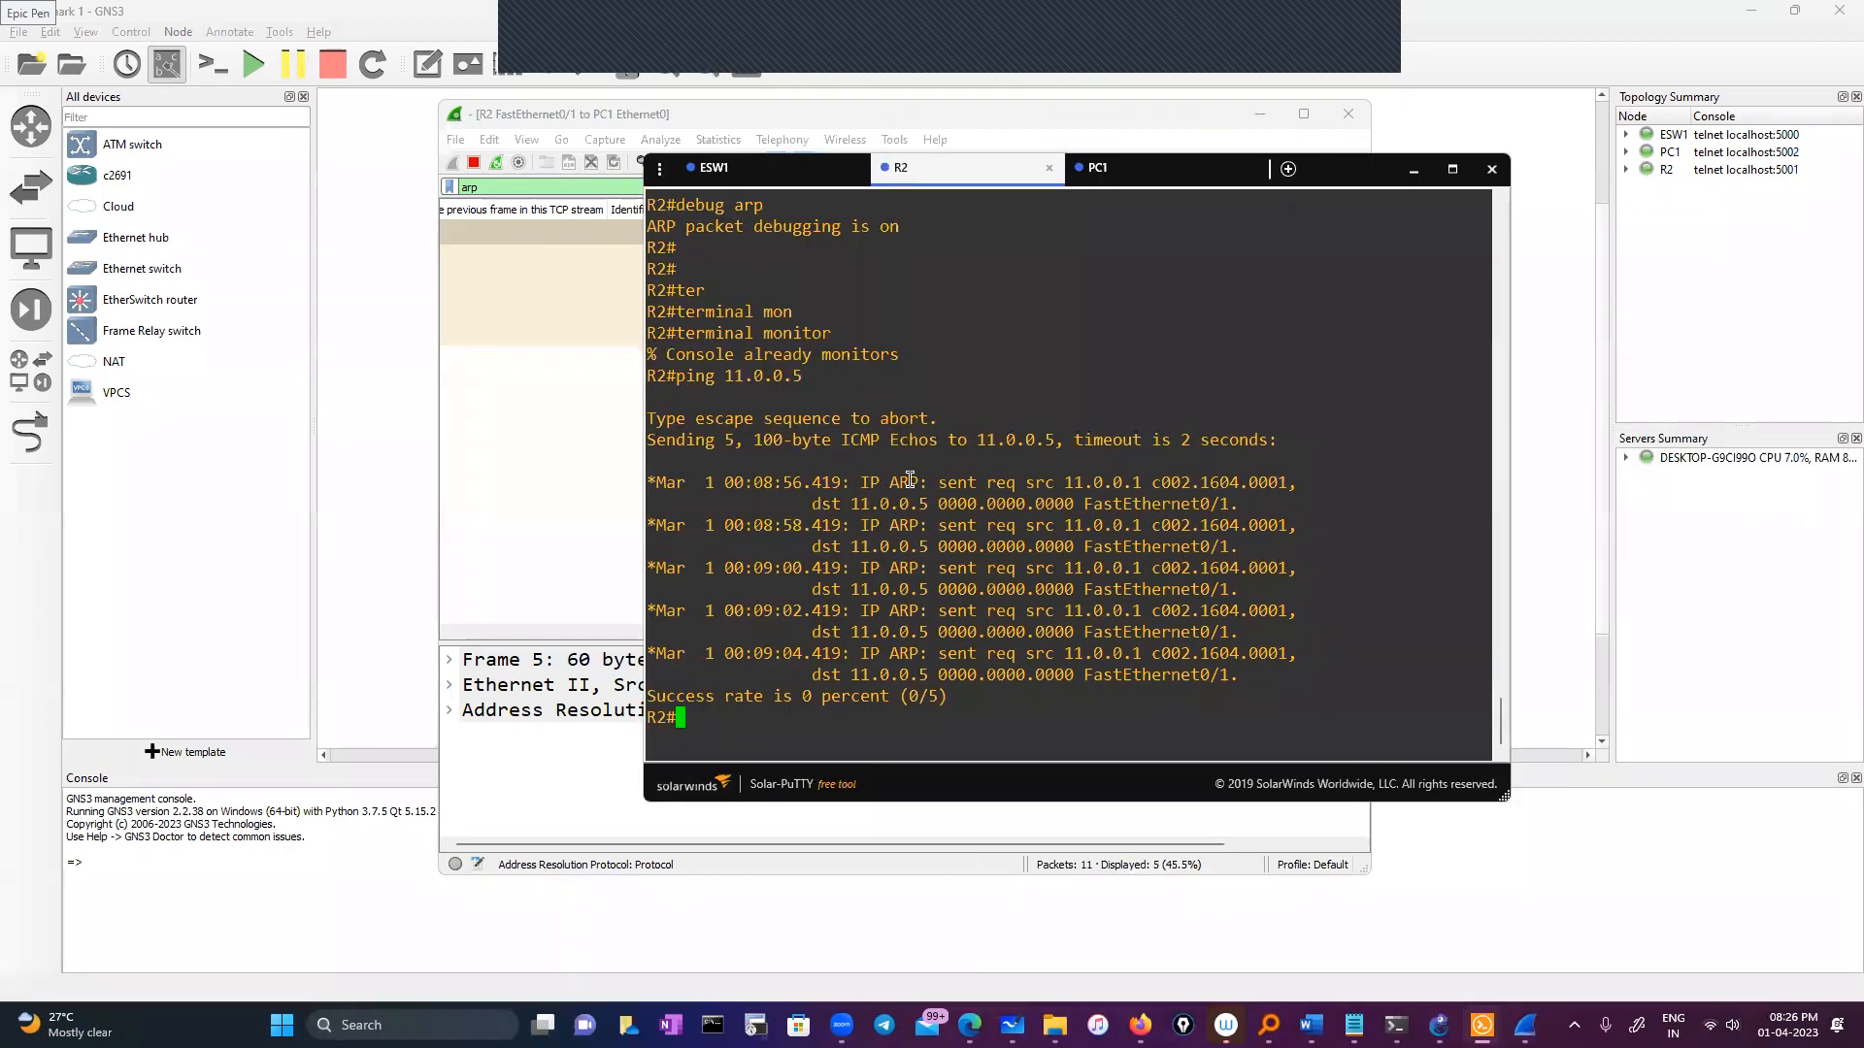
left_click_drag(880, 482, 1094, 482)
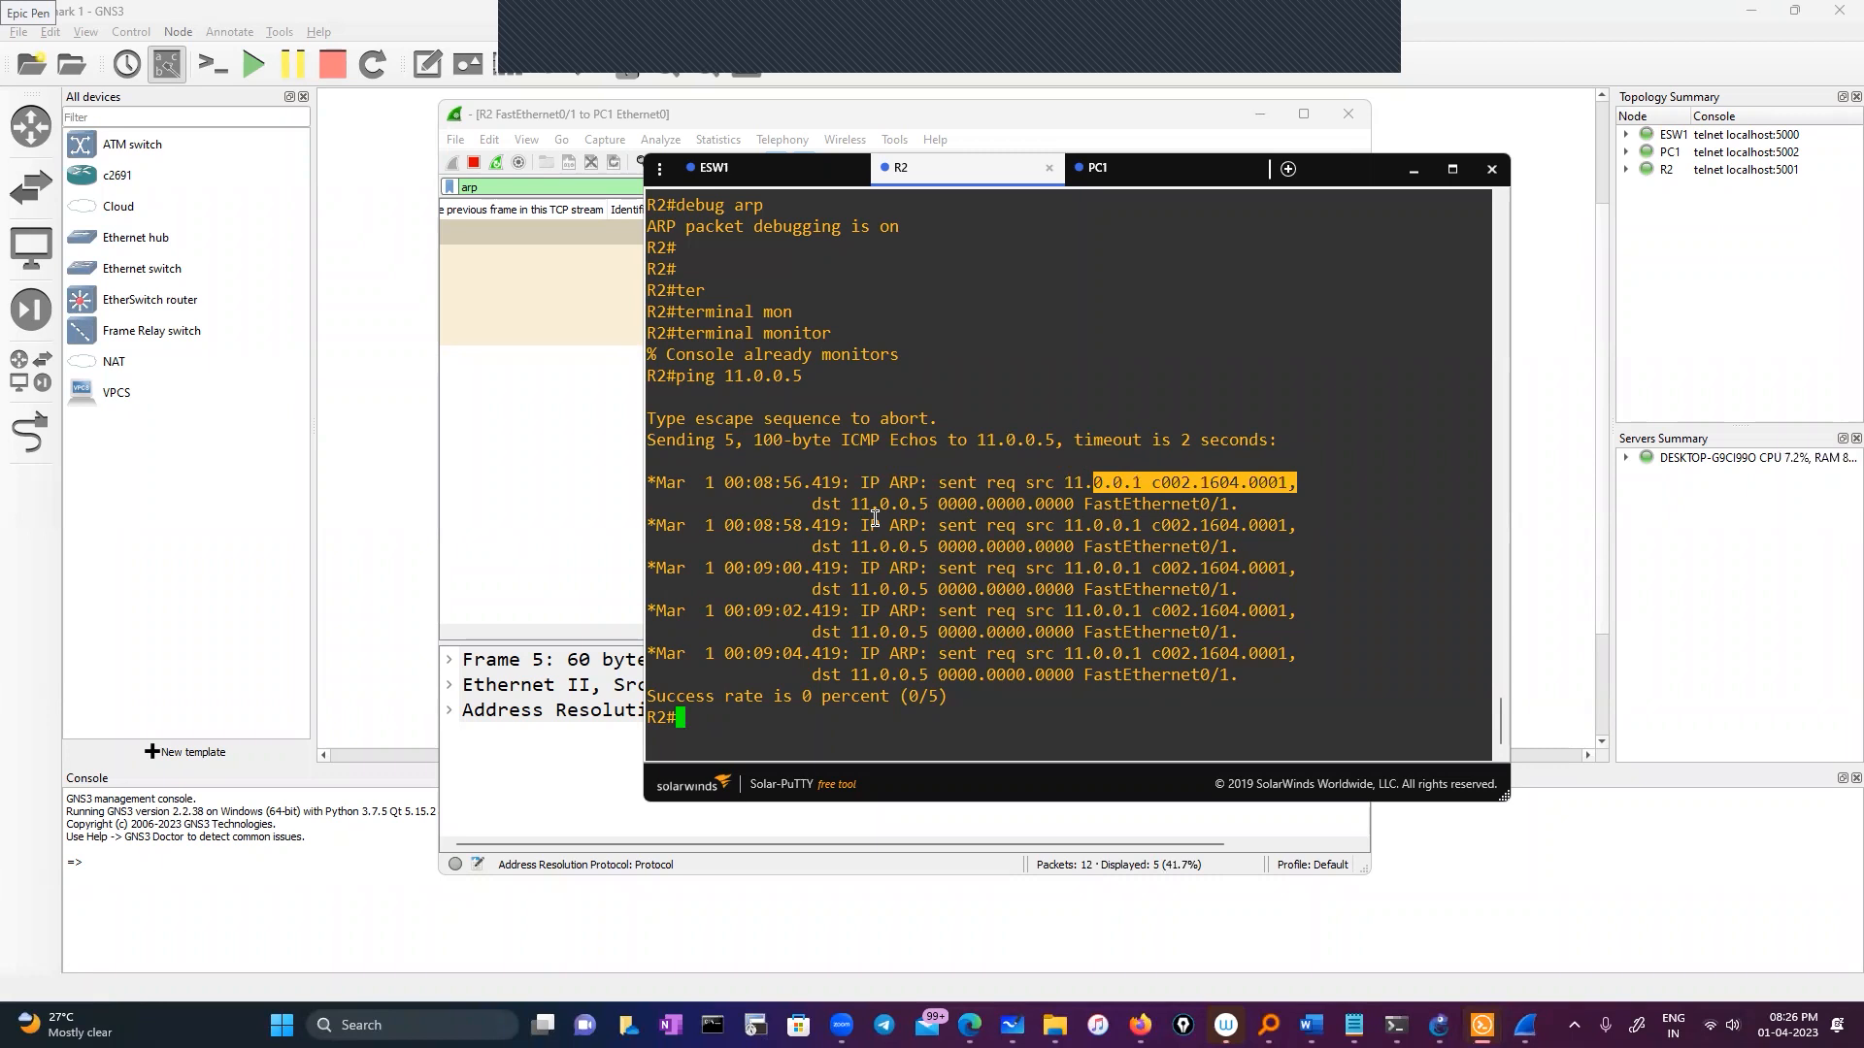
left_click_drag(931, 504, 1068, 498)
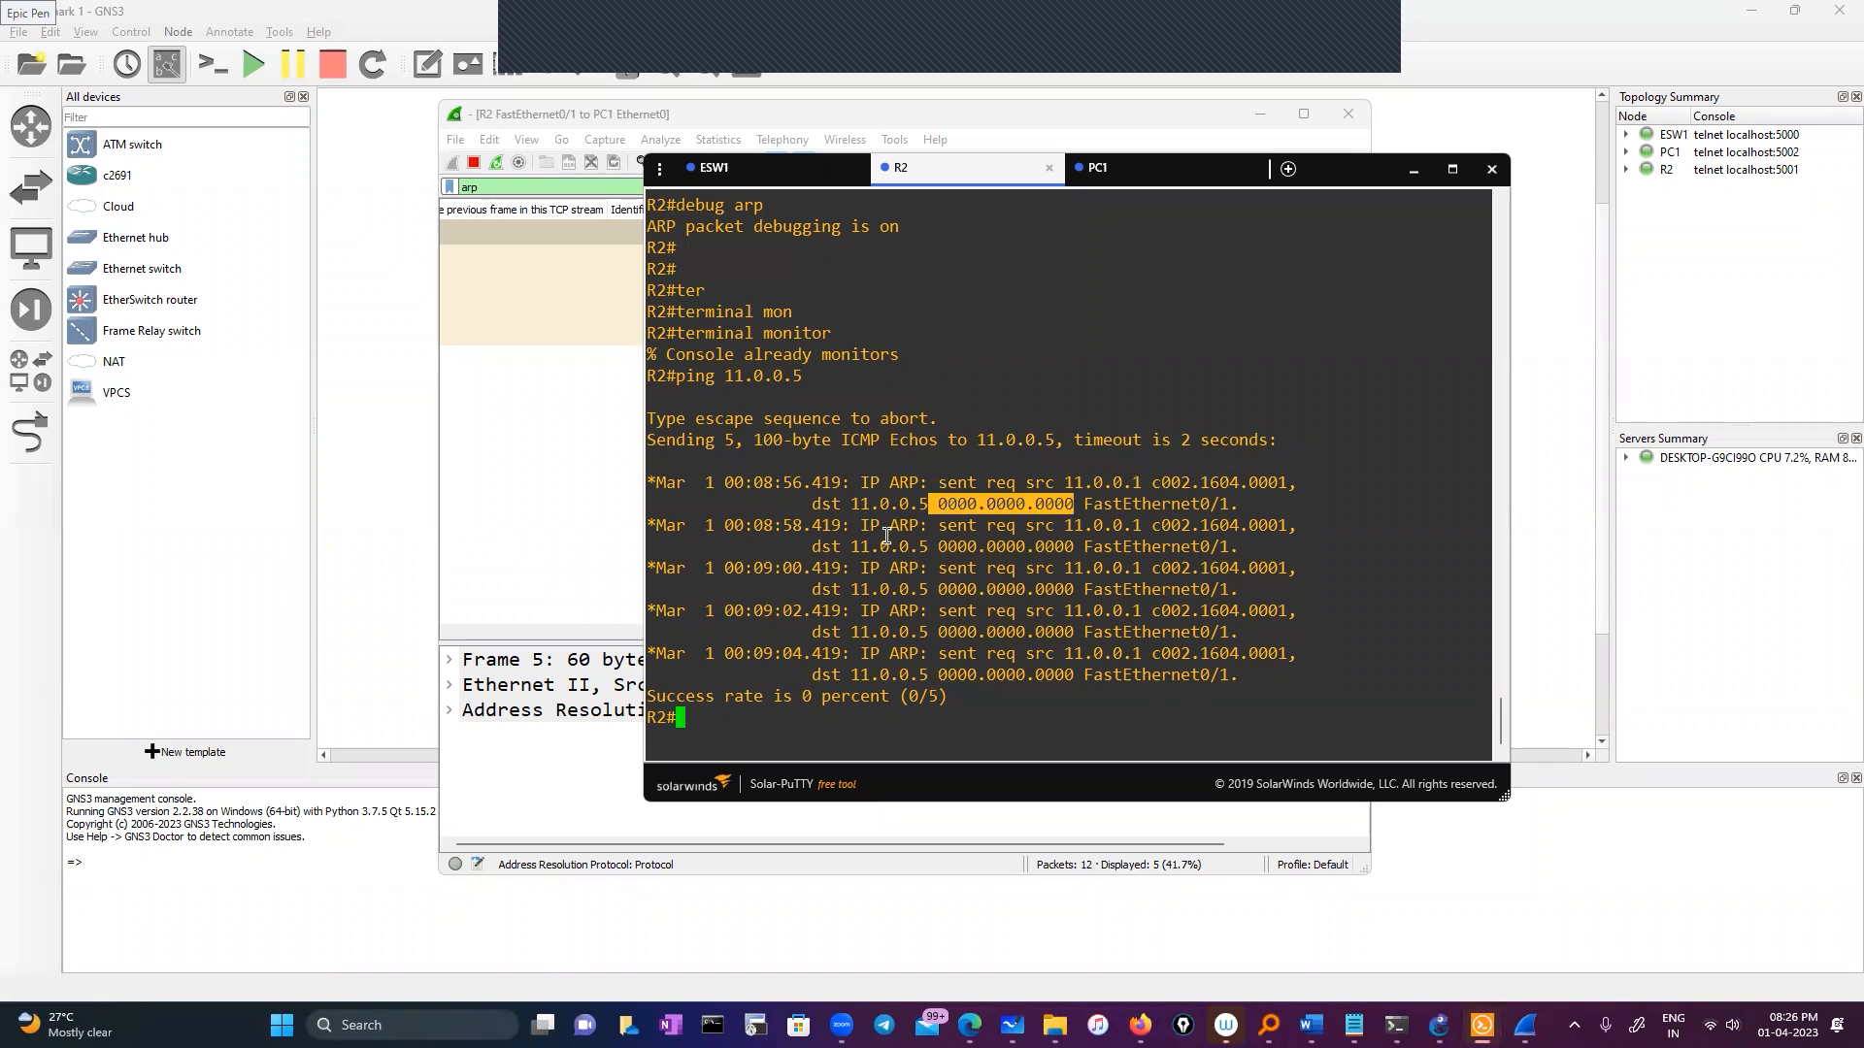
left_click_drag(931, 503, 1080, 504)
left_click(737, 716)
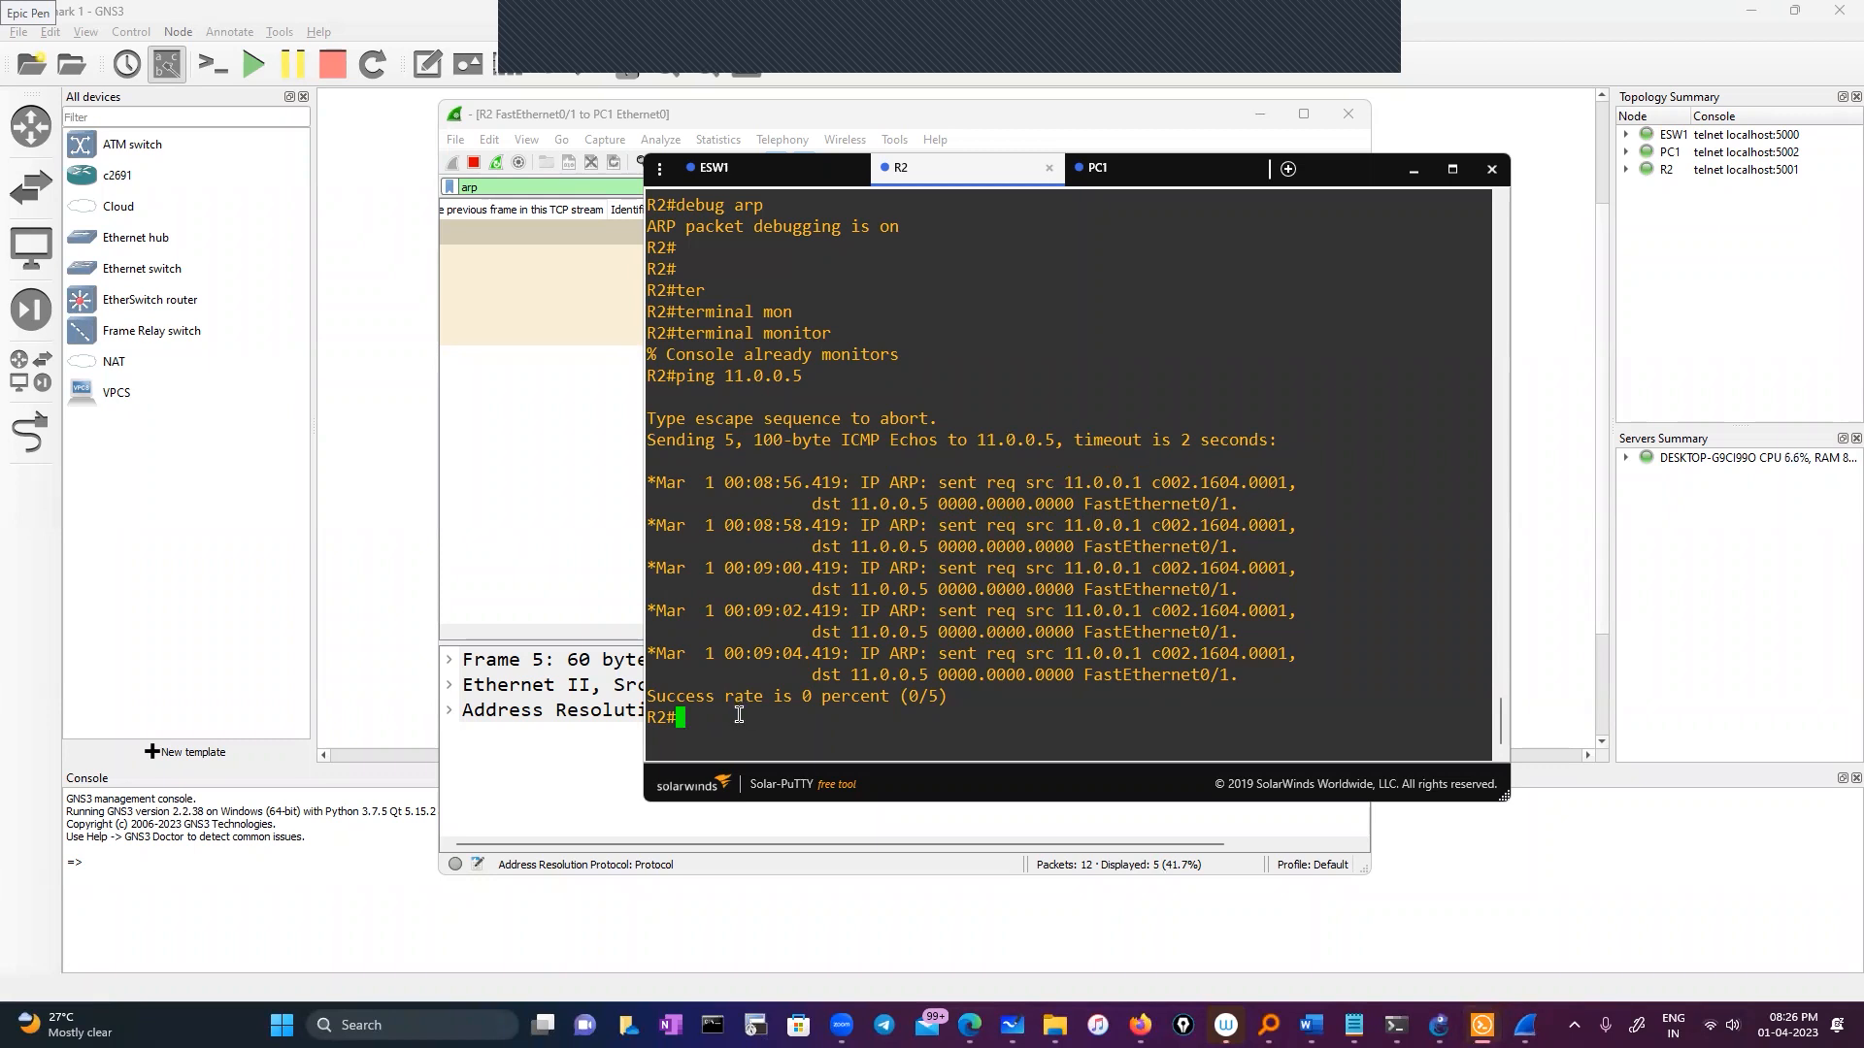
type("sho")
key("Tab")
type("run")
key("Tab")
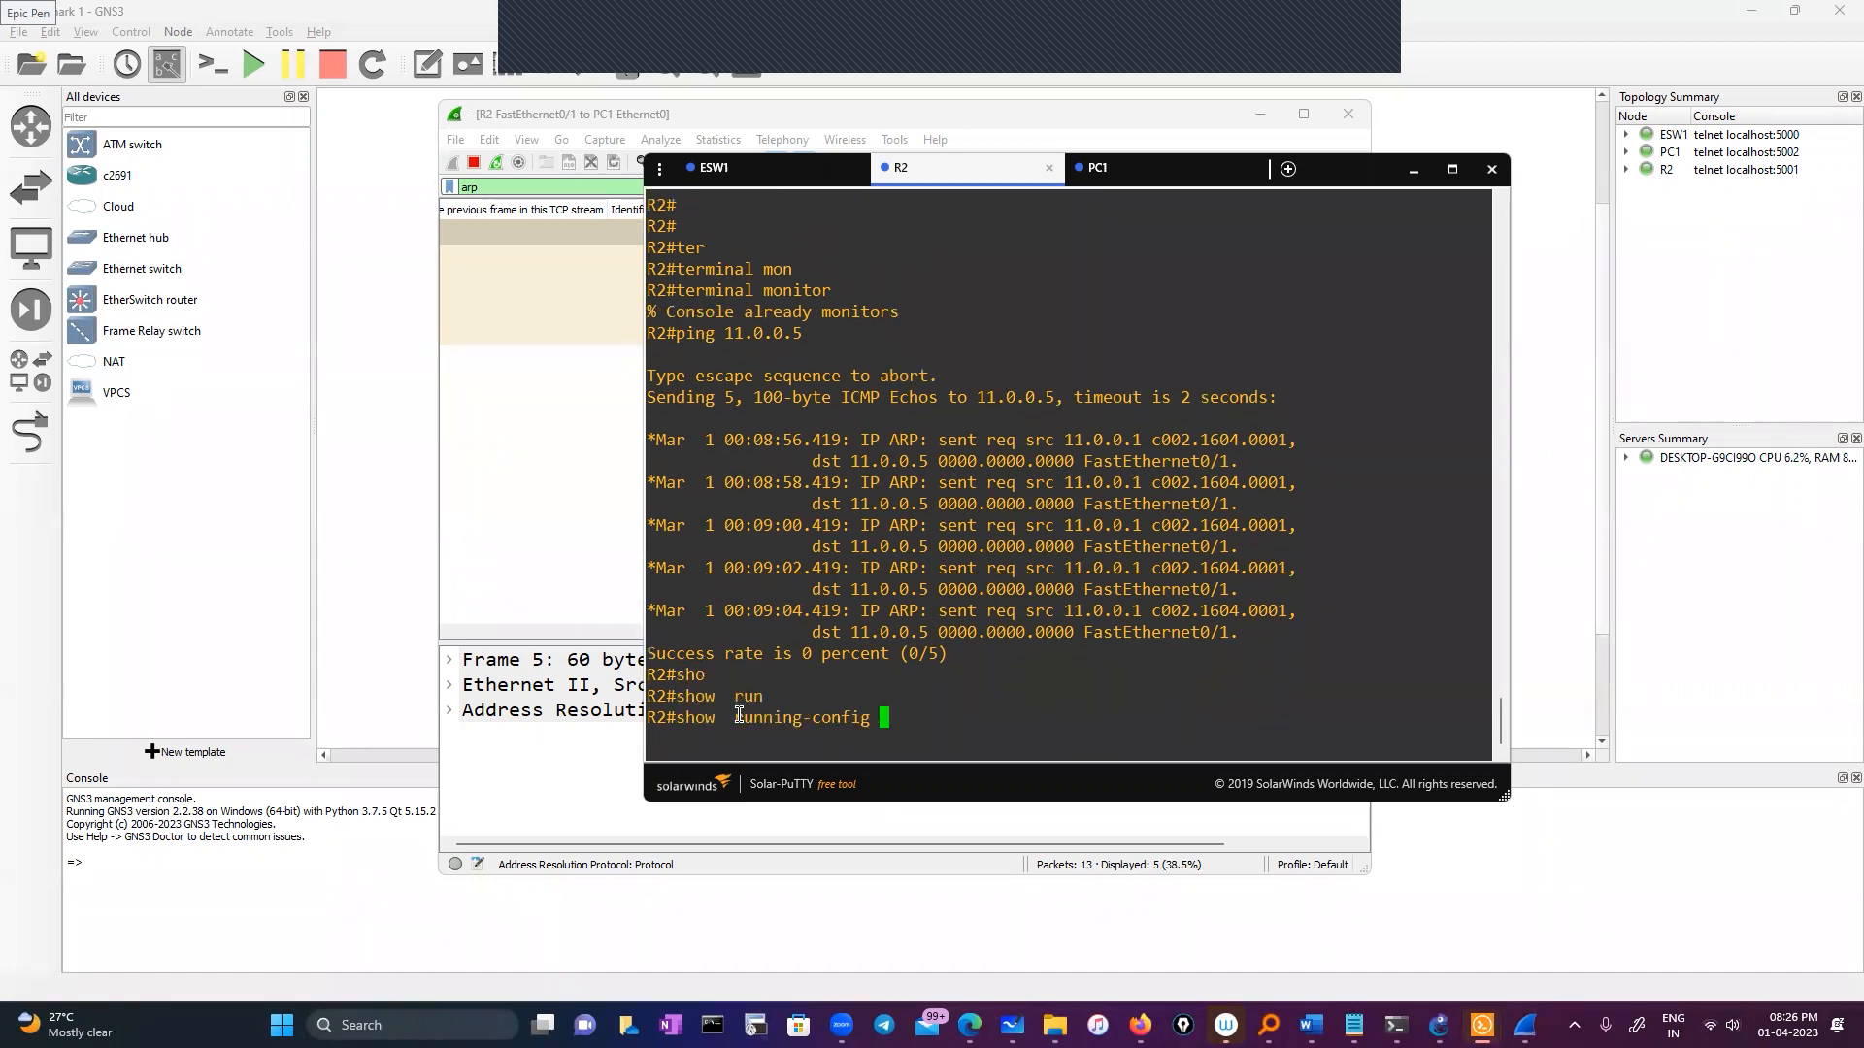
key("BackSpace")
key("BackSpace")
key("BackSpace")
key("BackSpace")
key("BackSpace")
key("BackSpace")
key("BackSpace")
key("BackSpace")
key("BackSpace")
key("BackSpace")
key("BackSpace")
key("BackSpace")
key("BackSpace")
key("BackSpace")
key("BackSpace")
key("BackSpace")
key("BackSpace")
key("BackSpace")
key("BackSpace")
key("BackSpace")
Step: Run sh ip int brief on R2 and check the FastEthernet0/1 entry
type("sh ")
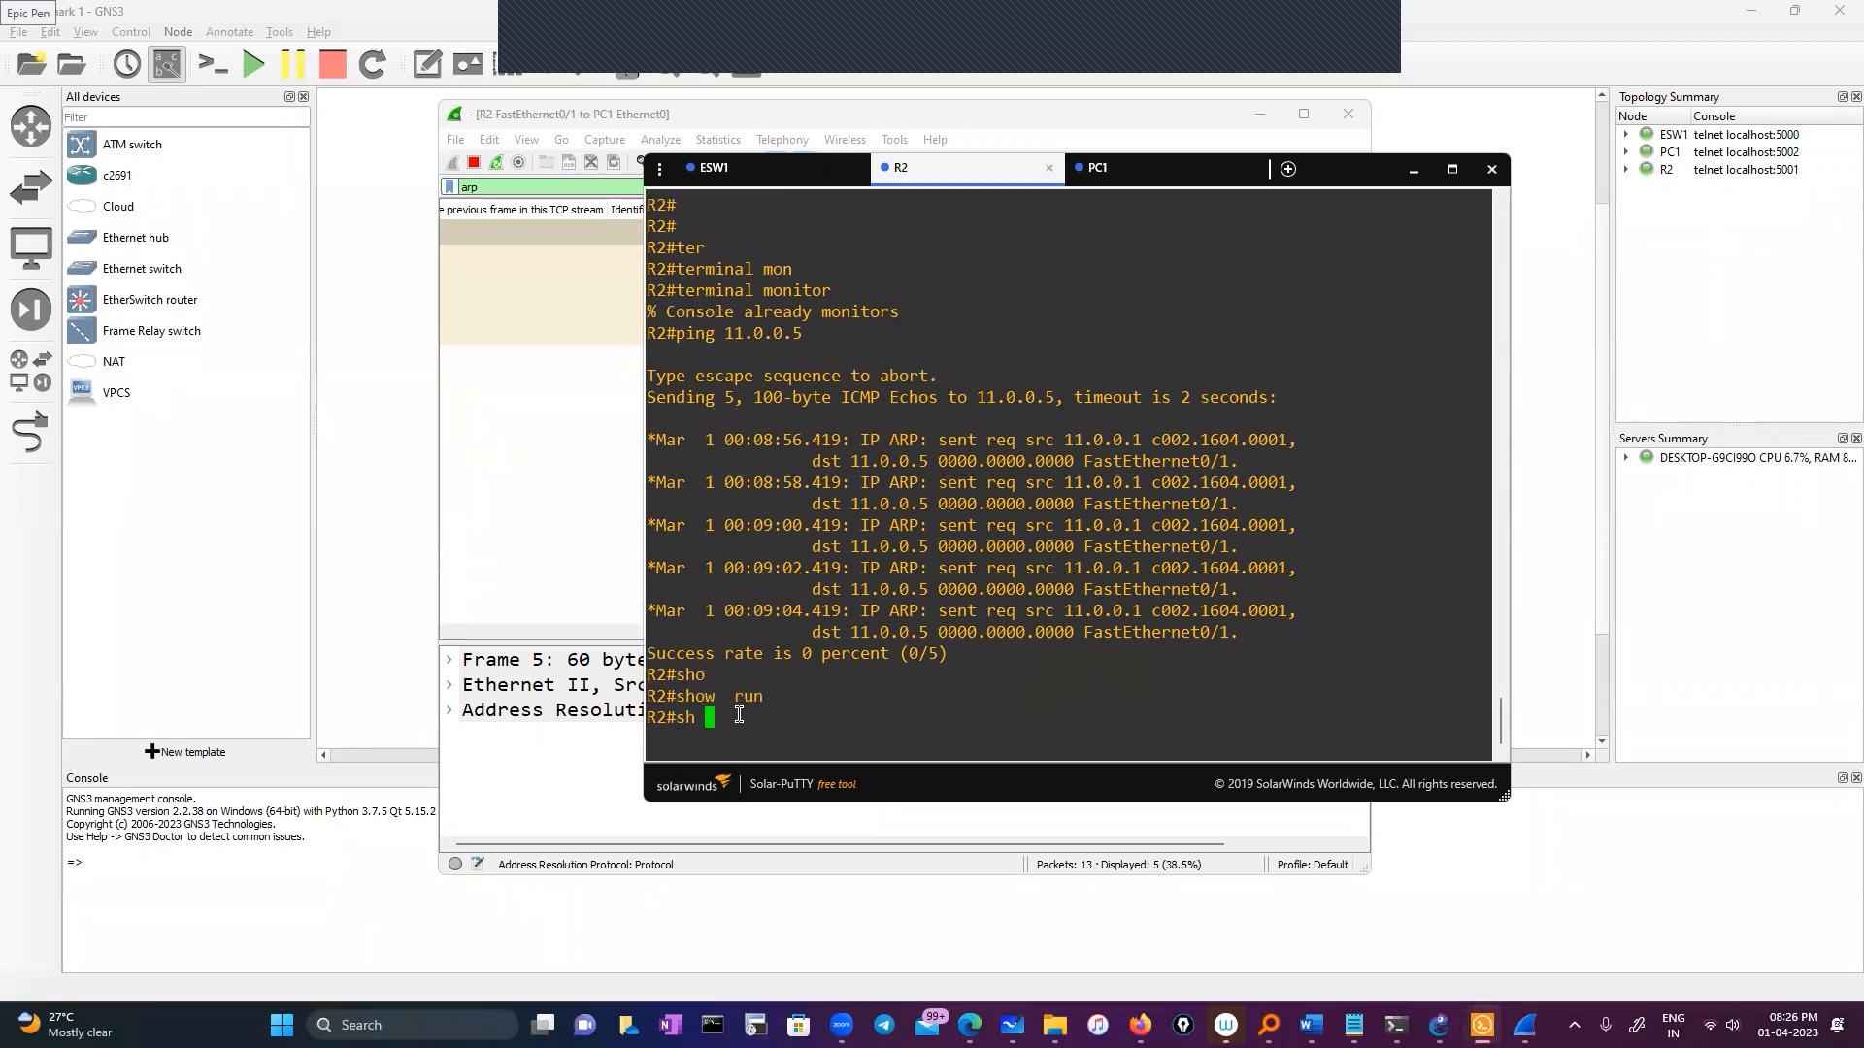
type("ip int br")
key("Tab")
key("Return")
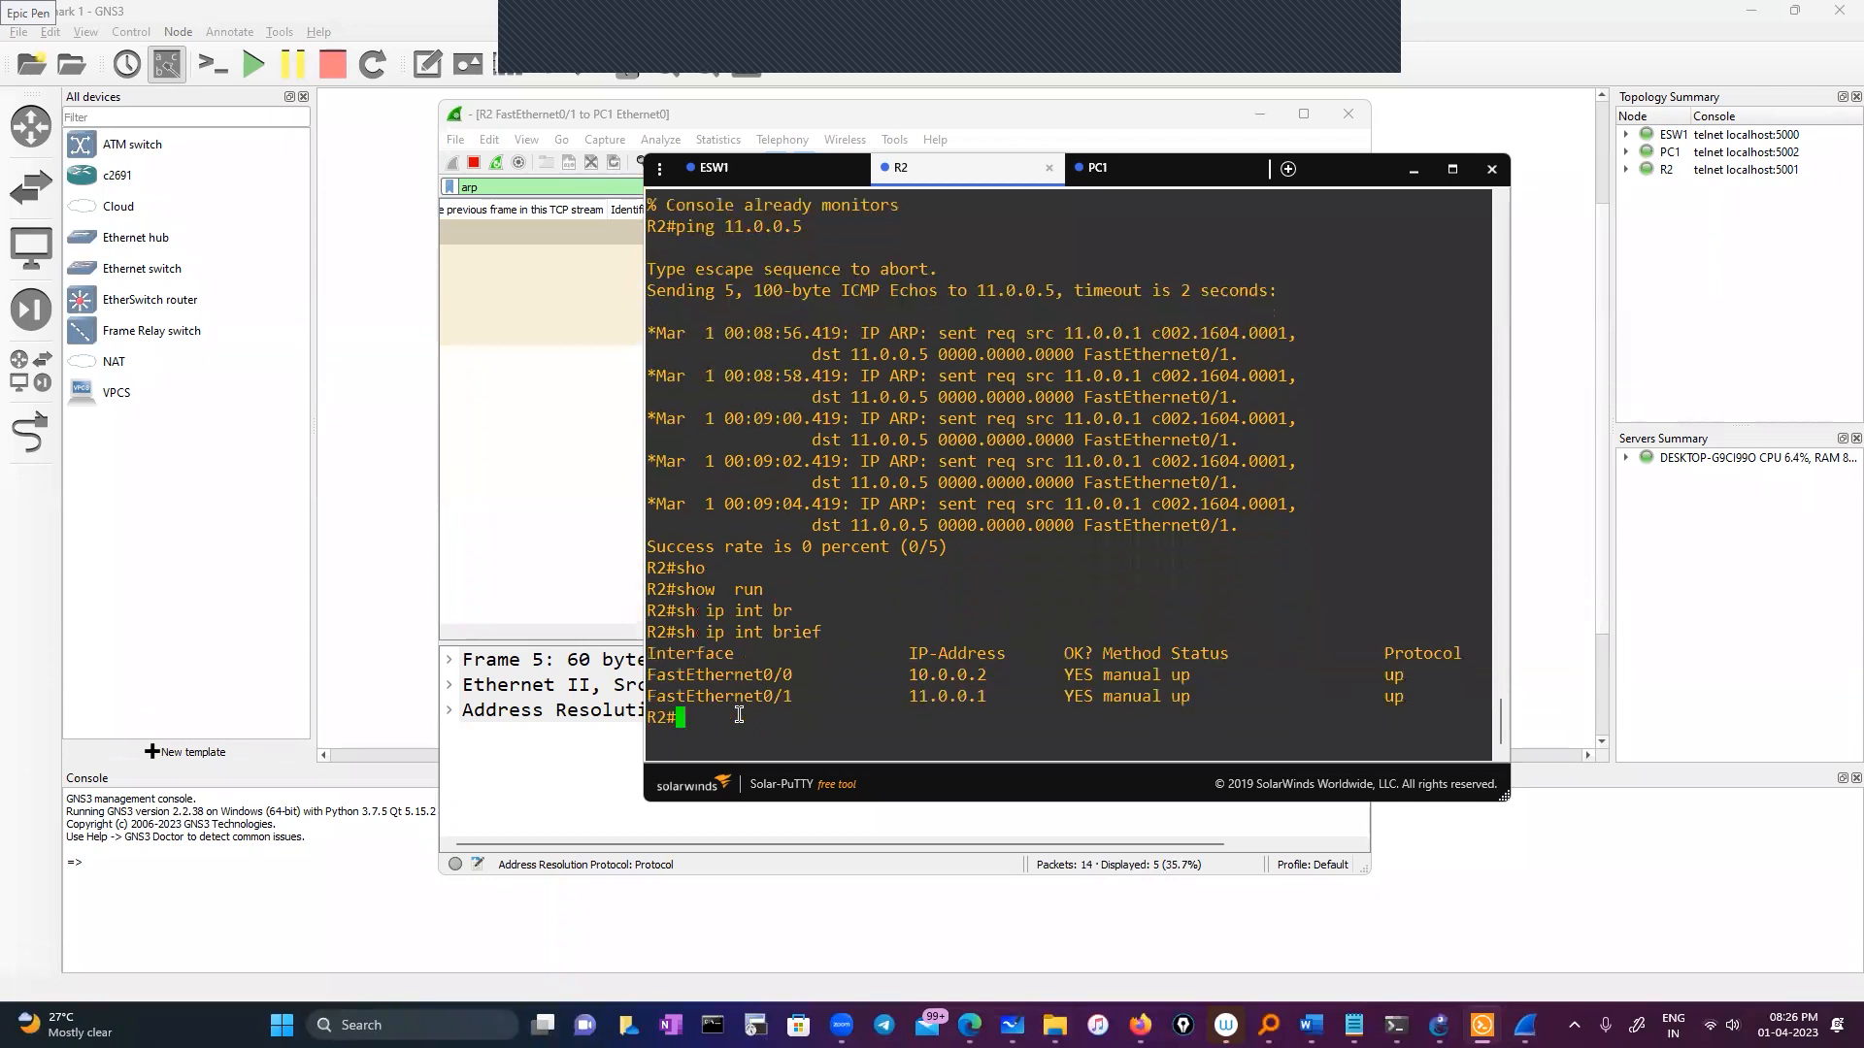
left_click_drag(647, 697, 782, 699)
left_click(830, 636)
Step: Run show ip on PC1 and compare its gateway and IP/mask with R2's interface addresses
left_click(1143, 173)
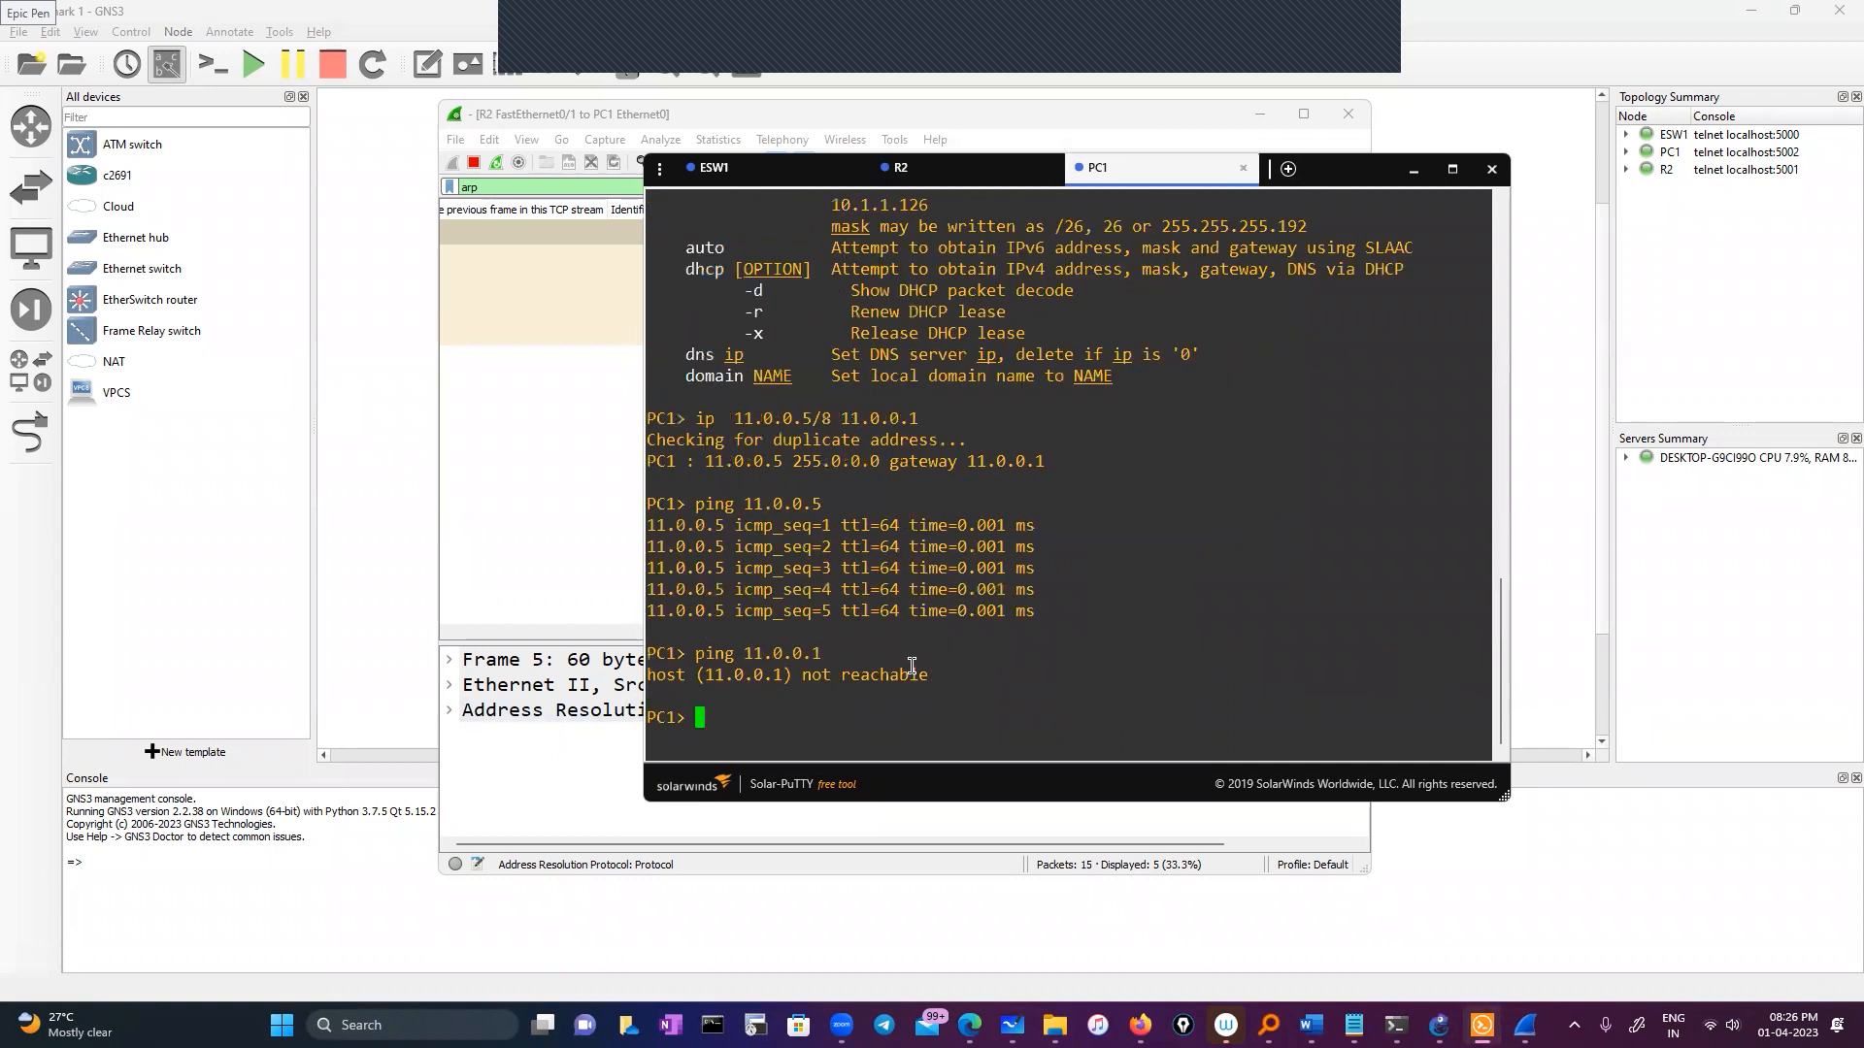
type("show ip")
key("Return")
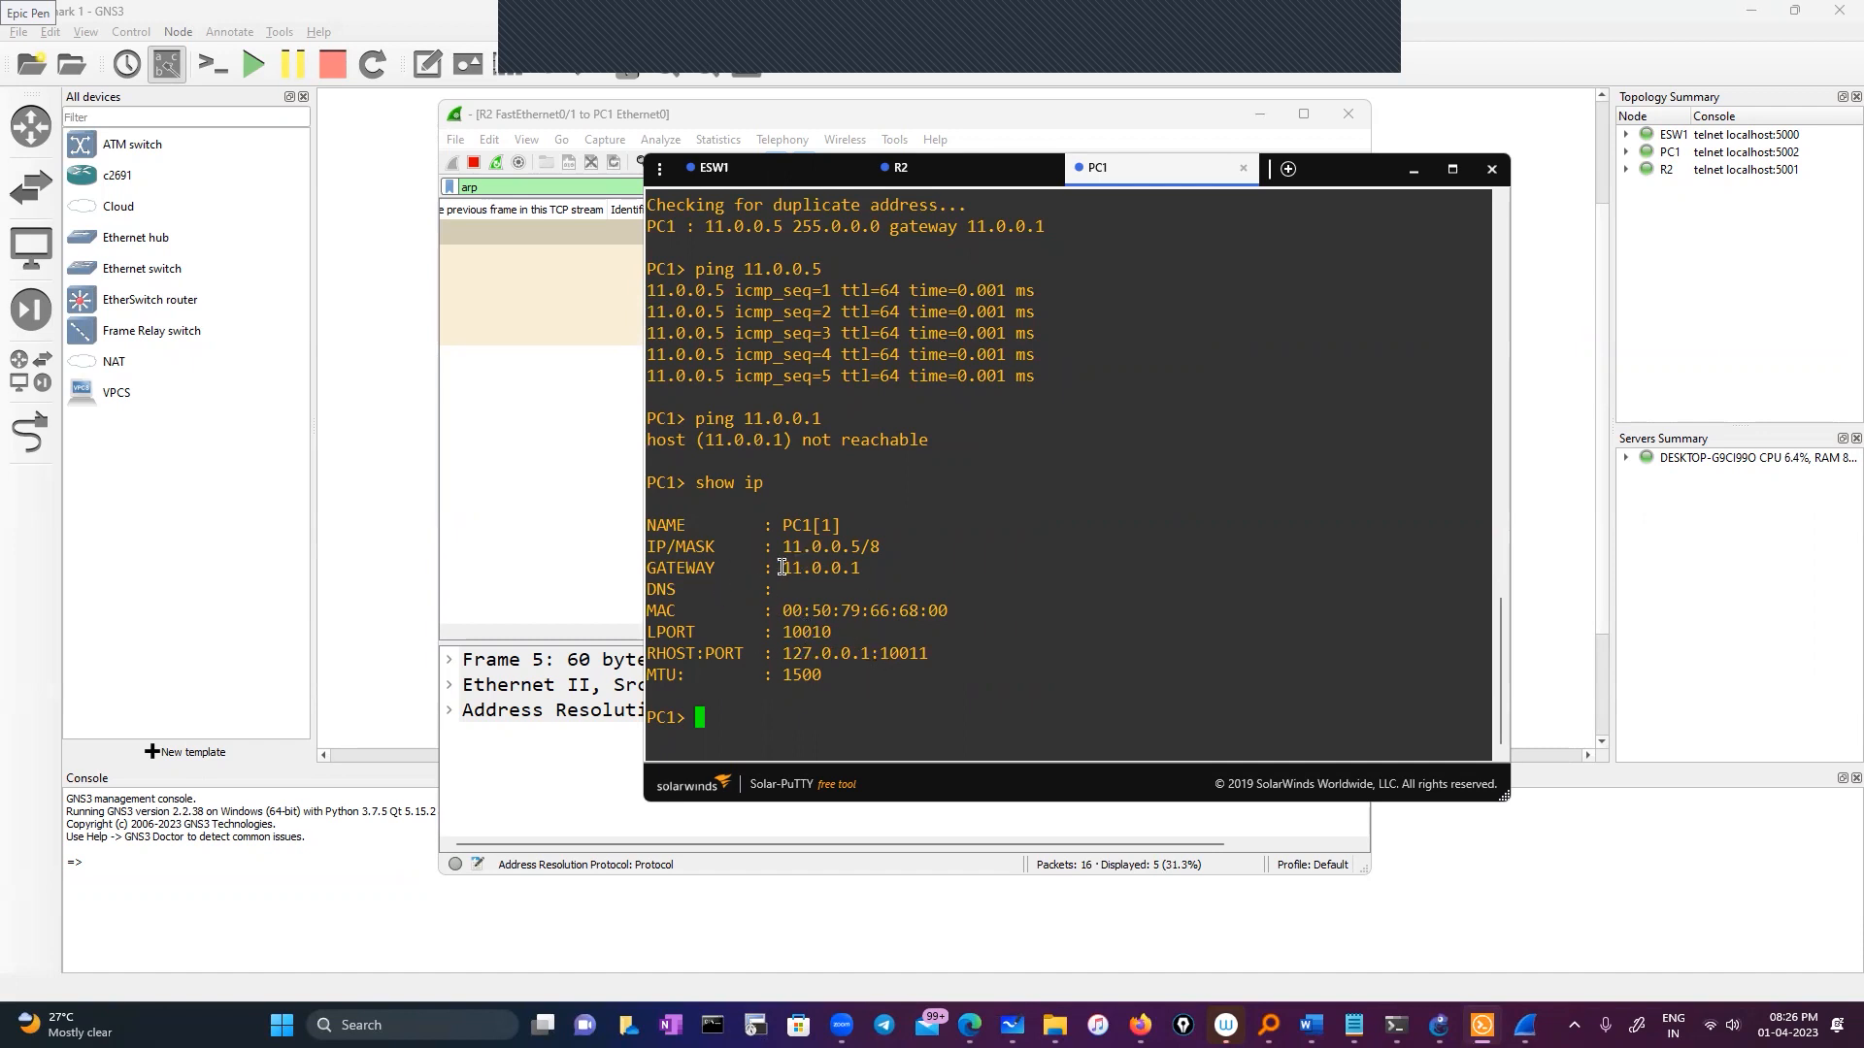
left_click_drag(781, 568, 892, 568)
left_click(966, 178)
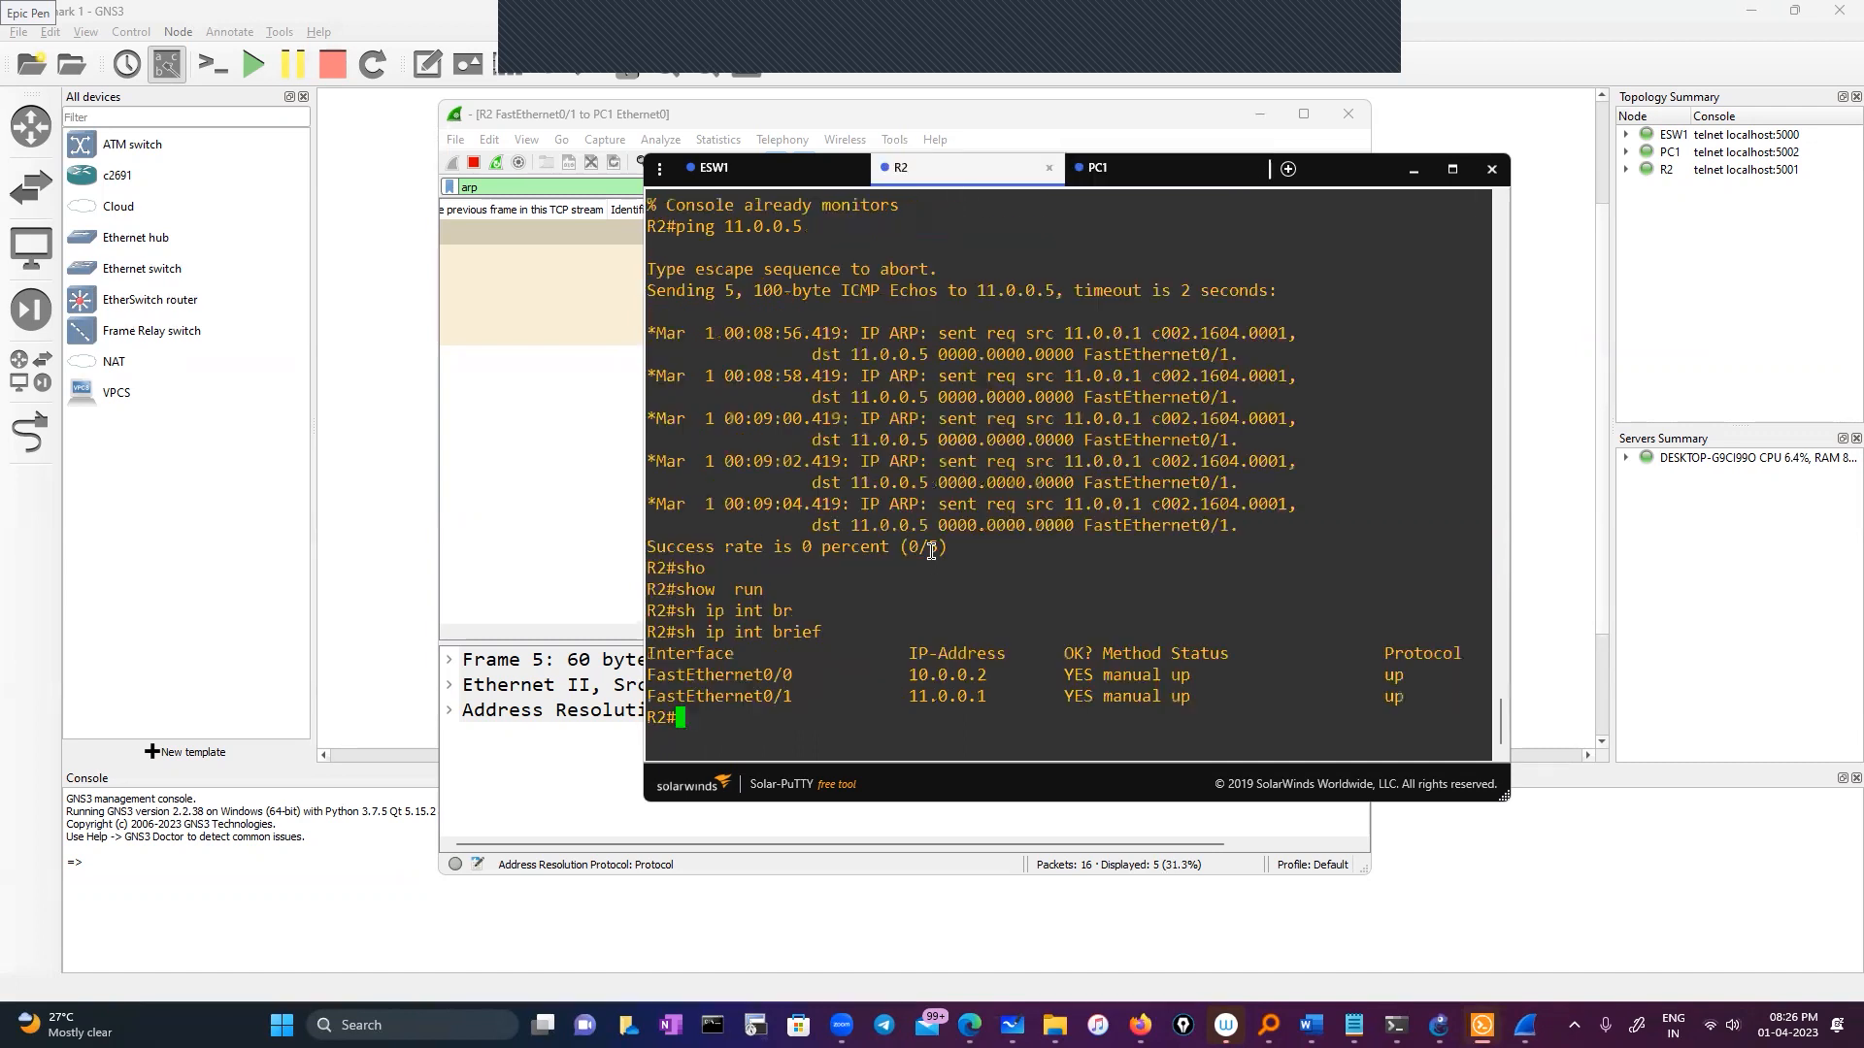
left_click(1100, 169)
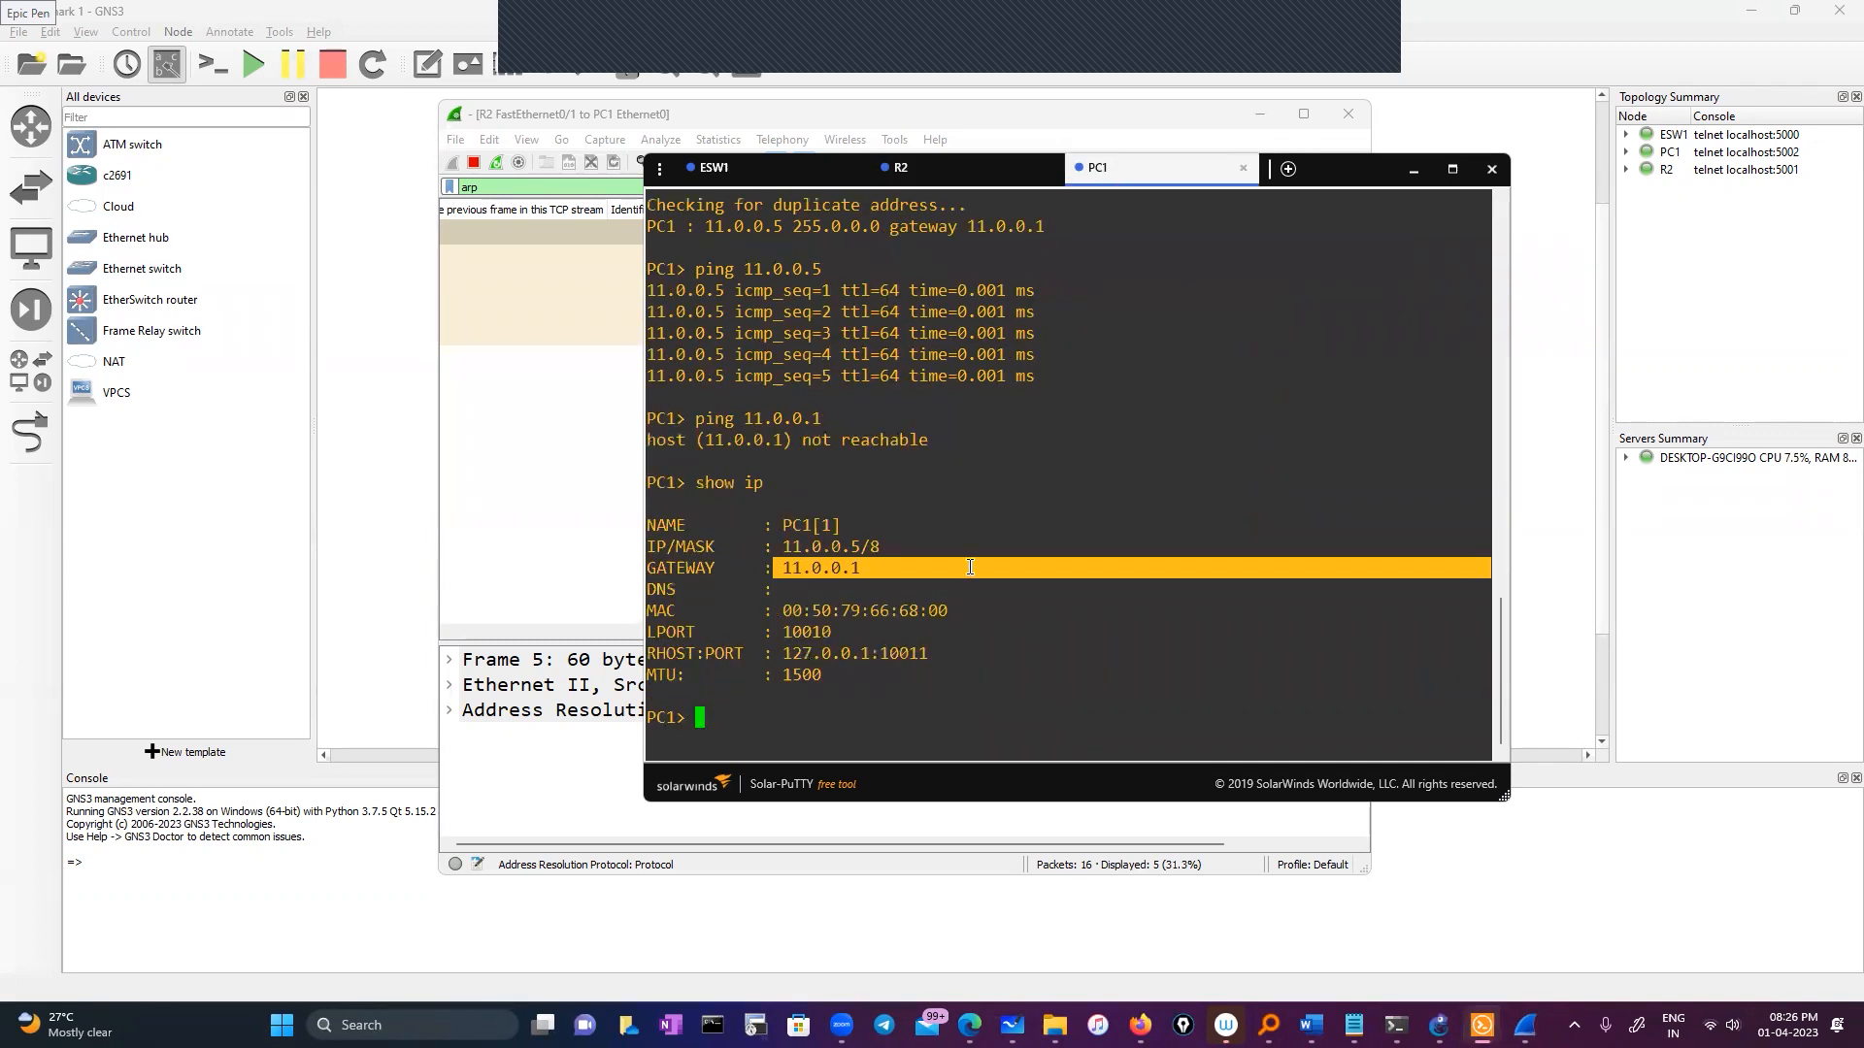
left_click_drag(782, 547, 880, 547)
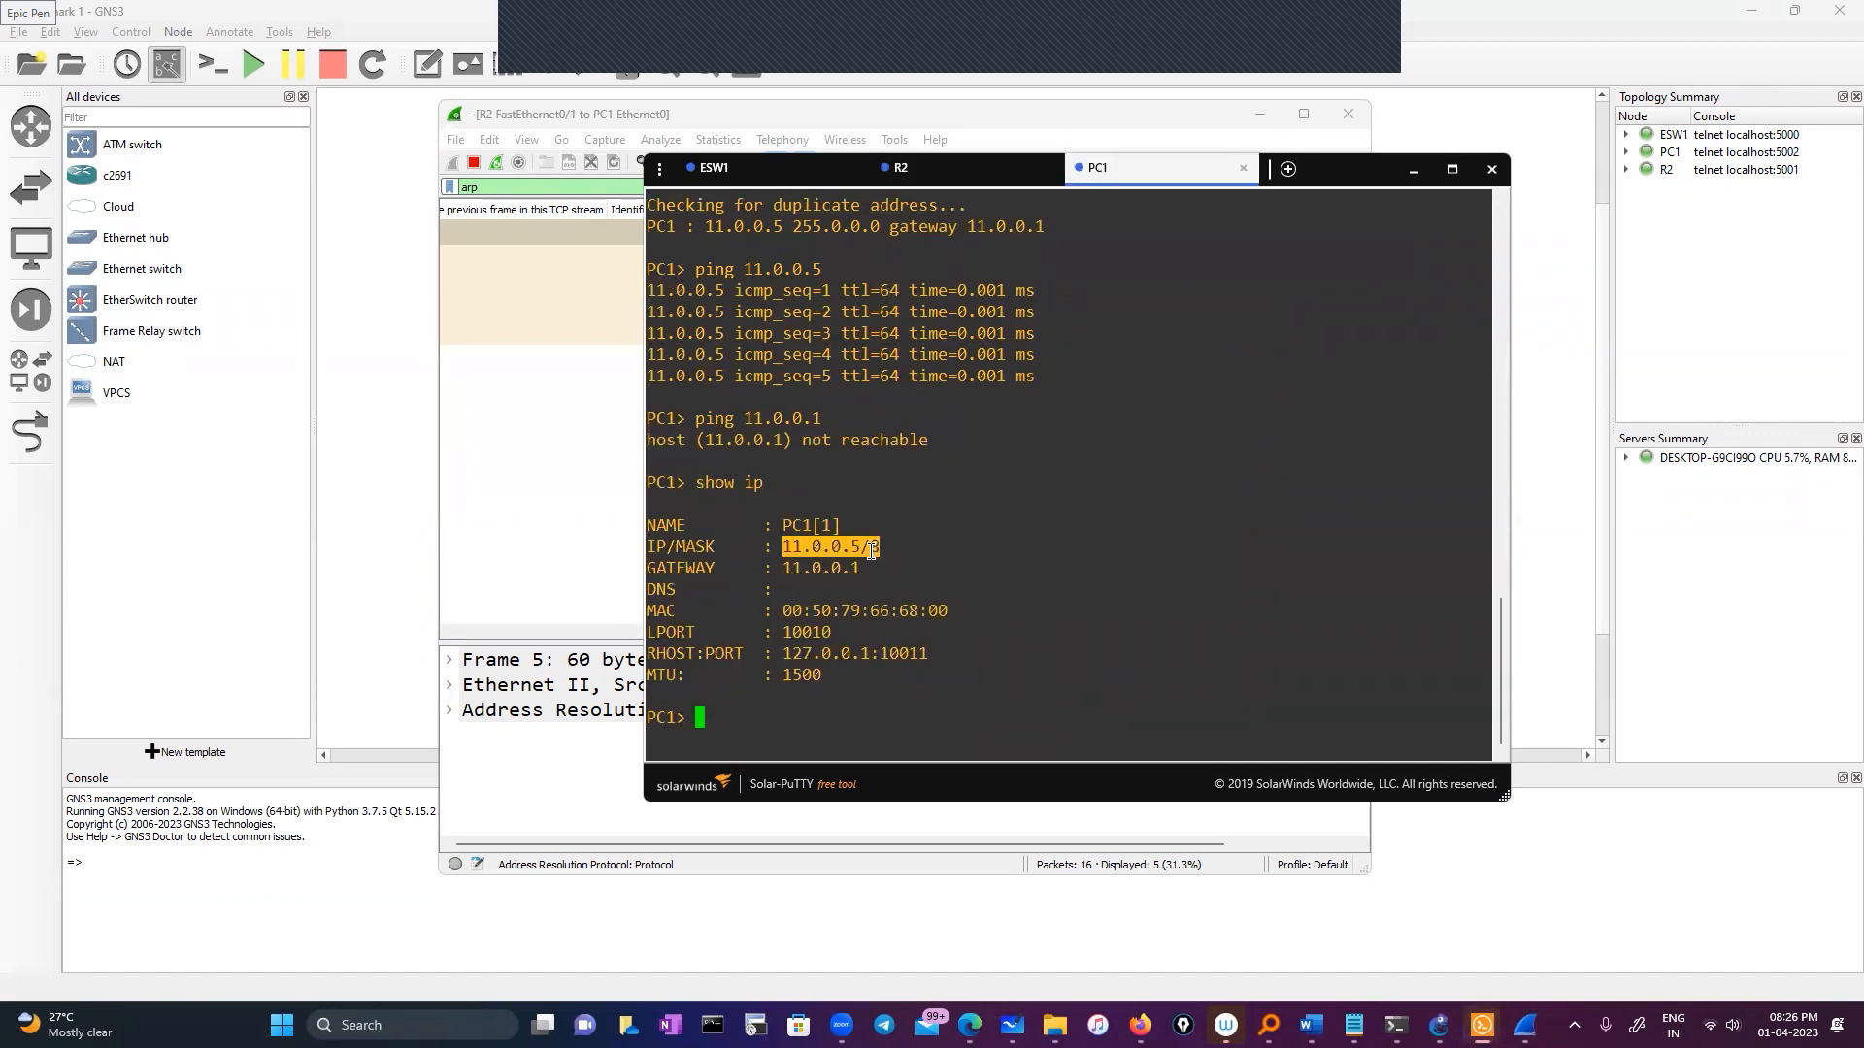
Step: Run show running-config interface FastEthernet0/1 on R2 and check the interface's IP address and subnet mask
left_click(934, 185)
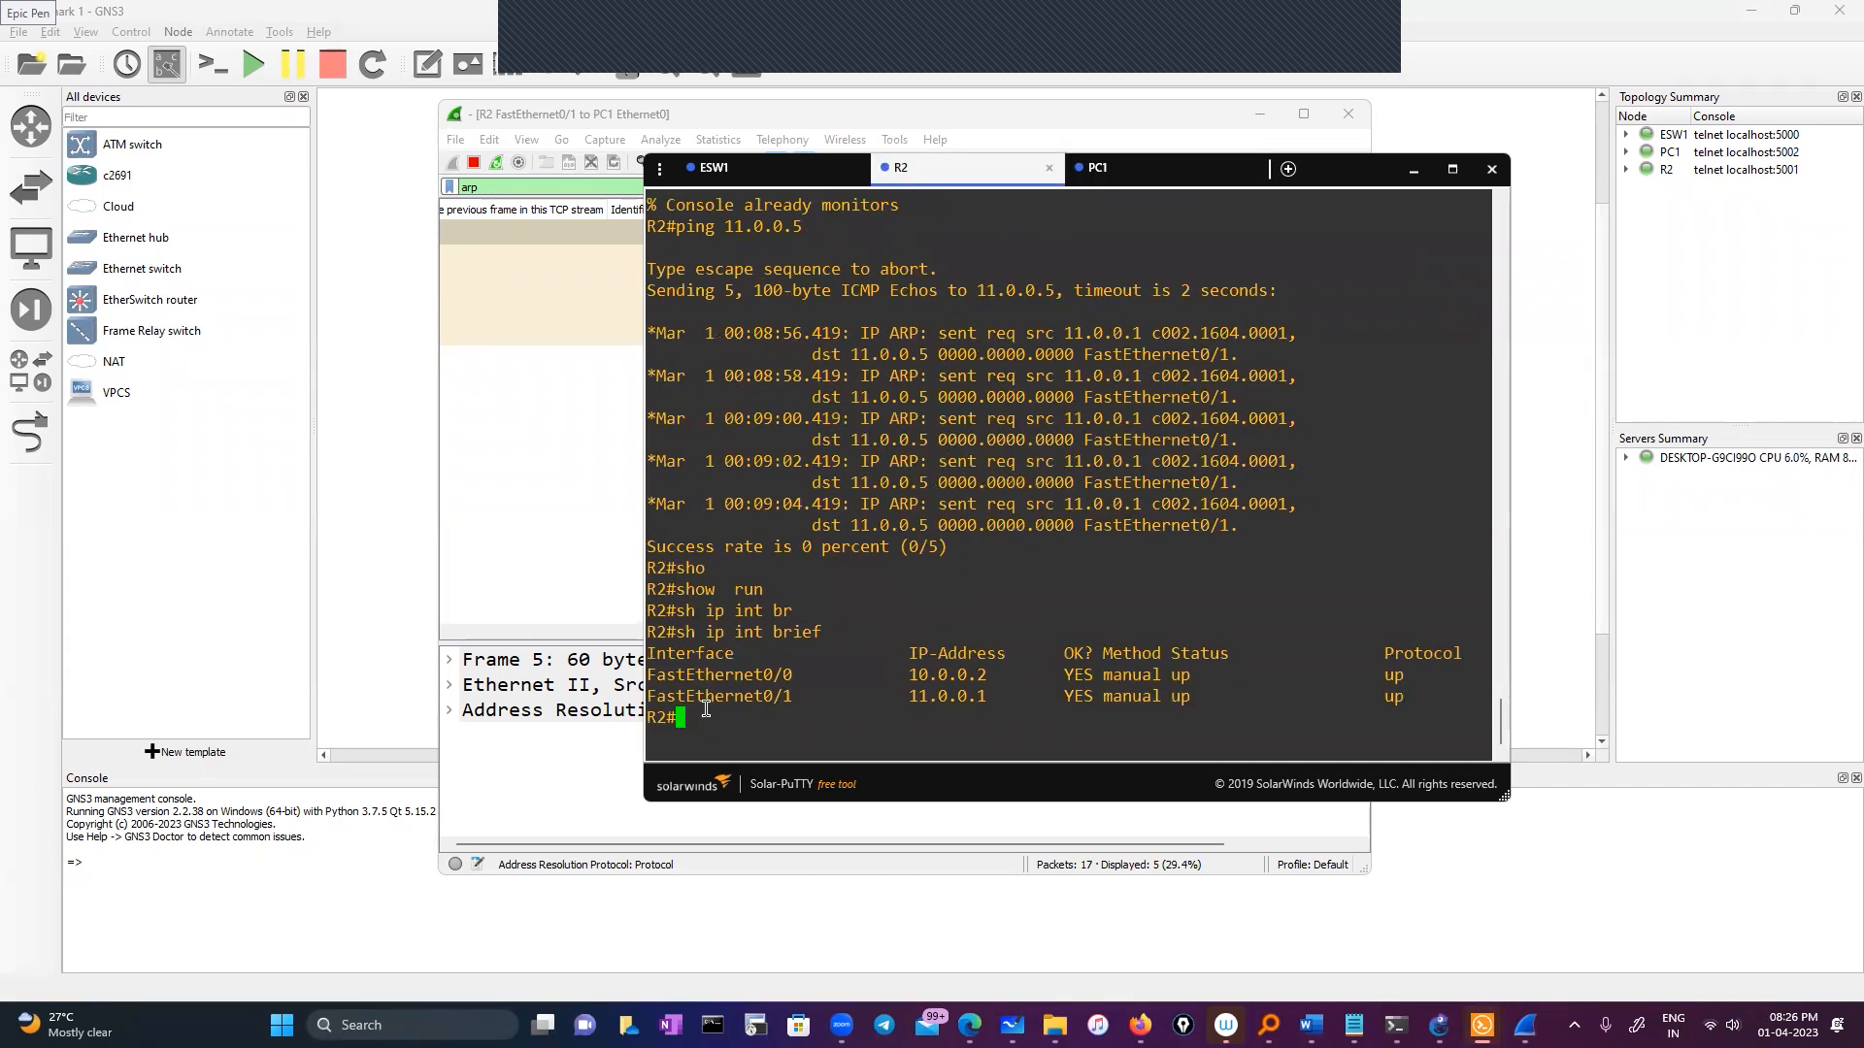
double_click(686, 691)
type("sho")
key("Tab")
type("run")
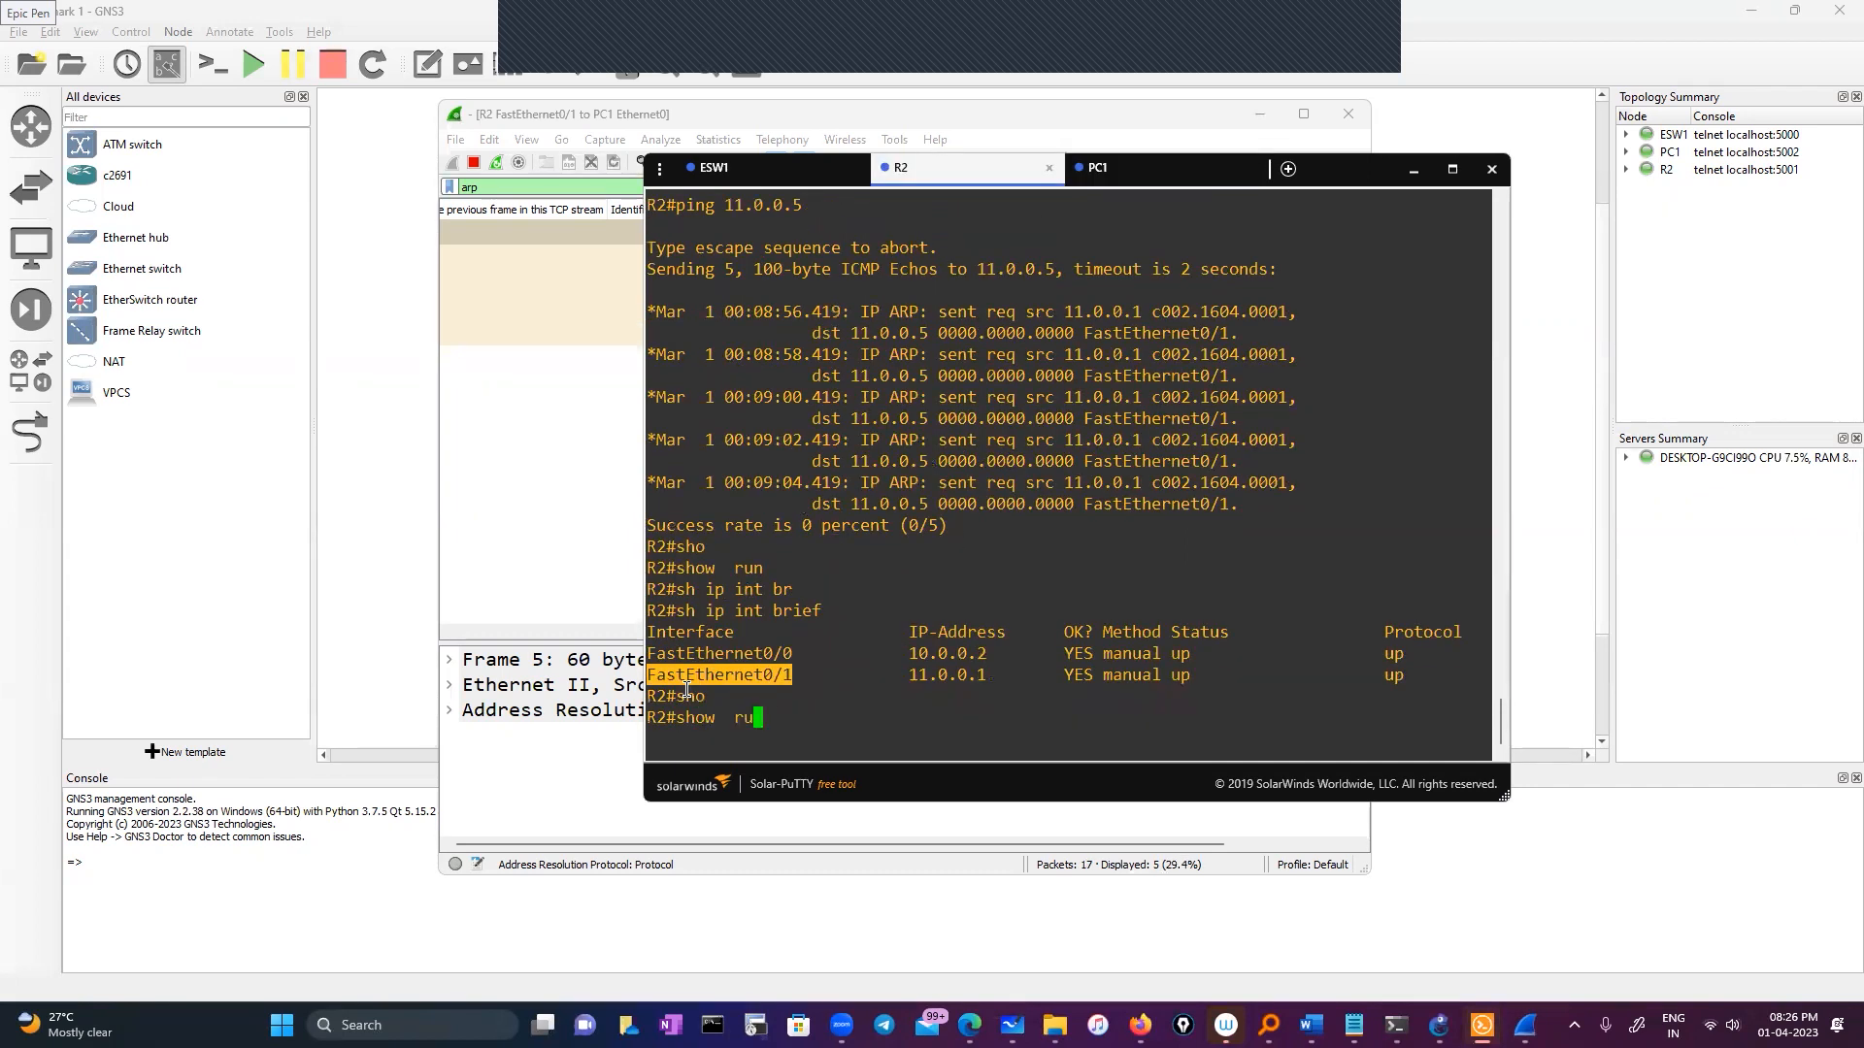
key("Tab")
type("intr")
key("Tab")
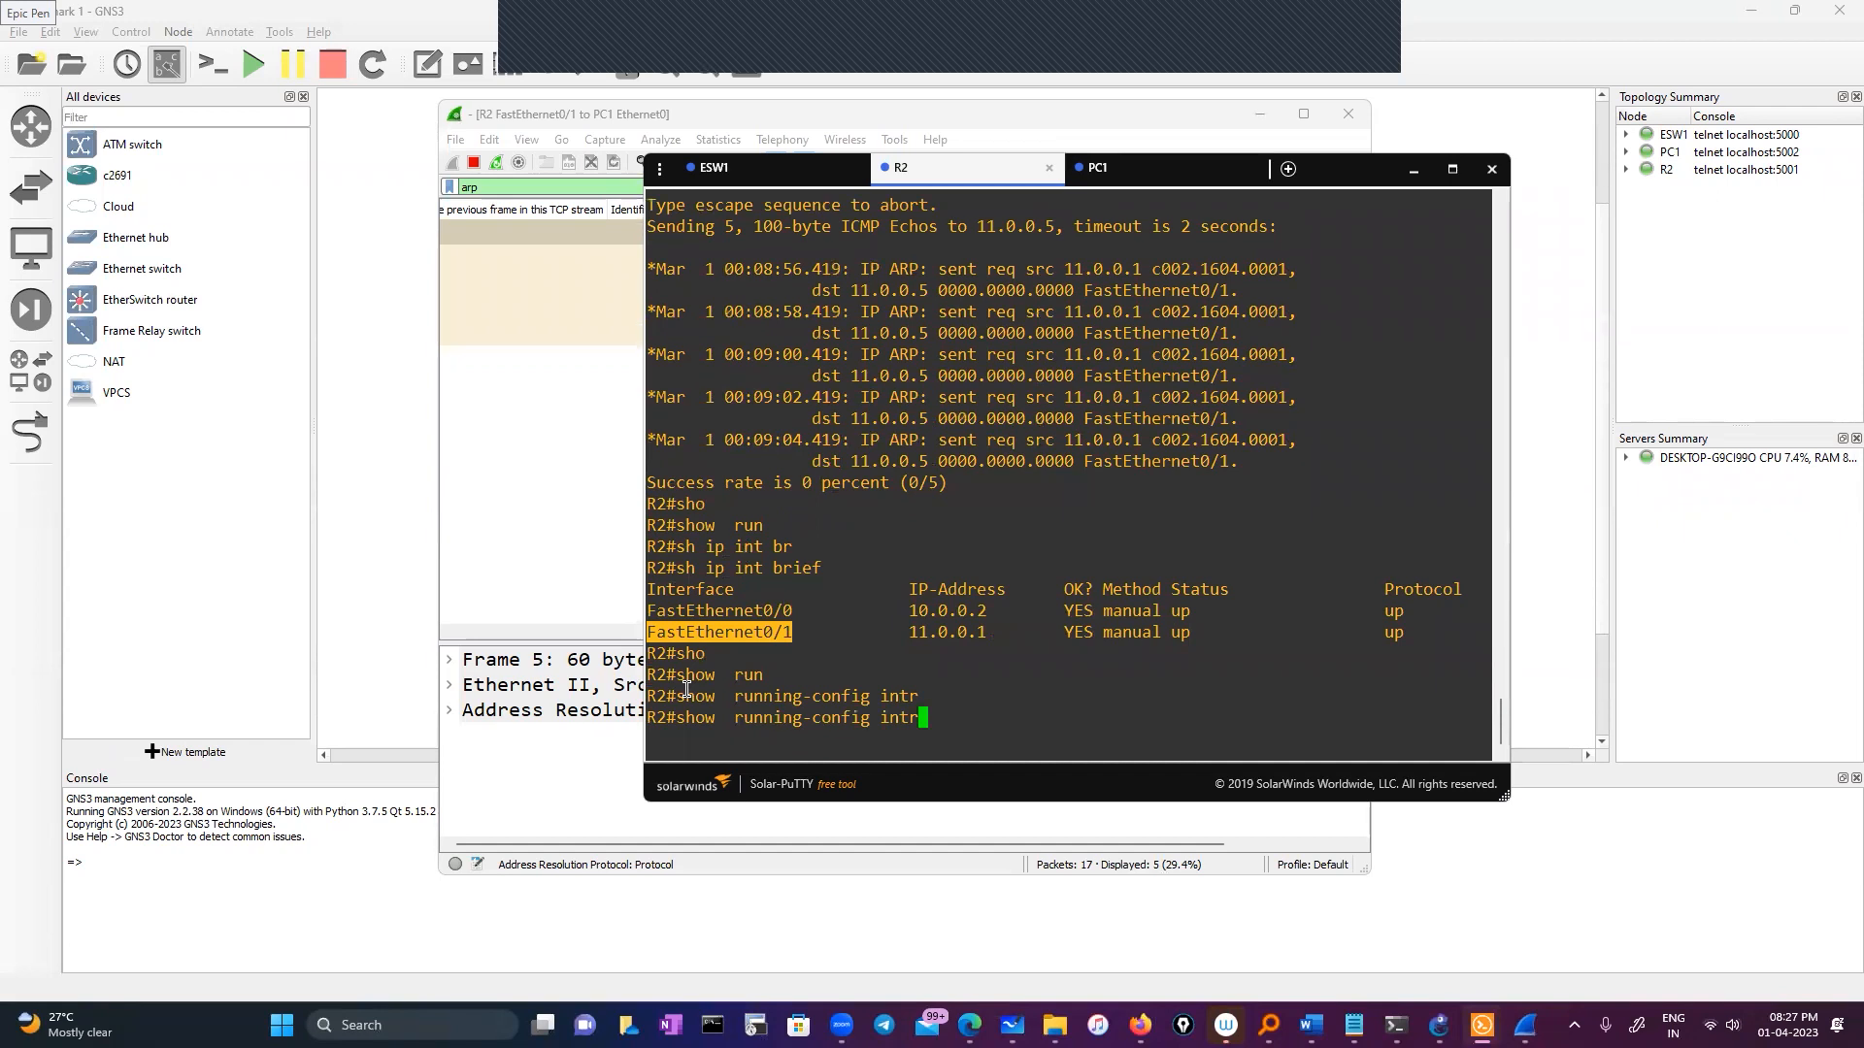
key("BackSpace")
type("er")
key("Tab")
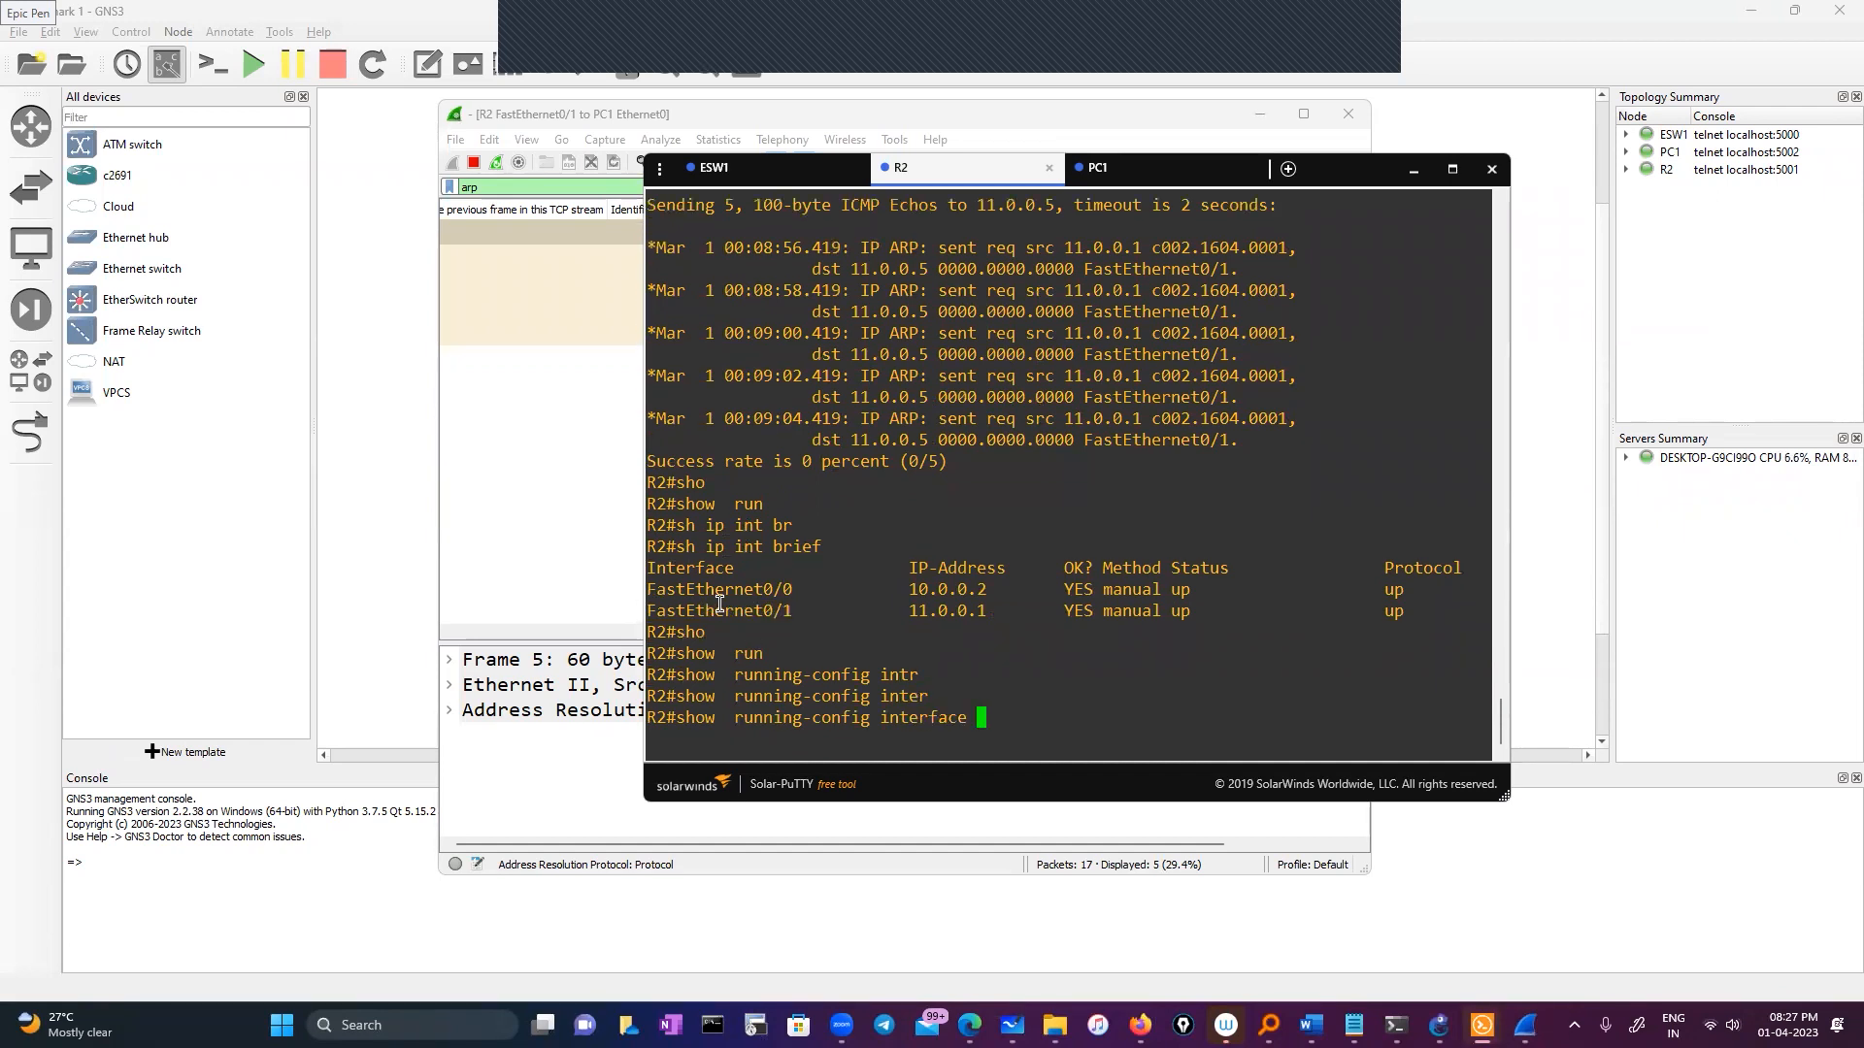
right_click(946, 634)
key("Return")
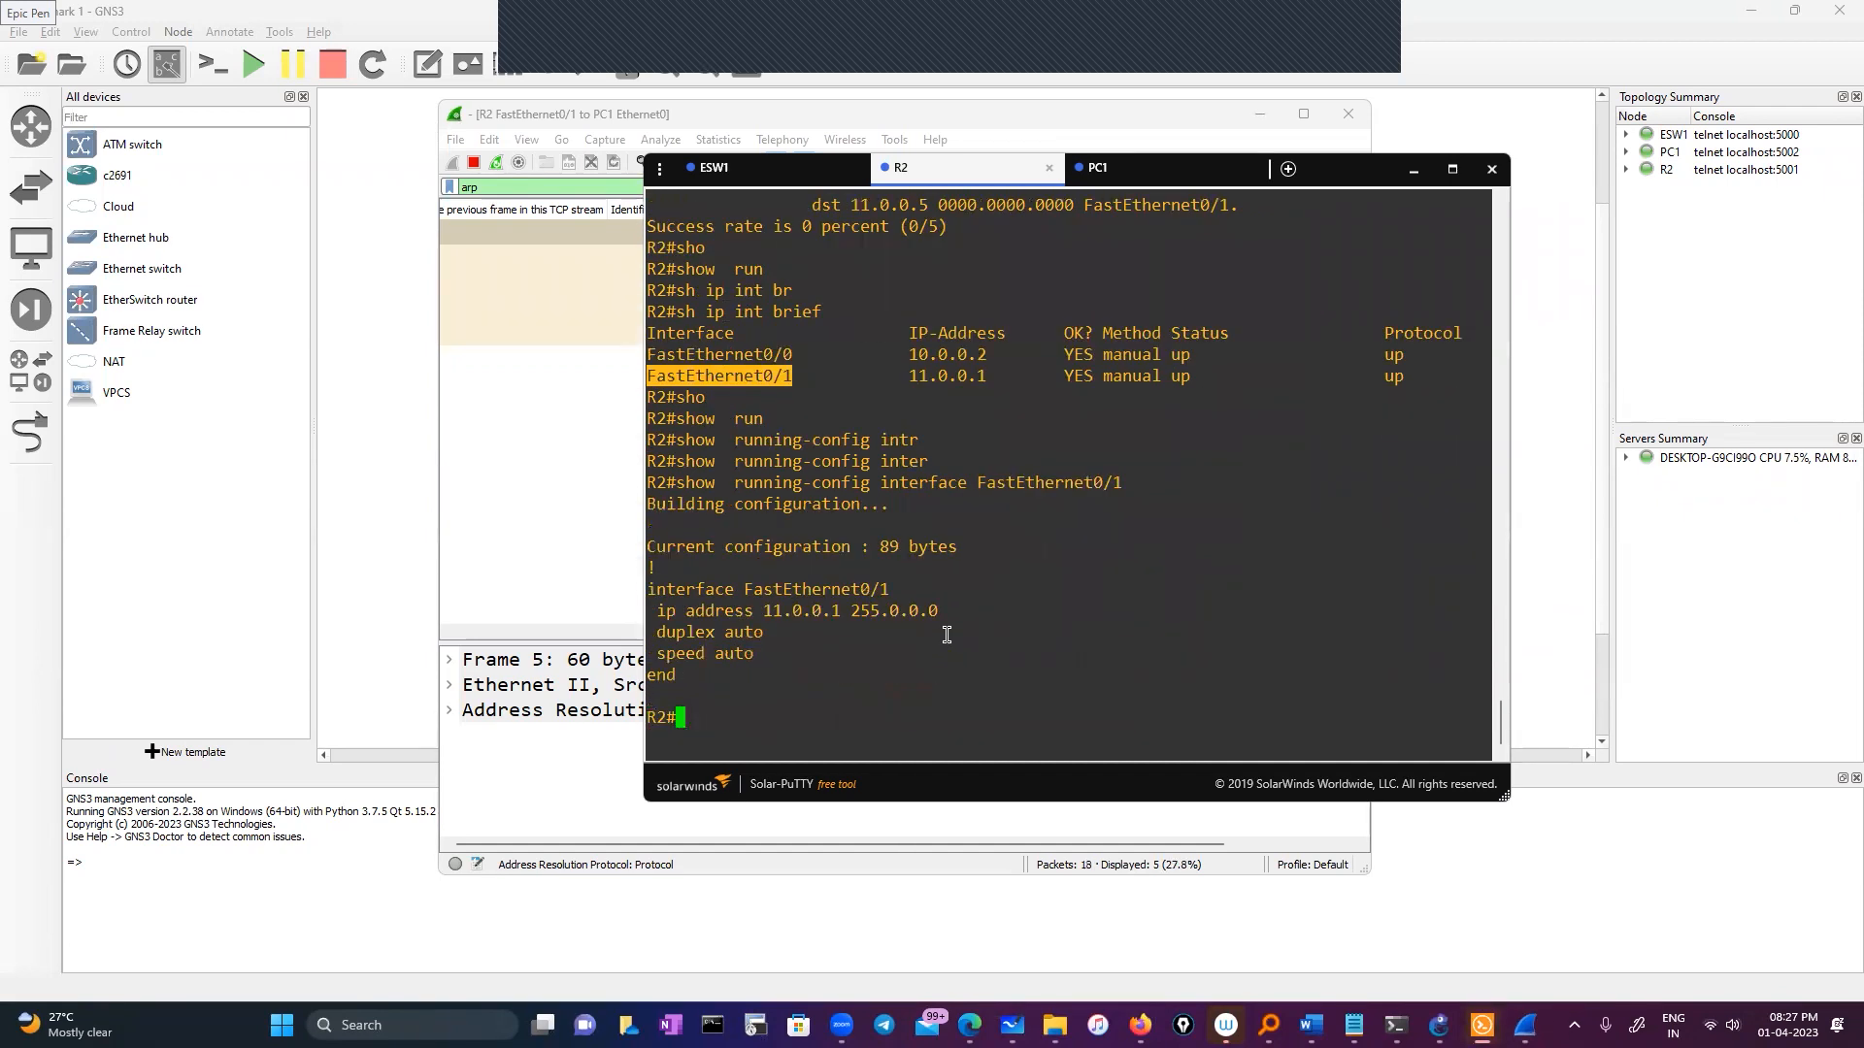
left_click_drag(755, 614, 854, 617)
key("ctrl+c")
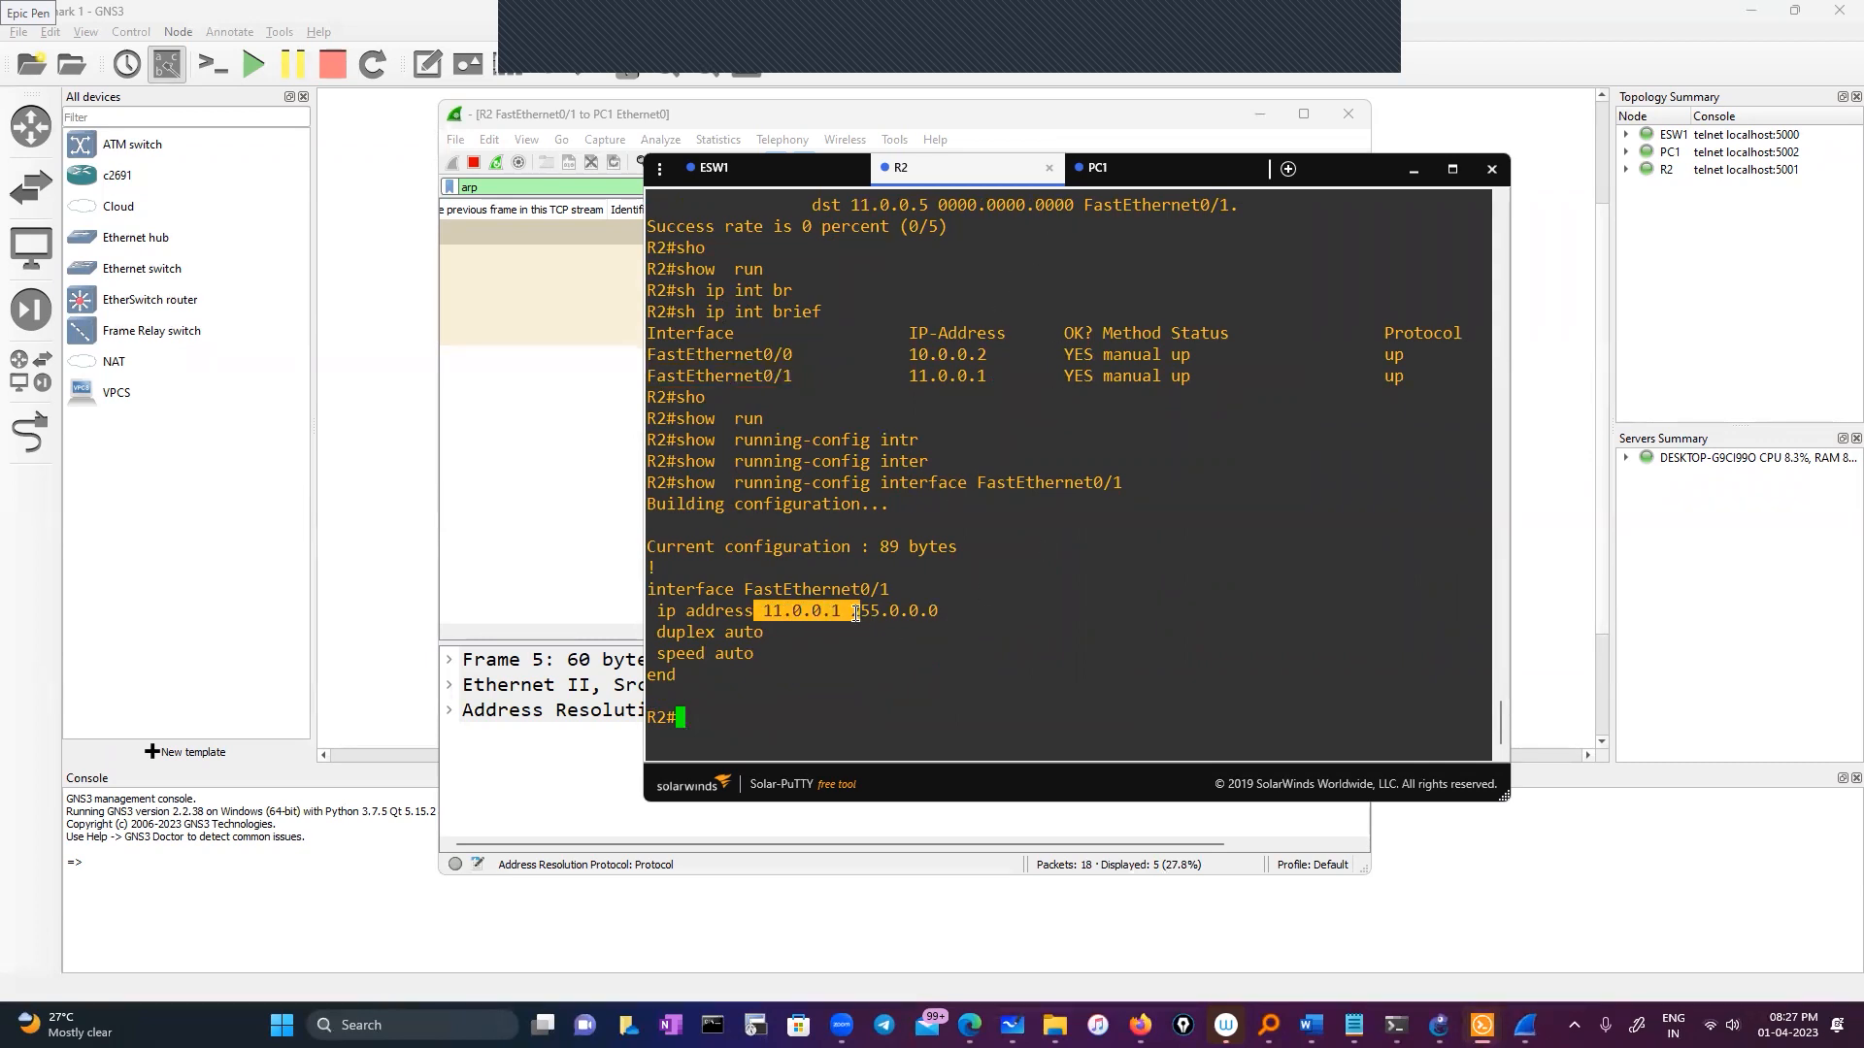
left_click_drag(853, 612, 960, 610)
Step: Minimise the Wireshark and console windows to check the topology, and bring the PC1 console back up
left_click(1111, 172)
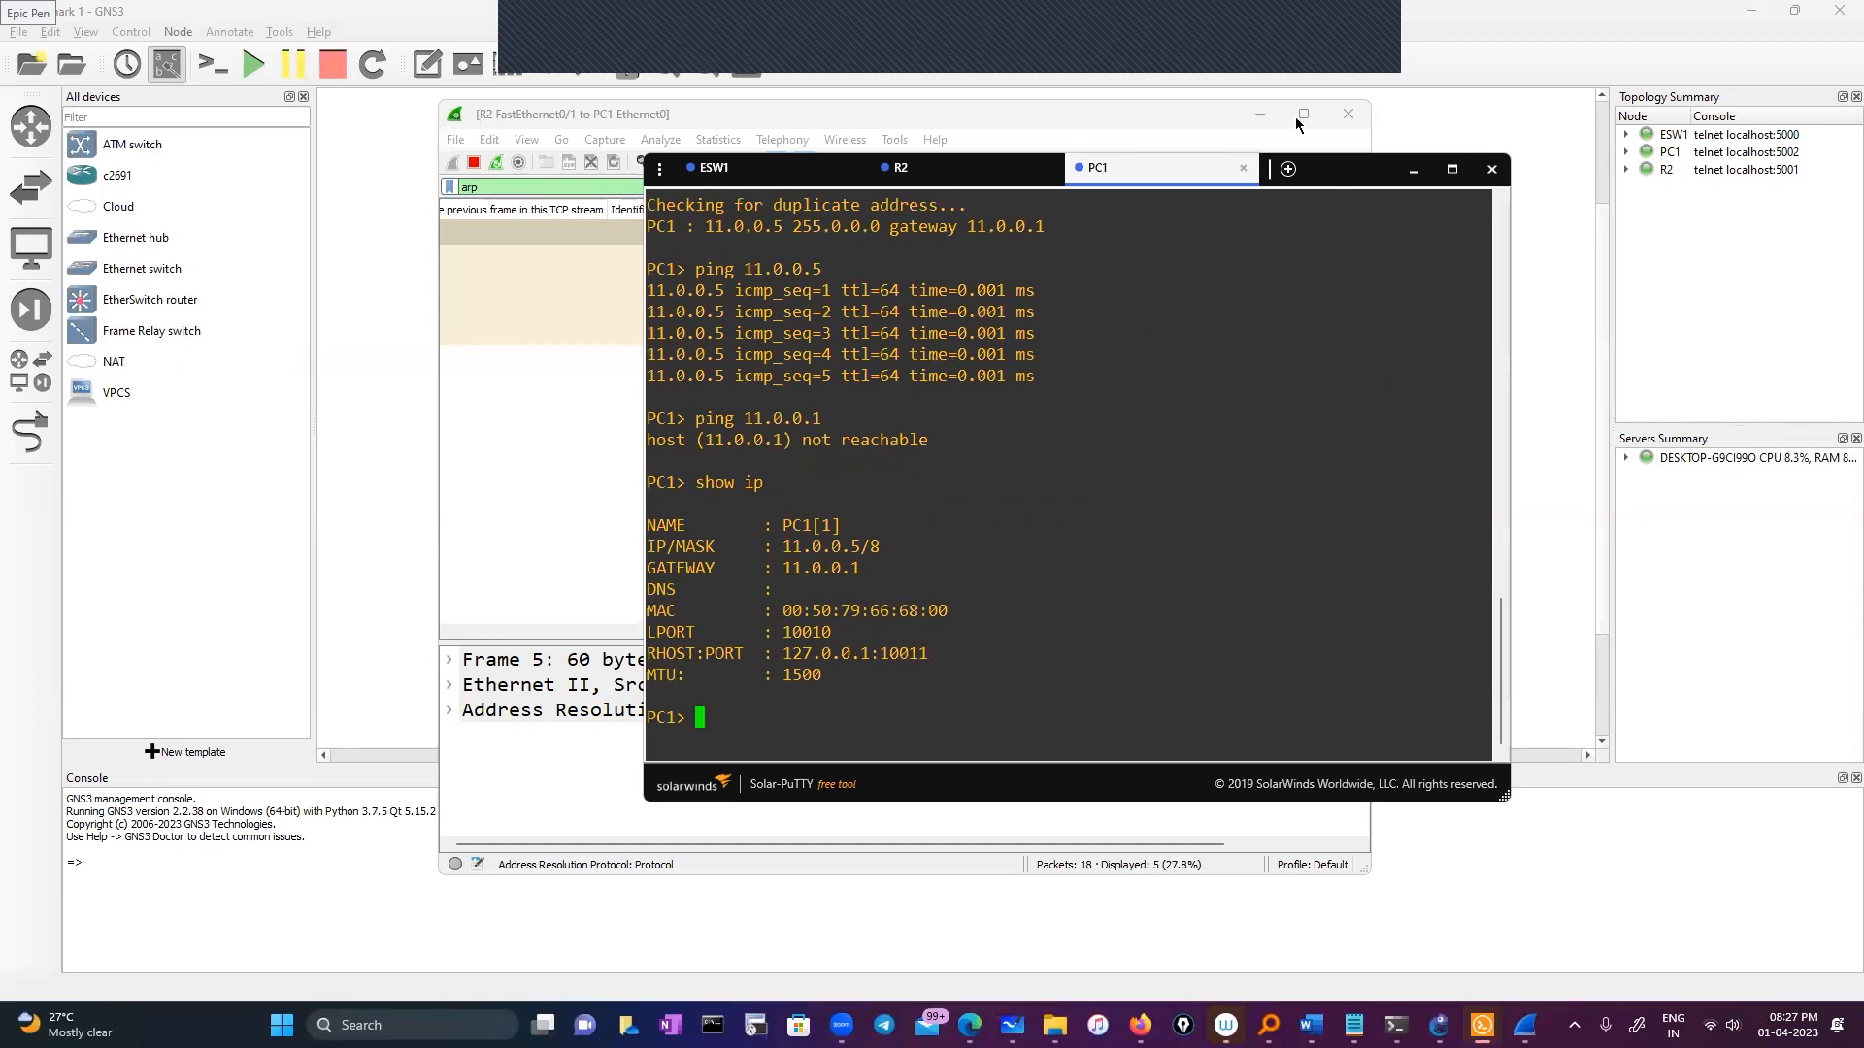
left_click_drag(1354, 170, 1249, 218)
left_click(1260, 115)
left_click(1309, 219)
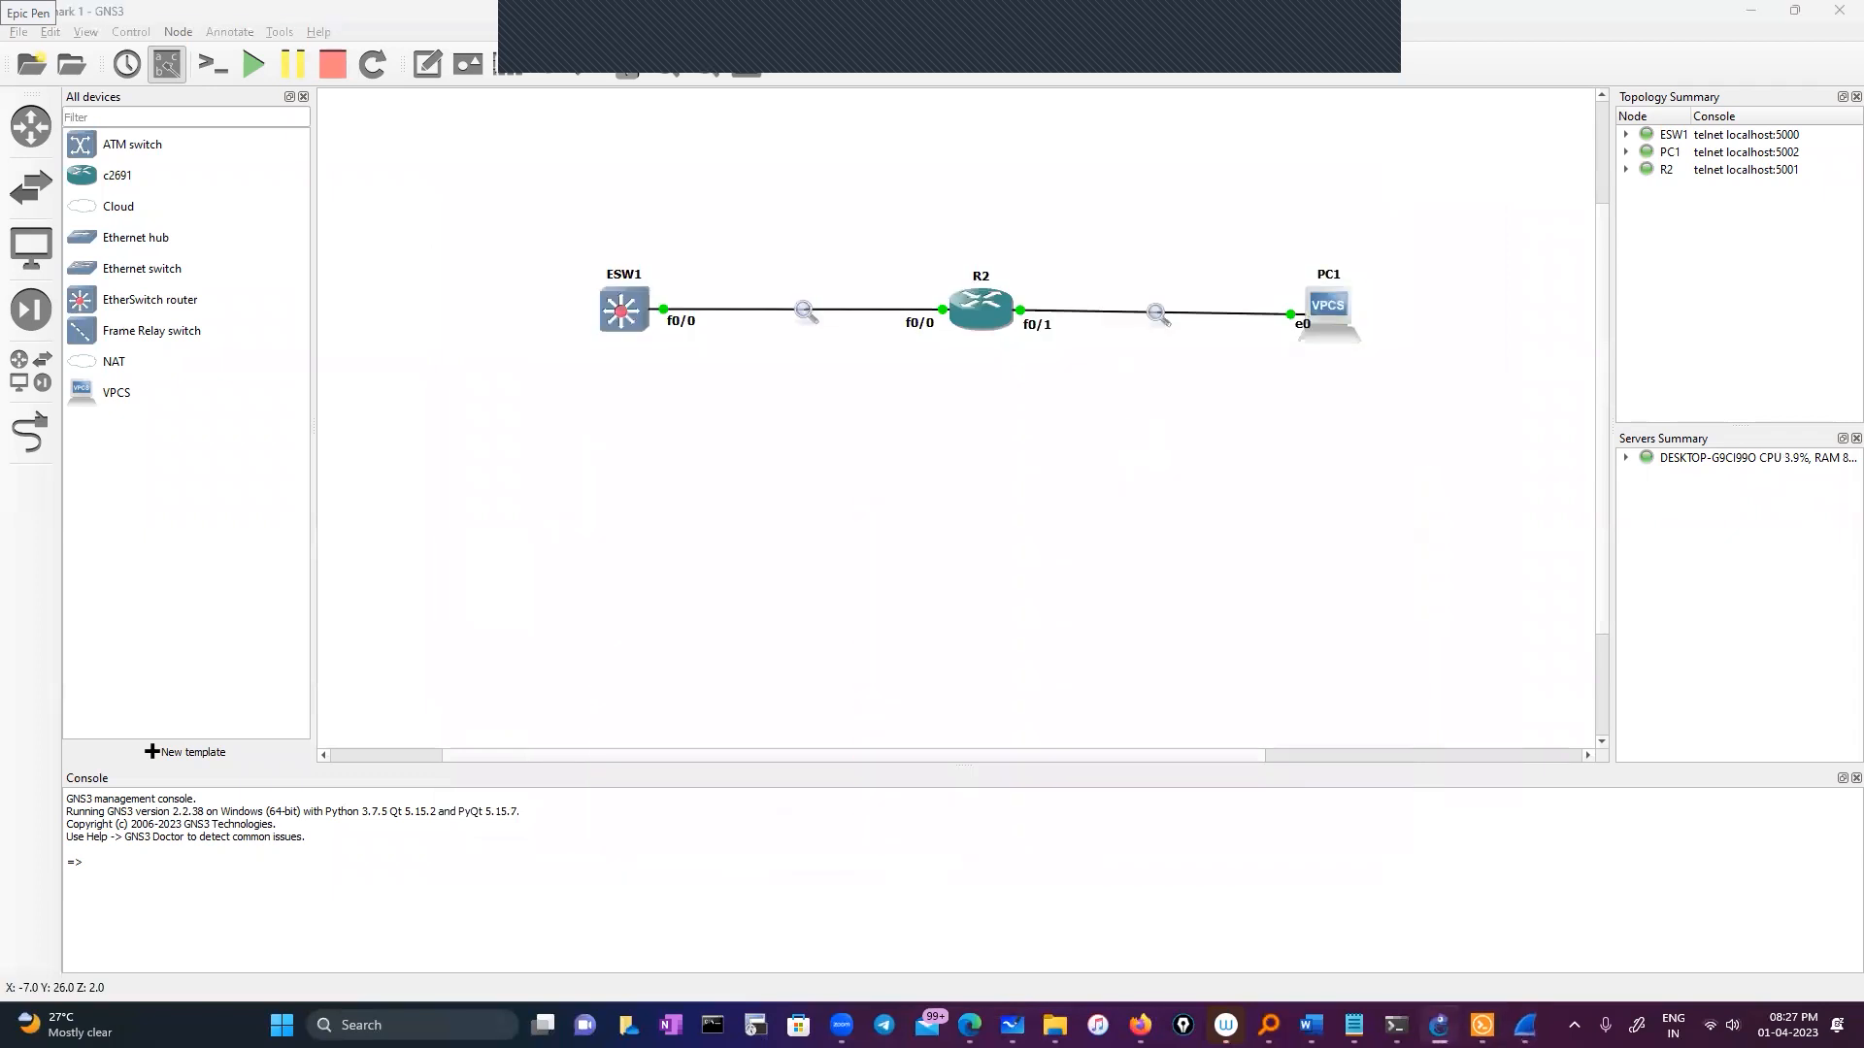
left_click(1482, 1025)
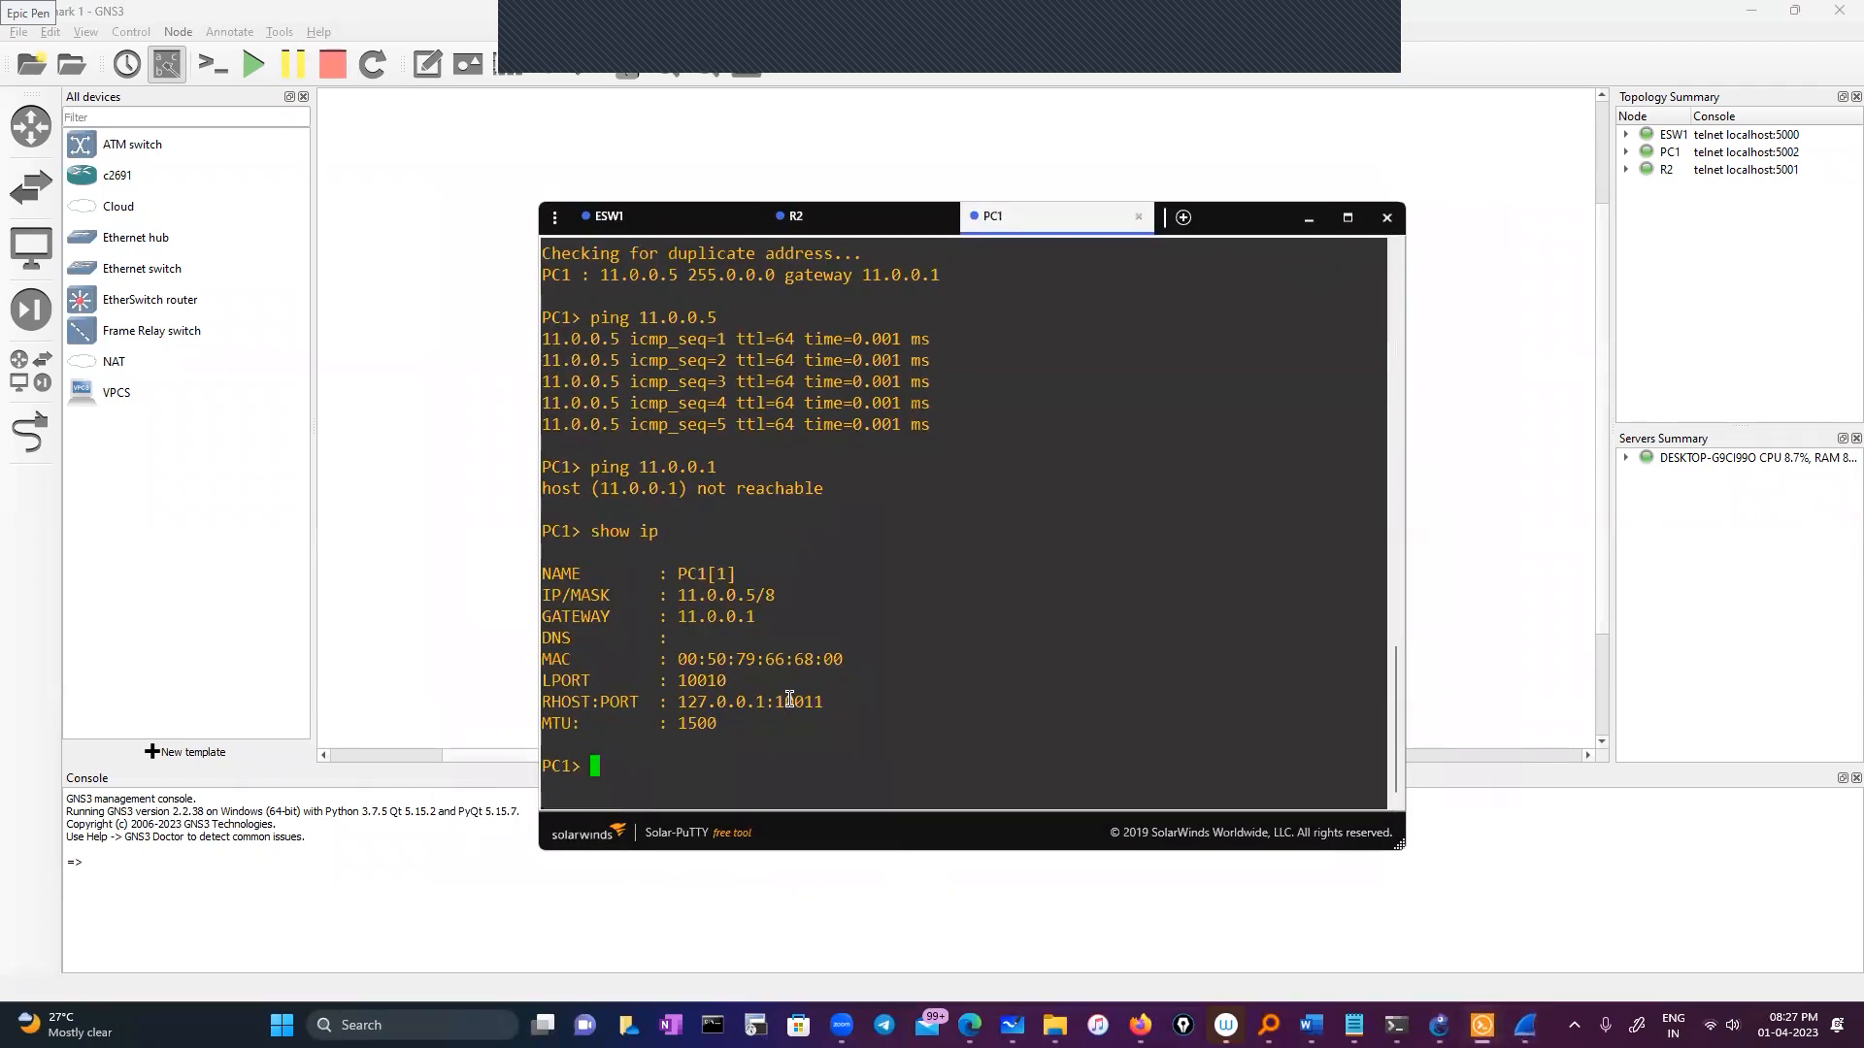
type("tracee")
key("BackSpace")
key("BackSpace")
key("BackSpace")
key("BackSpace")
key("BackSpace")
key("BackSpace")
Step: List the available commands on PC1 and run trace to 11.0.0.1
type("?")
key("Return")
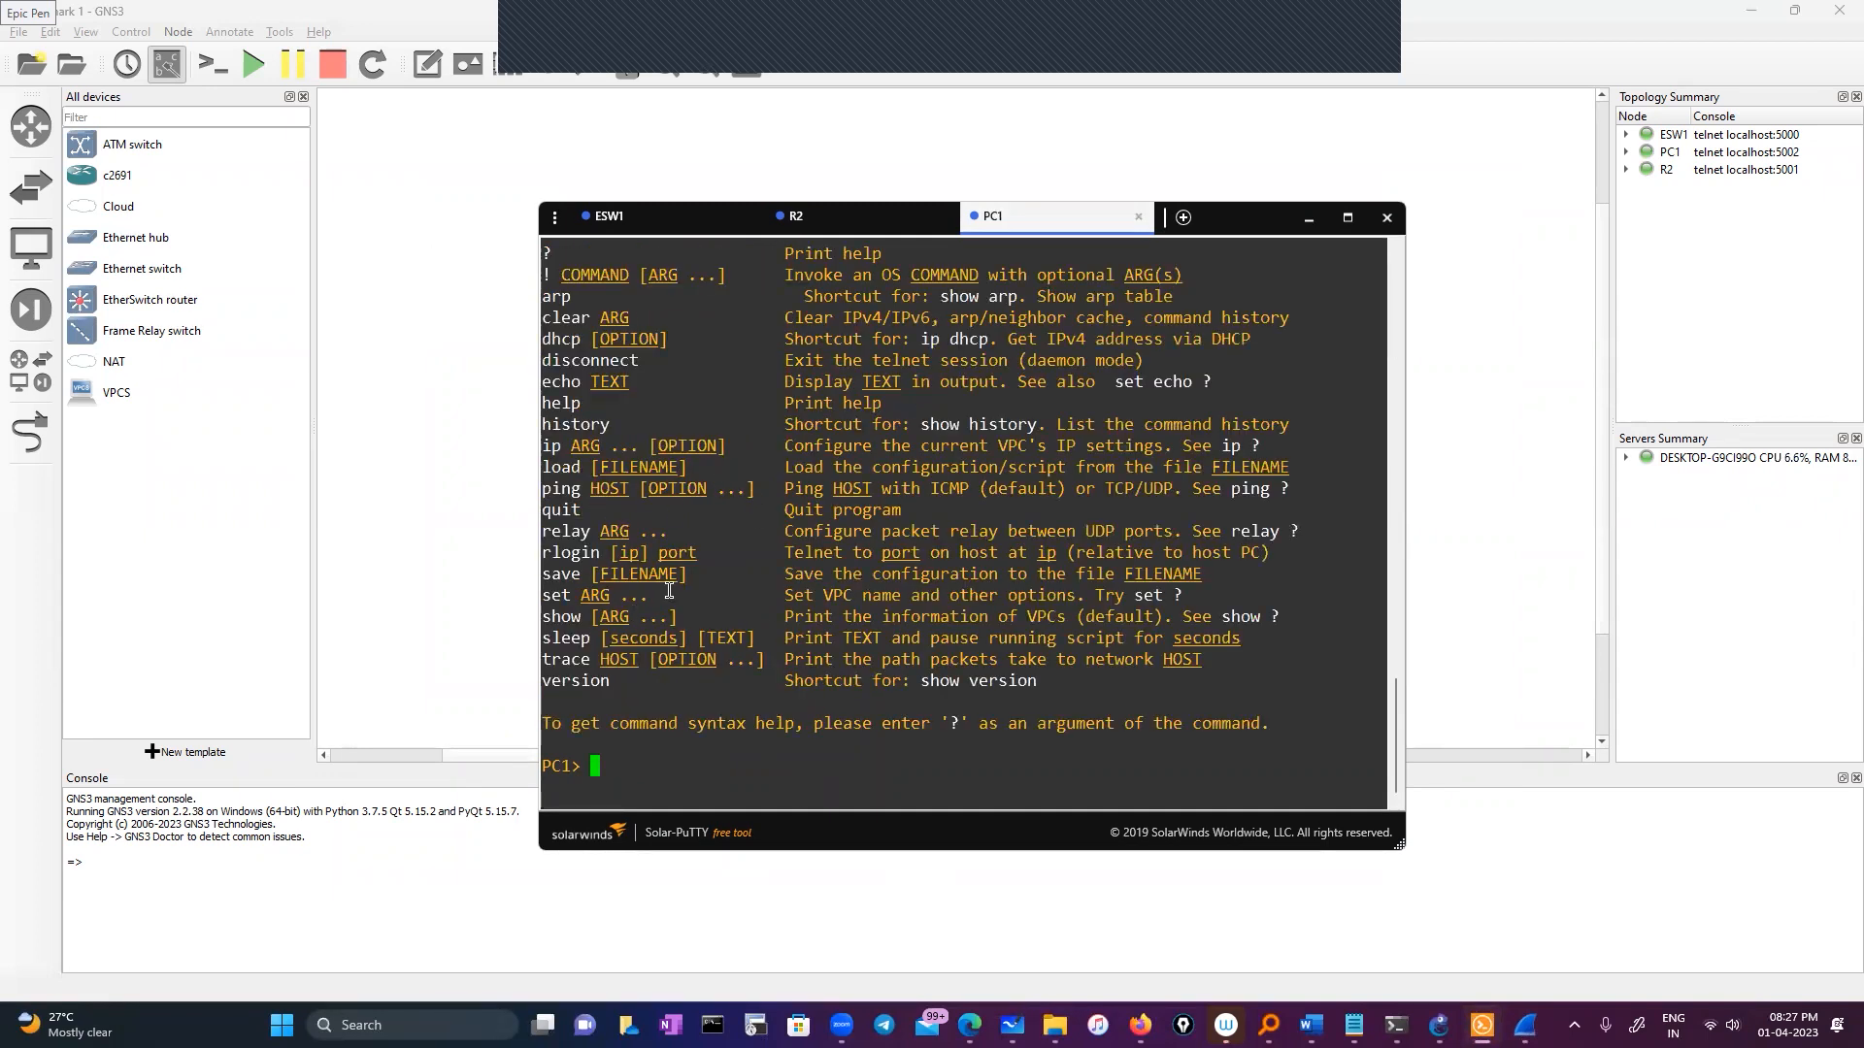
double_click(586, 667)
right_click(704, 742)
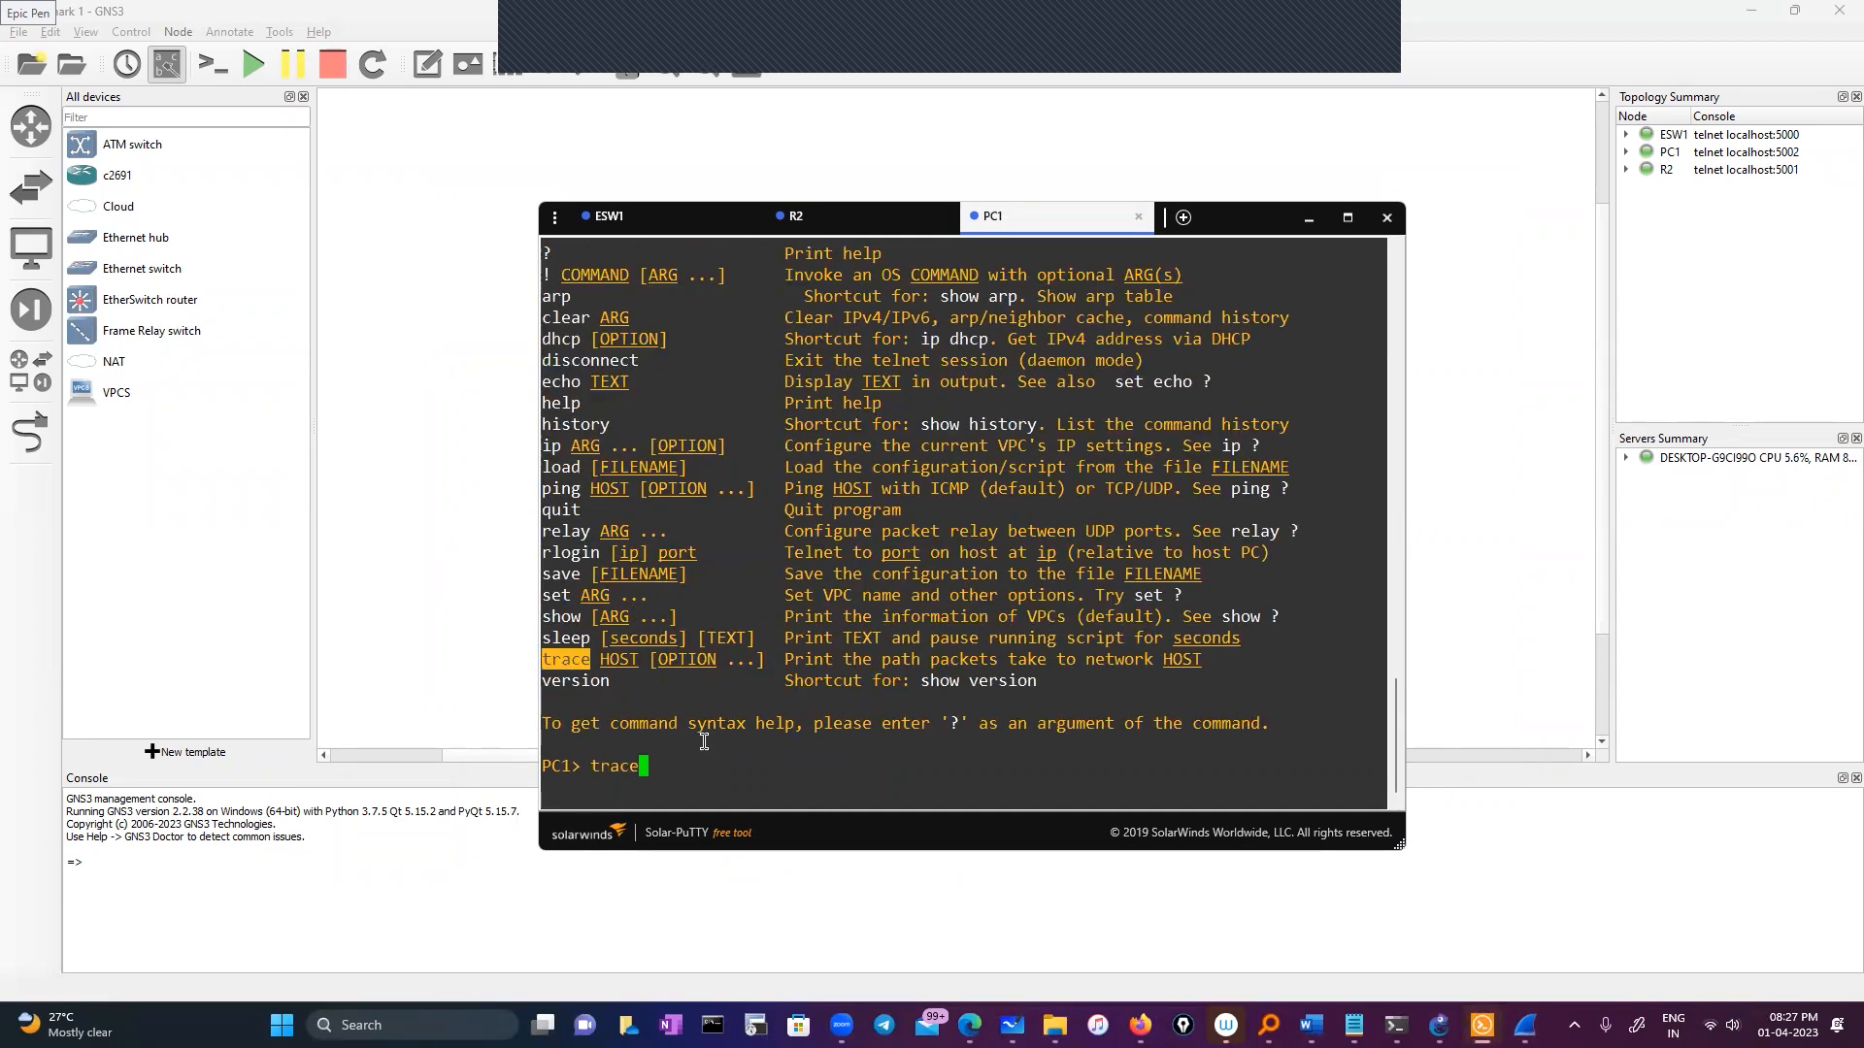
type("11.0.0.1")
key("Return")
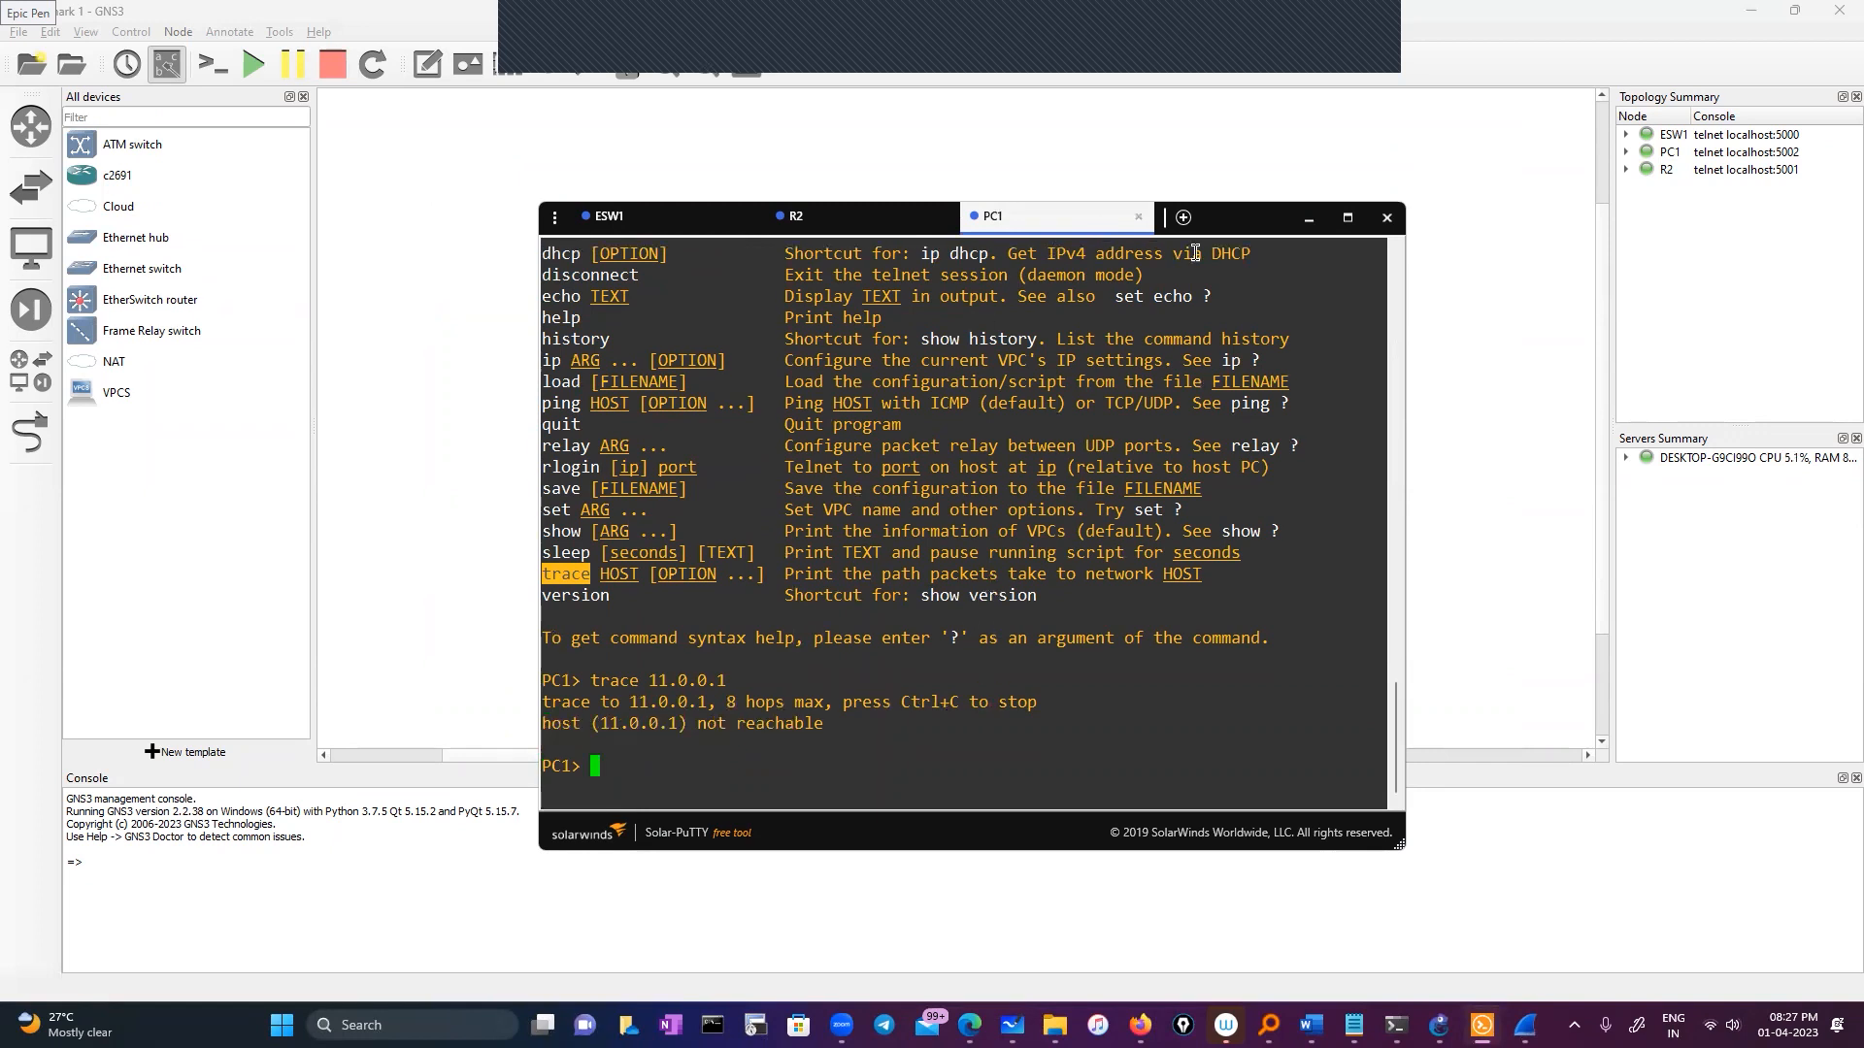
Step: Check the topology again and switch to the ESW1 console
left_click(1310, 220)
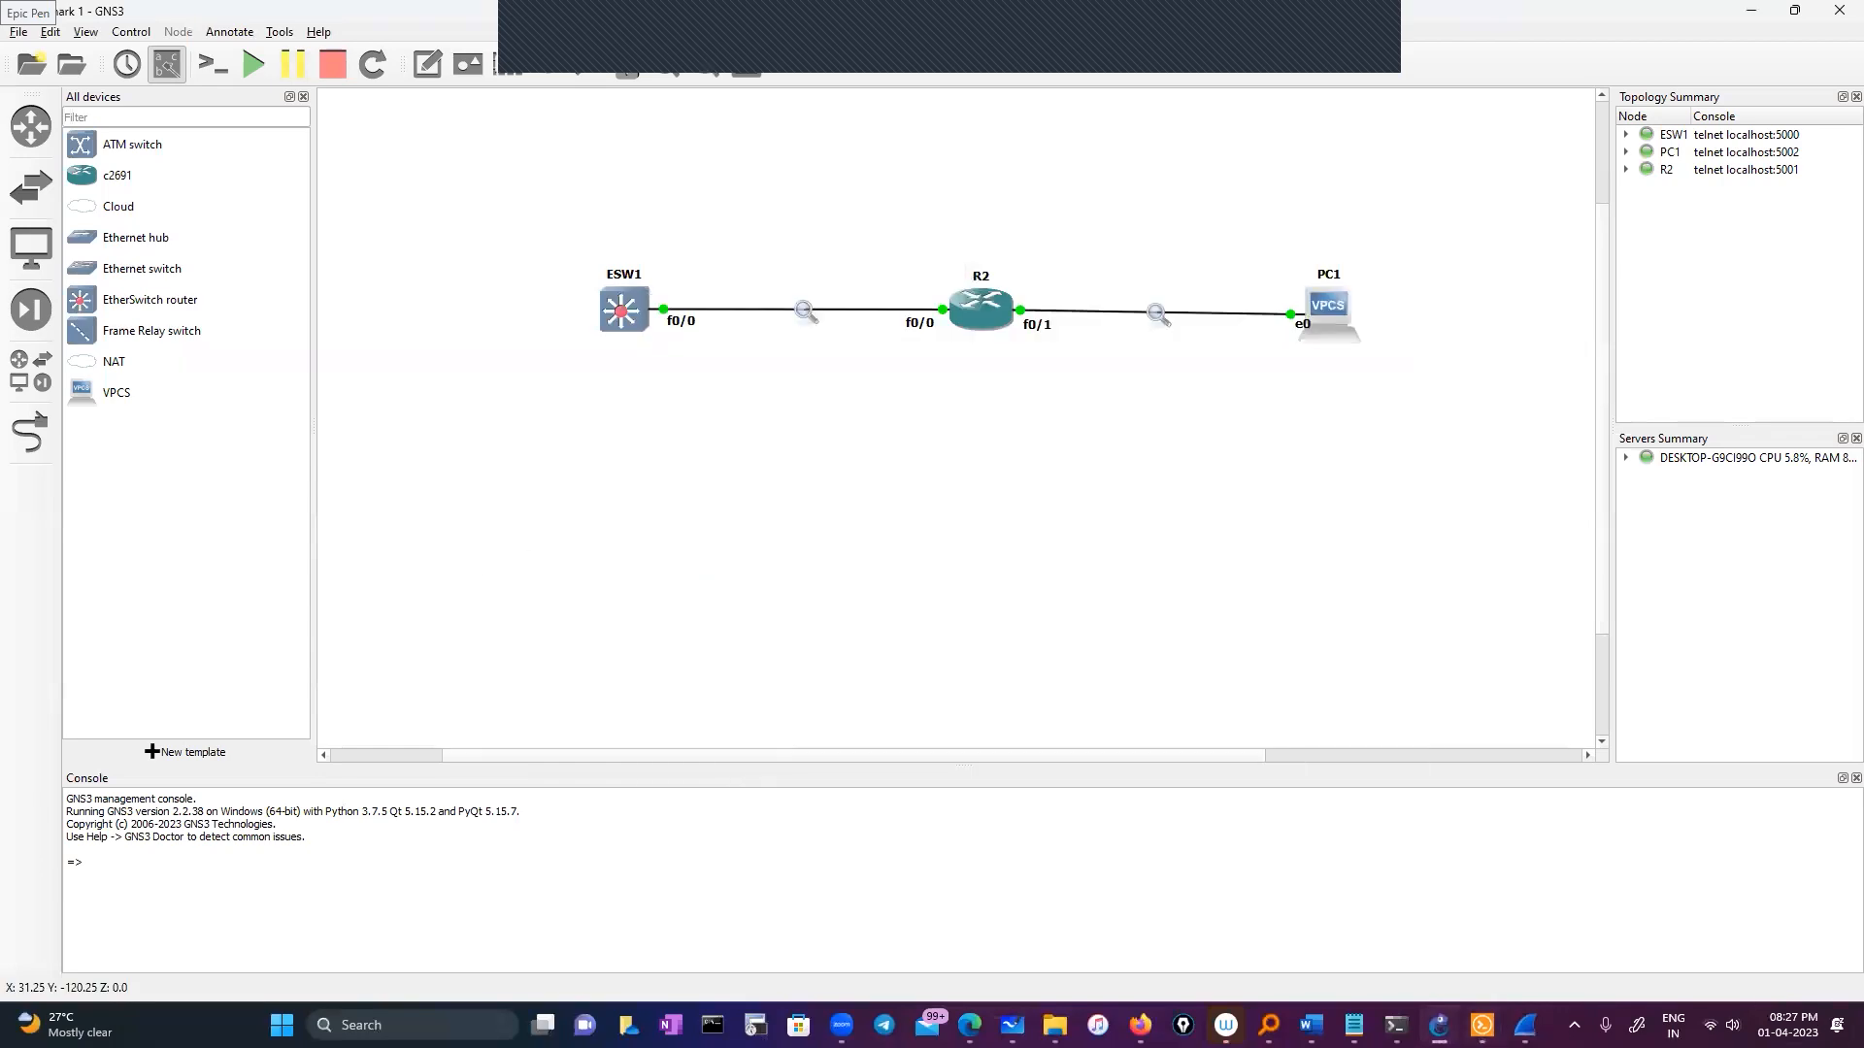
mouse_move(1483, 1025)
left_click(1461, 961)
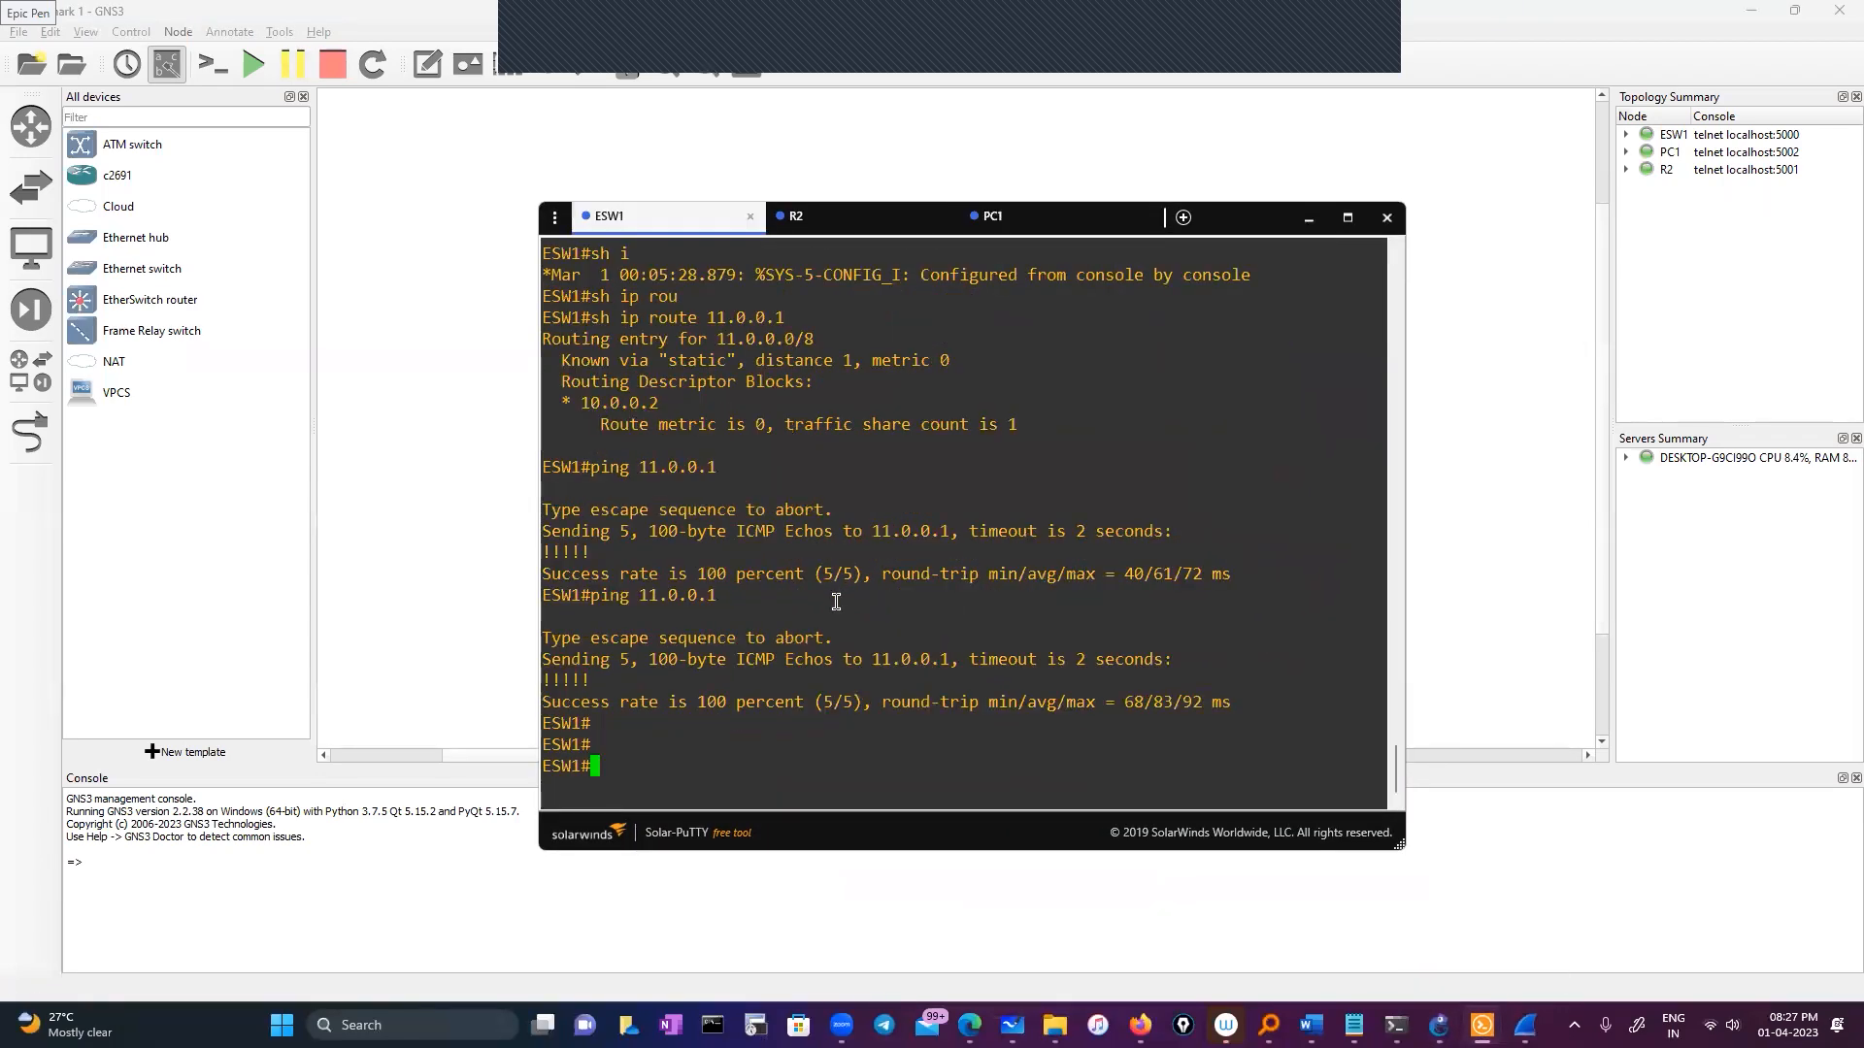
key("Up")
key("Up")
key("Up")
key("BackSpace")
type("5")
key("BackSpace")
key("BackSpace")
key("BackSpace")
key("BackSpace")
key("BackSpace")
key("BackSpace")
key("BackSpace")
key("BackSpace")
key("BackSpace")
key("BackSpace")
key("BackSpace")
key("BackSpace")
key("BackSpace")
key("BackSpace")
key("BackSpace")
key("BackSpace")
key("BackSpace")
key("BackSpace")
key("BackSpace")
key("BackSpace")
Step: Ping 11.0.0.1 from ESW1, and ping the address 11.0.0.5 as well
type("ping")
left_click_drag(642, 597, 772, 600)
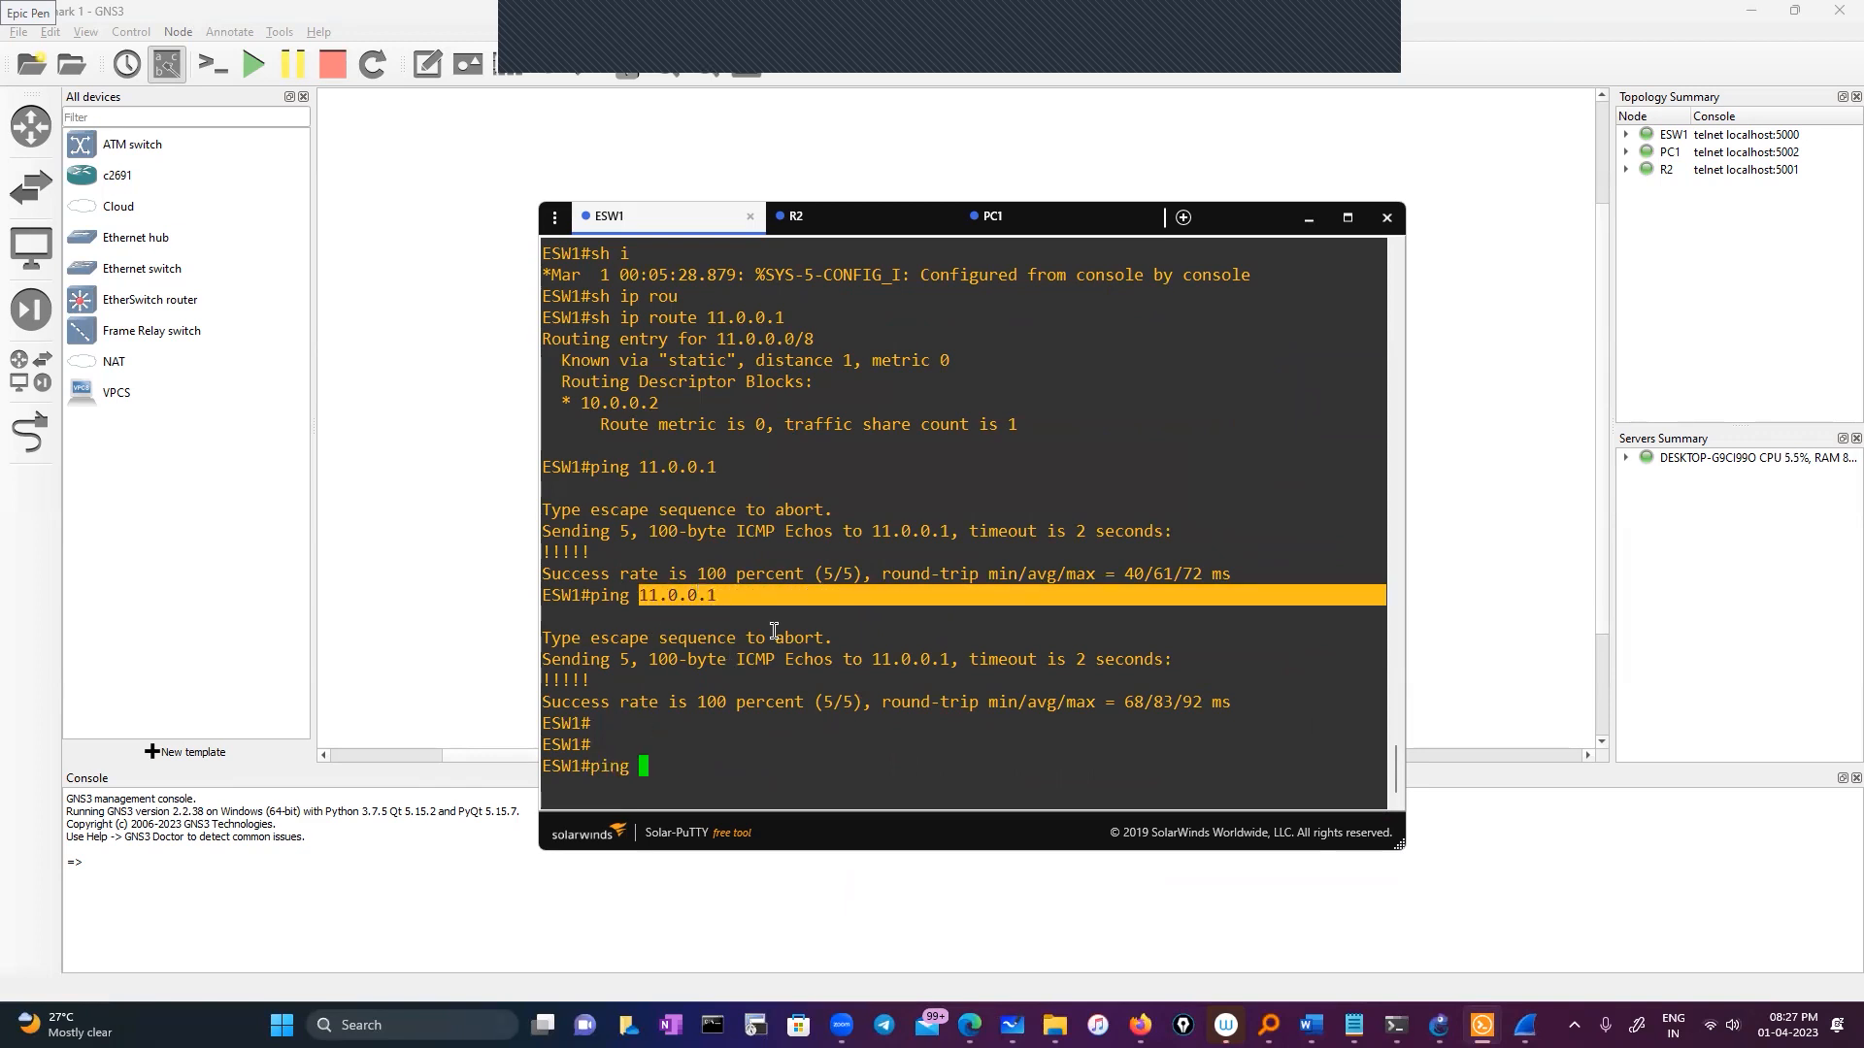
right_click(775, 631)
key("Up")
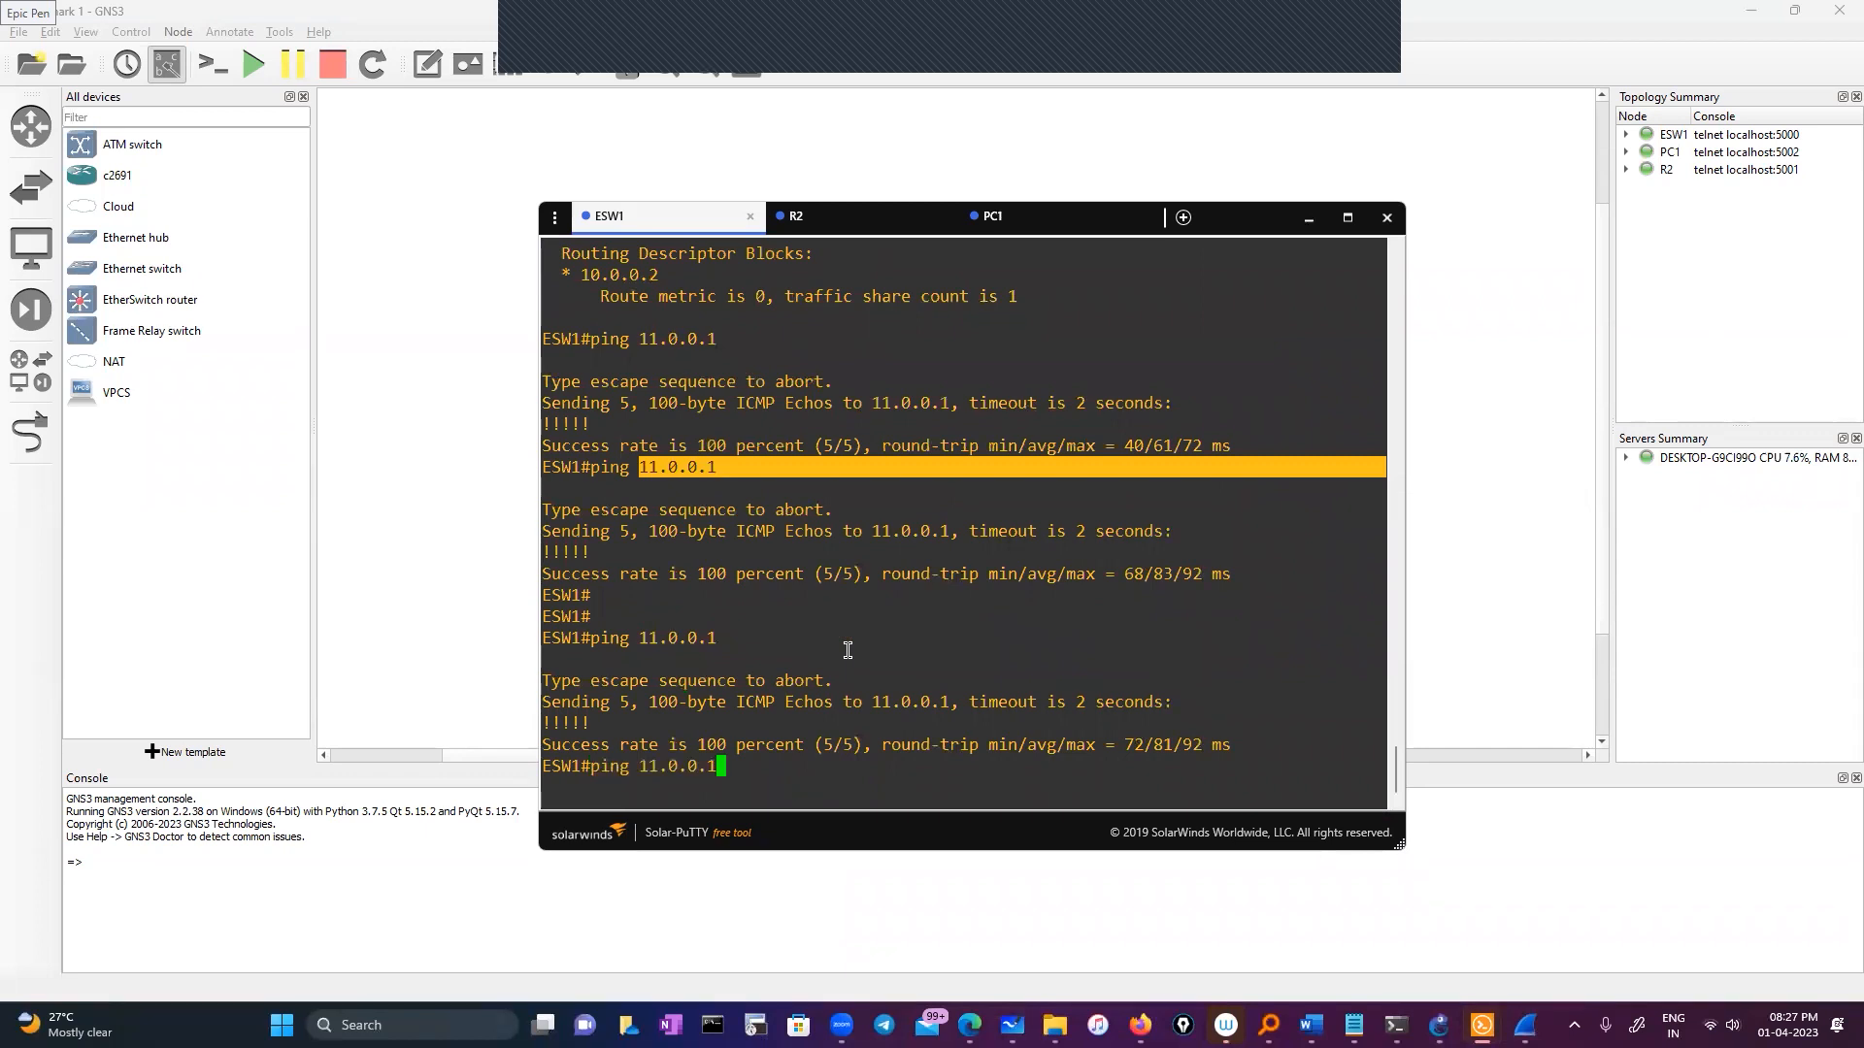
key("BackSpace")
type("5")
key("Return")
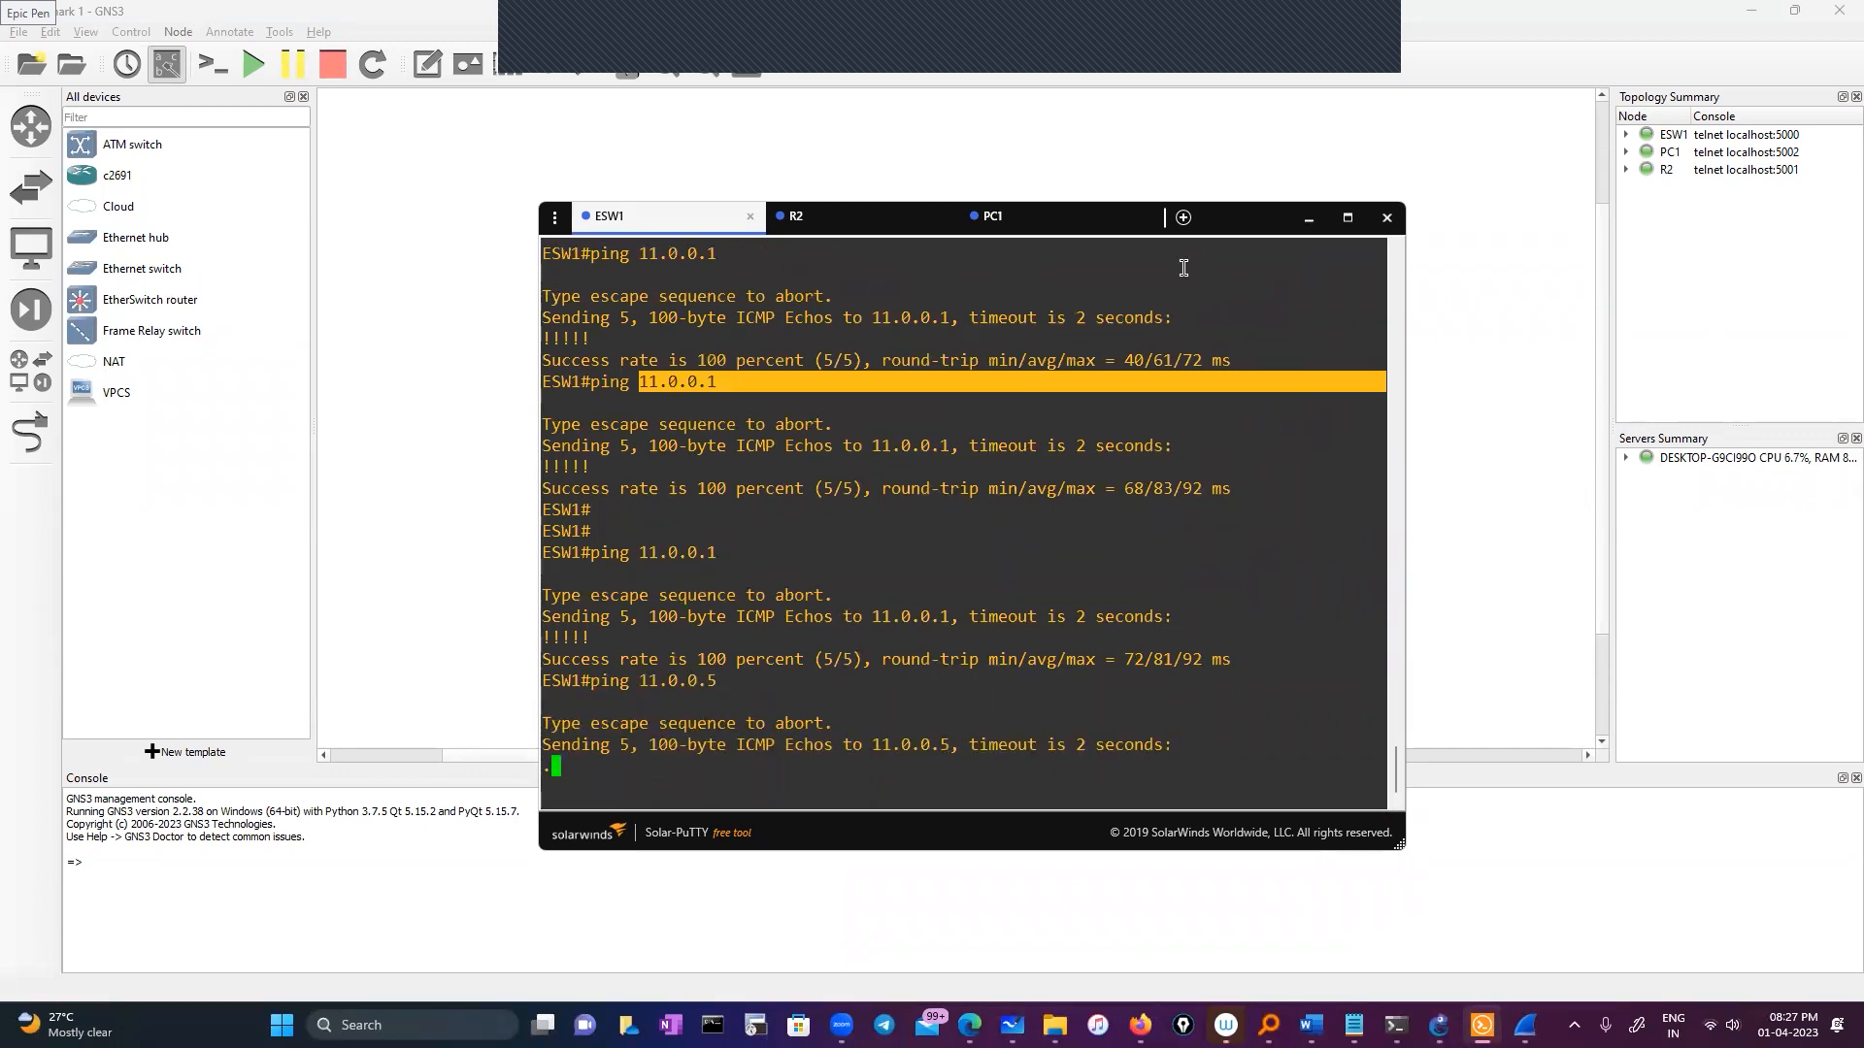
Step: Bring up the Wireshark capture of the ESW1–R2 link and change its display filter to ip.addr==11.0.0.5
left_click(1309, 217)
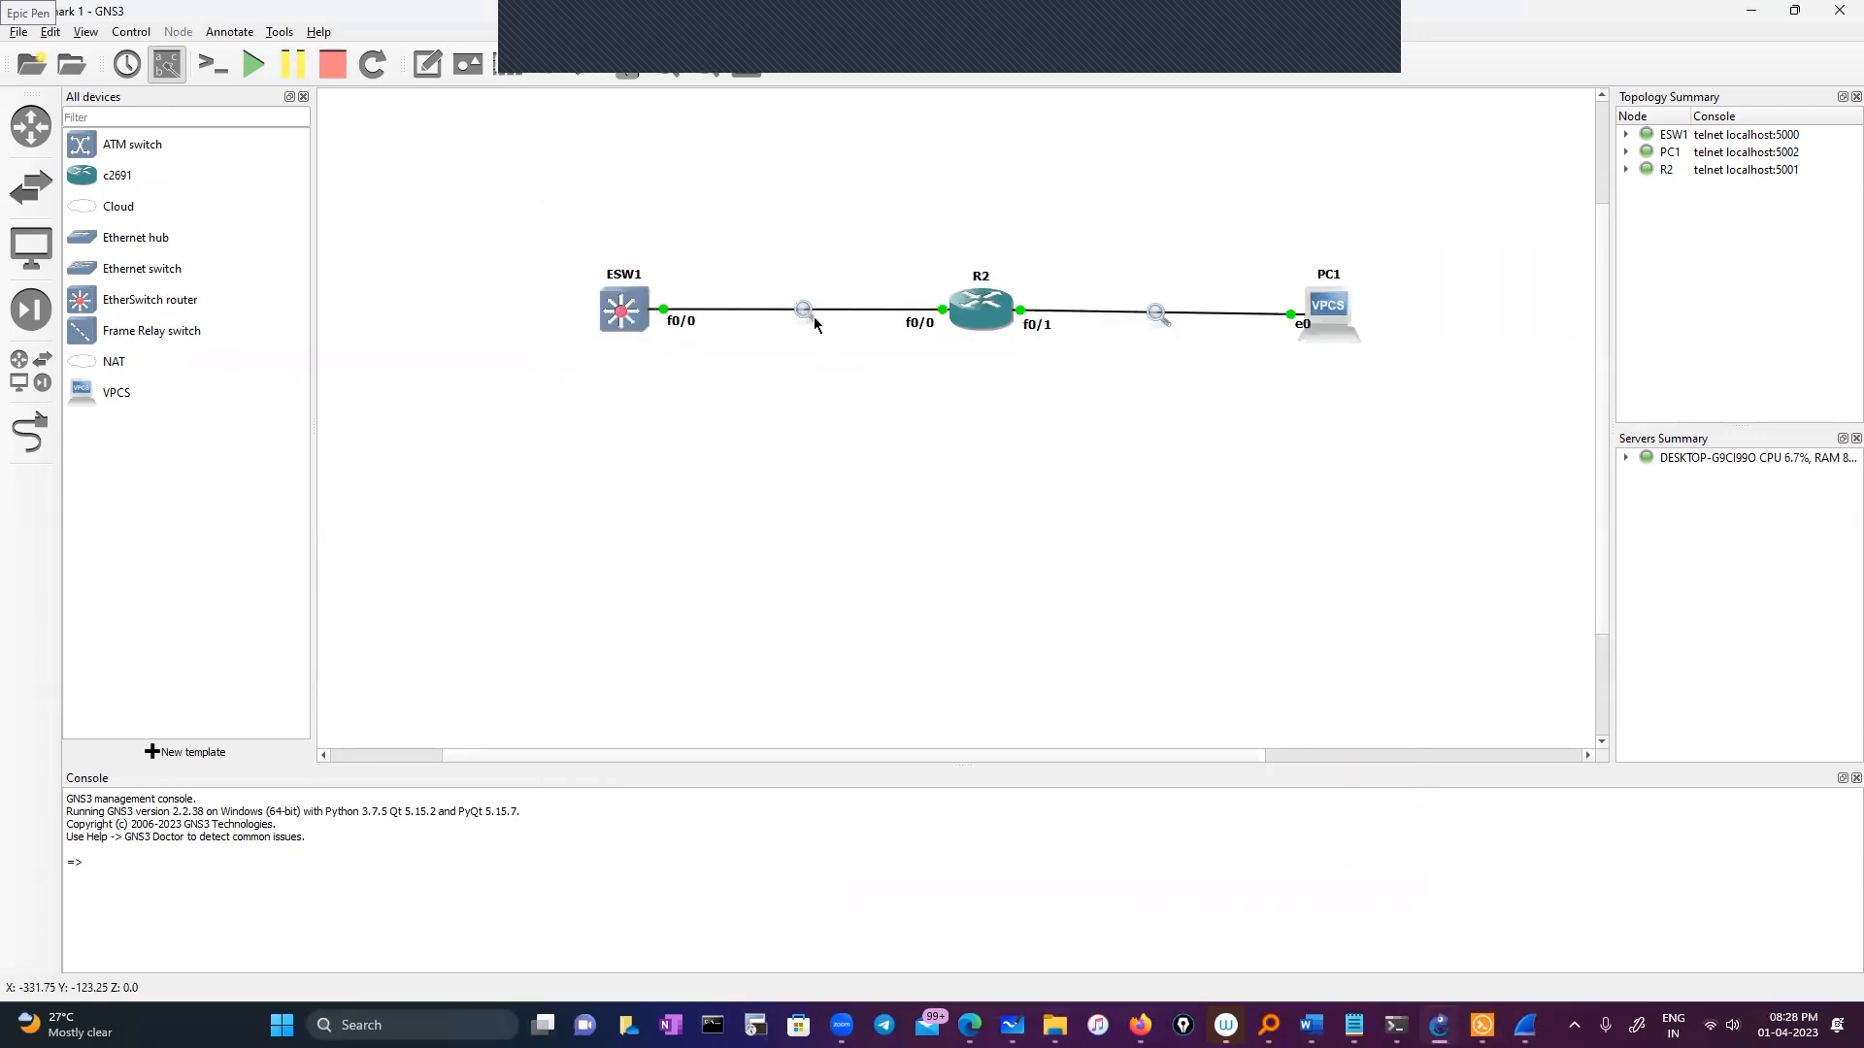
right_click(806, 313)
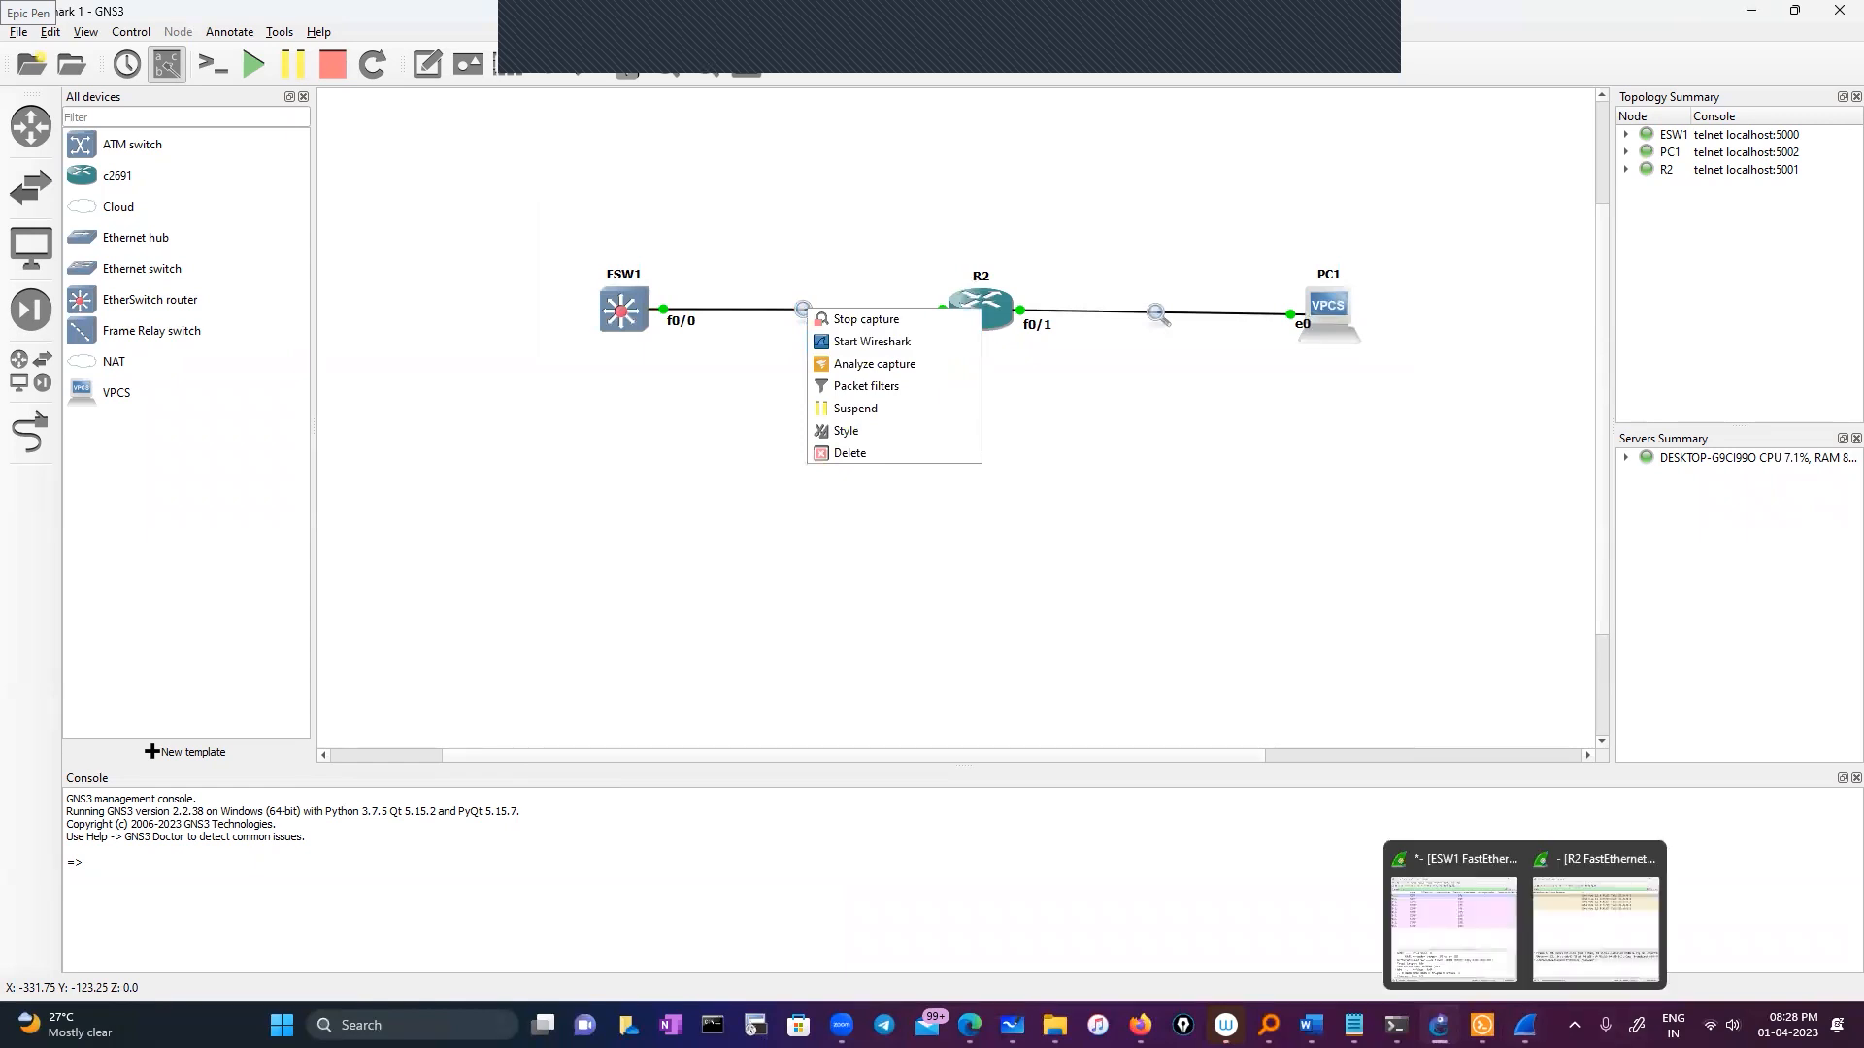
left_click(869, 341)
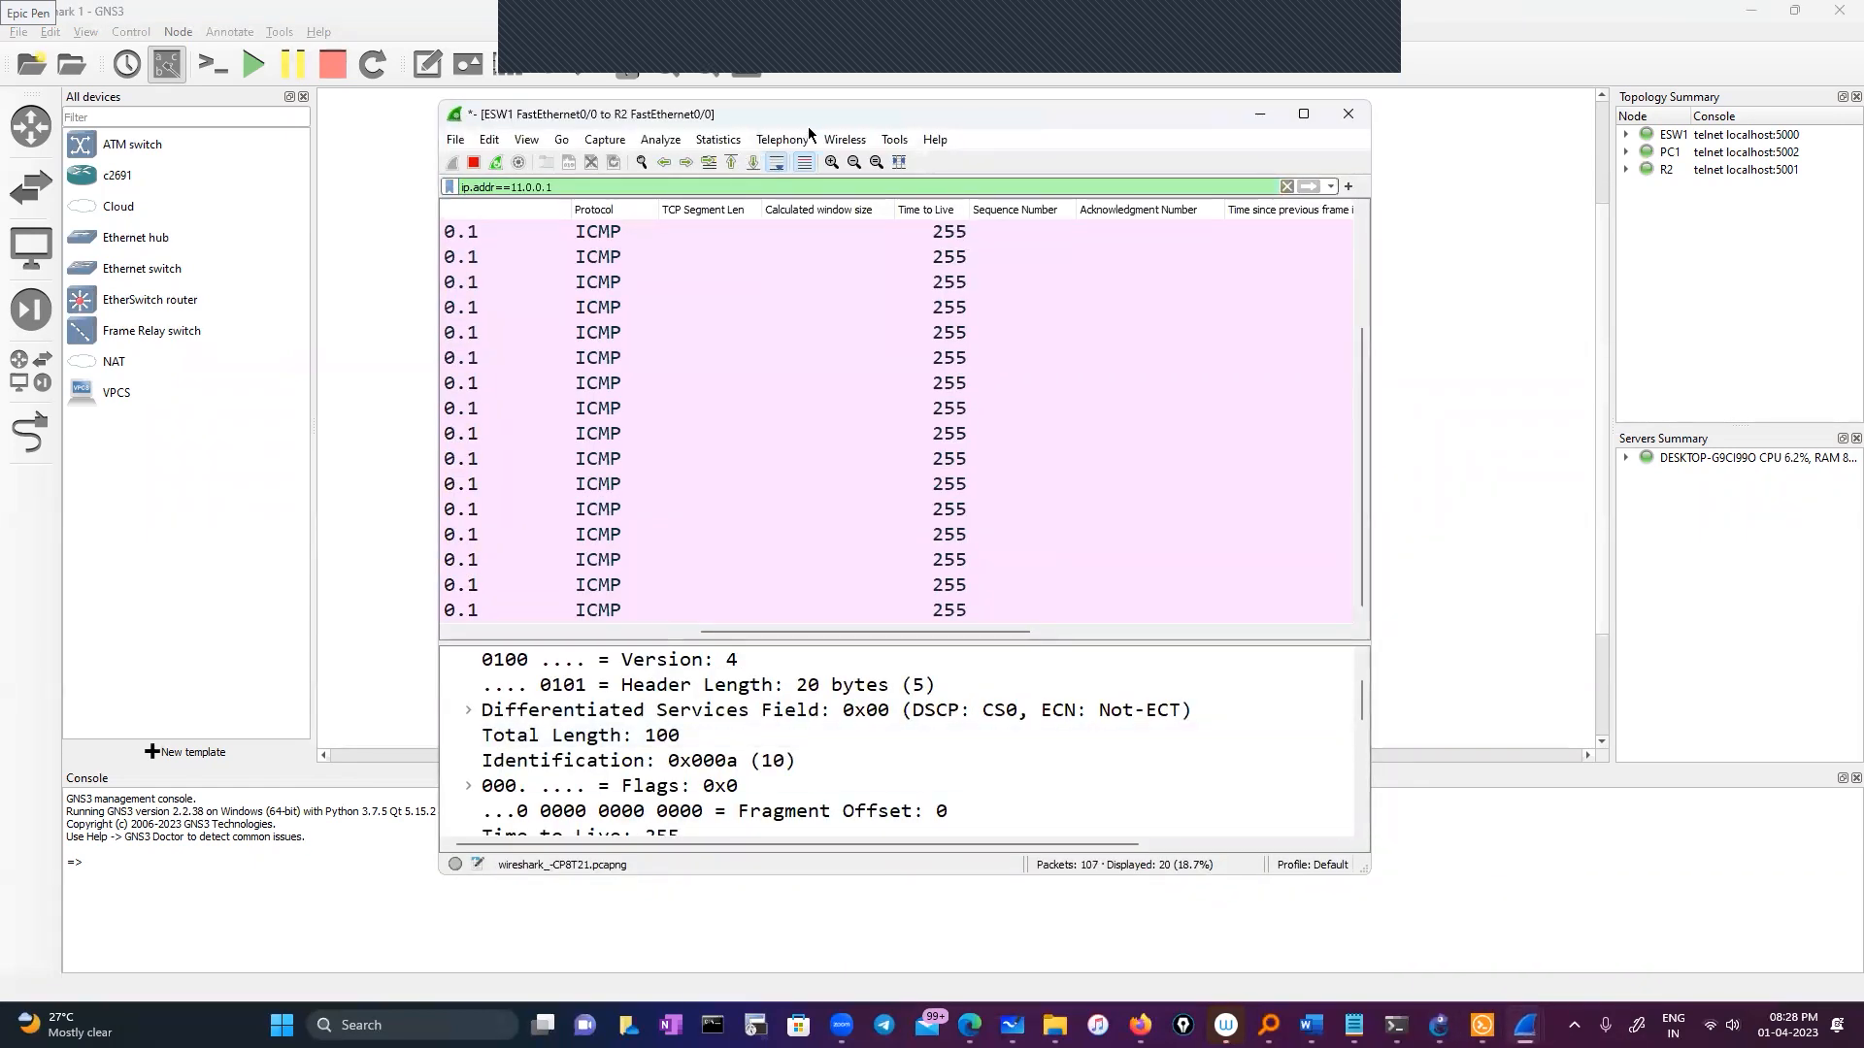
left_click_drag(661, 124, 685, 389)
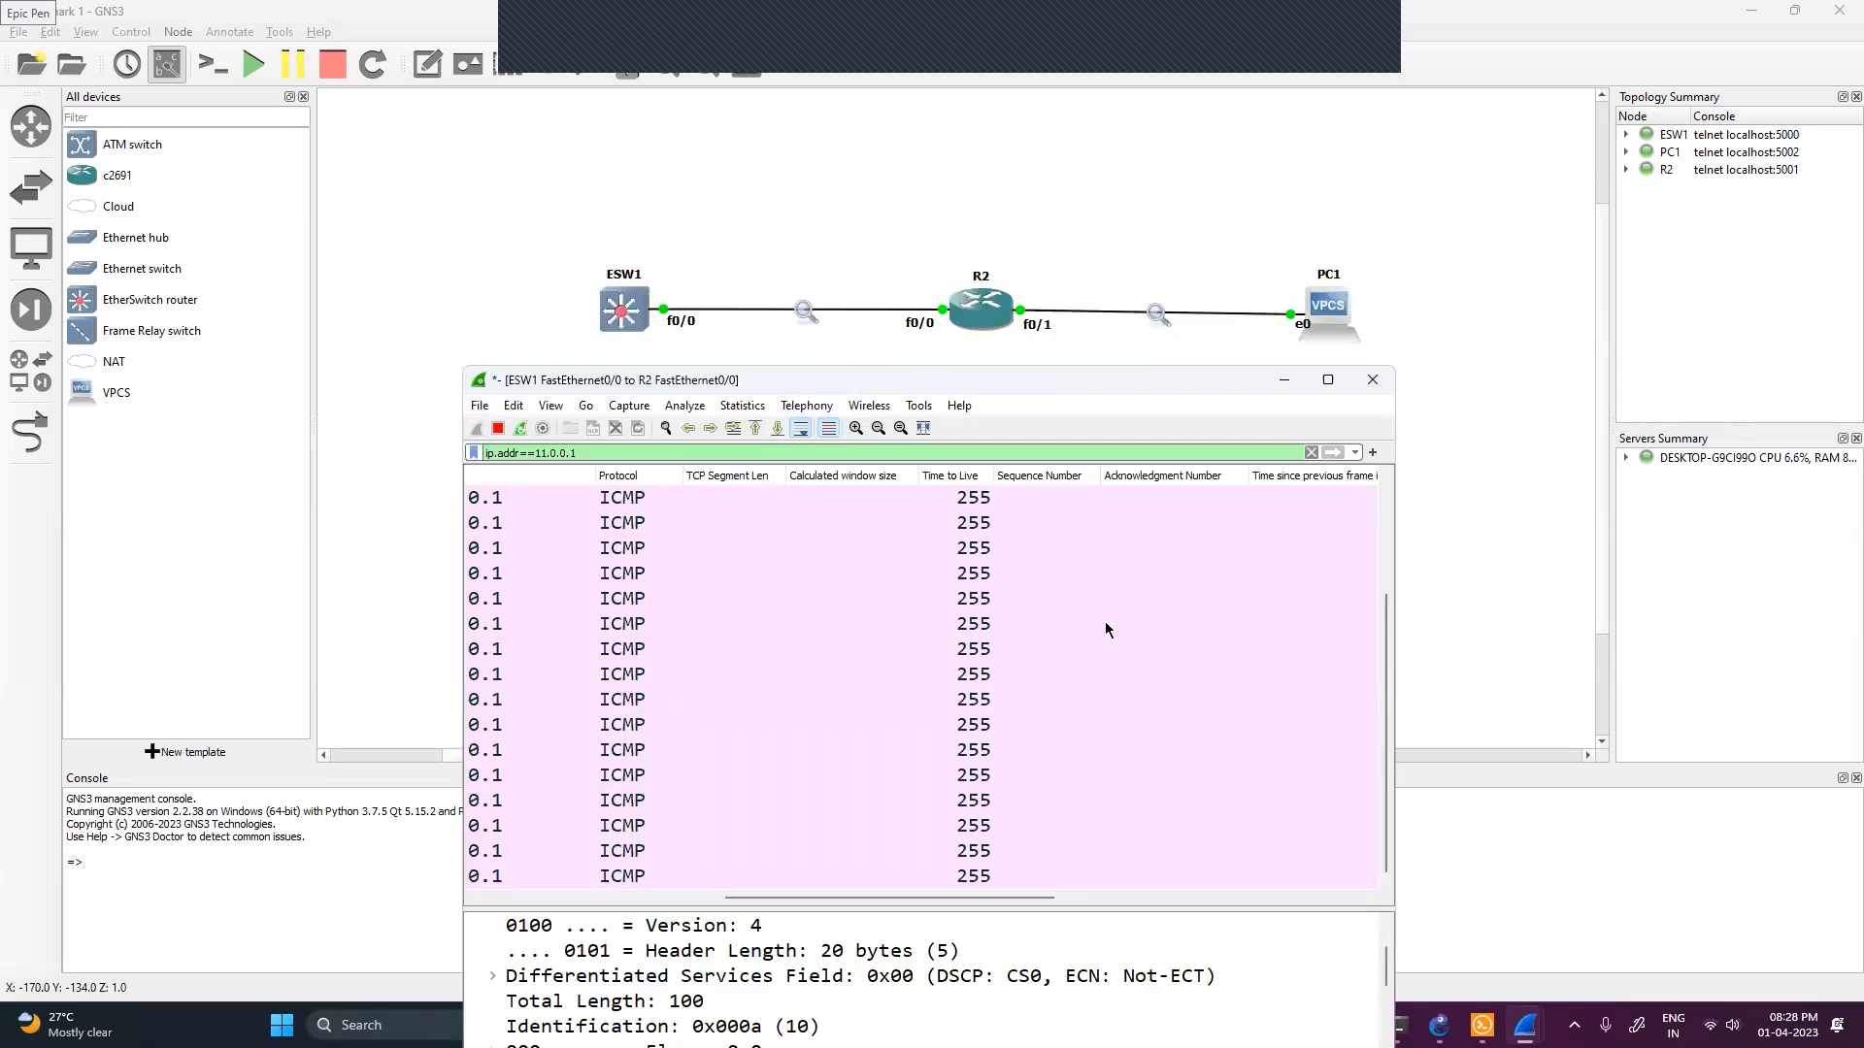
left_click_drag(680, 379, 624, 109)
left_click(564, 182)
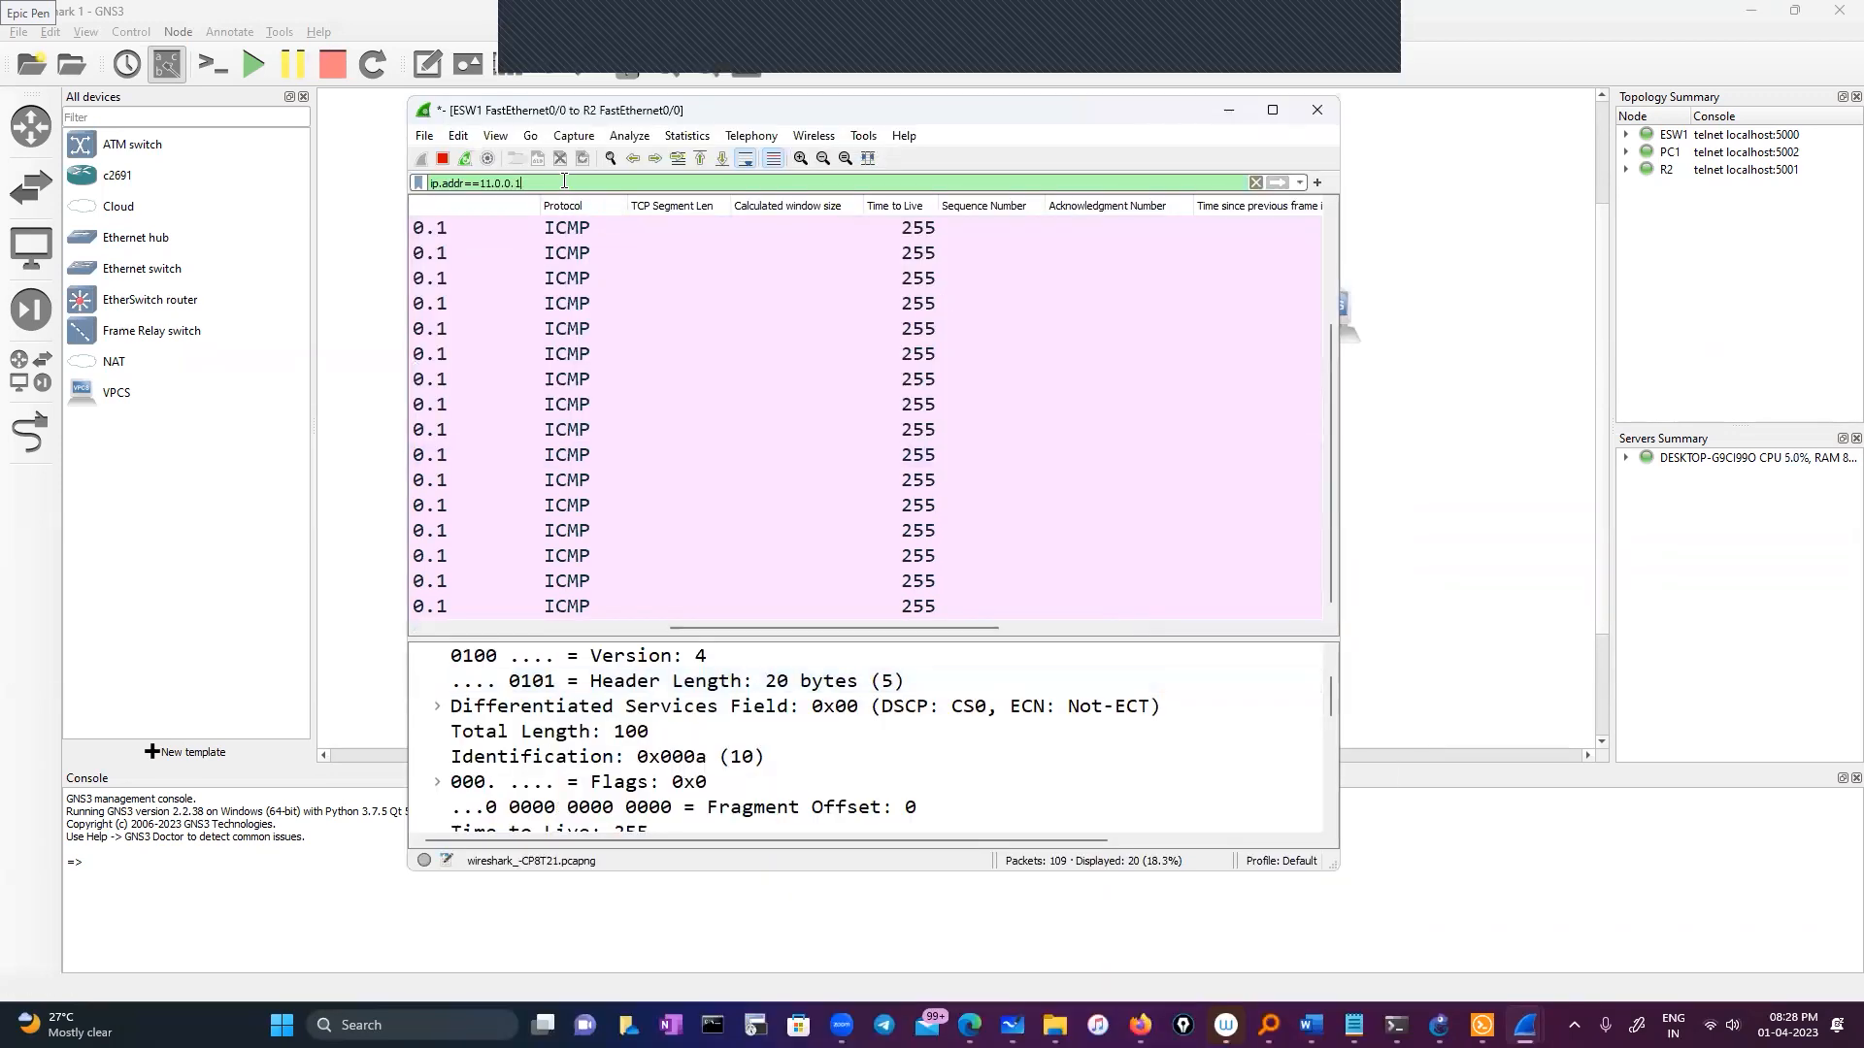
key("BackSpace")
type("5")
key("Return")
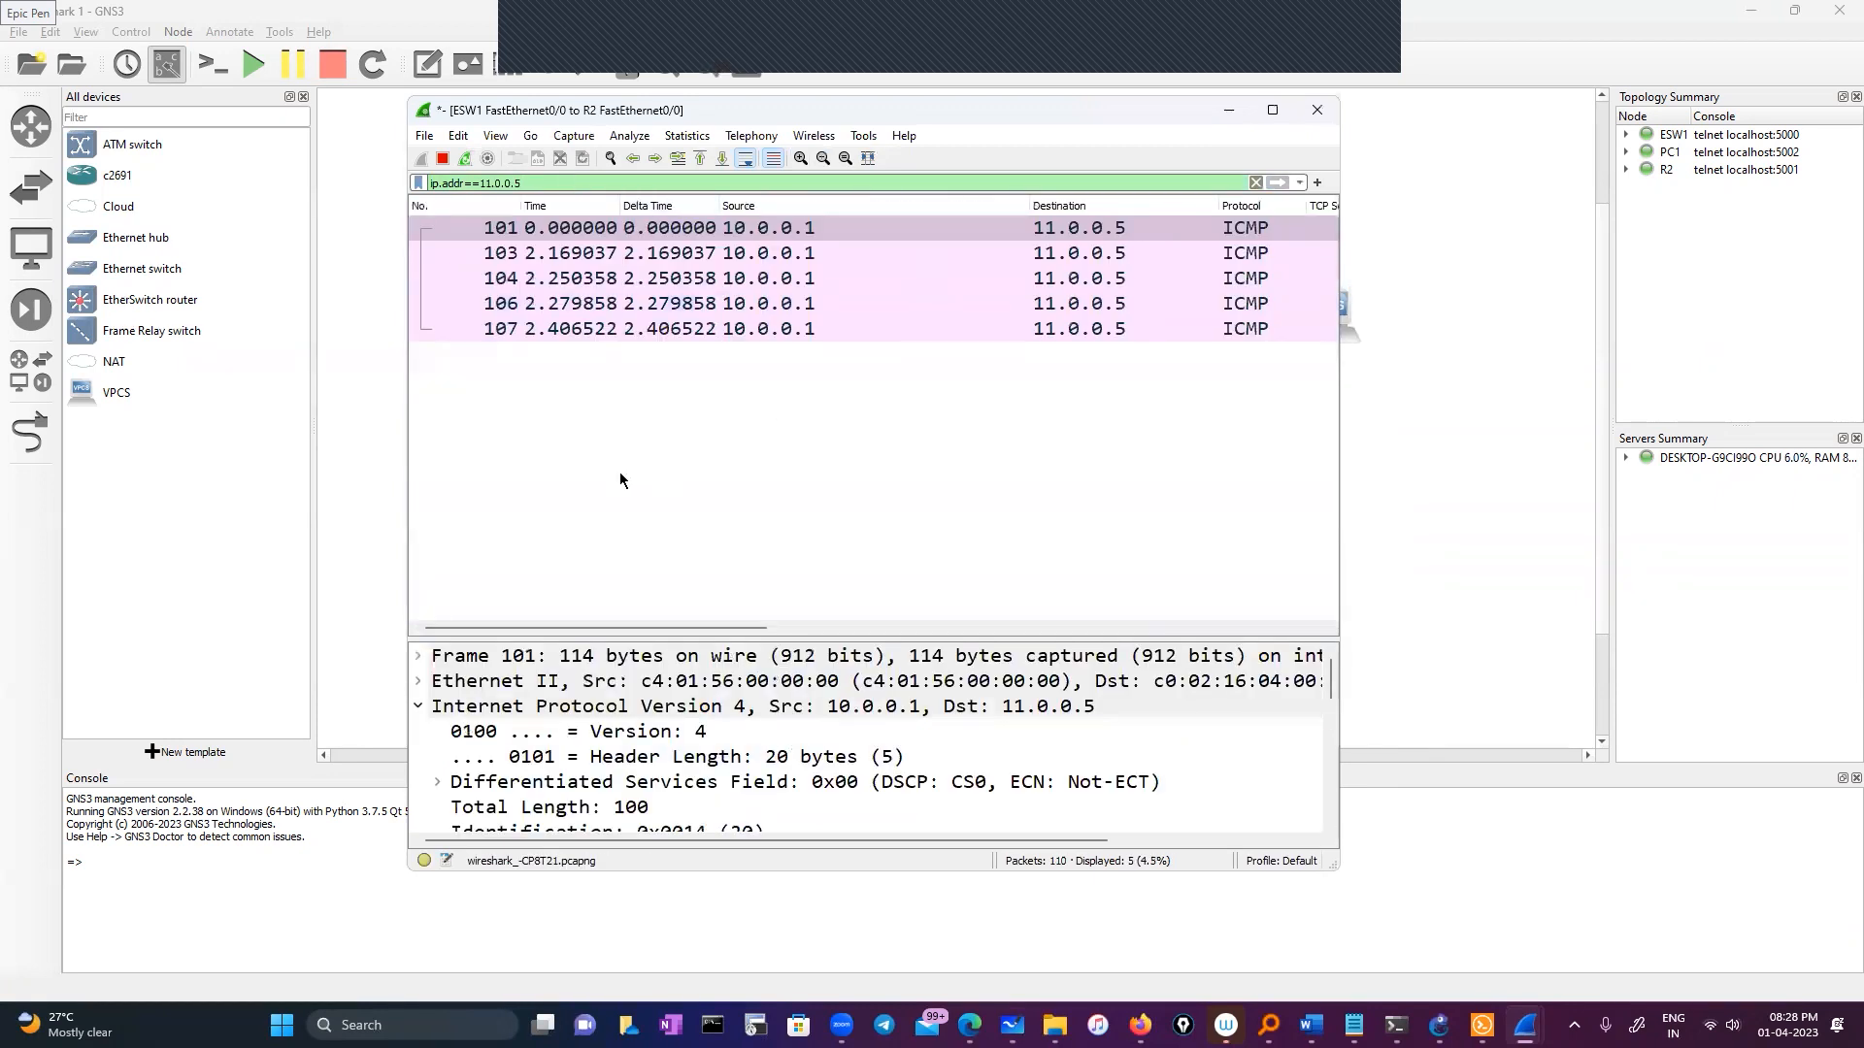
Step: Examine the first ICMP request's response information, the Time to Live column and the ping result on the ESW1 console
left_click_drag(558, 631, 449, 626)
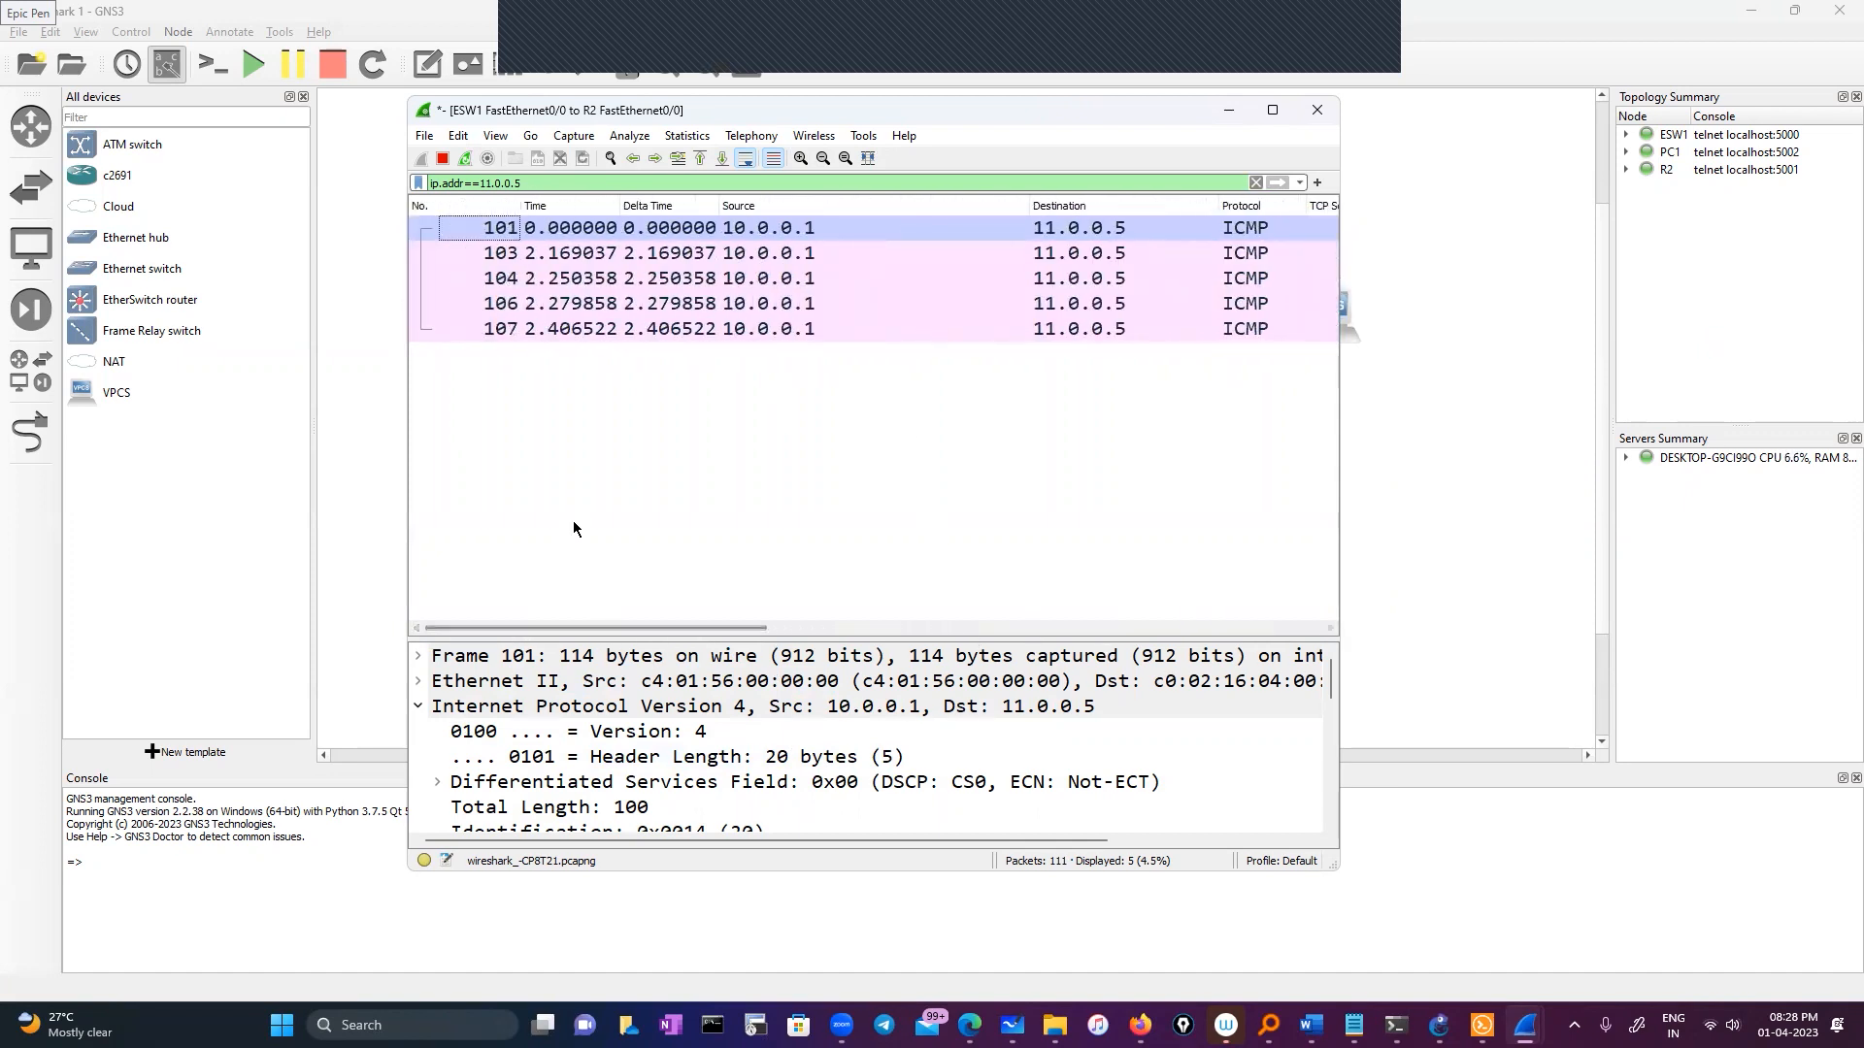
scroll(536, 742, "down", 6)
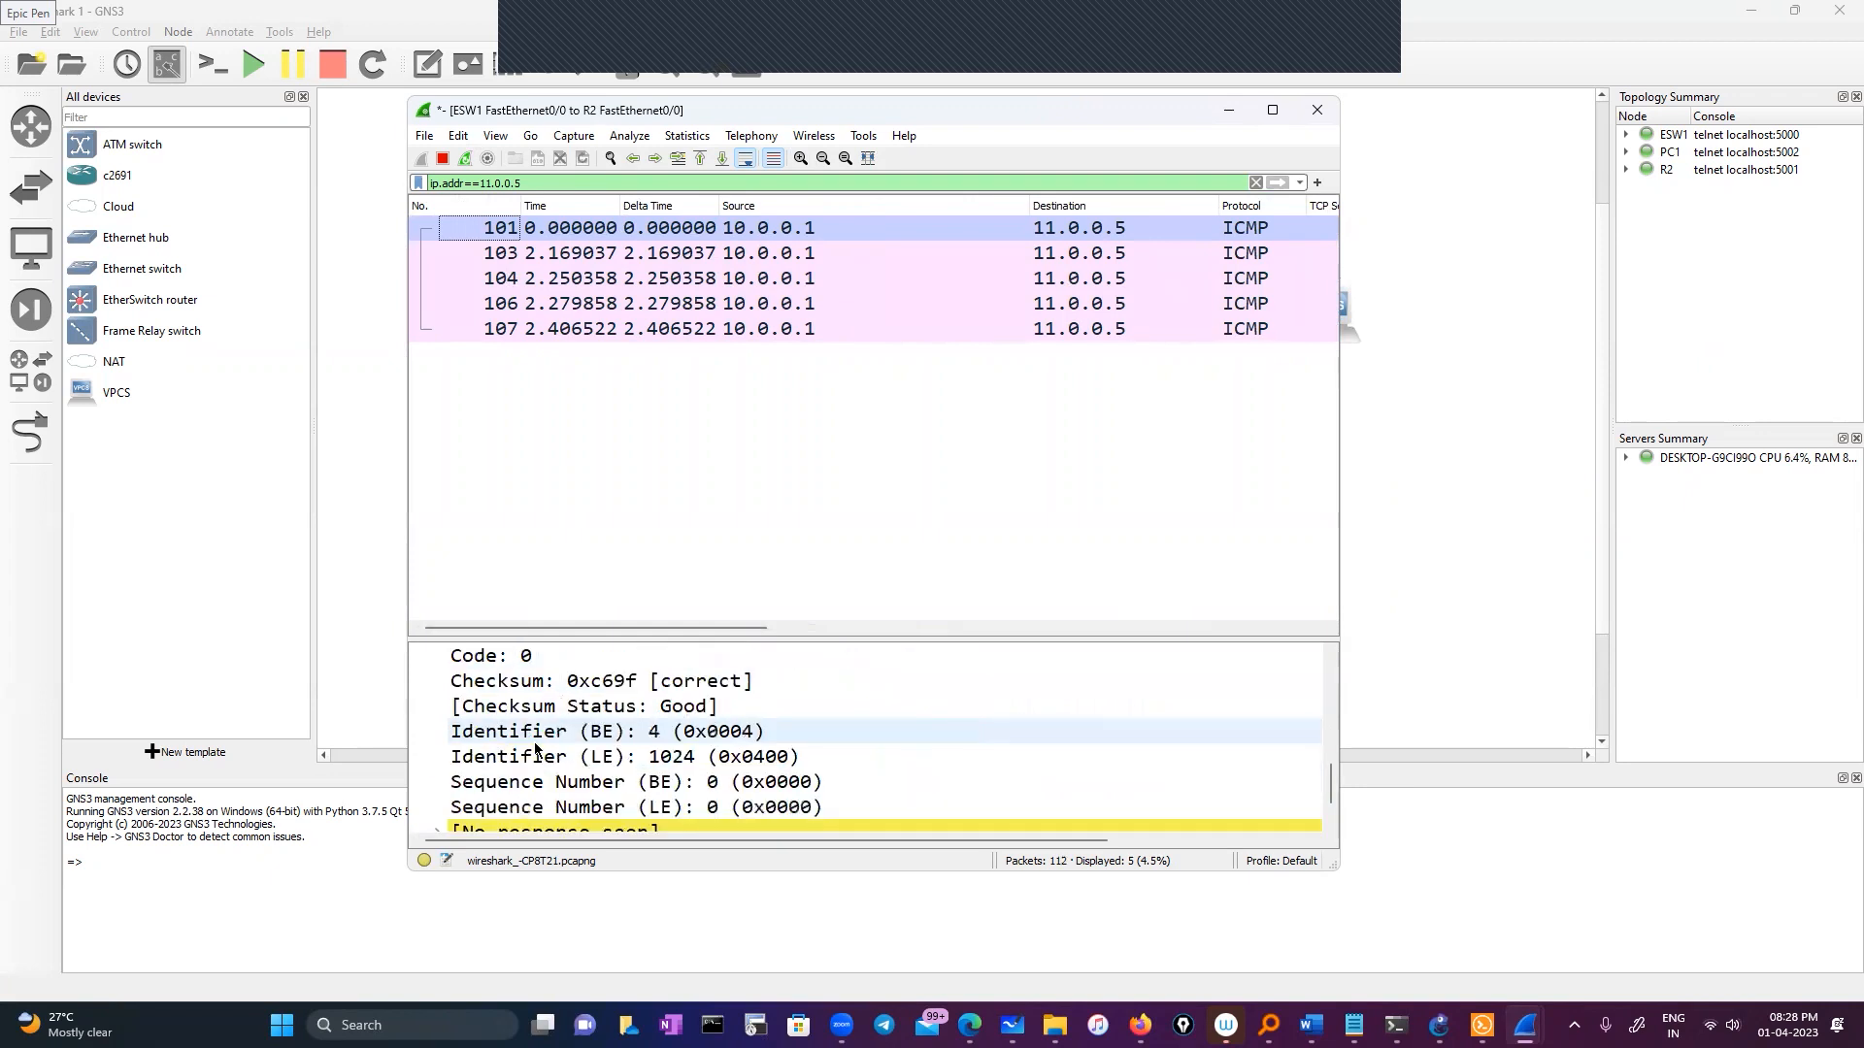
scroll(534, 742, "down", 1)
left_click(437, 782)
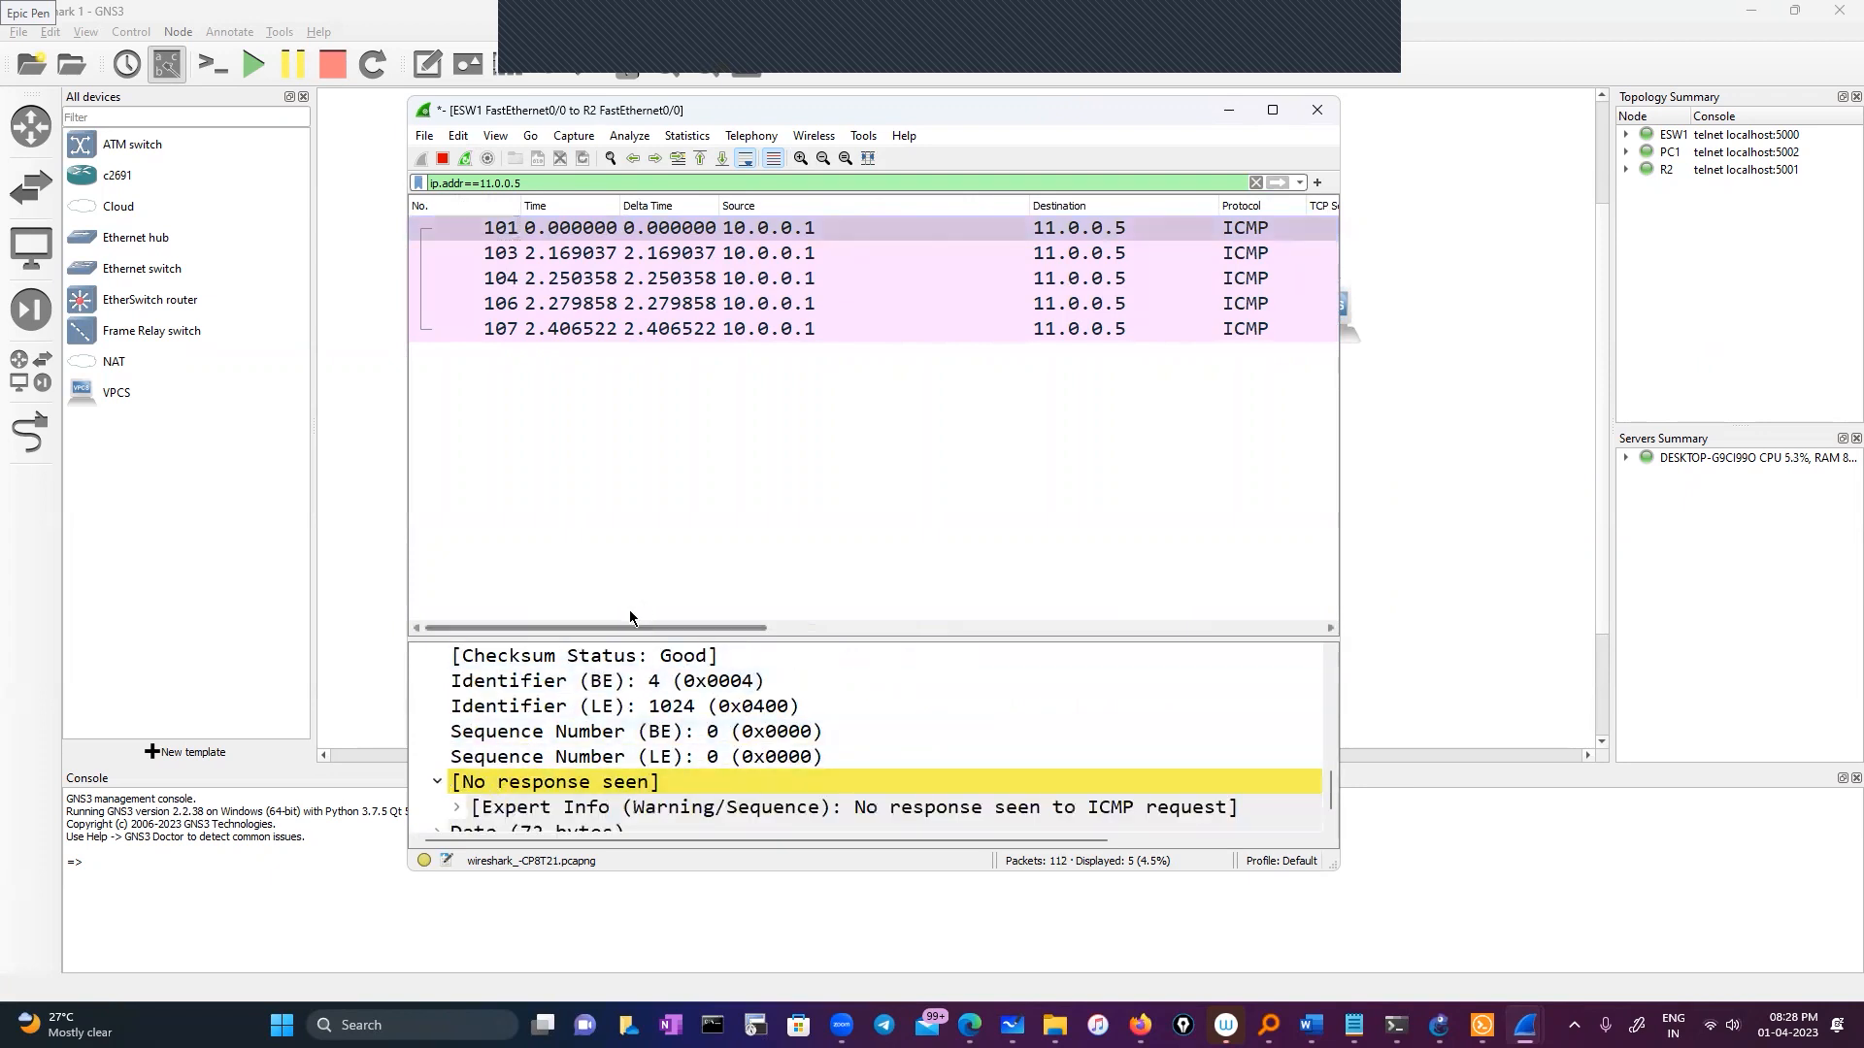
scroll(621, 728, "down", 1)
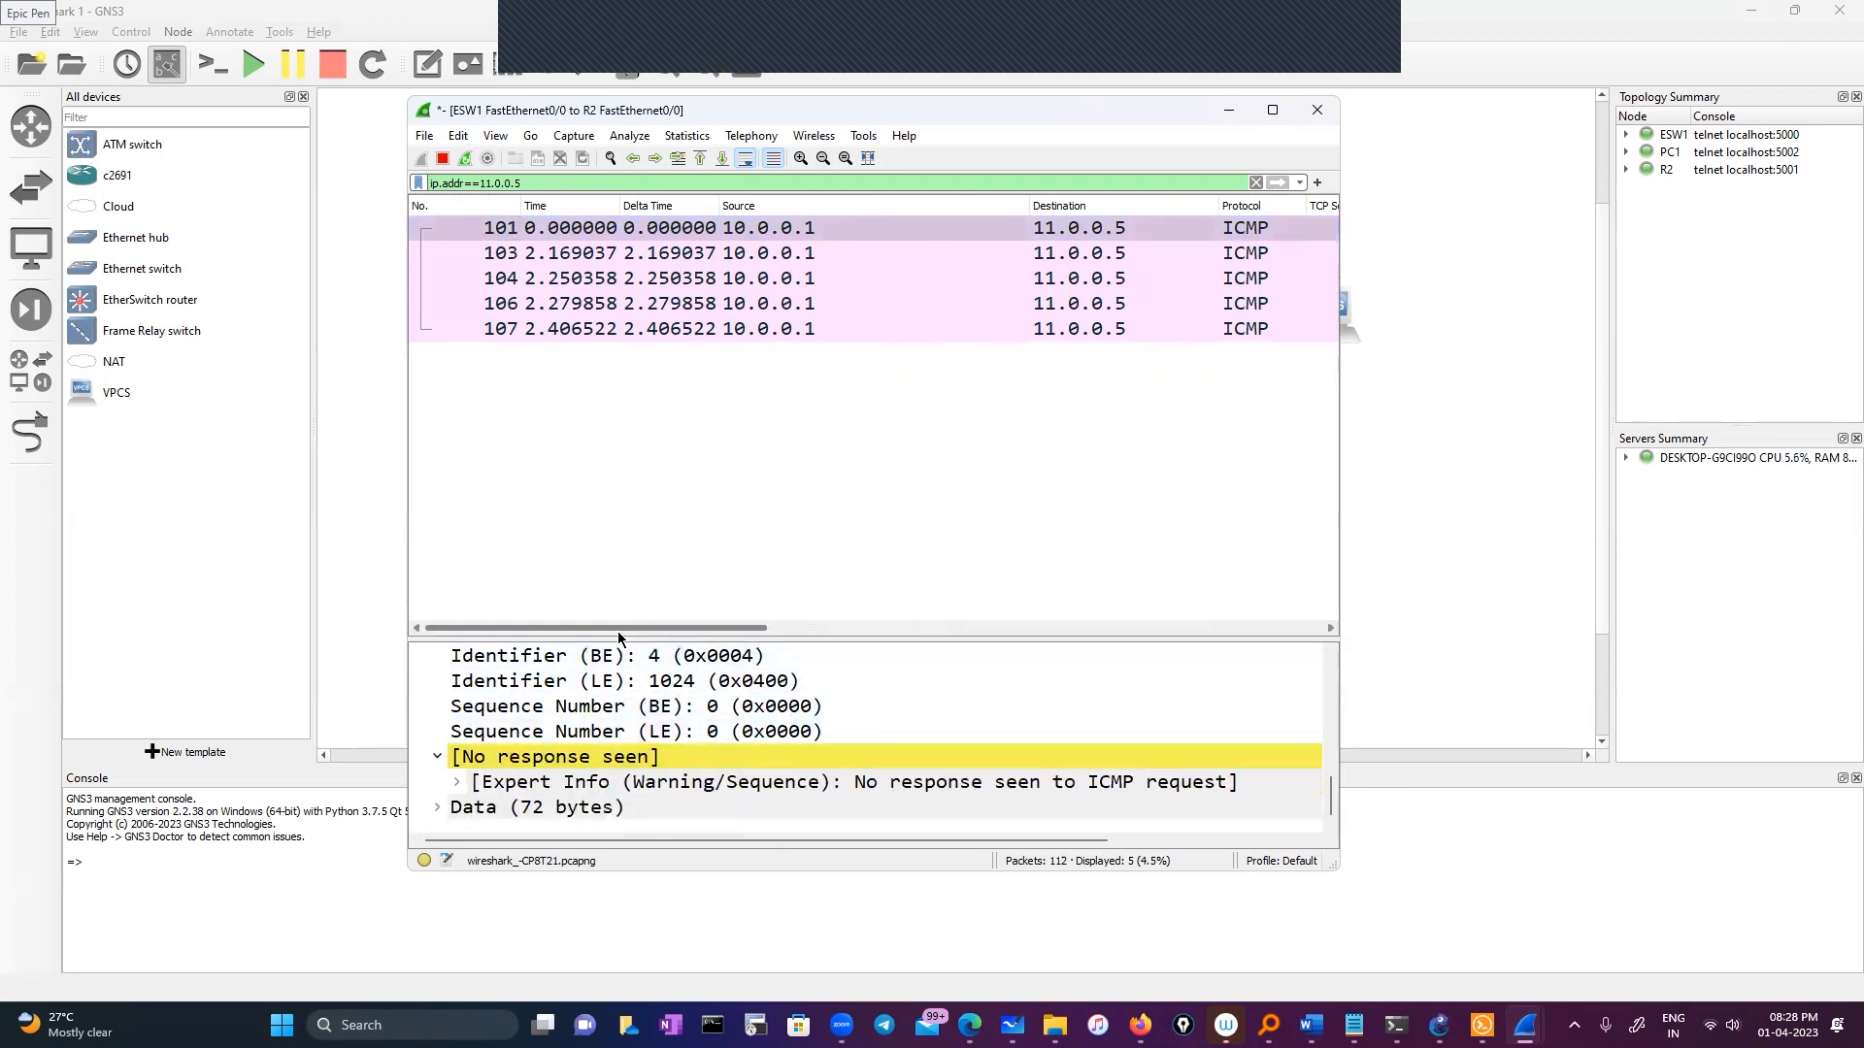
left_click_drag(617, 631, 915, 629)
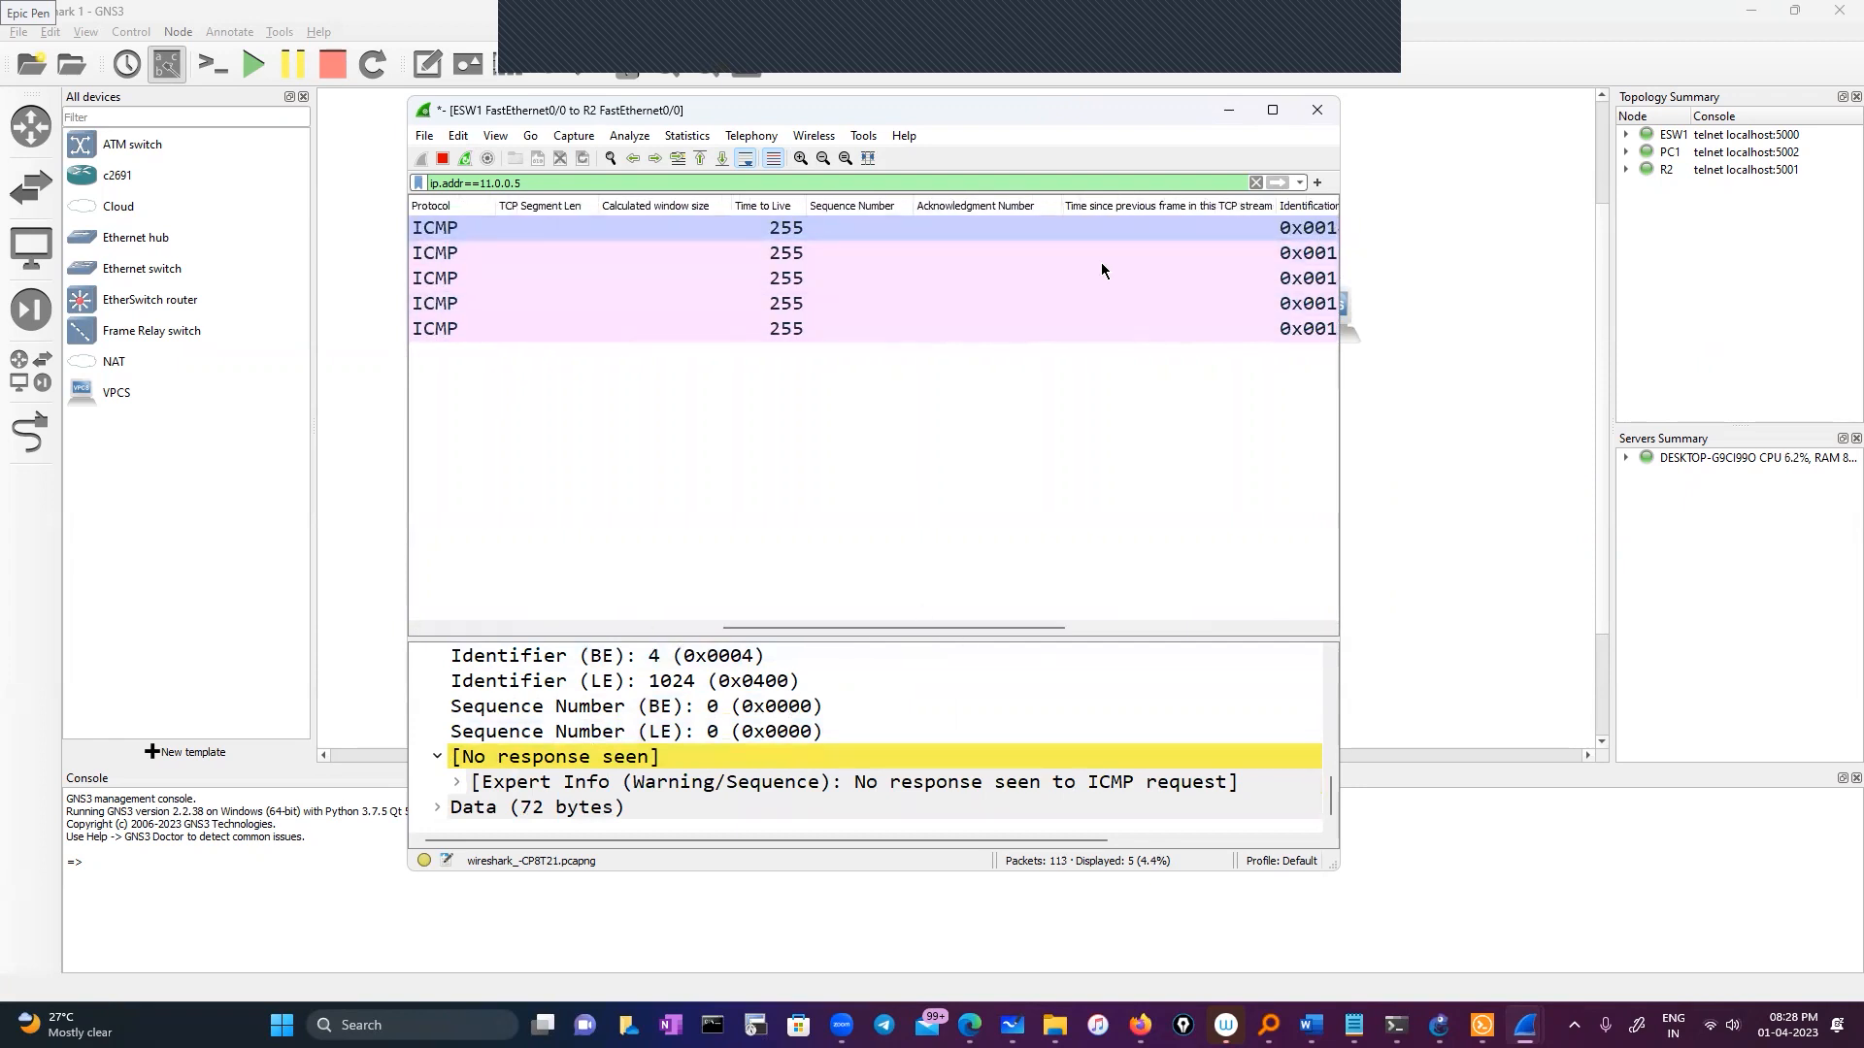
left_click(1223, 109)
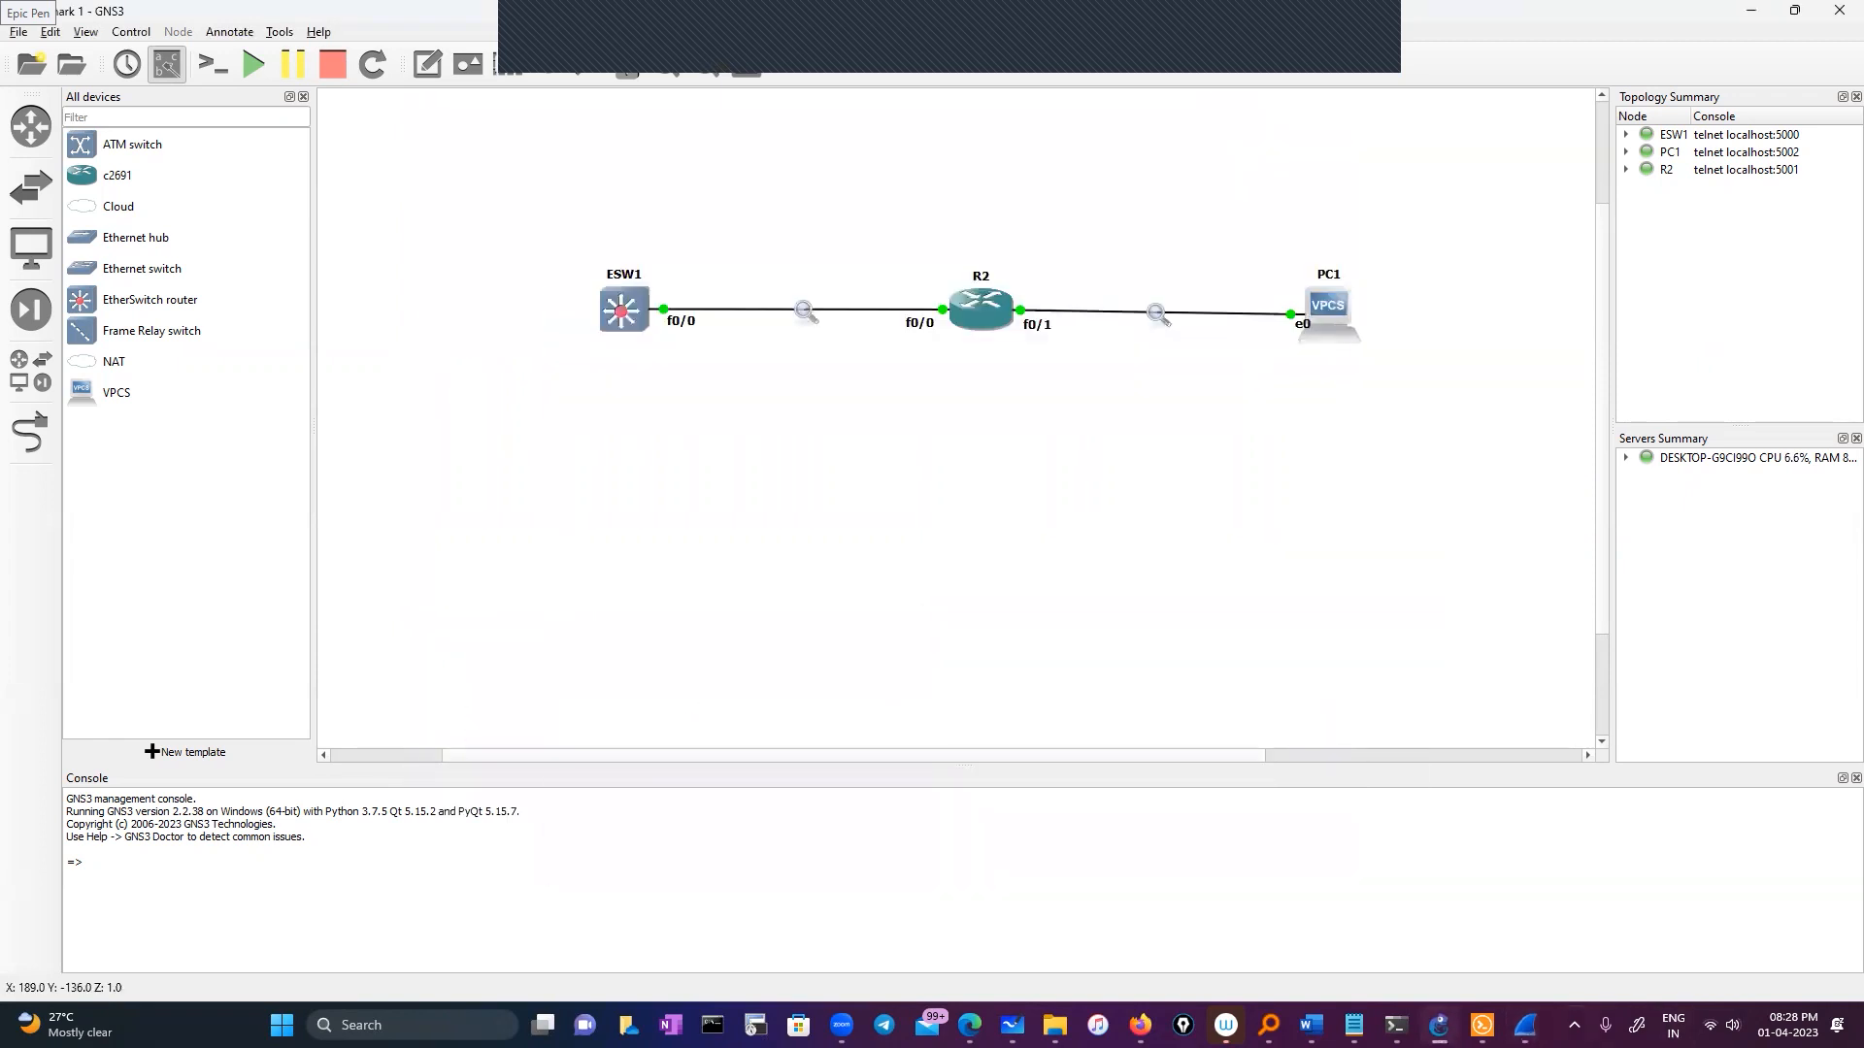
left_click(1481, 1025)
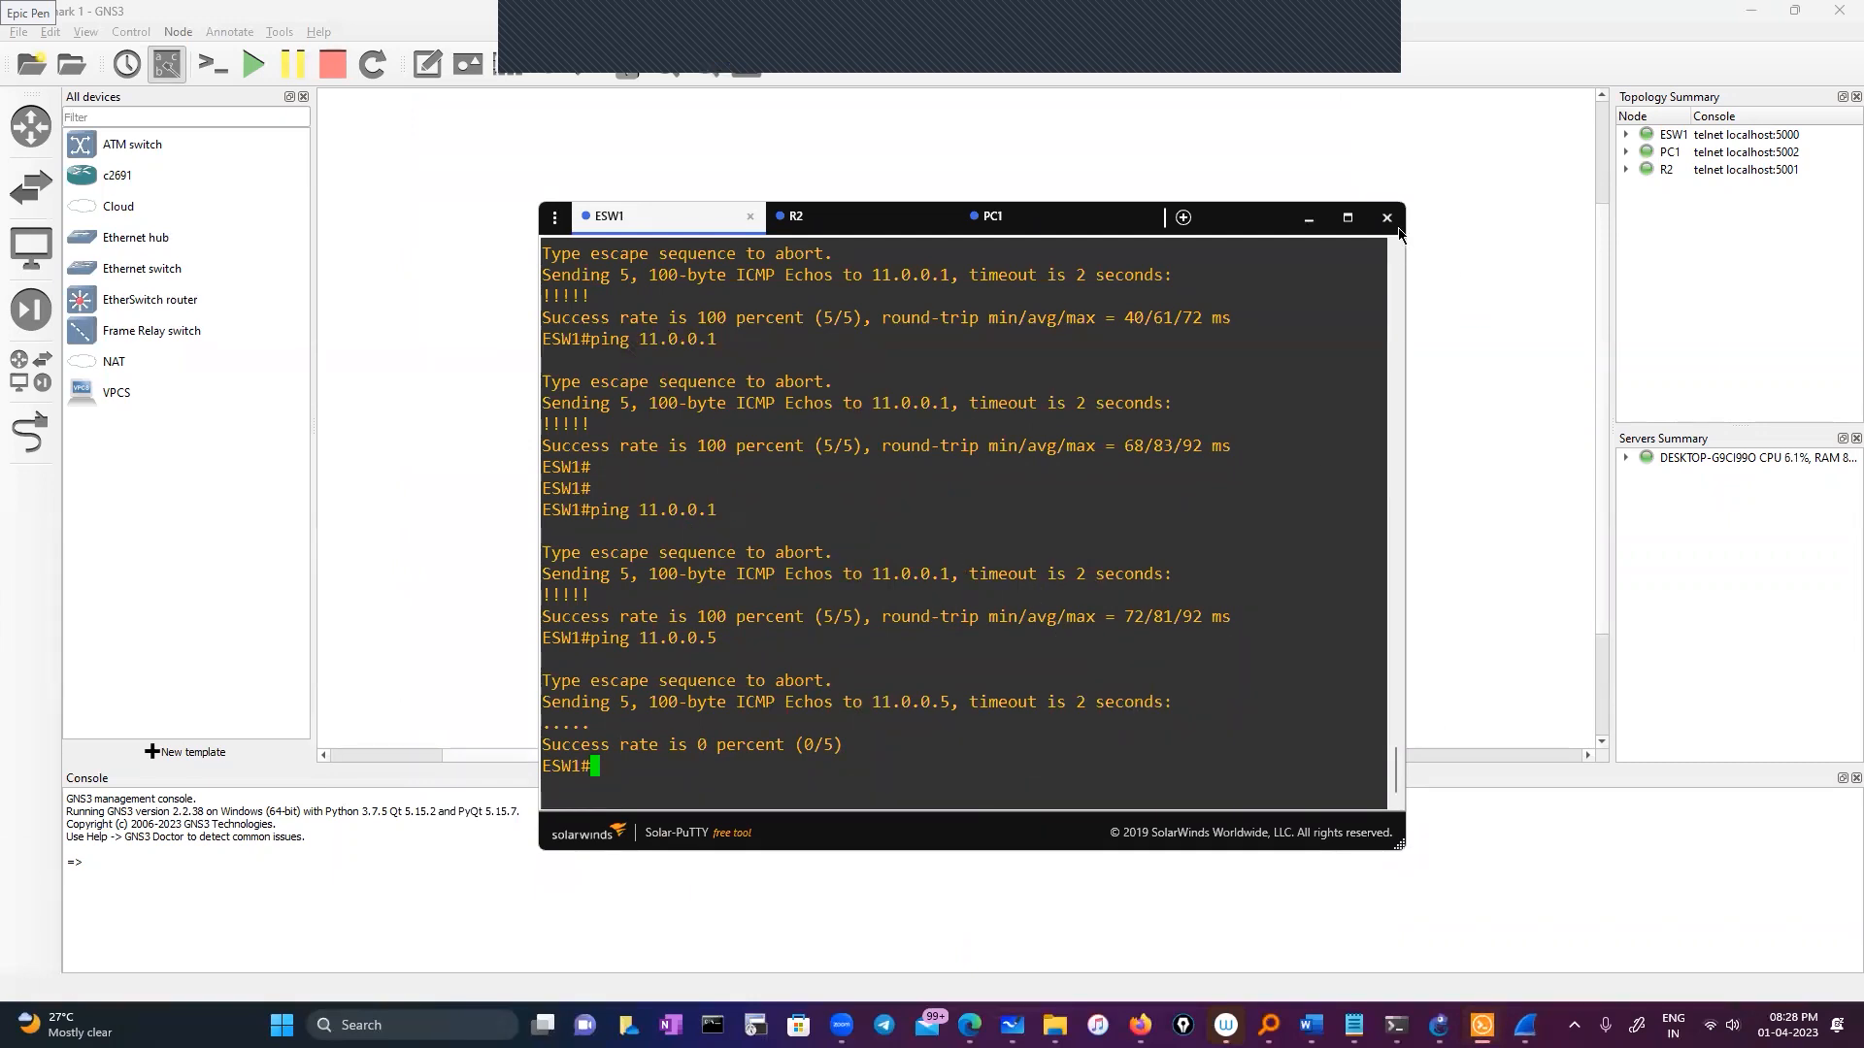
left_click(1309, 226)
Step: Delete PC1 from the topology and place a c2691 router in its position beside R2
right_click(1325, 302)
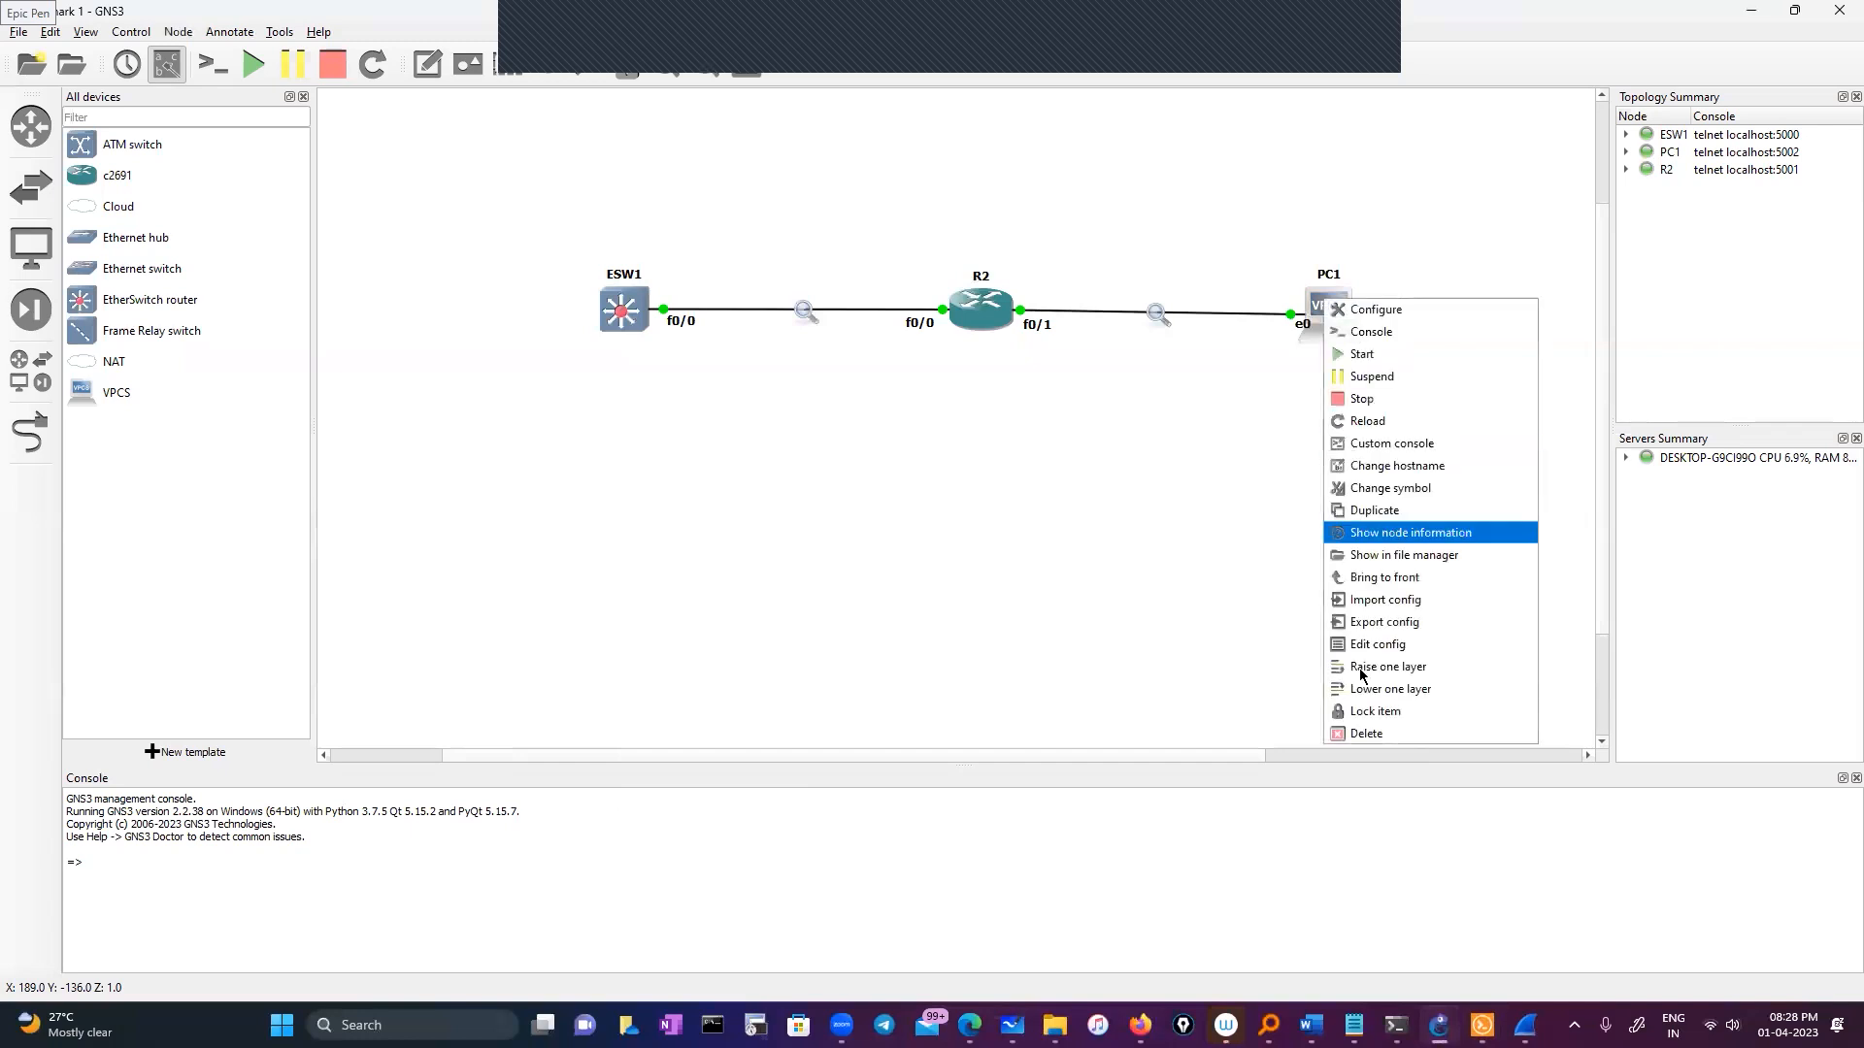
left_click(1367, 734)
left_click(938, 531)
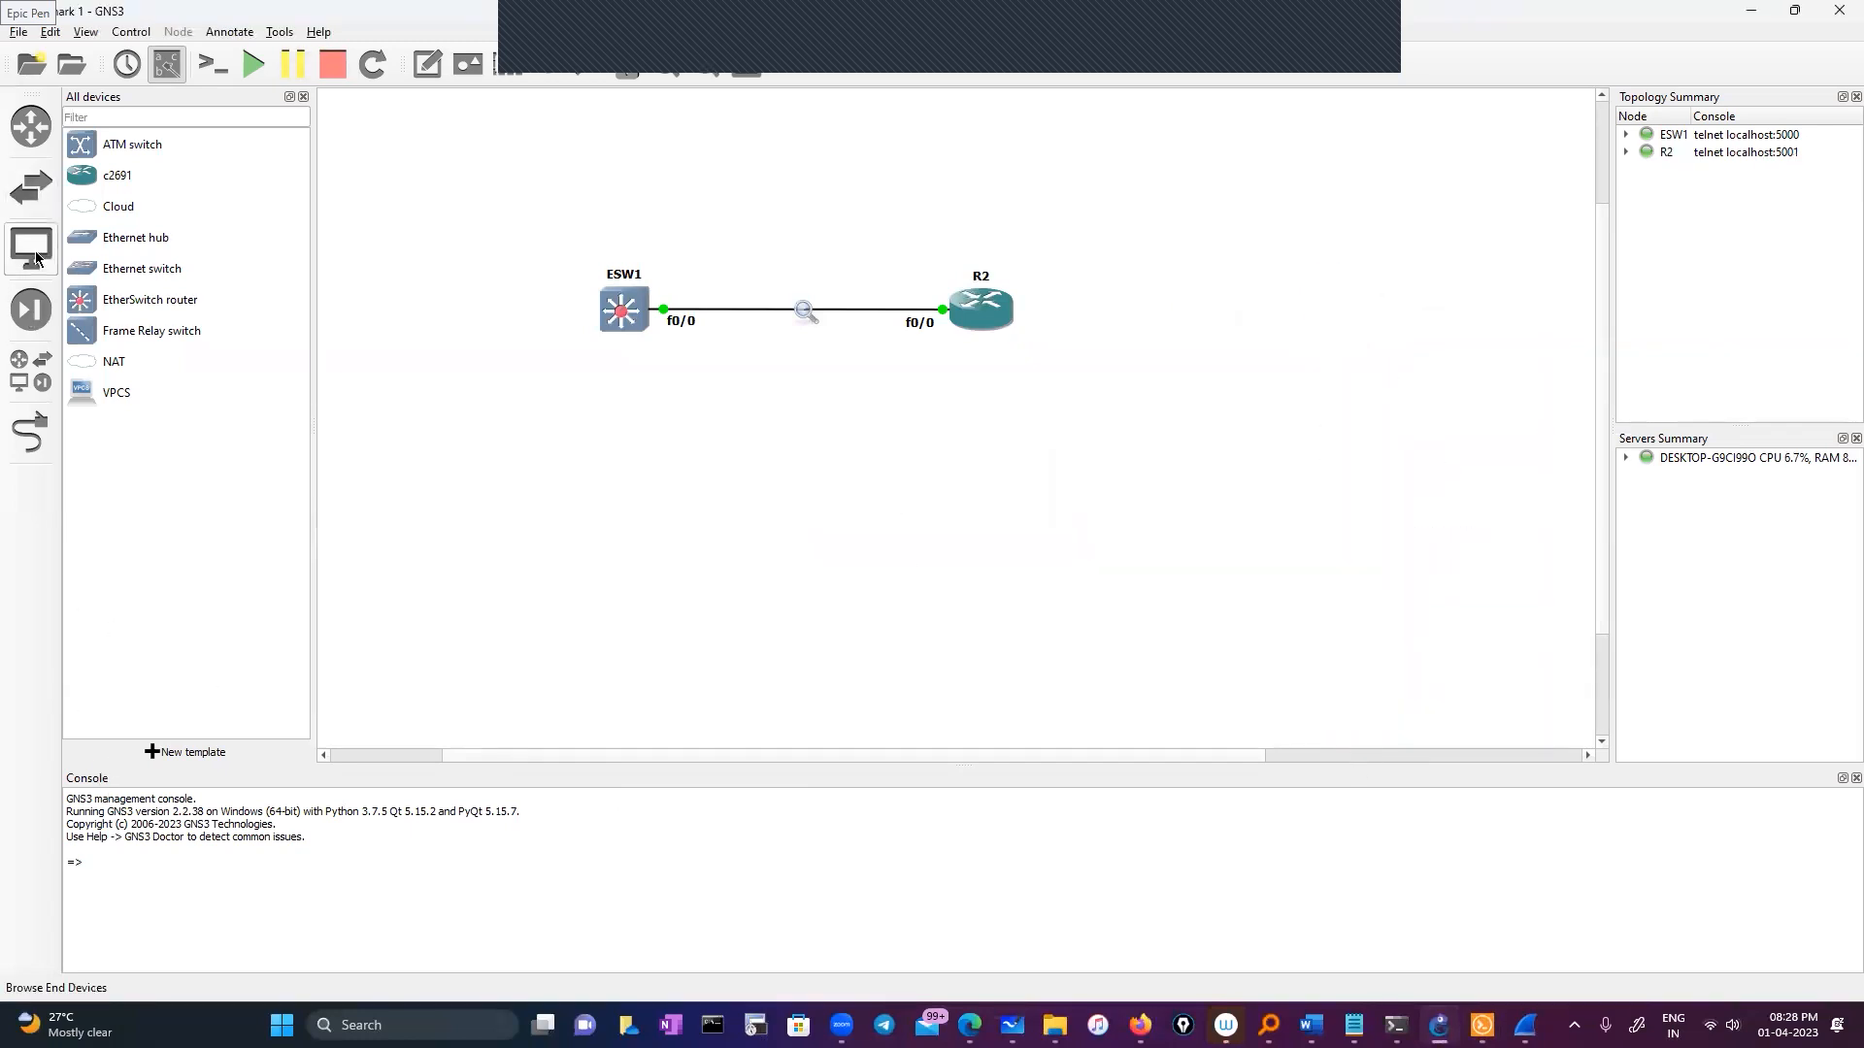
left_click_drag(87, 177, 1326, 330)
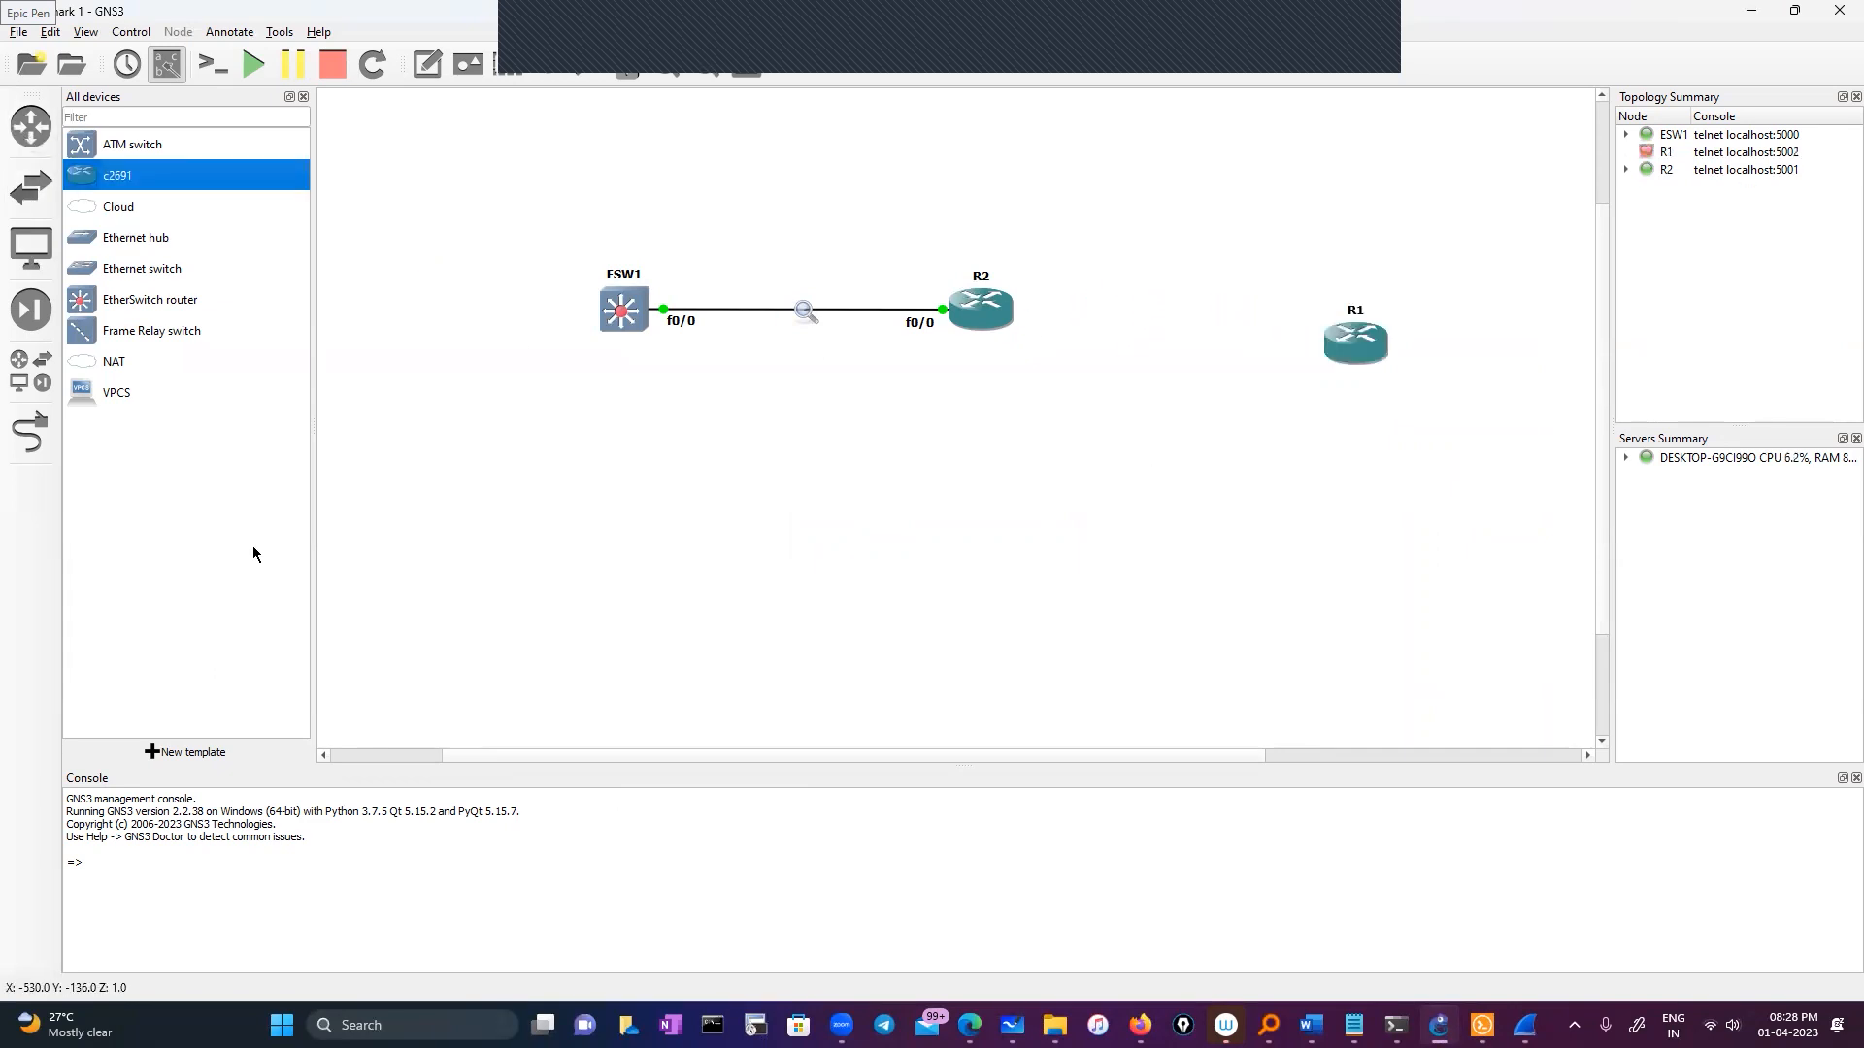
Step: Link R2's FastEthernet0/1 to FastEthernet0/0 of the new router R1, repeating the attempt if link creation fails
left_click(30, 432)
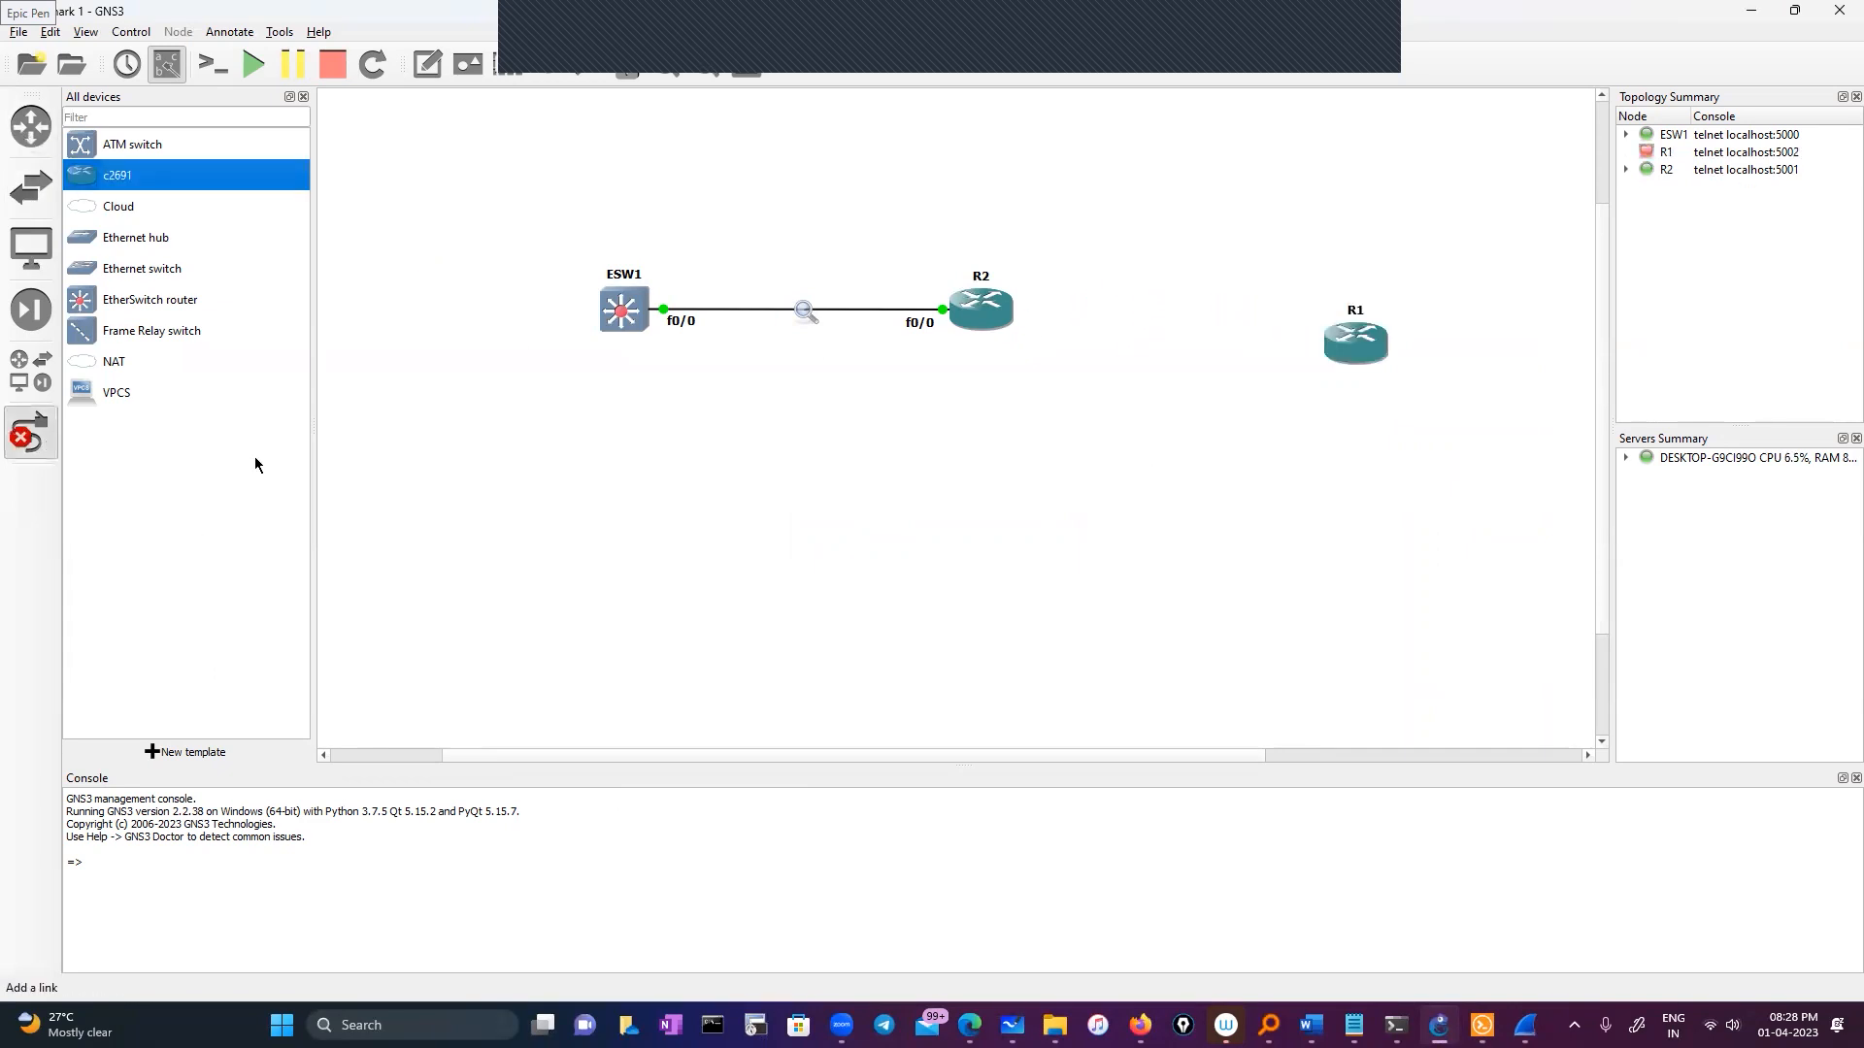
left_click(1000, 303)
left_click(1068, 334)
left_click(1352, 346)
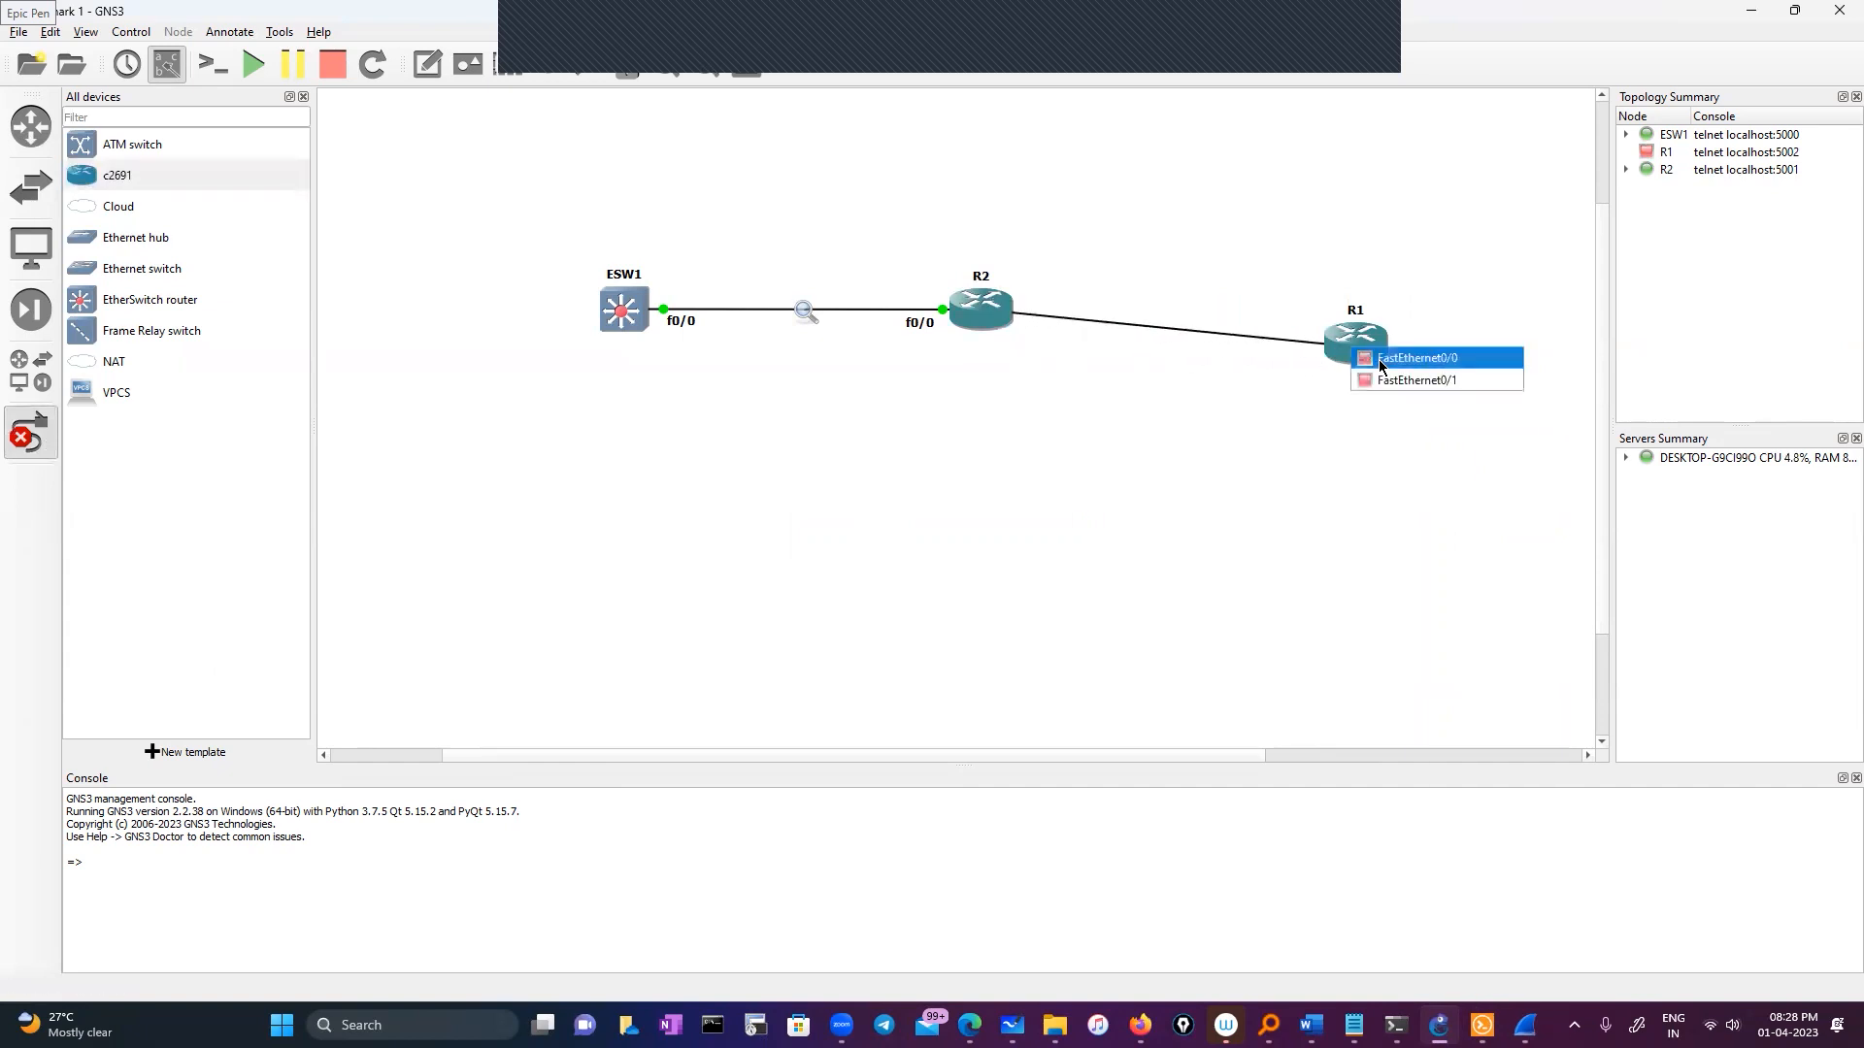
left_click(1394, 361)
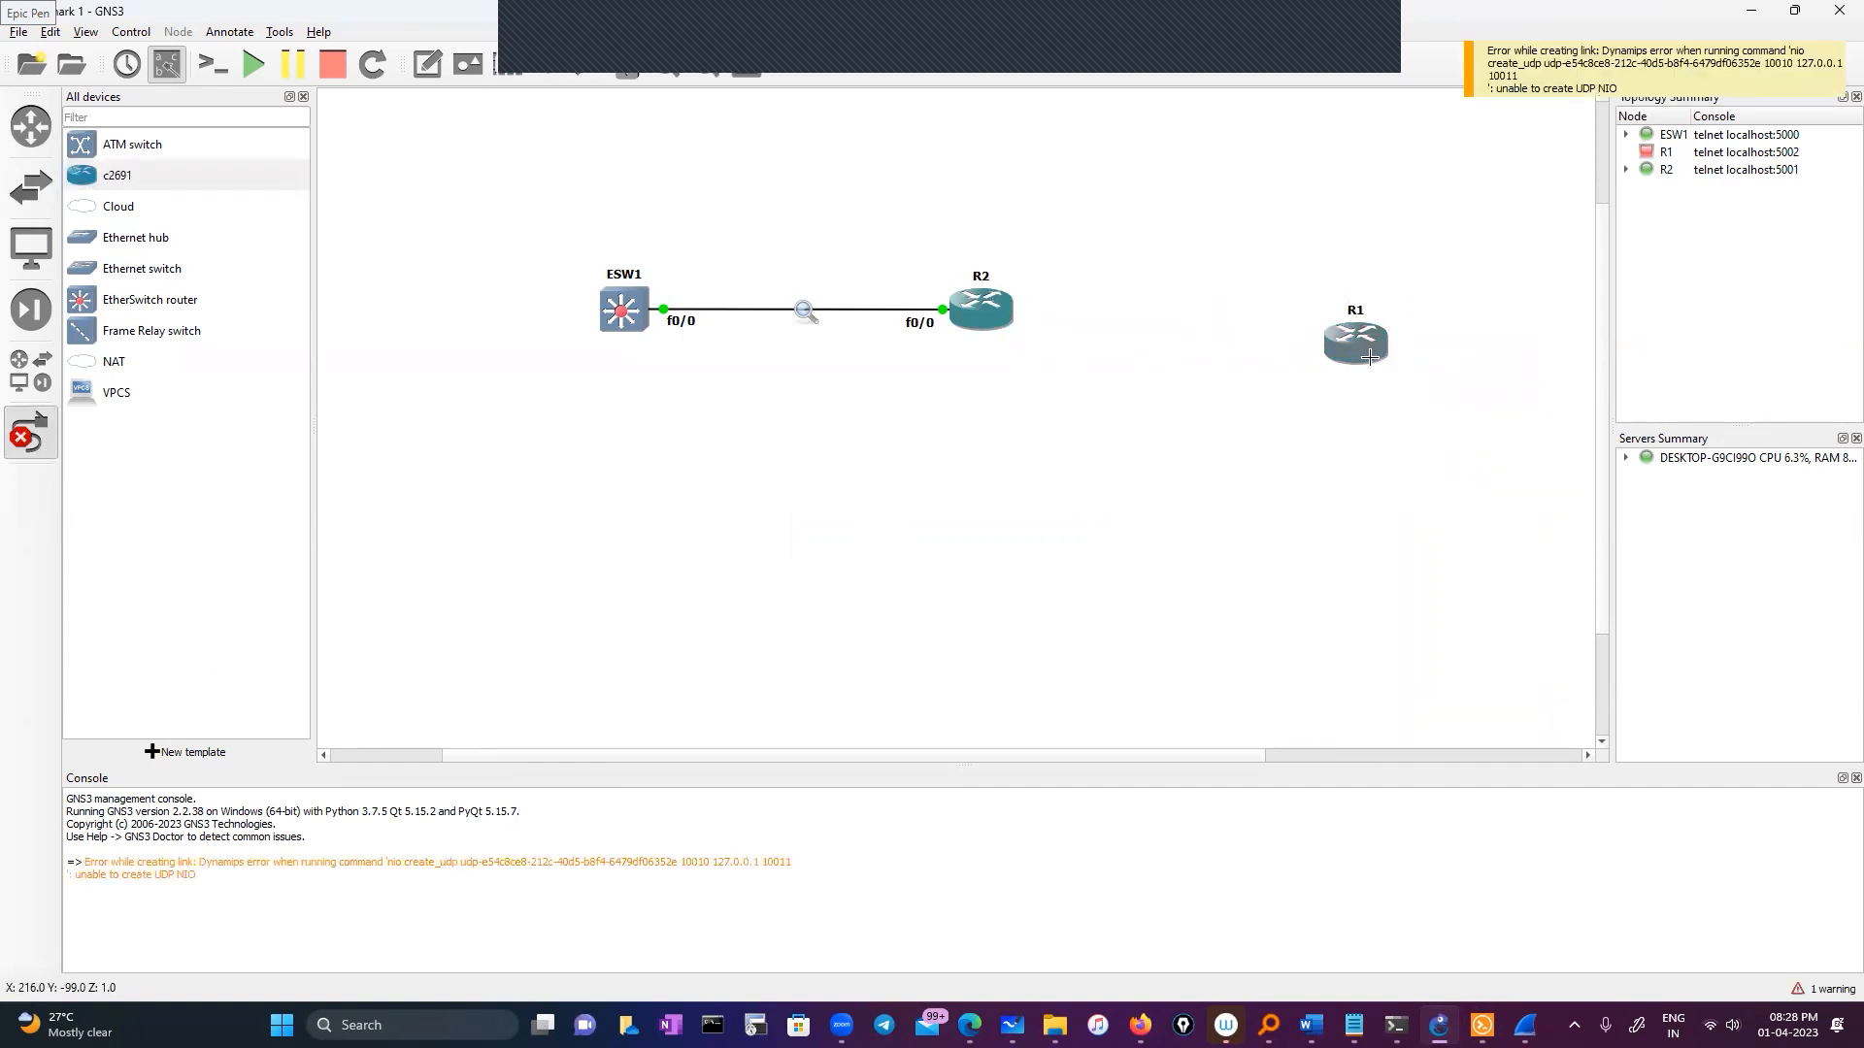
left_click(993, 304)
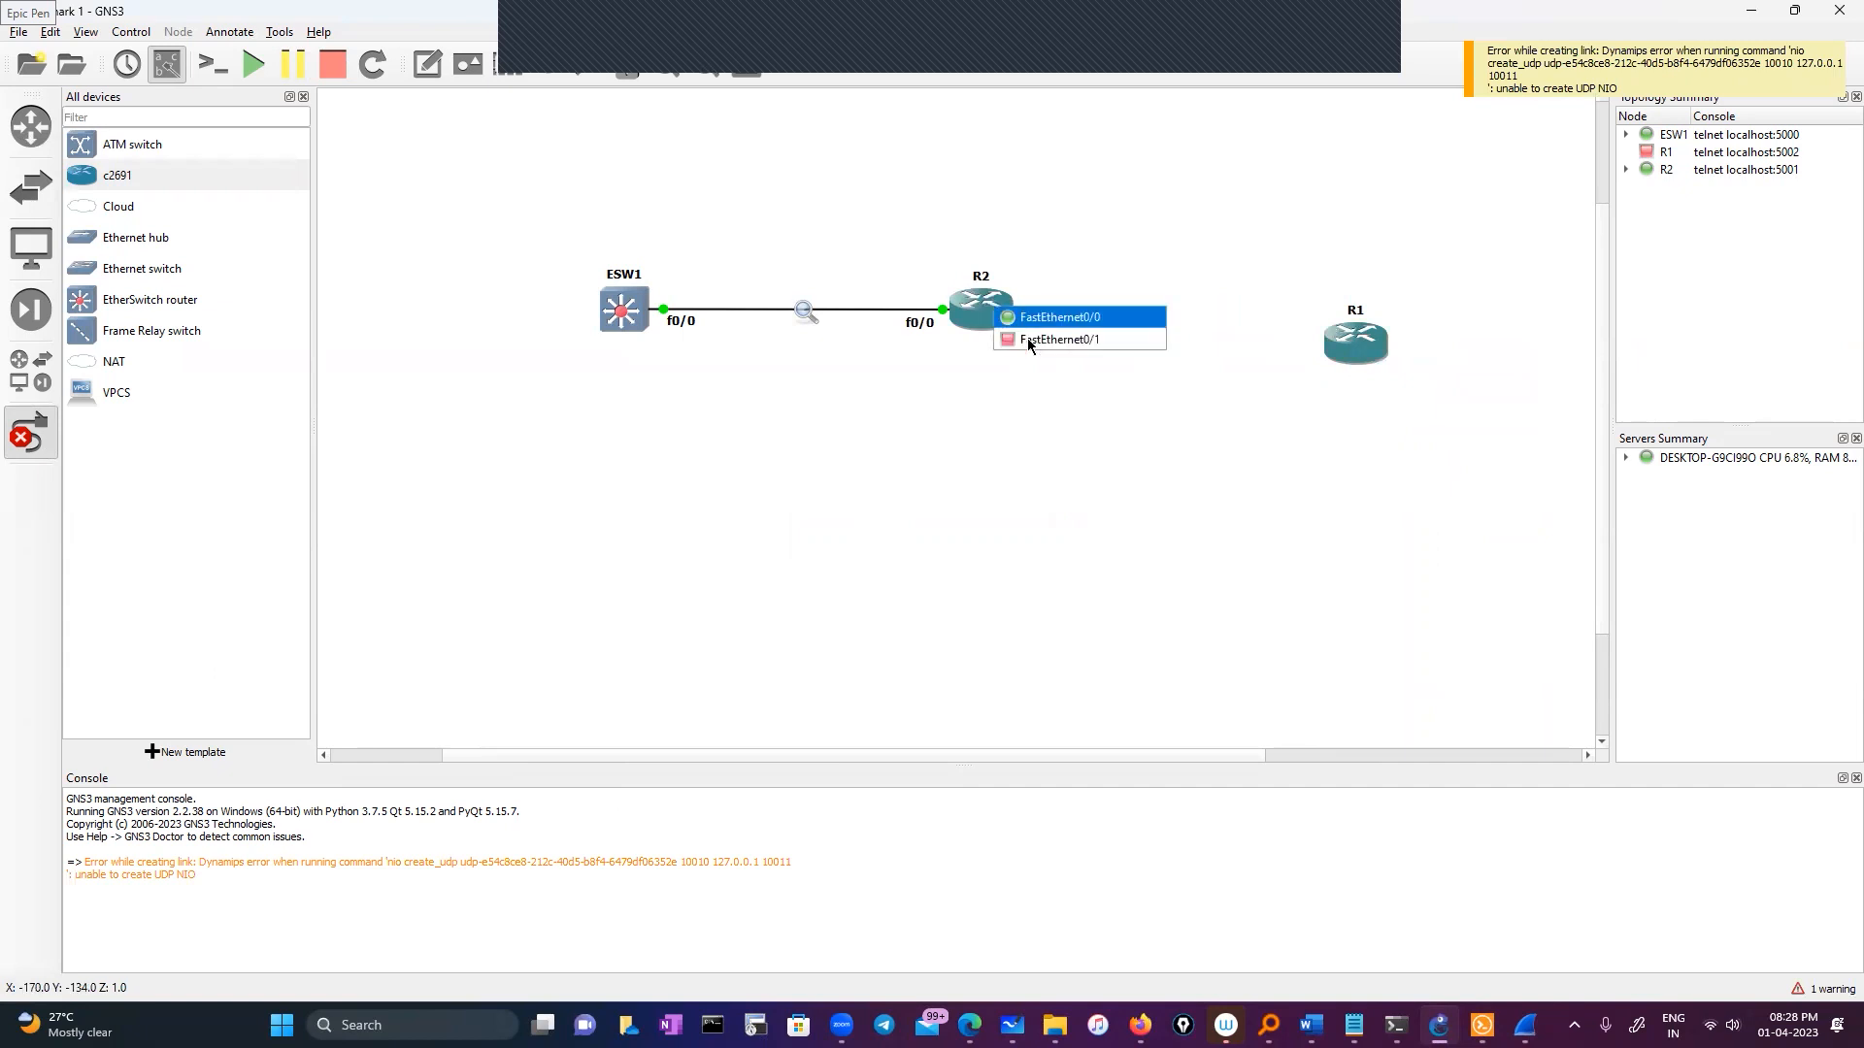
left_click(1054, 339)
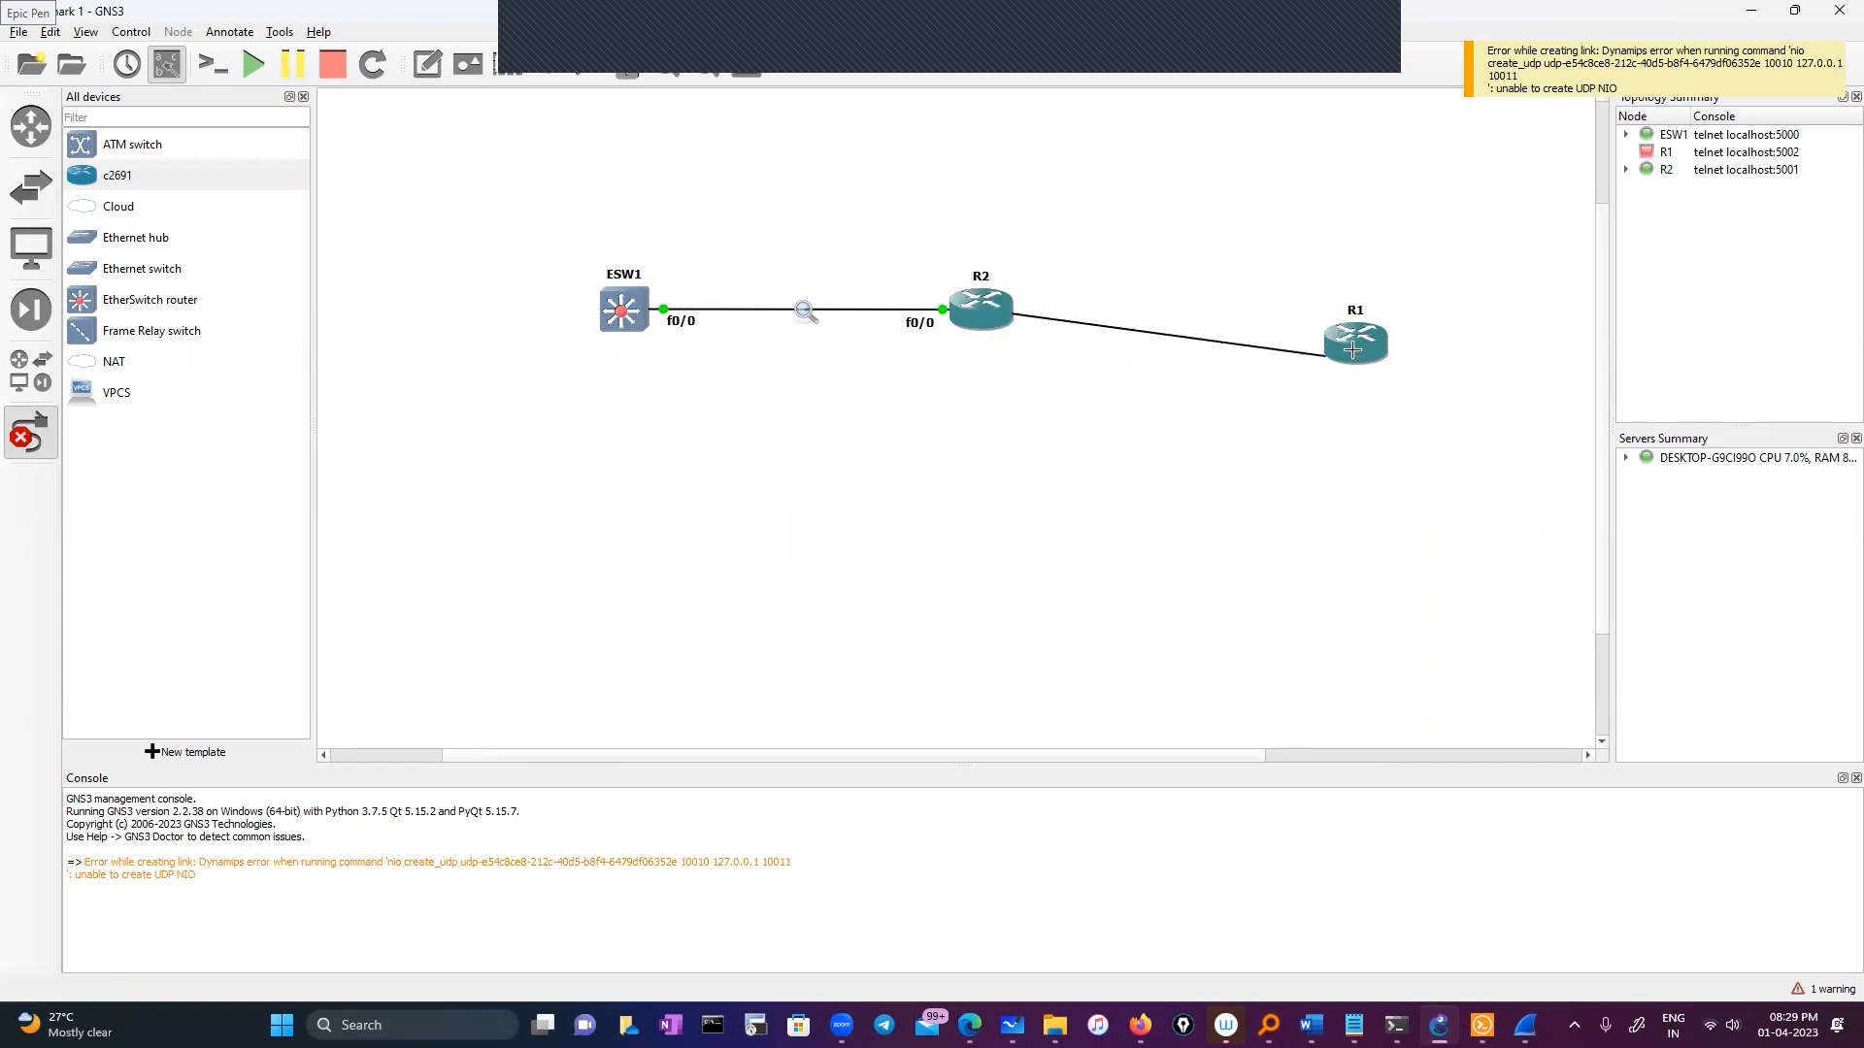
left_click(1352, 348)
left_click(1381, 359)
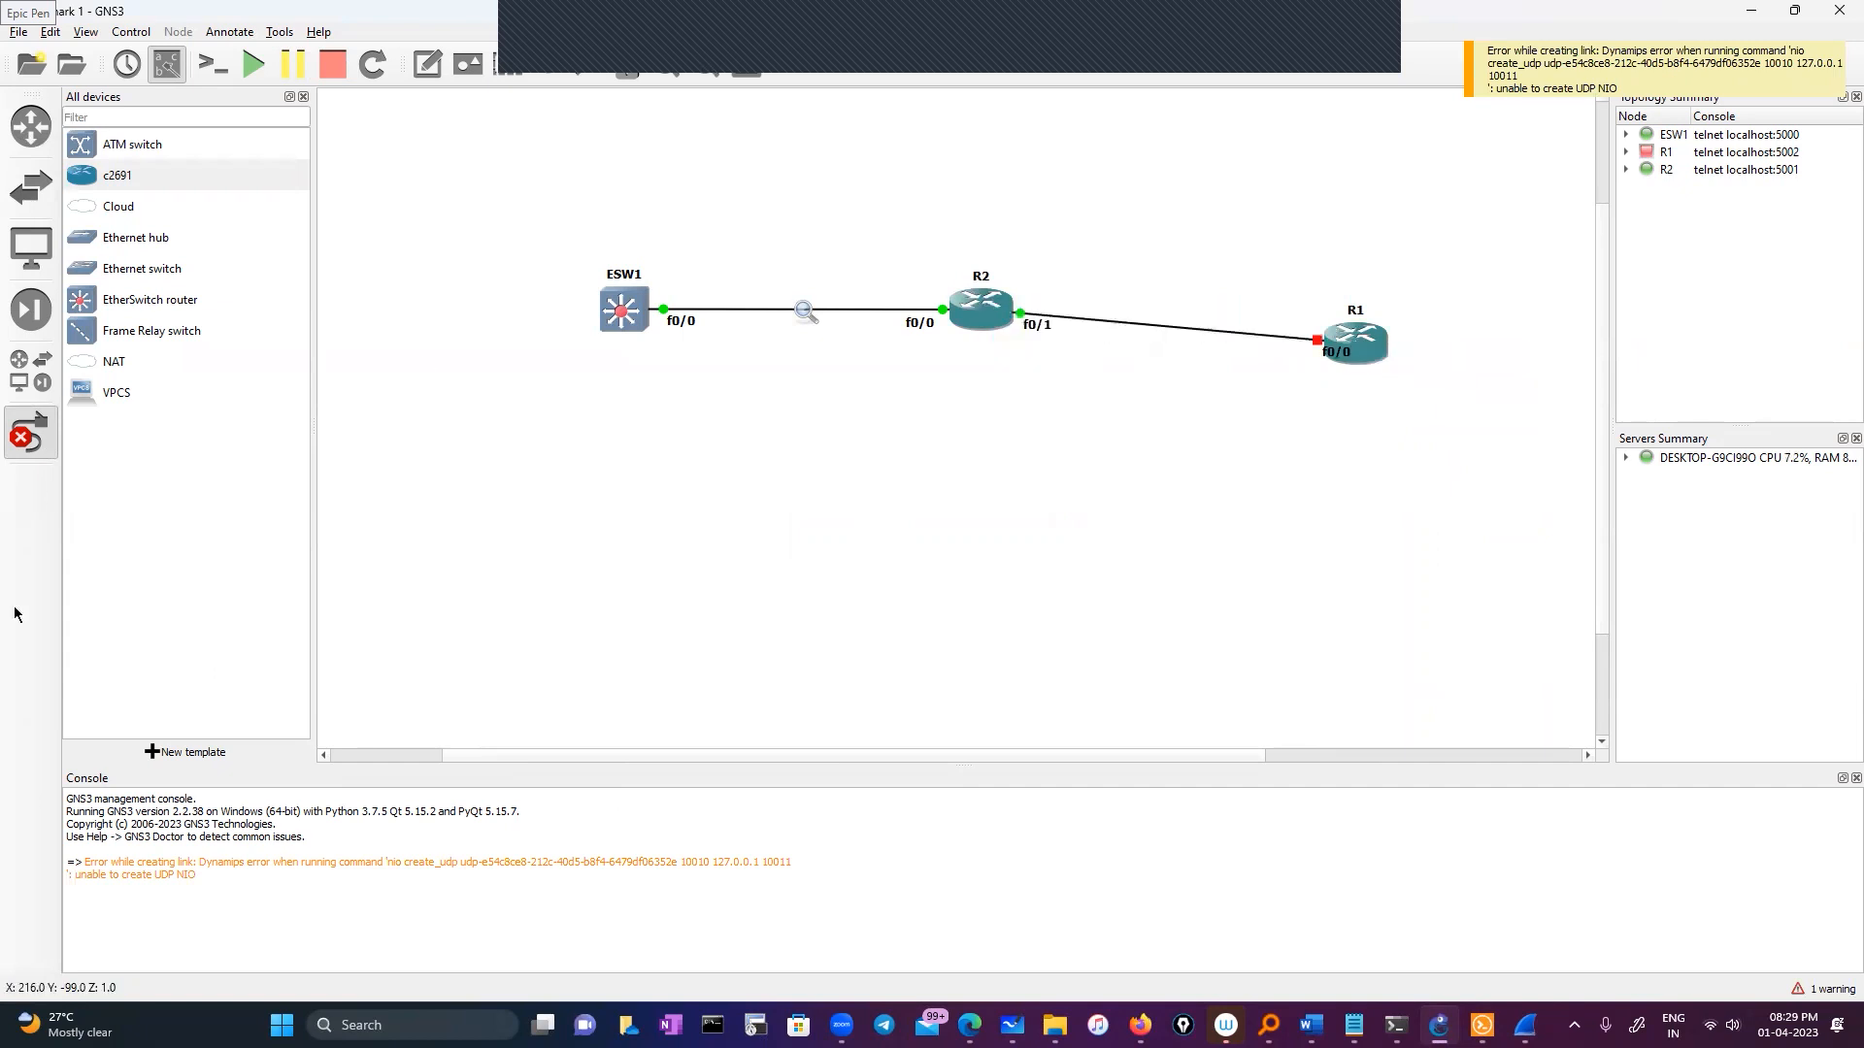
left_click(31, 434)
Step: Start only router R1, declining to start all devices, and align it roughly level with R2
left_click(253, 64)
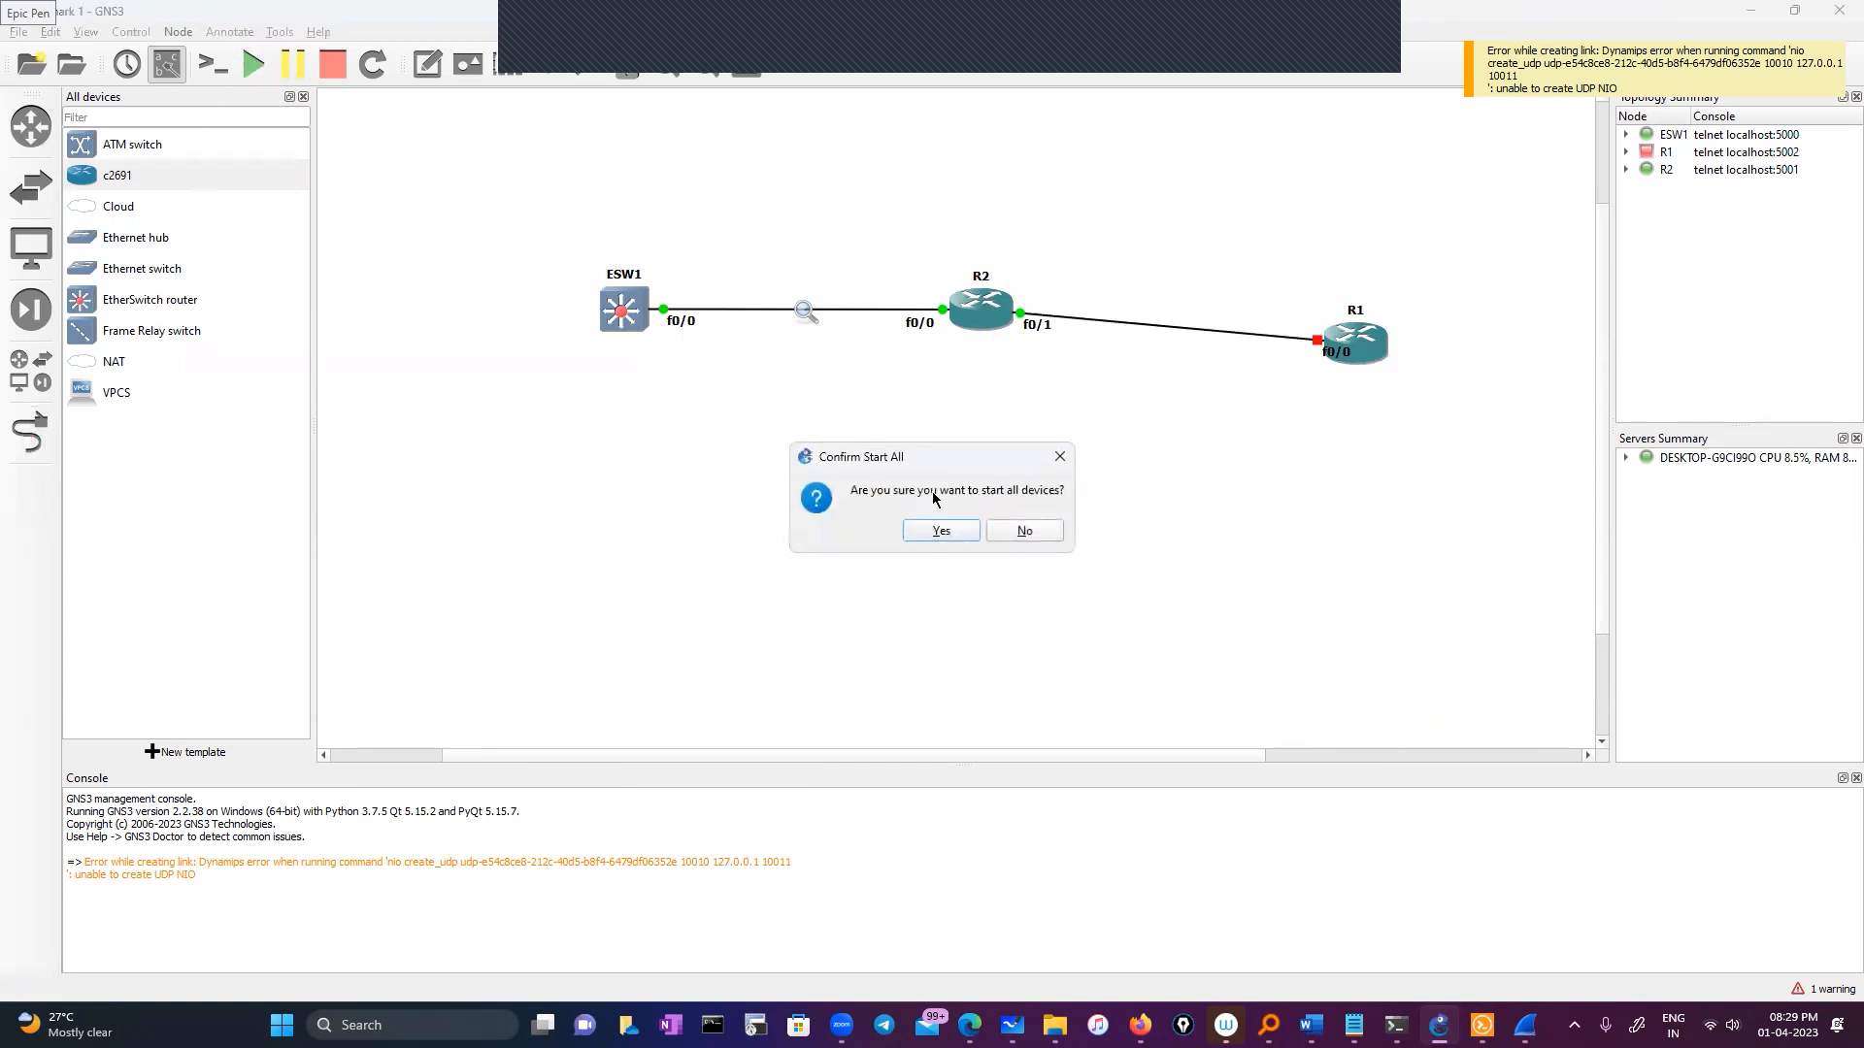
left_click(1056, 536)
right_click(1366, 340)
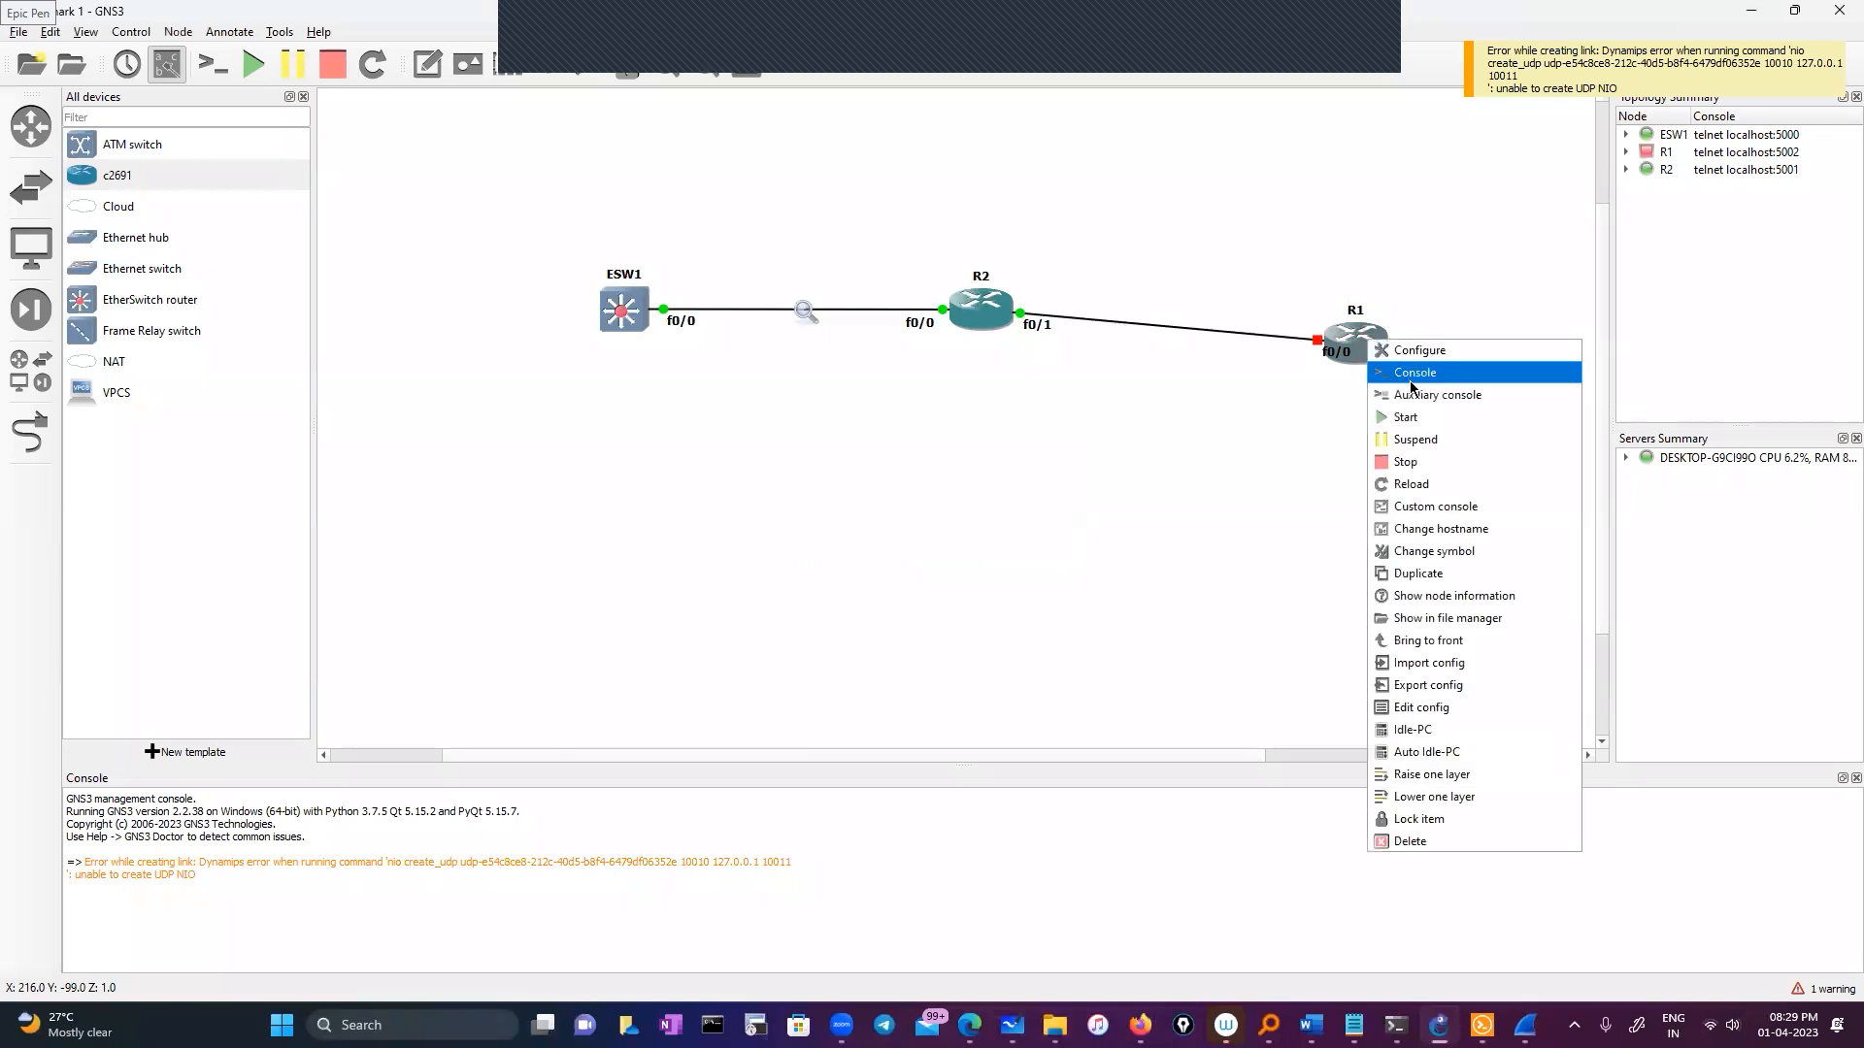
left_click(1404, 416)
mouse_move(1355, 332)
left_mouse_down()
mouse_move(1359, 311)
mouse_move(1332, 311)
left_mouse_up()
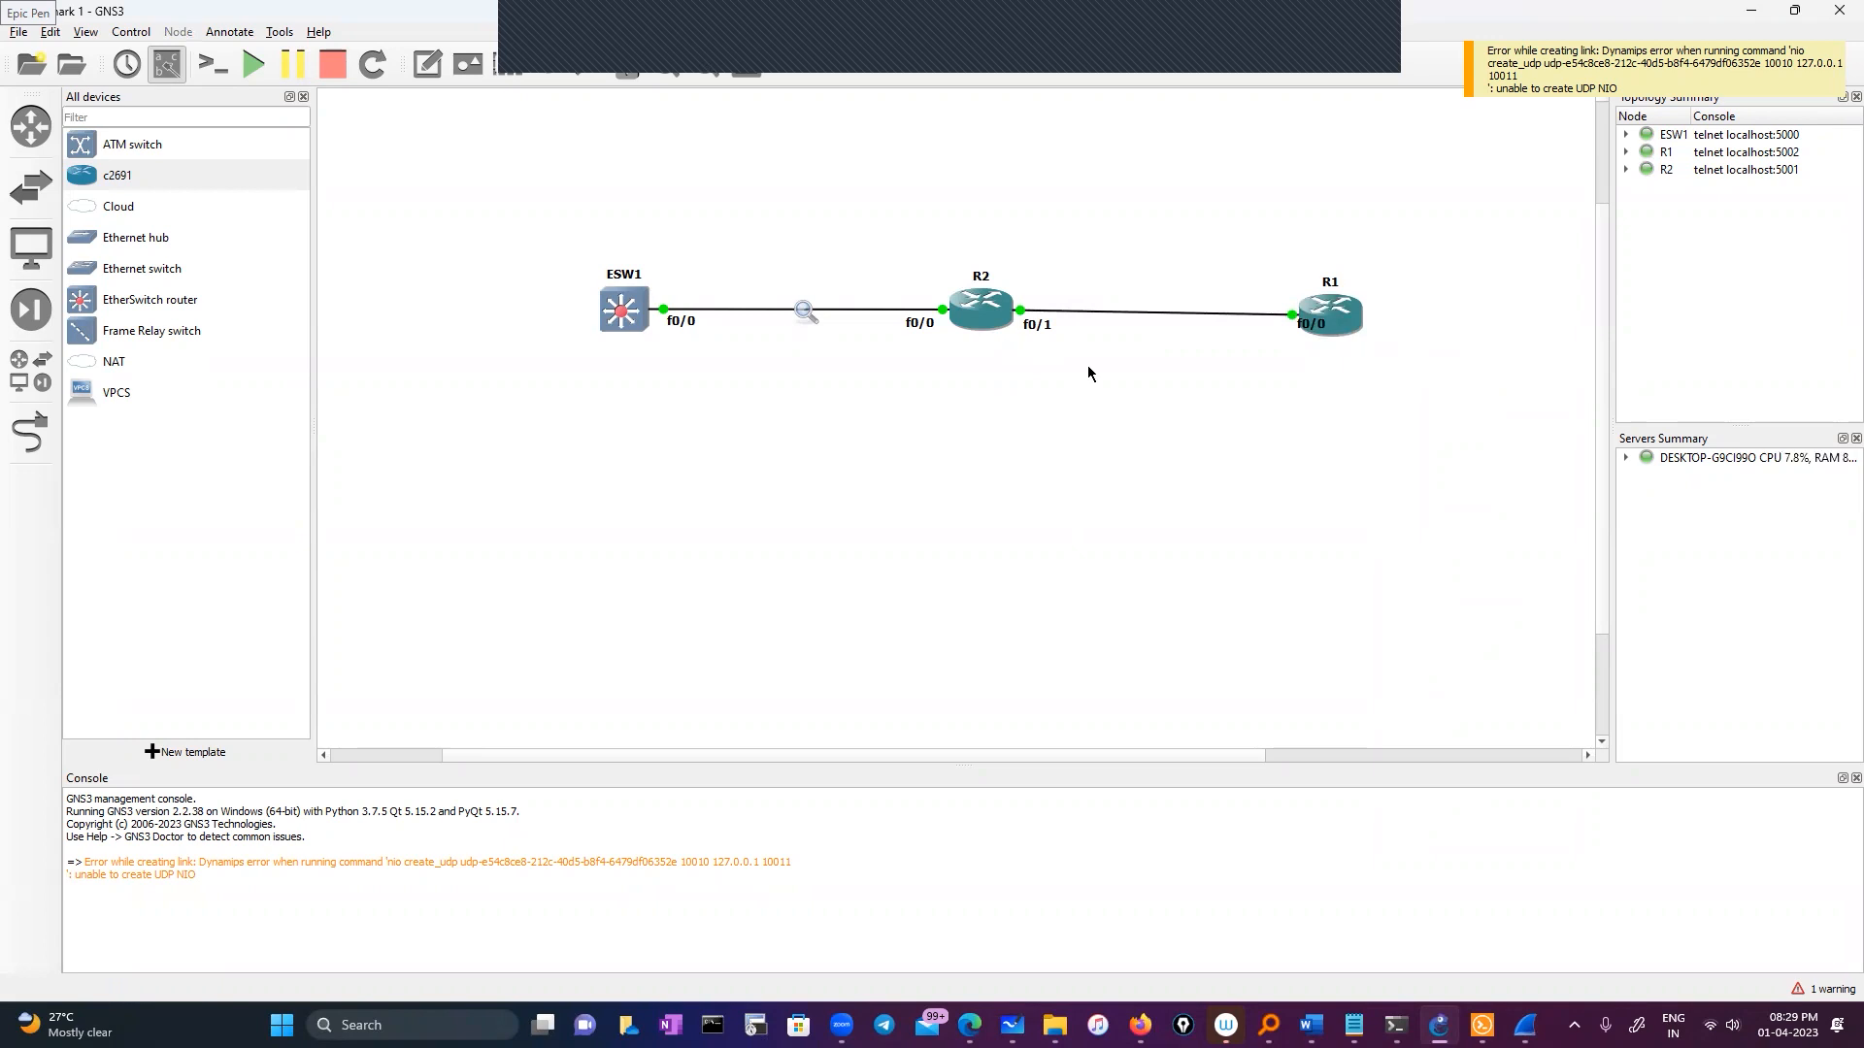
Step: Open R1's console, reposition its window to uncover R1 and enter global configuration mode from the terminal
right_click(1351, 310)
left_click(1398, 339)
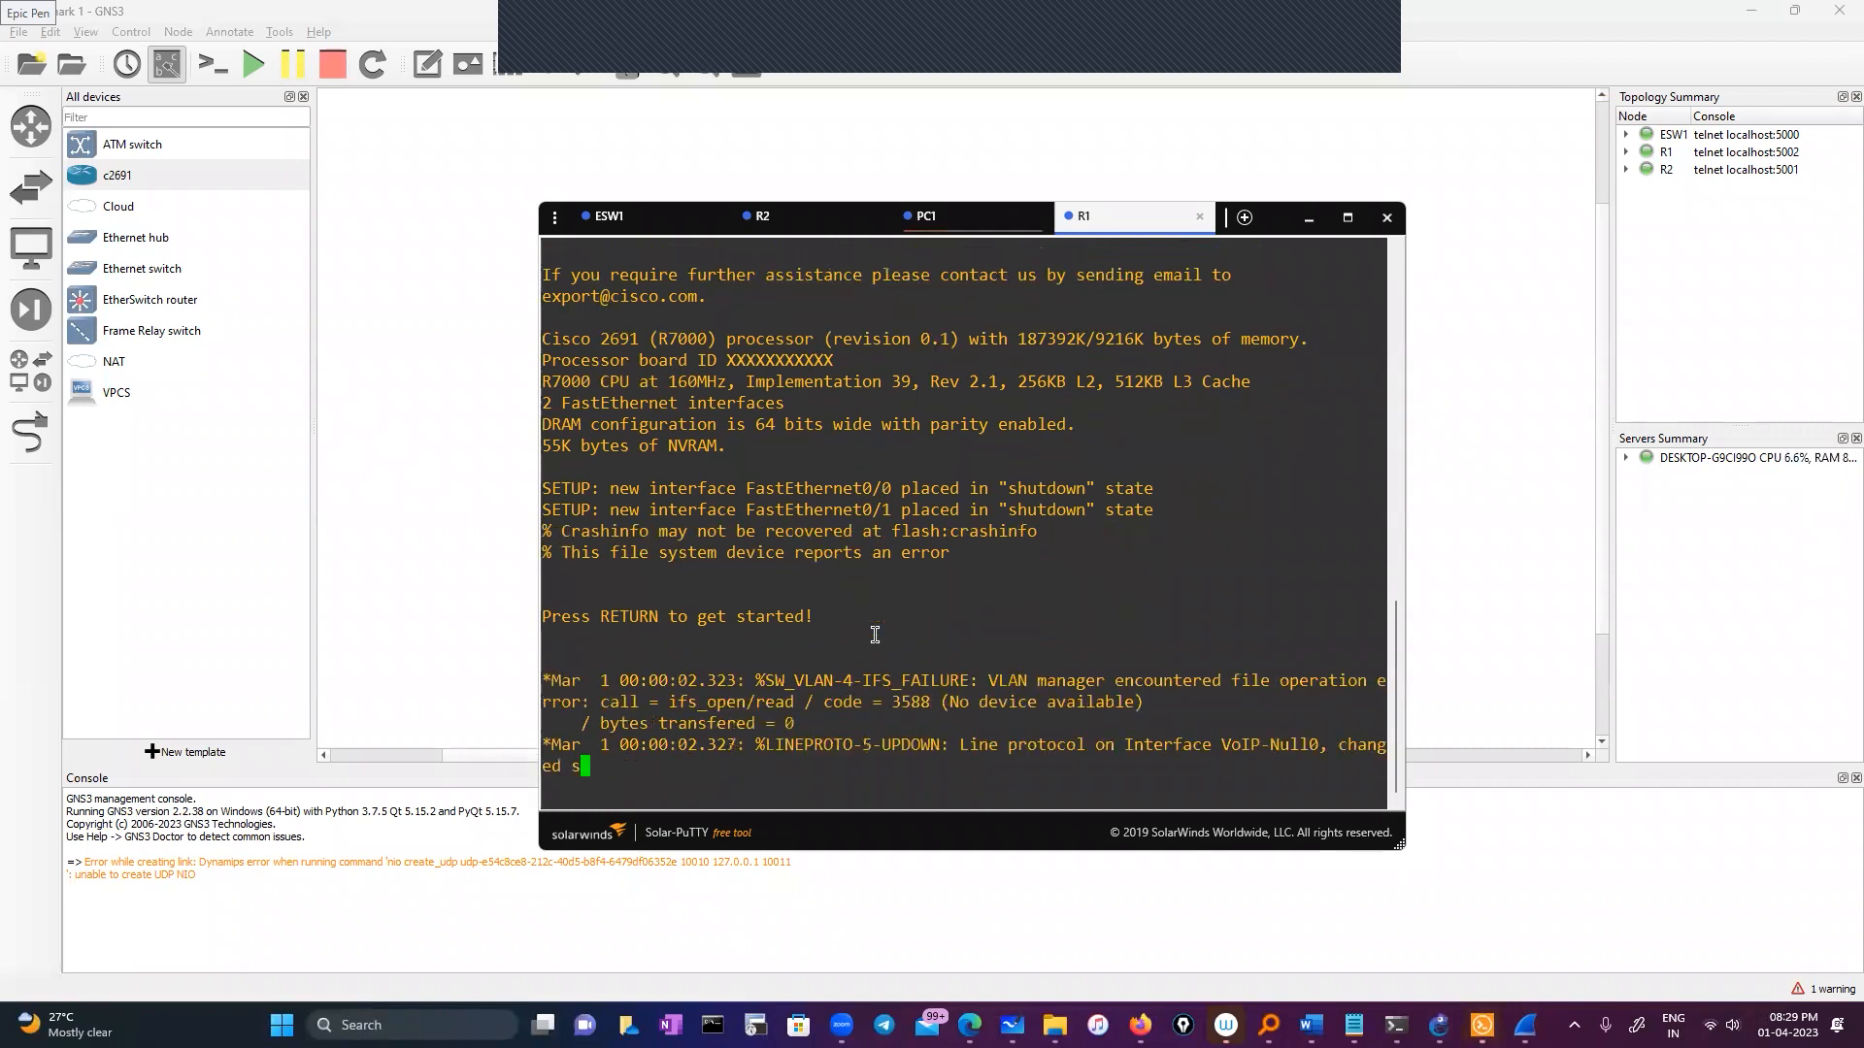
key("Return")
key("Return")
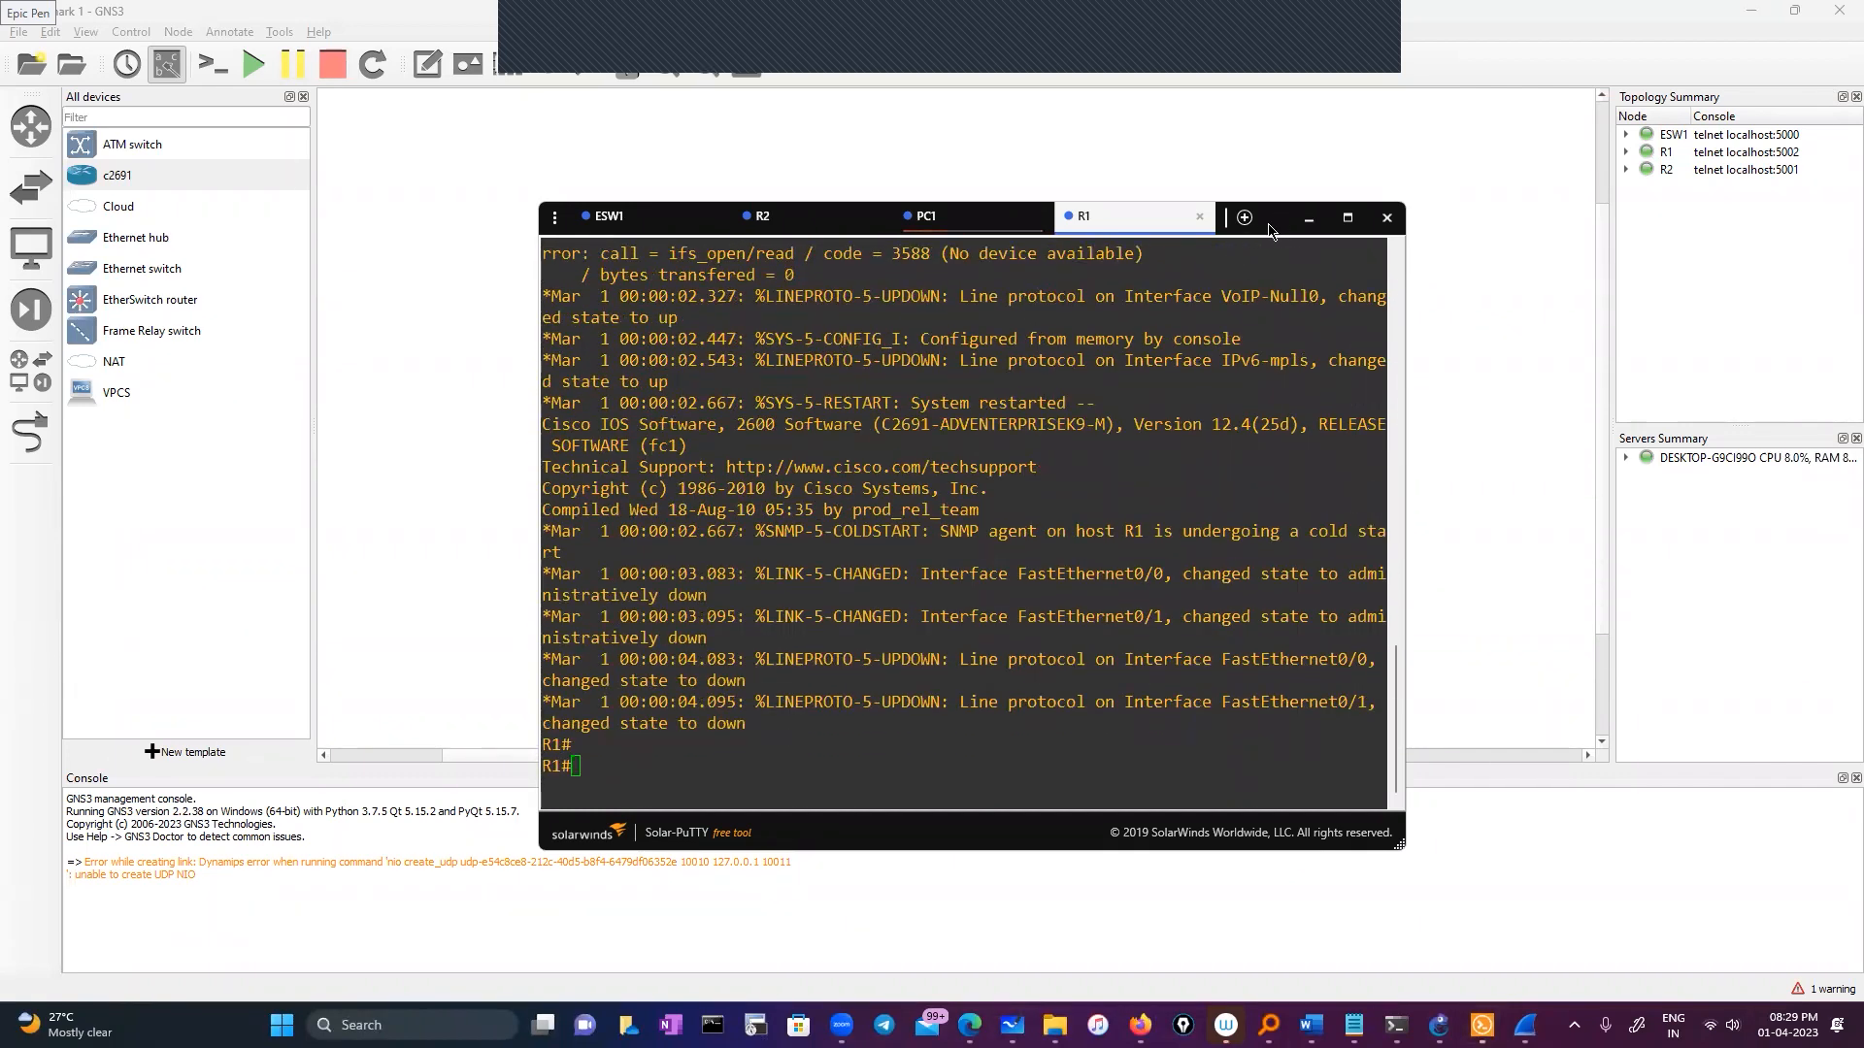
left_click(723, 724)
type("conf")
key("Tab")
key("Return")
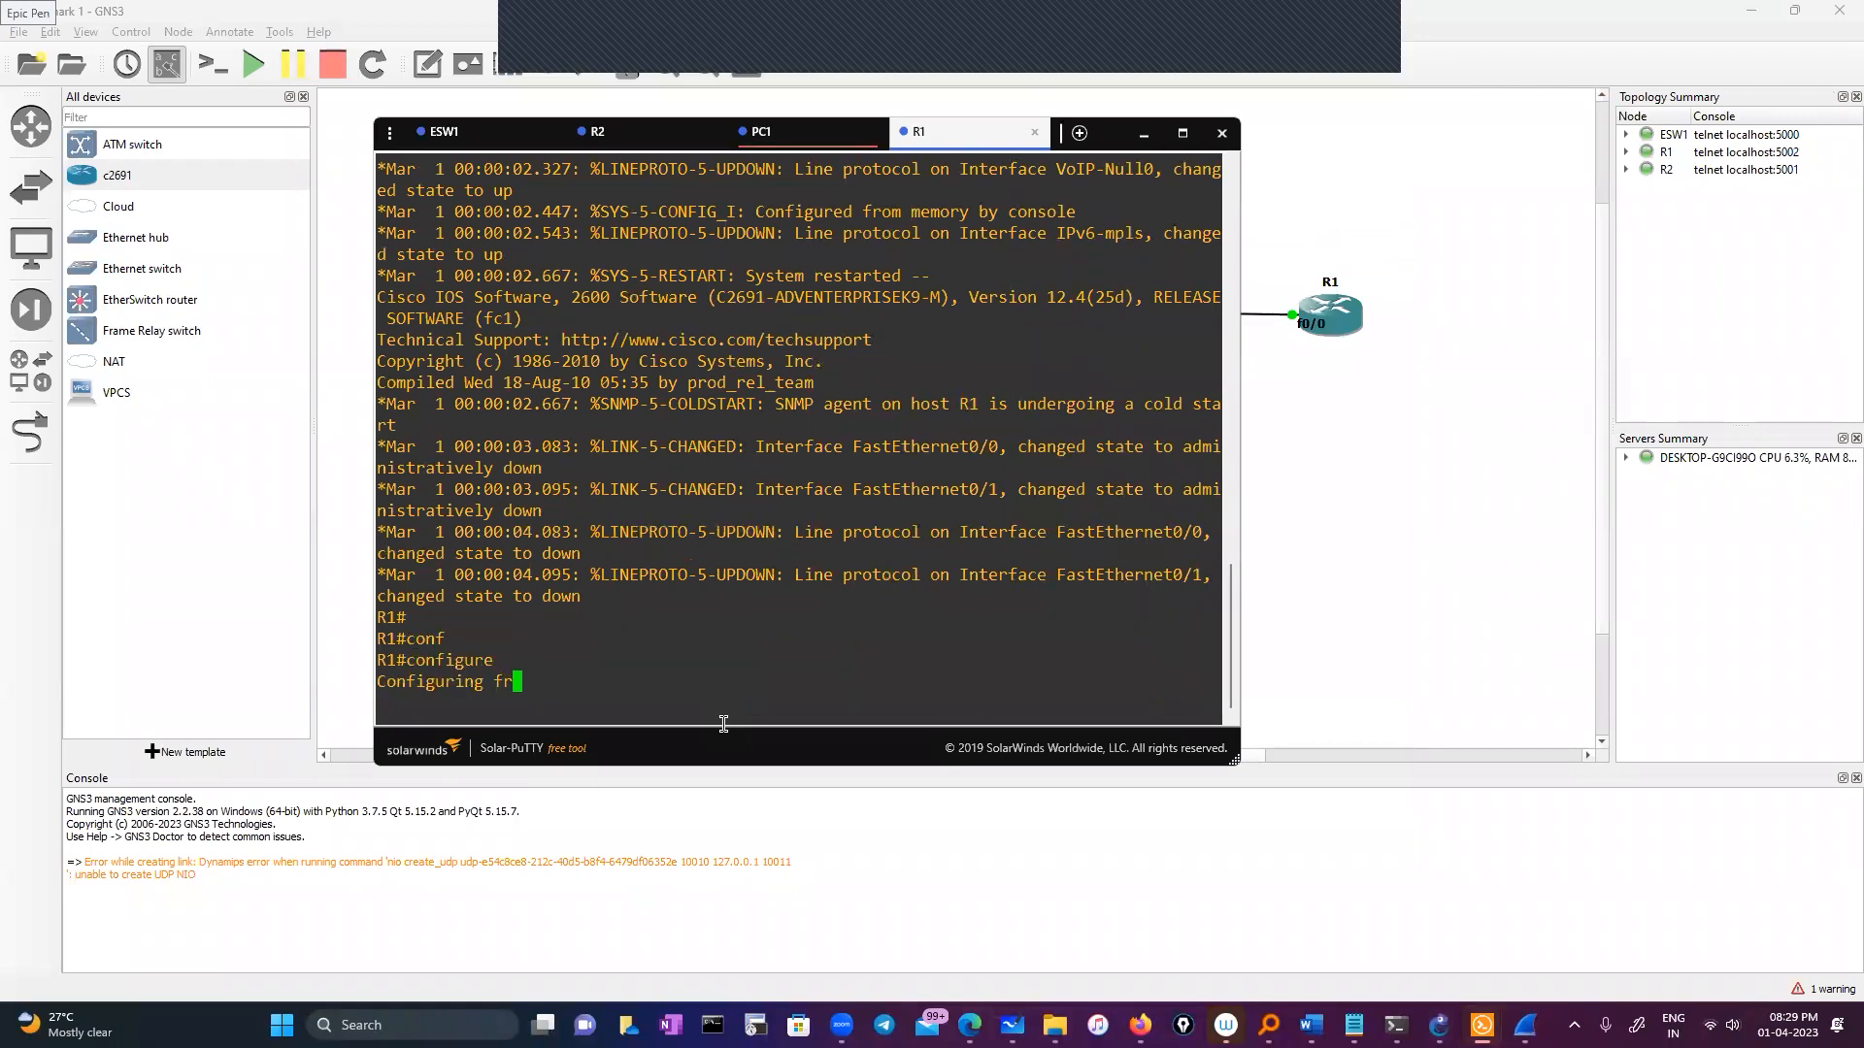
key("Return")
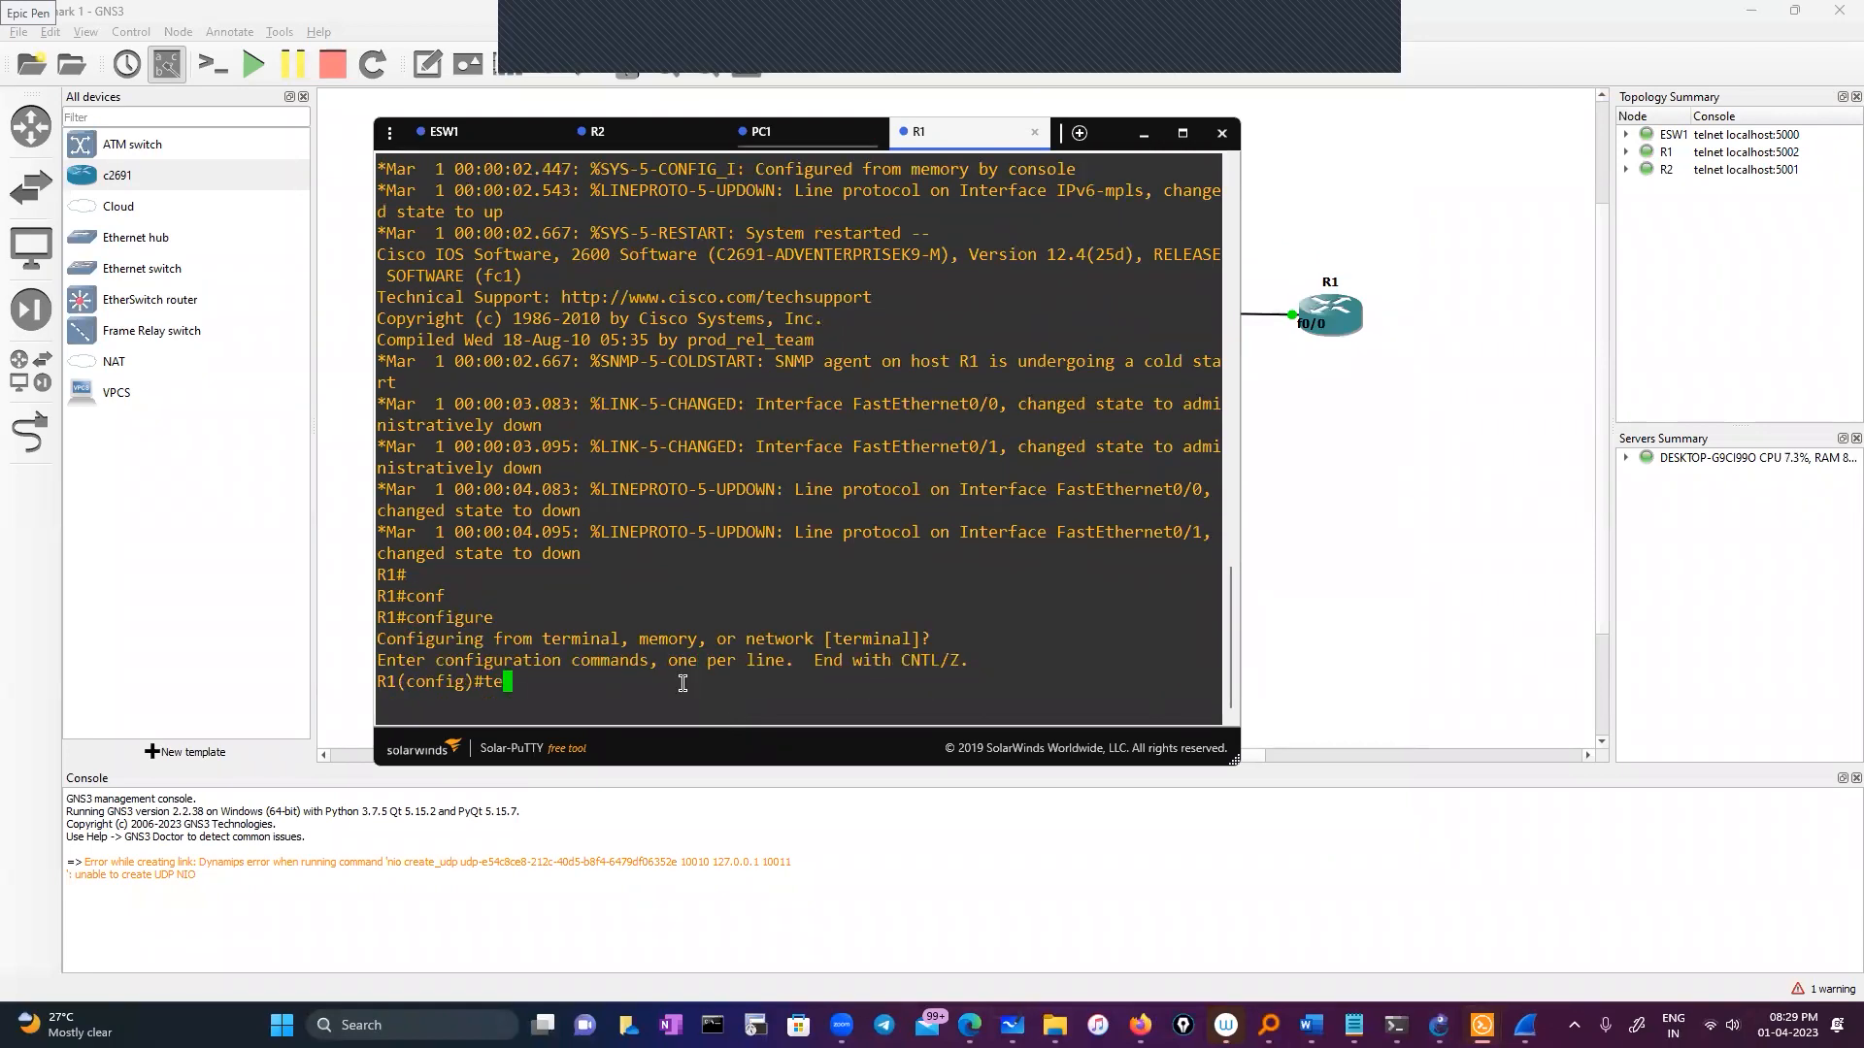
Step: Set R1's hostname to test
type("hos")
key("Tab")
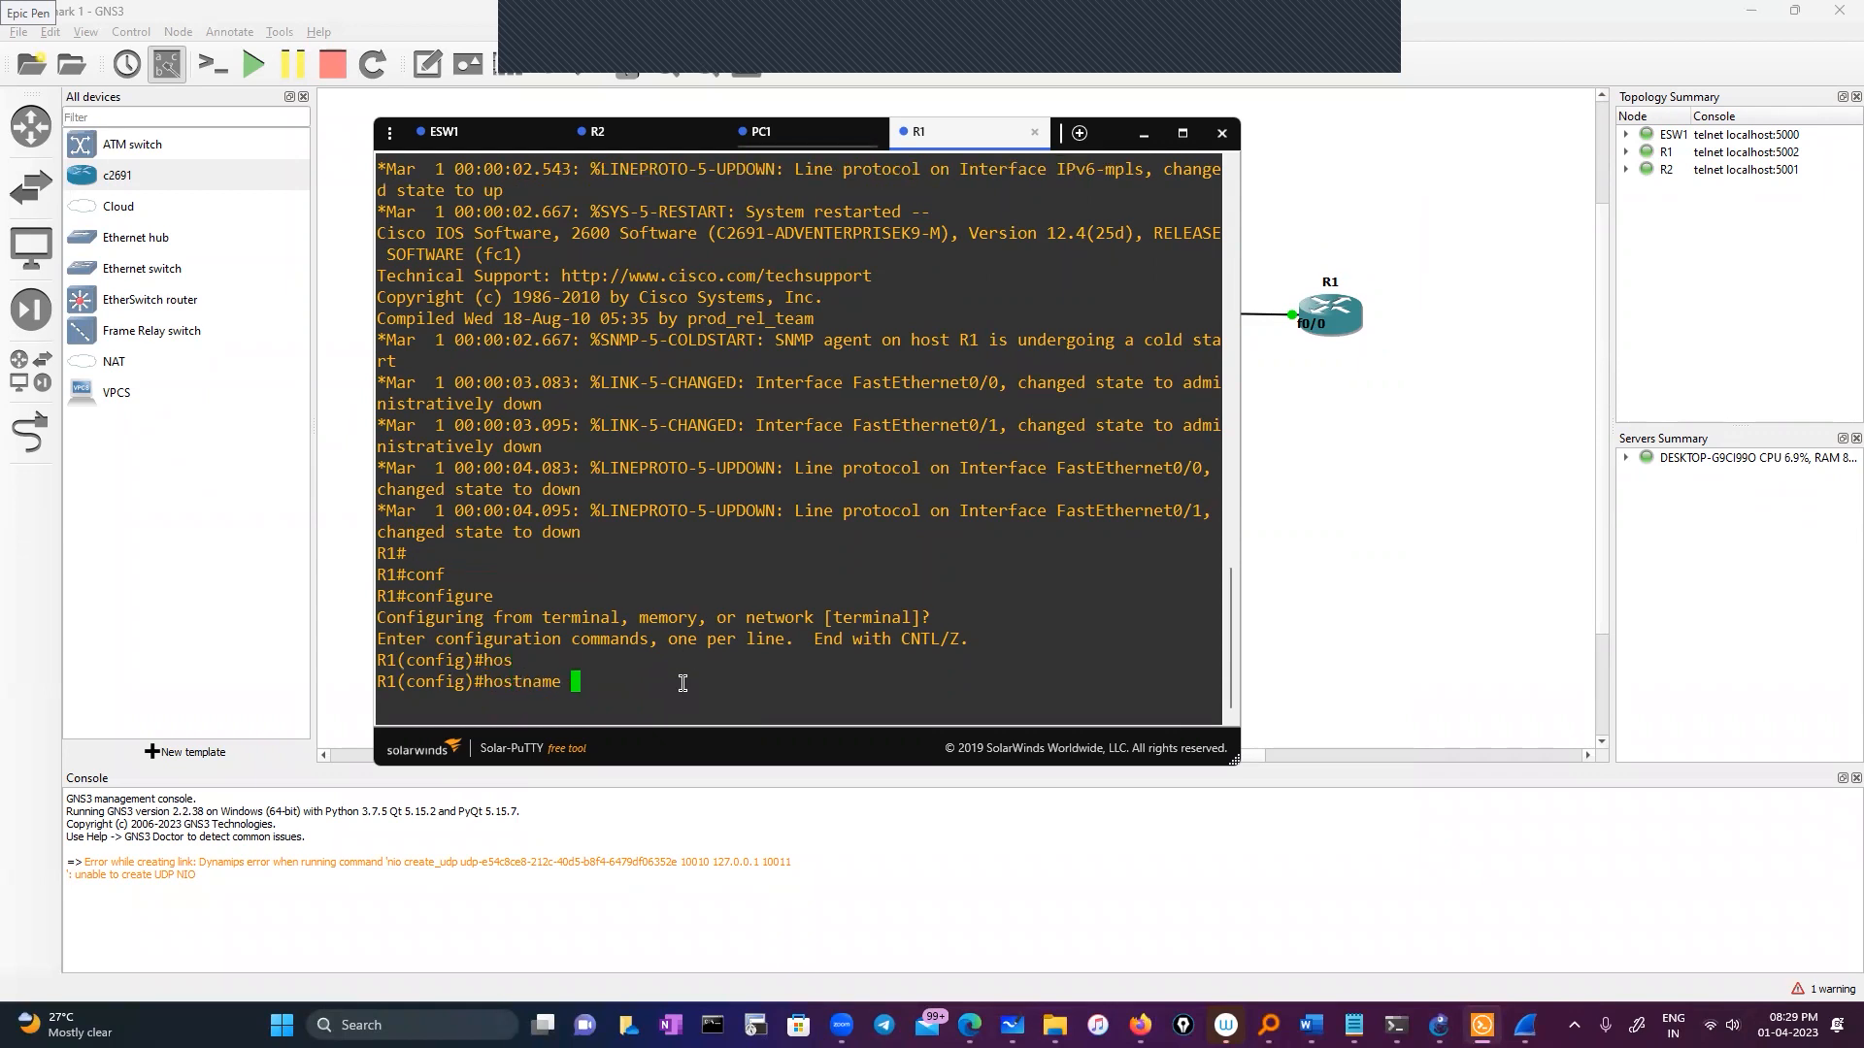
type("test")
key("Return")
key("Return")
key("Return")
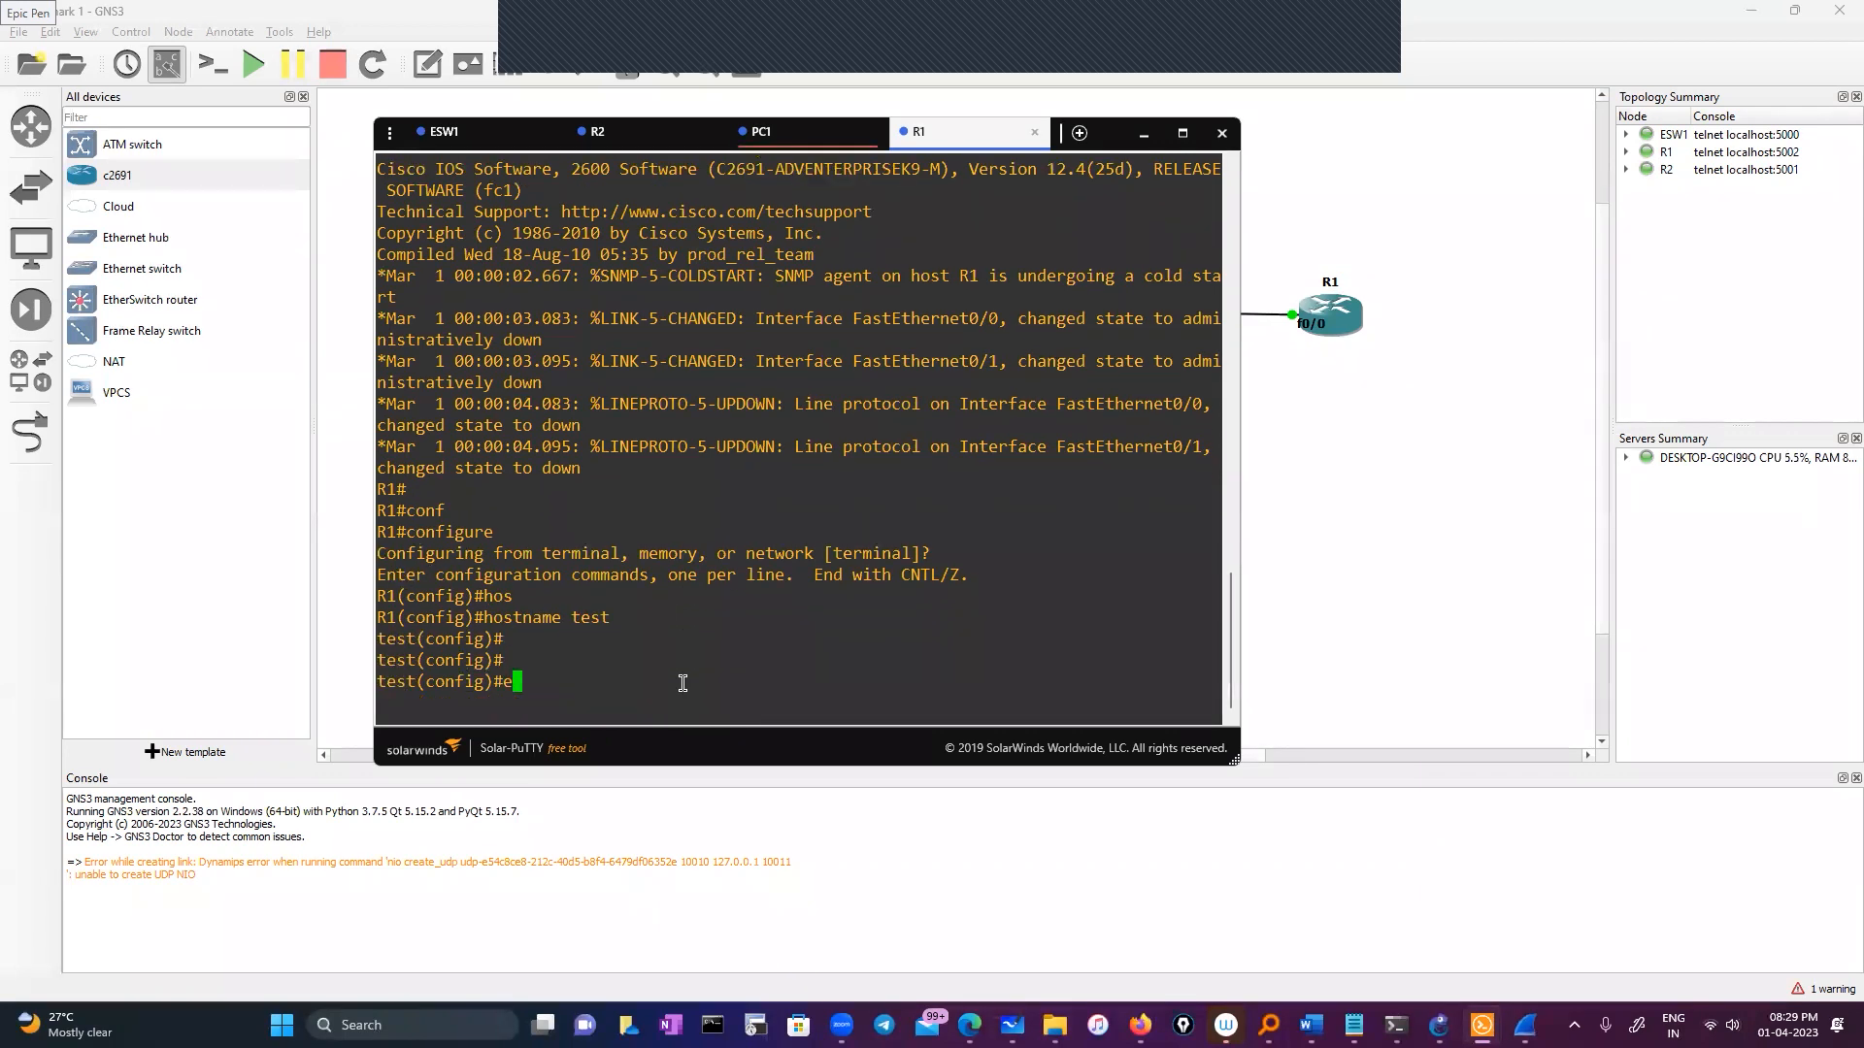
Step: Enter interface configuration mode for FastEthernet 0/0 on R1
type("int")
key("Tab")
type("fa")
key("Tab")
type("0/-0")
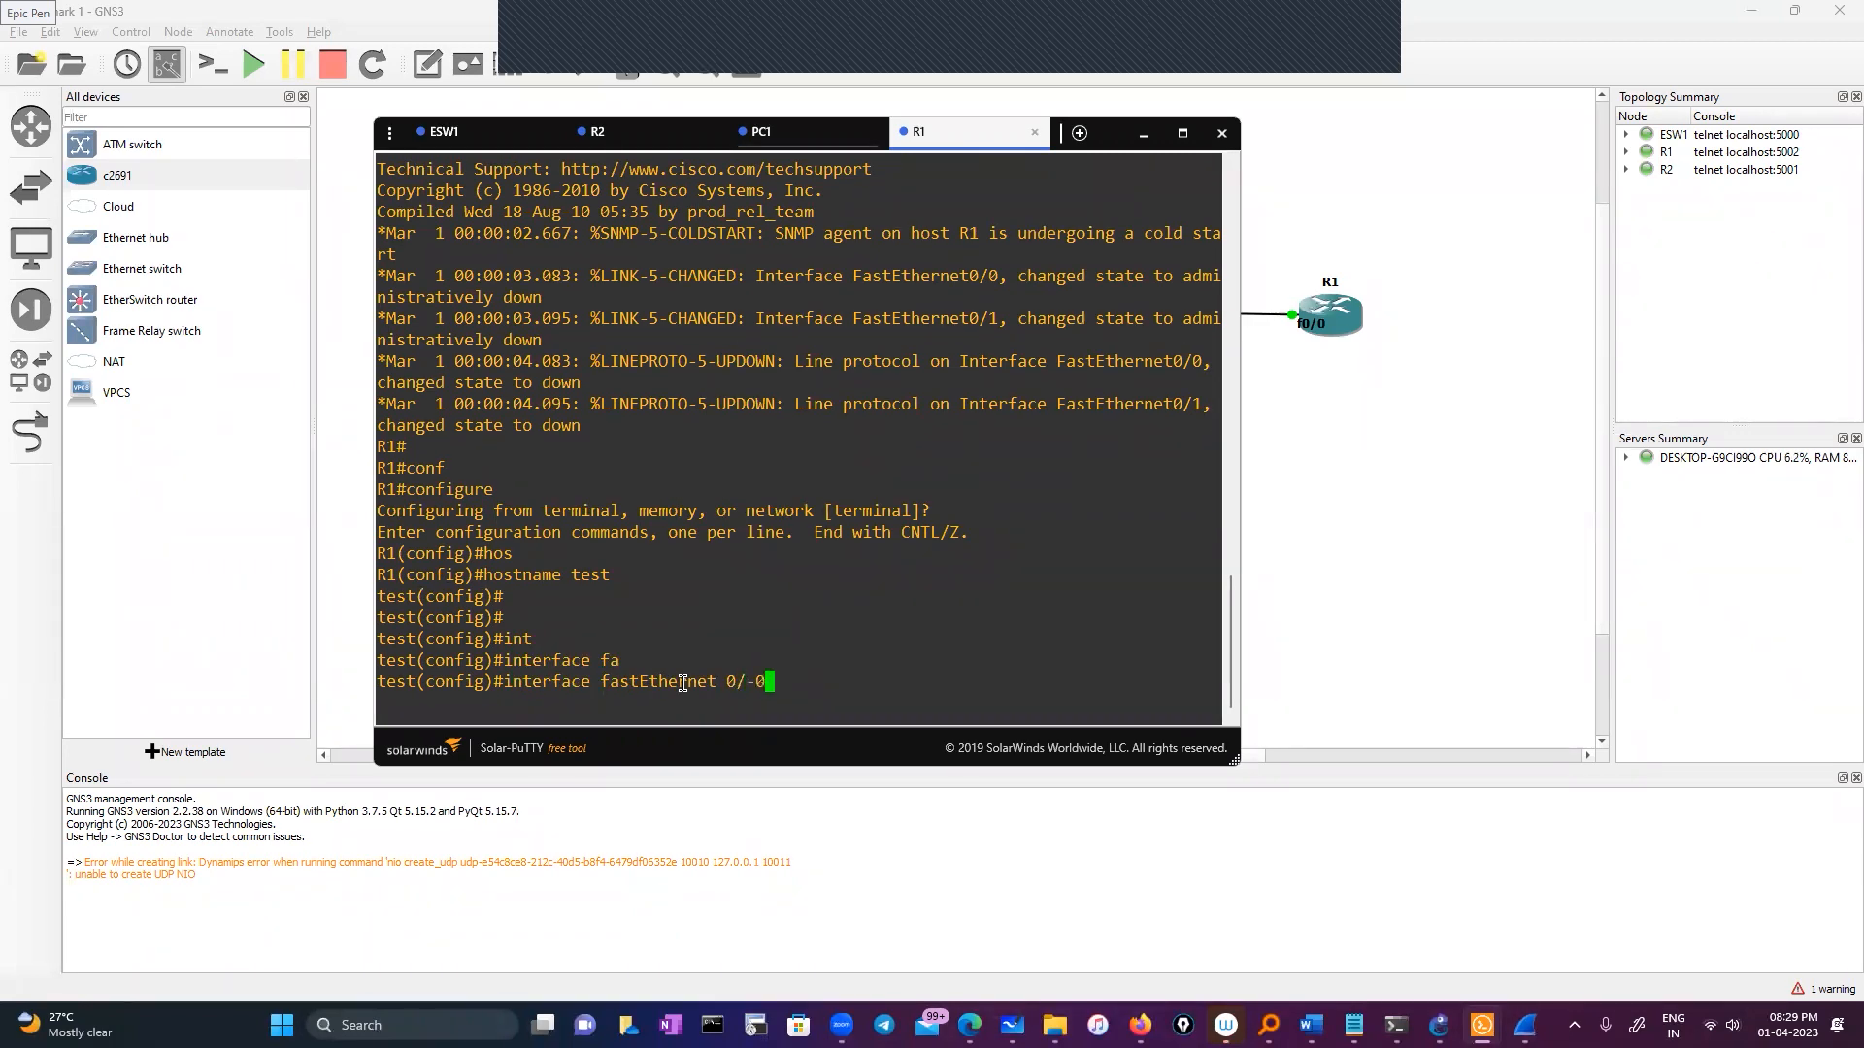
key("BackSpace")
key("BackSpace")
type("0")
key("Return")
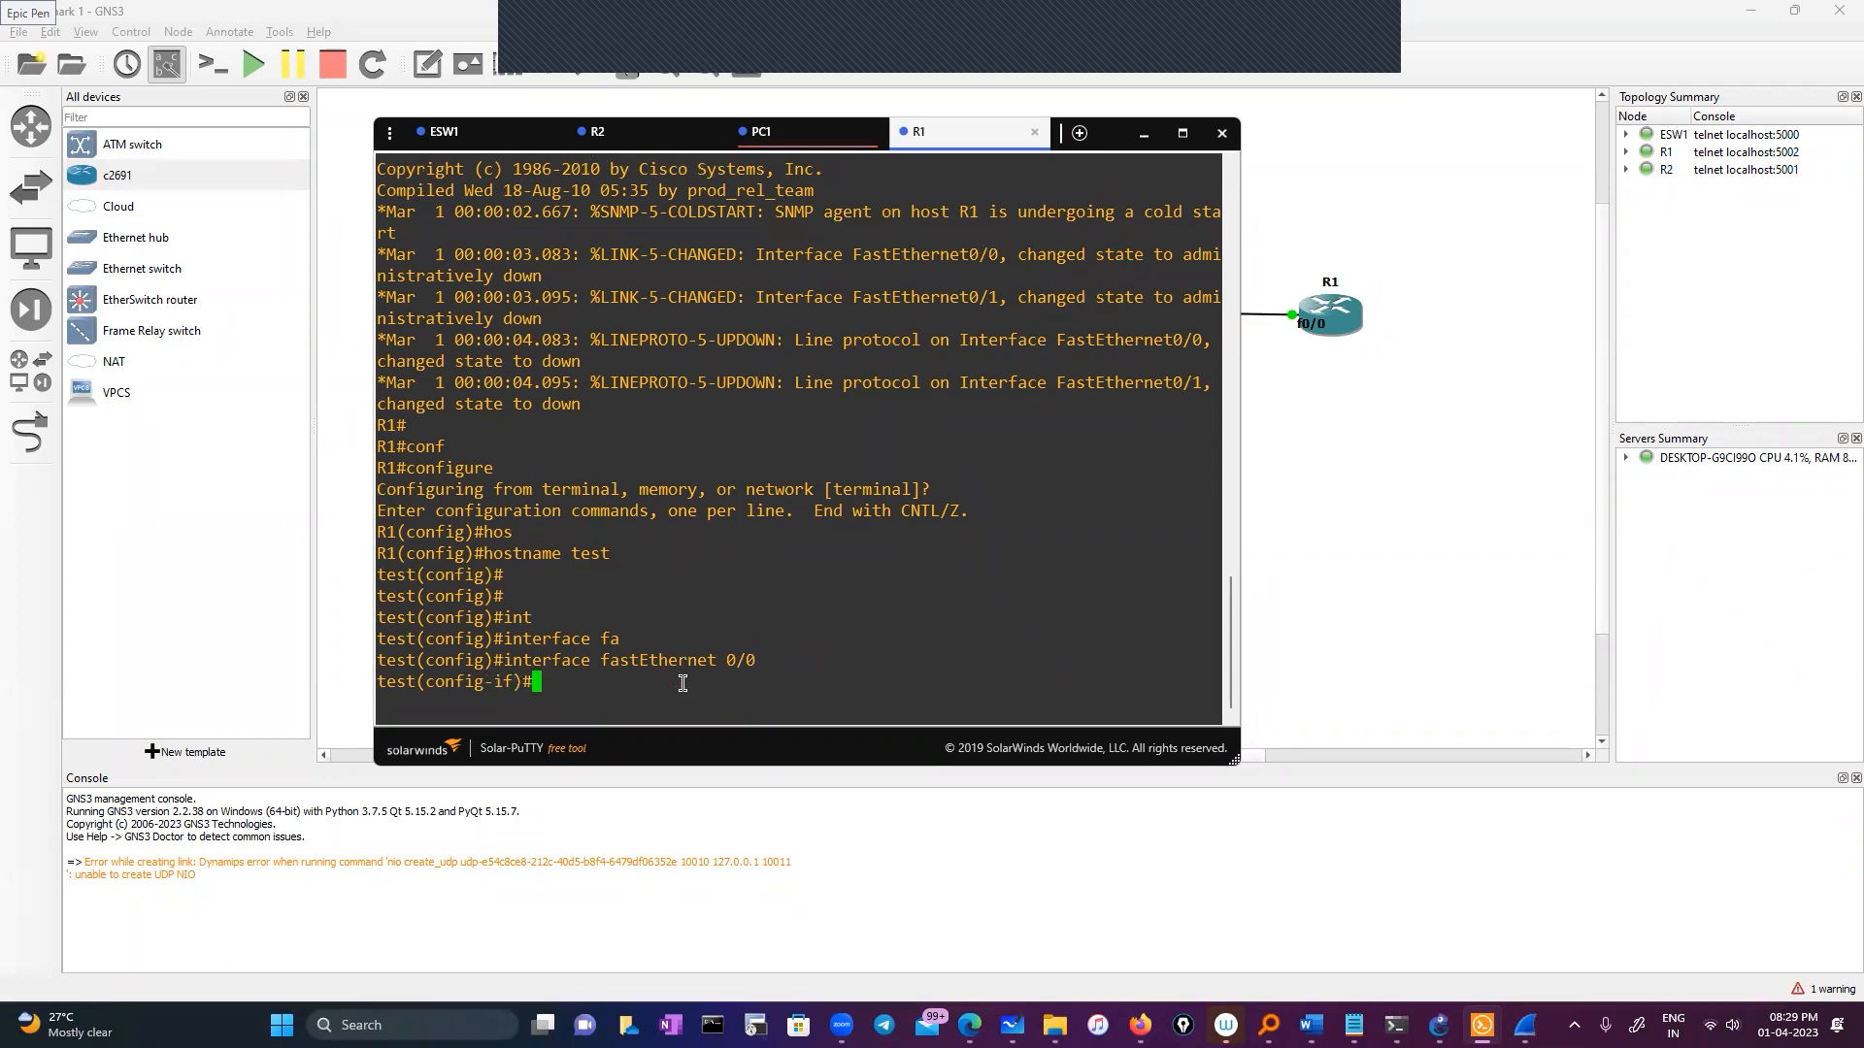
Step: Assign IP address 11.0.0.5 with mask 255.0.0.0 to R1's FastEthernet 0/0
type("ip add")
key("Tab")
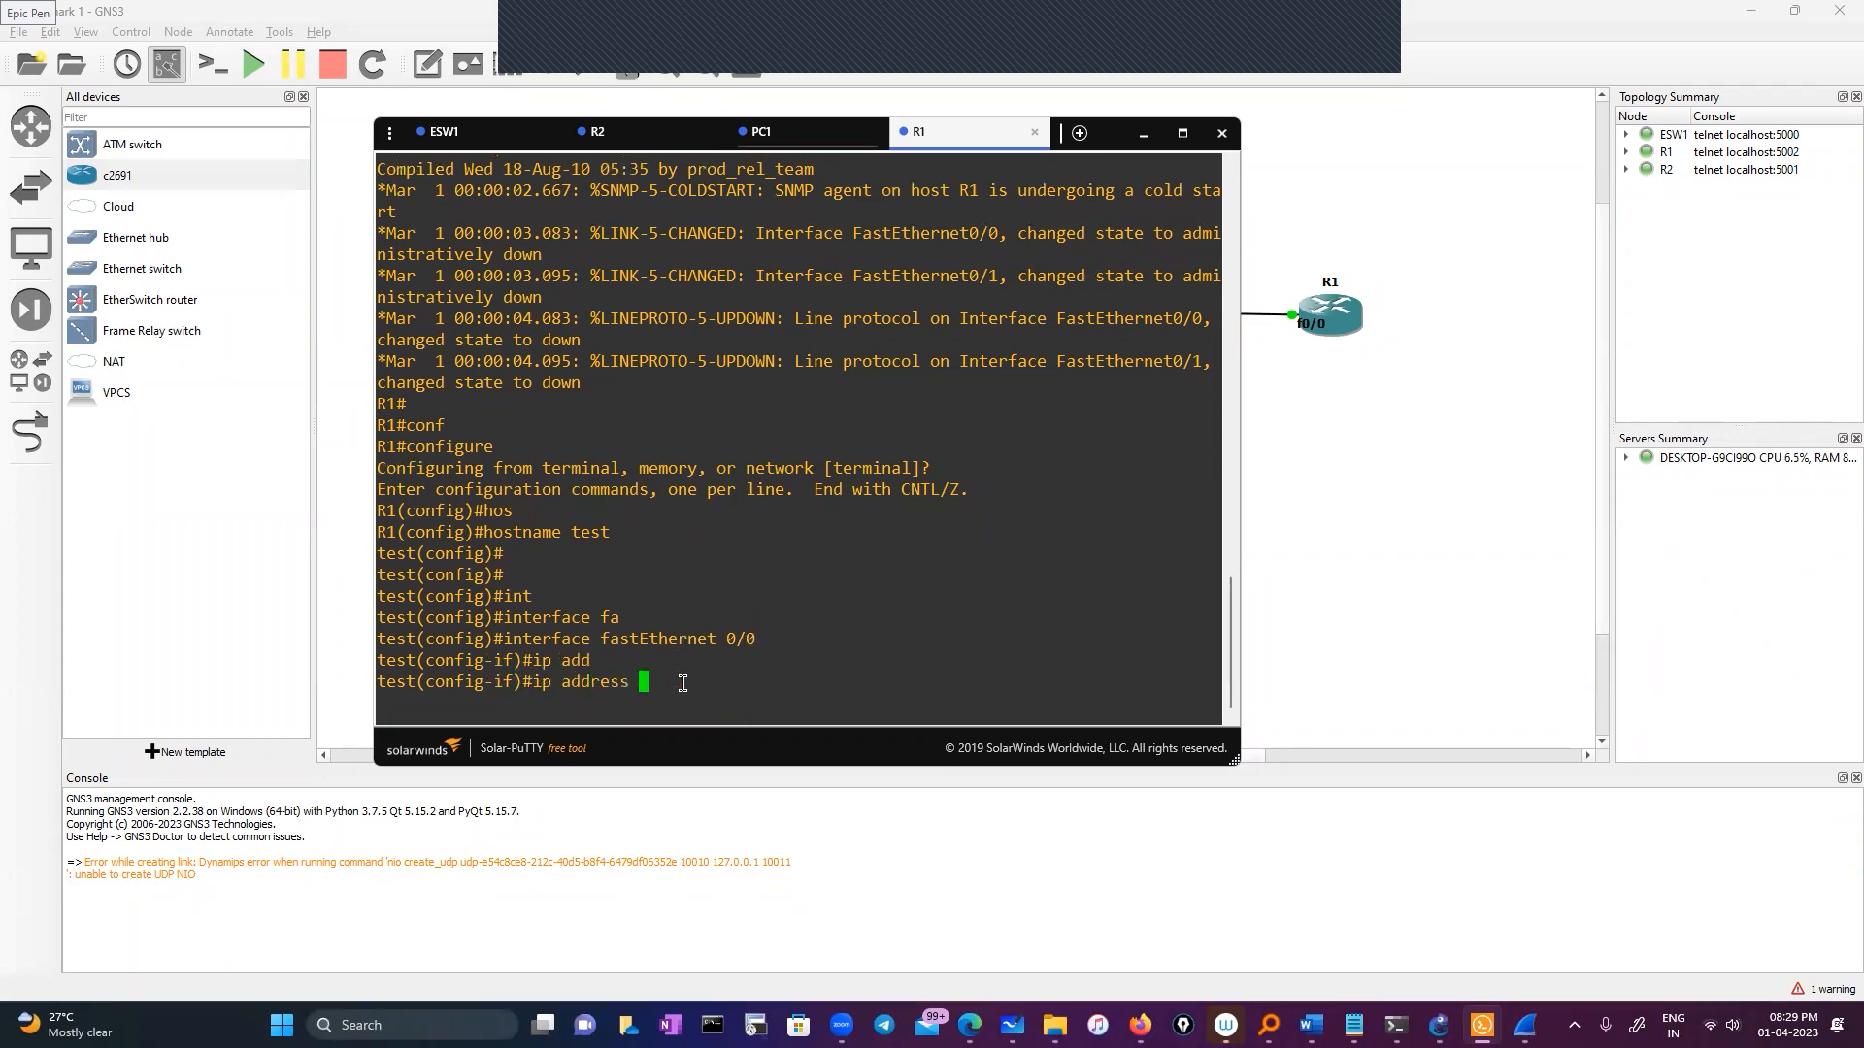
type("11.0.0.2")
key("BackSpace")
key("BackSpace")
type("5 255.")
key("BackSpace")
key("BackSpace")
key("BackSpace")
type("5.2")
key("BackSpace")
key("BackSpace")
type("5.0.0.0")
key("Return")
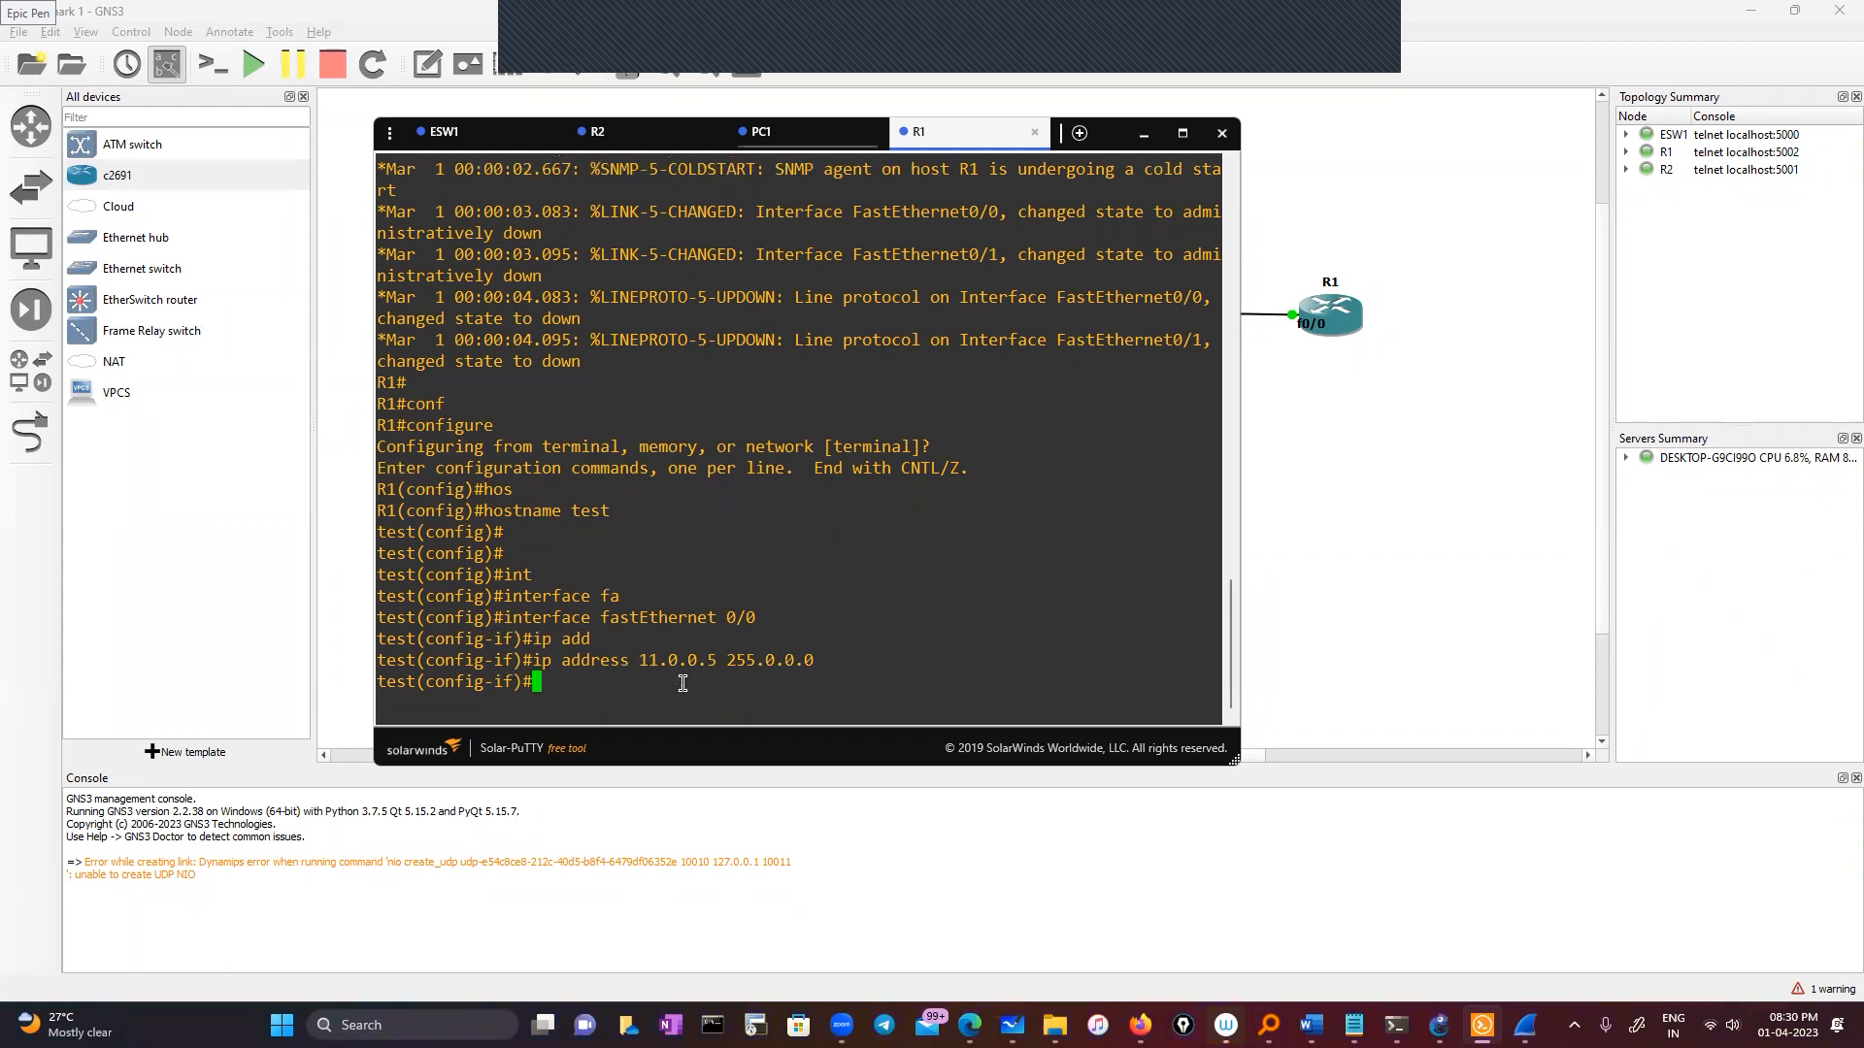
Step: Enable R1's FastEthernet 0/0 with no shutdown and exit back to privileged mode
type("m")
key("BackSpace")
type("no sh")
key("Return")
key("Return")
key("Return")
type("exit")
key("Return")
key("Return")
key("Return")
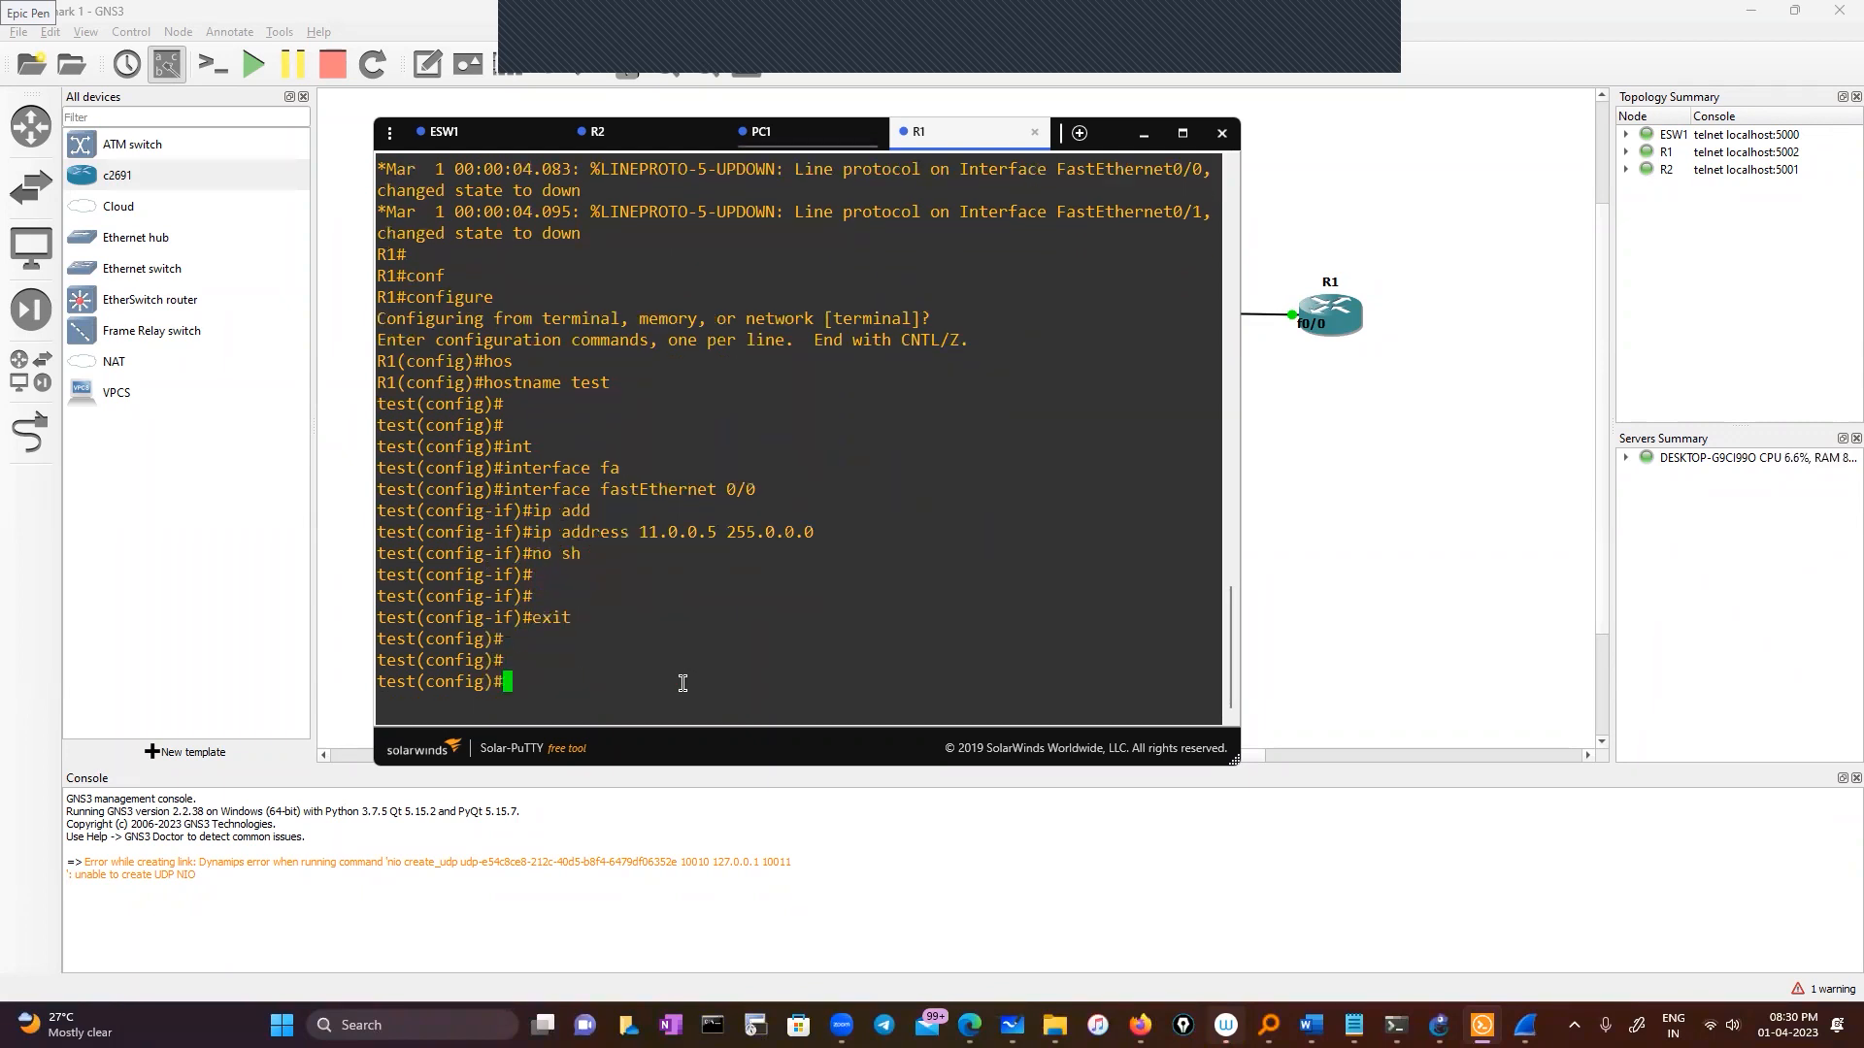
type("exit")
key("Return")
key("Return")
key("Return")
key("Return")
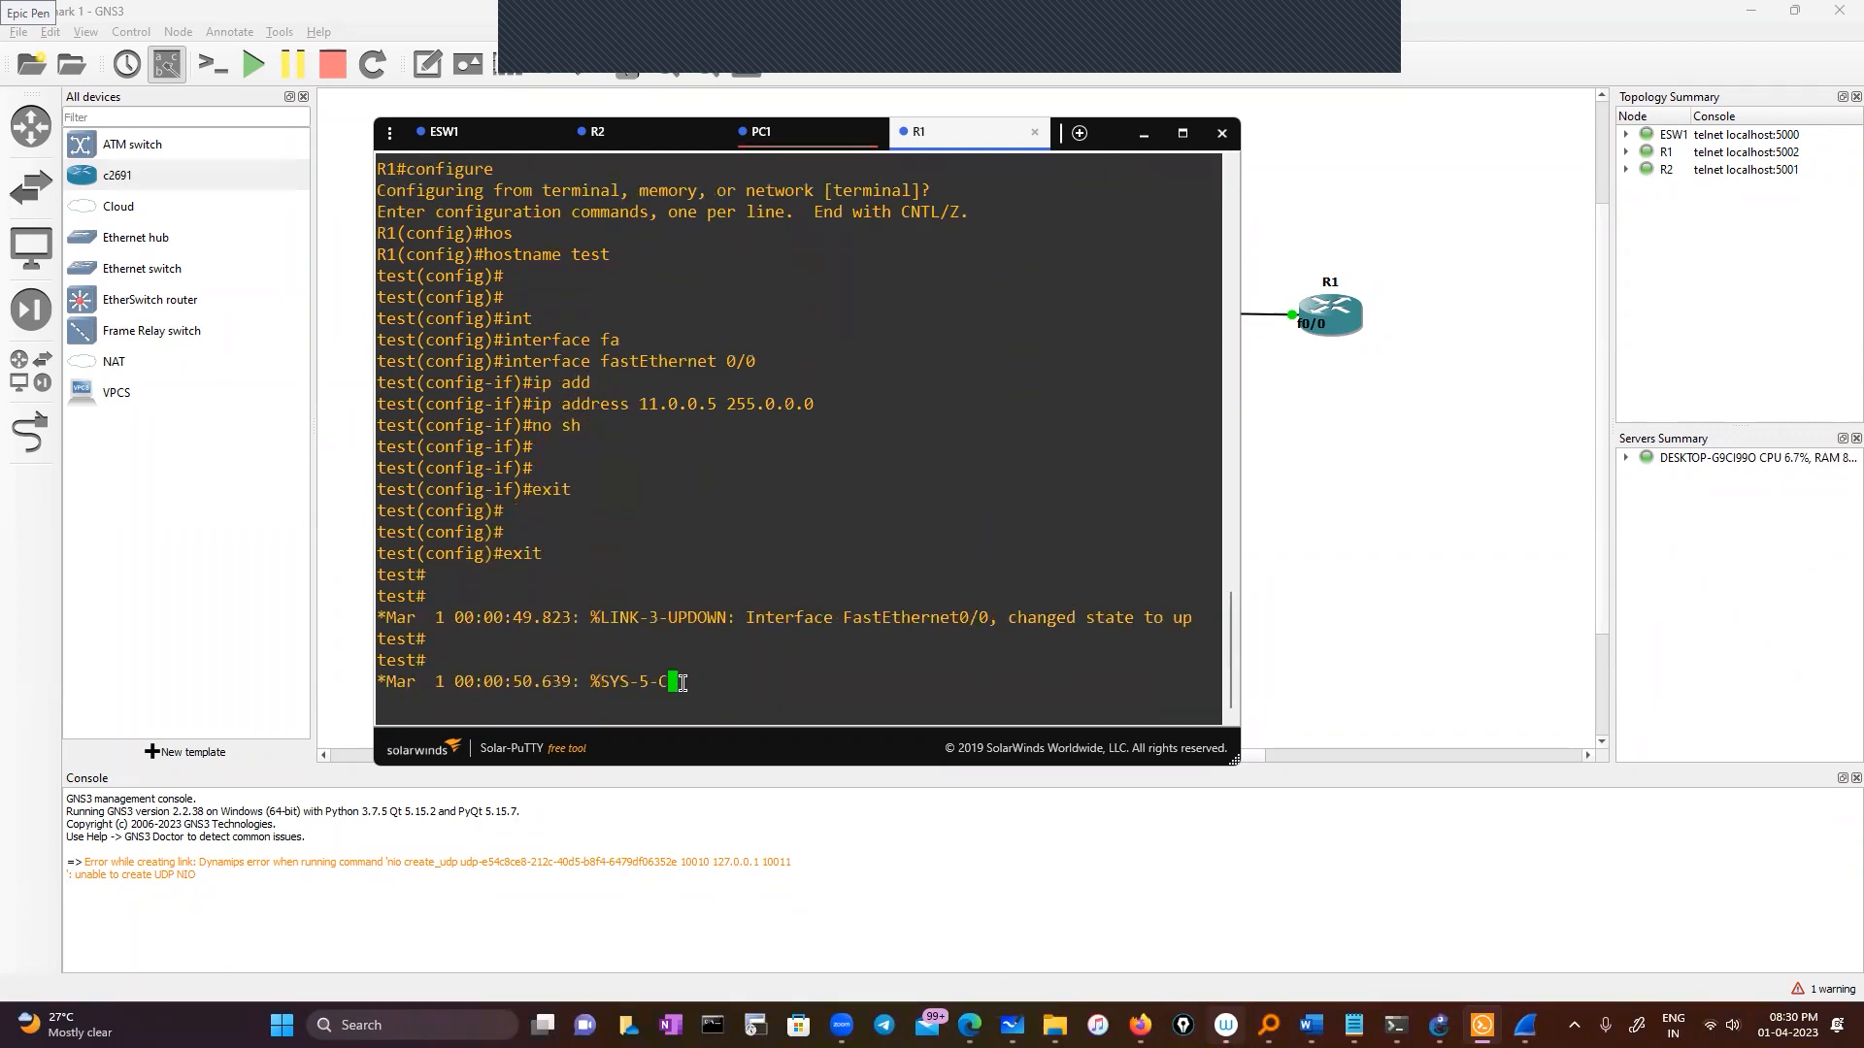
Step: Display R1's interface addresses and status with show ip interface brief
key("Return")
type("sh ip i")
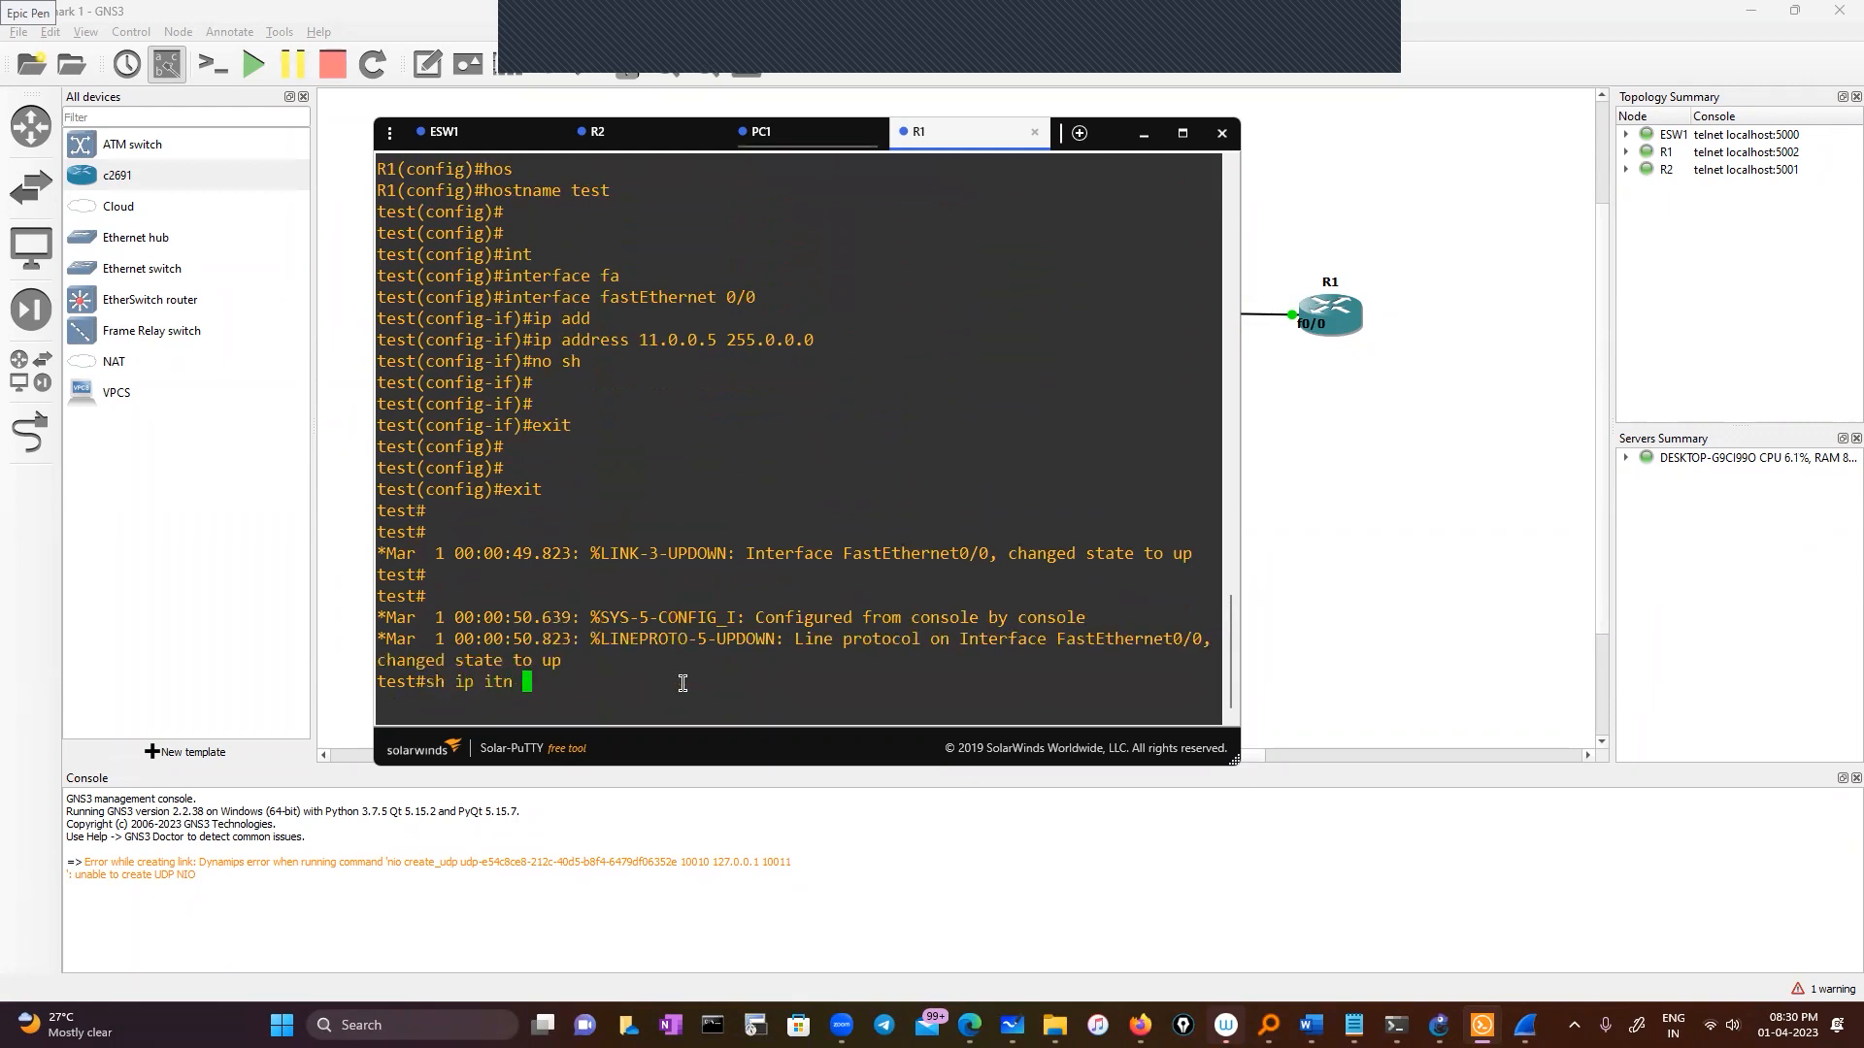
type("nt")
key("Tab")
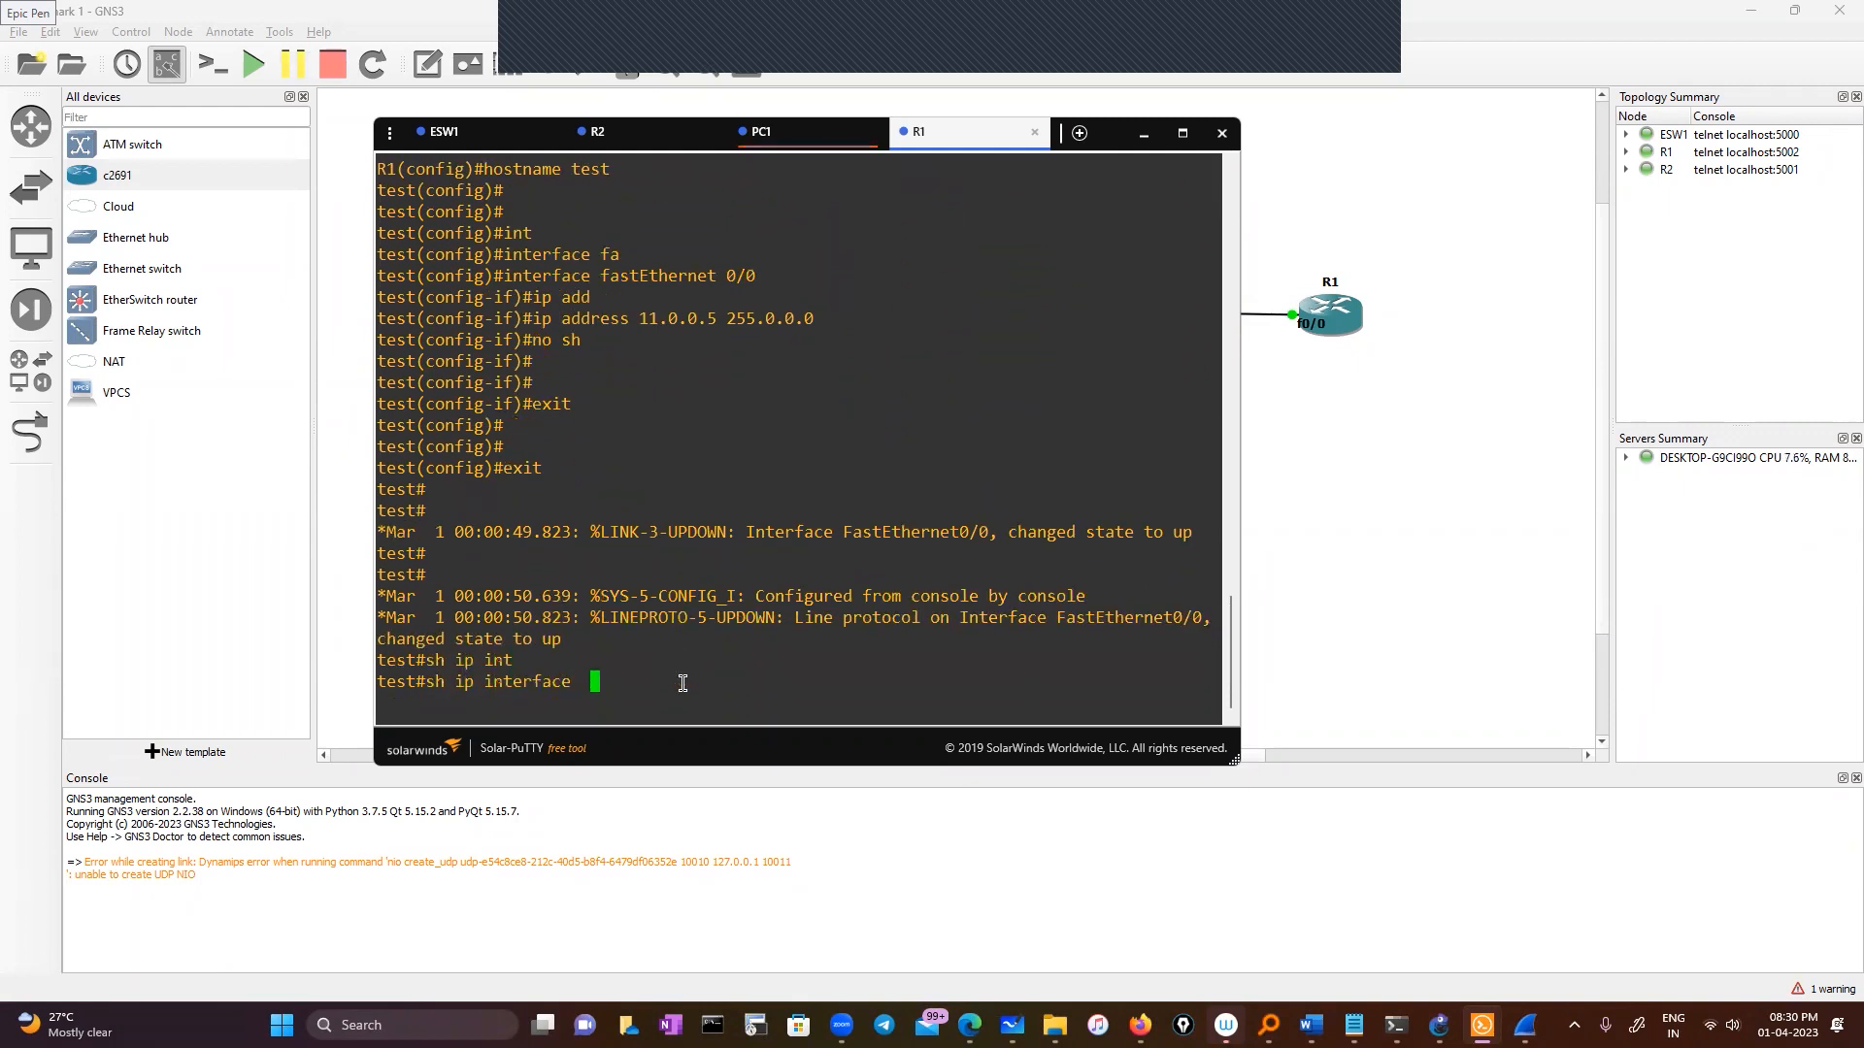
type("br")
key("Tab")
key("Return")
key("Return")
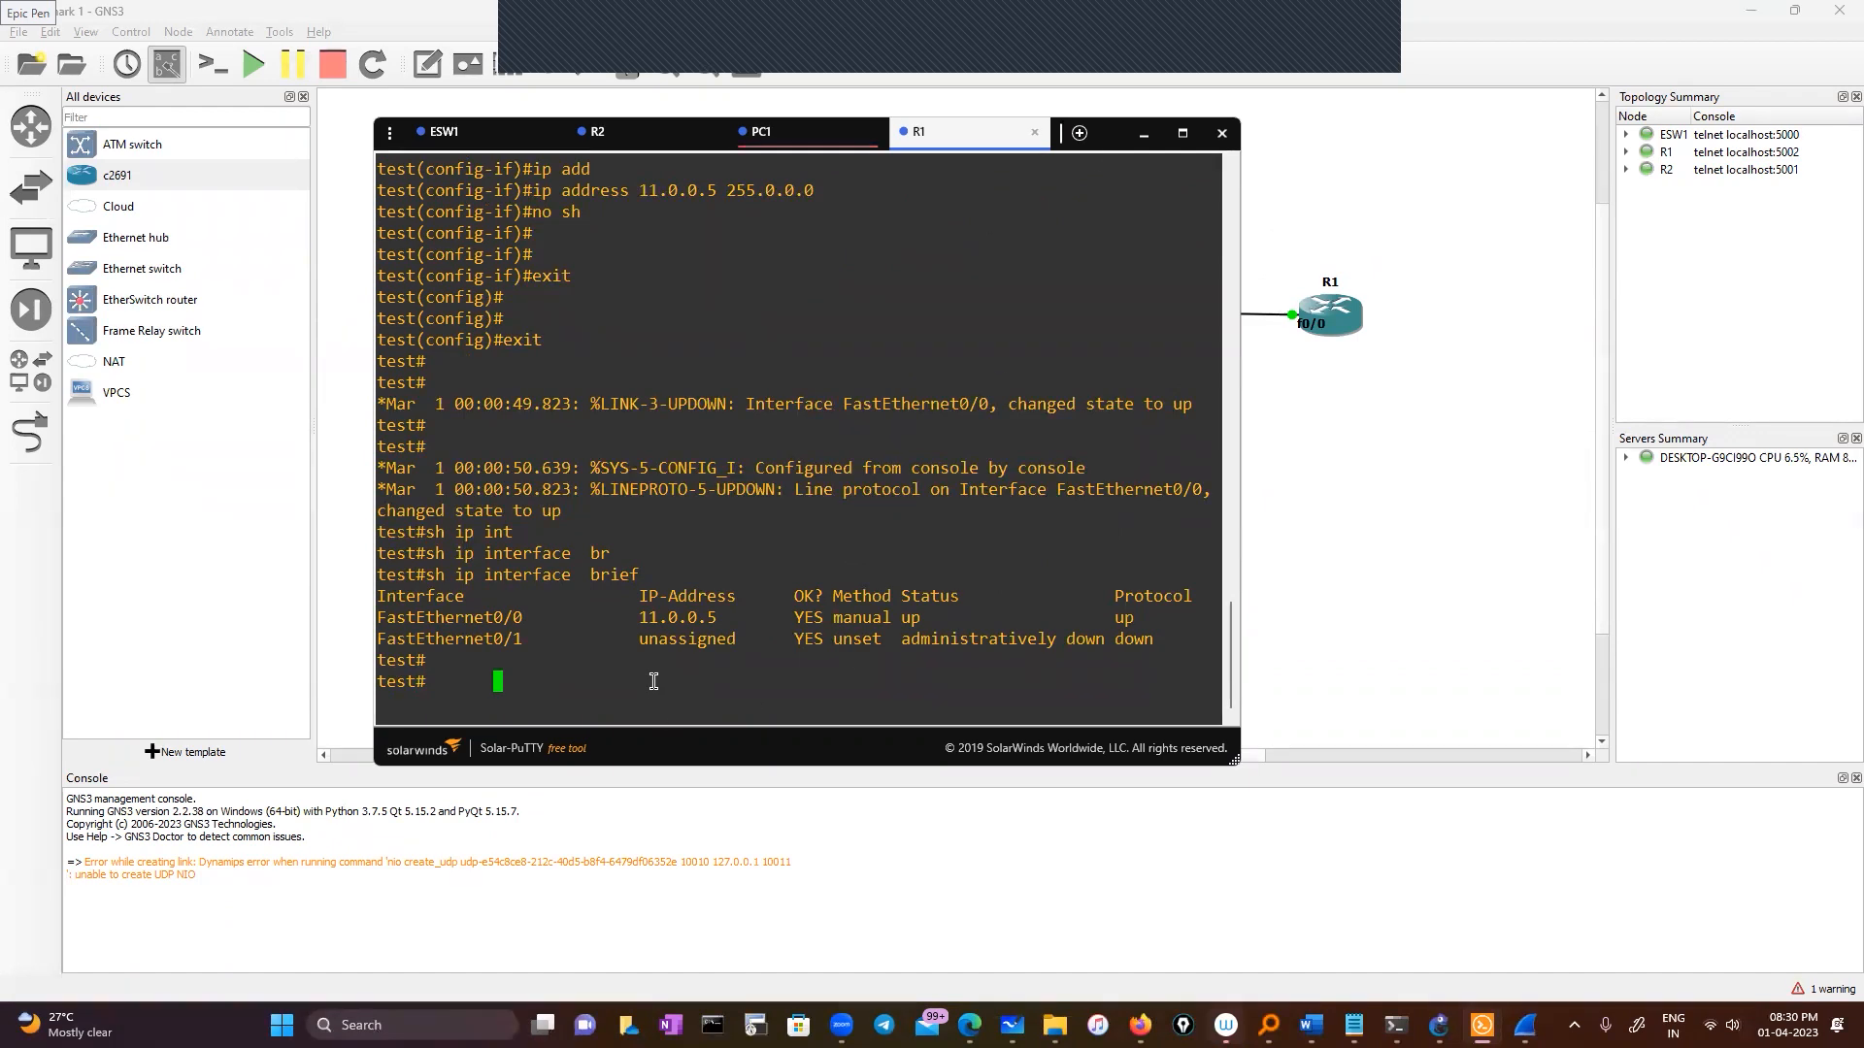
Step: Ping R1's own FastEthernet0/0 address 11.0.0.5 from its console
type("ping")
double_click(702, 618)
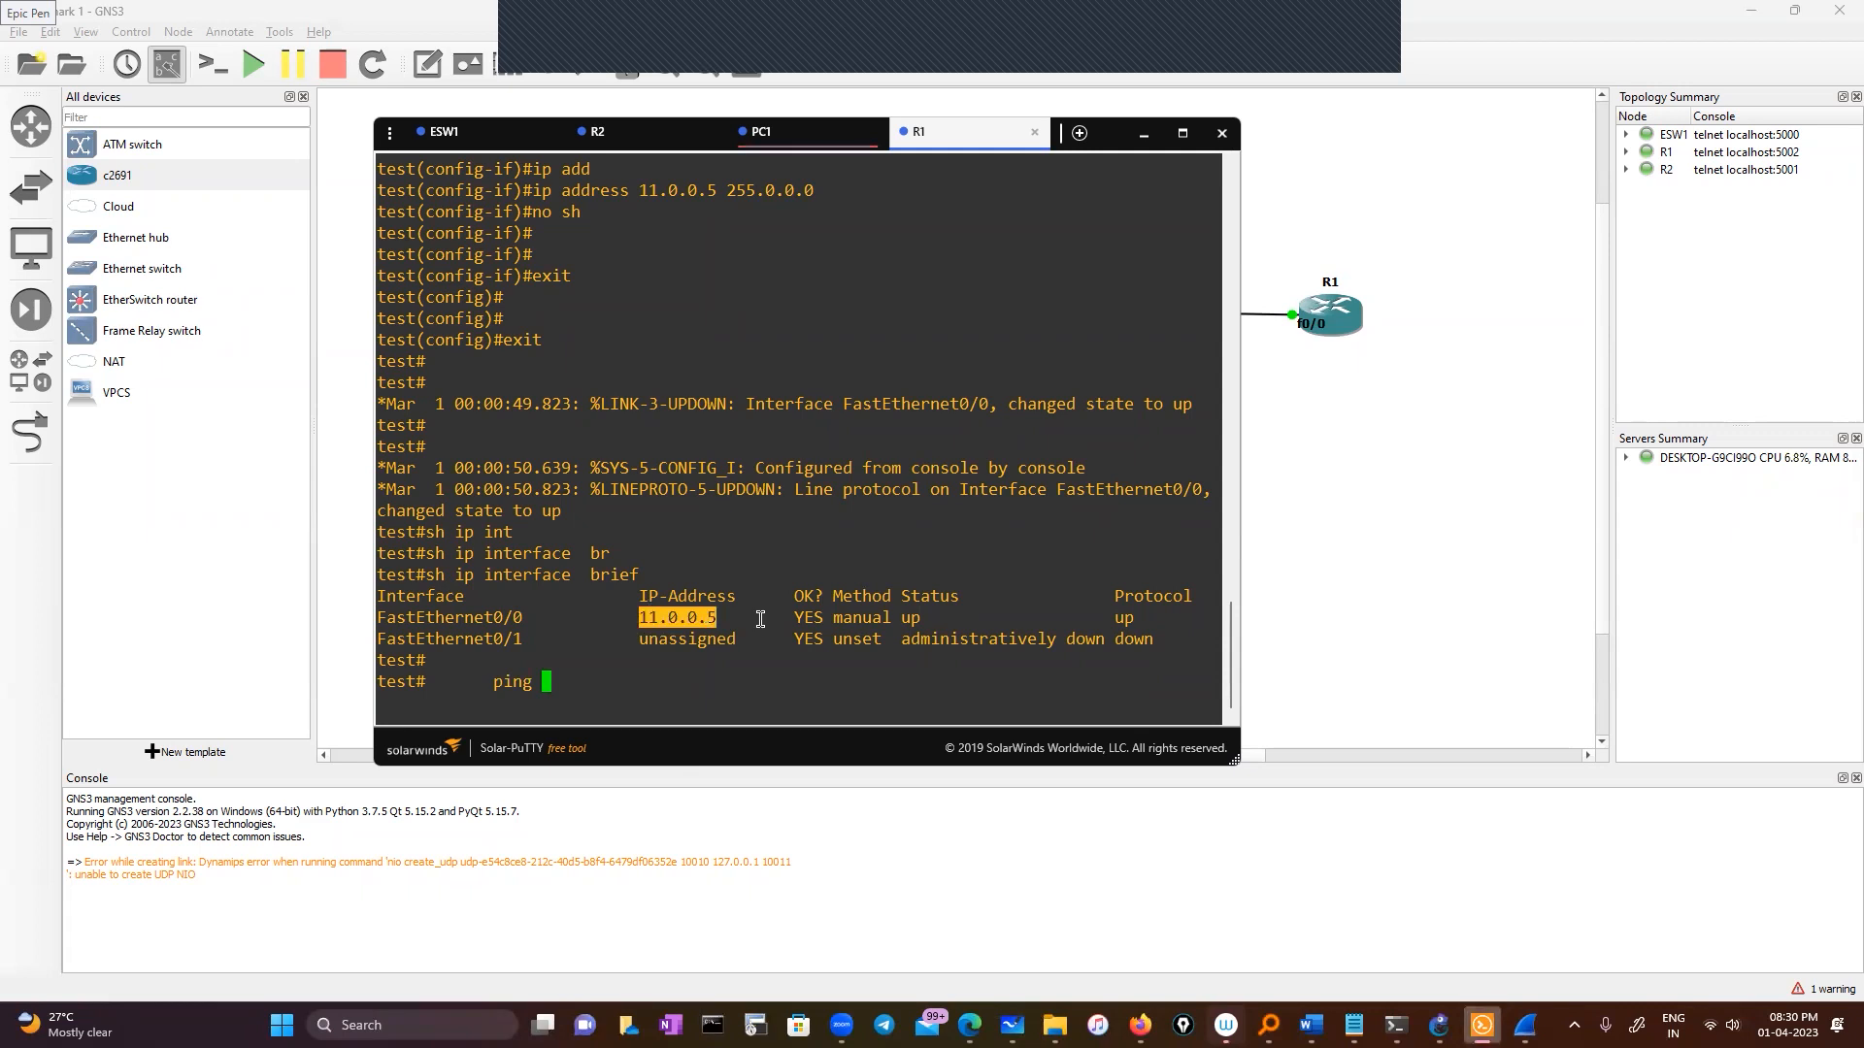
right_click(744, 567)
key("Return")
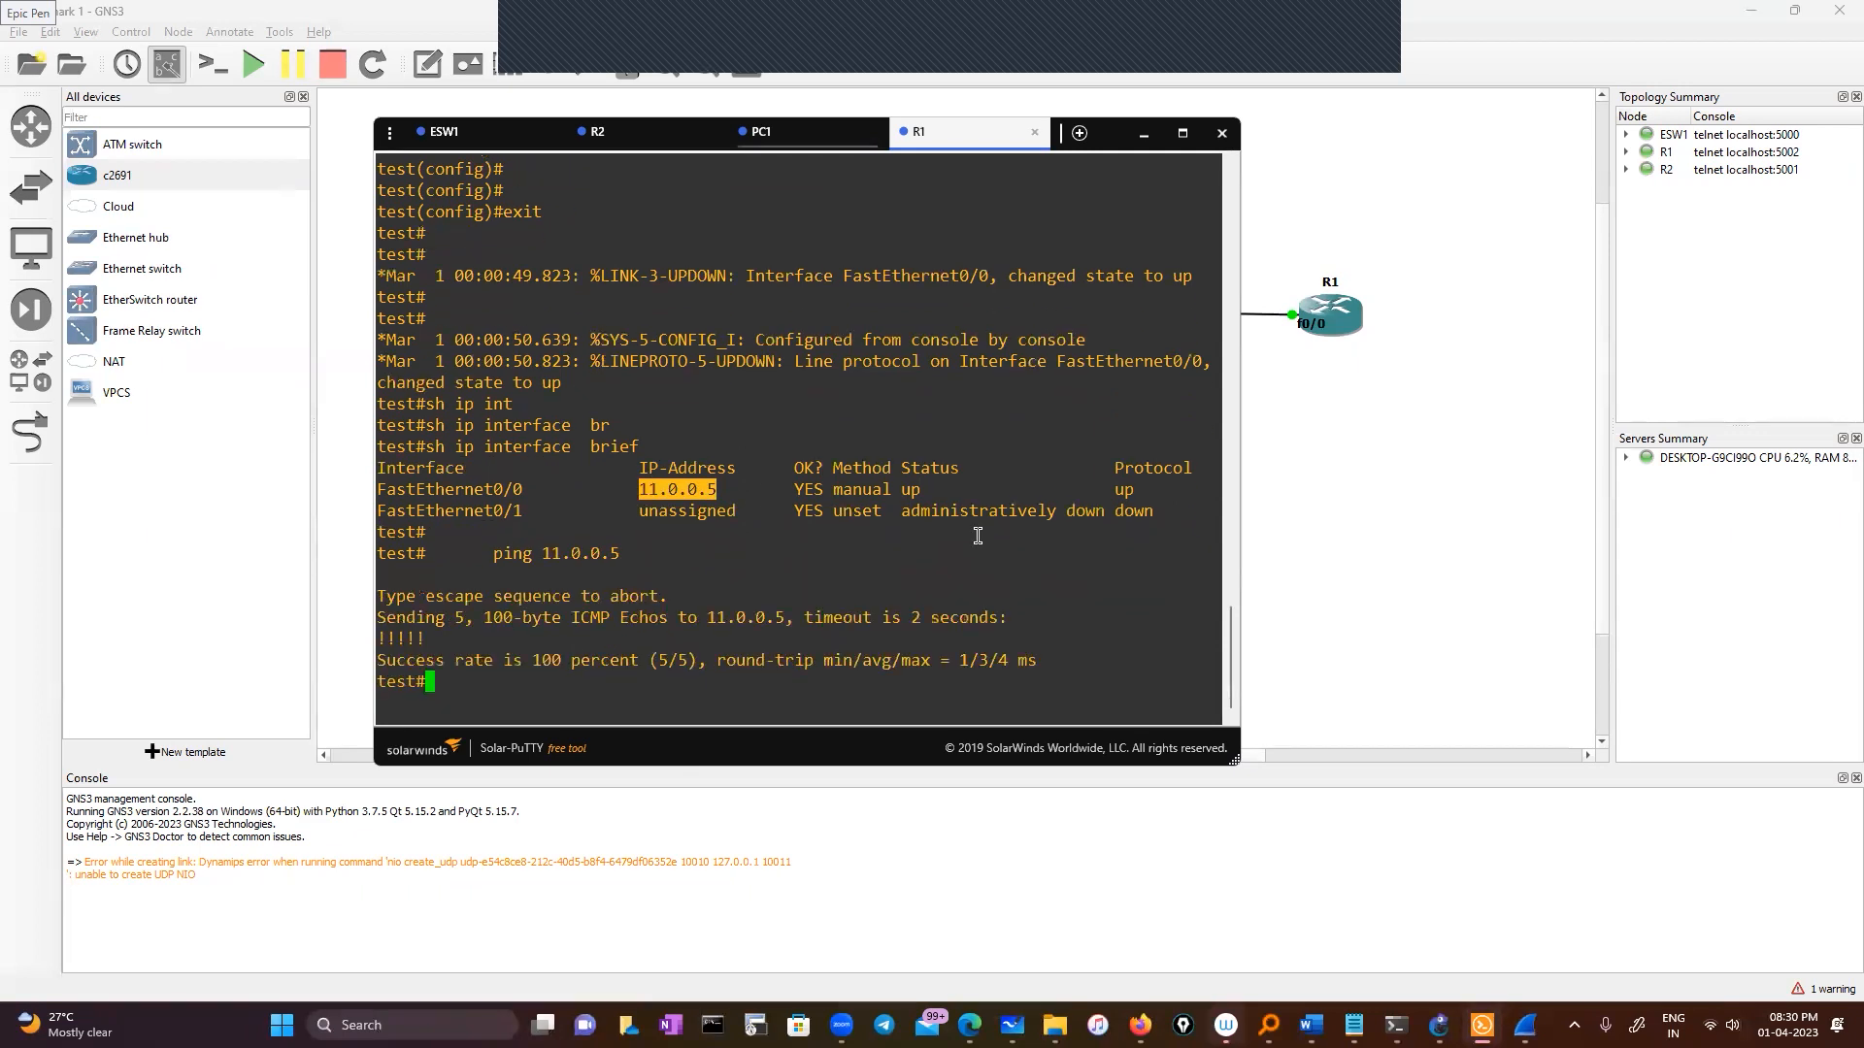
Step: Repeat the ping to 11.0.0.5 from ESW1's console
left_click(560, 138)
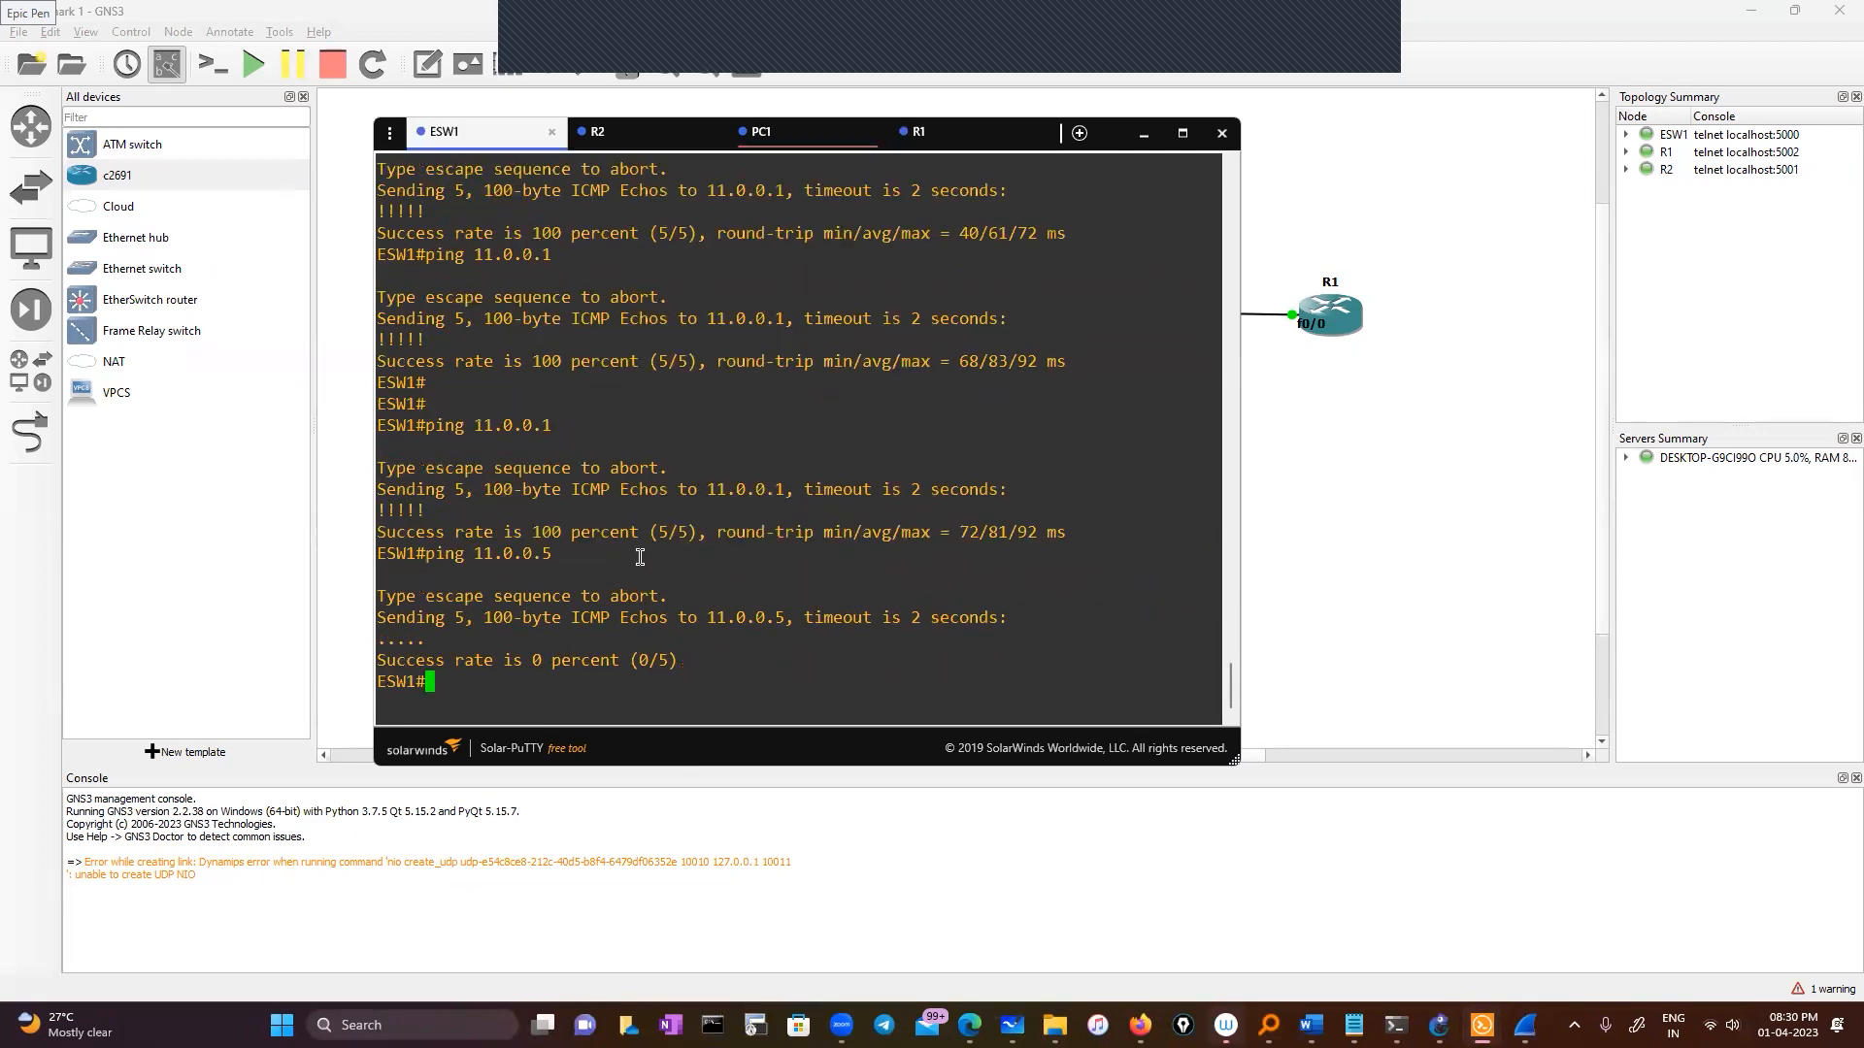
key("Up")
key("Return")
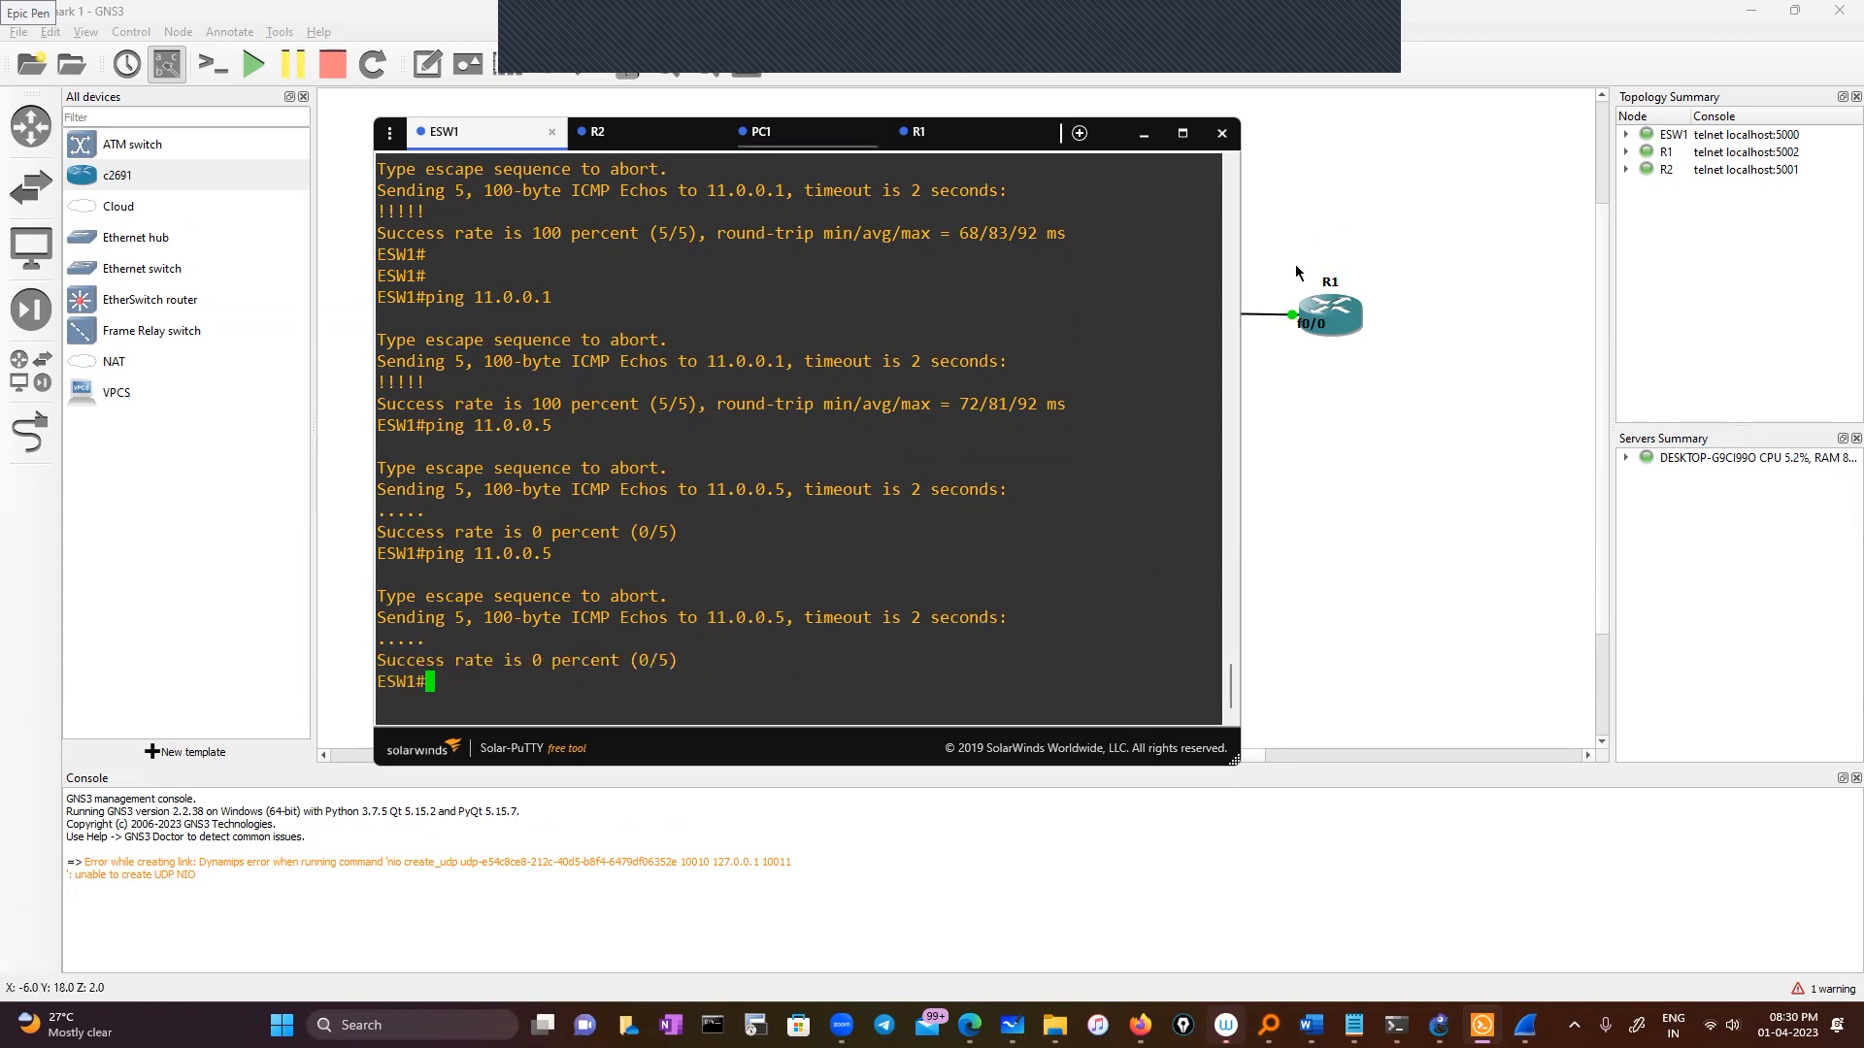
Step: Return to R1's console and prepare a show ip route query, correcting the misspelled keyword
left_click(950, 151)
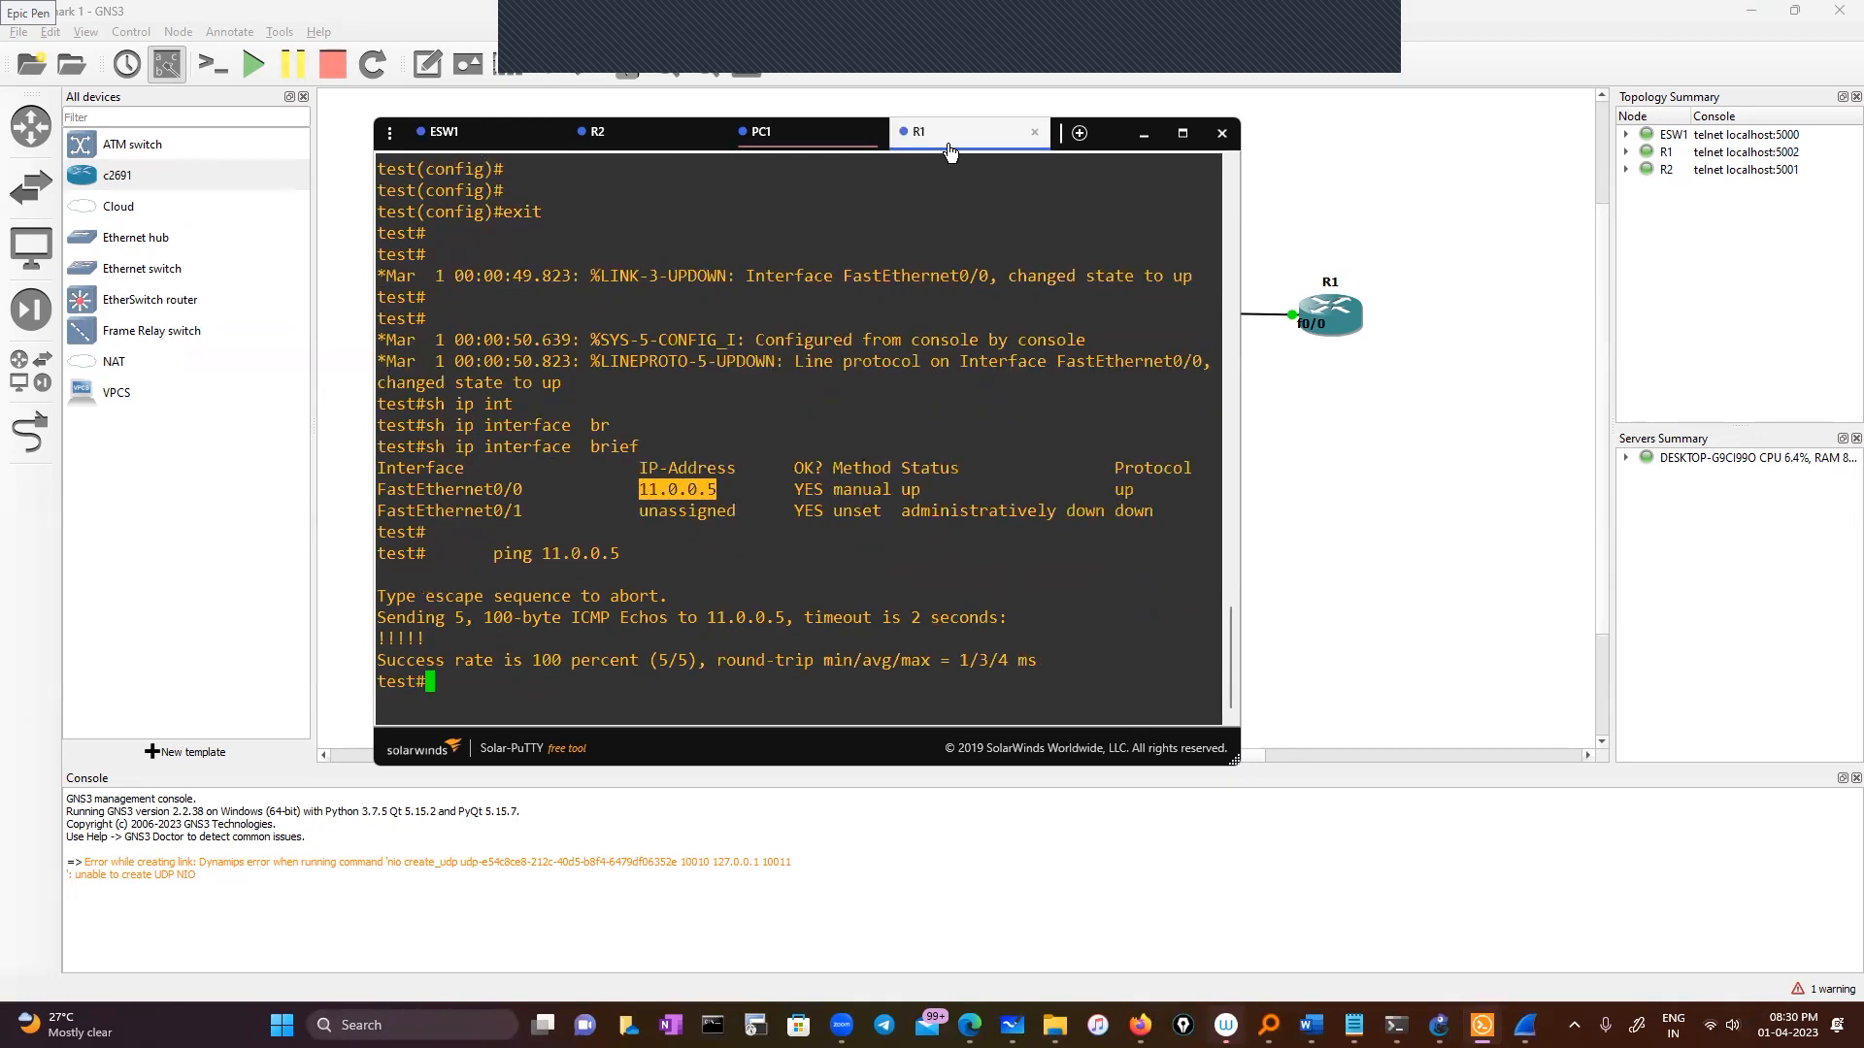
left_click(494, 688)
type("sh ip rour")
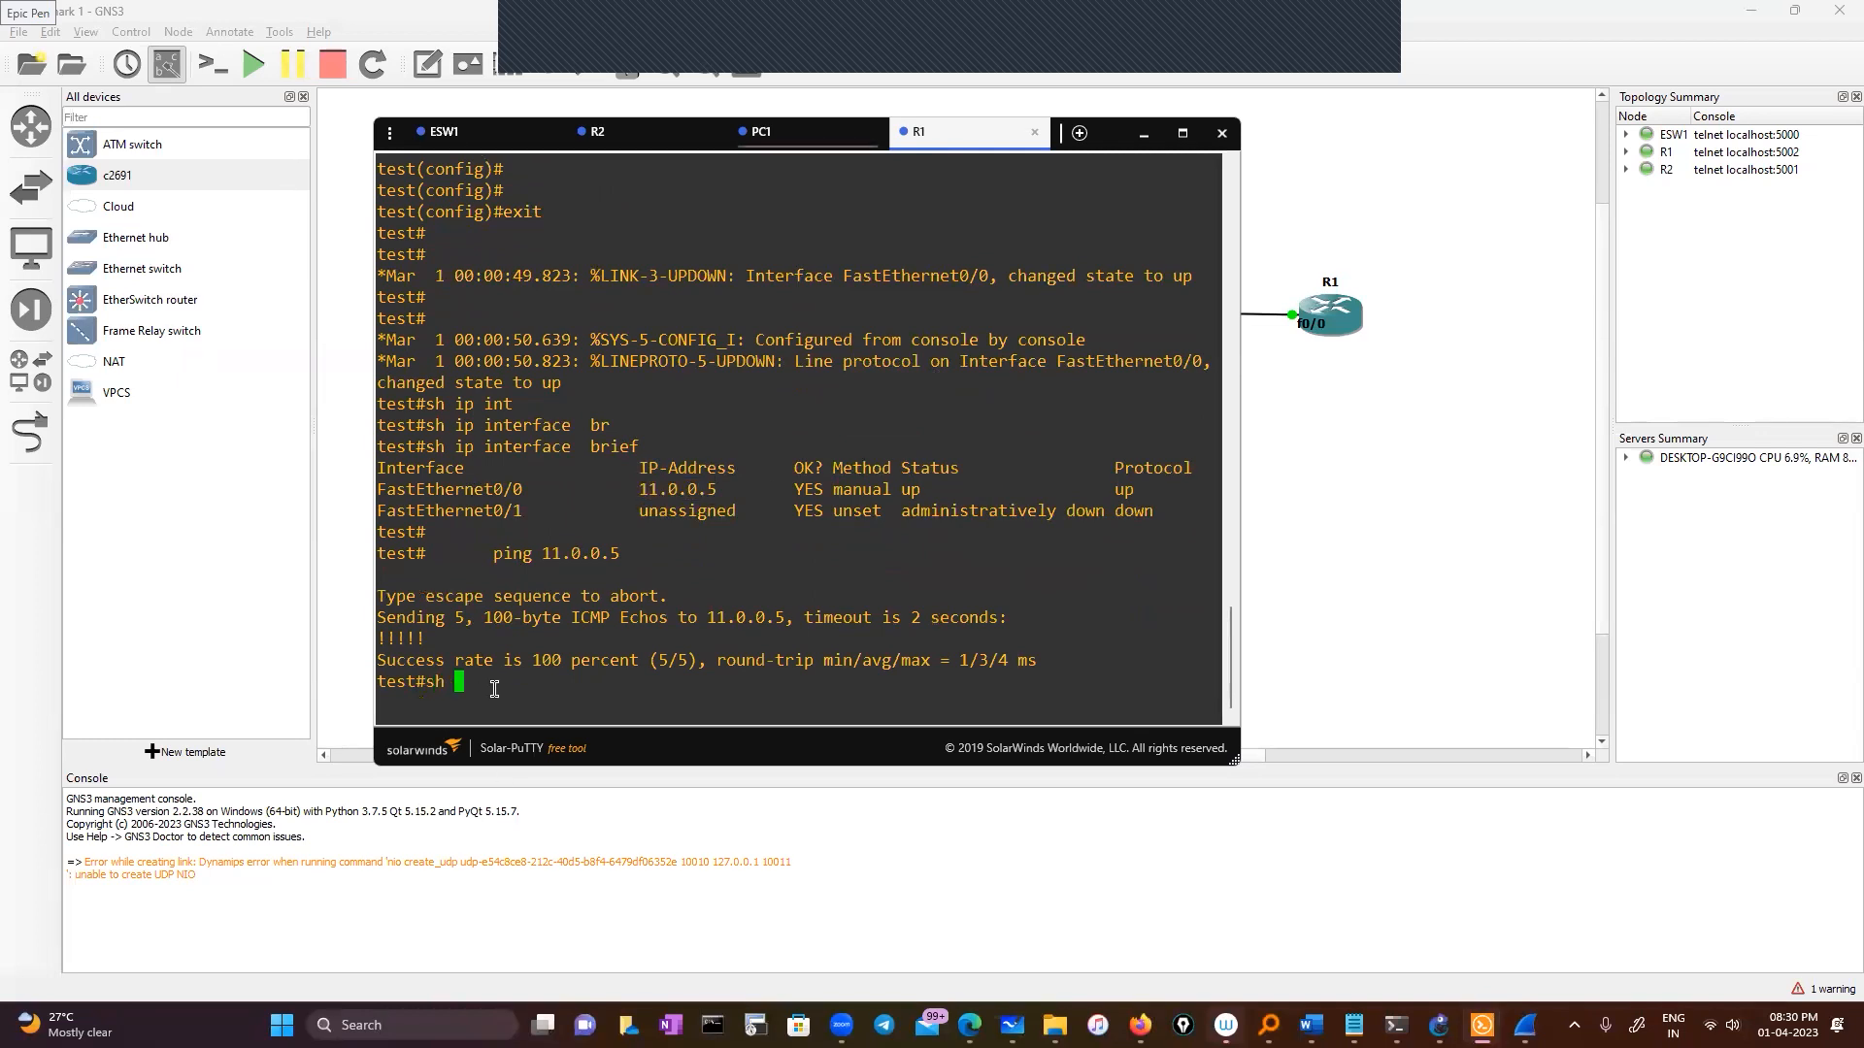
key("Tab")
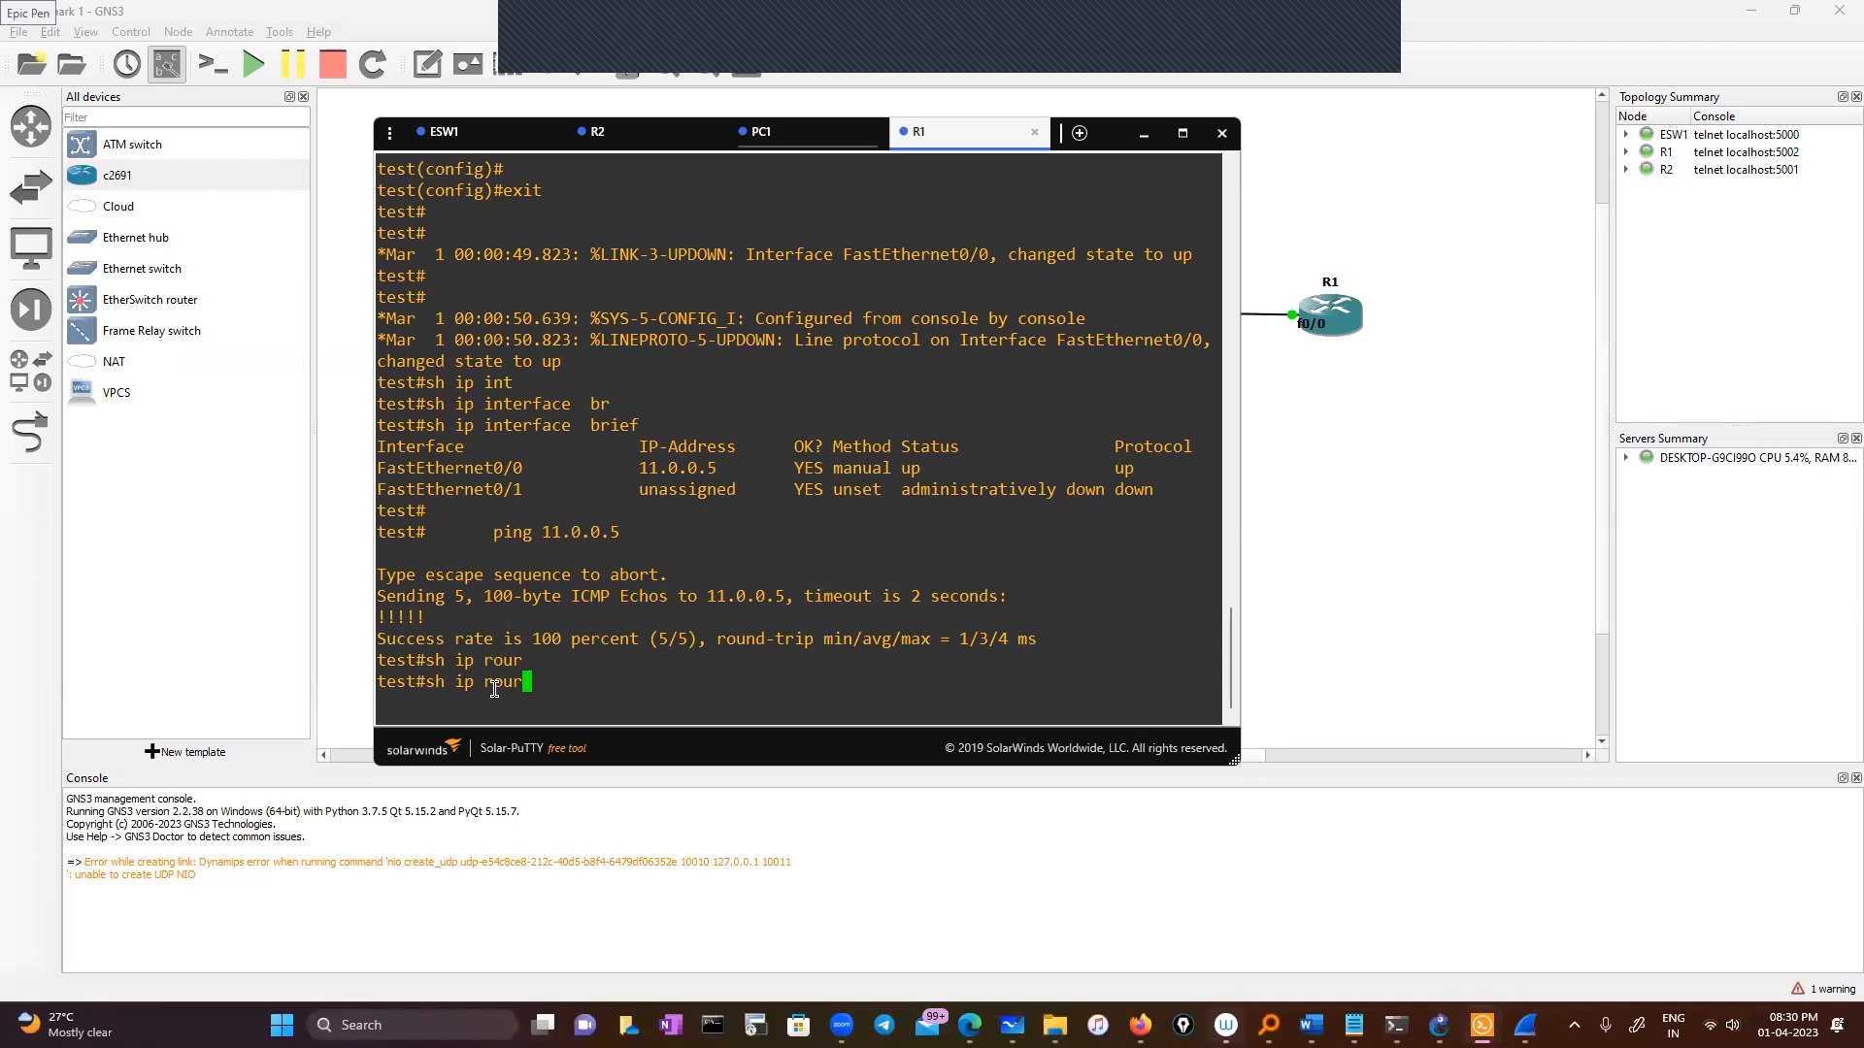
key("BackSpace")
type("e")
key("Tab")
key("BackSpace")
key("BackSpace")
key("BackSpace")
key("BackSpace")
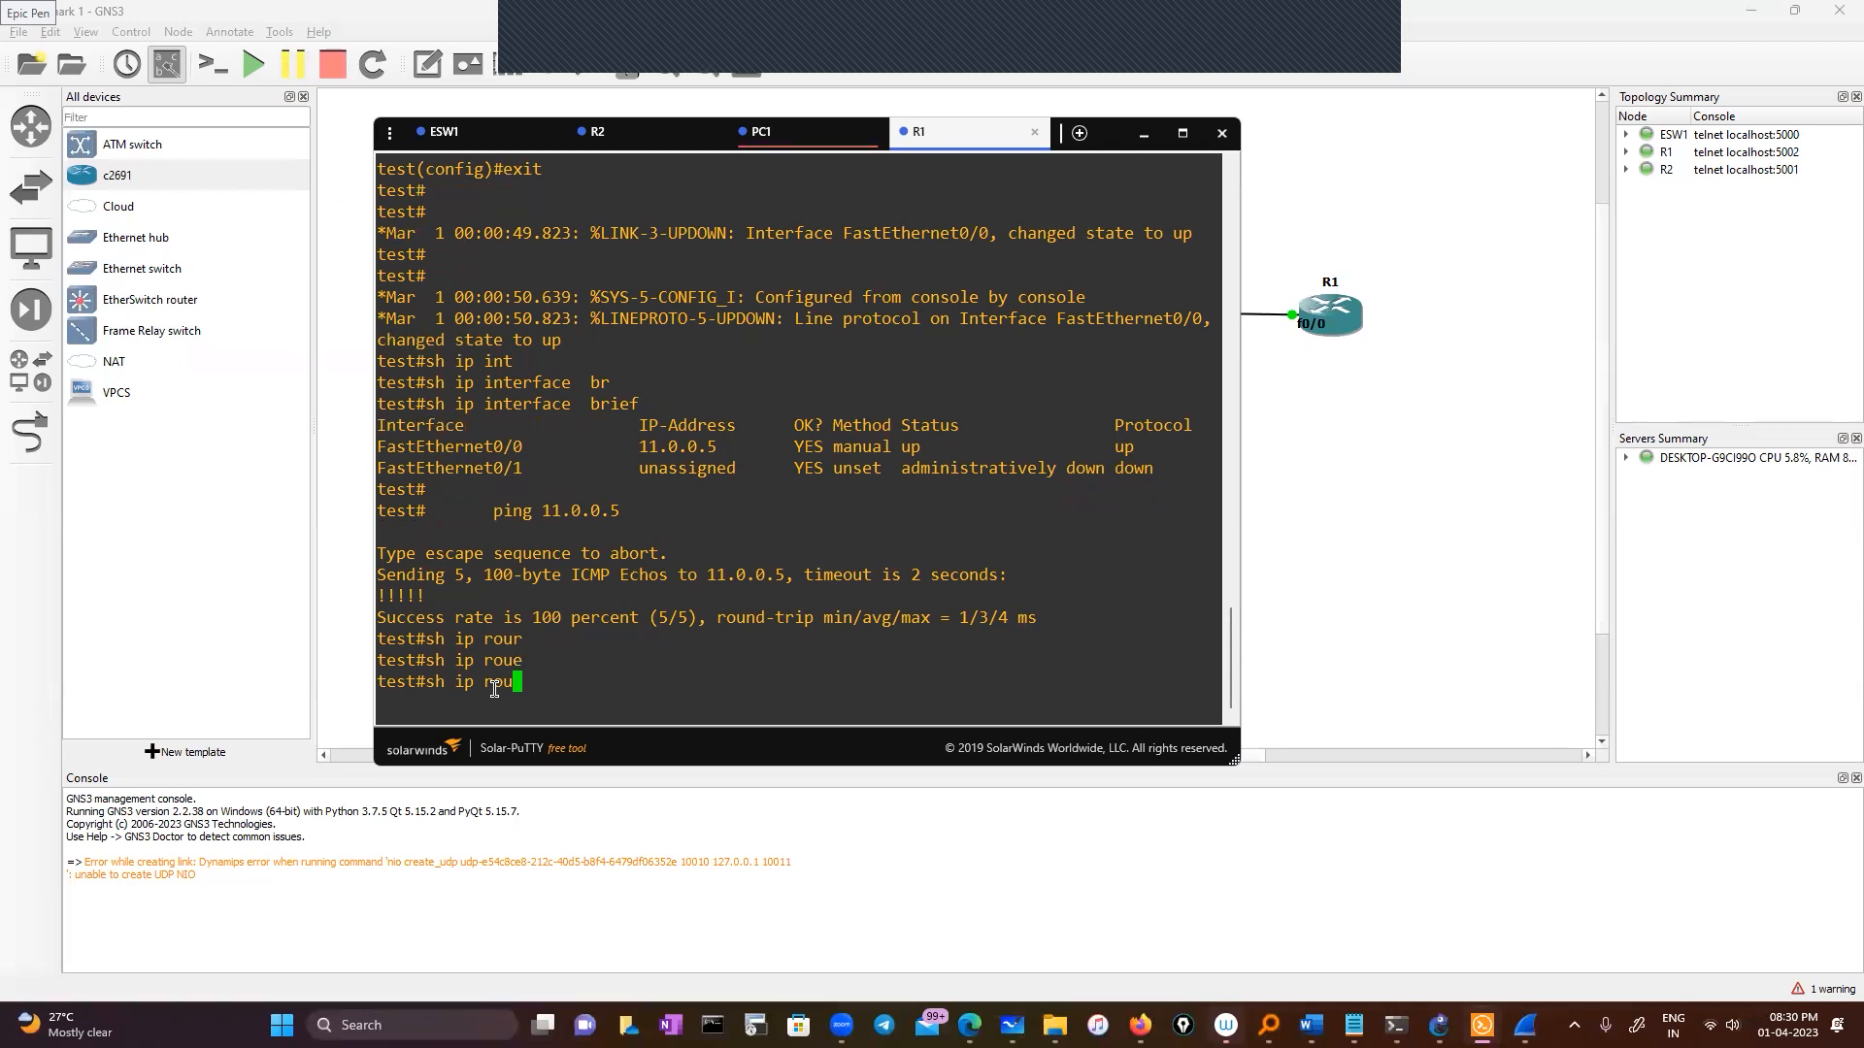
type("route")
key("Tab")
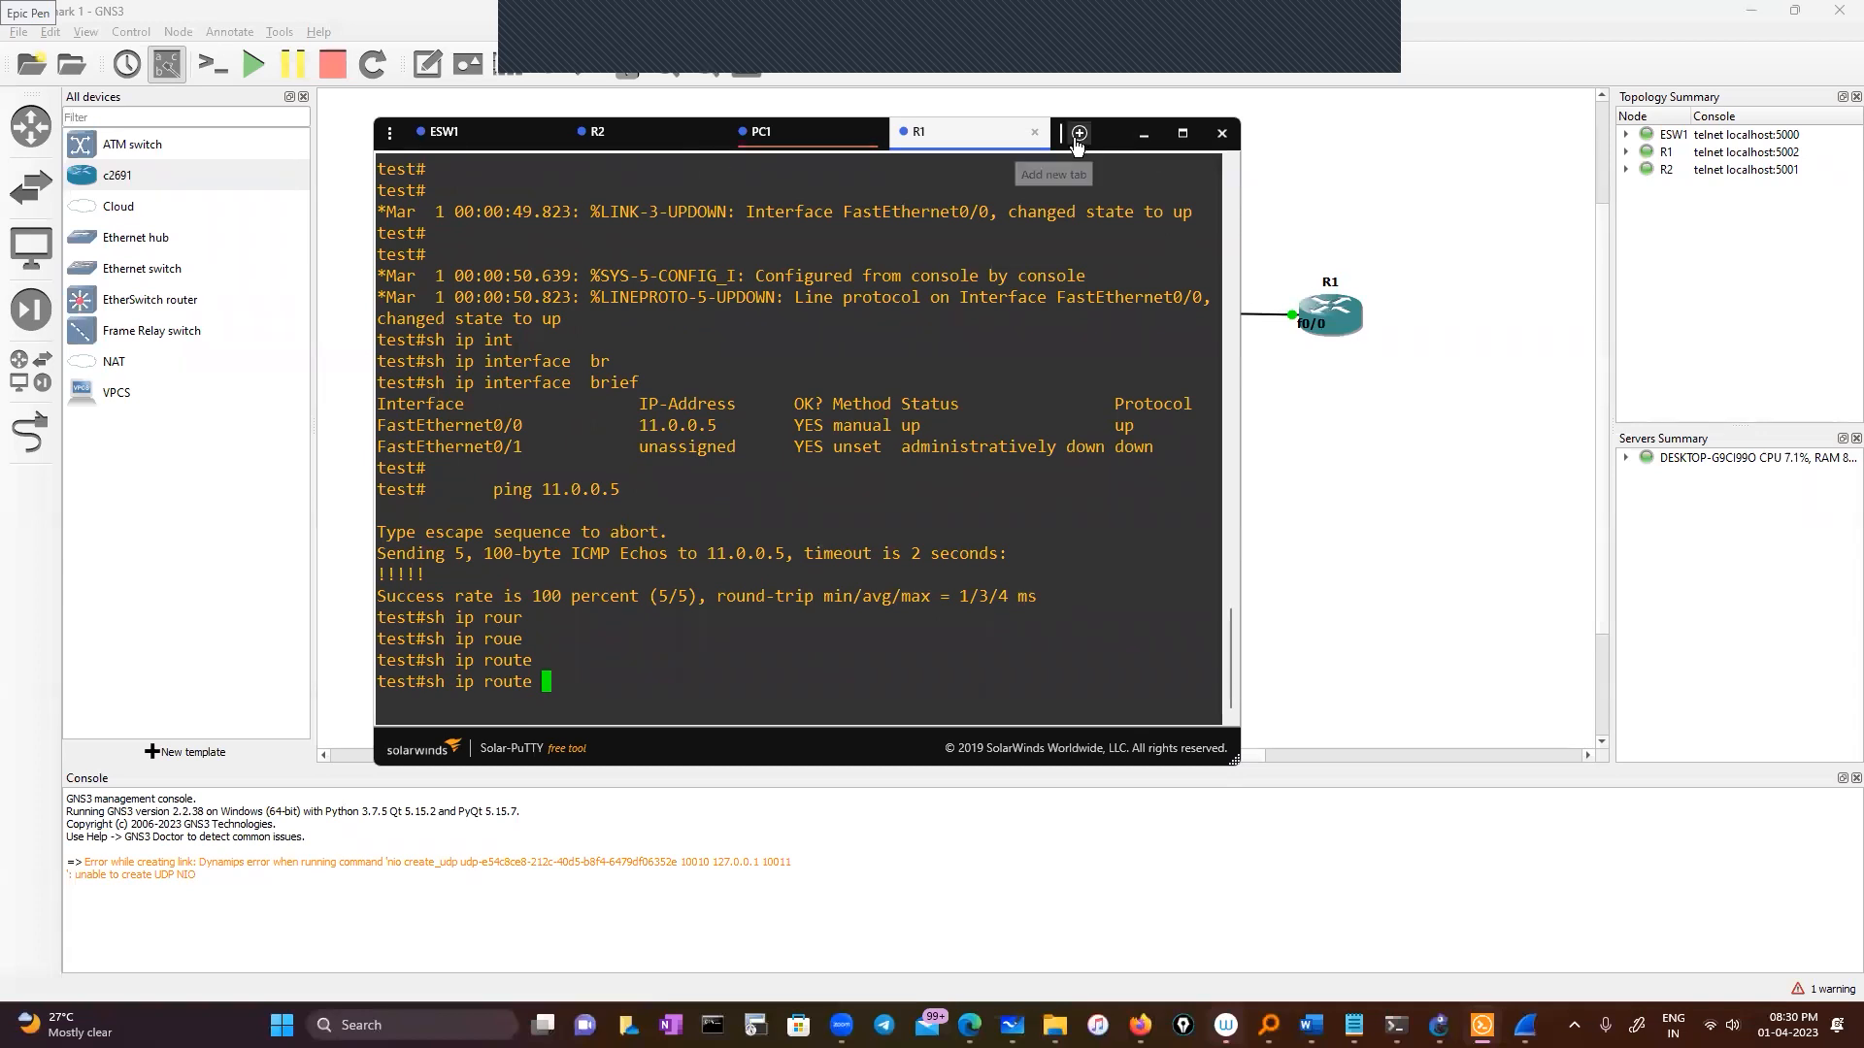
Step: Display R2's interface addresses with show ip interface brief in its console
left_click(621, 132)
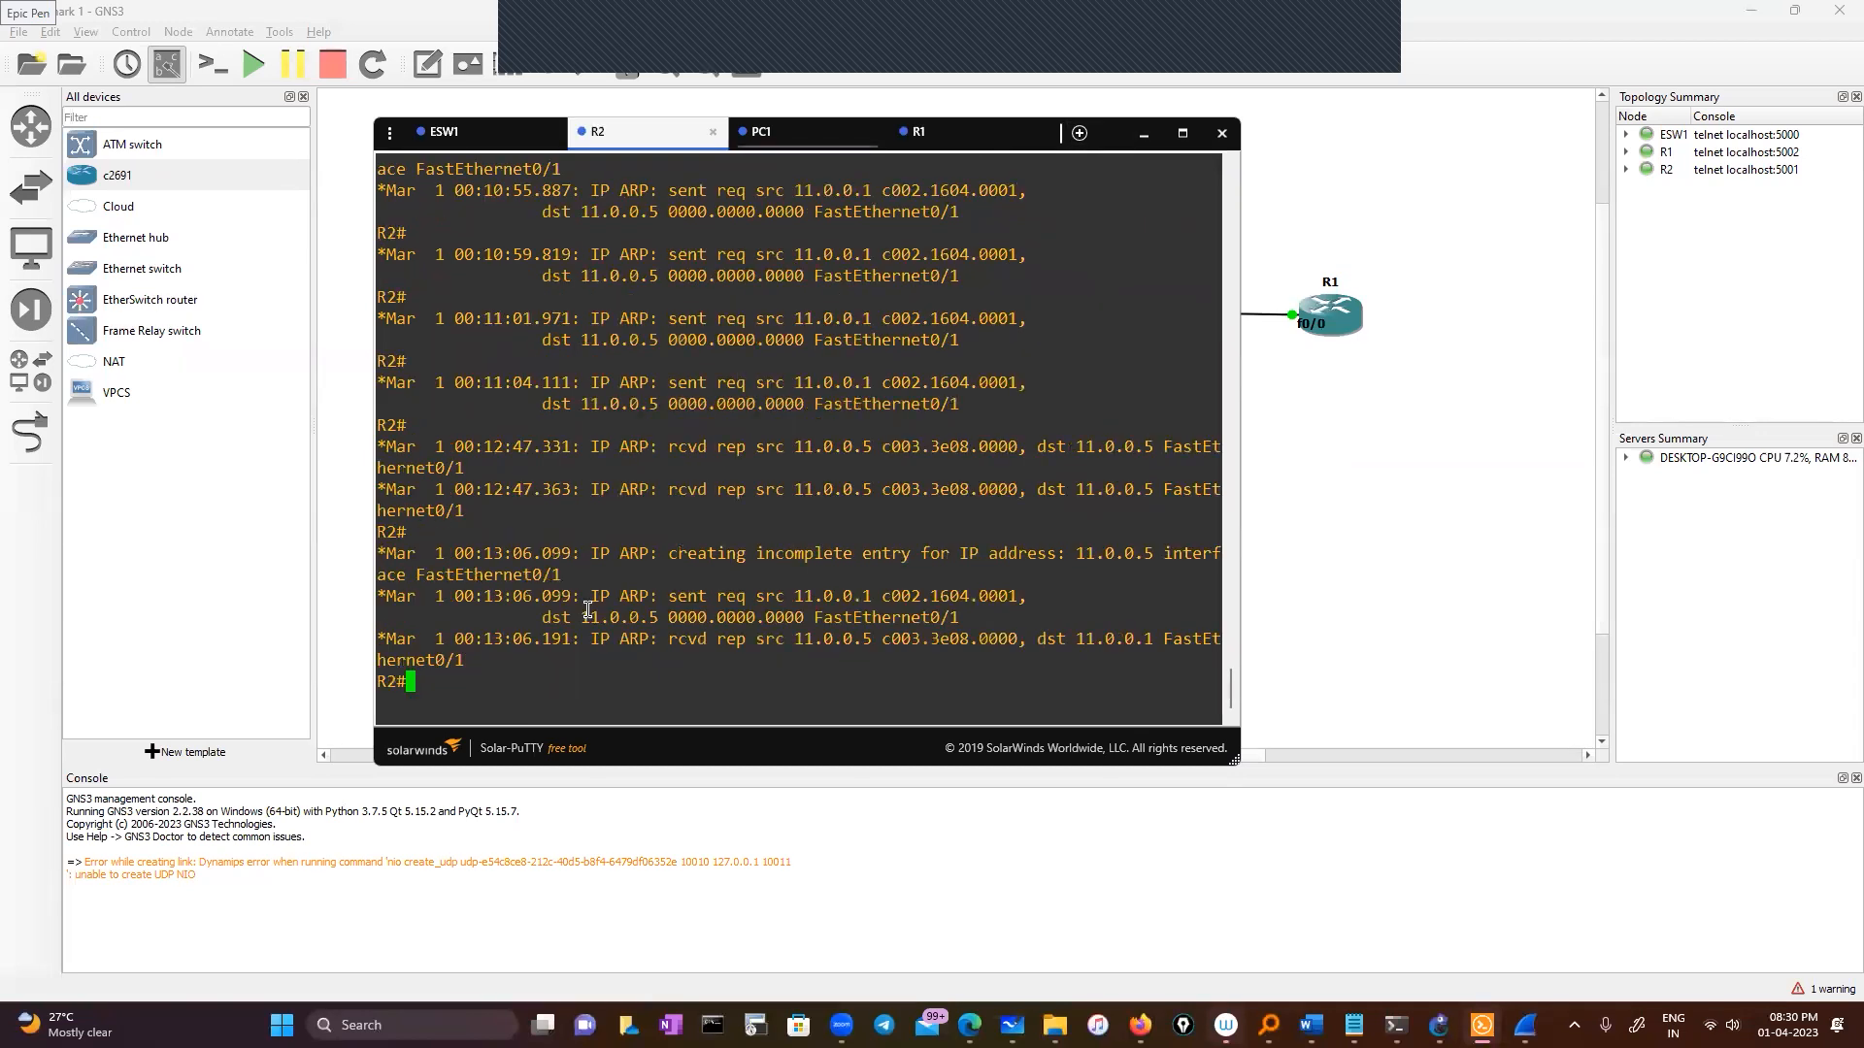
type("sh i i")
key("BackSpace")
key("BackSpace")
key("BackSpace")
type("p int br")
key("Return")
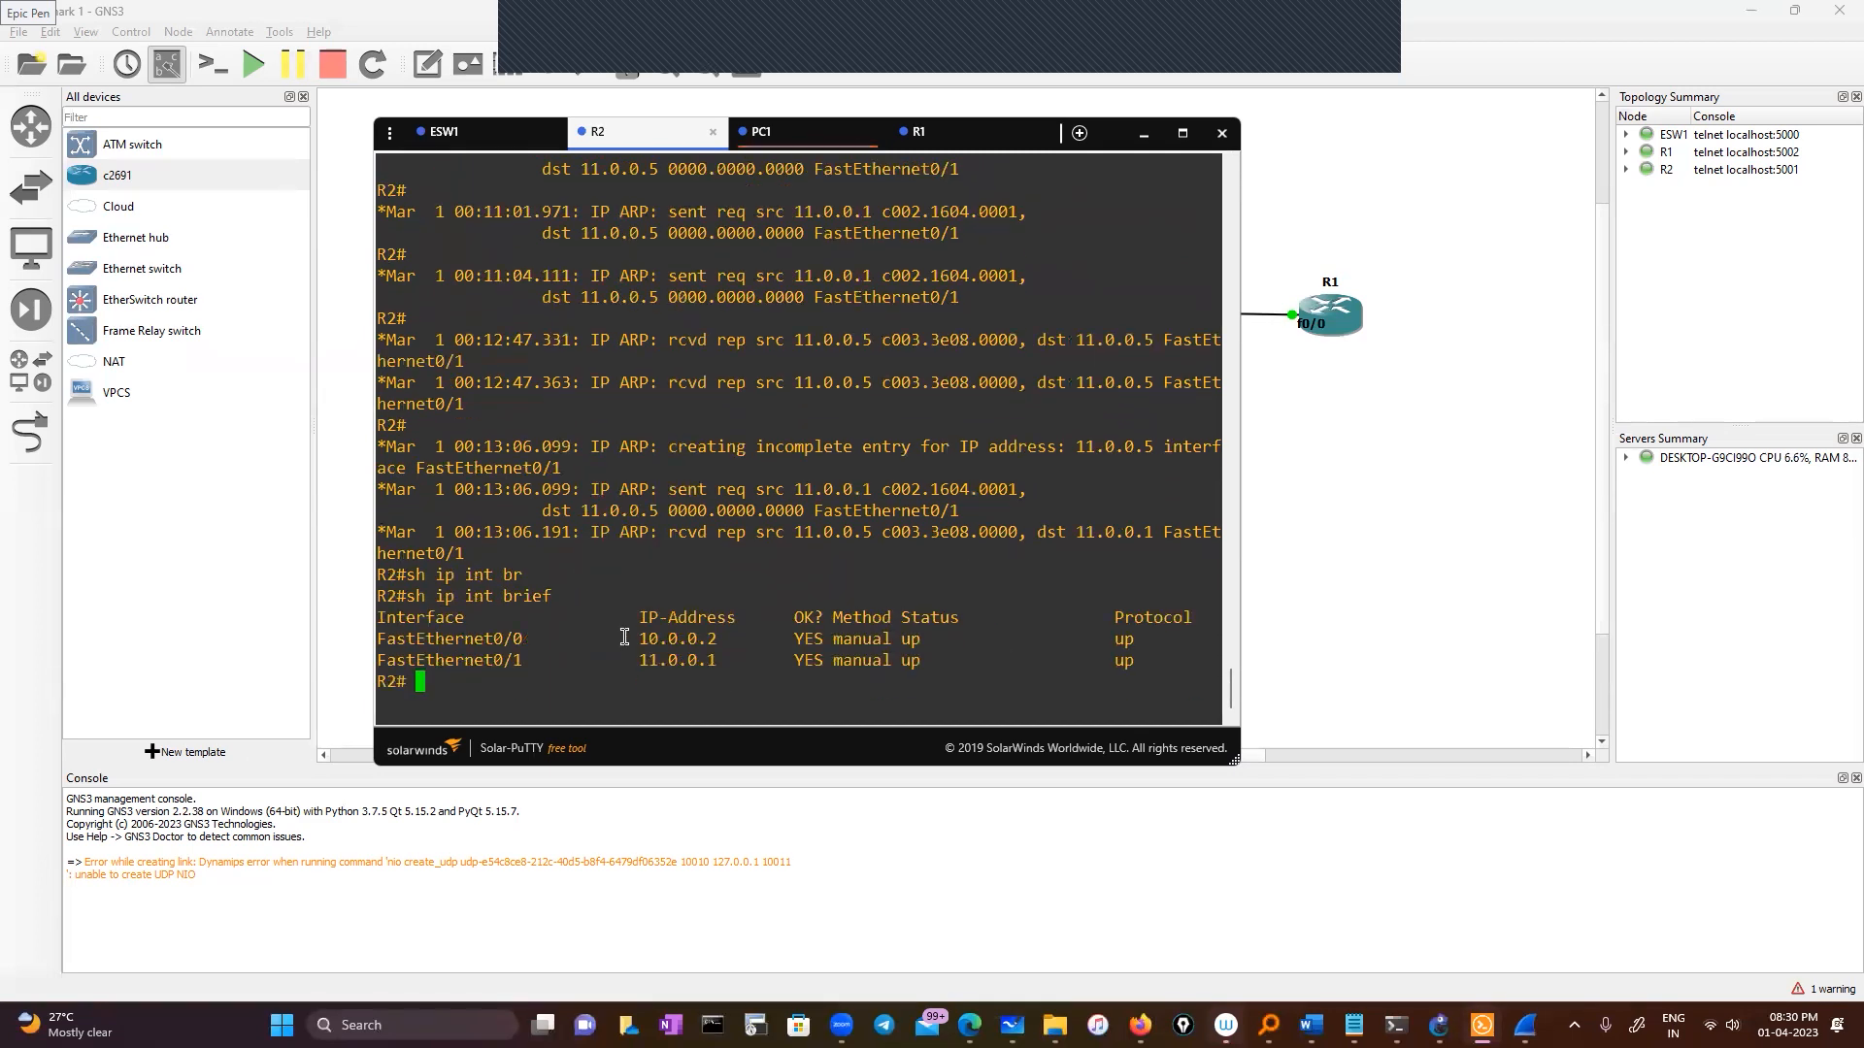
Step: Query R1's routing table for R2's FastEthernet0/0 address 10.0.0.2, copied from R2's console
left_click_drag(629, 638, 724, 641)
key("ctrl+c")
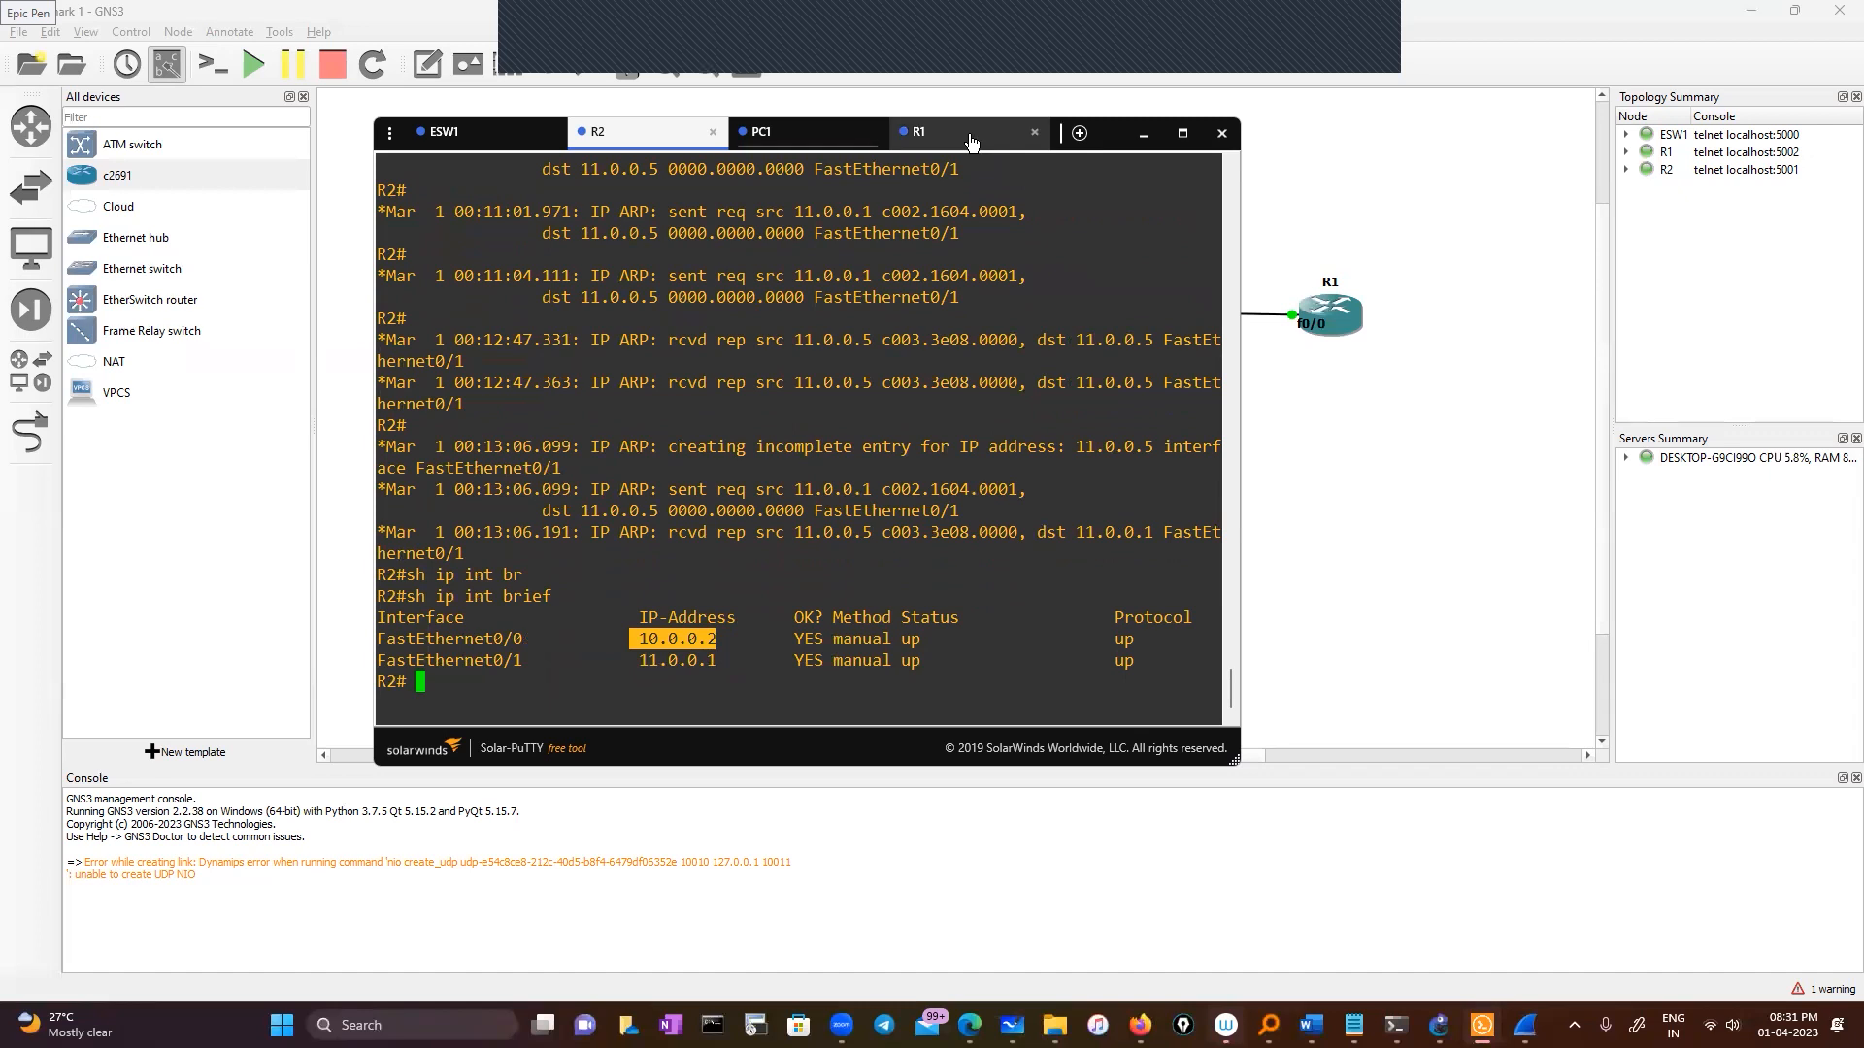
left_click(970, 142)
right_click(688, 659)
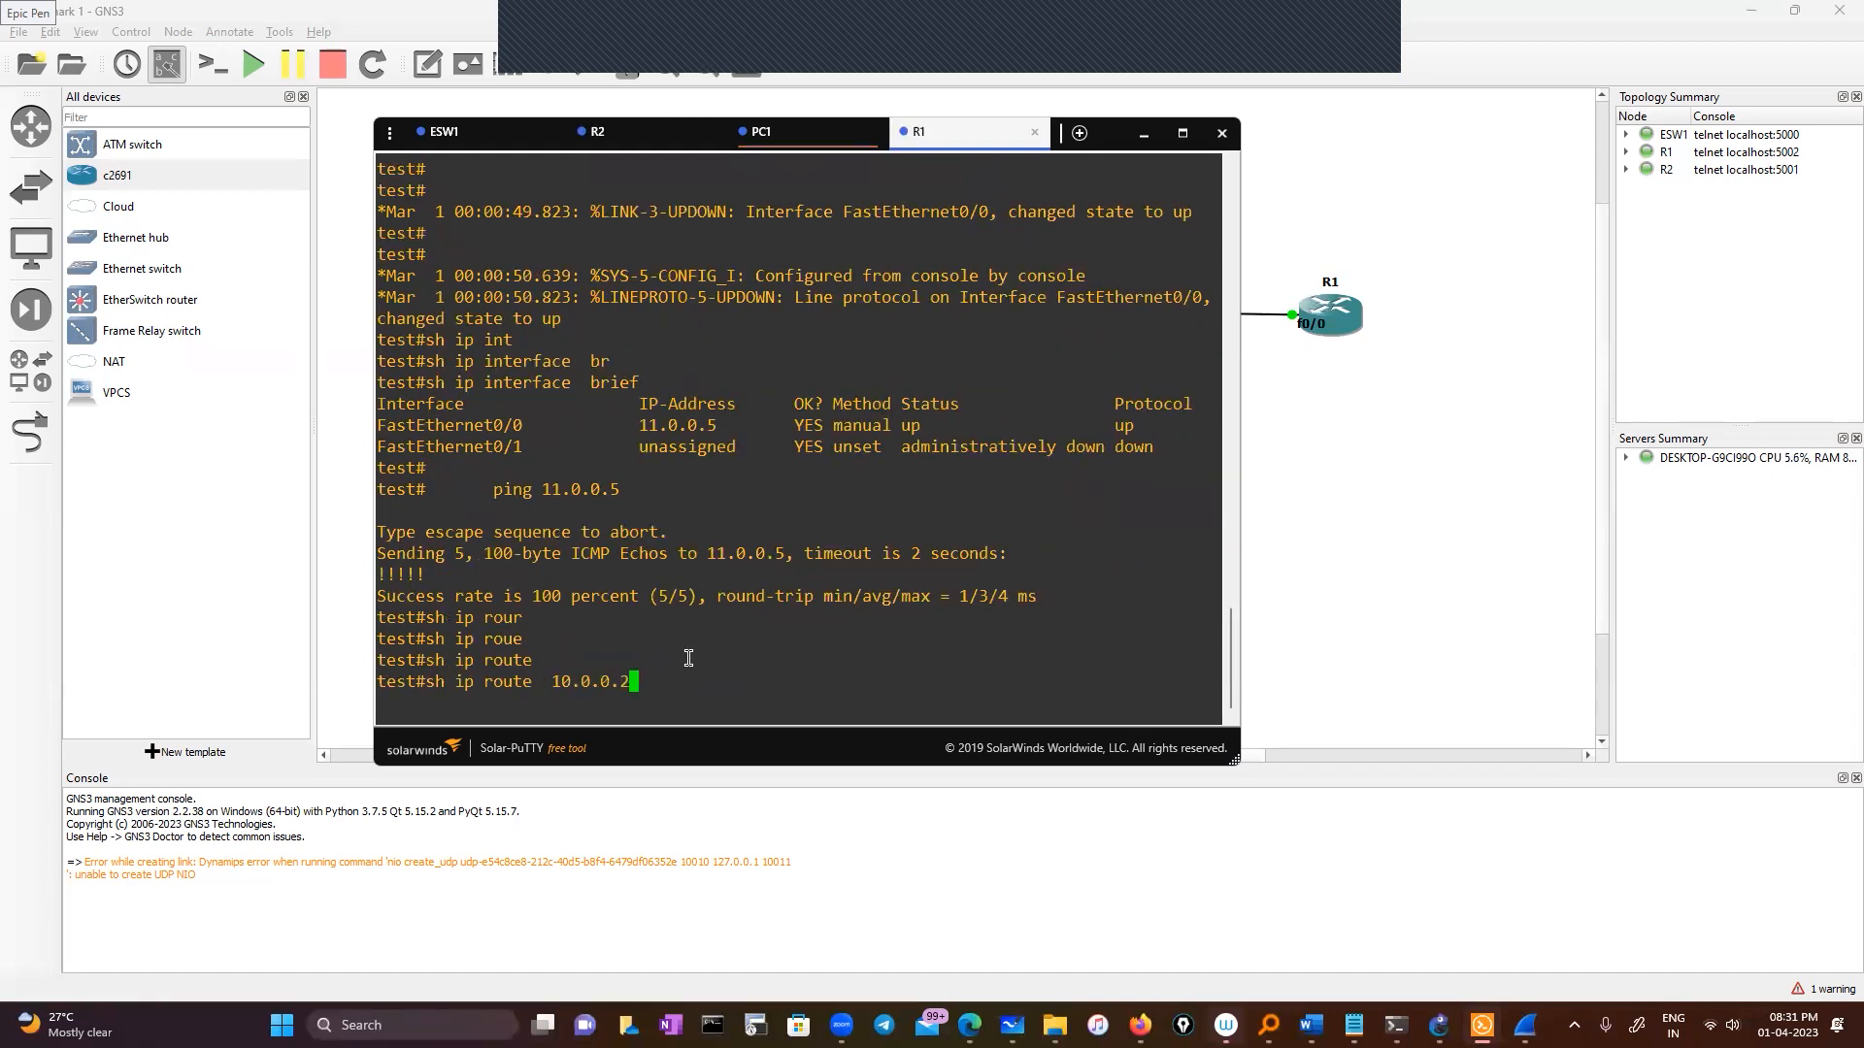
key("Return")
Step: Enter global configuration mode on R1 and begin a static ip route to 10.0.0.0 with mask 255.0.0.0
type("conf")
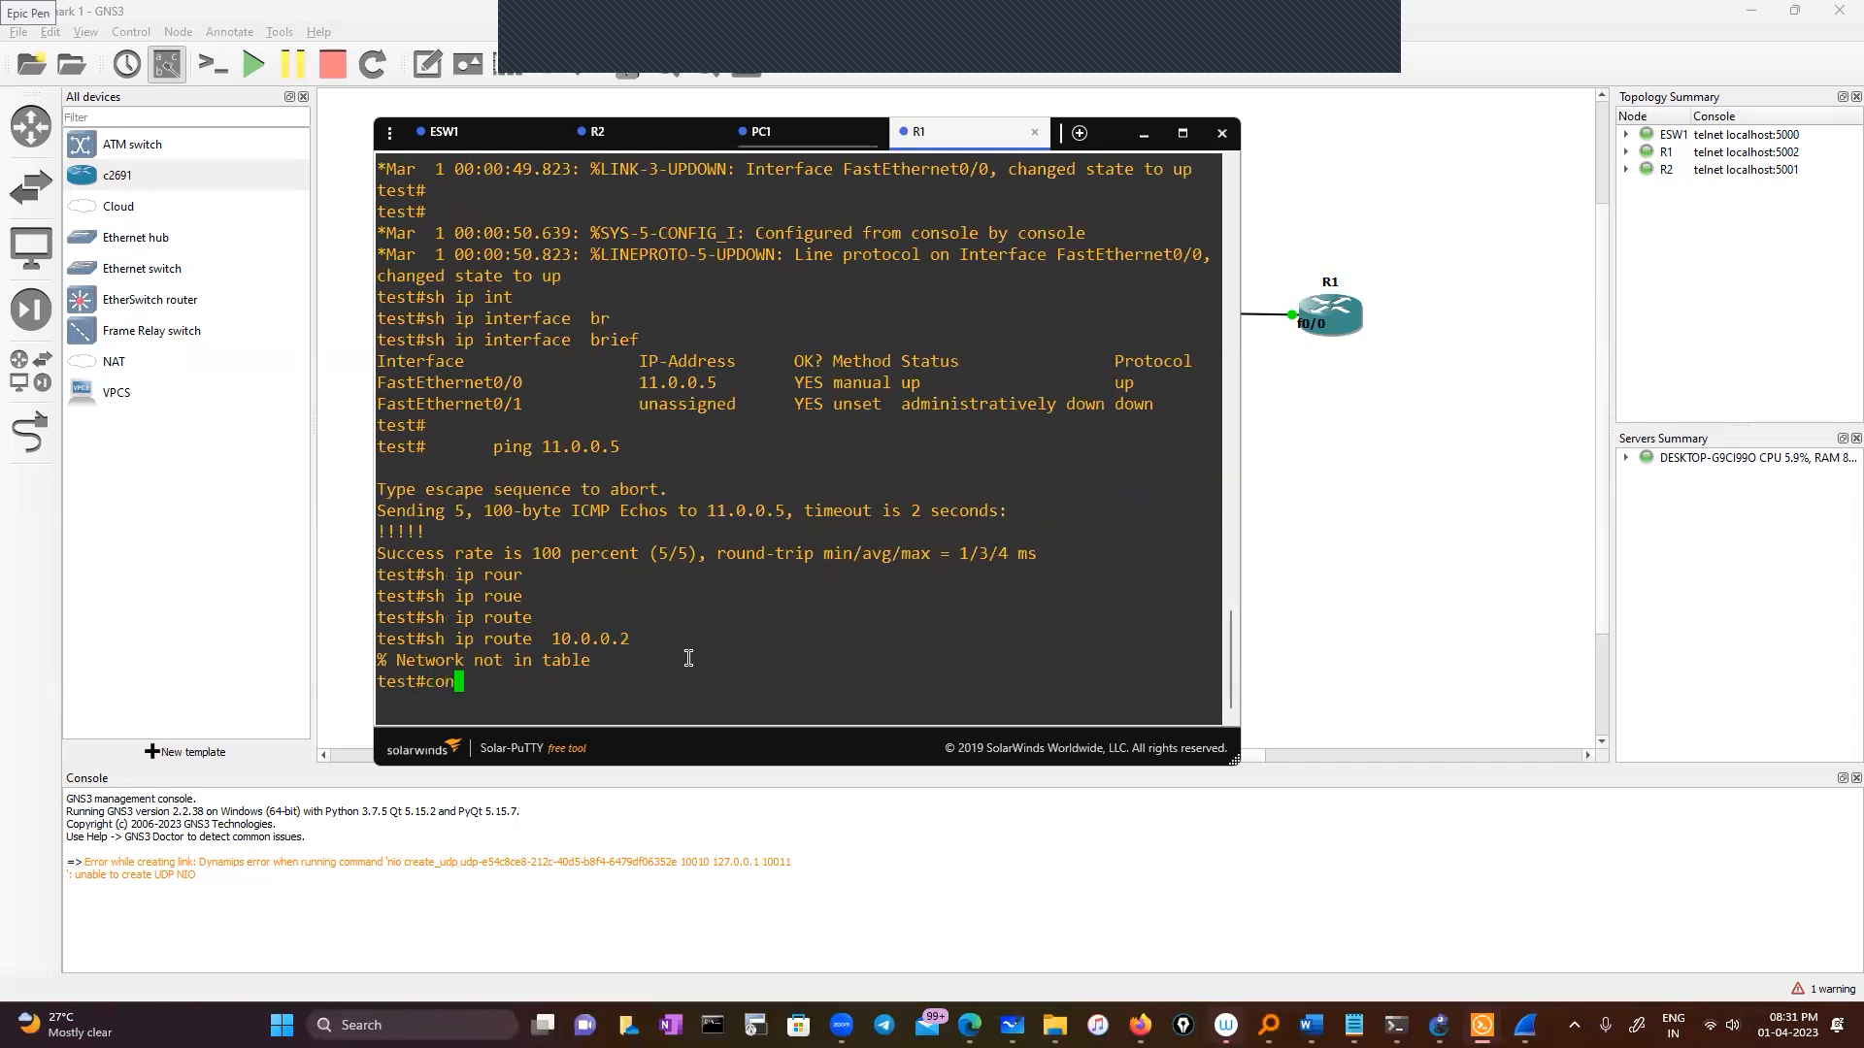
key("Tab")
key("Return")
key("Return")
key("Return")
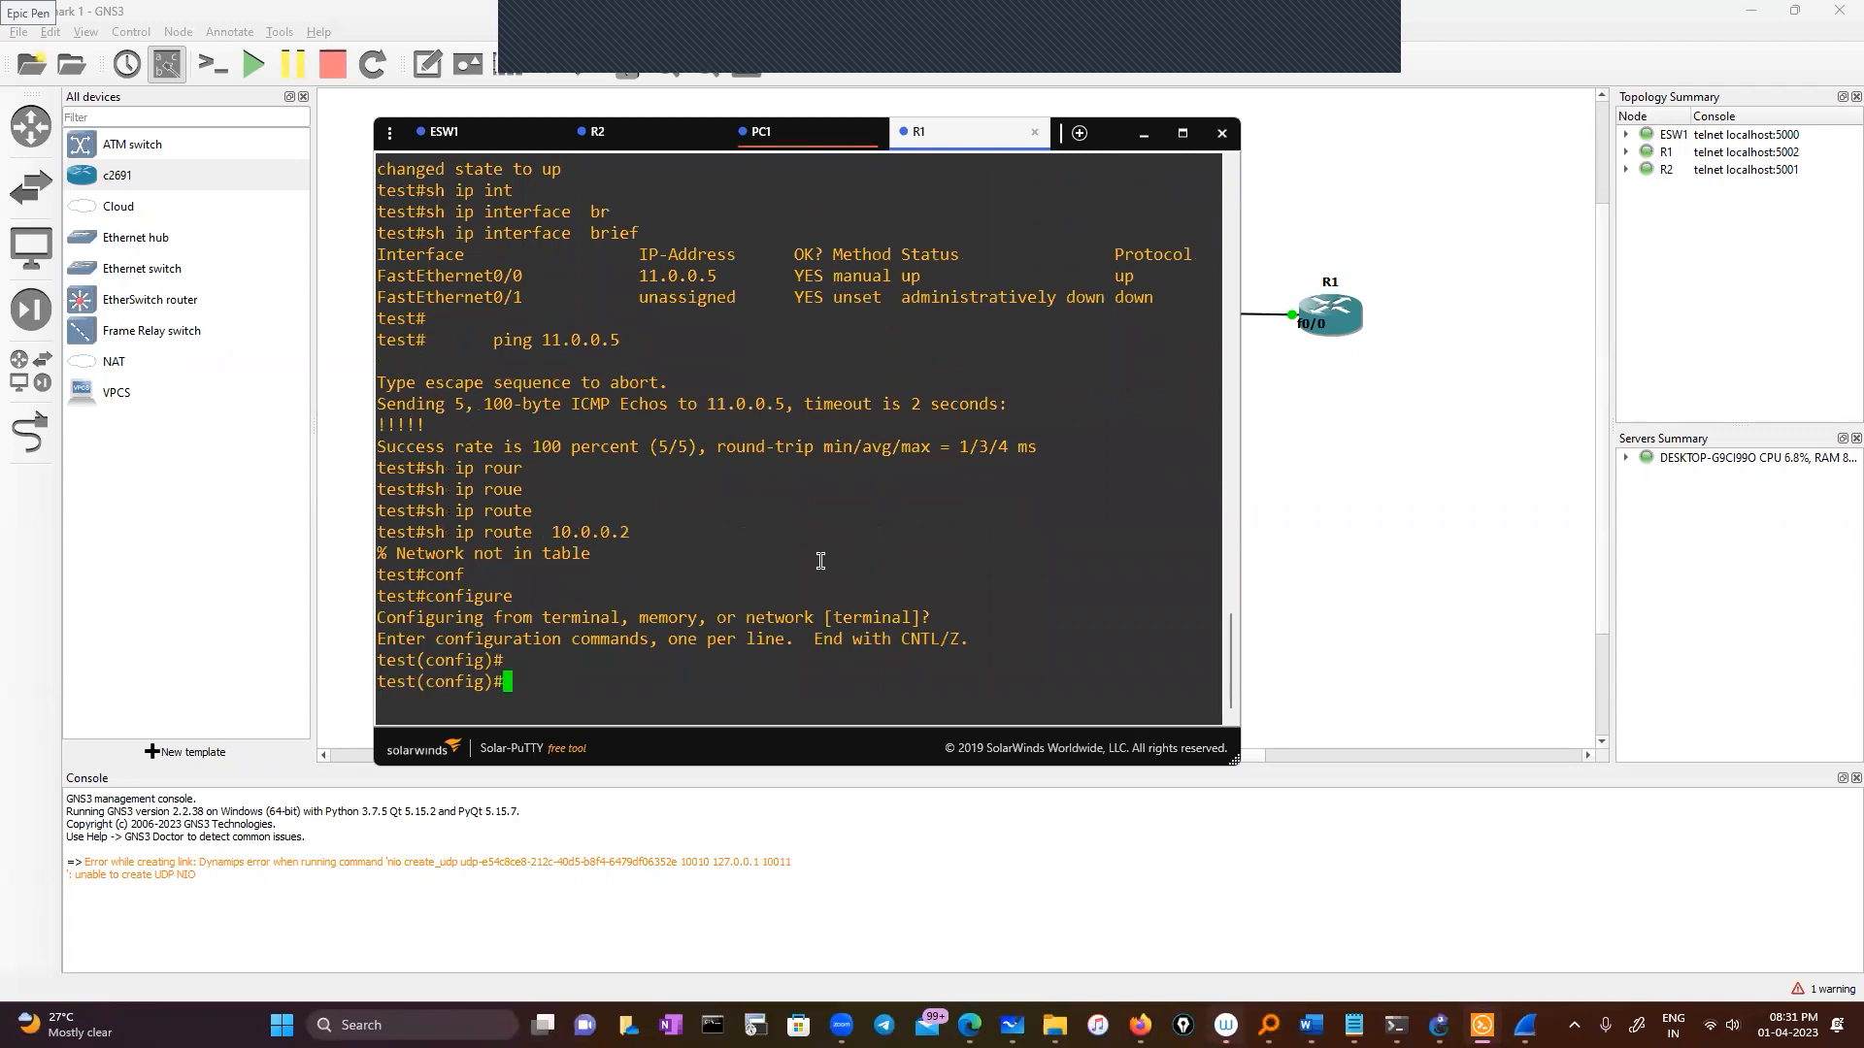
type("ip rou")
key("Tab")
type("te")
key("Tab")
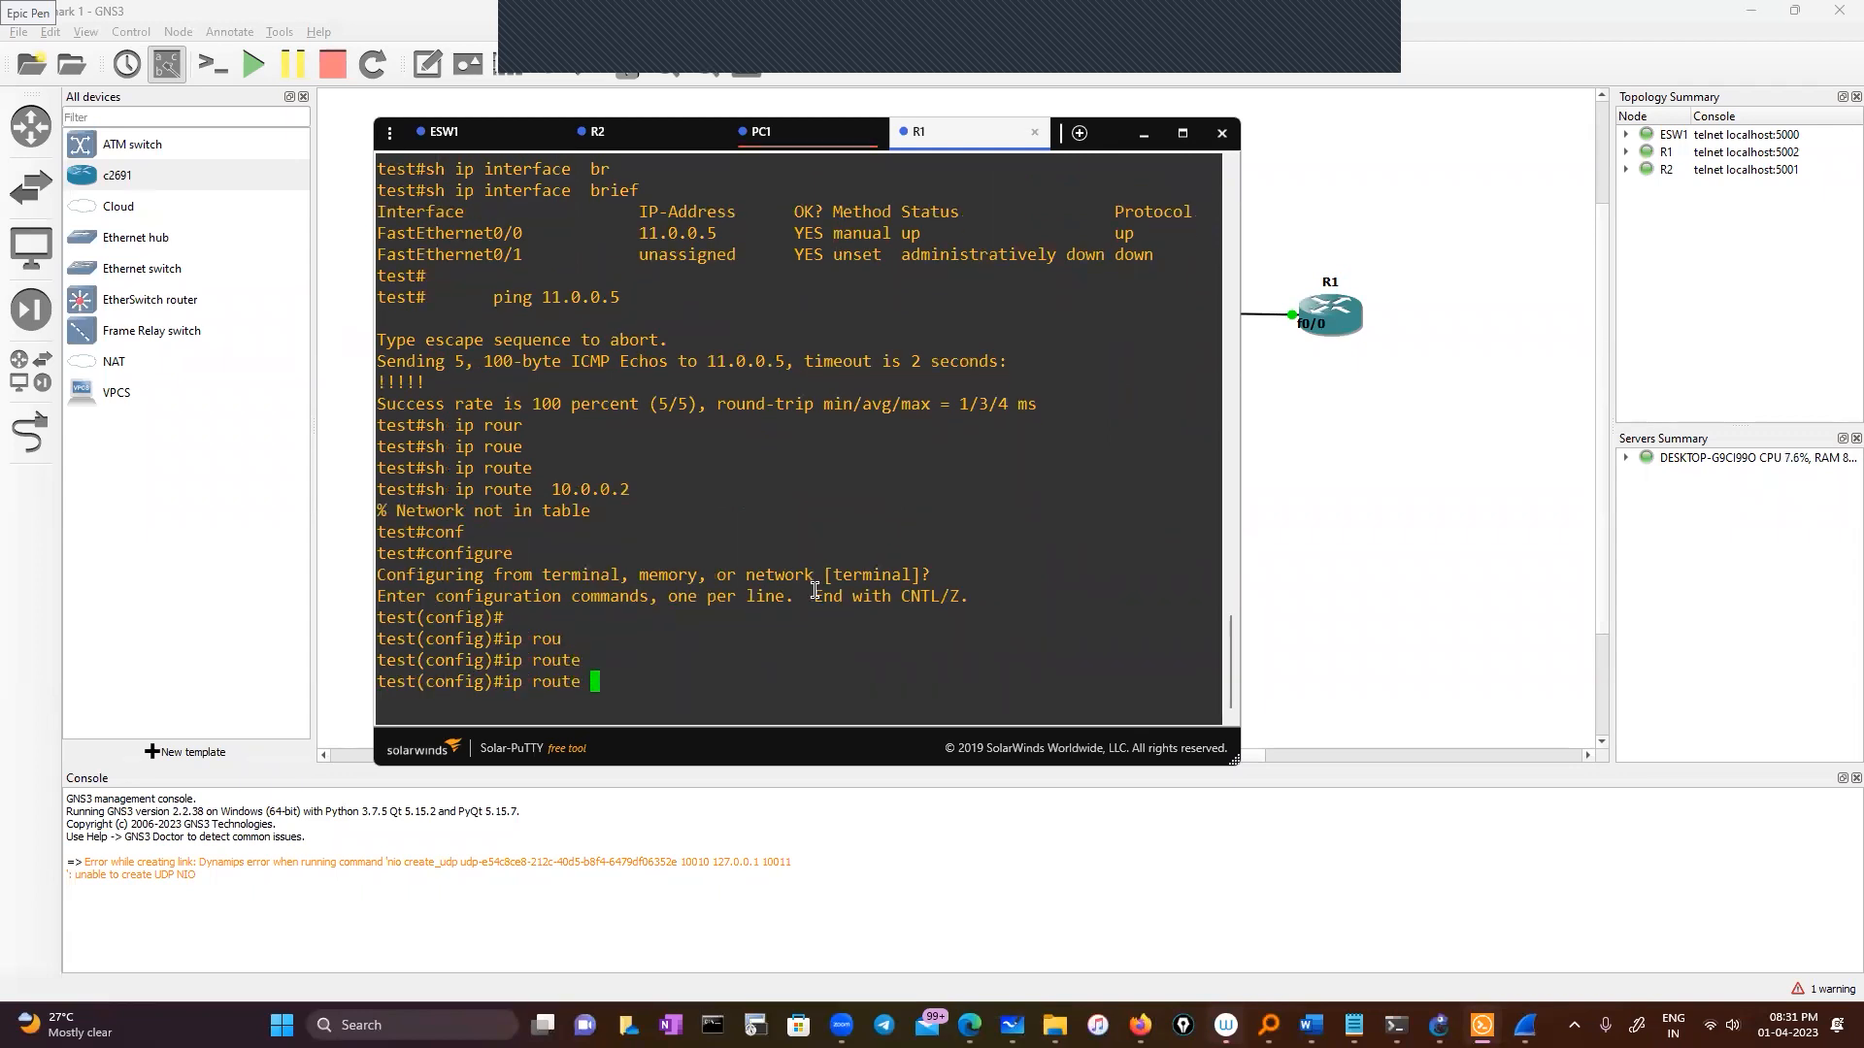
type("10.0.0.0 255.0.0.0")
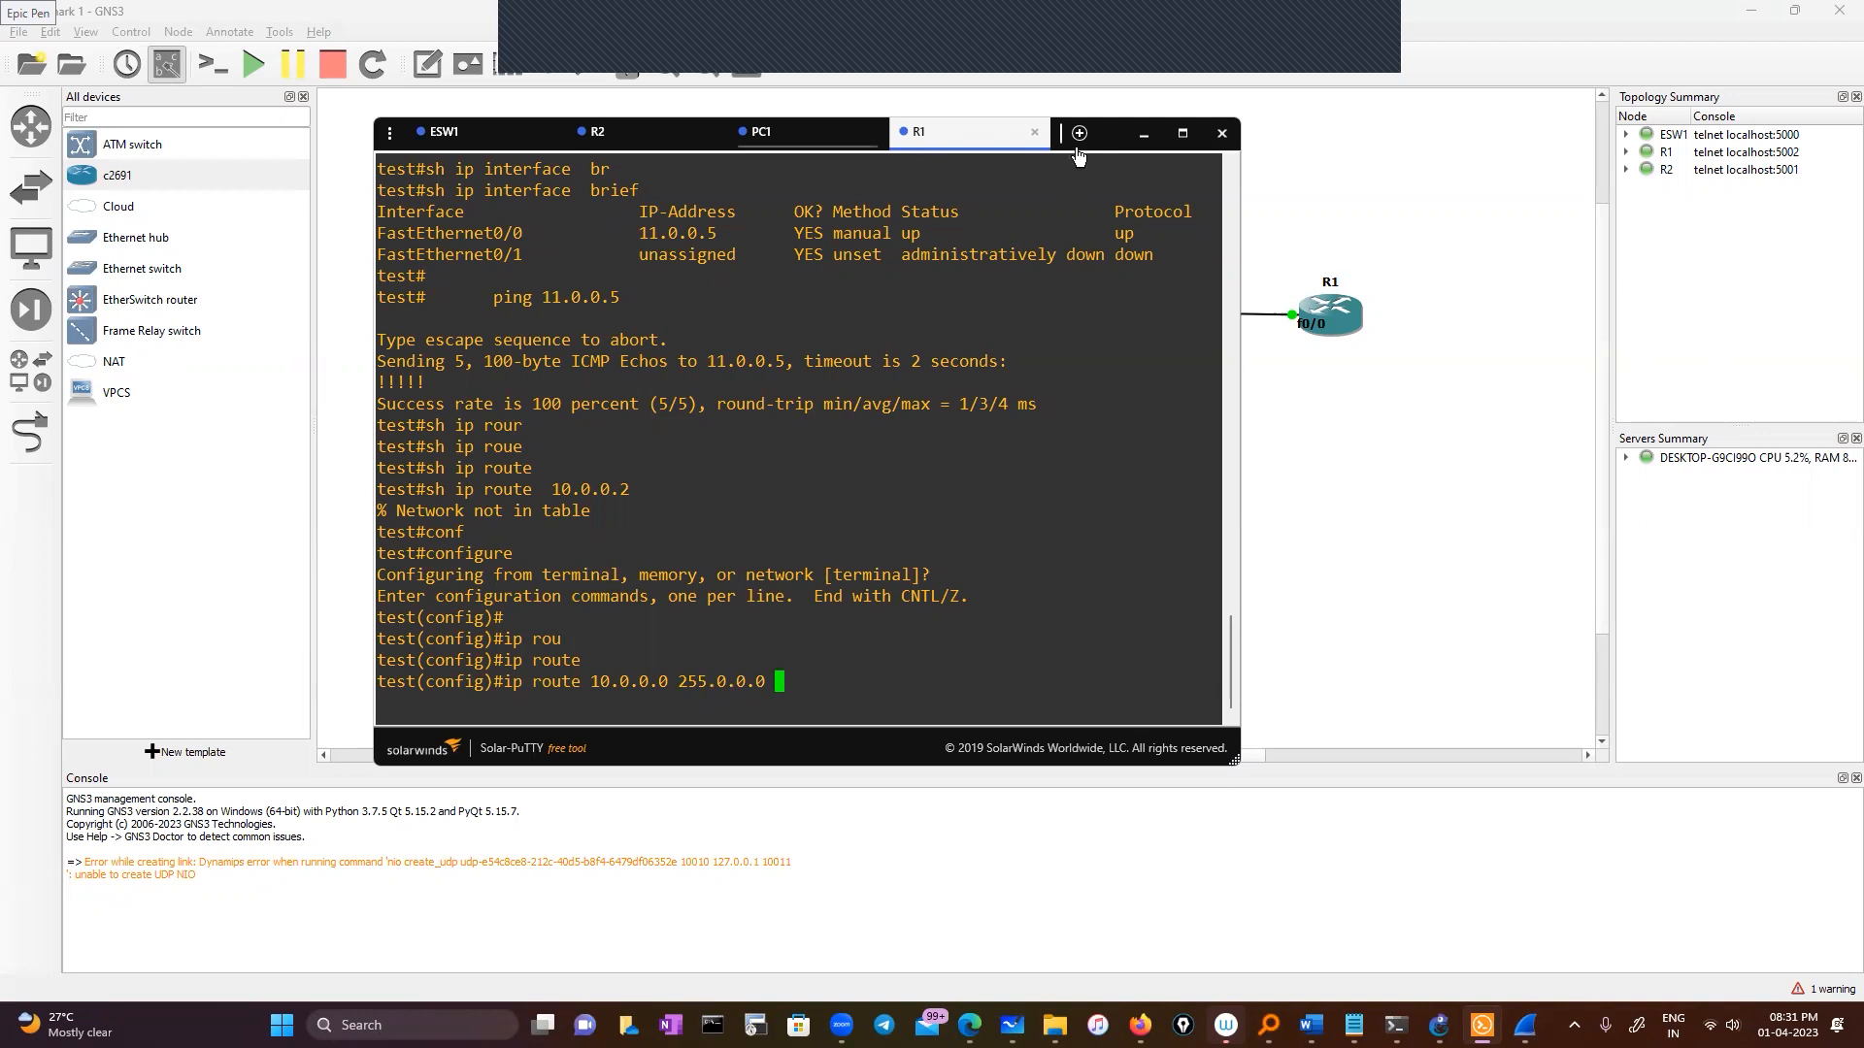
Step: Complete R1's static route with R2's FastEthernet0/1 address 11.0.0.1 as next hop, copied from R2's console
left_click(1110, 142)
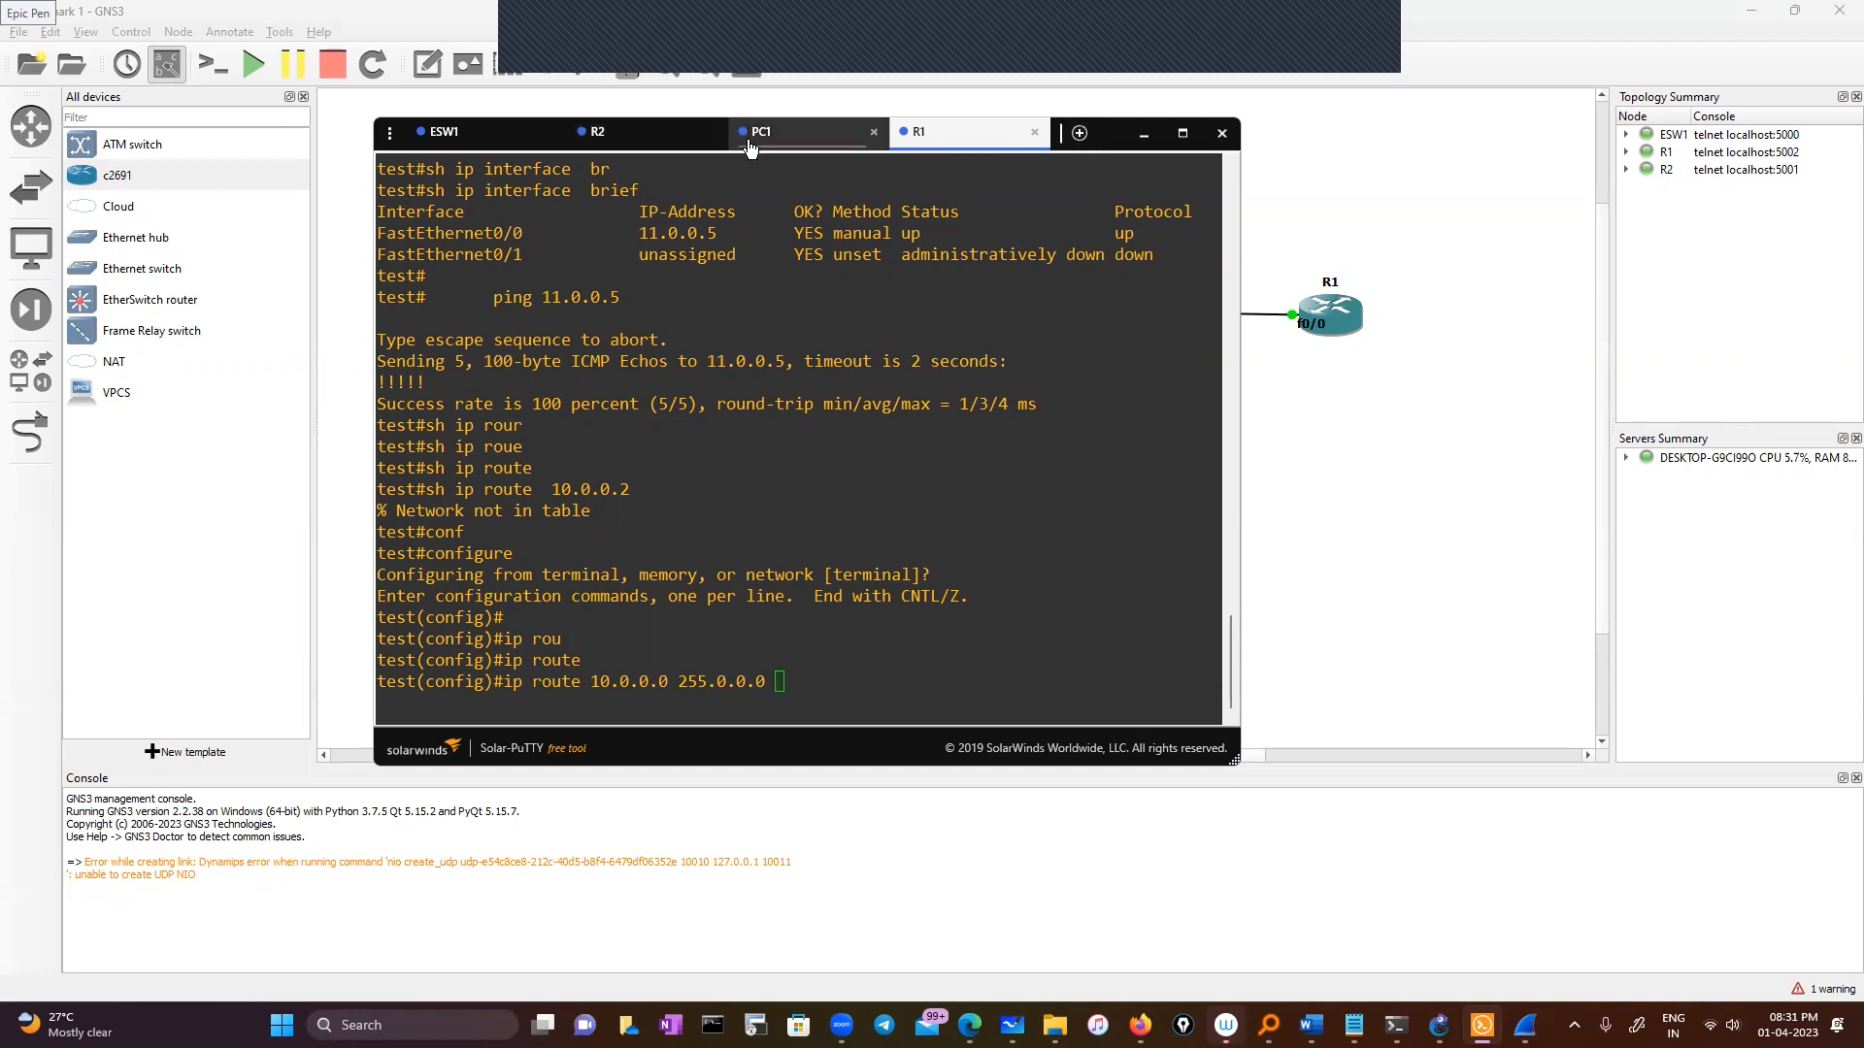
left_click(650, 144)
left_click(956, 144)
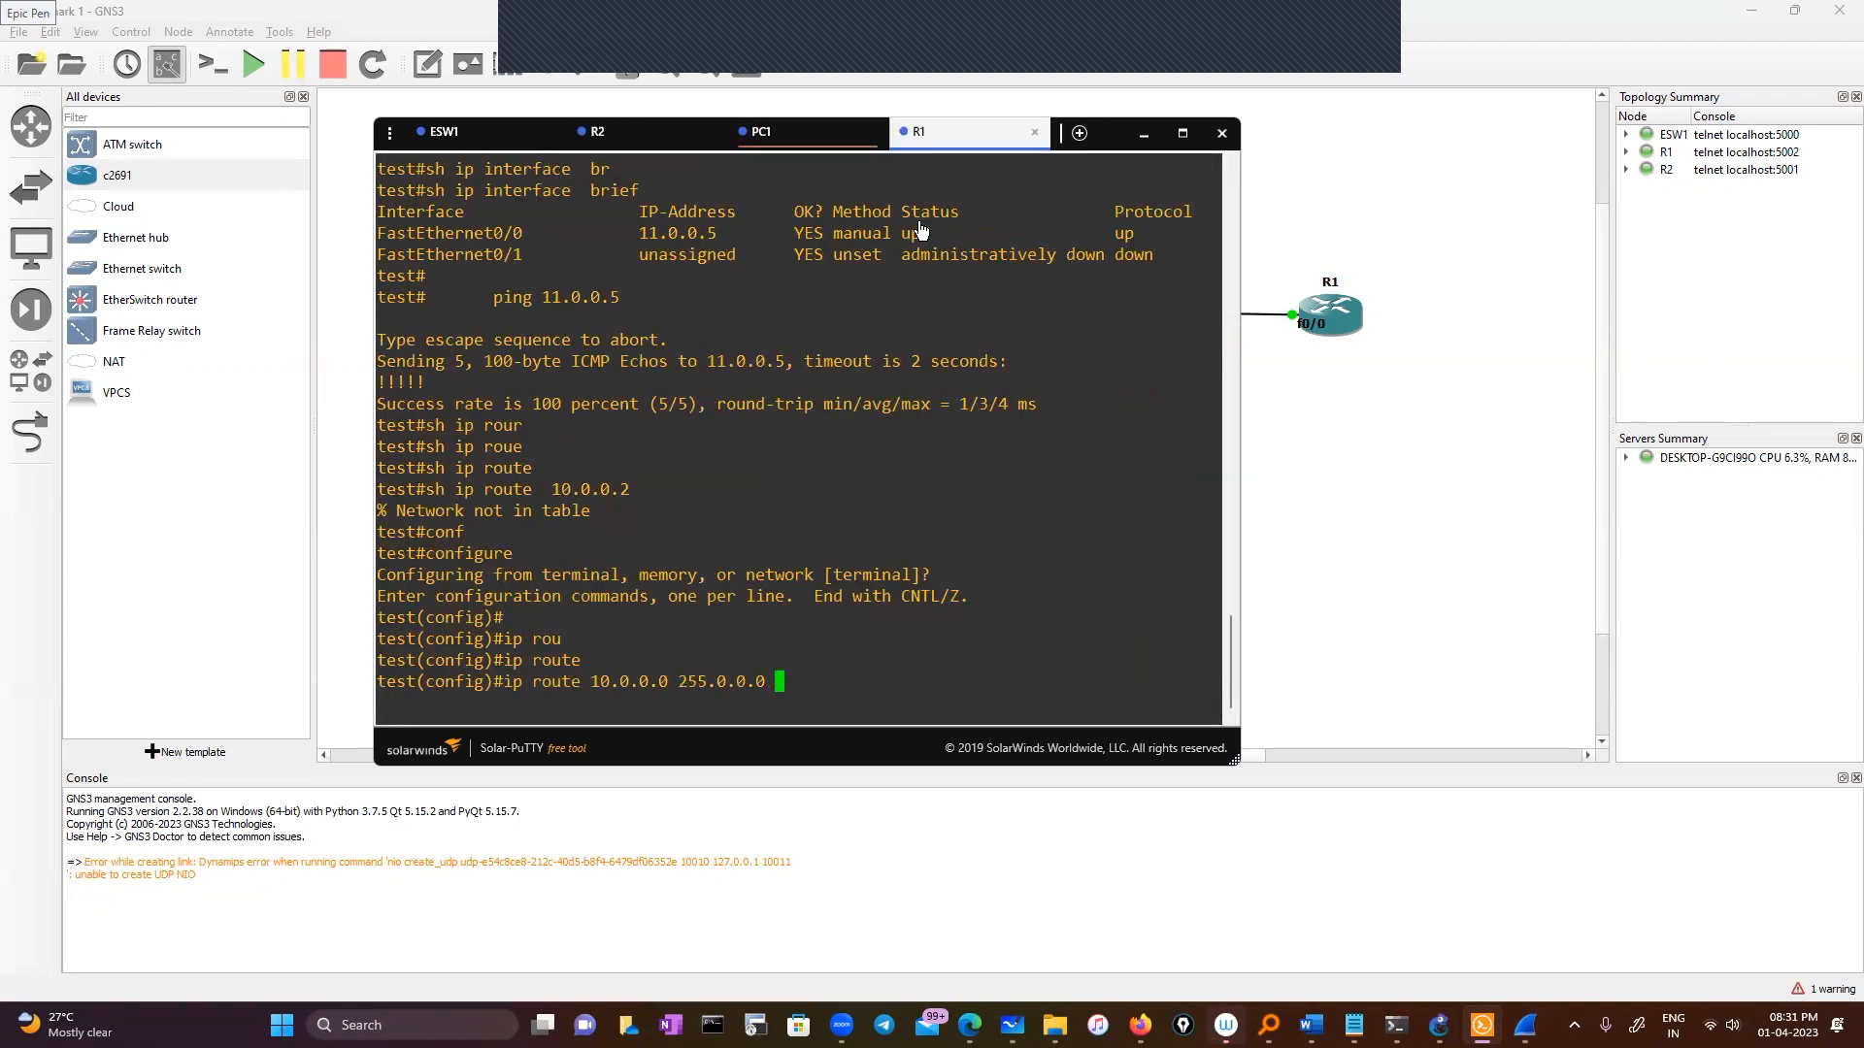
left_click_drag(948, 143, 924, 232)
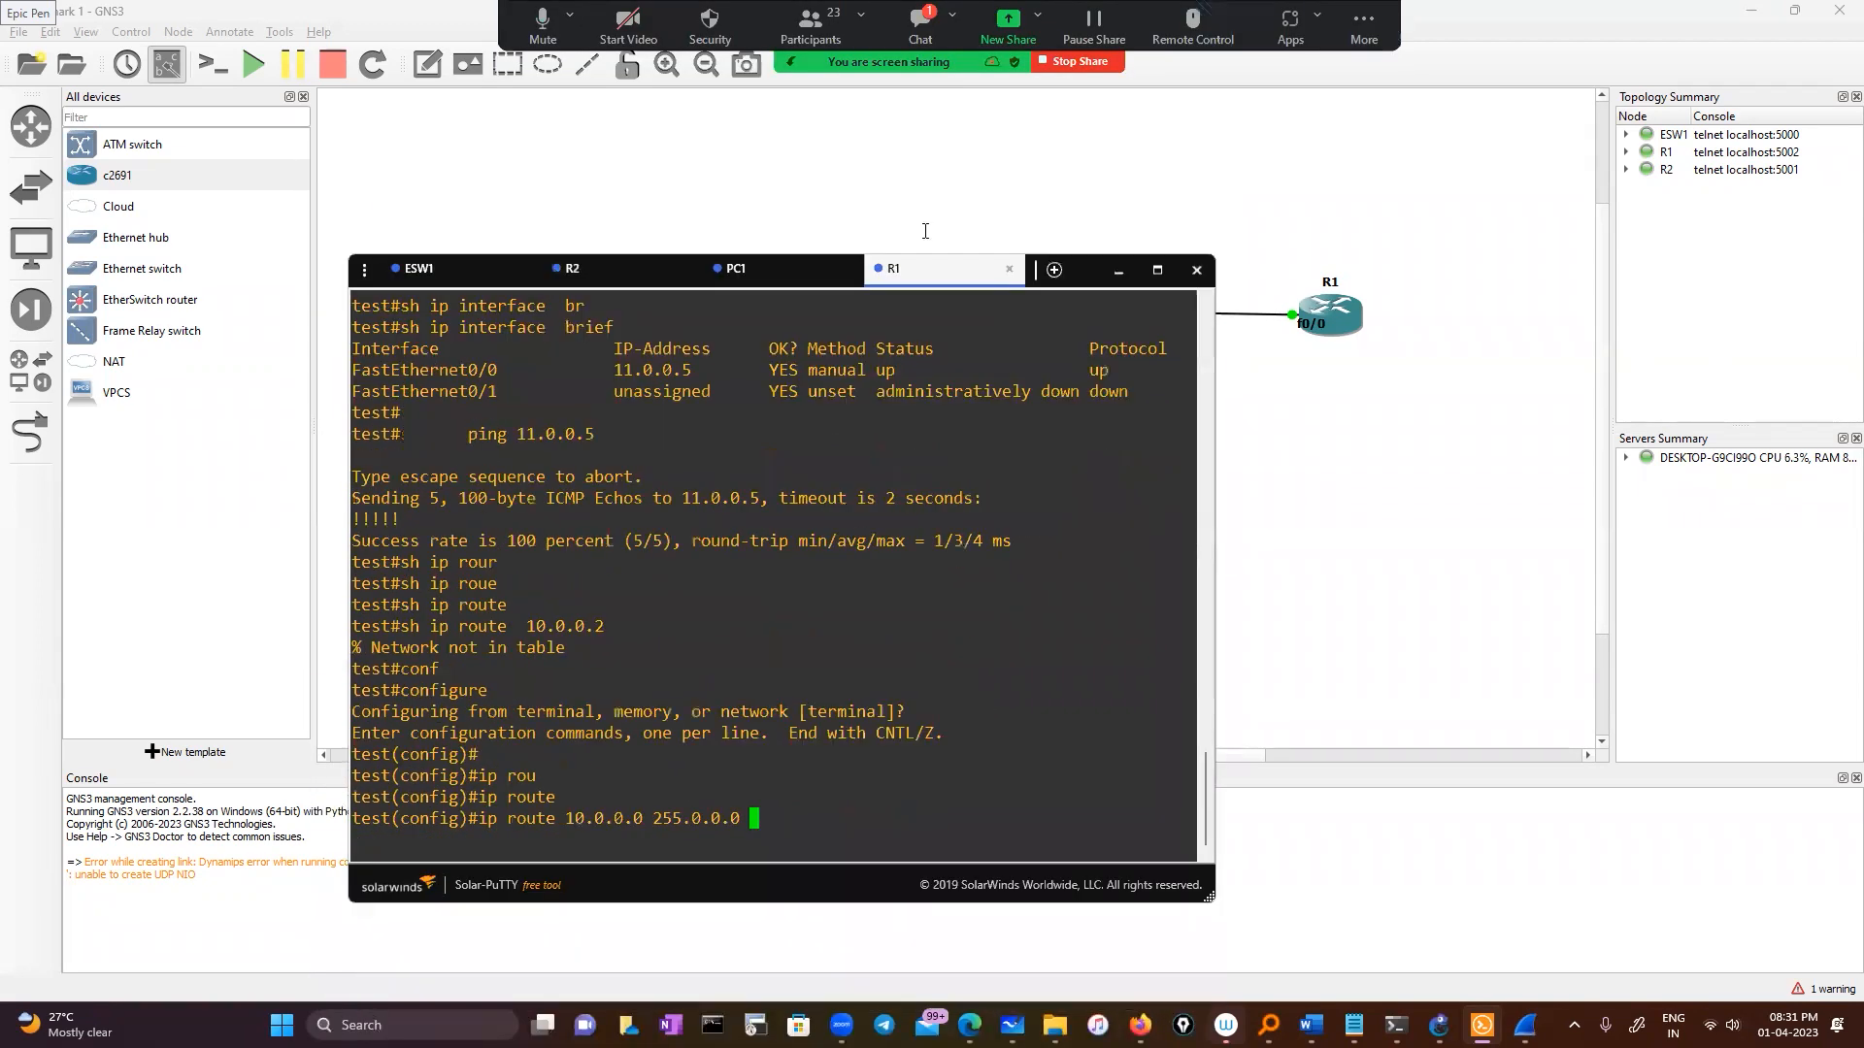
scroll(789, 515, "up", 4)
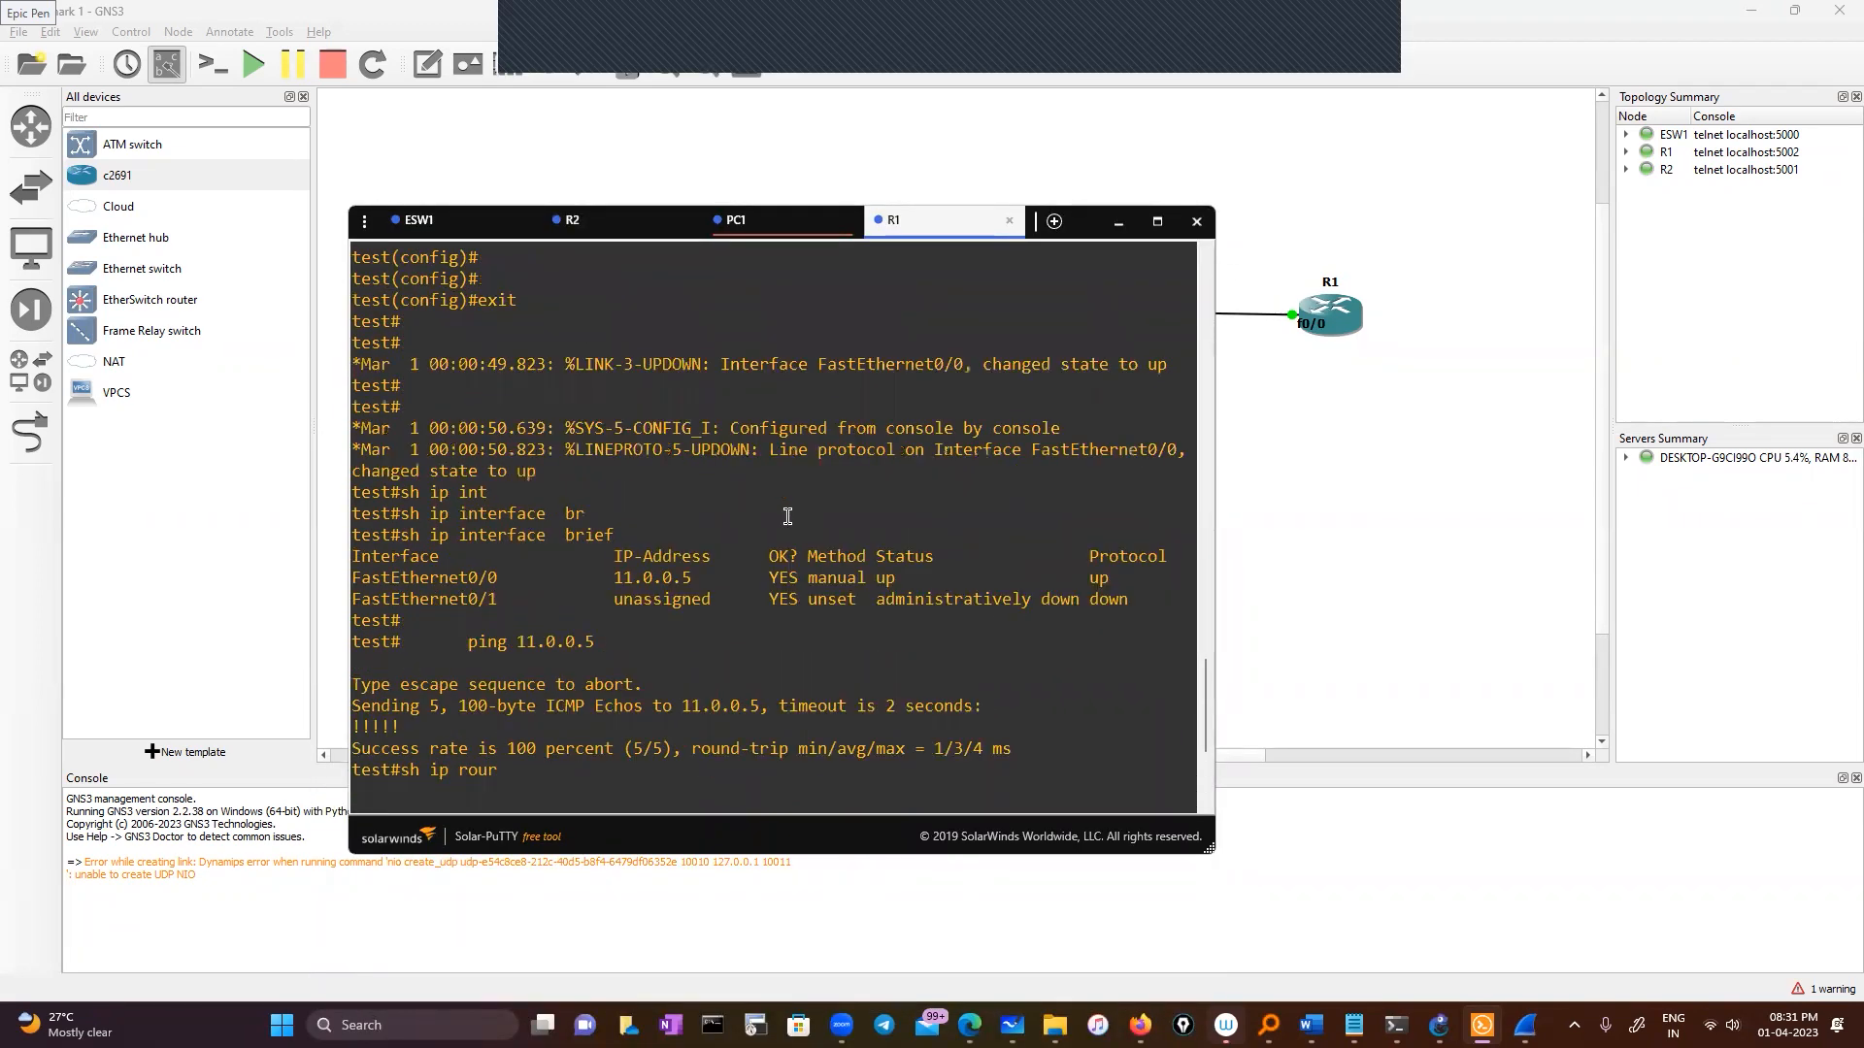
scroll(787, 516, "down", 4)
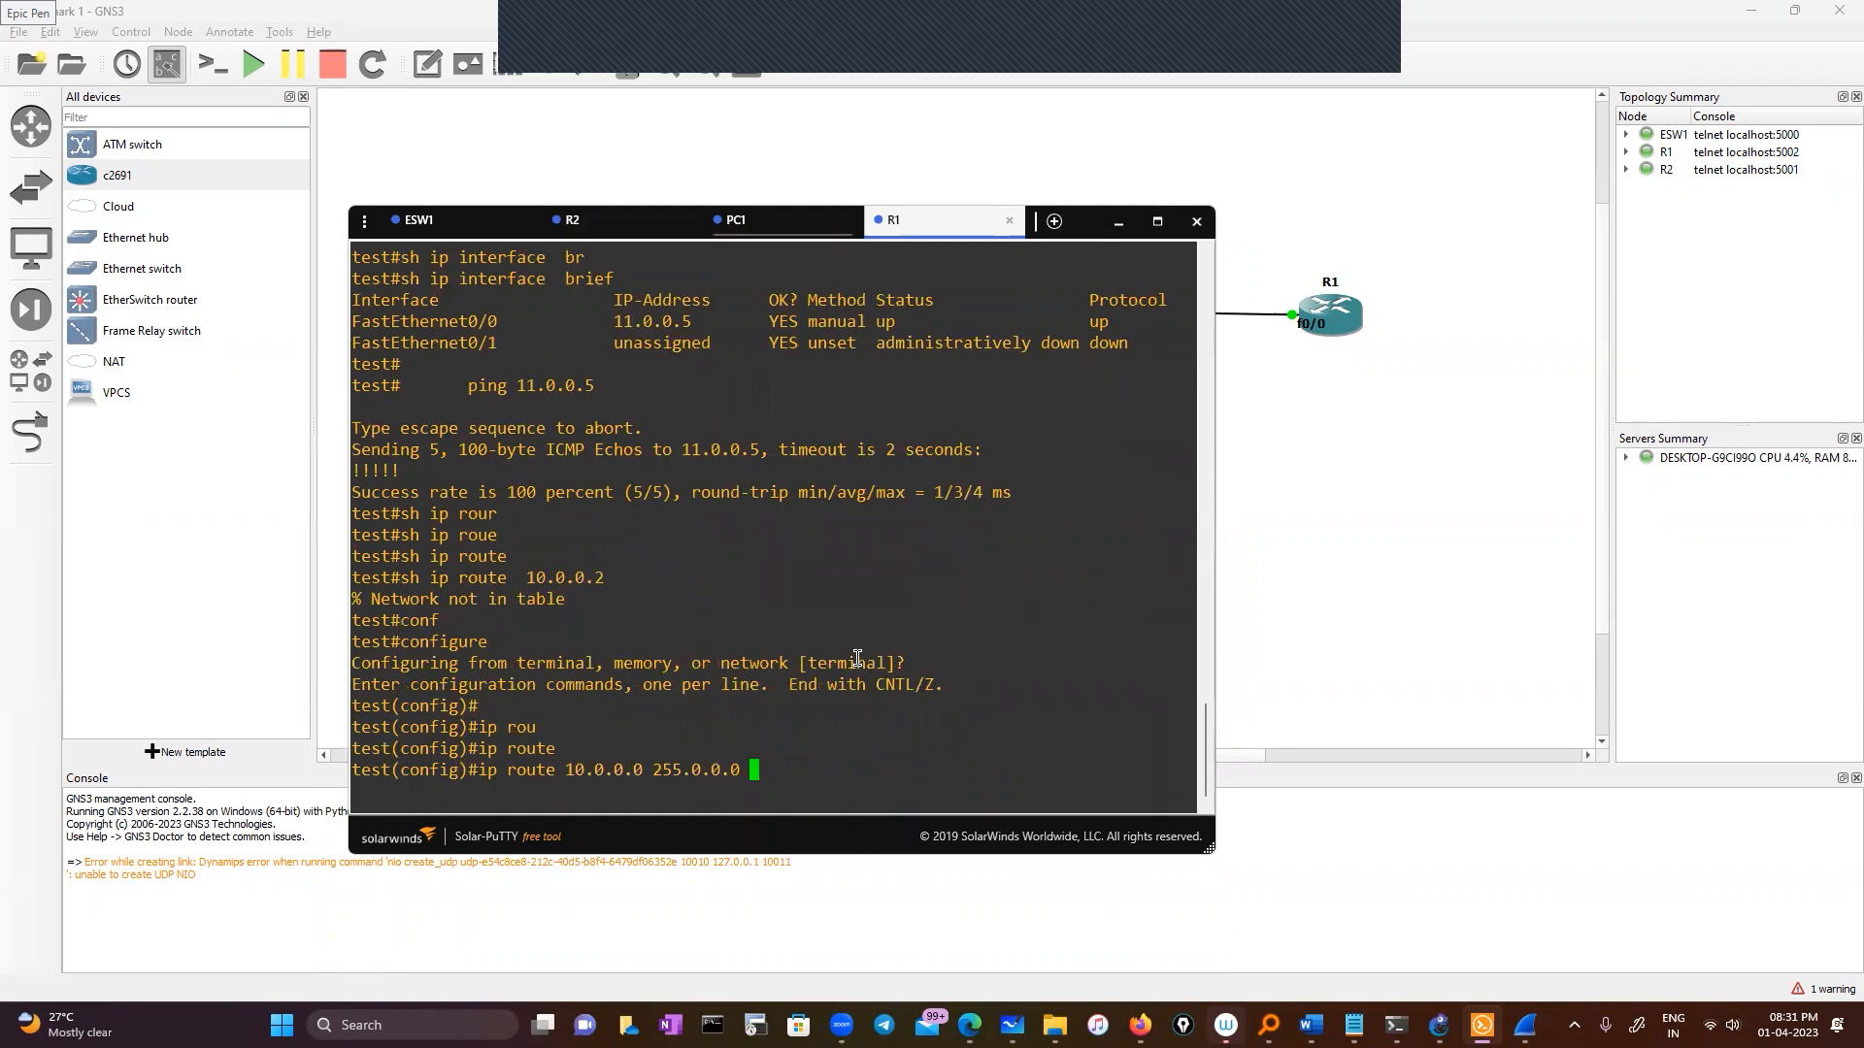
left_click(619, 229)
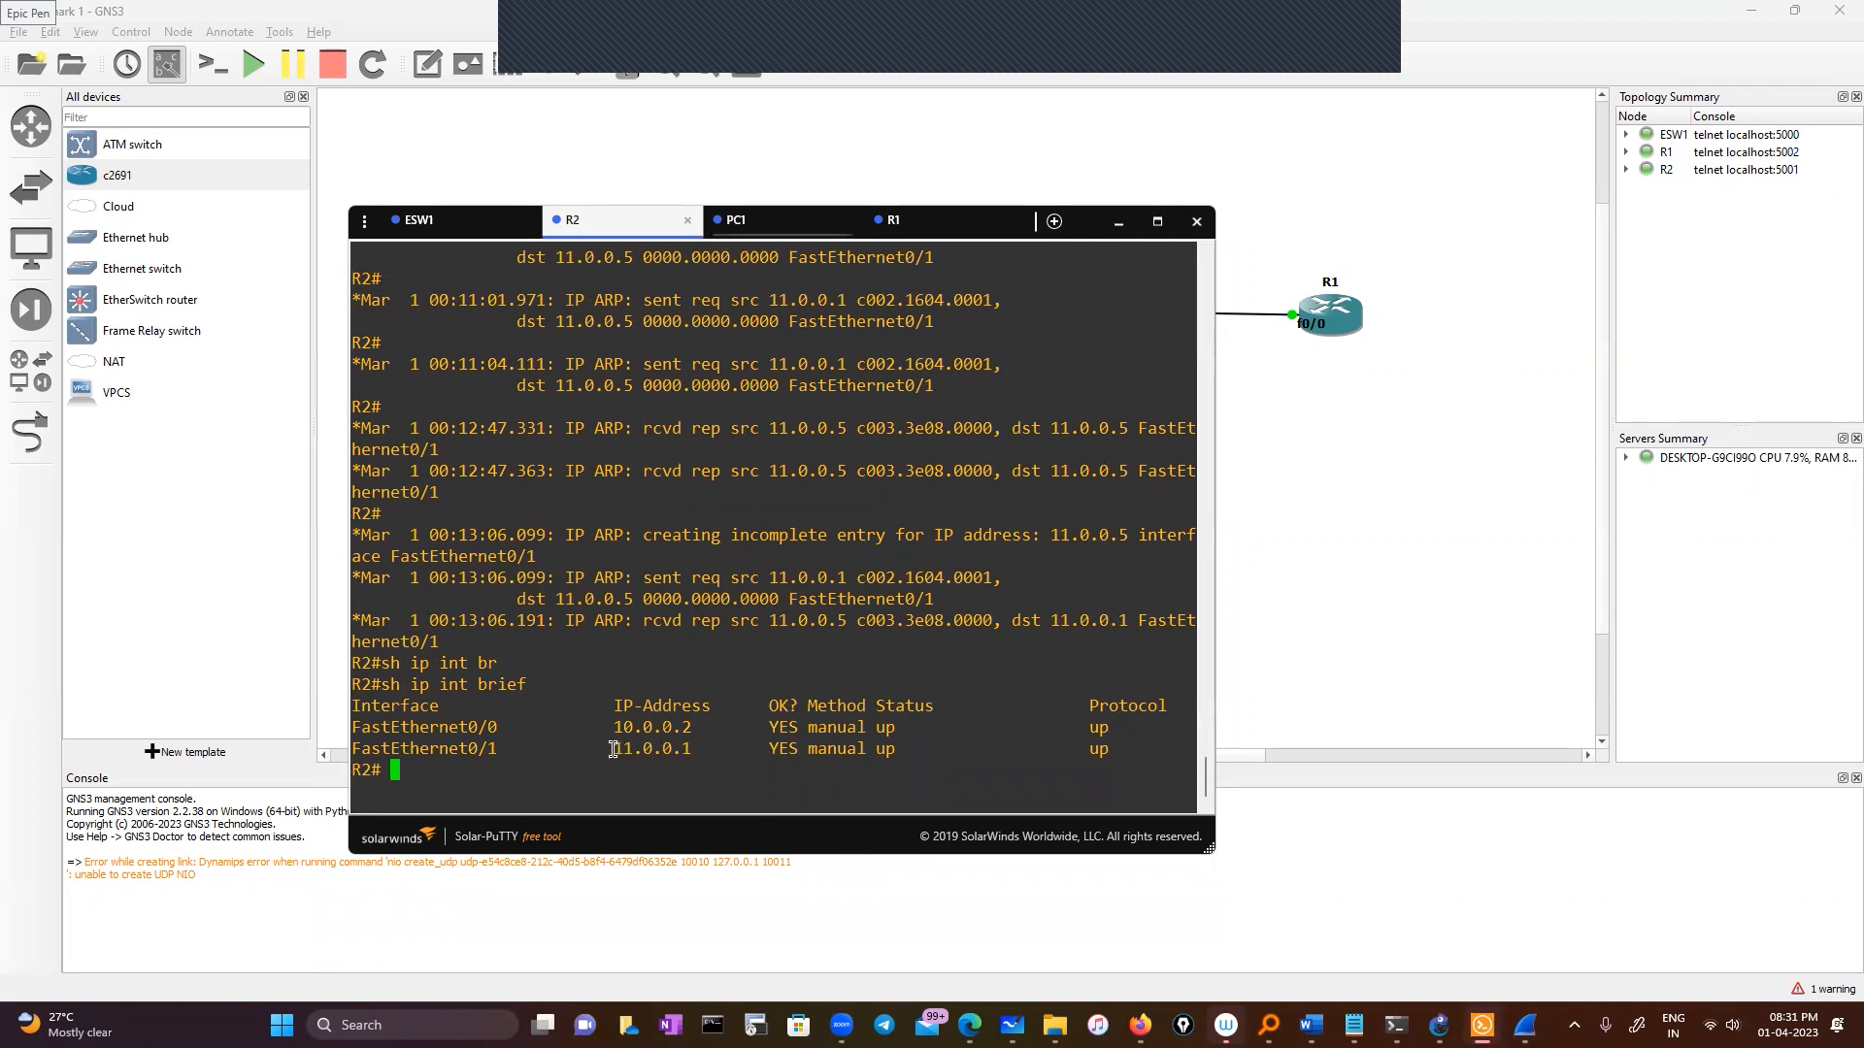
left_click(918, 228)
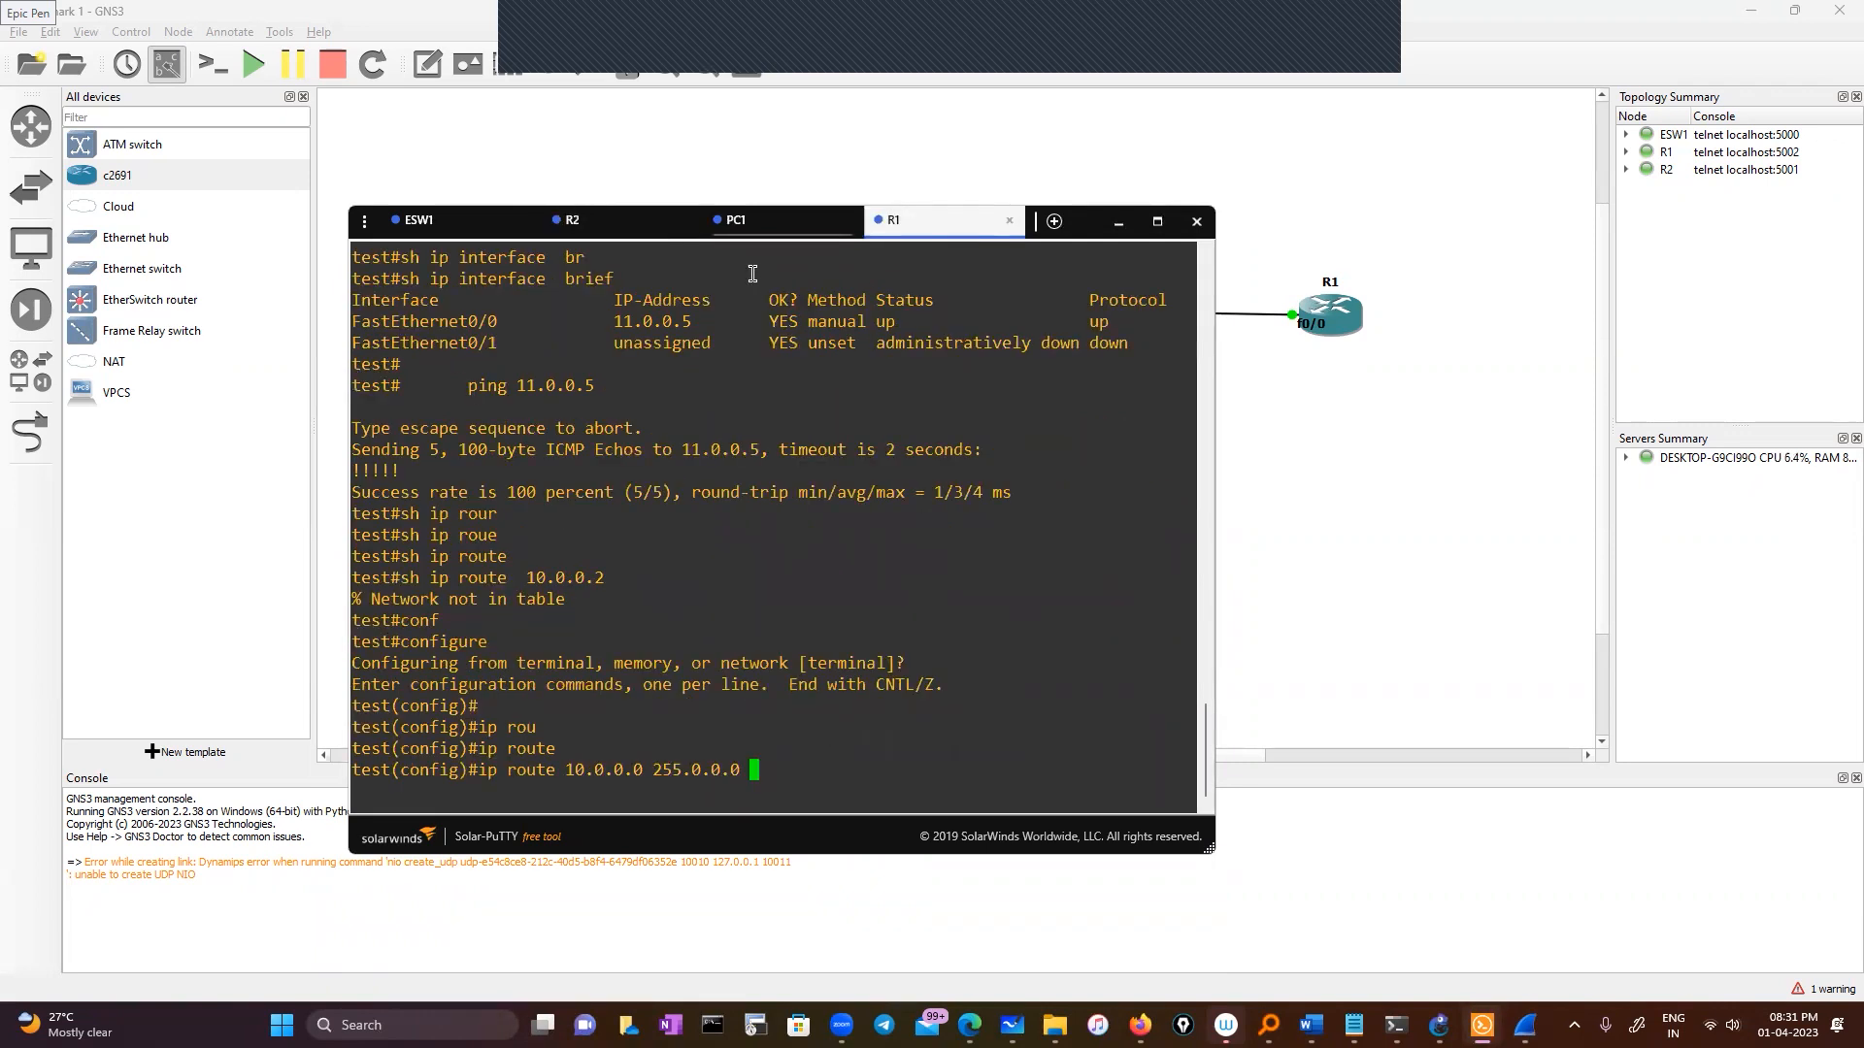
left_click(599, 230)
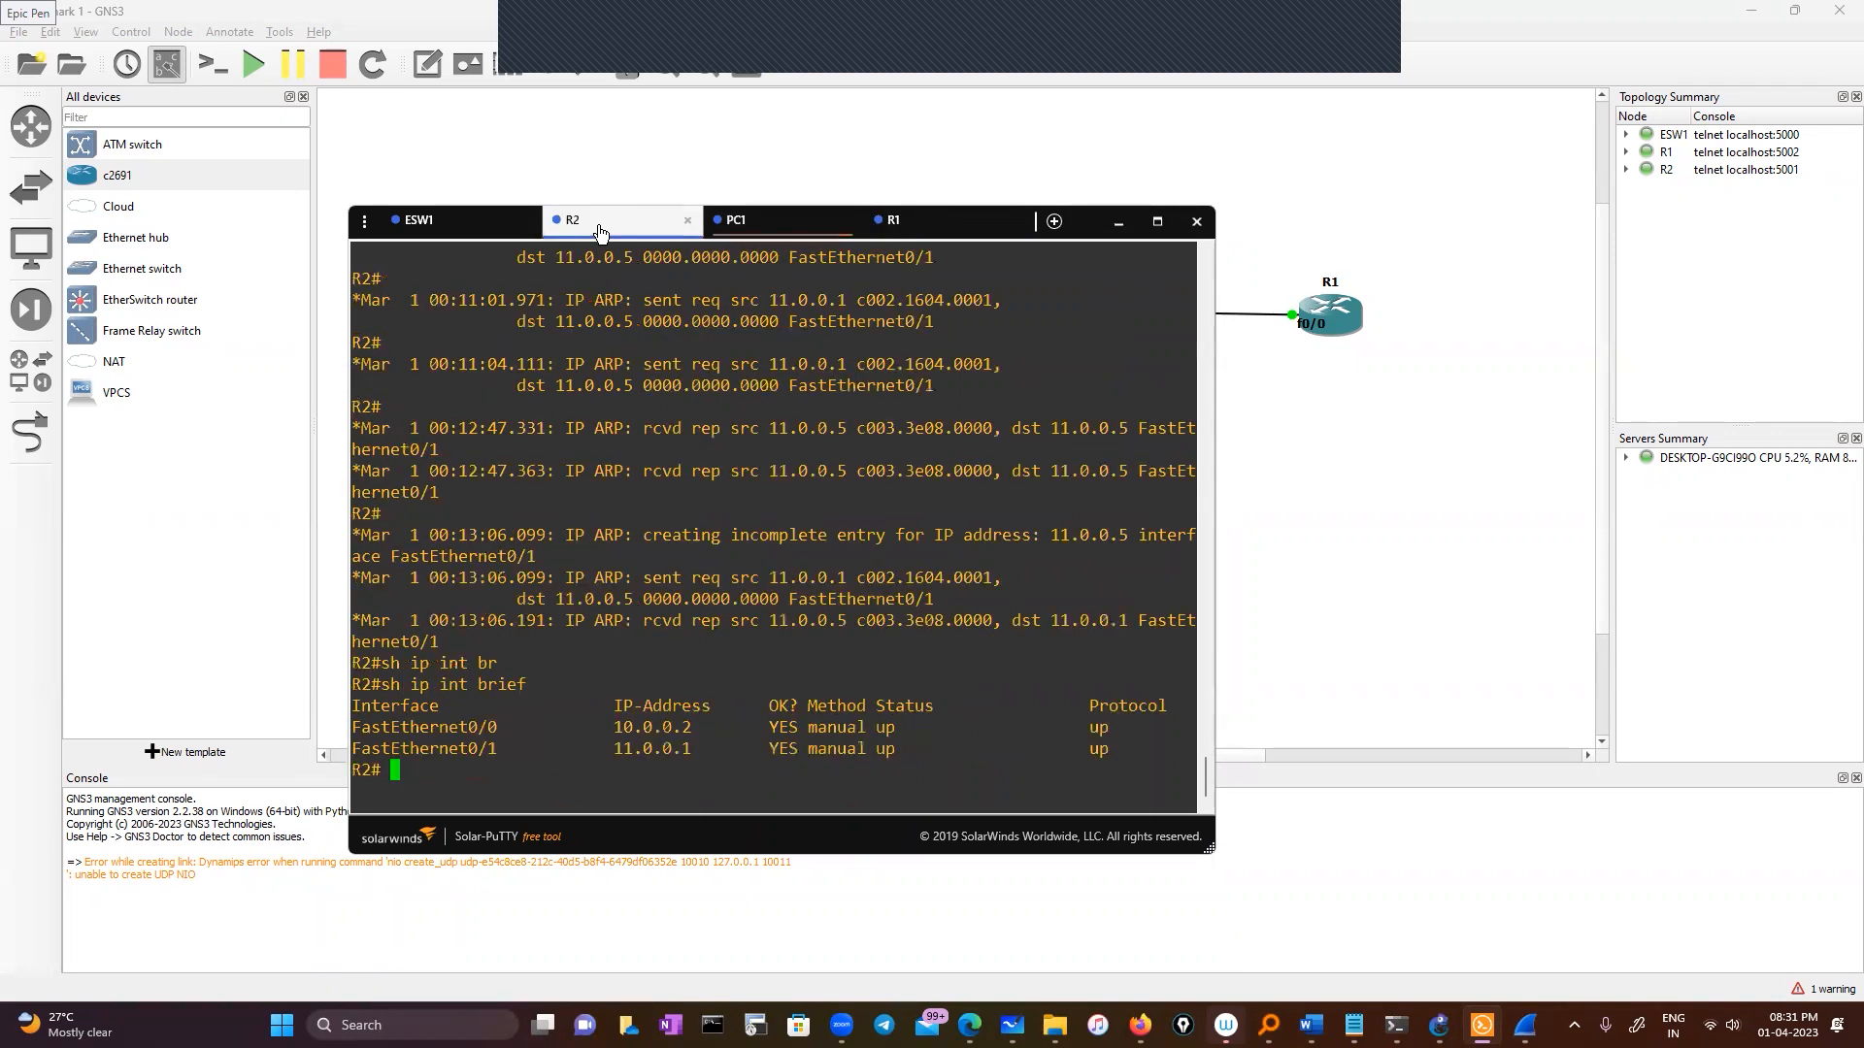
left_click_drag(610, 750, 672, 750)
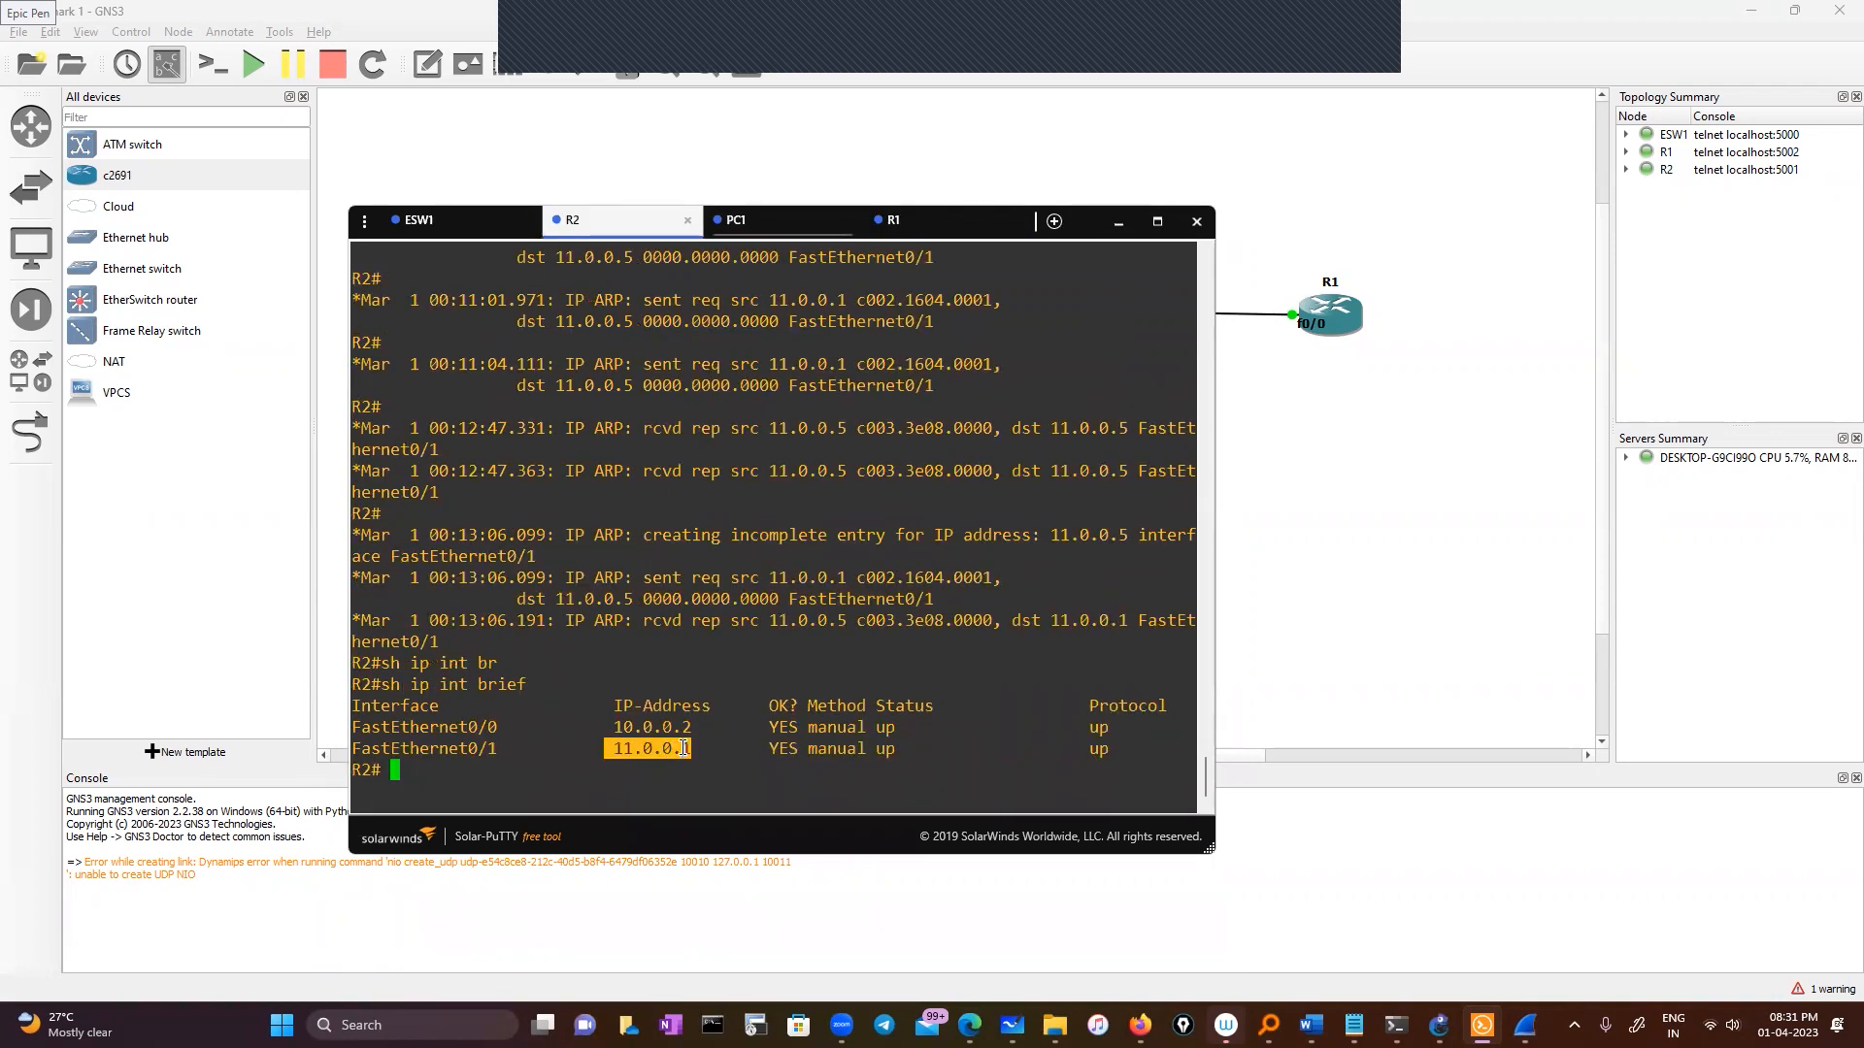
left_click(934, 229)
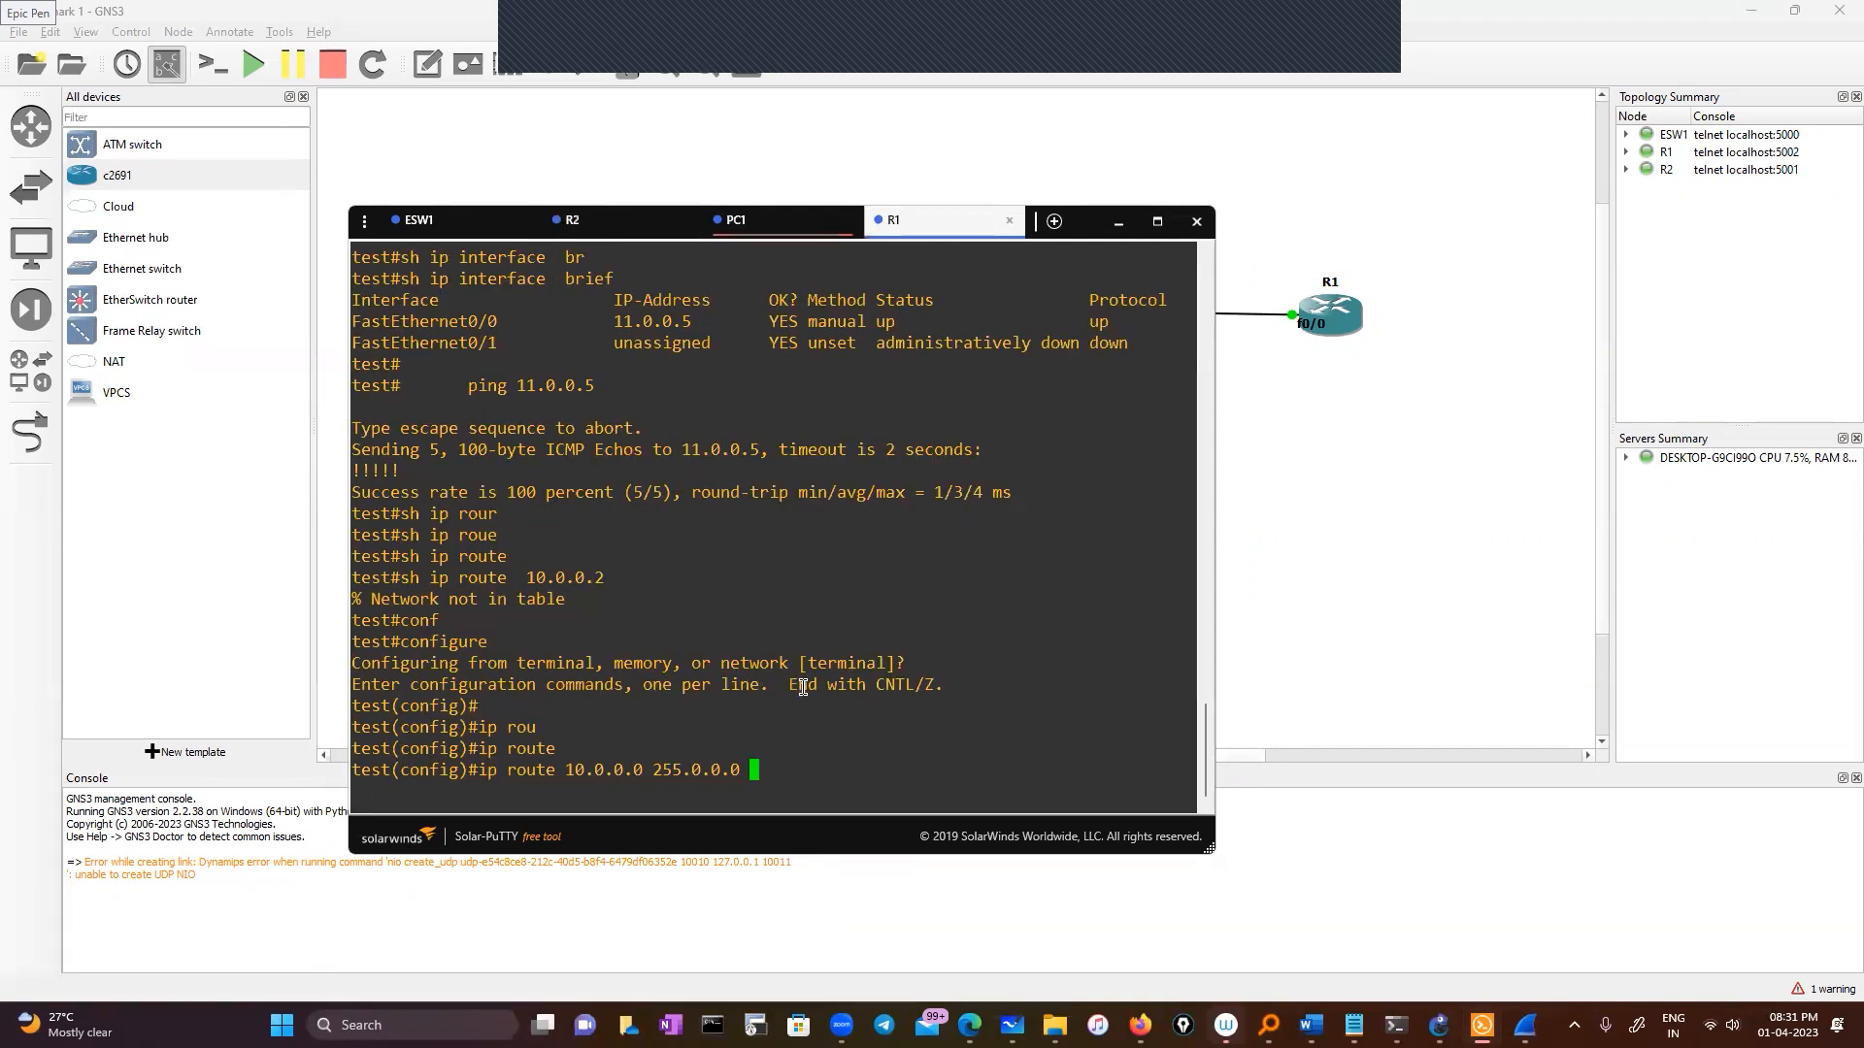
right_click(880, 734)
key("Return")
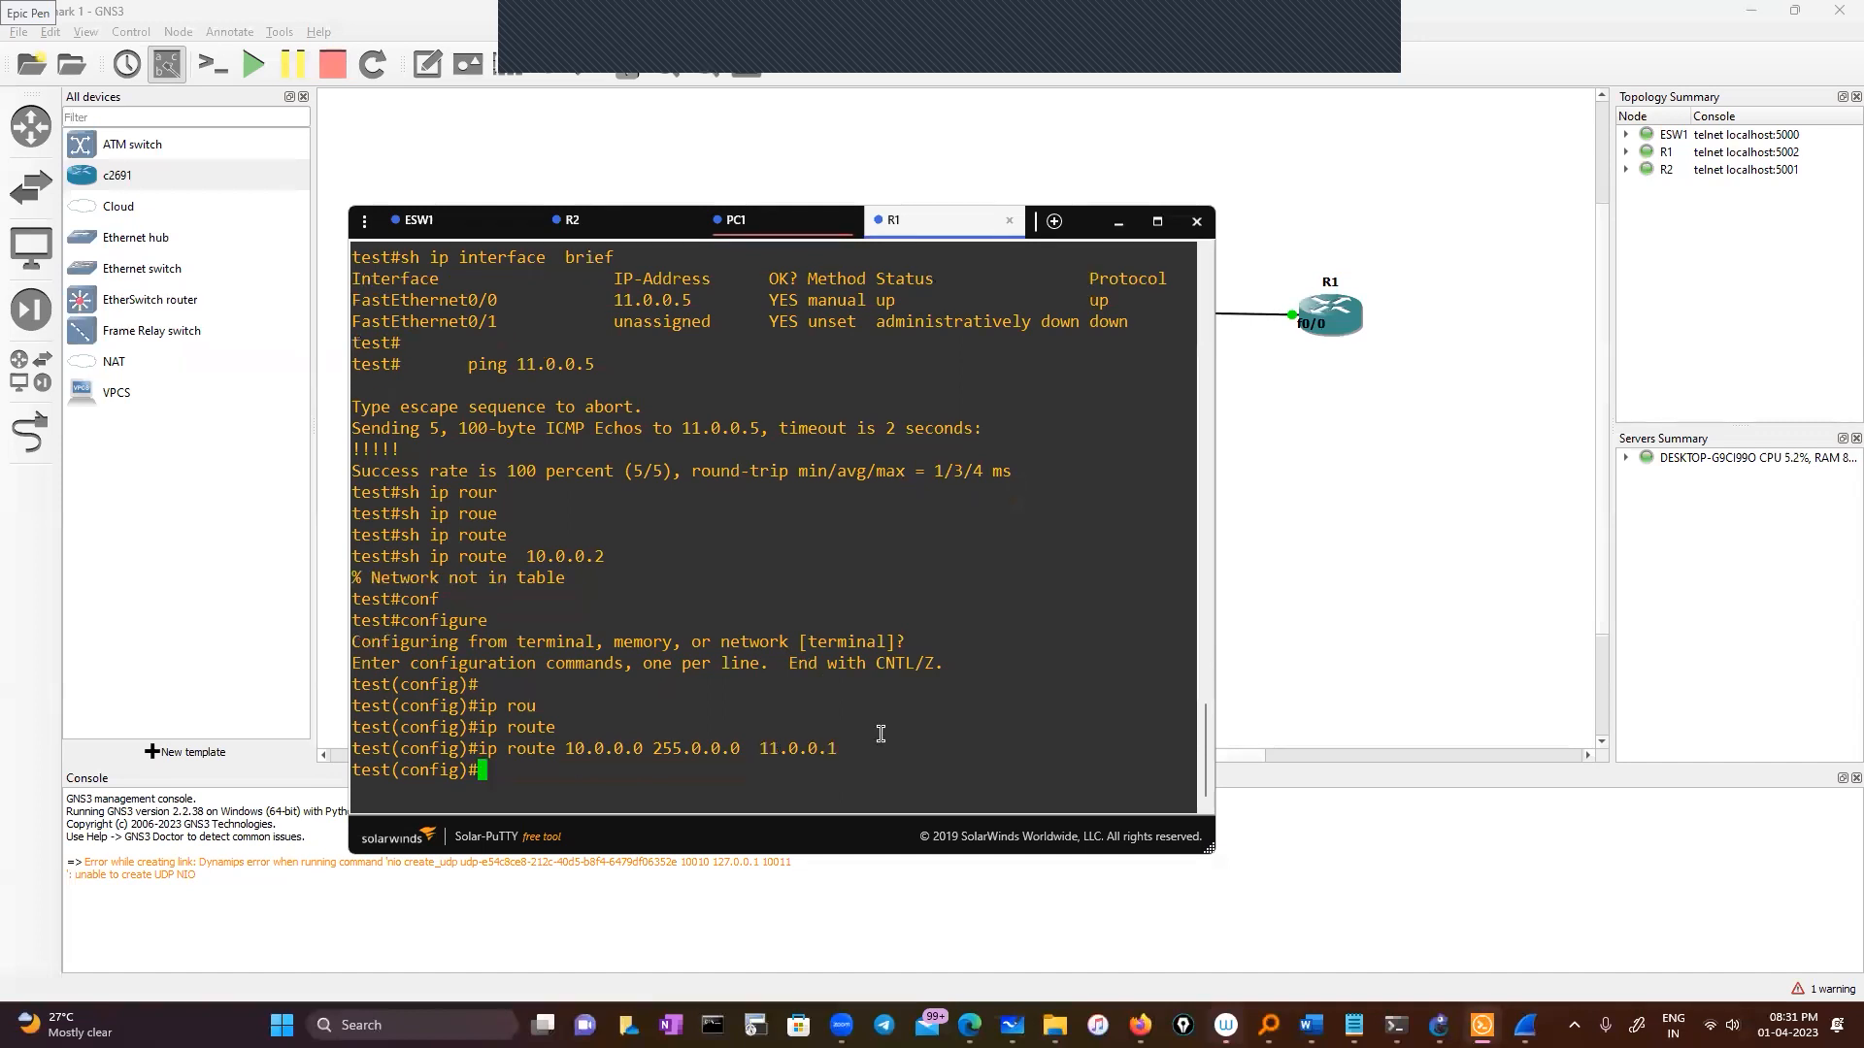
Step: Exit configuration mode on R1 and show the IP route for 11.0.0.5
type("exit")
key("Return")
key("Return")
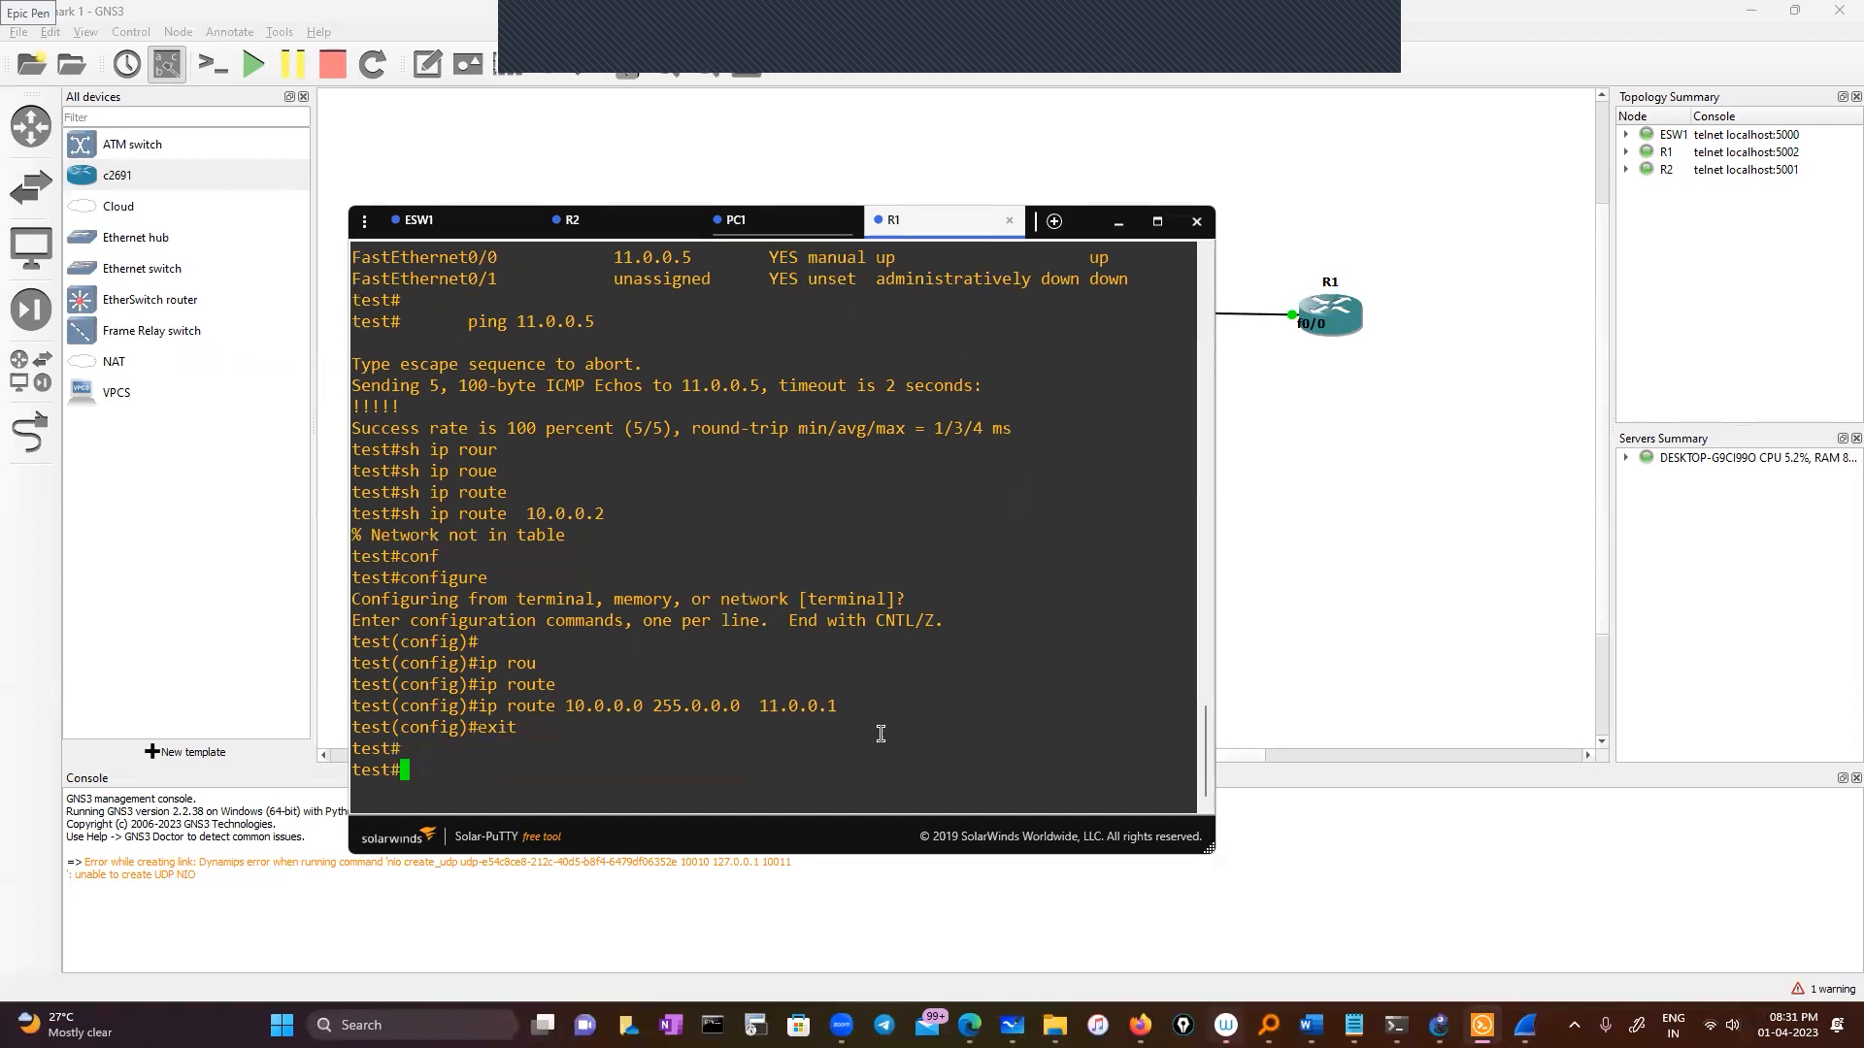
type("sh ip rou")
key("Tab")
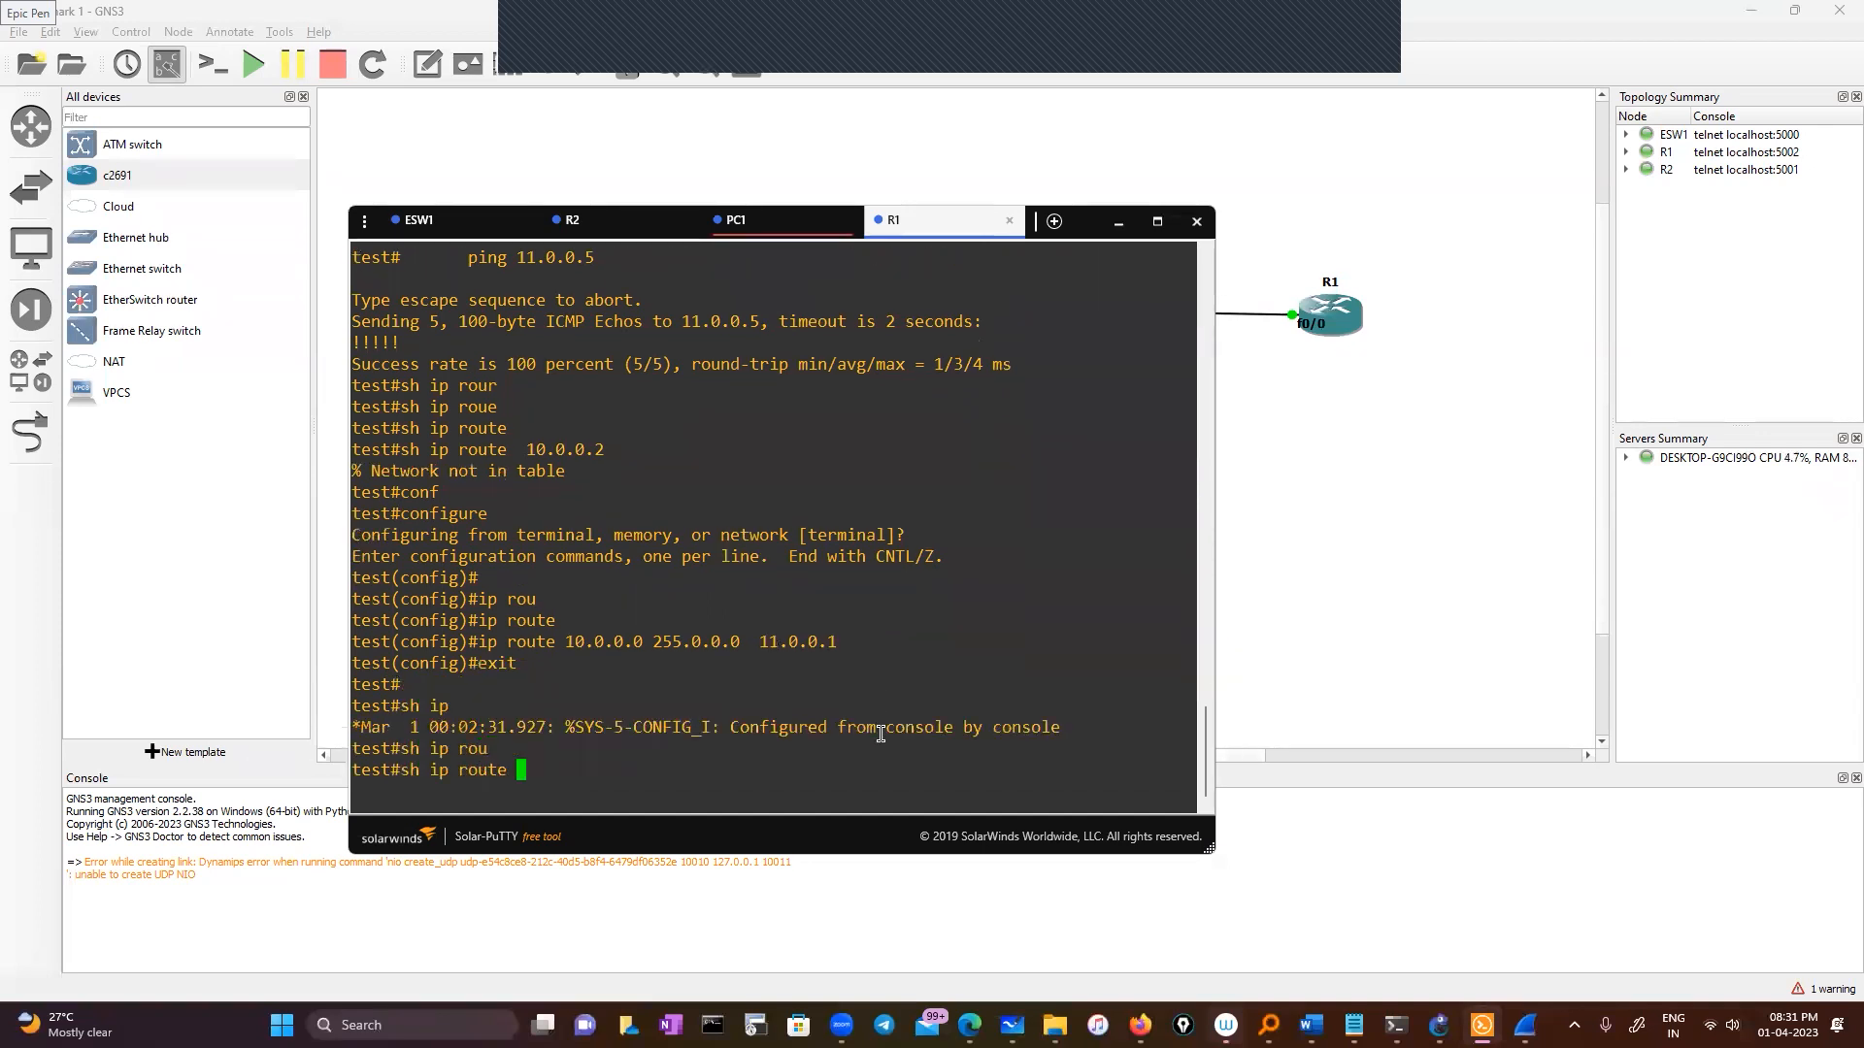
double_click(723, 320)
right_click(845, 436)
key("Return")
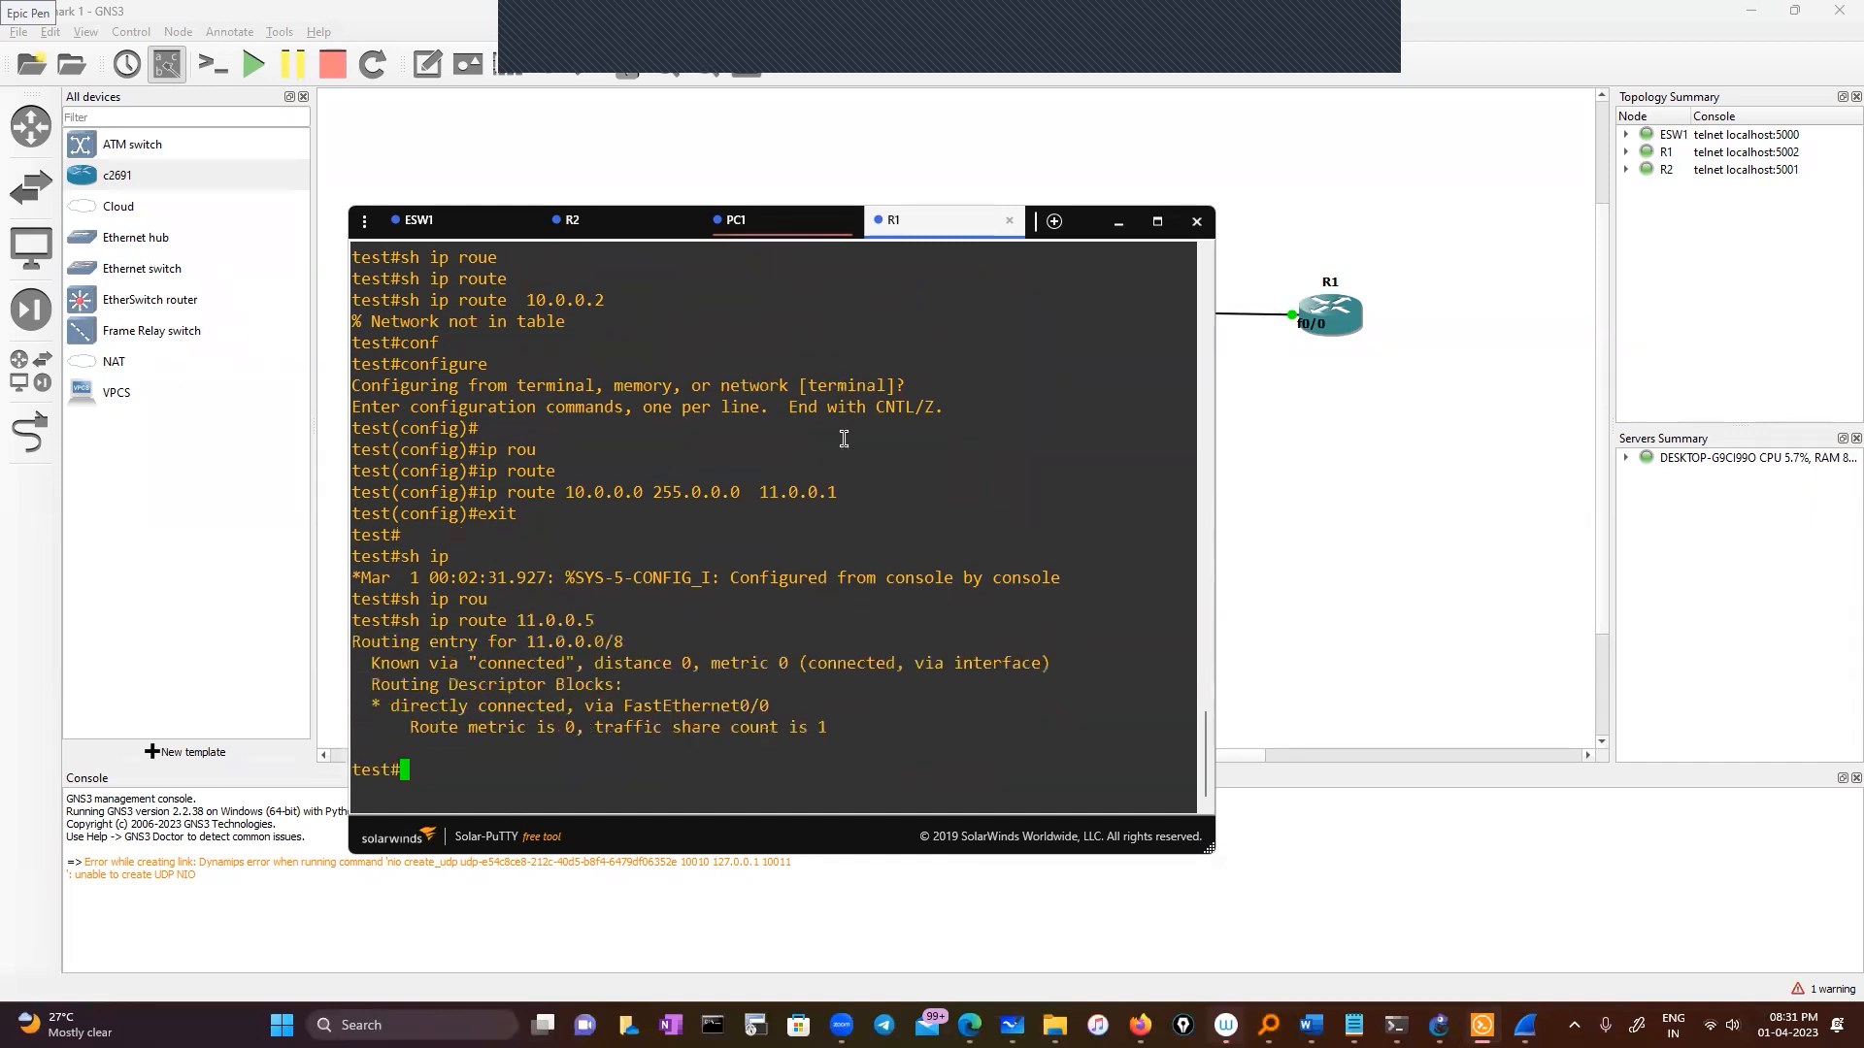
Step: Ping 11.0.0.5 from R1's console
type("ping")
scroll(715, 505, "up", 4)
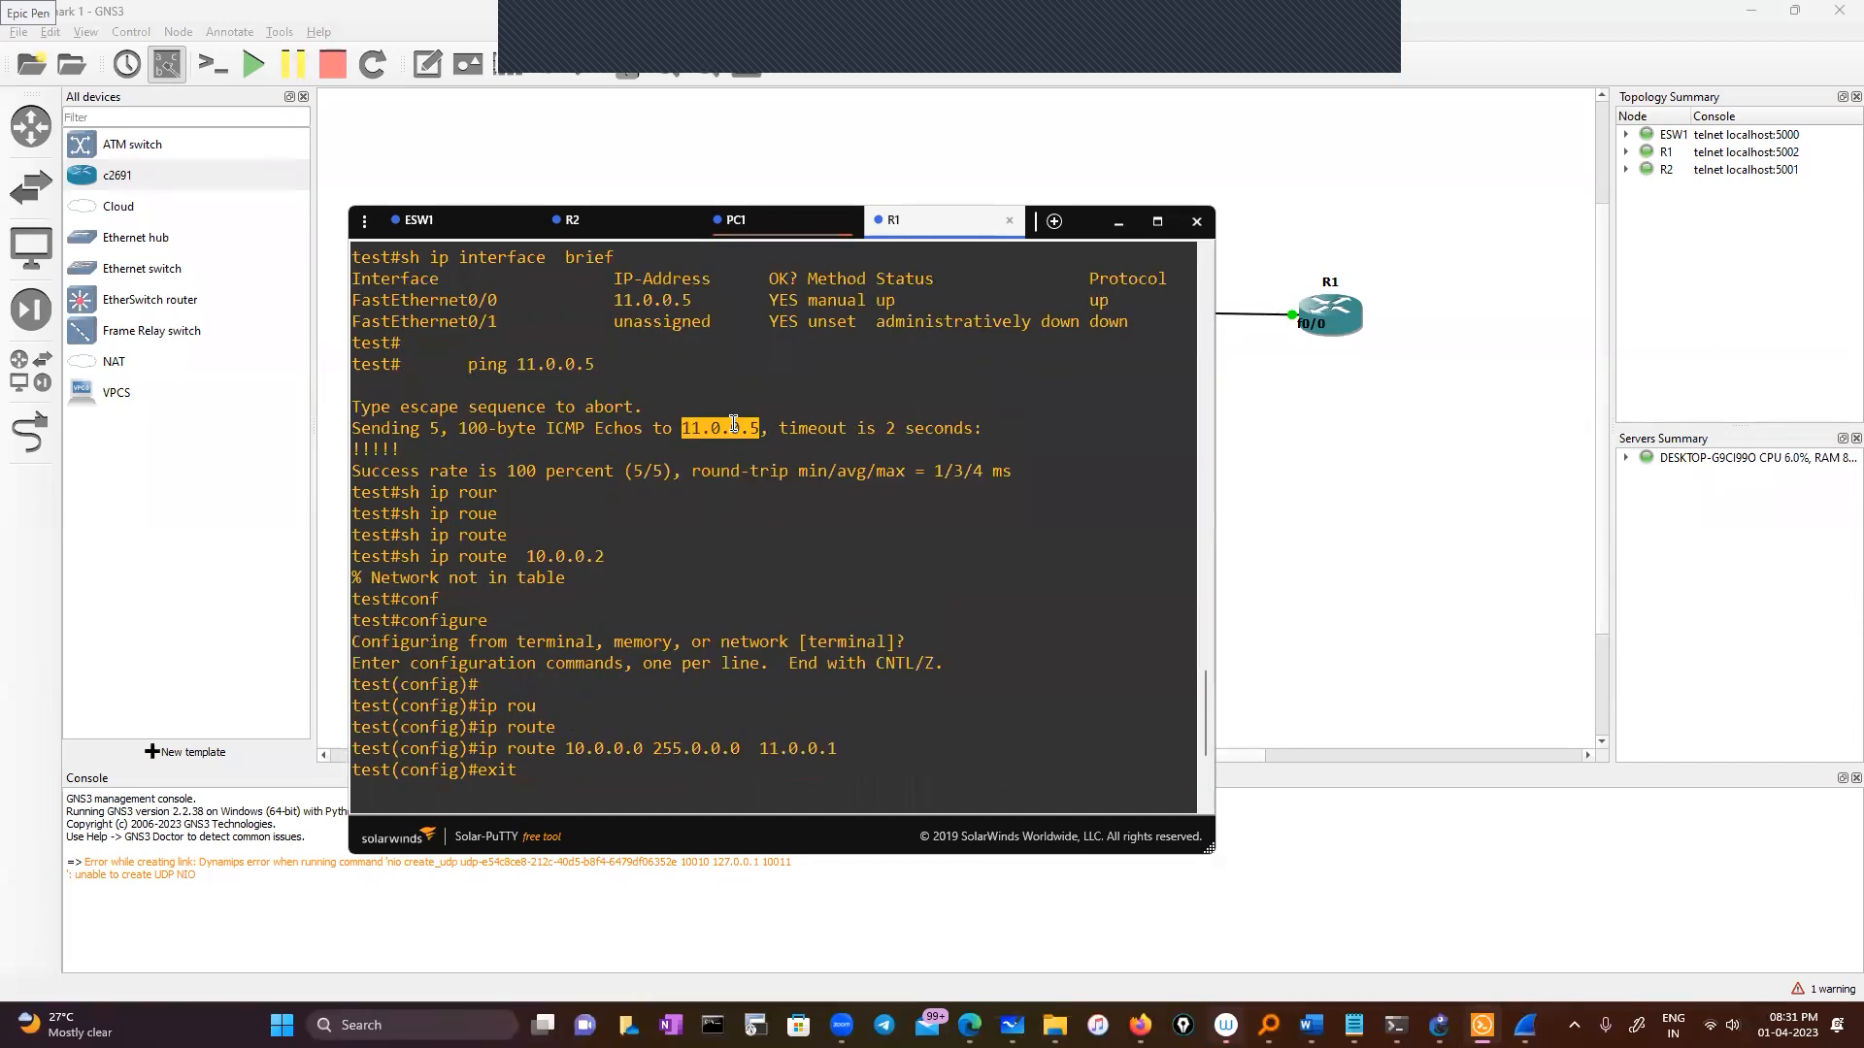
scroll(791, 485, "down", 6)
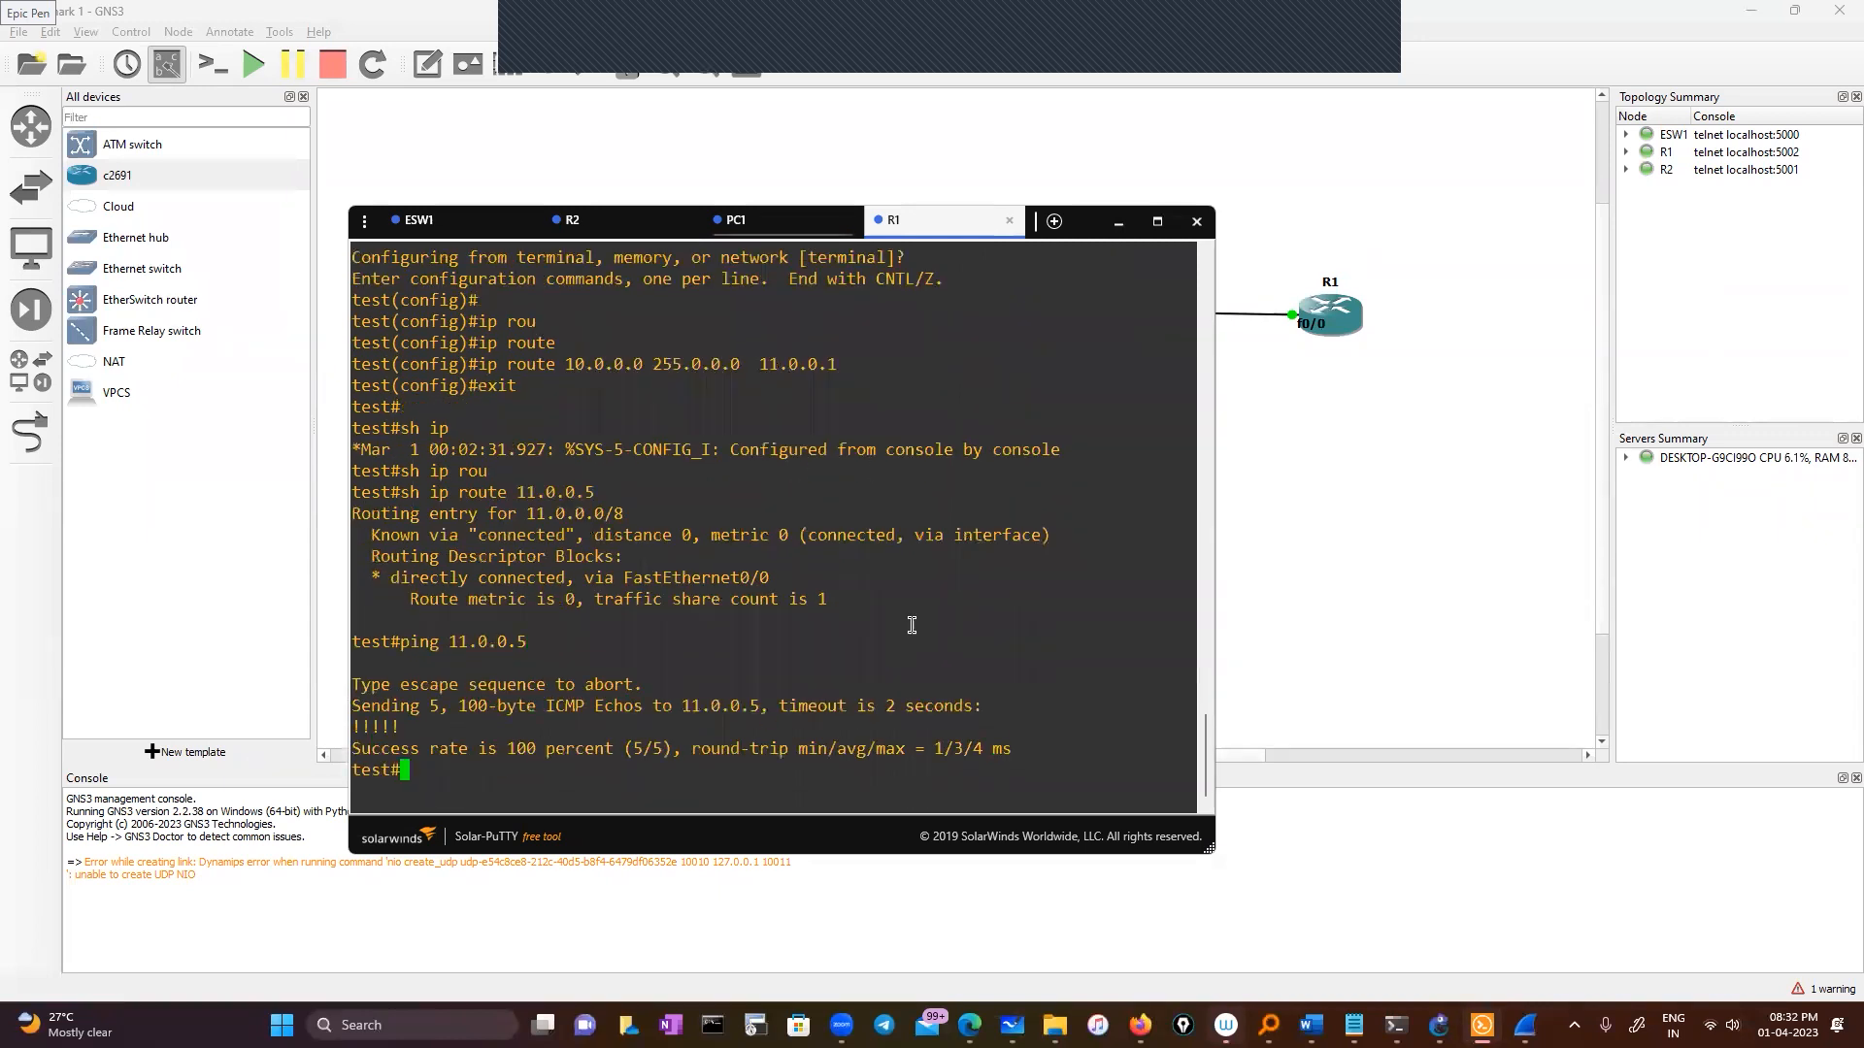
Step: Reposition the console window and recall the ping 11.0.0.5 command in ESW1's console without running it
left_click(1081, 233)
left_click_drag(1076, 225, 1185, 343)
left_click(543, 338)
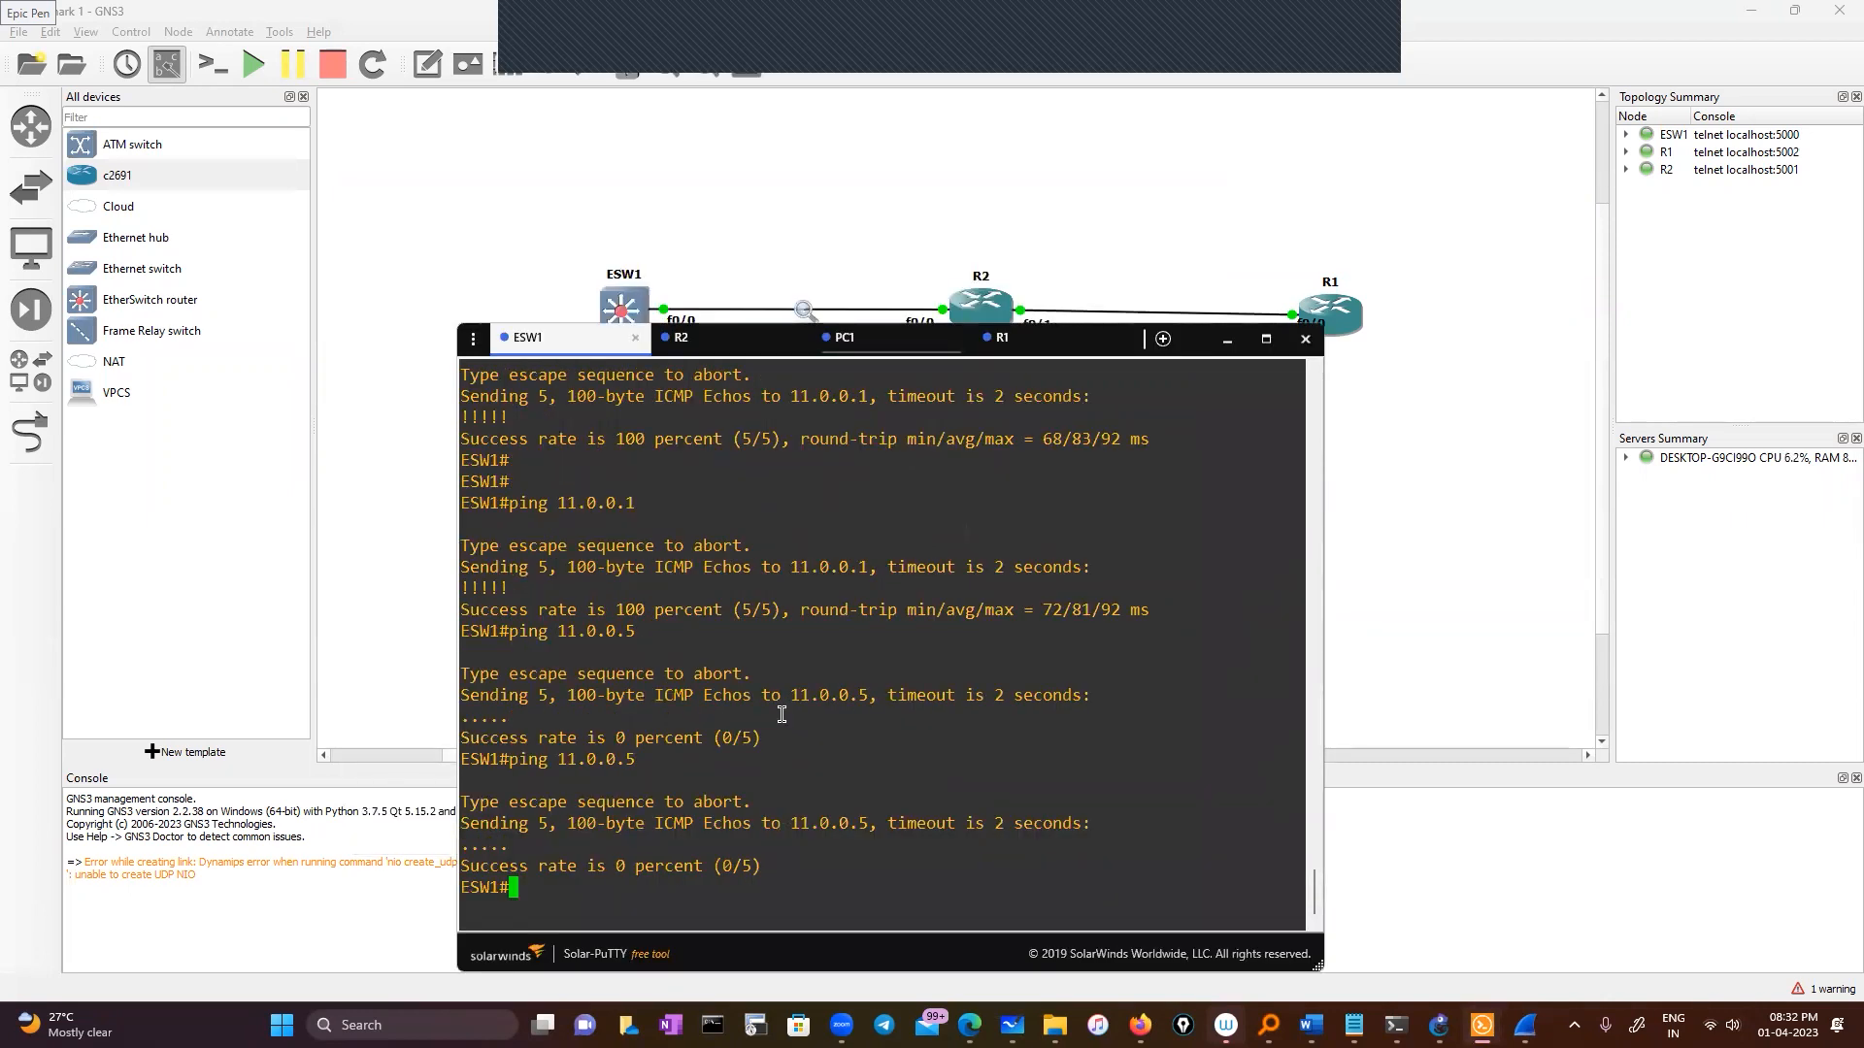
key("Up")
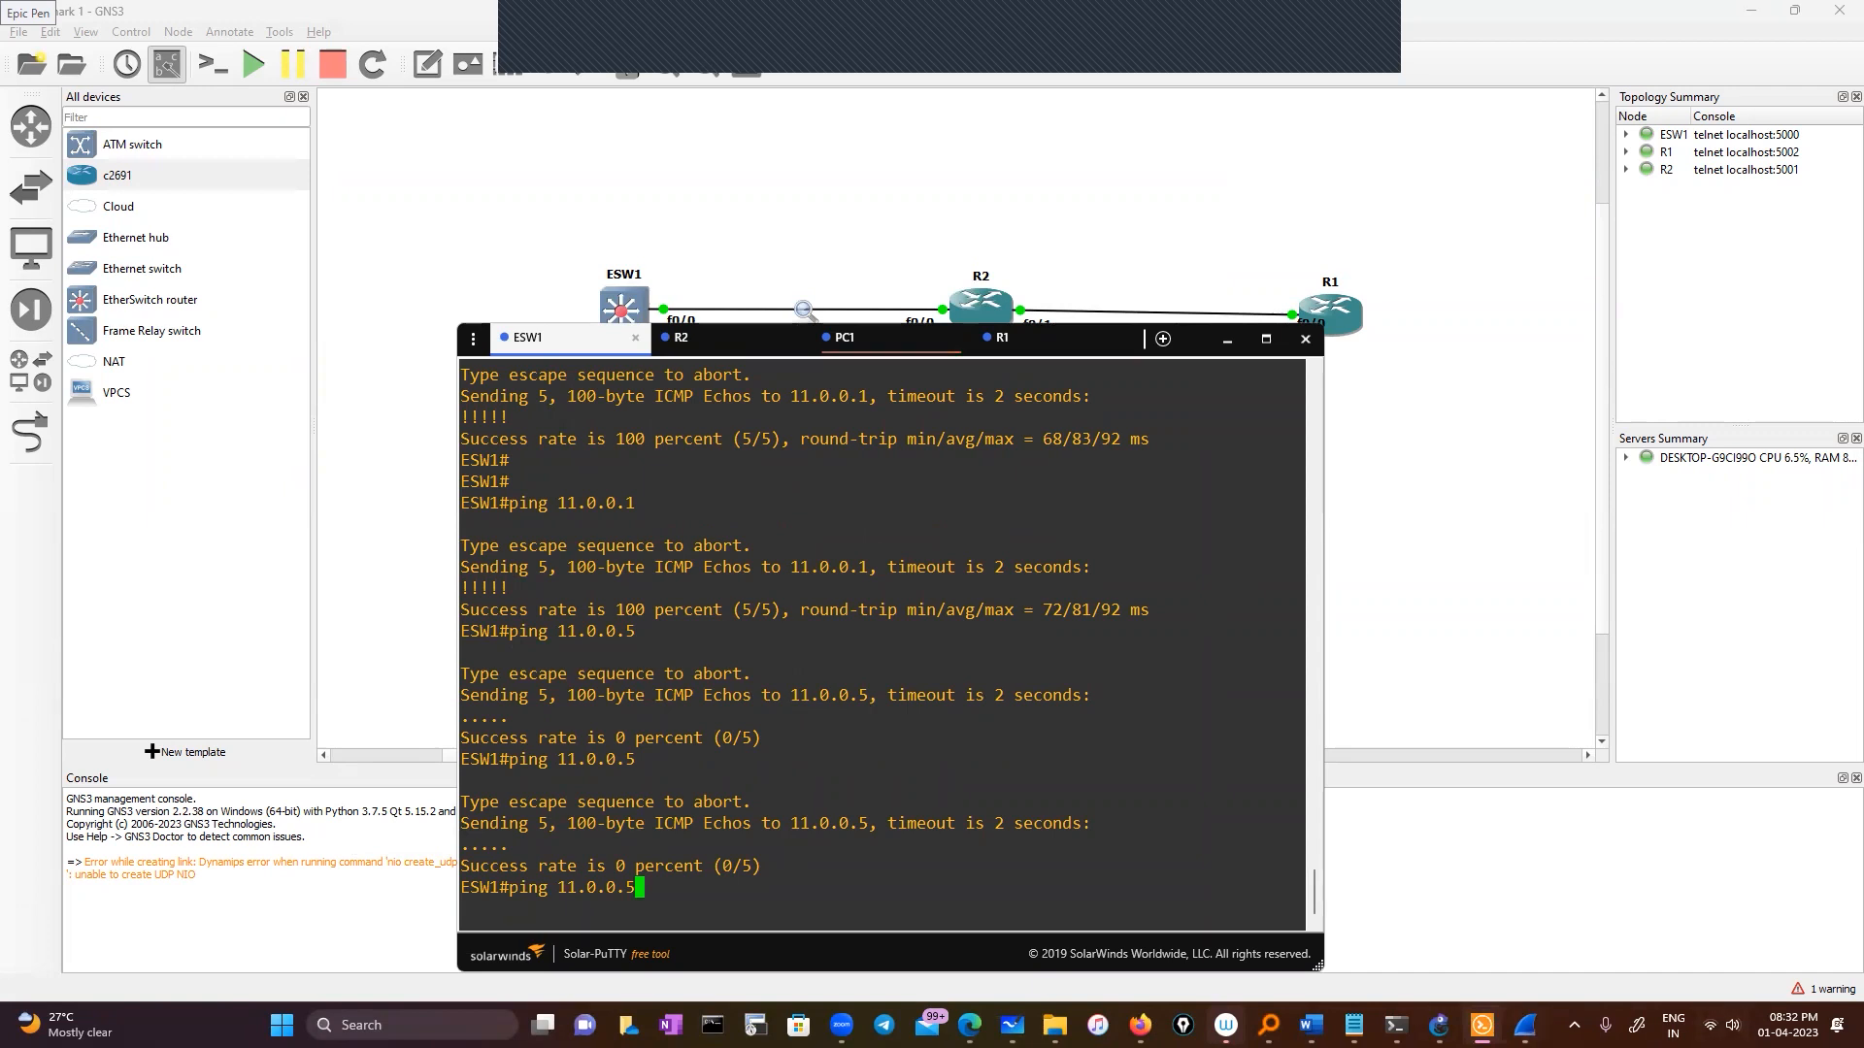
Step: Switch to Wireshark, place the ESW1-to-R2 capture beside the console, and minimise the R2-to-PC1 capture
left_click(1525, 1025)
left_click(1615, 942)
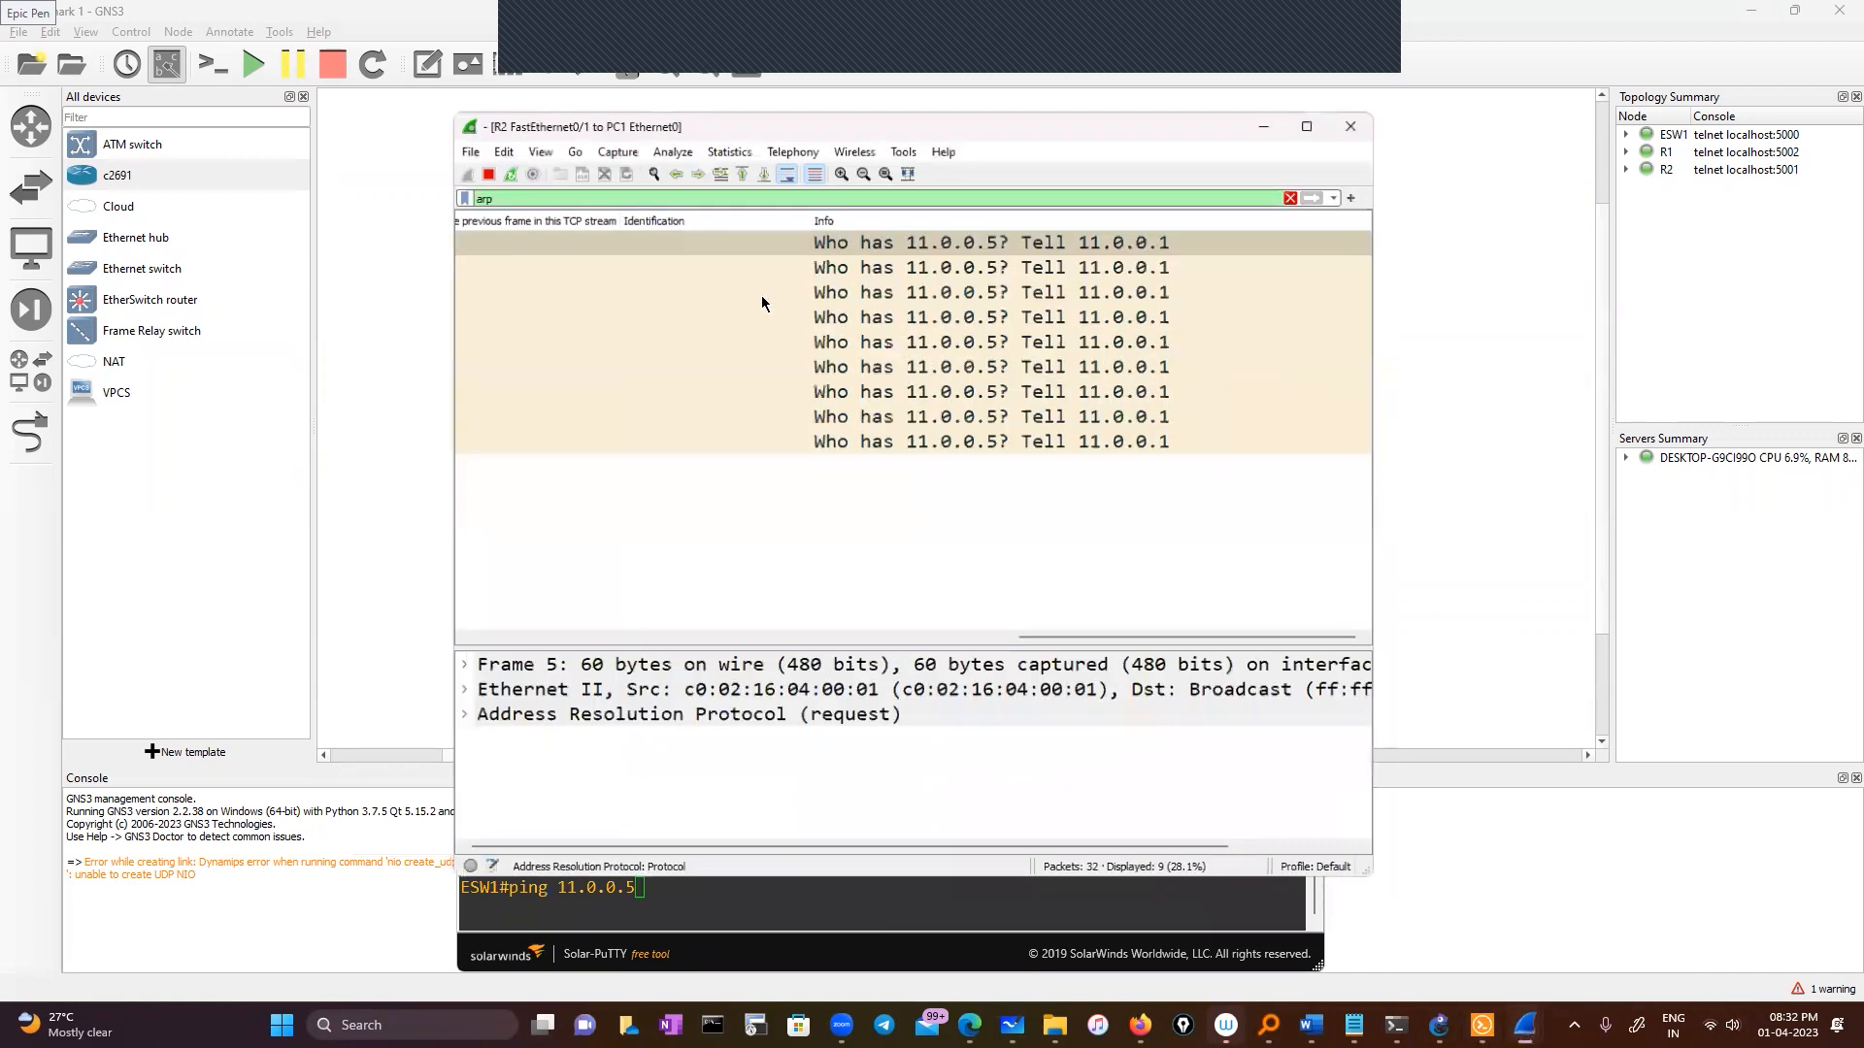
left_click(1453, 922)
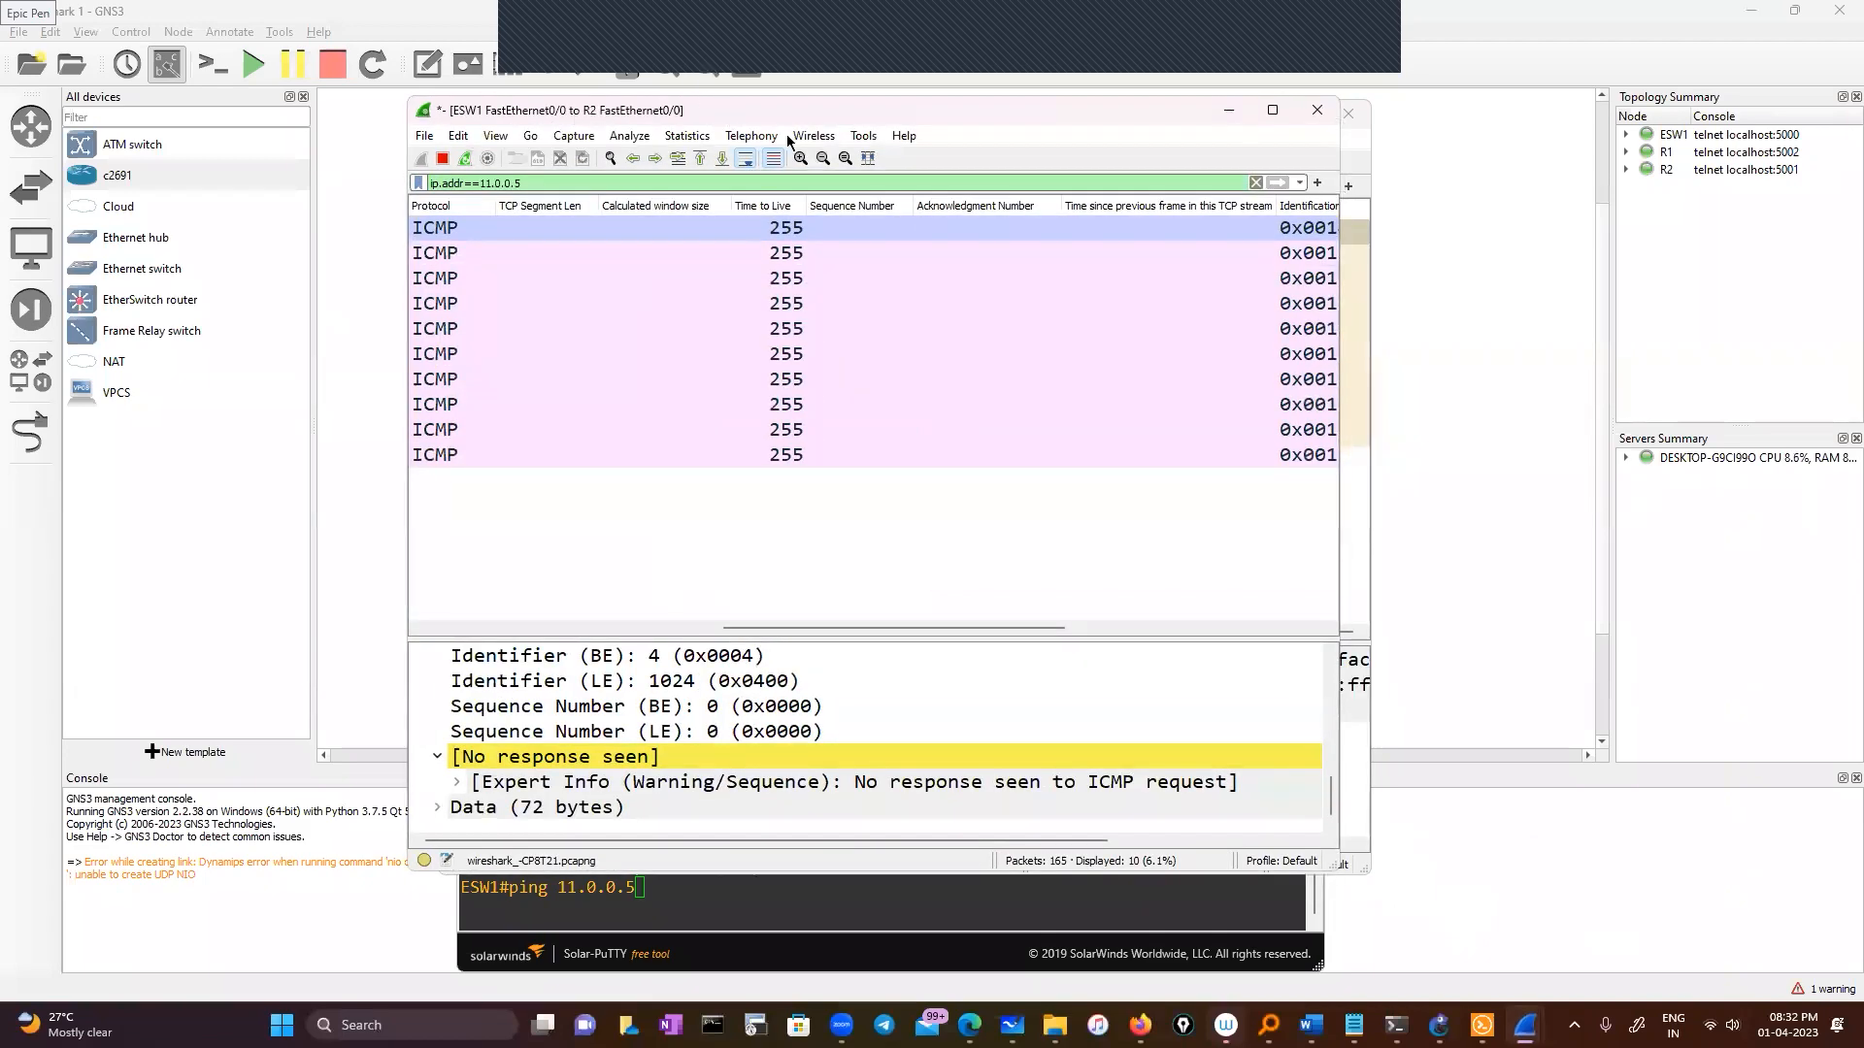
left_click_drag(1155, 111, 1788, 158)
left_click(1259, 114)
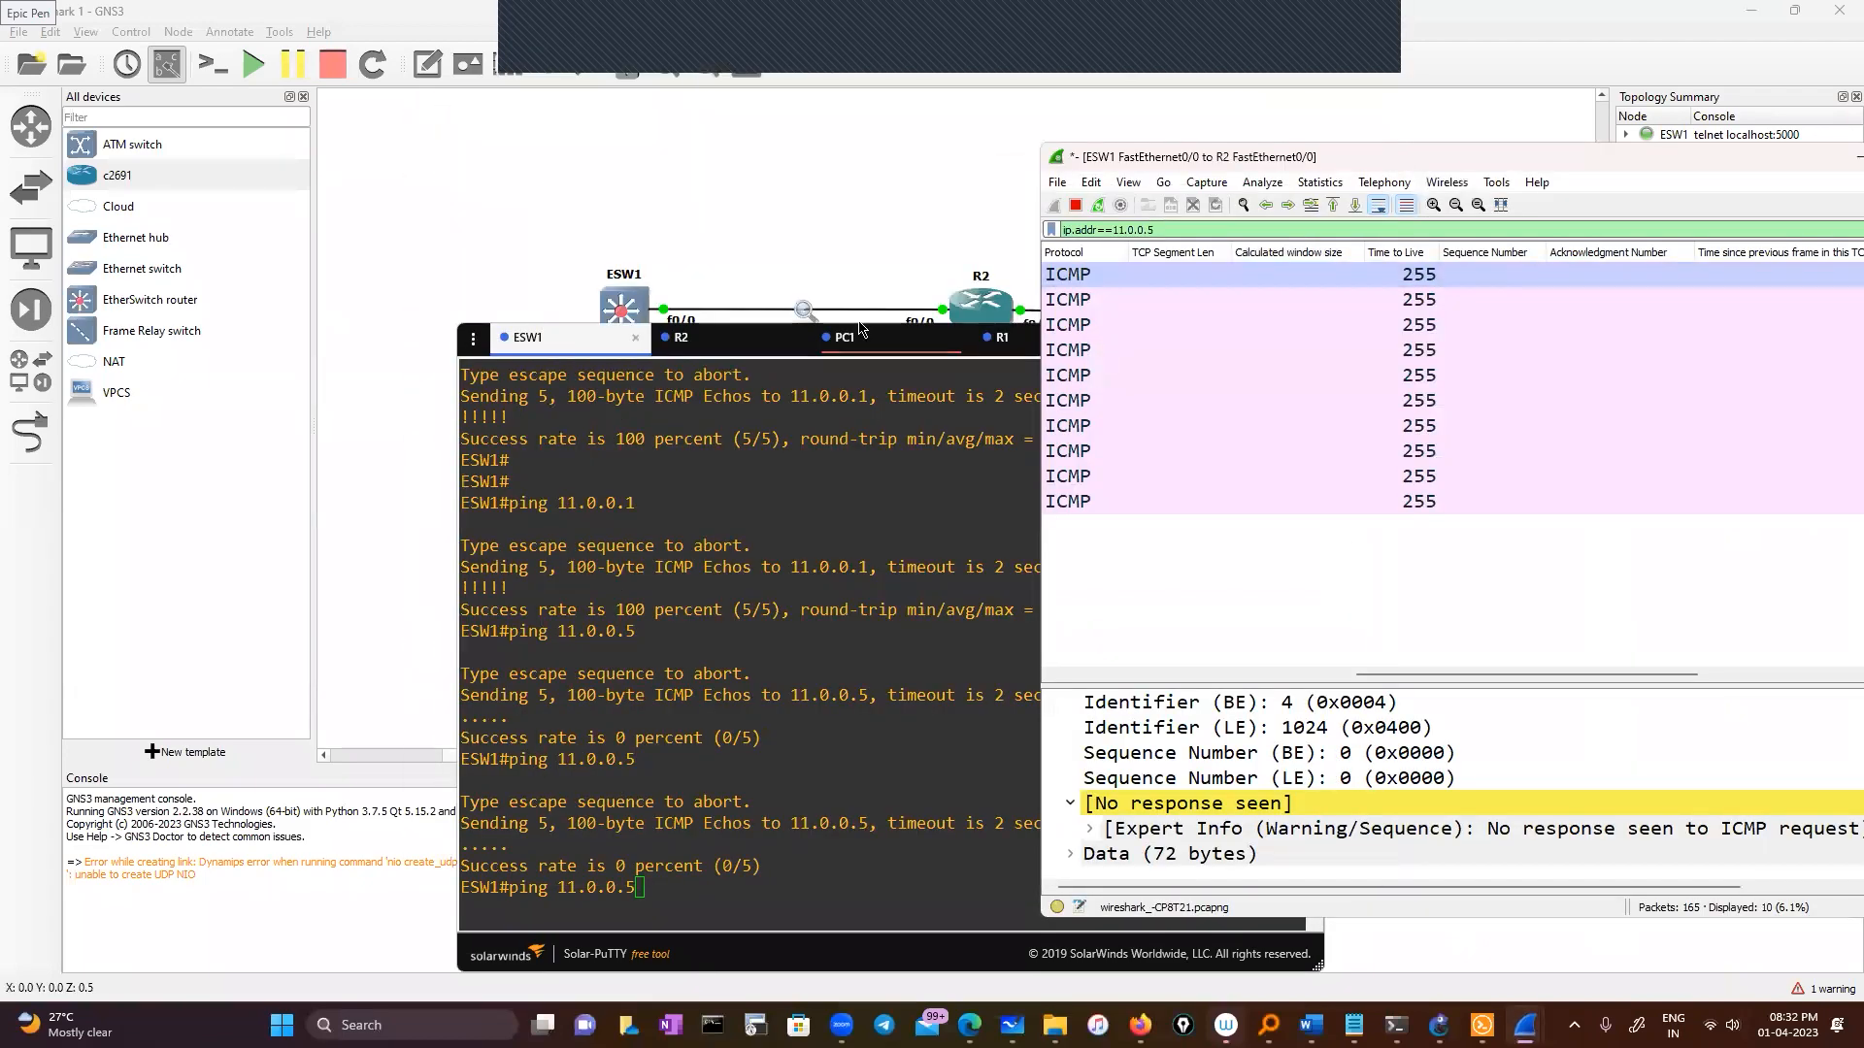
Step: Move the console window clear of the ESW1–R2 link and run the ping to 11.0.0.5 from ESW1
left_click(705, 344)
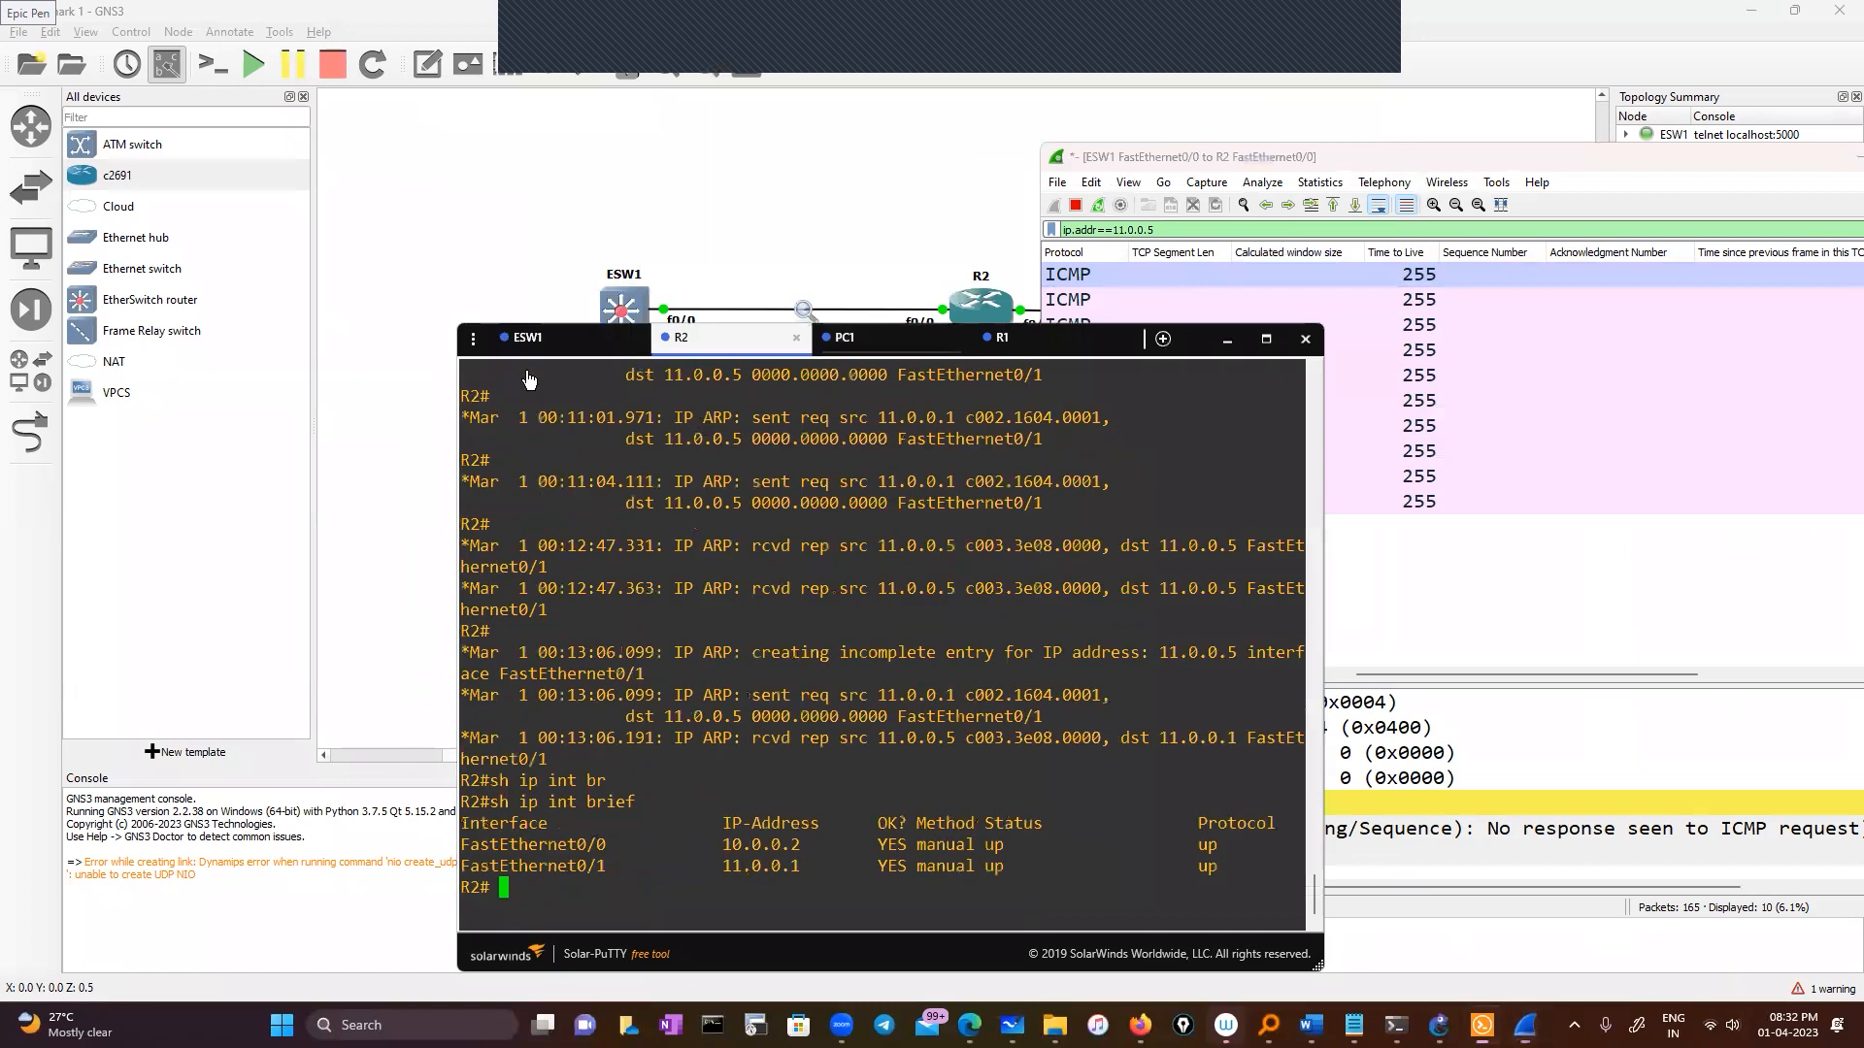
left_click_drag(1202, 337, 1000, 393)
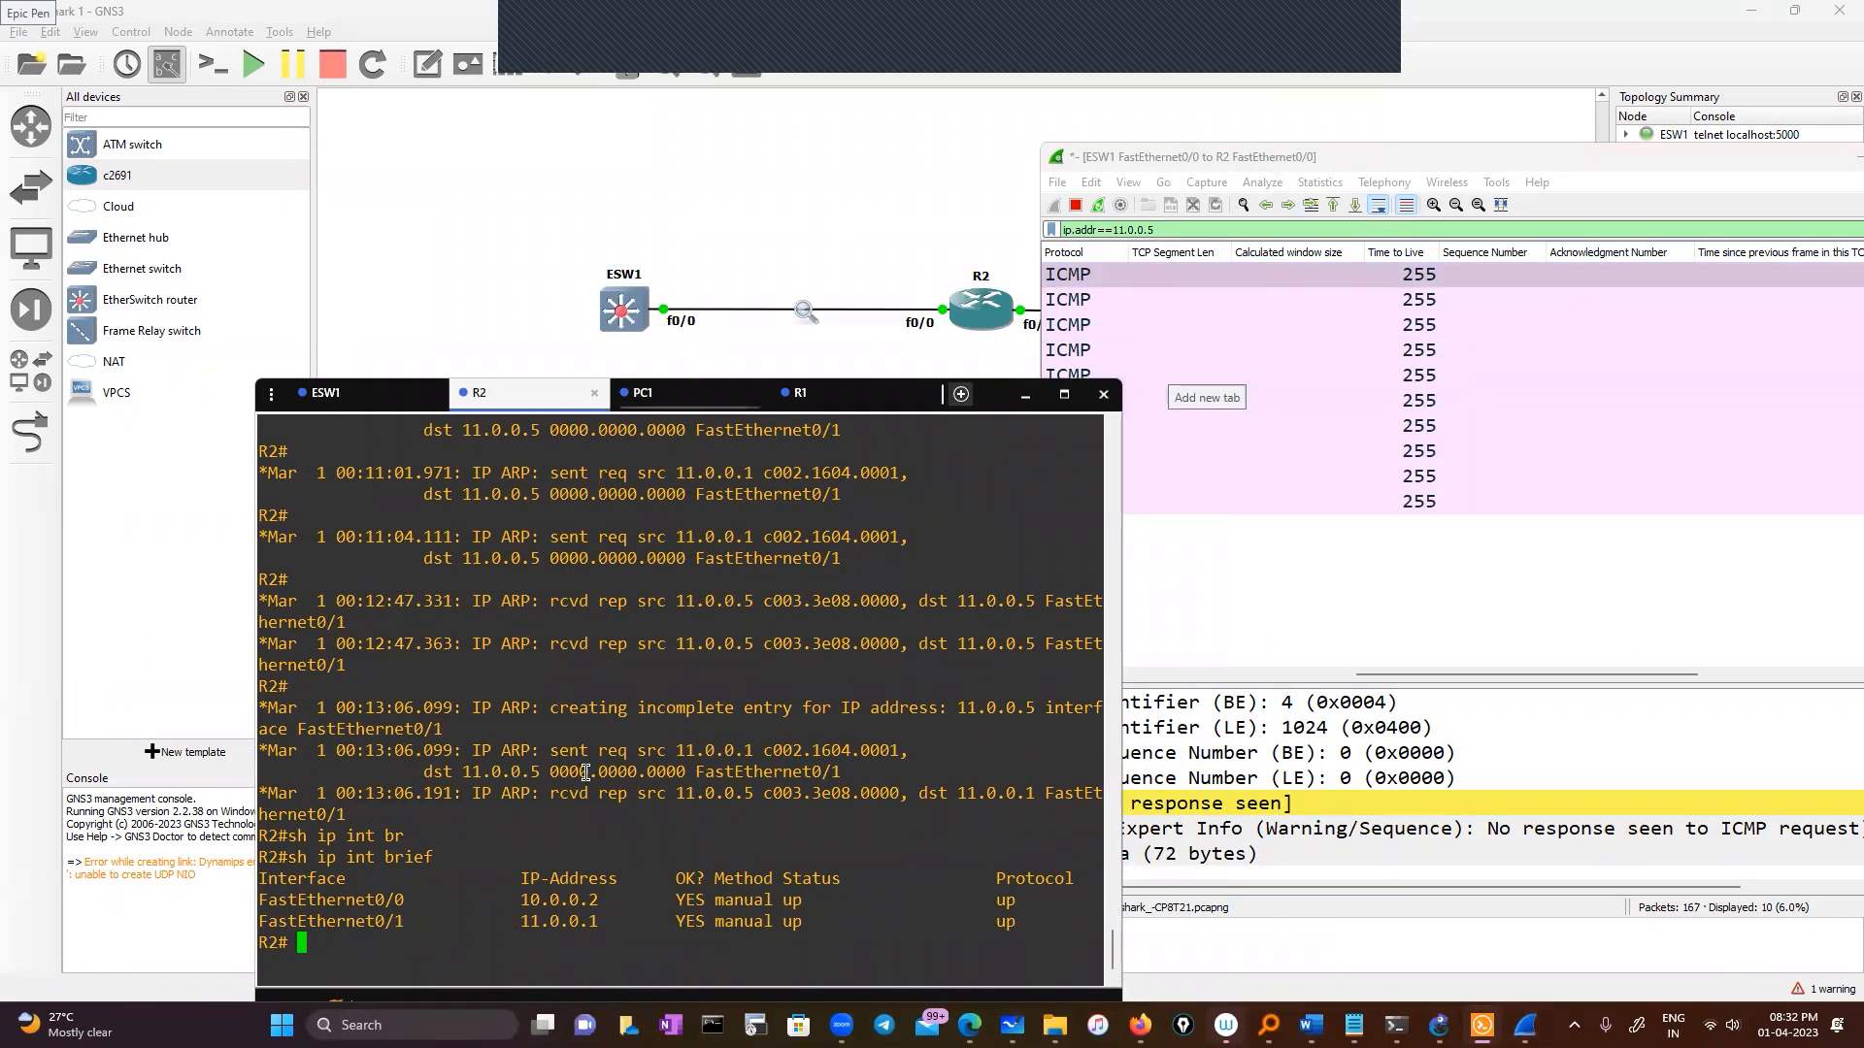
left_click(677, 393)
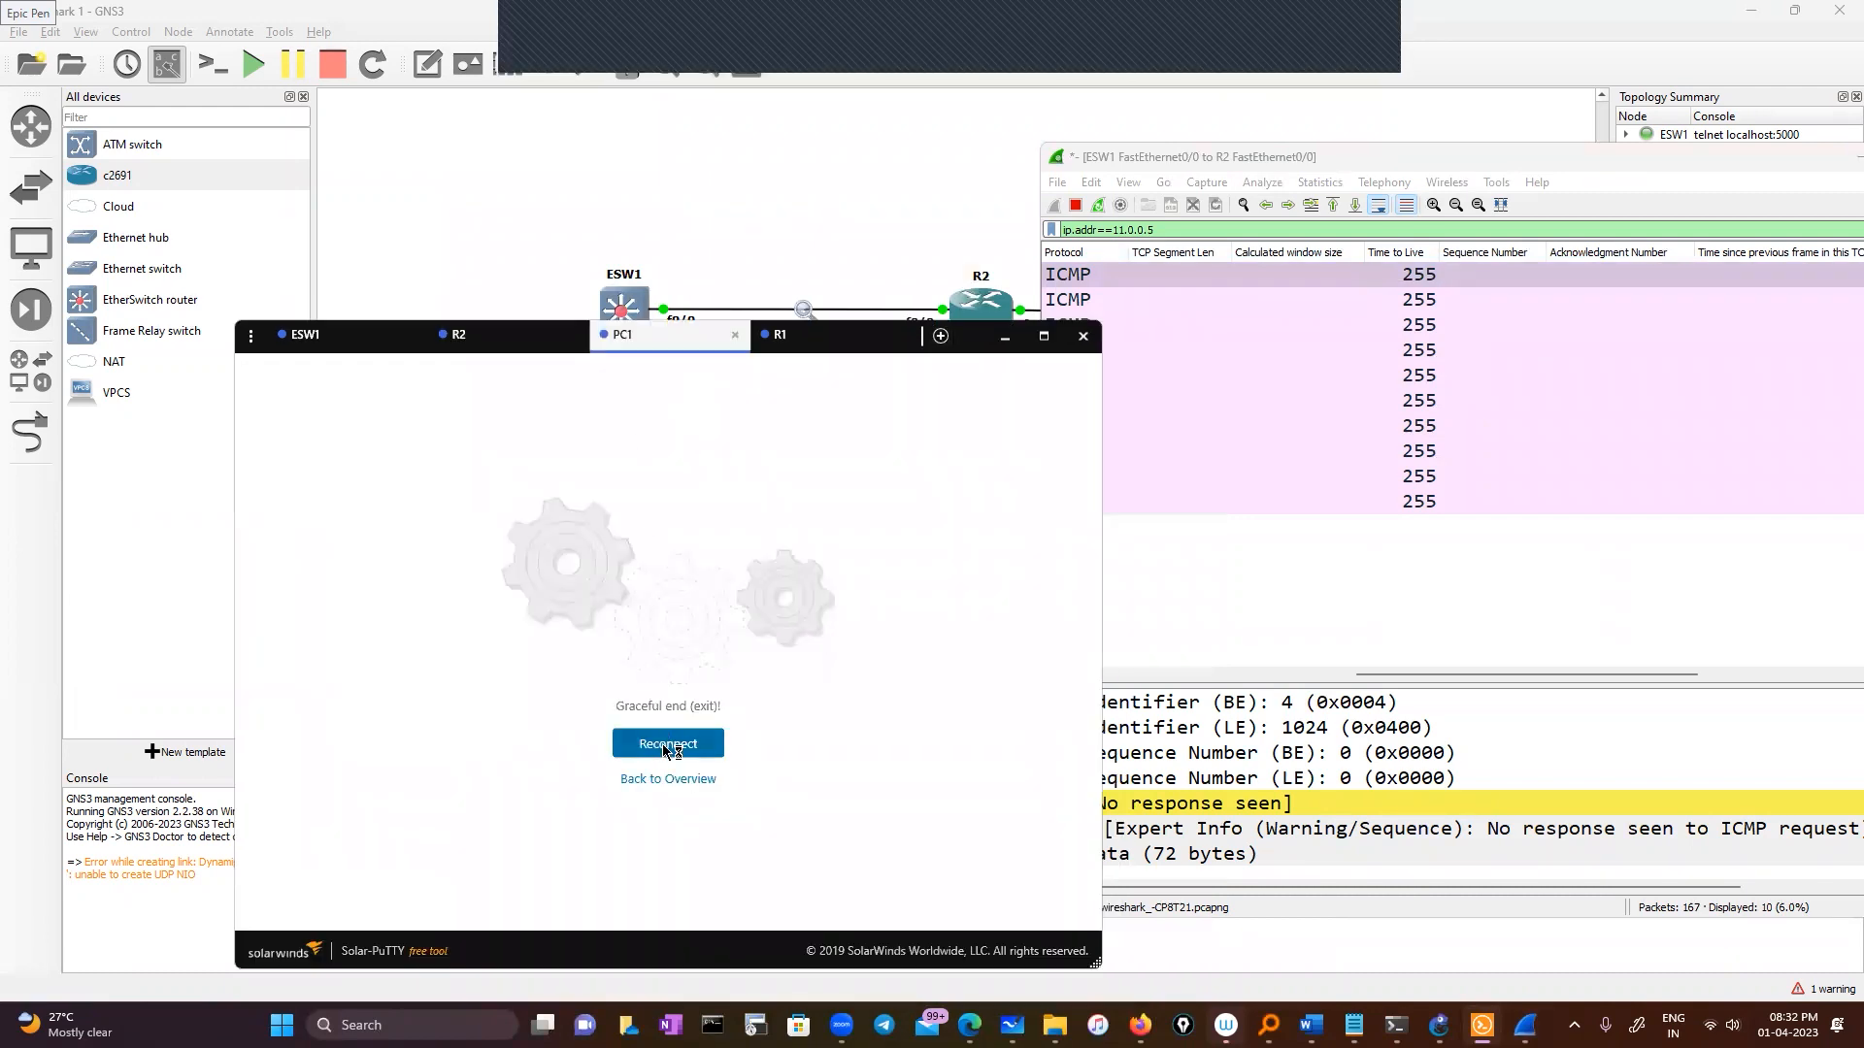
left_click(665, 749)
left_click(327, 336)
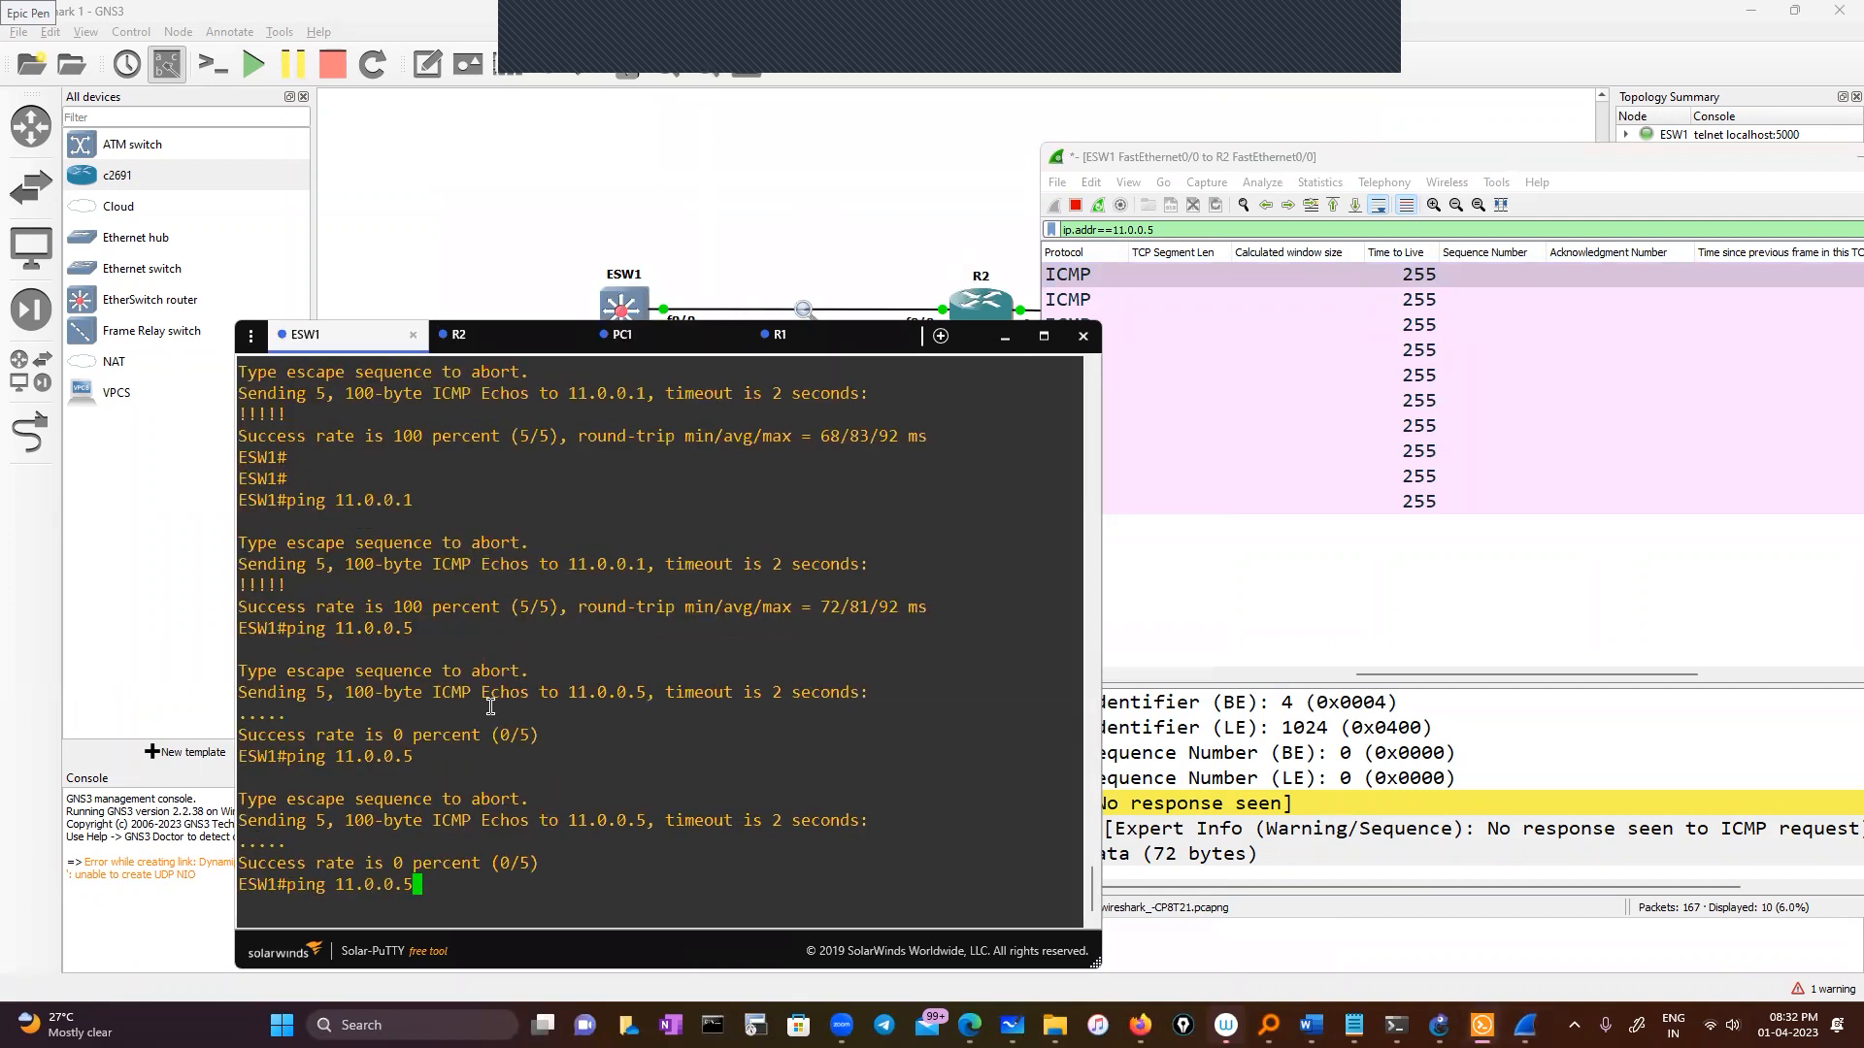
key("Return")
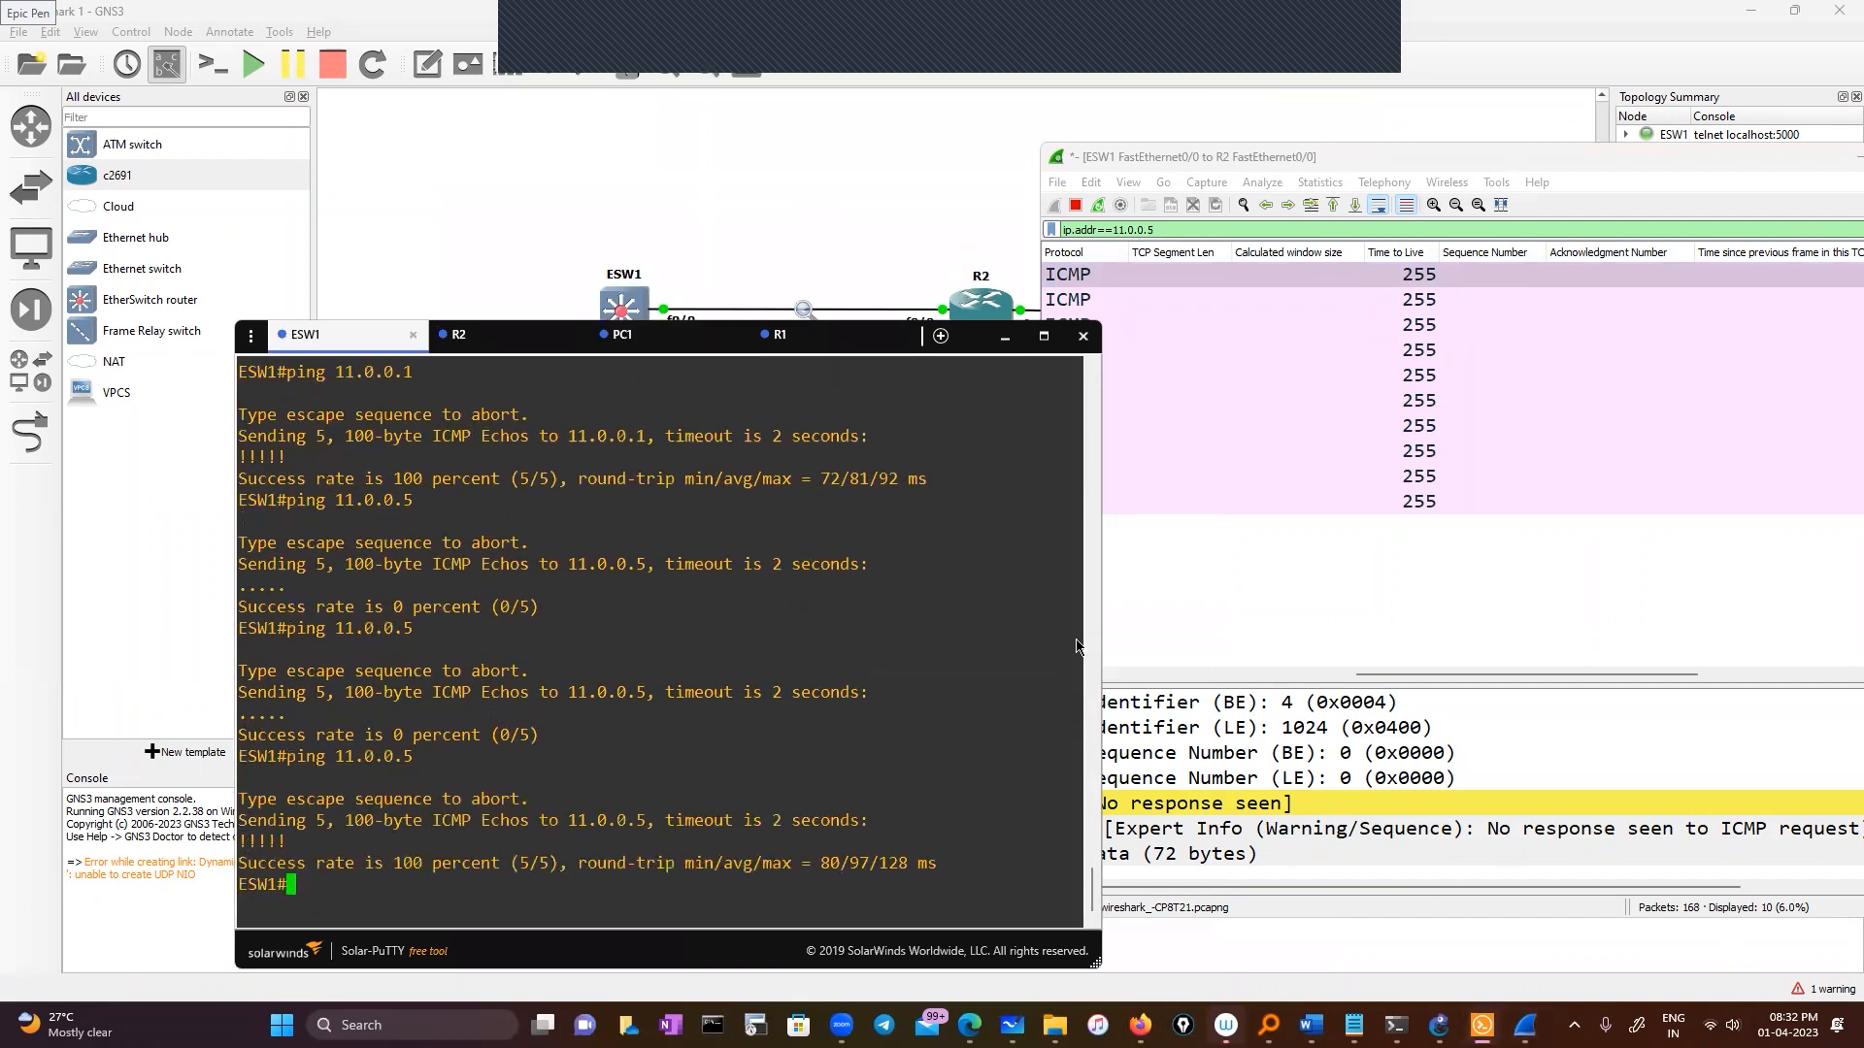
Step: Open Epic Pen and circle a Time to Live value of 254 in the ESW1-to-R2 capture
mouse_move(1427, 677)
left_mouse_down()
mouse_move(1320, 676)
mouse_move(1399, 676)
left_mouse_up()
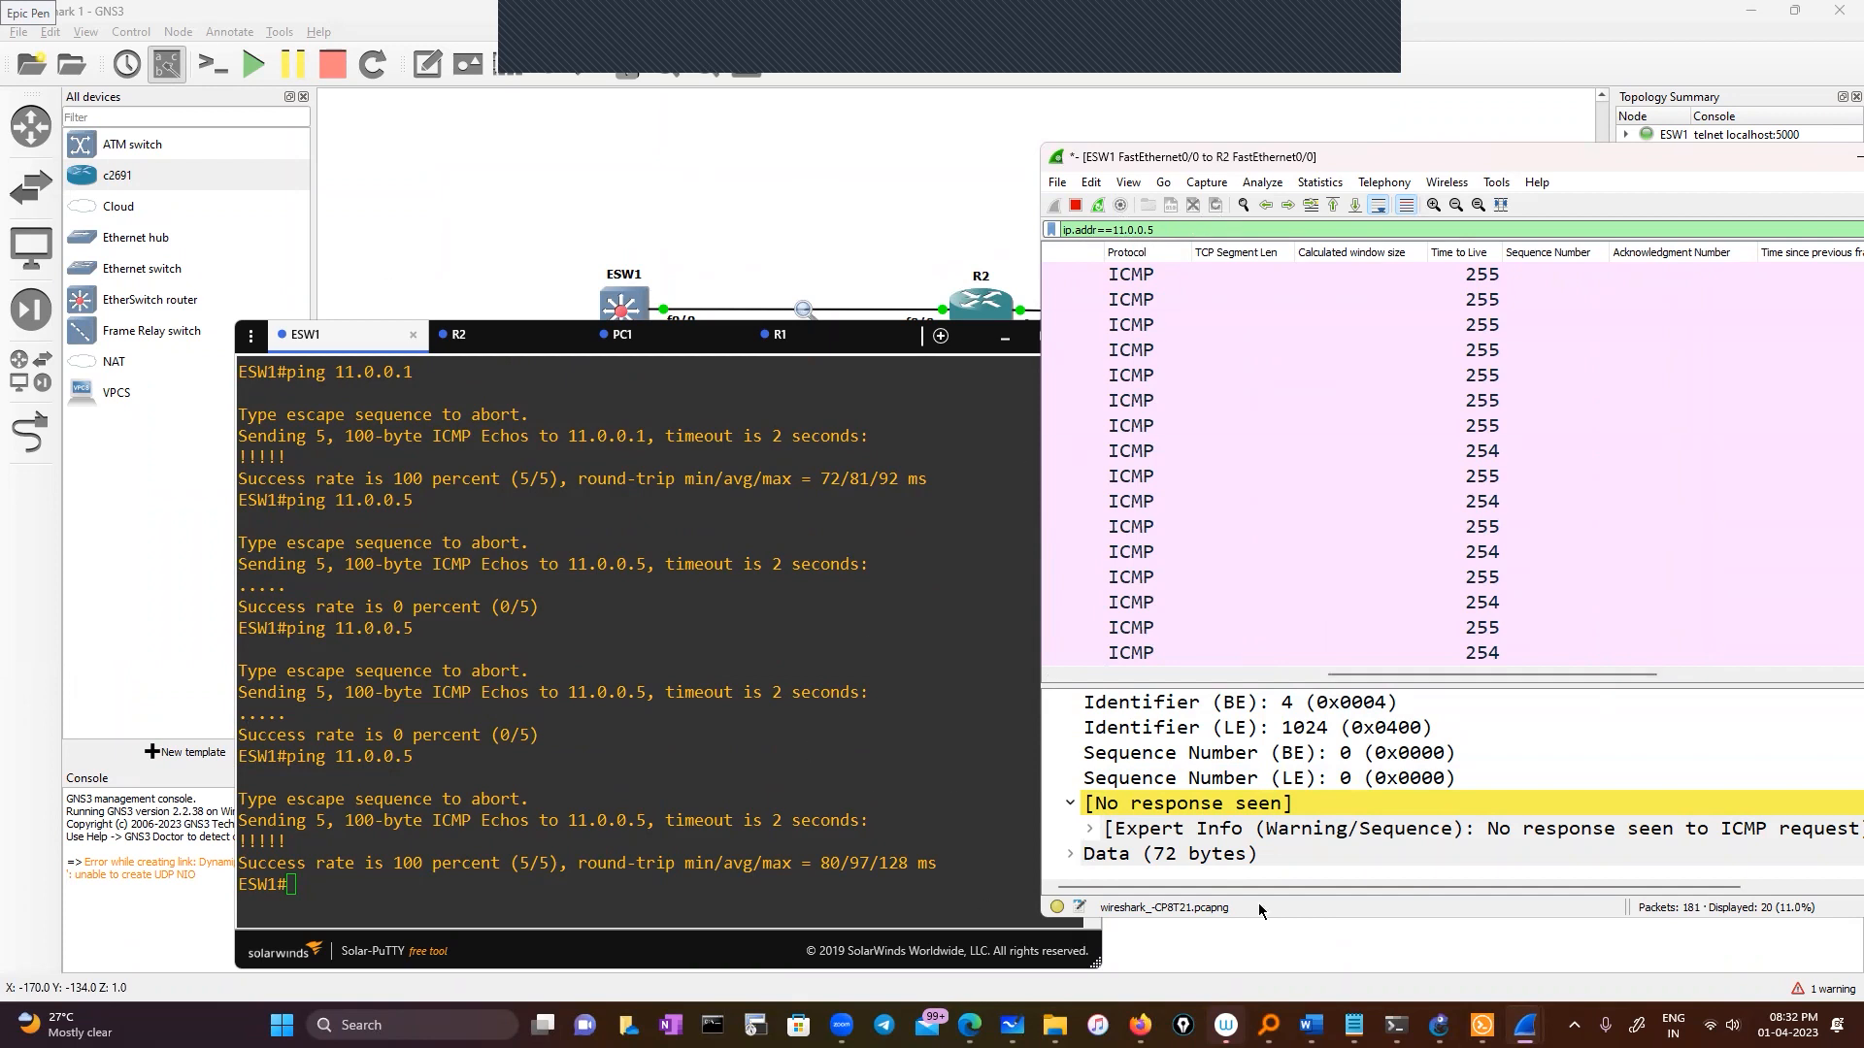
mouse_move(1269, 1008)
mouse_move(1415, 1009)
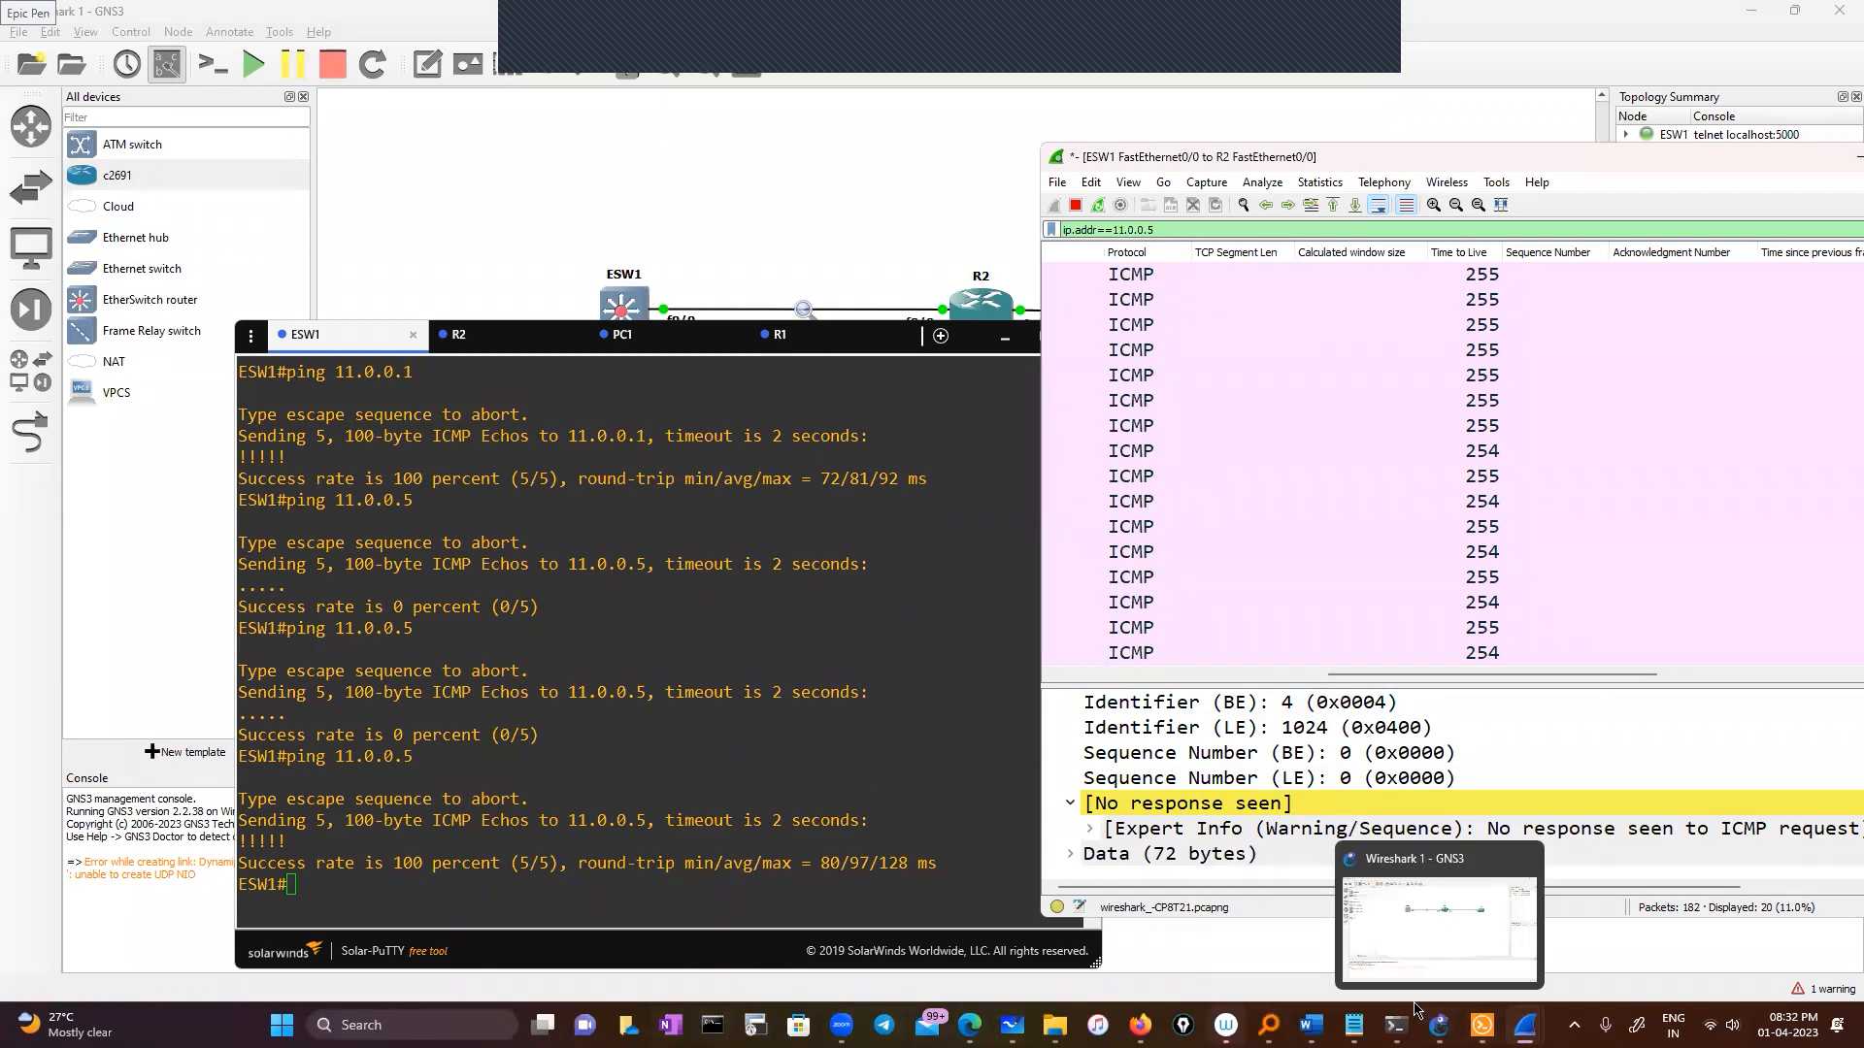
left_click(417, 1025)
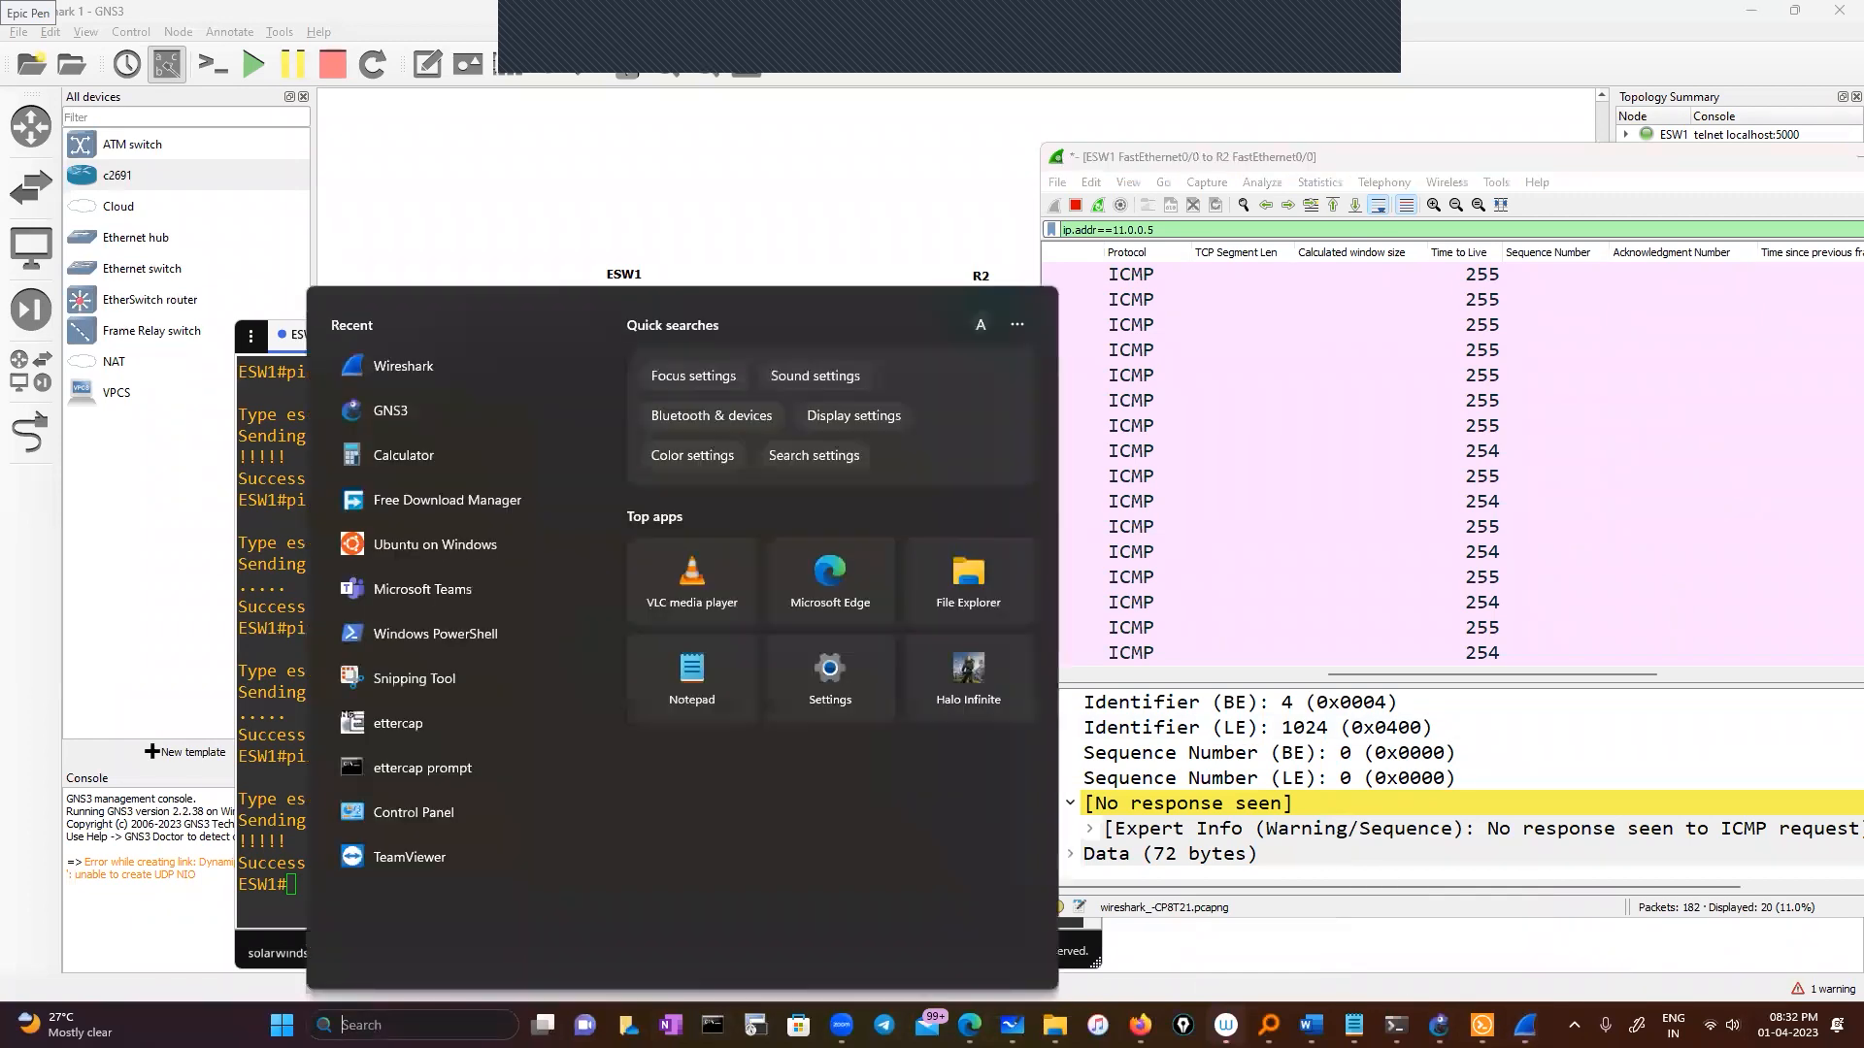
left_click(1182, 1025)
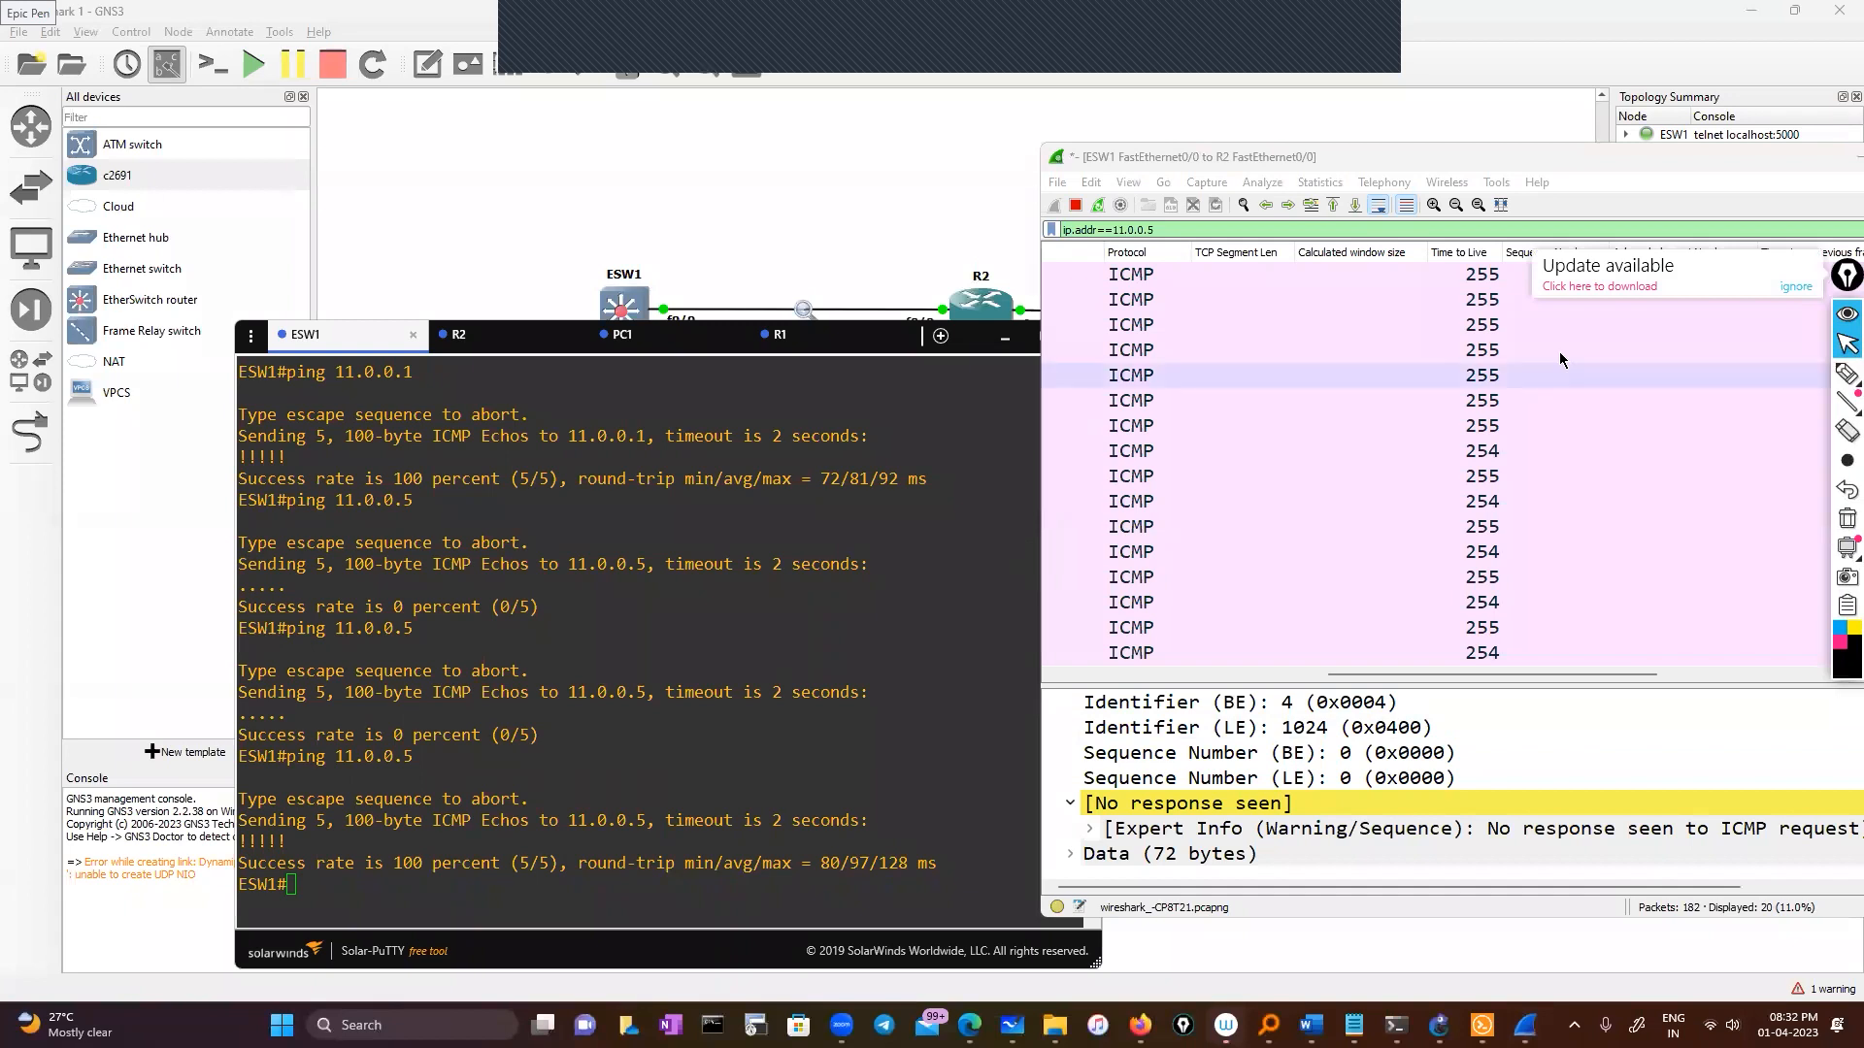
left_click(1848, 375)
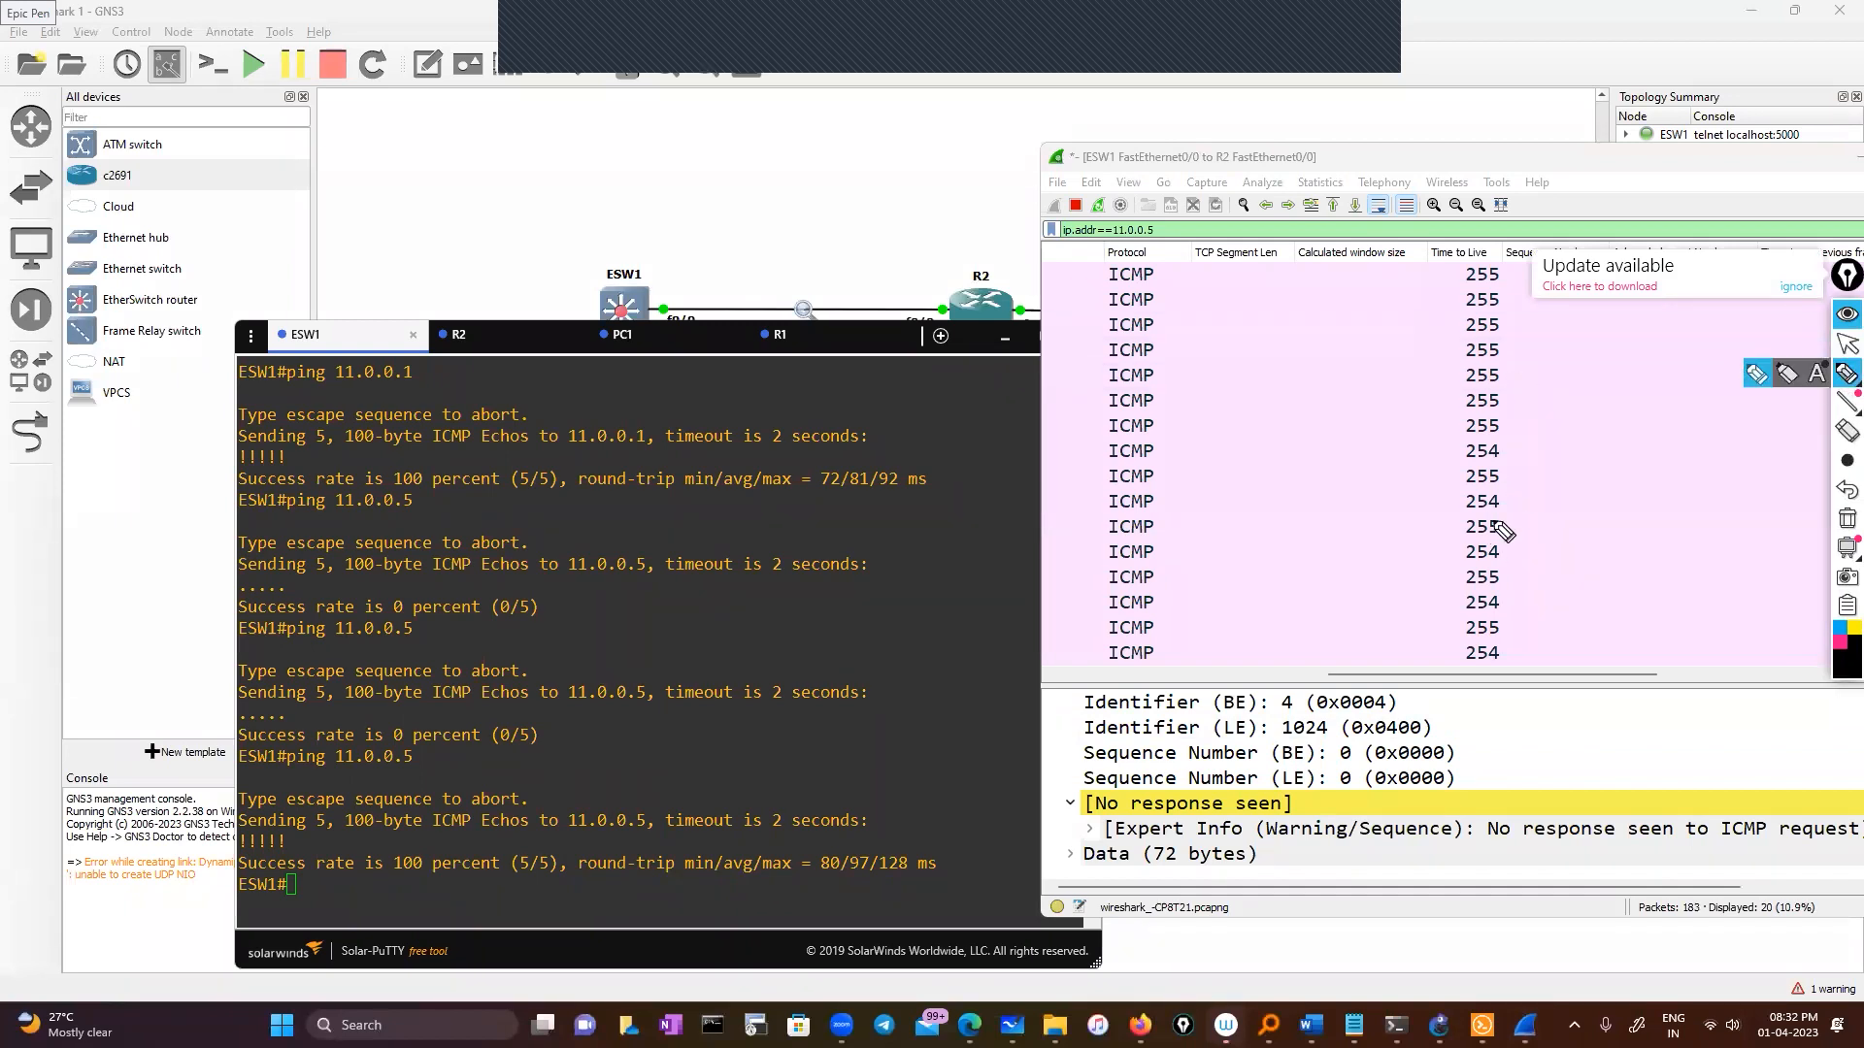
mouse_move(1485, 491)
left_mouse_down()
mouse_move(1461, 503)
mouse_move(1507, 489)
left_mouse_up()
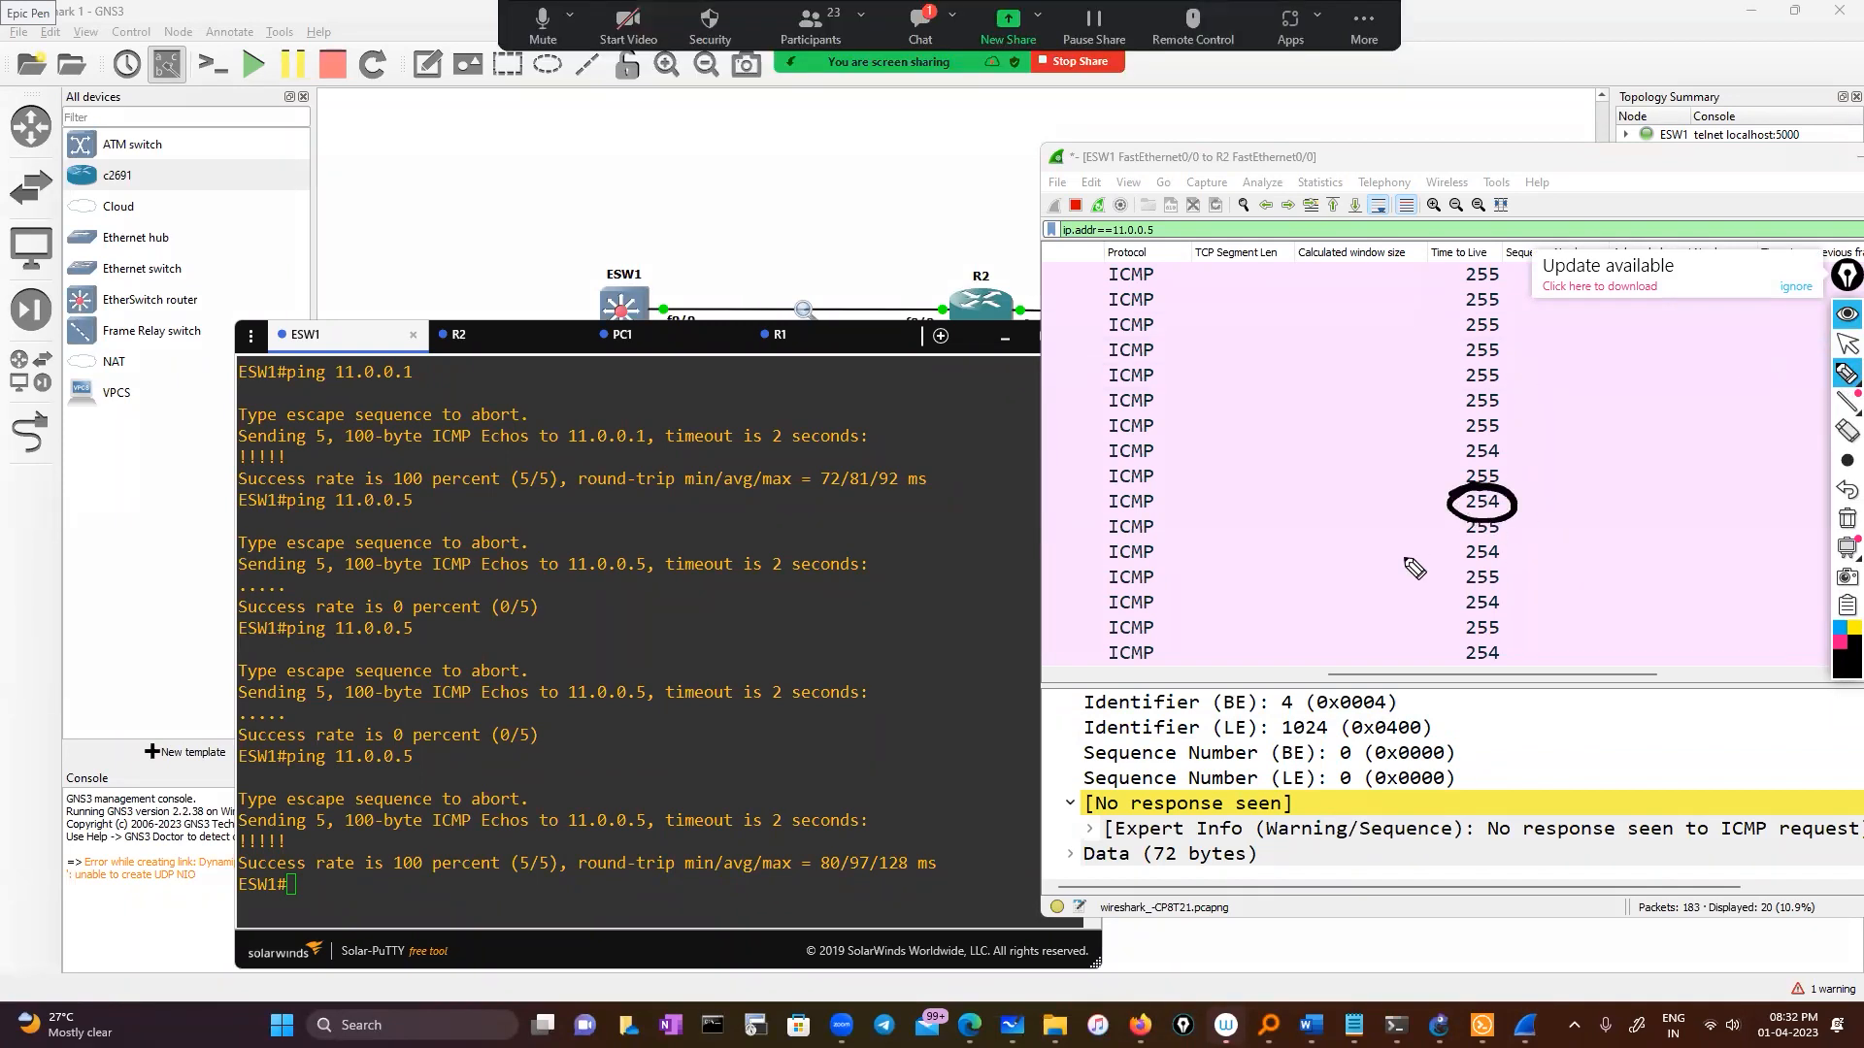
Step: Select reply packet 172 from 11.0.0.5, bring its Time to Live column into view, and dismiss the Epic Pen update notice
left_click(1848, 345)
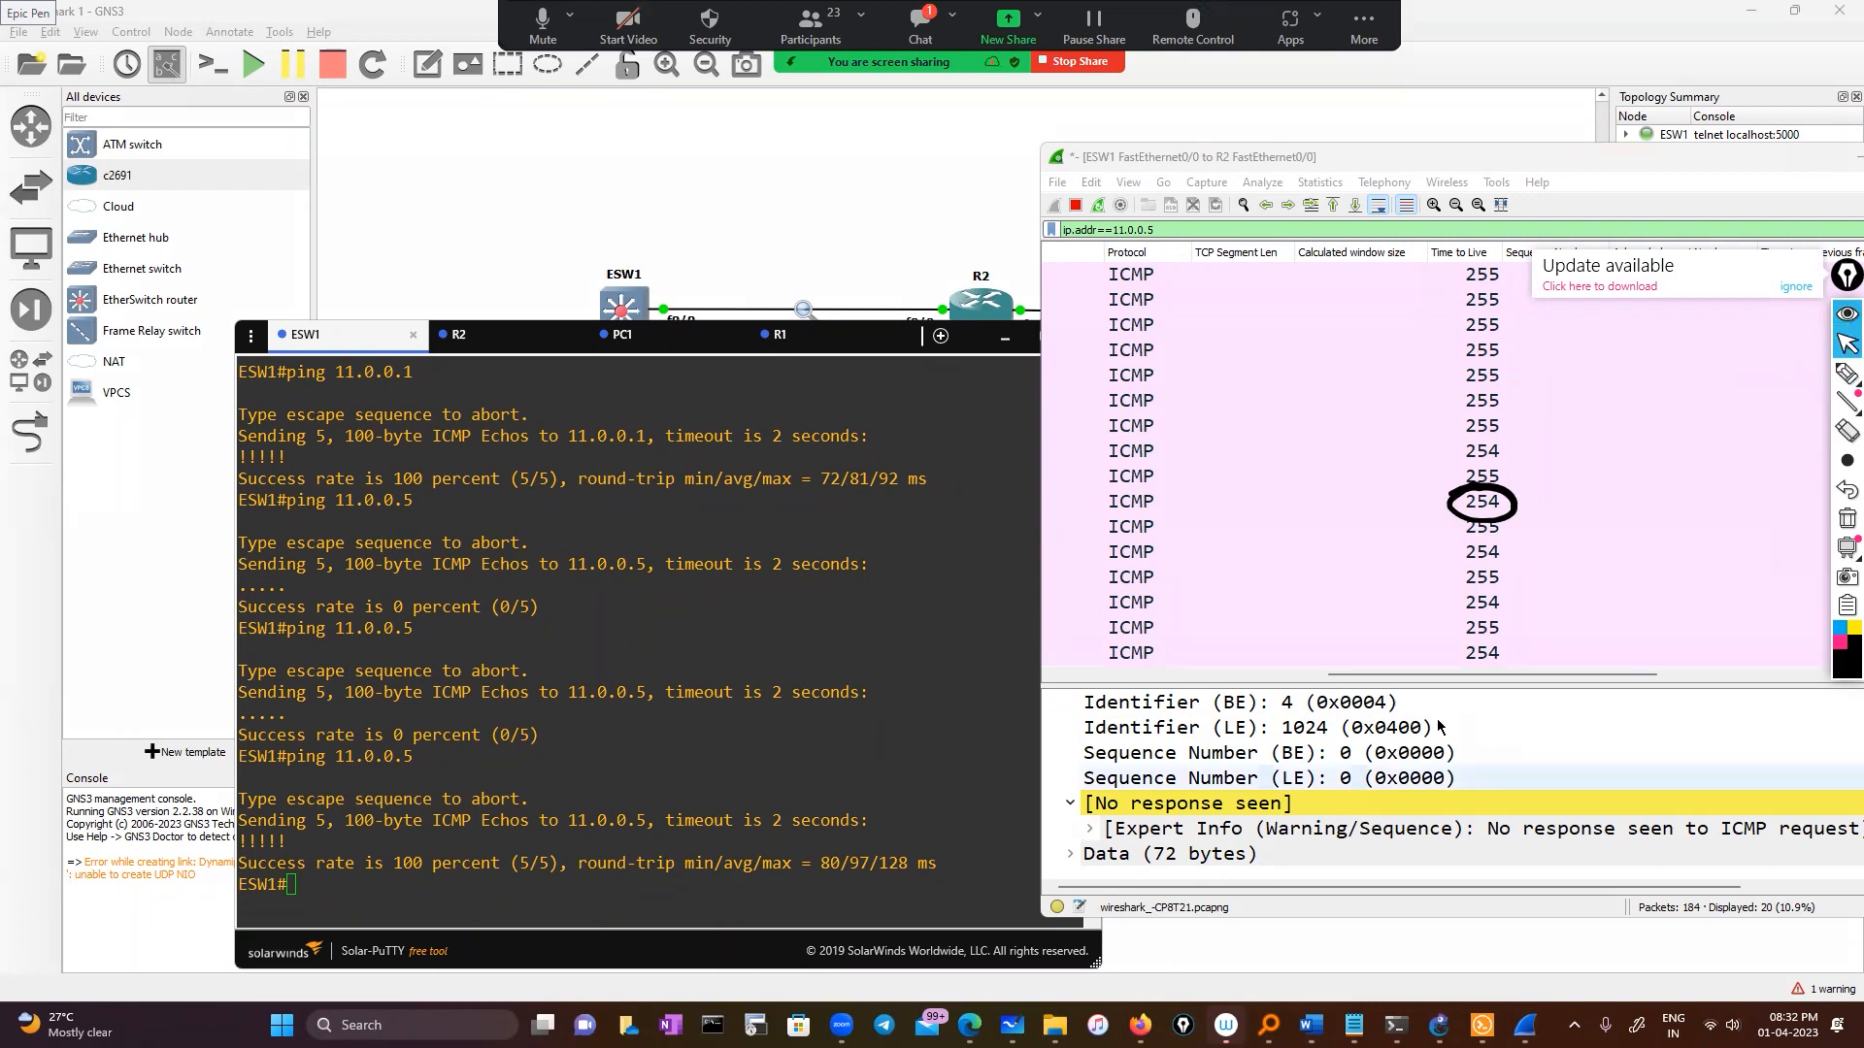
left_click_drag(1378, 675, 1126, 677)
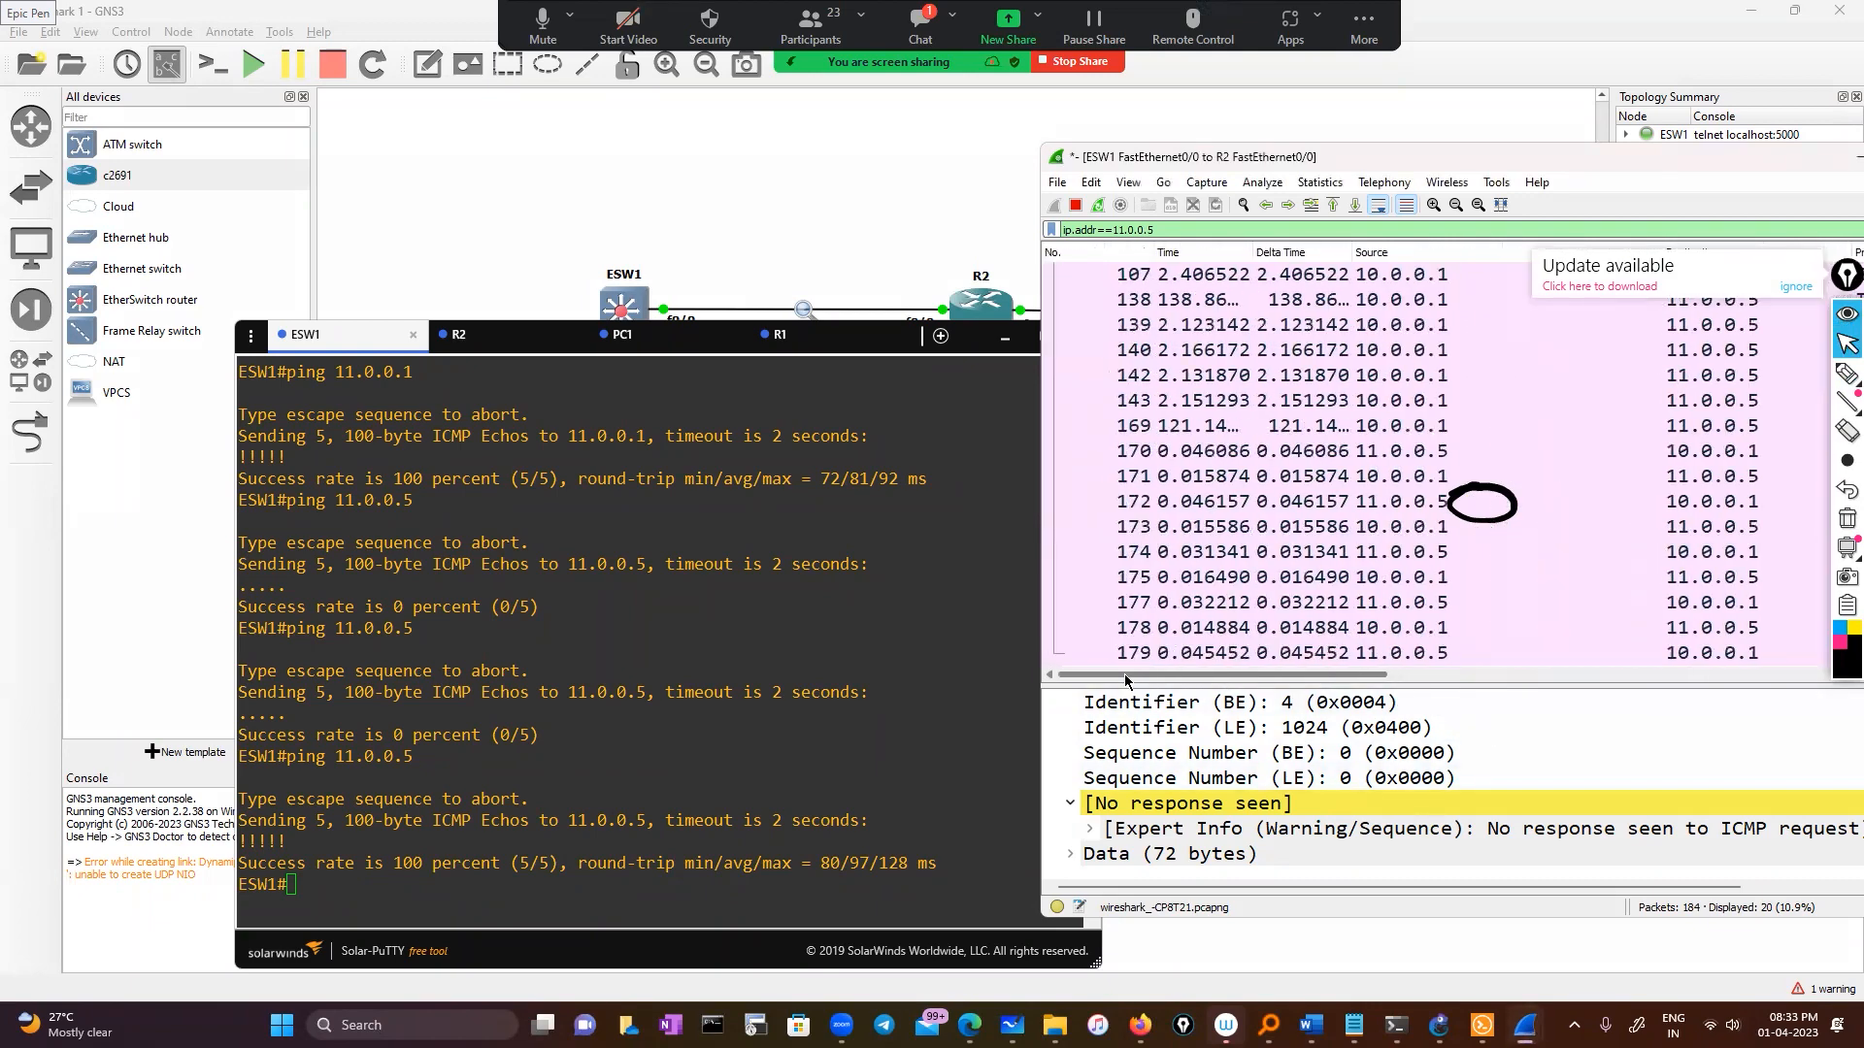
left_click(1392, 502)
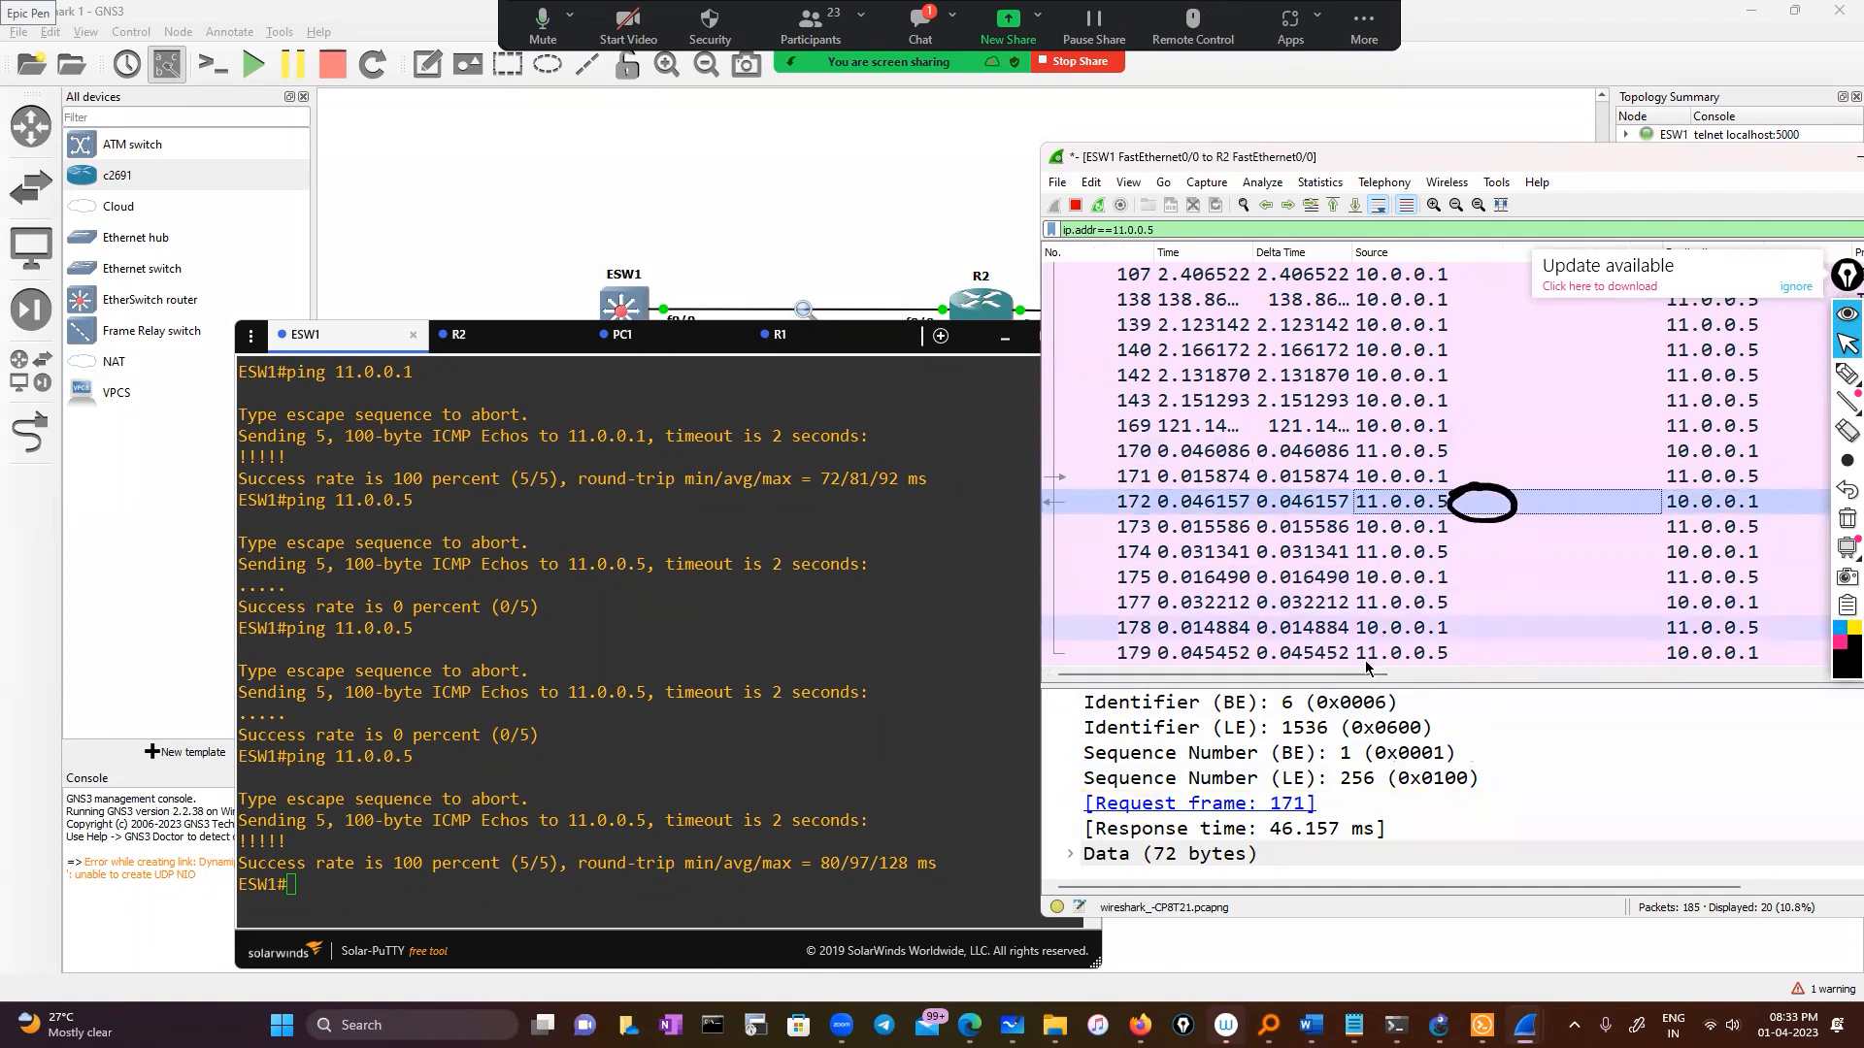
left_click_drag(1365, 676, 1555, 675)
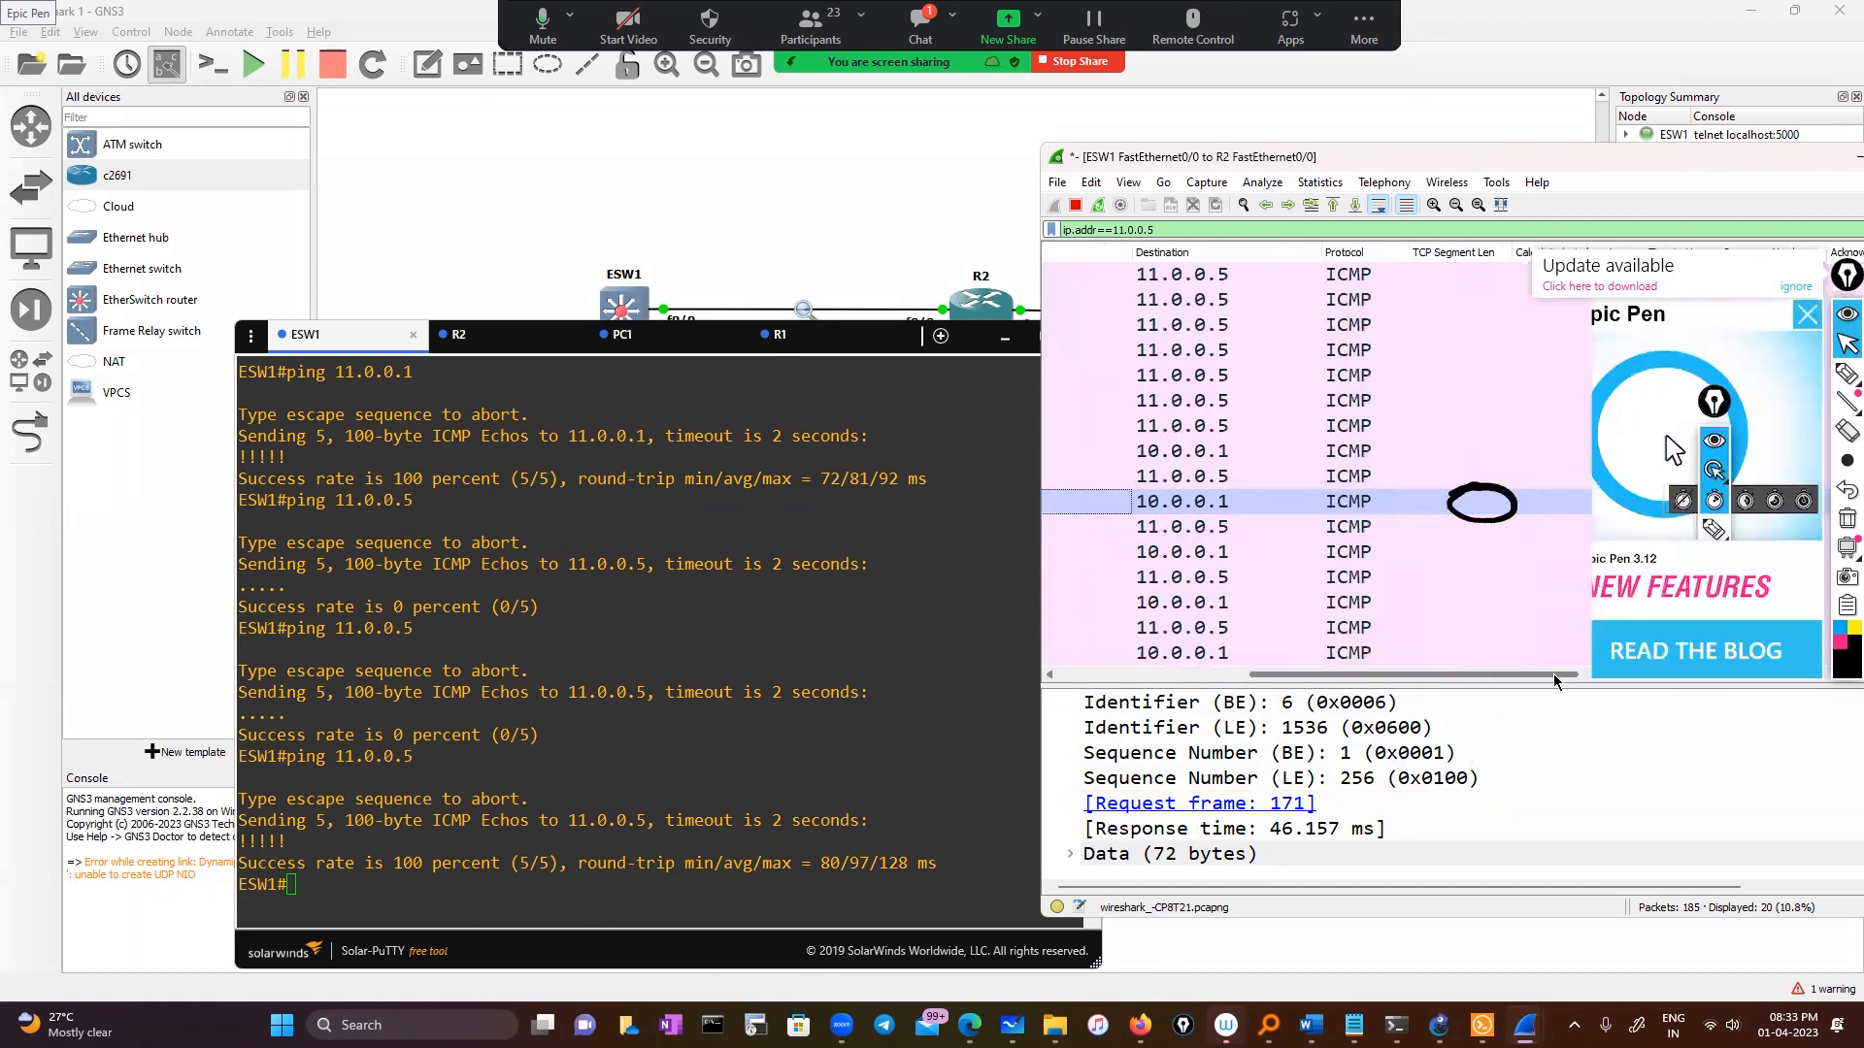
left_click(1807, 314)
left_click(1796, 287)
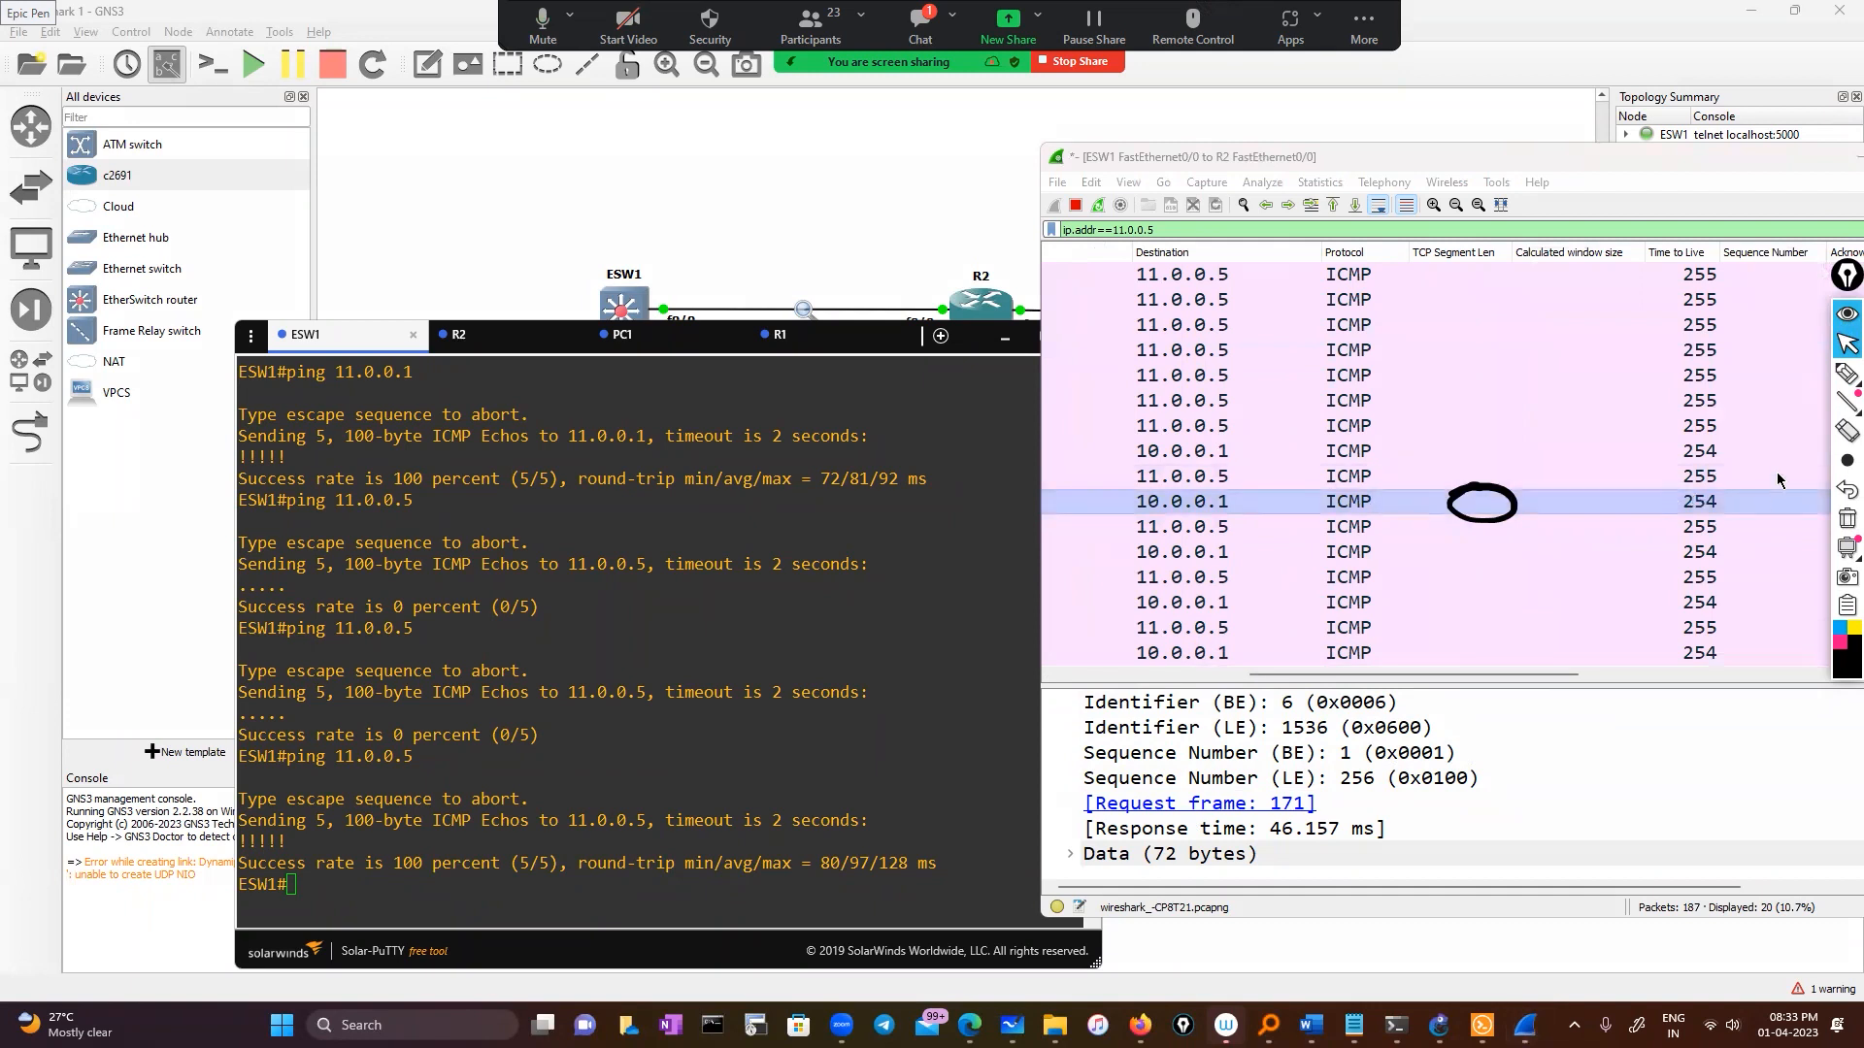
Step: Circle the selected reply's Time to Live value of 254 with the pen, and return to the normal cursor
left_click(1848, 372)
left_click_drag(1717, 480, 1714, 480)
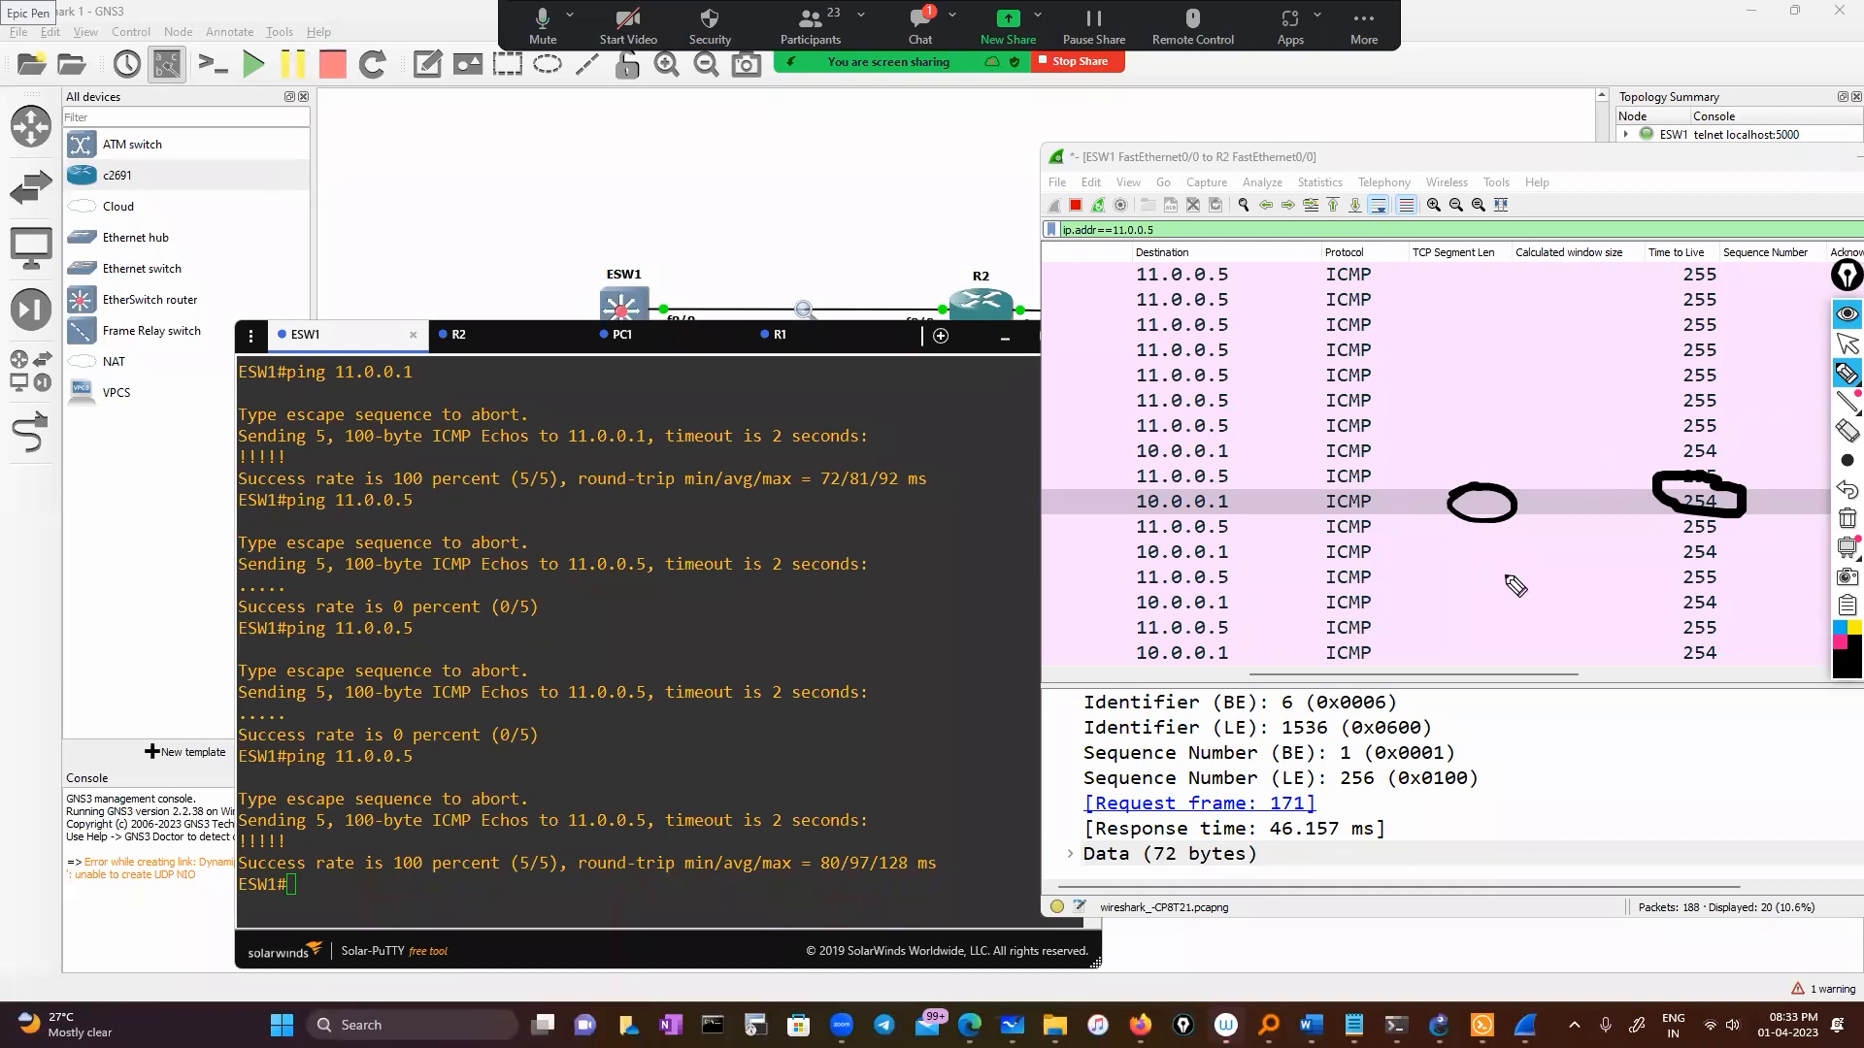
left_click(1848, 343)
Step: Minimise the capture and console windows, view the details of R2 and R1 in the topology, and clear the pen markings
left_click(1856, 157)
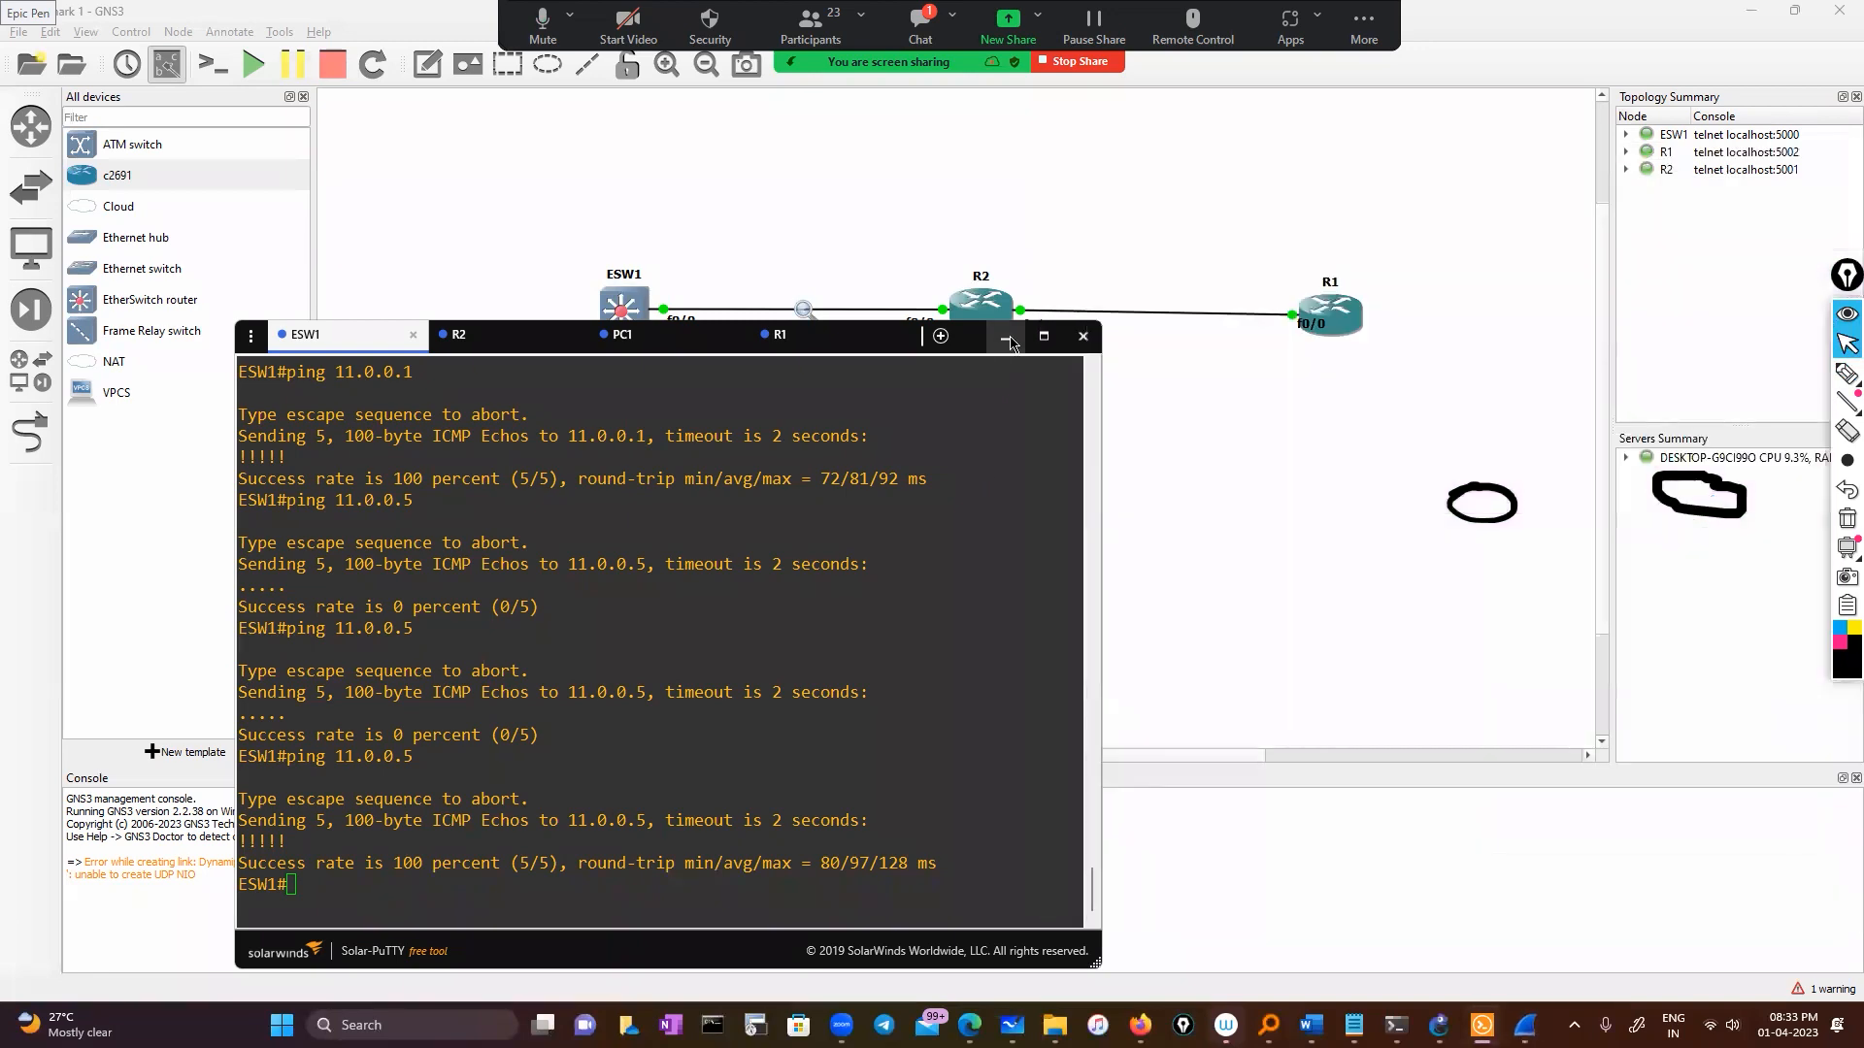
left_click(1005, 336)
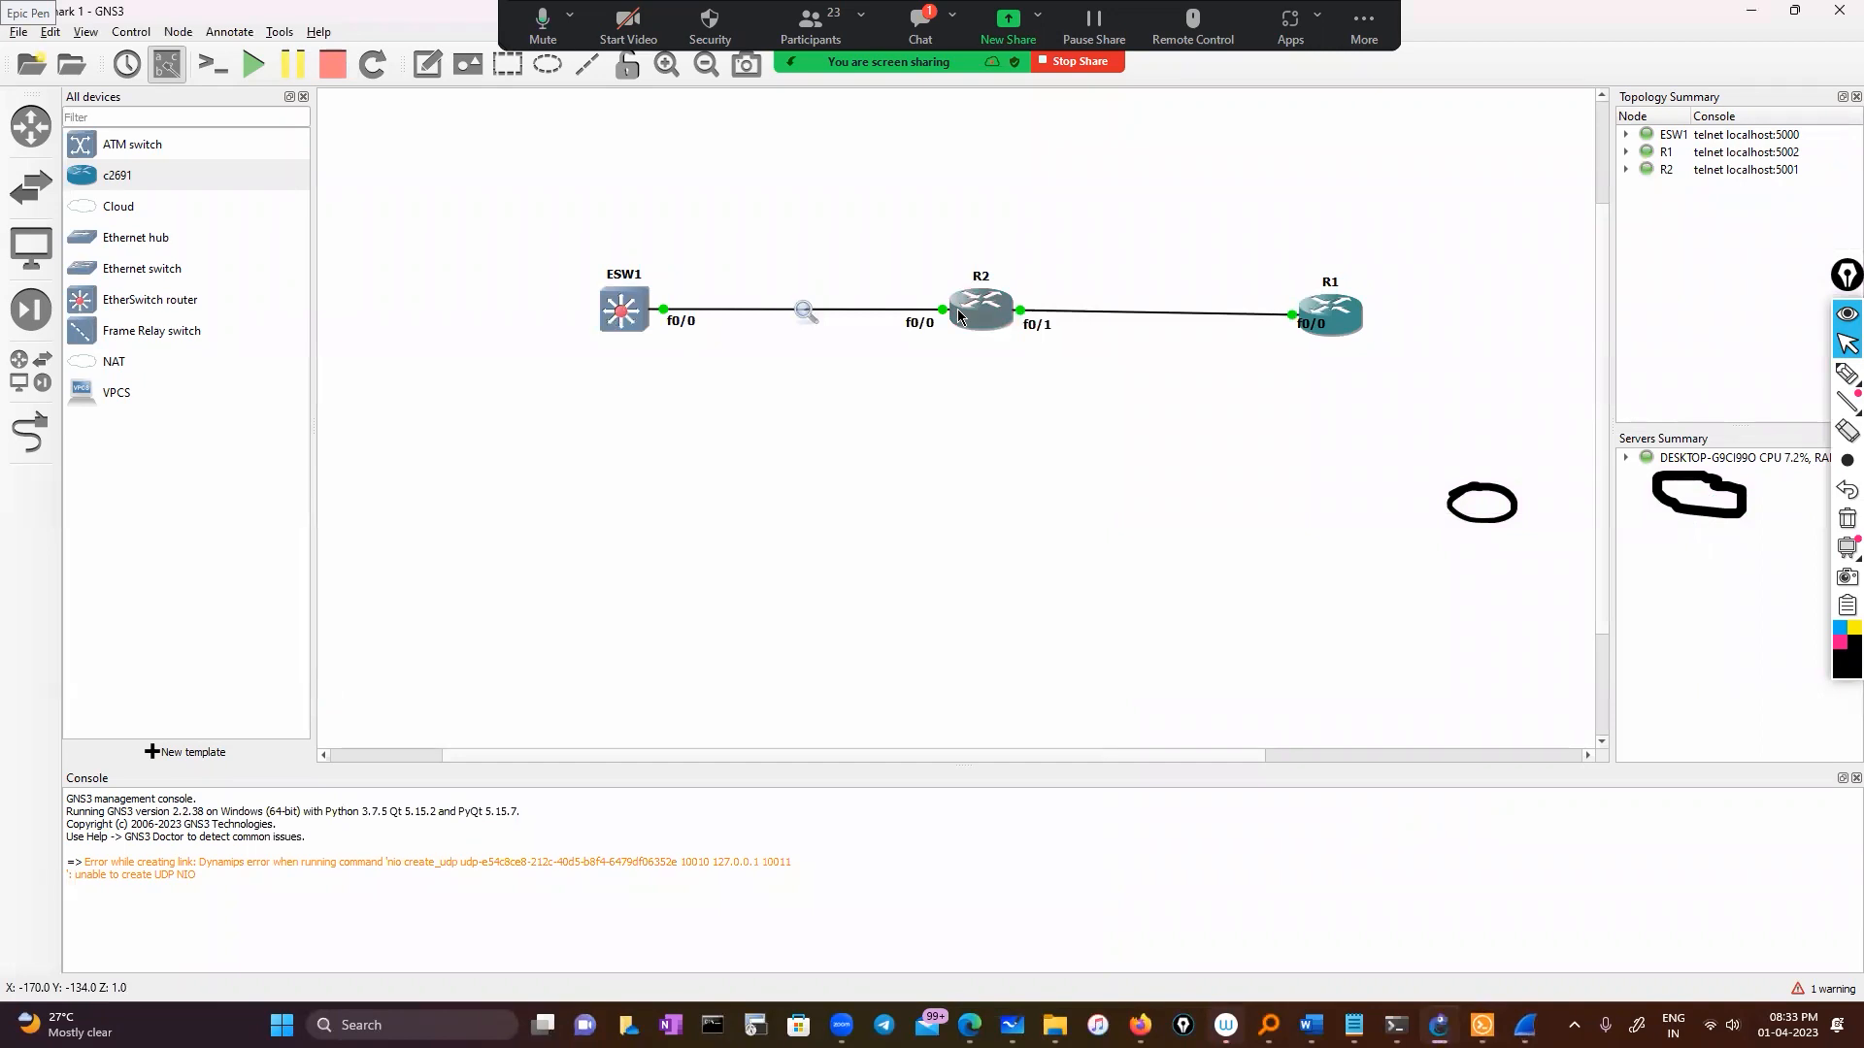
mouse_move(958, 310)
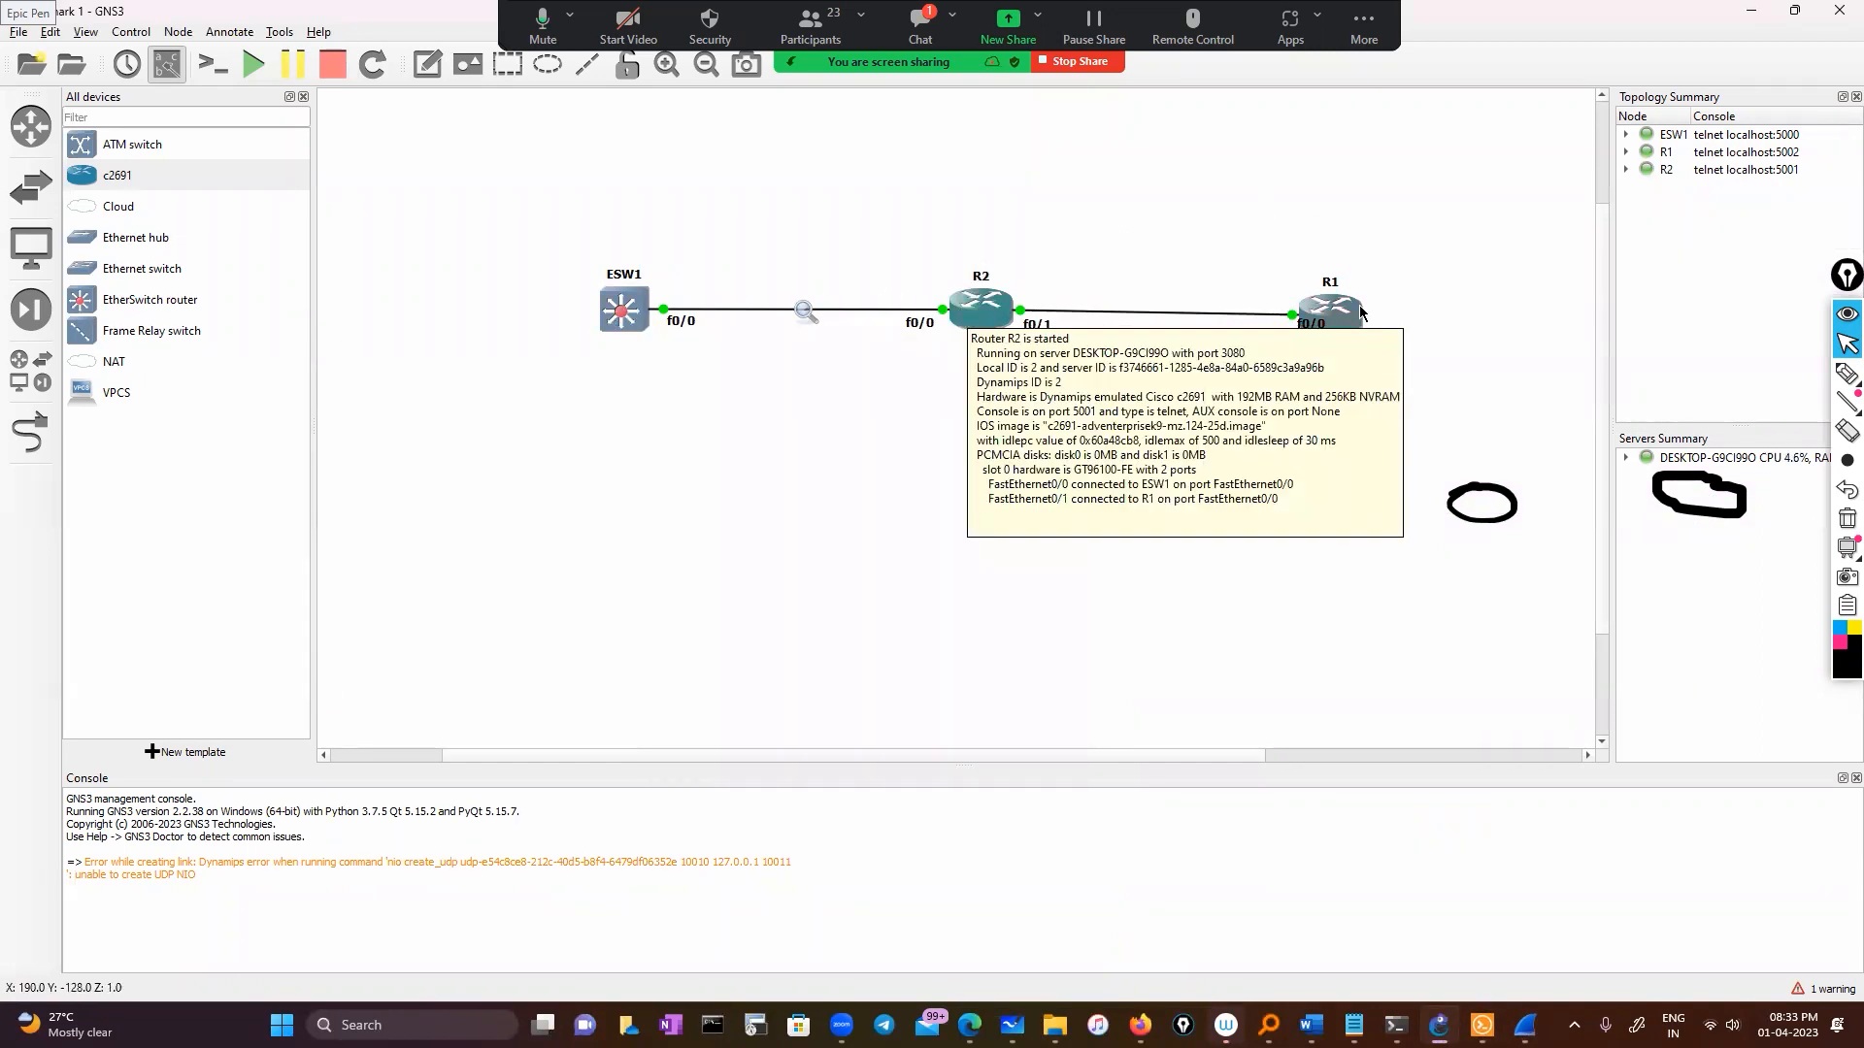
mouse_move(1360, 313)
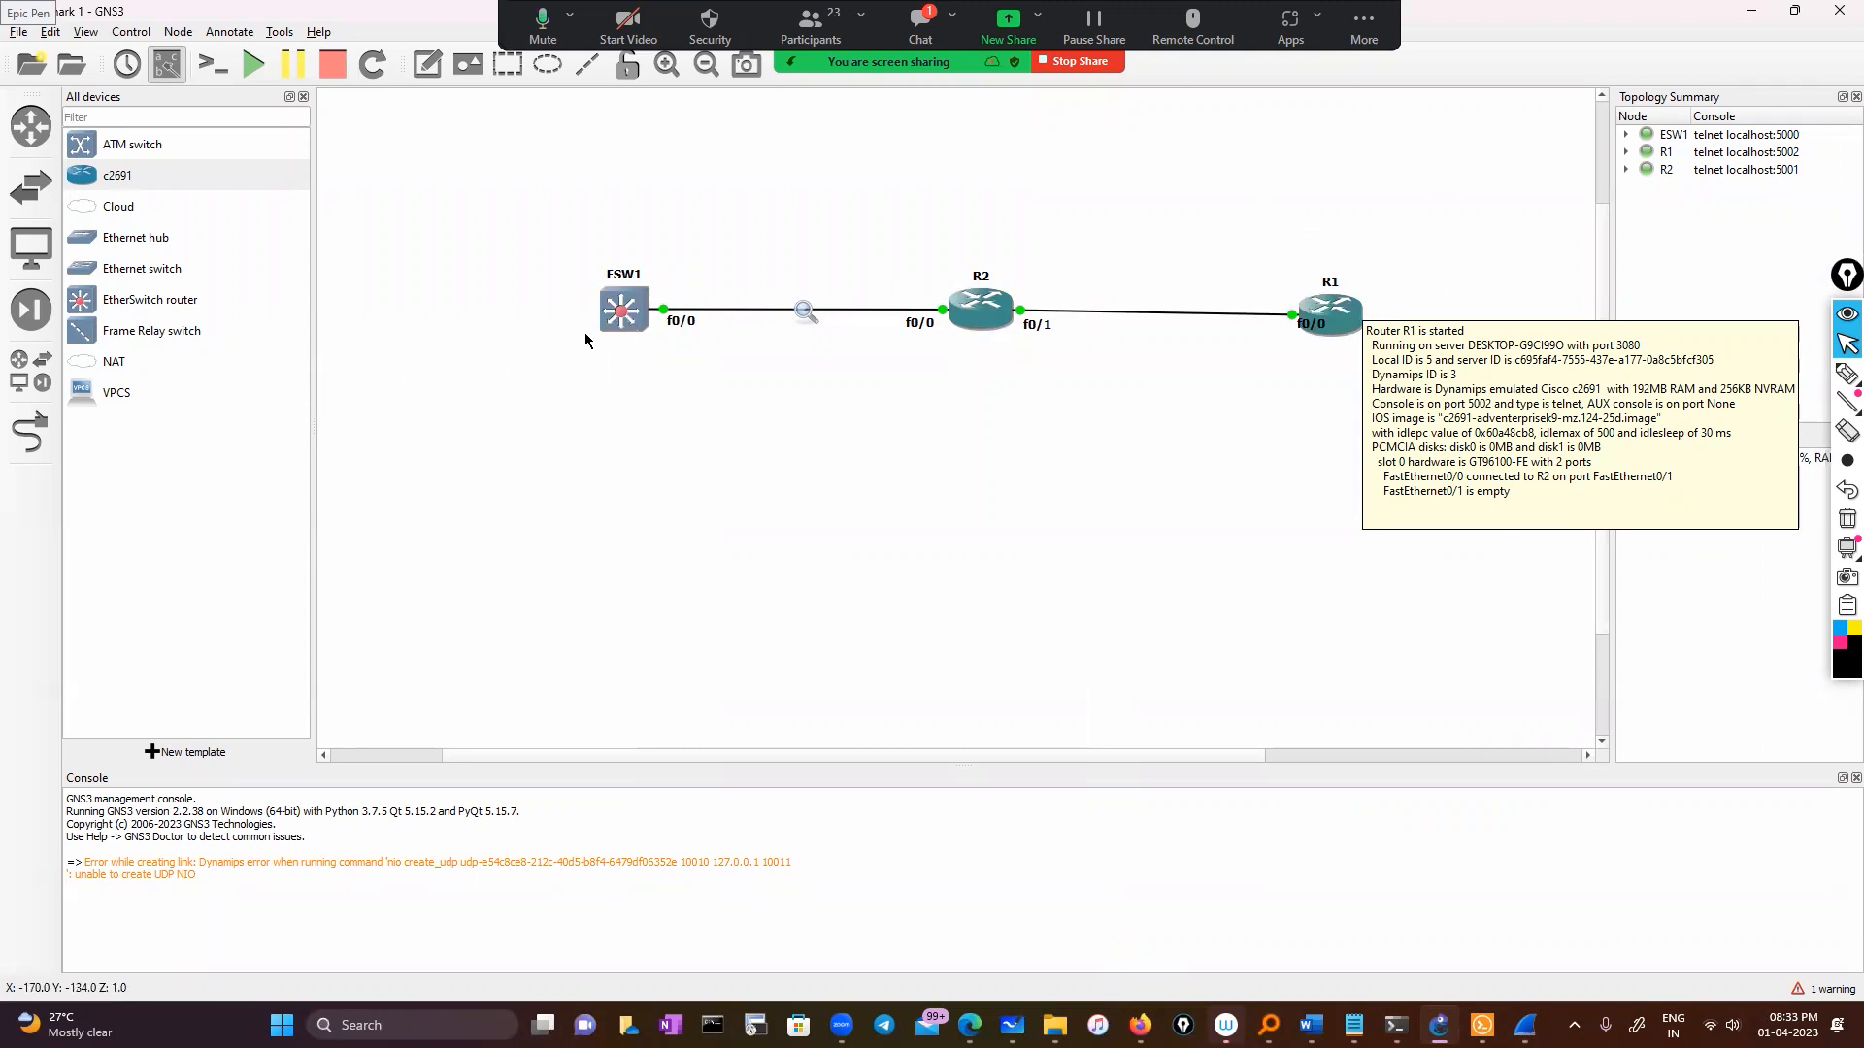
left_click(1847, 519)
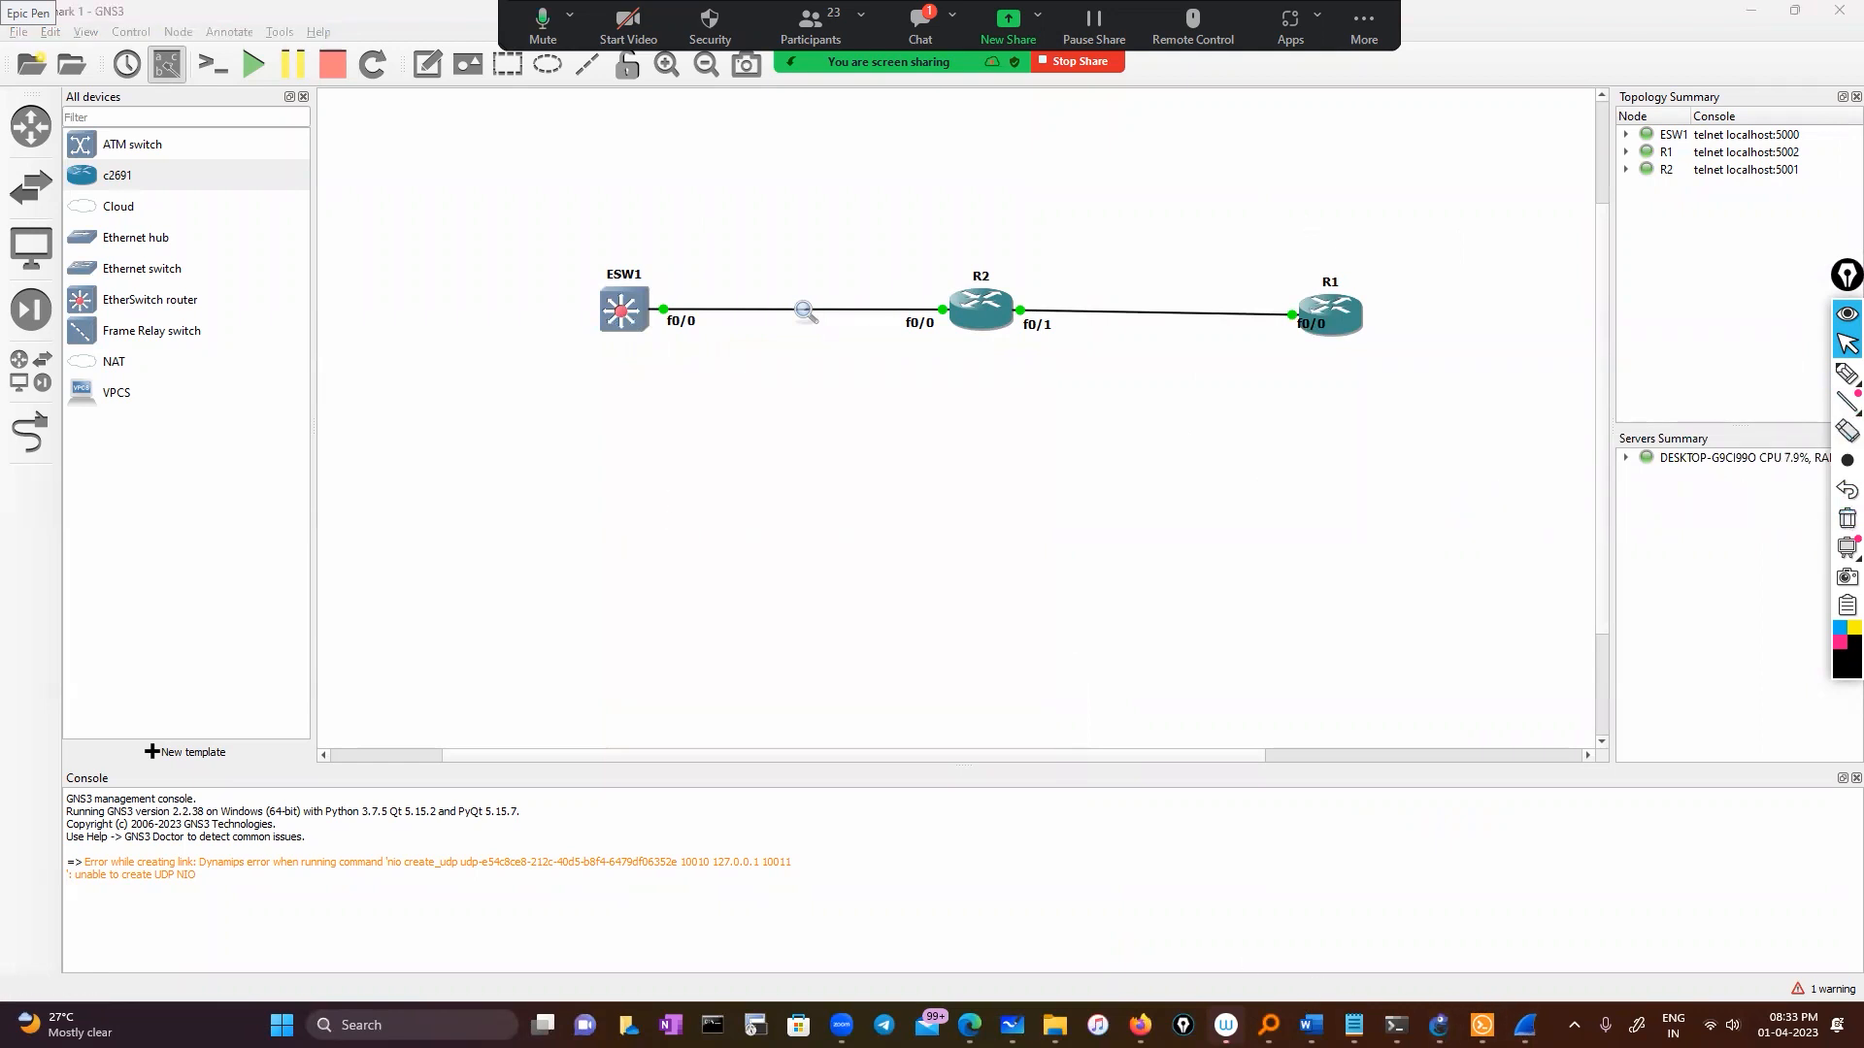
Step: Restore the ESW1-to-R2 capture, move it fully into view, and show its packet number, source and destination columns
mouse_move(1525, 1024)
left_click(1694, 937)
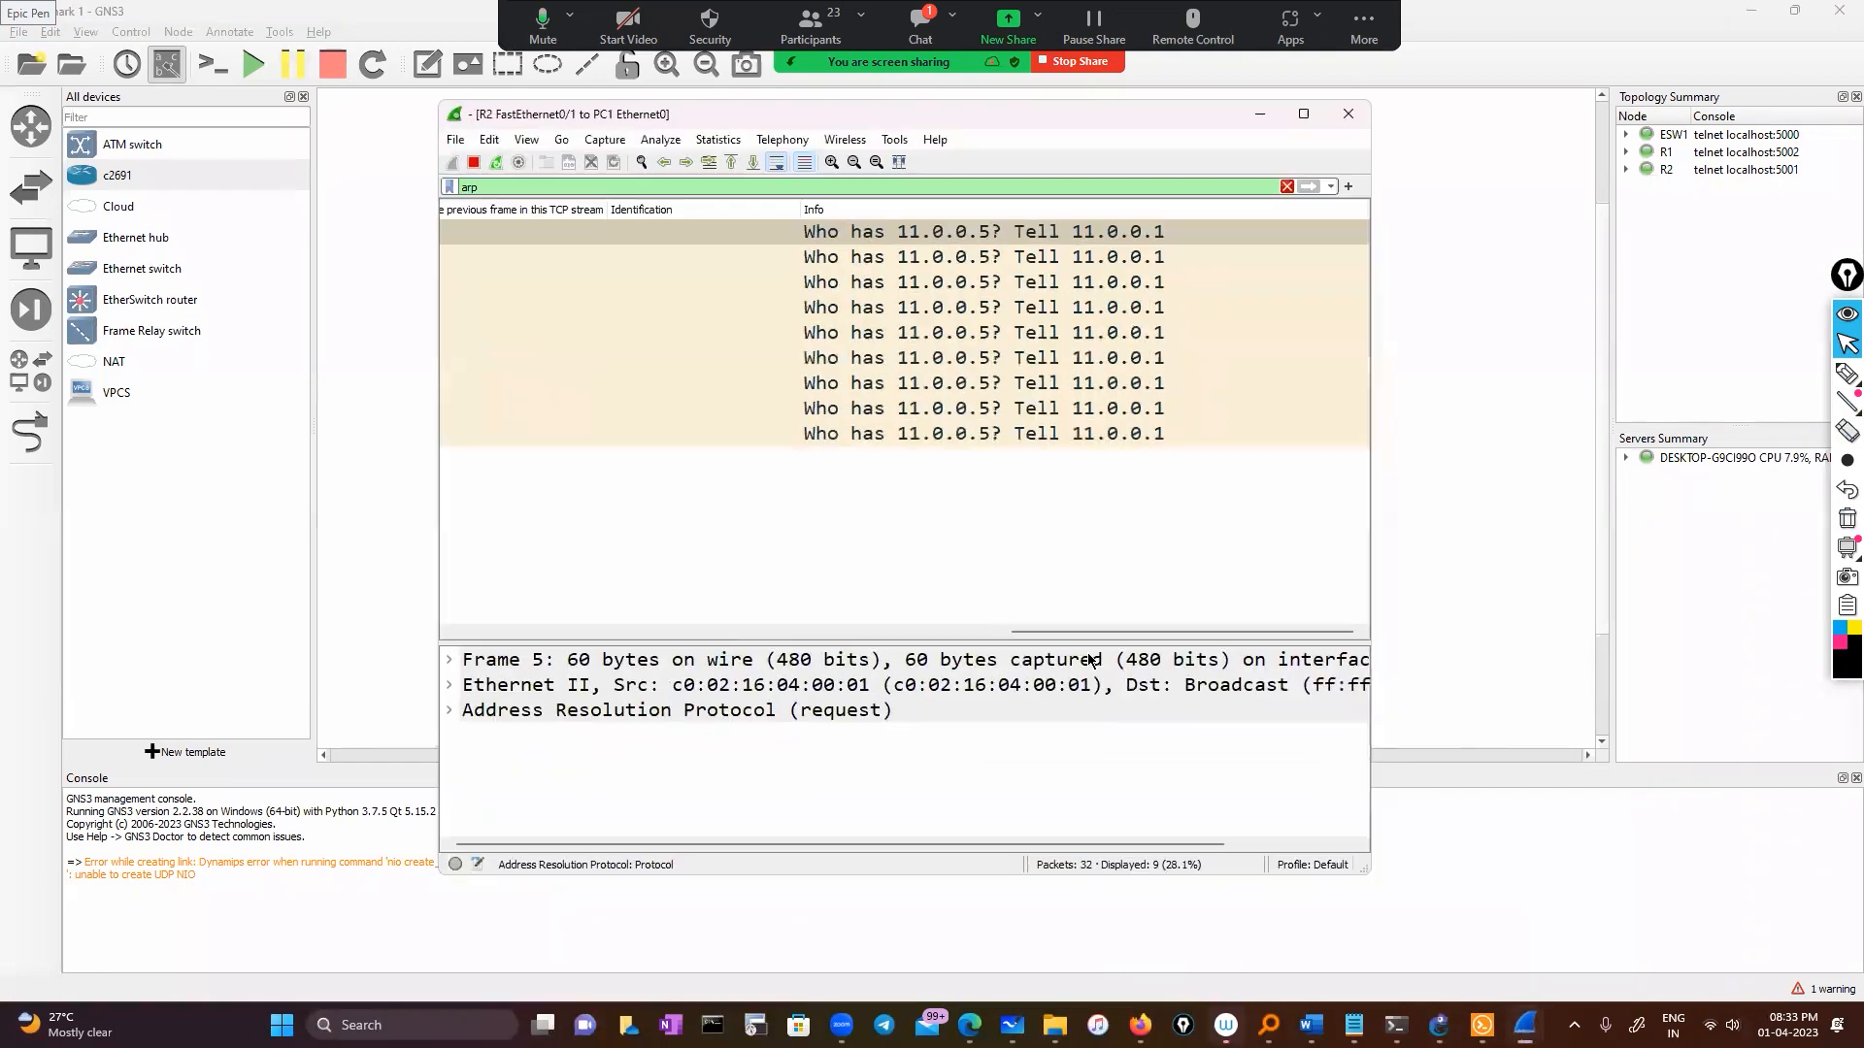
left_click(1453, 917)
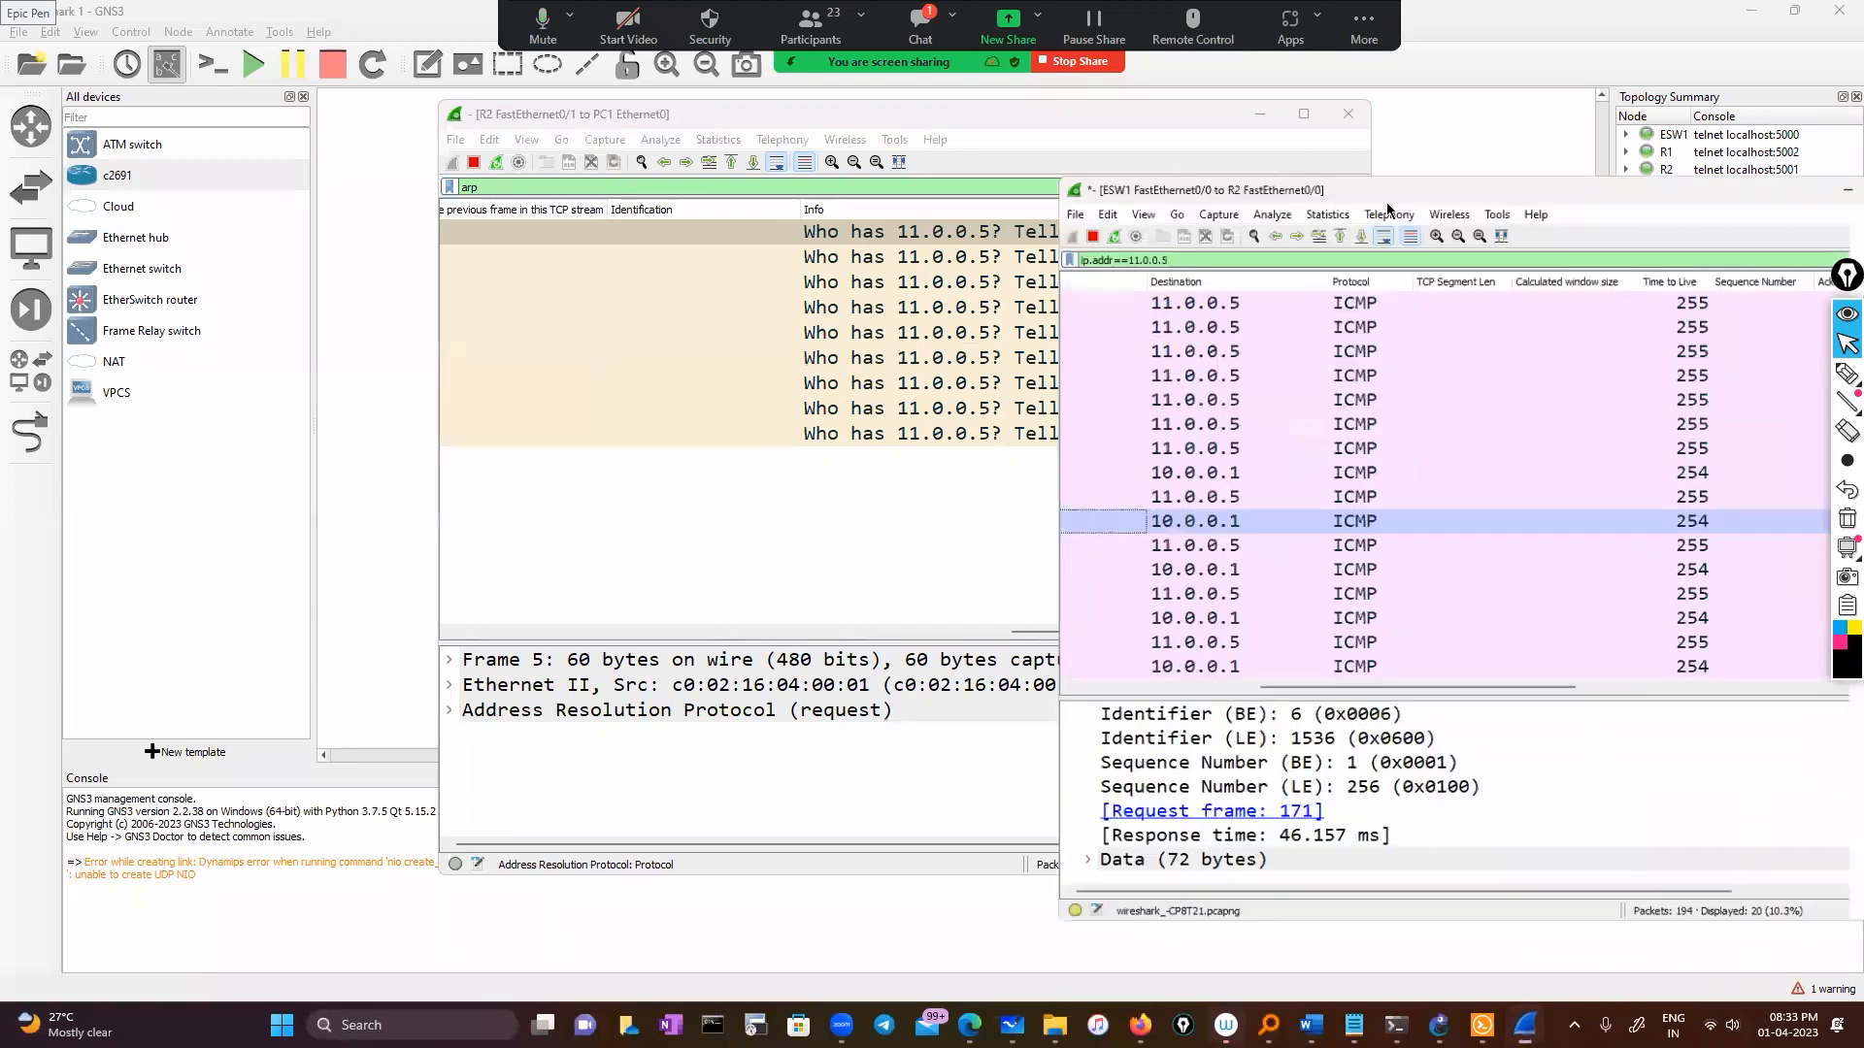
left_click_drag(1387, 202, 1325, 167)
left_click_drag(1039, 666, 730, 631)
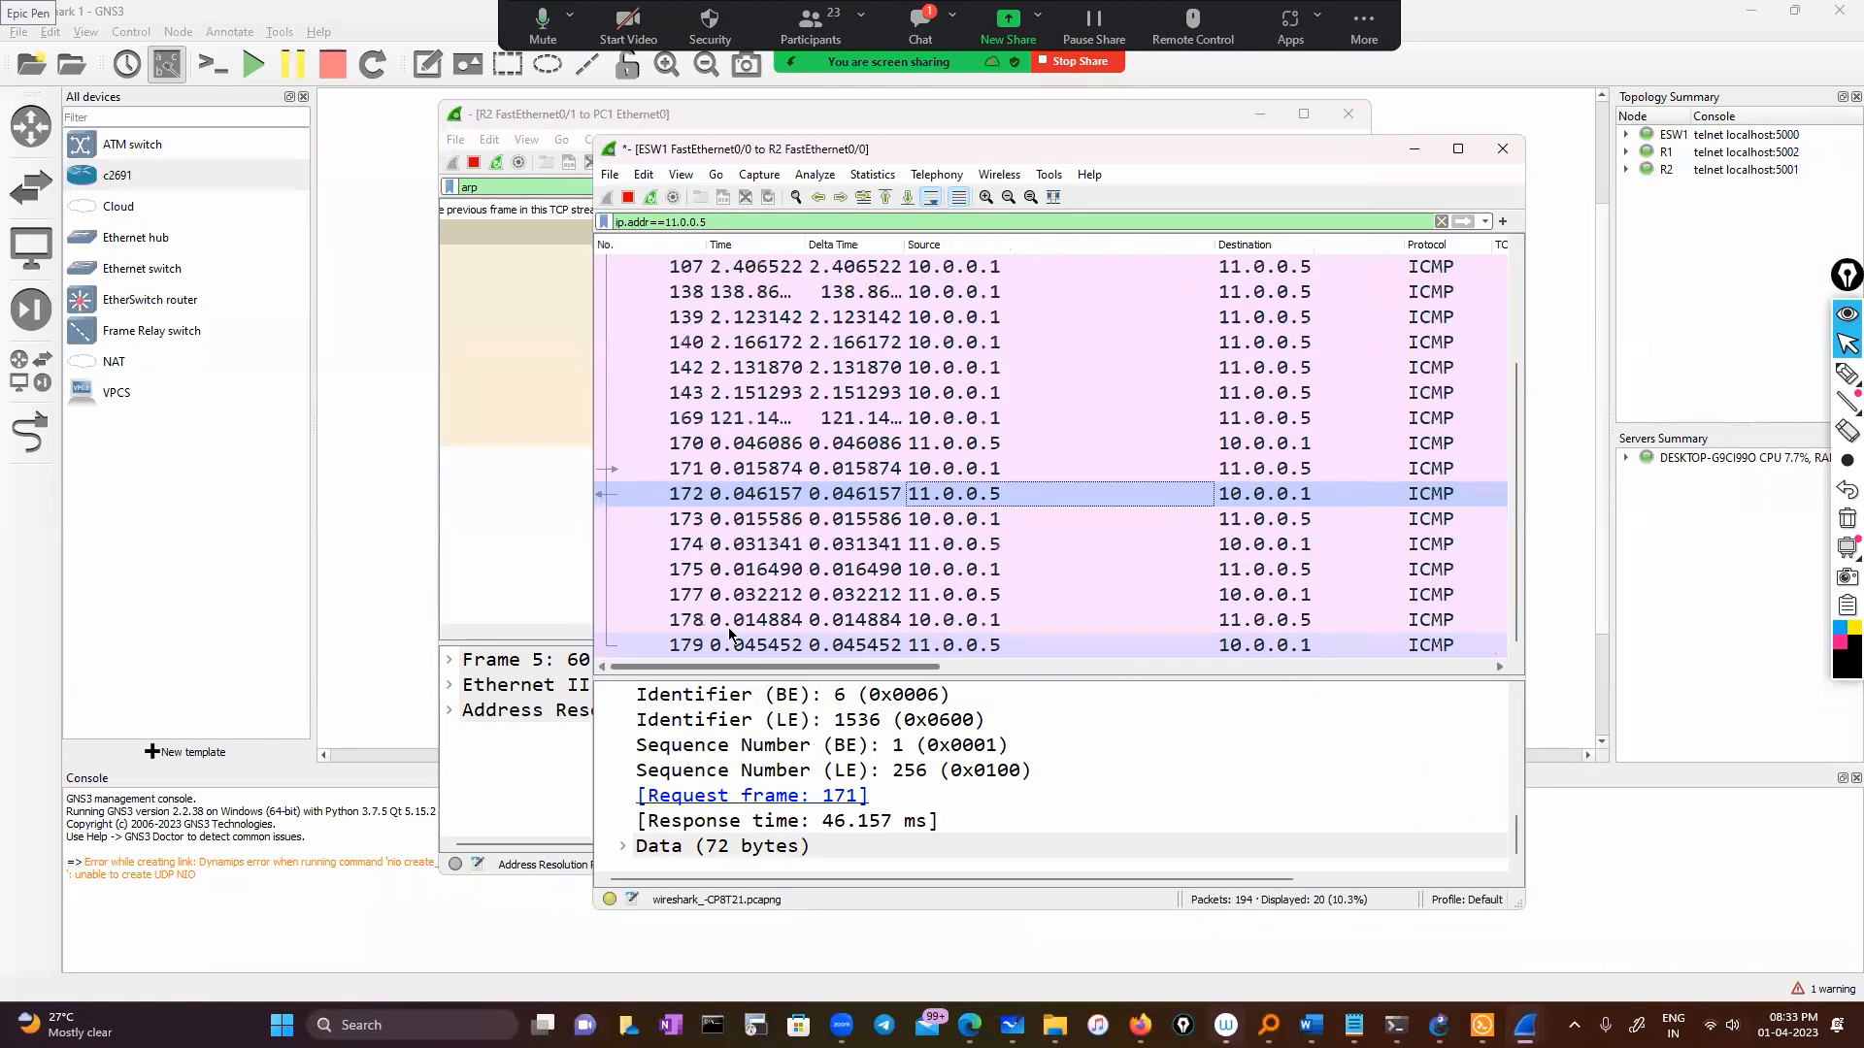
Step: Review the earliest packets in the ESW1-to-R2 capture, minimise the capture windows, and switch to the "Wireshark today" notes in Notepad
scroll(847, 525, "up", 2)
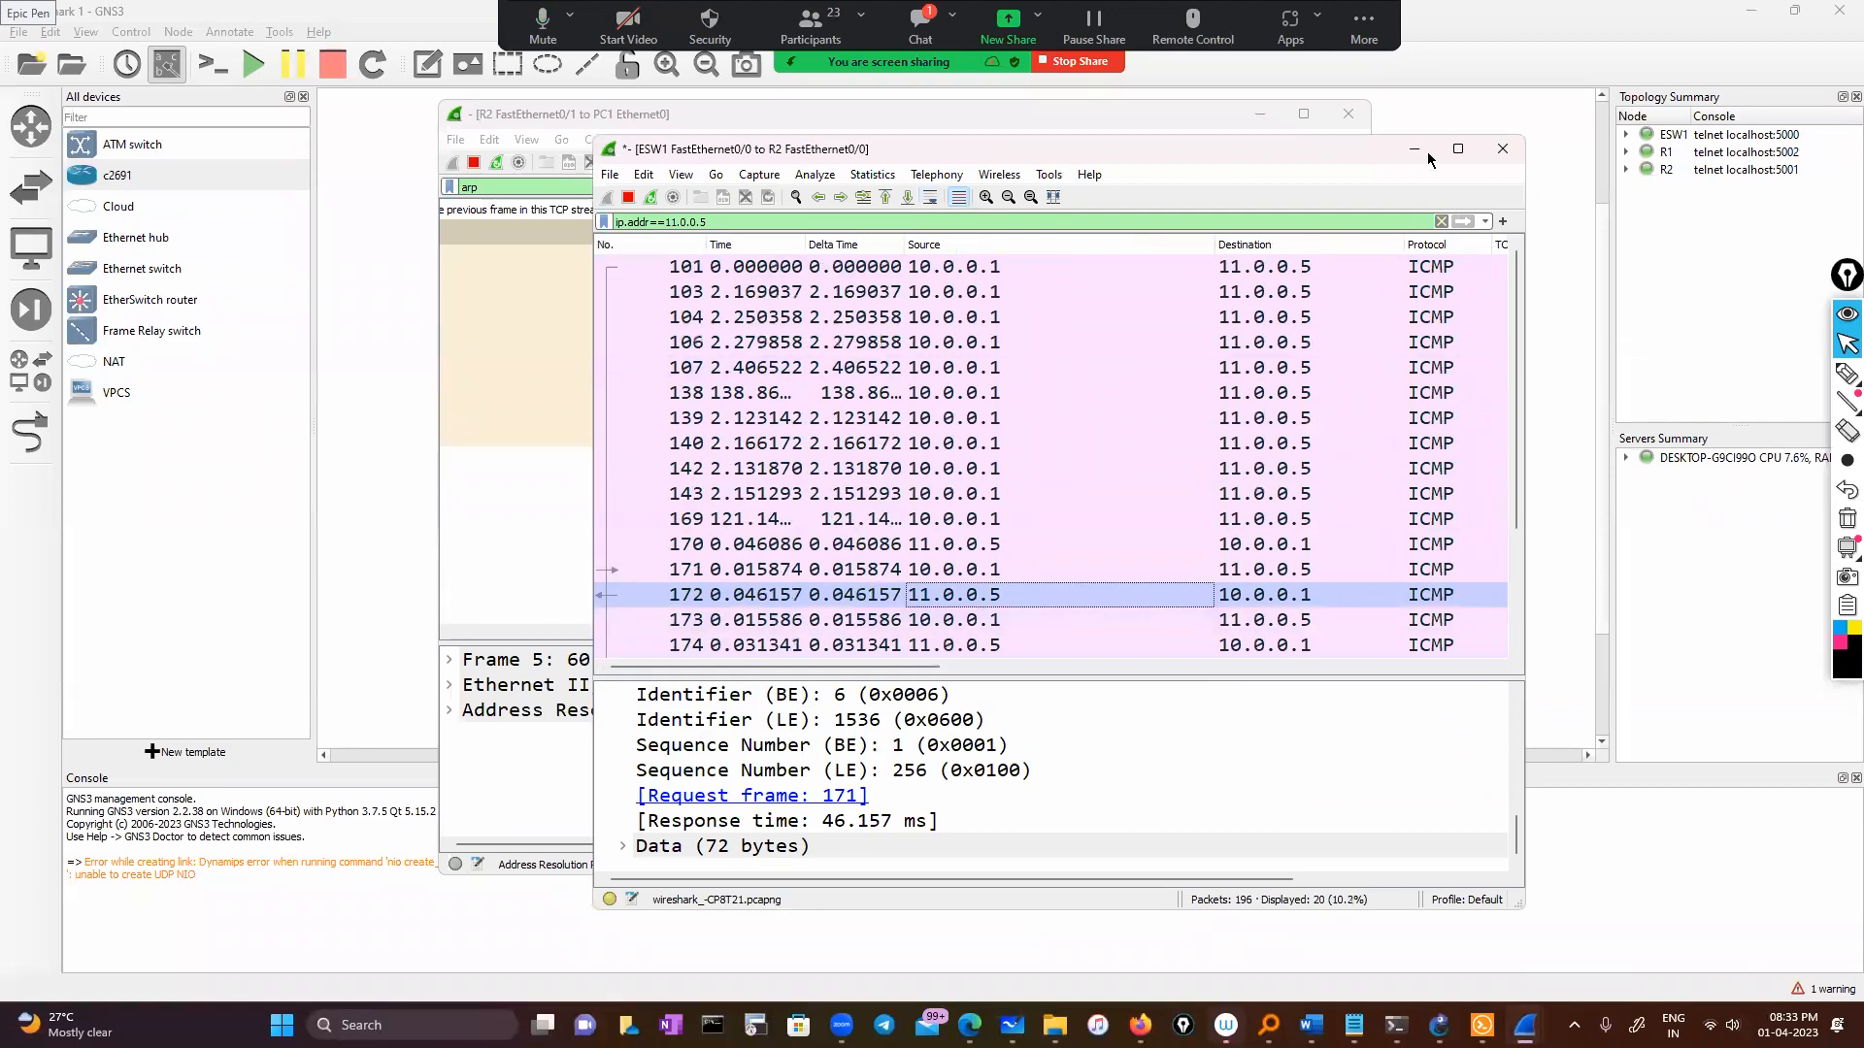
key("alt+Tab")
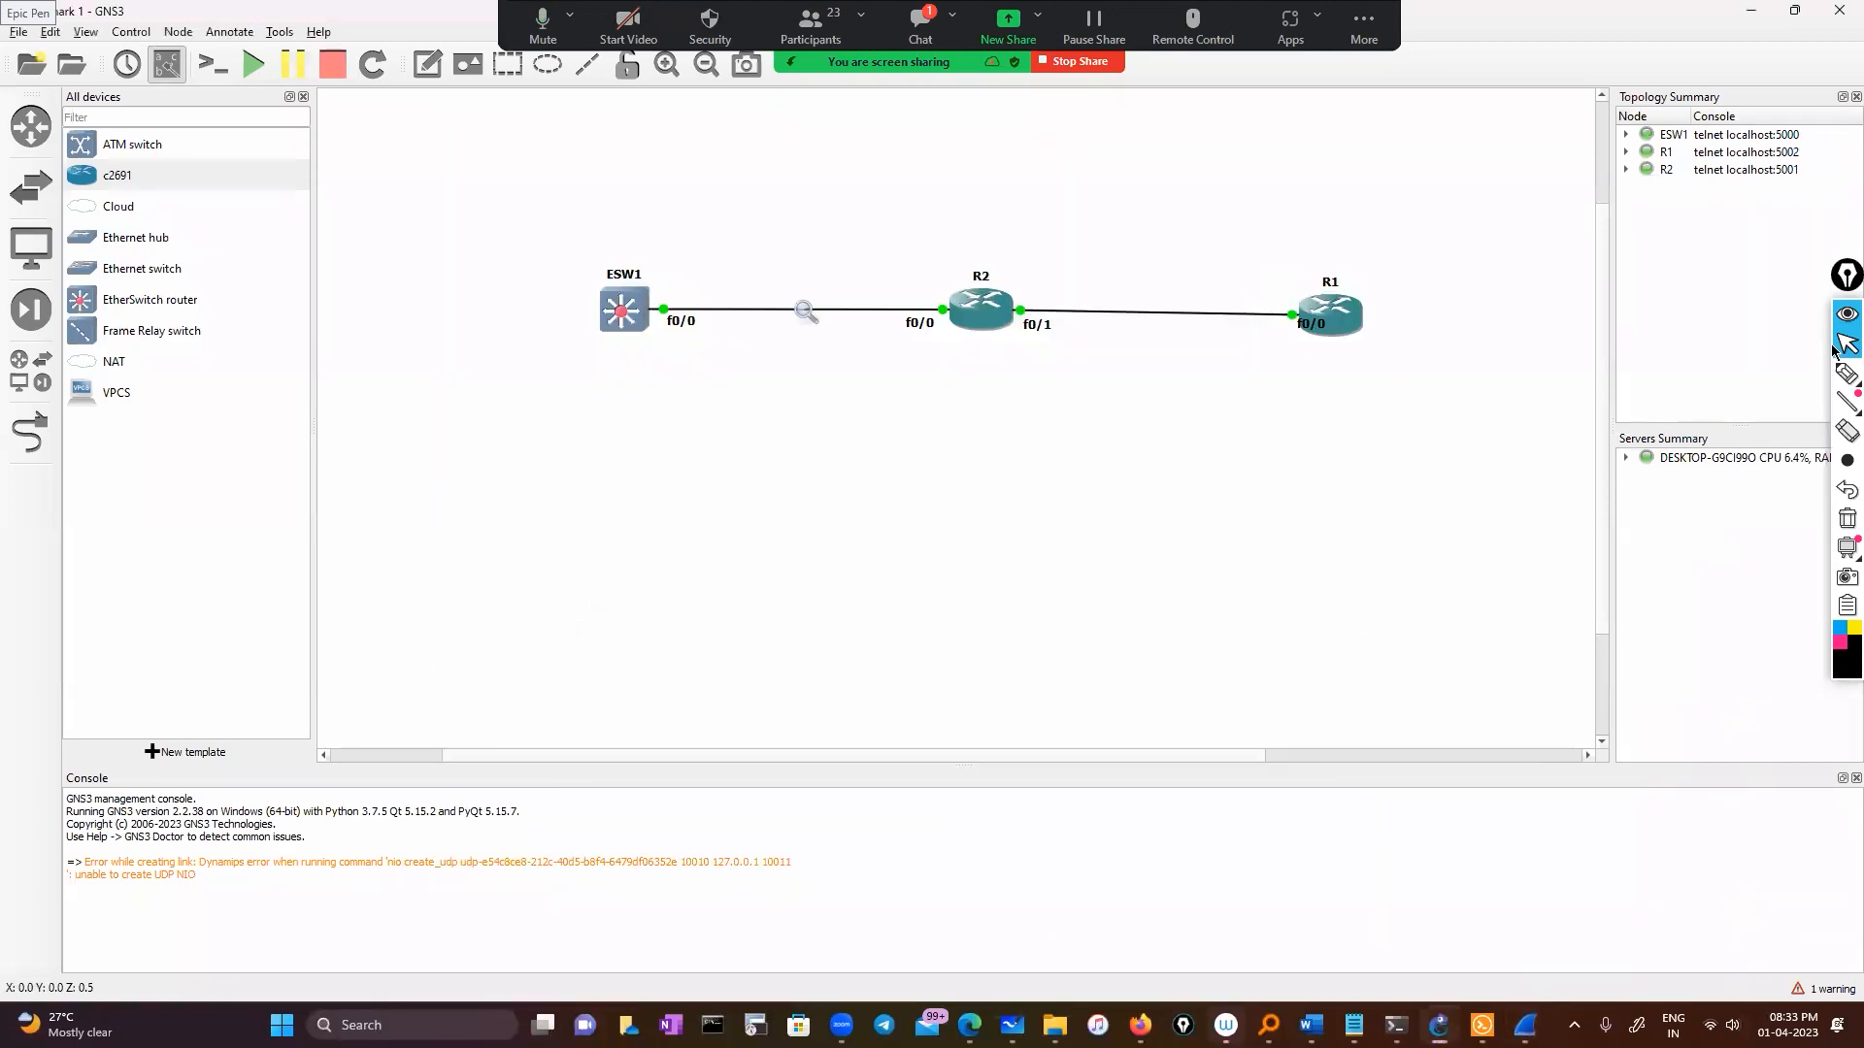
mouse_move(1310, 1025)
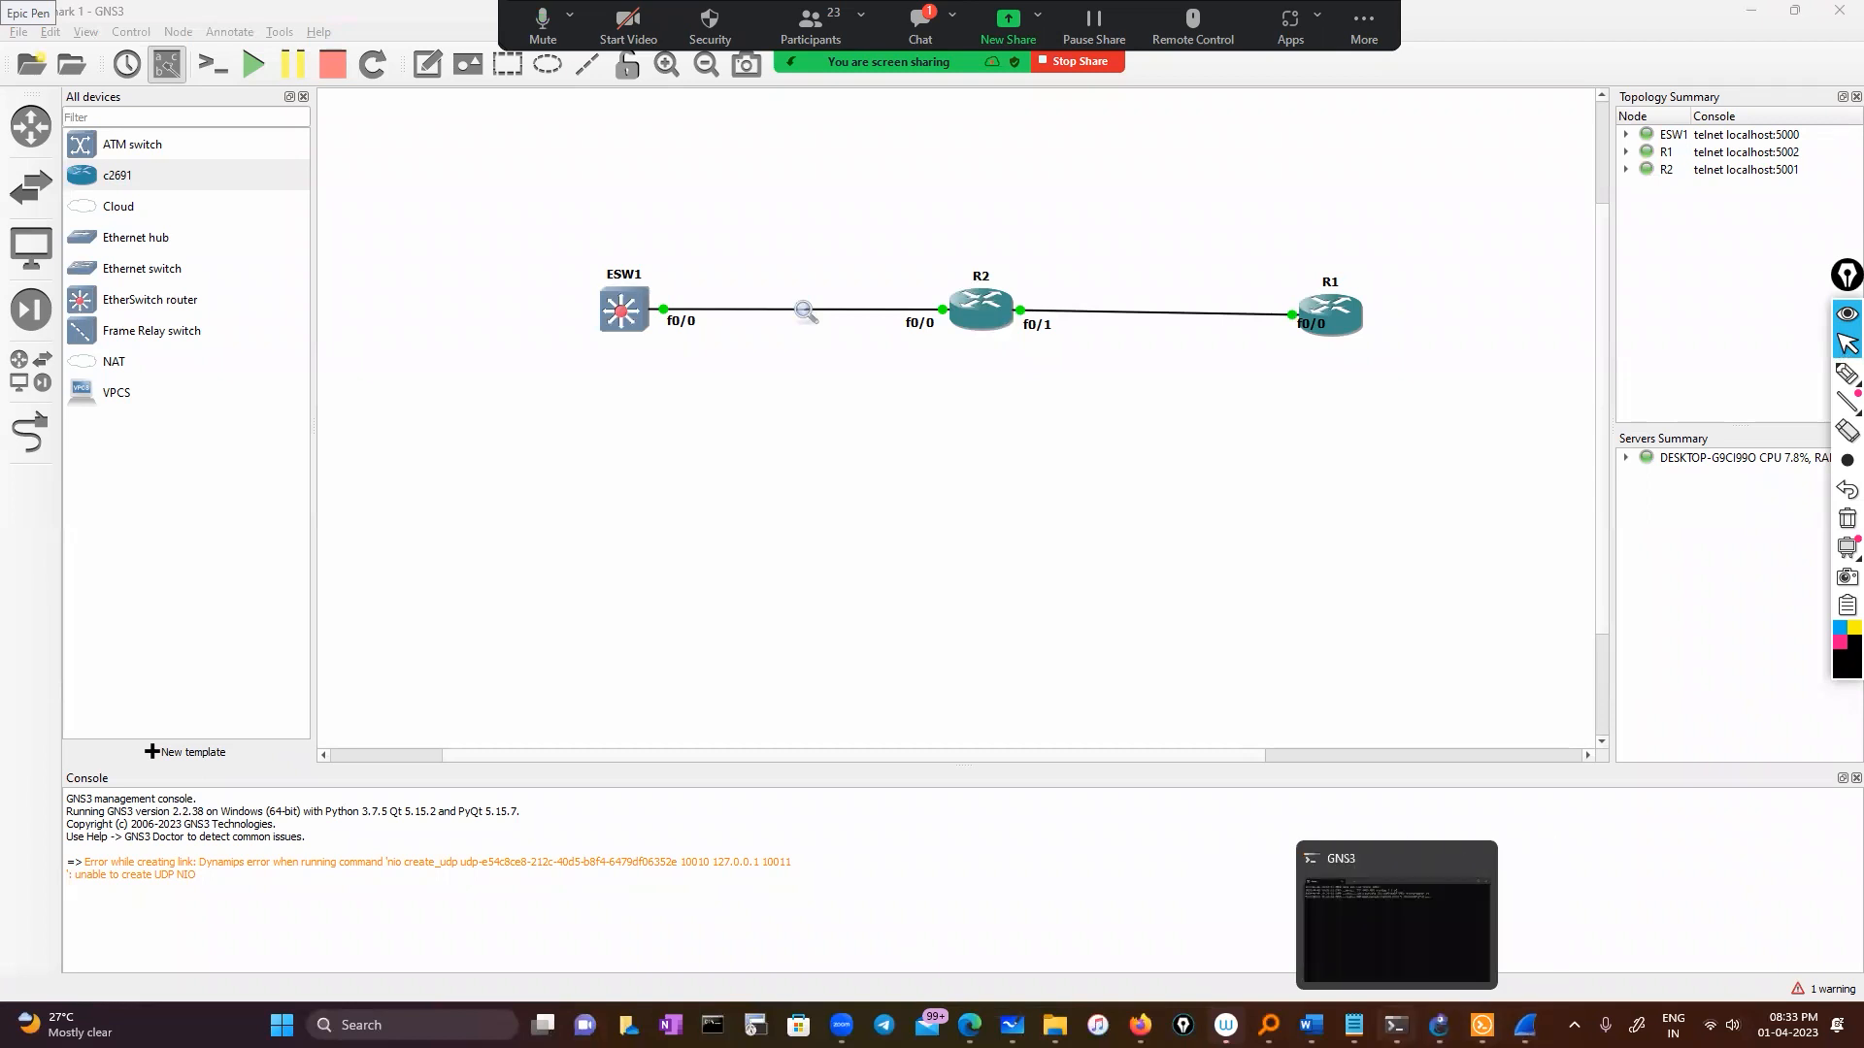
left_click(1353, 1025)
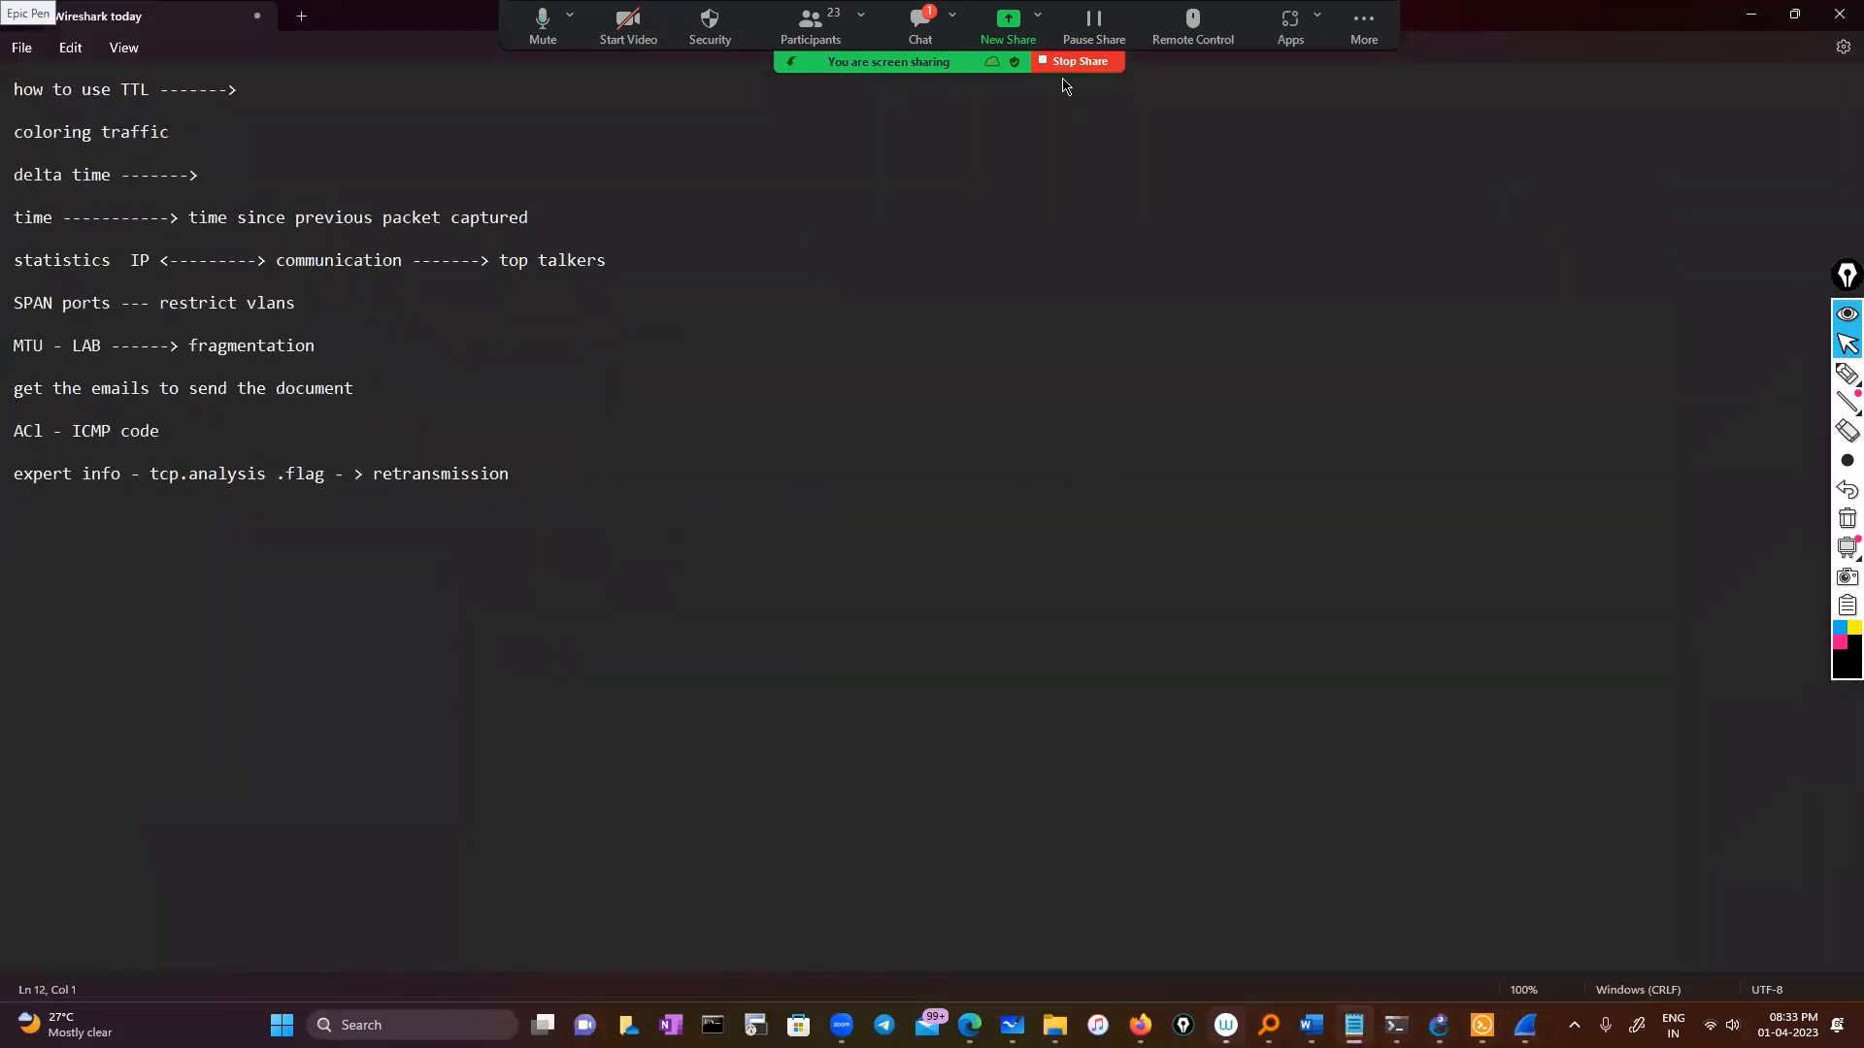
left_click(930, 46)
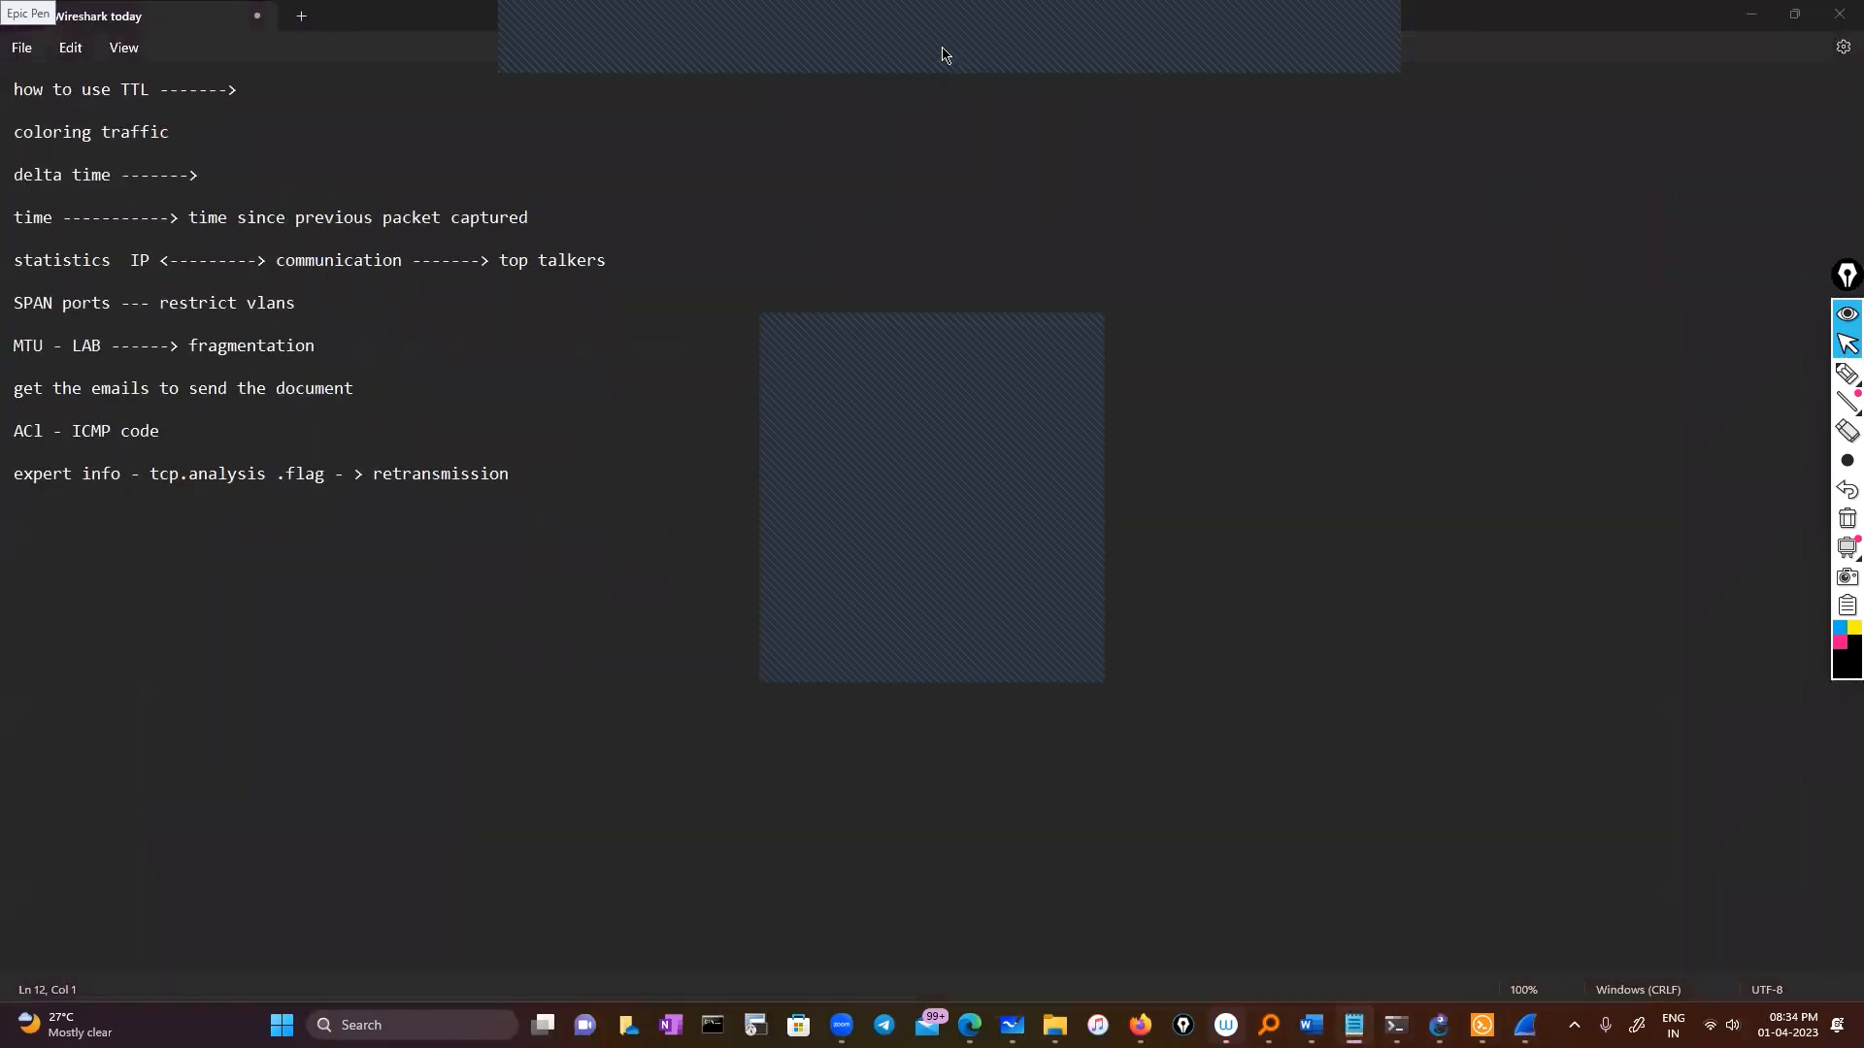
left_click(1002, 330)
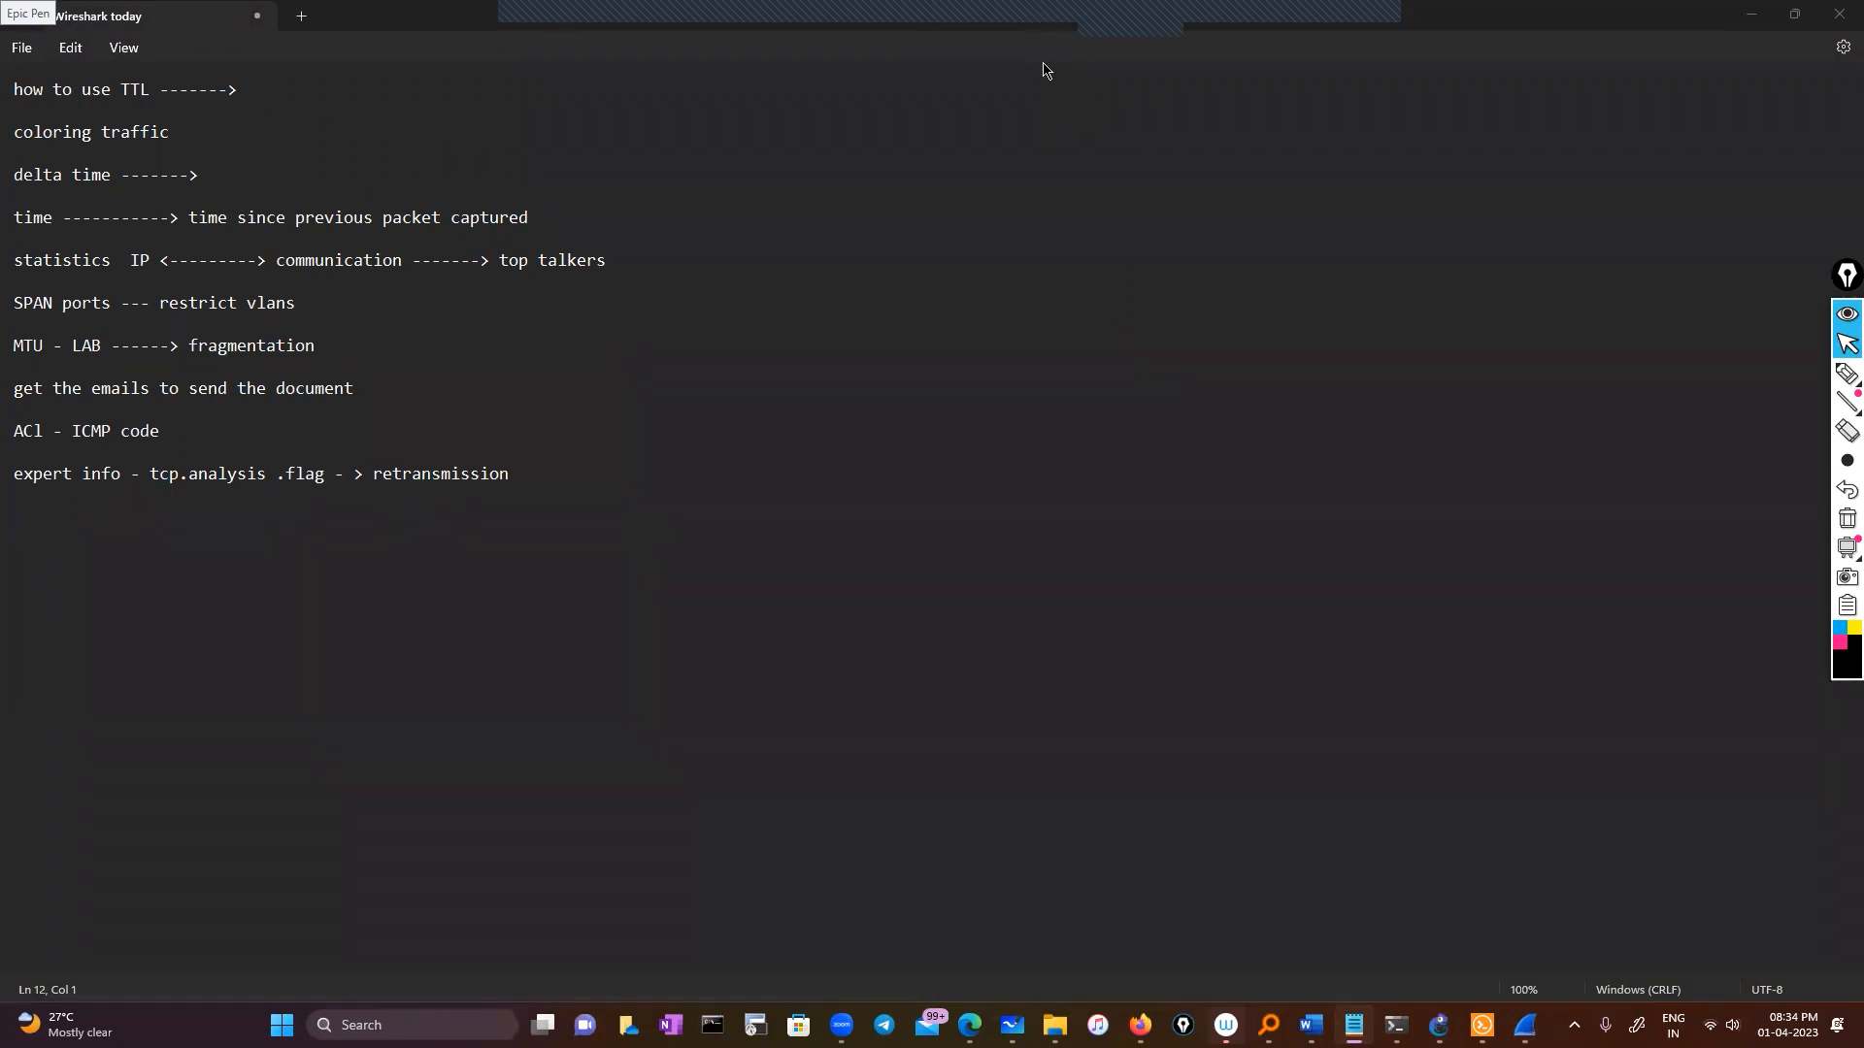
mouse_move(784, 26)
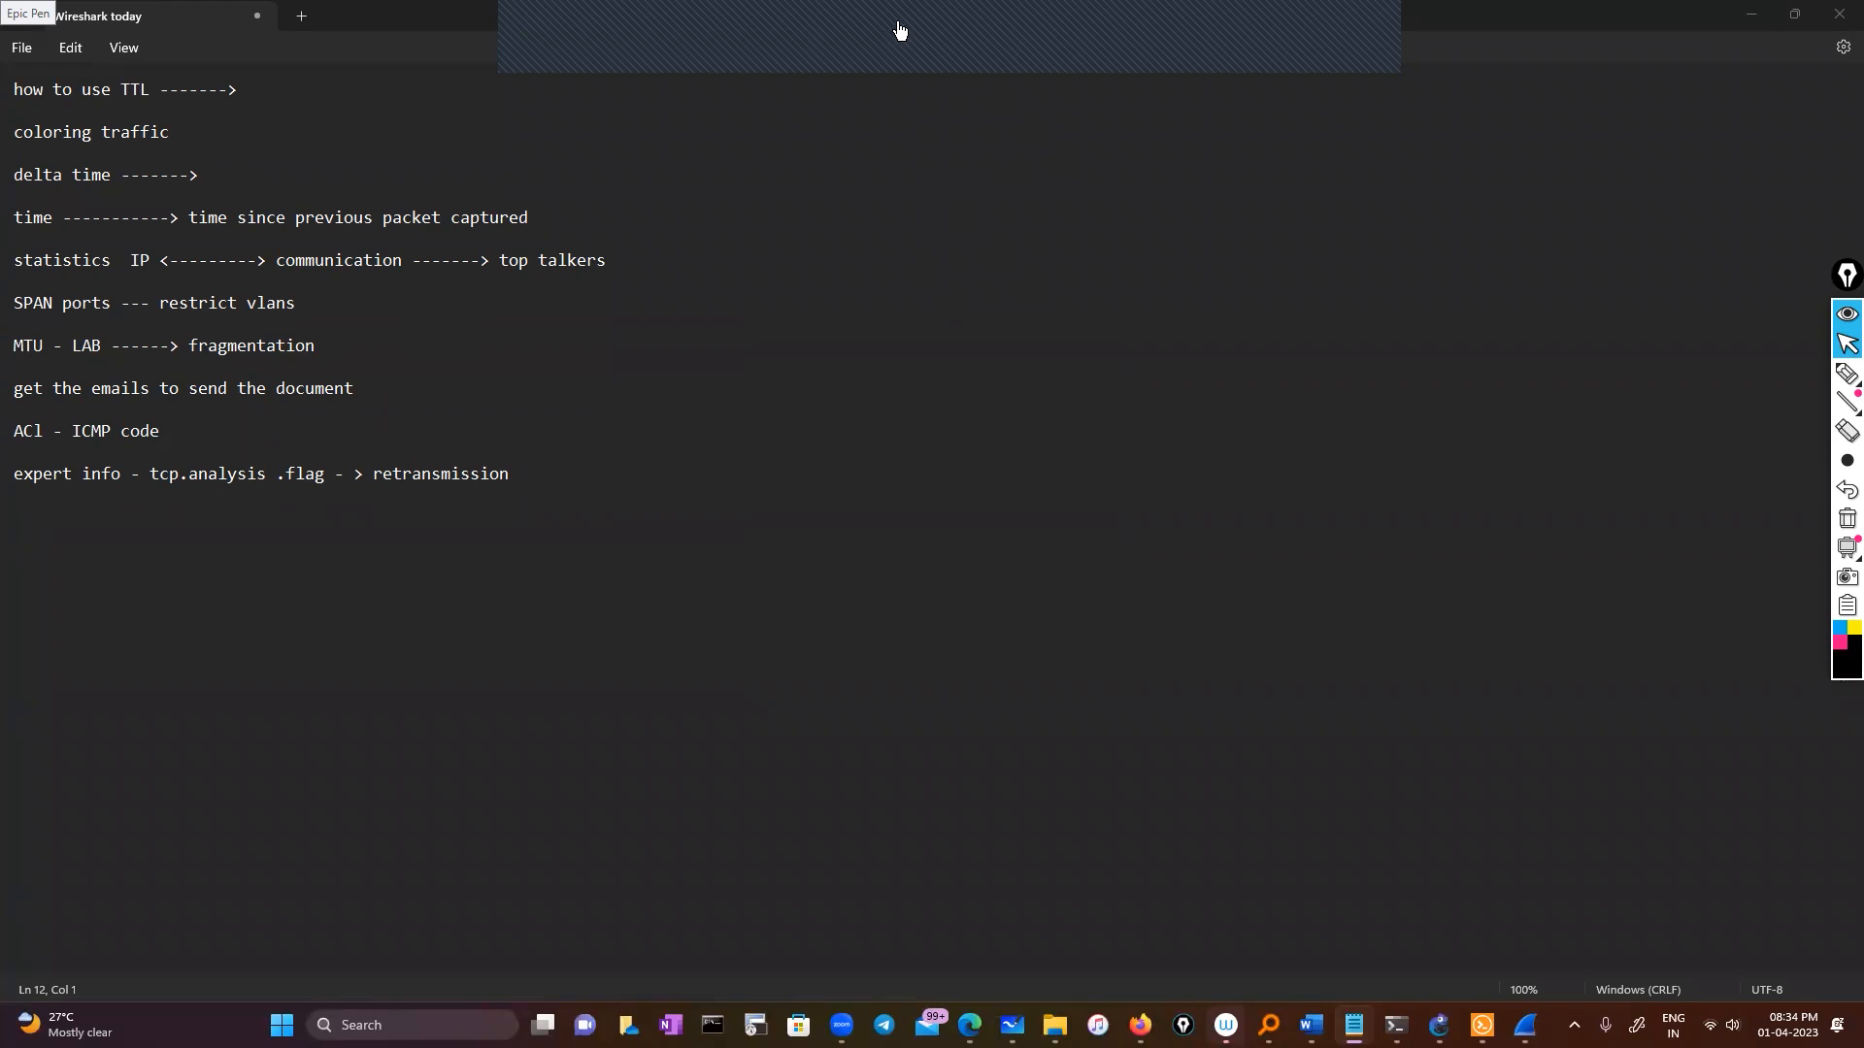
left_click(900, 31)
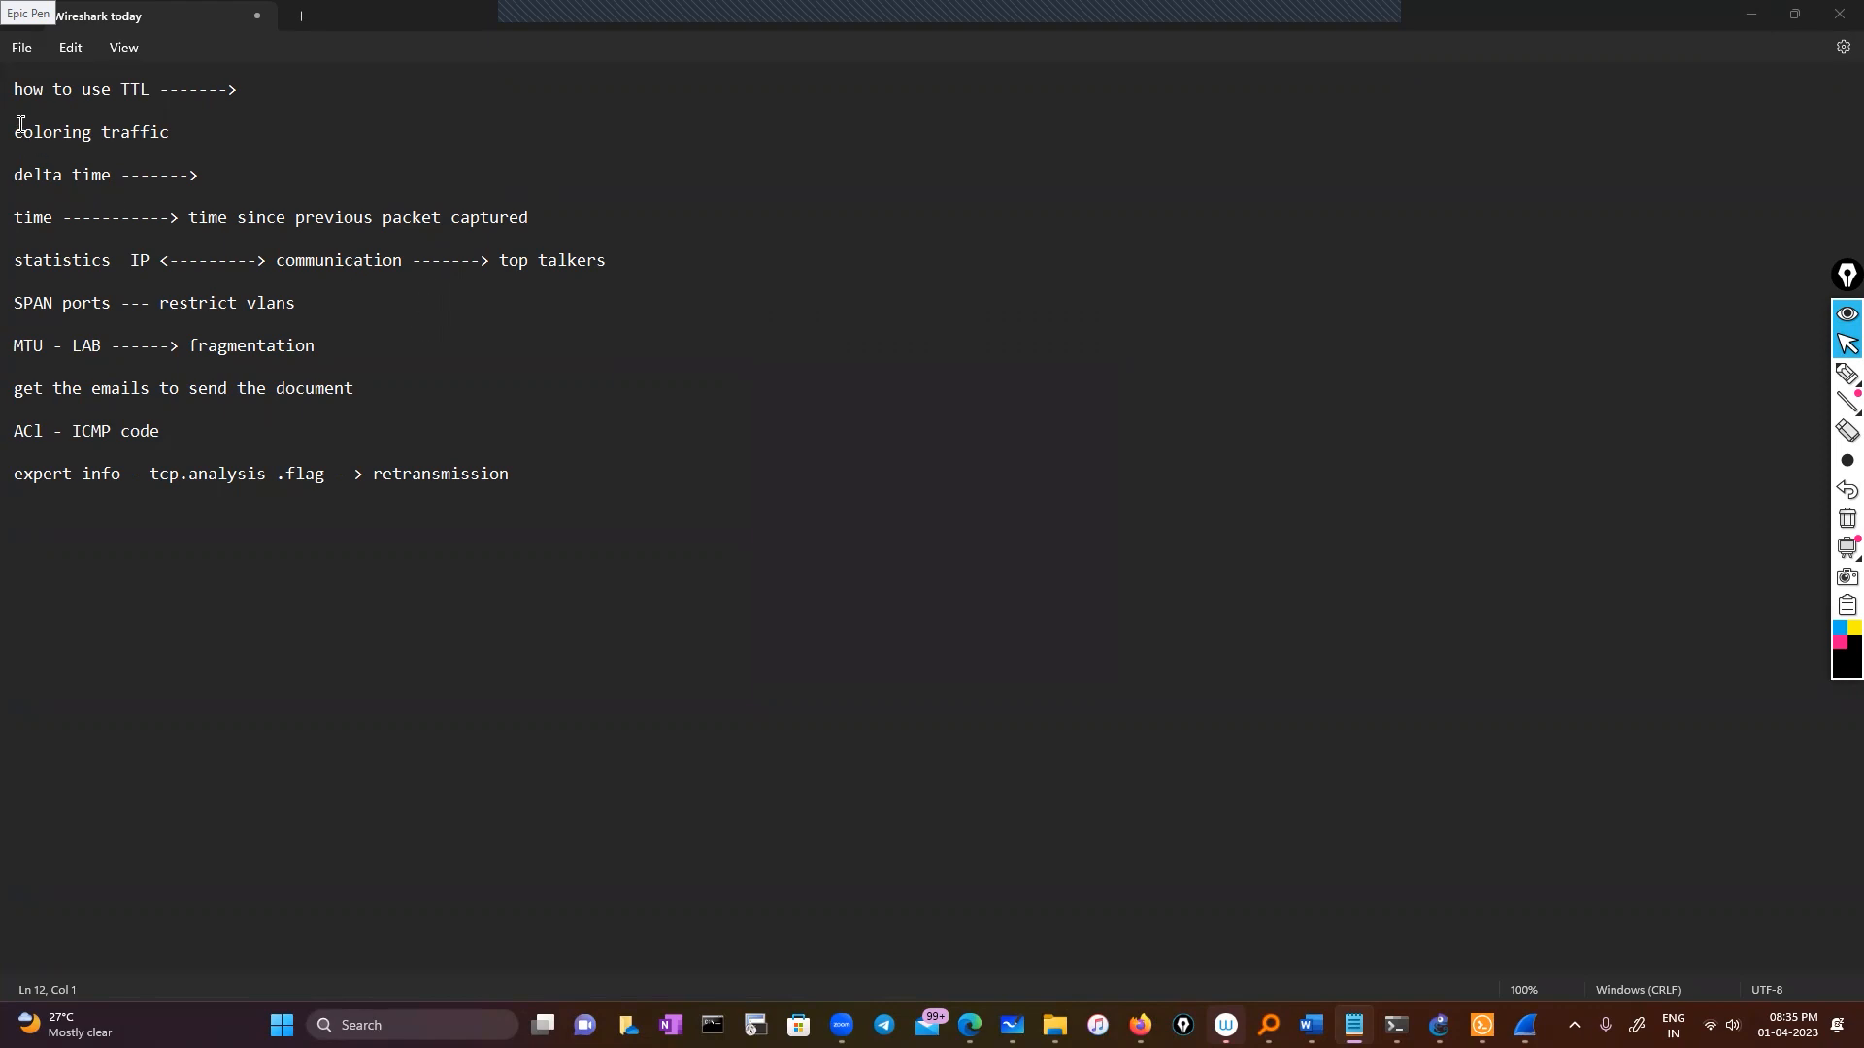
Step: Highlight the "coloring traffic" topic in the notes, and minimise the notes window
left_click_drag(24, 129, 227, 124)
left_click(259, 146)
triple_click(27, 138)
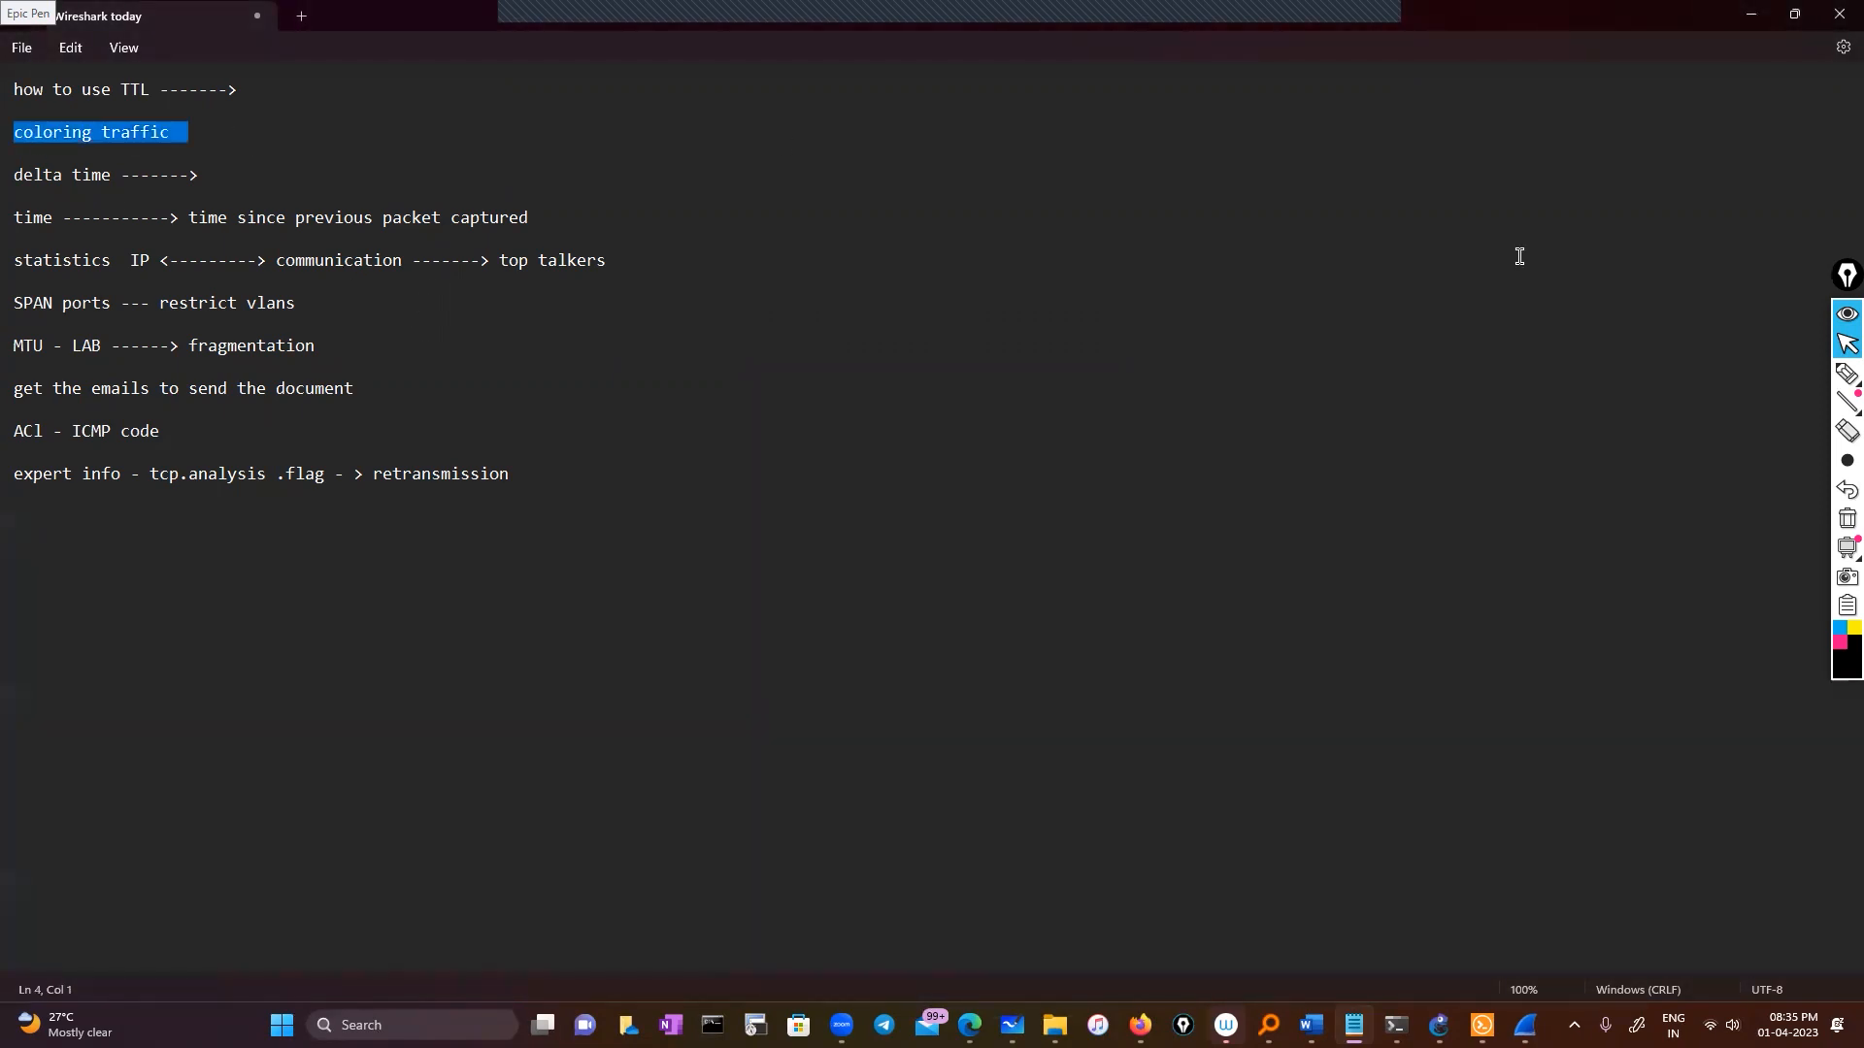
left_click(1754, 283)
left_click(1752, 14)
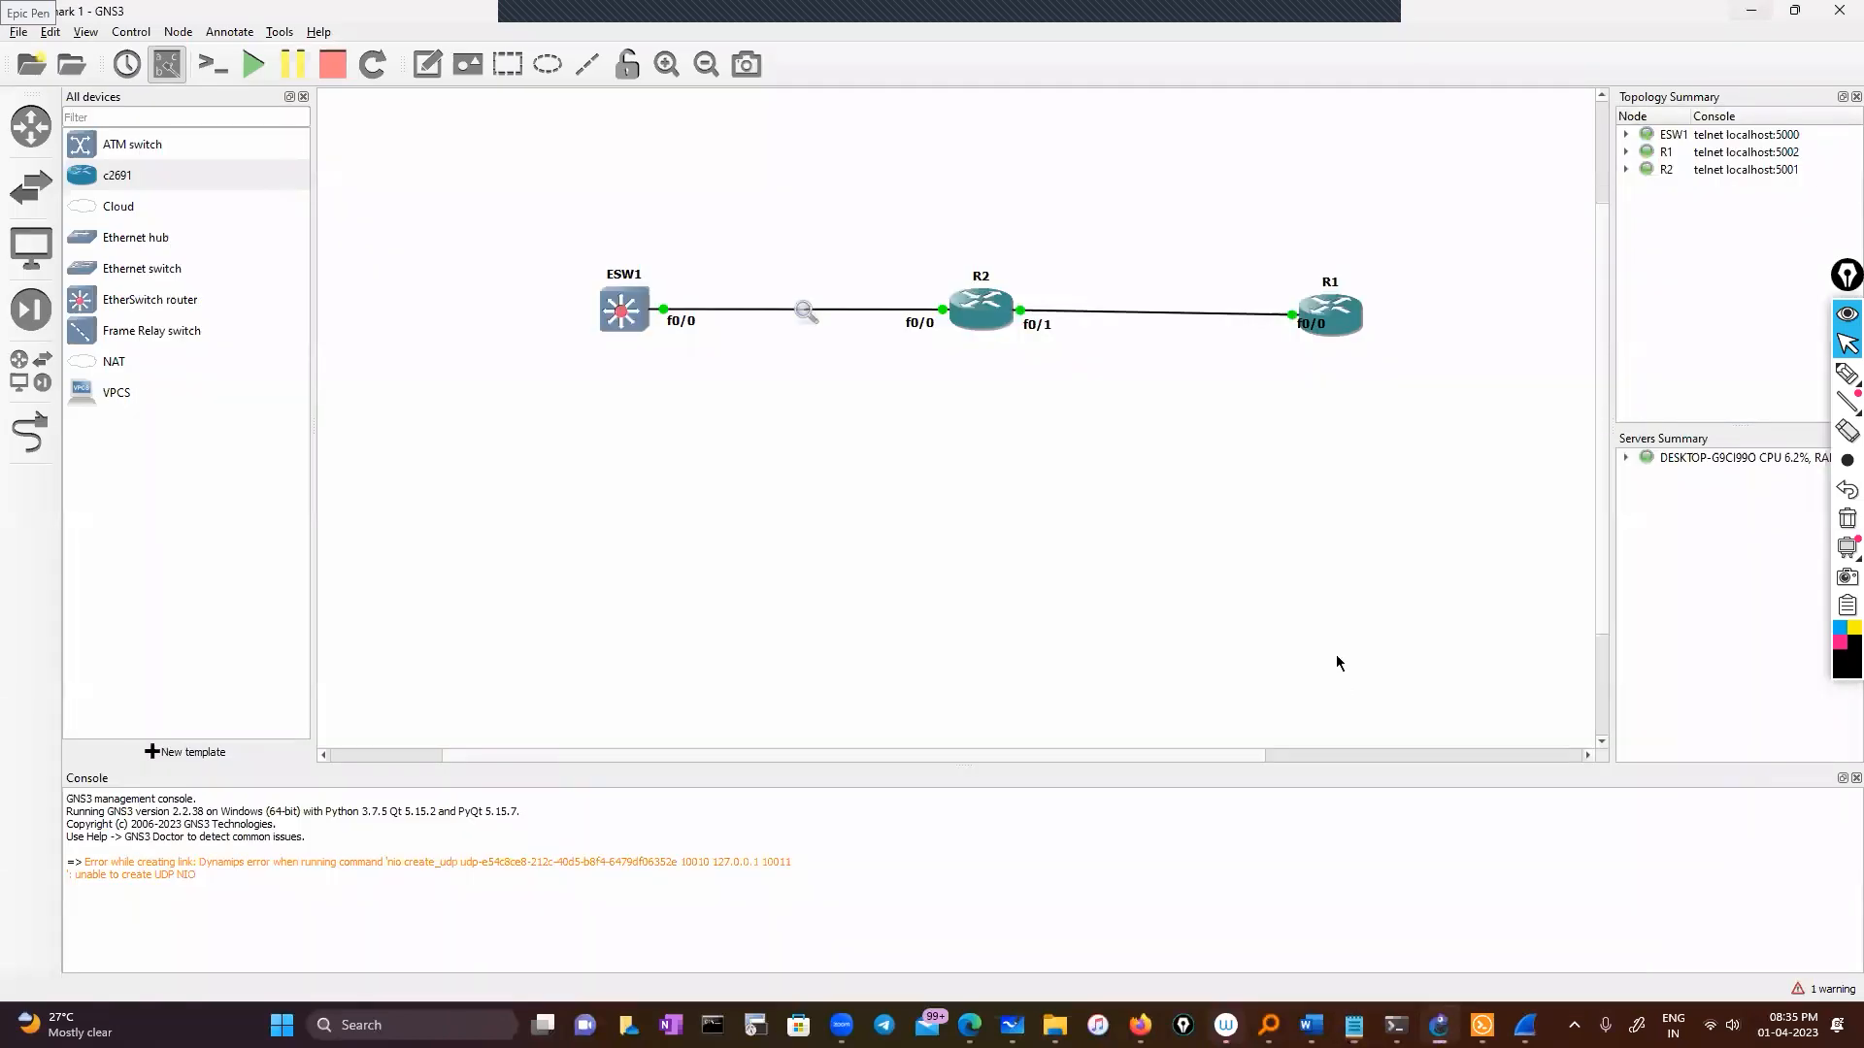
Step: Switch to Wireshark's ESW1-to-R2 capture and maximise its window
left_click(1525, 1025)
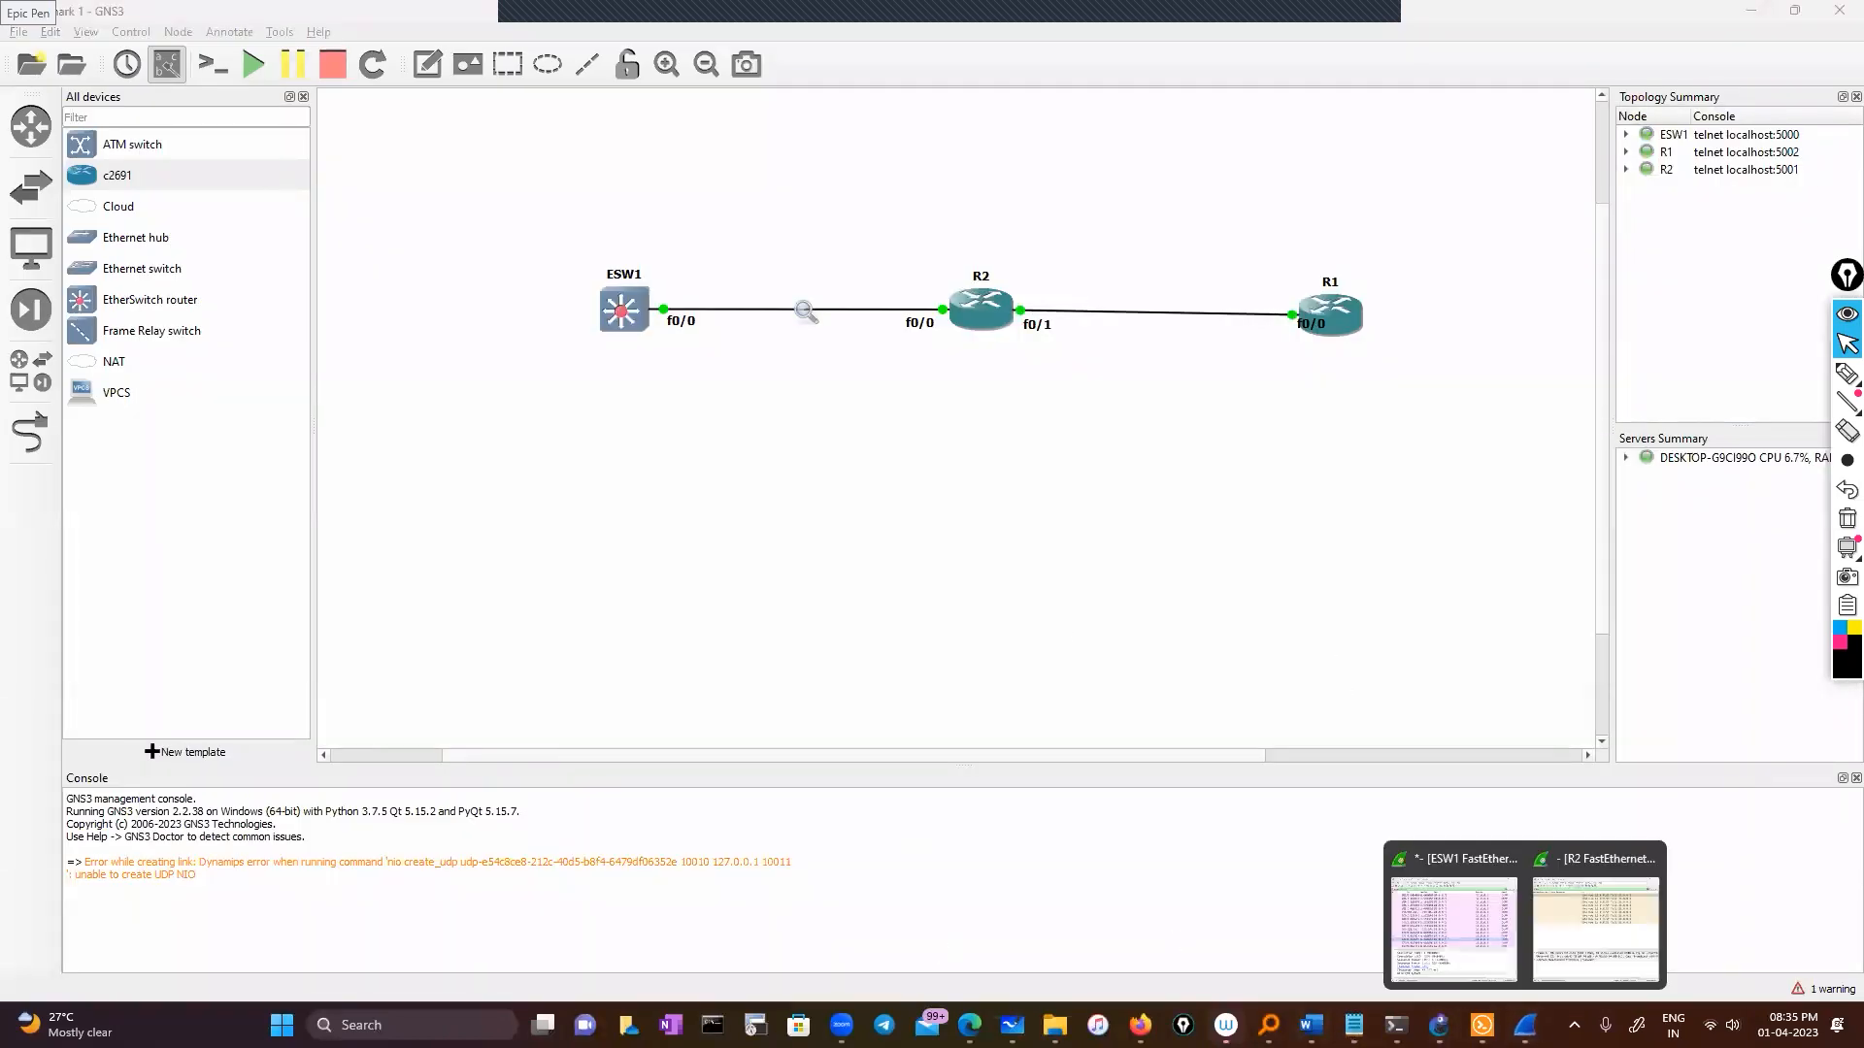
left_click(1479, 942)
left_click(1463, 144)
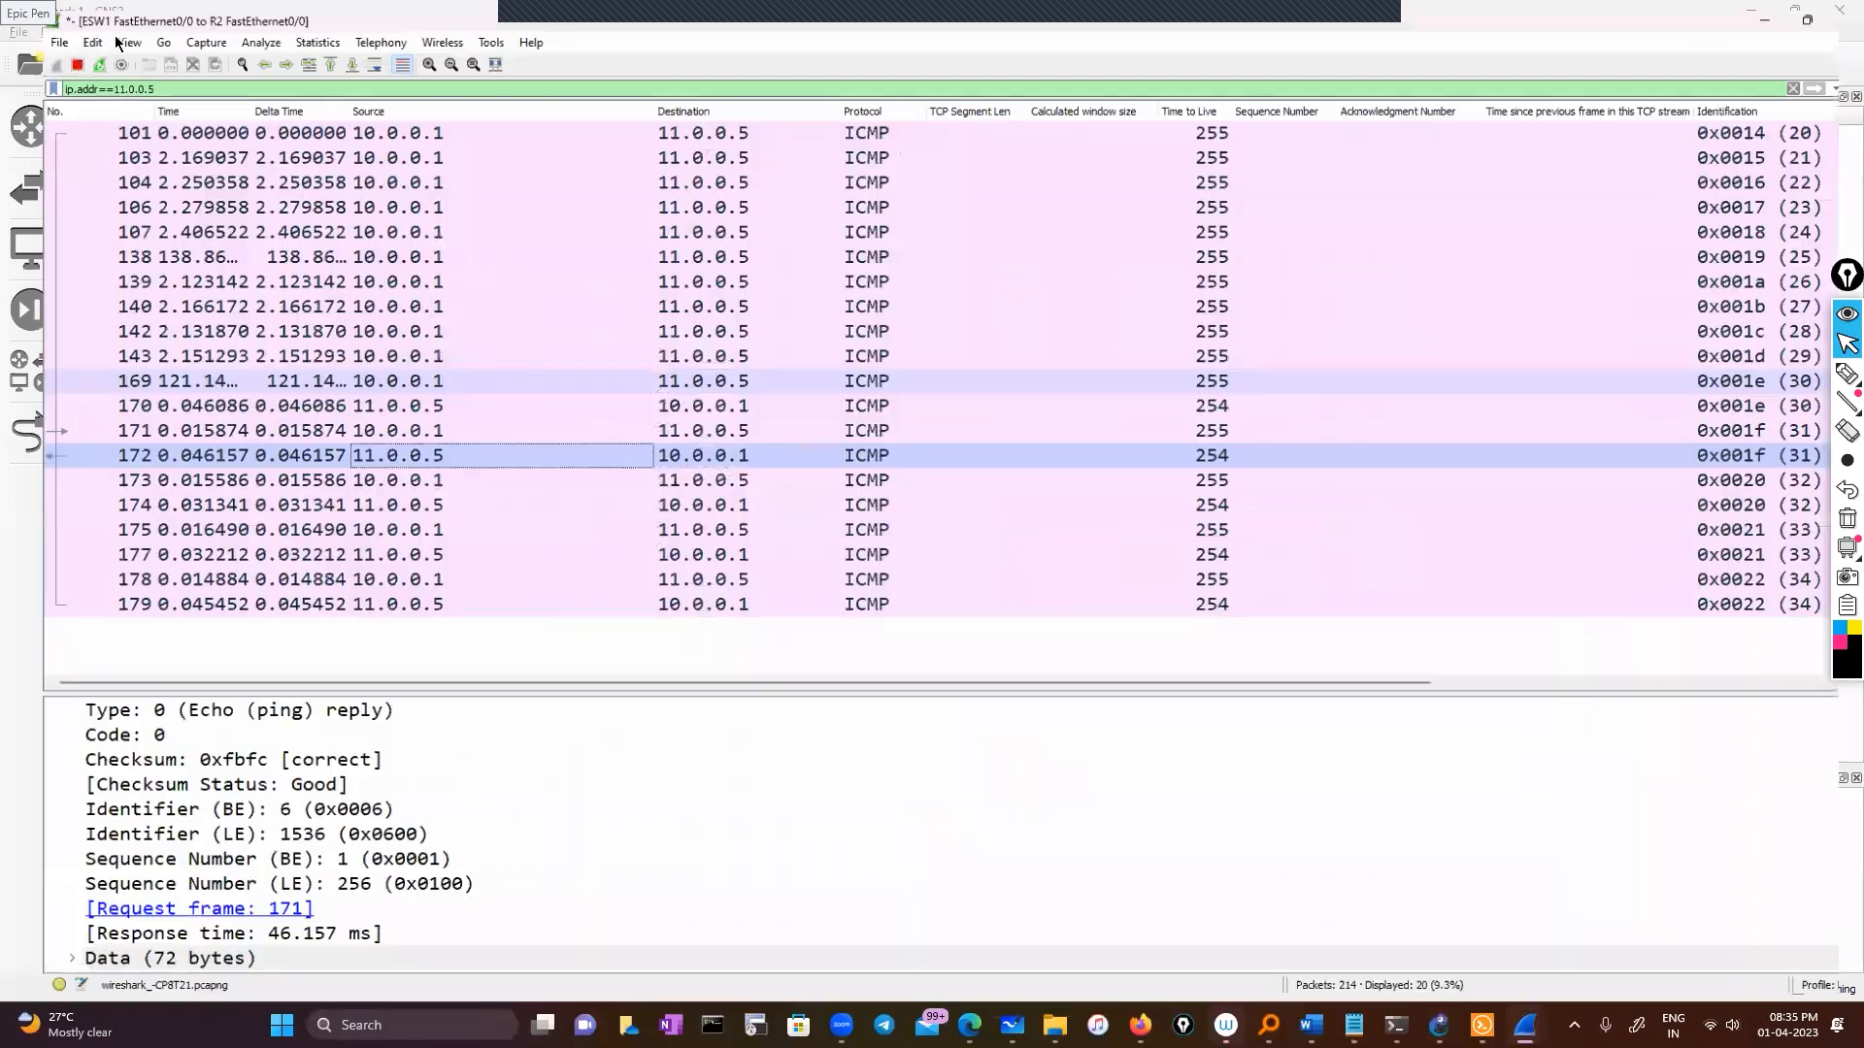
Step: Open the list of default coloring rules to examine their names and filters, and close it without changes
left_click(121, 33)
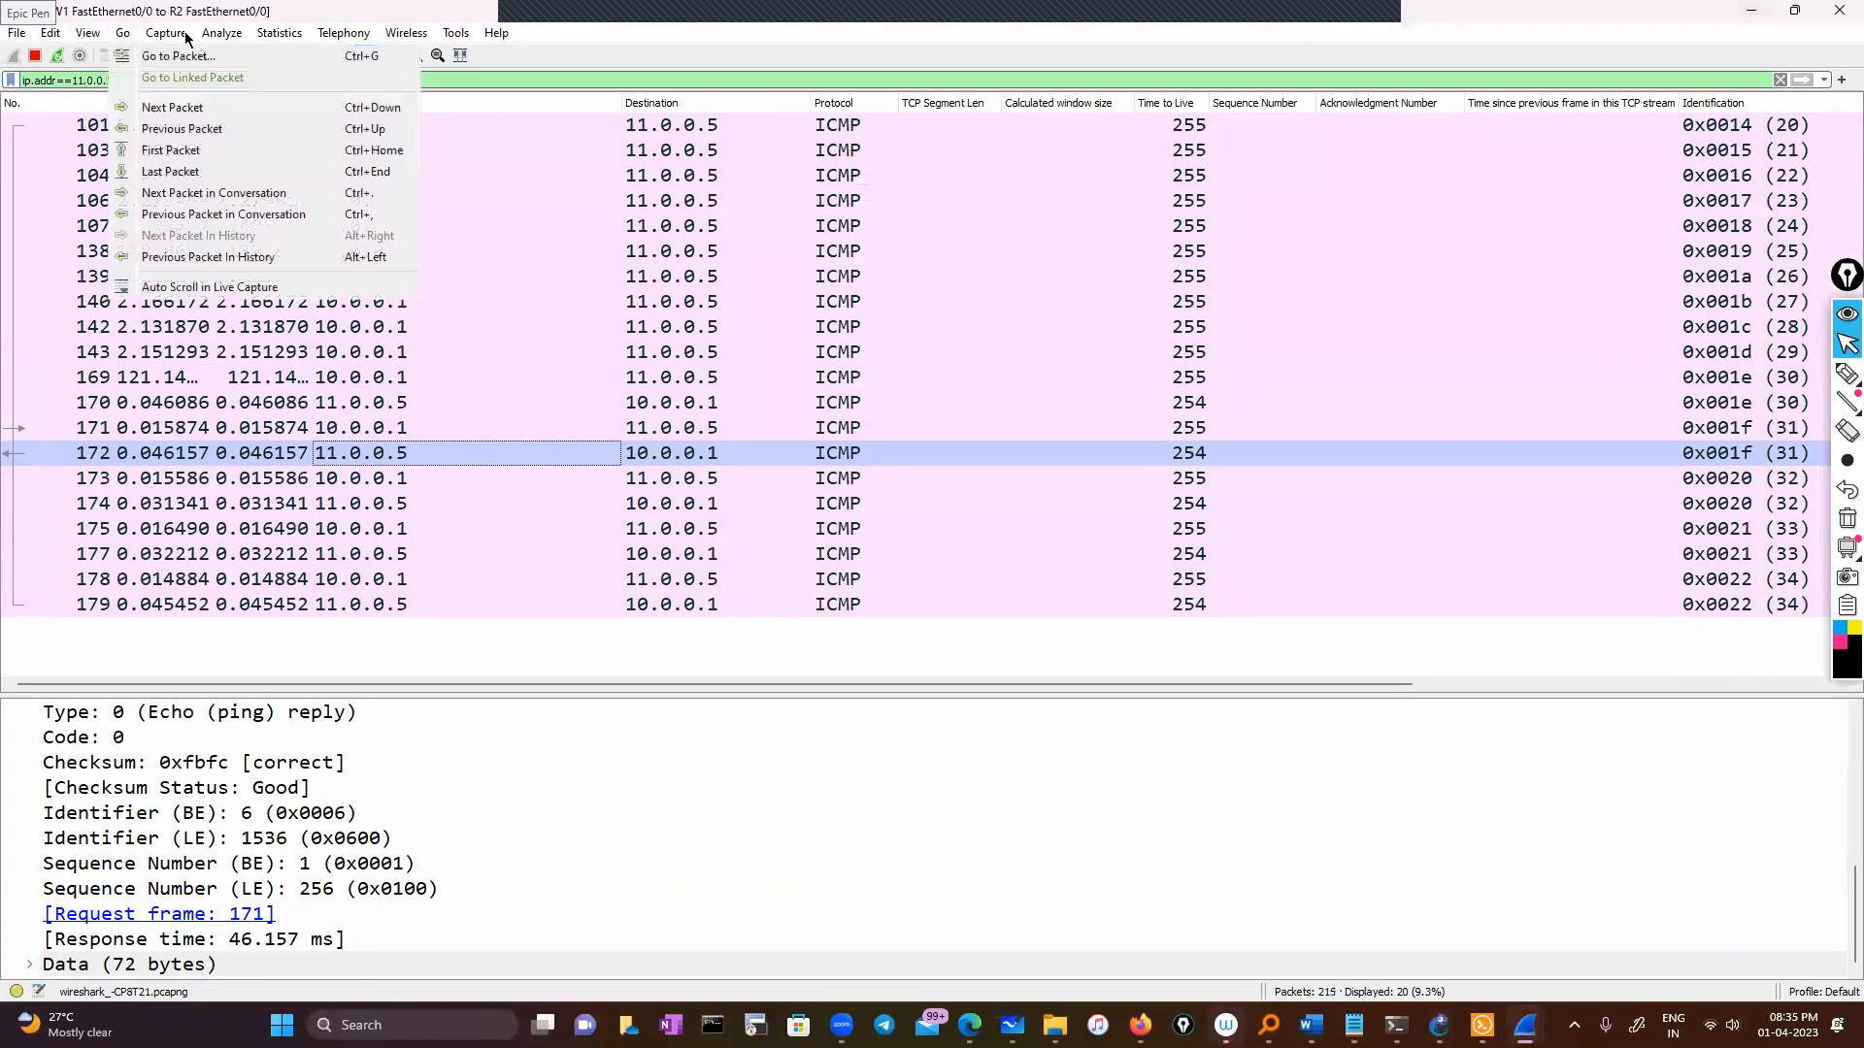
mouse_move(97, 37)
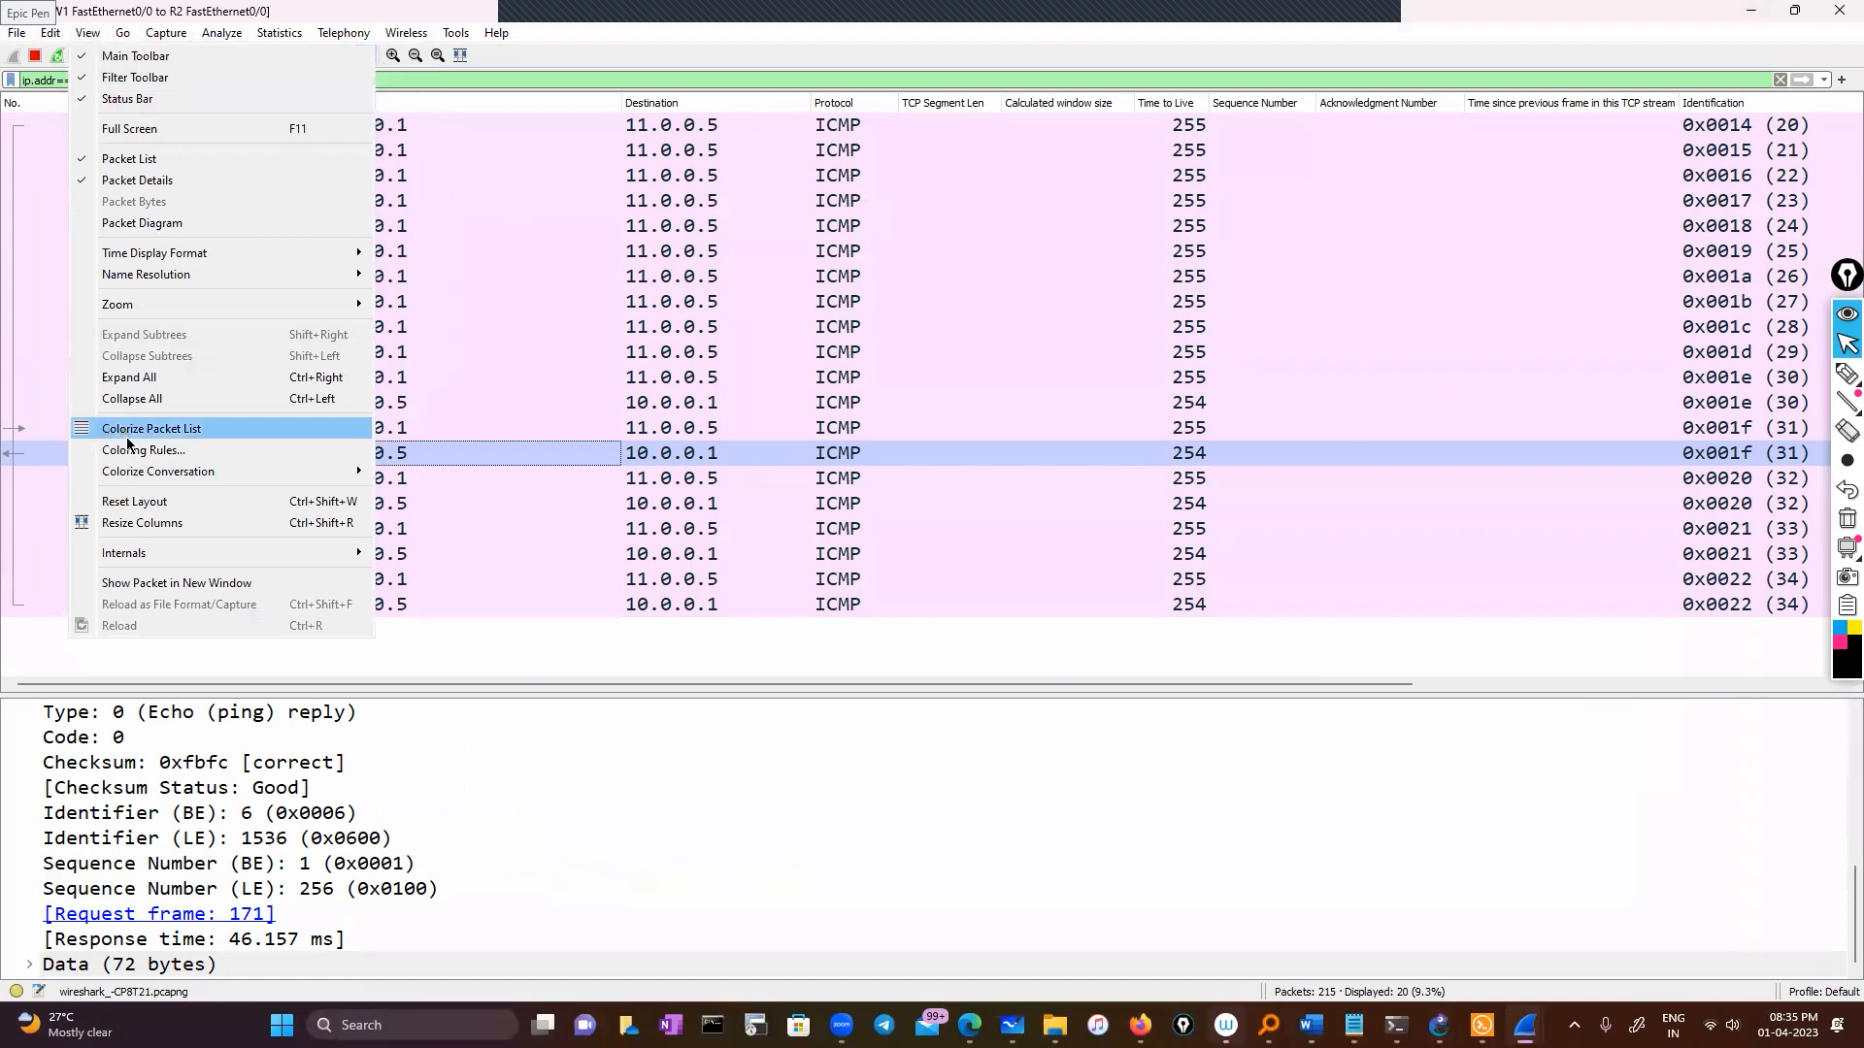
key("Return")
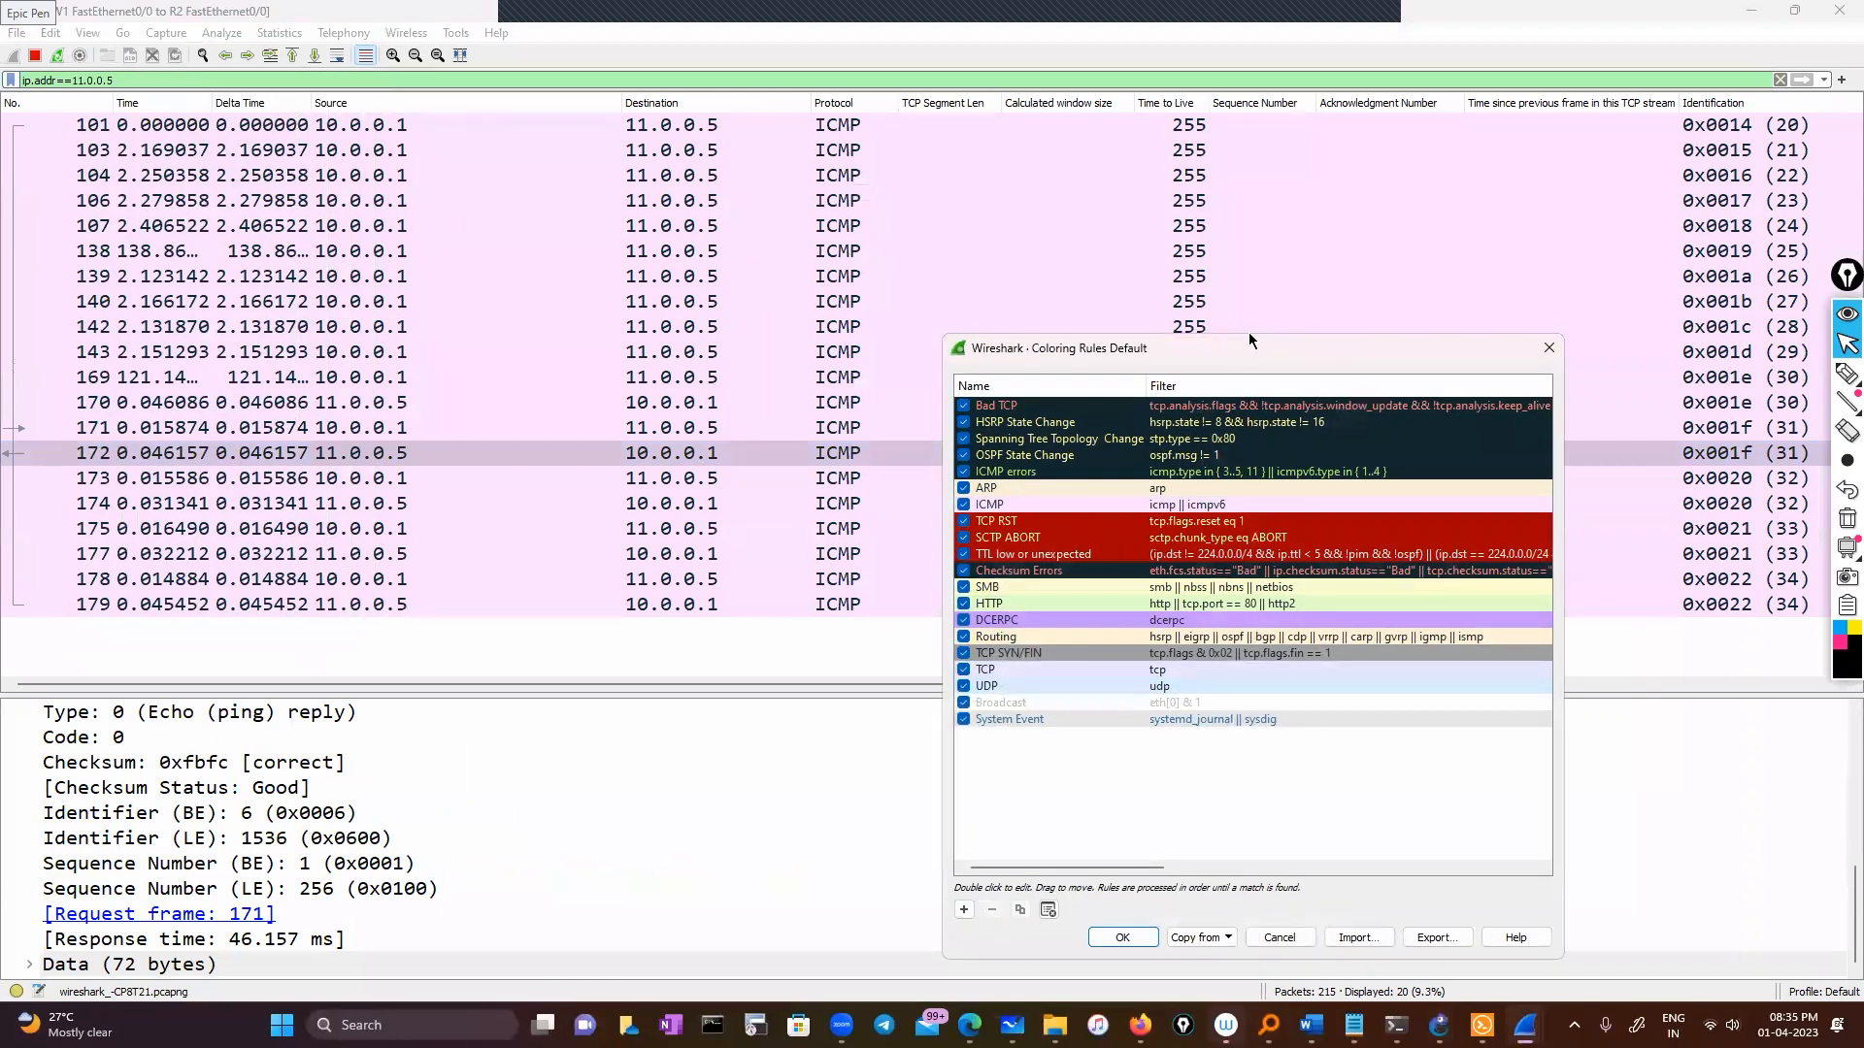
left_click_drag(1249, 336, 835, 124)
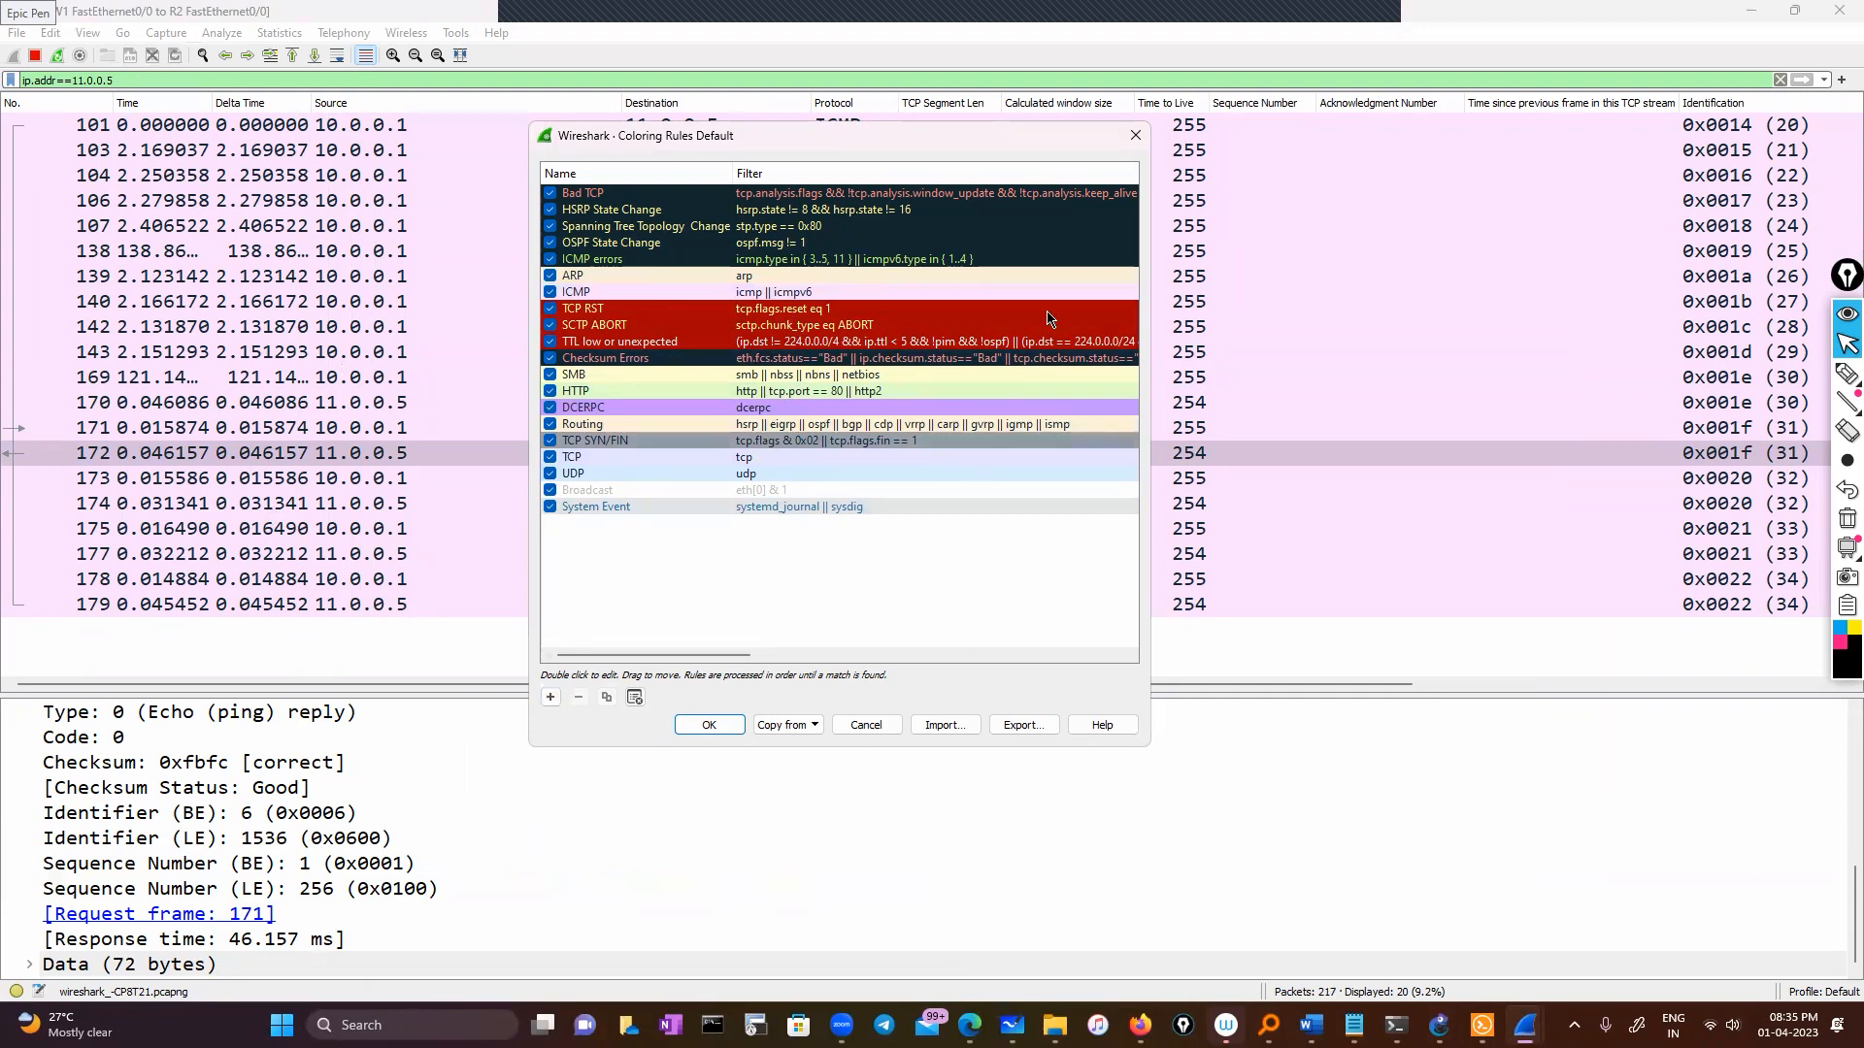
left_click(1135, 135)
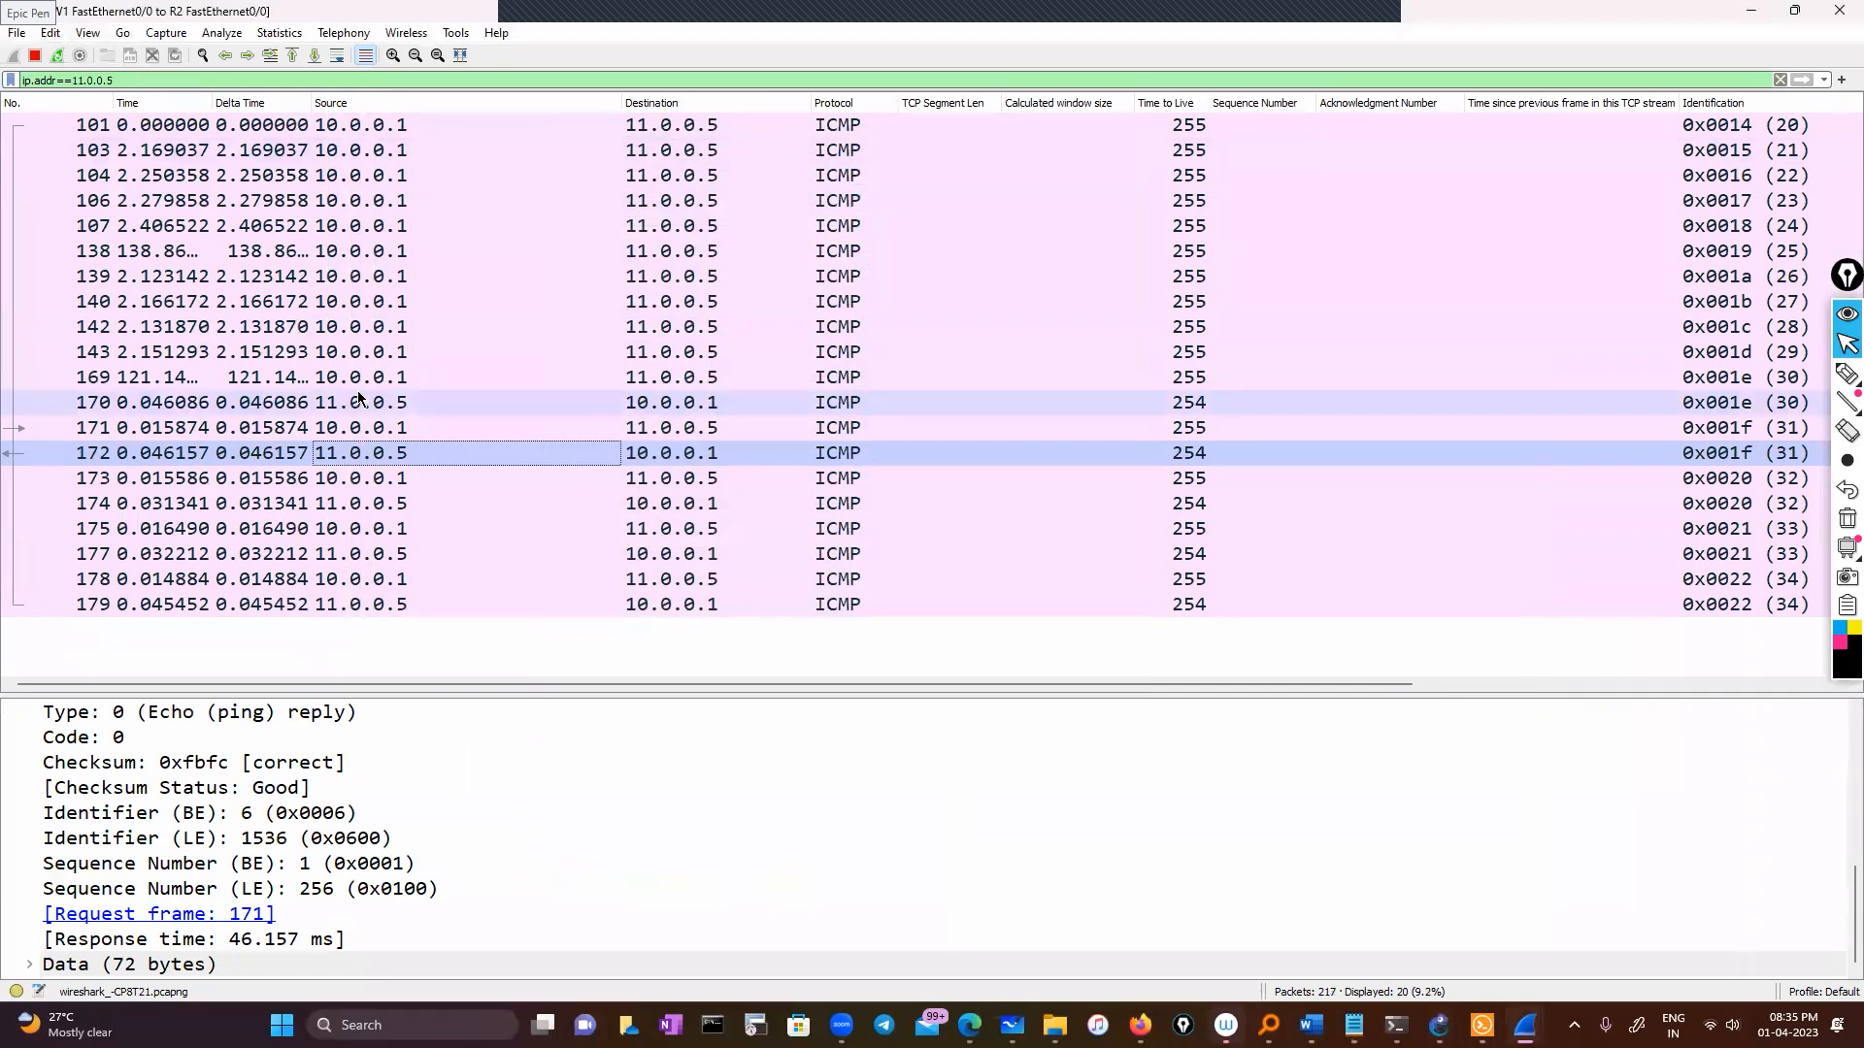
Step: Filter the capture by the source of reply packet 170 with ip.src == 11.0.0.5, and copy the filter expression
left_click(358, 402)
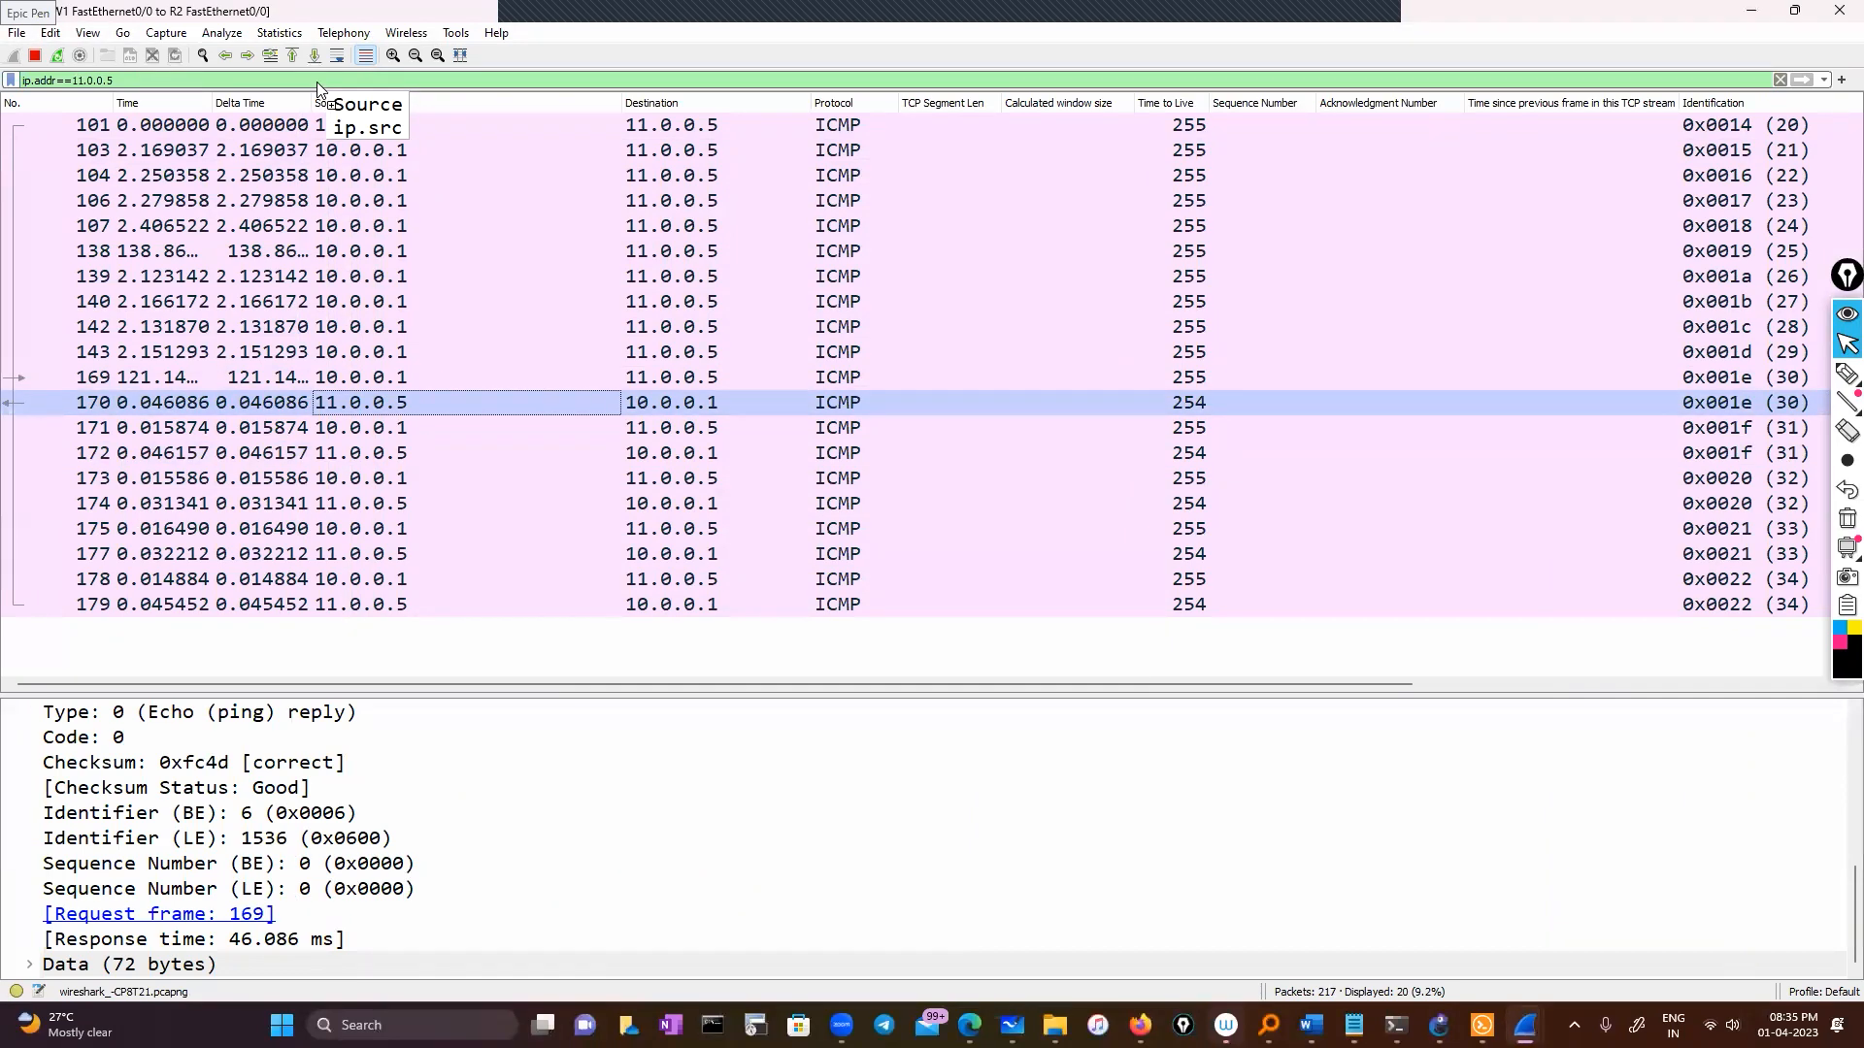
left_click_drag(317, 88, 10, 79)
left_click(311, 124)
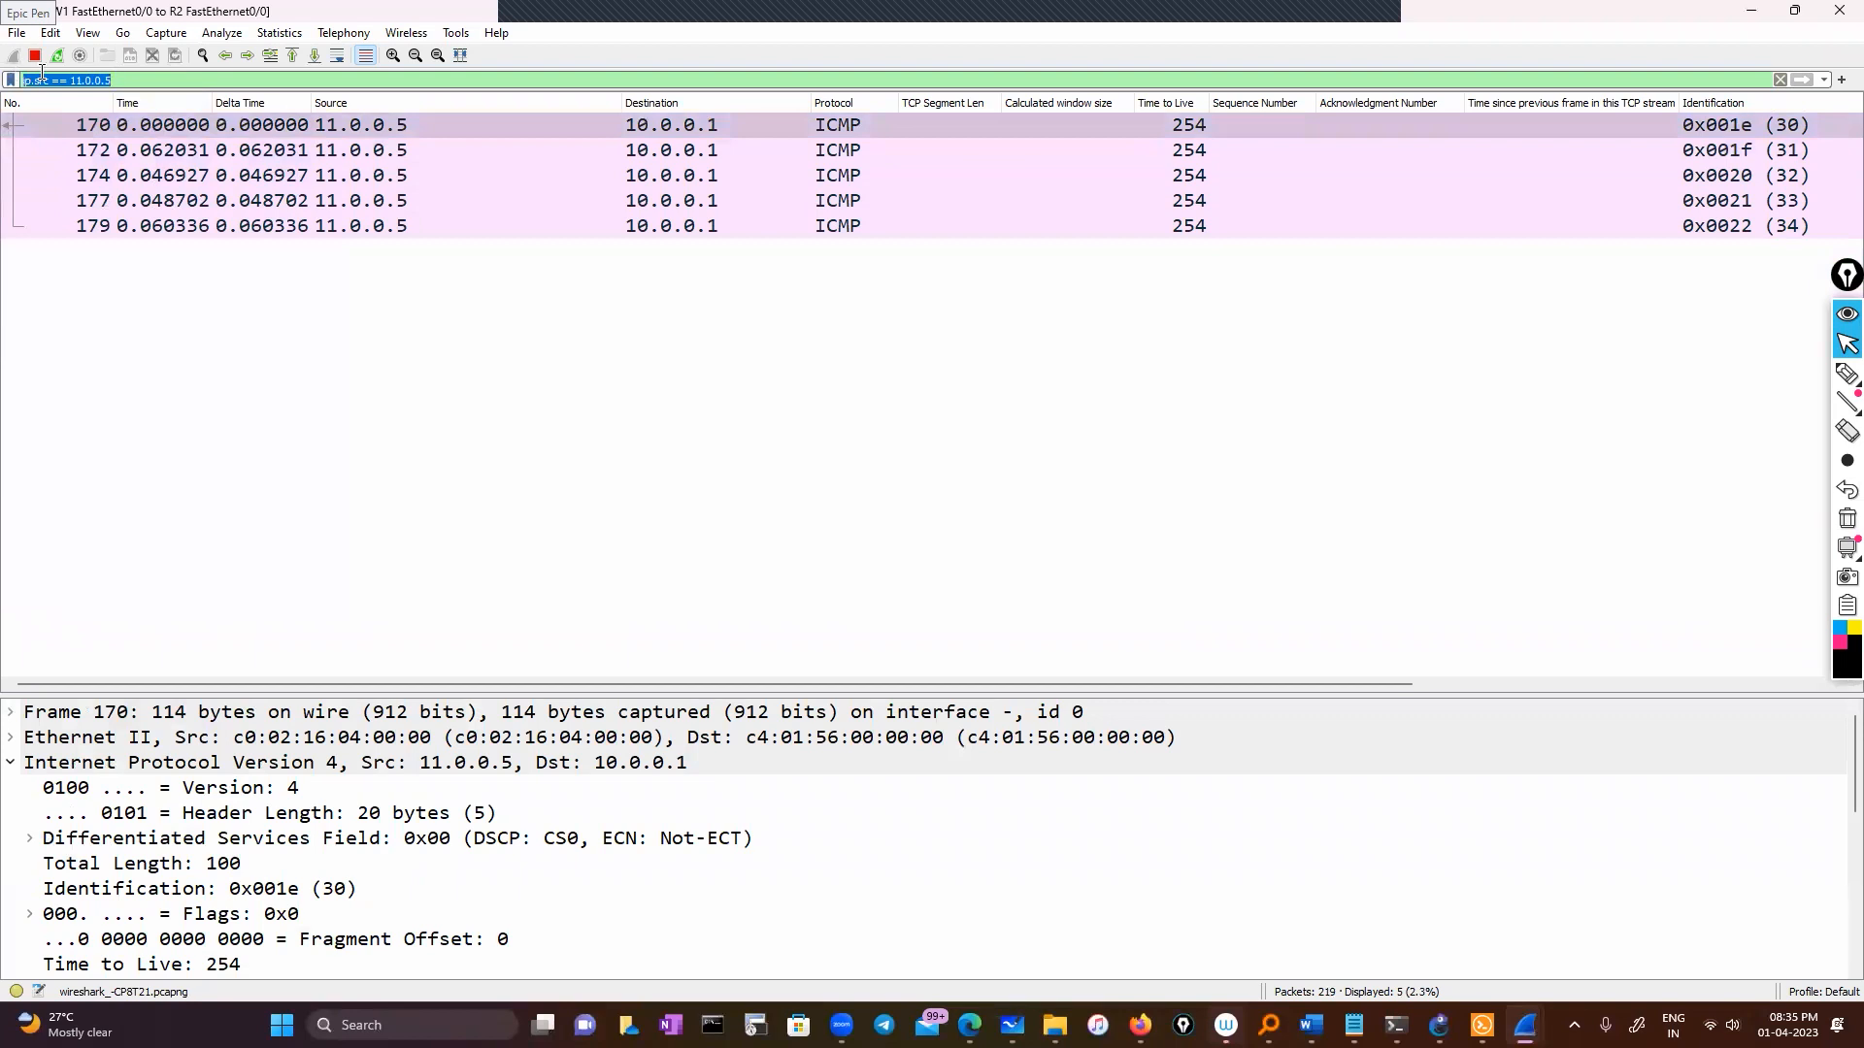
right_click(58, 81)
left_click(165, 198)
Step: Add a new coloring rule to the default rules and name it Source
left_click(90, 35)
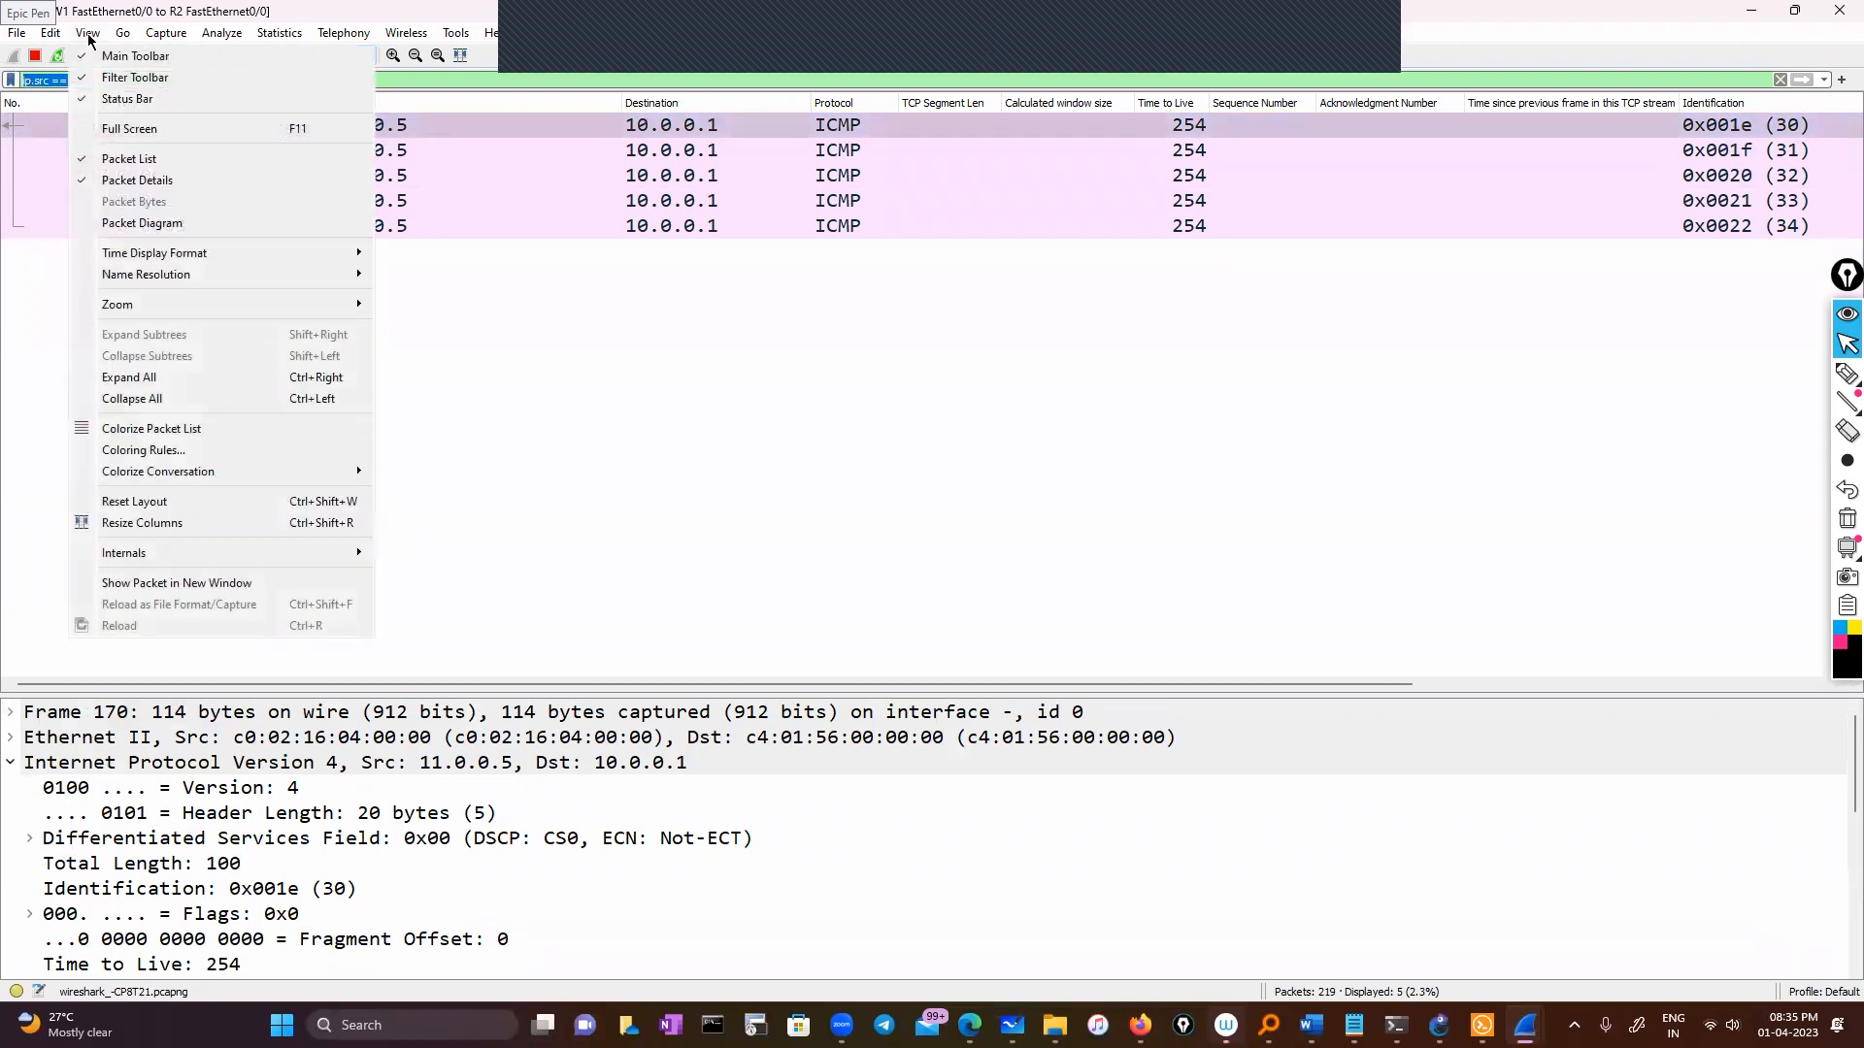
left_click(244, 453)
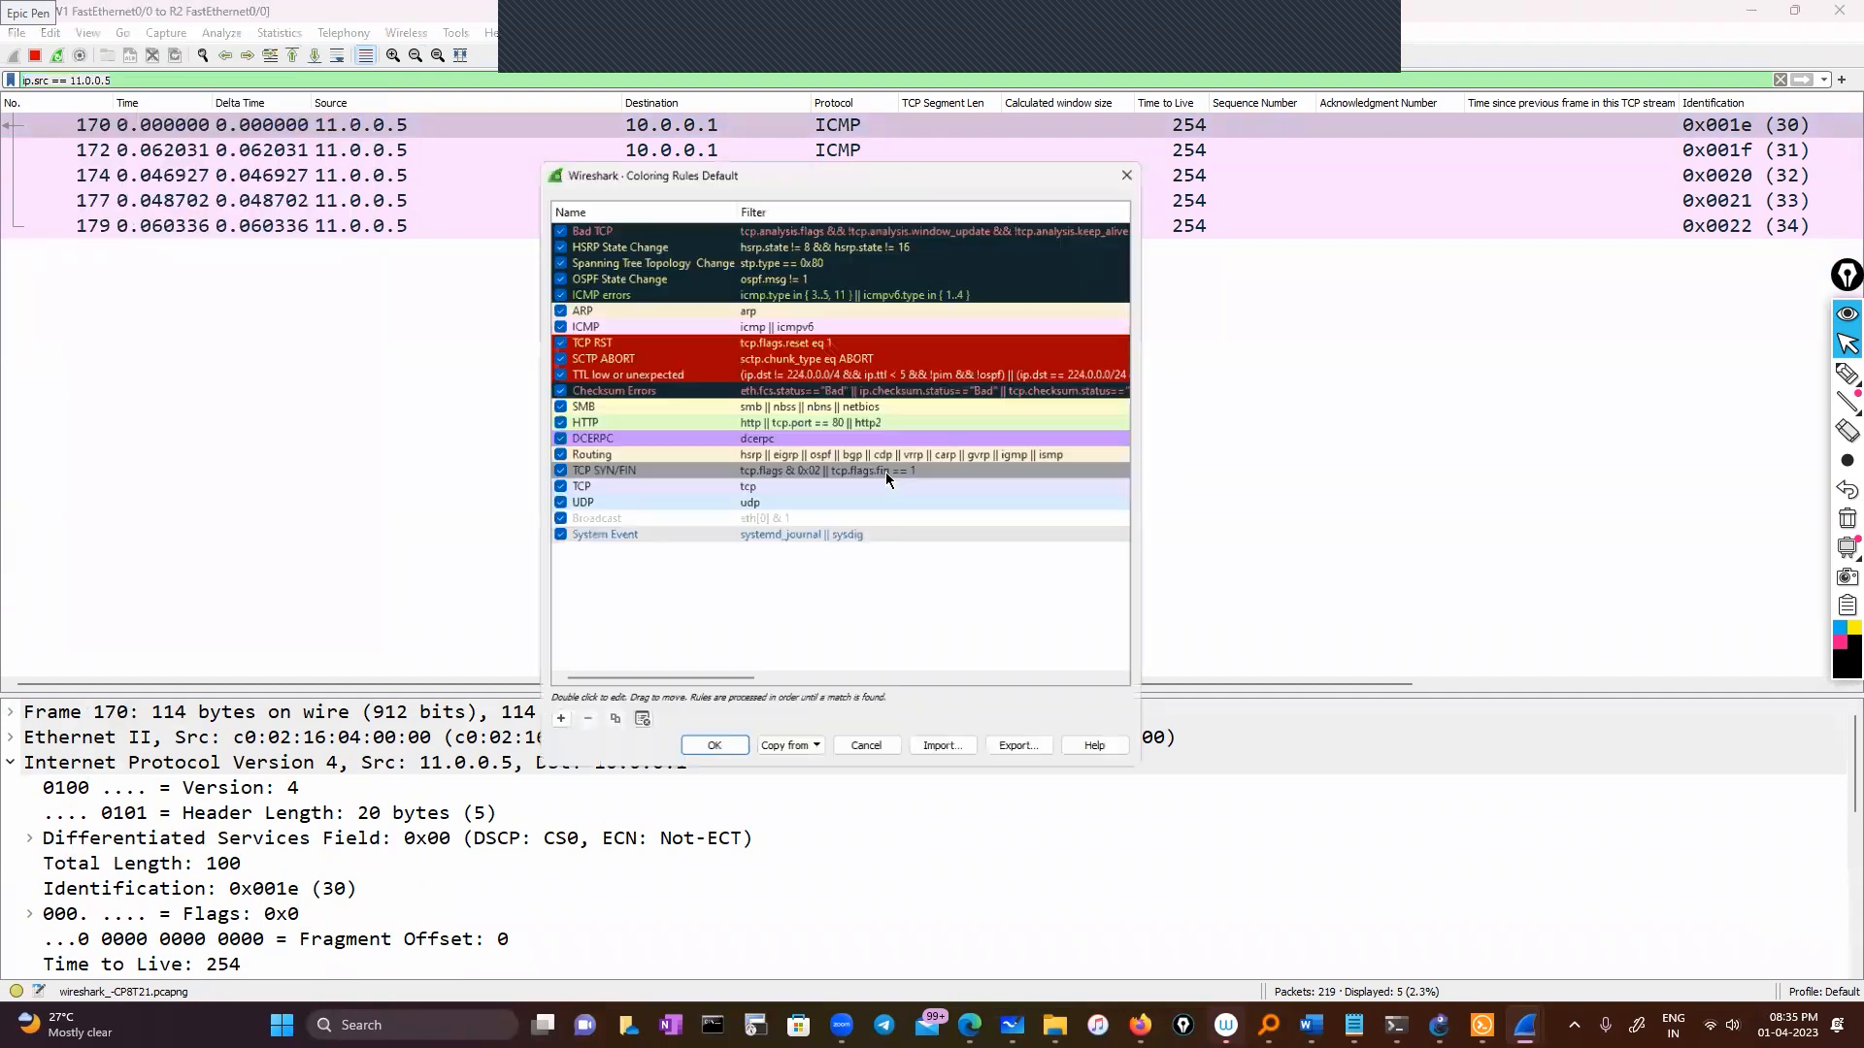
left_click(552, 728)
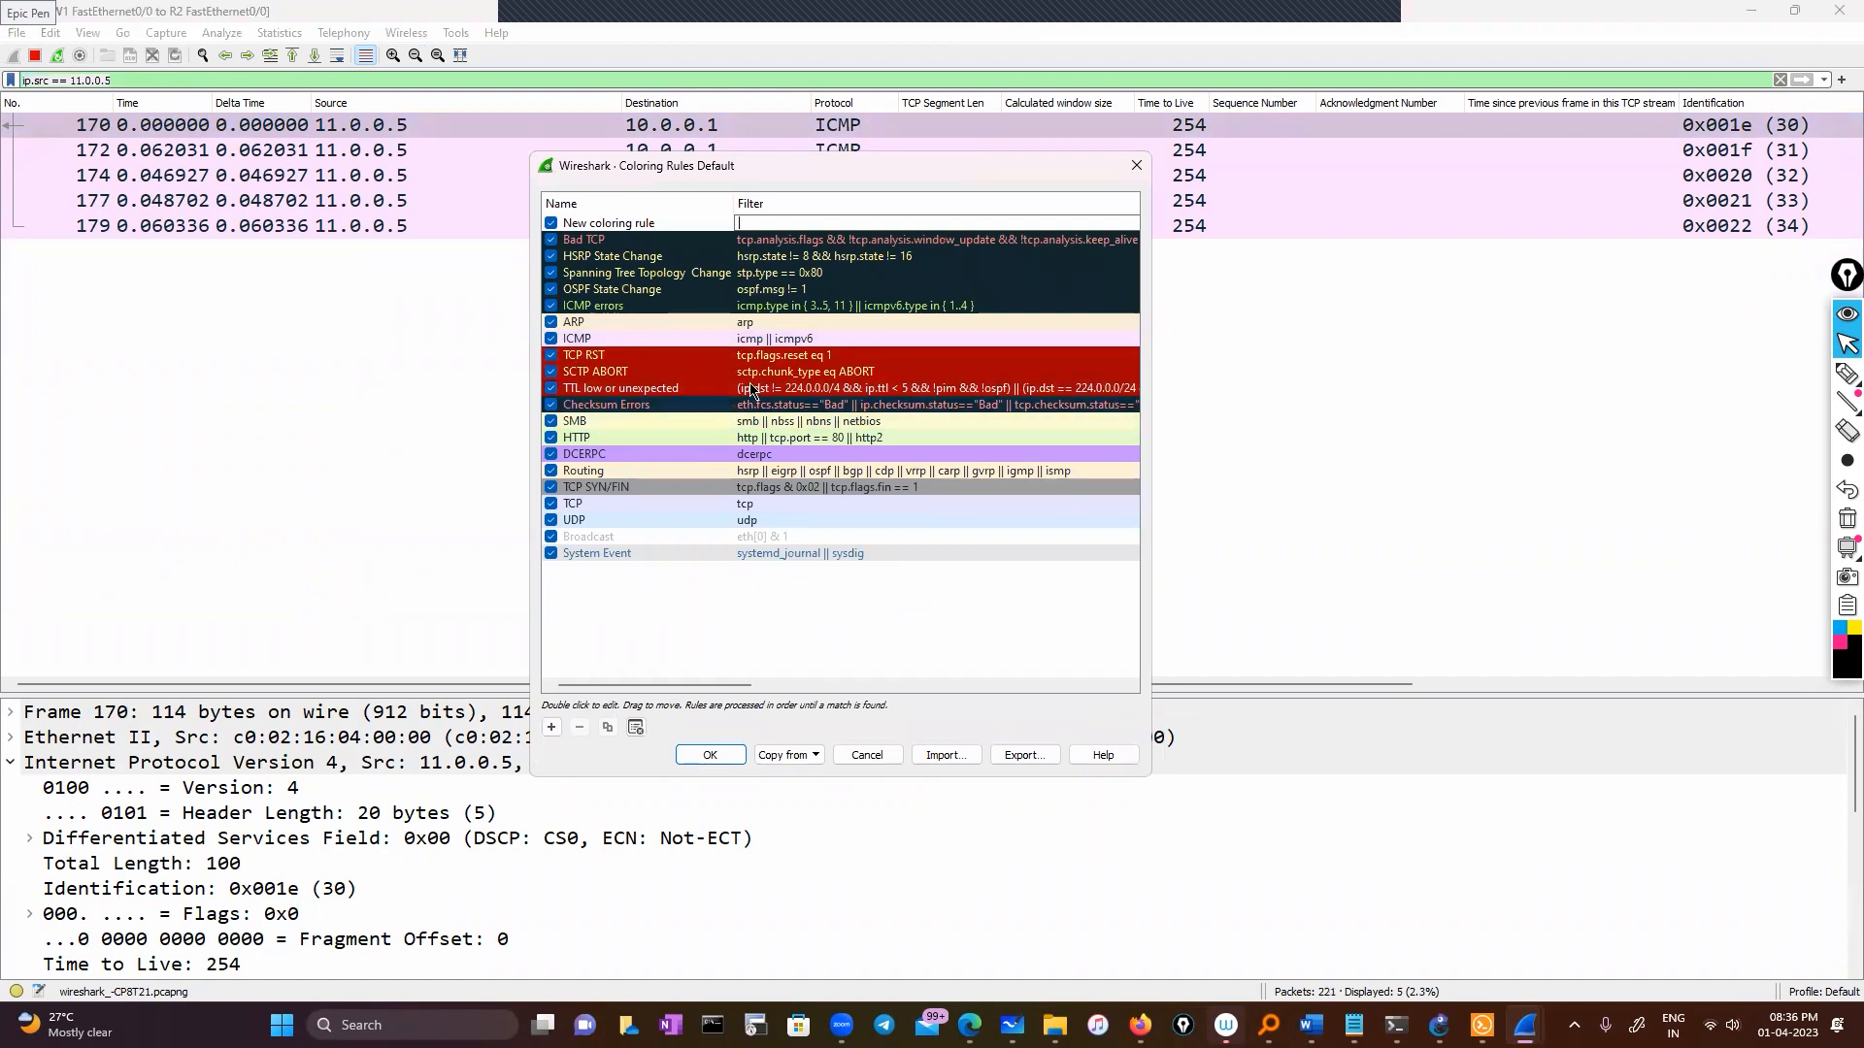
double_click(677, 223)
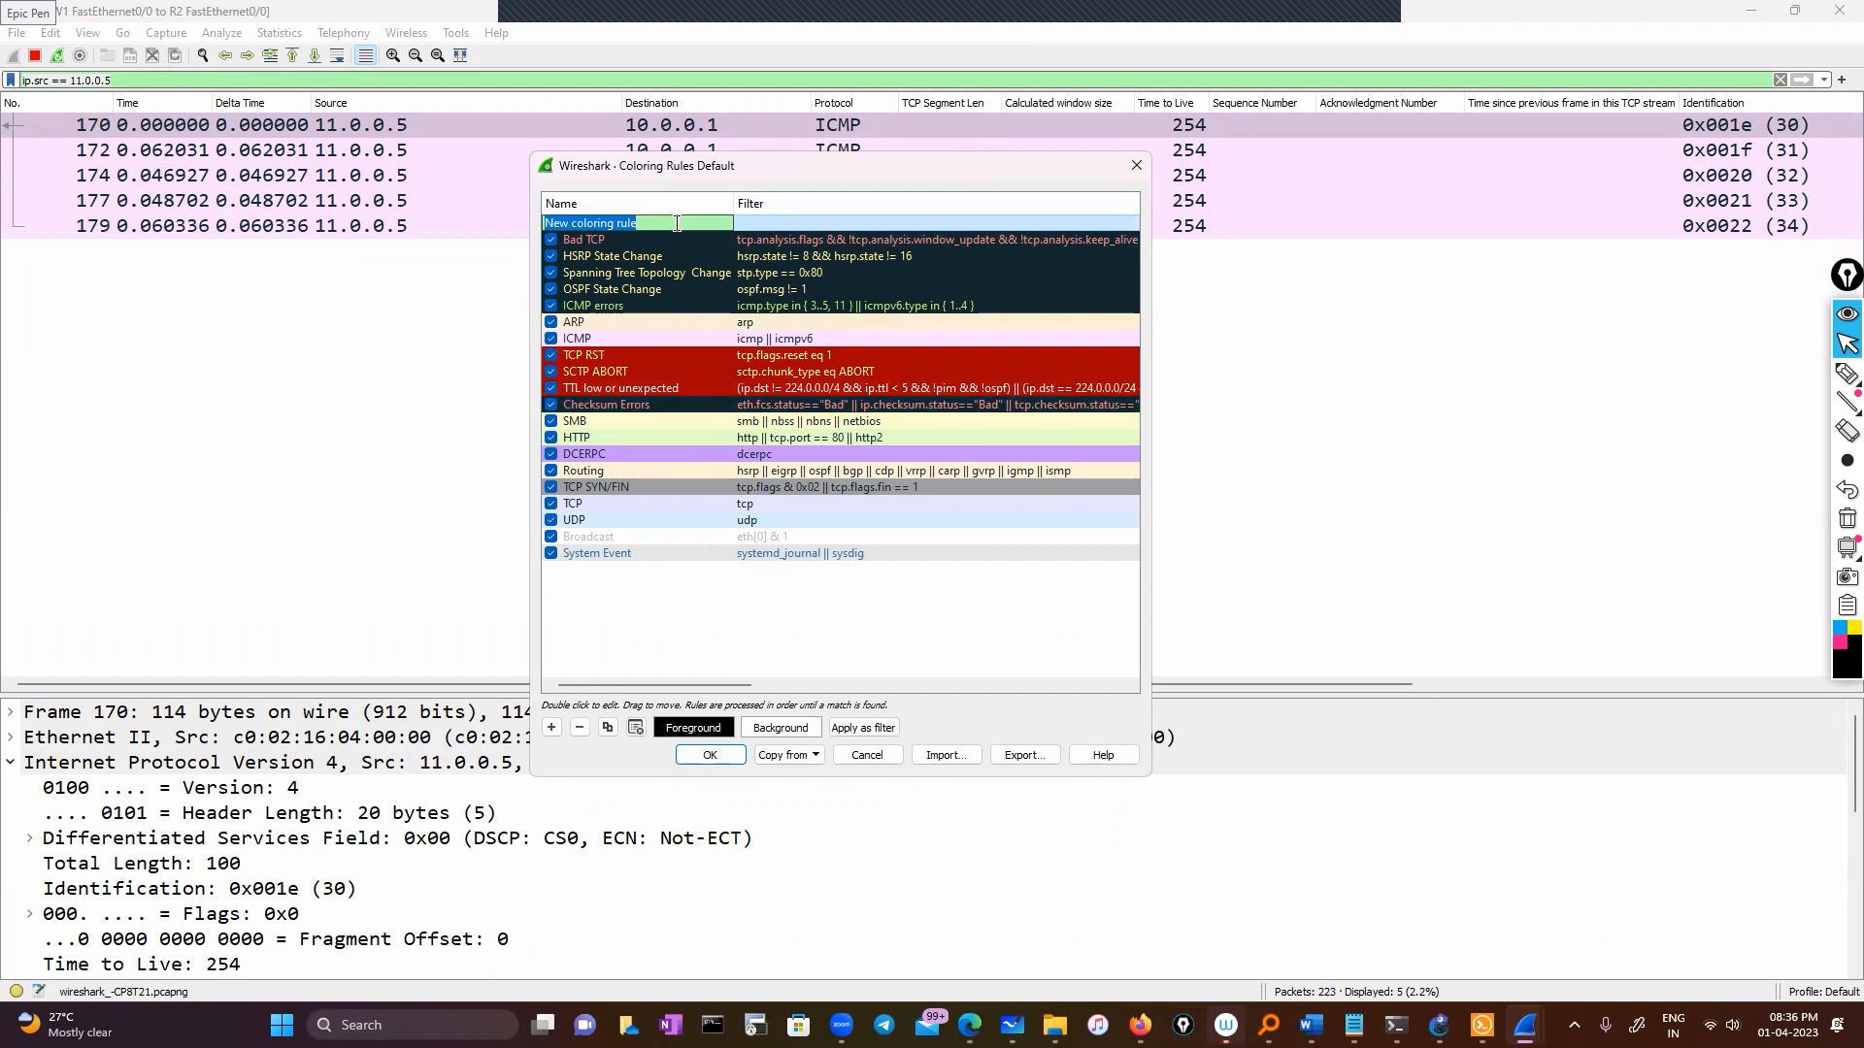
type("Soi")
key("BackSpace")
key("BackSpace")
type("urce")
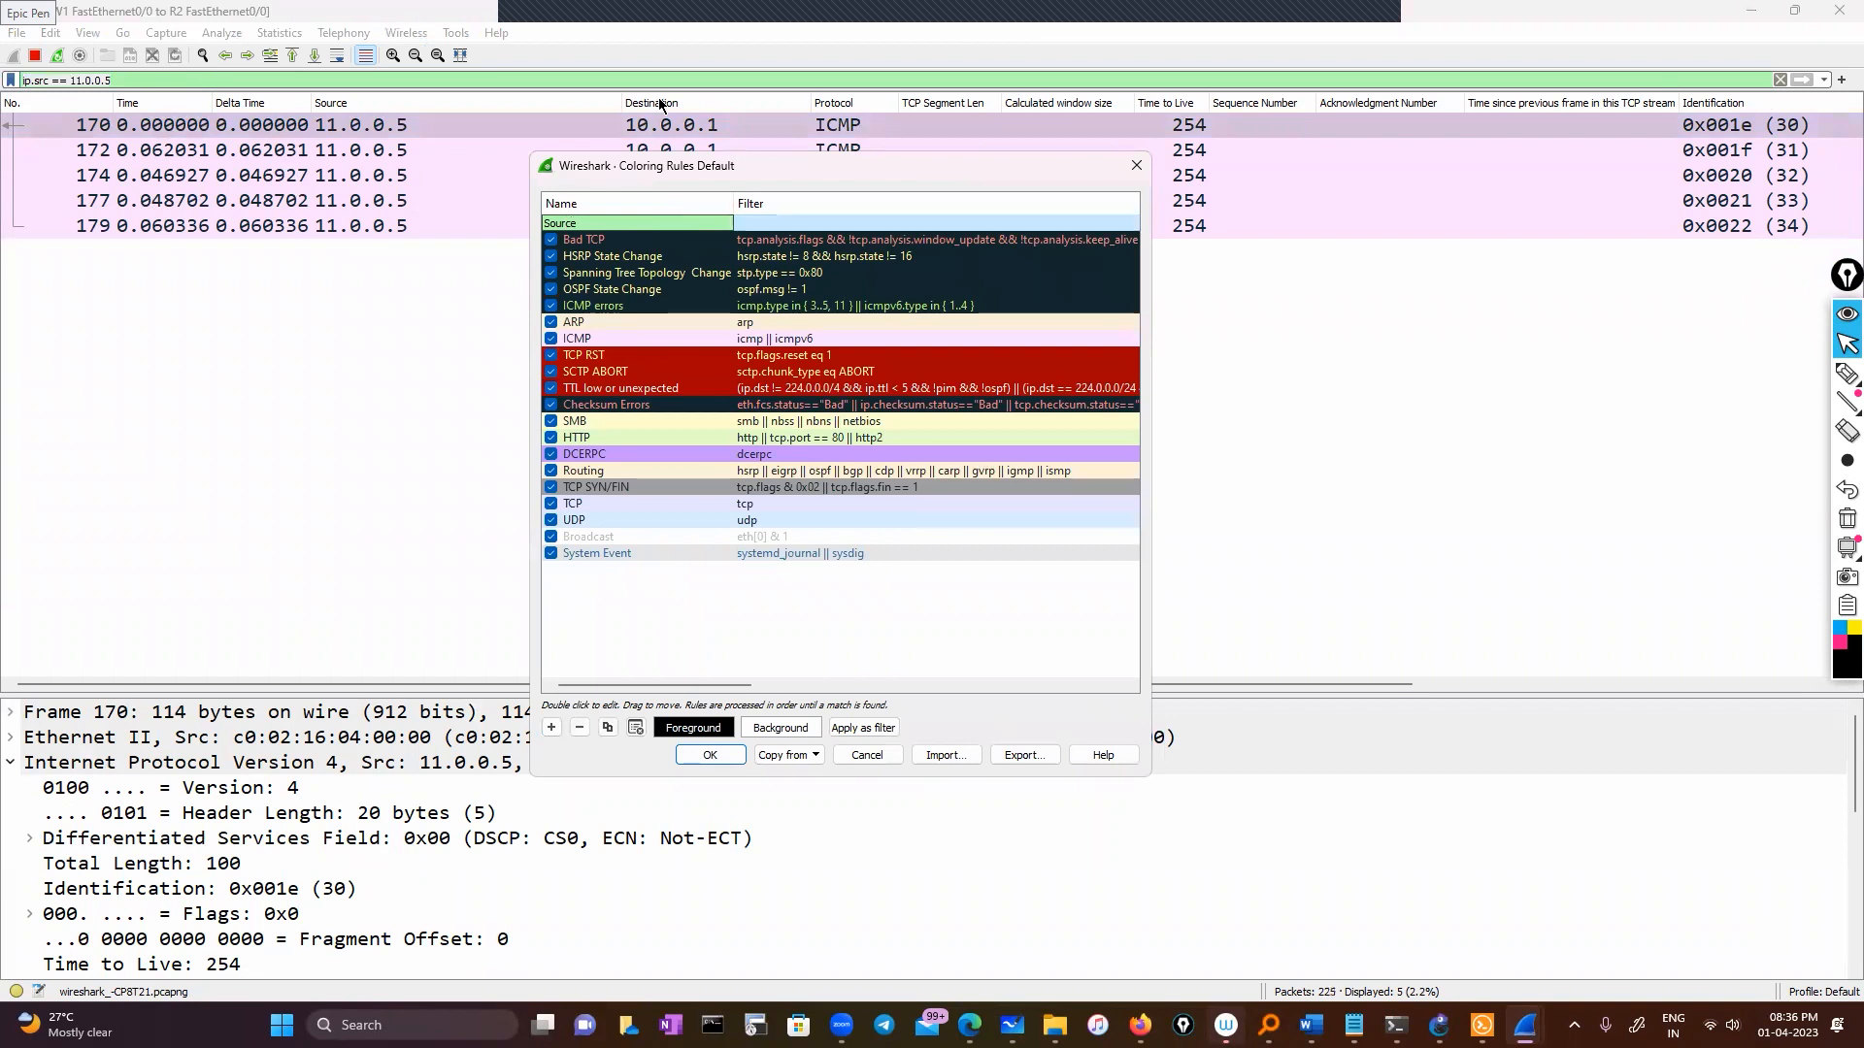
Step: Set the Source coloring rule's filter to the copied expression ip.src == 11.0.0.5
left_click(814, 223)
double_click(805, 226)
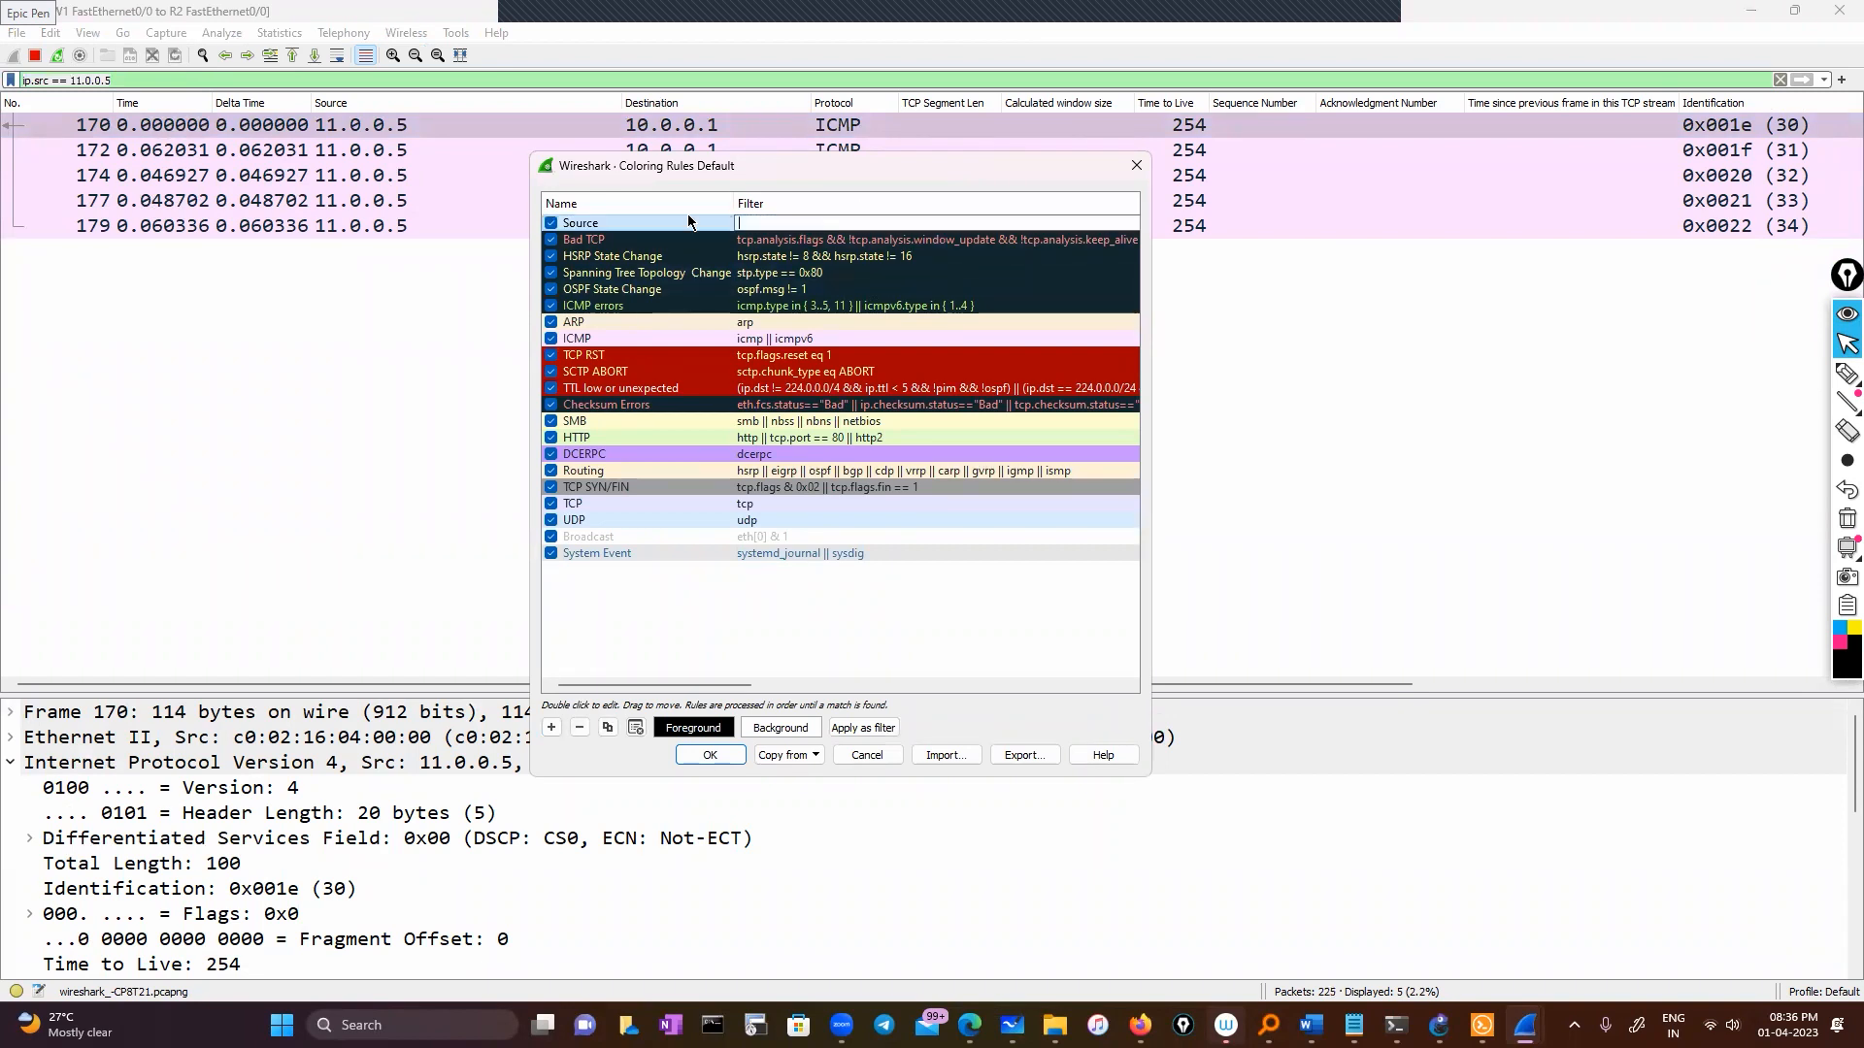
key("ctrl+v")
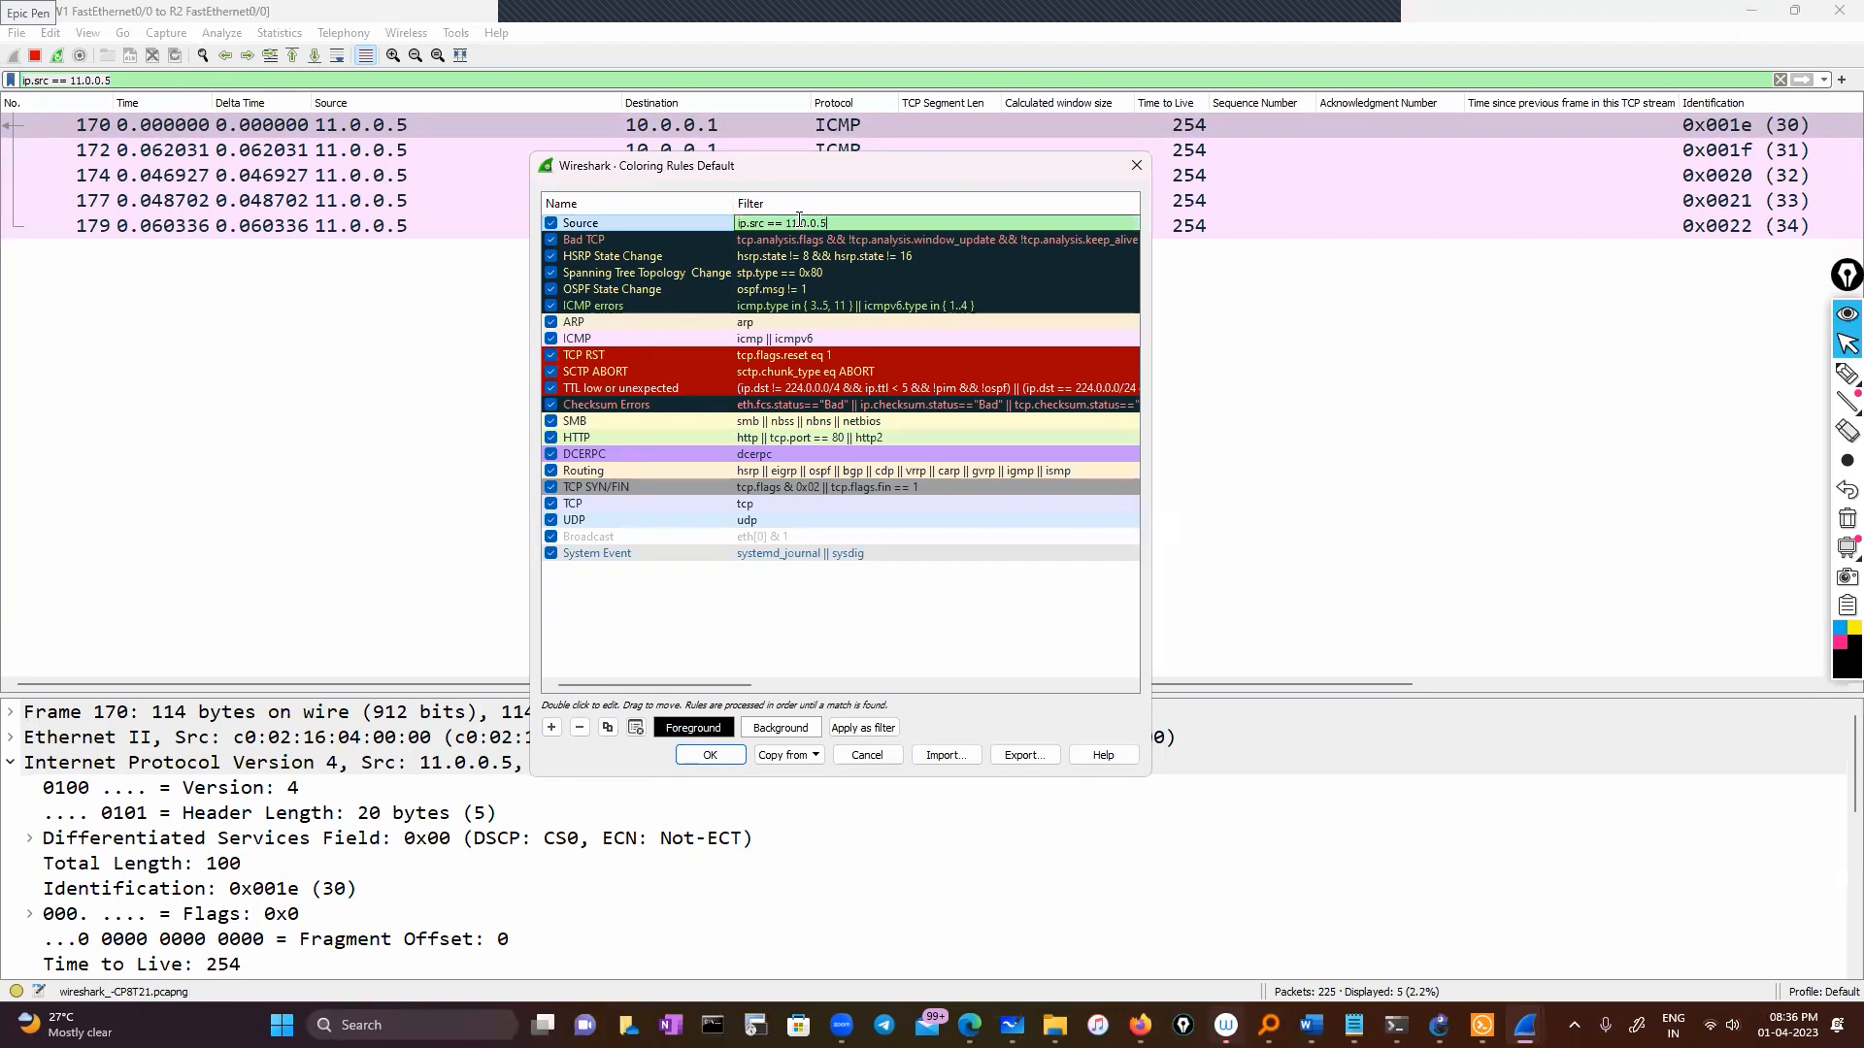
left_click(877, 573)
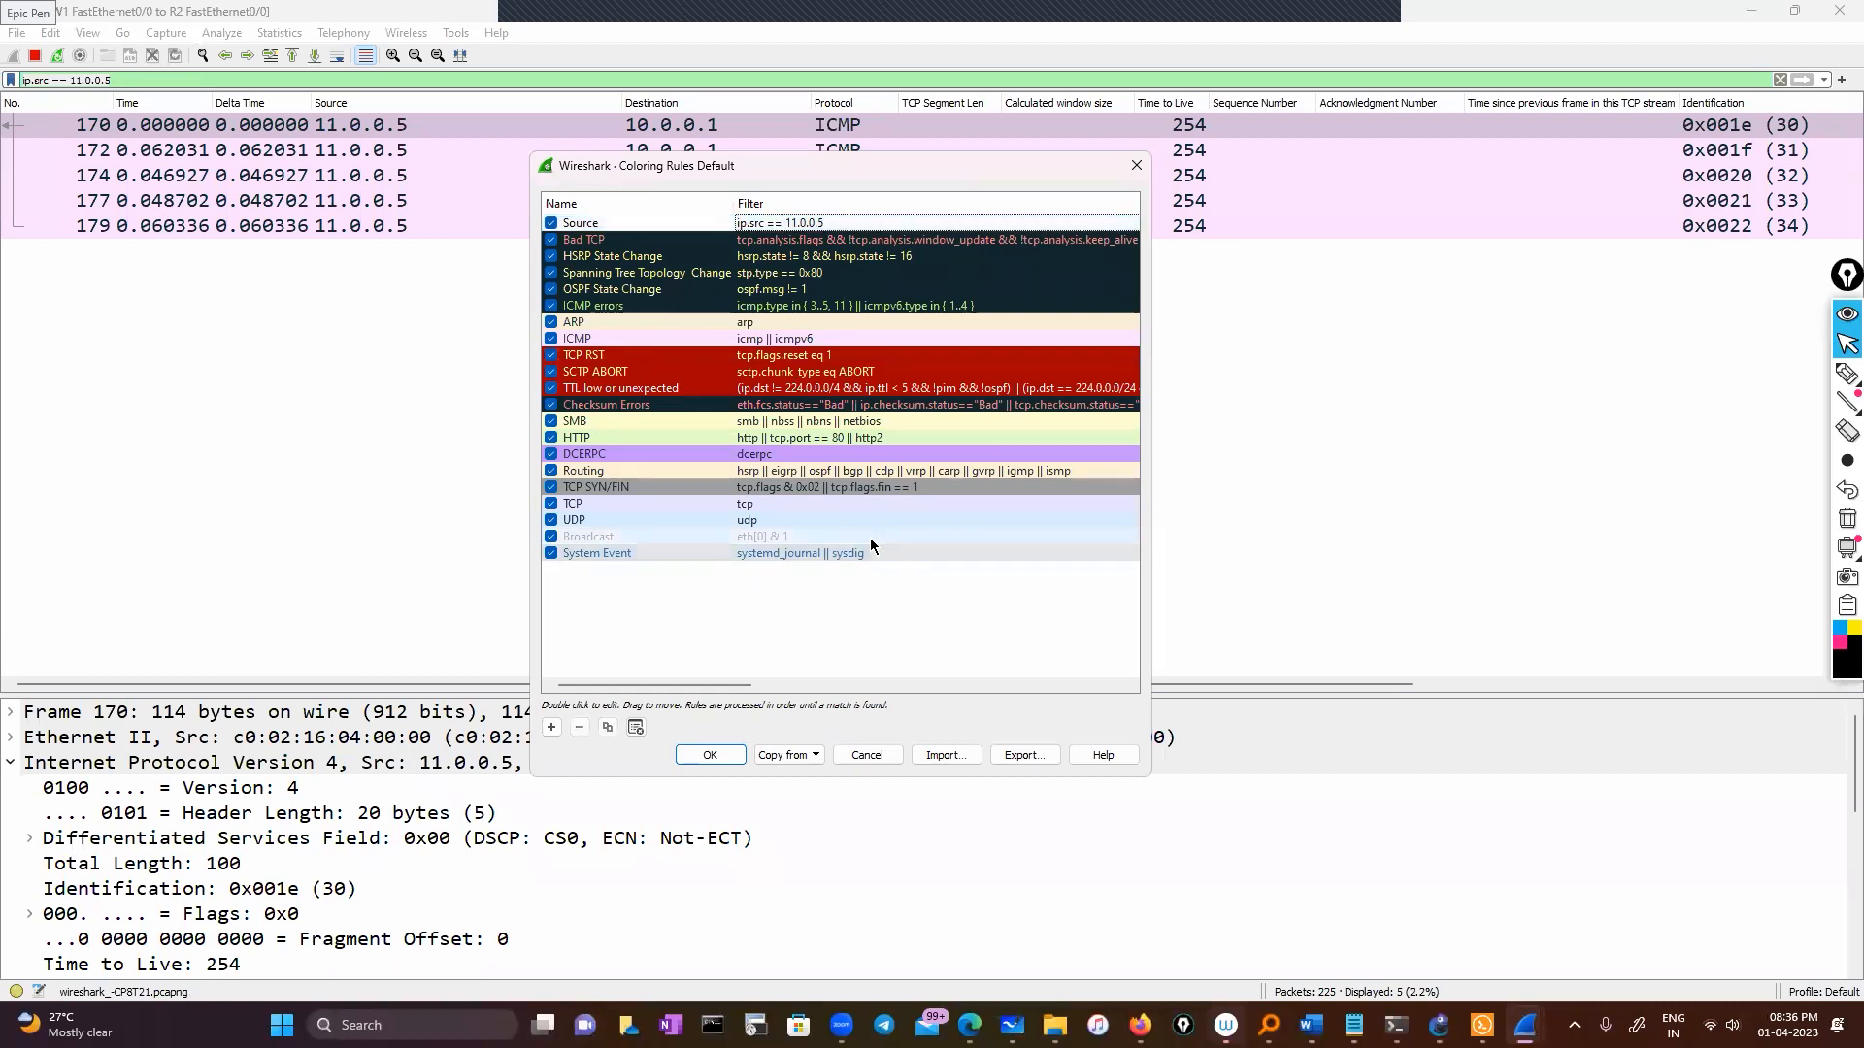
Step: Set the Source rule's background to bright green (#55ff00) and apply the coloring rules to the capture
left_click(655, 223)
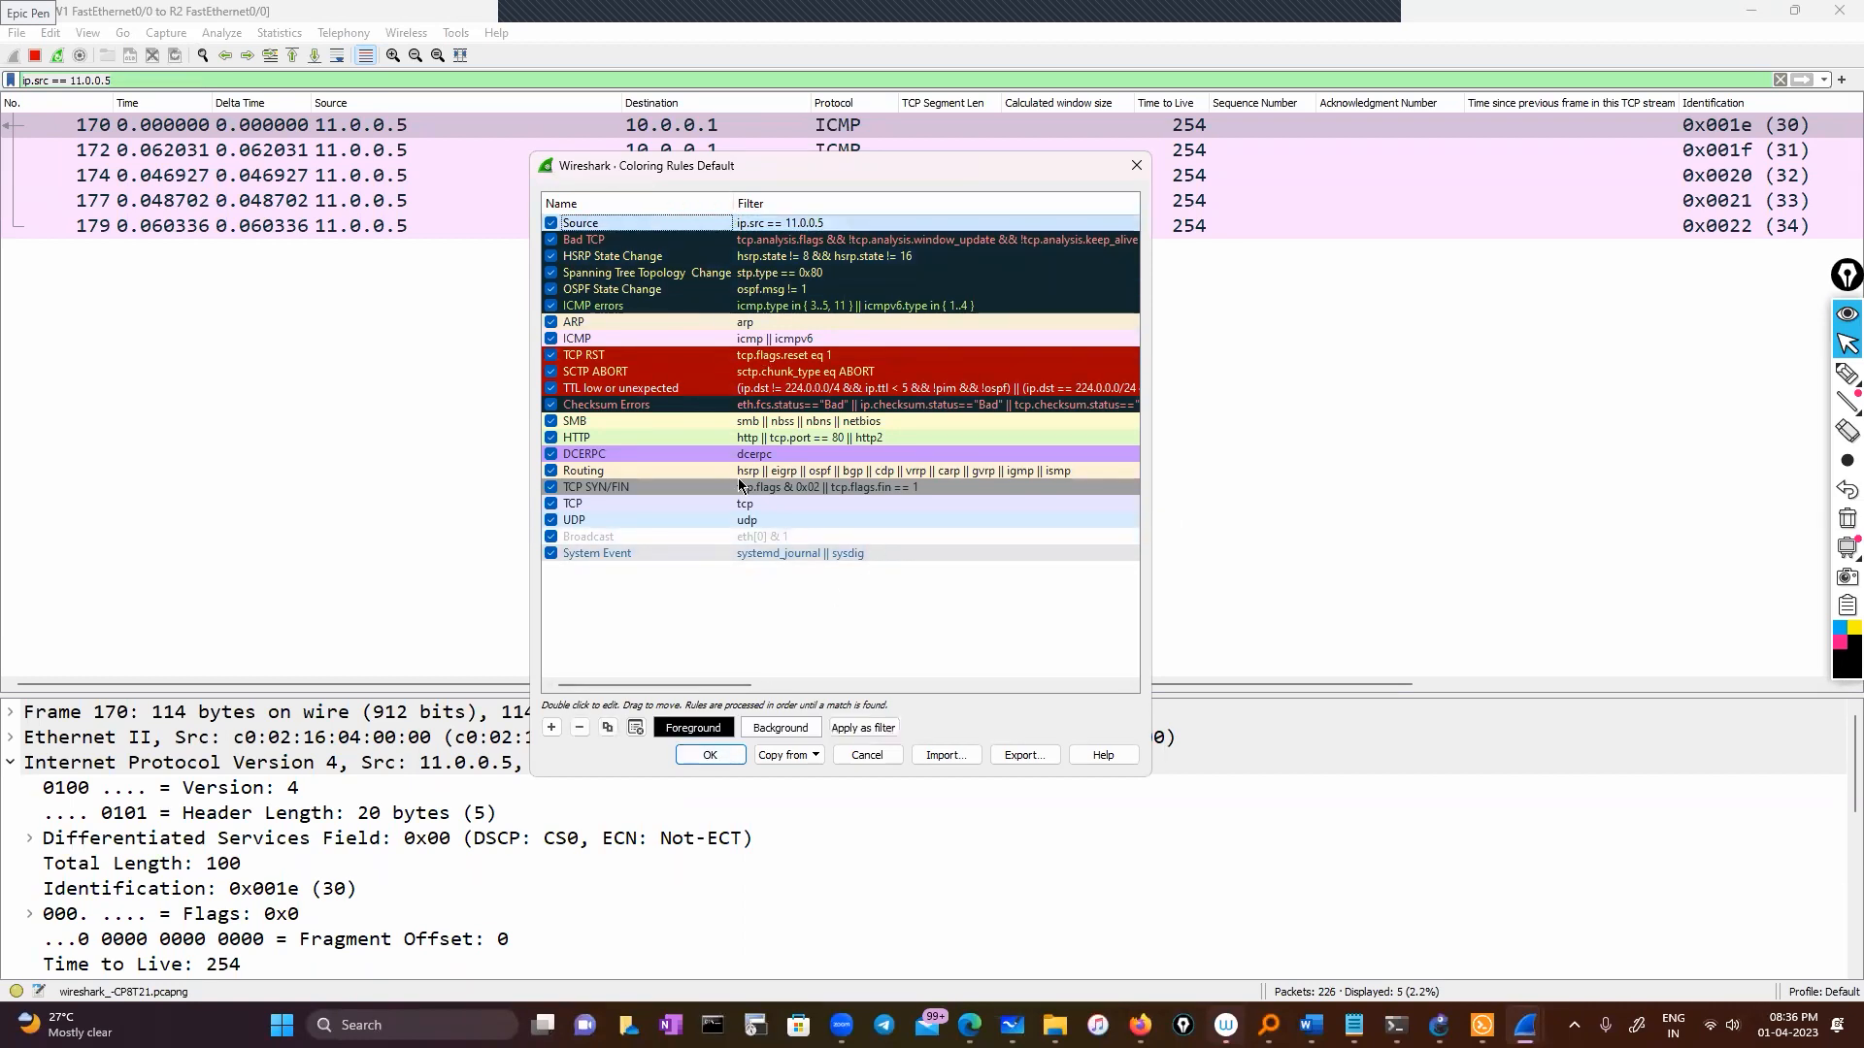
left_click(780, 728)
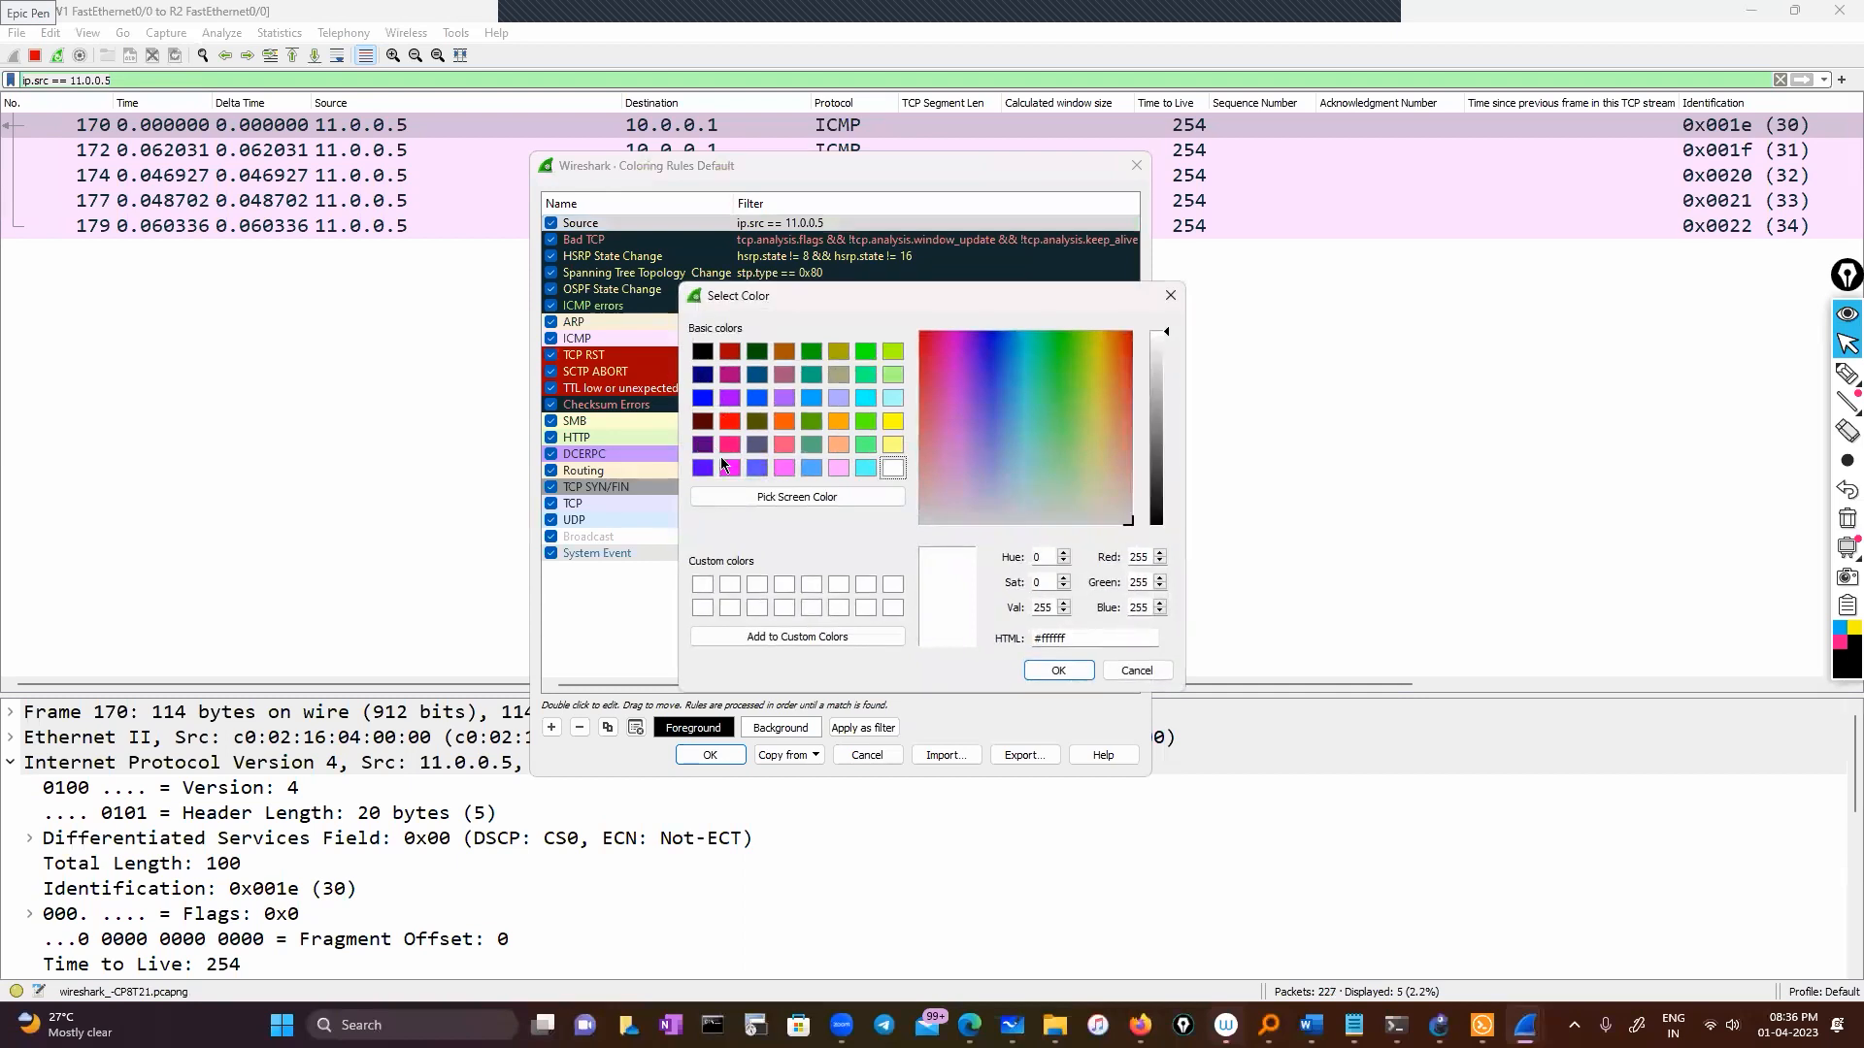
left_click(893, 351)
left_click(871, 431)
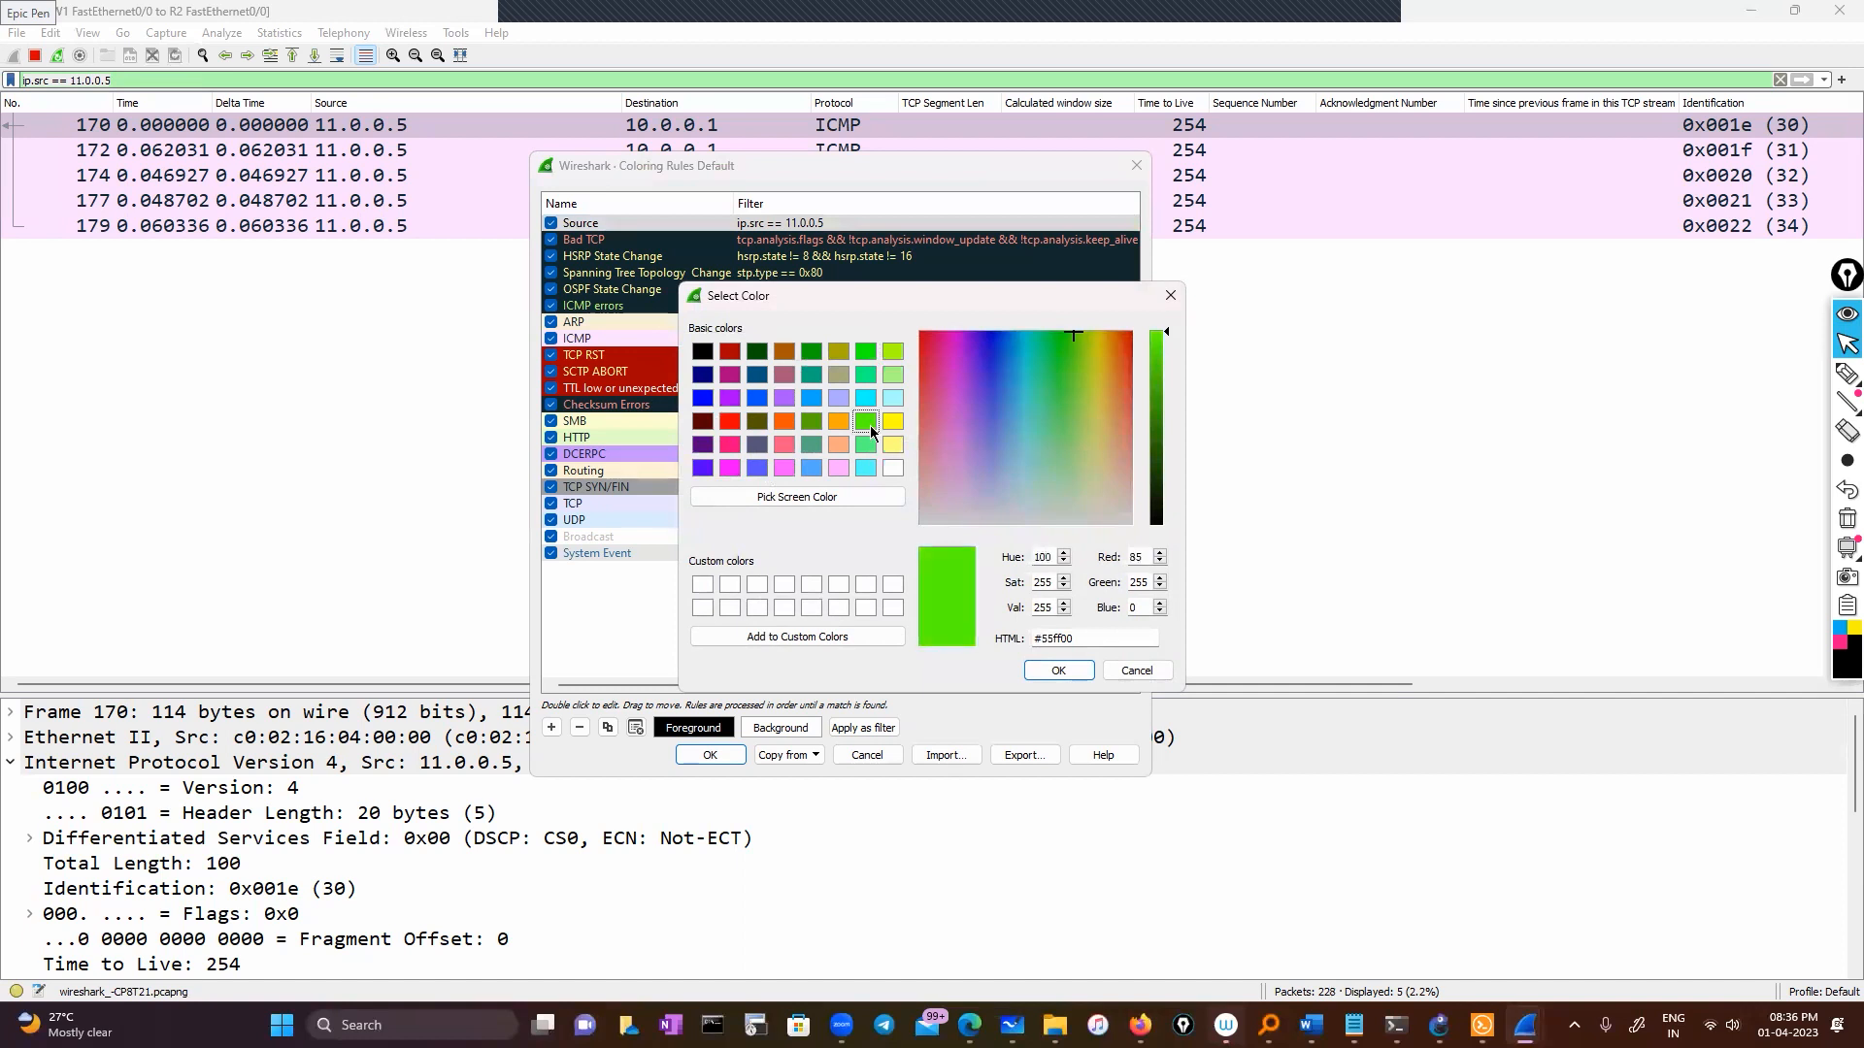
left_click(1058, 671)
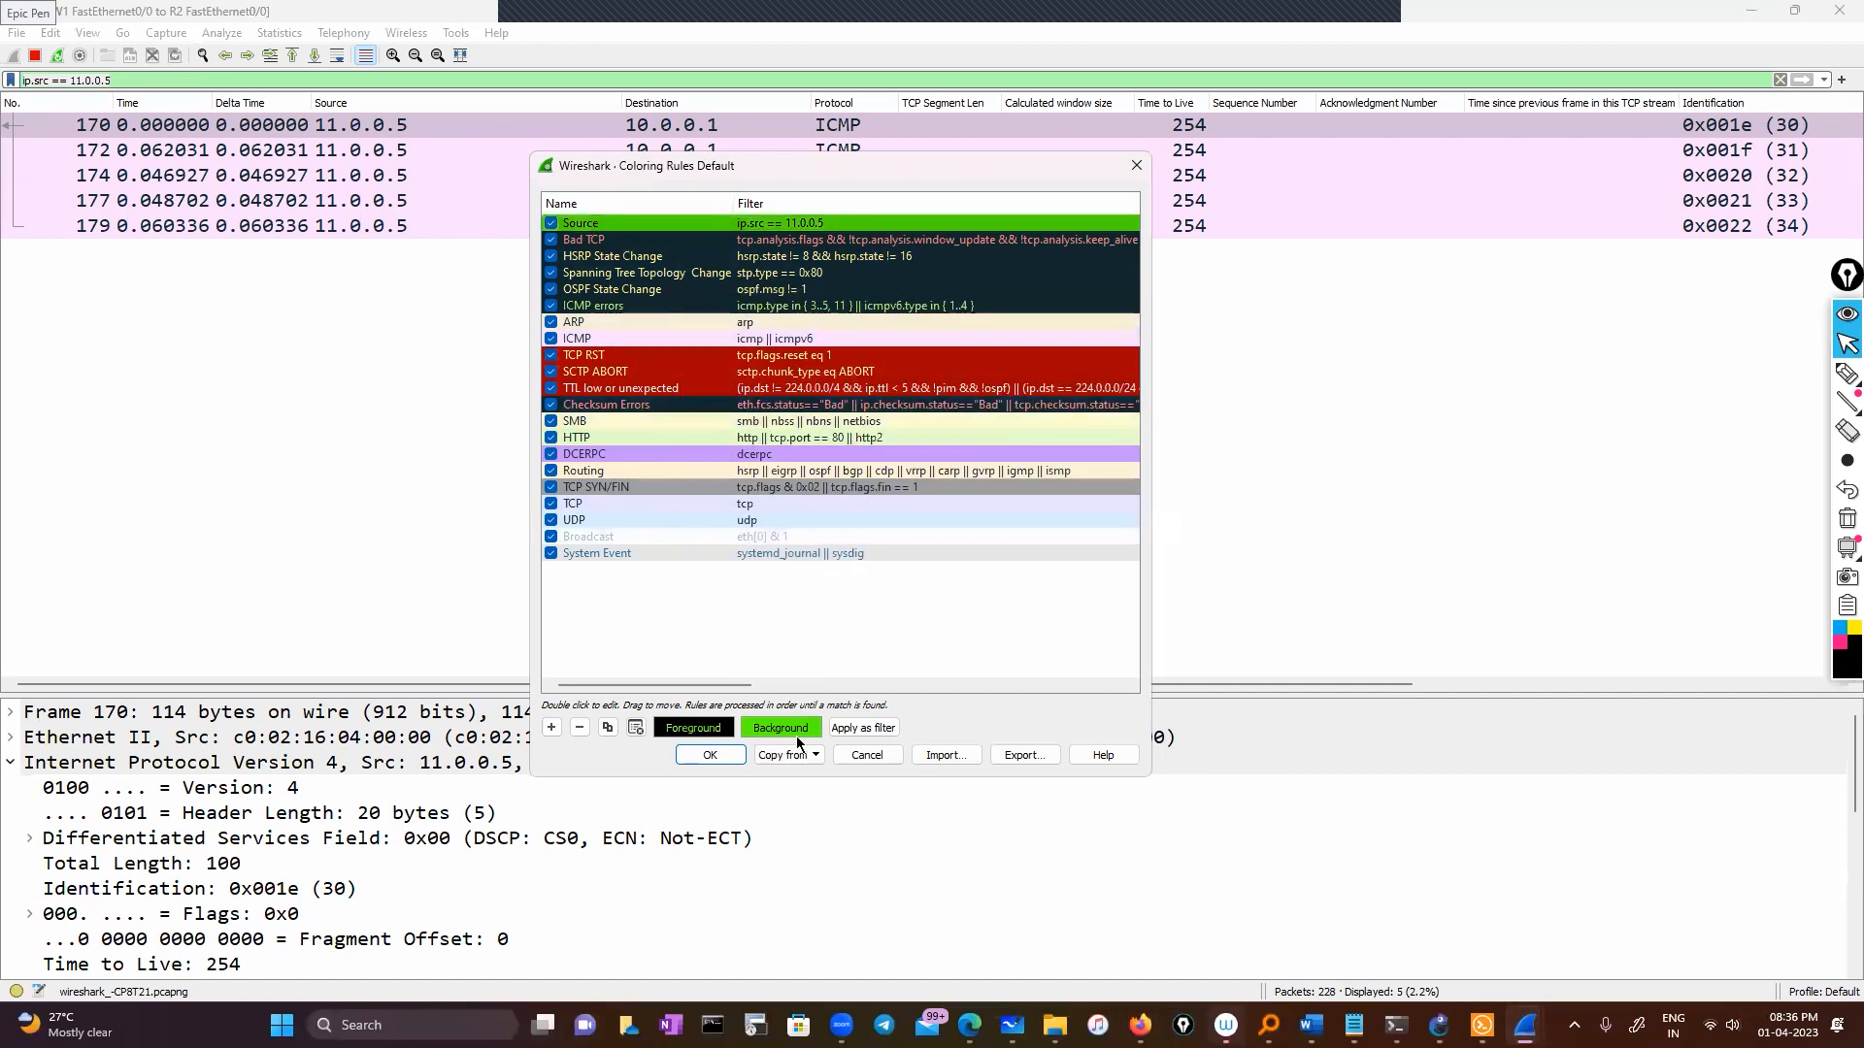
left_click(710, 756)
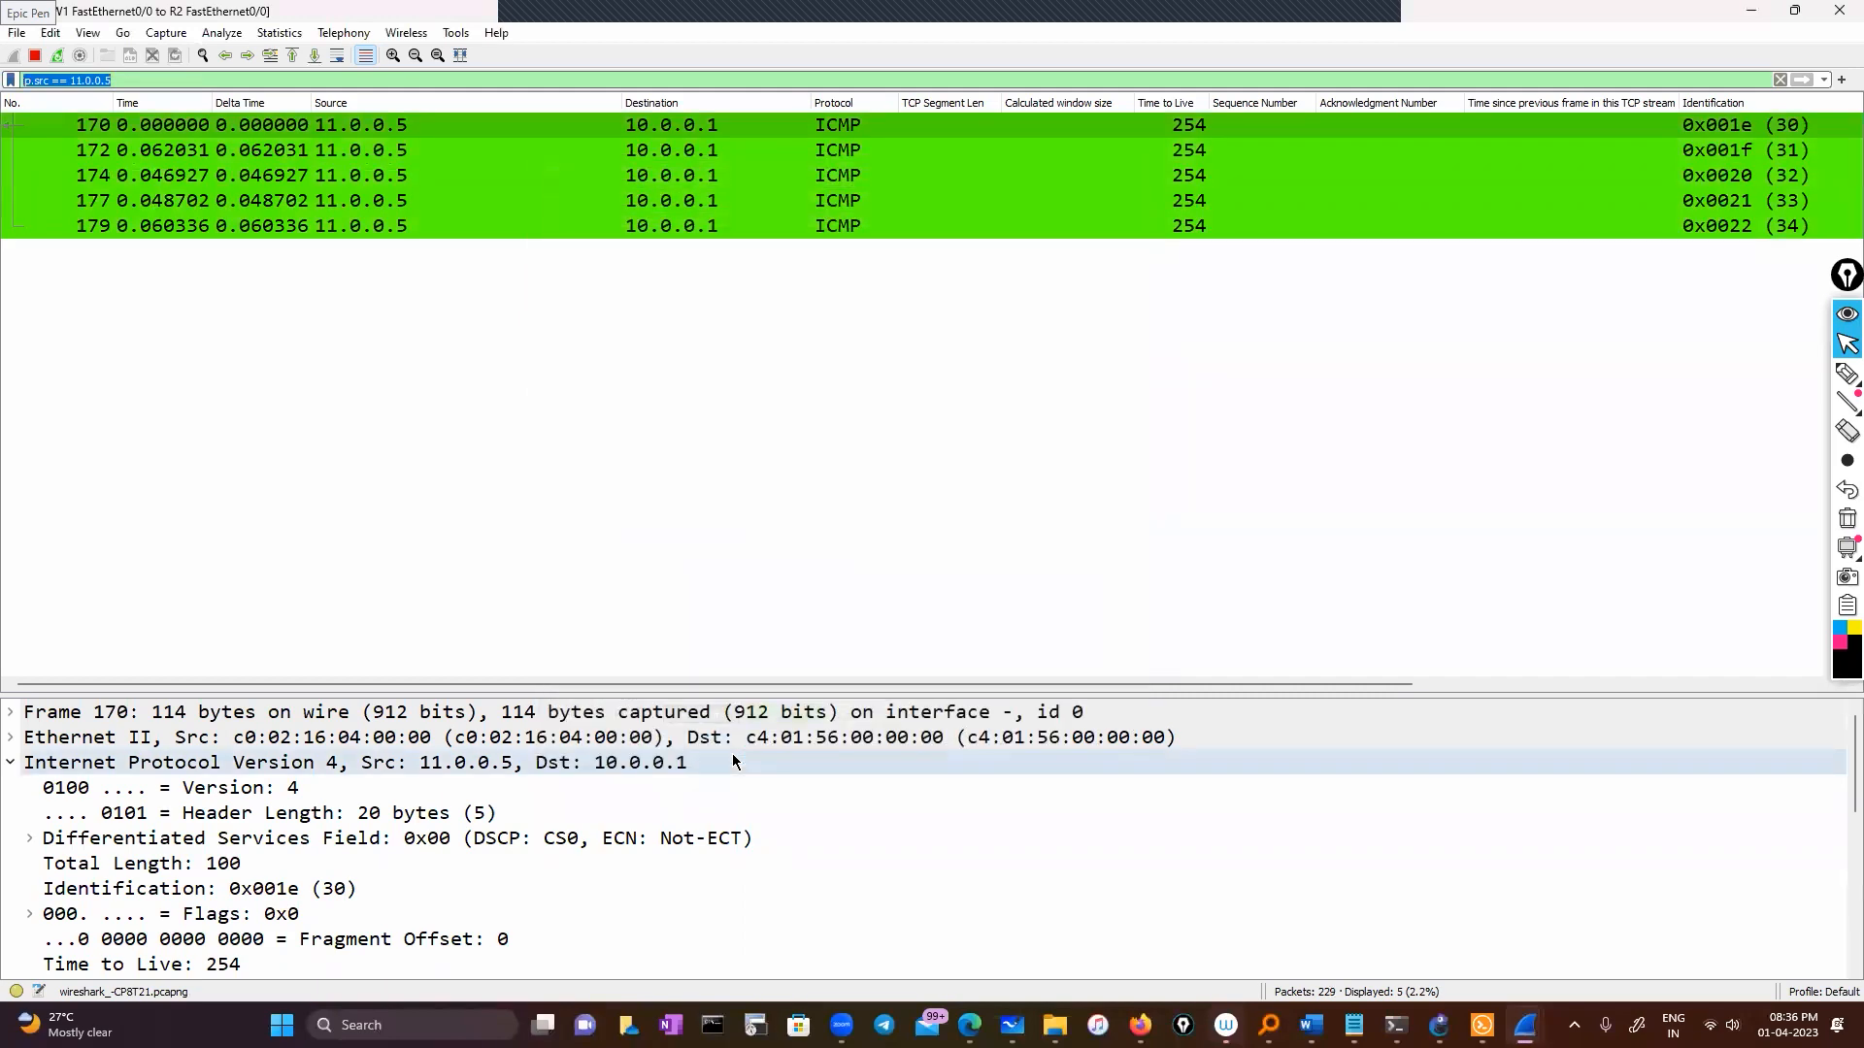
Step: Reopen the coloring rules, remove the Source rule from the list, and close the rules without applying
left_click(338, 323)
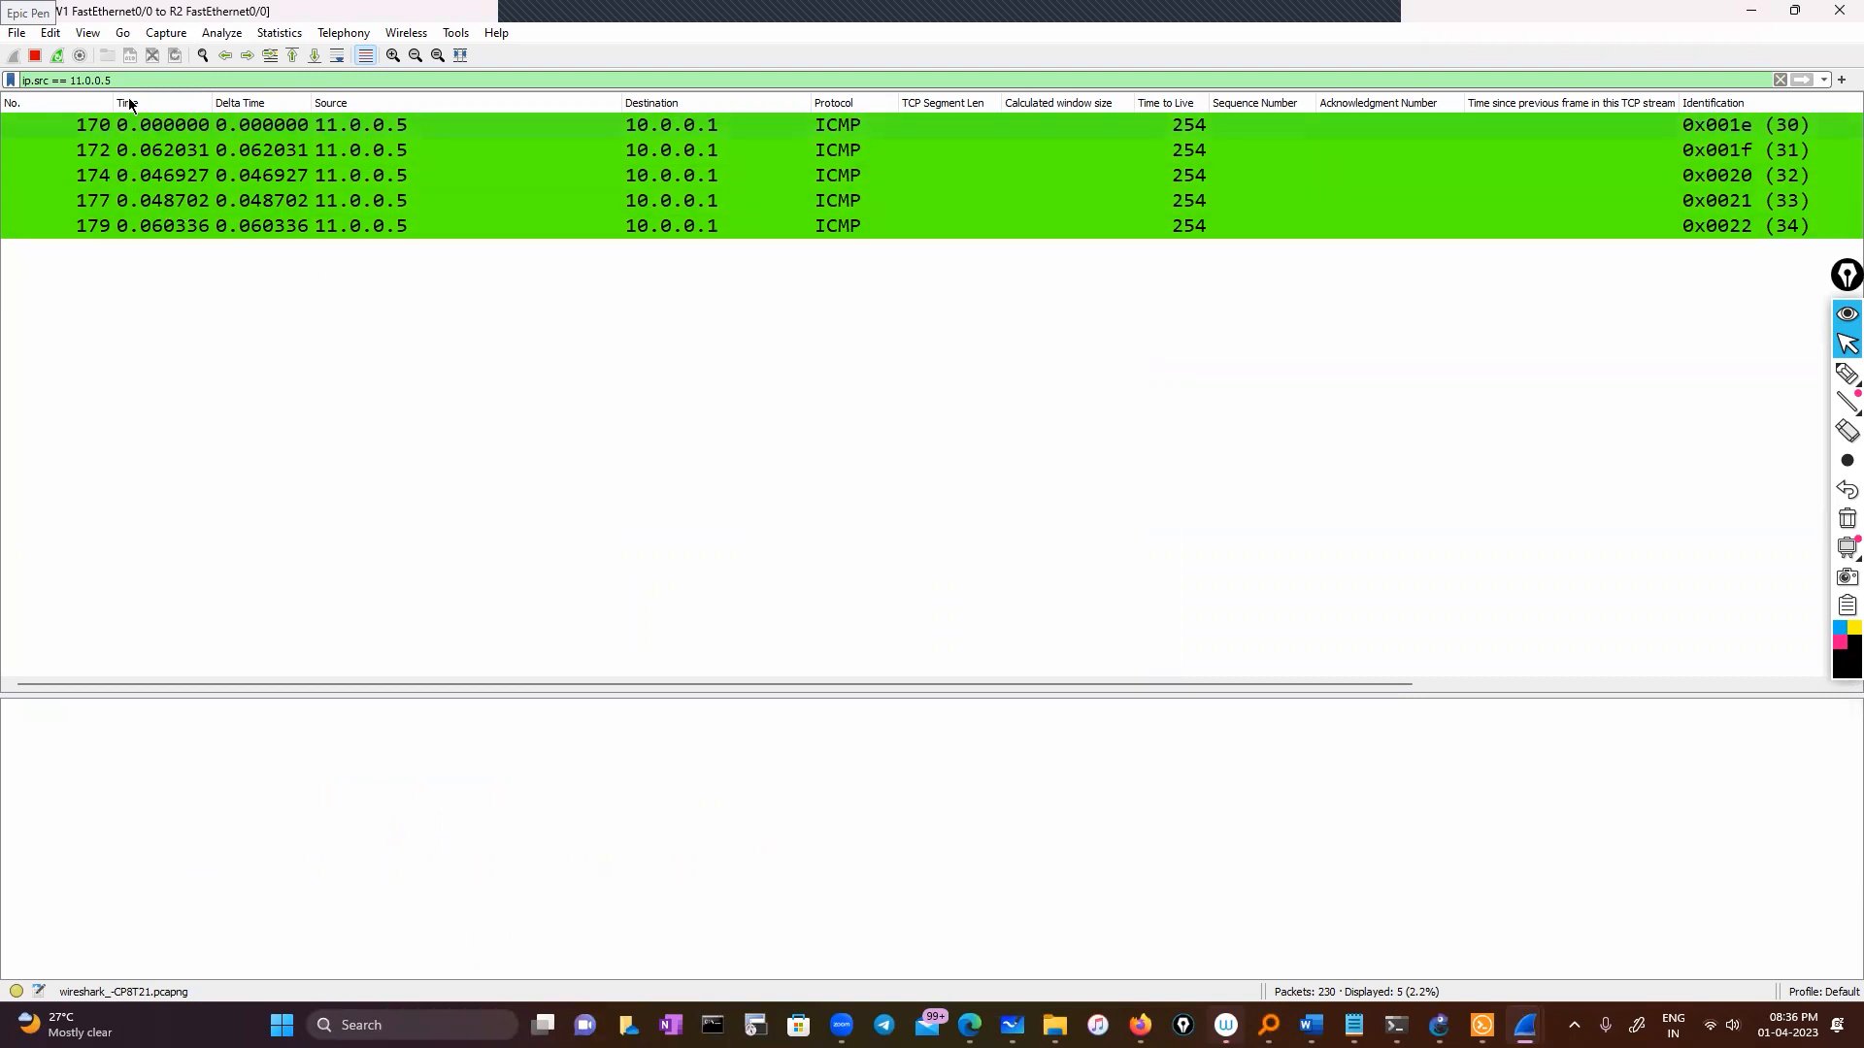
left_click(95, 124)
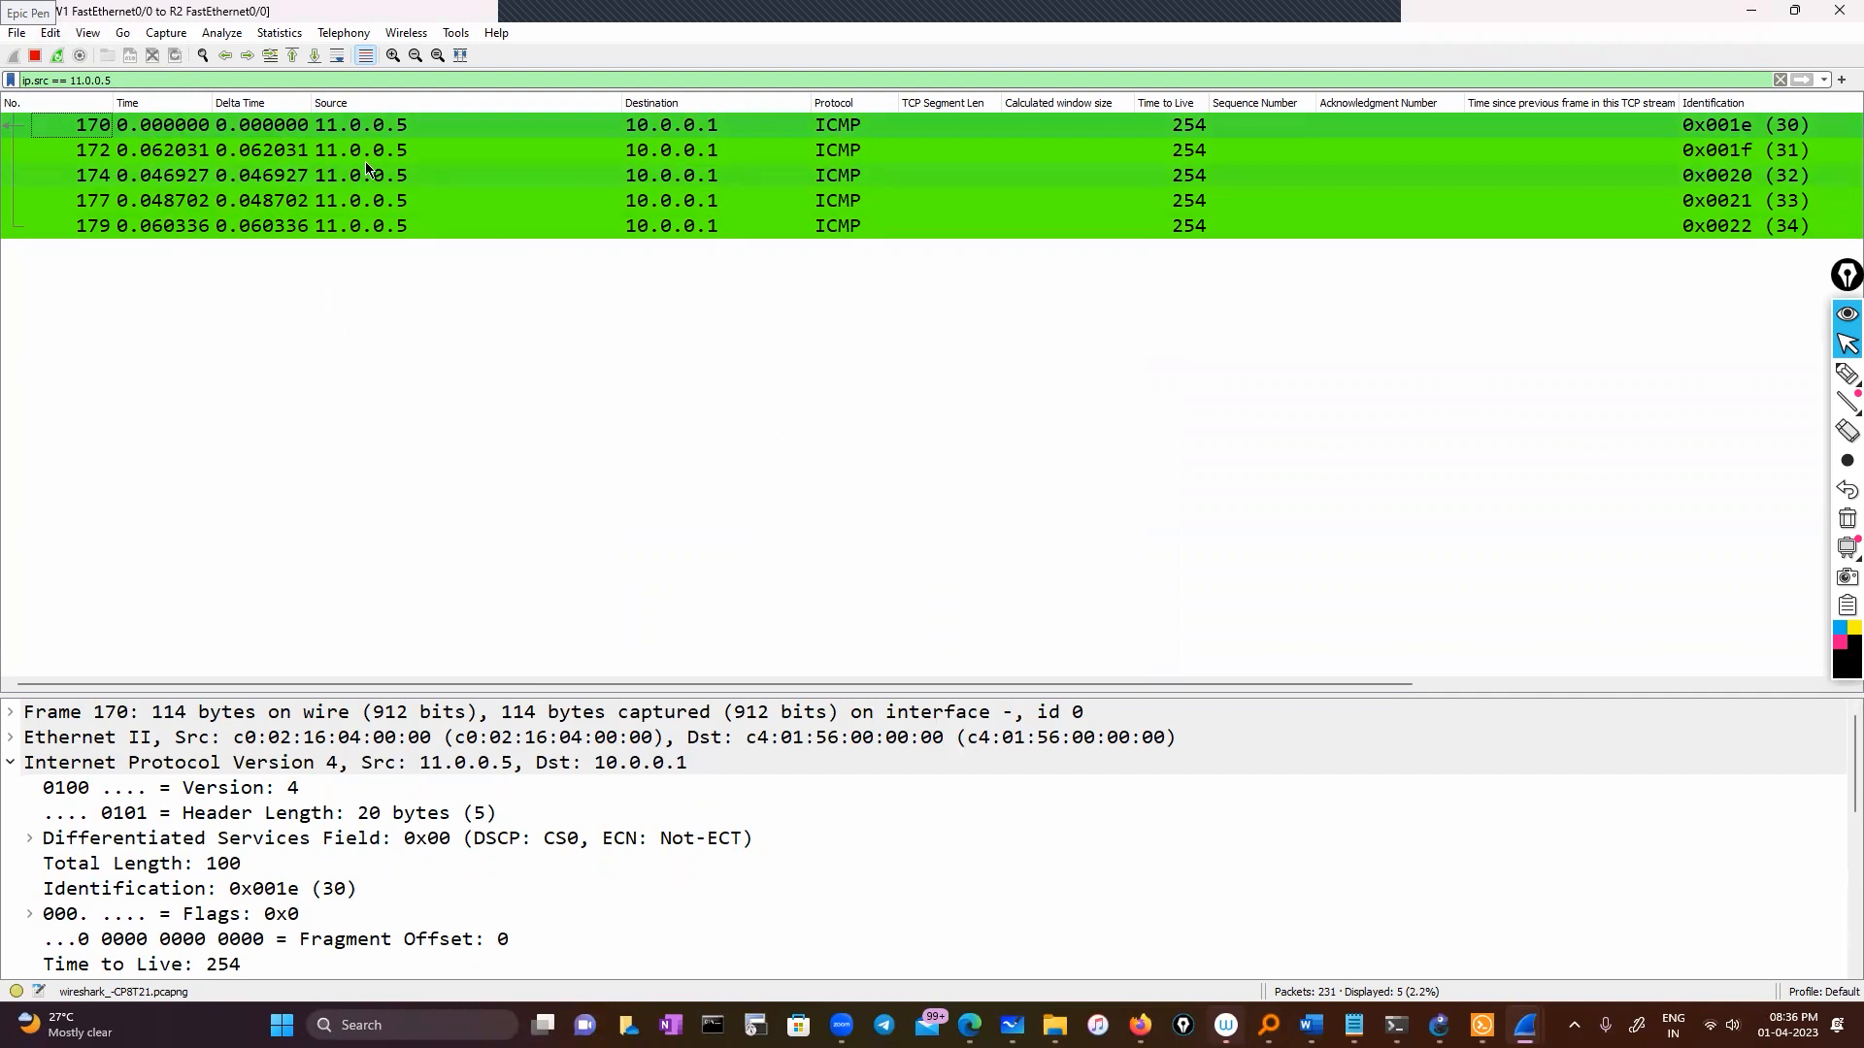
left_click(98, 35)
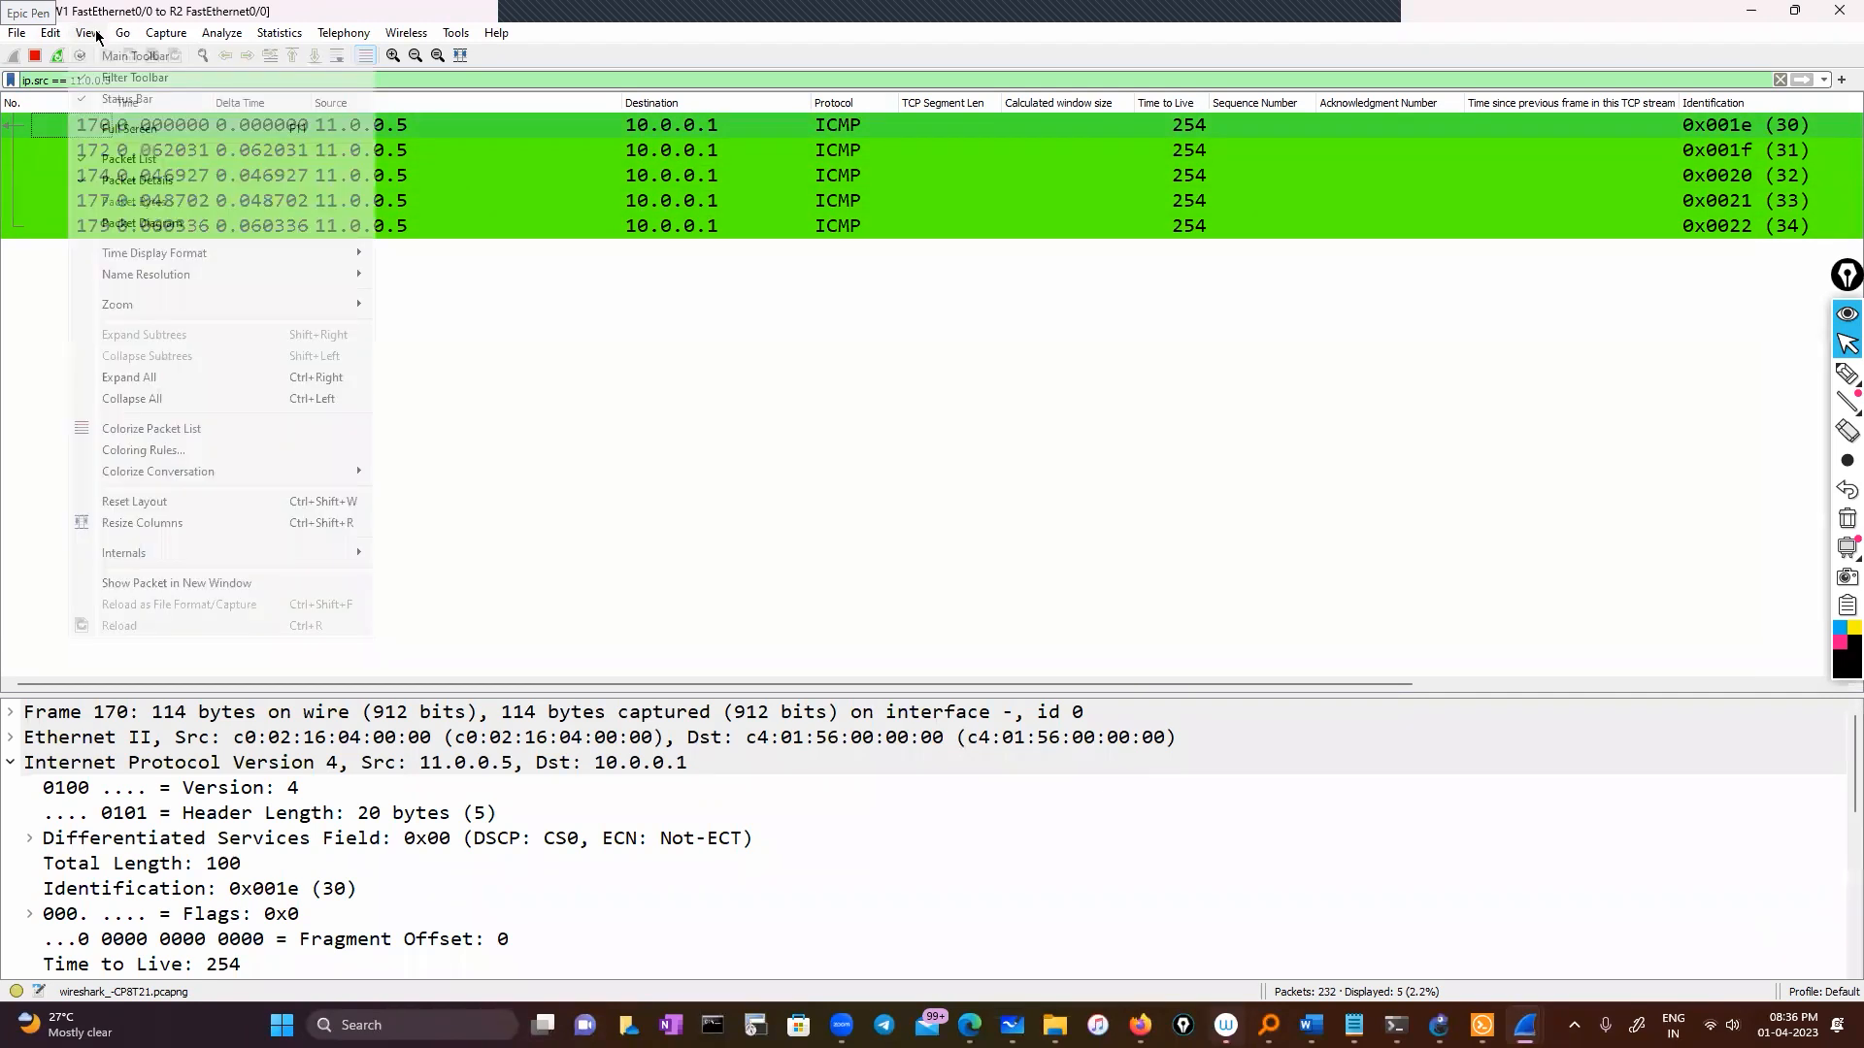
left_click(223, 451)
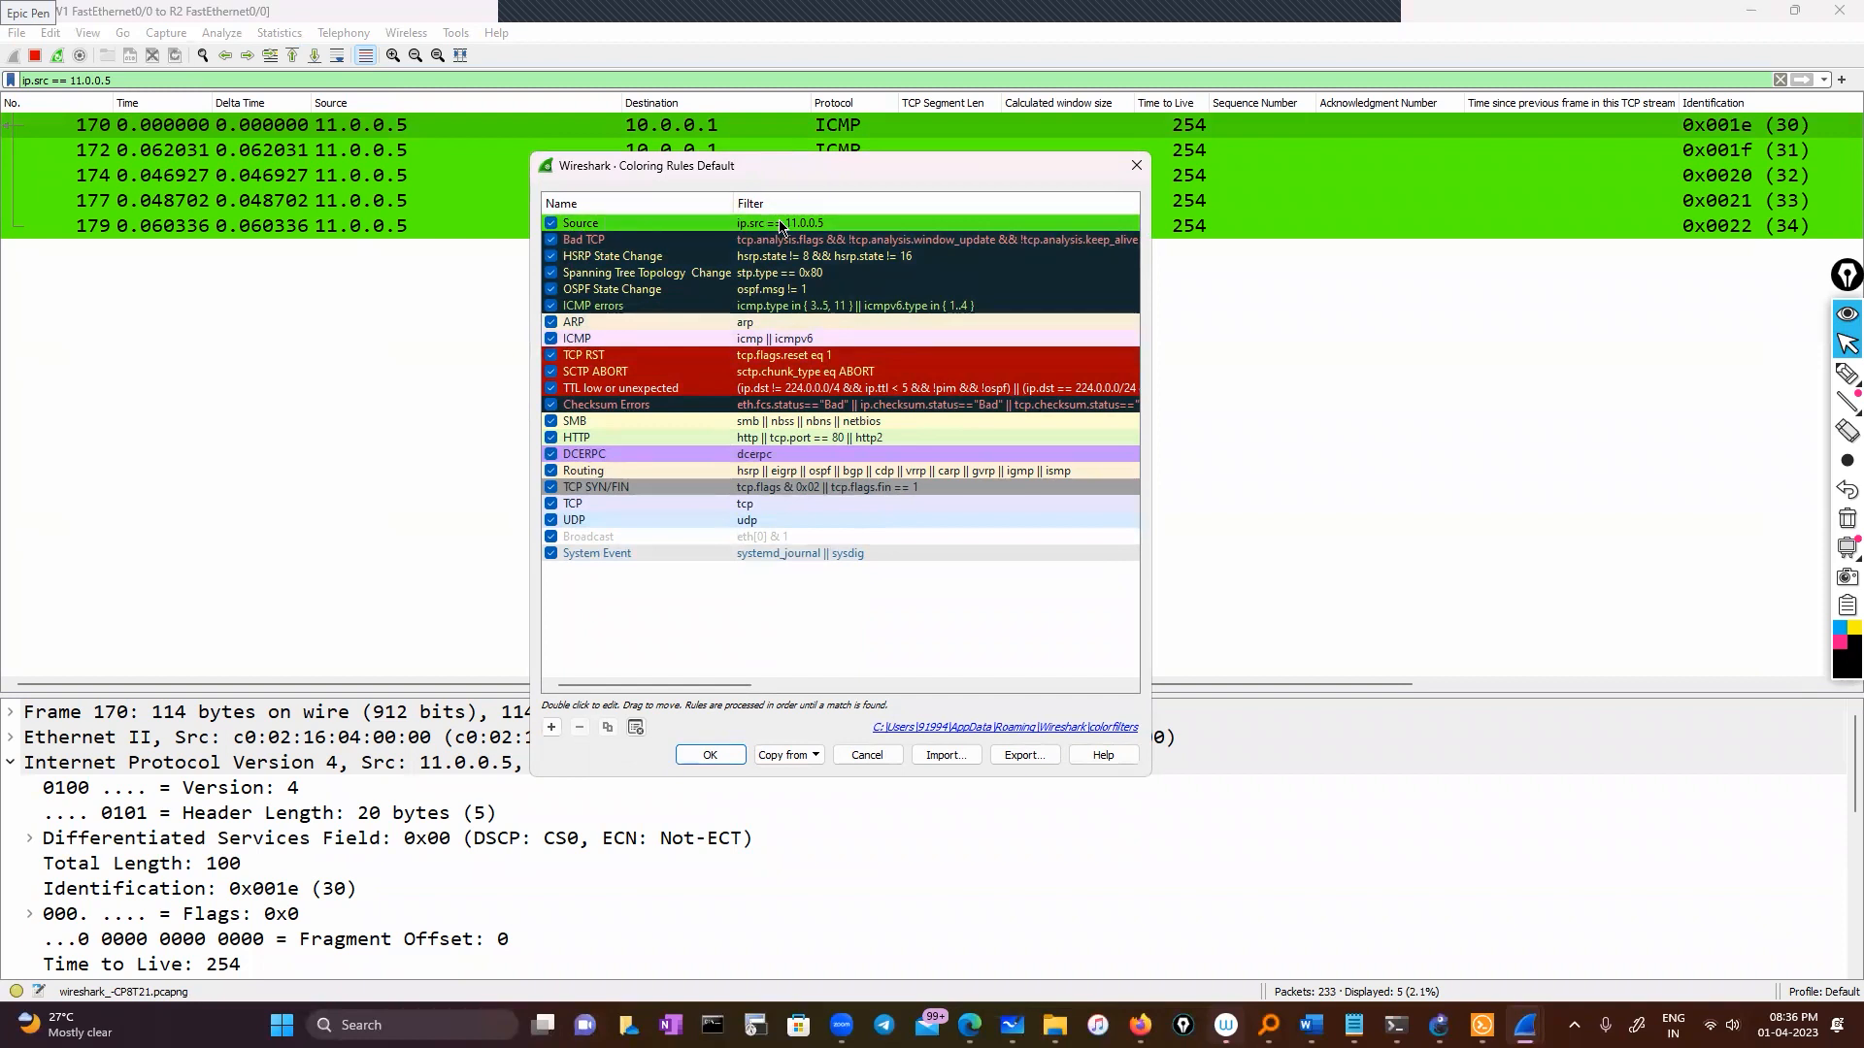
left_click(709, 239)
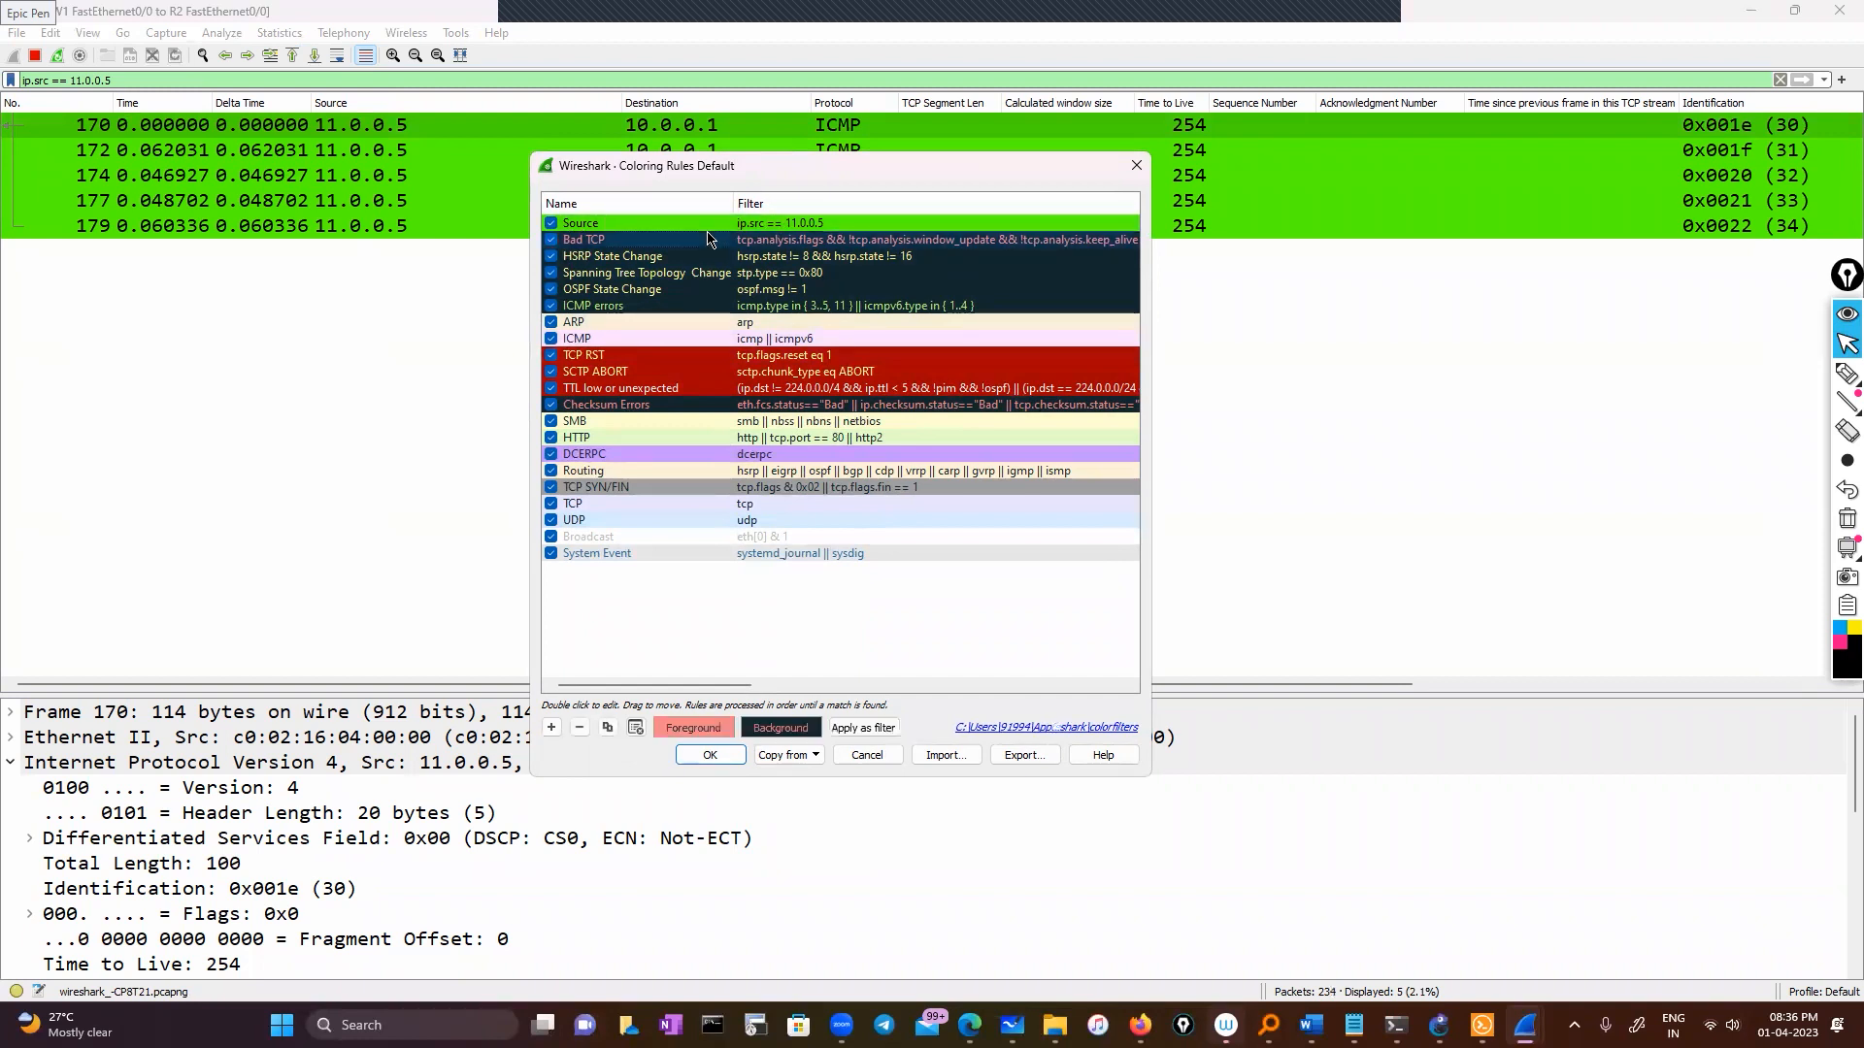
left_click(651, 224)
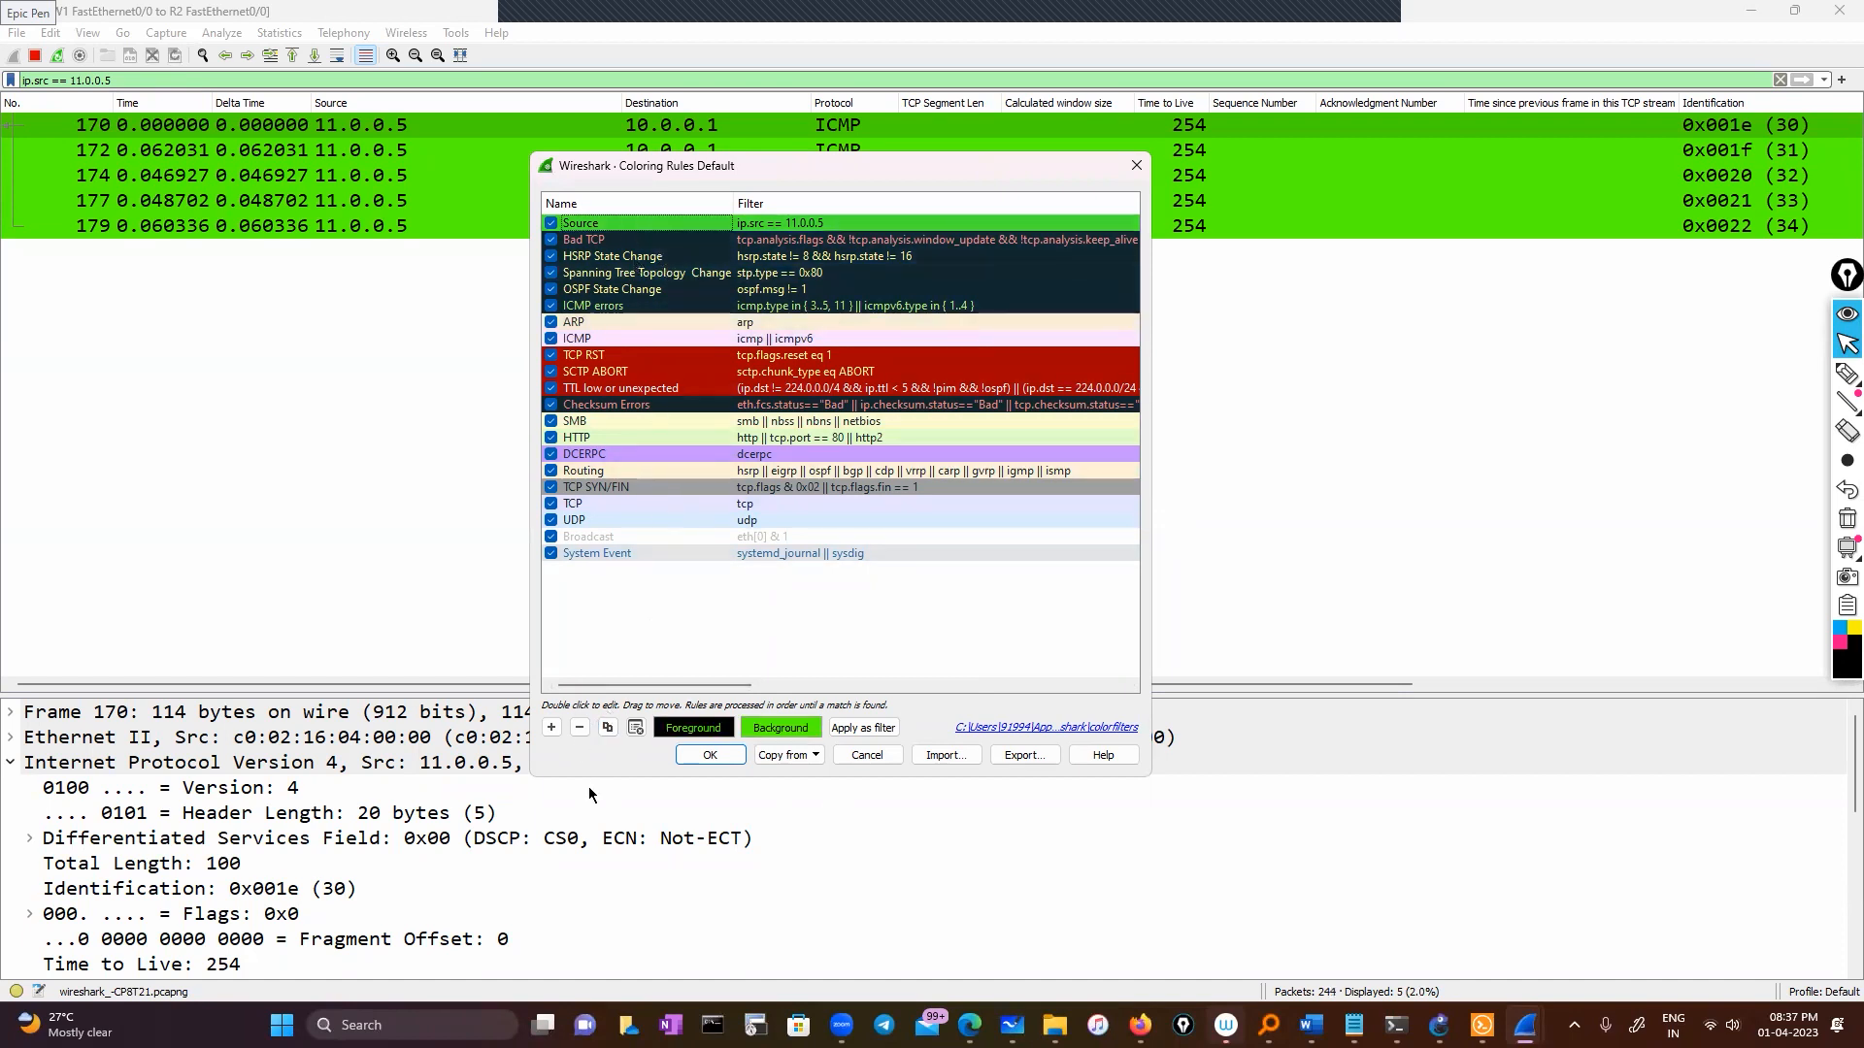
left_click(580, 728)
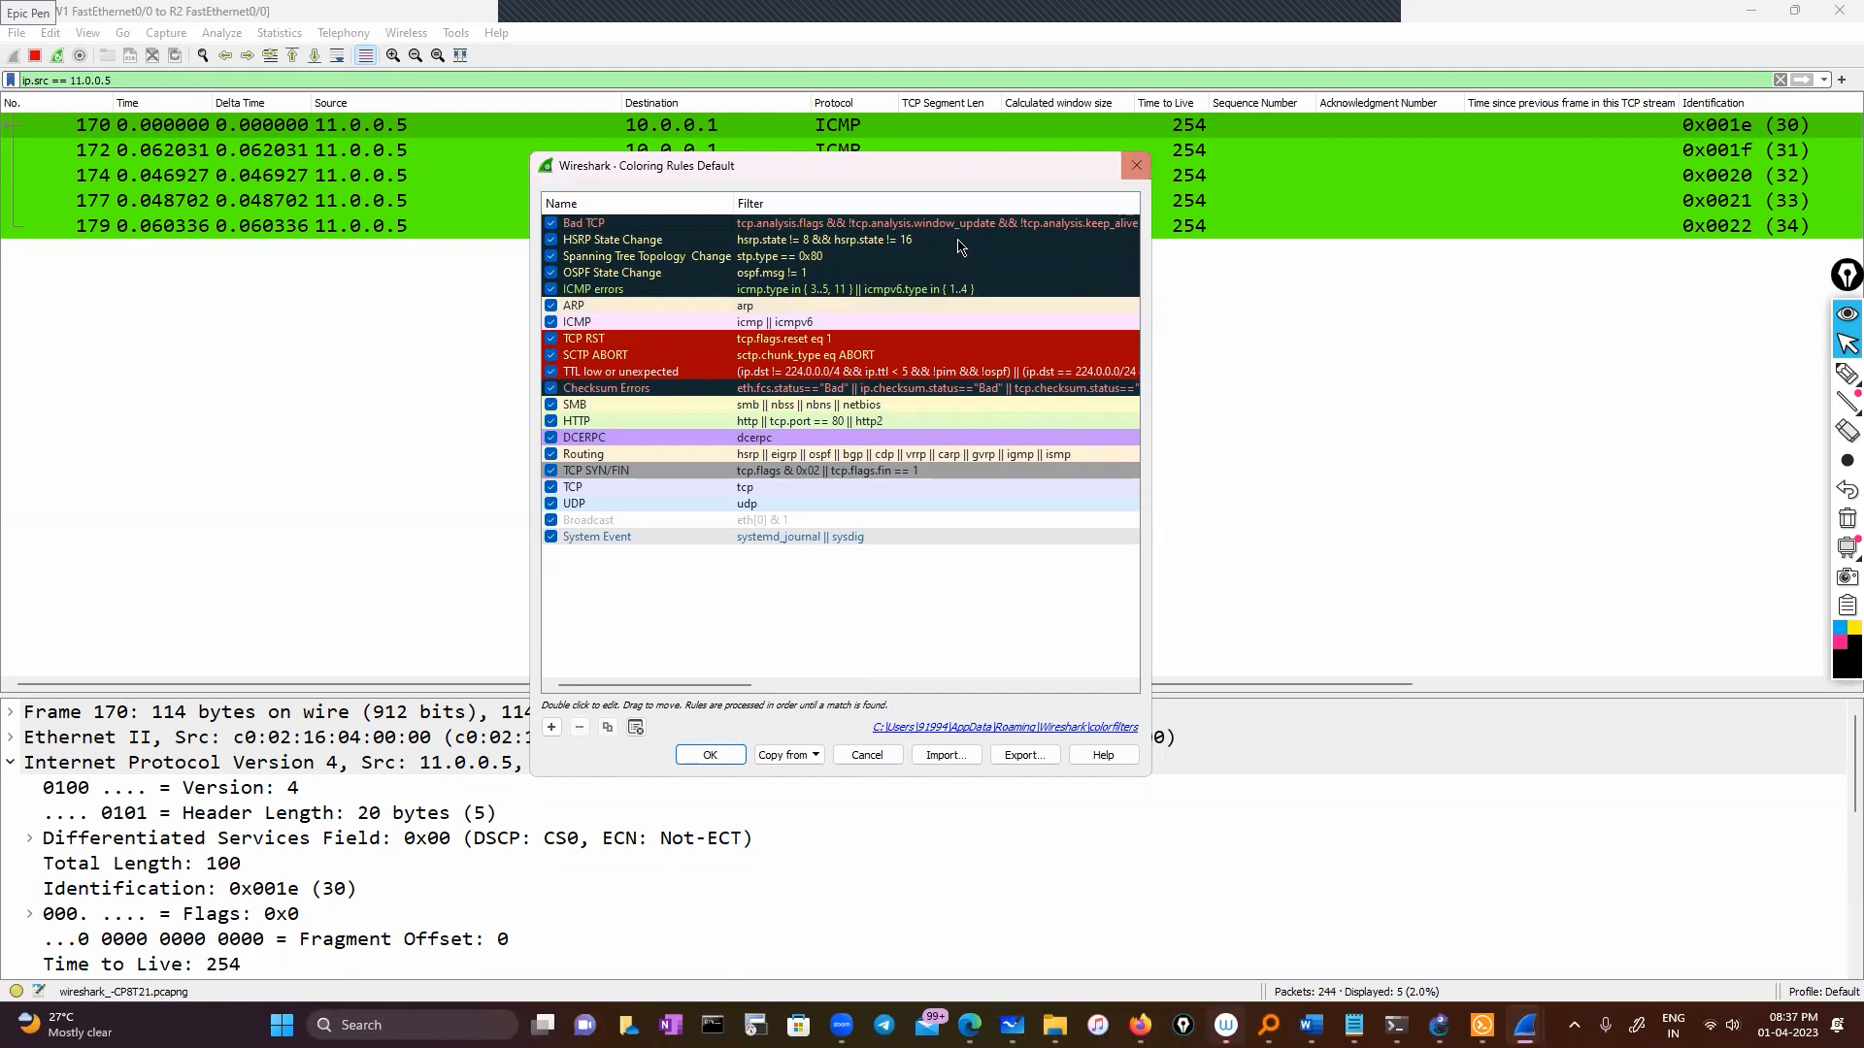
left_click(1137, 165)
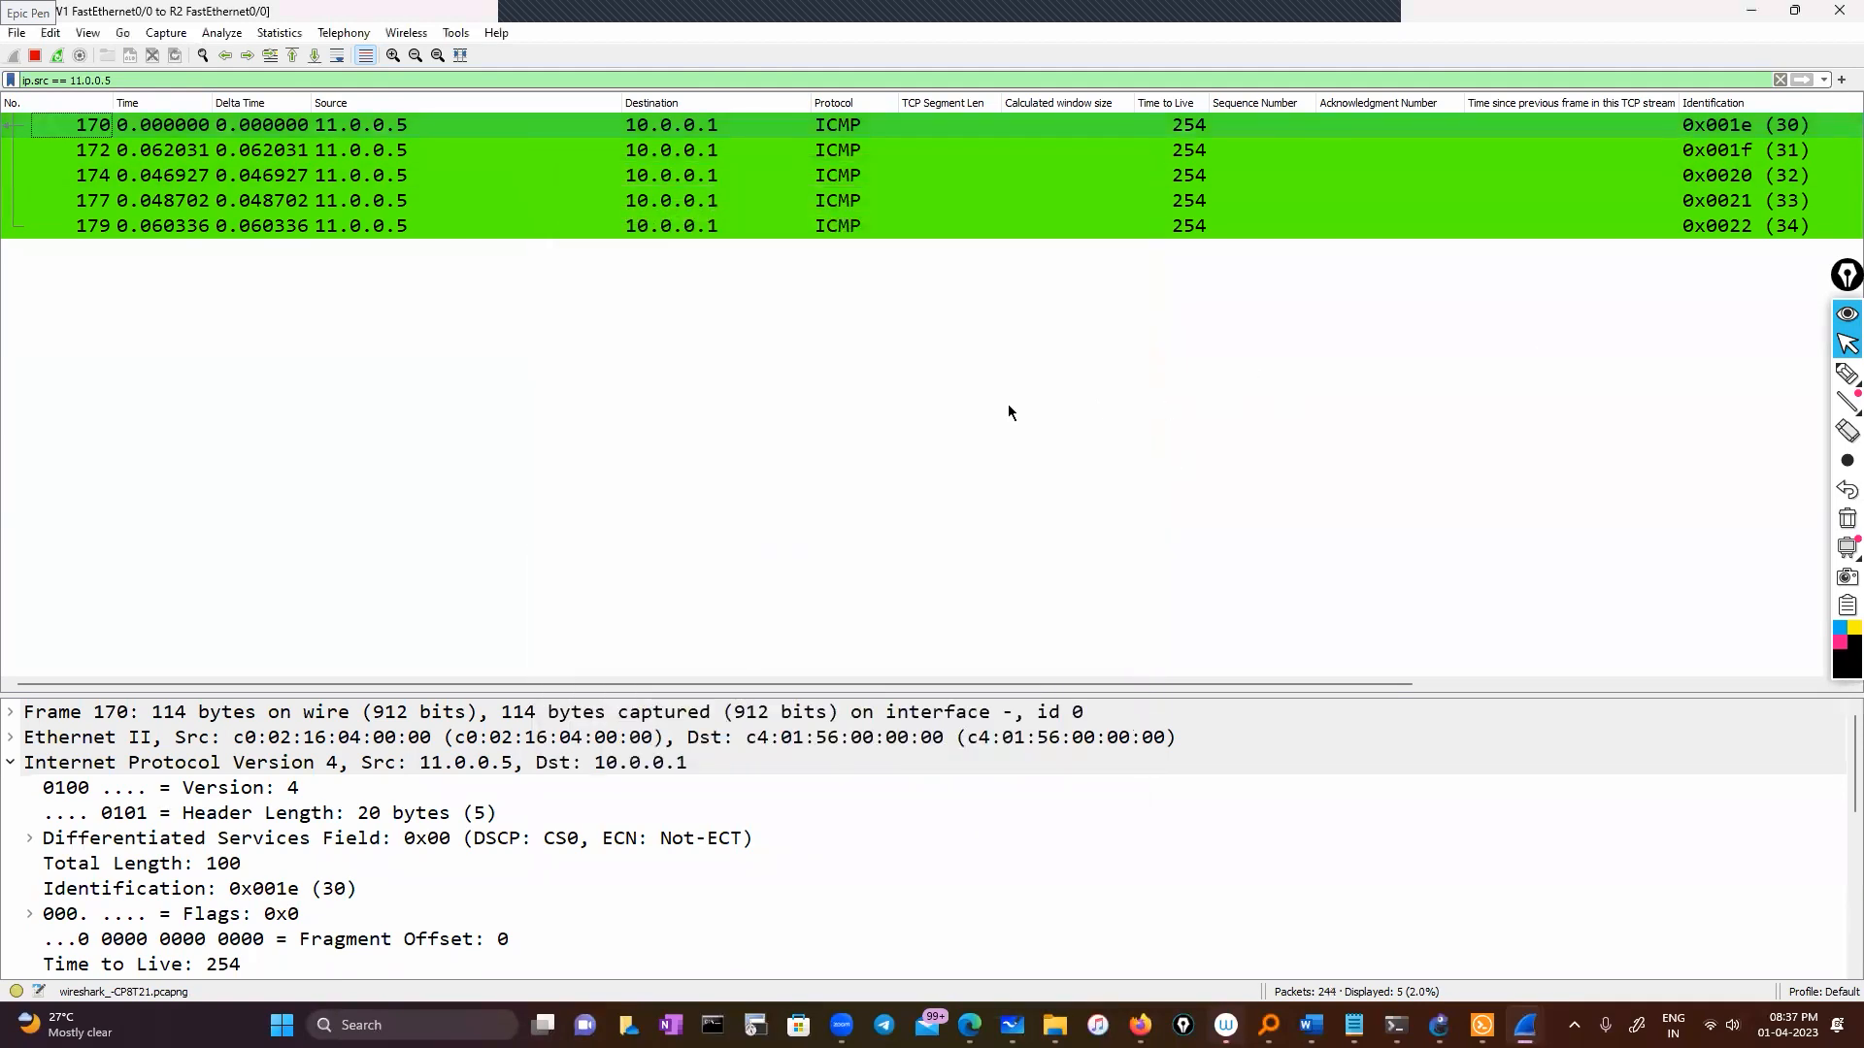
Step: Switch to the notes in Notepad to check the delta time topic, and return to the Wireshark capture
left_click(1354, 1025)
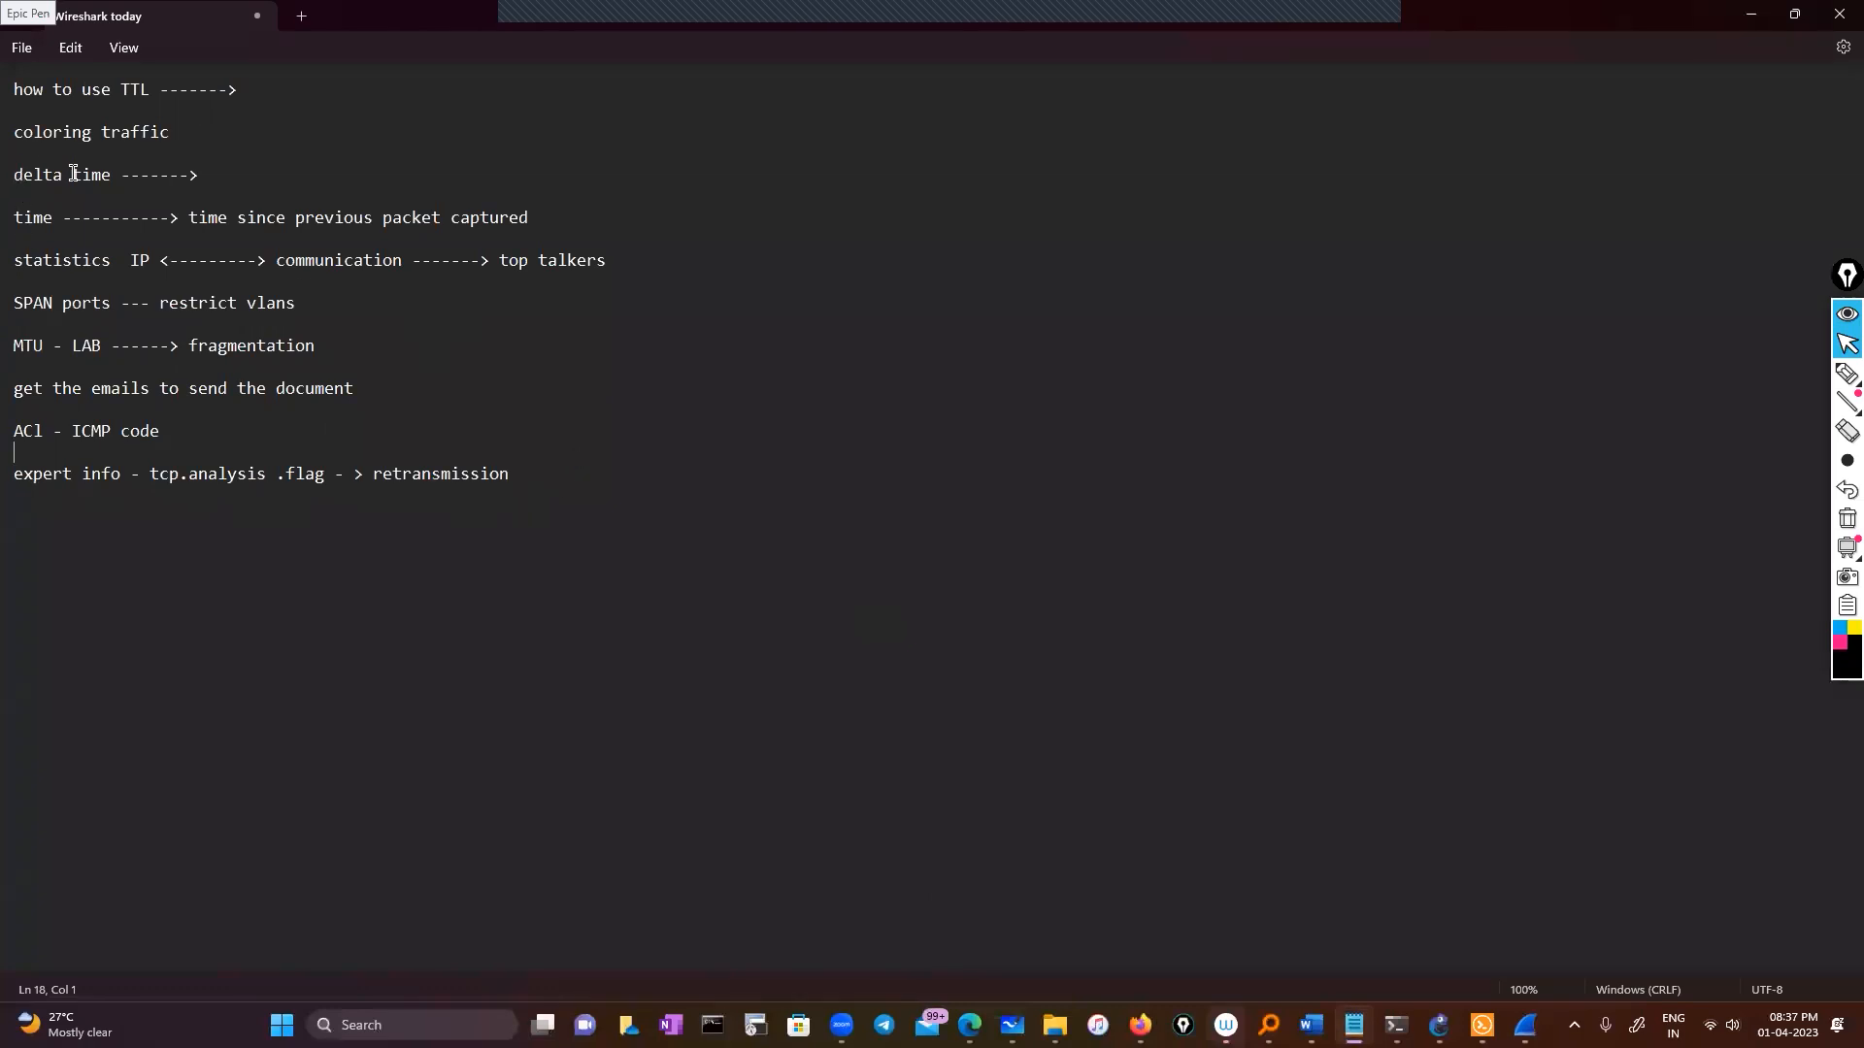
left_click_drag(204, 175, 516, 167)
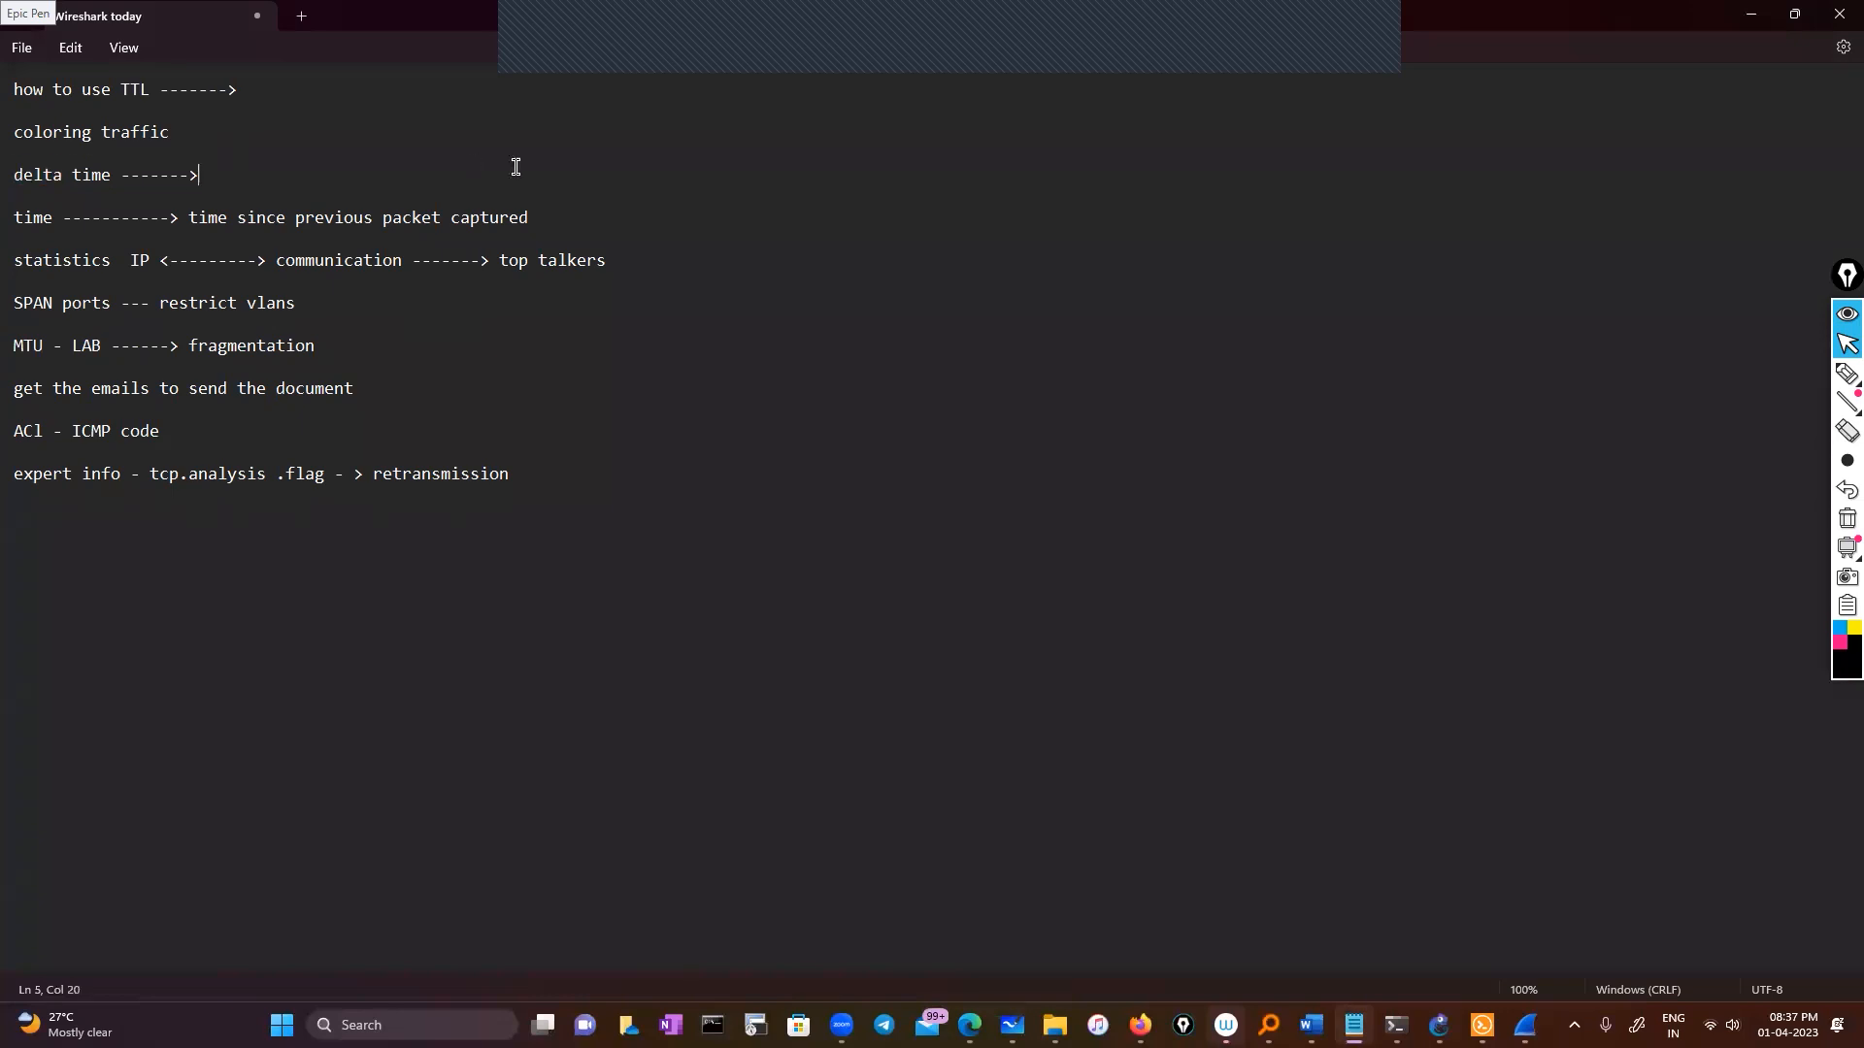
left_click(1751, 13)
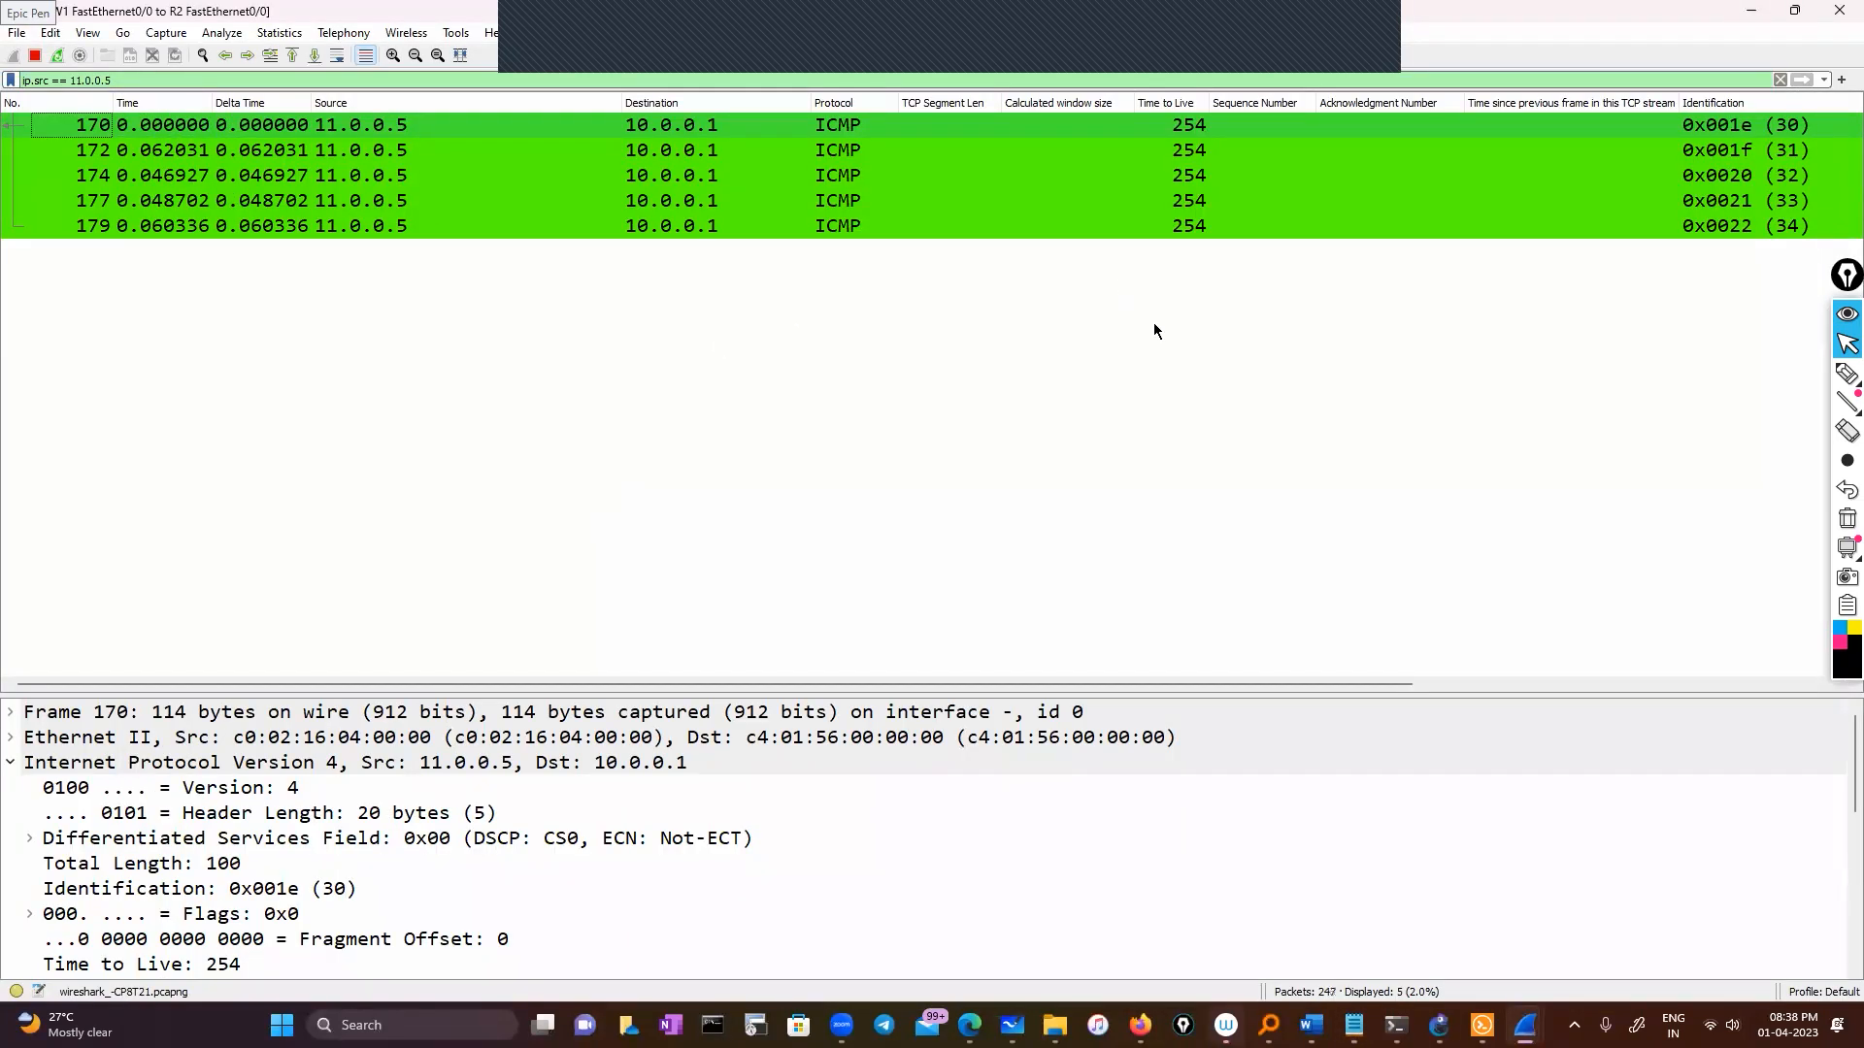
Step: Mark the Delta Time column with the pen, and draw circled source and destination nodes below the packet list
left_click(1845, 381)
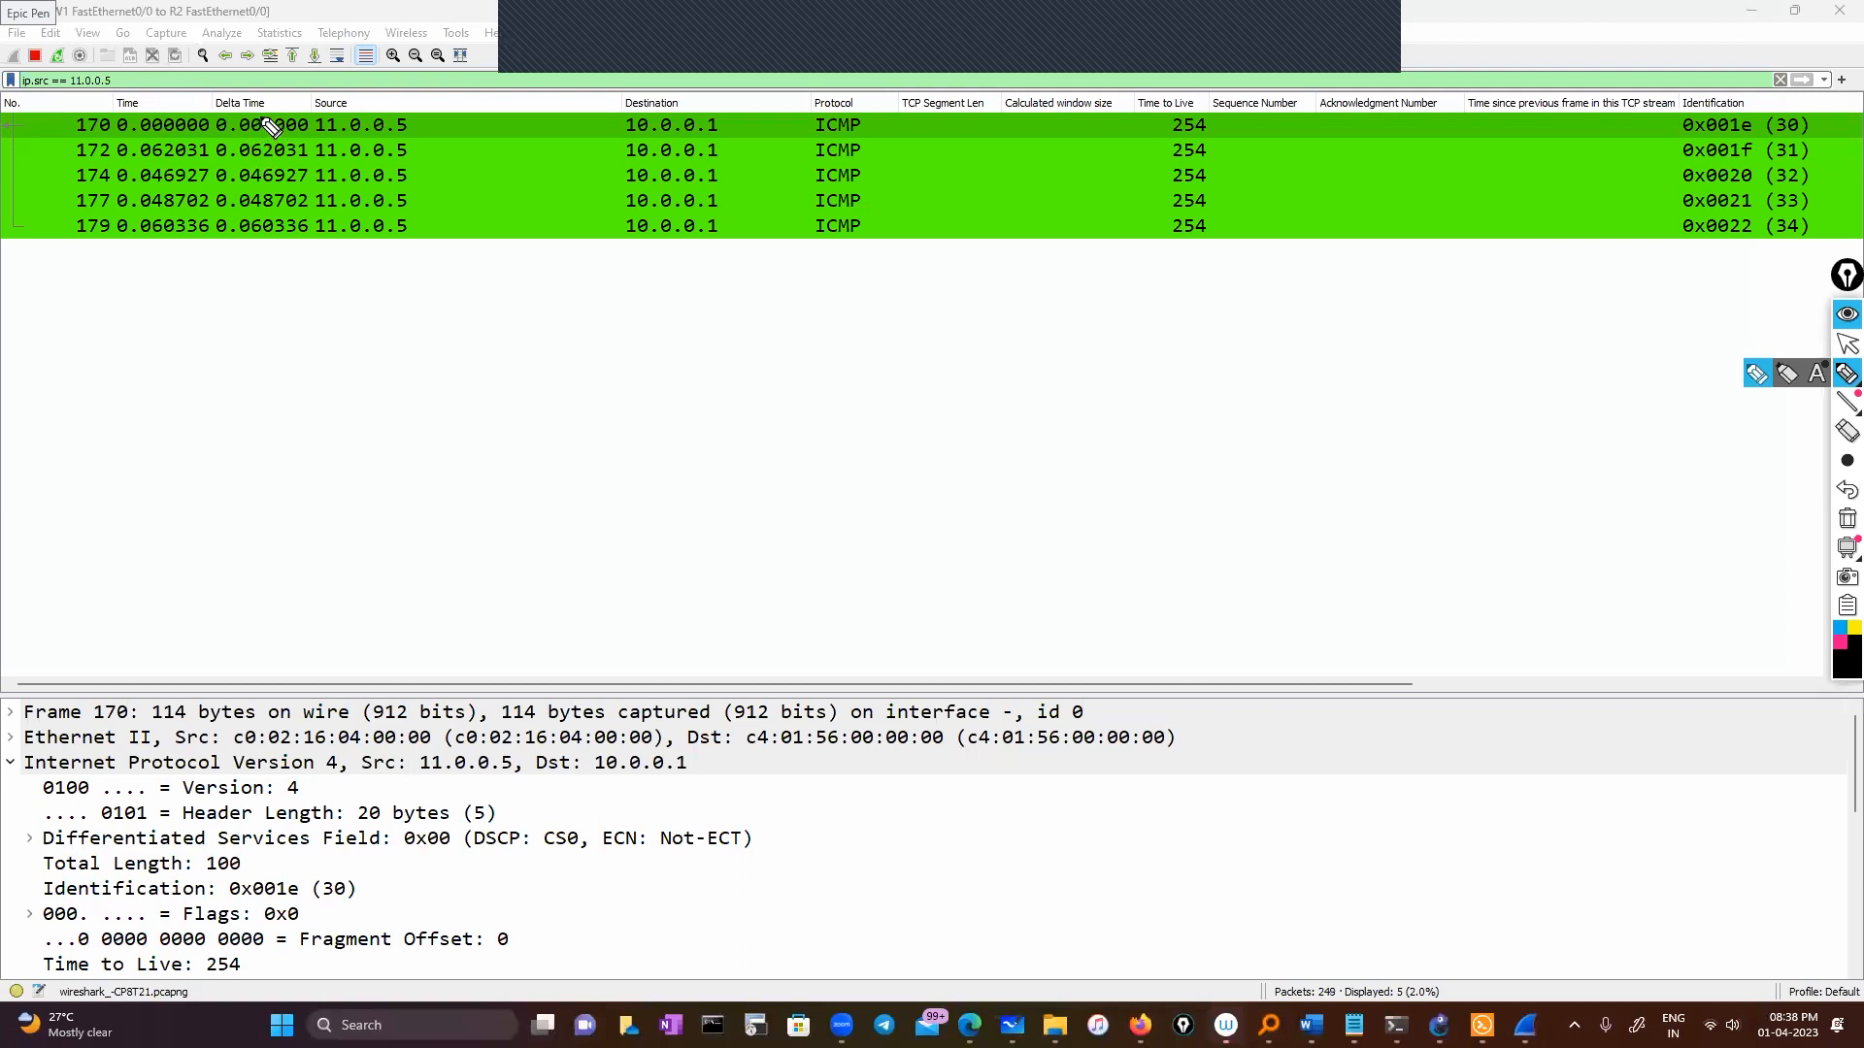
left_click_drag(258, 117, 334, 108)
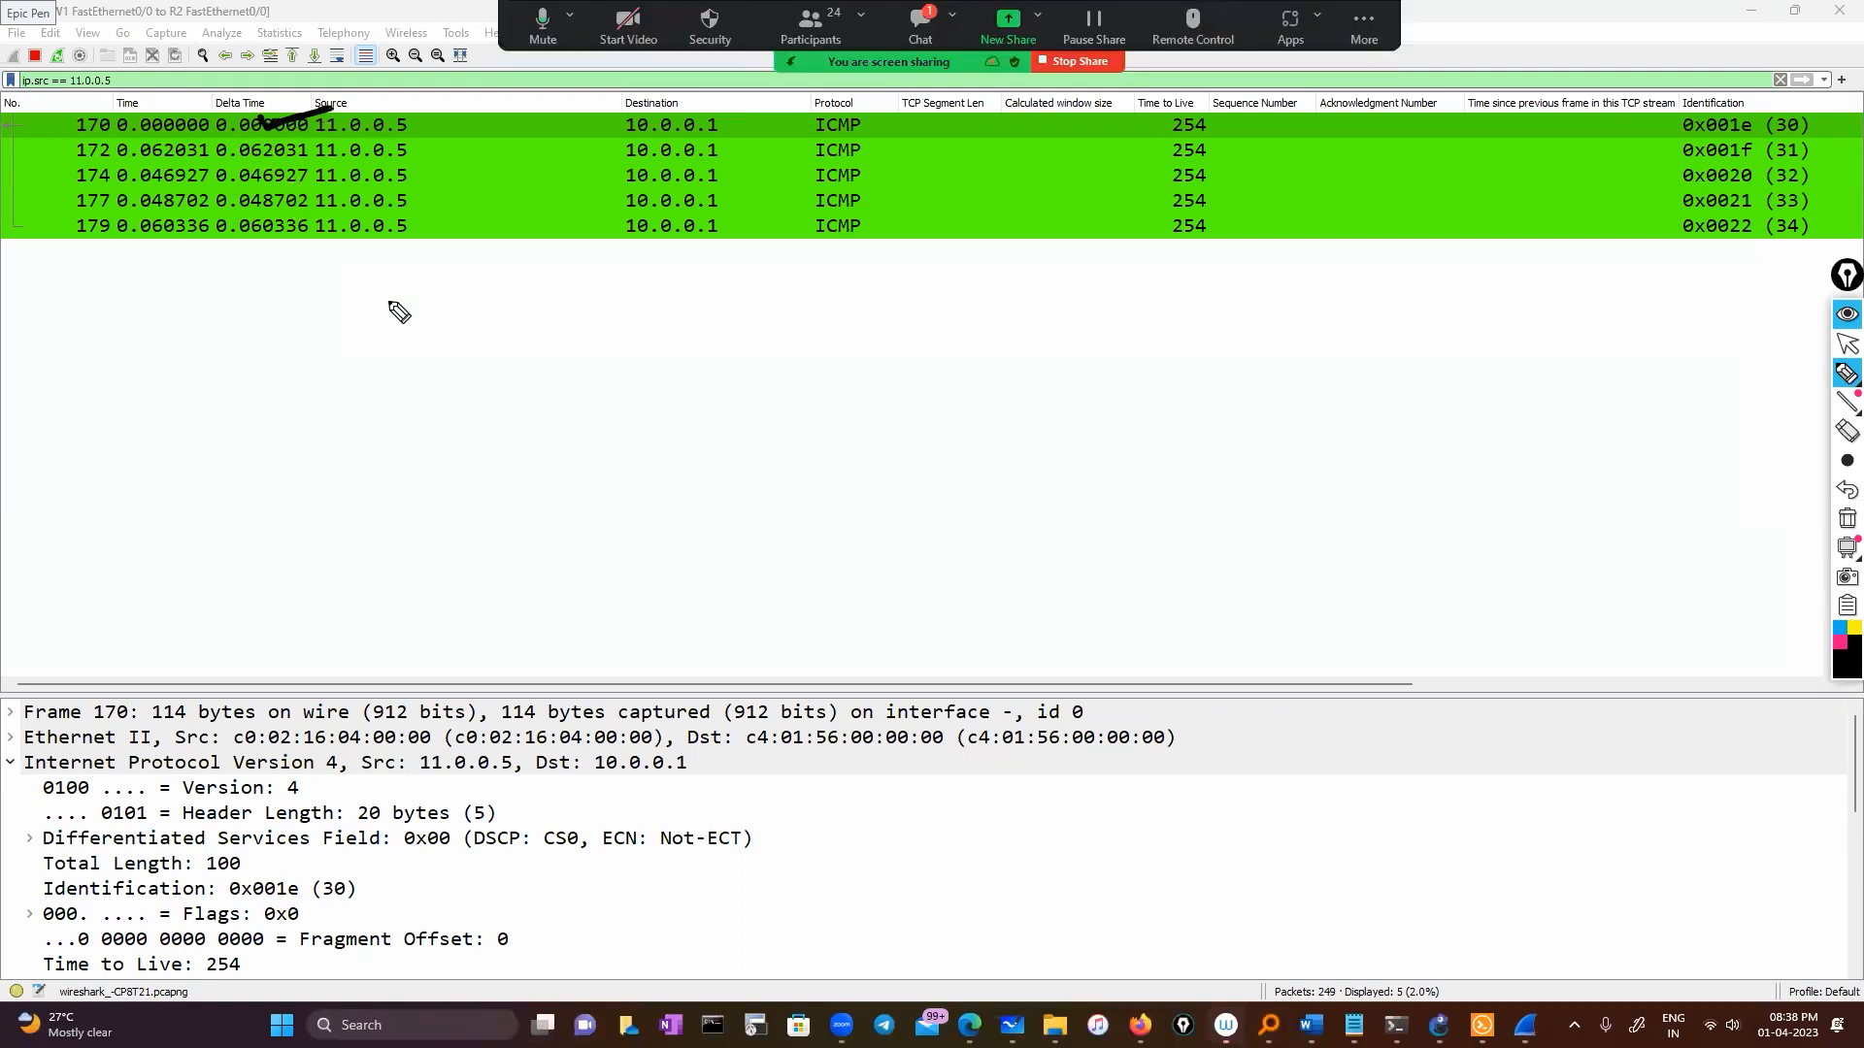
mouse_move(566, 335)
left_mouse_down()
mouse_move(540, 367)
mouse_move(575, 330)
left_mouse_up()
left_click(986, 345)
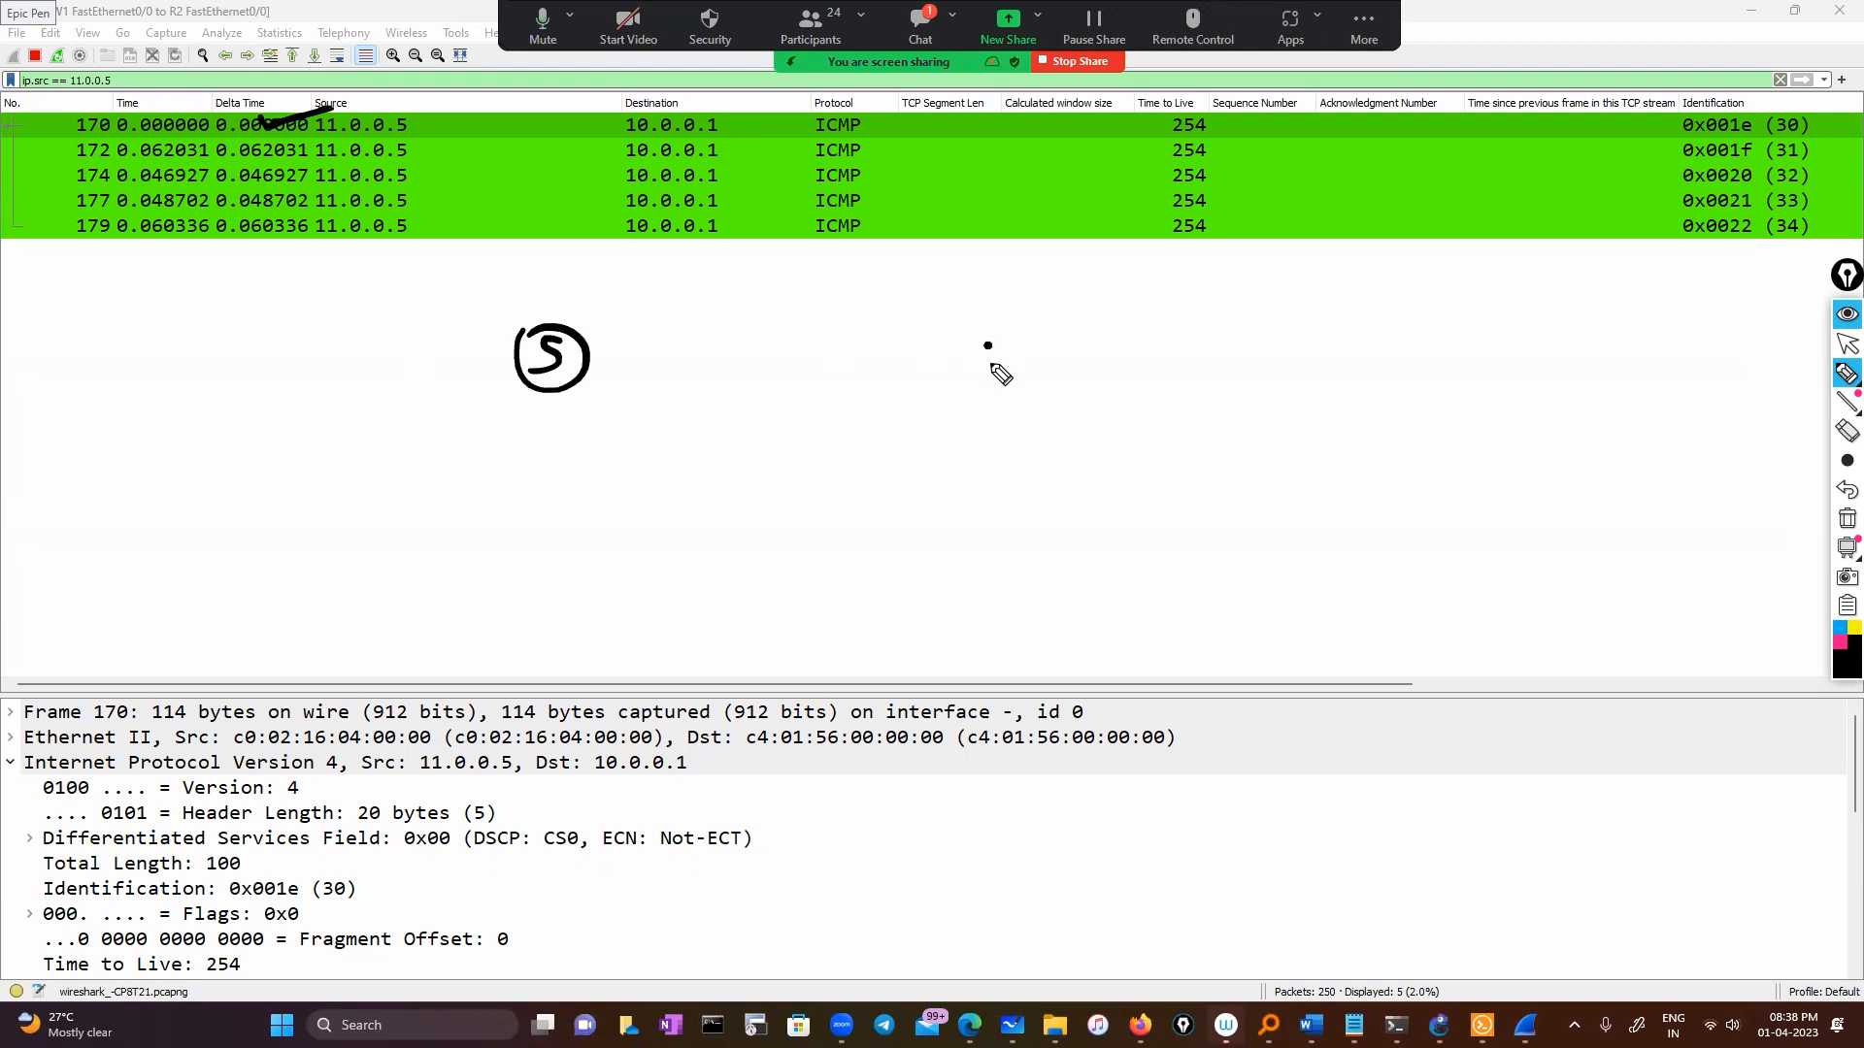
left_click_drag(974, 327, 1000, 355)
mouse_move(988, 342)
left_mouse_down()
mouse_move(990, 379)
mouse_move(954, 335)
left_mouse_up()
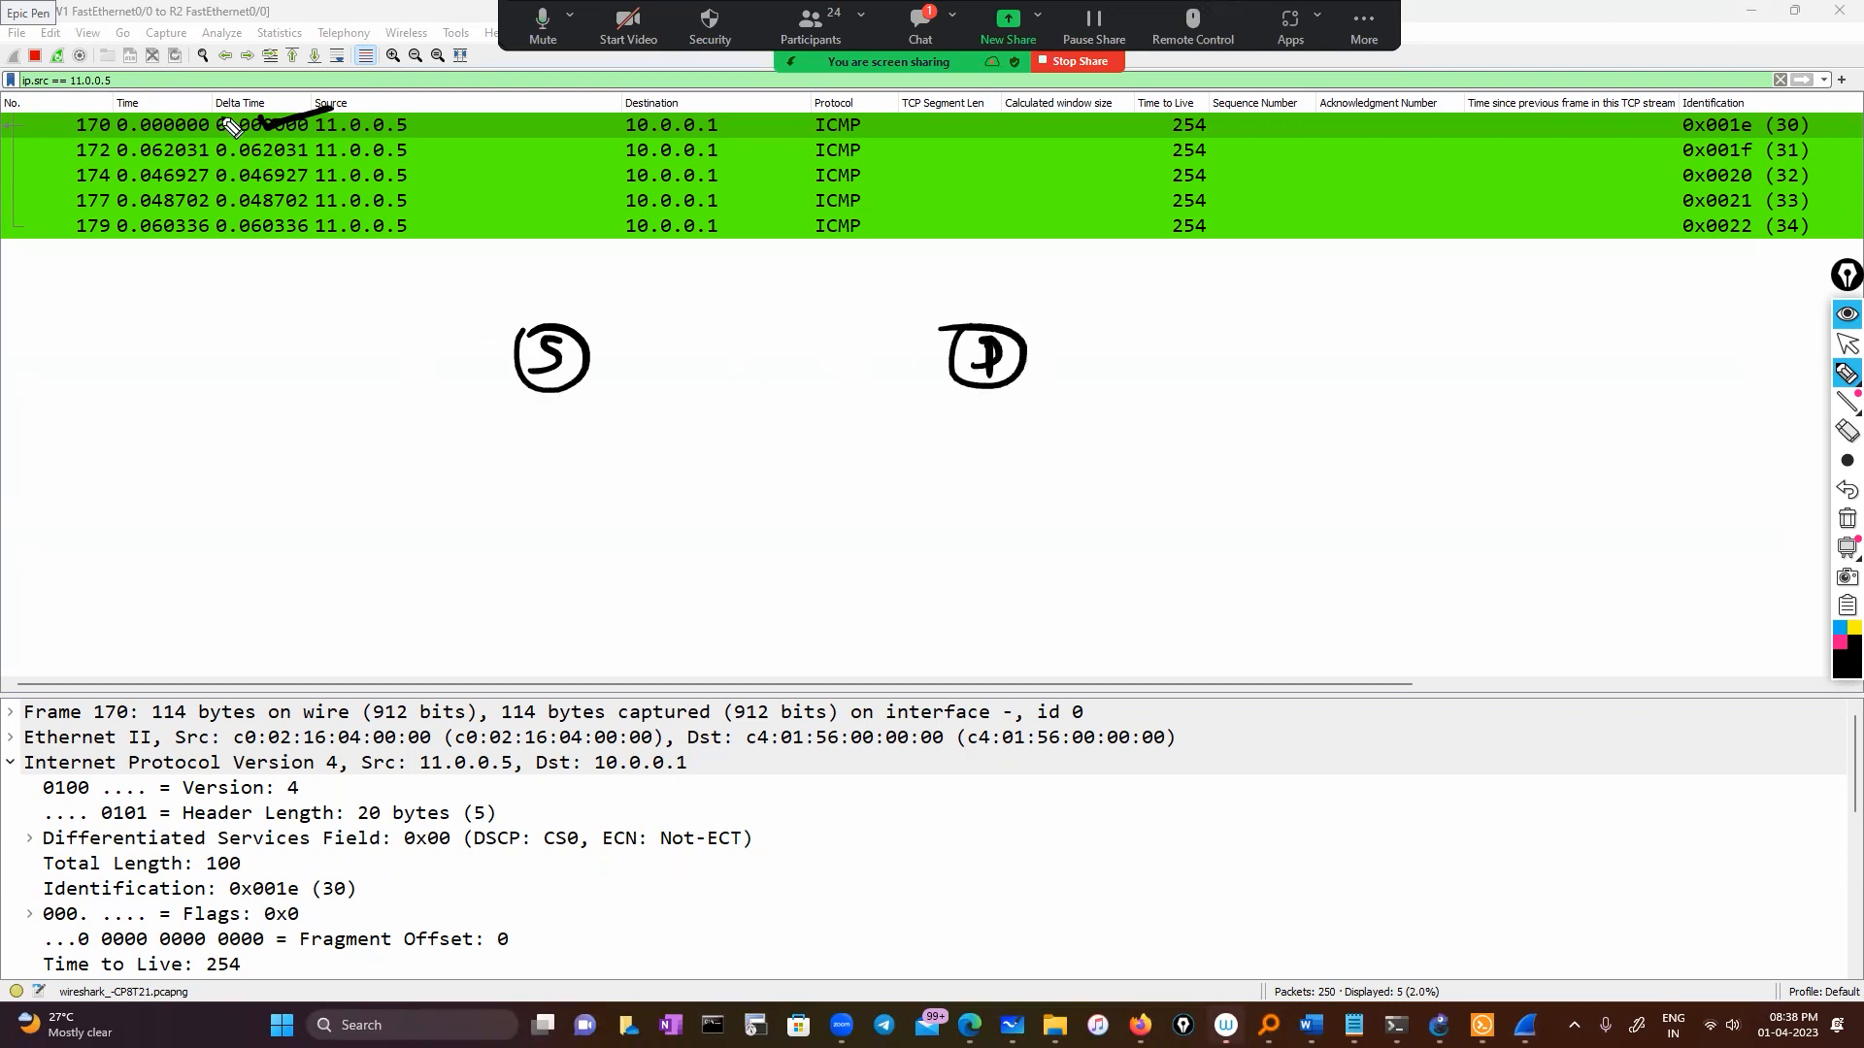
Step: Annotate packet 172's delta time with a circled "62 ms" and a boxed "Seconds" label, and clear all annotations
mouse_move(284, 126)
left_mouse_down()
mouse_move(241, 155)
mouse_move(283, 161)
left_mouse_up()
mouse_move(500, 441)
left_mouse_down()
mouse_move(490, 486)
mouse_move(586, 462)
mouse_move(462, 466)
mouse_move(529, 448)
left_mouse_up()
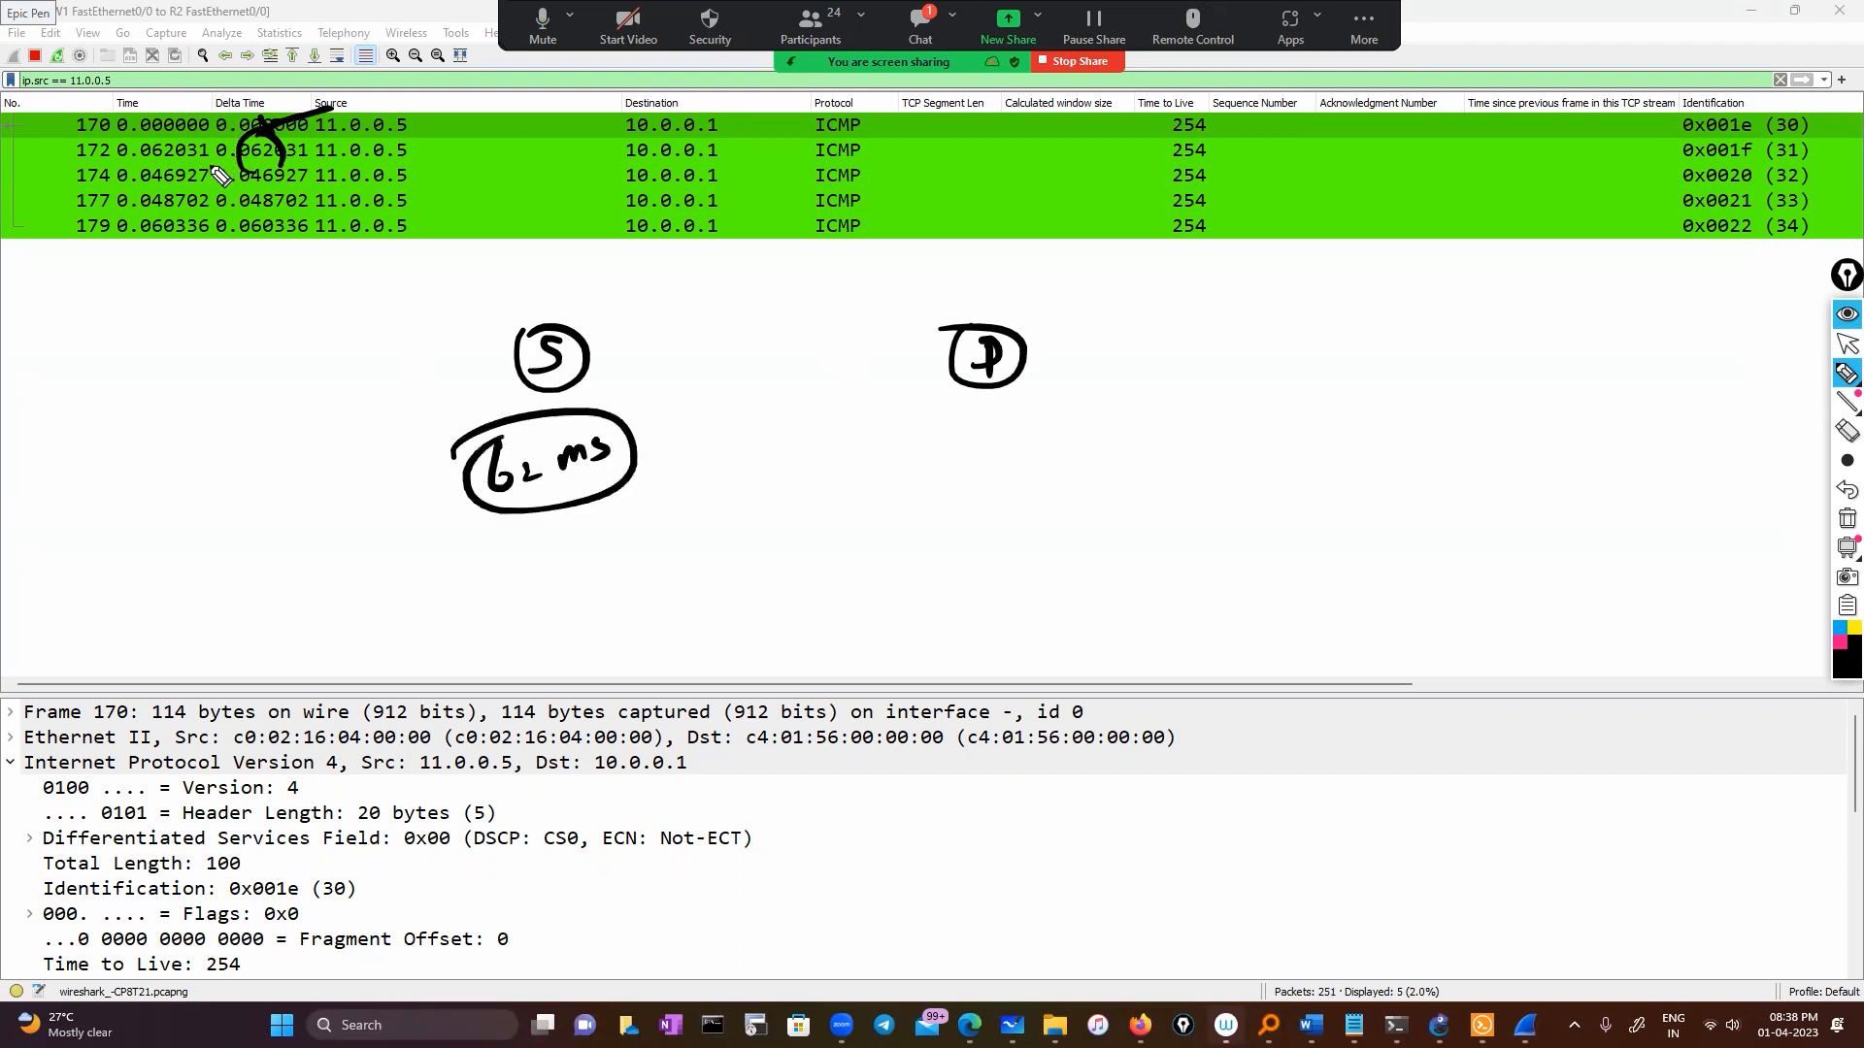
mouse_move(231, 167)
left_mouse_down()
mouse_move(208, 188)
mouse_move(193, 309)
mouse_move(125, 381)
mouse_move(248, 354)
mouse_move(260, 330)
mouse_move(286, 339)
left_mouse_up()
mouse_move(107, 335)
left_mouse_down()
mouse_move(312, 340)
mouse_move(323, 367)
left_mouse_up()
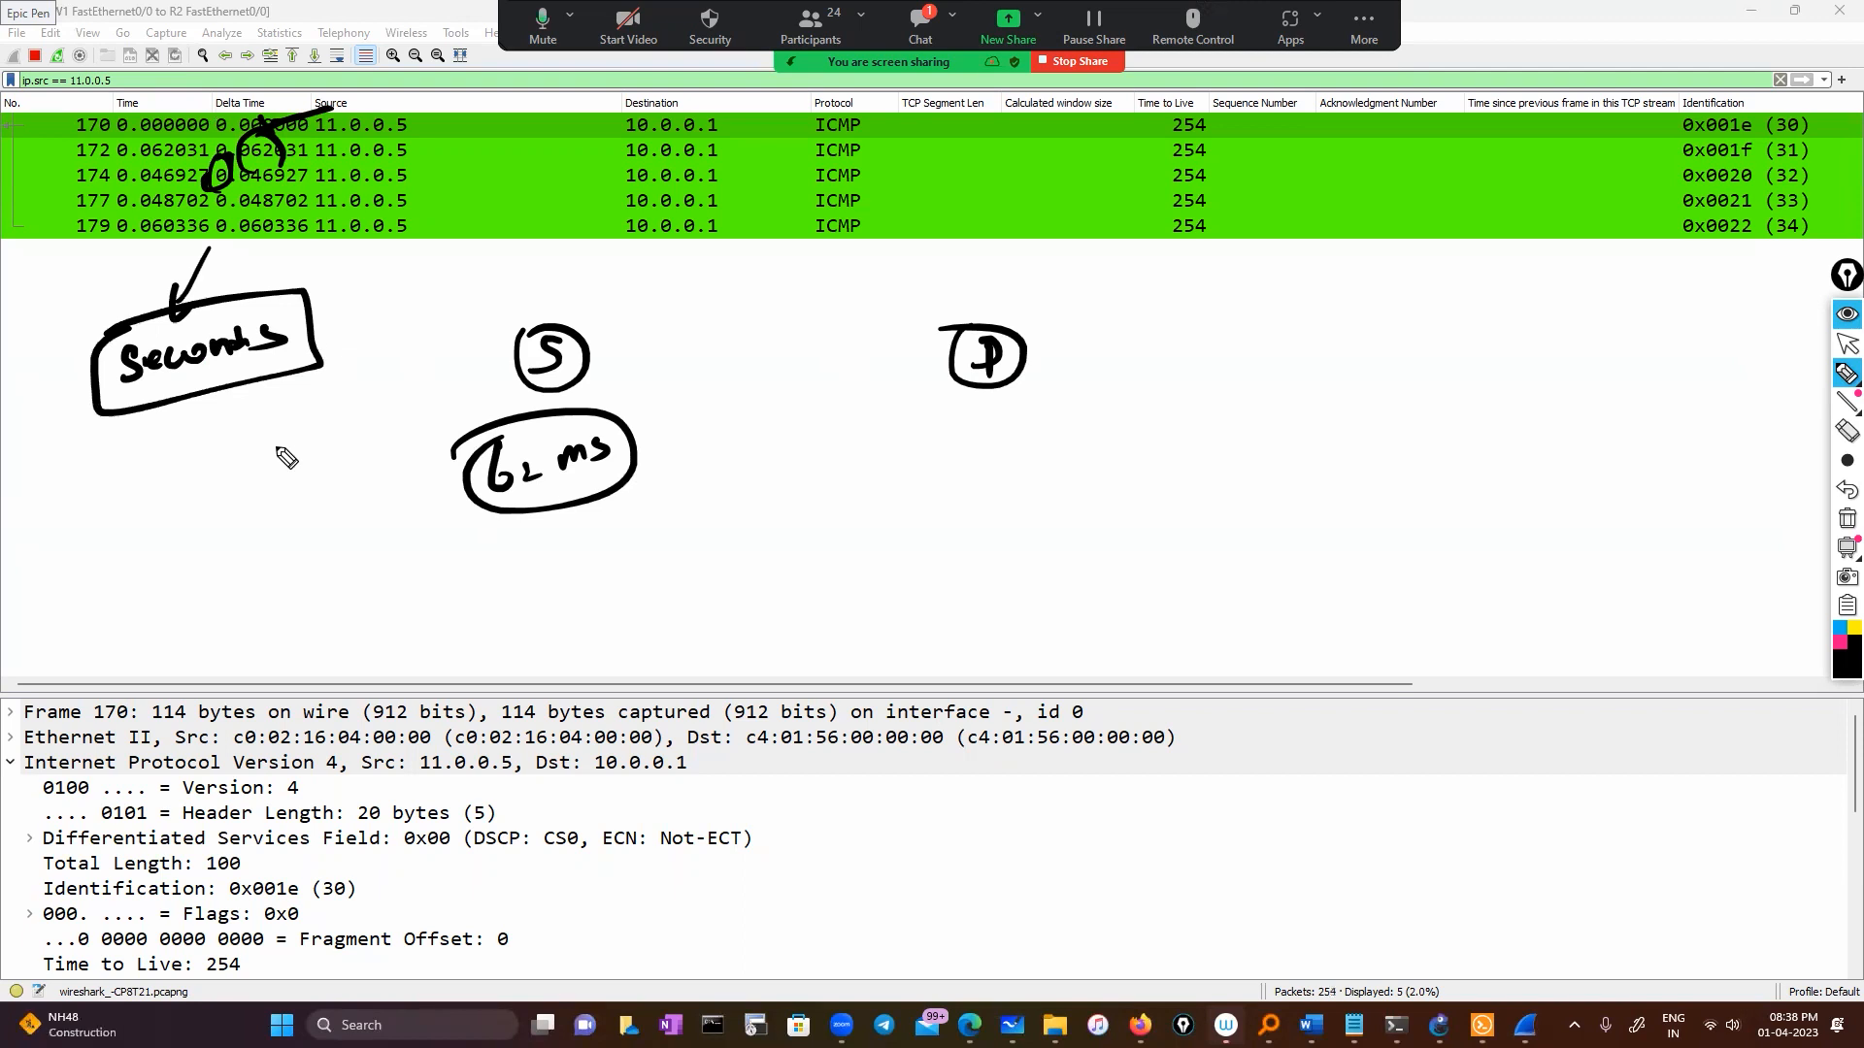
mouse_move(286, 459)
left_mouse_down()
mouse_move(291, 486)
mouse_move(309, 456)
mouse_move(284, 503)
left_mouse_up()
left_click_drag(255, 433, 240, 492)
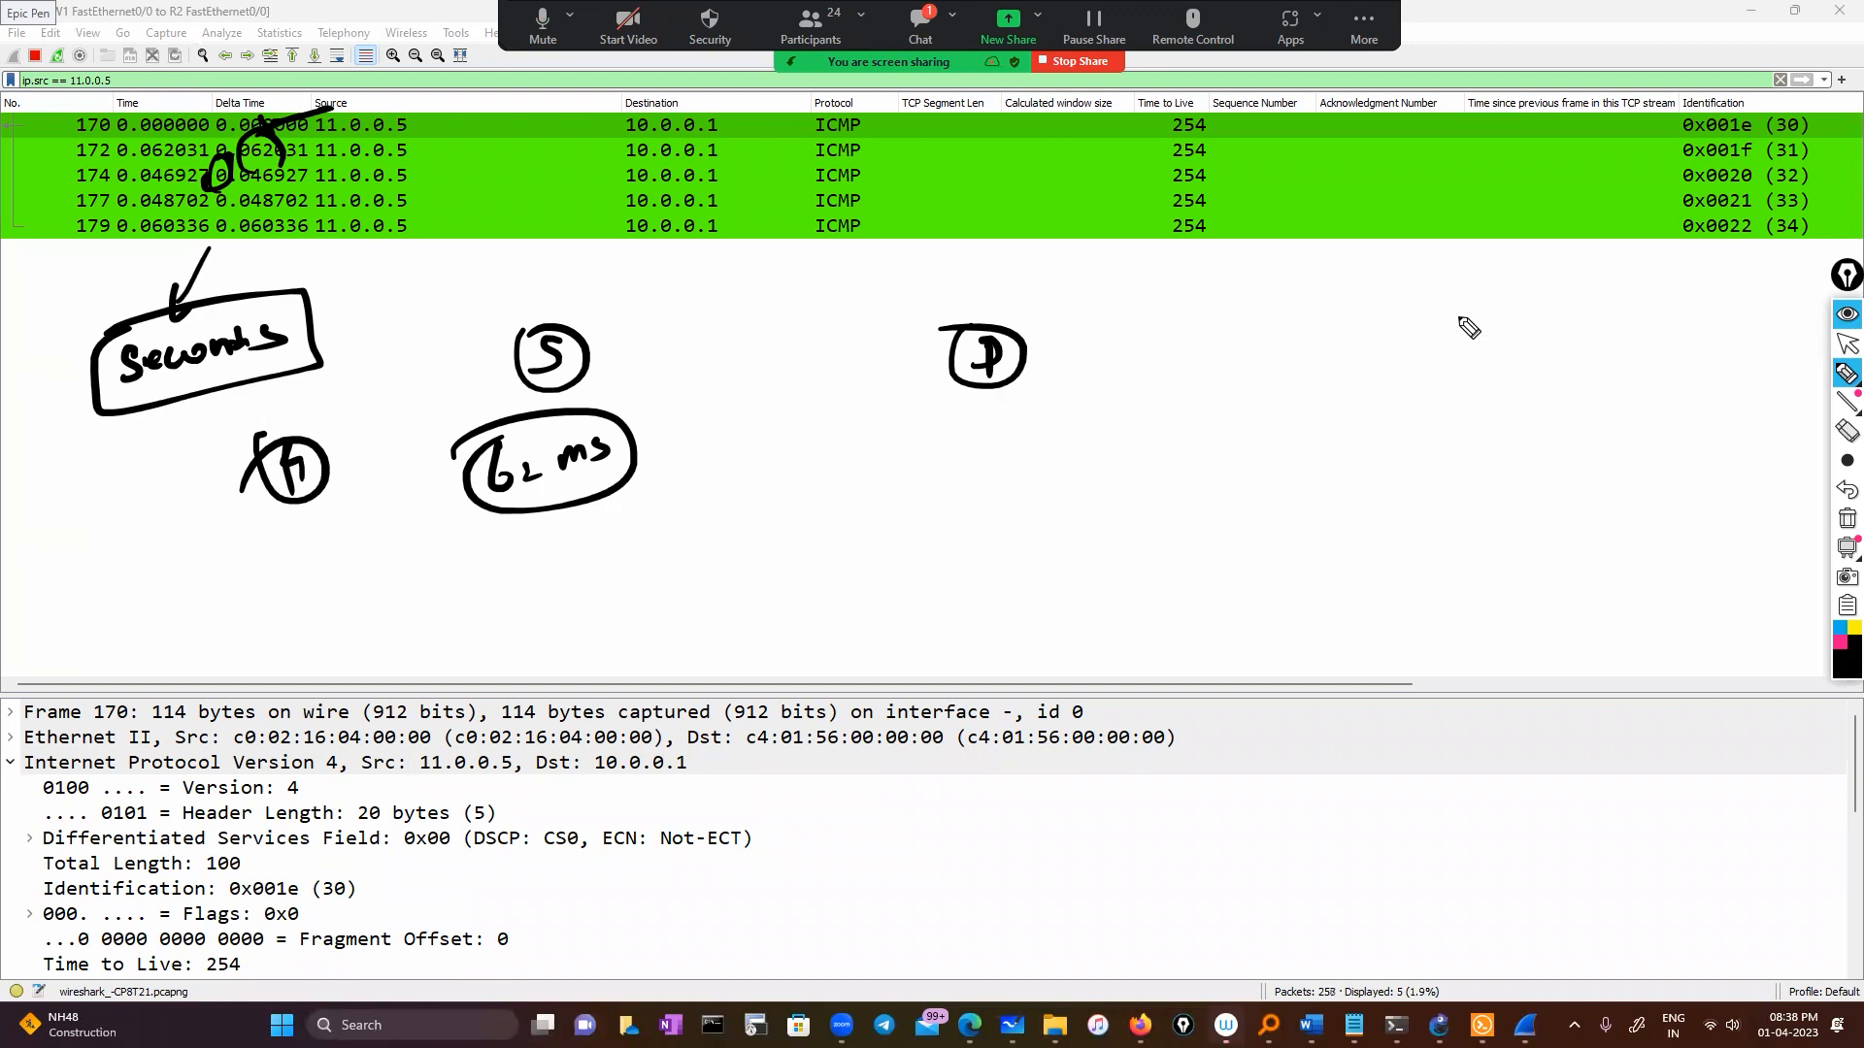
left_click(1847, 521)
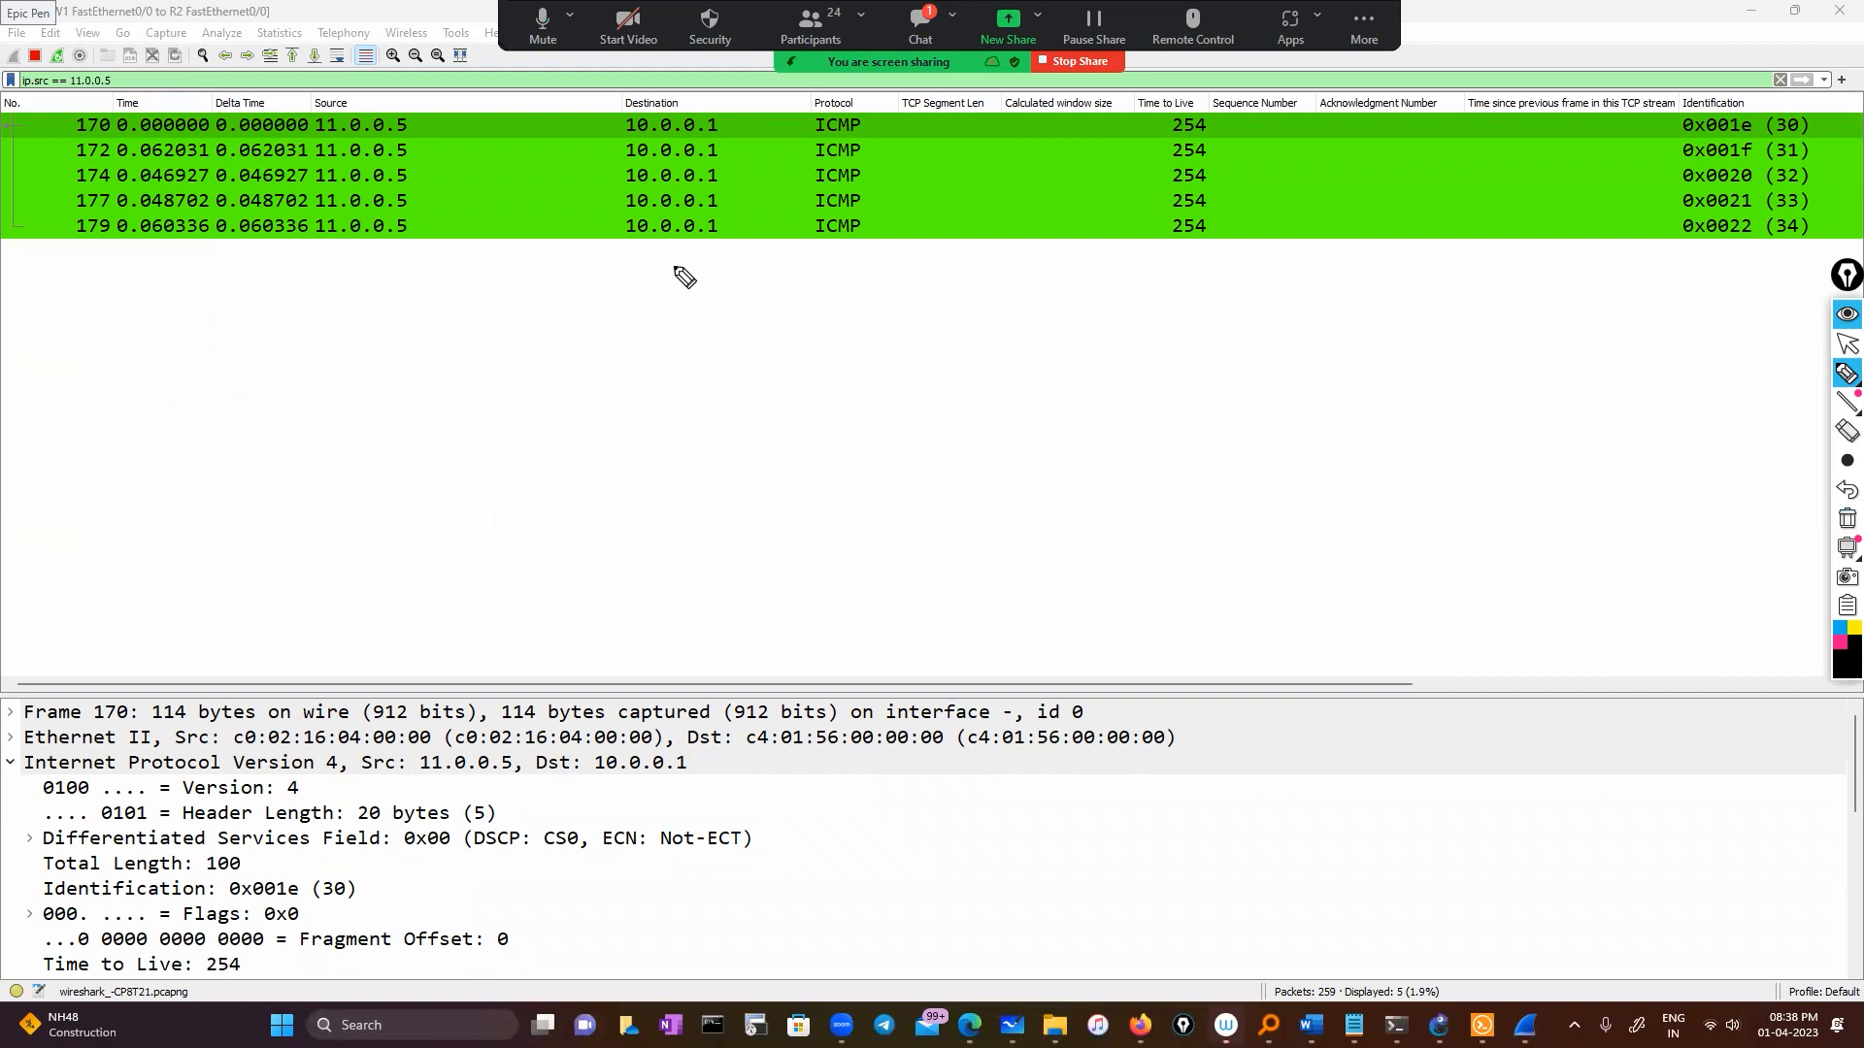
Step: Sketch two circled nodes joined by a link under the handwritten heading "Round trip time", and write "ping" below the first node
mouse_move(581, 335)
left_mouse_down()
mouse_move(666, 366)
mouse_move(815, 320)
mouse_move(859, 338)
mouse_move(1017, 311)
left_mouse_up()
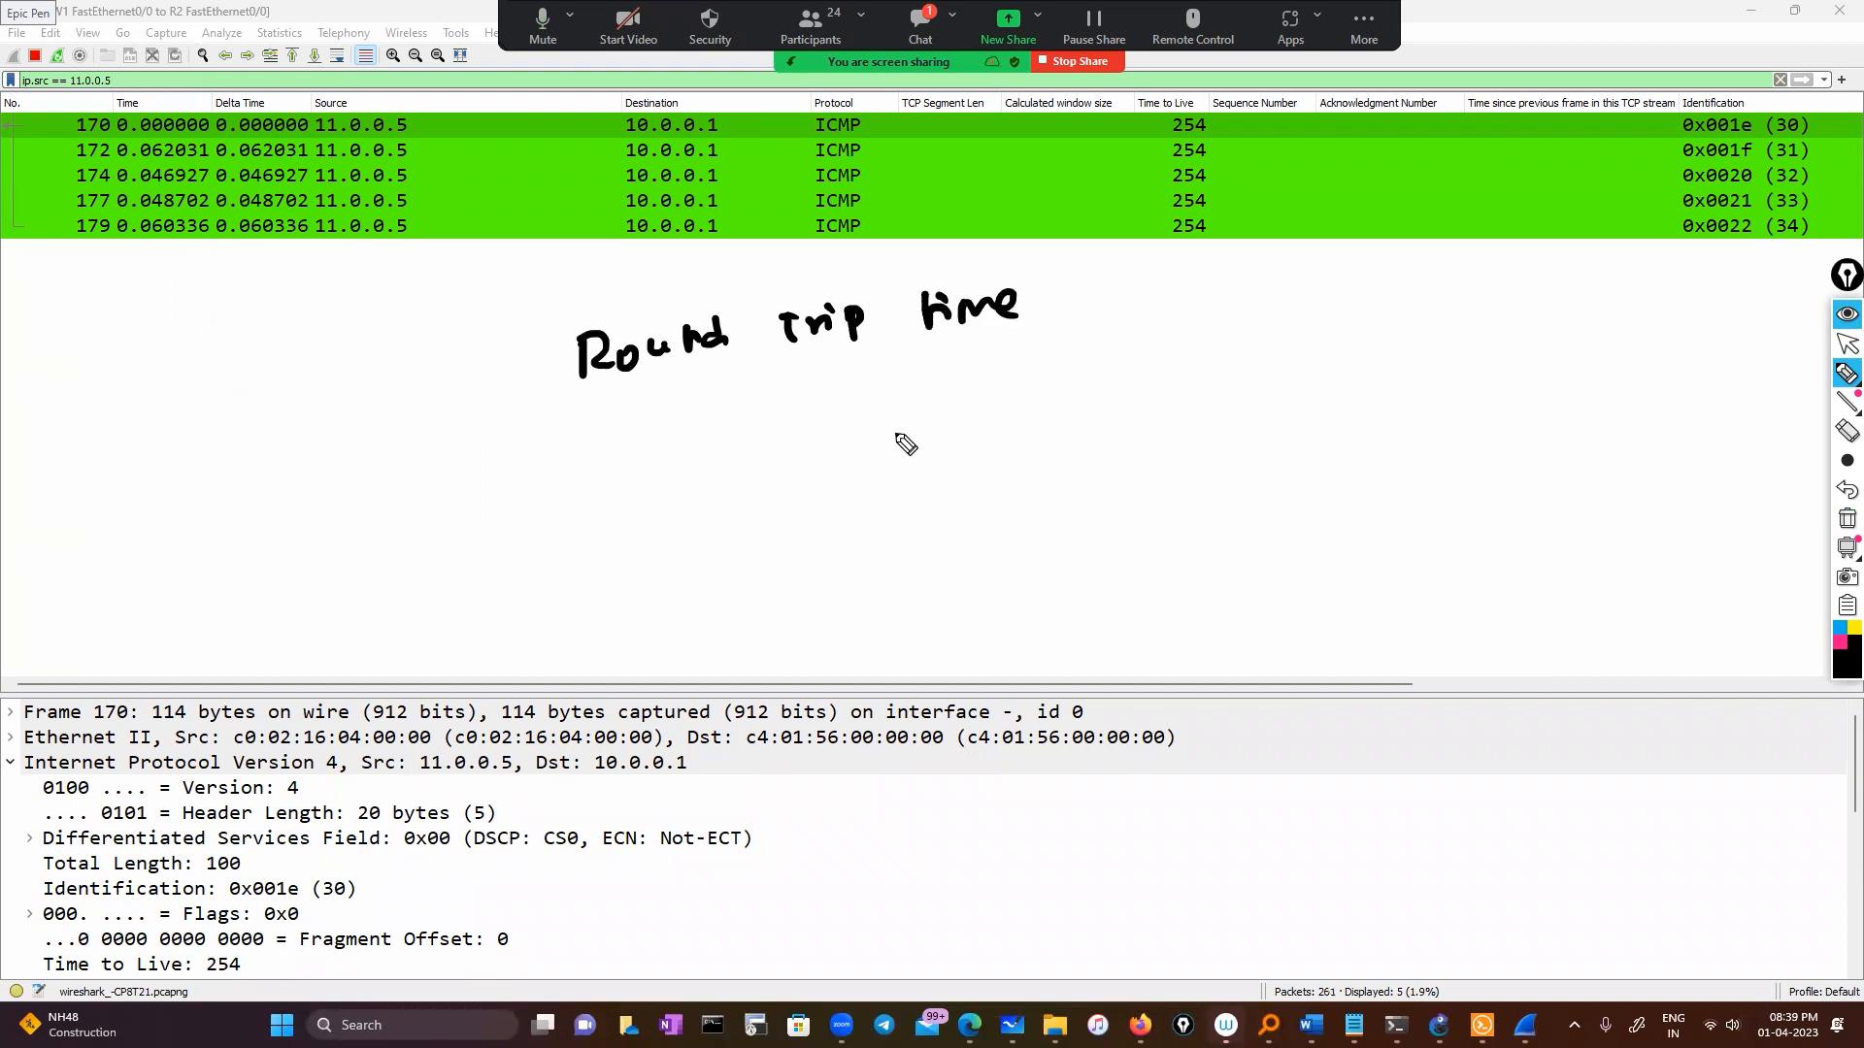
mouse_move(820, 424)
left_mouse_down()
mouse_move(852, 417)
mouse_move(862, 475)
left_mouse_up()
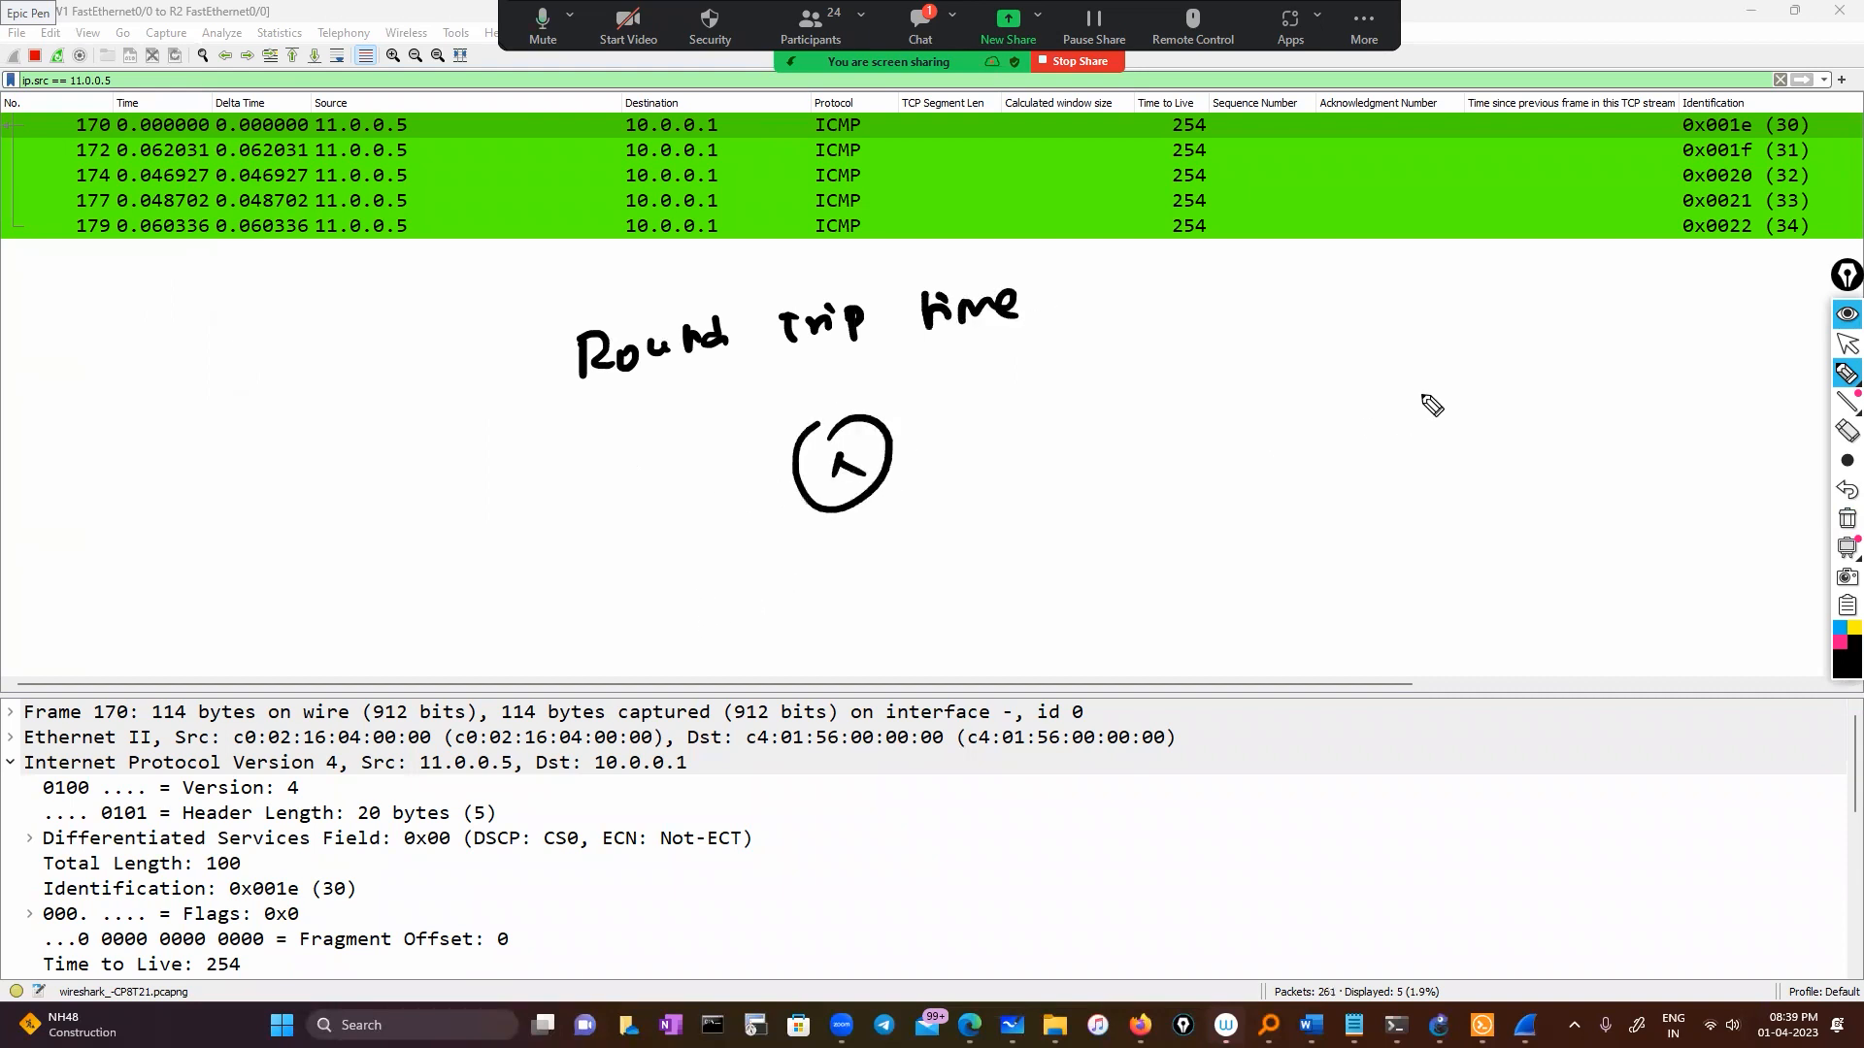
left_click_drag(1419, 383, 1443, 431)
left_click_drag(1438, 410, 1419, 433)
mouse_move(901, 446)
left_mouse_down()
mouse_move(1123, 417)
mouse_move(1377, 421)
left_mouse_up()
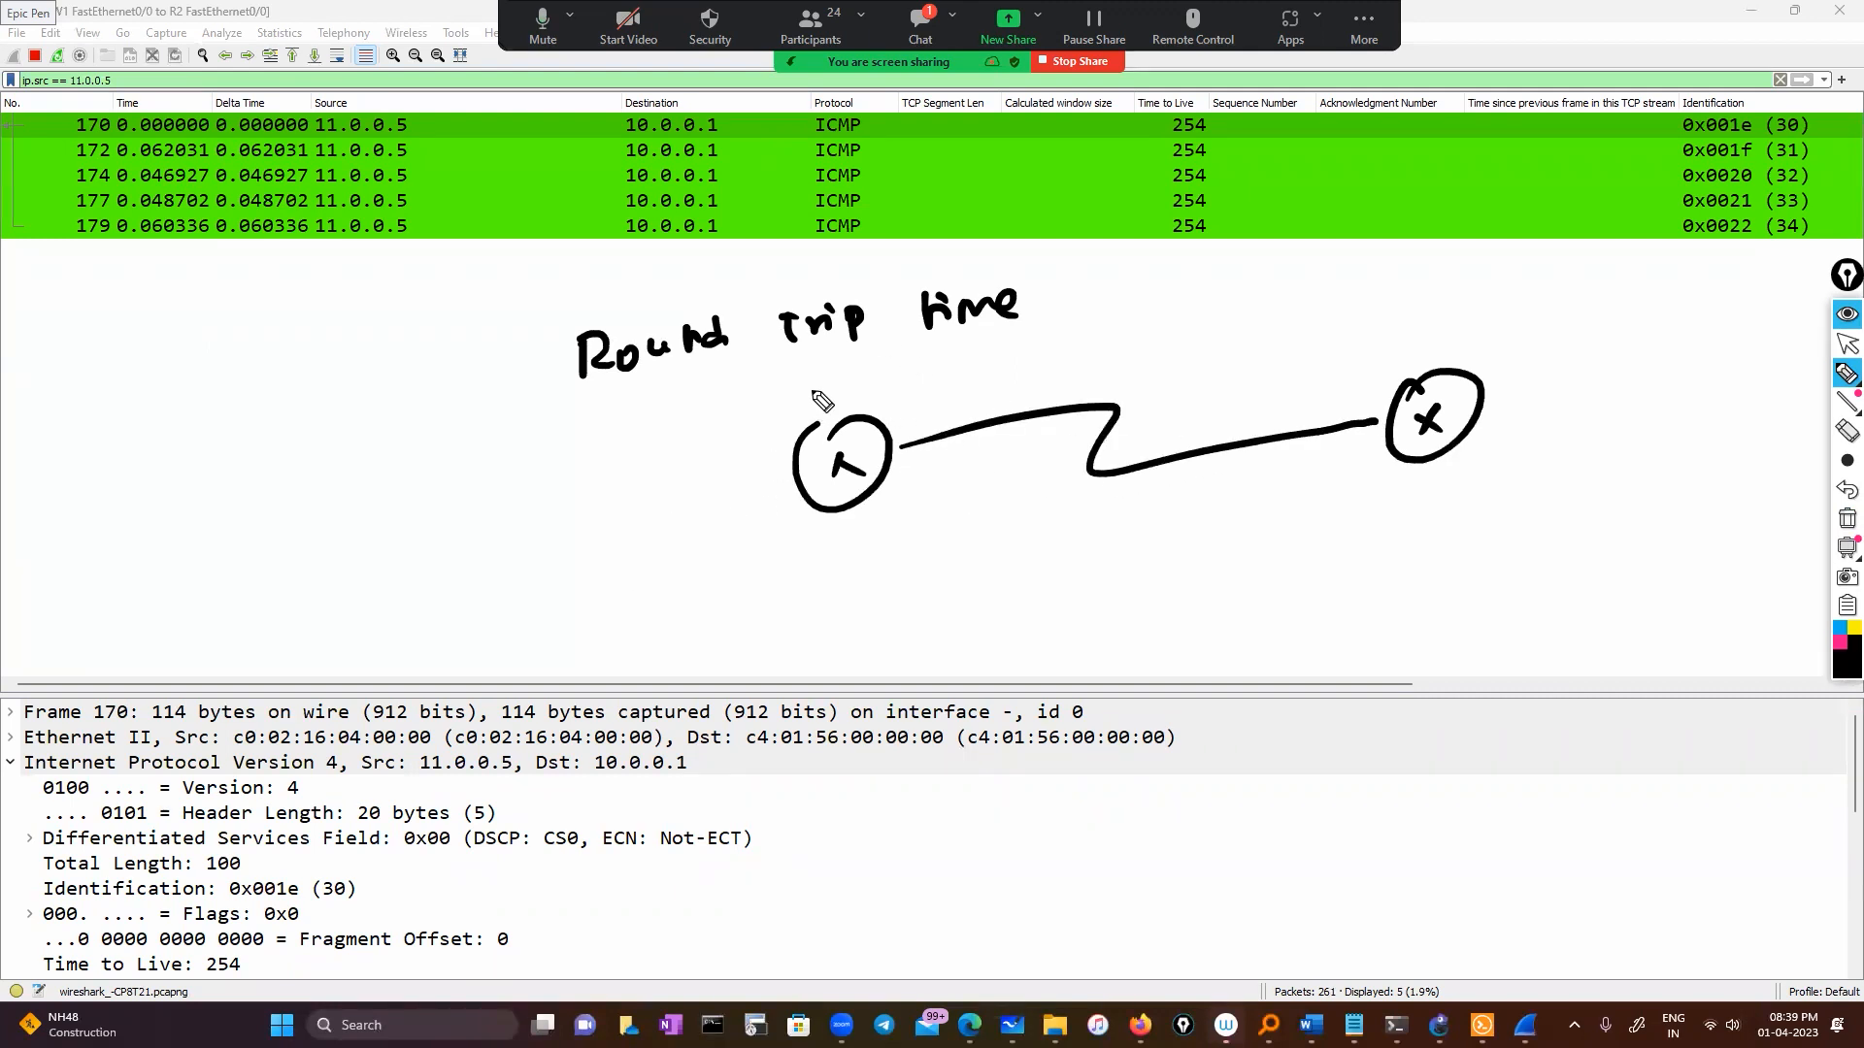
left_click_drag(699, 571, 791, 610)
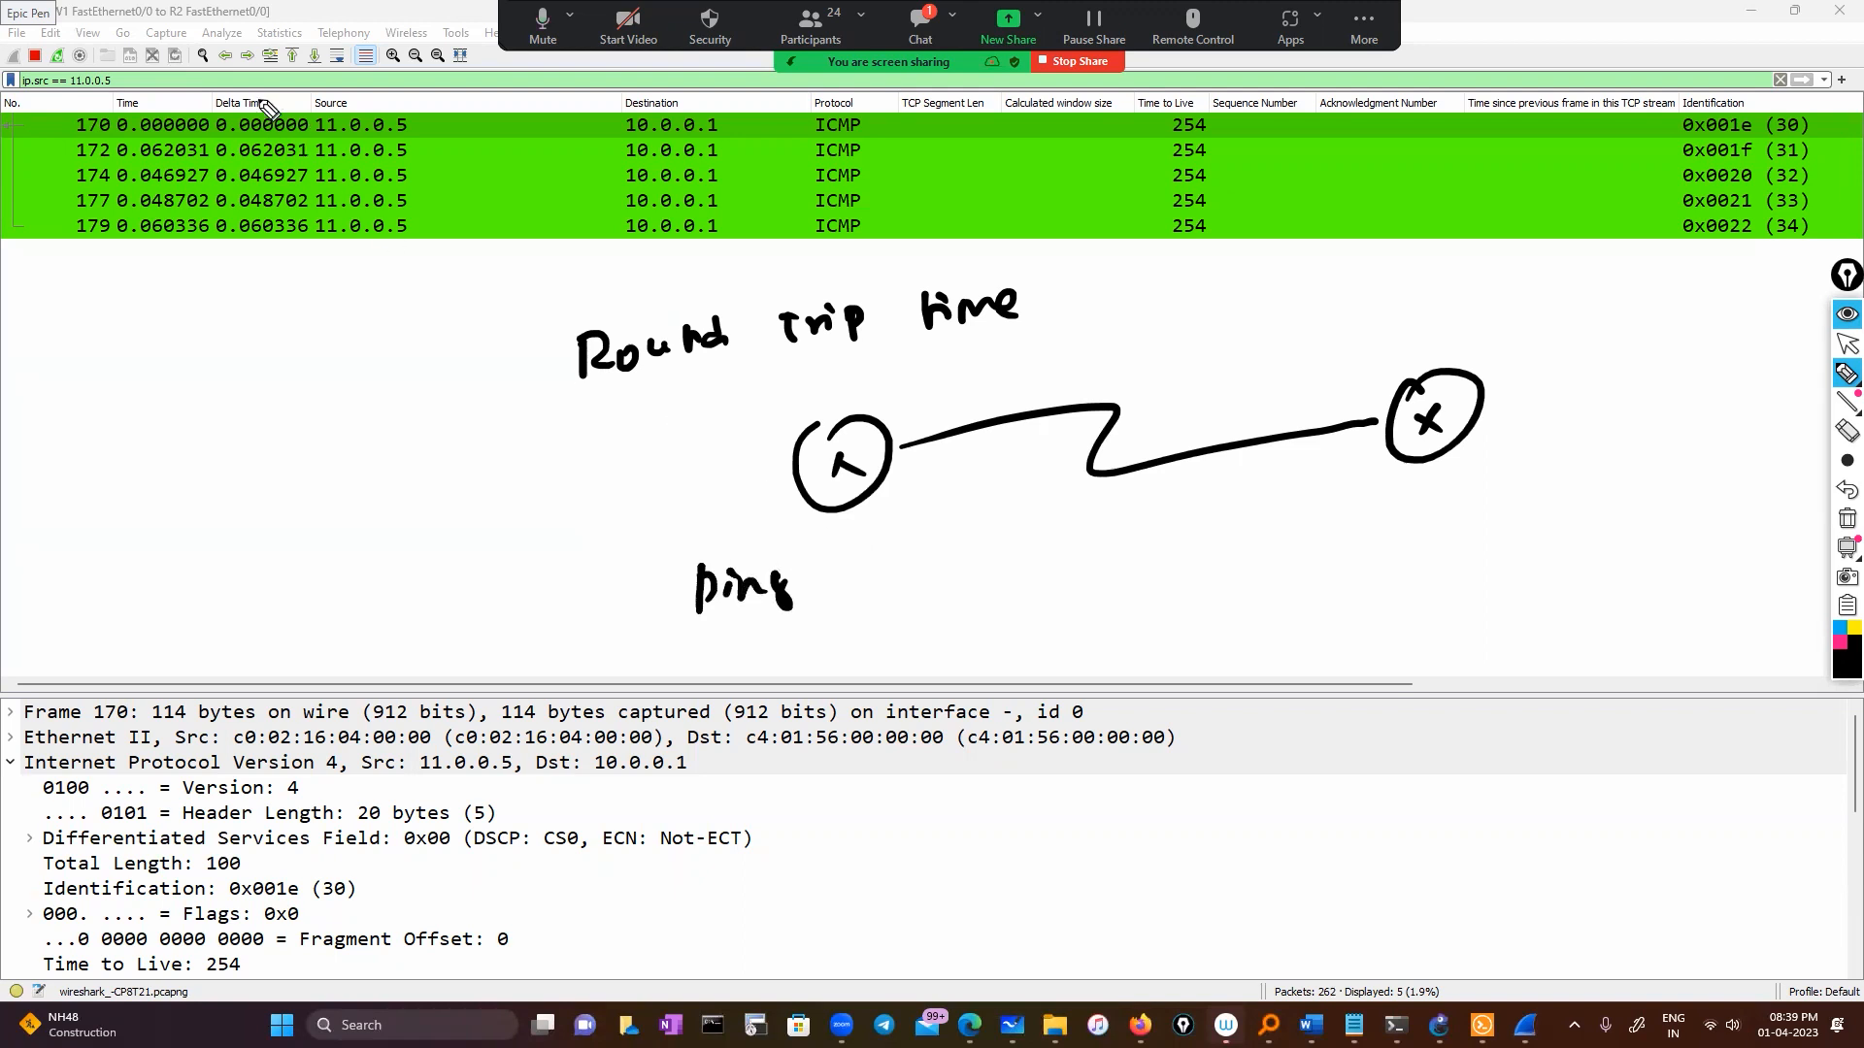
Step: Box packet 170's source and destination addresses, and draw the outbound and underlined return paths between the two sketched nodes
mouse_move(327, 106)
left_mouse_down()
mouse_move(450, 105)
mouse_move(309, 136)
mouse_move(311, 107)
left_mouse_up()
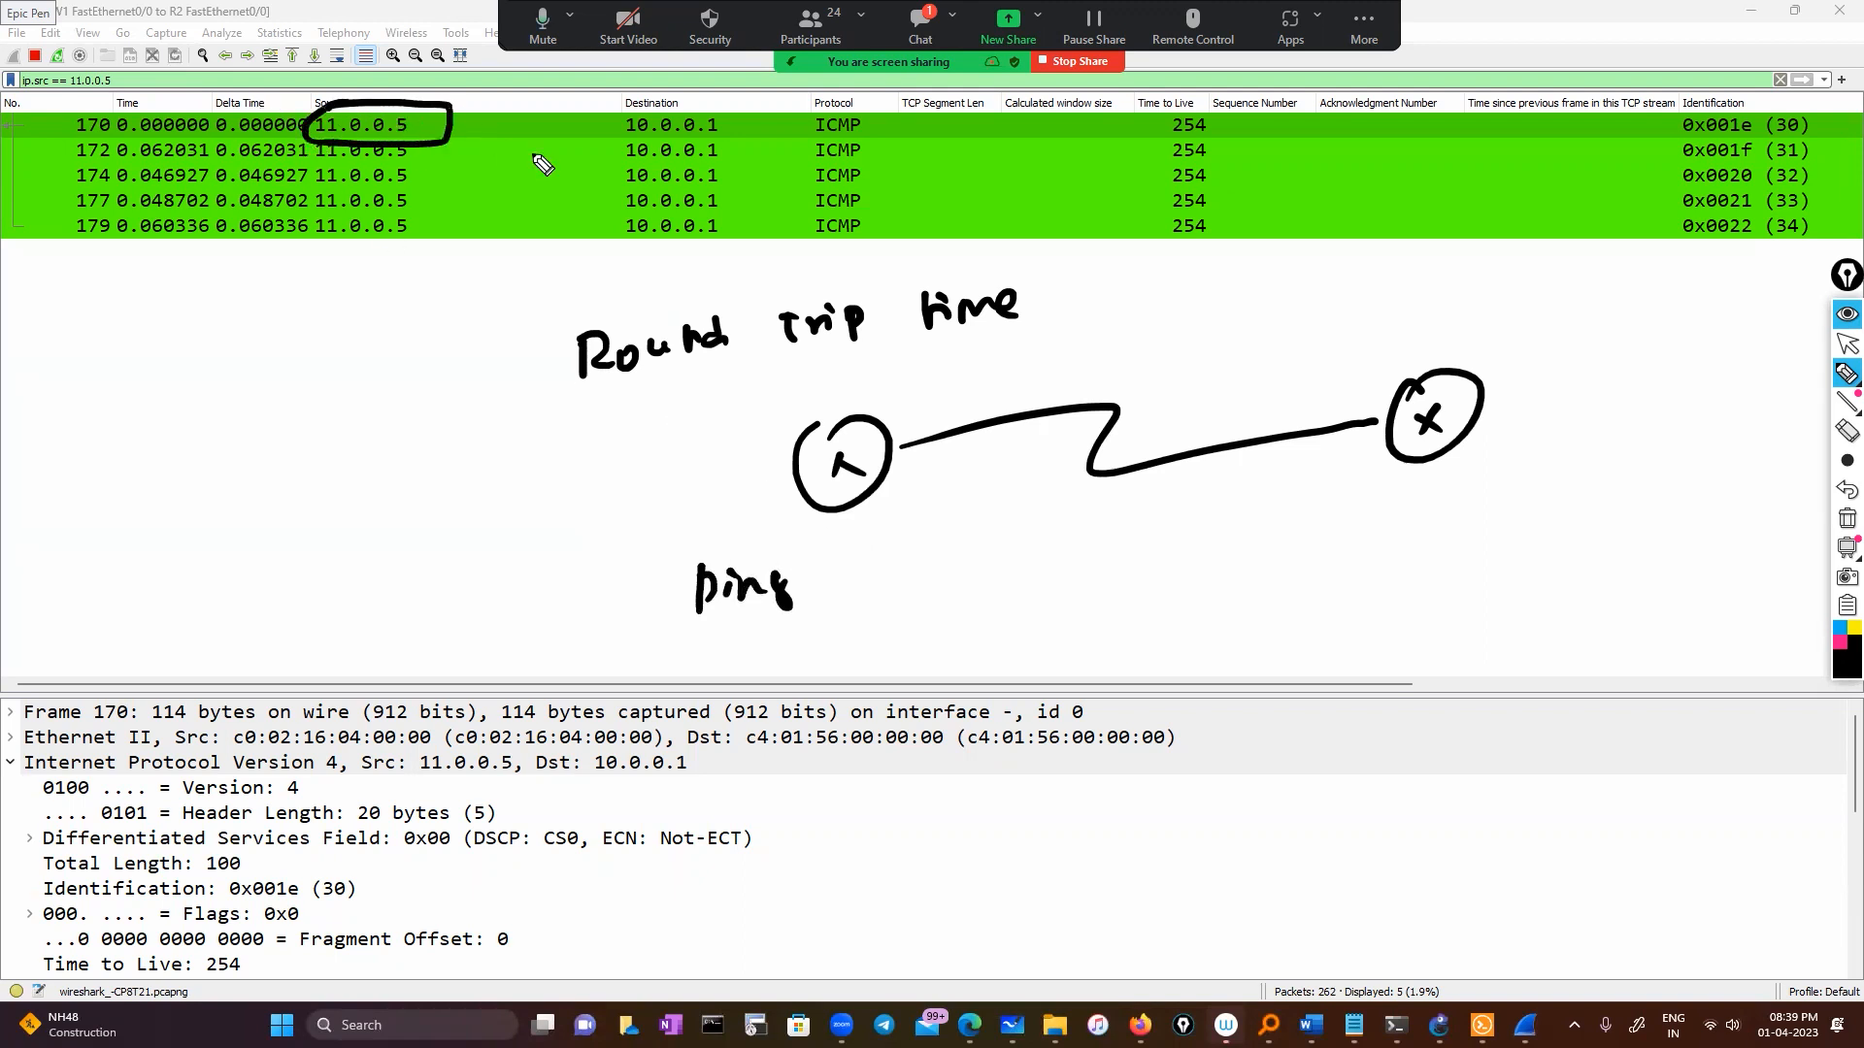
mouse_move(617, 101)
left_mouse_down()
mouse_move(753, 112)
mouse_move(617, 123)
left_mouse_up()
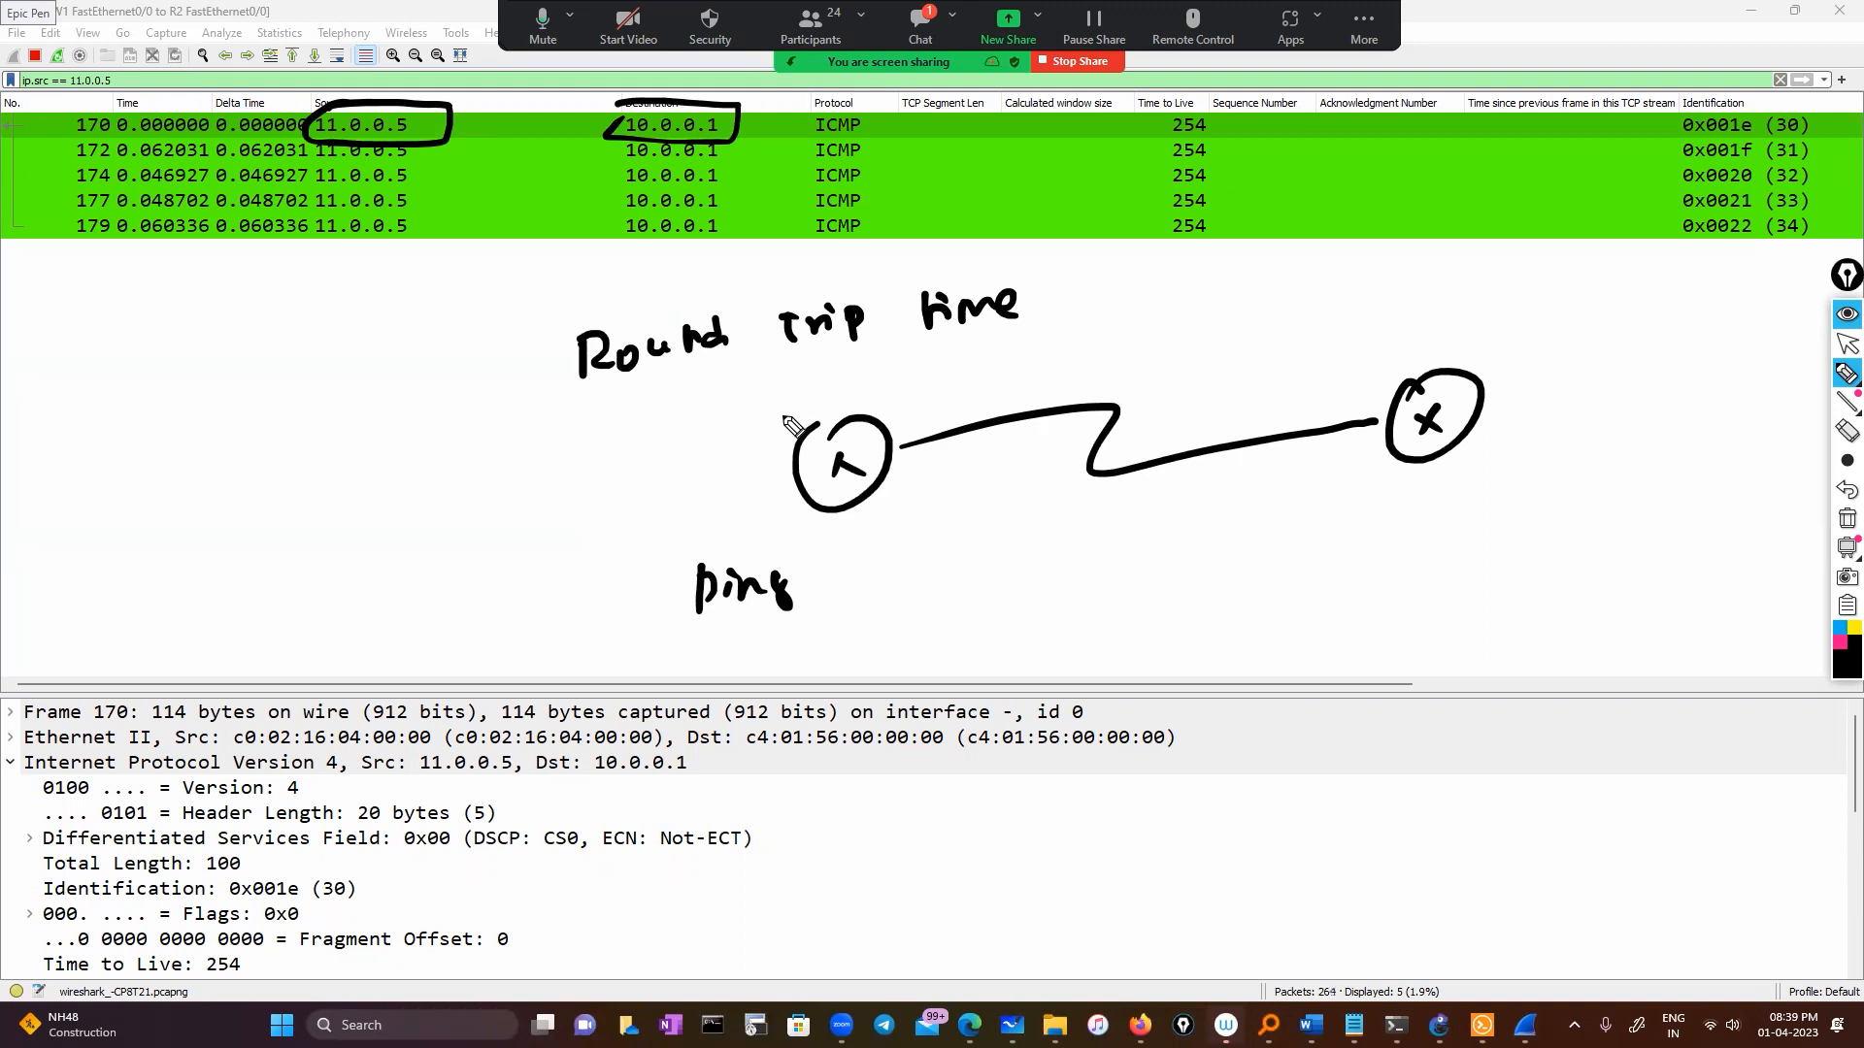
mouse_move(753, 437)
left_mouse_down()
mouse_move(859, 367)
mouse_move(1230, 328)
mouse_move(1359, 373)
left_mouse_up()
mouse_move(1384, 453)
left_mouse_down()
mouse_move(1394, 470)
mouse_move(888, 504)
mouse_move(915, 482)
mouse_move(905, 536)
left_mouse_up()
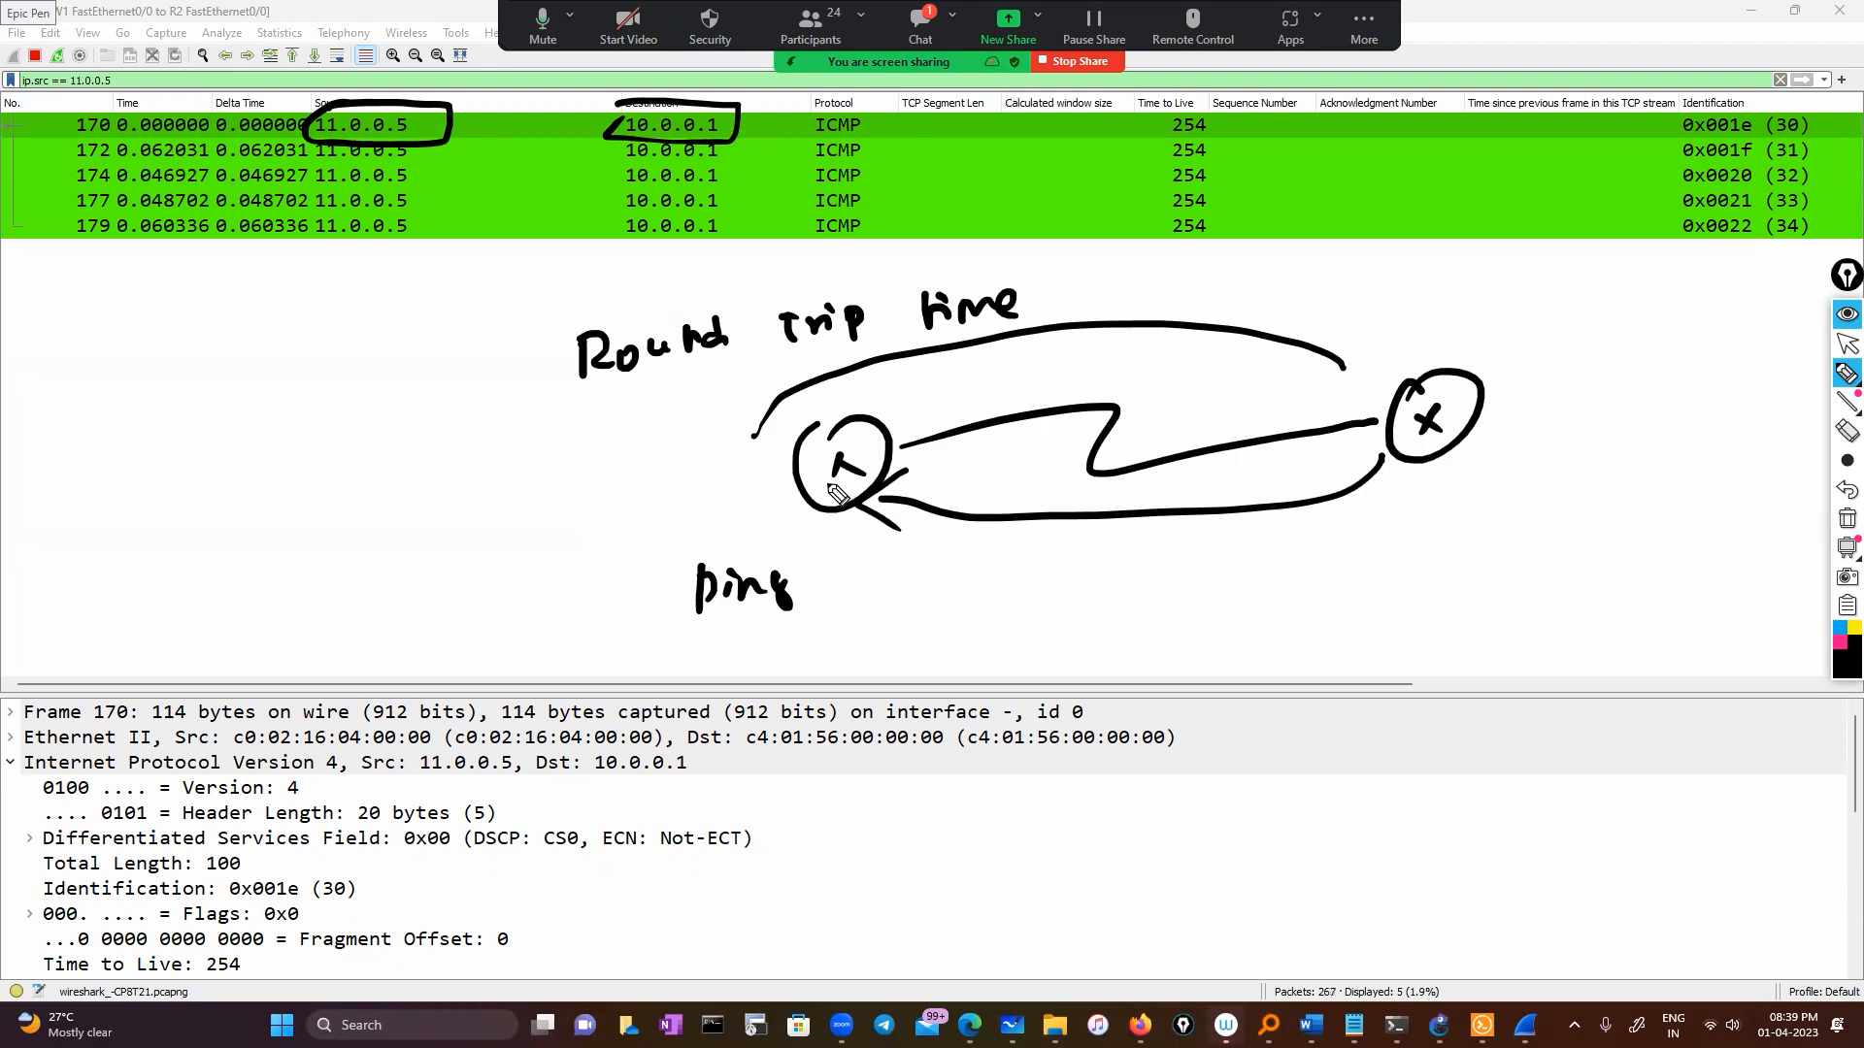
left_click_drag(1056, 534, 1134, 529)
Step: Circle 062 in packet 172's delta time, and add tick marks beside packet 170's source and packet 174's delta time
mouse_move(251, 142)
left_mouse_down()
mouse_move(291, 156)
mouse_move(243, 141)
mouse_move(281, 137)
left_mouse_up()
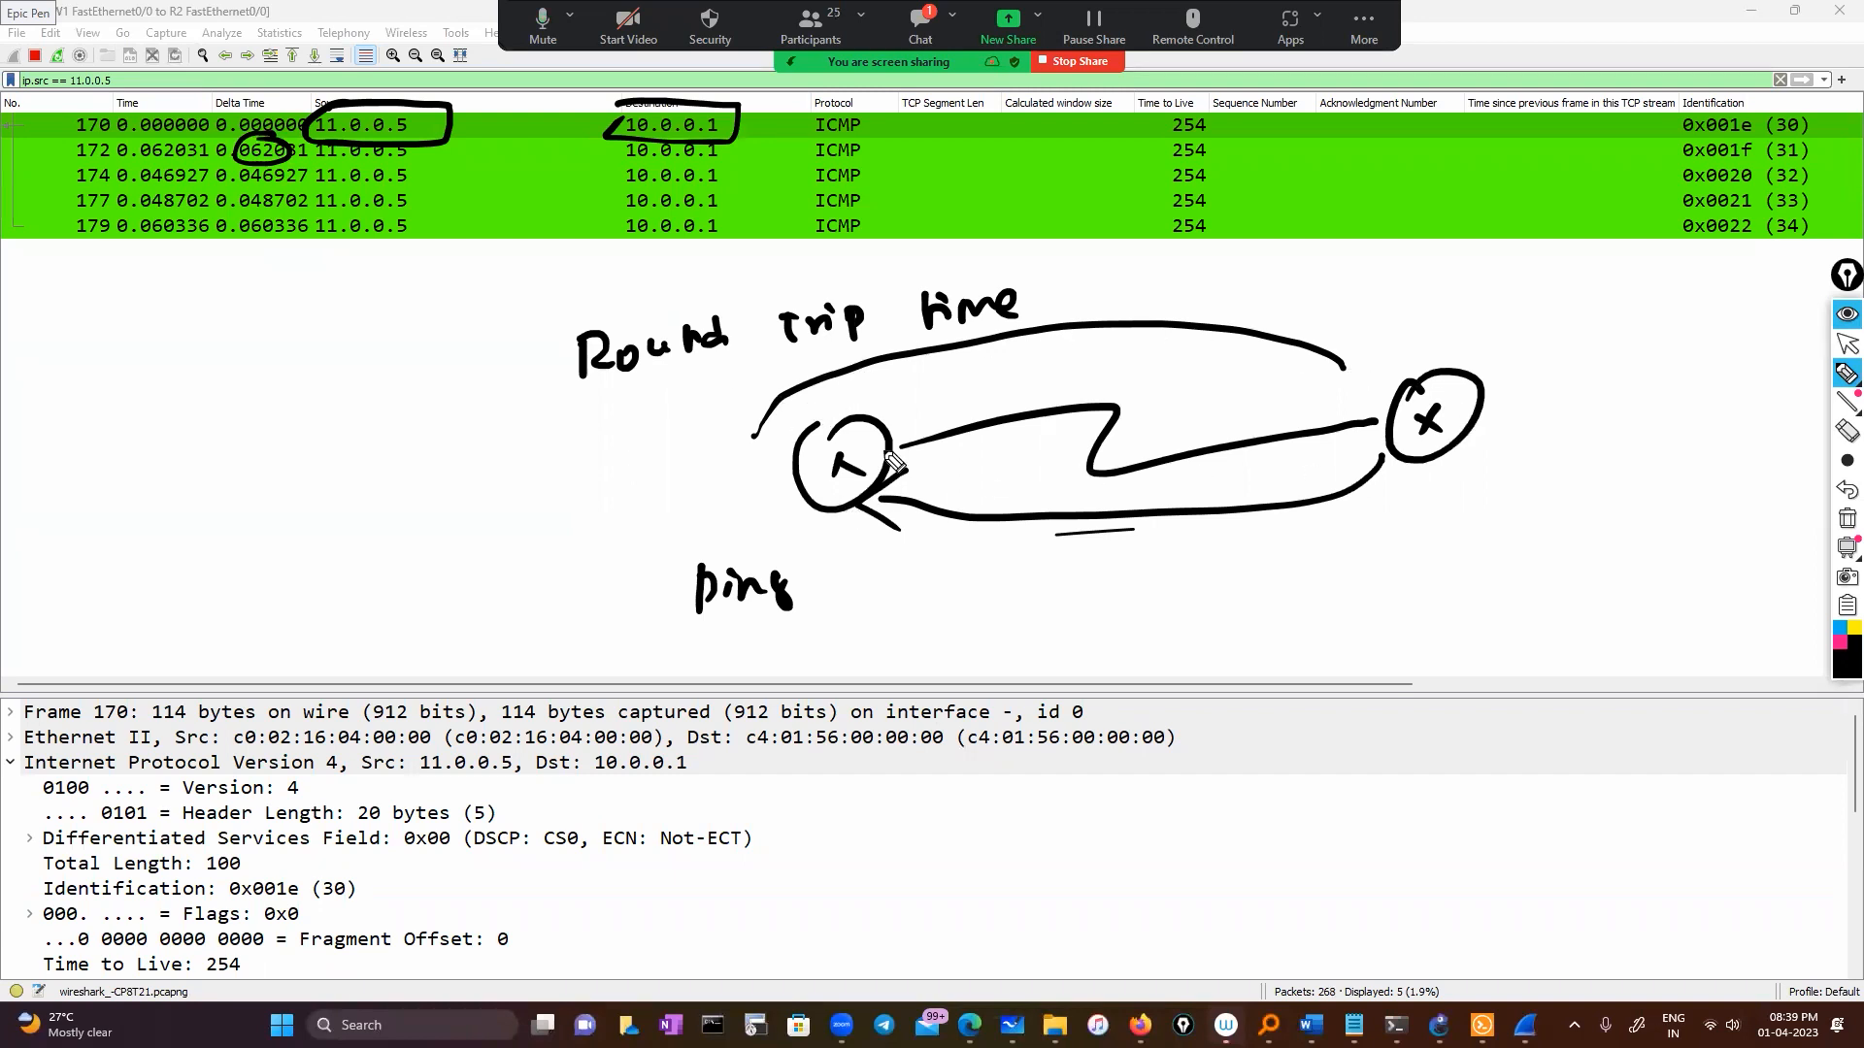
mouse_move(464, 121)
left_mouse_down()
mouse_move(482, 135)
mouse_move(546, 100)
left_mouse_up()
left_click_drag(279, 185, 358, 146)
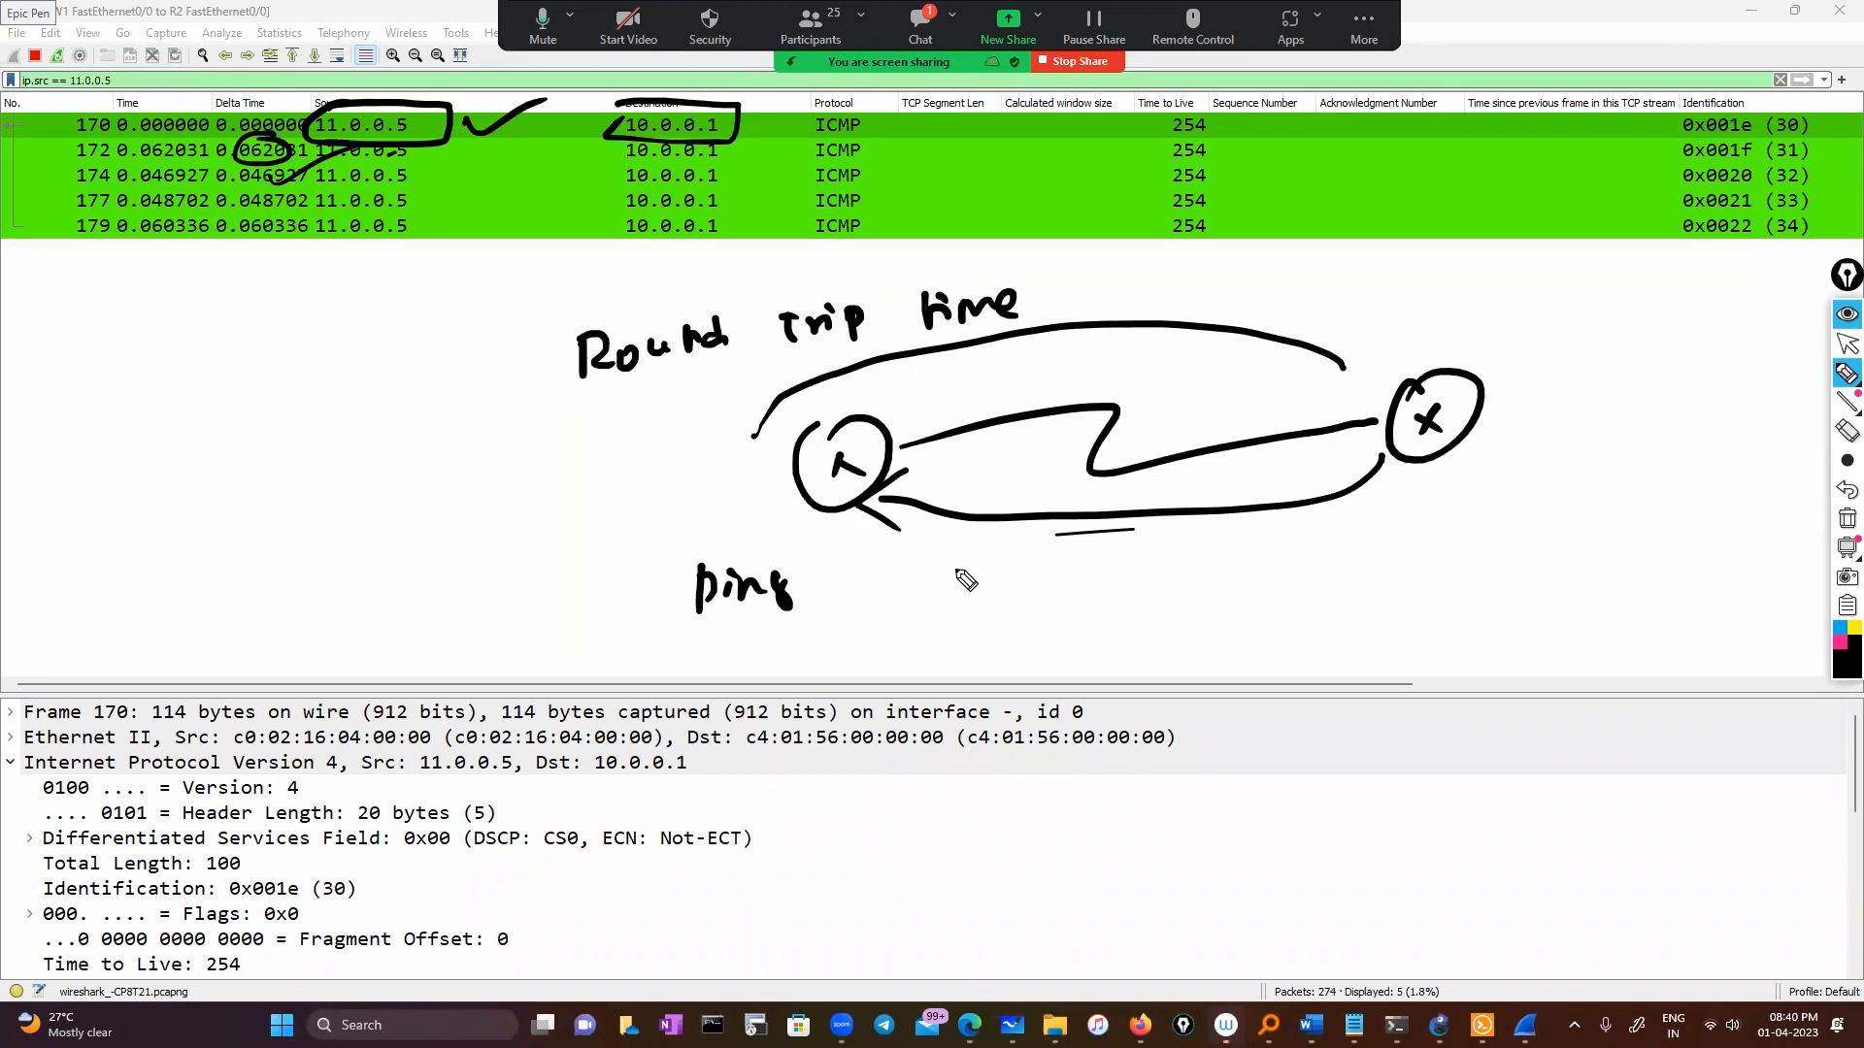
Step: Write "ARP process" under the link with an arrow to the labels "D-M-" with a question mark and "D-IP-" with a tick
mouse_move(957, 569)
left_mouse_down()
mouse_move(937, 606)
mouse_move(1207, 529)
mouse_move(1308, 574)
left_mouse_up()
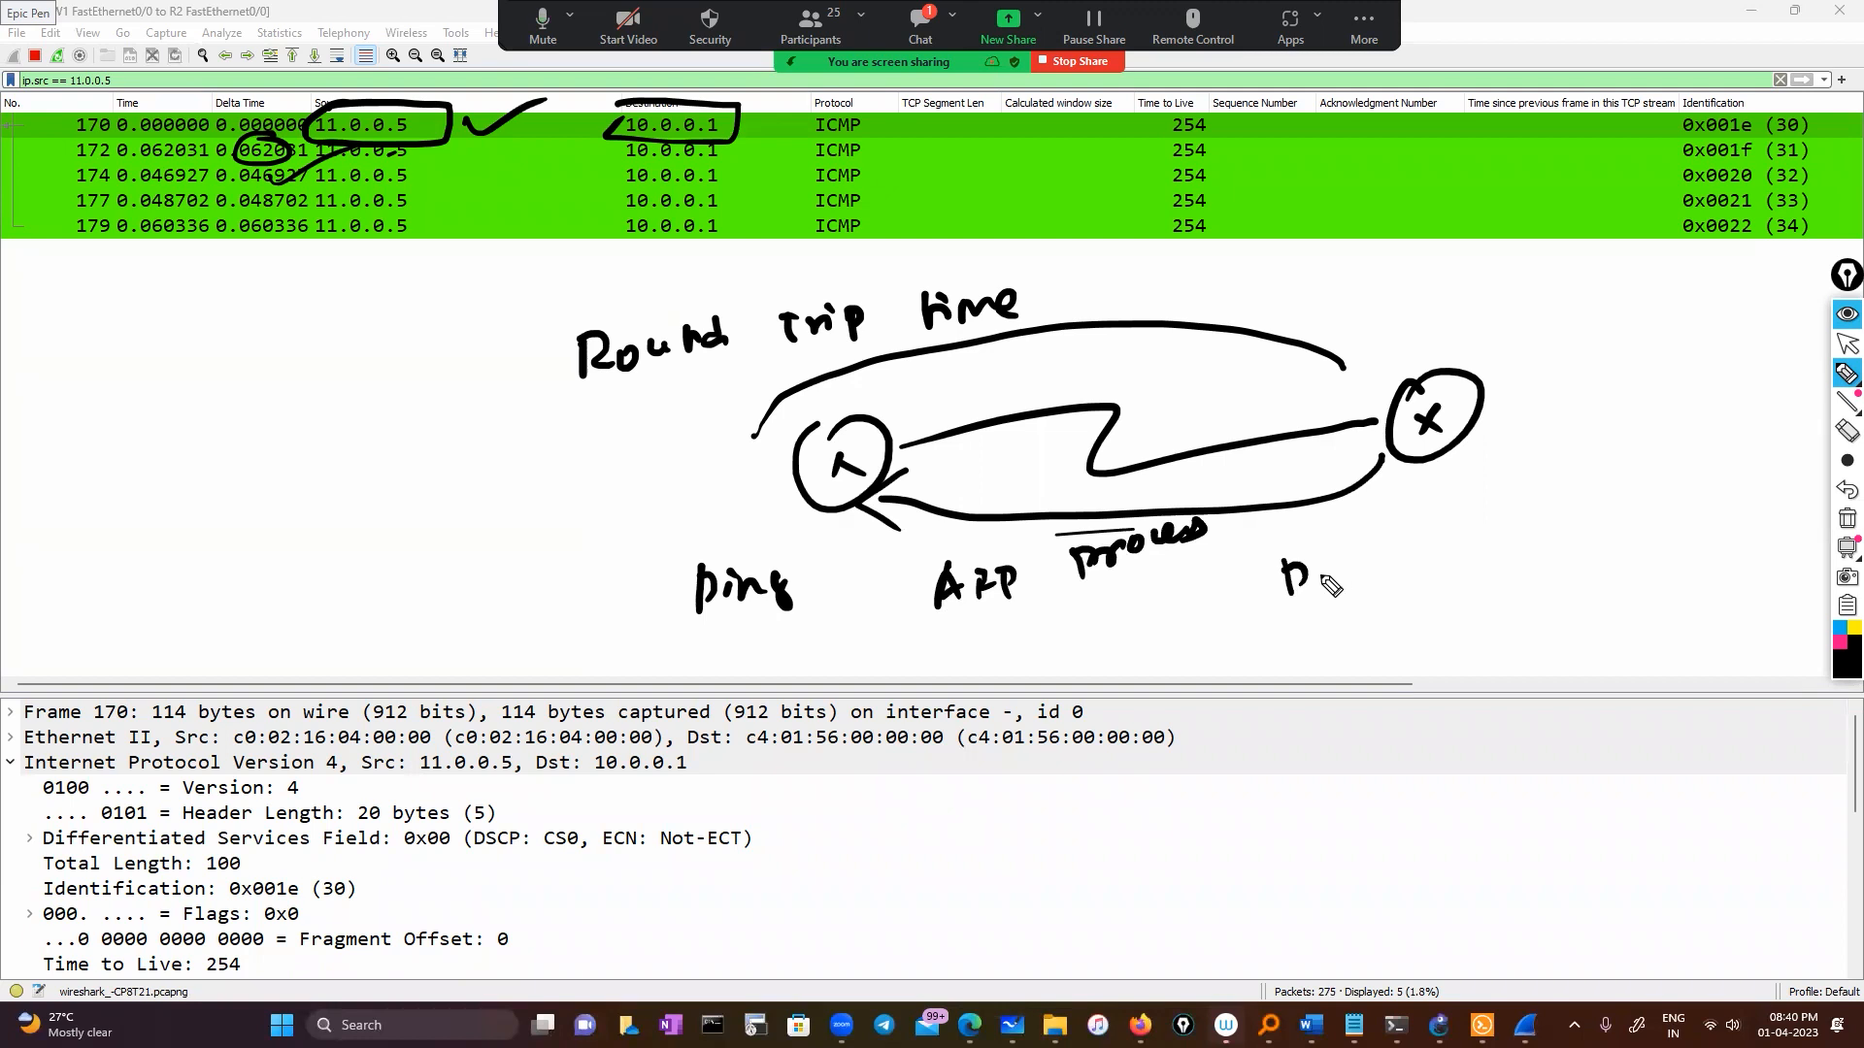
left_click_drag(1324, 570, 1408, 529)
left_click_drag(1447, 502, 1461, 532)
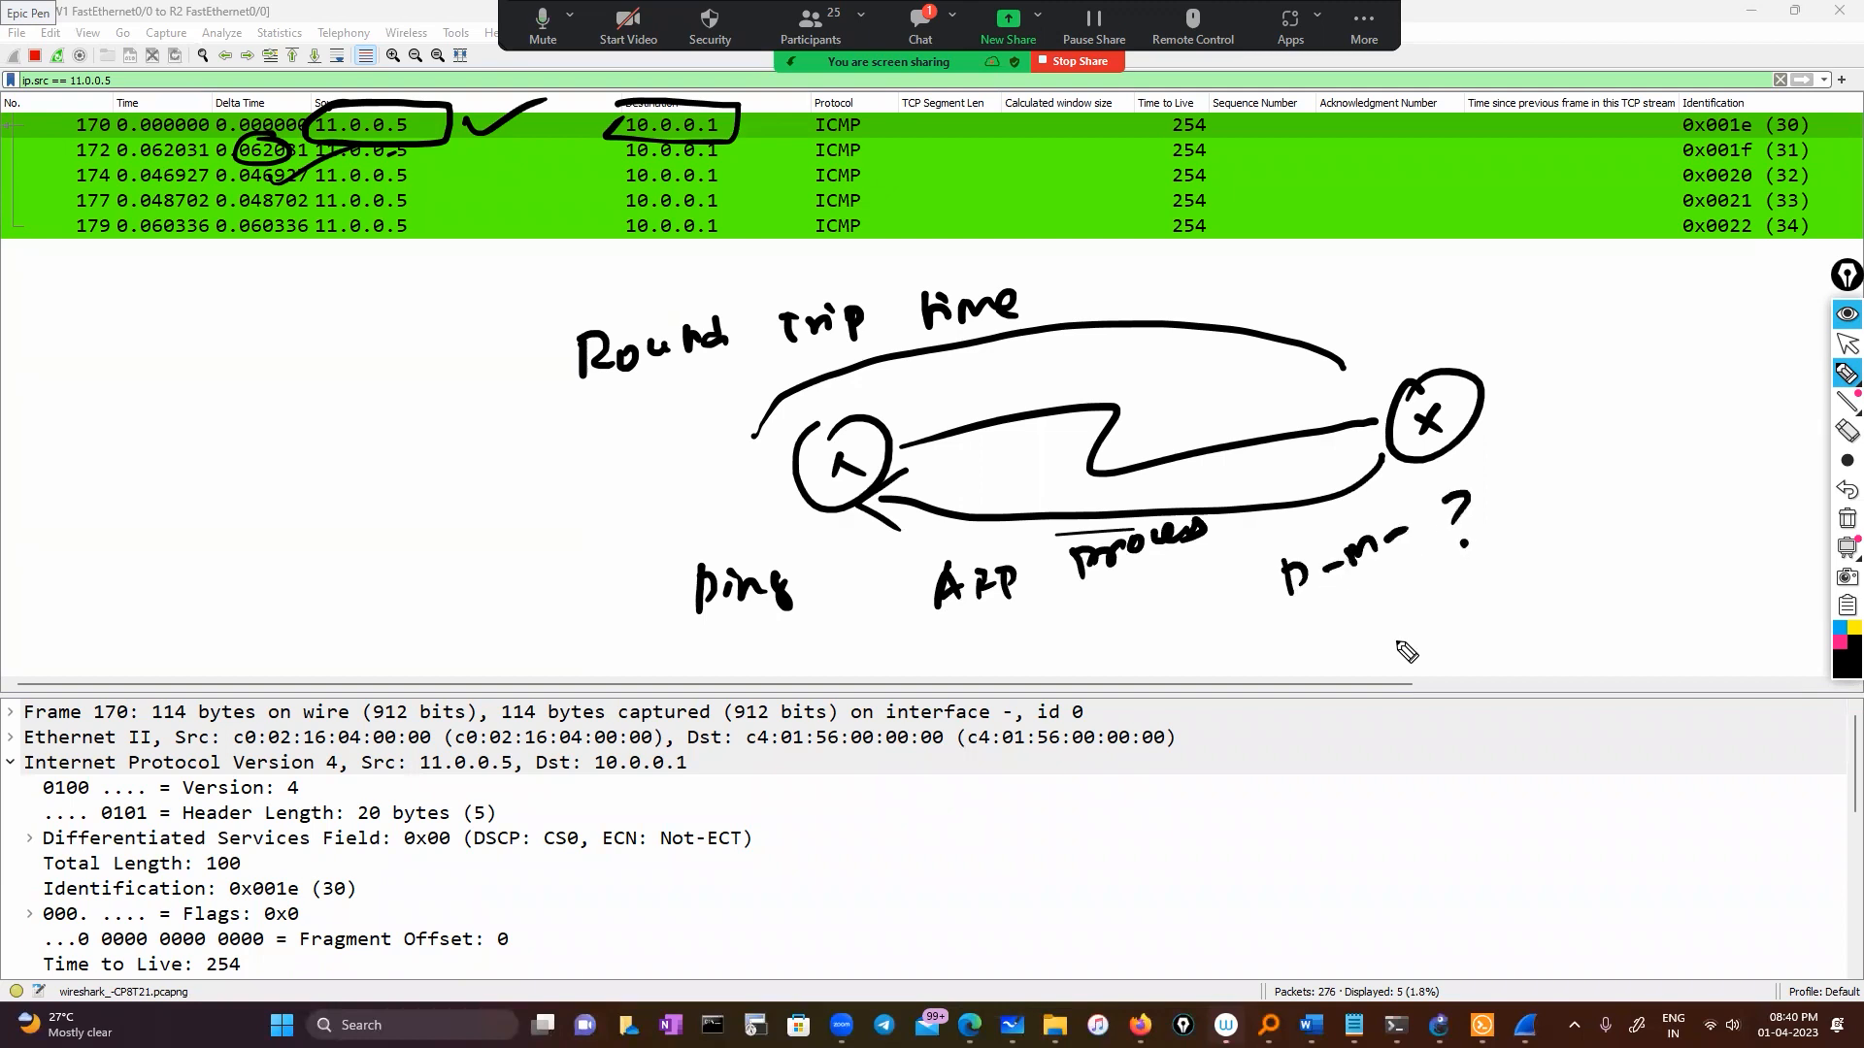
left_click(1463, 546)
mouse_move(1328, 622)
left_mouse_down()
mouse_move(1332, 646)
mouse_move(1388, 608)
mouse_move(1391, 629)
mouse_move(1409, 600)
left_mouse_up()
mouse_move(1423, 588)
left_mouse_down()
mouse_move(1429, 614)
mouse_move(1449, 596)
left_mouse_up()
left_click_drag(1456, 588, 1561, 516)
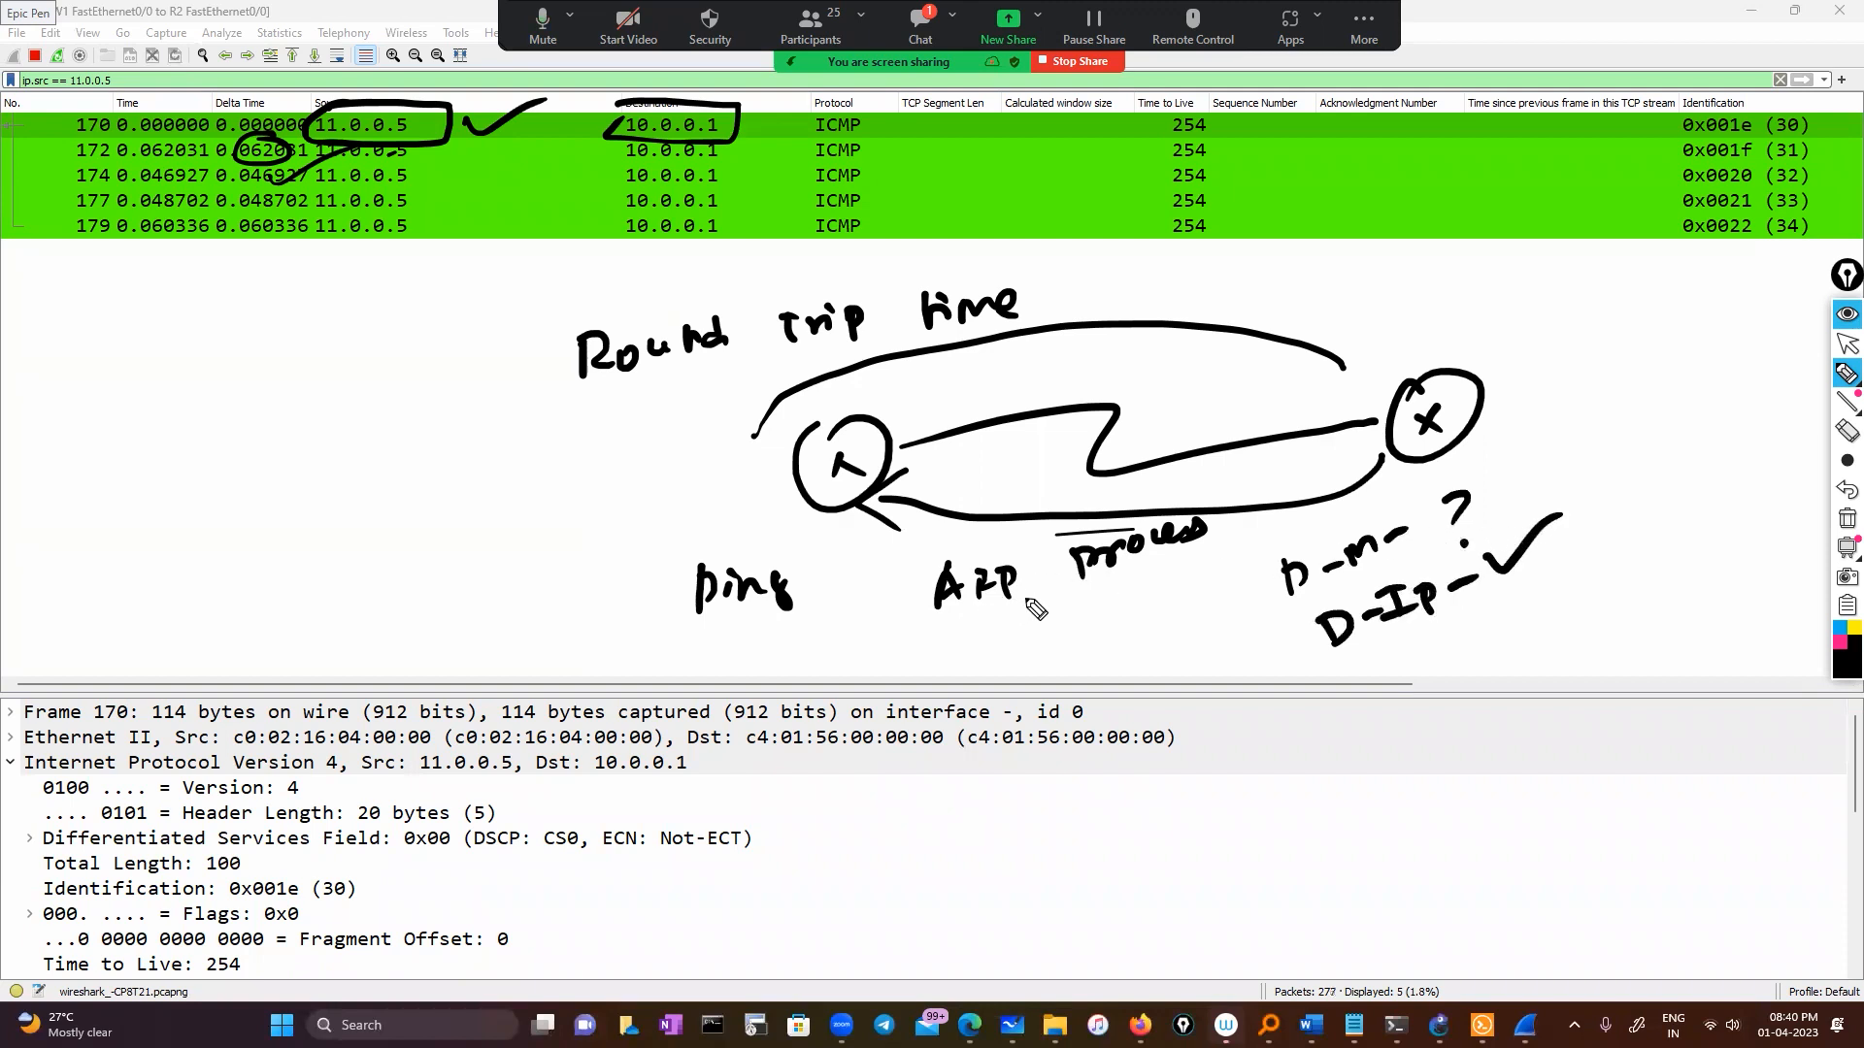
mouse_move(1029, 600)
left_mouse_down()
mouse_move(1131, 627)
mouse_move(1218, 617)
left_mouse_up()
mouse_move(1209, 596)
left_mouse_down()
mouse_move(1235, 607)
mouse_move(1213, 622)
left_mouse_up()
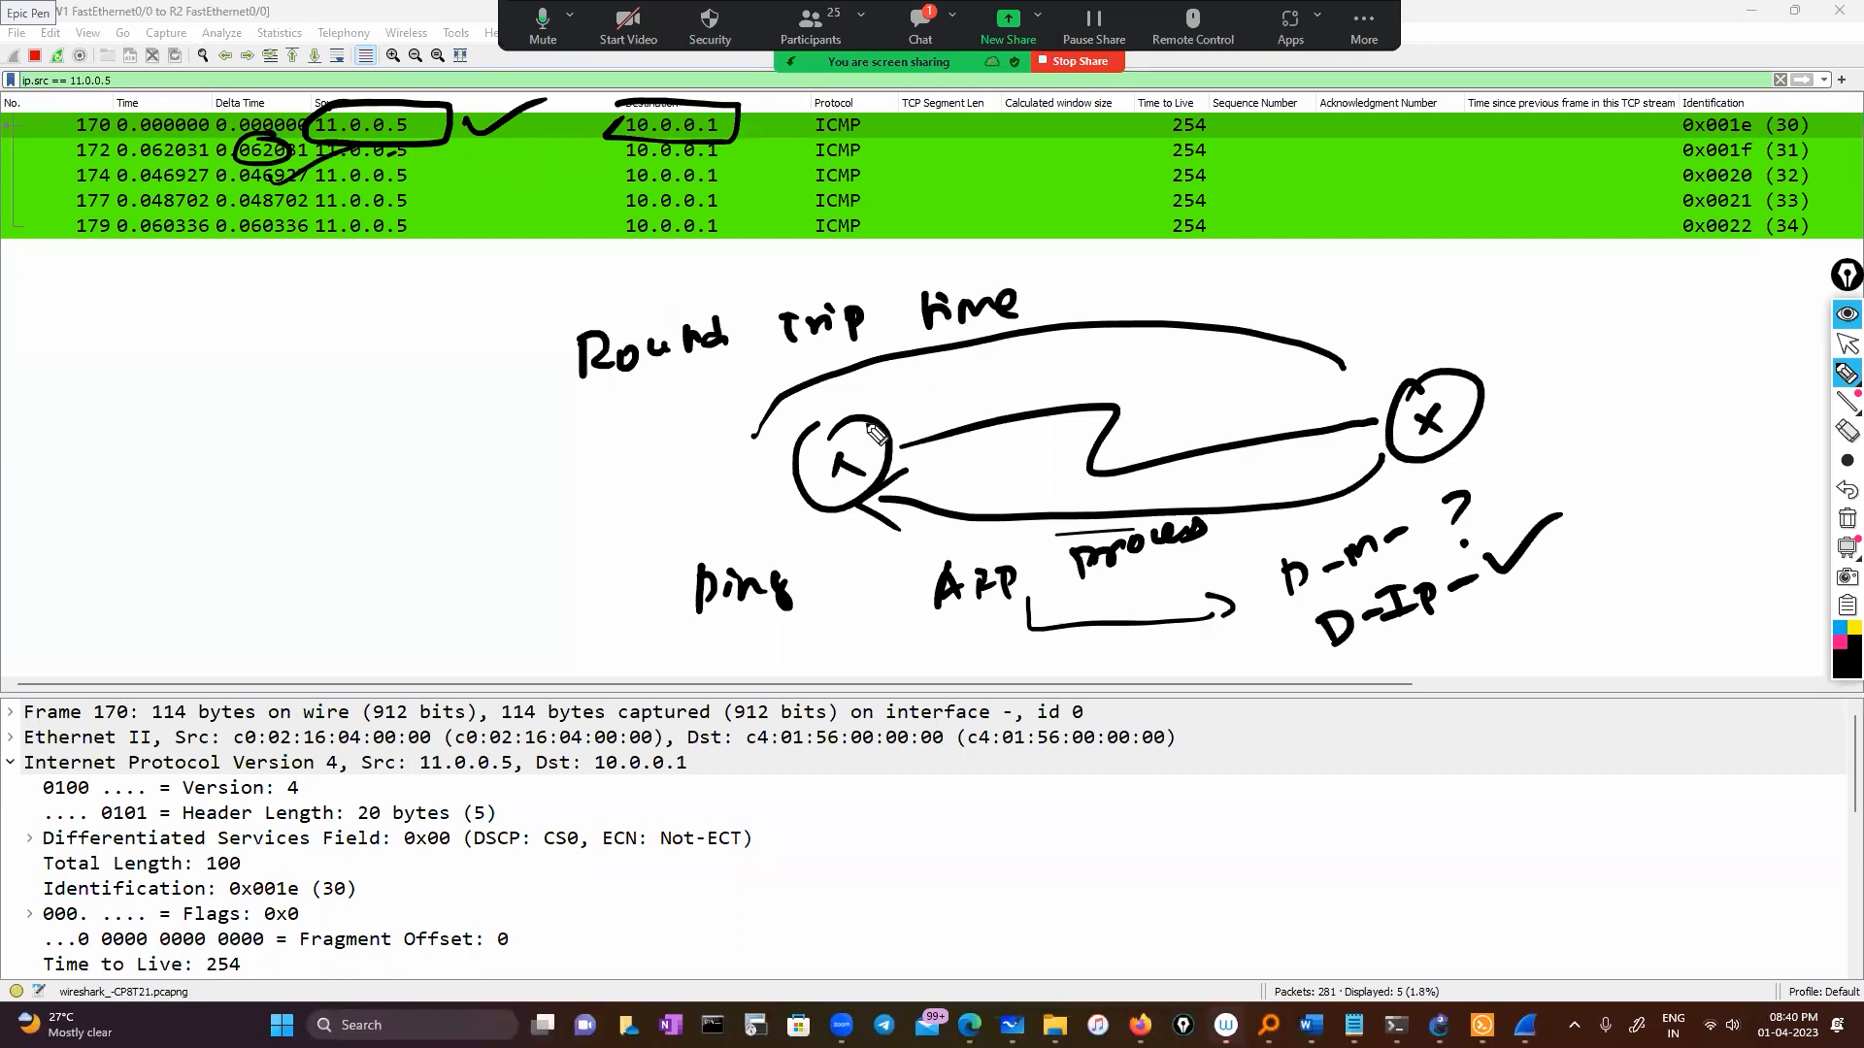
Step: Write a starred ARP note beside the first node, and draw a return arrow and a forward arrow between the nodes
left_click_drag(652, 472, 655, 505)
left_click_drag(655, 473, 672, 486)
left_click_drag(683, 461, 685, 480)
mouse_move(679, 458)
left_mouse_down()
mouse_move(712, 476)
mouse_move(893, 383)
left_mouse_up()
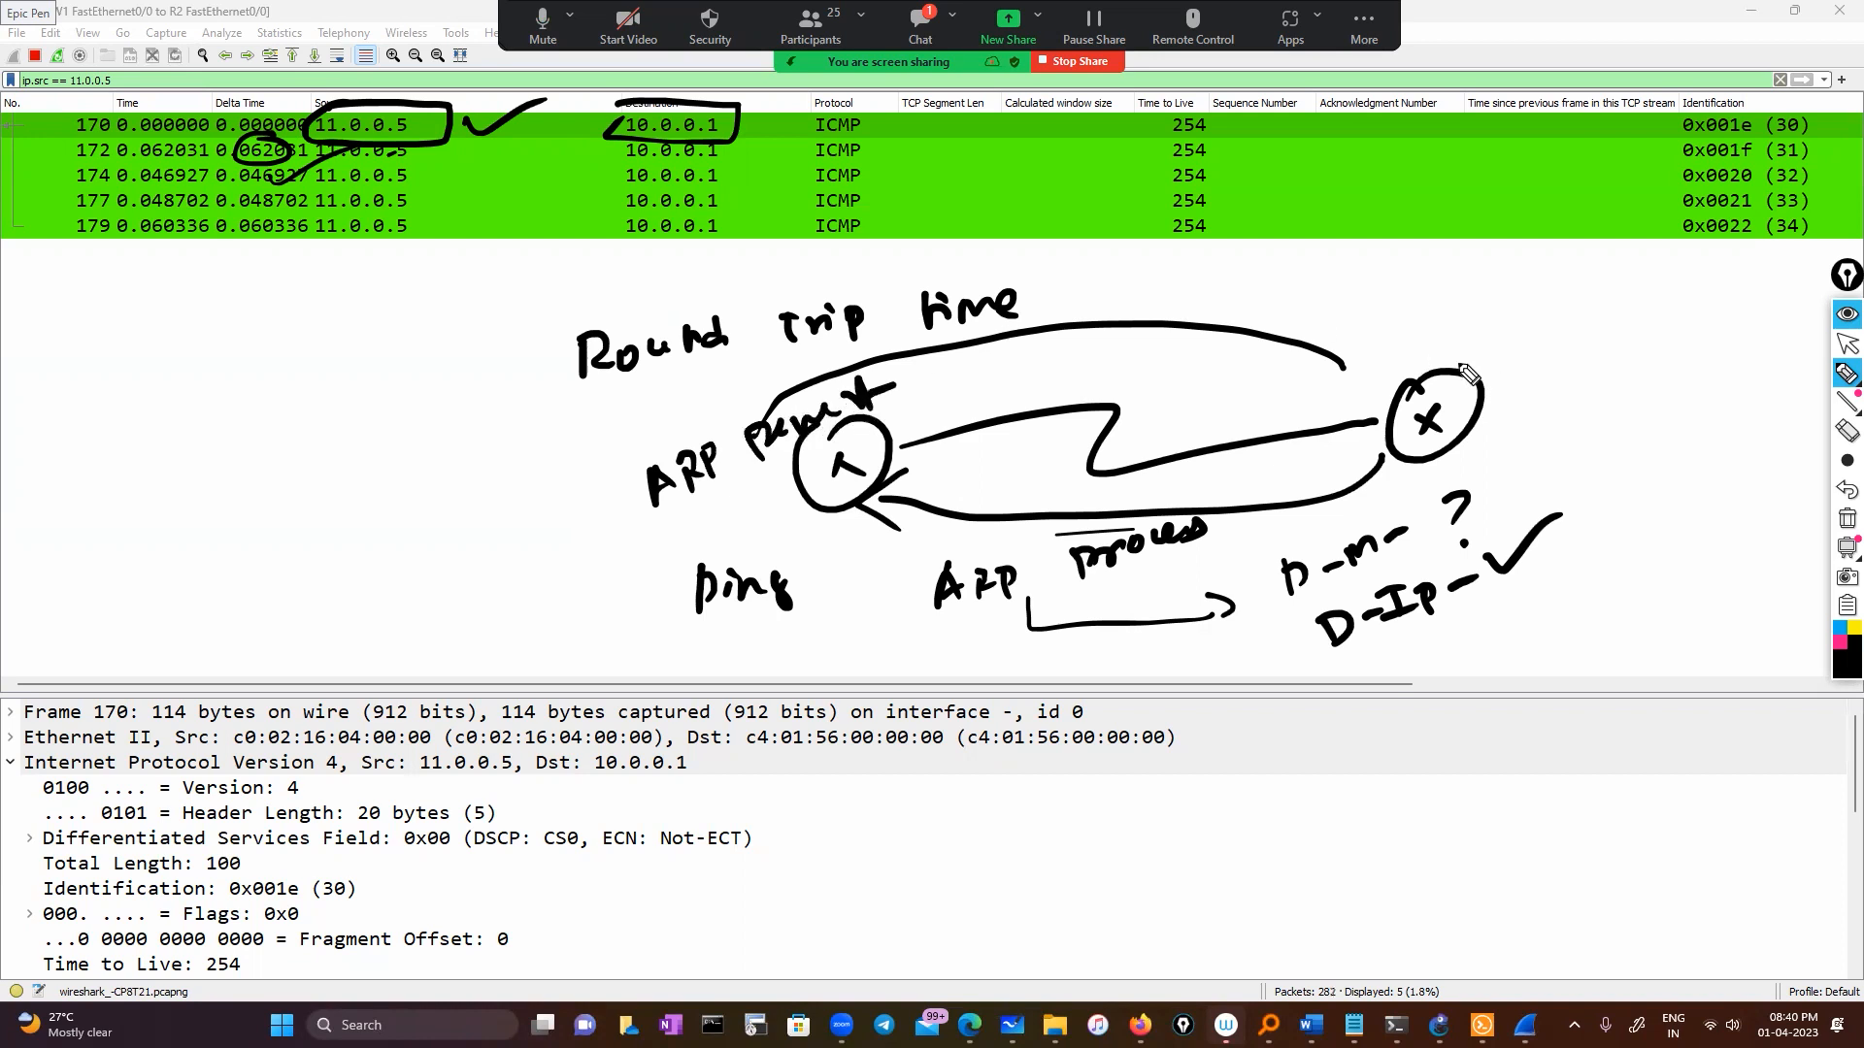
mouse_move(1444, 361)
left_mouse_down()
mouse_move(1127, 348)
mouse_move(1059, 367)
left_mouse_up()
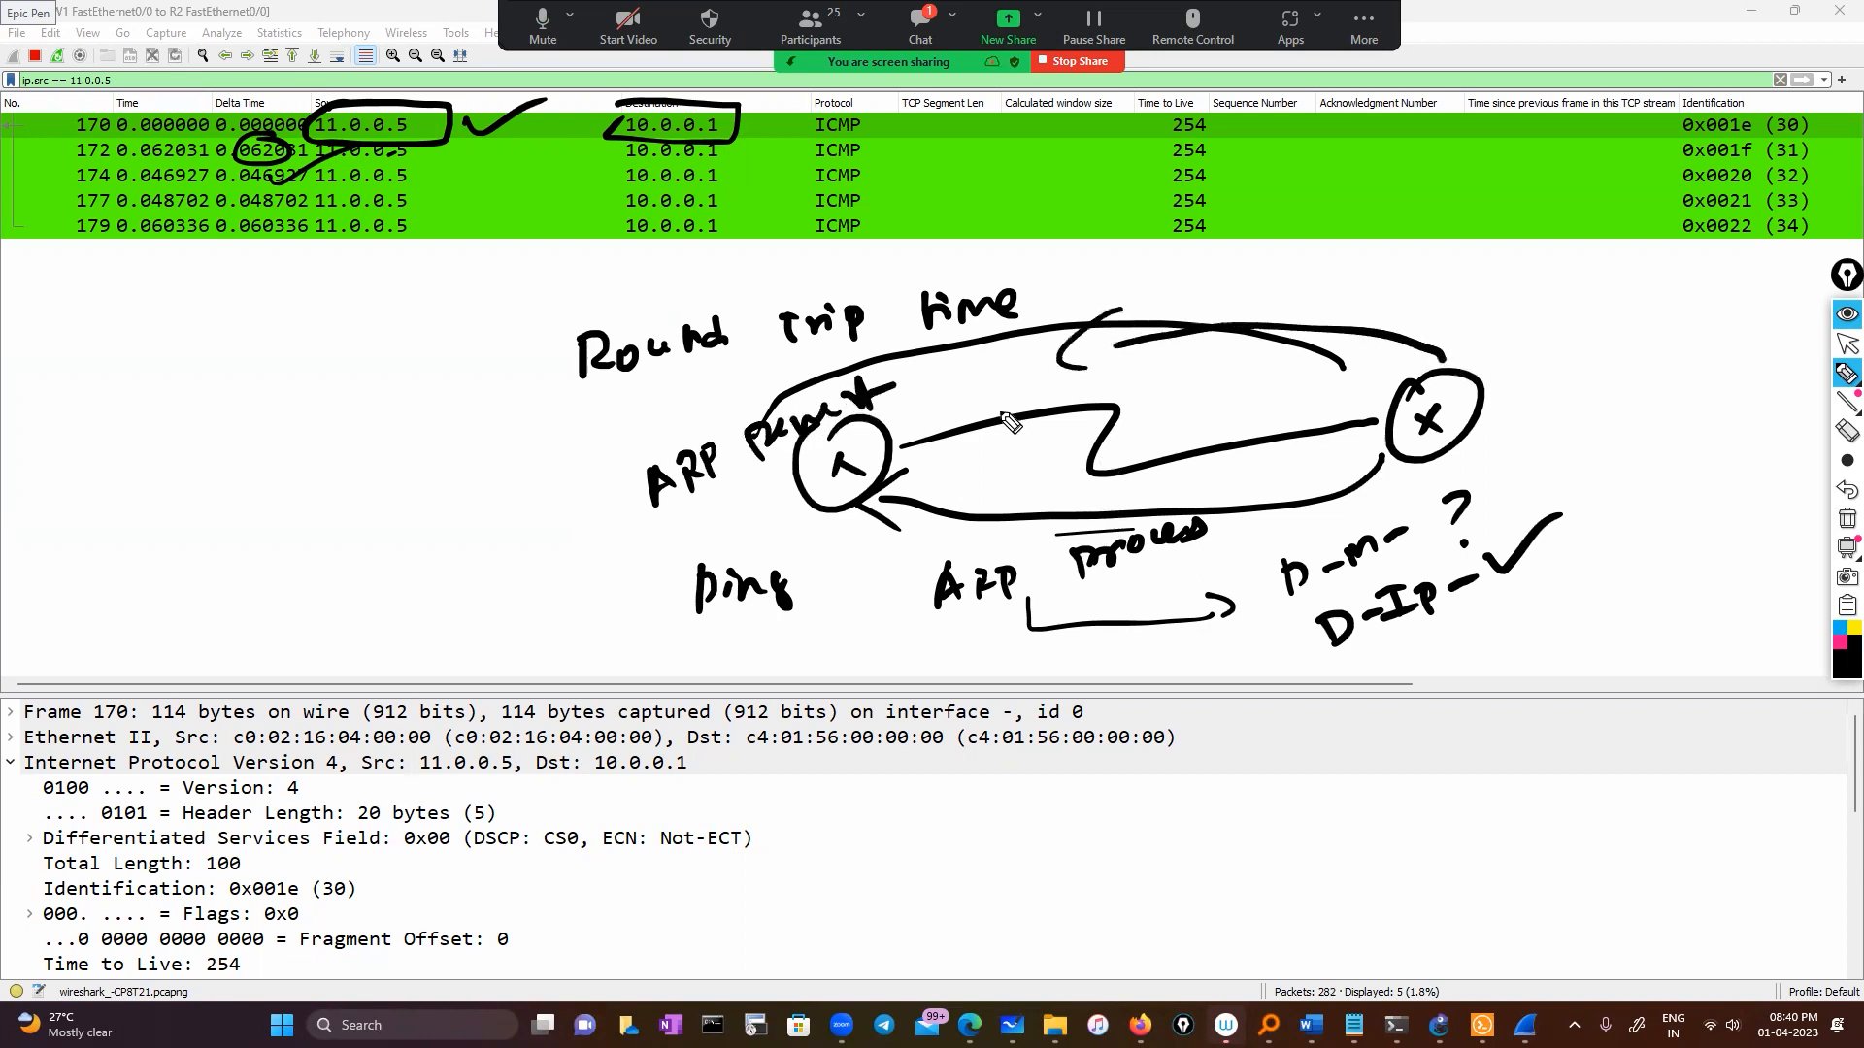
left_click_drag(926, 419, 1361, 398)
left_click_drag(1319, 375, 1347, 412)
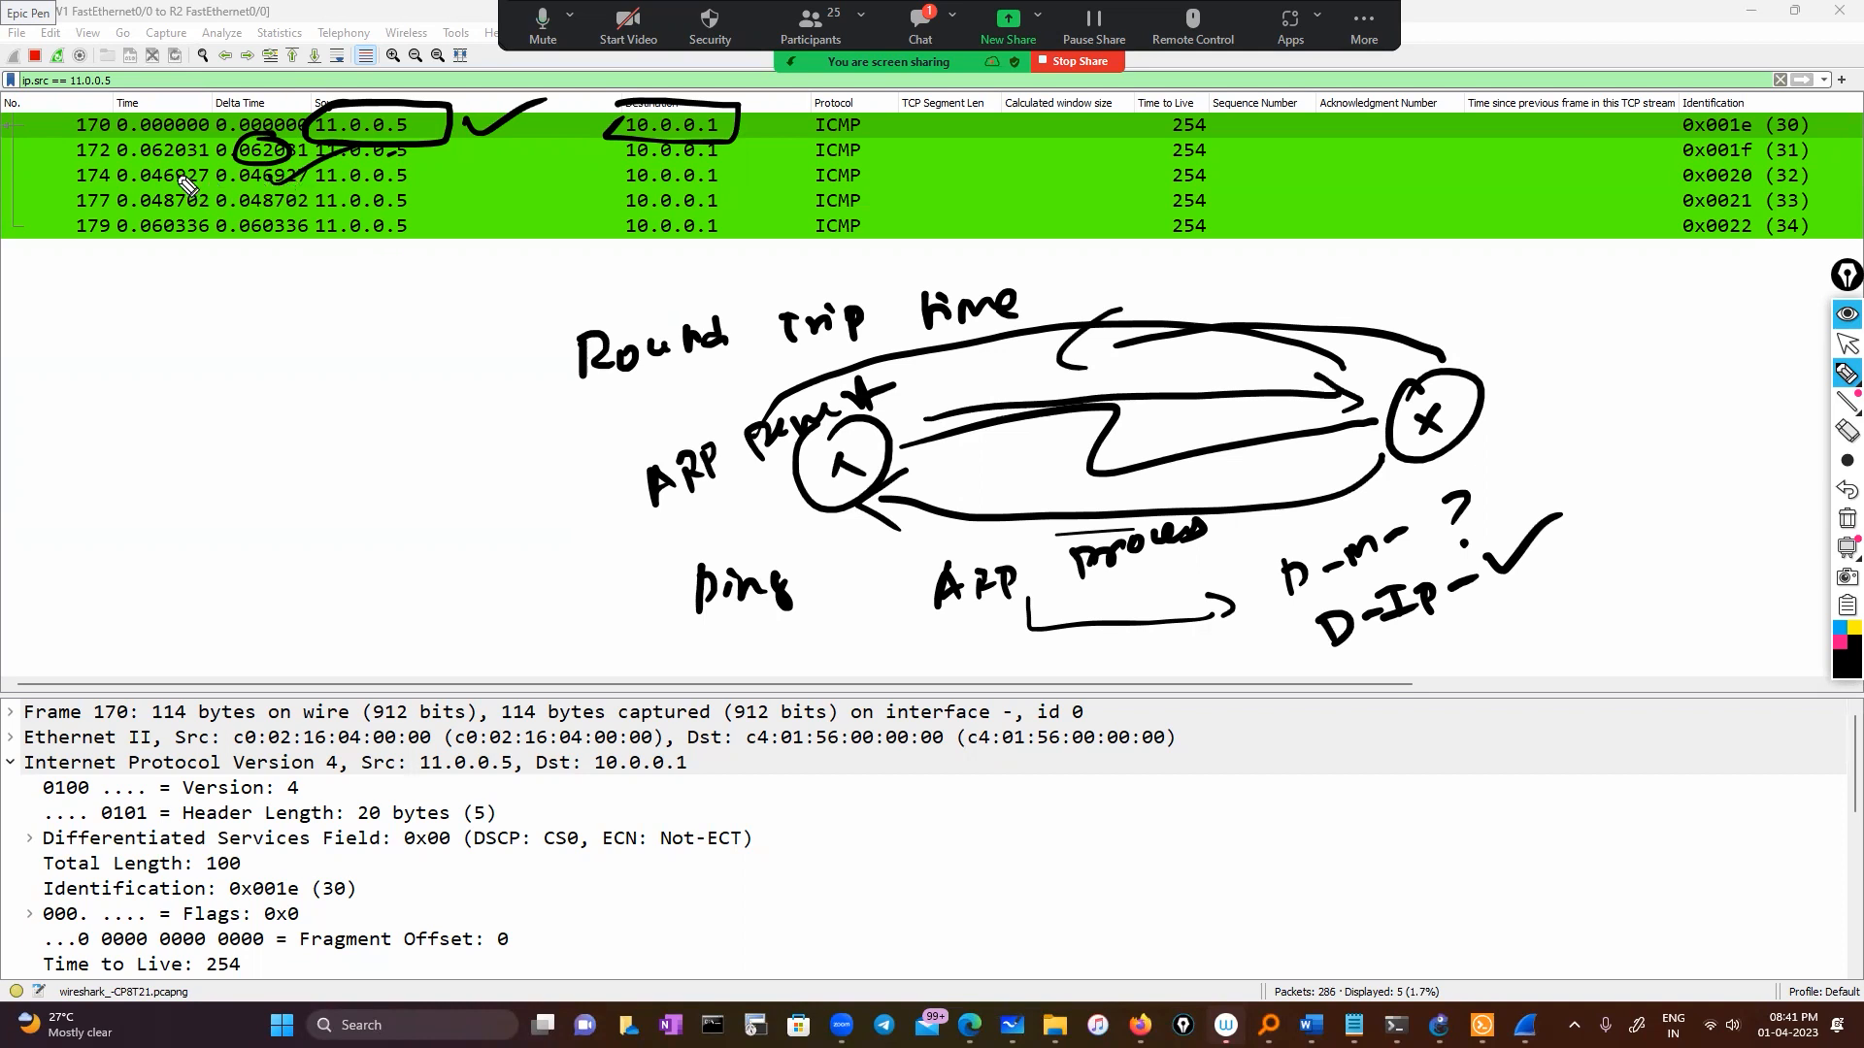
Step: Draw a tick across packet 174's time values and clear all the drawn annotations
left_click_drag(173, 187, 254, 159)
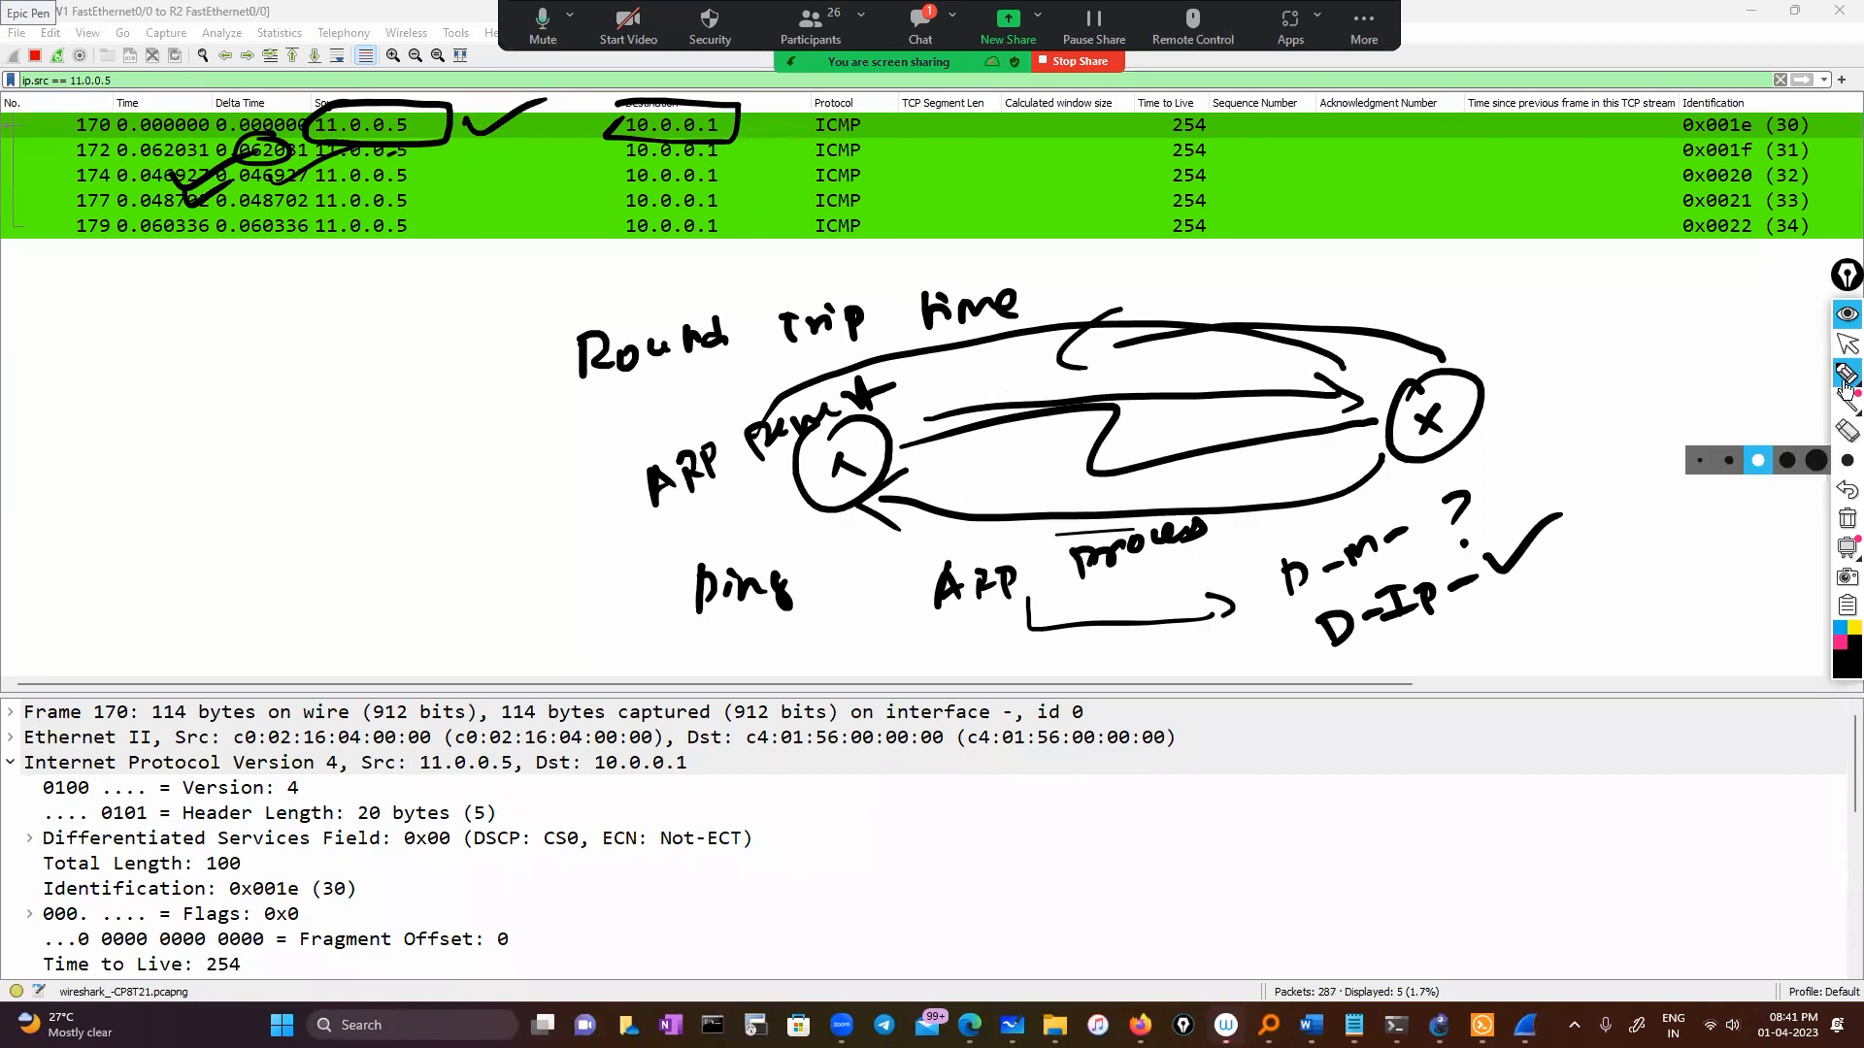
left_click(1848, 519)
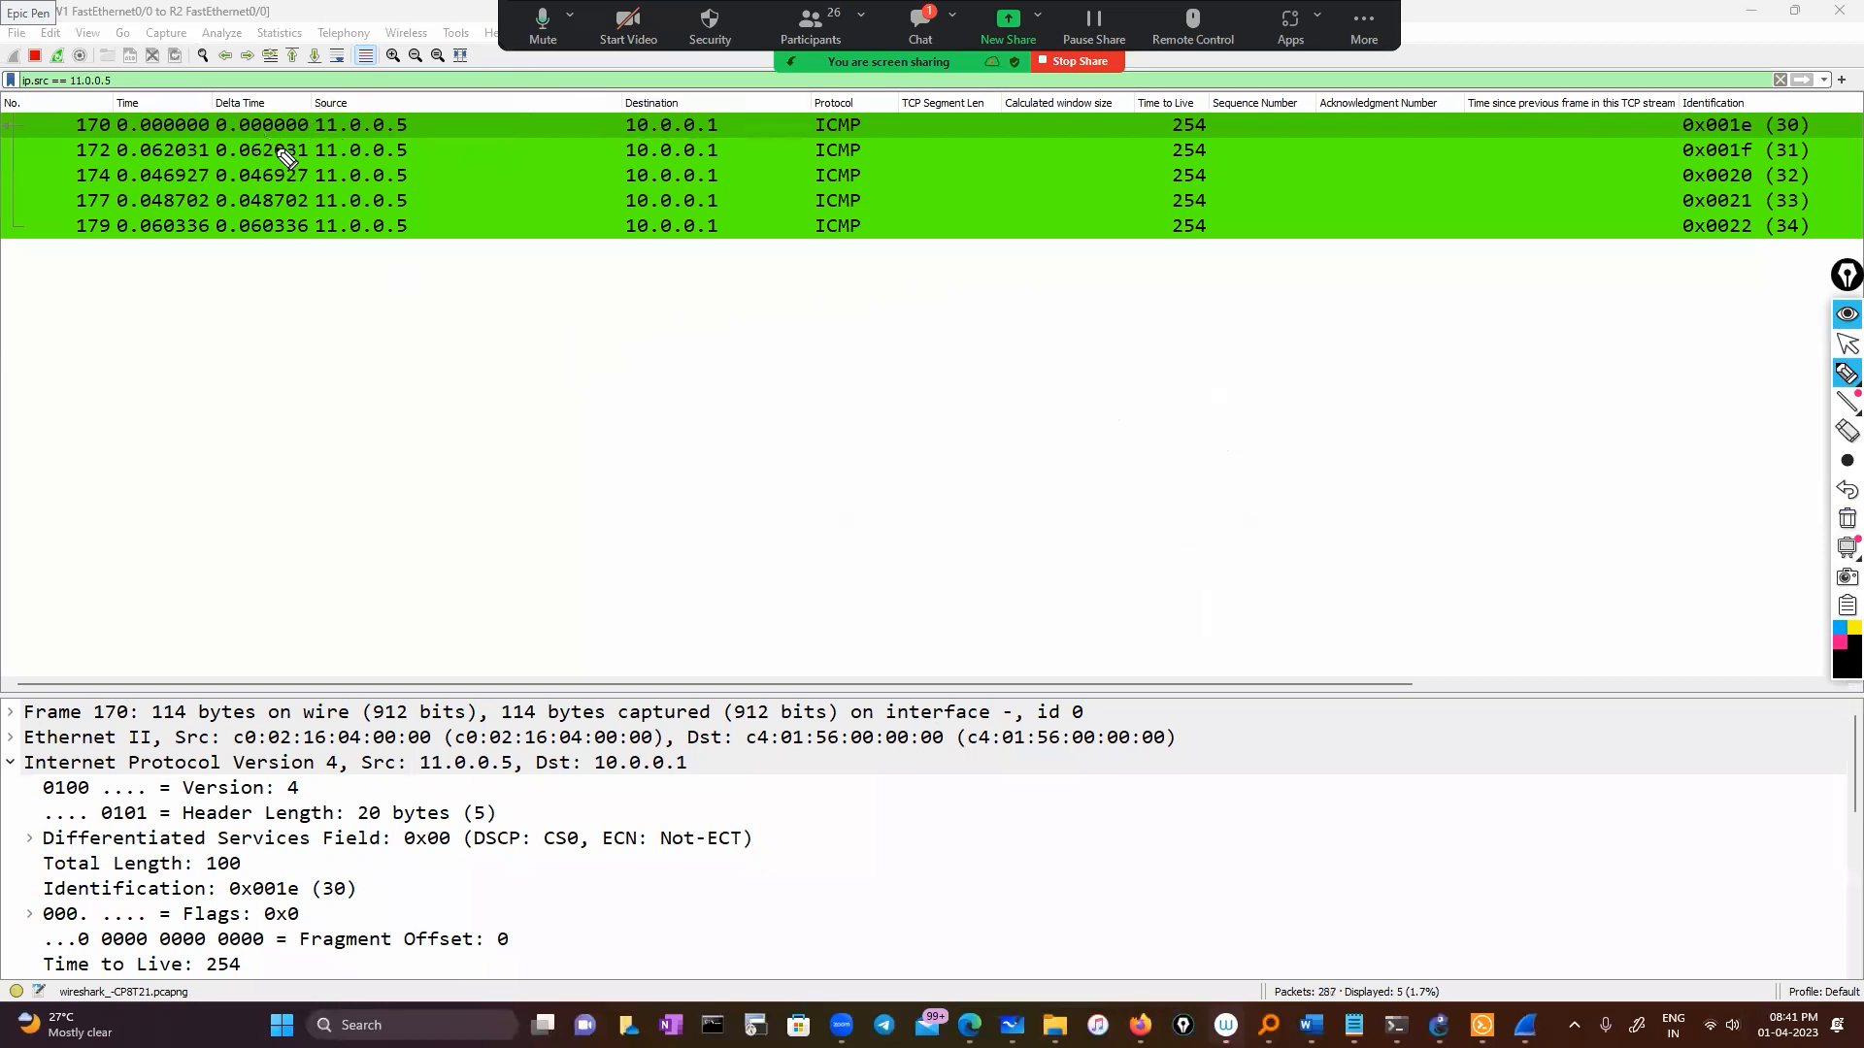
Step: Circle the leading digits of the Delta Time column across all five packets, and clear the drawing
mouse_move(221, 107)
left_mouse_down()
mouse_move(205, 243)
mouse_move(231, 262)
mouse_move(251, 124)
left_mouse_up()
mouse_move(1844, 398)
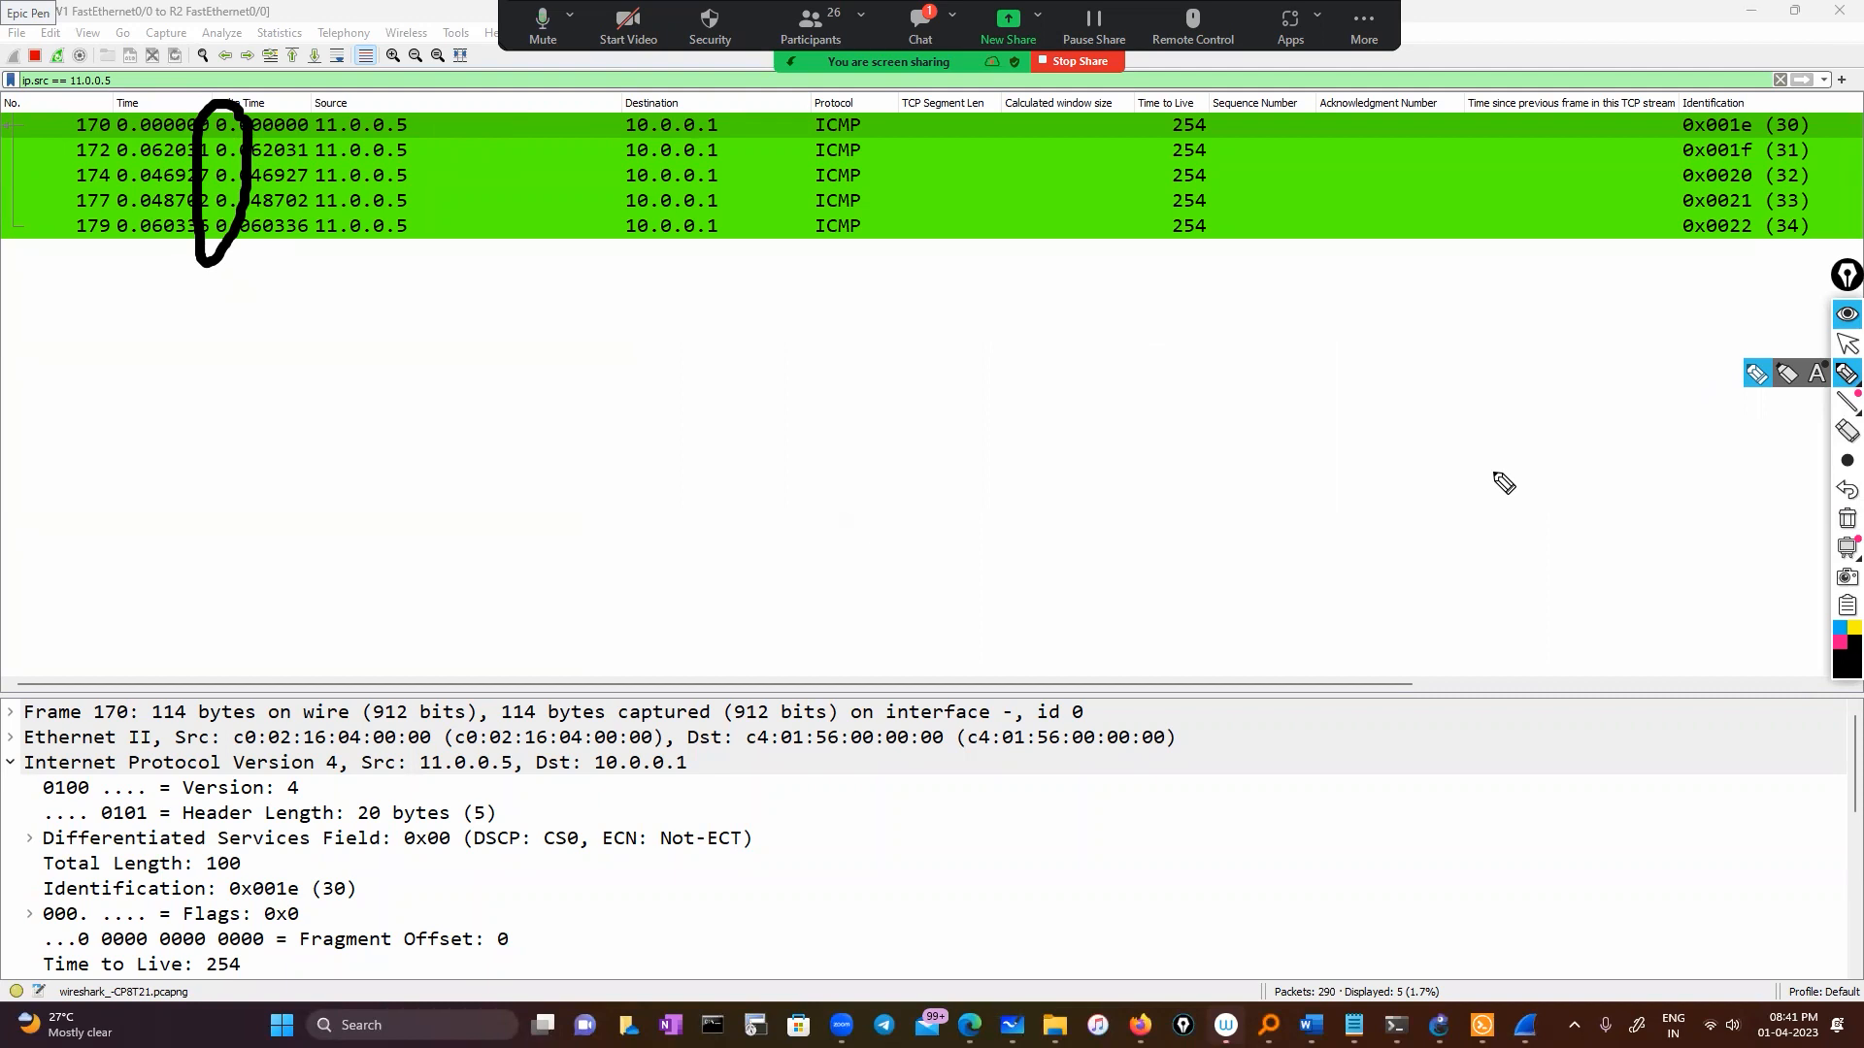
left_click(1846, 521)
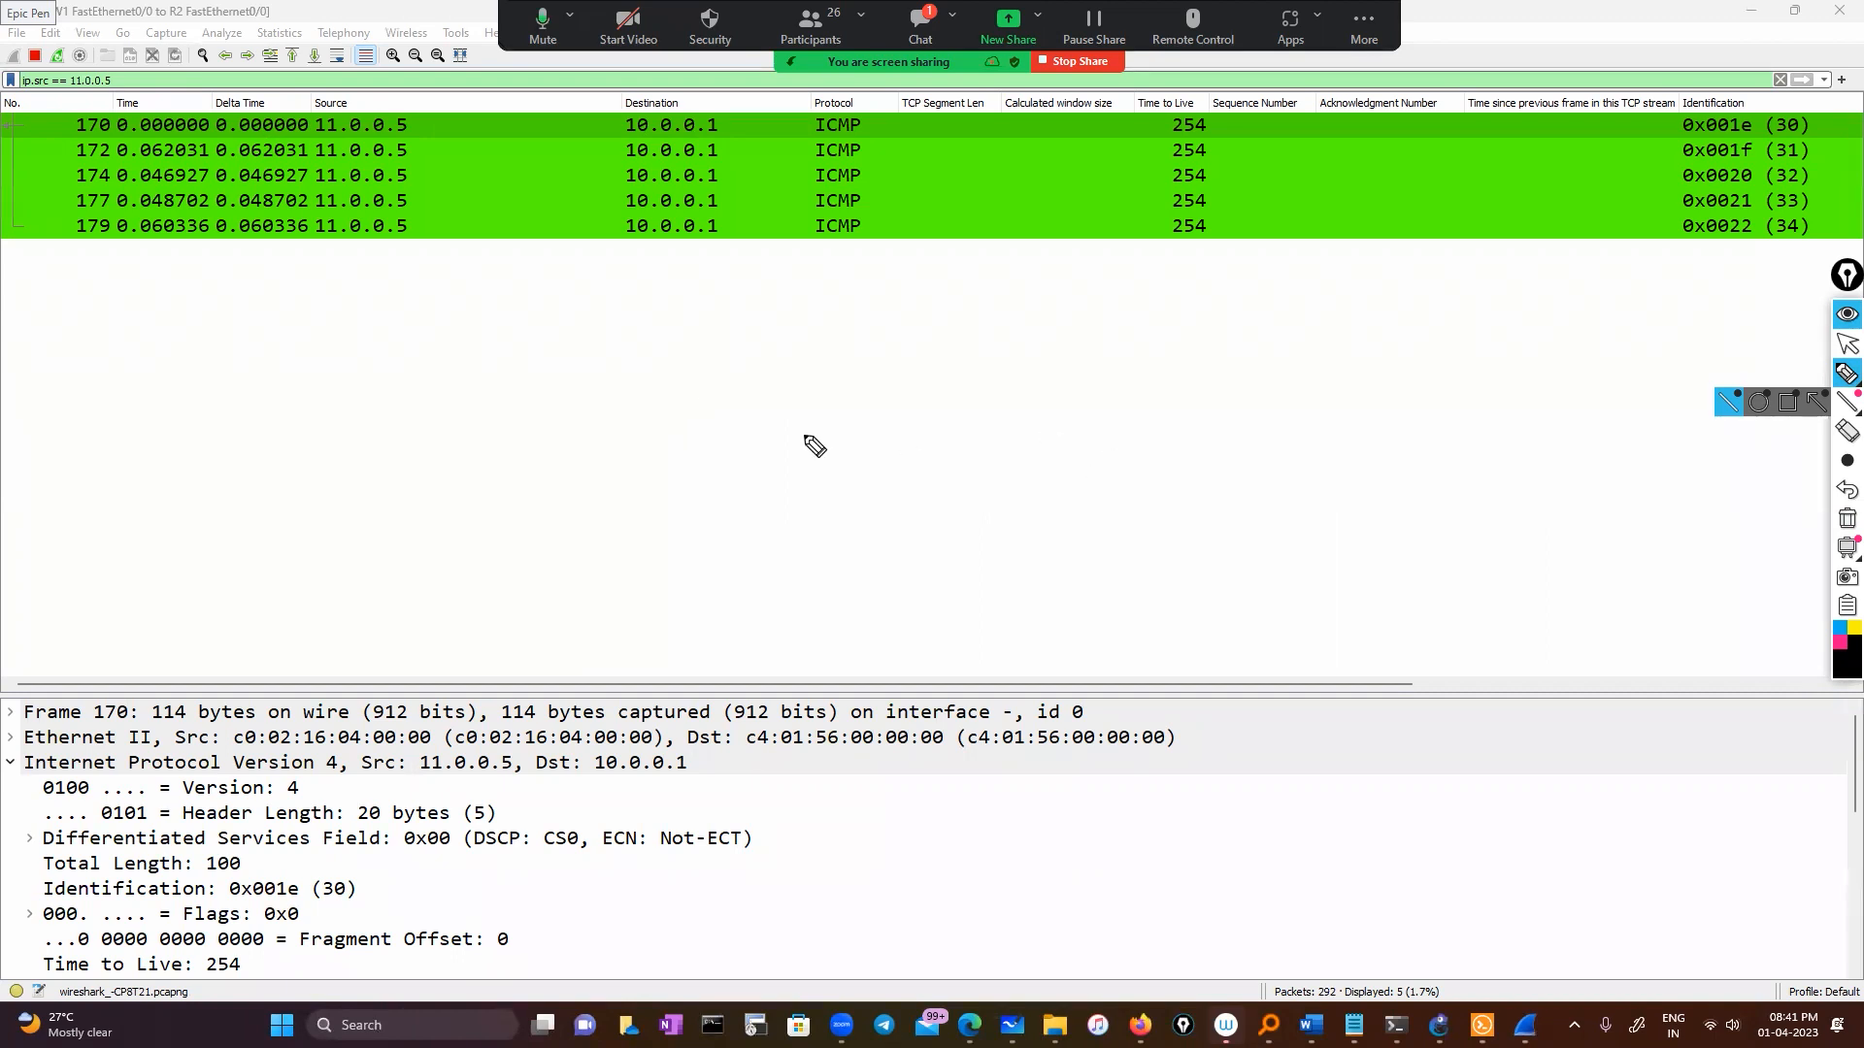
Step: Sketch a hooked line and the number 10 enclosed by a curve in the empty packet area, and clear the drawing
mouse_move(814, 429)
left_mouse_down()
mouse_move(852, 505)
mouse_move(858, 616)
mouse_move(900, 604)
left_mouse_up()
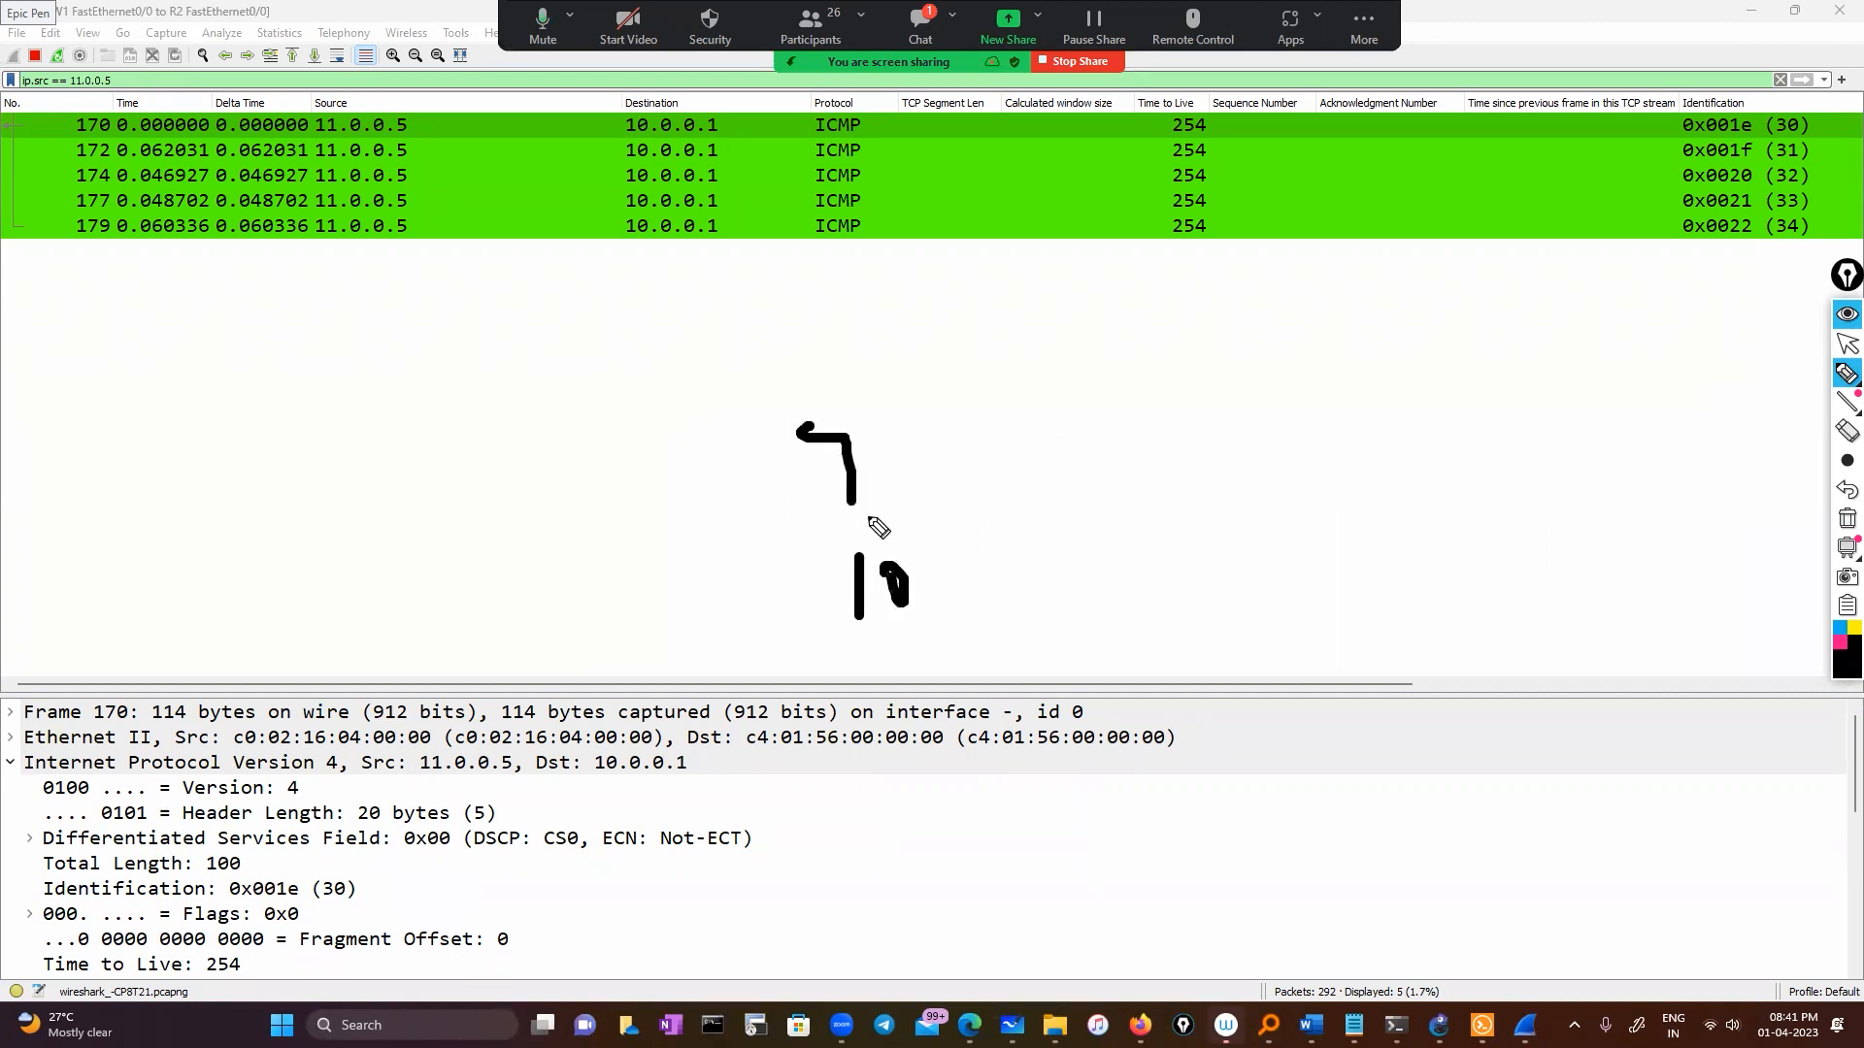
left_click_drag(852, 506, 903, 583)
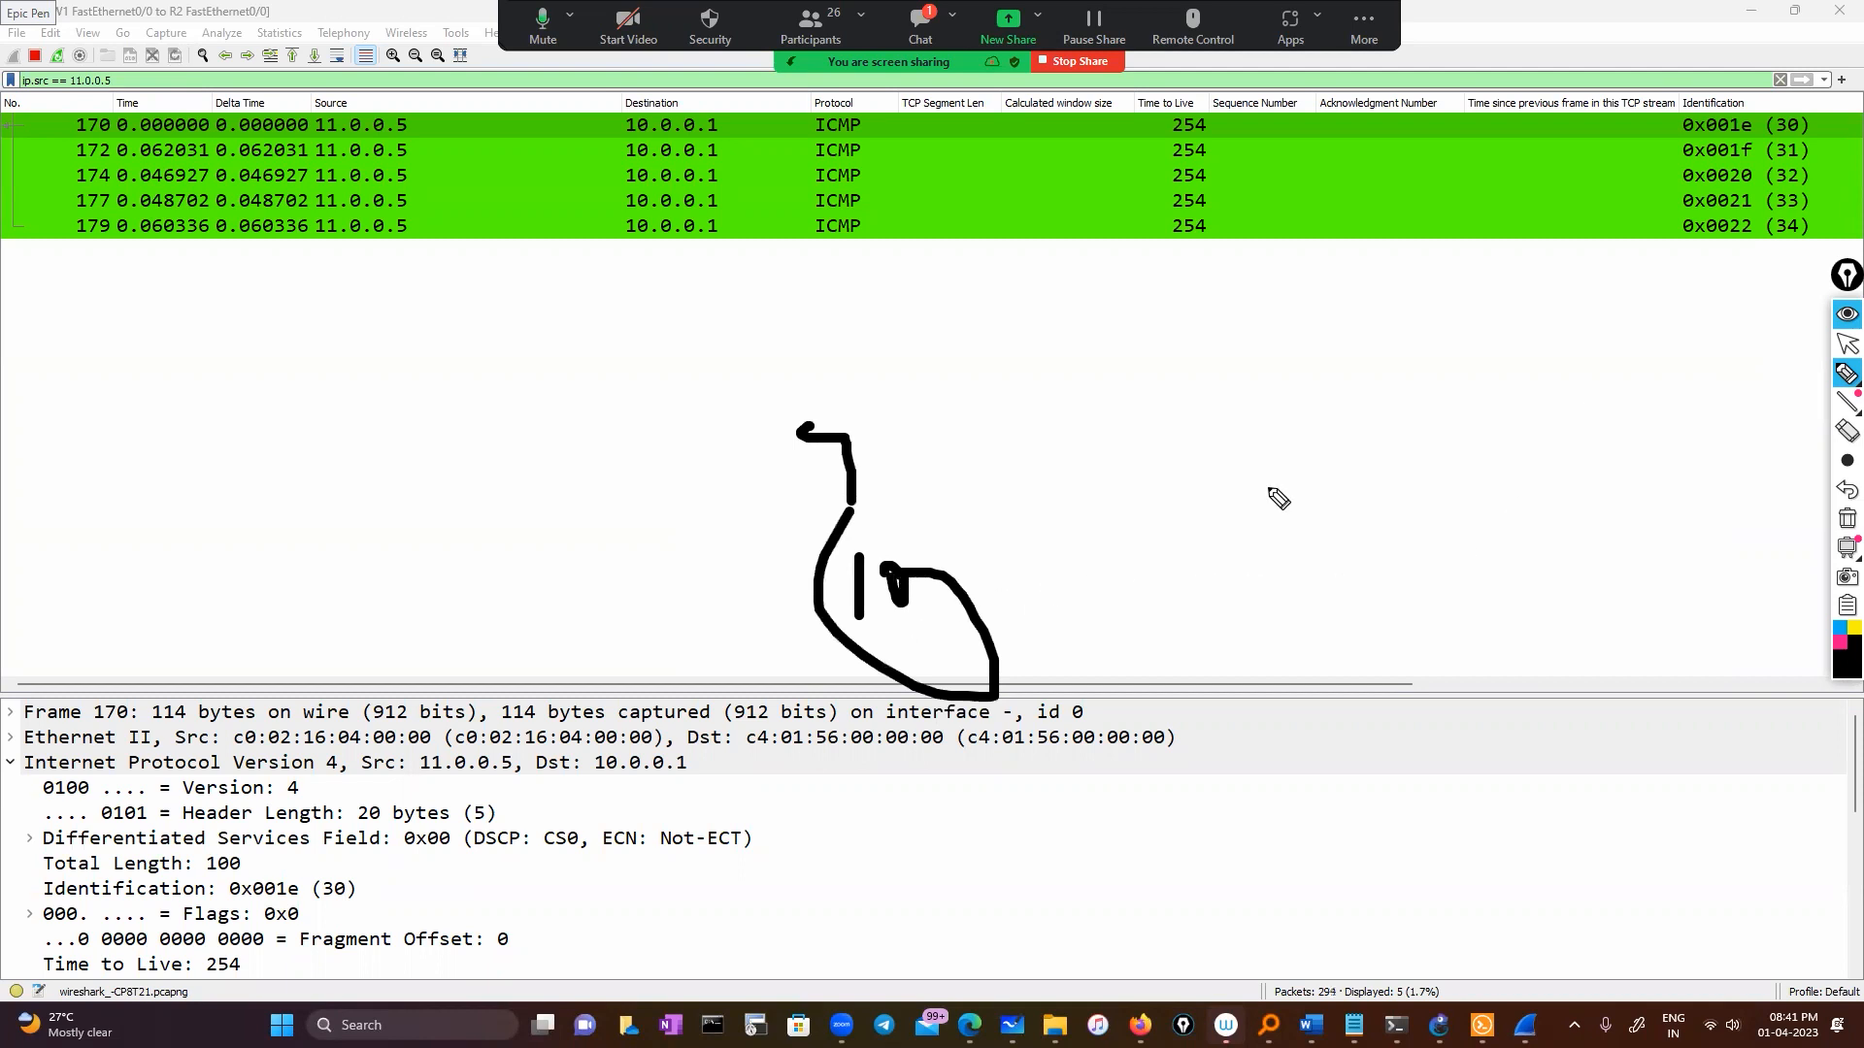
left_click(1848, 518)
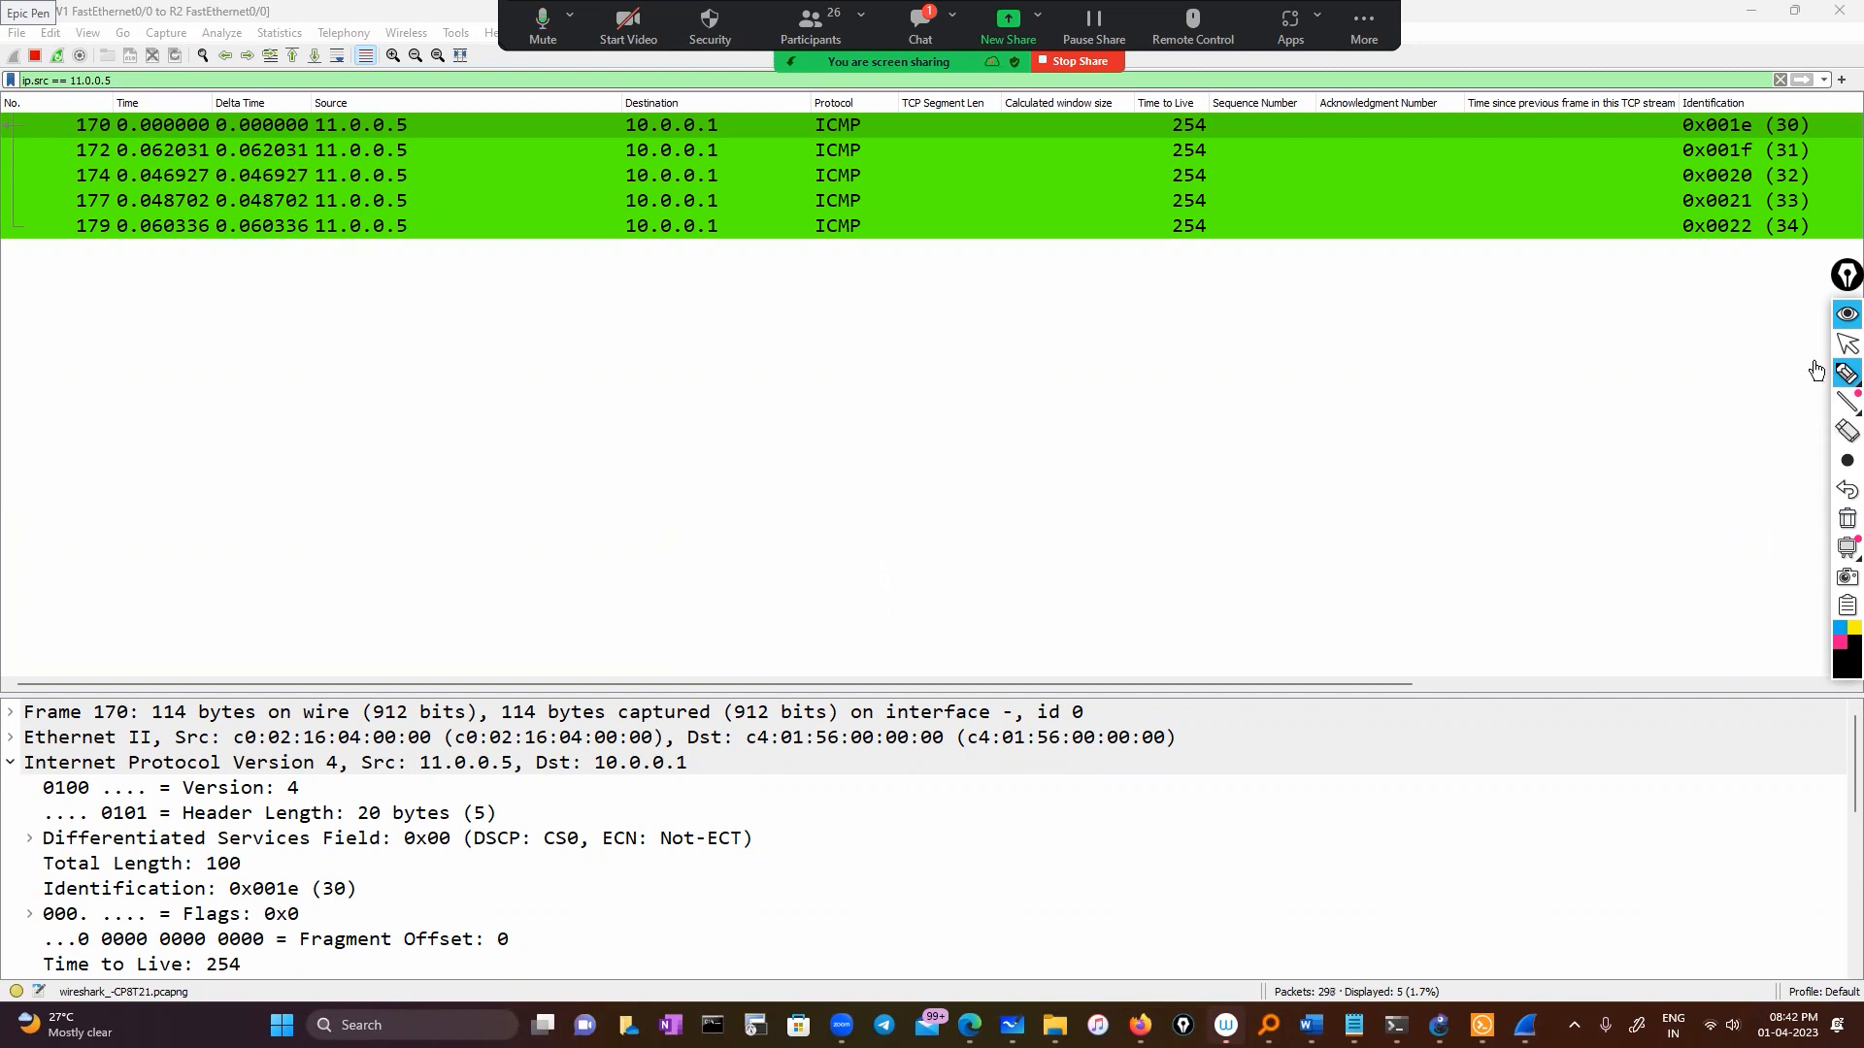
left_click(1848, 346)
left_click(88, 33)
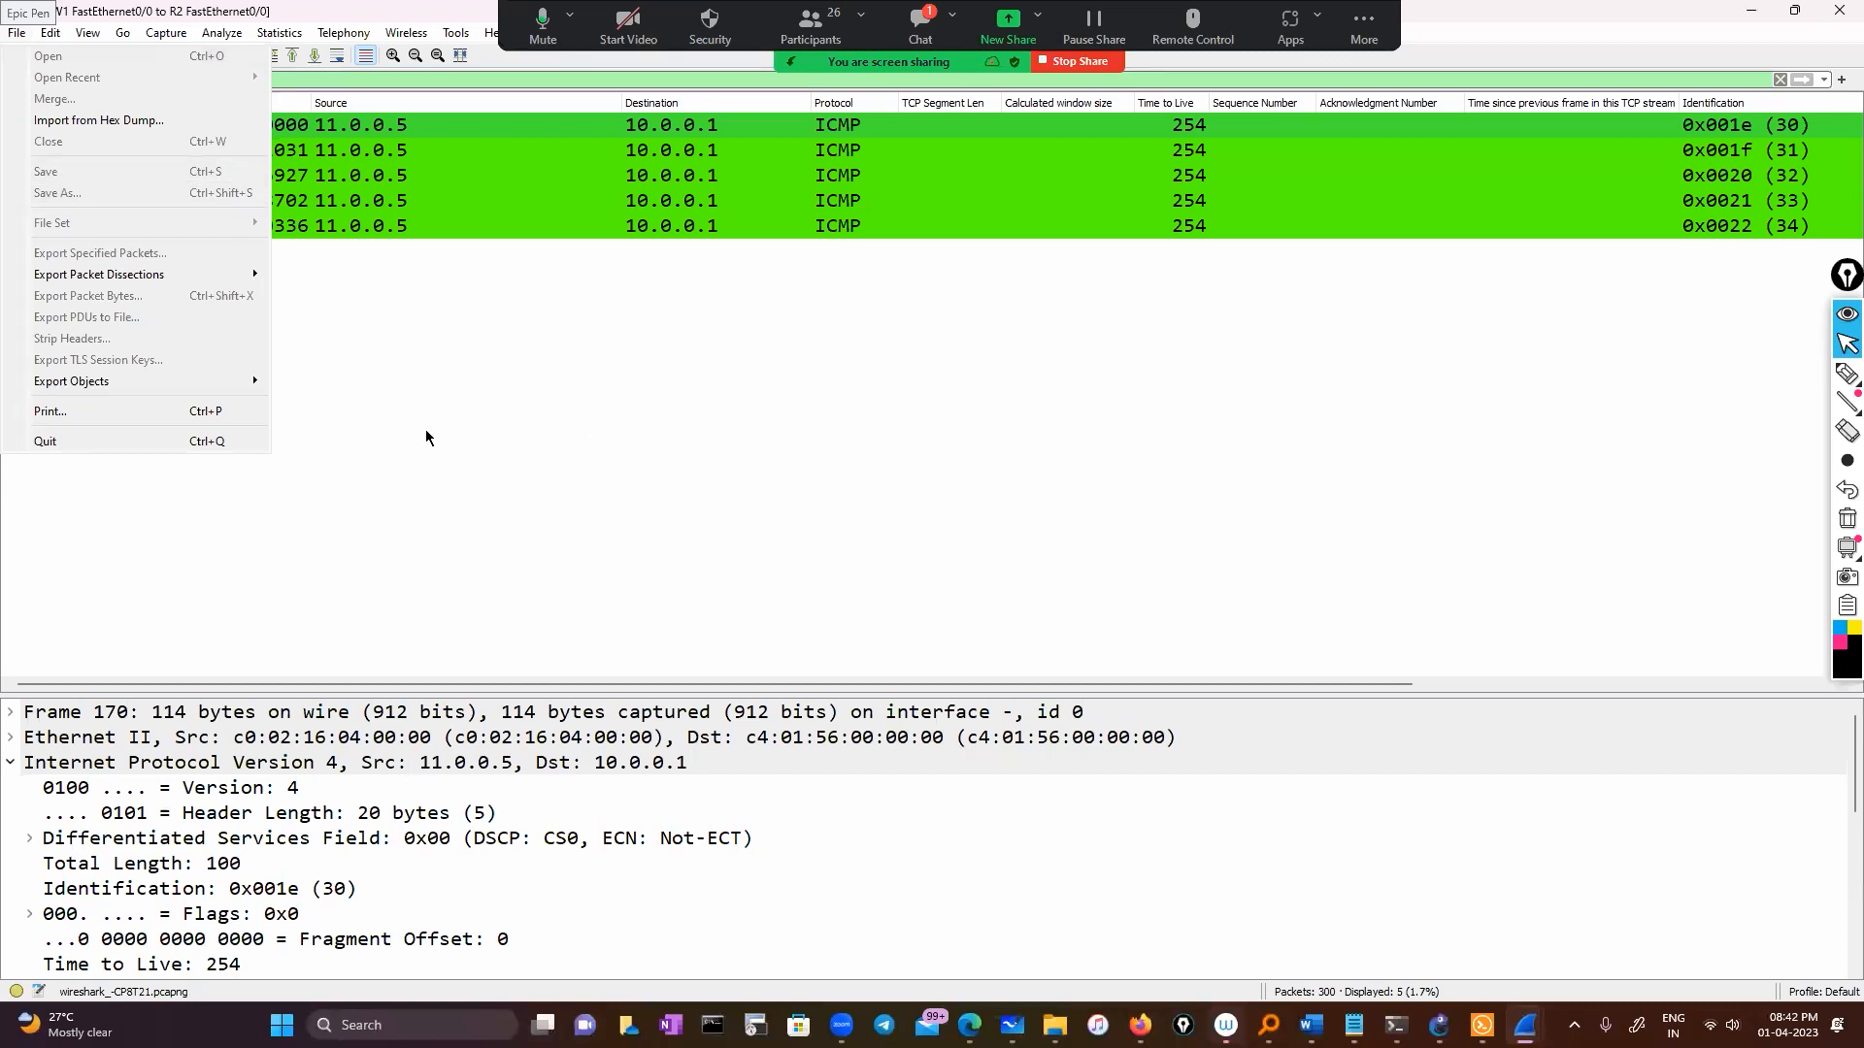
left_click(485, 429)
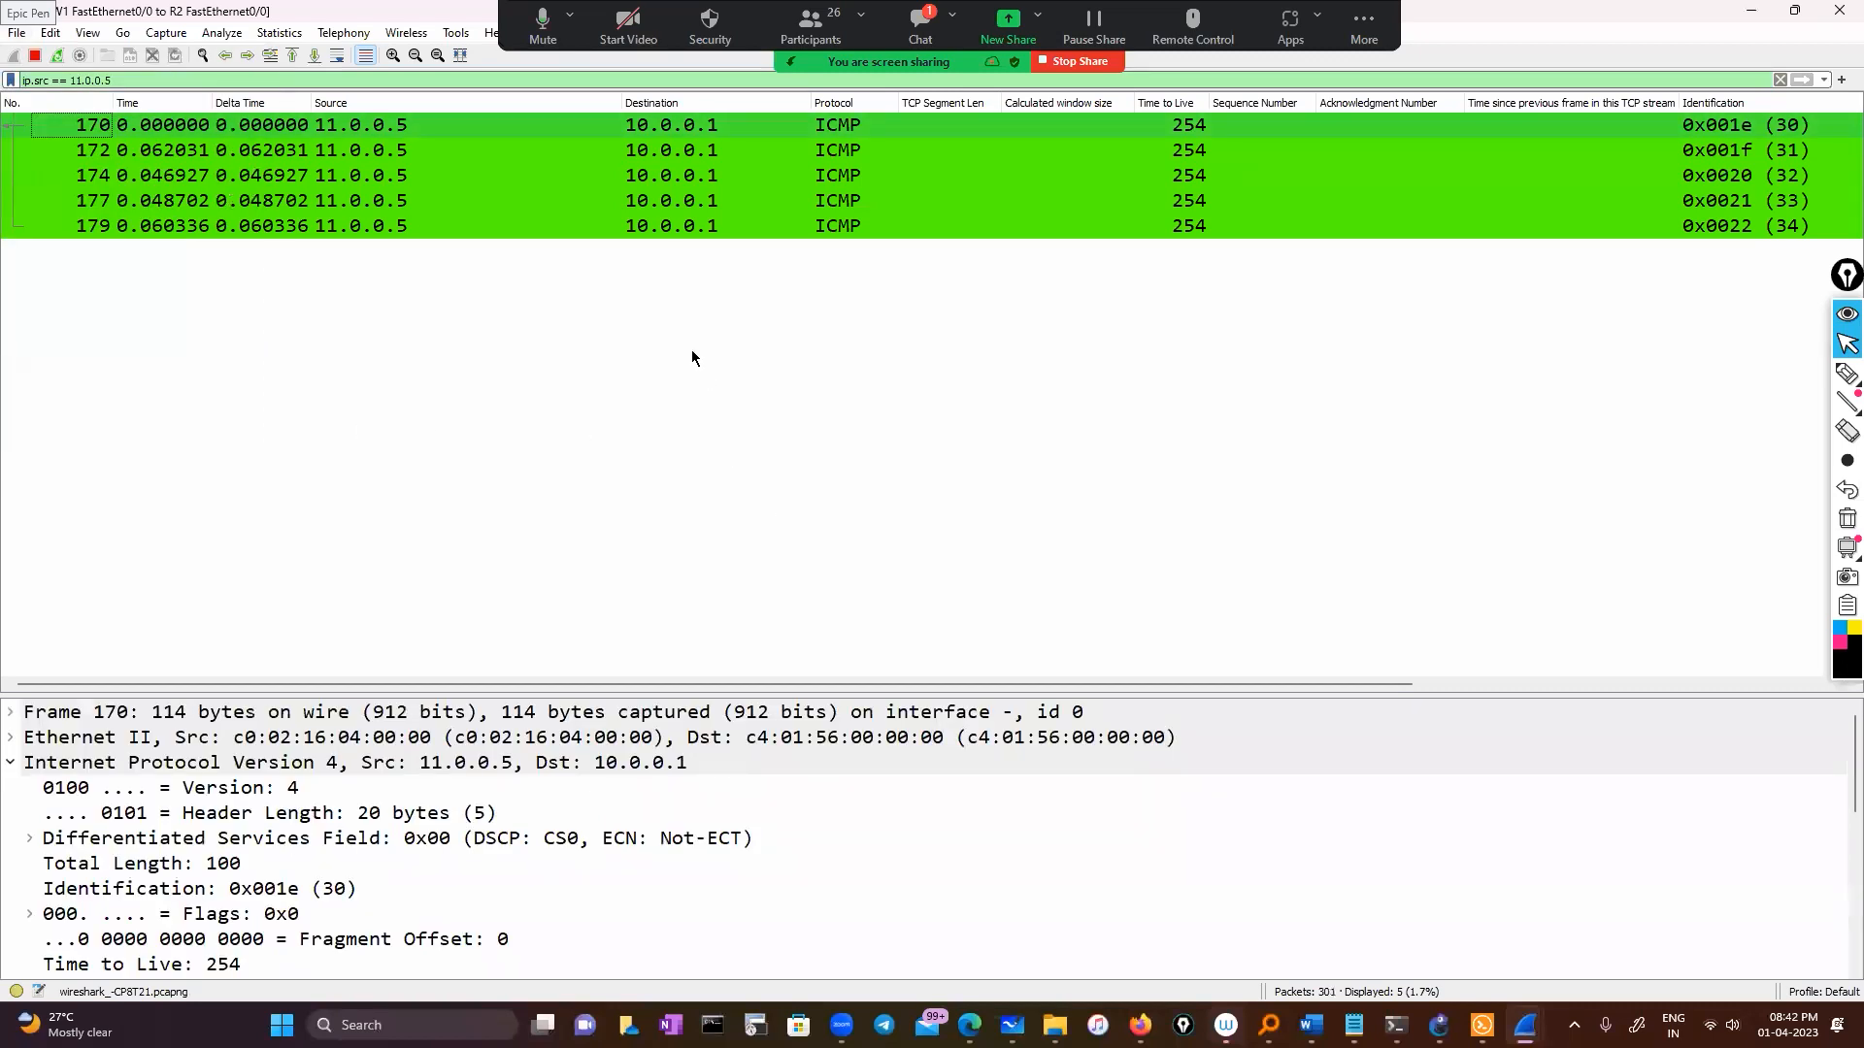
Step: Handwrite "wireshark" with an arrow to "preferen" below the packet list, and circle the second word
left_click(1844, 377)
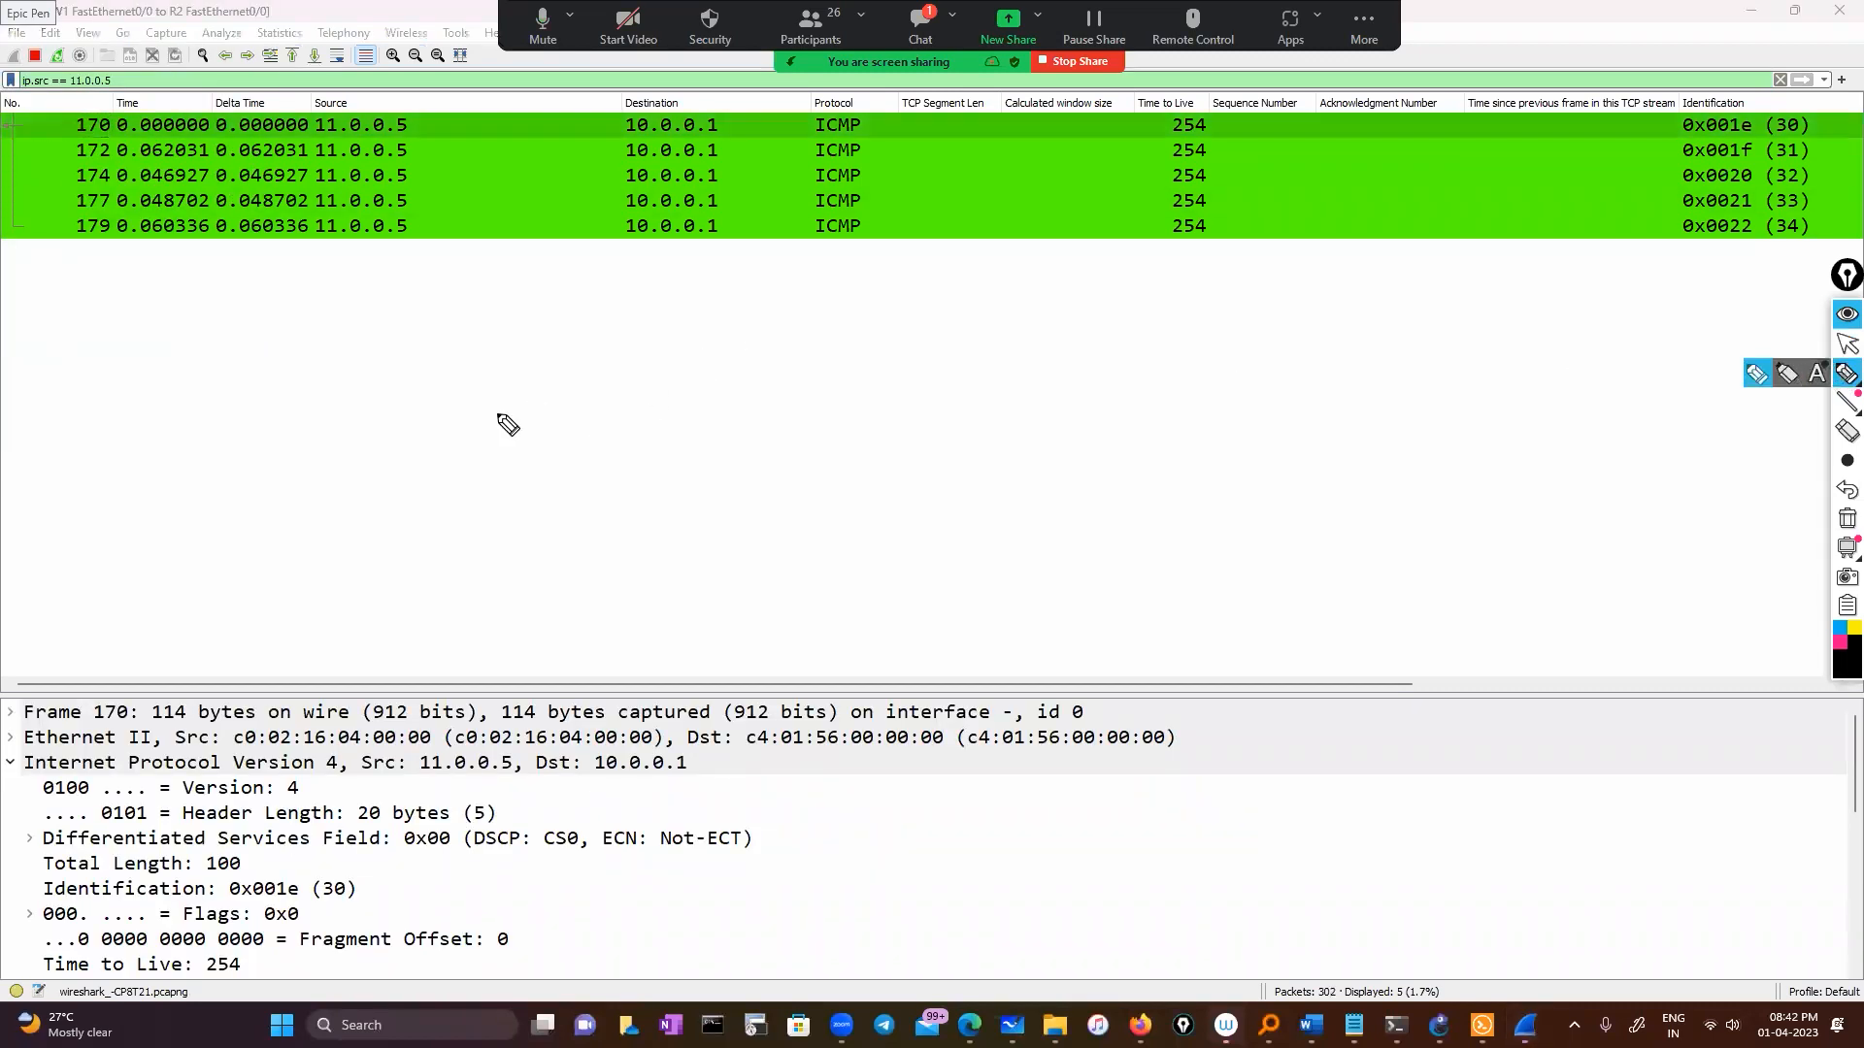
mouse_move(511, 373)
left_mouse_down()
mouse_move(550, 393)
mouse_move(616, 358)
mouse_move(912, 318)
mouse_move(992, 280)
mouse_move(944, 279)
mouse_move(988, 255)
left_mouse_up()
left_click(551, 370)
mouse_move(824, 291)
left_mouse_down()
mouse_move(1013, 320)
mouse_move(833, 335)
left_mouse_up()
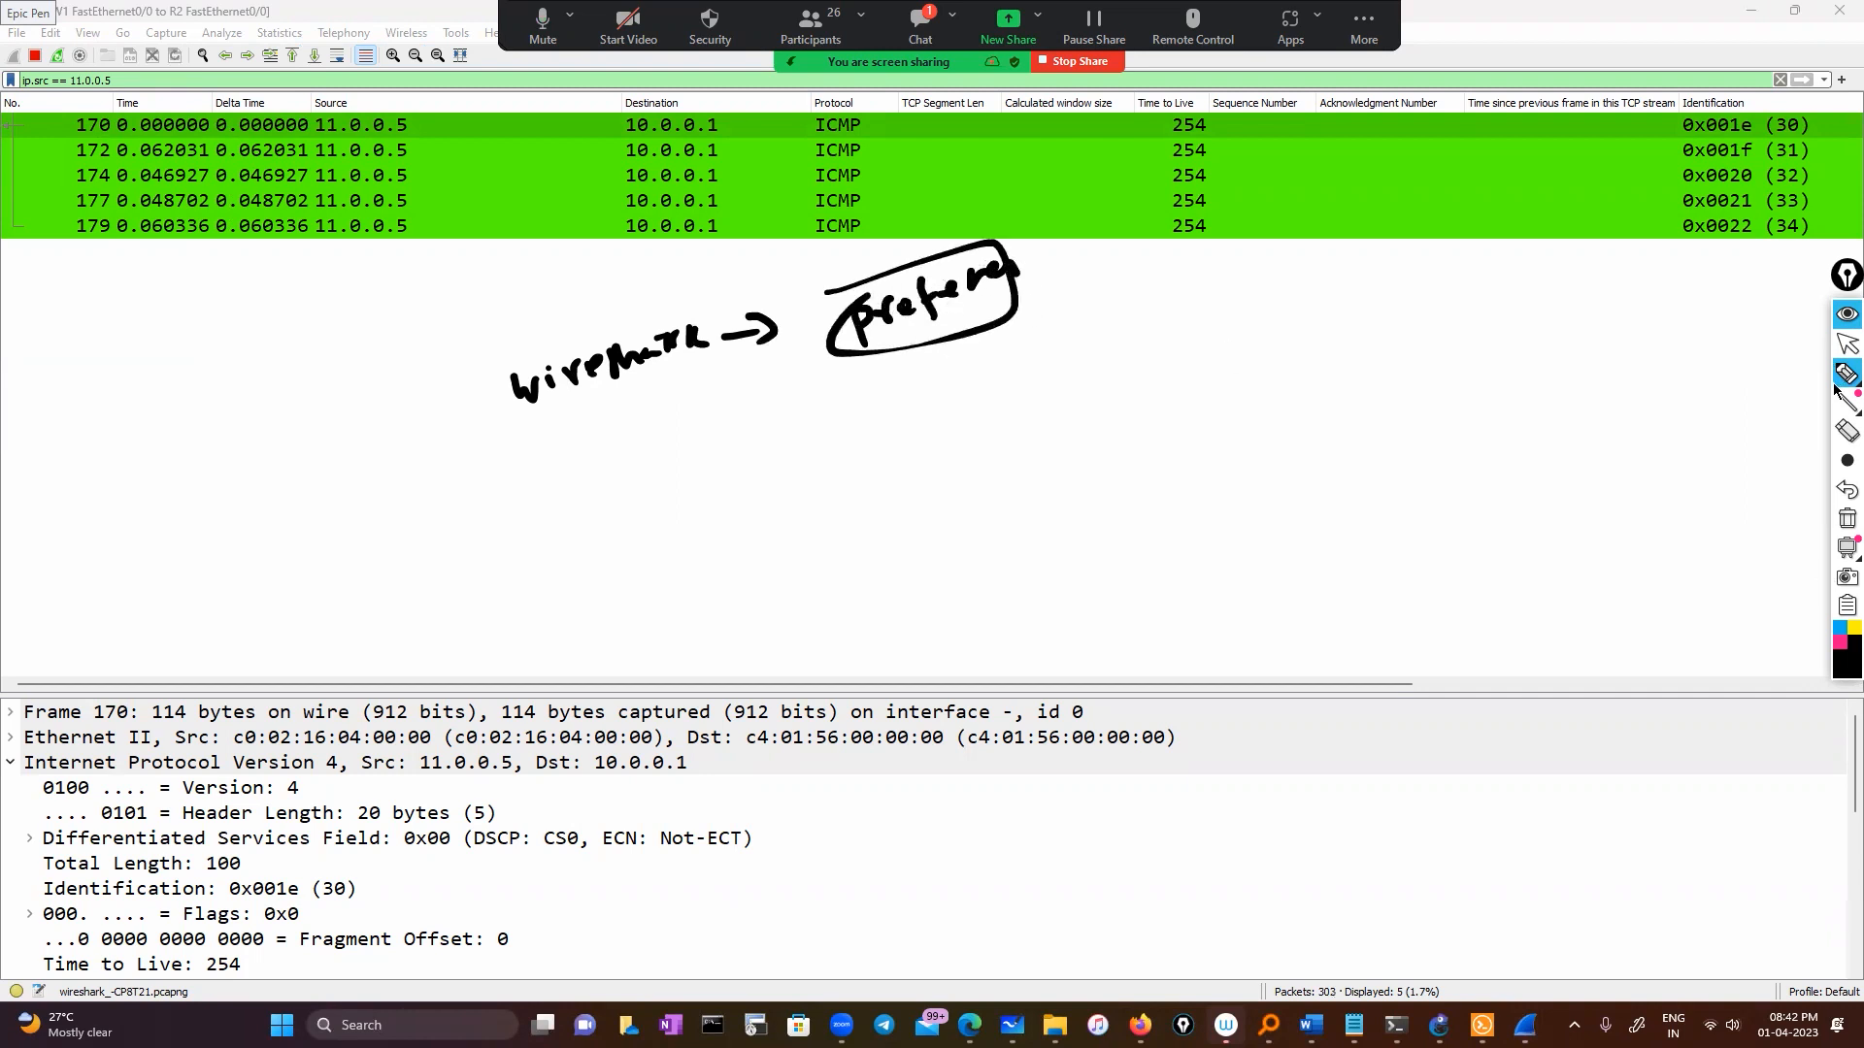
Step: Open the column preferences and put the Delta Time column's title into editing
left_click(1847, 343)
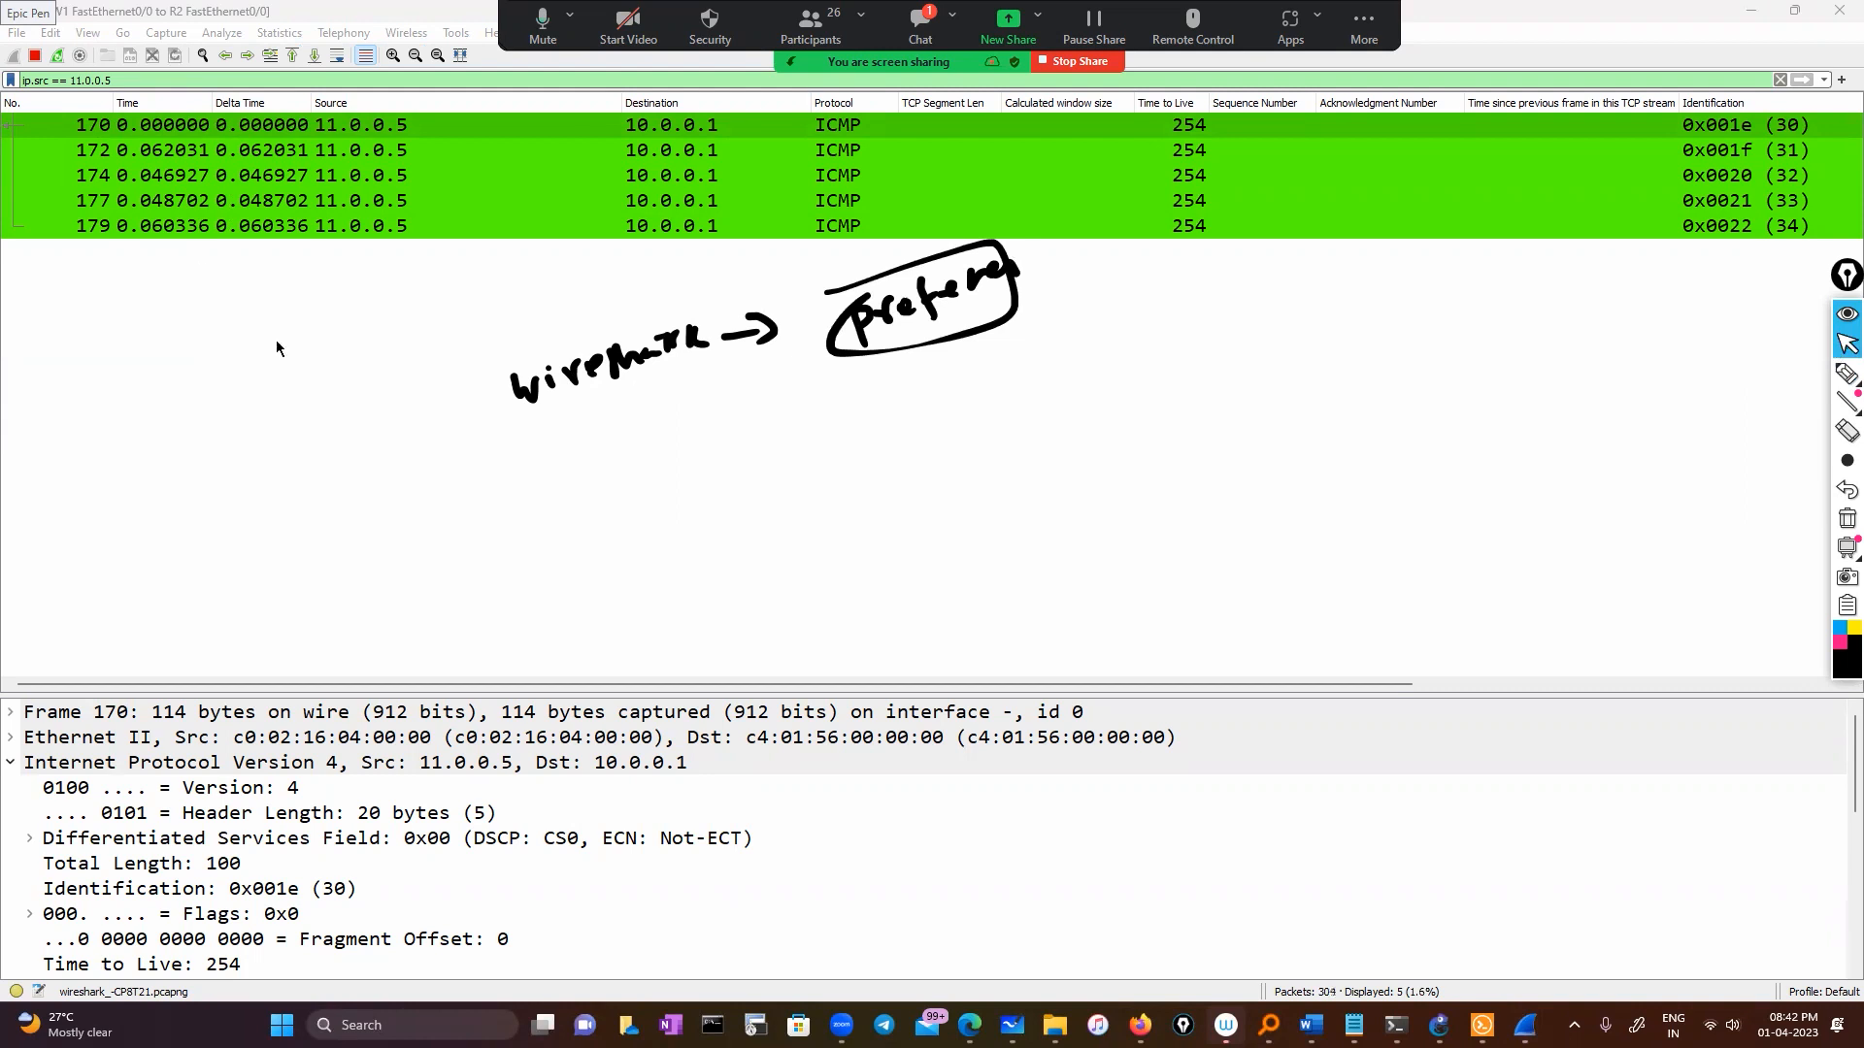
left_click(51, 34)
left_click(97, 539)
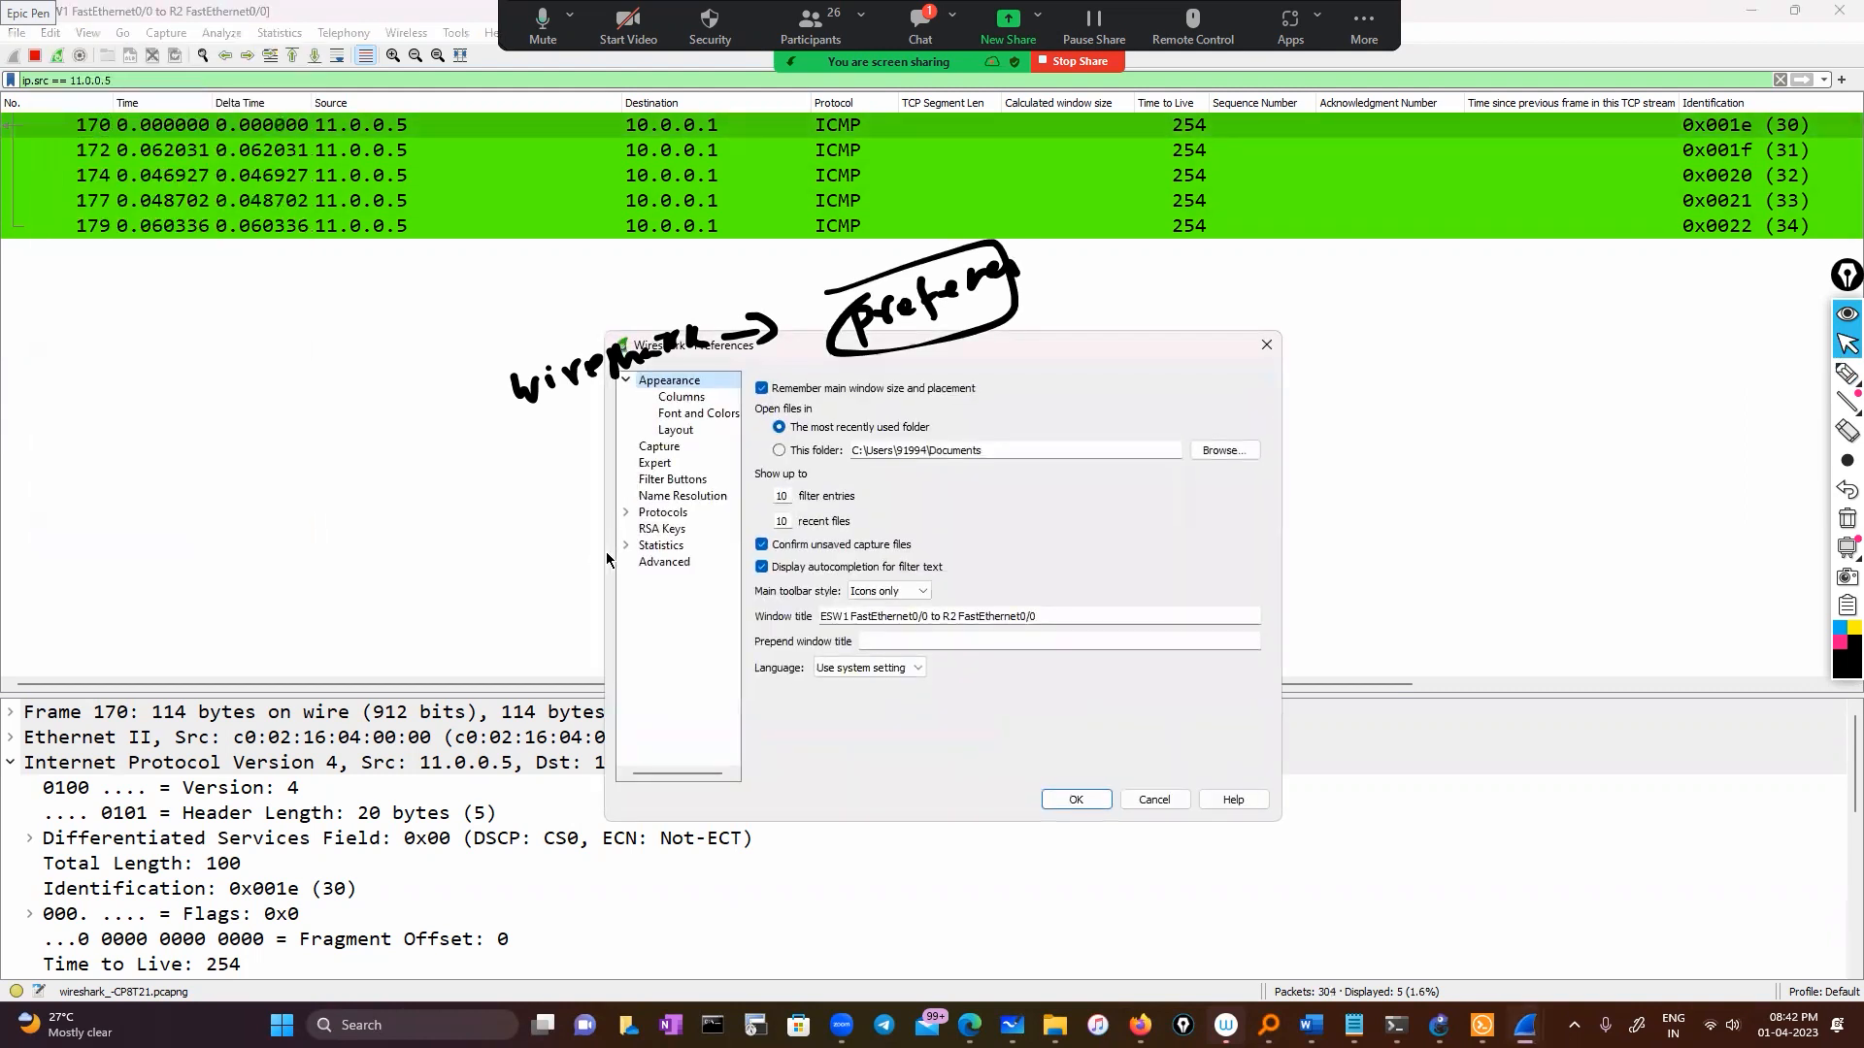
left_click(680, 399)
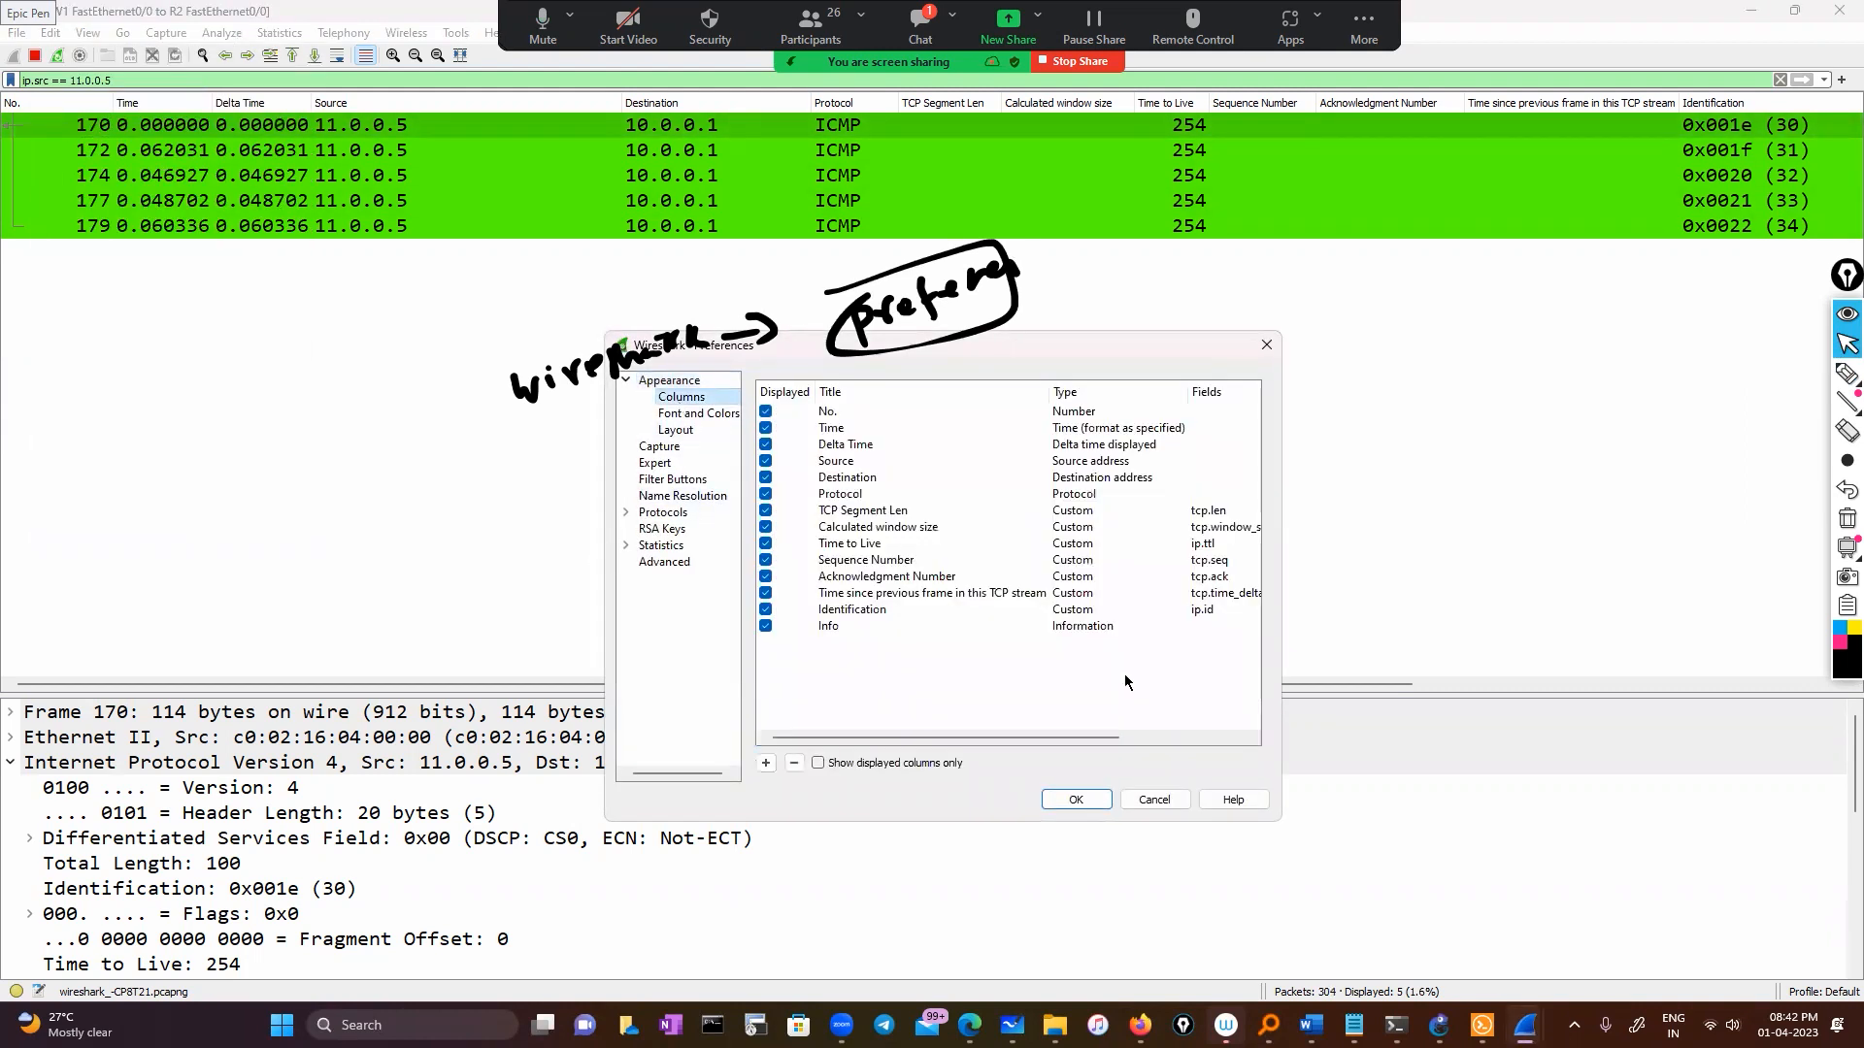
double_click(872, 446)
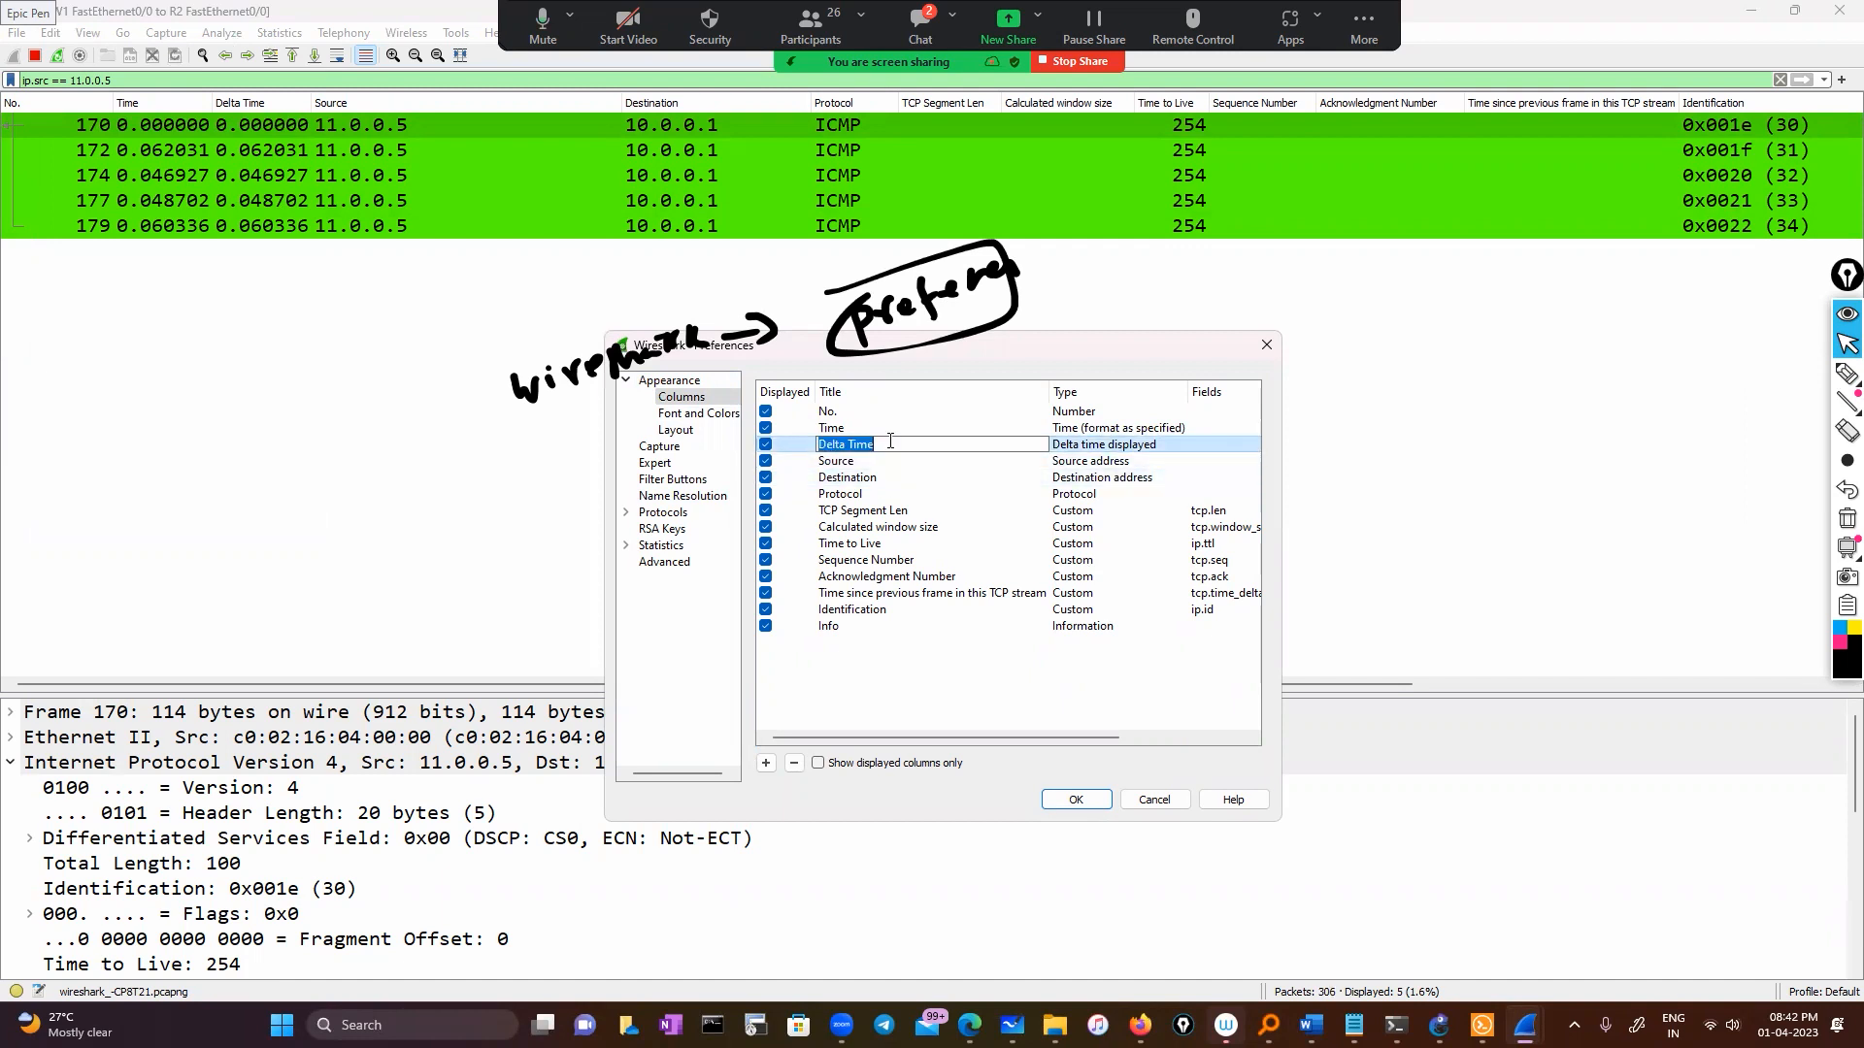
key("BackSpace")
Step: Choose "Delta time displayed" as the Delta Time column's type and apply the preferences
double_click(1080, 452)
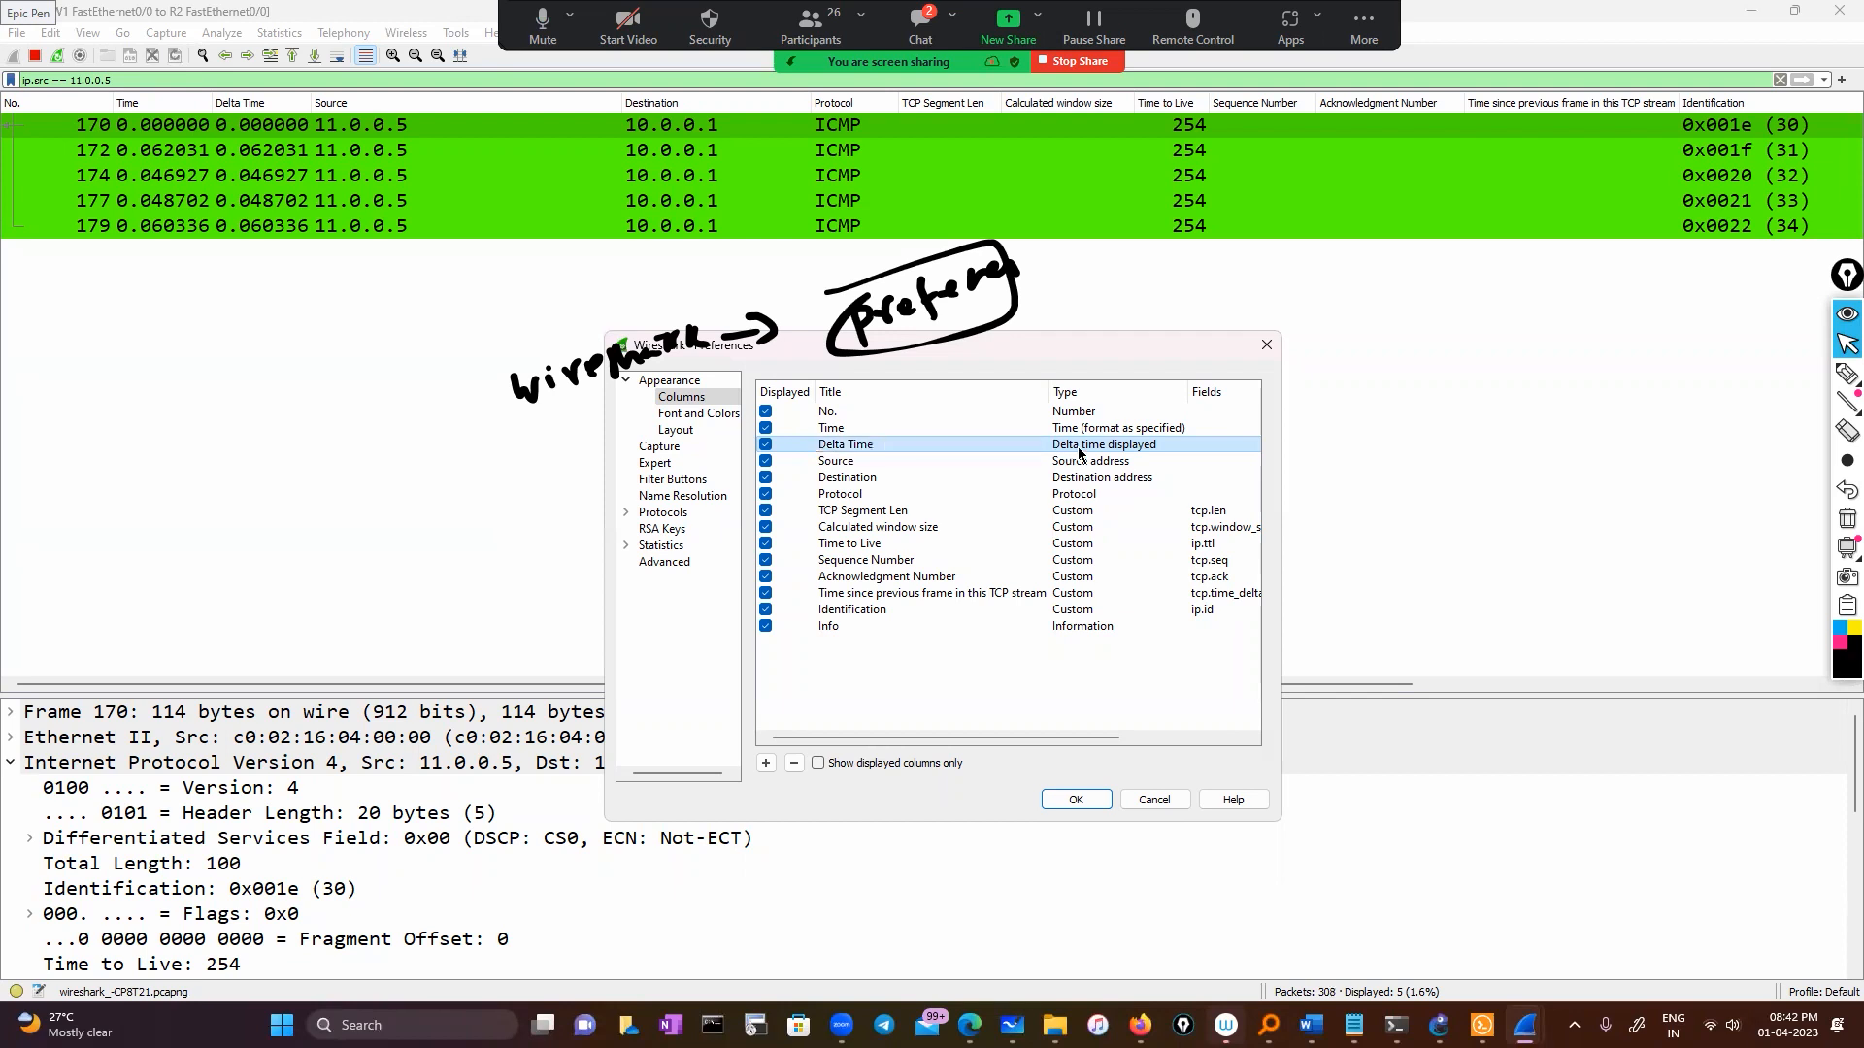
left_click(1173, 446)
scroll(1117, 582, "down", 1)
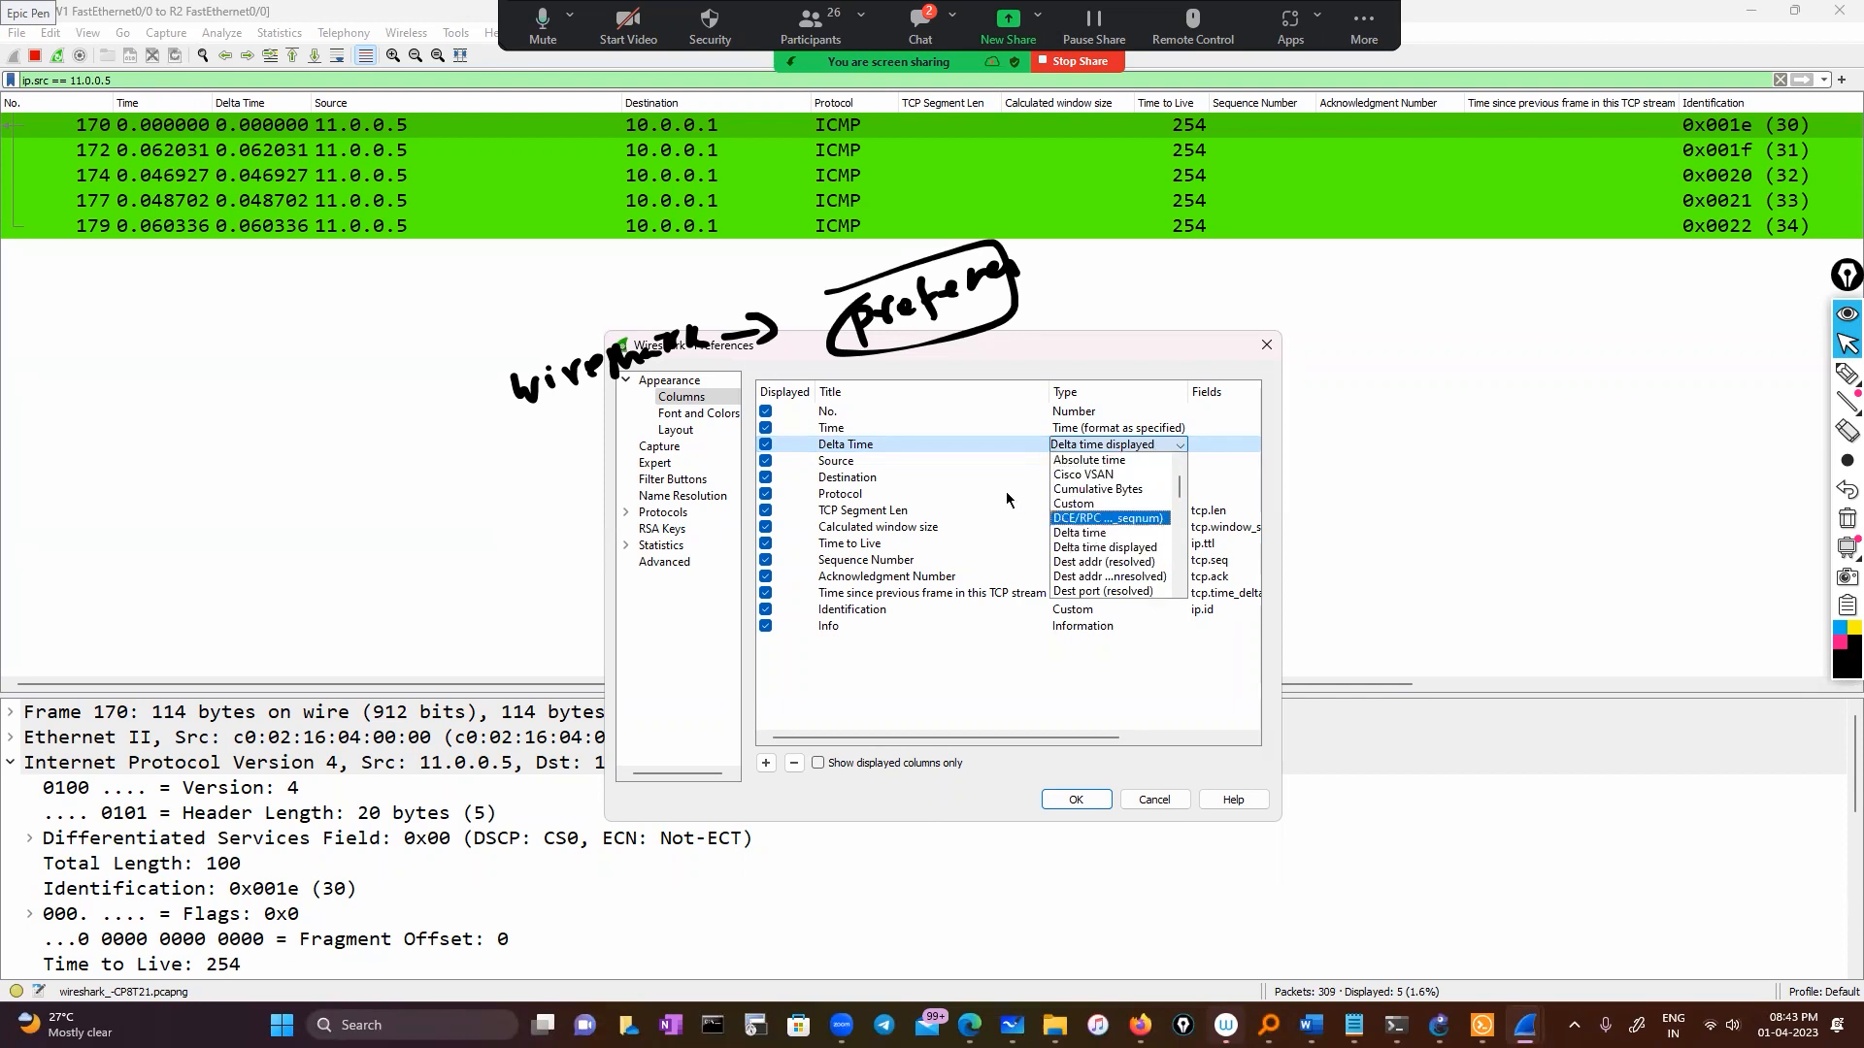
left_click(1133, 549)
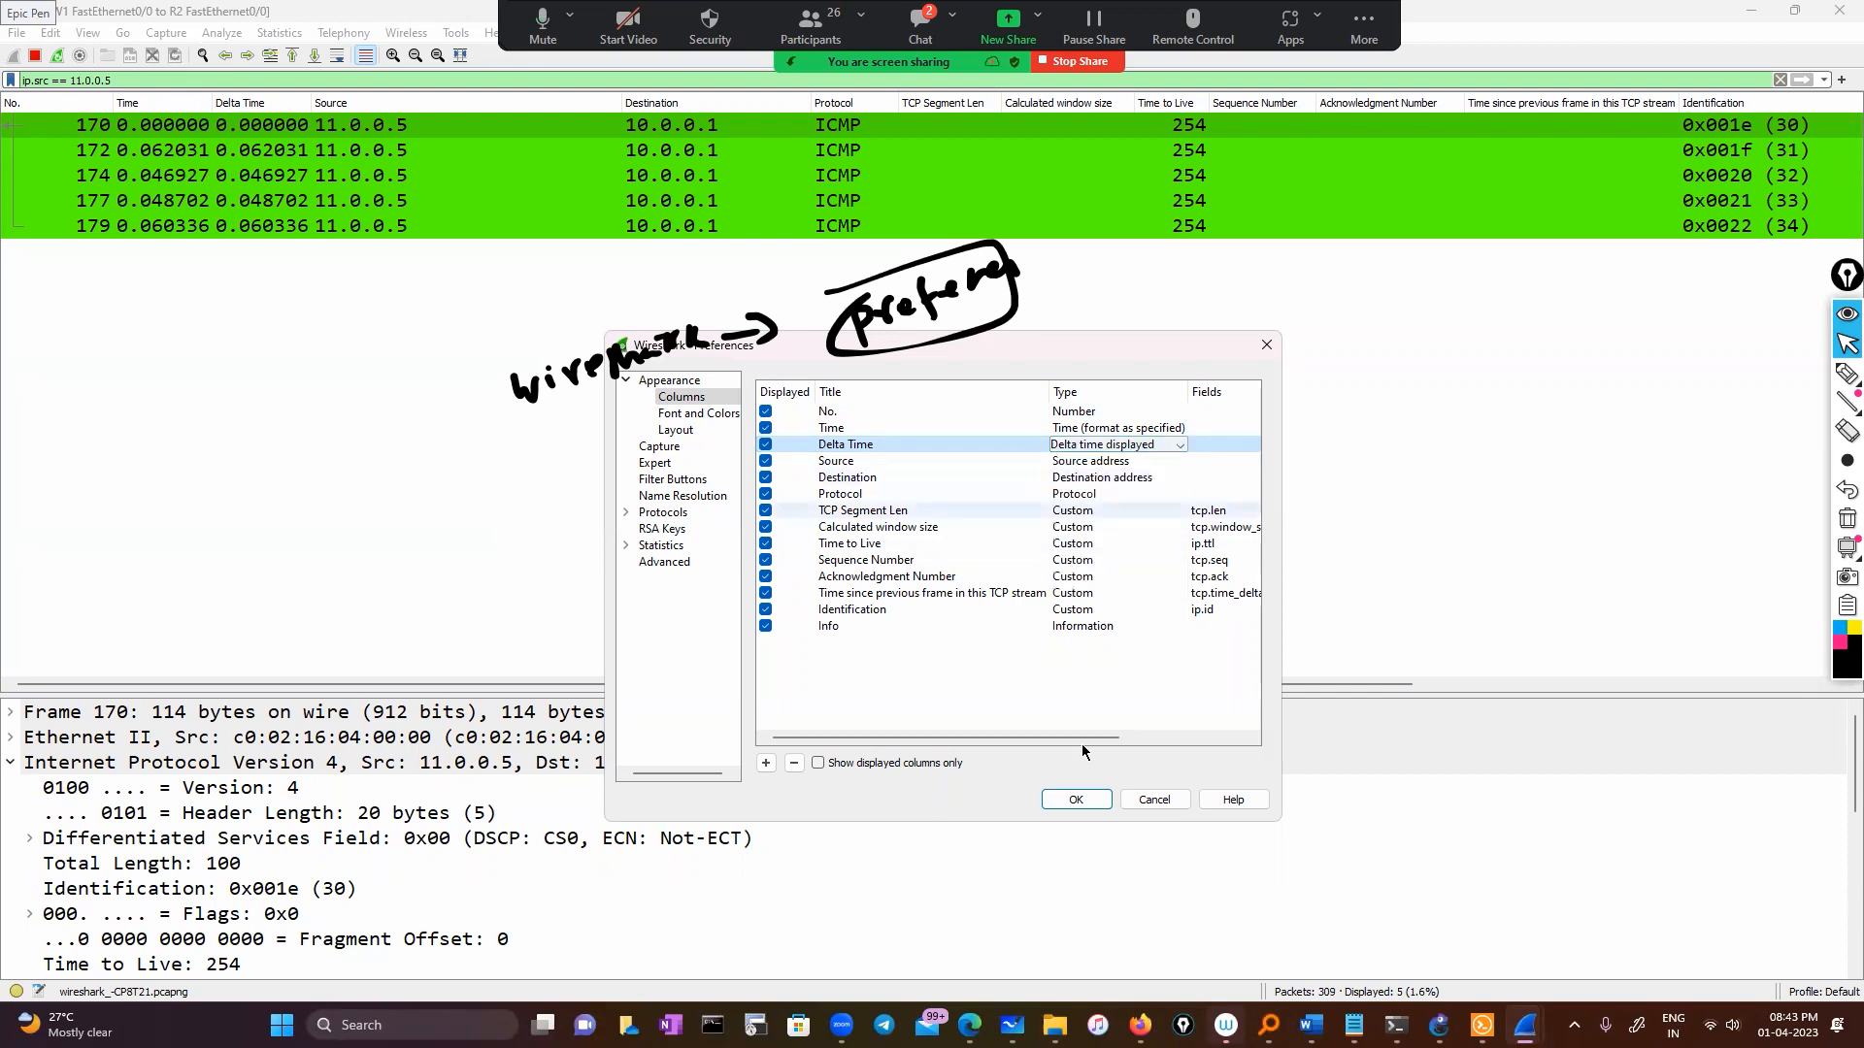
left_click(1070, 800)
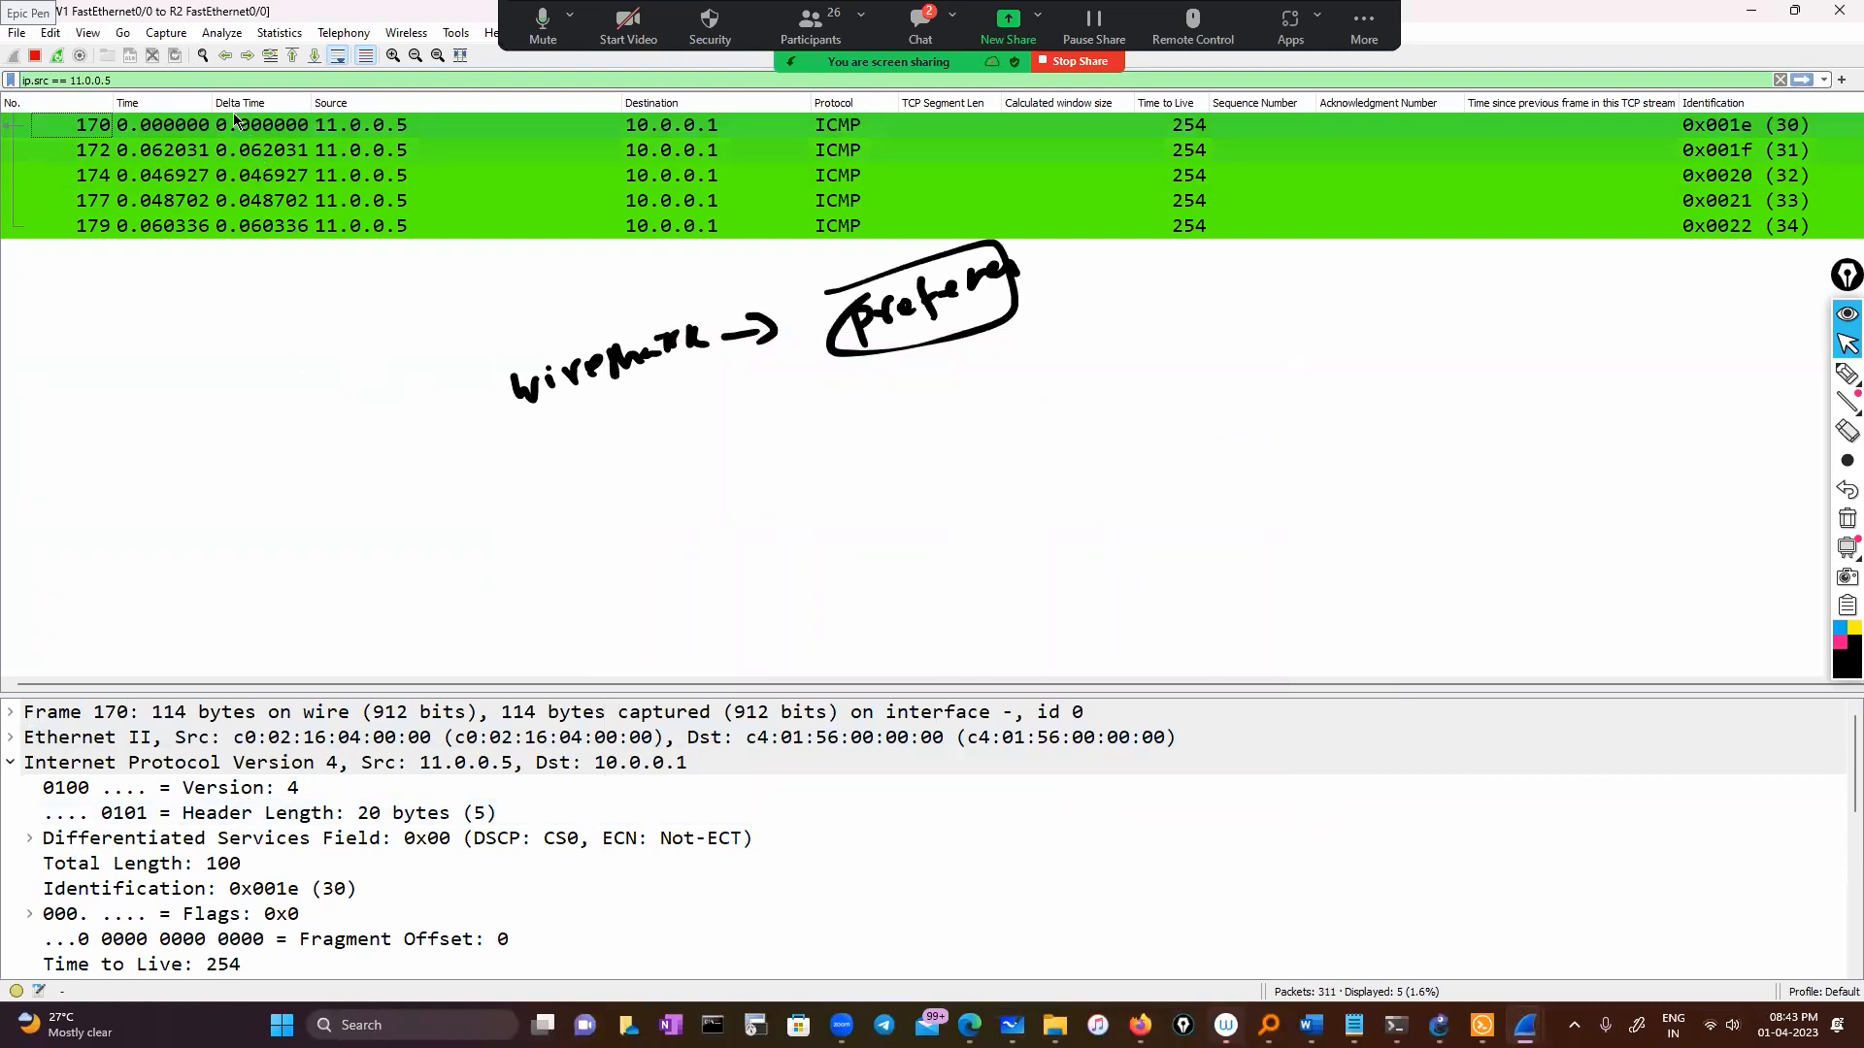
left_click(45, 34)
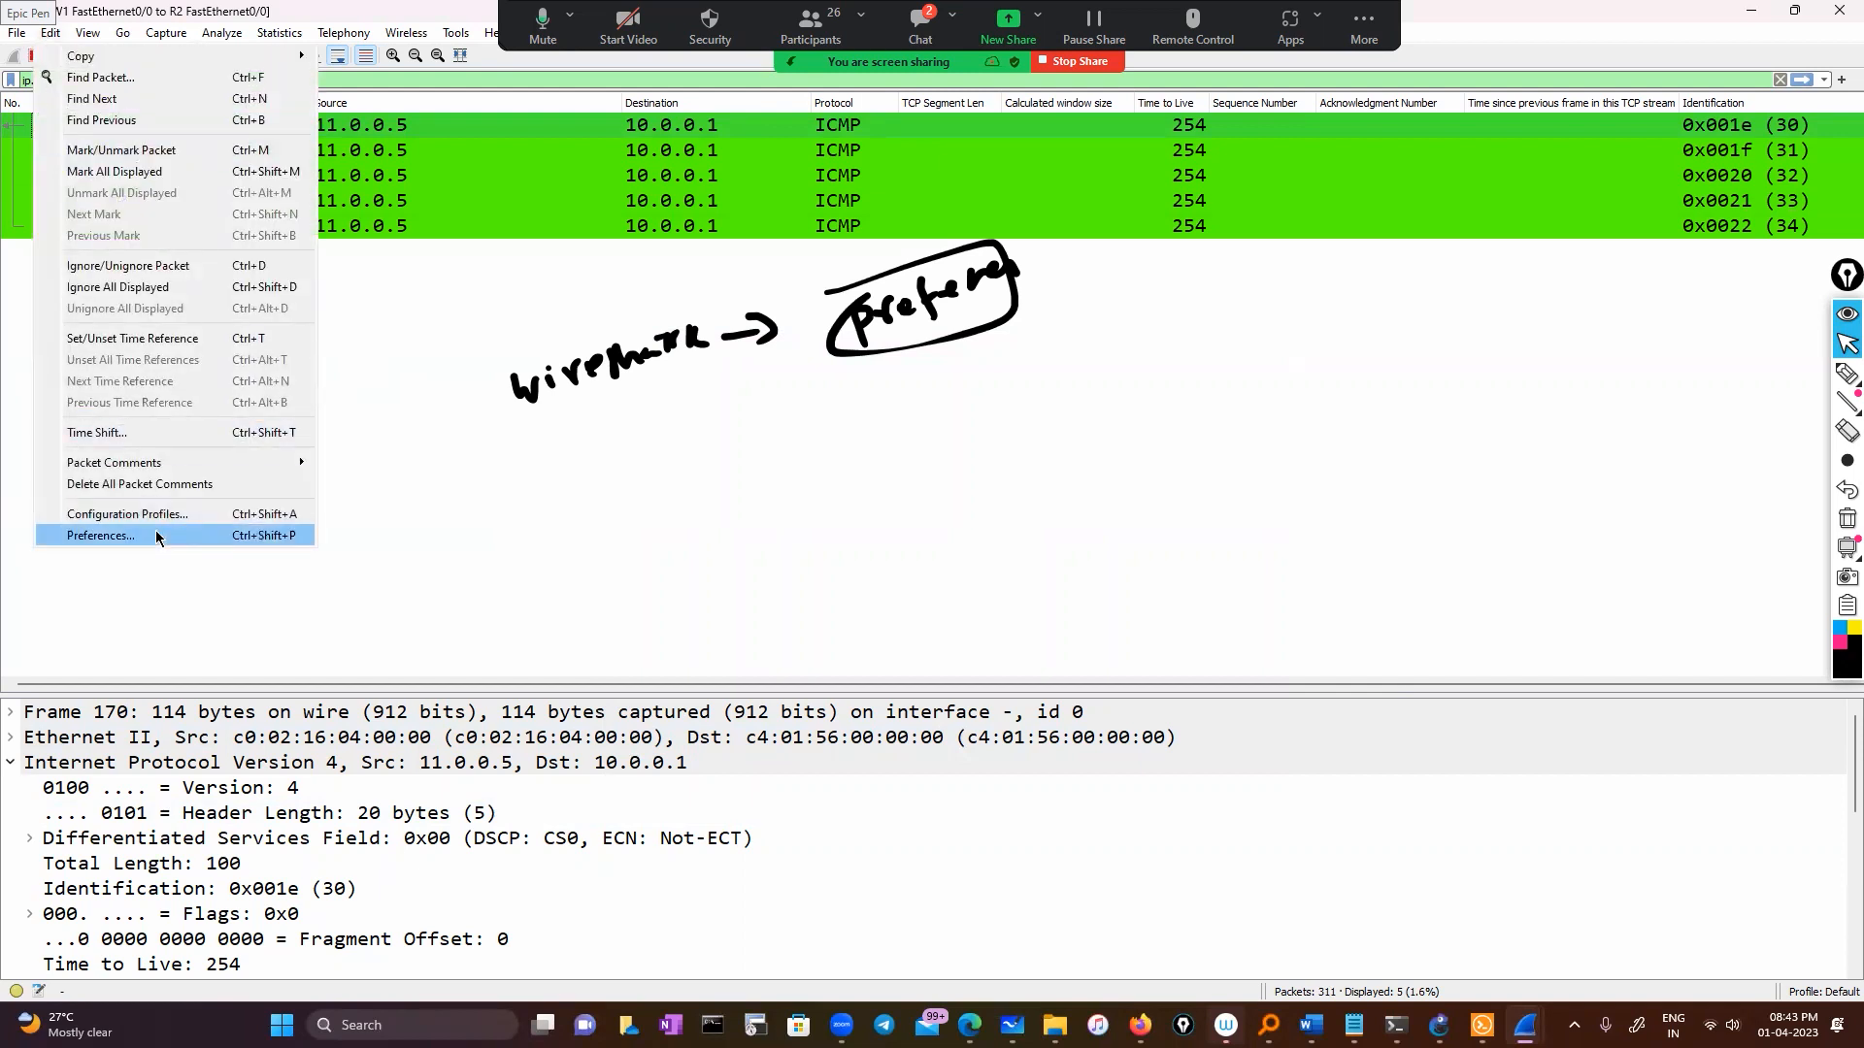
left_click(156, 536)
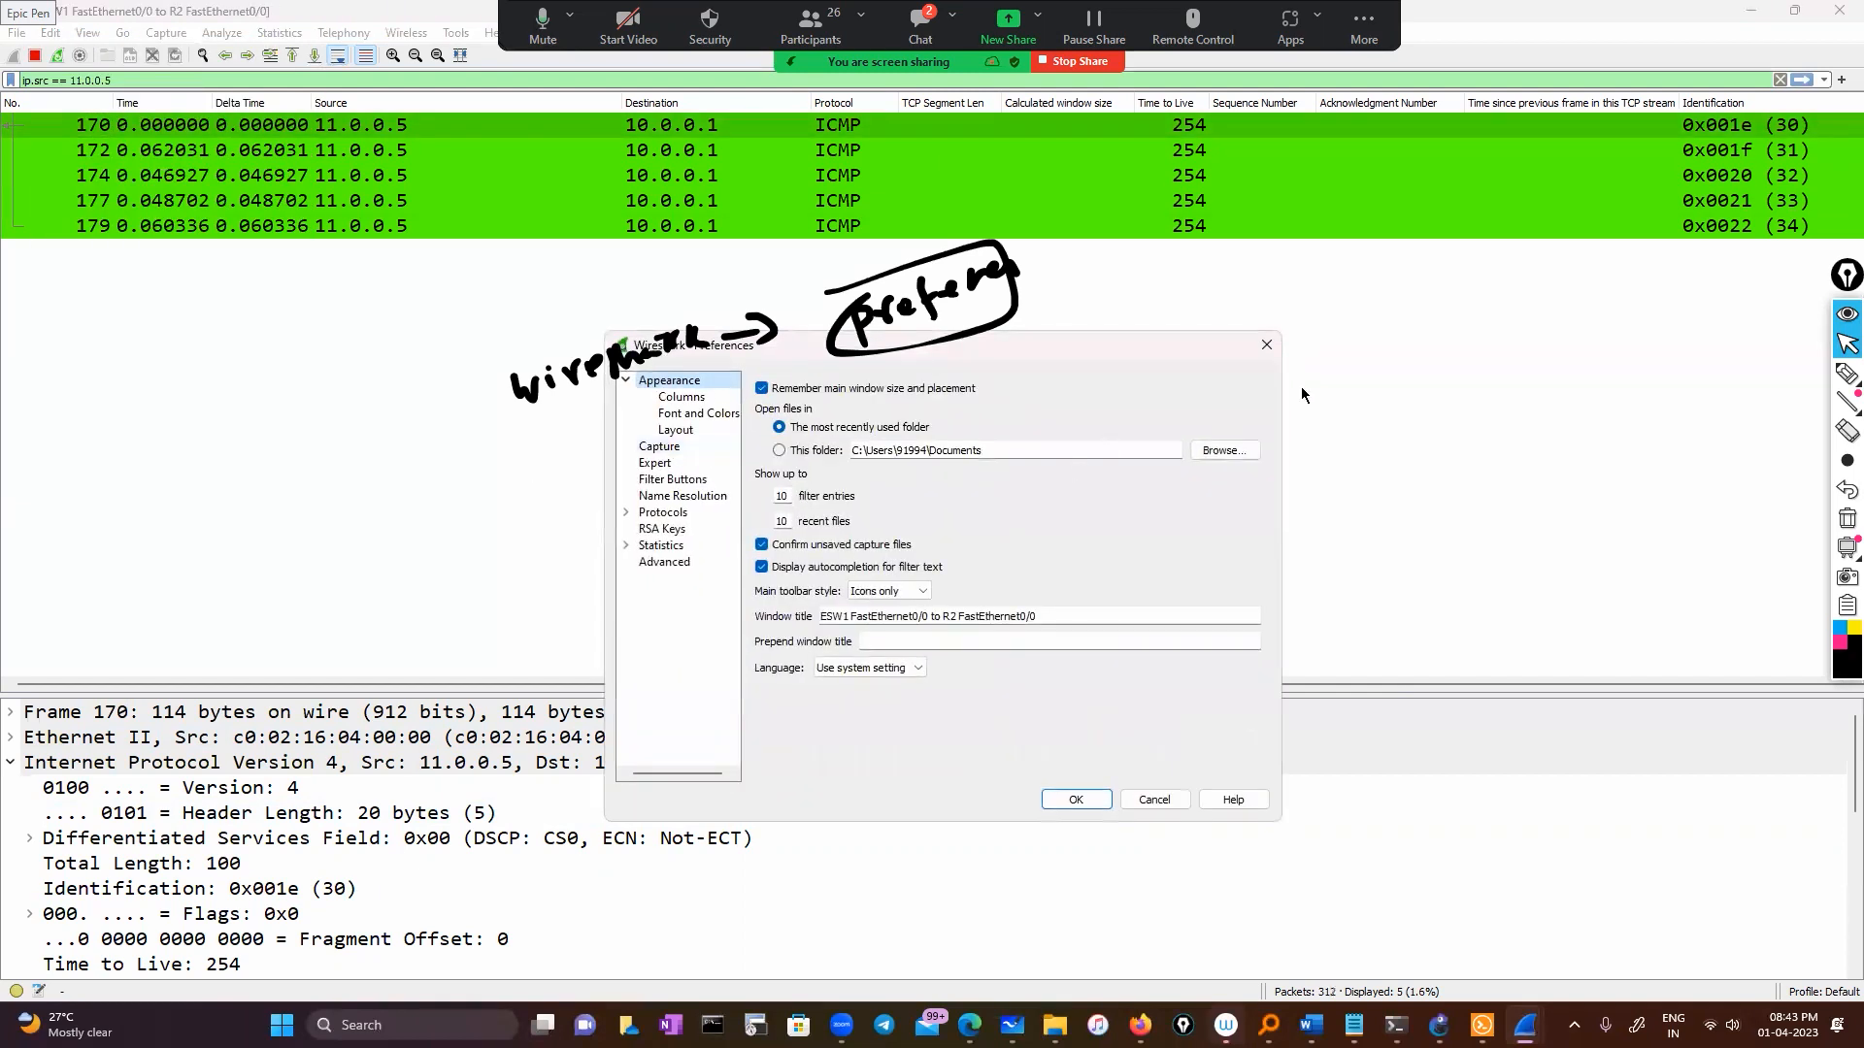
left_click(1264, 346)
Step: Open the column preferences and draw tick marks beside the custom columns from TCP Segment Len to Identification
left_click(50, 33)
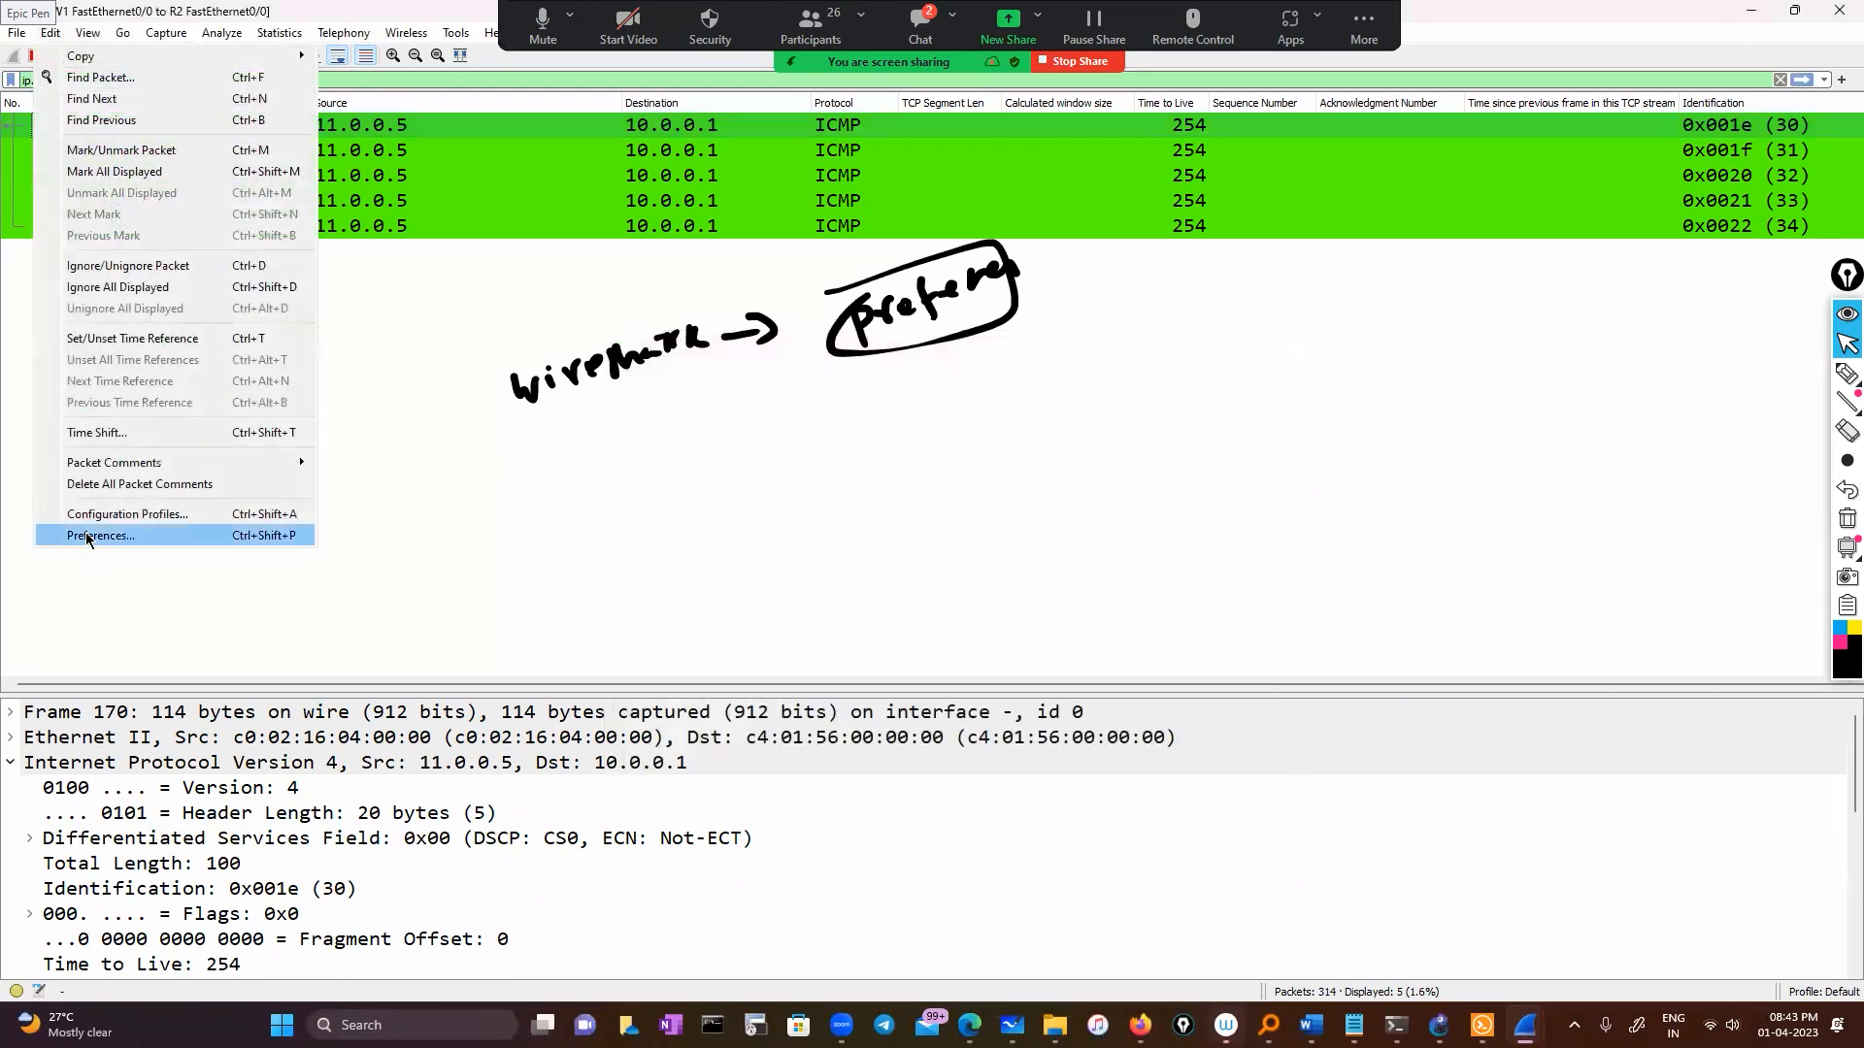
left_click(92, 537)
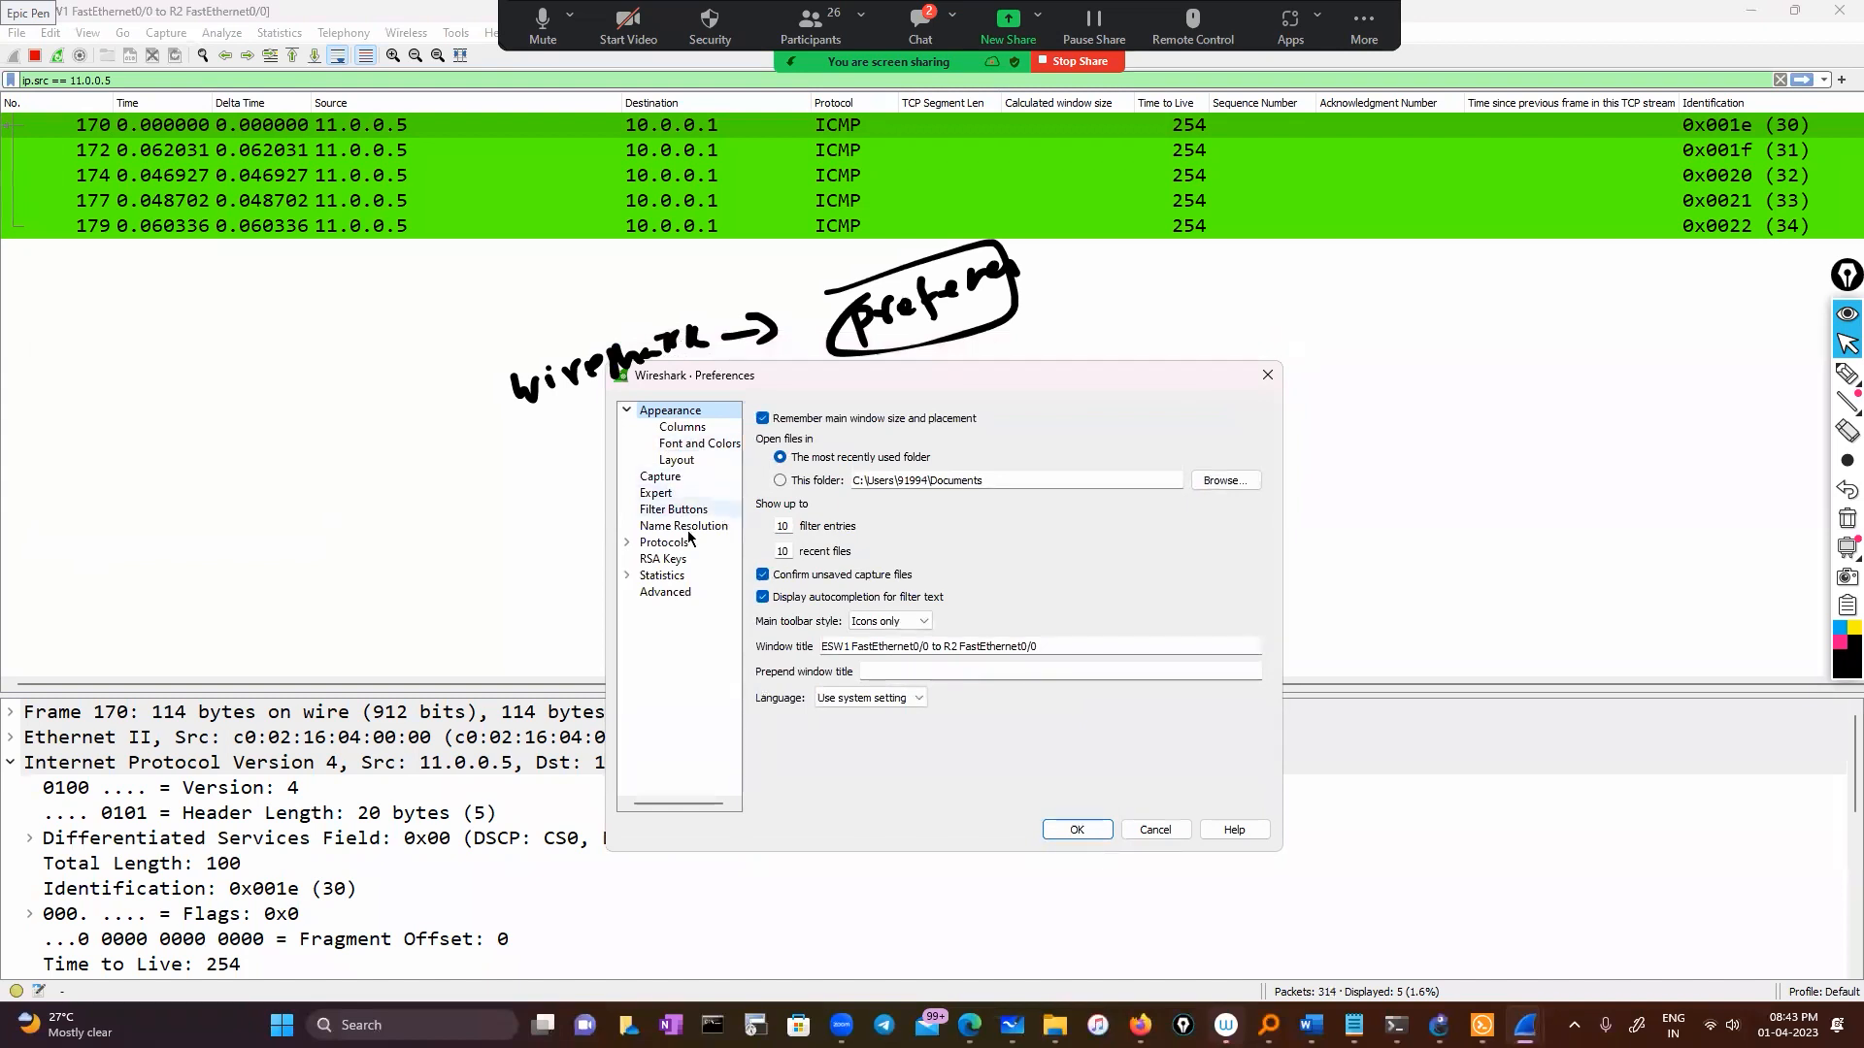
left_click(683, 428)
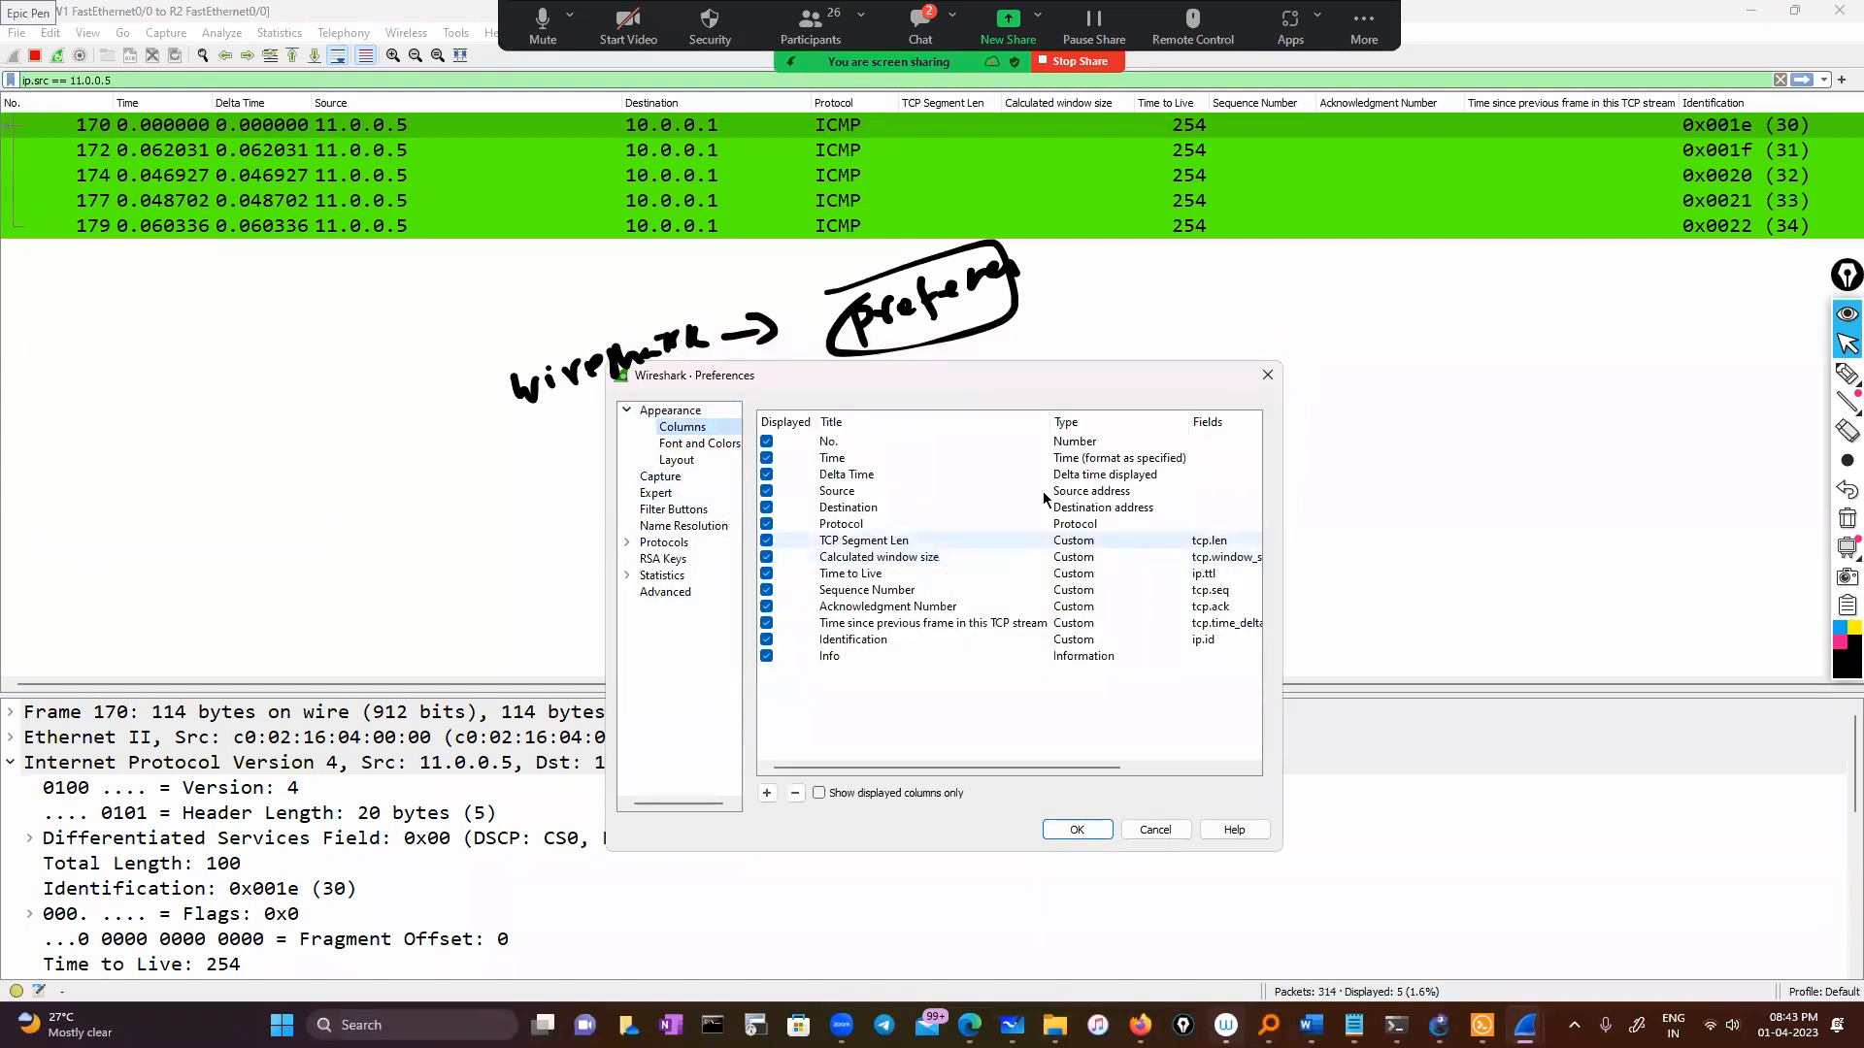
left_click_drag(891, 767, 800, 675)
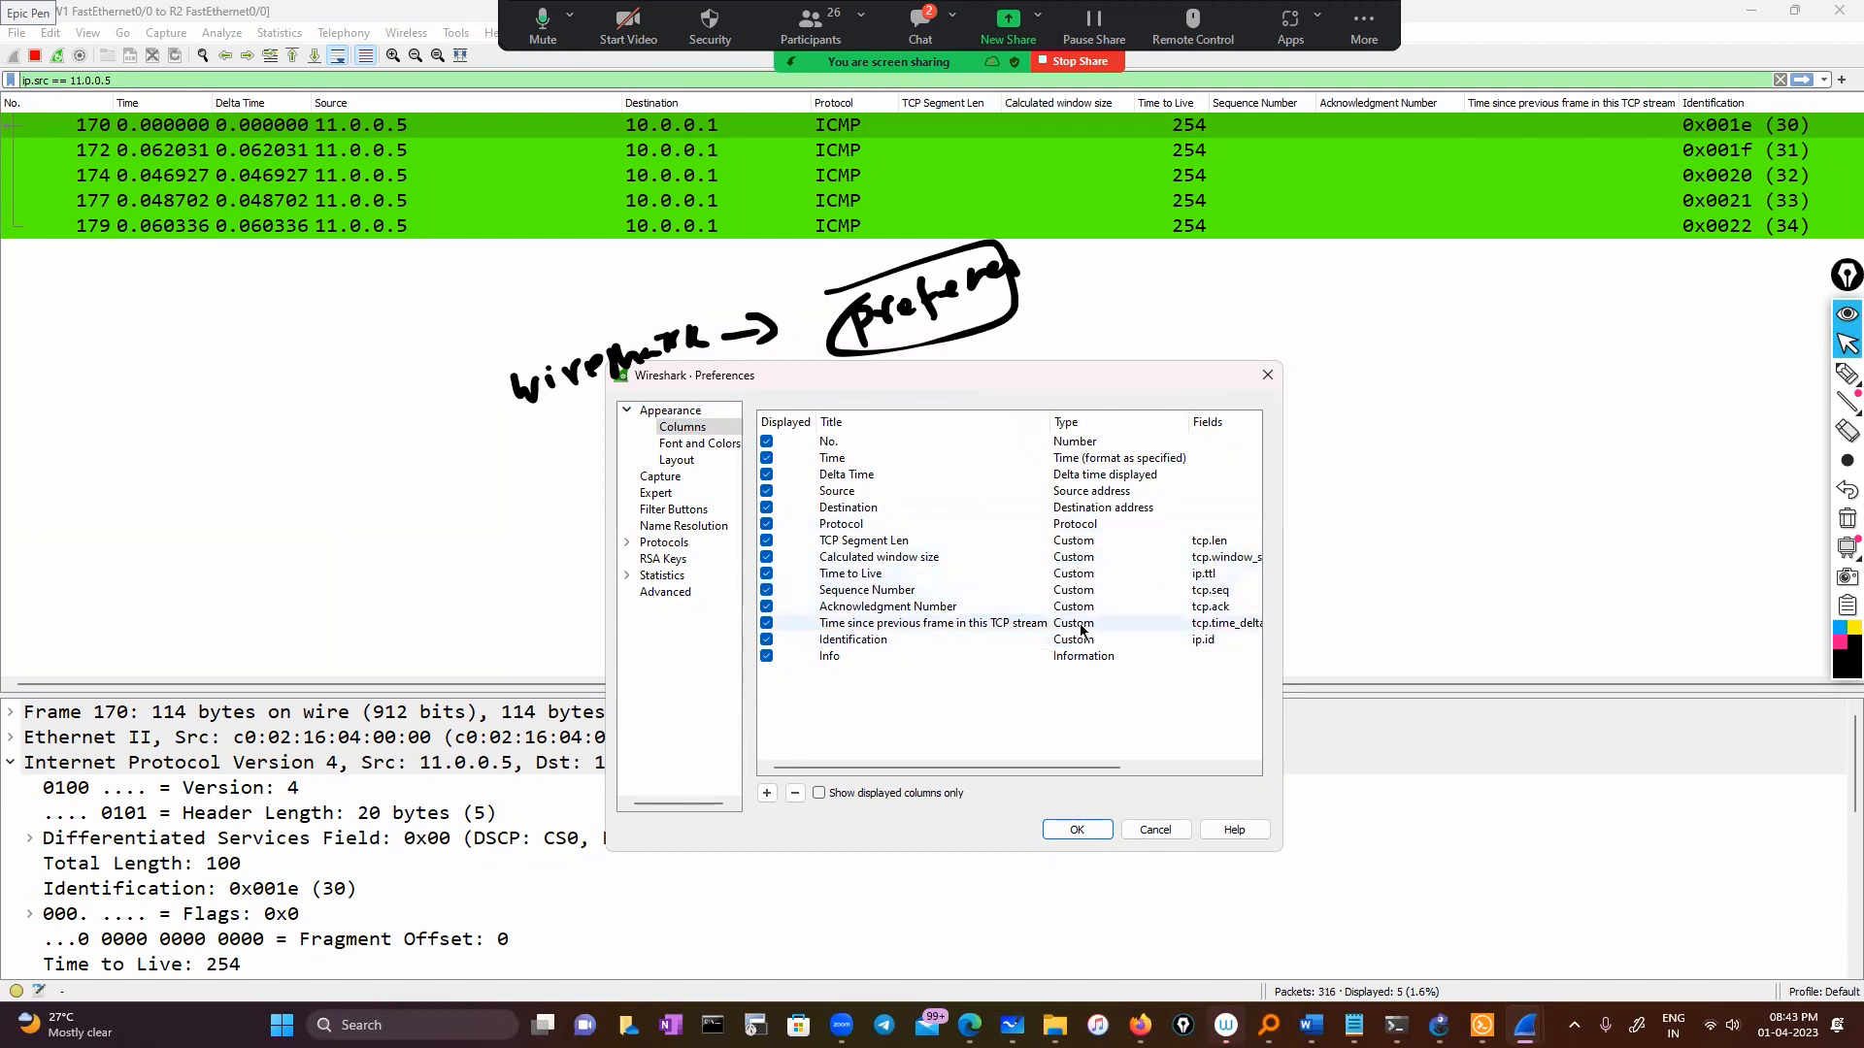
left_click(1846, 374)
left_click_drag(787, 536, 840, 520)
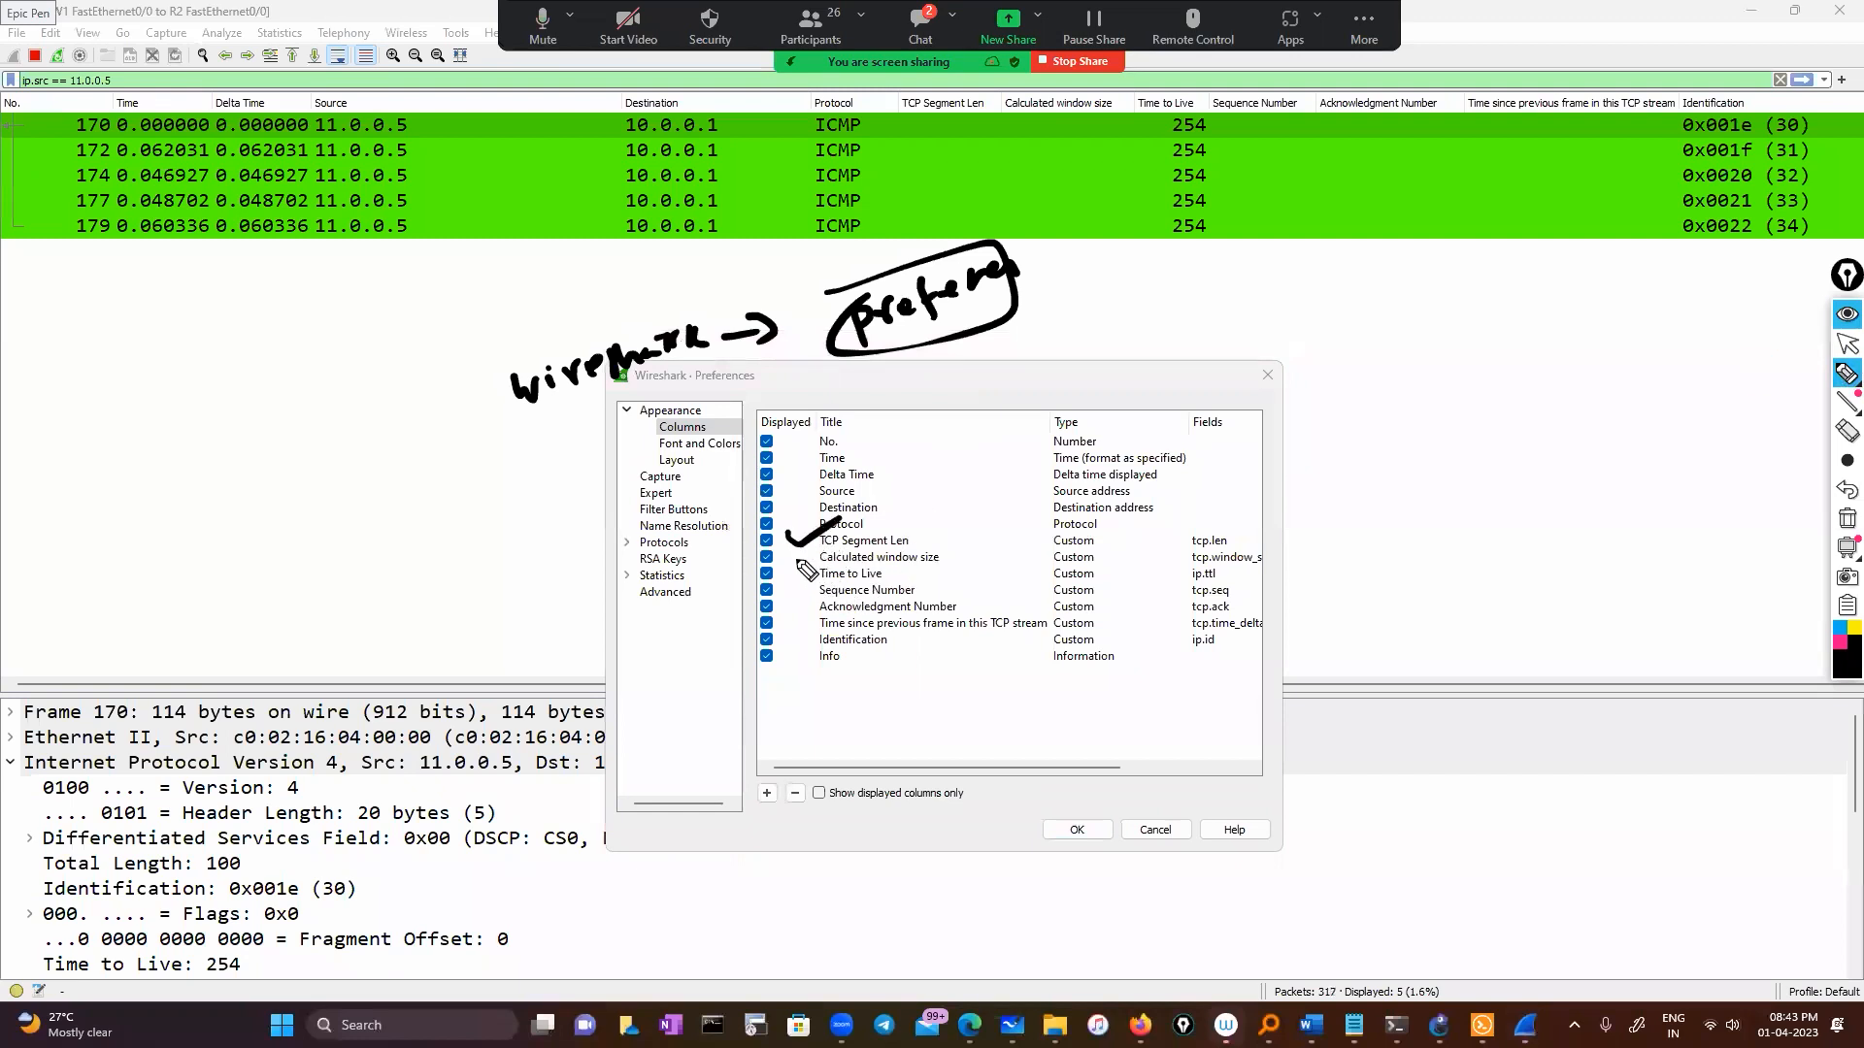
mouse_move(784, 550)
left_mouse_down()
mouse_move(846, 533)
mouse_move(864, 549)
mouse_move(813, 604)
mouse_move(879, 570)
mouse_move(854, 586)
mouse_move(864, 621)
mouse_move(879, 607)
left_mouse_up()
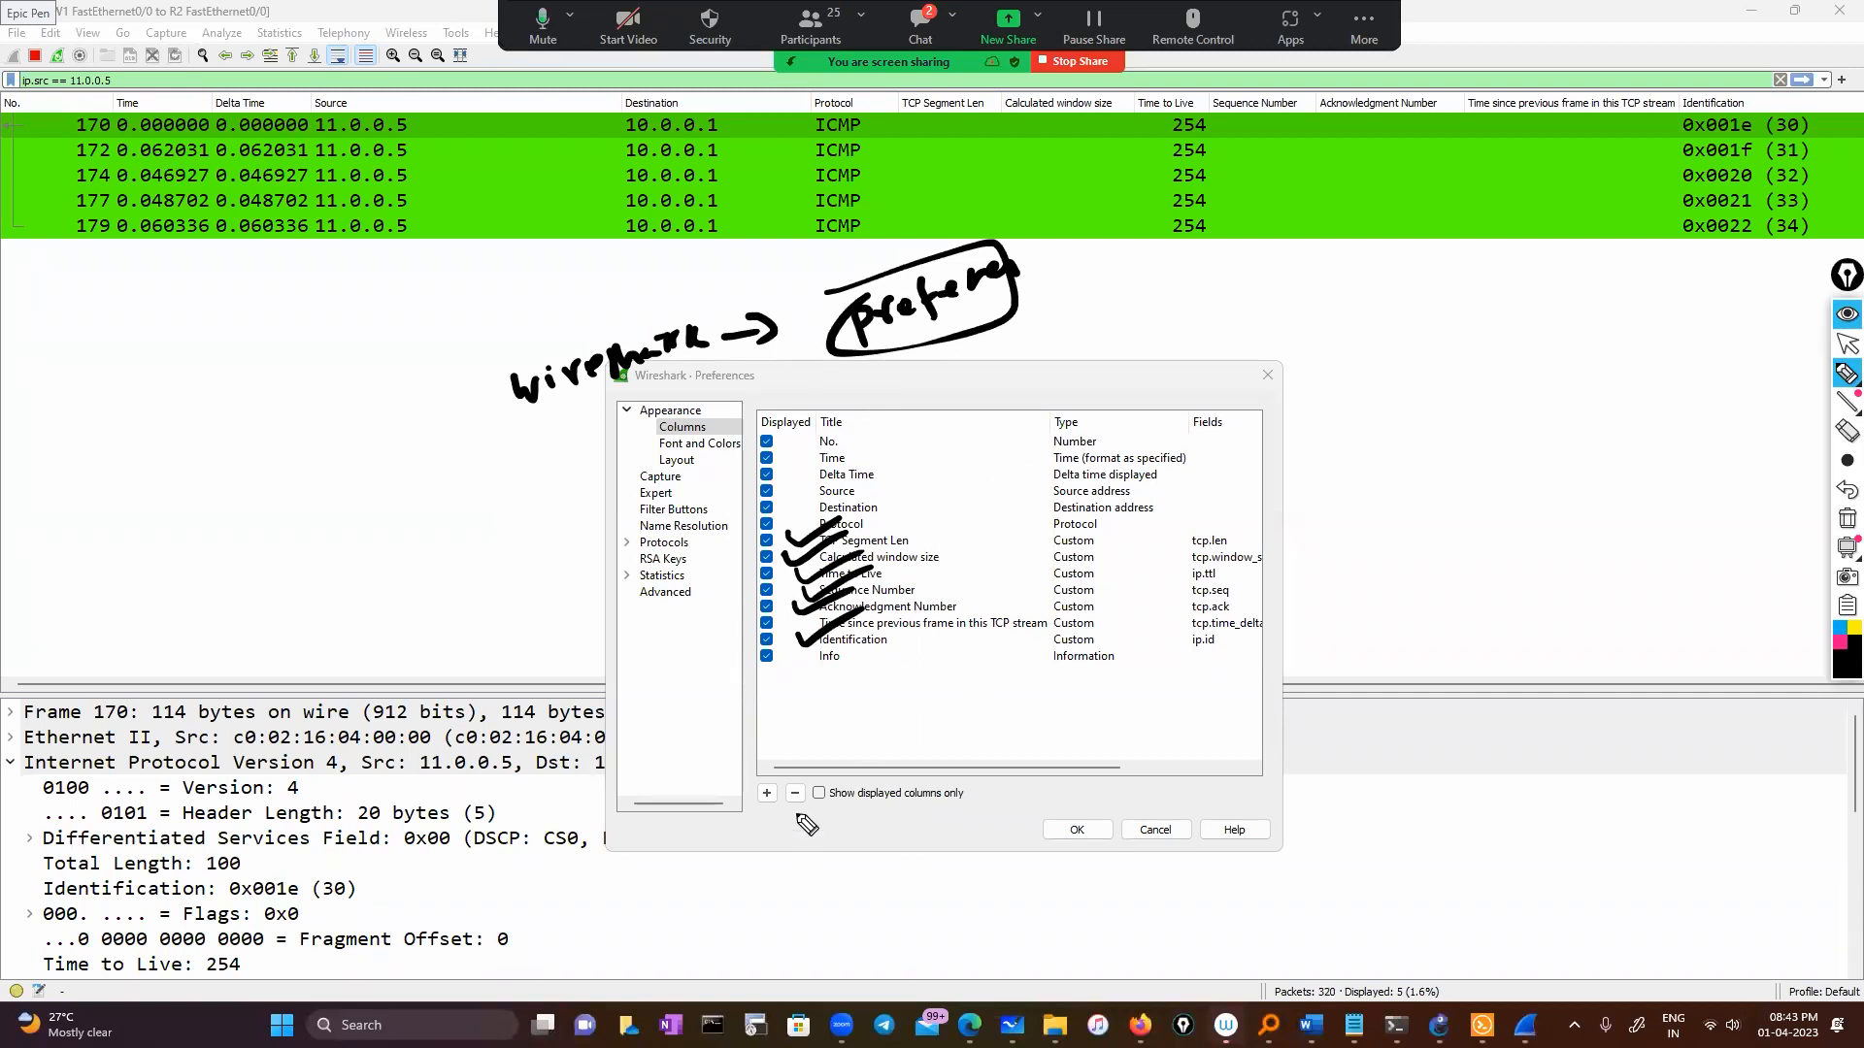
Step: Add a new column to the column list, turn off its display, and close the preferences without saving
left_click(1848, 344)
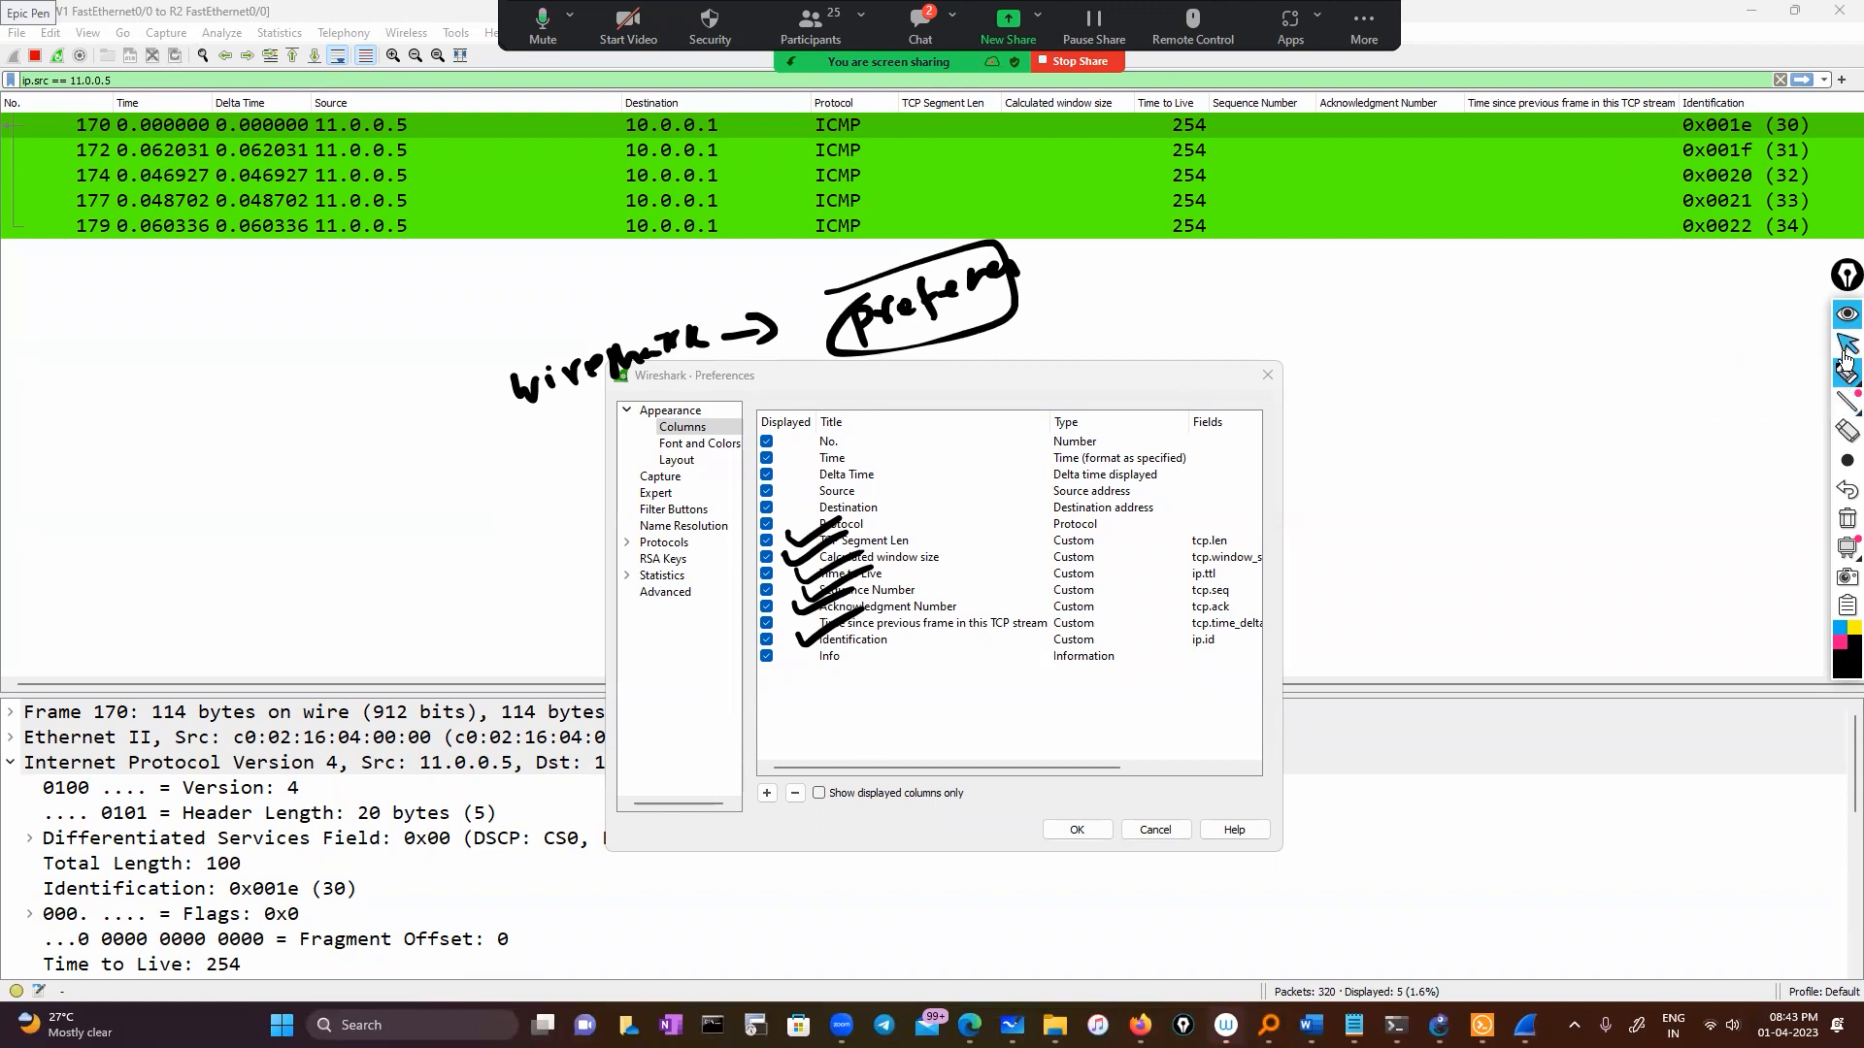
left_click(766, 793)
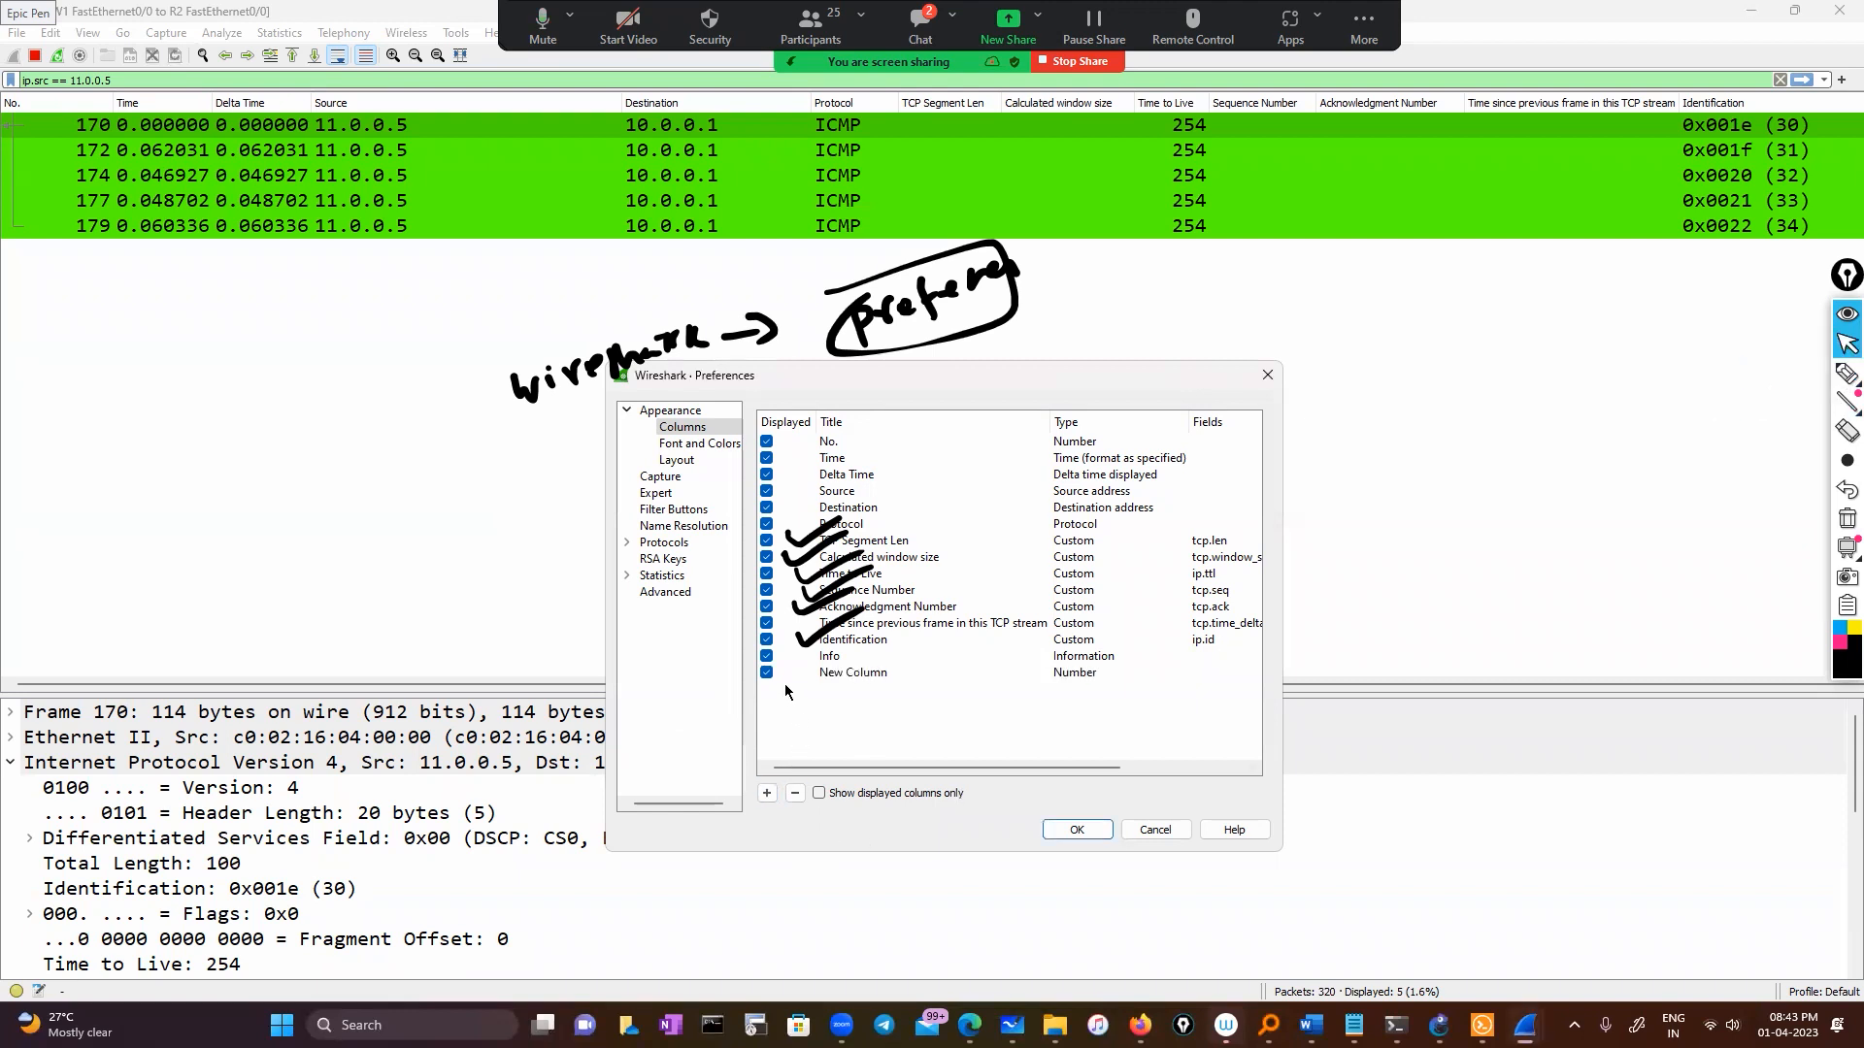
right_click(874, 668)
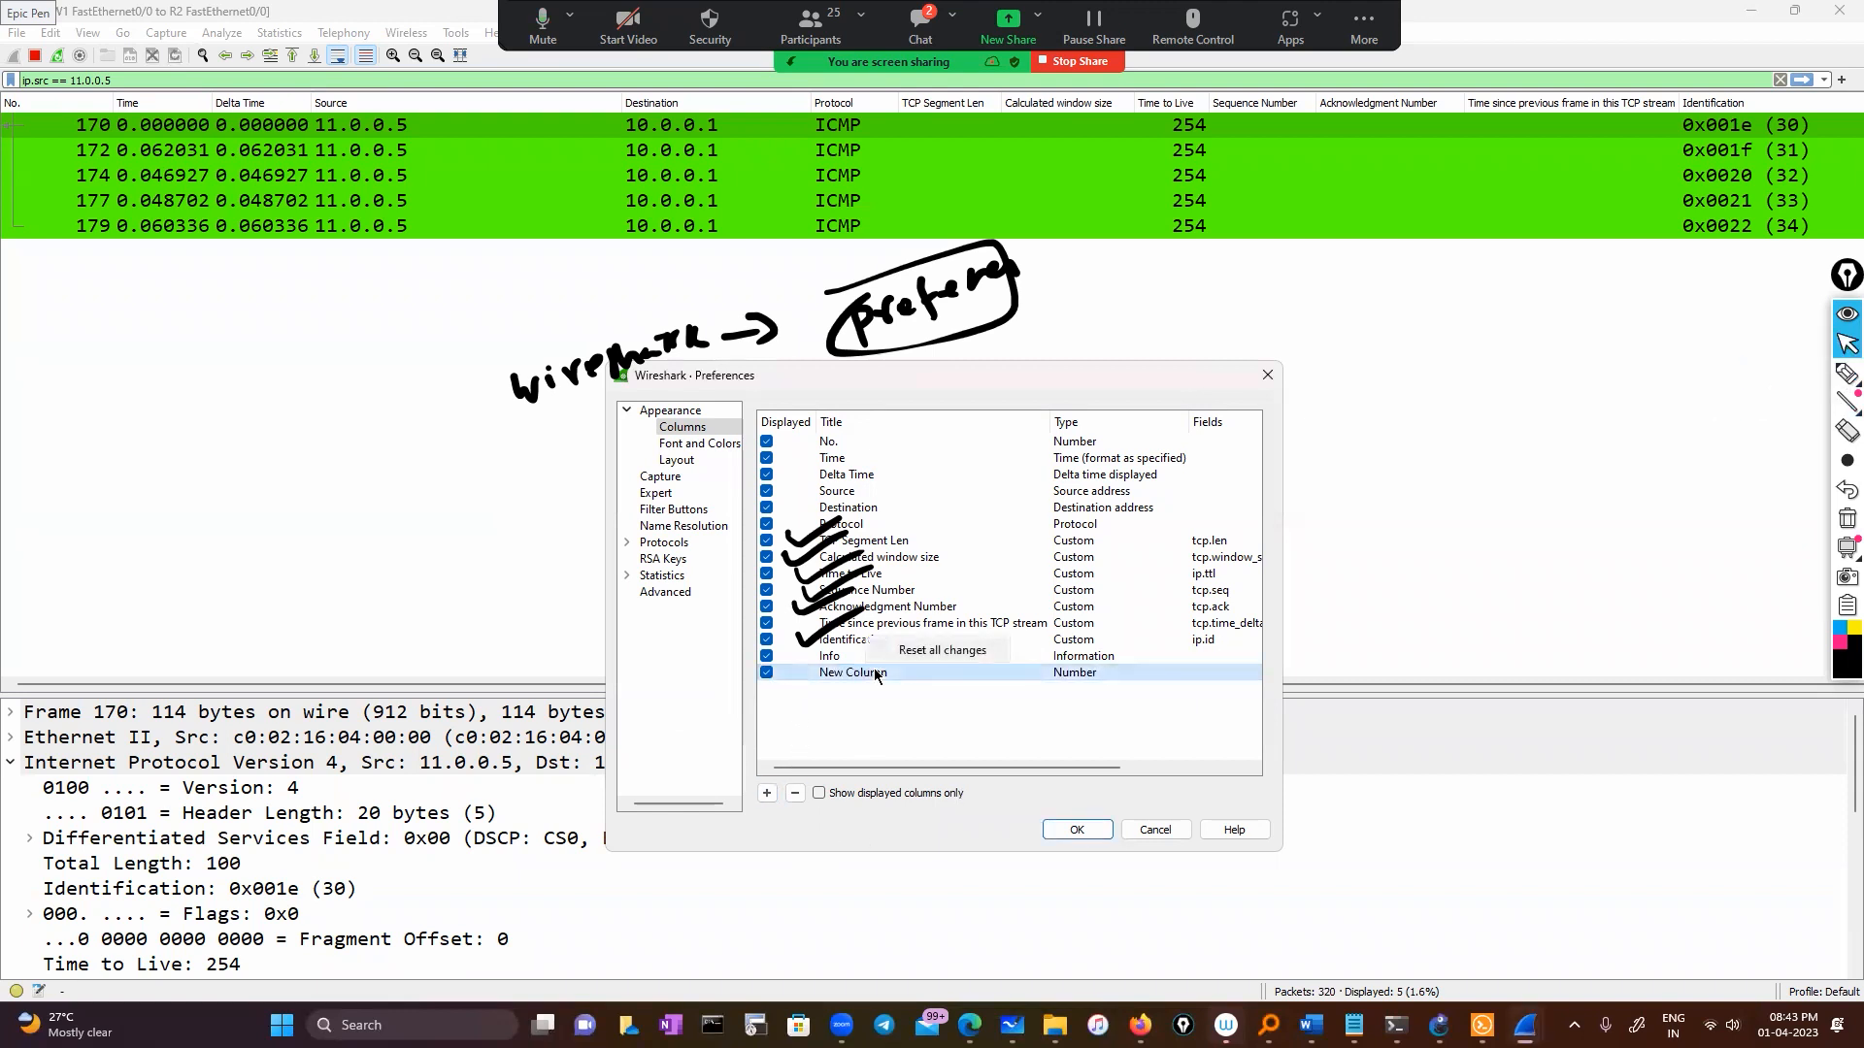
left_click(767, 672)
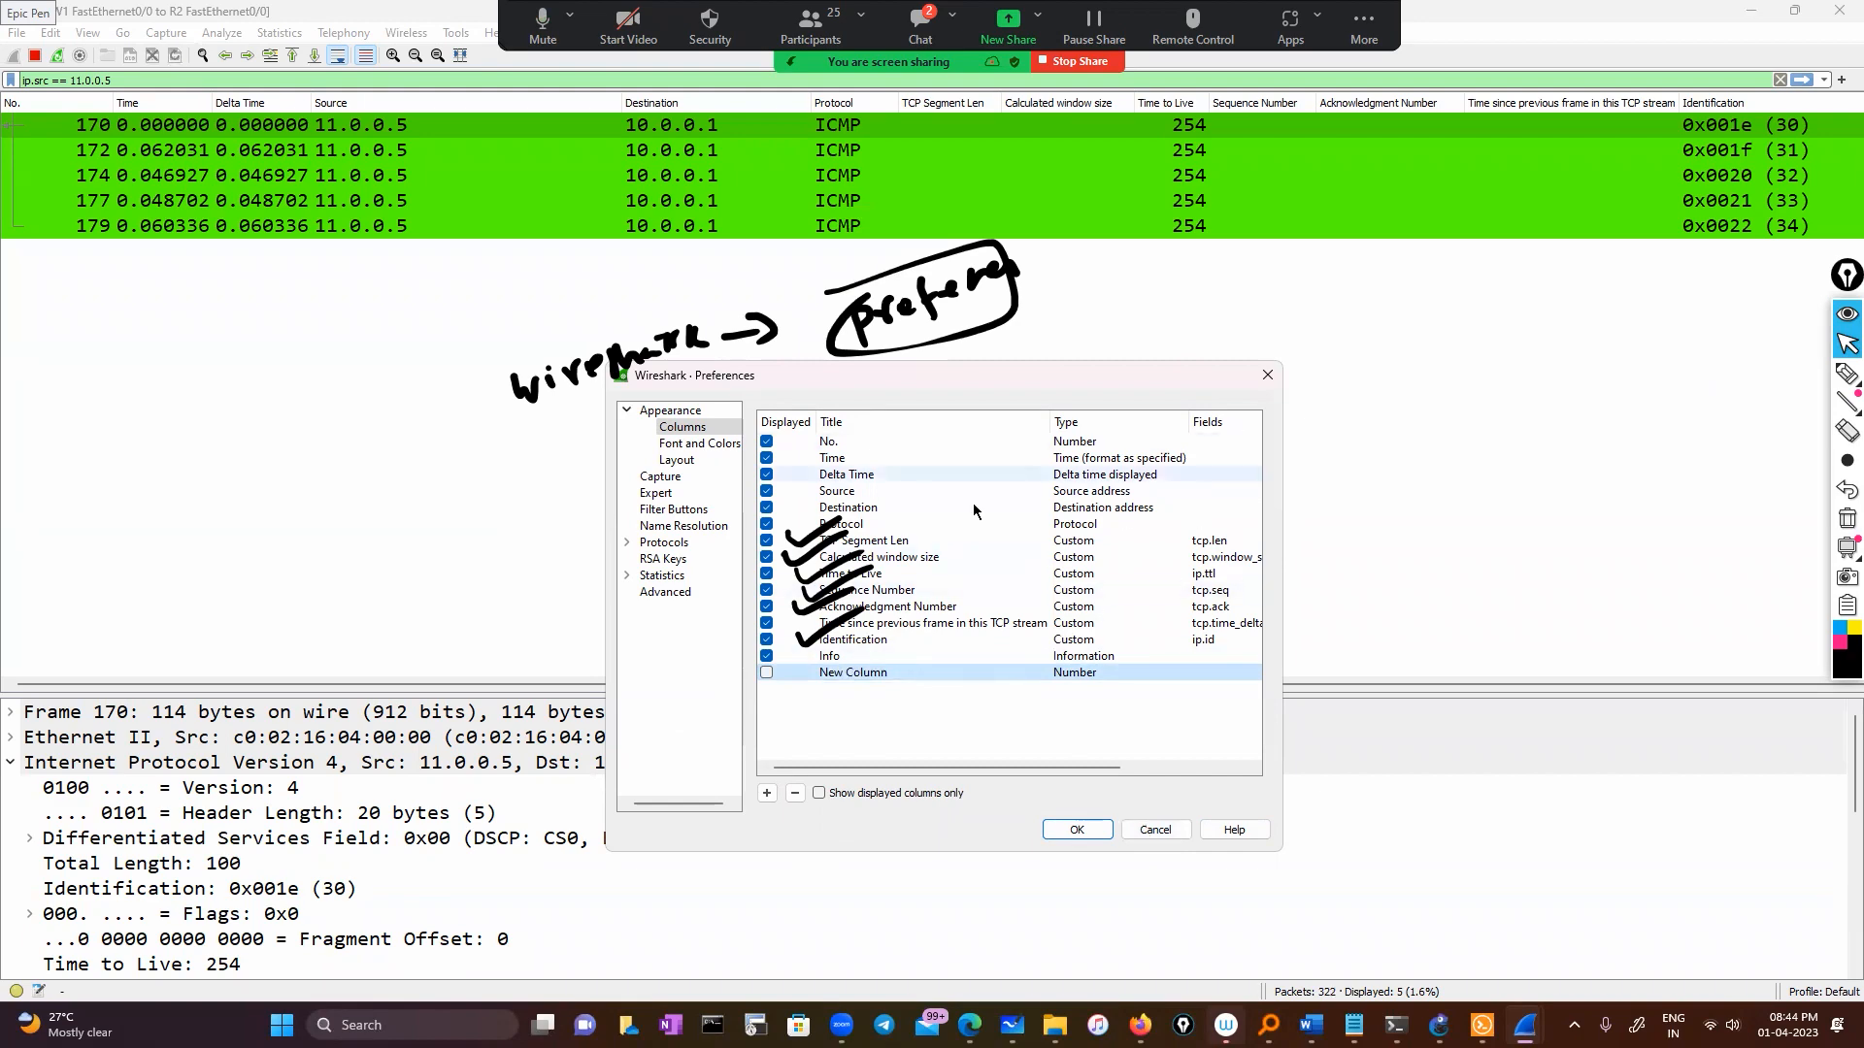
left_click(1267, 375)
Step: Show the Apply as Column option for the Internet Control Message Protocol section in packet 170's details
scroll(207, 865, "down", 3)
scroll(207, 865, "down", 2)
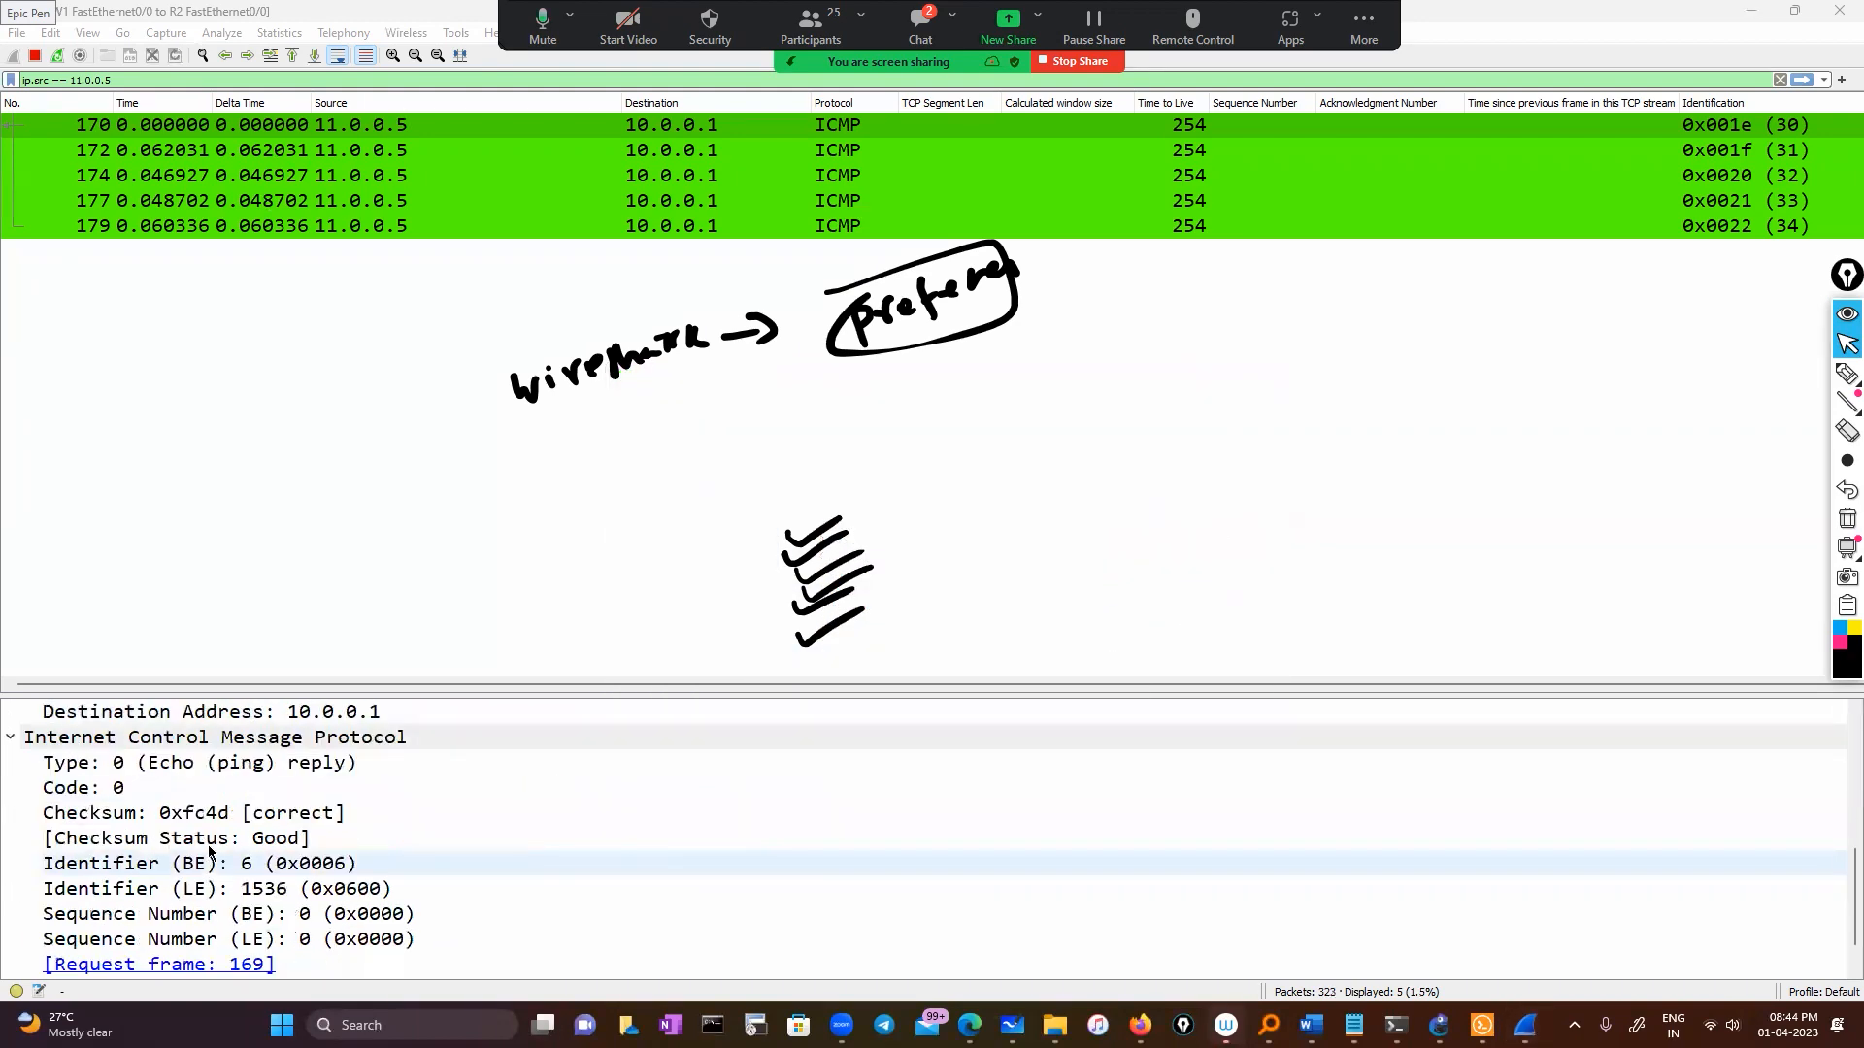
right_click(297, 748)
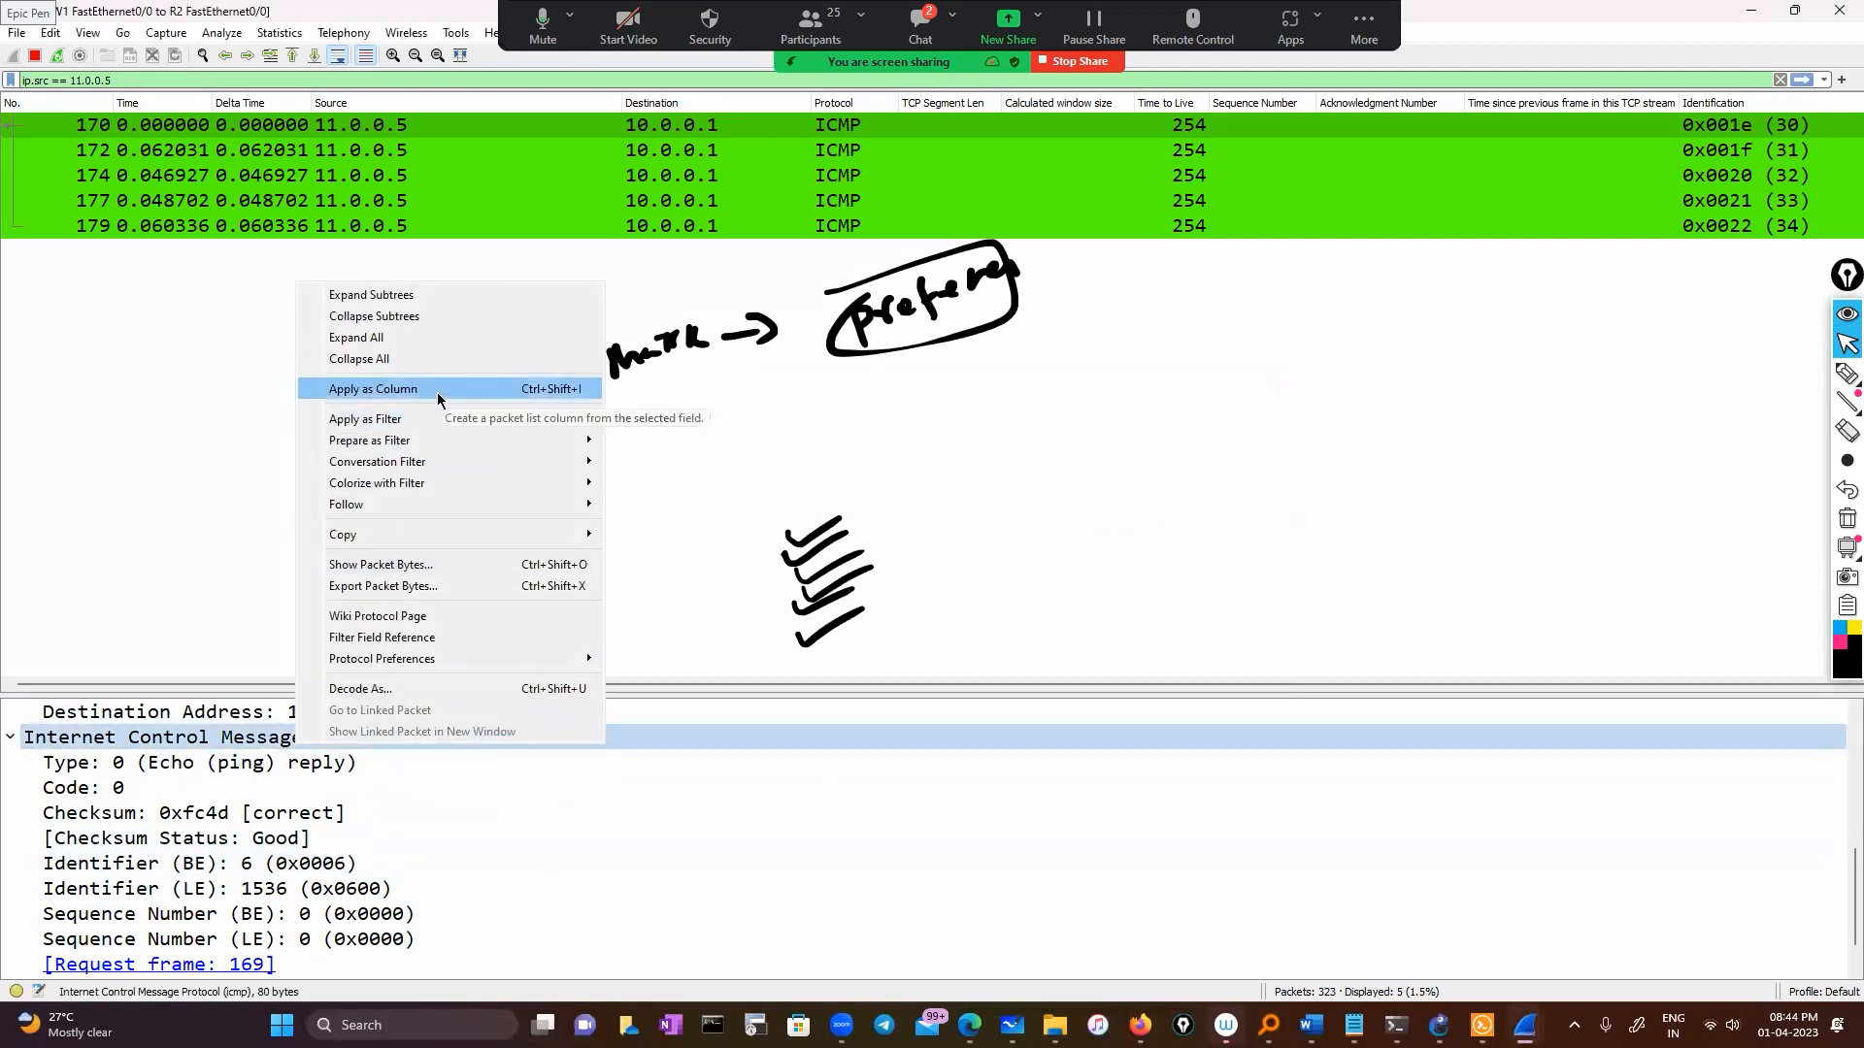
Step: Review the packet list columns in the preferences, accept the dialog, and erase all pen annotations from the screen
left_click(53, 34)
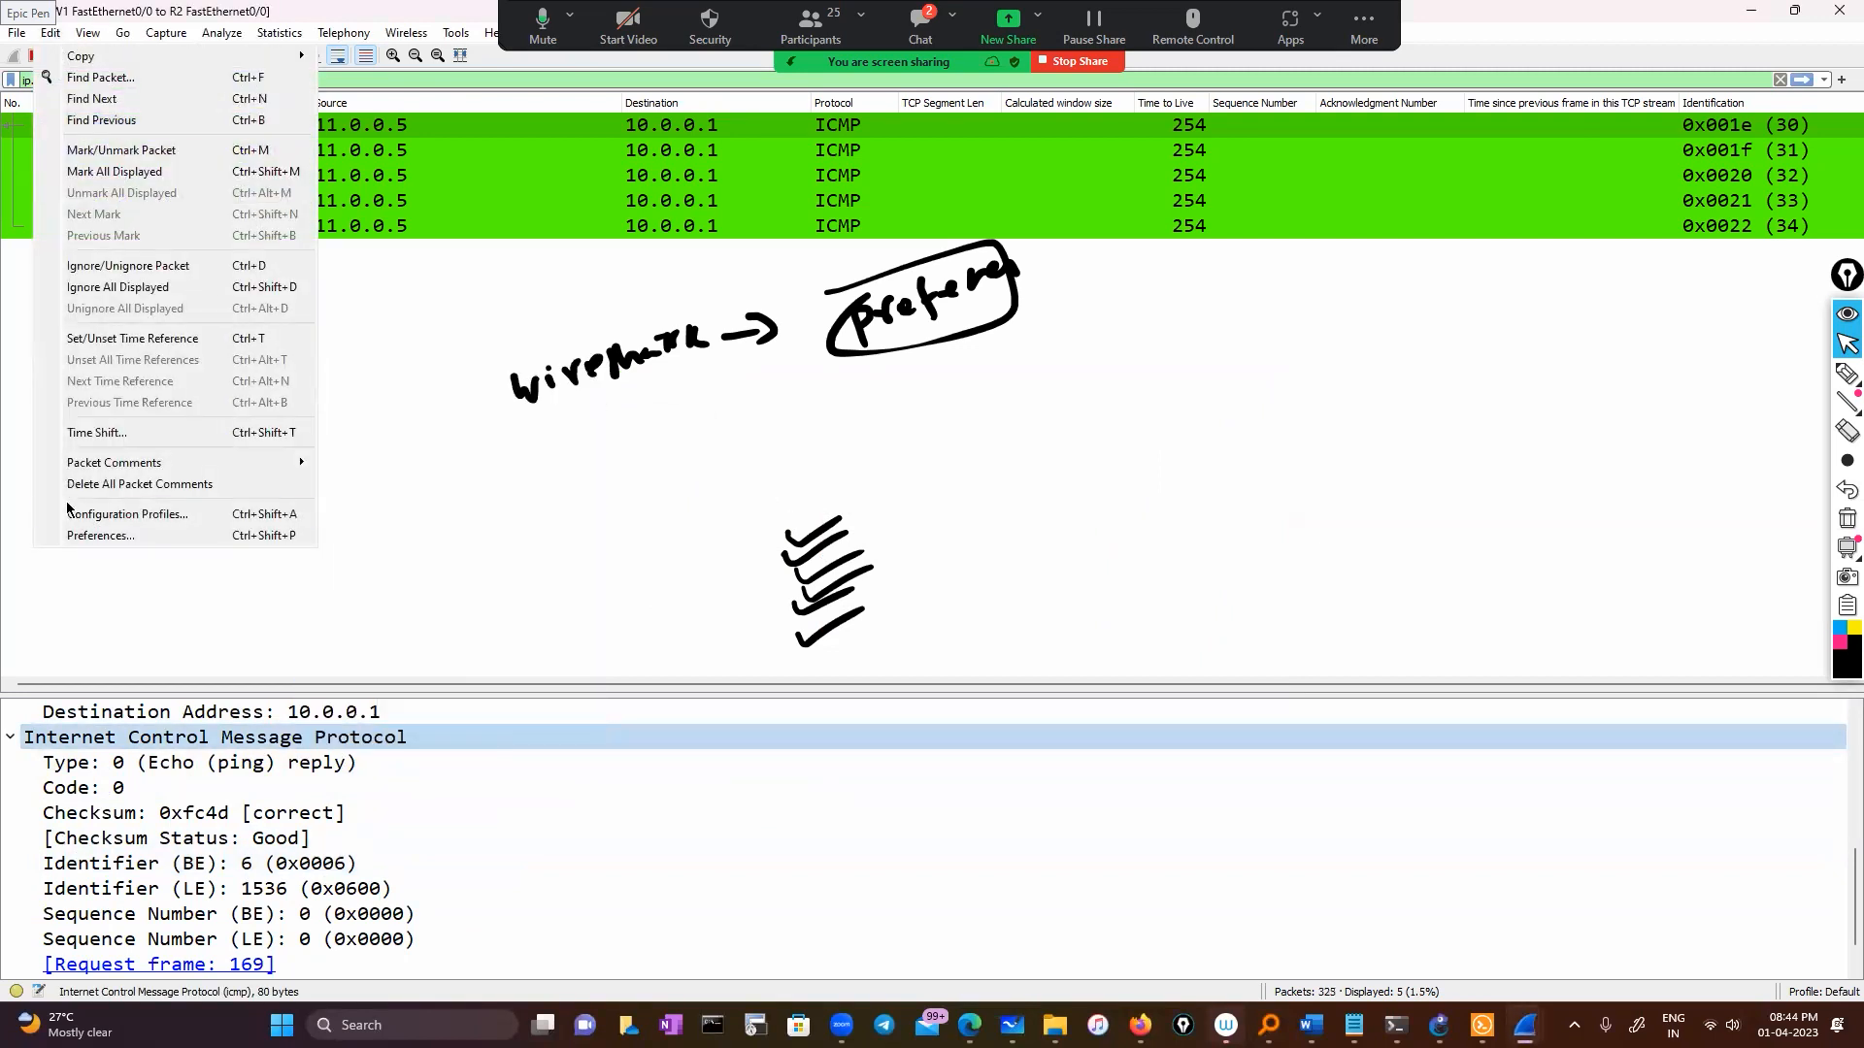
left_click(104, 536)
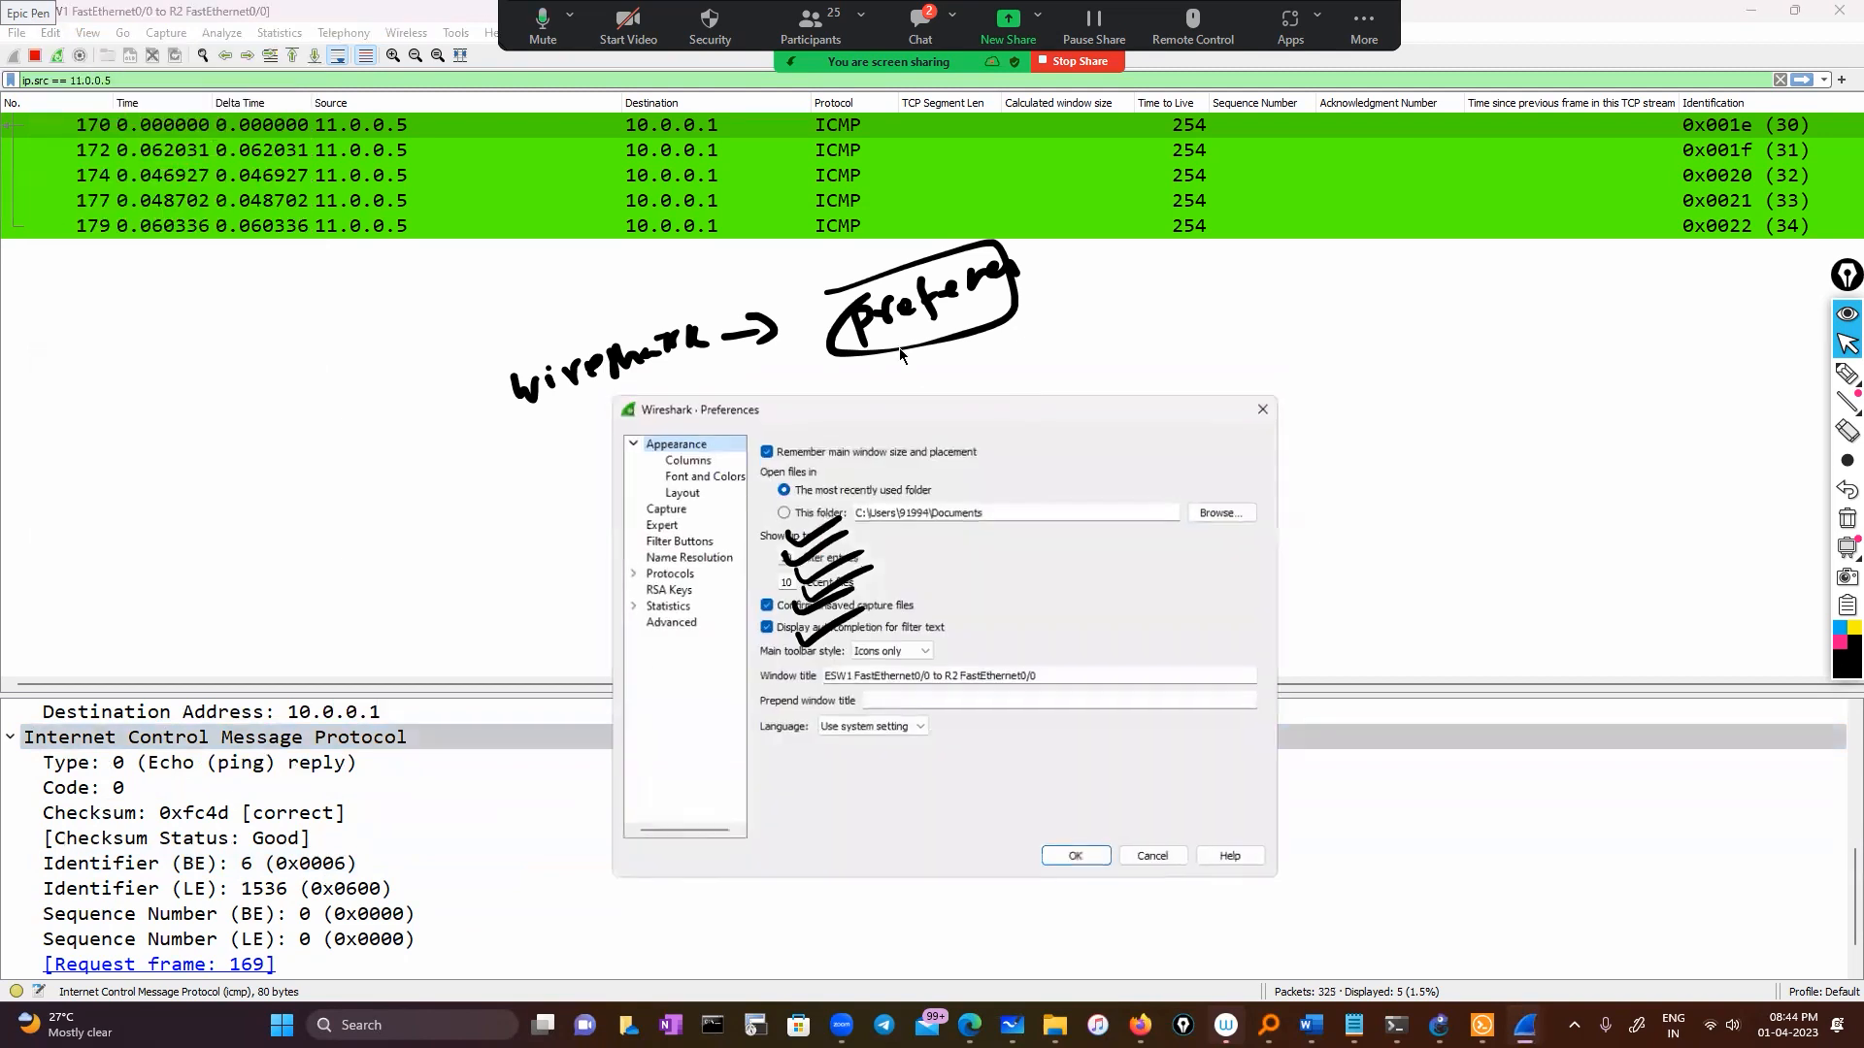
left_click(690, 458)
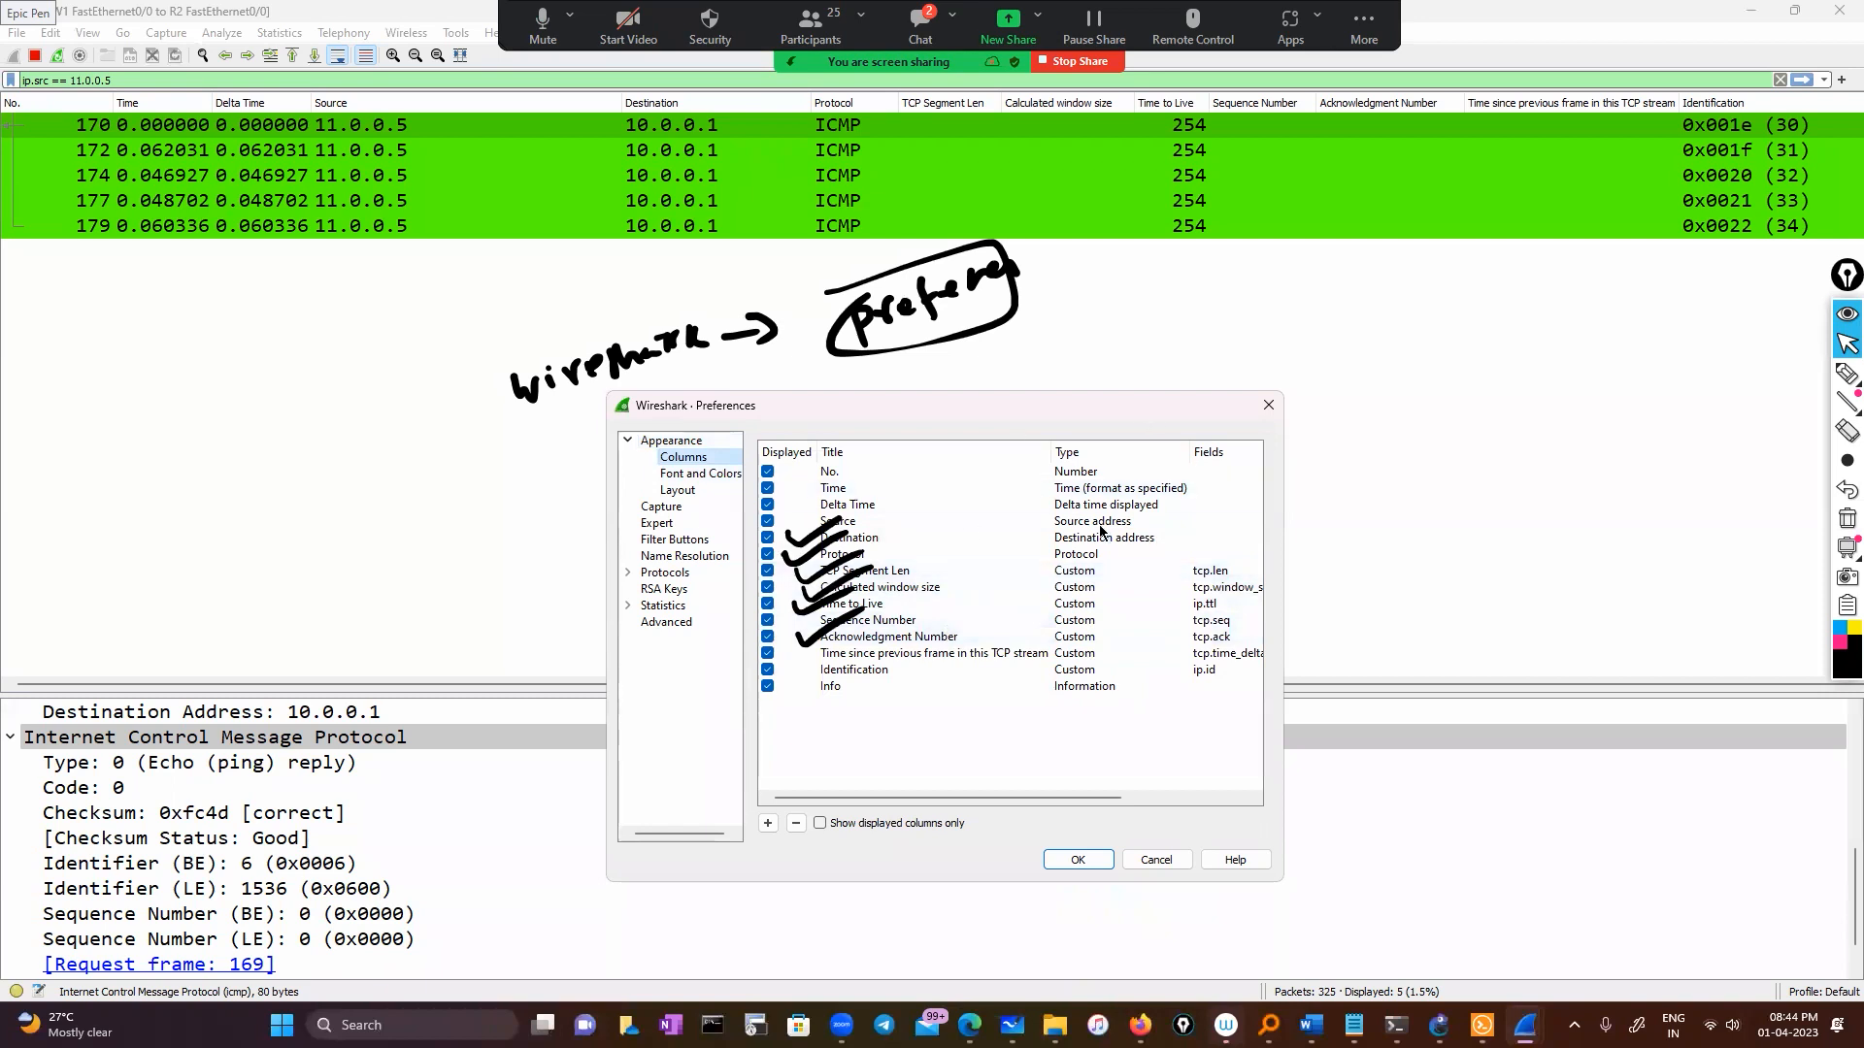
left_click(1075, 861)
left_click(1847, 519)
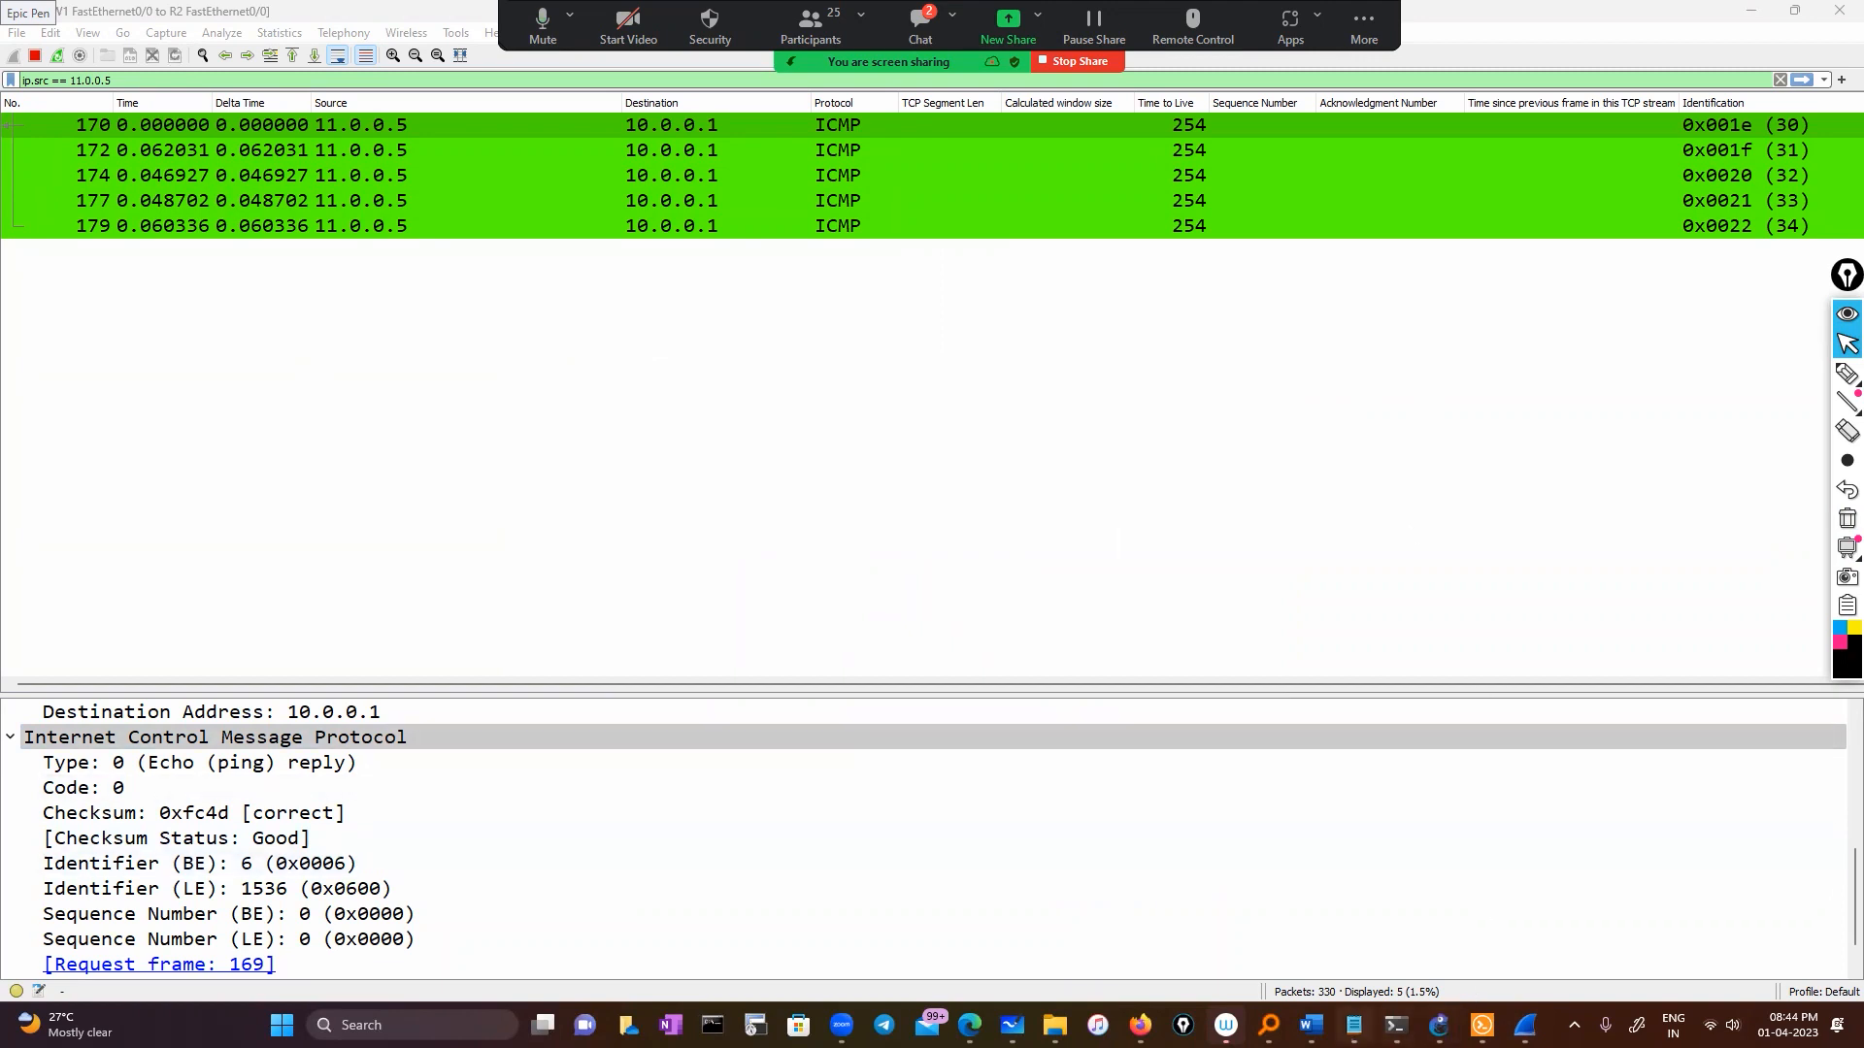
Step: Switch to the Notepad topic list, highlight the statistics line about IP communication and top talkers, and set the annotation pen to pink
left_click(1354, 1025)
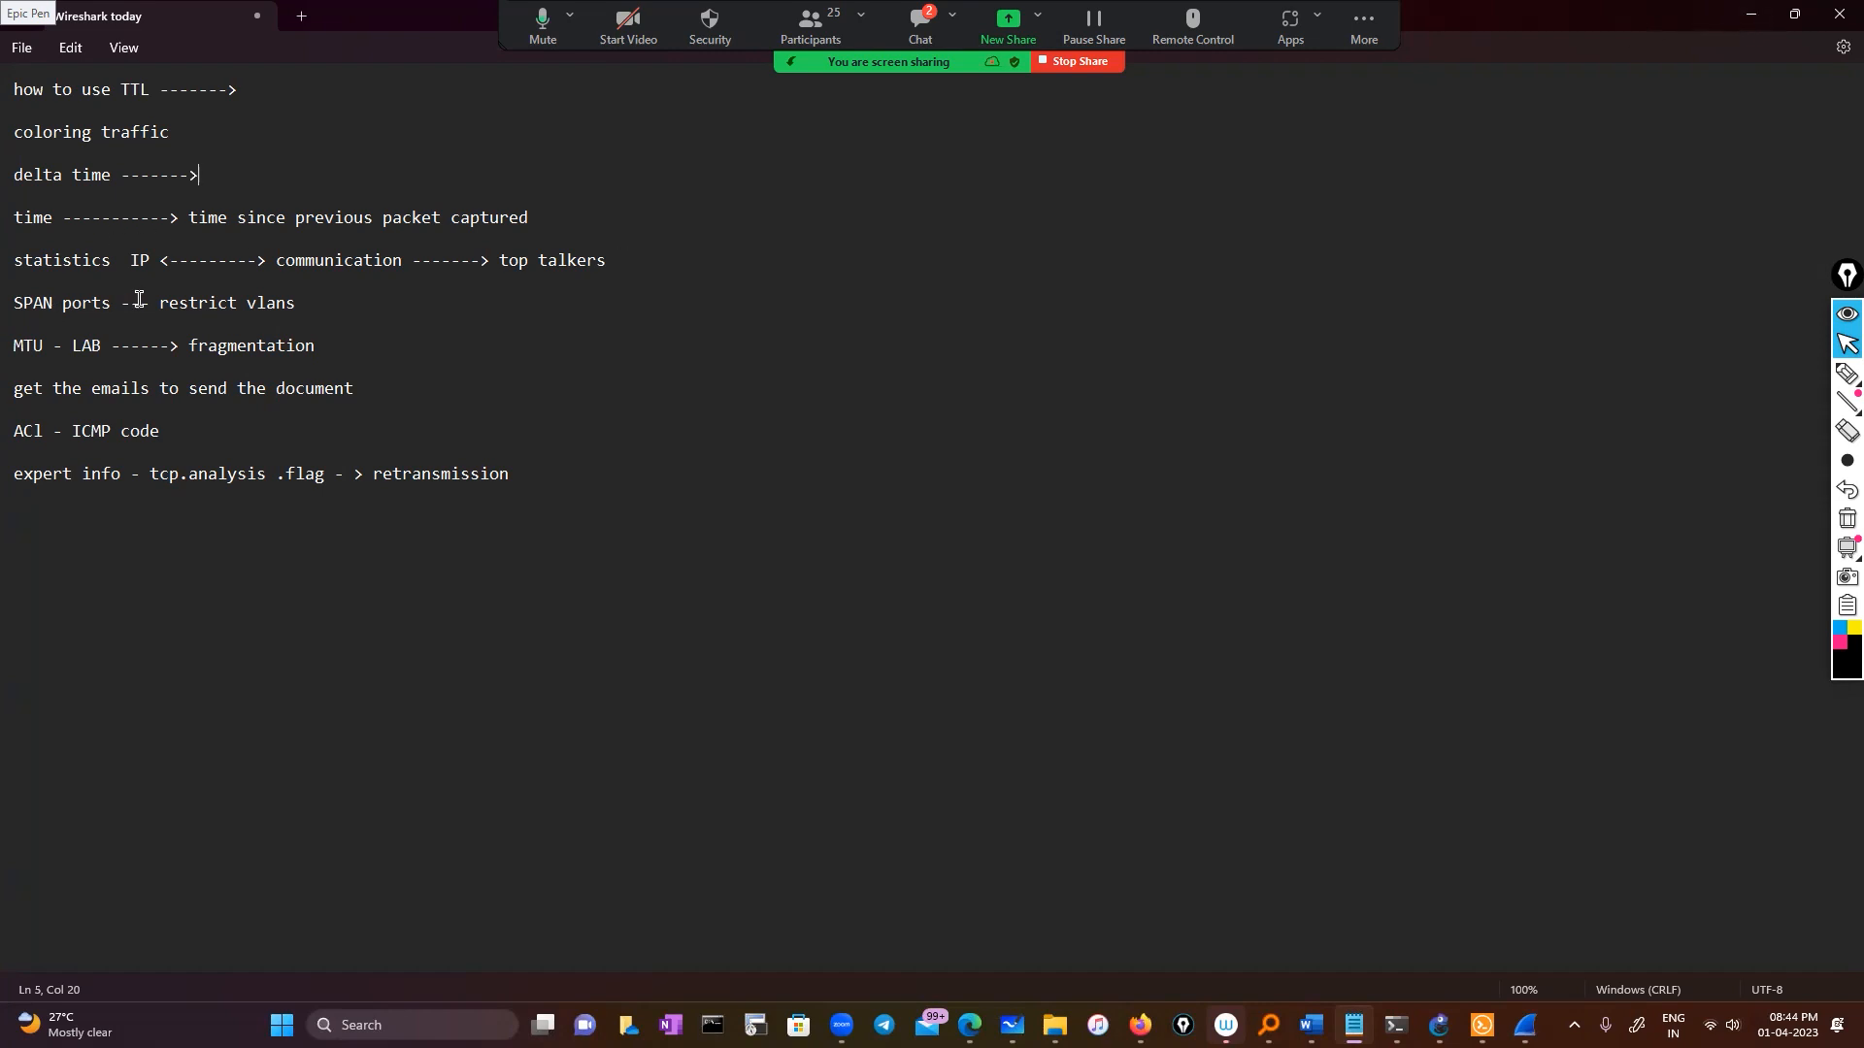
left_click_drag(13, 262, 663, 260)
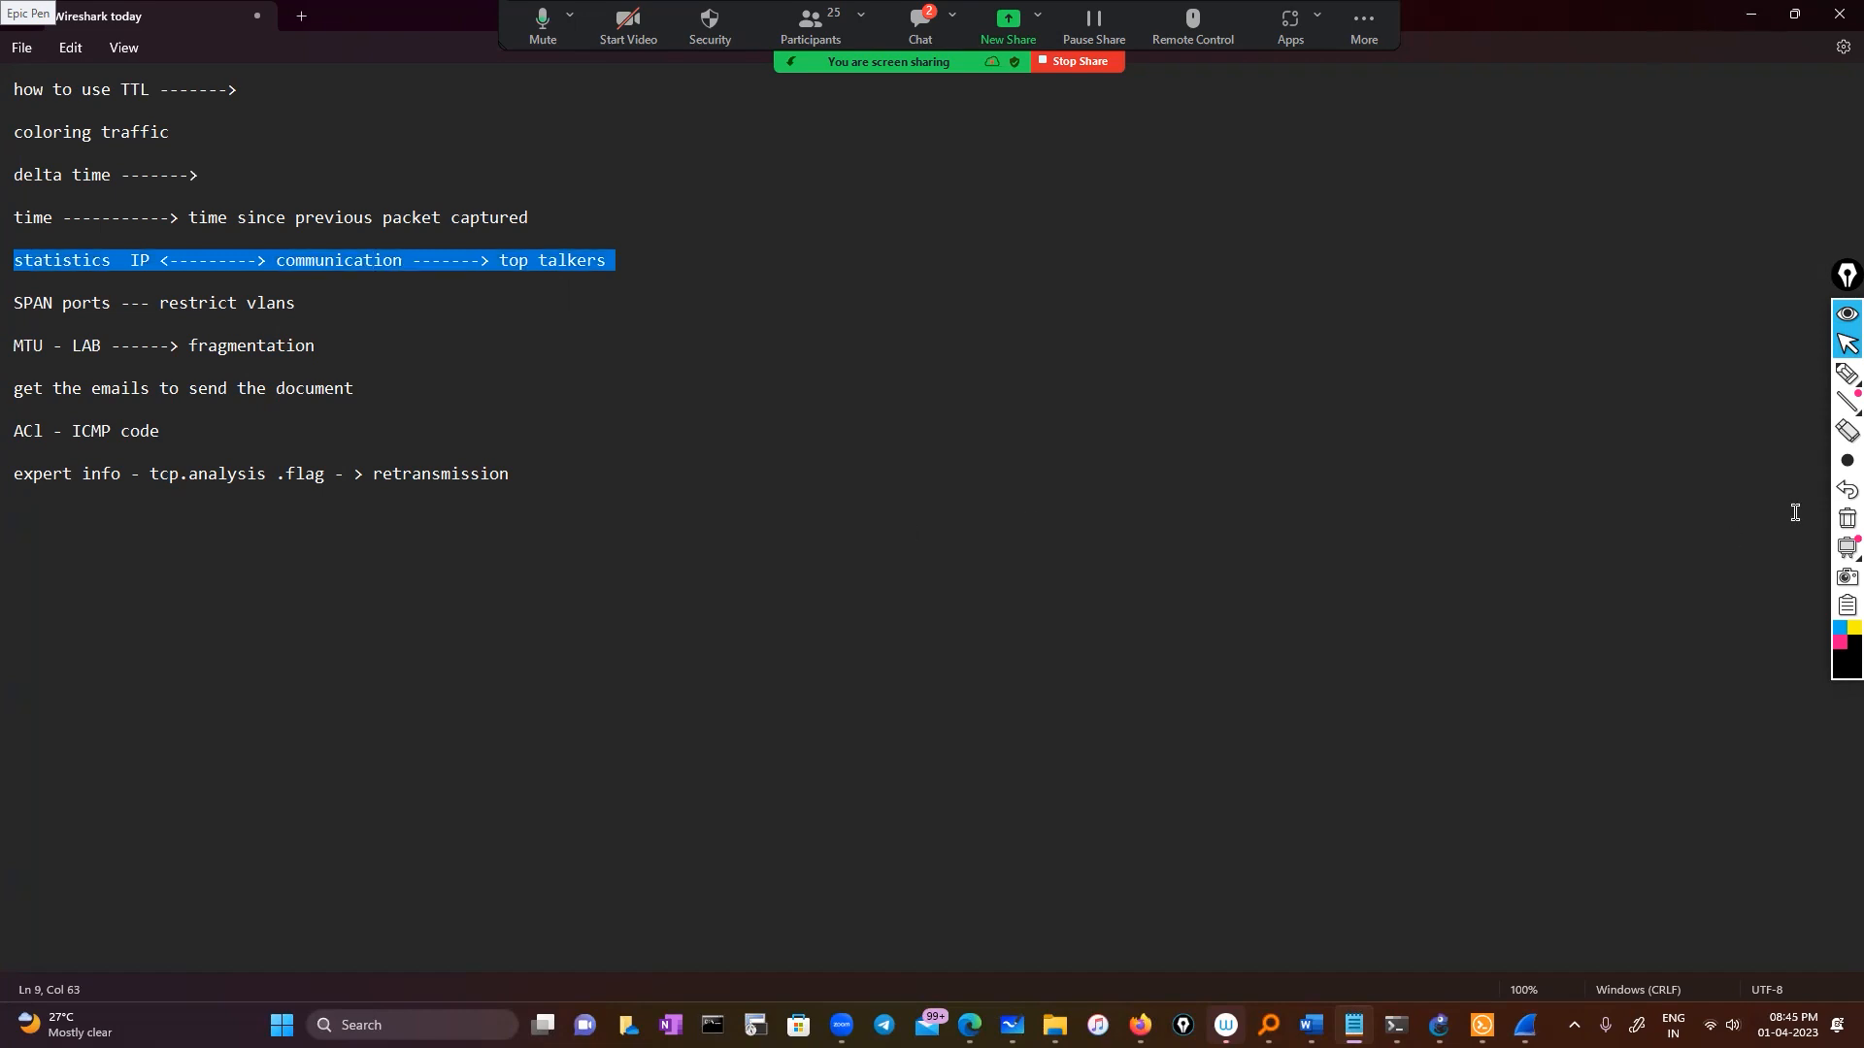
left_click(1847, 373)
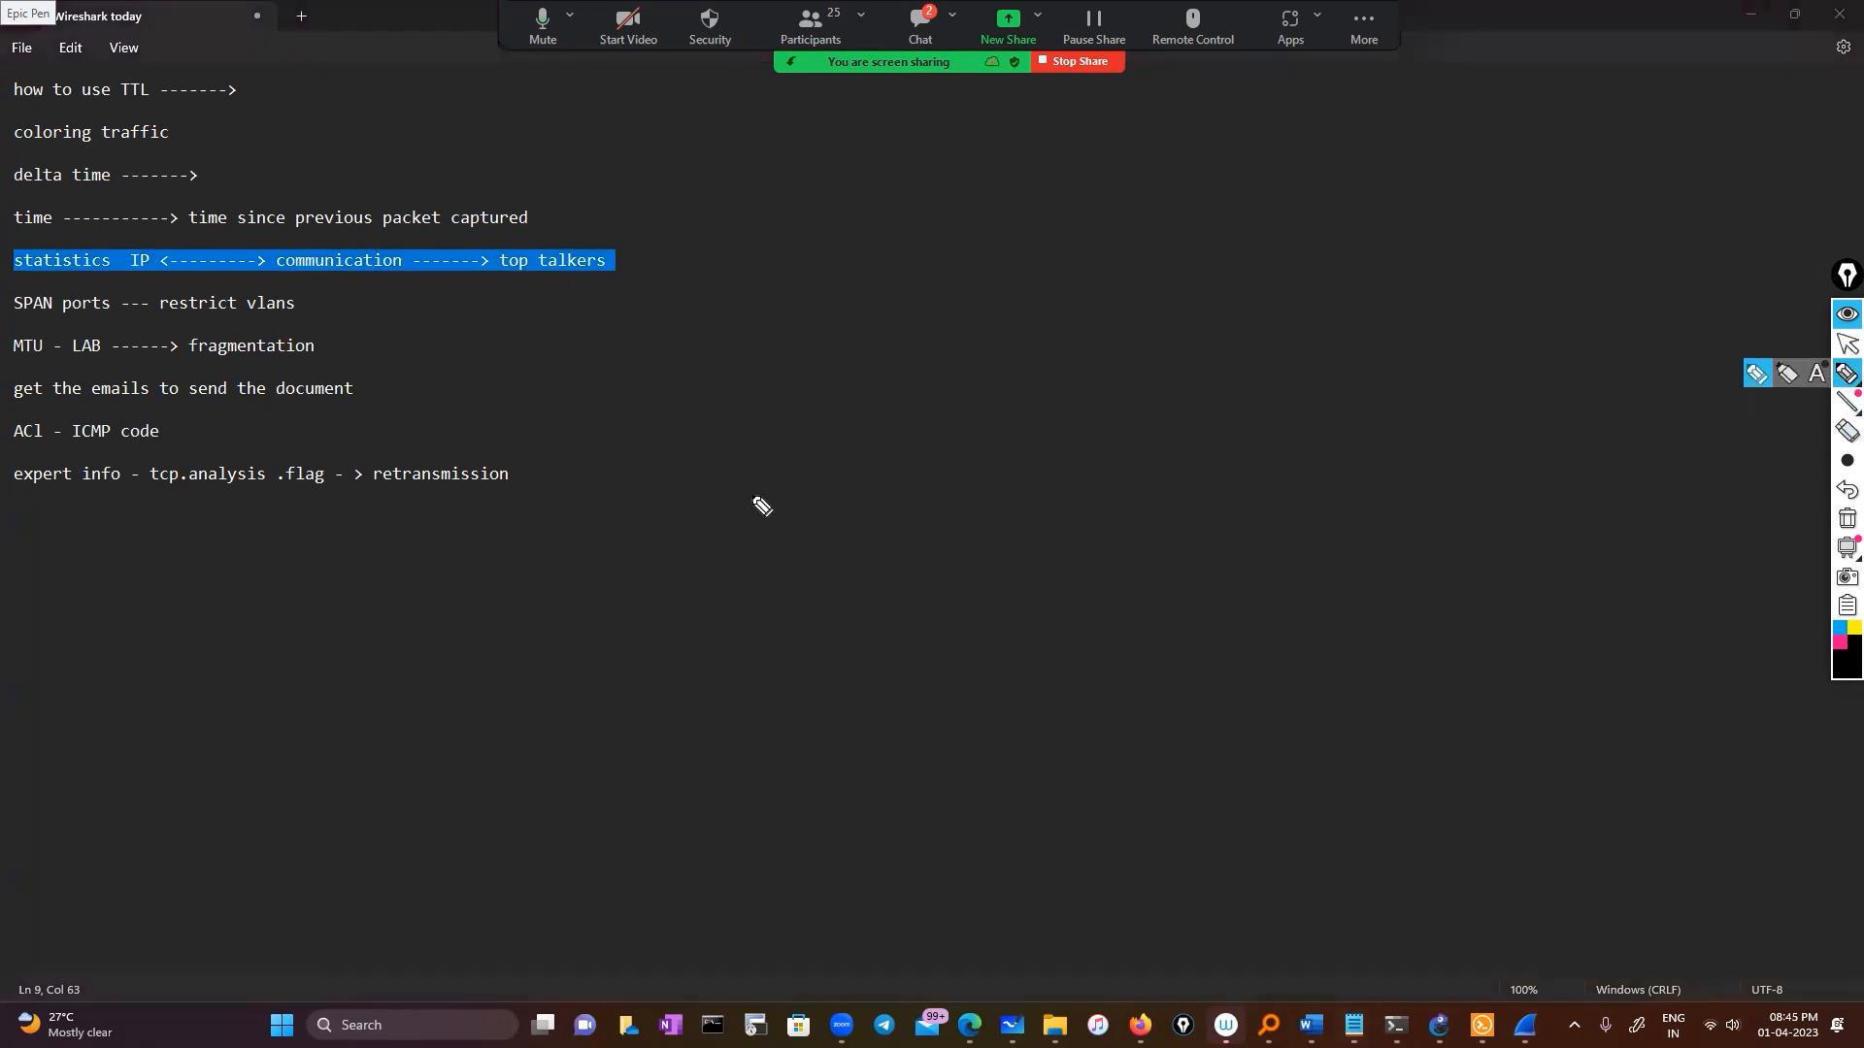
mouse_move(780, 480)
left_mouse_down()
mouse_move(766, 506)
mouse_move(873, 480)
left_mouse_up()
left_click(1840, 644)
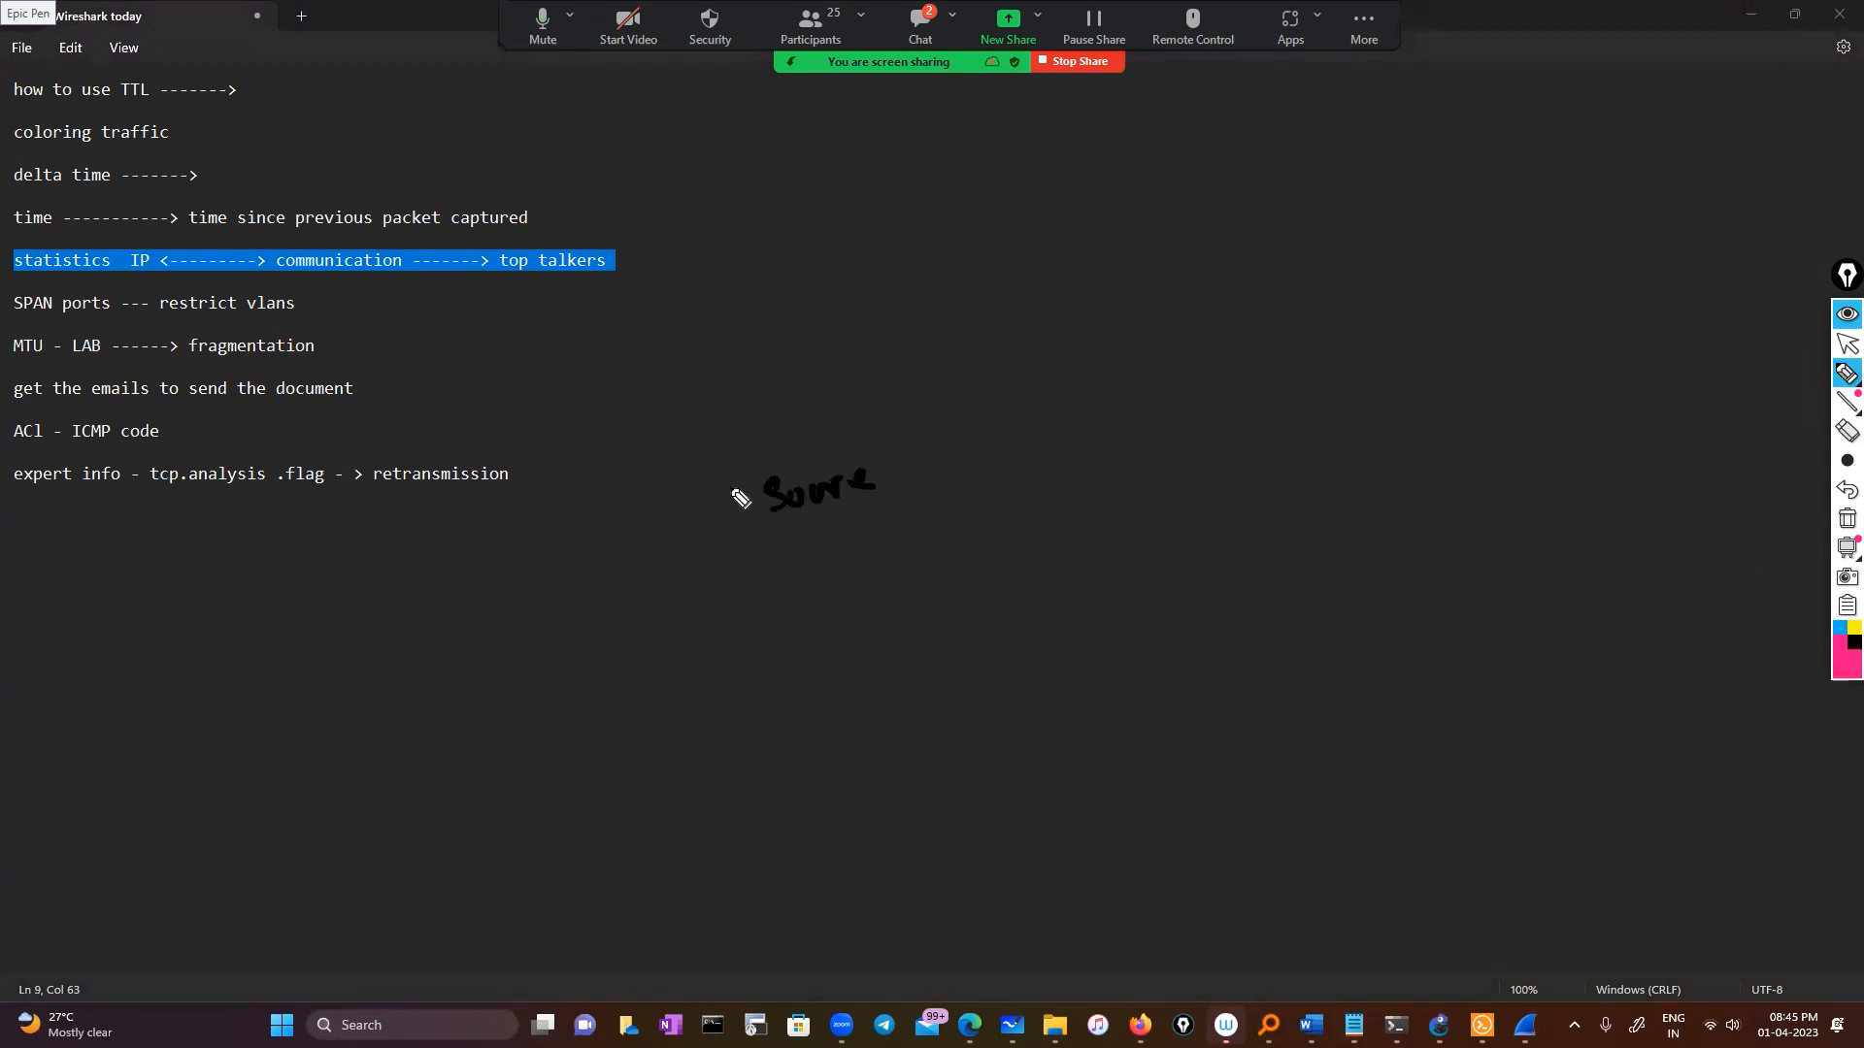
left_click(1841, 526)
Step: Handwrite in pink beside the notes that a source leads to IP, TCP and UDP communications, one per line with arrows
mouse_move(731, 444)
left_mouse_down()
mouse_move(714, 478)
mouse_move(956, 420)
mouse_move(949, 441)
left_mouse_up()
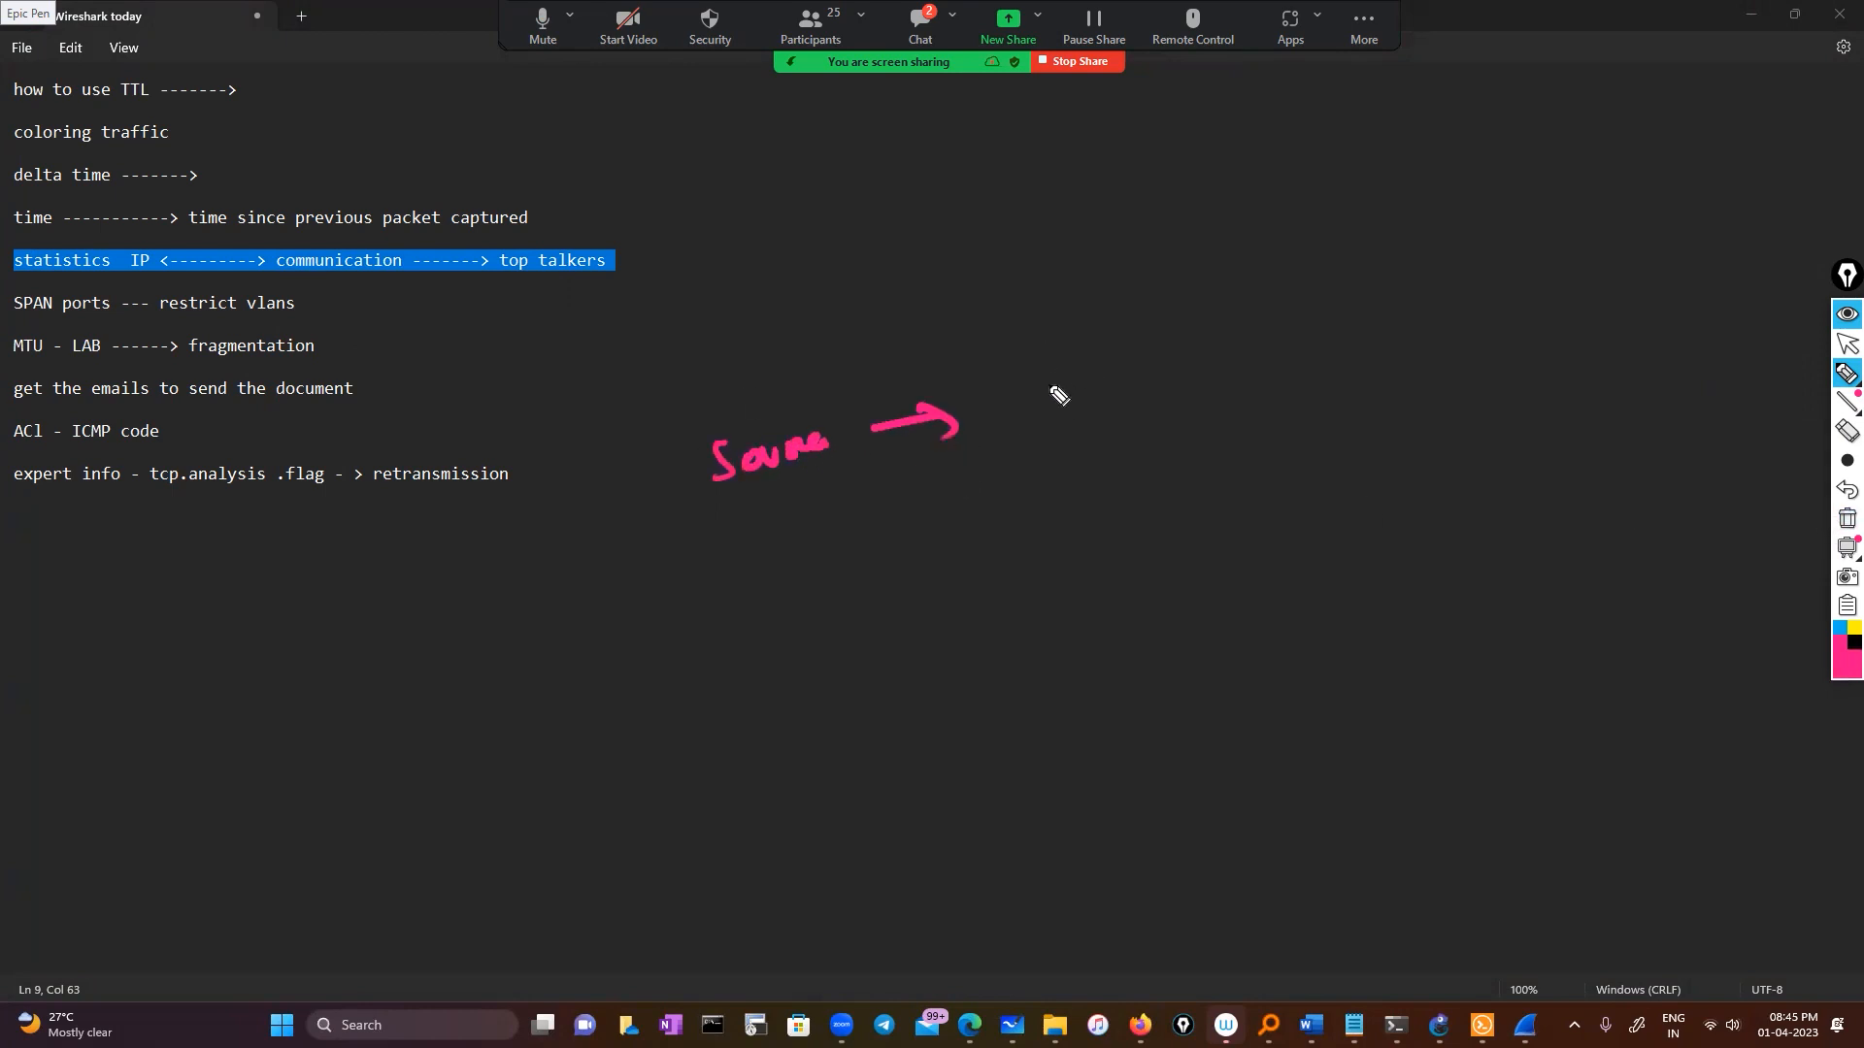
mouse_move(1010, 388)
left_mouse_down()
mouse_move(1019, 425)
mouse_move(1037, 411)
left_mouse_up()
mouse_move(1050, 417)
left_mouse_down()
mouse_move(1066, 388)
mouse_move(1124, 398)
mouse_move(1176, 353)
mouse_move(1428, 281)
left_mouse_up()
mouse_move(794, 544)
left_mouse_down()
mouse_move(854, 570)
mouse_move(890, 533)
mouse_move(1536, 313)
left_mouse_up()
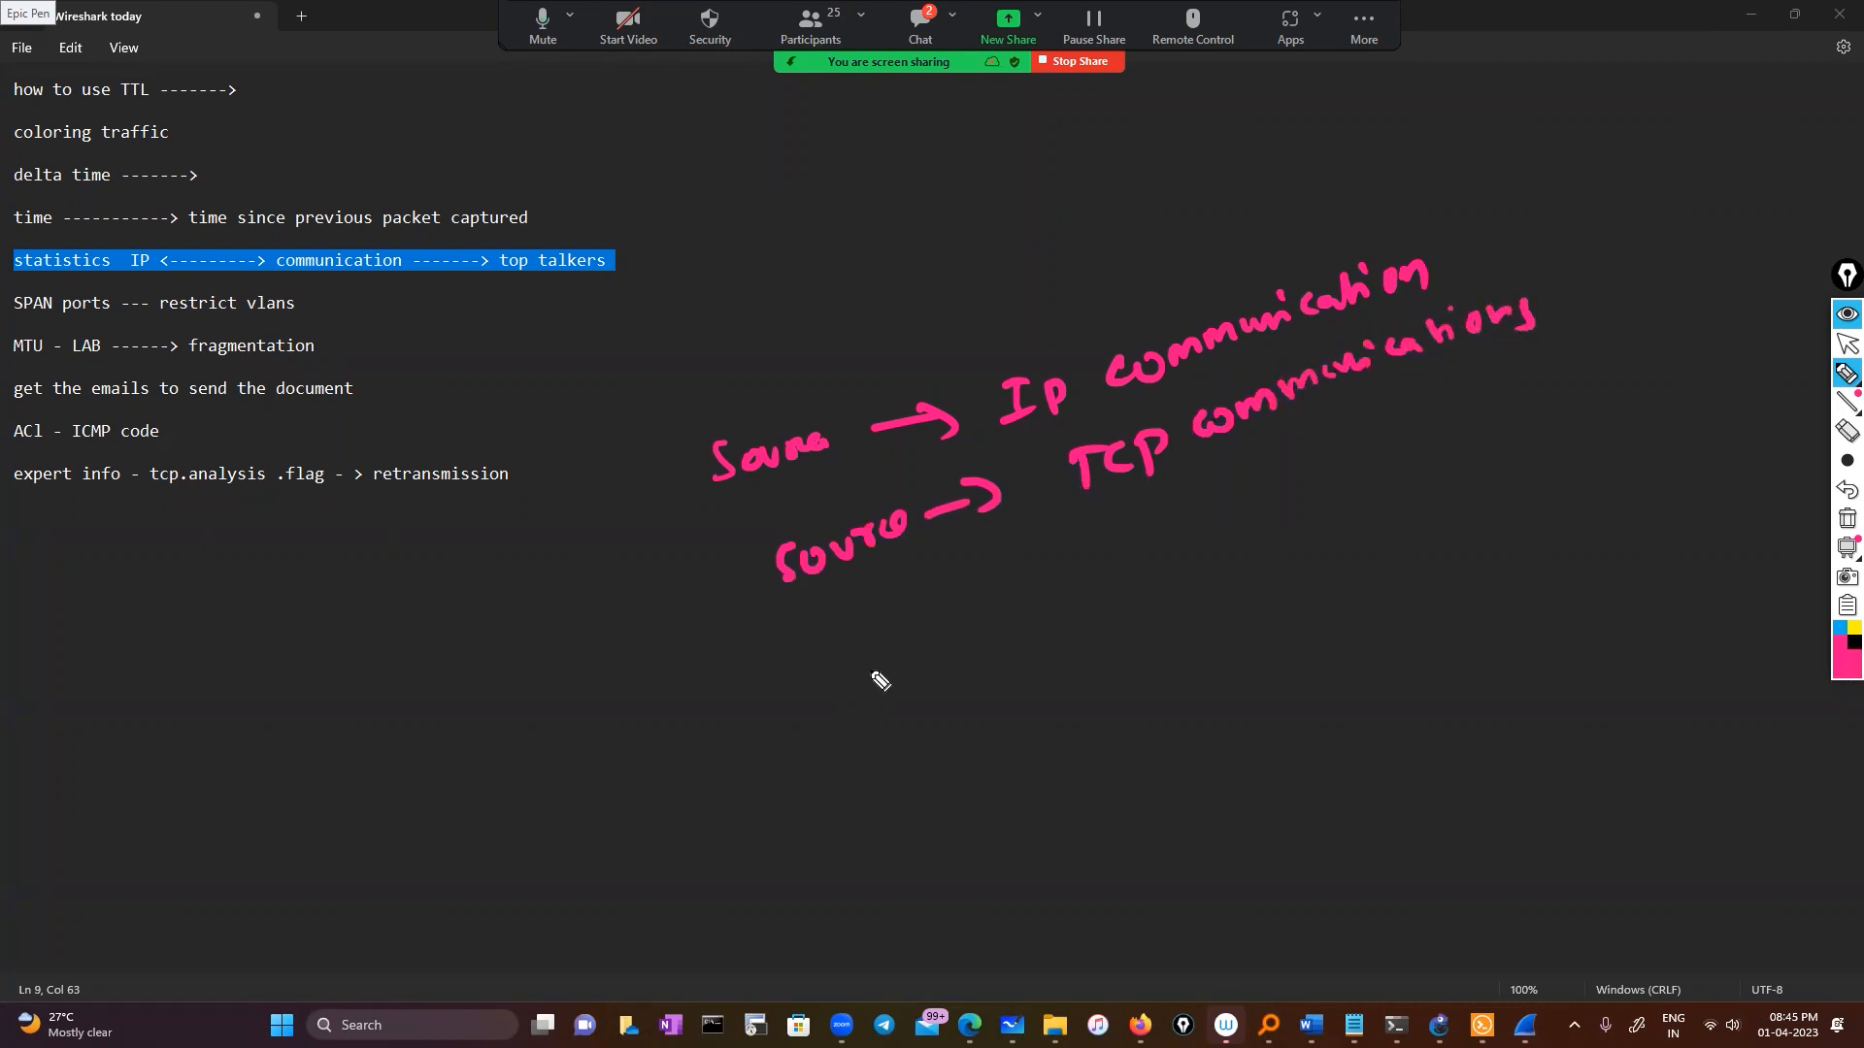
mouse_move(841, 624)
left_mouse_down()
mouse_move(844, 654)
mouse_move(1048, 580)
left_mouse_up()
mouse_move(1124, 529)
left_mouse_down()
mouse_move(1165, 539)
mouse_move(1524, 393)
left_mouse_up()
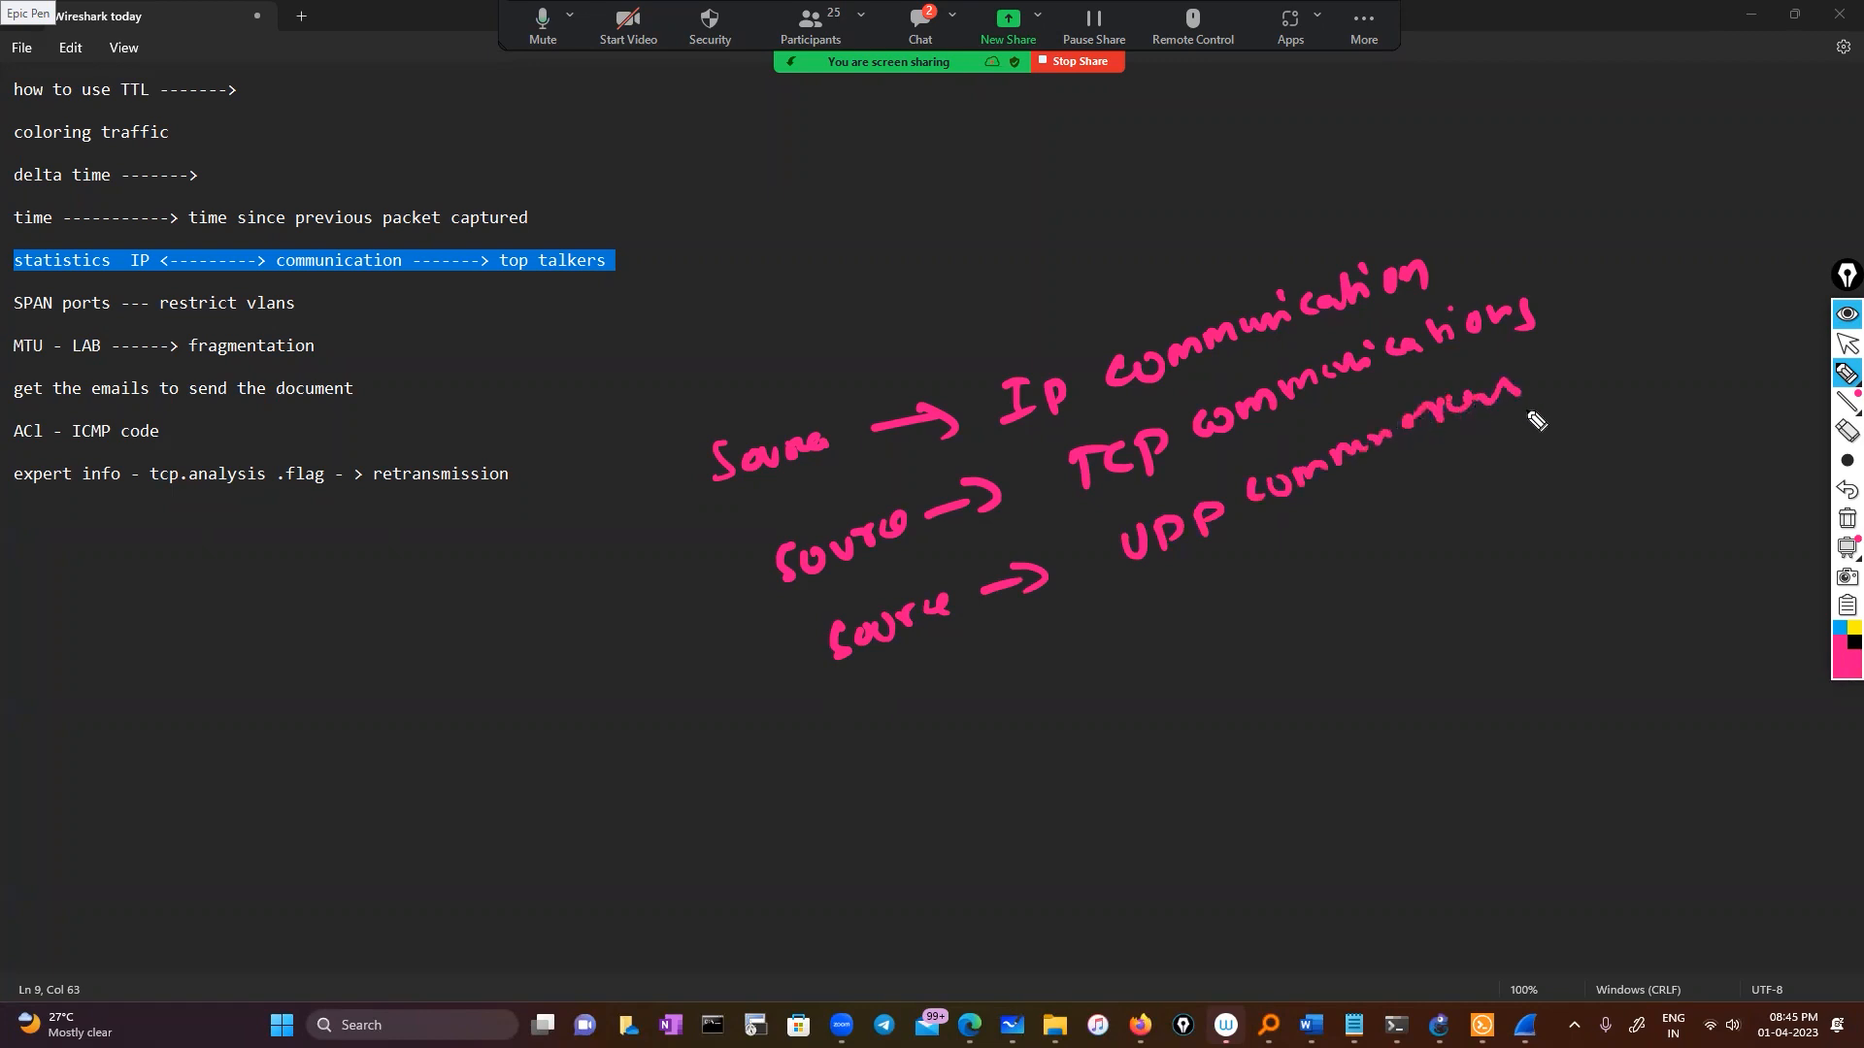
left_click(1532, 400)
Step: Erase the handwriting, turn off the pen, and switch back to the filtered Wireshark capture
left_click(1847, 518)
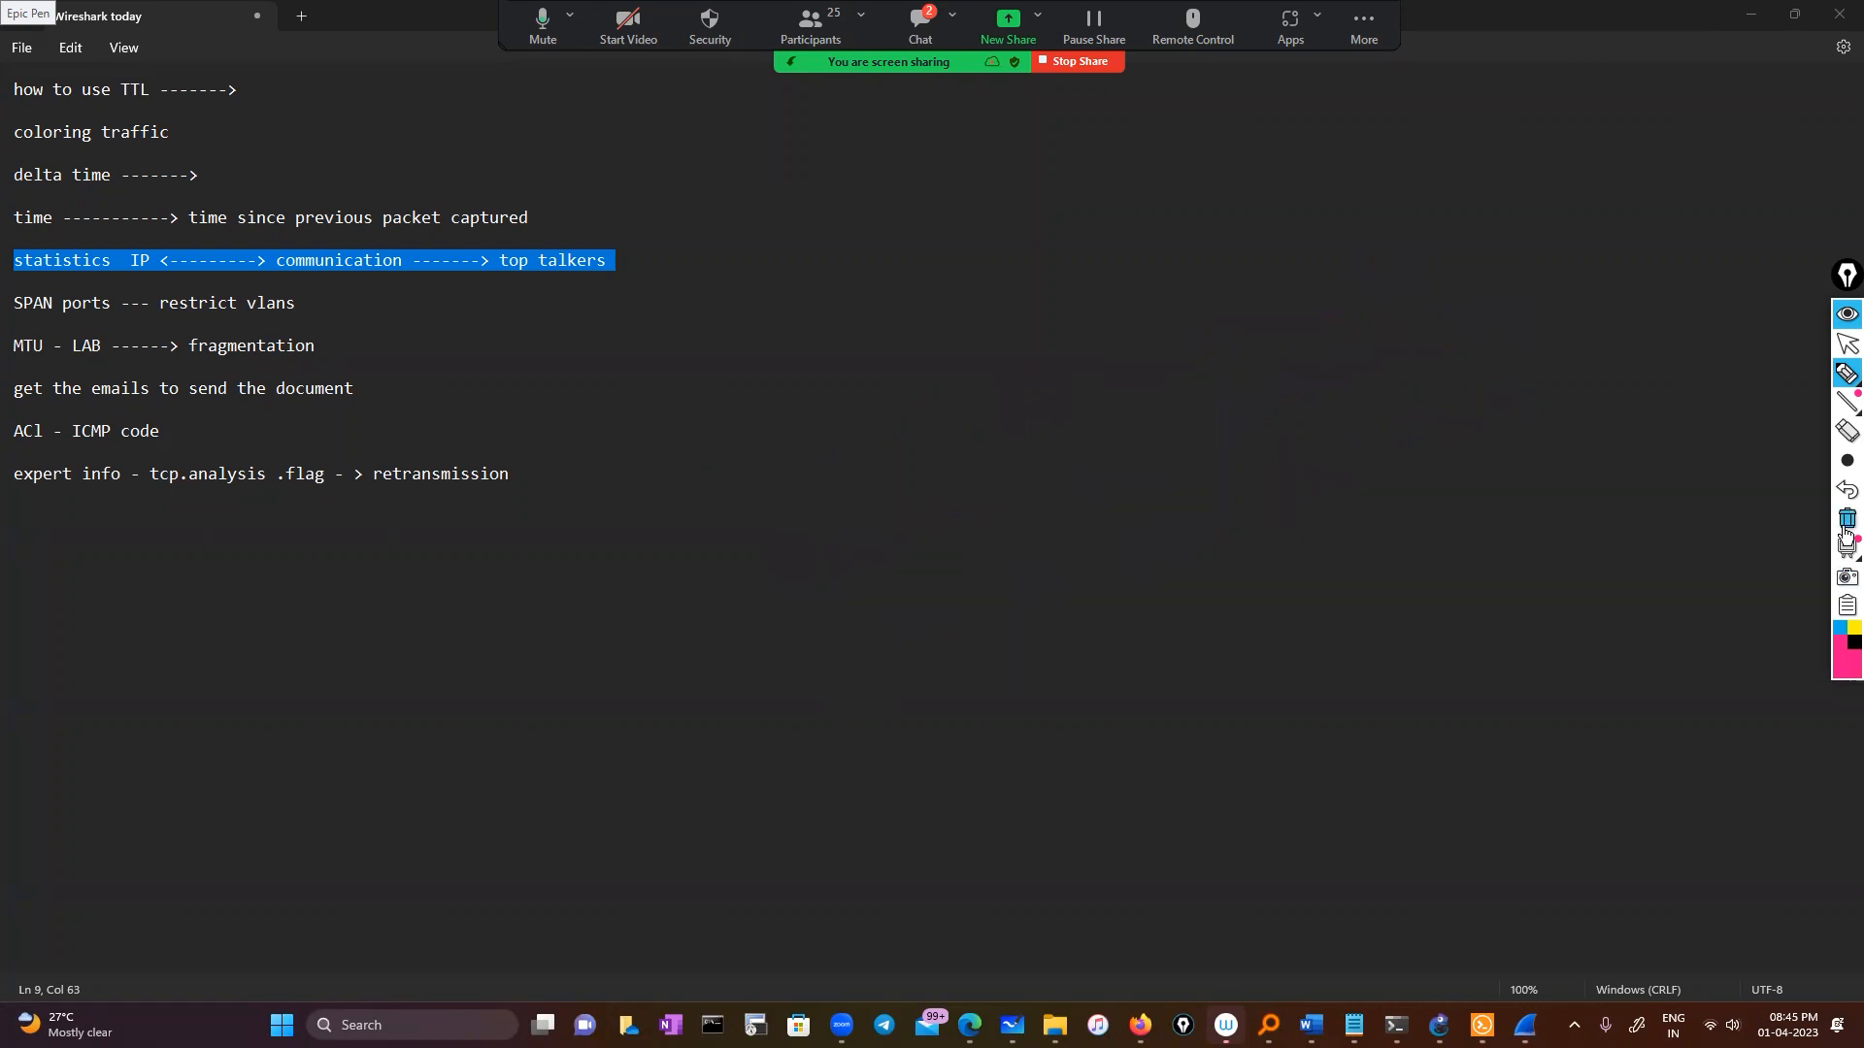
left_click(1847, 344)
left_click(1795, 14)
left_click(299, 52)
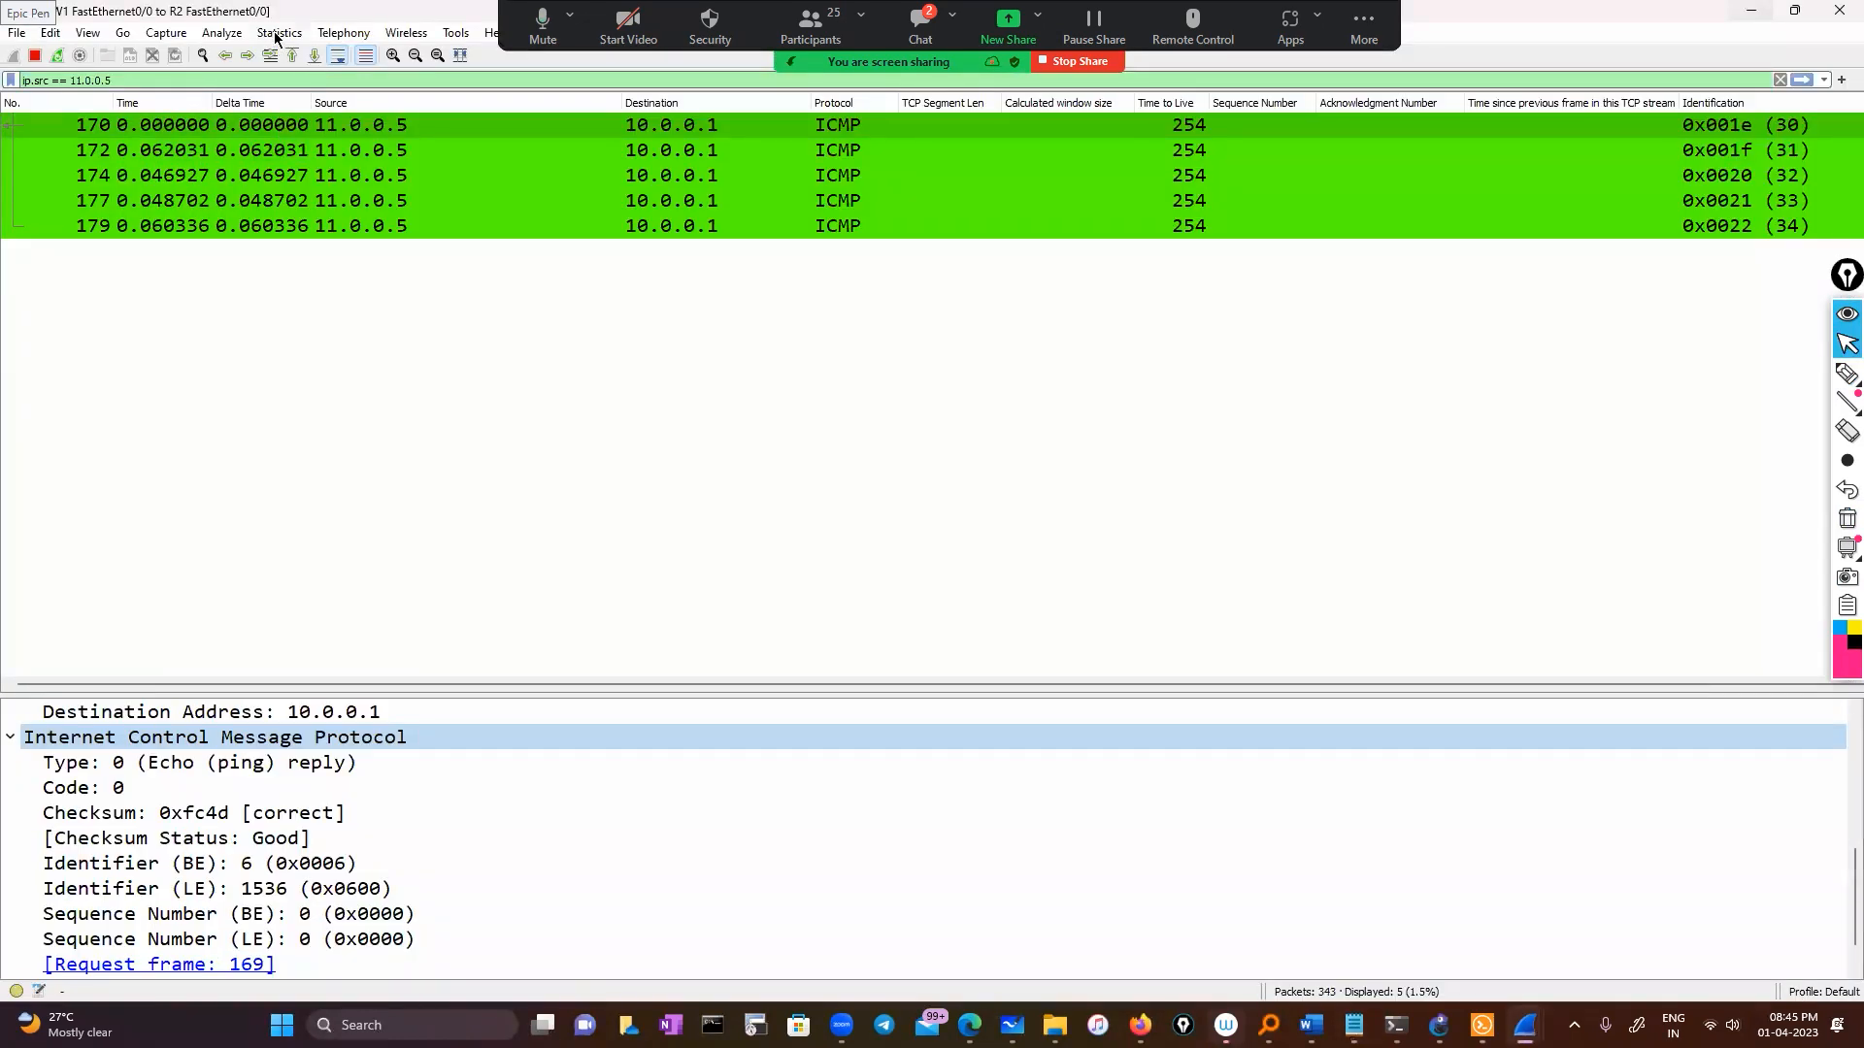
Step: Open the Endpoints statistics for the filtered capture and examine the IPv4 entry for 10.0.0.1
left_click(277, 33)
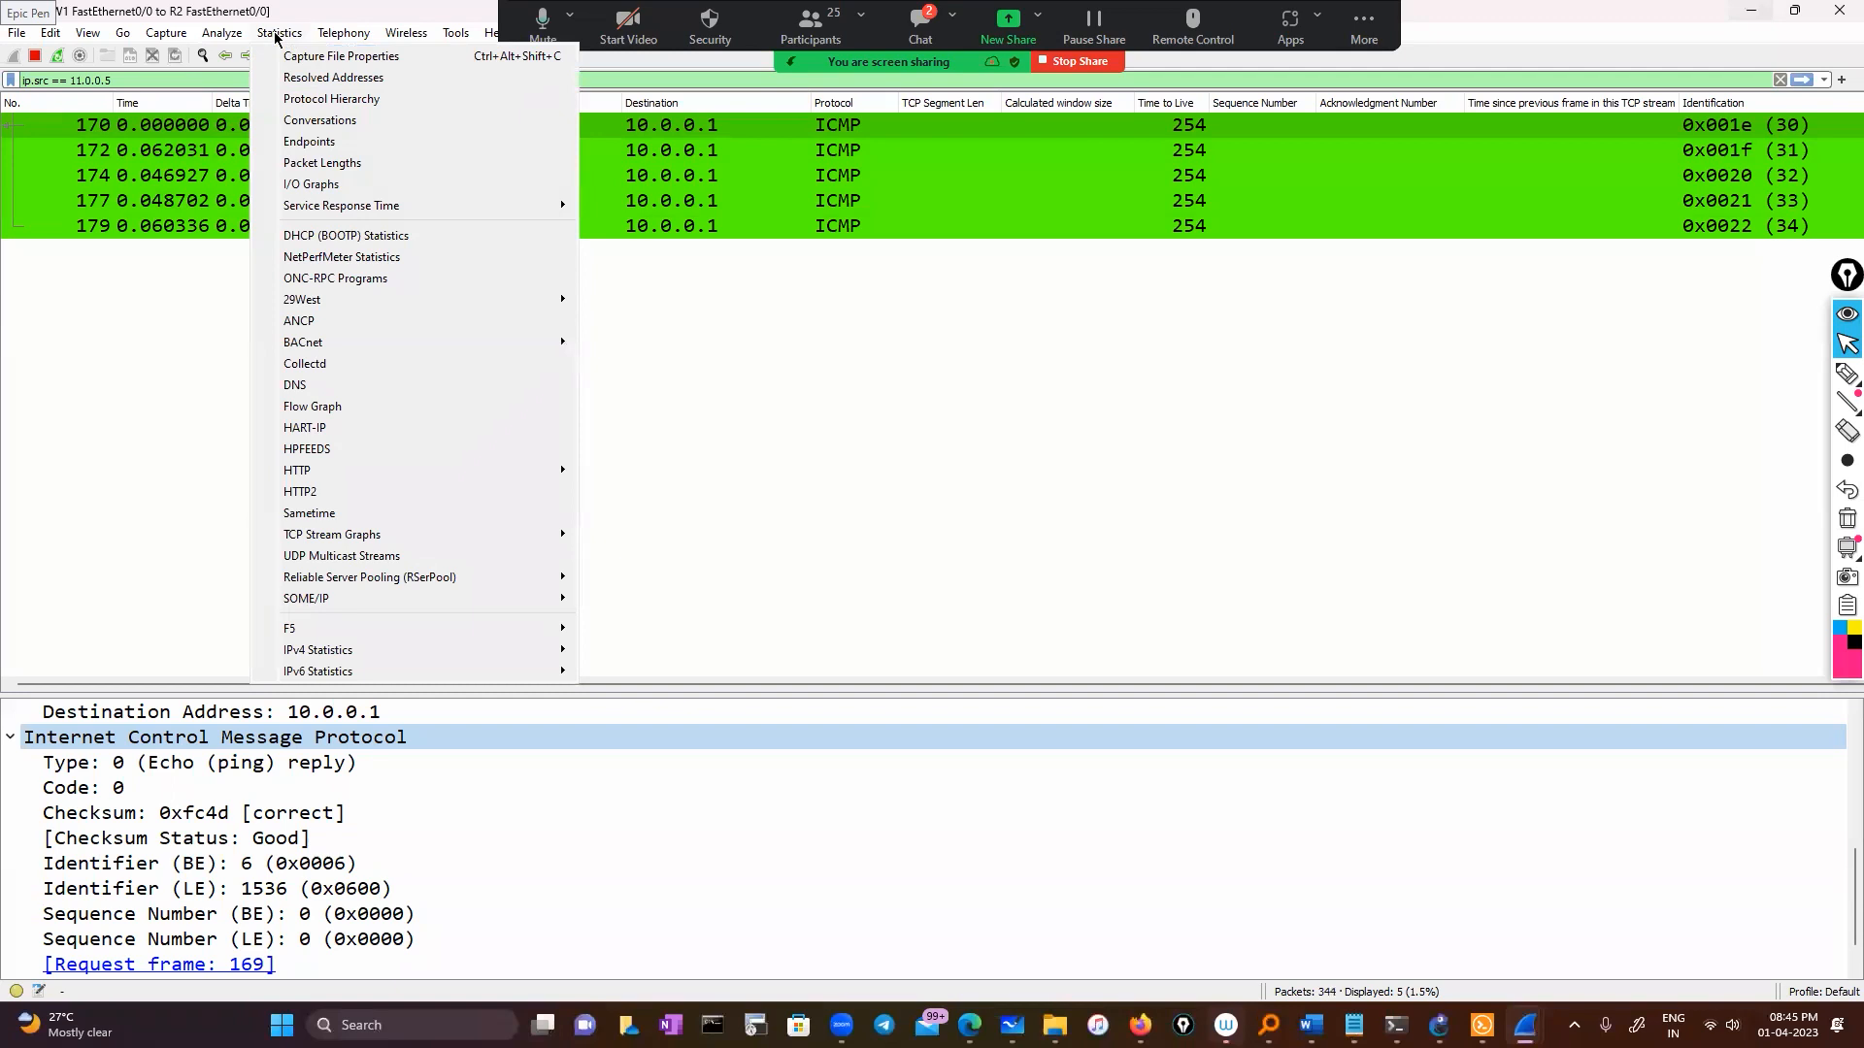
left_click(308, 141)
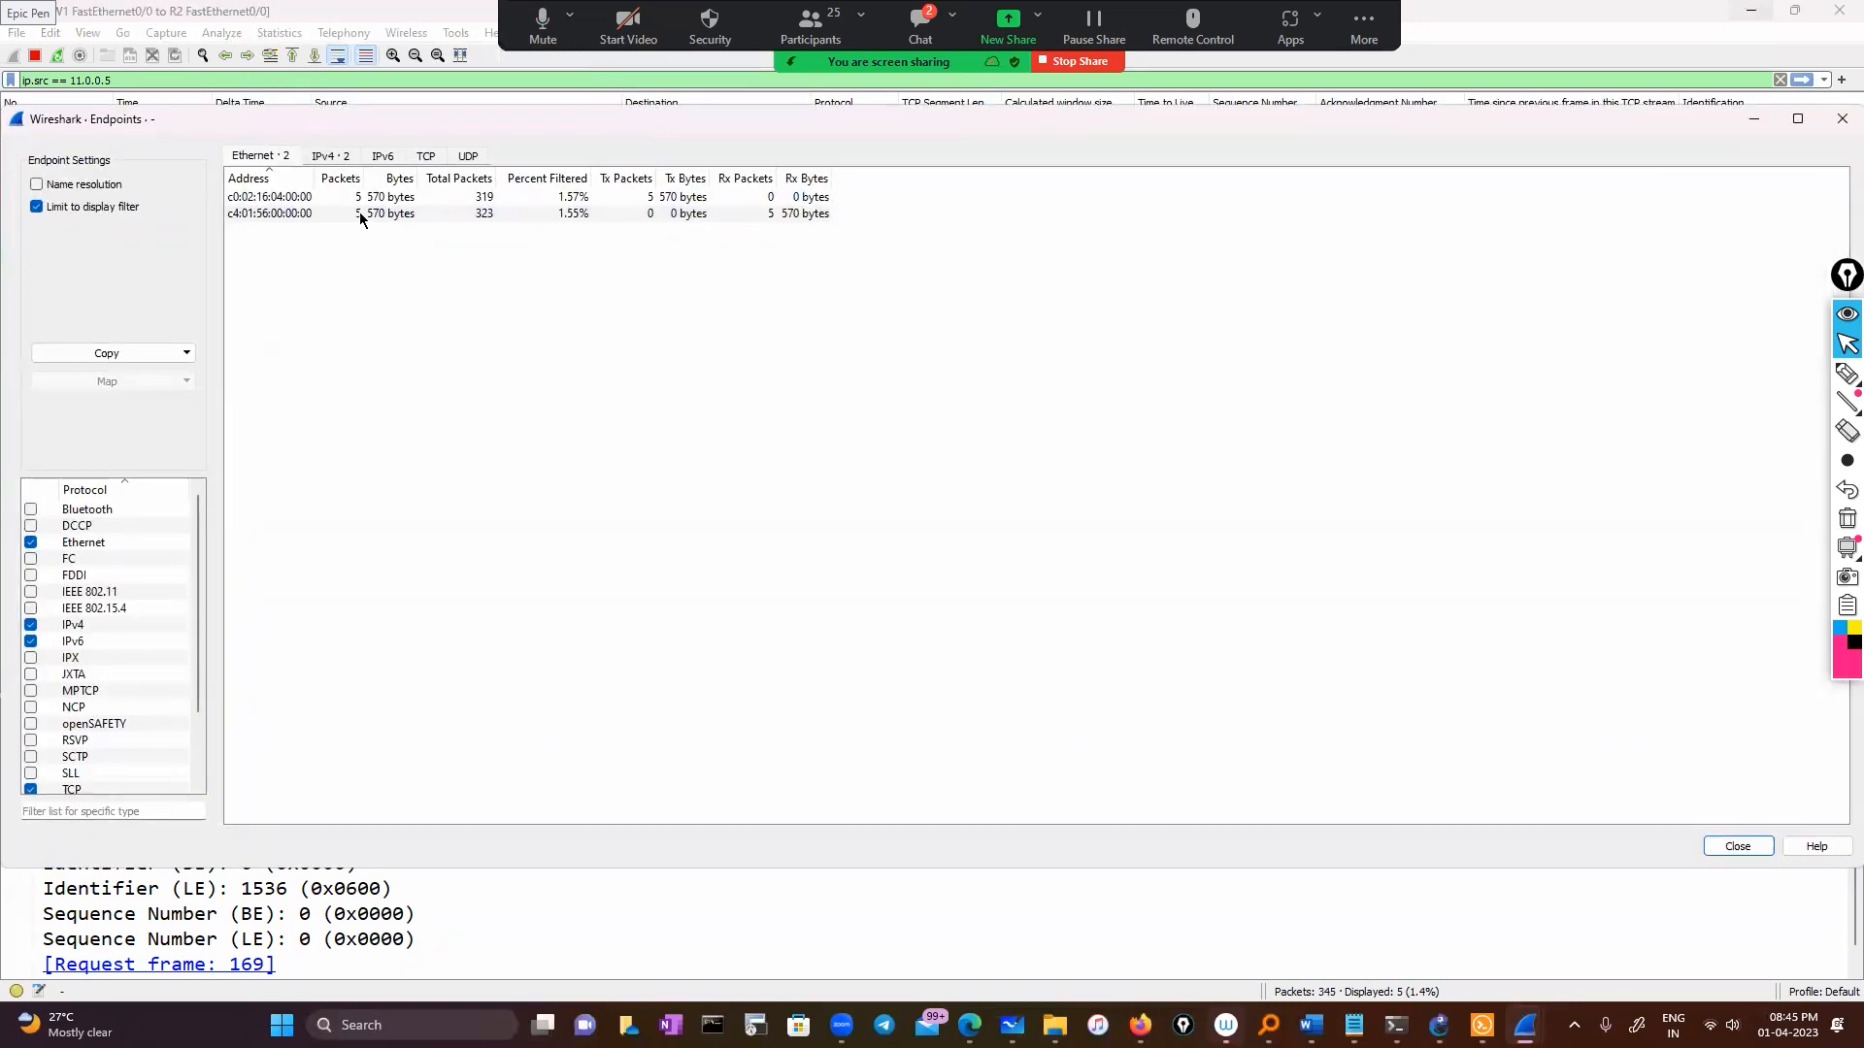
left_click(327, 158)
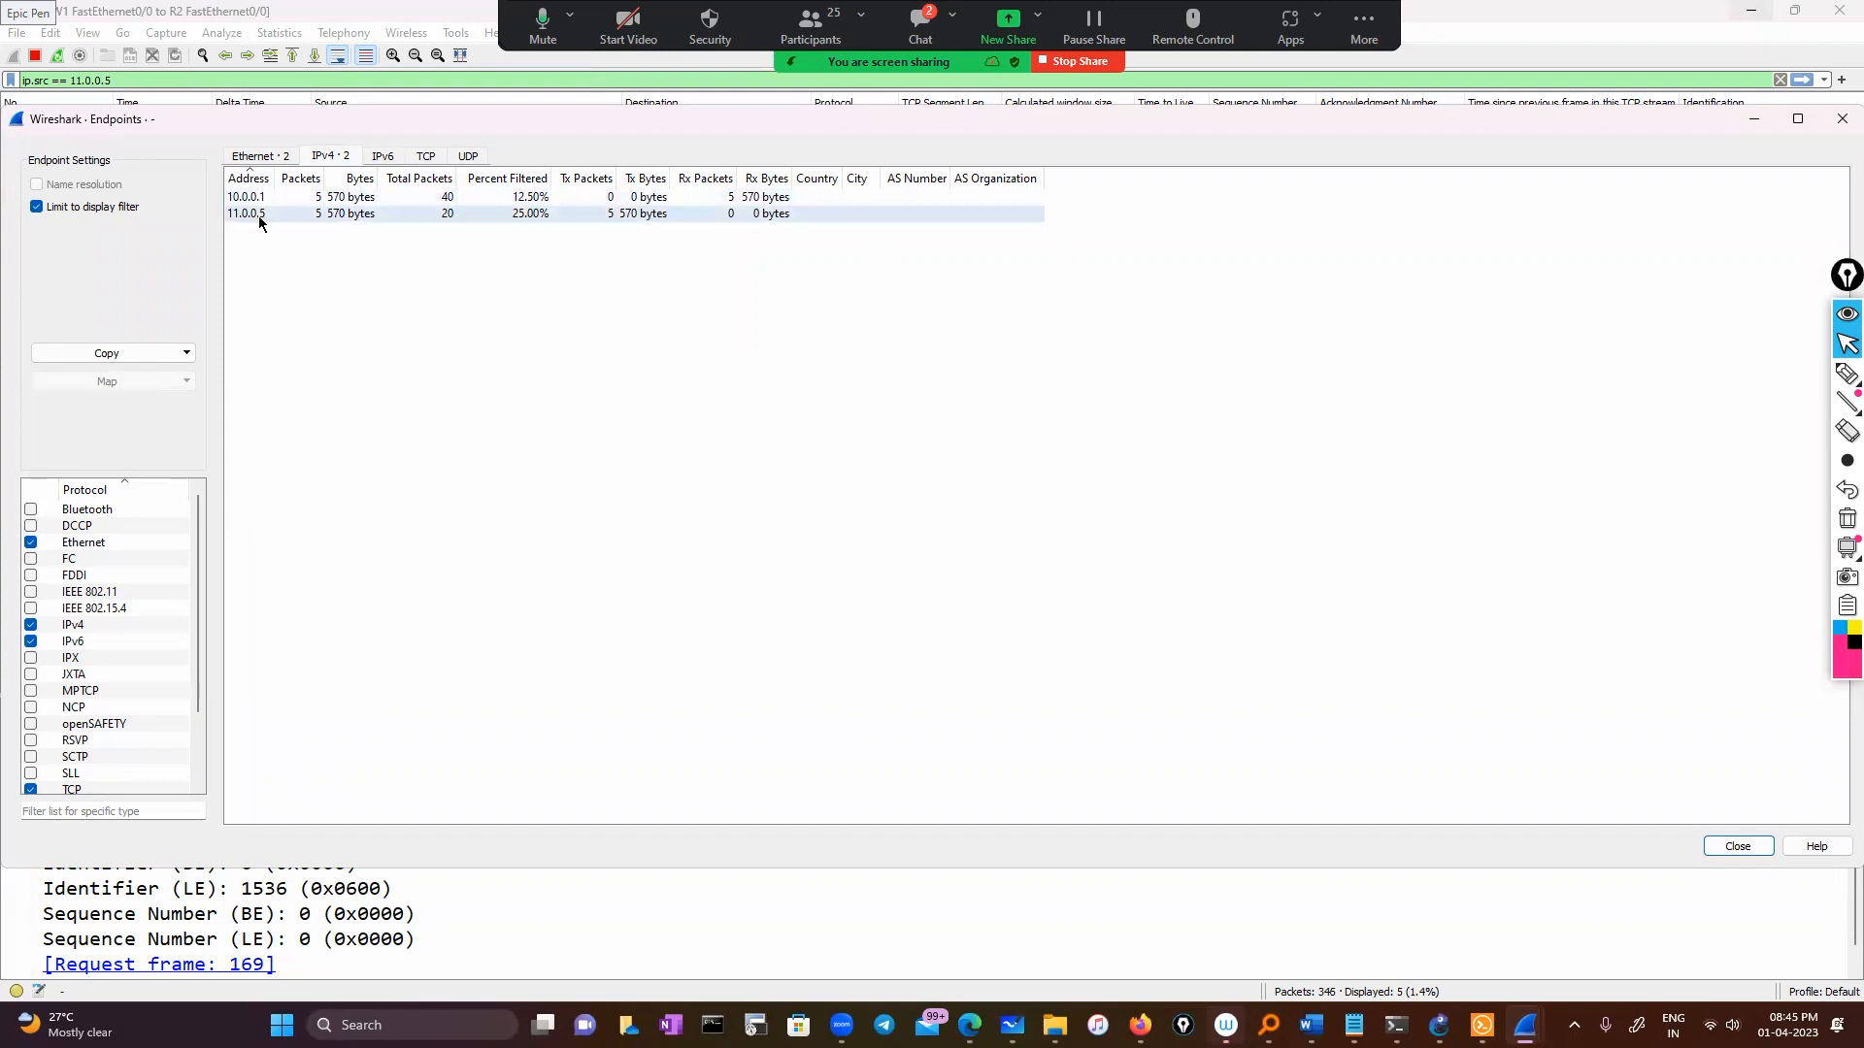
left_click(438, 199)
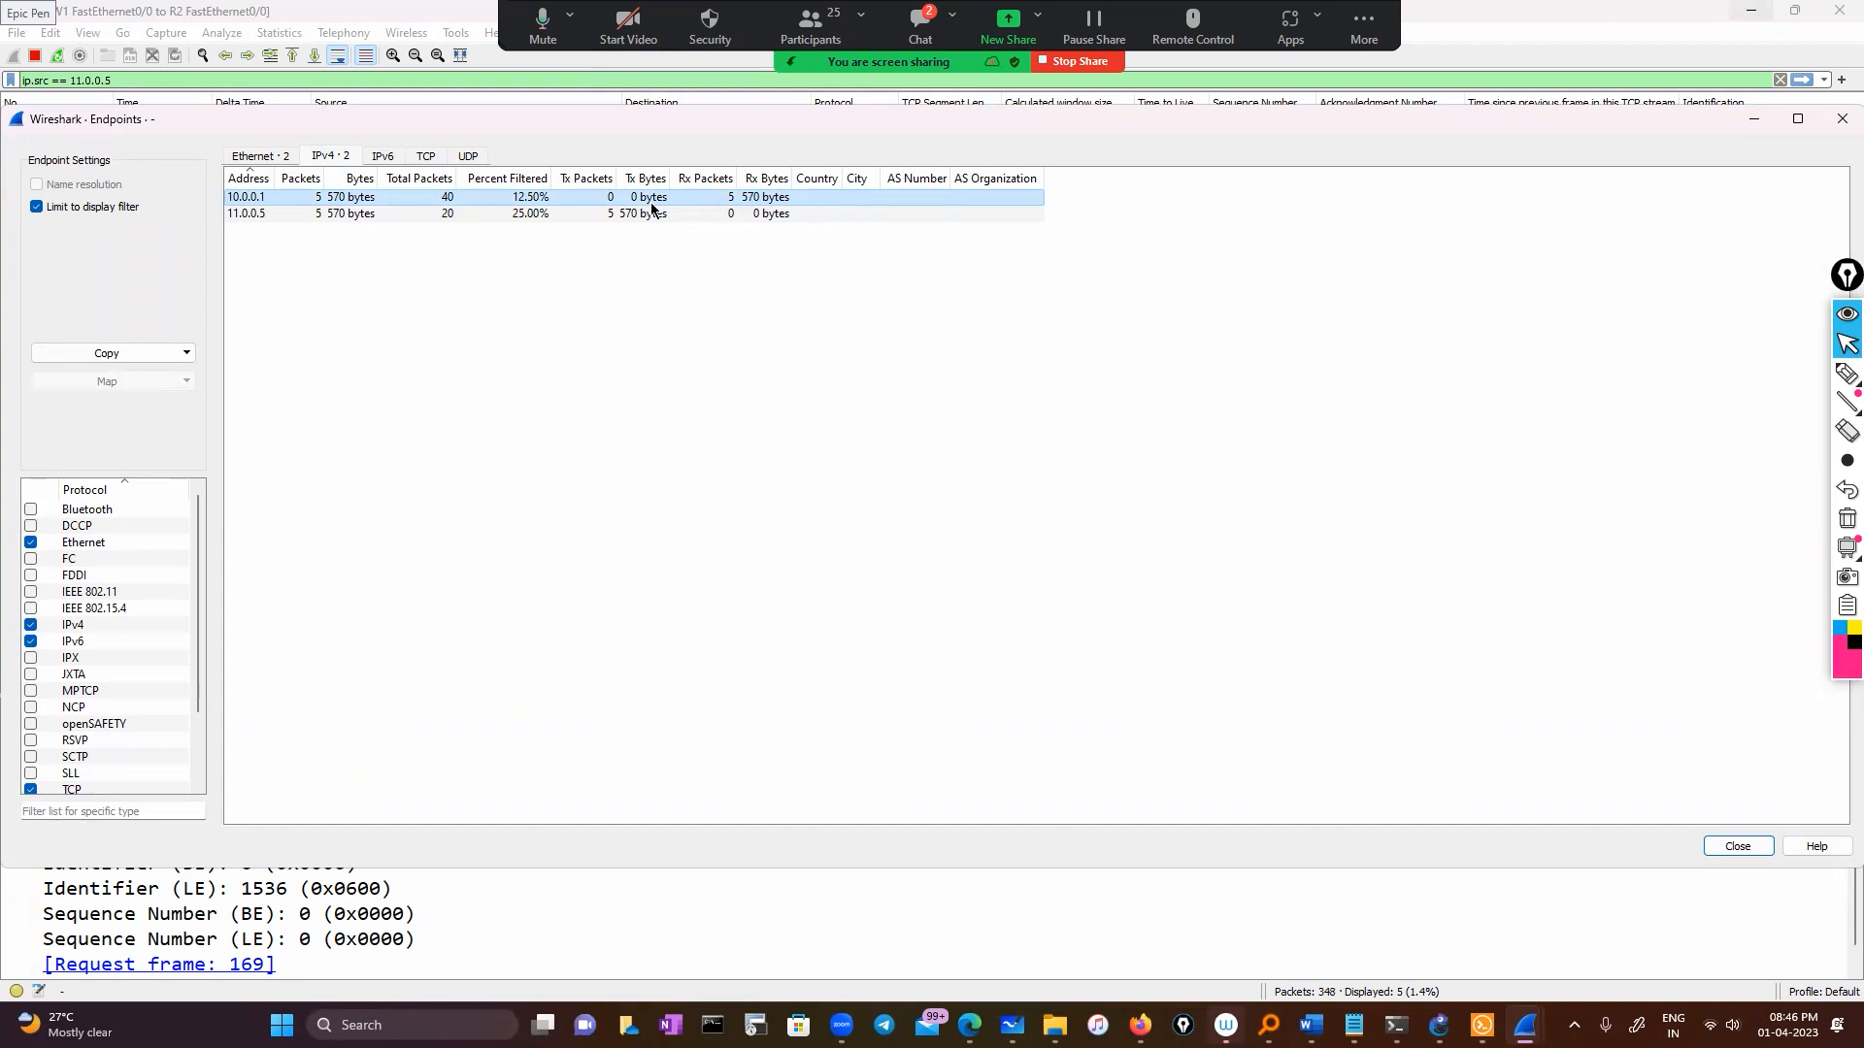
Step: Compare the TCP, Ethernet, UDP, IPv6 and IPv4 endpoint lists, finishing on the Ethernet endpoints
left_click(418, 159)
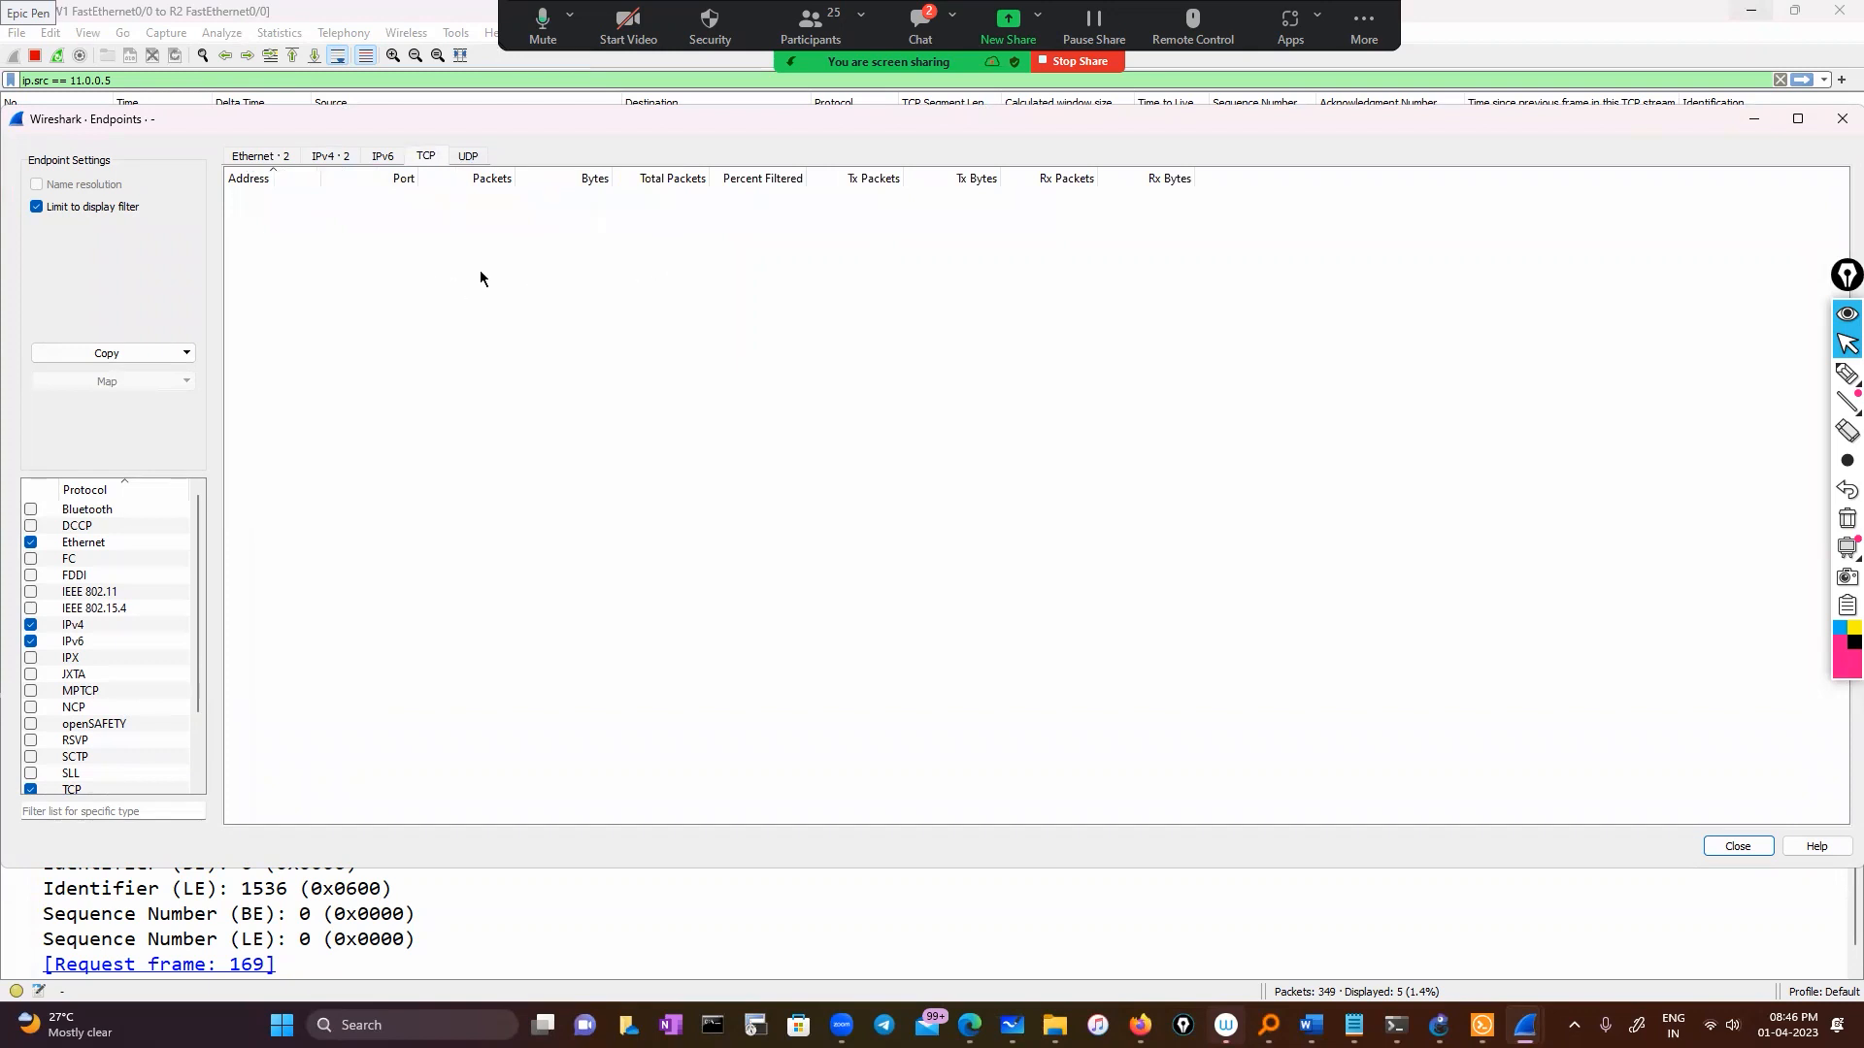
left_click(238, 157)
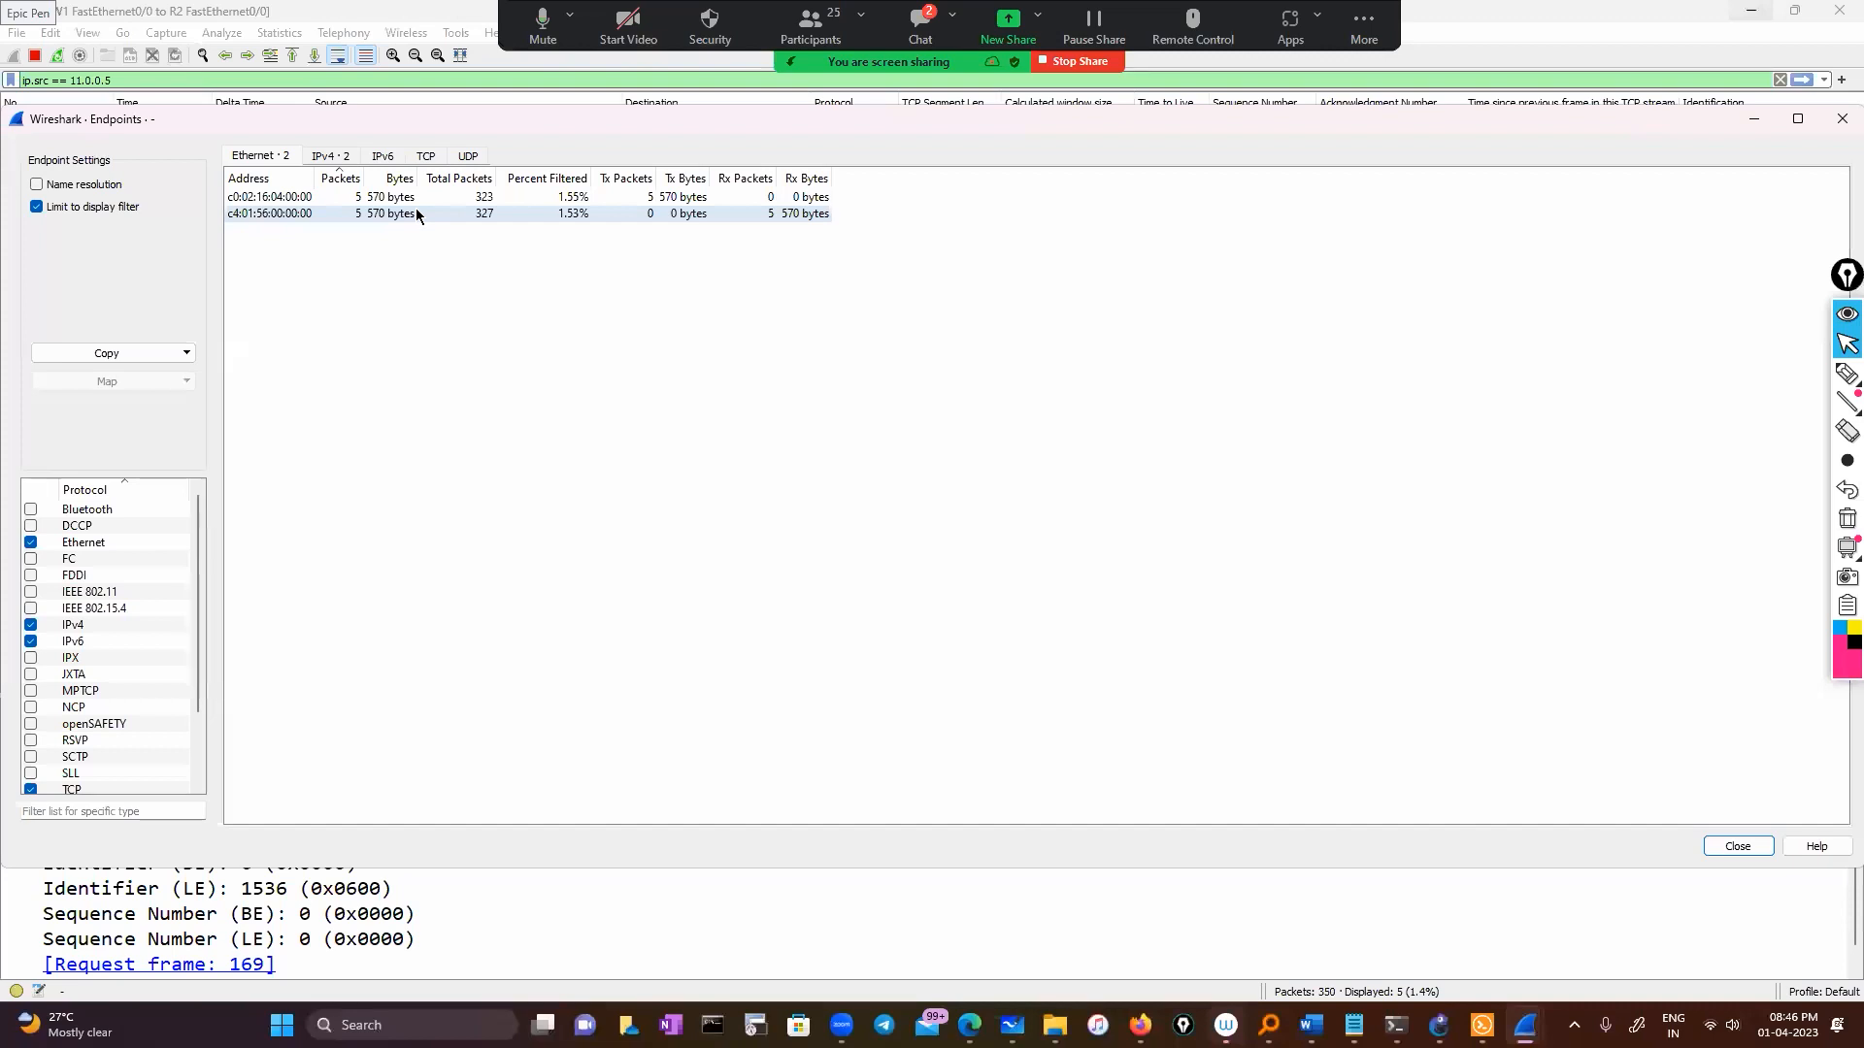
left_click(467, 159)
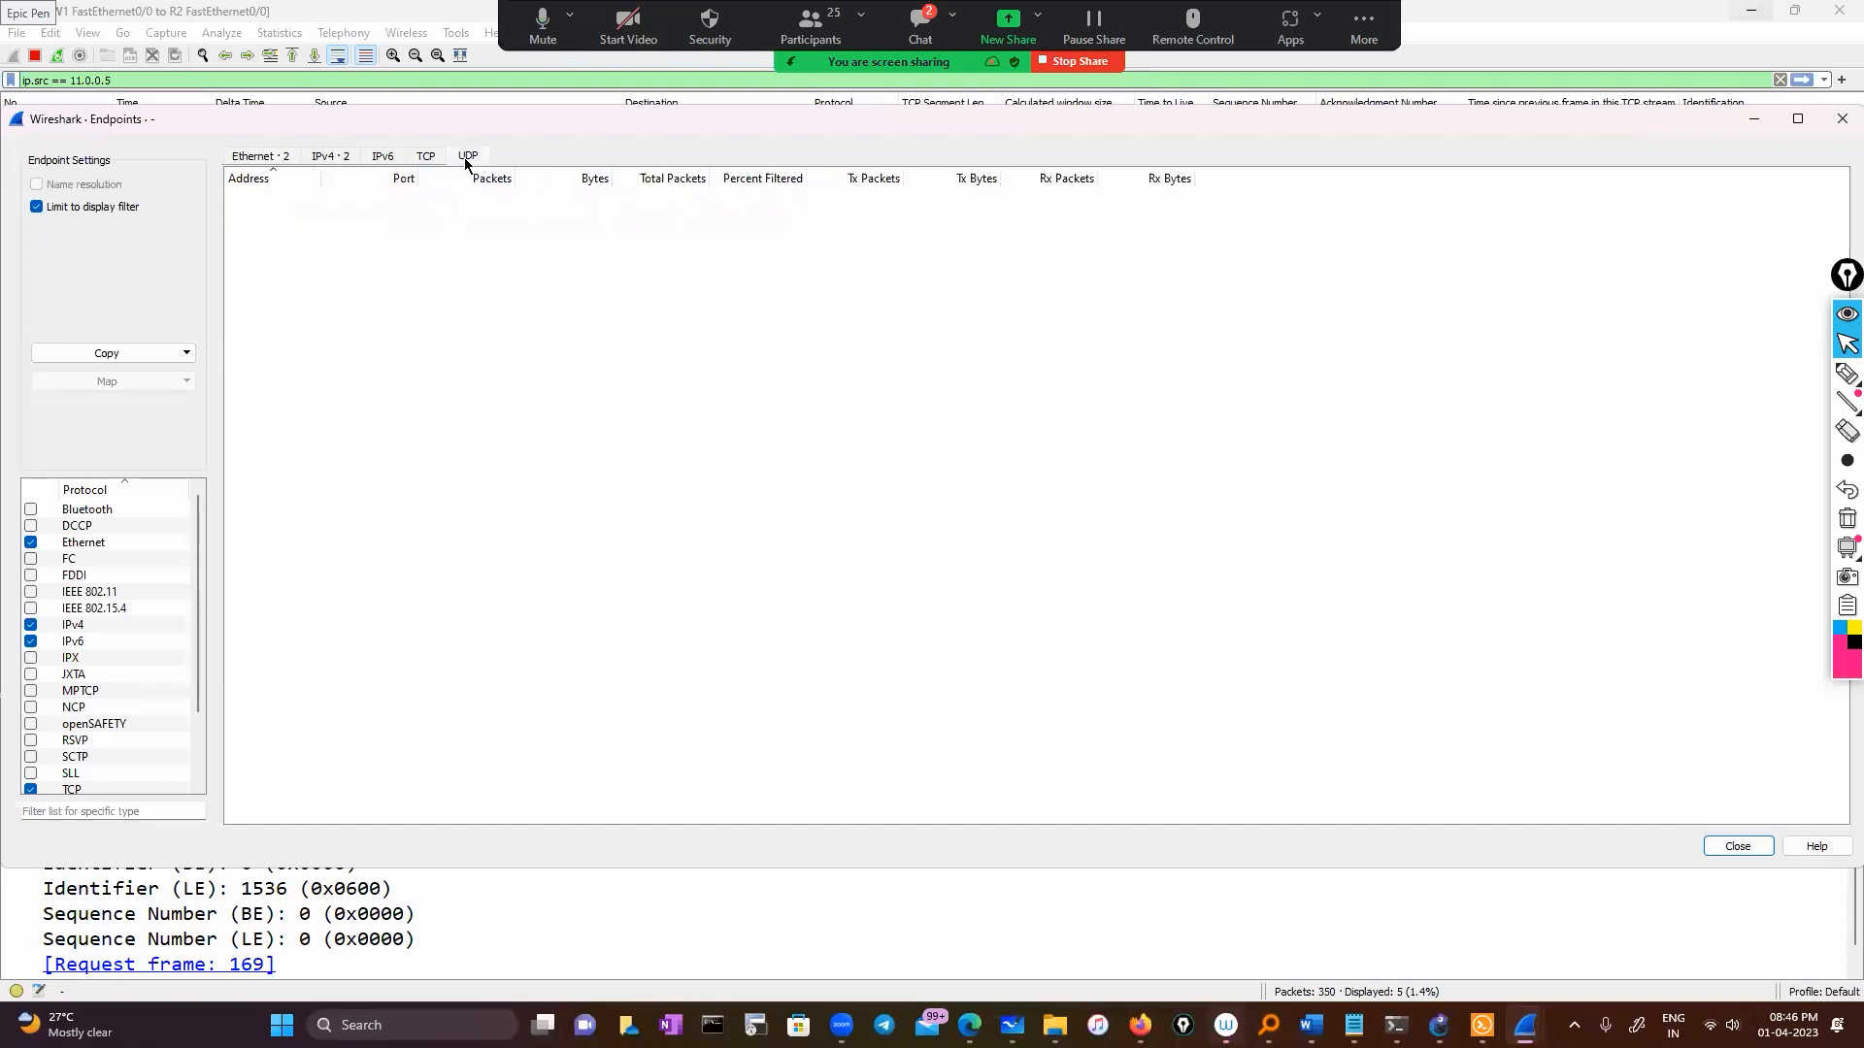
left_click(330, 157)
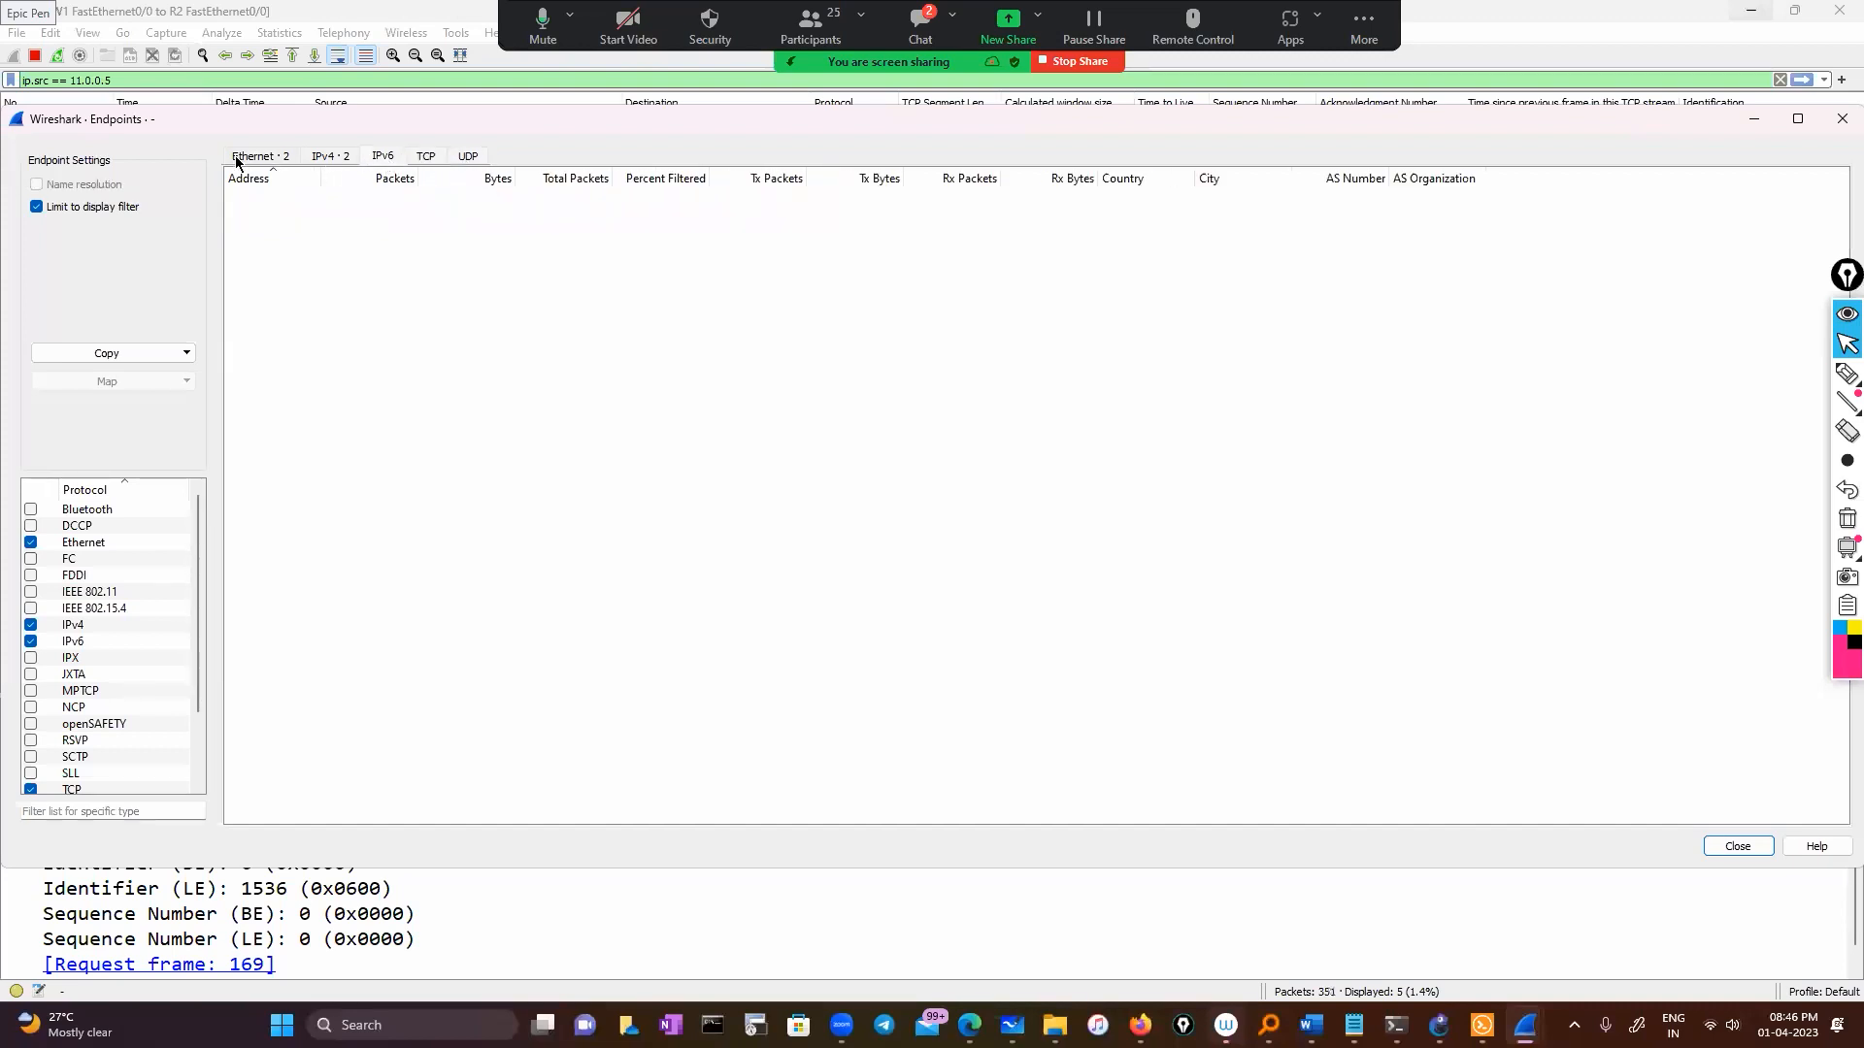
left_click(241, 156)
left_click(319, 159)
left_click(270, 157)
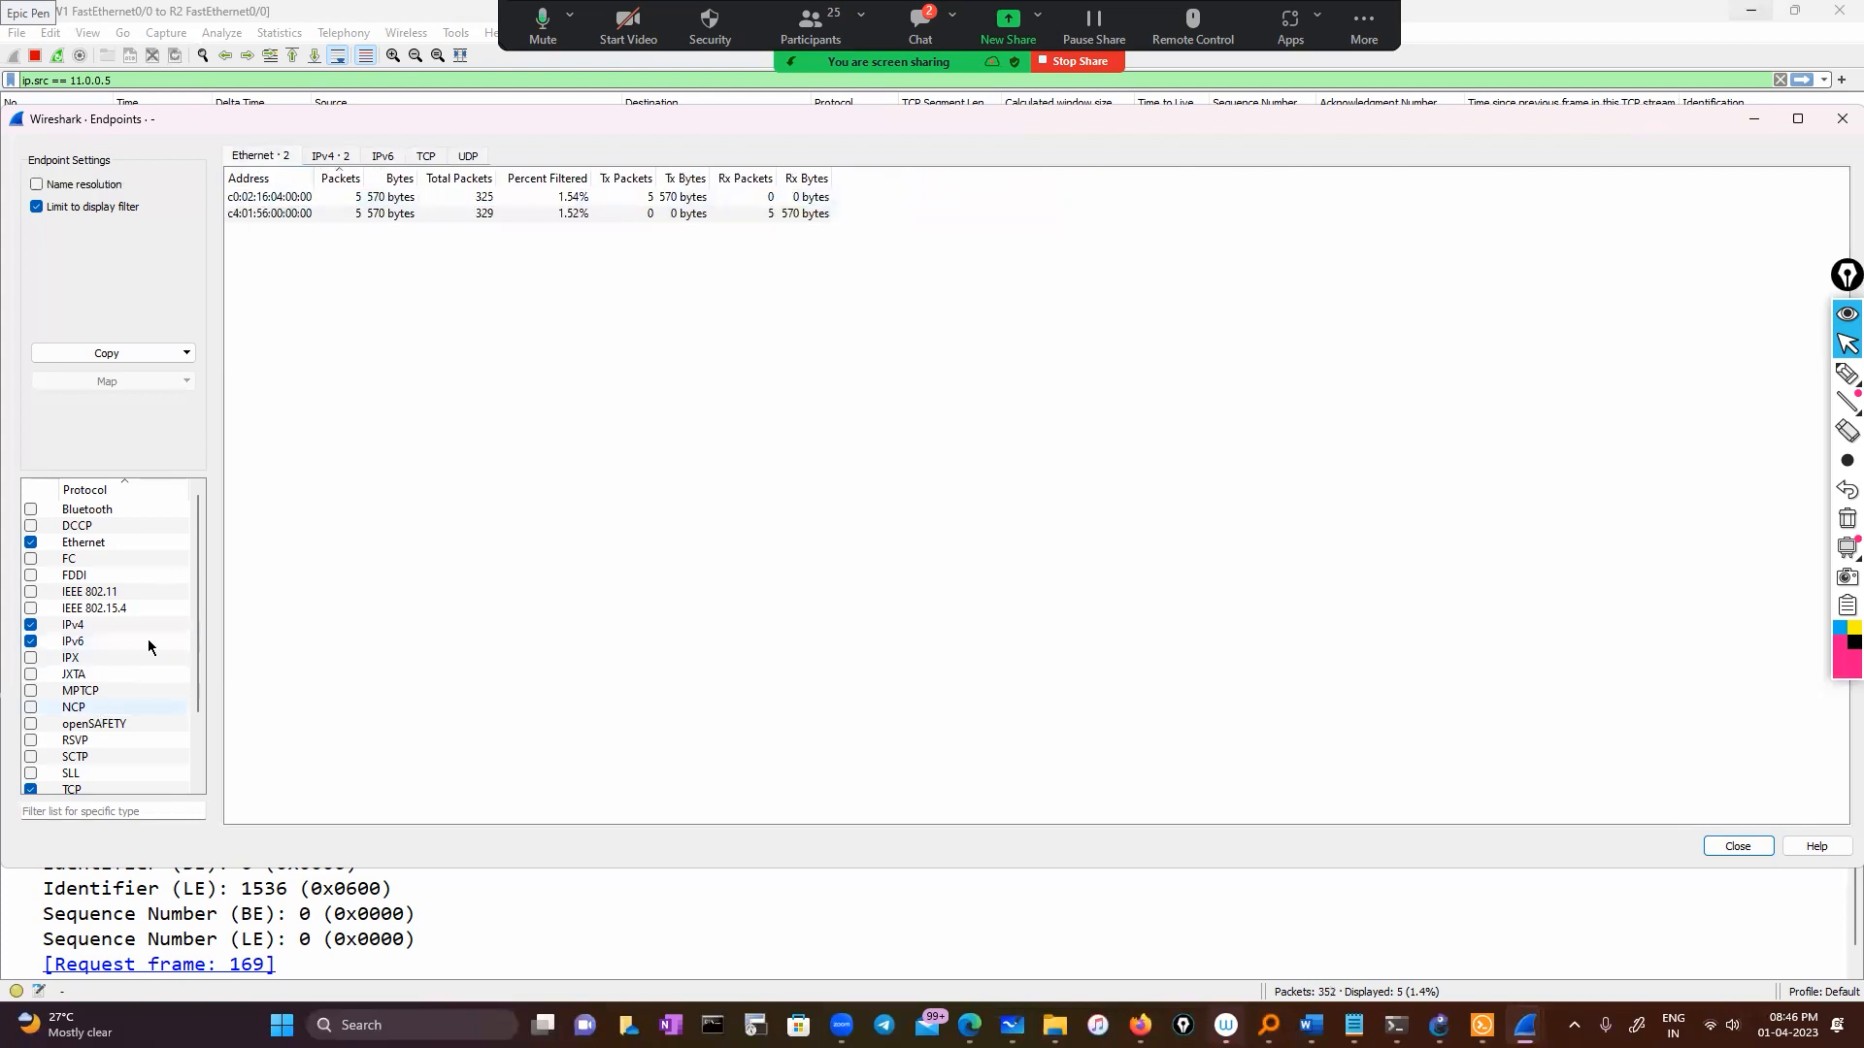
Step: Look through the protocols available for endpoint statistics and close the Endpoints window
scroll(147, 639, "down", 3)
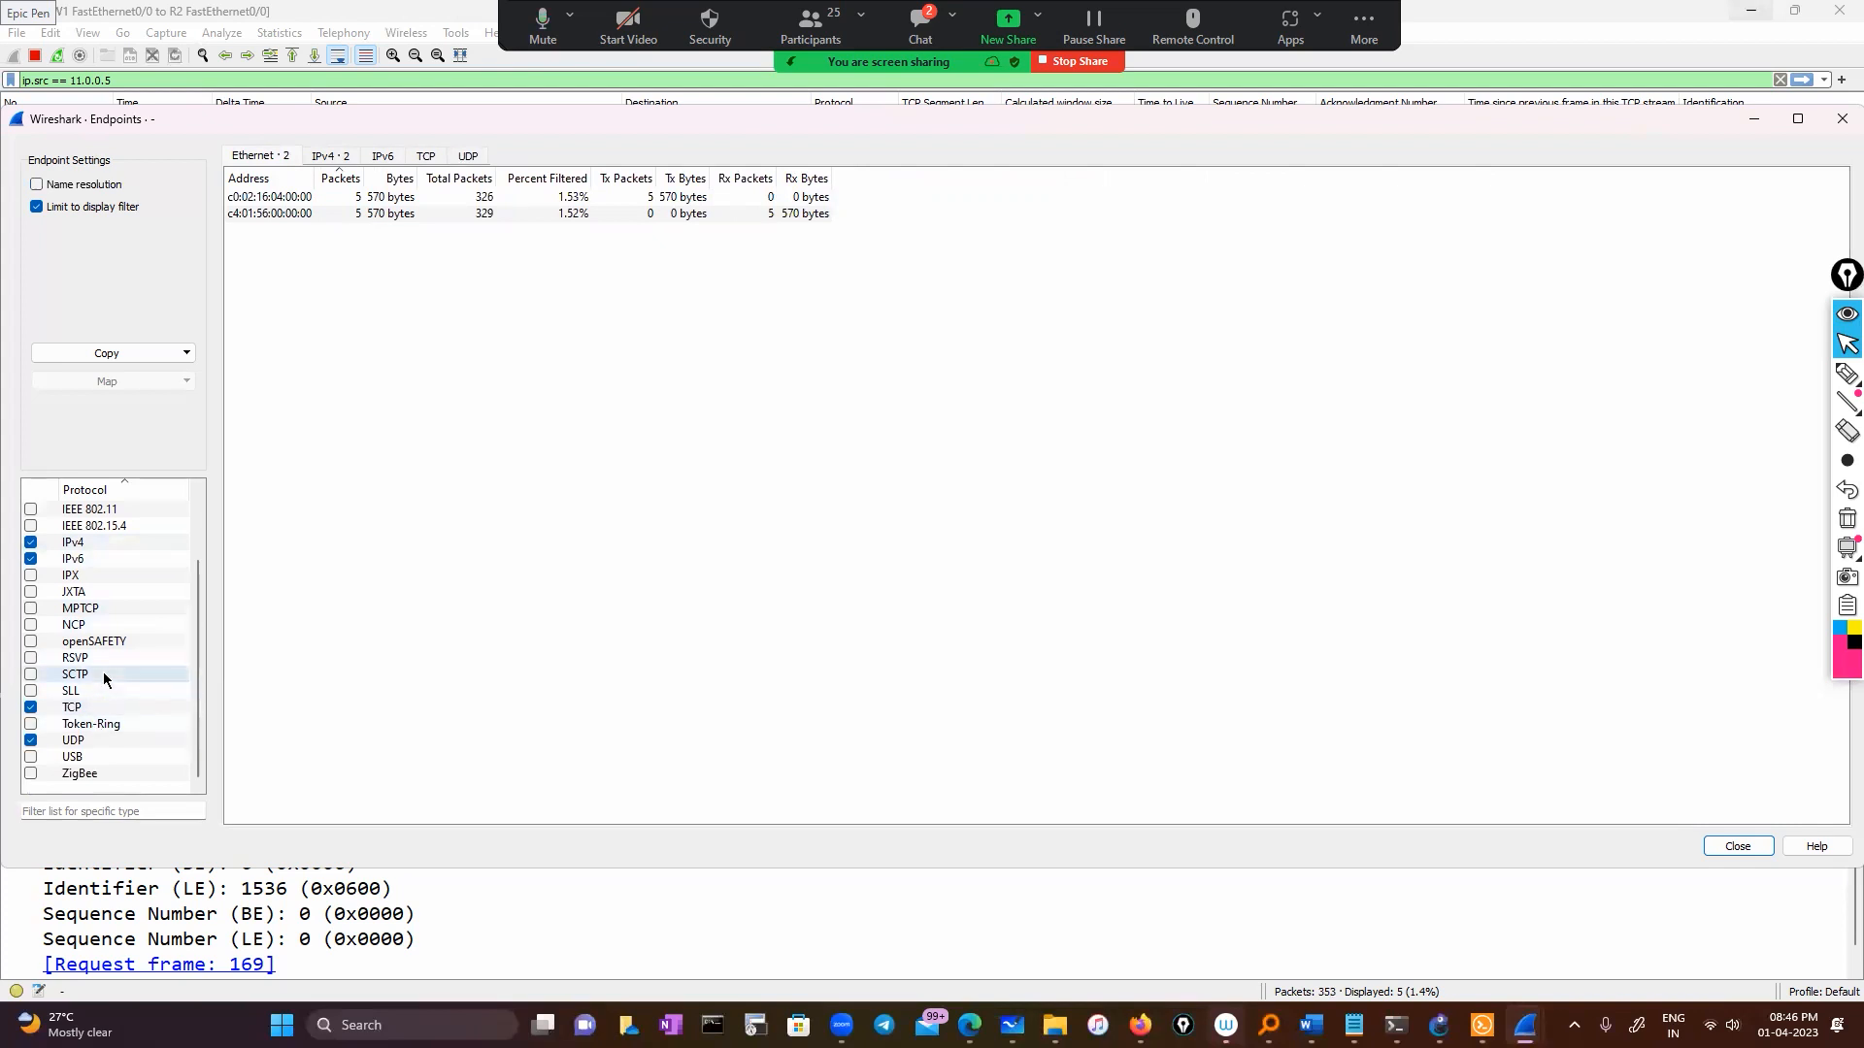
scroll(103, 671, "up", 2)
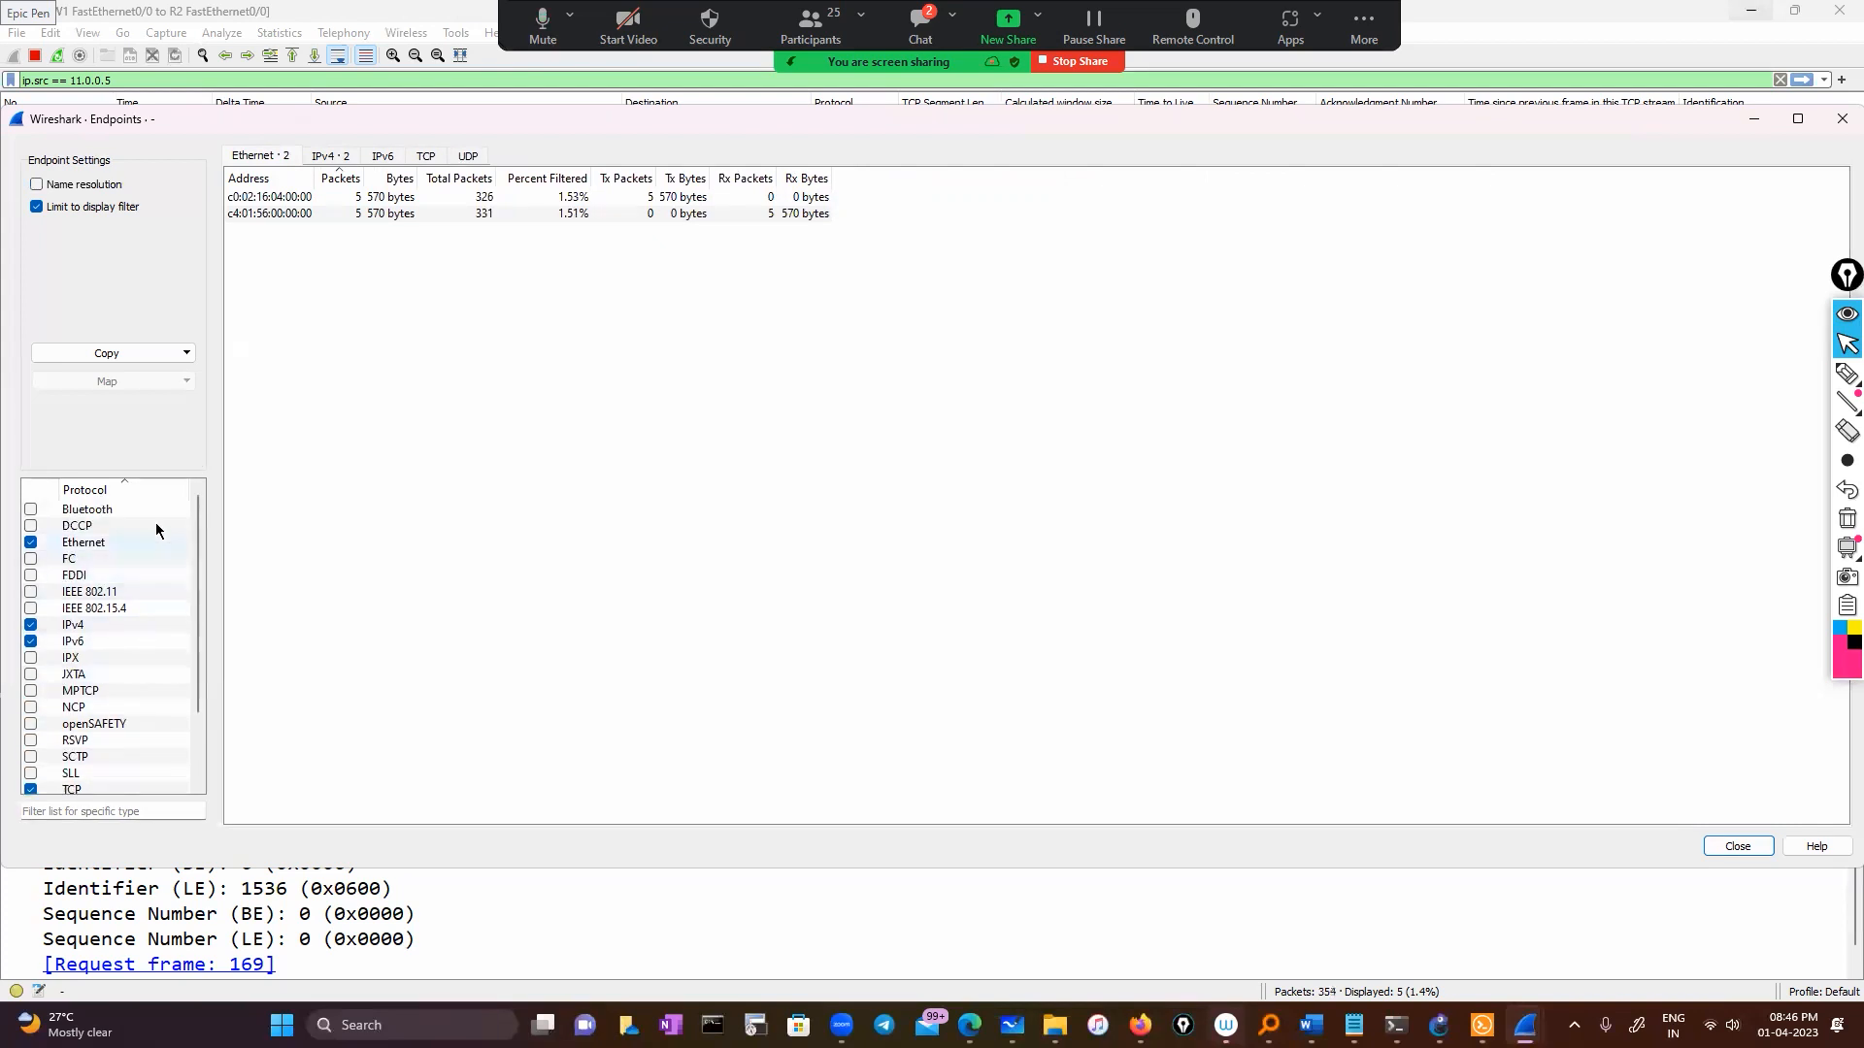
scroll(159, 520, "down", 3)
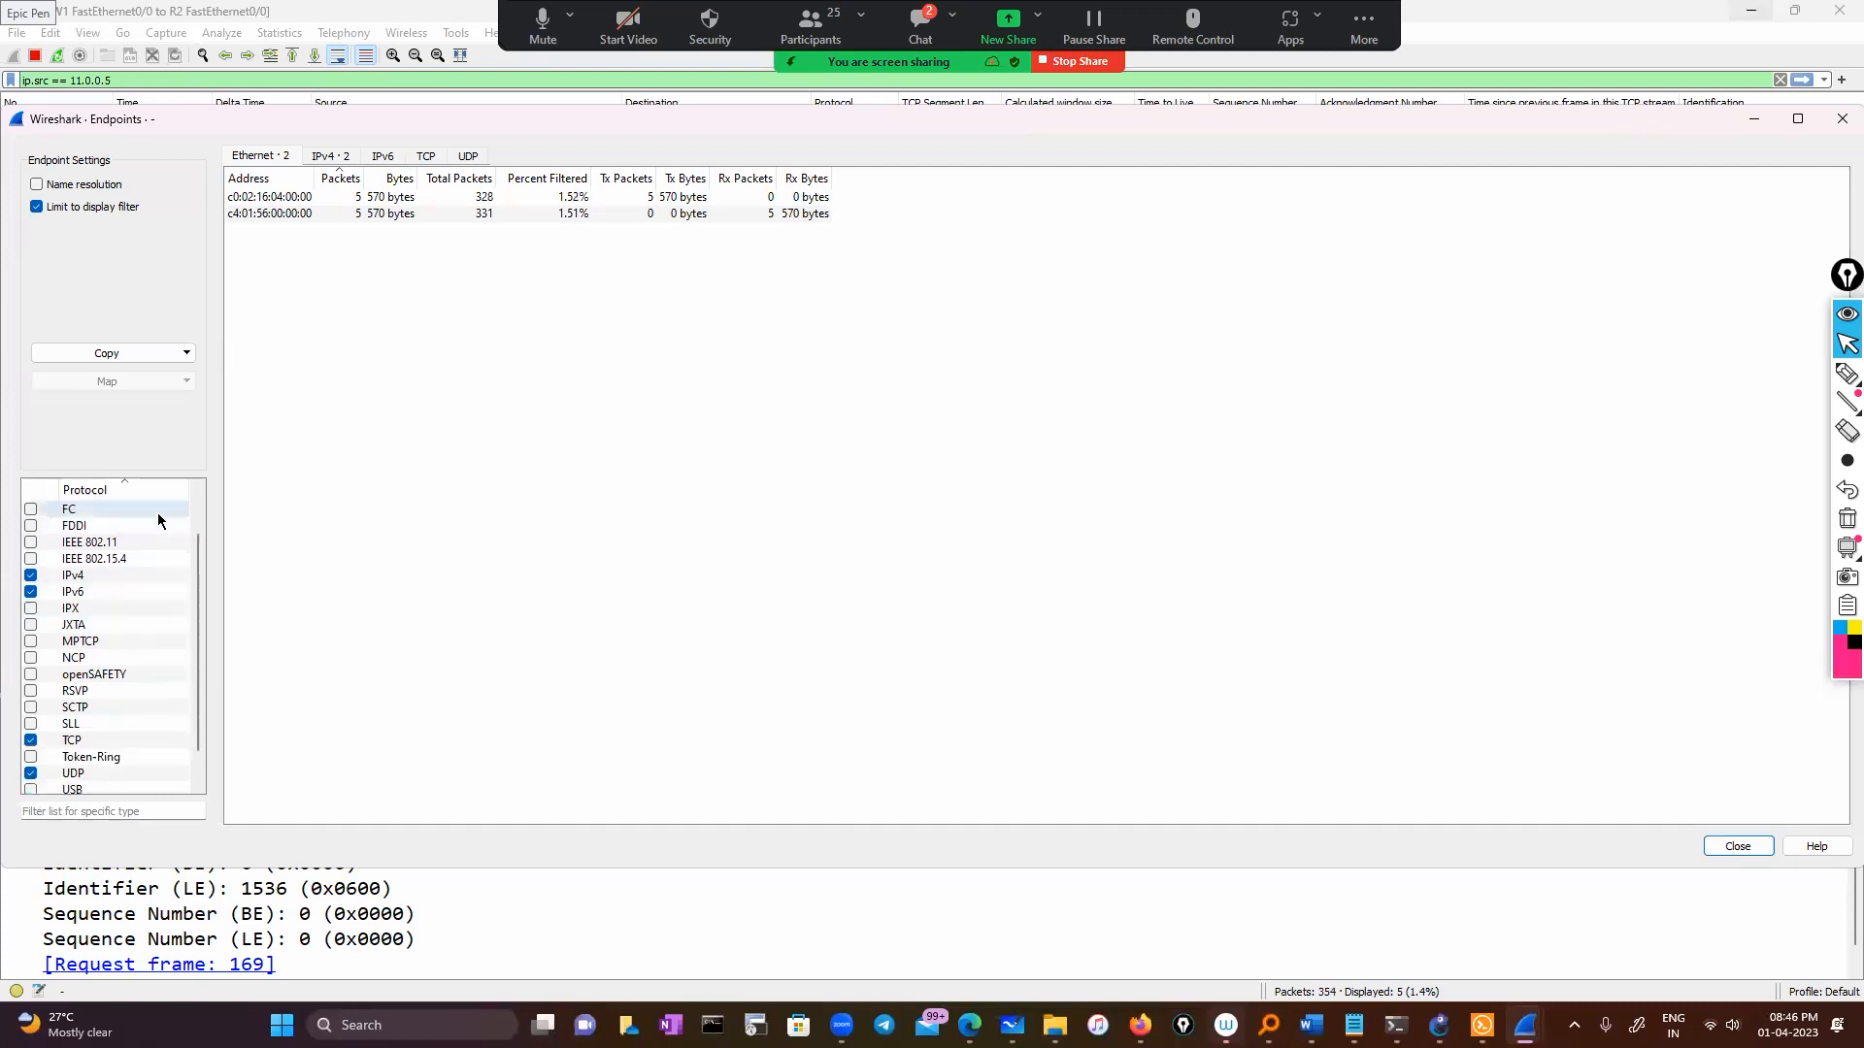
scroll(158, 520, "up", 4)
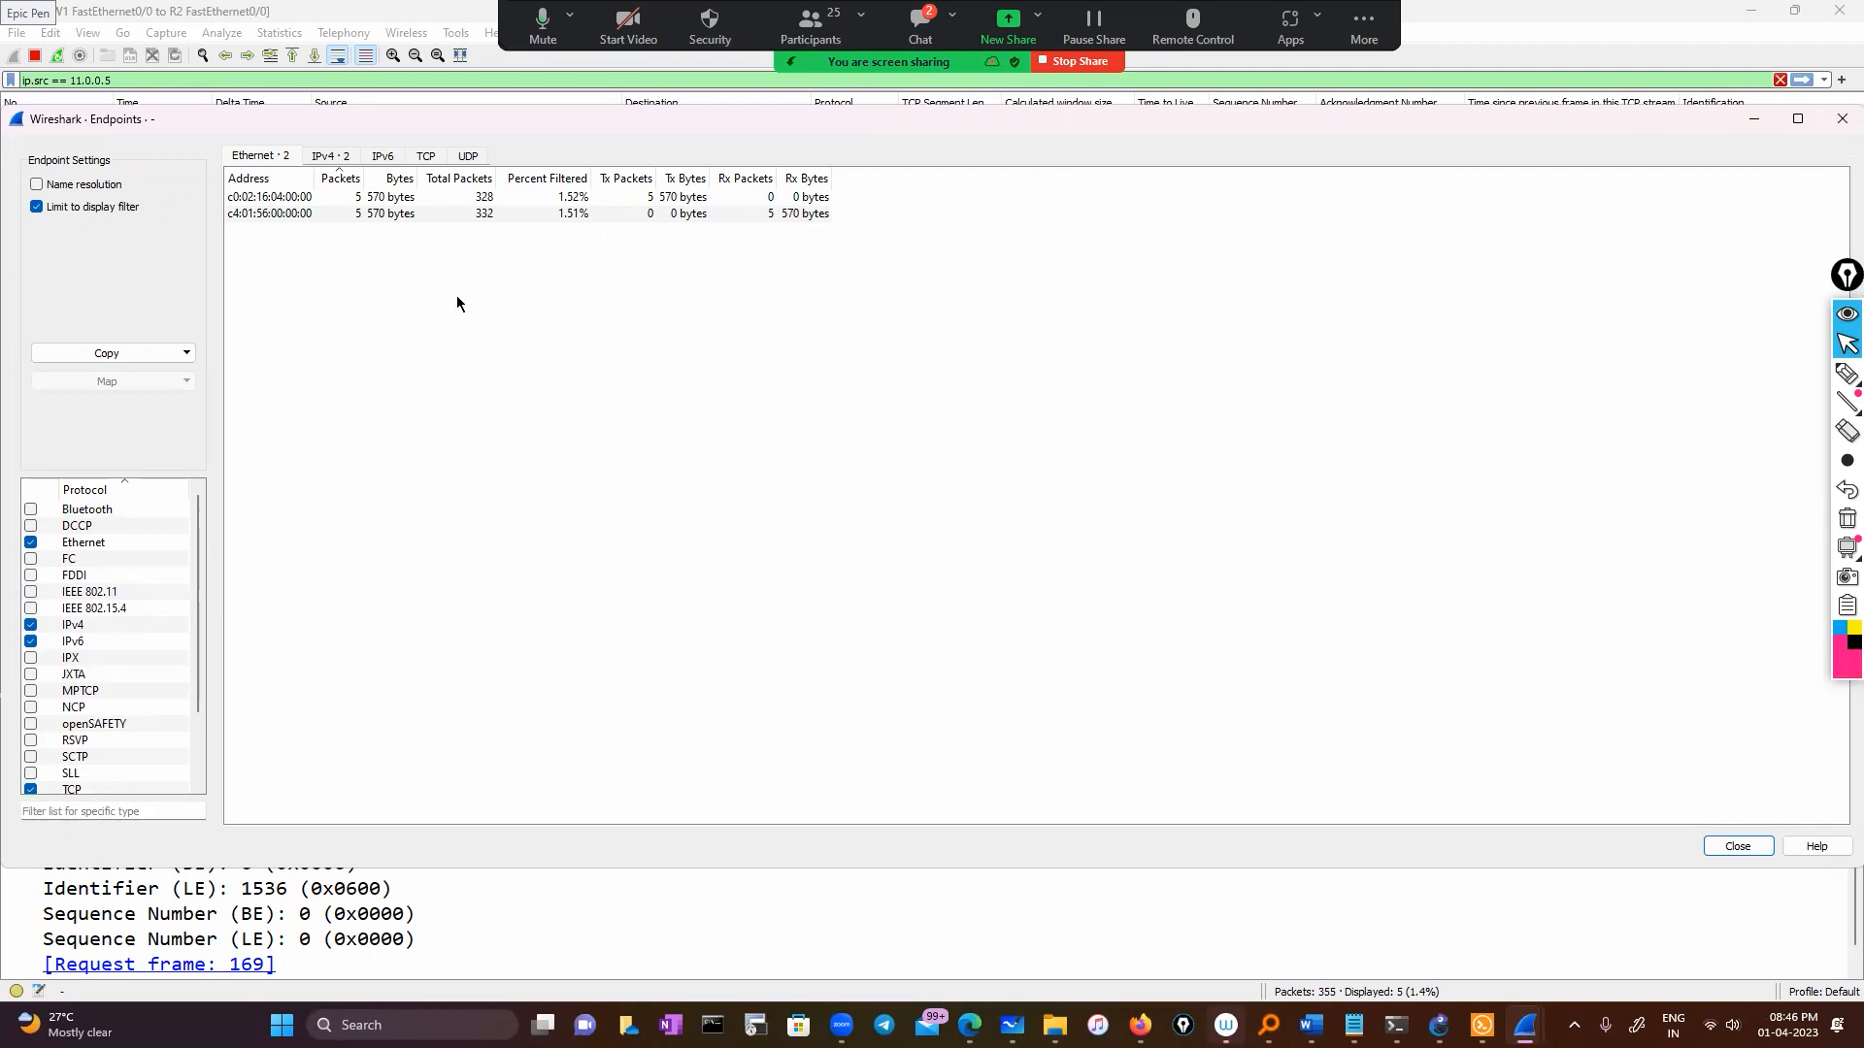
left_click(1842, 119)
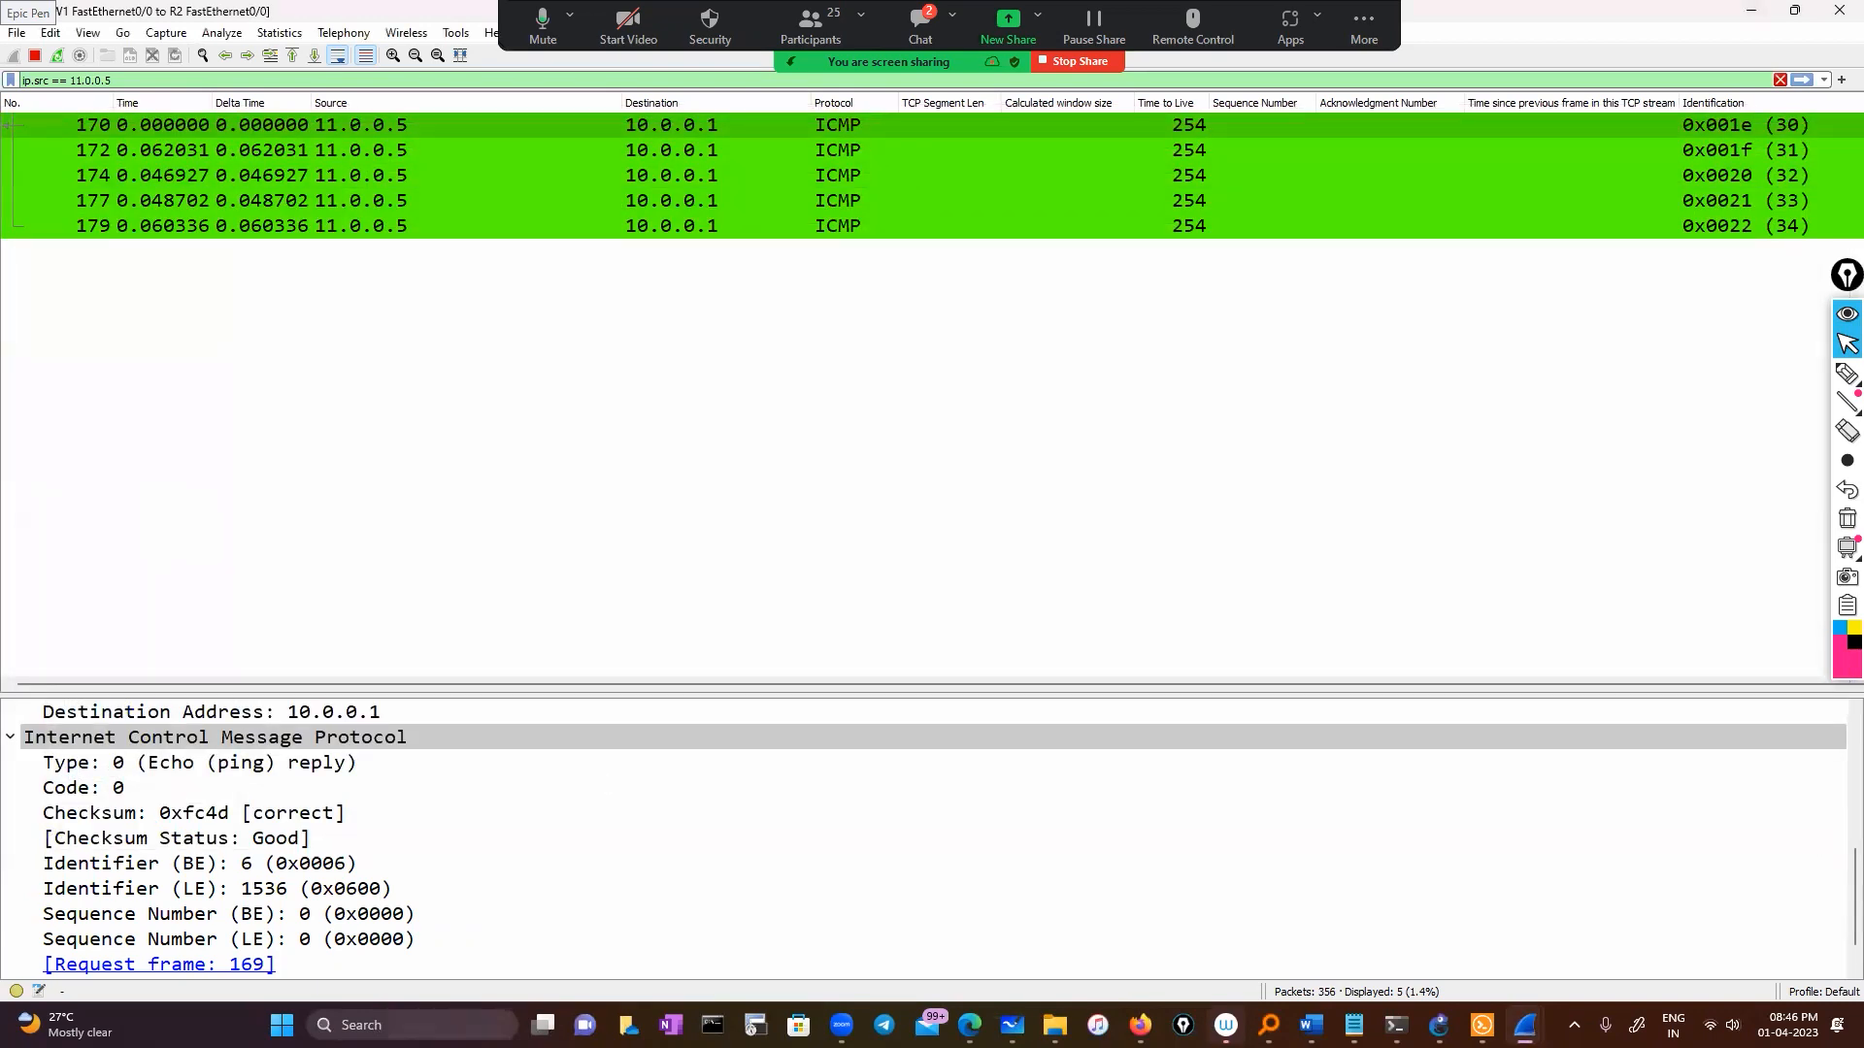
Step: Launch a new Wireshark instance and start a live capture on the Wi-Fi interface
left_click(408, 1026)
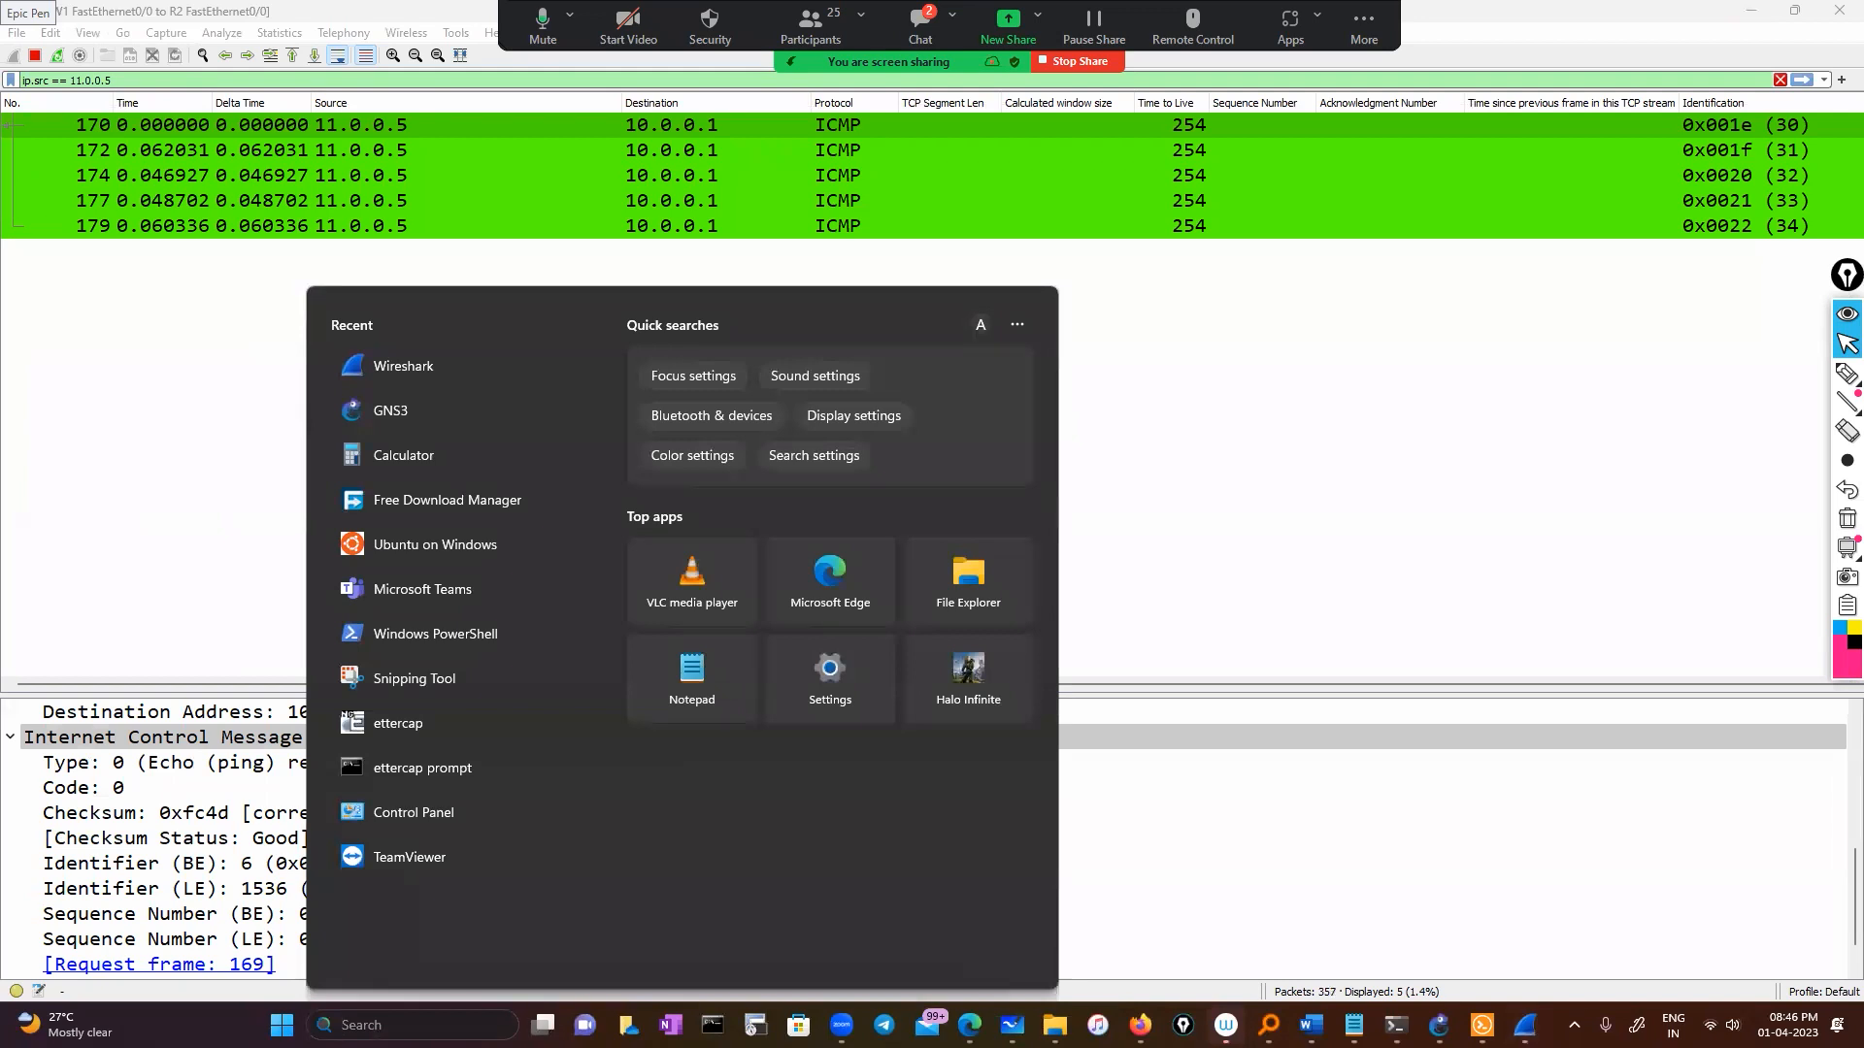
left_click(412, 366)
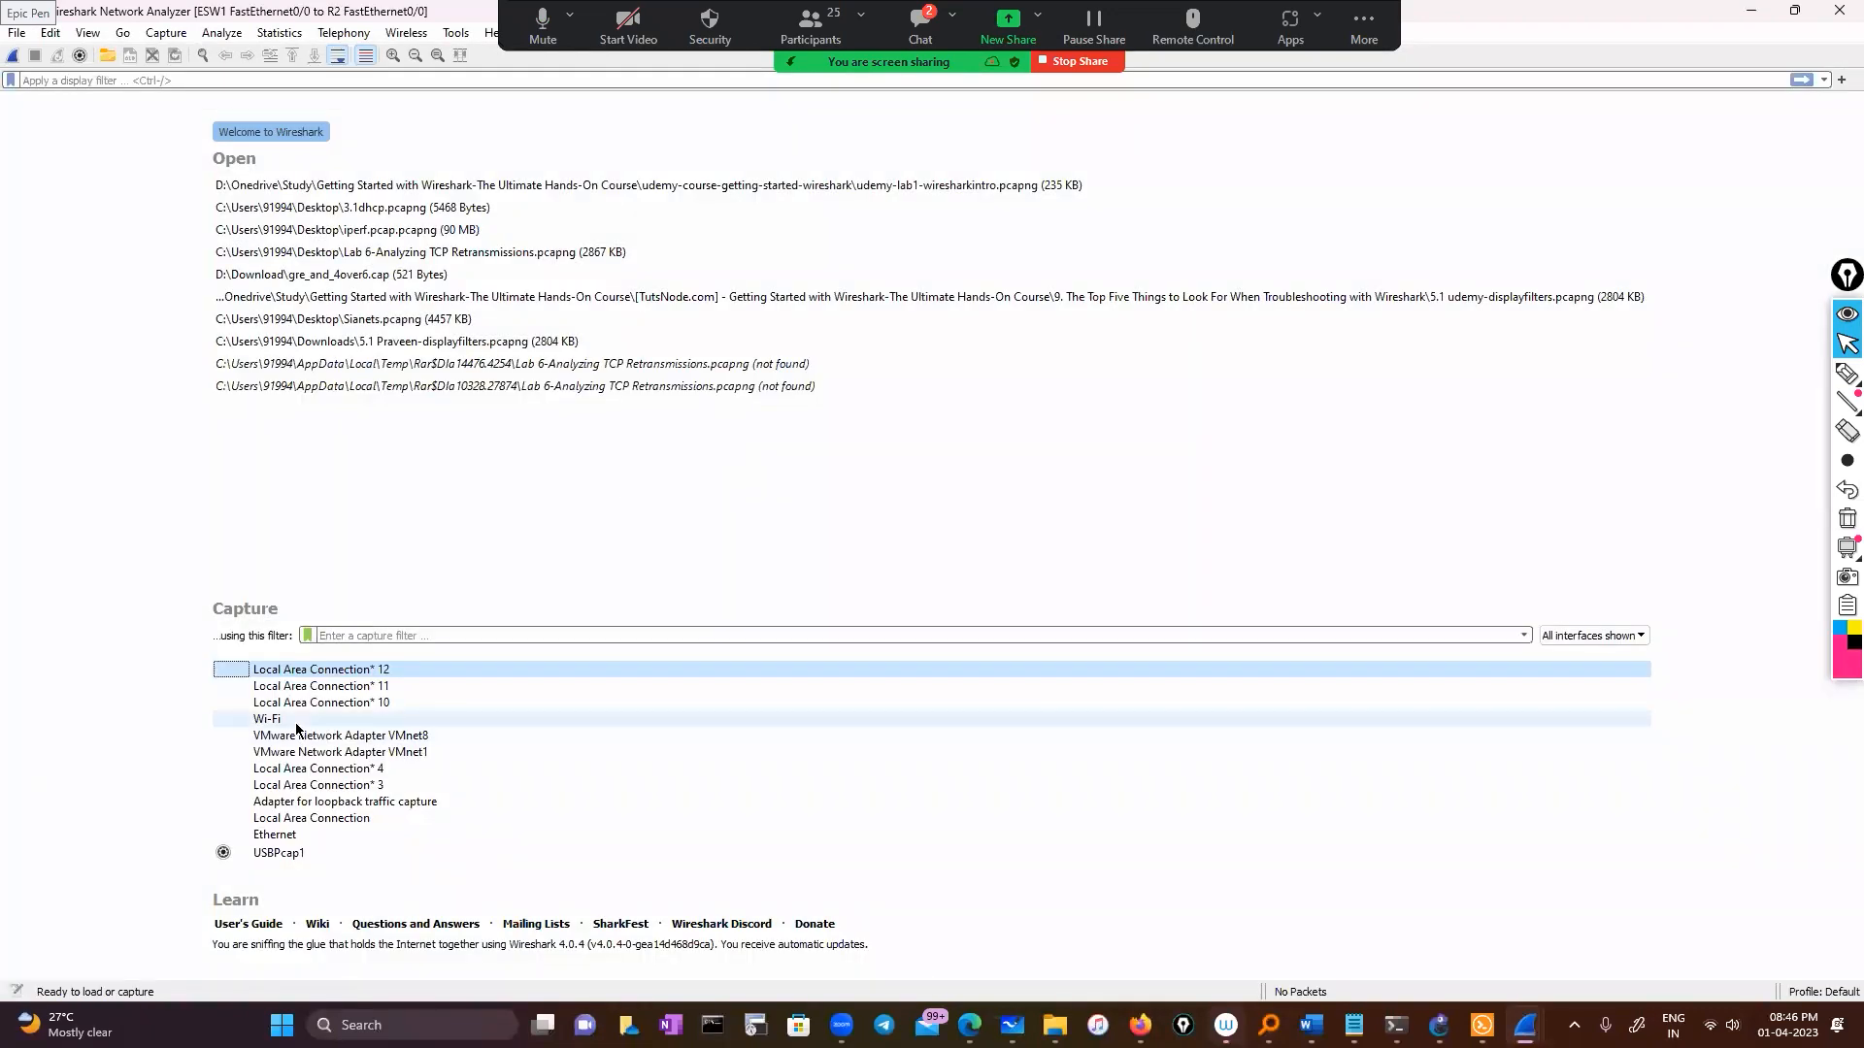
double_click(296, 723)
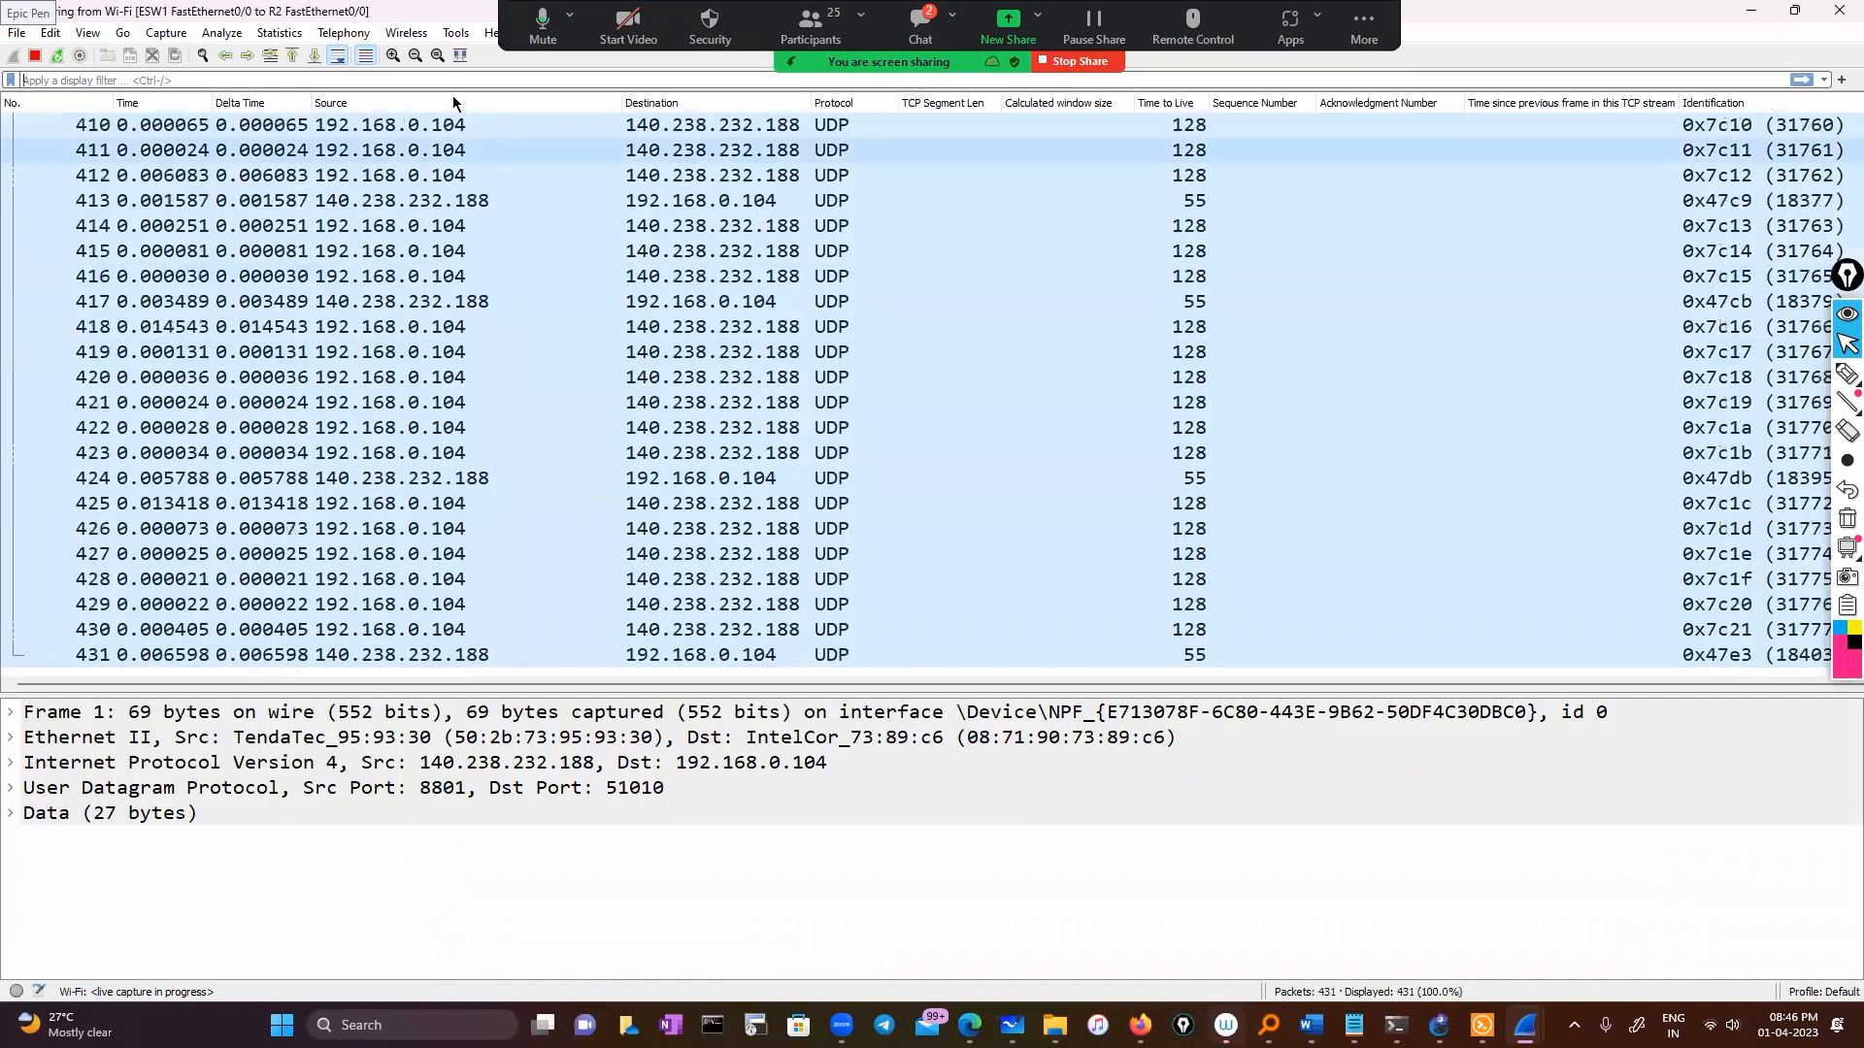
key("alt+Tab")
scroll(472, 157, "up", 2)
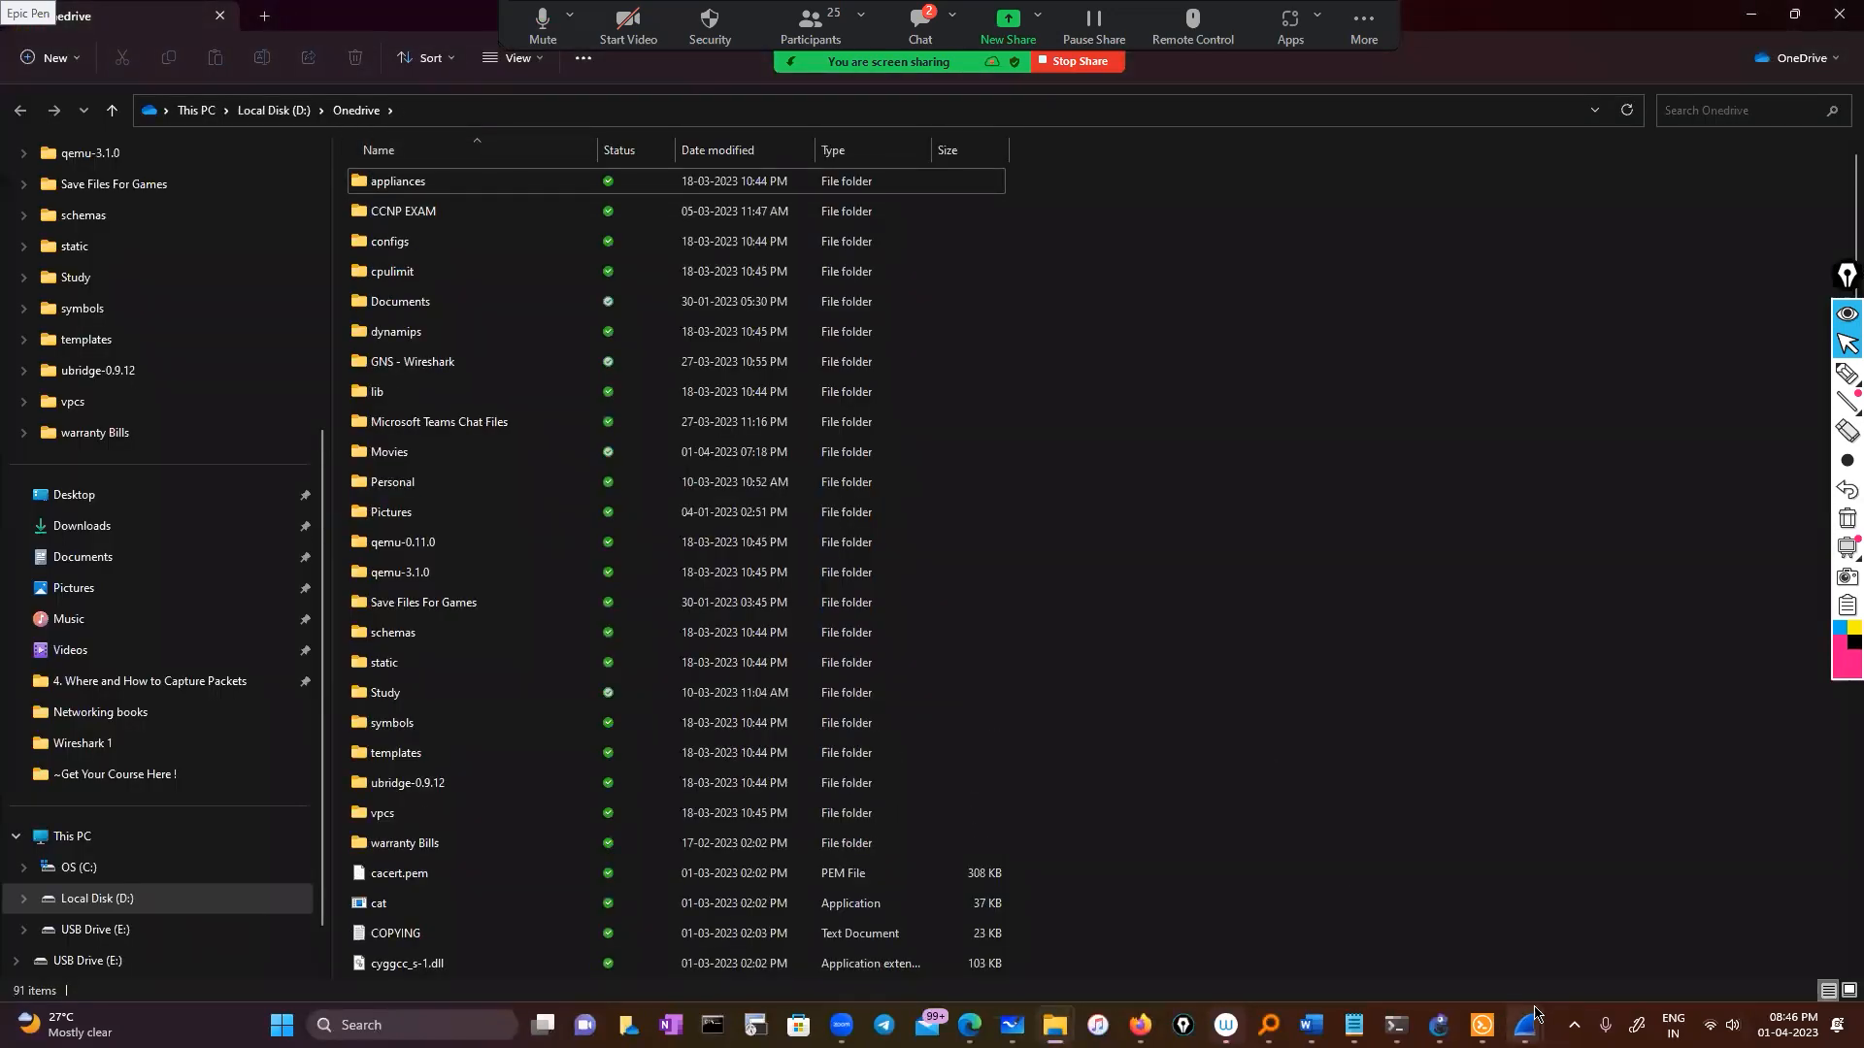
key("alt+Tab")
Step: Open the Endpoints statistics for the Wi-Fi capture and sort the TCP endpoints by Tx Bytes
left_click(279, 32)
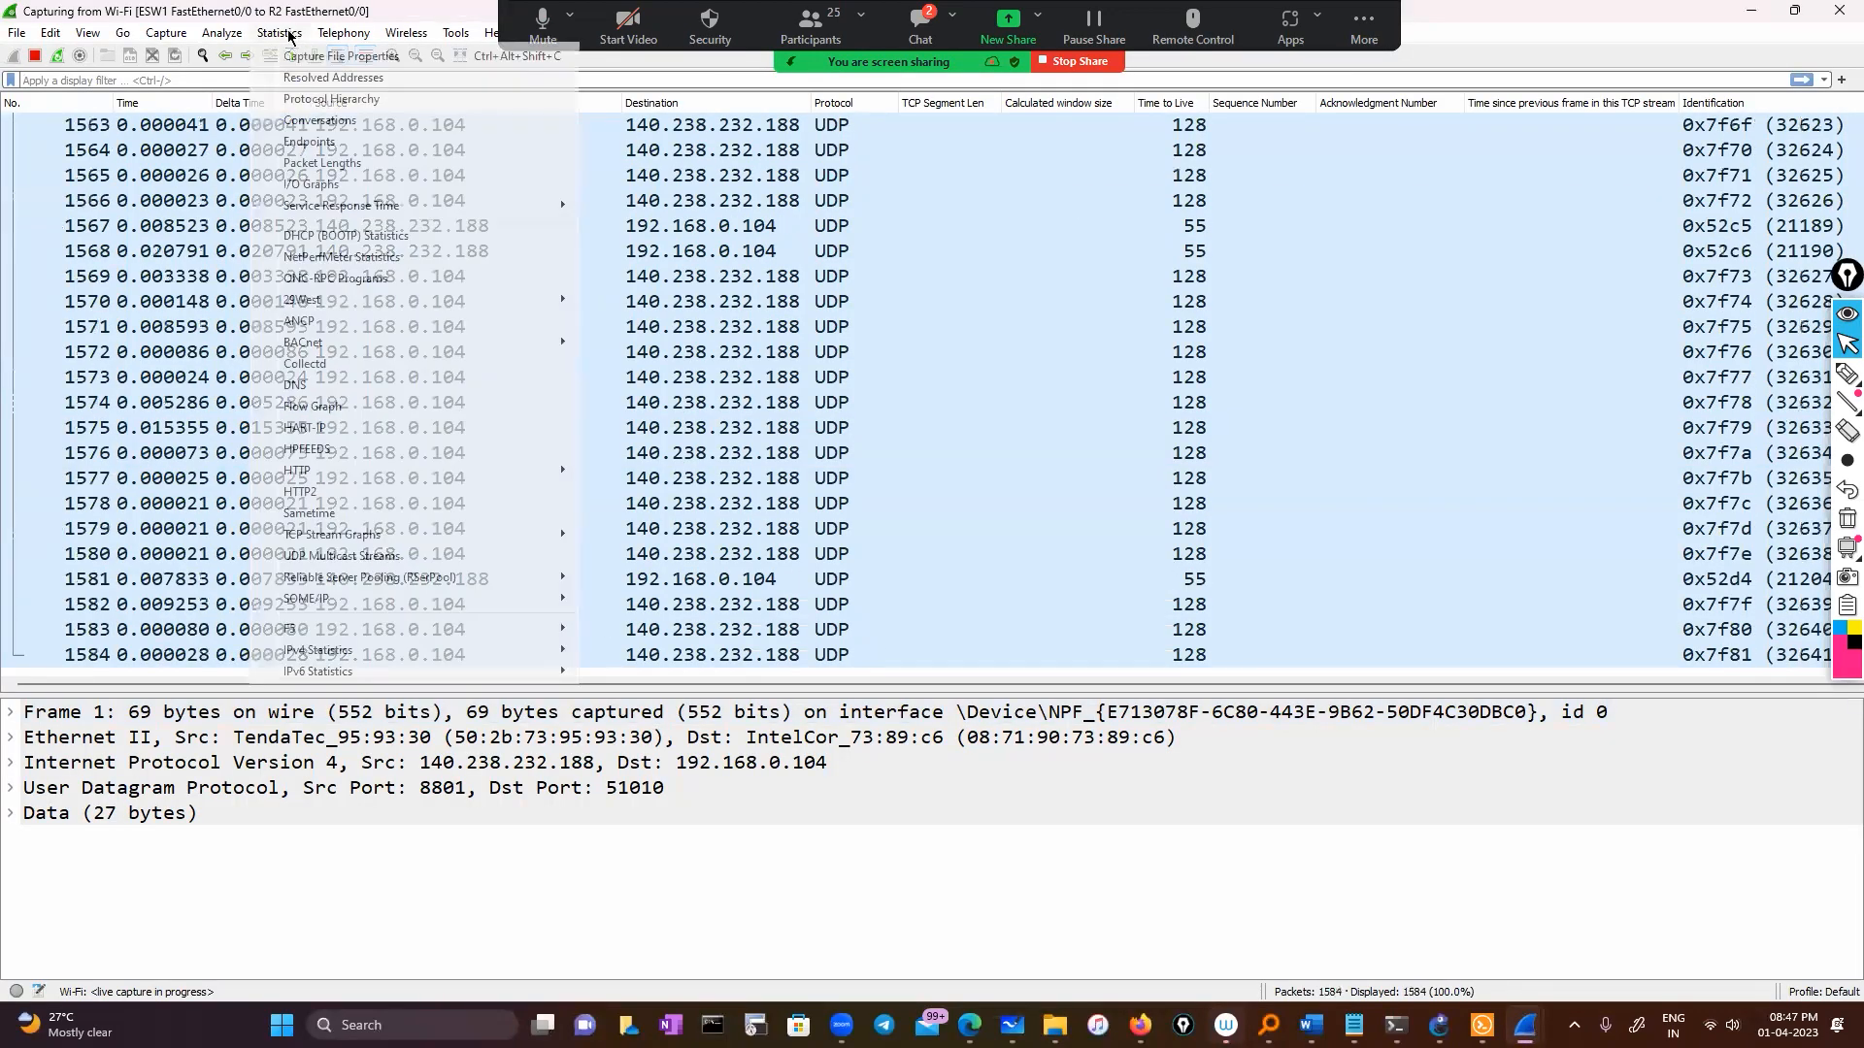
left_click(313, 142)
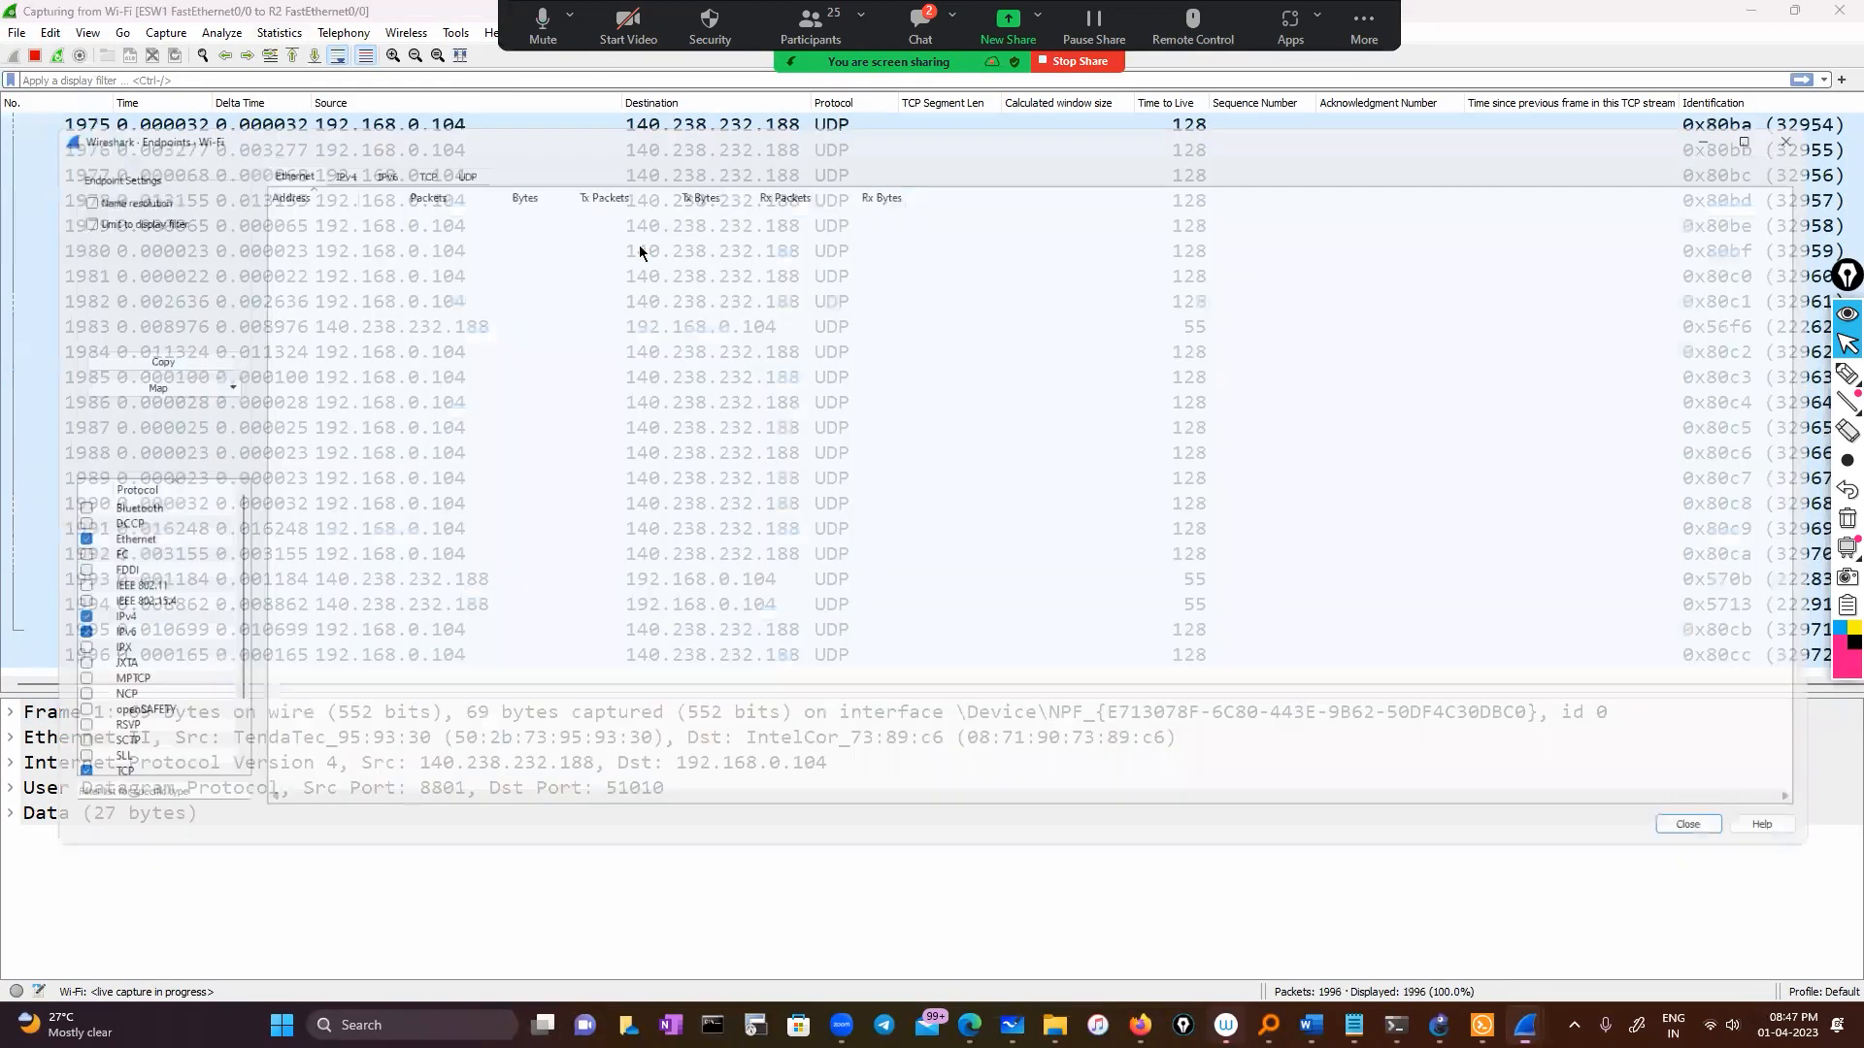
left_click(462, 155)
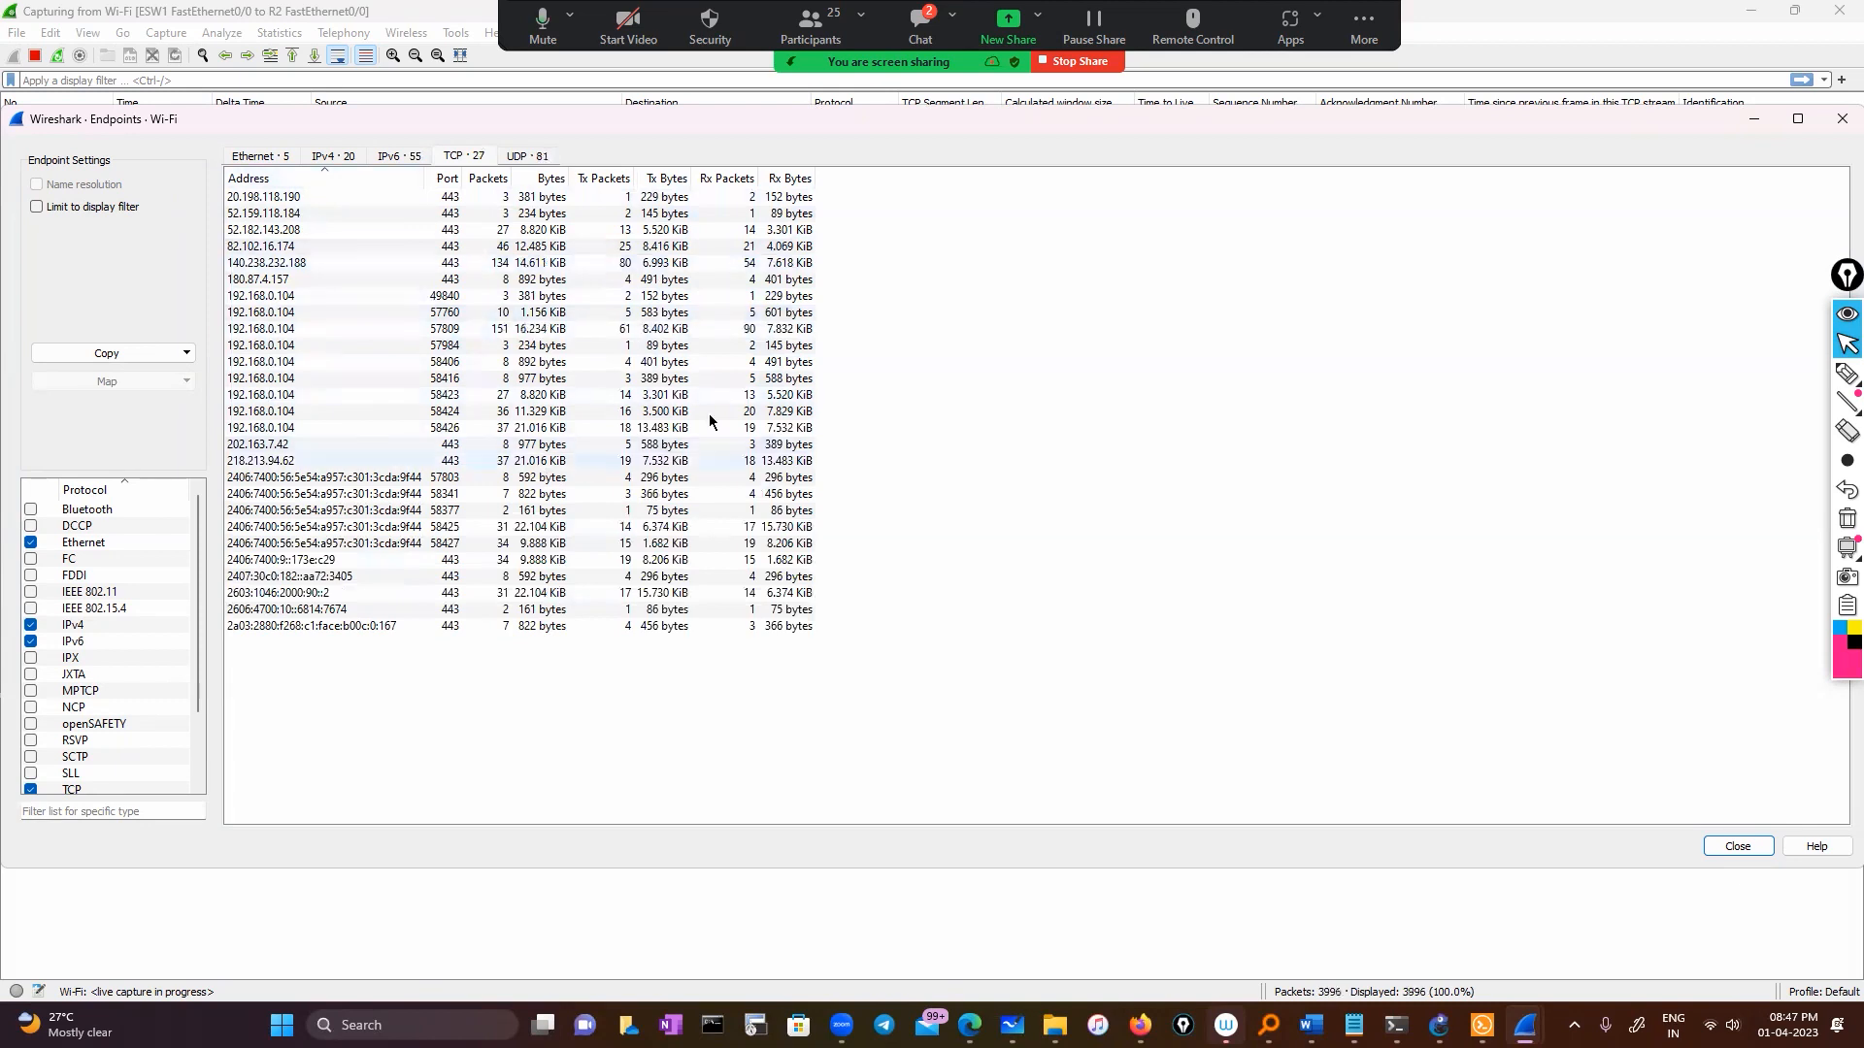
left_click(664, 180)
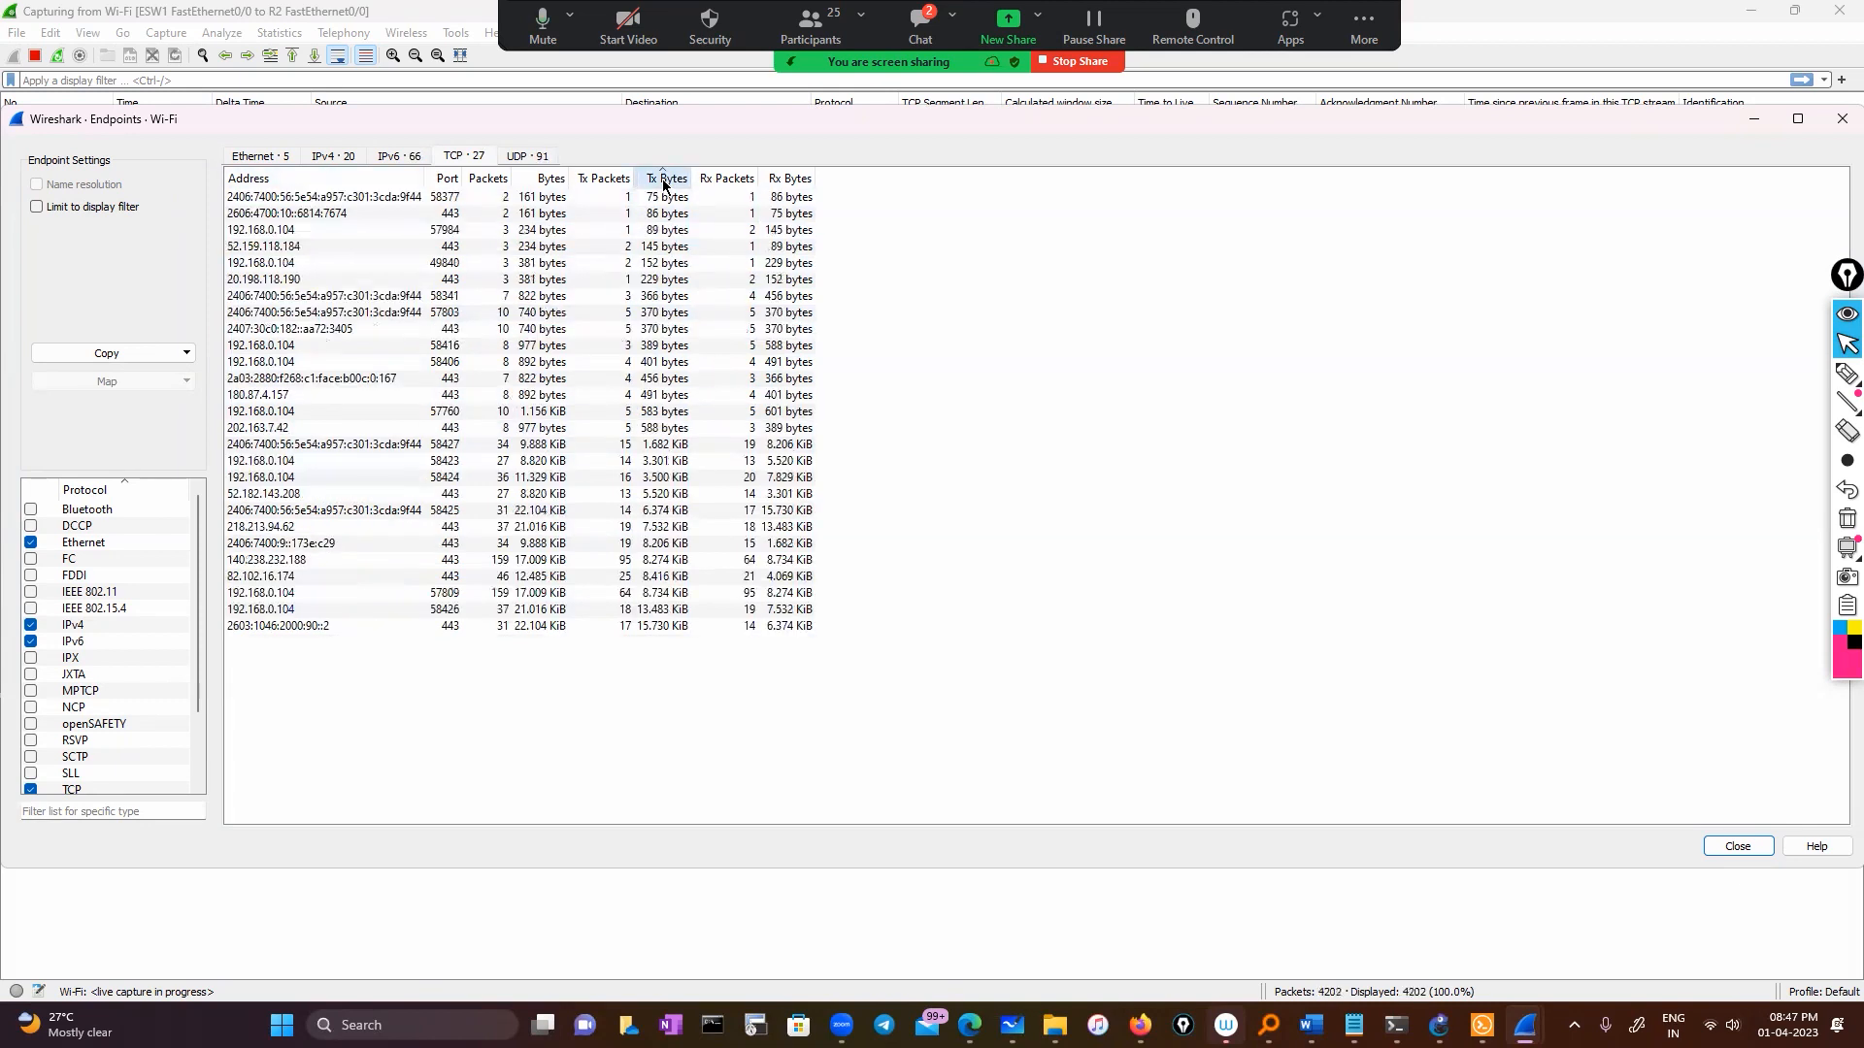
Step: Reverse the Tx Bytes sort order of the TCP endpoints and look through the list for the top talkers
left_click(664, 179)
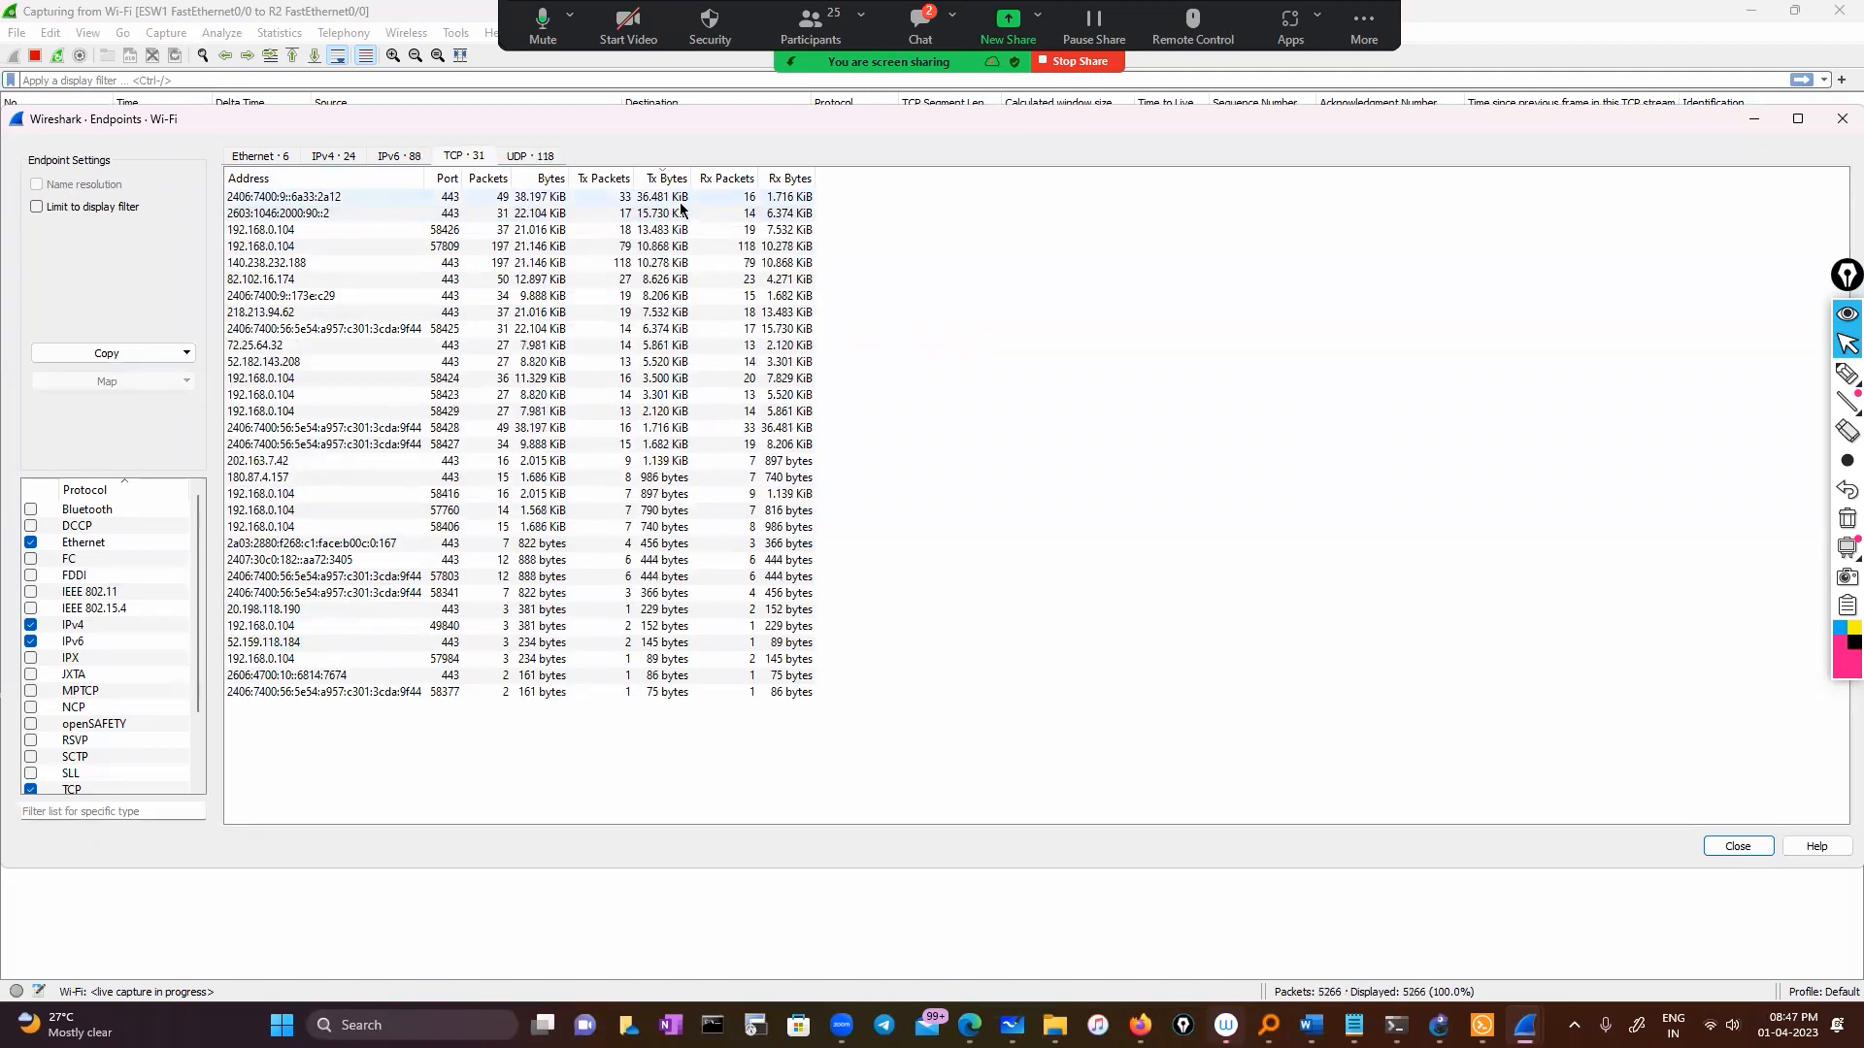
left_click(666, 179)
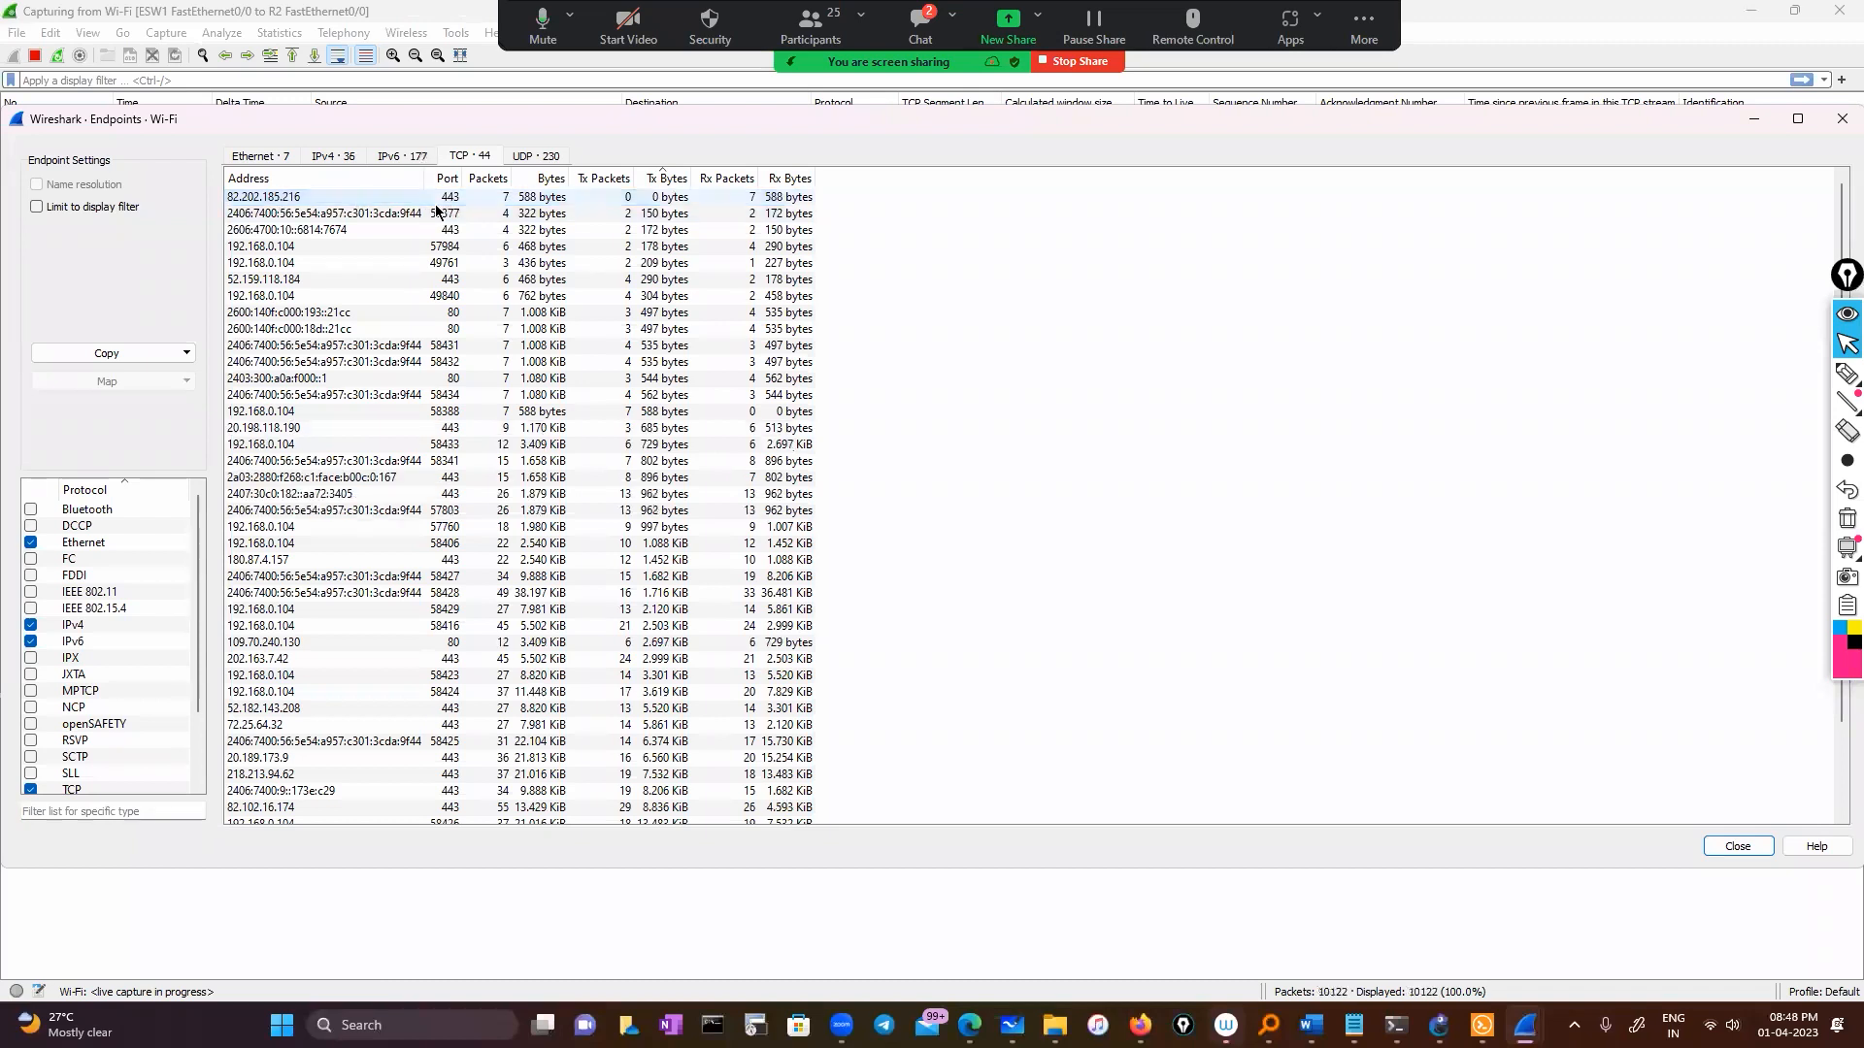
scroll(369, 590, "down", 2)
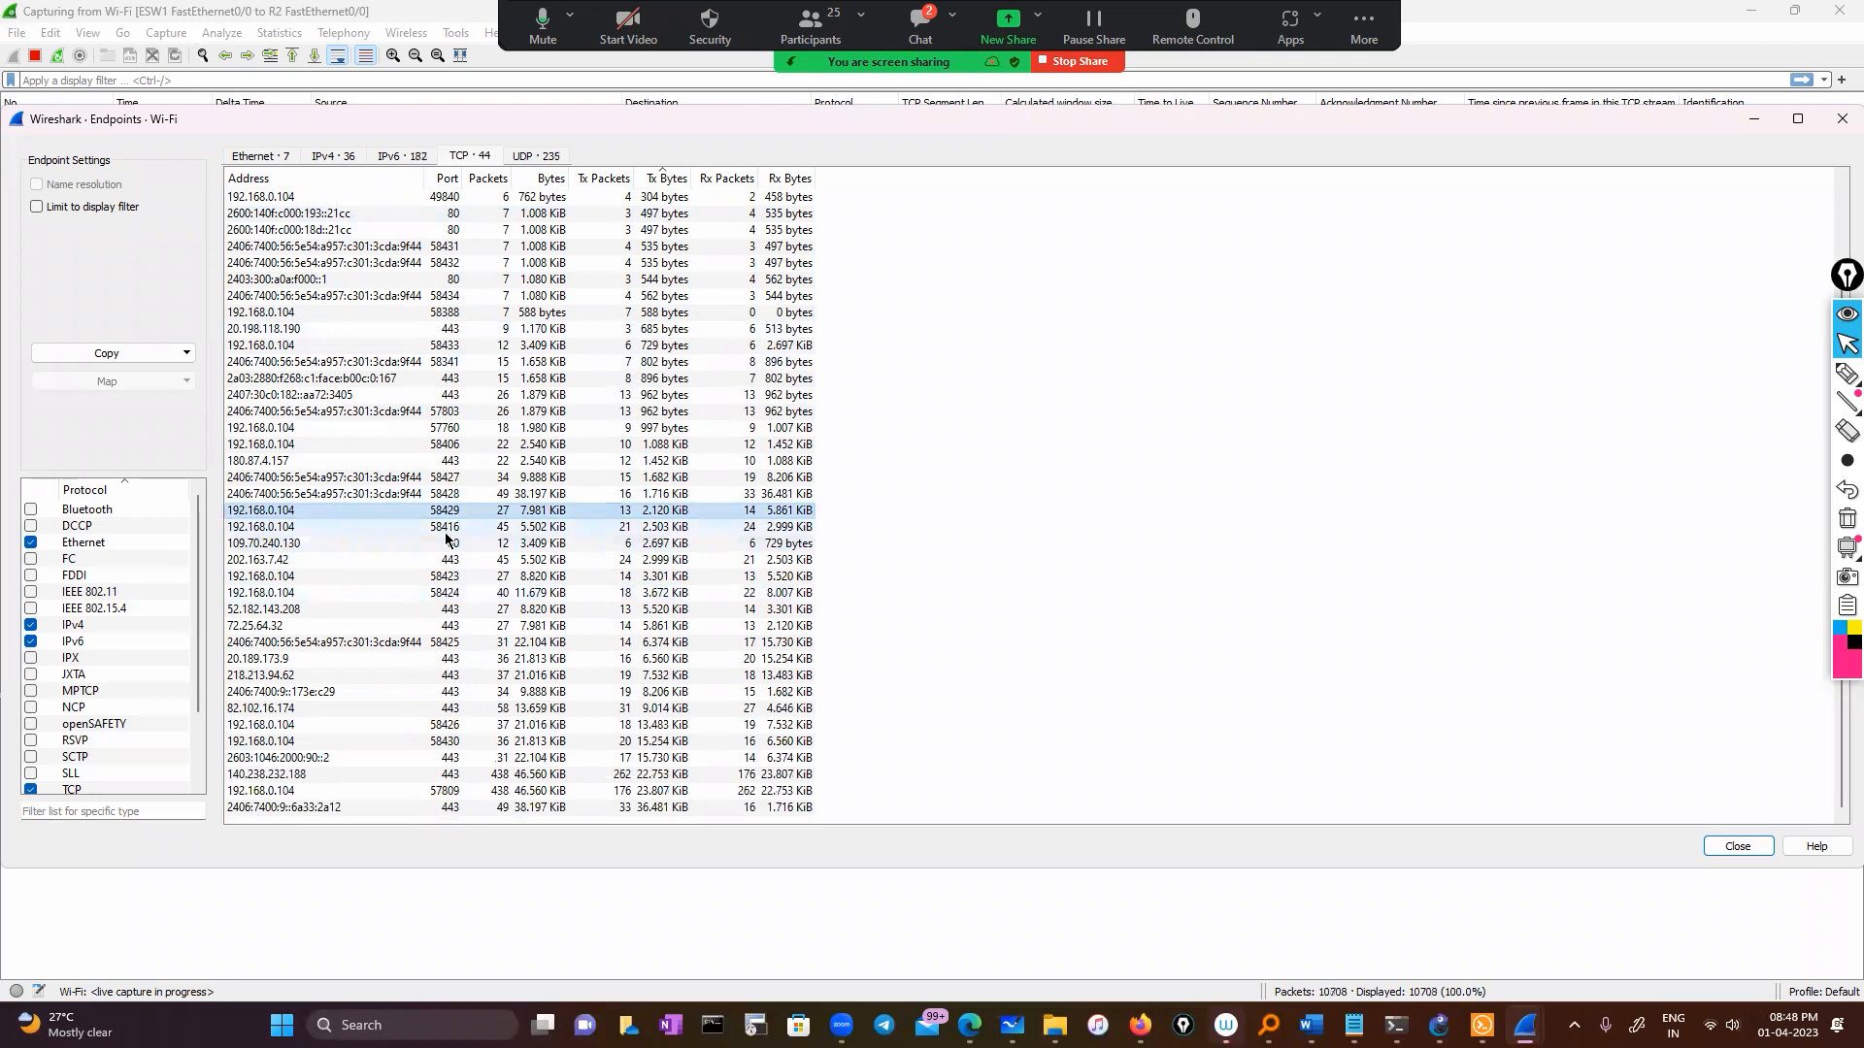
left_click(395, 517)
scroll(396, 518, "up", 2)
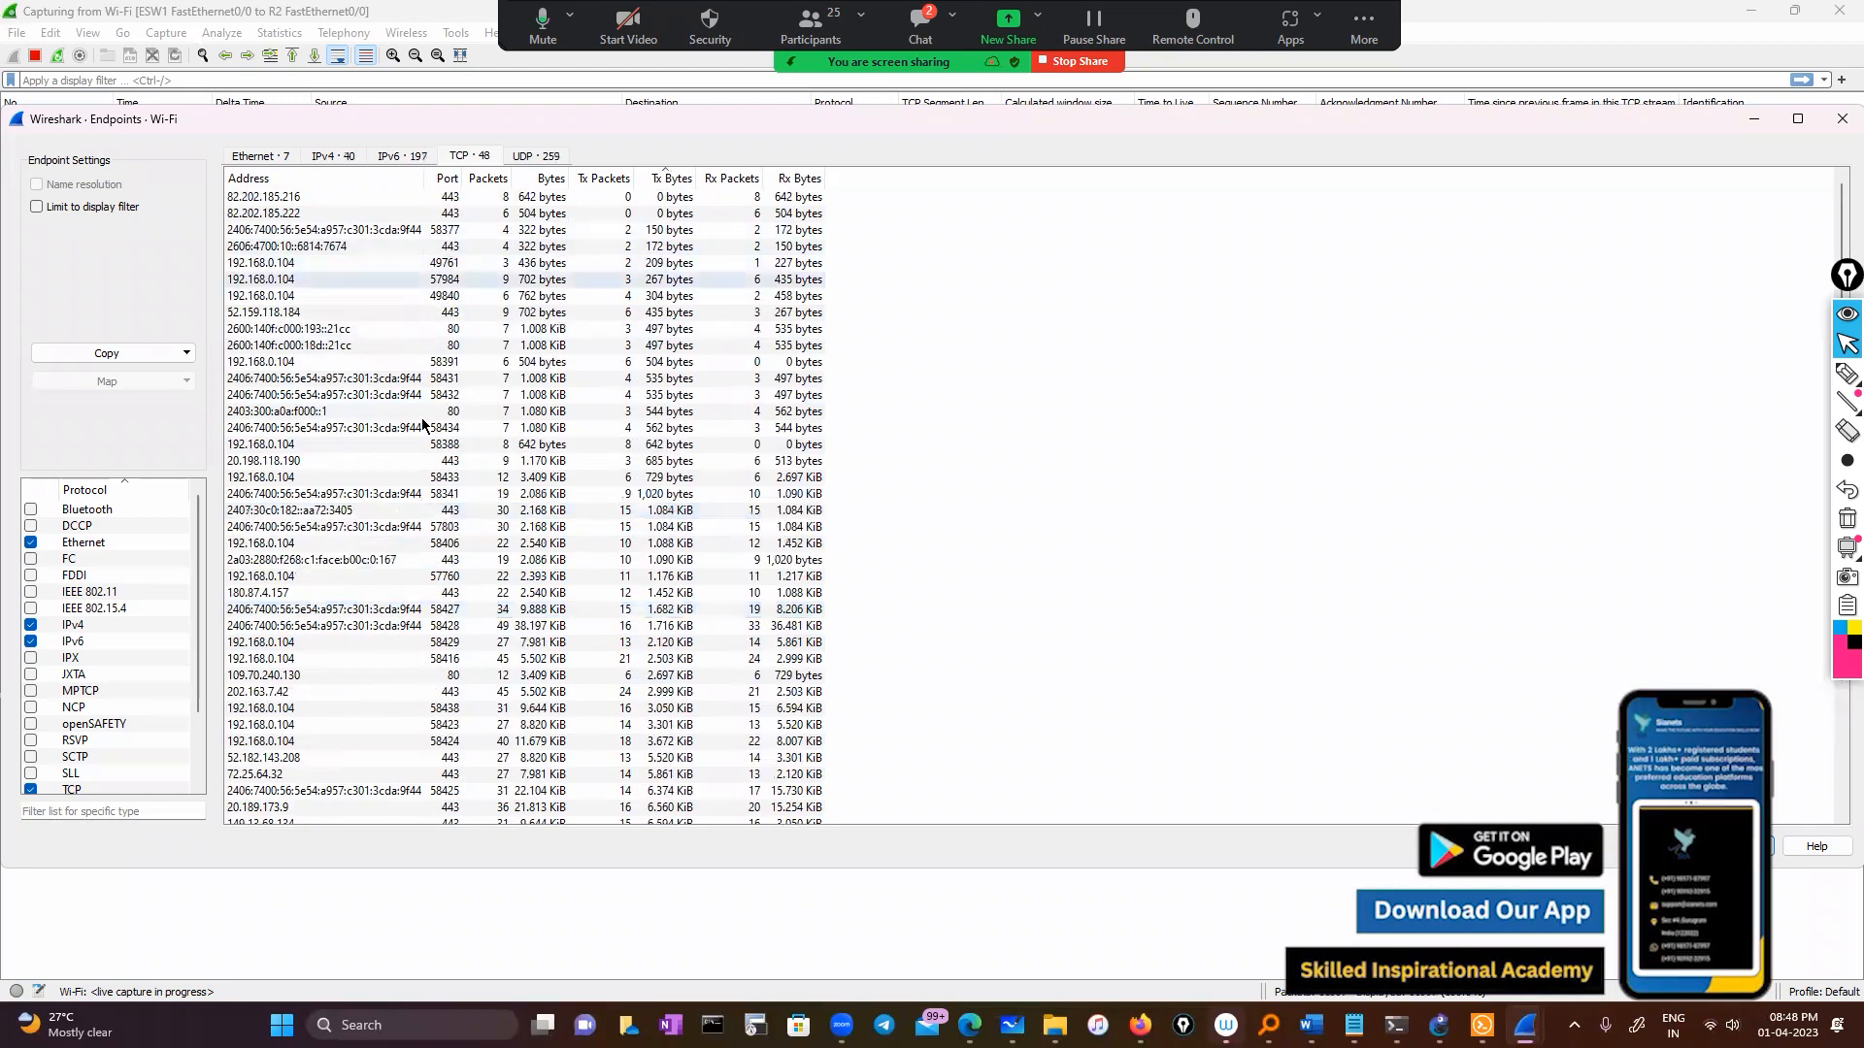
scroll(475, 670, "down", 3)
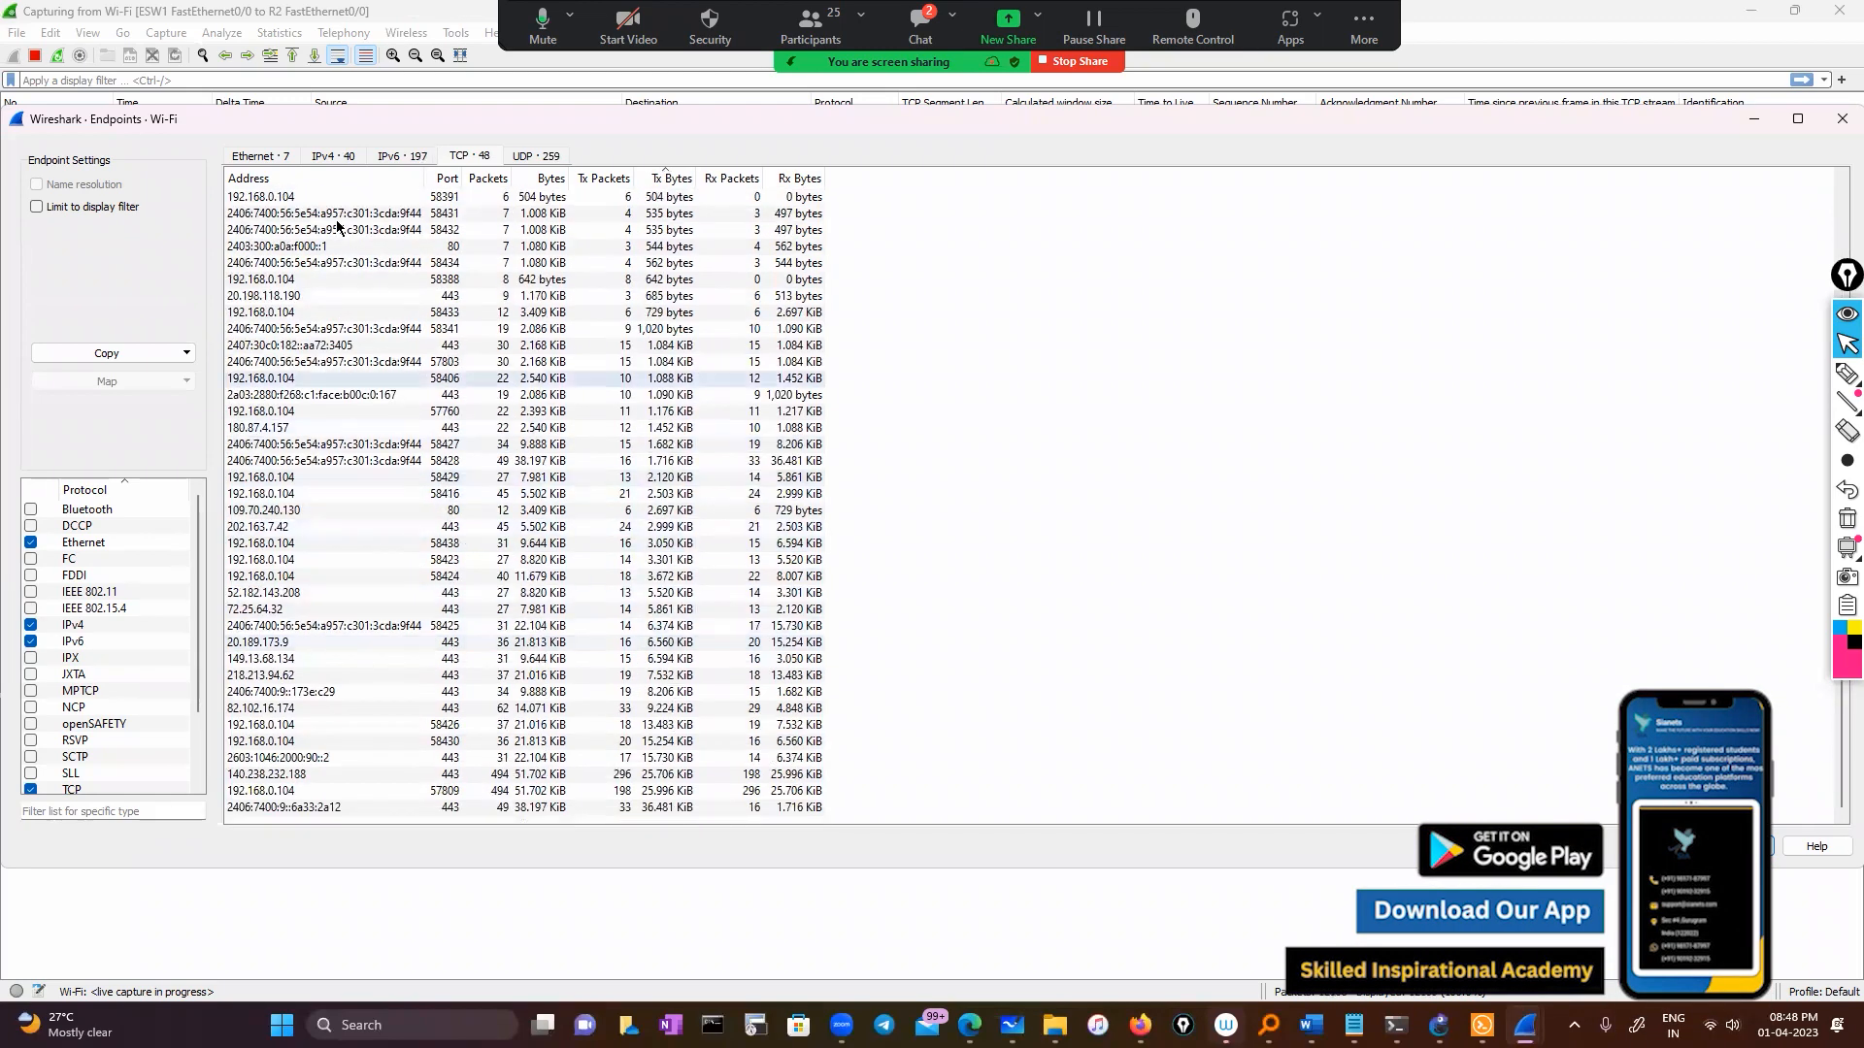
Step: Compare the IPv4, UDP, IPv6 and TCP endpoint lists of the Wi-Fi capture, finishing on the Ethernet endpoints
left_click(331, 157)
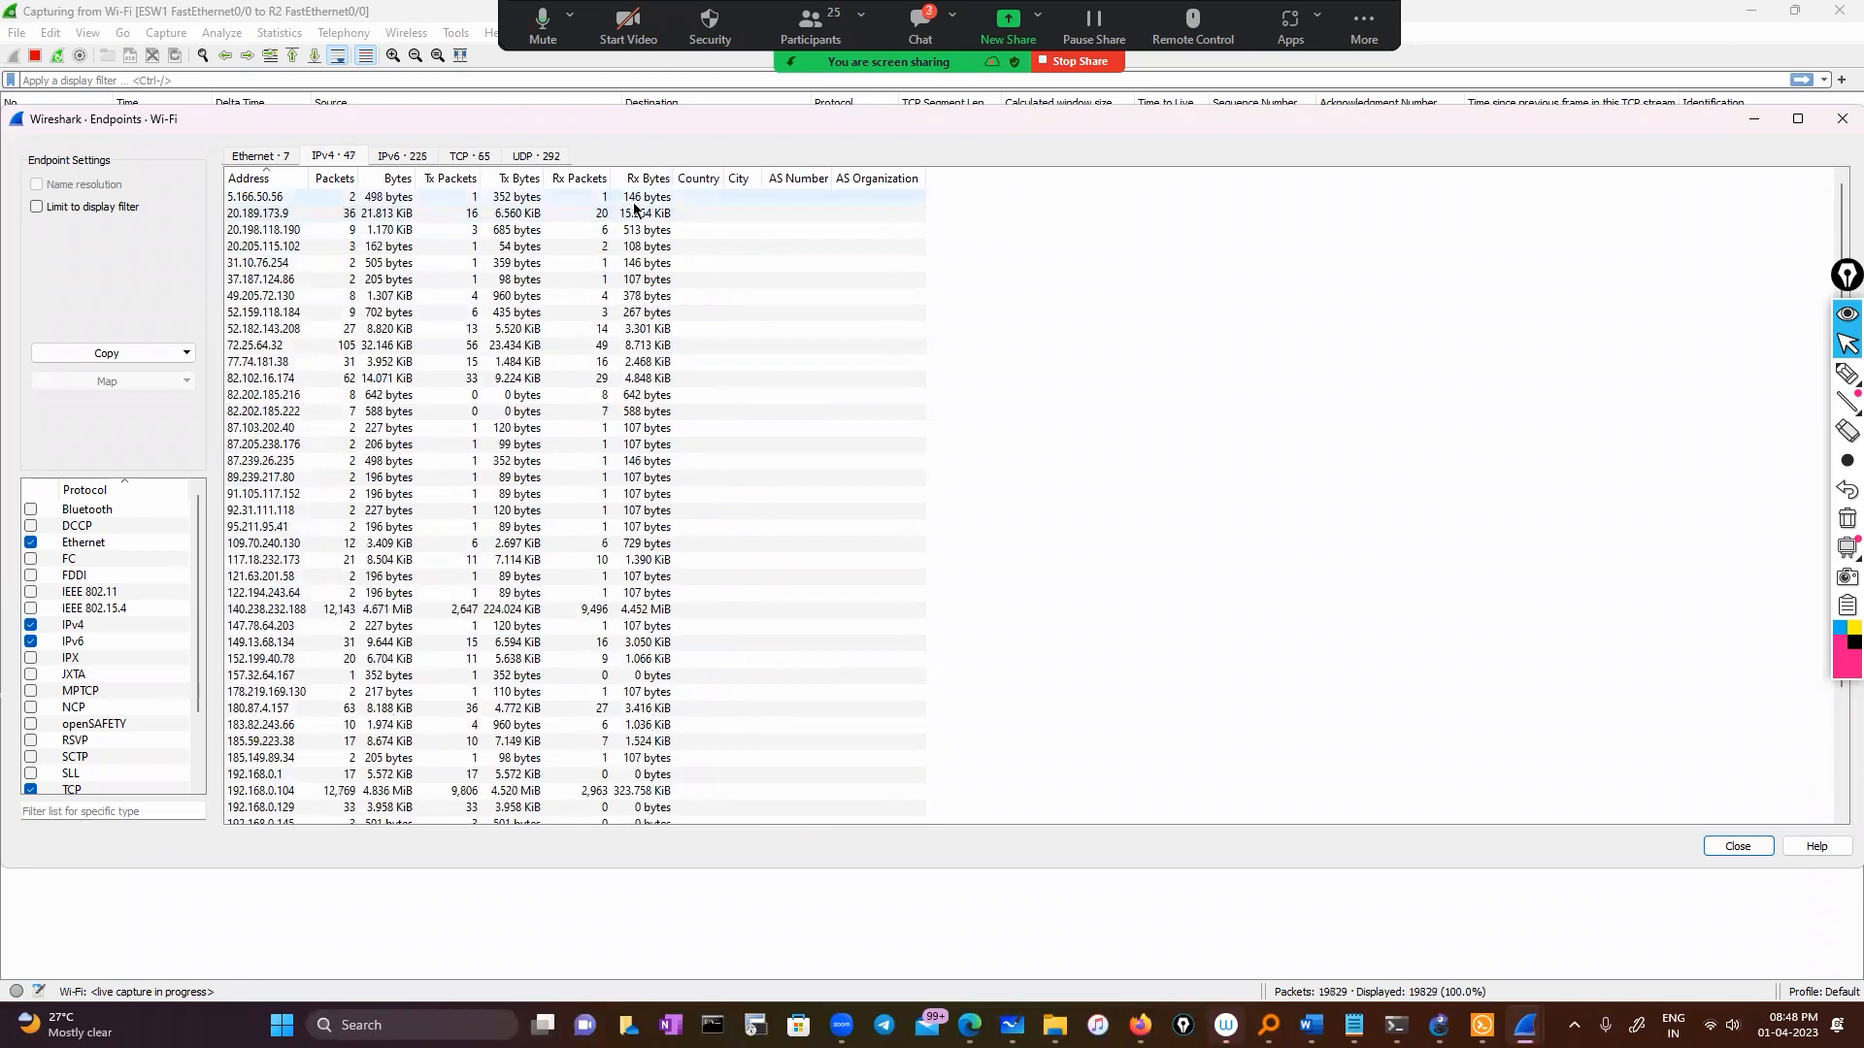
left_click(550, 157)
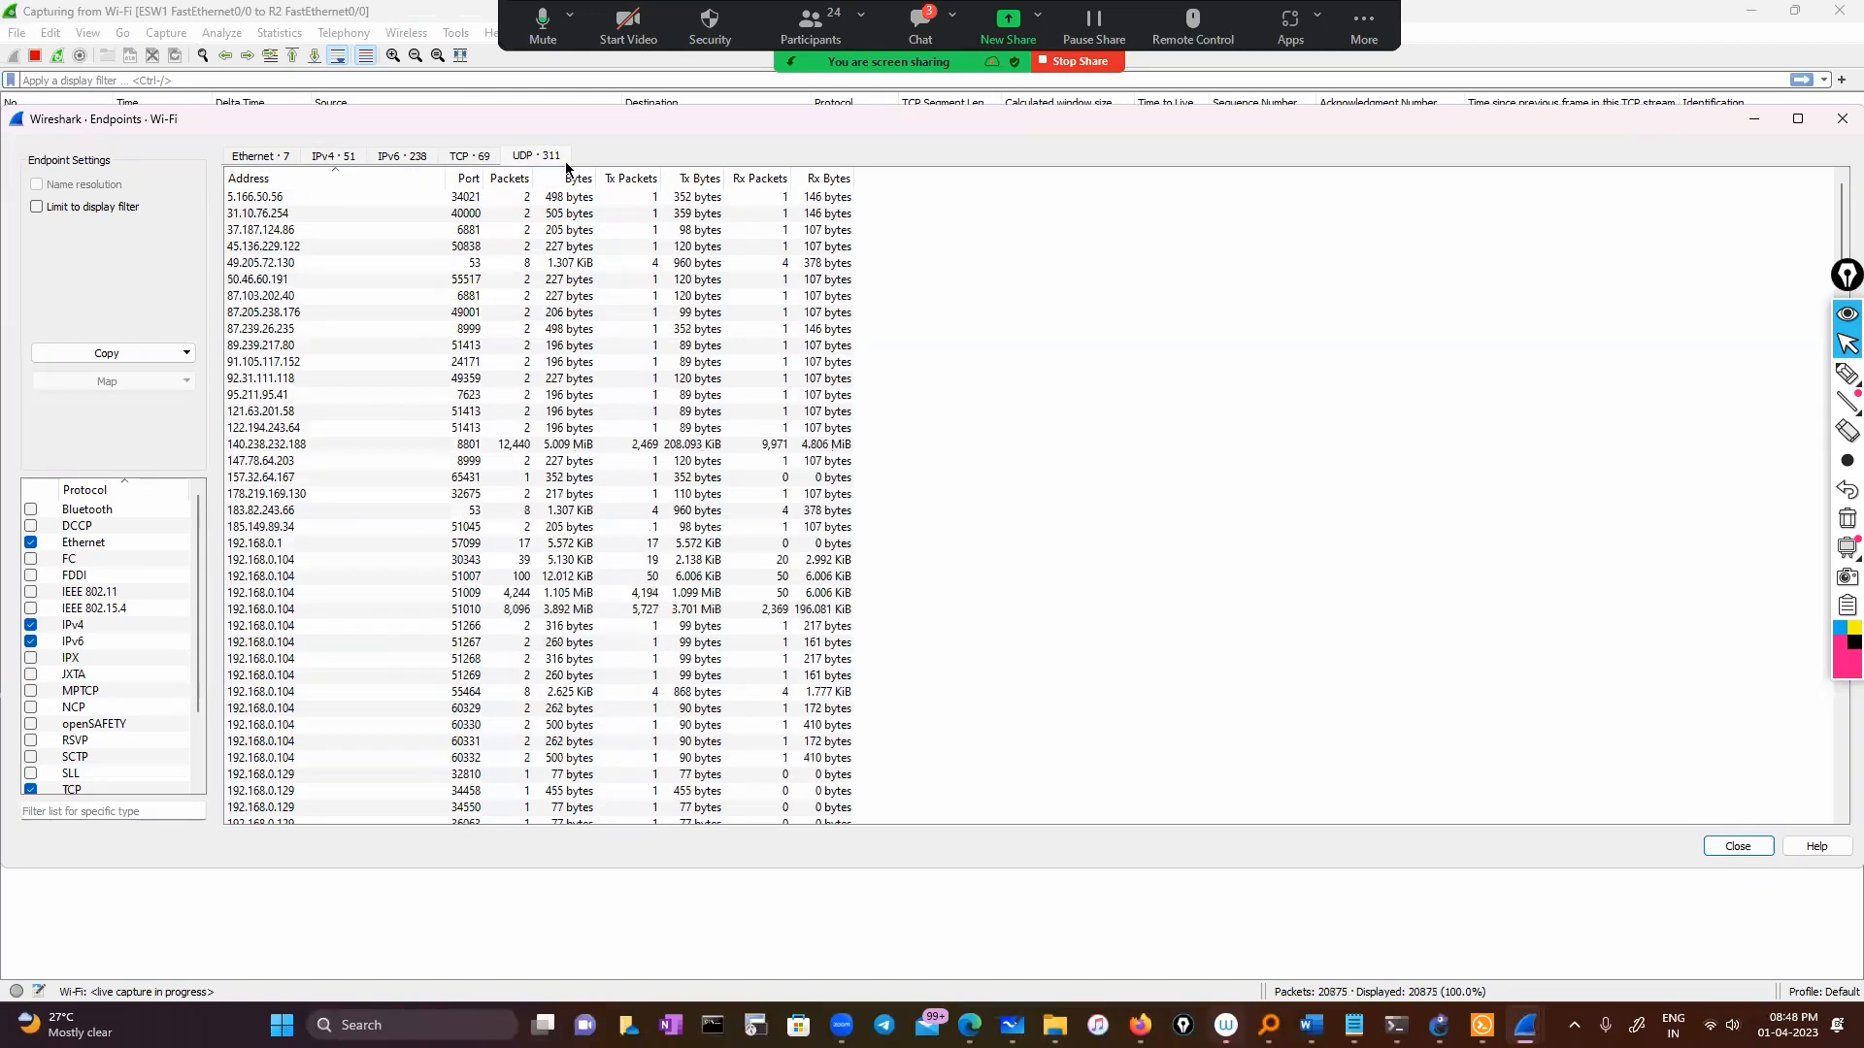
left_click(414, 155)
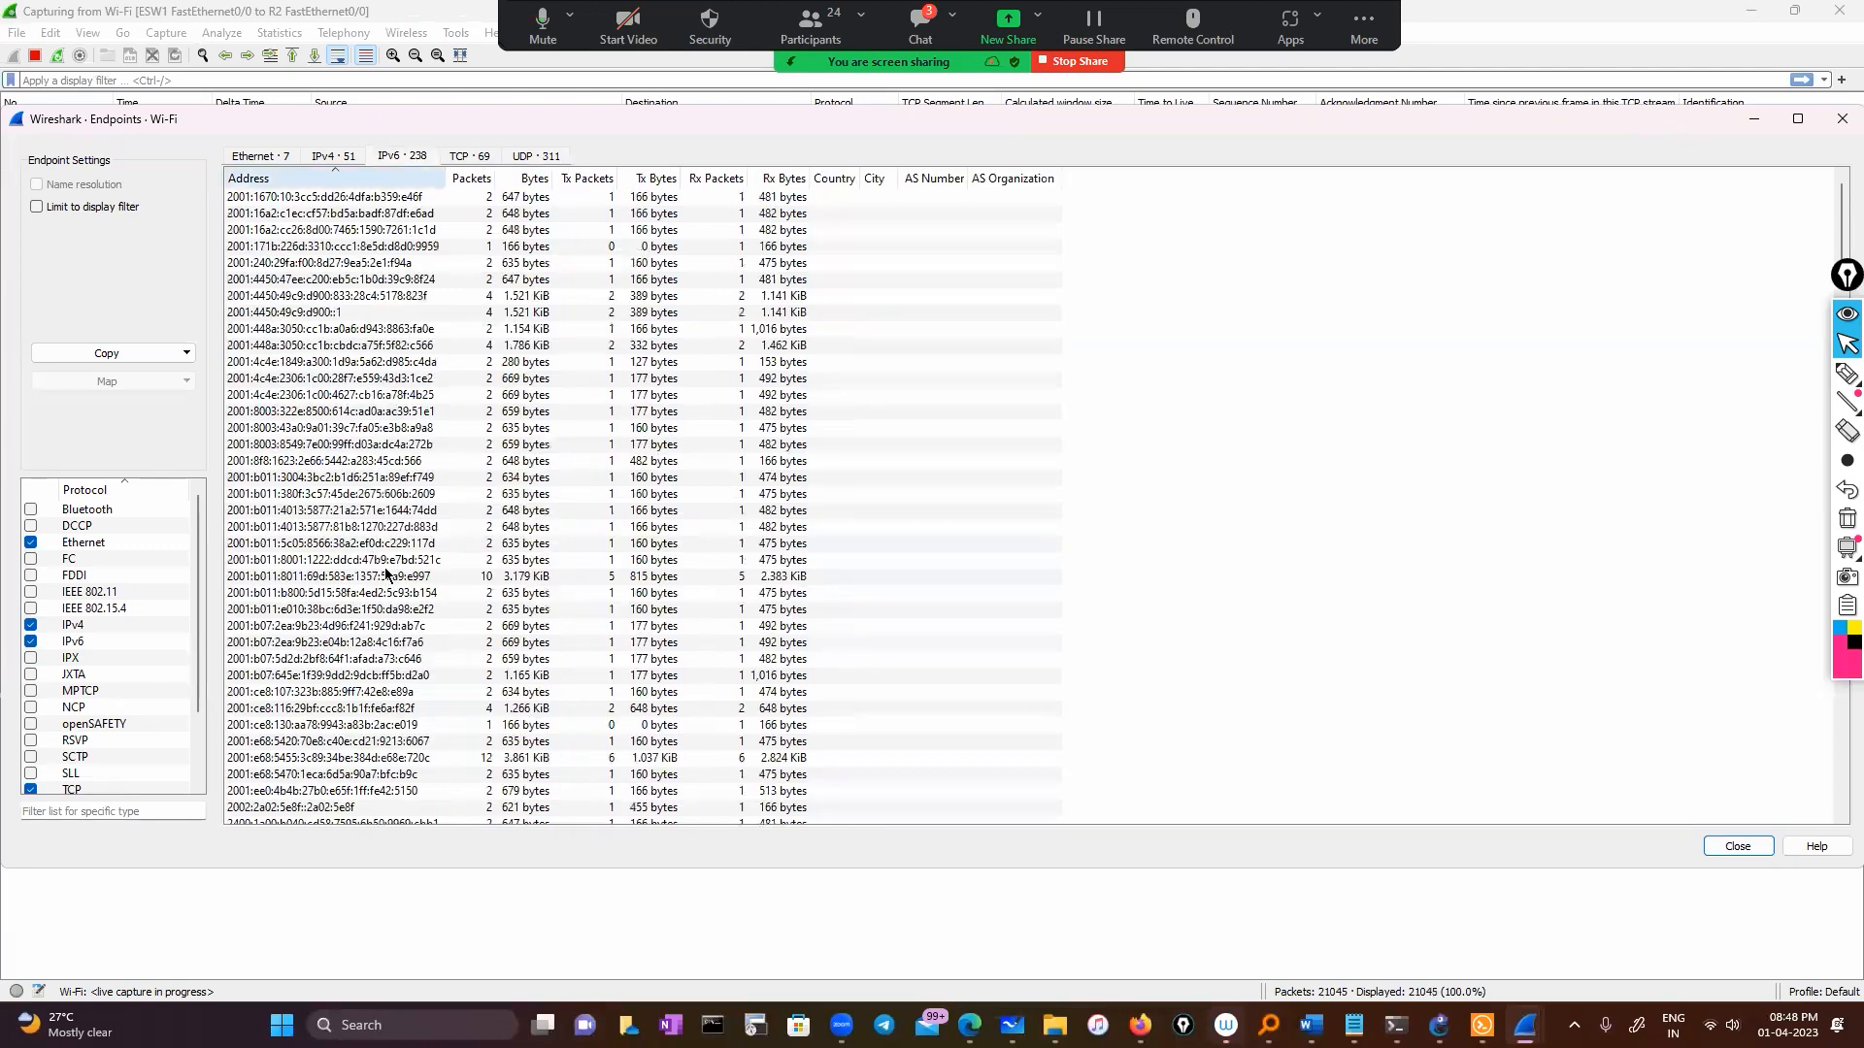
scroll(387, 573, "down", 15)
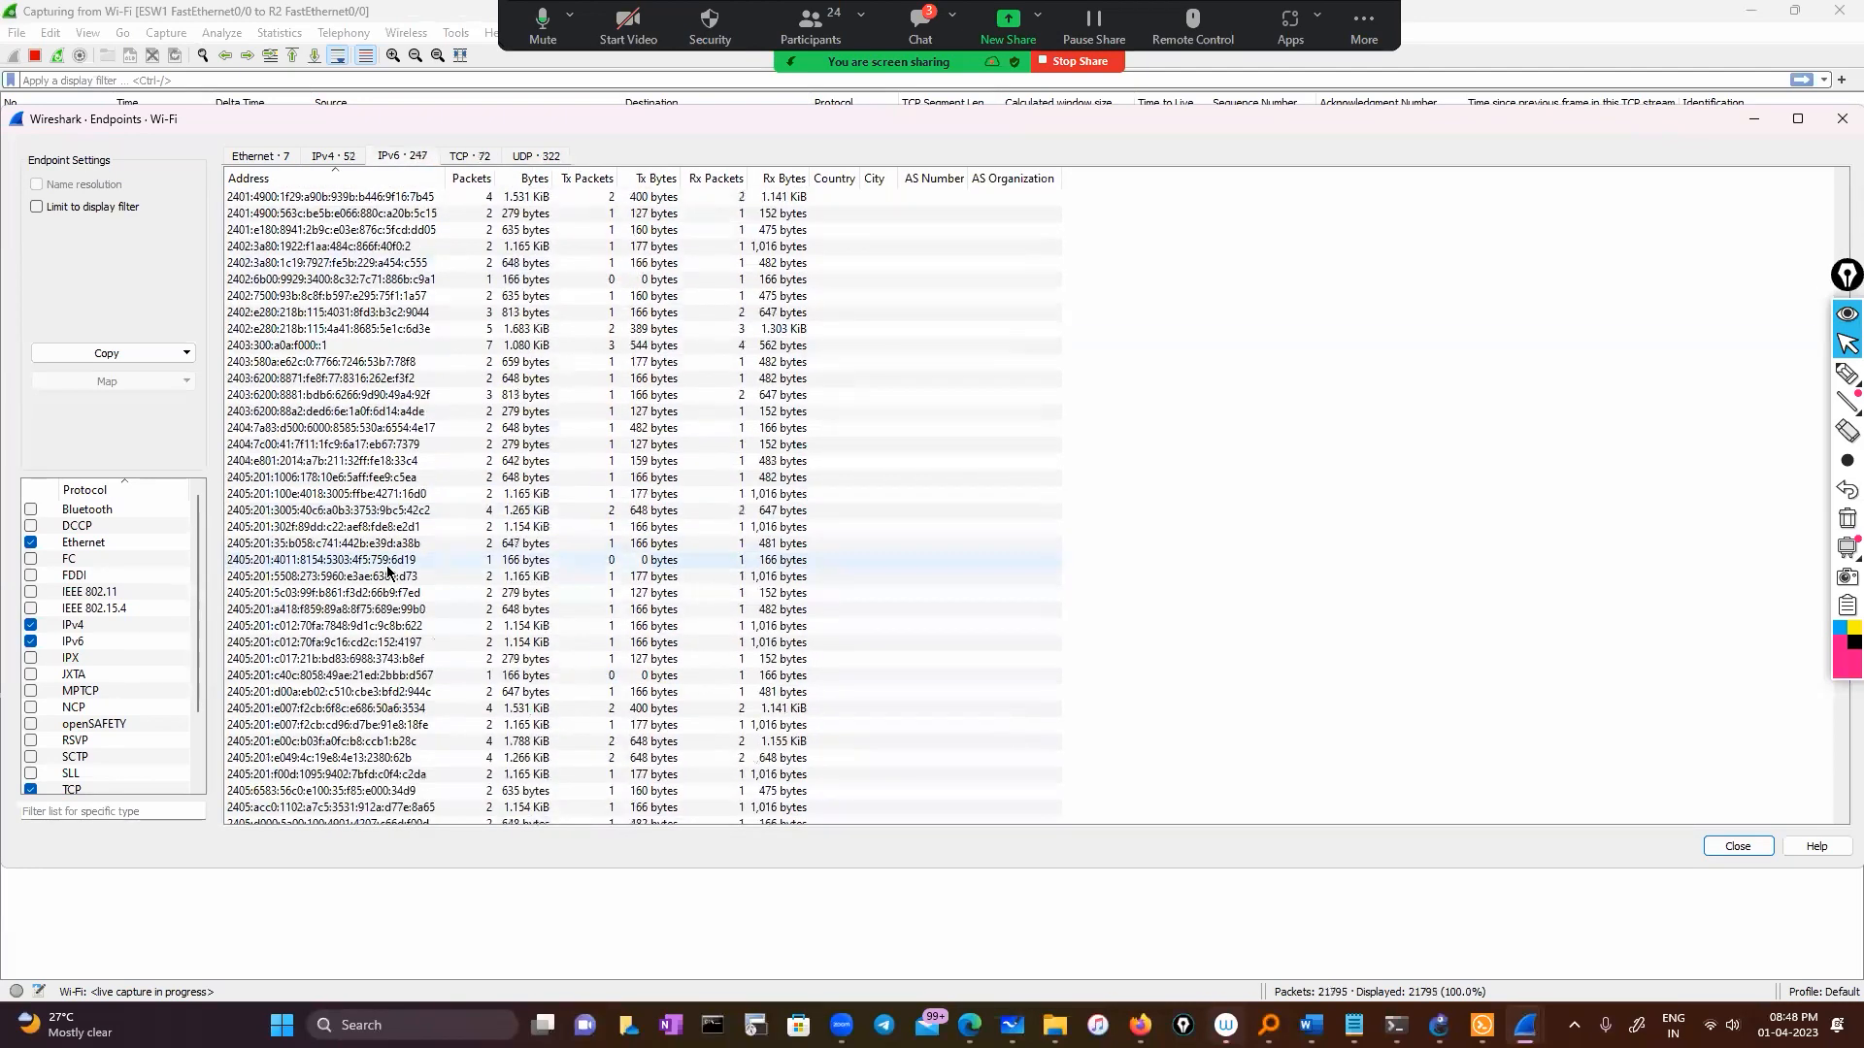
scroll(449, 427, "down", 2)
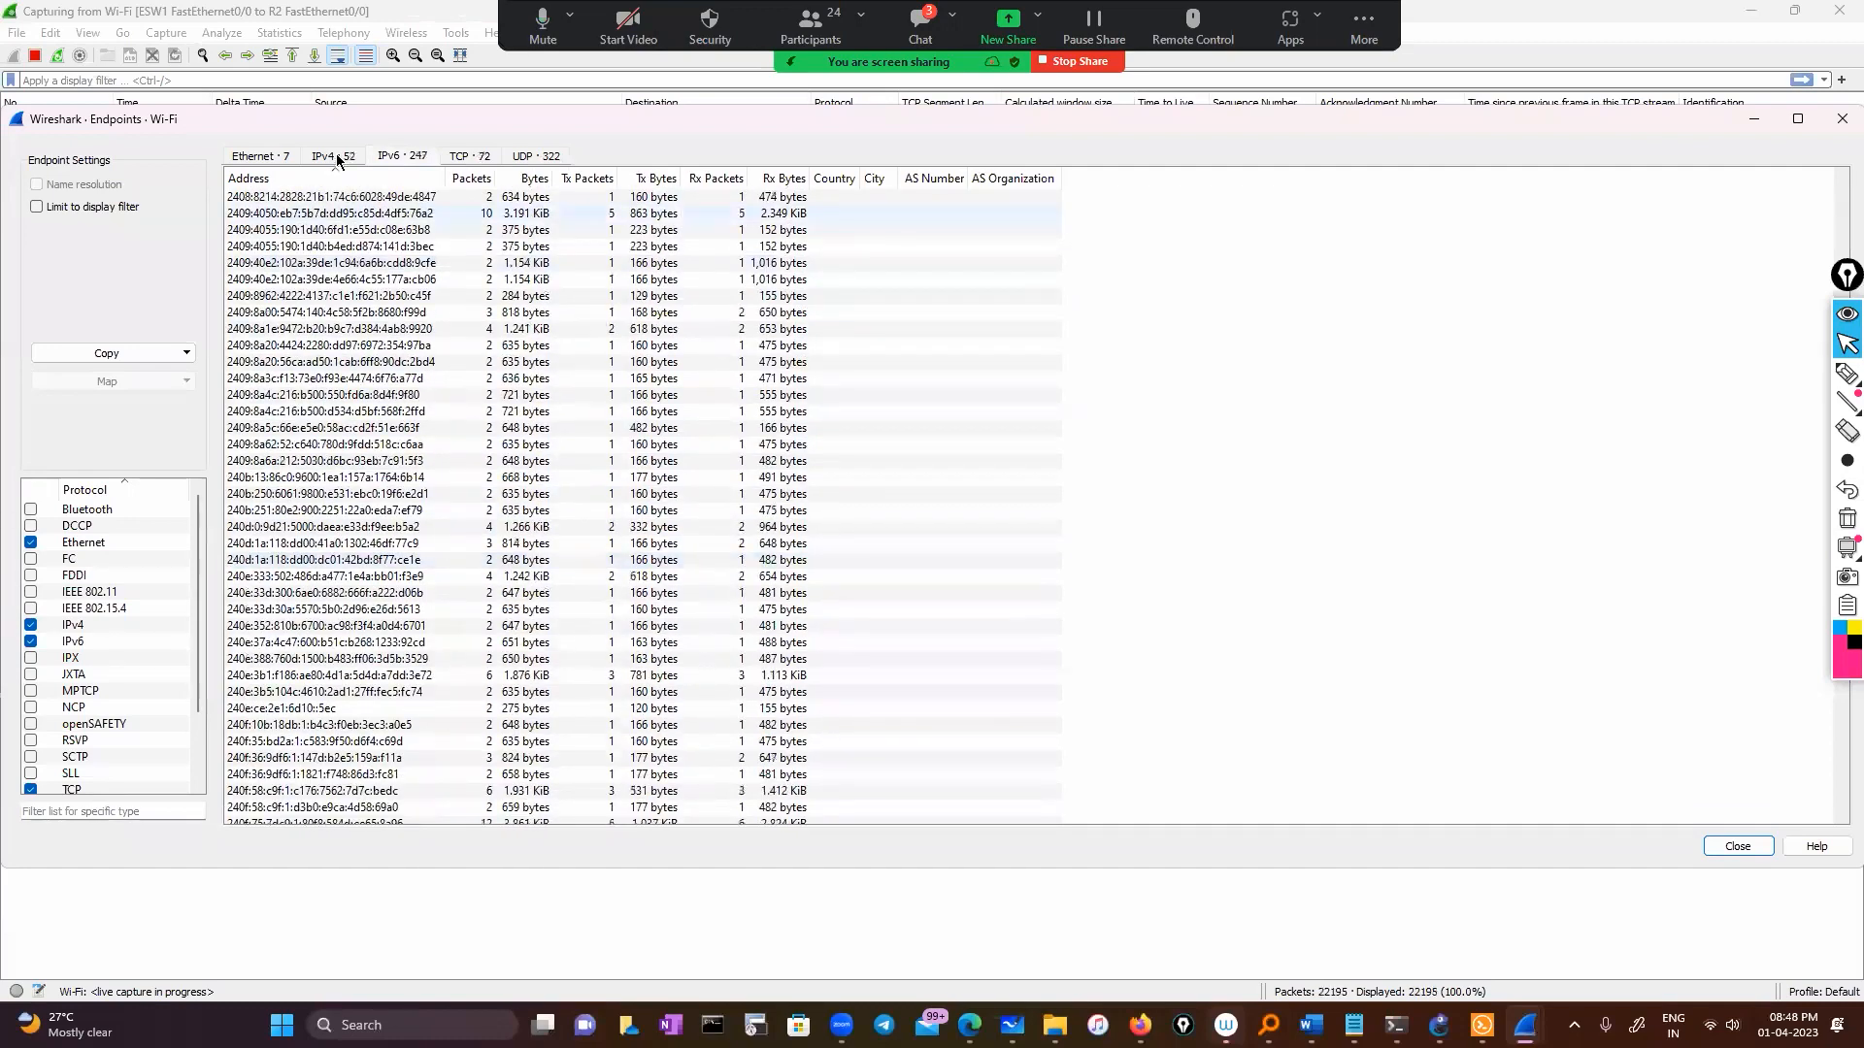
left_click(333, 156)
left_click(427, 156)
left_click(472, 157)
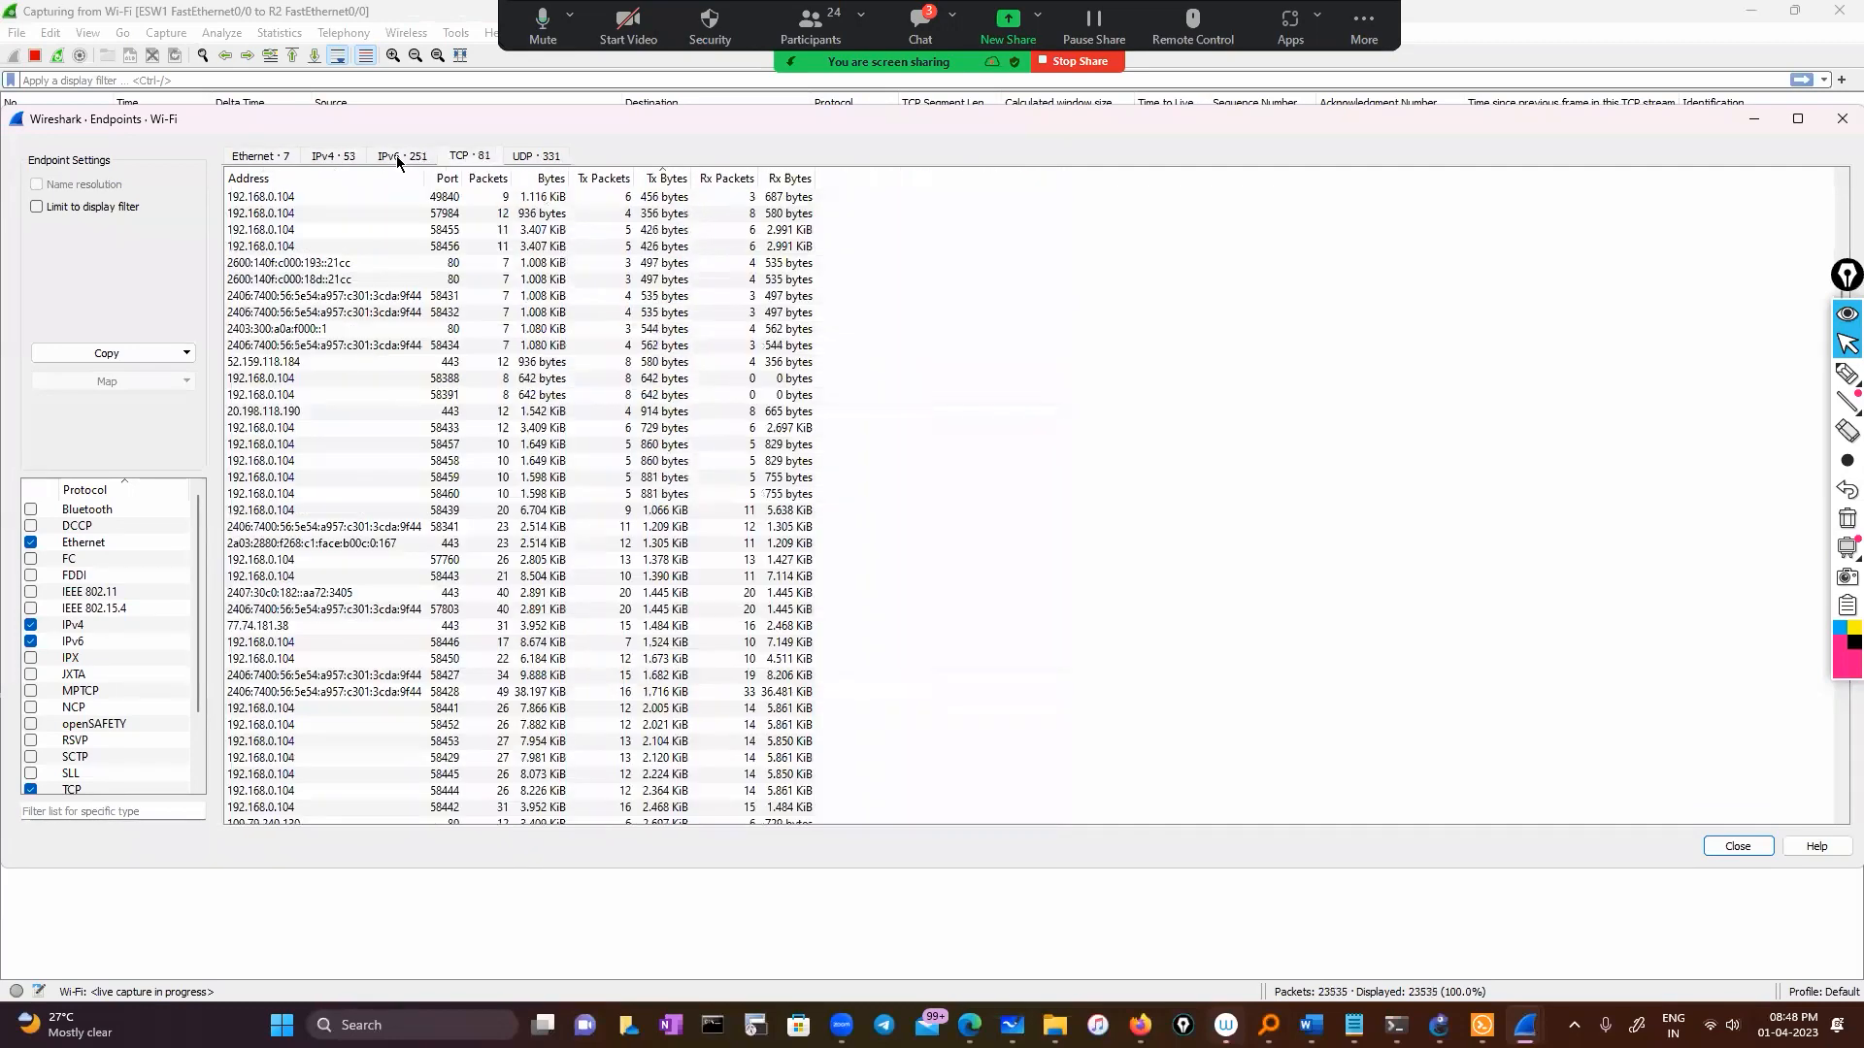
left_click(396, 155)
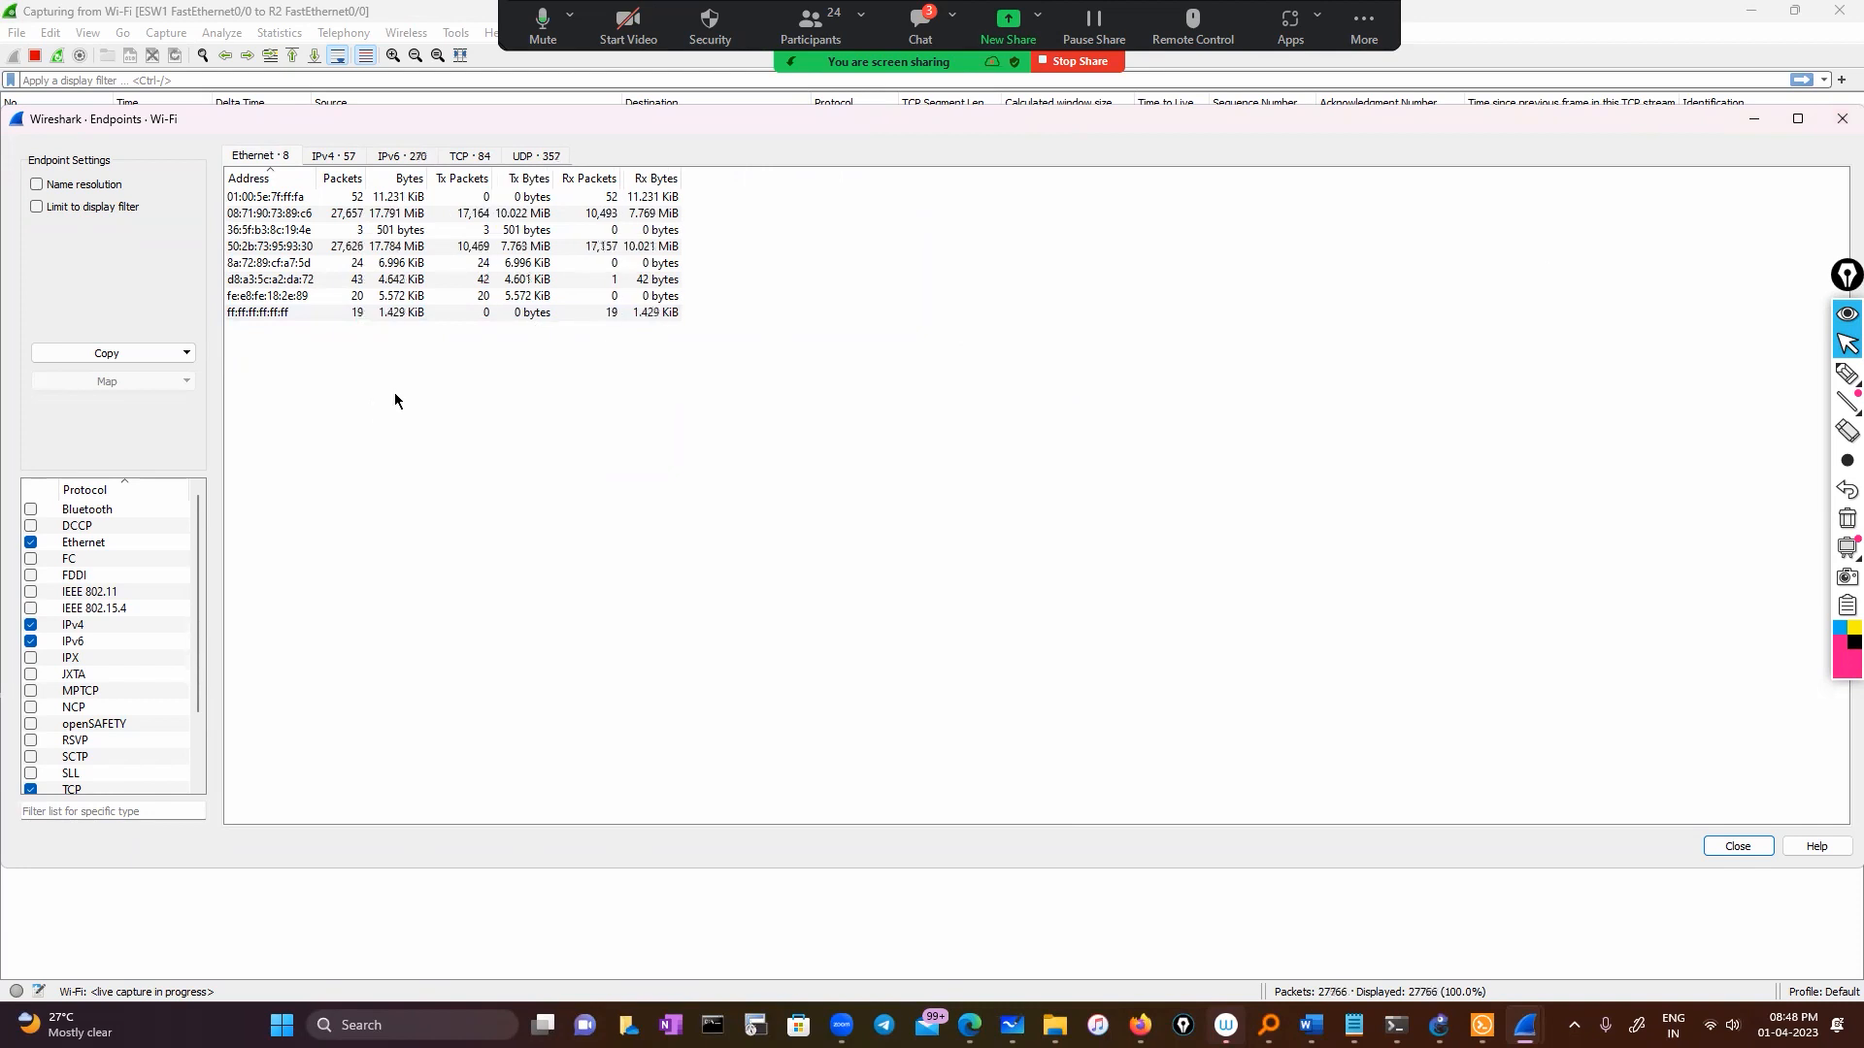
Step: Close the Endpoints statistics and stop the live Wi-Fi capture
left_click(1834, 133)
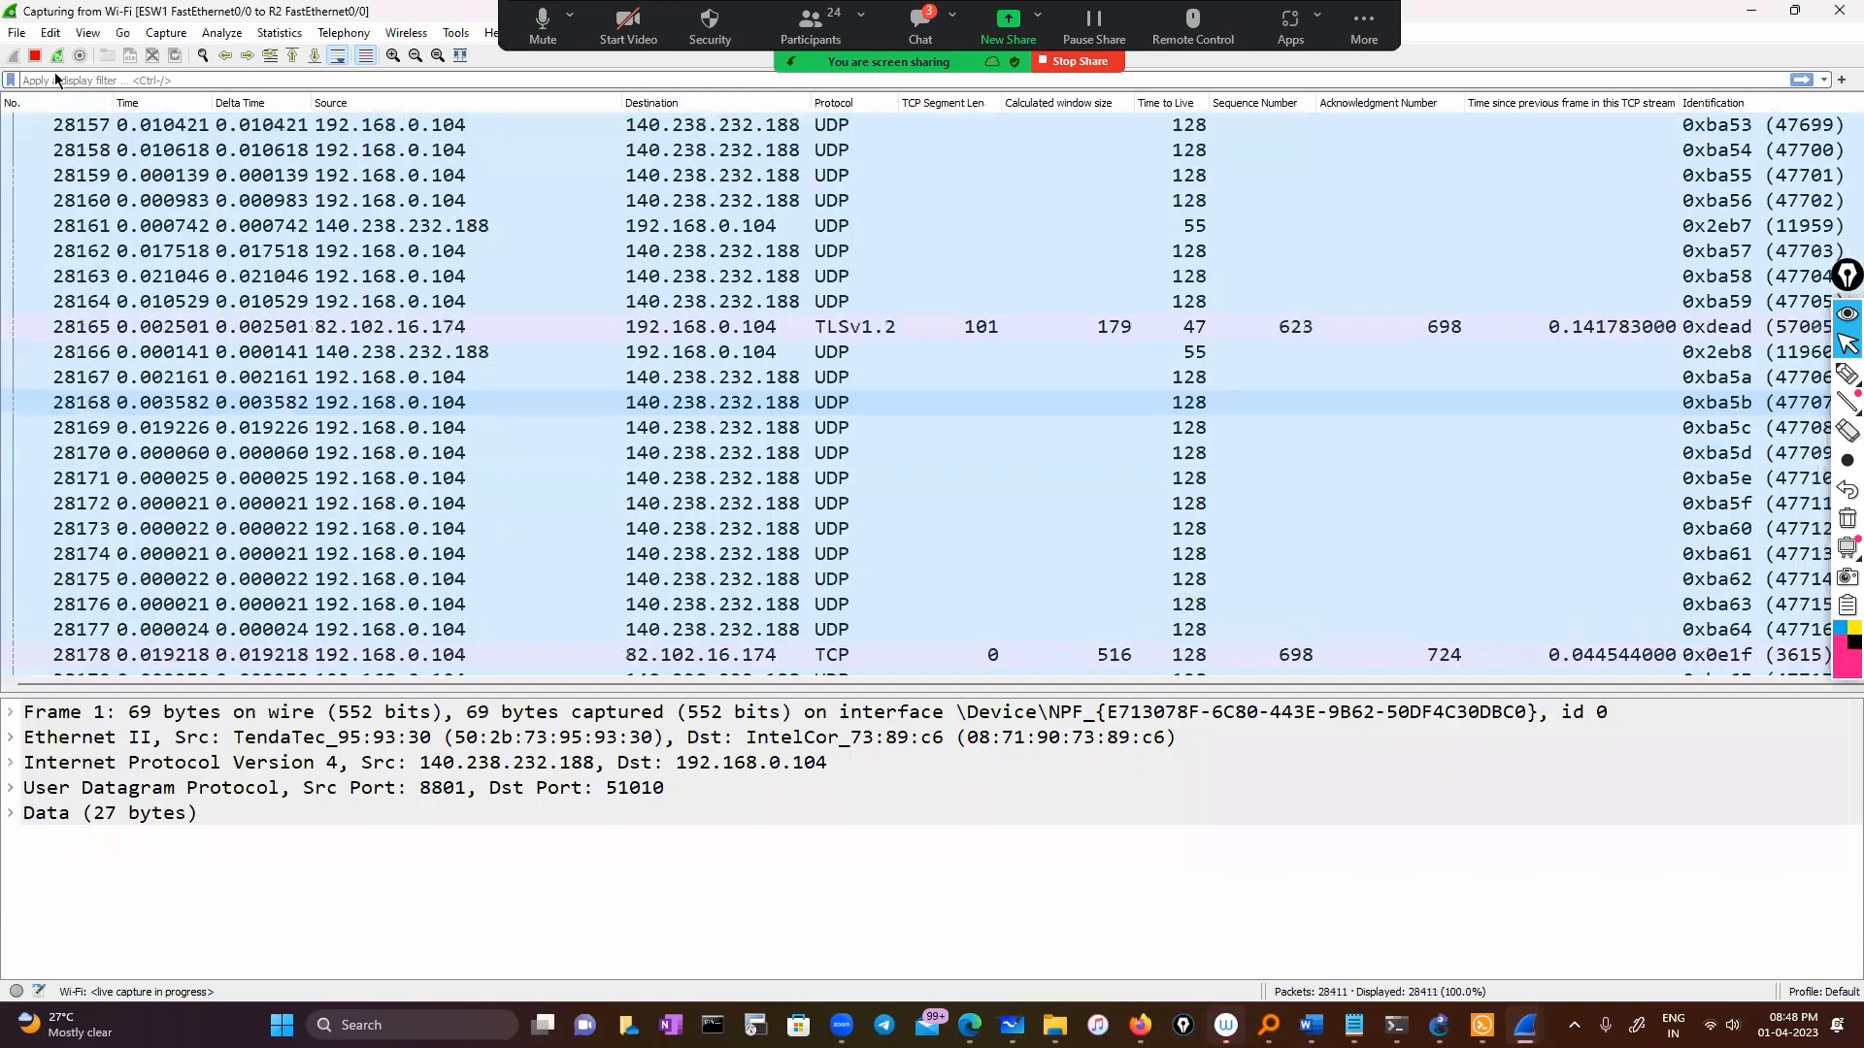
left_click(34, 56)
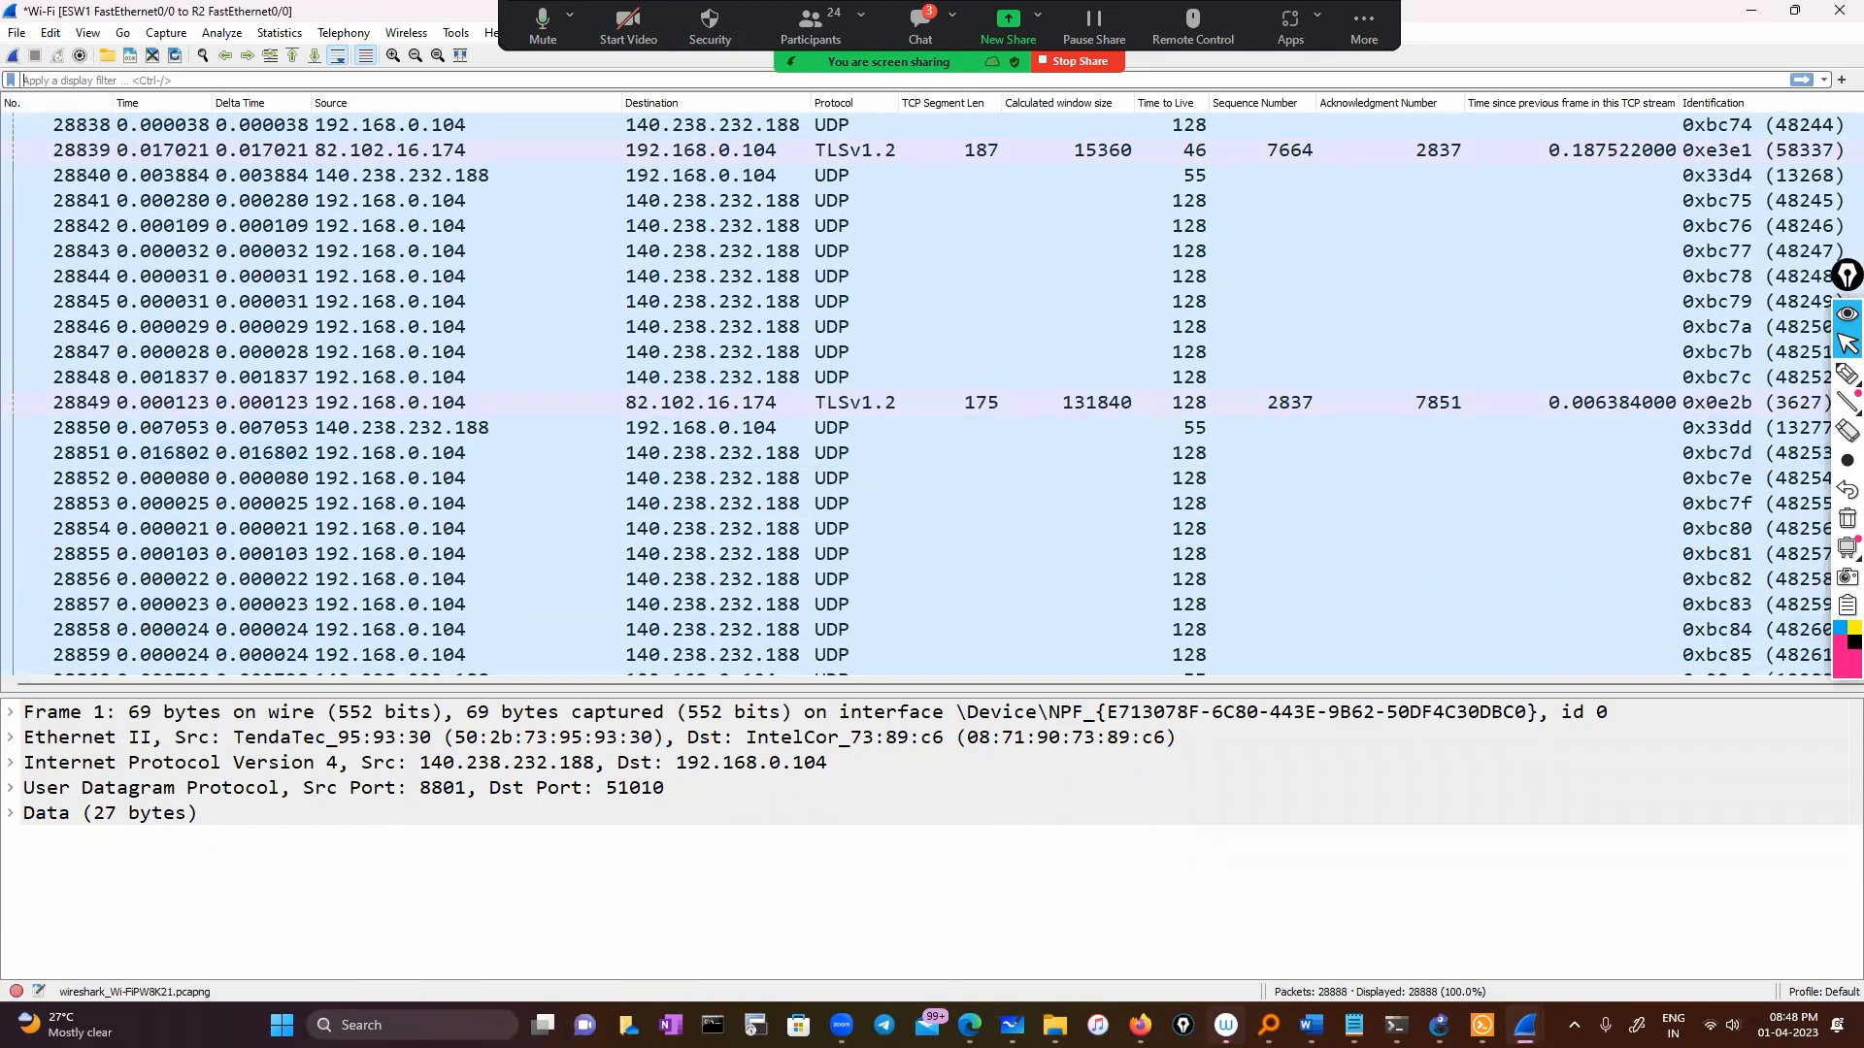
Step: Switch to the Notepad topic list, highlight the expert info and retransmission line, and return to Wireshark
mouse_move(1483, 1026)
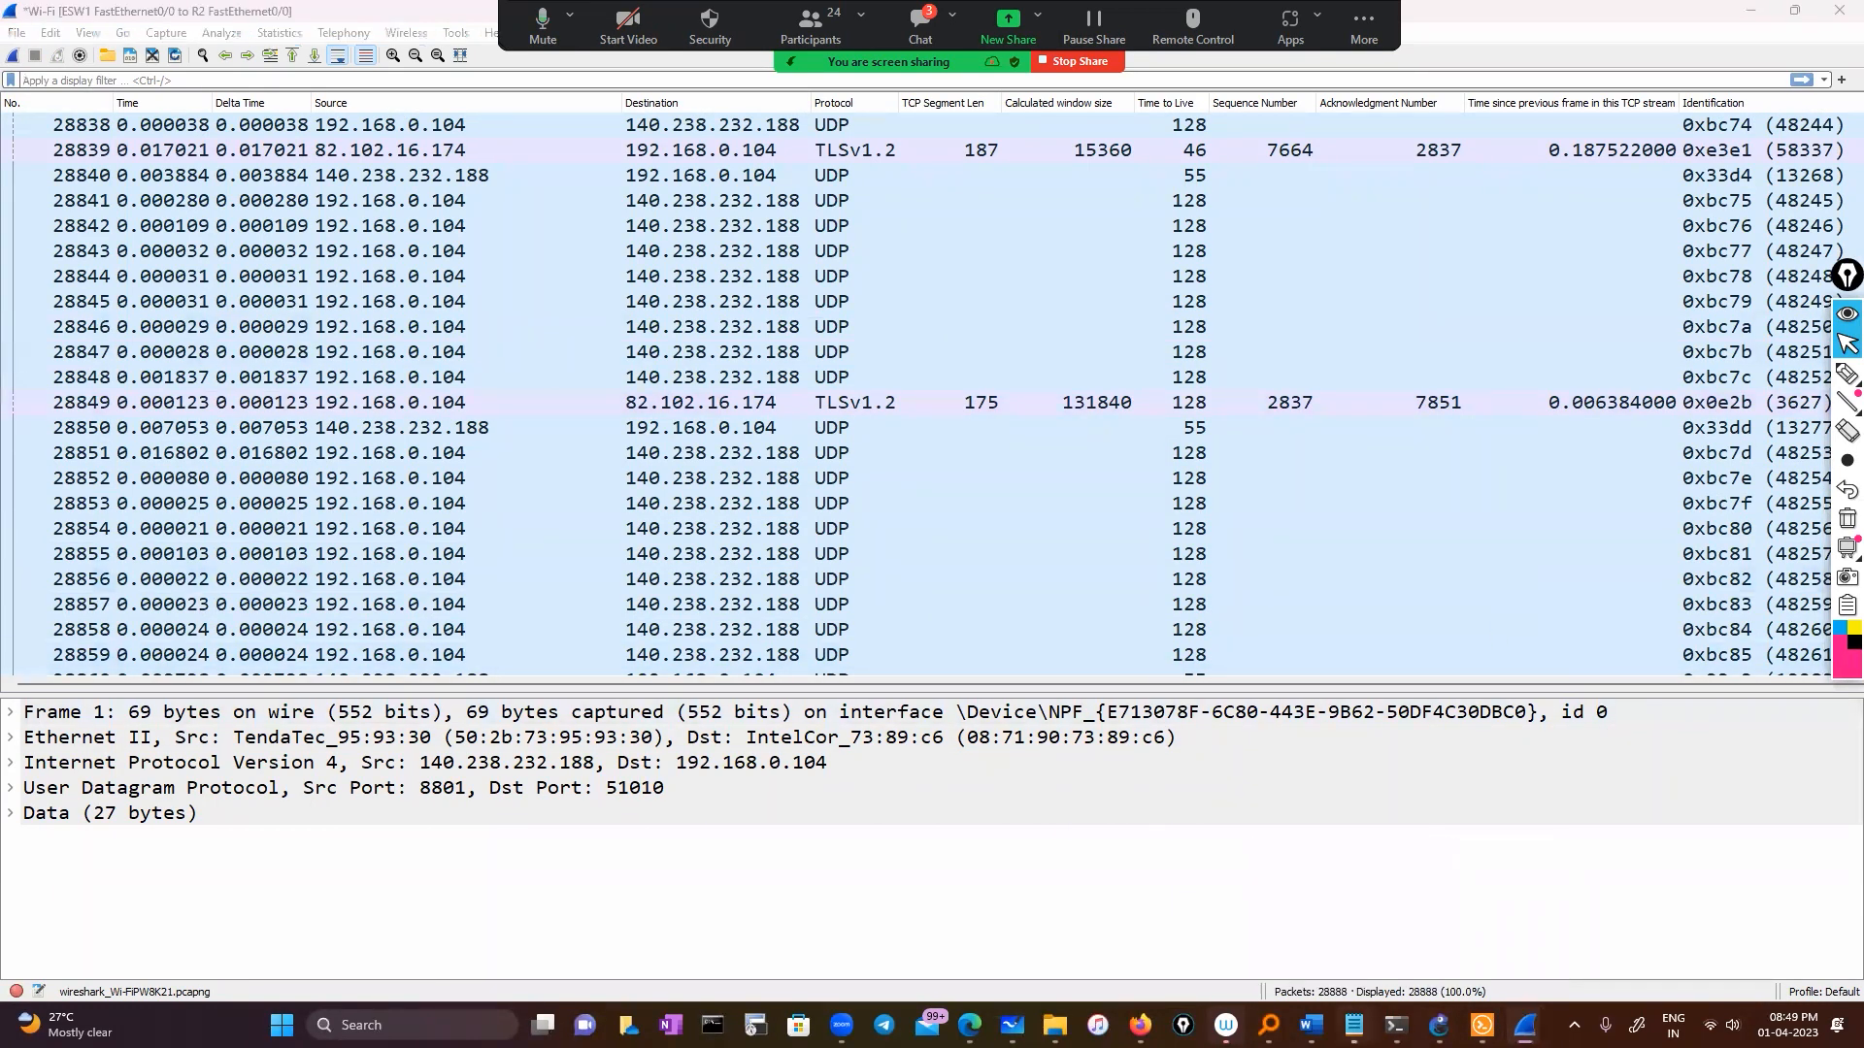
left_click(1354, 1025)
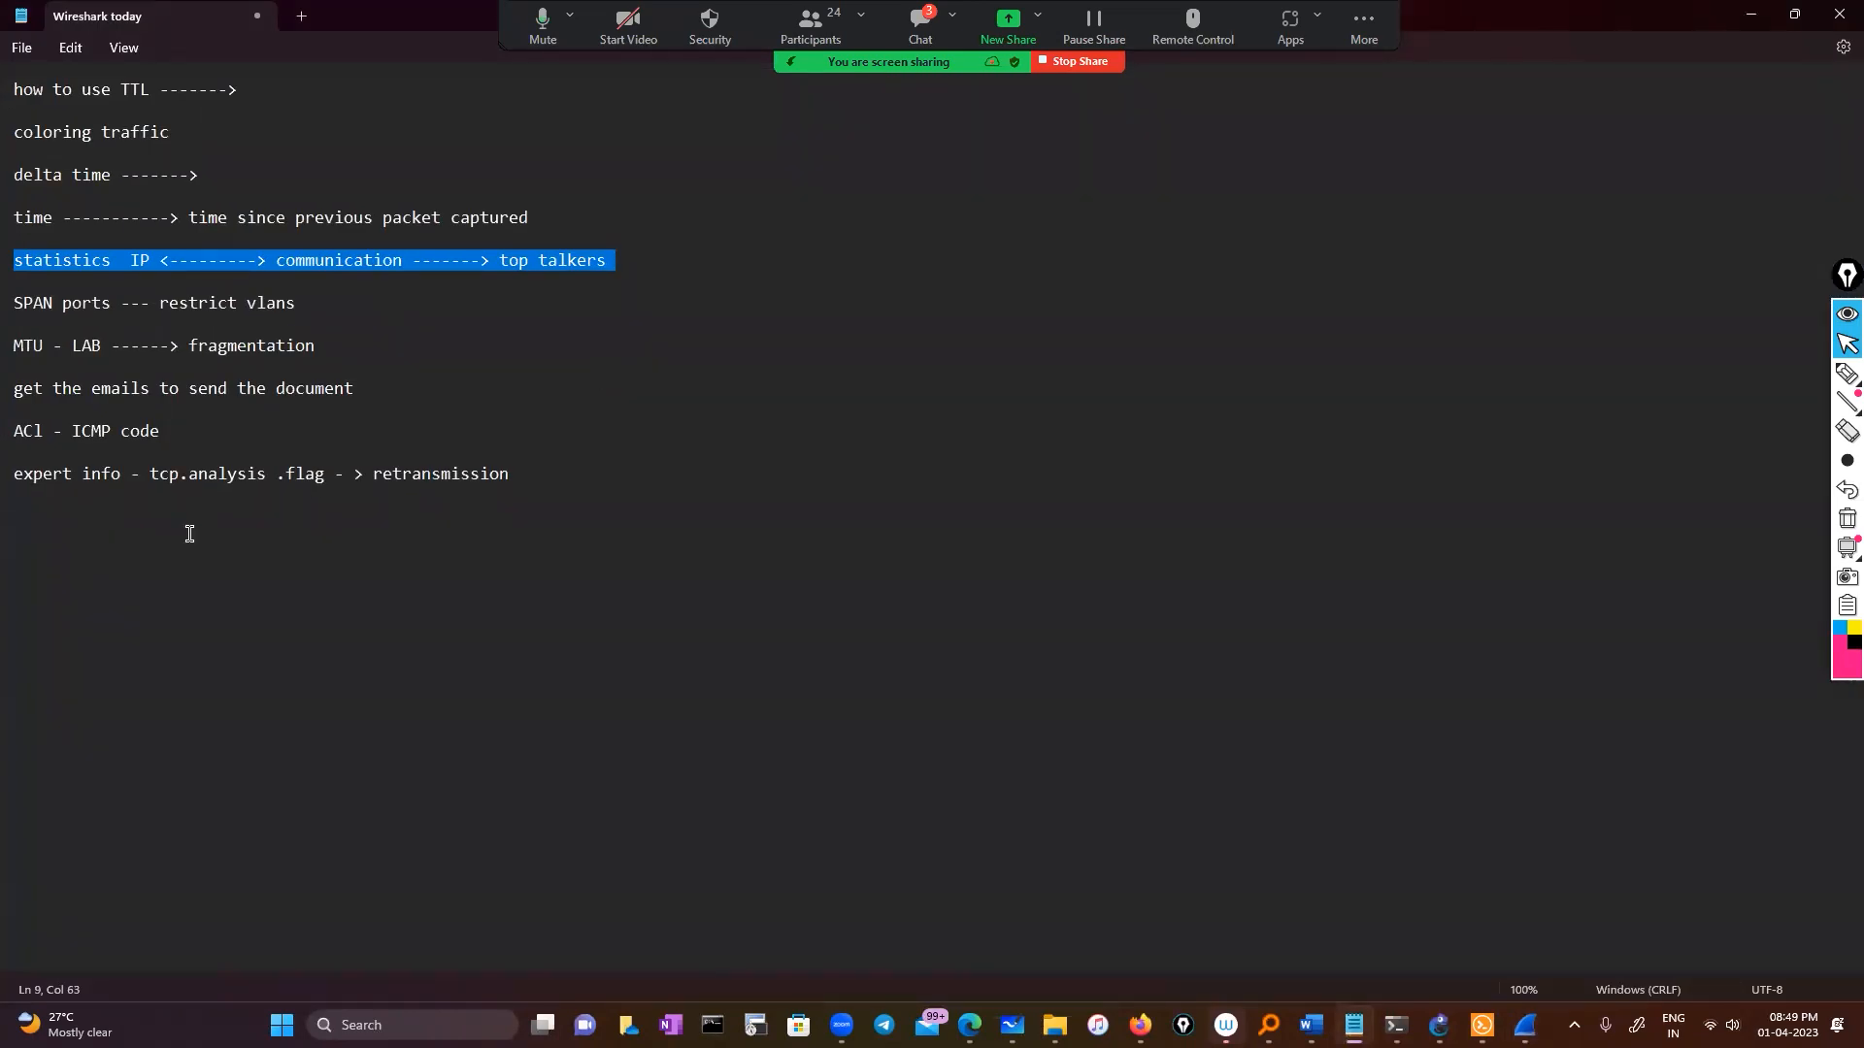
left_click_drag(13, 474, 575, 466)
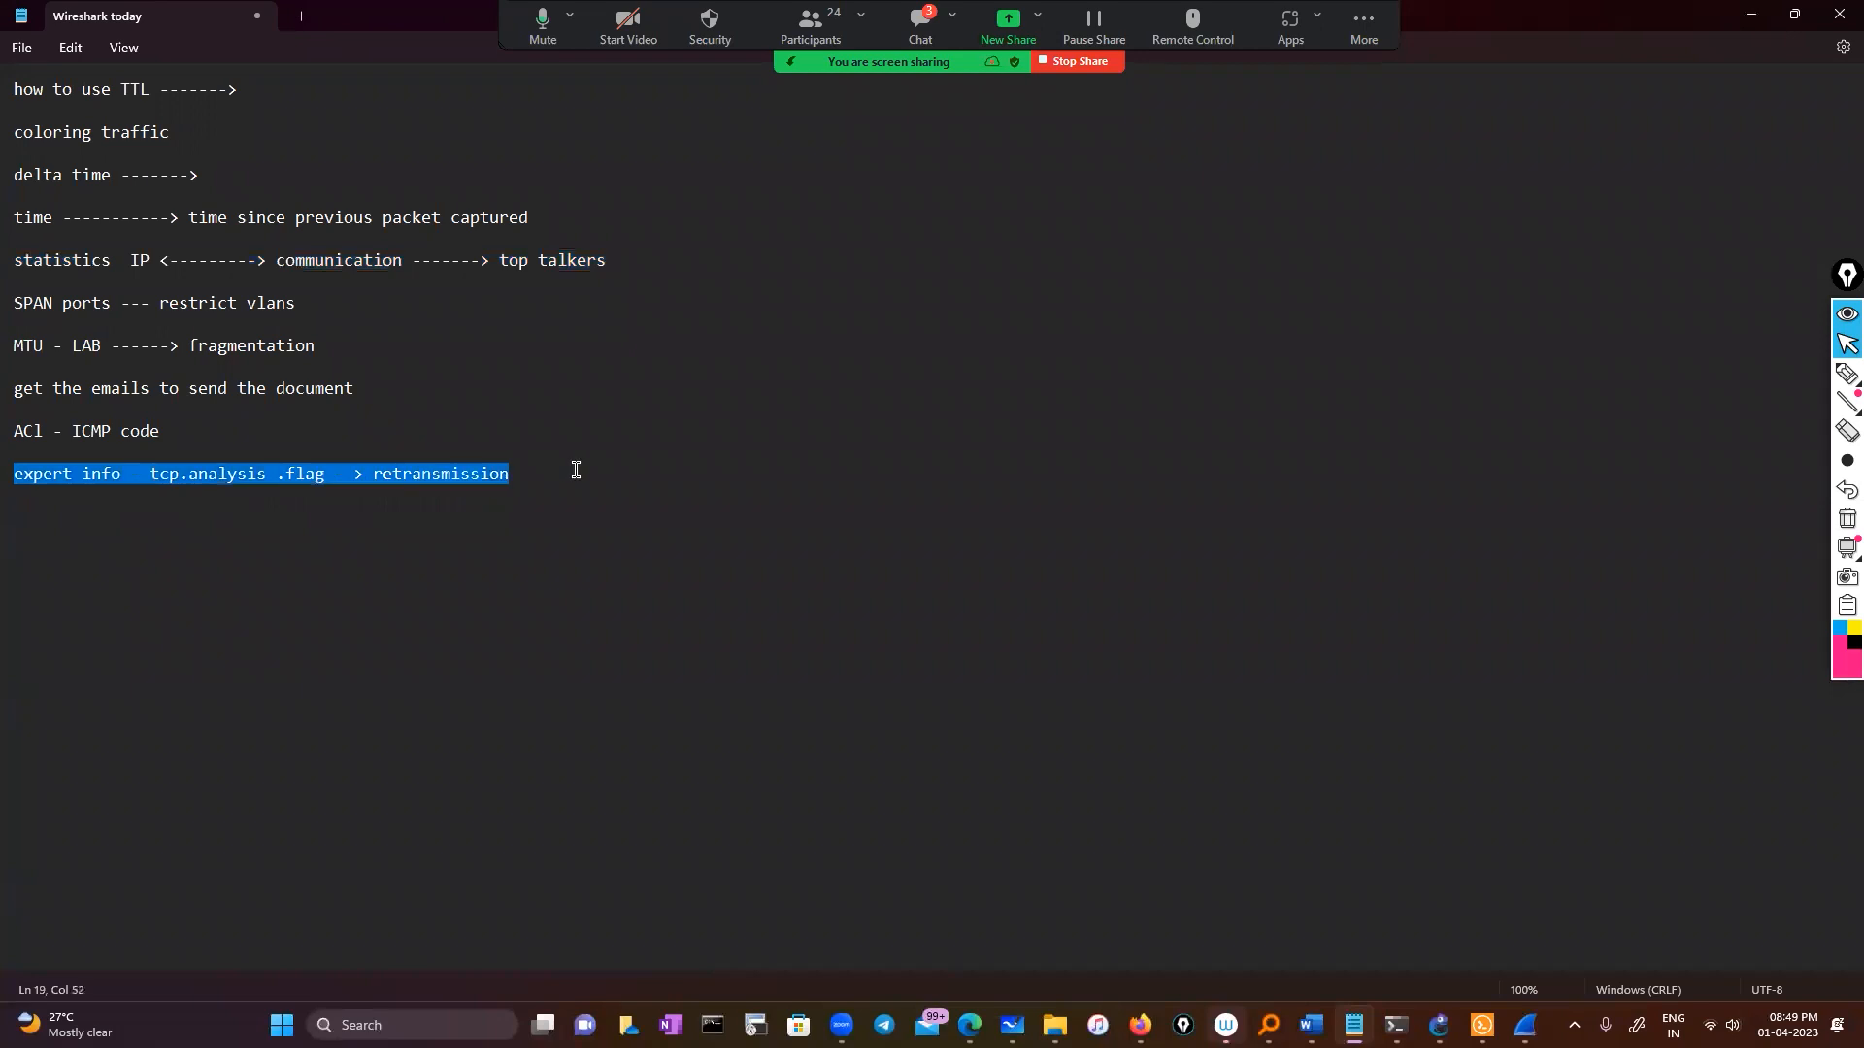
left_click(1794, 14)
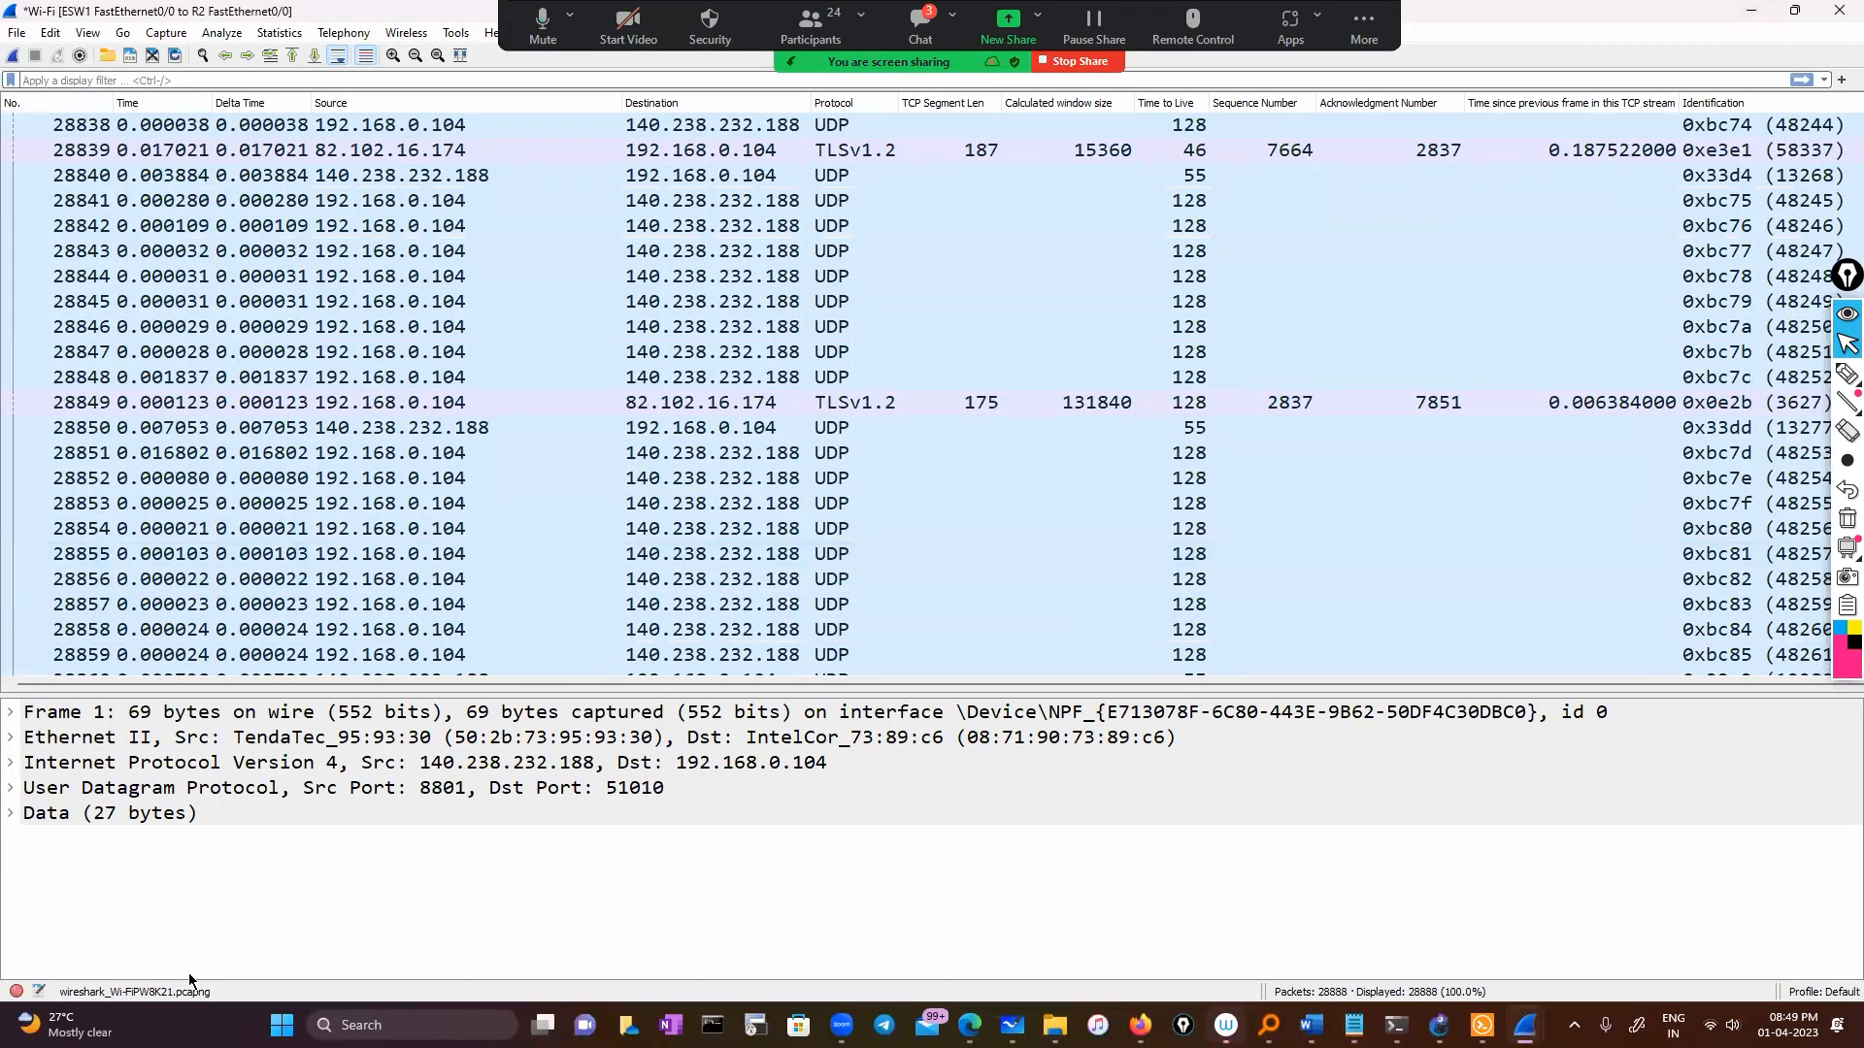
Step: Open Expert Information, expand the DNS response retransmission warning and apply packet 4871's entry as the display filter dns.retransmit_response
mouse_move(20, 997)
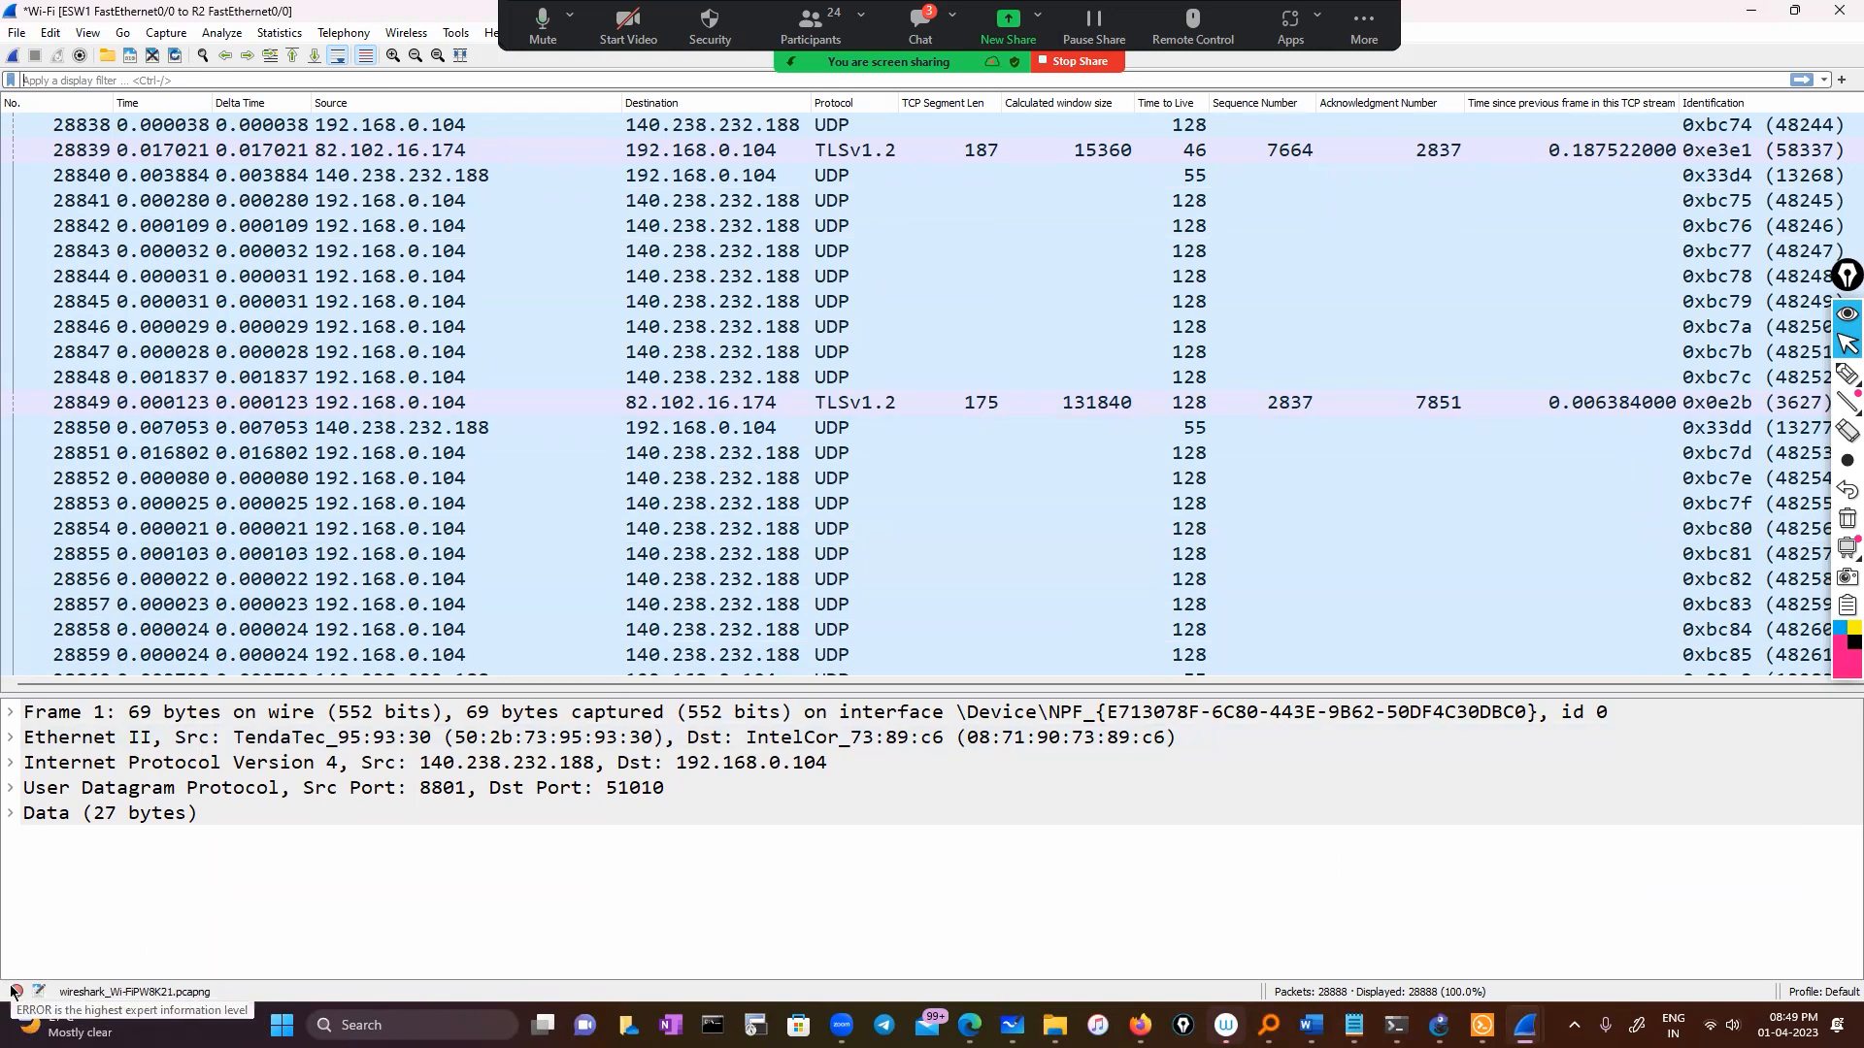
left_click(15, 992)
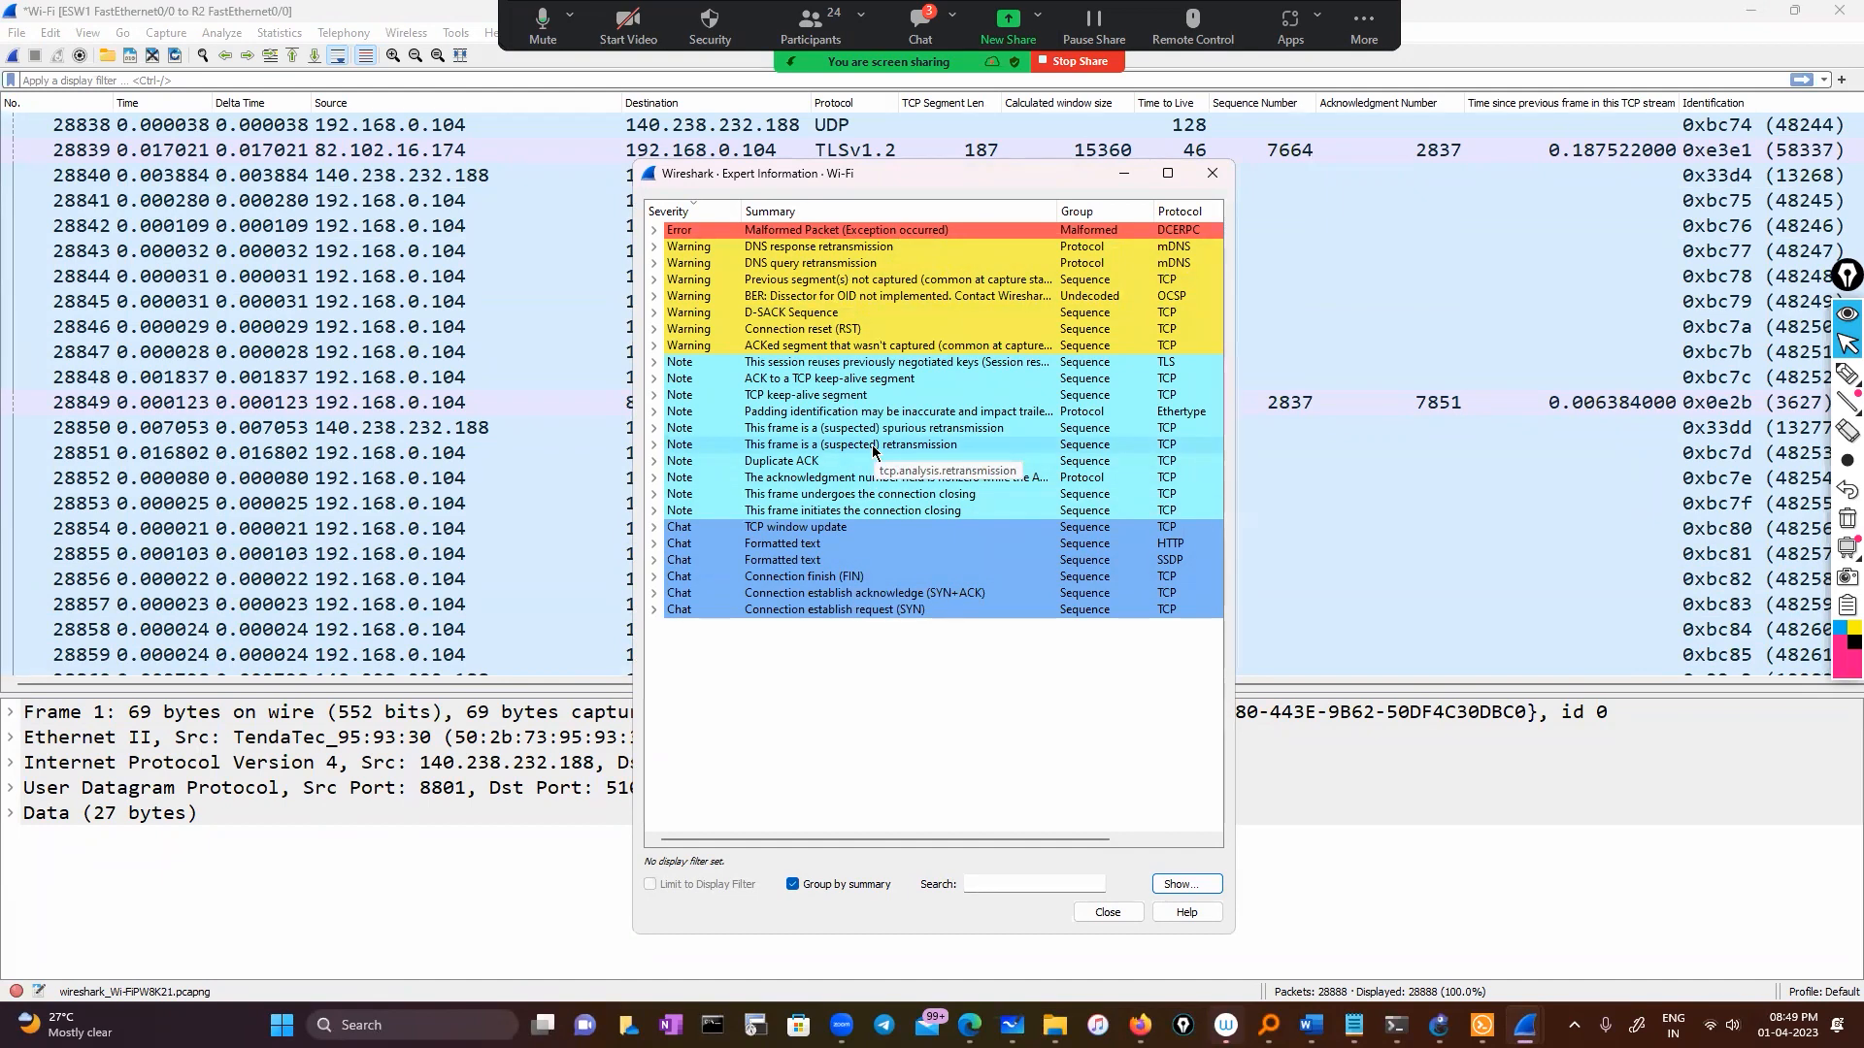
left_click(655, 248)
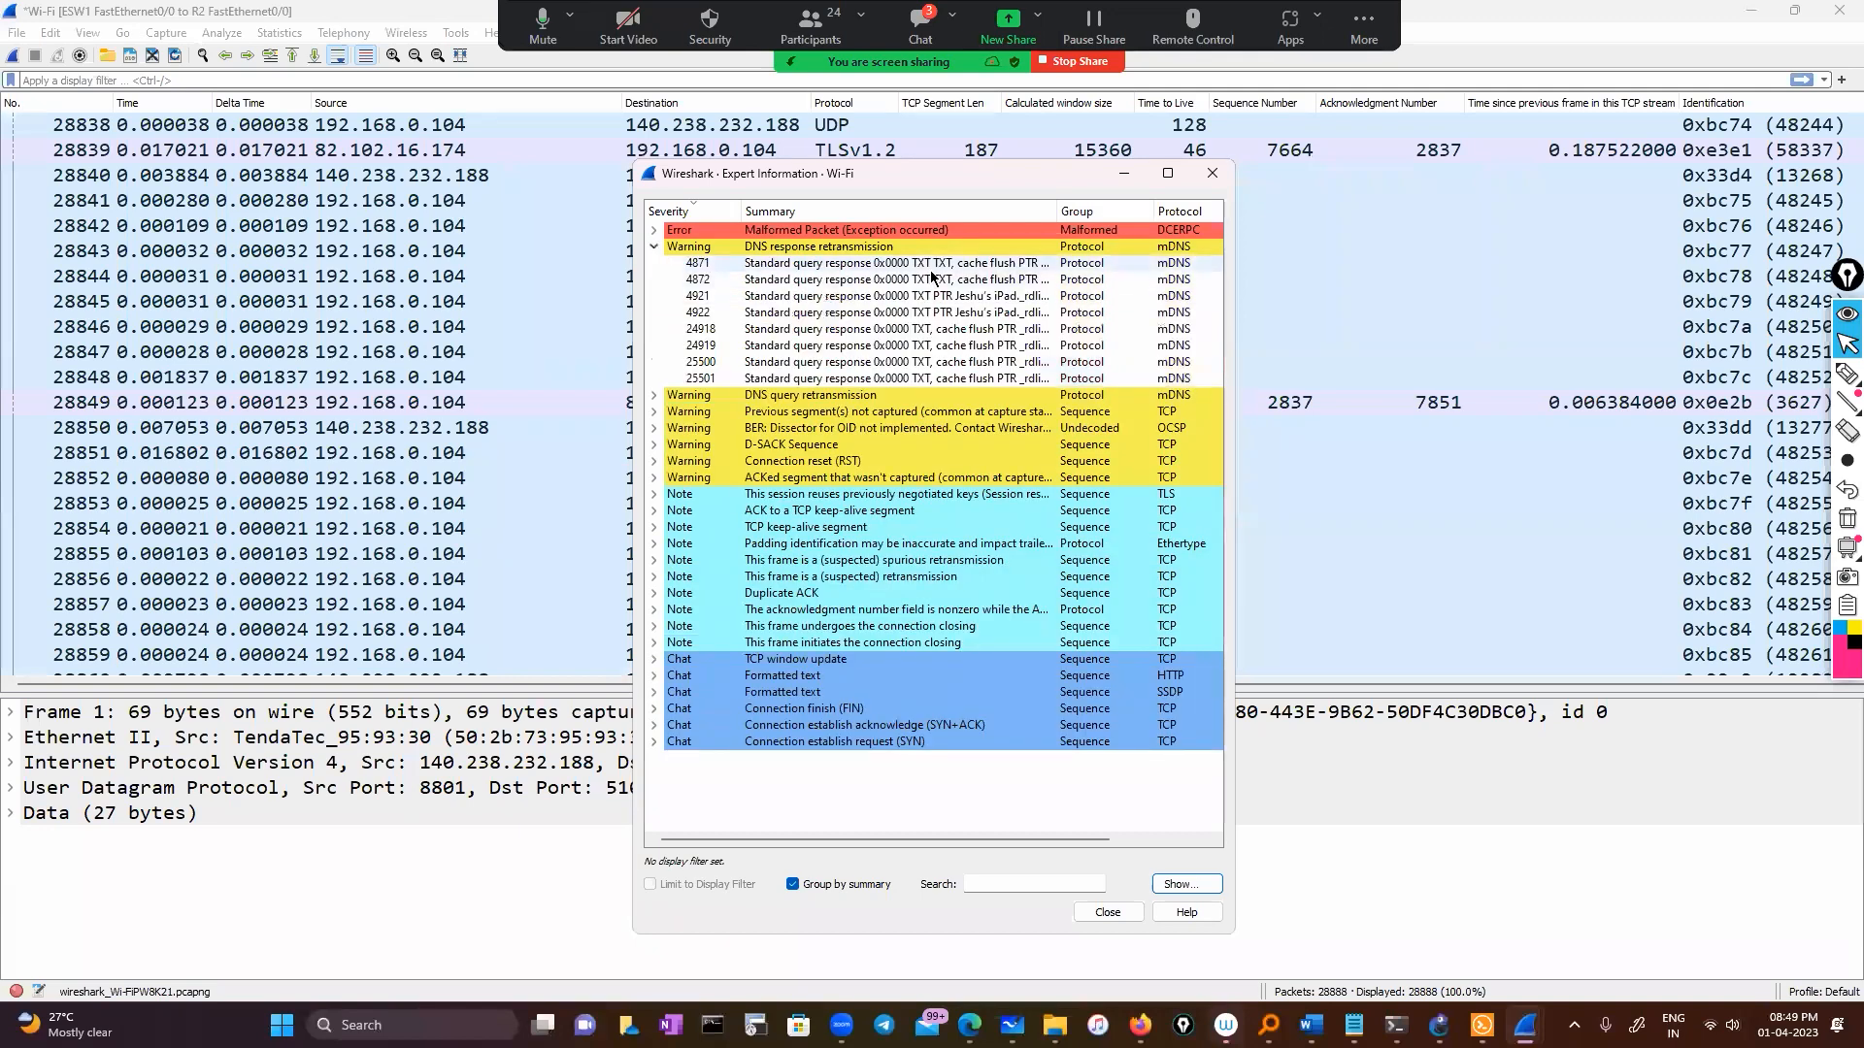
right_click(931, 271)
mouse_move(1000, 286)
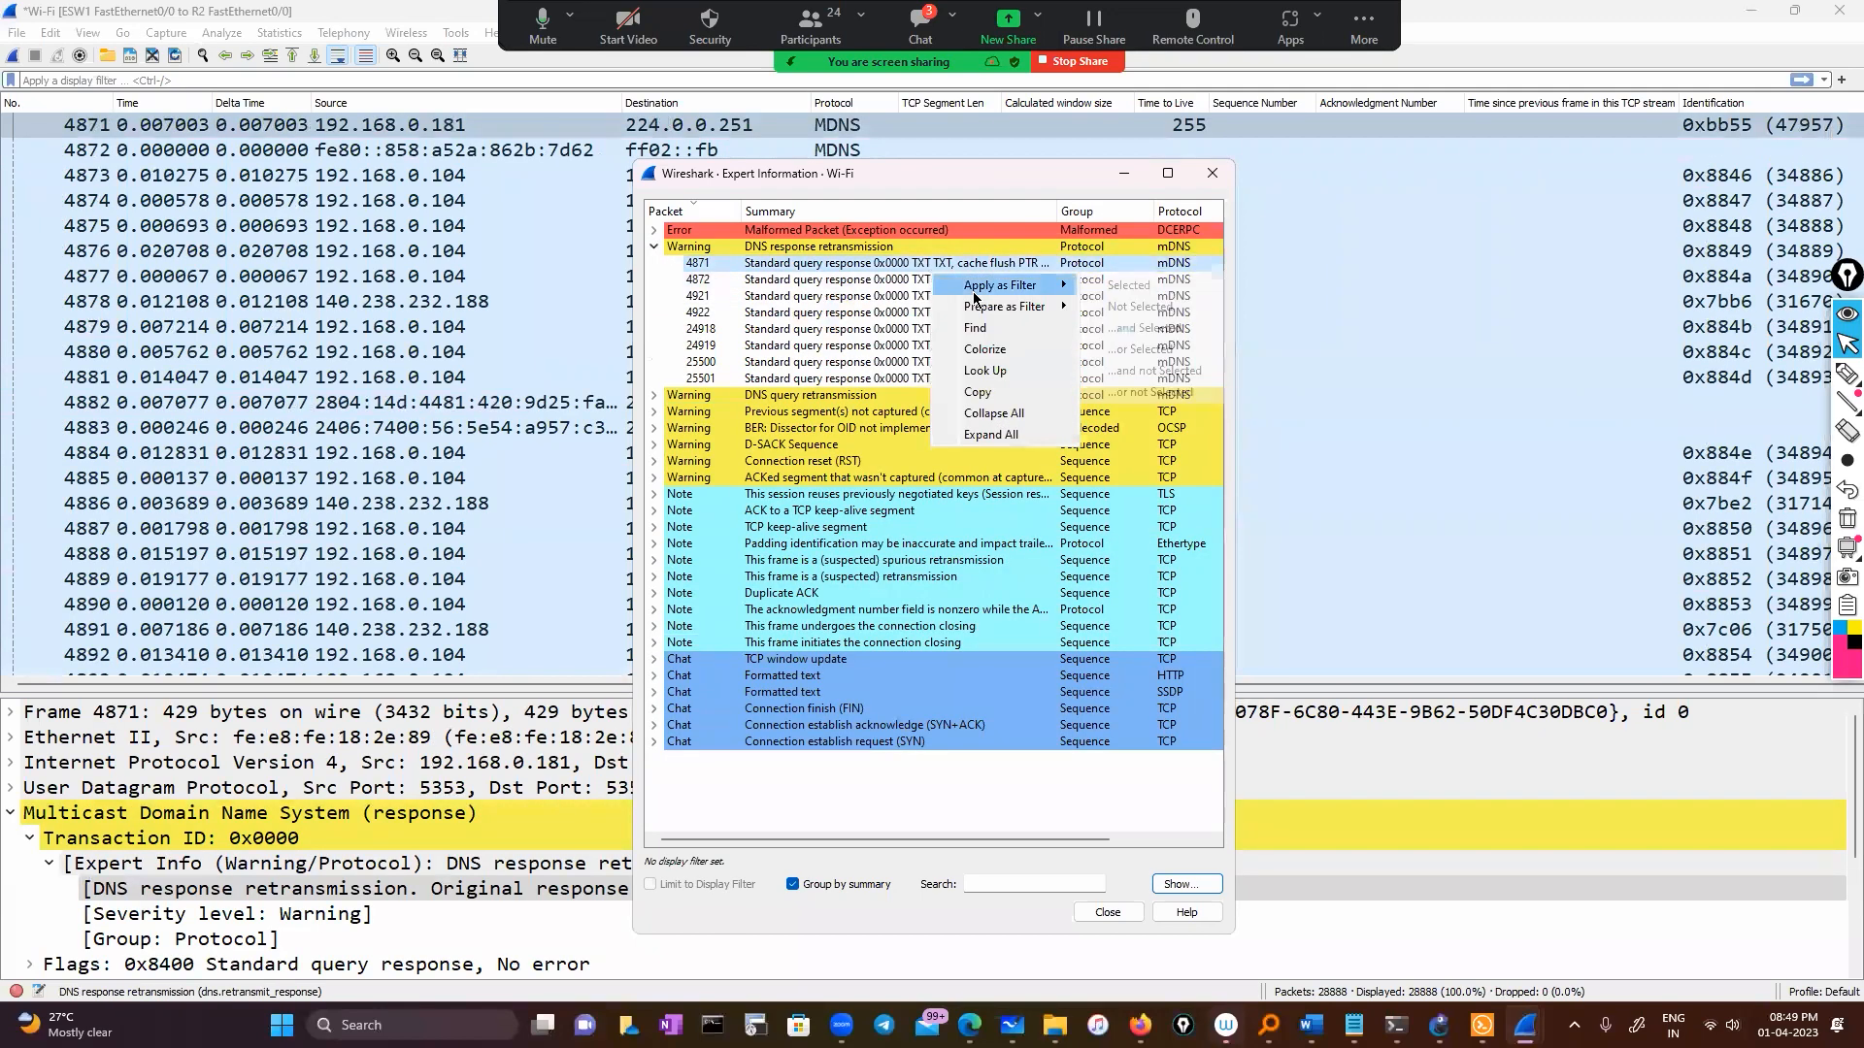
left_click(1150, 330)
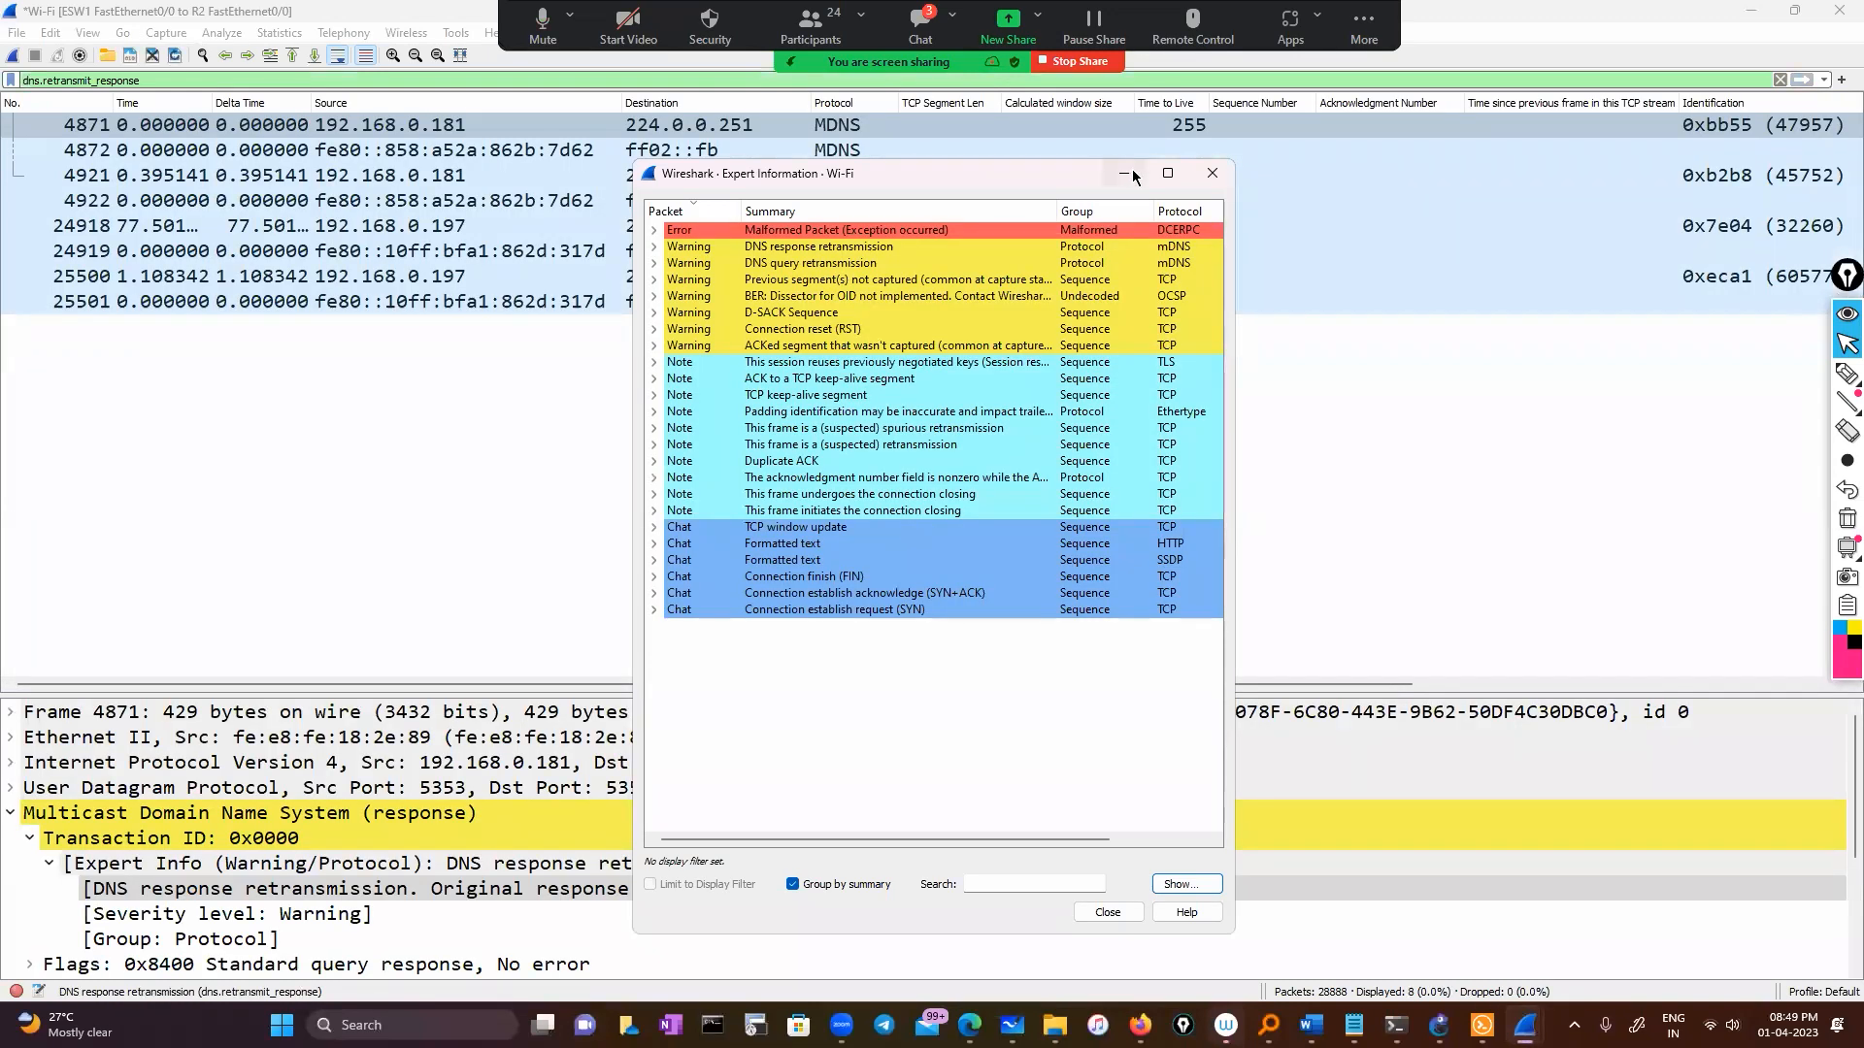
Step: Minimize Expert Information, examine the filtered mDNS packets and the details of packet 4871, and collapse its expert info entry
left_click(1125, 175)
left_click_drag(483, 684, 1328, 697)
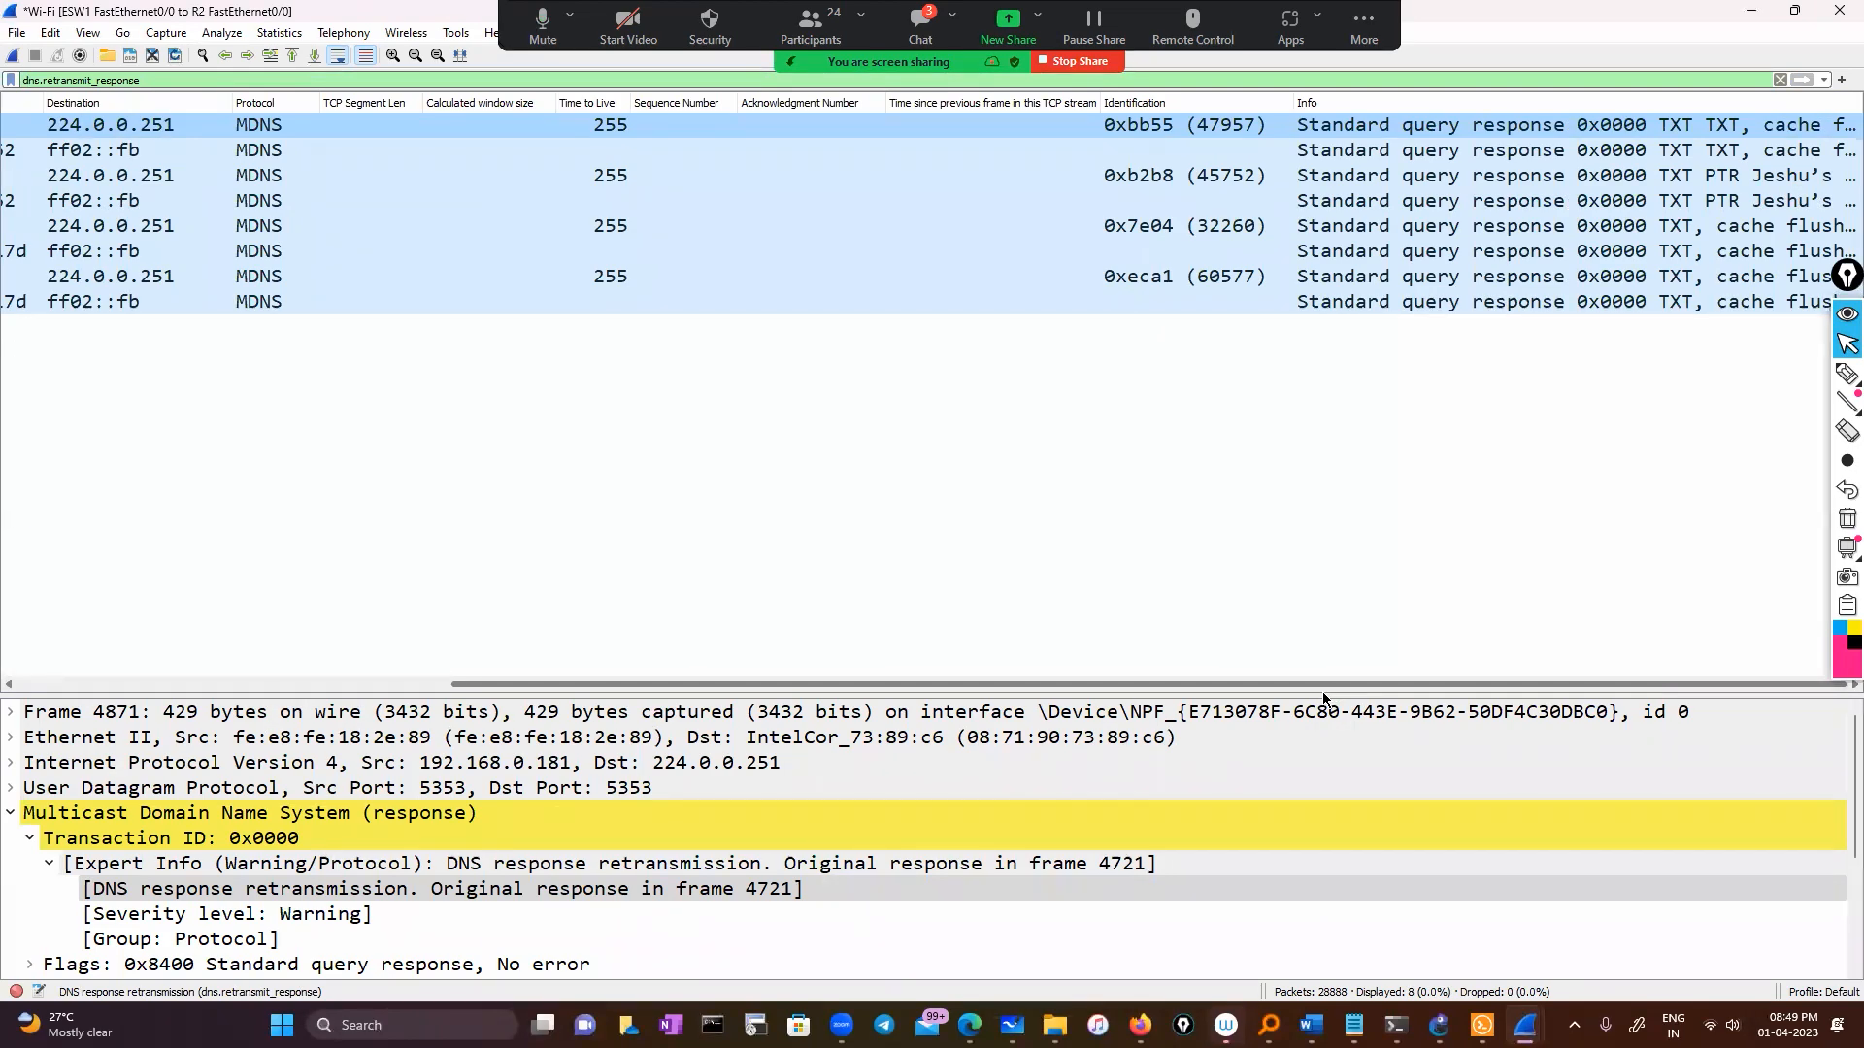
scroll(272, 650, "left", 10)
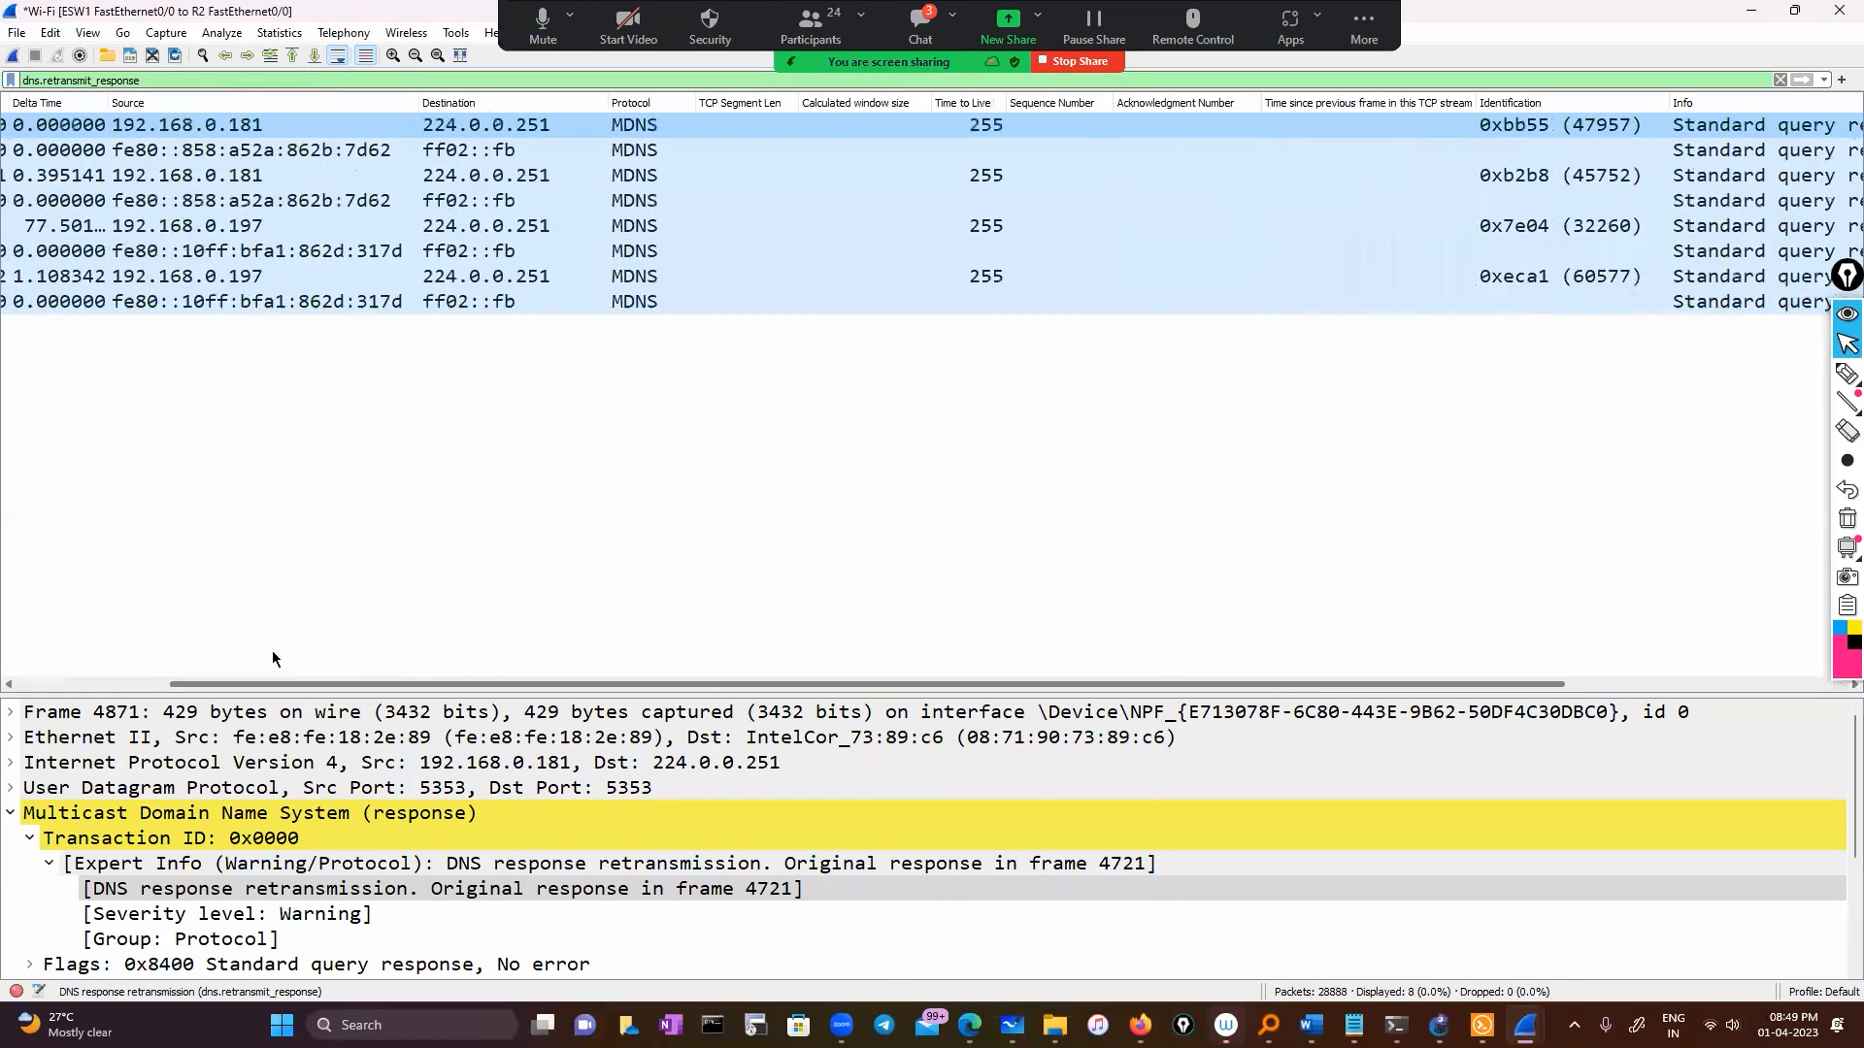
scroll(266, 901, "down", 3)
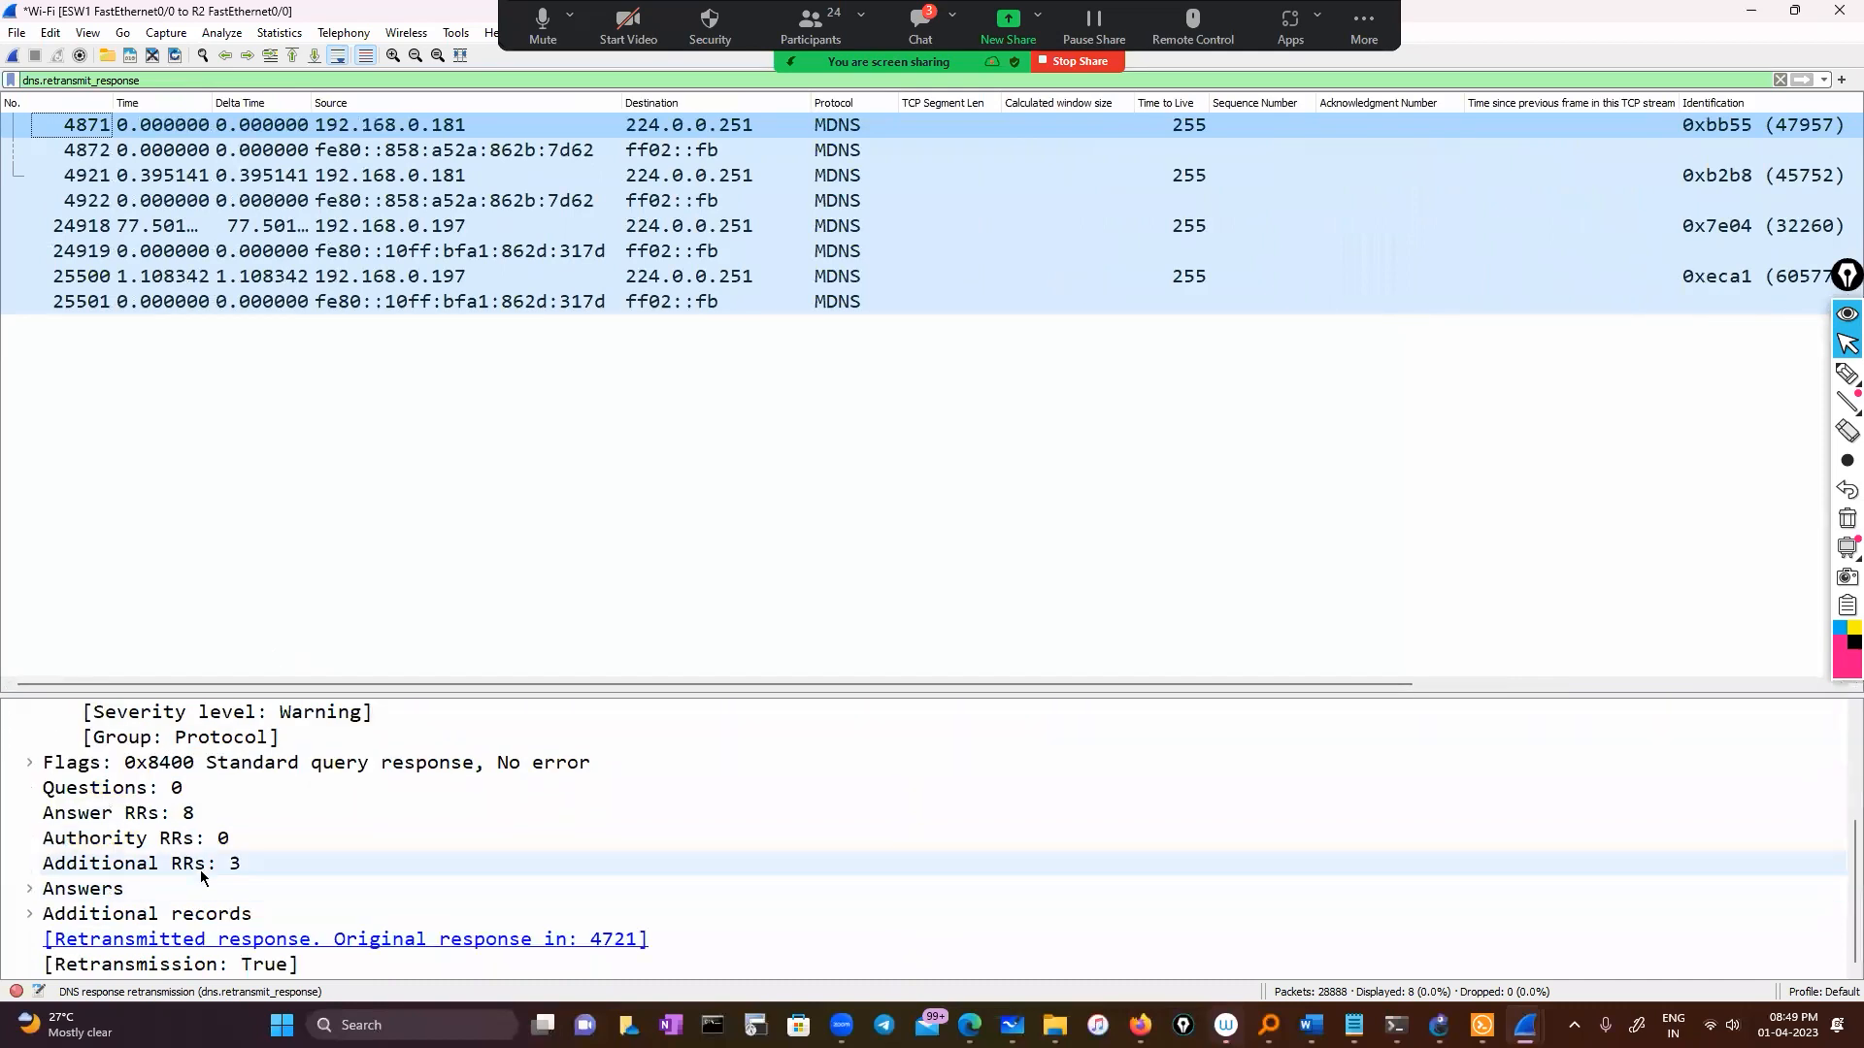
scroll(200, 874, "up", 1)
left_click(46, 739)
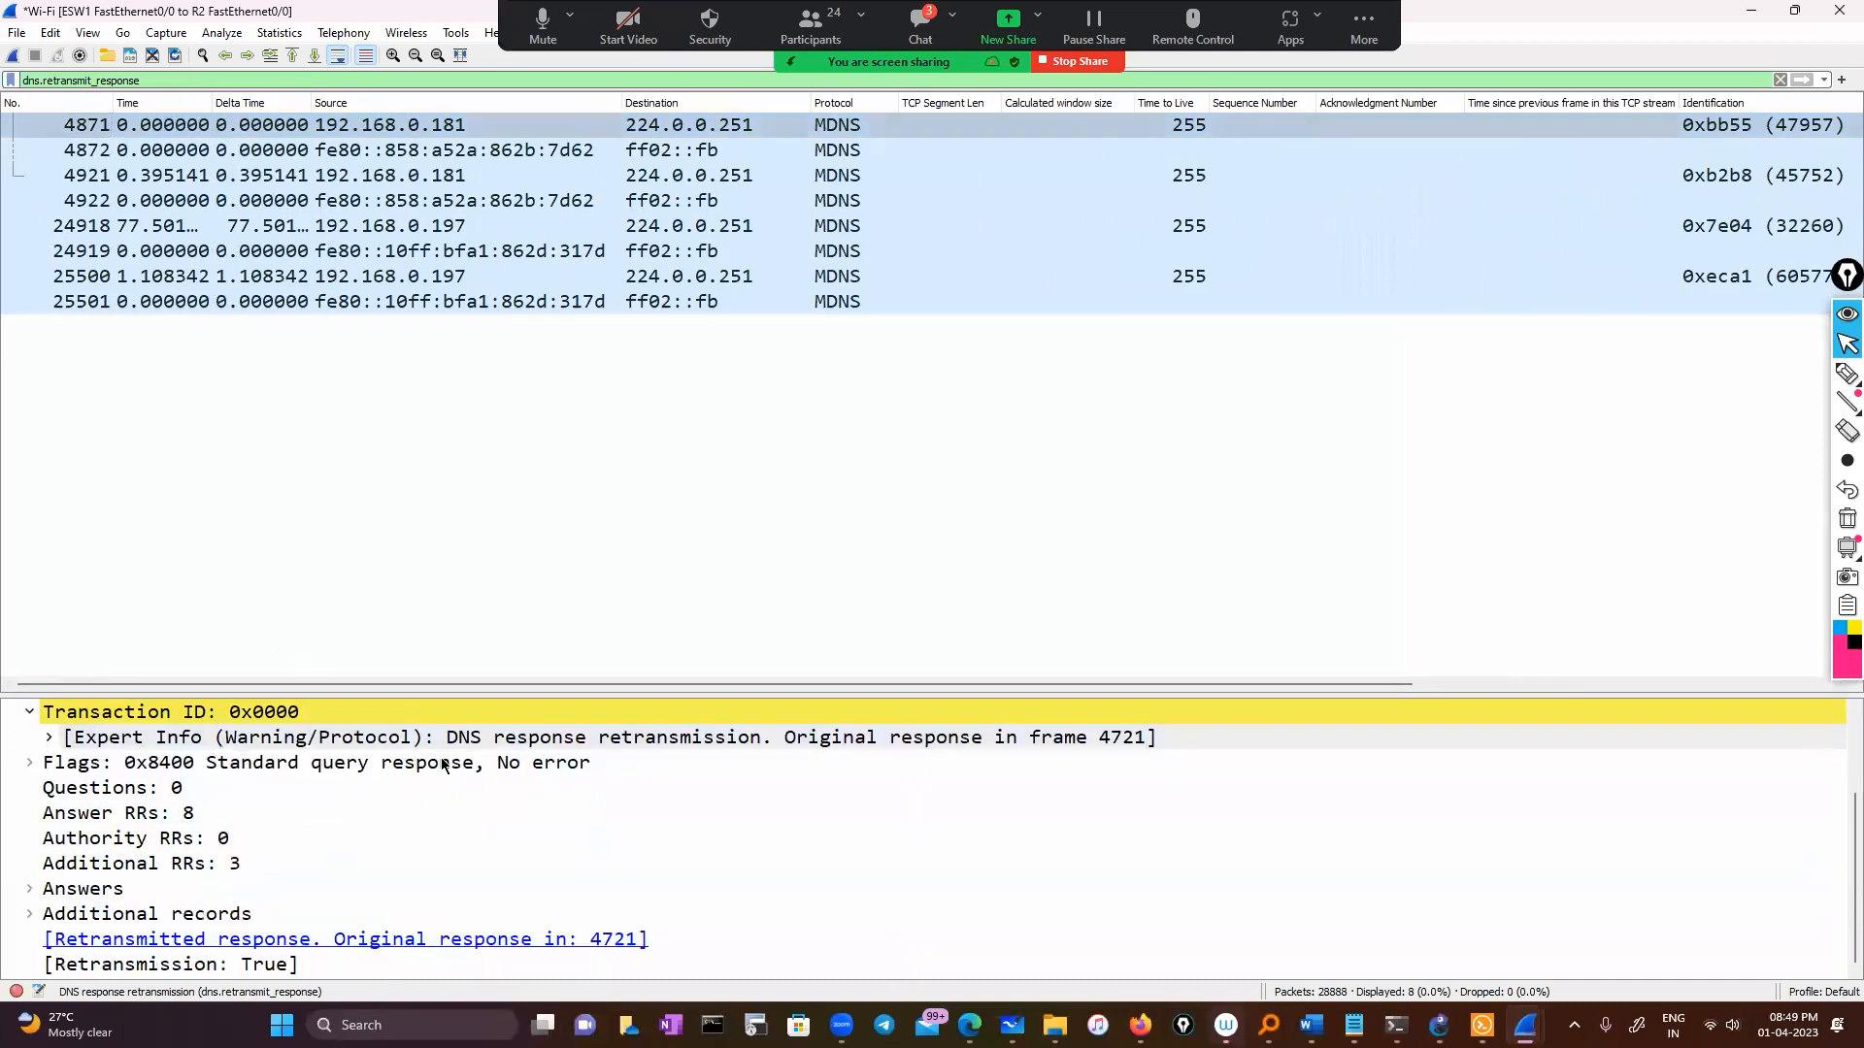
Step: Check Expert Information limited to the current display filter, close it and clear the dns.retransmit_response filter
left_click(50, 33)
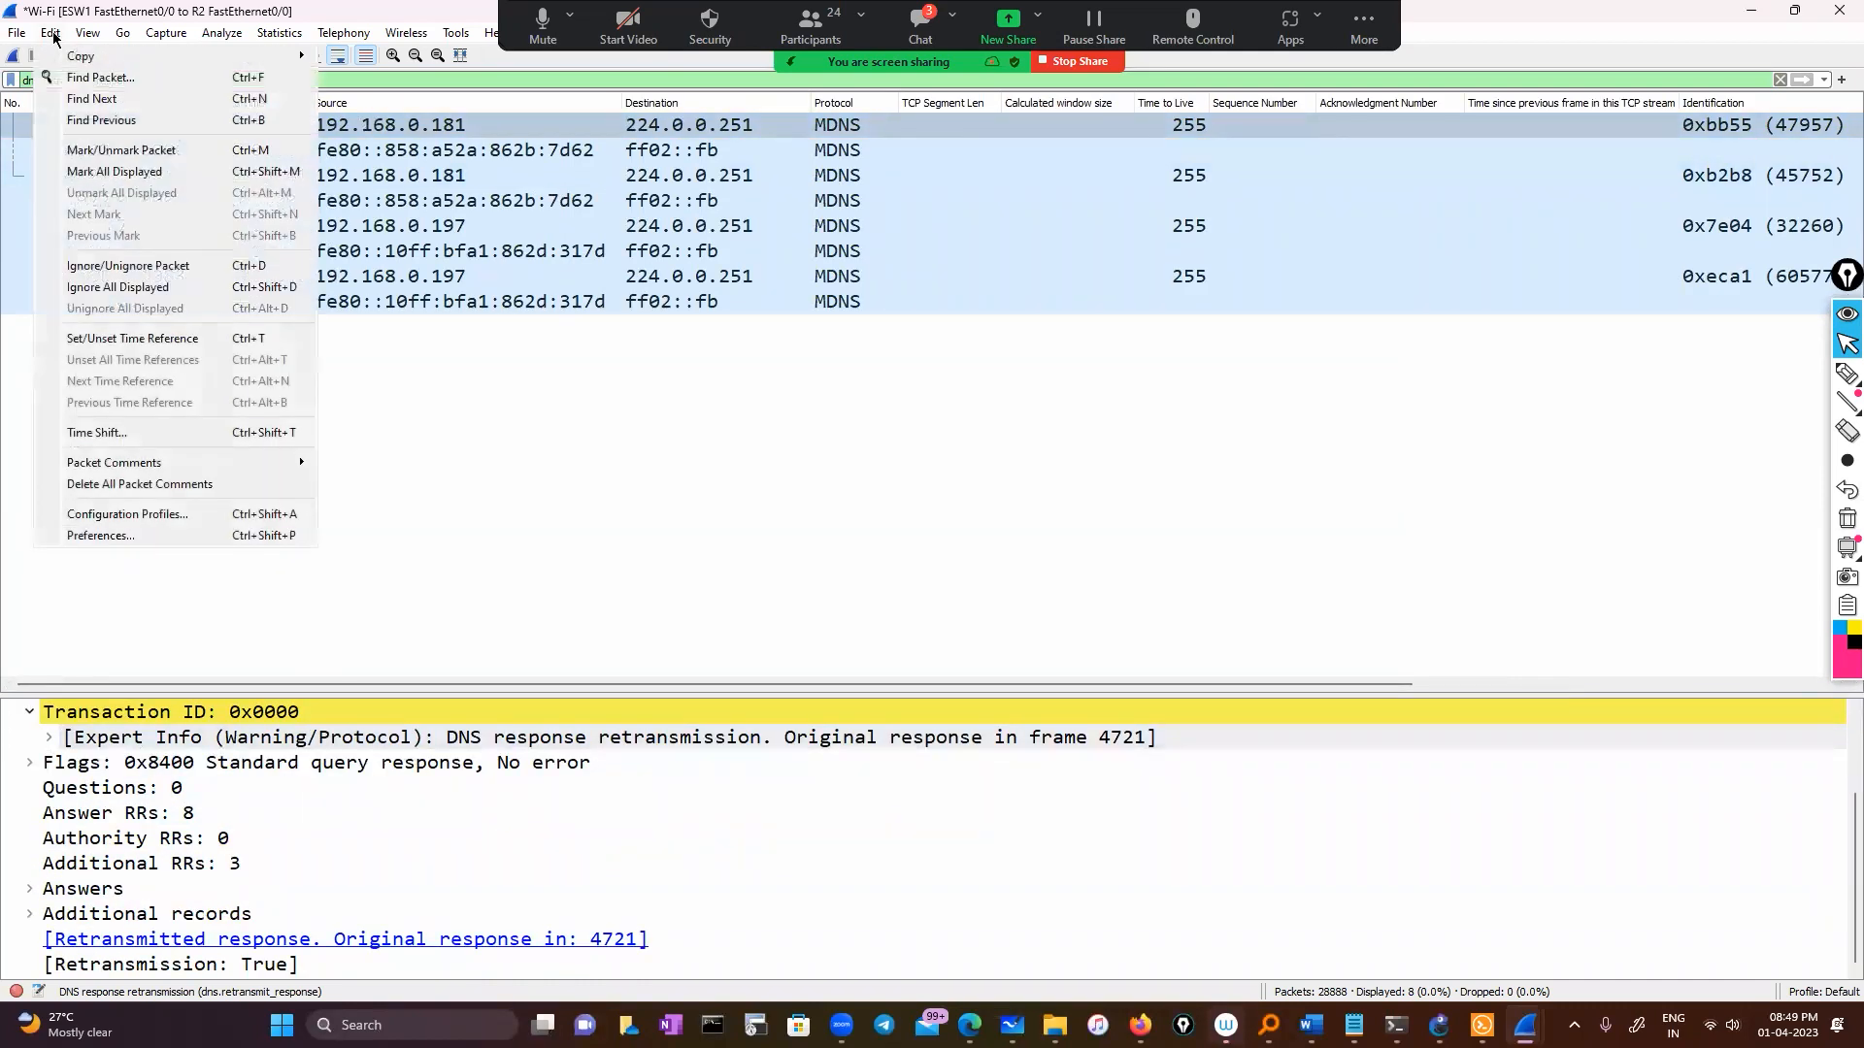
left_click(15, 992)
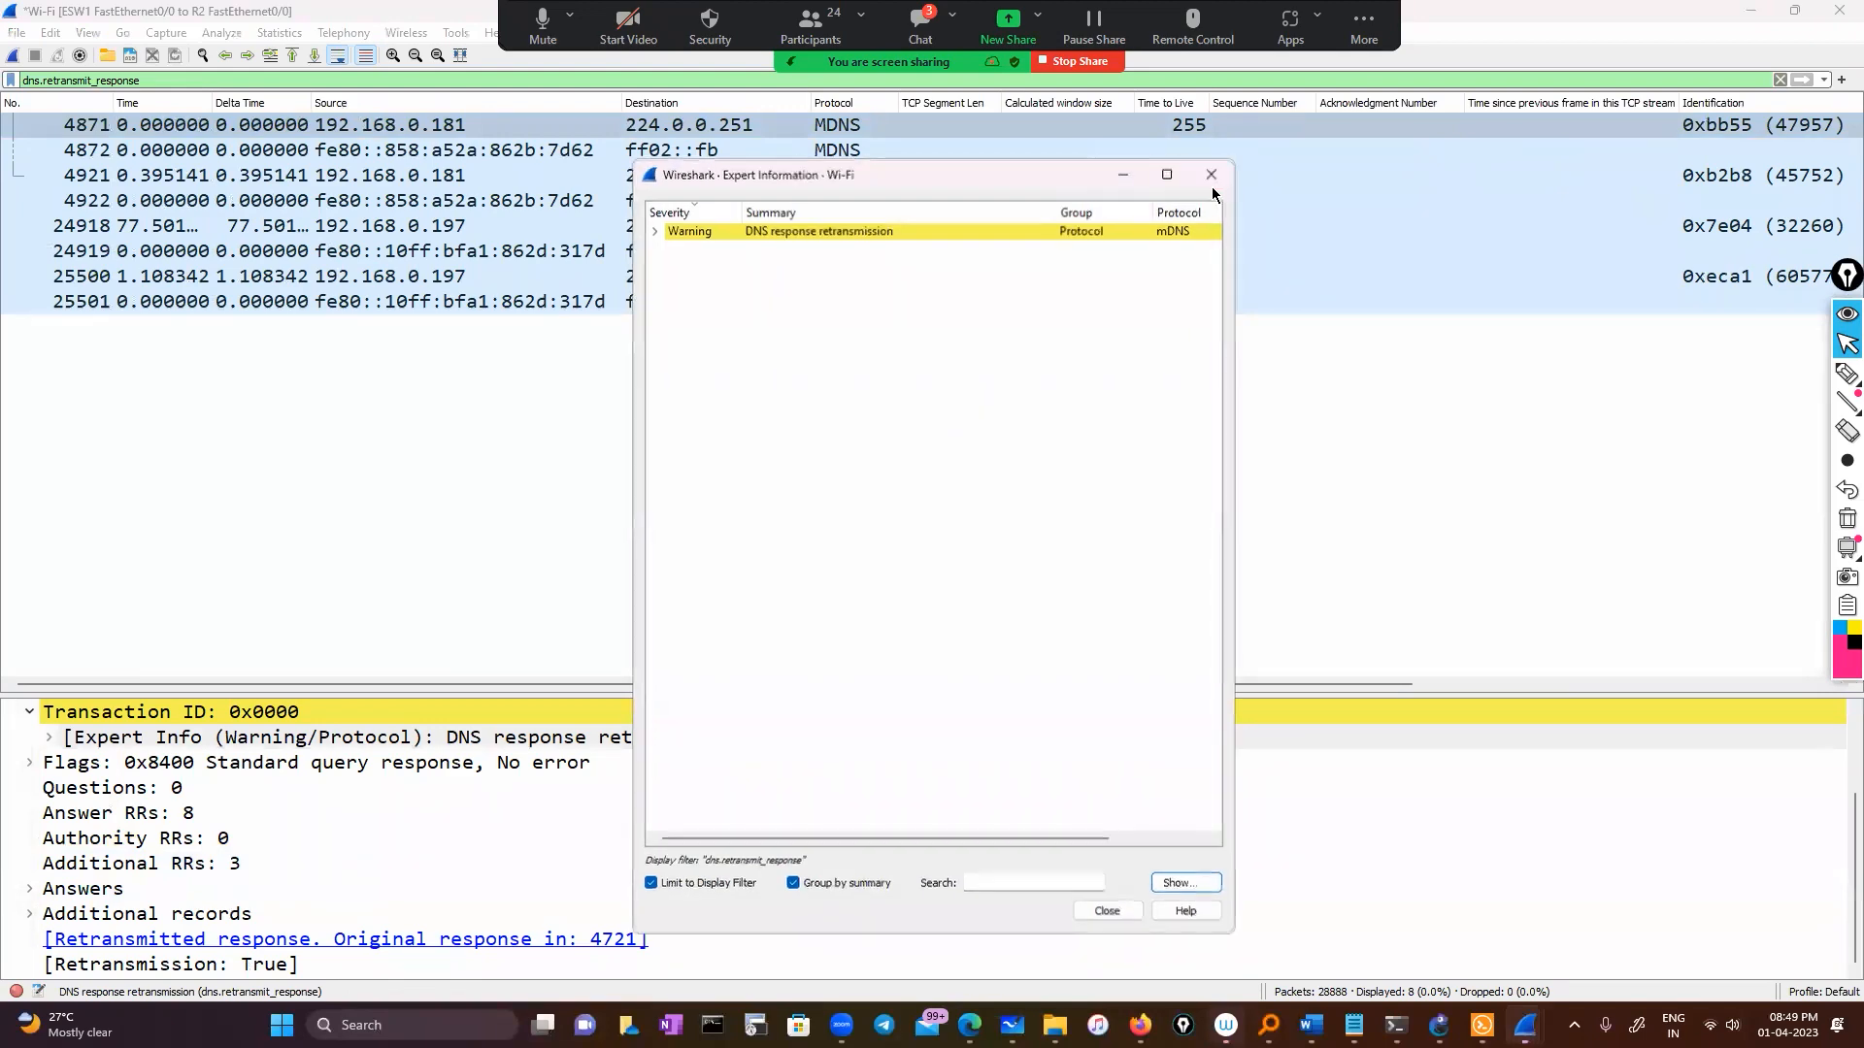
left_click(1780, 80)
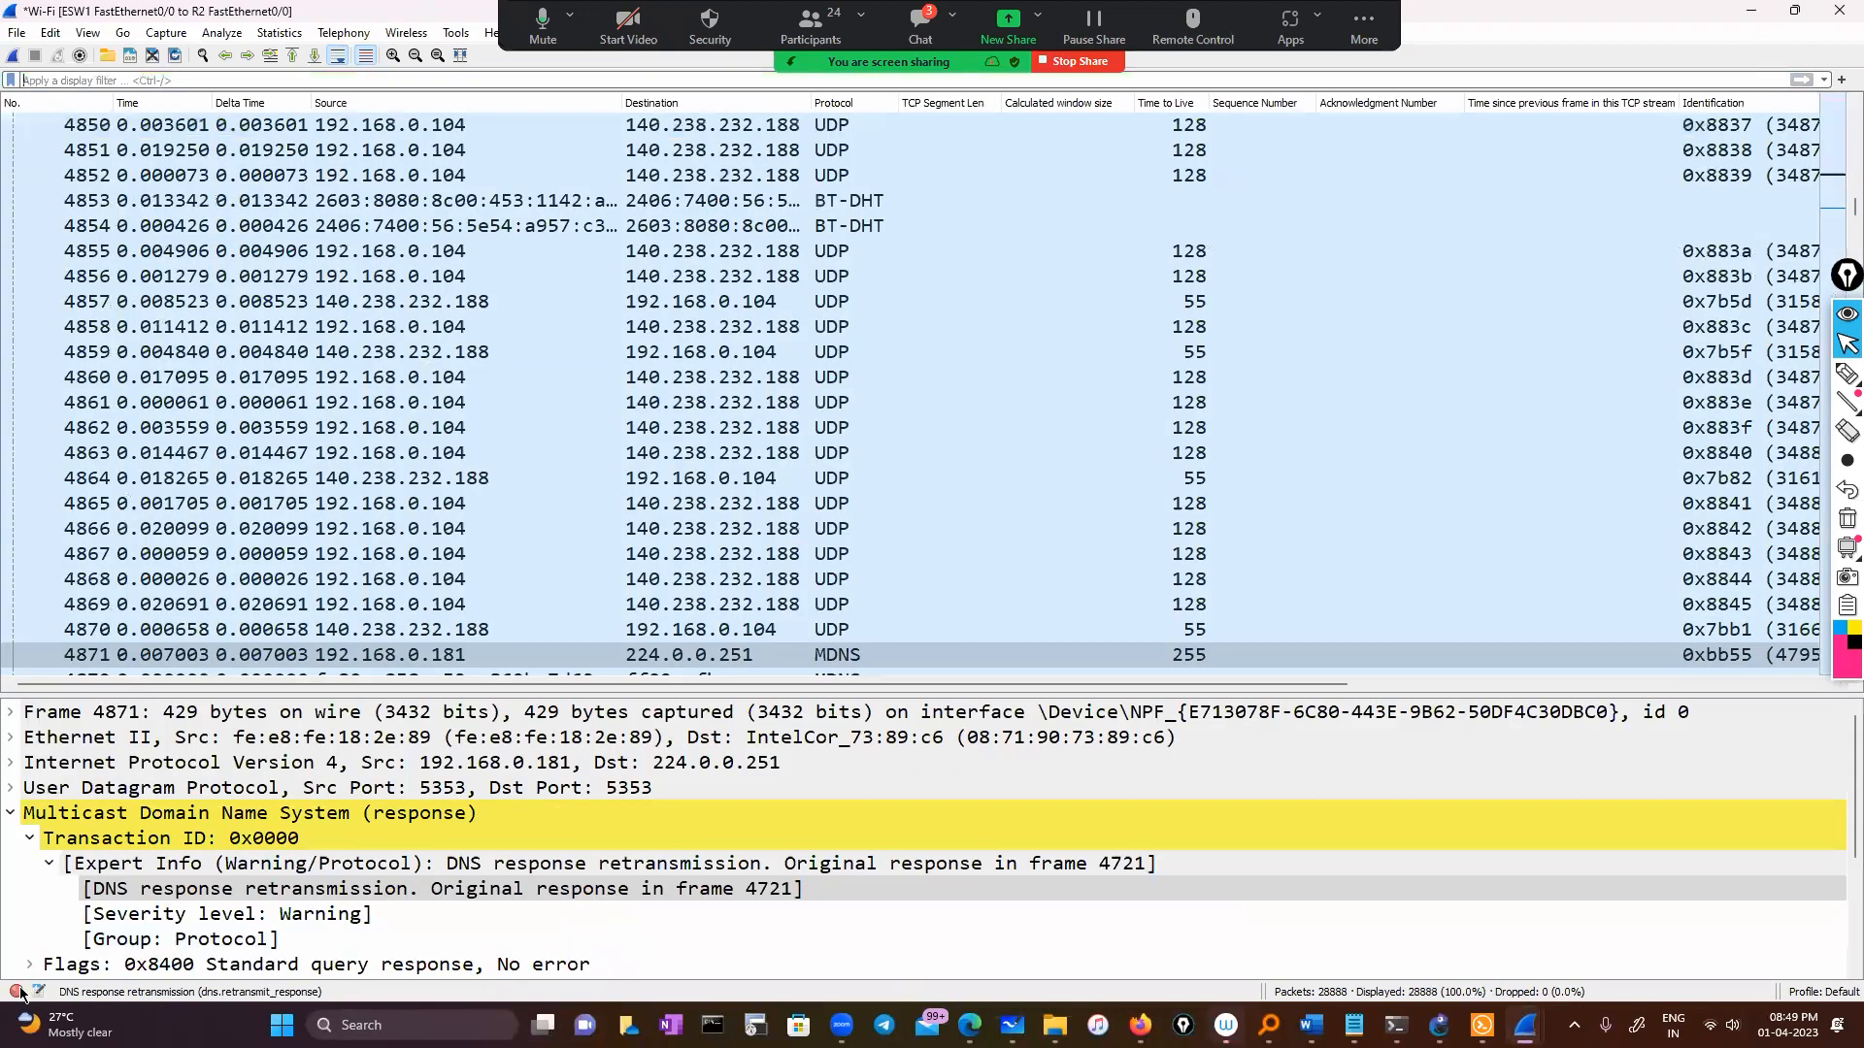
Step: Reopen Expert Information, expand the suspected retransmission note and apply packet 1854's entry as the display filter tcp.analysis.retransmission
left_click(18, 991)
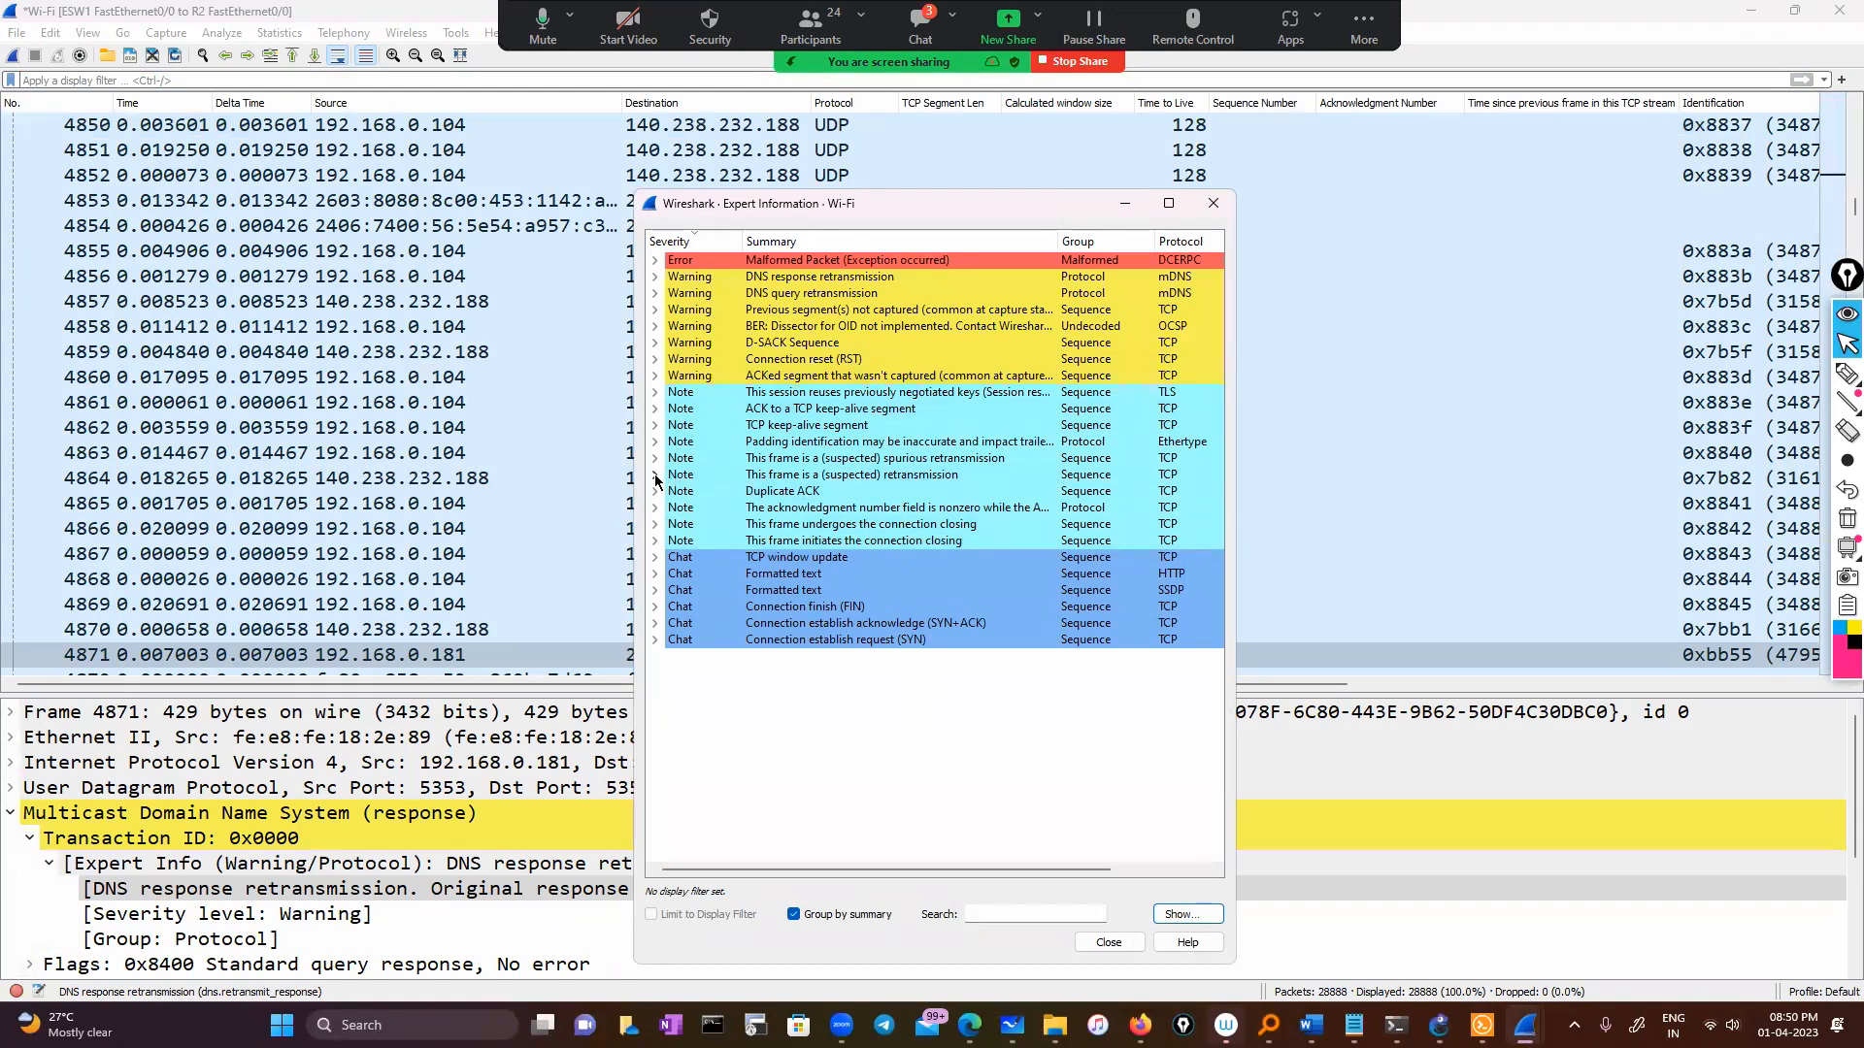
double_click(777, 474)
scroll(740, 532, "down", 2)
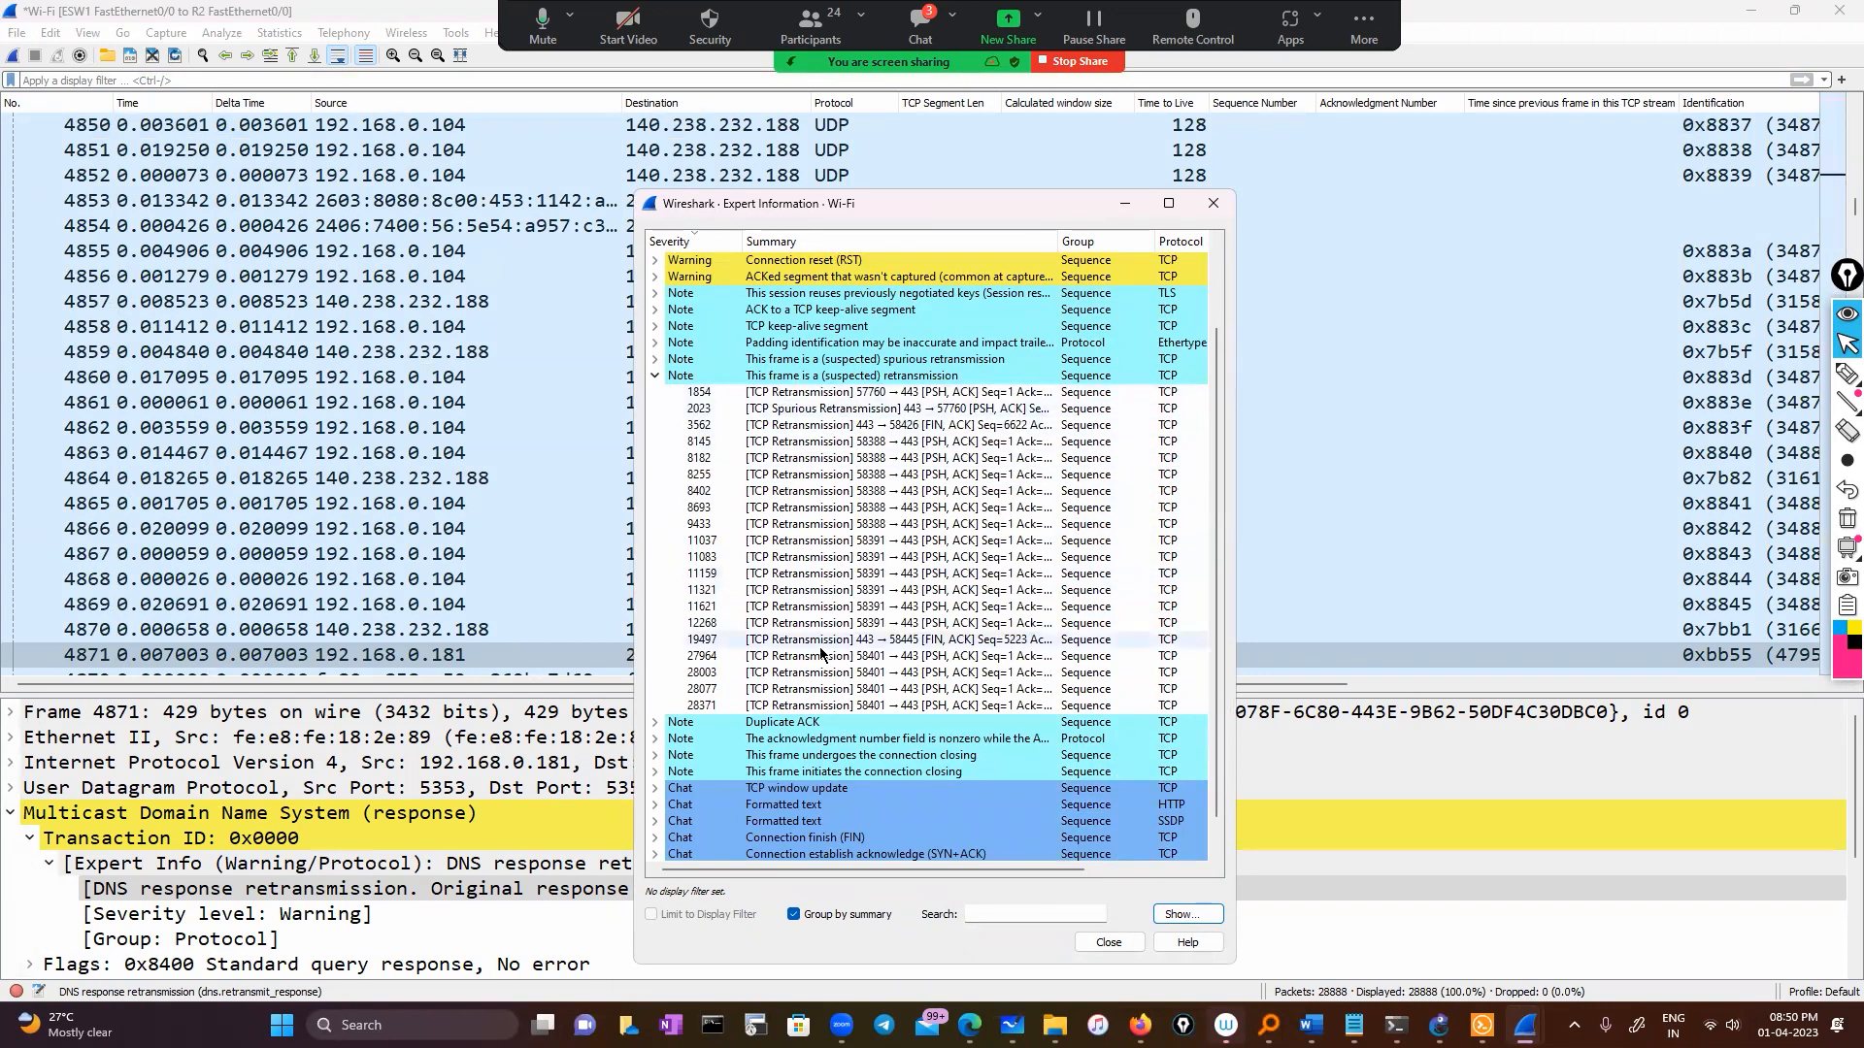
left_click(815, 393)
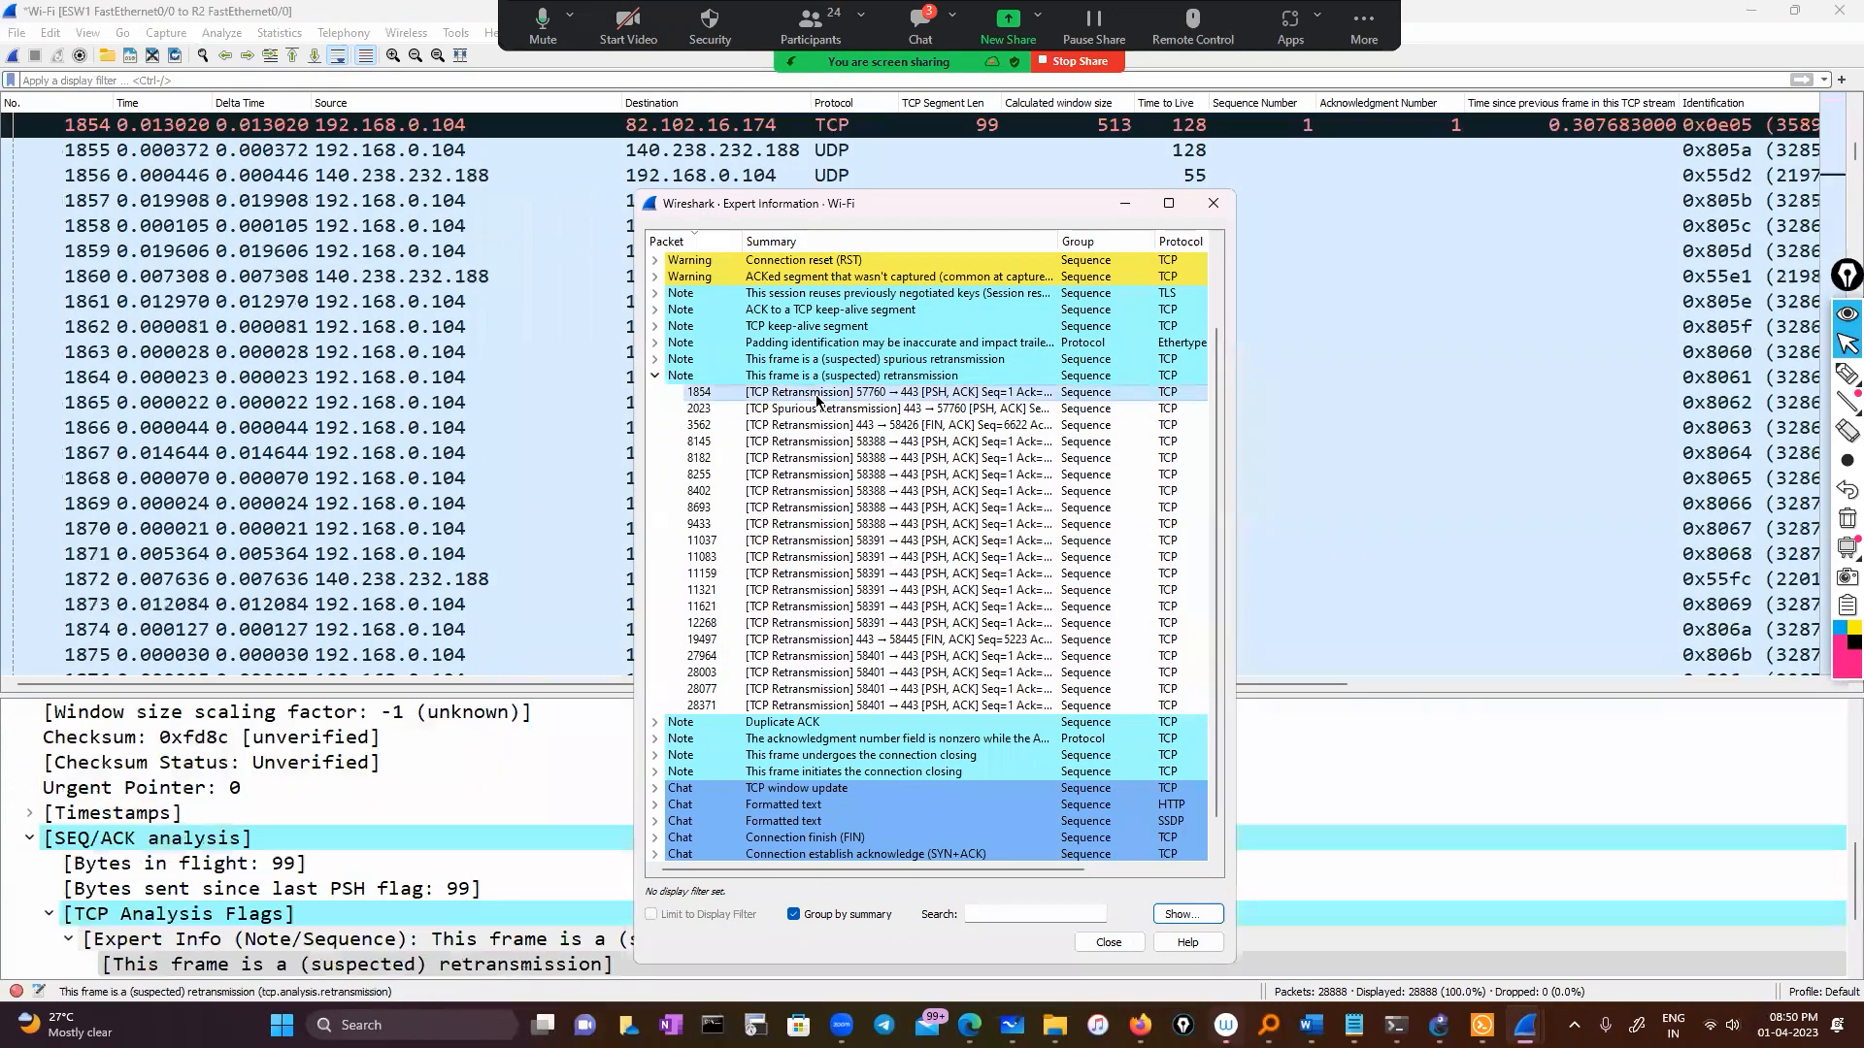
left_click(791, 507)
left_click(789, 393)
right_click(789, 394)
mouse_move(844, 415)
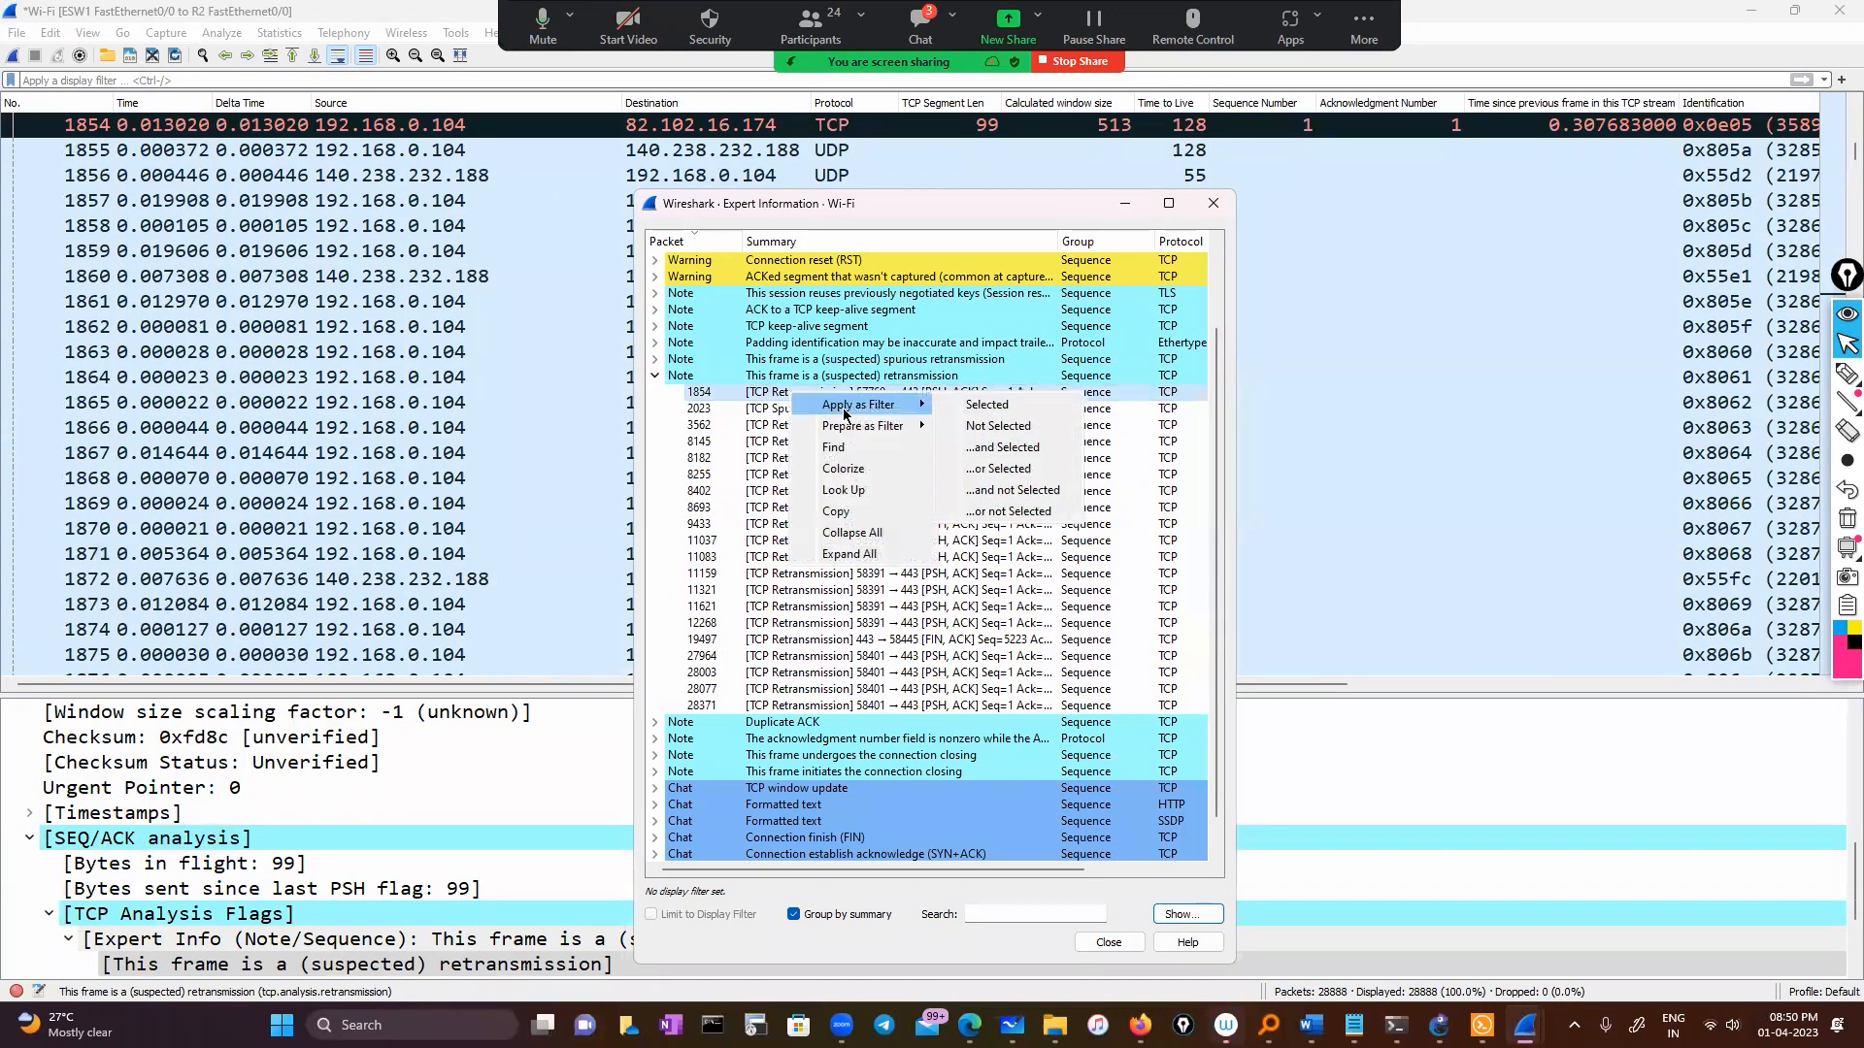
left_click(1031, 456)
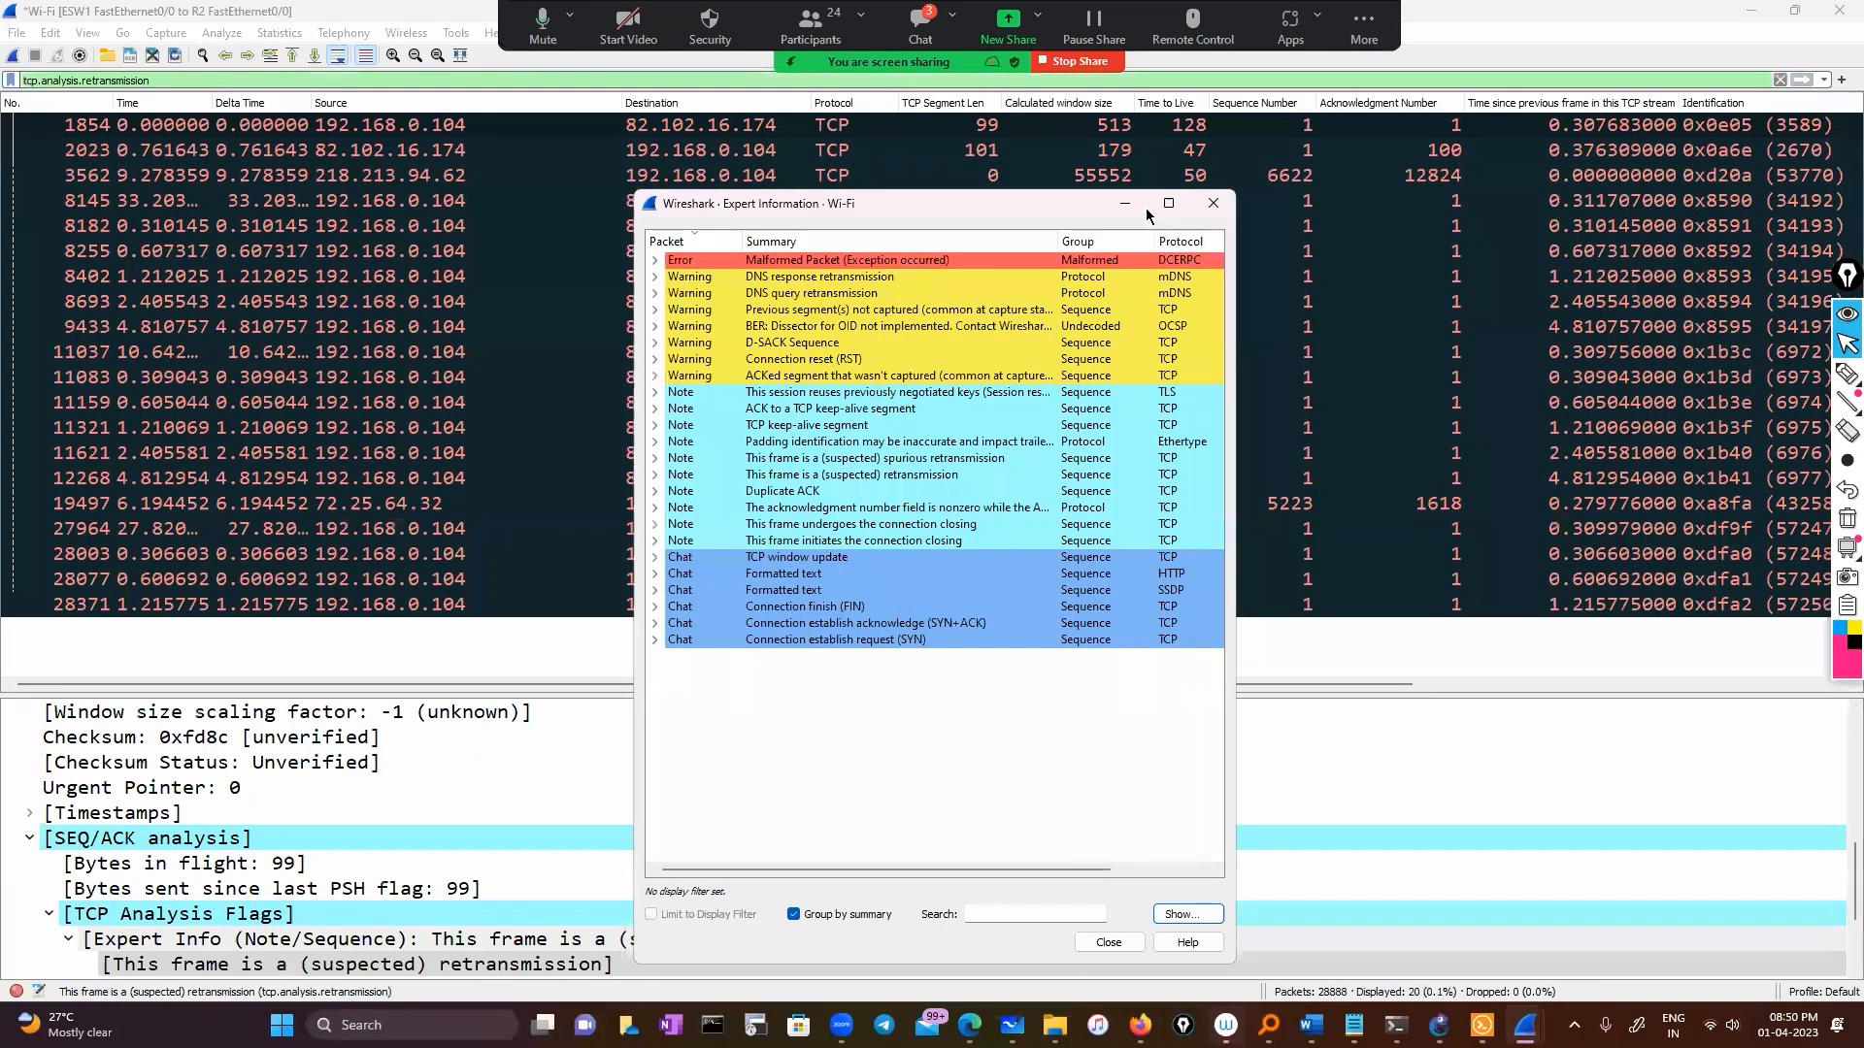
Step: Minimize Expert Information and examine the filtered TCP retransmission packets, including their Info column
left_click(1123, 206)
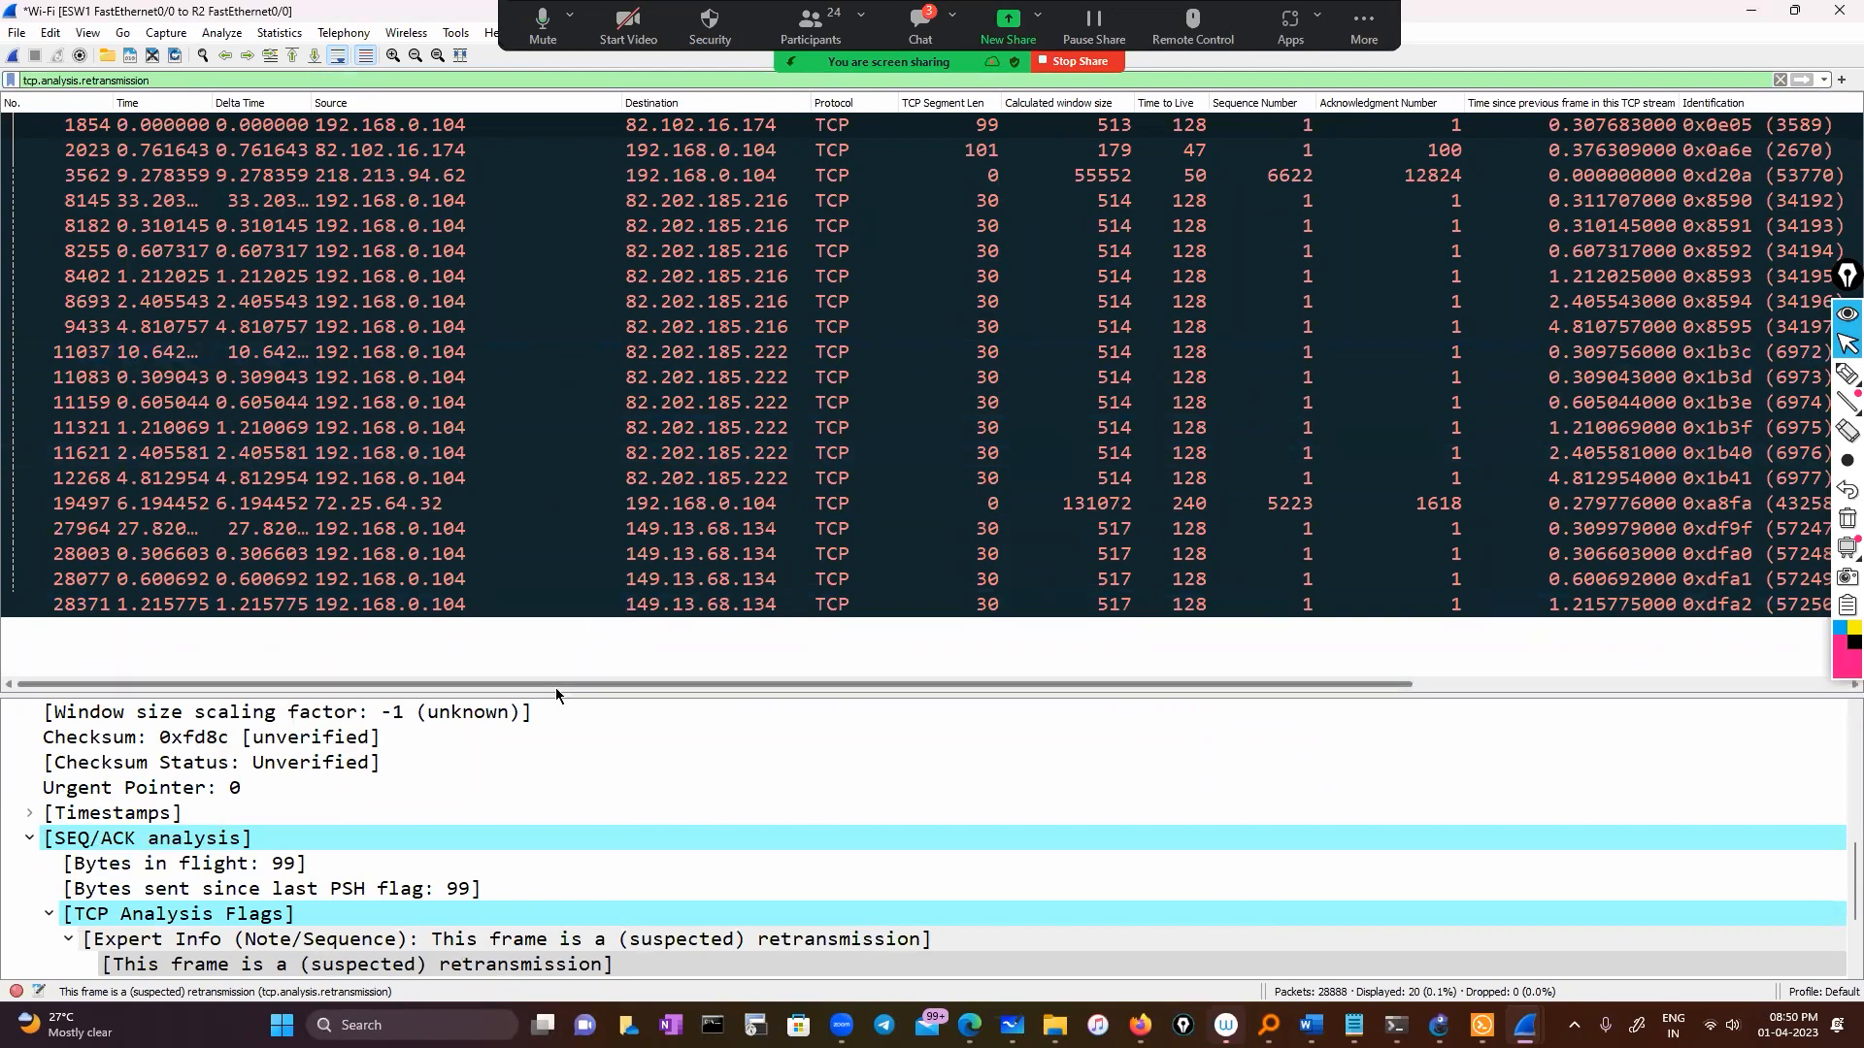
left_click_drag(557, 688, 1104, 723)
scroll(723, 478, "right", 3)
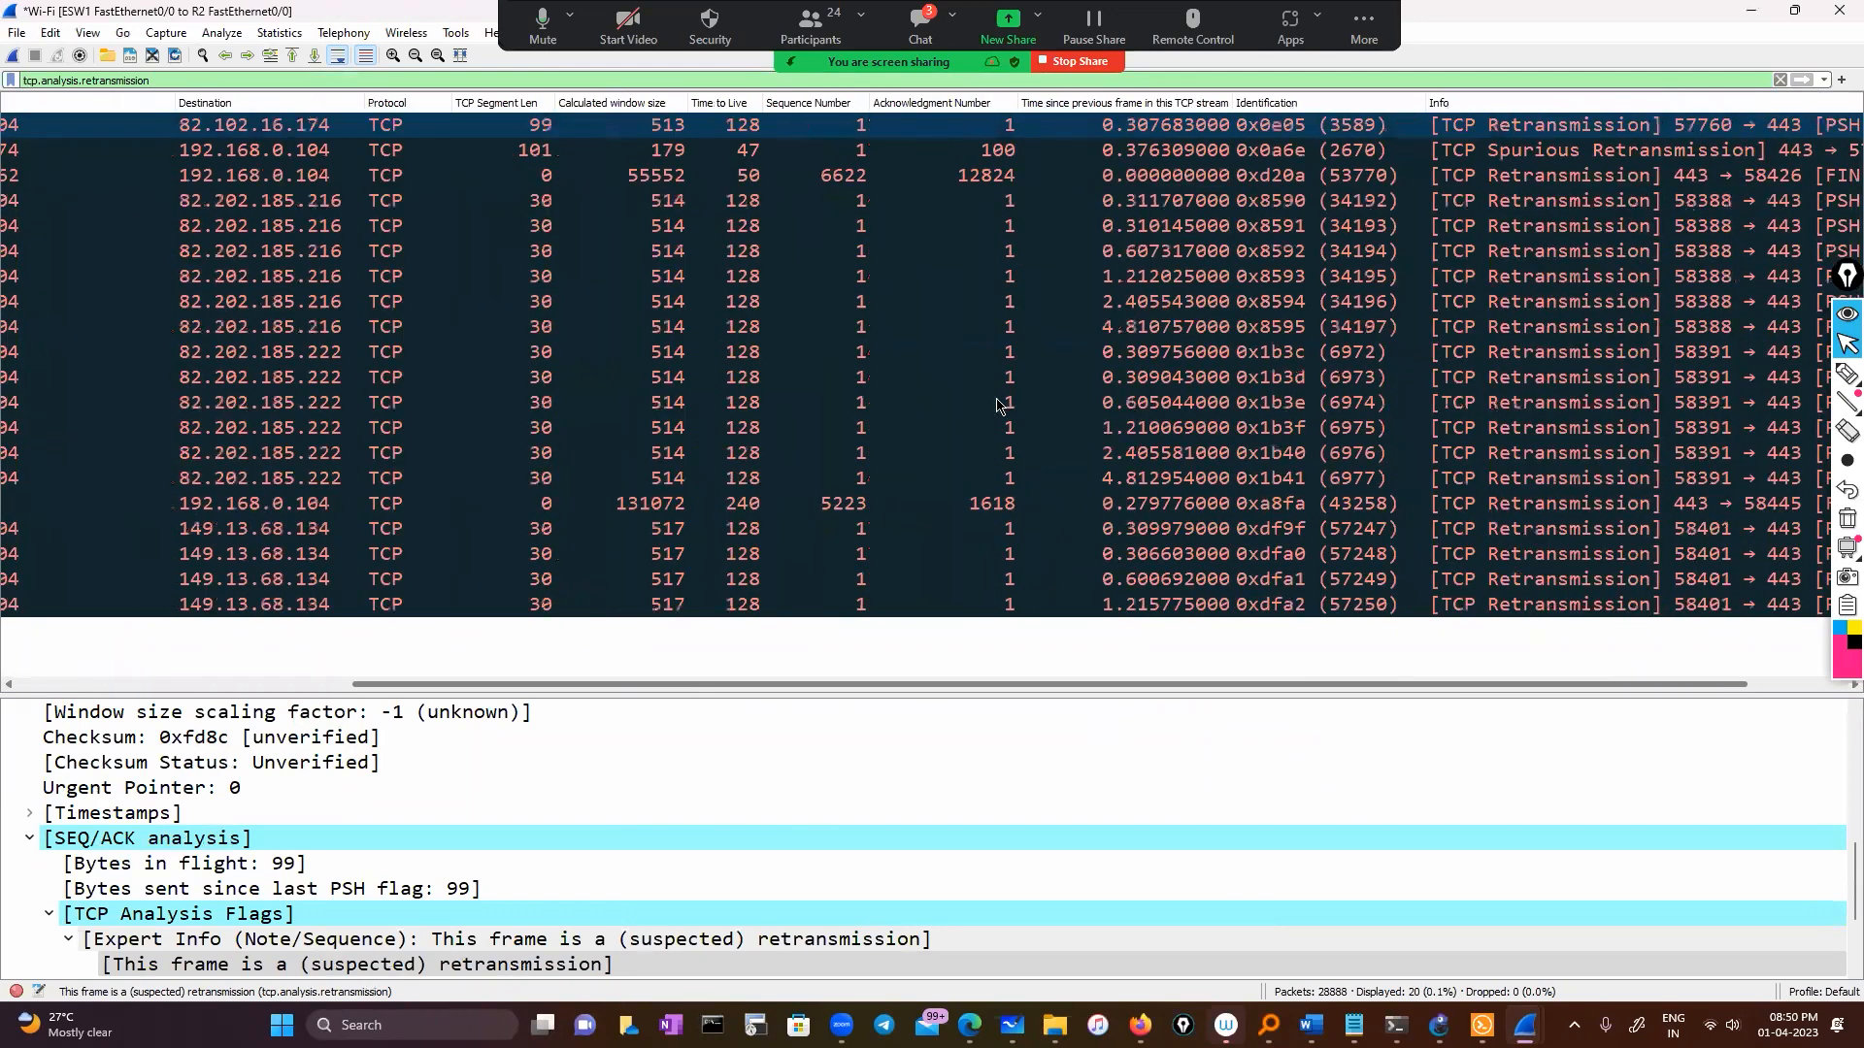
left_click_drag(885, 685, 575, 686)
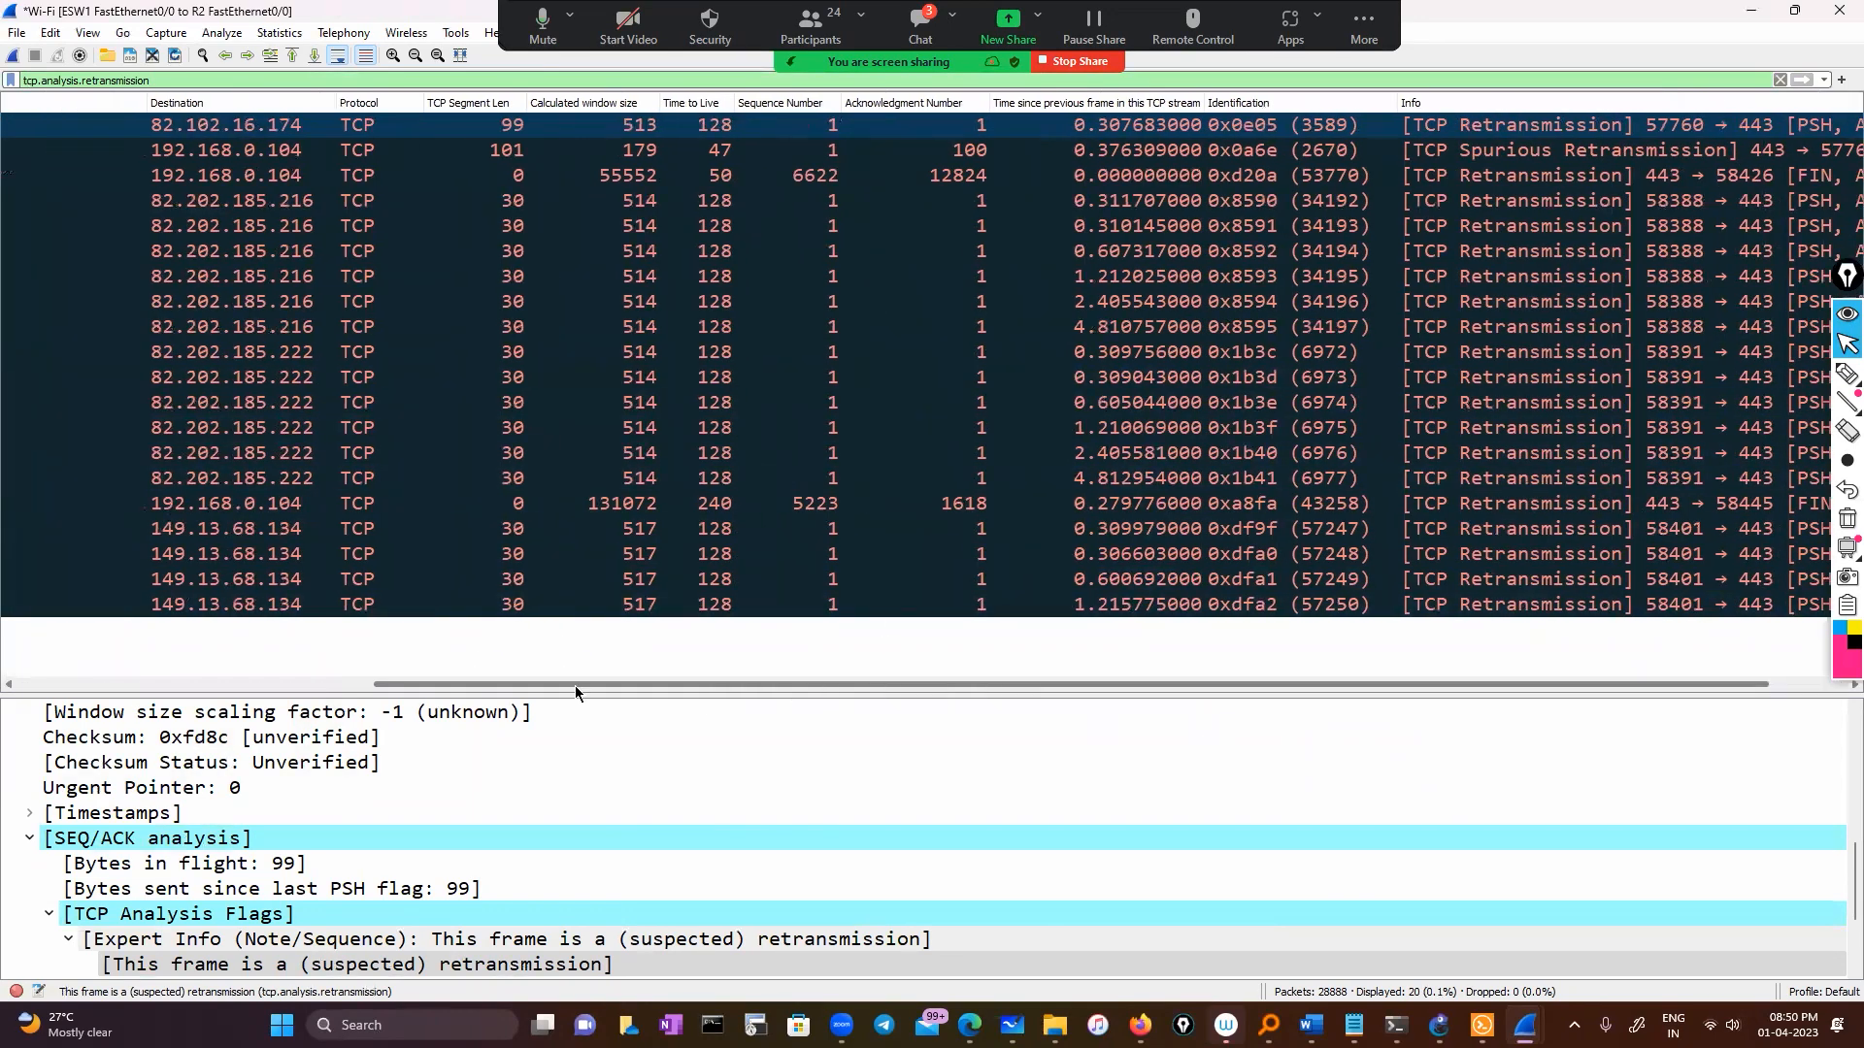
left_click_drag(381, 684, 29, 683)
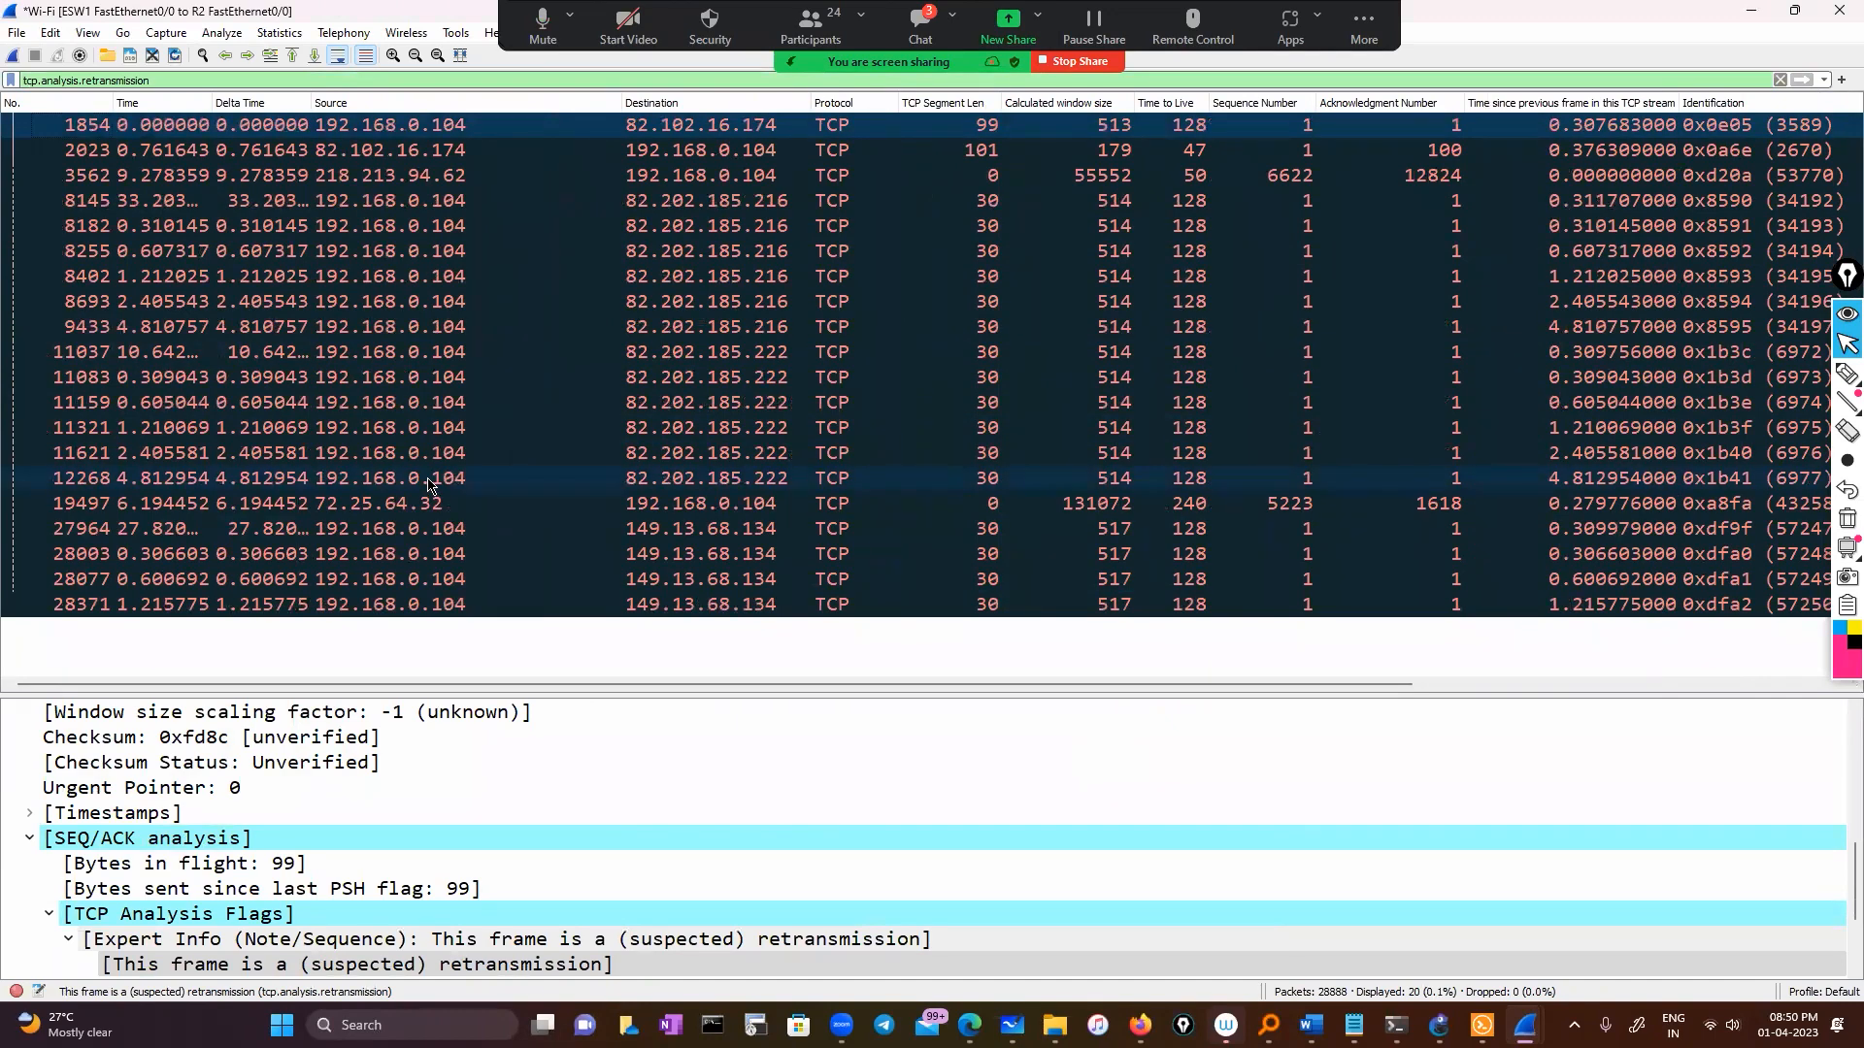
Step: Extend the display filter to tcp.analysis.retransmission && ip.addr==192.168.0.104 and apply it
left_click(296, 79)
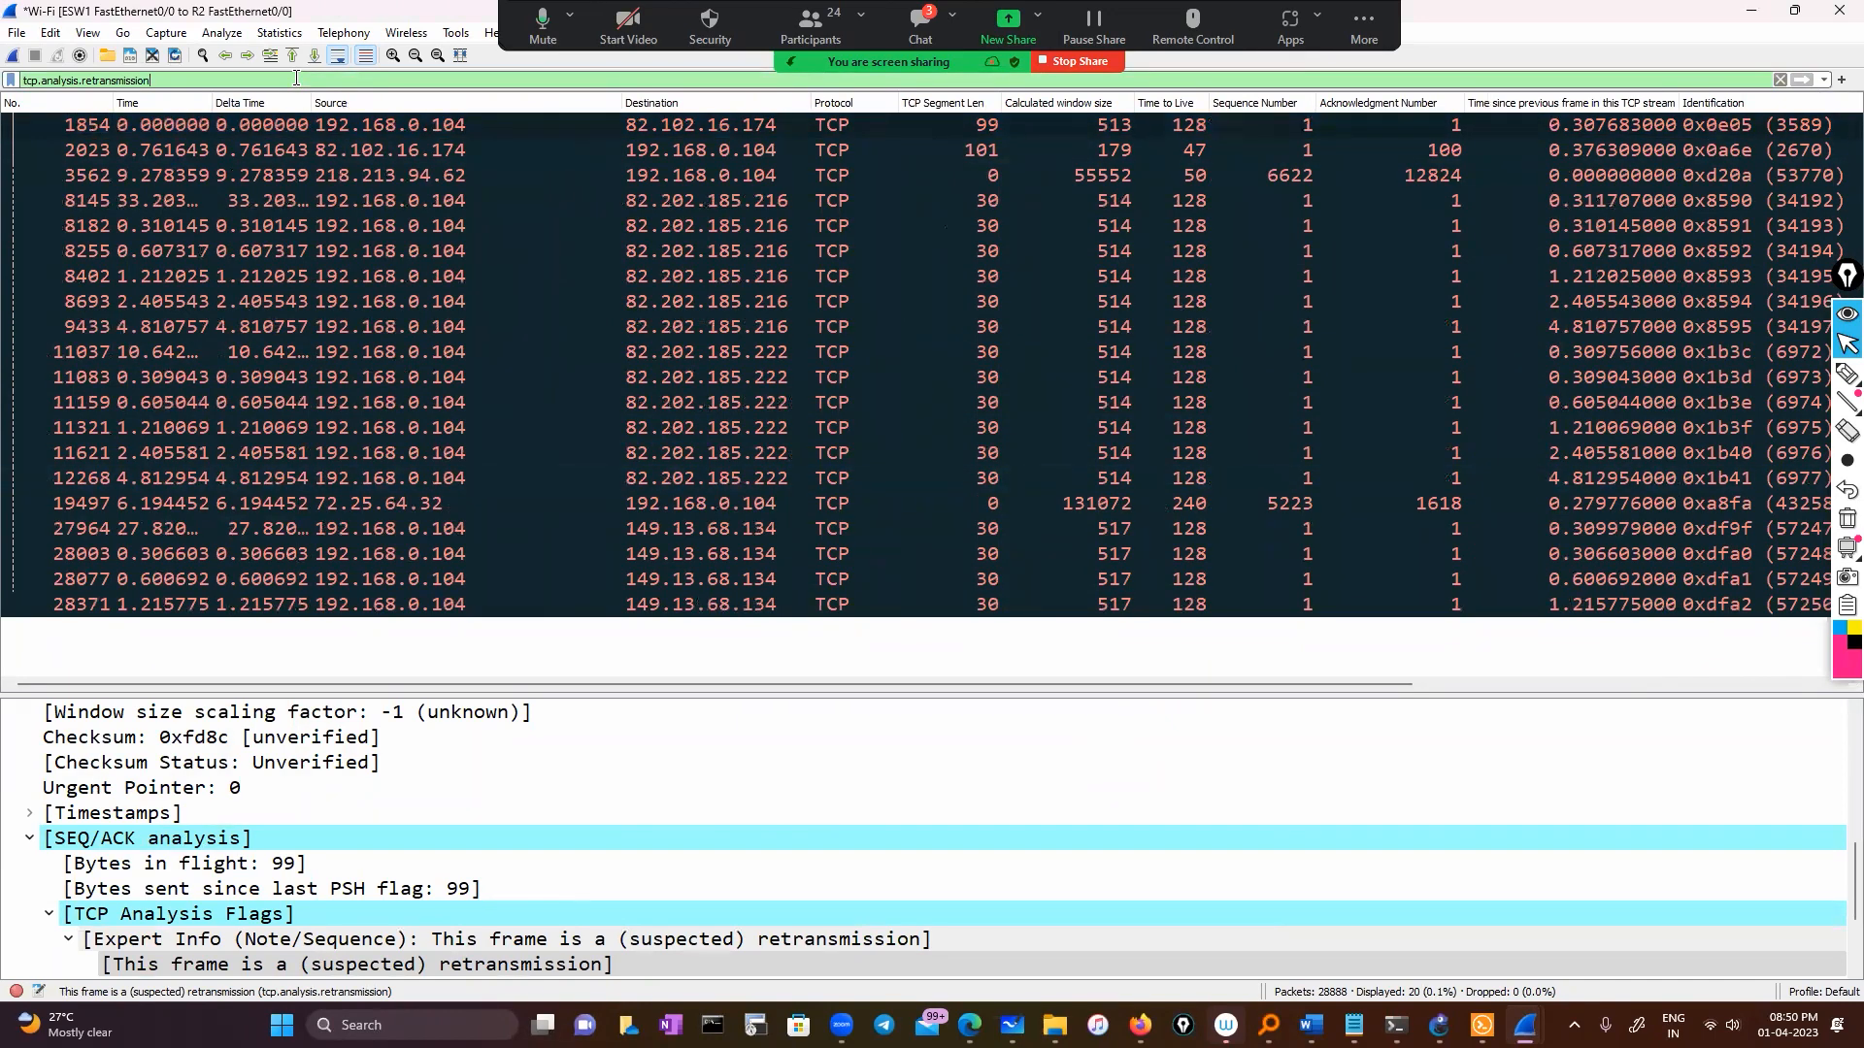
type("&")
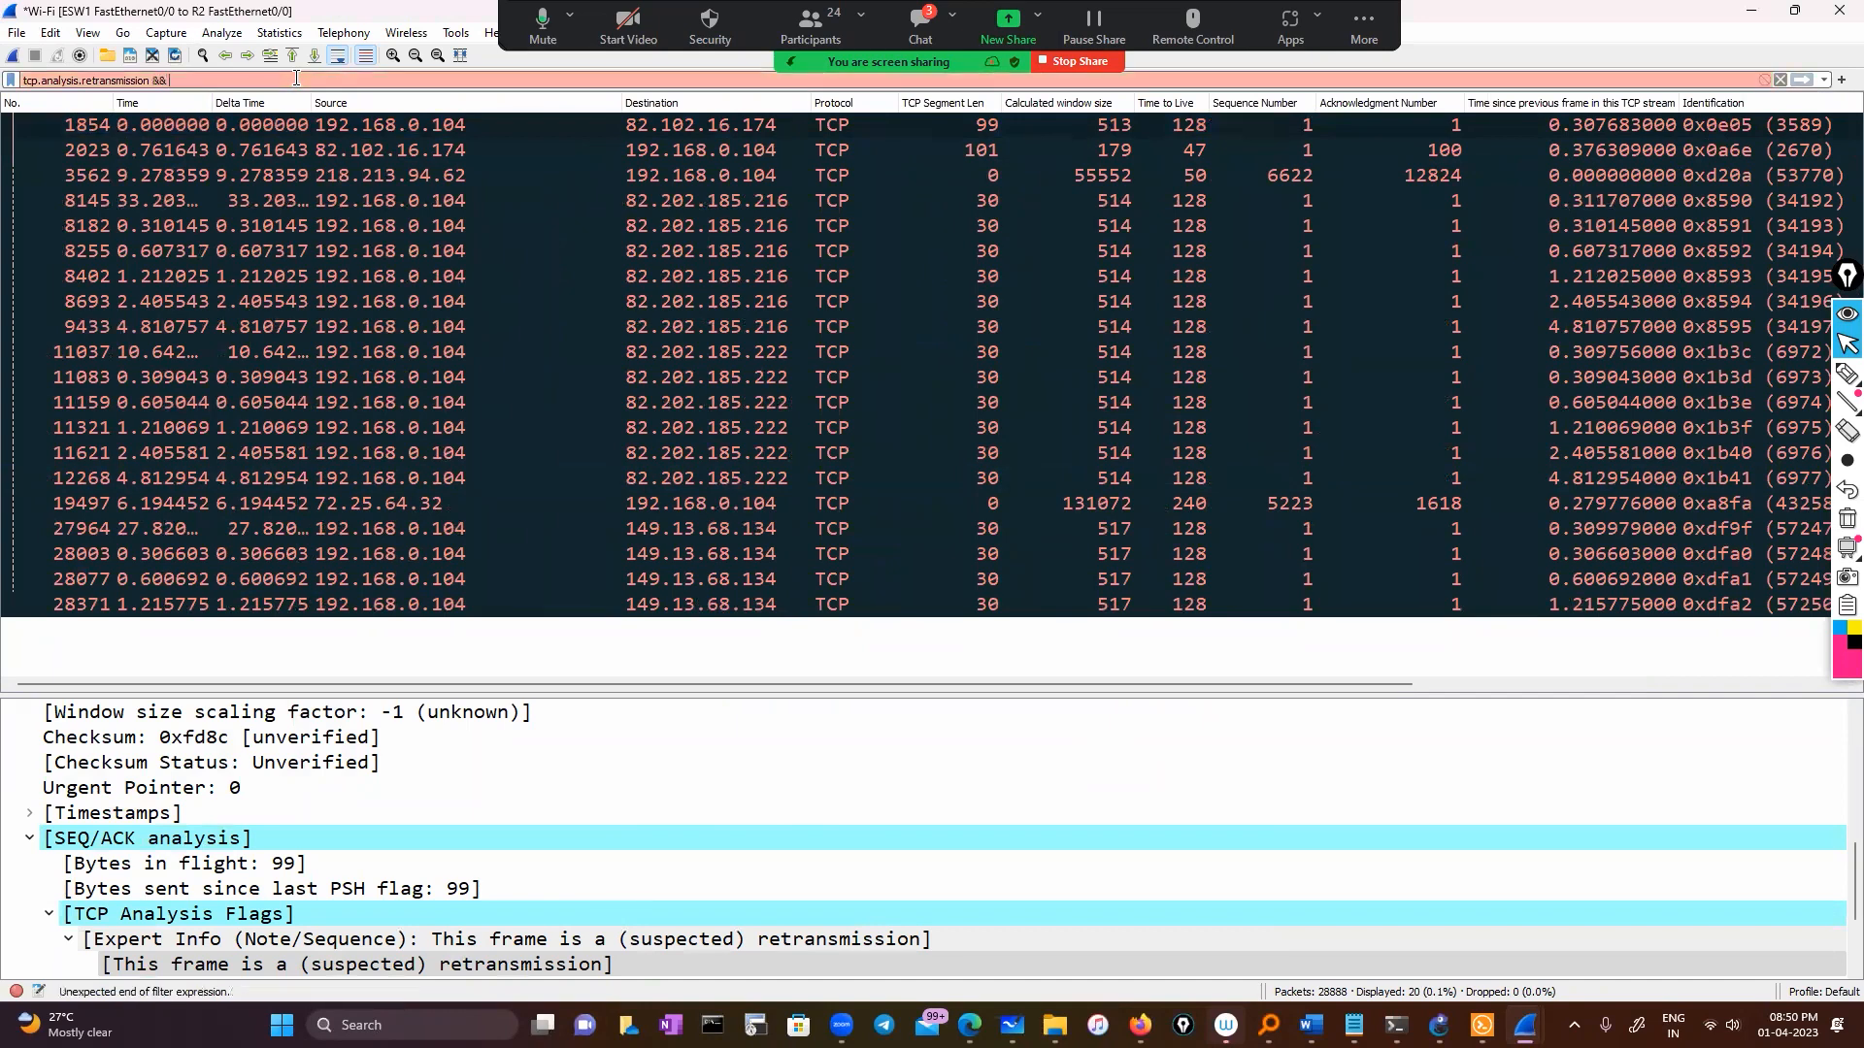
type("& ip.")
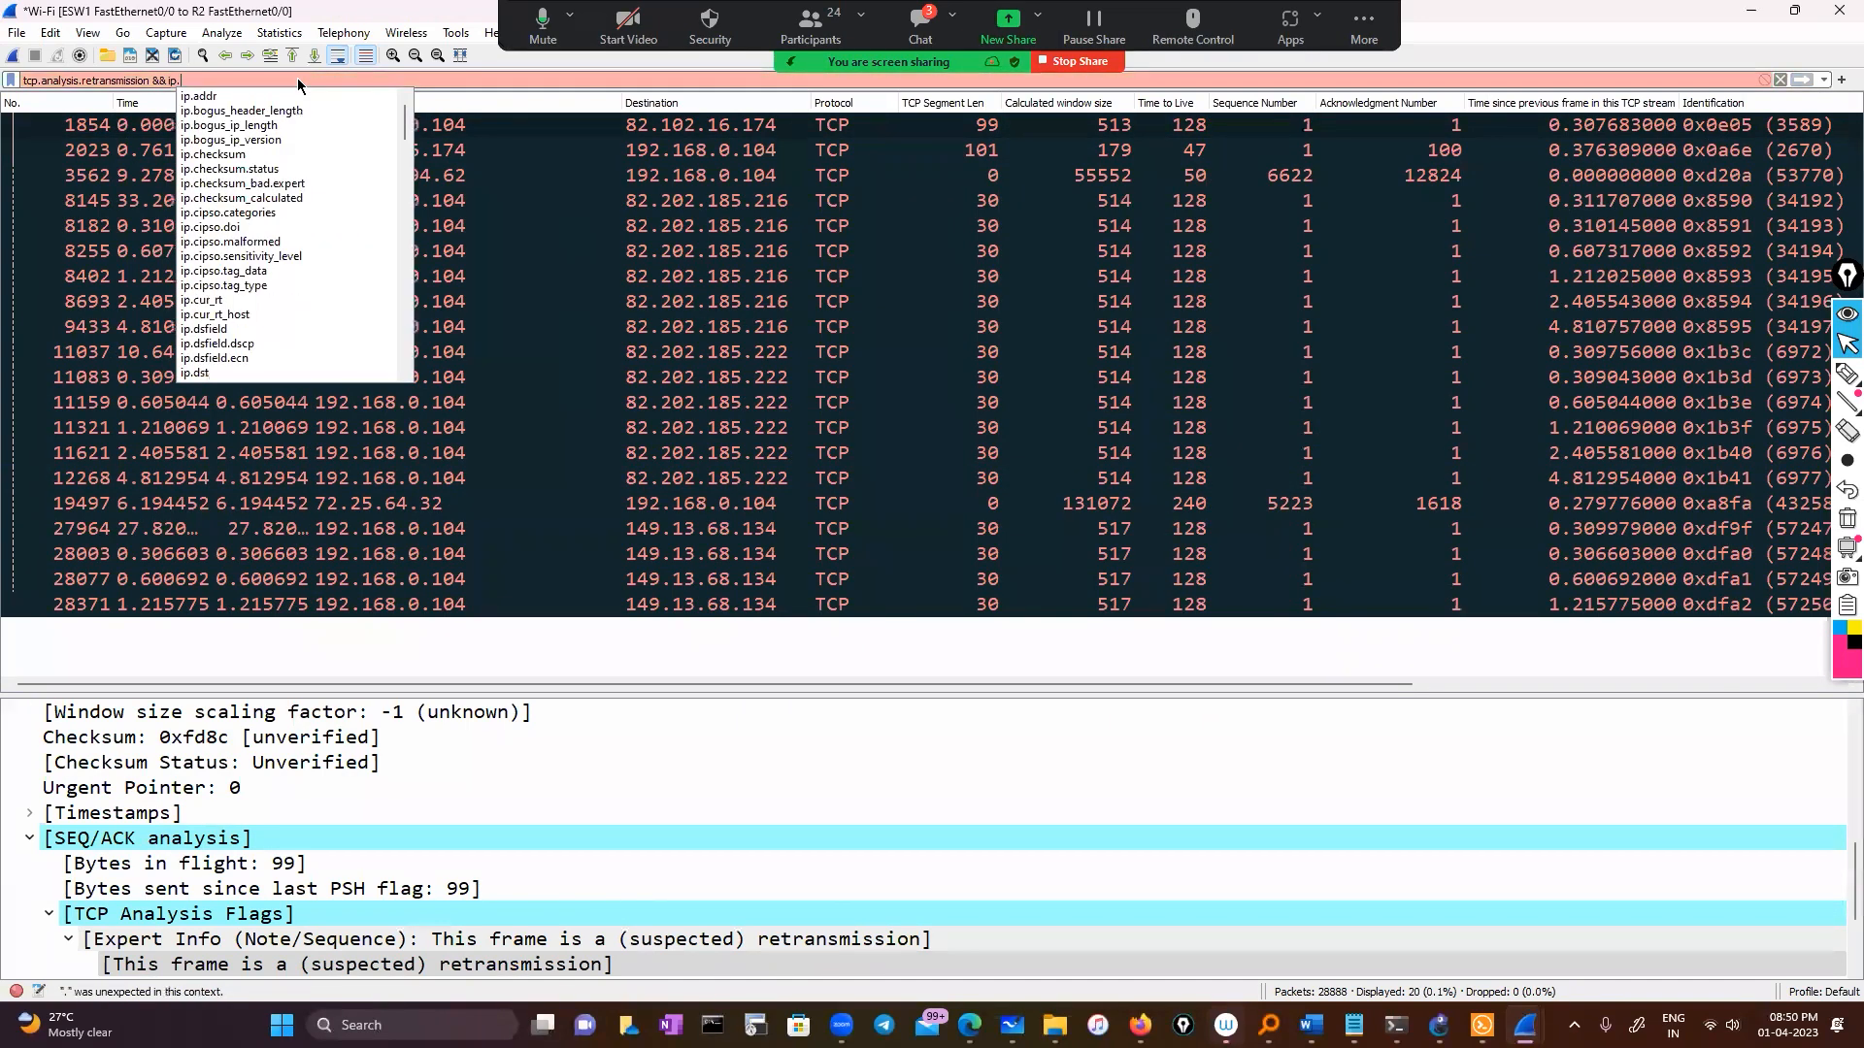
type("addr")
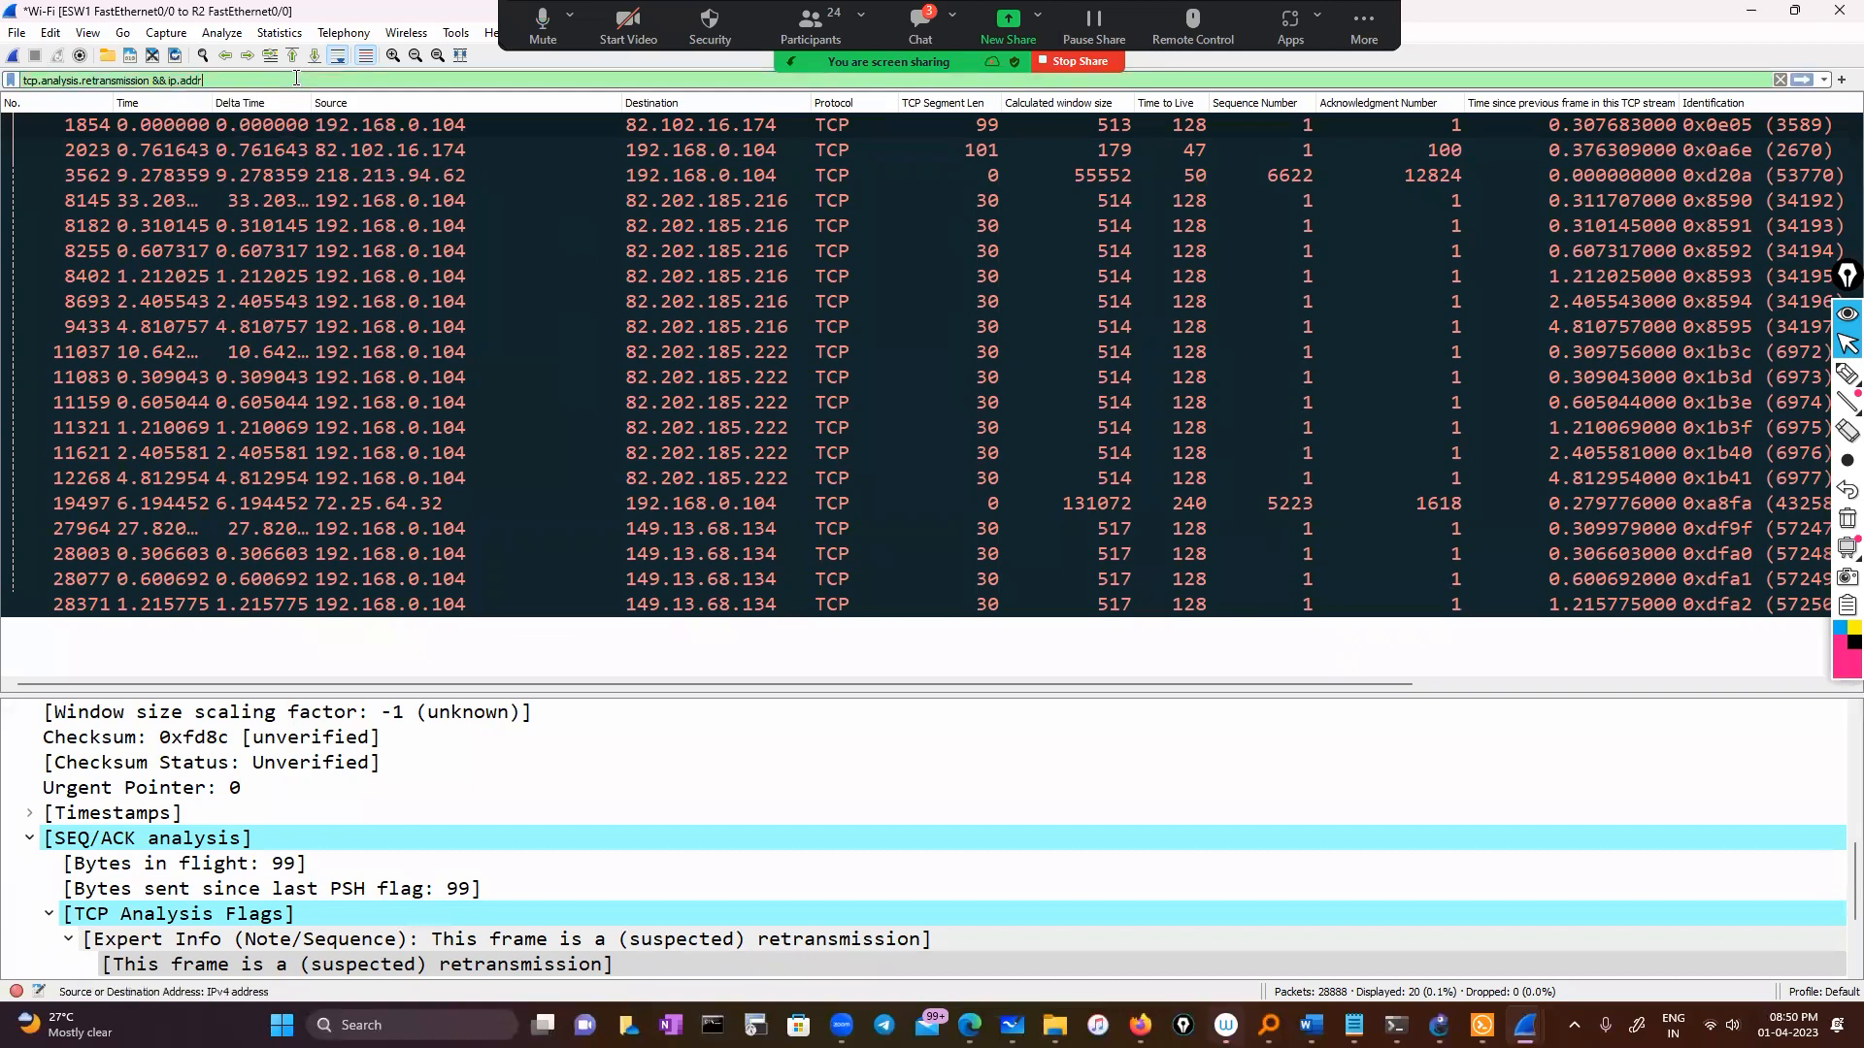
type("==")
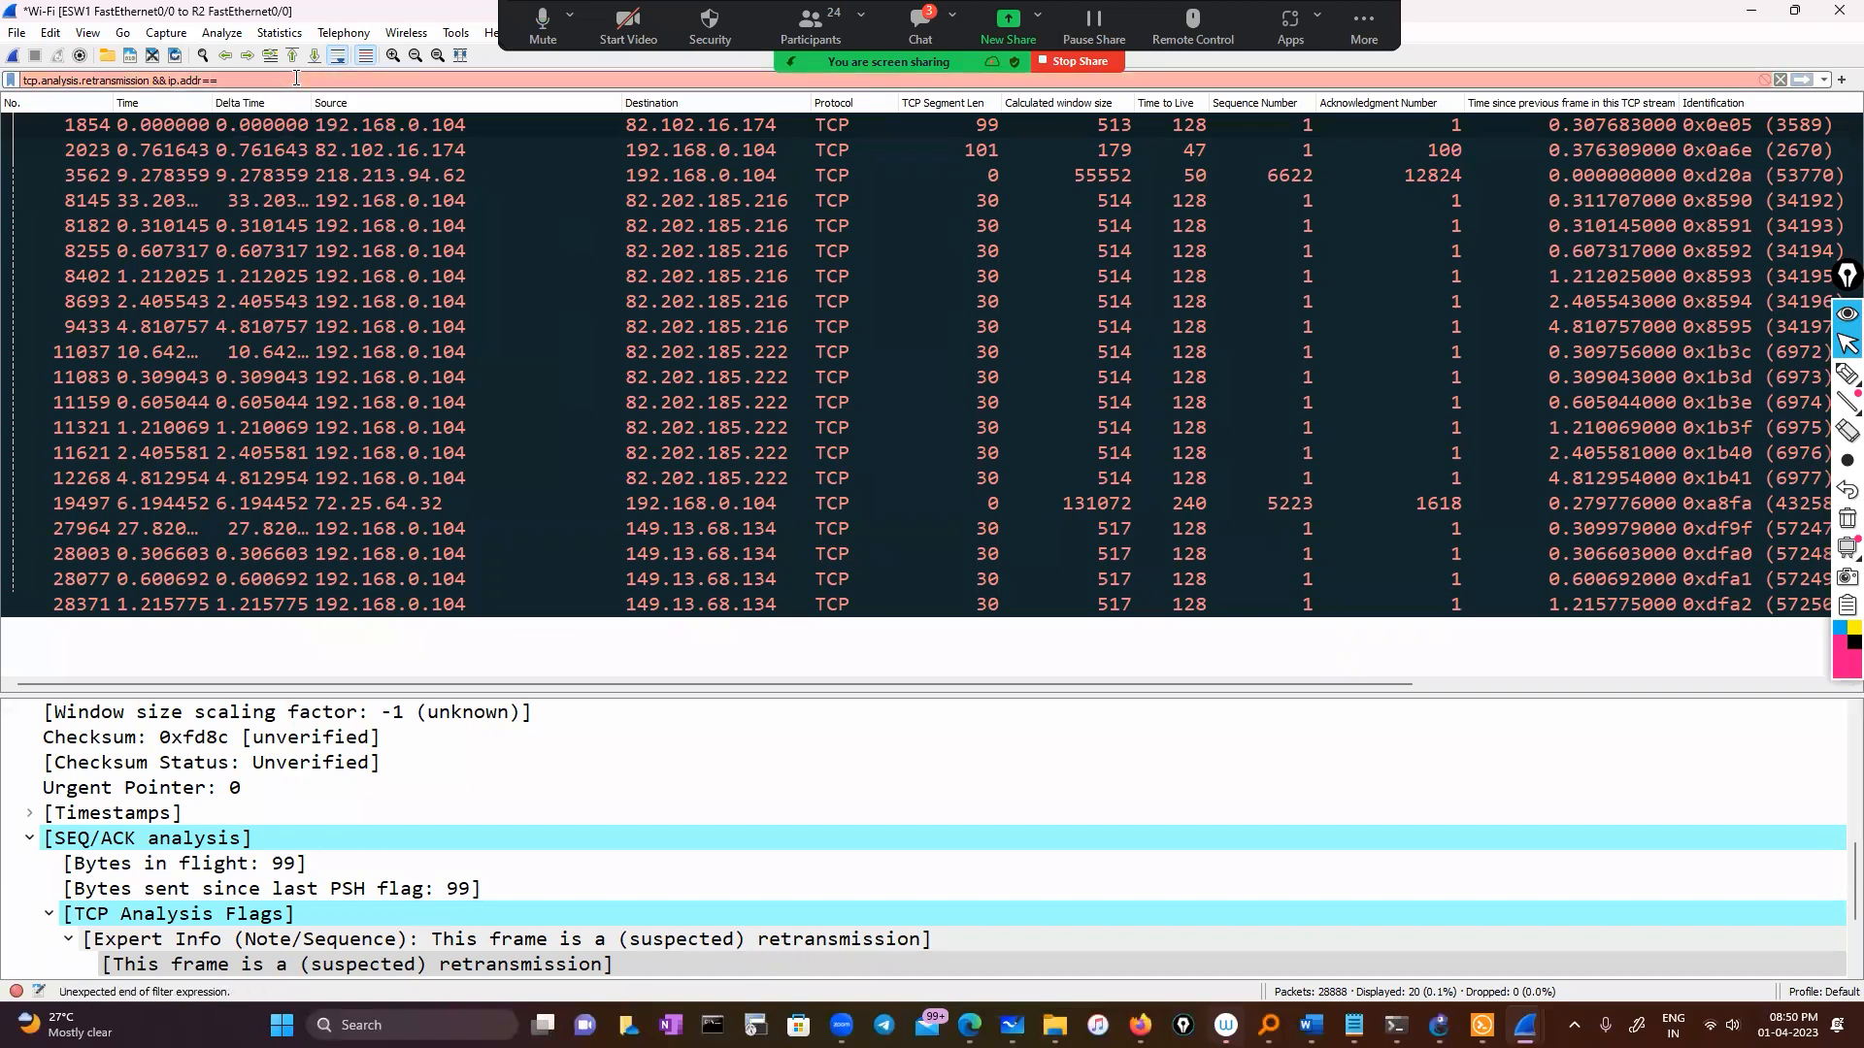
type("192.168.0.104")
key("Return")
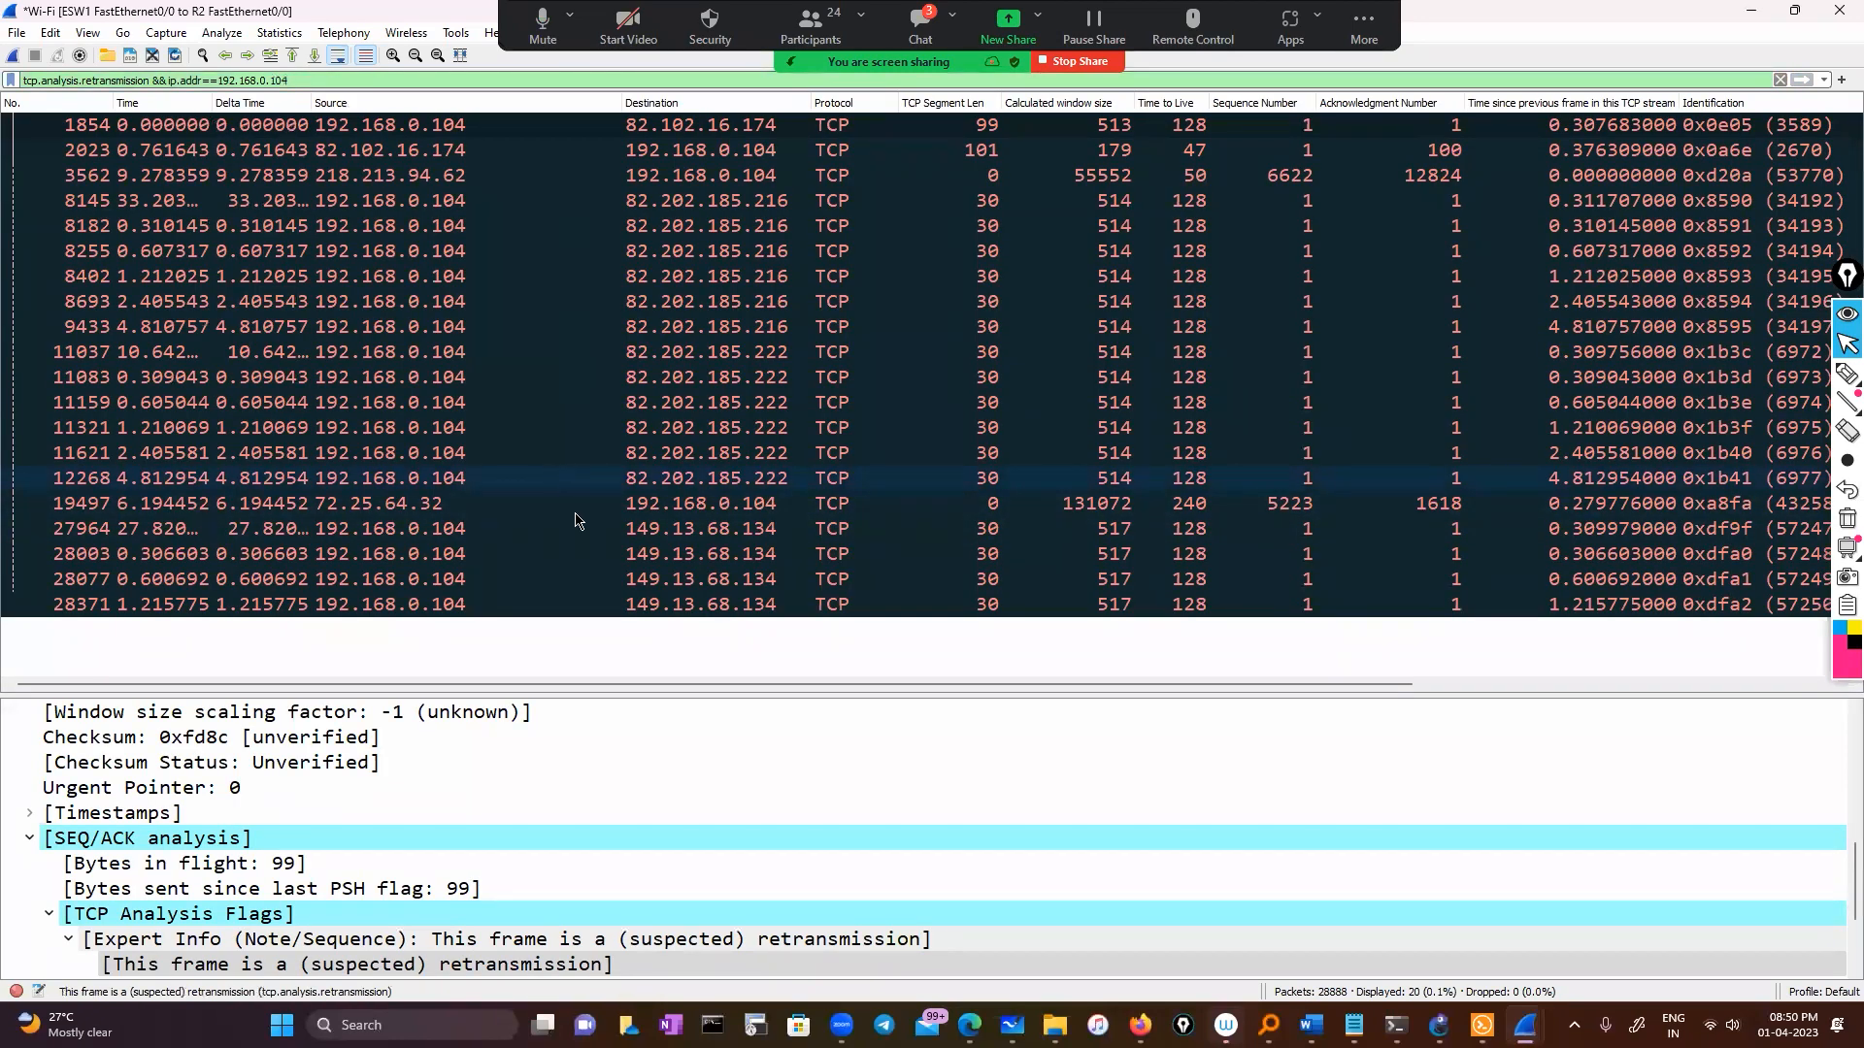
Step: Select packet 8145 and compare the source, destination and Info columns of the retransmissions for 192.168.0.104
left_click_drag(565, 686, 108, 693)
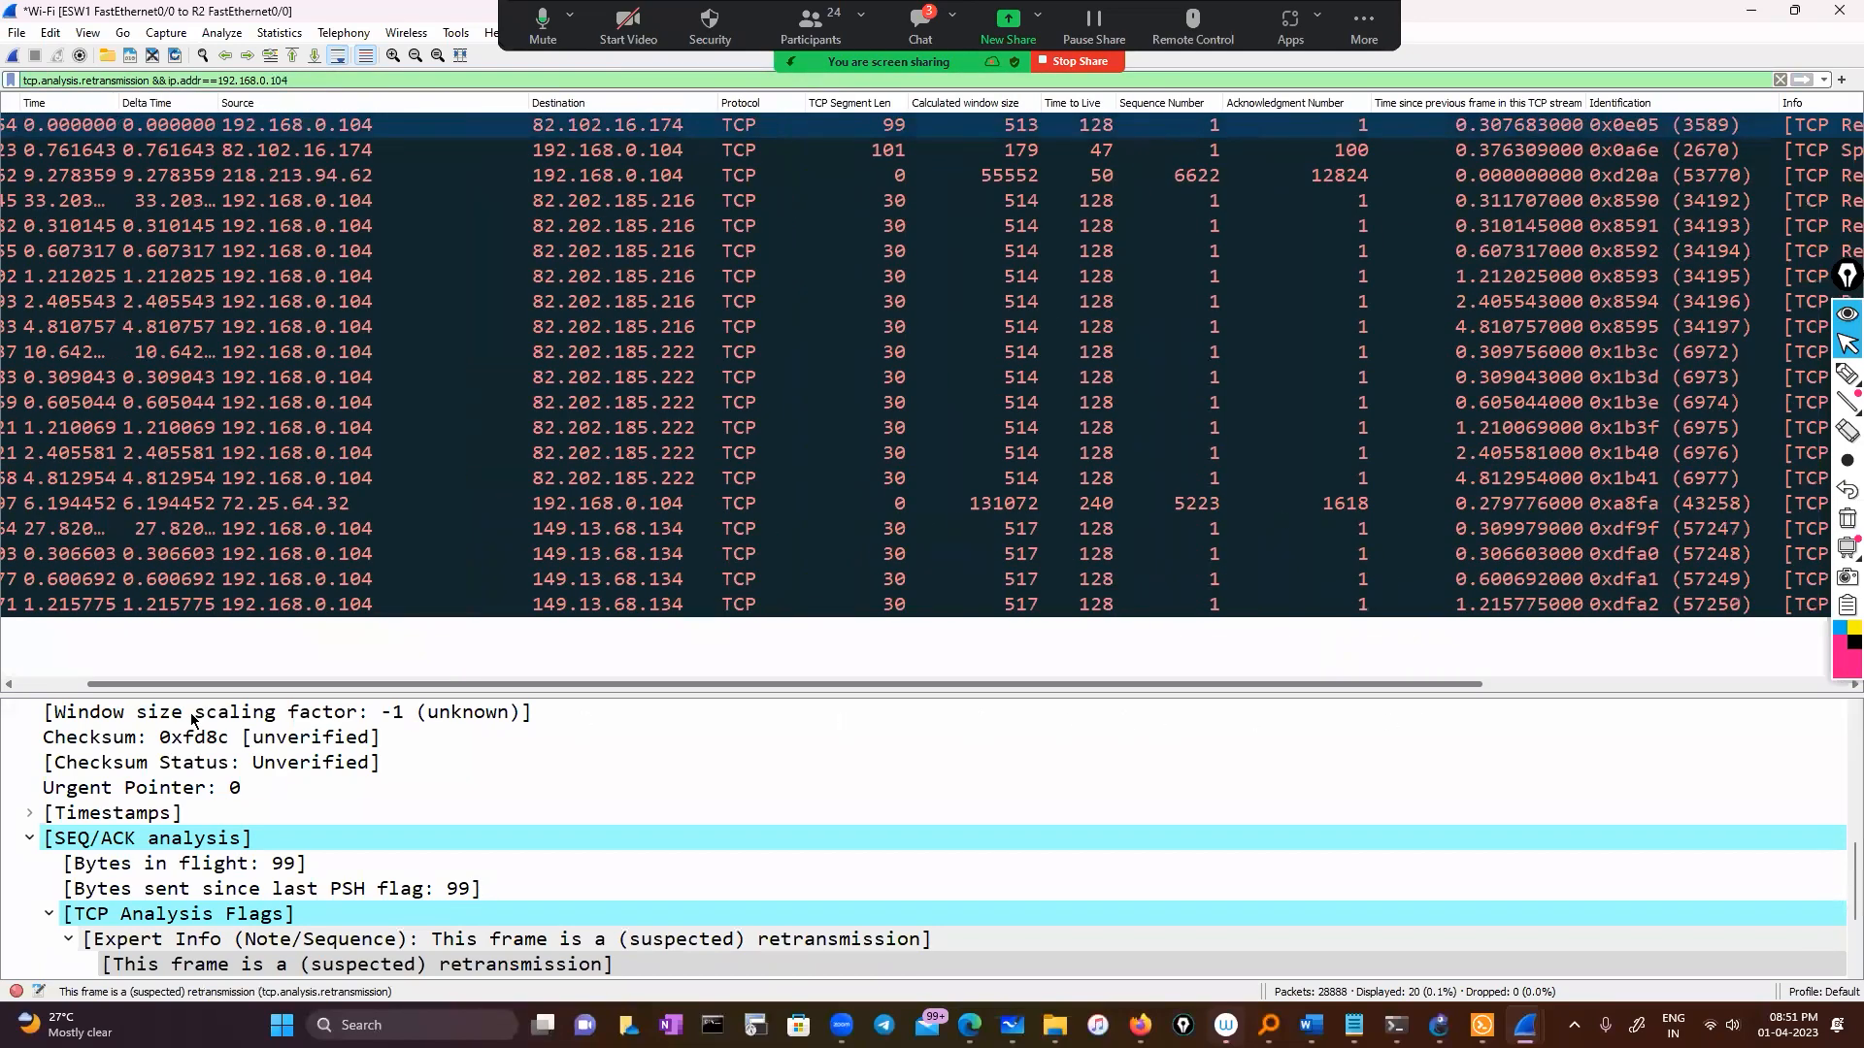
scroll(461, 262, "right", 5)
scroll(381, 208, "left", 5)
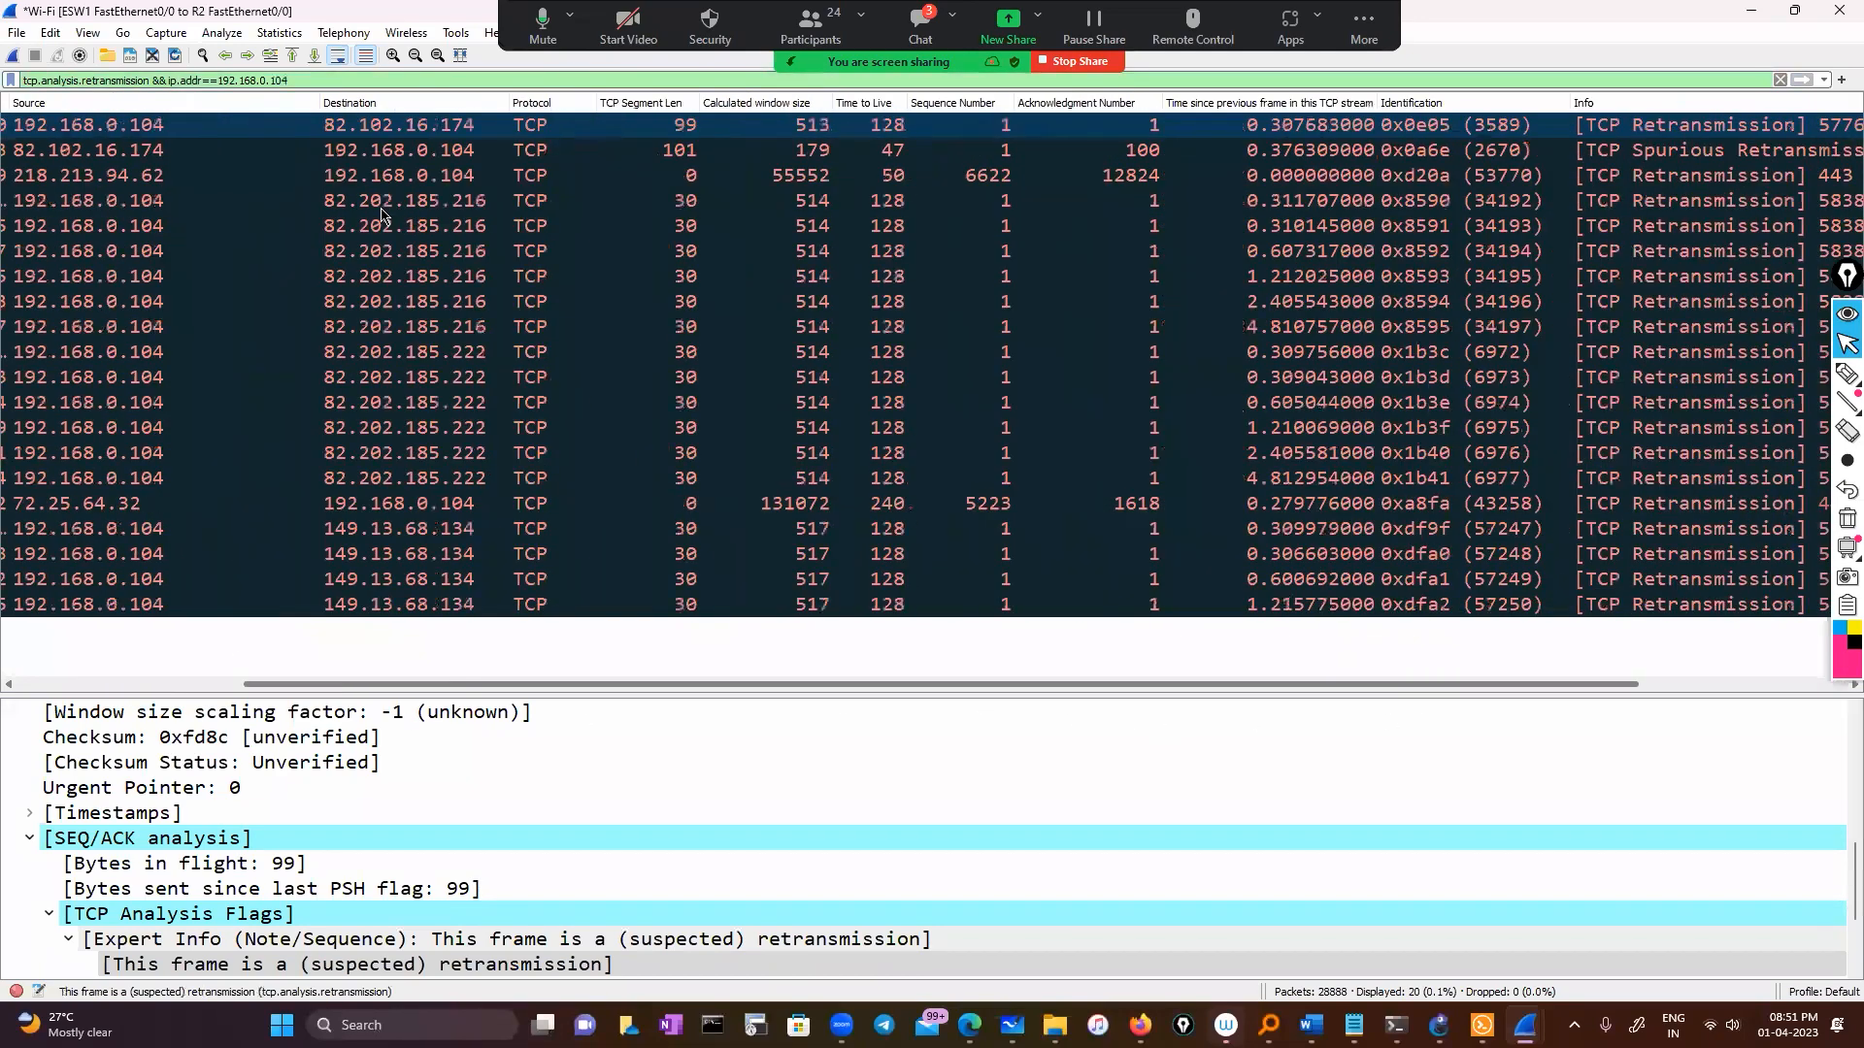
left_click(382, 206)
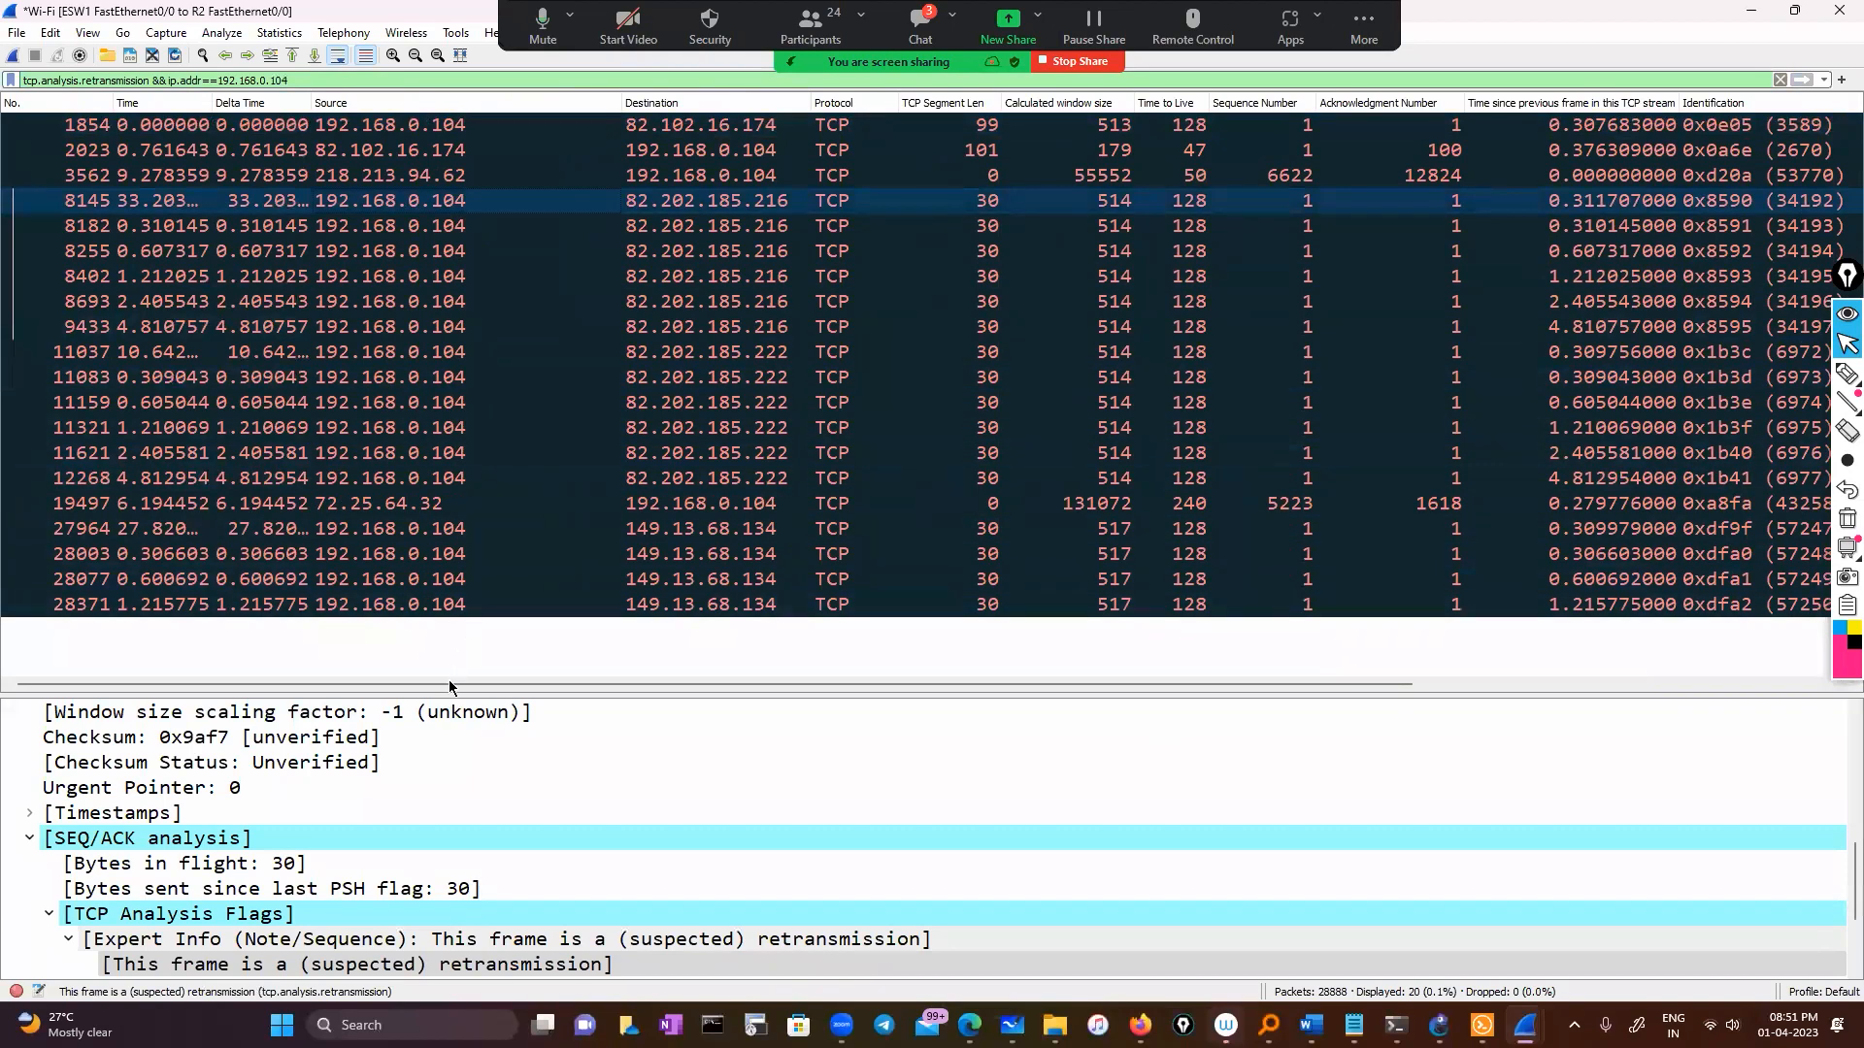
scroll(448, 679, "right", 5)
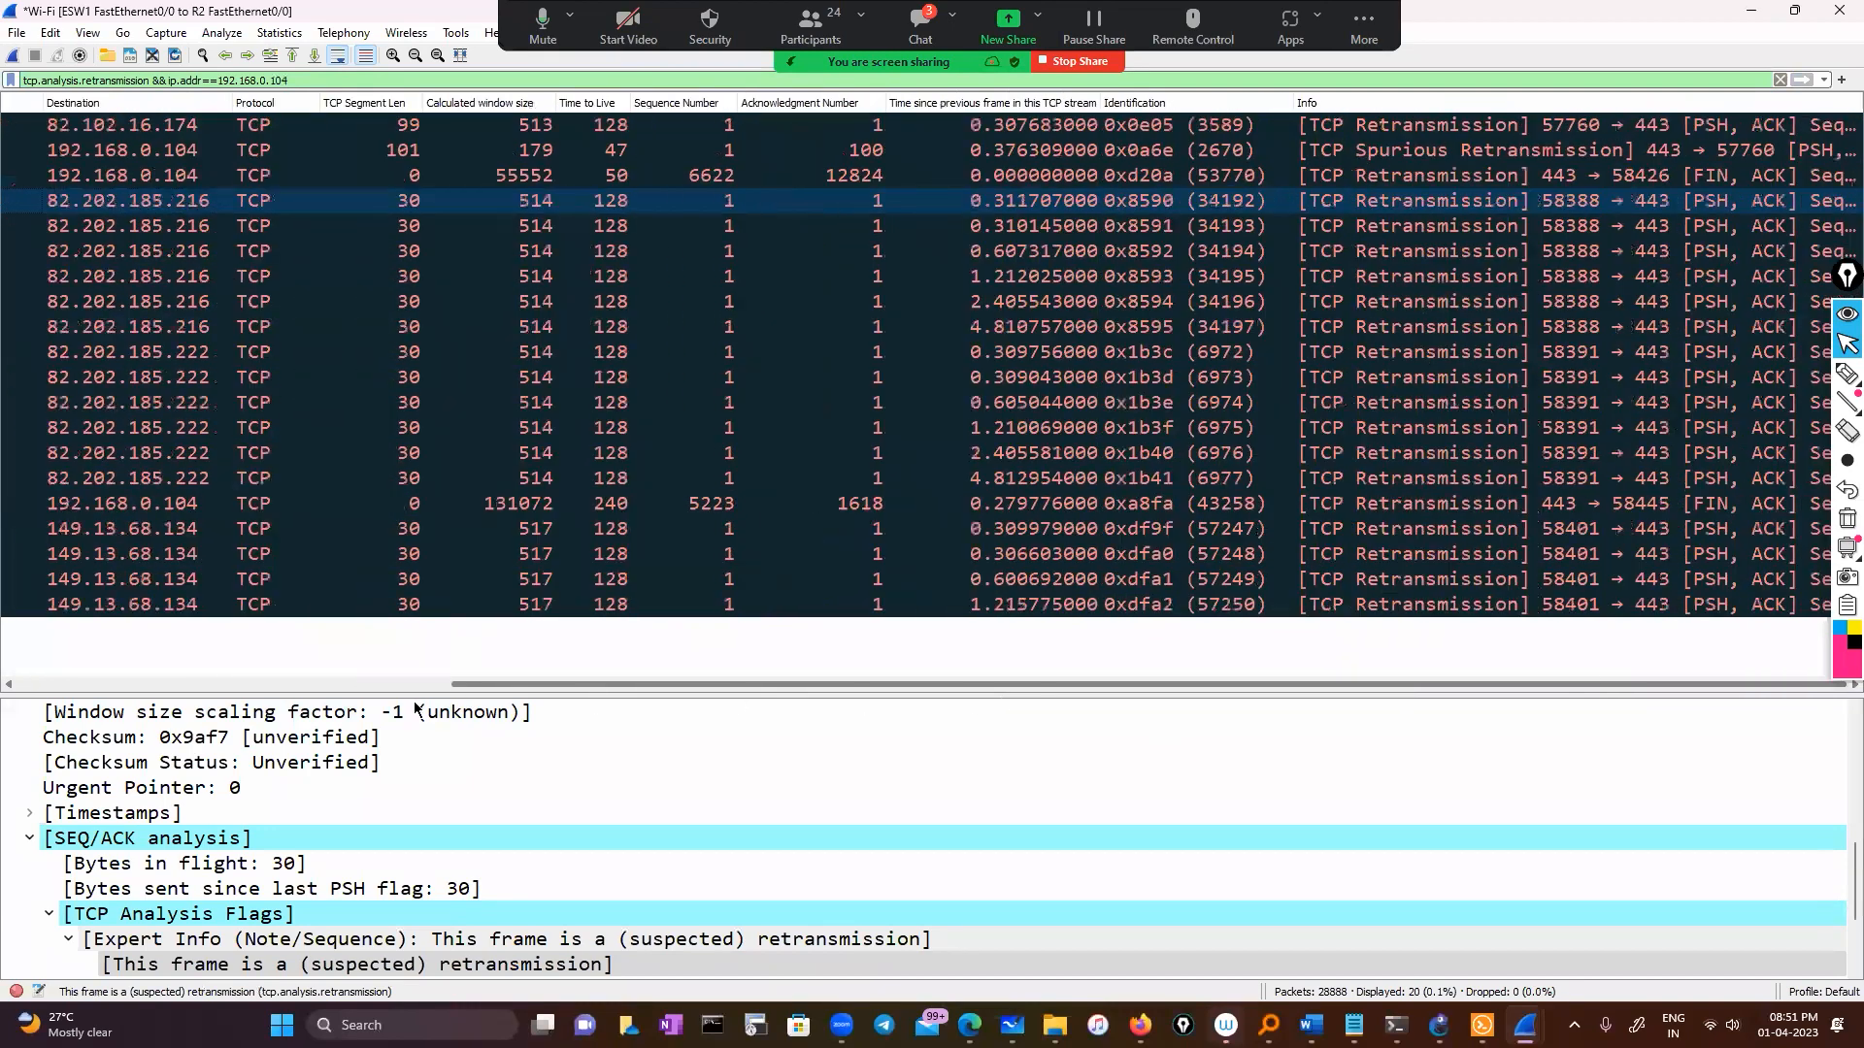
scroll(677, 428, "left", 3)
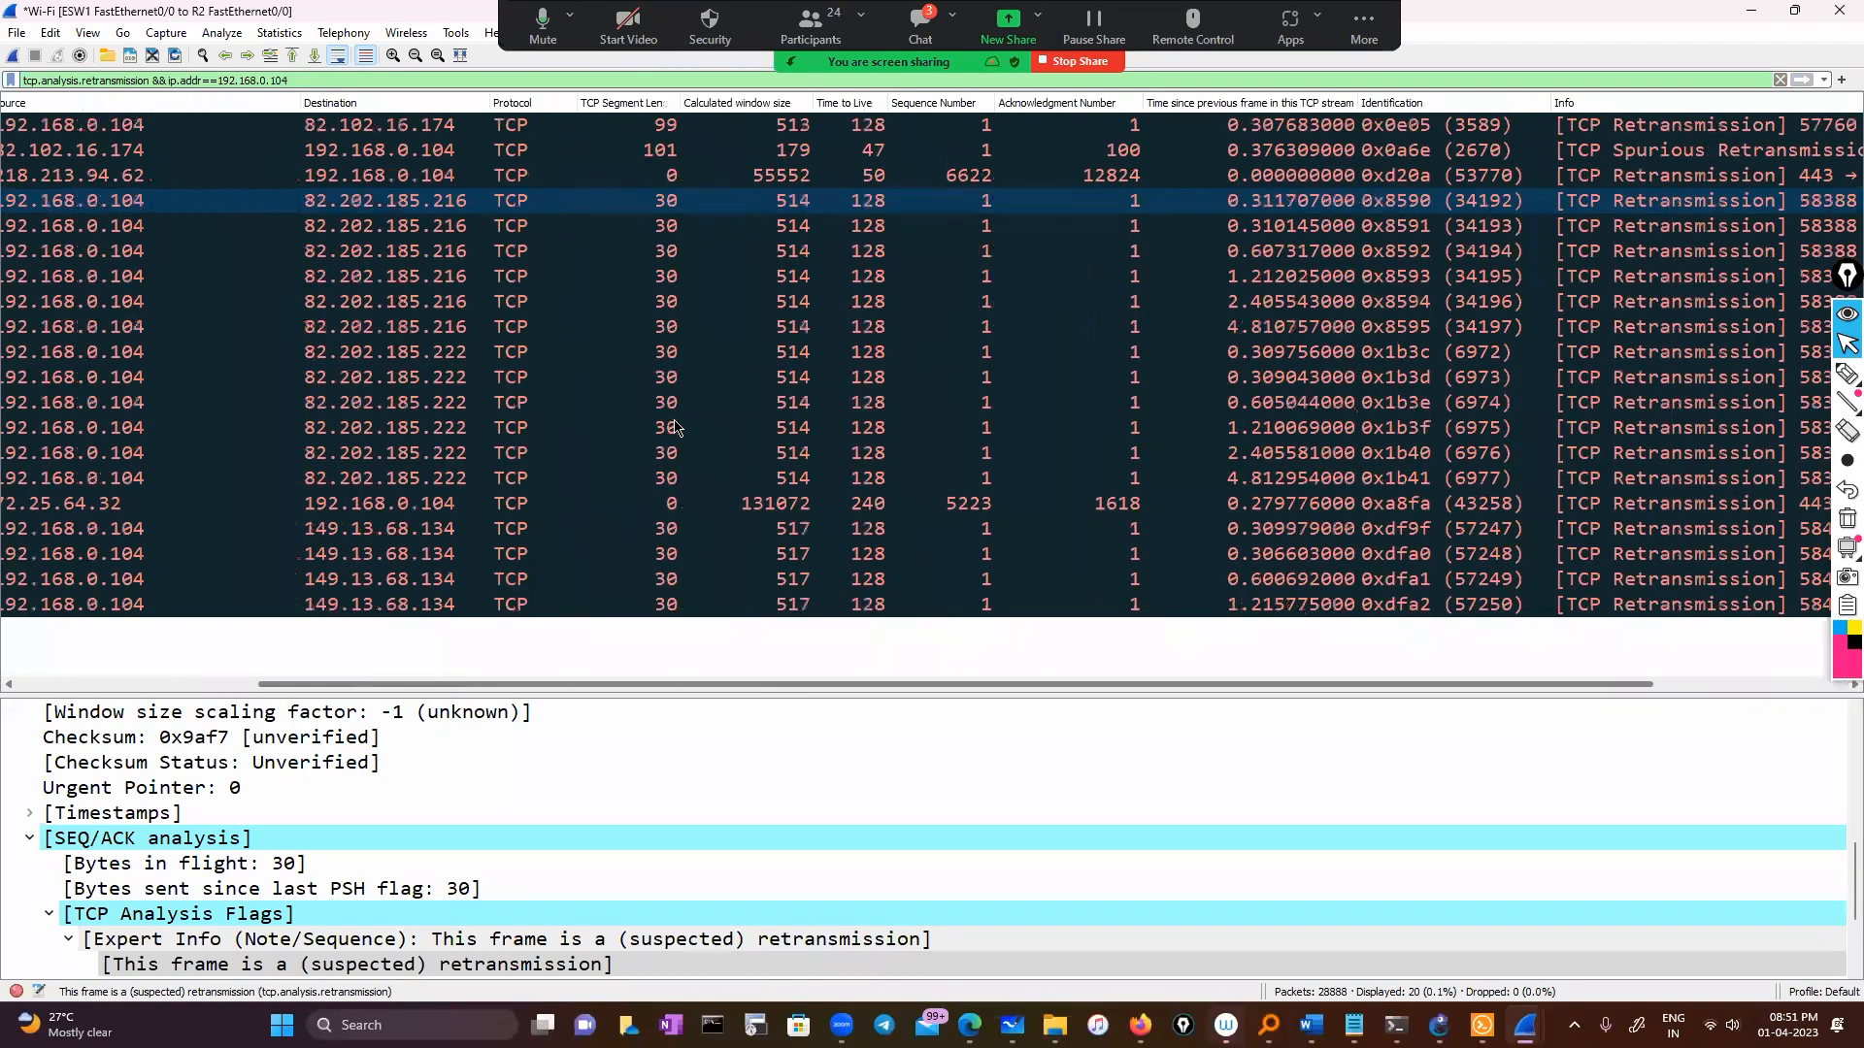
scroll(692, 384, "left", 4)
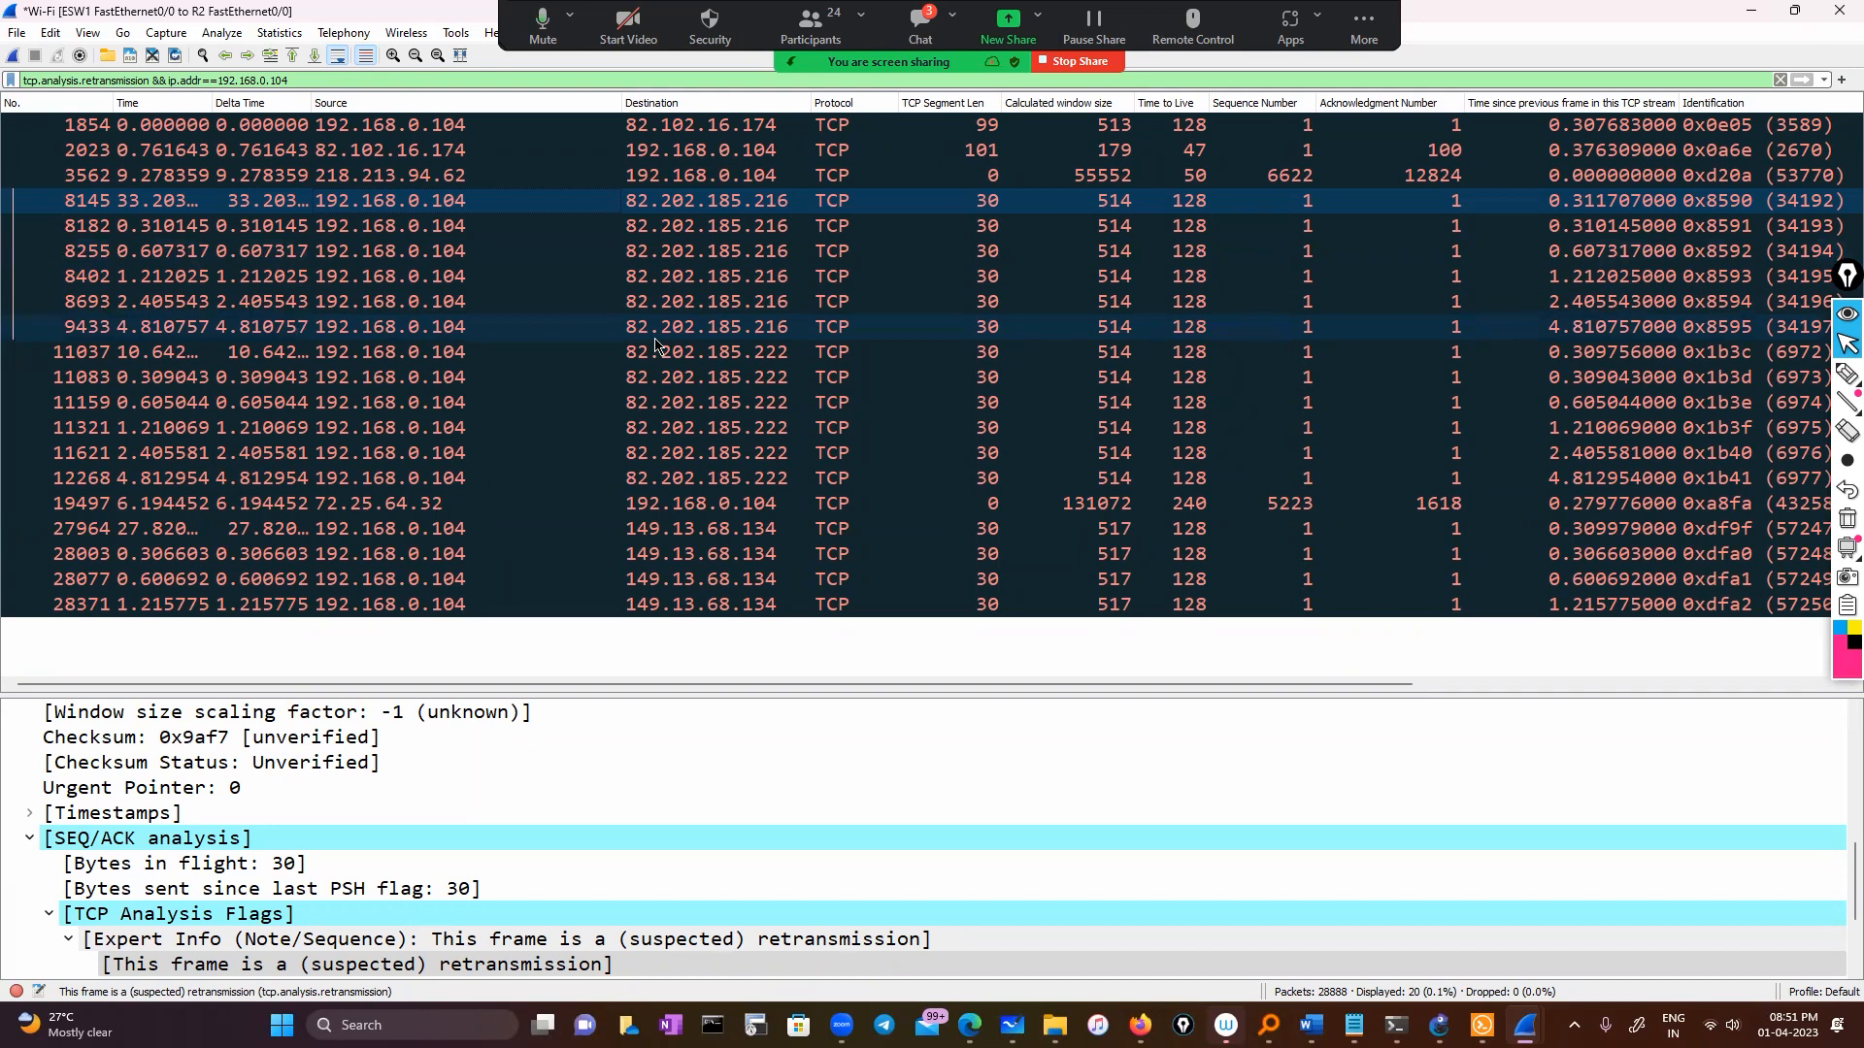
Step: Circle the Time to Live values of packets 8145 to 12268 and the rows of packets 2023 and 3562, and erase the pen annotations
left_click(1846, 375)
mouse_move(1244, 199)
left_mouse_down()
mouse_move(1214, 186)
mouse_move(1137, 238)
mouse_move(1149, 432)
mouse_move(1177, 493)
mouse_move(1272, 481)
mouse_move(1287, 301)
left_mouse_up()
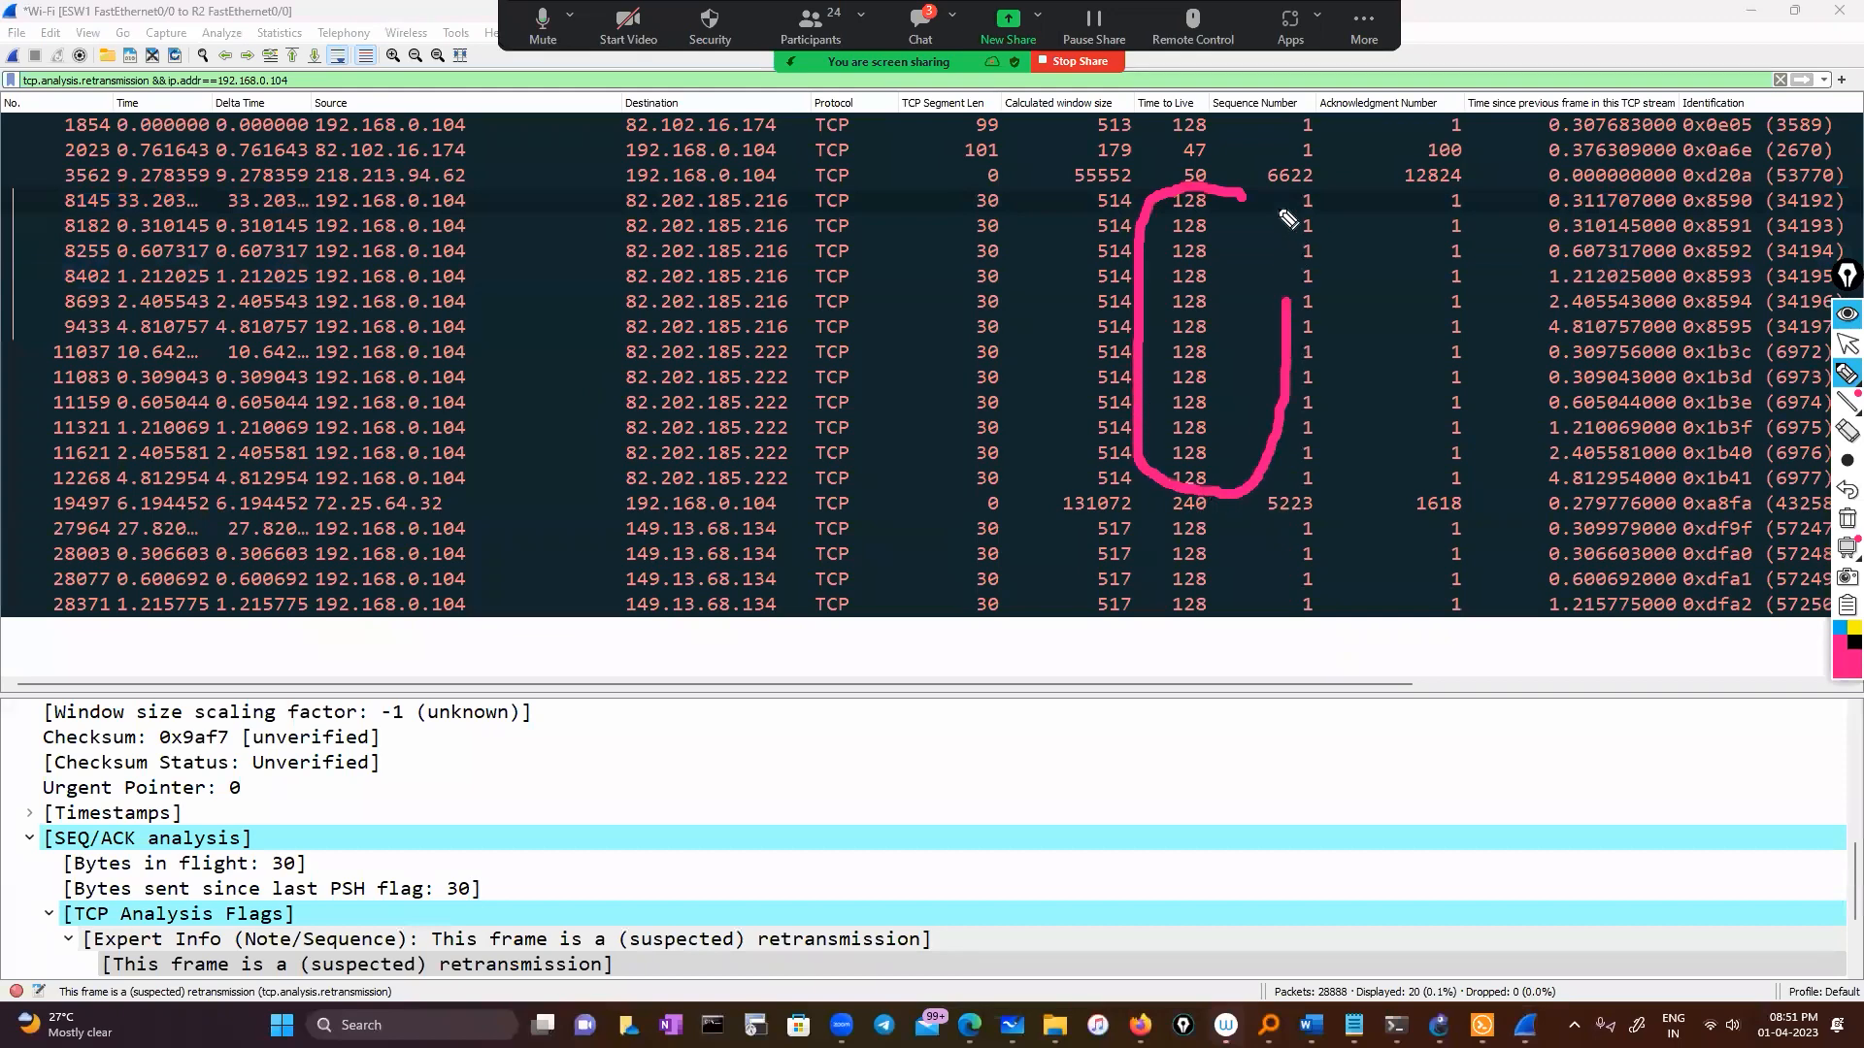
mouse_move(1288, 219)
left_mouse_down()
mouse_move(1241, 170)
mouse_move(1215, 187)
left_mouse_up()
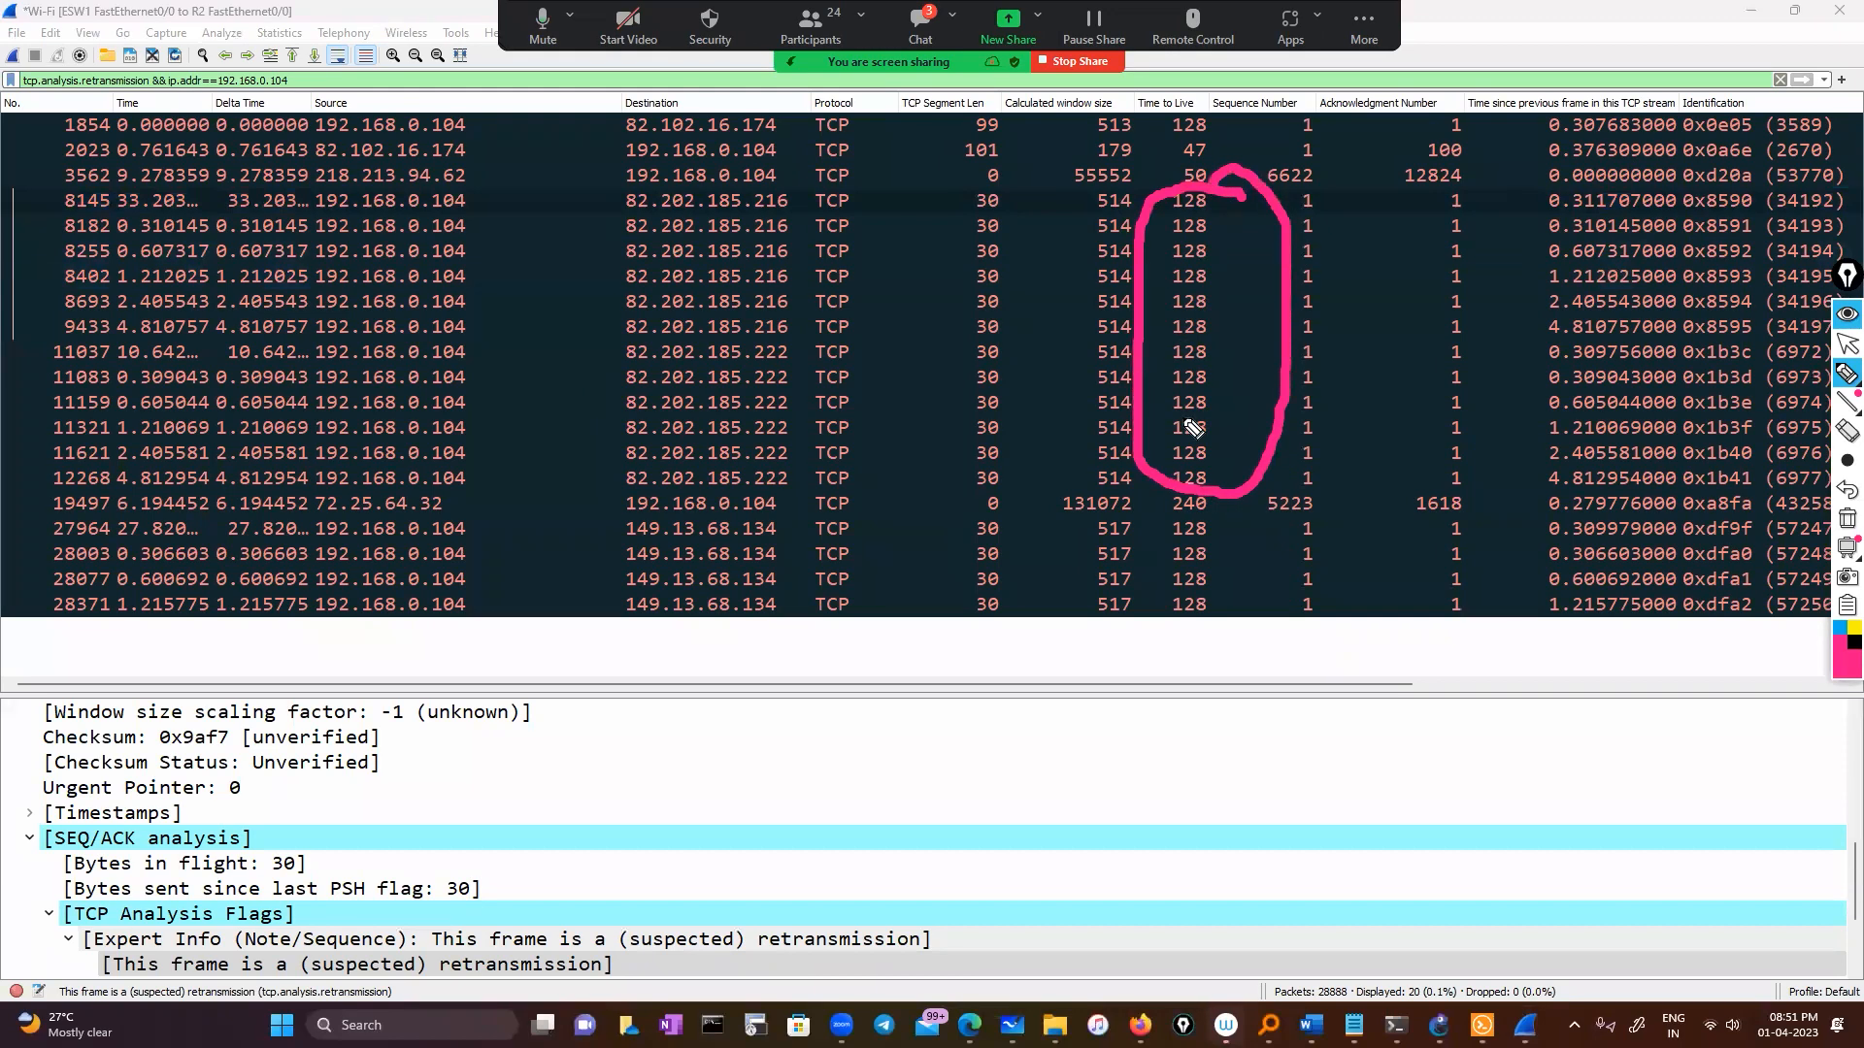
left_click(326, 174)
mouse_move(326, 175)
left_mouse_down()
mouse_move(1235, 176)
mouse_move(1097, 145)
mouse_move(648, 129)
left_mouse_up()
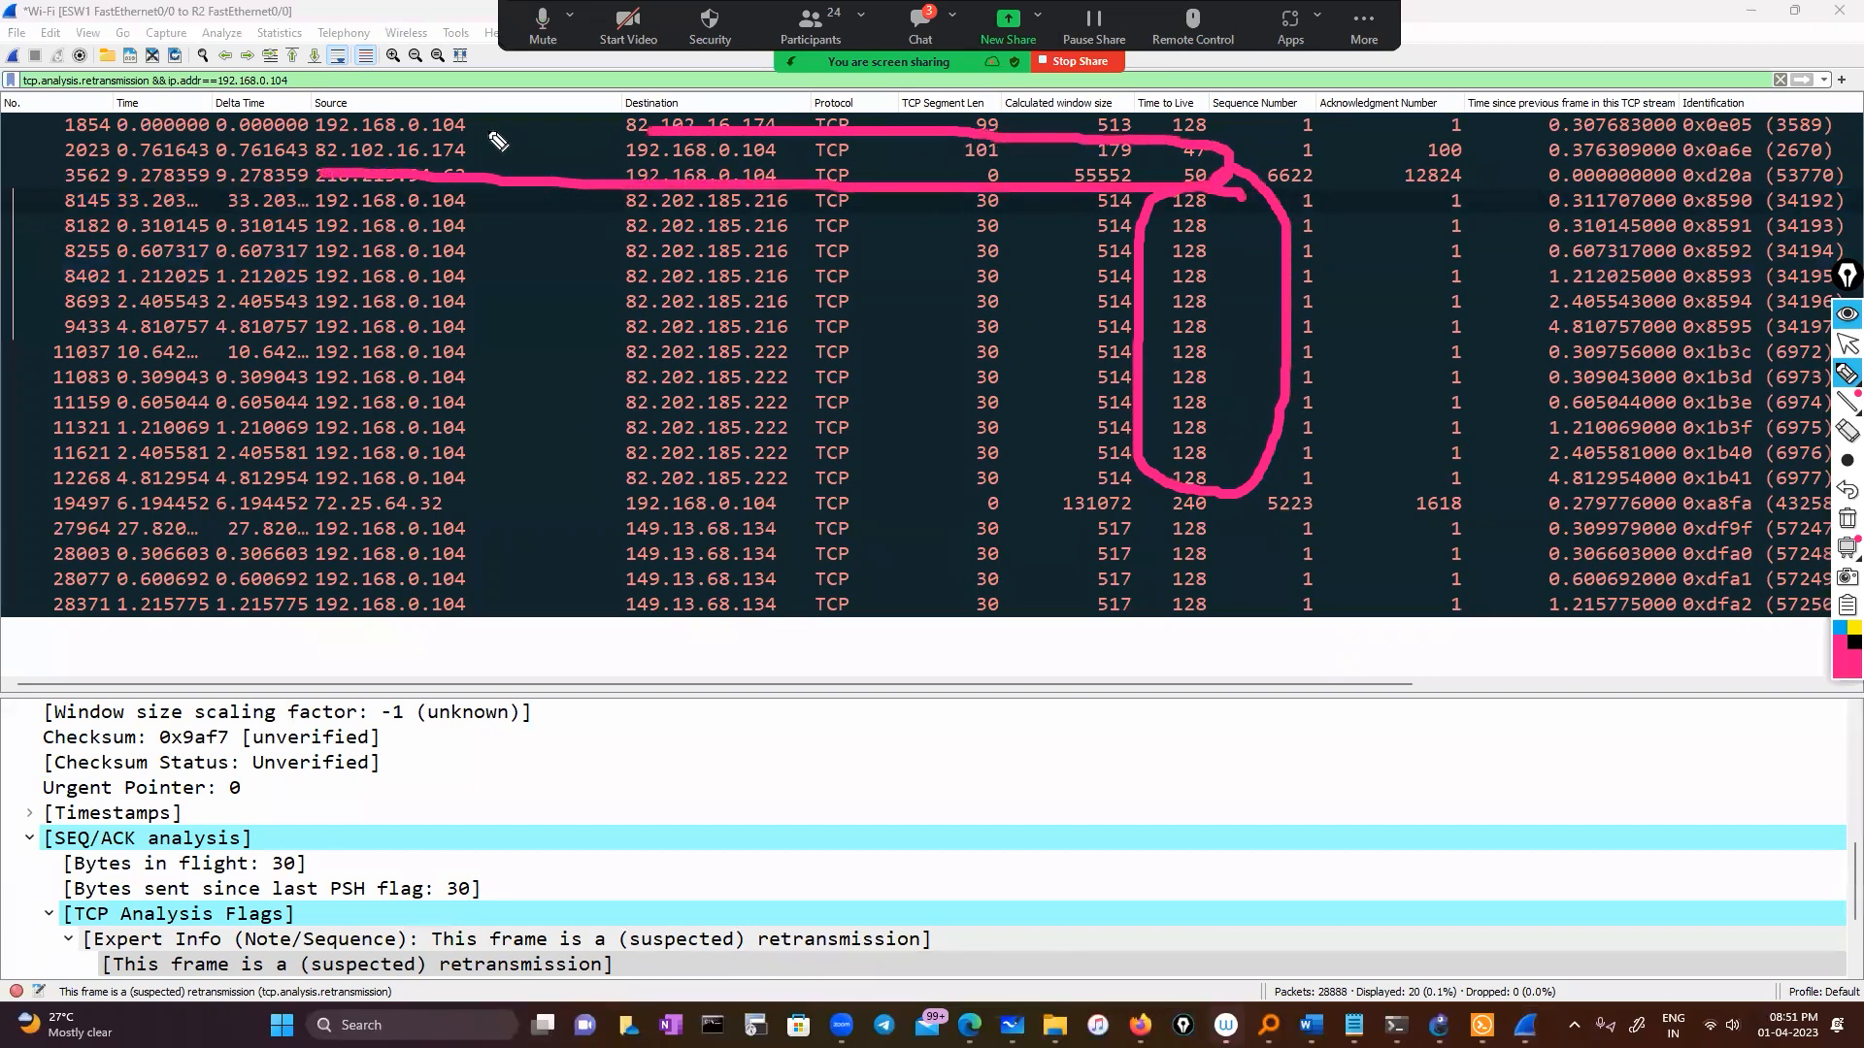
left_click_drag(496, 143, 277, 179)
mouse_move(1844, 400)
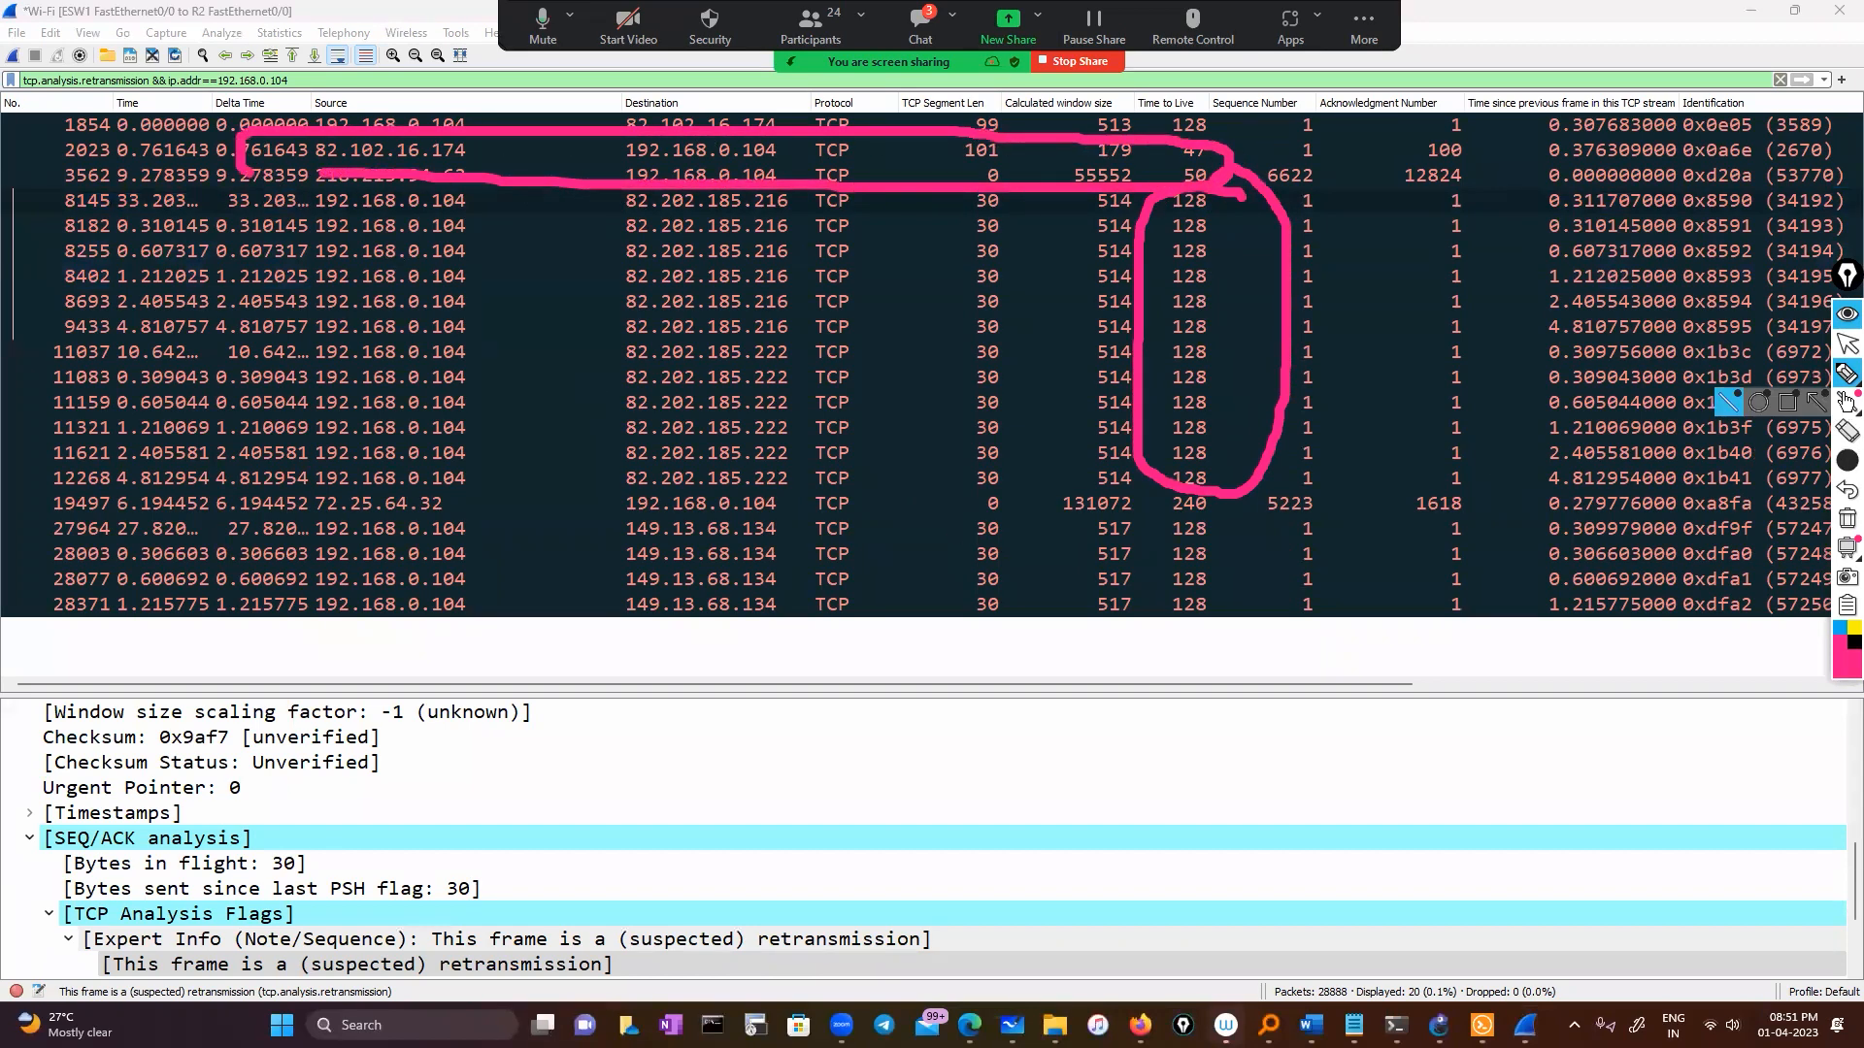
left_click(1847, 343)
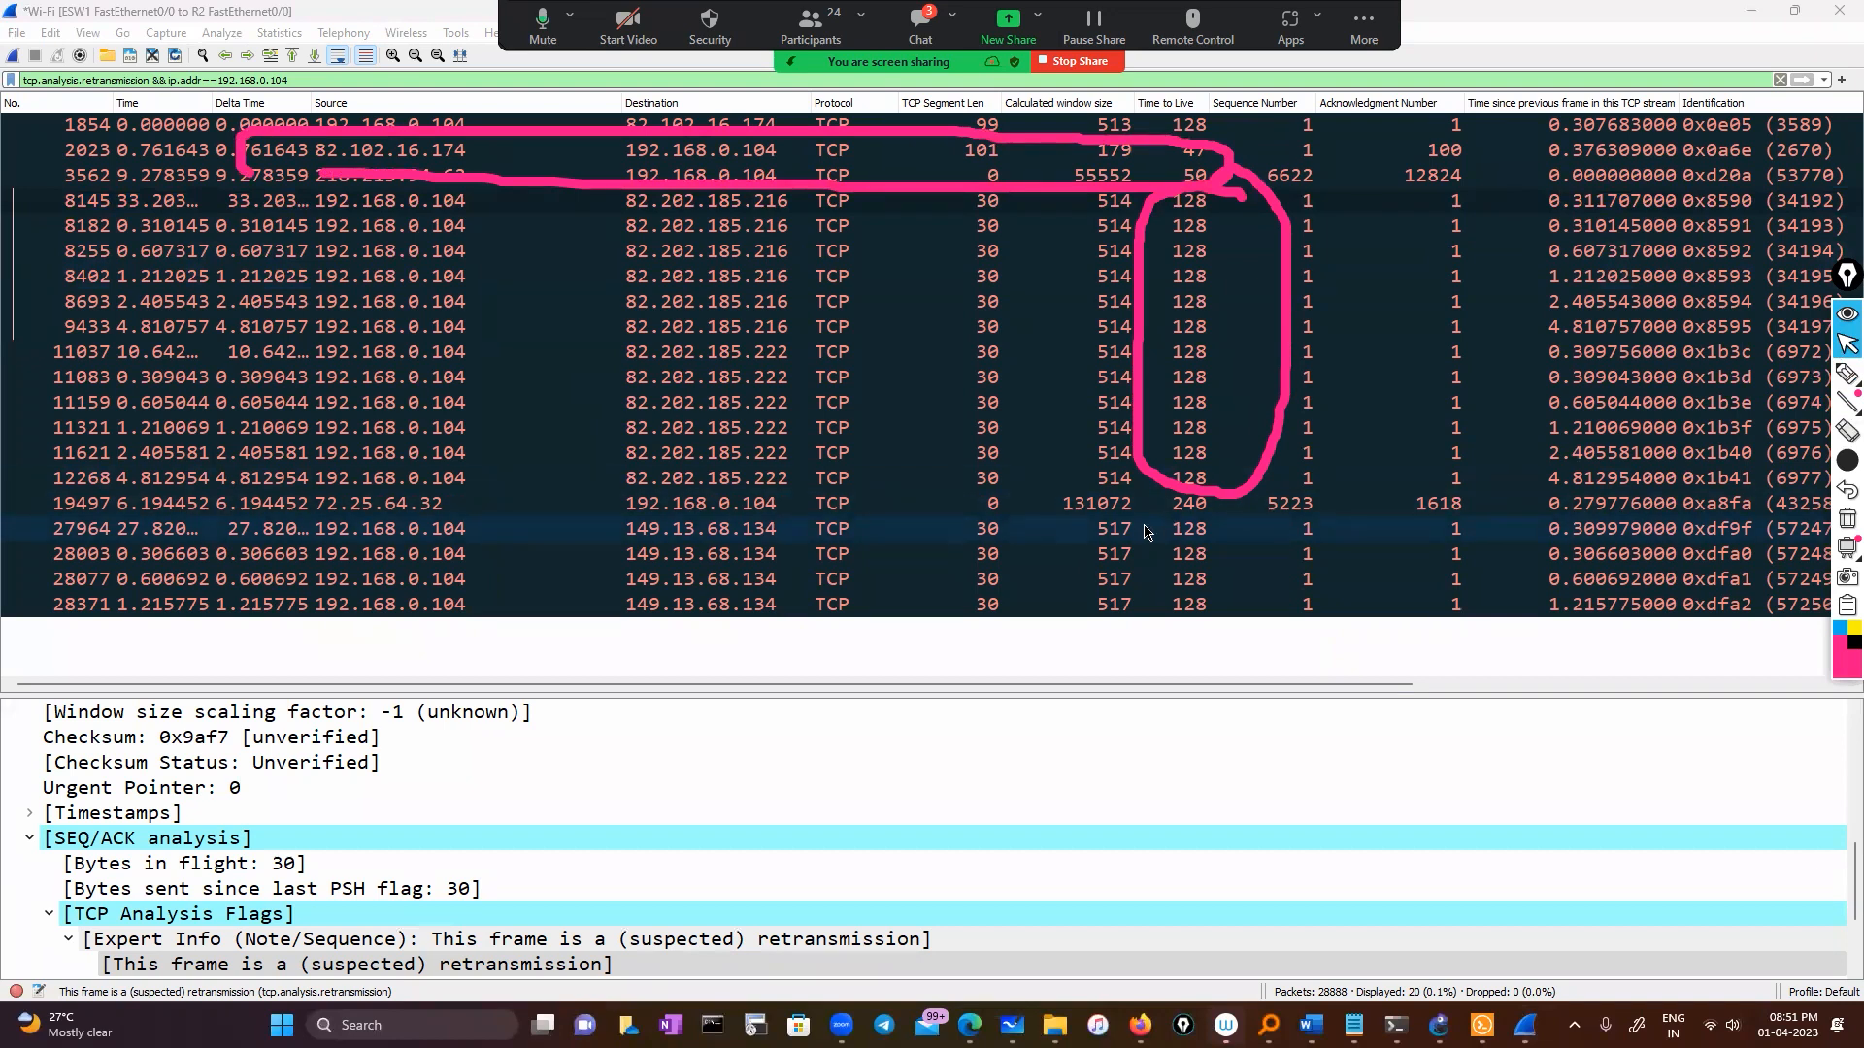
left_click(1847, 518)
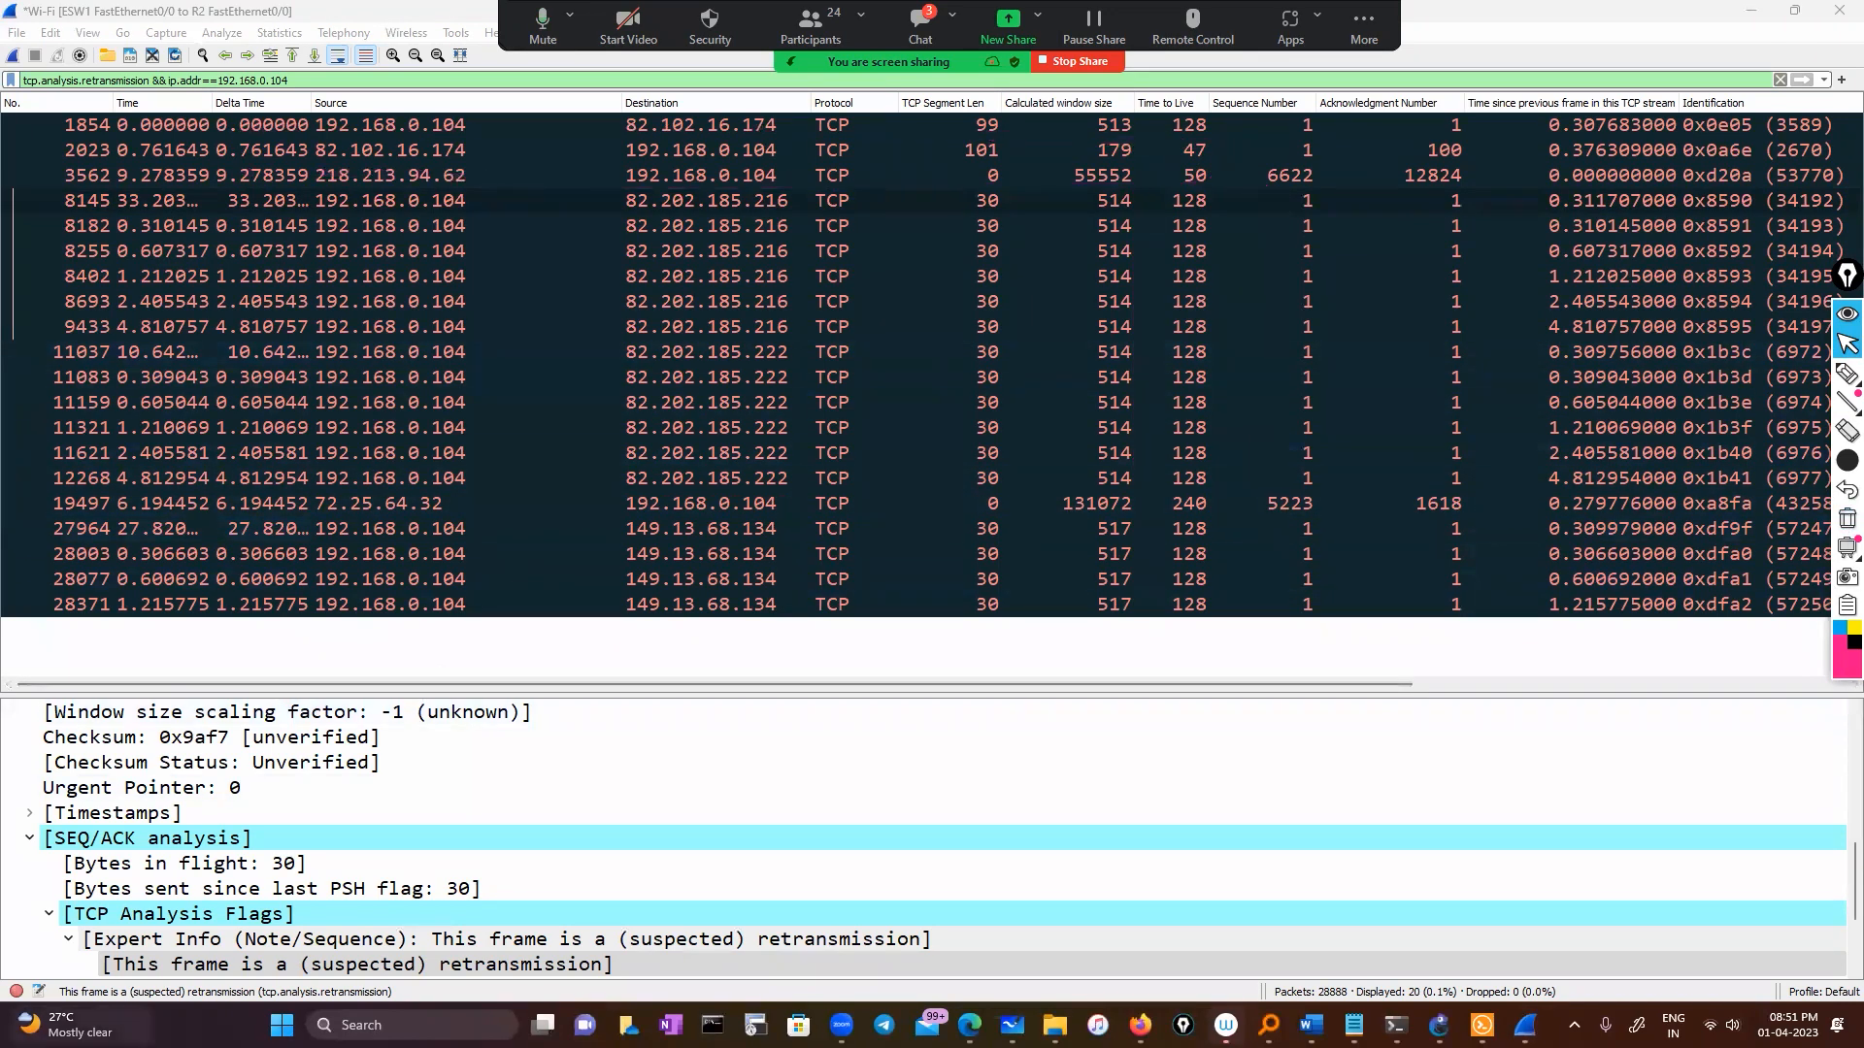
Step: Check Expert Information limited to the current display filter and clear the retransmission and IP address filter
mouse_move(19, 1015)
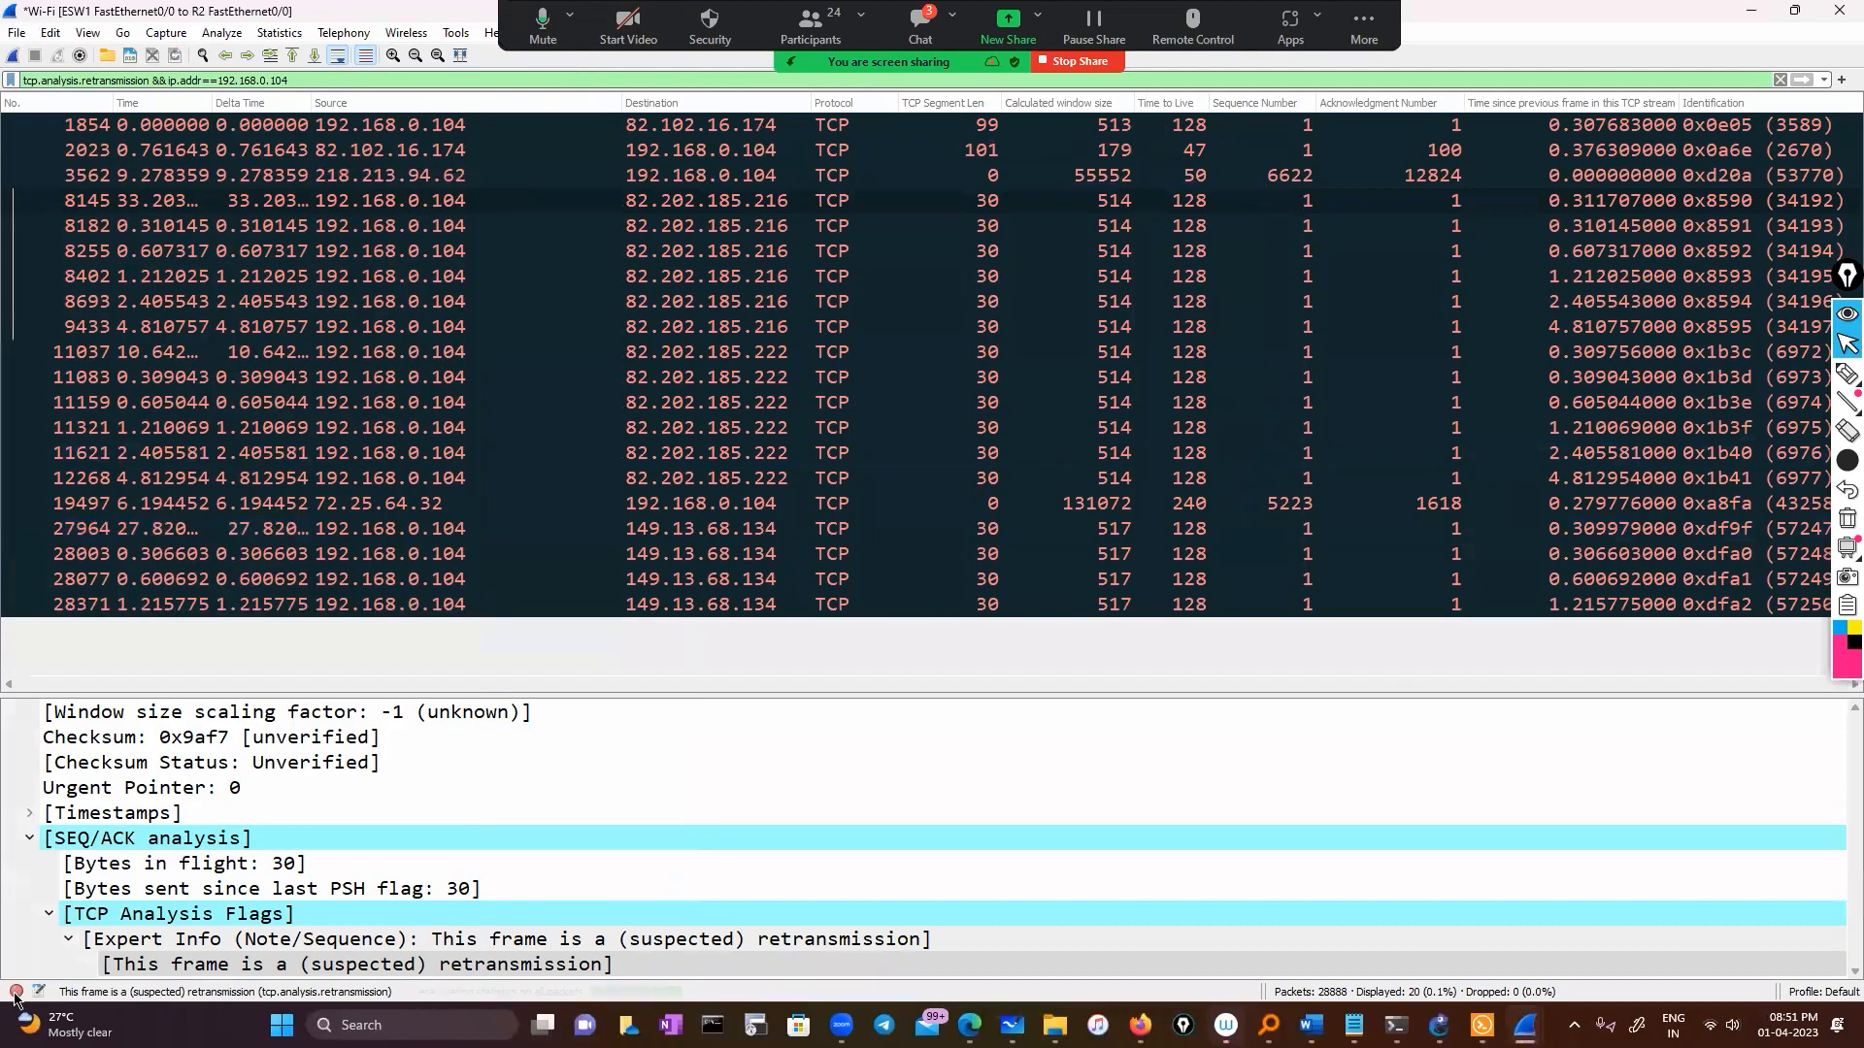
left_click(16, 991)
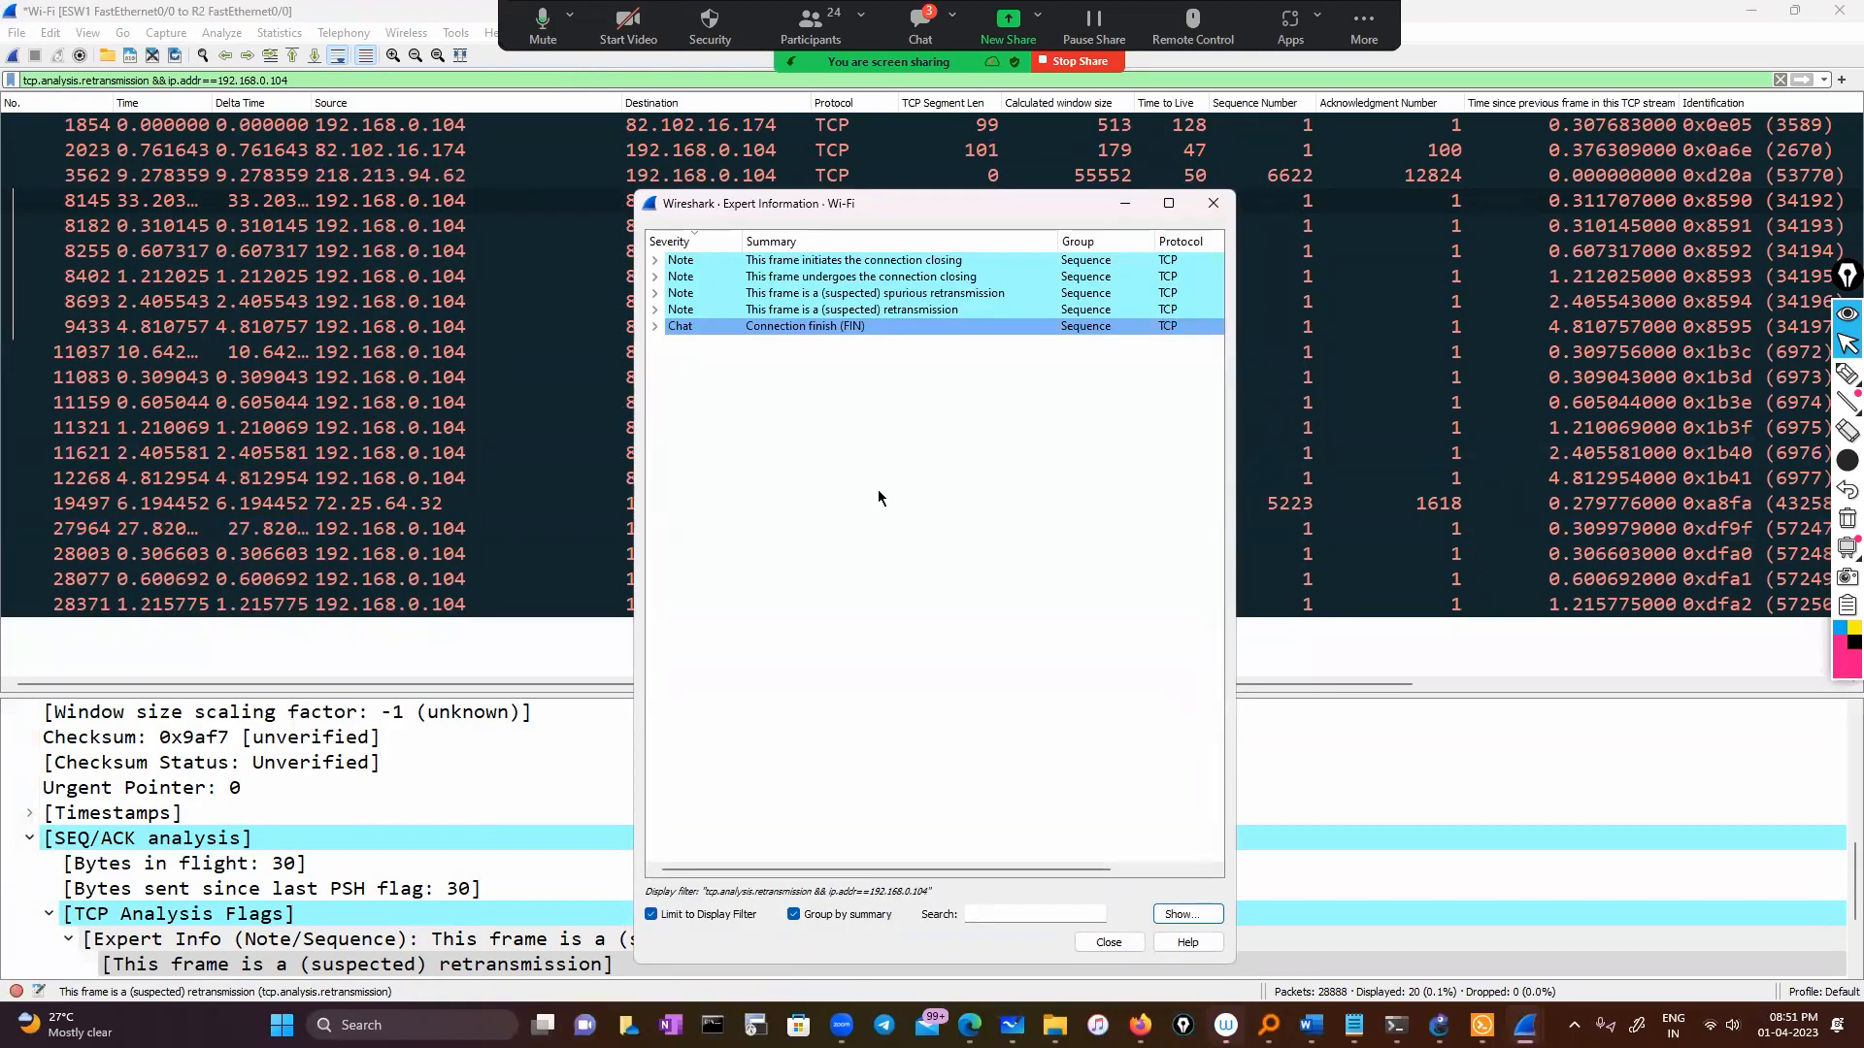
left_click(1778, 80)
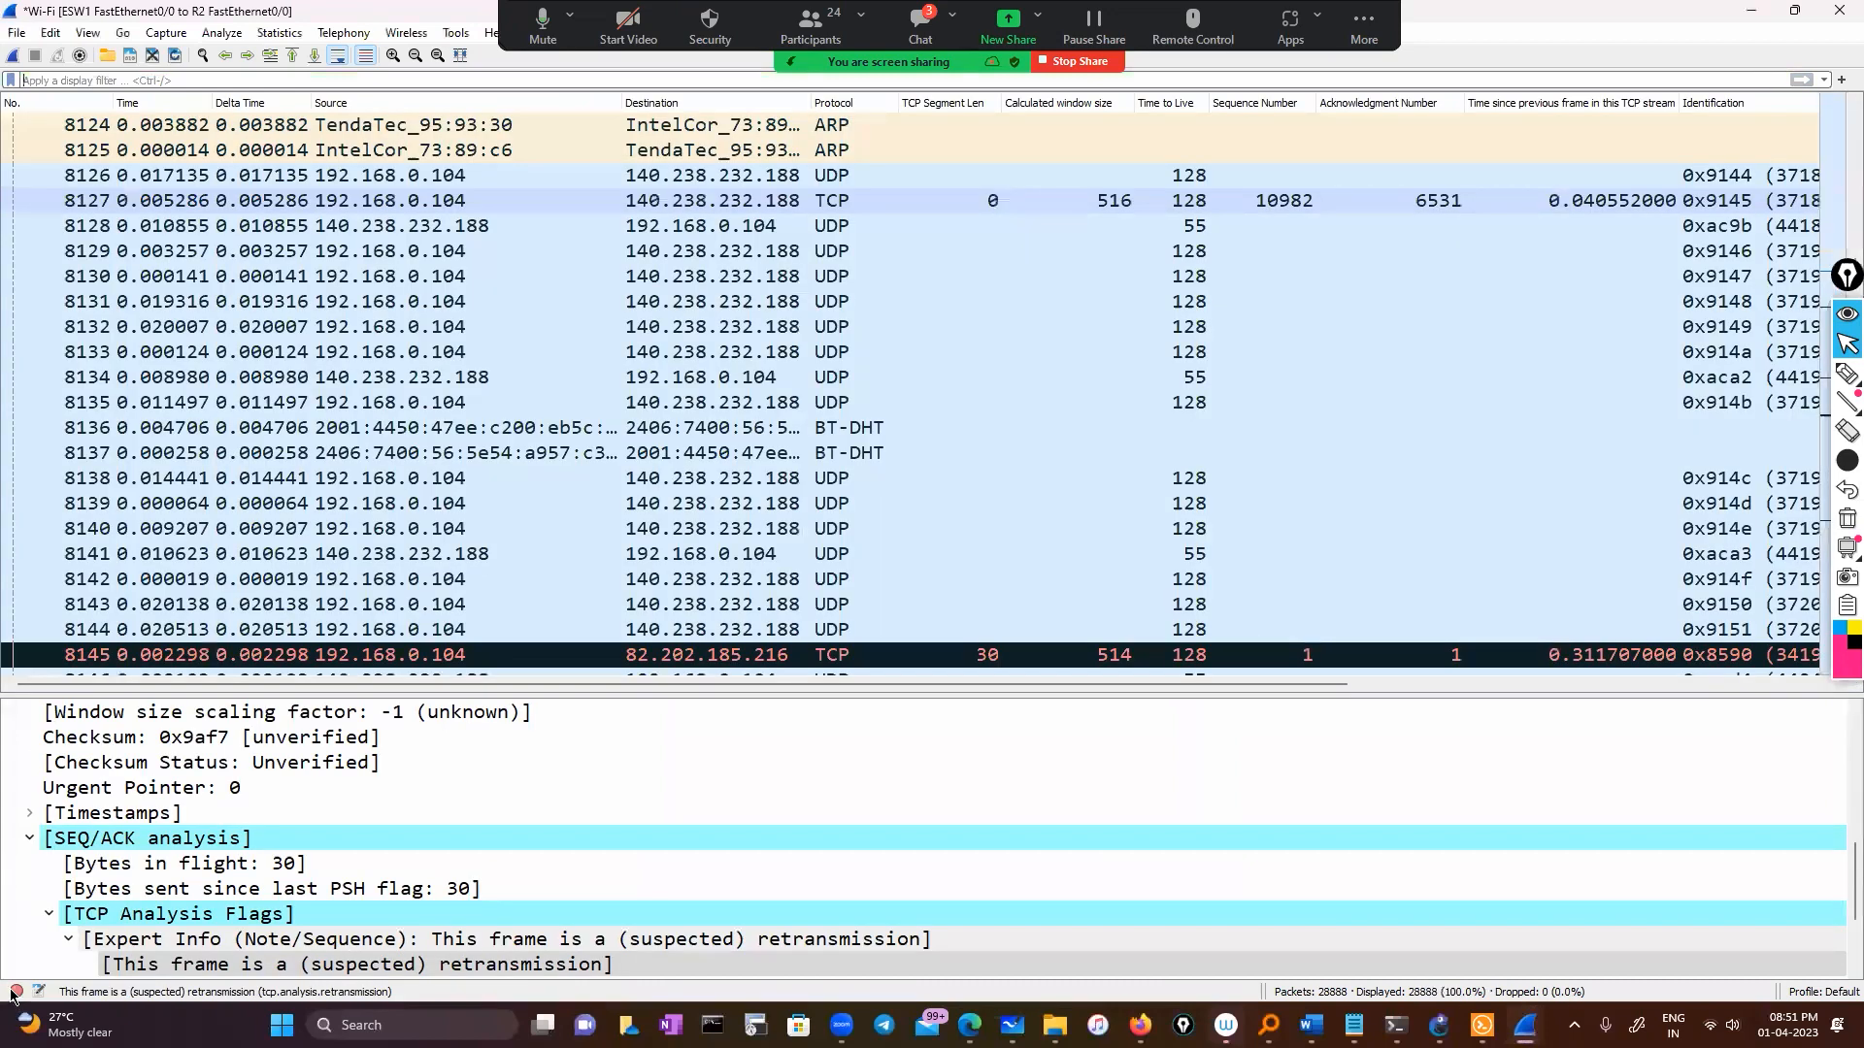
Step: Reopen Expert Information, expand the Duplicate ACK note and apply packet 1525's entry as the display filter tcp.analysis.duplicate_ack
left_click(15, 993)
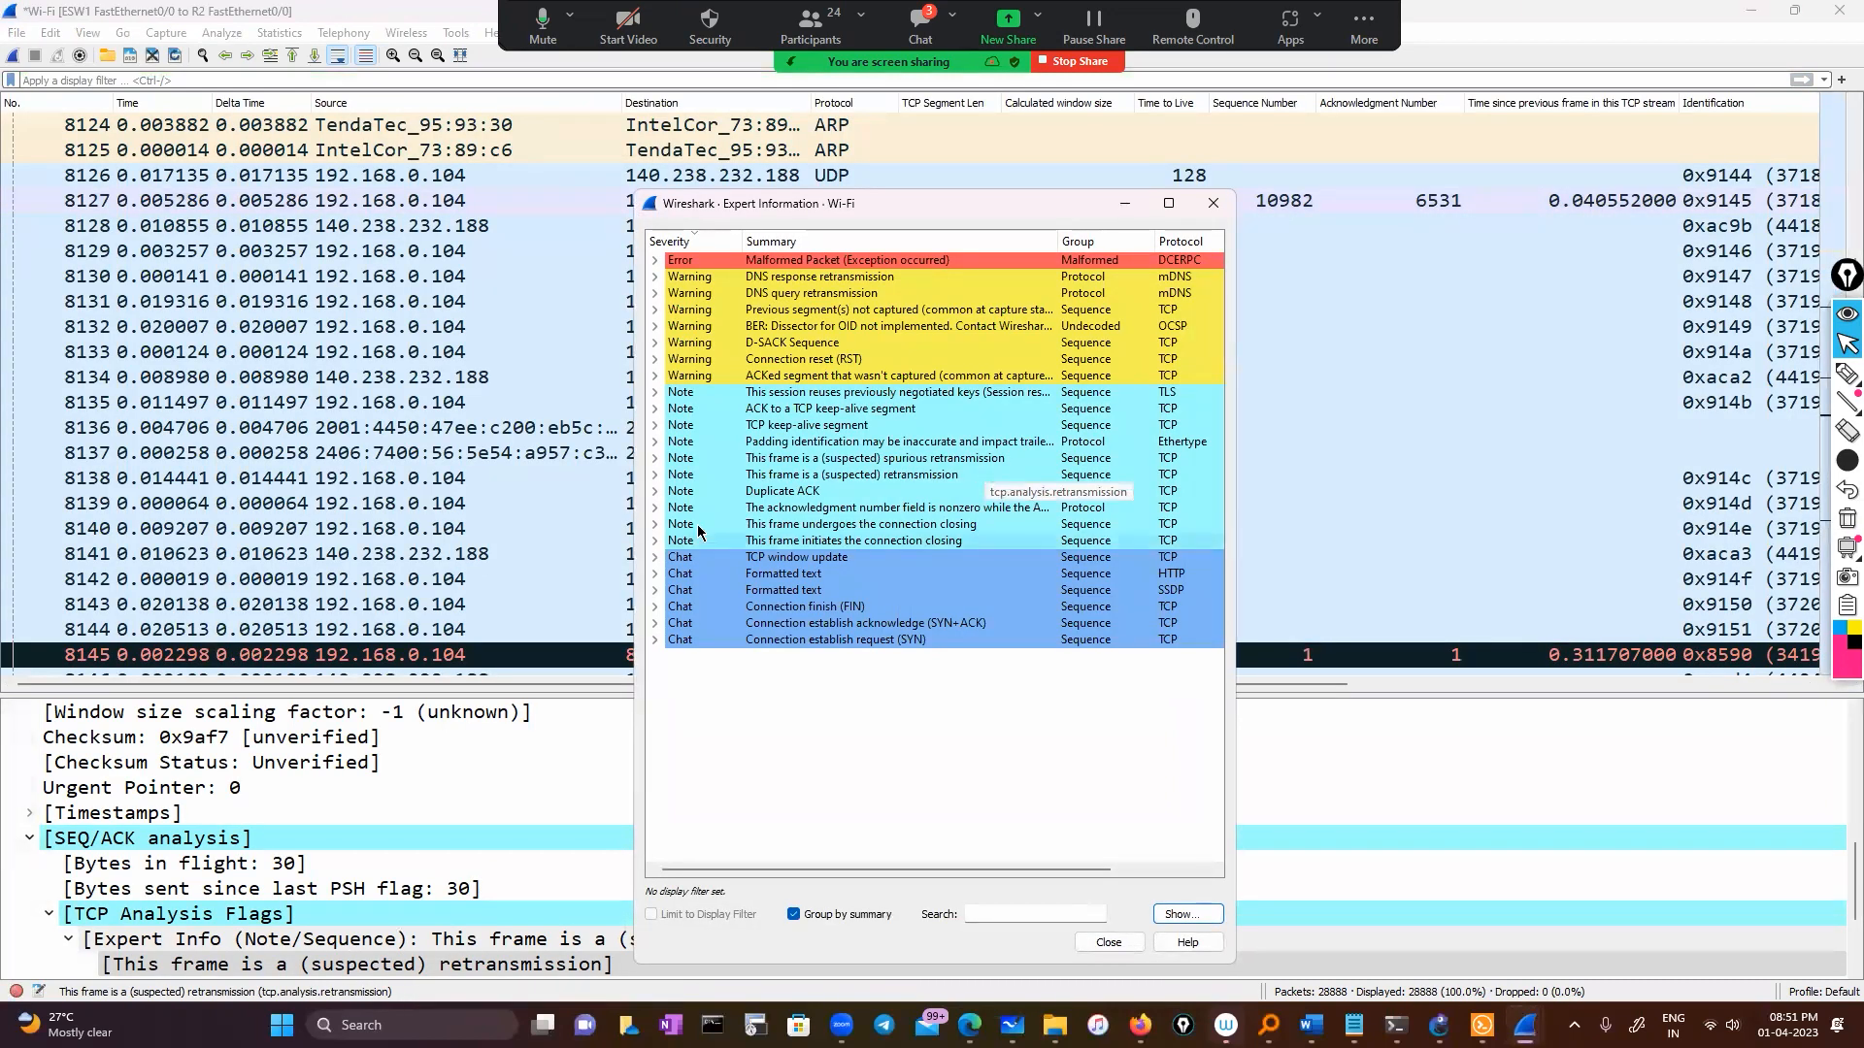
left_click(655, 490)
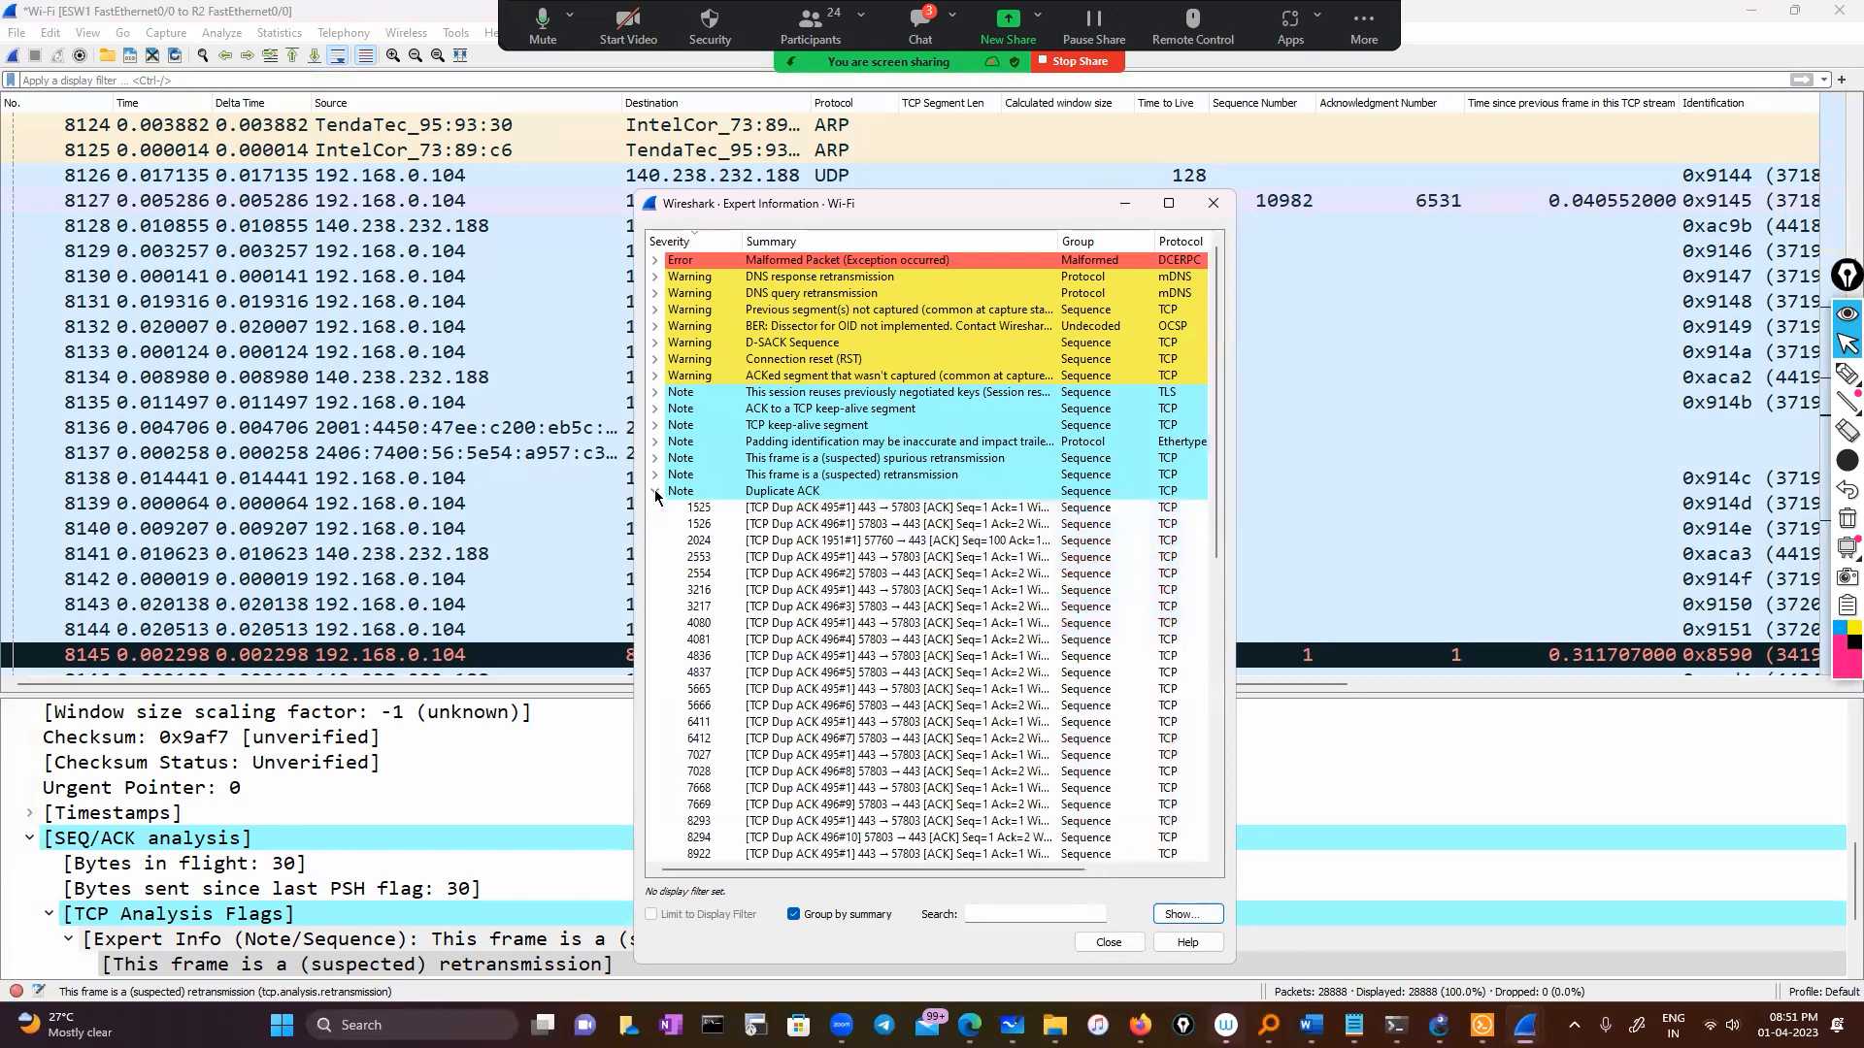
left_click(850, 515)
right_click(850, 514)
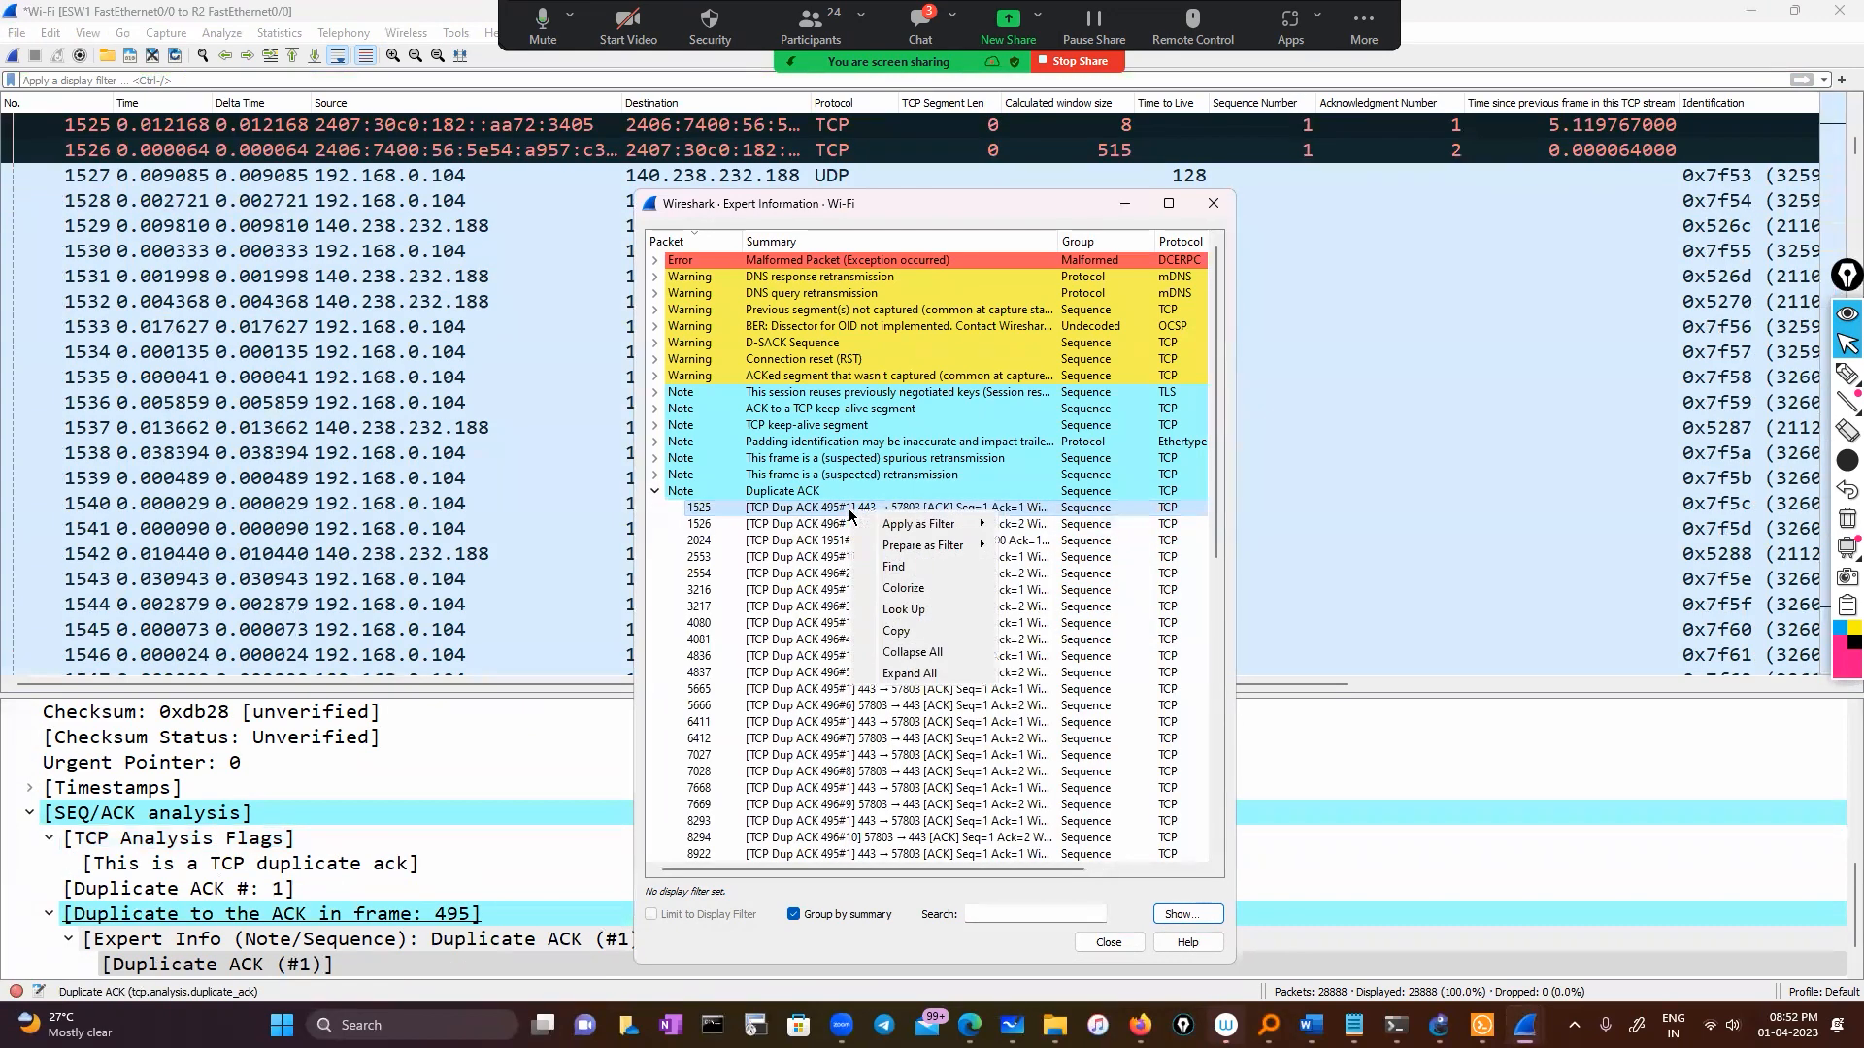
mouse_move(917, 525)
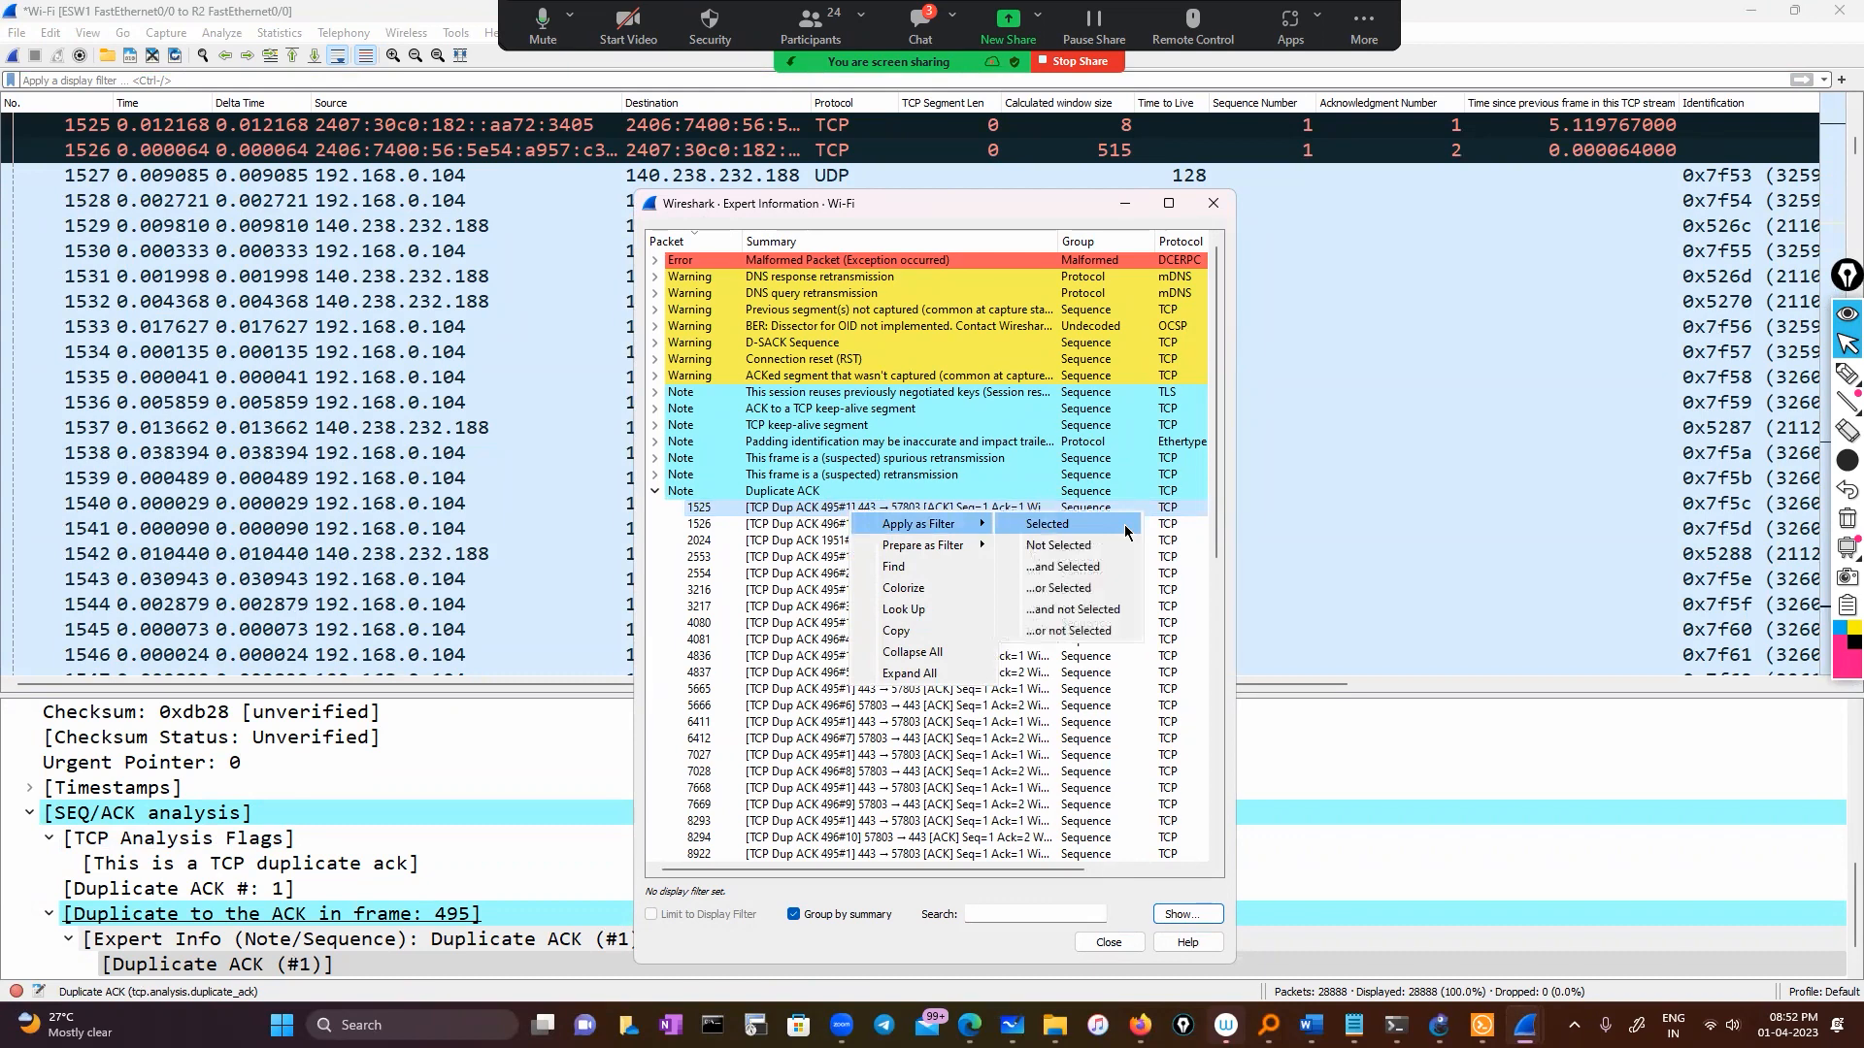
left_click(1126, 525)
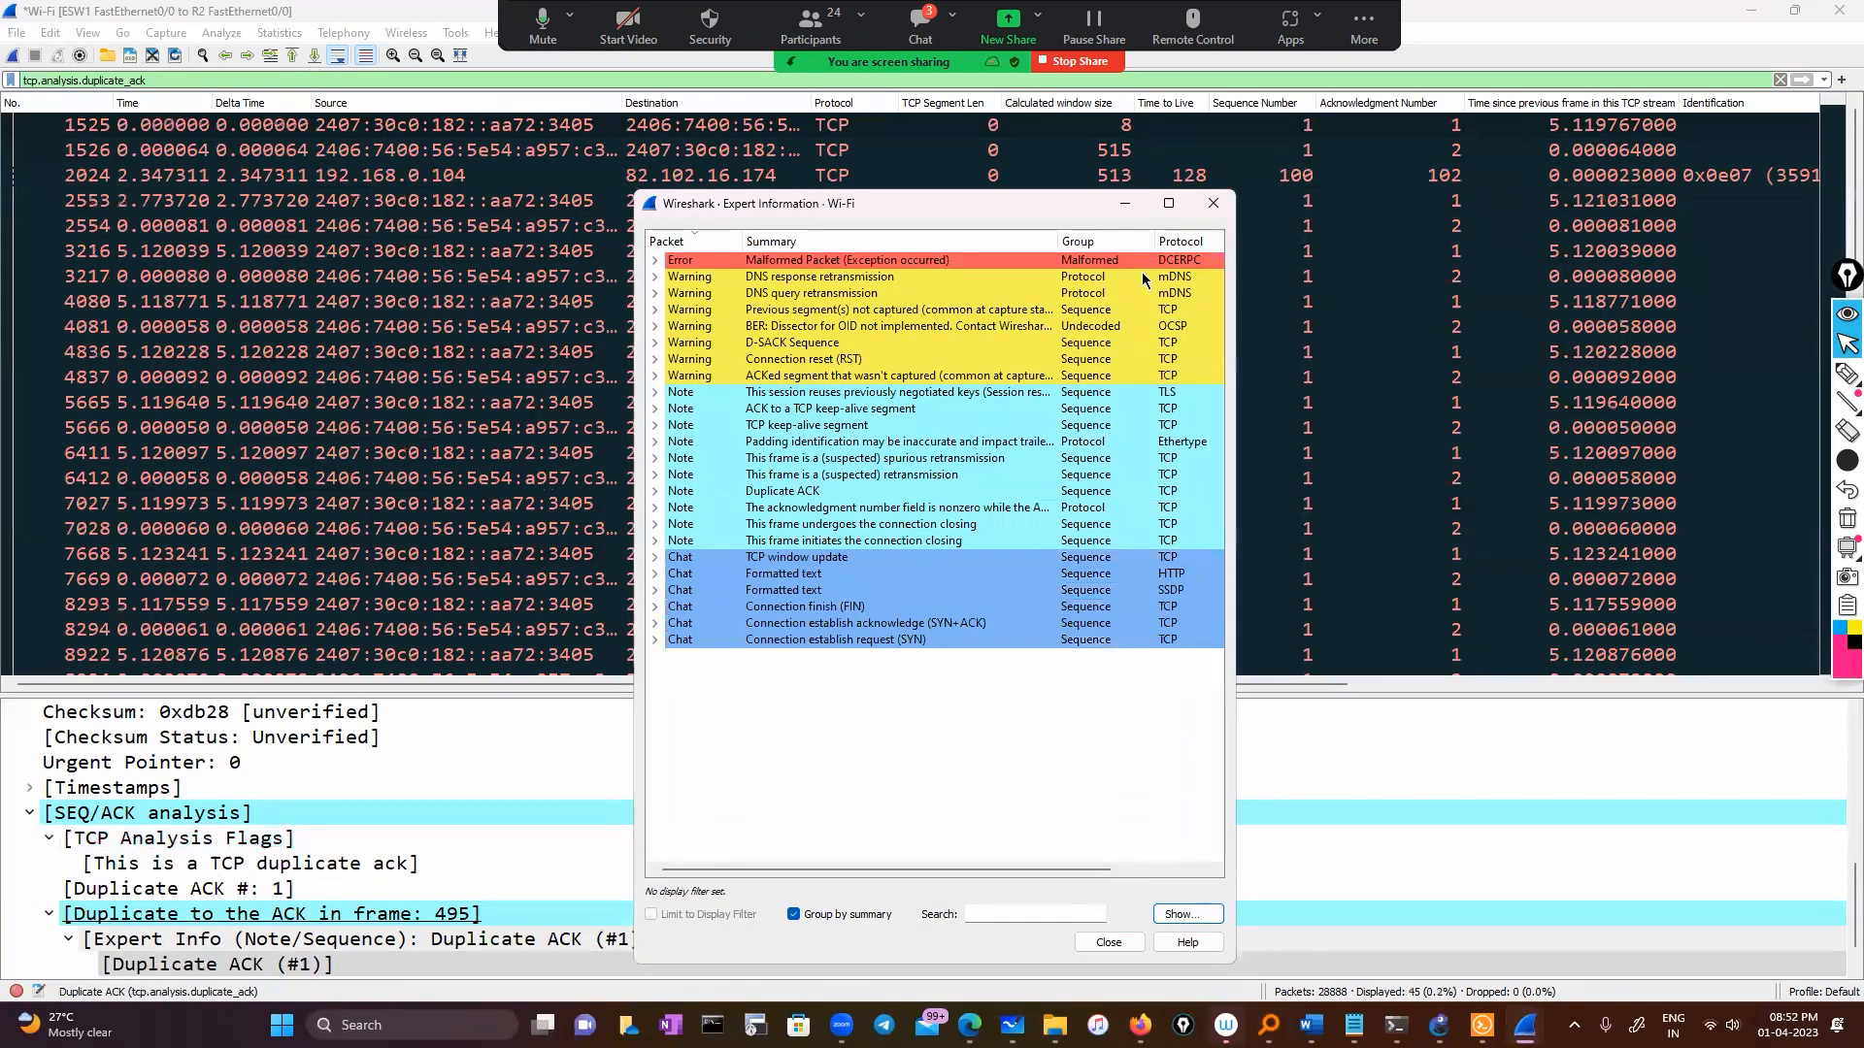
Step: Minimize Expert Information and examine the filtered duplicate ACK packets, including their source, destination and Info columns
left_click(1117, 206)
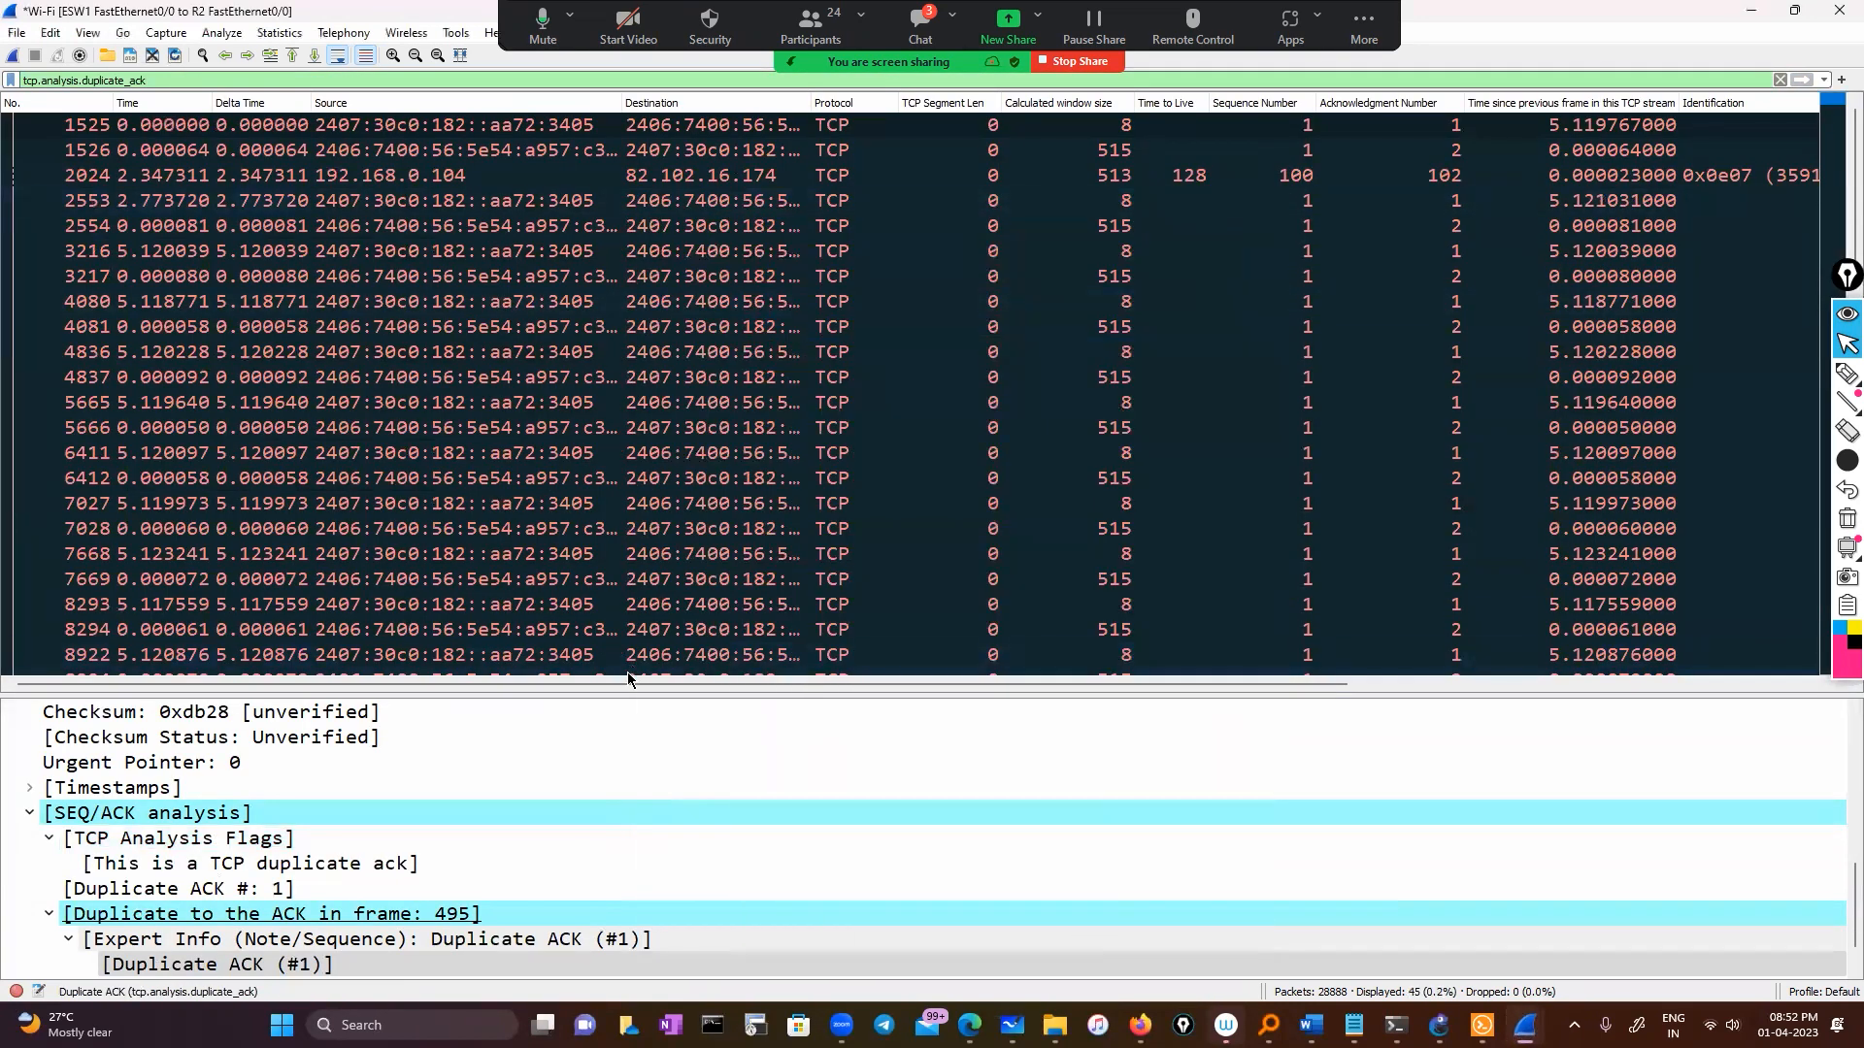
left_click_drag(628, 682, 1307, 686)
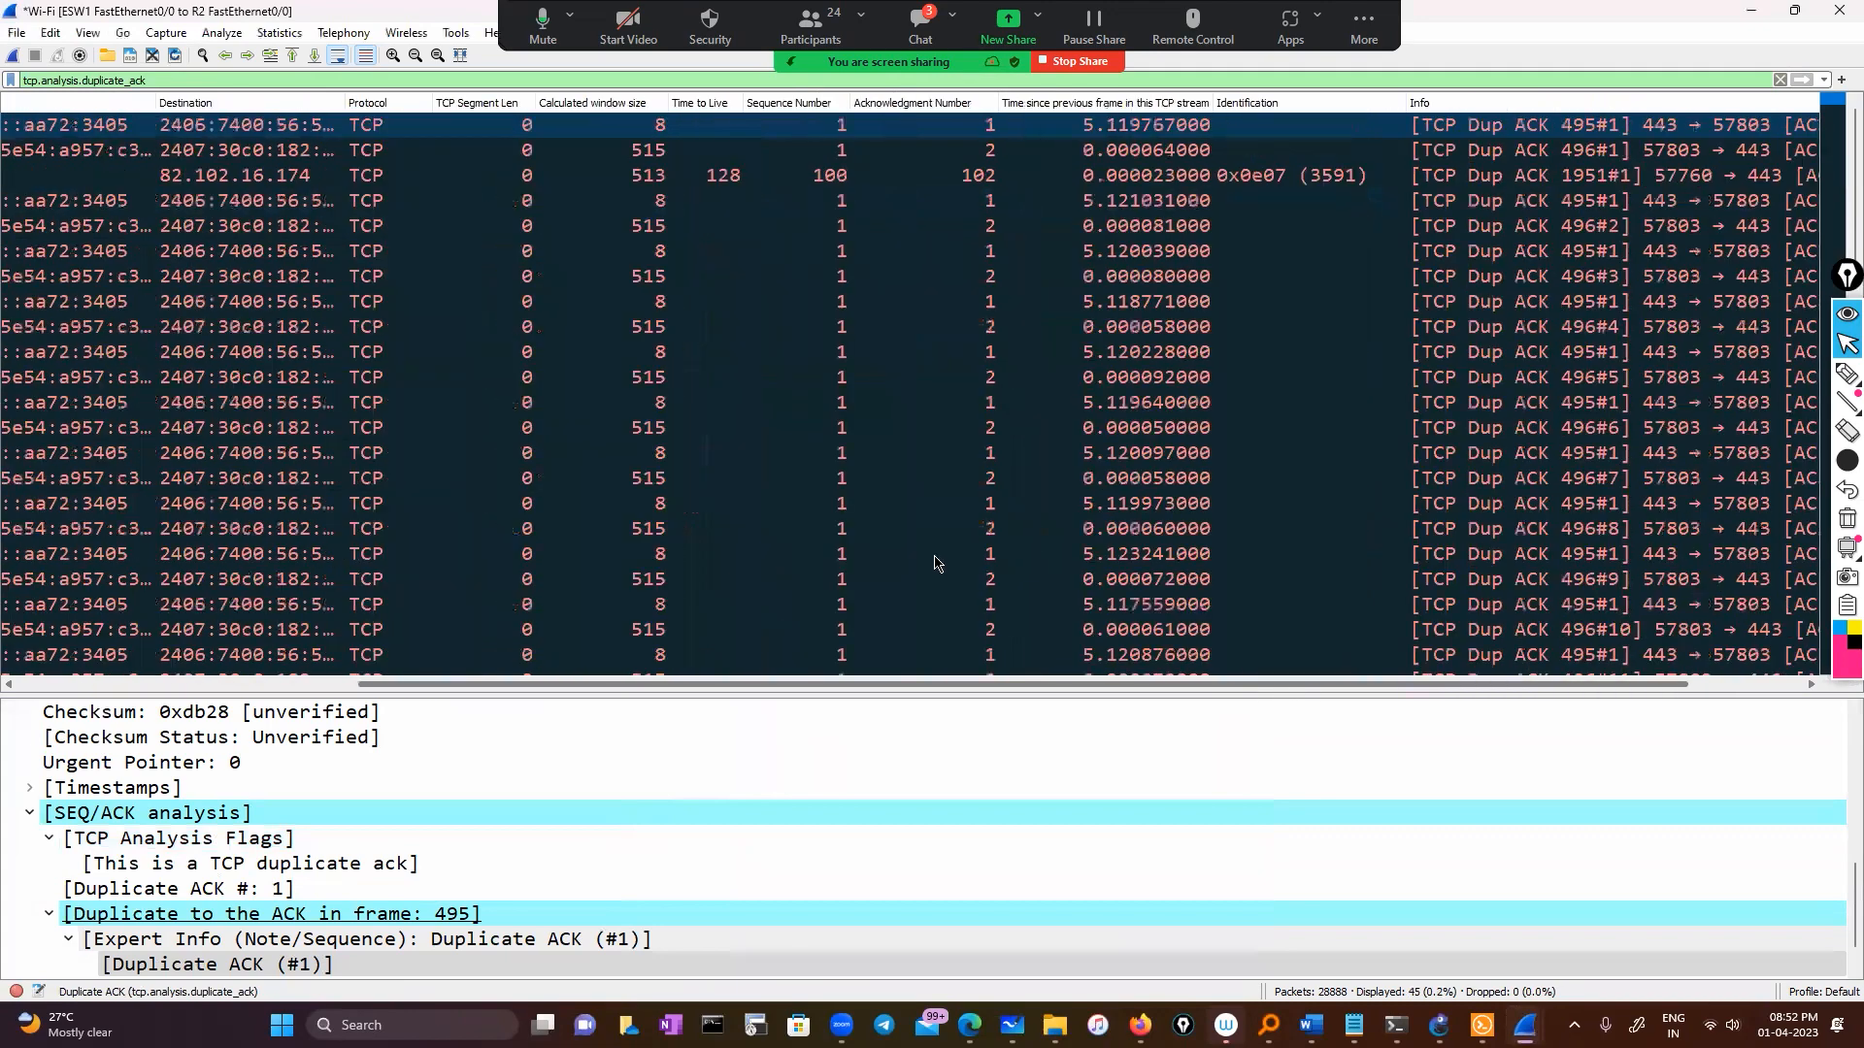
scroll(940, 473, "down", 8)
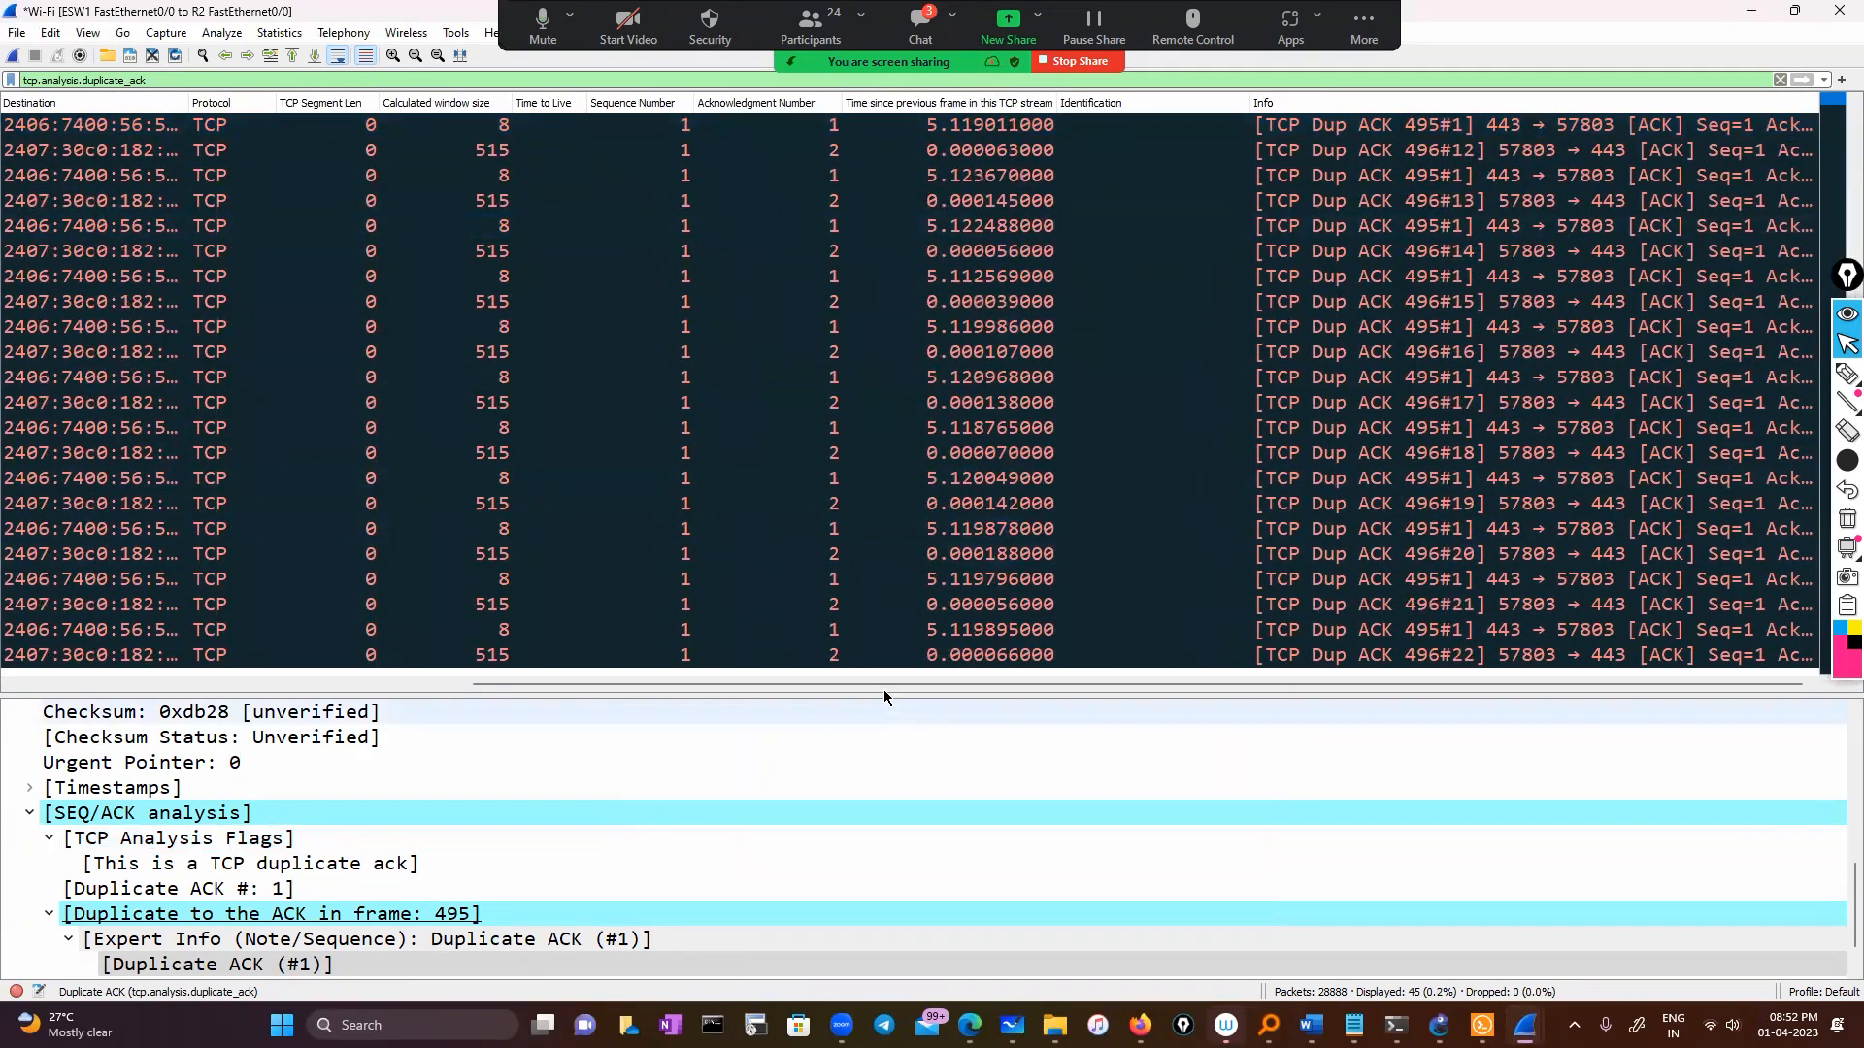
left_click_drag(884, 682, 415, 681)
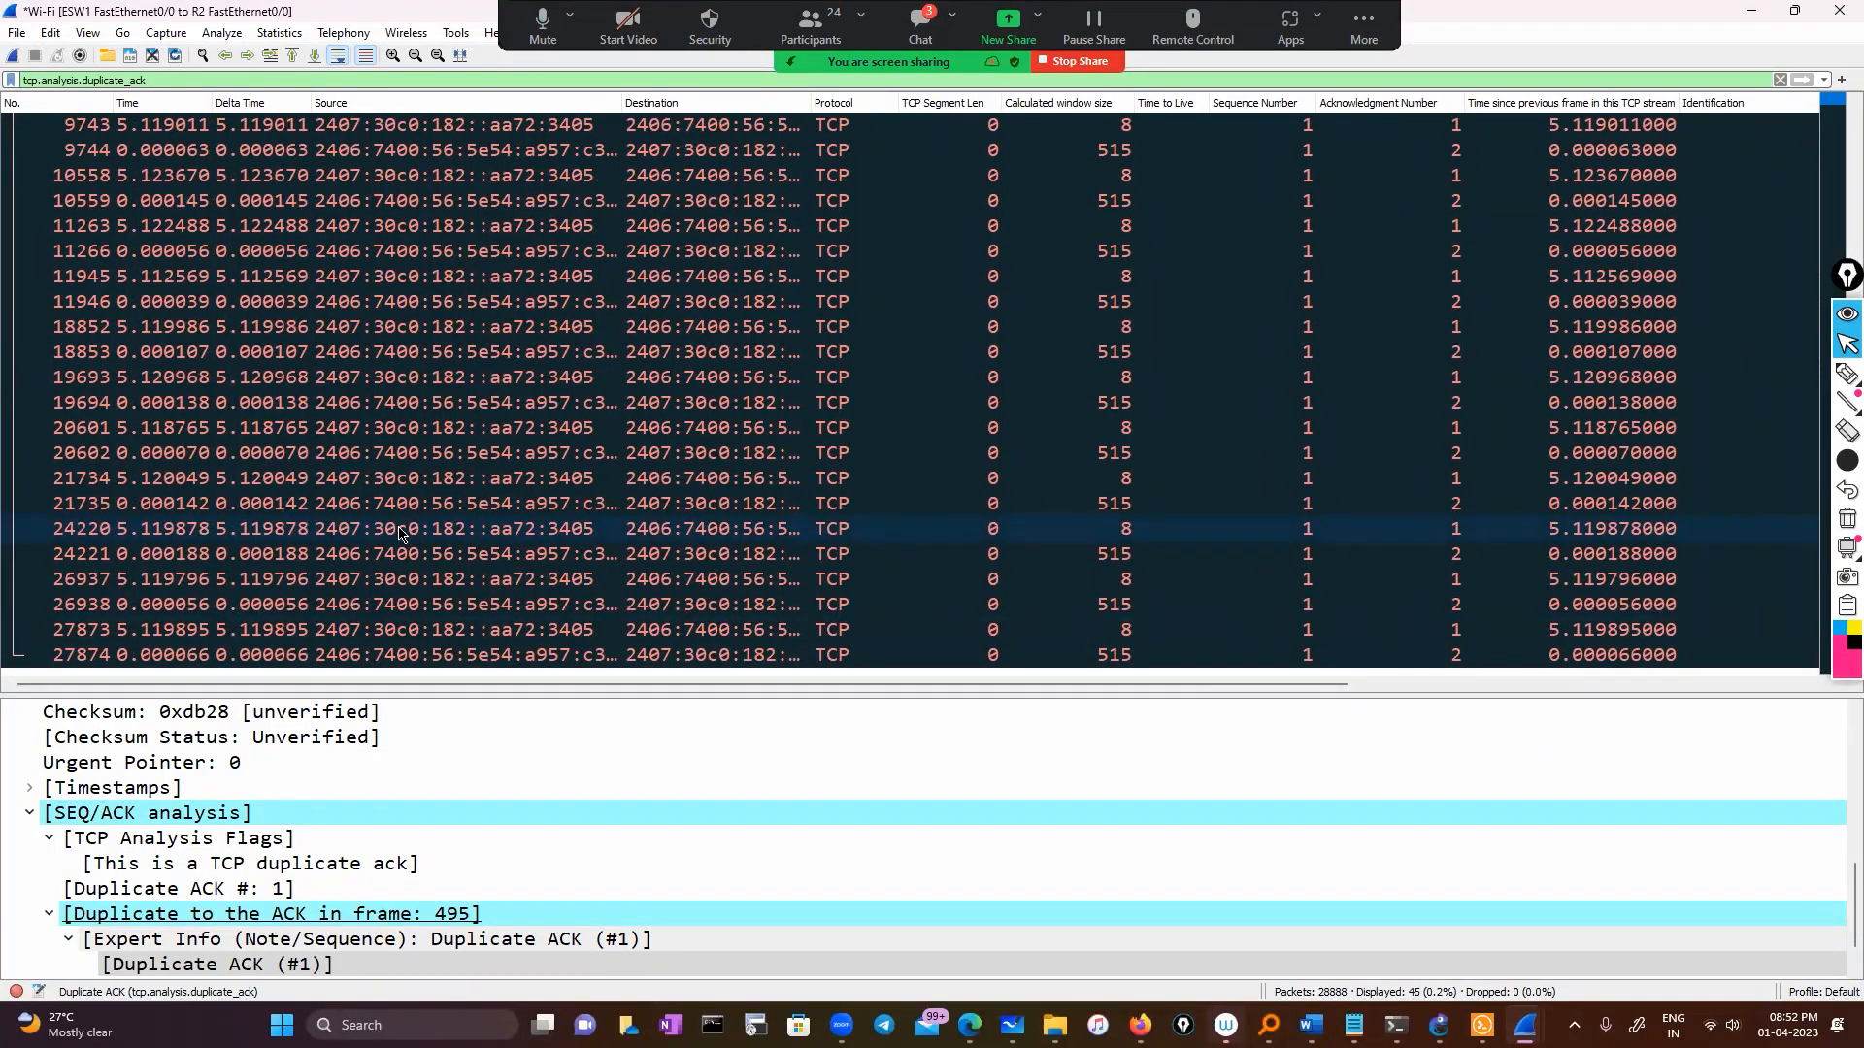
left_click_drag(431, 684, 981, 694)
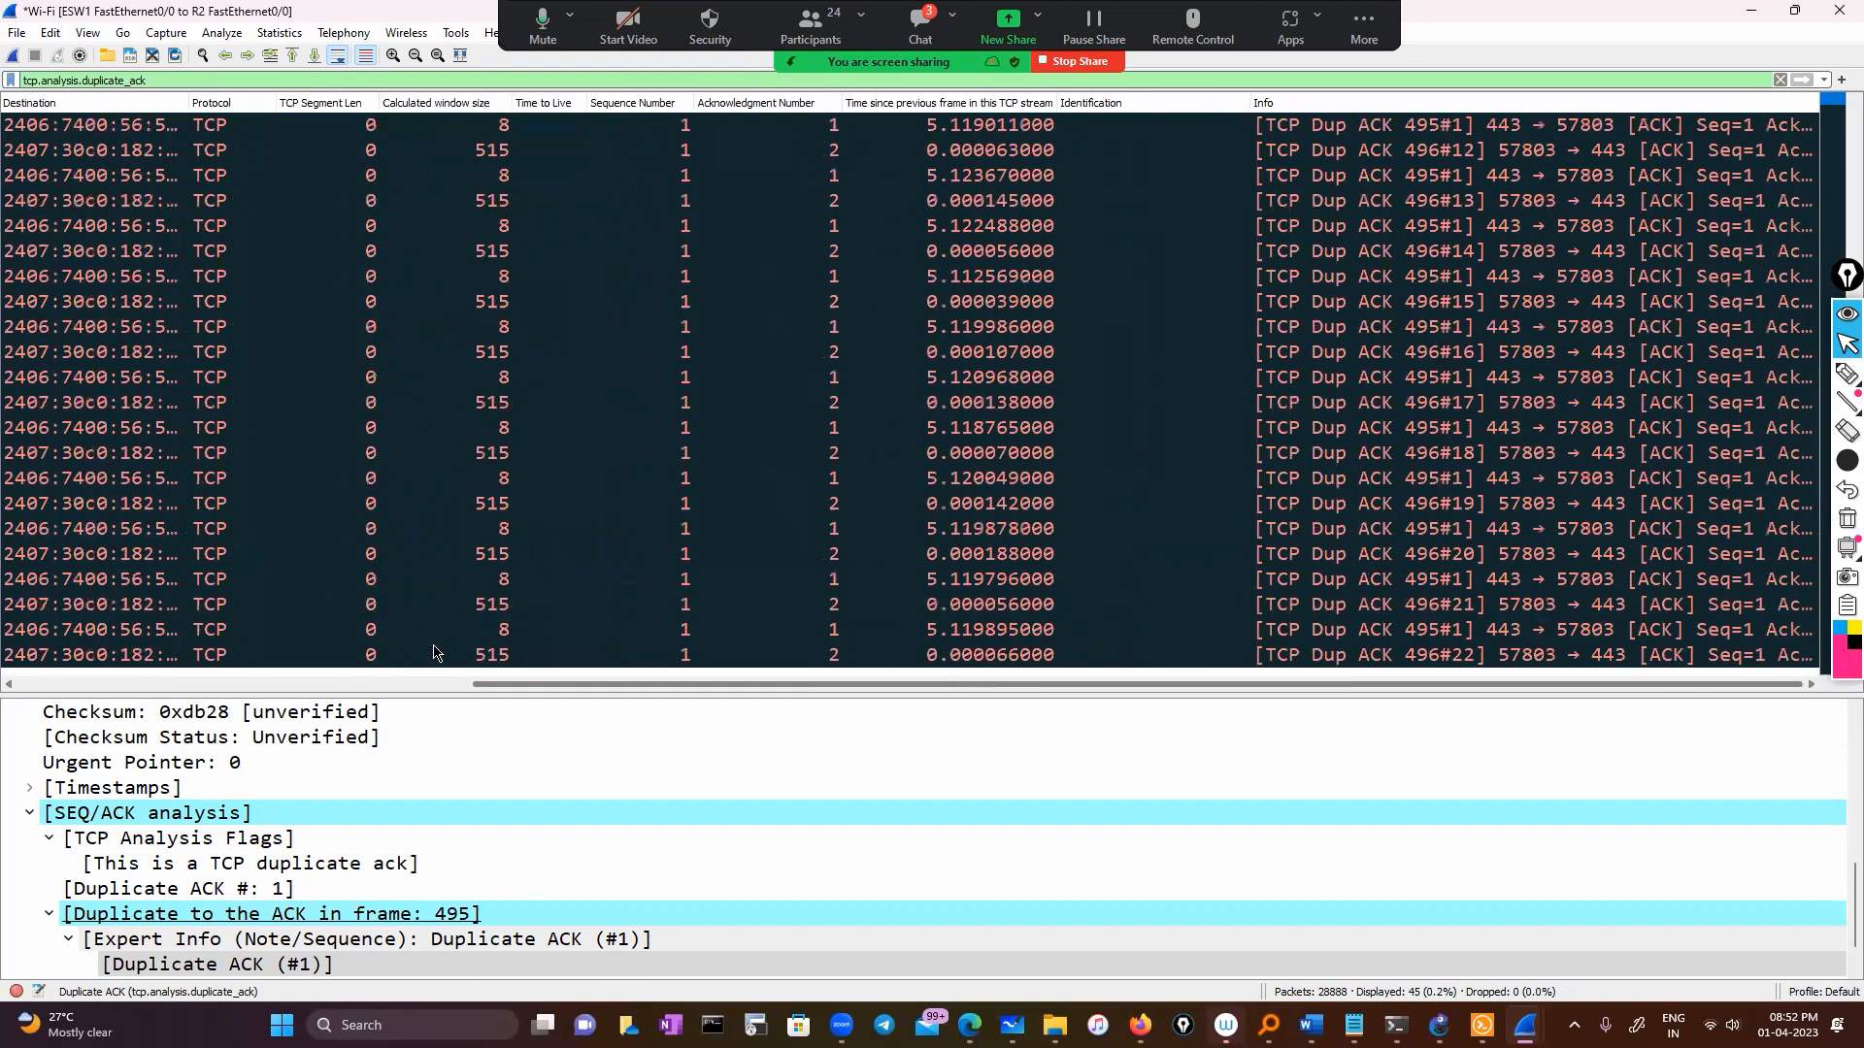
Step: Reopen Expert Information, expand the TCP window update chat and apply packet 14809's entry as the display filter tcp.analysis.window_update
left_click_drag(387, 632, 35, 1011)
mouse_move(34, 1014)
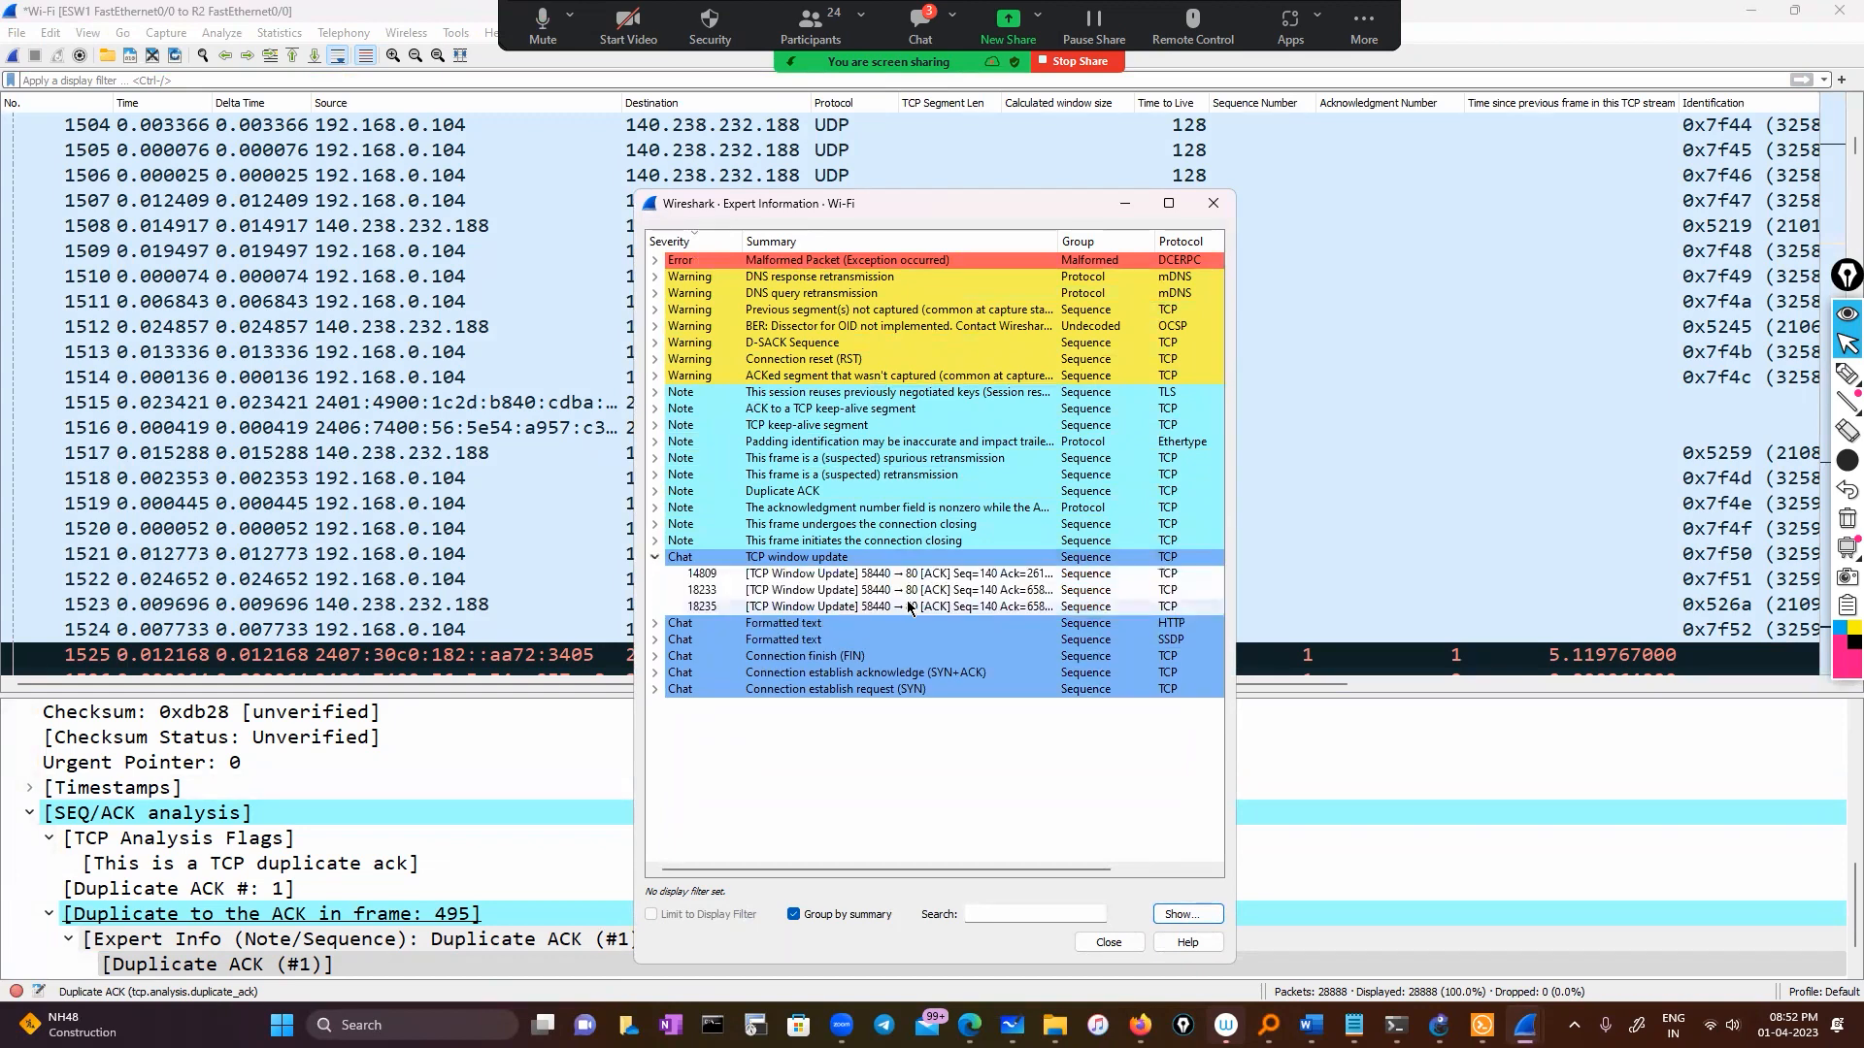
left_click(654, 558)
left_click(836, 577)
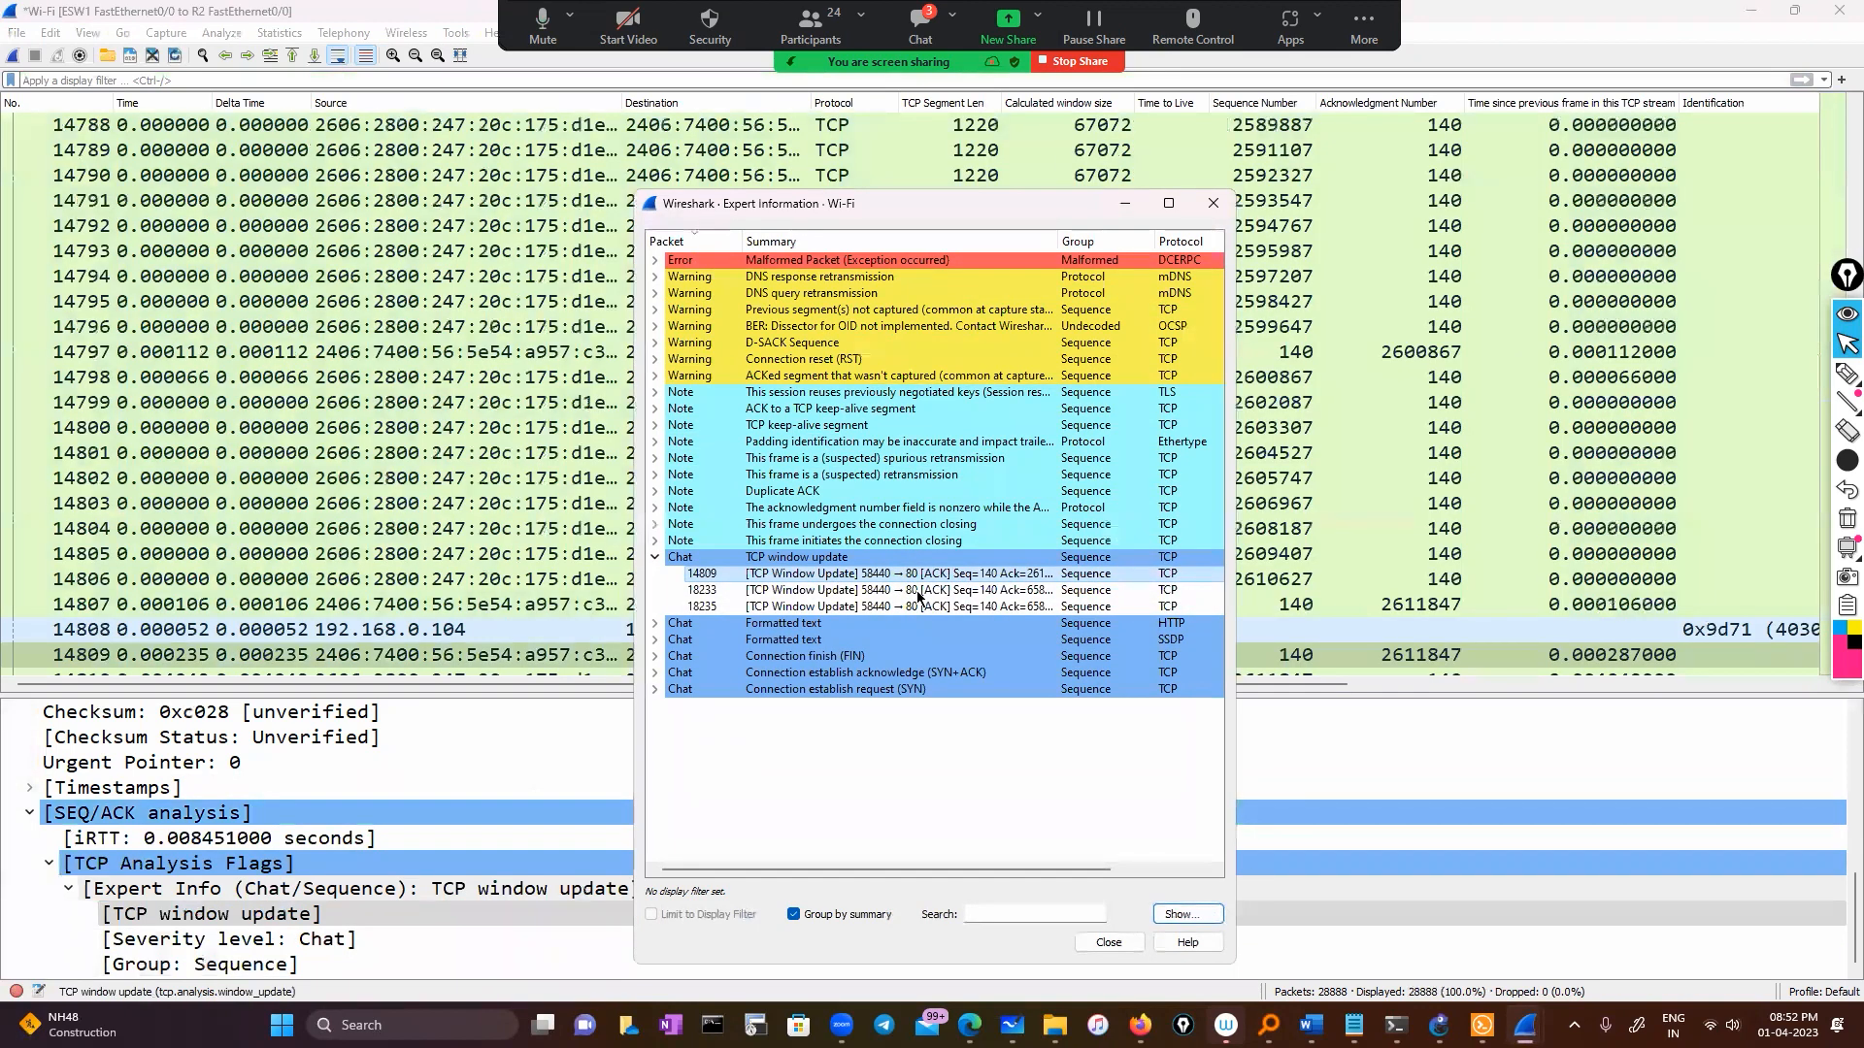
right_click(836, 577)
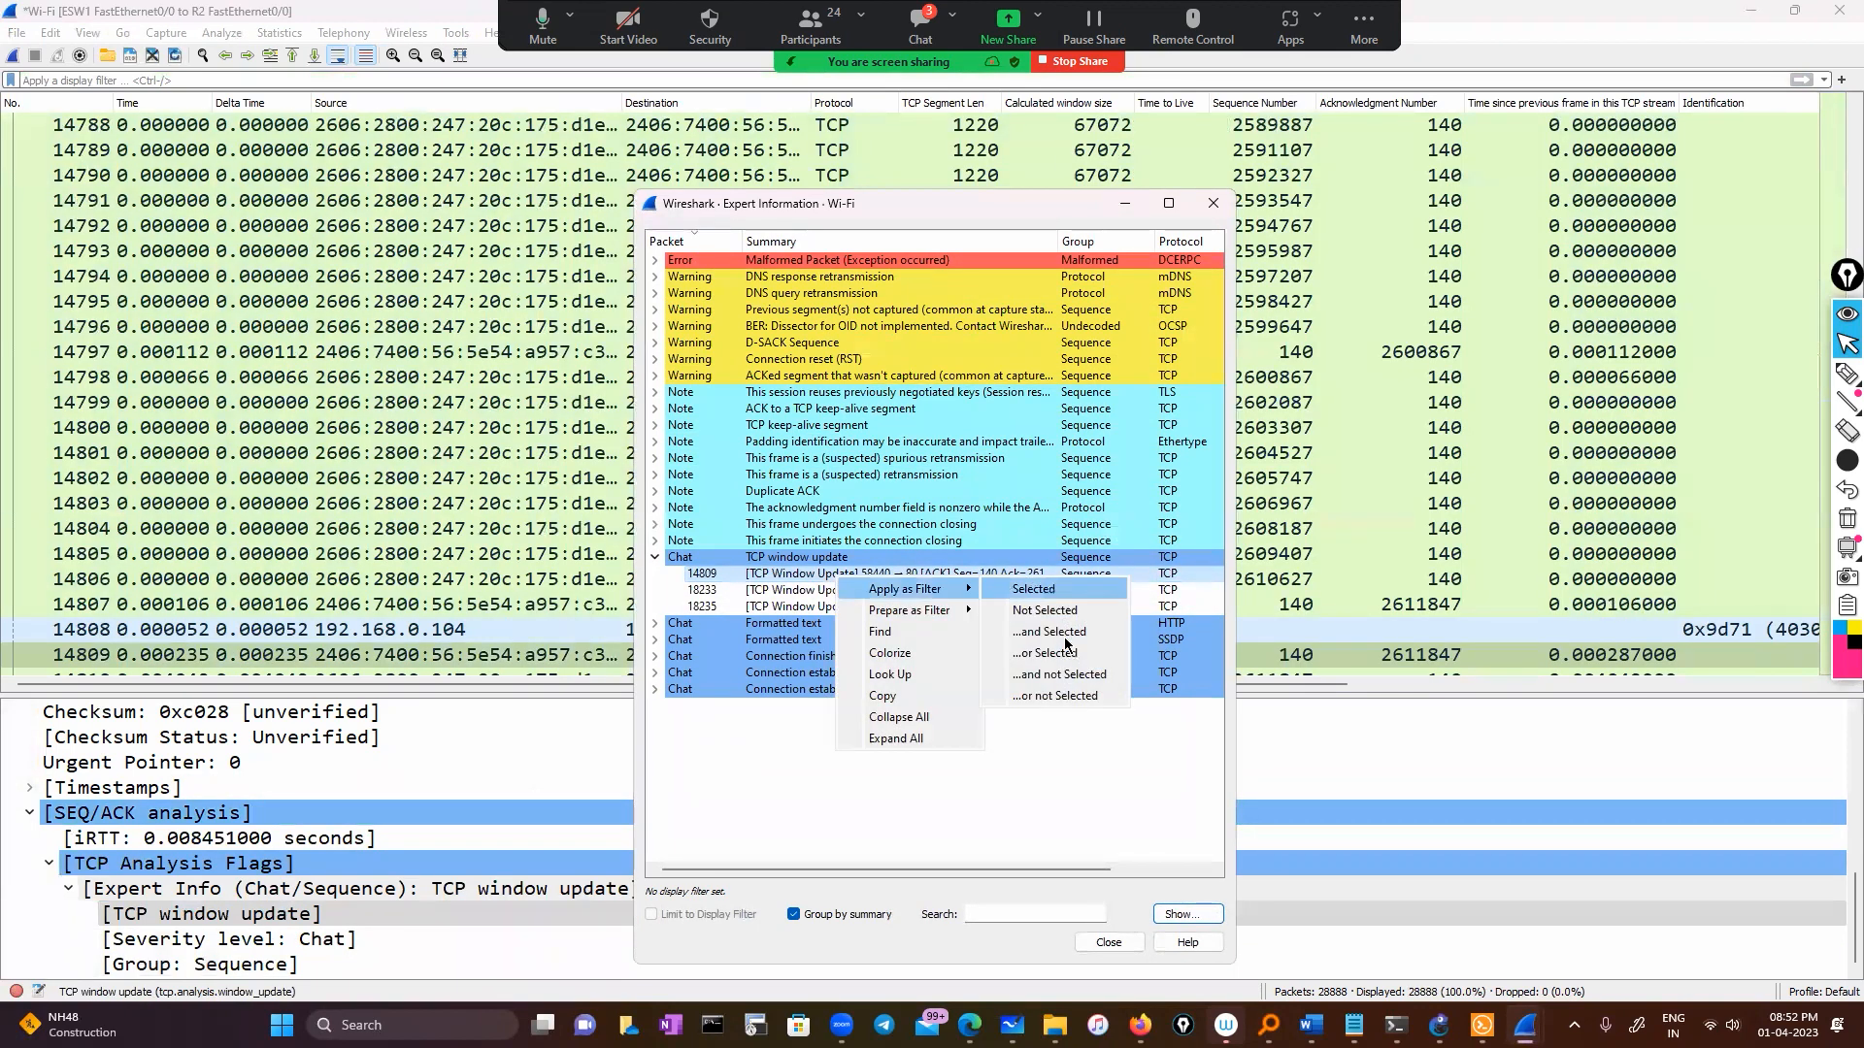
left_click(1050, 632)
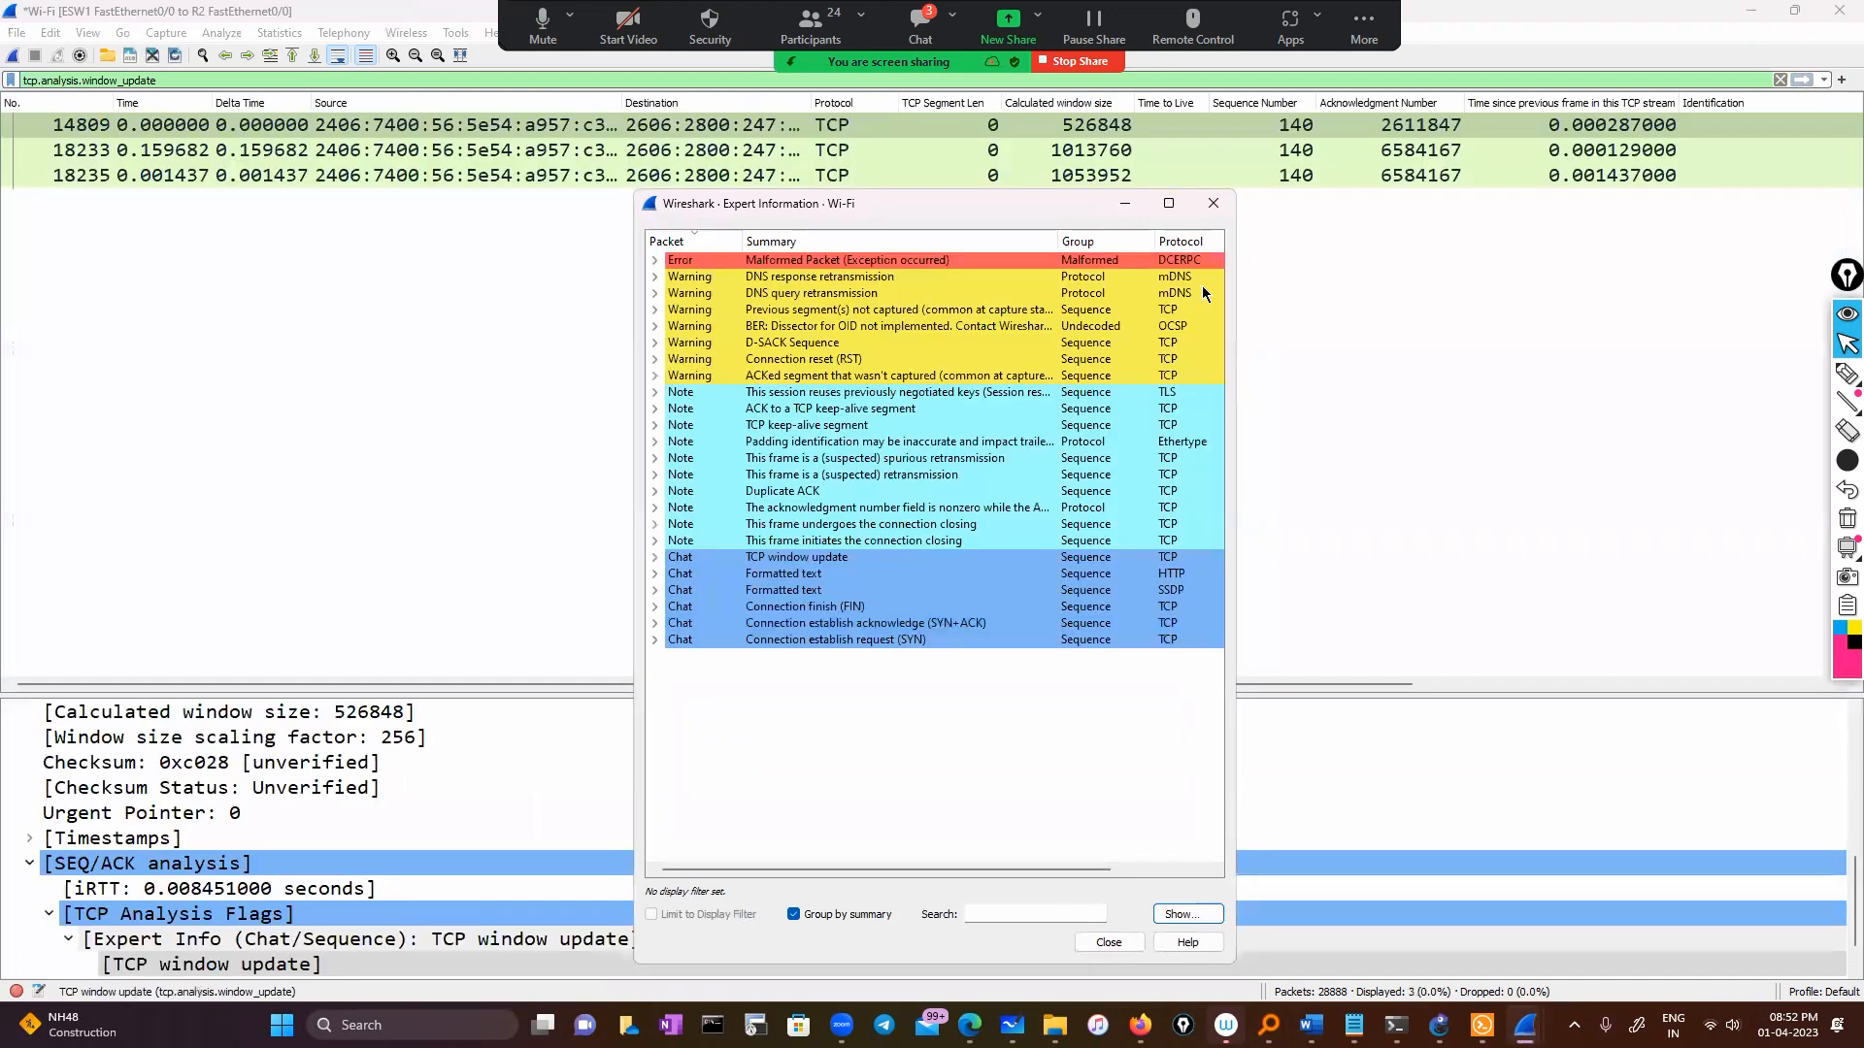
Step: Check the window update packets and Expert Information limited to that filter, and clear the display filter
left_click(1127, 203)
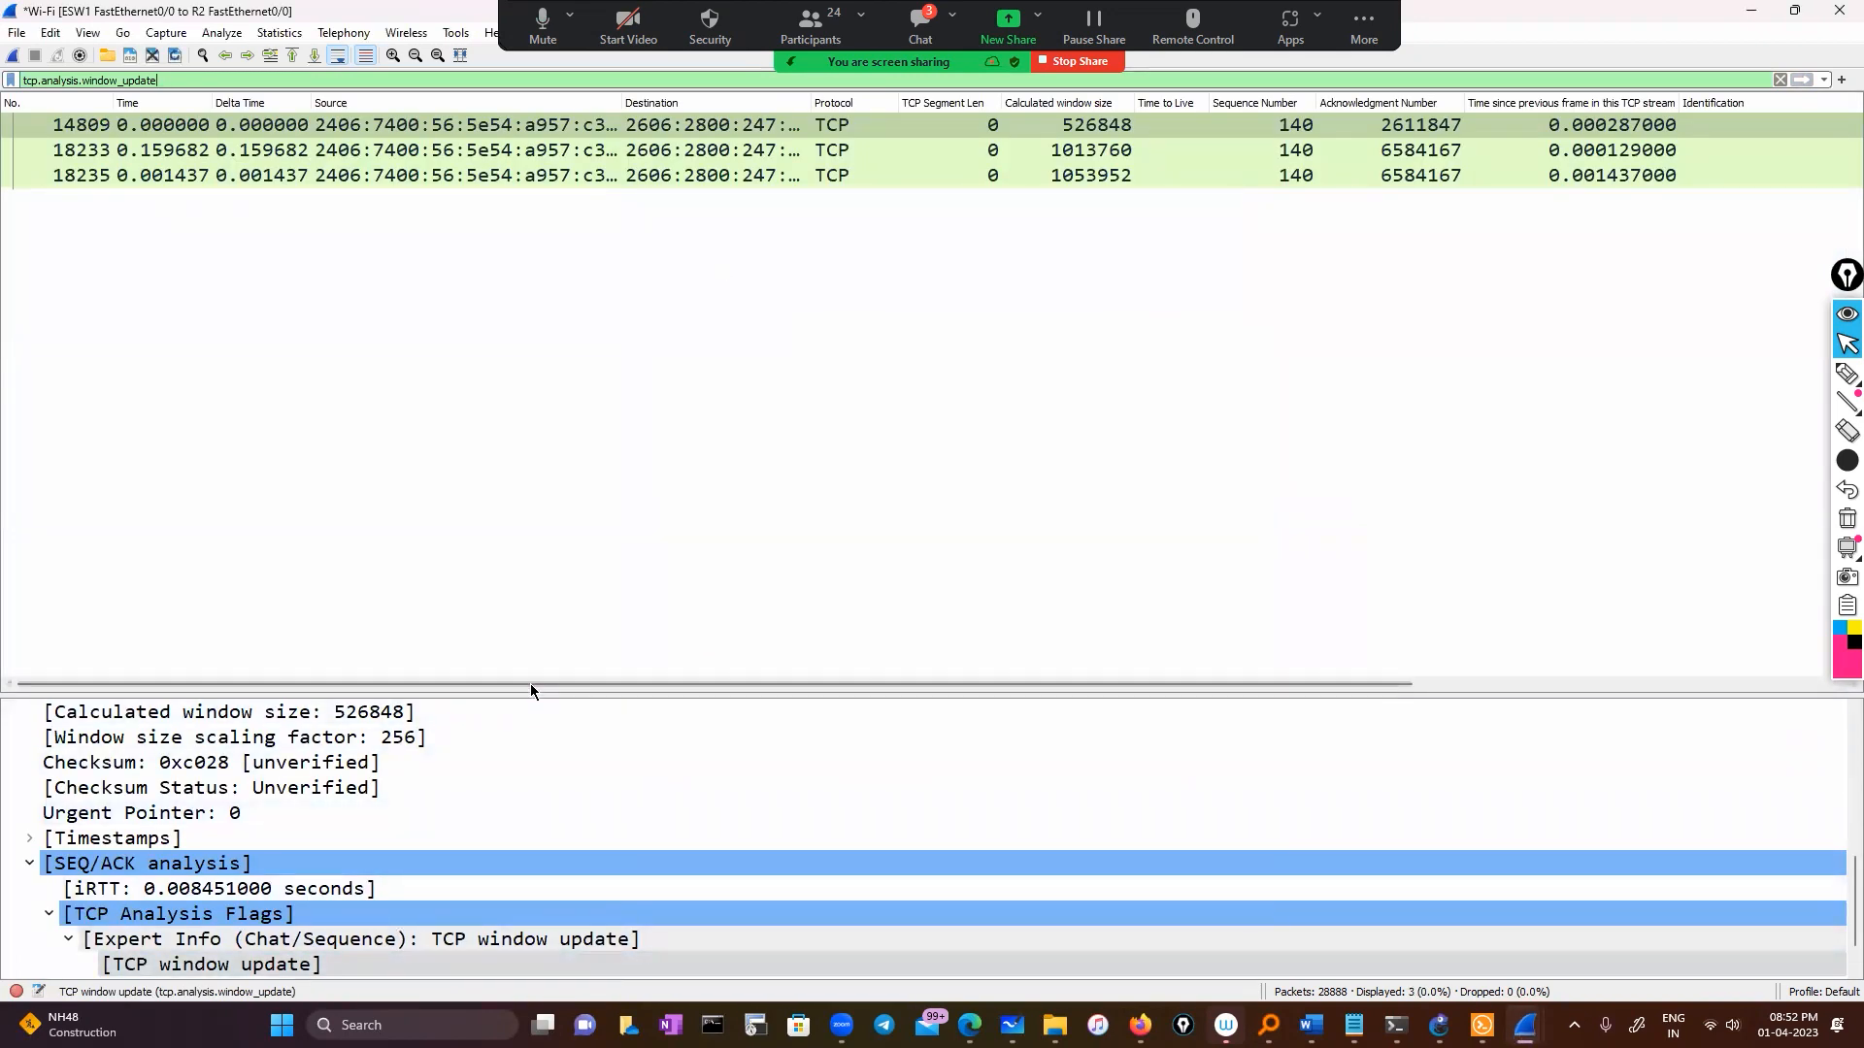
left_click_drag(530, 683, 159, 617)
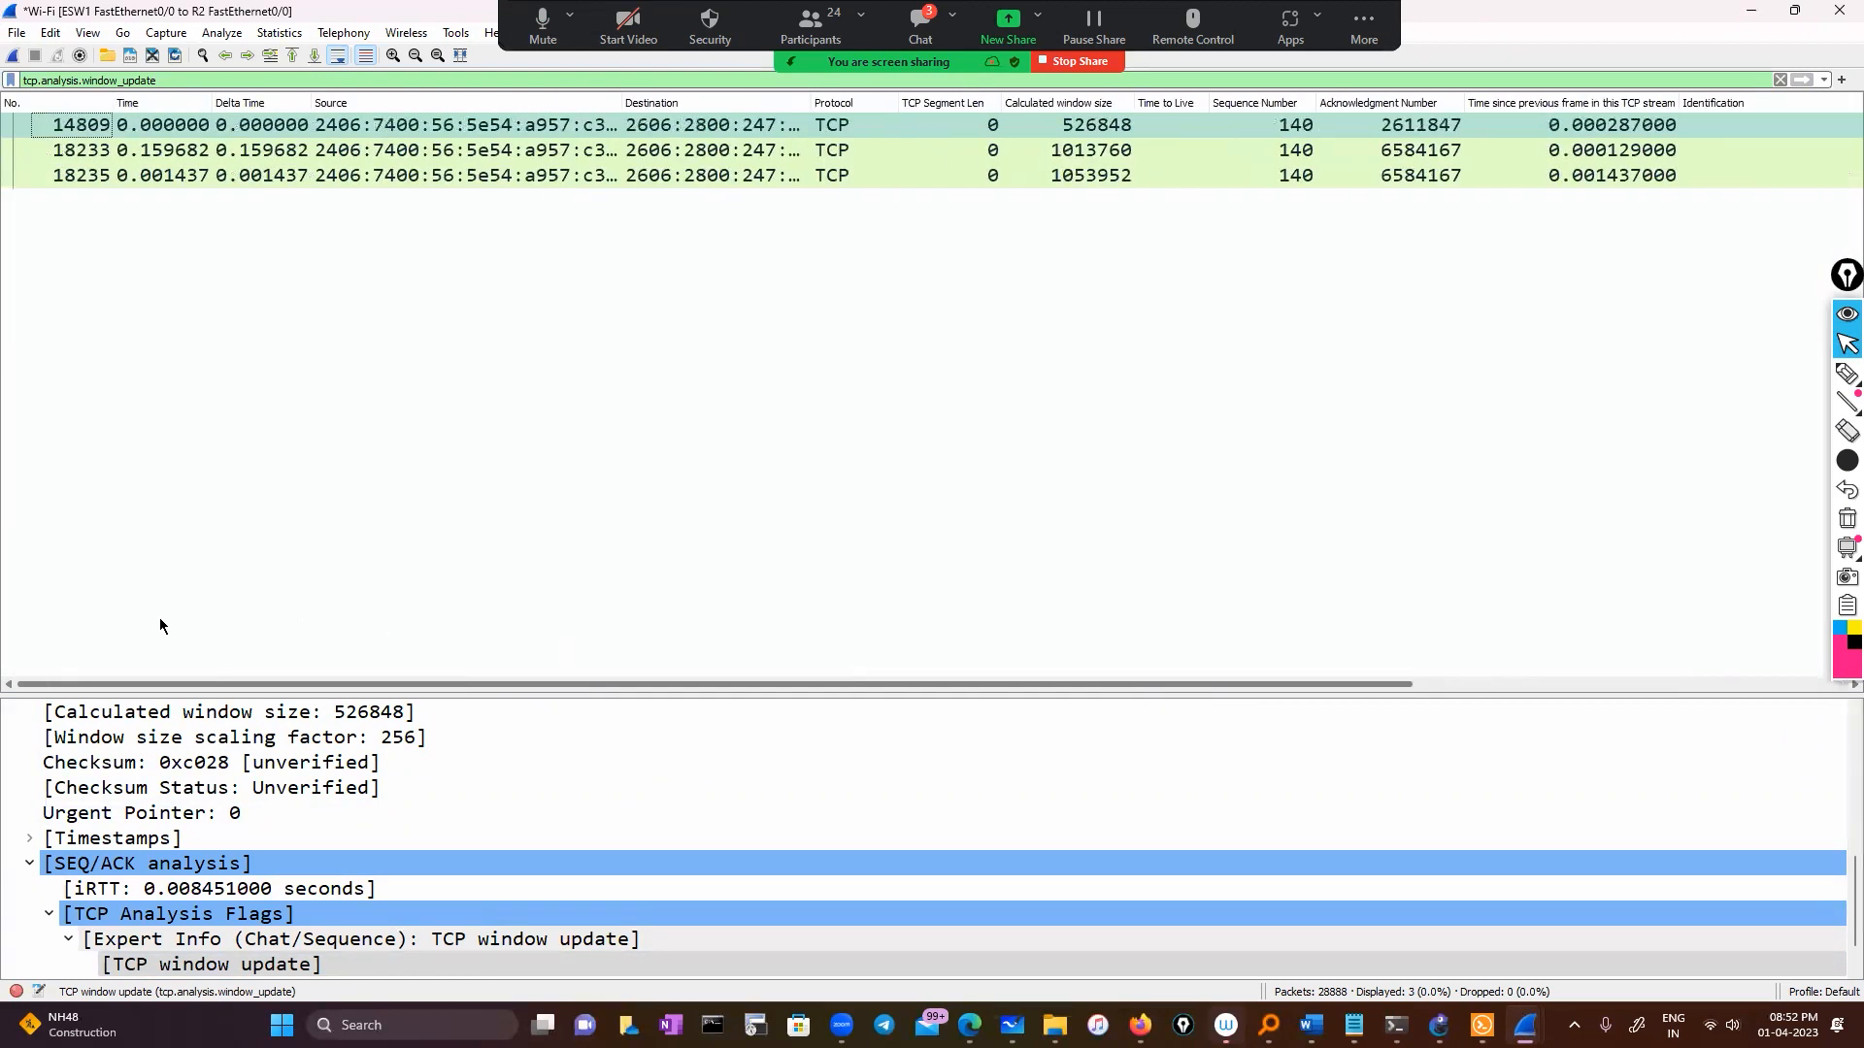
left_click(18, 989)
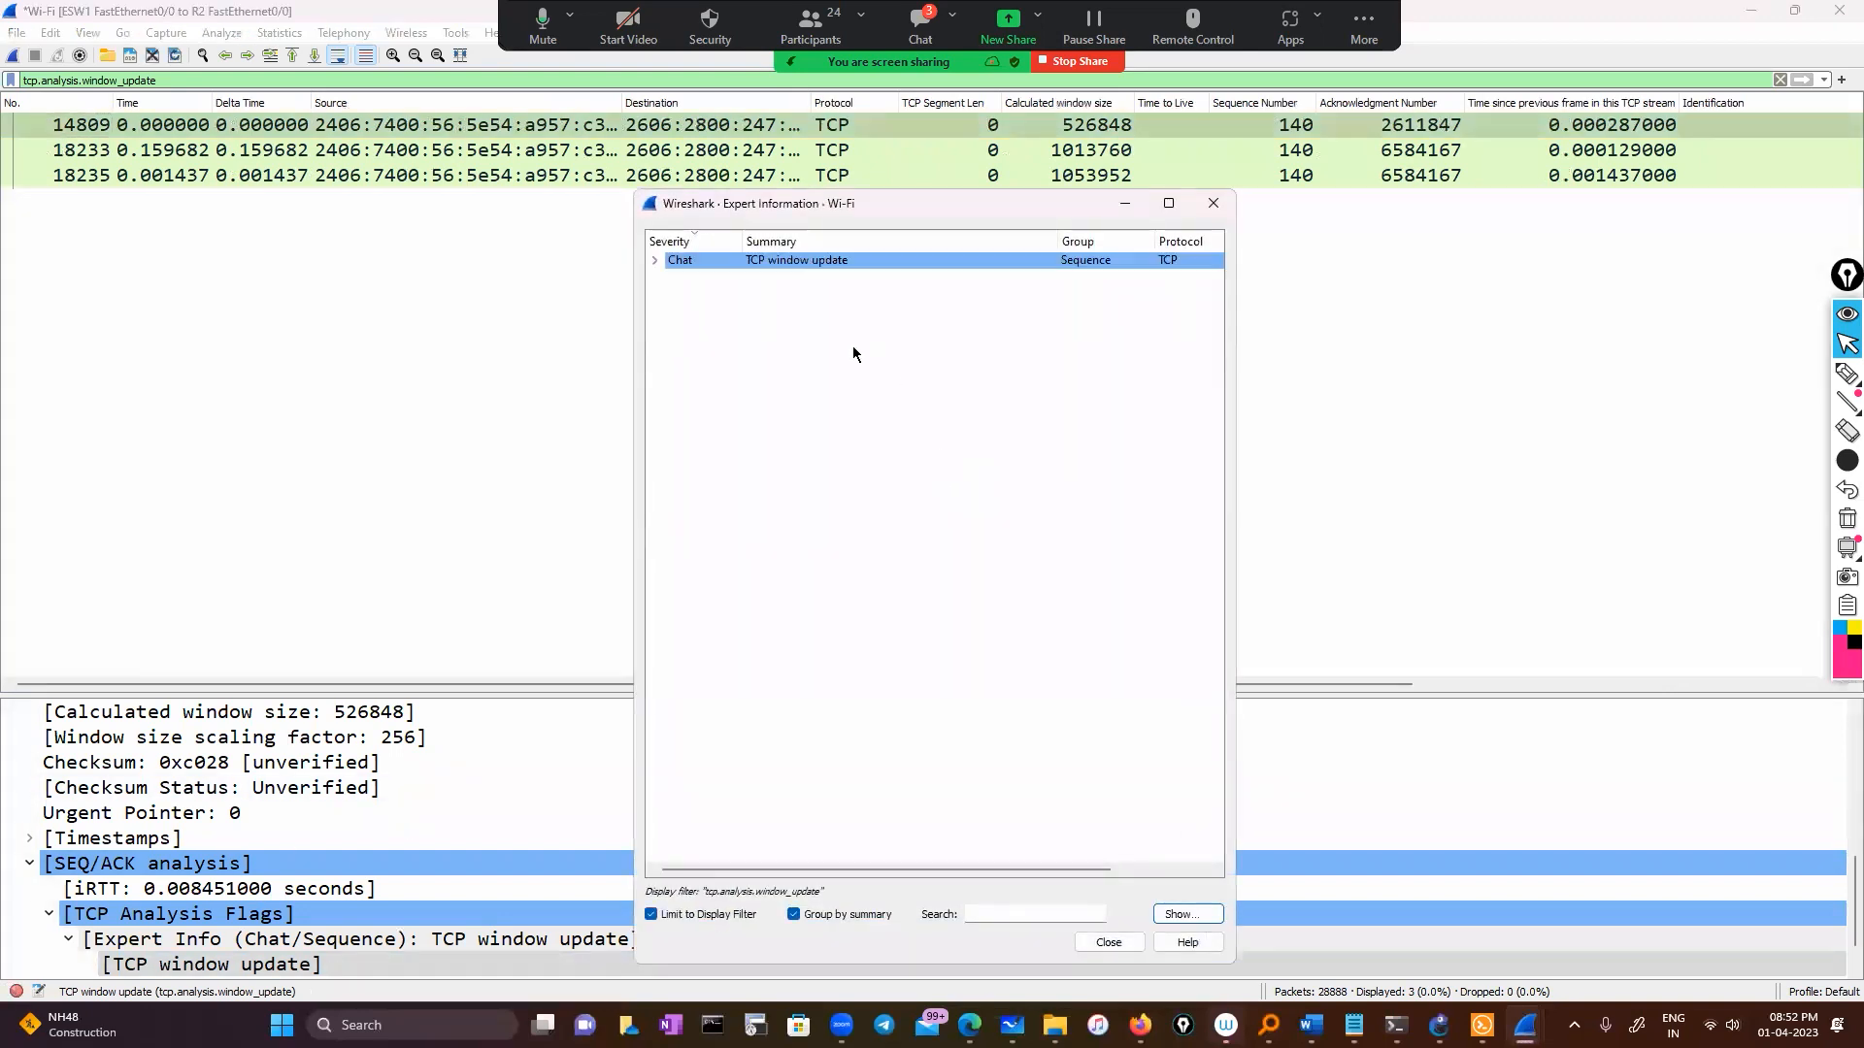
left_click(1781, 79)
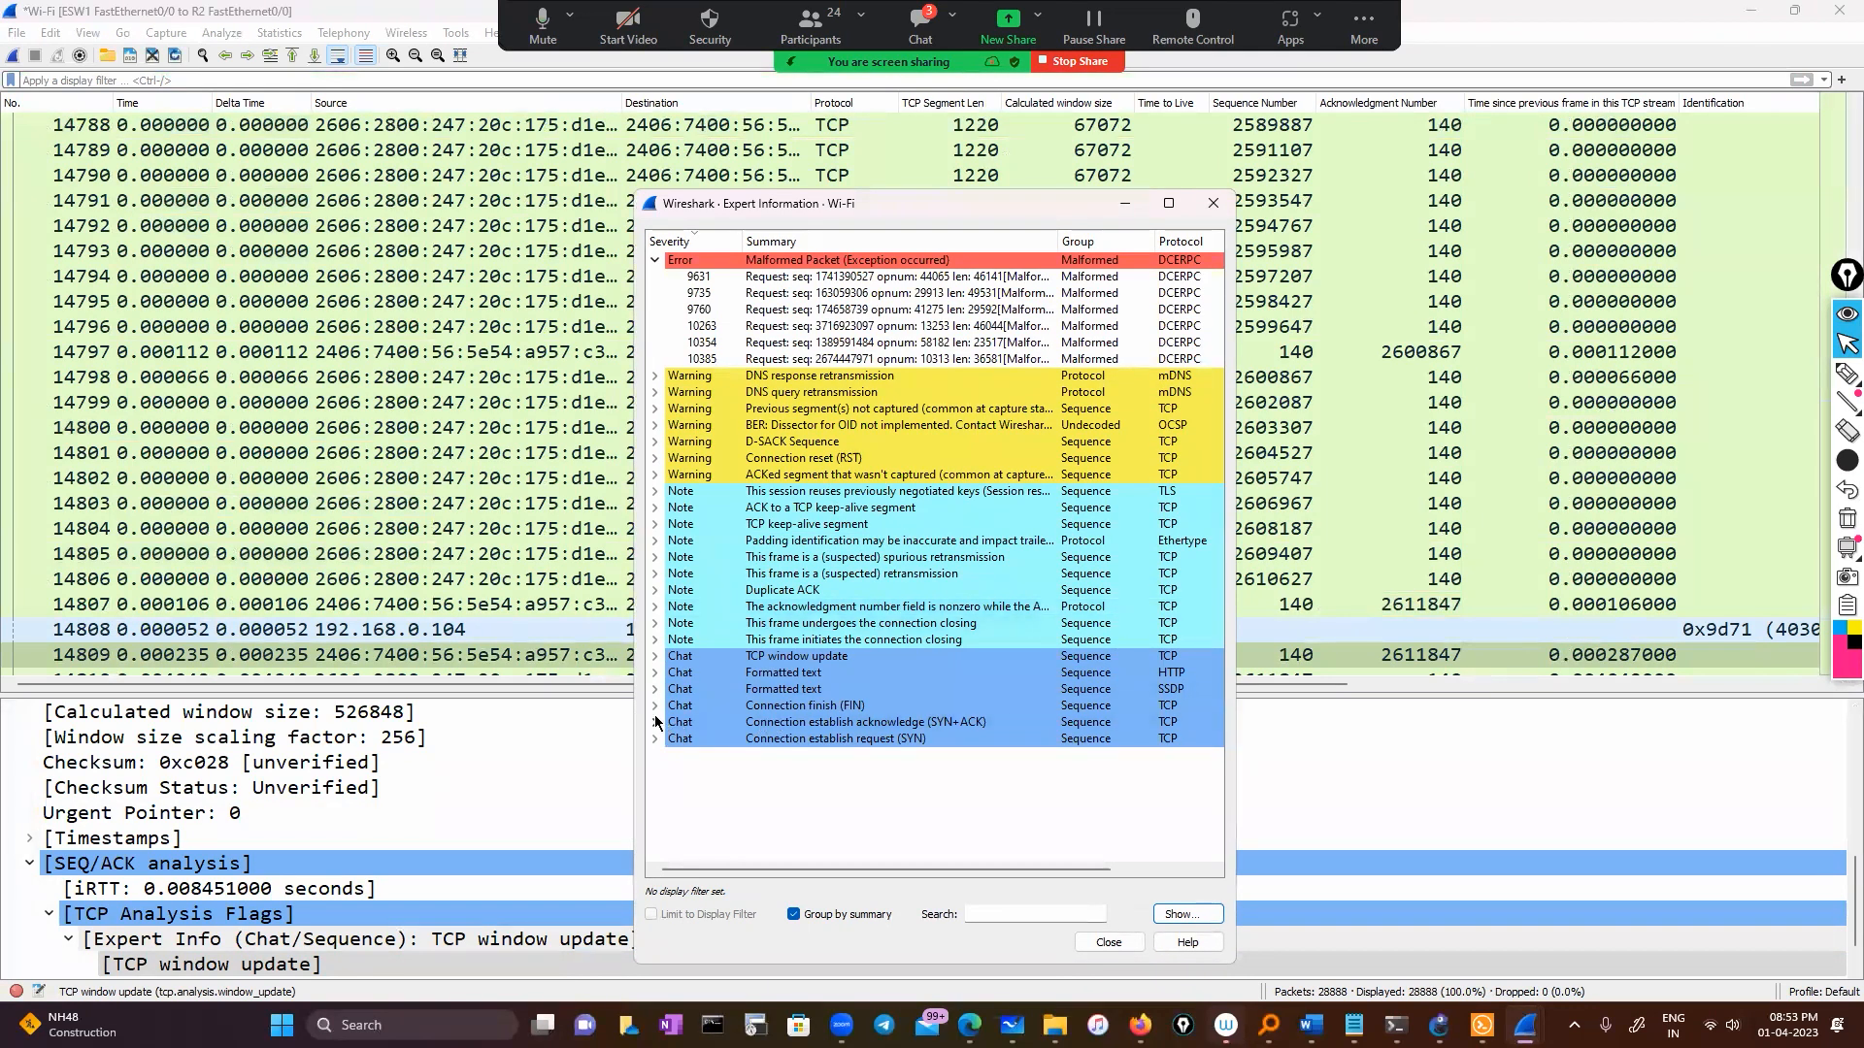
Step: Expand the Connection finish (FIN) chat in Expert Information and apply packet 497's entry as the display filter tcp.connection.fin
double_click(730, 709)
left_click(827, 730)
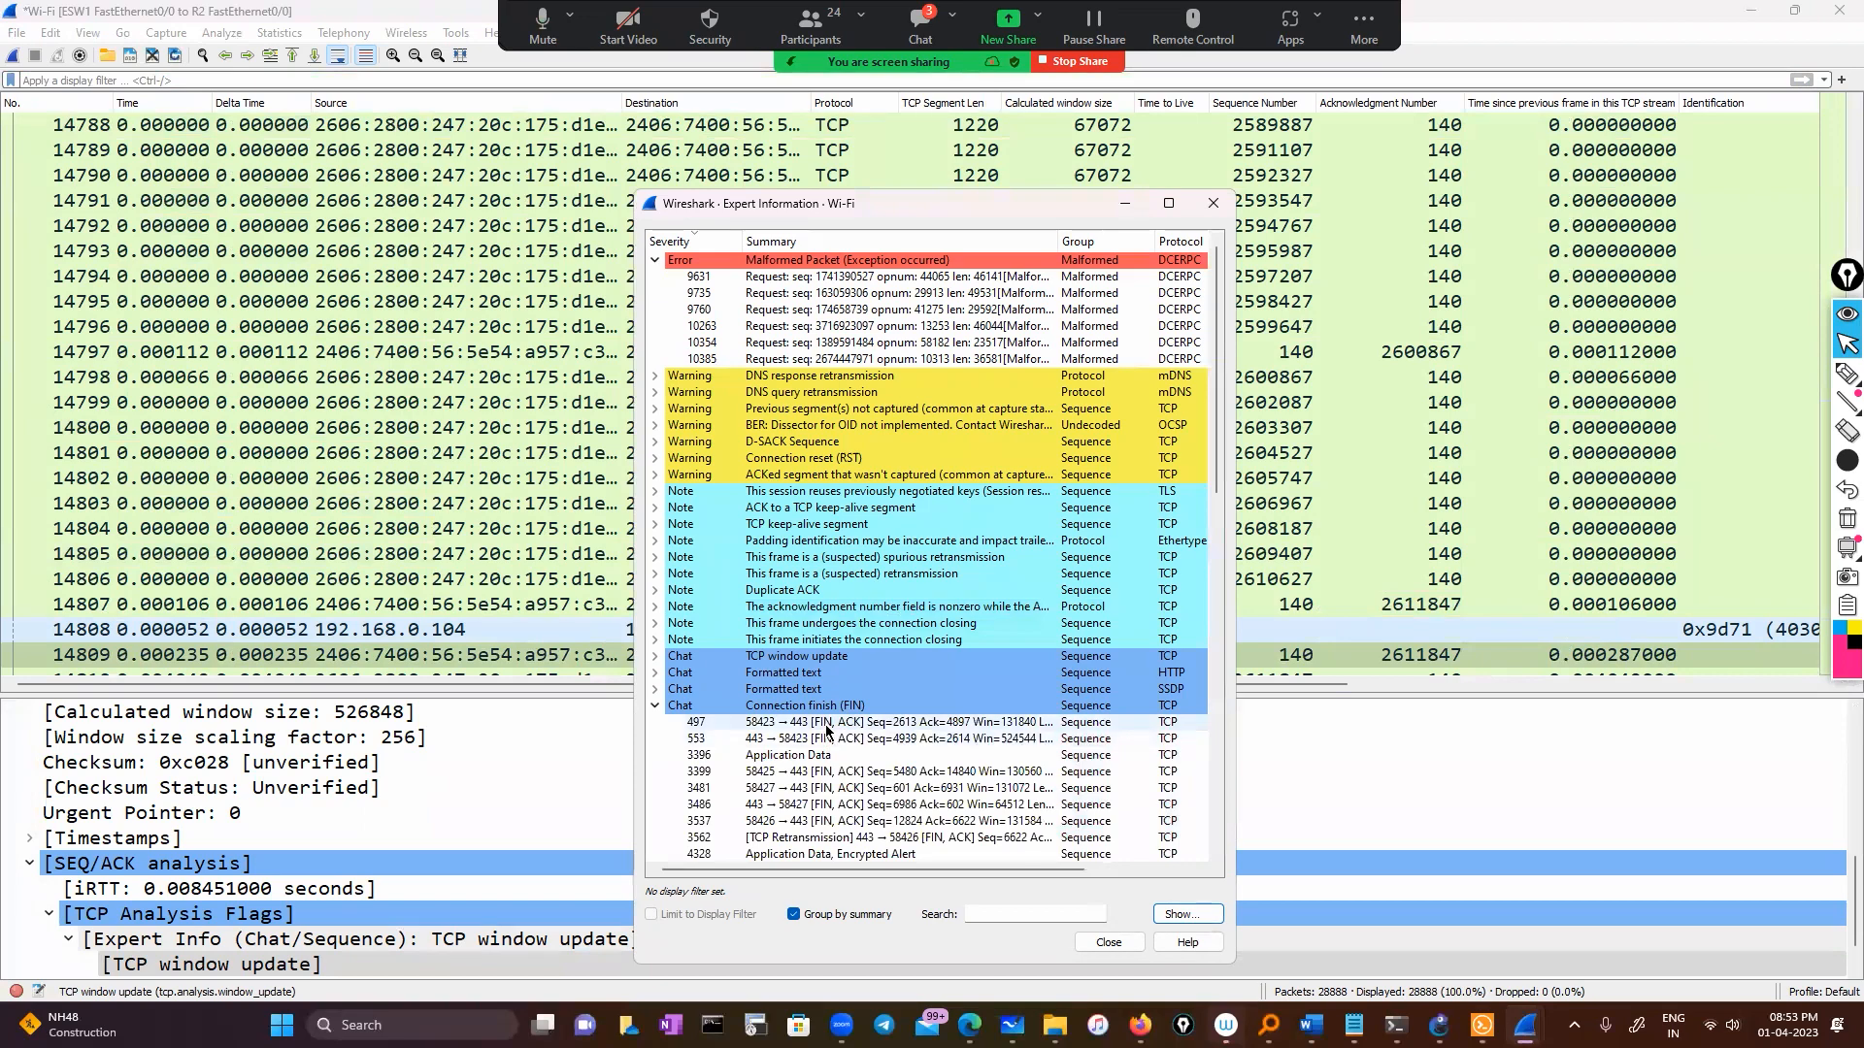
right_click(827, 730)
mouse_move(898, 739)
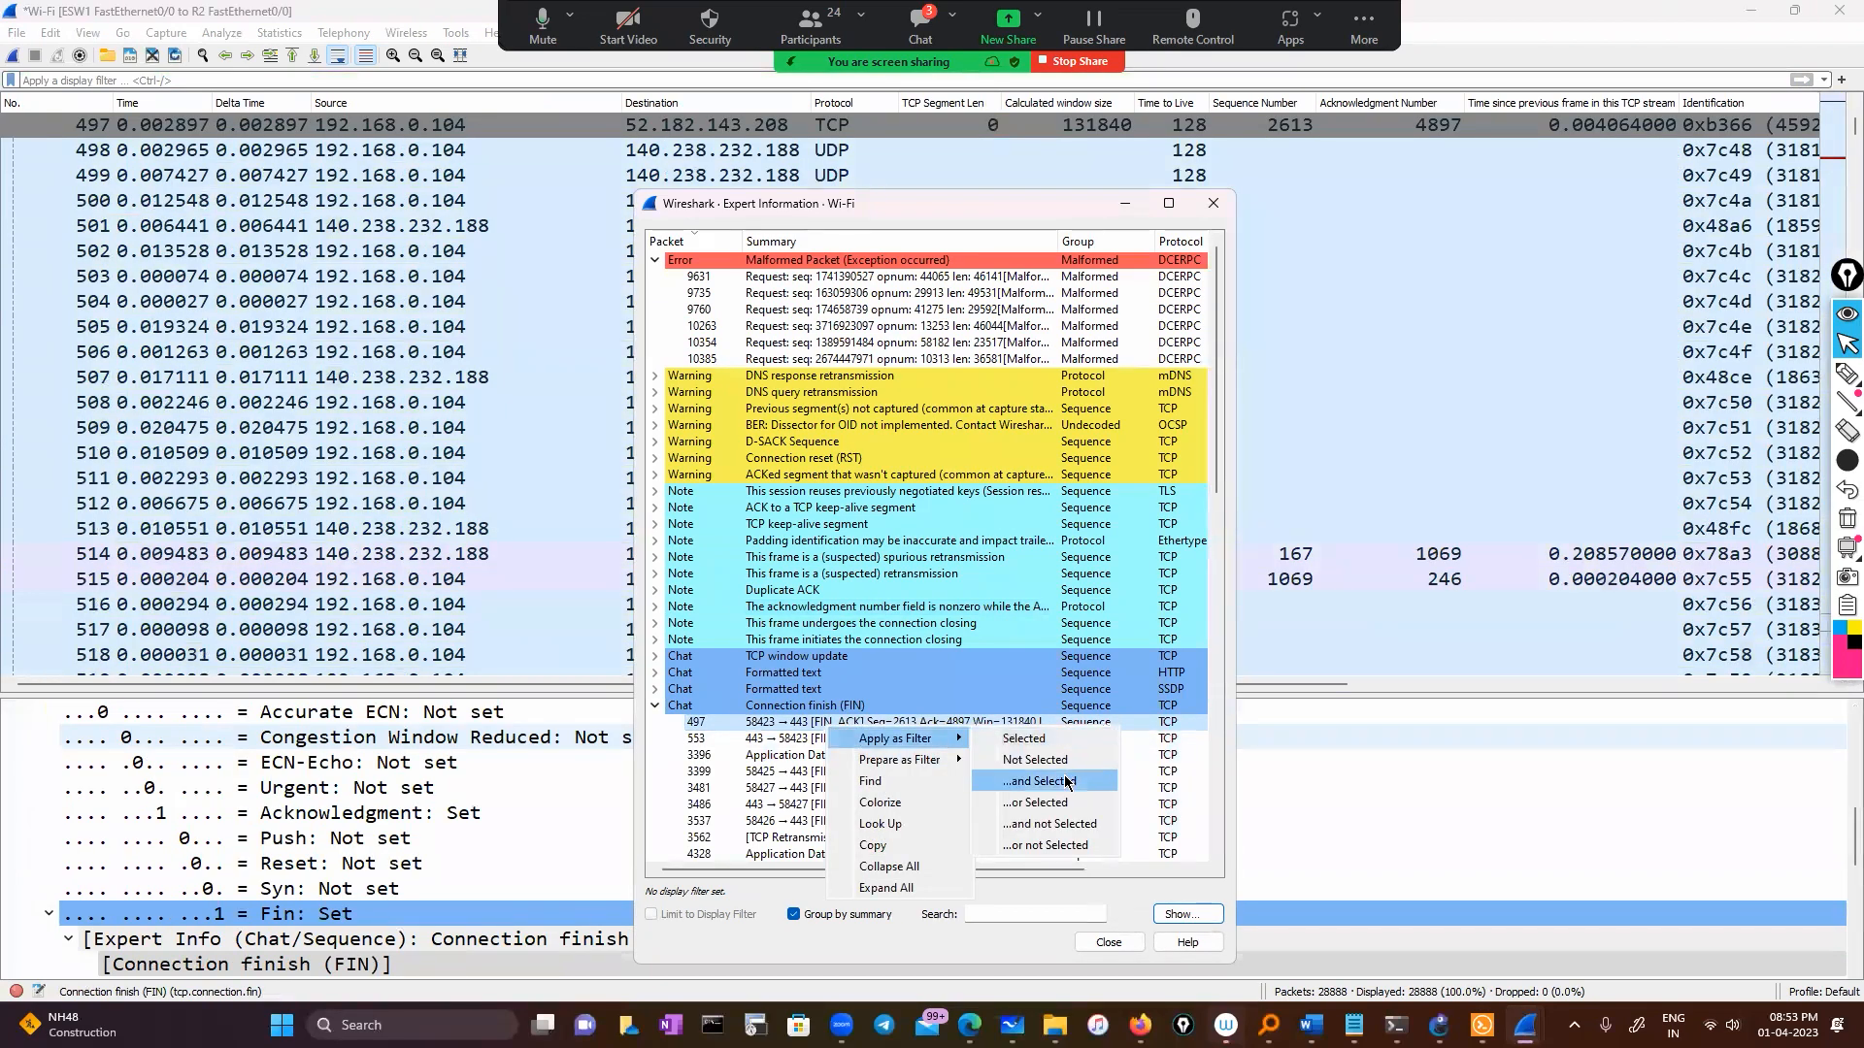
left_click(1029, 739)
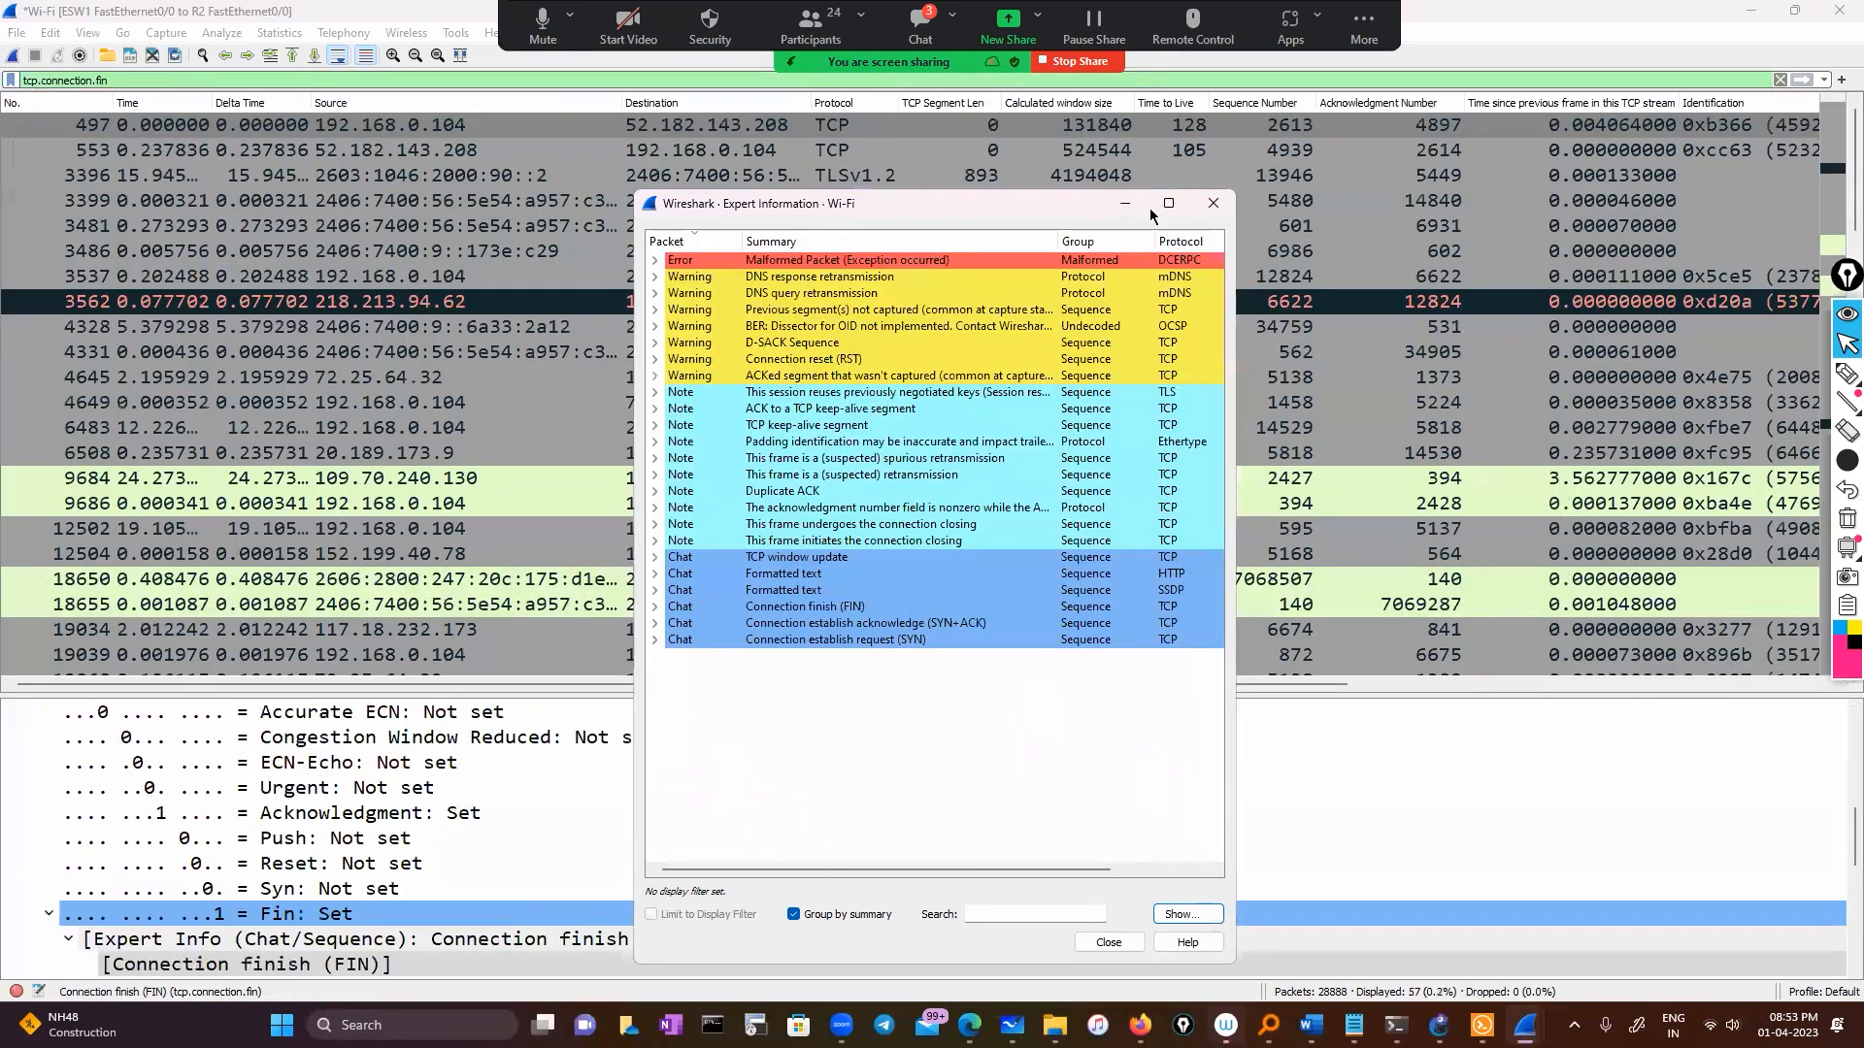
Step: Minimize Expert Information, examine the Info column of the filtered FIN packets and select the 80 → 58433 packet
left_click(1125, 203)
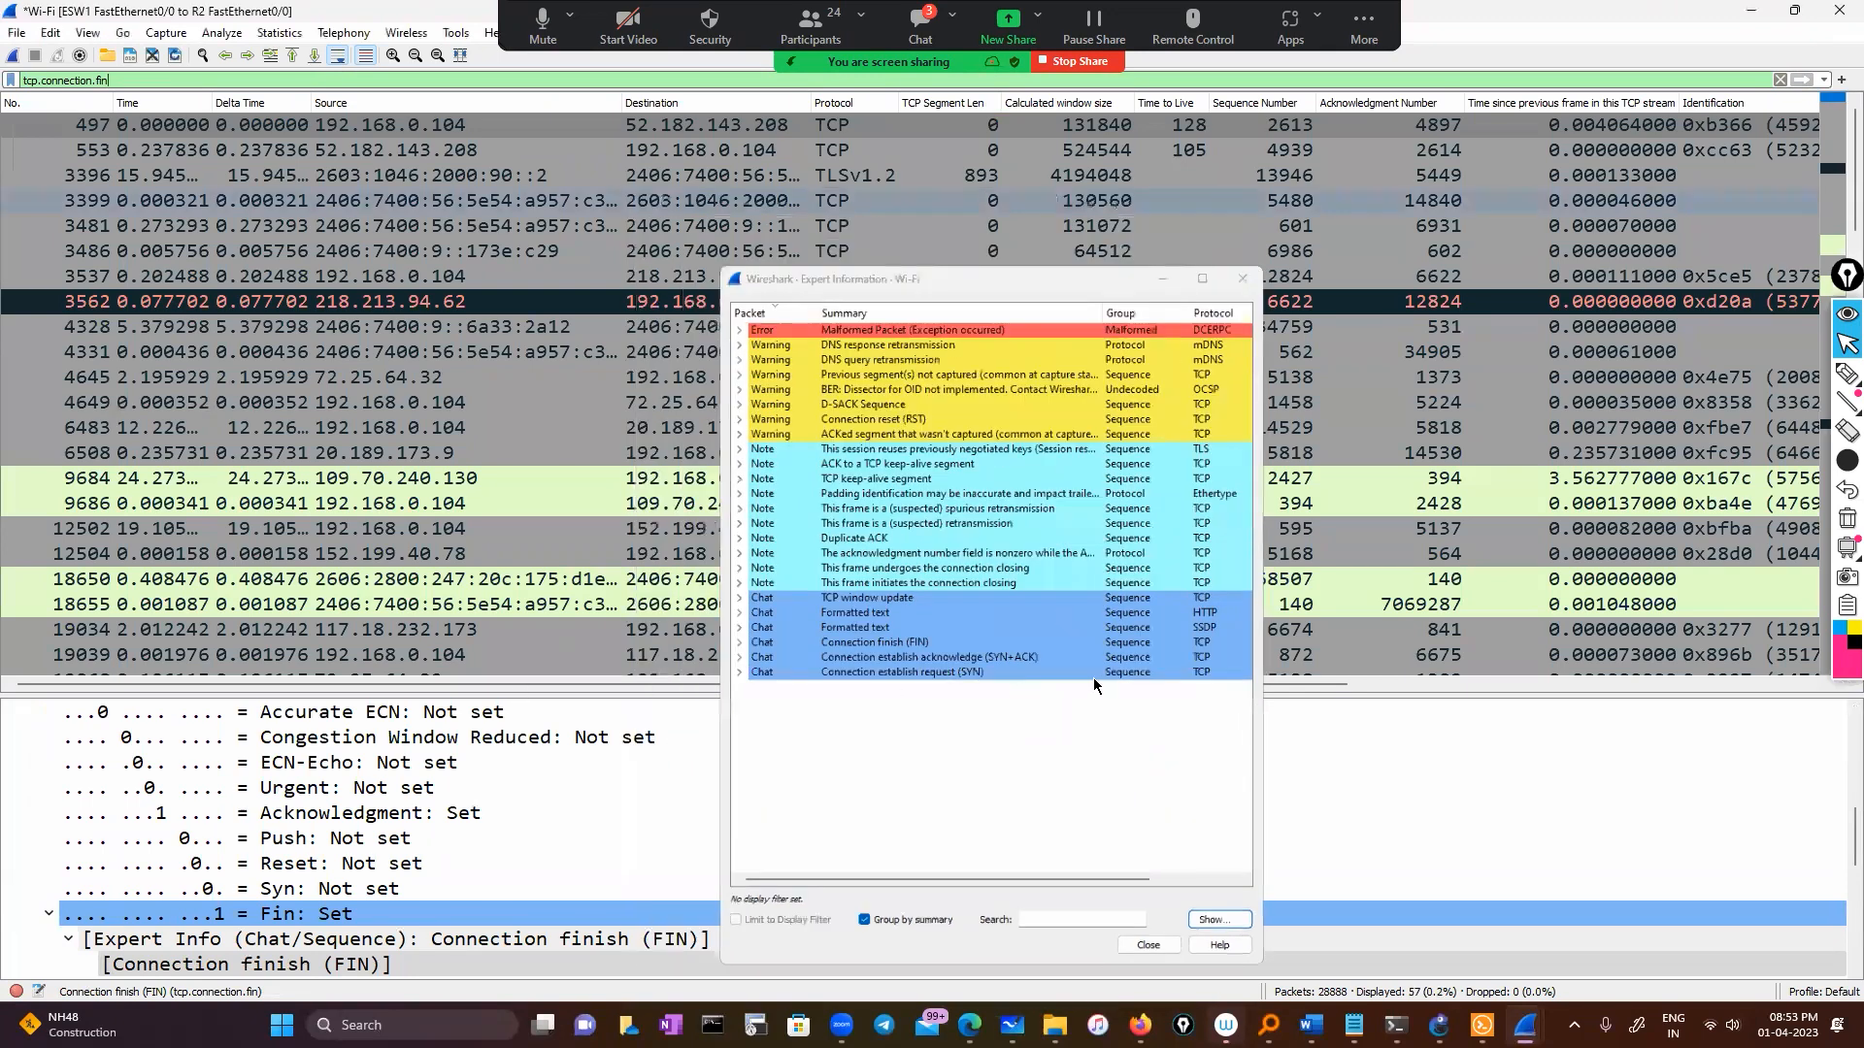
scroll(1070, 448, "right", 1)
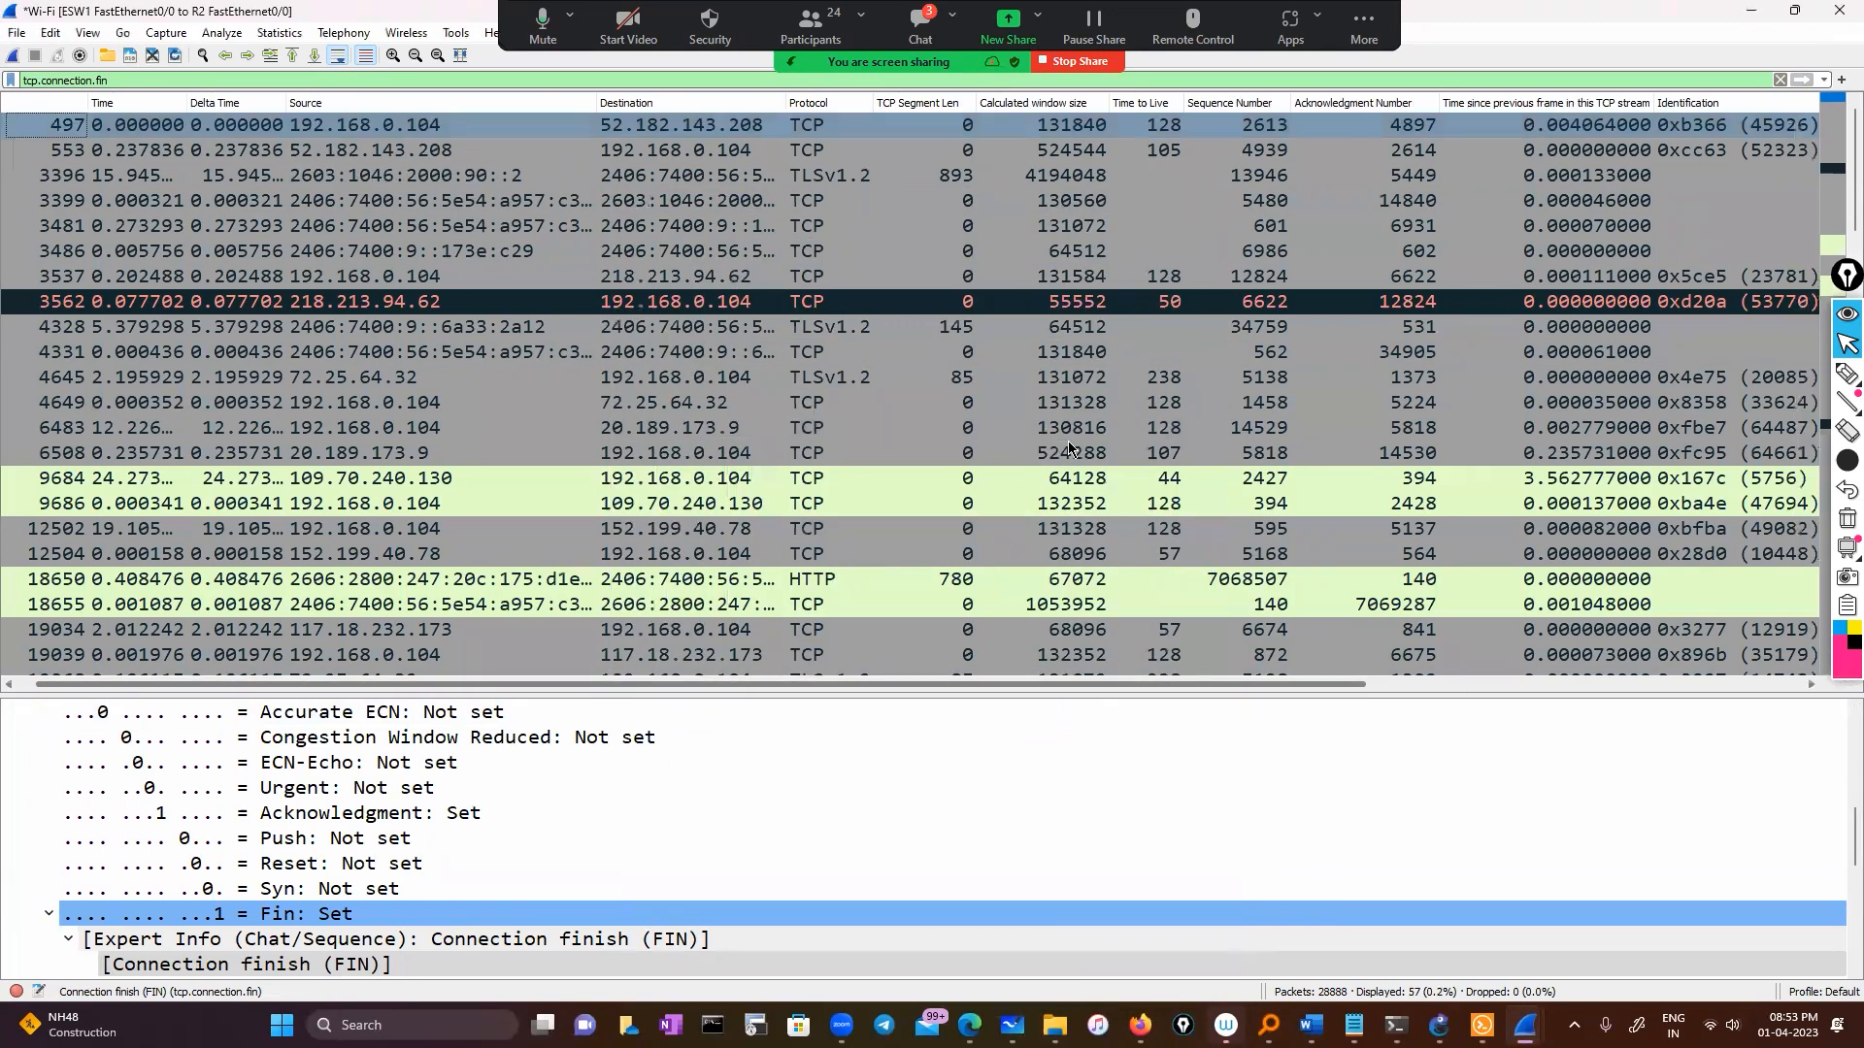
scroll(1155, 255, "right", 8)
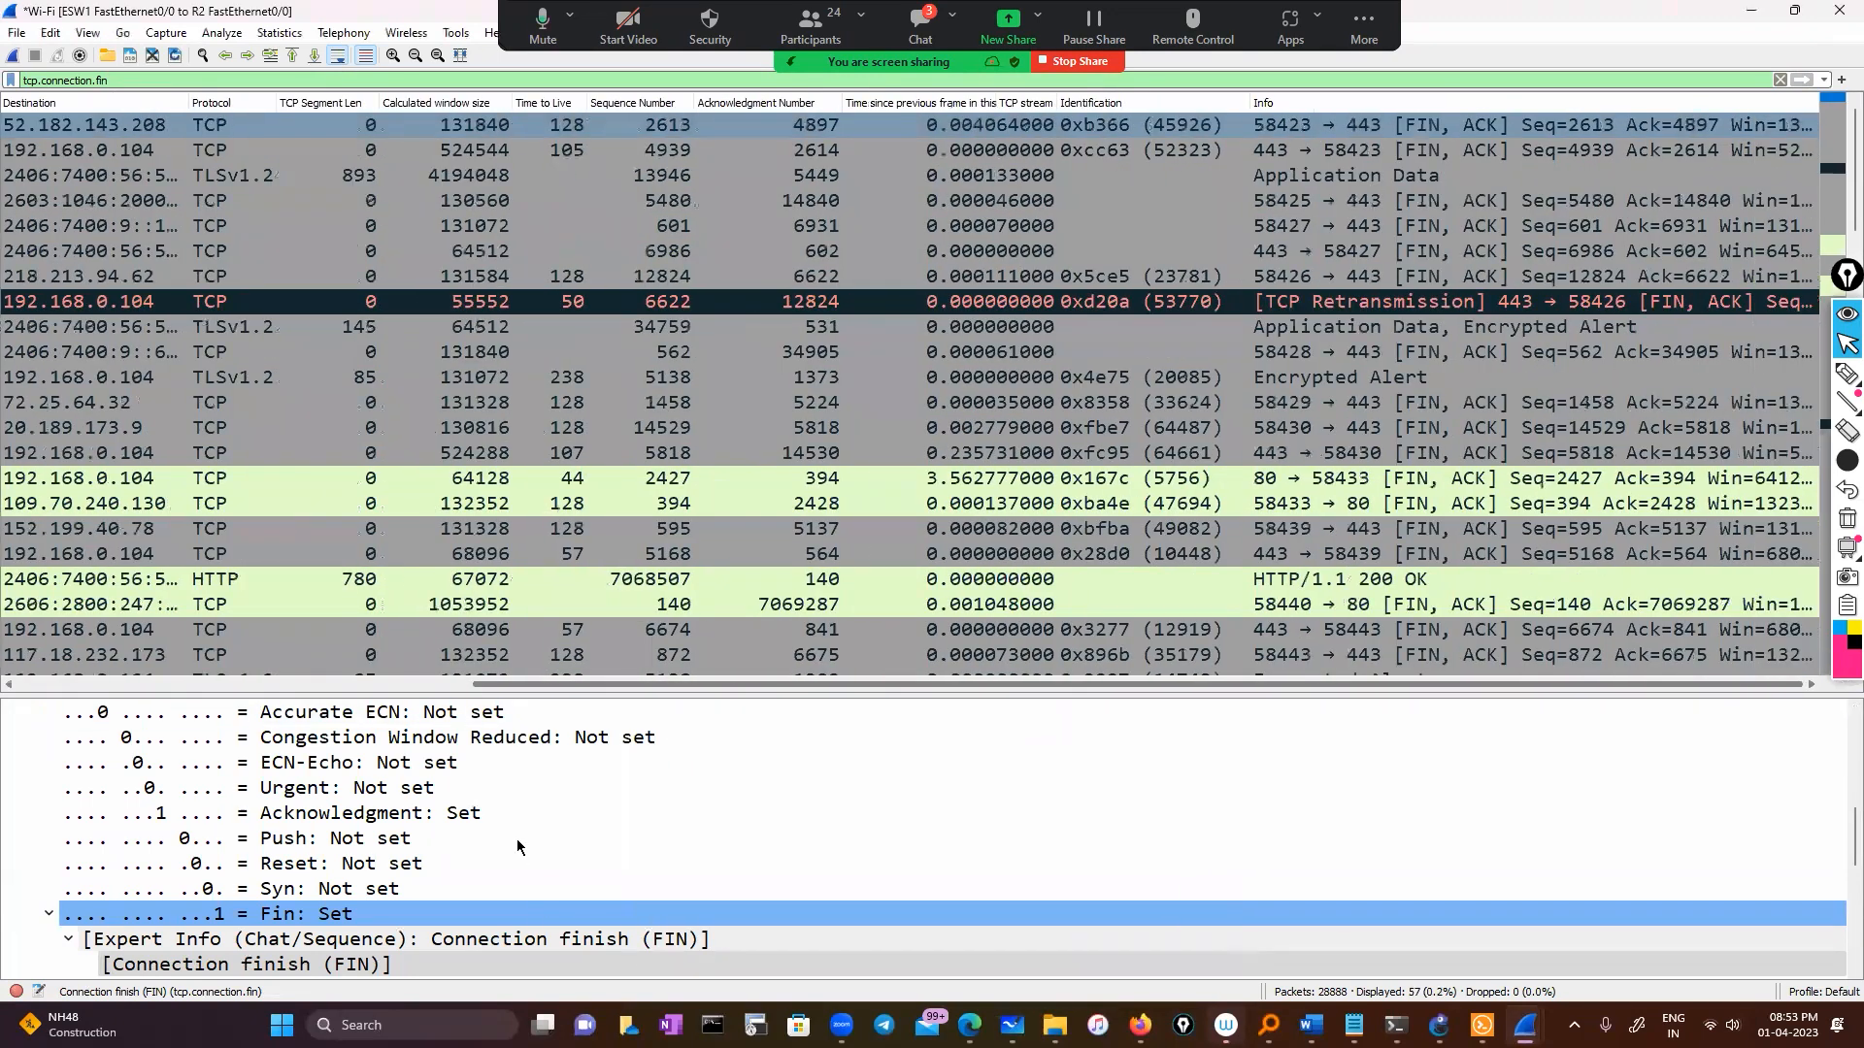
scroll(1091, 249, "down", 2)
scroll(1092, 251, "down", 1)
left_click(1091, 251)
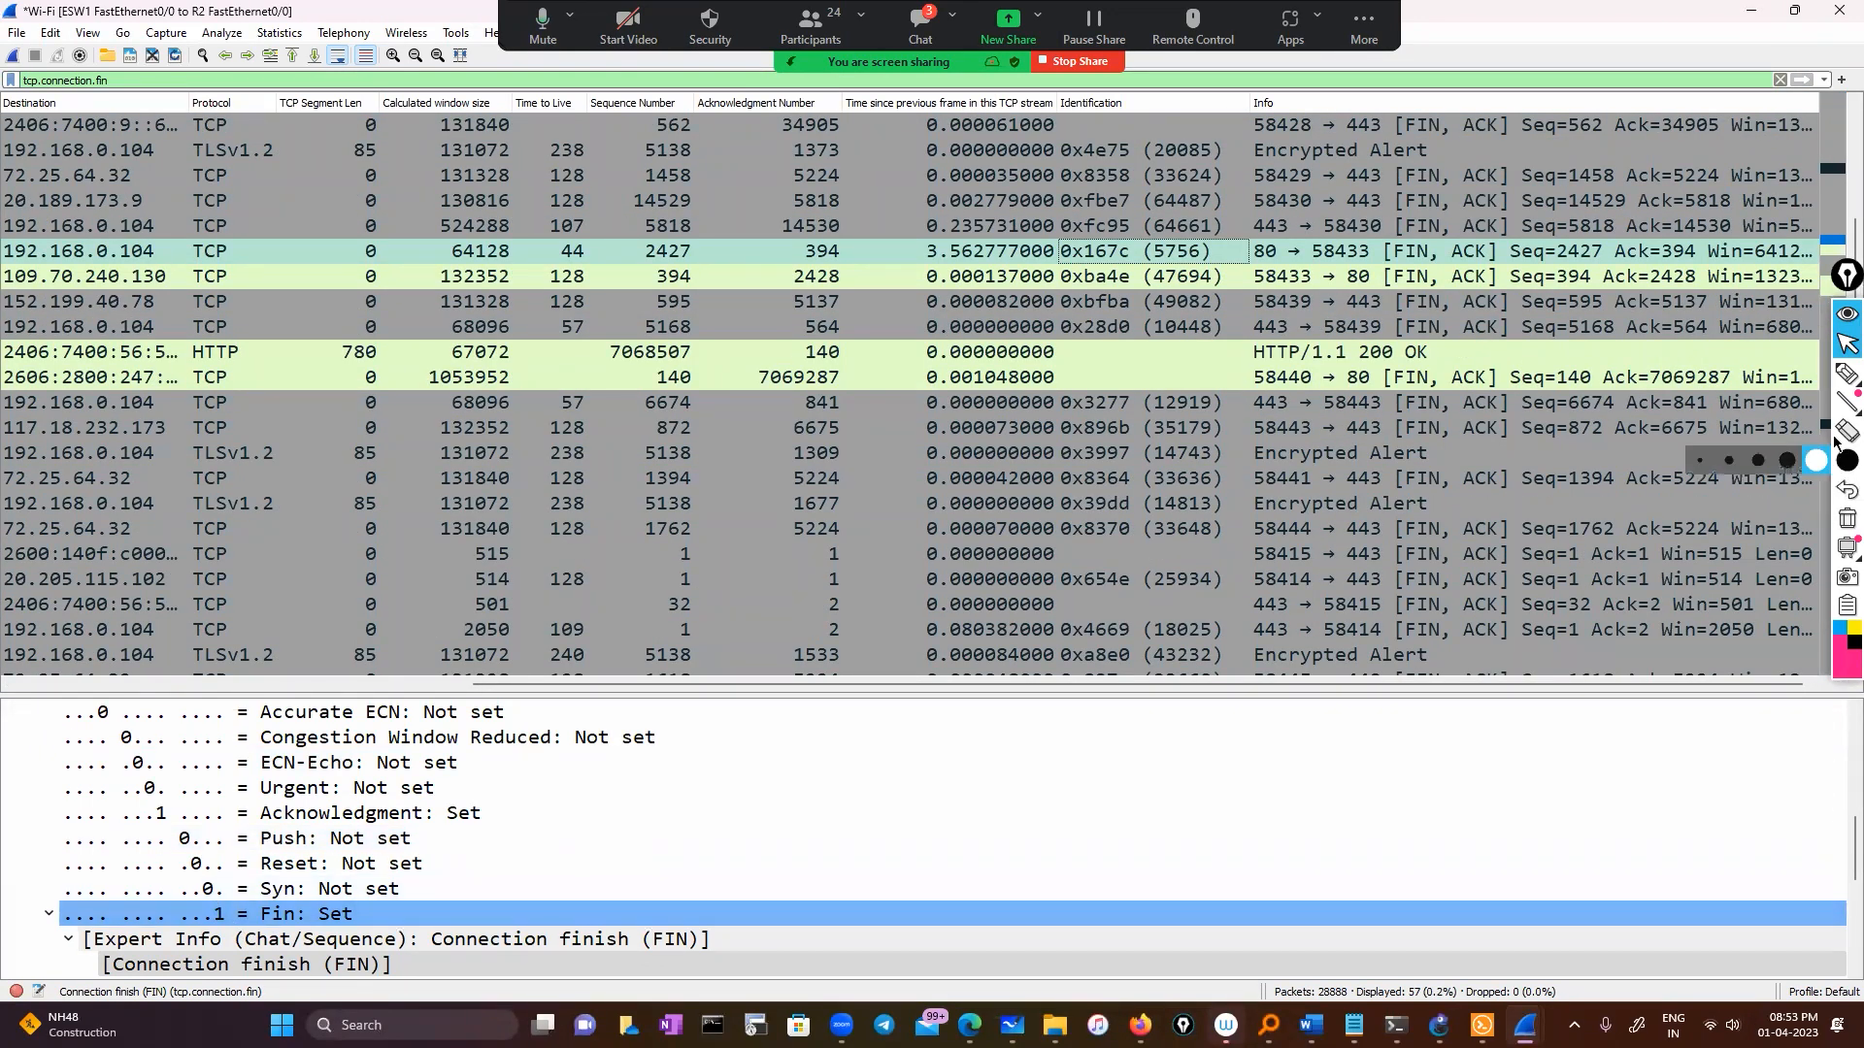
Step: Circle the set Fin flag in the packet details using a thinner pen and erase the pen annotations
left_click(1847, 374)
mouse_move(270, 867)
left_mouse_down()
mouse_move(254, 934)
mouse_move(272, 937)
left_mouse_up()
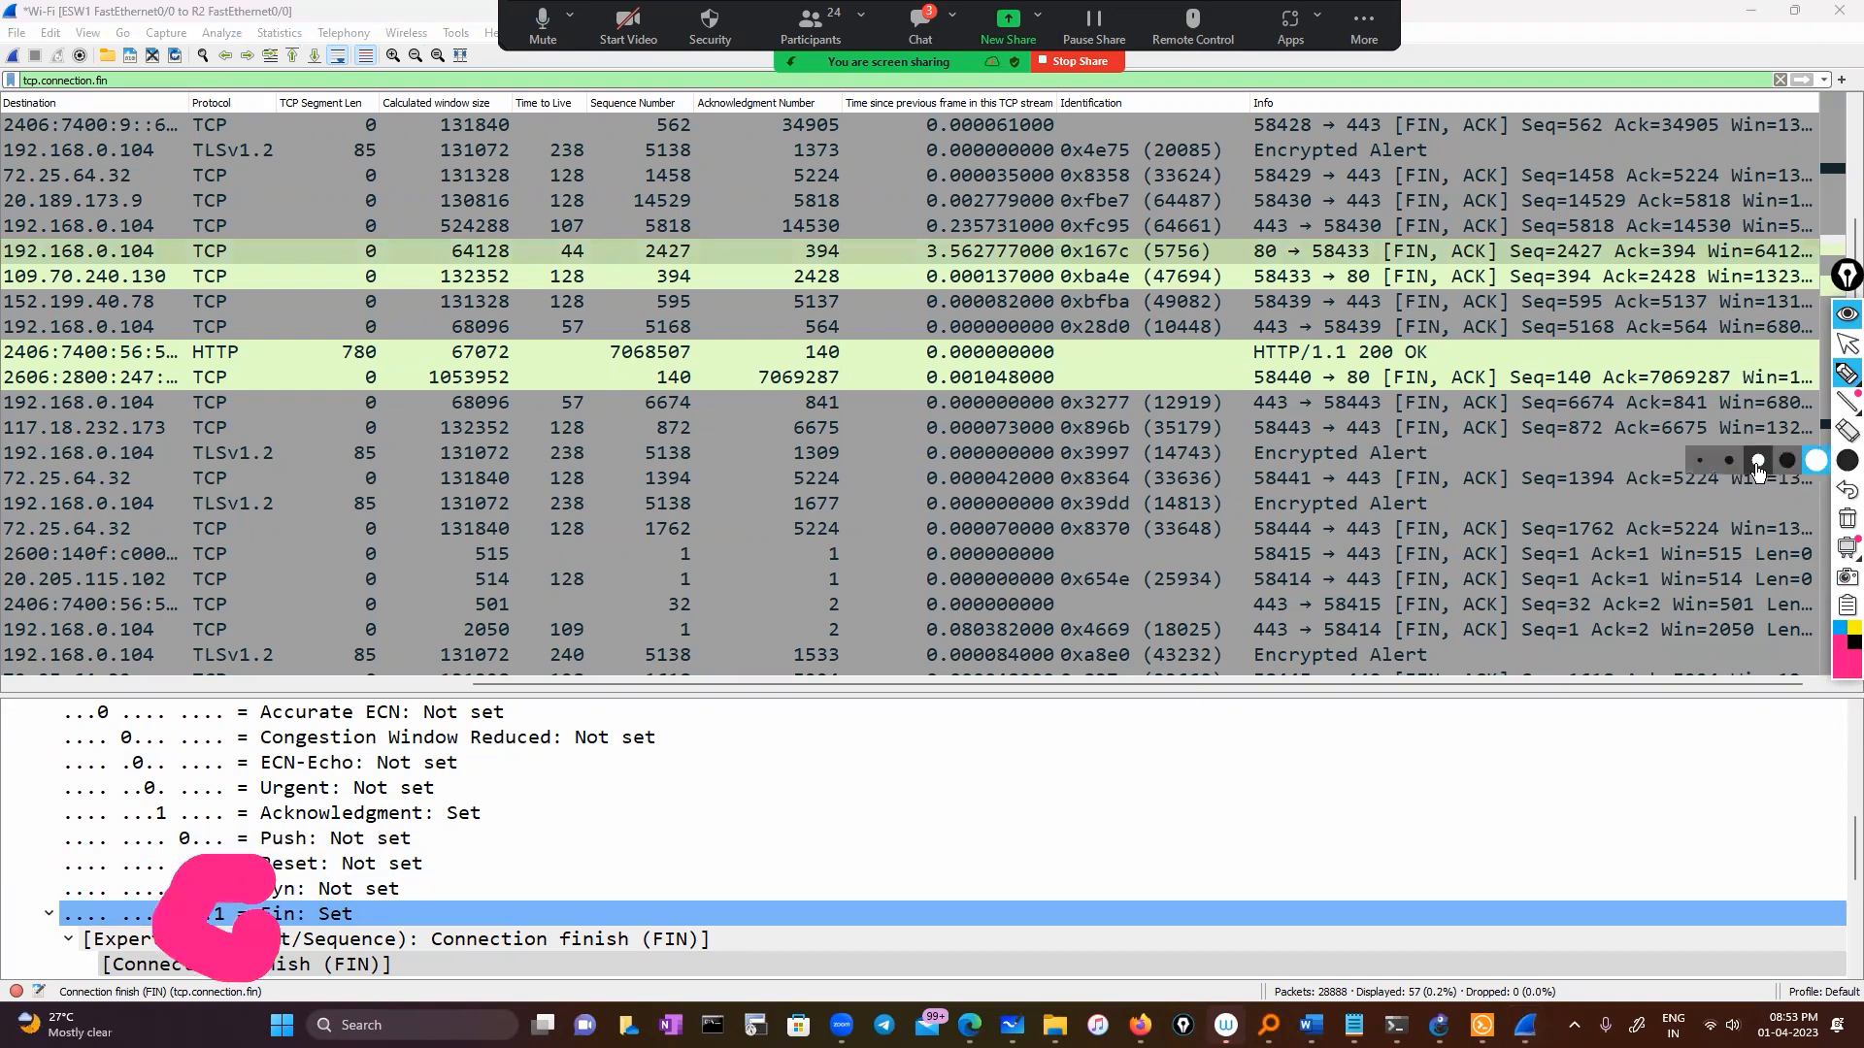
left_click(1847, 517)
left_click_drag(248, 885, 270, 927)
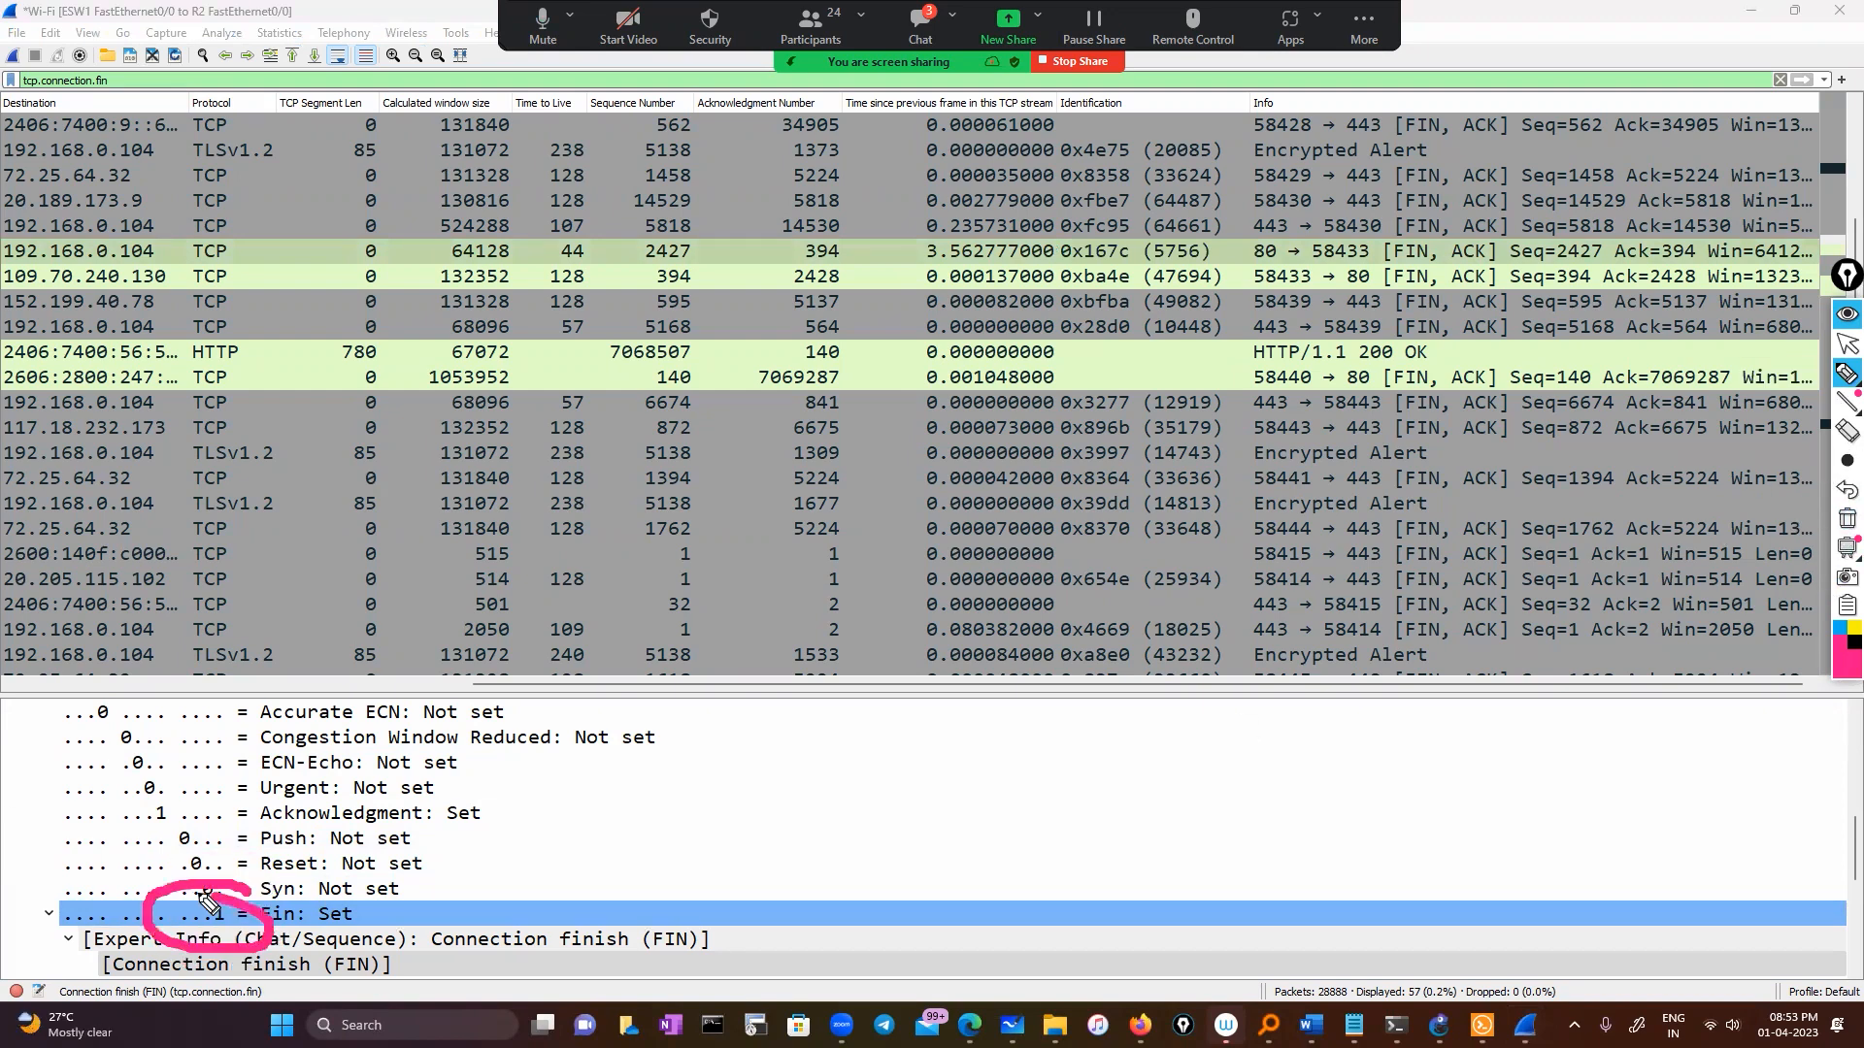
left_click(1847, 515)
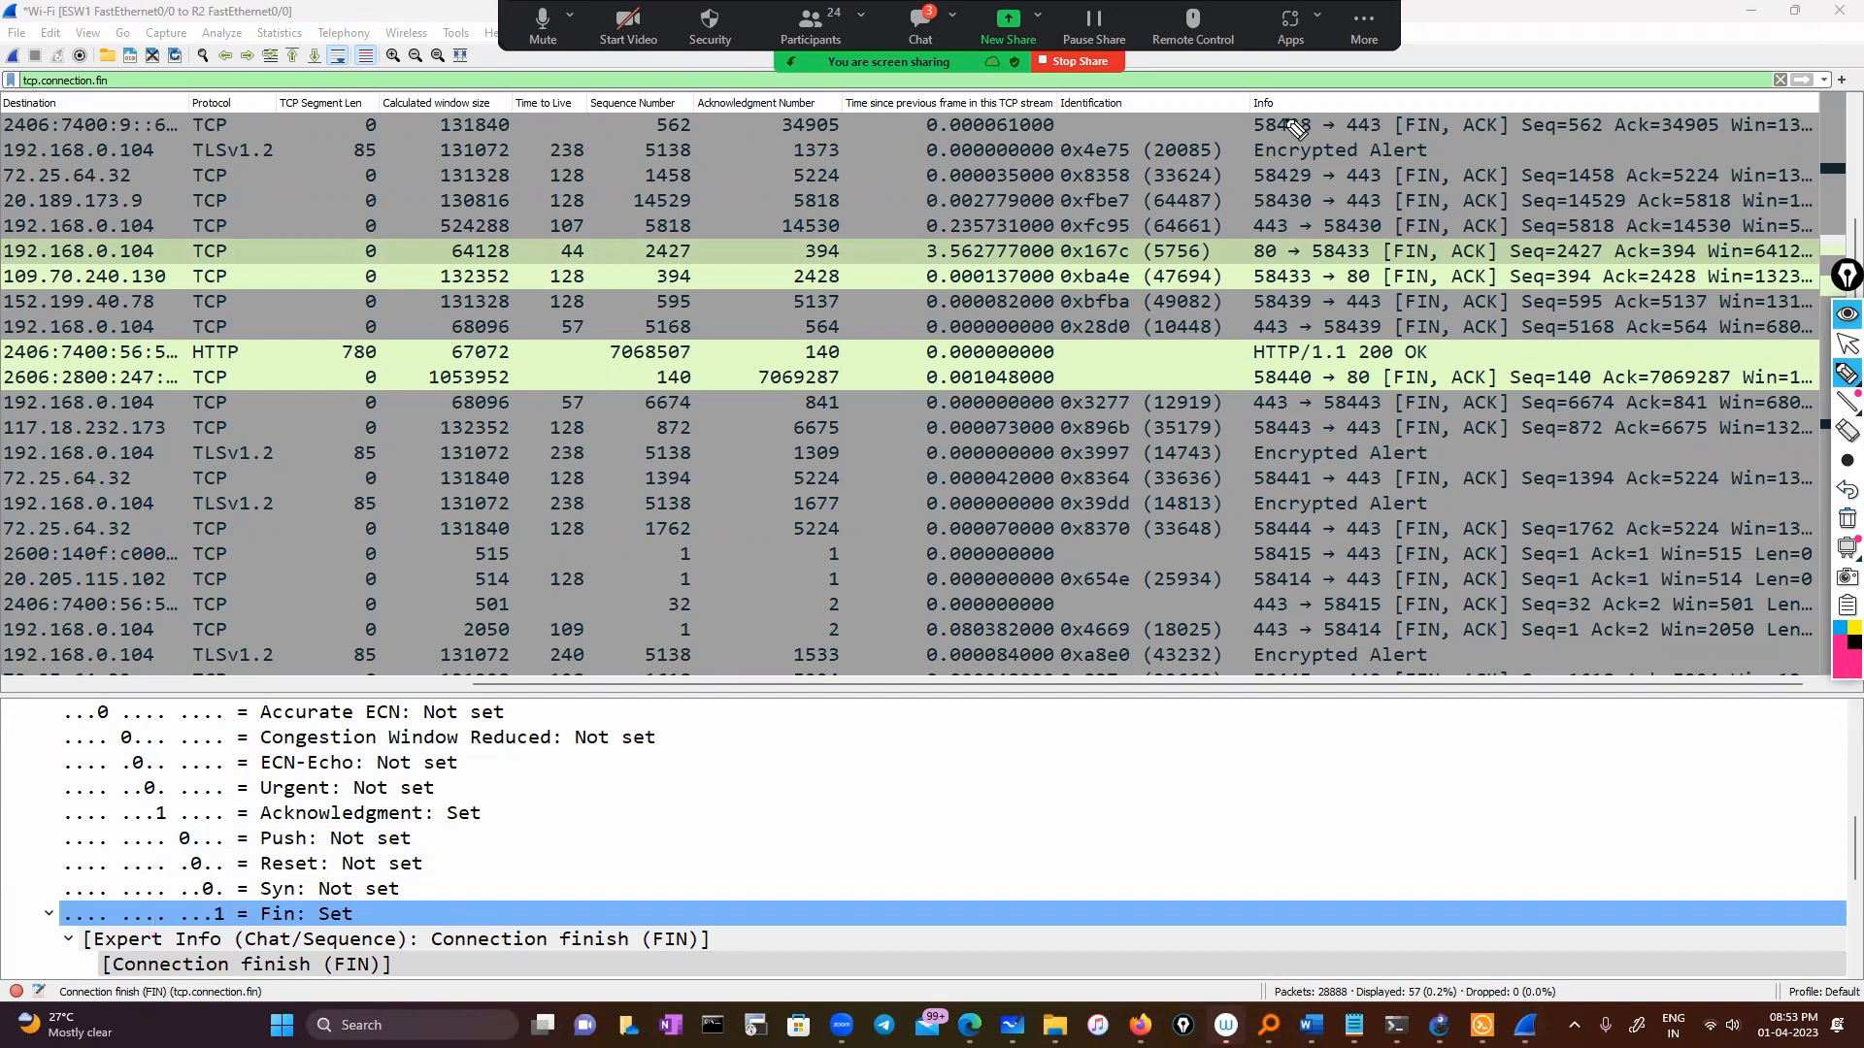
left_click(1848, 347)
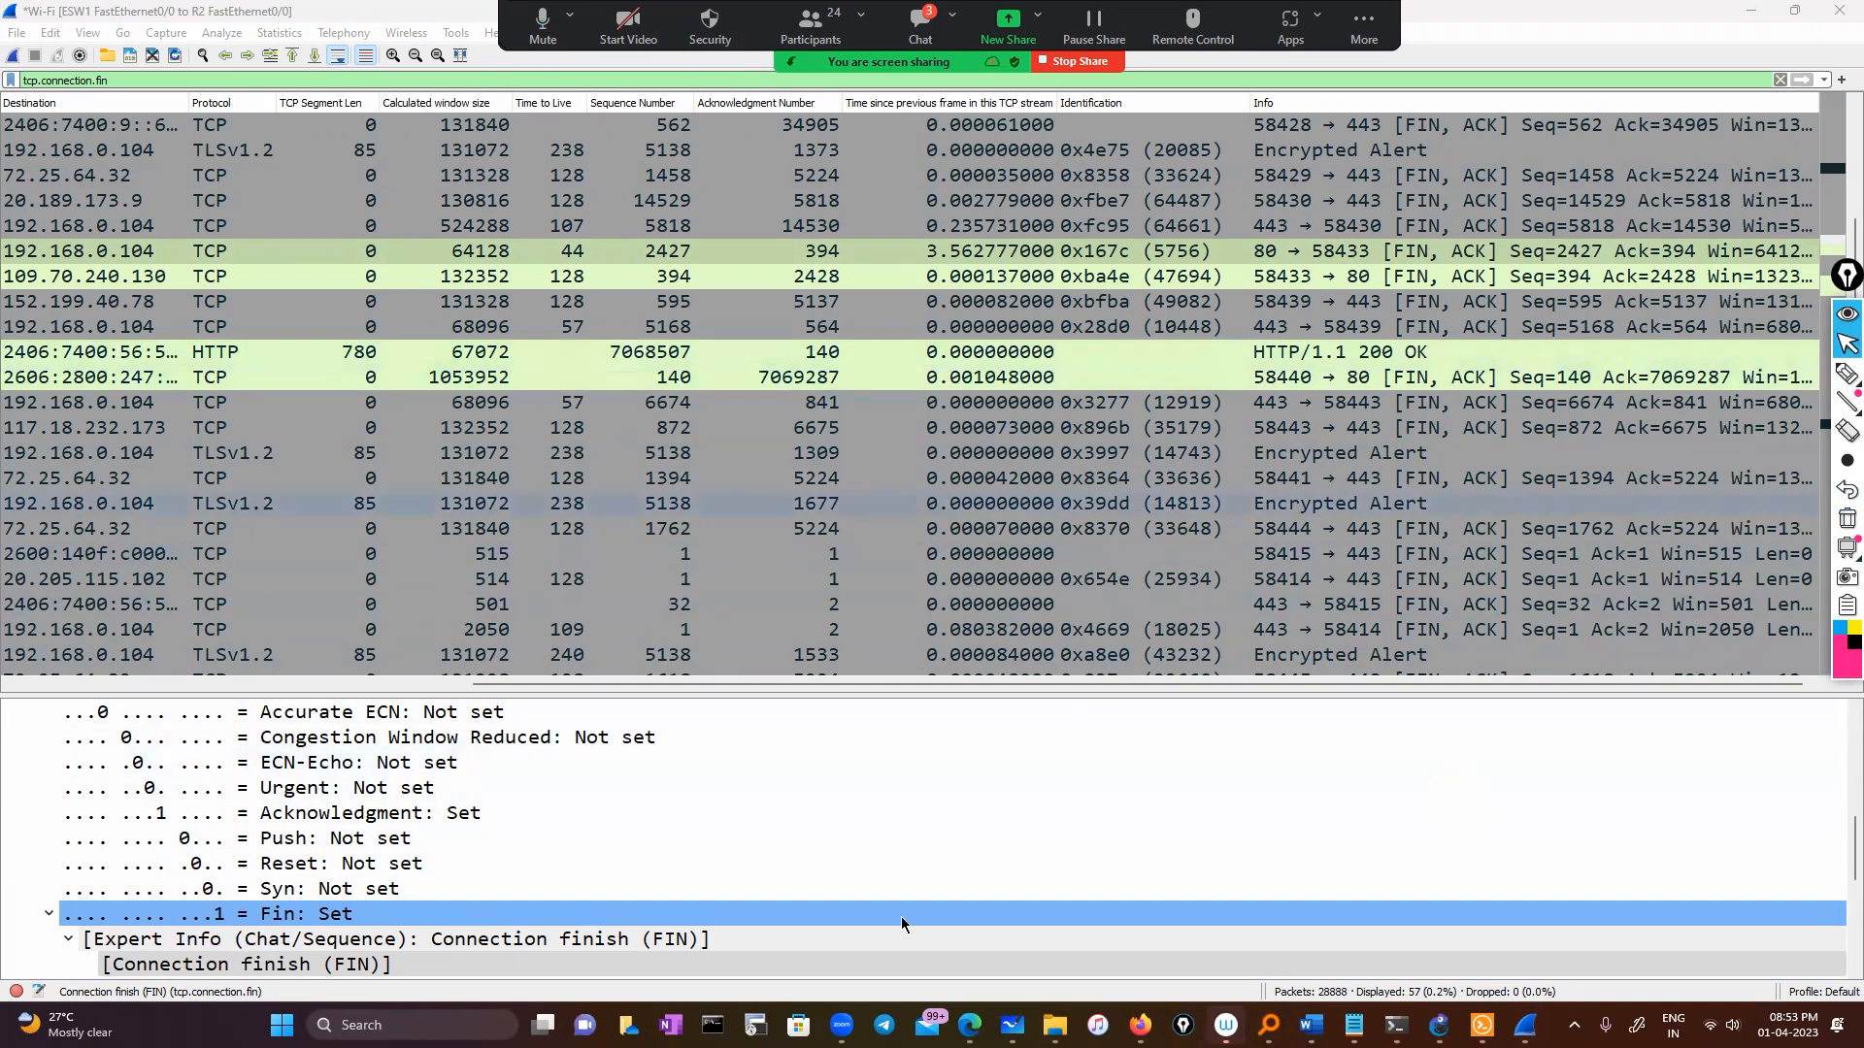
Step: Review the topic list in the Wireshark today notes and minimize Notepad and the Wireshark windows
left_click(1354, 1025)
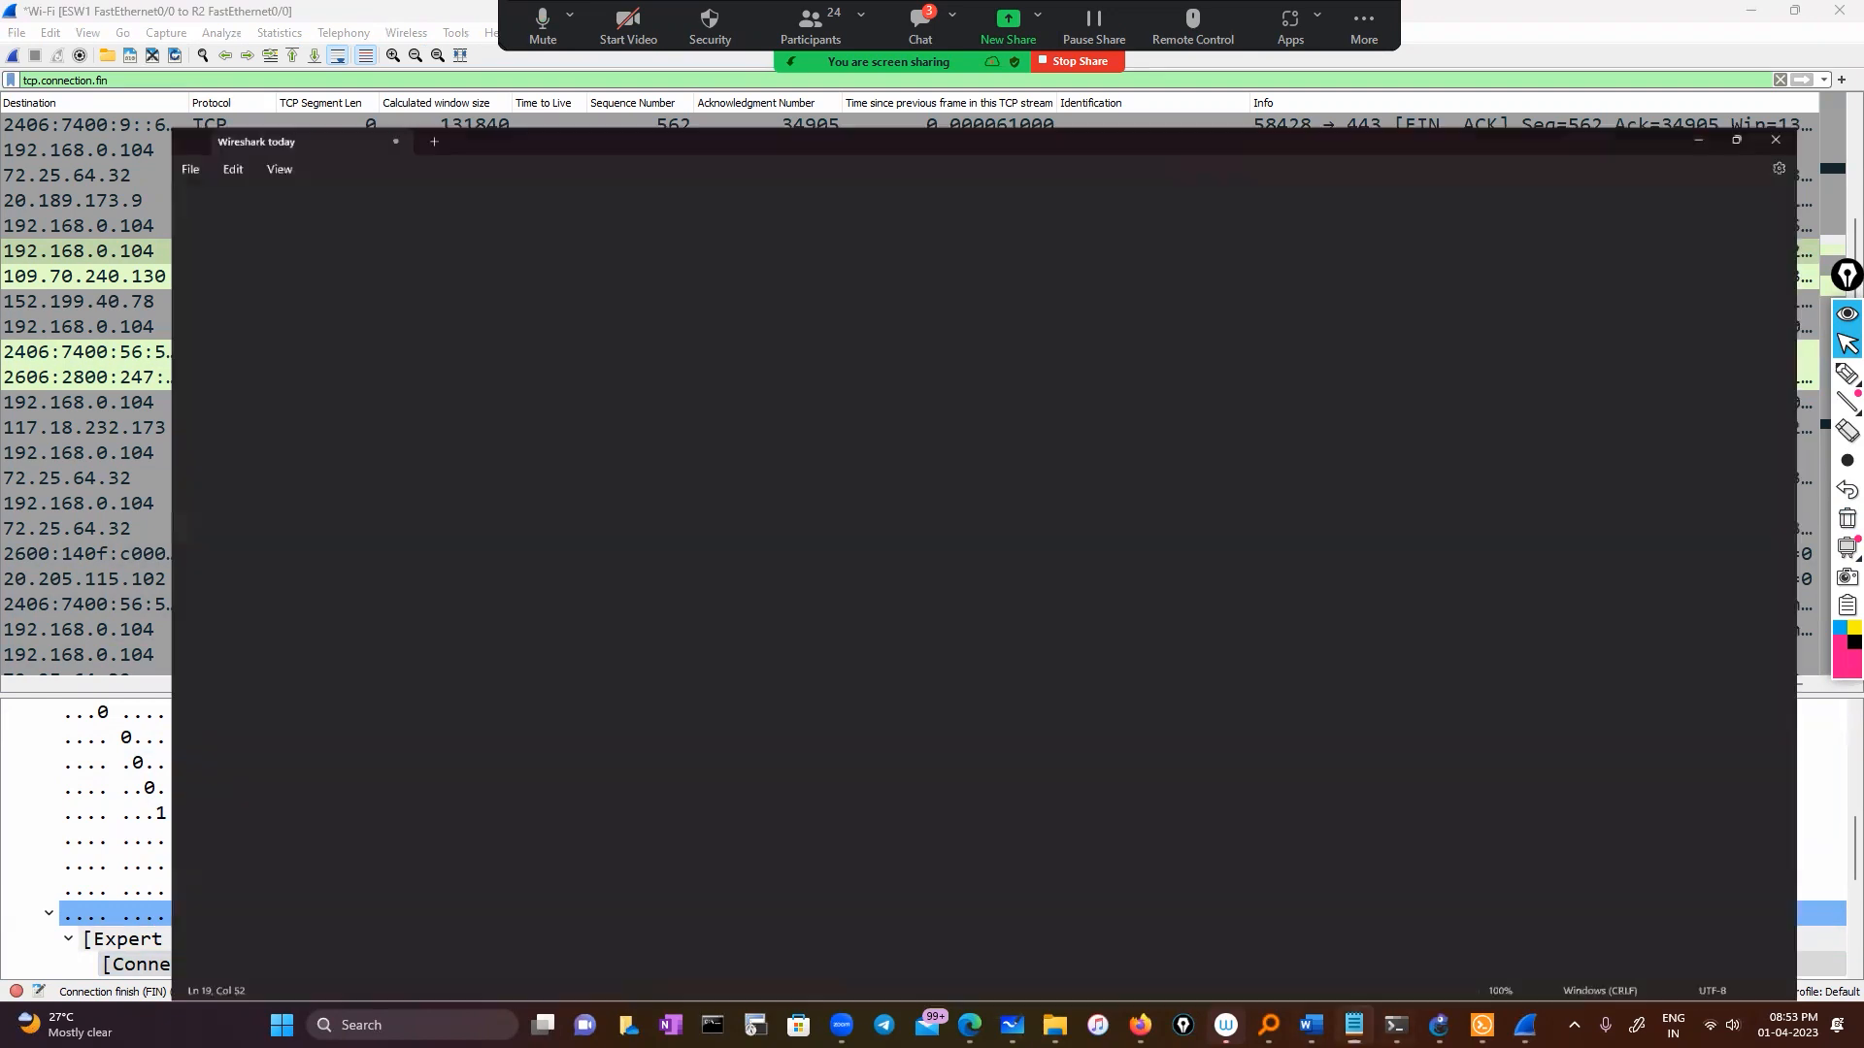
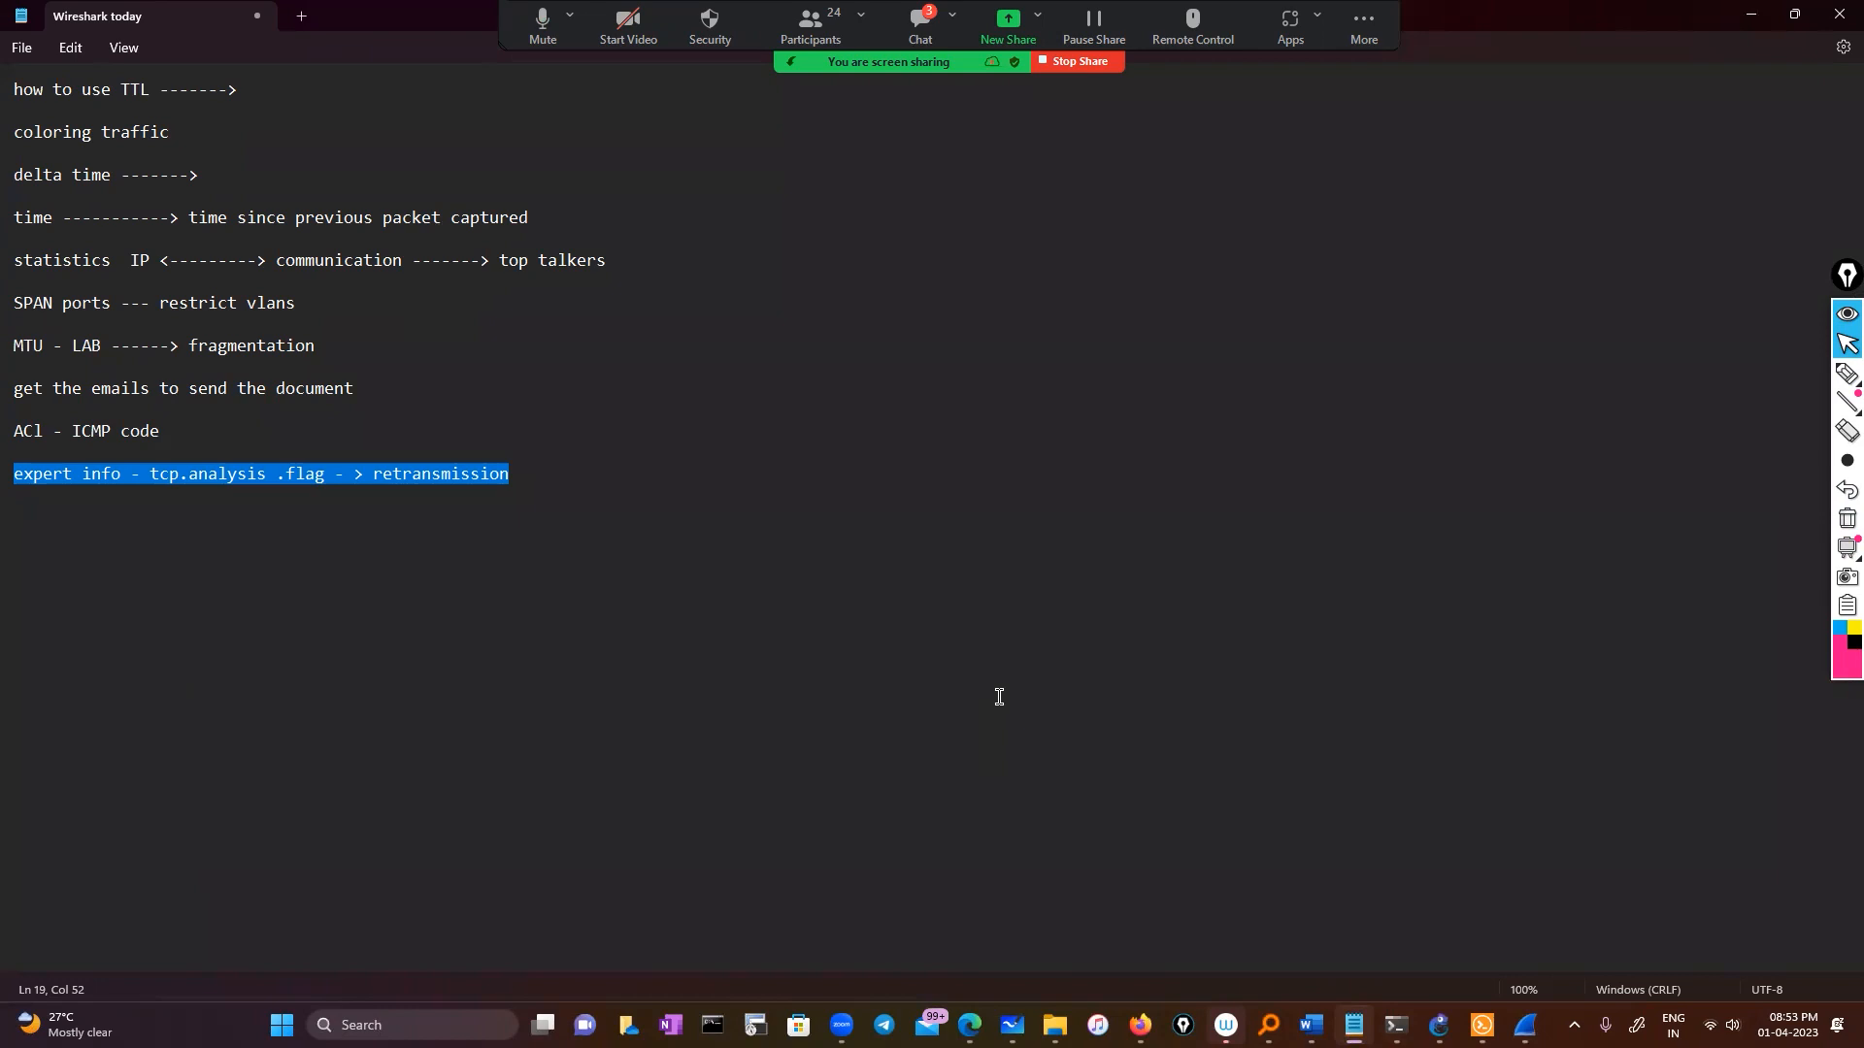
left_click(1752, 15)
mouse_move(1845, 388)
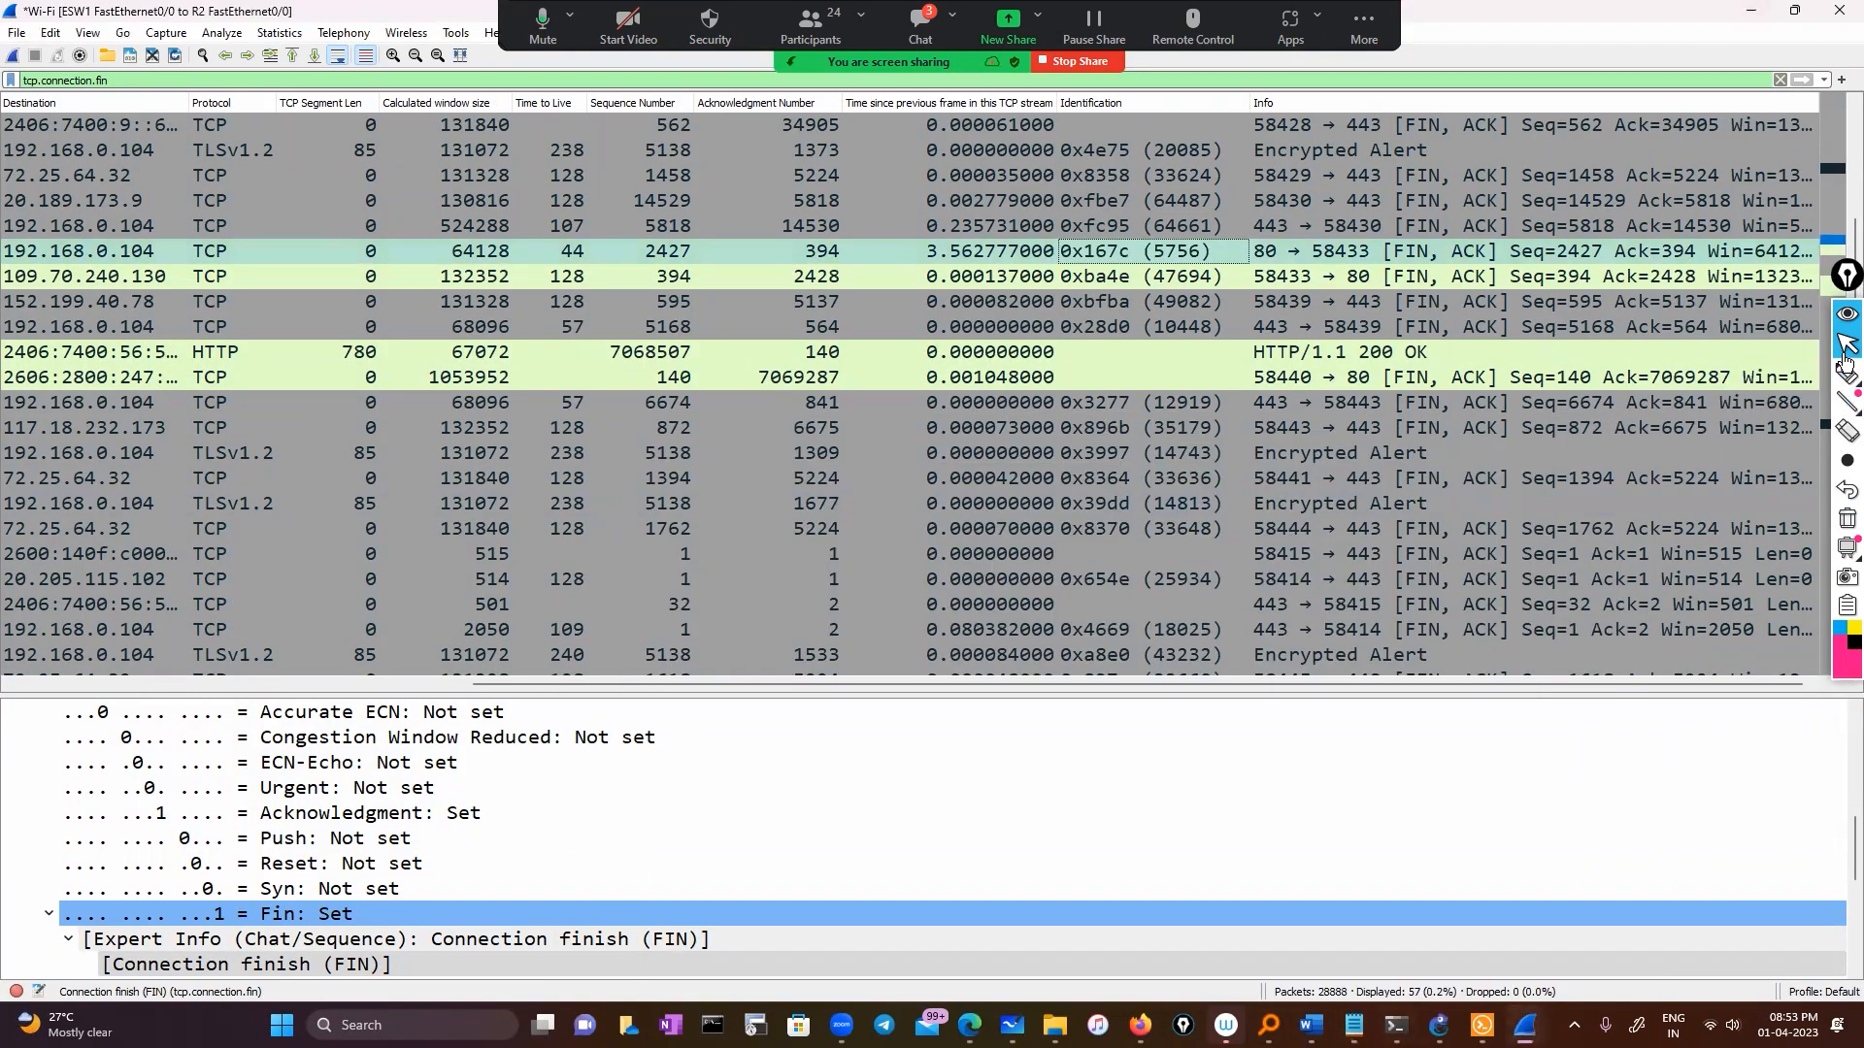
left_click(1847, 346)
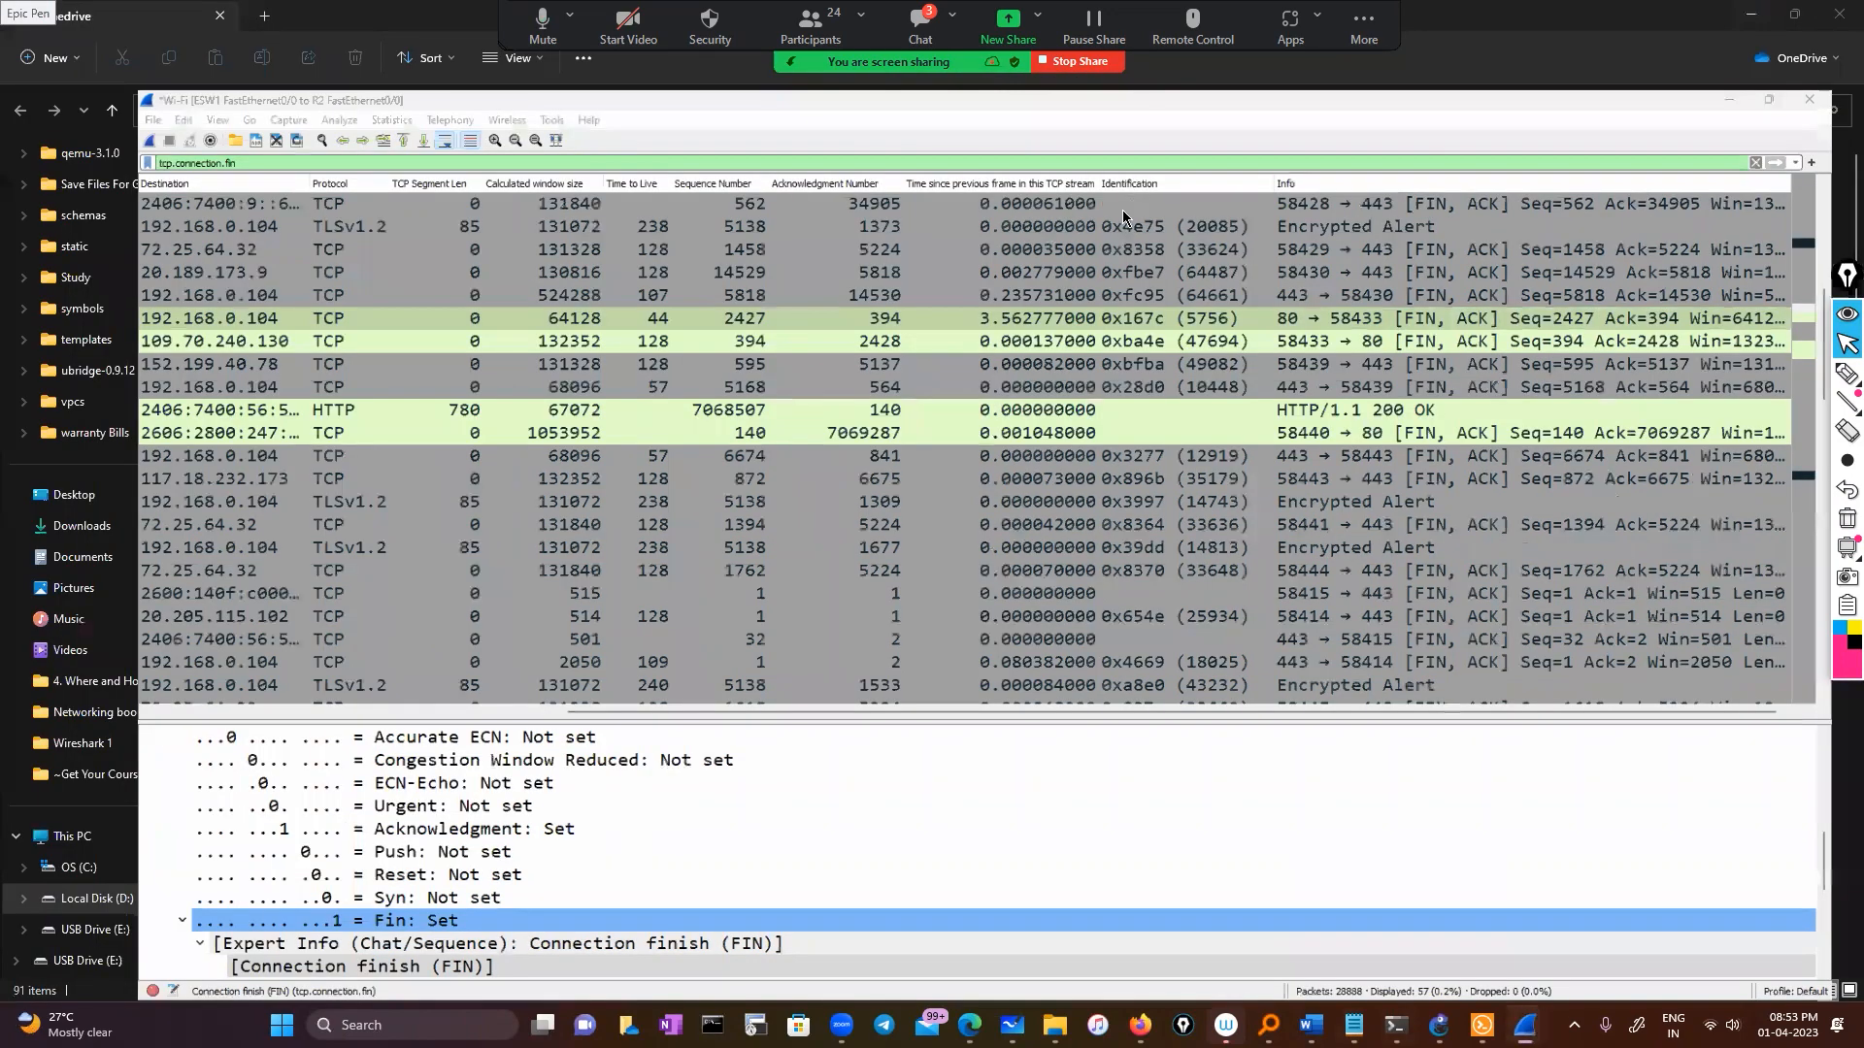
left_click(1125, 204)
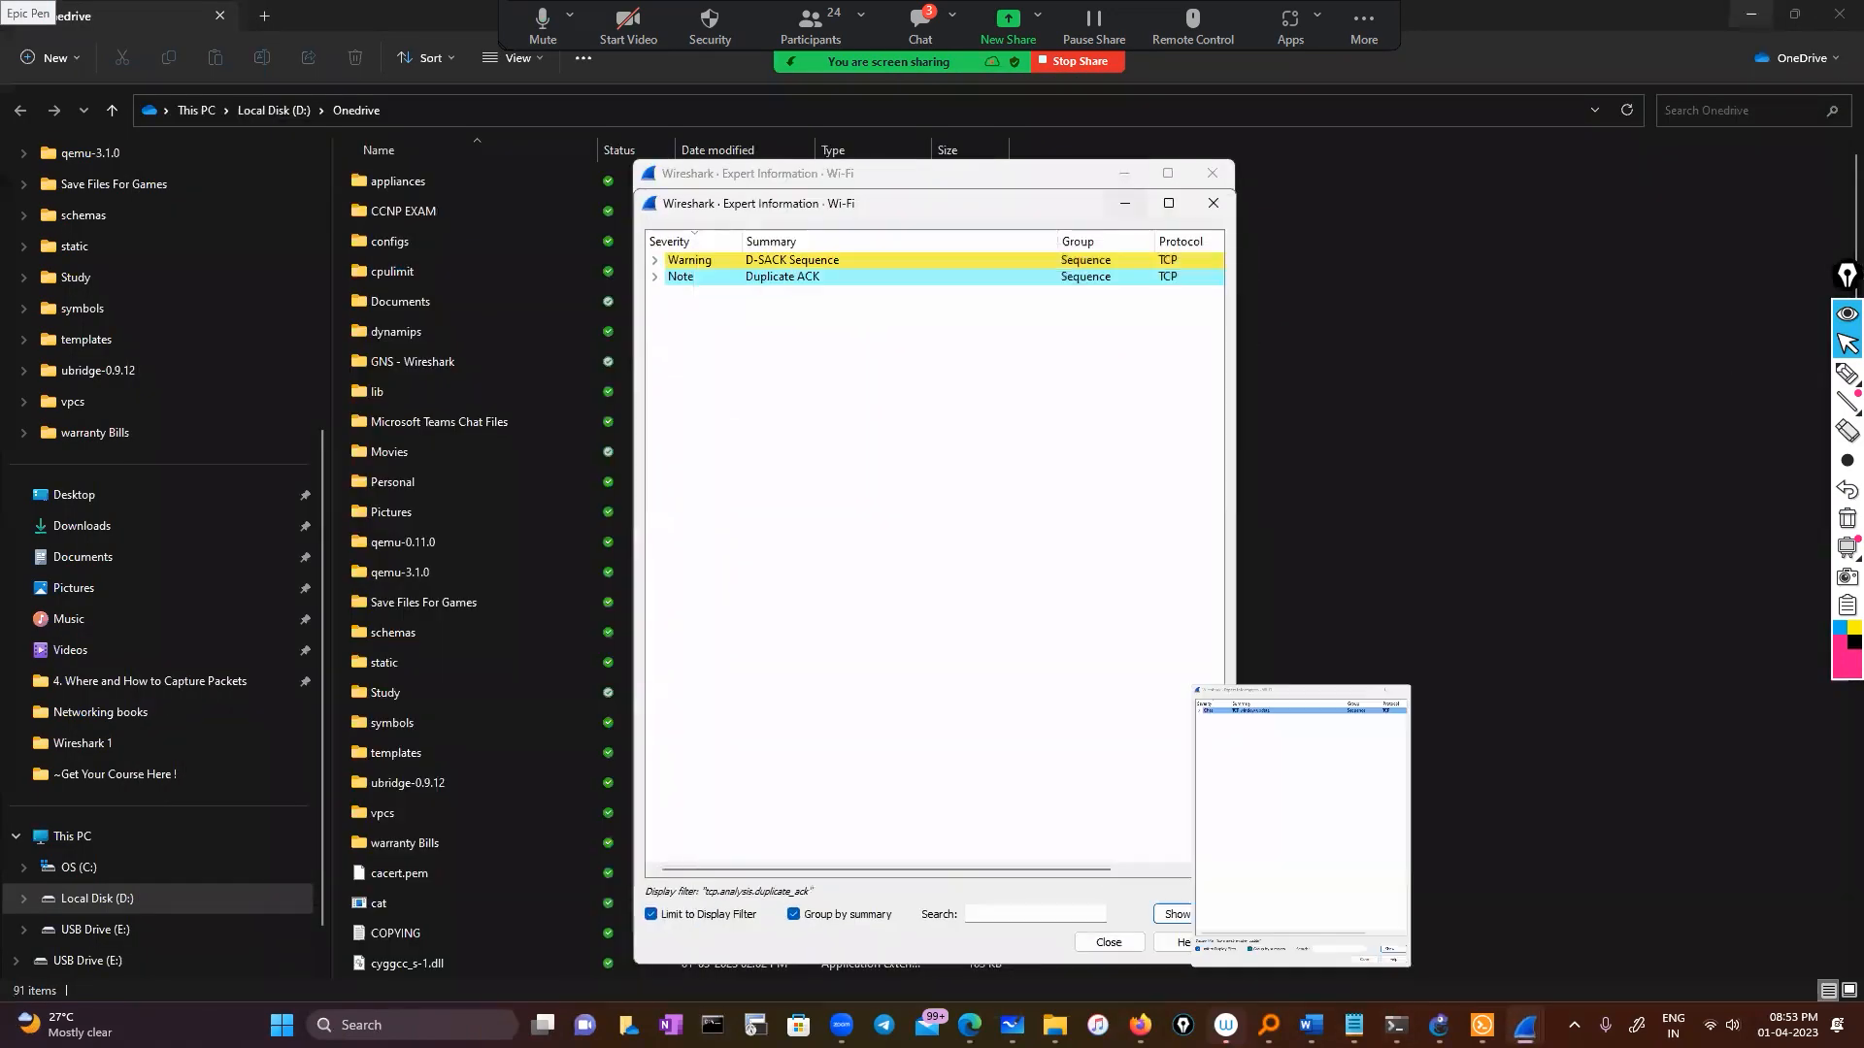
Step: Switch to GNS3 and stop the capture on the link between ESW1 and R2
left_click(1439, 1025)
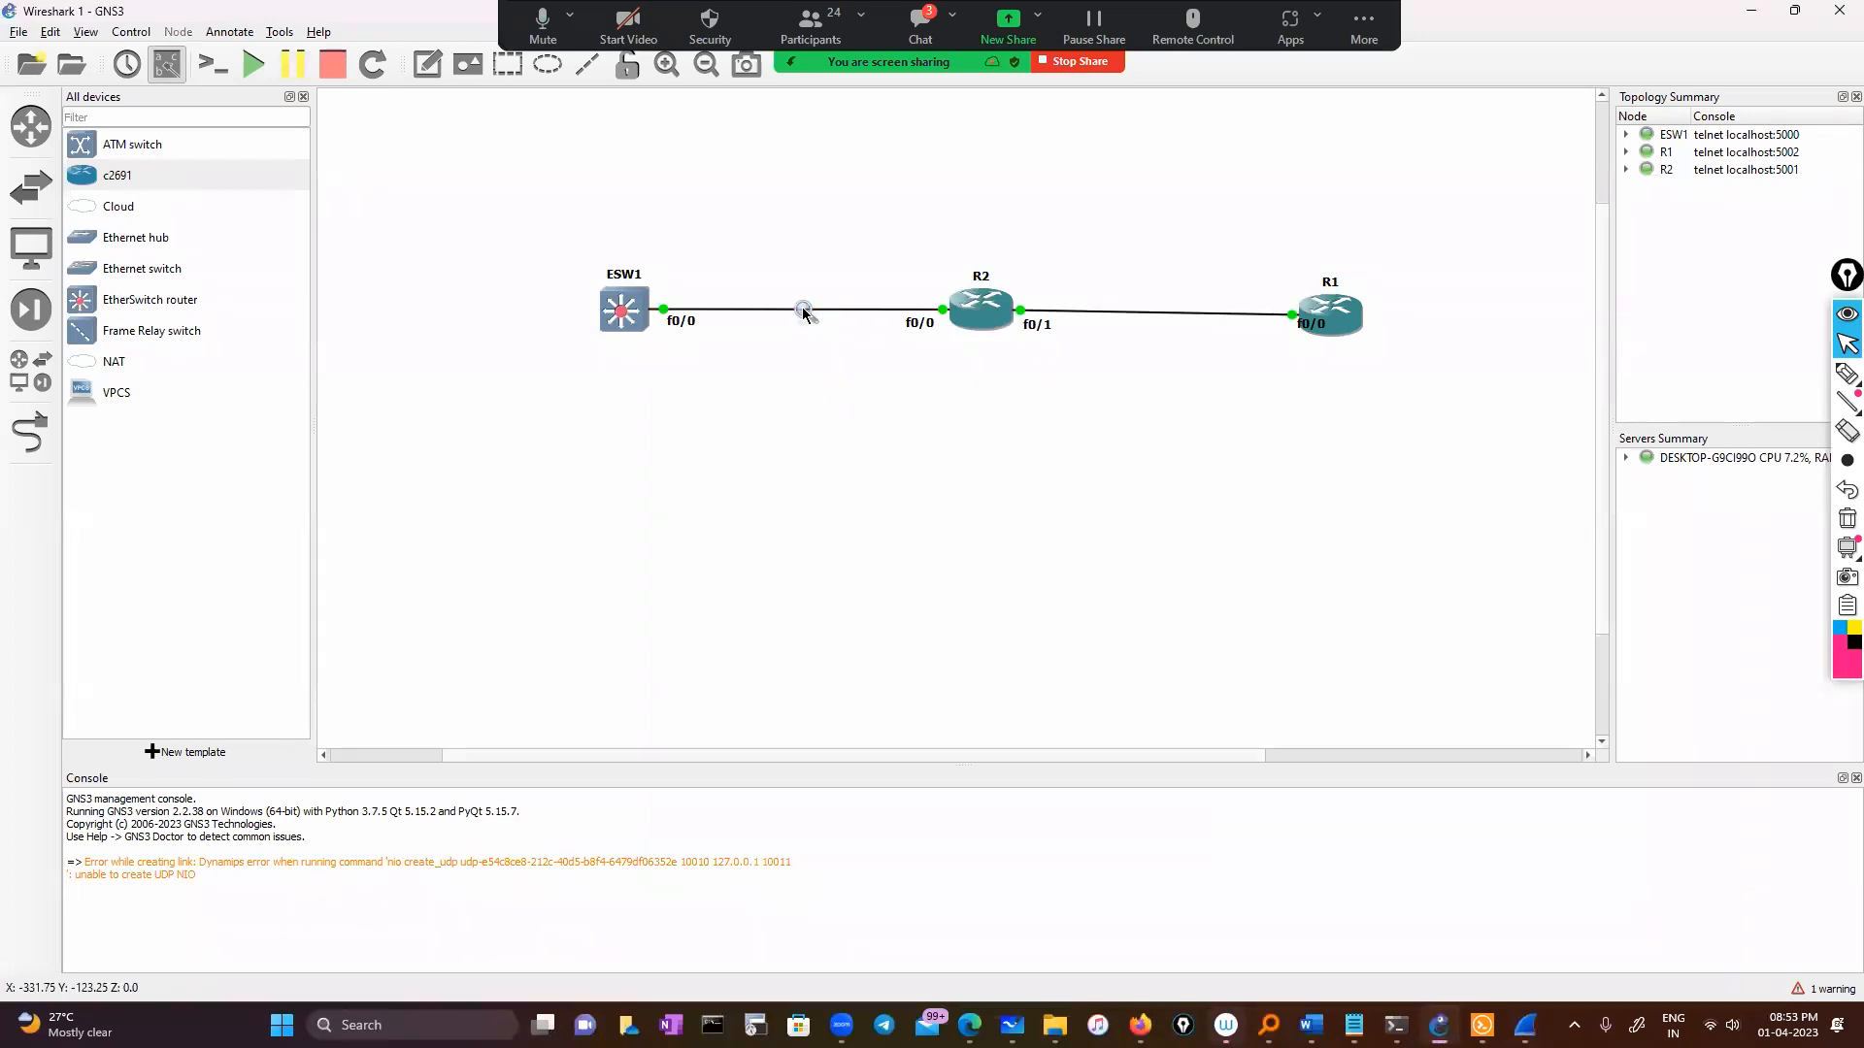
right_click(803, 311)
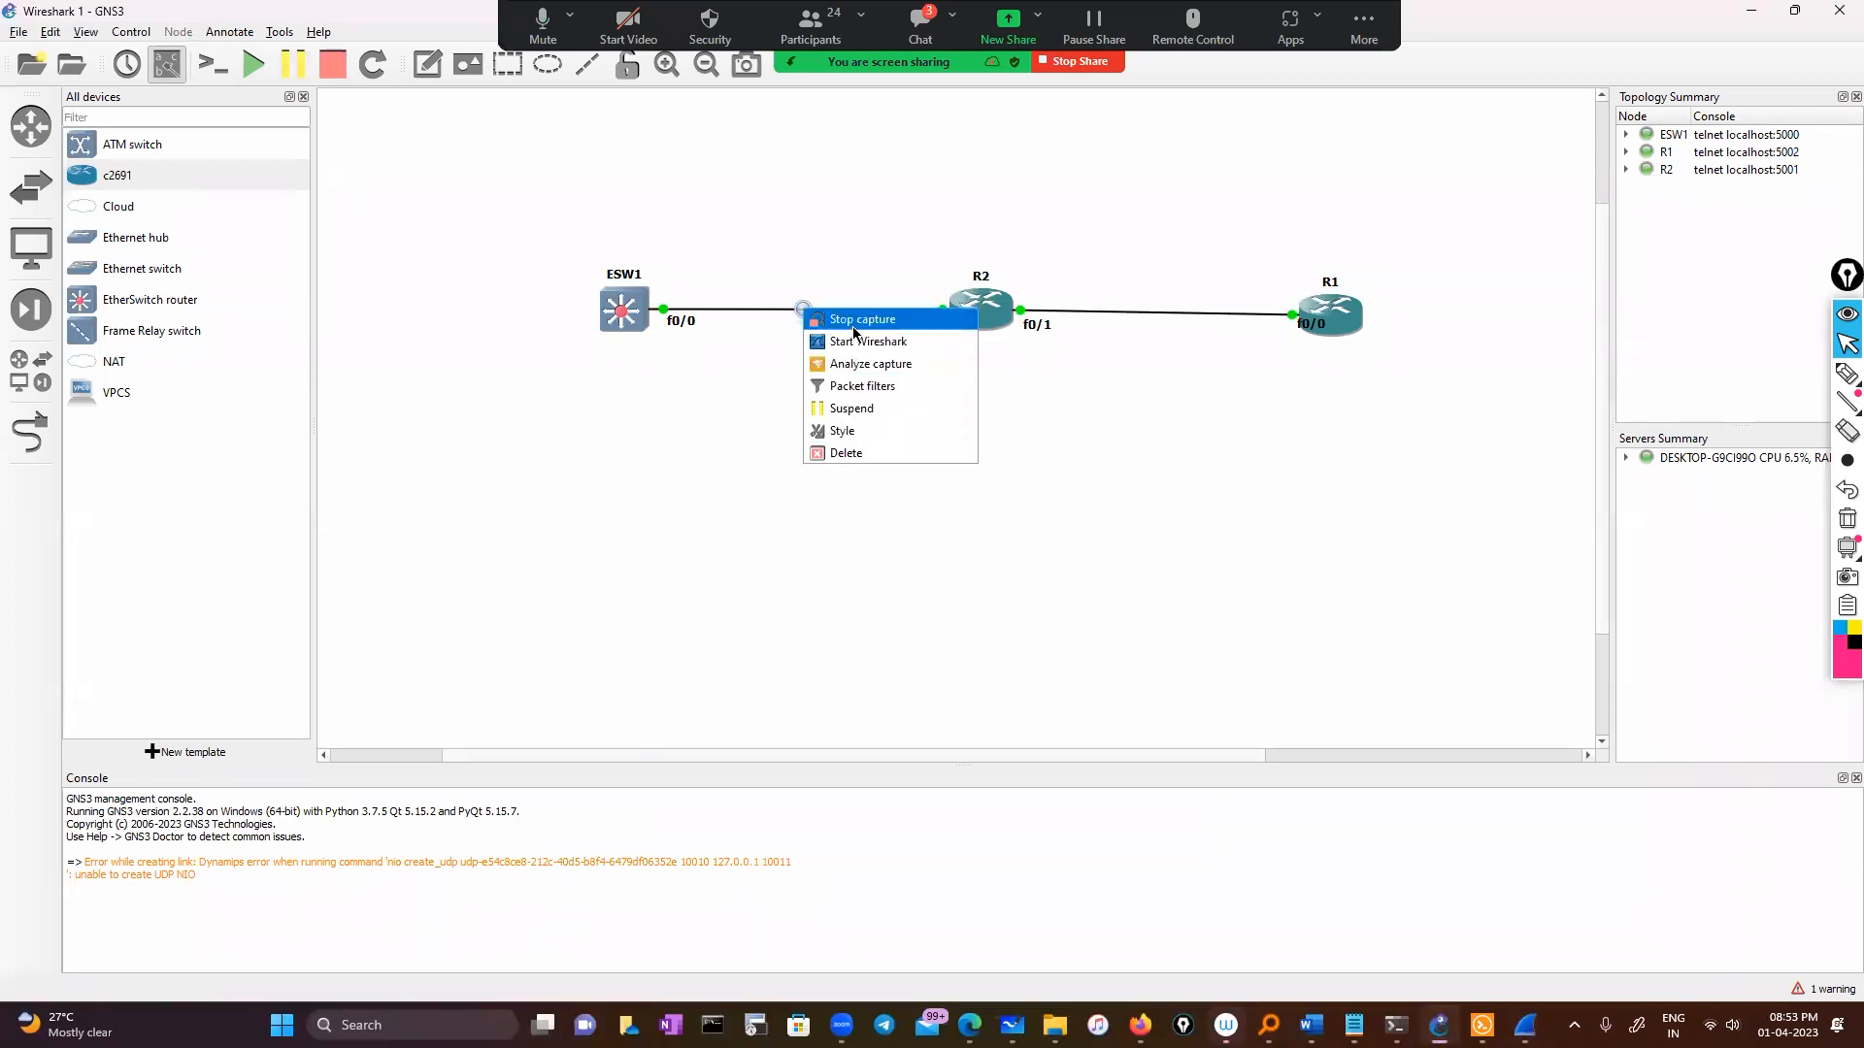
left_click(854, 326)
Step: Open ESW1's console and enter global configuration mode from the terminal
right_click(629, 311)
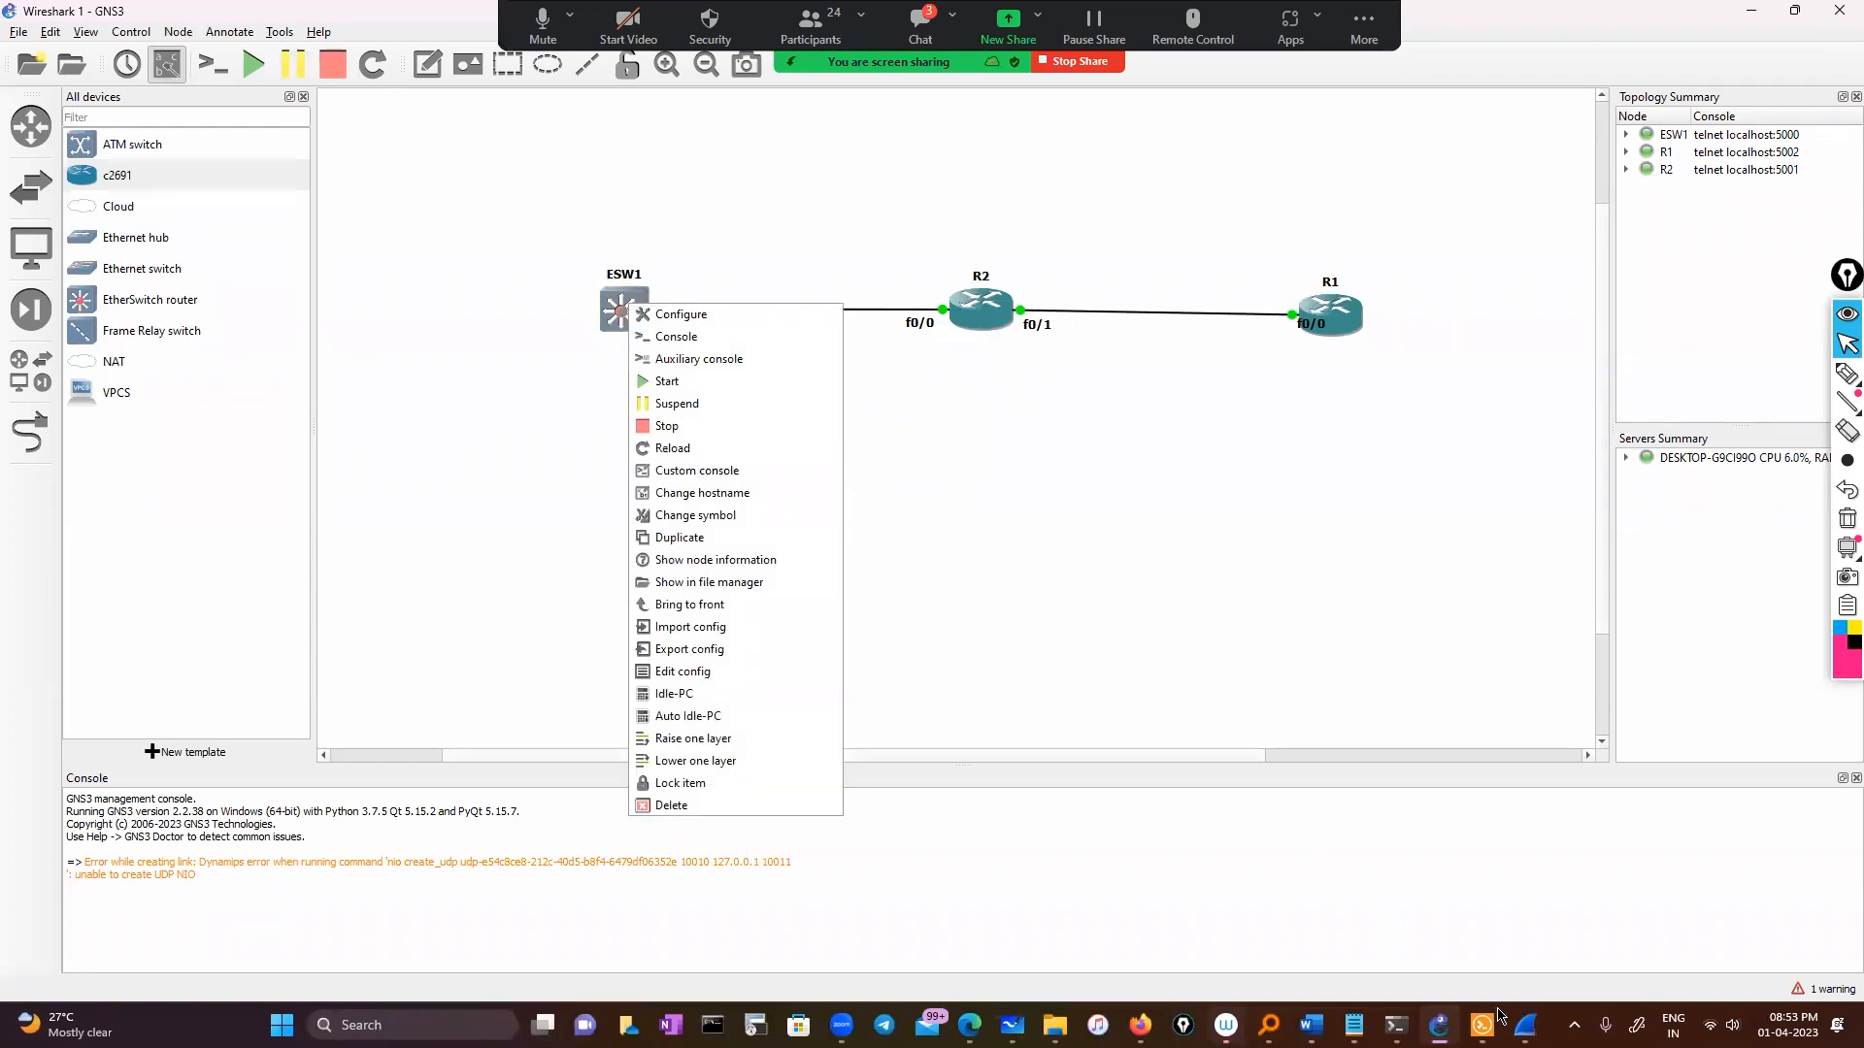
left_click(699, 336)
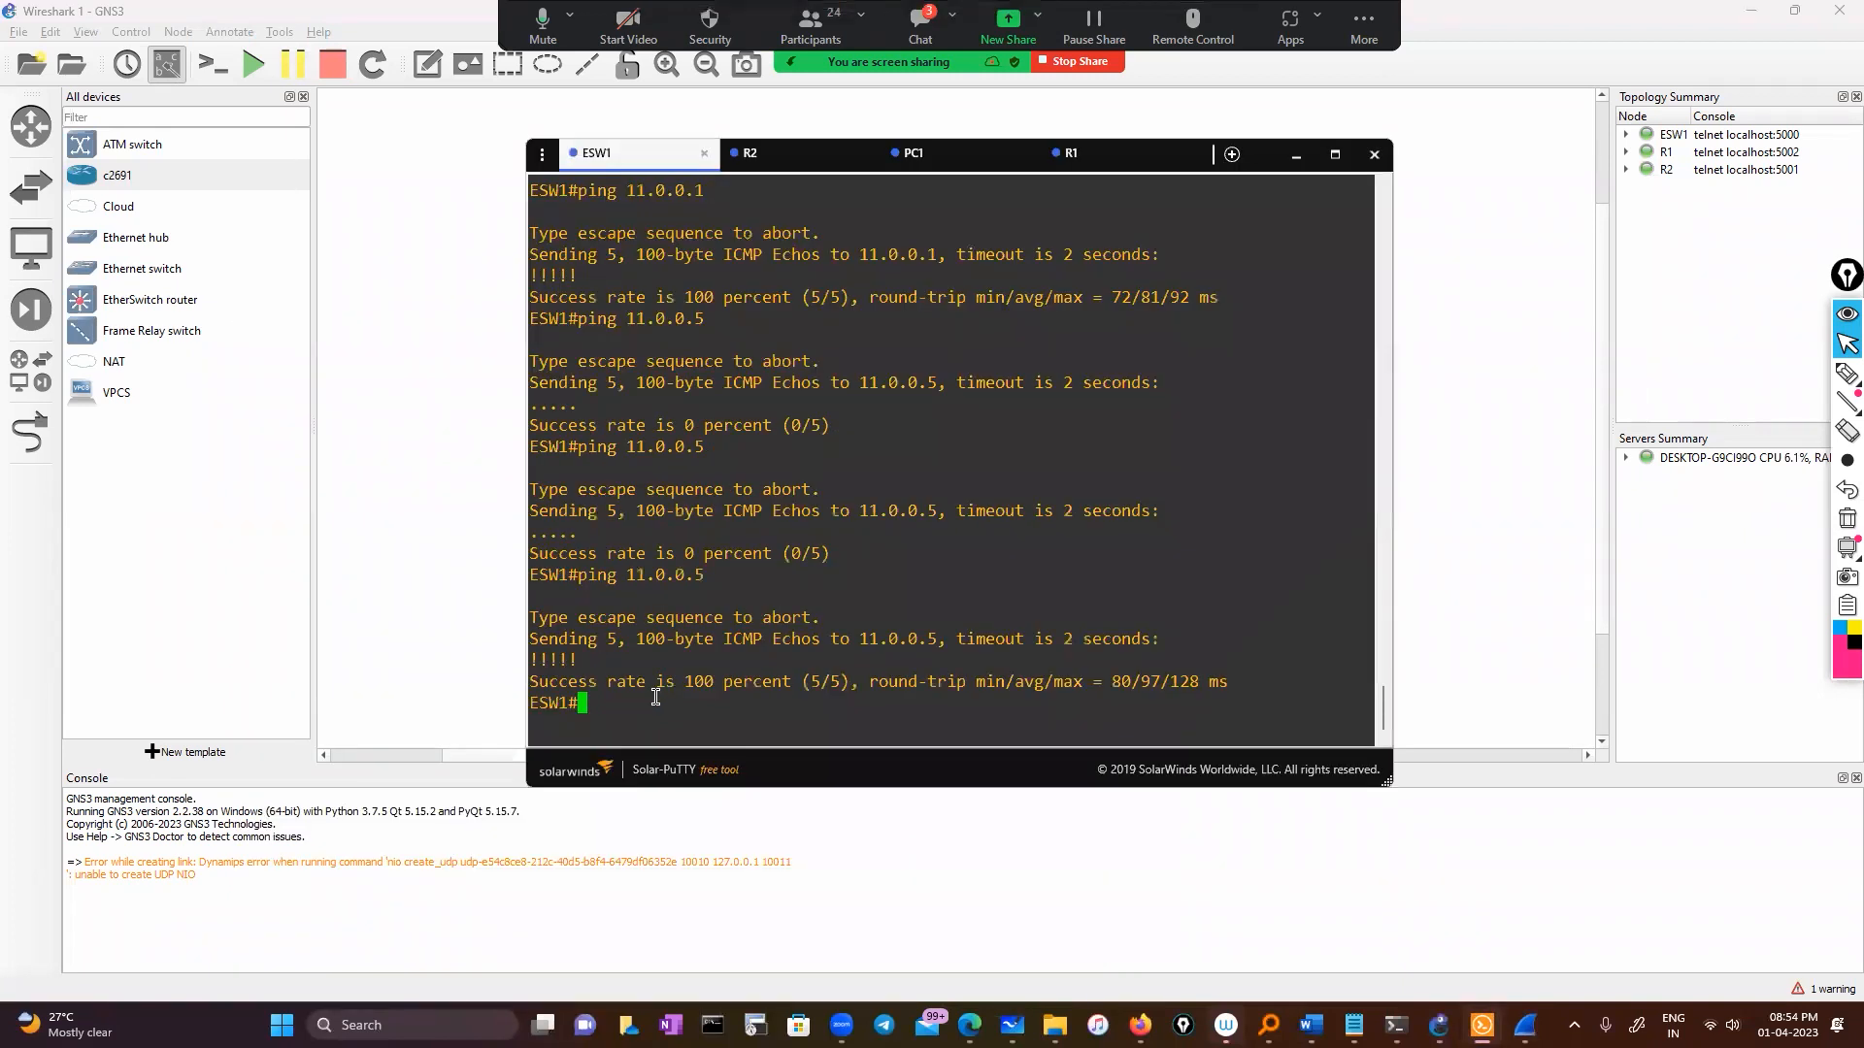
type("conf")
key("Tab")
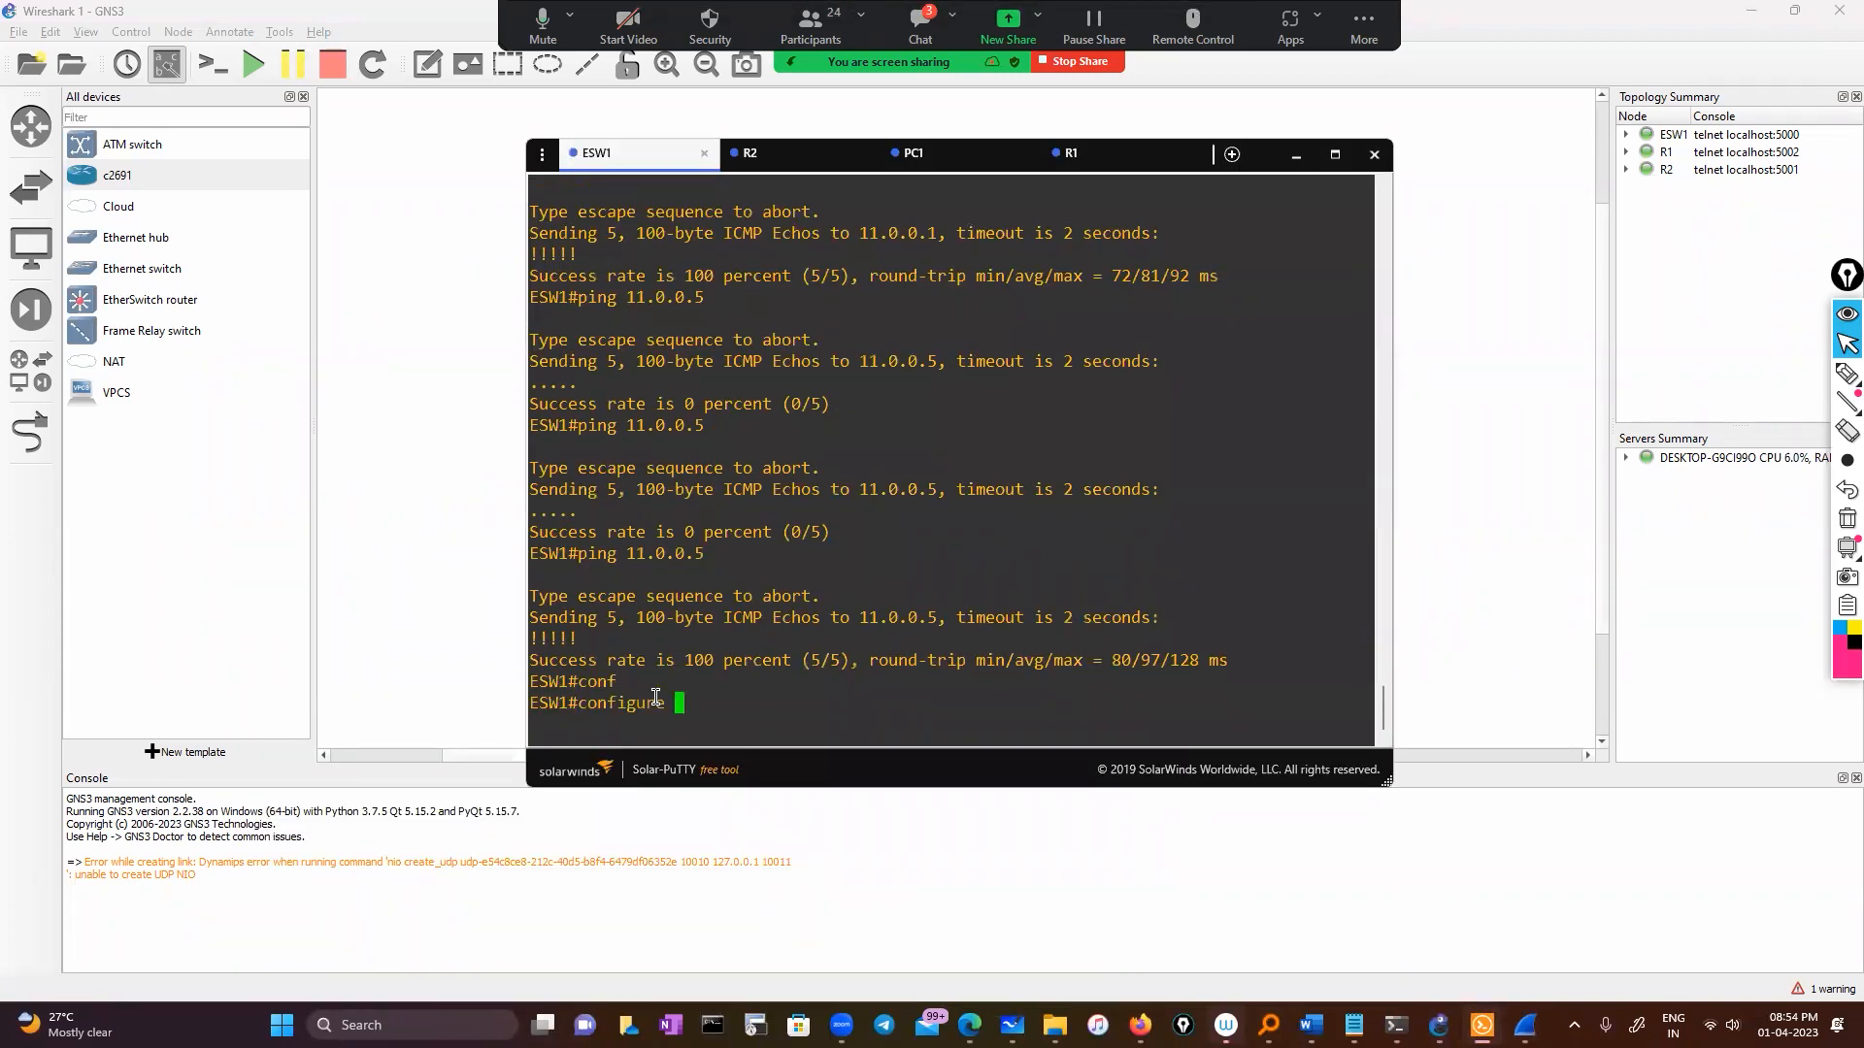
key("Return")
key("Return")
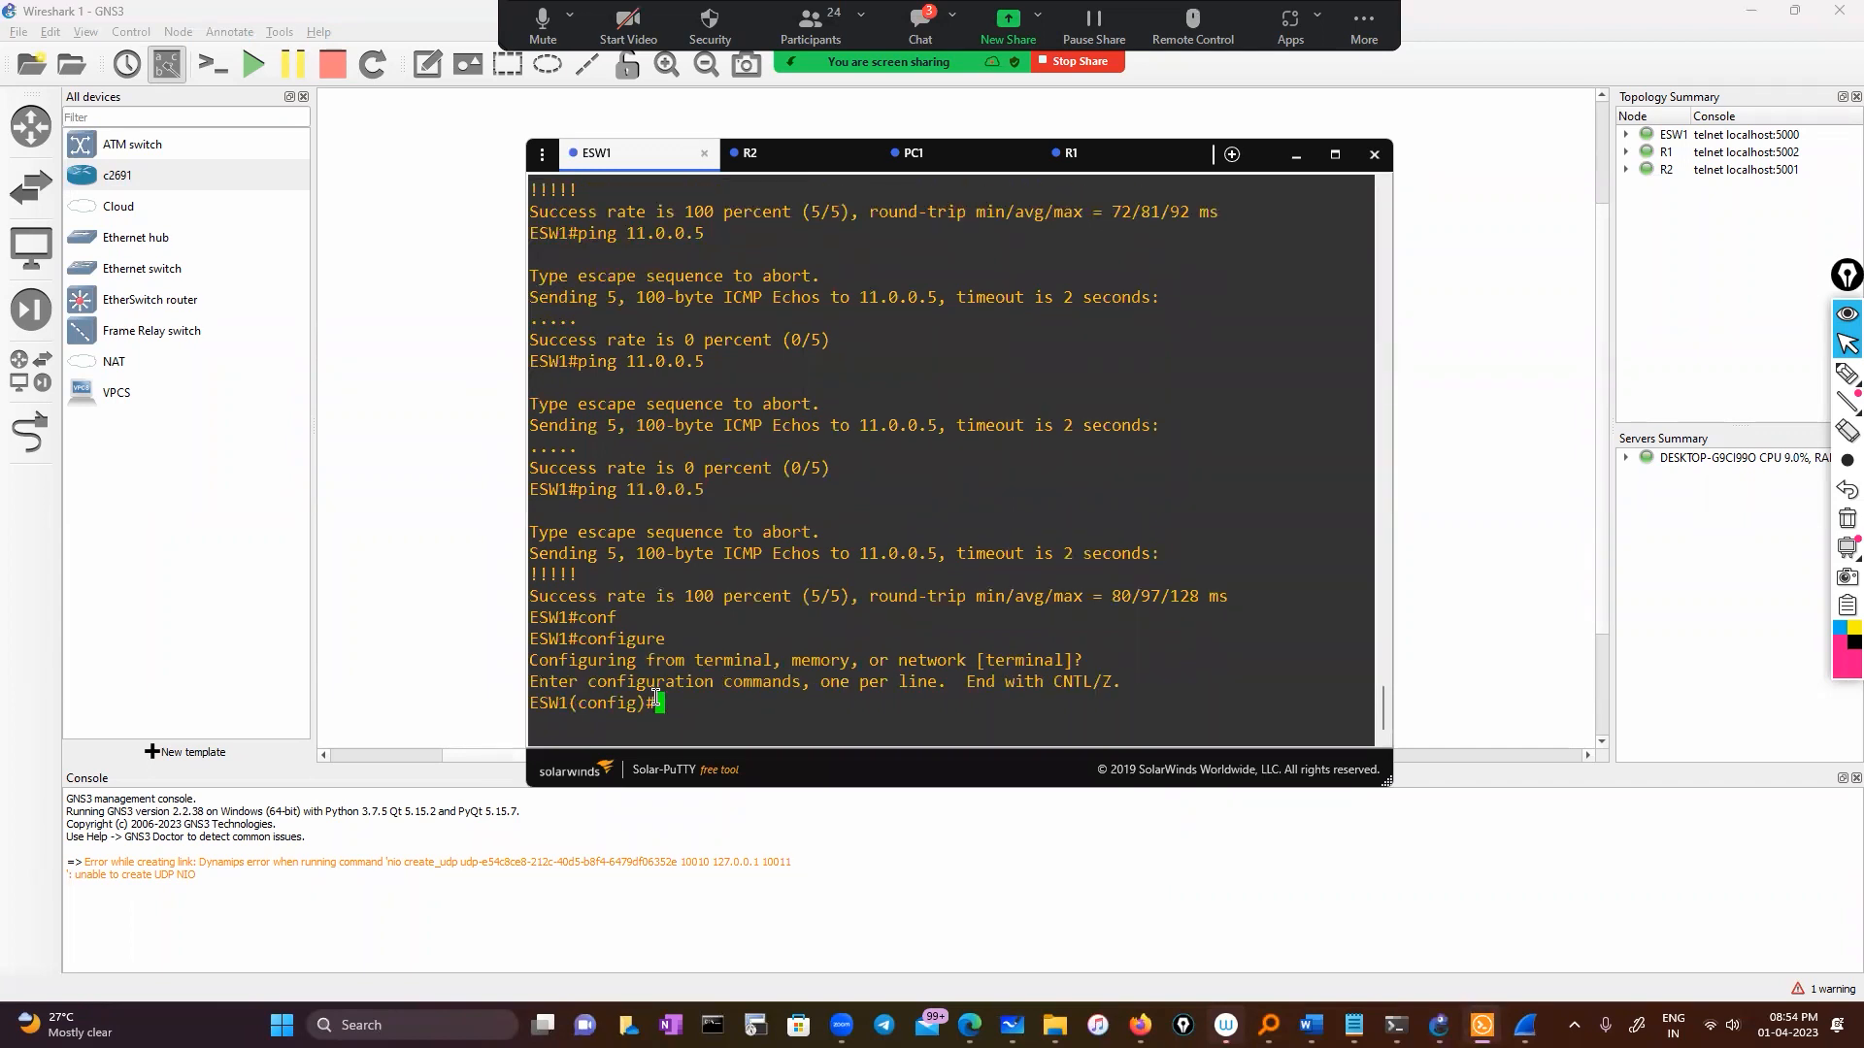
type("mon")
key("Tab")
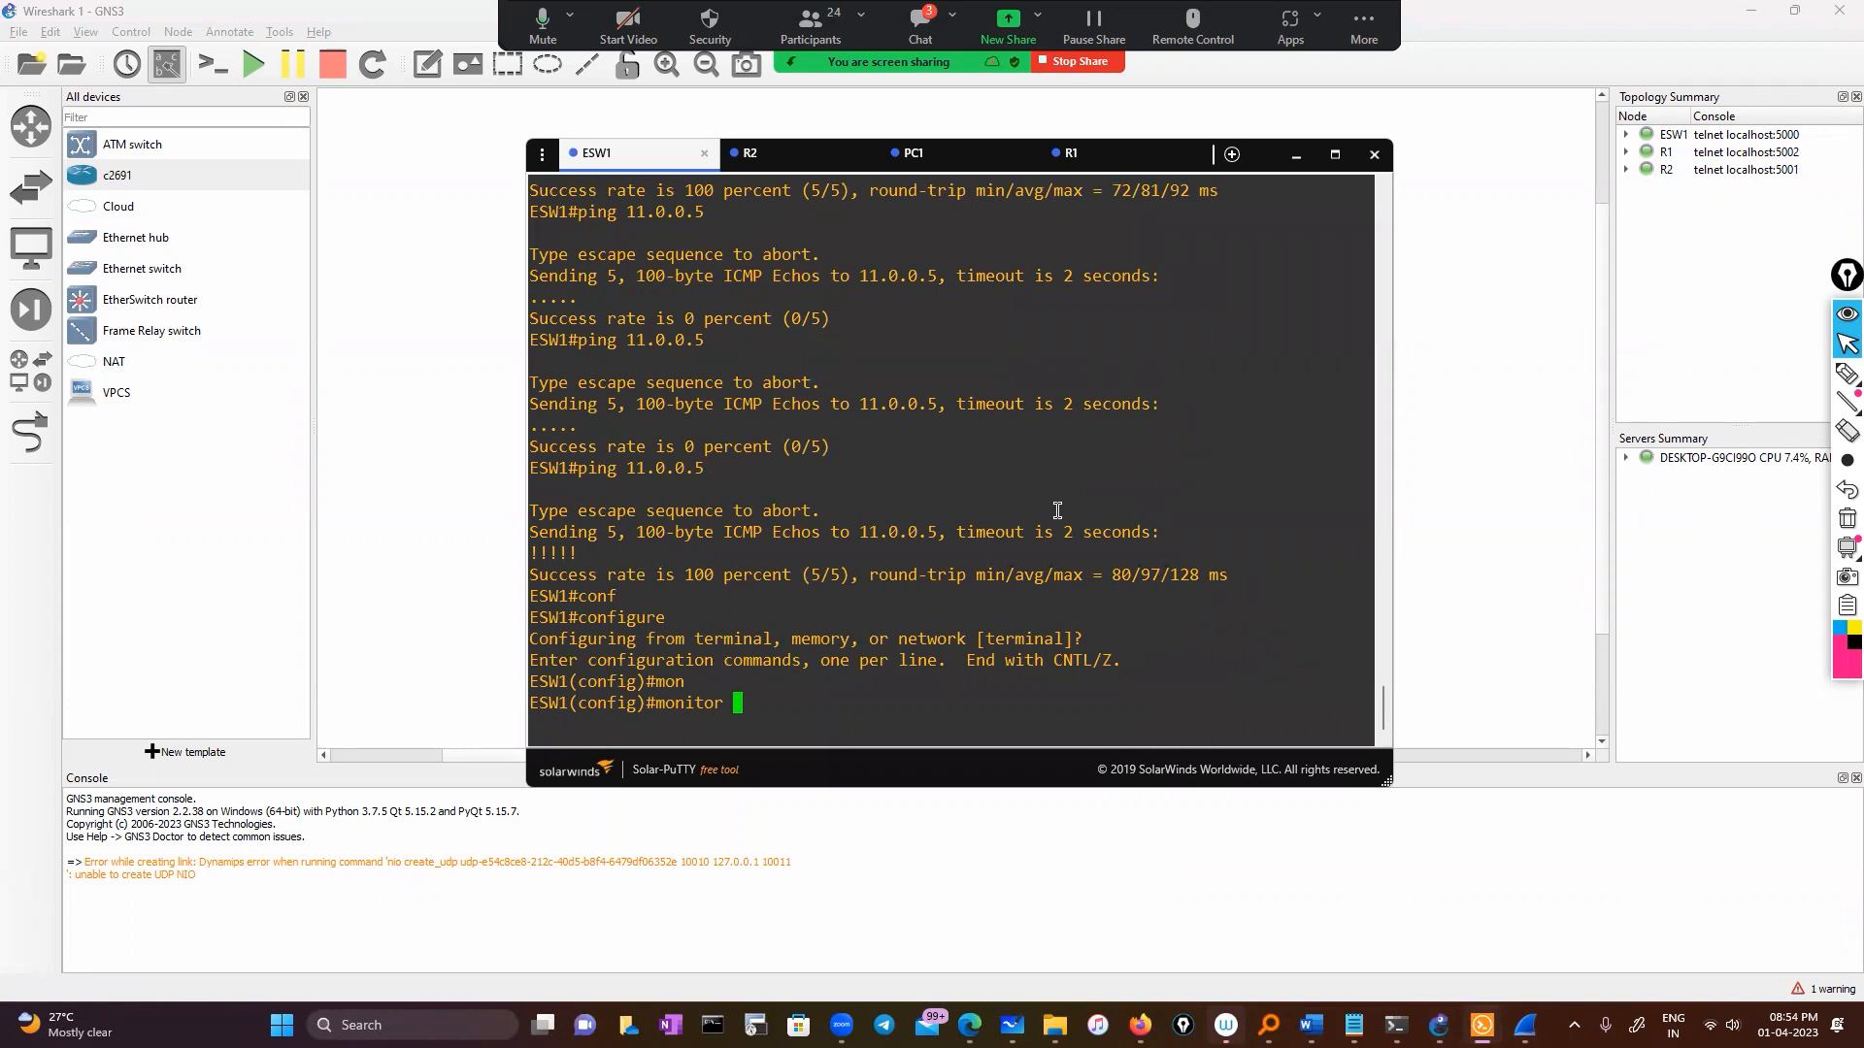
type("1")
key("BackSpace")
key("BackSpace")
key("BackSpace")
key("BackSpace")
key("BackSpace")
key("BackSpace")
key("BackSpace")
key("BackSpace")
key("BackSpace")
key("BackSpace")
Step: Begin the monitor session command on ESW1, listing the available options after monitor and after monitor session
type("mon")
key("Tab")
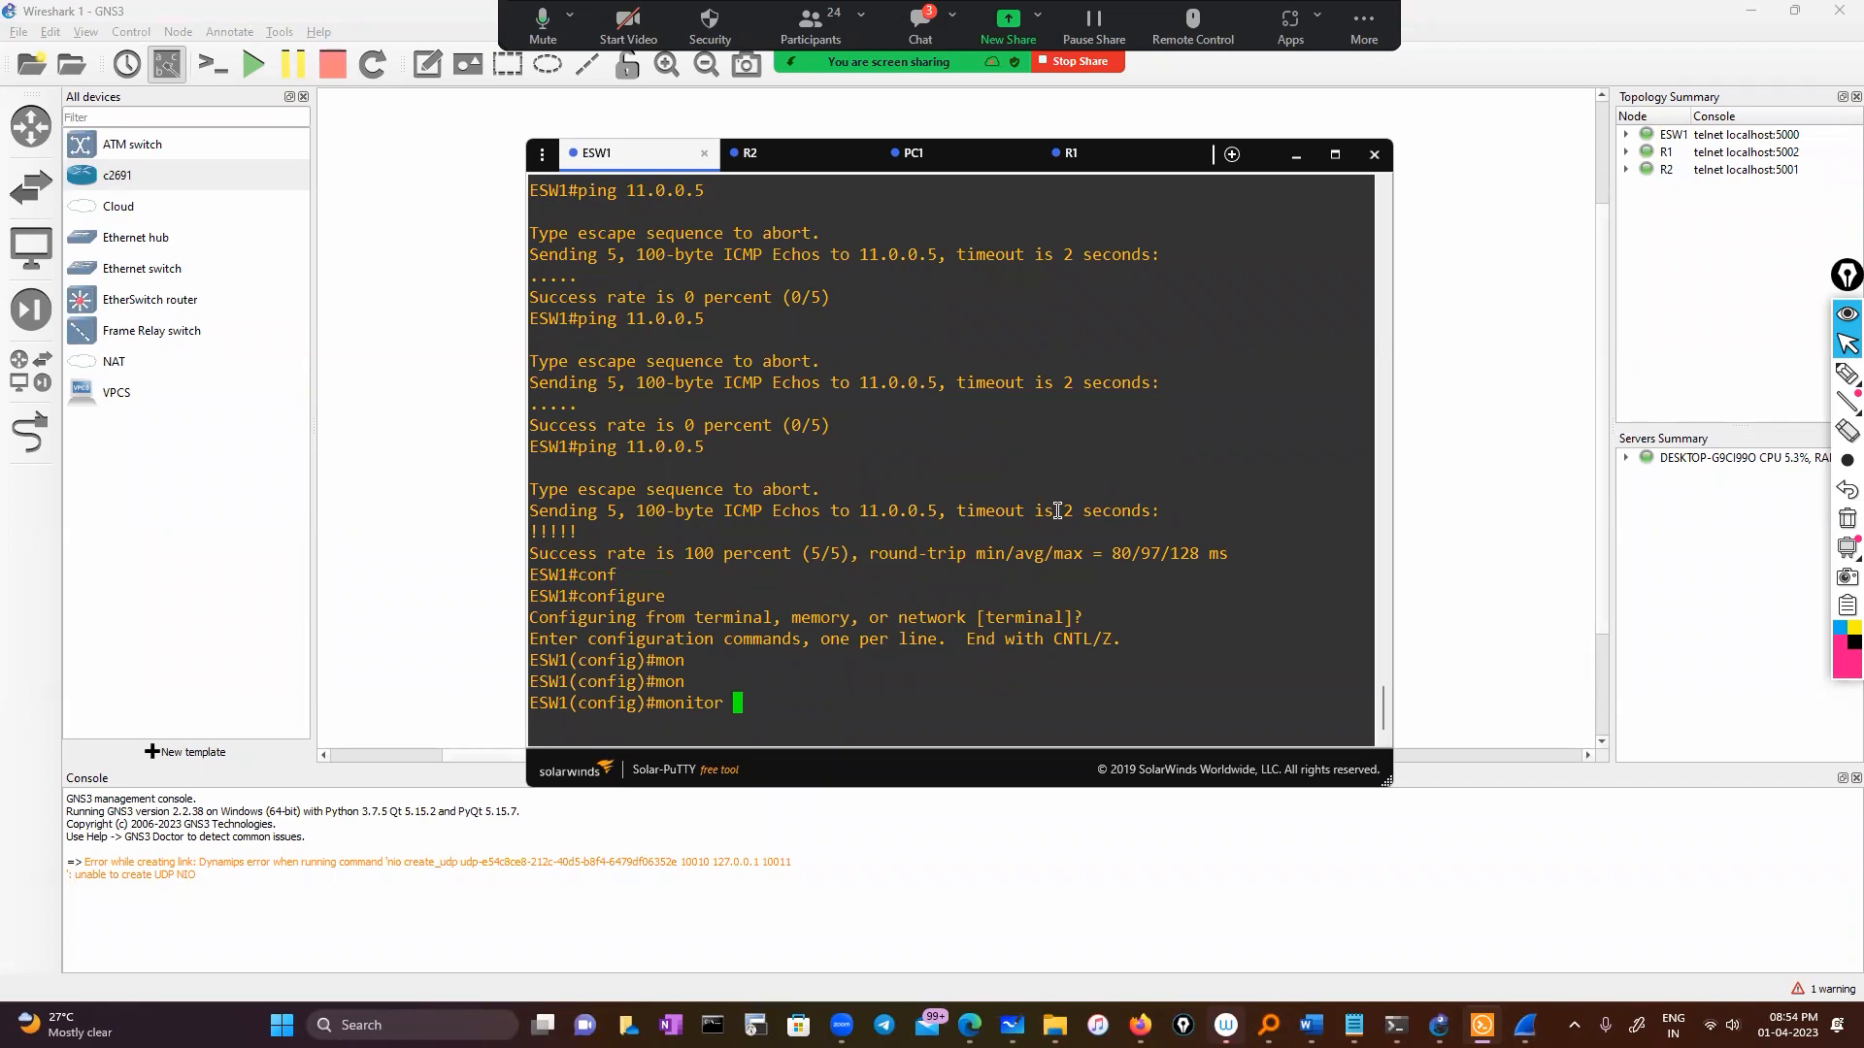
type("1")
key("BackSpace")
key("BackSpace")
type("?")
type("se")
key("Tab")
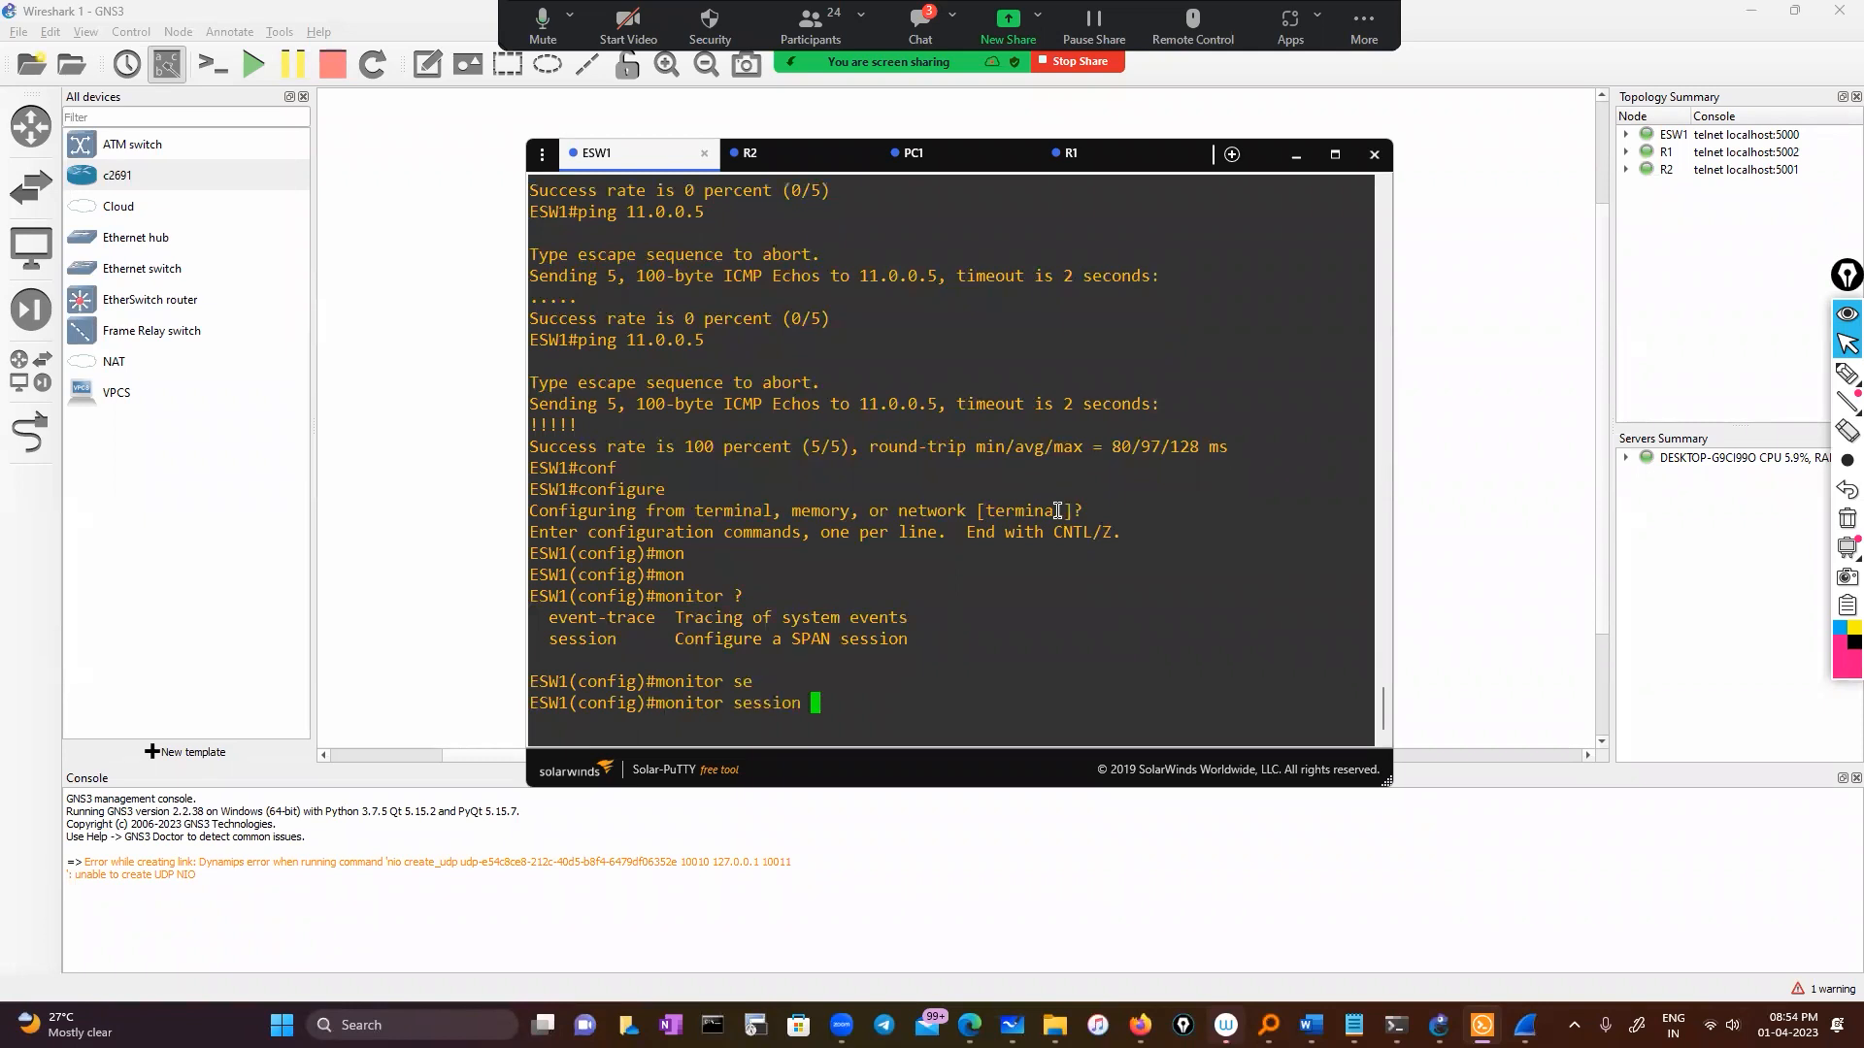
type("?")
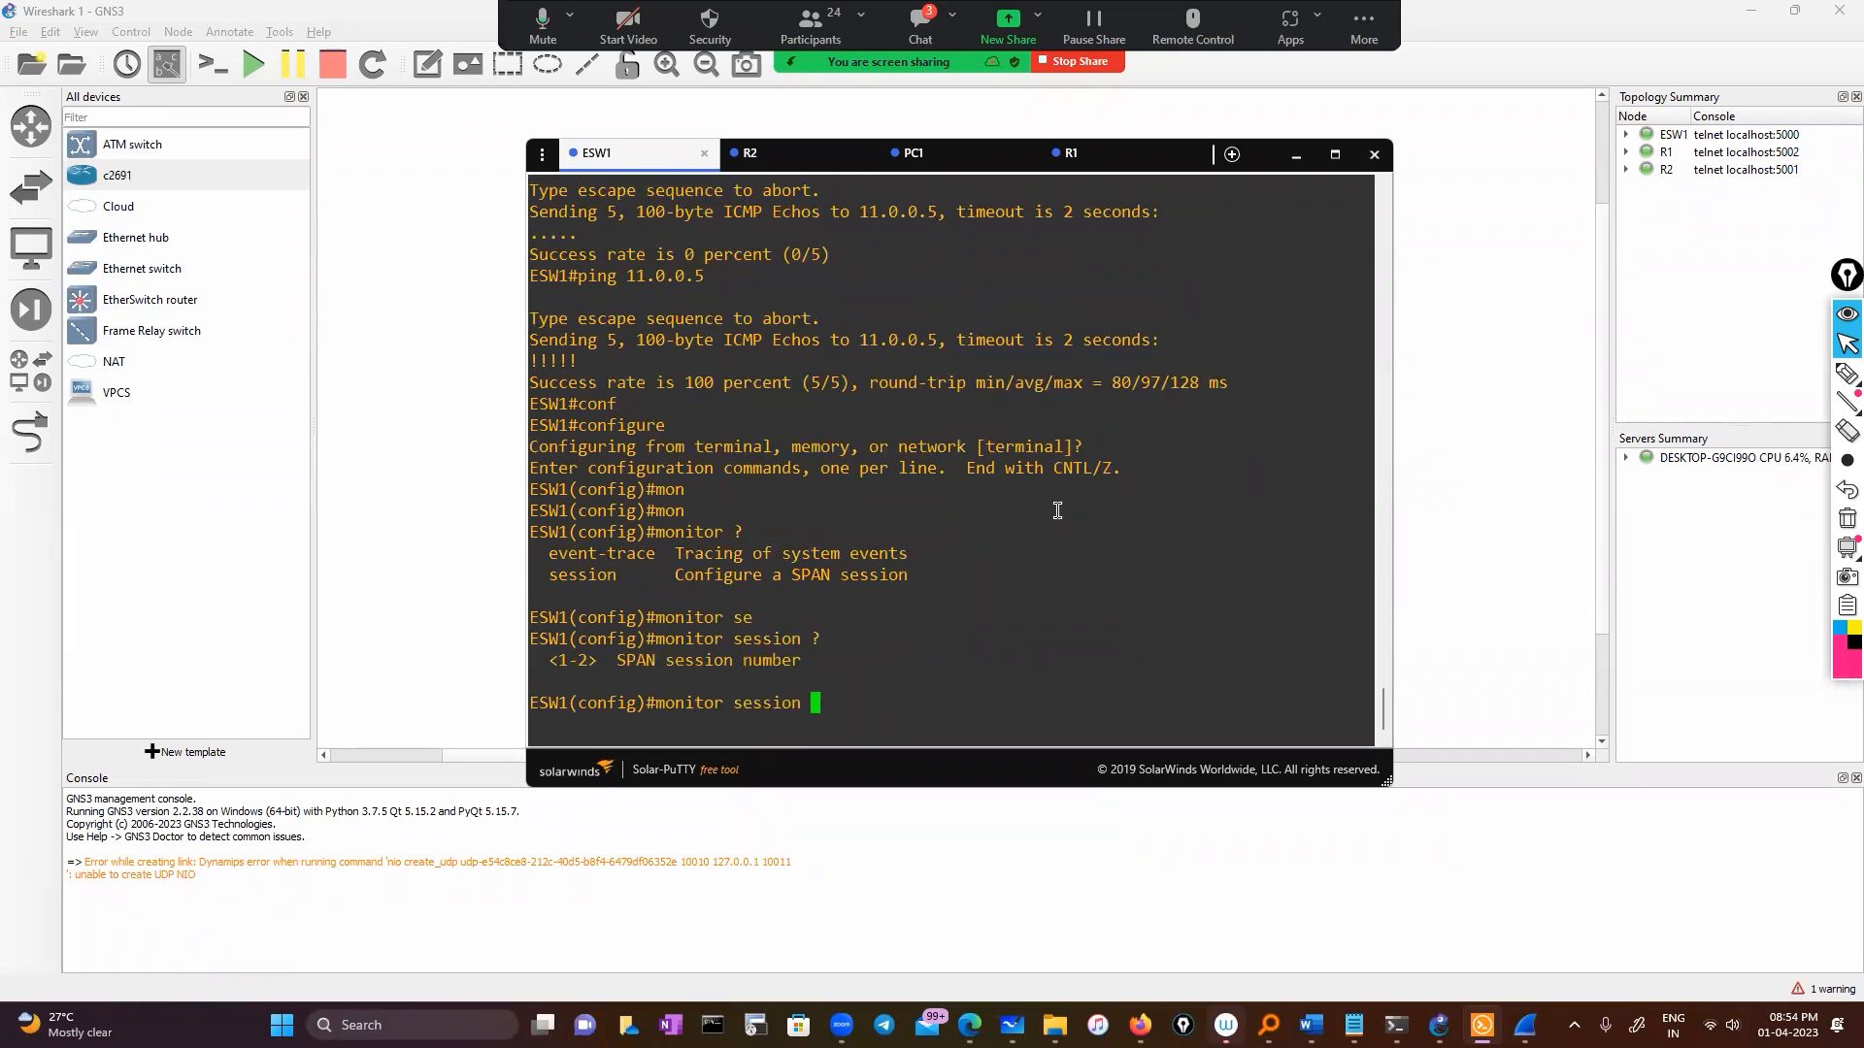
Step: Check the GNS3 topology, add session number 1 to ESW1's monitor session command and list its options
left_click(1495, 373)
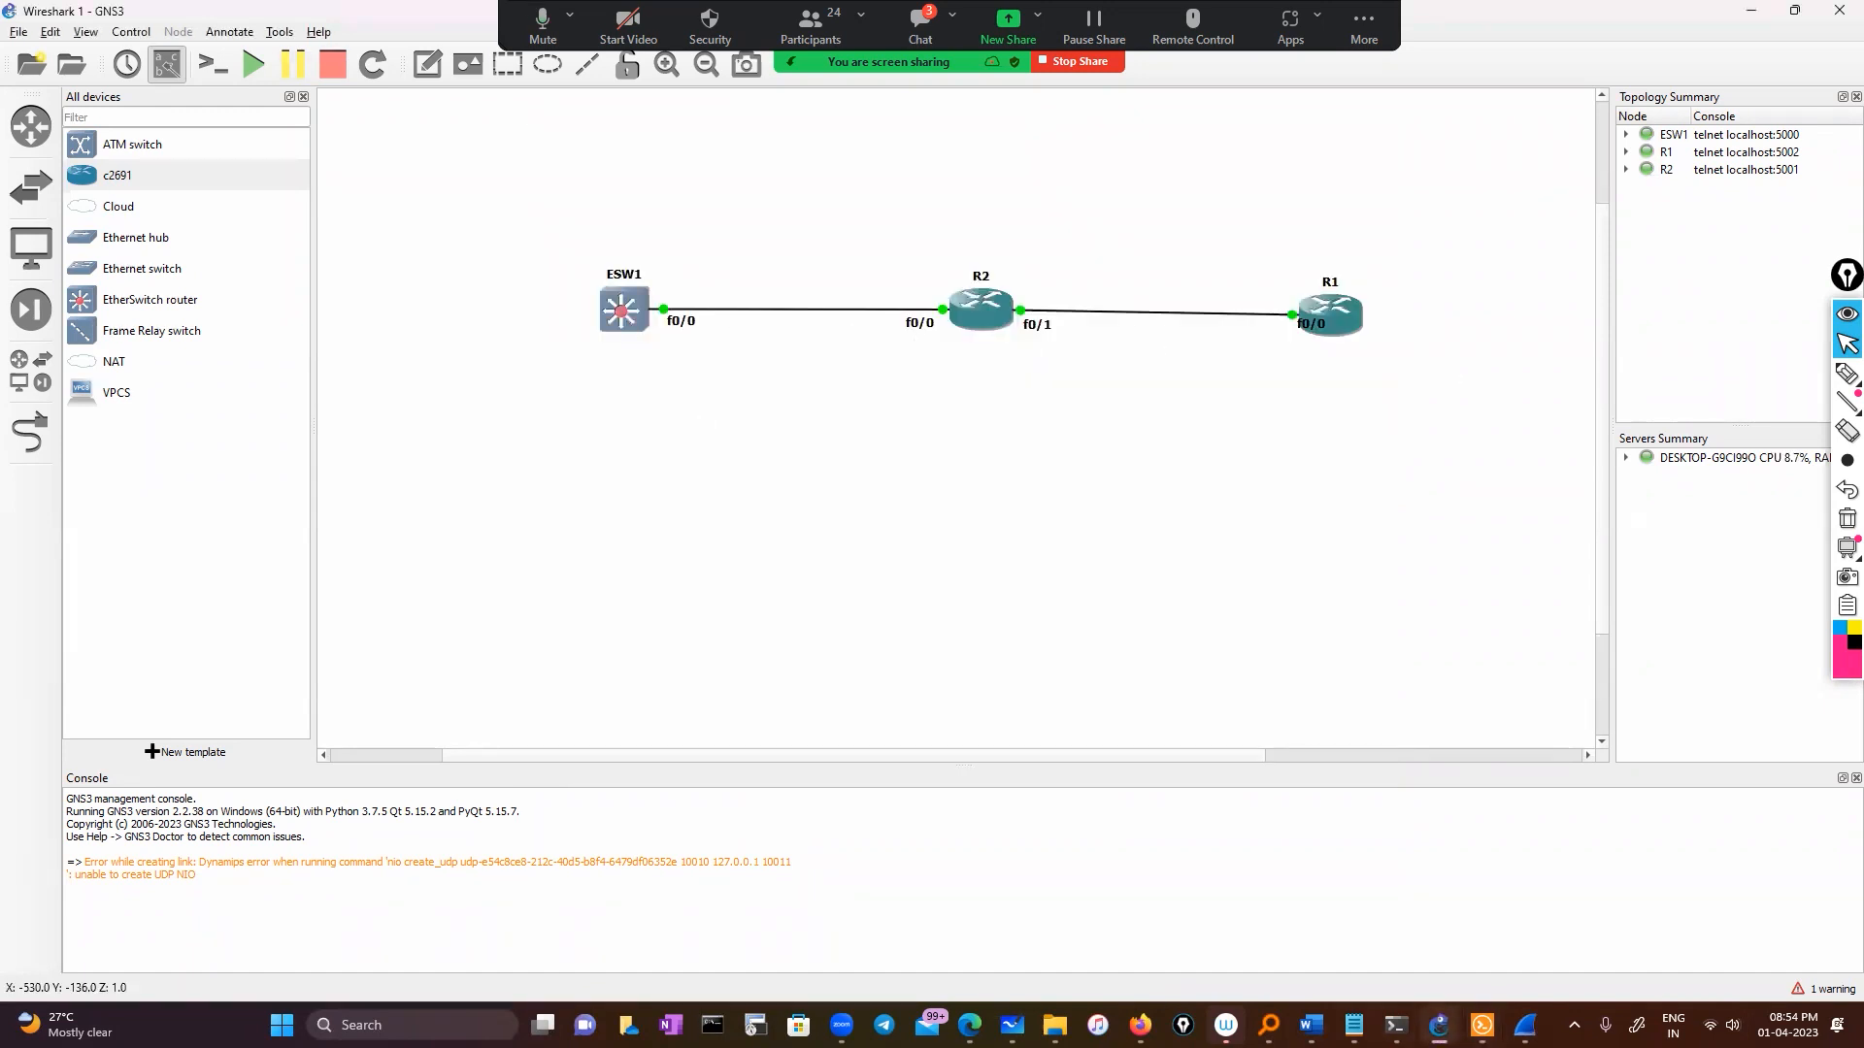
key("alt+Tab")
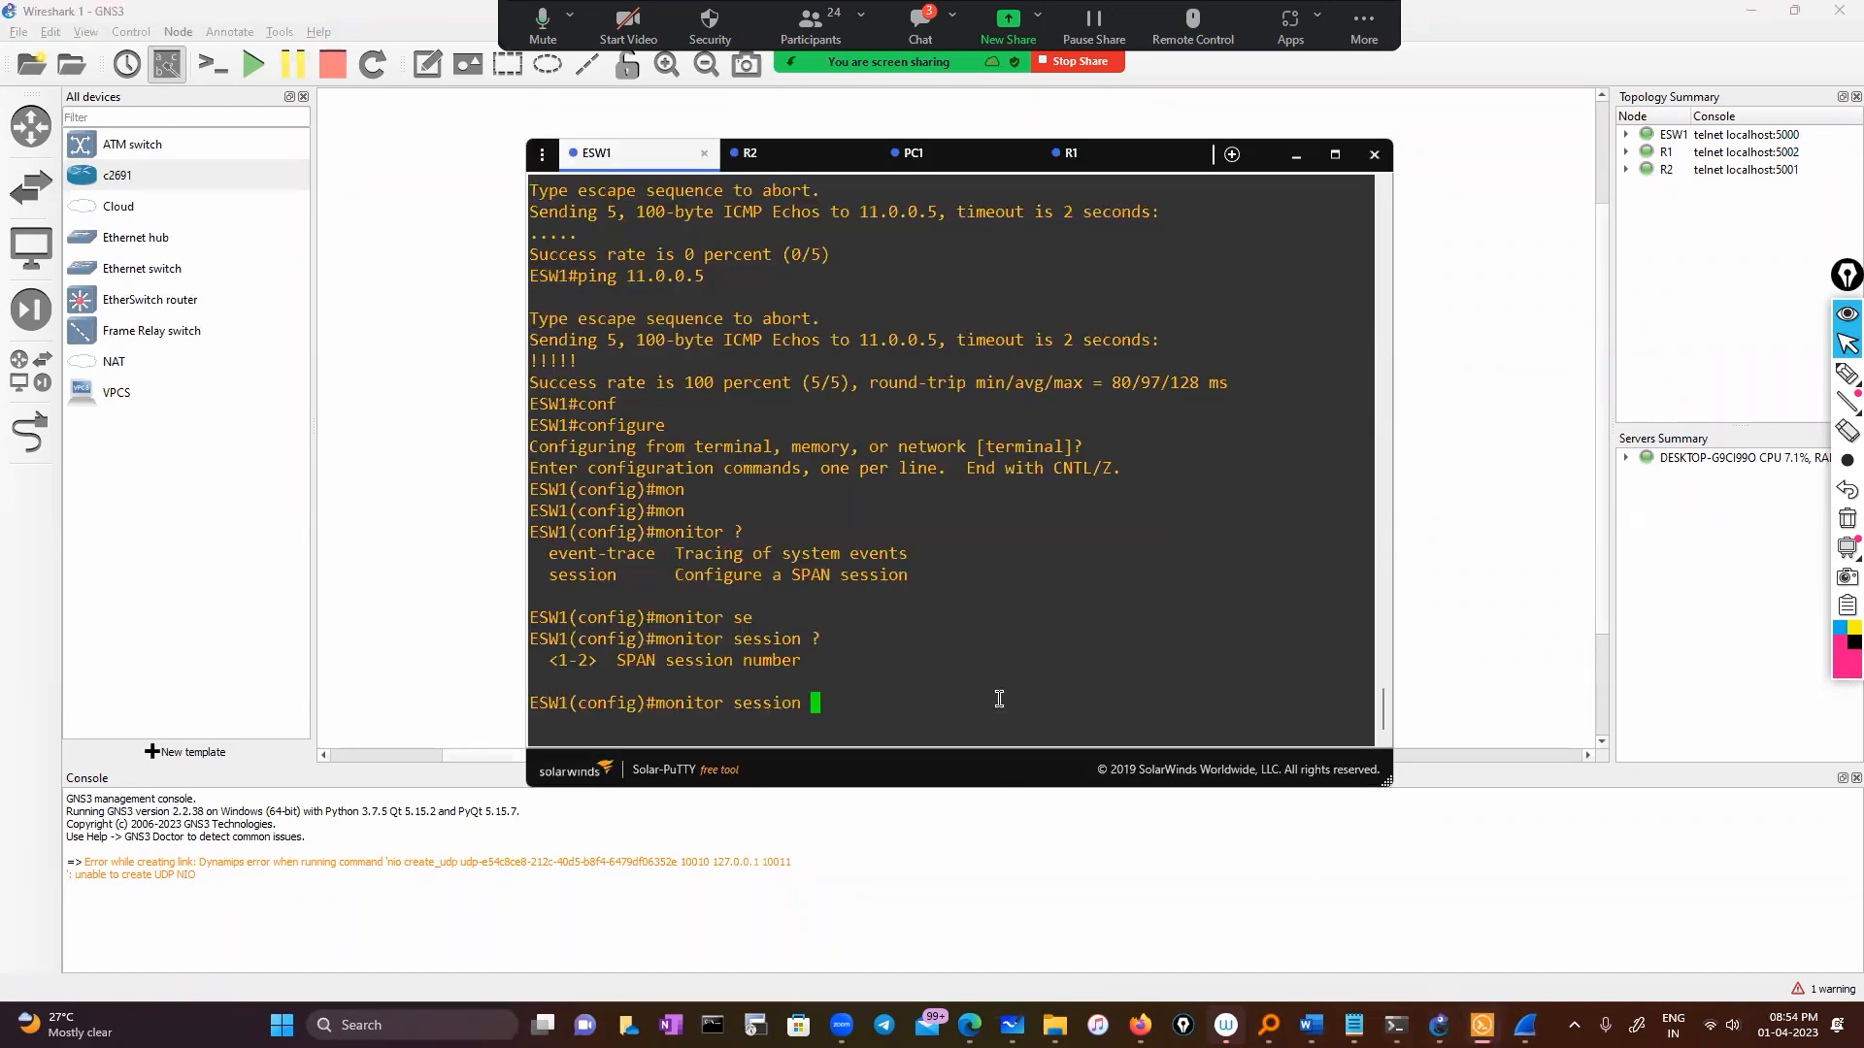
type("1 ?")
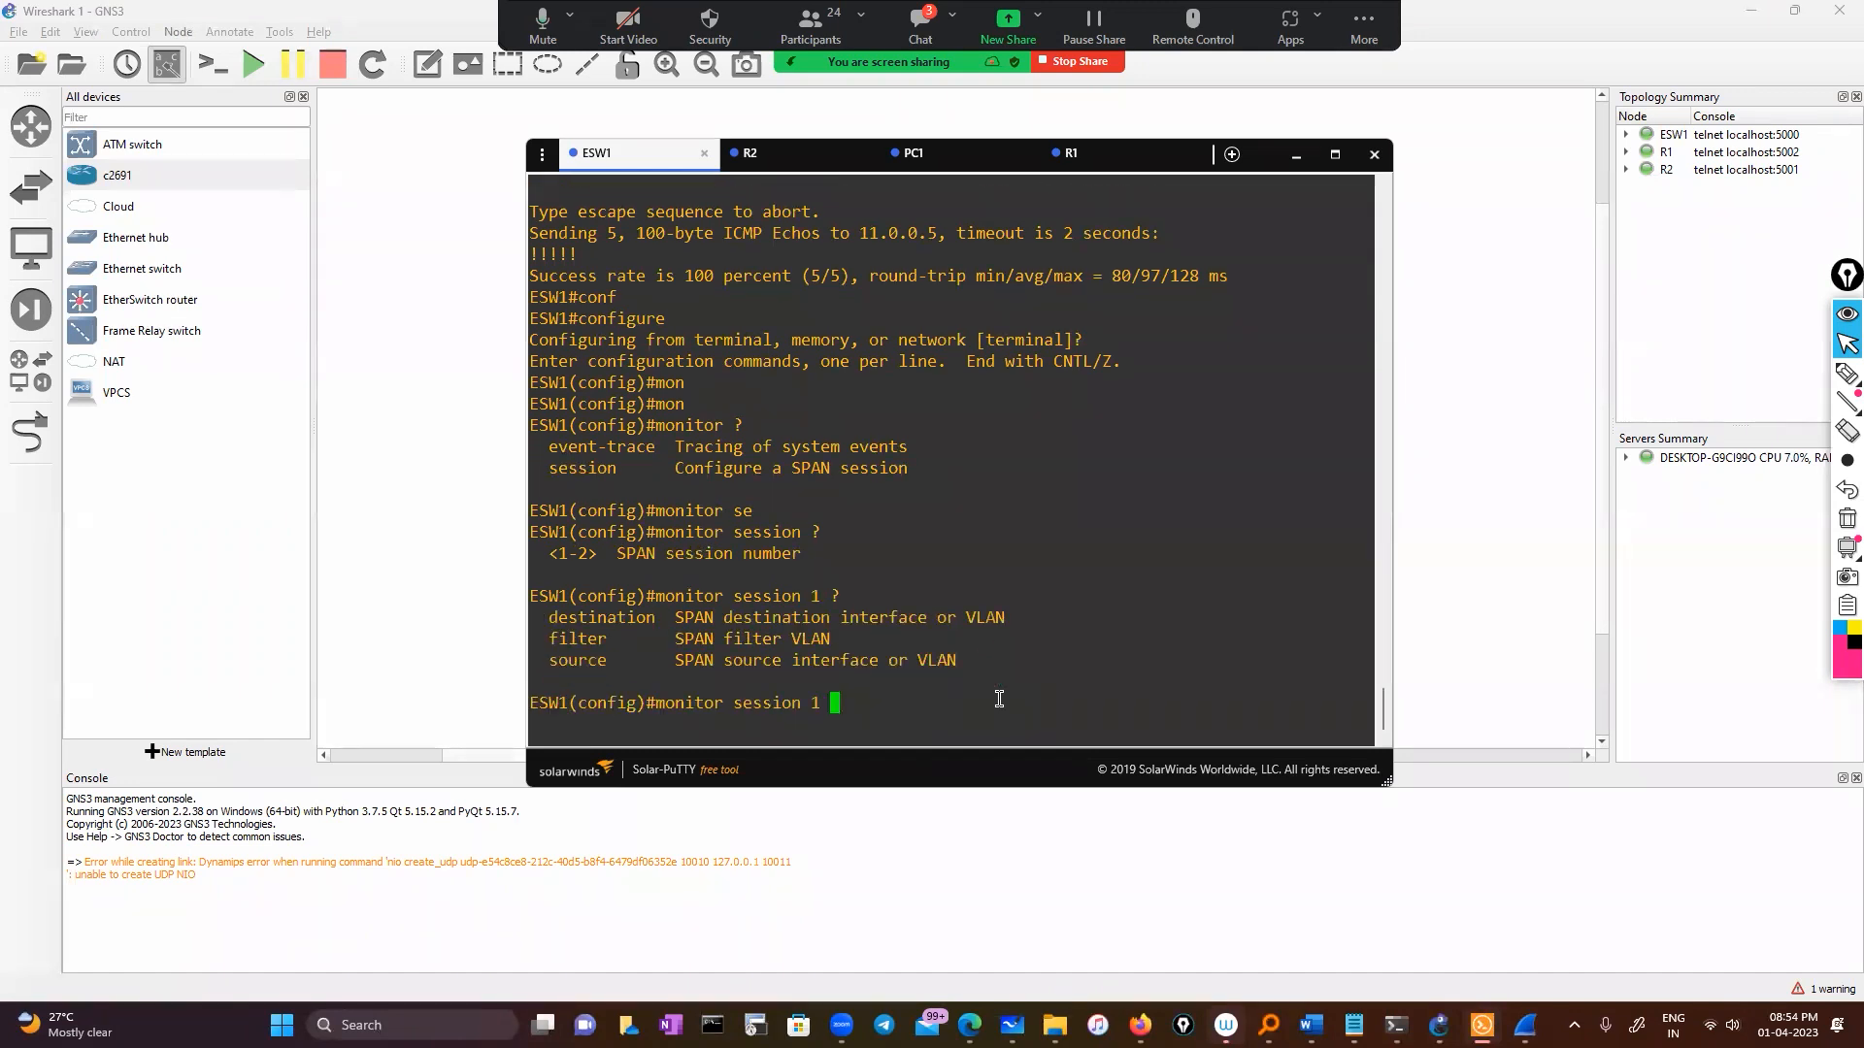
Step: Try to set fastEthernet 0/0 as the source interface of monitor session 1 on ESW1, using the command help for options
type("so")
key("Tab")
type("?")
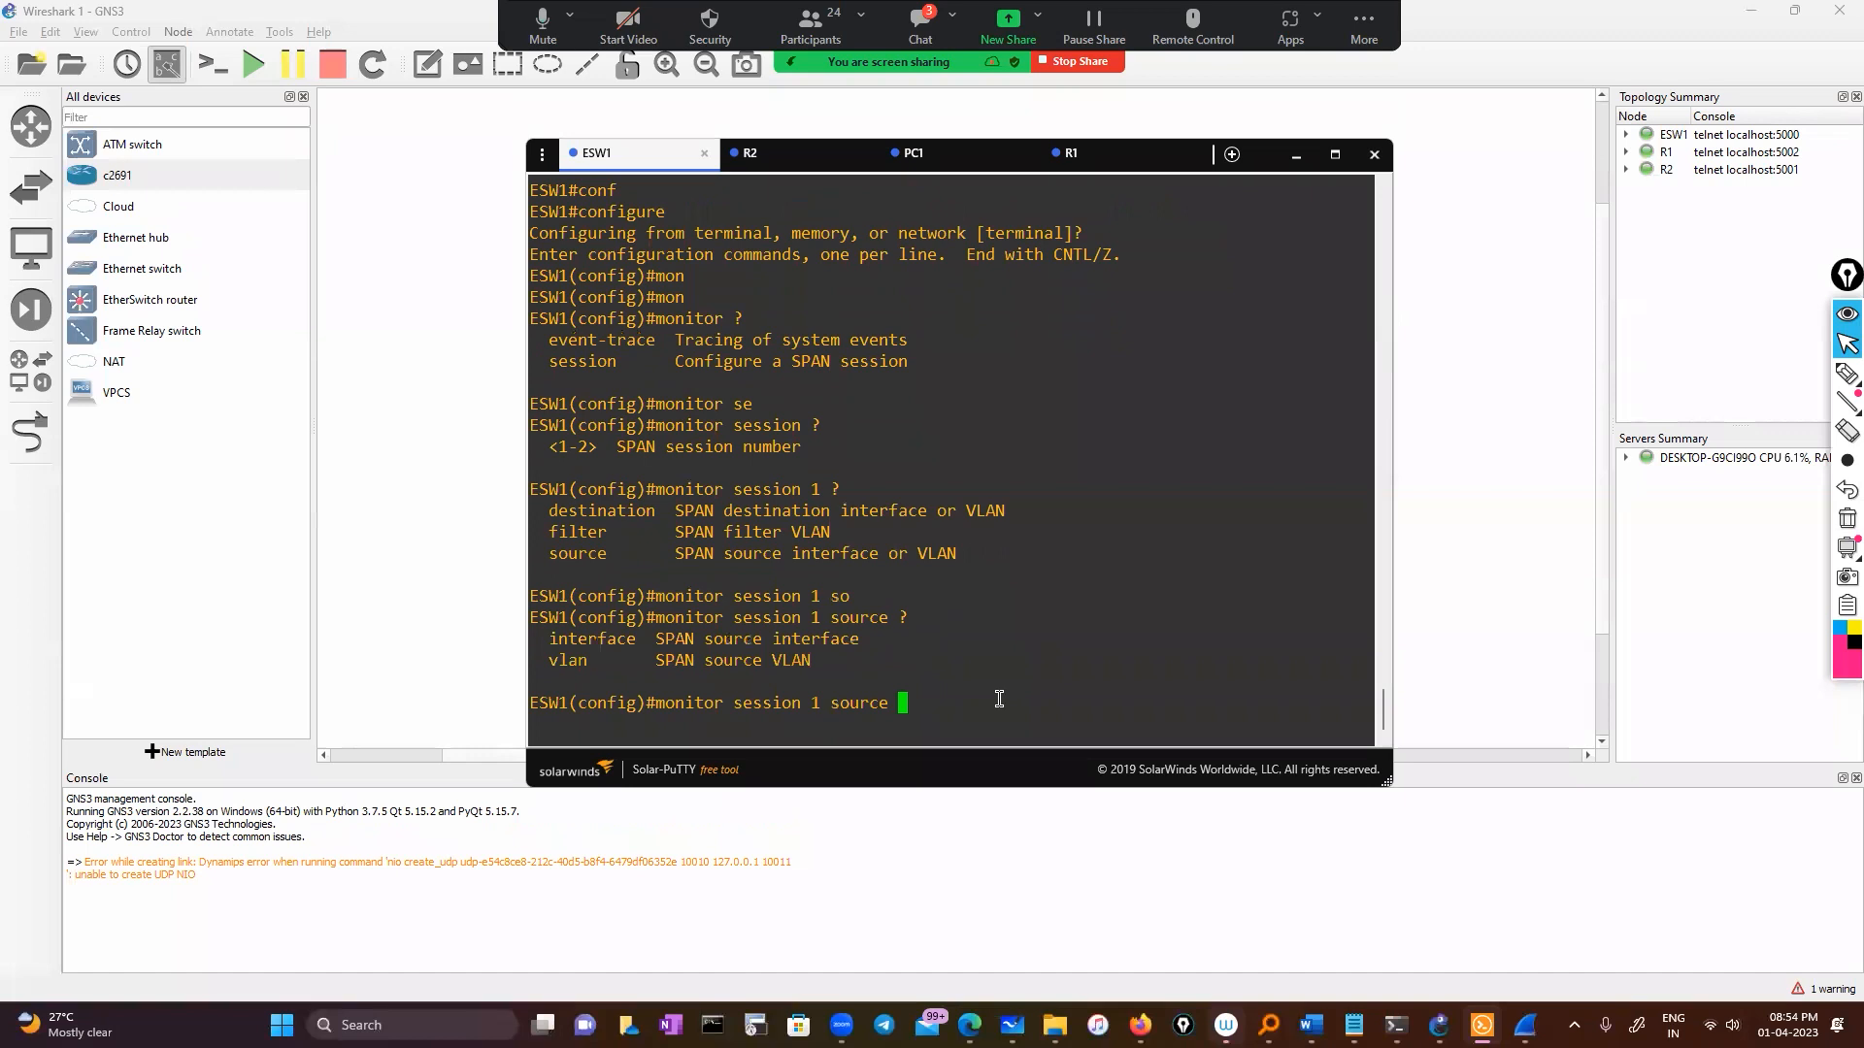
type("in")
key("Tab")
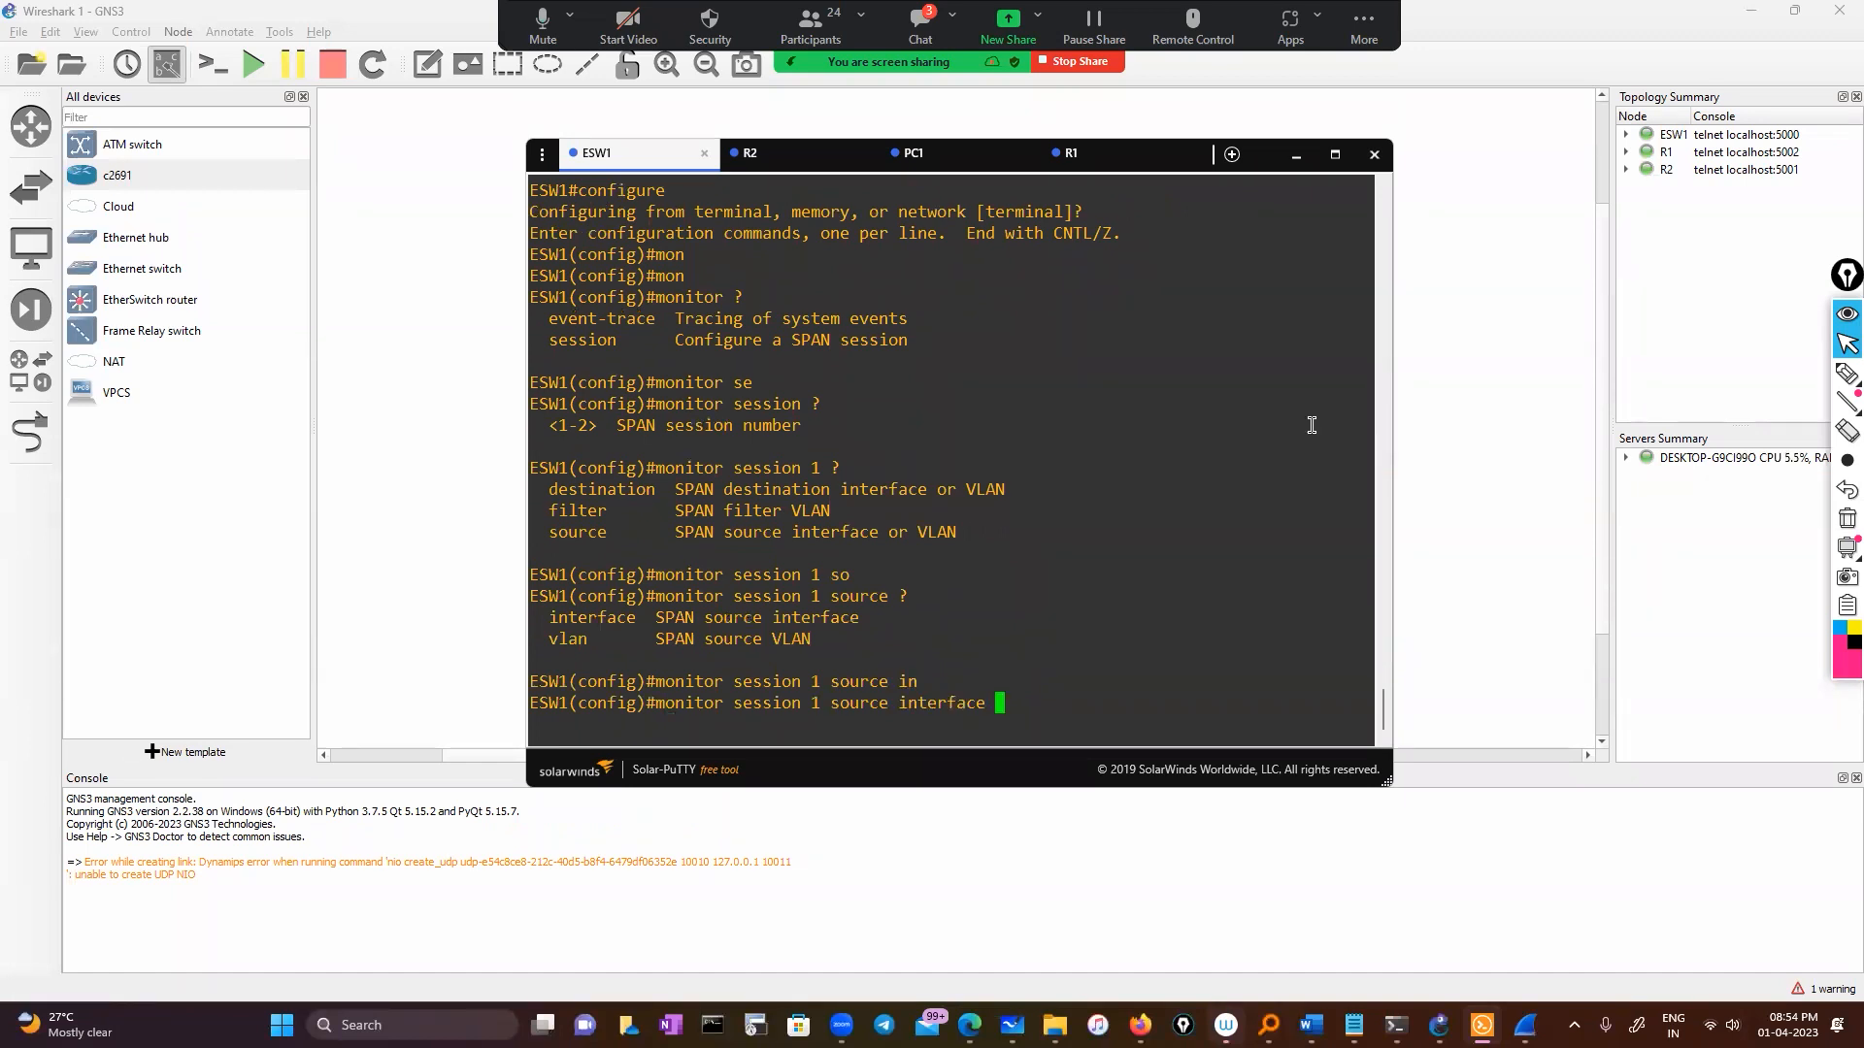
left_click(1263, 160)
left_click_drag(687, 163, 776, 166)
left_click(1278, 703)
type("fa")
key("Tab")
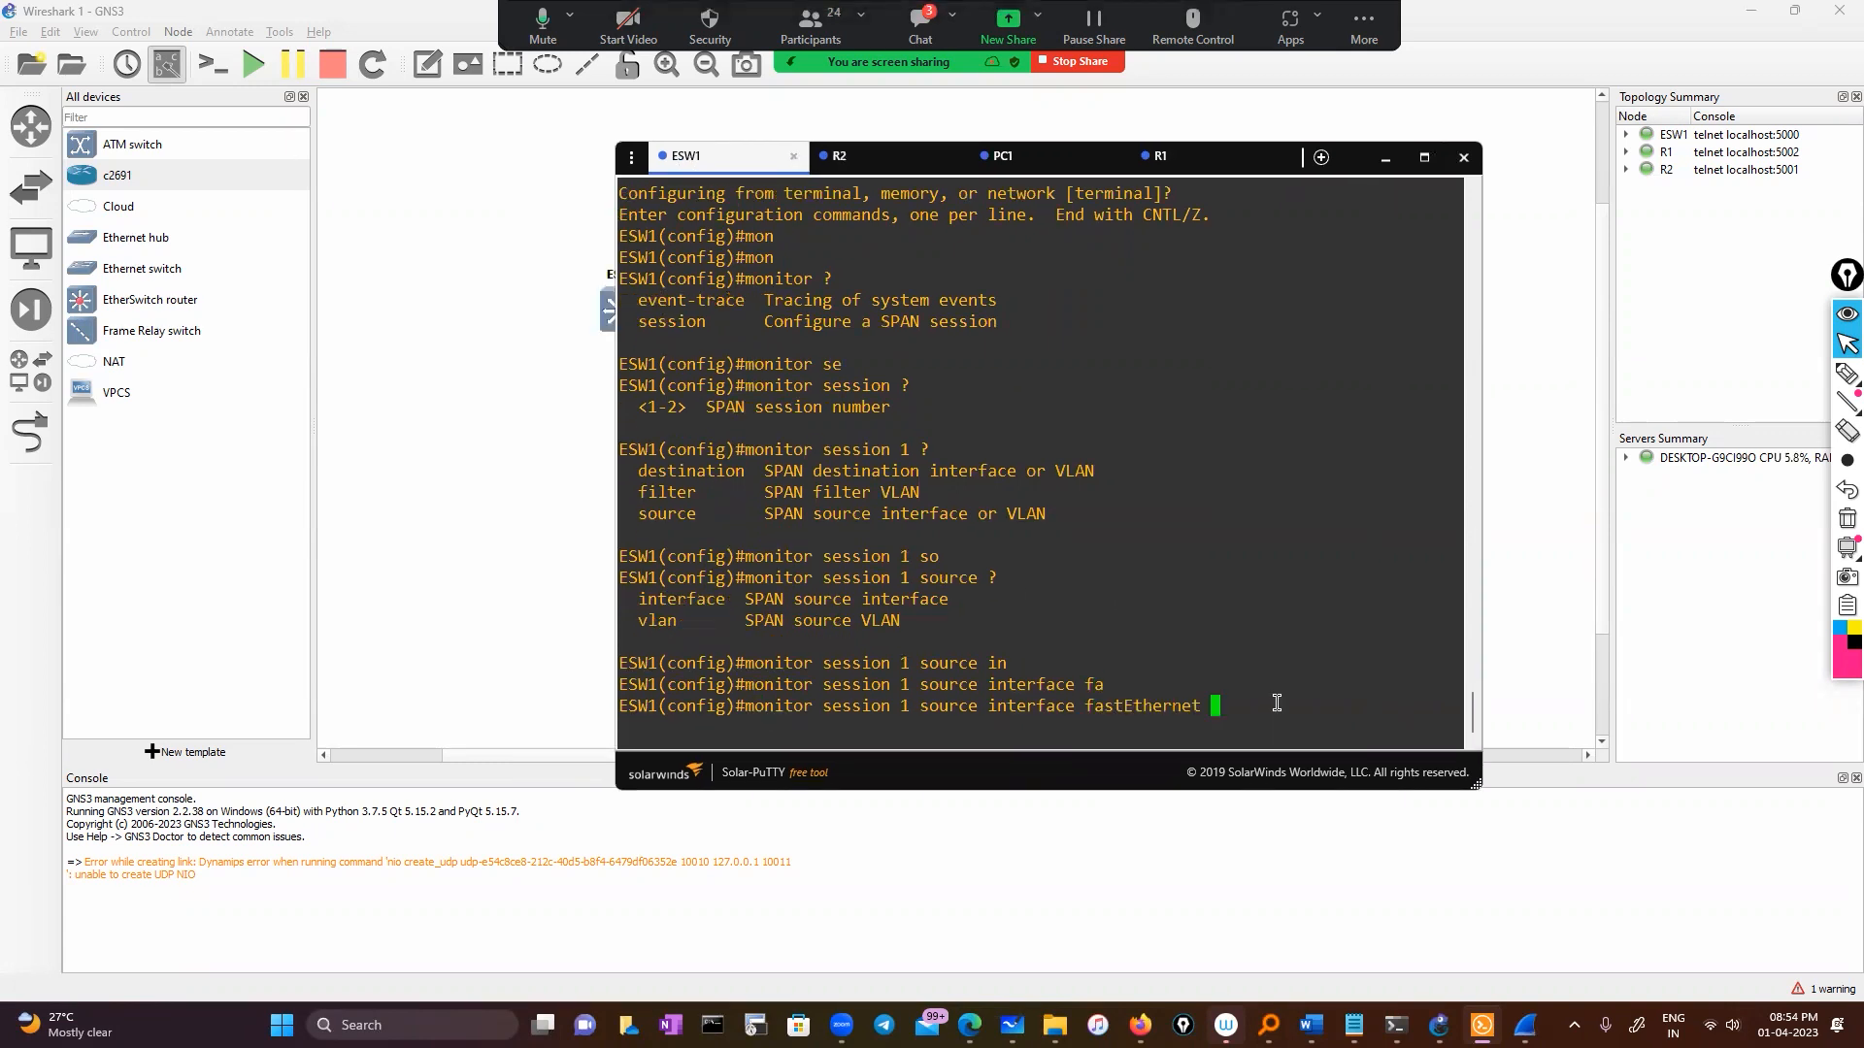
type("0/0 ?")
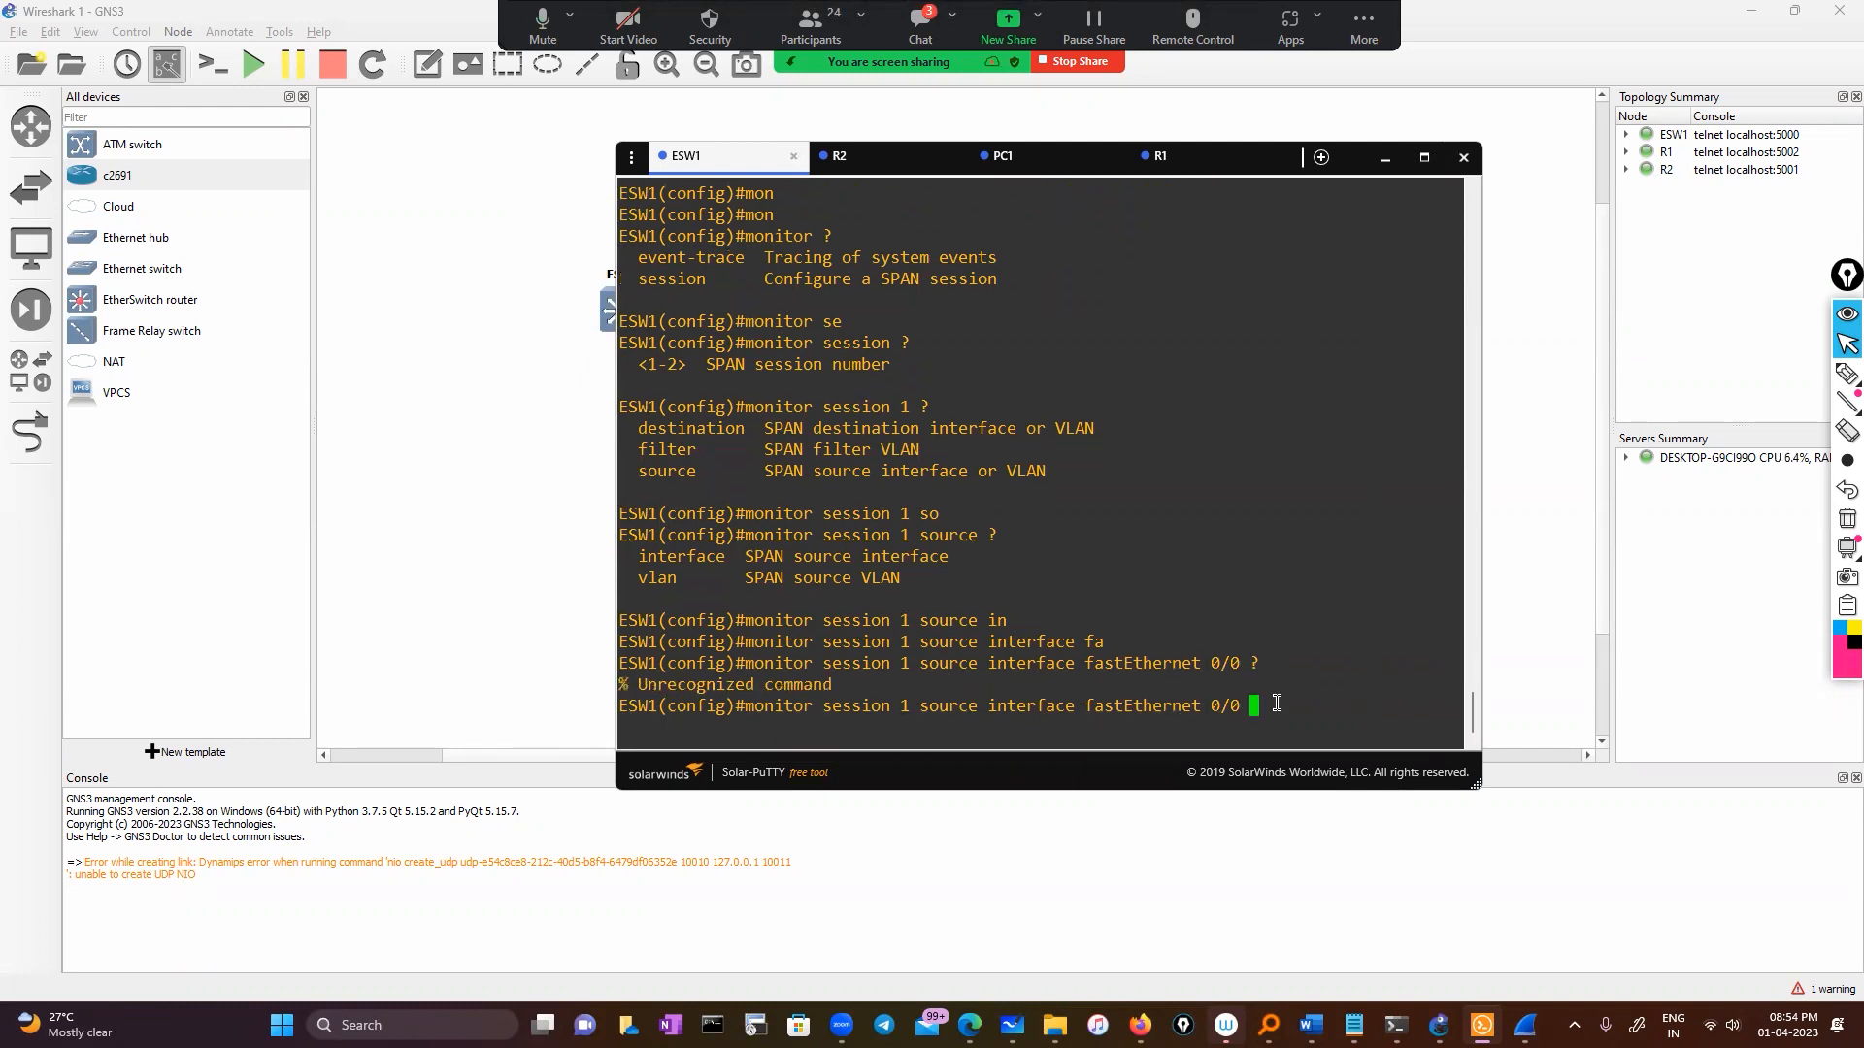
key("BackSpace")
key("BackSpace")
type("0 ?")
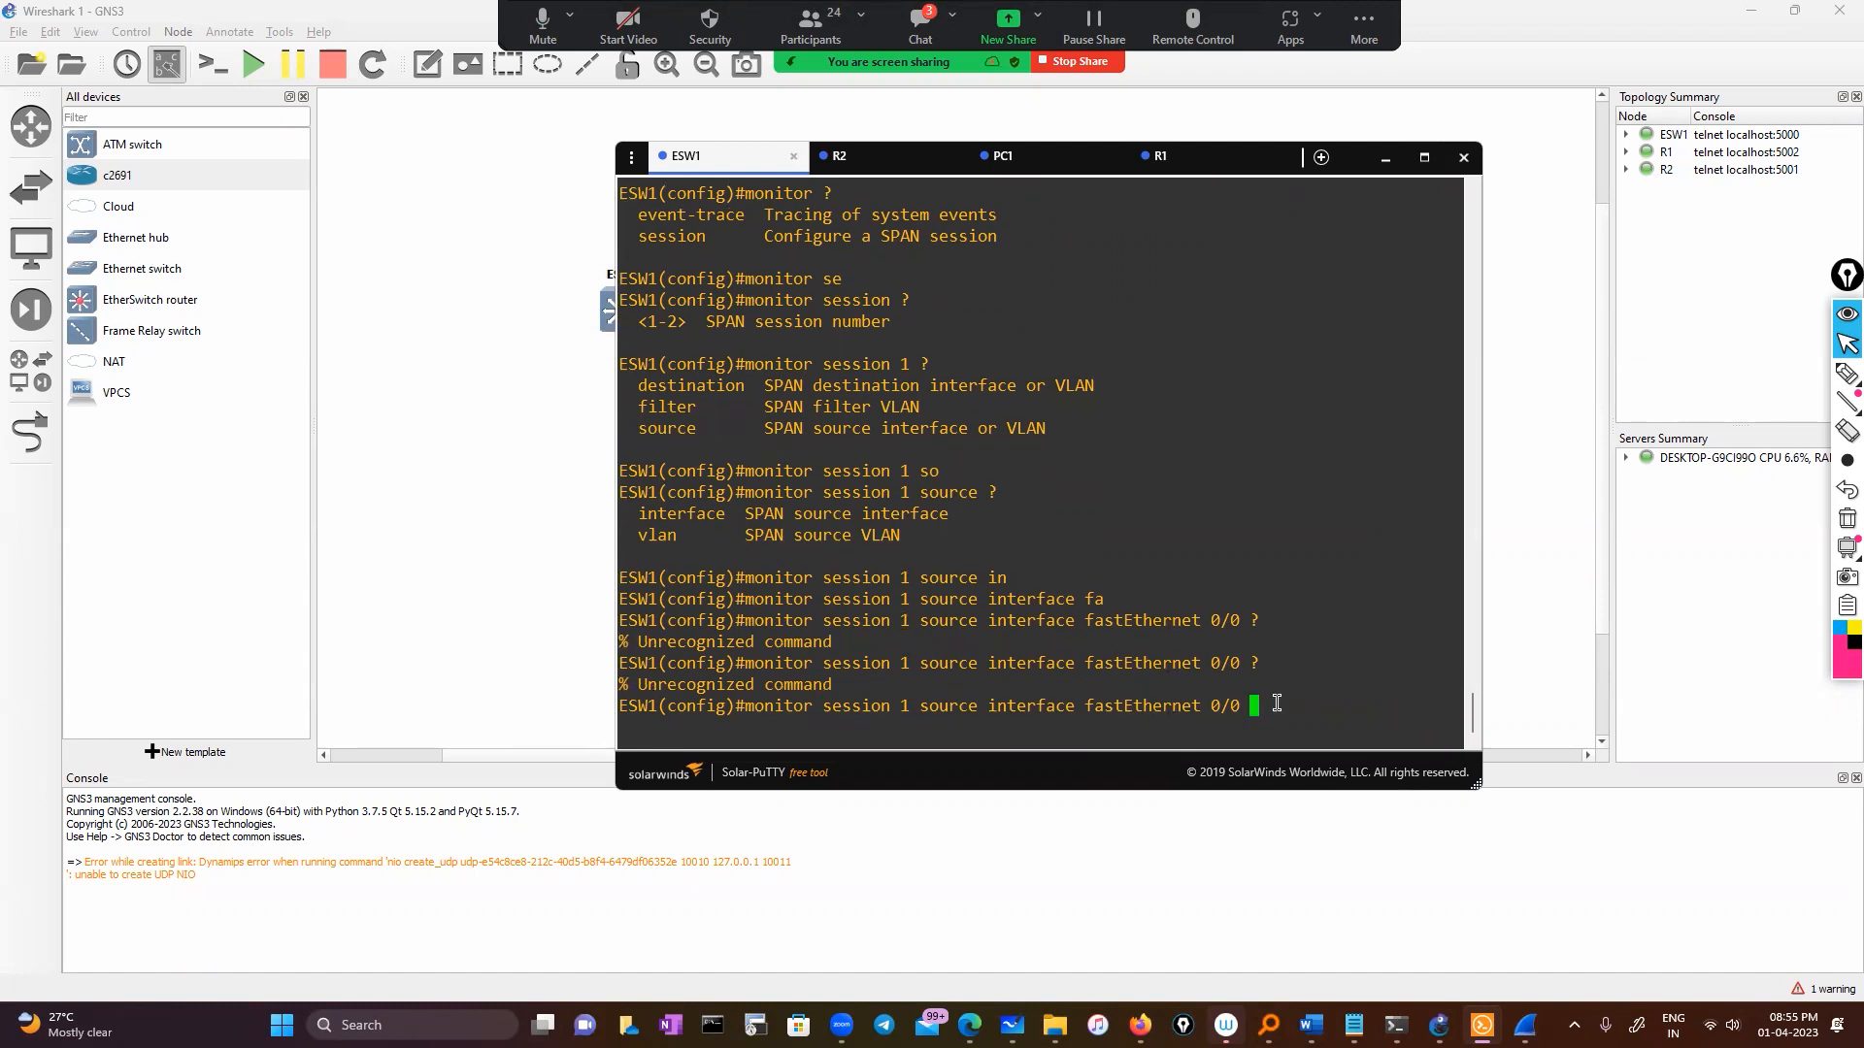
key("Return")
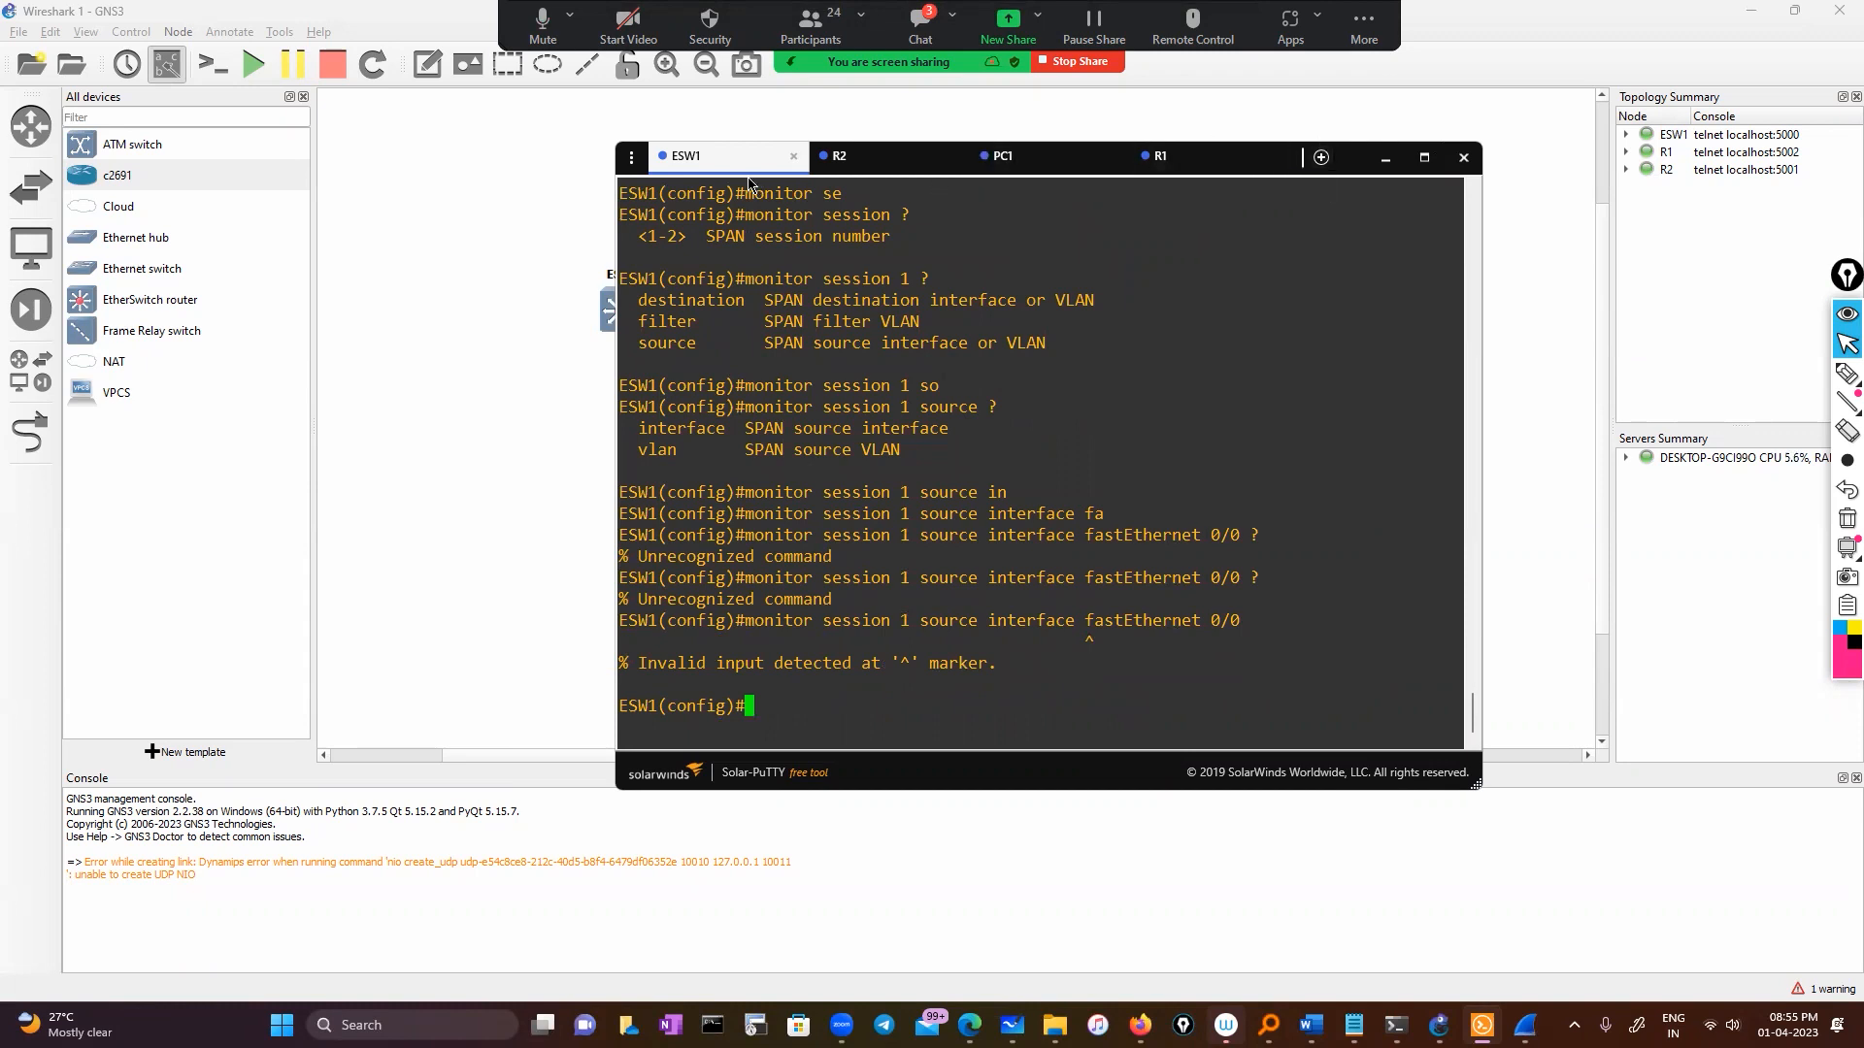
Step: Look up which fastEthernet interface numbers monitor session 1 accepts as source, check 0/0 again, and clear the command line
left_click(703, 161)
left_click_drag(703, 161, 835, 181)
key("Up")
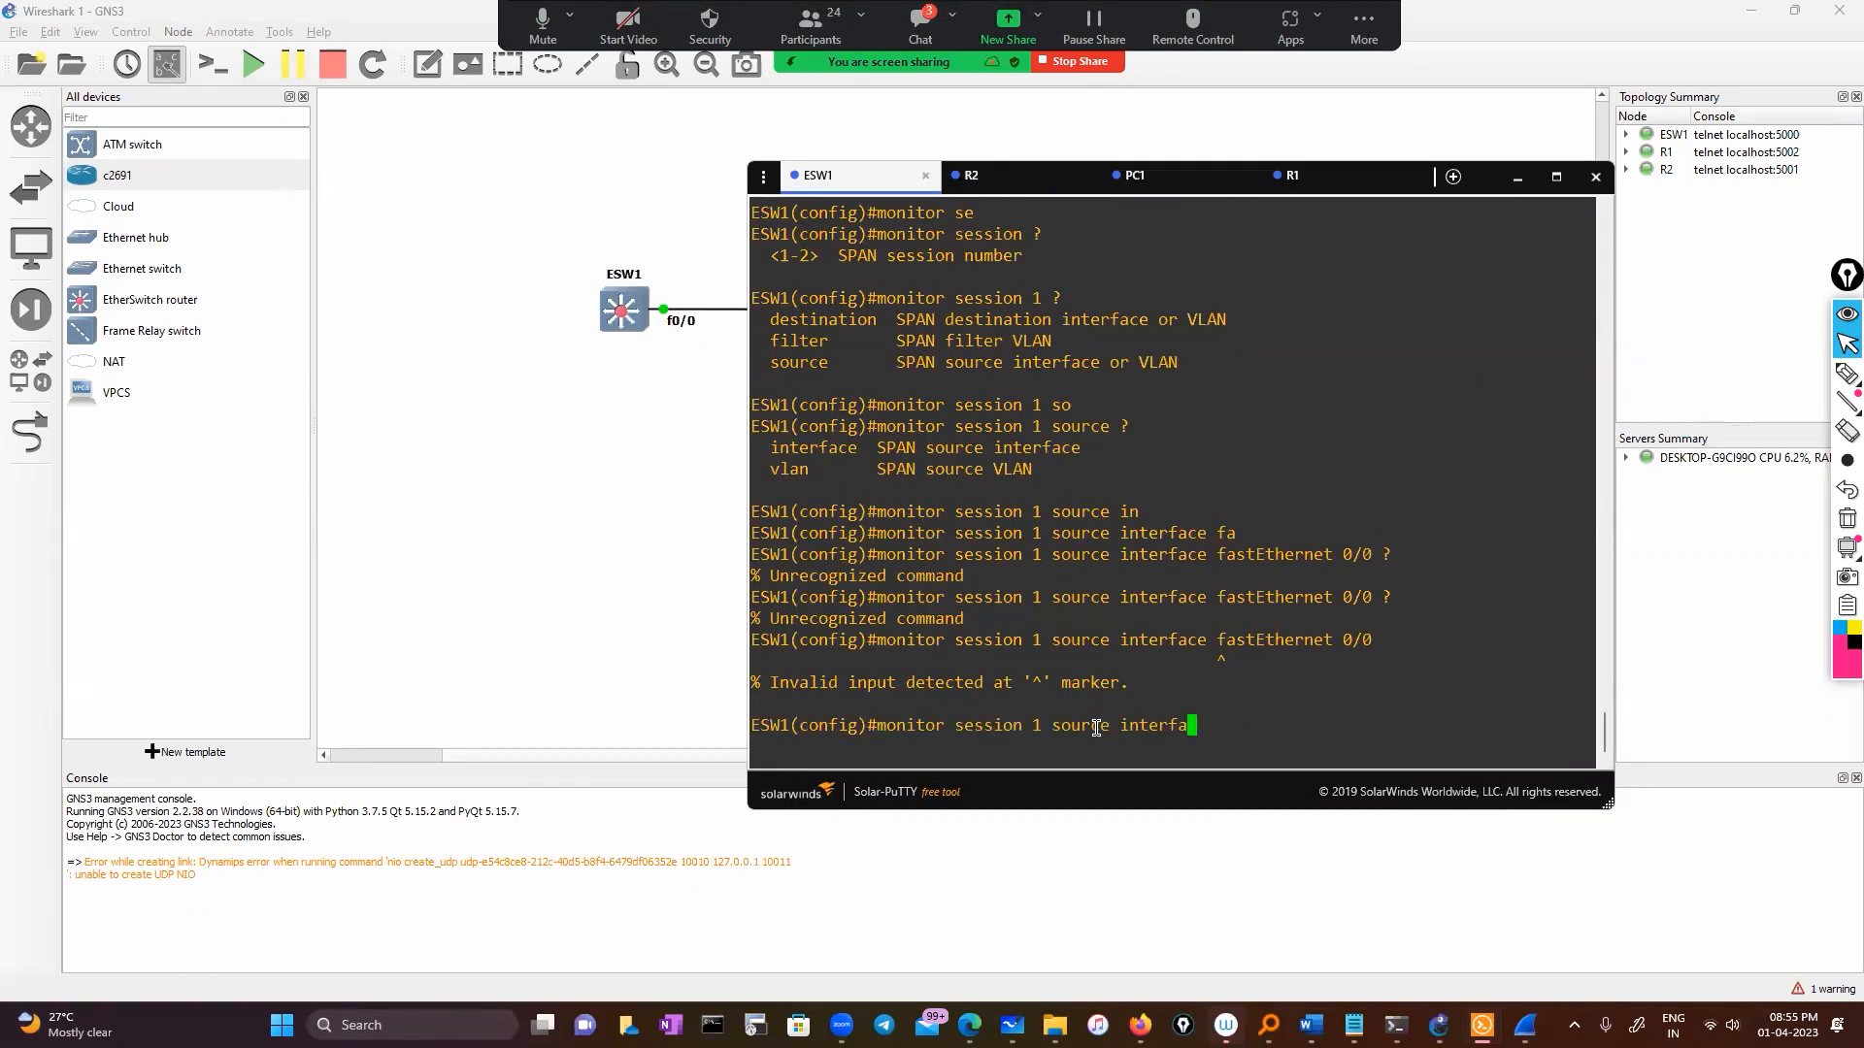
key("BackSpace")
key("BackSpace")
key("BackSpace")
key("BackSpace")
key("BackSpace")
key("BackSpace")
key("BackSpace")
key("BackSpace")
key("BackSpace")
key("BackSpace")
key("BackSpace")
key("BackSpace")
key("BackSpace")
key("BackSpace")
key("Tab")
type("?")
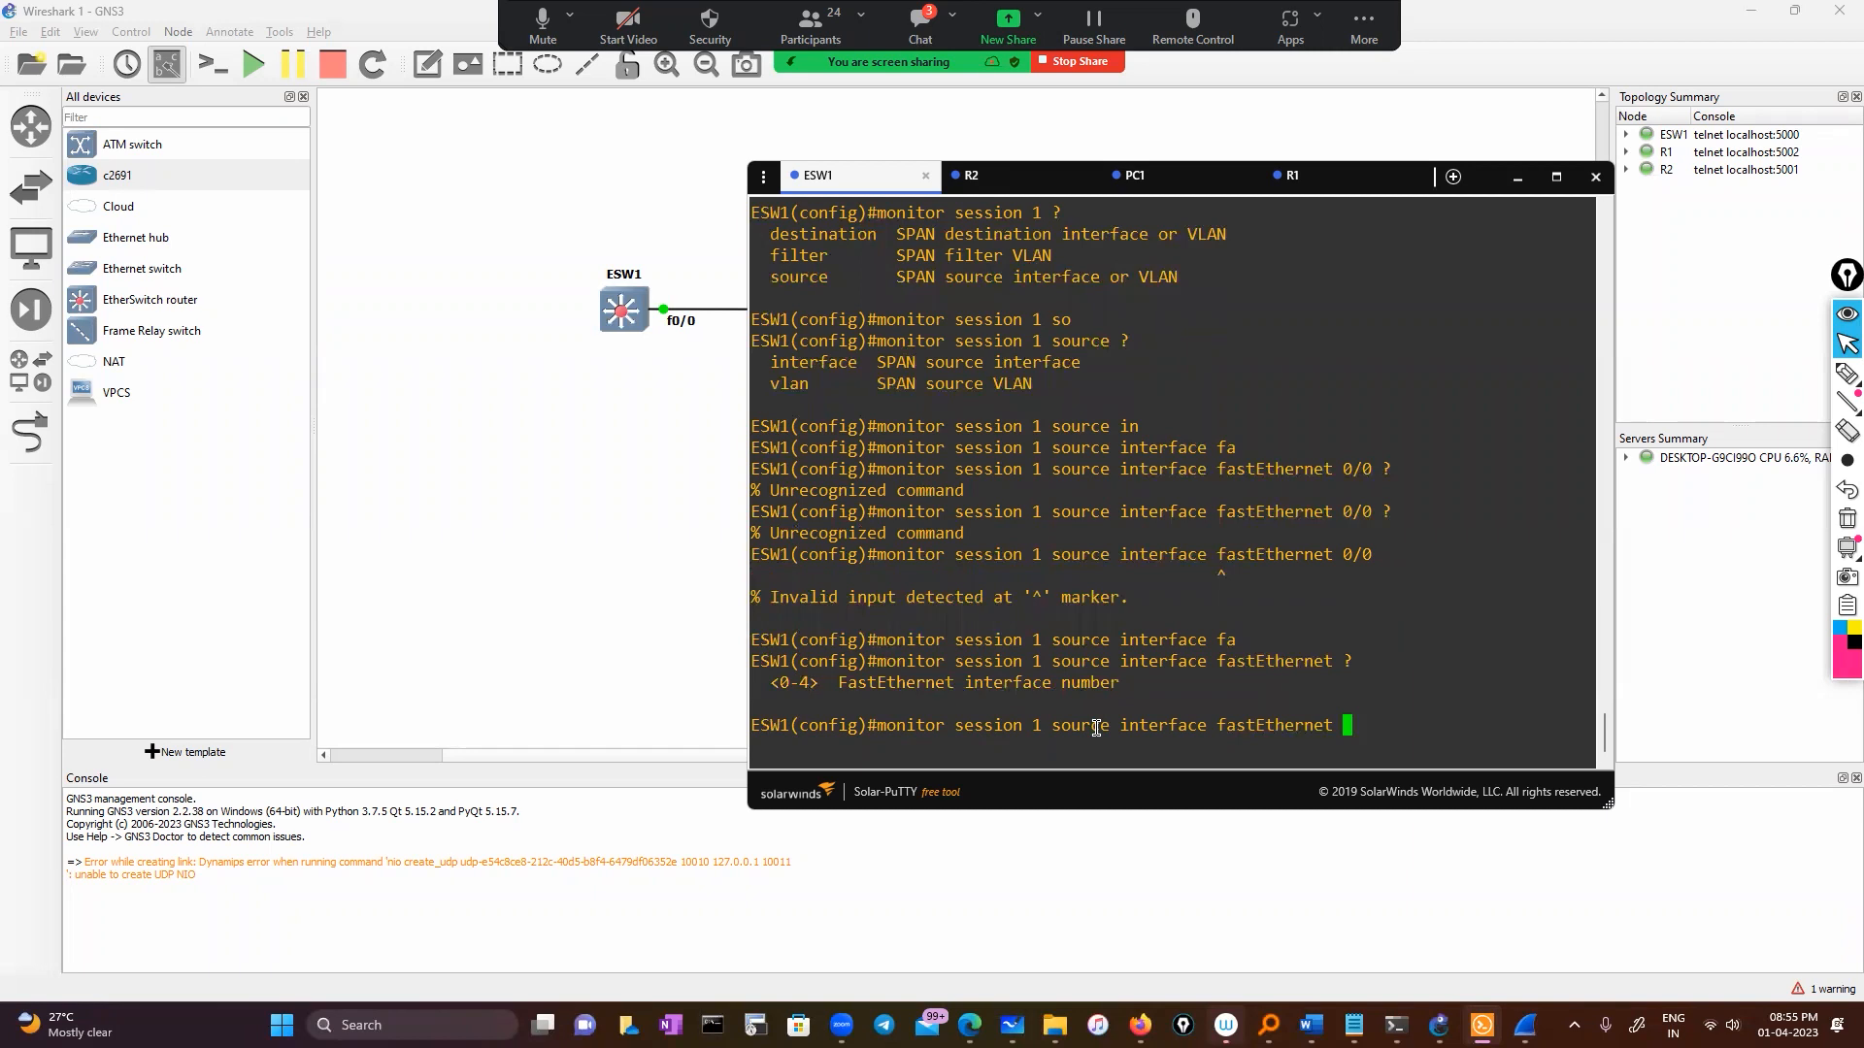
type("0?")
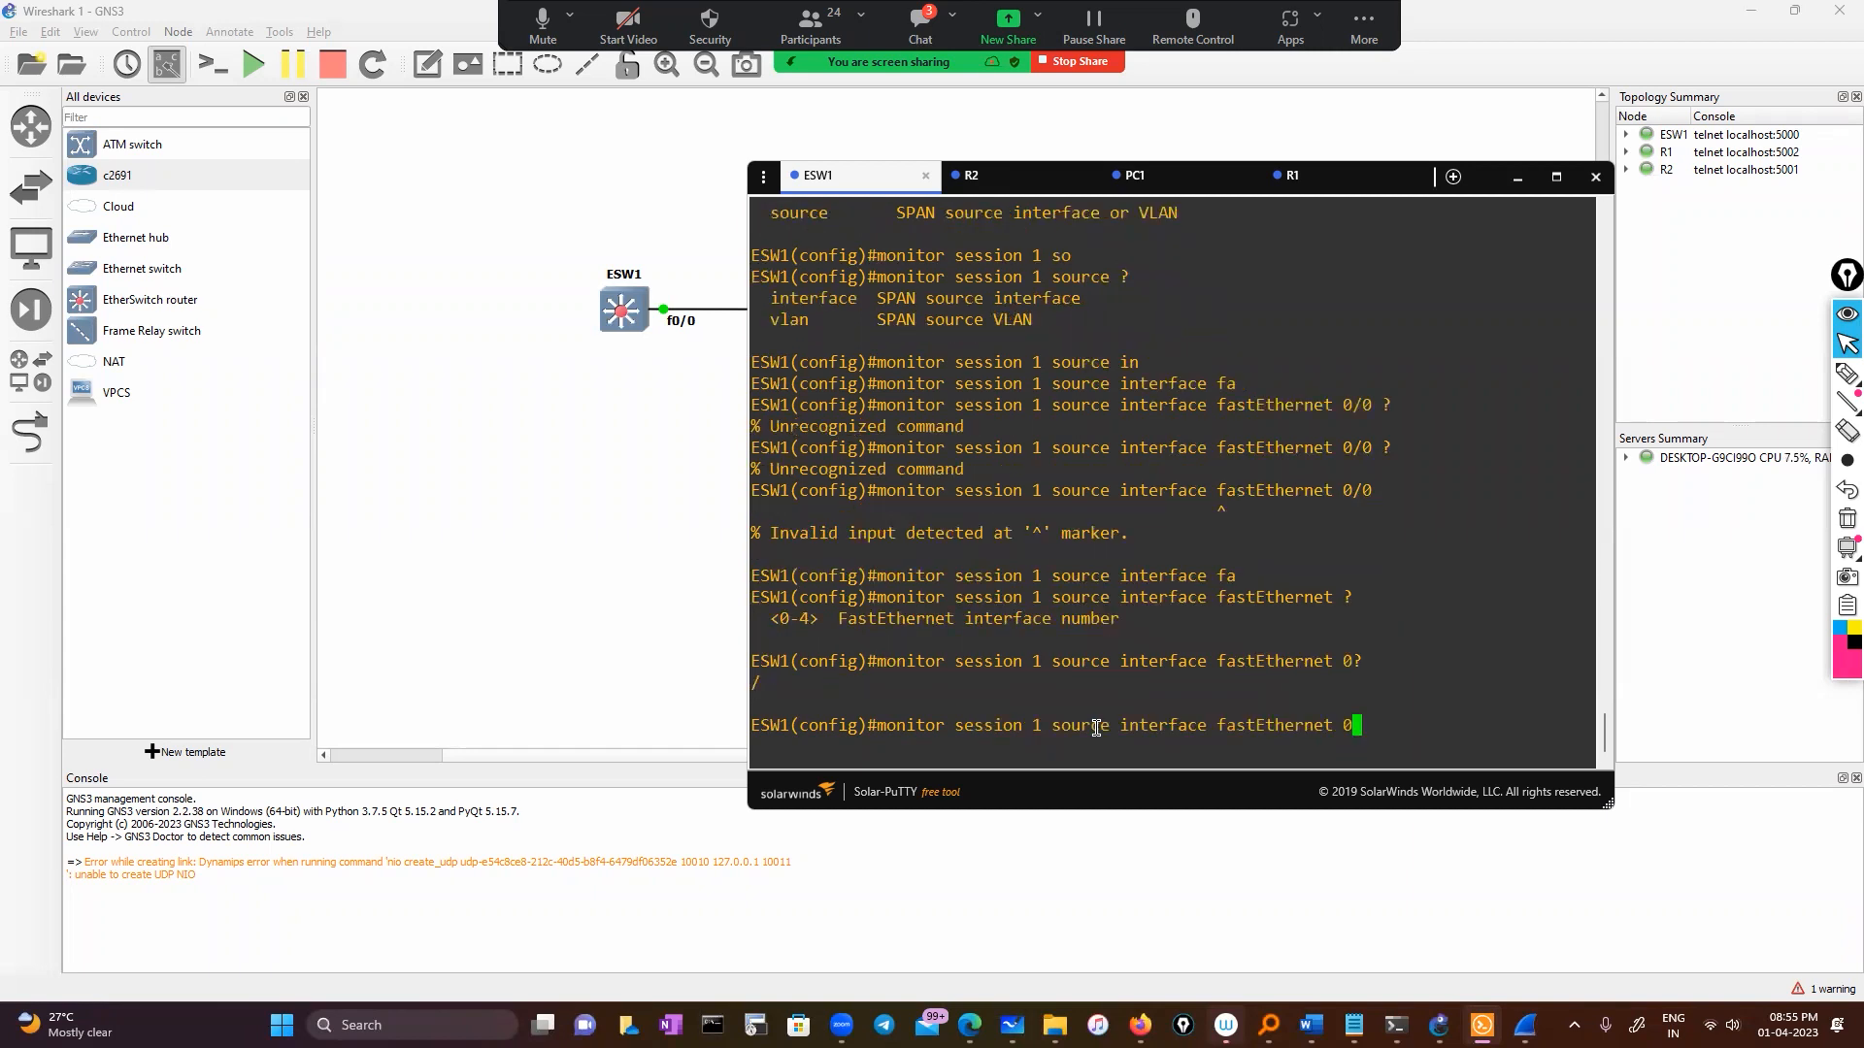
type("/0 ?")
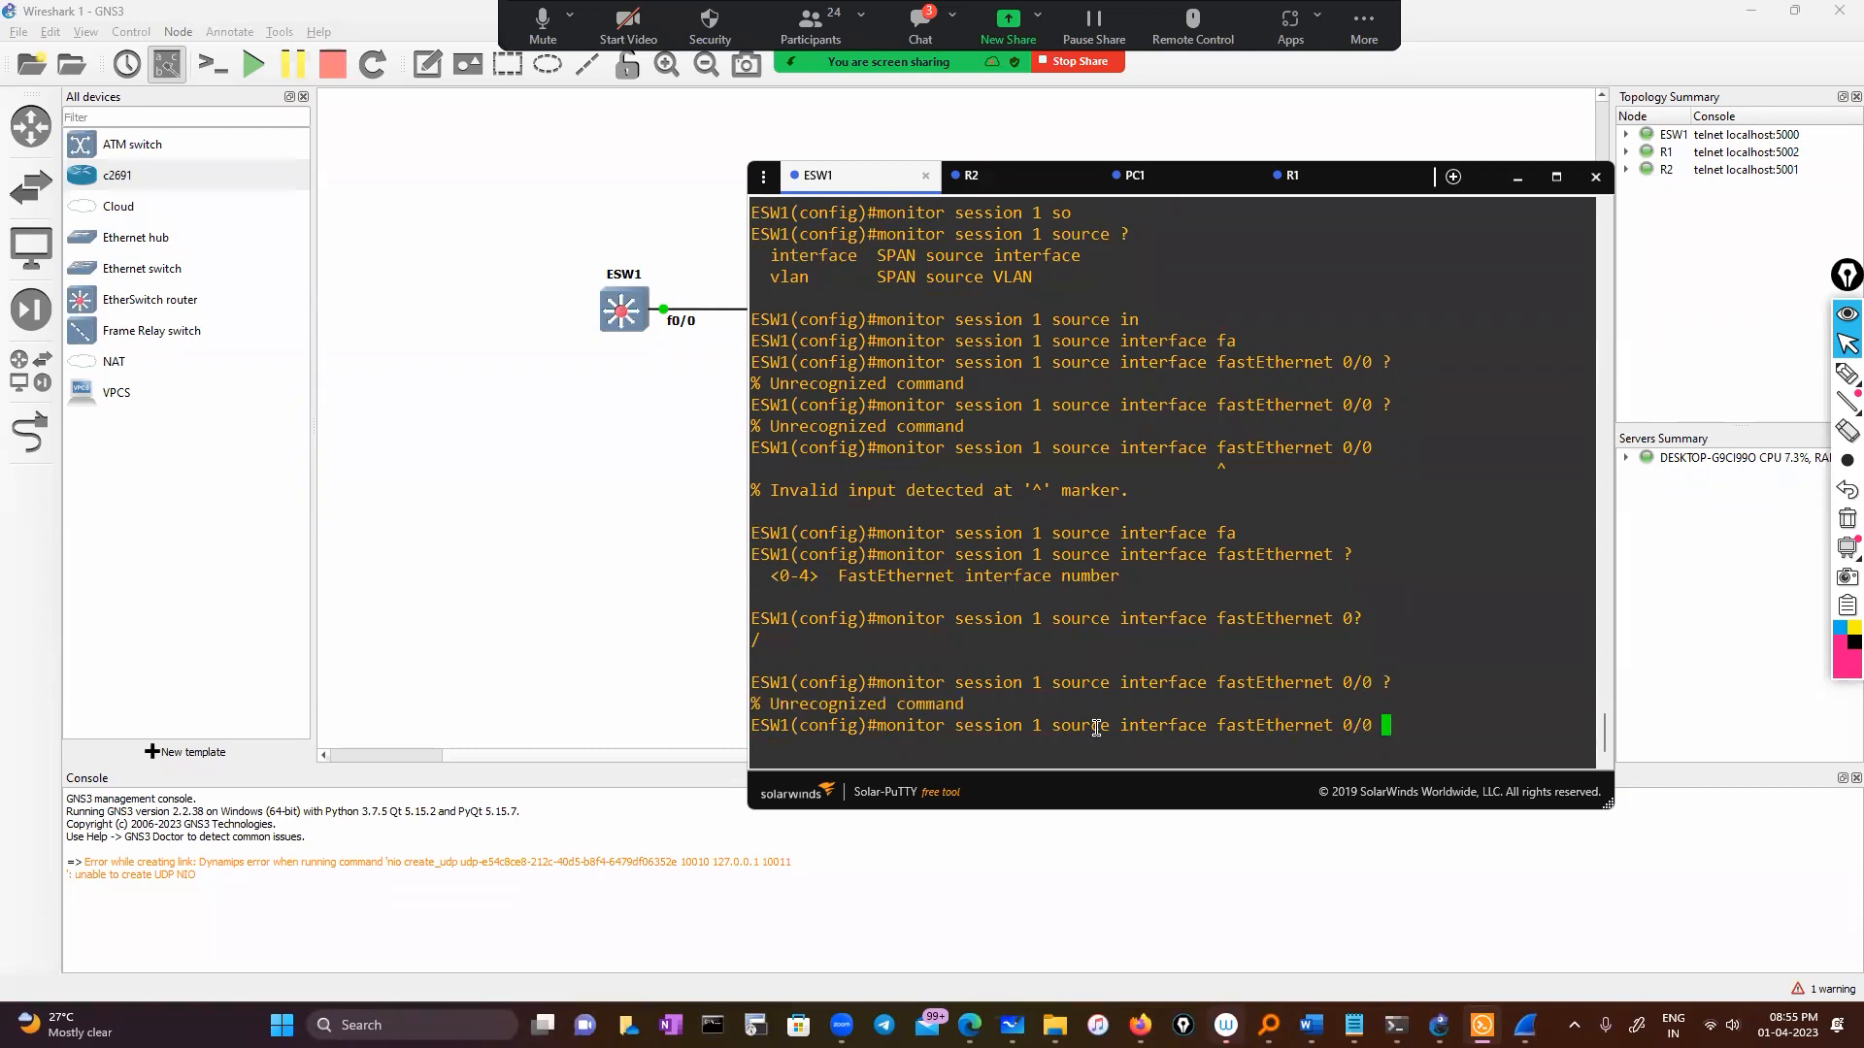
key("BackSpace")
key("BackSpace")
key("BackSpace")
key("BackSpace")
key("BackSpace")
key("BackSpace")
key("BackSpace")
key("BackSpace")
key("BackSpace")
key("BackSpace")
key("BackSpace")
key("BackSpace")
key("BackSpace")
key("BackSpace")
key("BackSpace")
key("BackSpace")
key("BackSpace")
key("BackSpace")
key("BackSpace")
key("BackSpace")
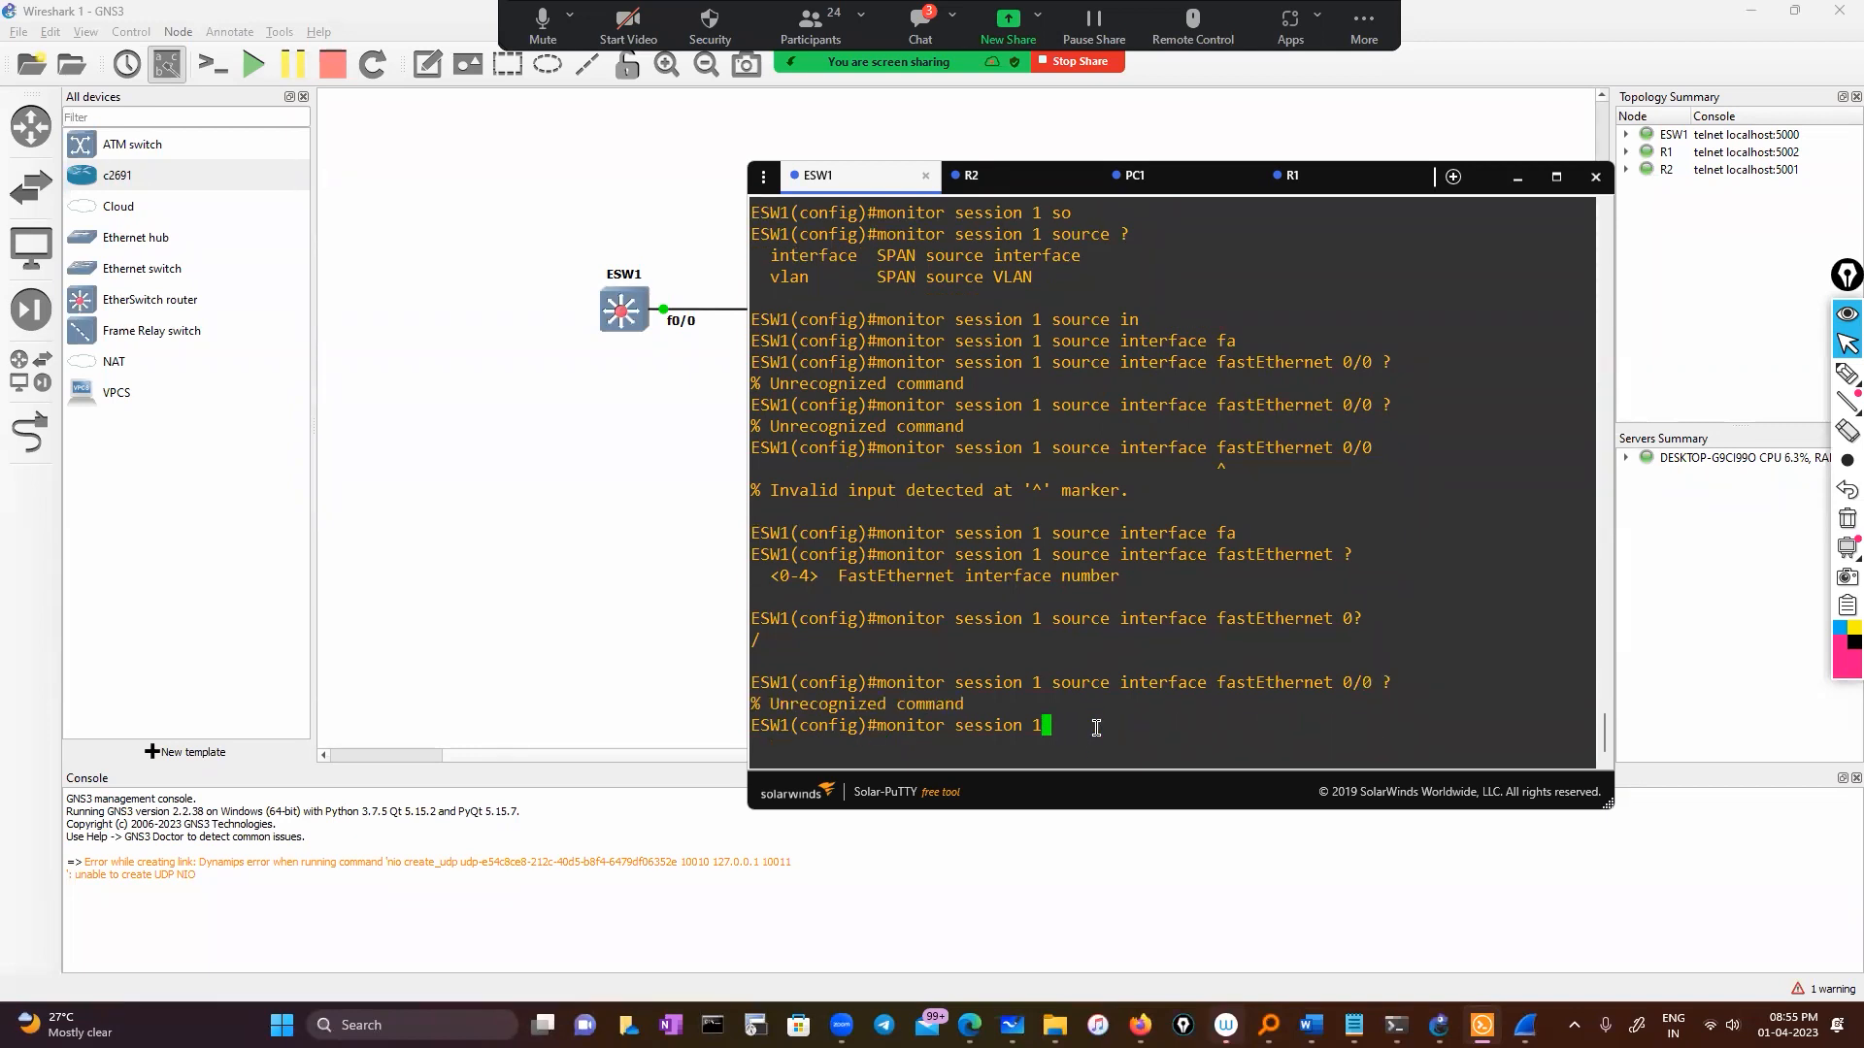
key("BackSpace")
key("BackSpace")
type("e")
key("BackSpace")
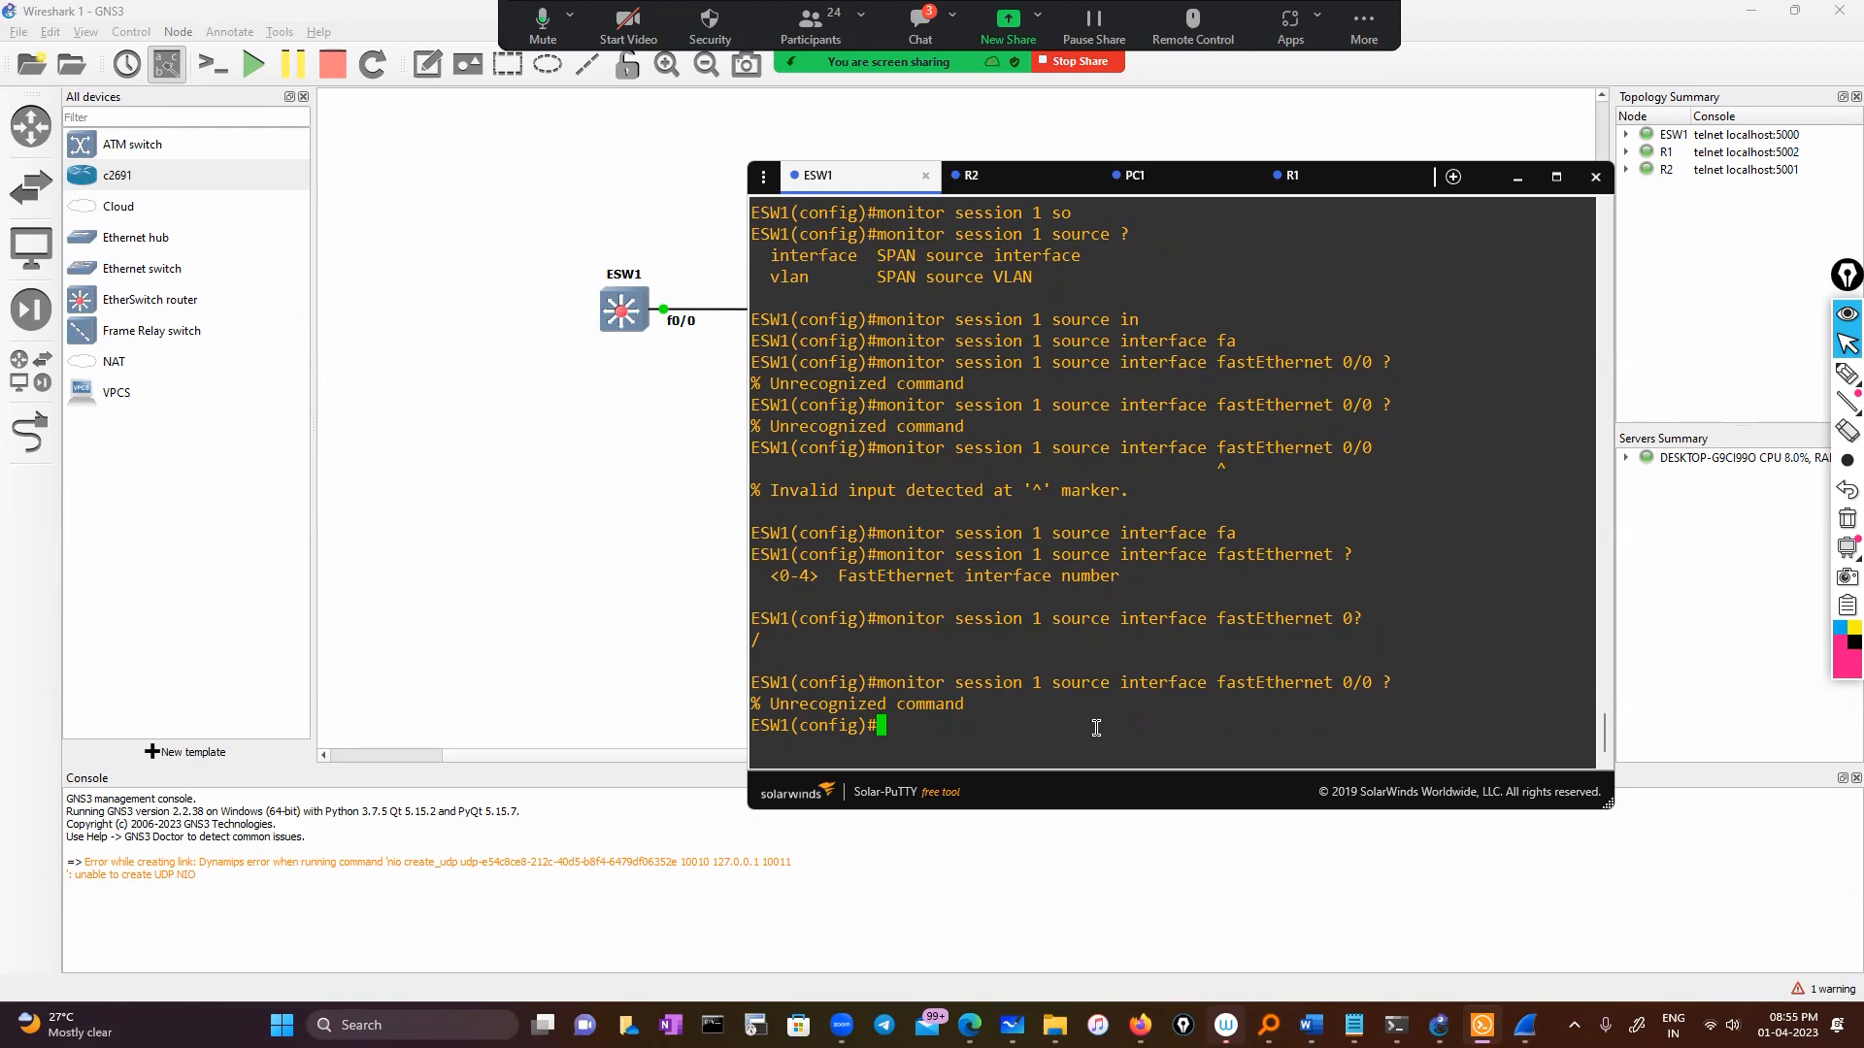
Step: Minimize the console window and delete the link between ESW1 and R2 in the GNS3 topology
left_click(1516, 183)
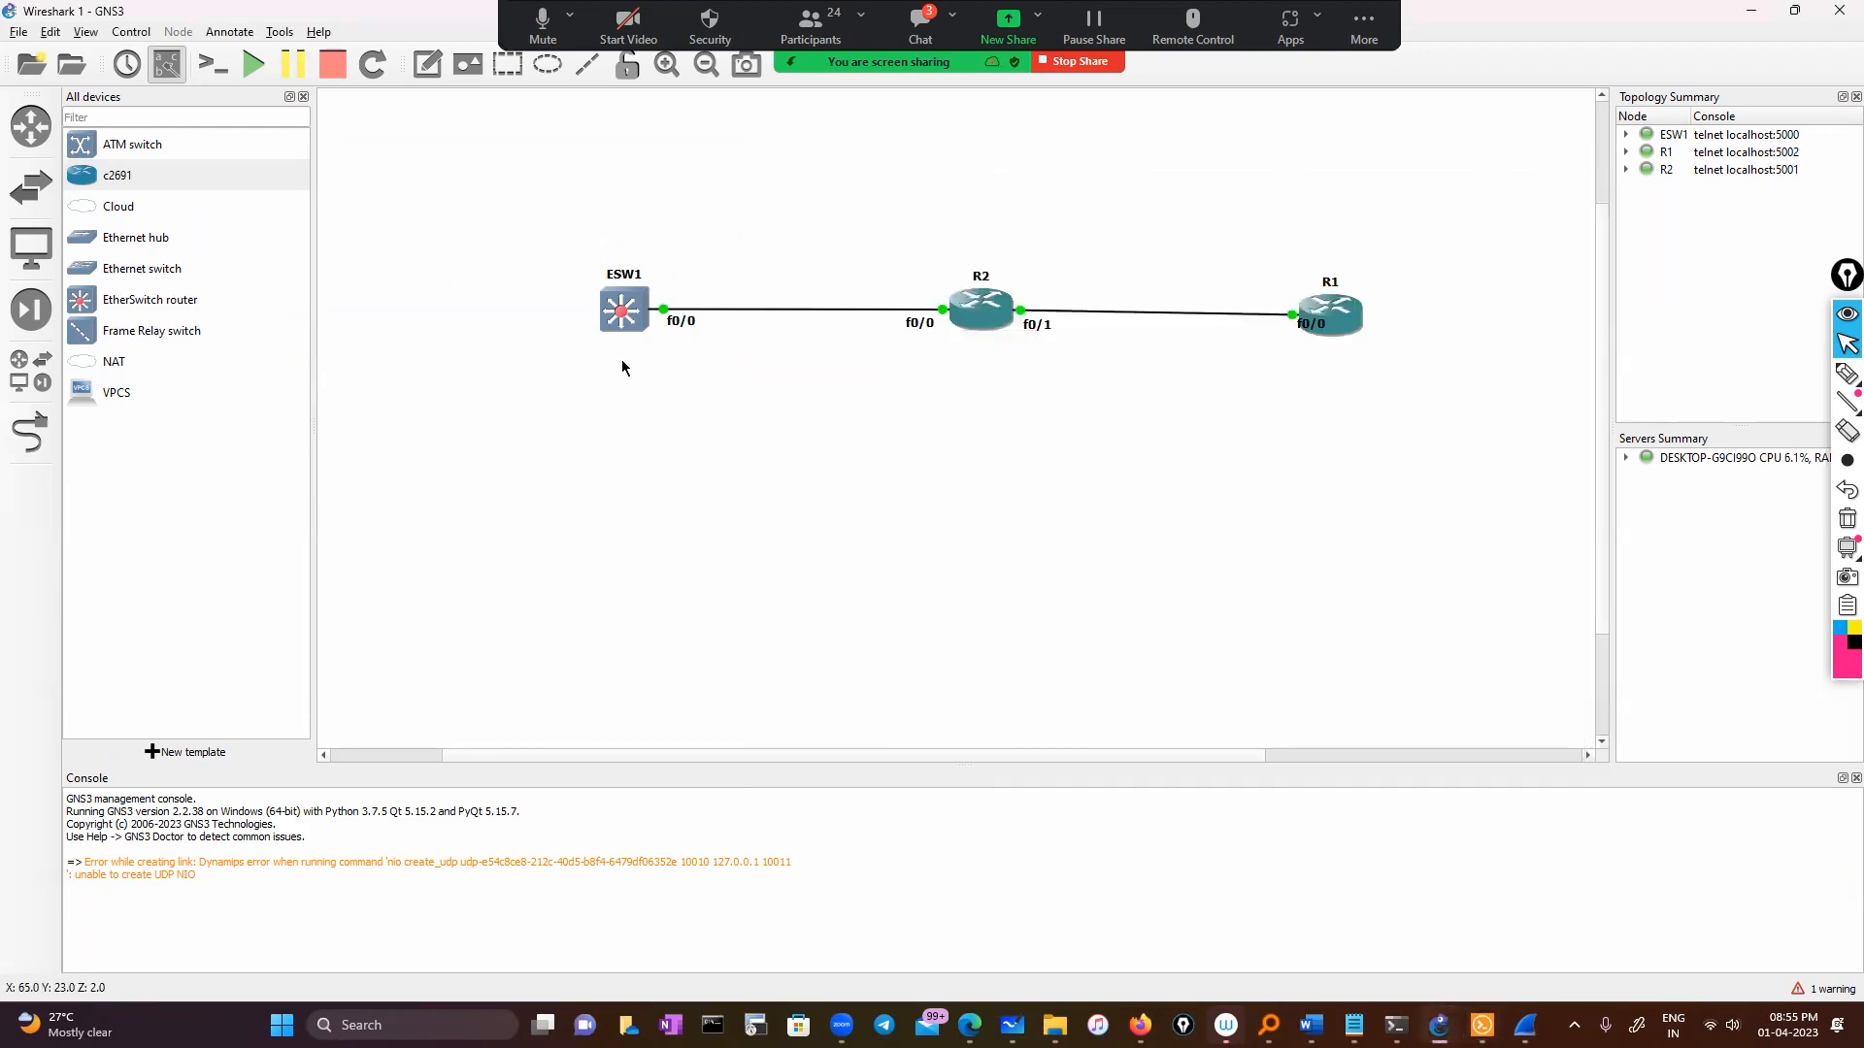
left_click(24, 435)
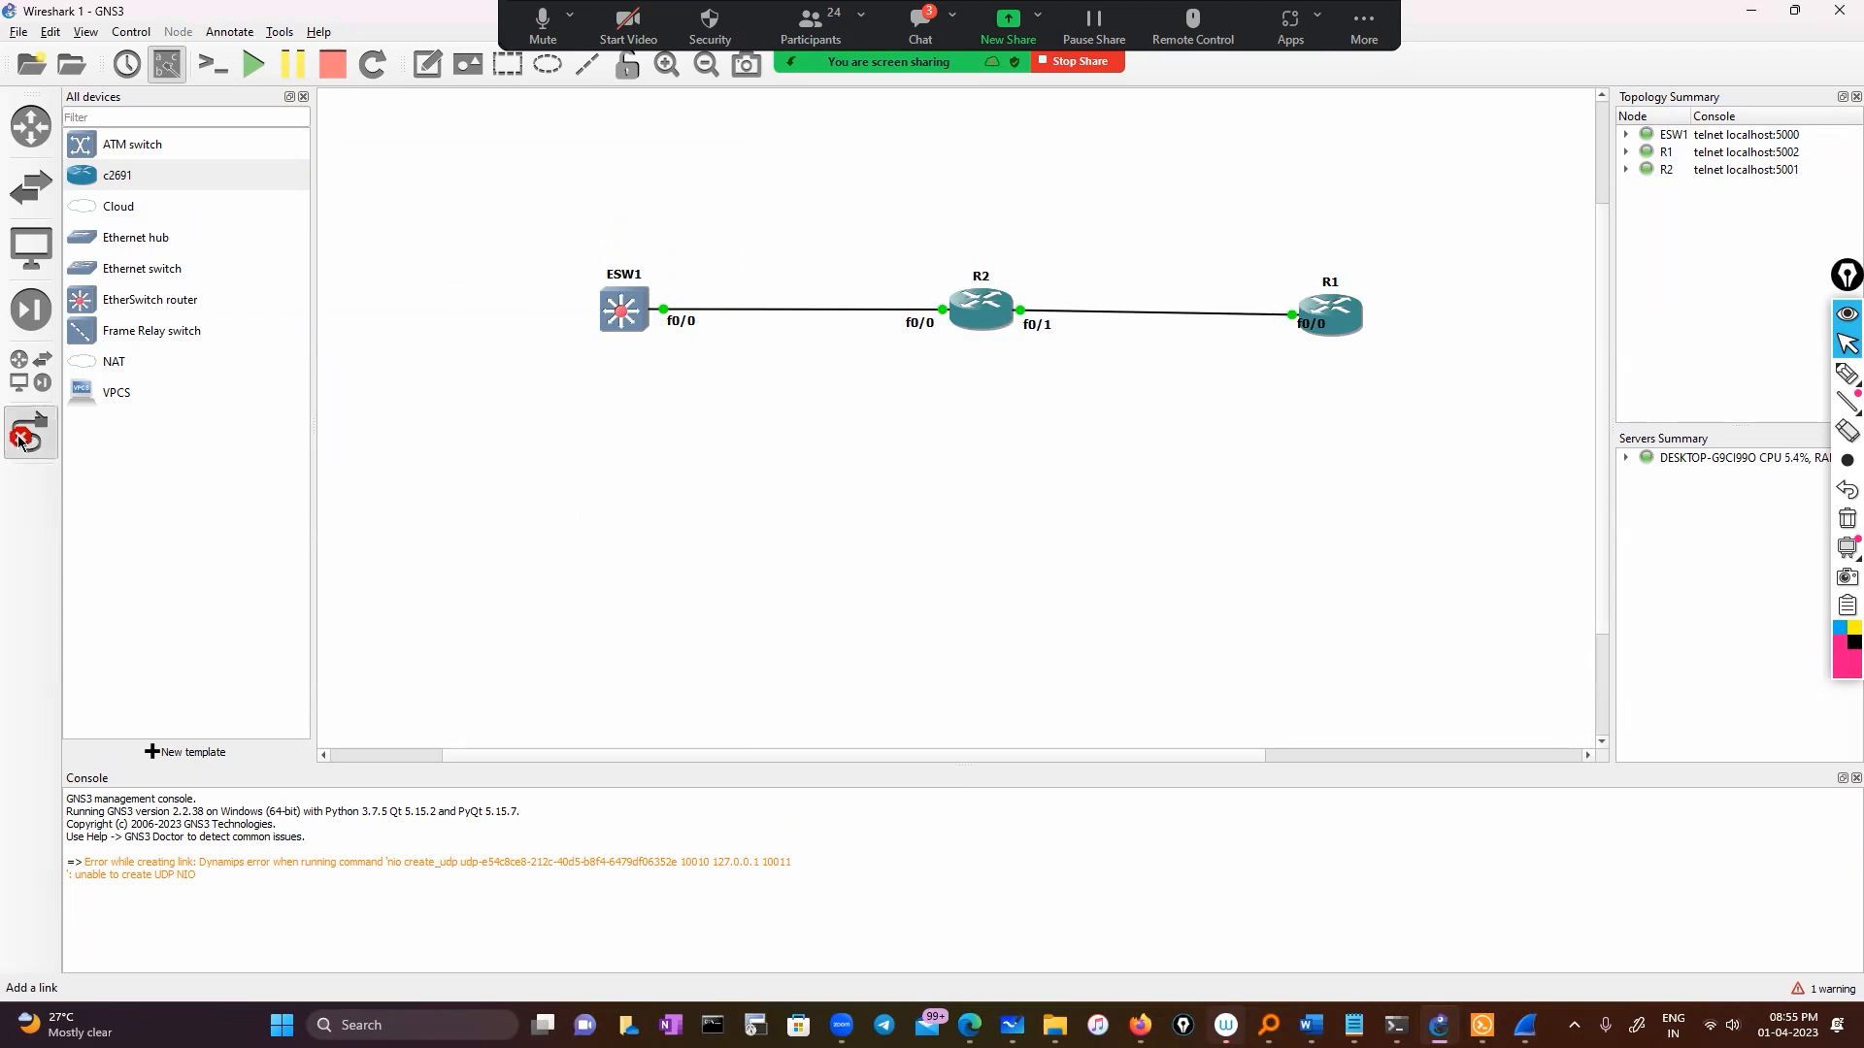
left_click(44, 437)
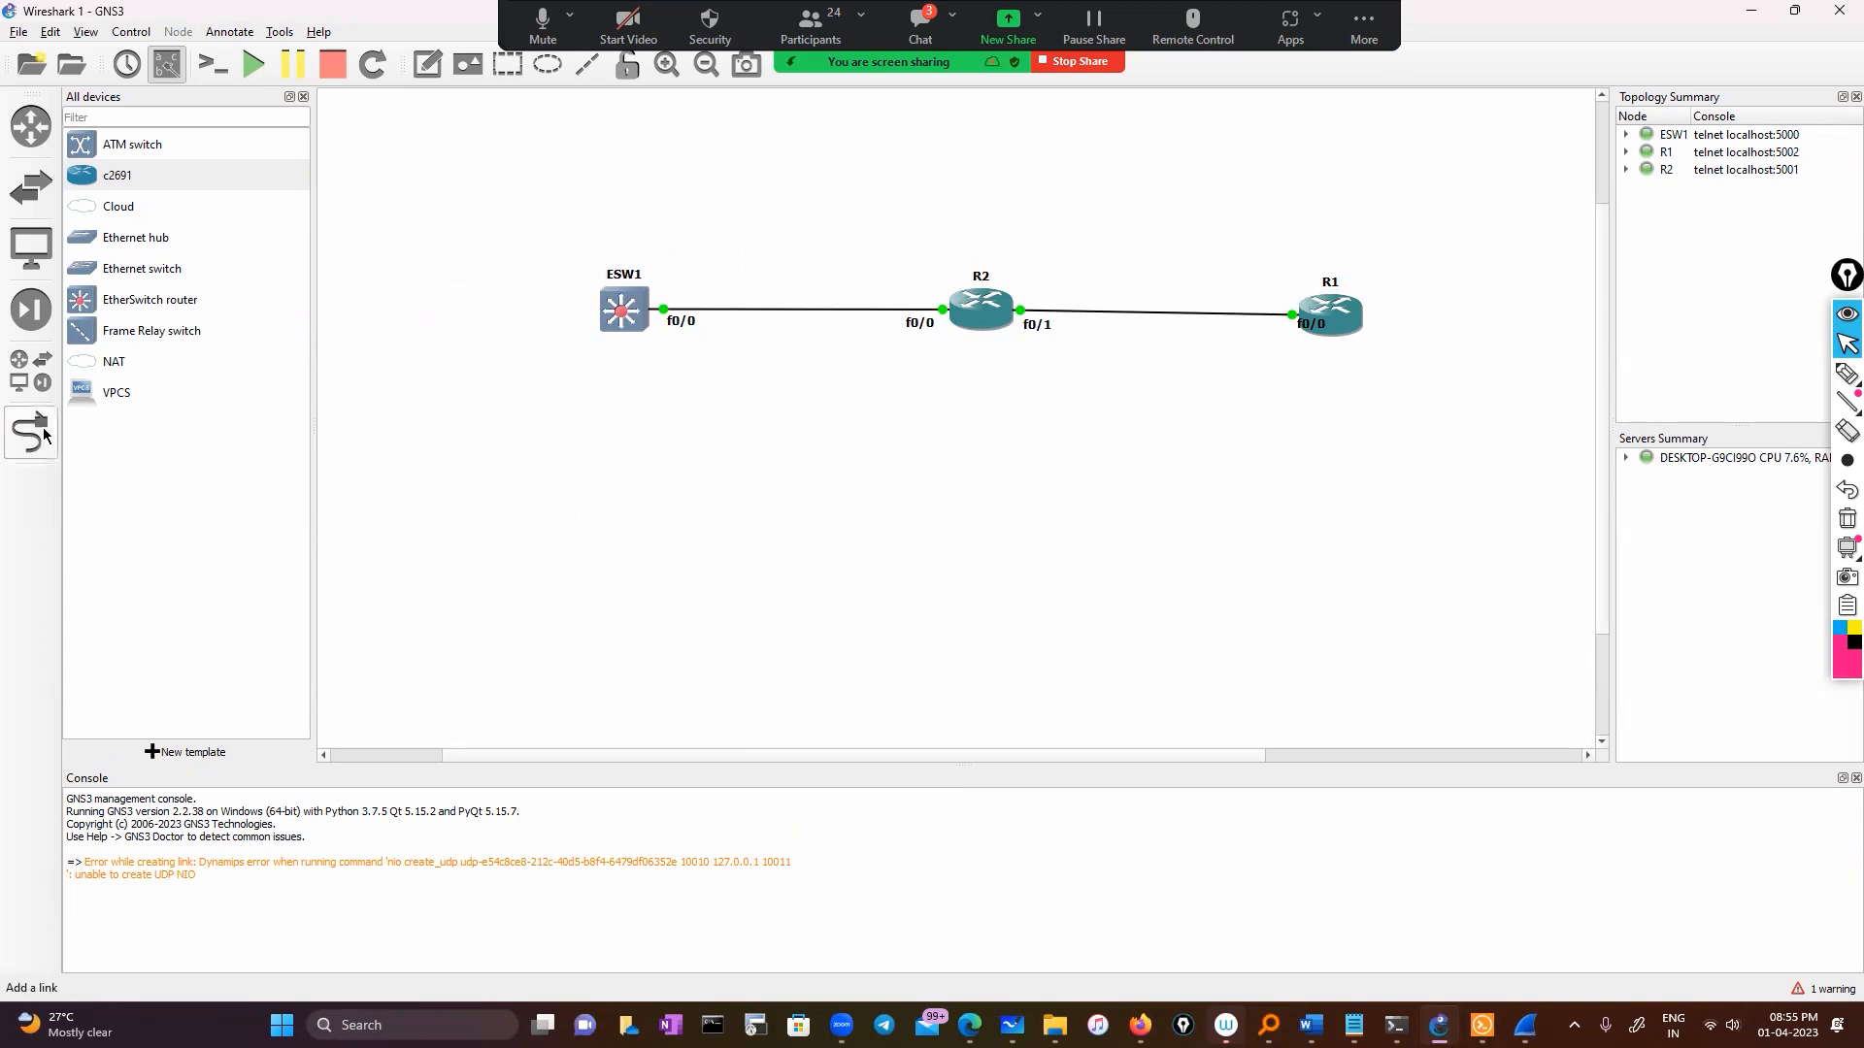
left_click(49, 442)
left_click(31, 440)
right_click(662, 312)
left_click(703, 409)
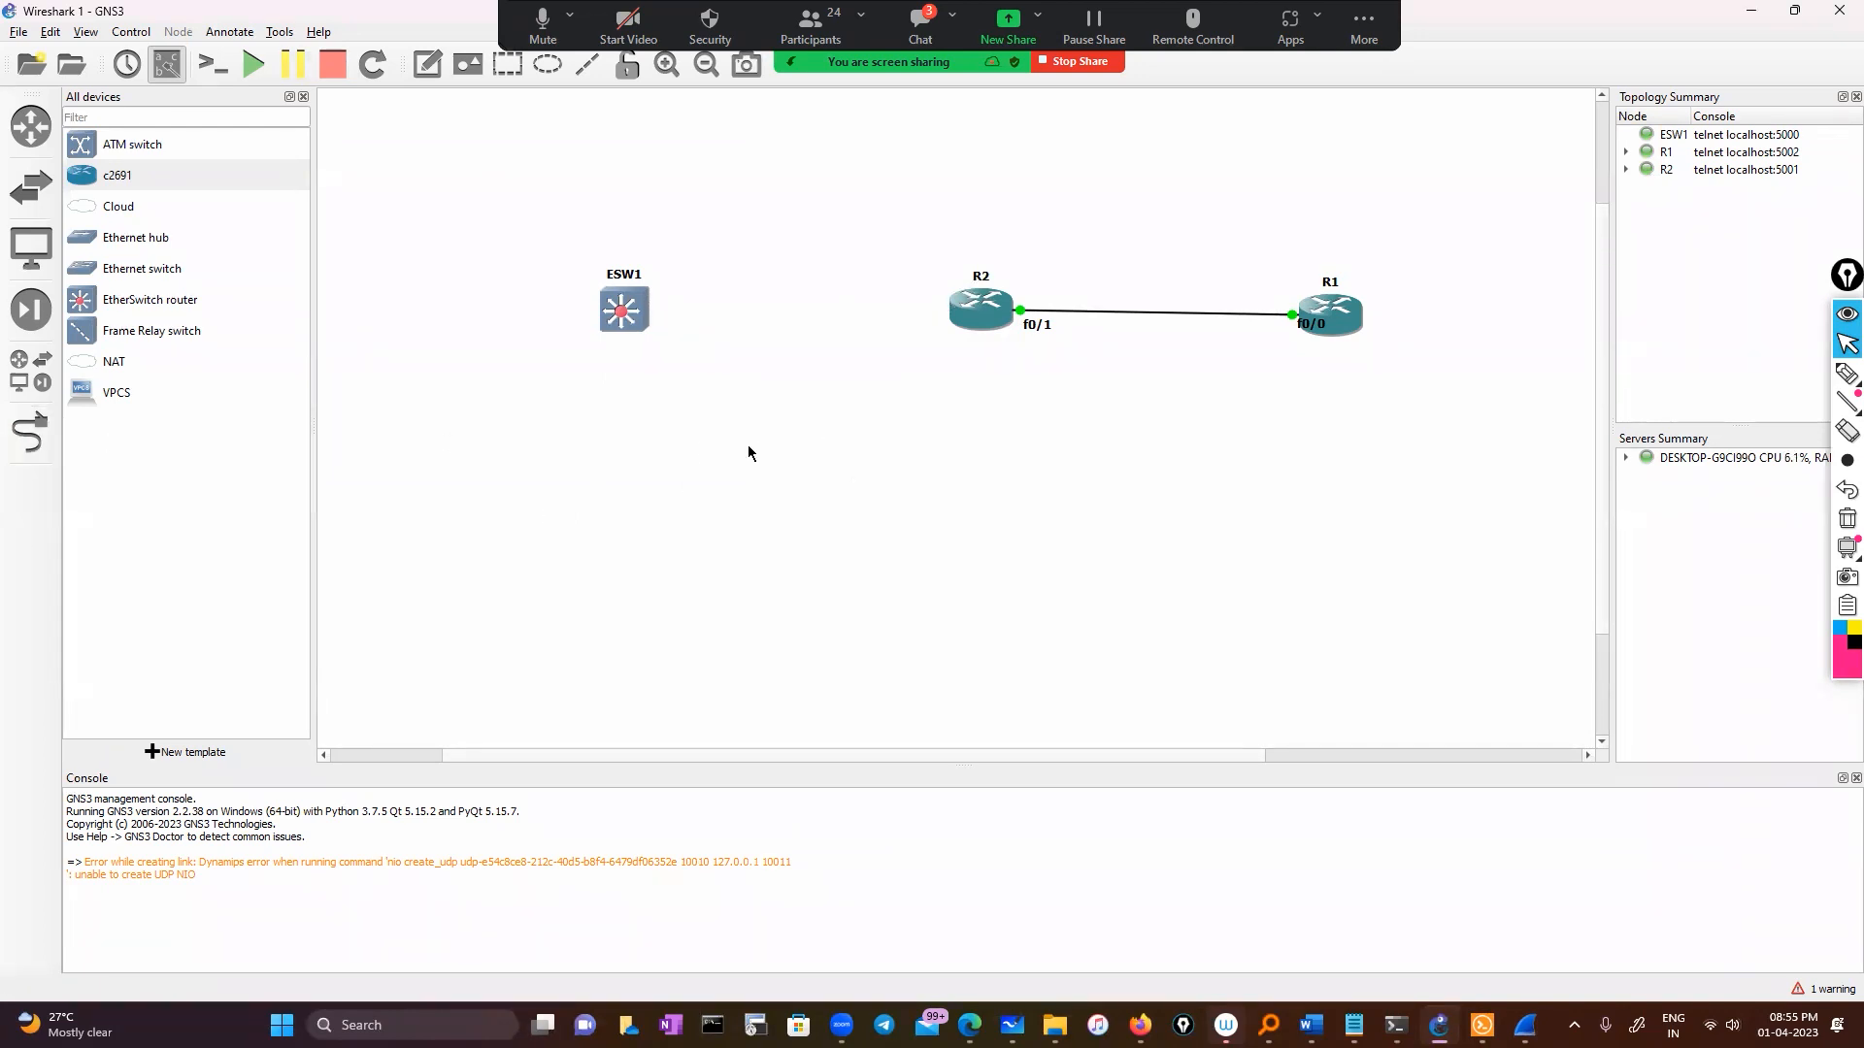
Step: Link FastEthernet1/1 of ESW1 to FastEthernet0/0 of R2, and return to the ESW1 console in Solar-PuTTY
left_click(33, 451)
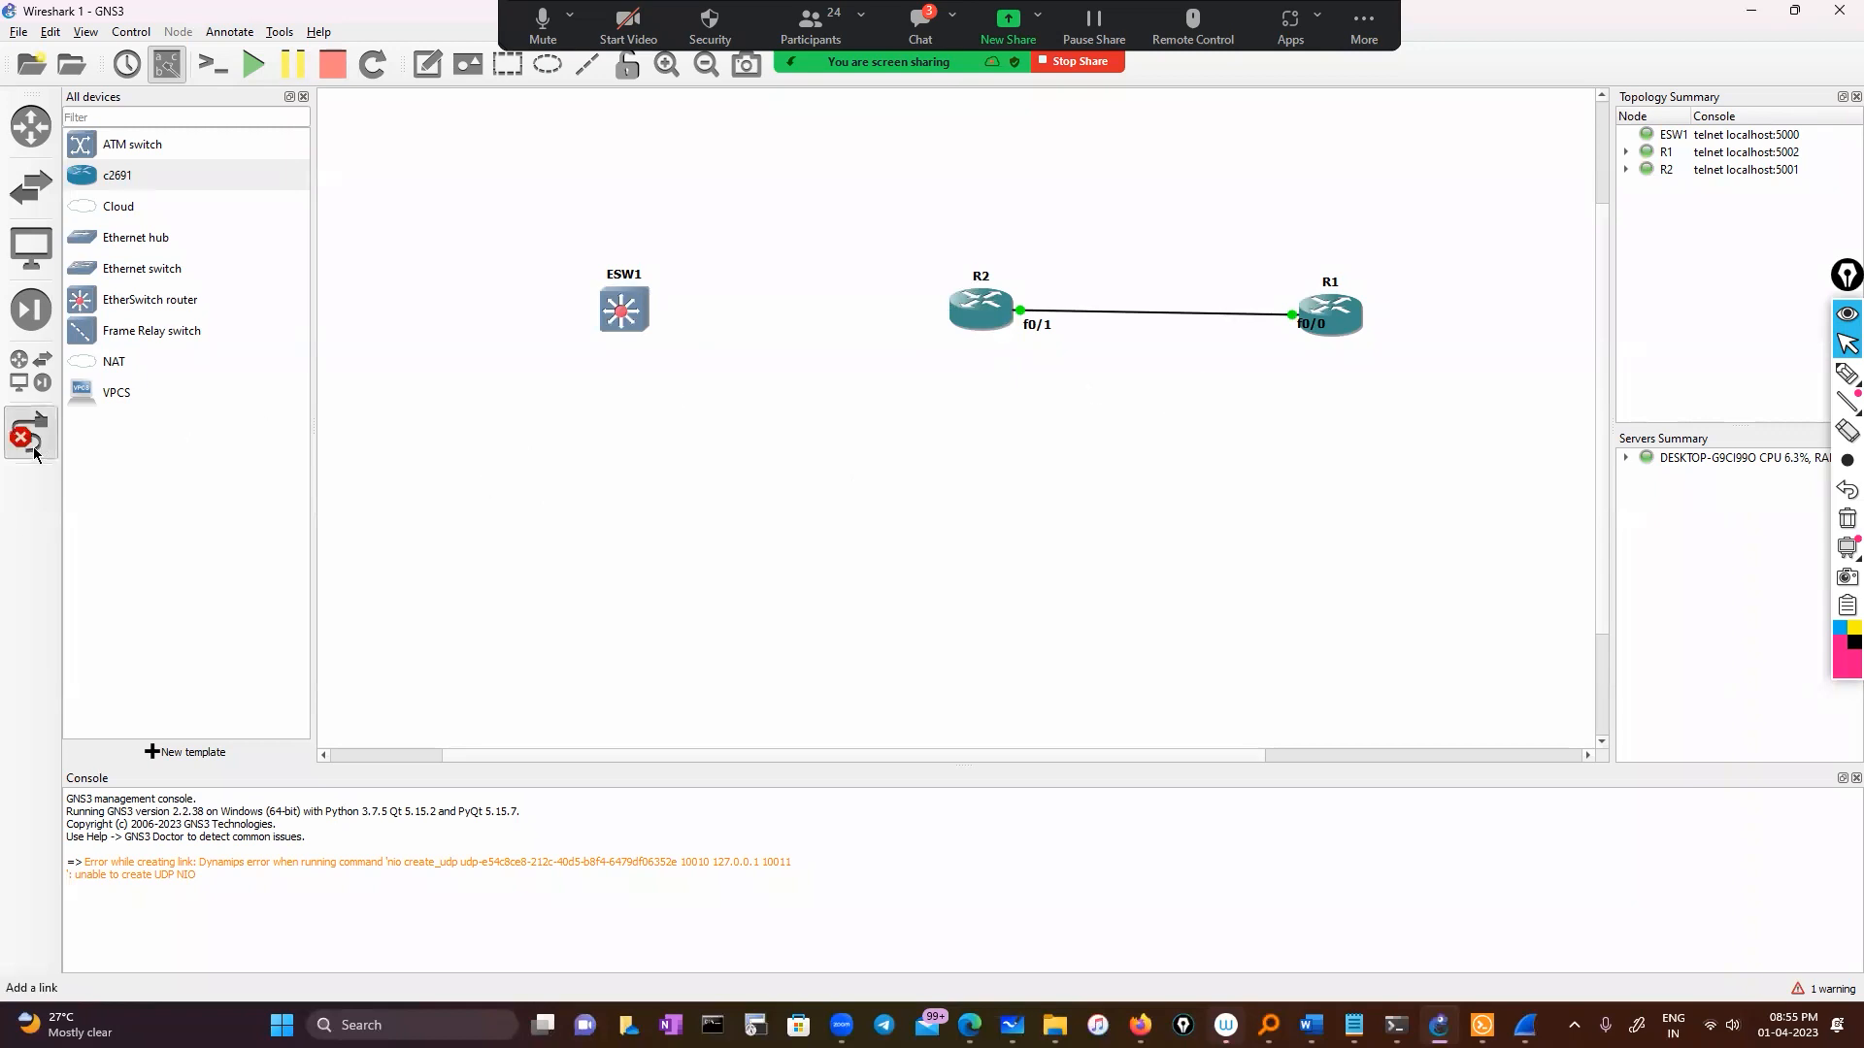
left_click(617, 303)
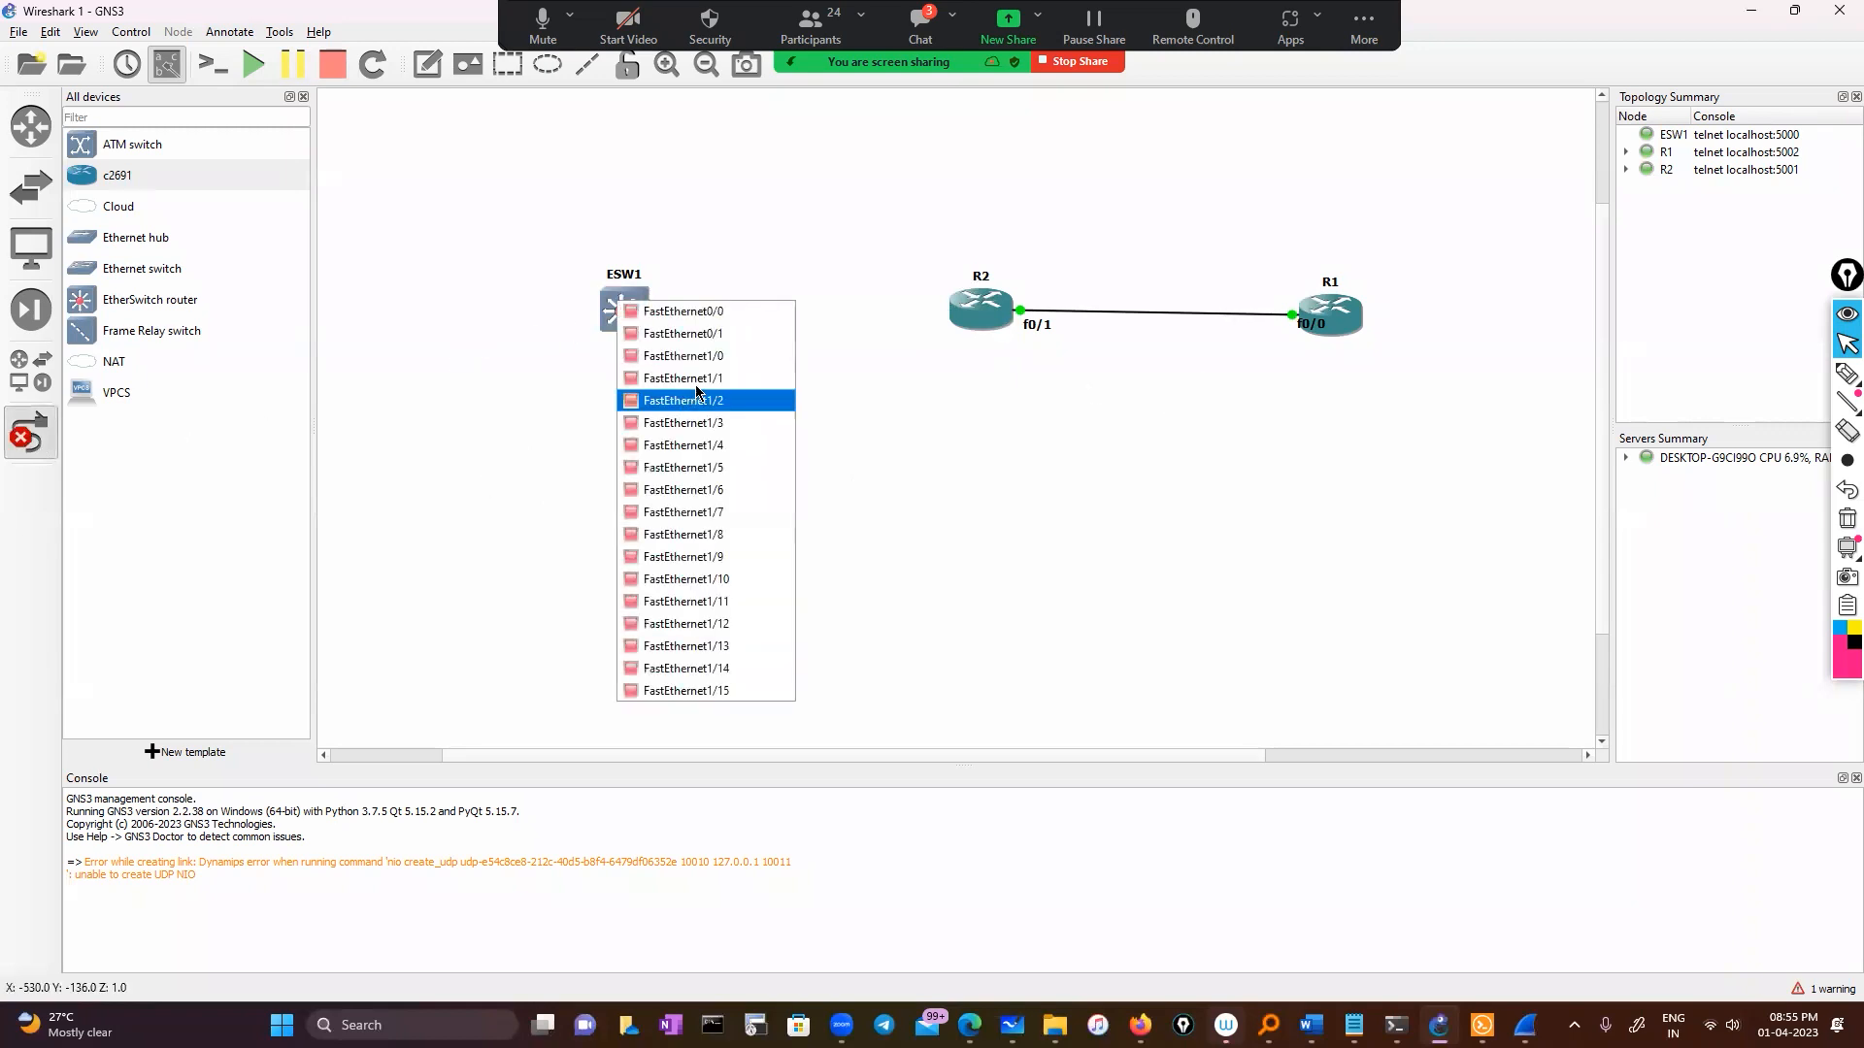
left_click(705, 378)
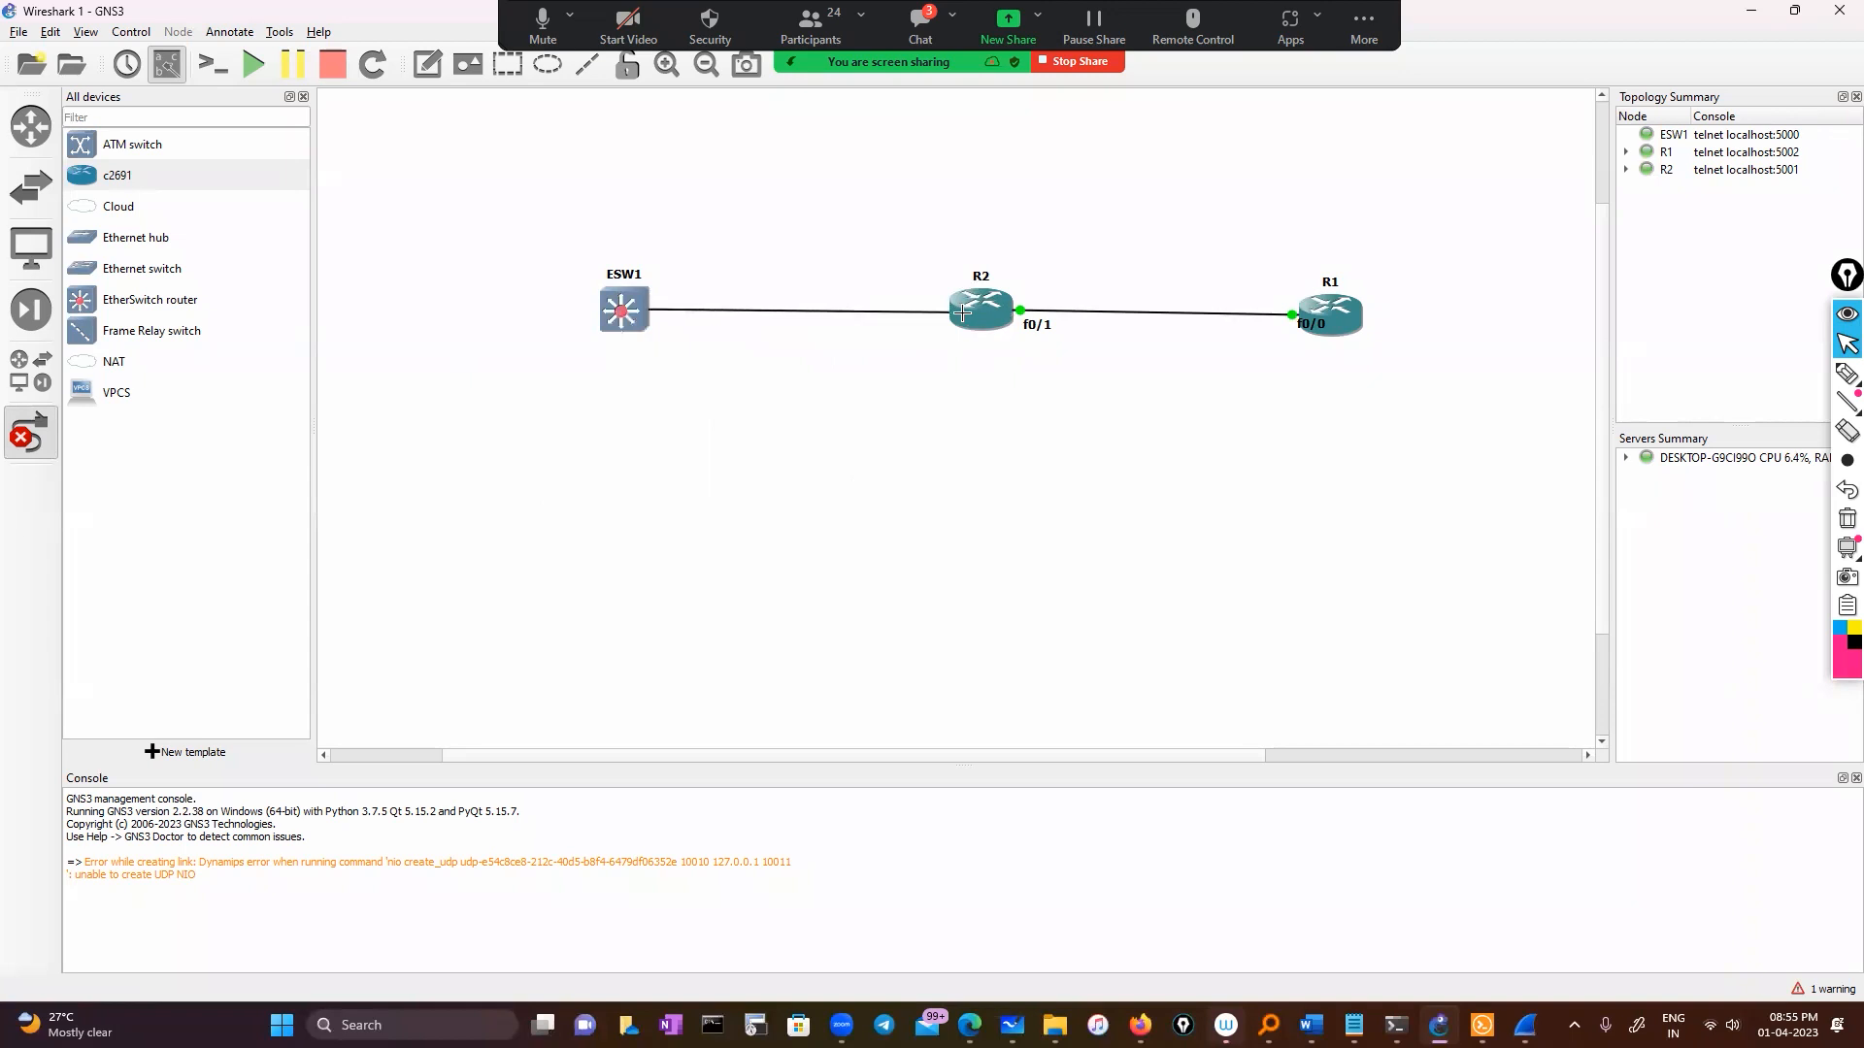
left_click(964, 314)
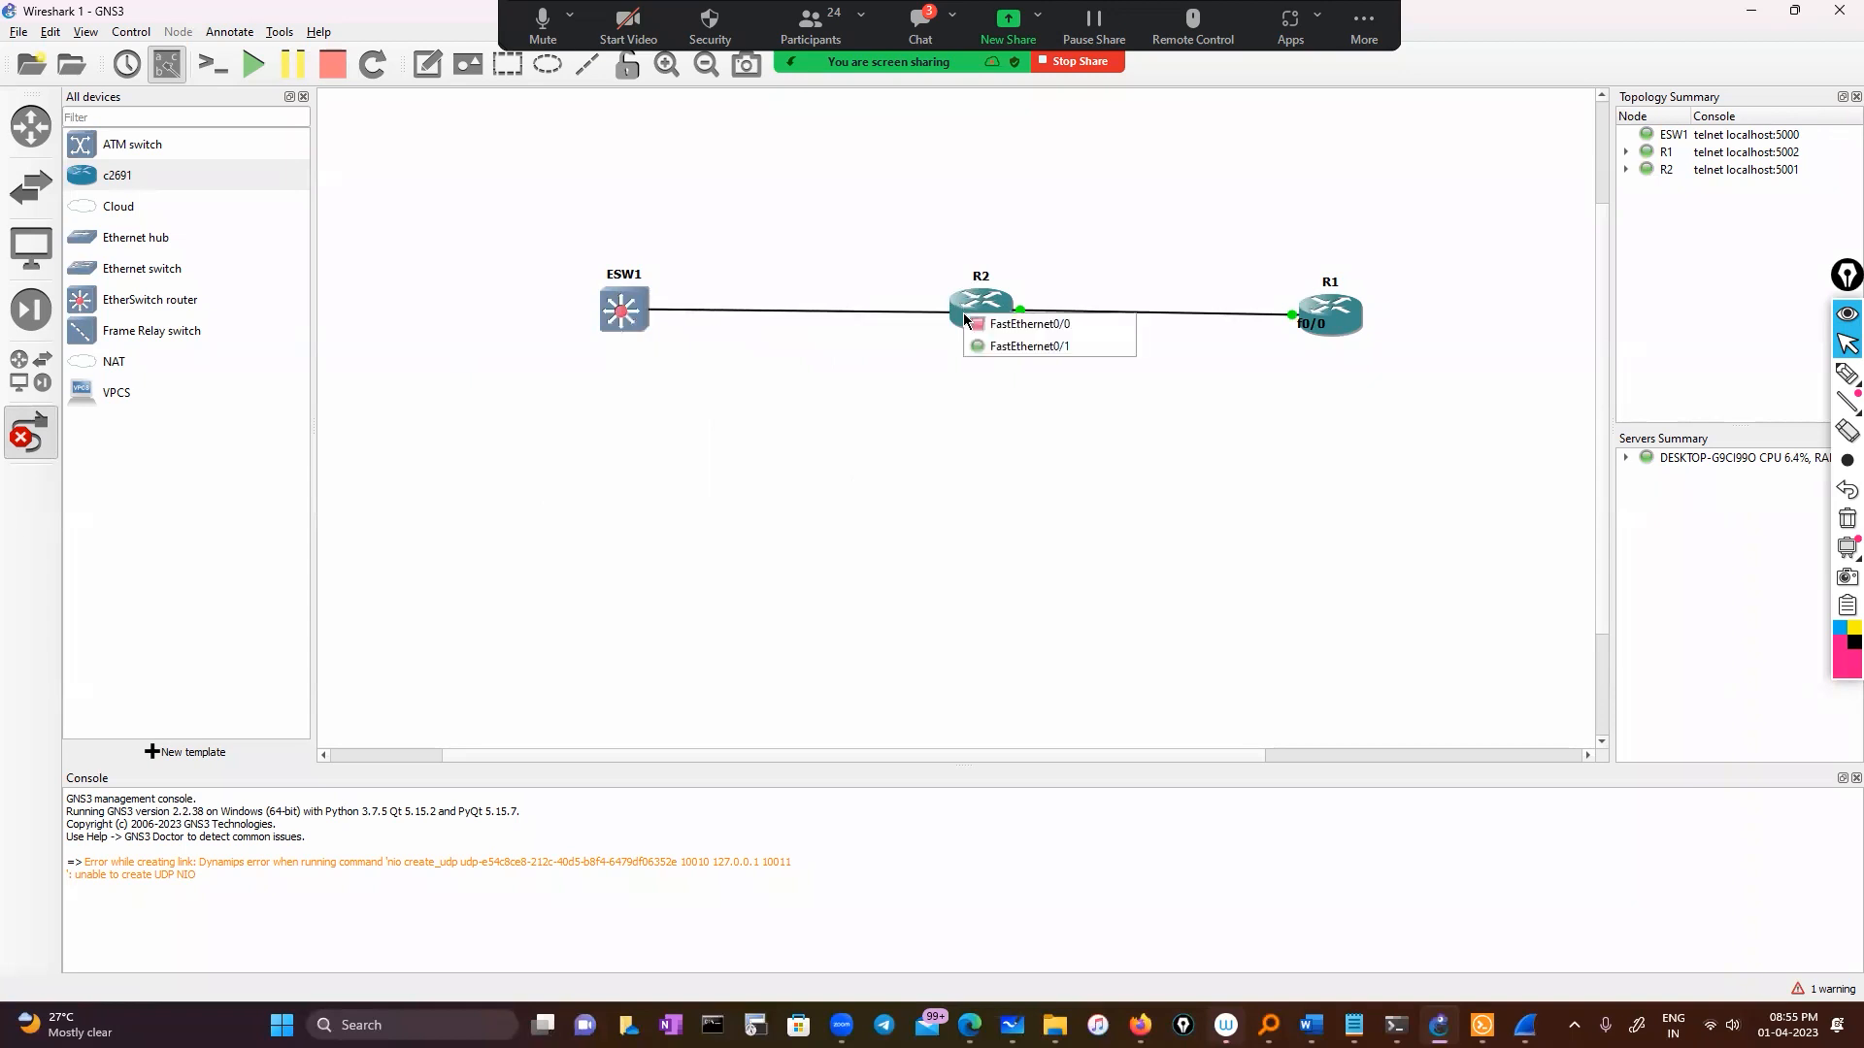
left_click(1017, 322)
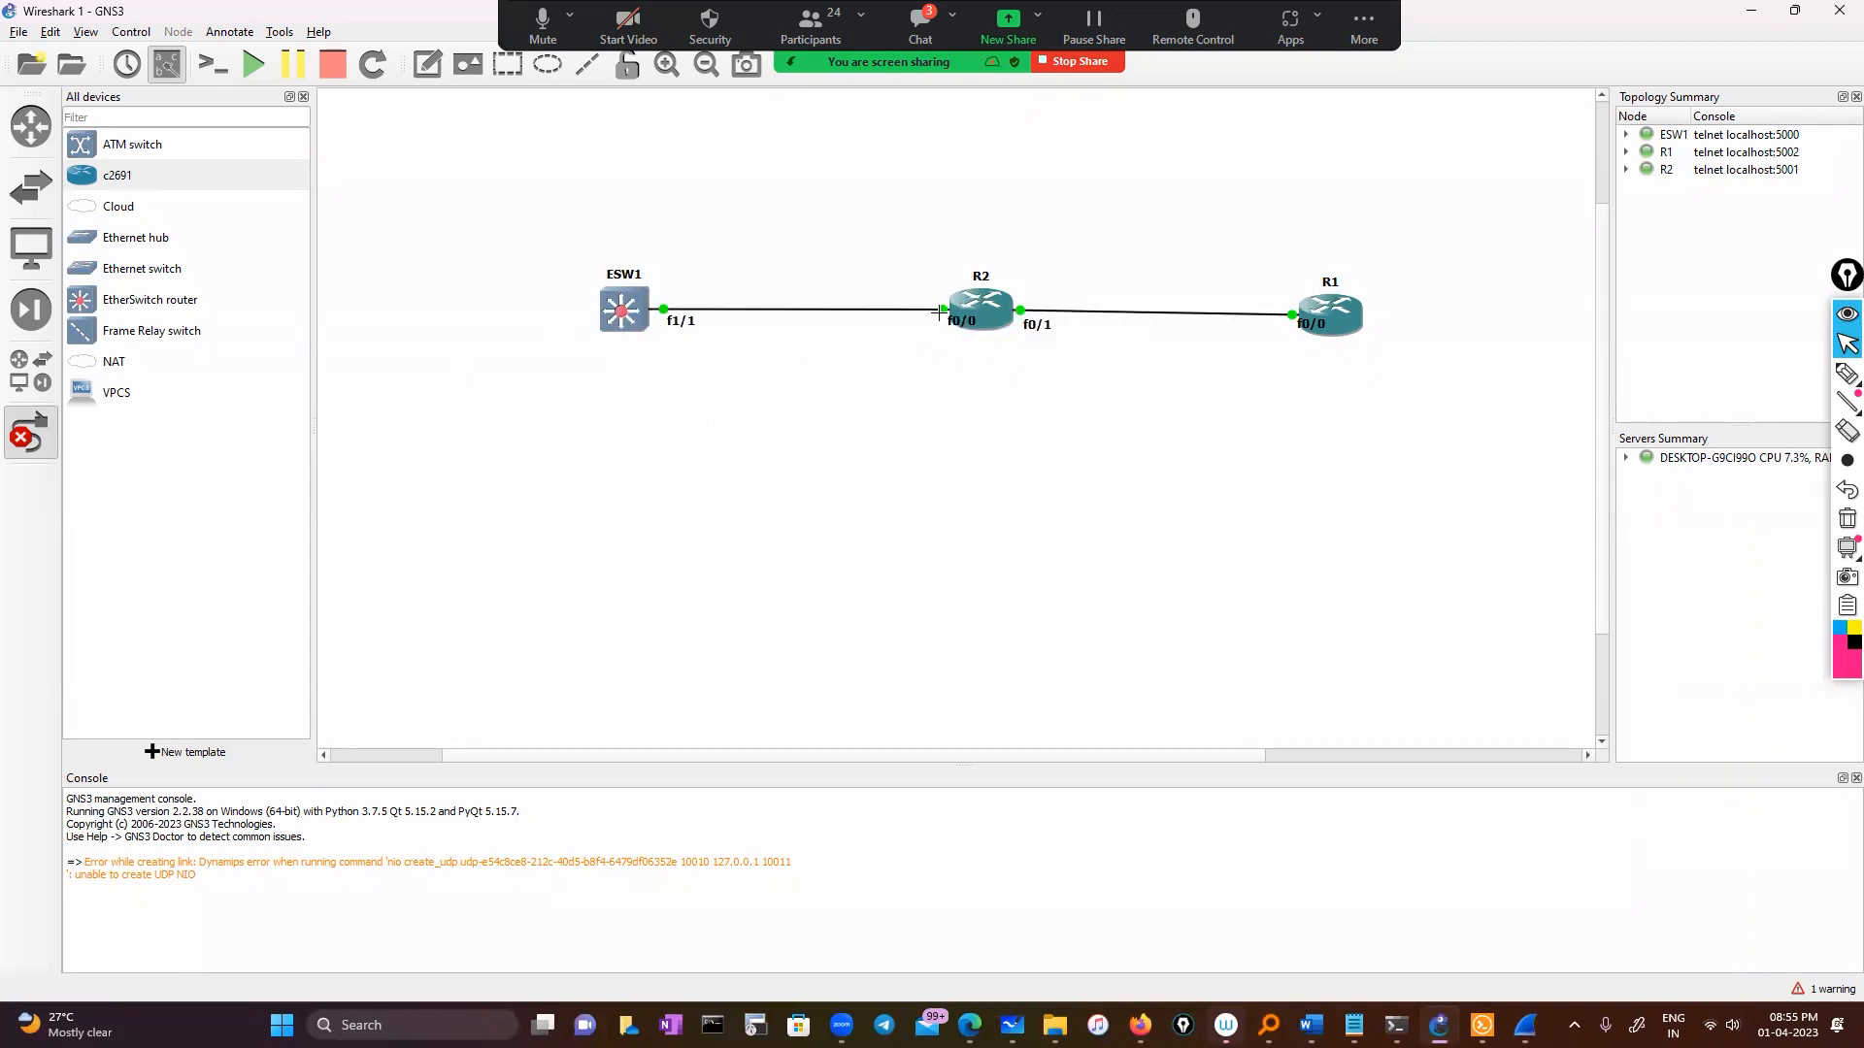
left_click(31, 432)
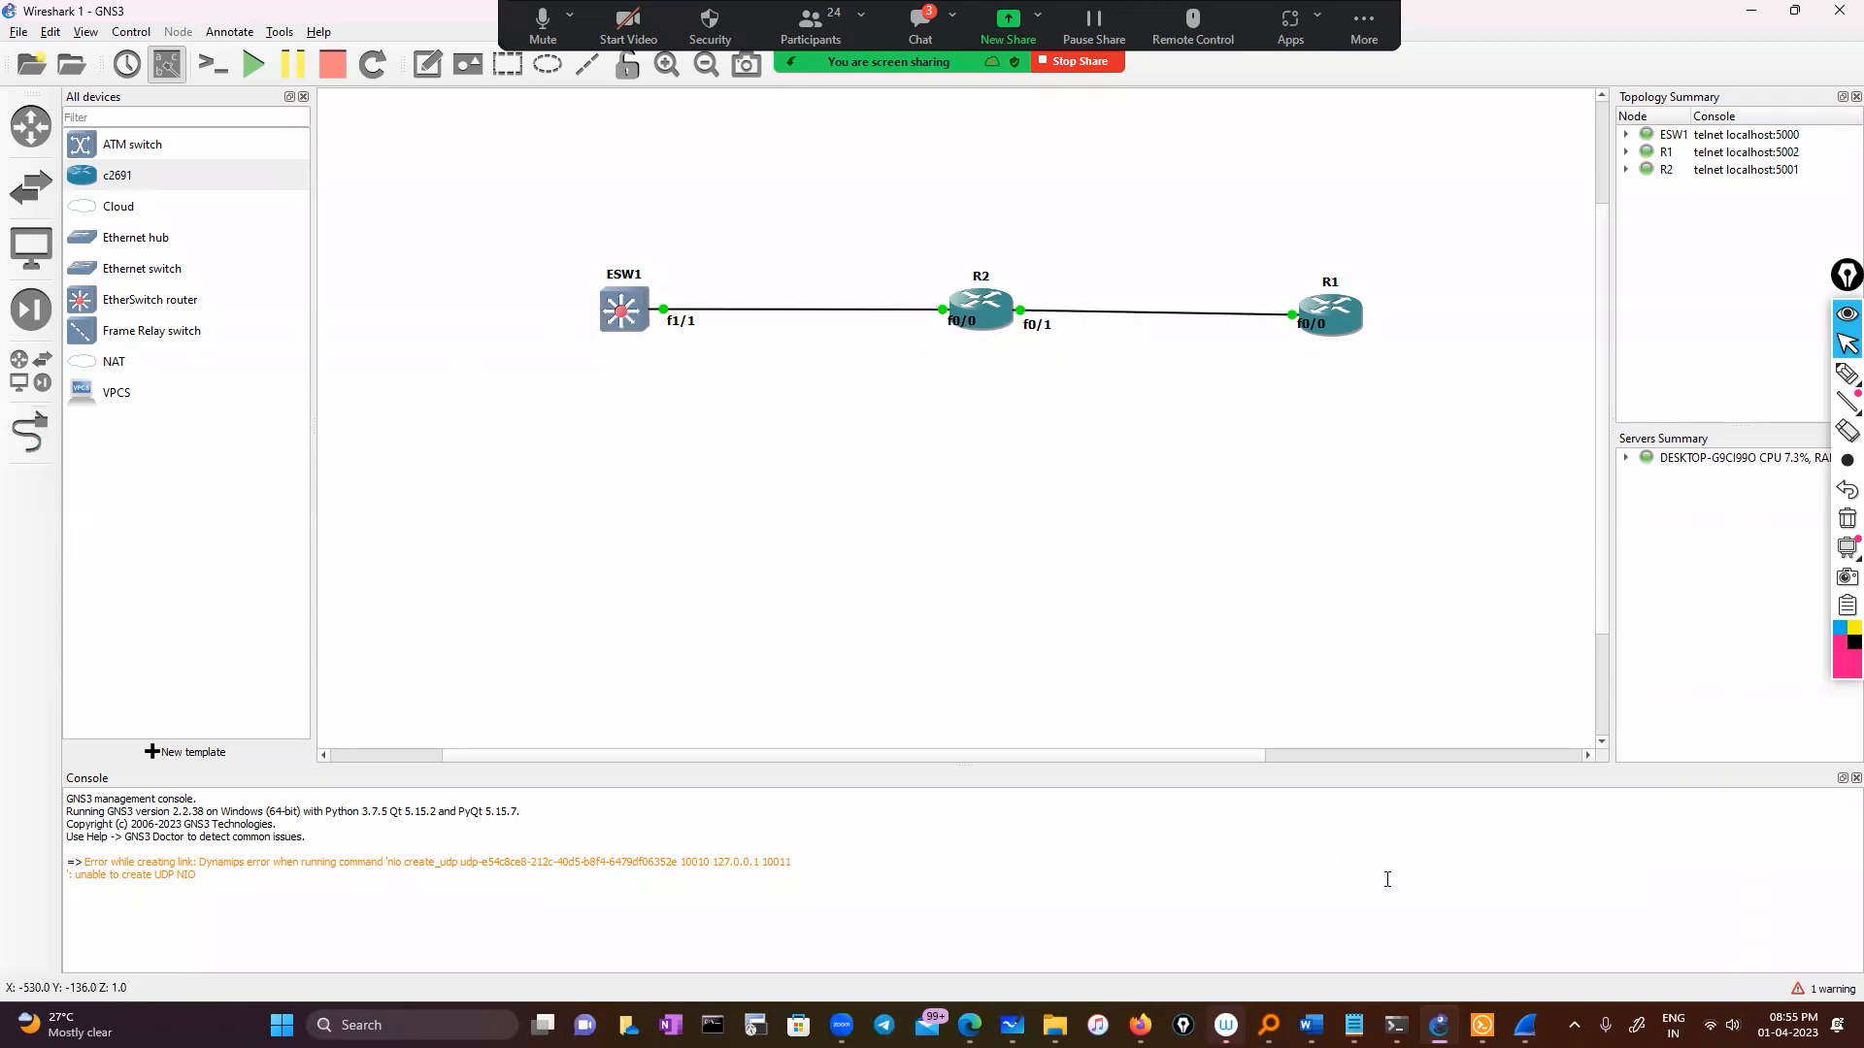
left_click(1483, 1025)
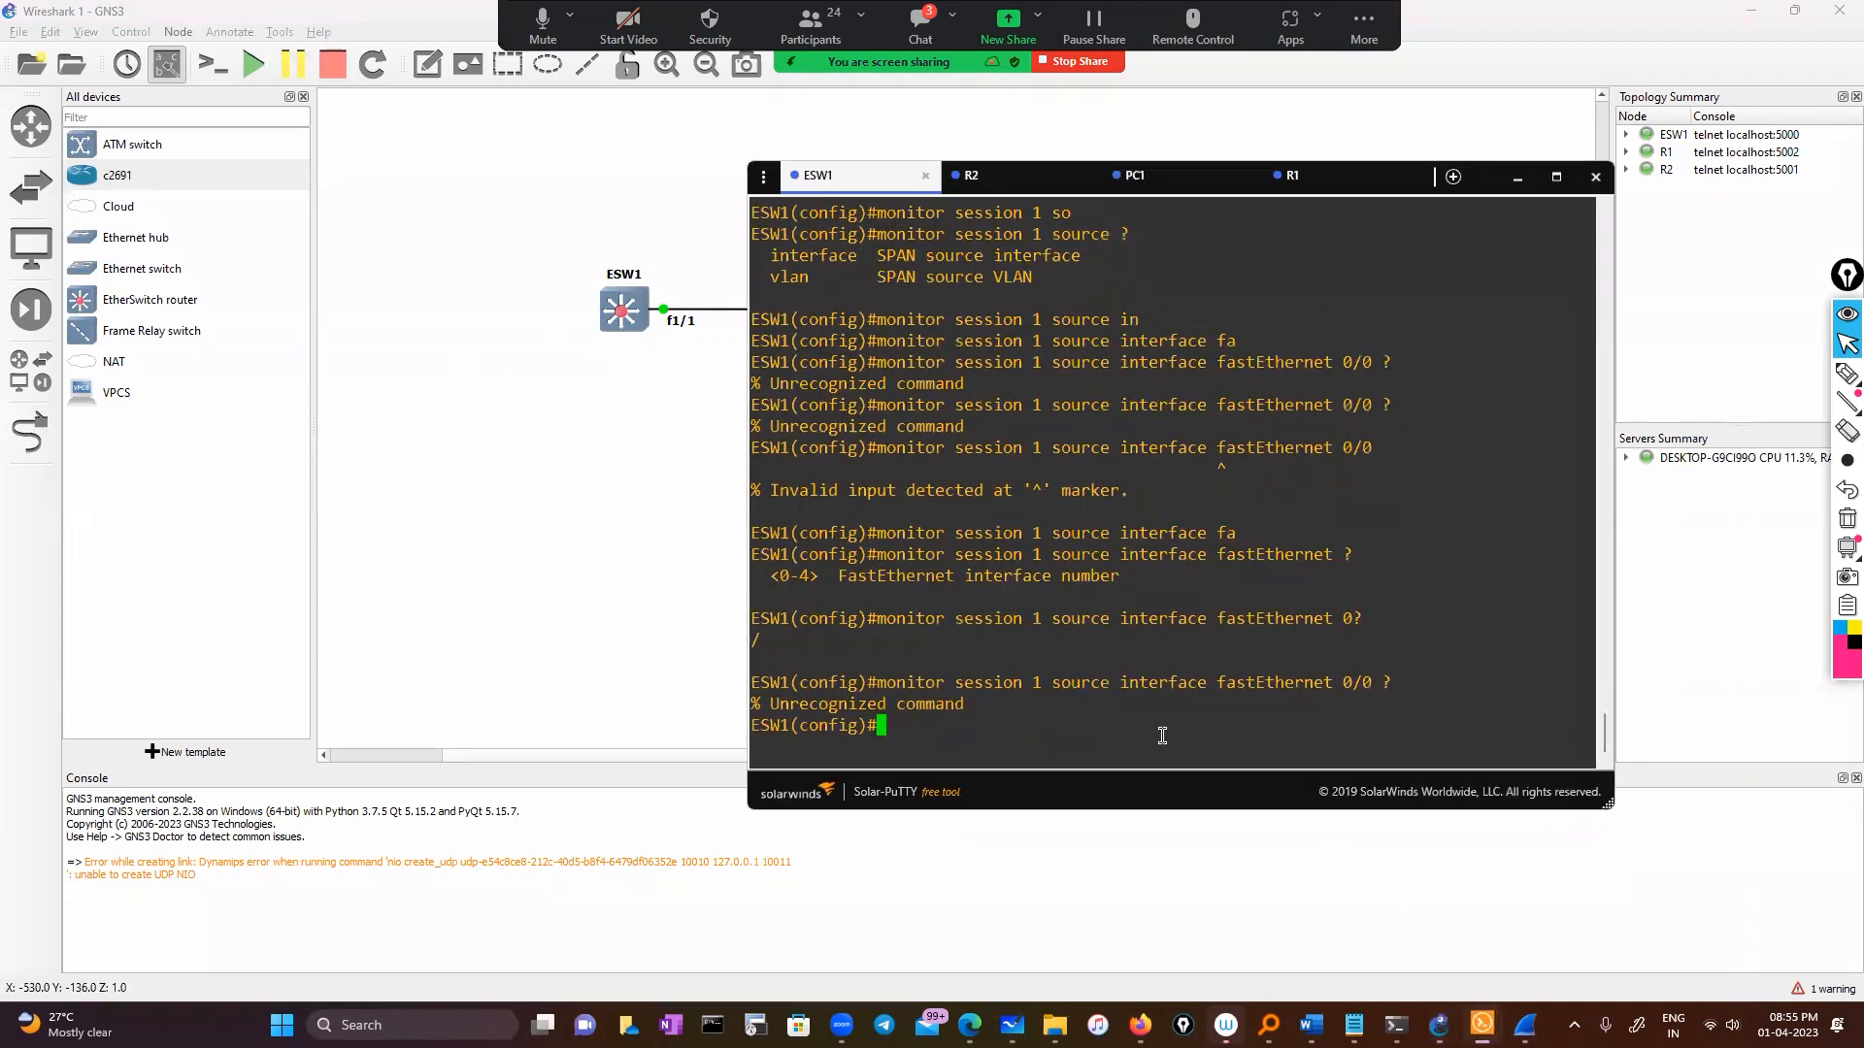
type("ip route 11.0.0.0 255.0.0.0  10.0.0.2")
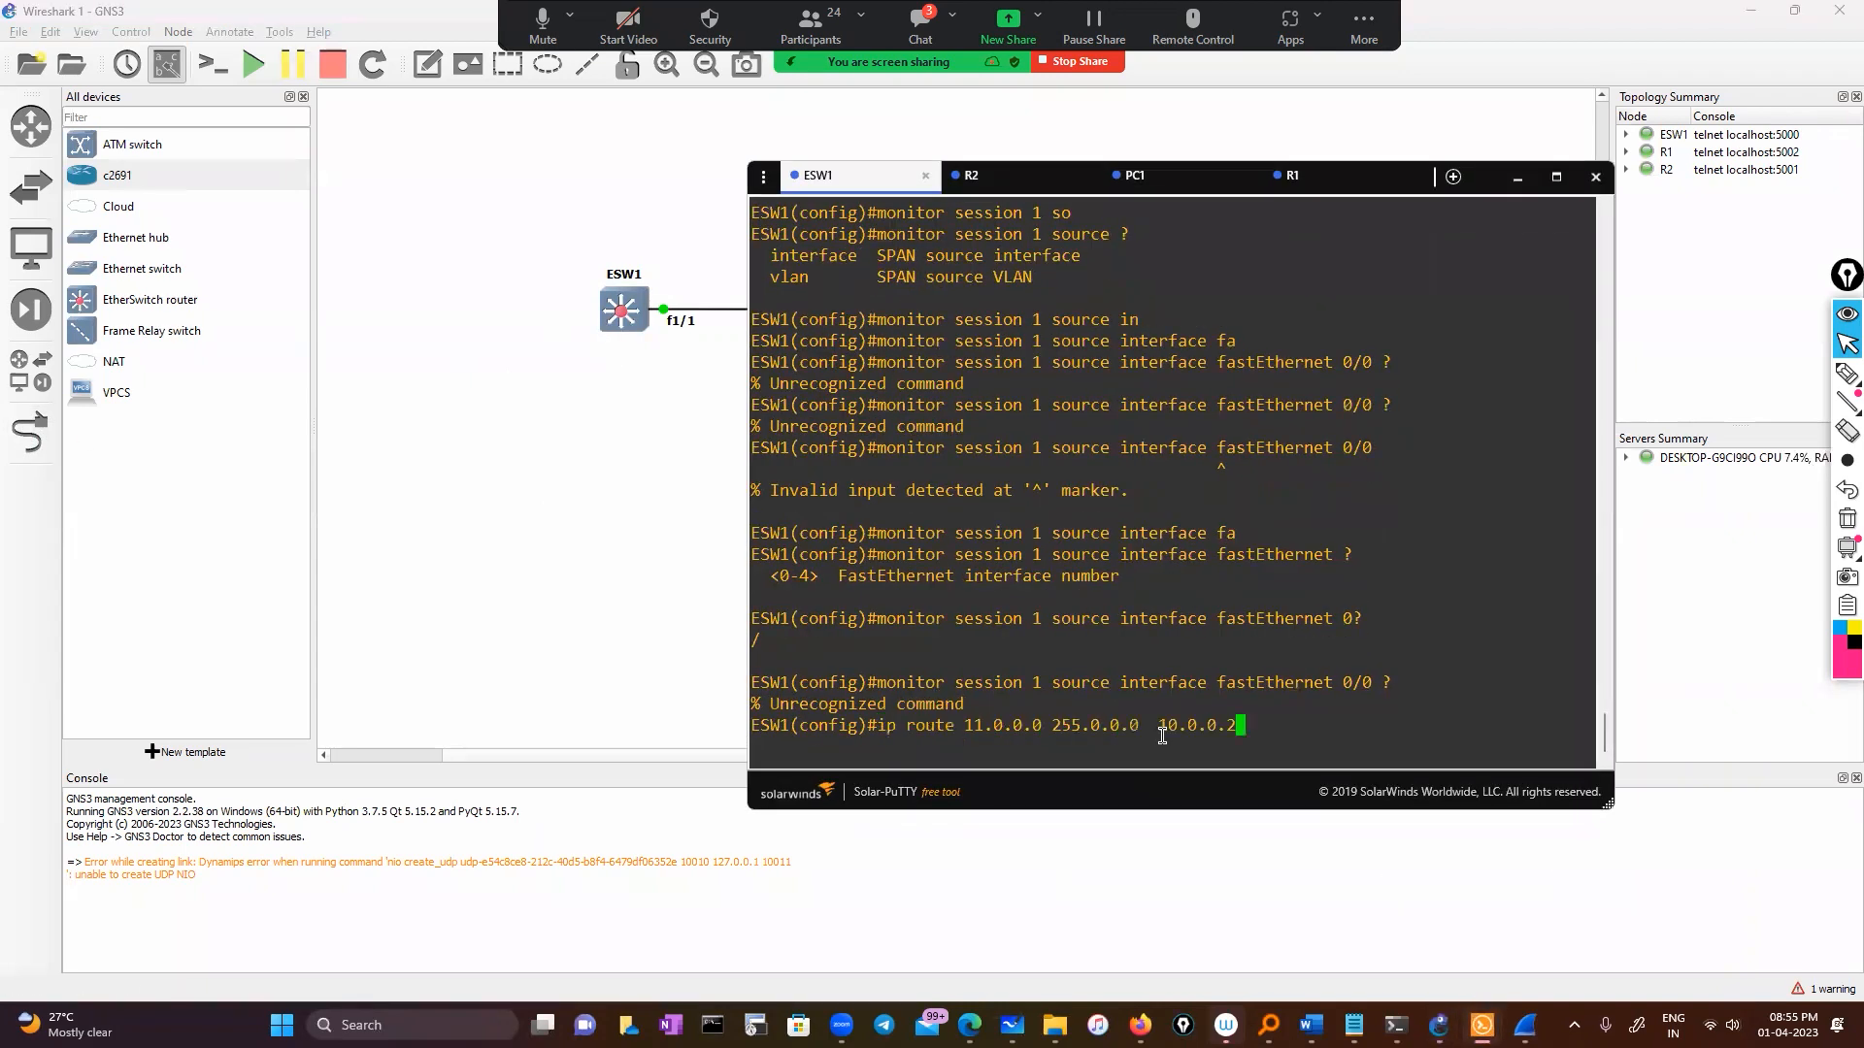
key("BackSpace")
key("BackSpace")
key("BackSpace")
key("BackSpace")
key("BackSpace")
key("BackSpace")
key("BackSpace")
key("BackSpace")
key("BackSpace")
key("BackSpace")
key("BackSpace")
key("BackSpace")
key("BackSpace")
key("BackSpace")
key("BackSpace")
key("BackSpace")
key("BackSpace")
key("BackSpace")
key("BackSpace")
key("BackSpace")
key("BackSpace")
key("BackSpace")
key("BackSpace")
key("BackSpace")
key("BackSpace")
key("BackSpace")
key("BackSpace")
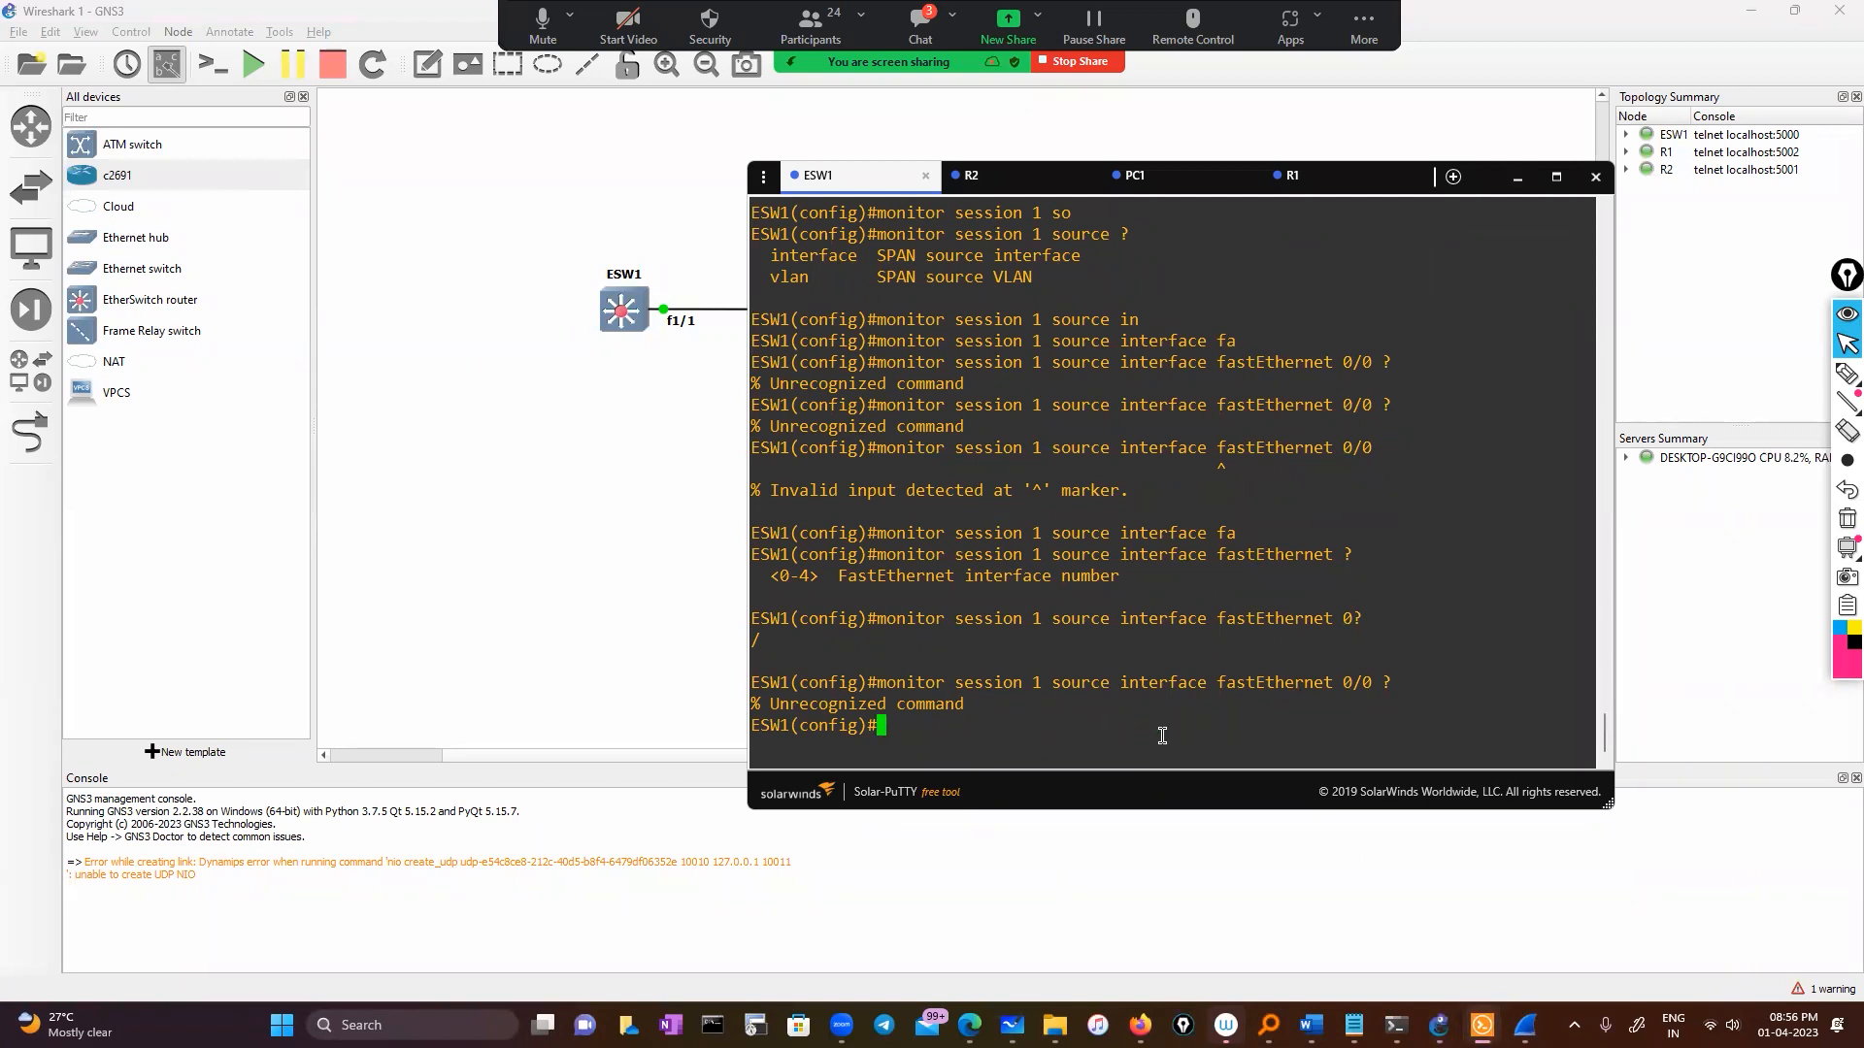
Step: Set fastEthernet 1/1 as the source interface of monitor session 1 on ESW1
type("mon")
key("Tab")
type("se")
key("Tab")
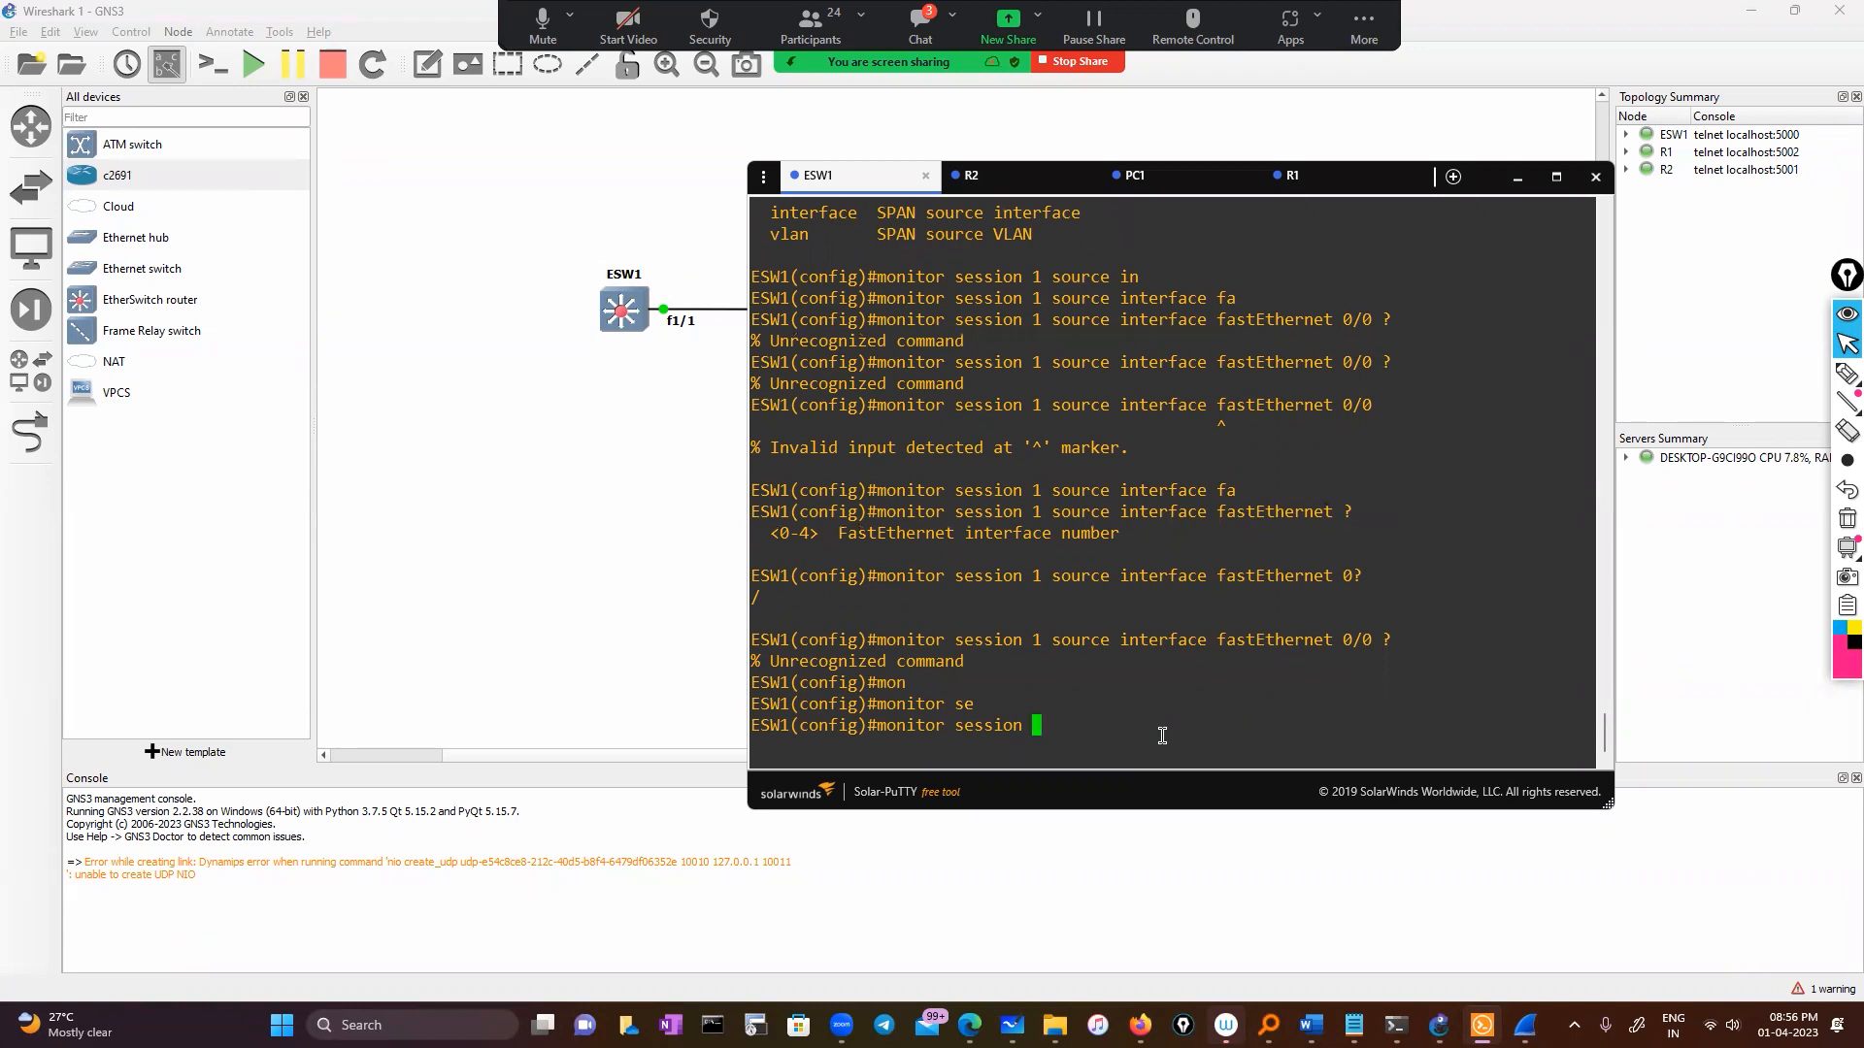
type("1 so")
key("Tab")
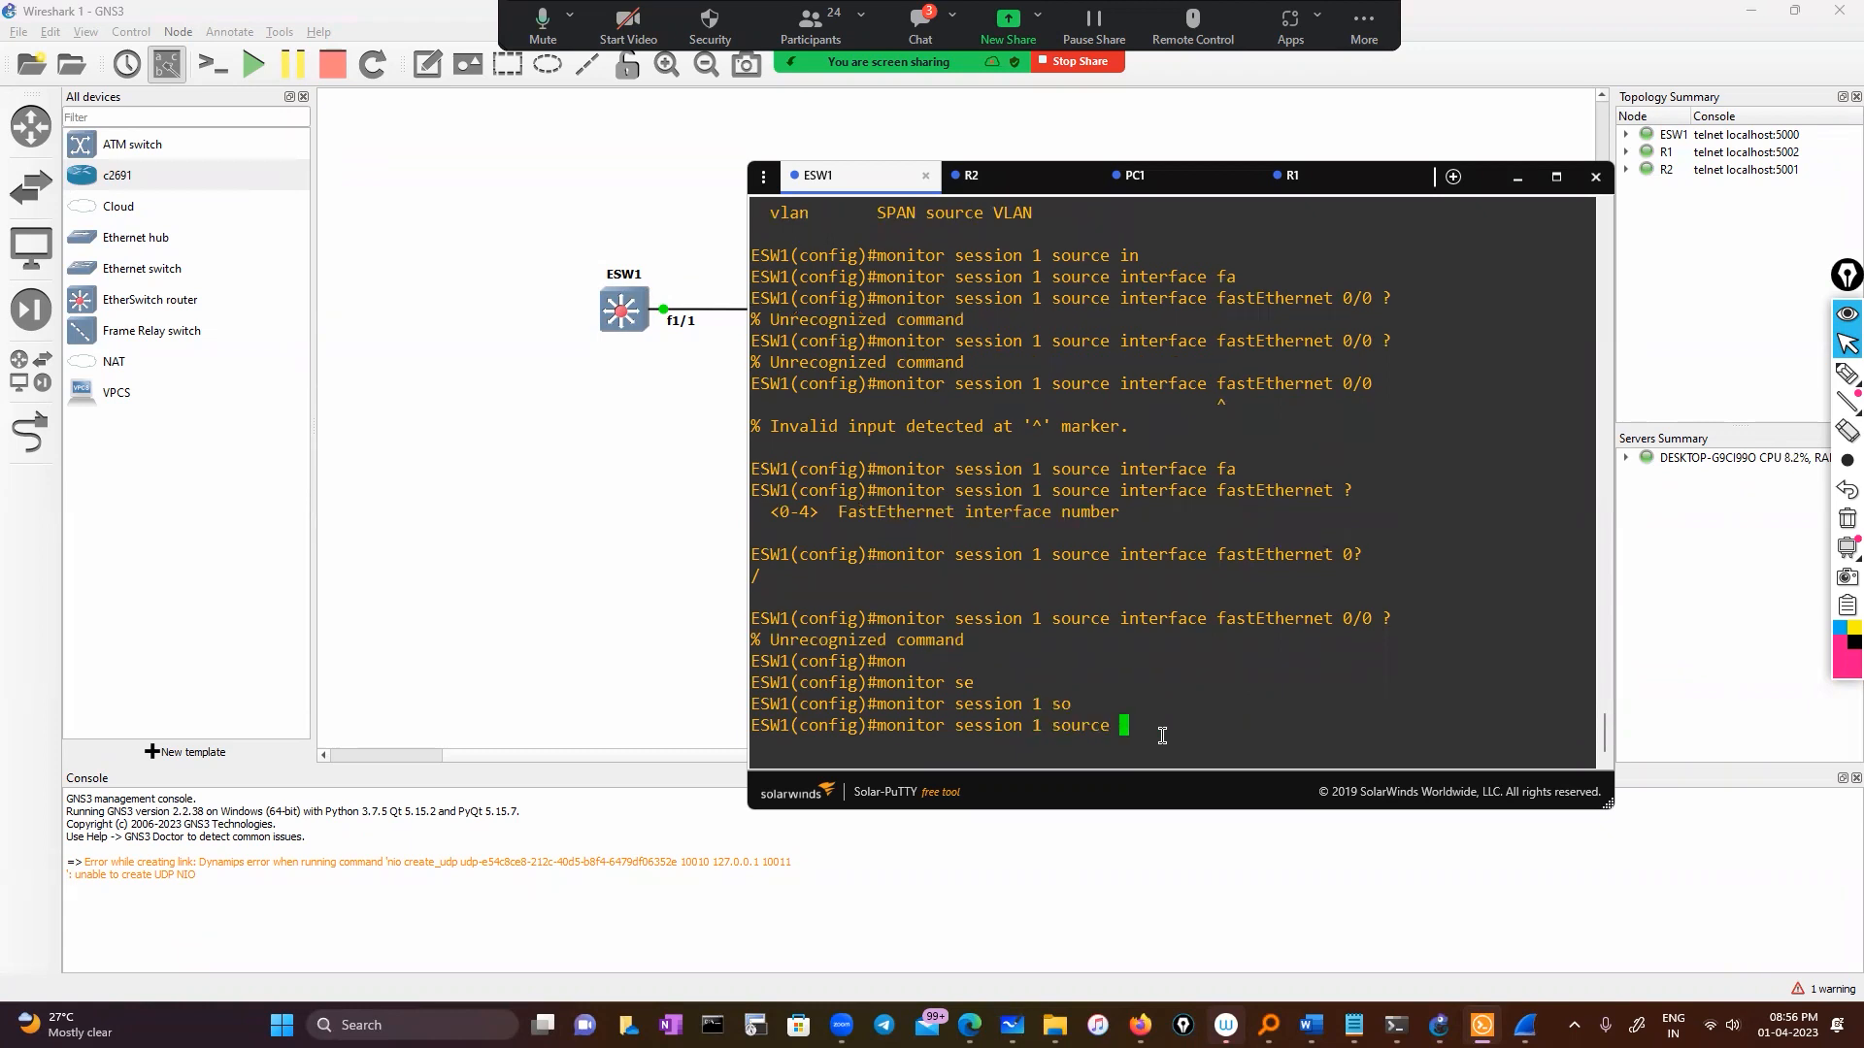
double_click(1158, 615)
right_click(1194, 689)
double_click(1274, 619)
right_click(1276, 686)
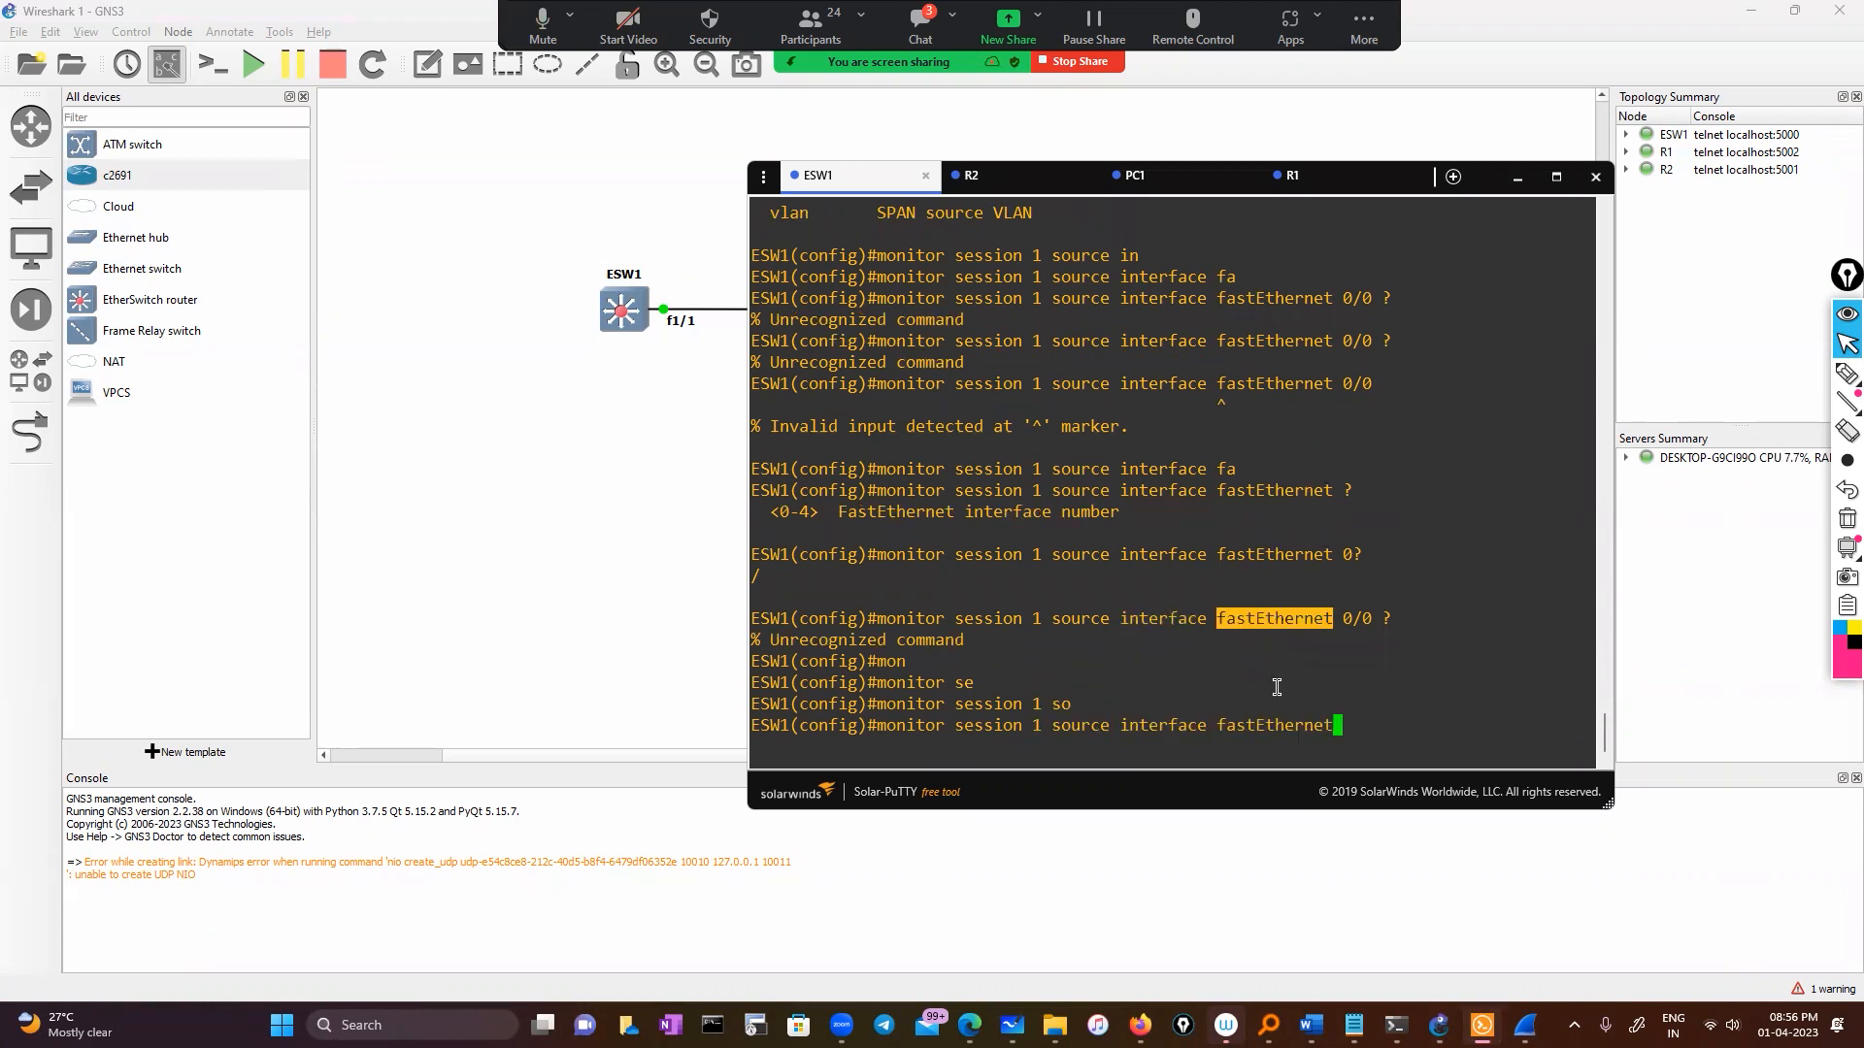
type("1")
type("/1")
key("Return")
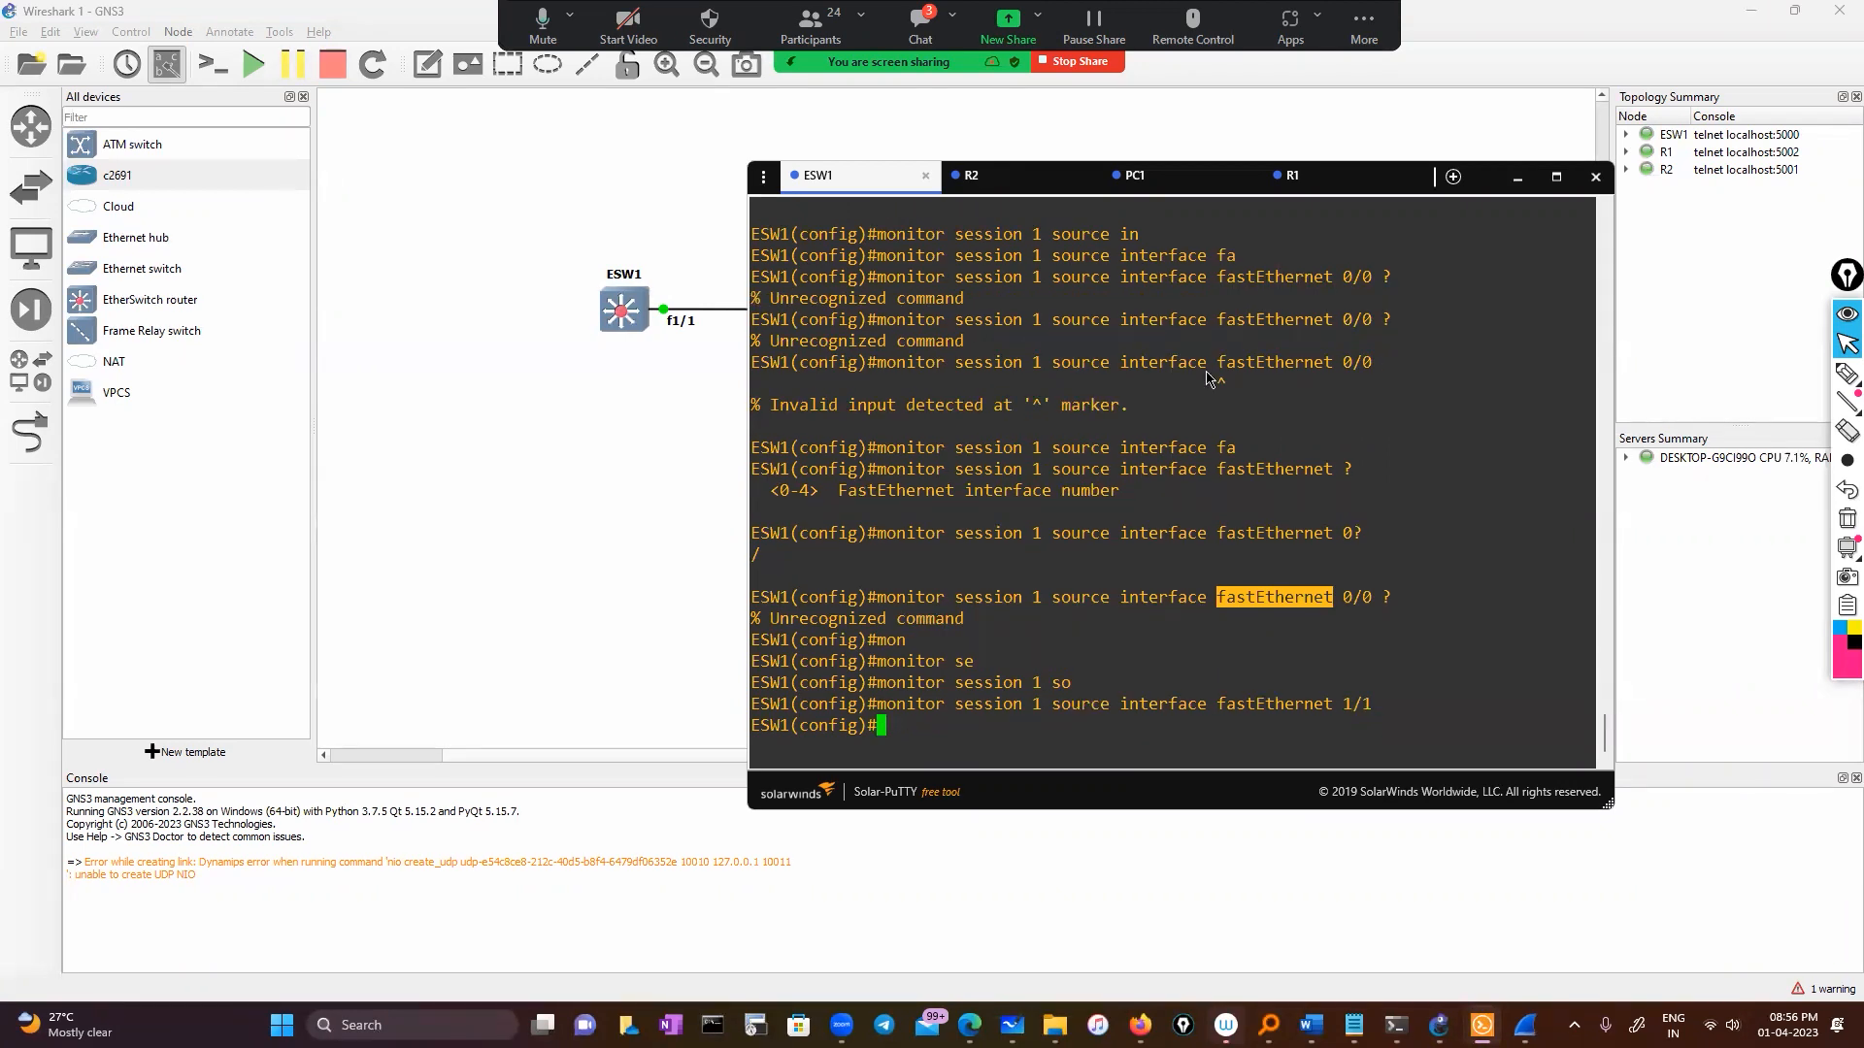
Step: Try to set fastEthernet 1/1 as the destination interface of monitor session 1 on ESW1
left_click(1047, 745)
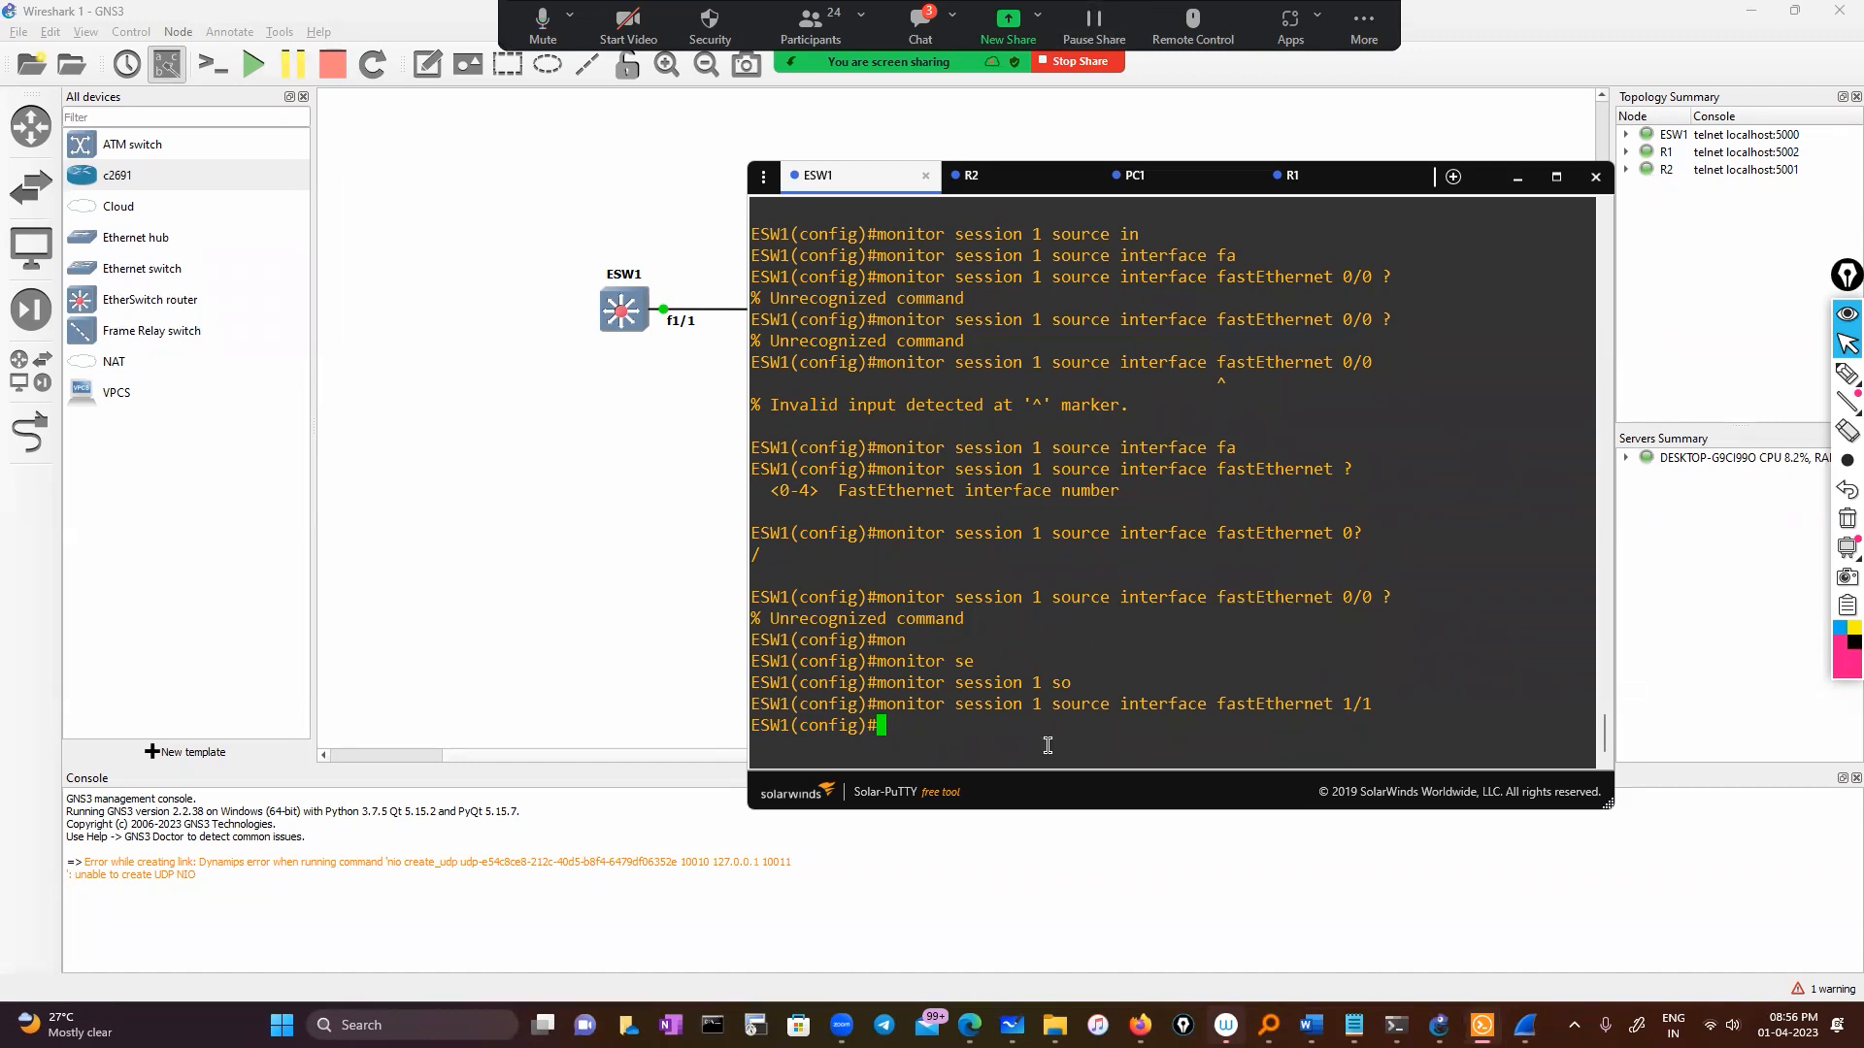
type("mon")
key("Tab")
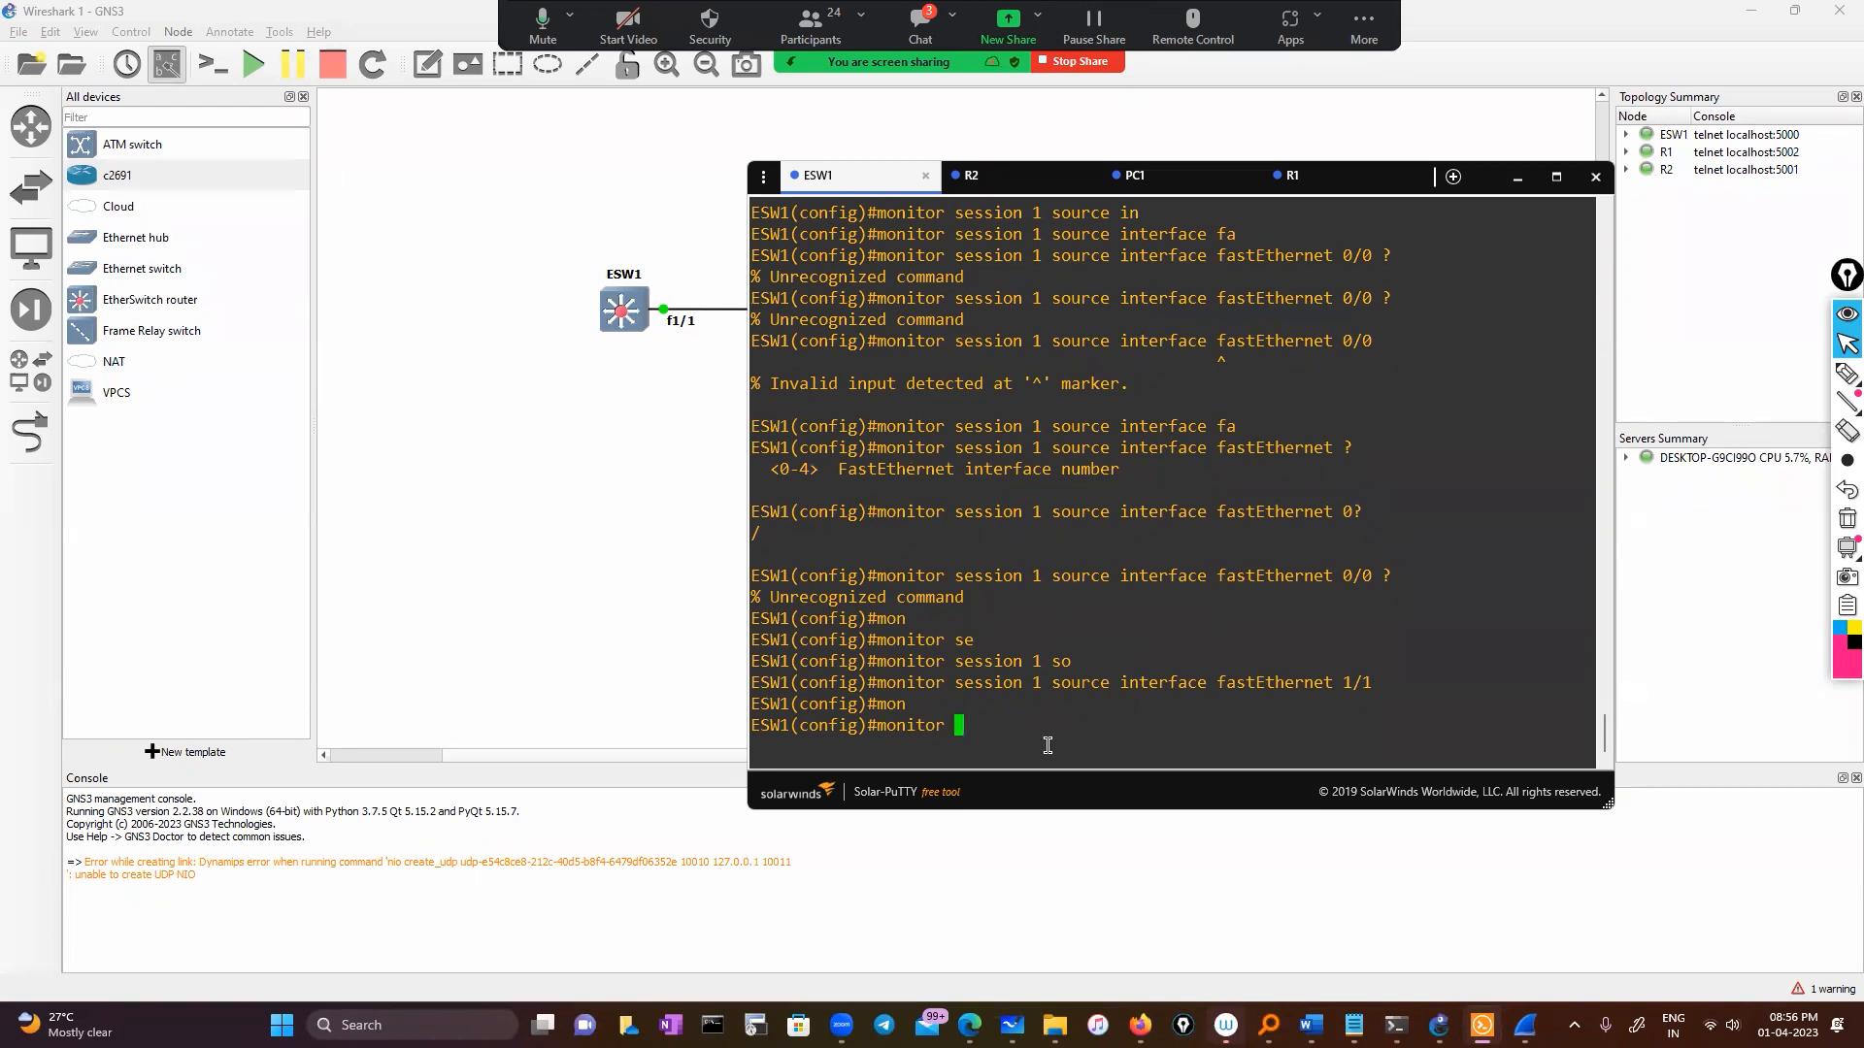
type("se")
type("s")
key("Tab")
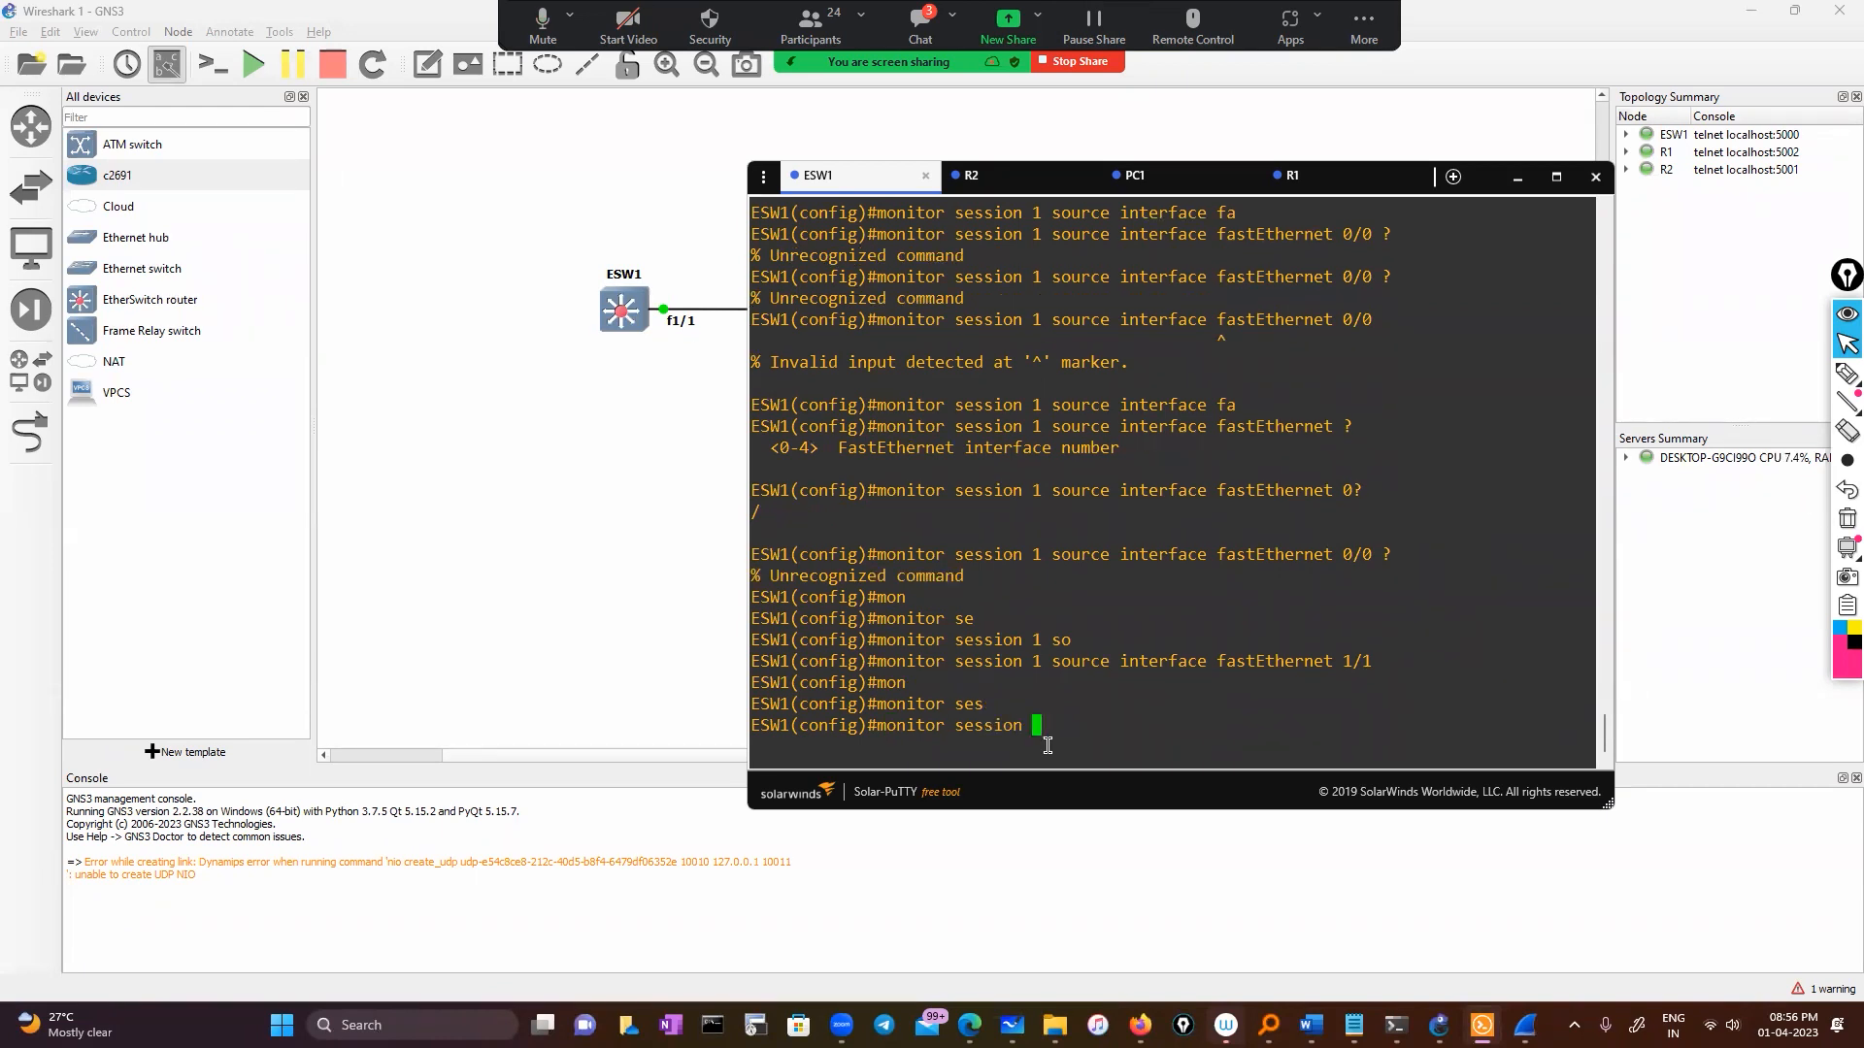
type("1 ")
type("de")
key("Tab")
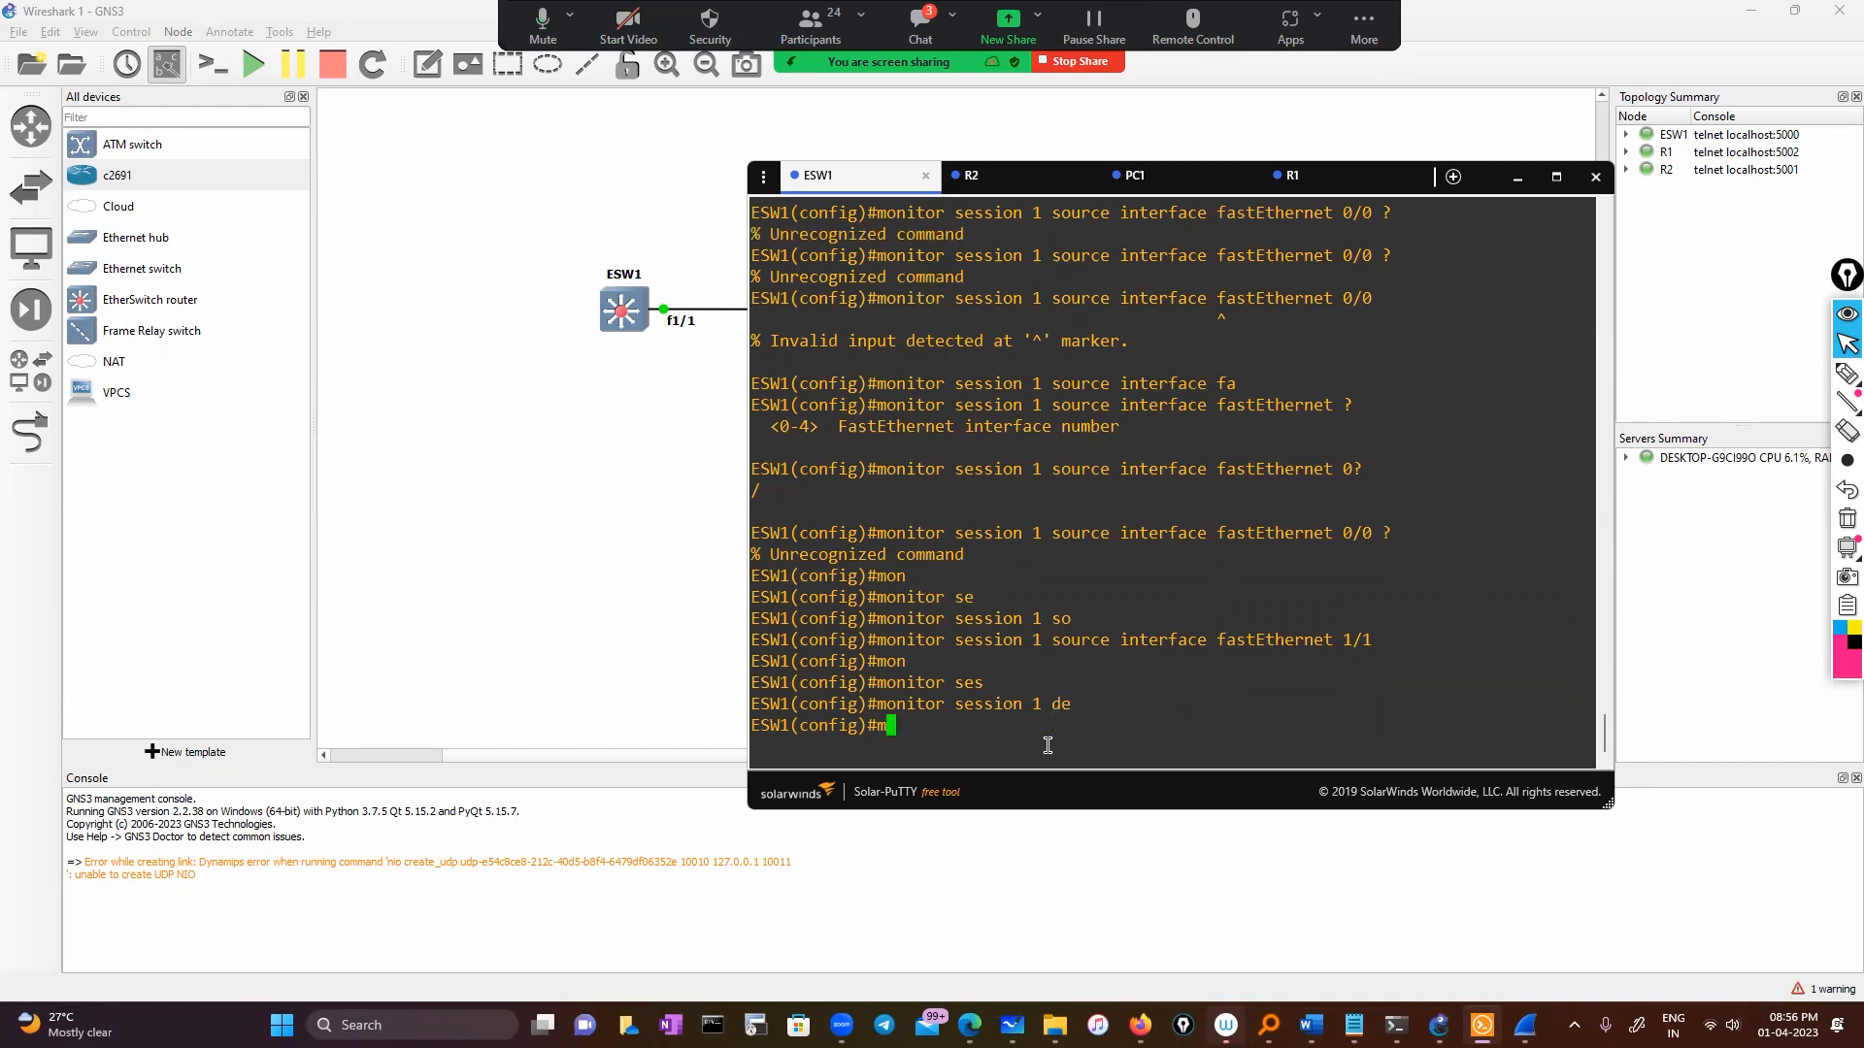
type("ination in")
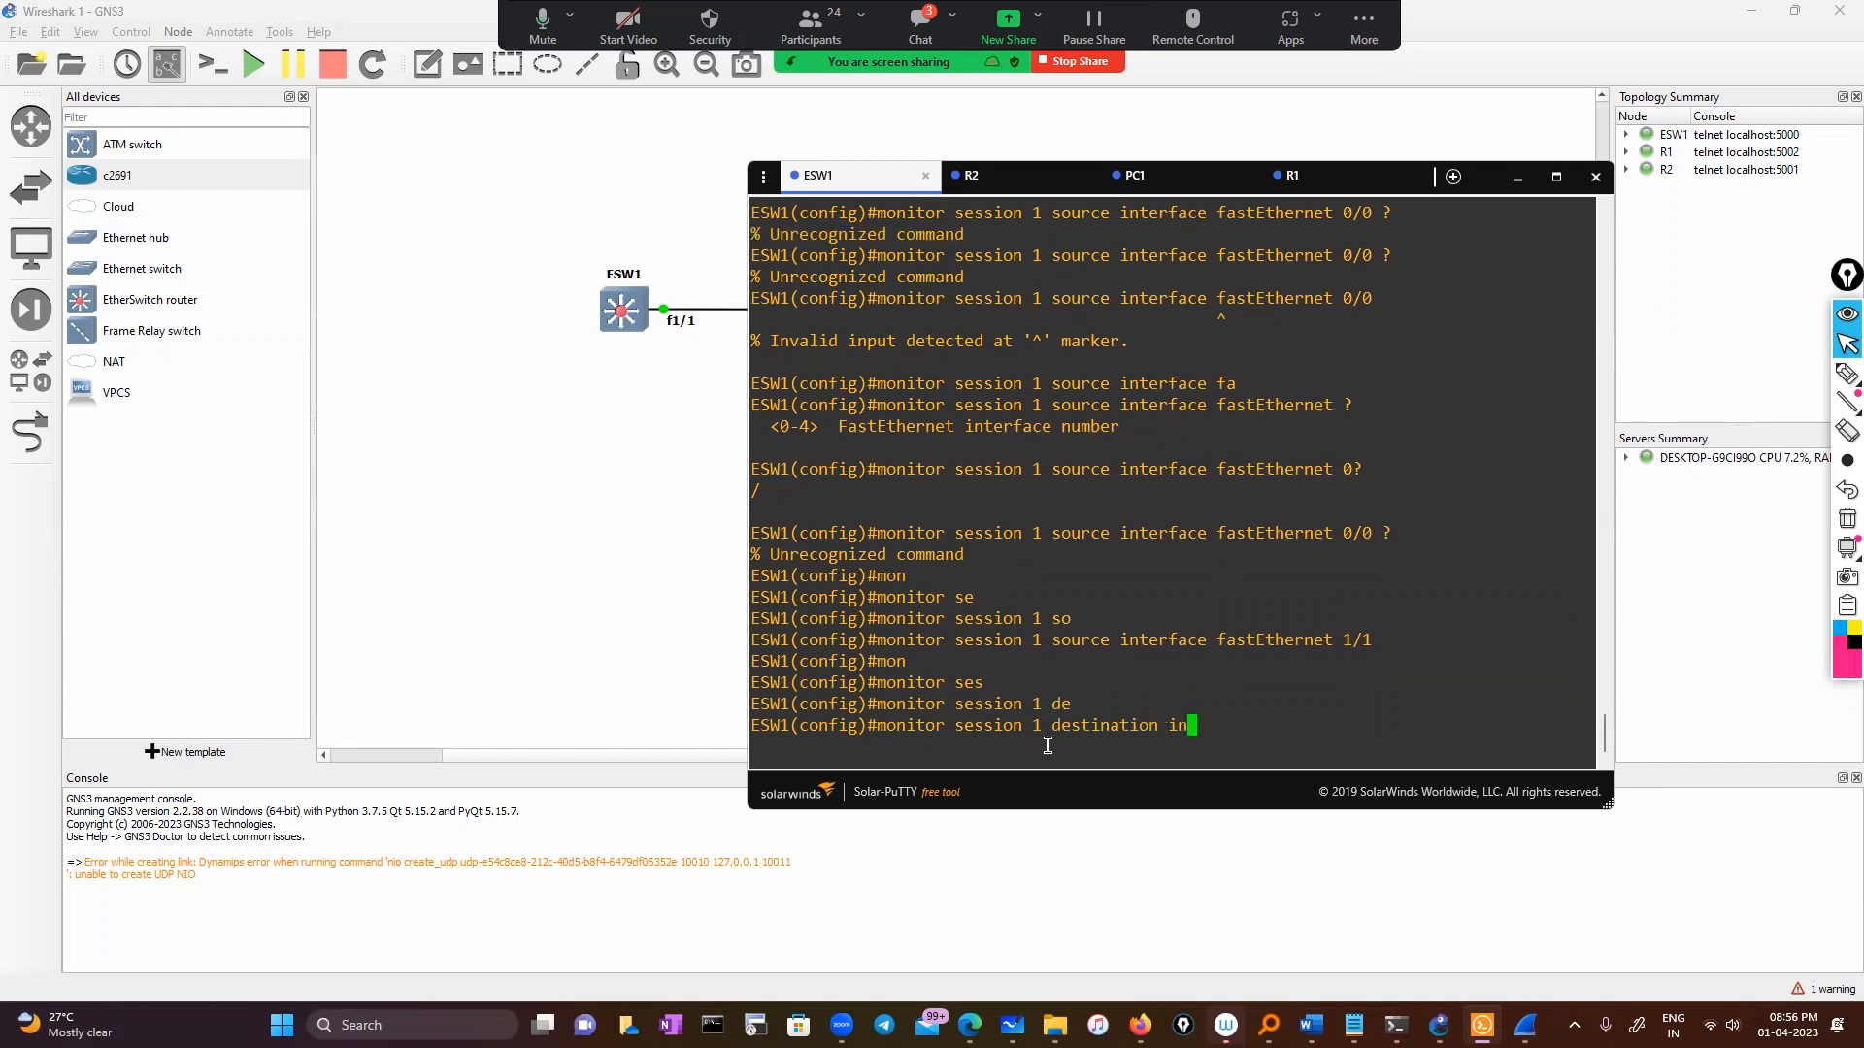
key("Tab")
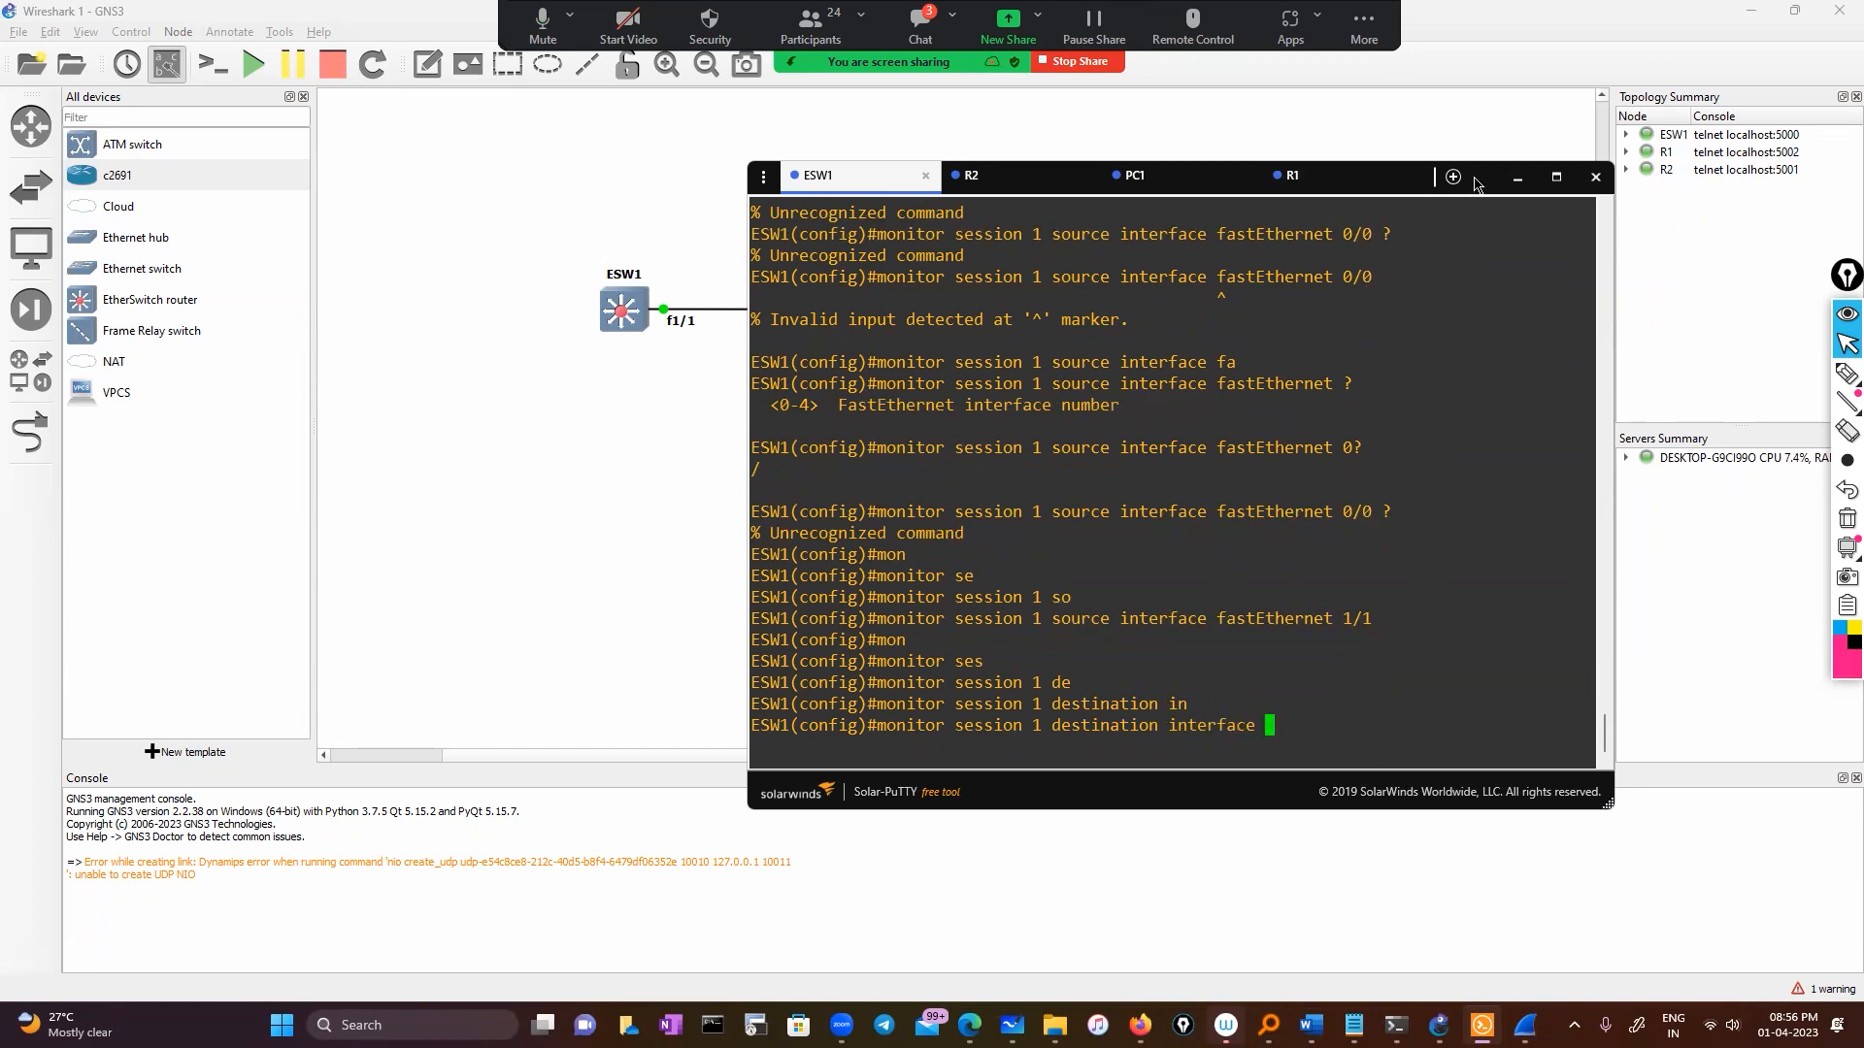
left_click_drag(1475, 185, 1559, 186)
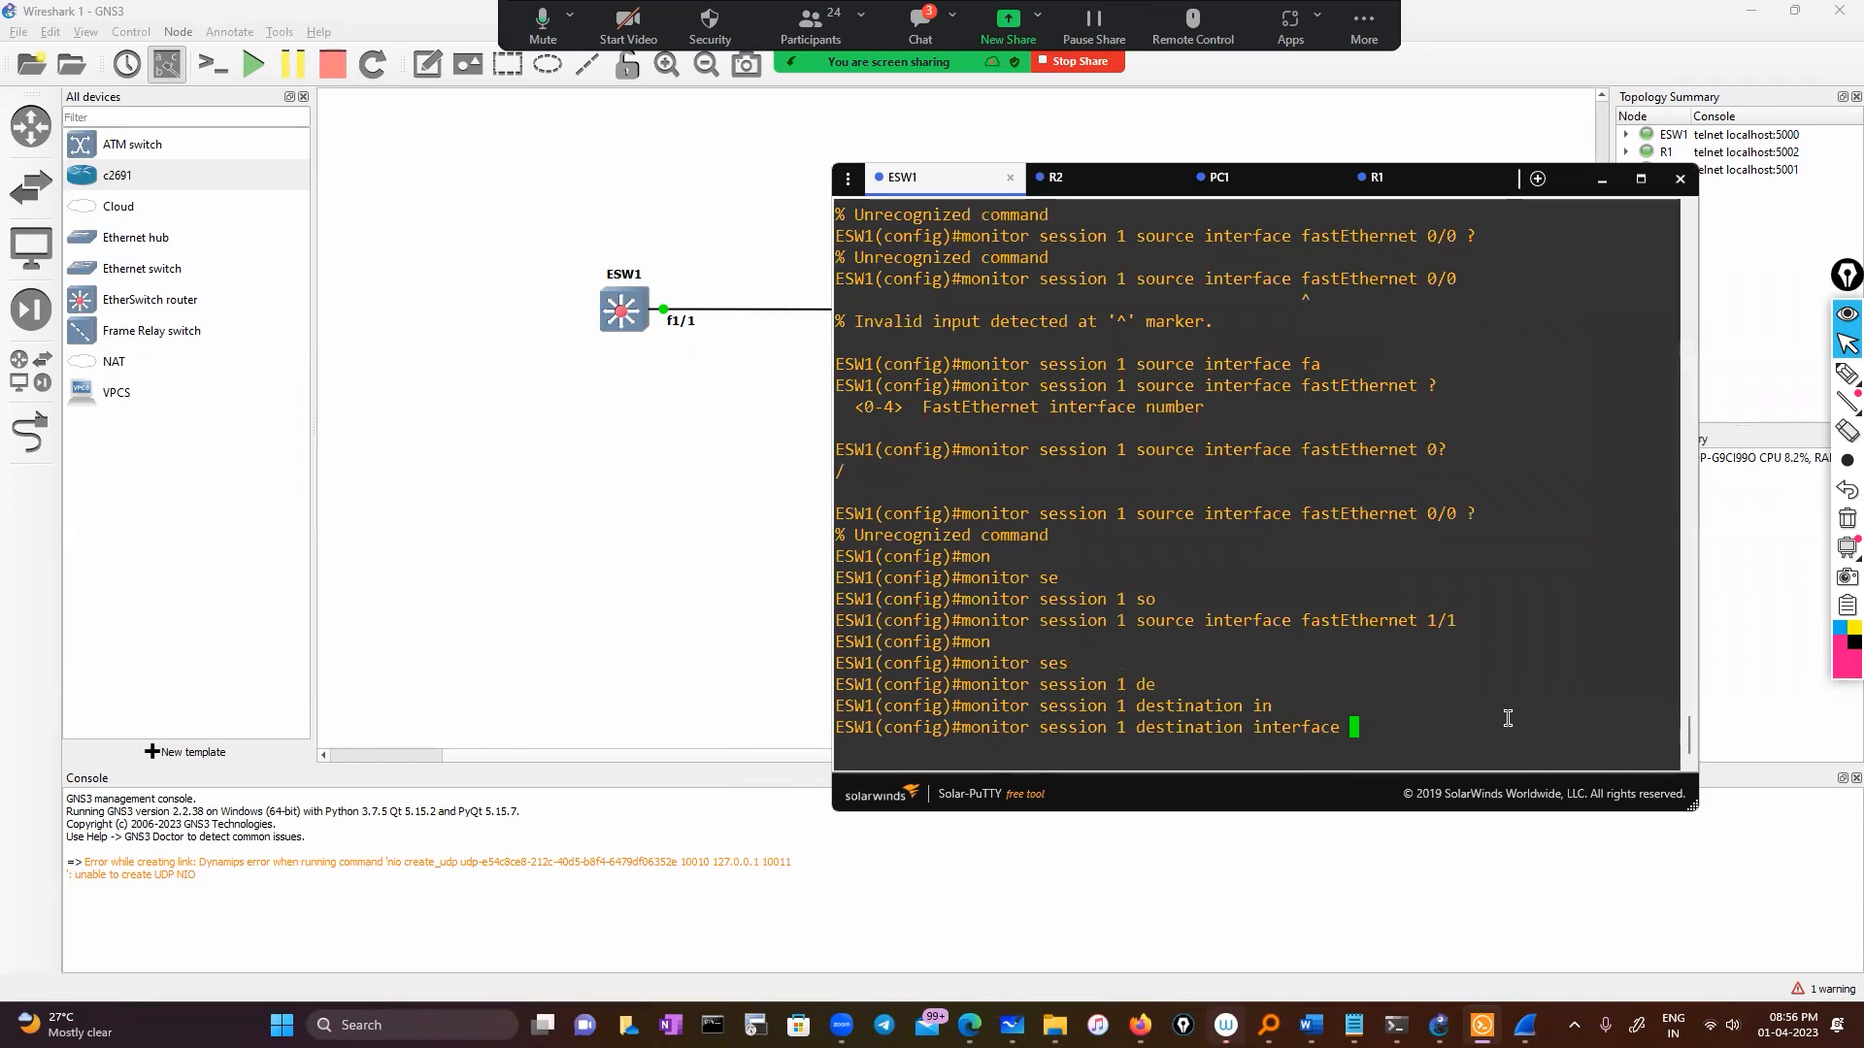
left_click_drag(1301, 620, 1468, 622)
right_click(1460, 671)
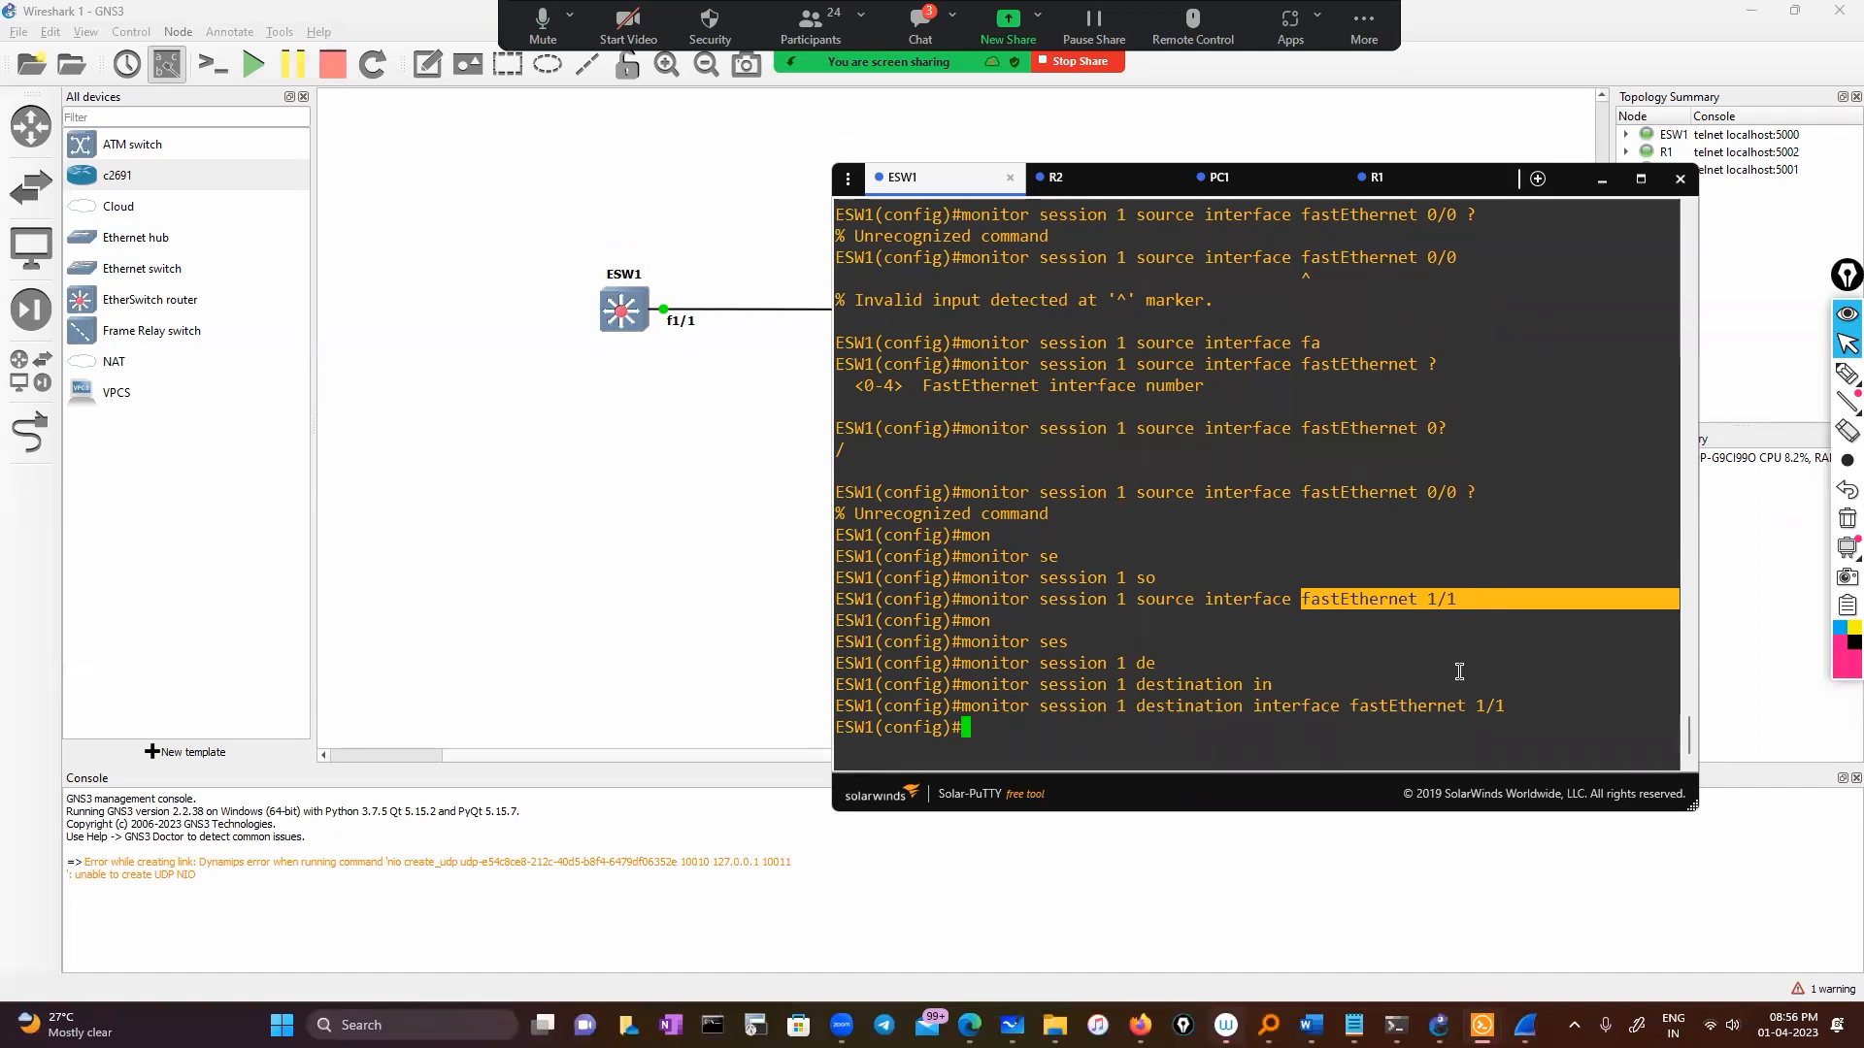
key("Up")
key("Return")
Step: Set fastEthernet 1/2 as the destination interface of monitor session 1 on ESW1
key("Up")
key("BackSpace")
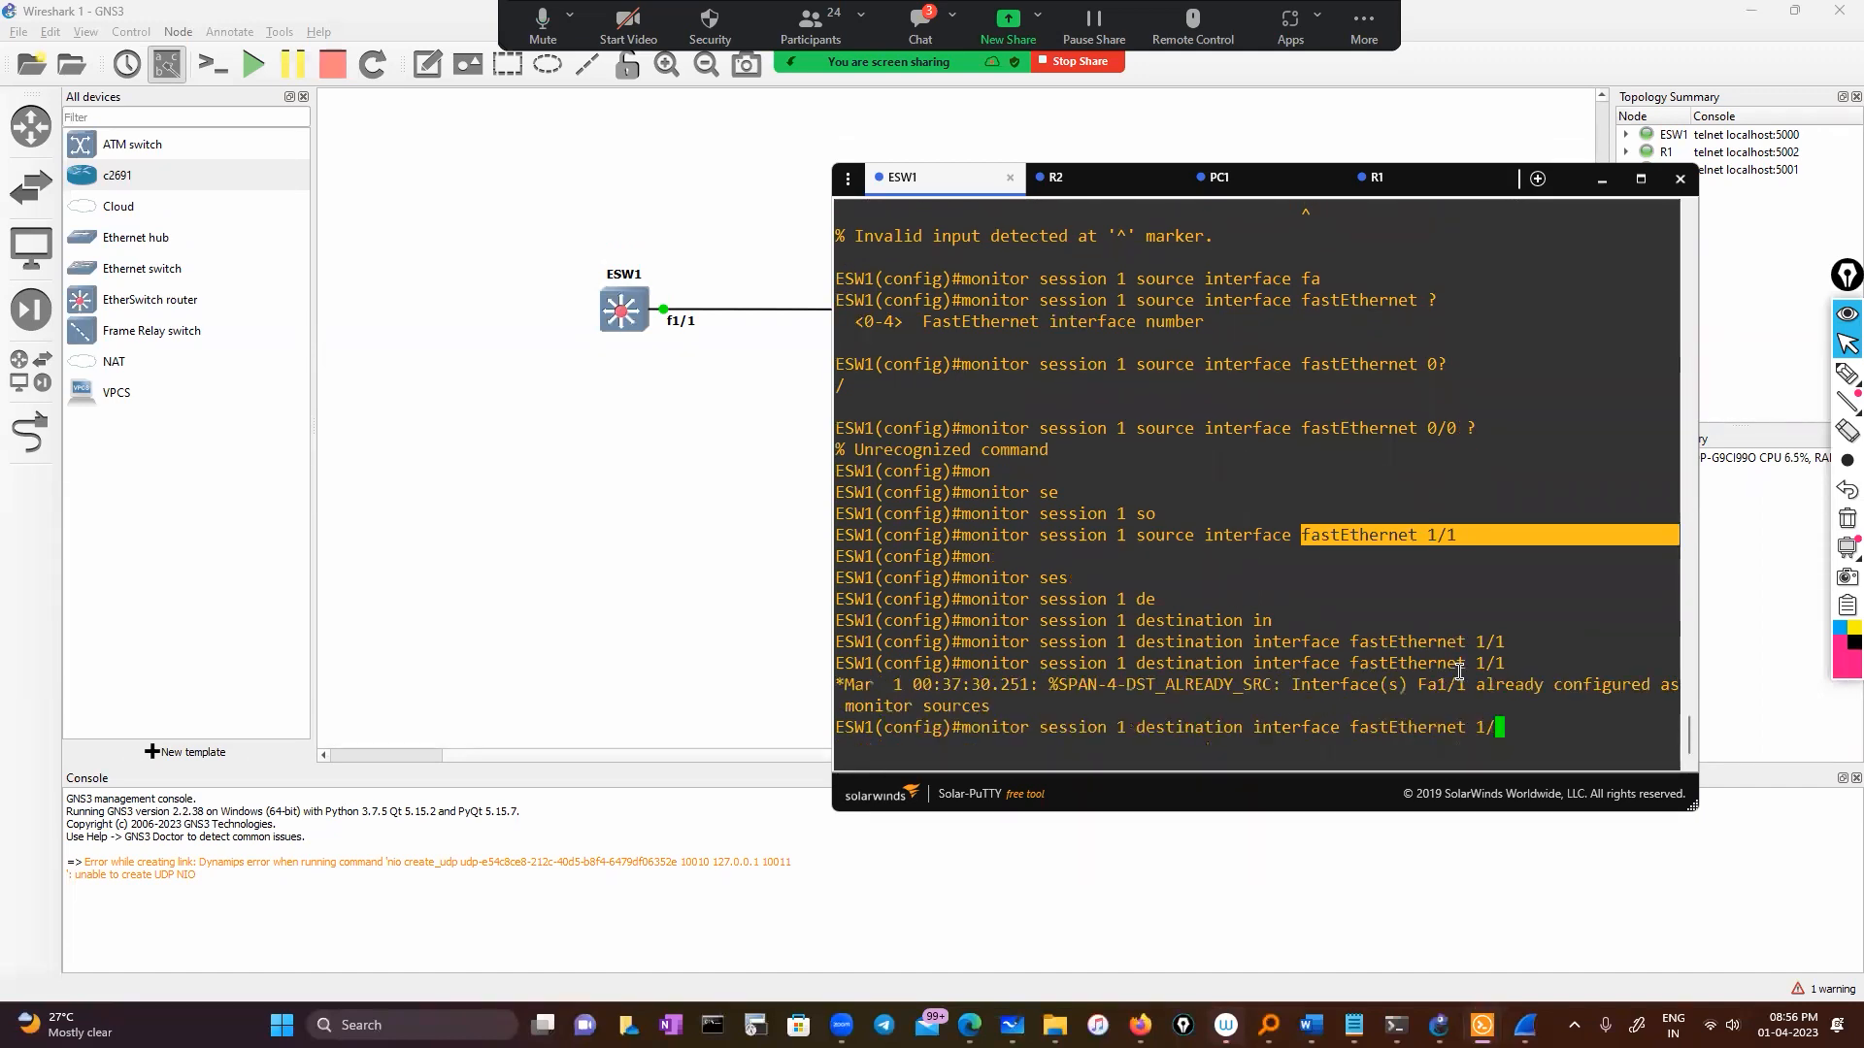
type("2")
key("Return")
type("e")
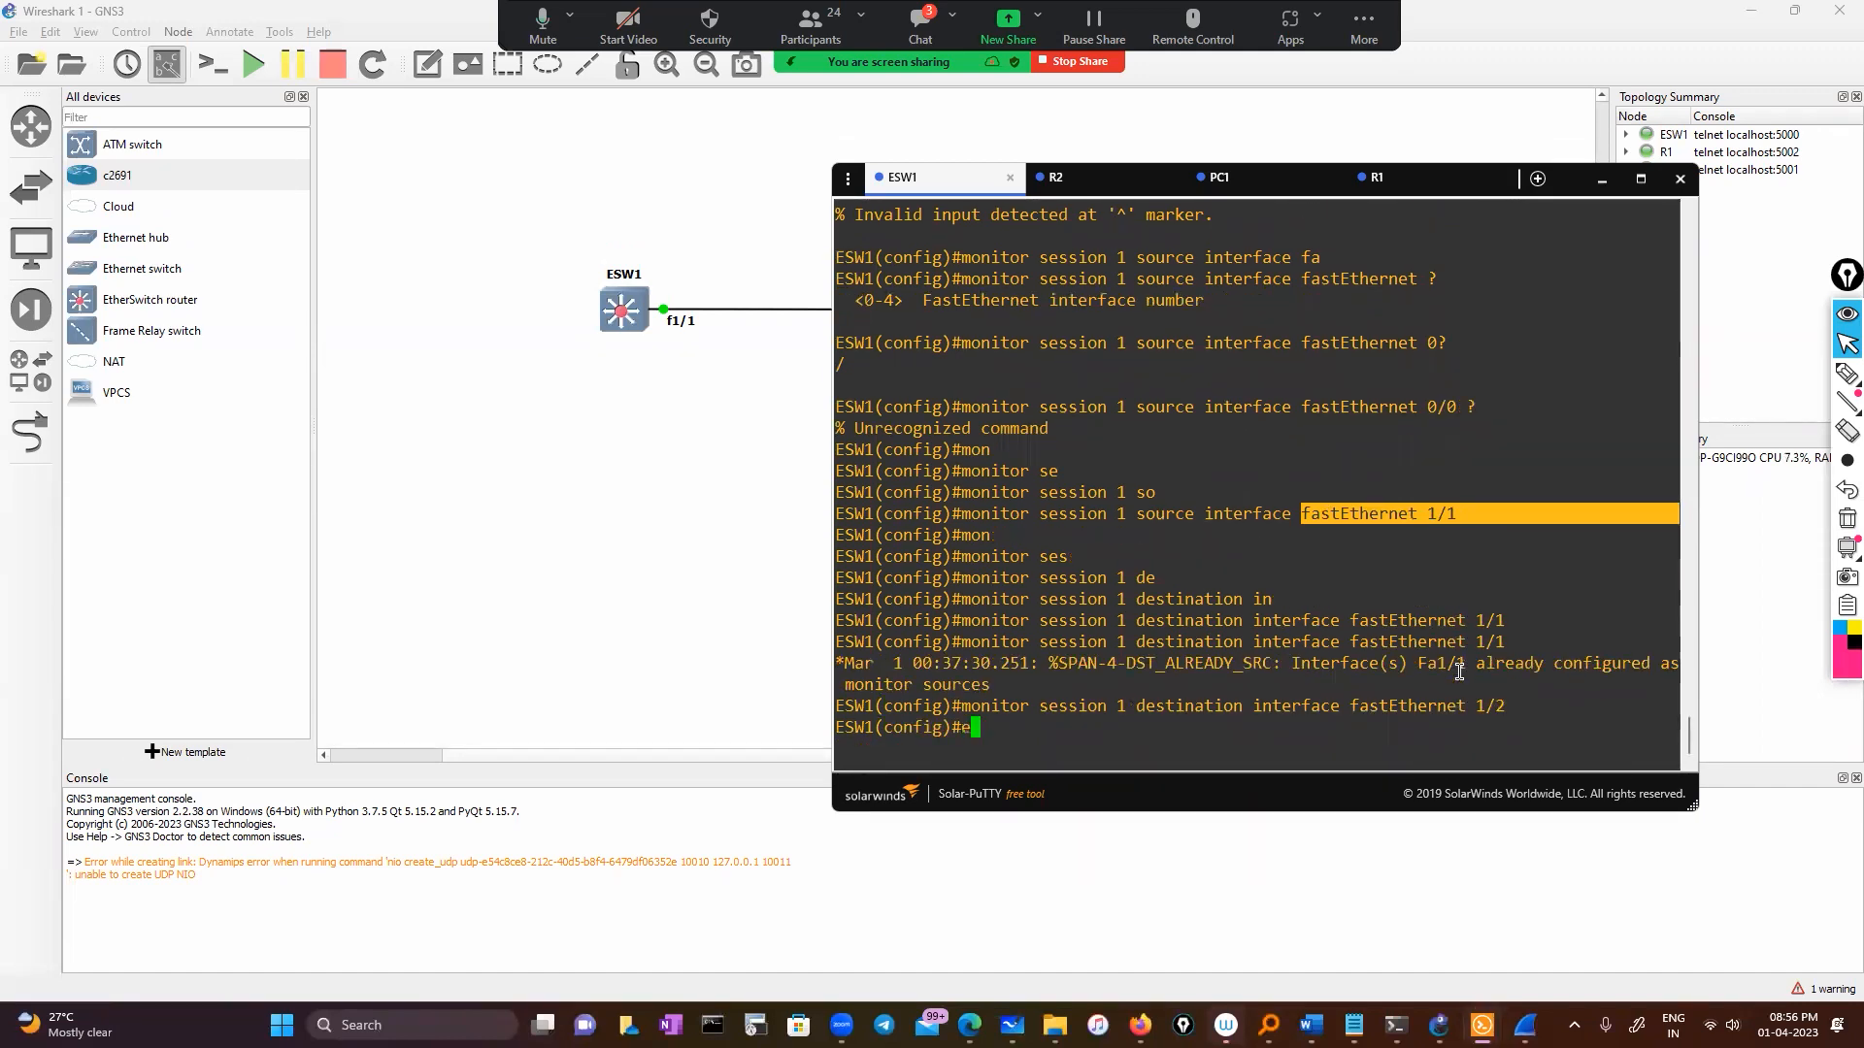
Step: Return to the GNS3 topology and add a VPCS node beside ESW1, on the side away from R2
left_click(395, 393)
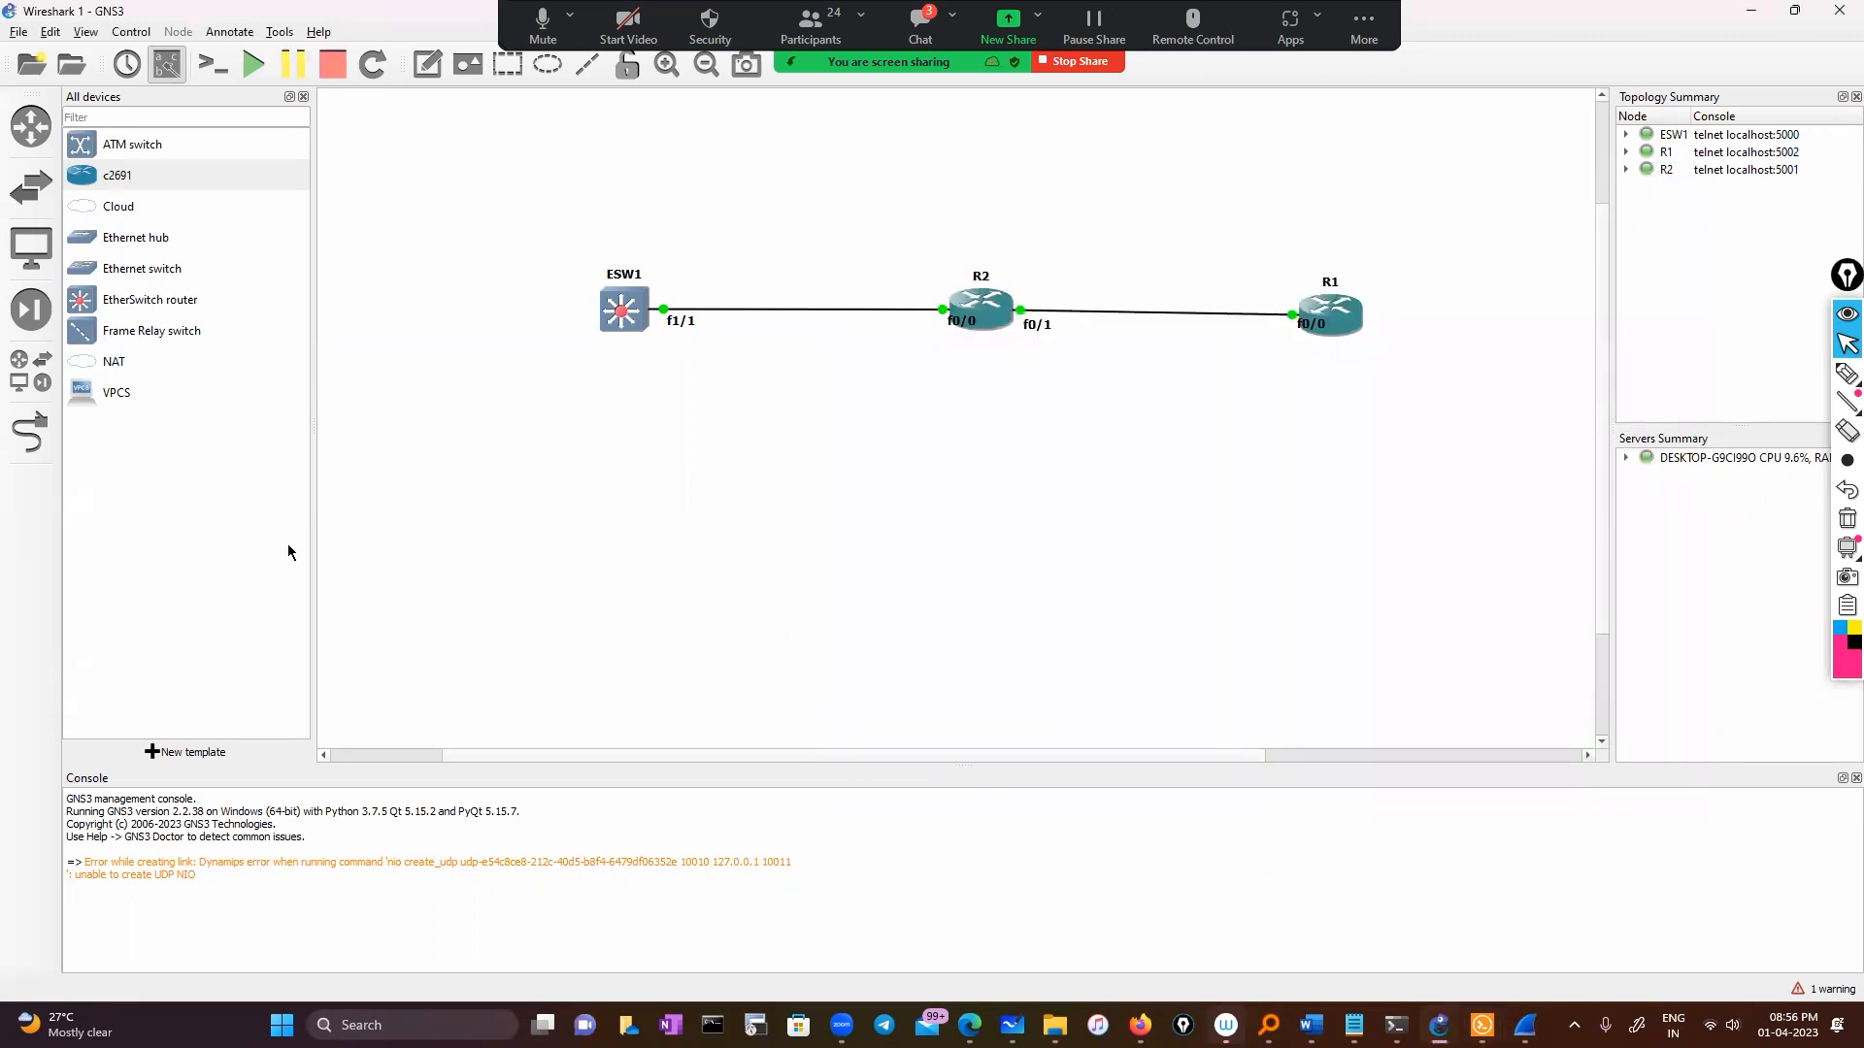
left_click(86, 400)
left_click_drag(85, 402, 427, 347)
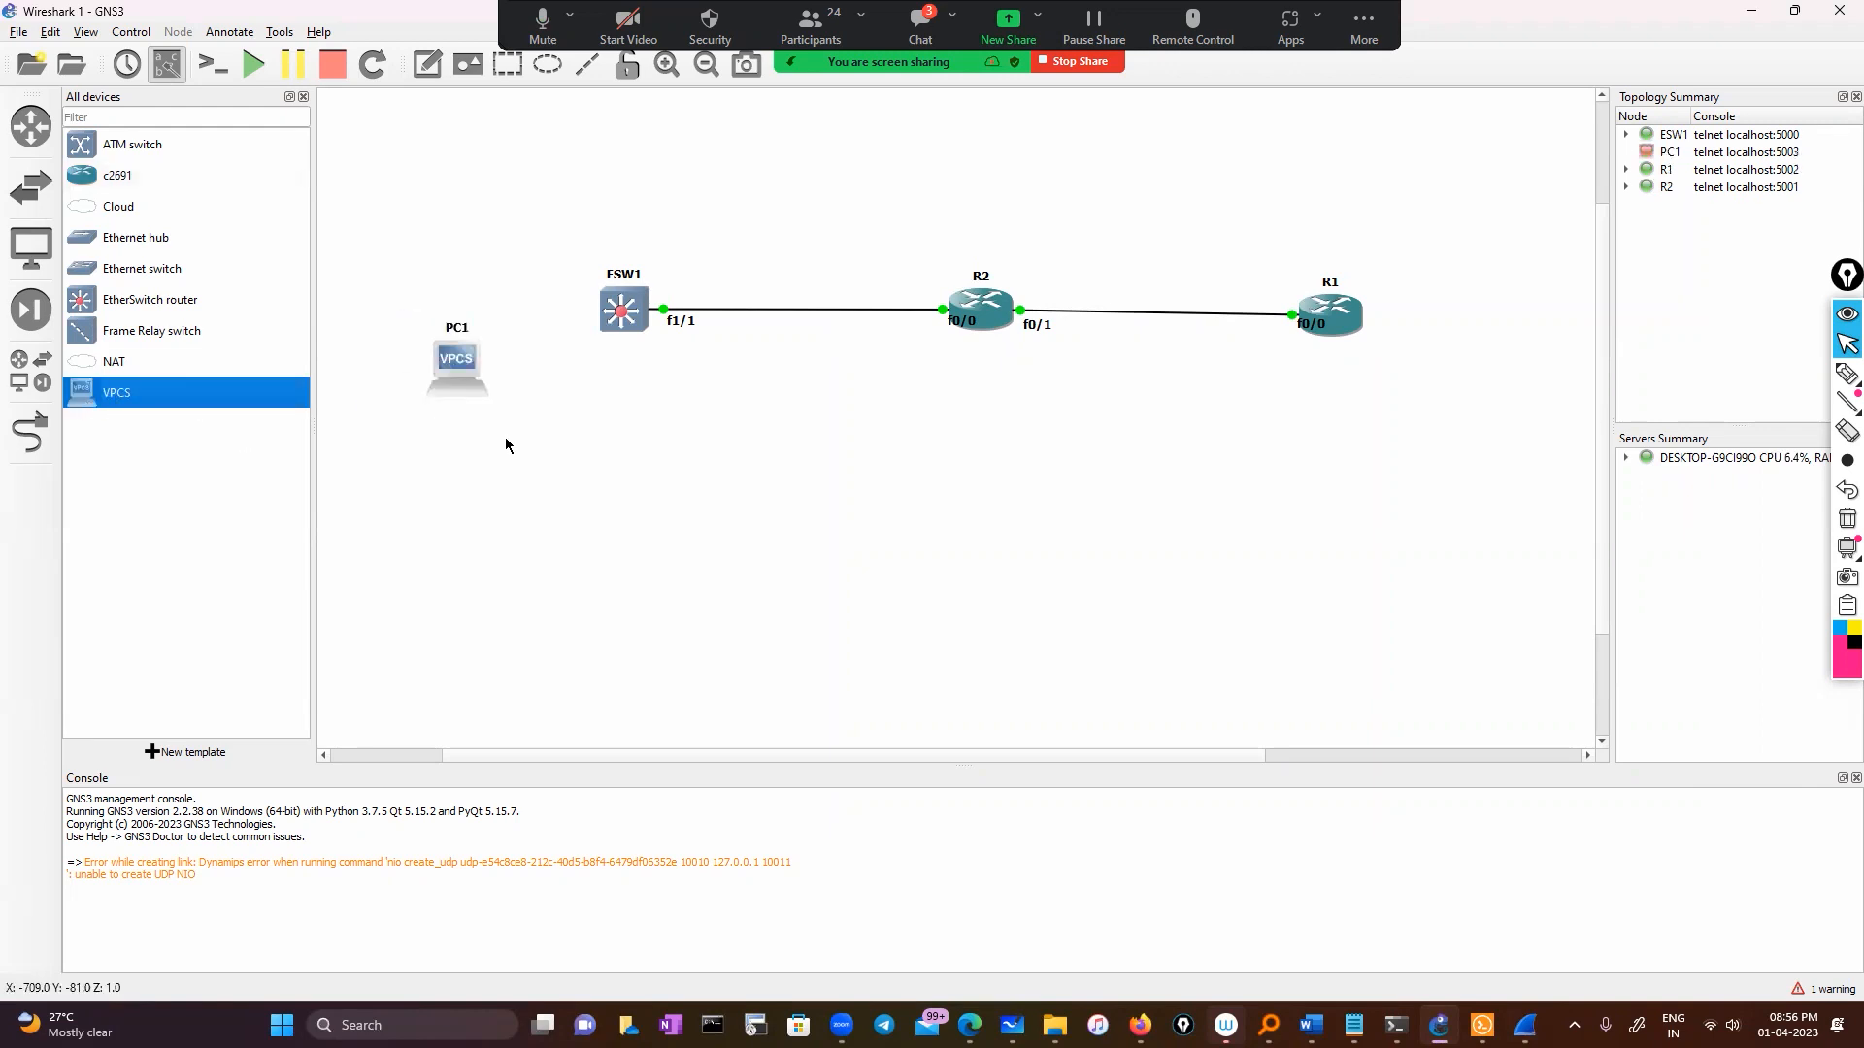
Step: Link FastEthernet1/2 of ESW1 to the e0 port of PC1, and leave link mode
left_click(30, 436)
left_click(620, 309)
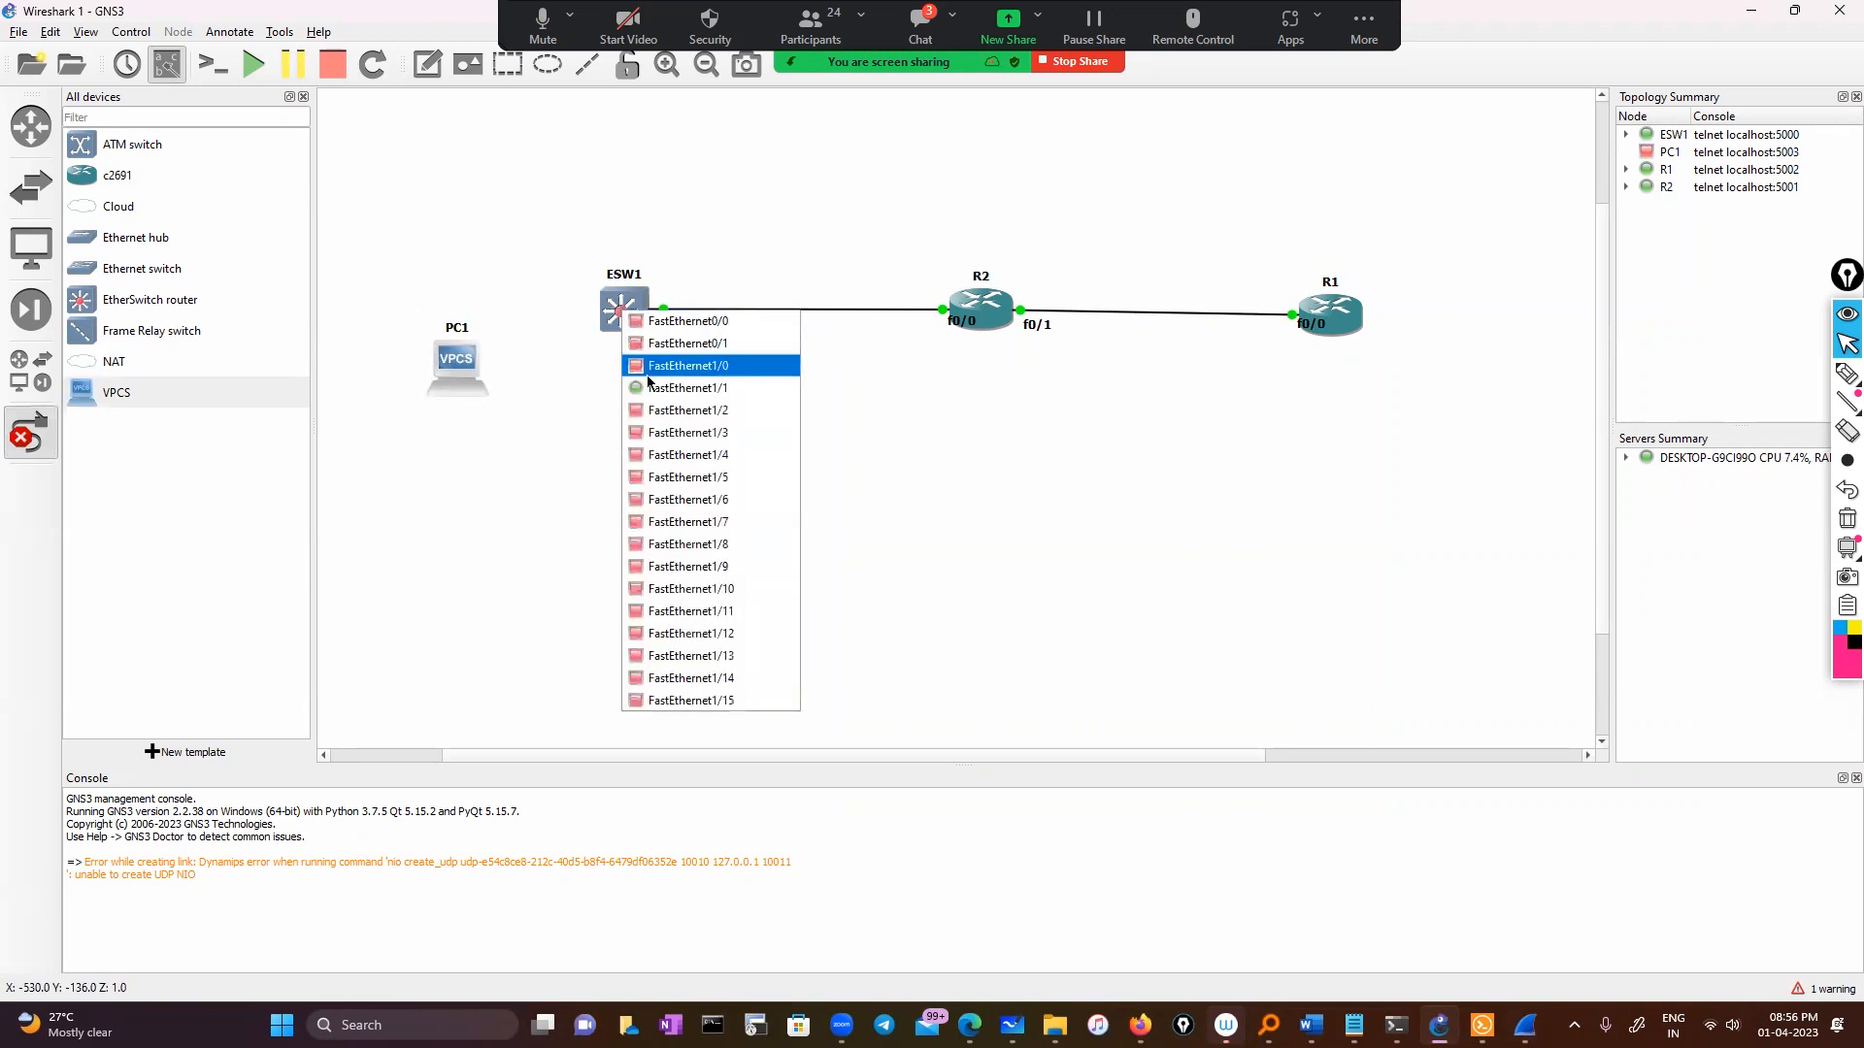
left_click(658, 411)
left_click(456, 361)
left_click(504, 378)
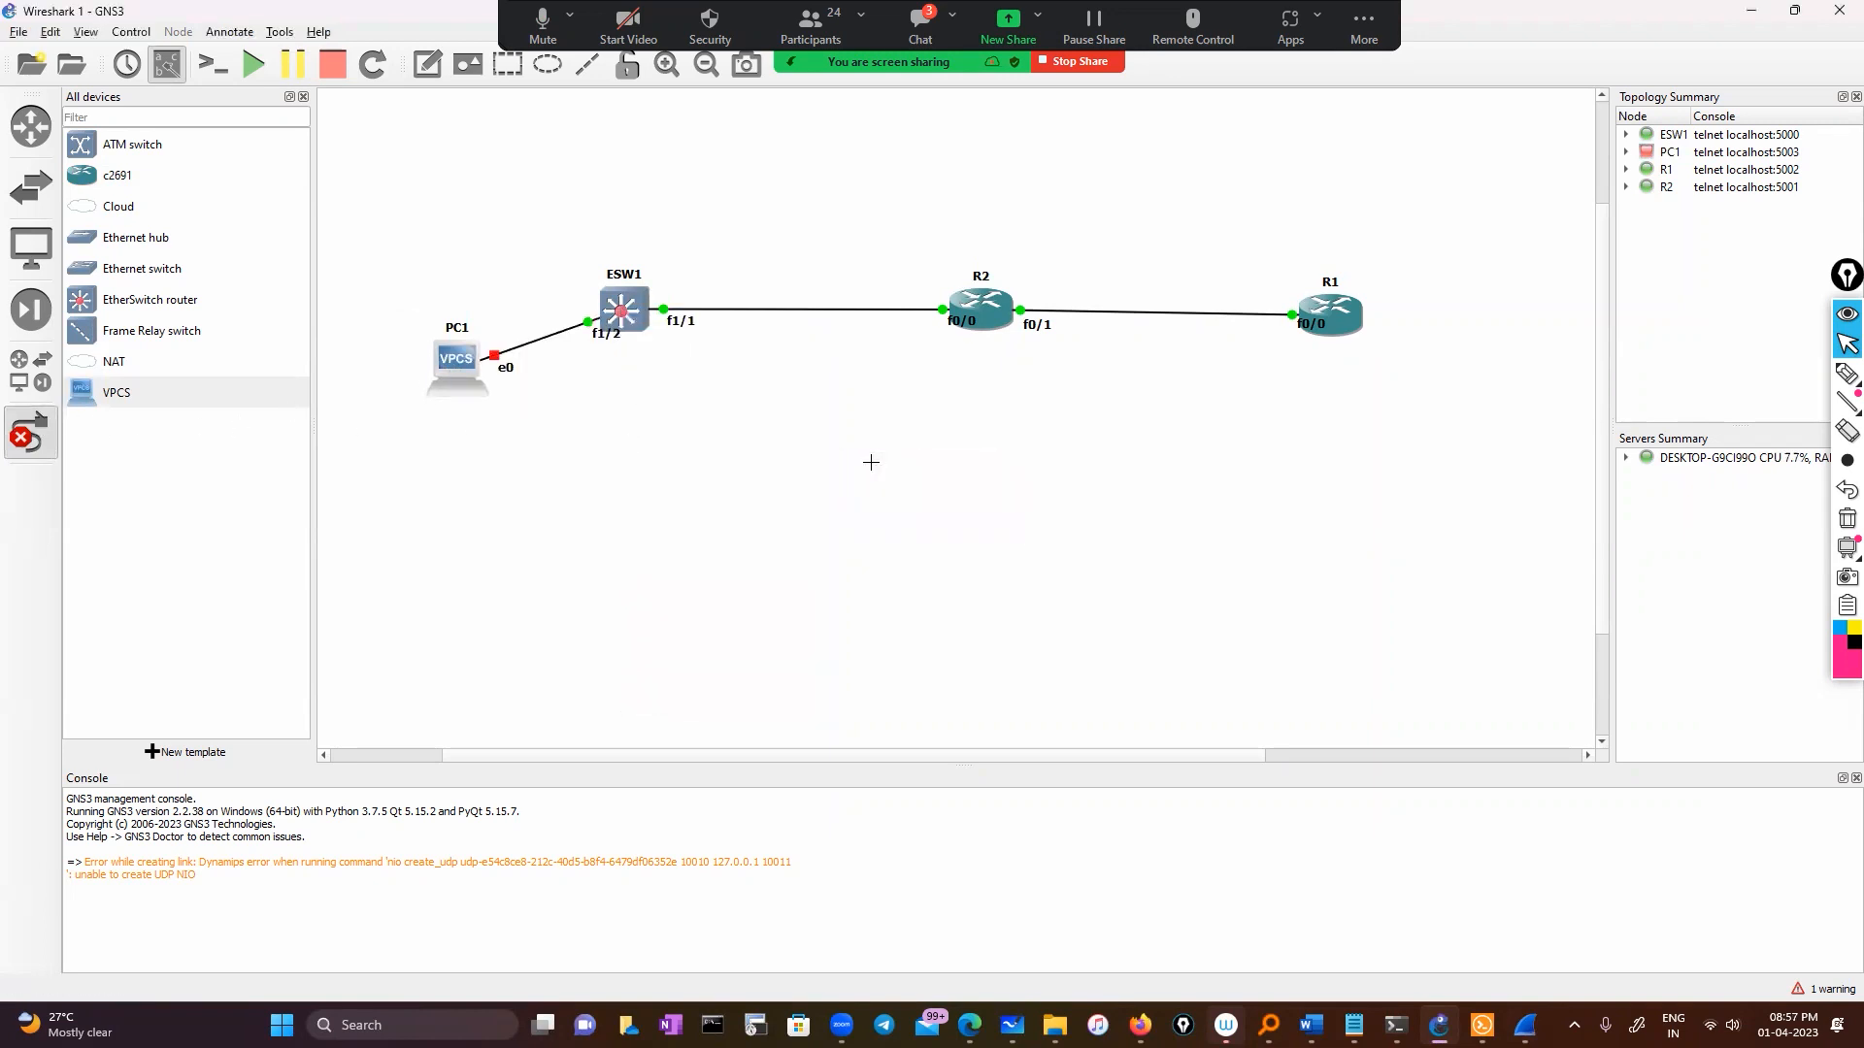
left_click(32, 437)
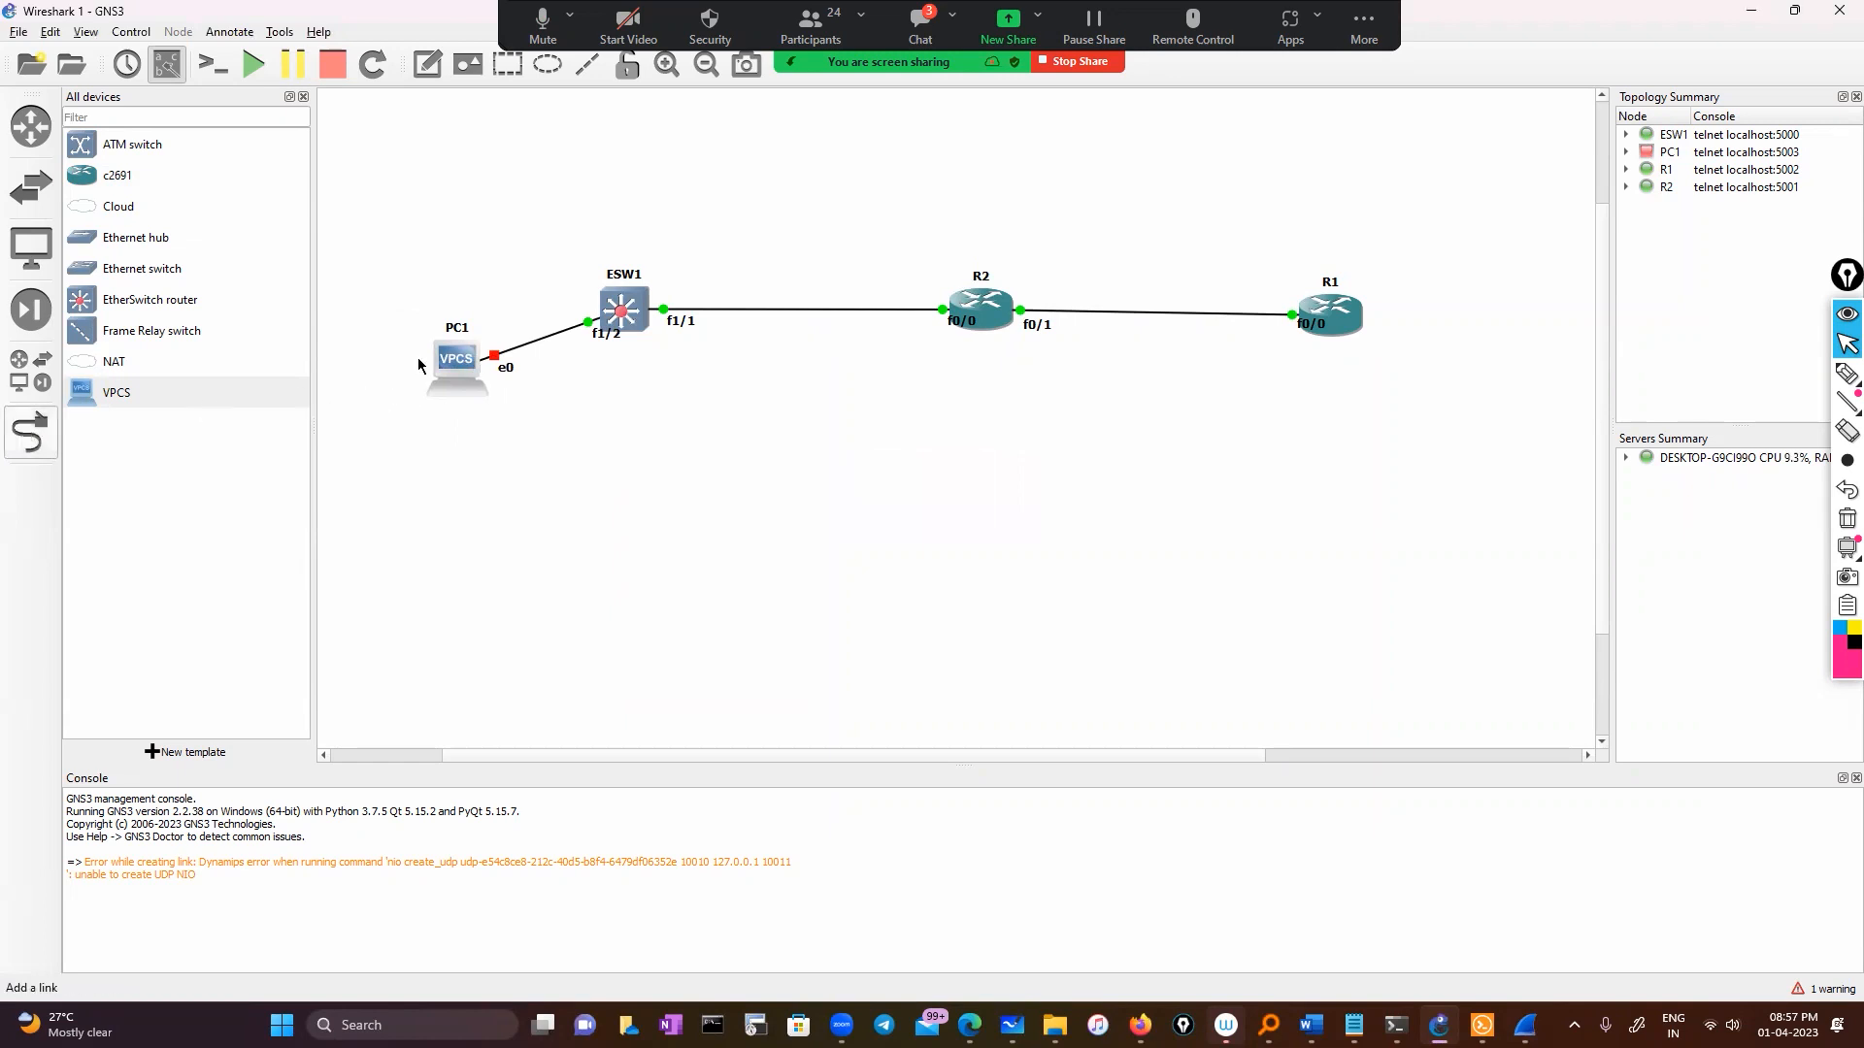
Step: Start PC1 in the topology, and return to an empty prompt in the ESW1 console in Solar-PuTTY
right_click(442, 359)
left_click(600, 404)
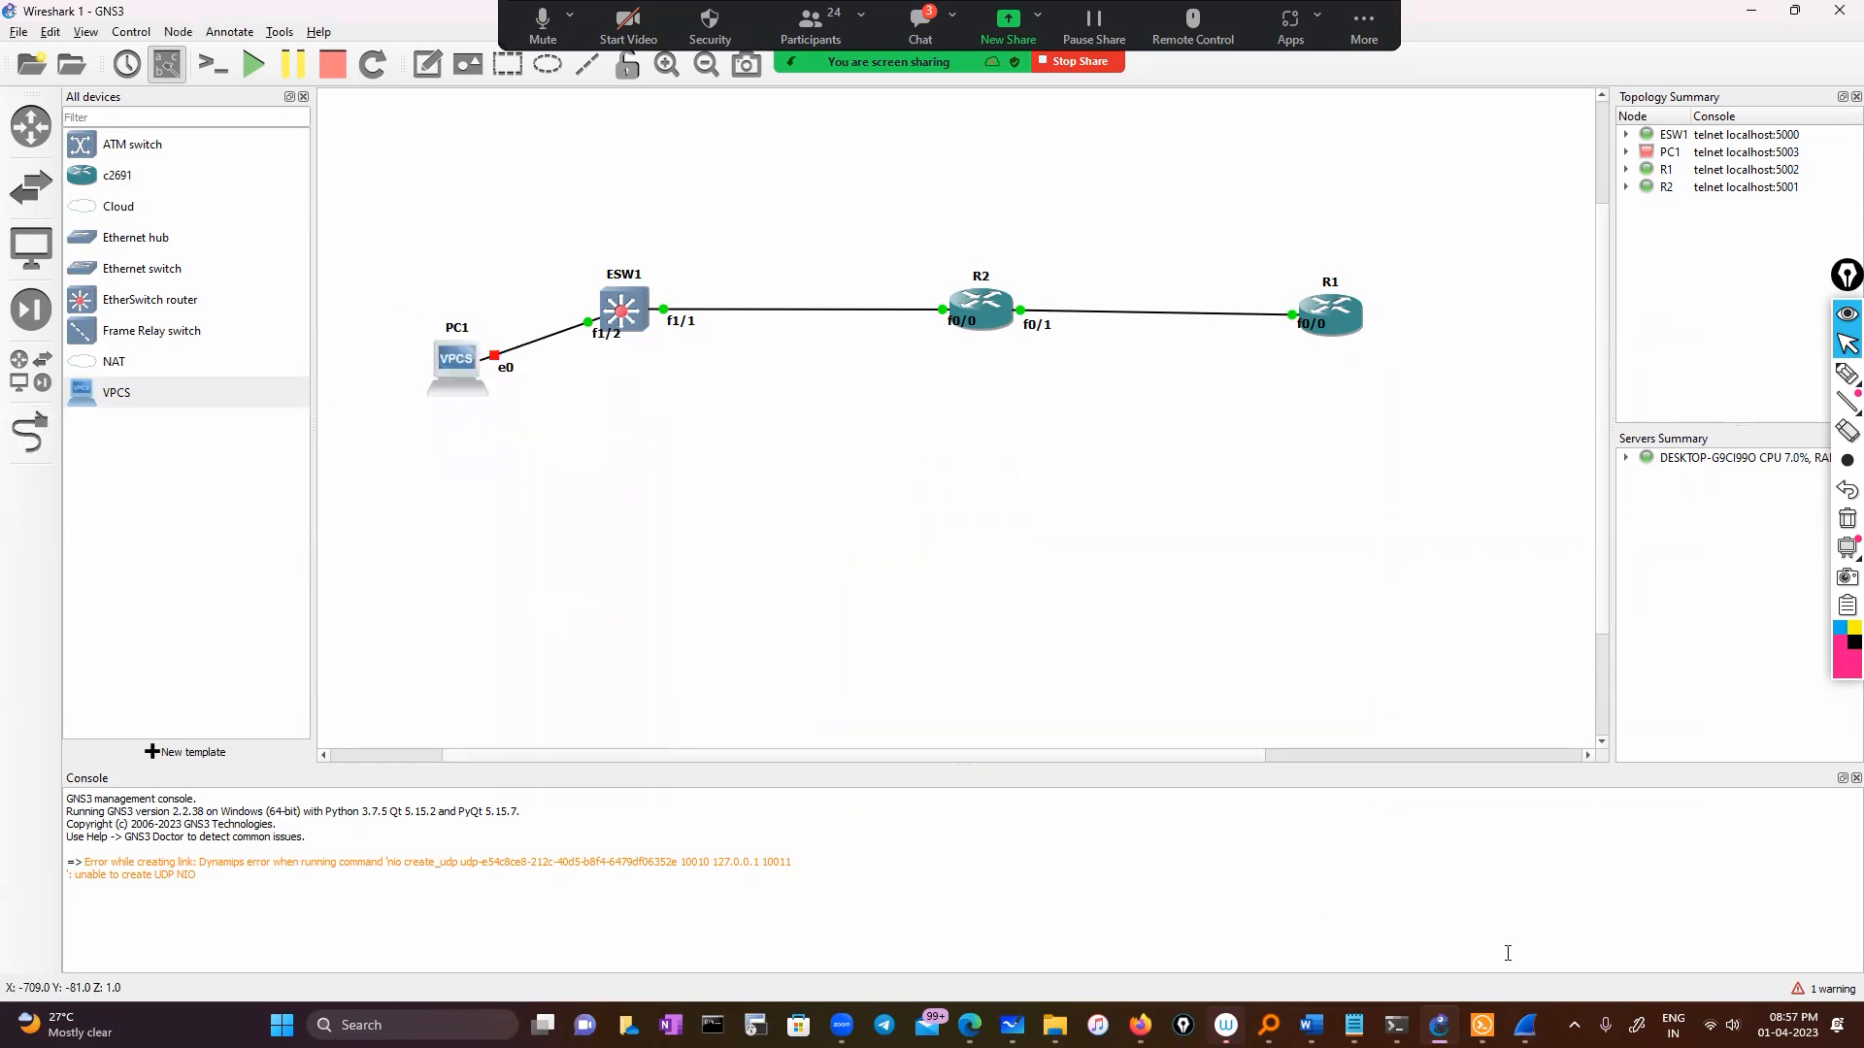
left_click(1482, 1025)
left_click(1109, 724)
type("e")
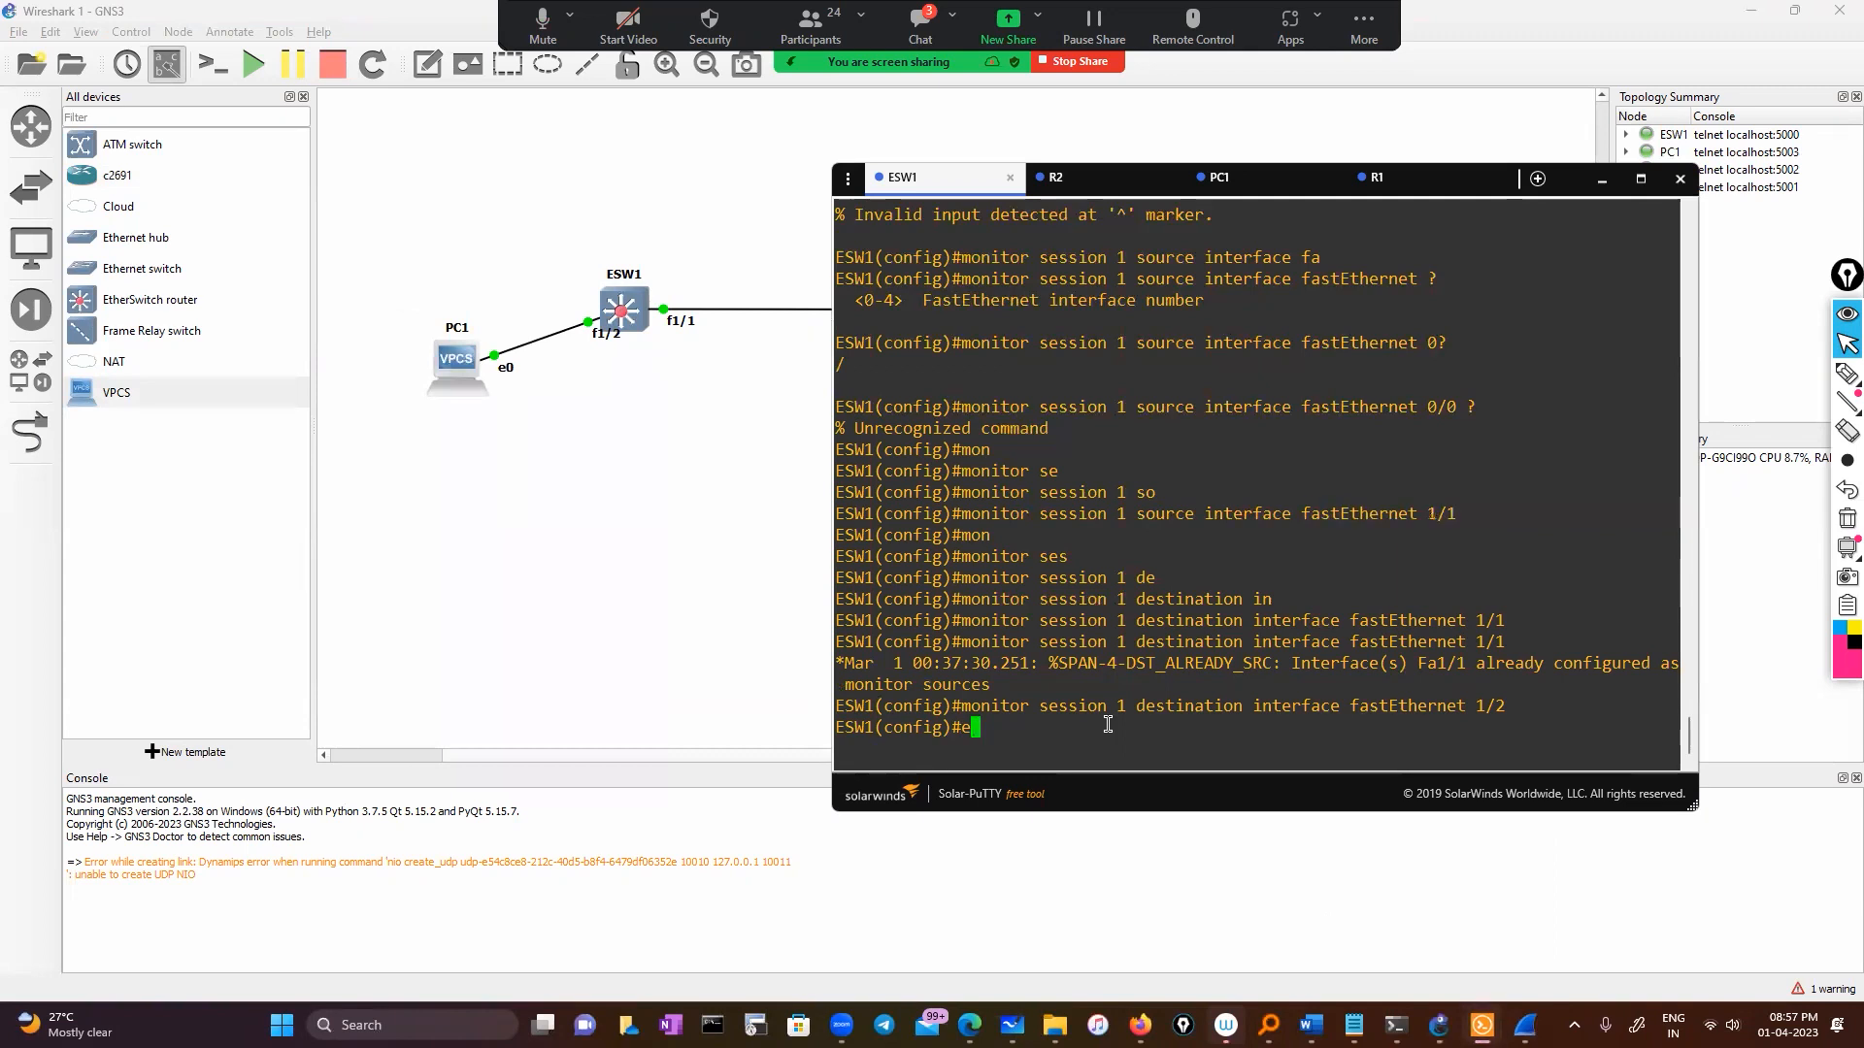
key("Return")
key("Return")
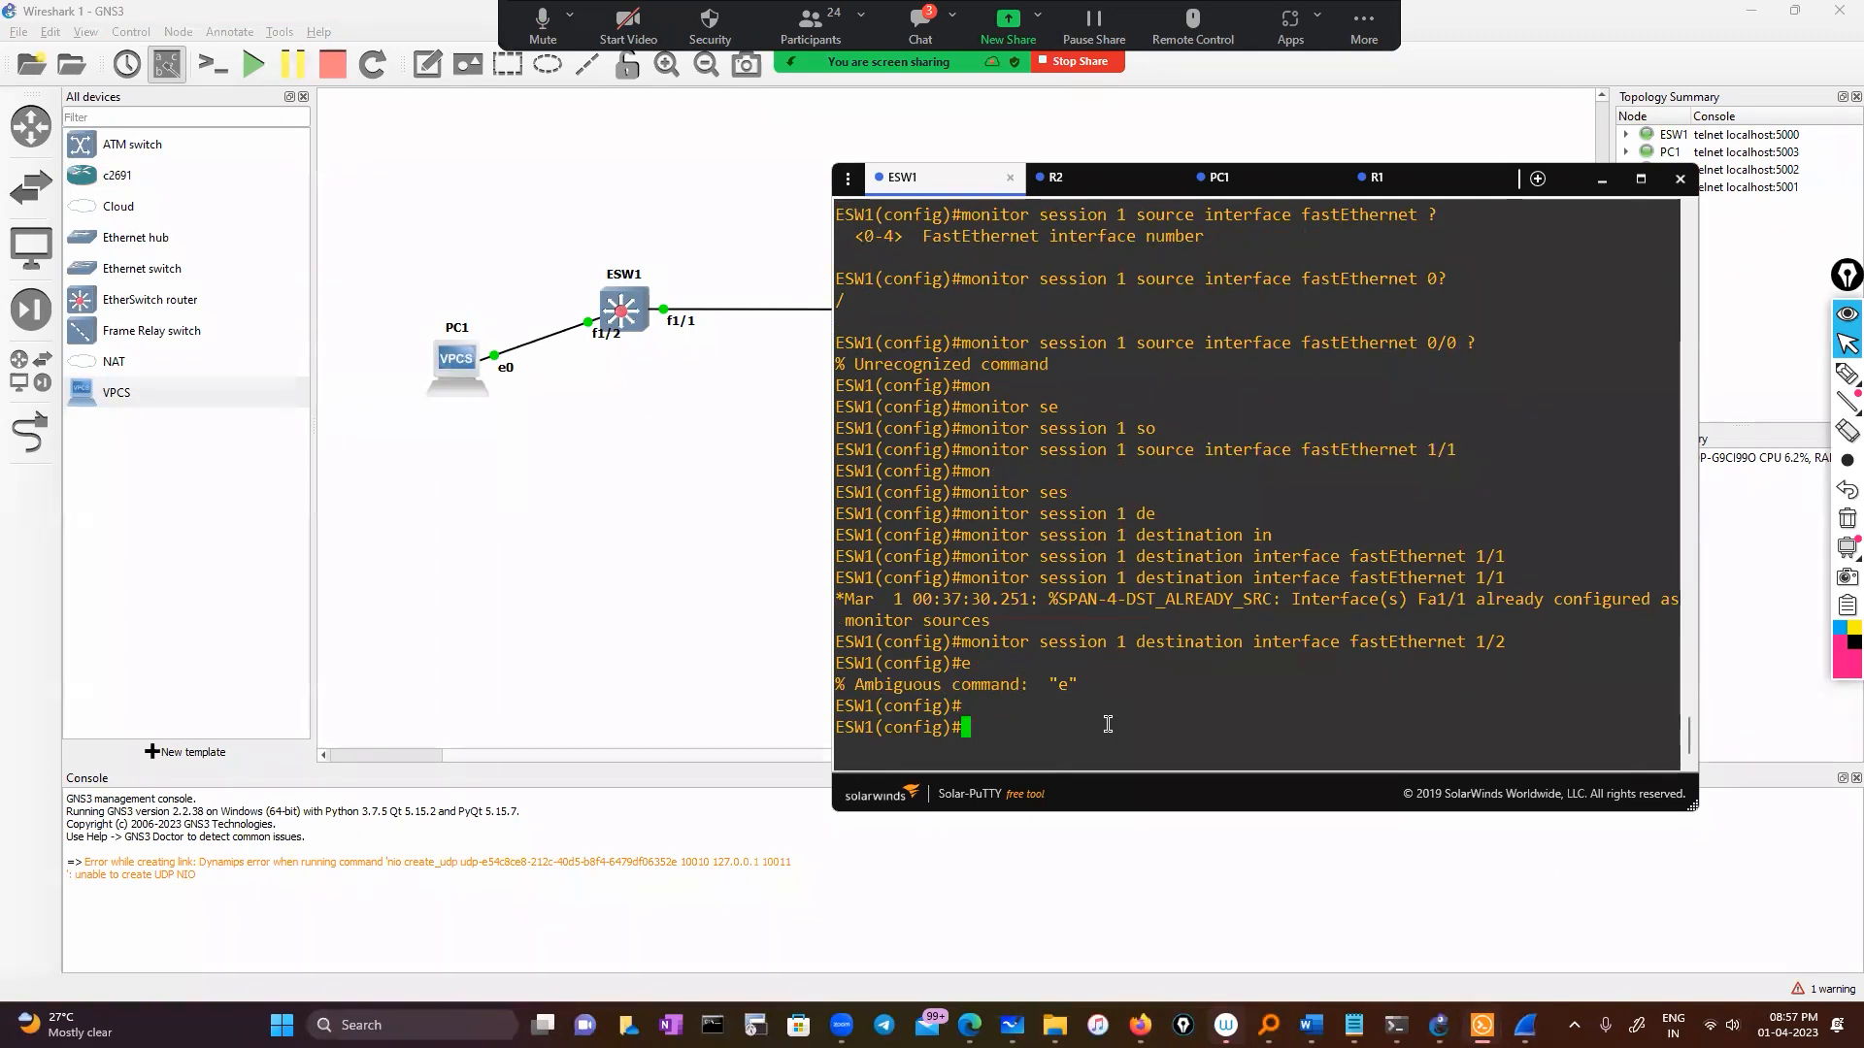
key("Return")
Step: Enter the configuration of interface fastEthernet 1/2 on ESW1 and enable it with no shutdown
type("int")
key("Tab")
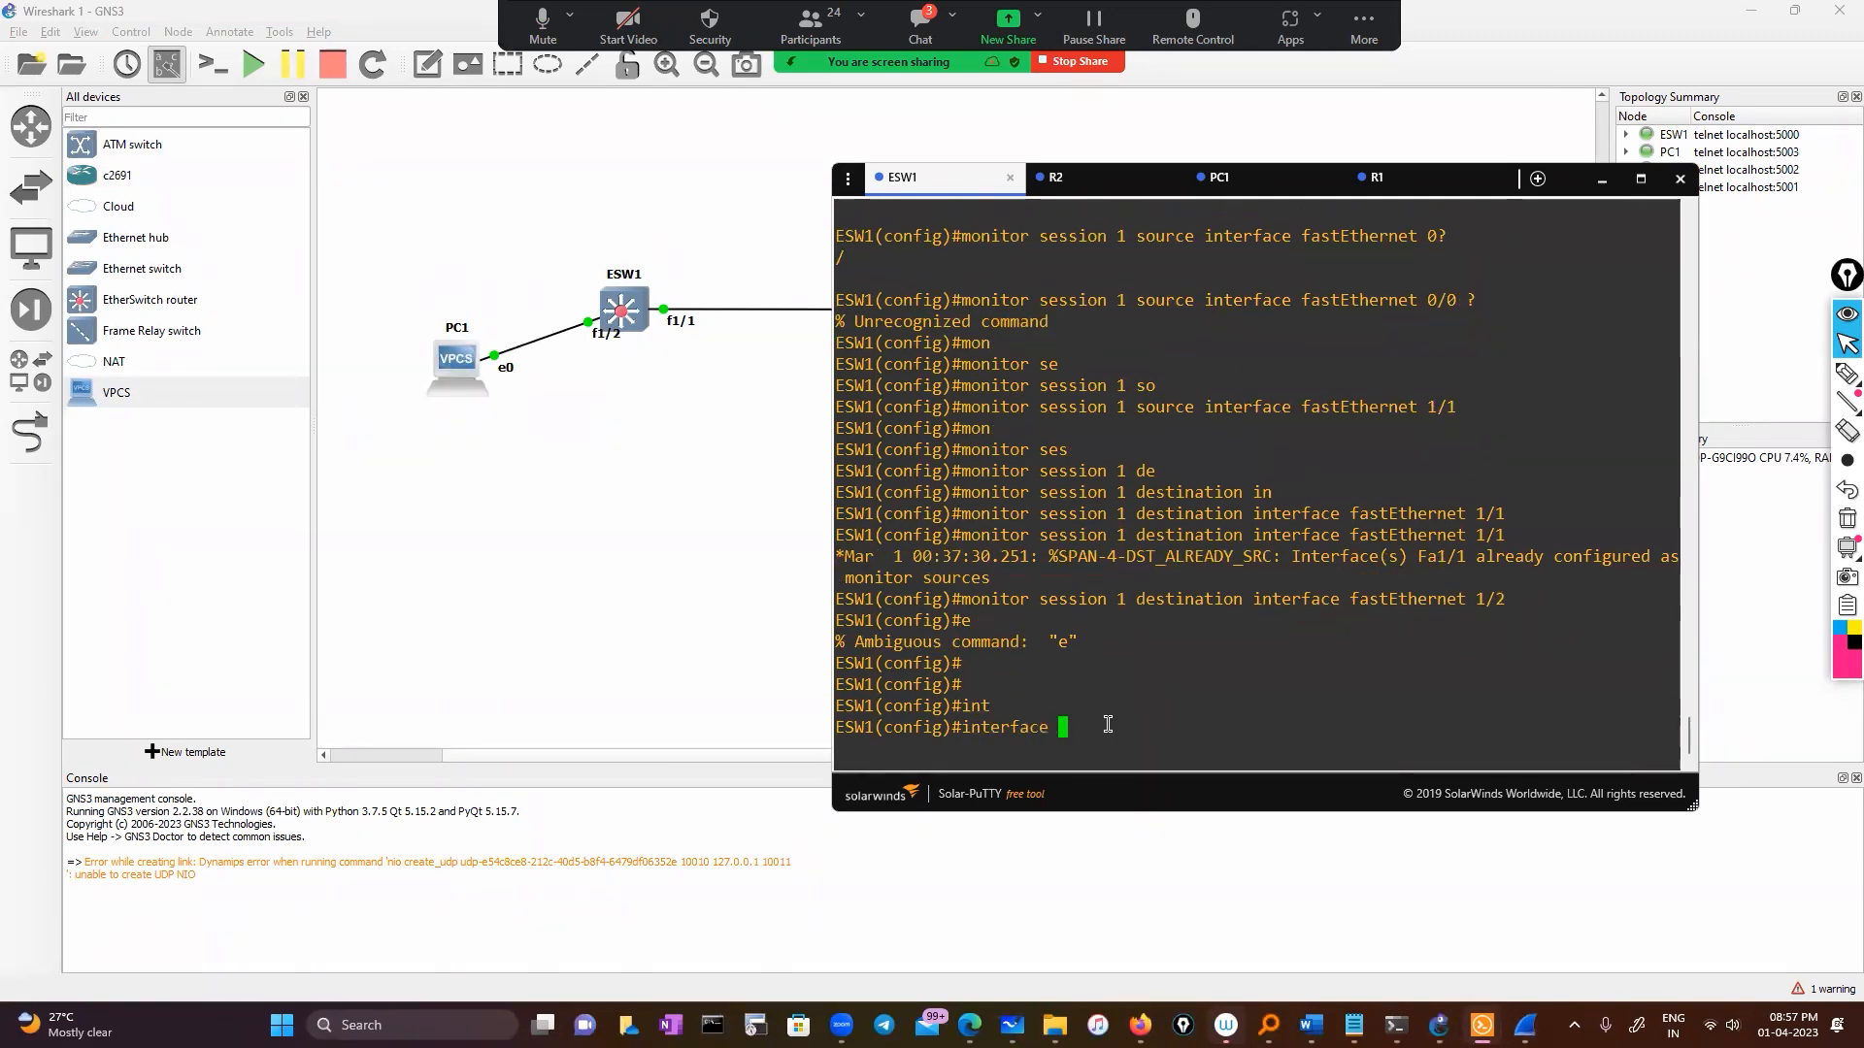
left_click_drag(1349, 599, 1504, 599)
right_click(1370, 662)
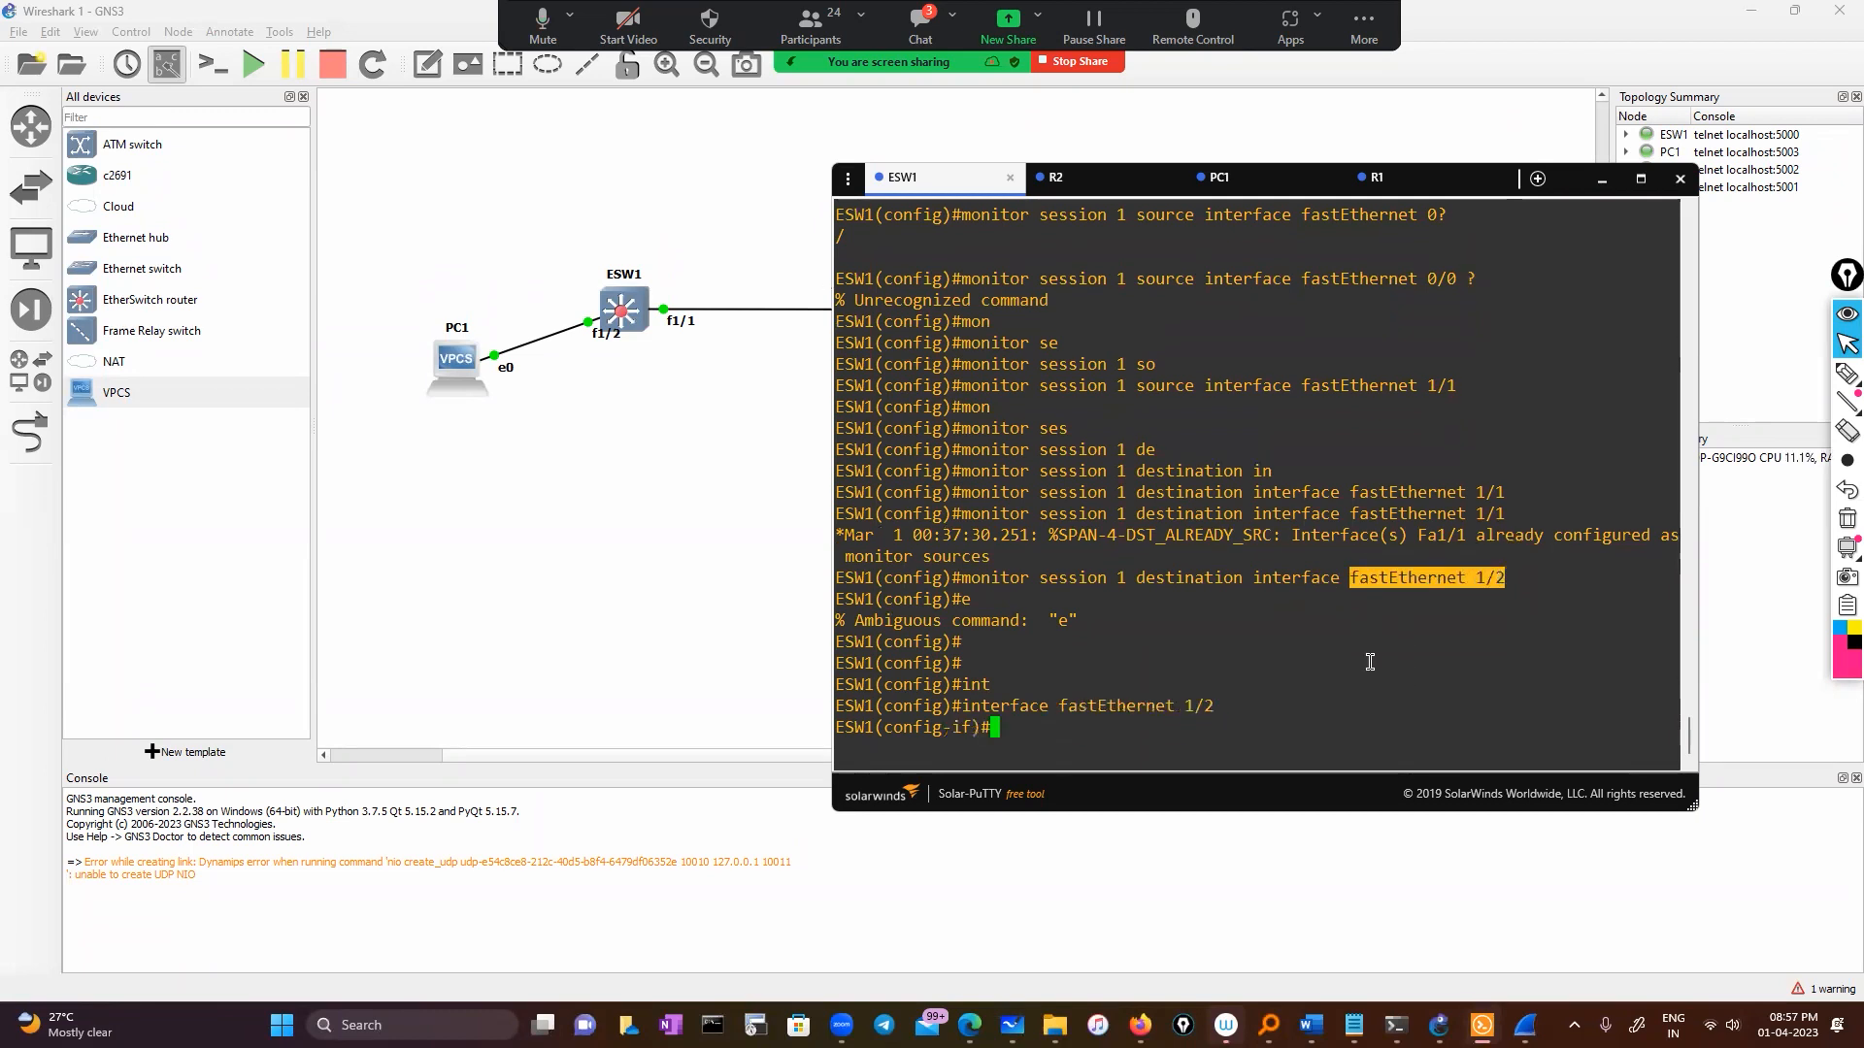
type("no sh")
key("Return")
key("Return")
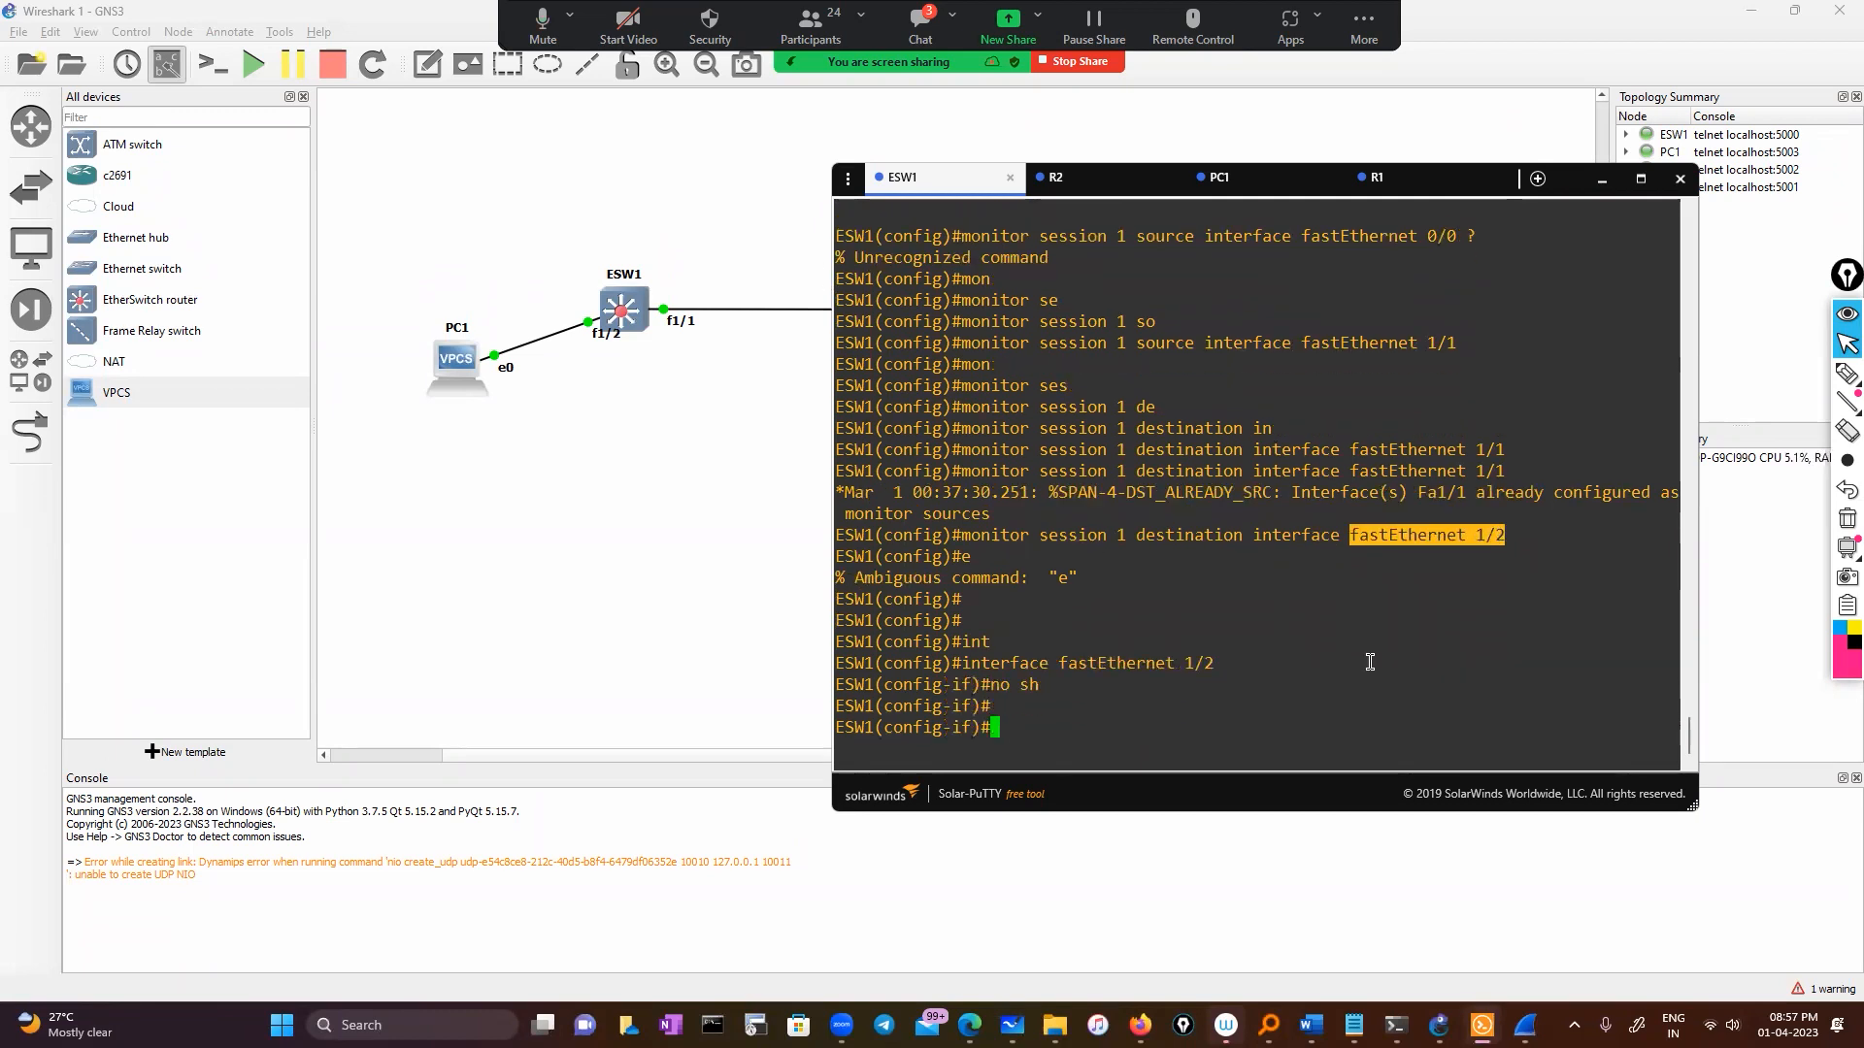
Step: Exit interface and global configuration on ESW1 to the privileged prompt
type("exit")
key("Return")
key("Return")
key("Return")
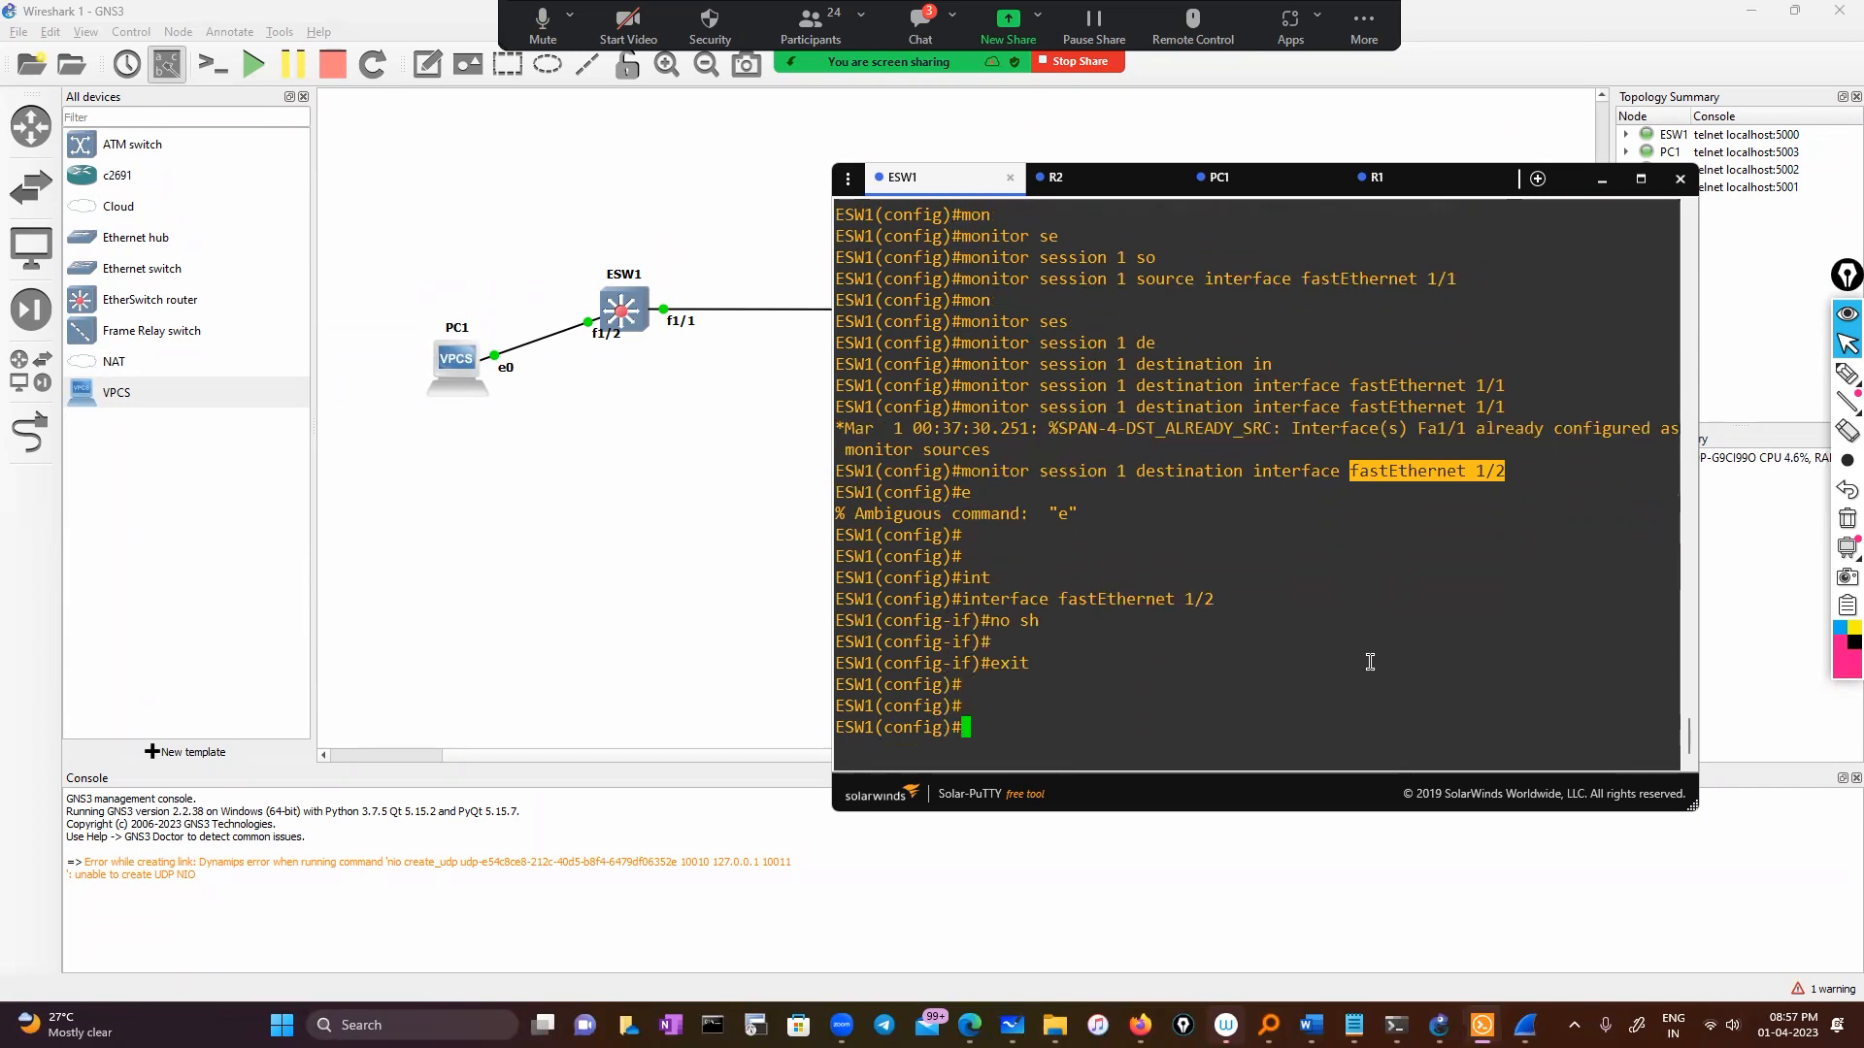
type("exit")
key("Return")
key("Return")
Step: Show the running configuration of interface fastEthernet 1/2 on ESW1
type("show")
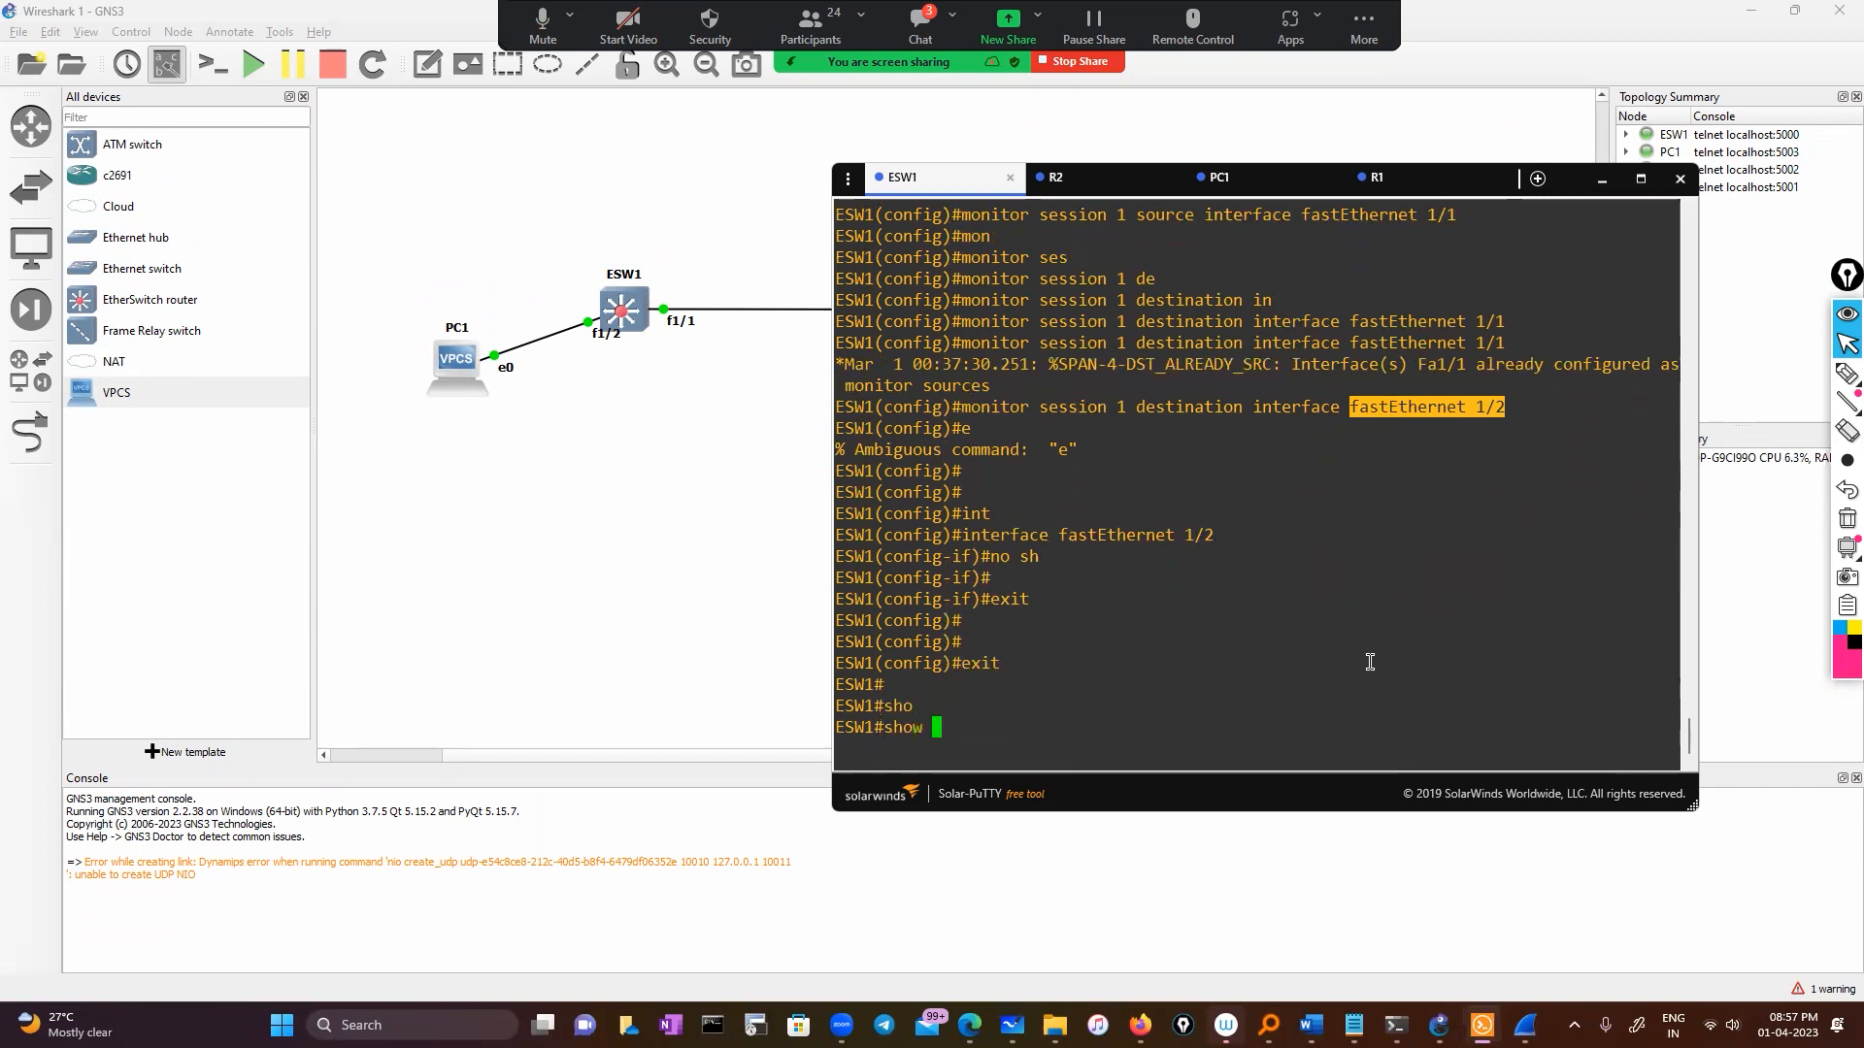
key("Tab")
type("run")
key("Tab")
type("int")
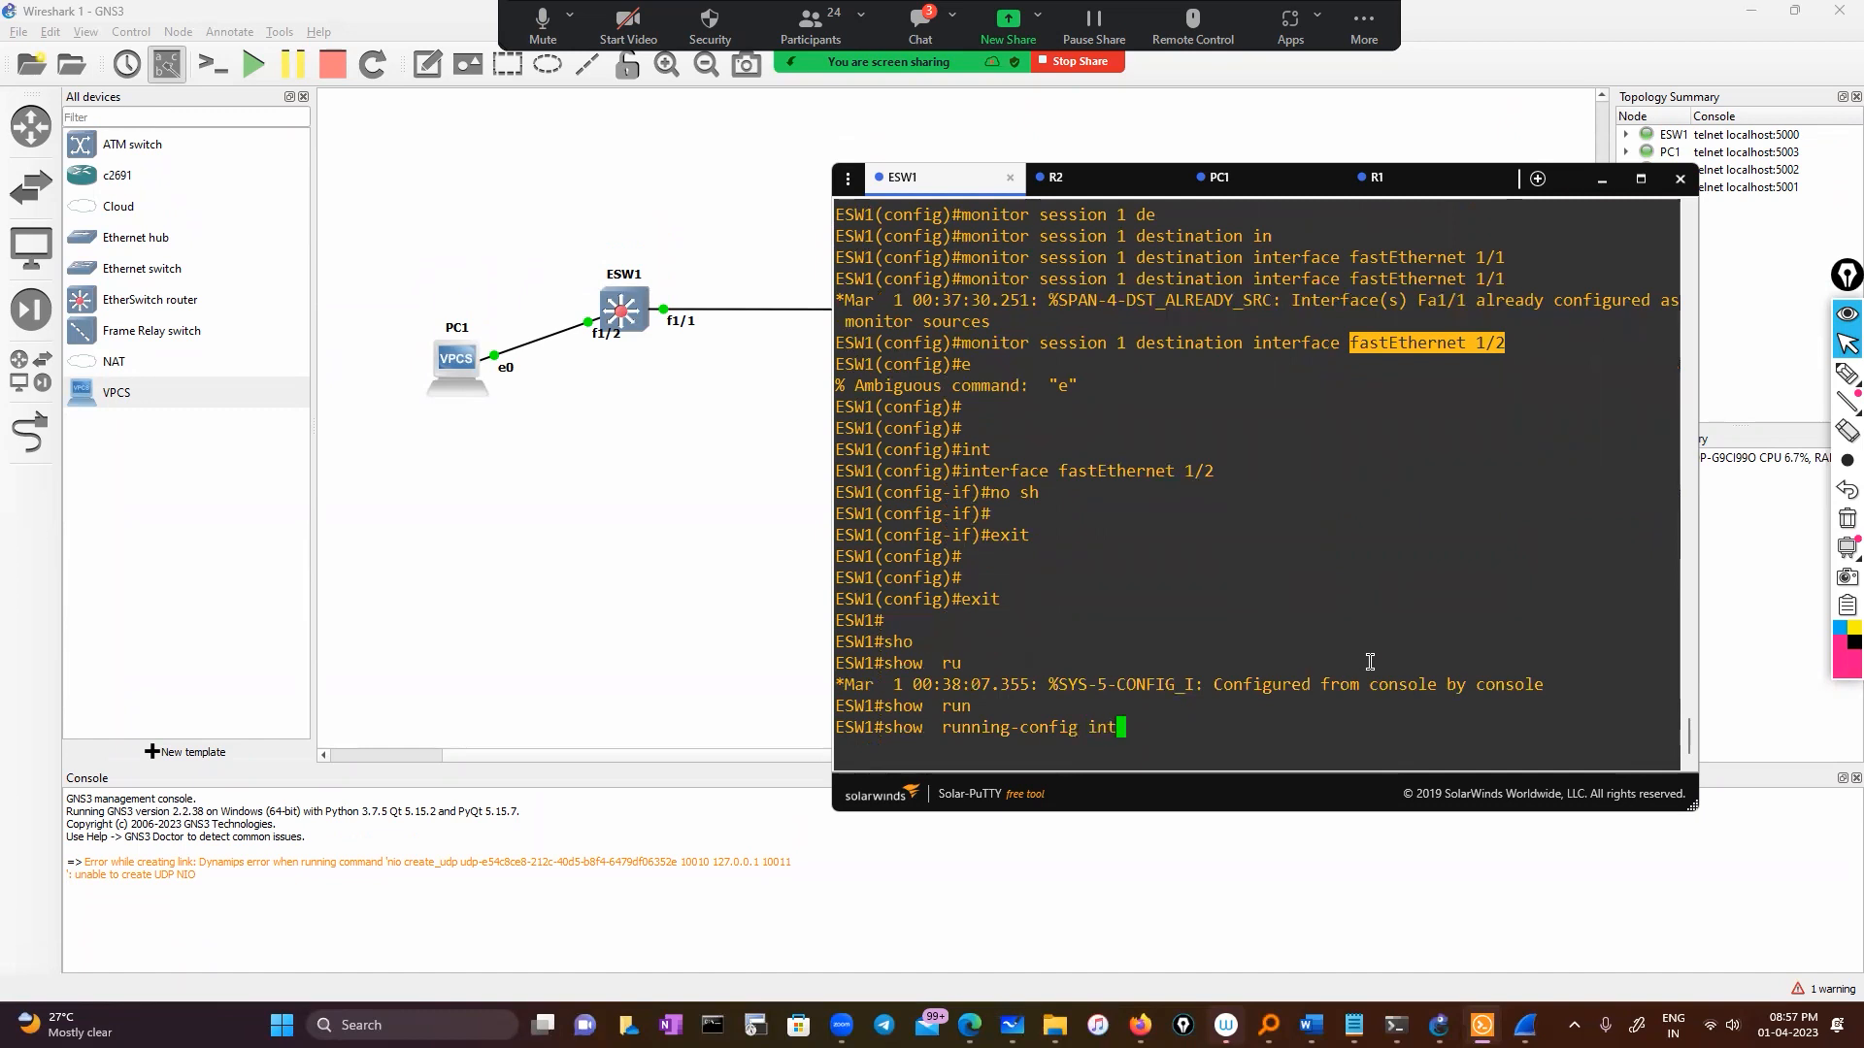
key("Tab")
left_click_drag(1060, 447, 1211, 449)
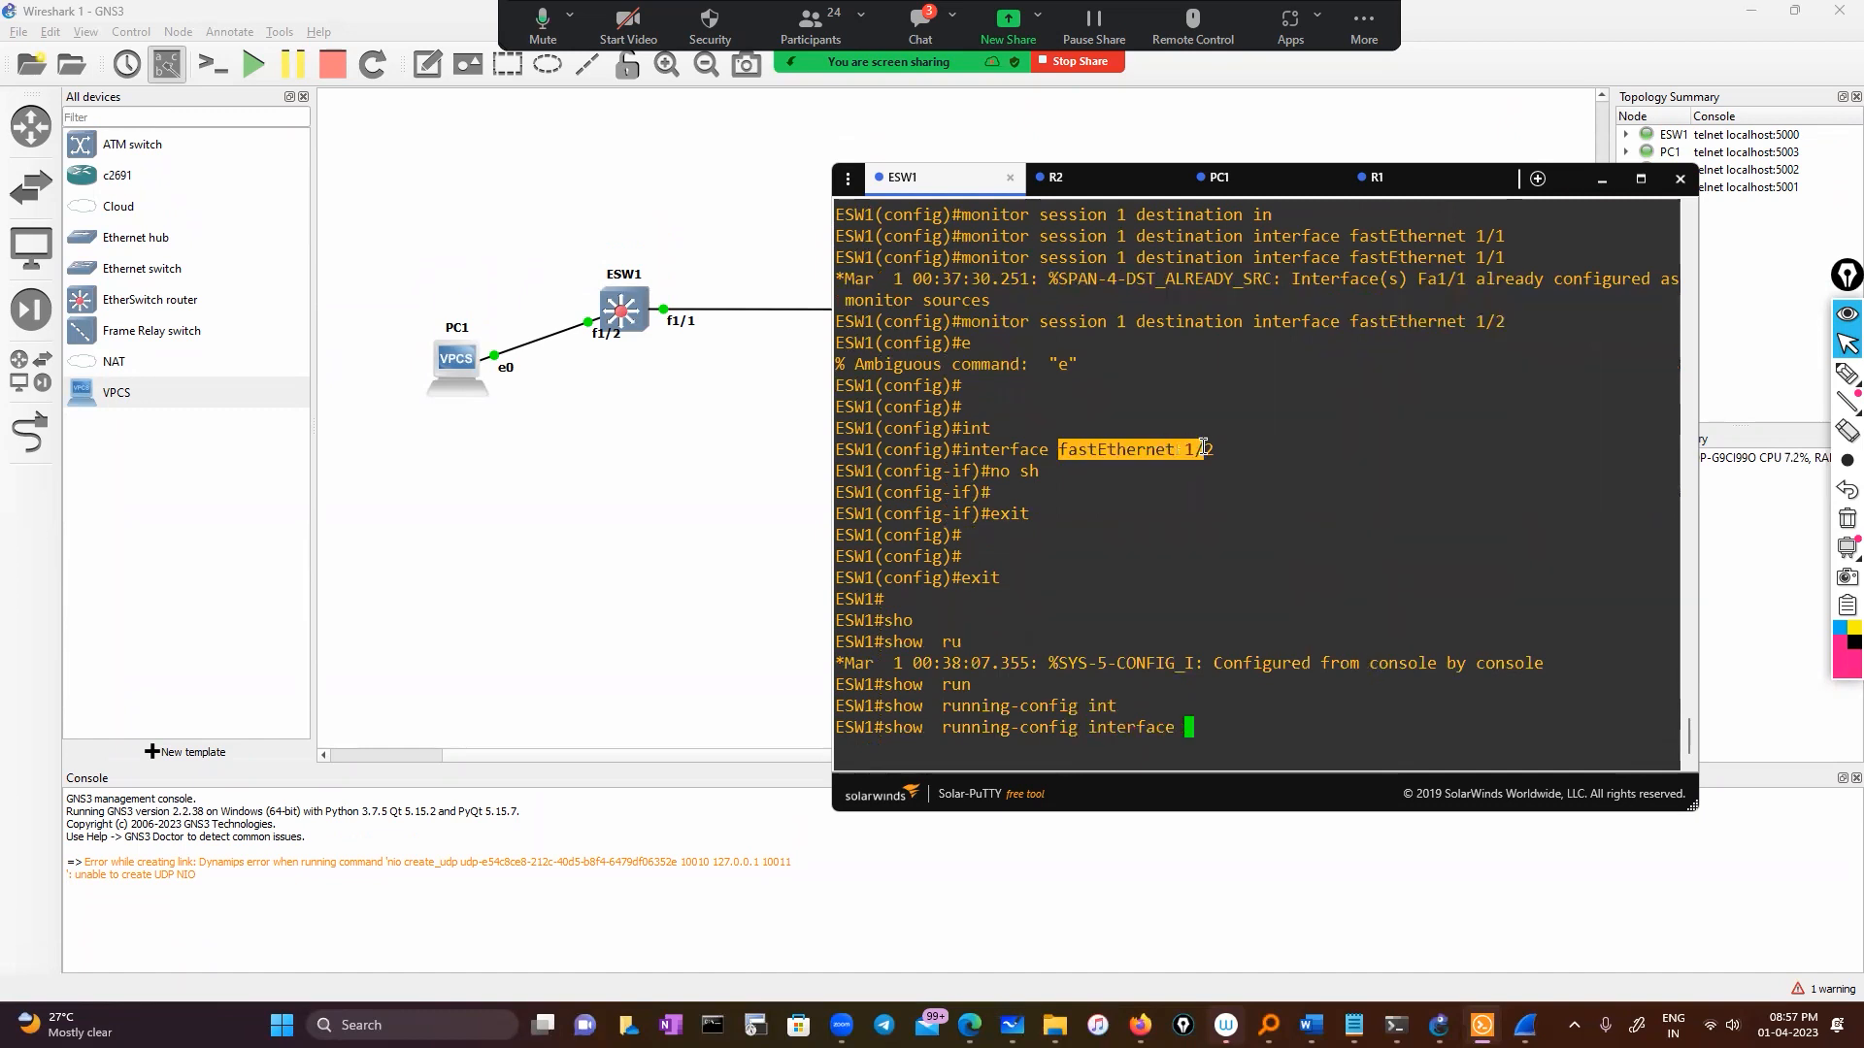
right_click(1302, 473)
key("Return")
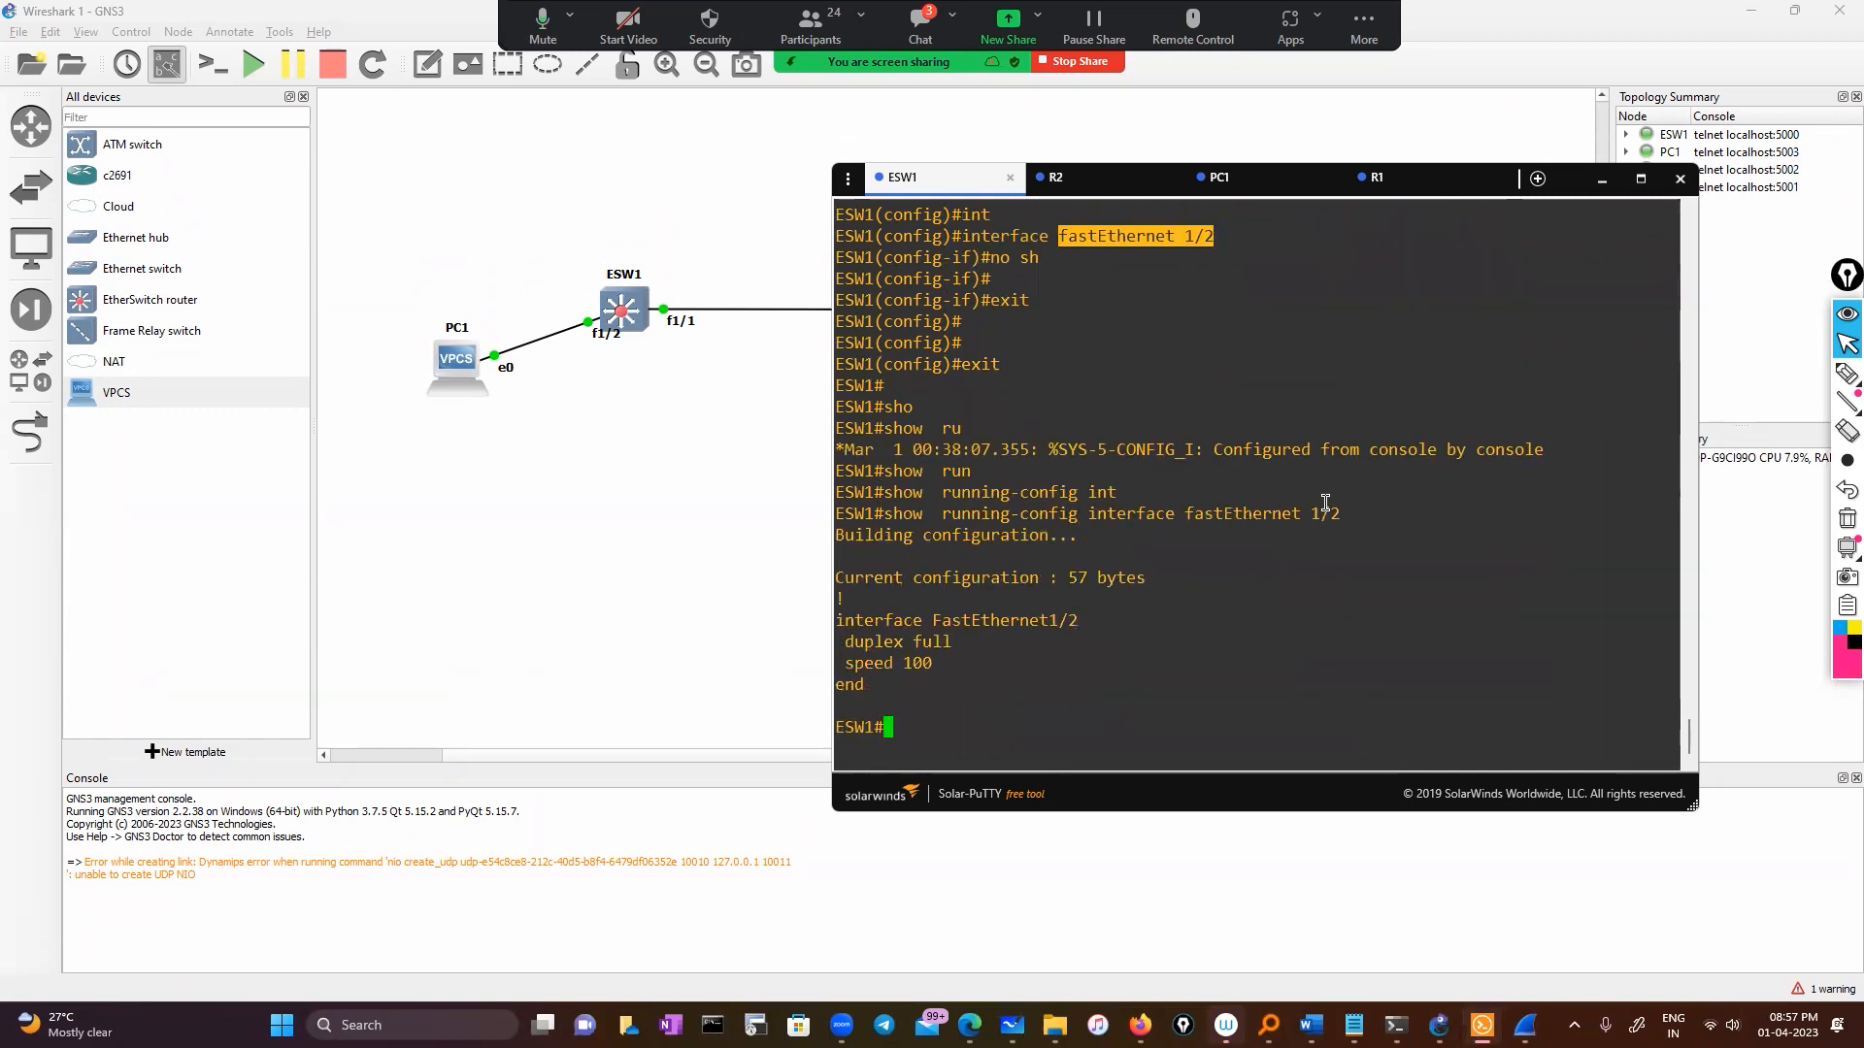
Step: Enter terminal configuration mode on ESW1 again and open interface FastEthernet1/2 for configuration
left_click(1075, 696)
type("co")
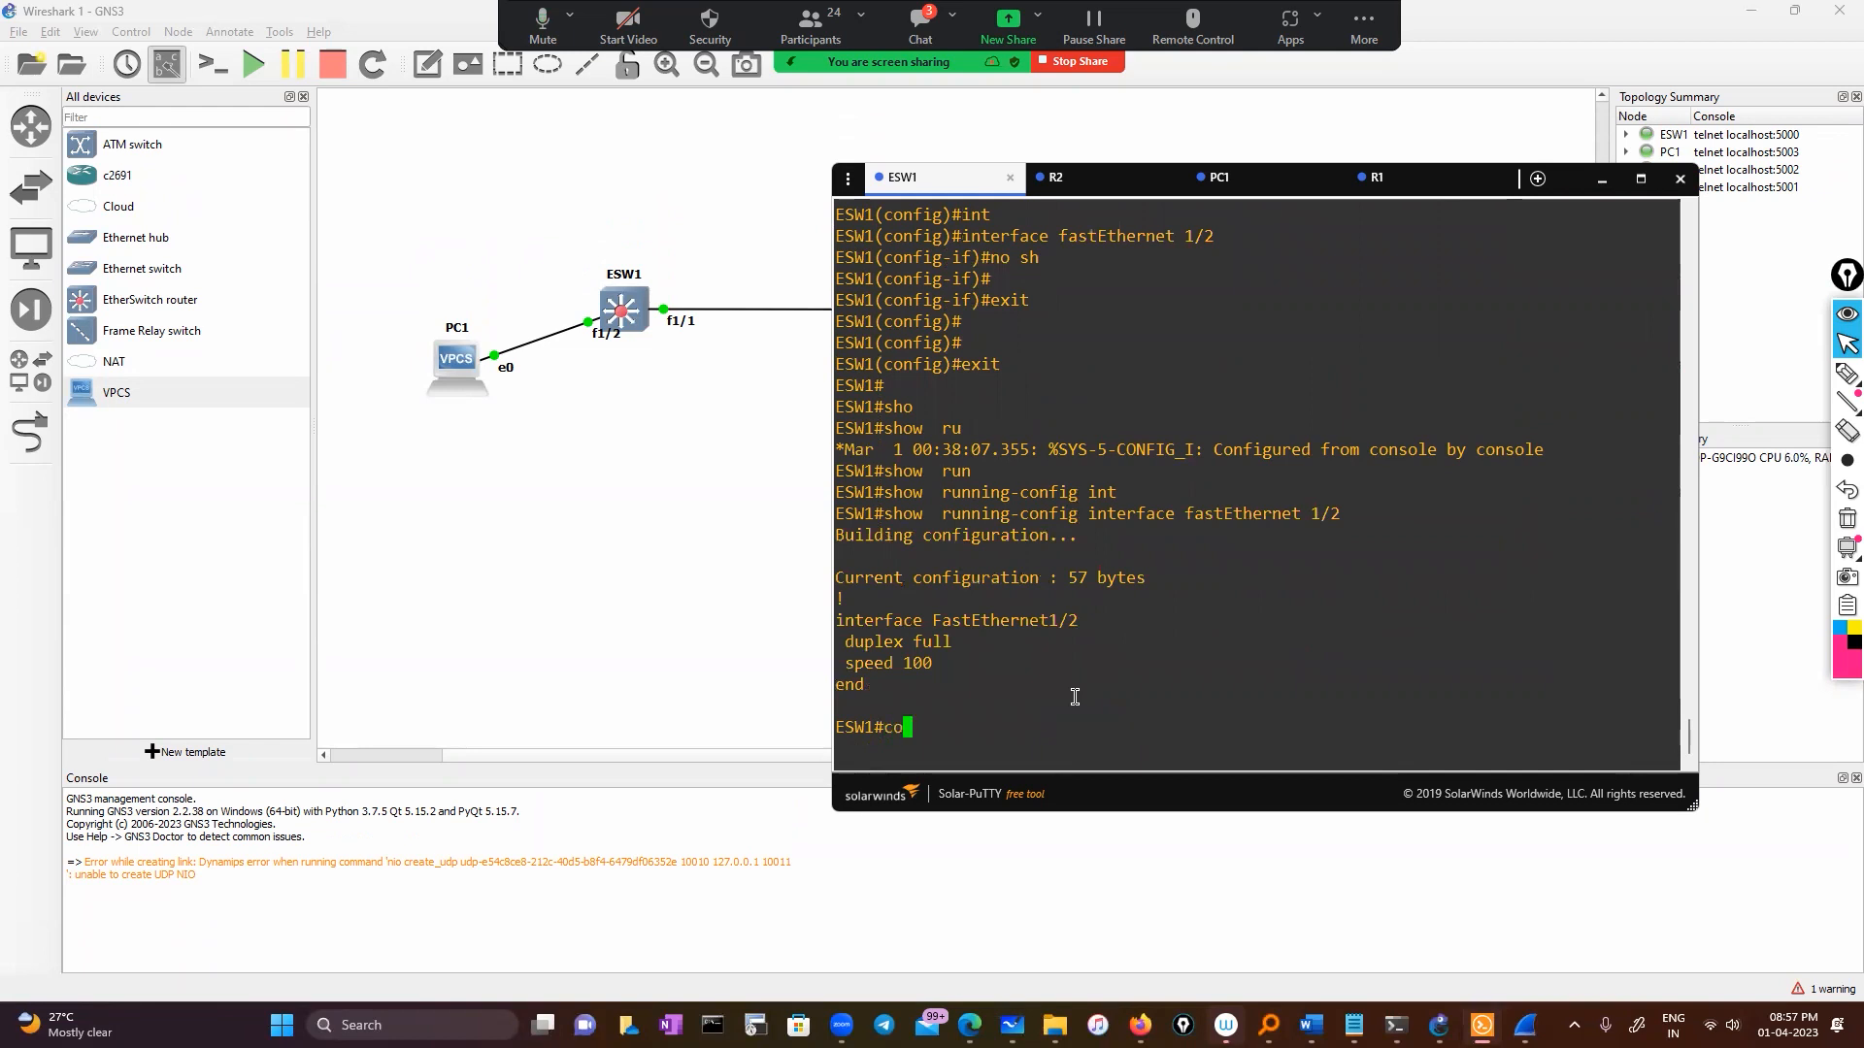
type("nf")
key("Tab")
key("Return")
key("Return")
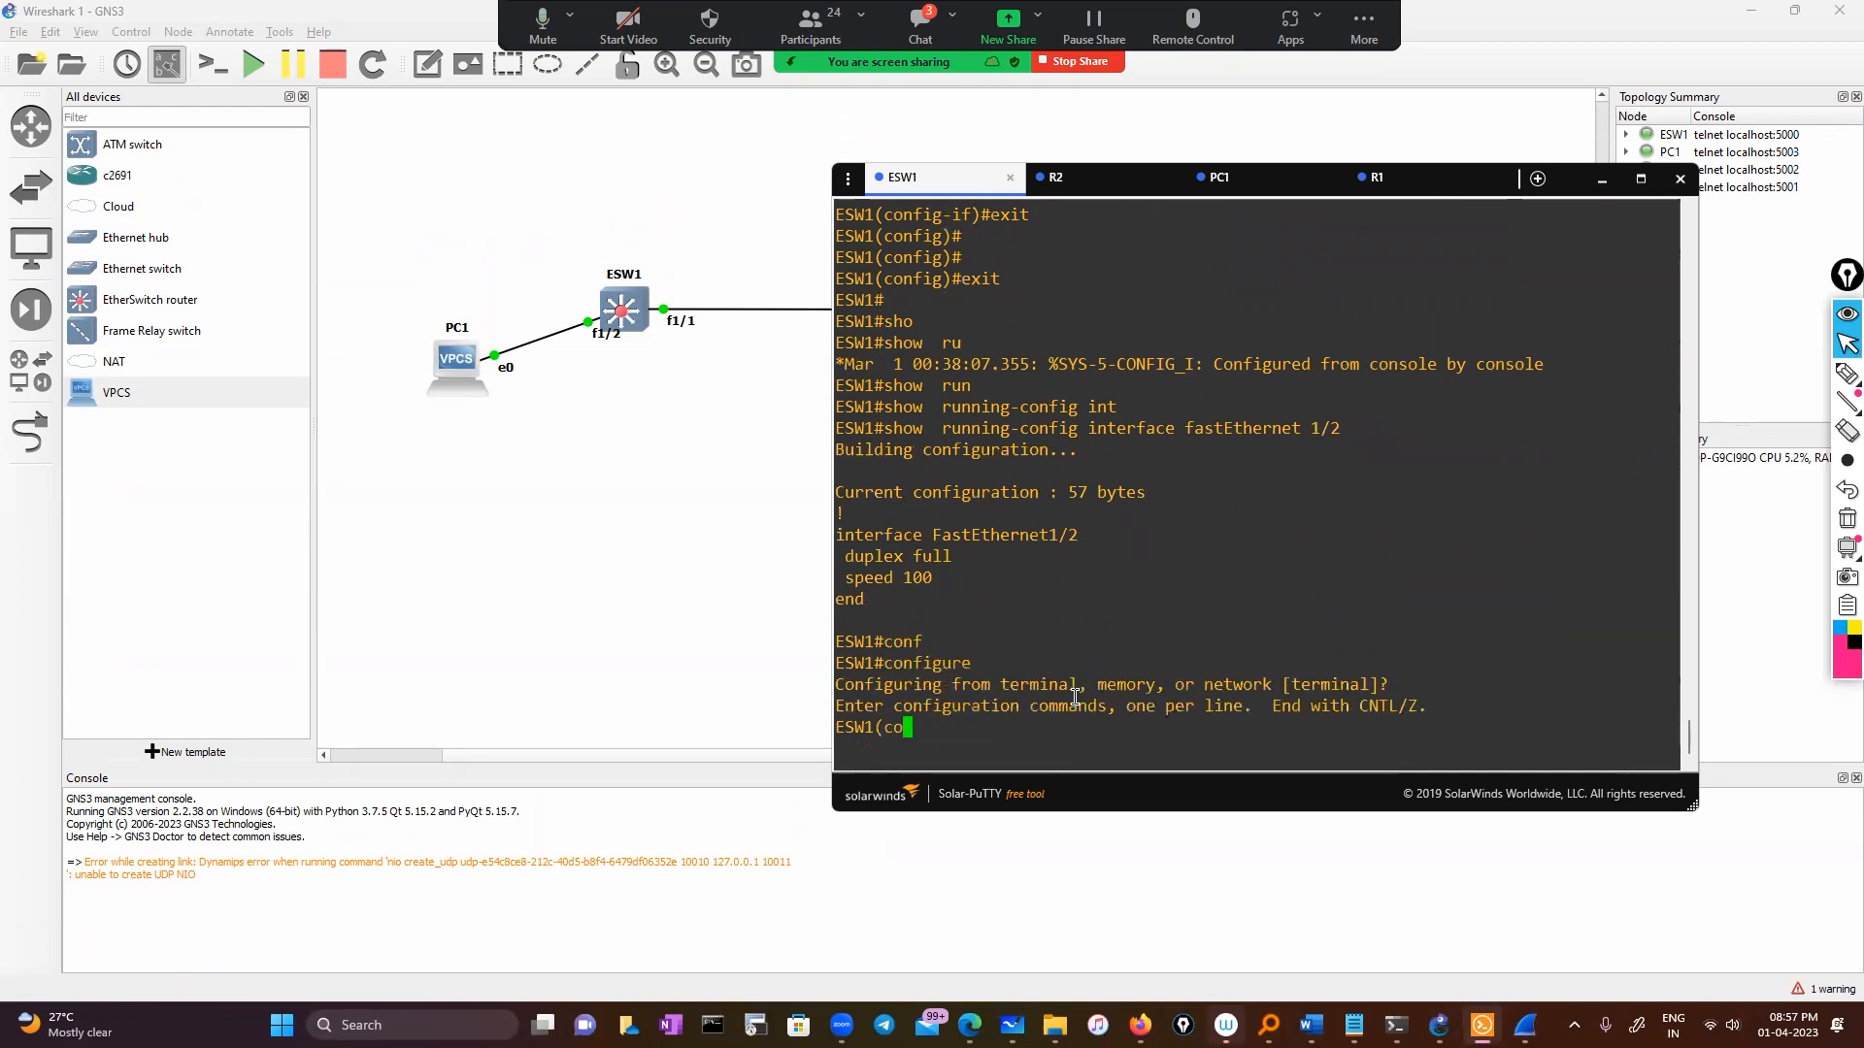
type("int")
key("Tab")
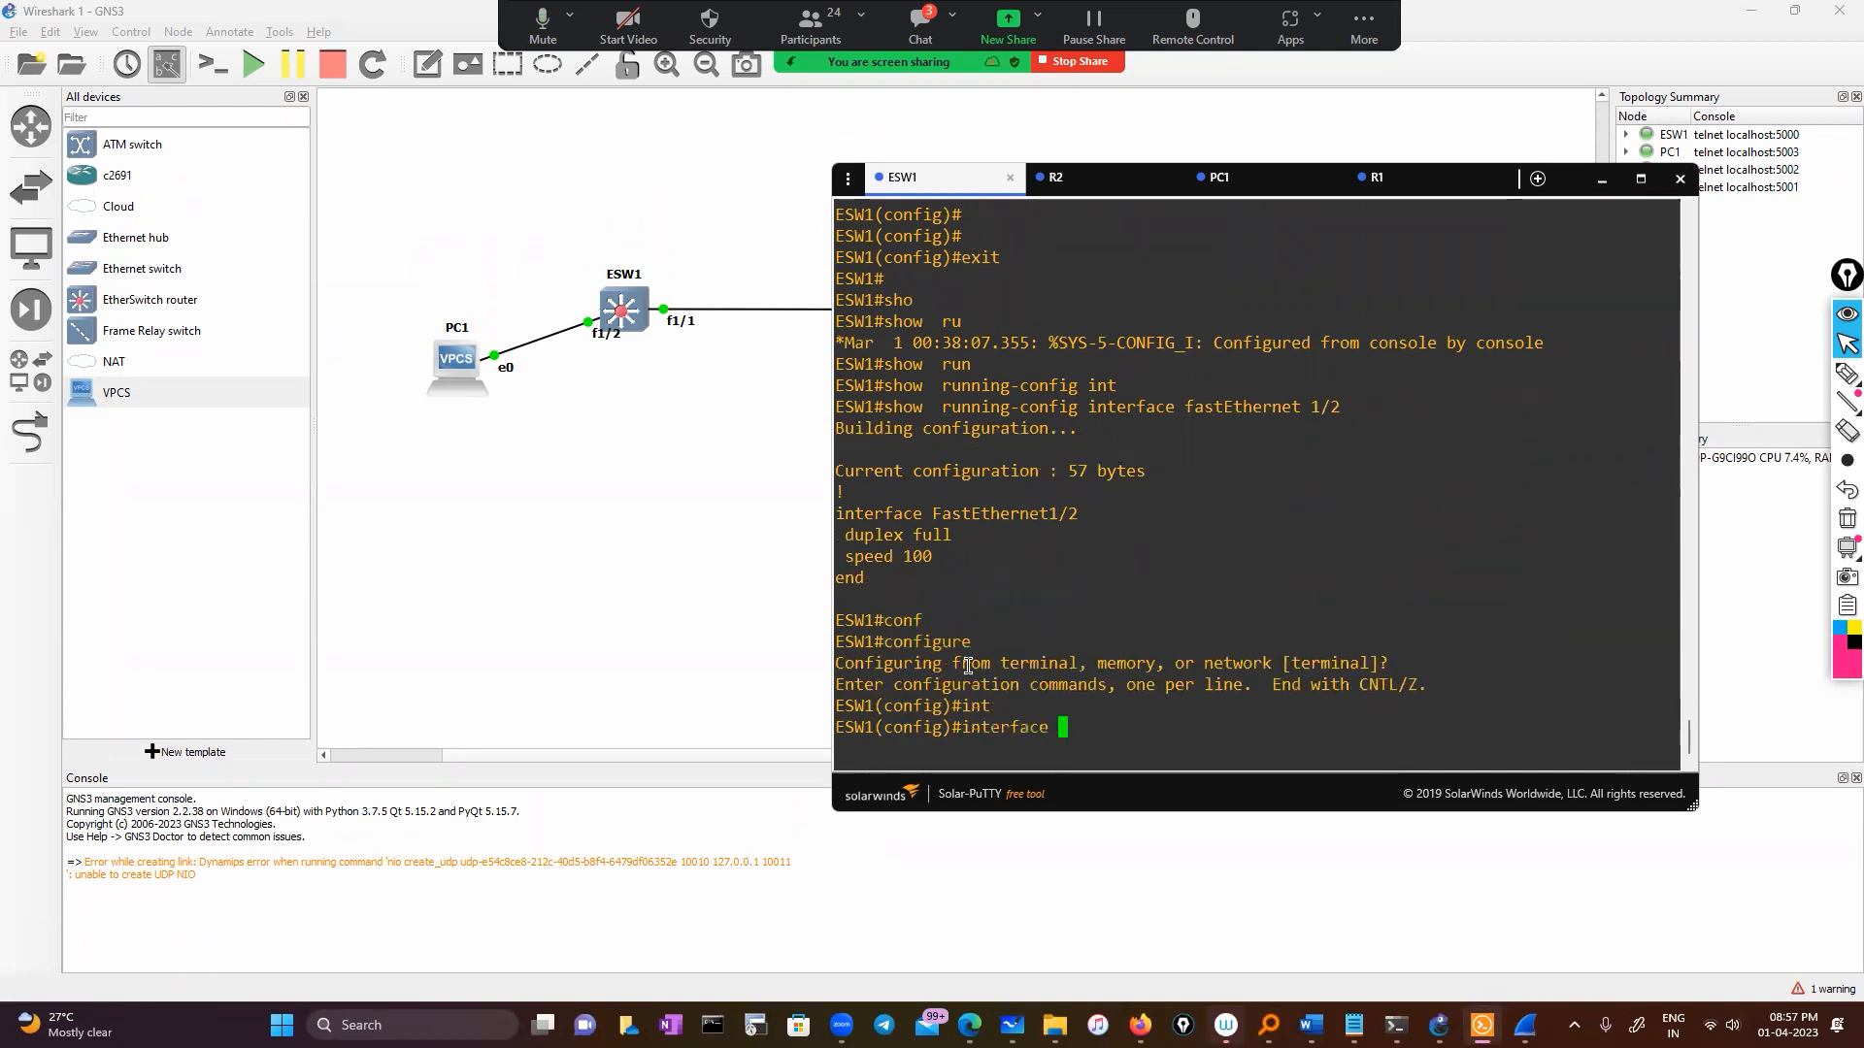
double_click(1004, 514)
right_click(1278, 536)
key("Return")
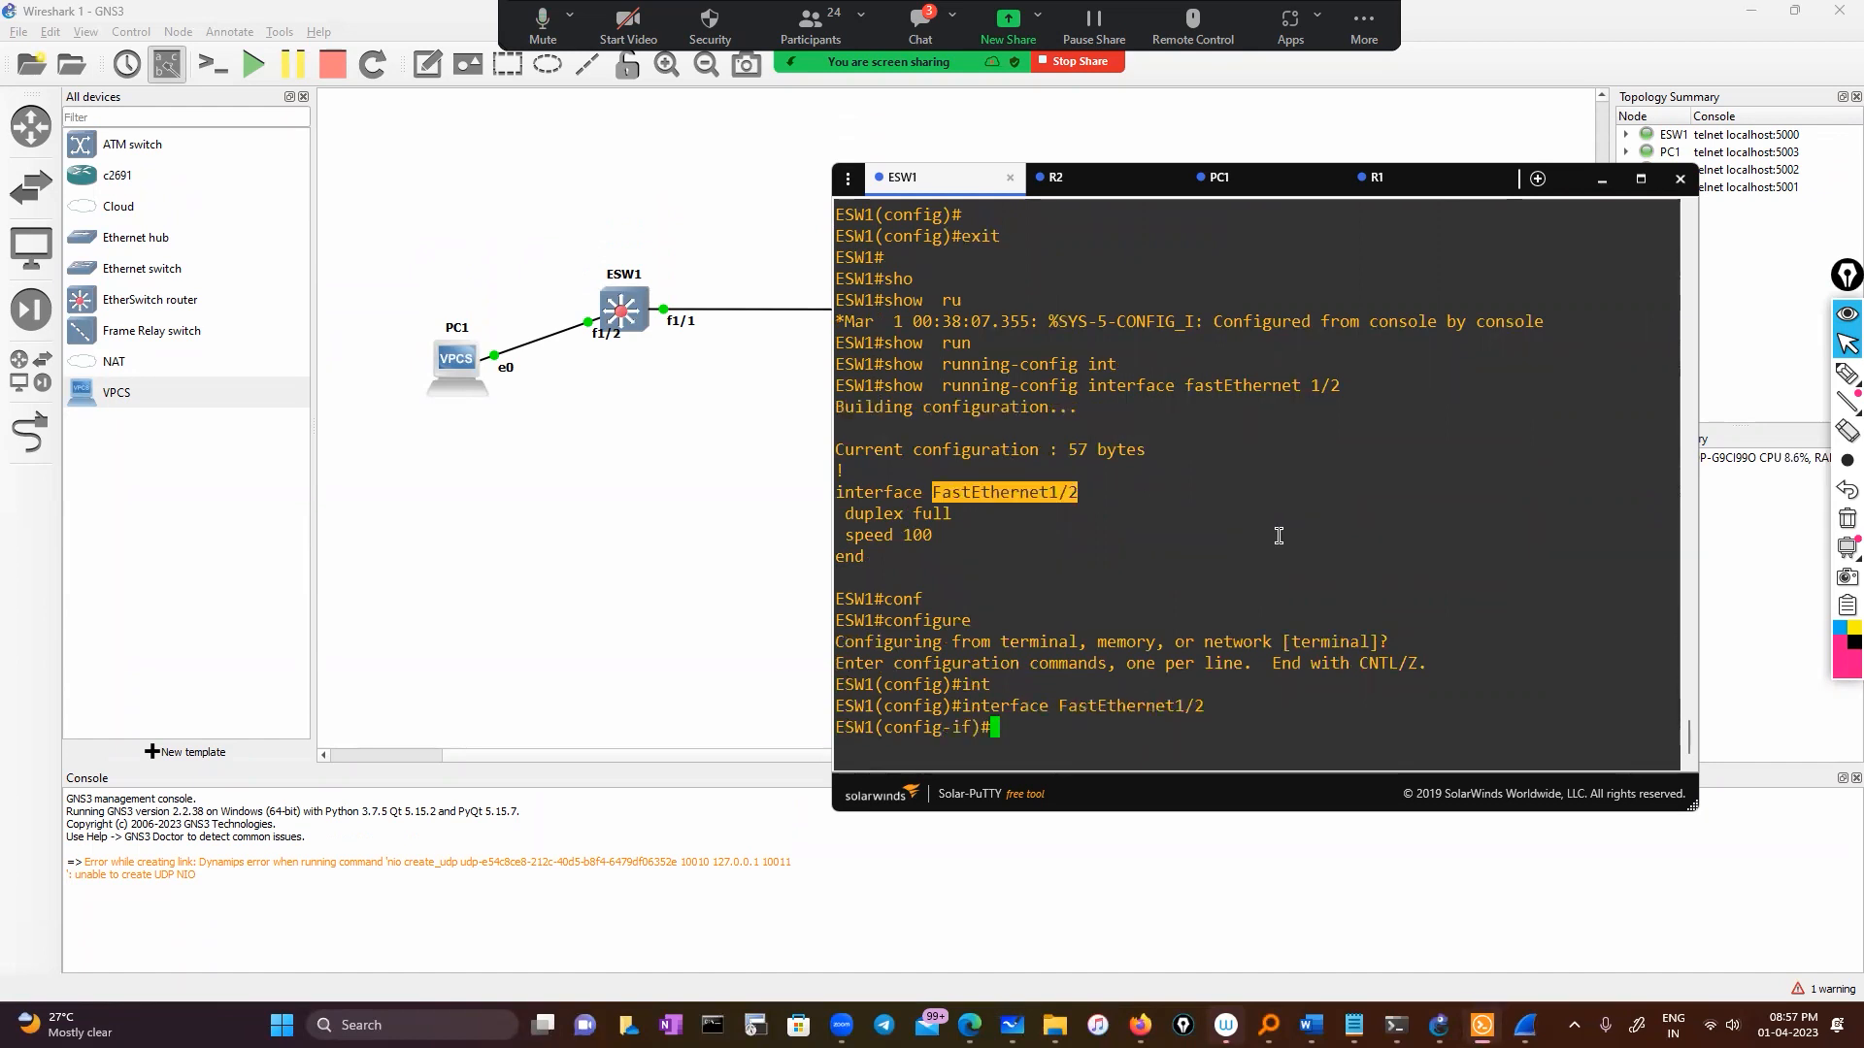
Step: Assign interface FastEthernet1/2 to VLAN 10 with the switchport access vlan command
type("vl")
key("Return")
type("sw")
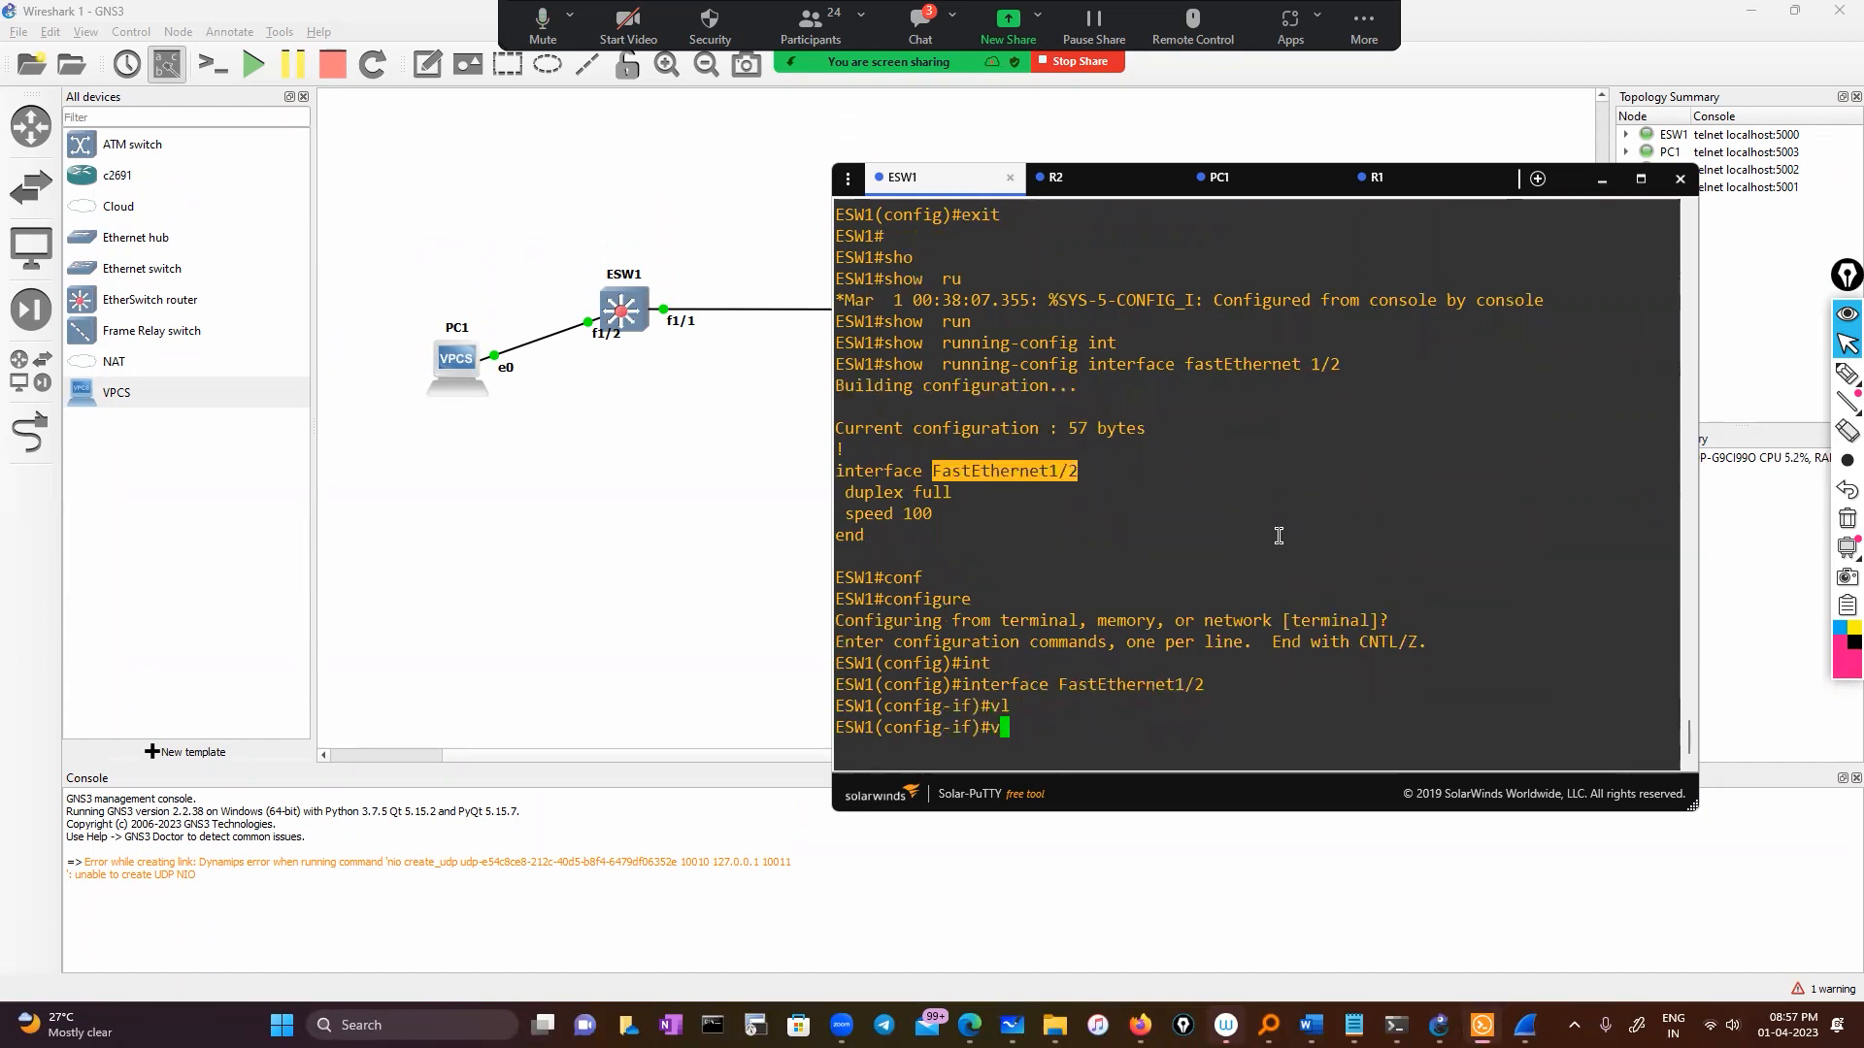
key("Tab")
type("ac")
key("Tab")
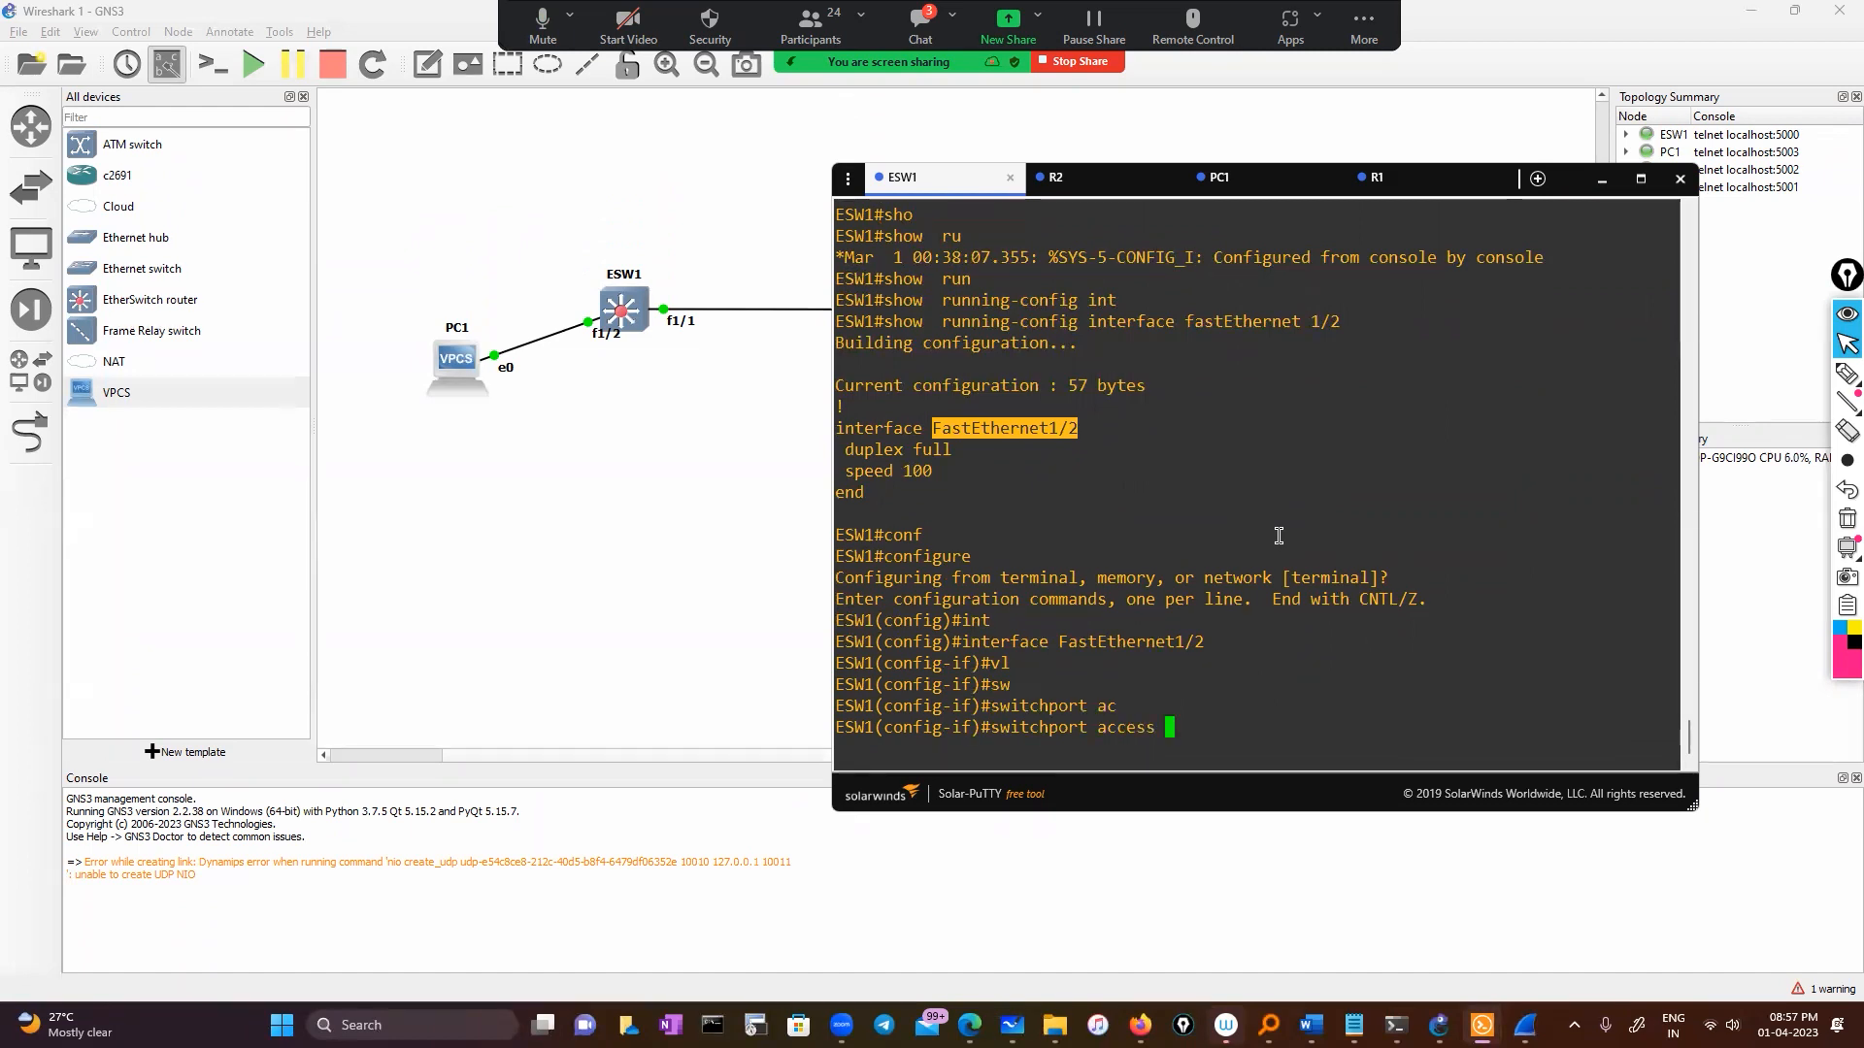
type("vl")
key("Tab")
type("10")
key("Return")
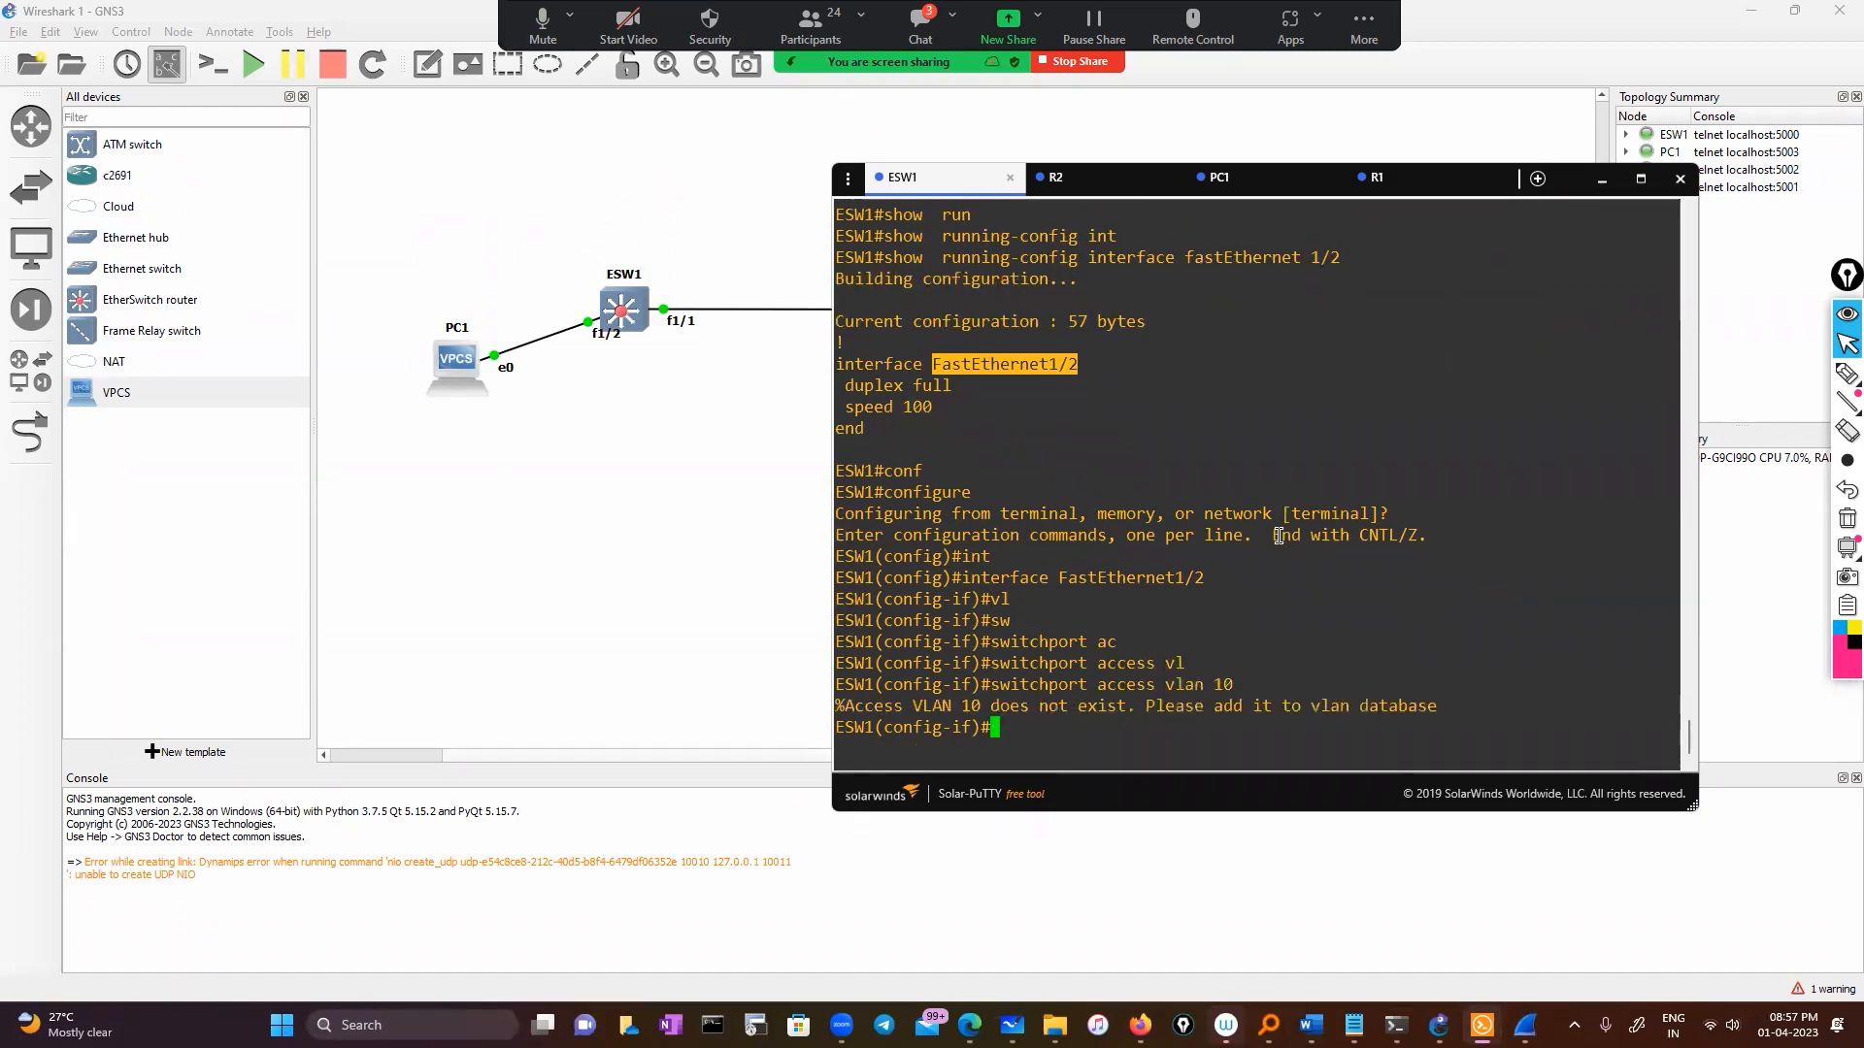
Step: Leave the FastEthernet1/2 interface configuration and then global configuration on ESW1
type("exit")
key("Return")
key("Return")
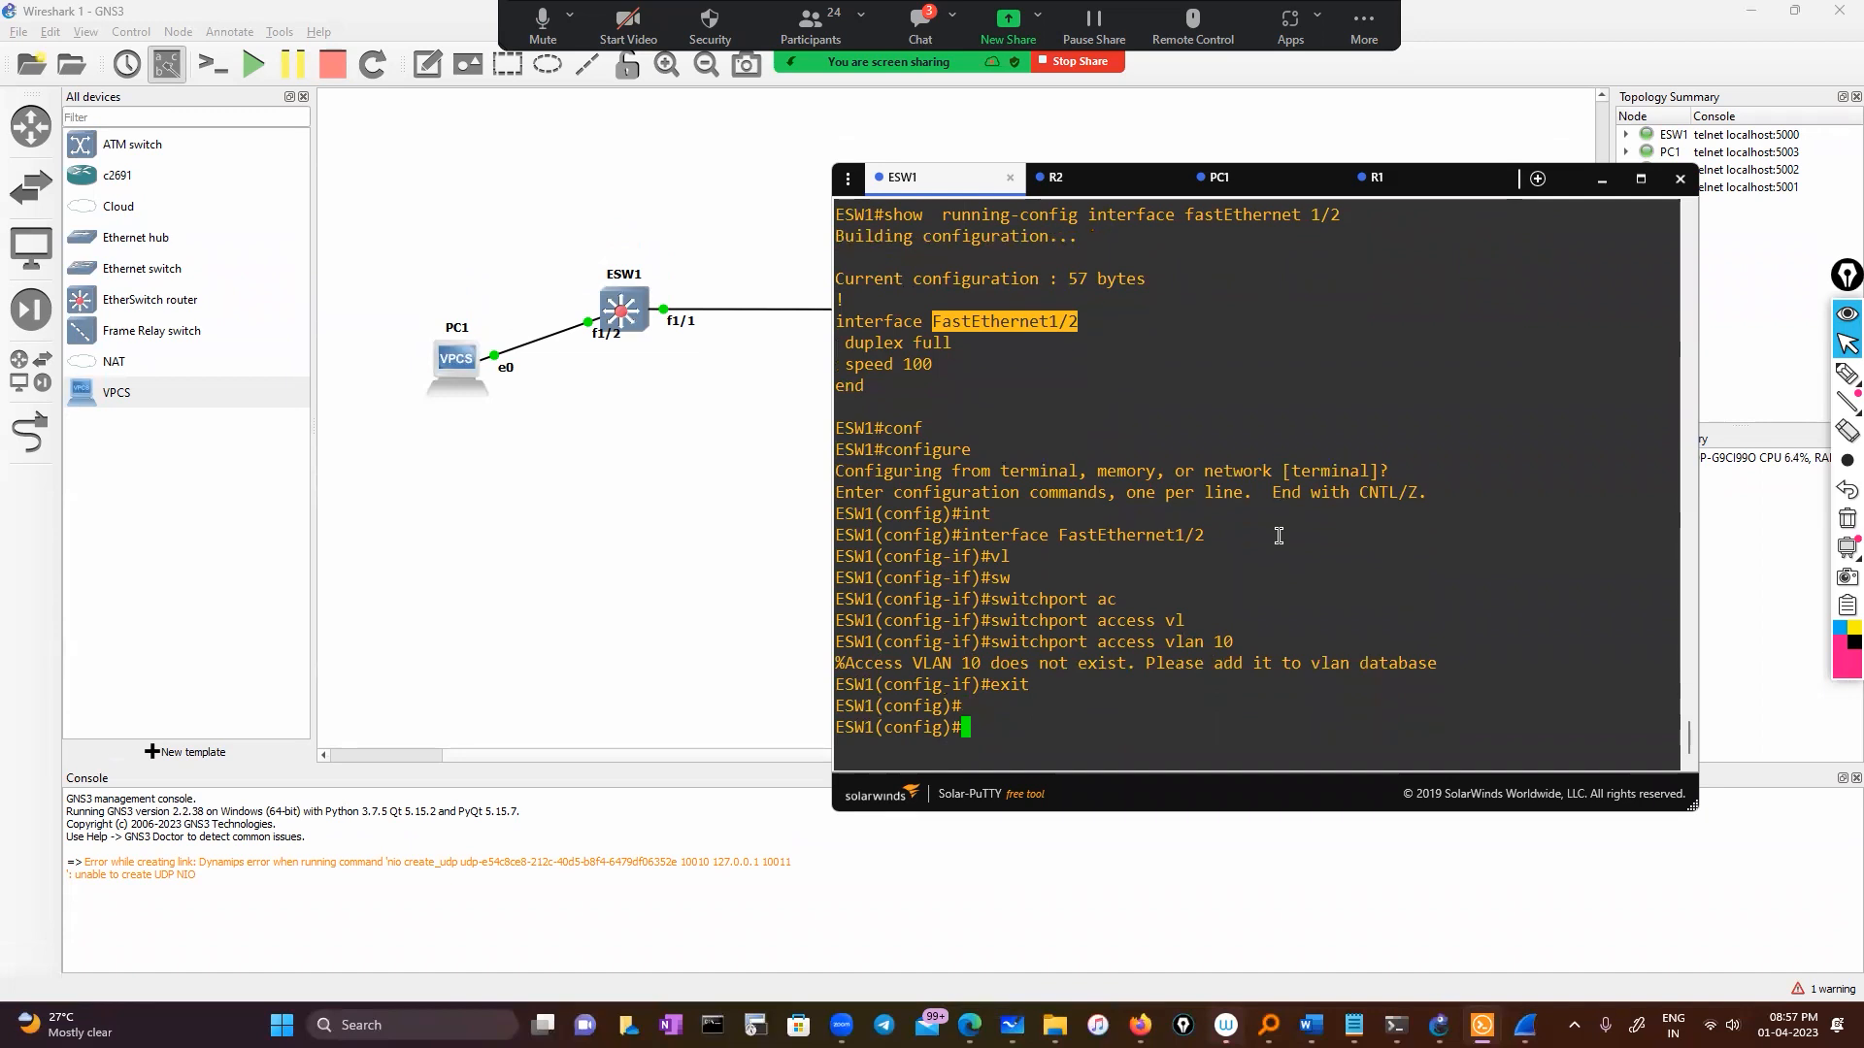
type("exit")
key("Return")
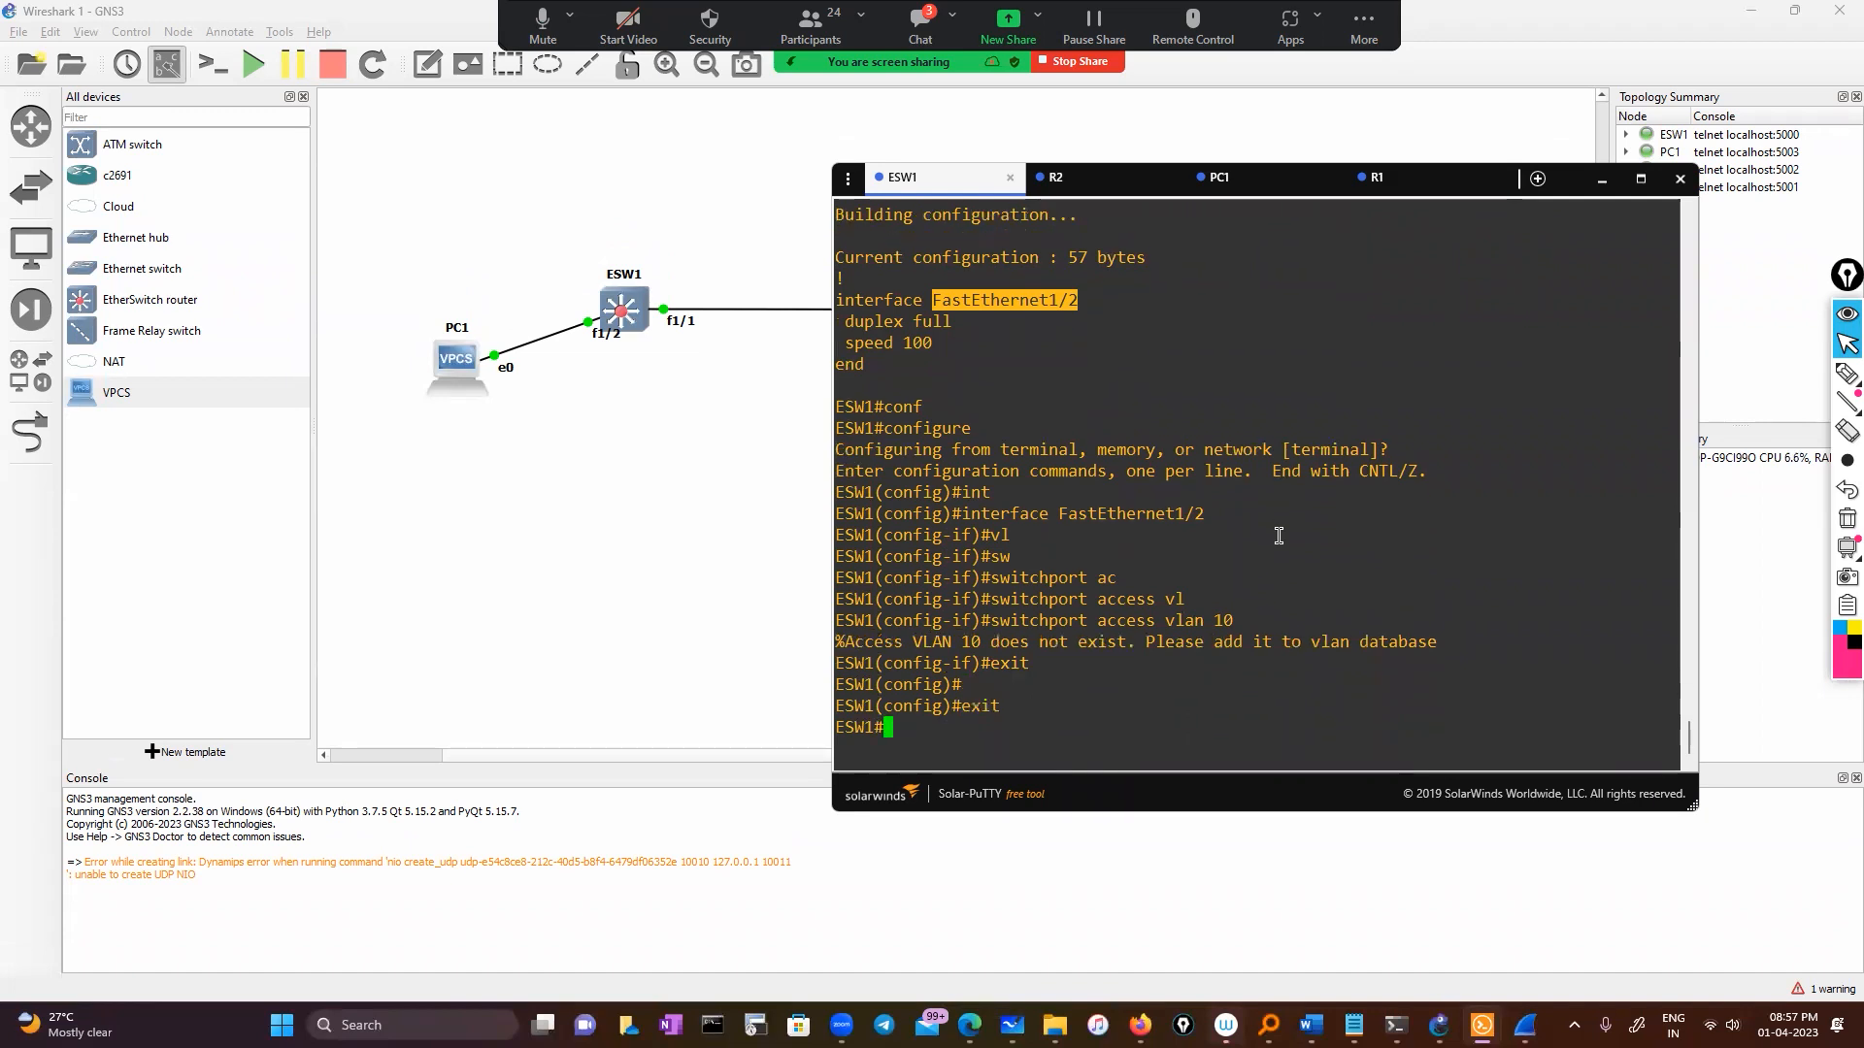
Step: Enter VLAN database configuration mode on ESW1, checking the options of the vlan command
type("vl;")
key("Tab")
key("BackSpace")
key("Tab")
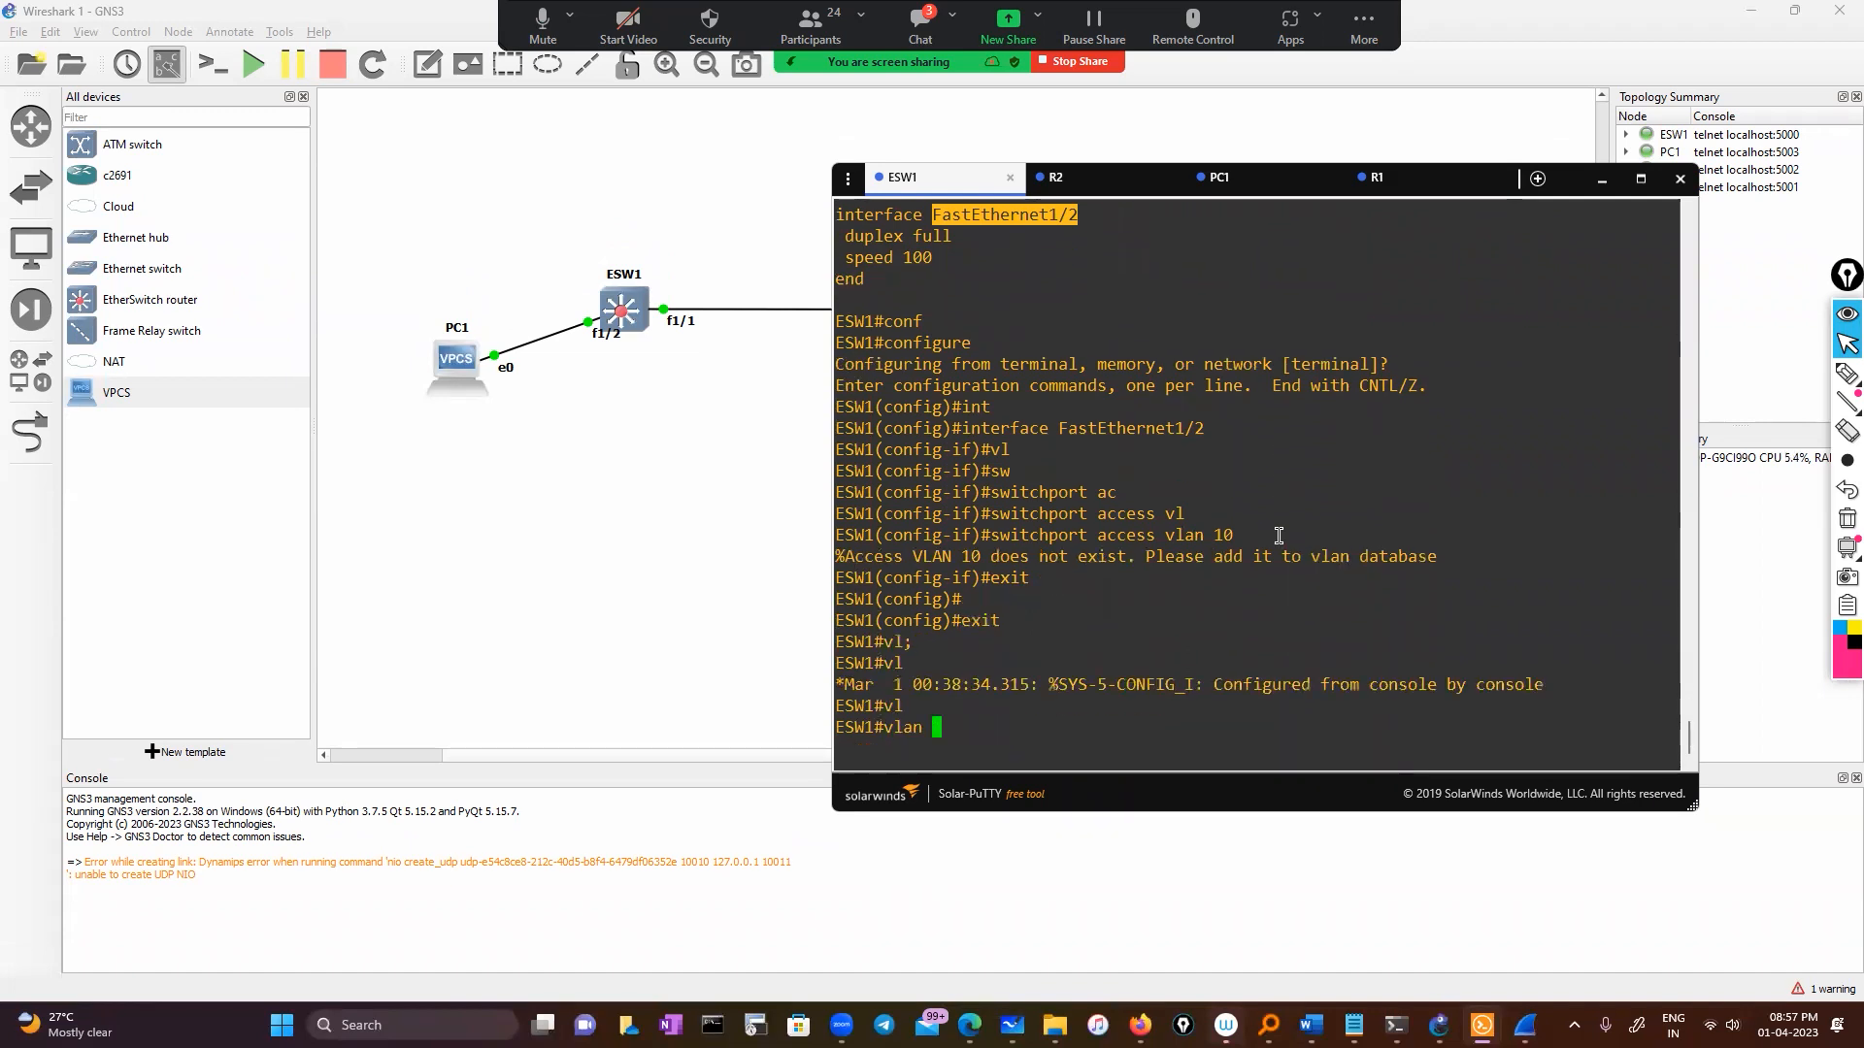
type("?")
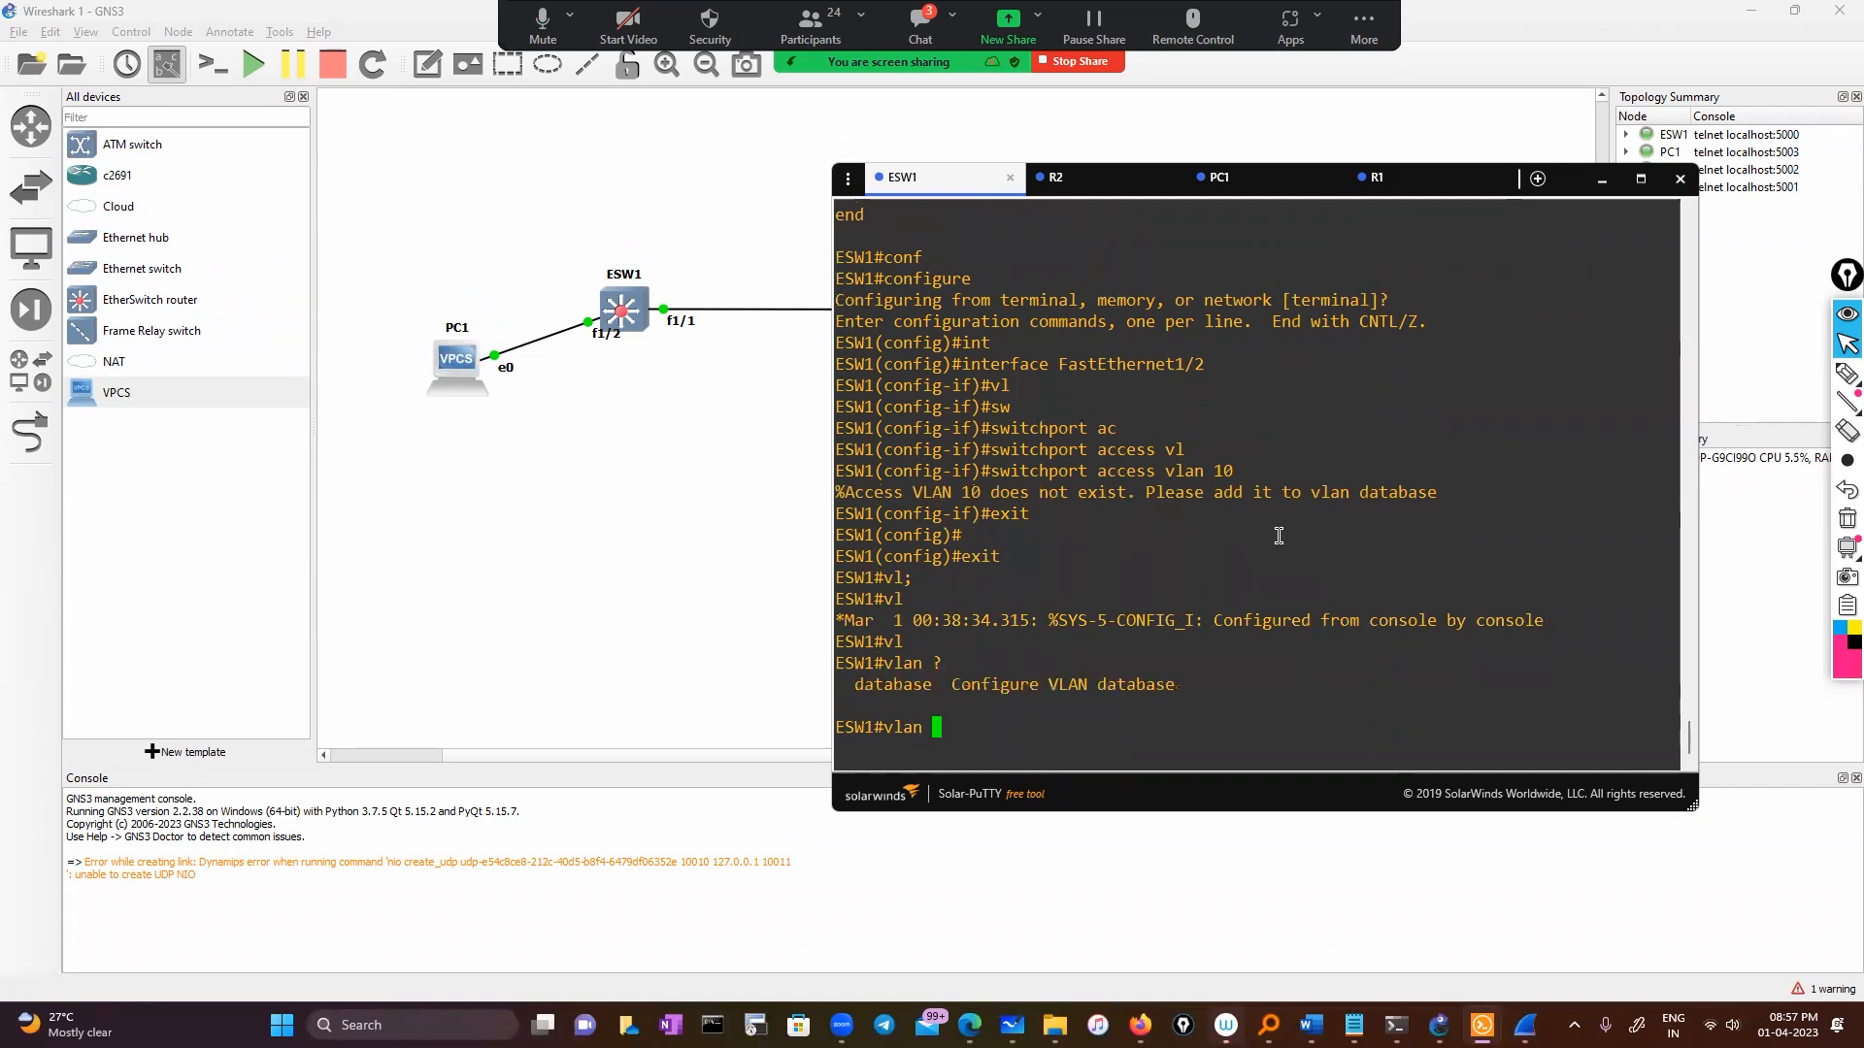
type("da")
key("Tab")
type("?")
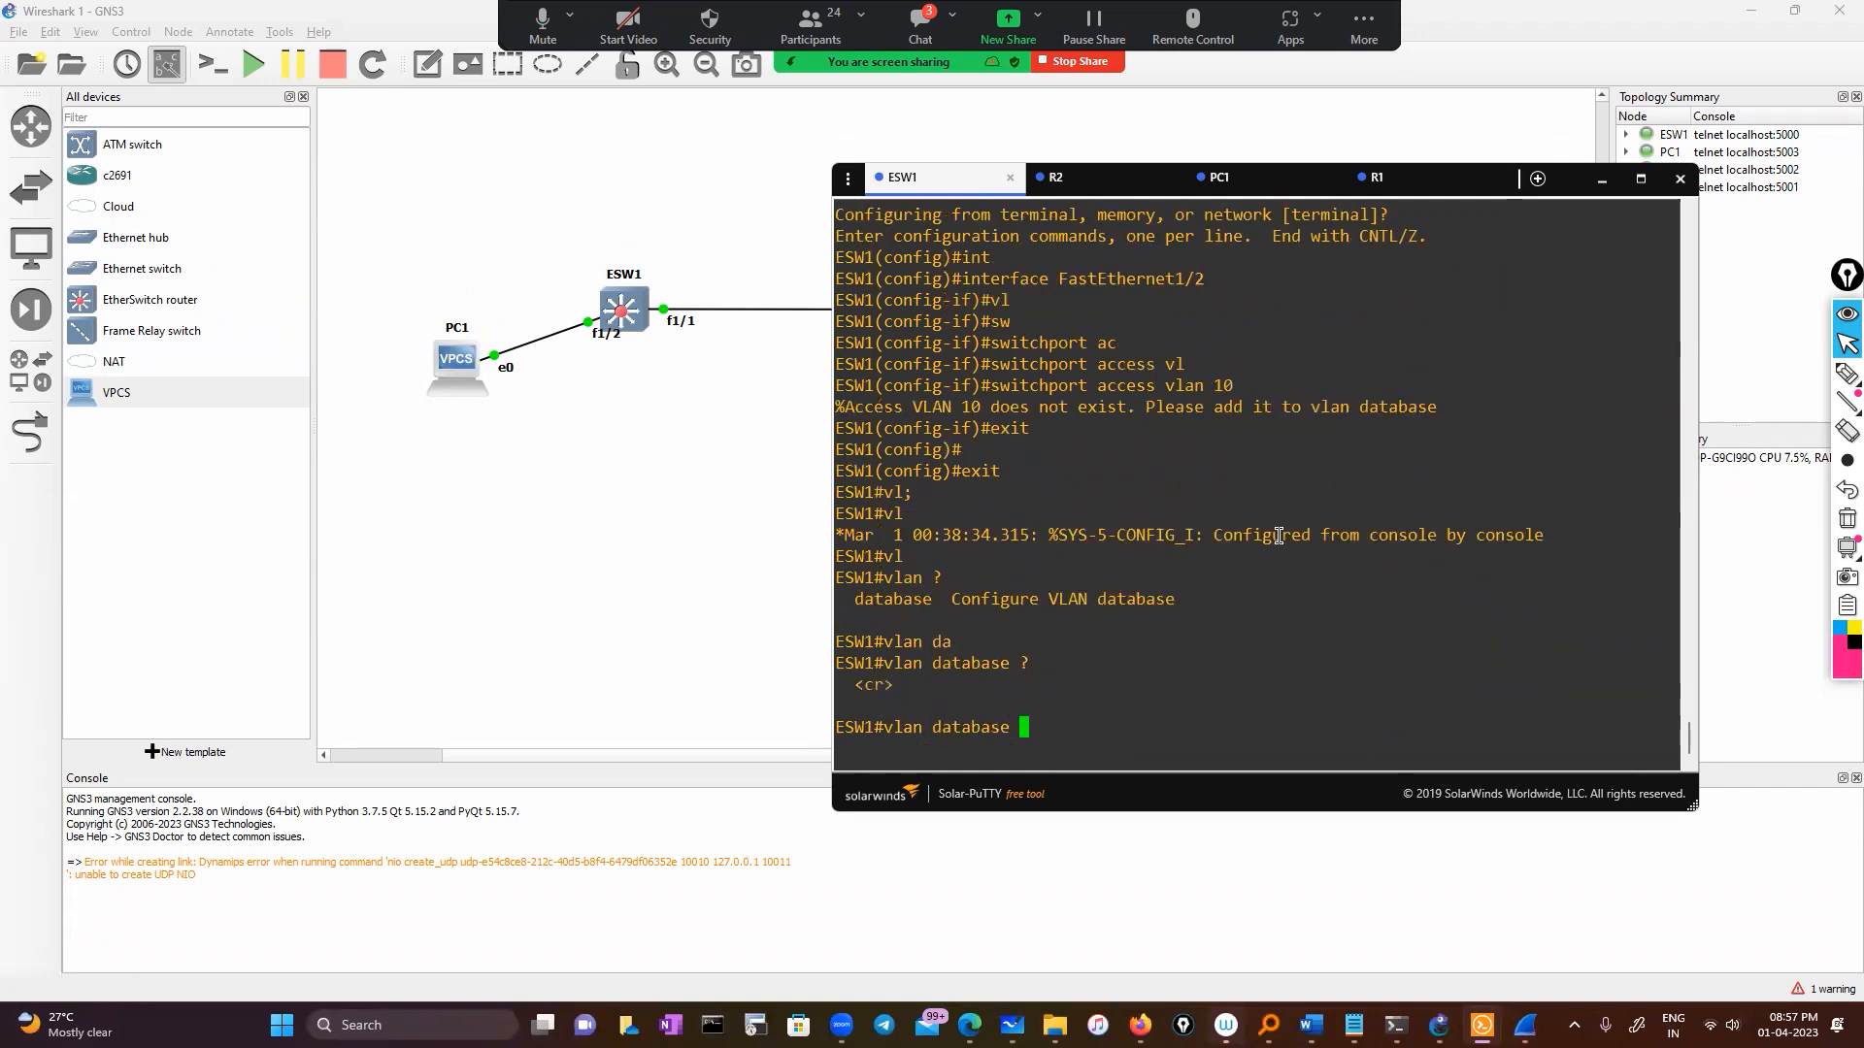
key("Return")
Step: Add VLAN 10 to ESW1's VLAN database and exit the database mode to apply it
type("vl")
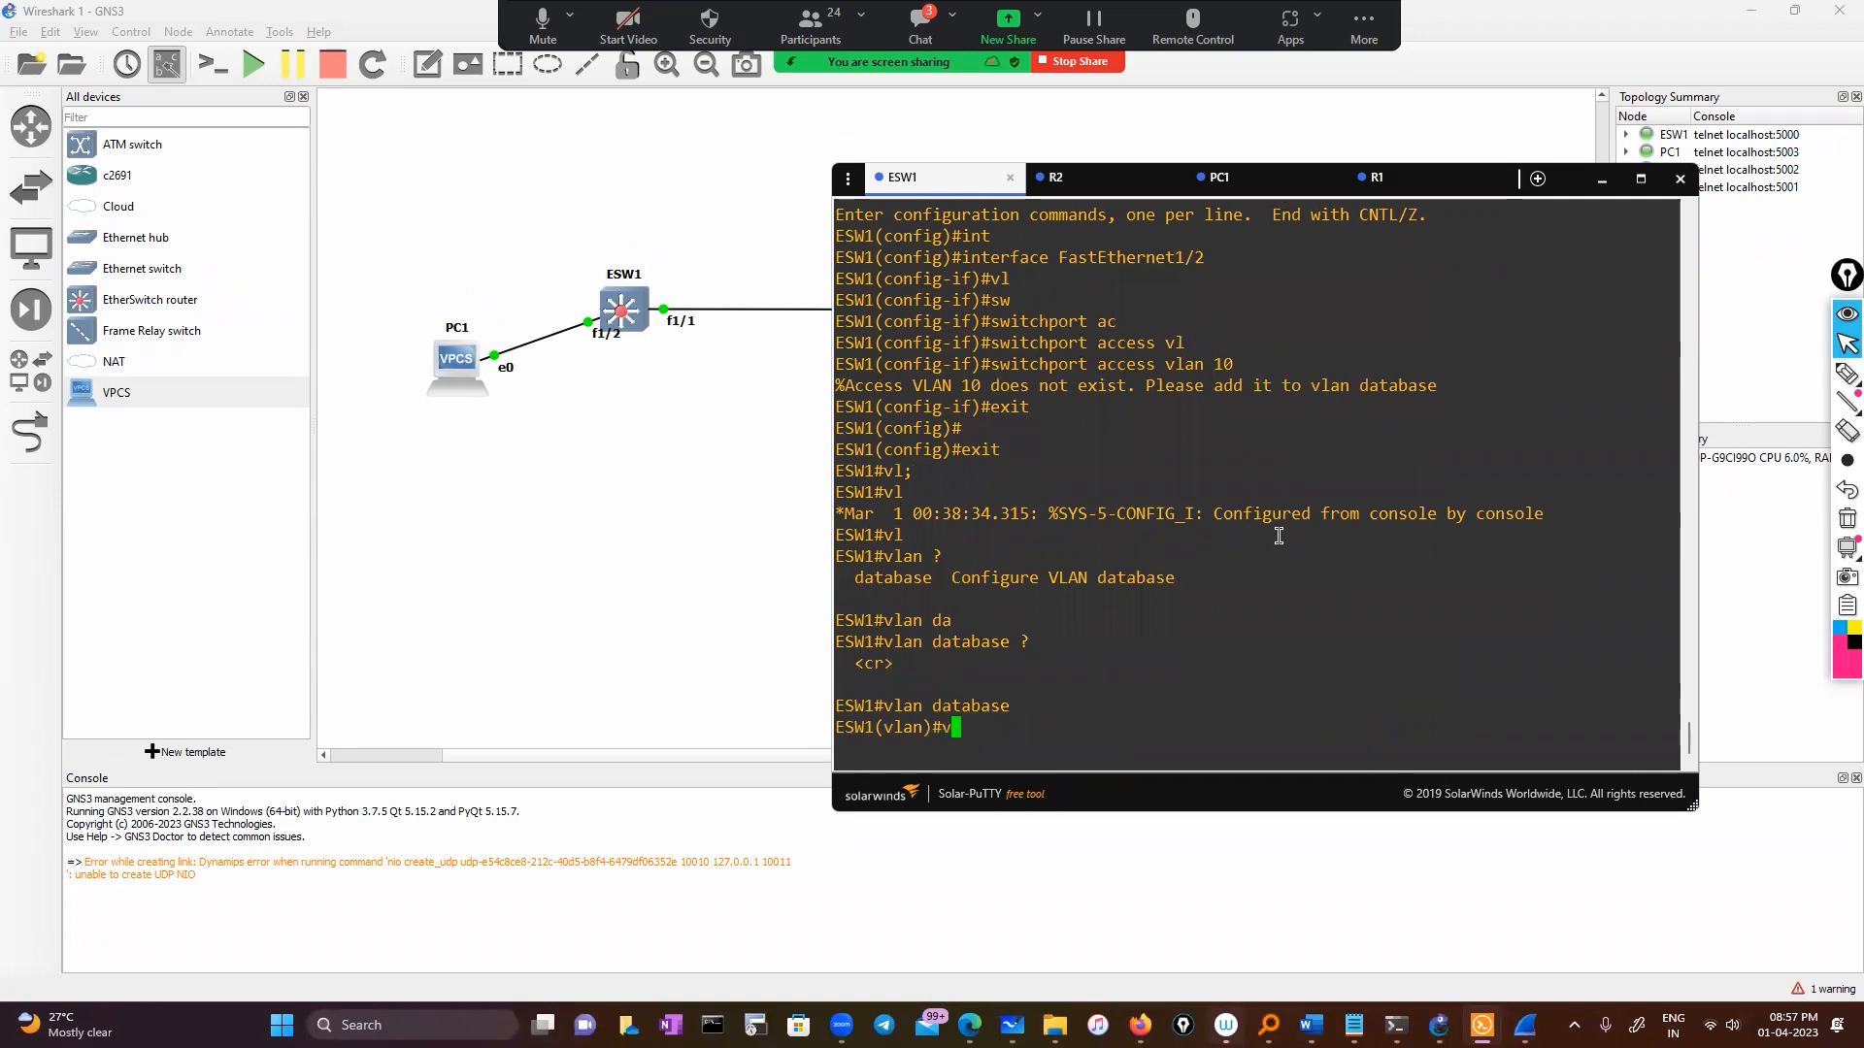
key("Tab")
type("10")
key("Return")
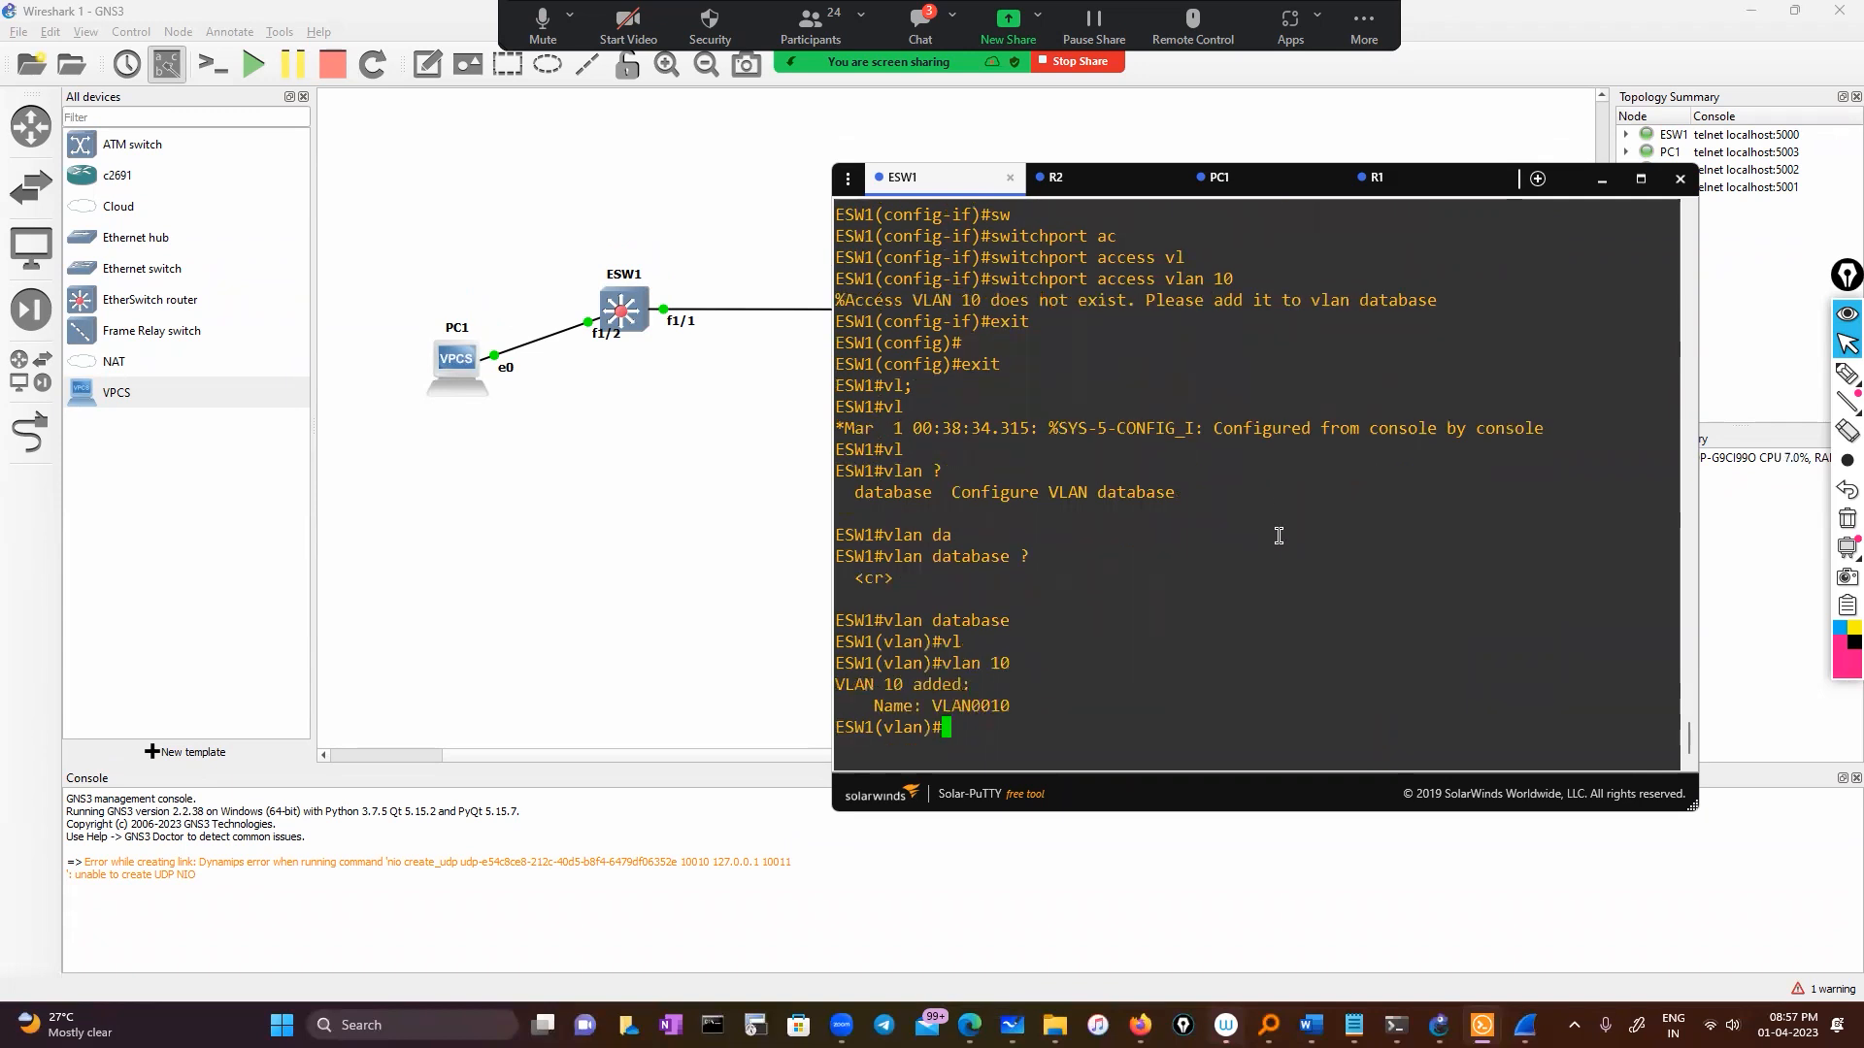
type("exit")
key("Return")
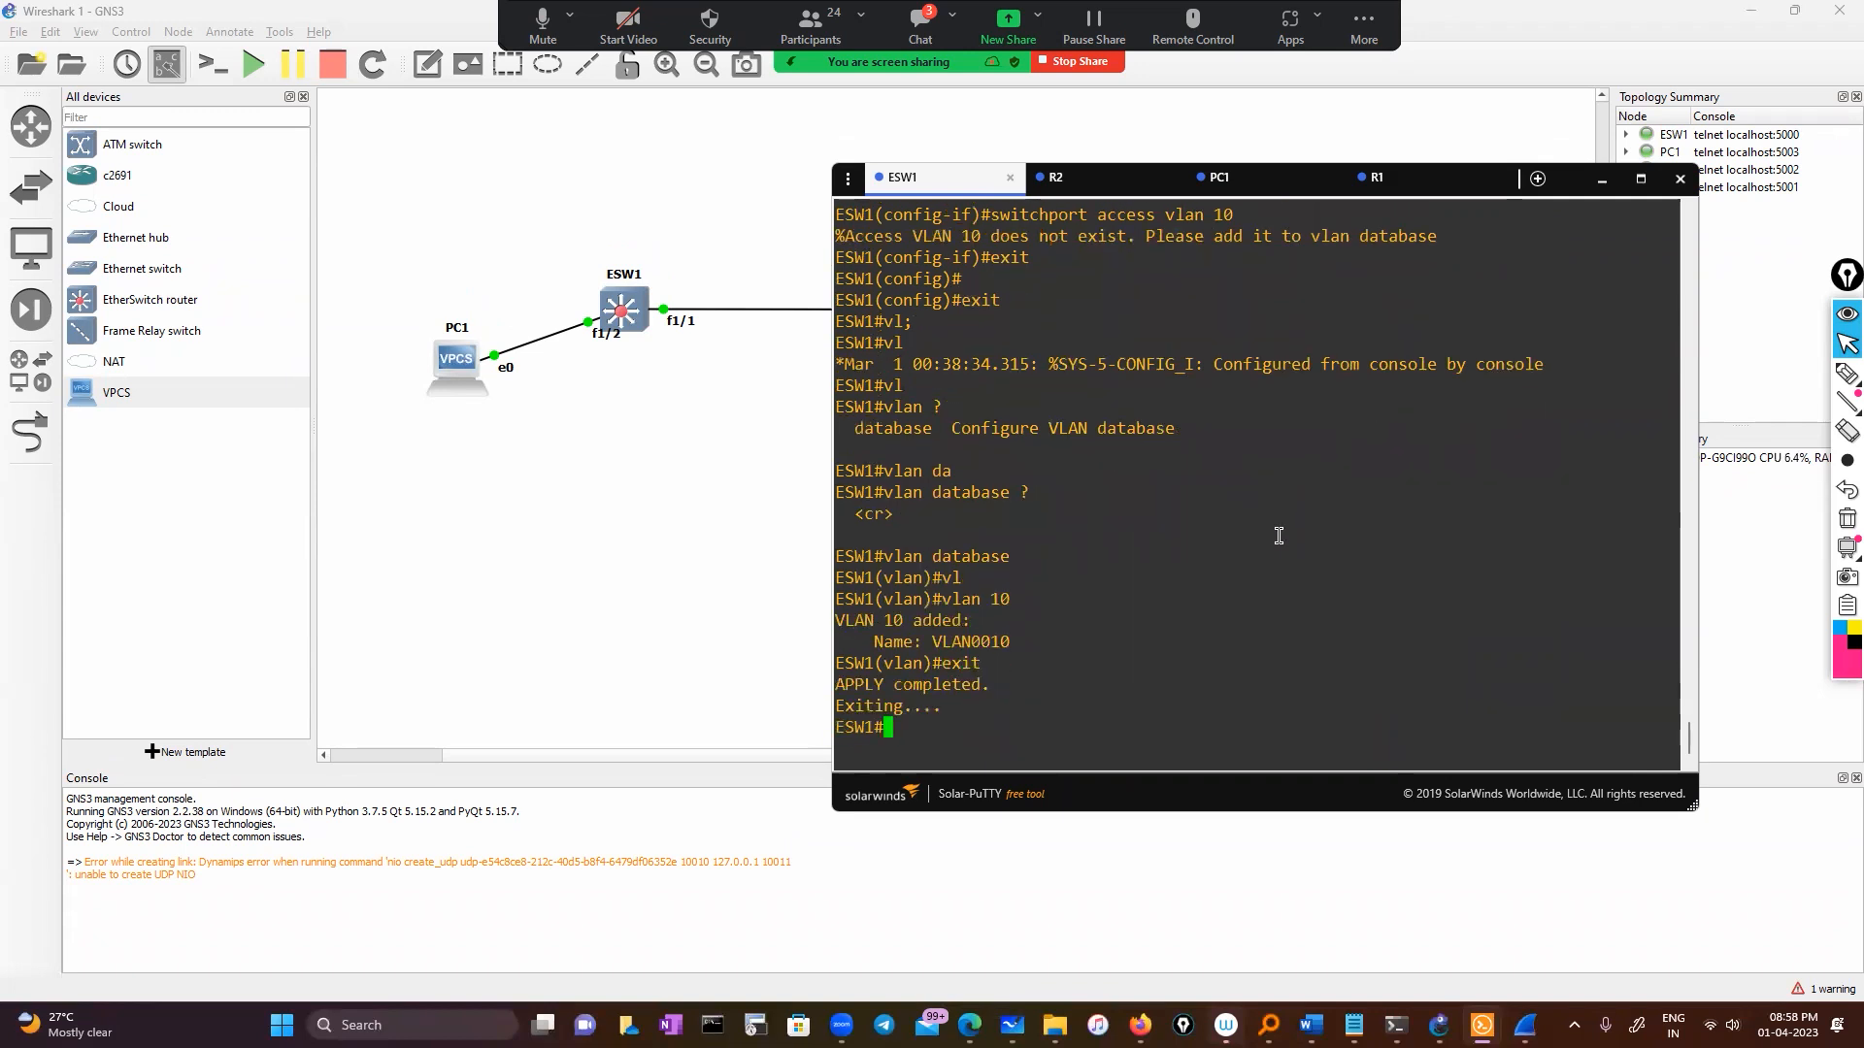
Step: Enter terminal configuration mode on ESW1 and open interface VLAN 10 for configuration
type("conf")
key("Tab")
key("Return")
key("Return")
type("int")
key("Tab")
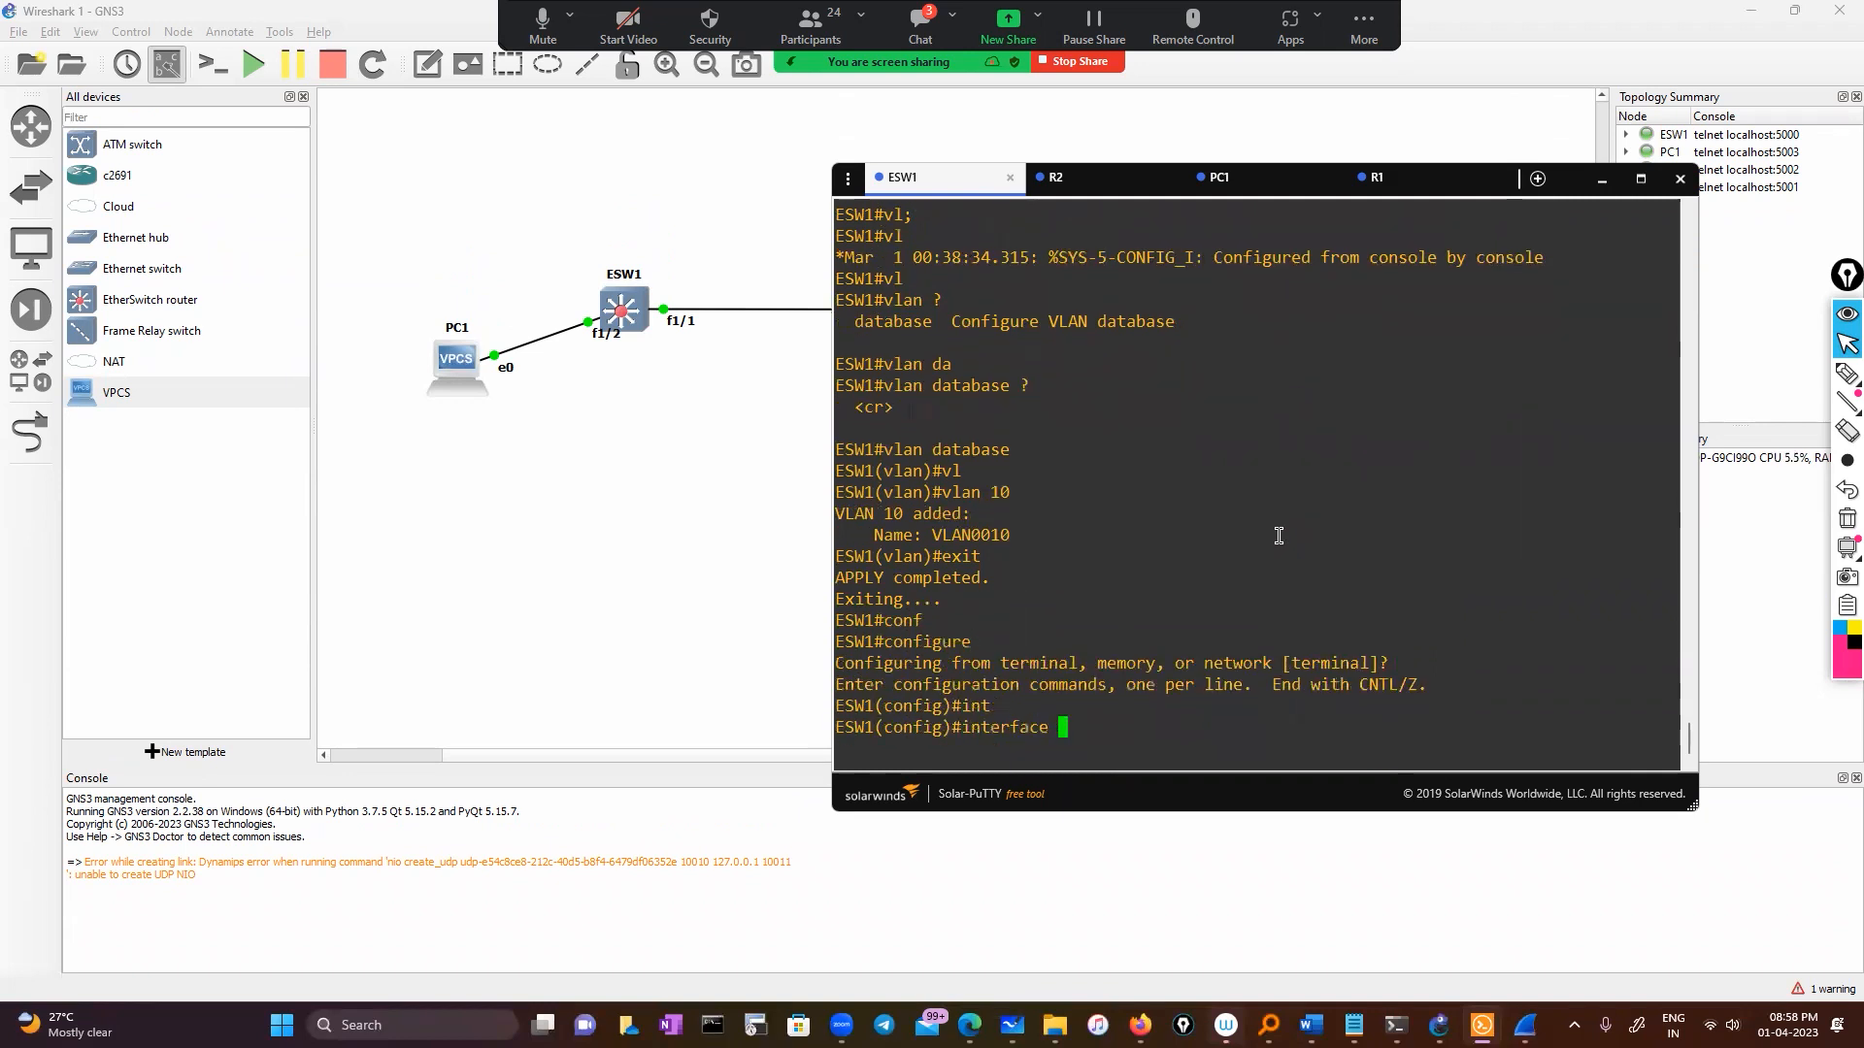
type("vl")
key("Tab")
type("10")
key("Return")
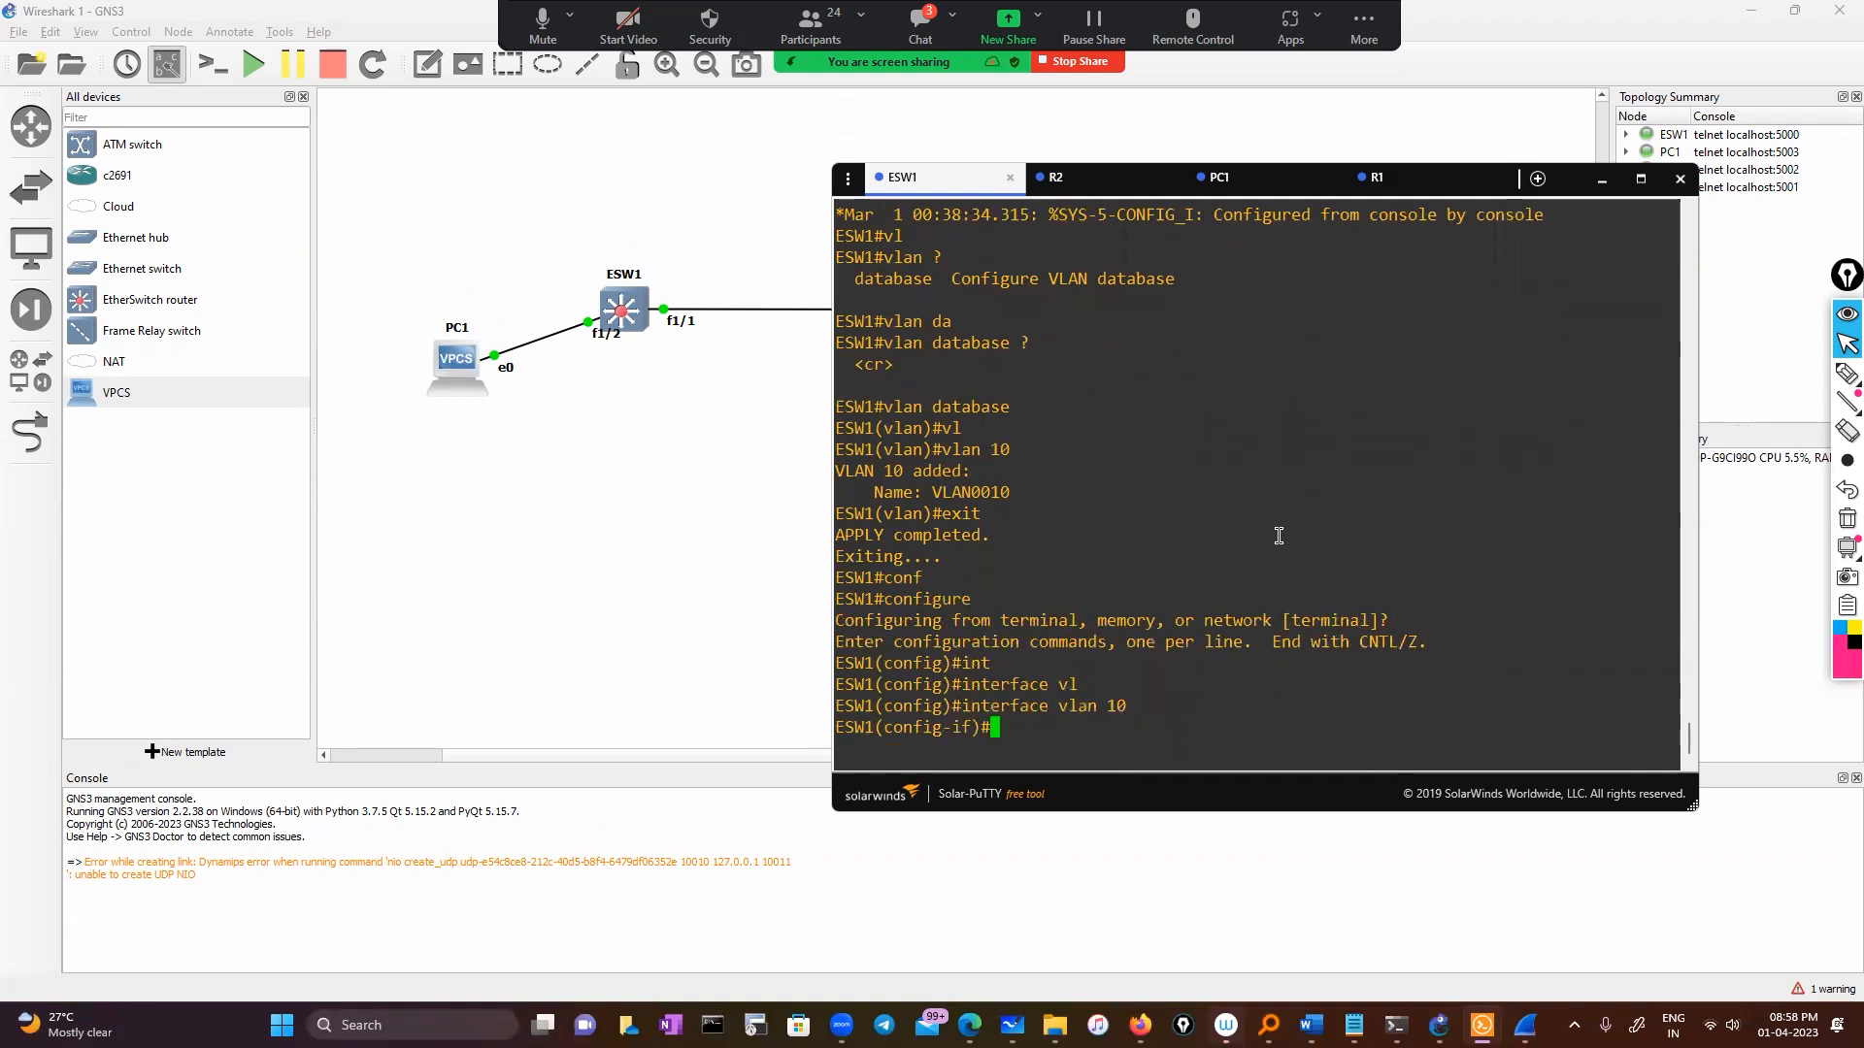
Step: Assign IP address 50.0.0.1 with subnet mask 255.0.0.0 to interface VLAN 10
type("ip add")
key("Tab")
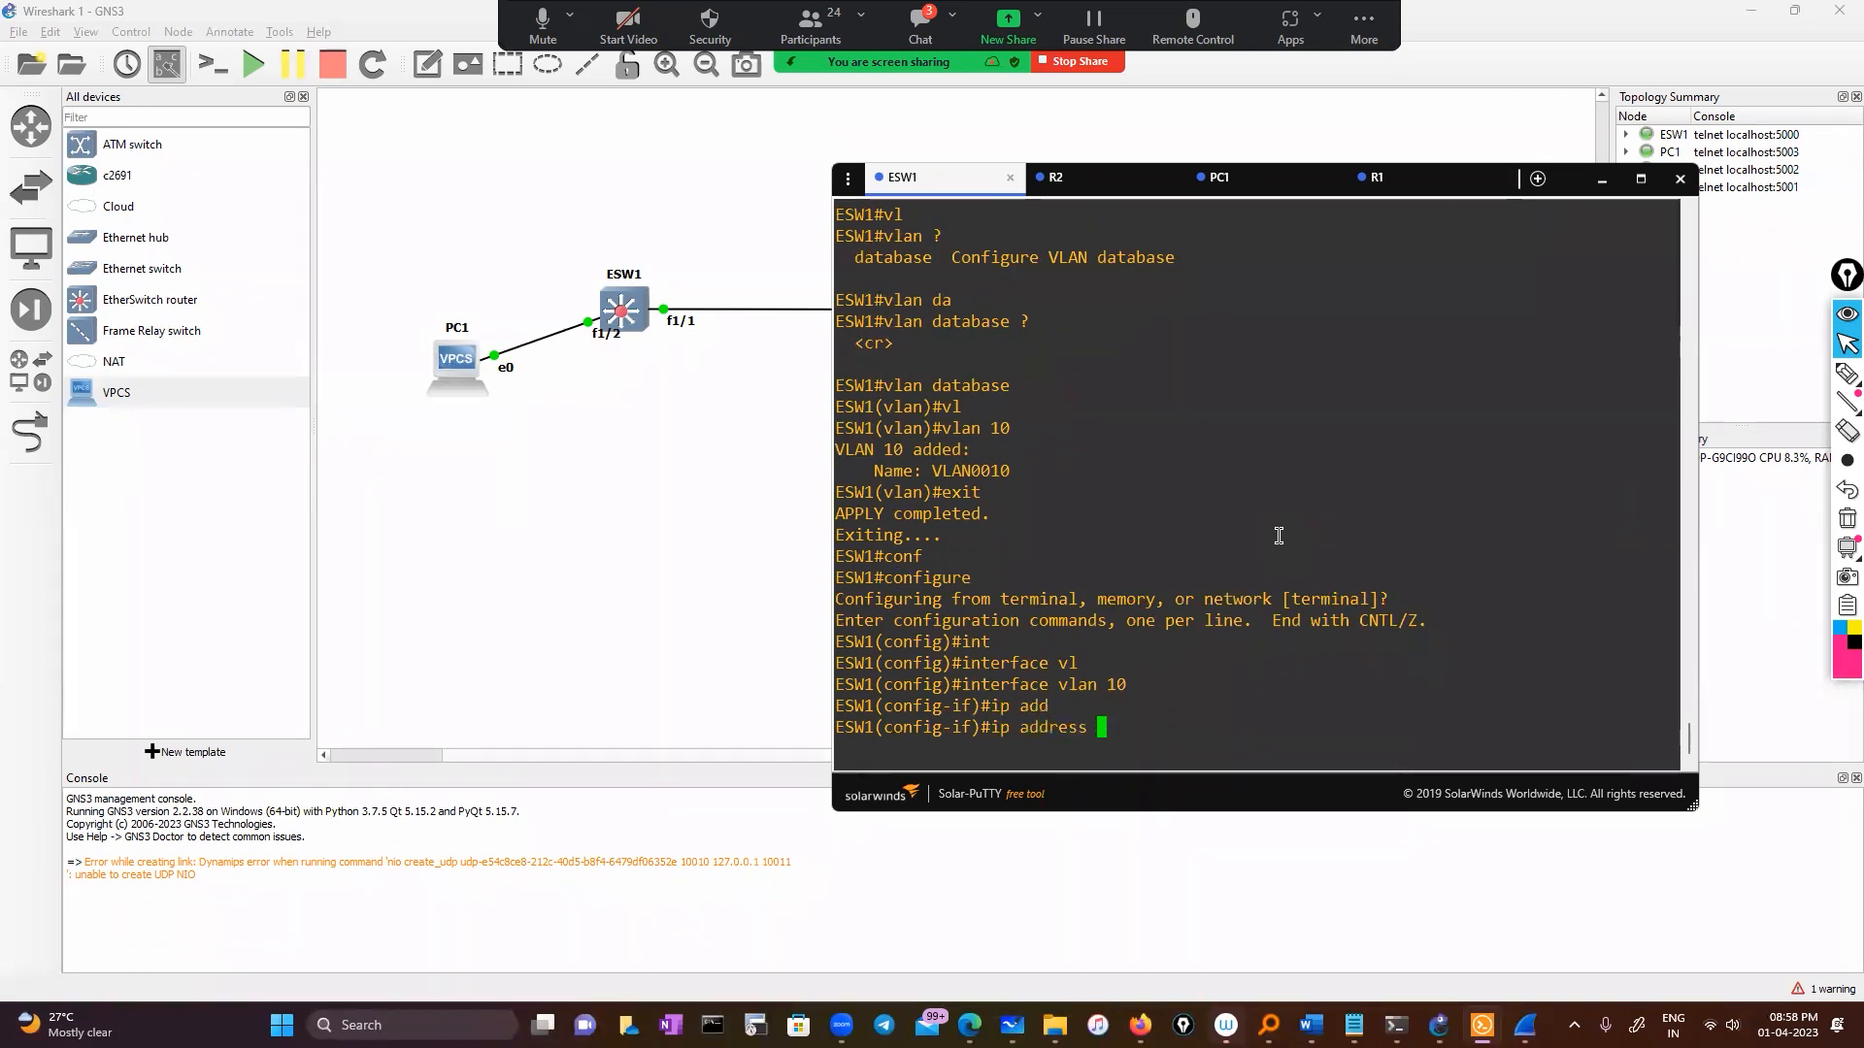
type("50.0.0.1 255.0")
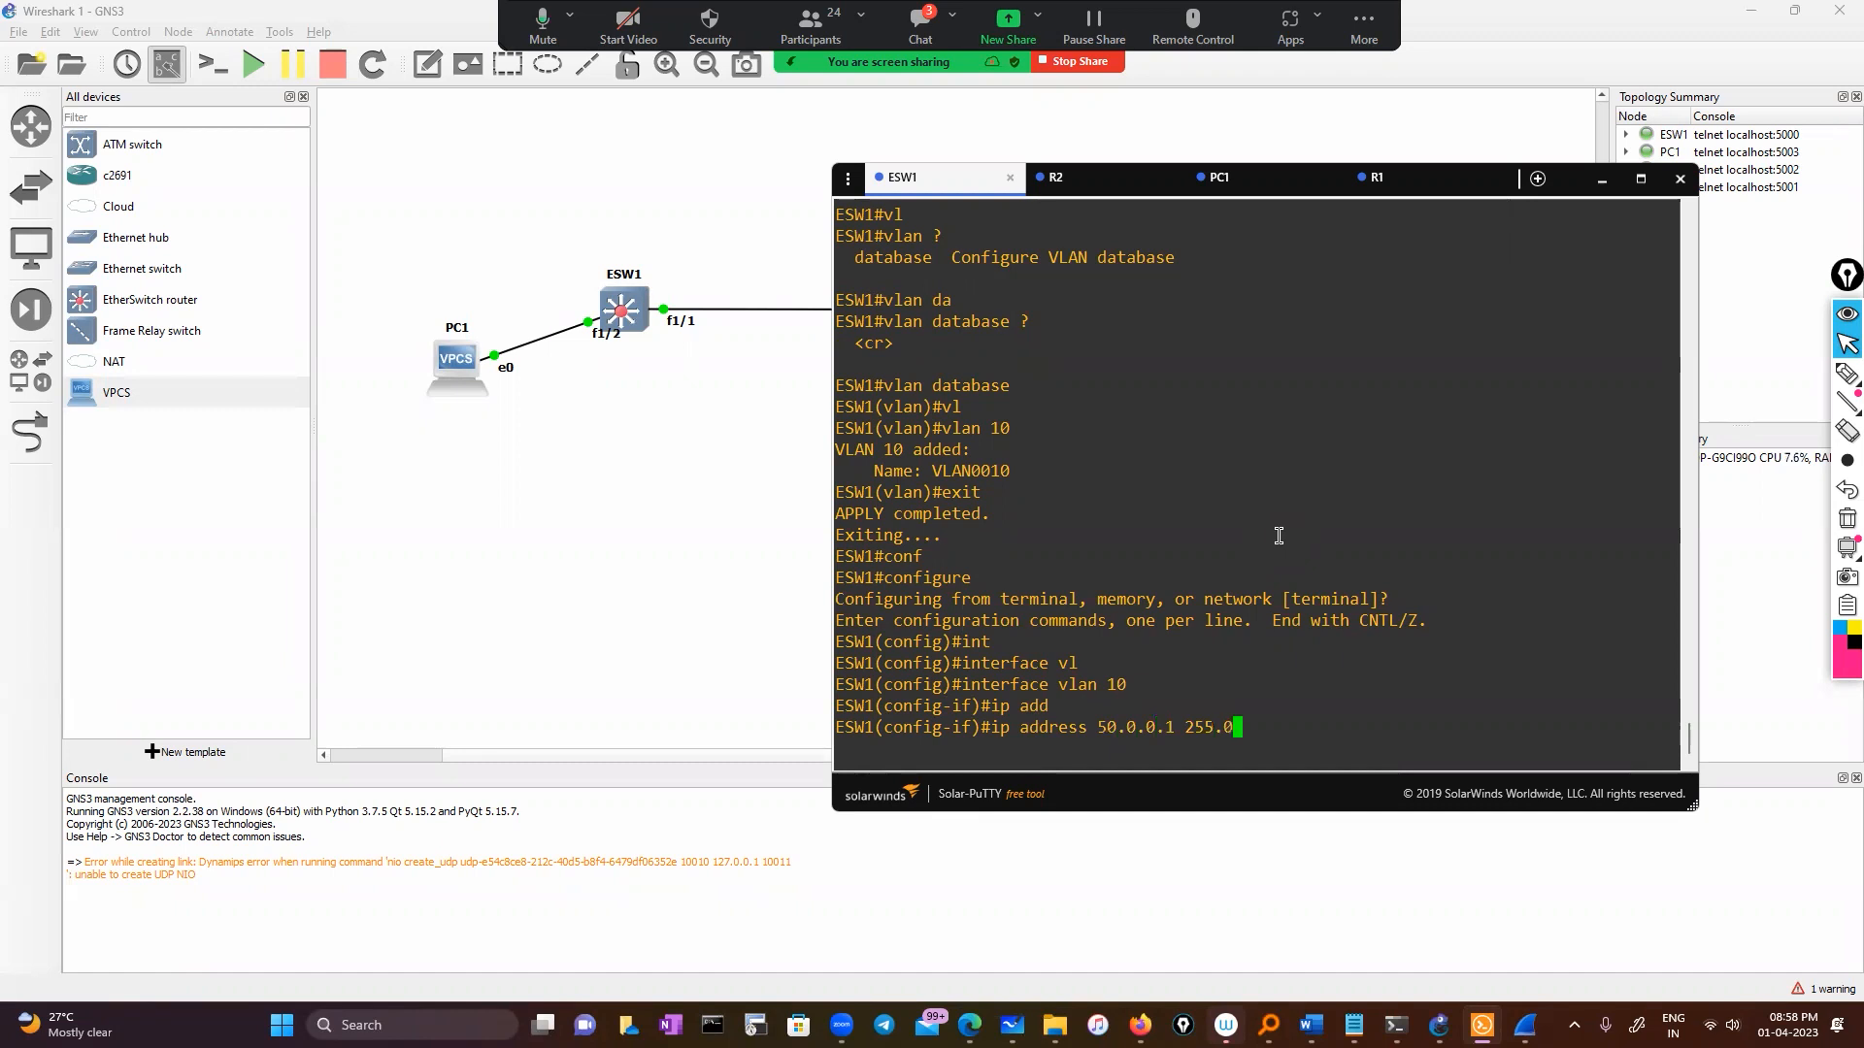
type(".0.0")
key("Return")
key("Return")
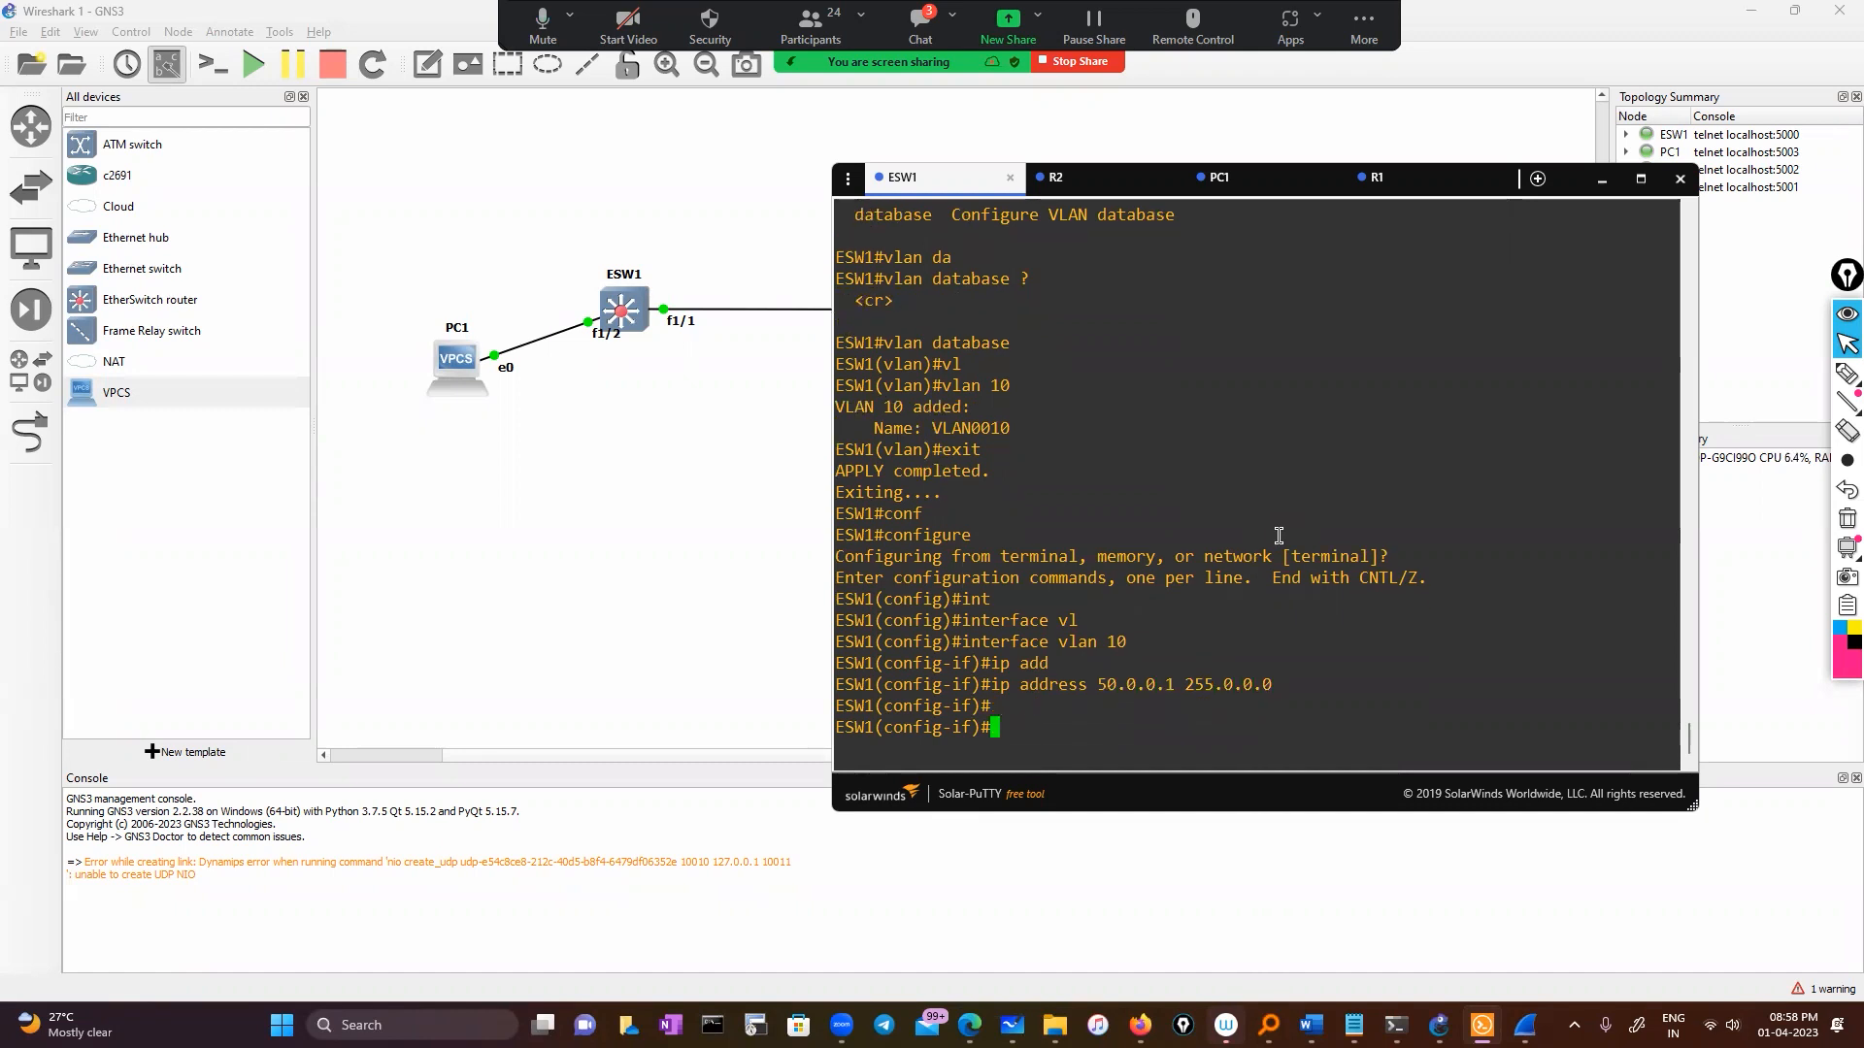
Step: Leave the VLAN 10 interface configuration and open interface FastEthernet1/2 for configuration
scroll(1194, 518, "up", 15)
scroll(1222, 682, "down", 8)
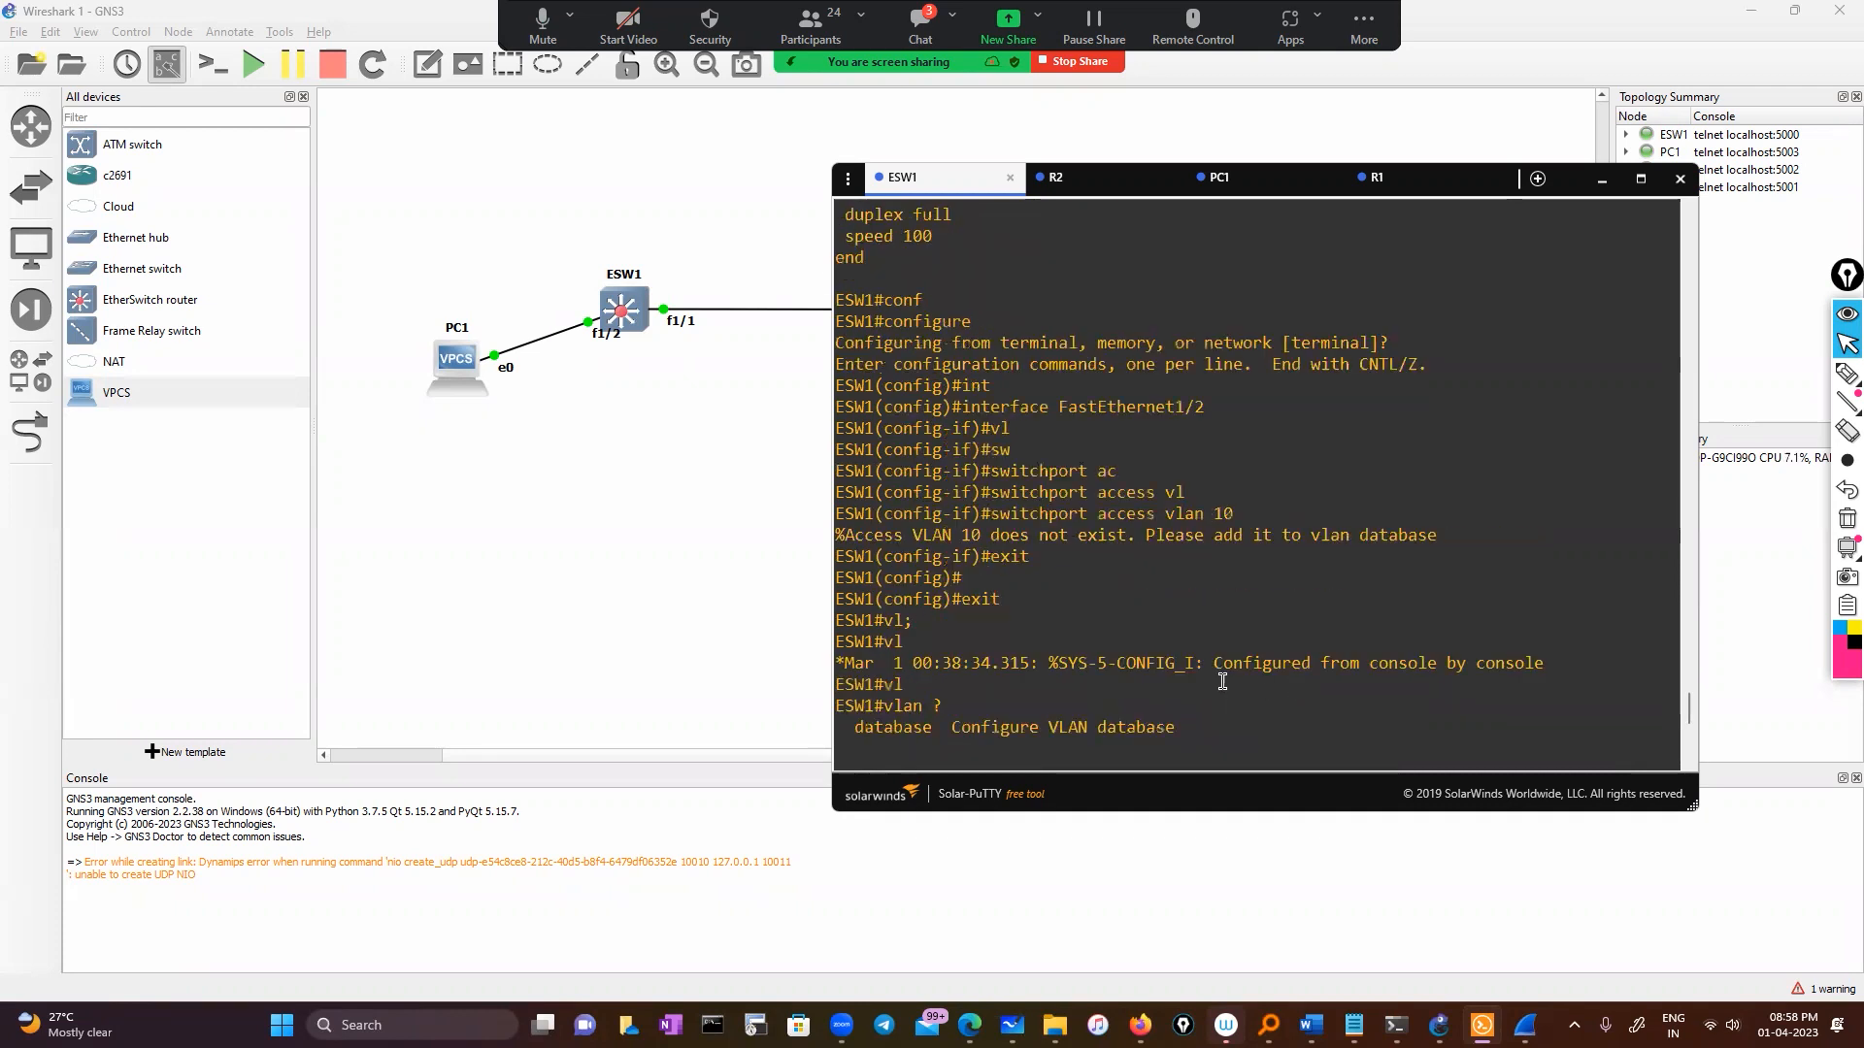
scroll(1223, 681, "up", 4)
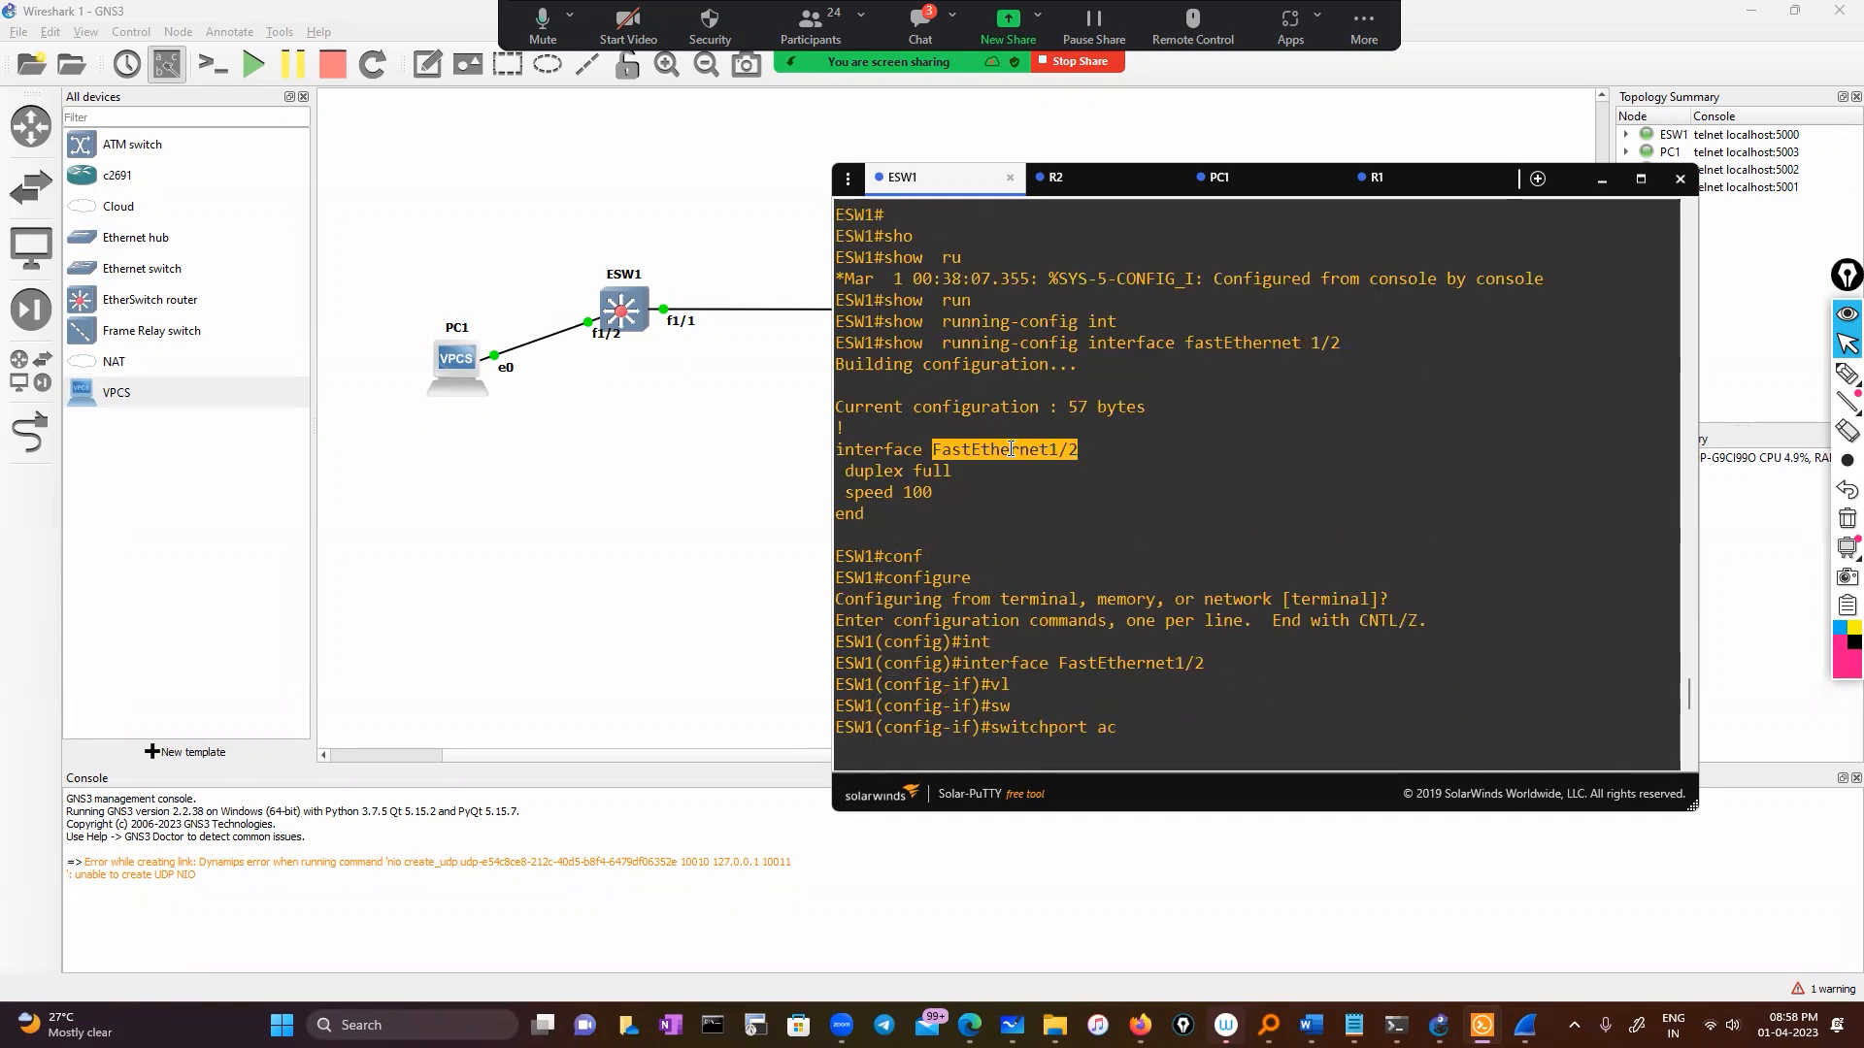
scroll(1114, 636, "down", 4)
type("exit")
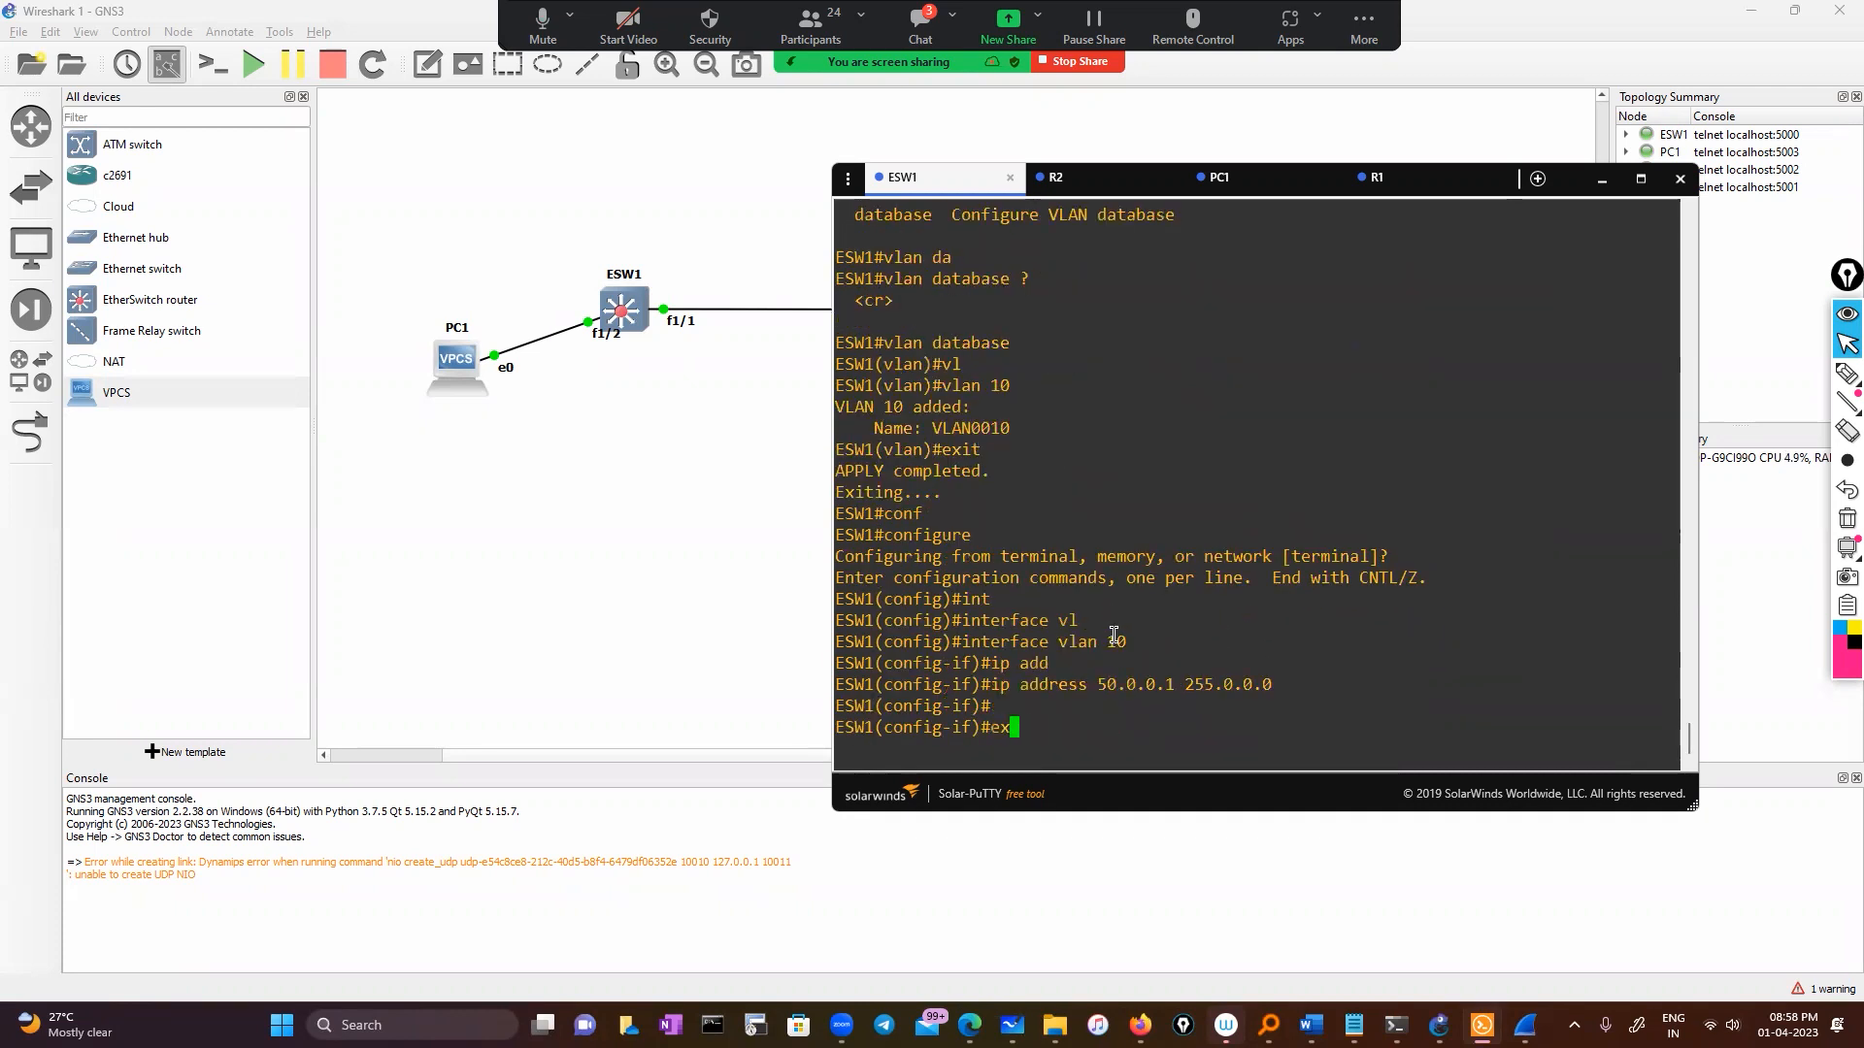
key("Return")
type("int")
key("Tab")
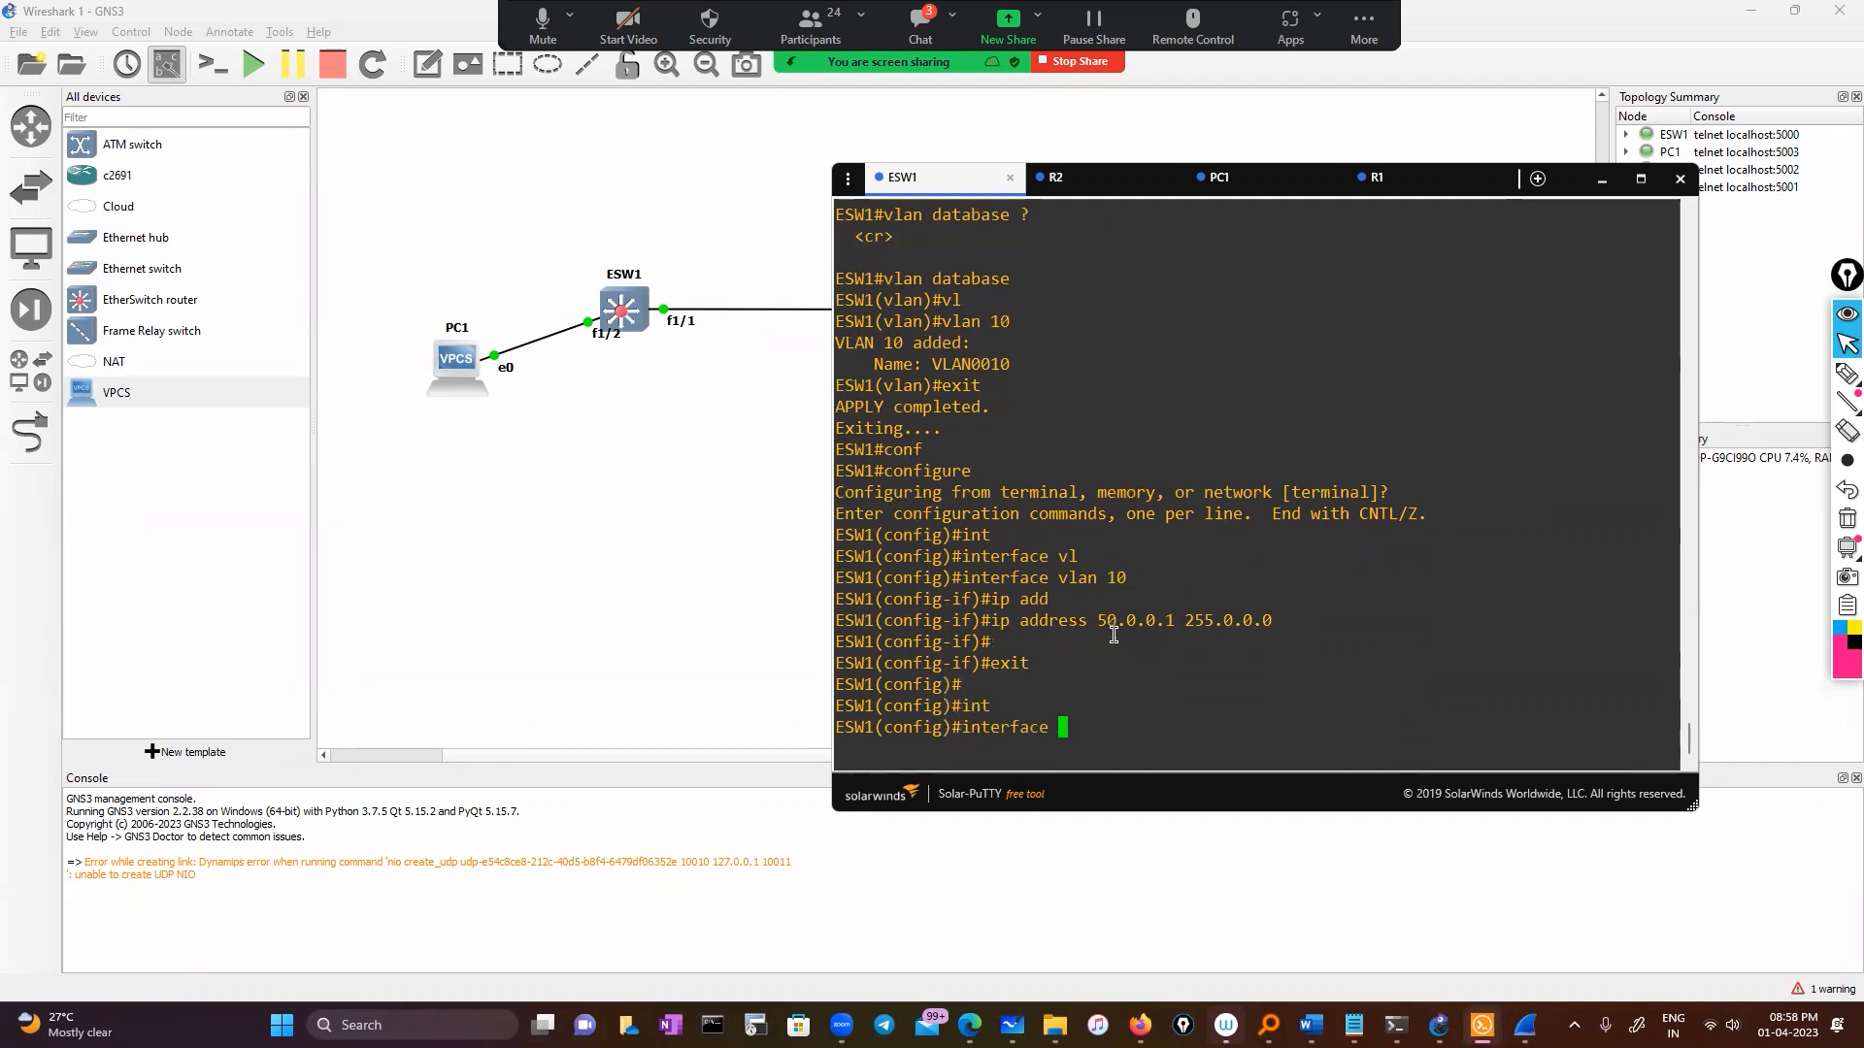
right_click(1113, 634)
key("Return")
Step: Set the access VLAN of interface FastEthernet1/2 to 10 with the switchport access vlan command
type("ss")
key("BackSpace")
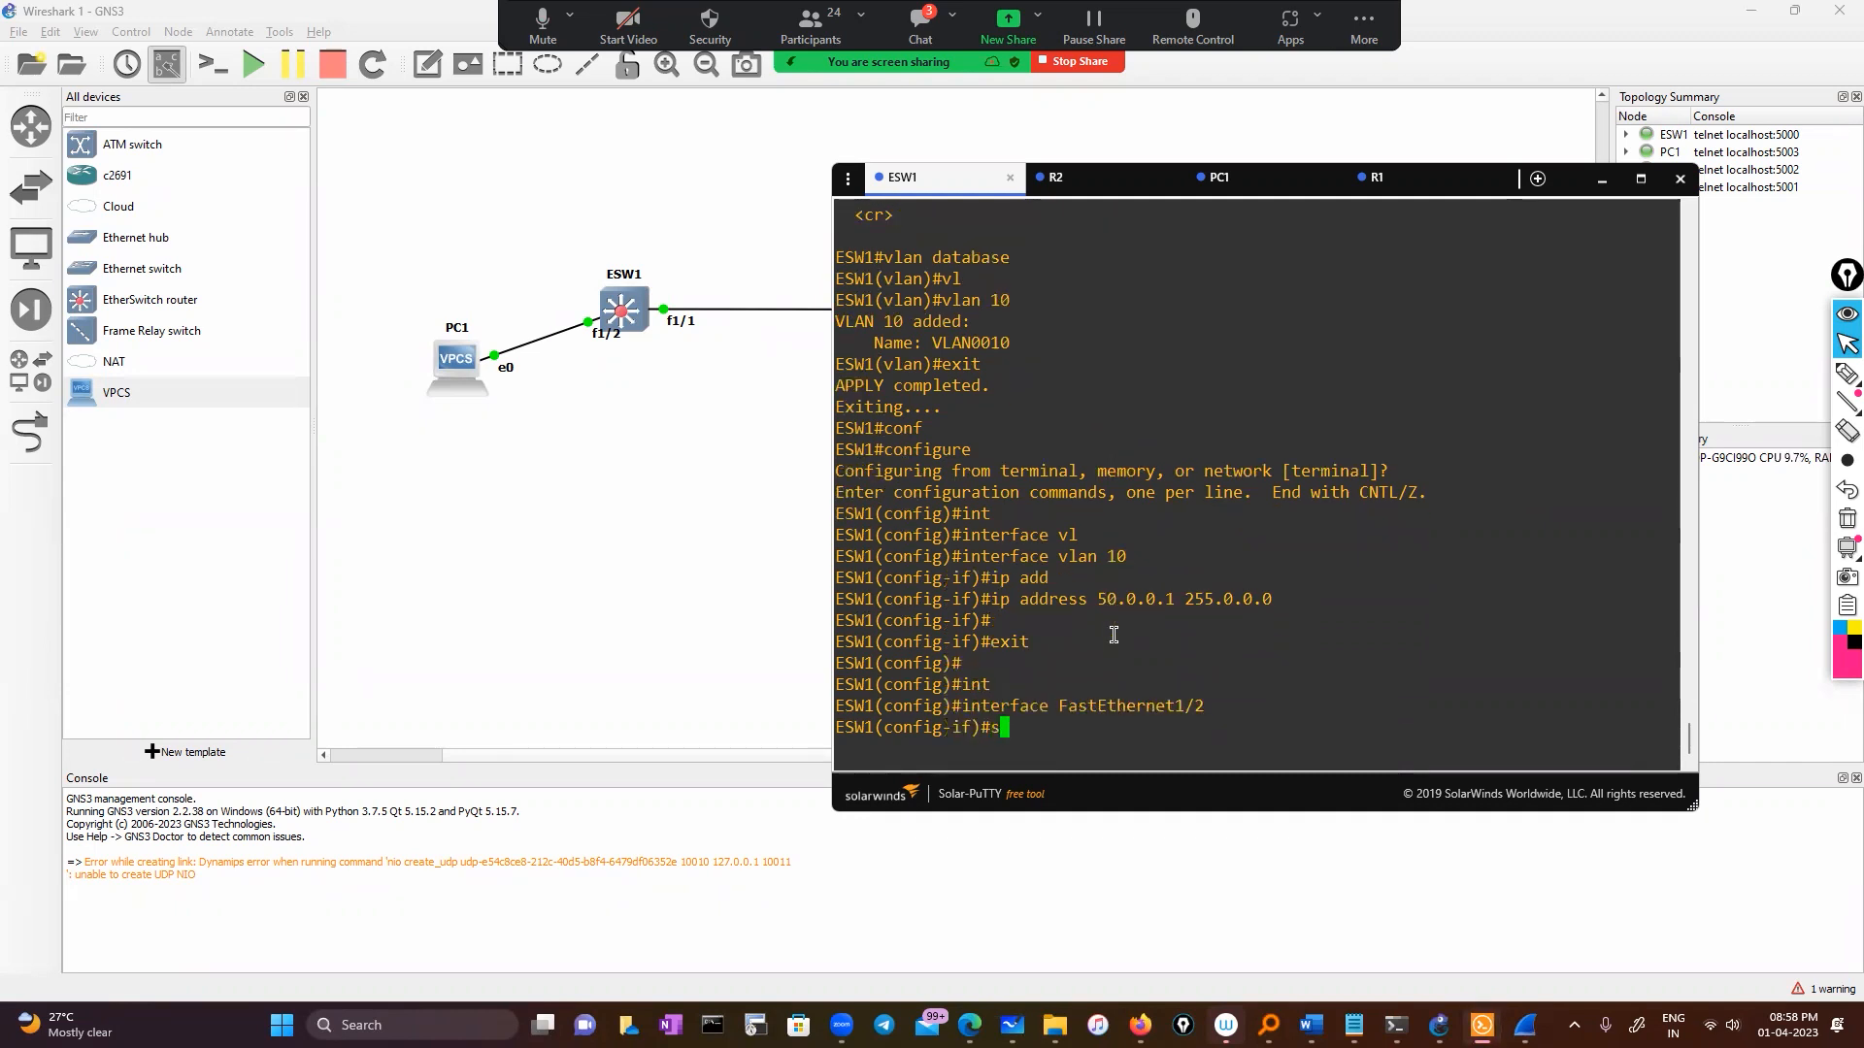
key("Tab")
type("wi")
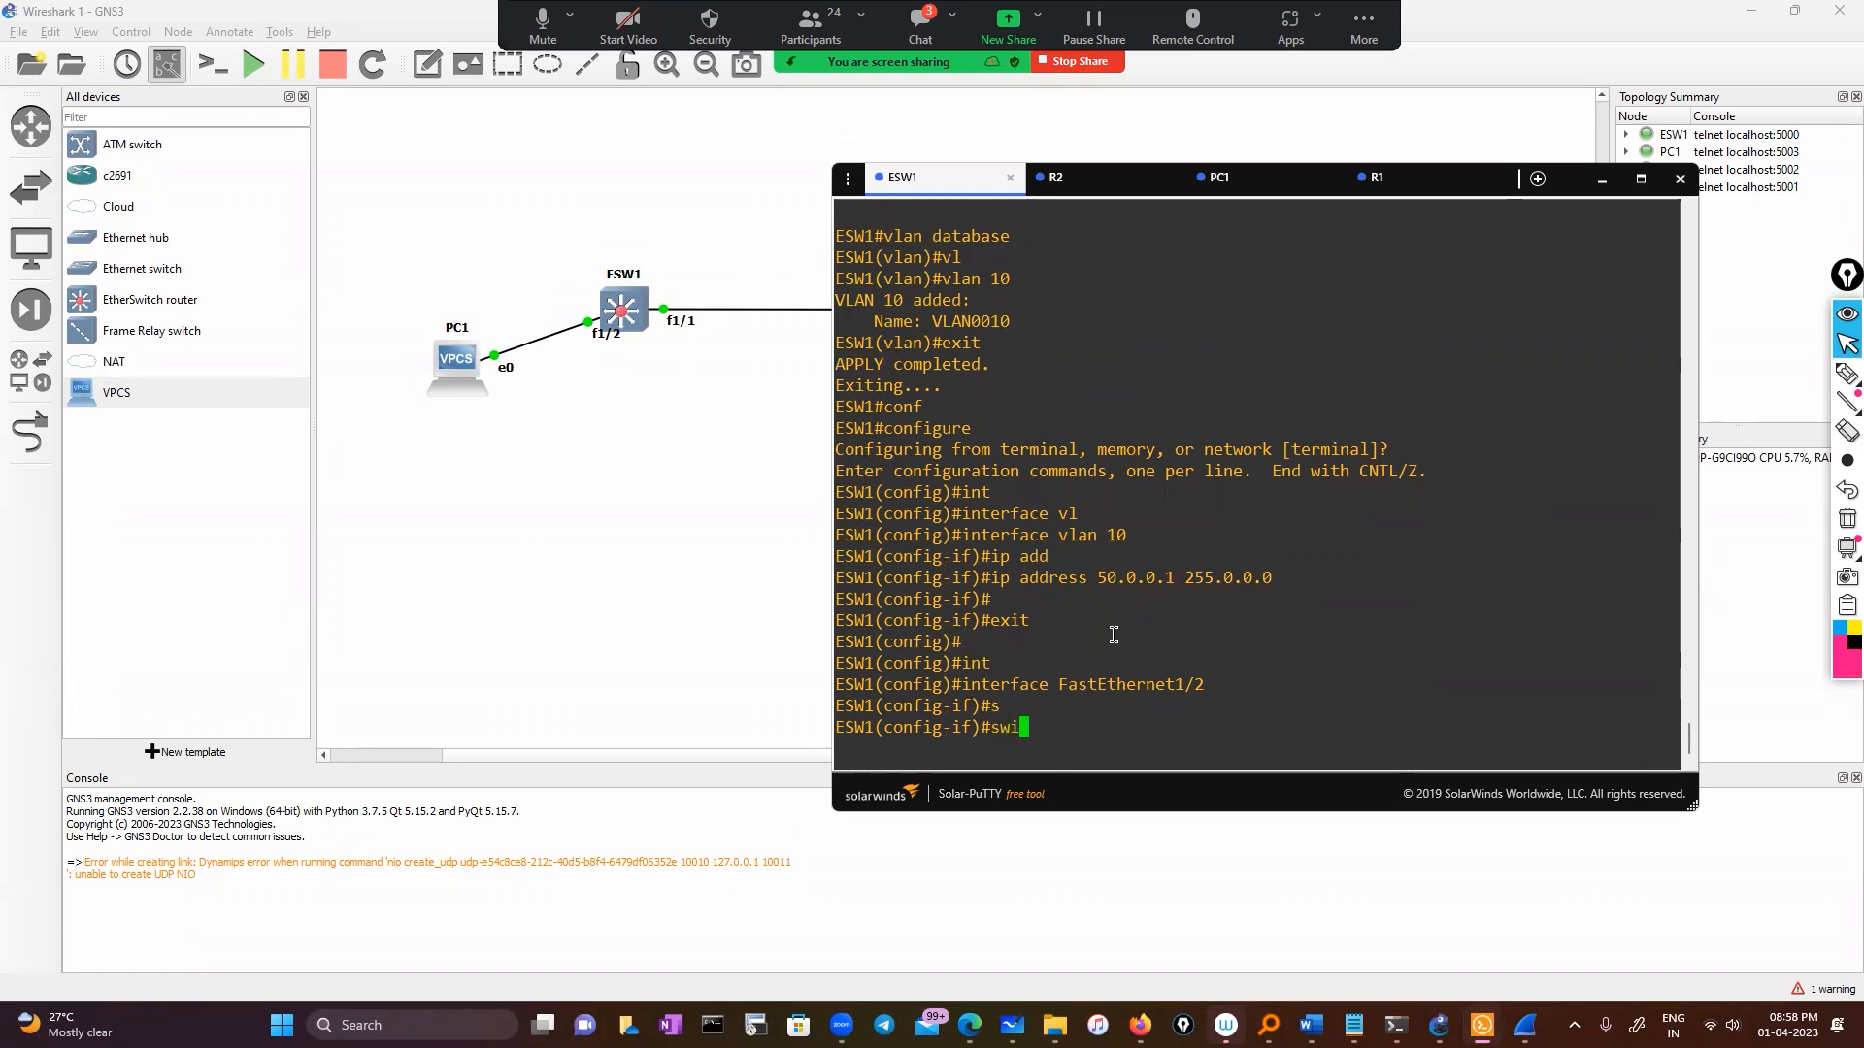
key("Tab")
type("ac")
key("Tab")
type("vl")
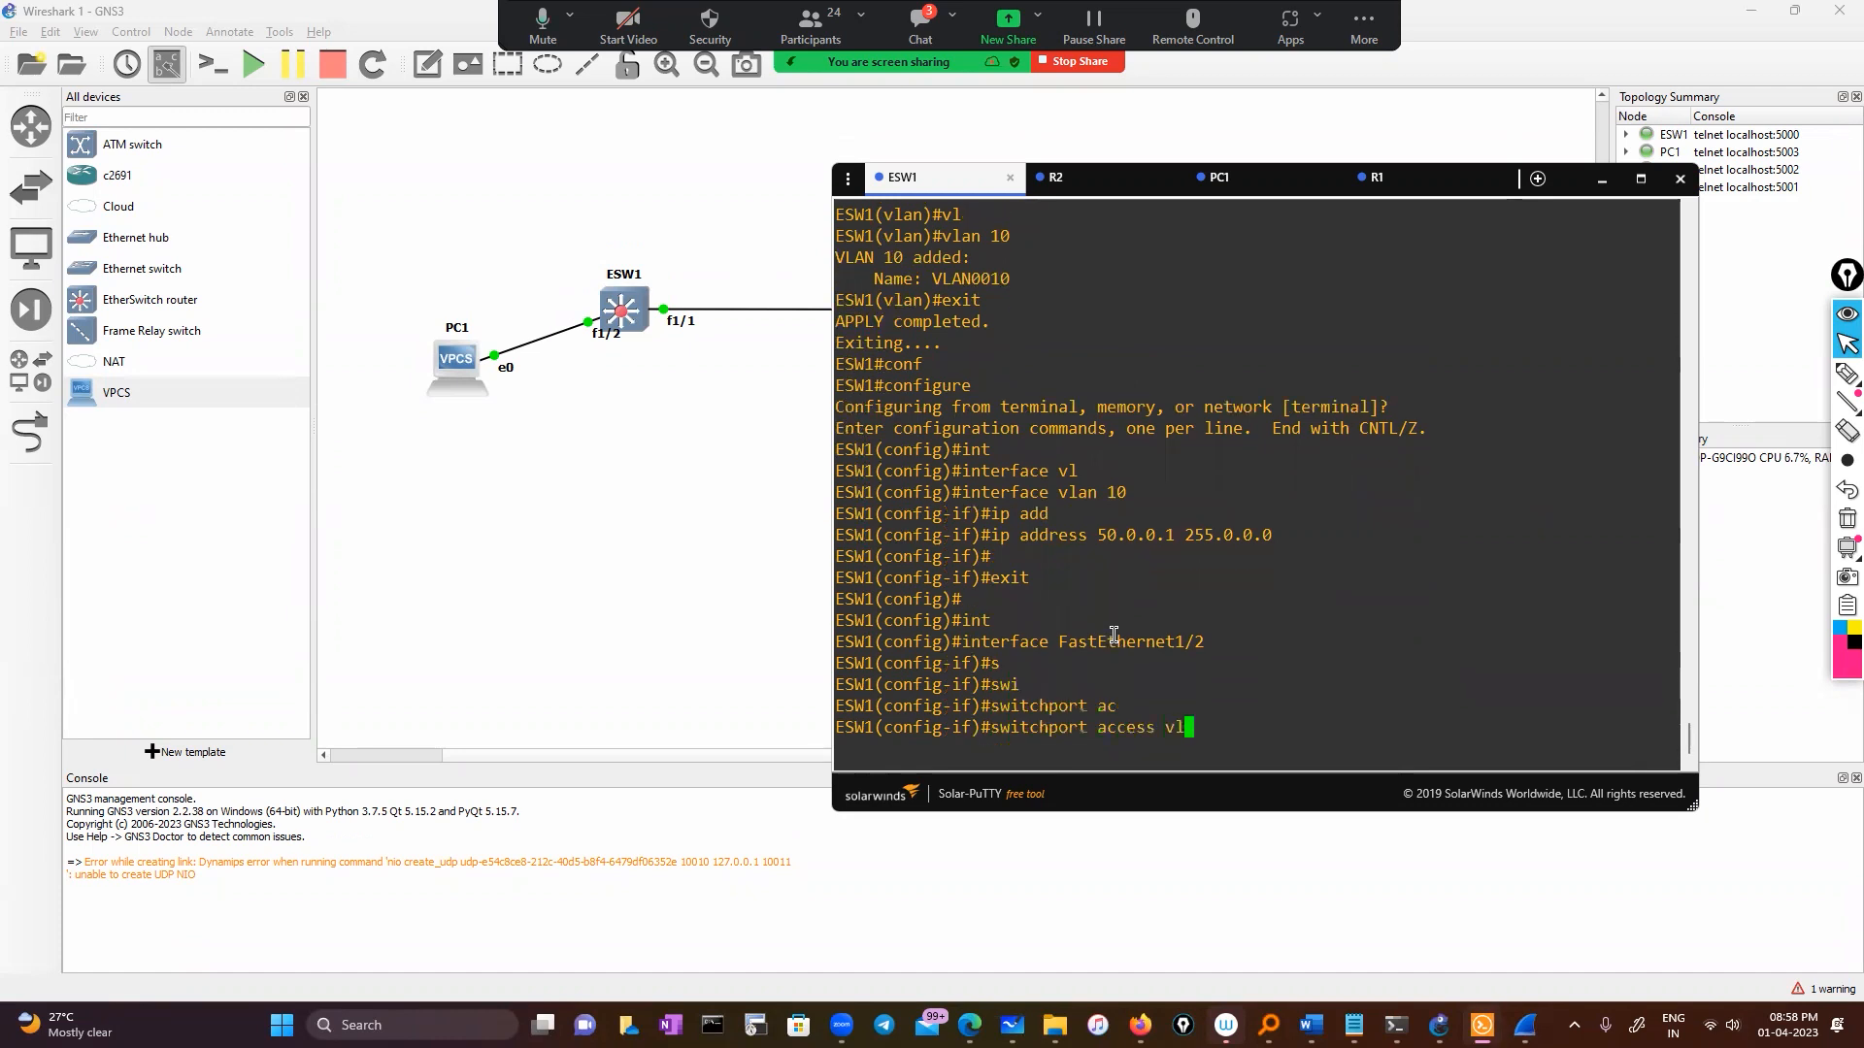
key("Tab")
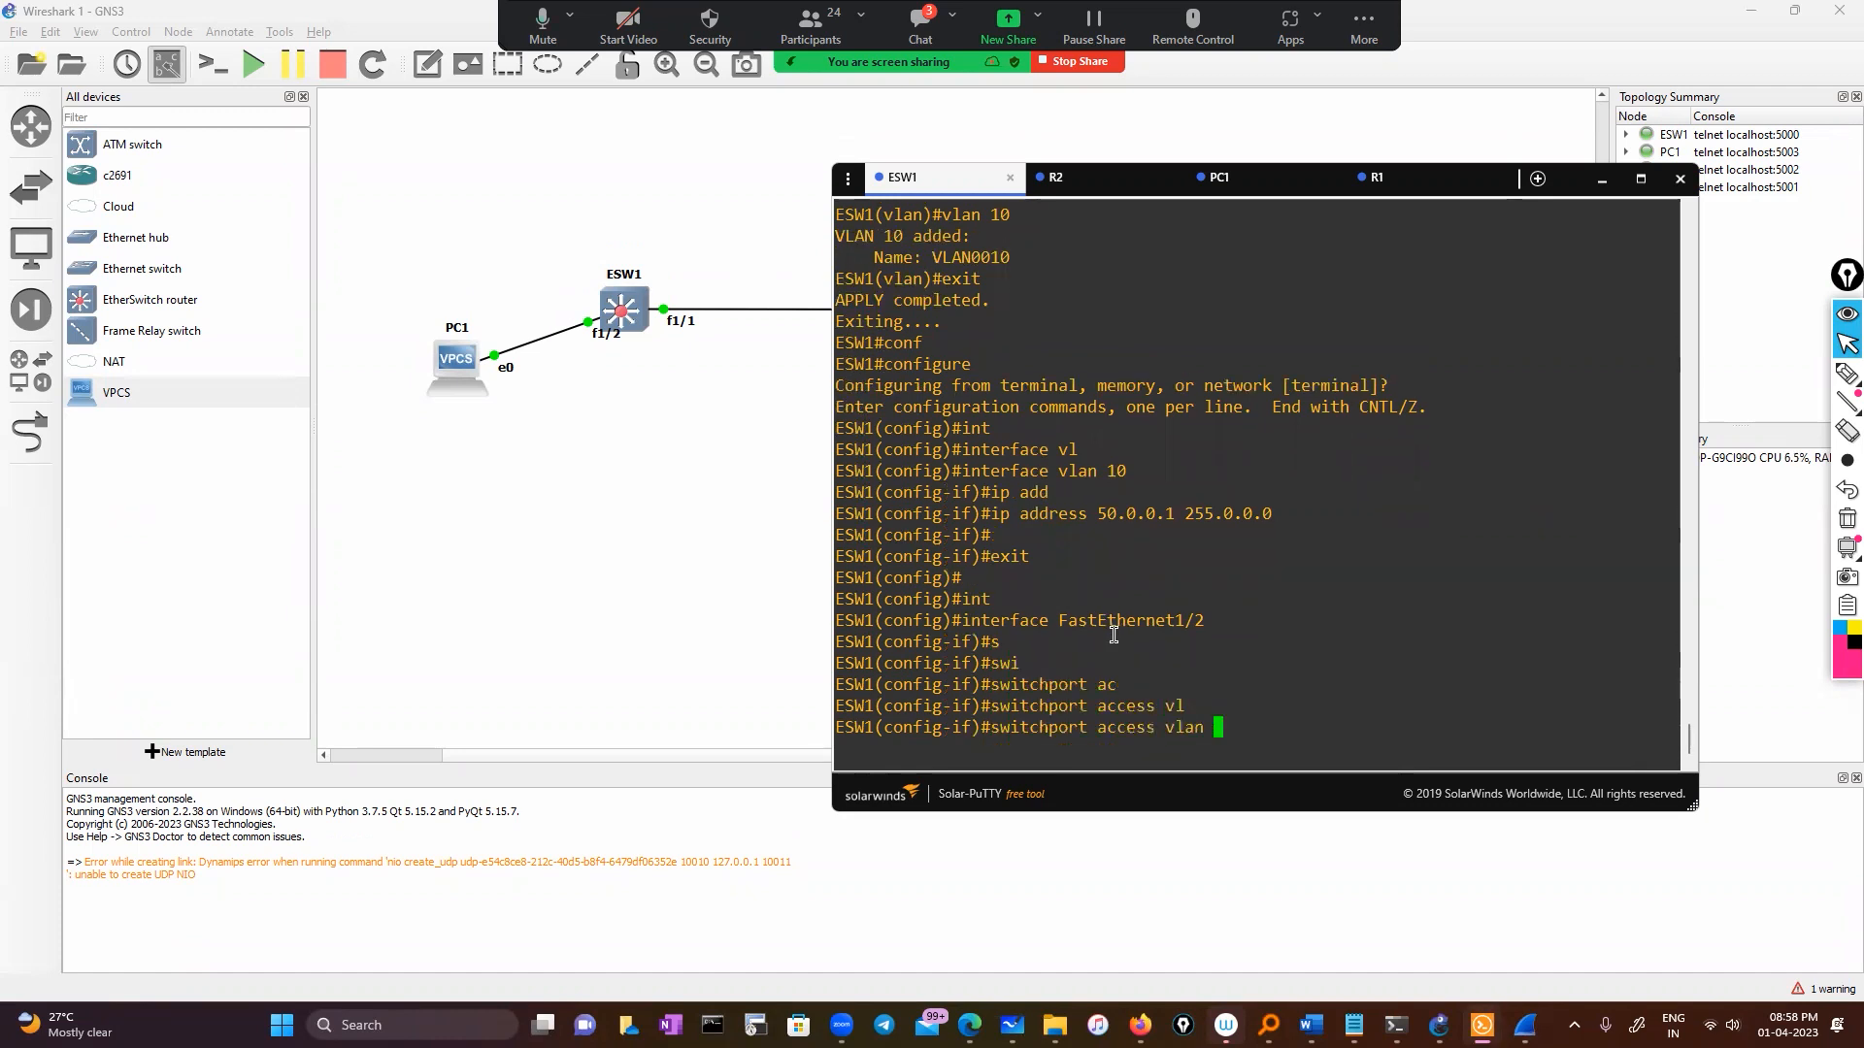
type("10")
key("Return")
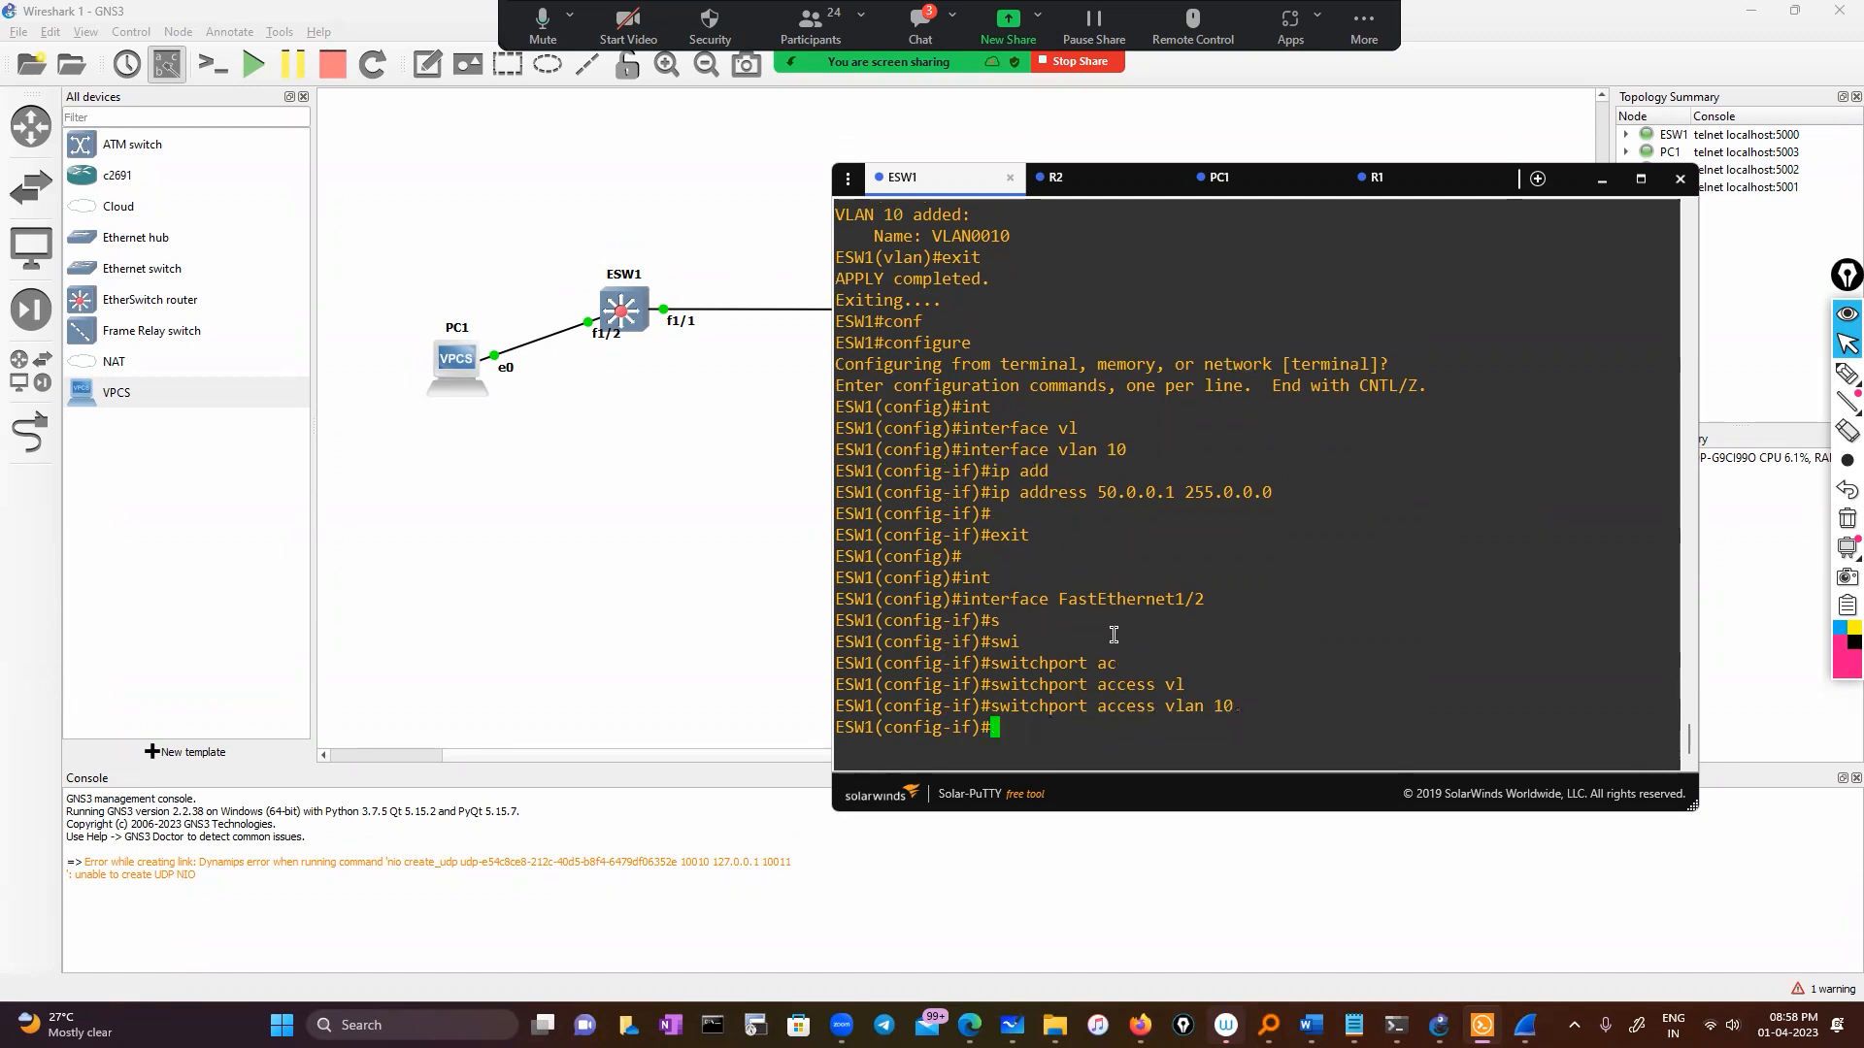
Step: Enable interface FastEthernet1/2 with the no sh command
type("exi")
key("BackSpace")
key("BackSpace")
key("BackSpace")
type("nos h")
key("Return")
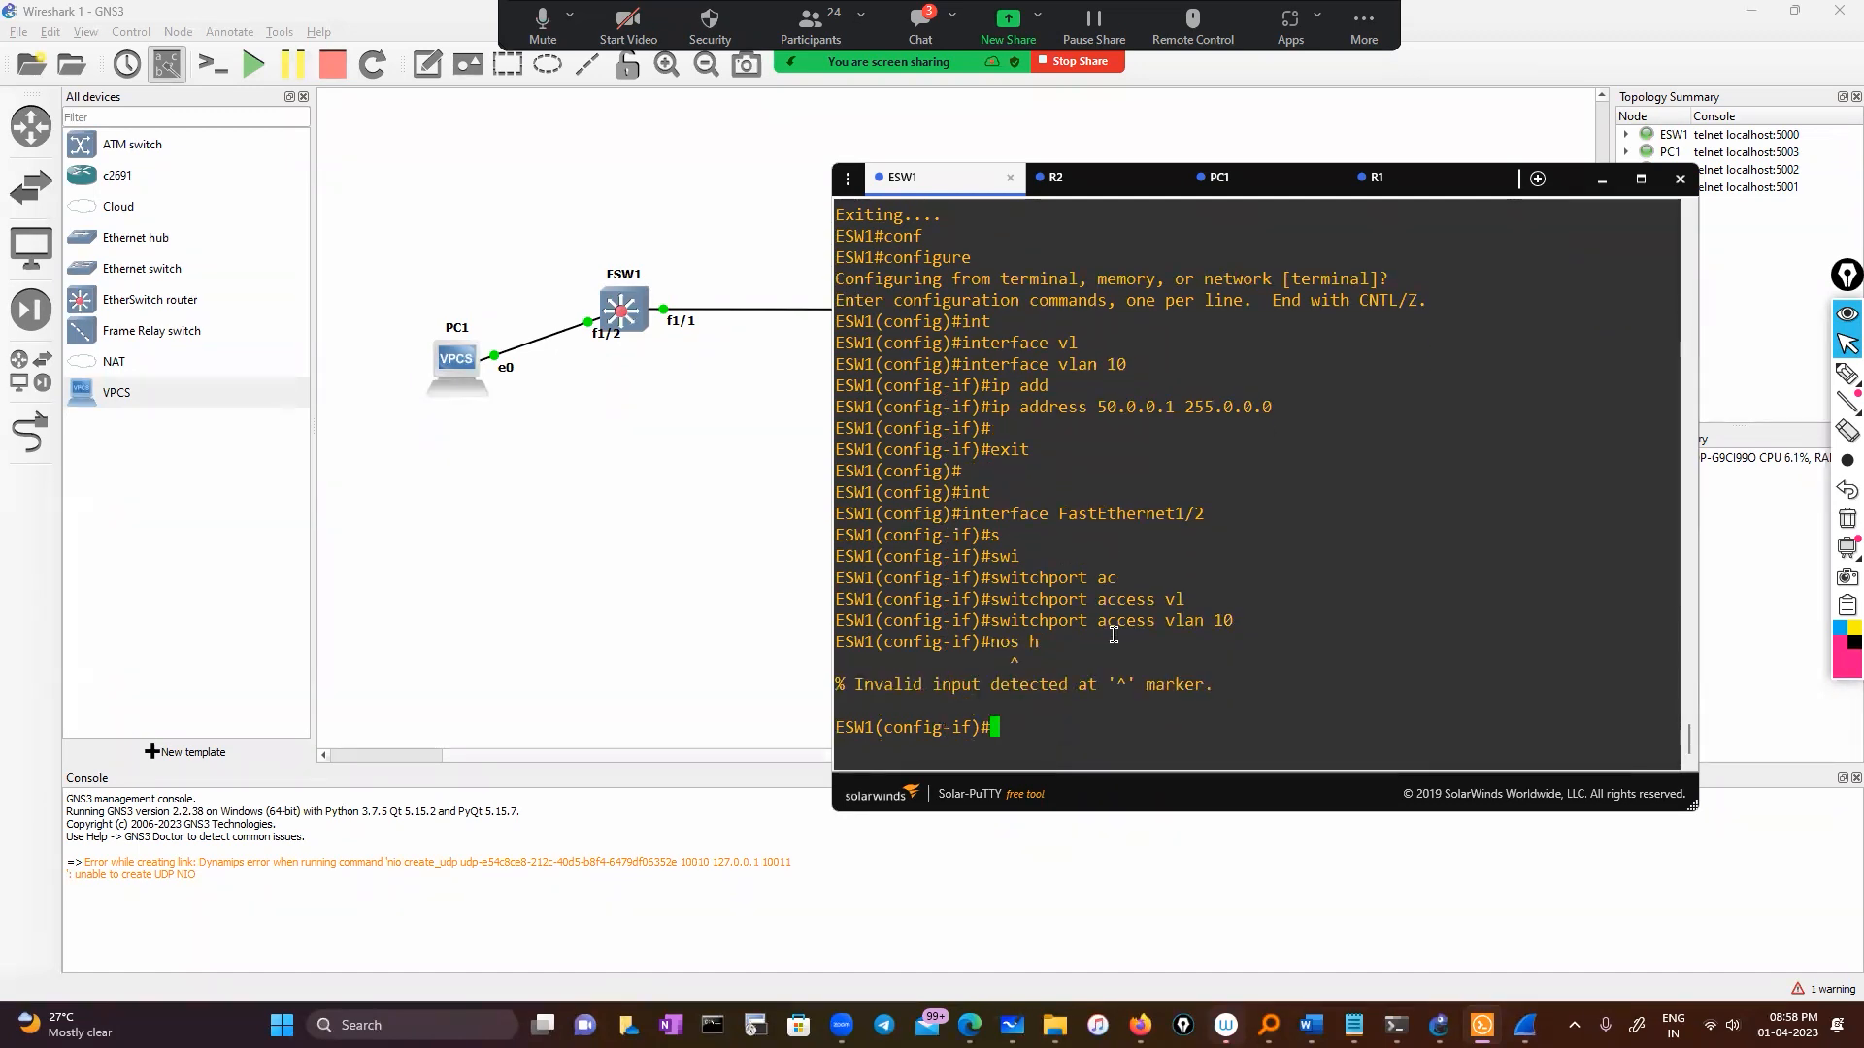
type("no sh")
key("Return")
key("Return")
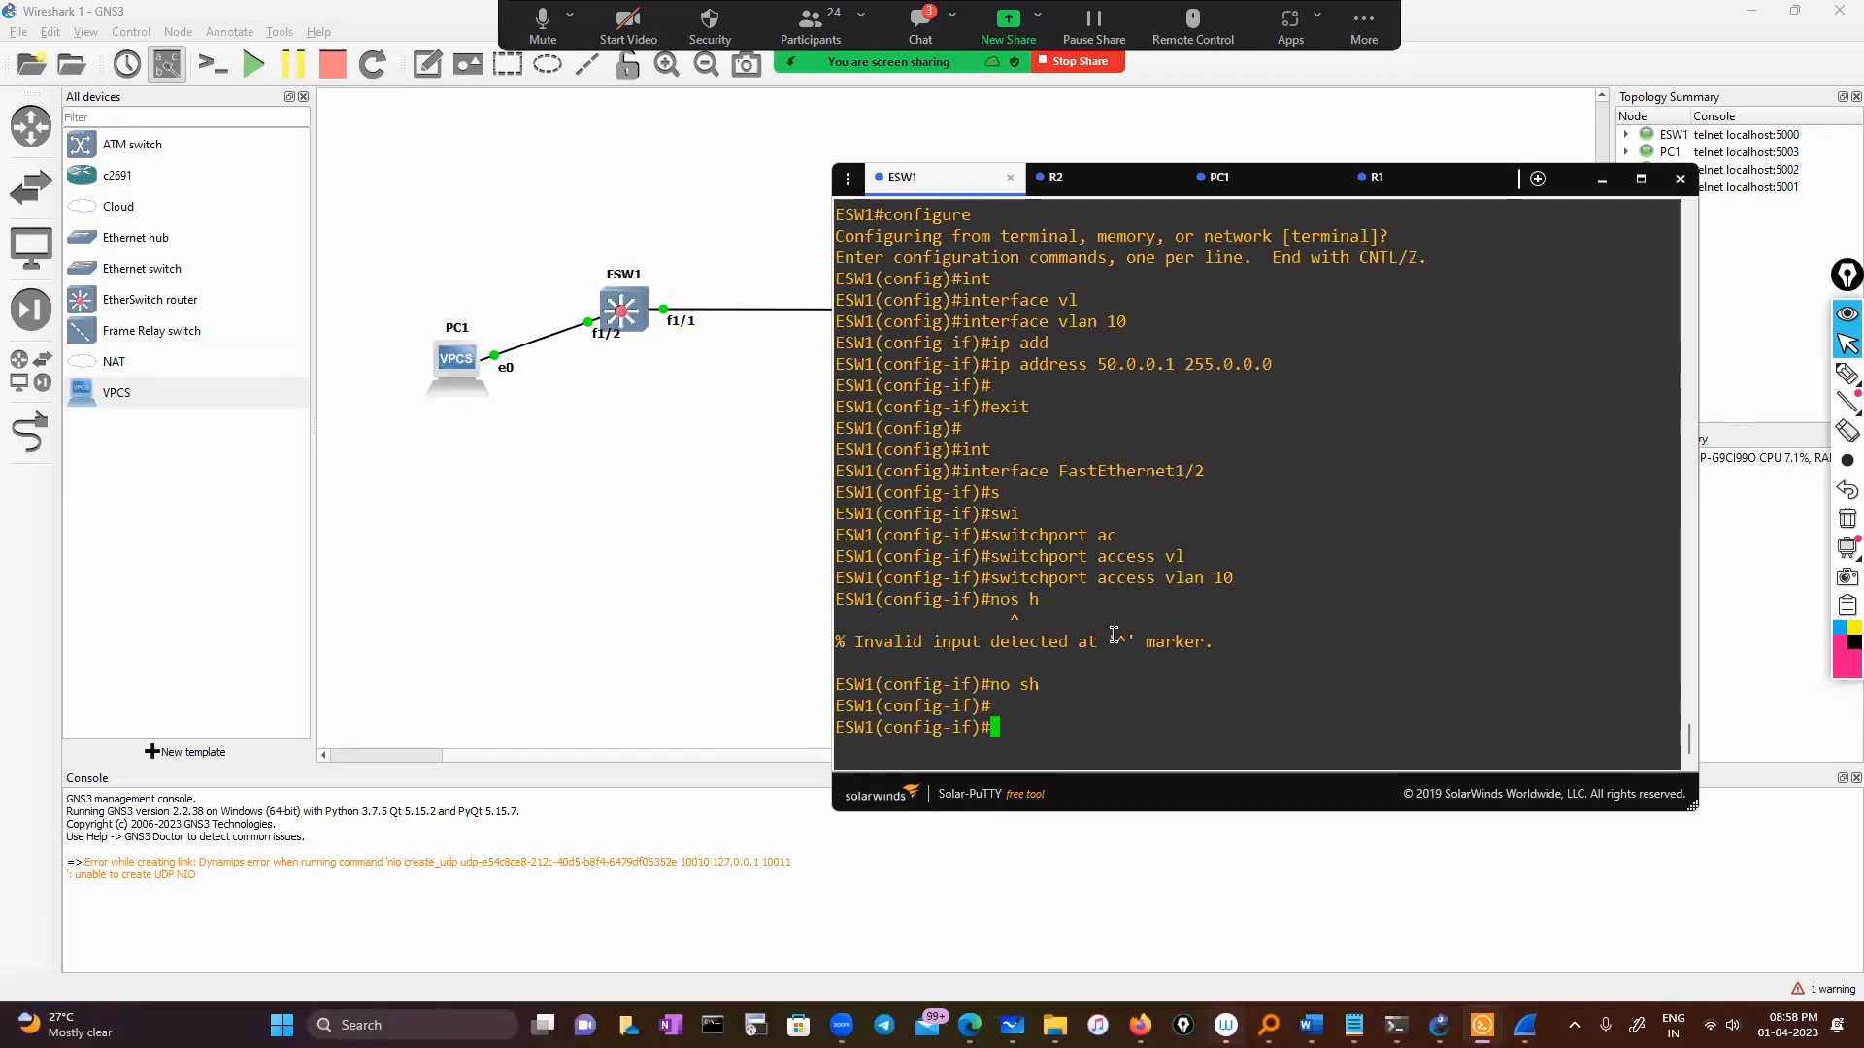
Step: Exit the FastEthernet1/2 interface configuration and global configuration, returning to ESW1's privileged prompt
type("exit")
key("Return")
key("Return")
type("exit")
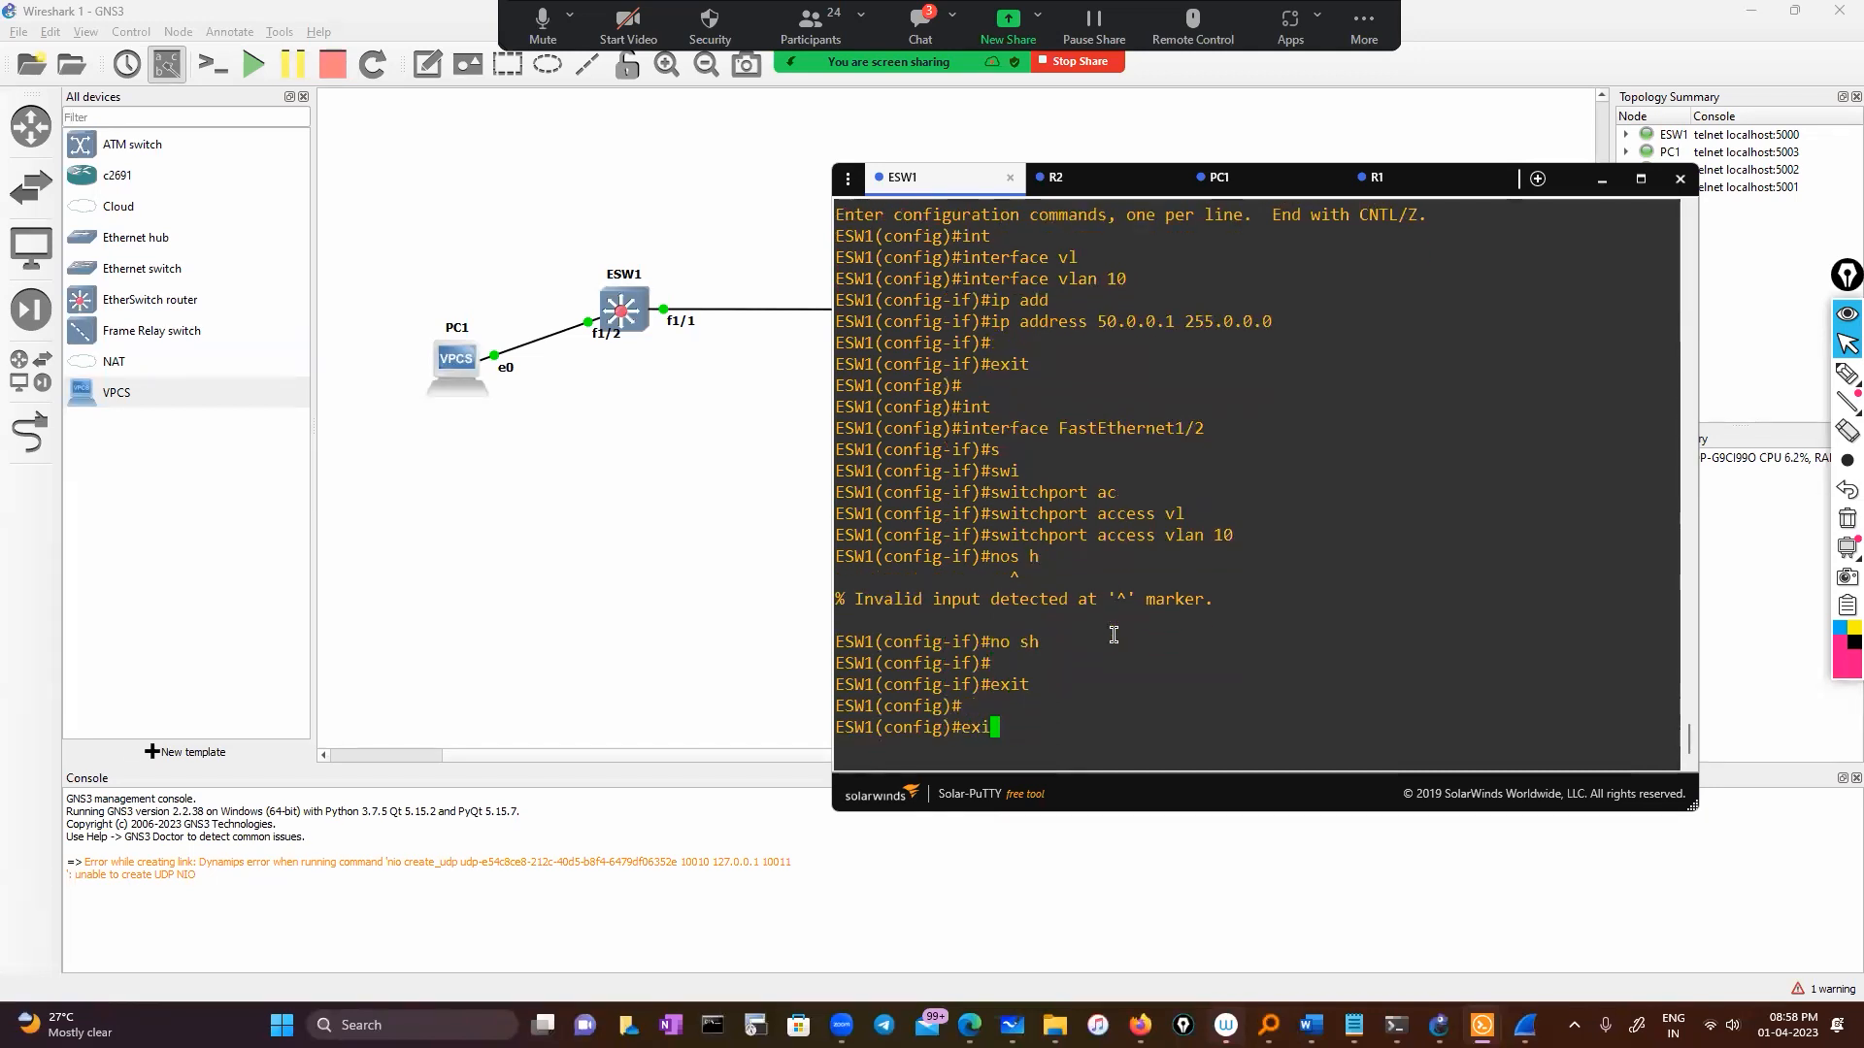
key("Return")
key("Return")
Step: Show the switchport details of interface FastEthernet1/2 on ESW1 and examine its operational mode, administrative mode and access VLAN
type("sh")
key("Tab")
type("in")
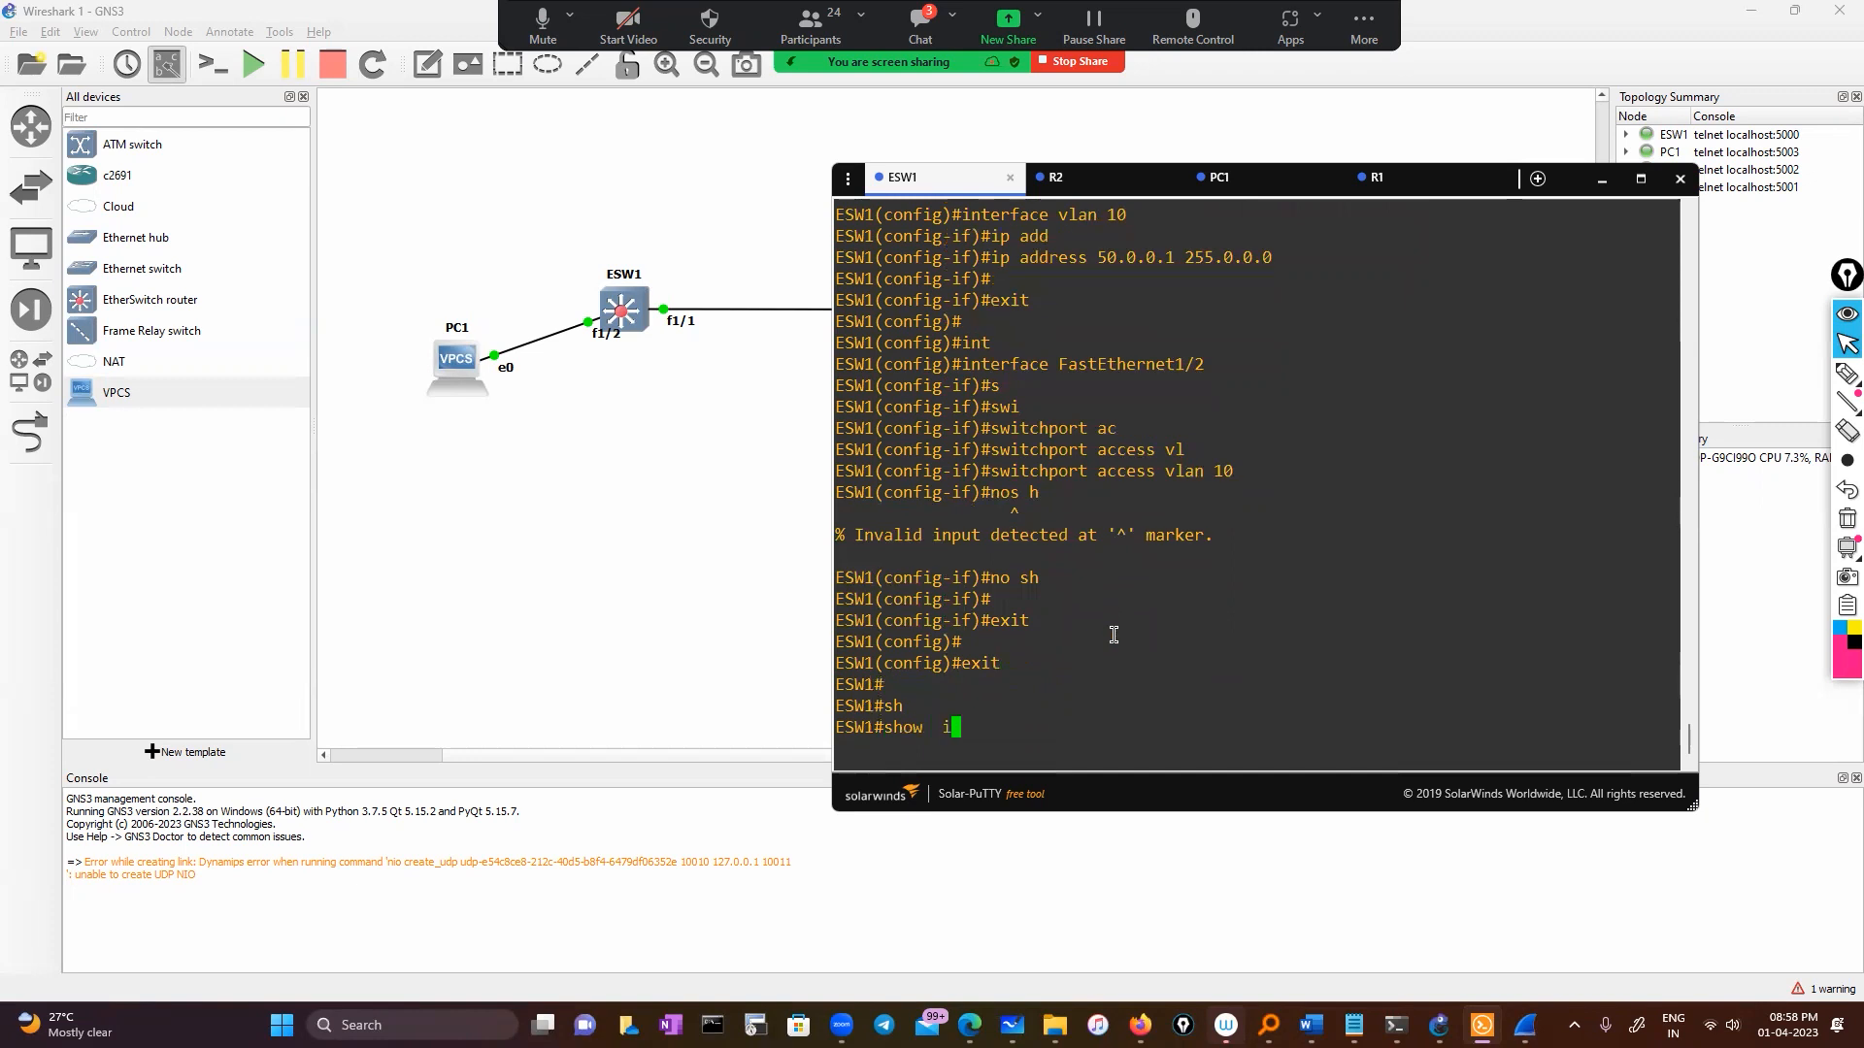
key("Tab")
type("ter")
key("Tab")
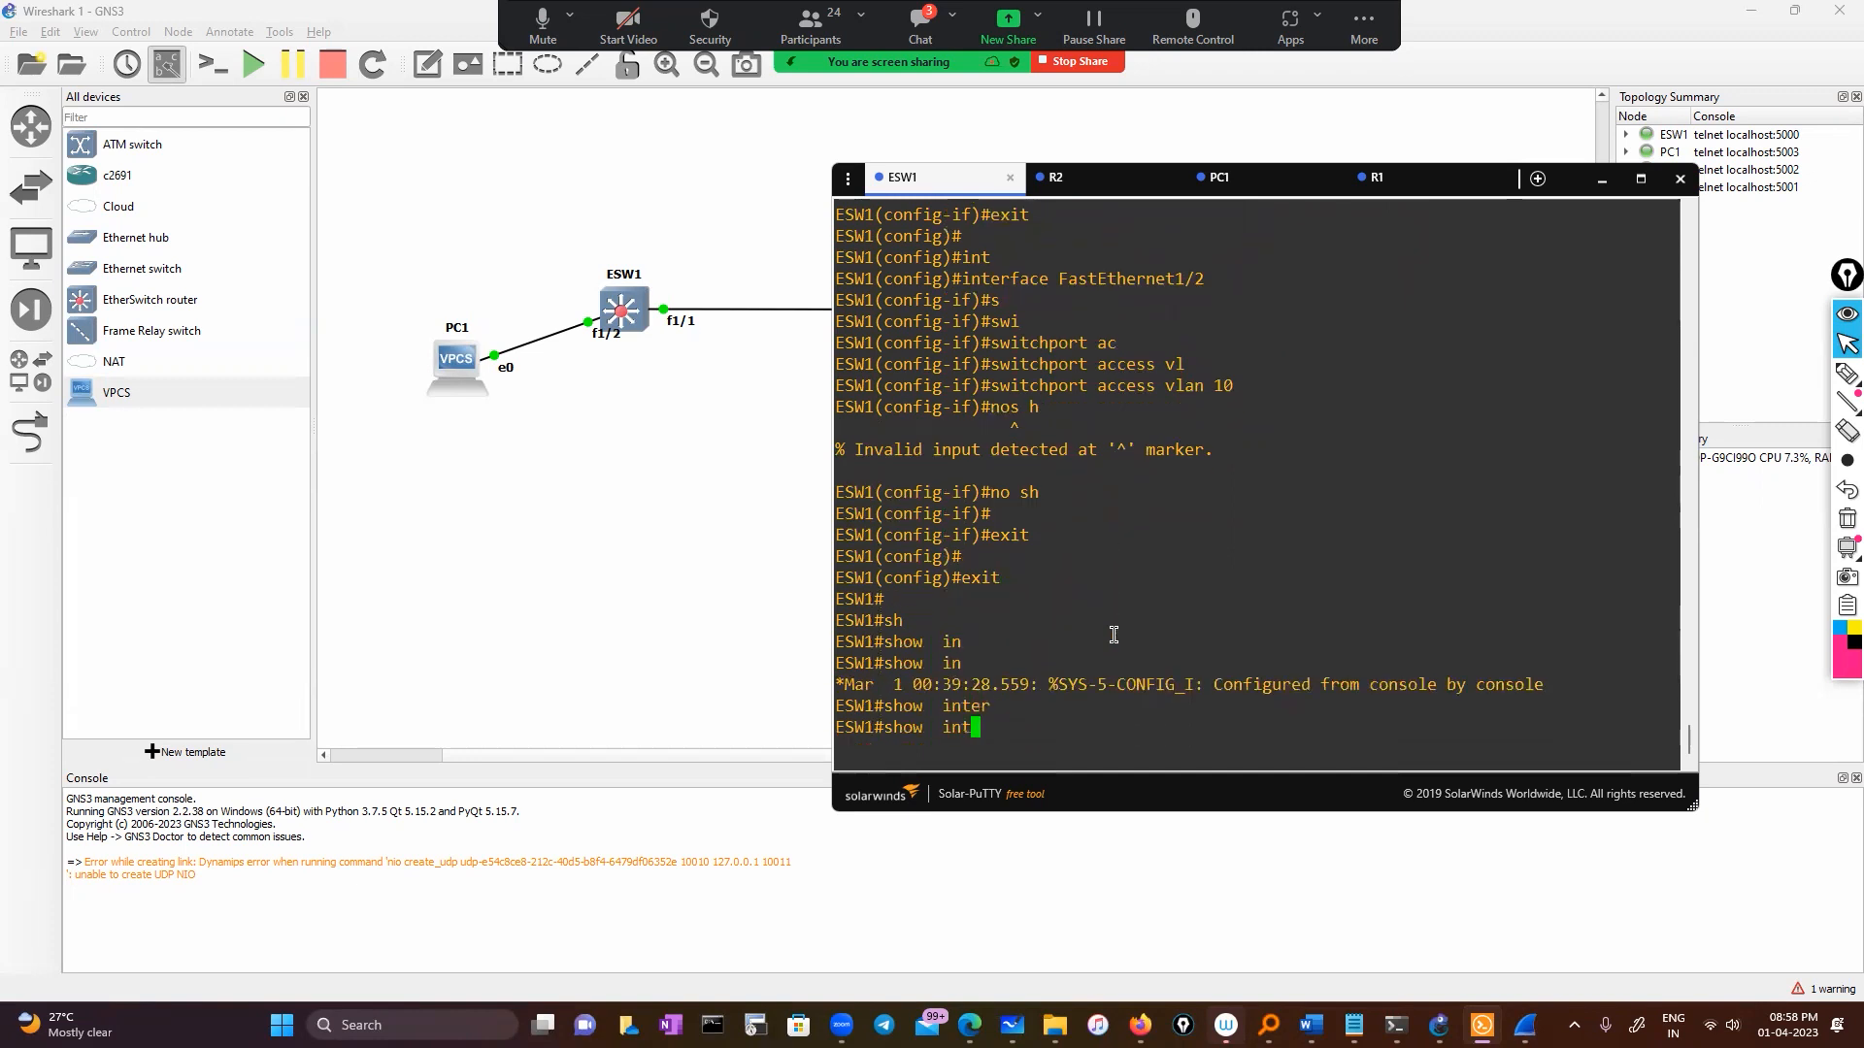
double_click(1139, 279)
right_click(1267, 358)
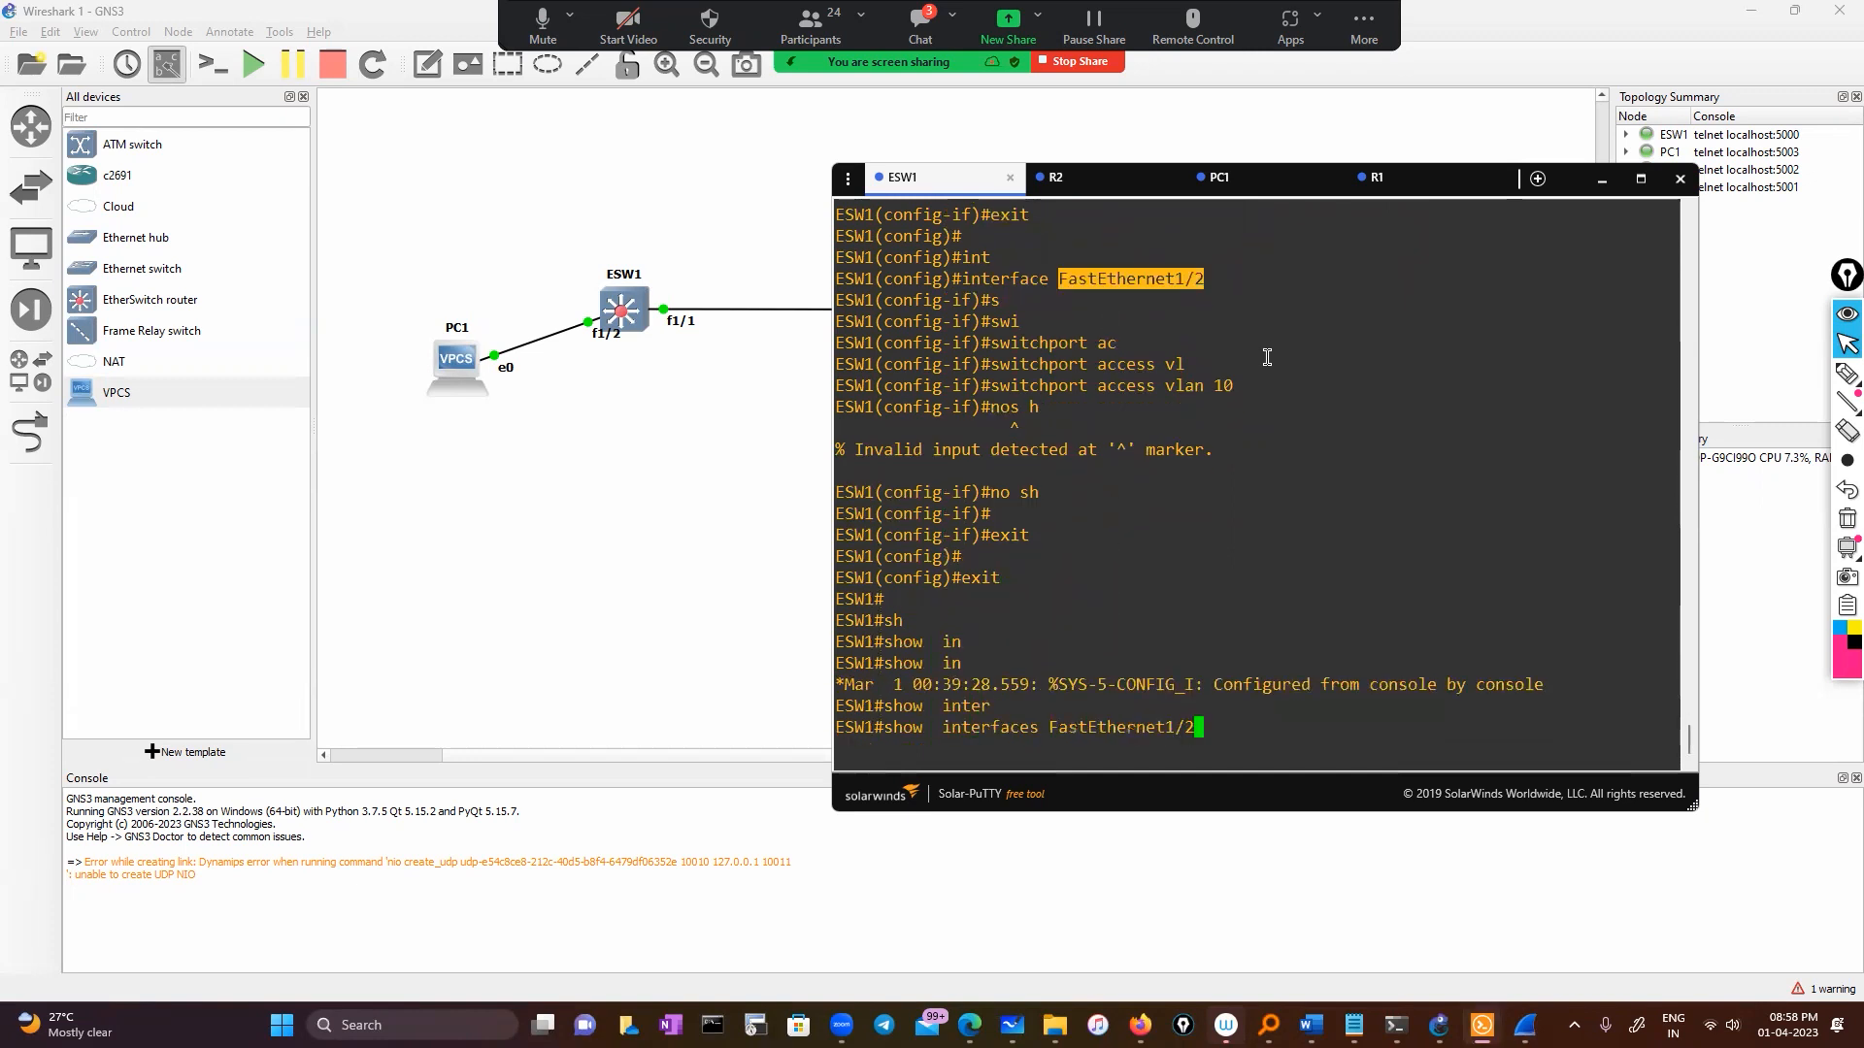
type("sw")
key("Tab")
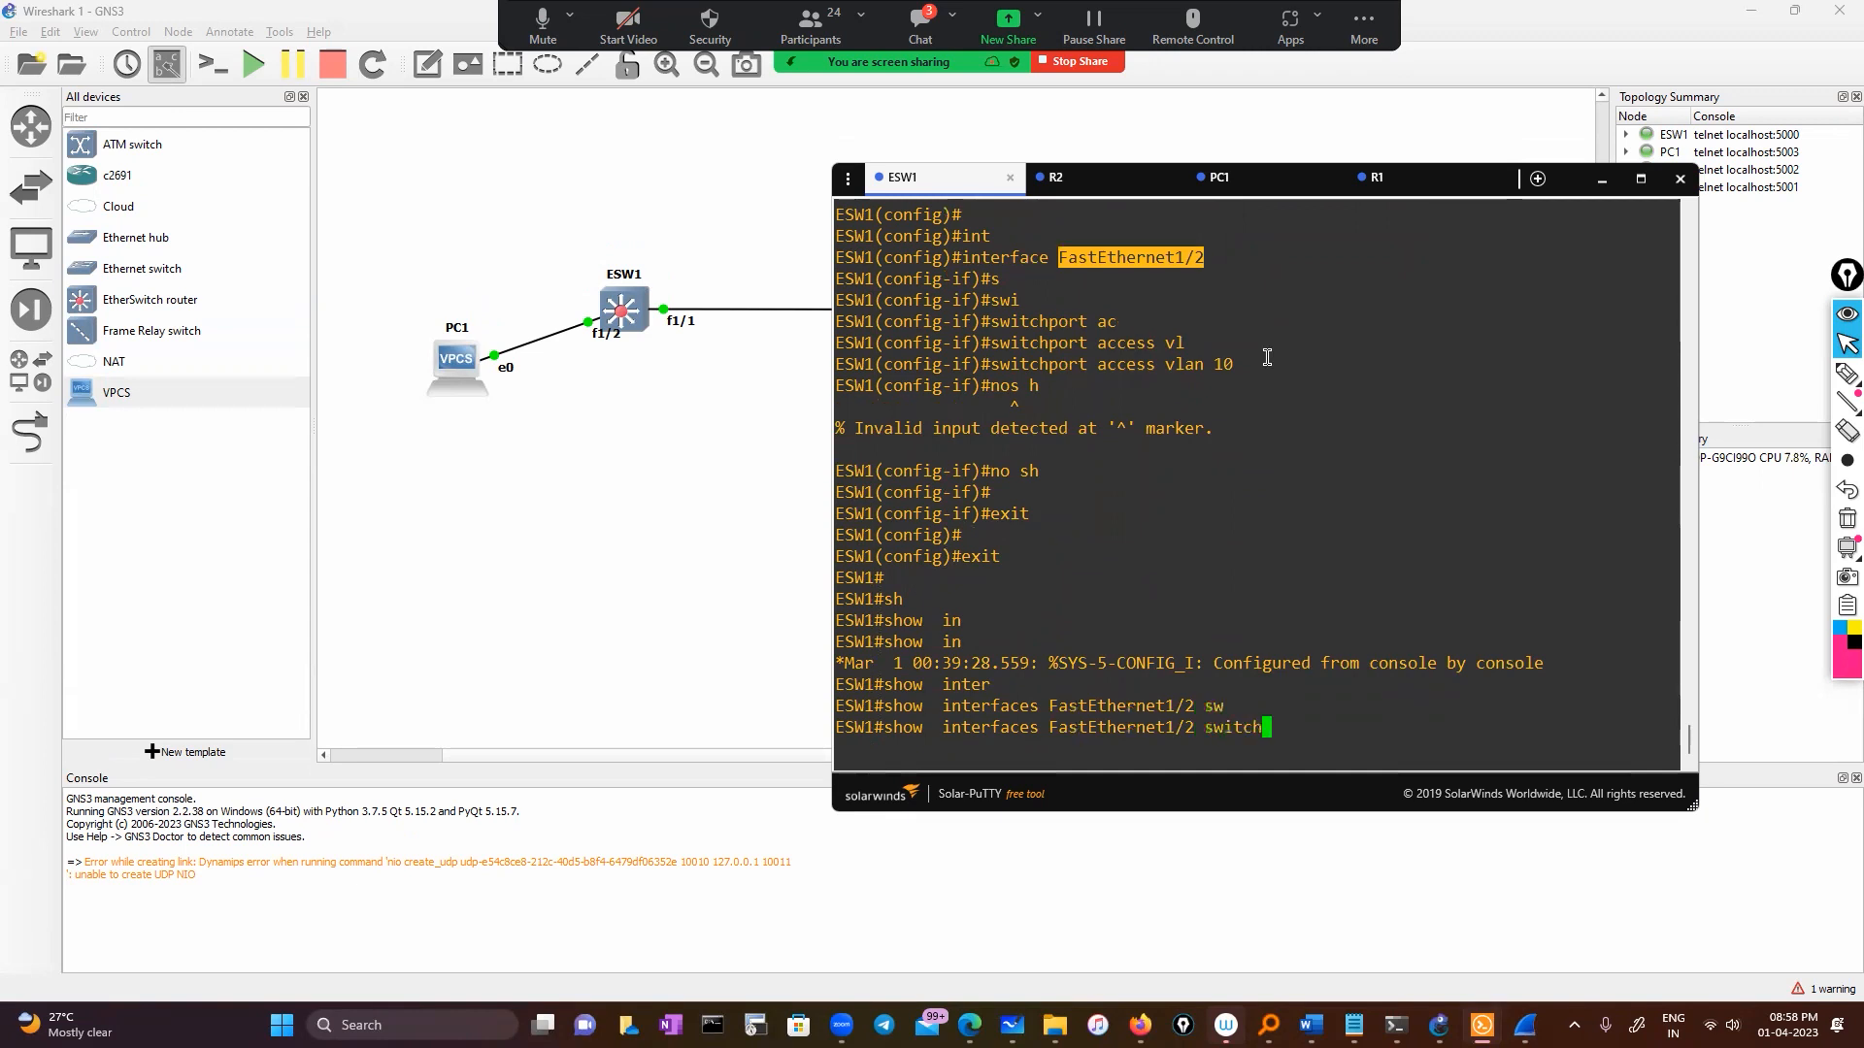
type("po")
key("Tab")
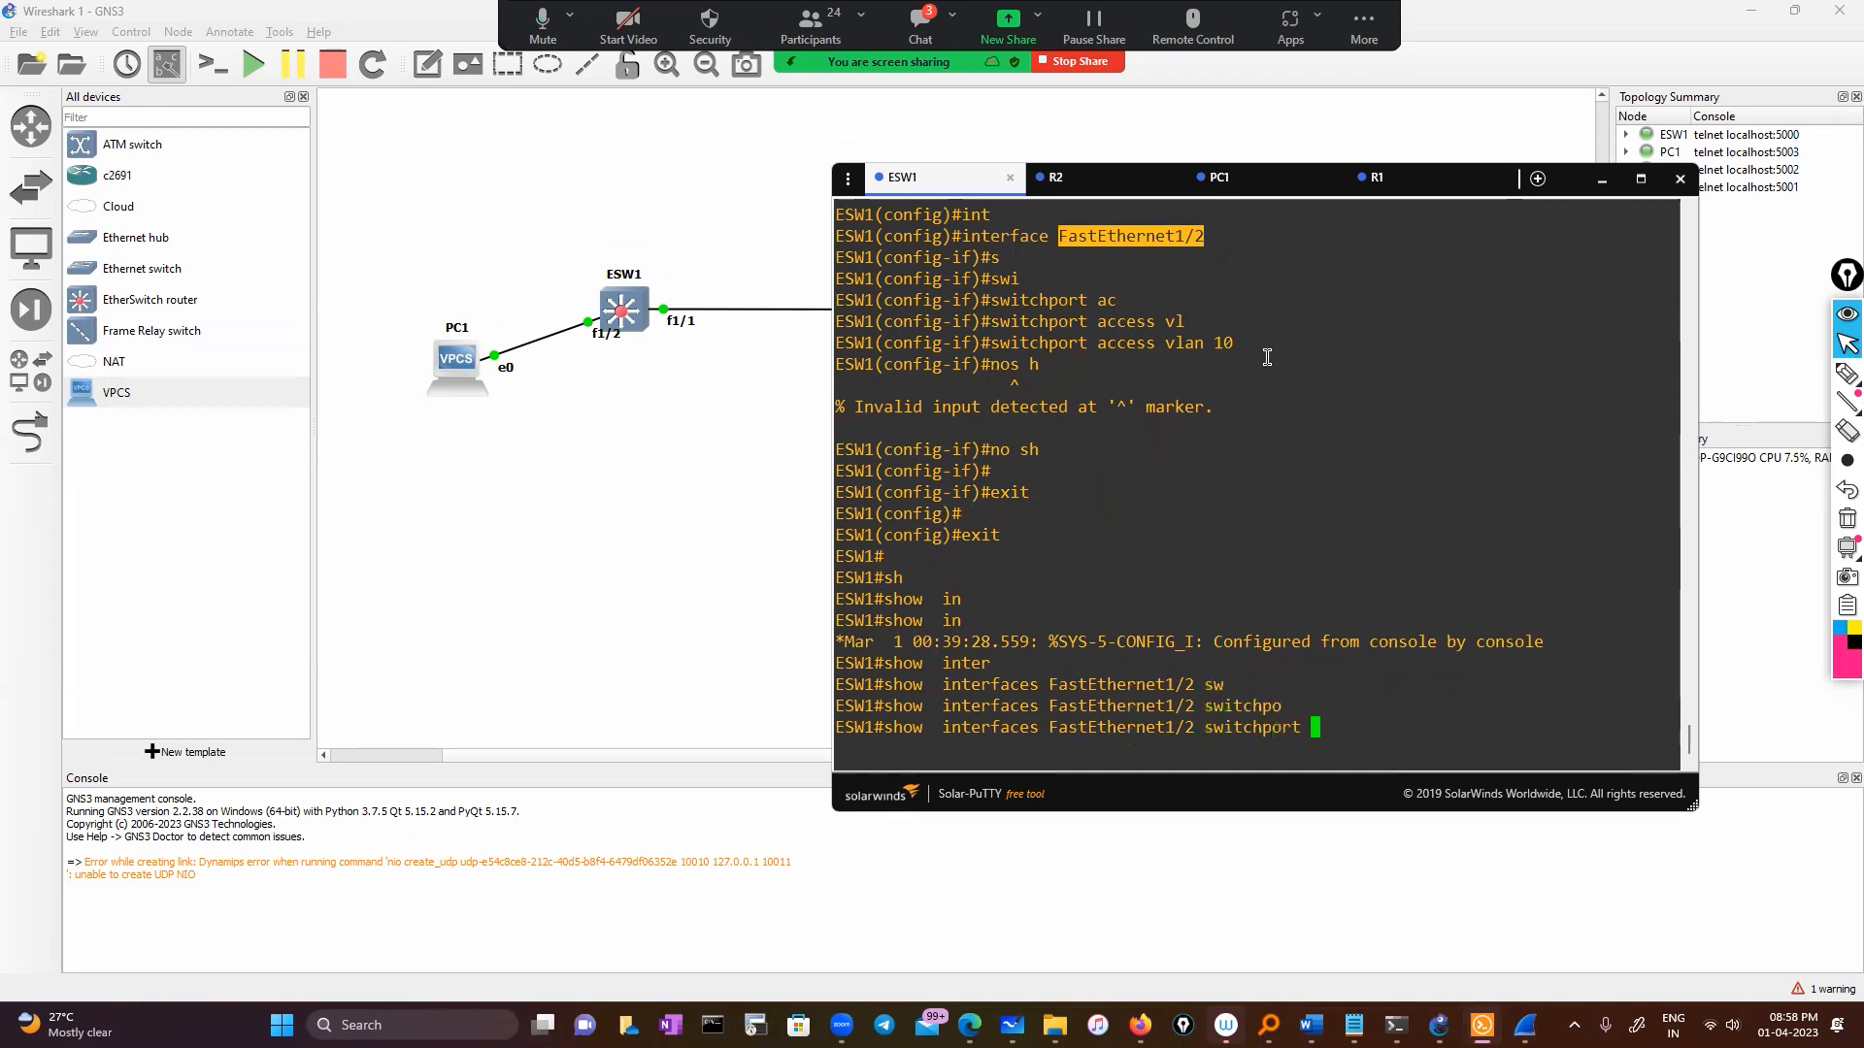
key("Return")
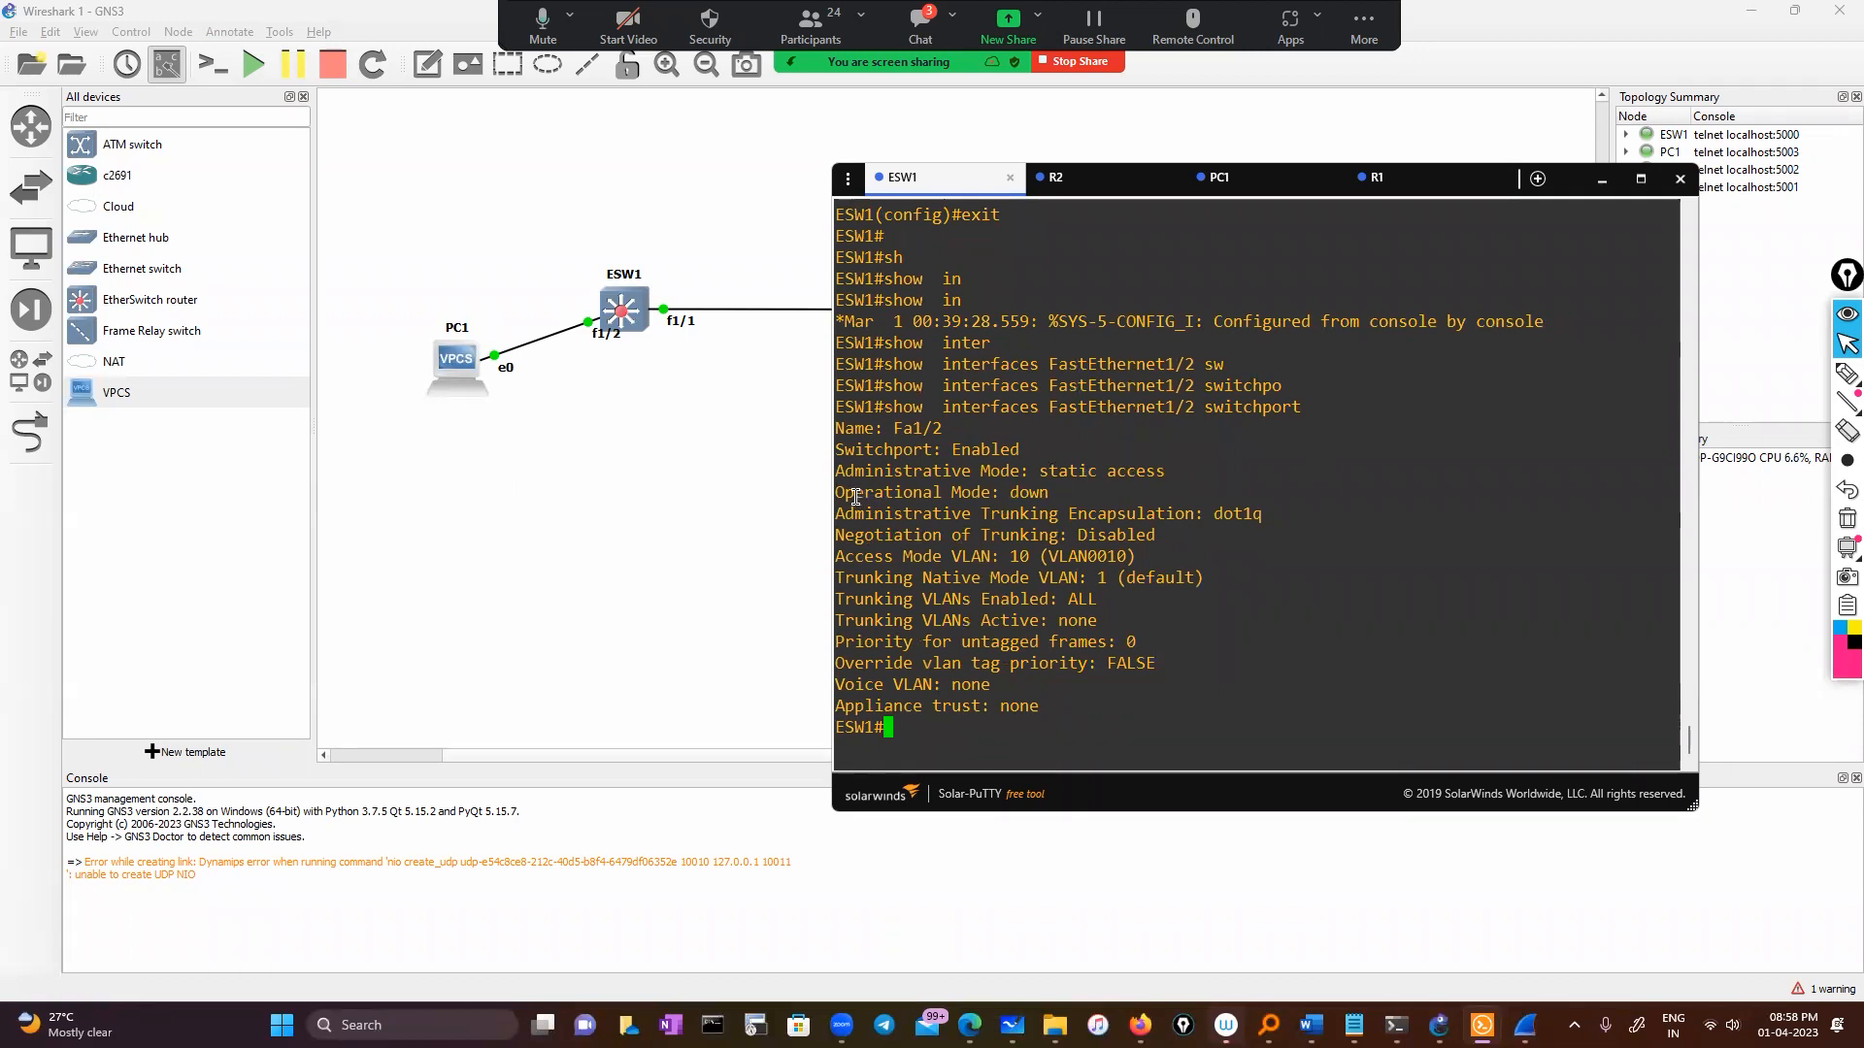
left_click_drag(844, 496, 1039, 496)
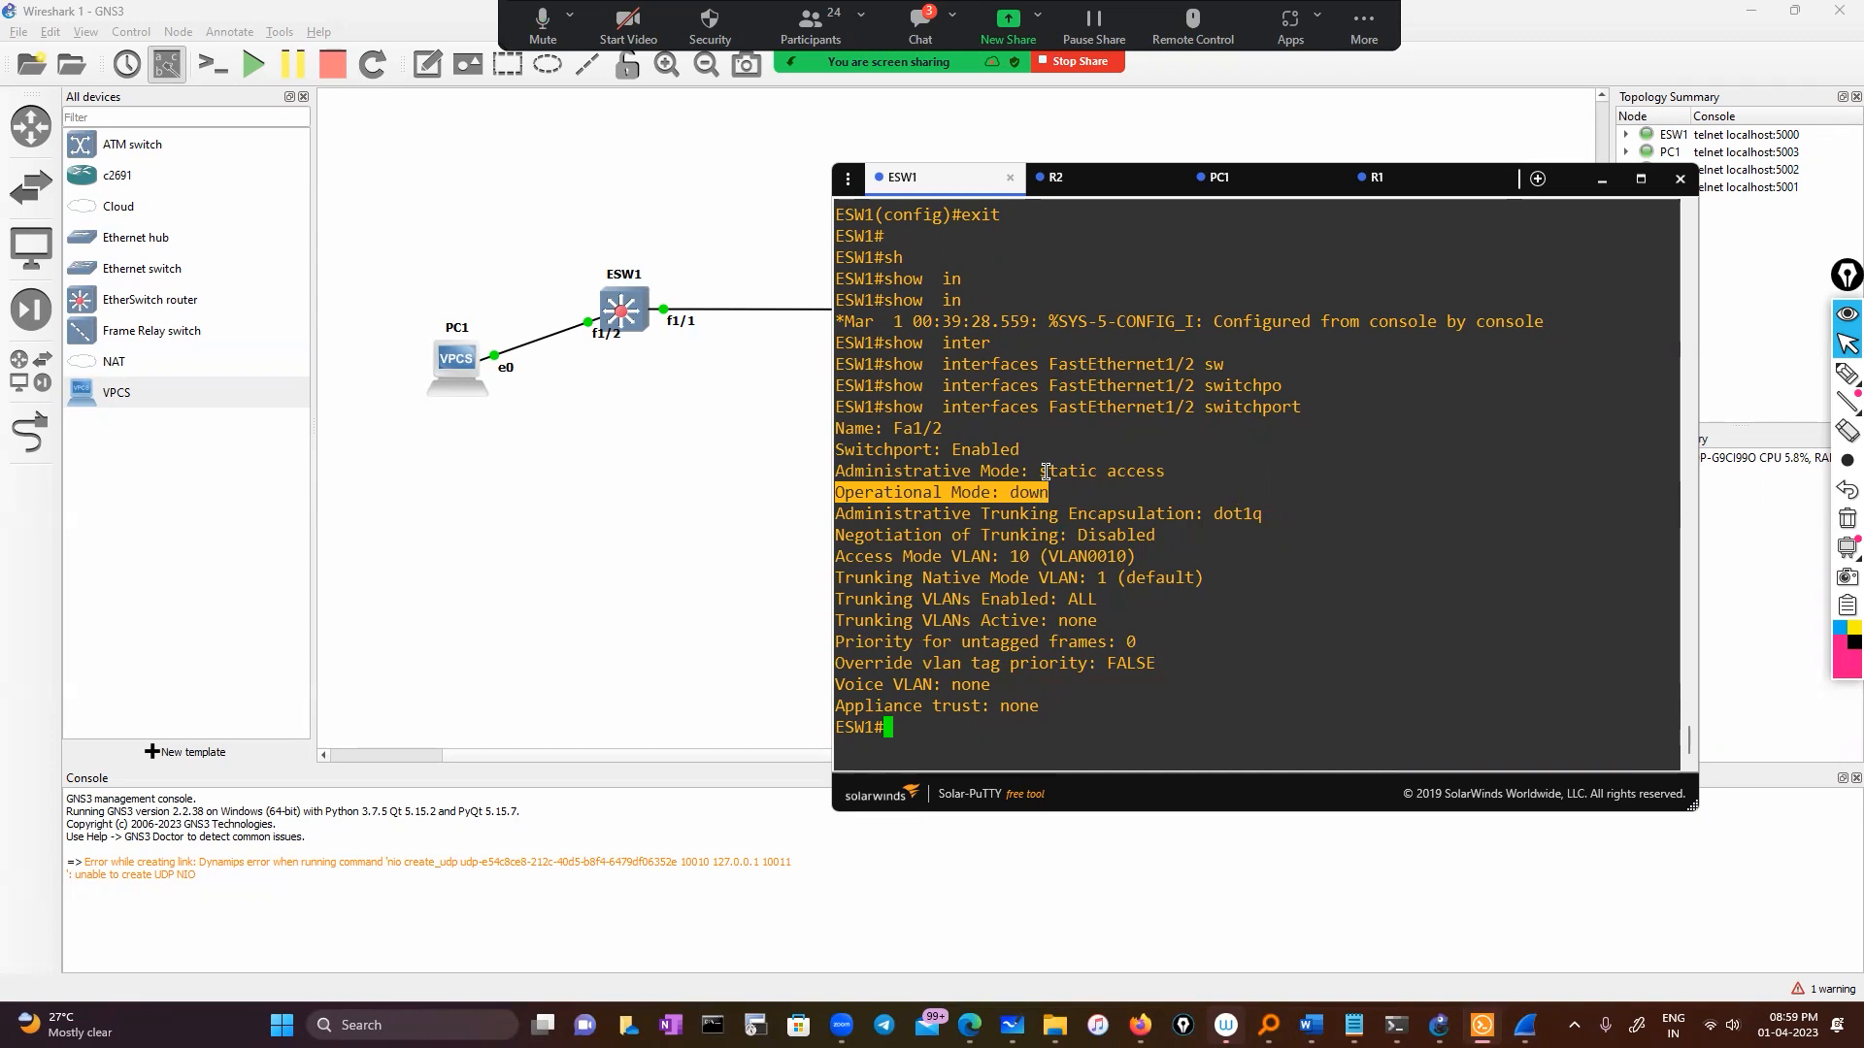
left_click_drag(1046, 472, 1156, 473)
left_click_drag(856, 557, 1086, 558)
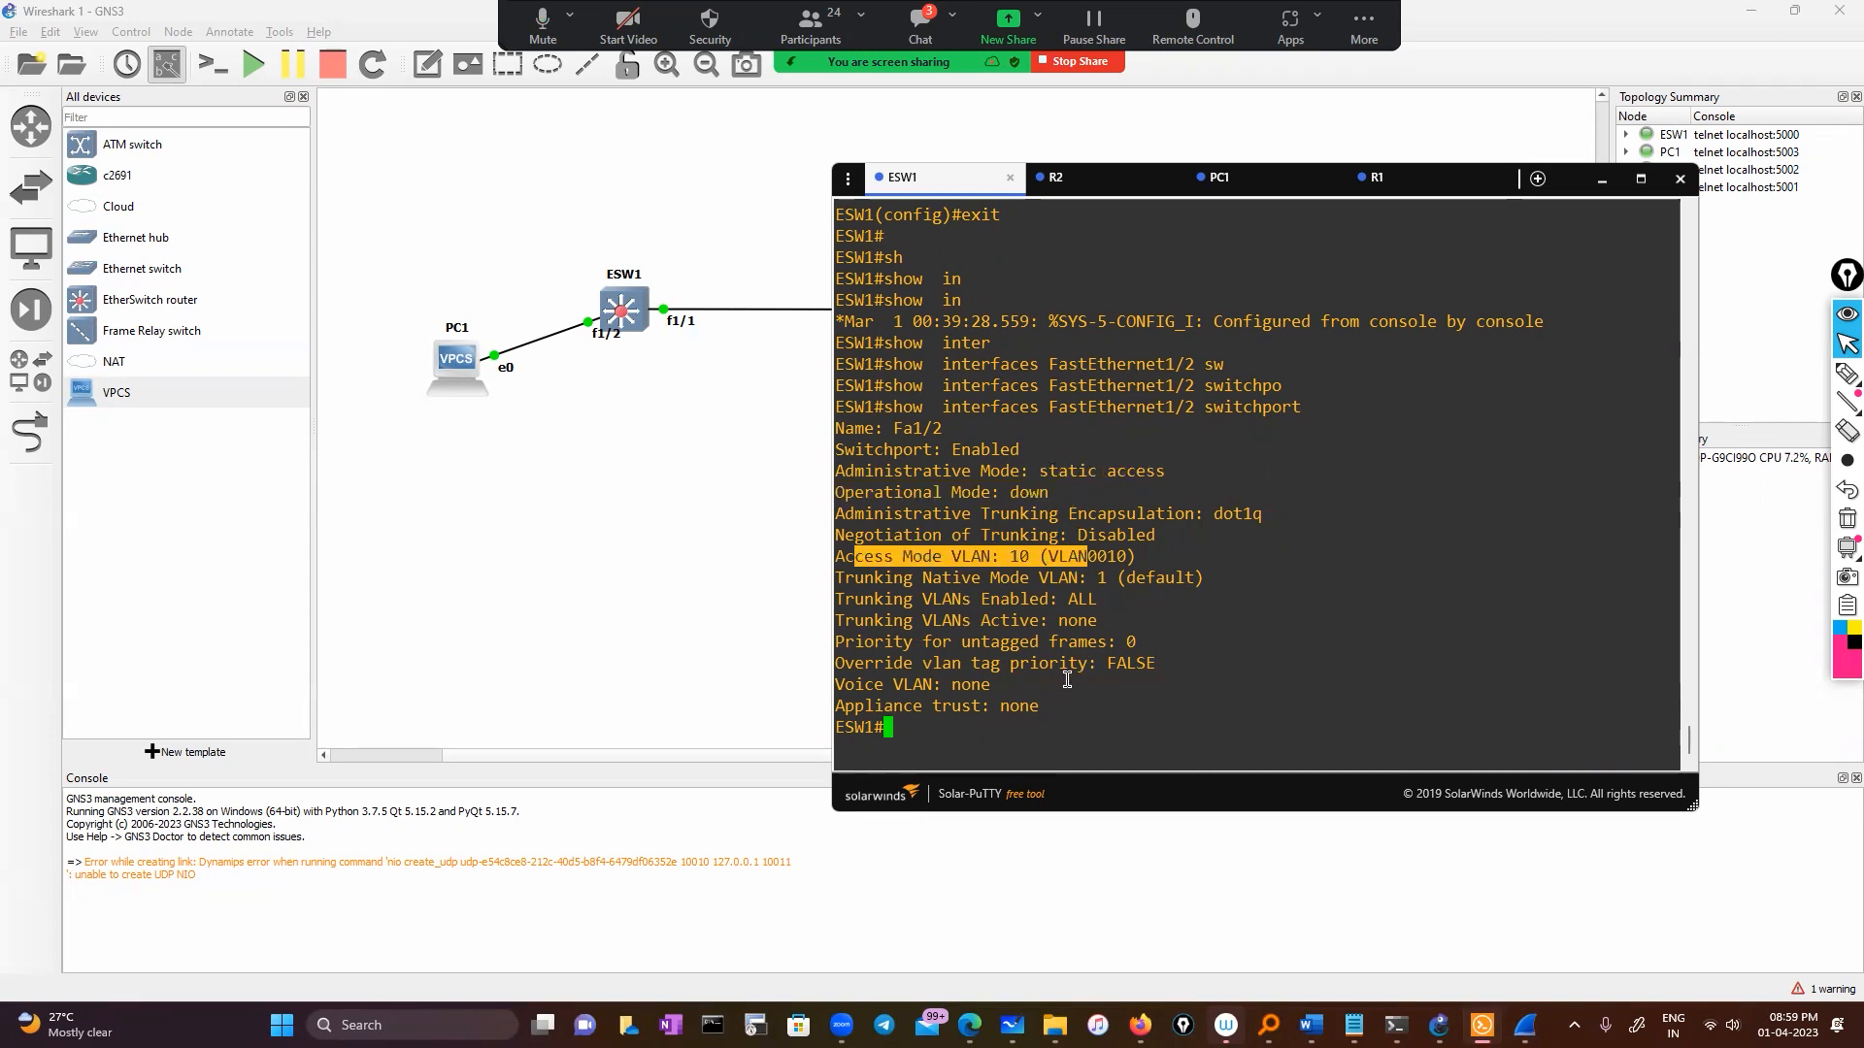
left_click(1055, 695)
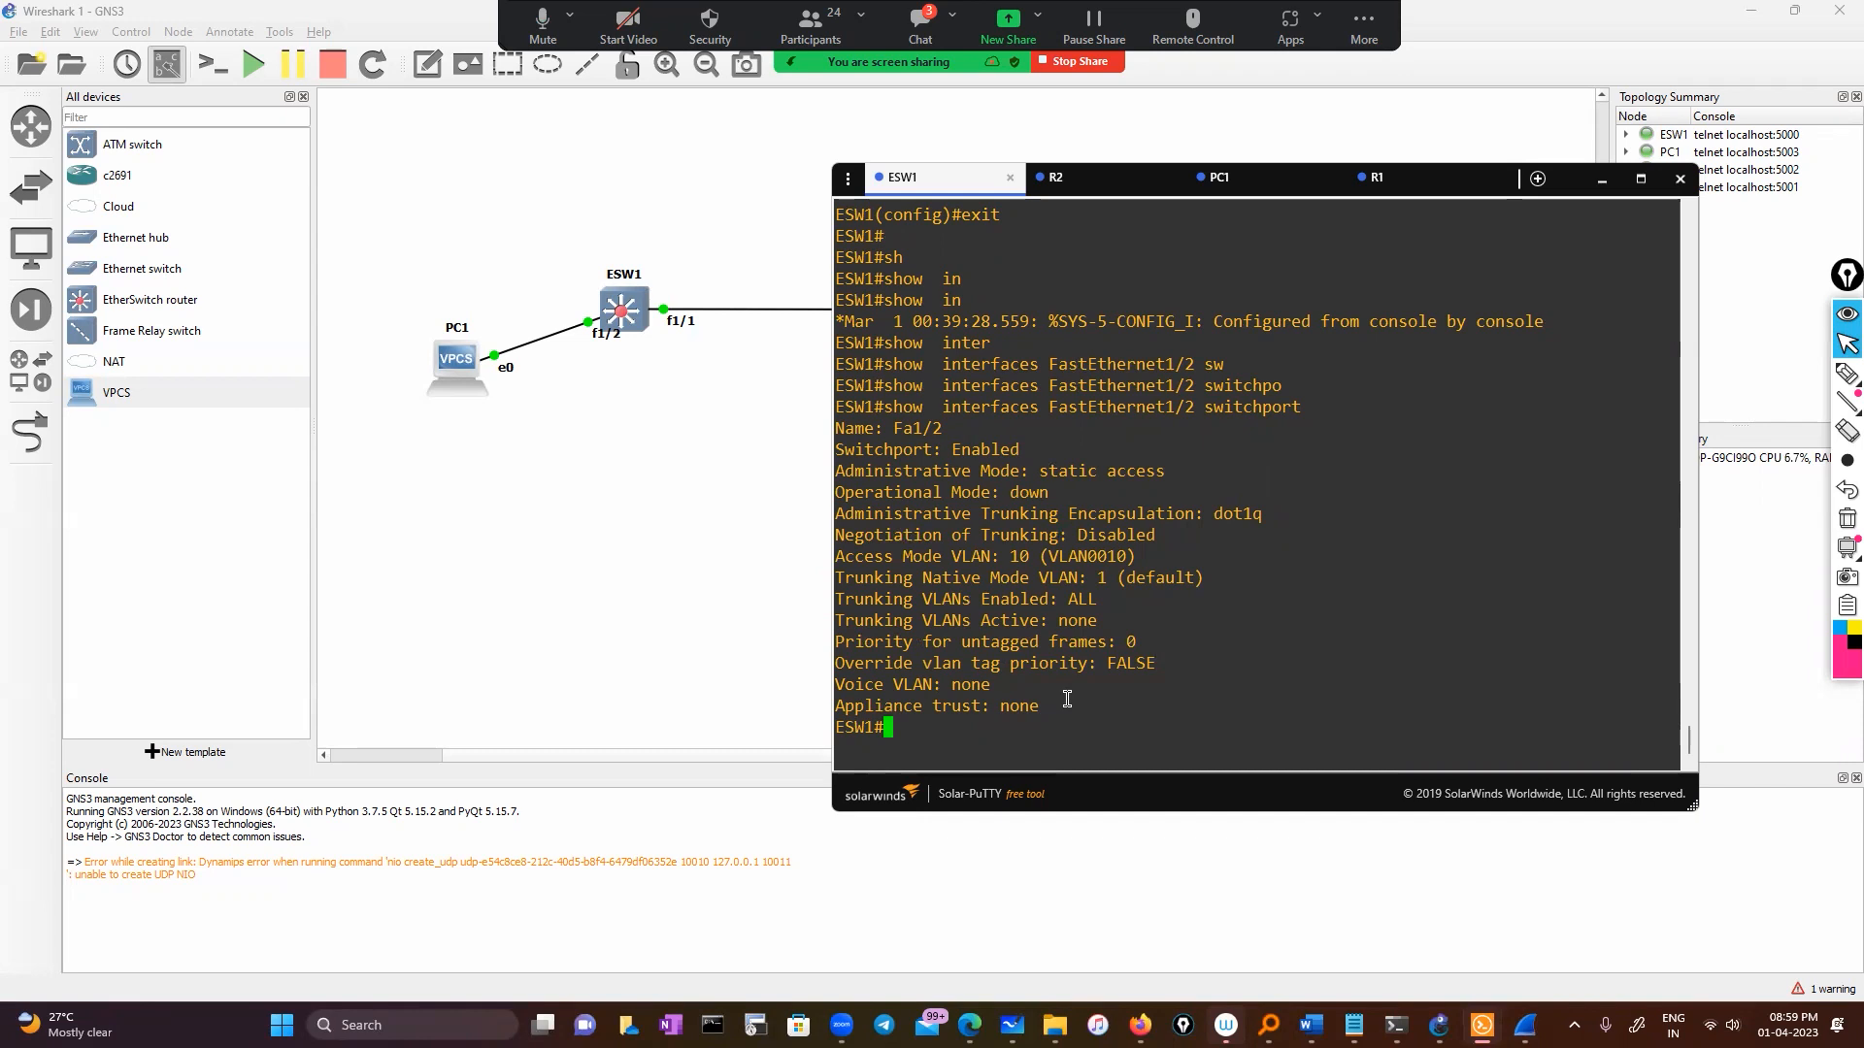
Step: Show the interface status and statistics of Fa1/2 on ESW1 with the show interfaces command
type("sho")
key("Tab")
type("int")
key("Tab")
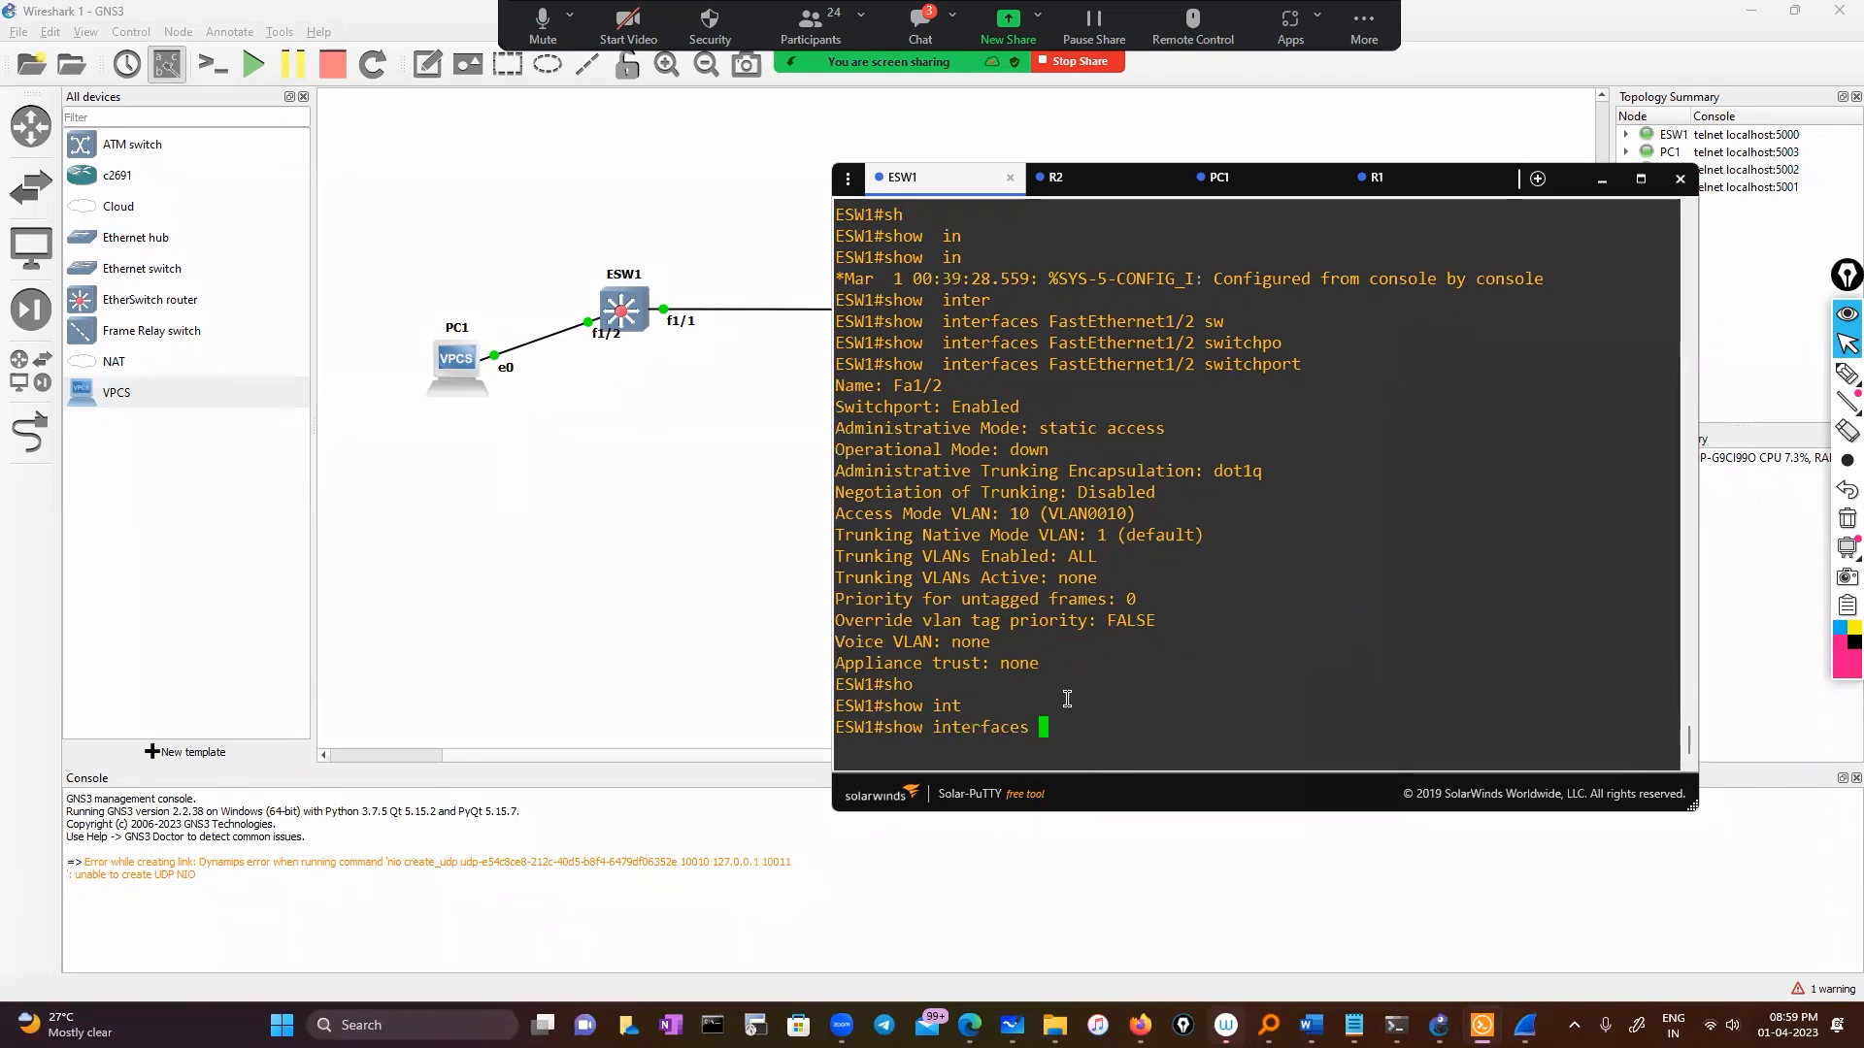
double_click(917, 385)
right_click(1143, 473)
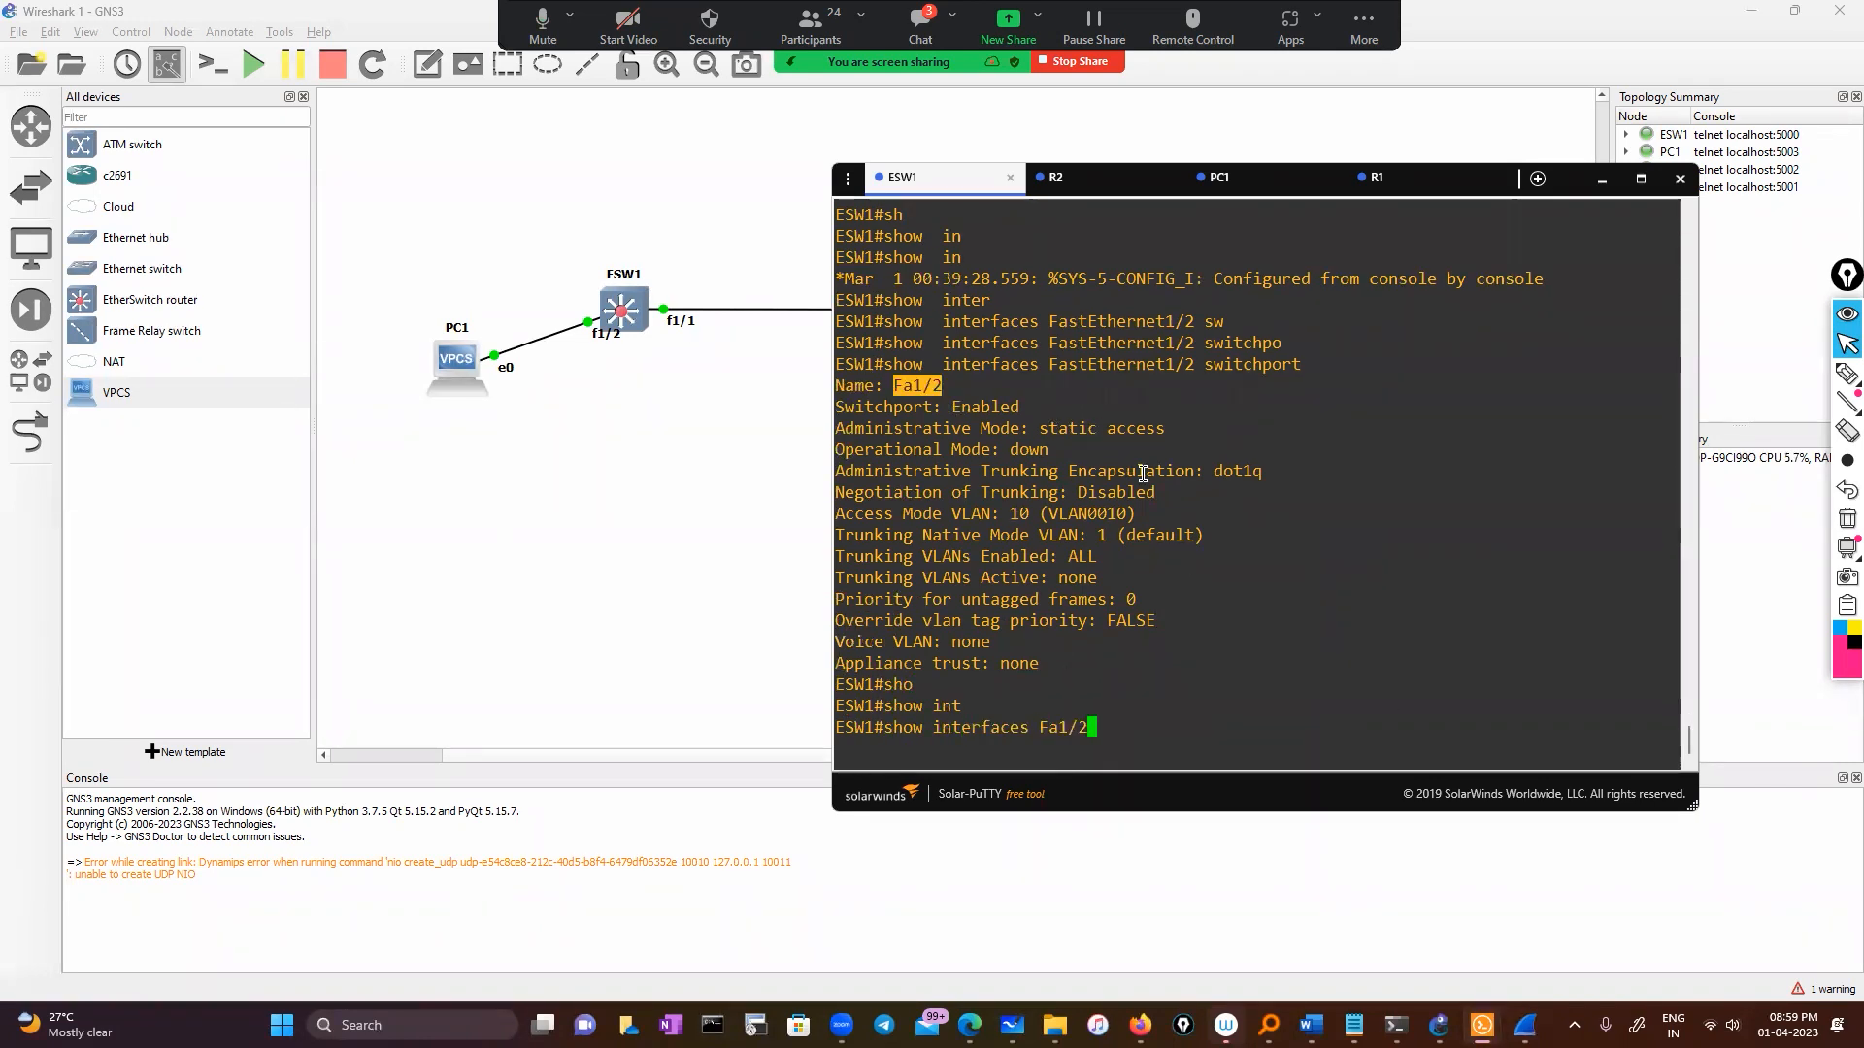
key("Return")
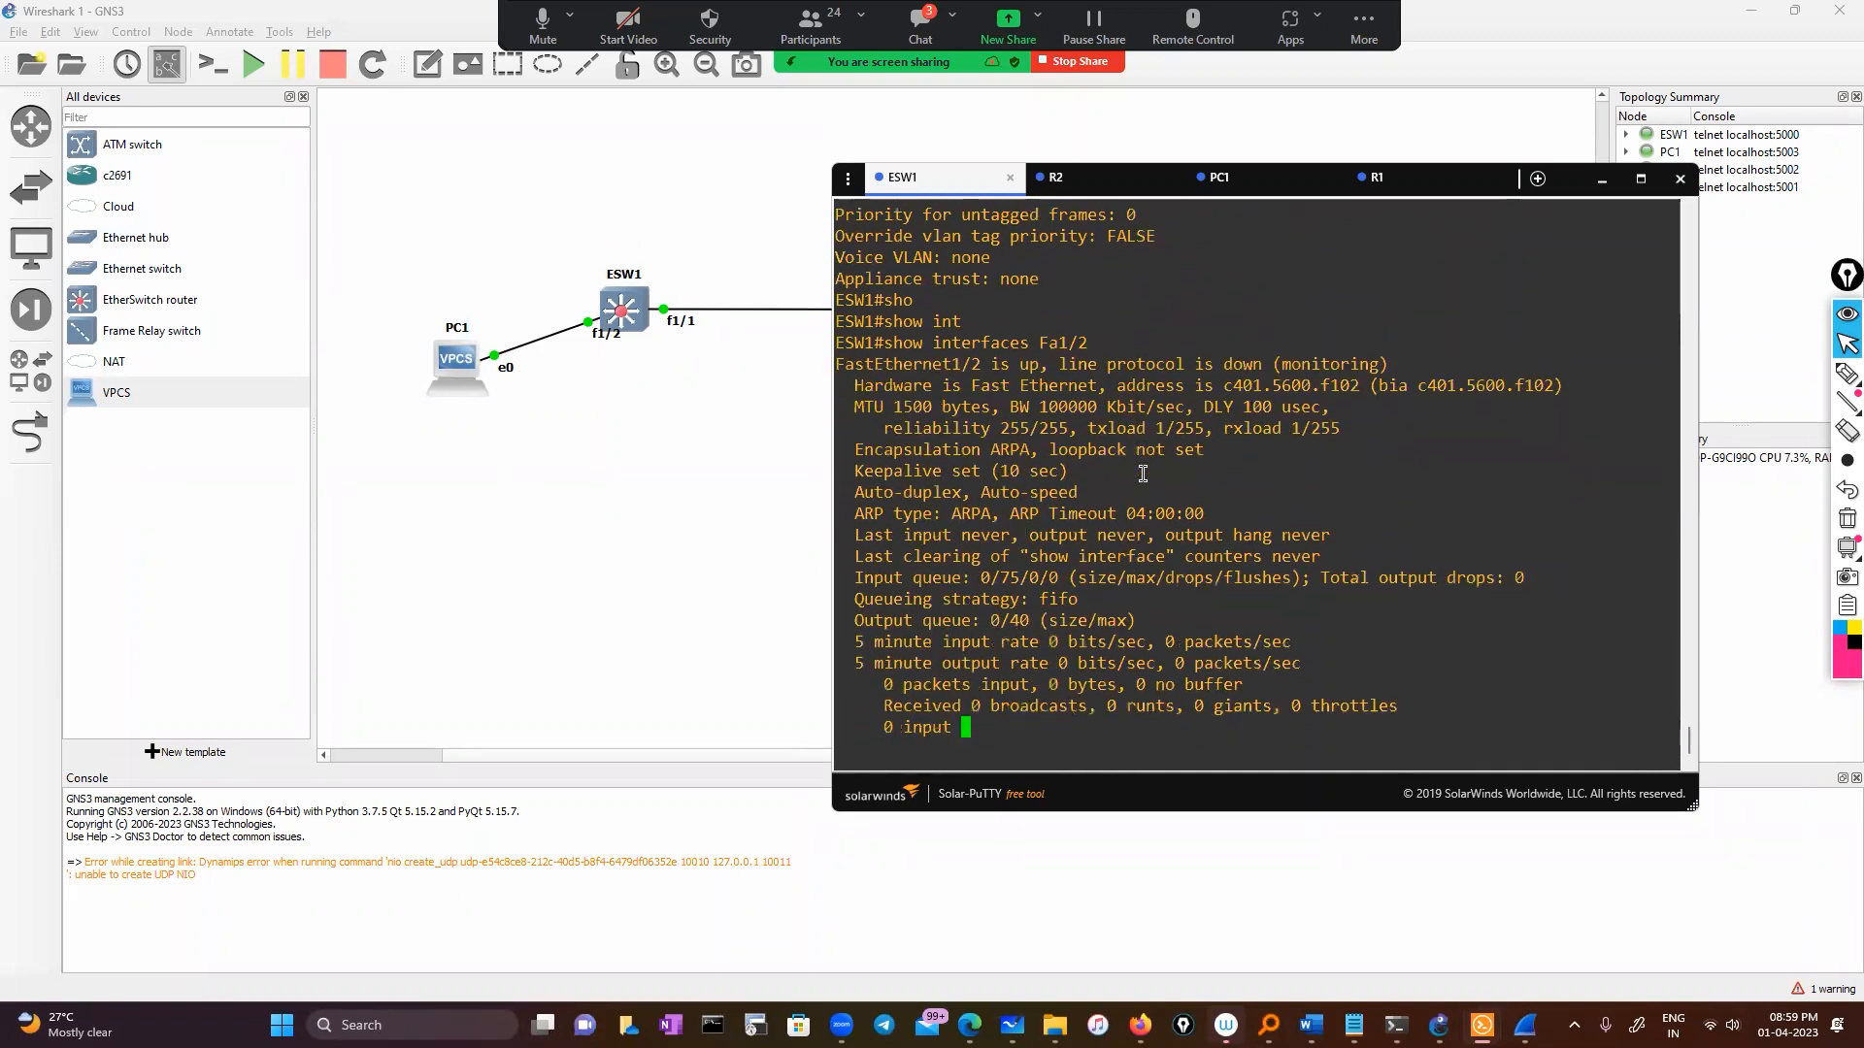
Step: Examine the FastEthernet1/2 line protocol status in the console output and circle the word "monitoring" with the annotation pen
scroll(1262, 480, "up", 4)
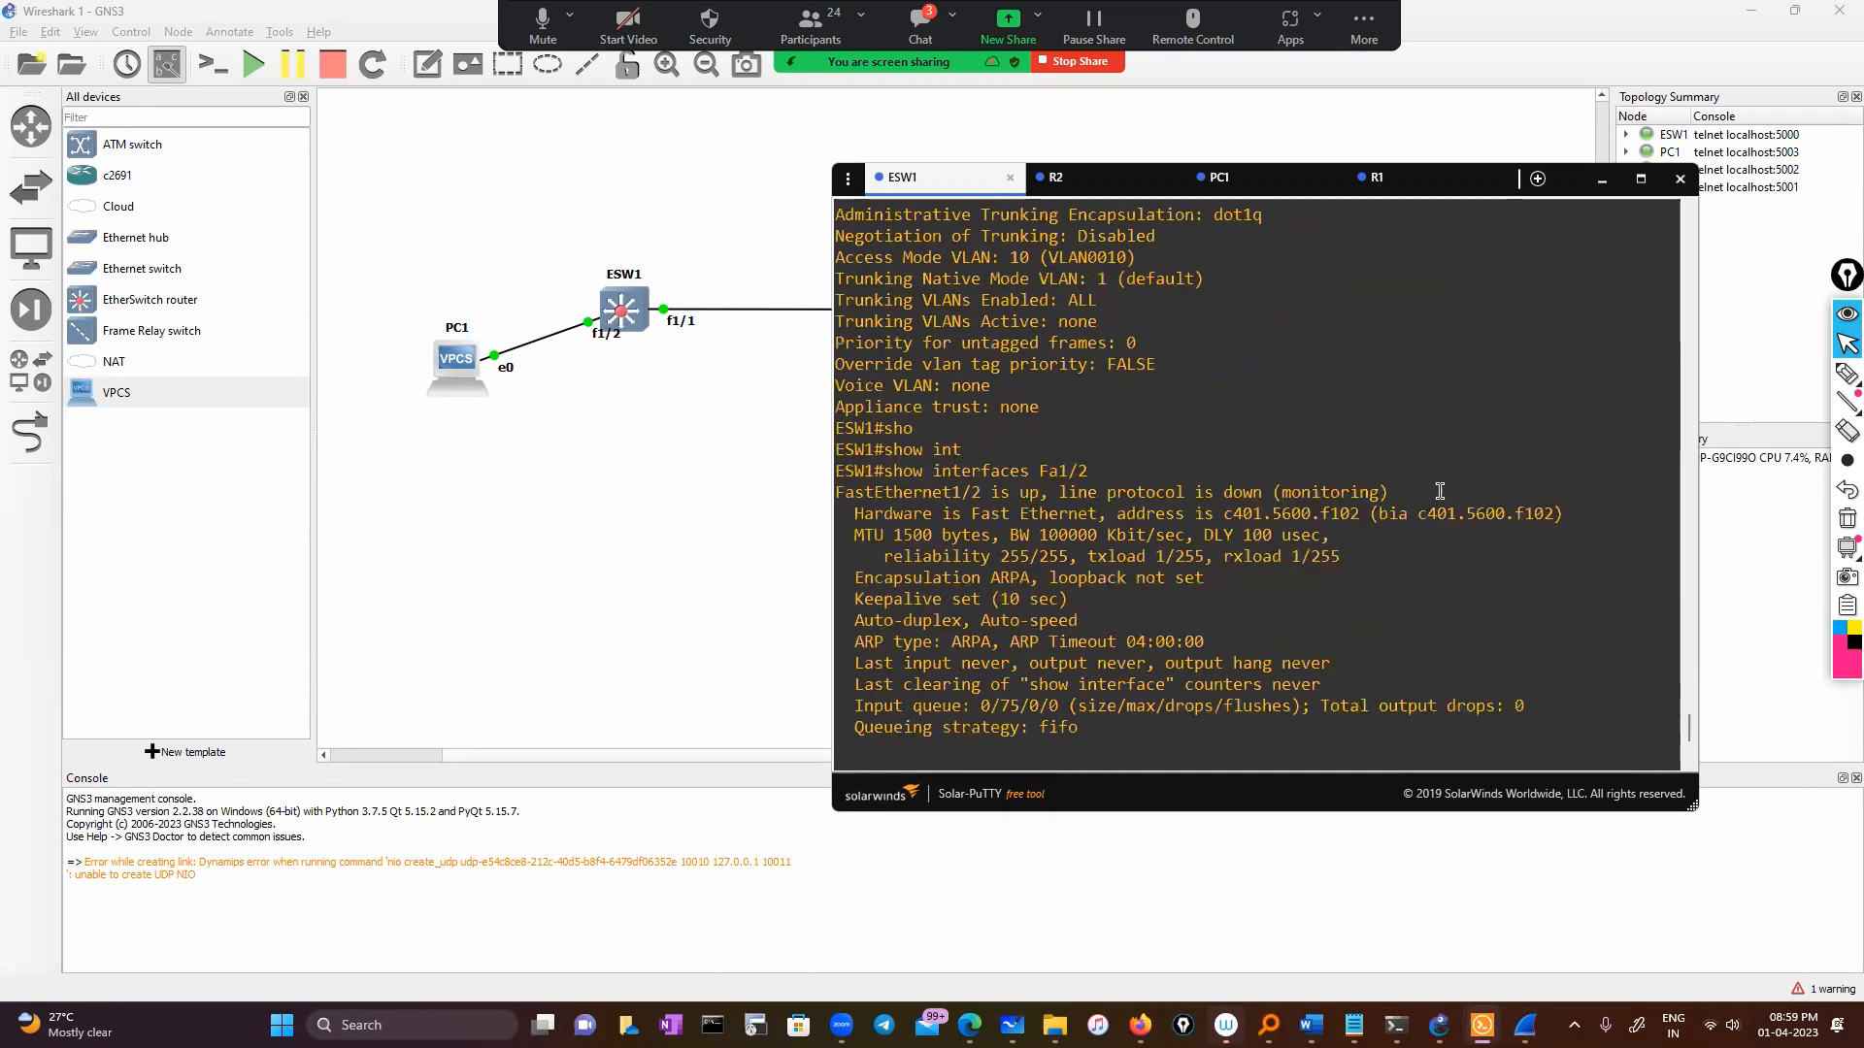
left_click_drag(1439, 491, 850, 486)
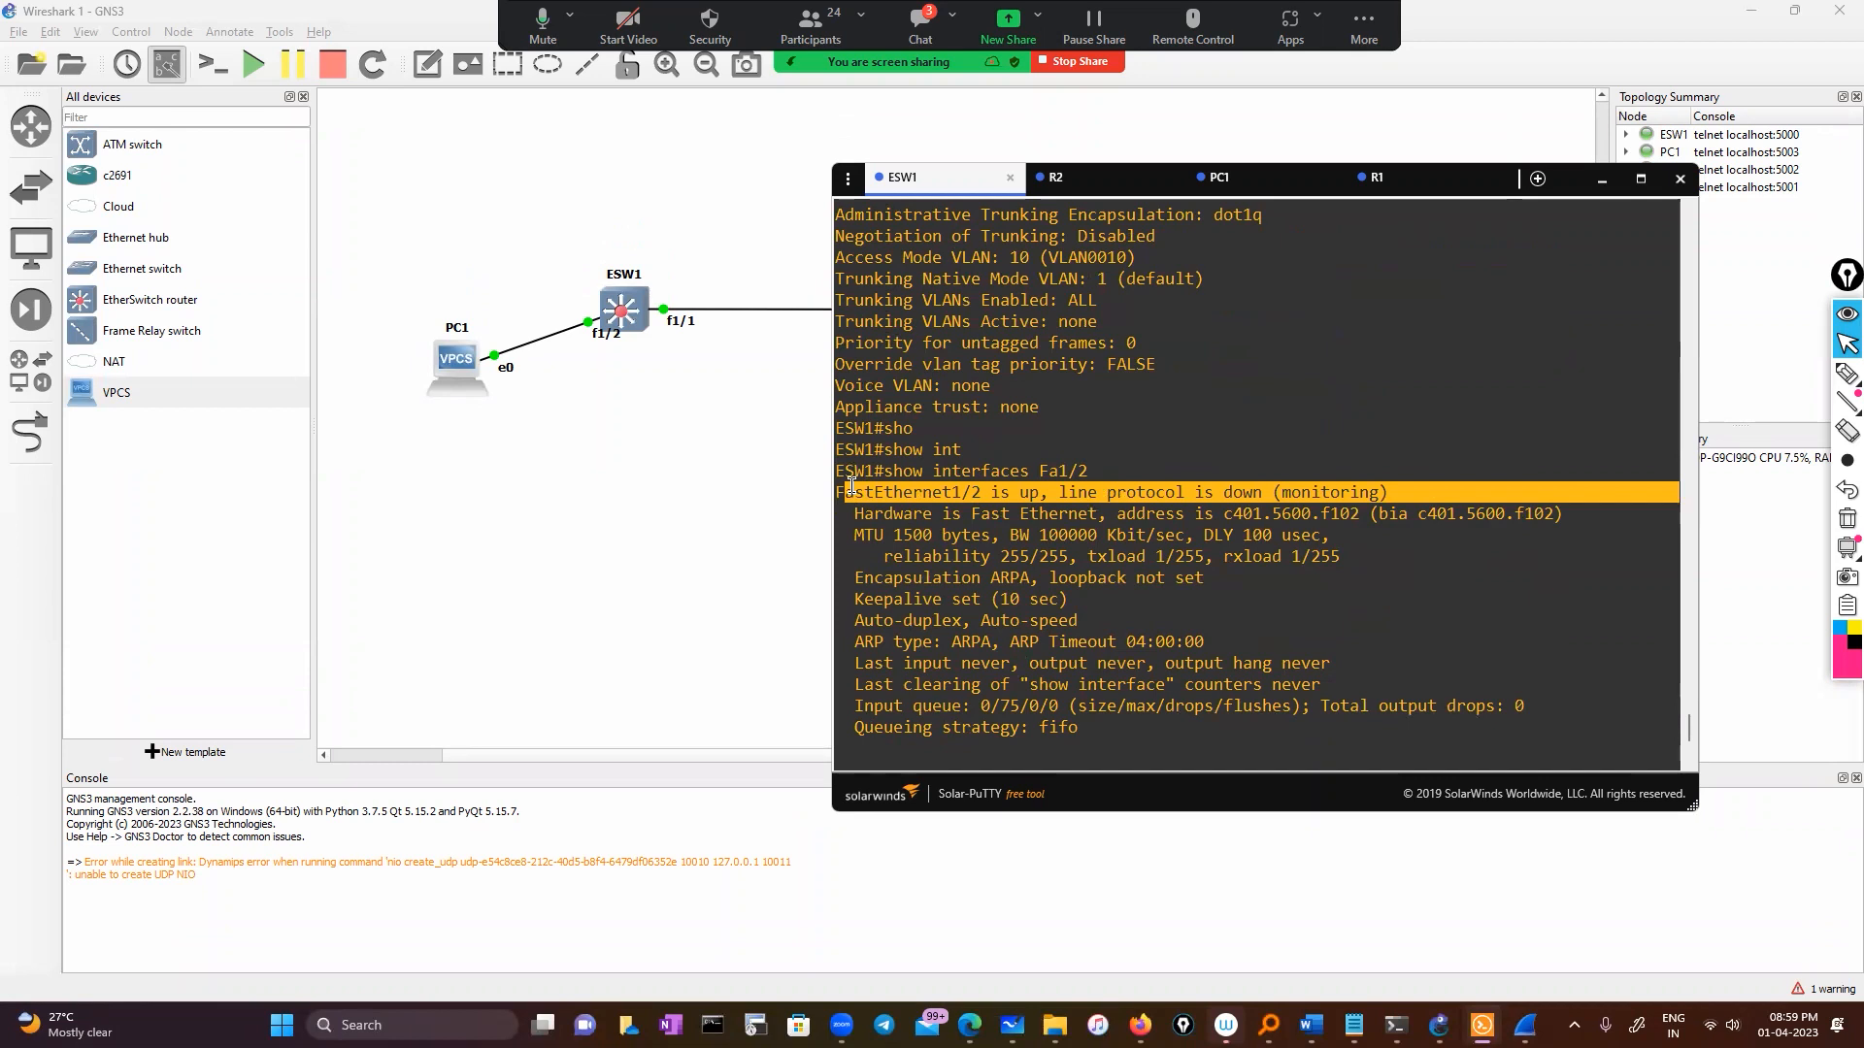
left_click_drag(1057, 493, 1371, 496)
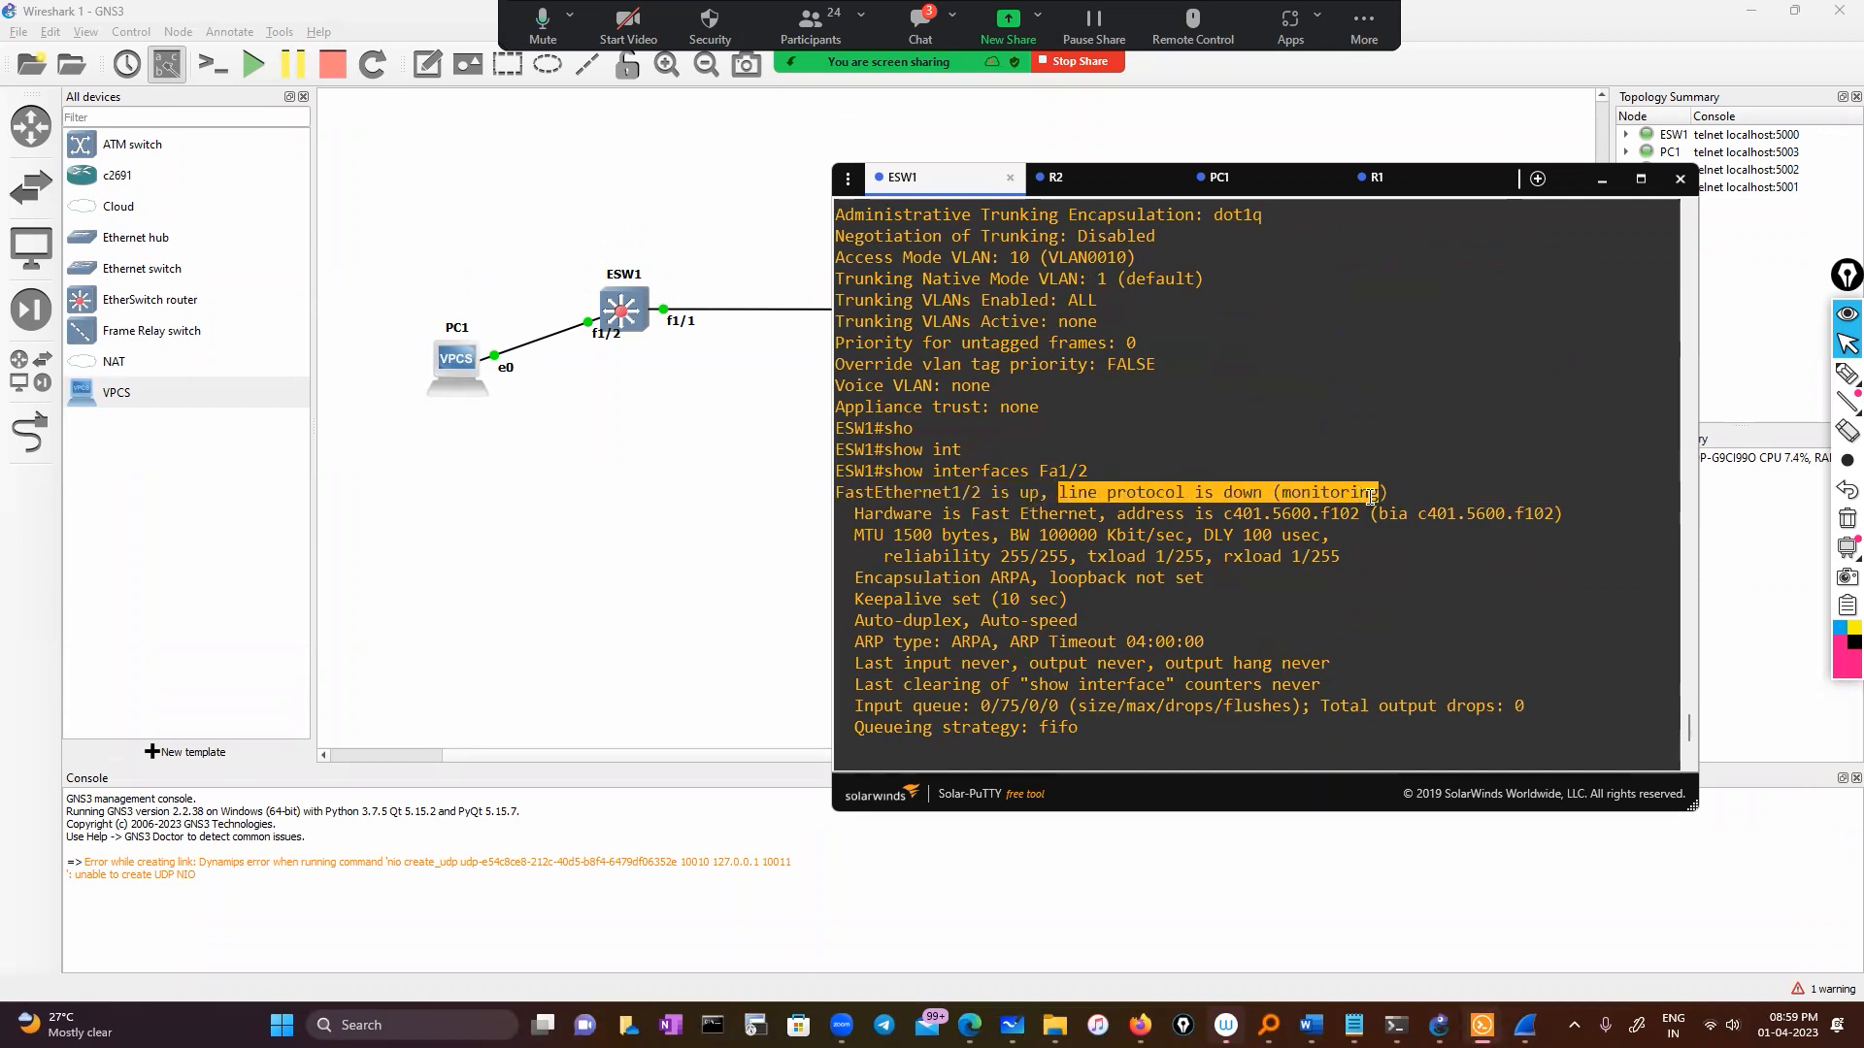
left_click(1847, 373)
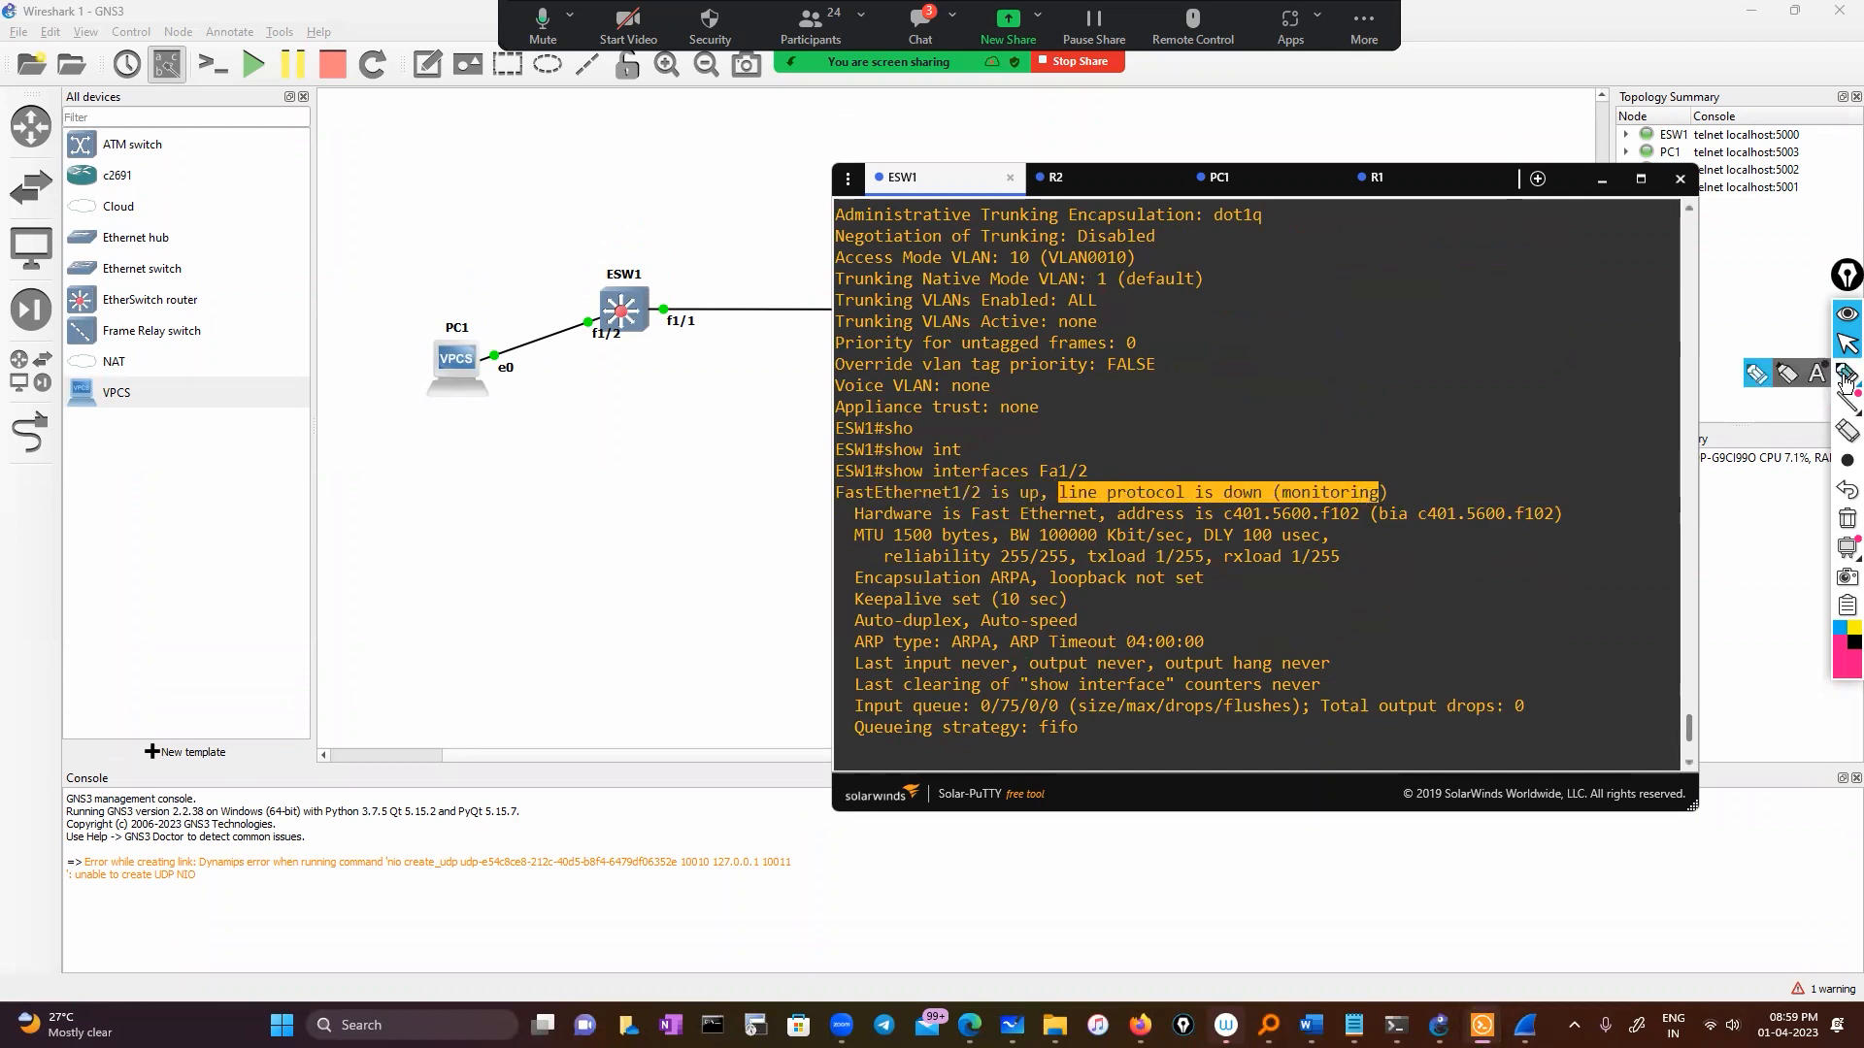
mouse_move(1296, 451)
left_mouse_down()
mouse_move(1446, 515)
mouse_move(1282, 461)
left_mouse_up()
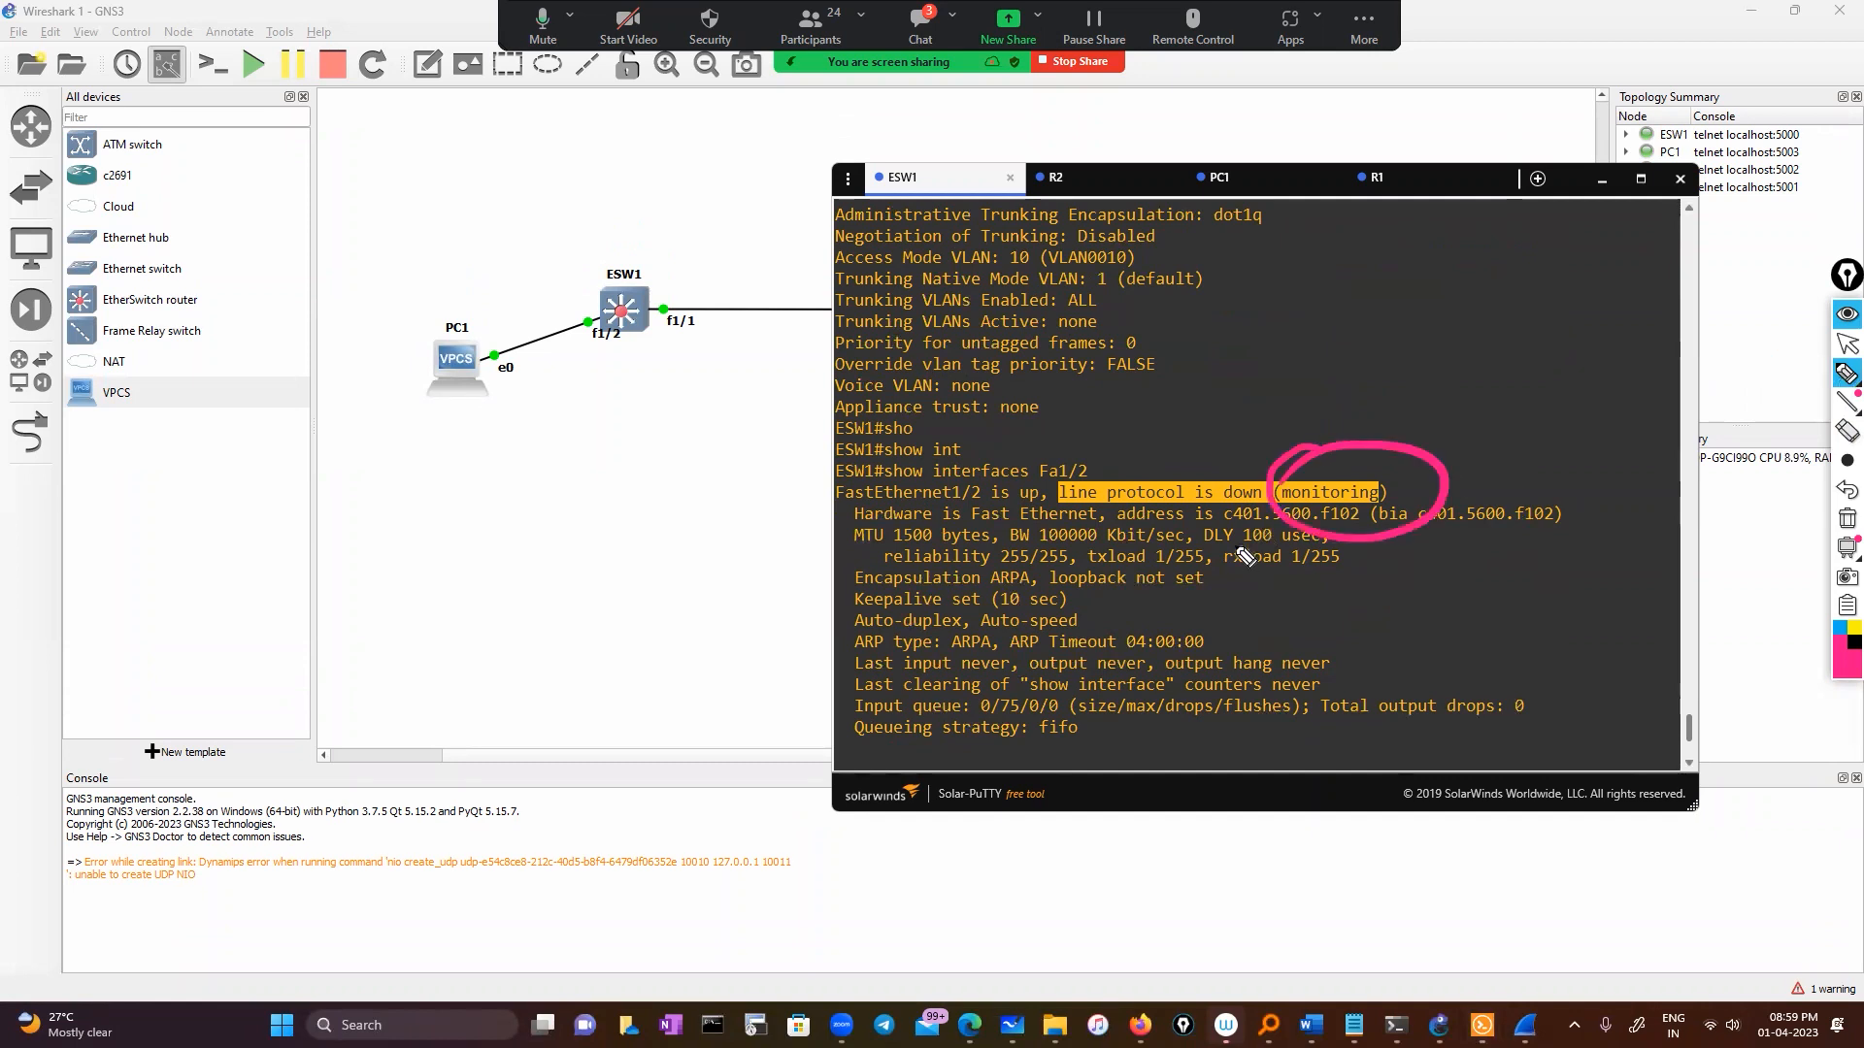
left_click(1846, 347)
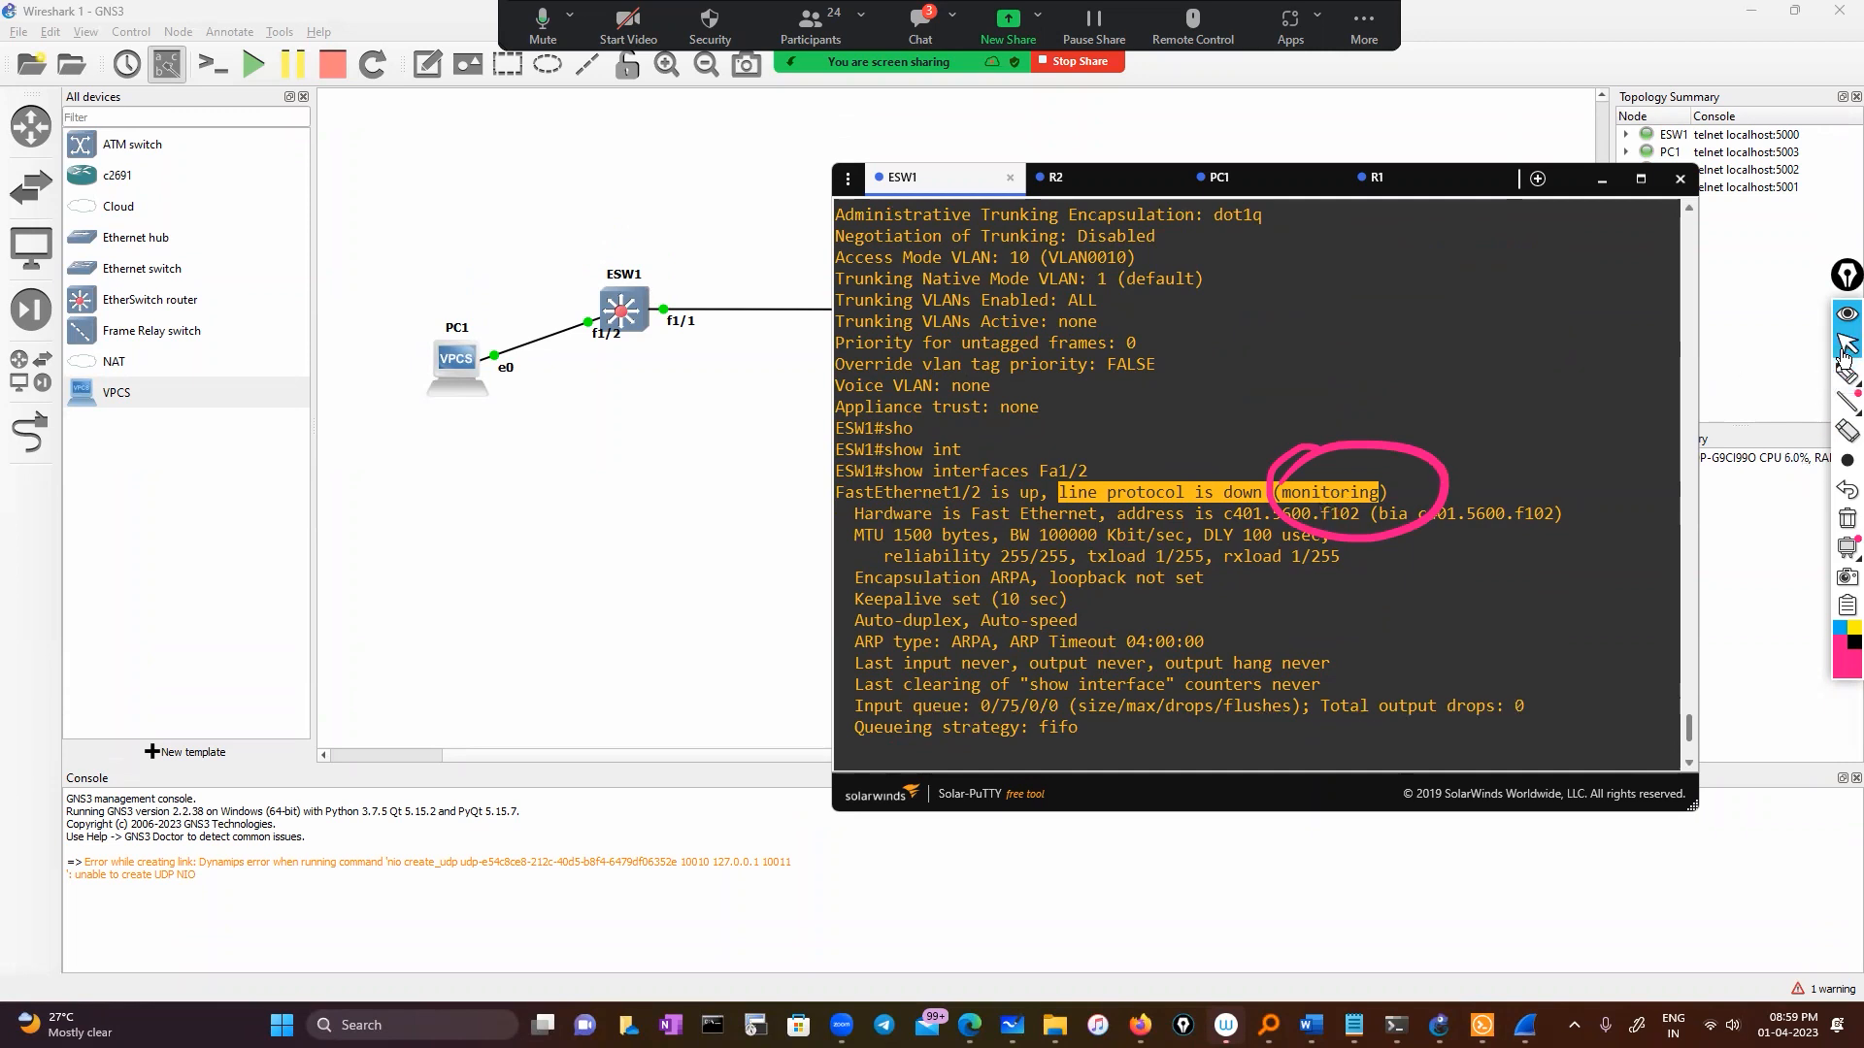
Step: Start an Ethernet packet capture on the ESW1–PC1 link with the capture visualization program and place its window beside PC1 and ESW1
right_click(563, 332)
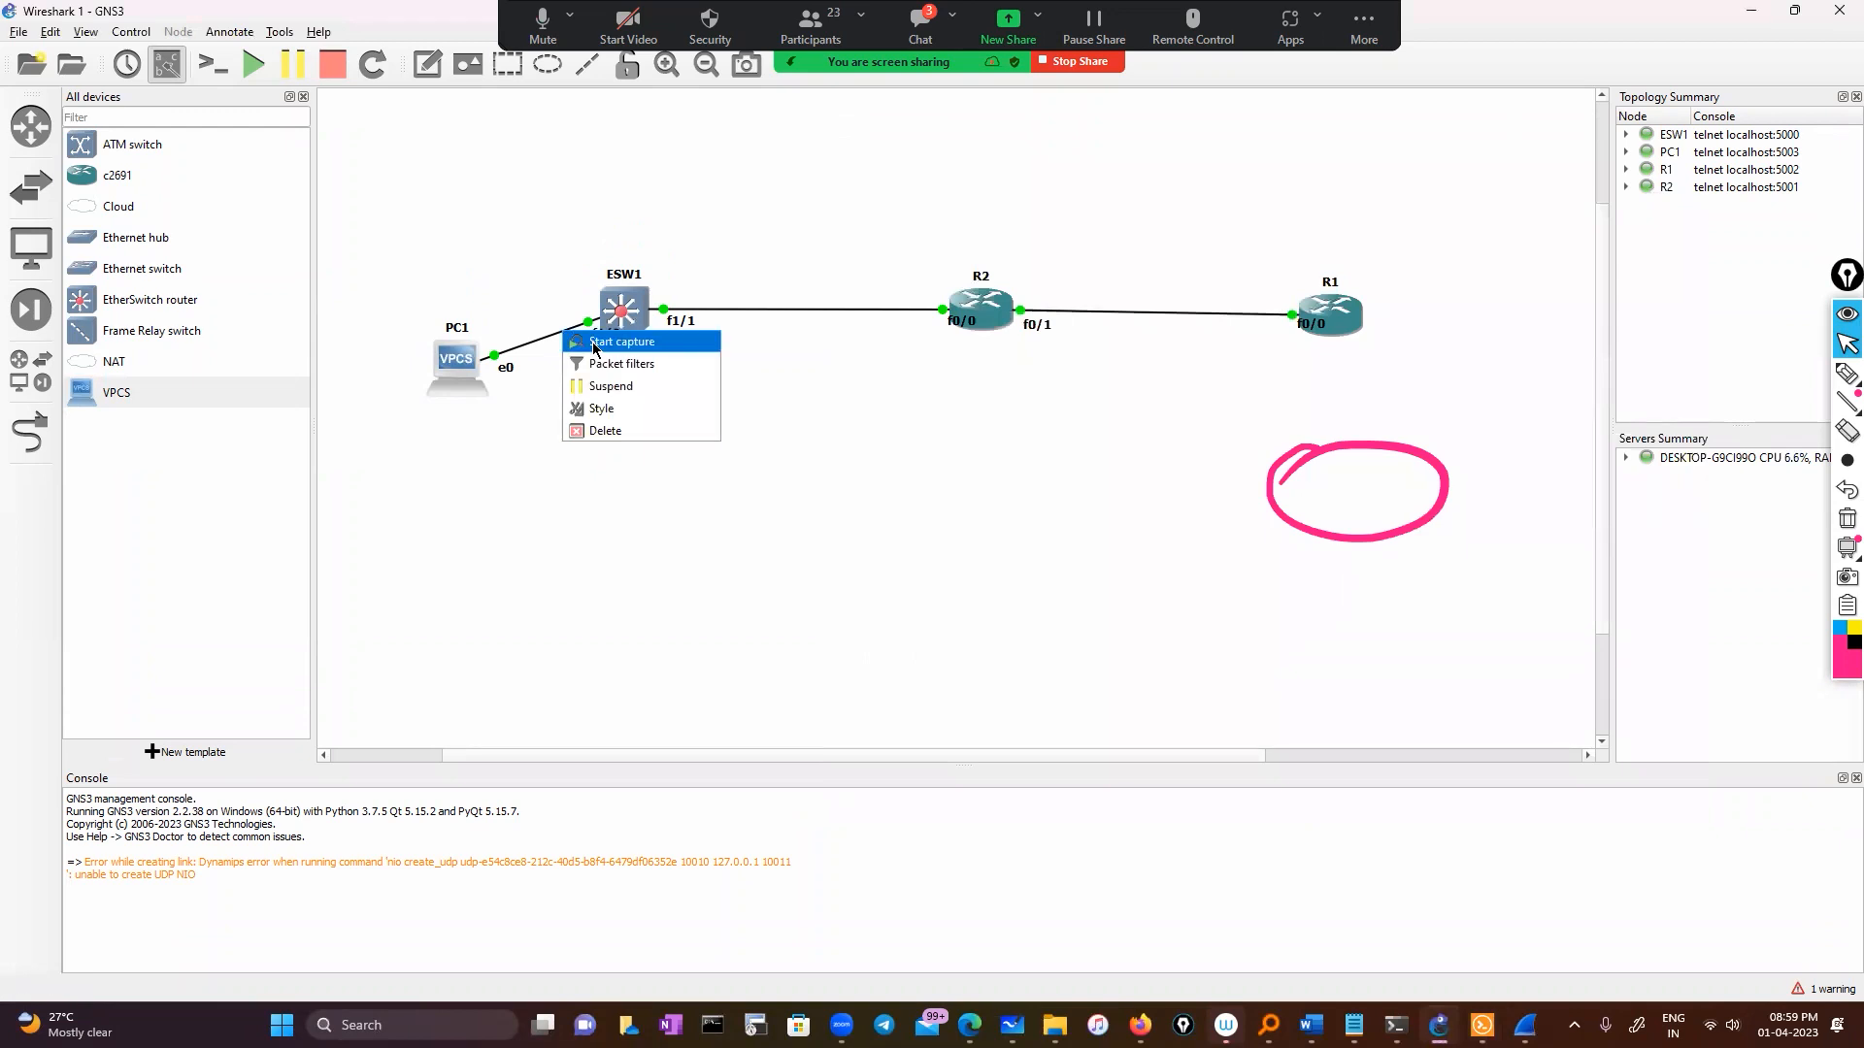
left_click(595, 344)
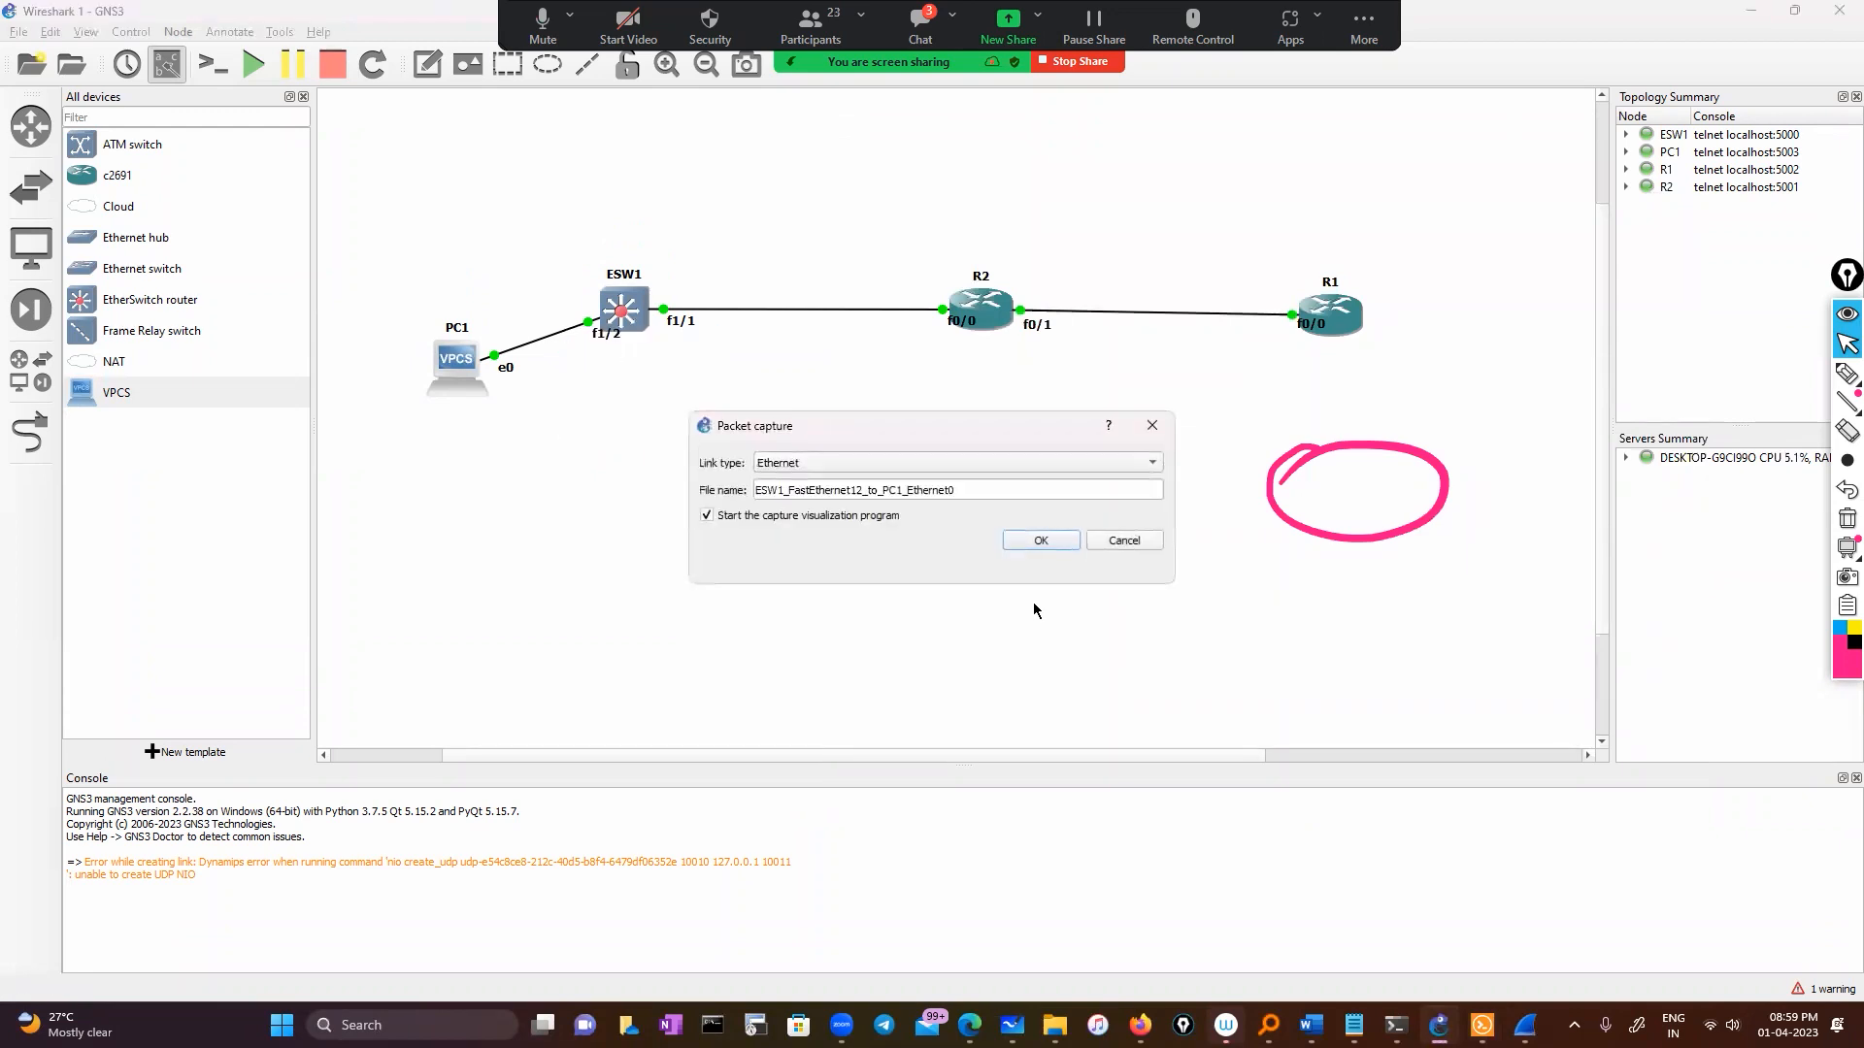
left_click(1040, 541)
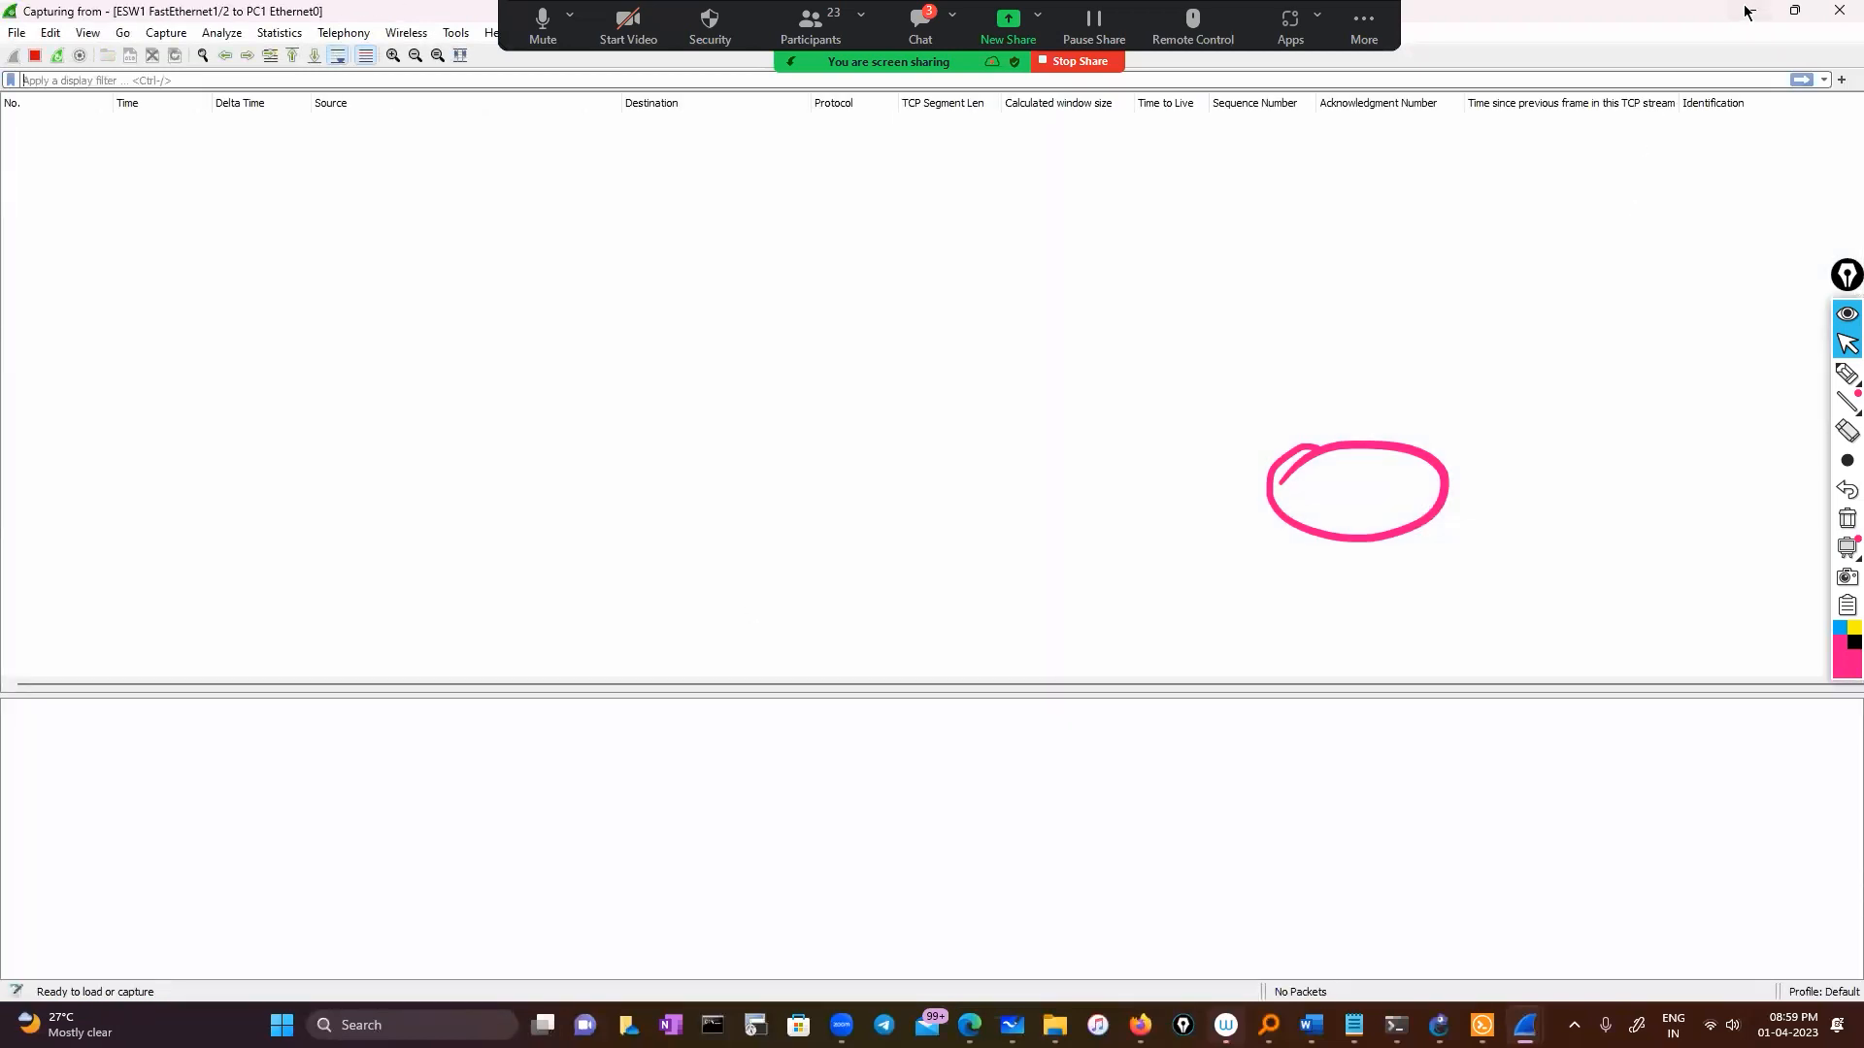
left_click(1783, 11)
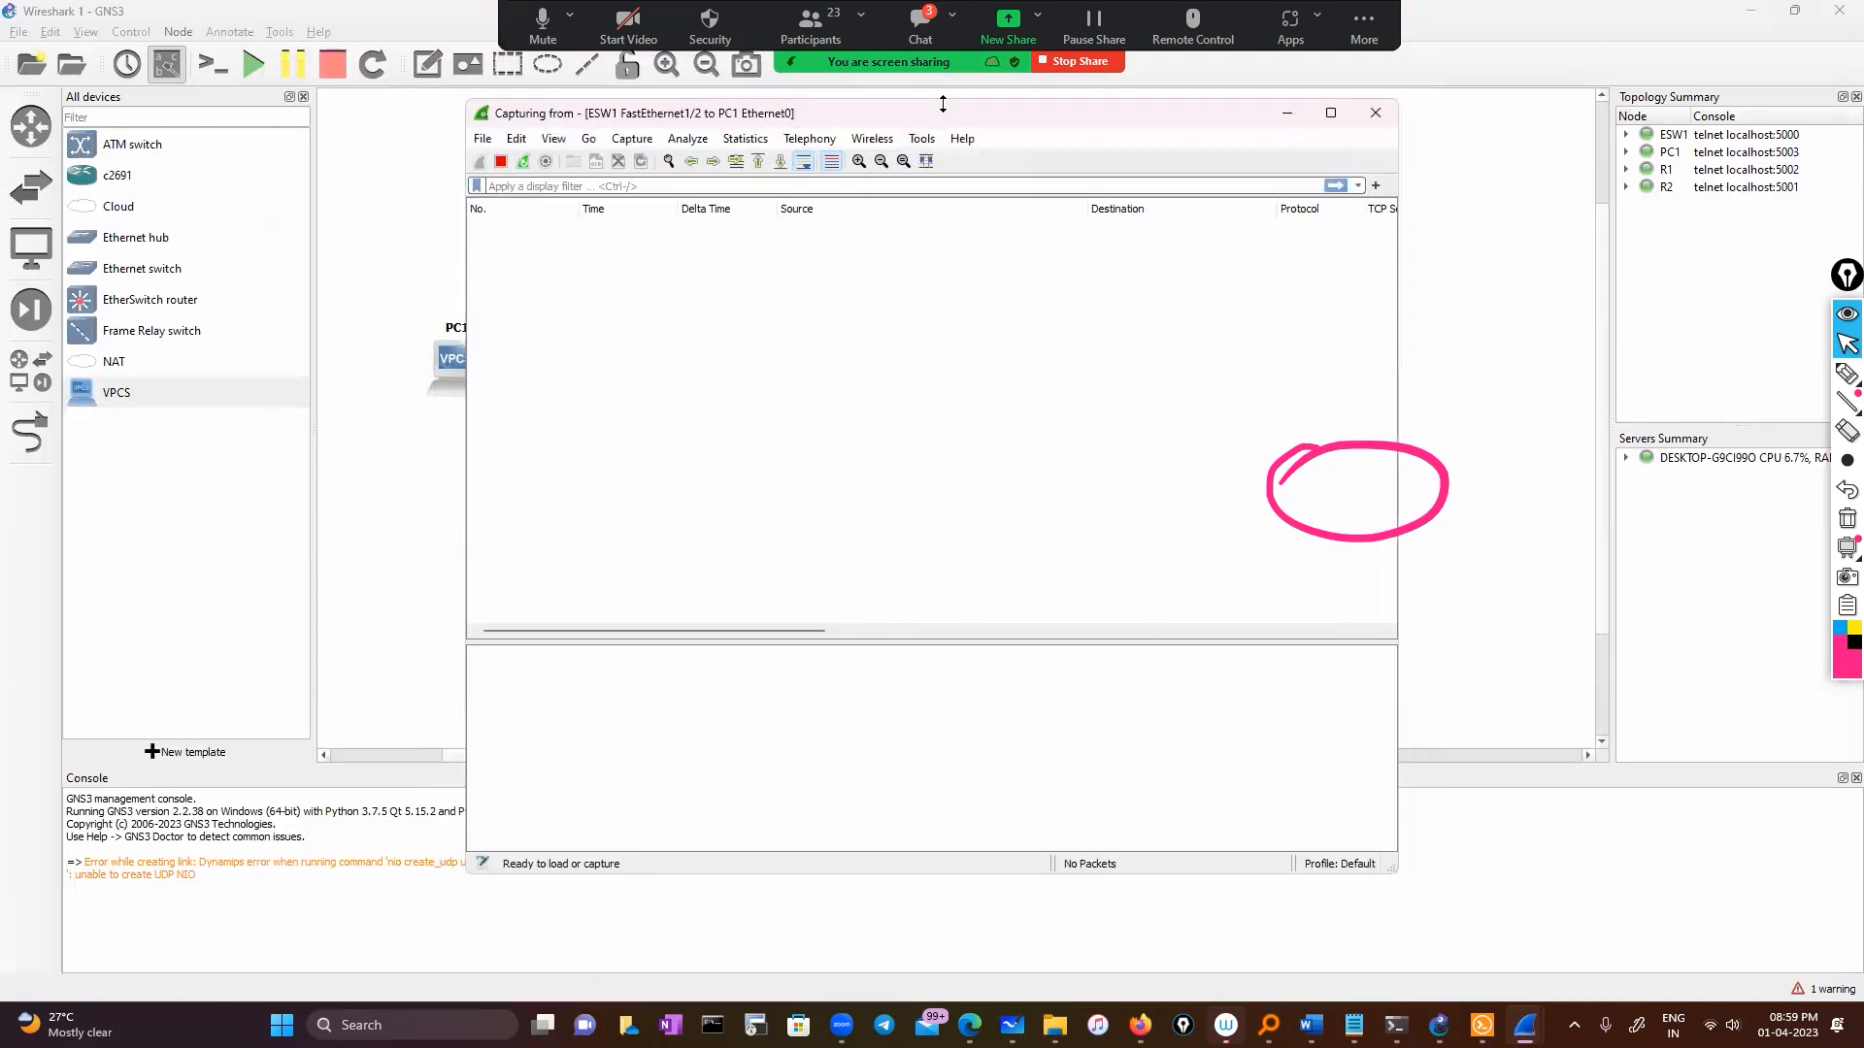
left_click_drag(945, 120, 1283, 152)
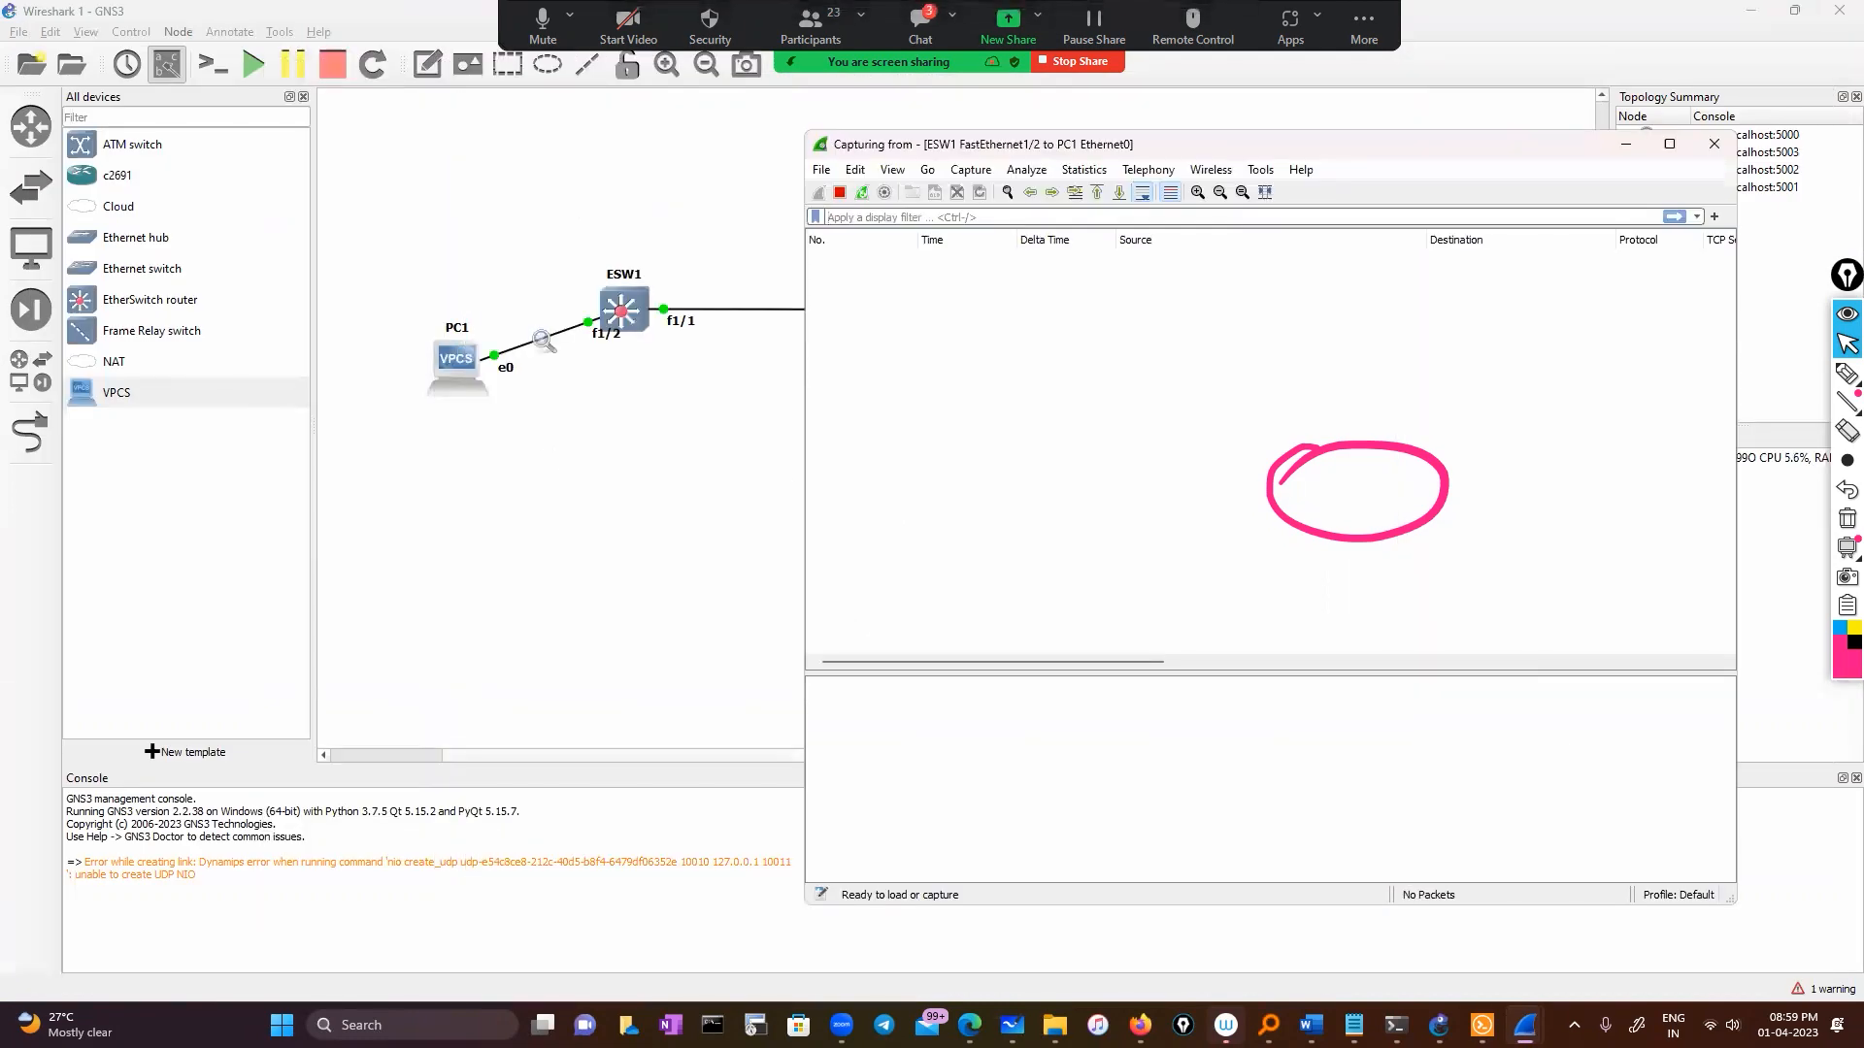
Step: Return to the ESW1 console's current prompt and clear the pen annotation from the screen
key("alt+Tab")
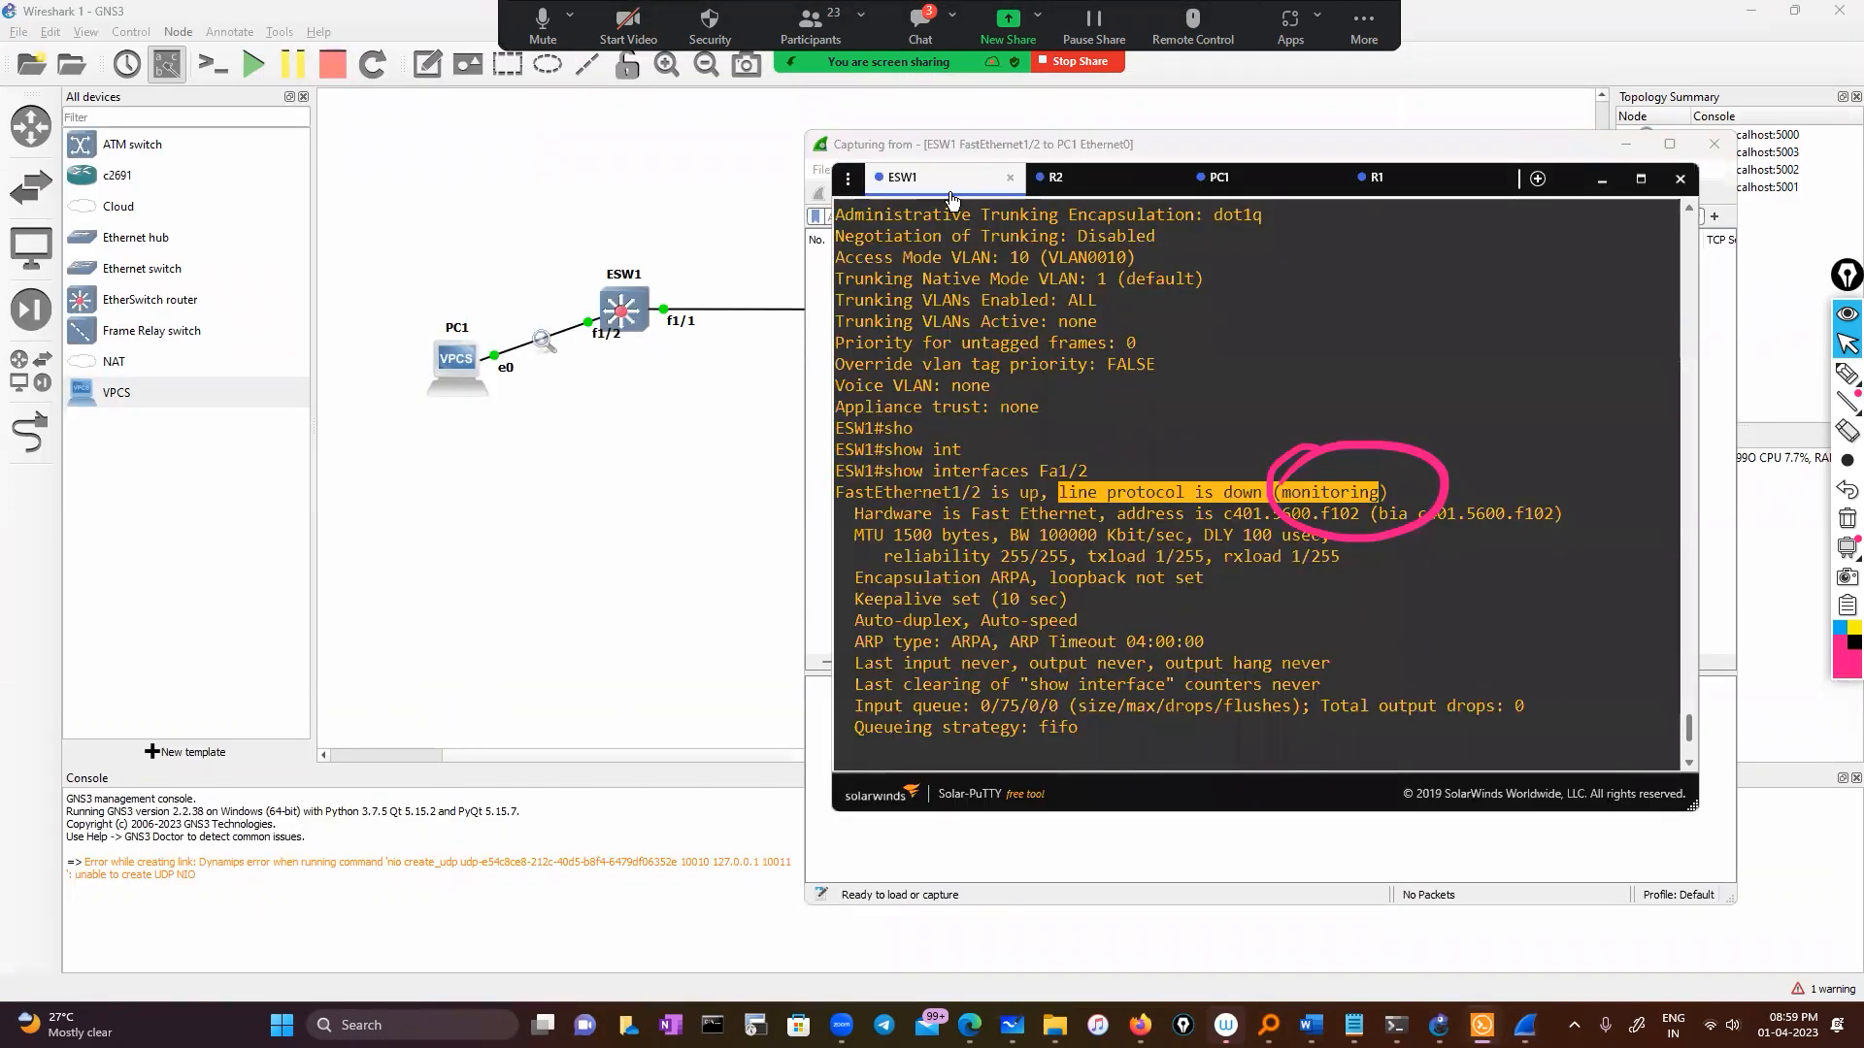
left_click(1009, 684)
scroll(1009, 685, "down", 5)
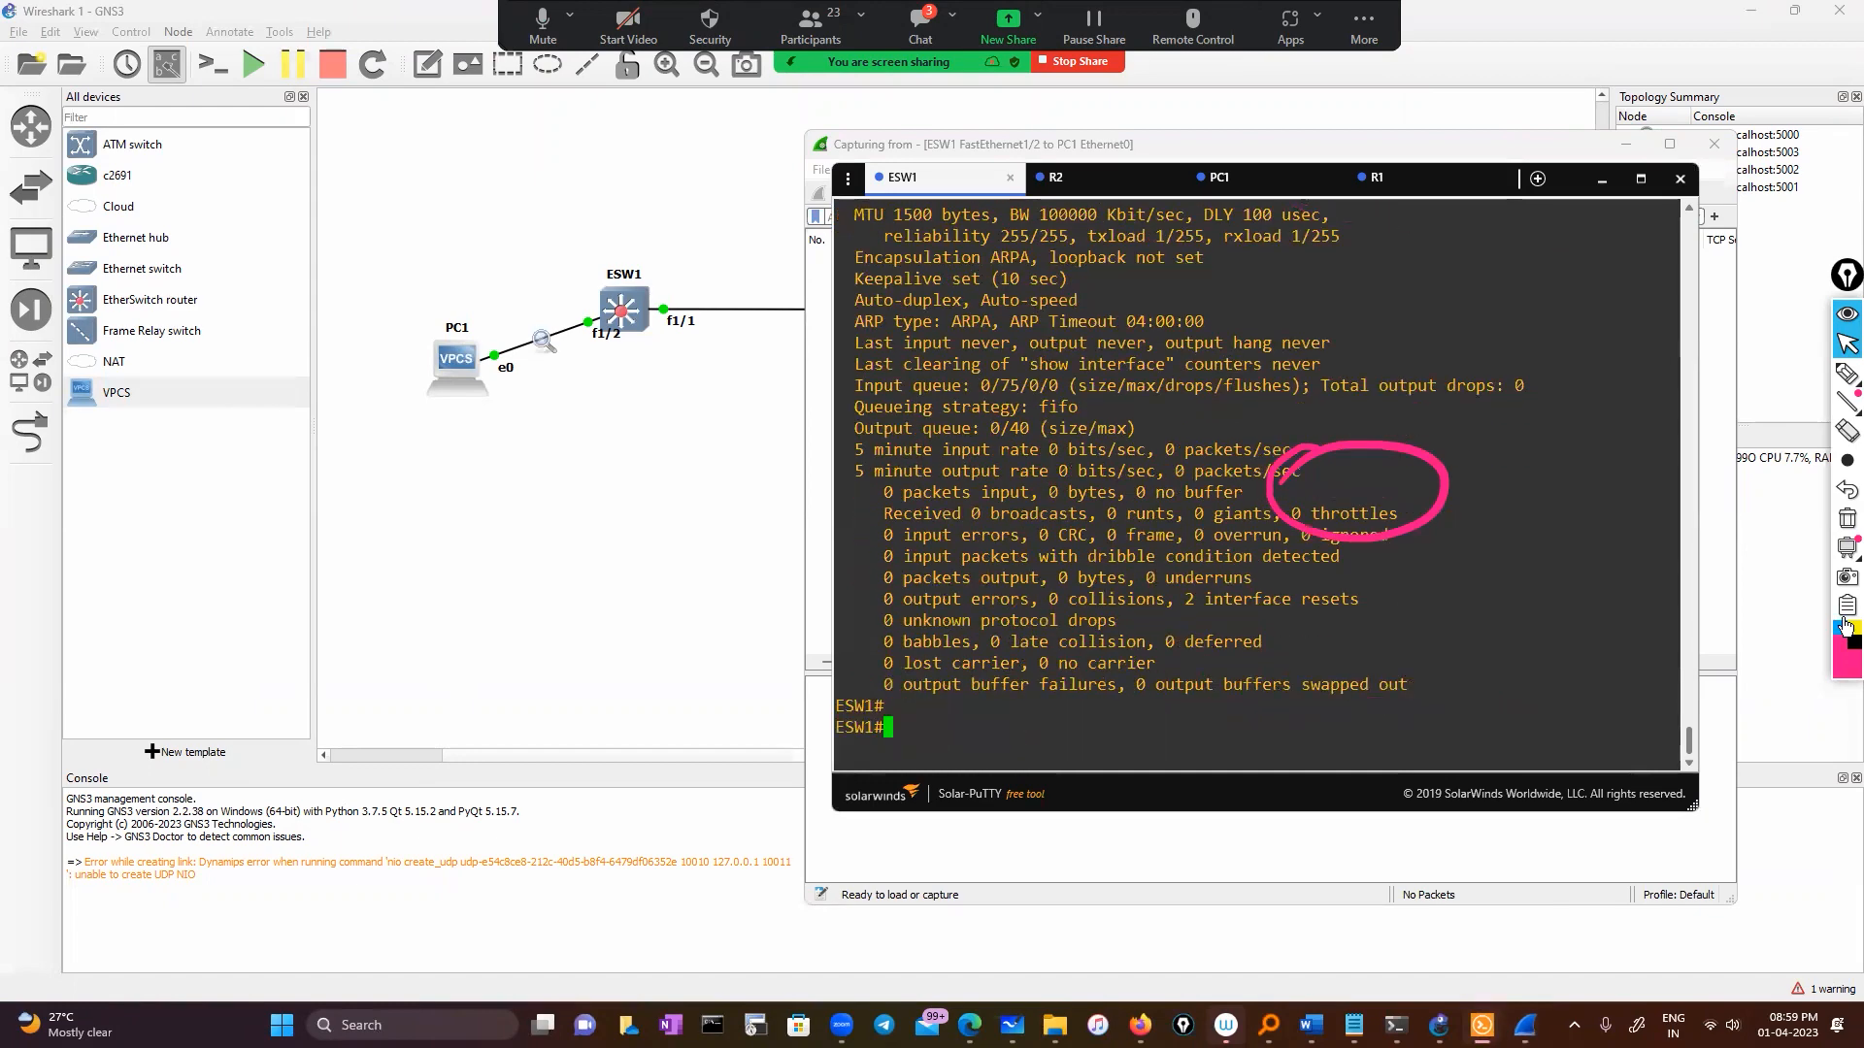
left_click(1845, 520)
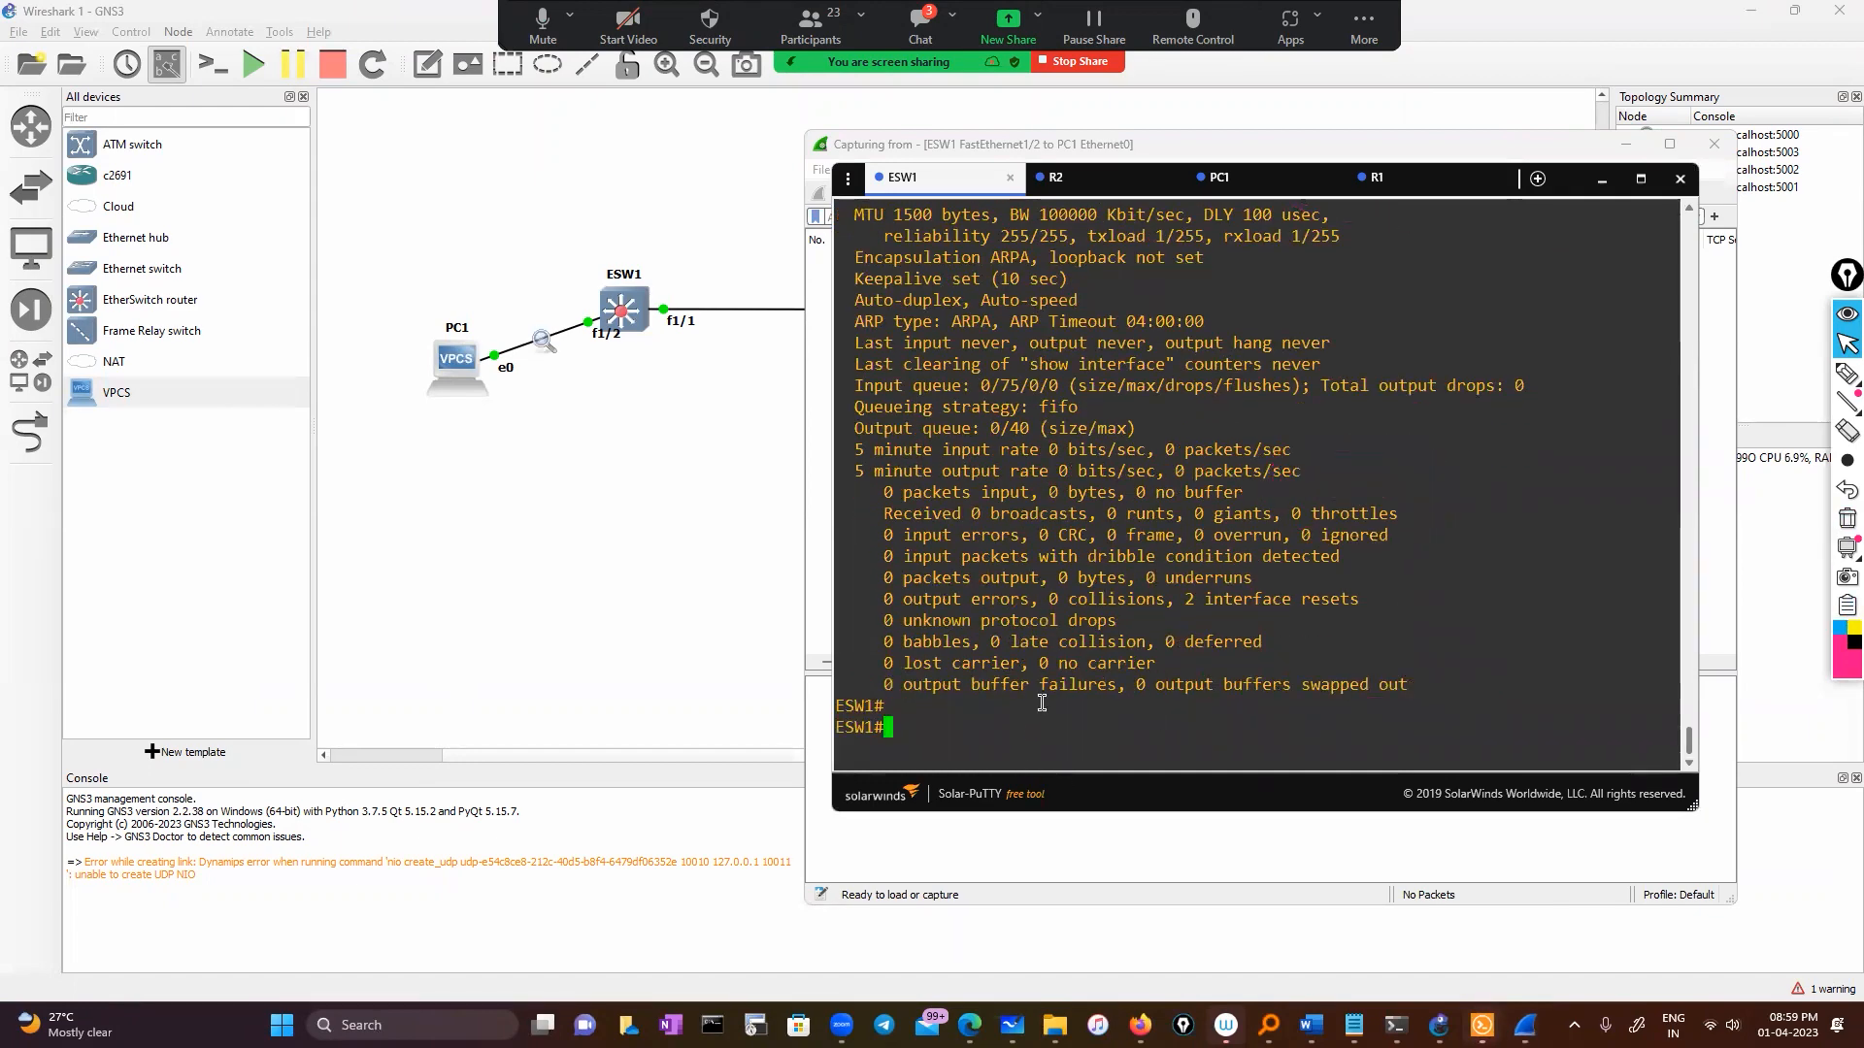
type("conf")
key("Tab")
key("Return")
key("Return")
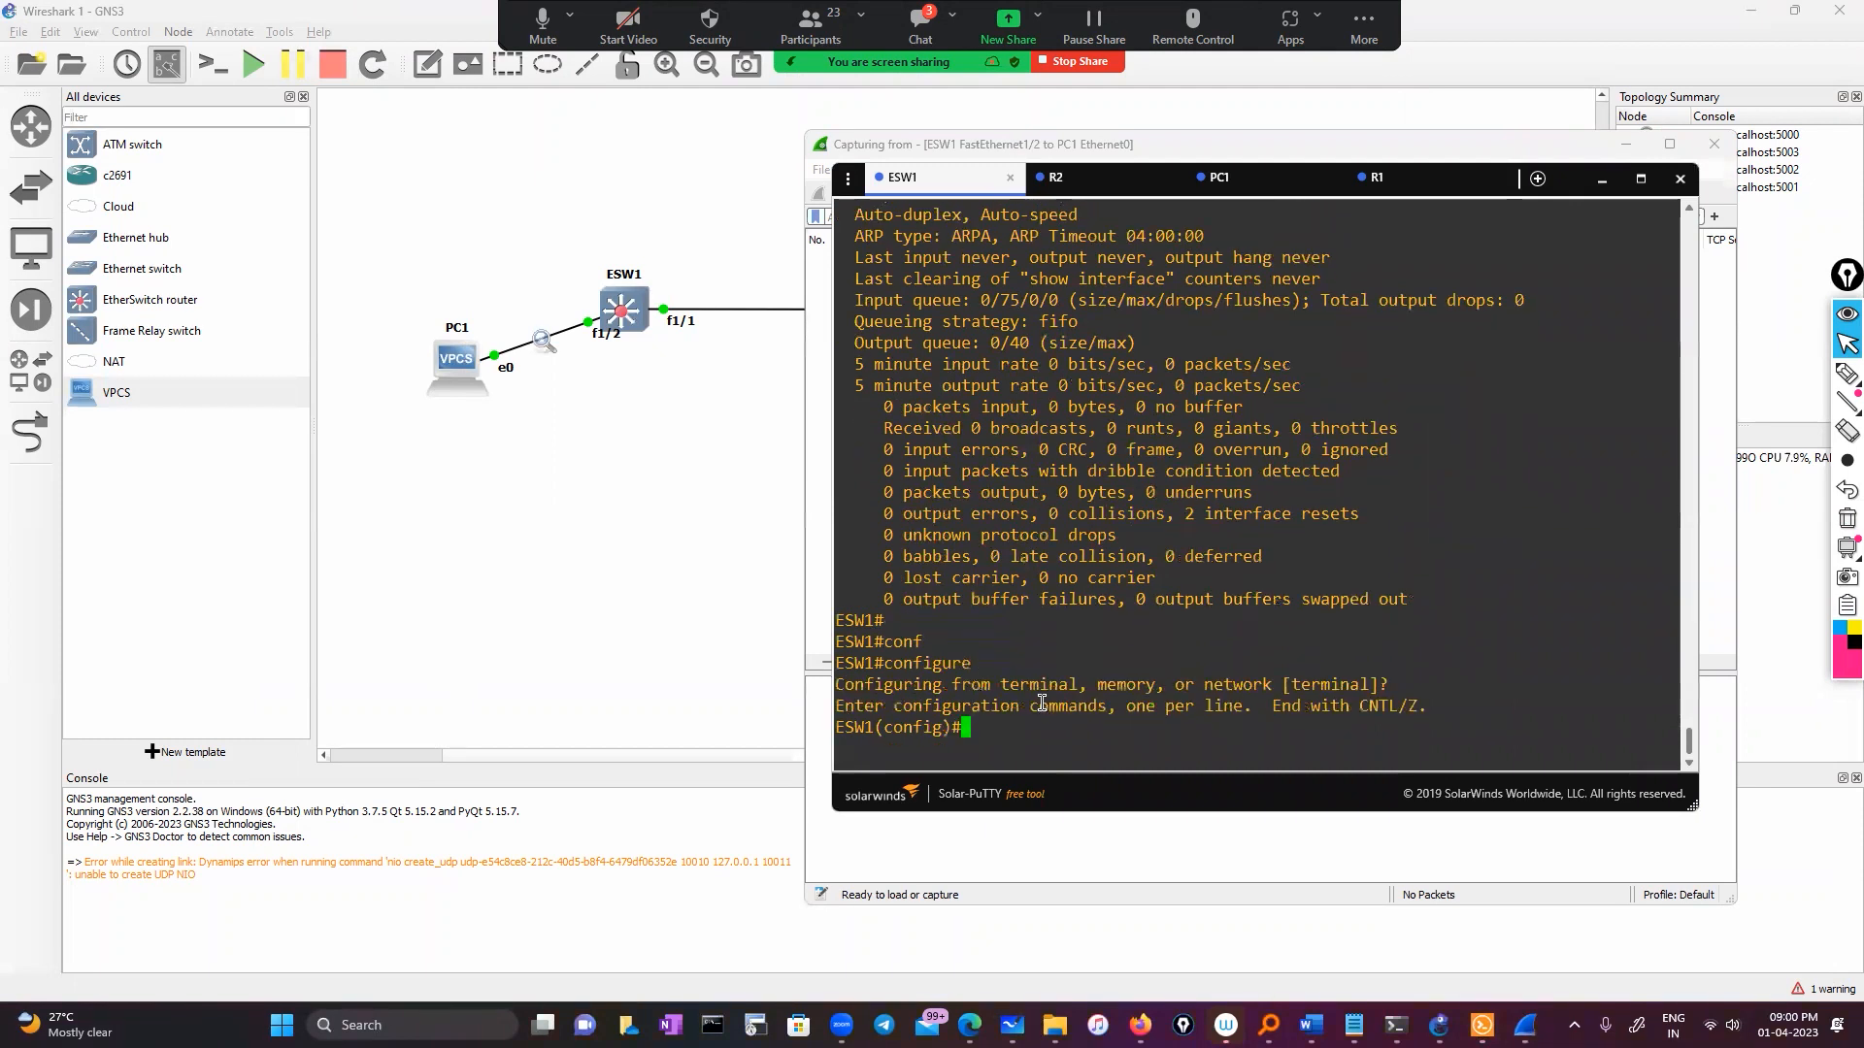
left_click(1388, 157)
left_click_drag(1389, 157, 1439, 158)
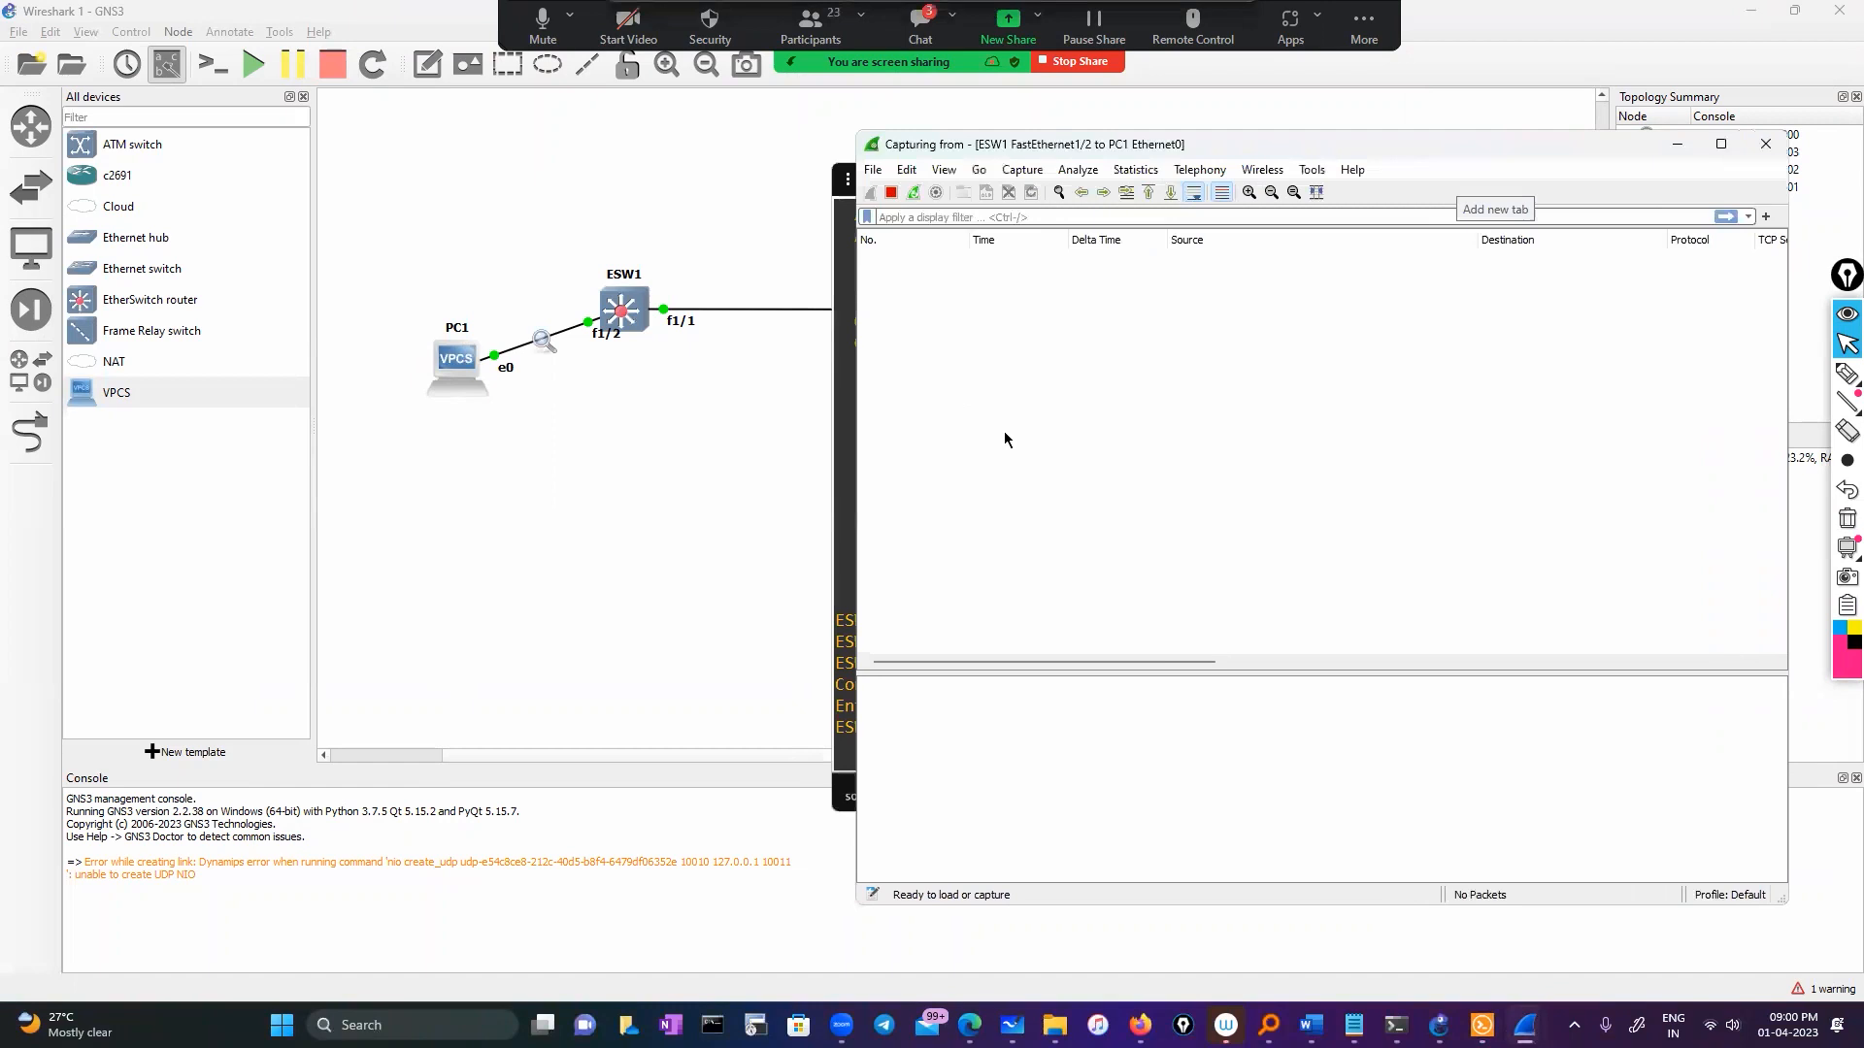
left_click(839, 384)
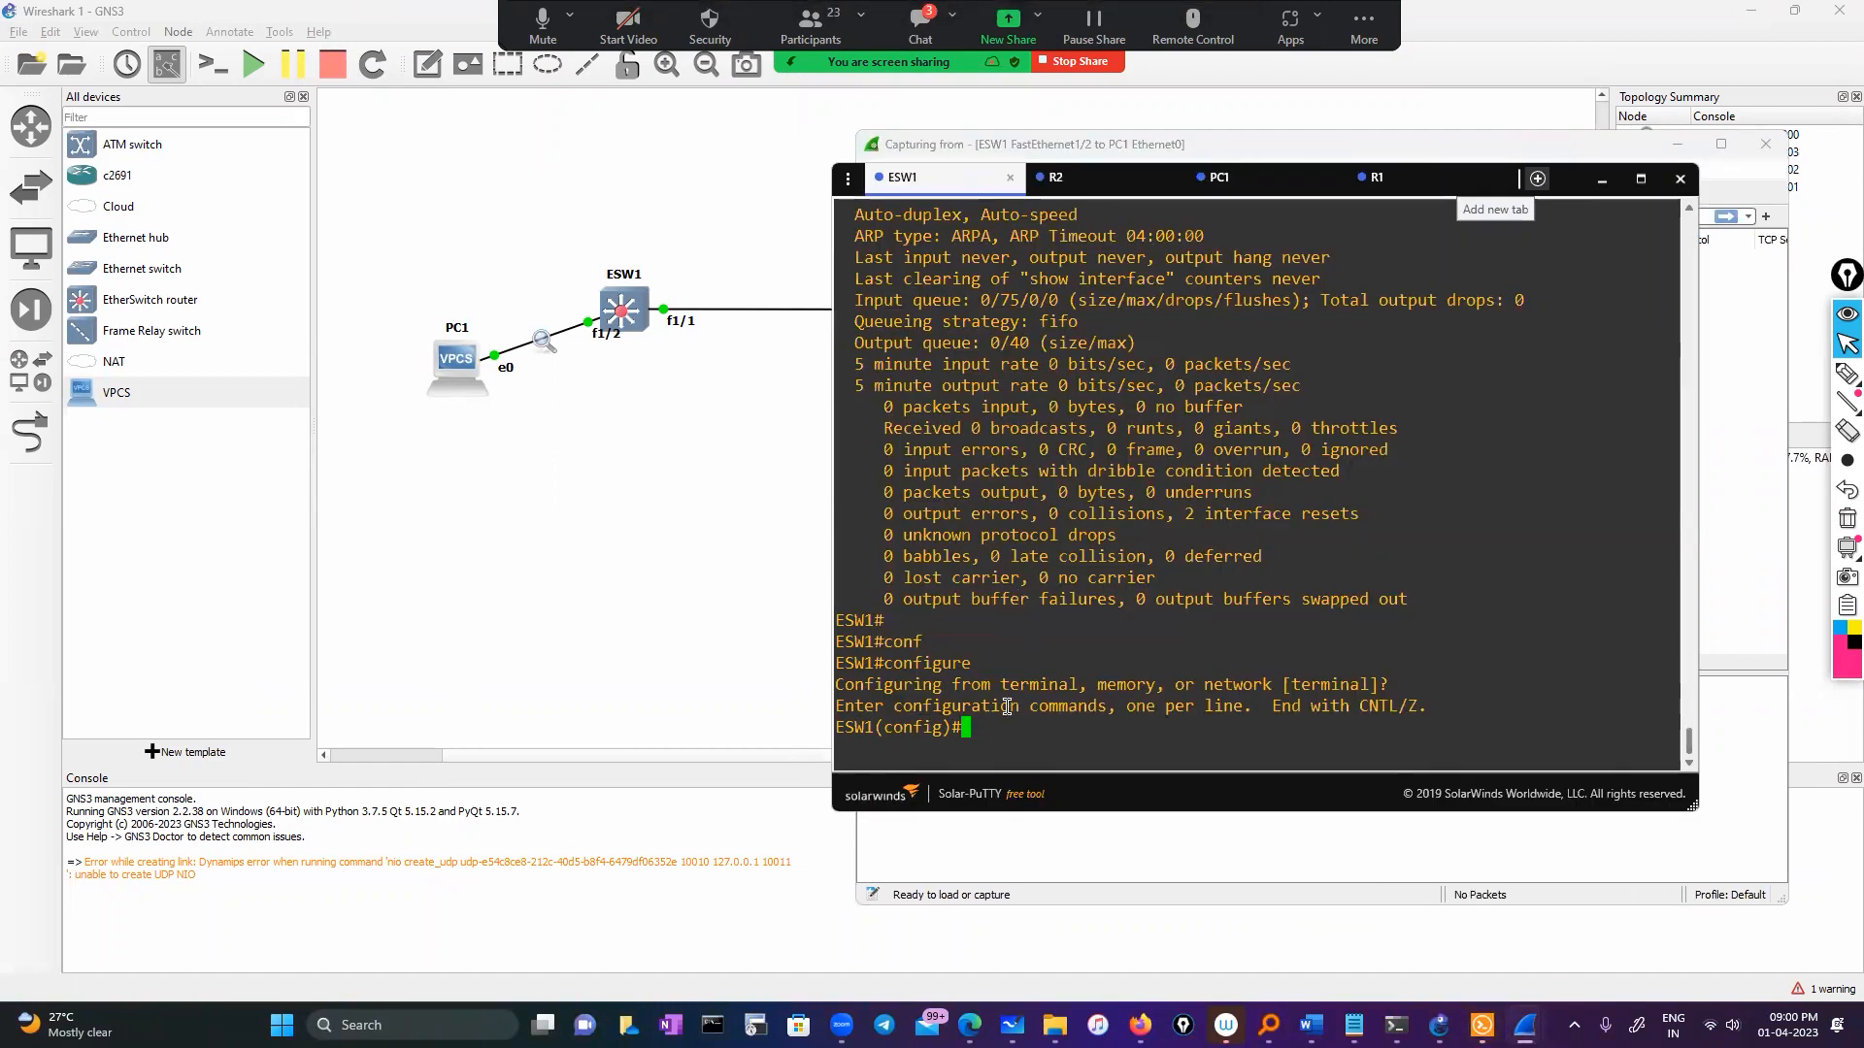
type("int")
key("Tab")
type("f")
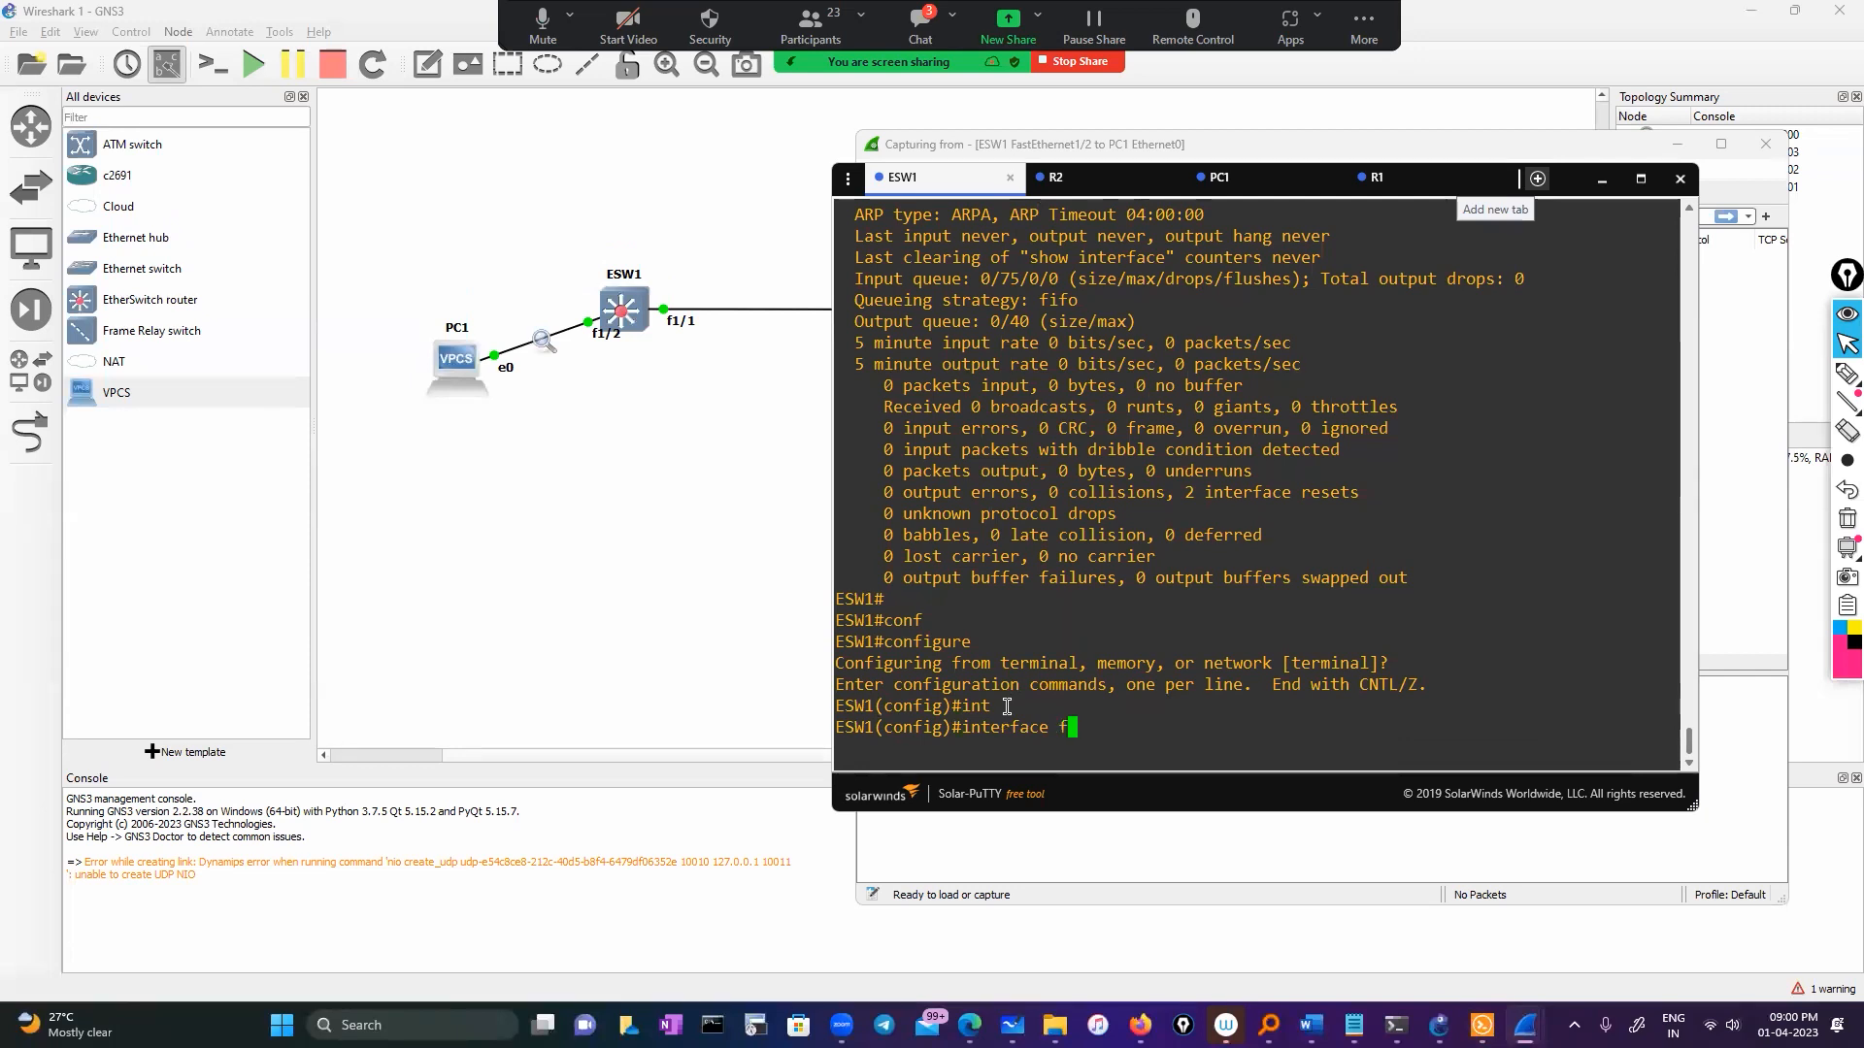
type("1/2")
key("Return")
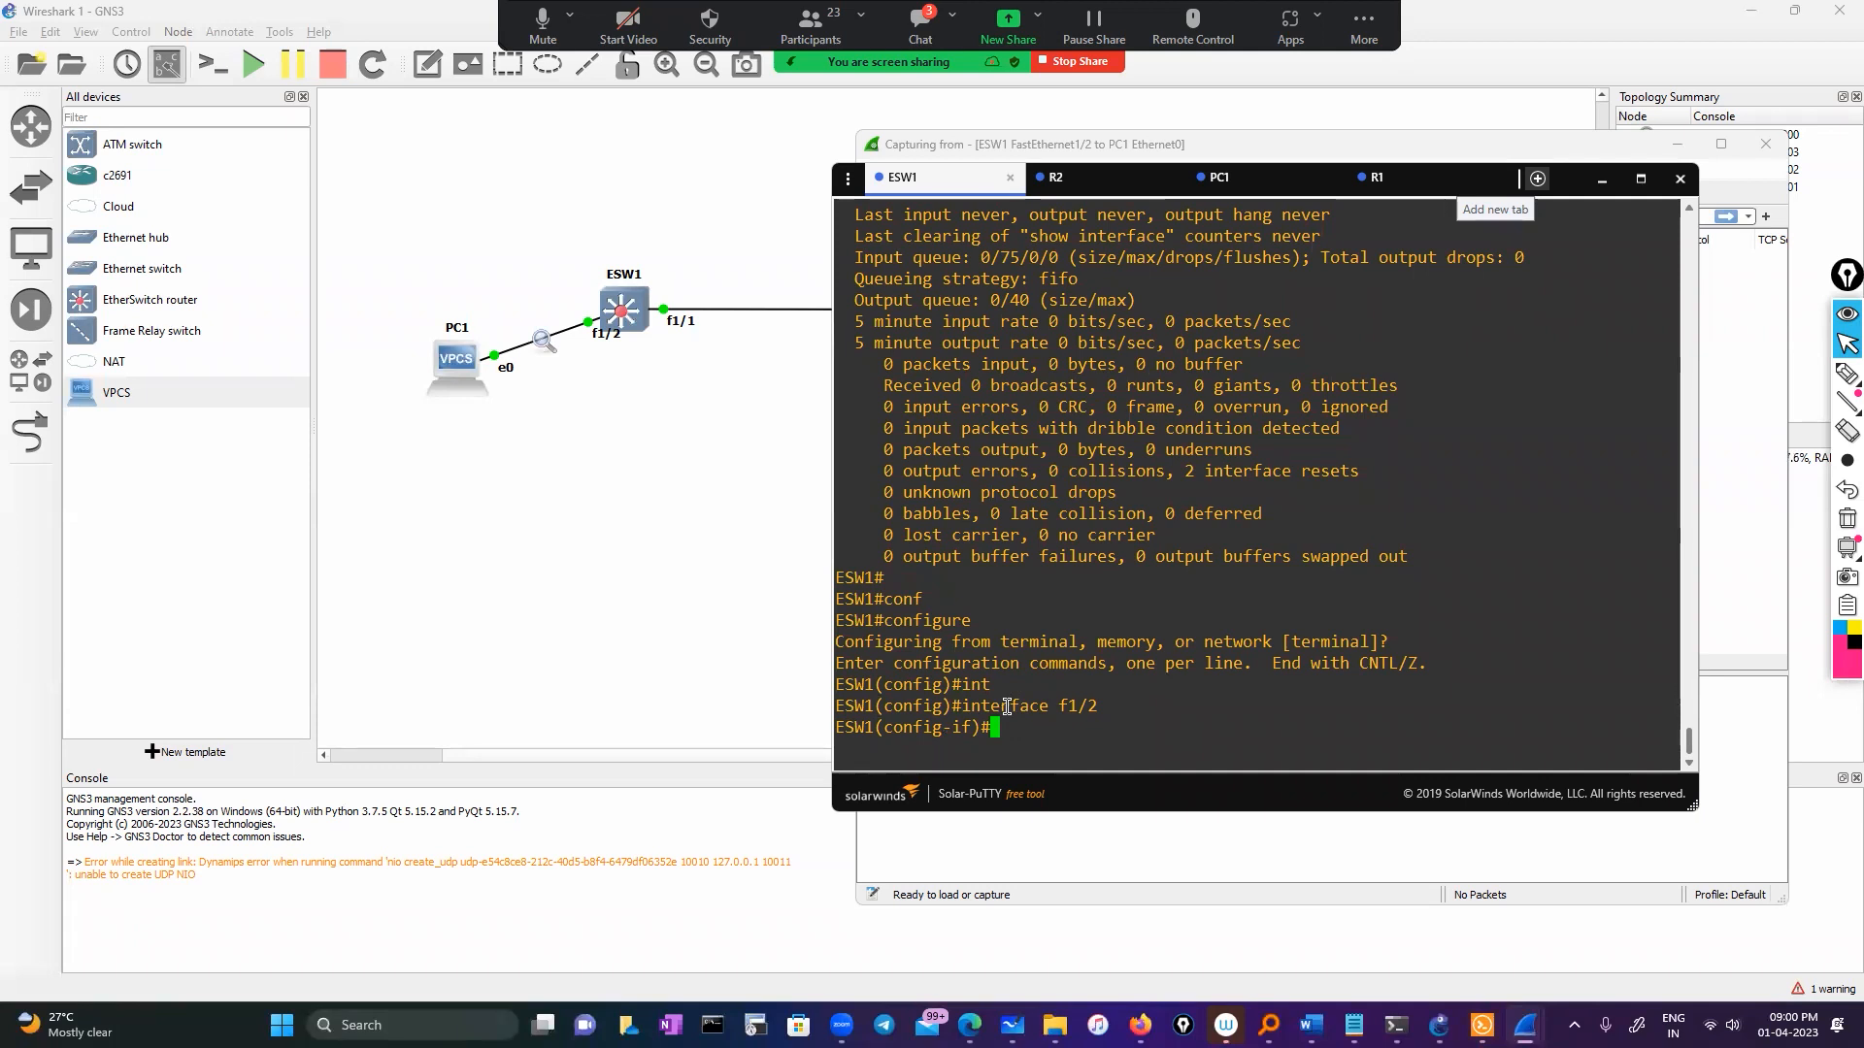
type("exit")
key("Return")
key("Return")
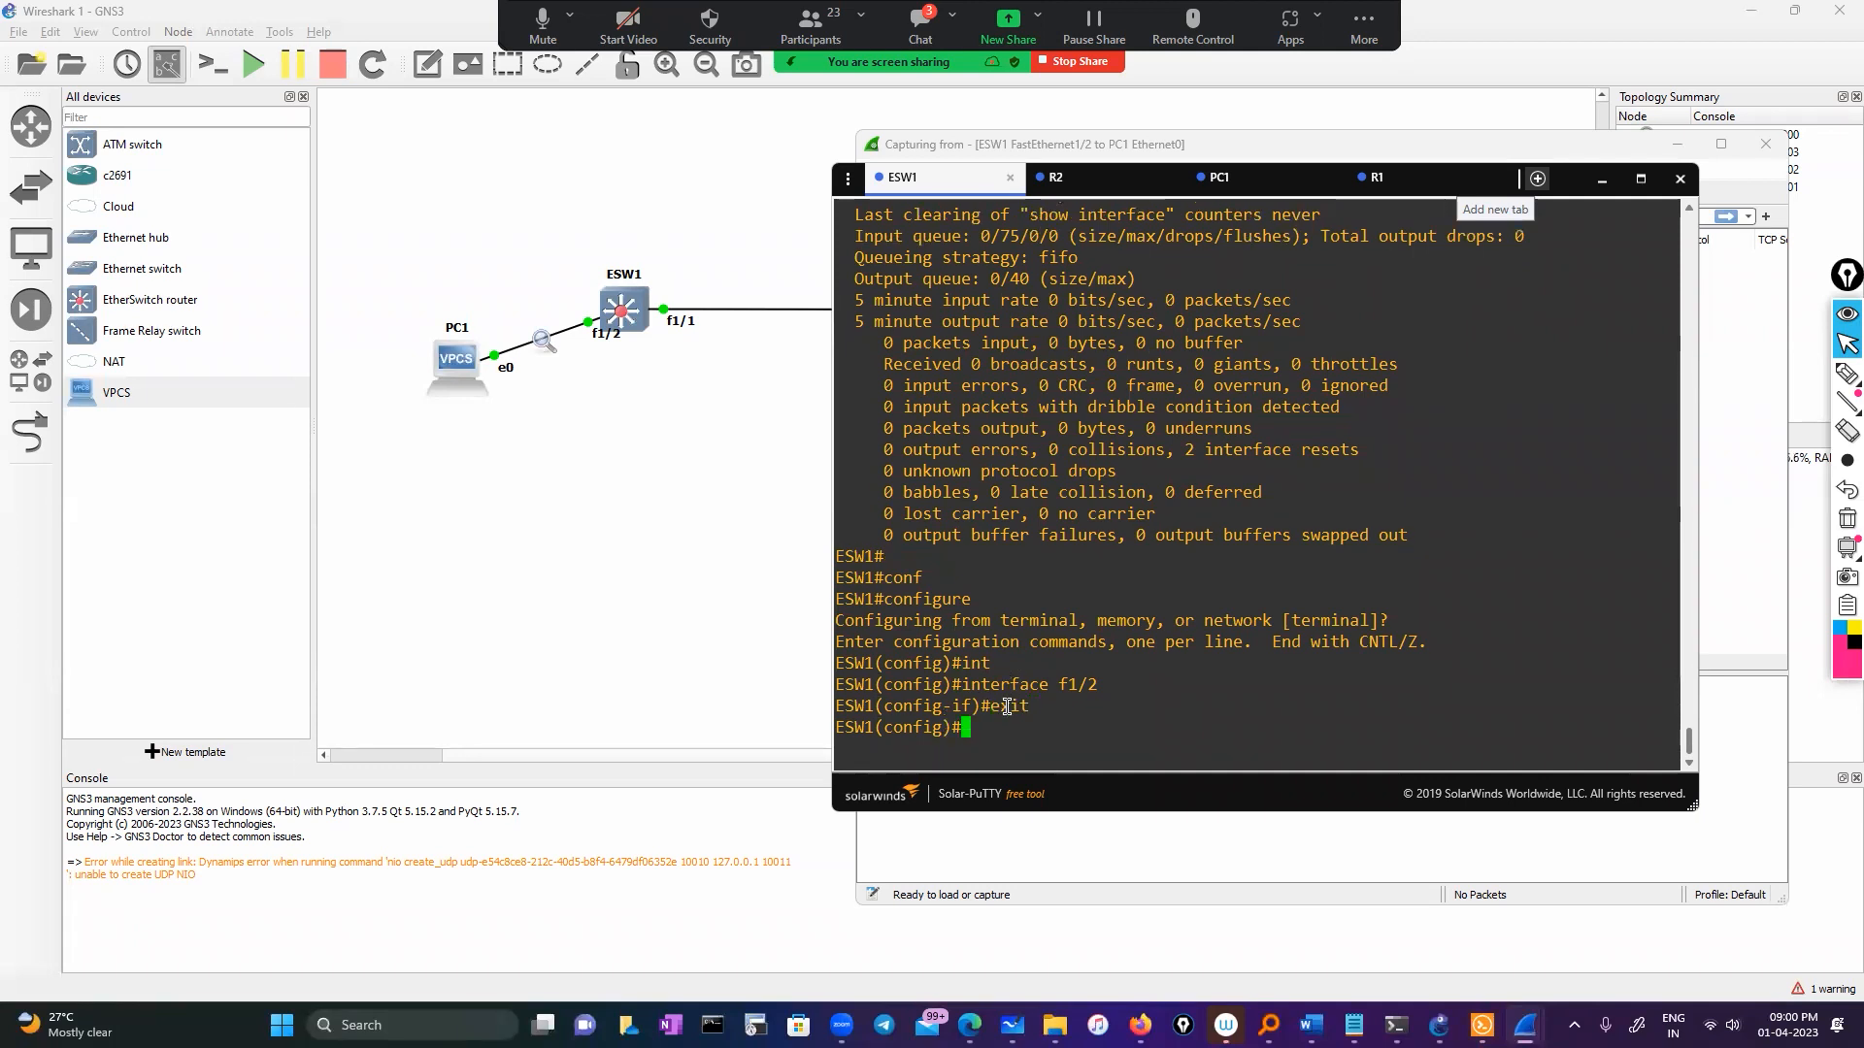
type("exit")
key("Return")
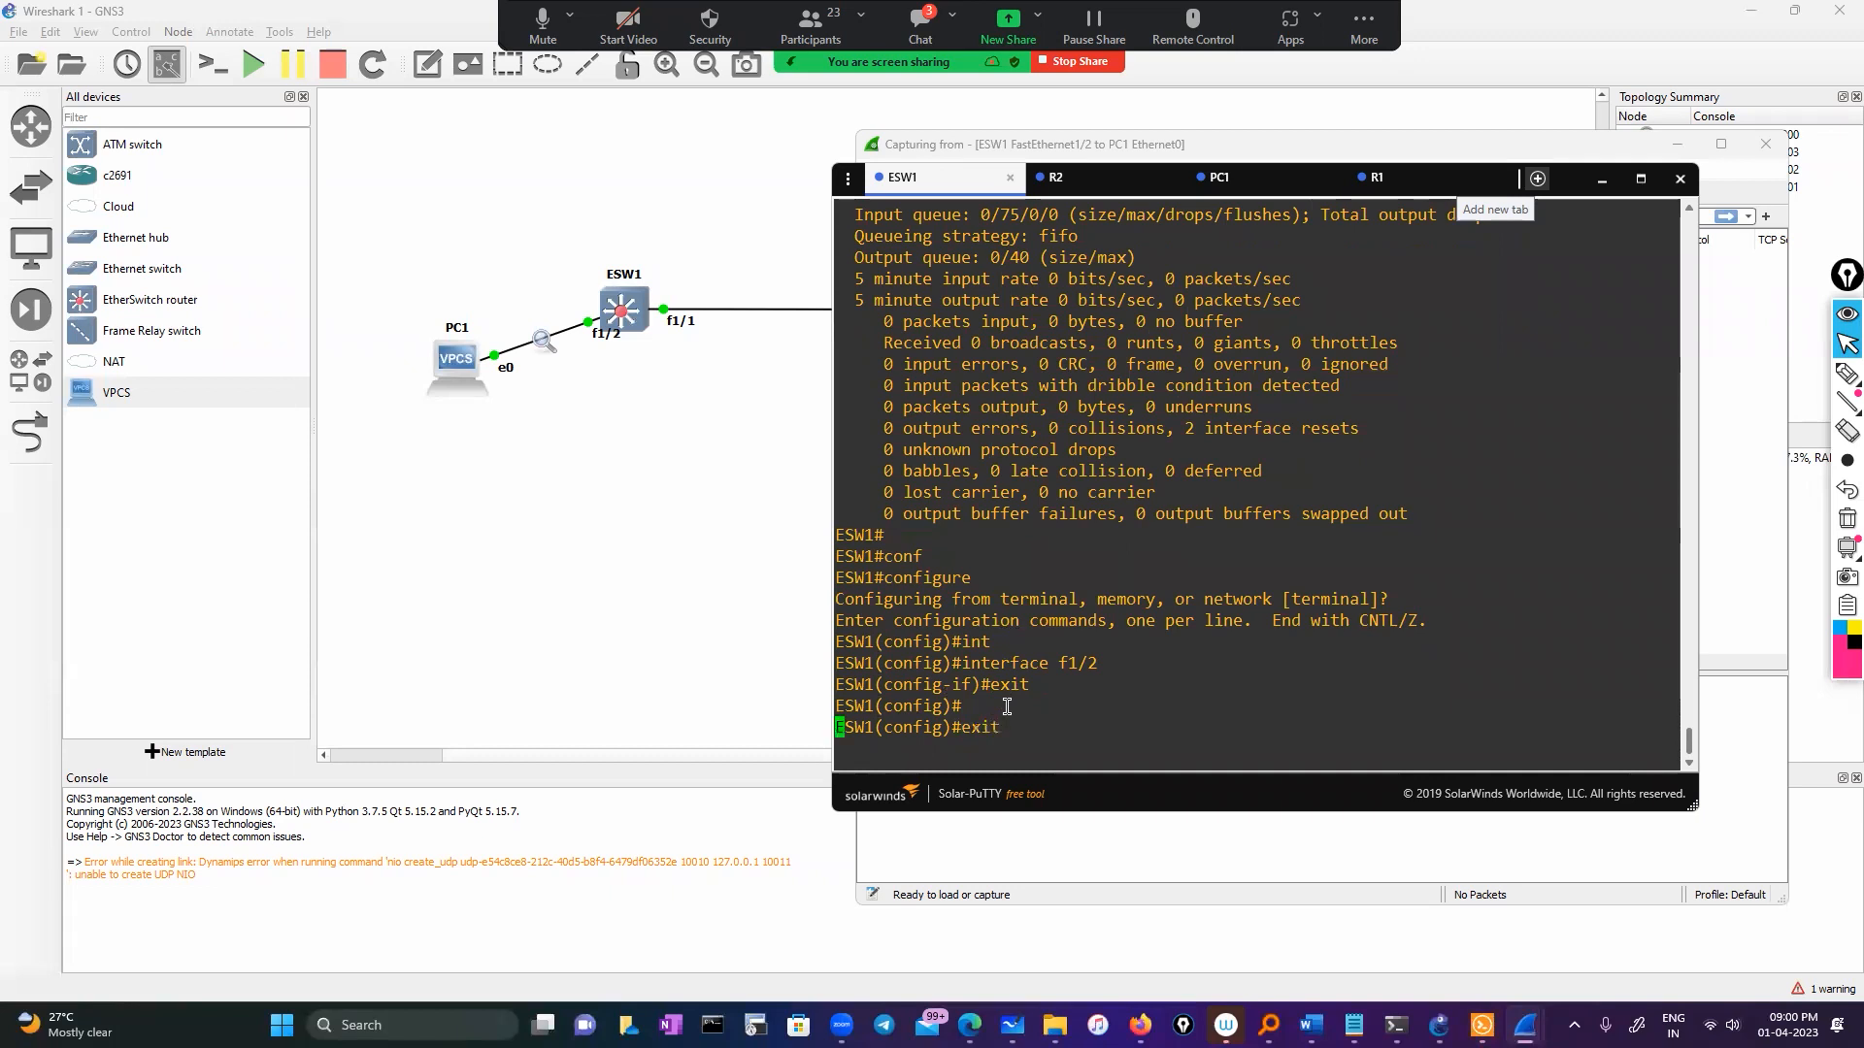
Step: Show the running configuration of interface f1/2 on ESW1 and examine its switchport access VLAN line
type("sh")
key("Tab")
type("o")
type(" run")
key("Tab")
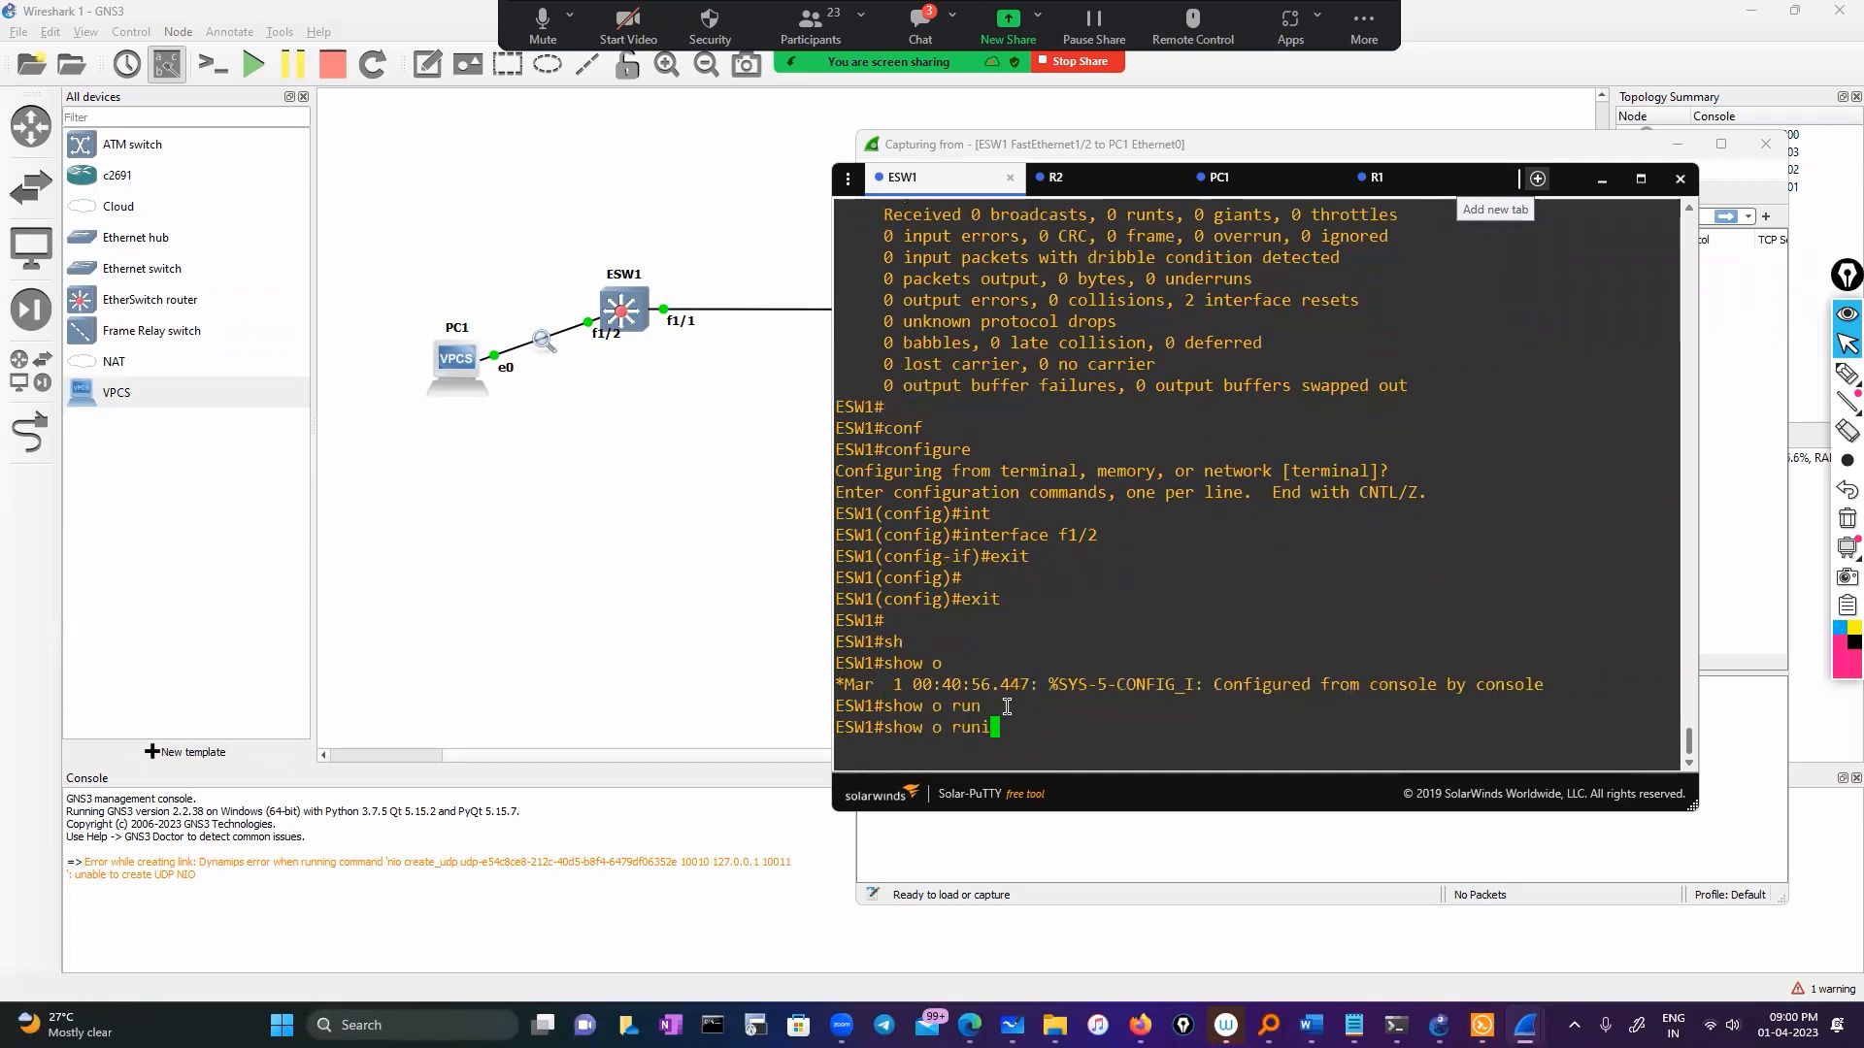
key("BackSpace")
key("BackSpace")
key("BackSpace")
key("BackSpace")
key("BackSpace")
type("run")
key("Tab")
type("in")
key("Tab")
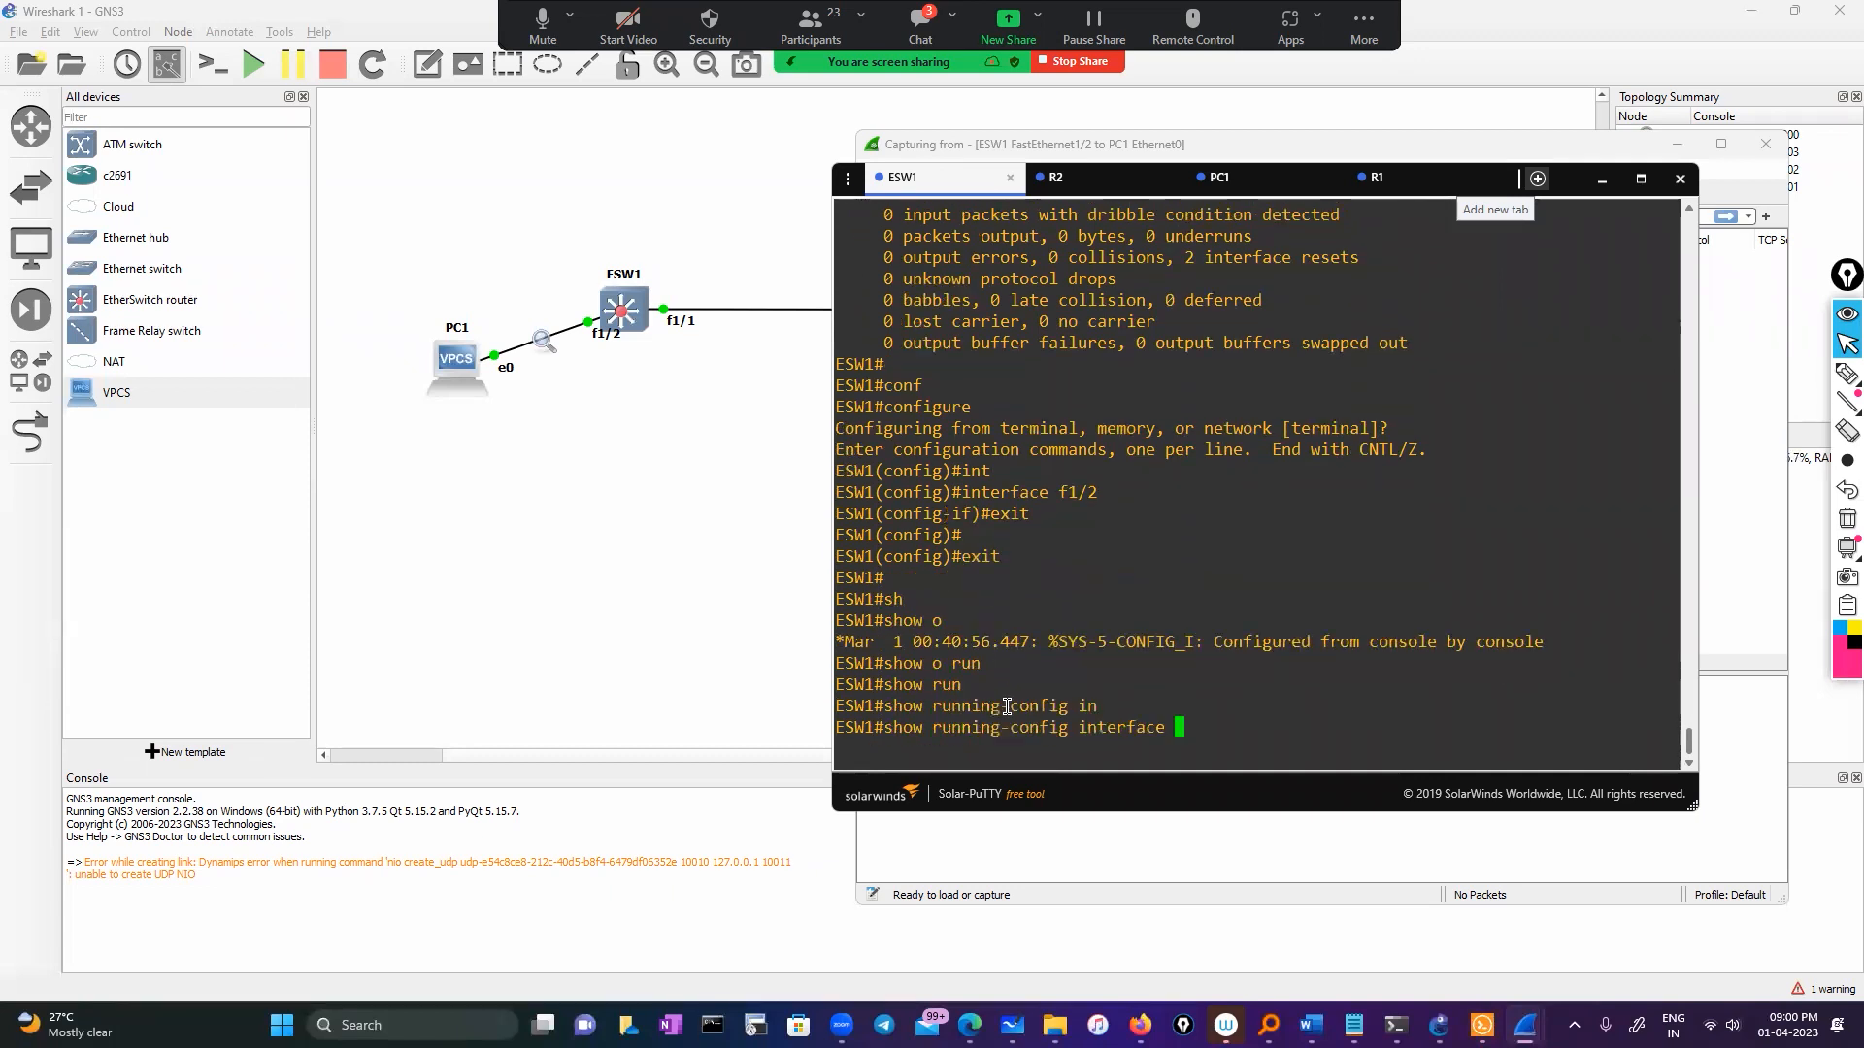
double_click(1077, 495)
right_click(1188, 523)
key("Return")
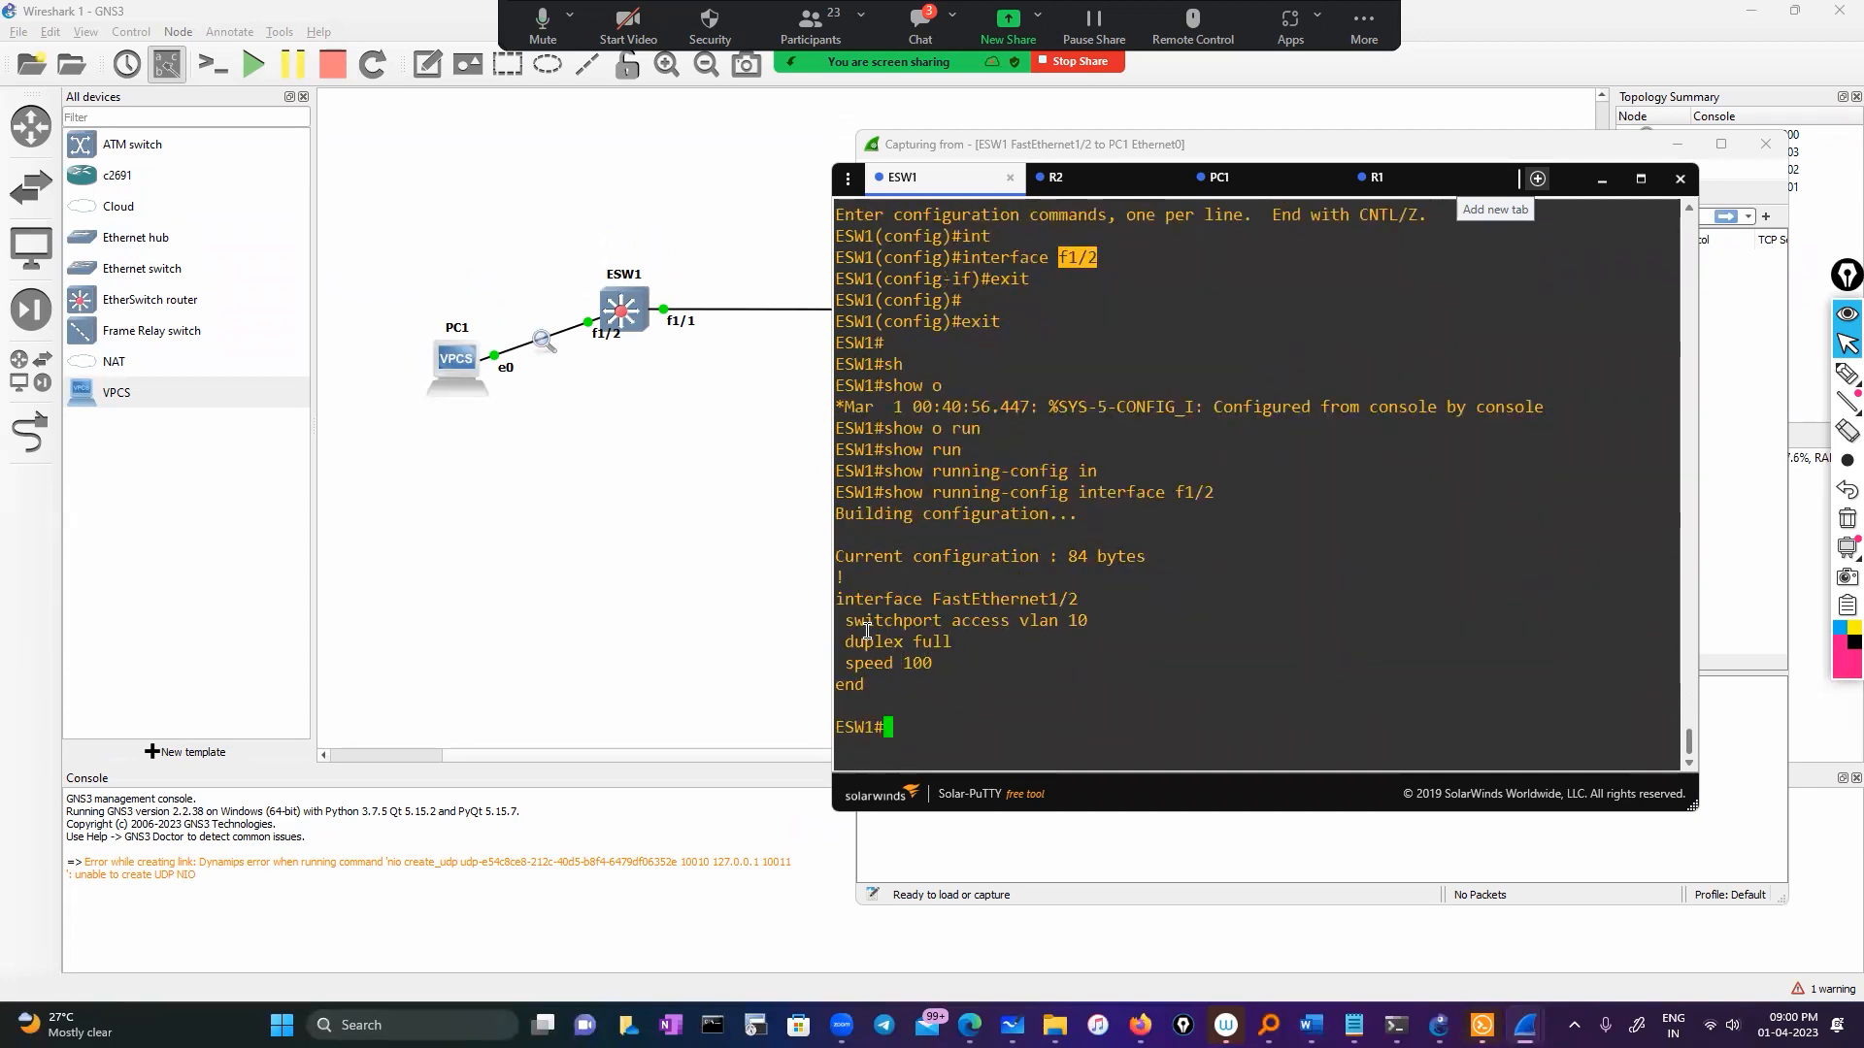
left_click_drag(847, 624, 1096, 630)
left_click(1040, 701)
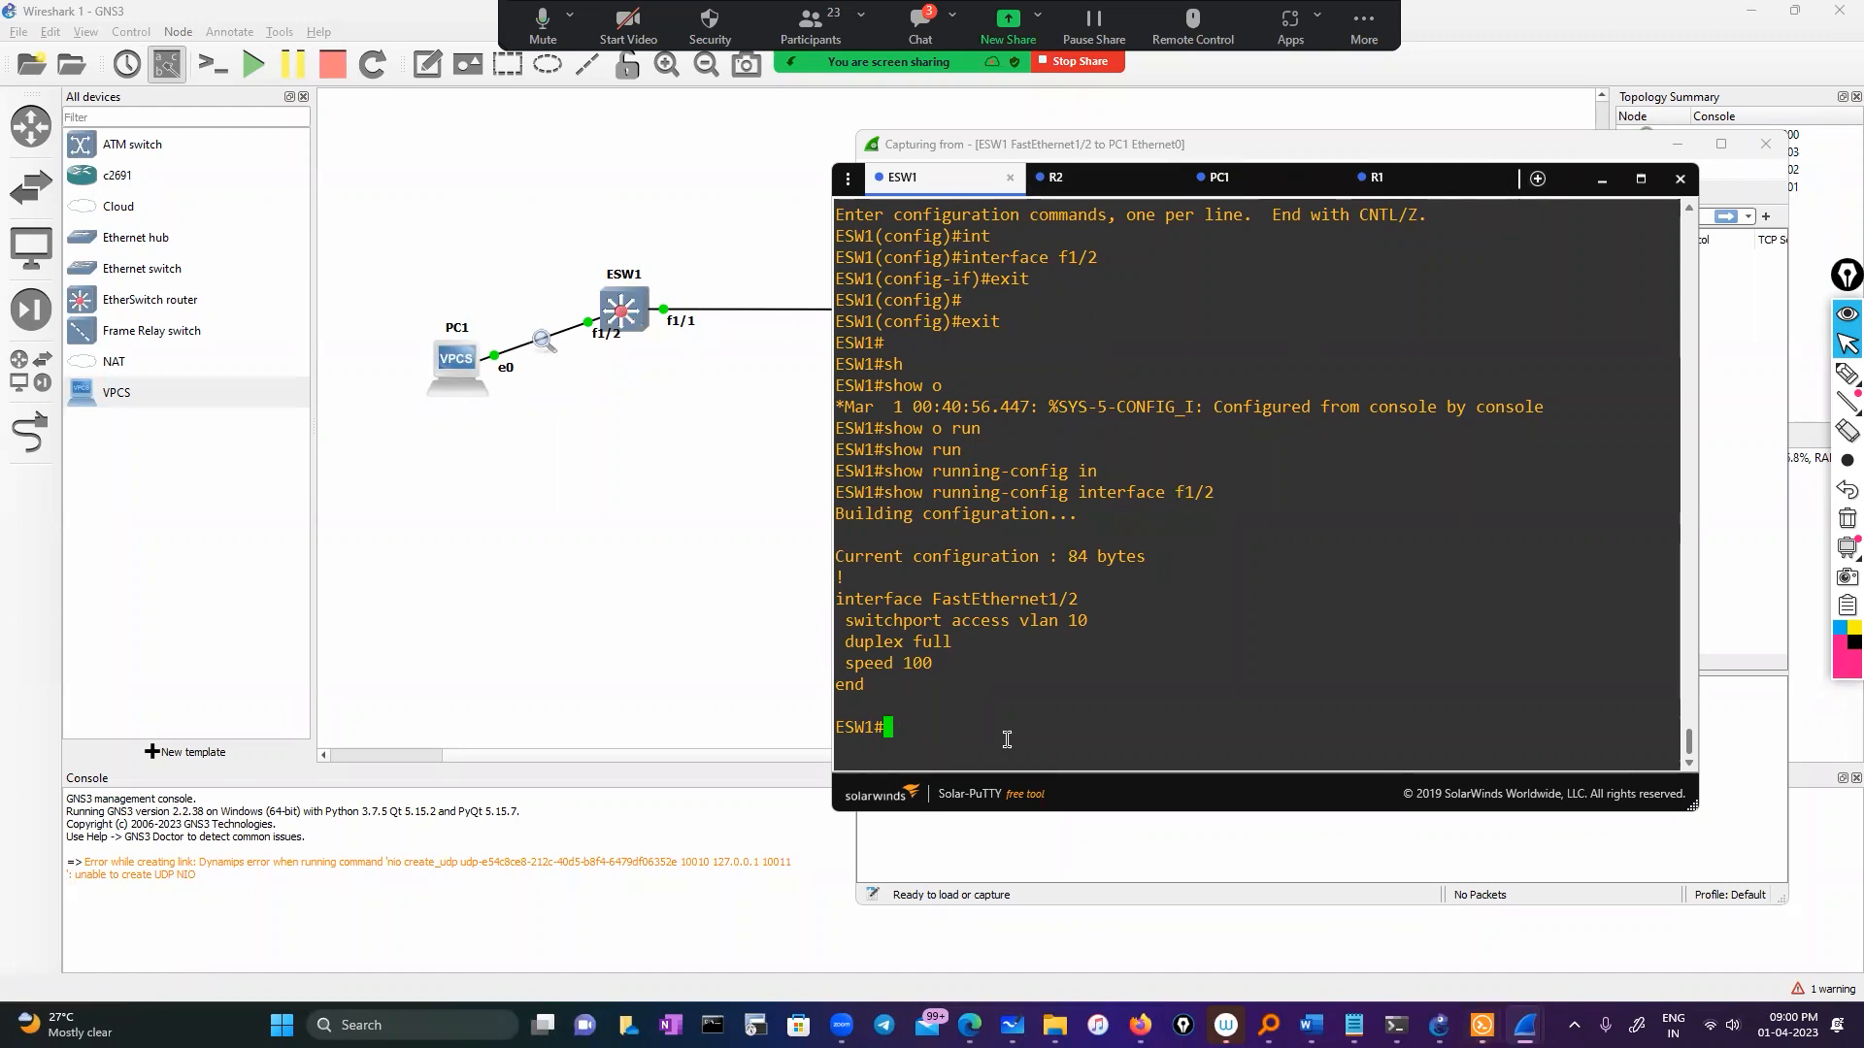
Step: List the available options of the show monitor command on ESW1
type("sho")
key("Tab")
type("mon")
key("Tab")
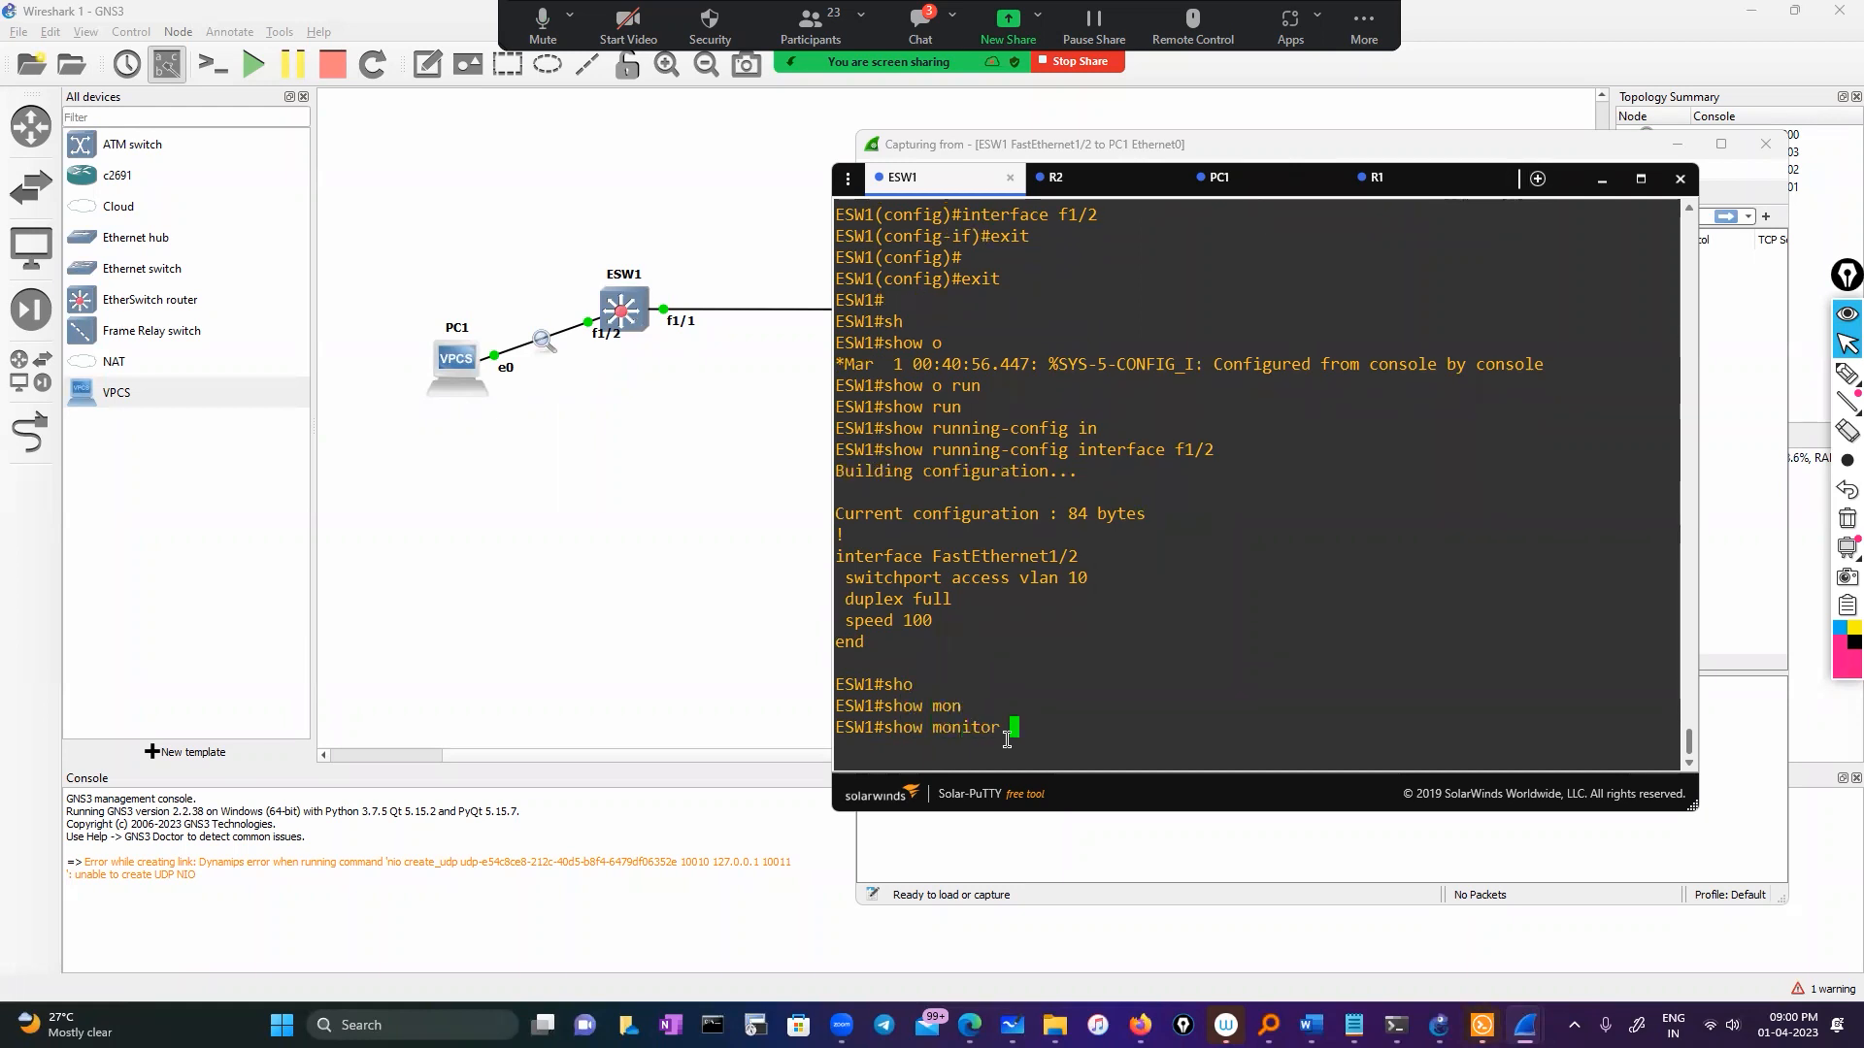
key("Return")
key("Up")
type(">")
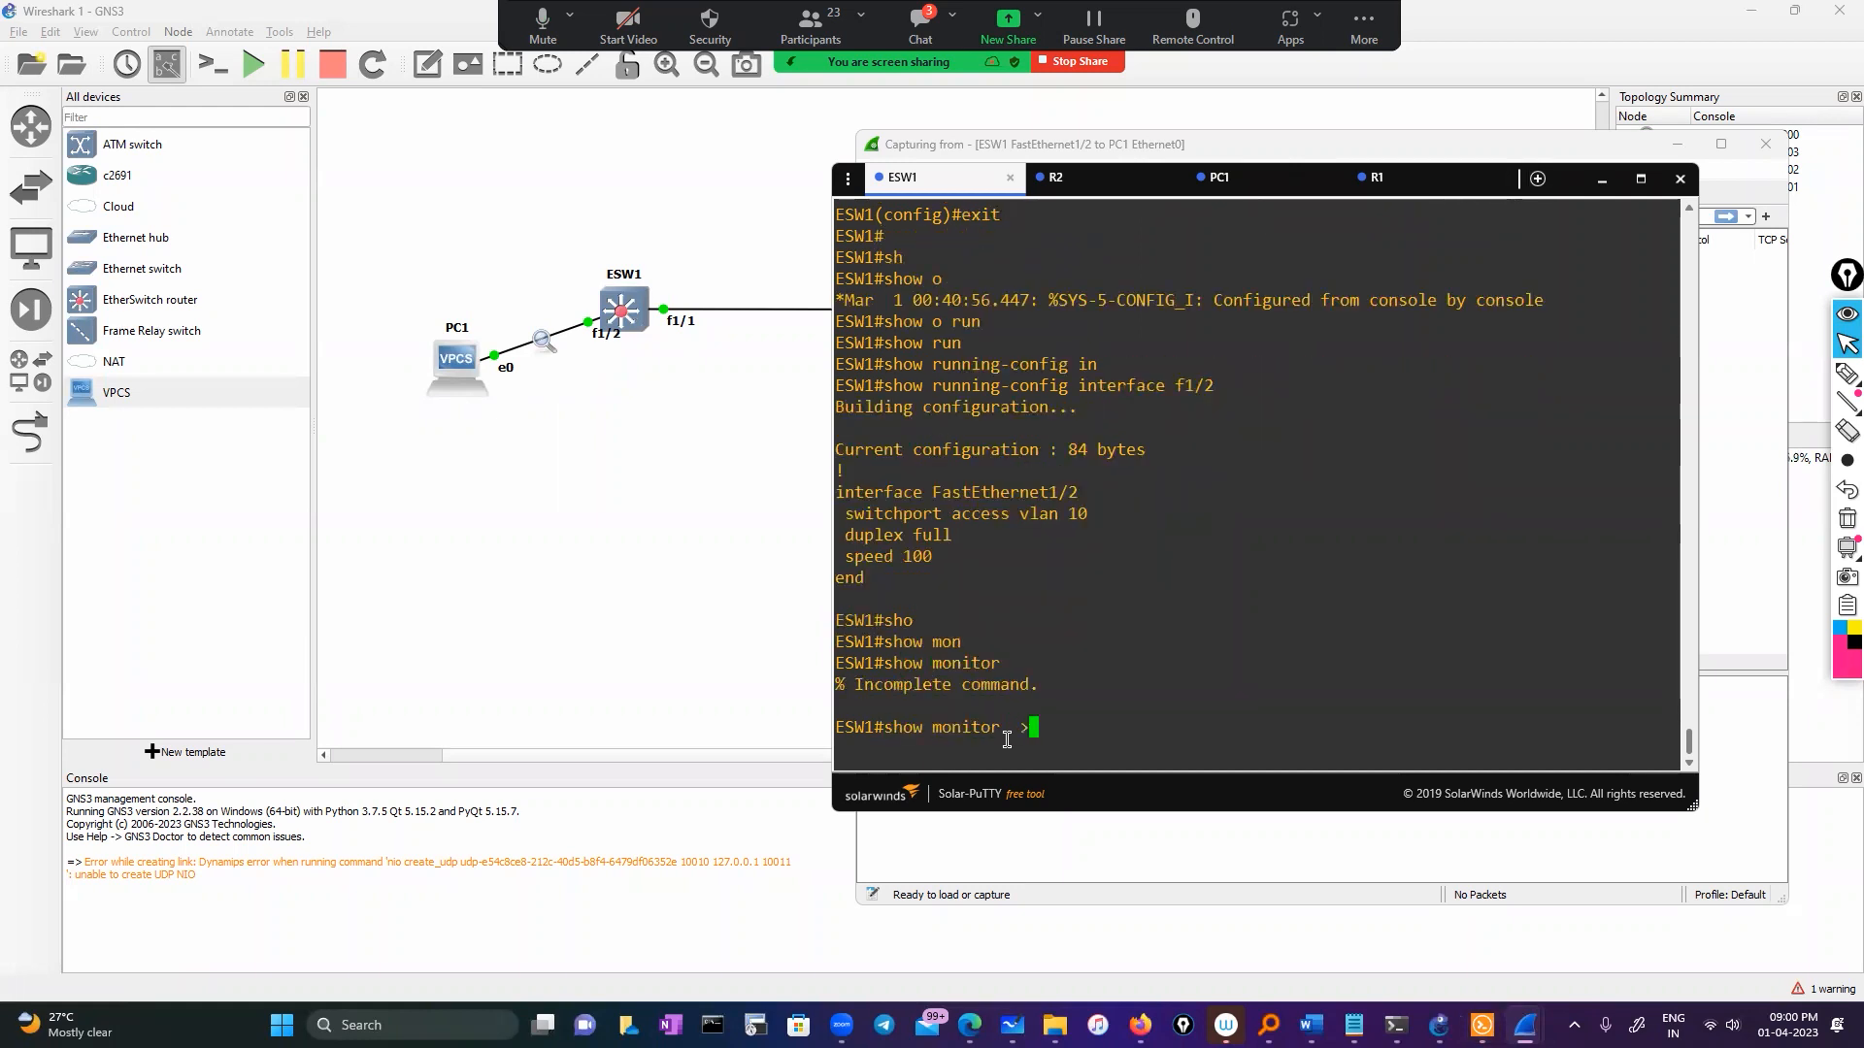
key("BackSpace")
type("?")
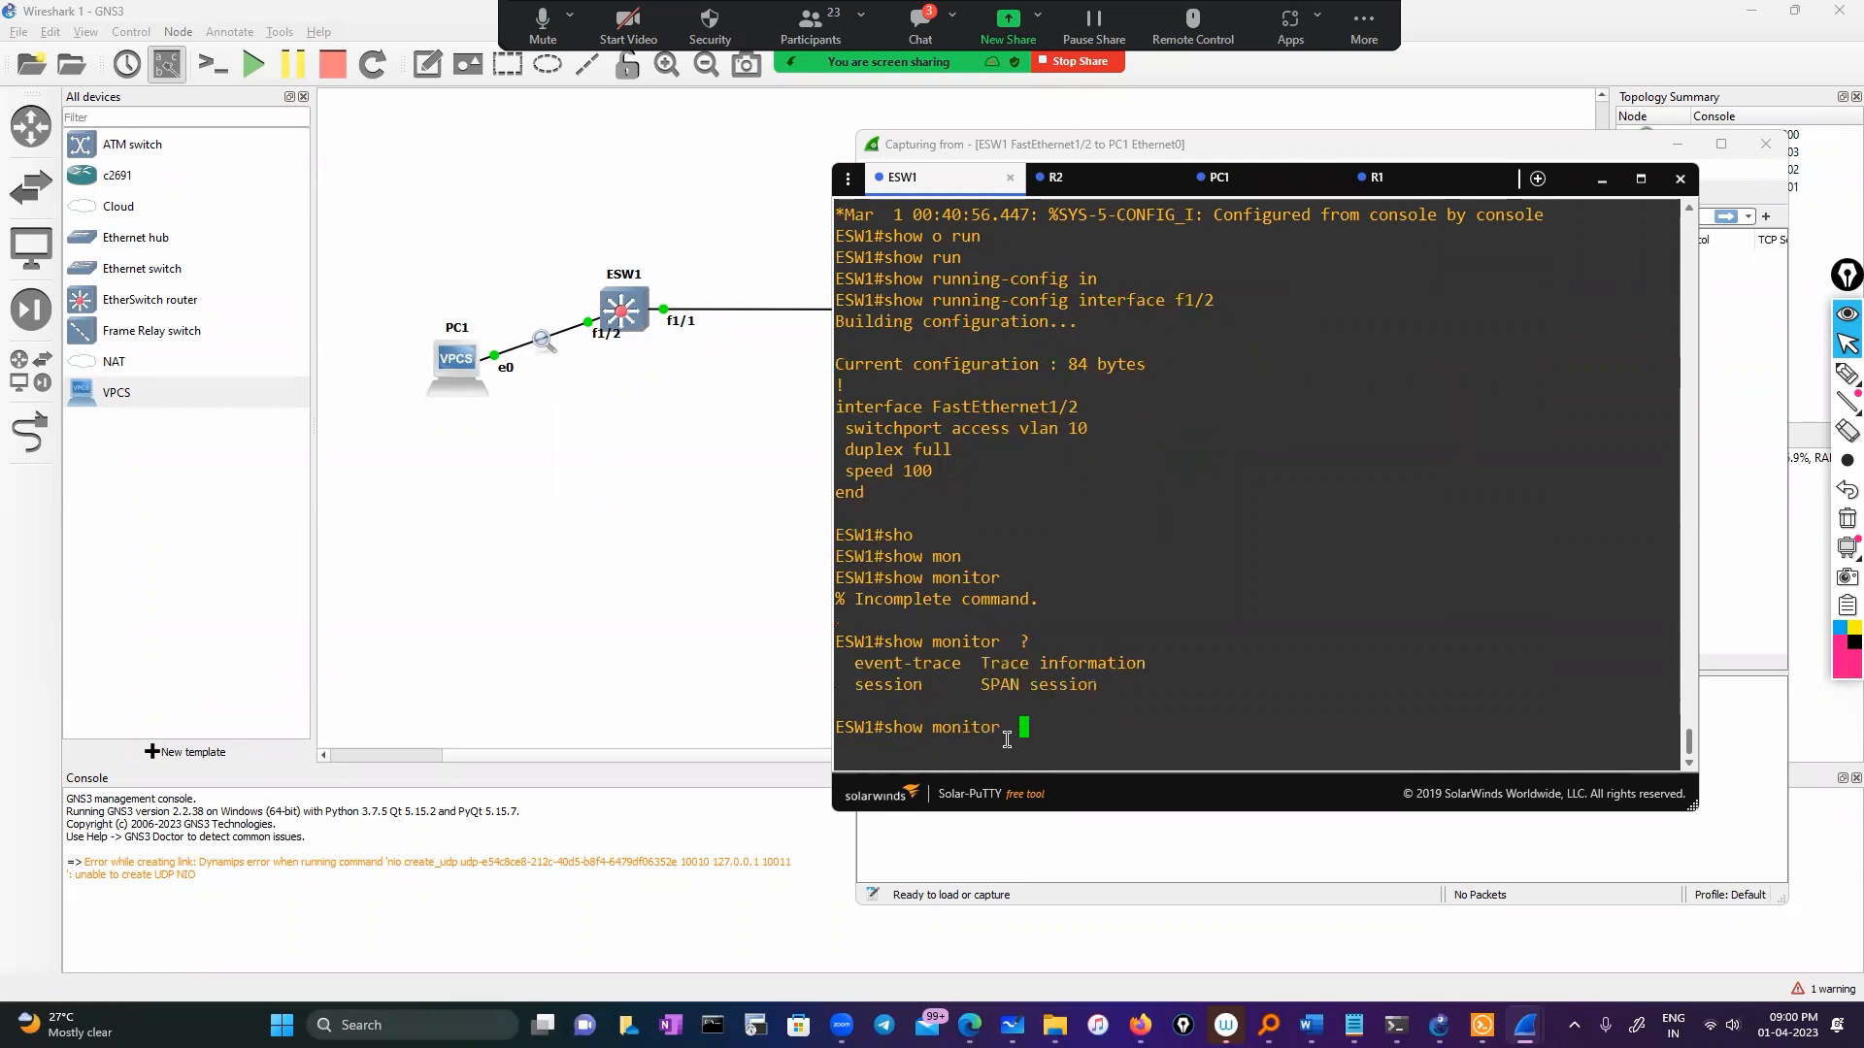
Step: Show monitor session 1 on ESW1 and examine its source ports, source VLANs and destination port
type("se")
key("Tab")
key("Return")
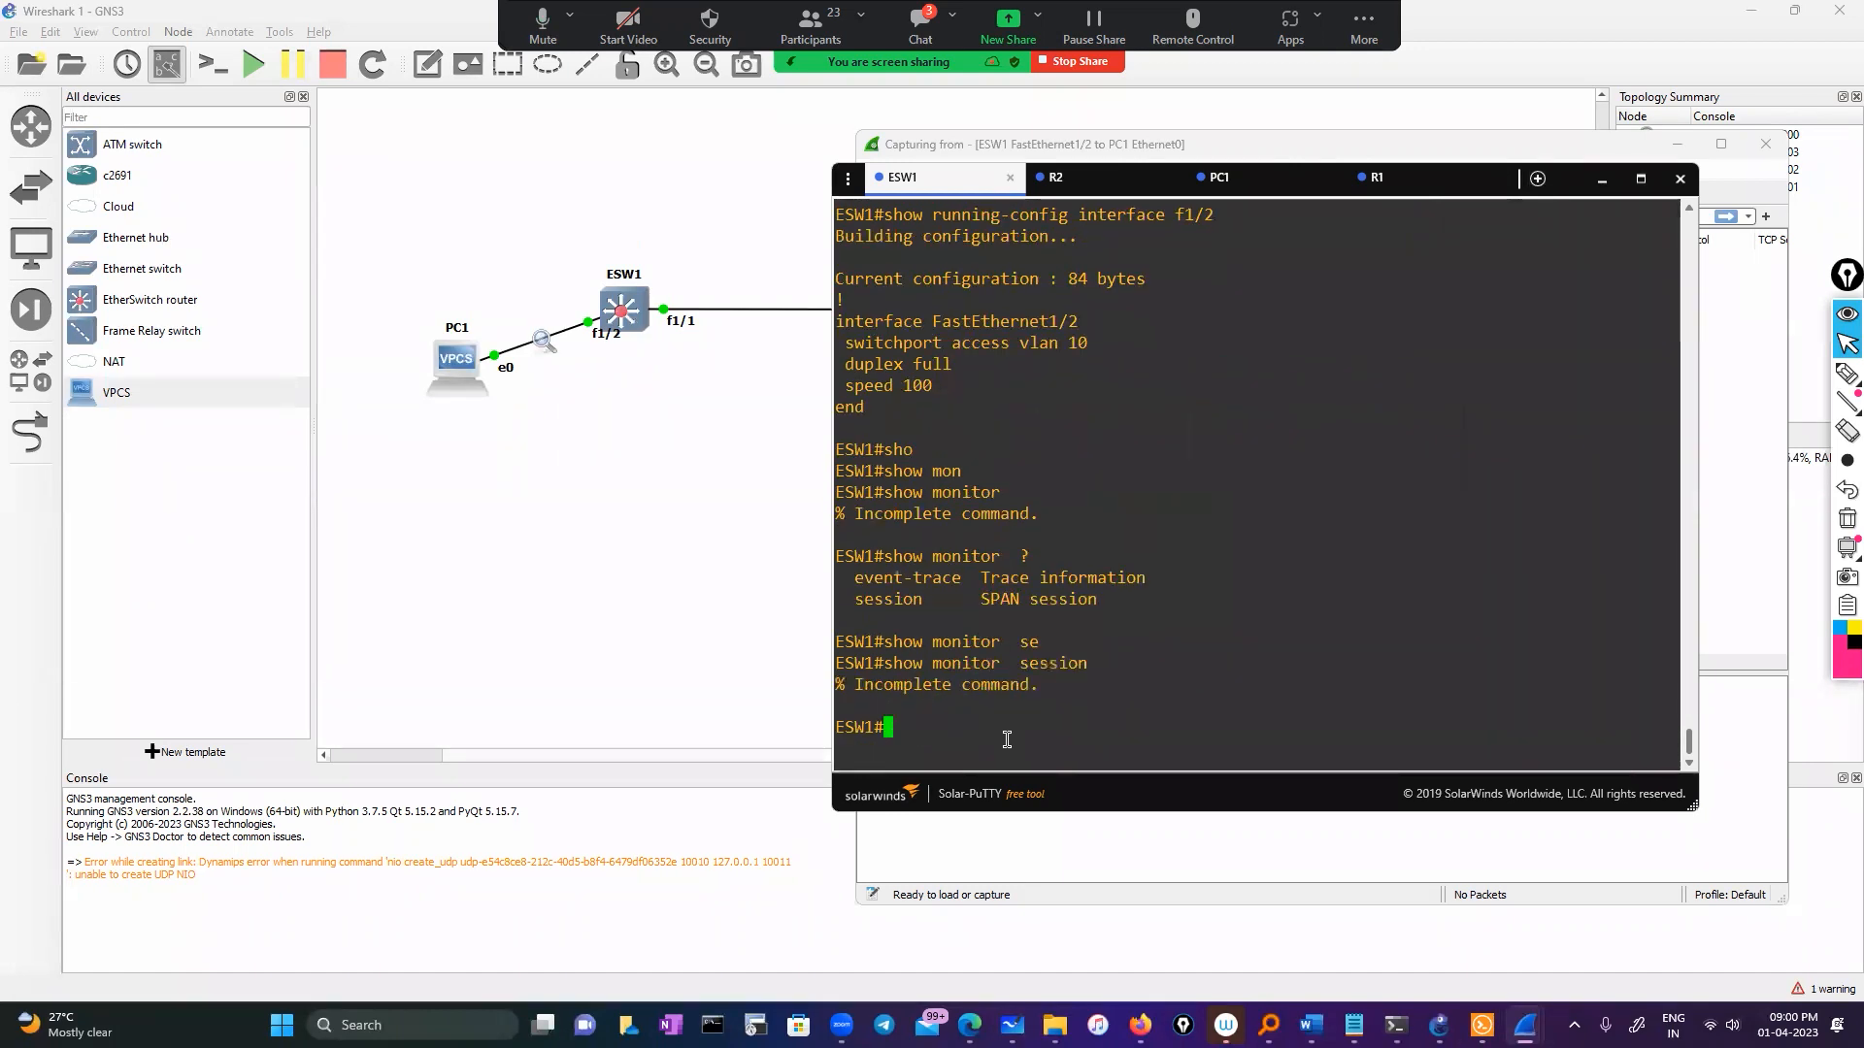
key("Up")
type("1")
key("Return")
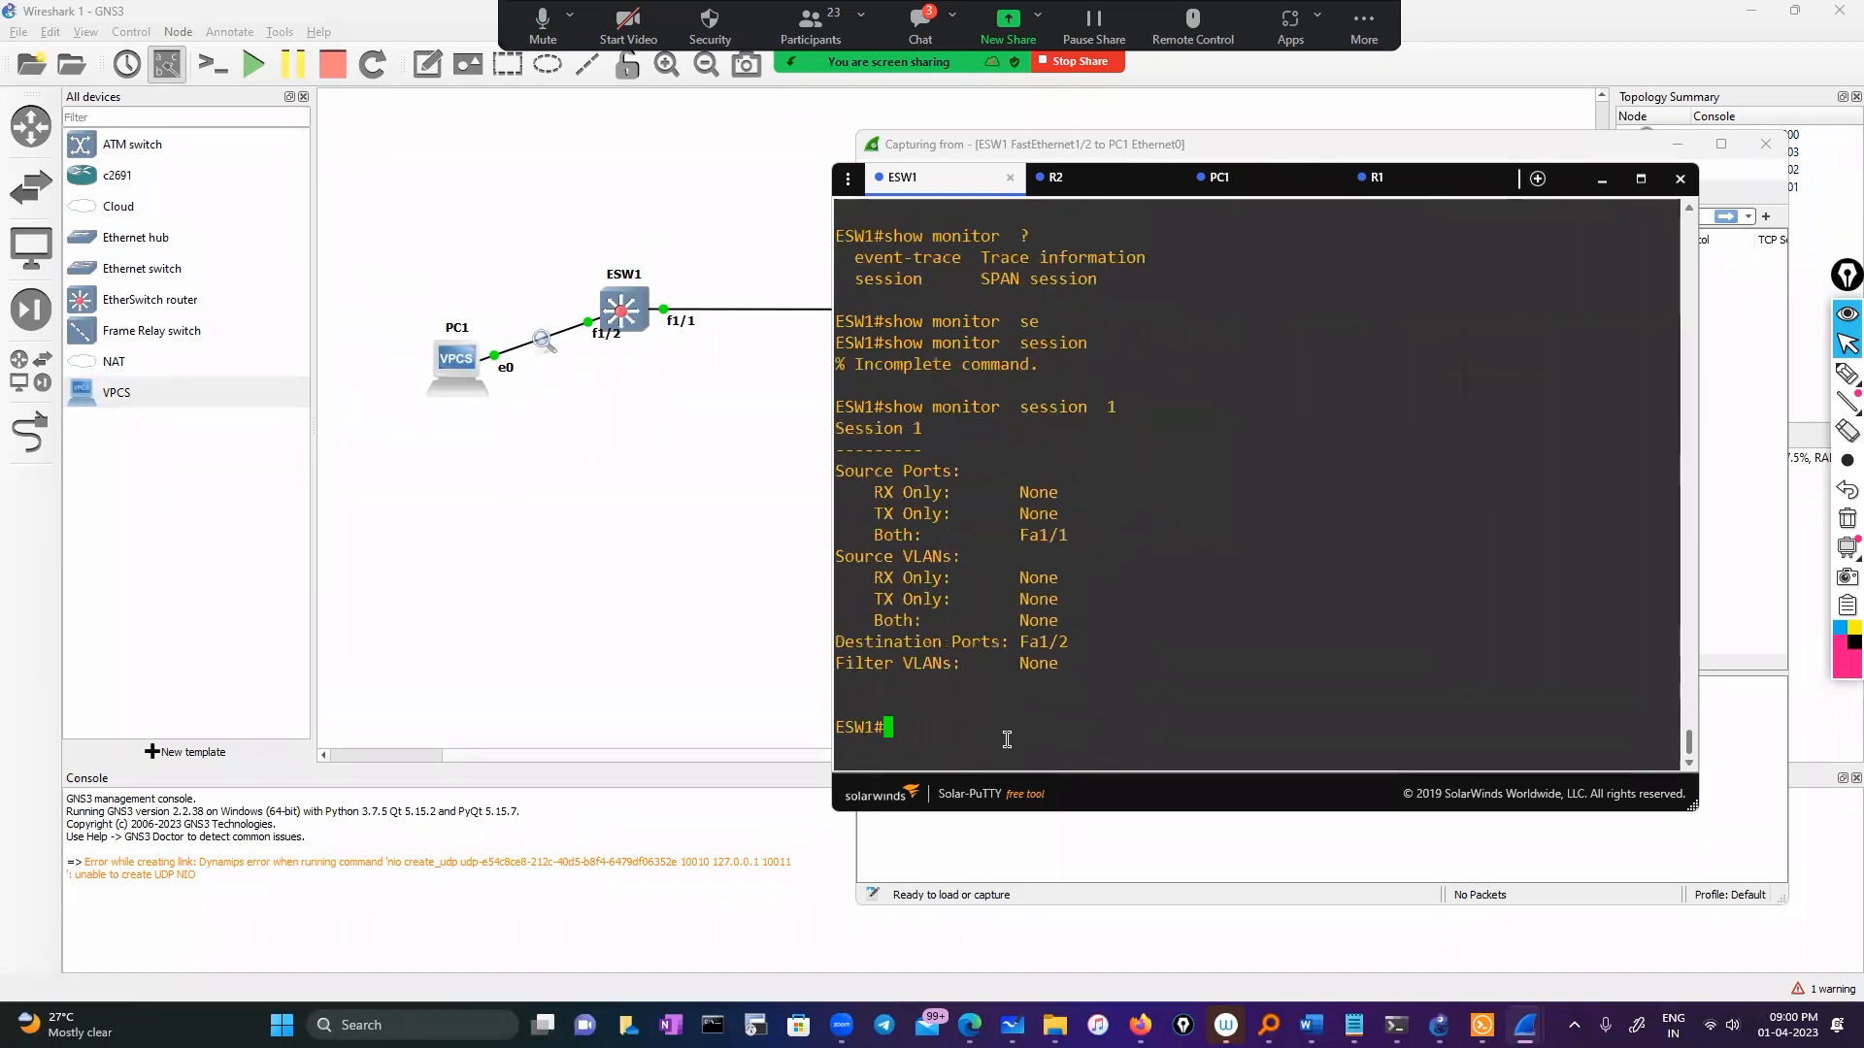
scroll(956, 609, "up", 3)
scroll(956, 608, "down", 3)
left_click_drag(865, 490, 1086, 519)
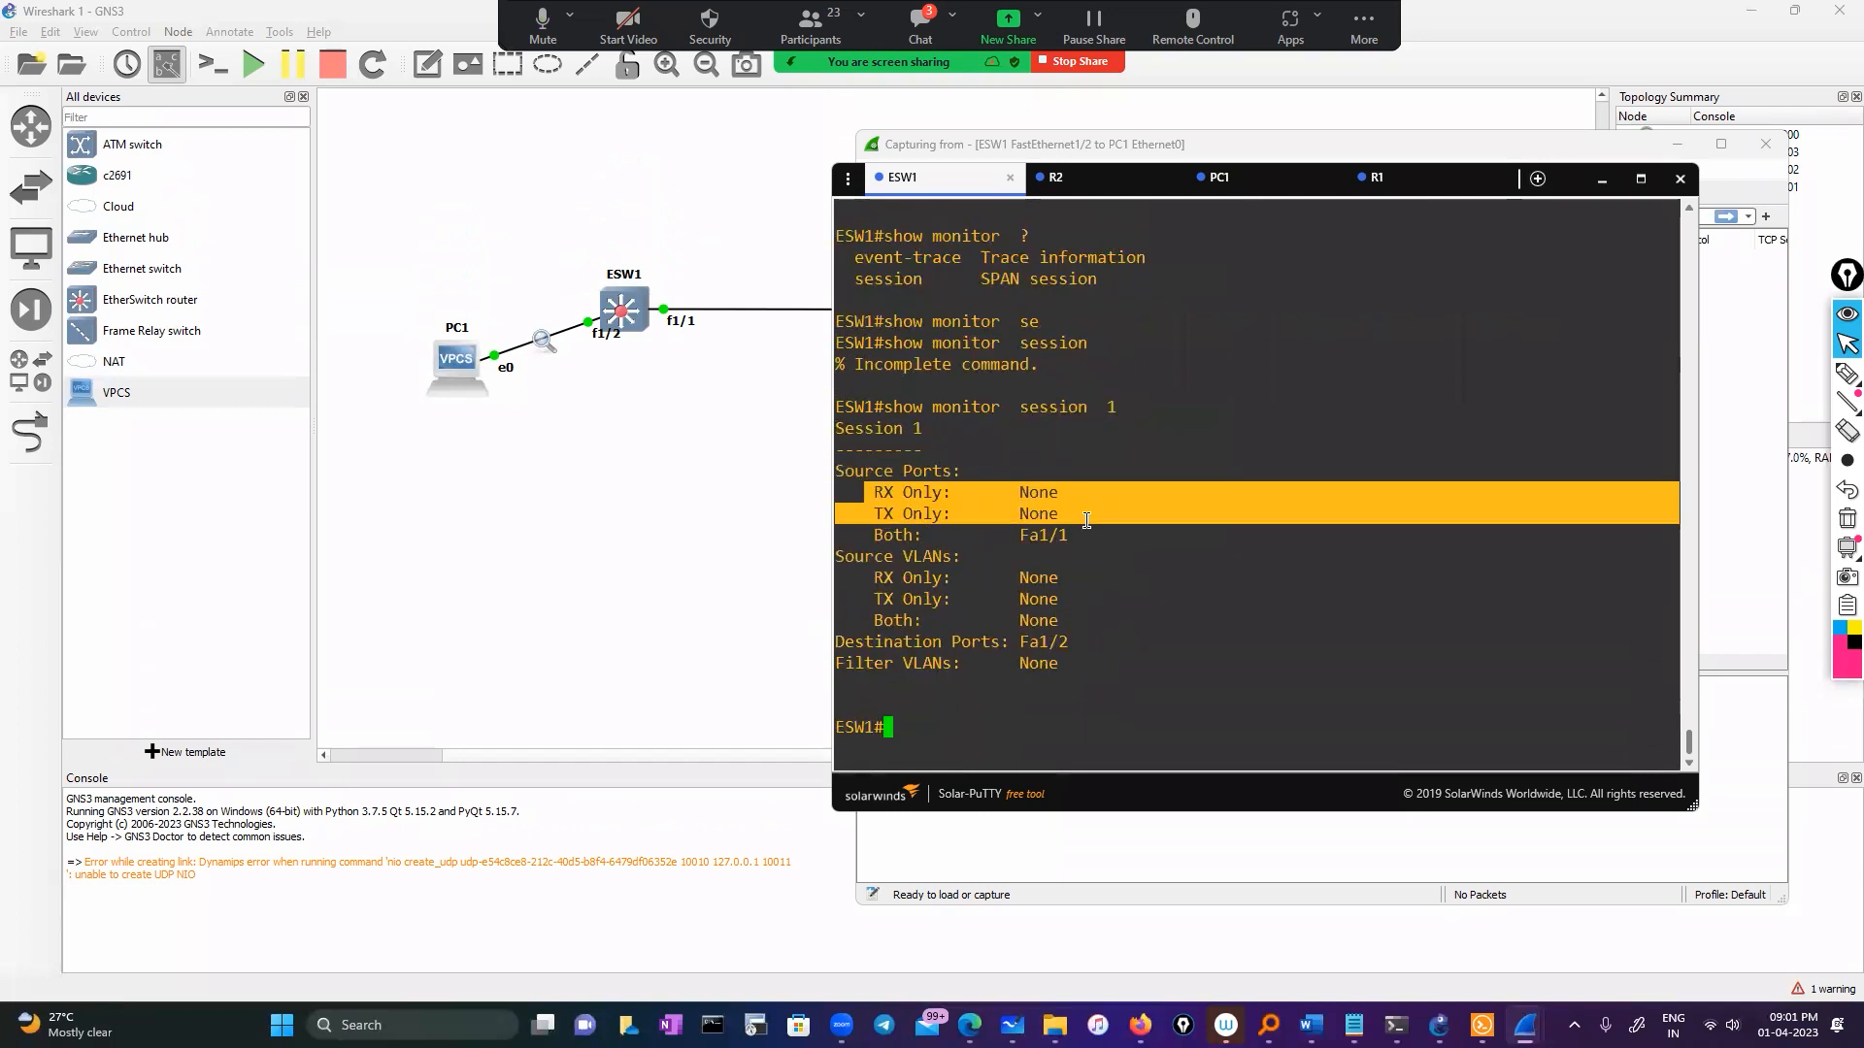
left_click_drag(880, 623, 1054, 623)
left_click(928, 719)
Step: Enter global configuration mode on ESW1
type("conf")
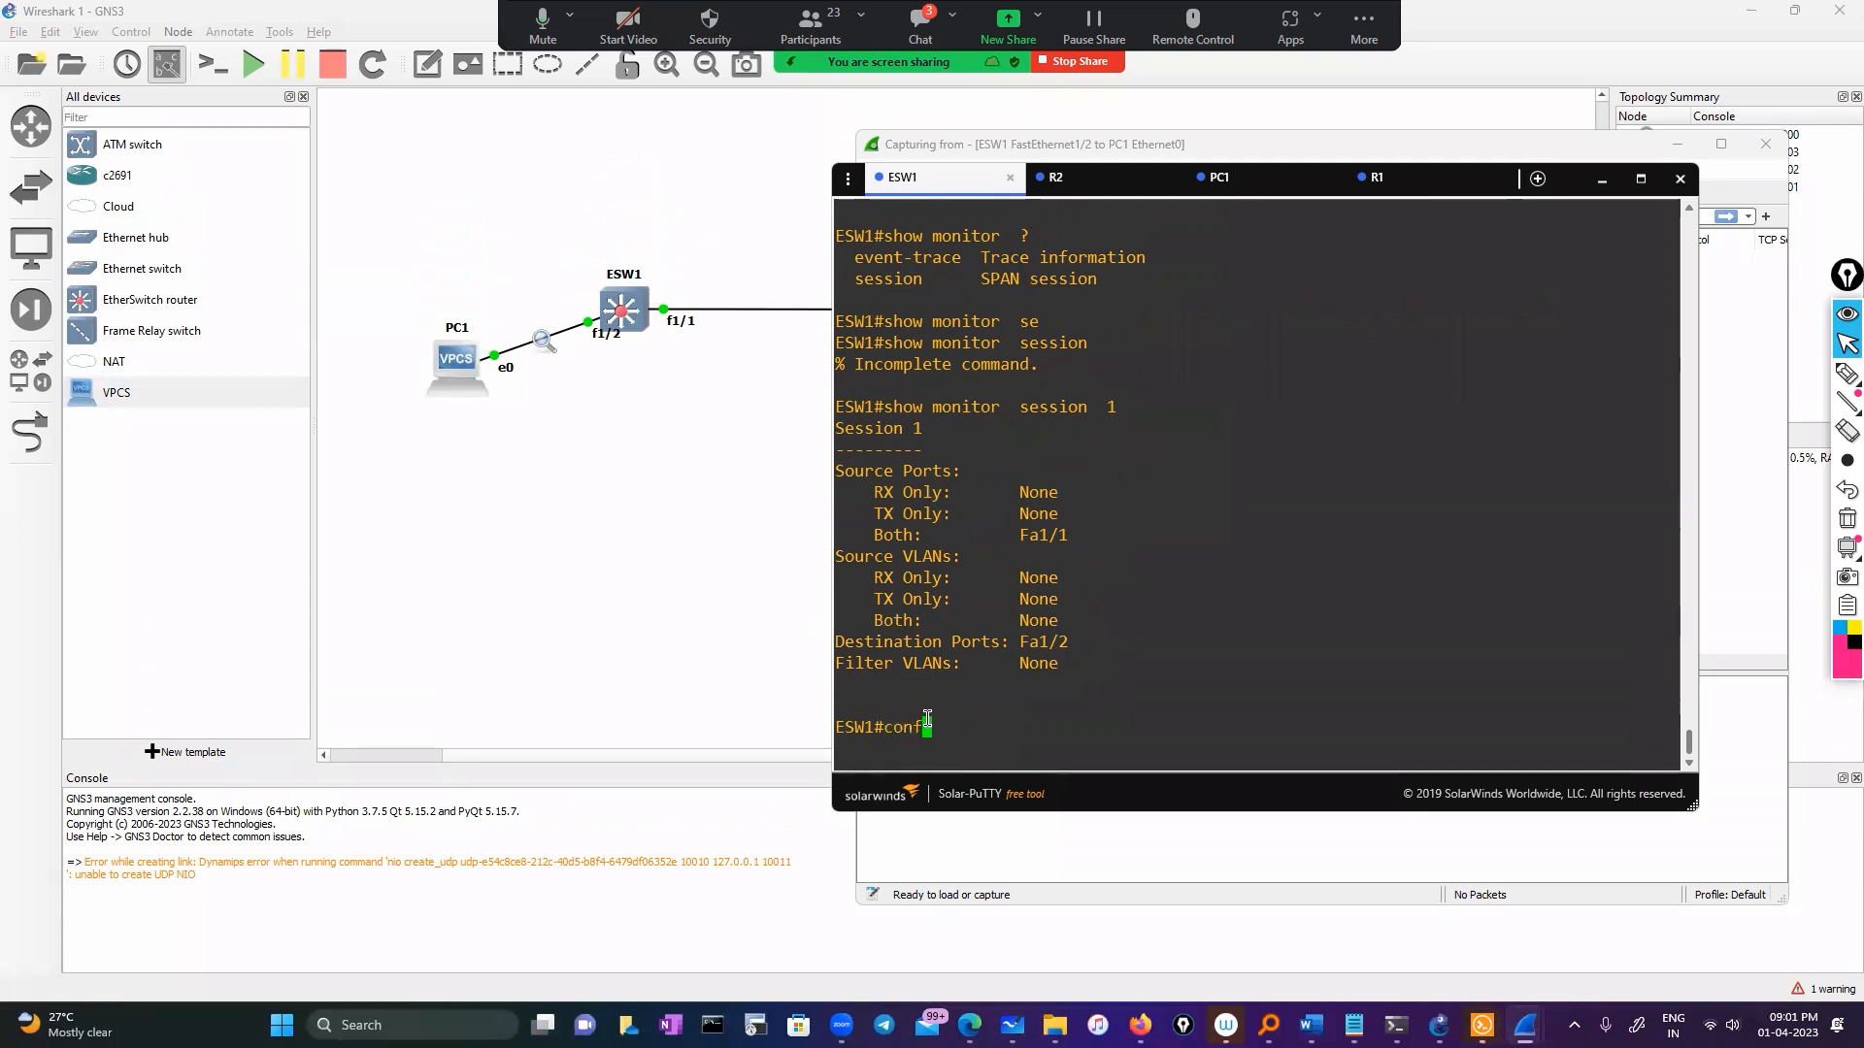
key("Tab")
key("Return")
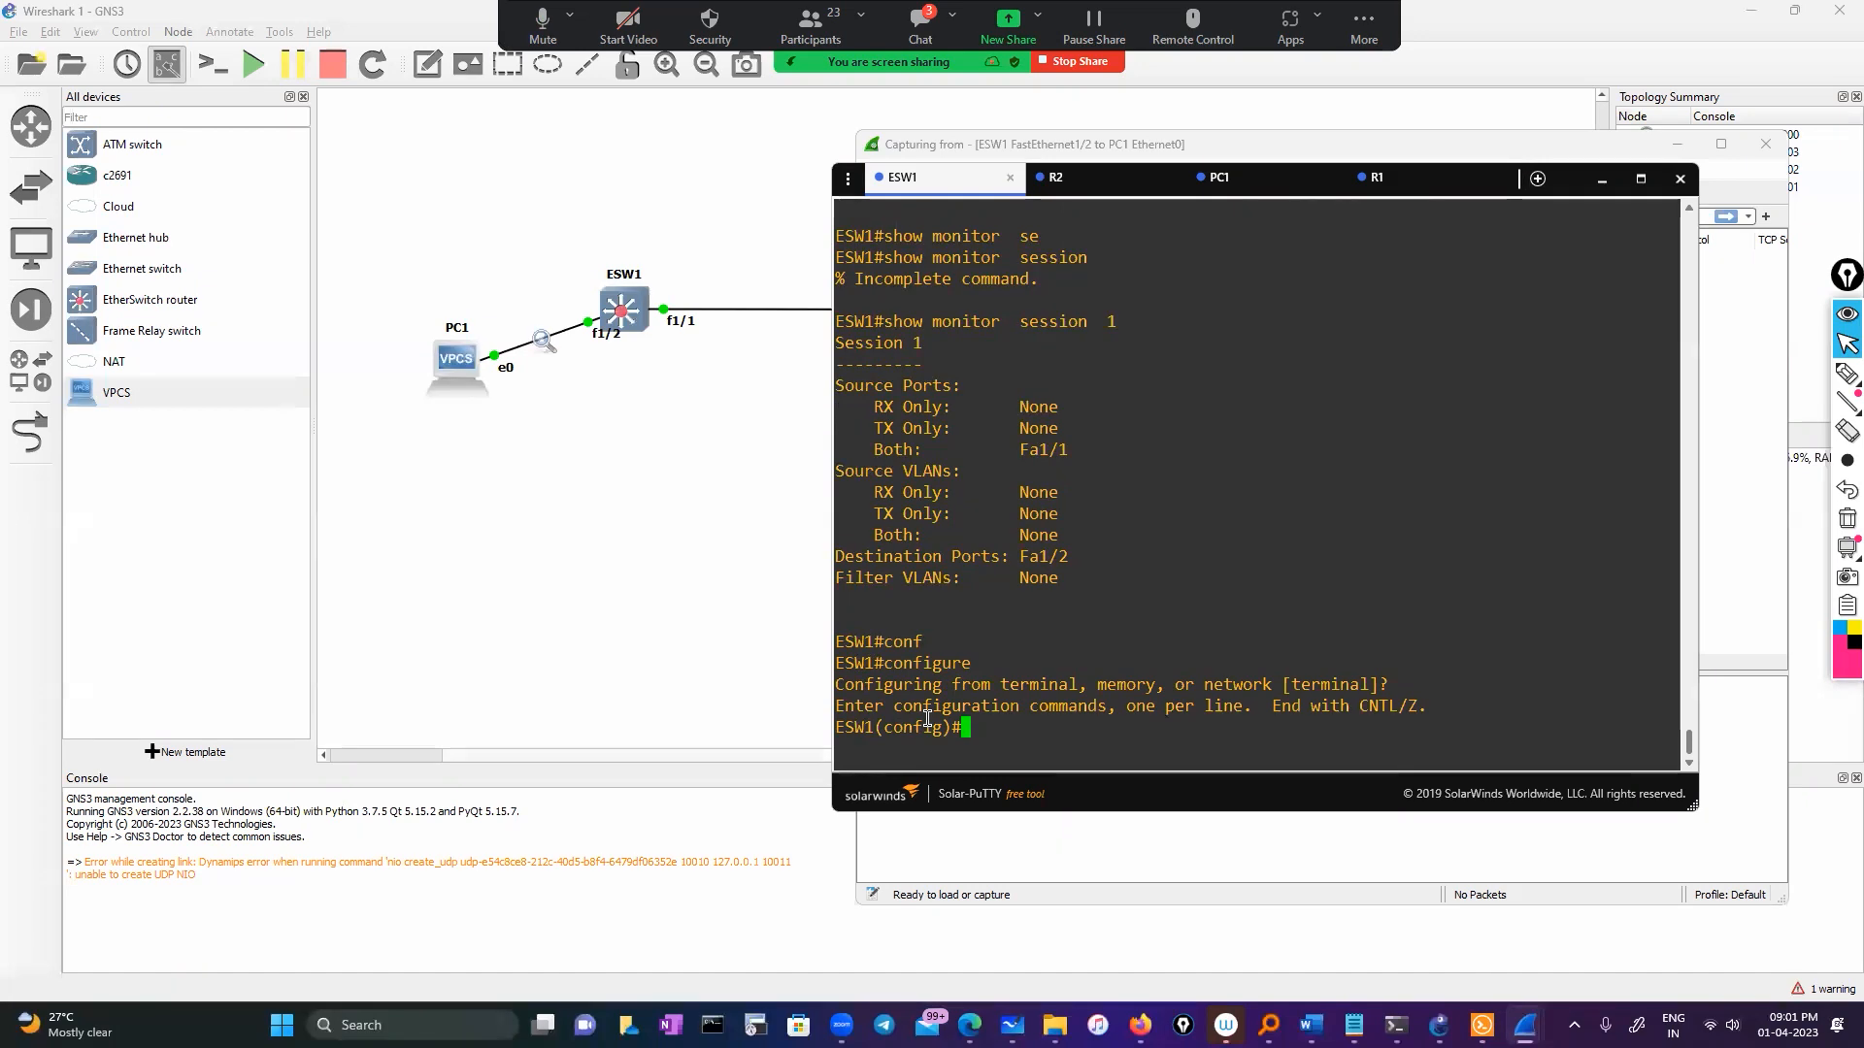
Step: Start a monitor session 1 source command for interface fastEthernet 0/0, reusing the text from the earlier console output
type("mon")
key("Tab")
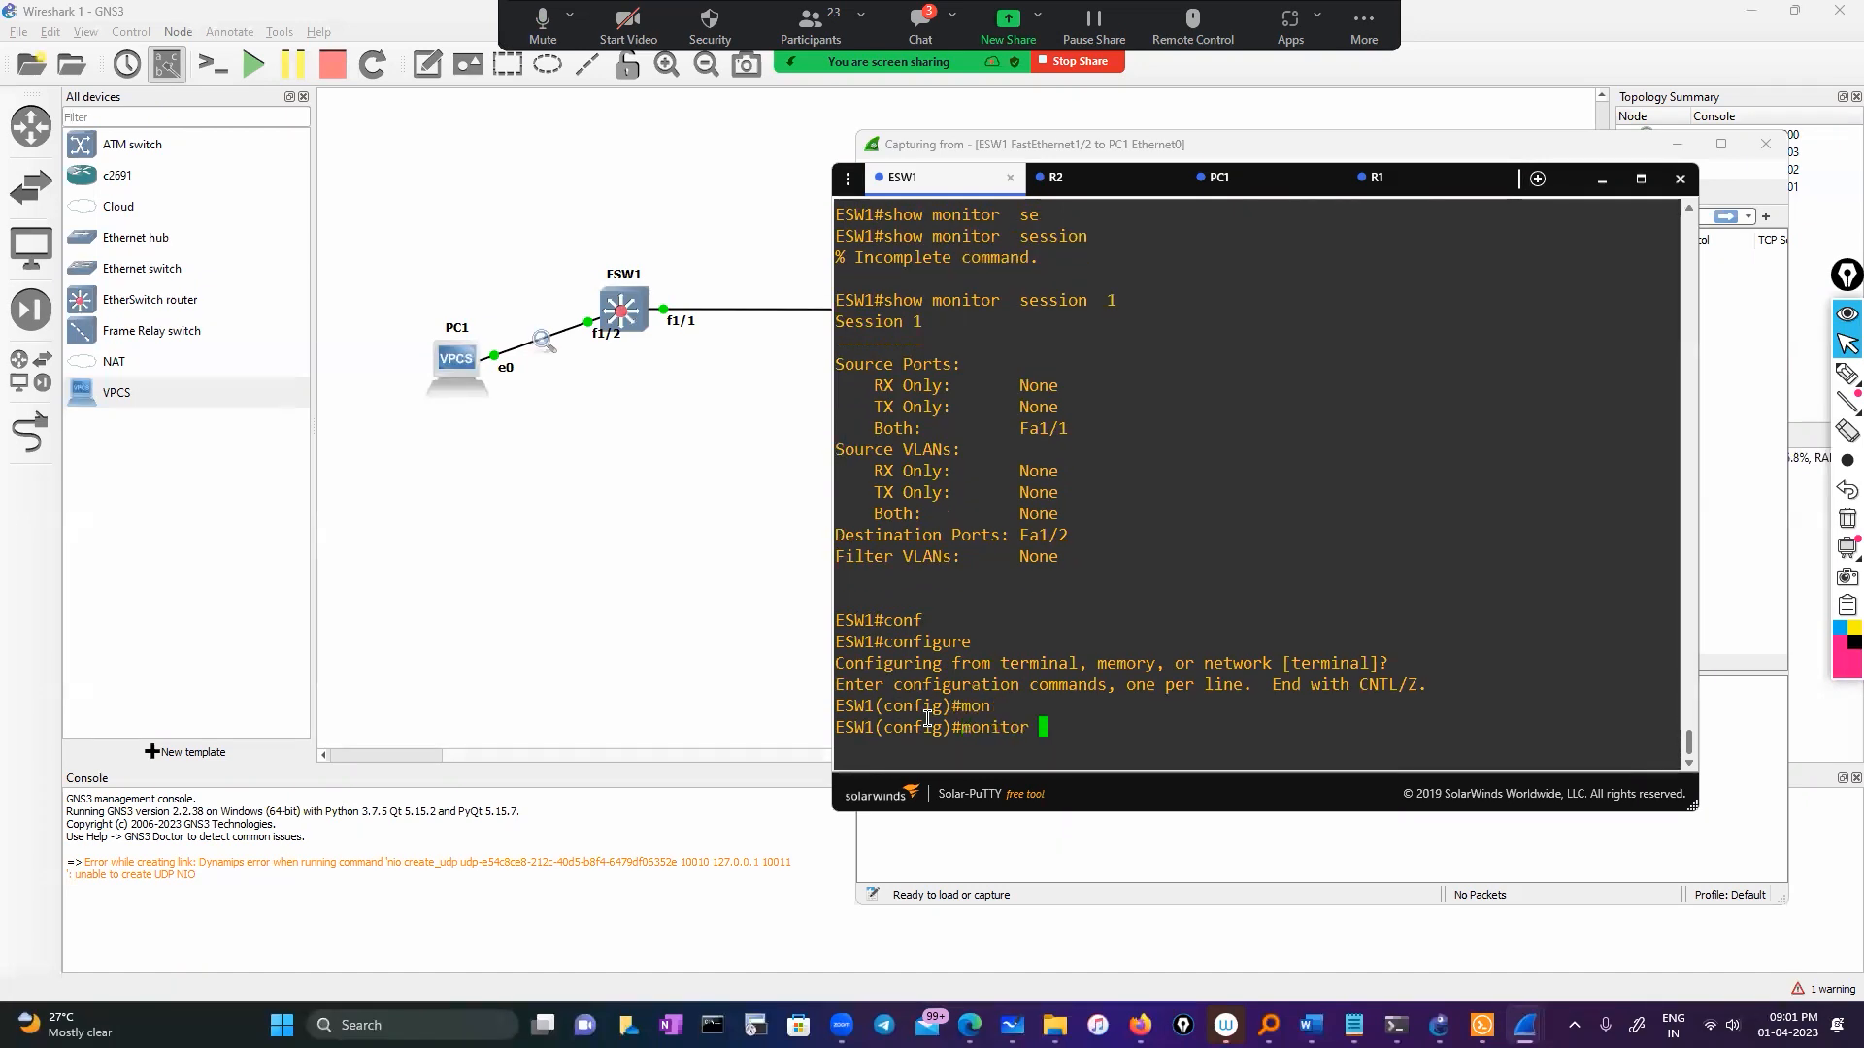
type("se")
key("Tab")
type("1")
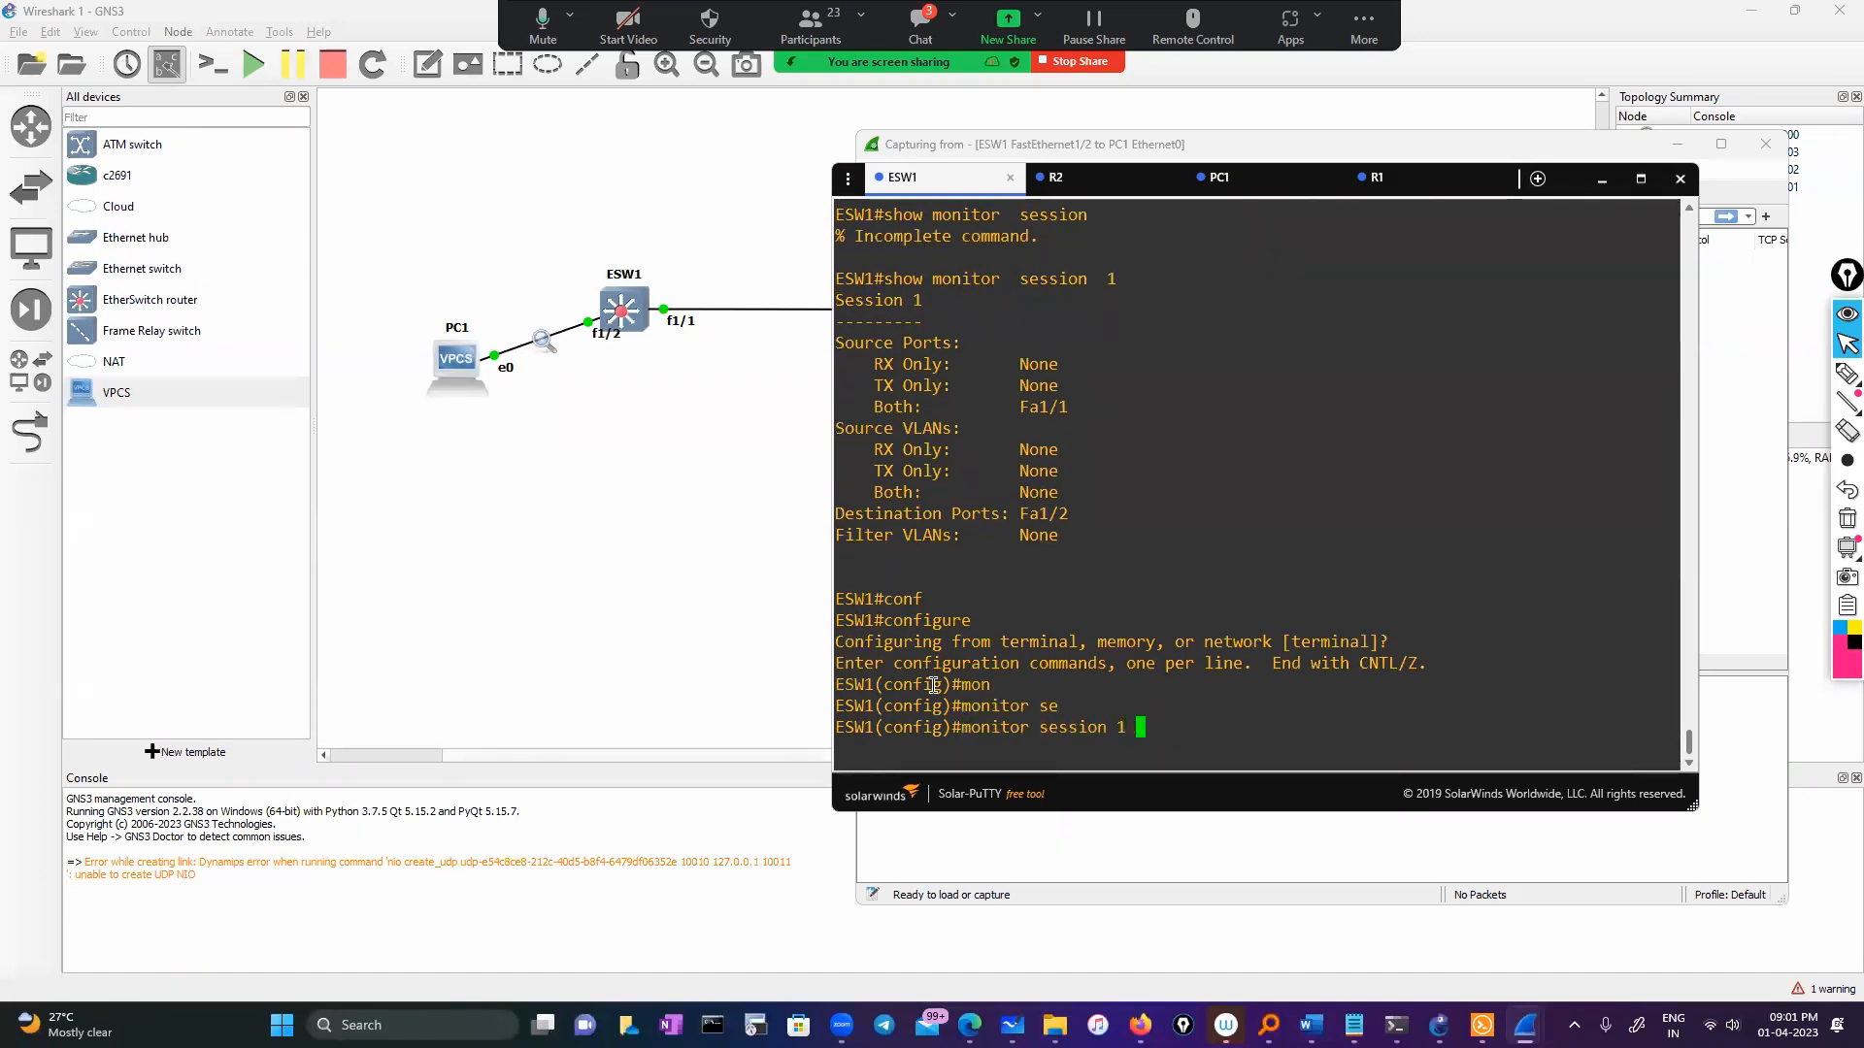
scroll(1130, 656, "up", 5)
scroll(1130, 655, "up", 10)
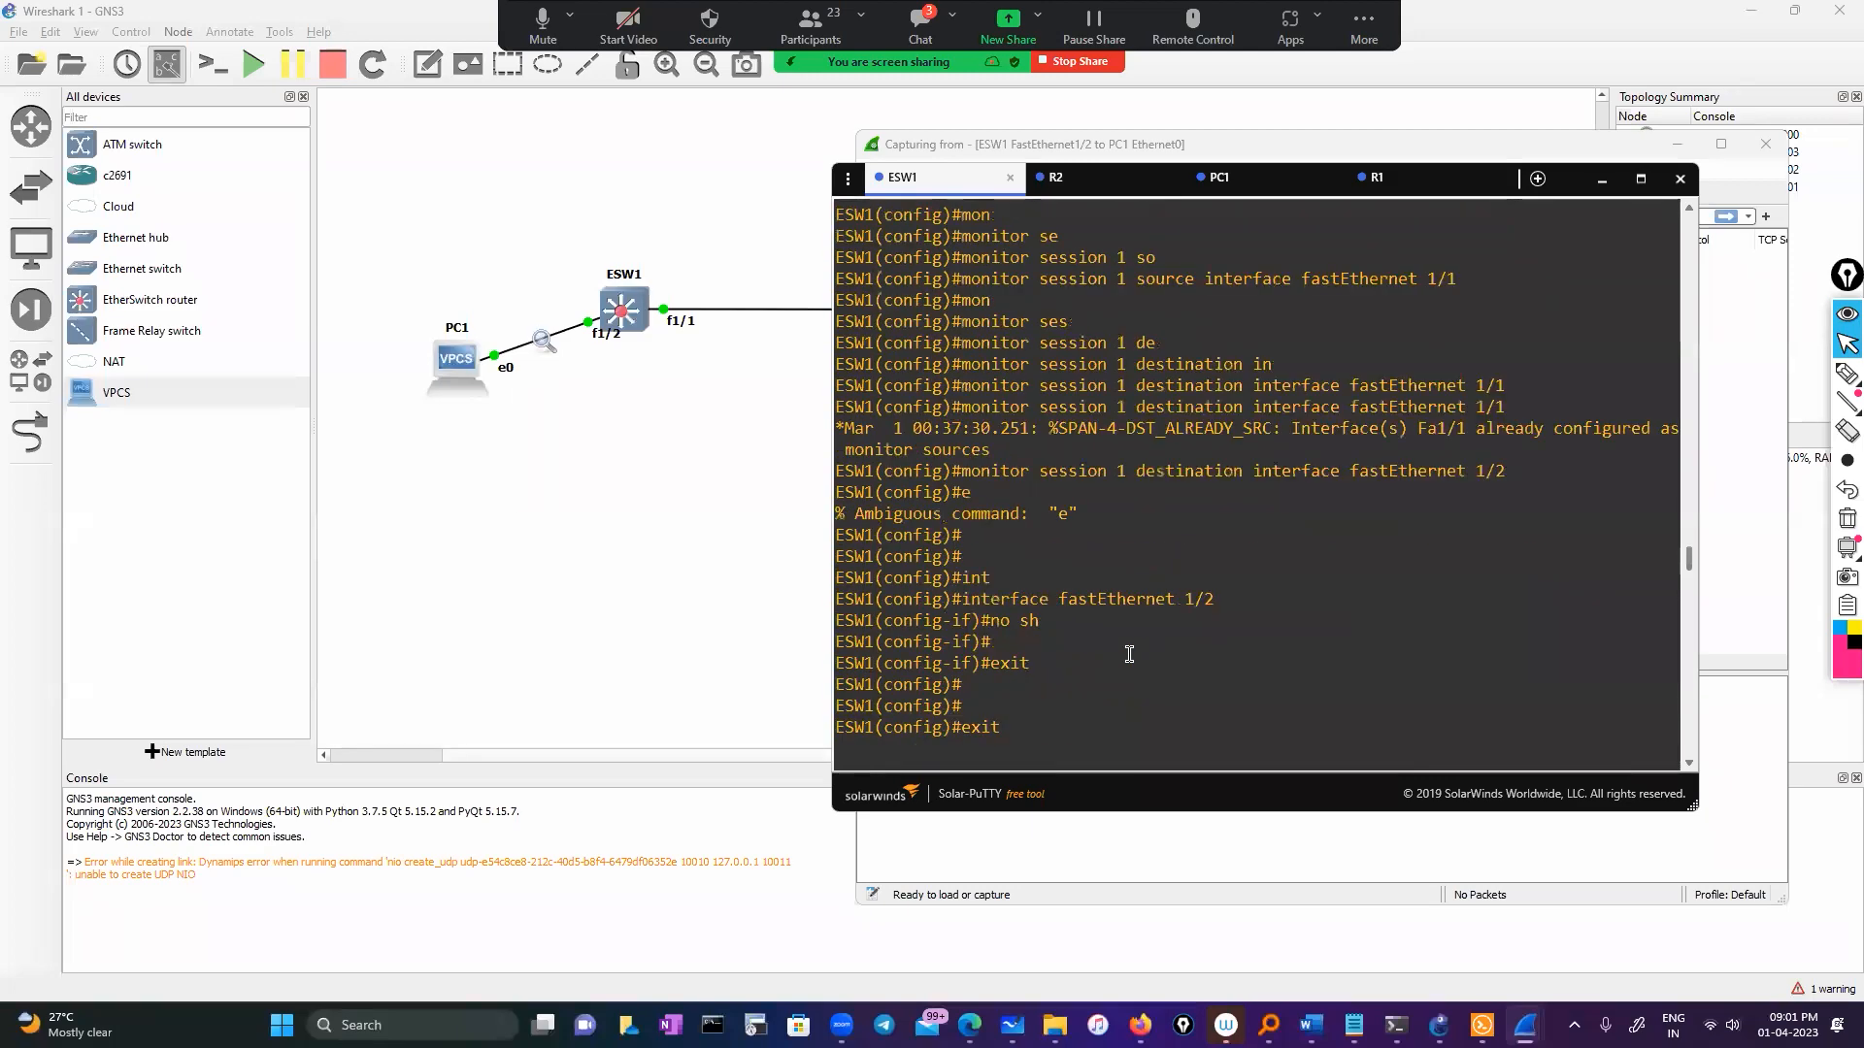
scroll(1127, 650, "up", 10)
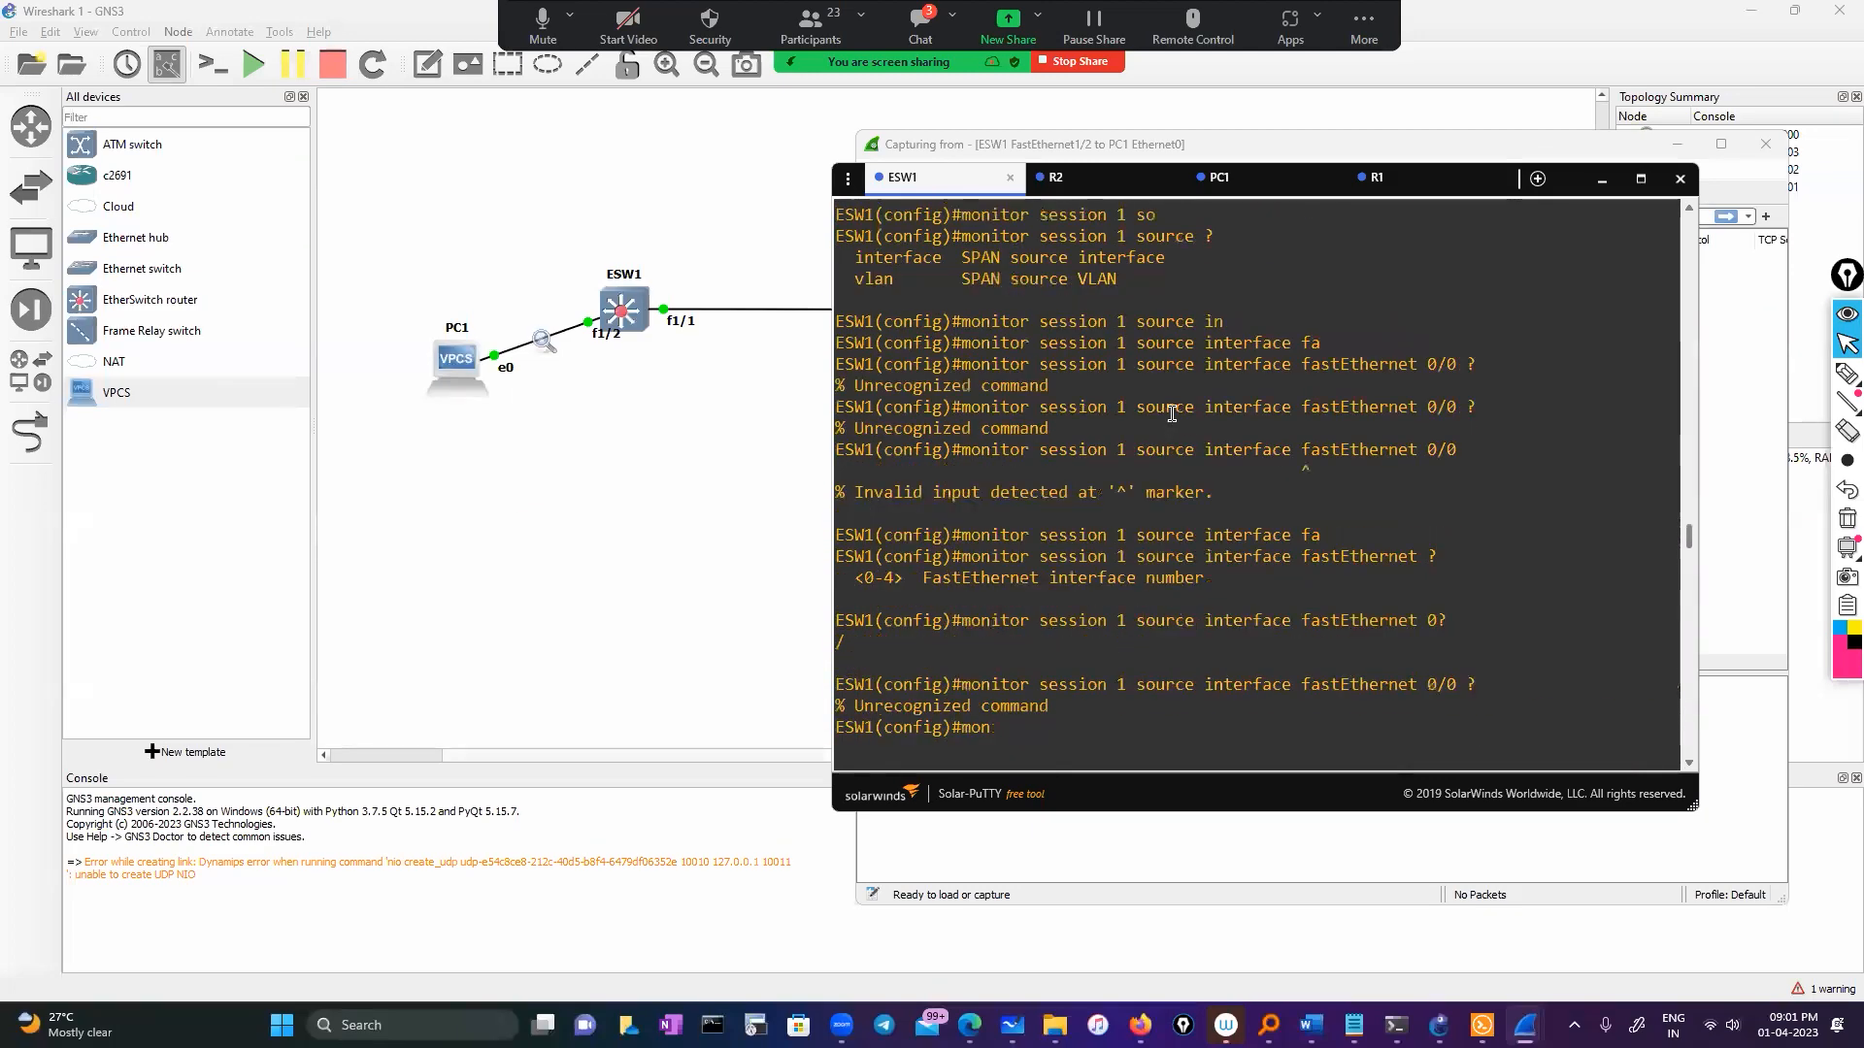
left_click_drag(1129, 406, 1451, 408)
right_click(1345, 523)
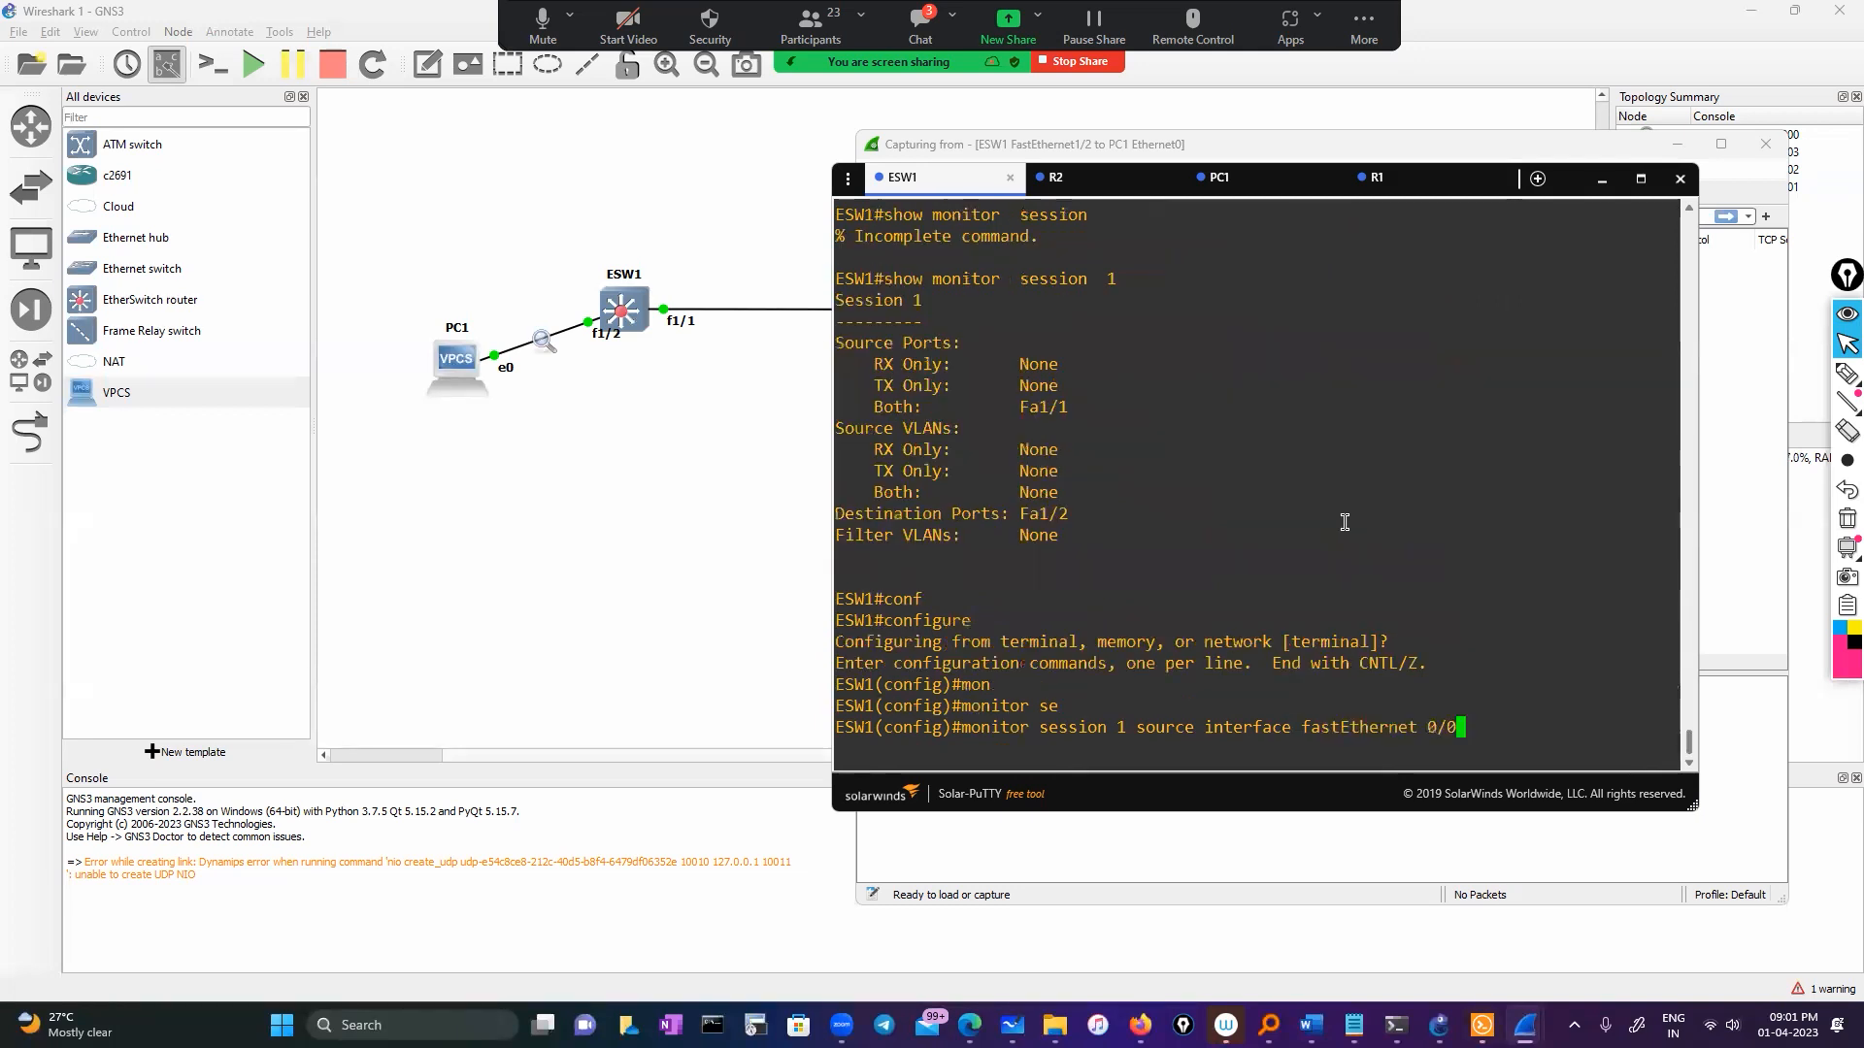
Step: Try to add the both direction to source interface fastEthernet 0/0 and list the options accepted after it
type("bo")
key("Return")
key("Up")
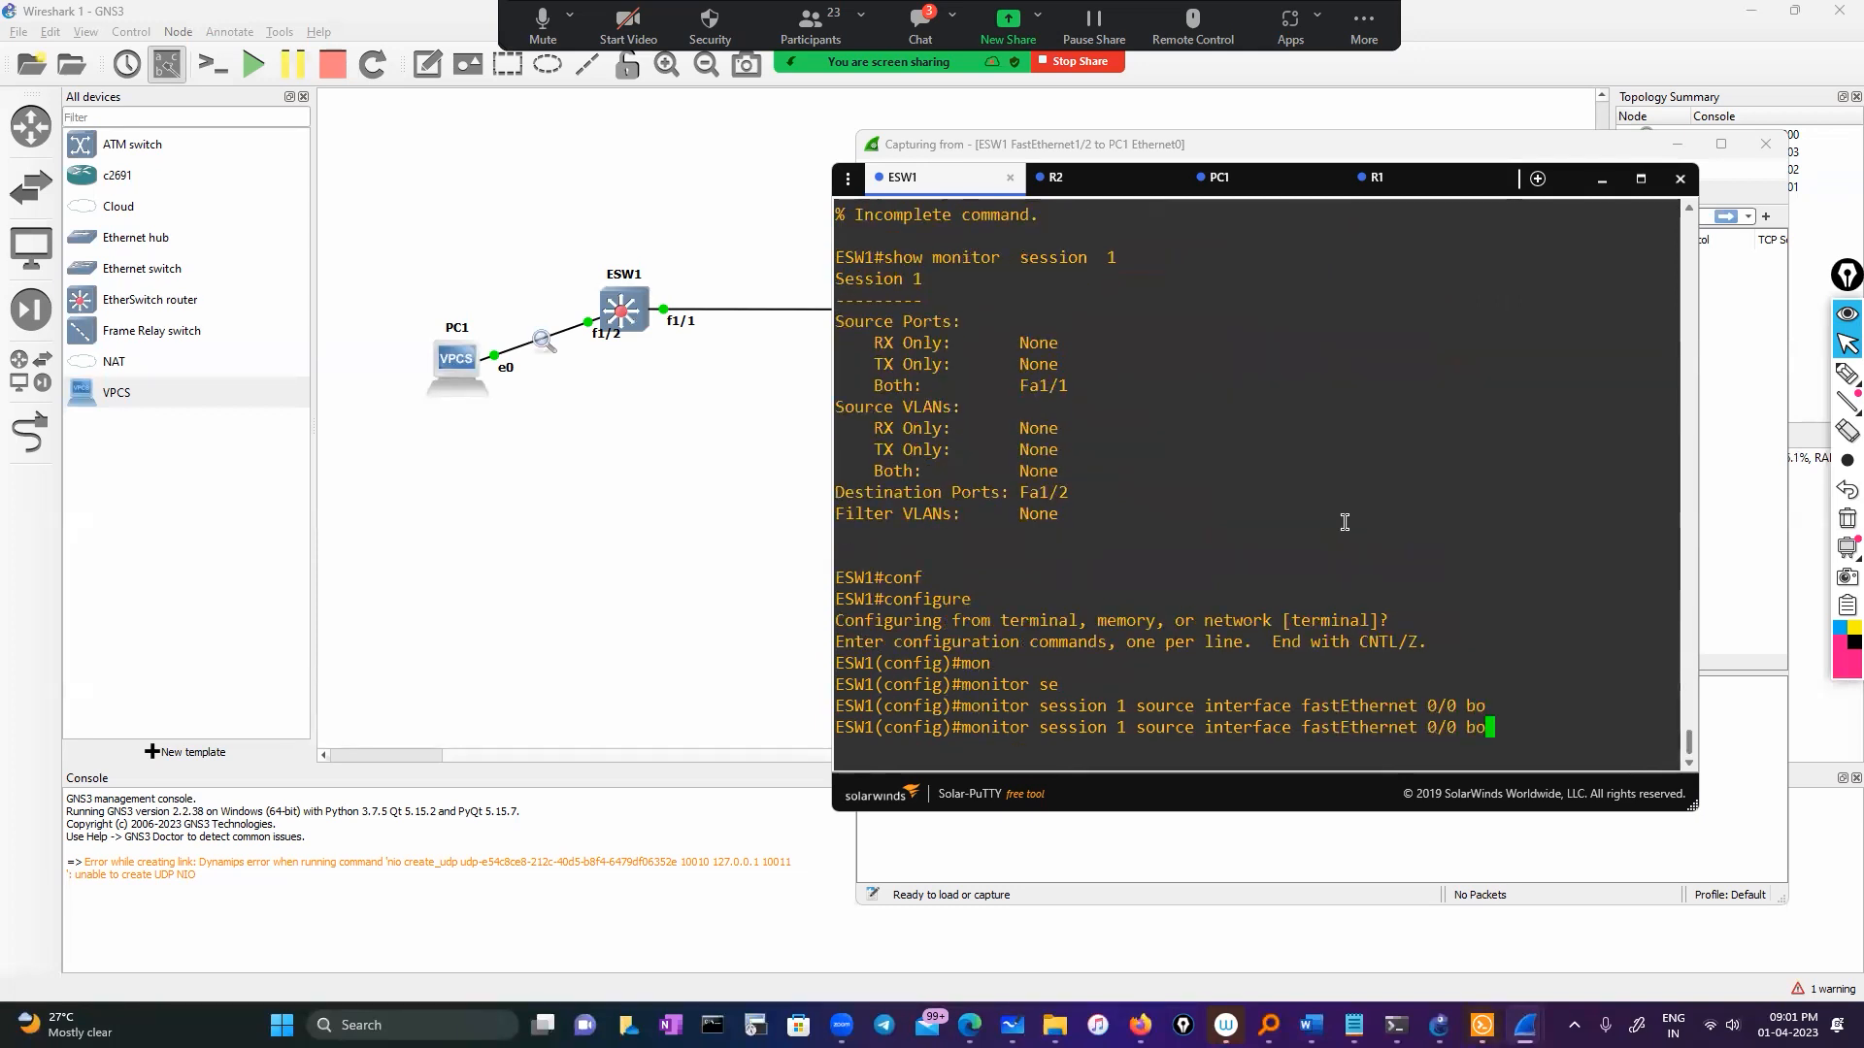
key("BackSpace")
key("BackSpace")
type("?")
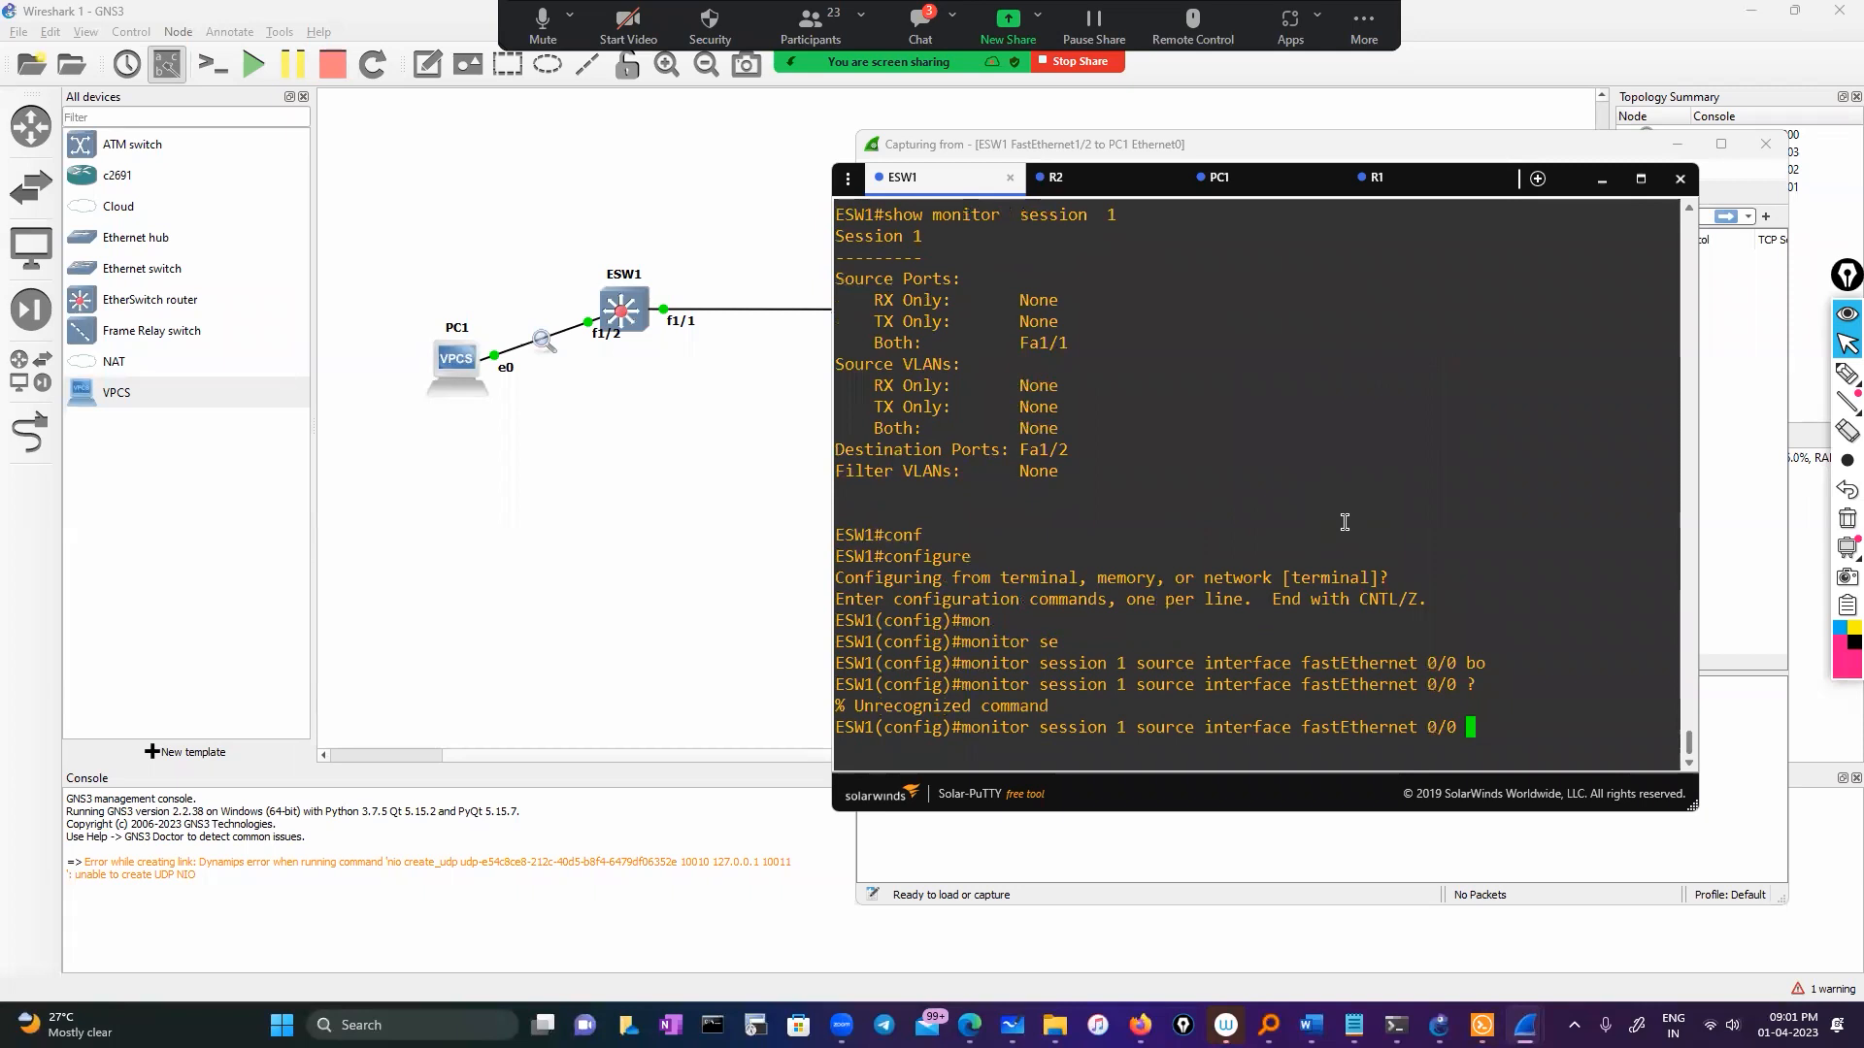
Step: Remove the 0/0 interface number from the source command and list the valid fastEthernet interface numbers
key("BackSpace")
key("BackSpace")
key("BackSpace")
key("BackSpace")
key("BackSpace")
key("BackSpace")
key("BackSpace")
key("BackSpace")
key("BackSpace")
key("BackSpace")
key("Tab")
type("?")
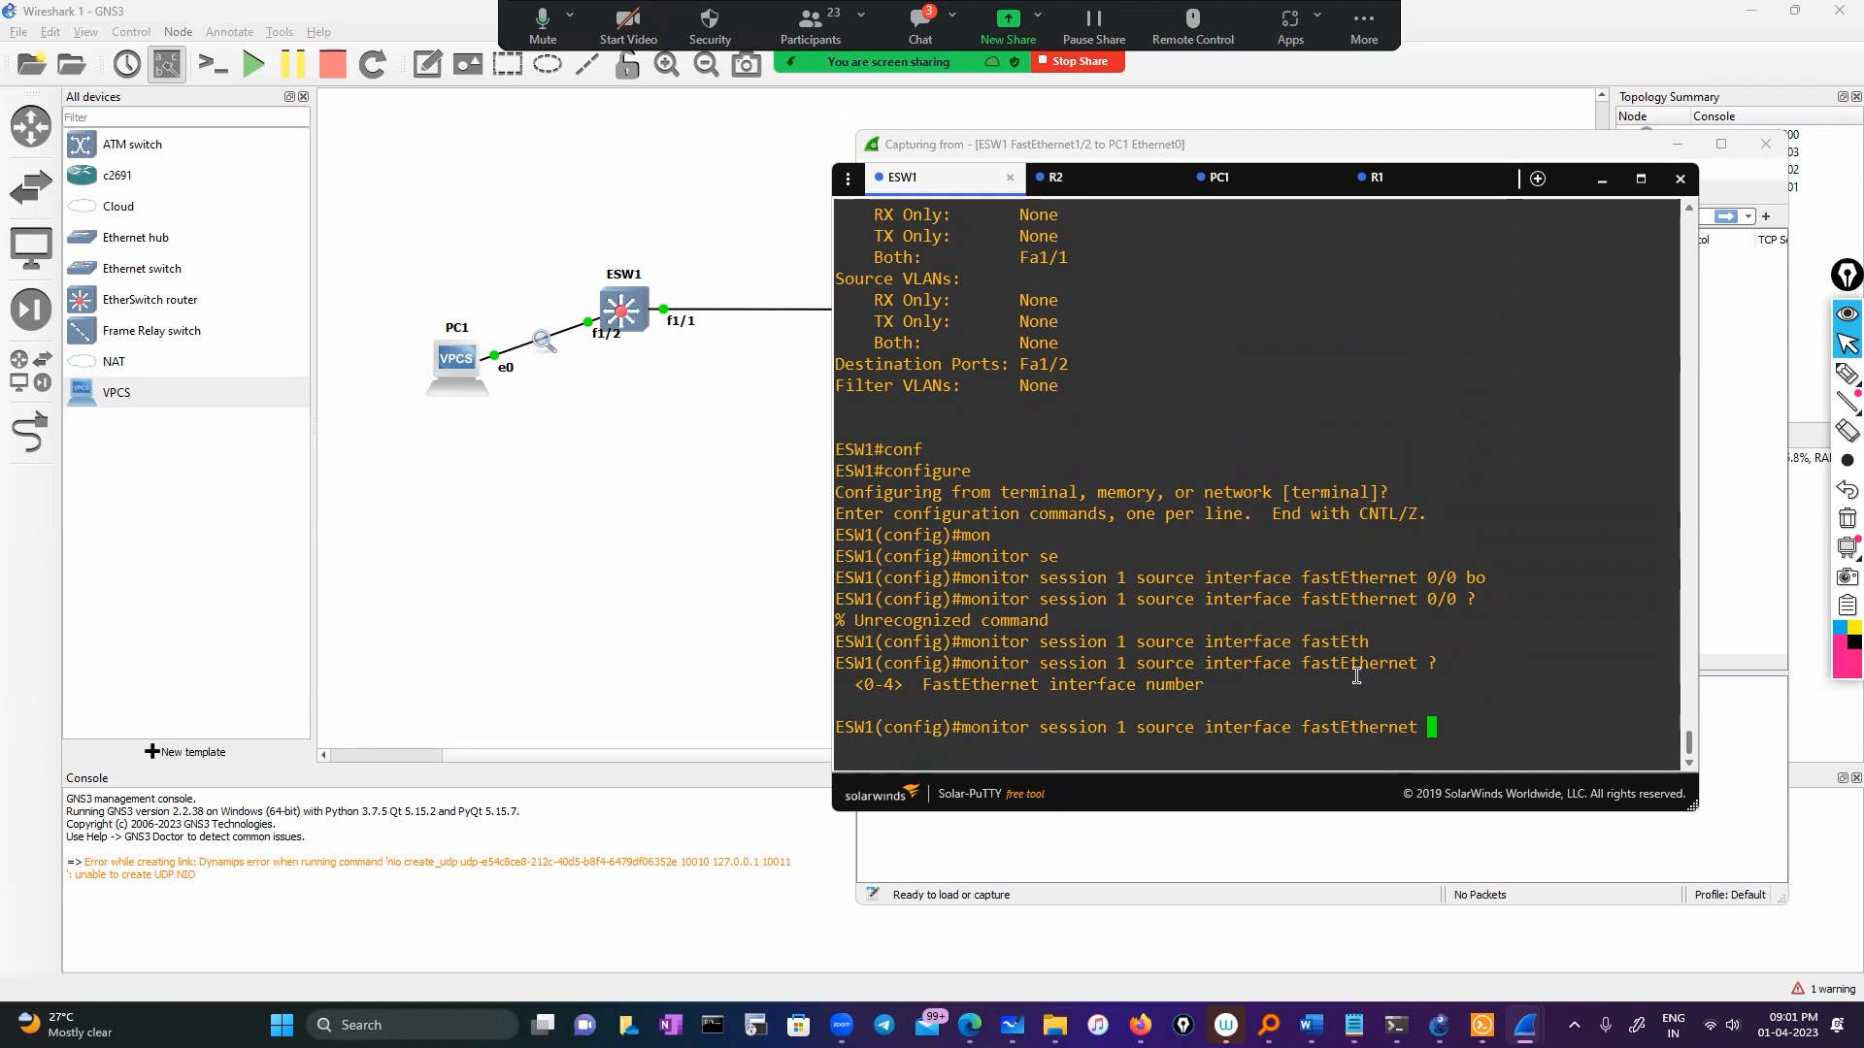
Step: List the options for source interface fastEthernet 1/1 and set it as the session 1 source with direction both
type("1/1 ")
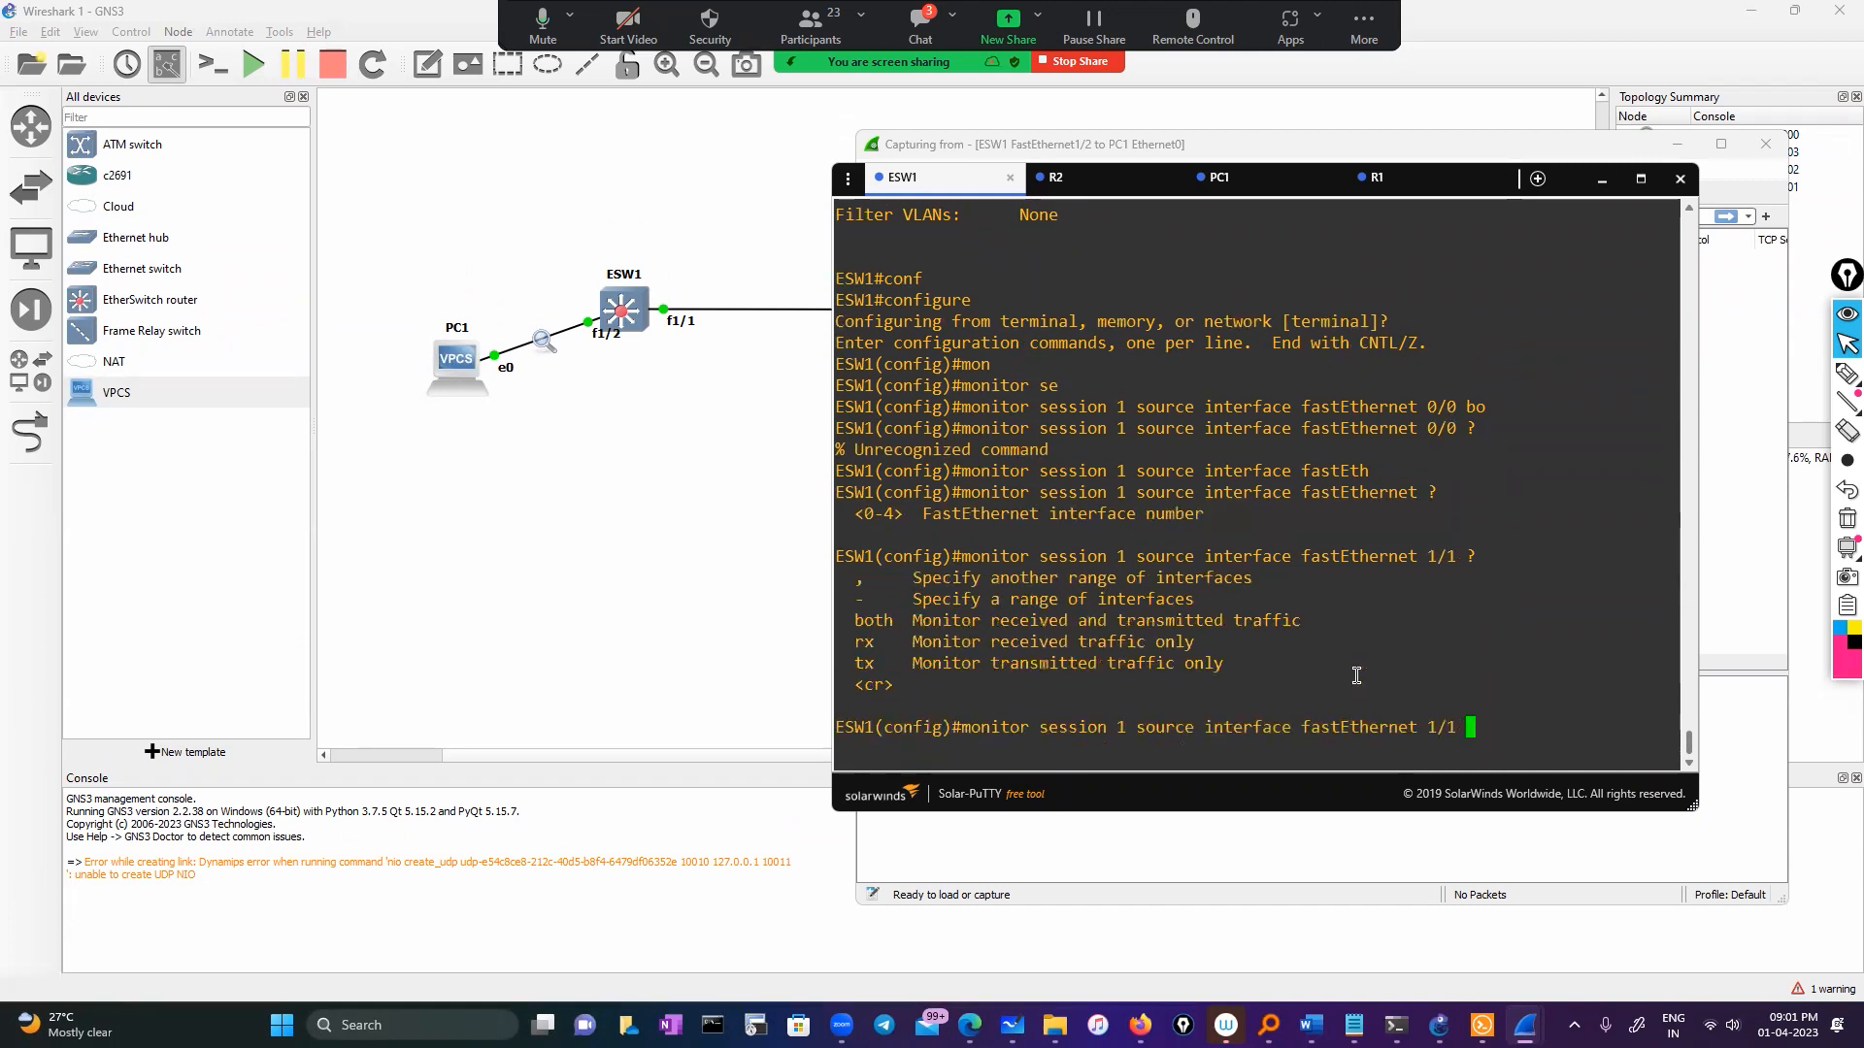
type("?bo")
key("Tab")
key("Return")
key("Return")
key("Return")
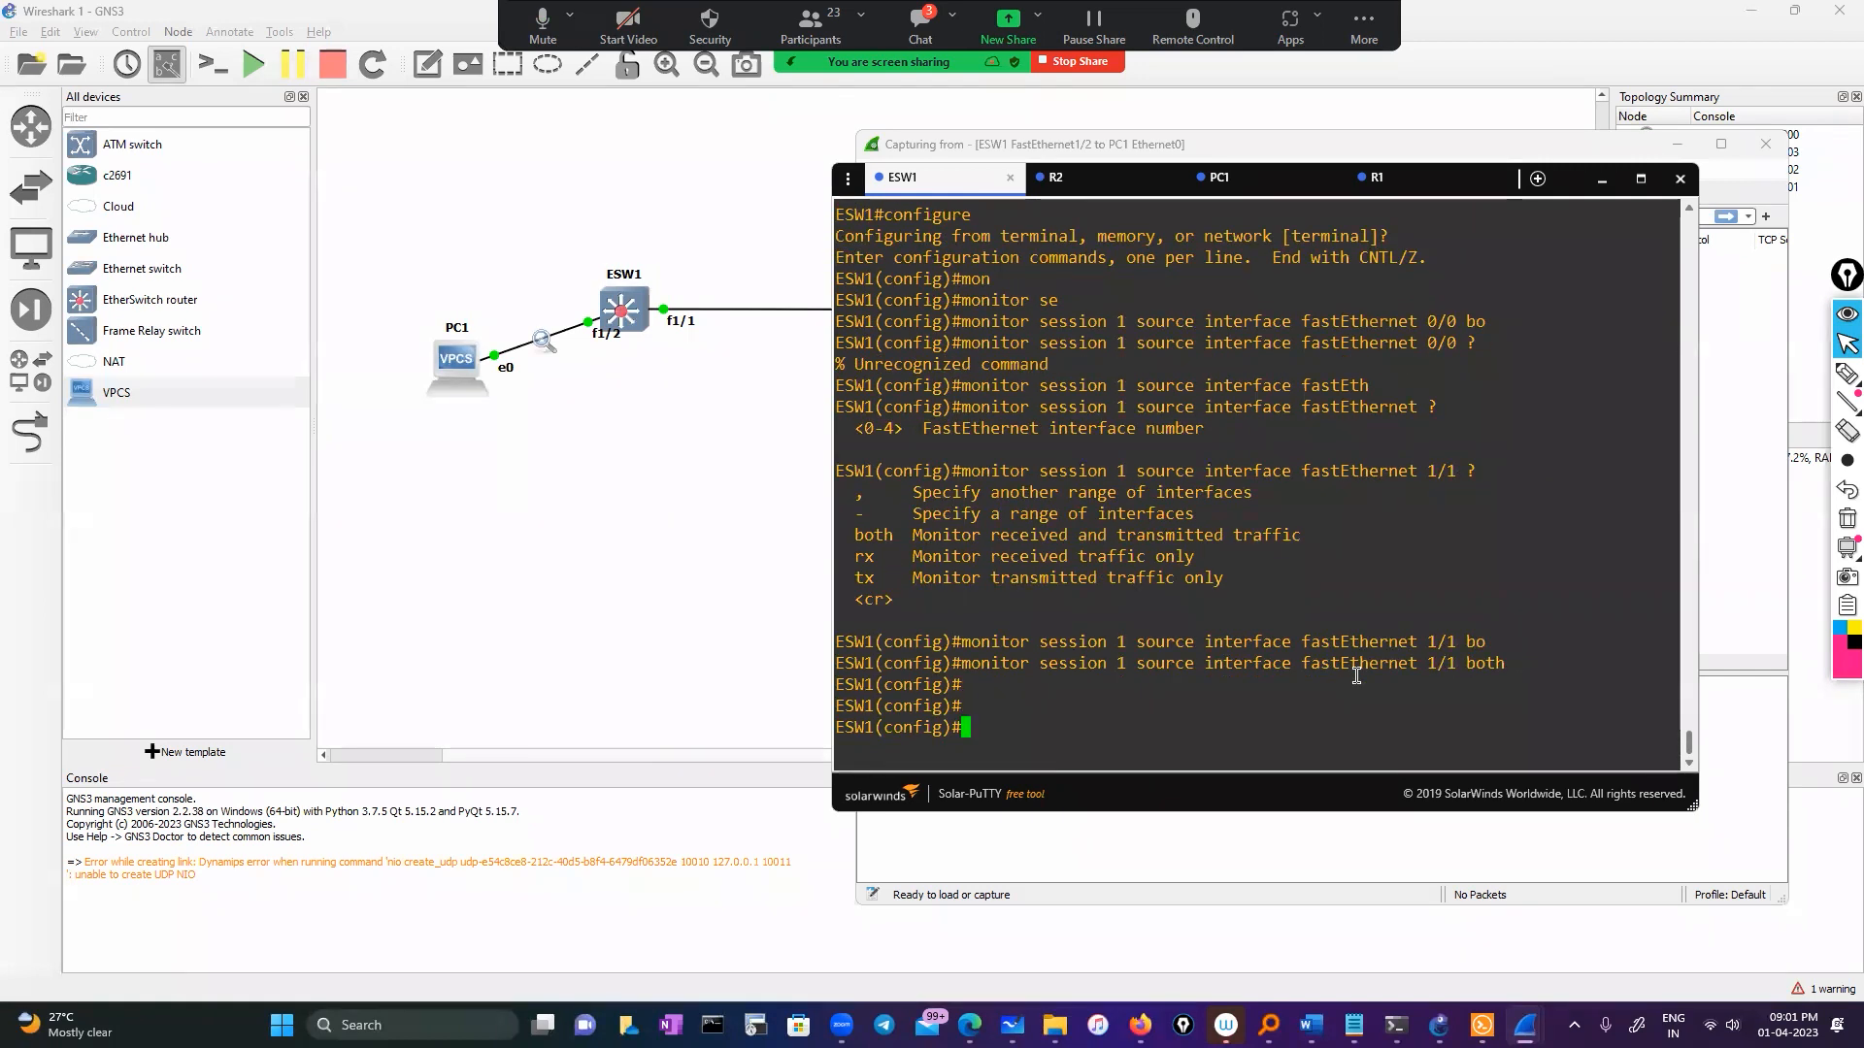
Step: Recall the monitor session 1 source command and rework it into an unfinished monitor session 1 destination command
key("Up")
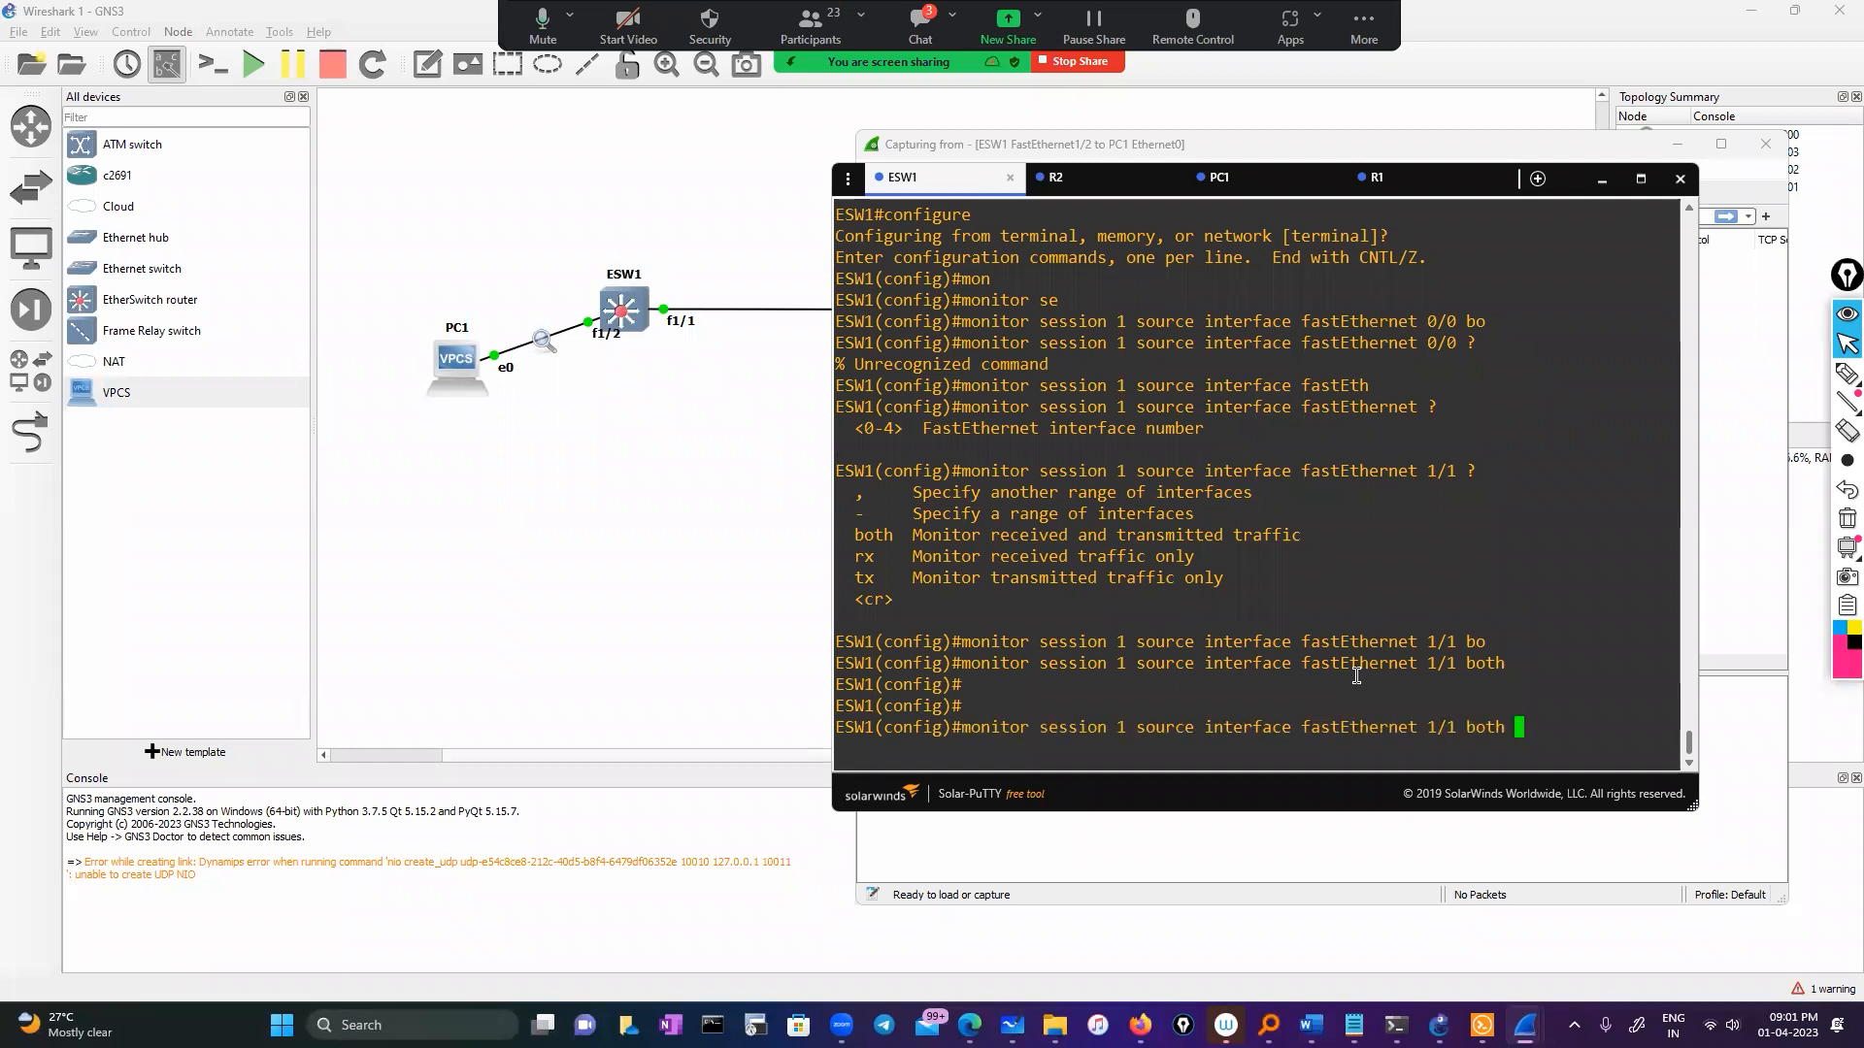
key("Left")
key("Left")
key("Left")
key("Left")
key("Left")
key("Left")
key("Left")
key("Left")
key("Left")
key("Left")
key("Left")
key("Left")
key("Left")
key("Left")
key("Left")
key("Left")
key("Left")
key("Left")
key("Left")
key("Left")
key("BackSpace")
key("BackSpace")
key("BackSpace")
key("BackSpace")
key("BackSpace")
key("BackSpace")
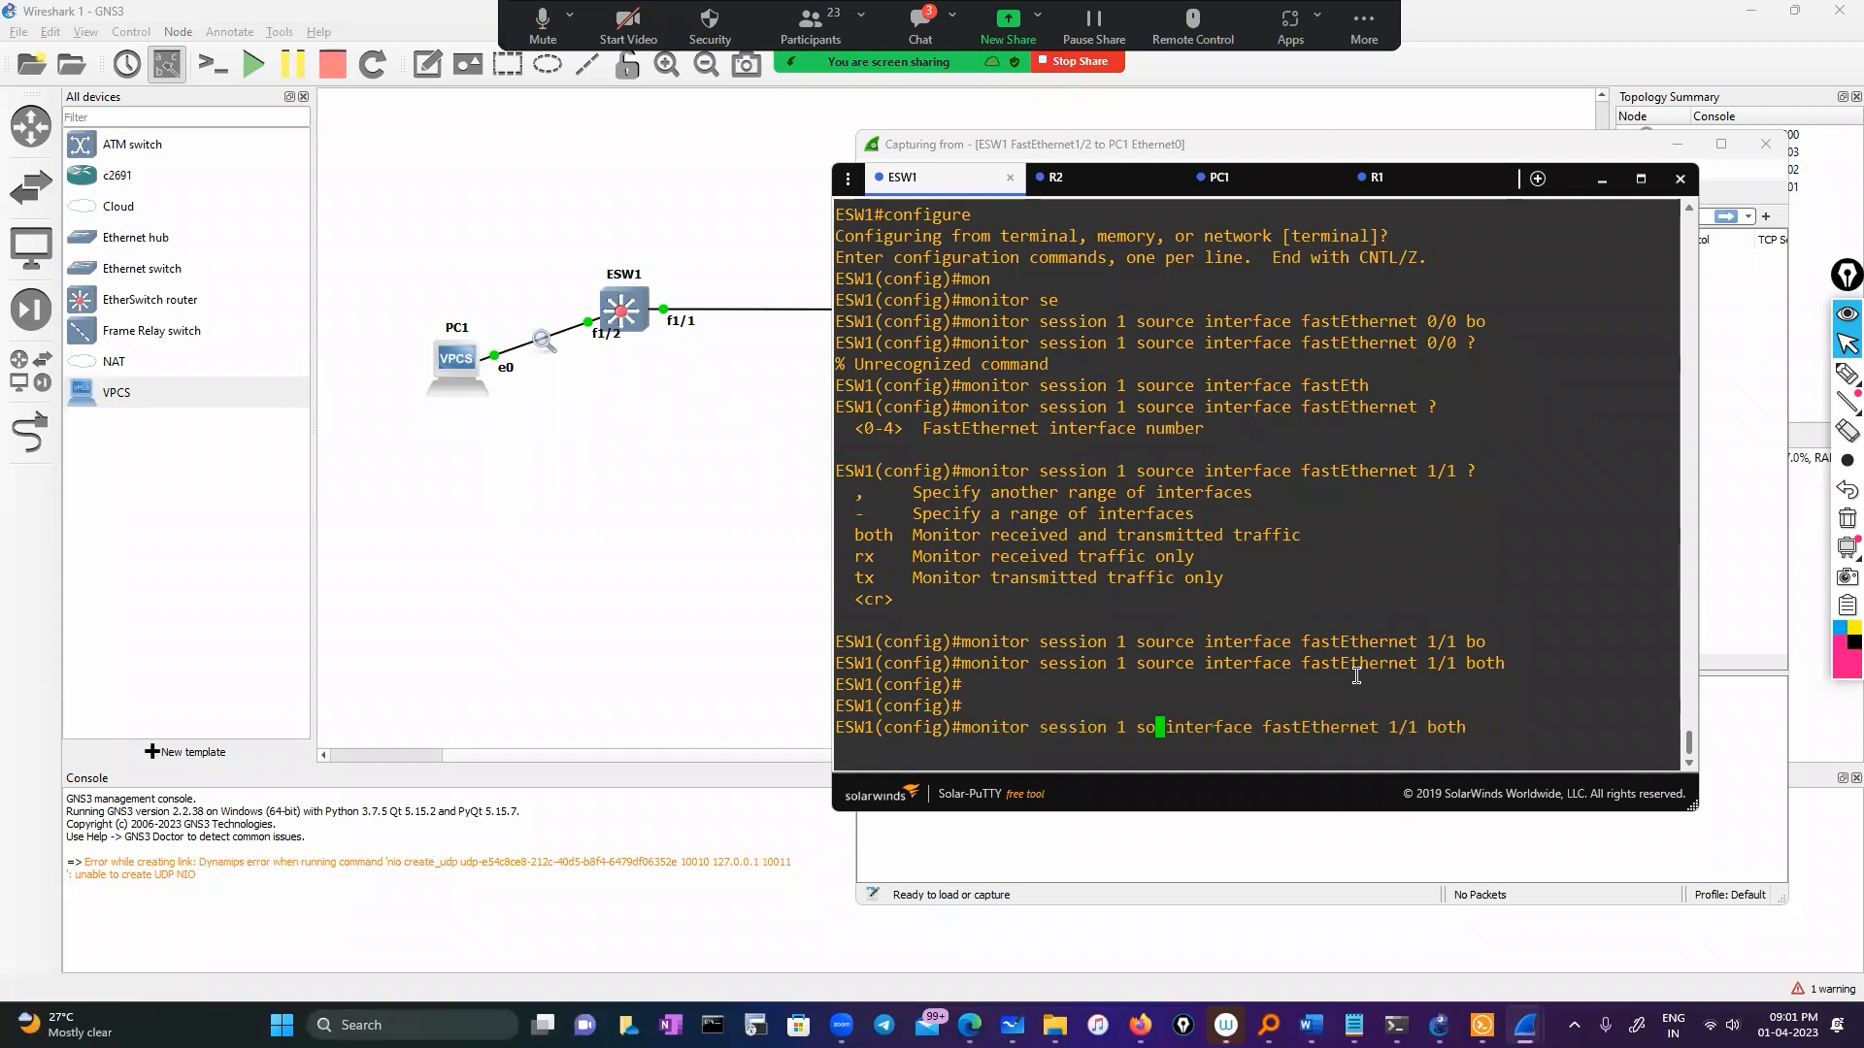
type("des")
key("Return")
key("Up")
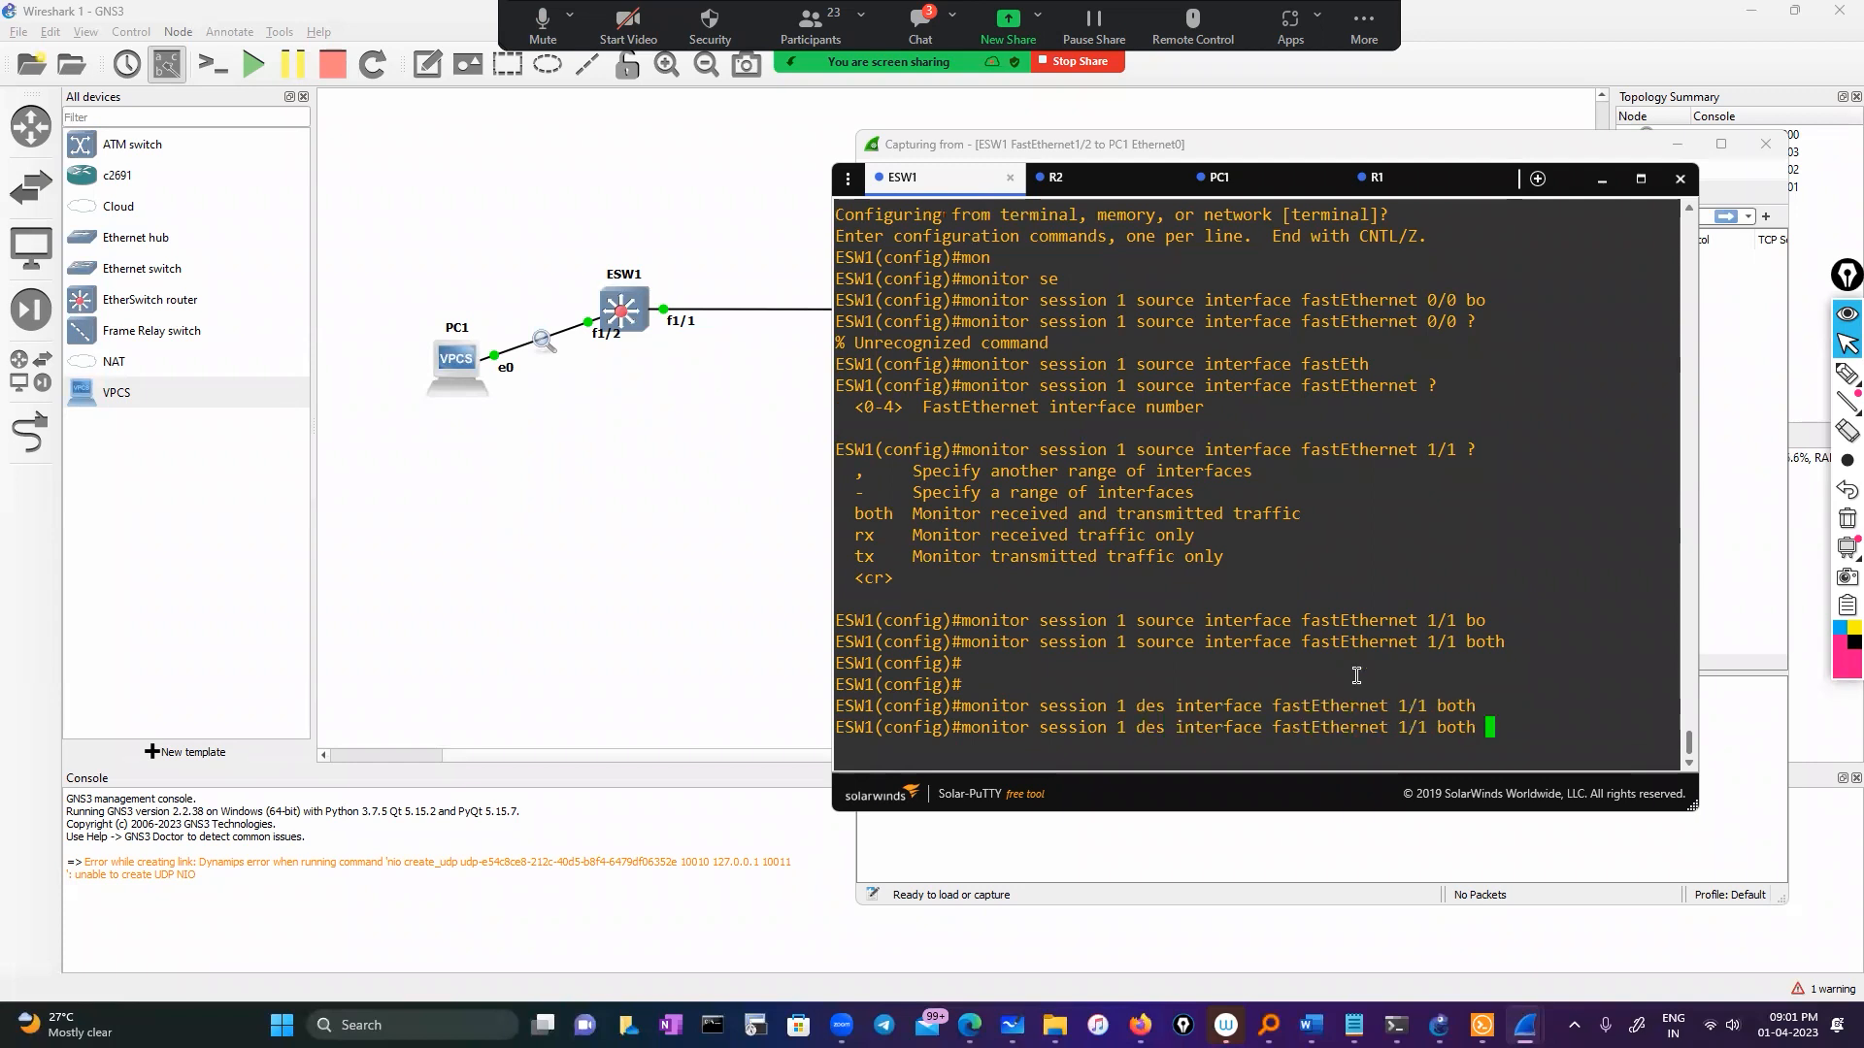
key("BackSpace")
key("BackSpace")
key("BackSpace")
key("BackSpace")
key("BackSpace")
key("BackSpace")
key("BackSpace")
key("BackSpace")
key("BackSpace")
key("BackSpace")
key("BackSpace")
key("BackSpace")
key("BackSpace")
key("BackSpace")
key("BackSpace")
key("BackSpace")
key("BackSpace")
key("BackSpace")
key("BackSpace")
key("BackSpace")
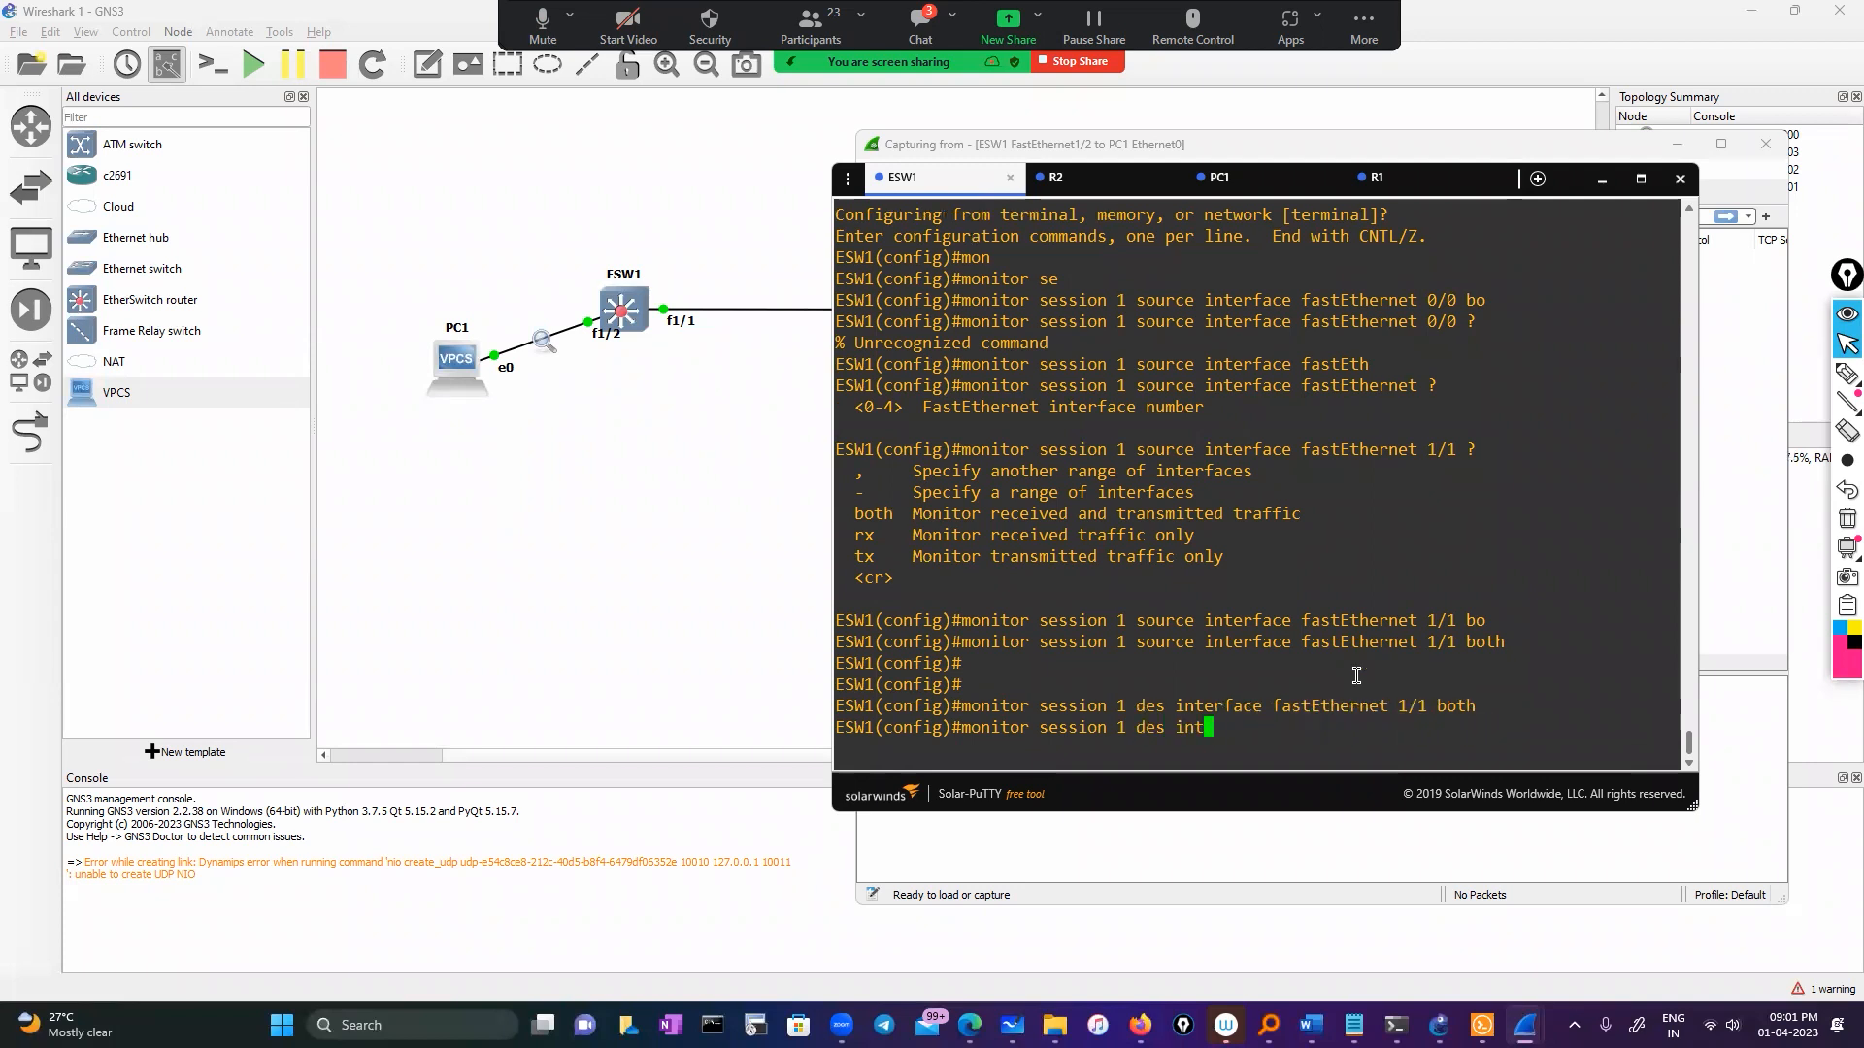
key("BackSpace")
key("BackSpace")
key("Tab")
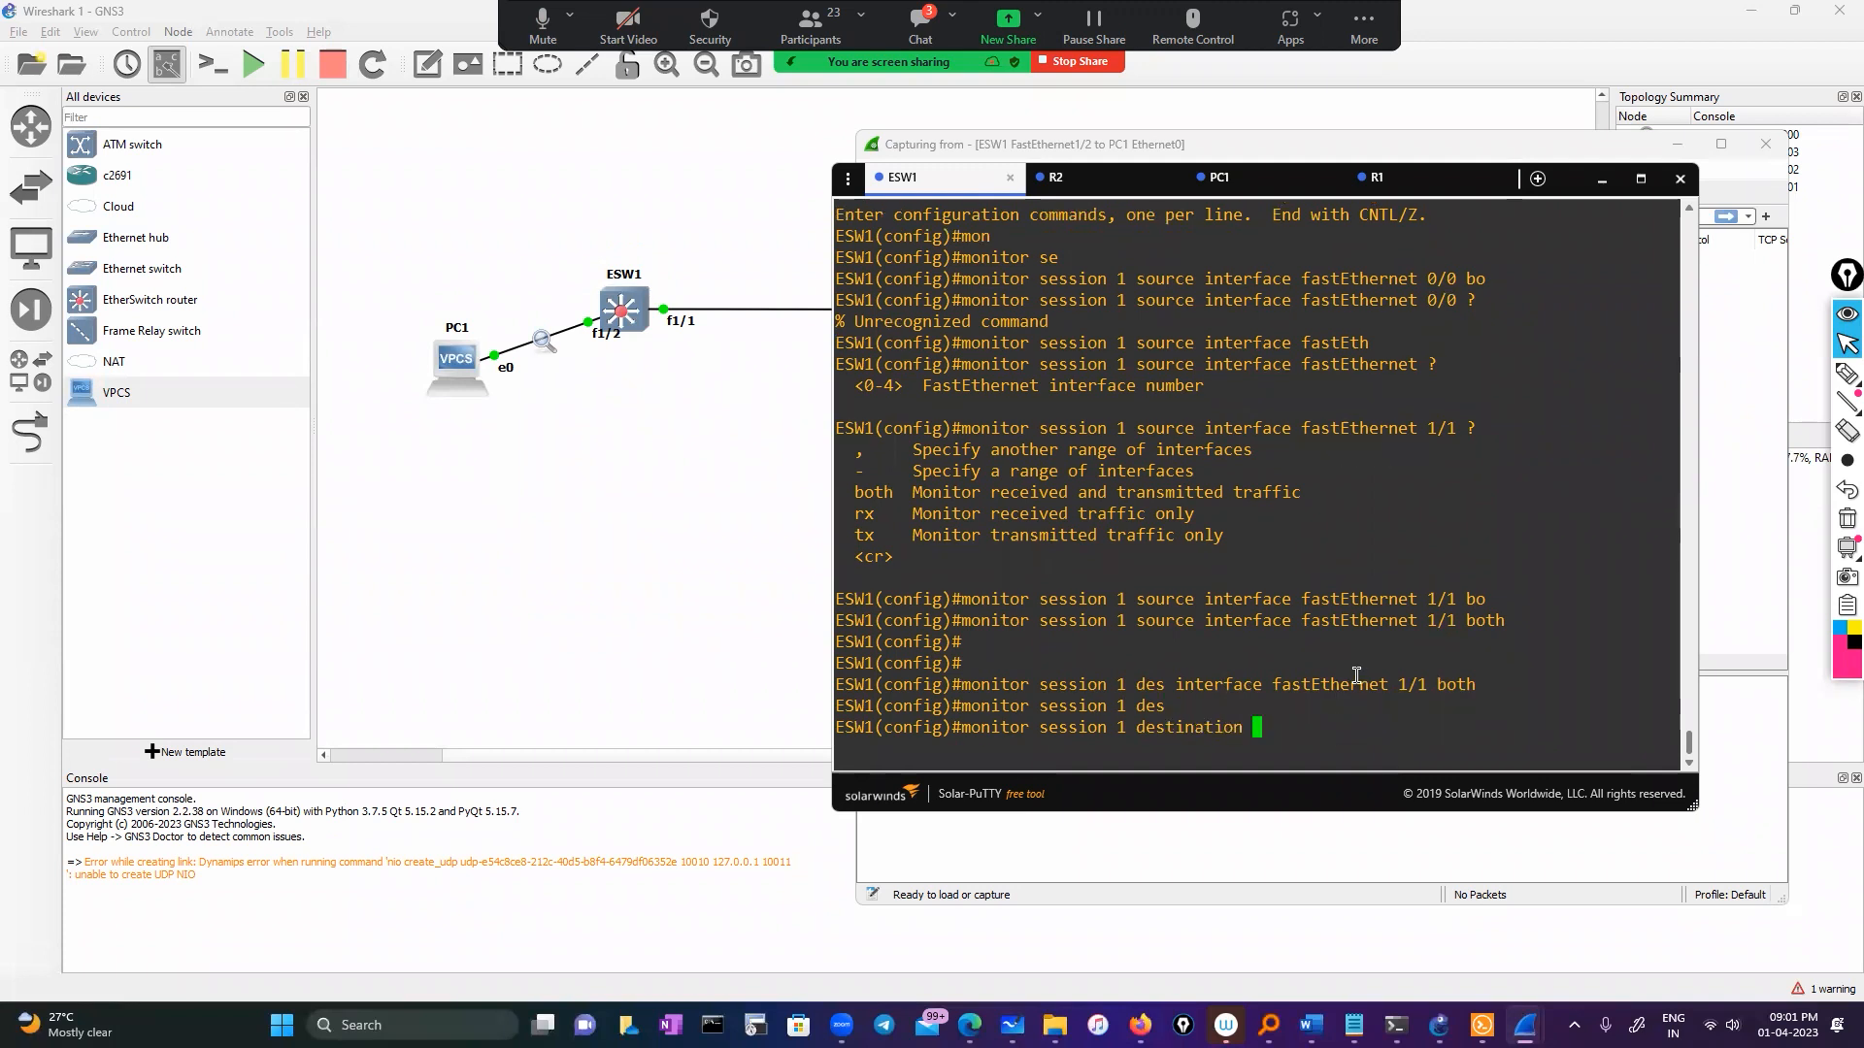
Step: Specify interface fastEthernet 1/2 as the session destination, try the both direction on it and remove that keyword
type("inm")
key("Tab")
key("BackSpace")
key("Tab")
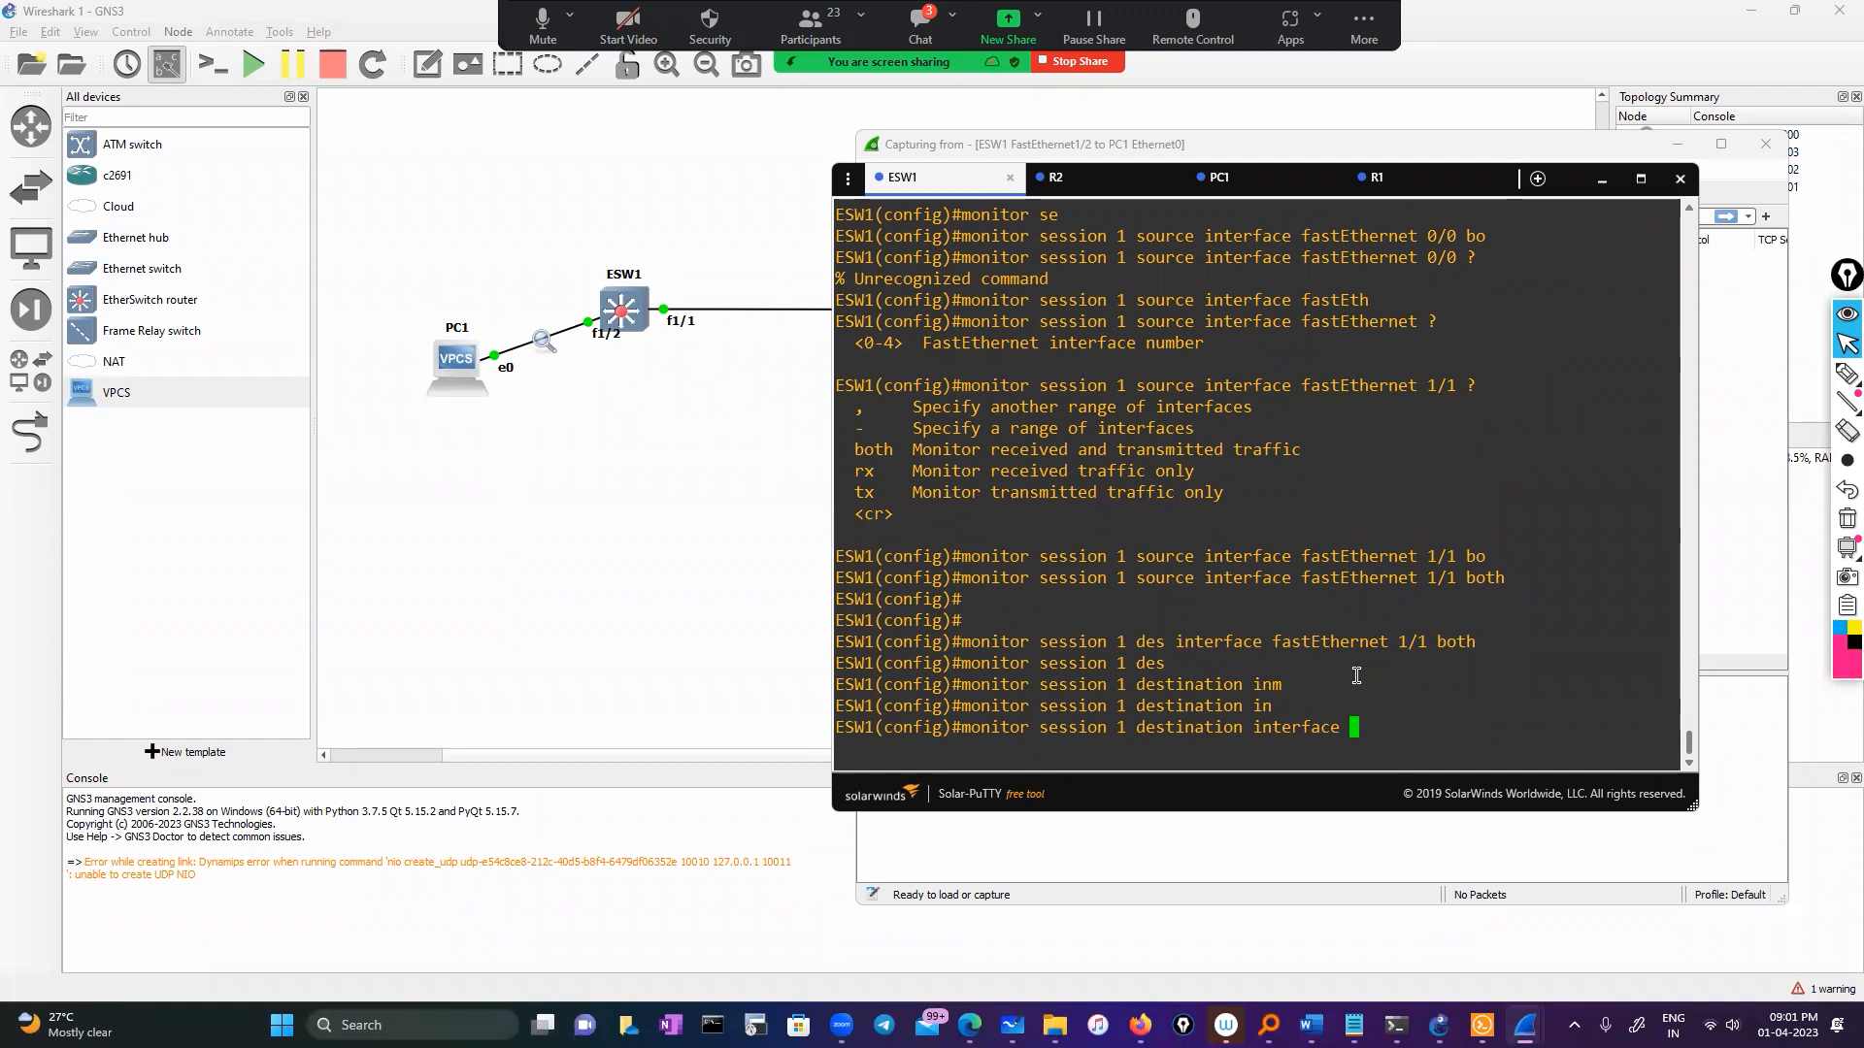
type("fa")
key("Tab")
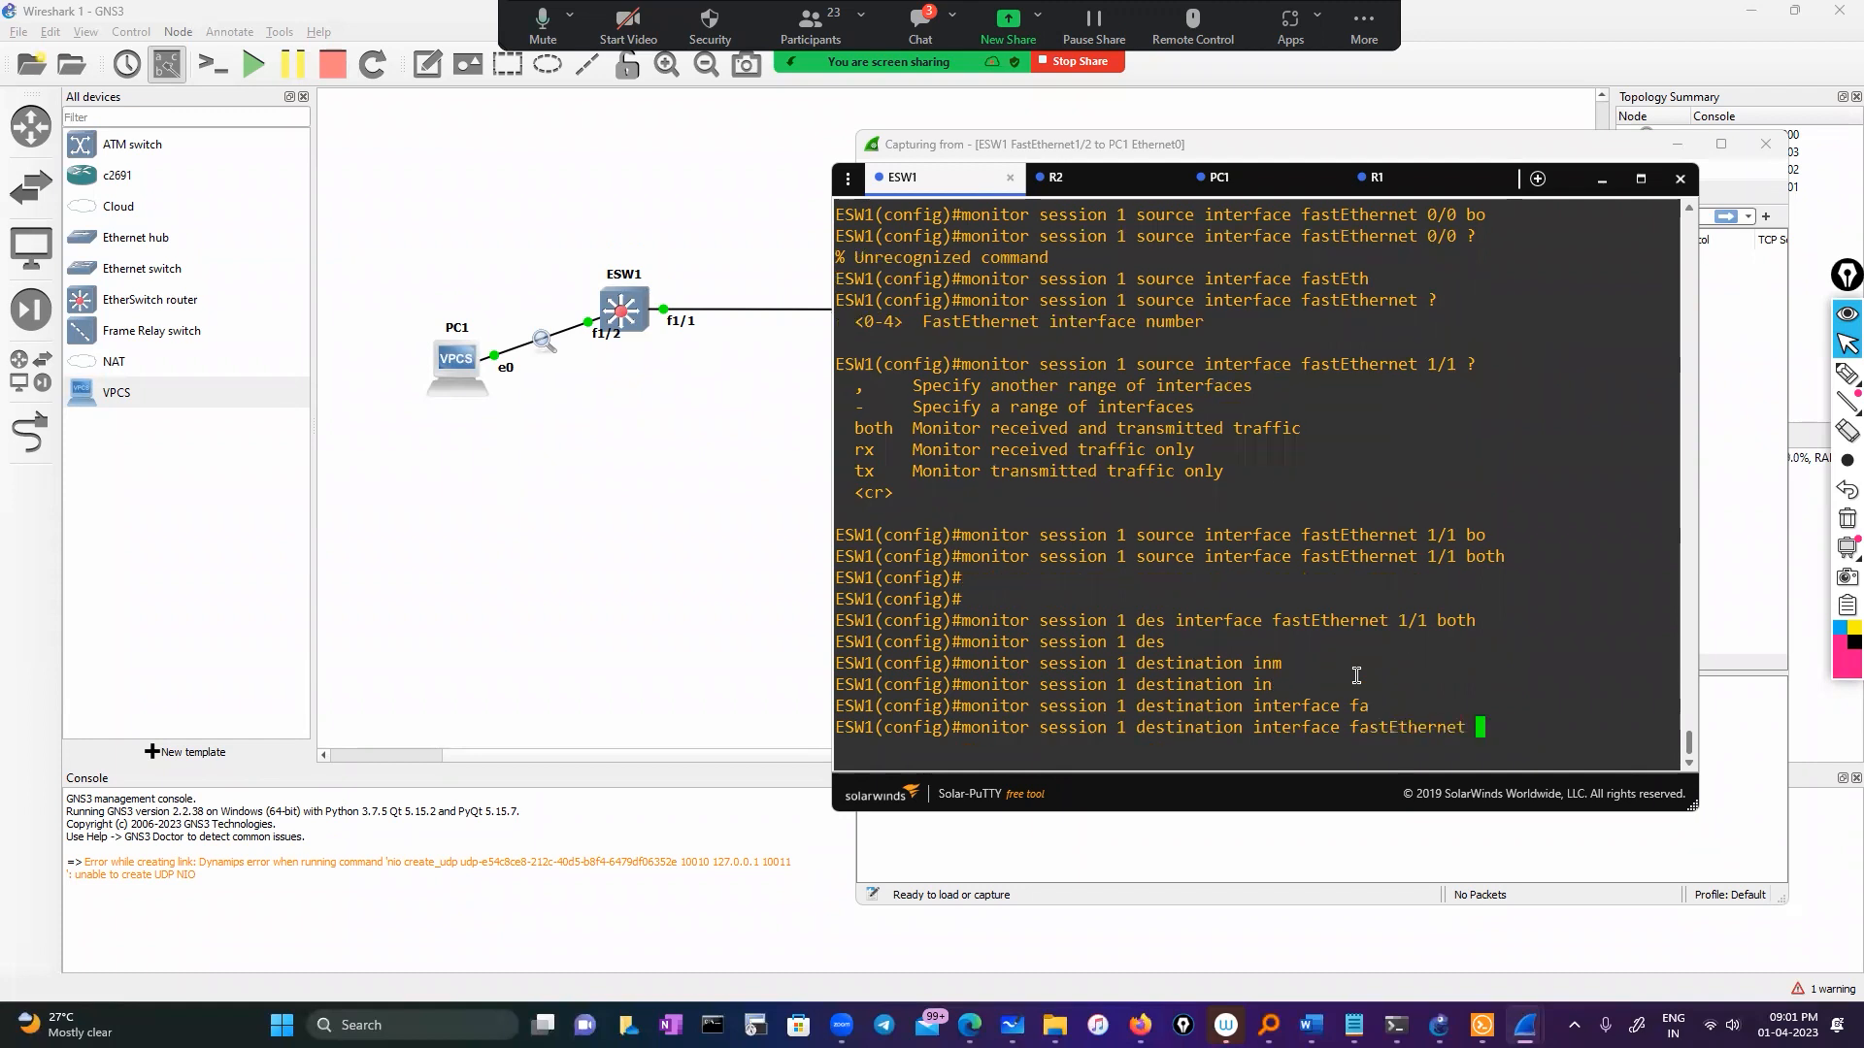
type("1/2 bo")
key("Tab")
type("t")
key("Tab")
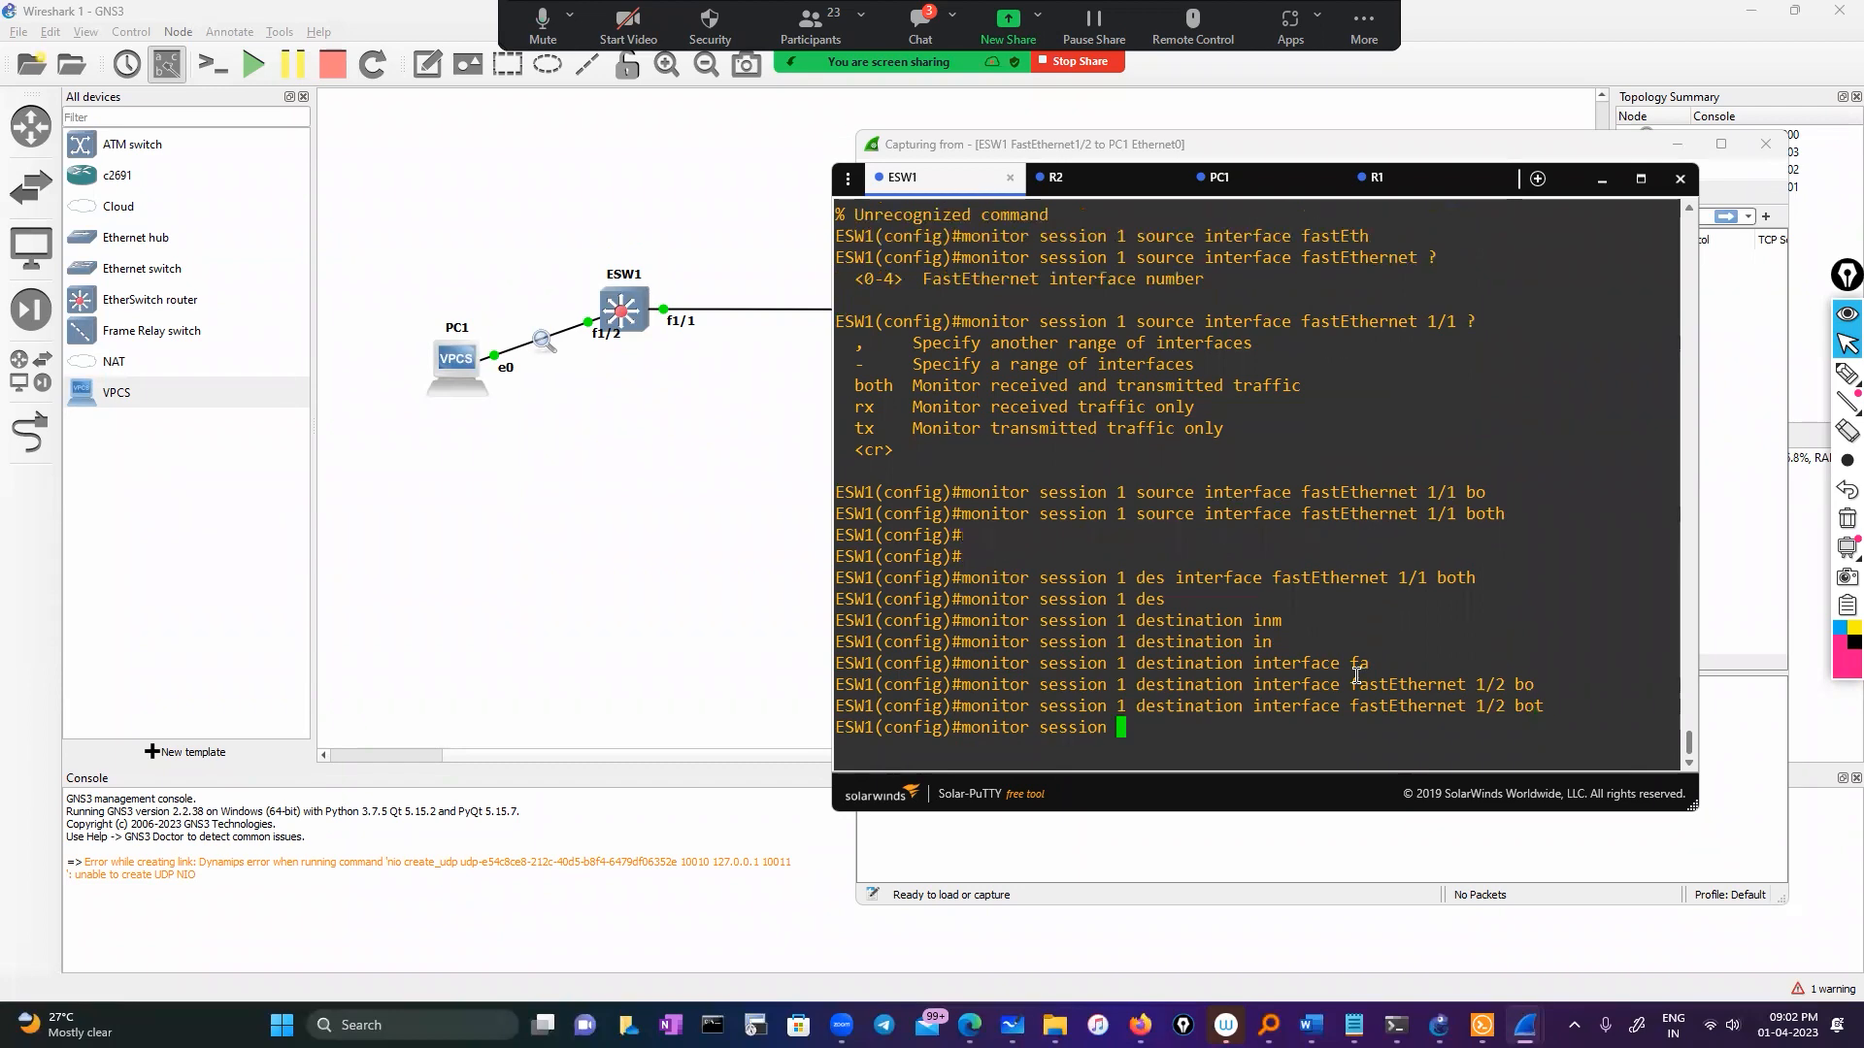
key("BackSpace")
key("BackSpace")
key("BackSpace")
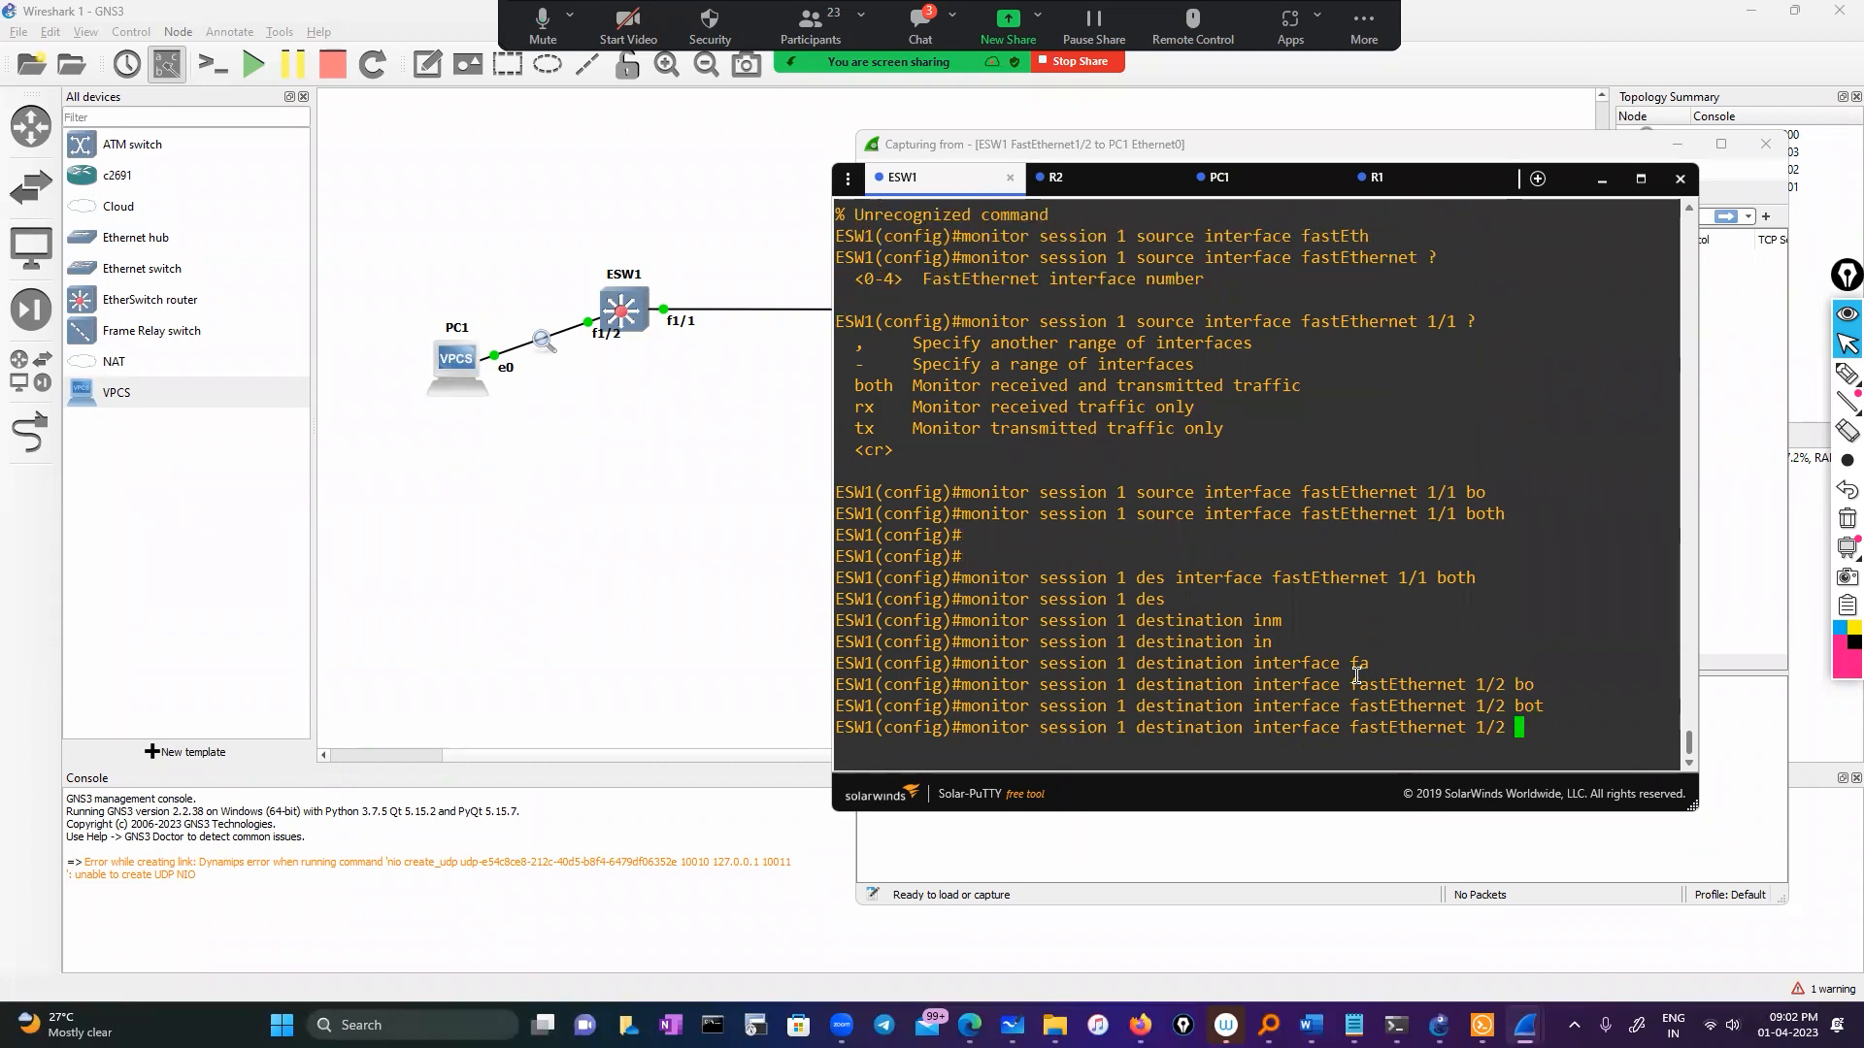
Step: List the remaining options of the destination command and apply fastEthernet 1/2 as the monitor session 1 destination
type("?")
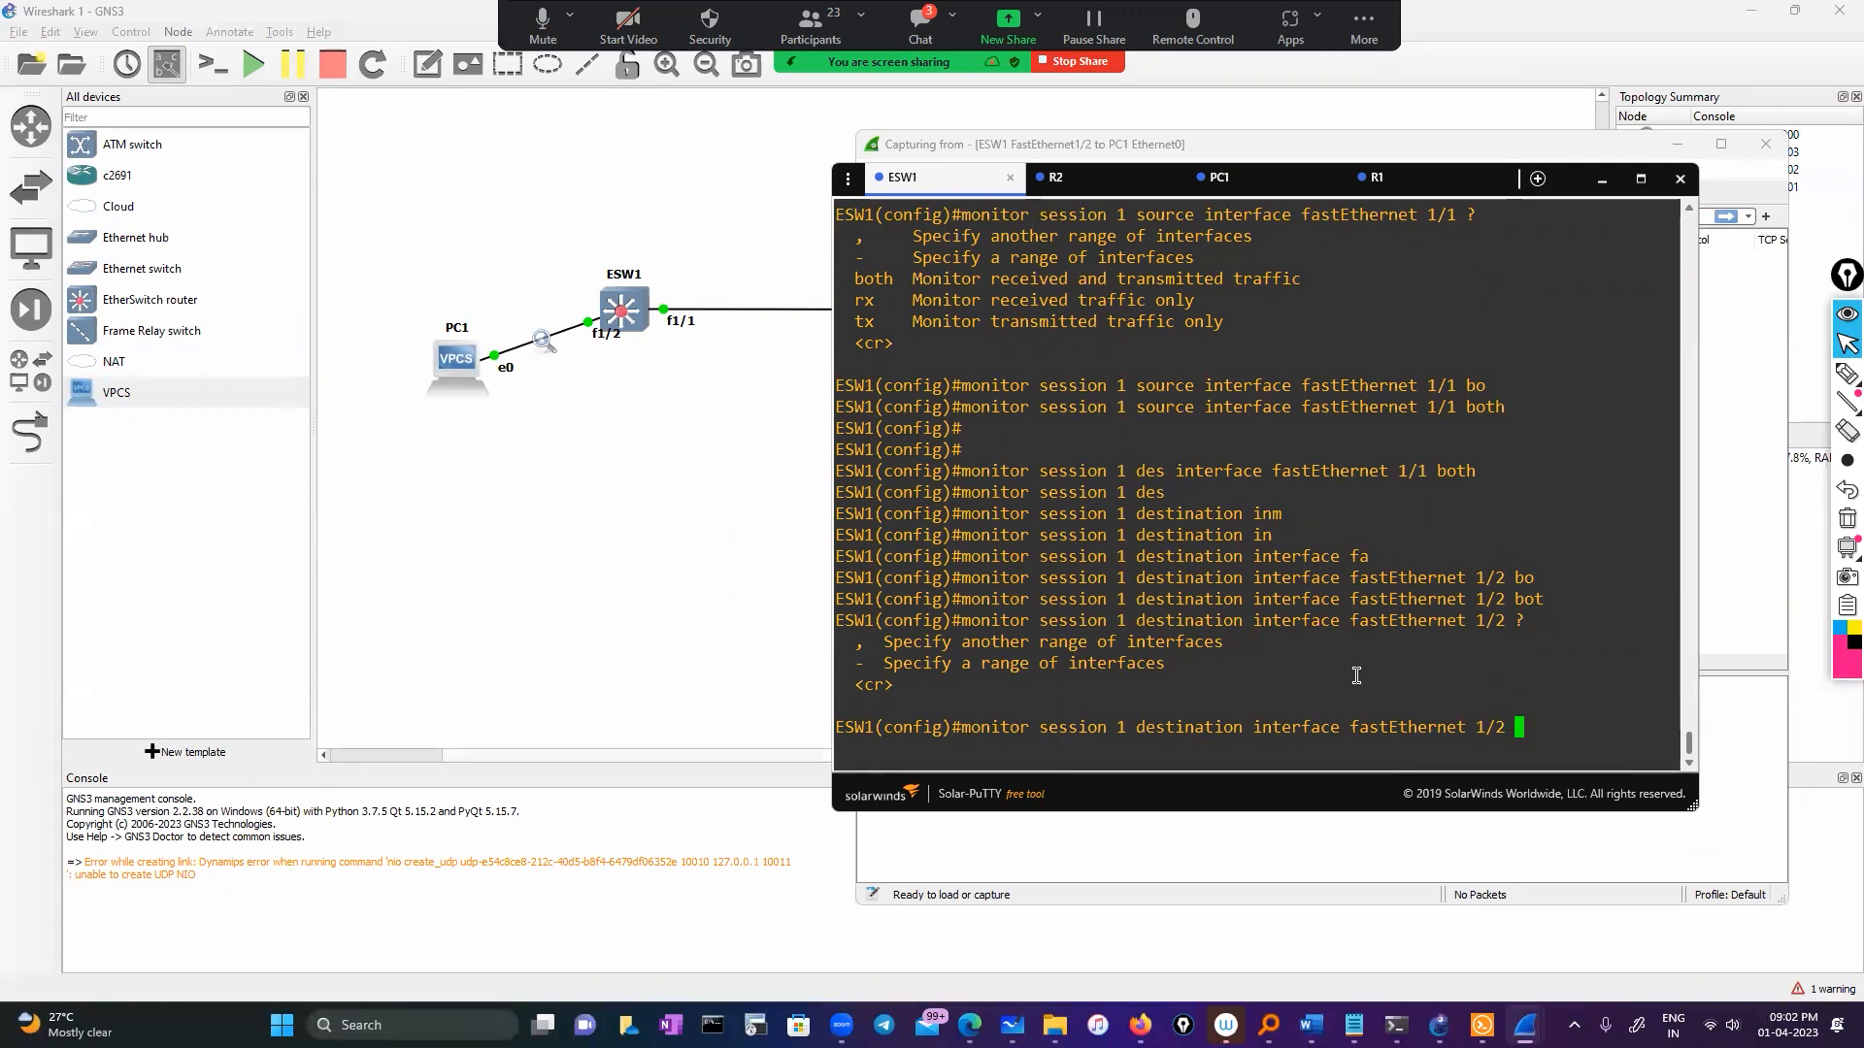
type("?")
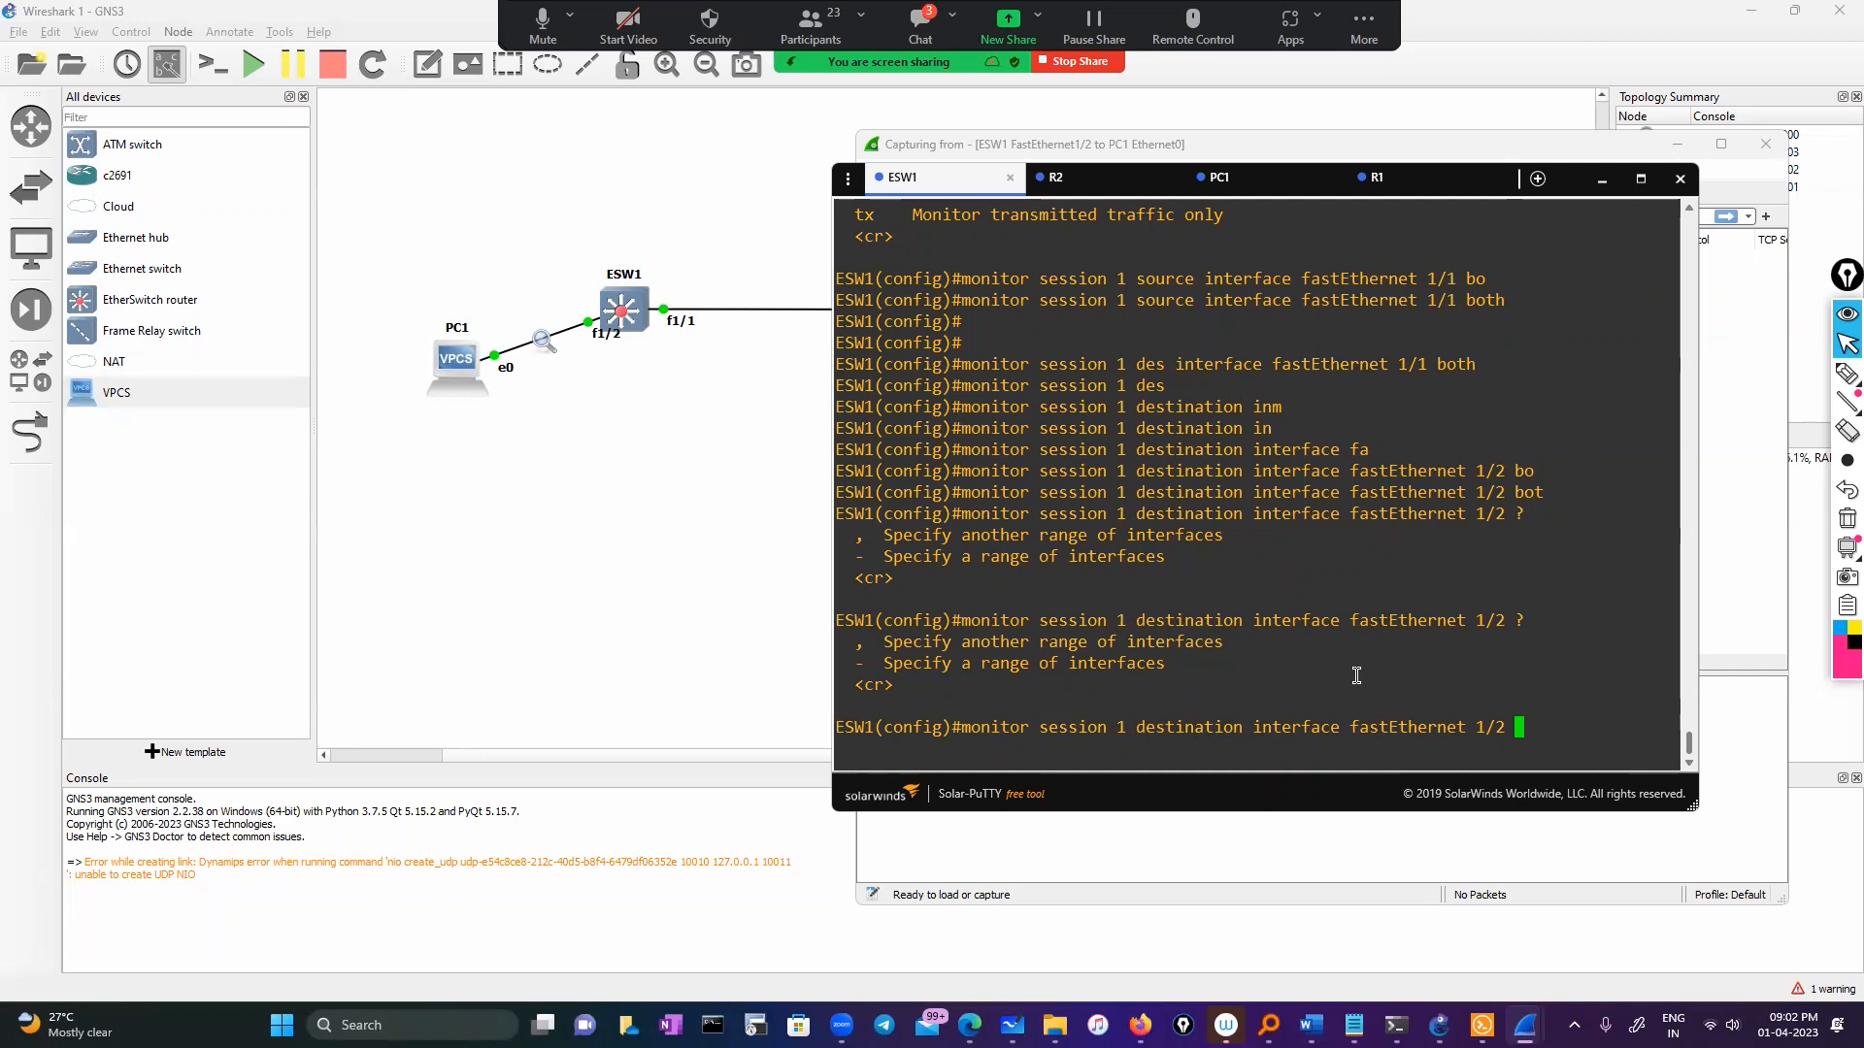
key("Return")
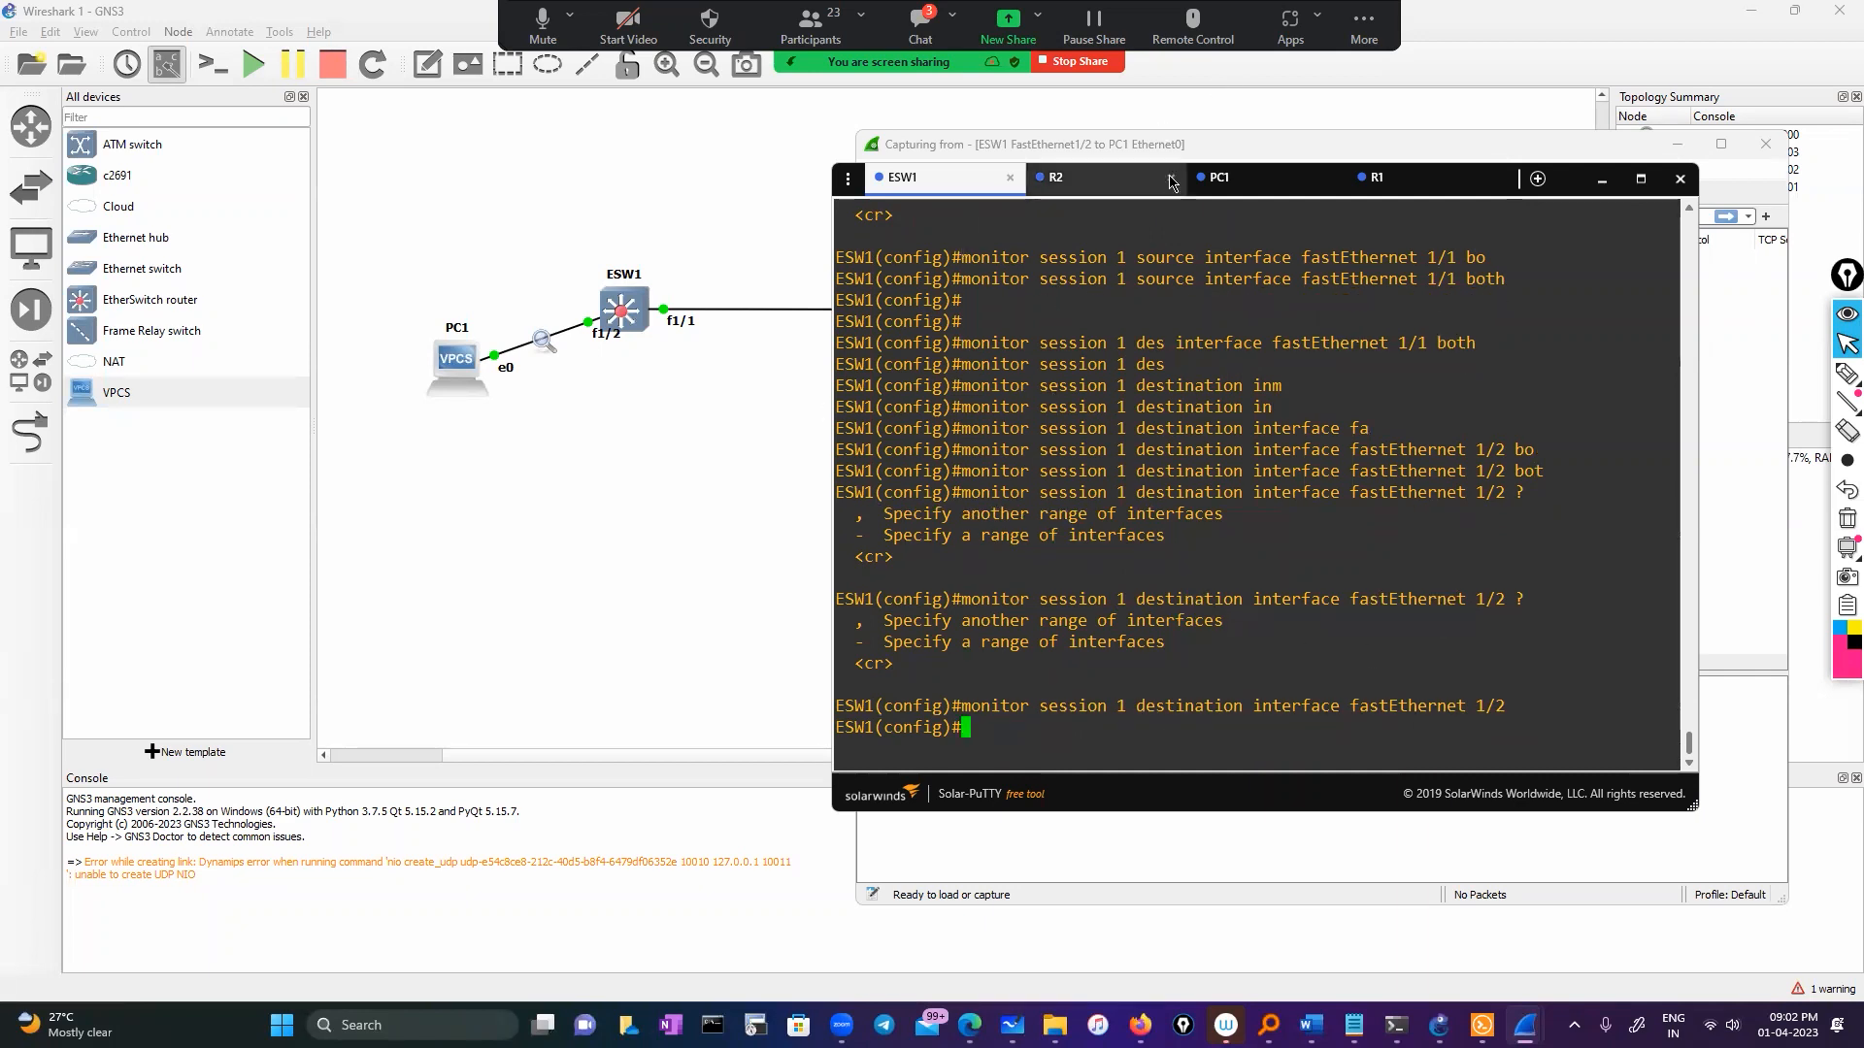
Step: Check the ESW1-to-PC1 Wireshark capture for packets and leave configuration mode on ESW1
left_click(1175, 145)
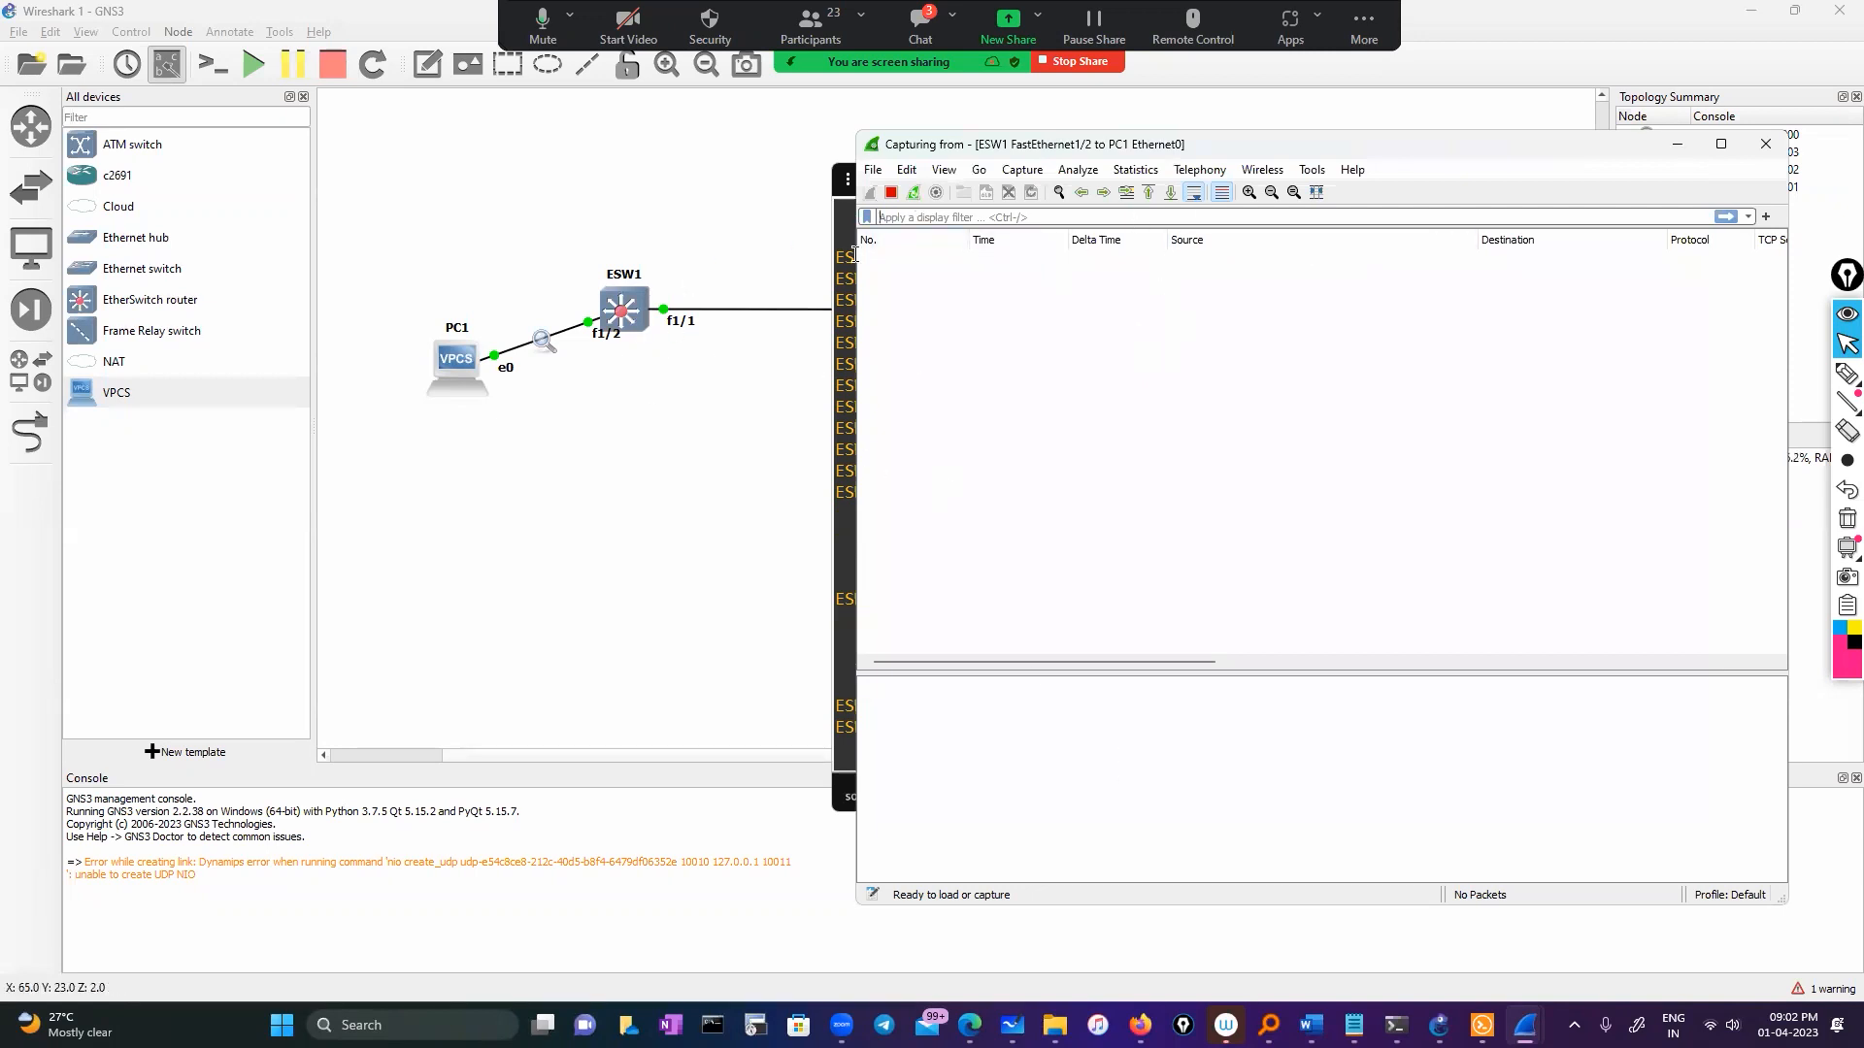
left_click(847, 427)
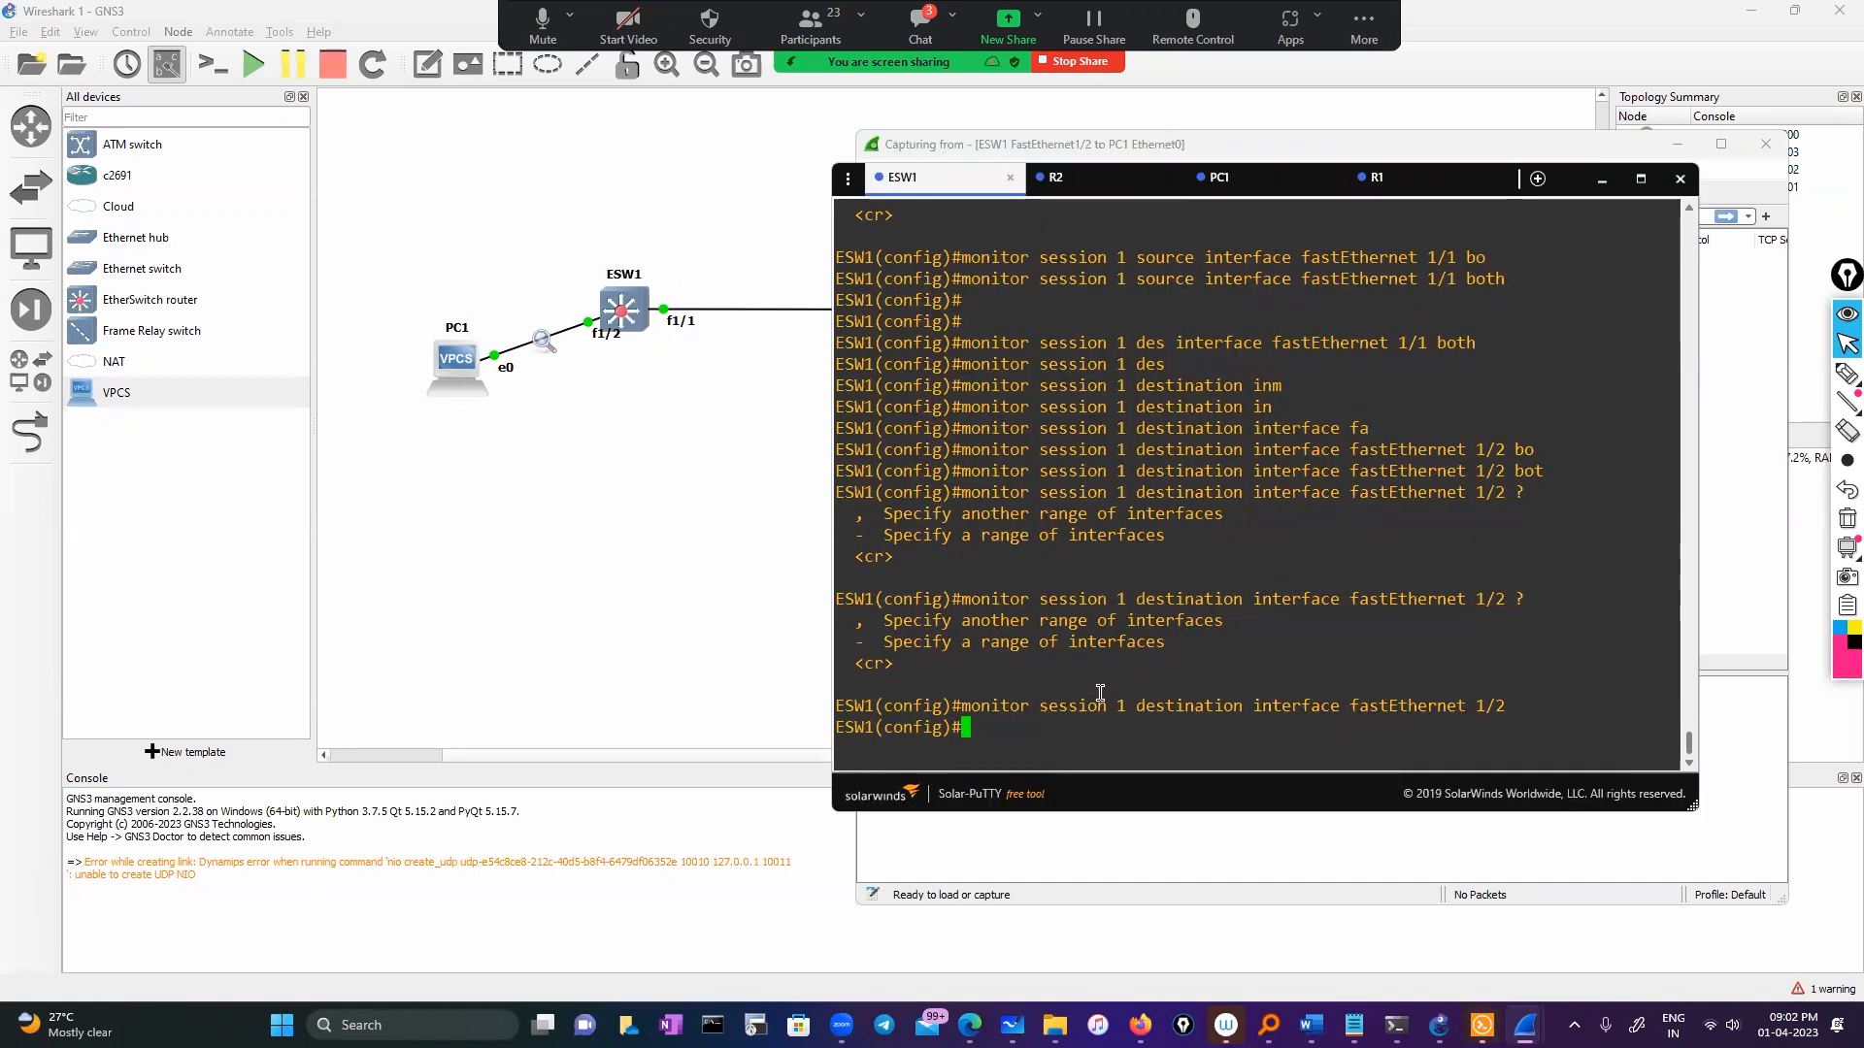
type("exit")
key("Return")
key("Return")
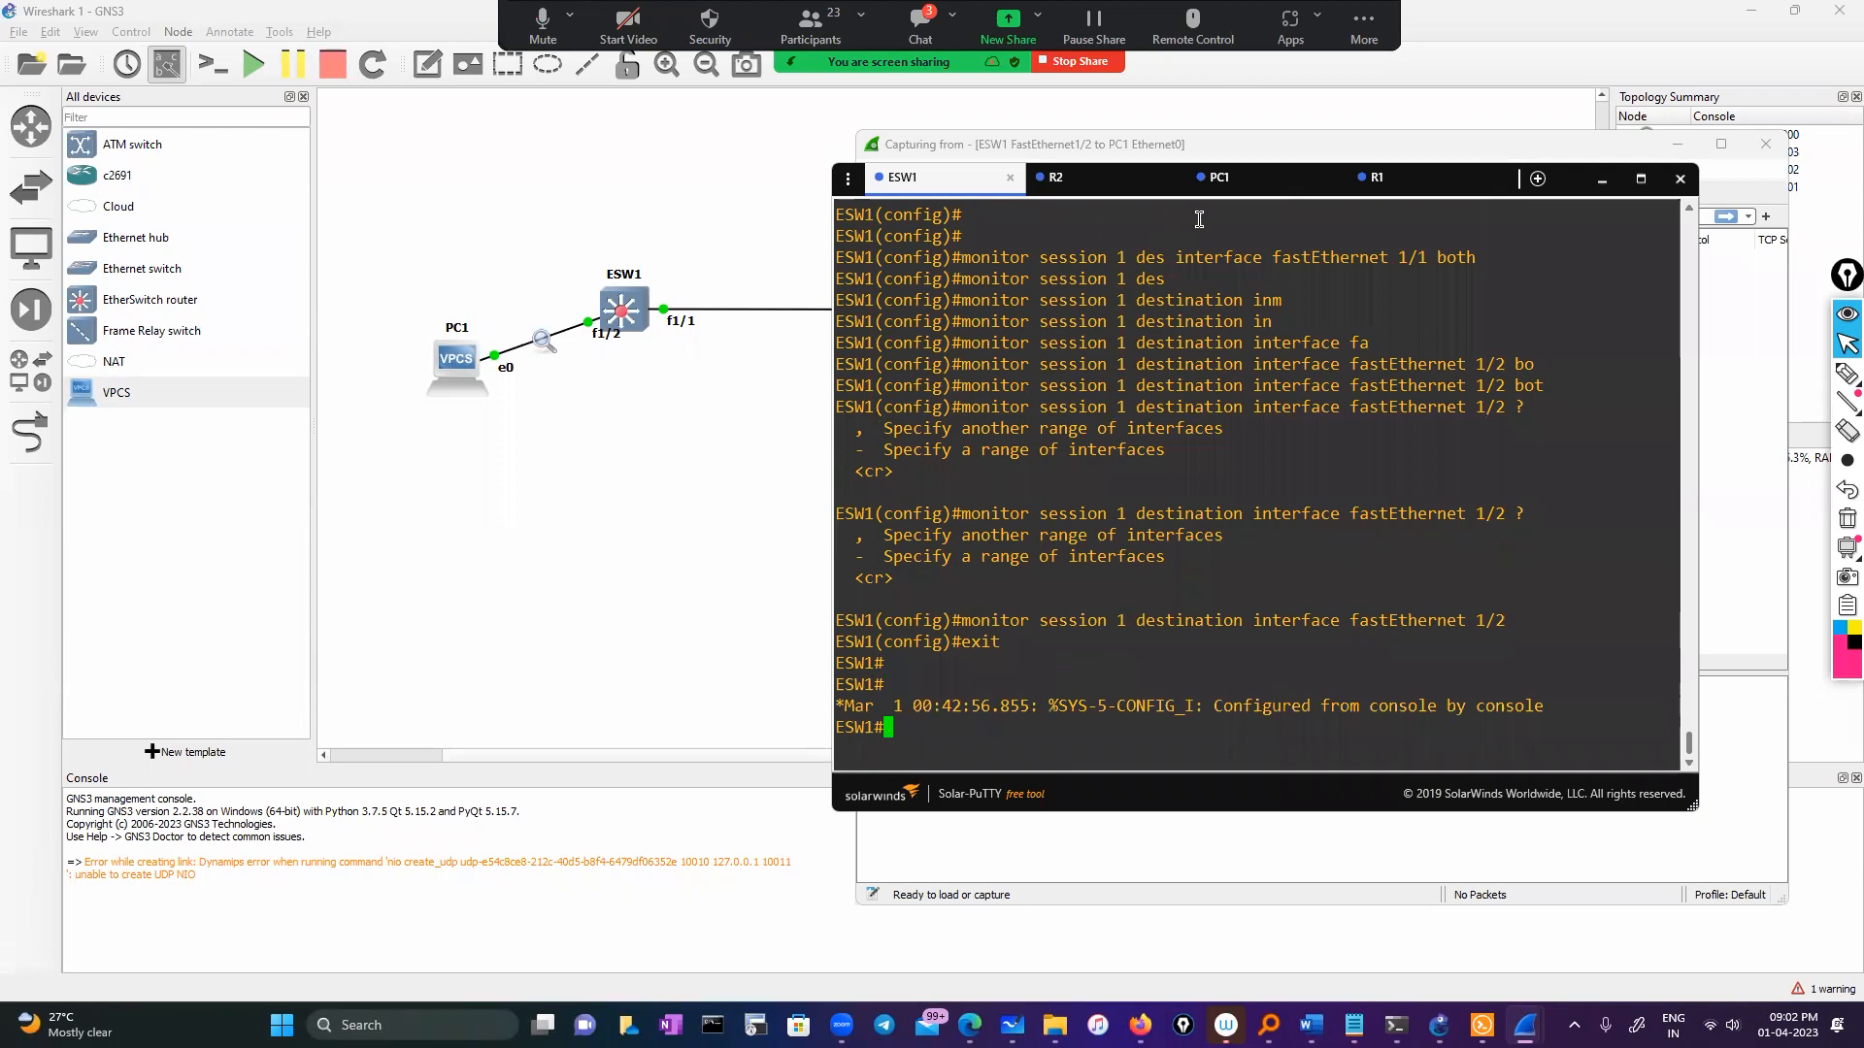
Step: Switch to the R1 console, move the console window off the topology and minimize the Wireshark capture window
left_click(1411, 188)
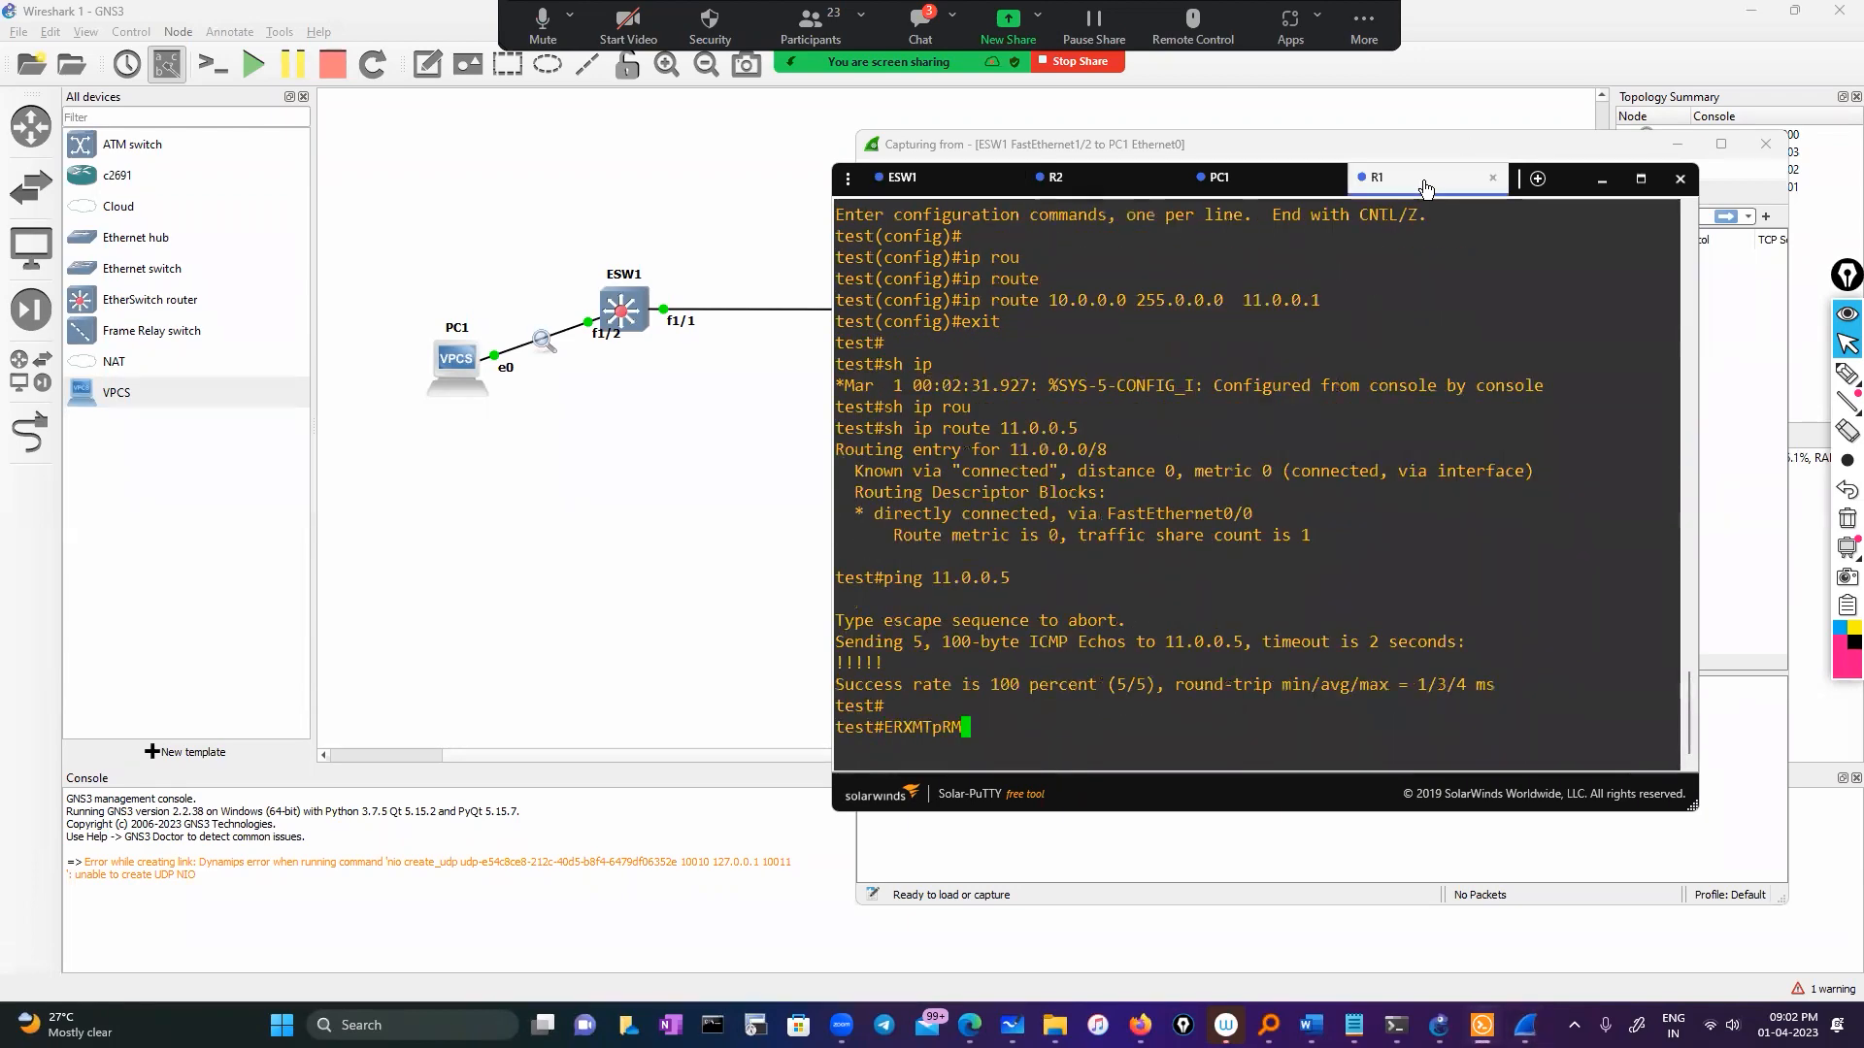
left_click_drag(1561, 182, 1499, 354)
left_click(1674, 142)
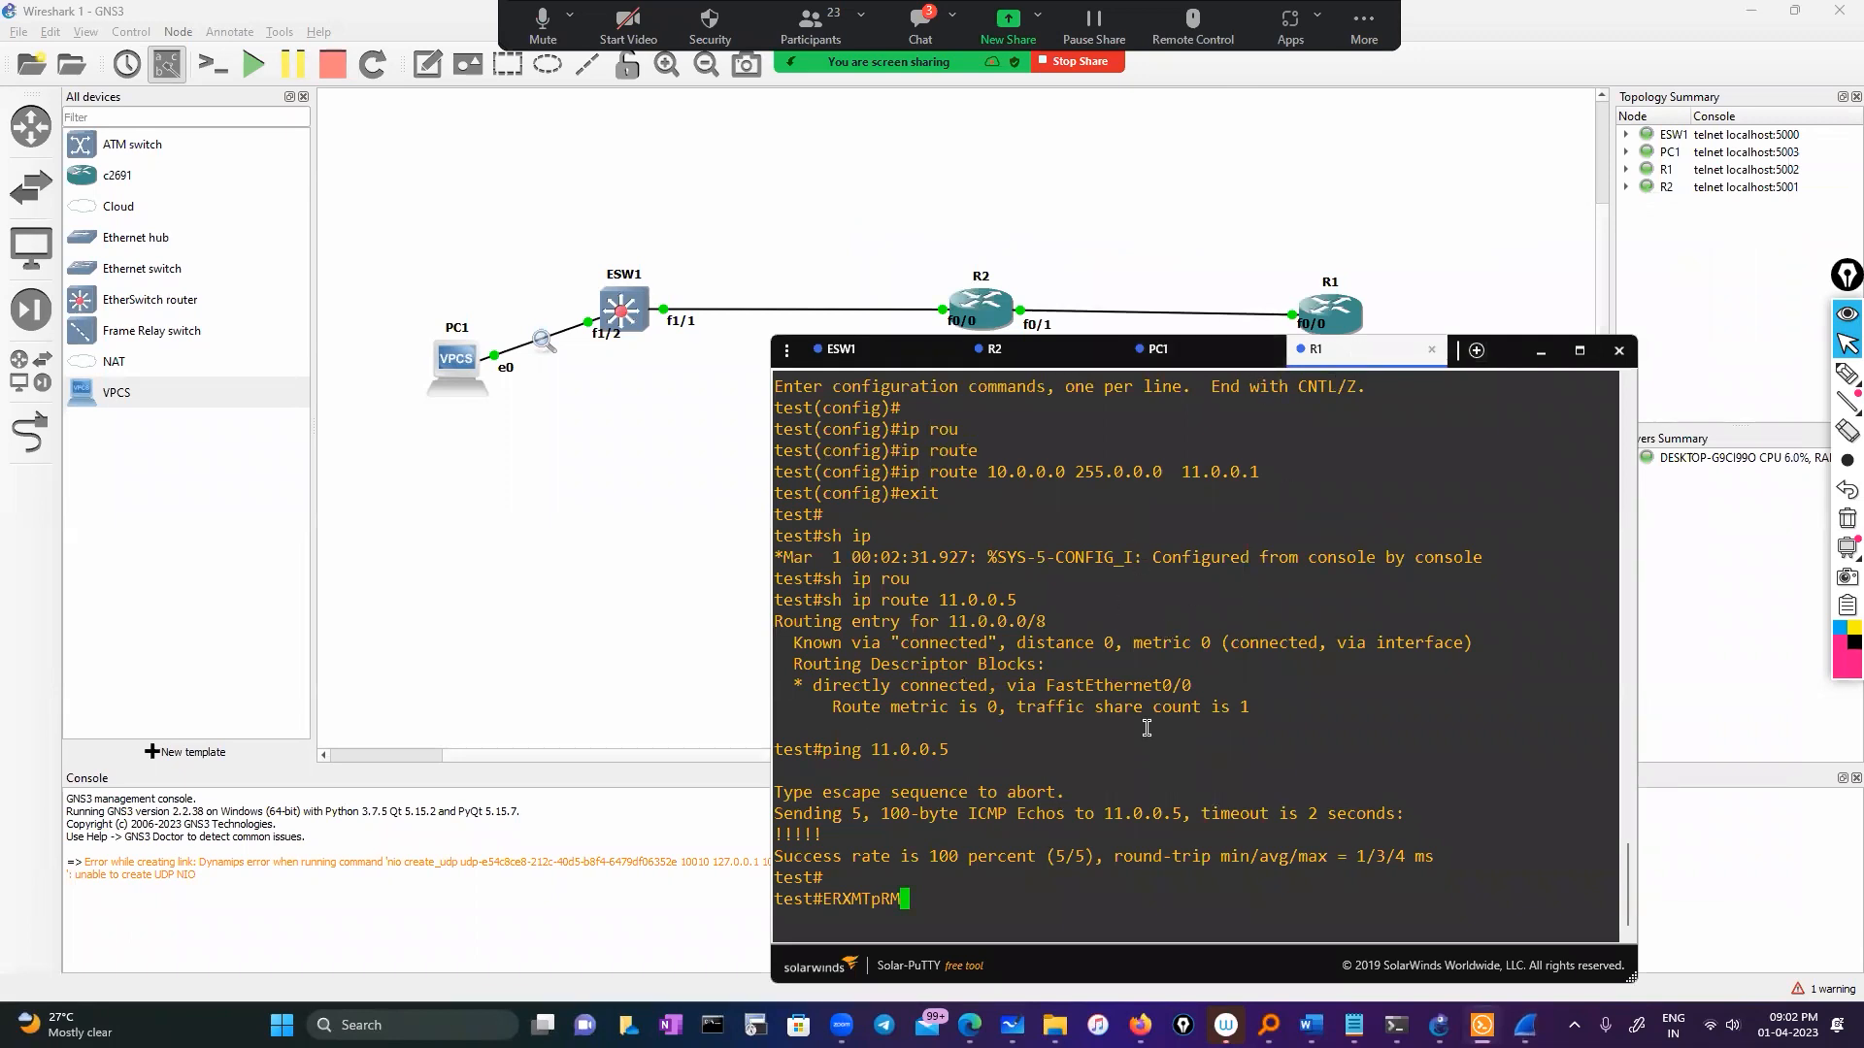
Step: Clear the stray text at R1's prompt, show its IP interface summary and copy the FastEthernet0/0 address
key("BackSpace")
key("BackSpace")
key("BackSpace")
key("BackSpace")
key("BackSpace")
key("BackSpace")
key("BackSpace")
key("BackSpace")
type("sg")
key("BackSpace")
type("h ip int")
key("Tab")
type("b")
key("Tab")
key("Return")
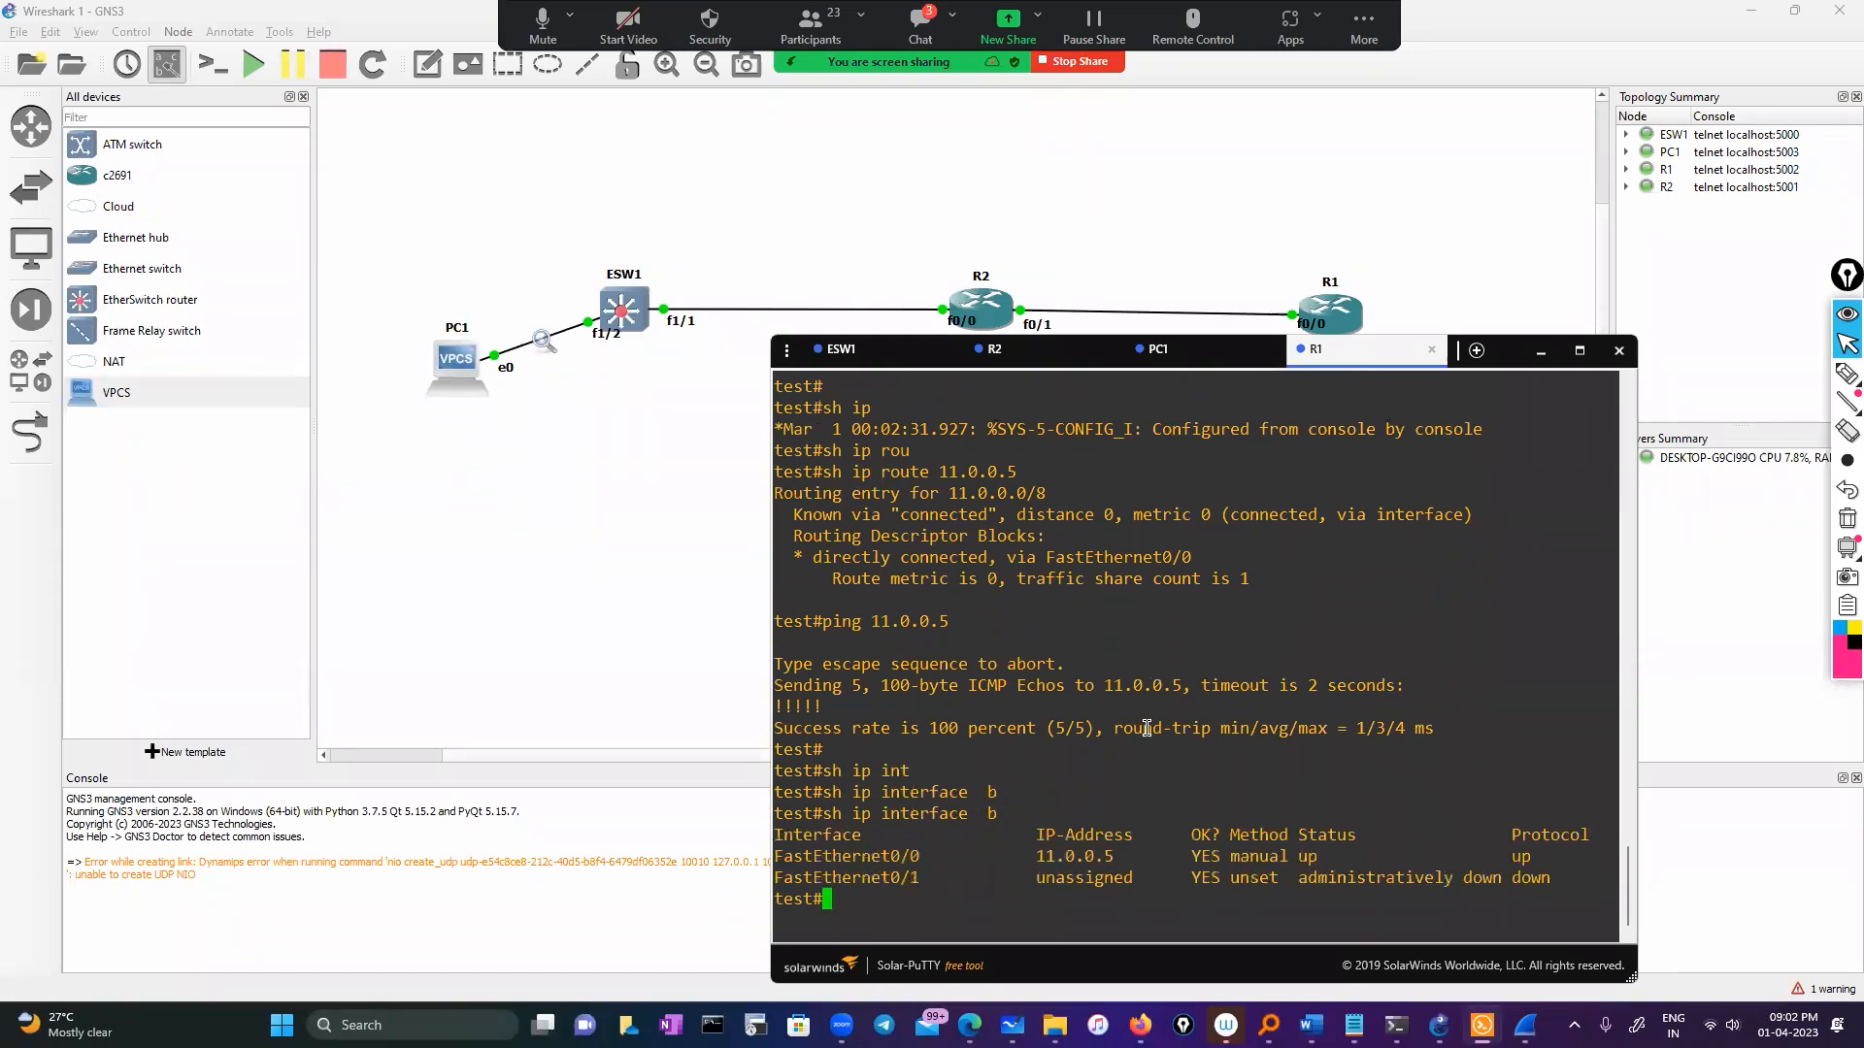
double_click(1074, 856)
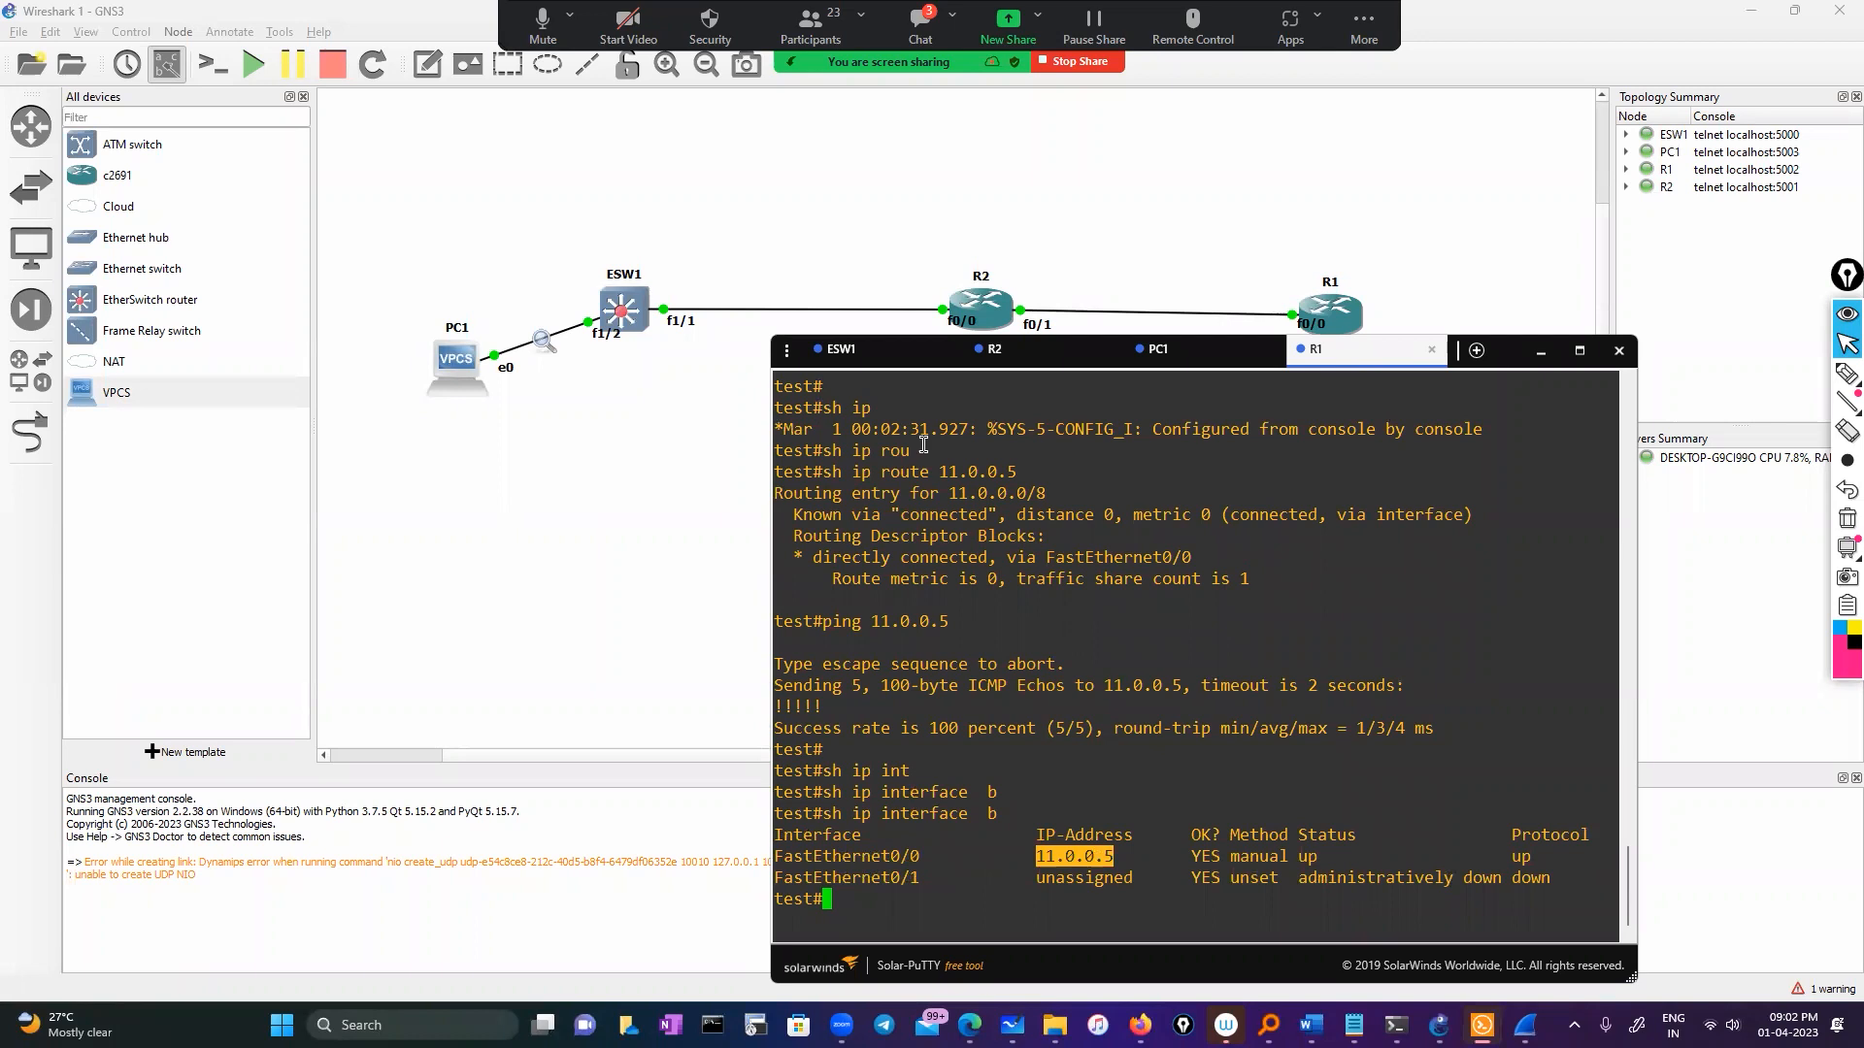
Step: Ping 11.0.0.5 from the ESW1 console
left_click(867, 352)
type("pig")
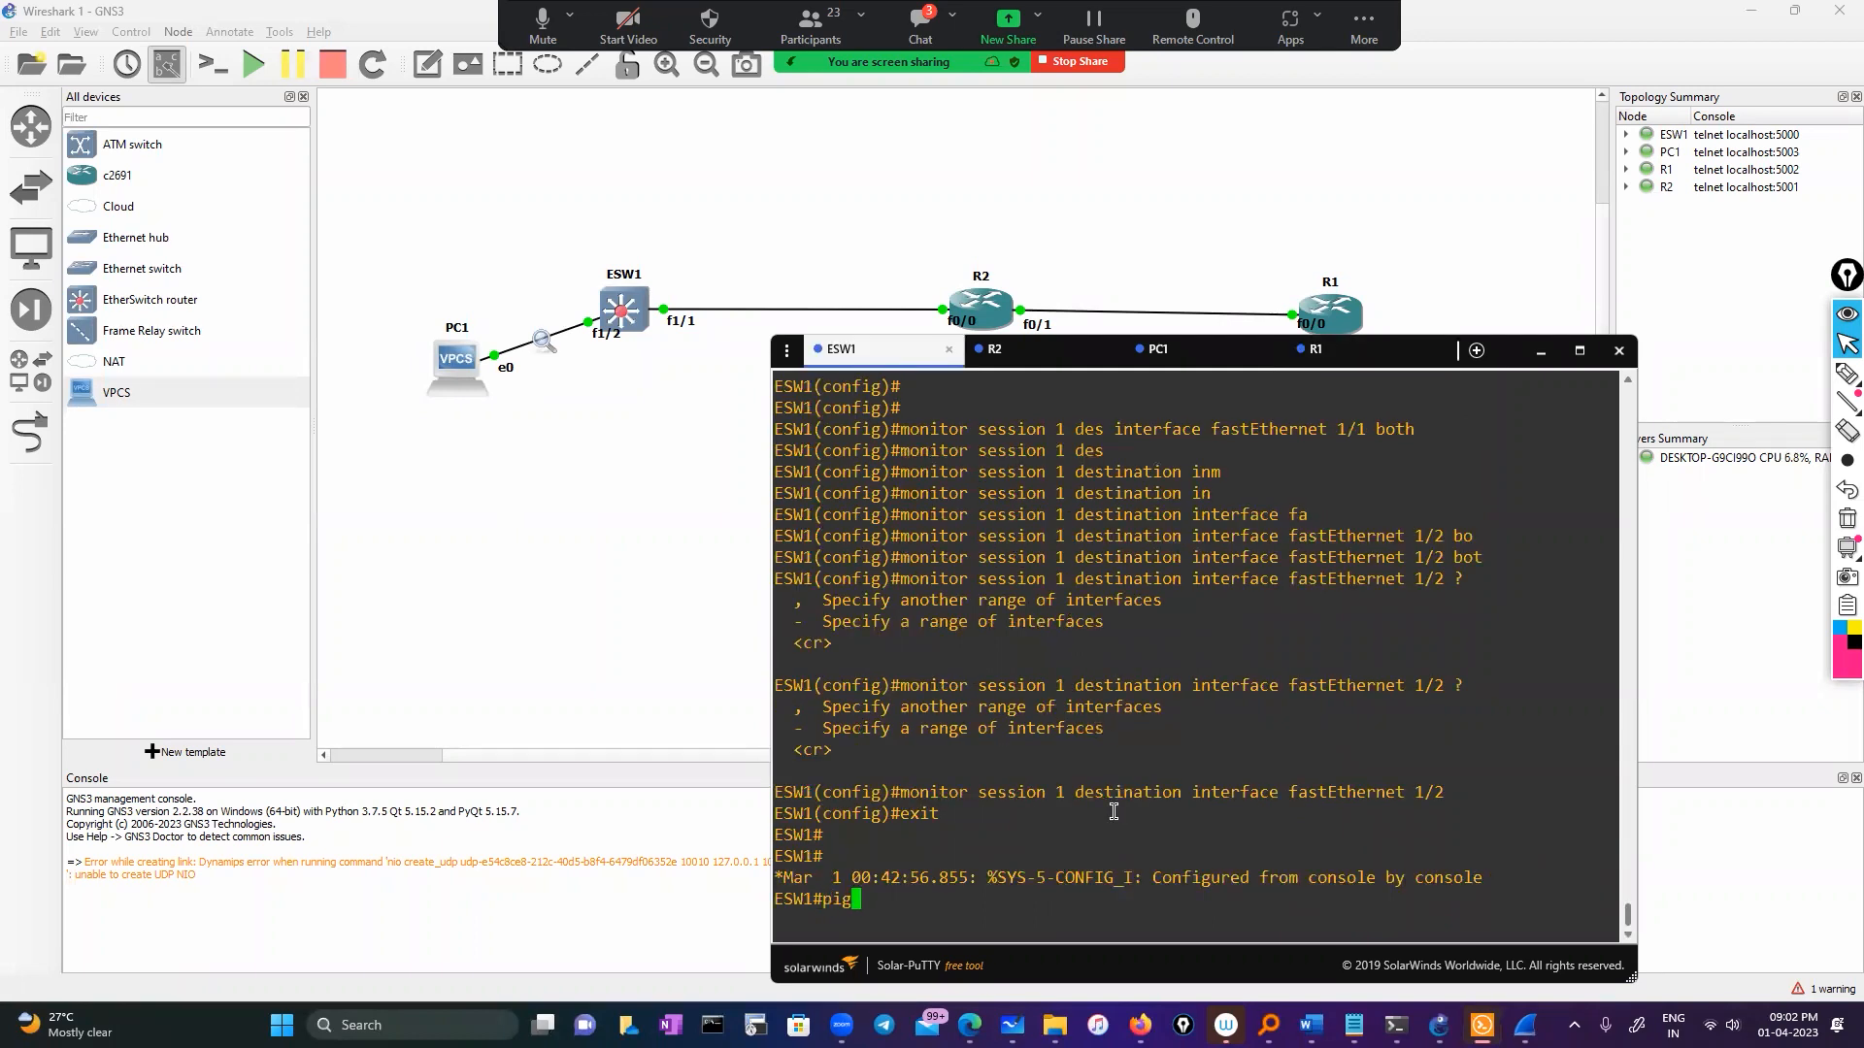
key("BackSpace")
key("BackSpace")
type("ing")
right_click(1160, 844)
key("Return")
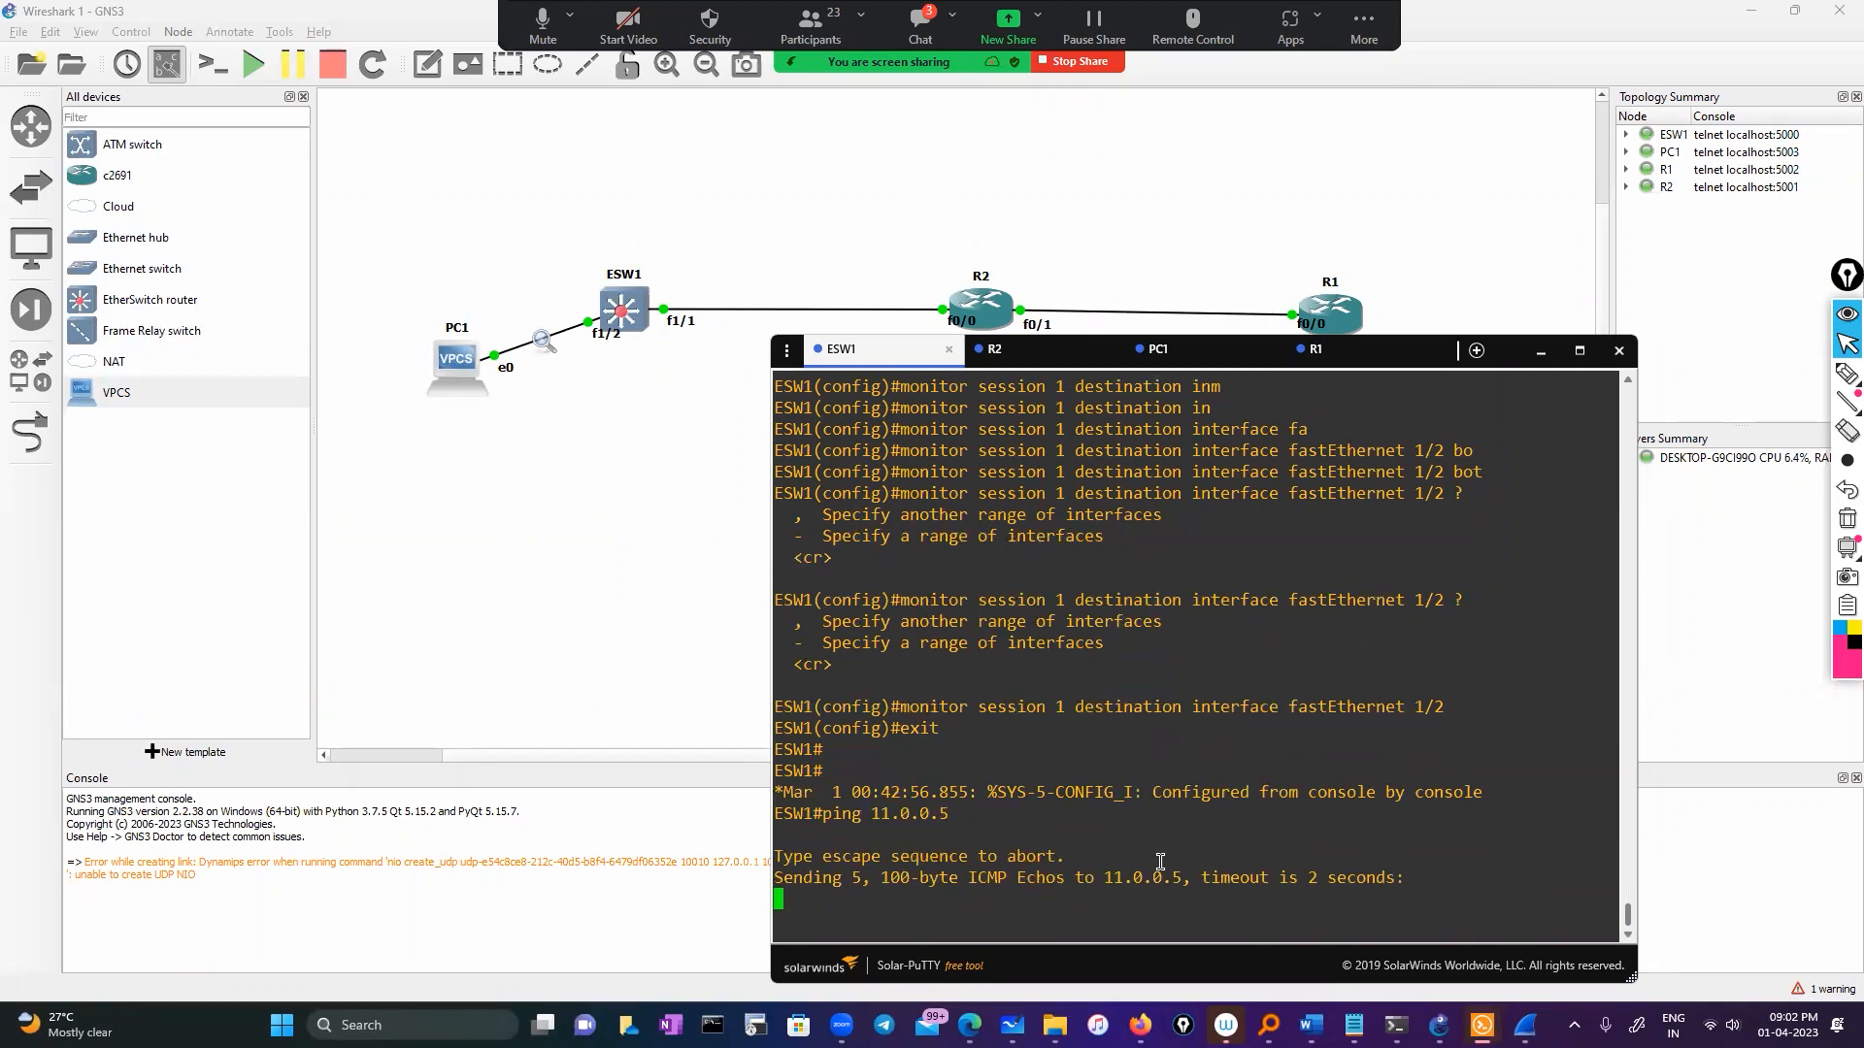
Step: Start Wireshark on the ESW1-to-PC1 link, restore its capture window to a smaller size and move it clear of the PC1 link
mouse_move(1524, 1025)
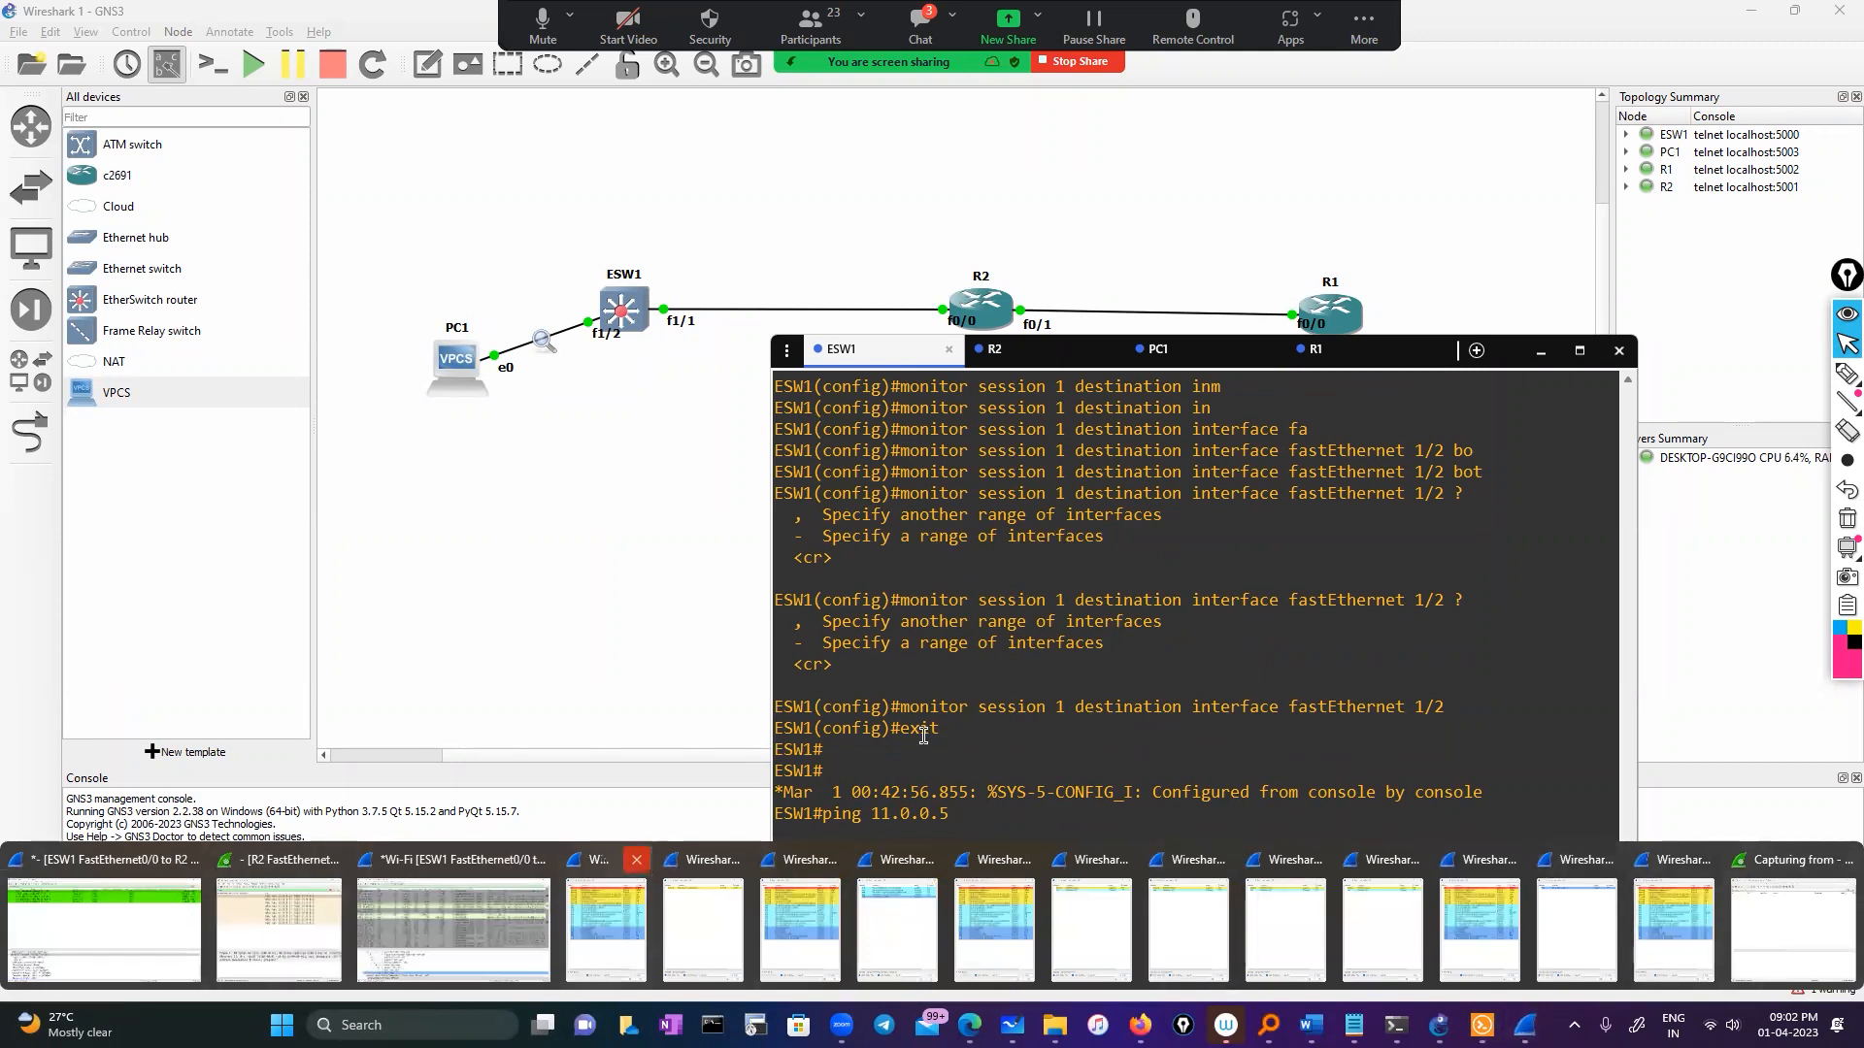
right_click(542, 340)
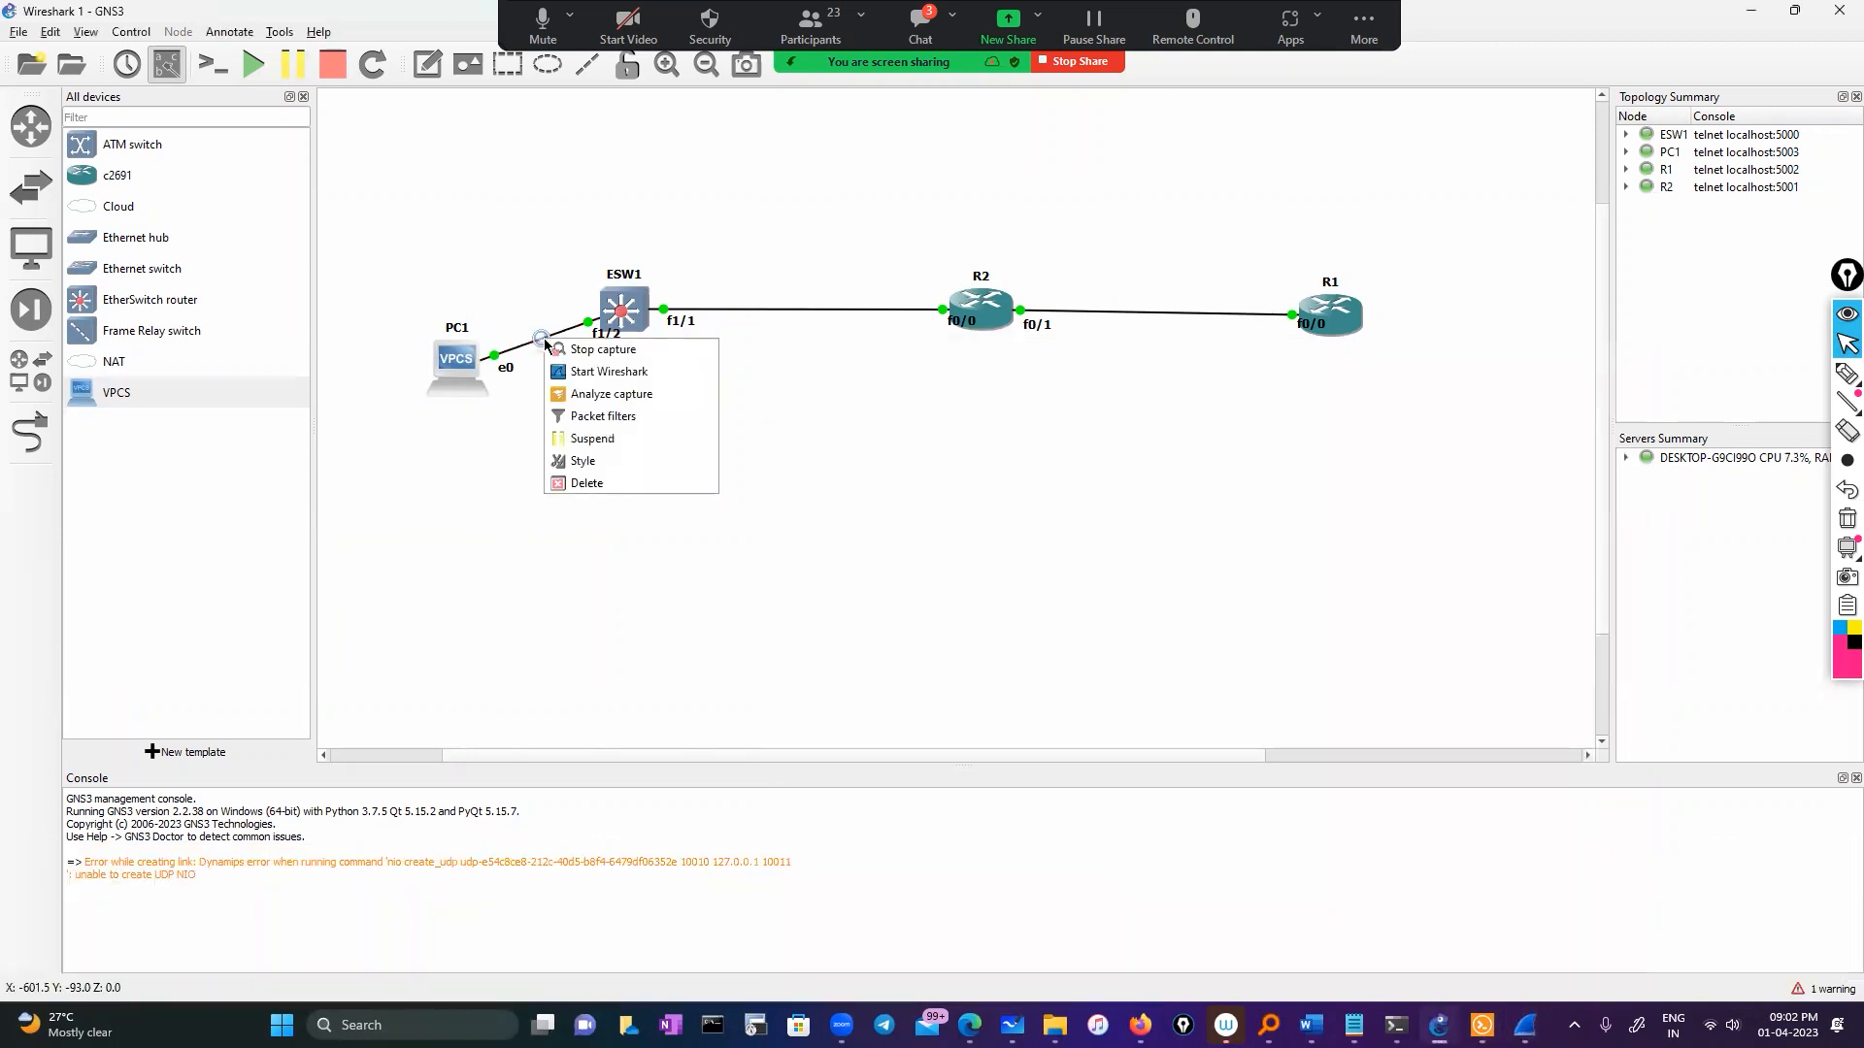
left_click(674, 280)
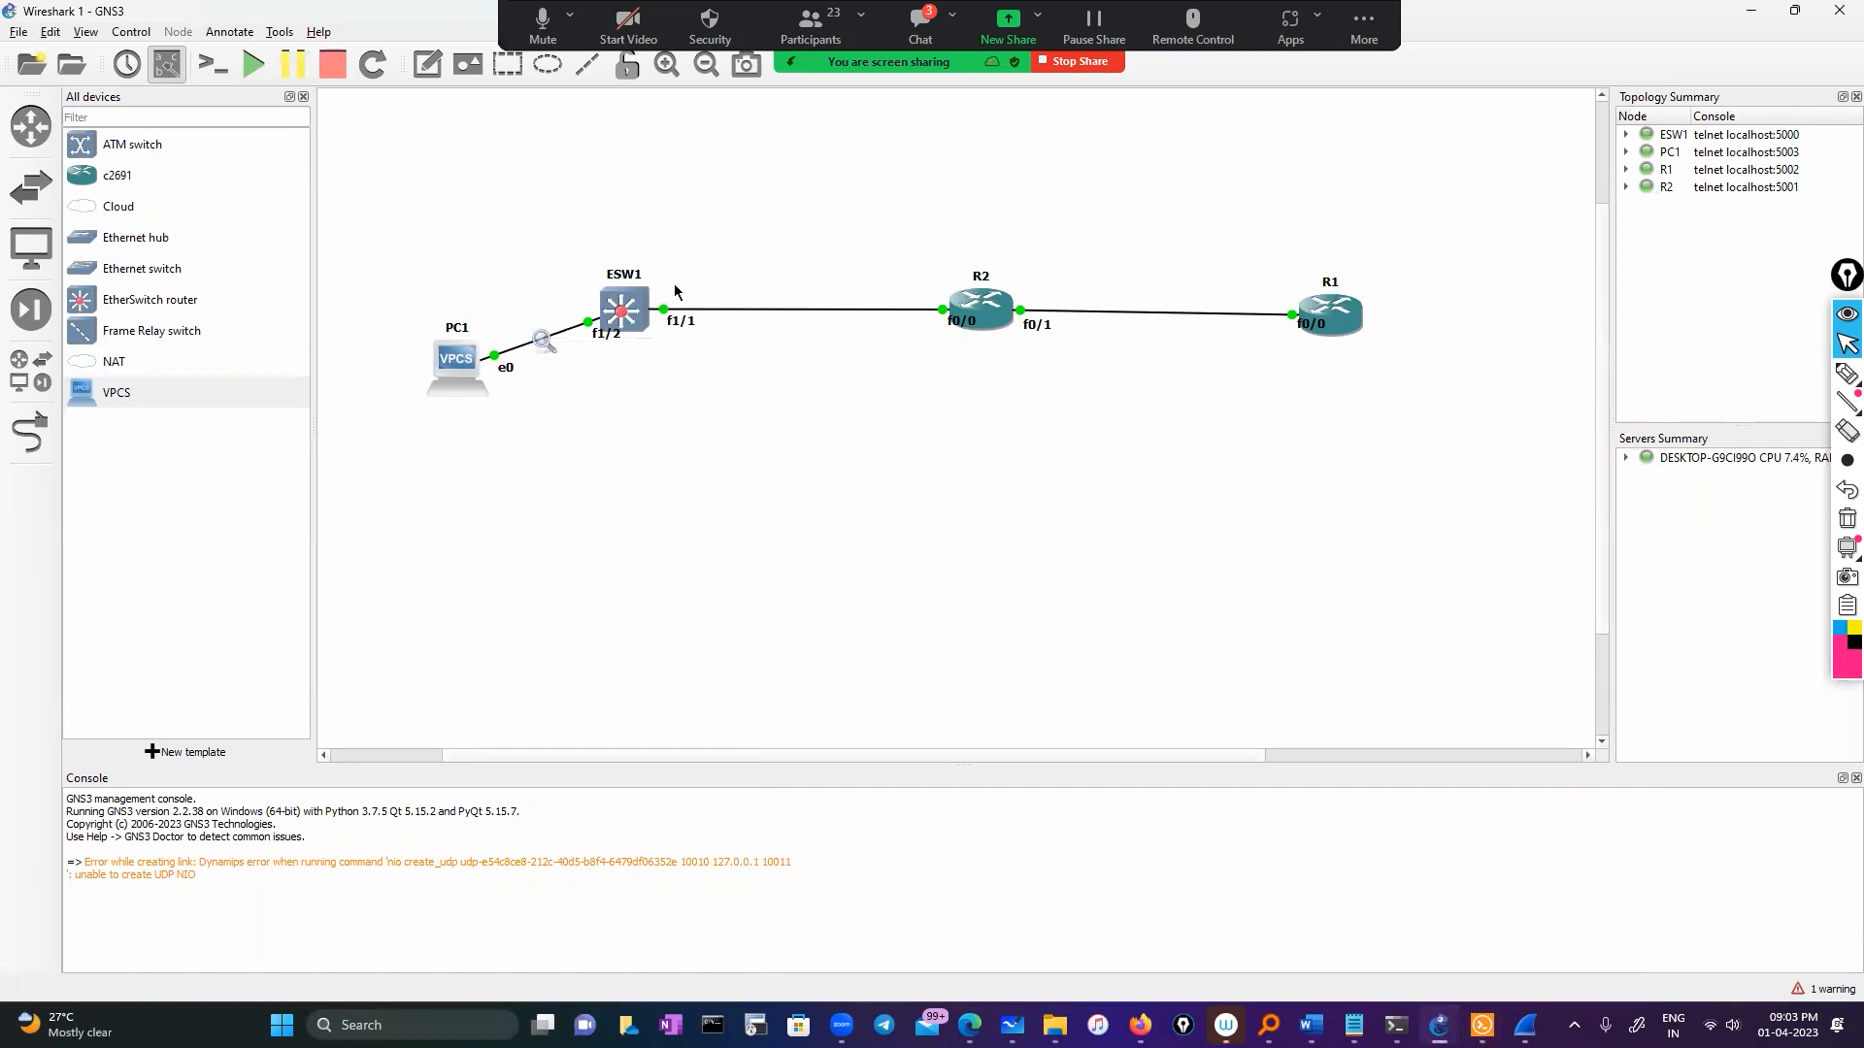
right_click(545, 336)
left_click(599, 374)
left_click(1525, 1026)
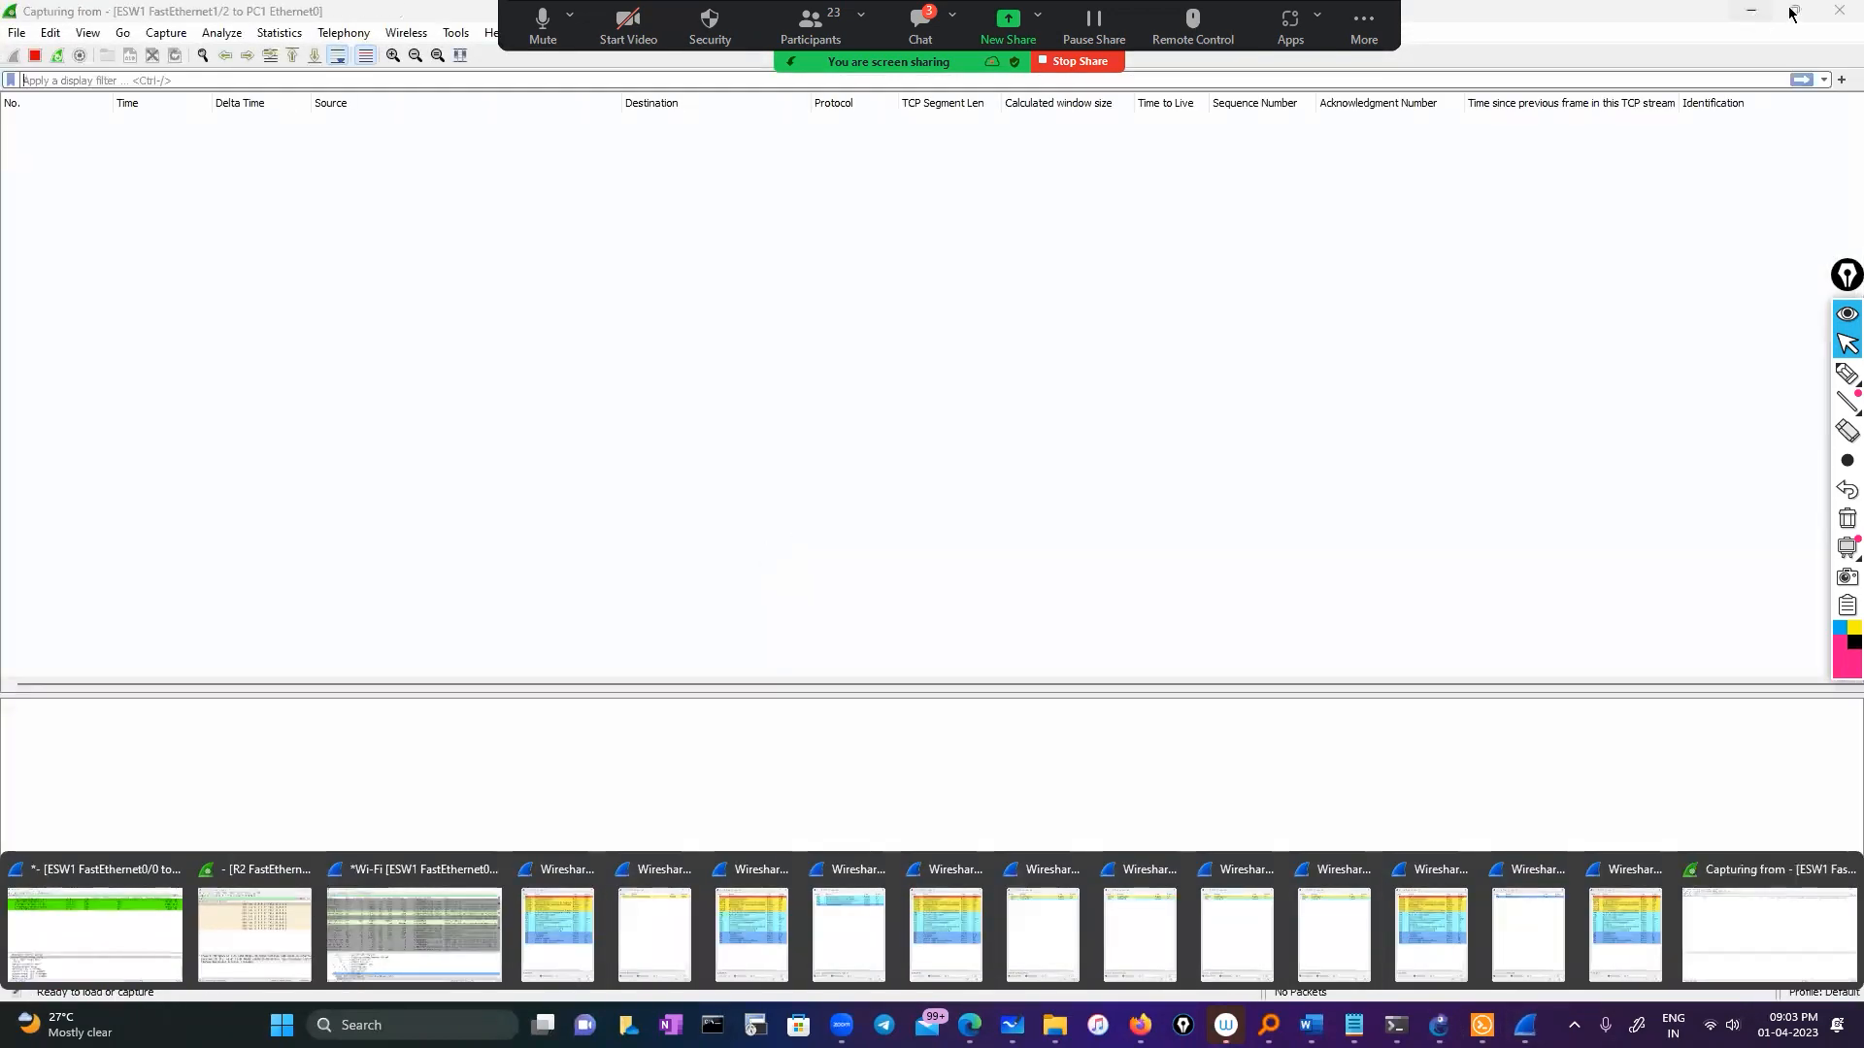
left_click(1792, 12)
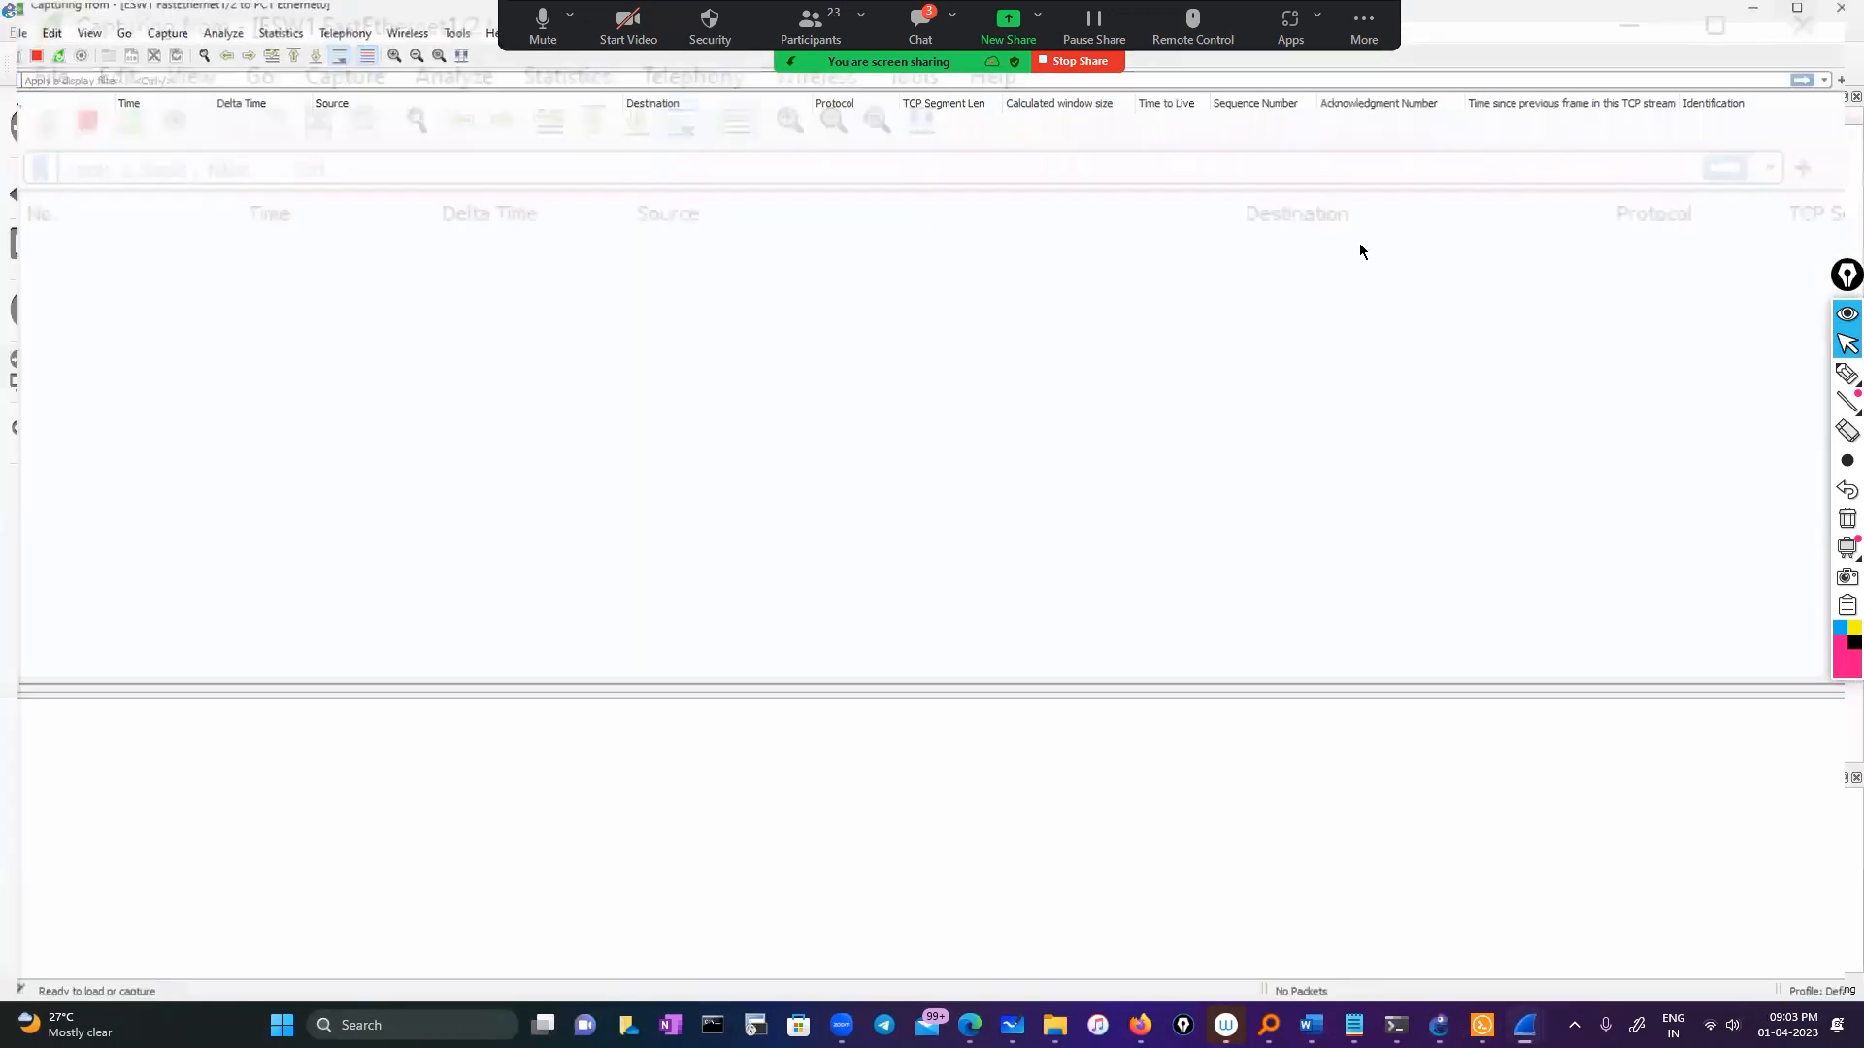
left_click_drag(831, 124, 1187, 183)
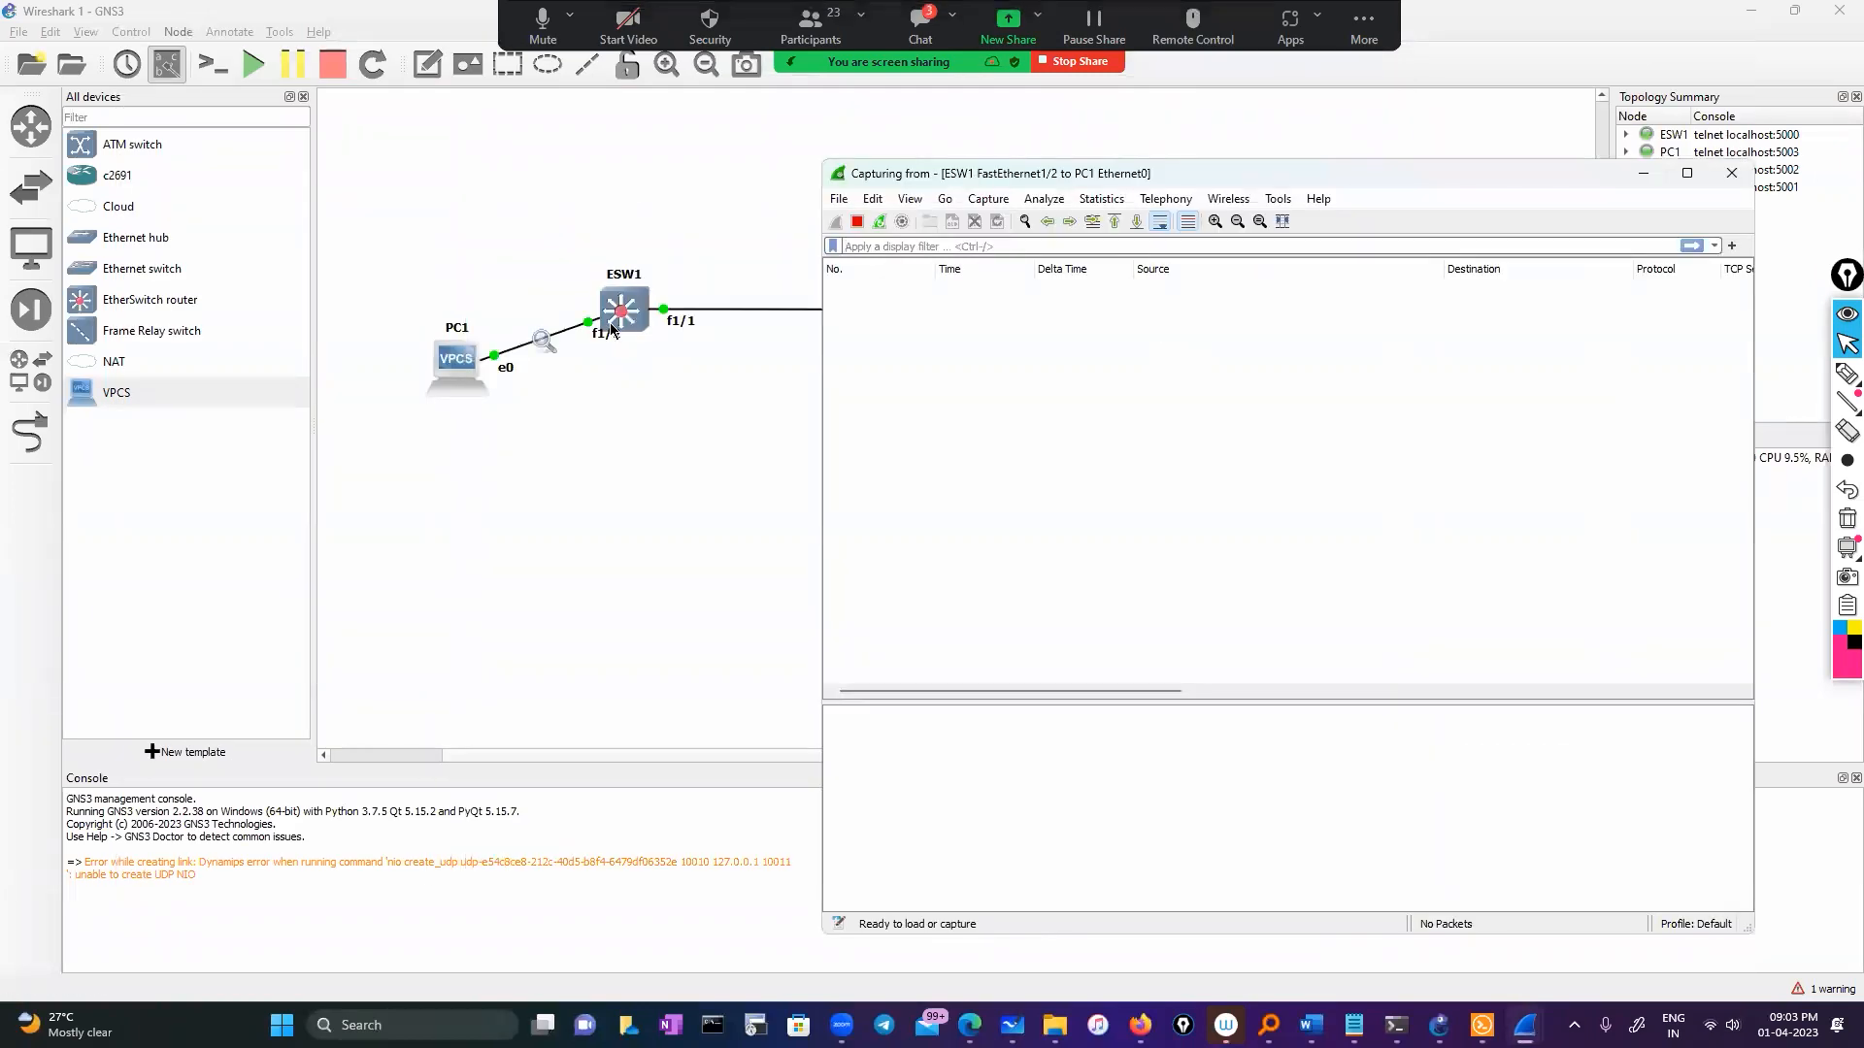
Step: Display the brief IP interface summary on the ESW1 console and examine the FastEthernet1/1 entry
left_click(1485, 1026)
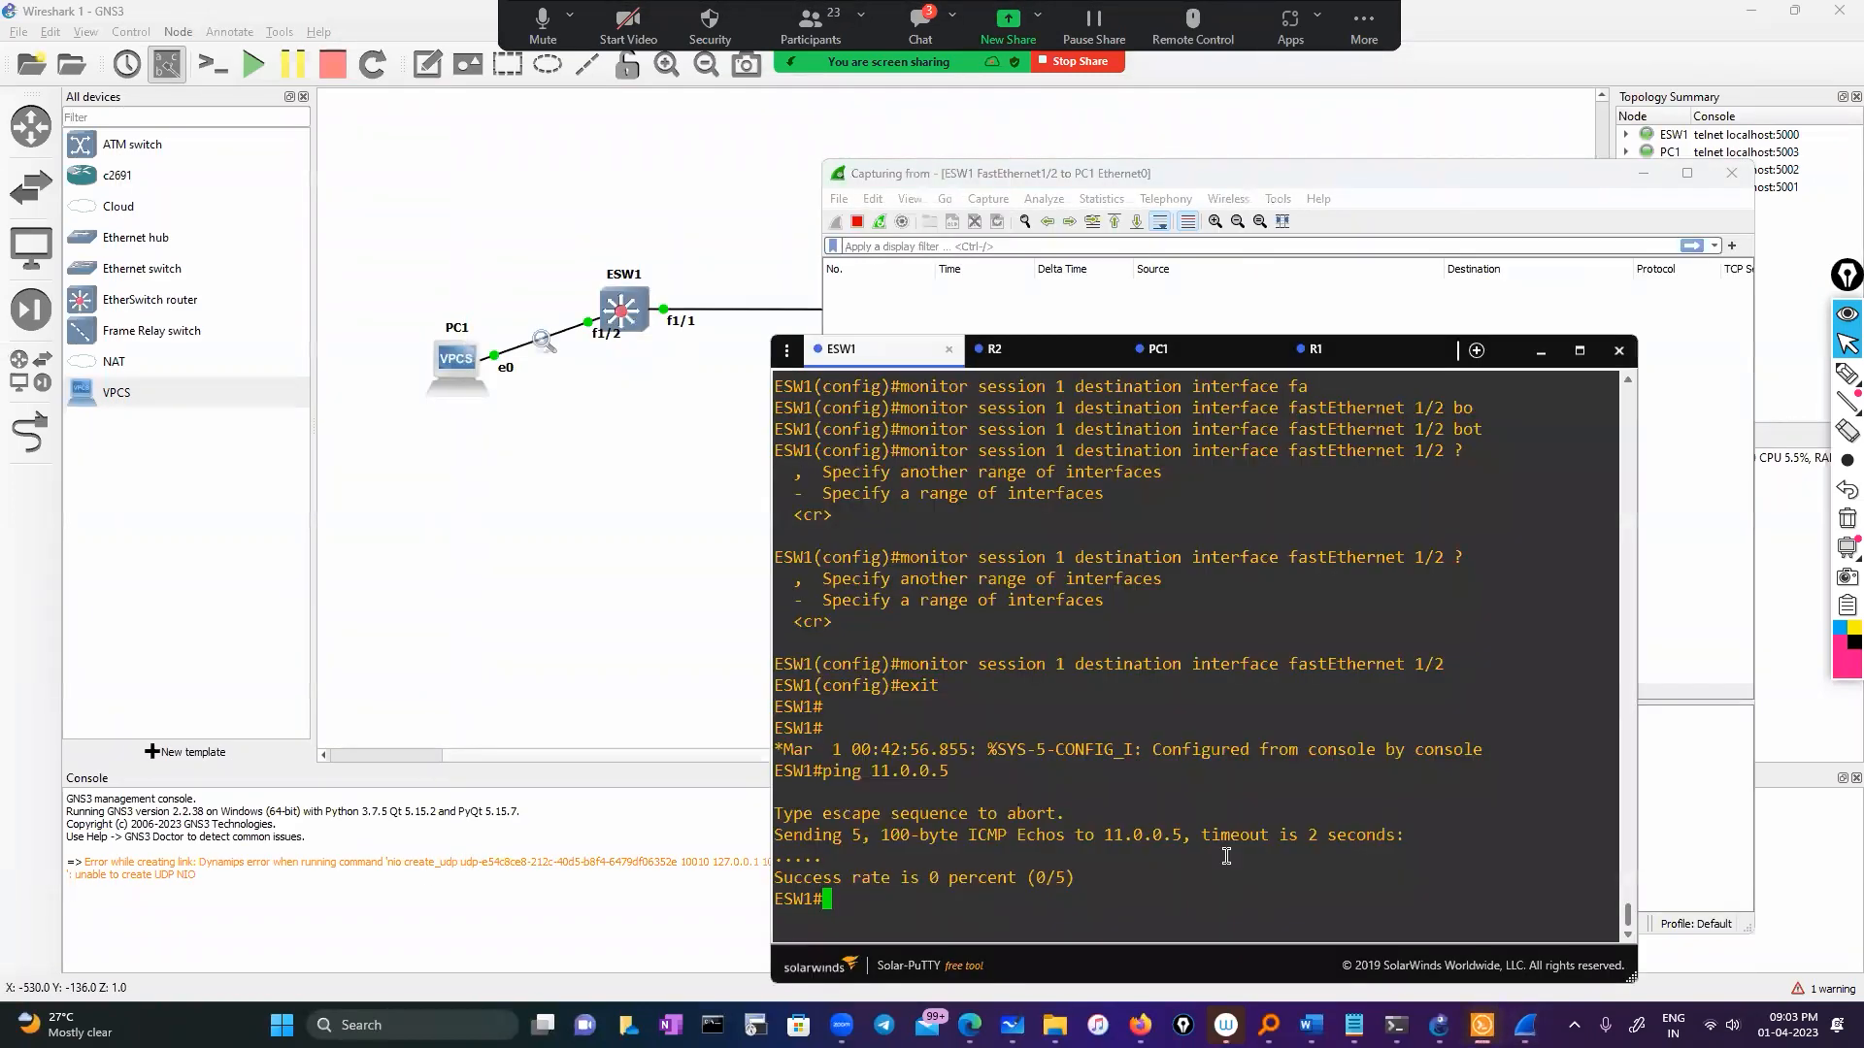
type("sho")
key("Tab")
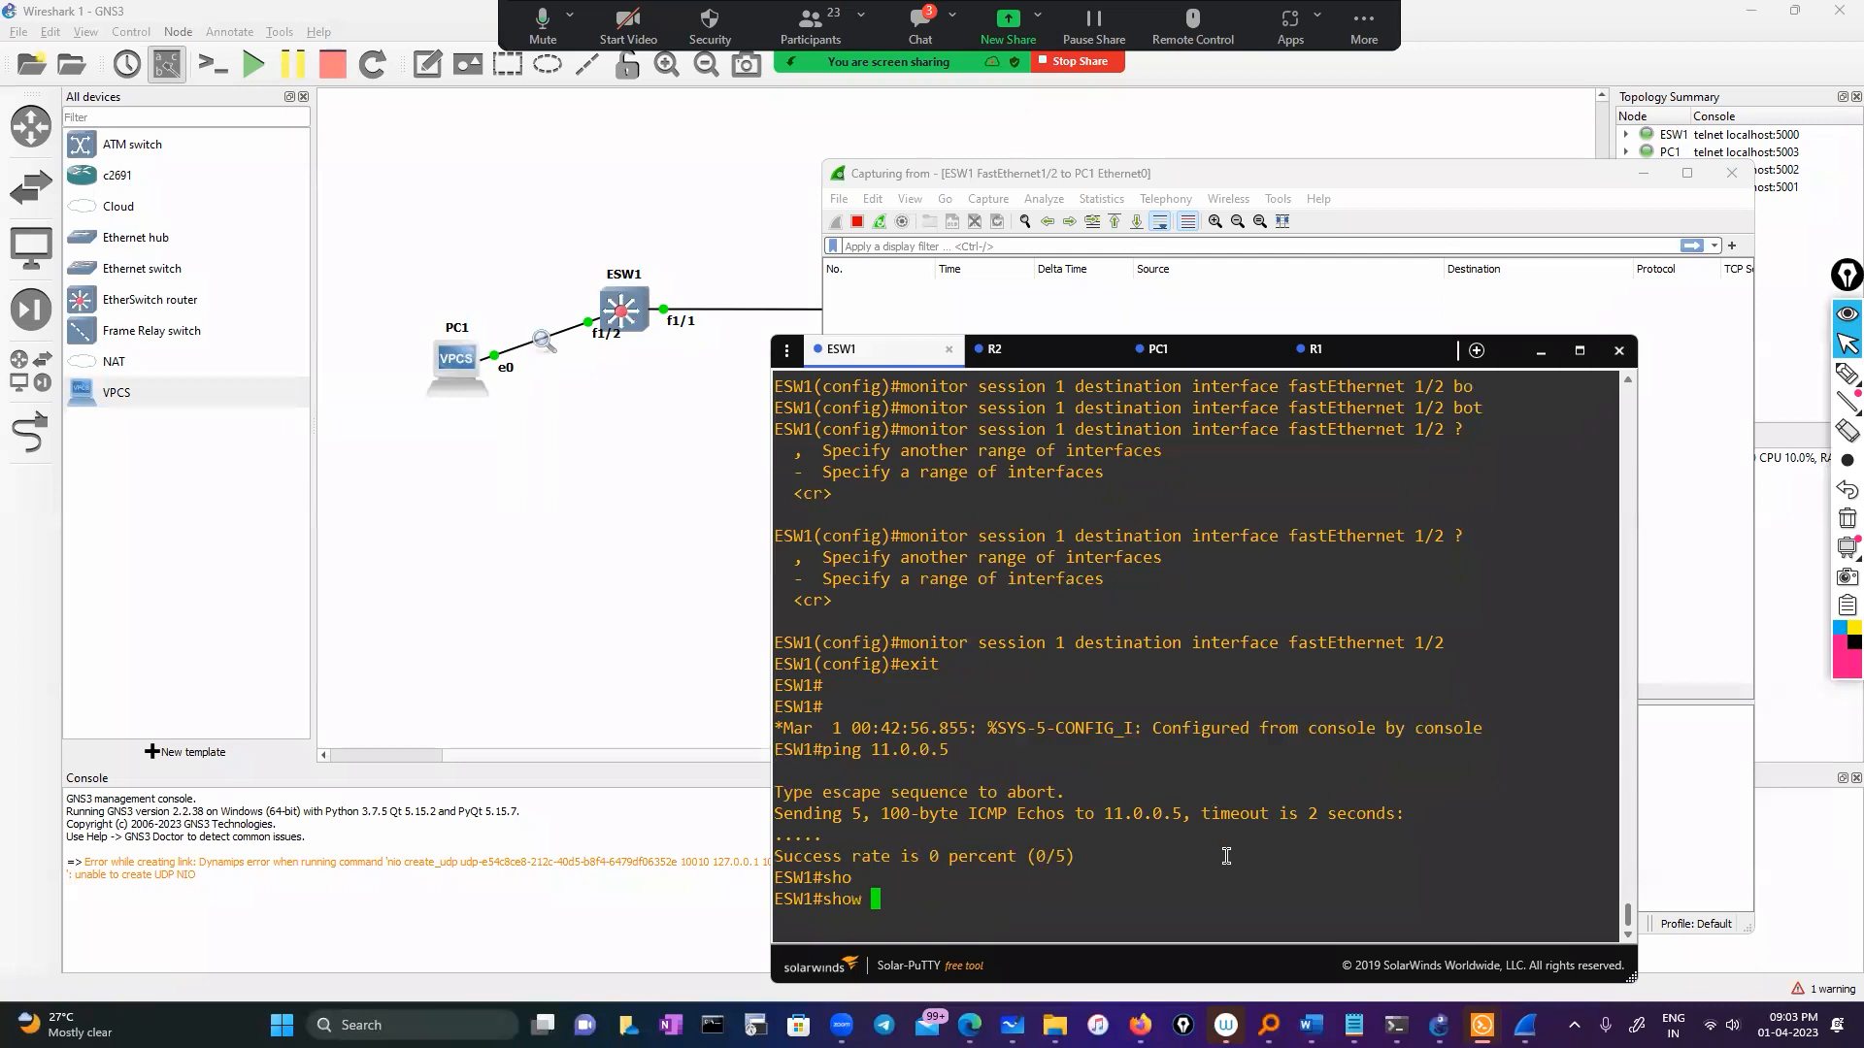
type("ip int n")
key("BackSpace")
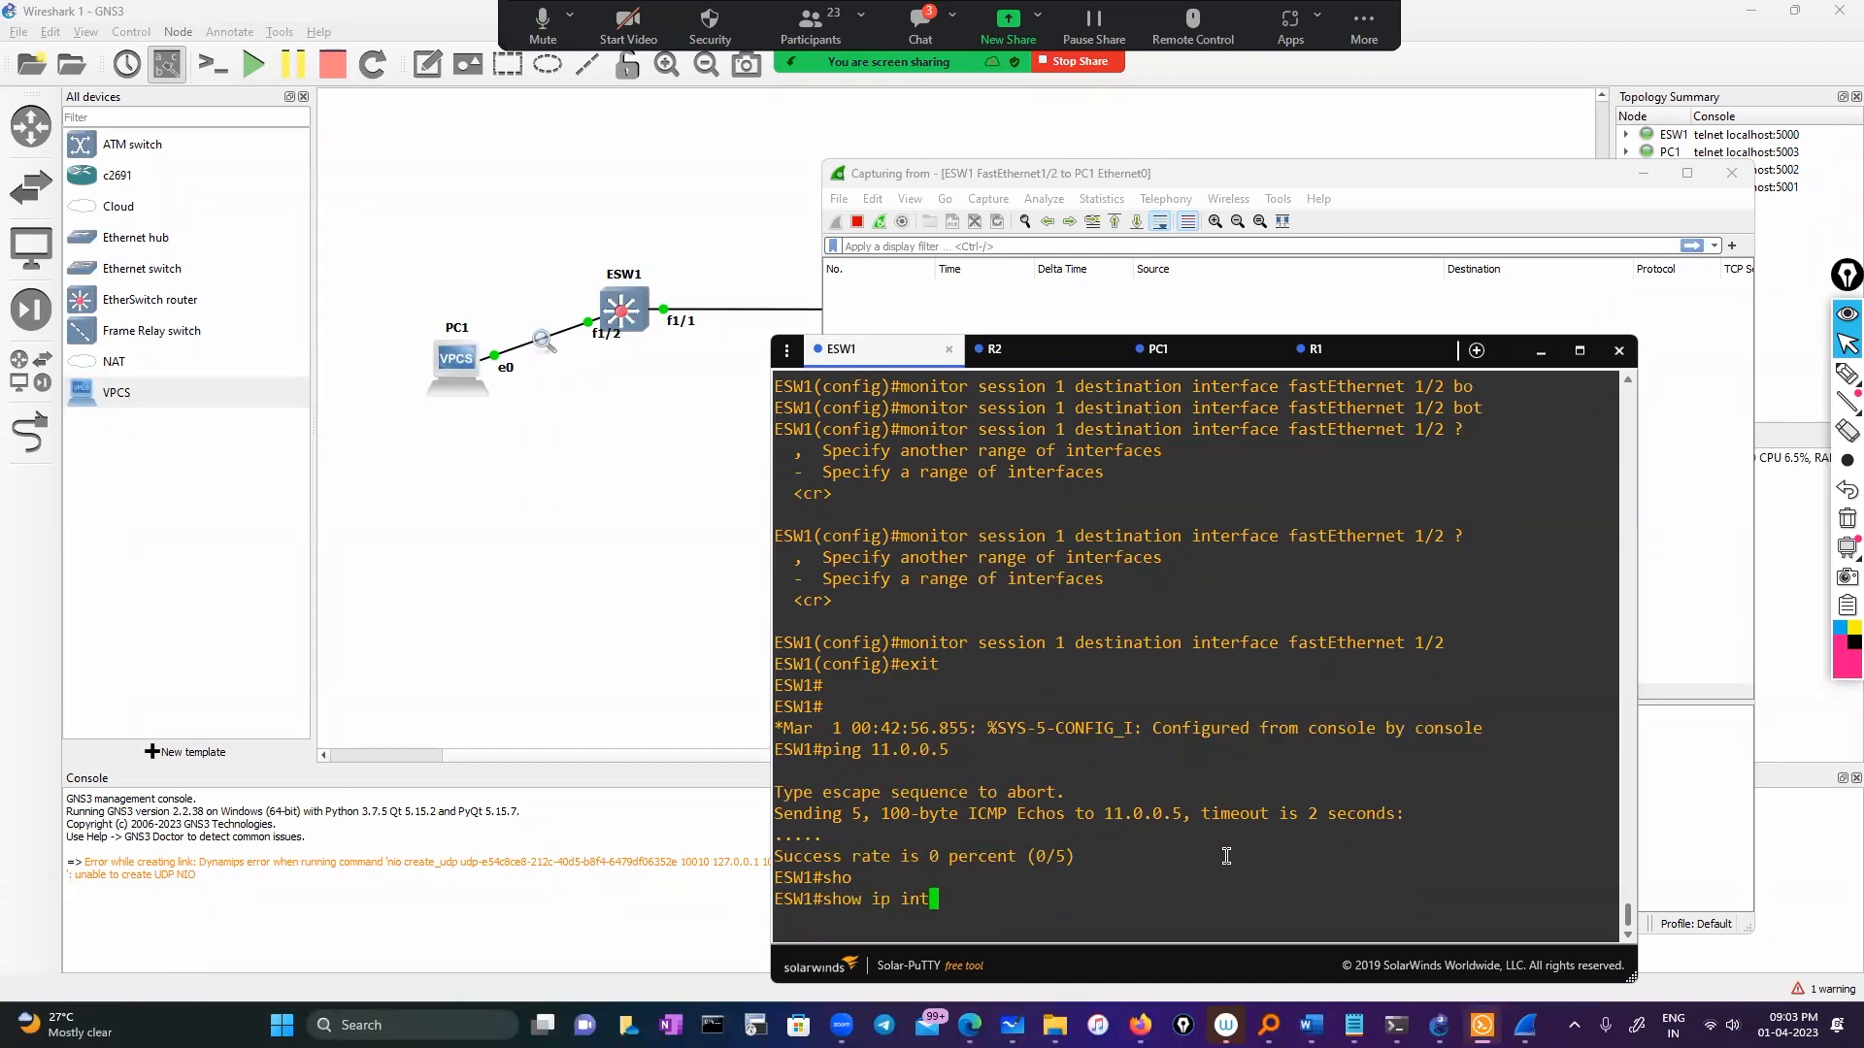
type("br")
key("Tab")
key("Return")
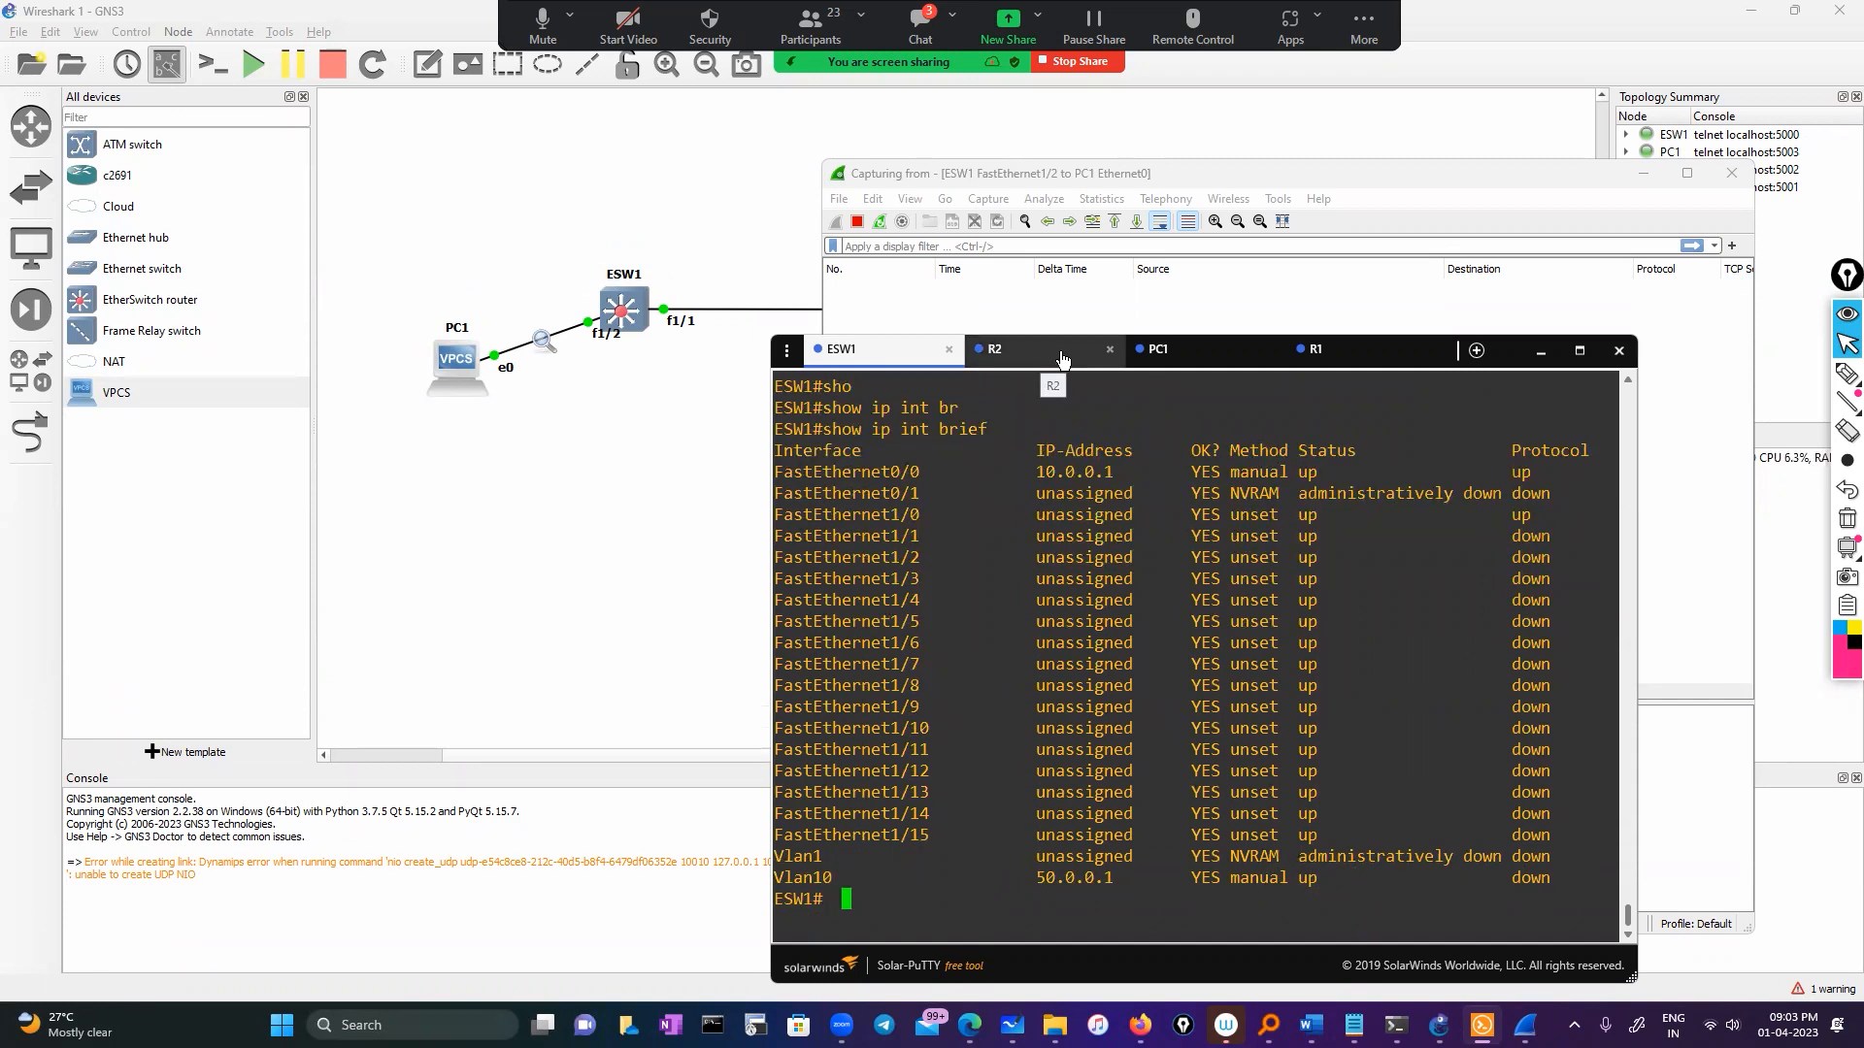
double_click(883, 534)
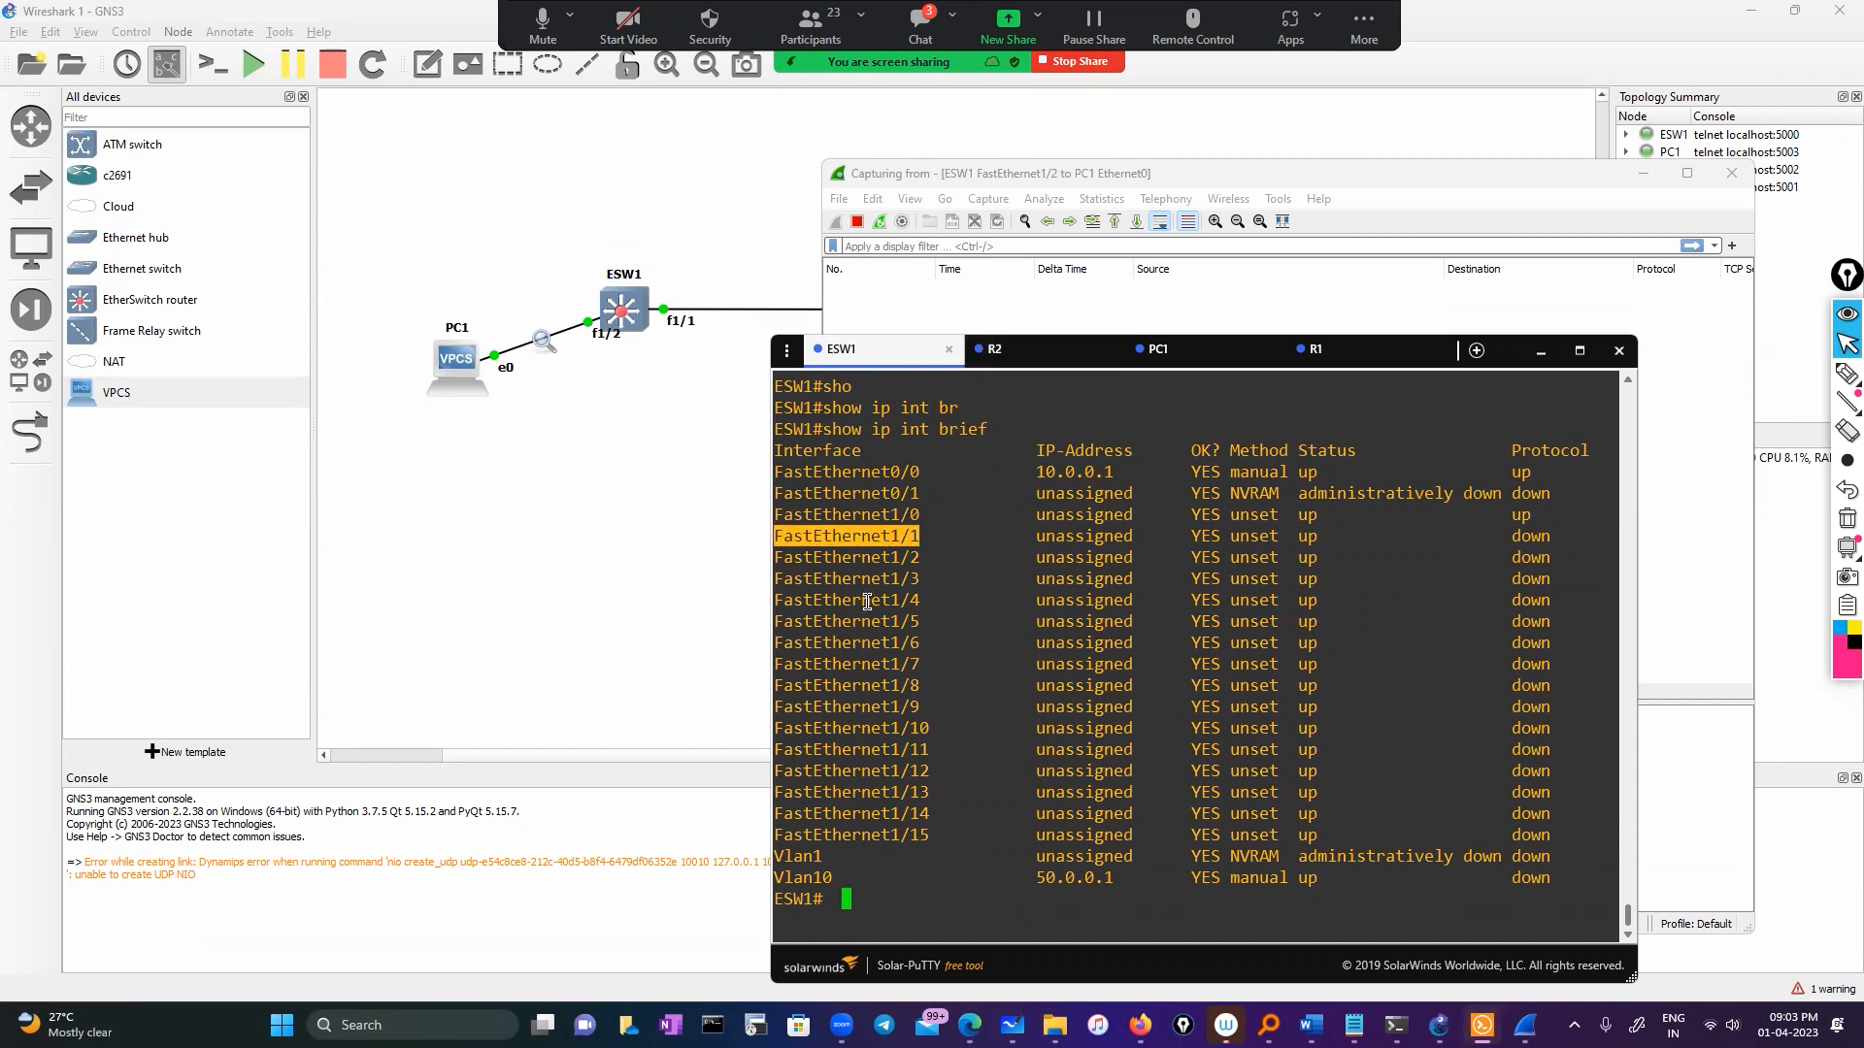
double_click(867, 531)
Step: Hide the interface labels on the topology and return to the ESW1 console
left_click(160, 66)
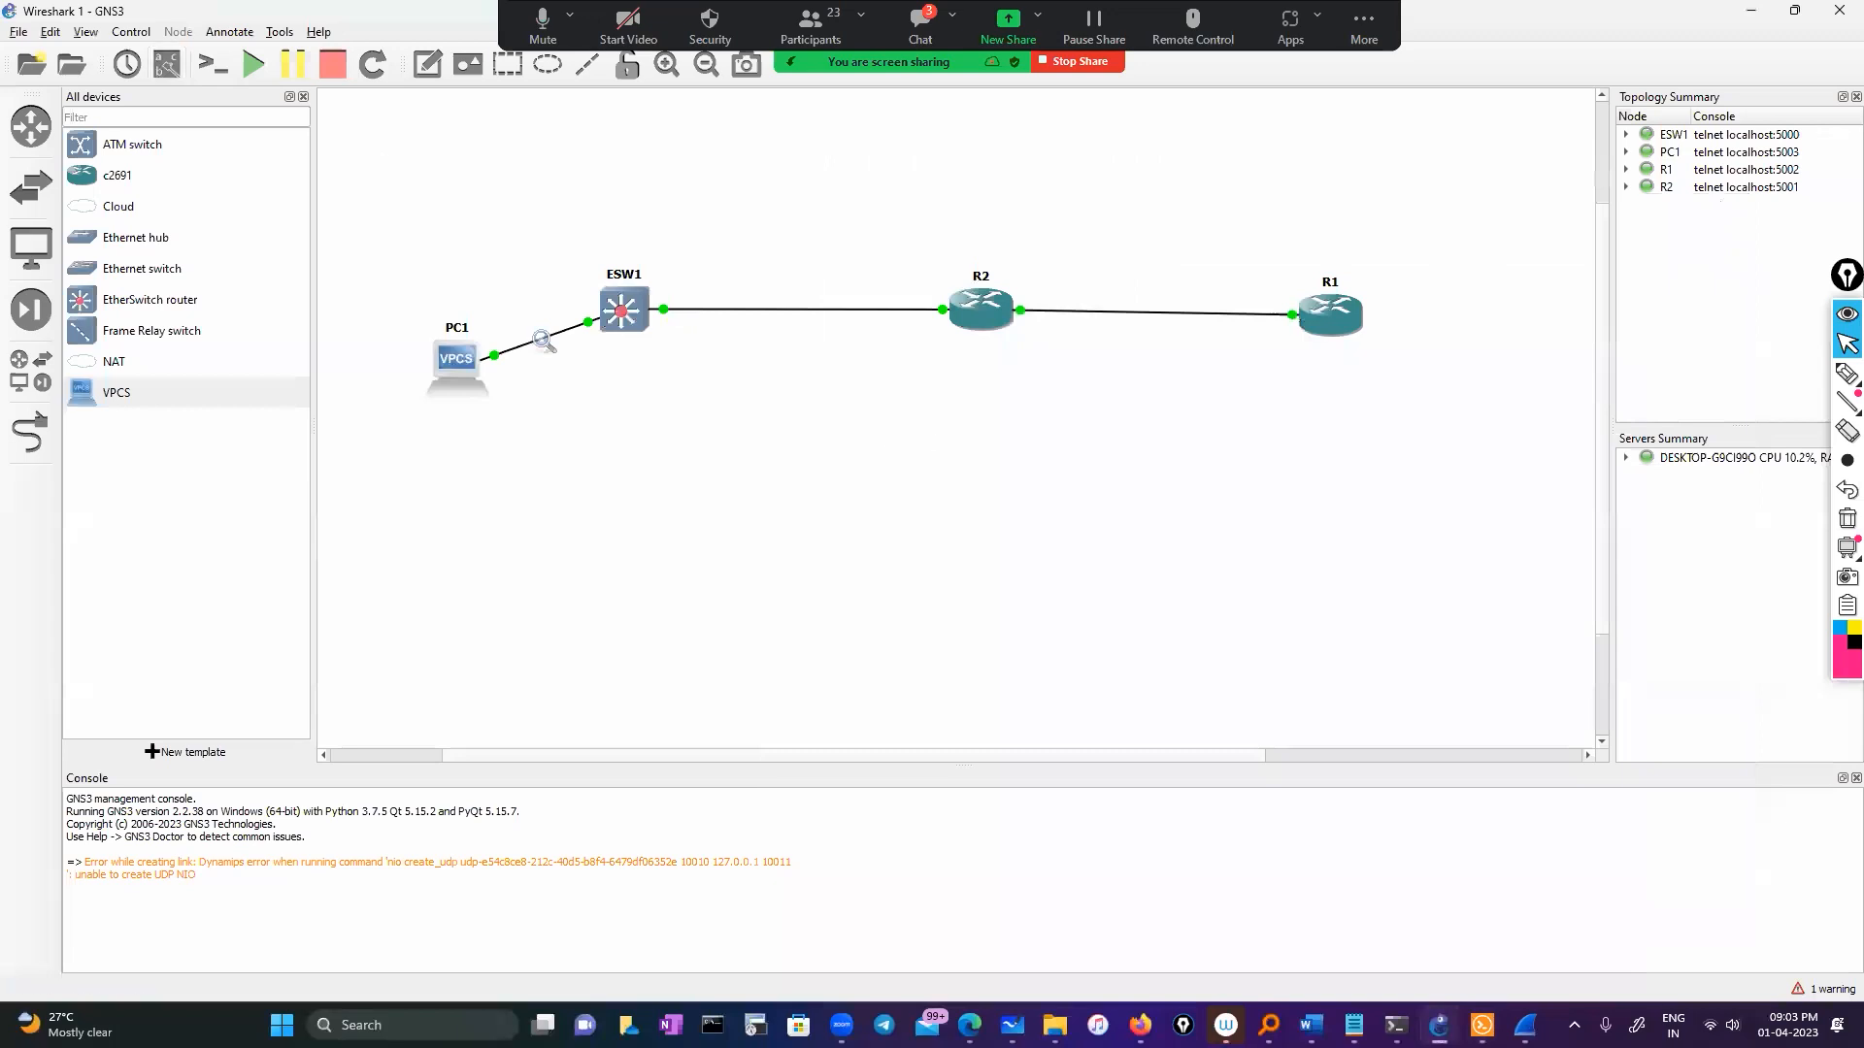
left_click(1482, 1025)
left_click(1073, 890)
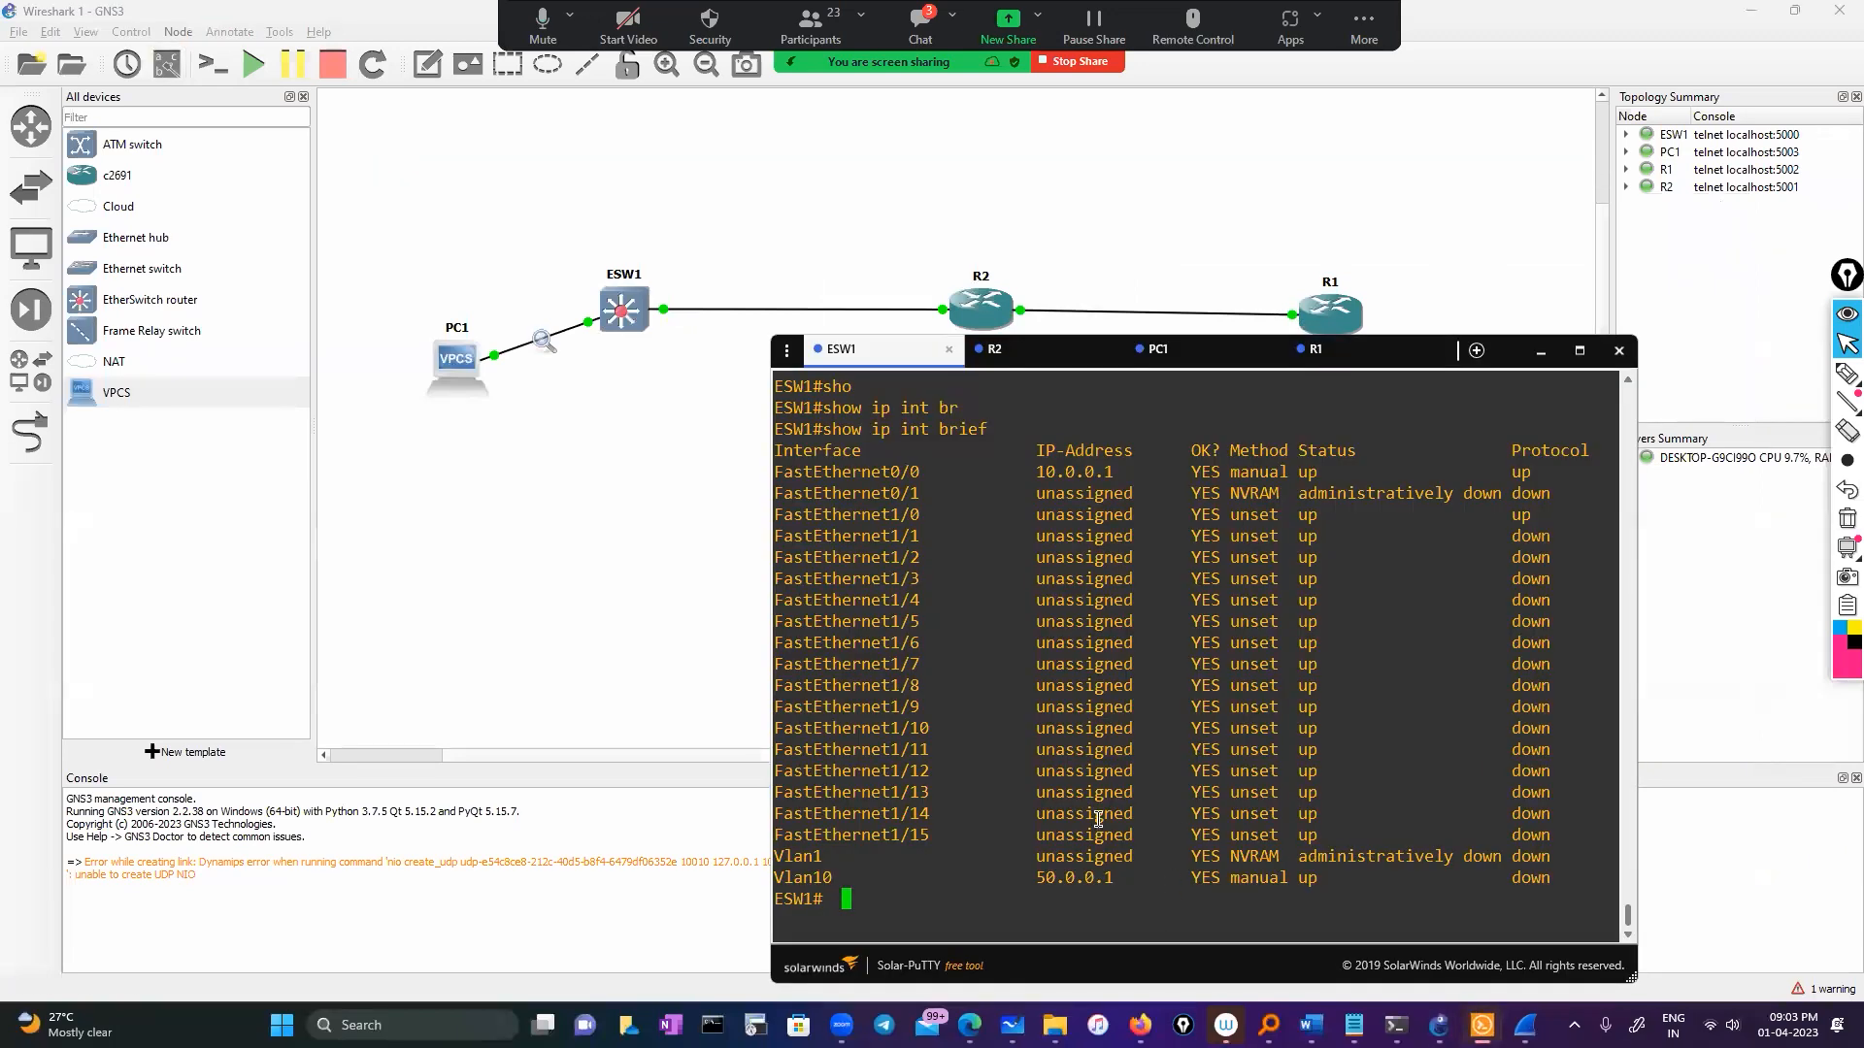
Step: List the CDP neighbors on ESW1
type("sho")
key("Tab")
type("w cd")
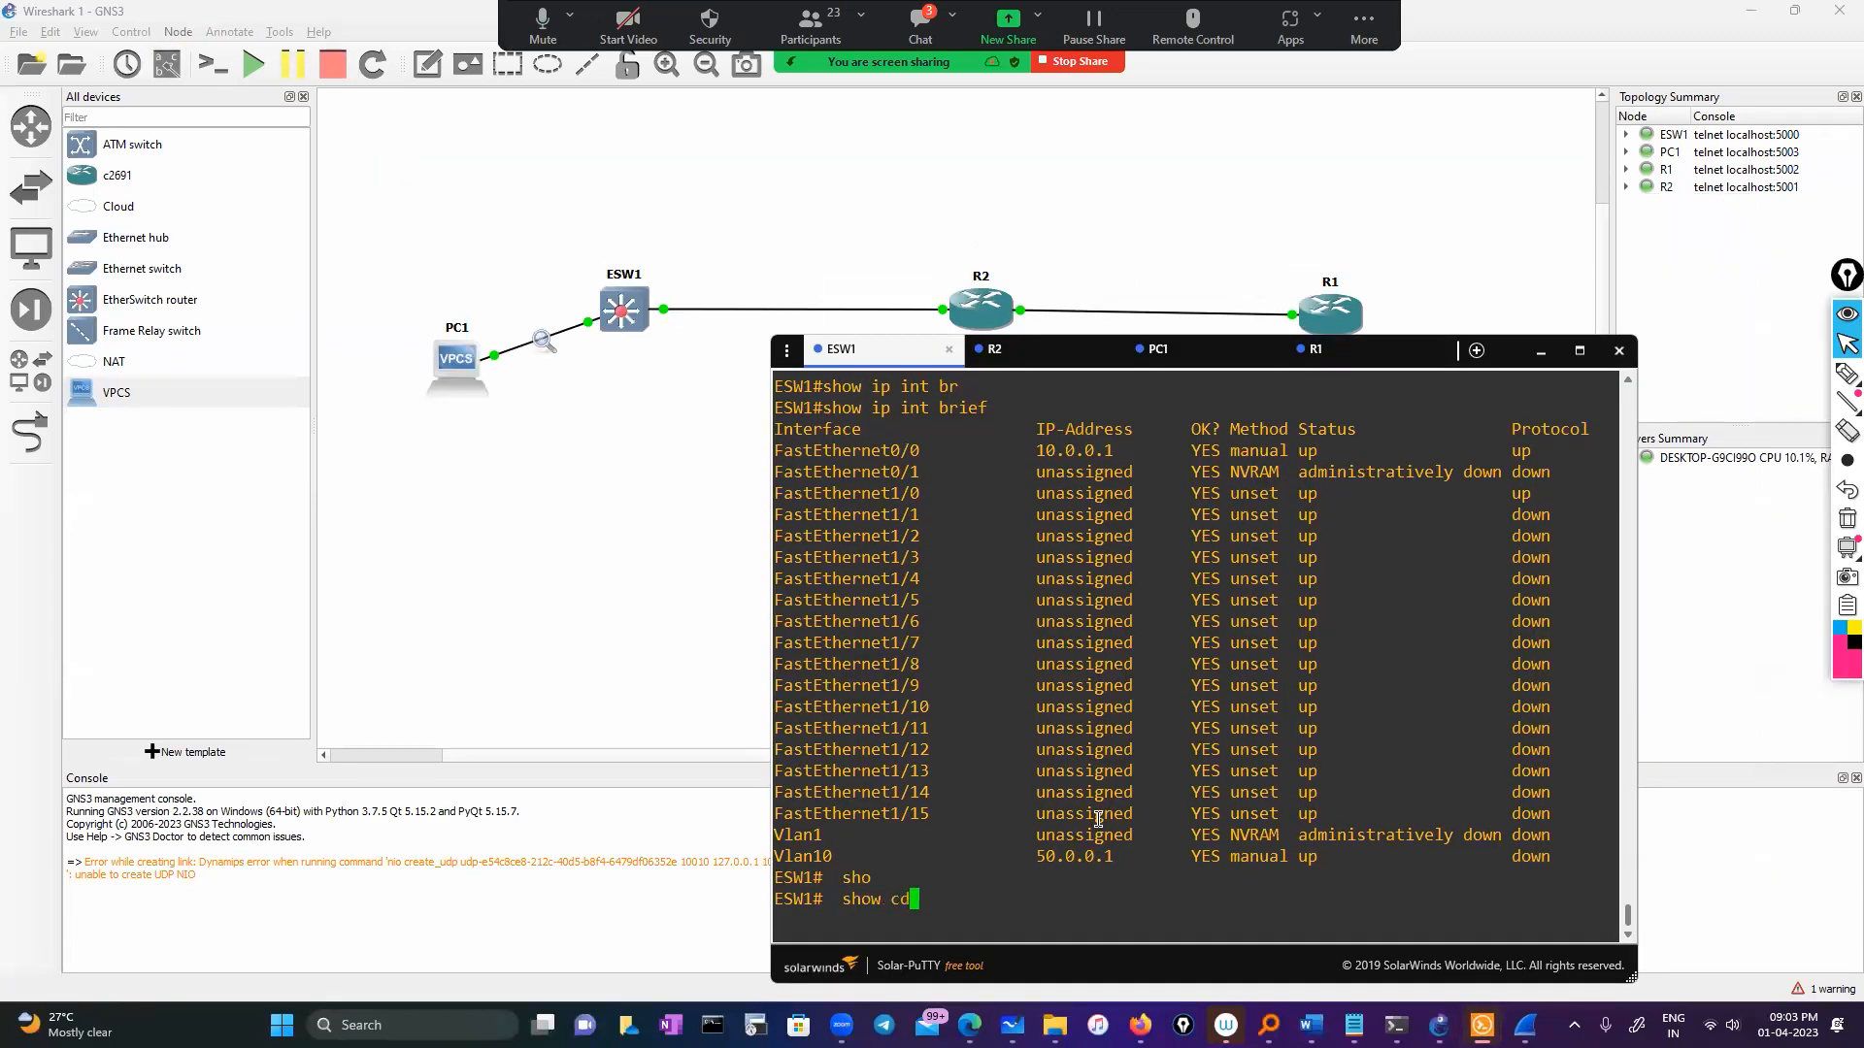
key("Tab")
type("p")
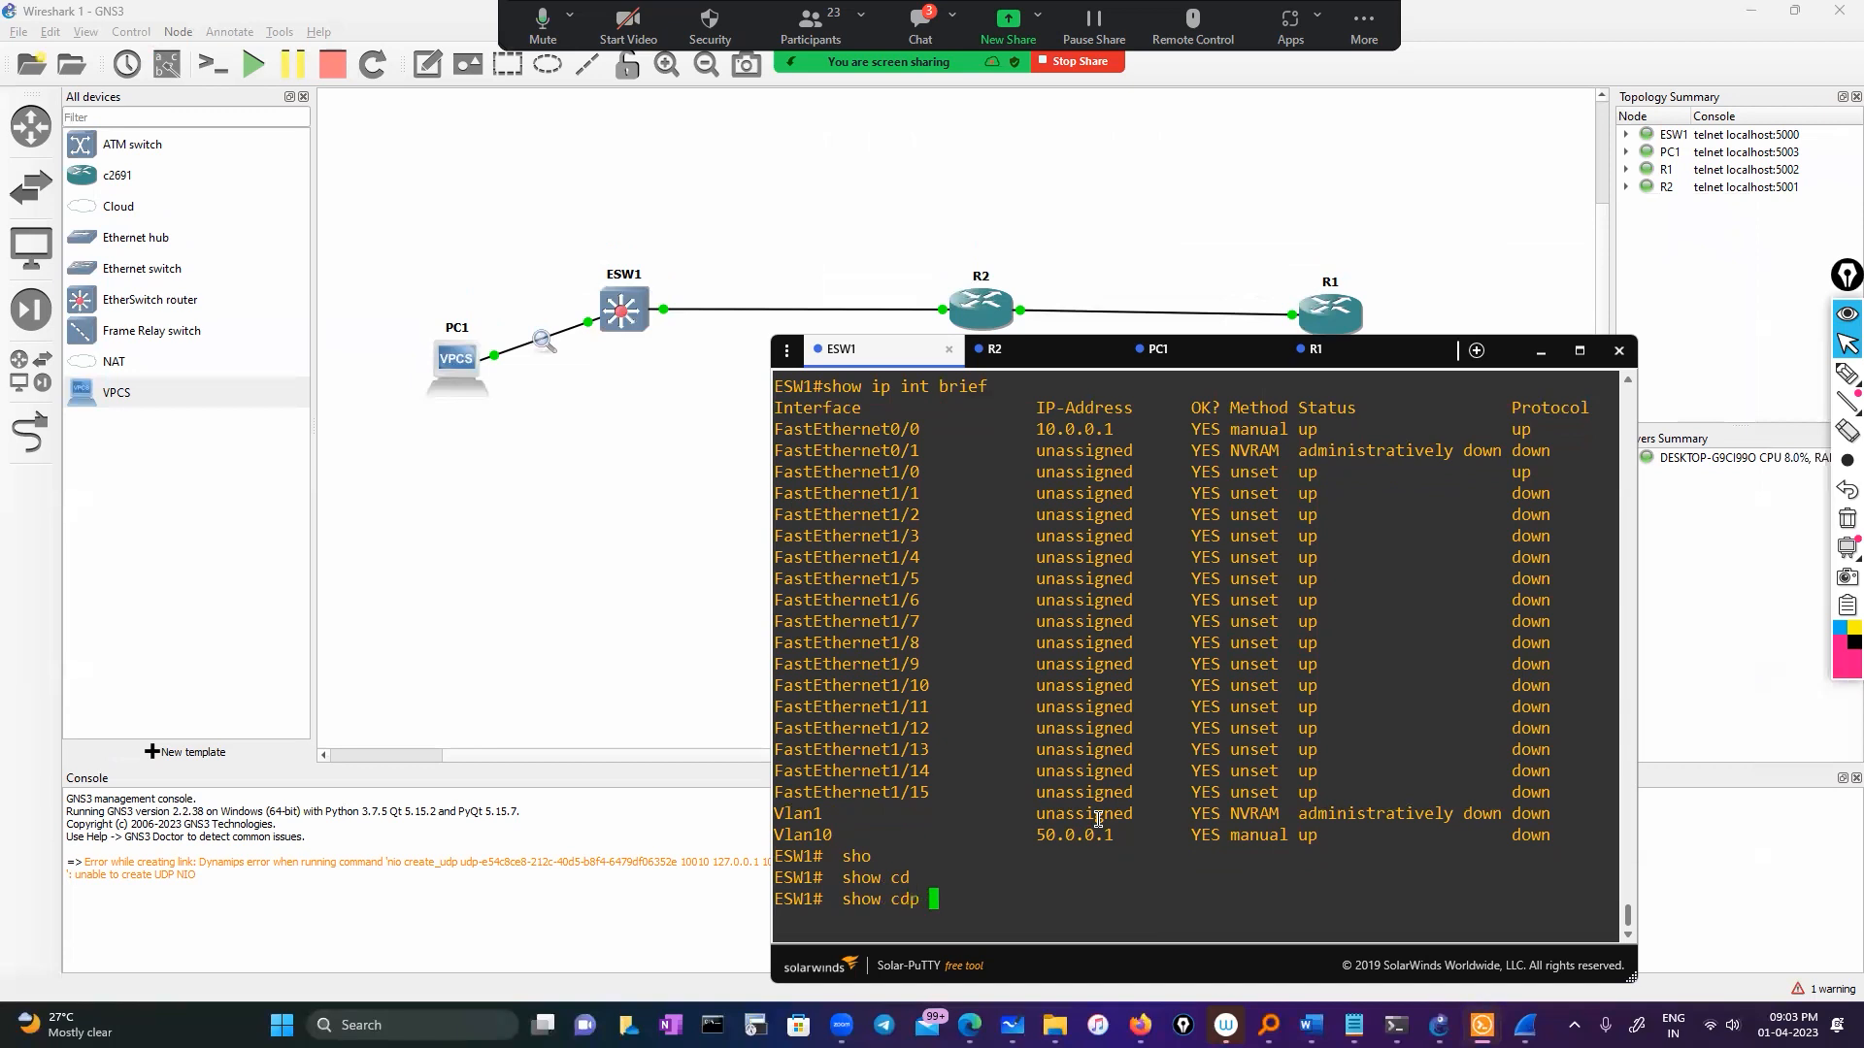
key("Tab")
type("n")
key("Tab")
key("Return")
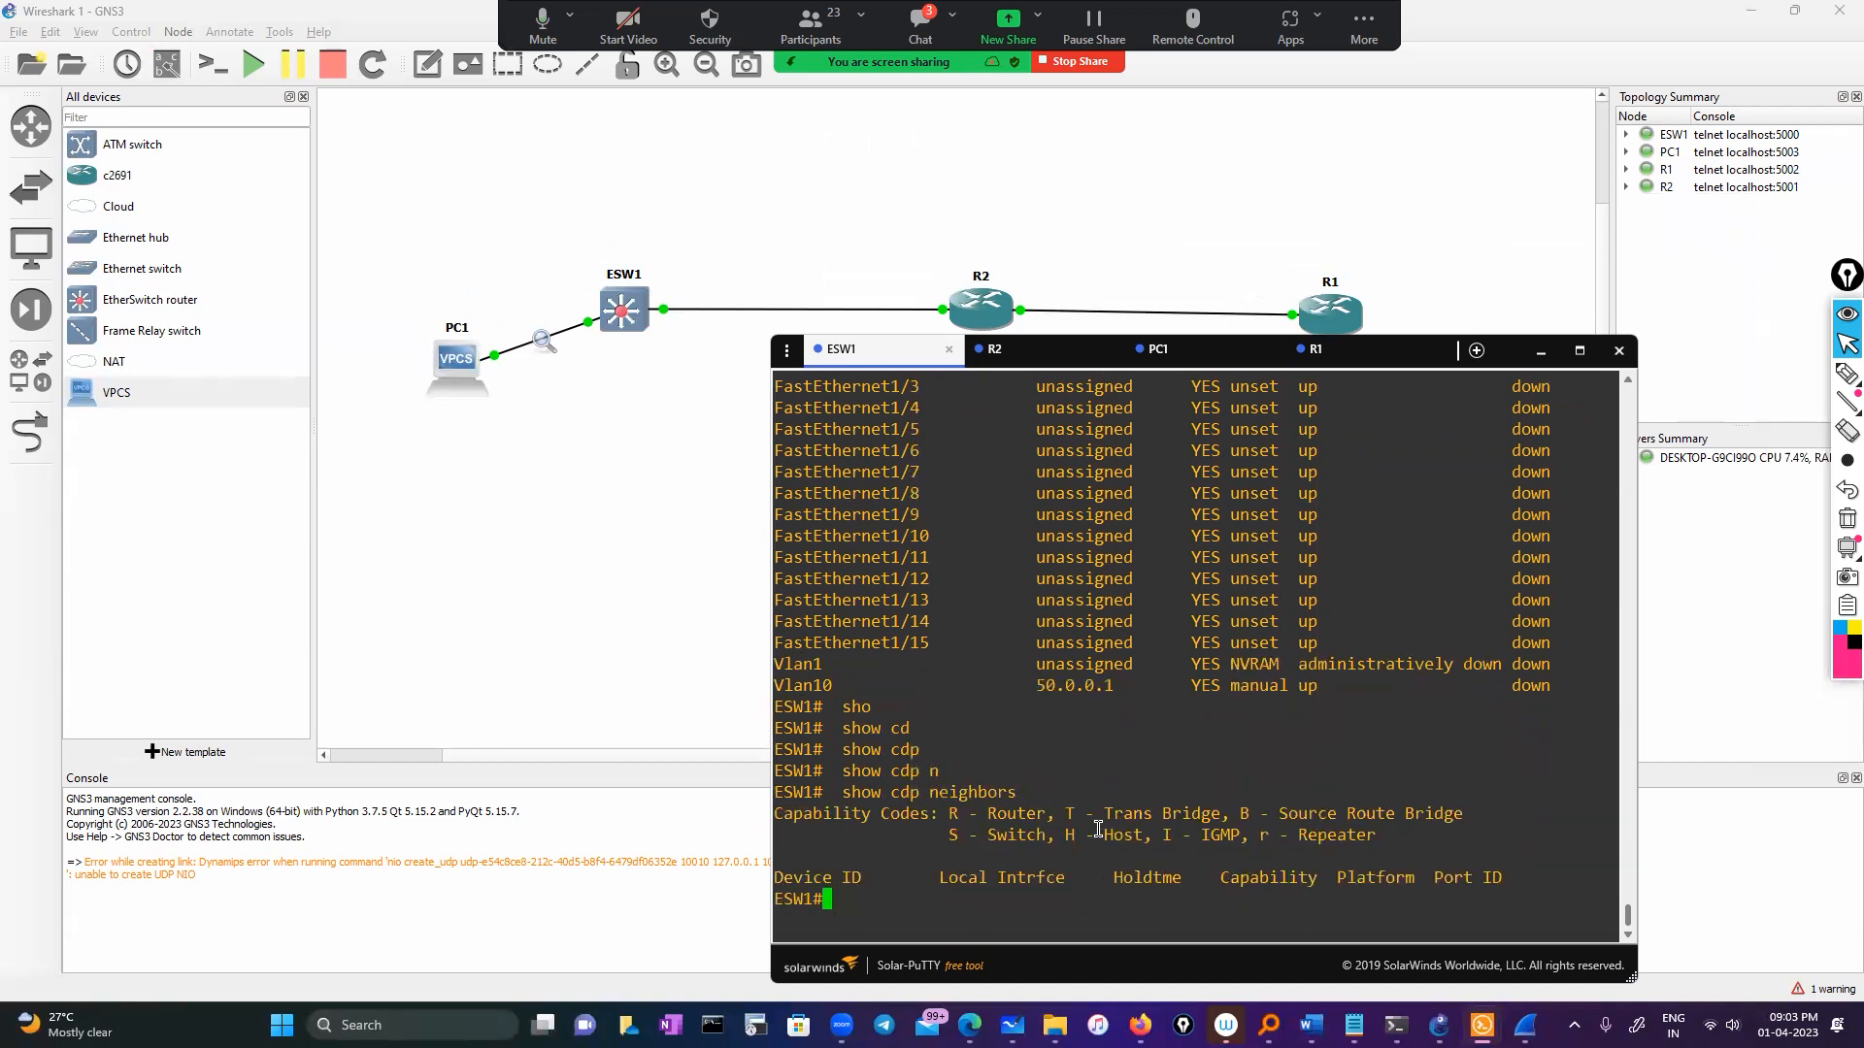
Step: Review ESW1's interface summary and CDP neighbor output in the console history
scroll(1098, 830, "up", 10)
scroll(1034, 716, "down", 10)
scroll(1034, 716, "up", 7)
scroll(1034, 716, "down", 3)
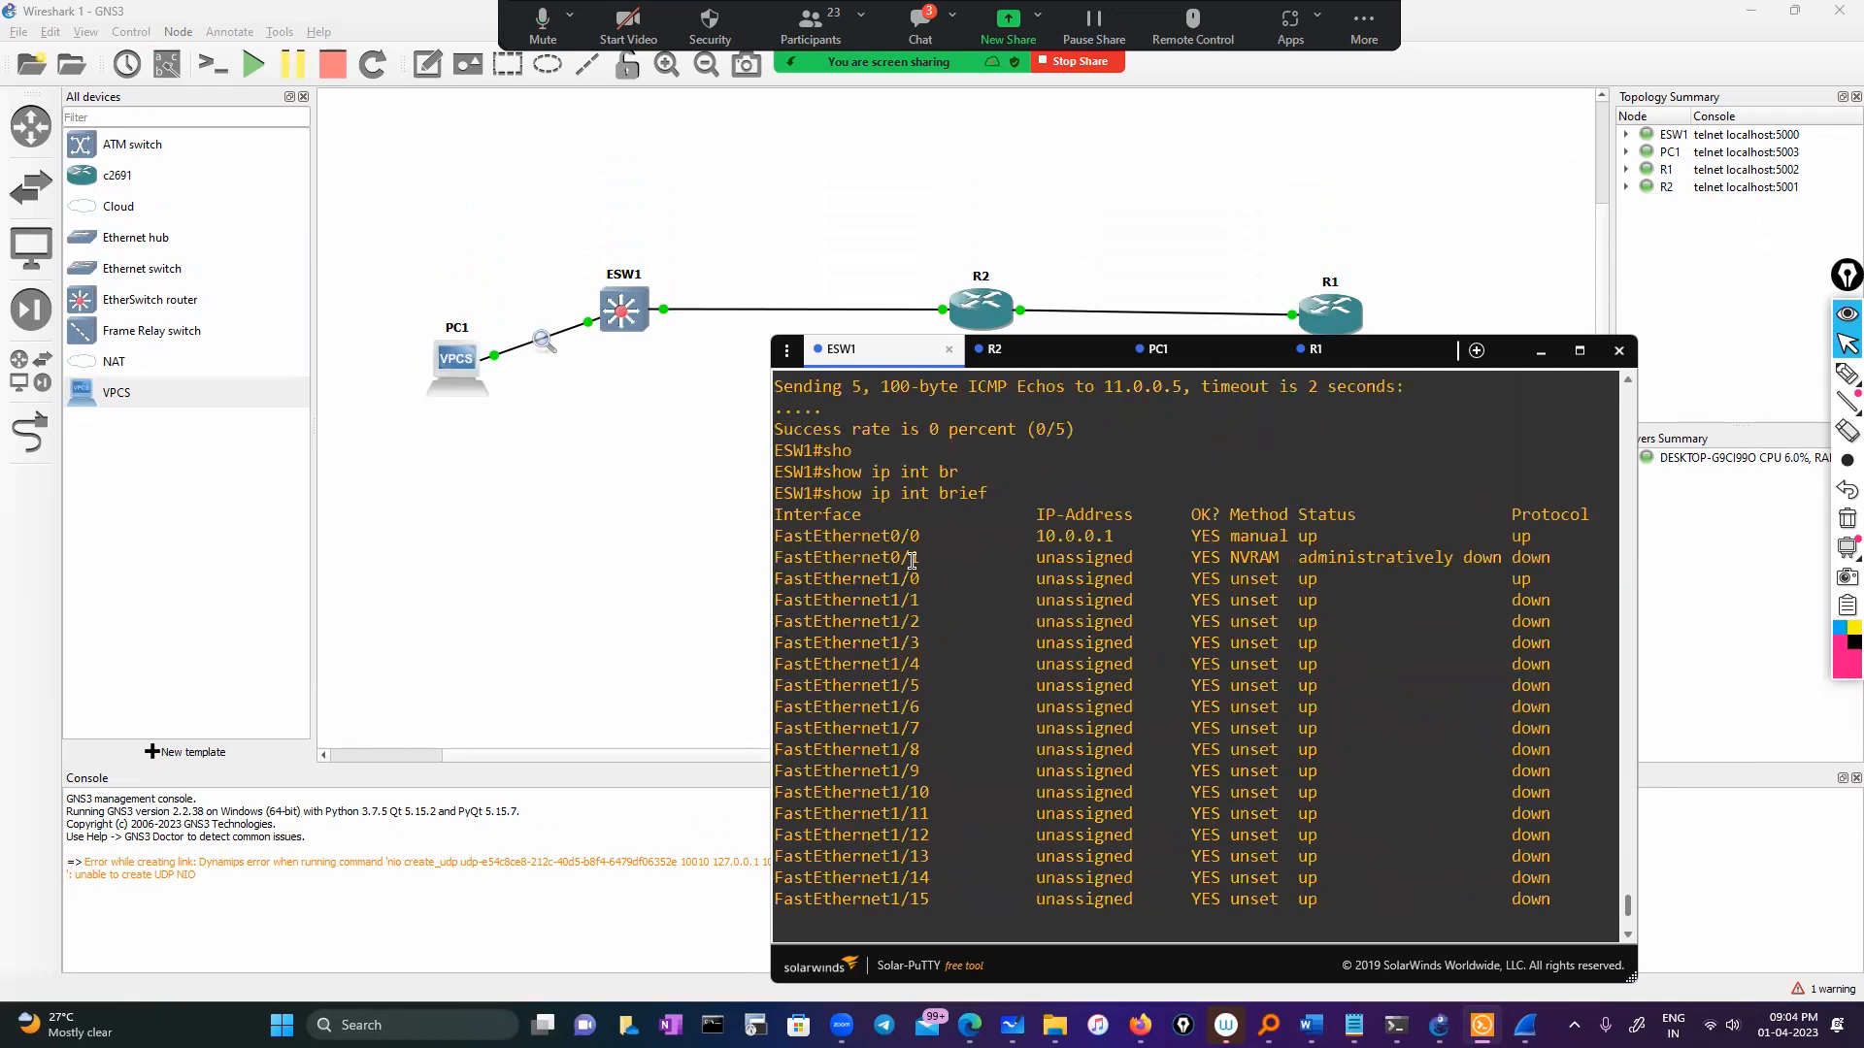
scroll(909, 558, "down", 4)
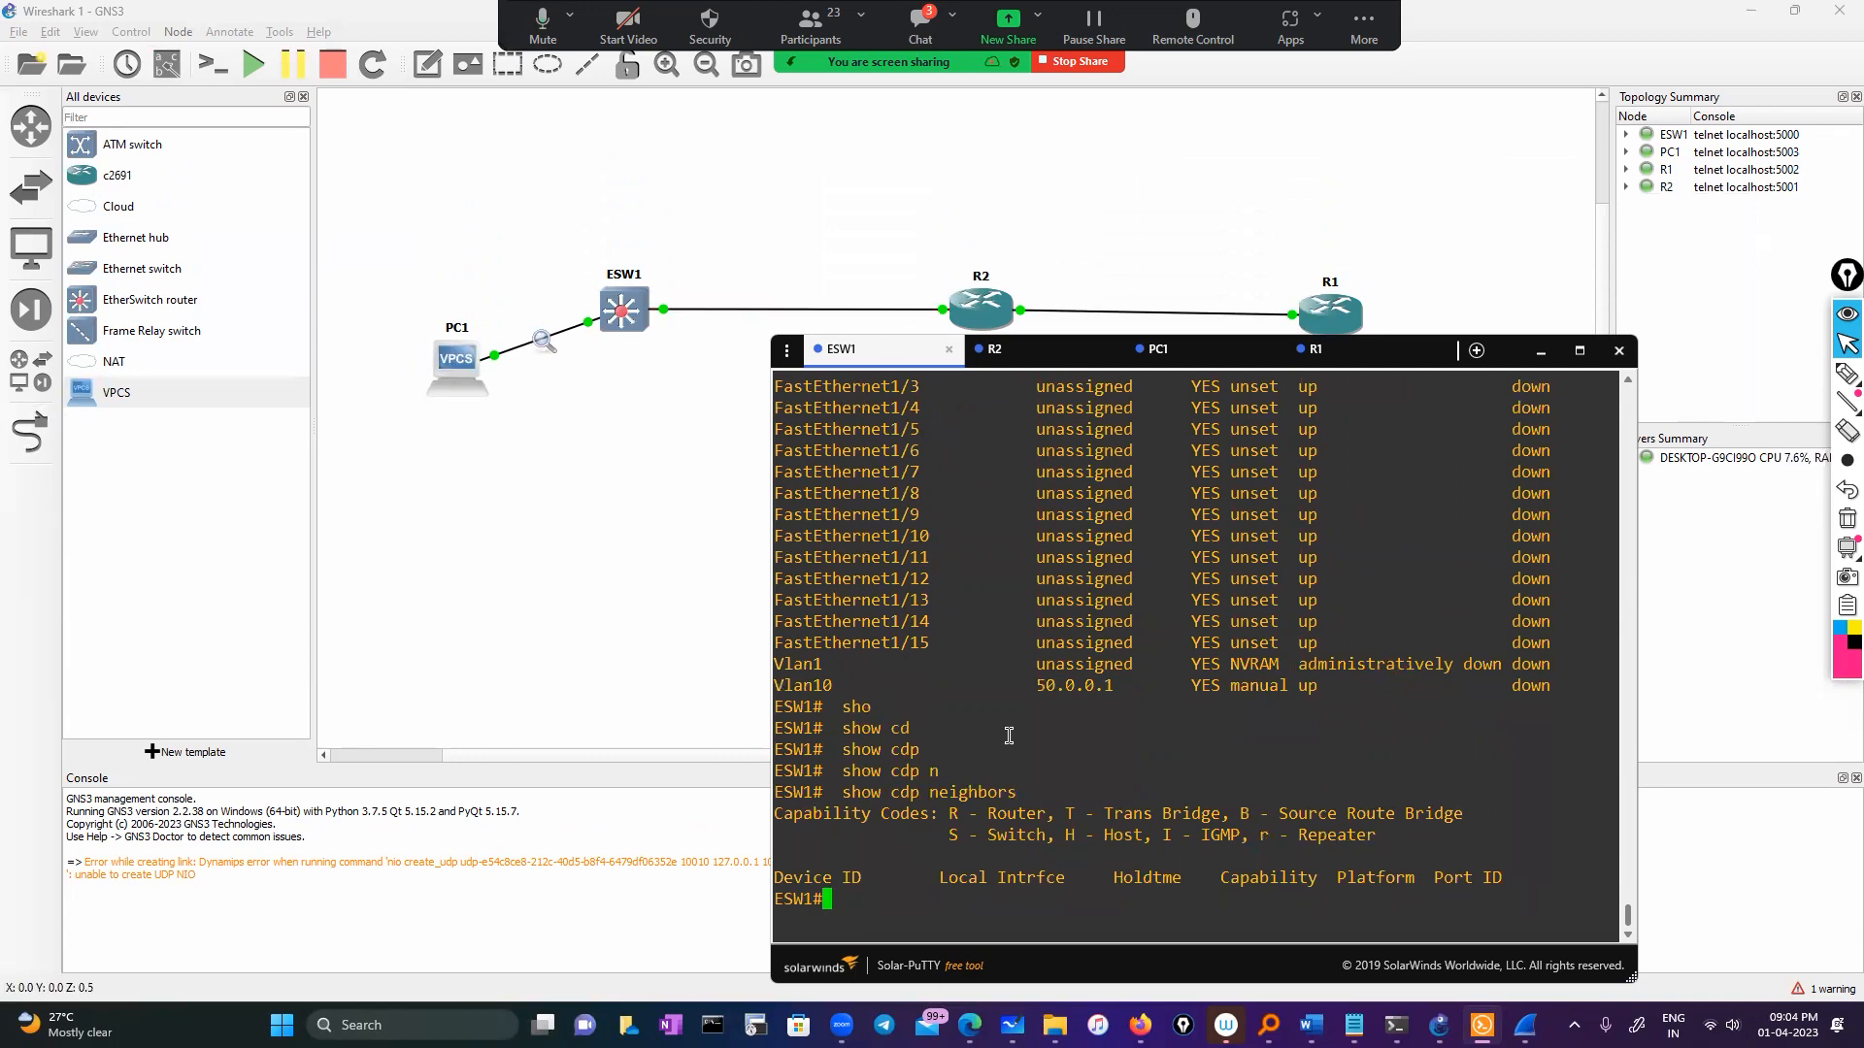
scroll(1009, 735, "up", 10)
scroll(1009, 738, "down", 12)
Step: Show monitor session 1 on ESW1 and examine its source port for both directions
type("sho")
key("Tab")
type("mon")
key("Tab")
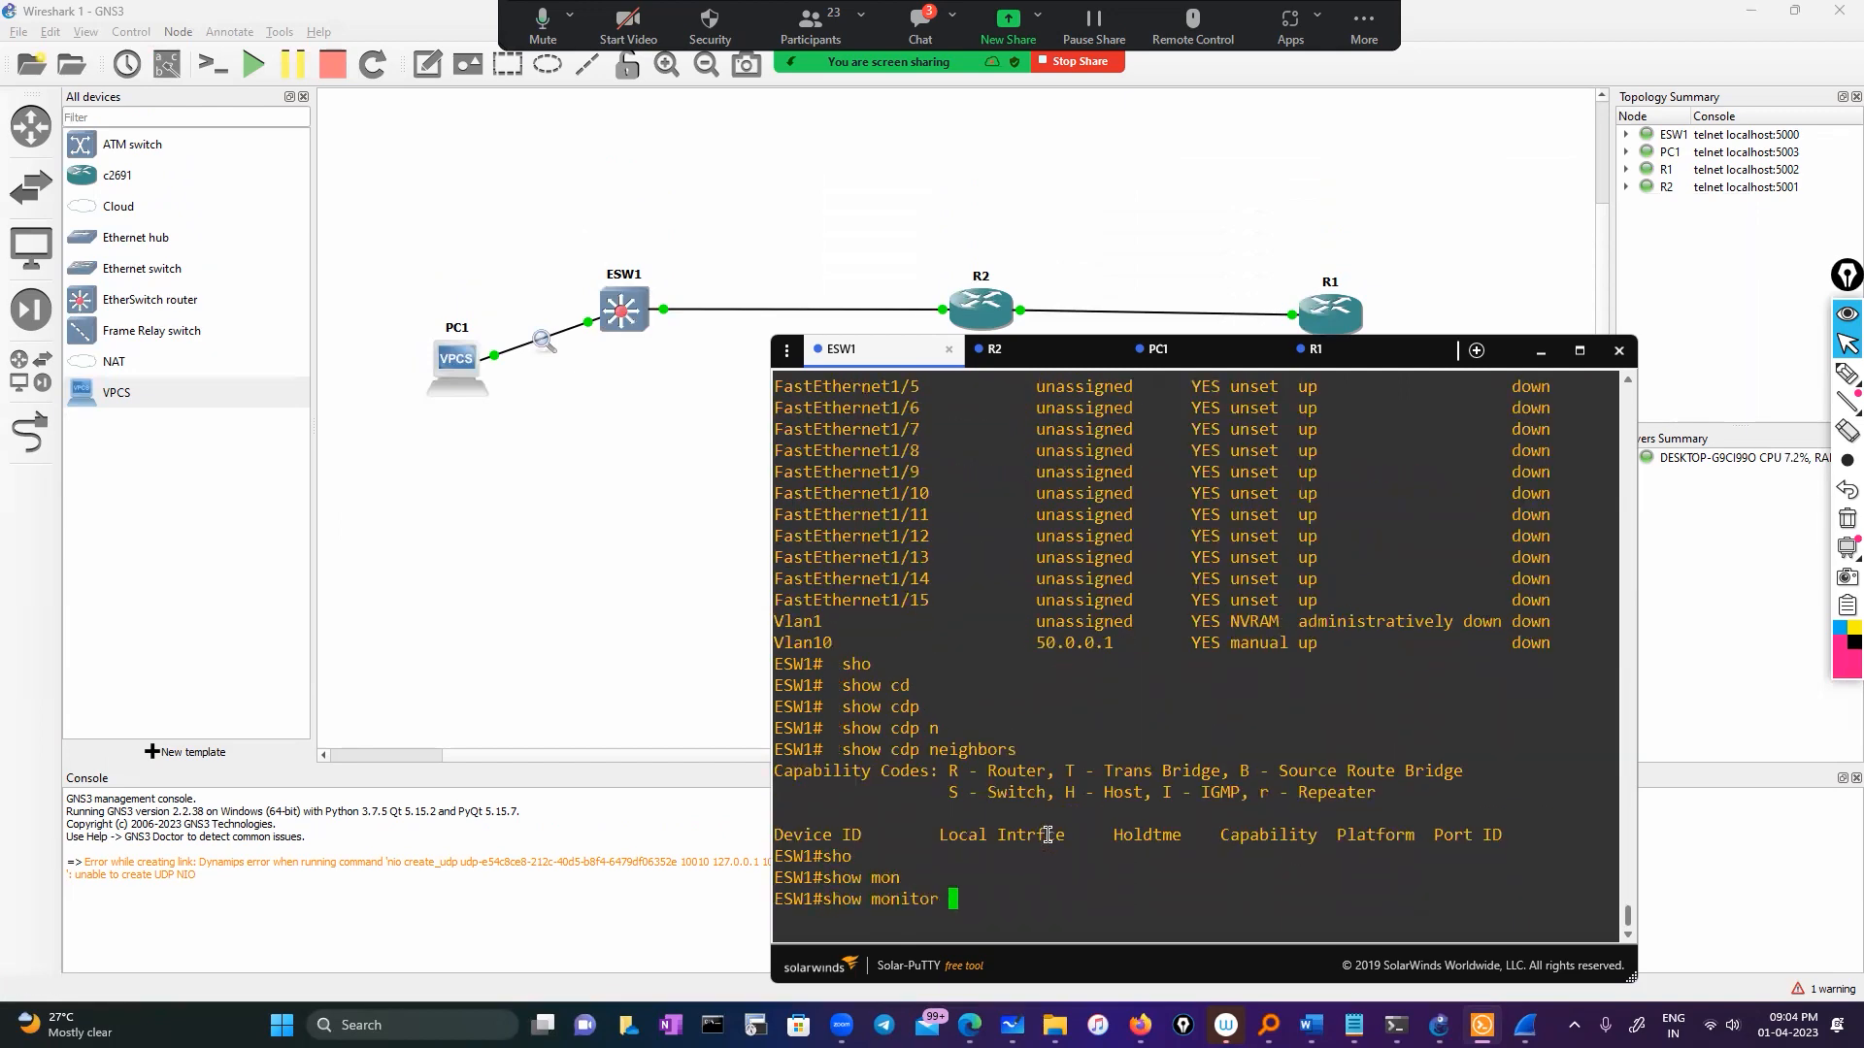
type("se")
key("Tab")
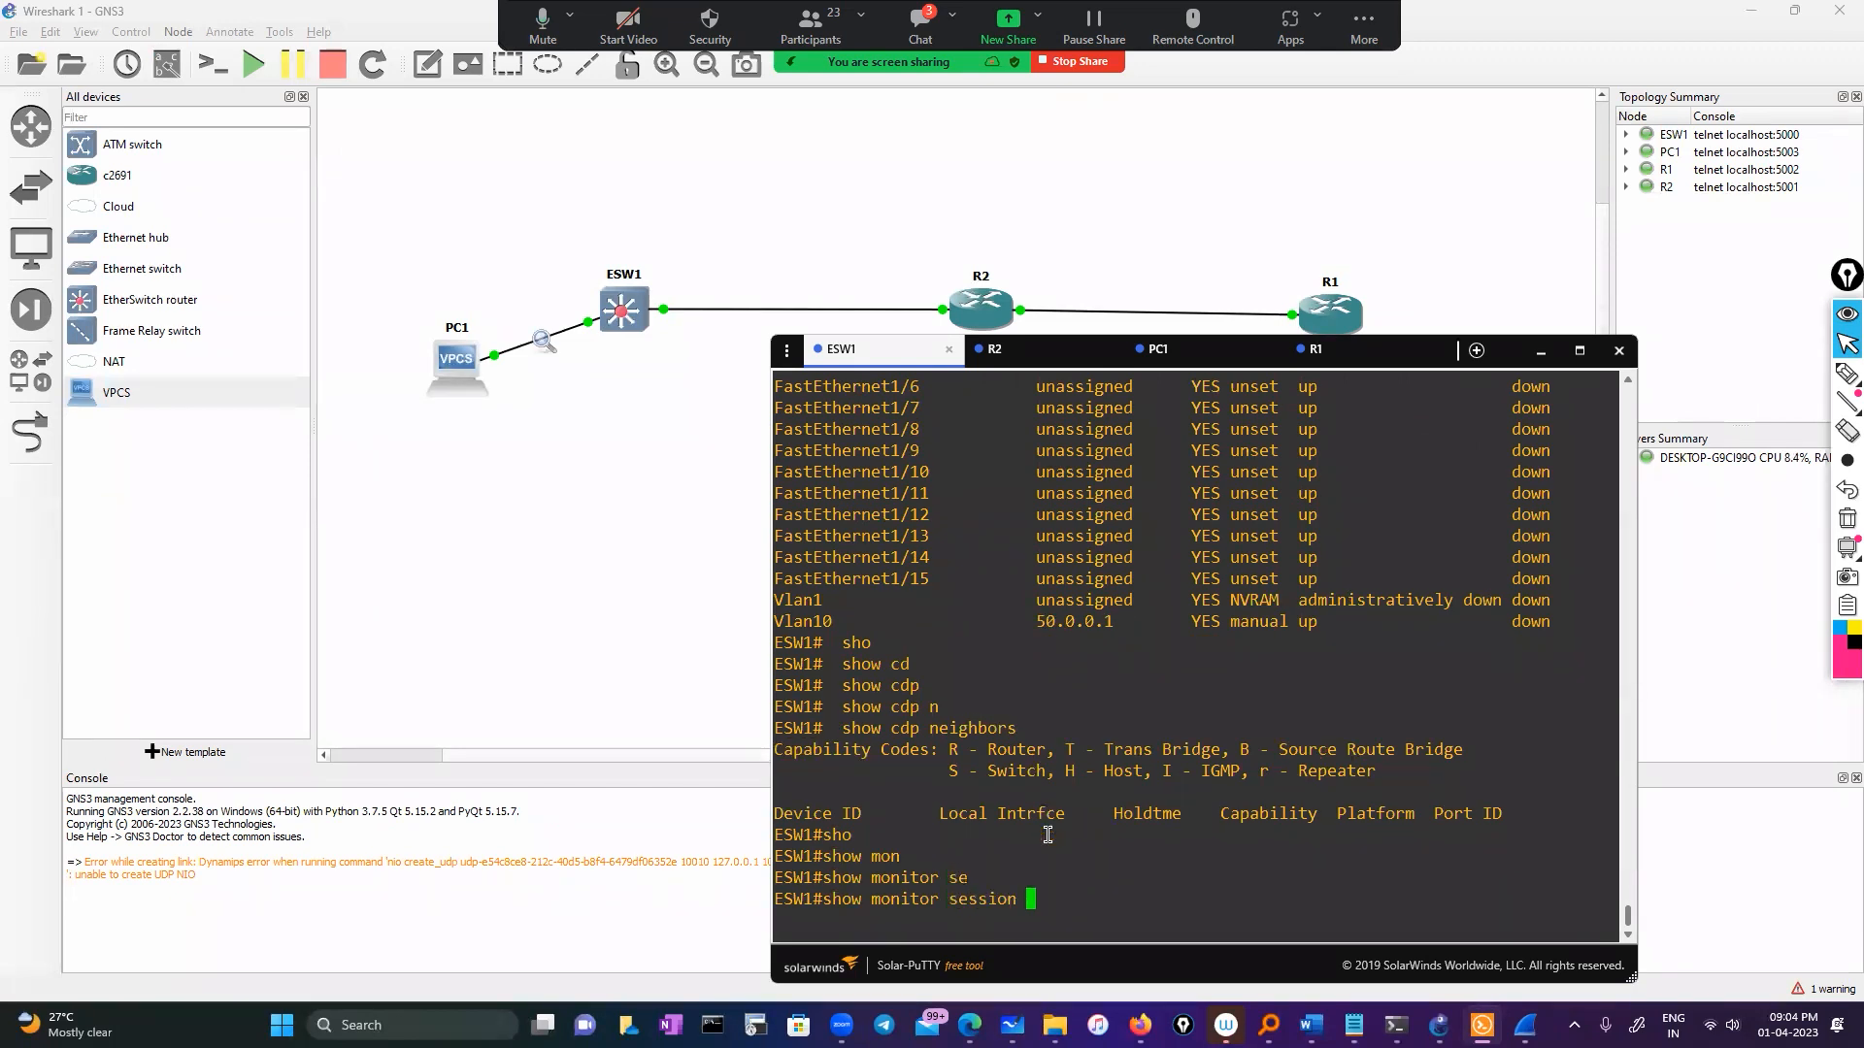
type("1")
key("Return")
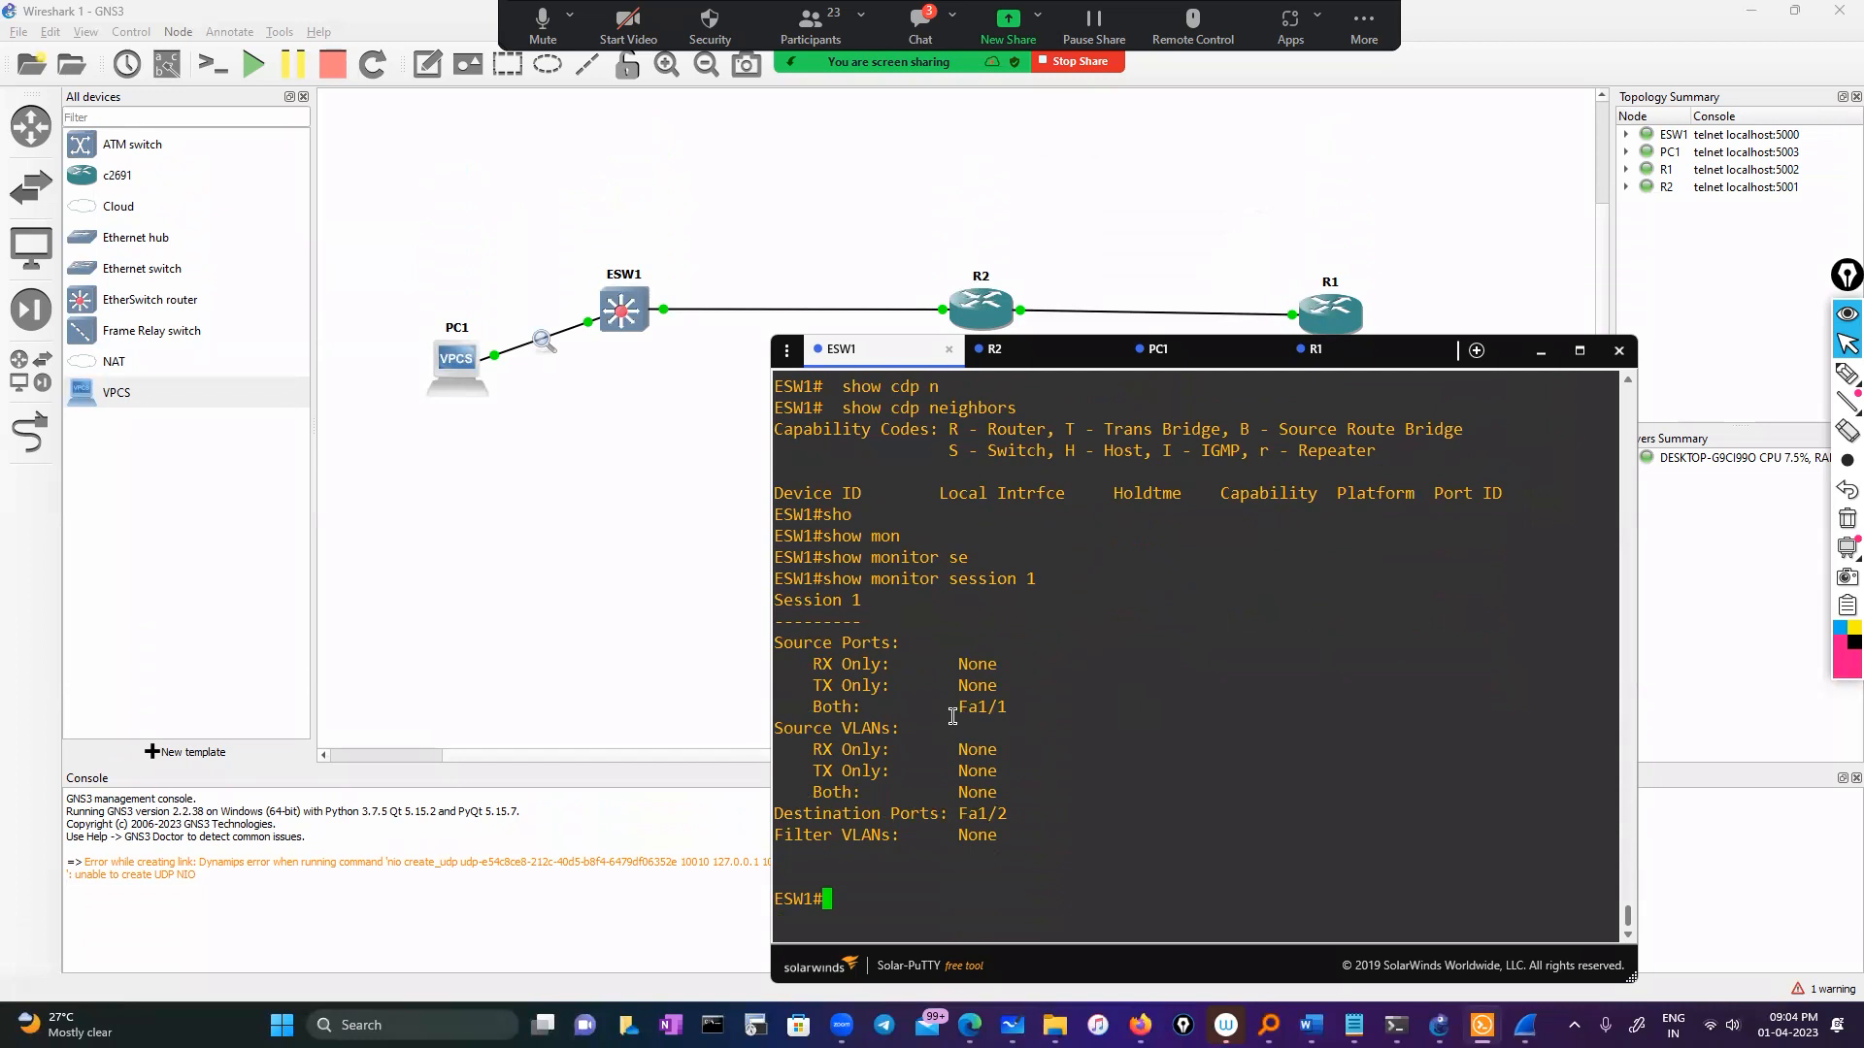
left_click_drag(951, 711, 1053, 711)
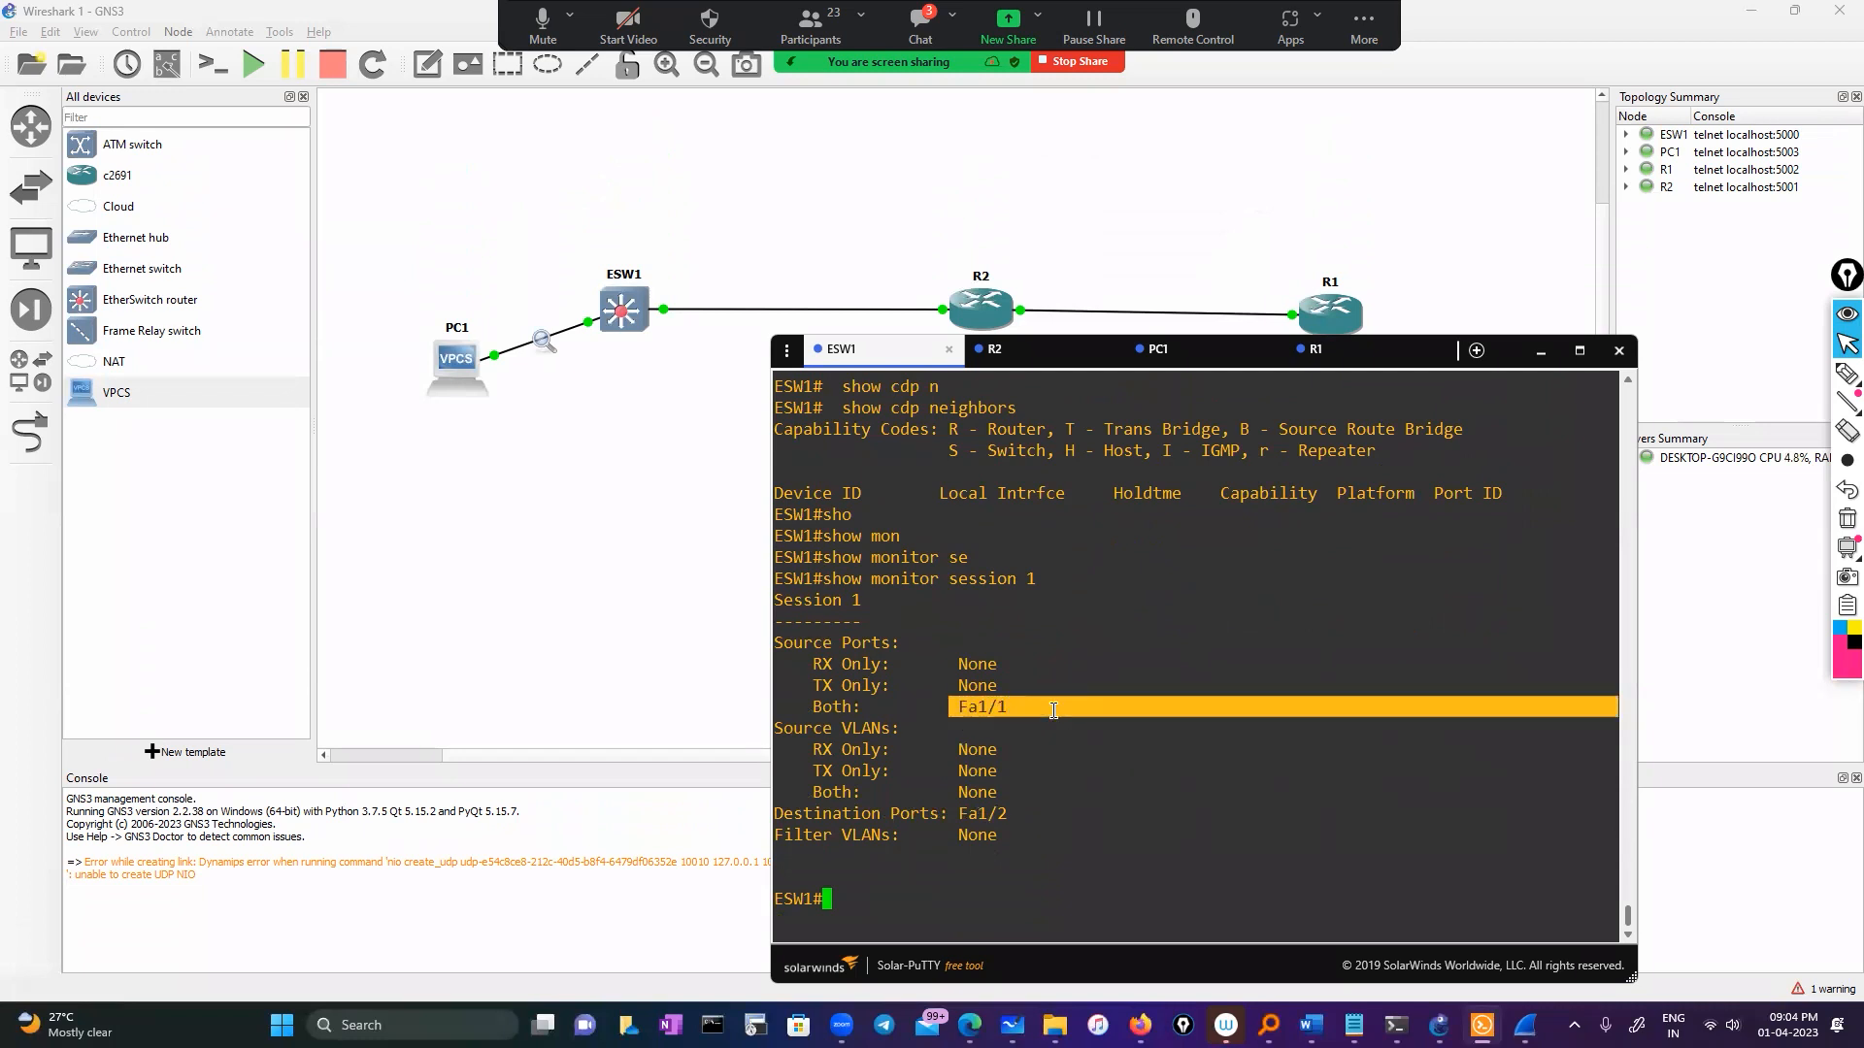
left_click(927, 867)
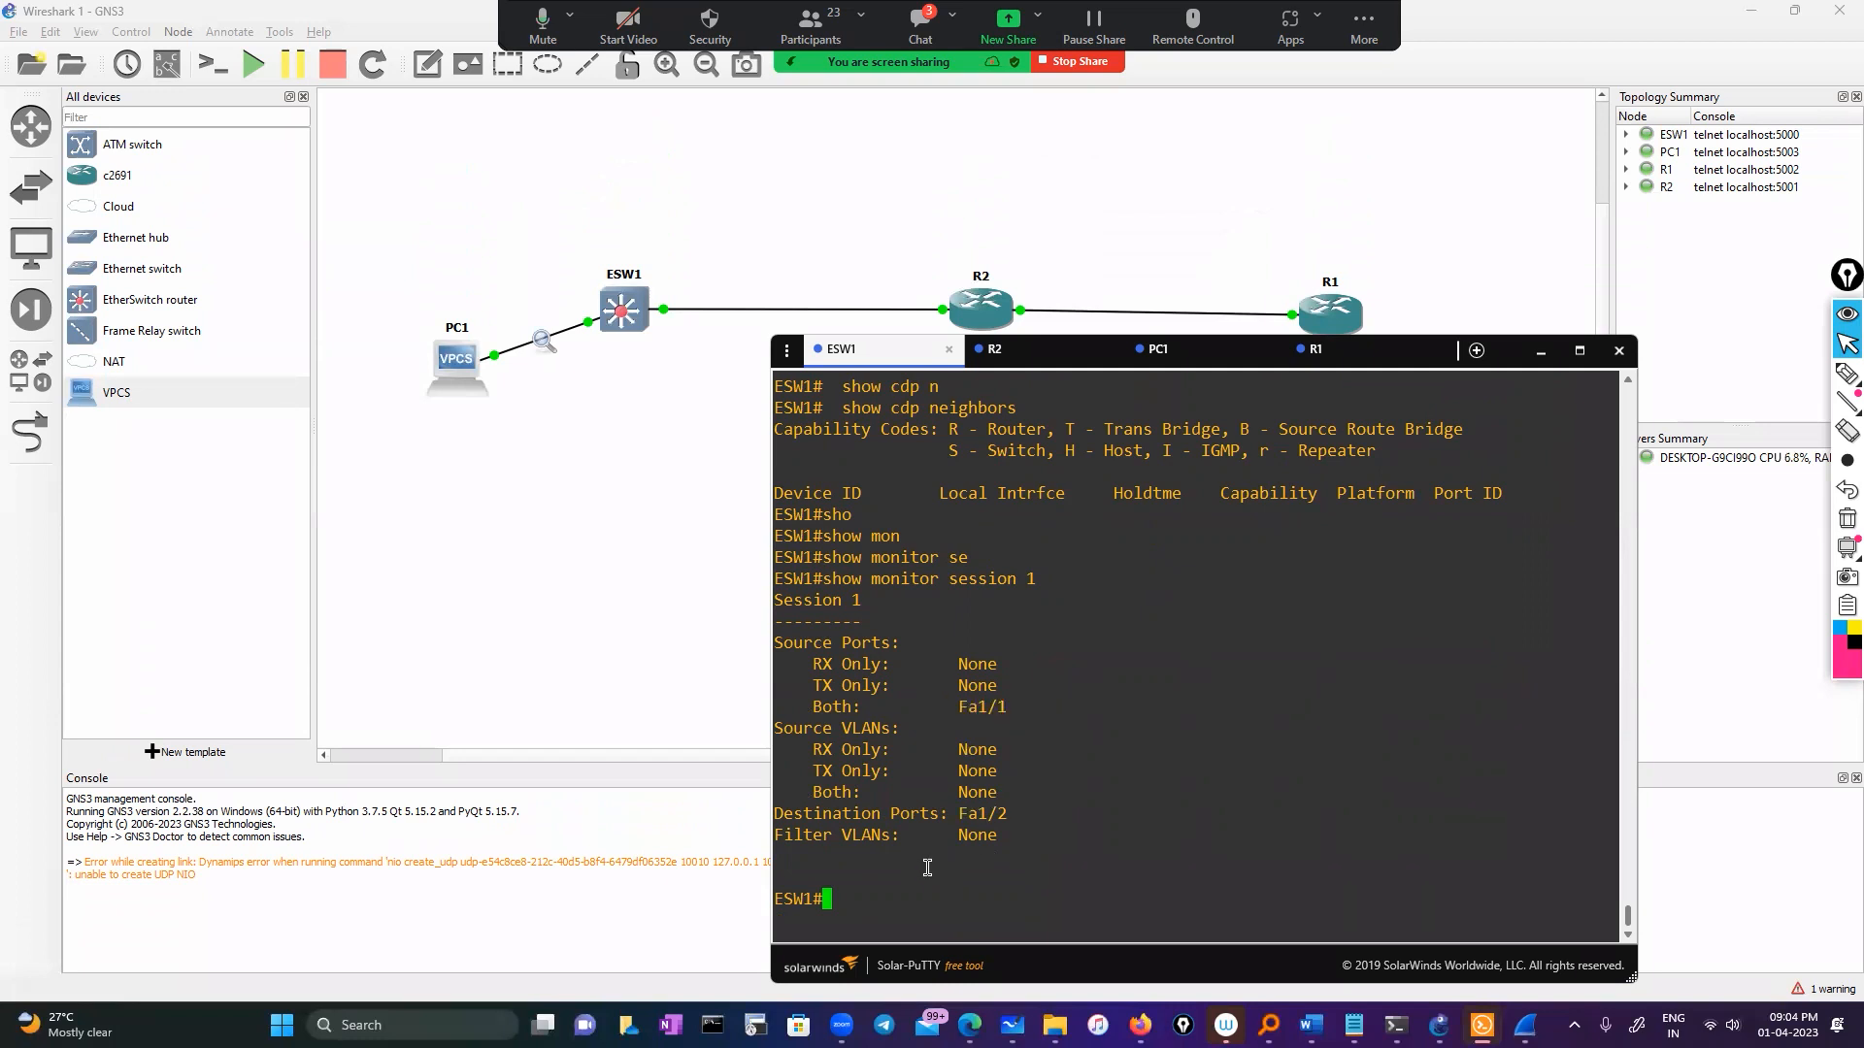
Step: Enter configuration mode on ESW1 and remove monitor session 1
type("conf")
key("Tab")
key("Return")
key("Return")
key("Return")
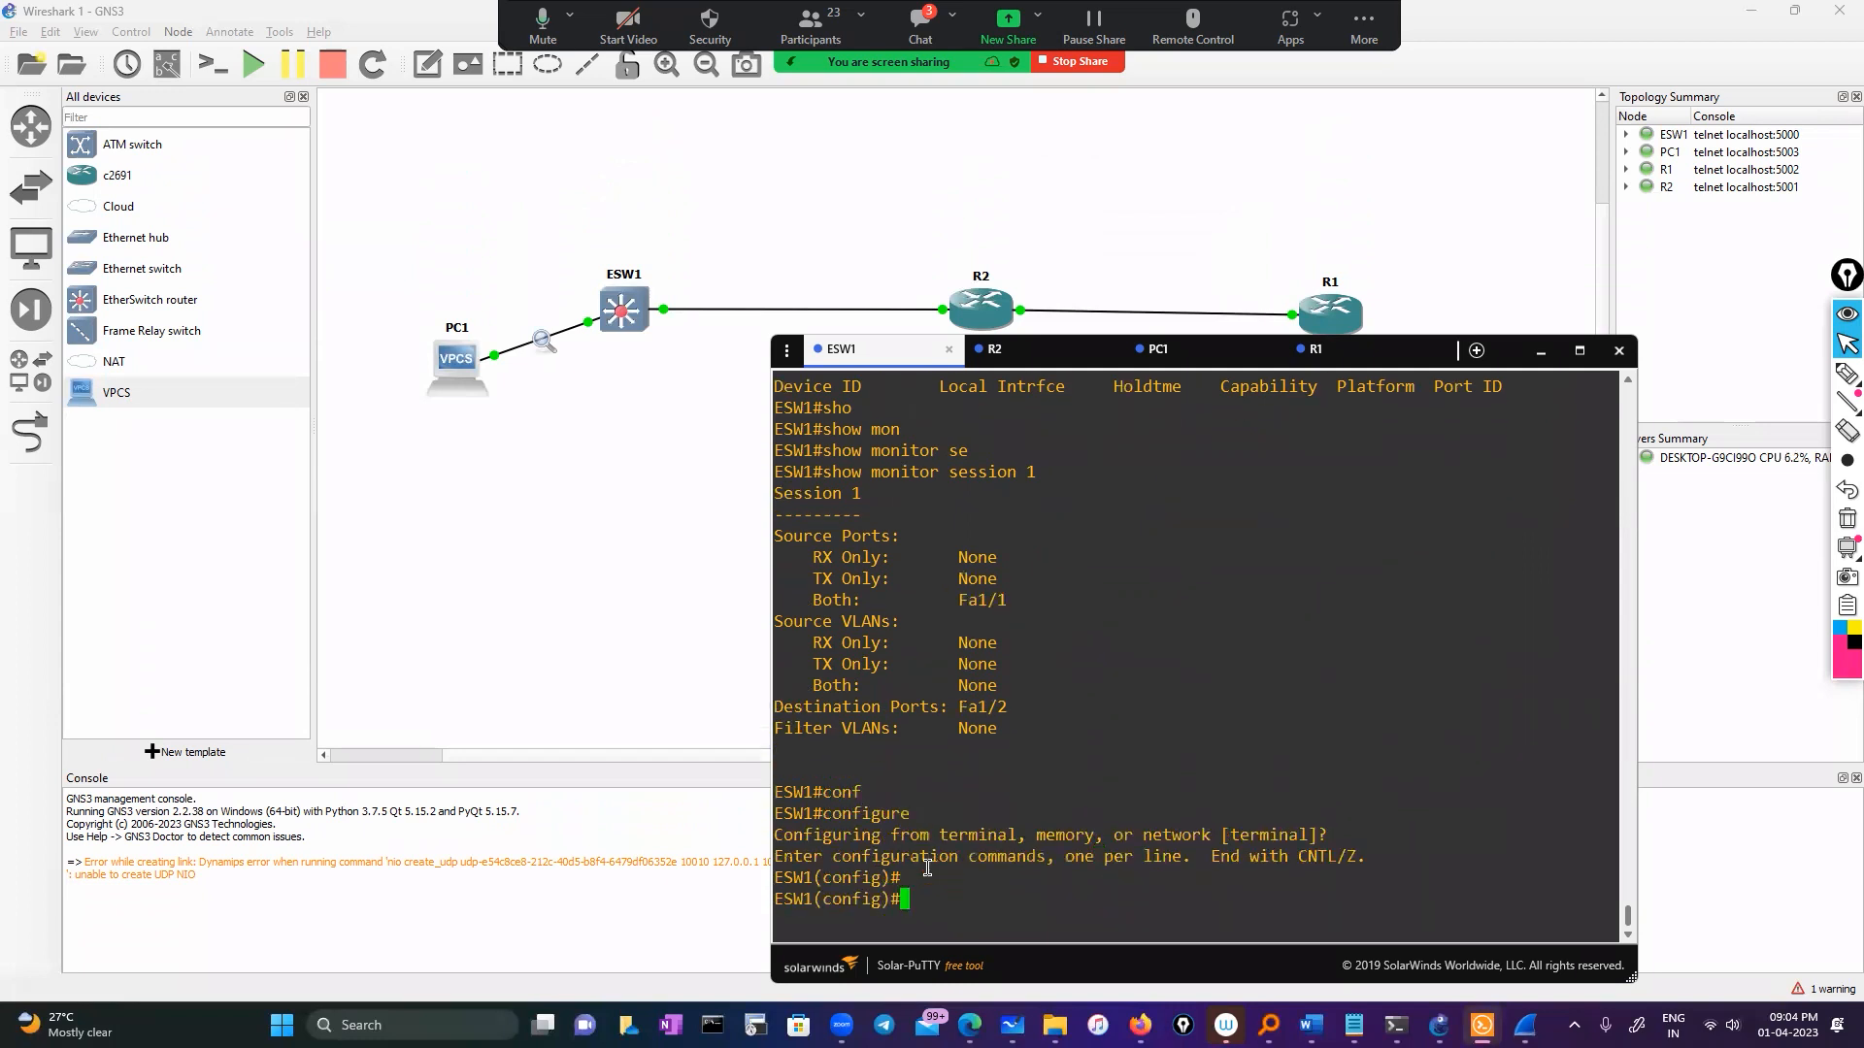
type("no mo")
key("Tab")
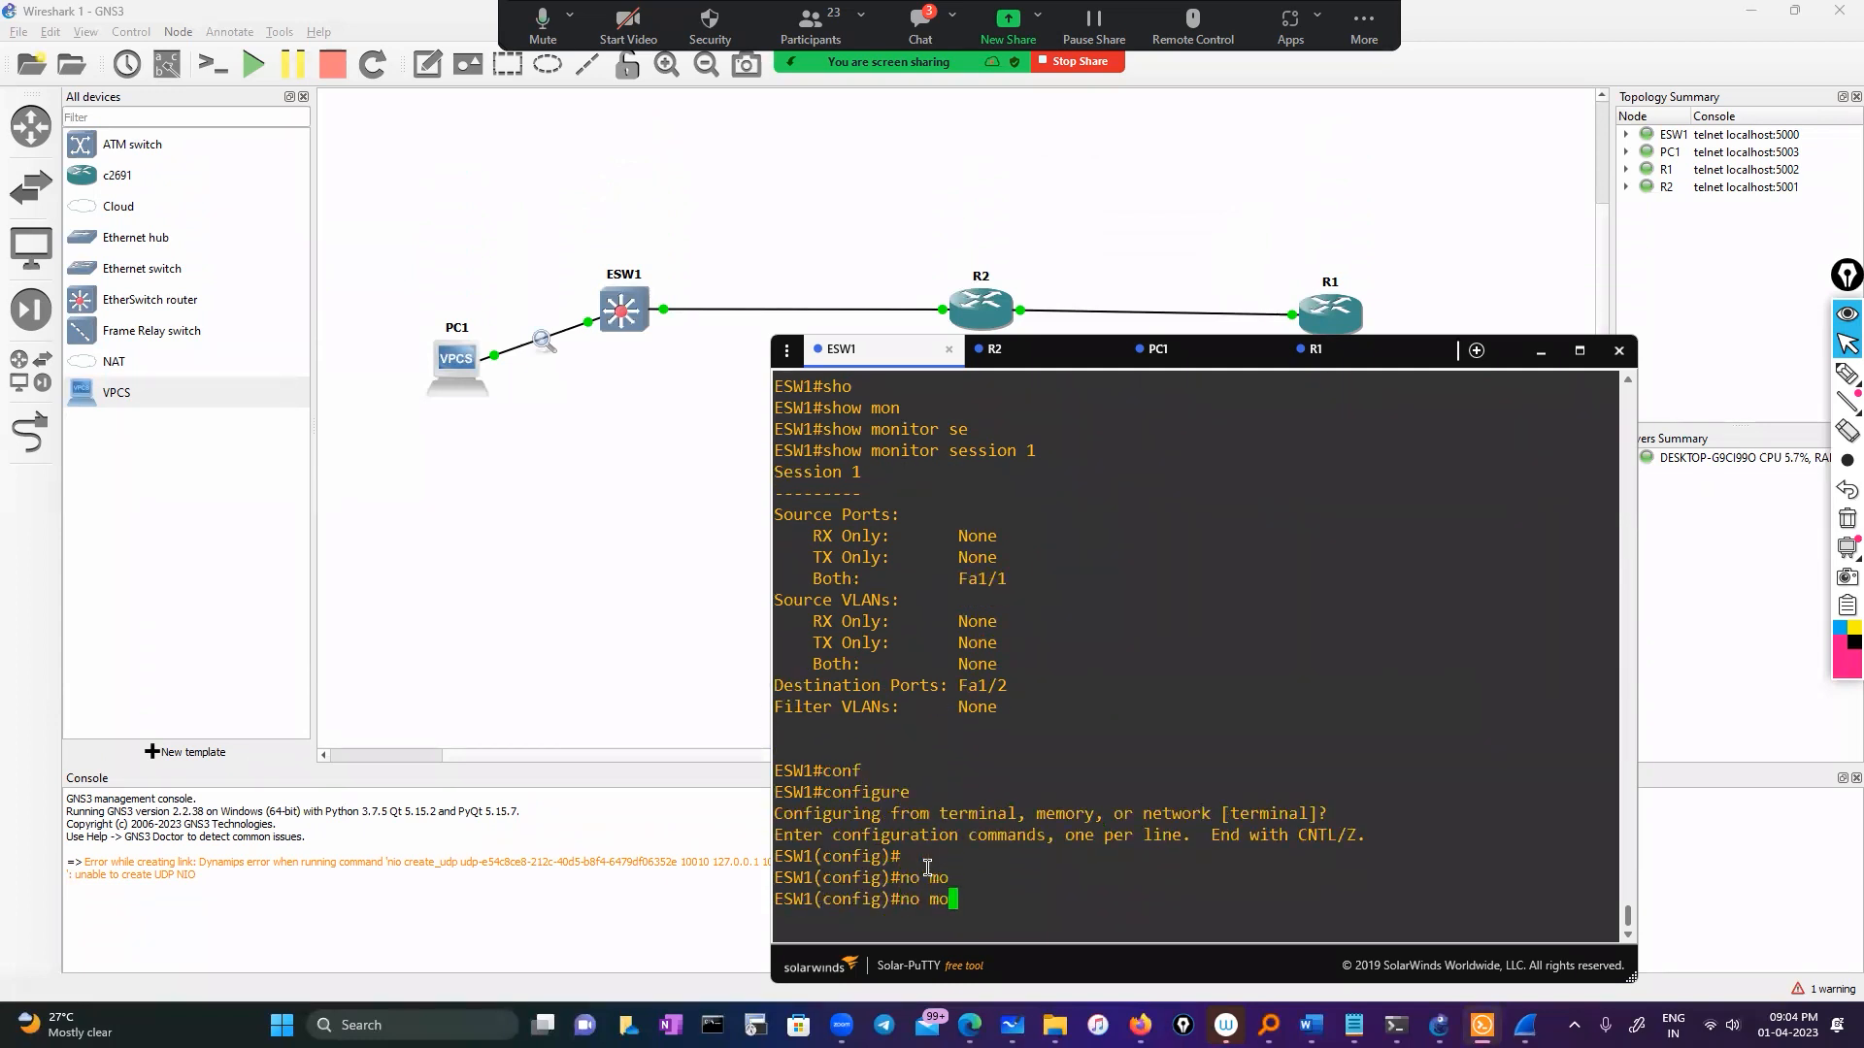
type("nio")
key("Tab")
key("BackSpace")
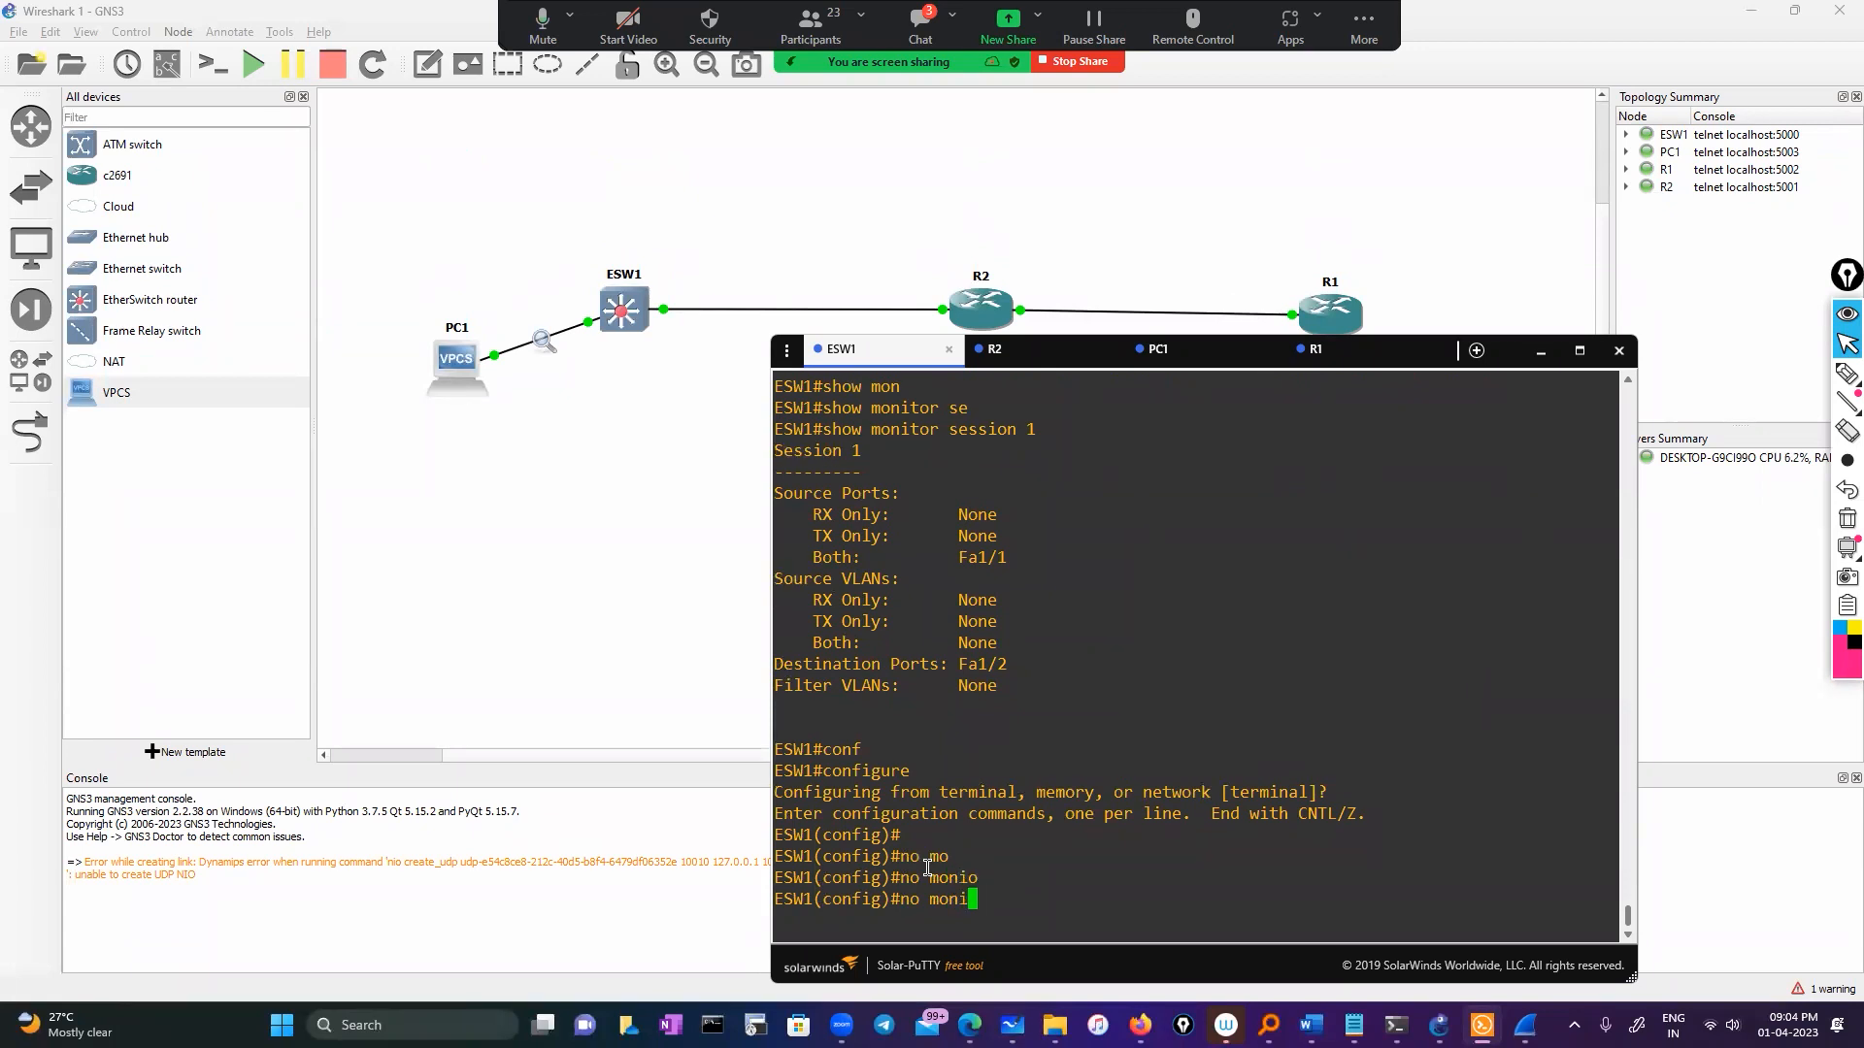
key("Tab")
type("se")
key("Tab")
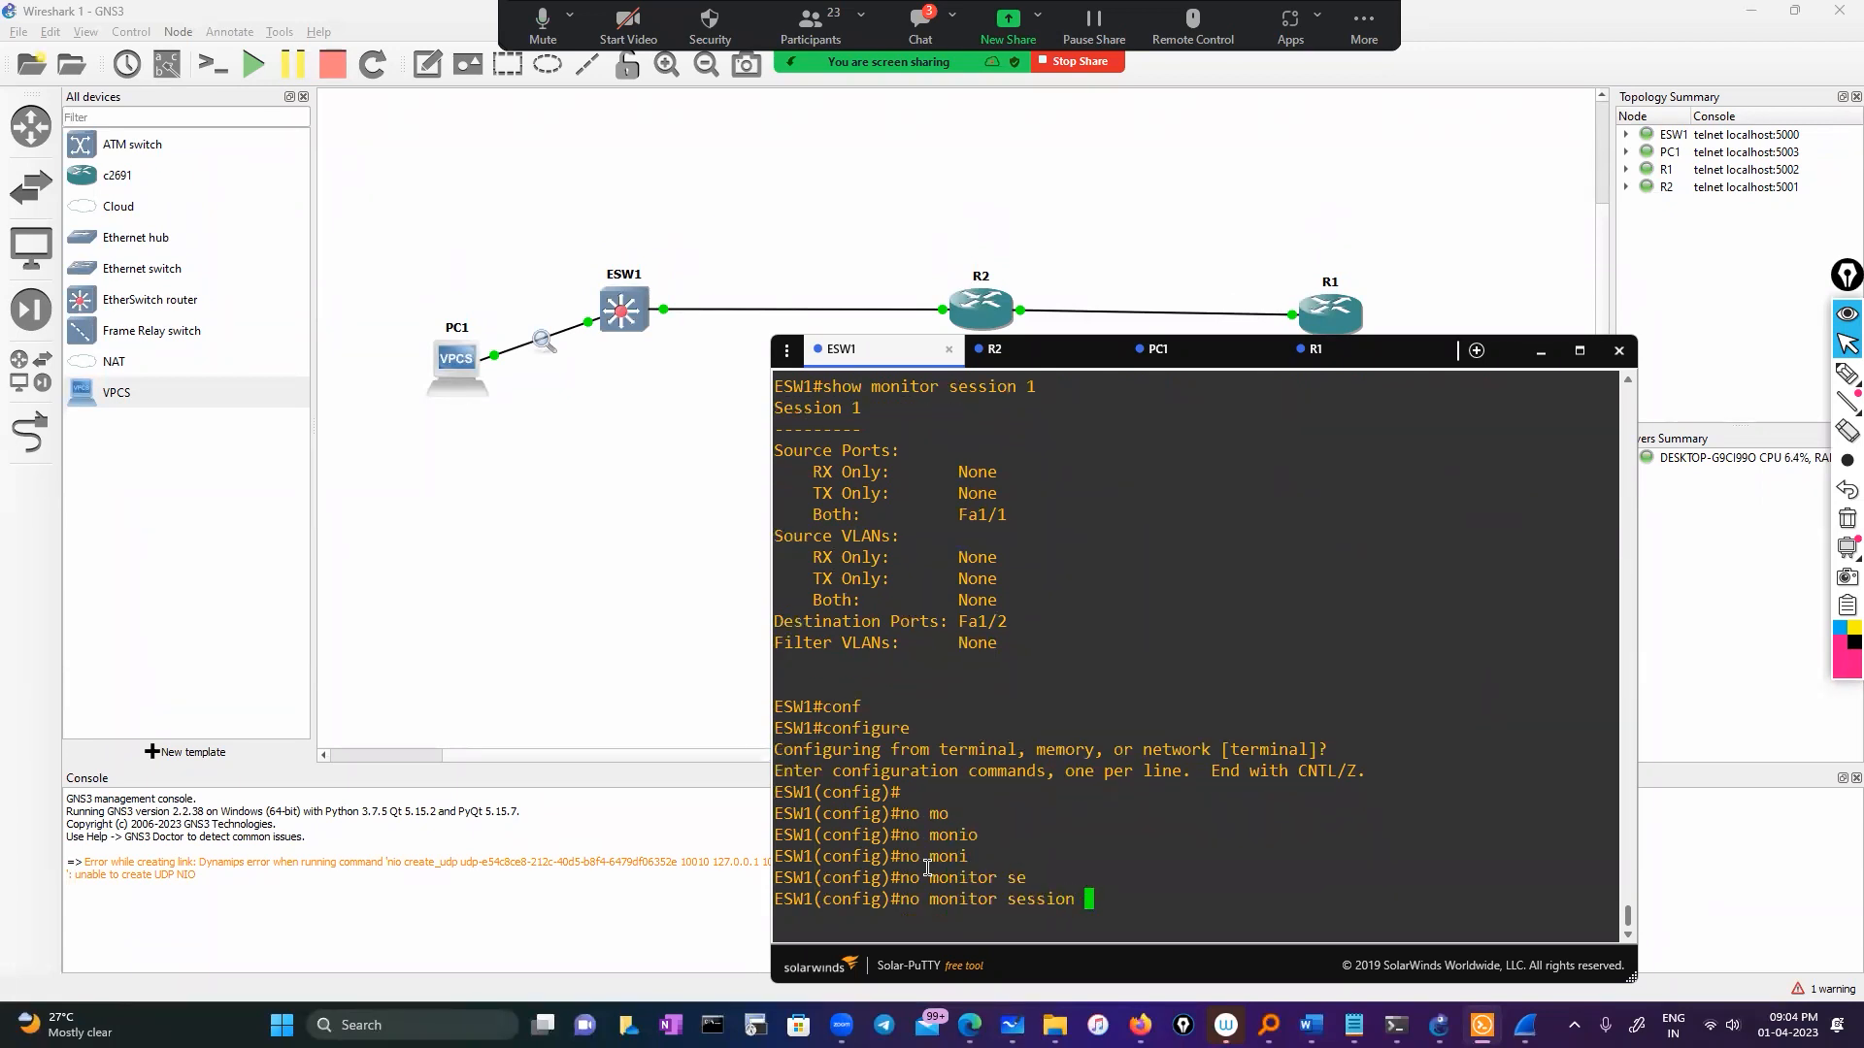
type("1 ?")
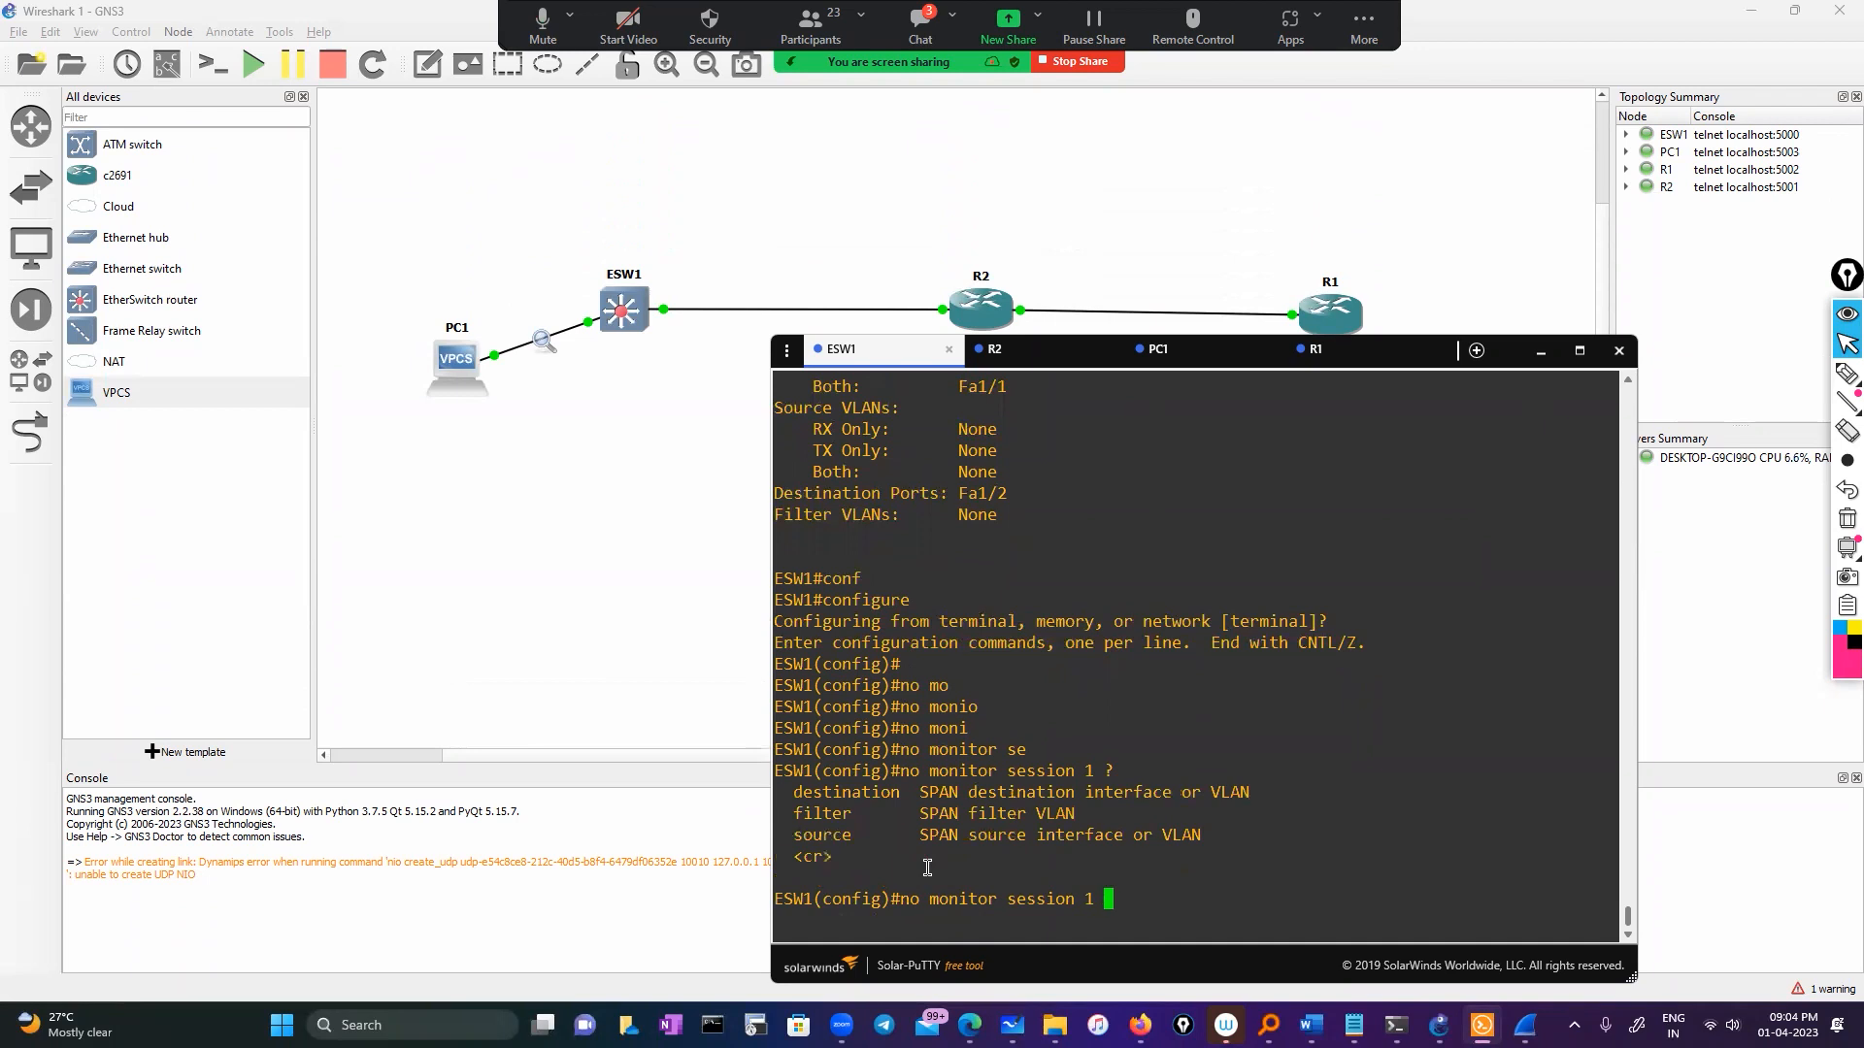
key("Return")
key("Return")
key("Return")
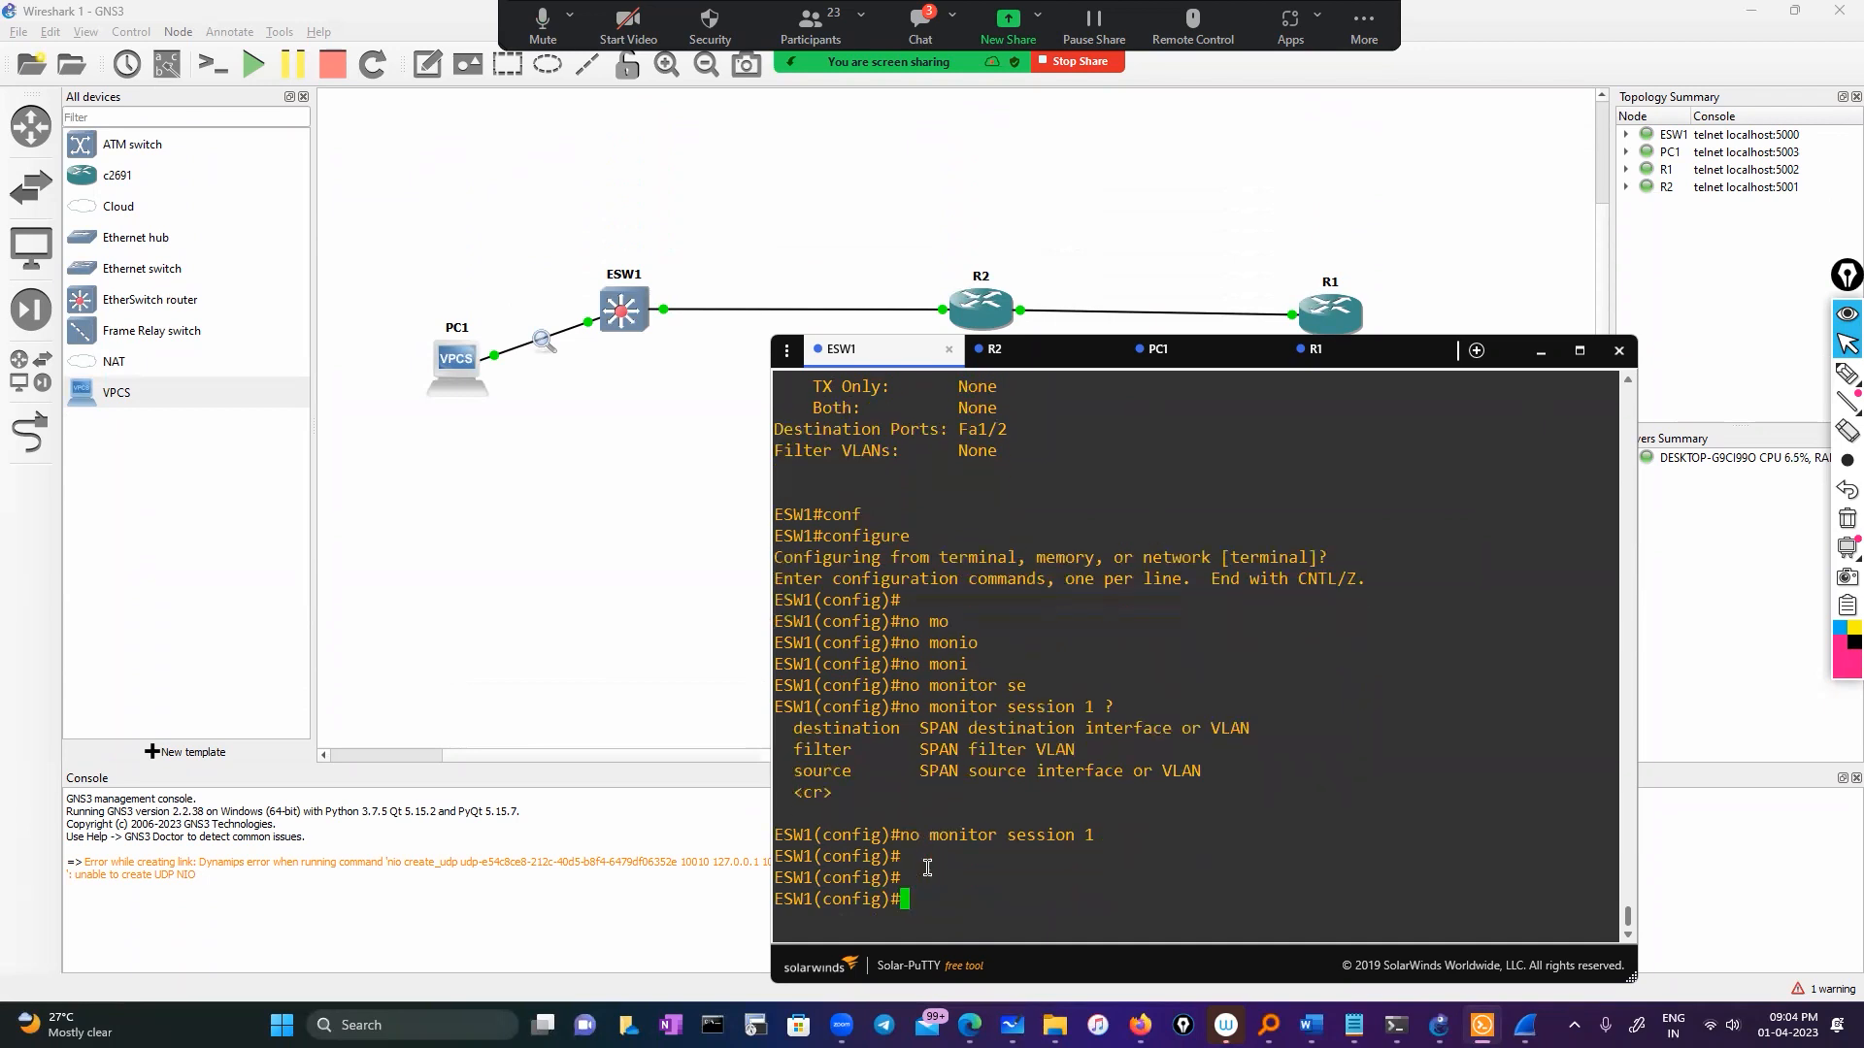
Step: Leave configuration mode on ESW1 and show monitor session 1 to check that its ports are cleared
type("exit")
key("Return")
key("Return")
type("sho")
key("Tab")
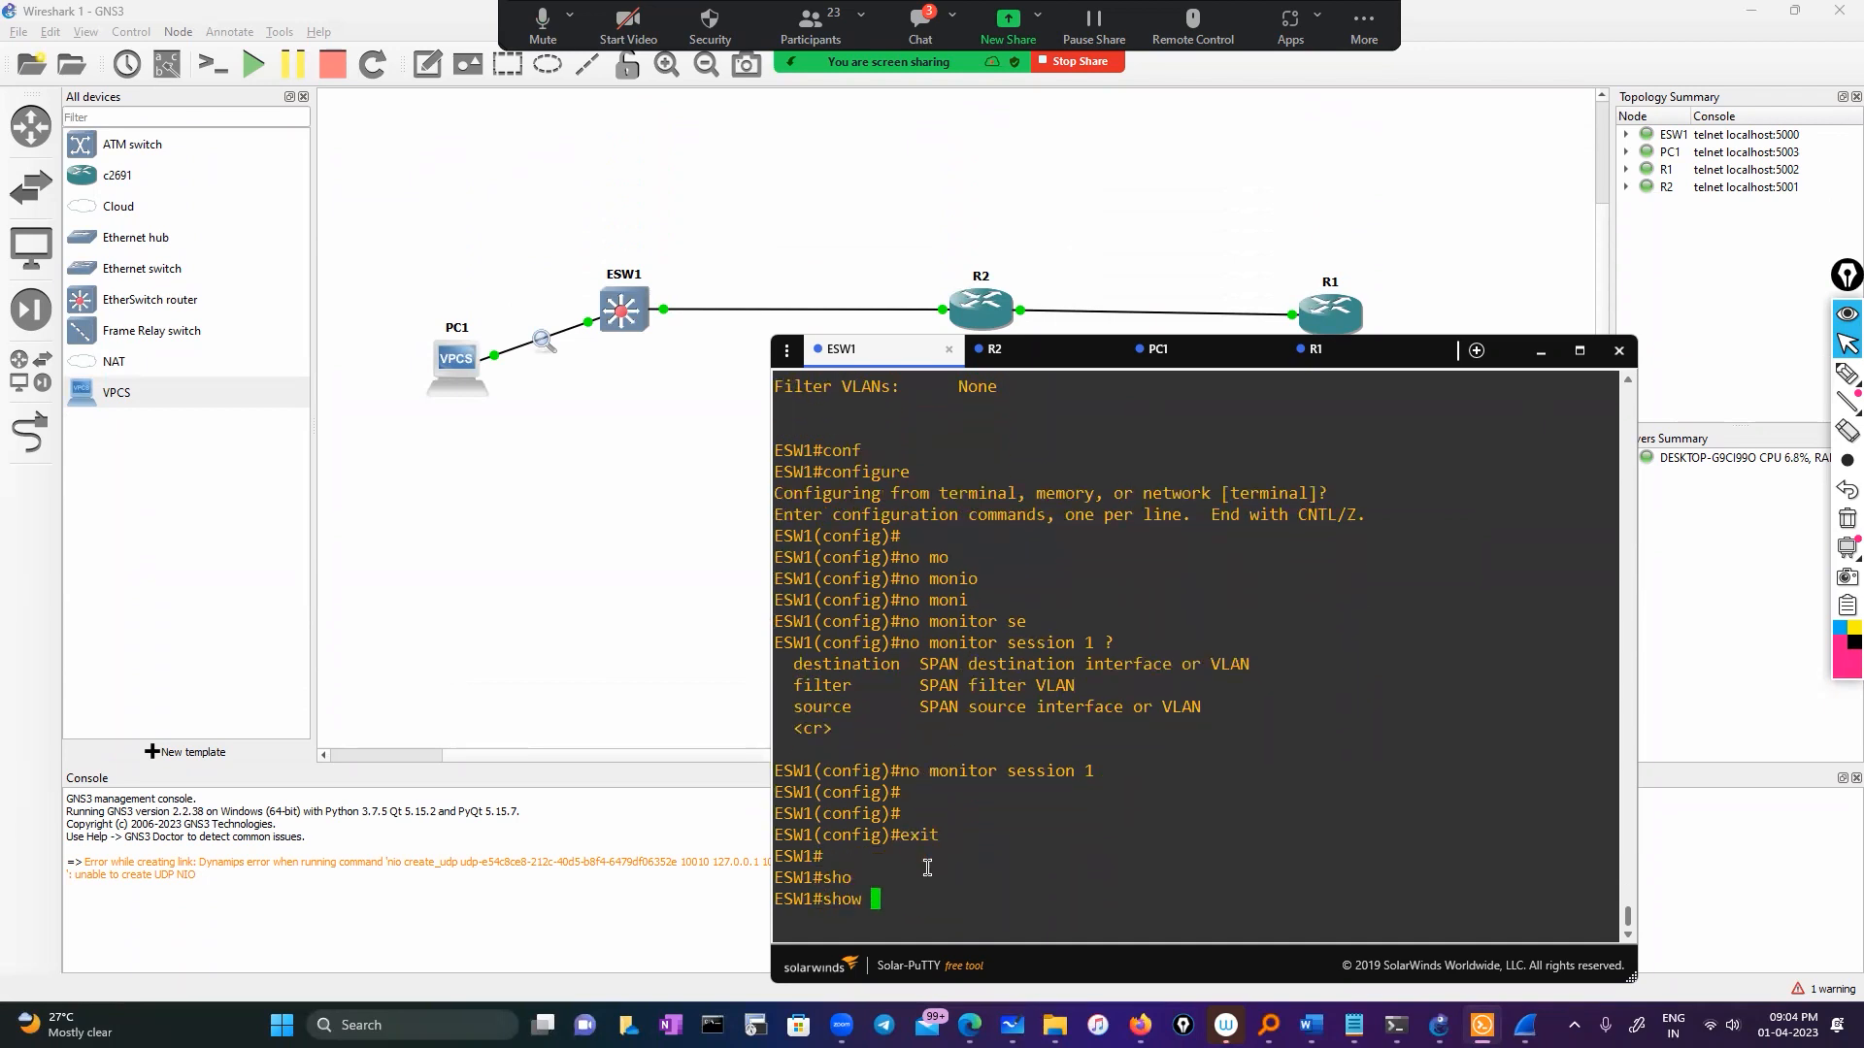
type("moin")
key("Tab")
key("BackSpace")
key("BackSpace")
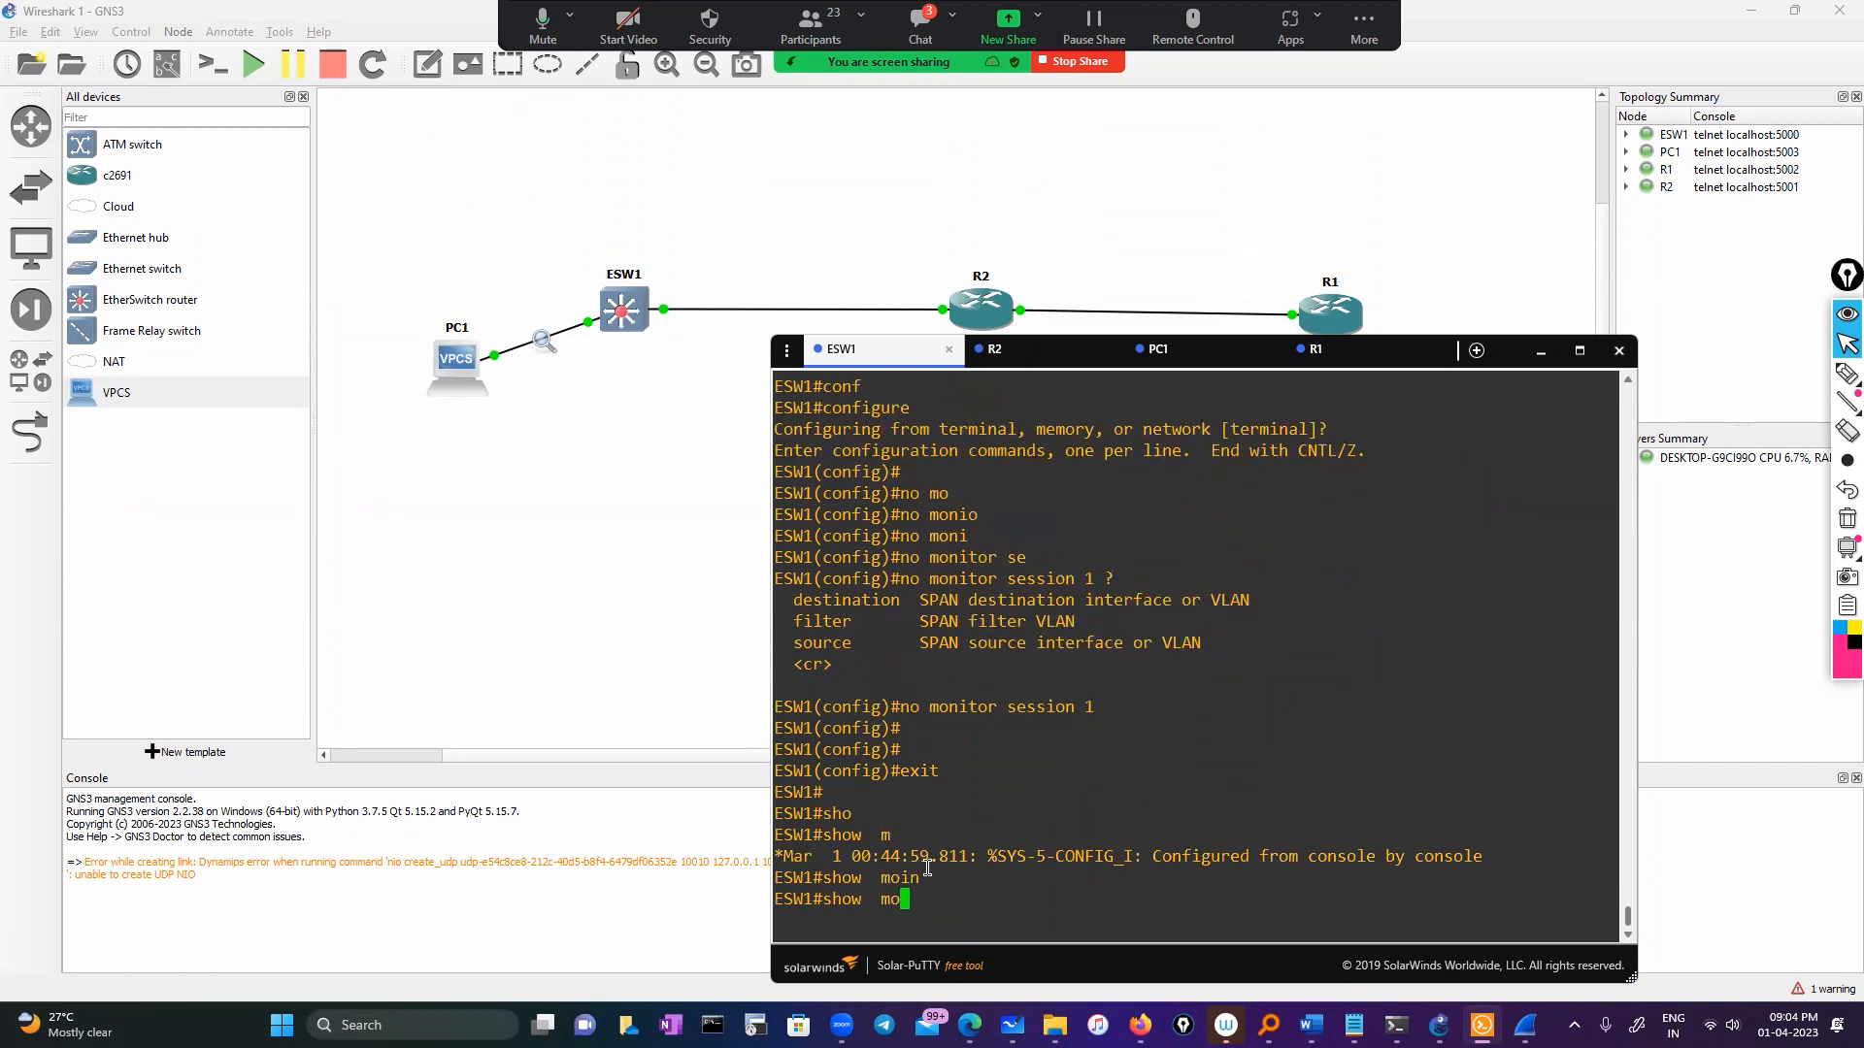
type("n")
key("Tab")
type("se")
key("Tab")
type("1")
key("Return")
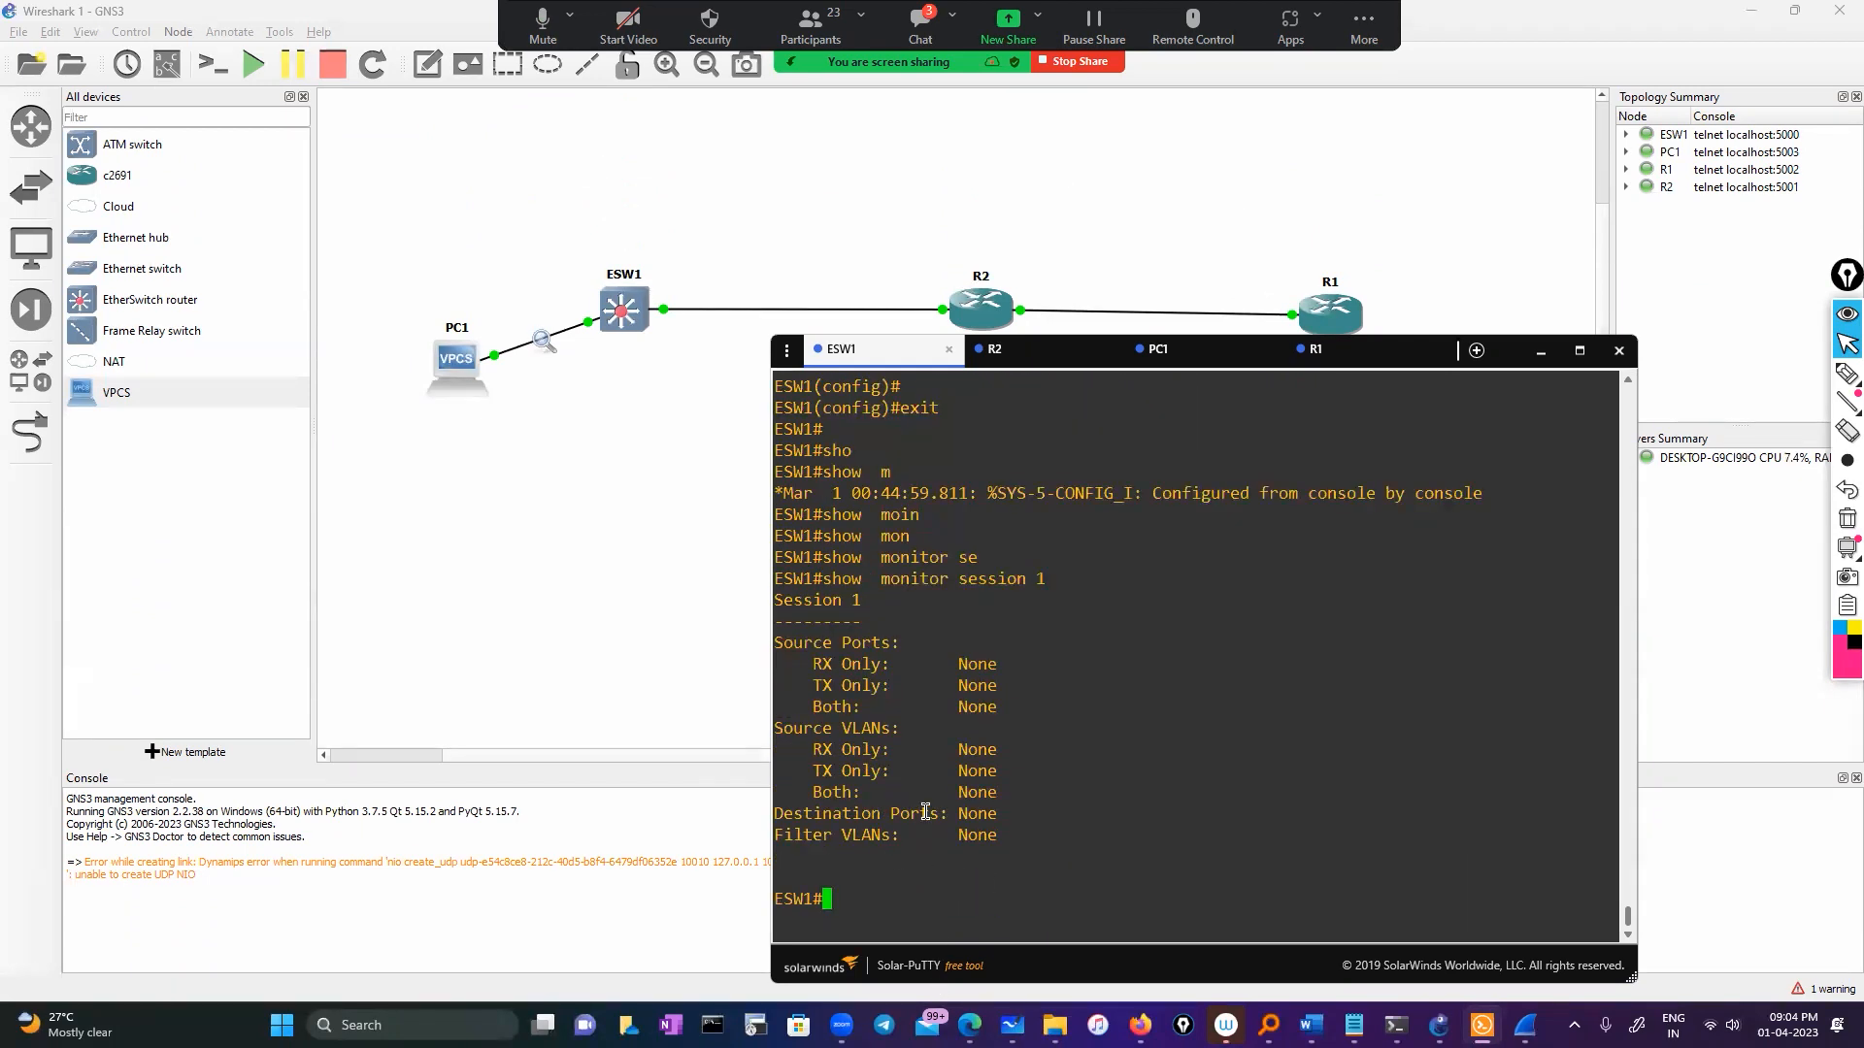
type("conf")
key("Tab")
key("Return")
key("Return")
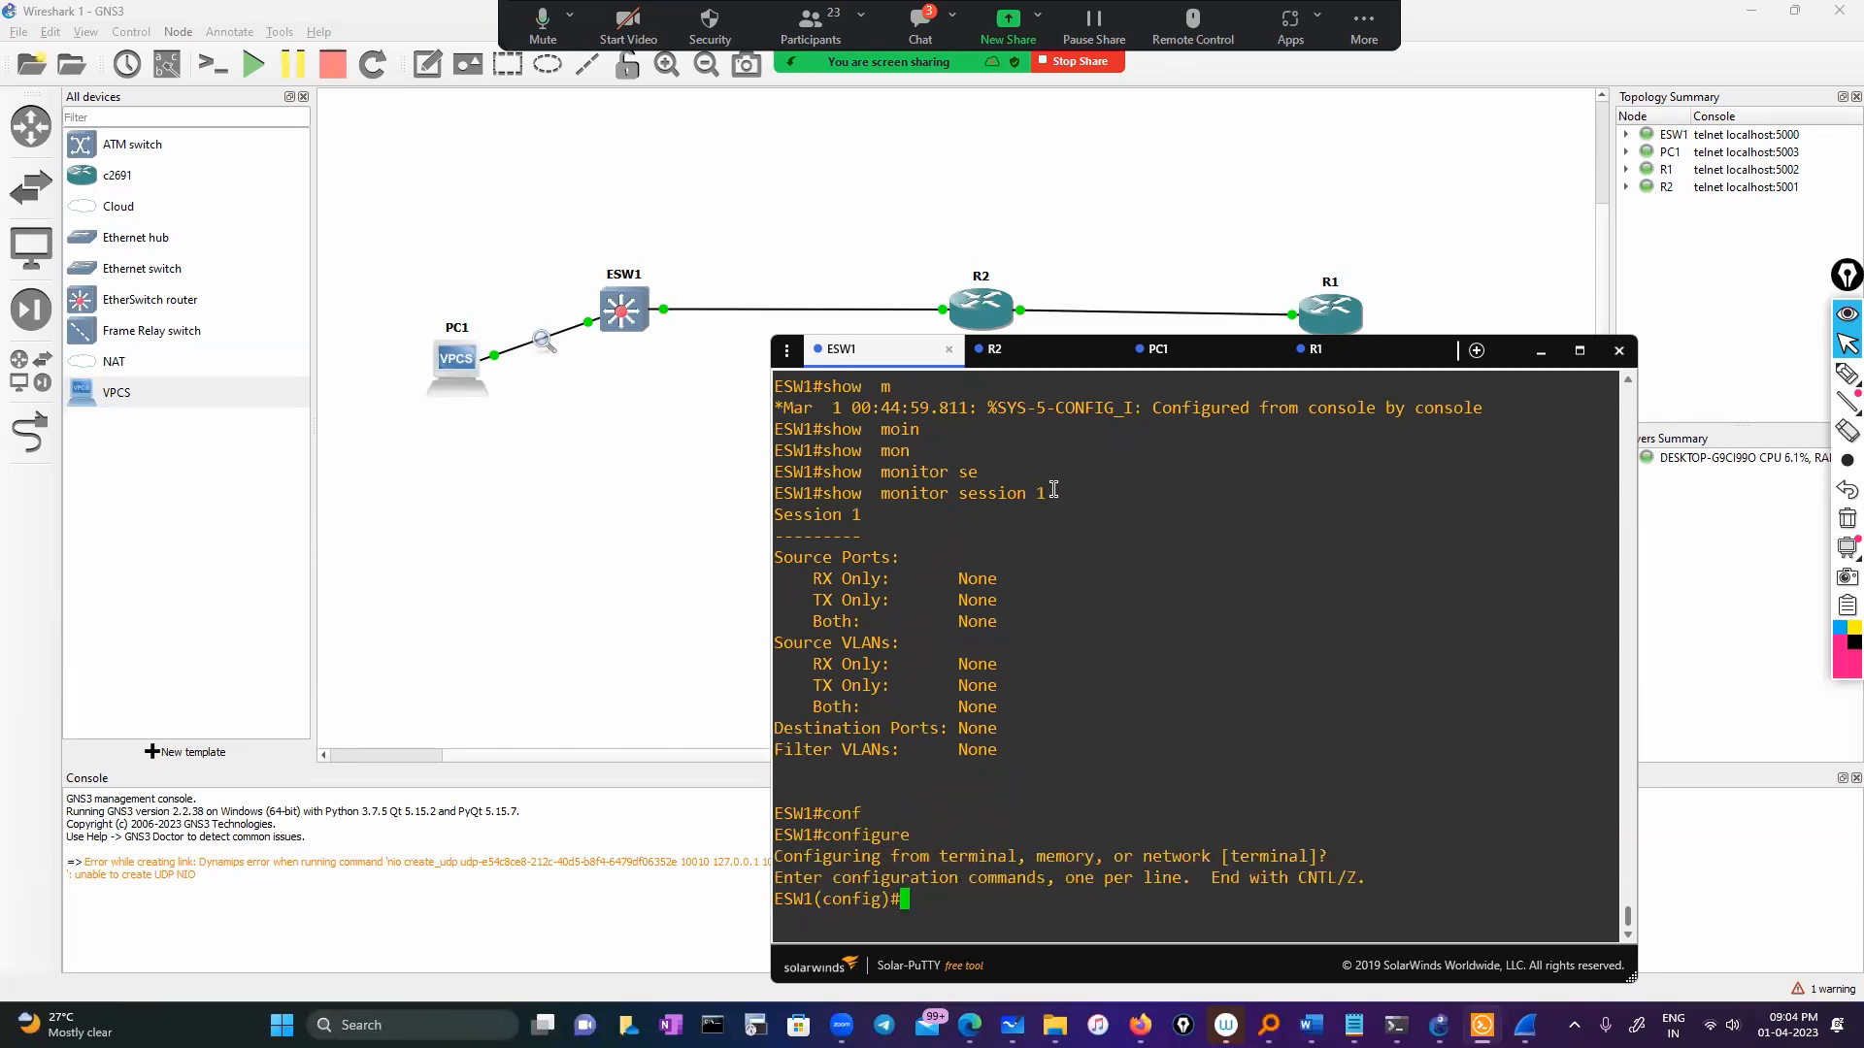
type("exit")
key("Return")
Step: Leave configuration mode on ESW1 and show its brief IP interface summary
type("sh ip")
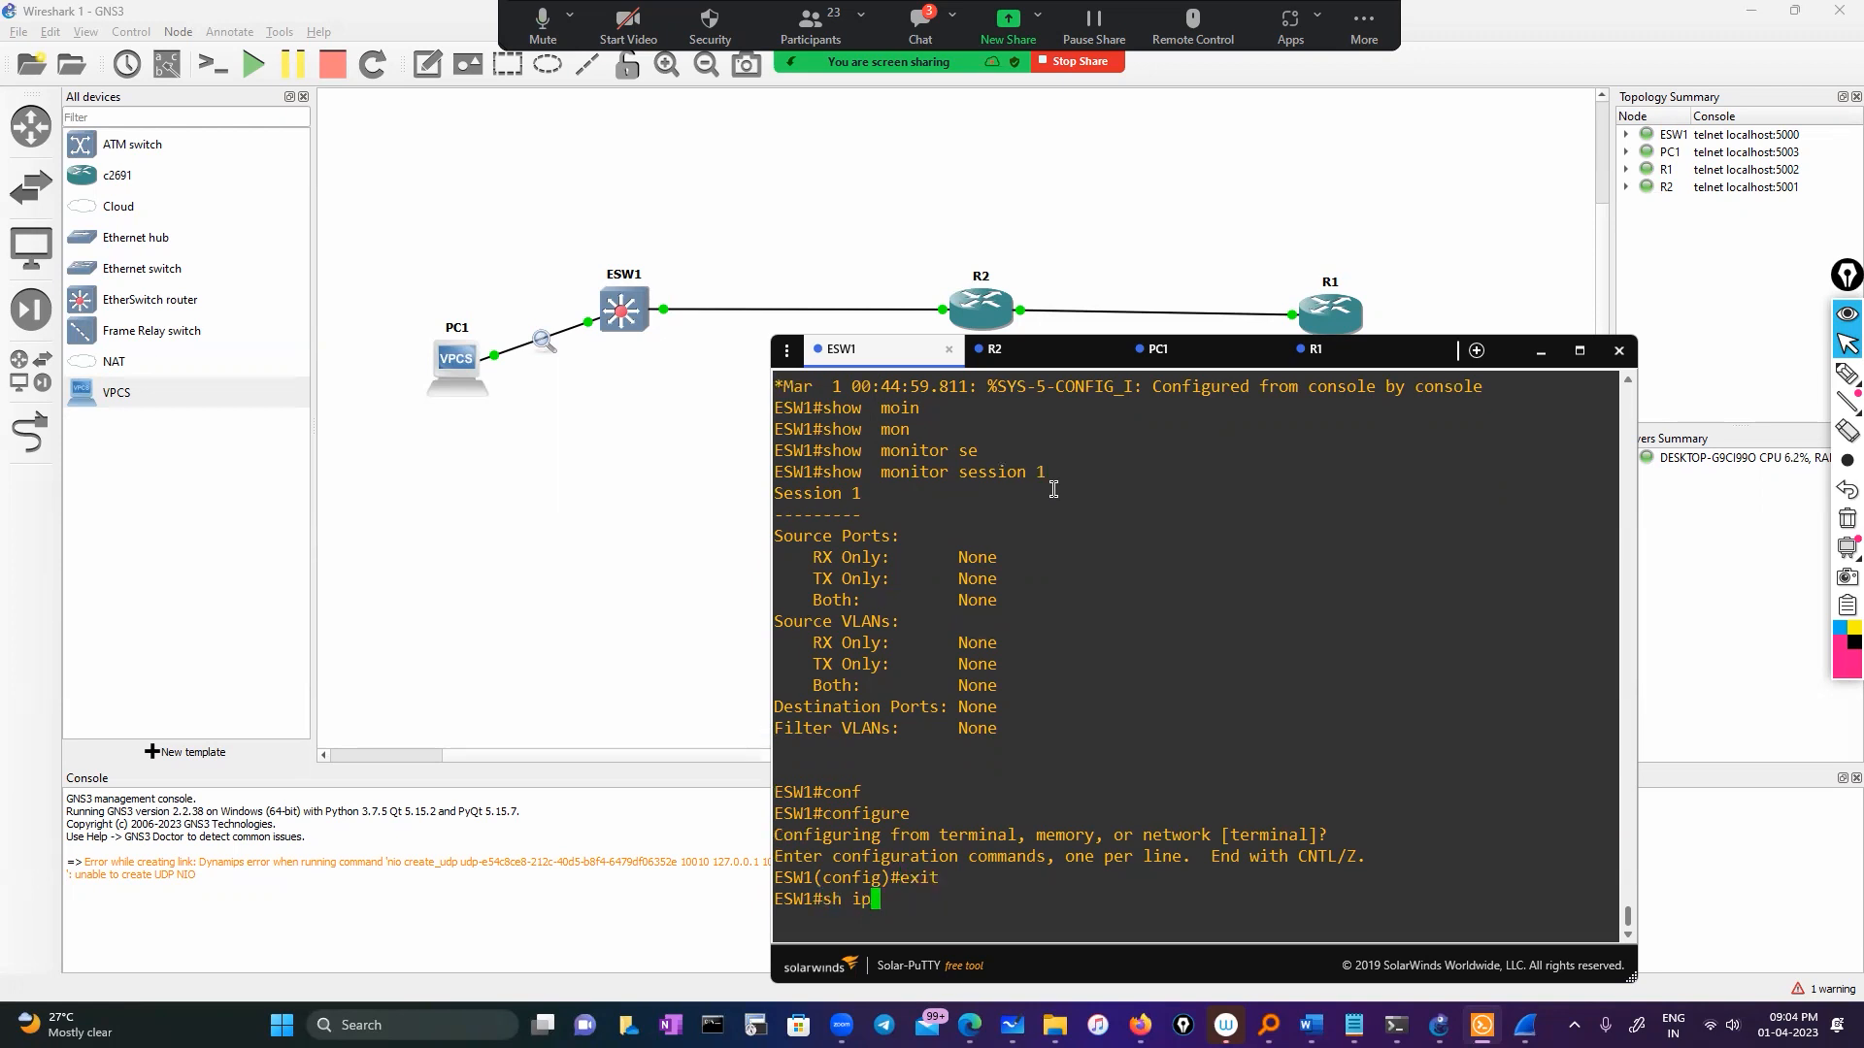
type("  int br")
key("Tab")
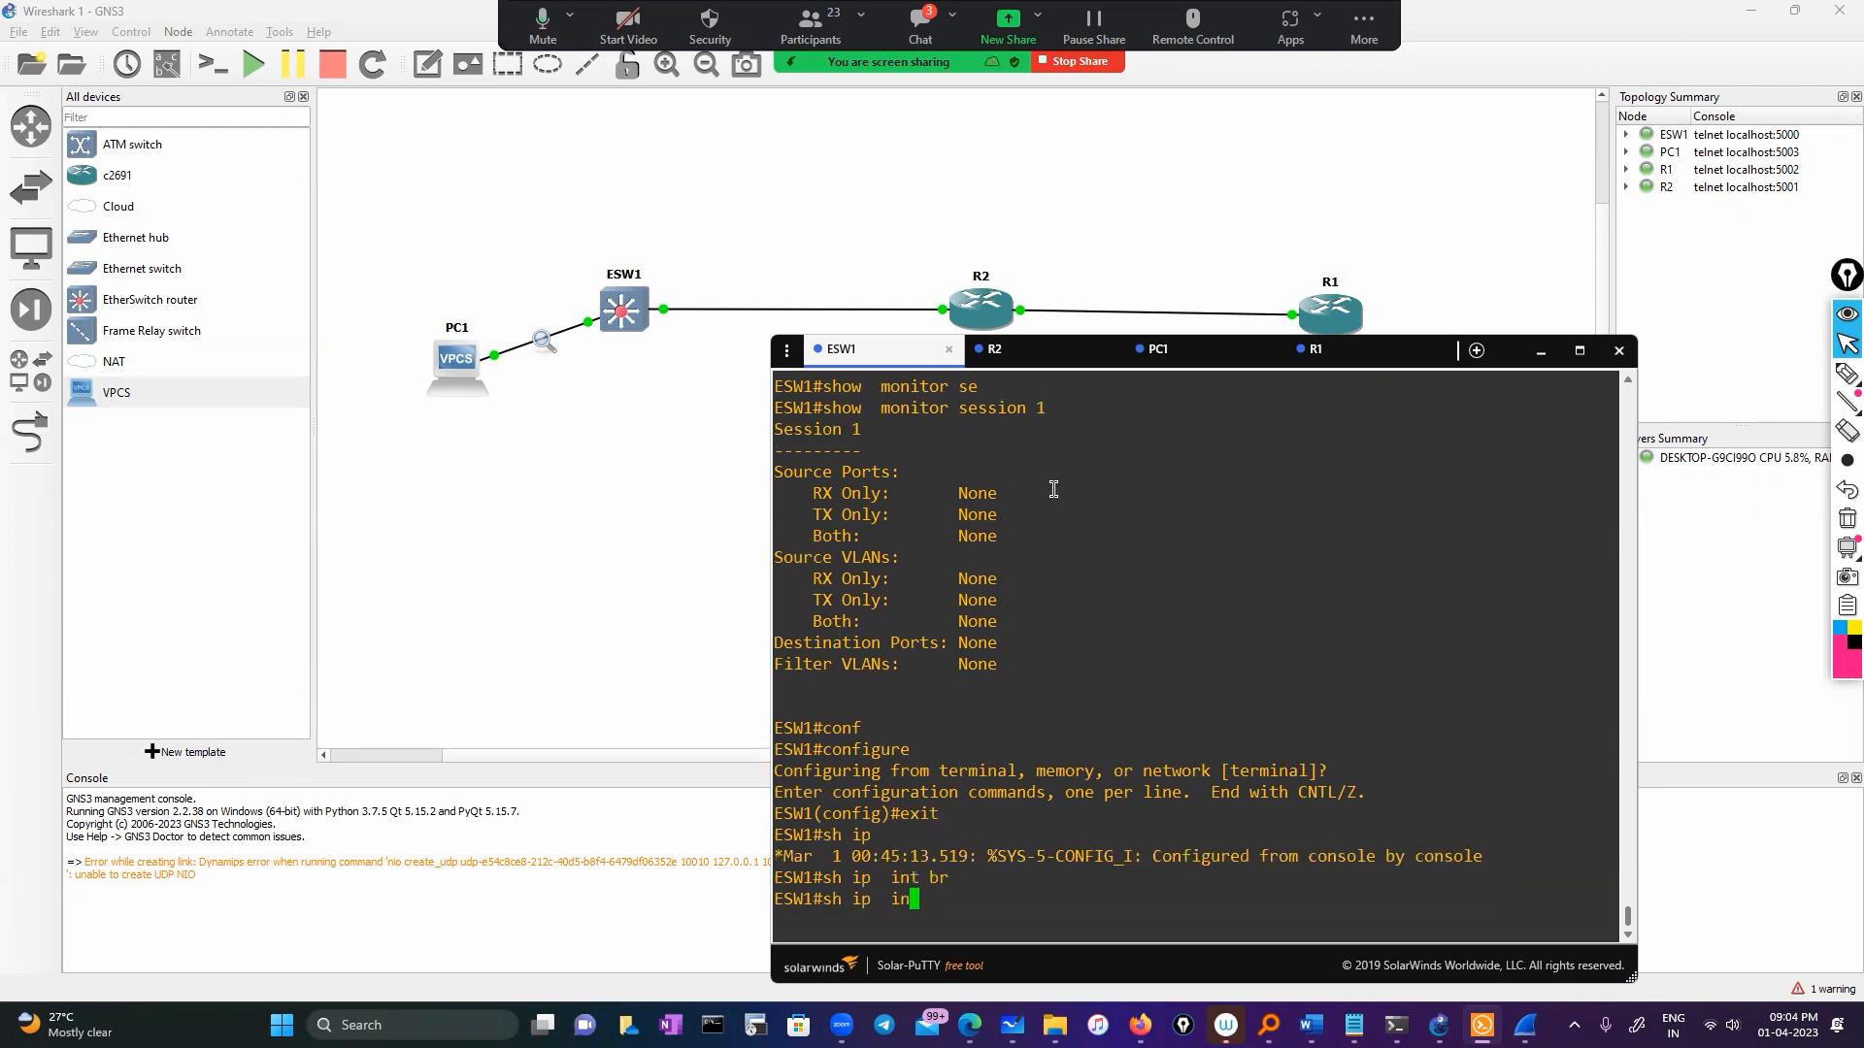
key("Return")
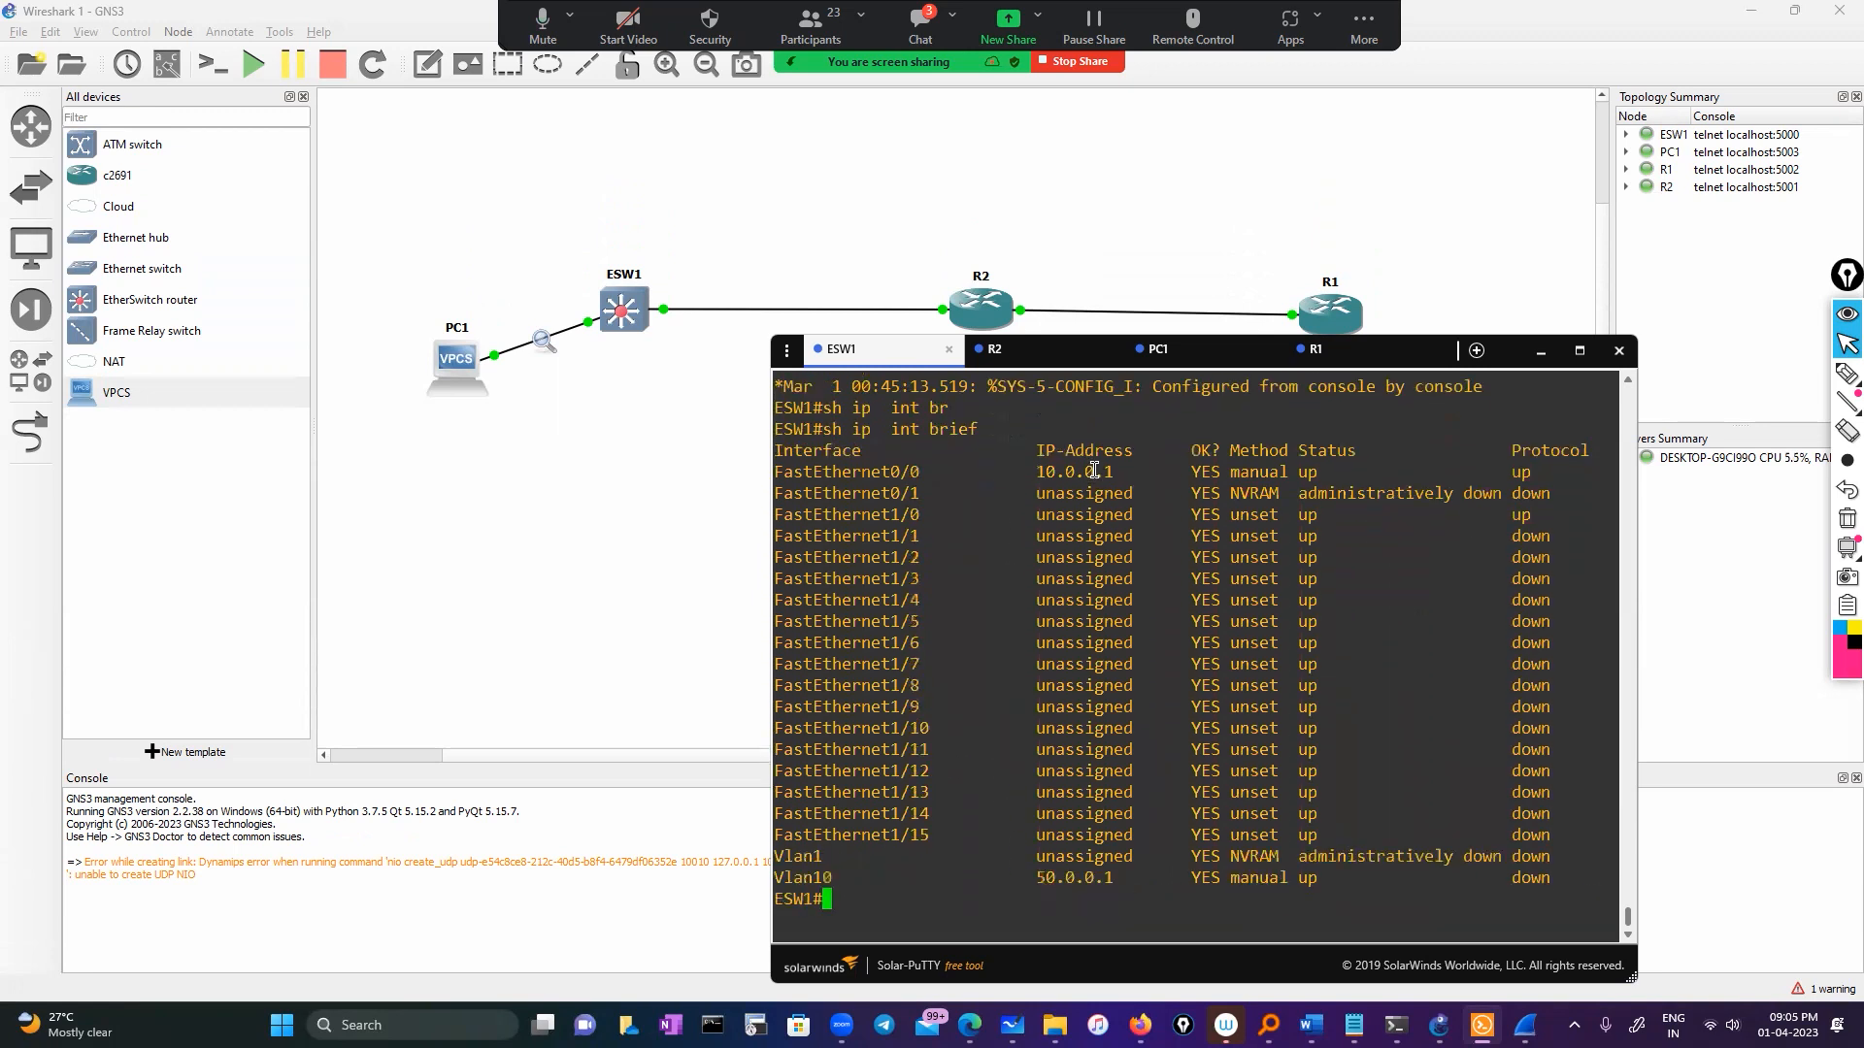
Step: Copy R1's FastEthernet0/0 address and ping 11.0.0.5 from ESW1
double_click(1063, 472)
left_click(1321, 349)
double_click(1073, 856)
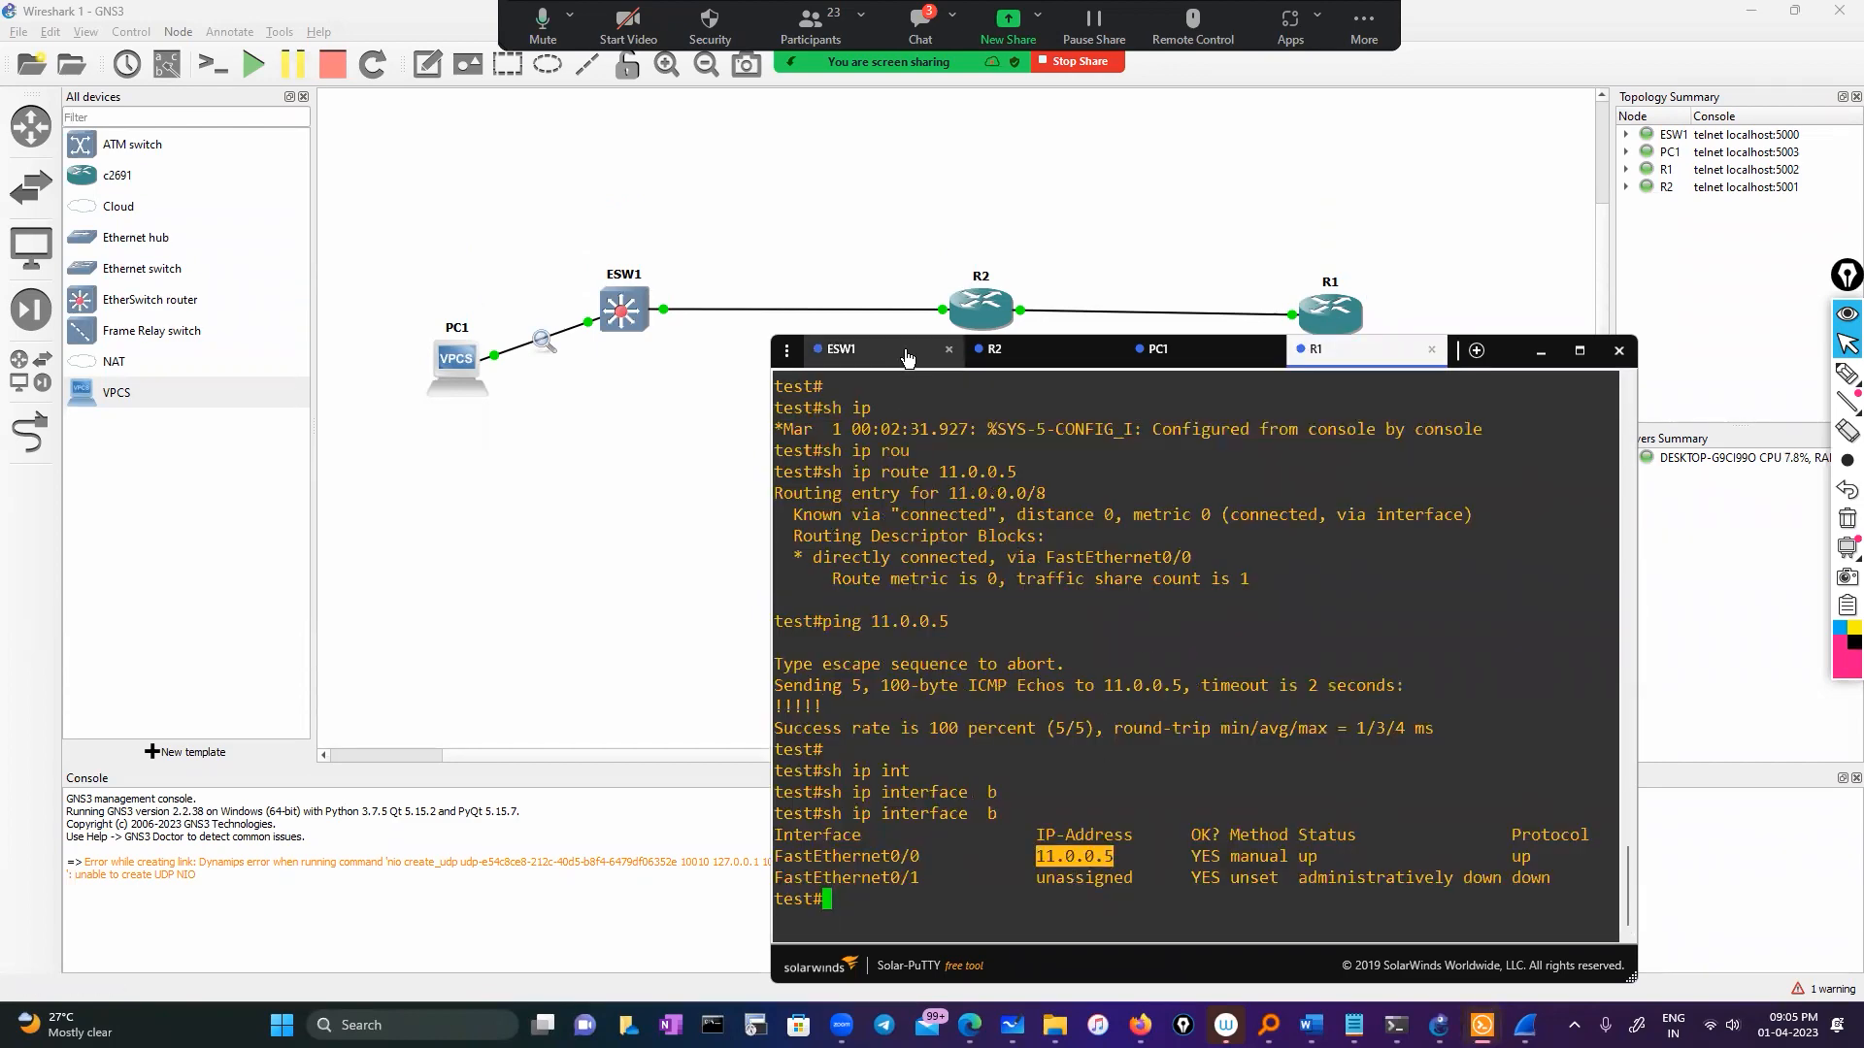
left_click(841, 349)
type("ping")
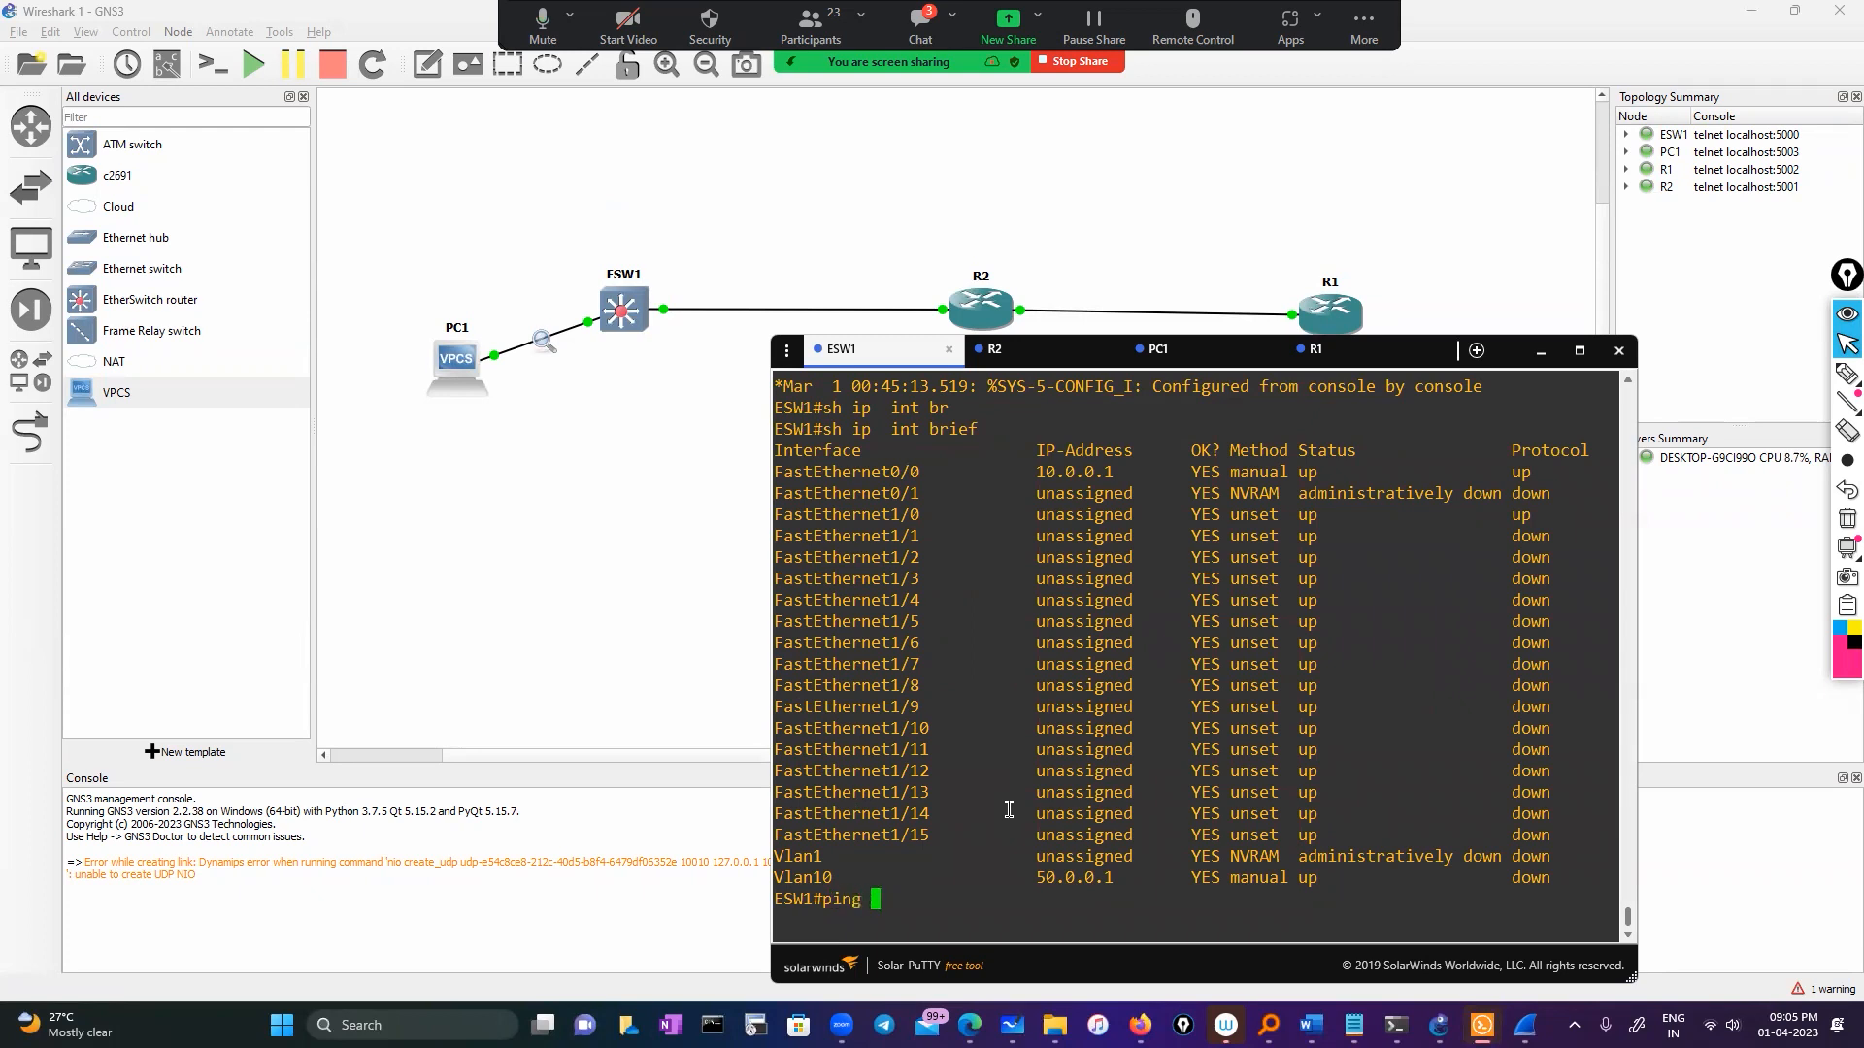
right_click(1009, 809)
key("Return")
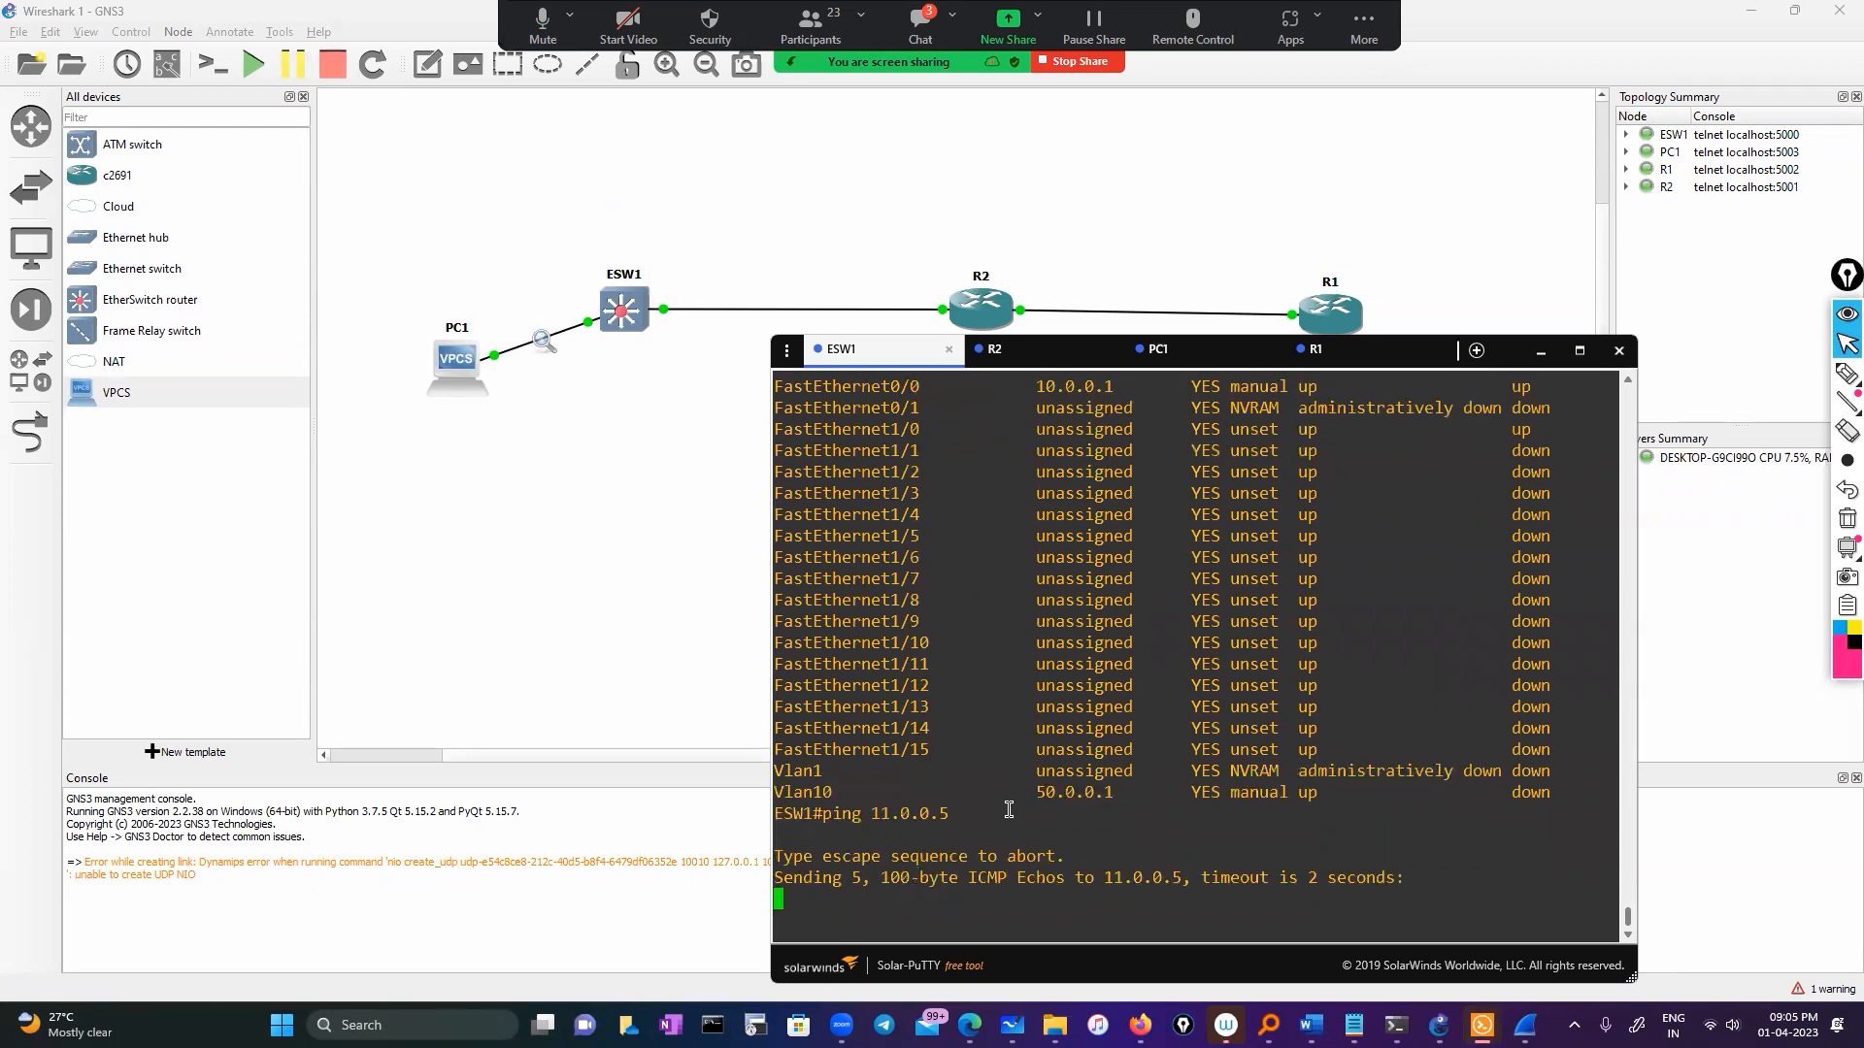
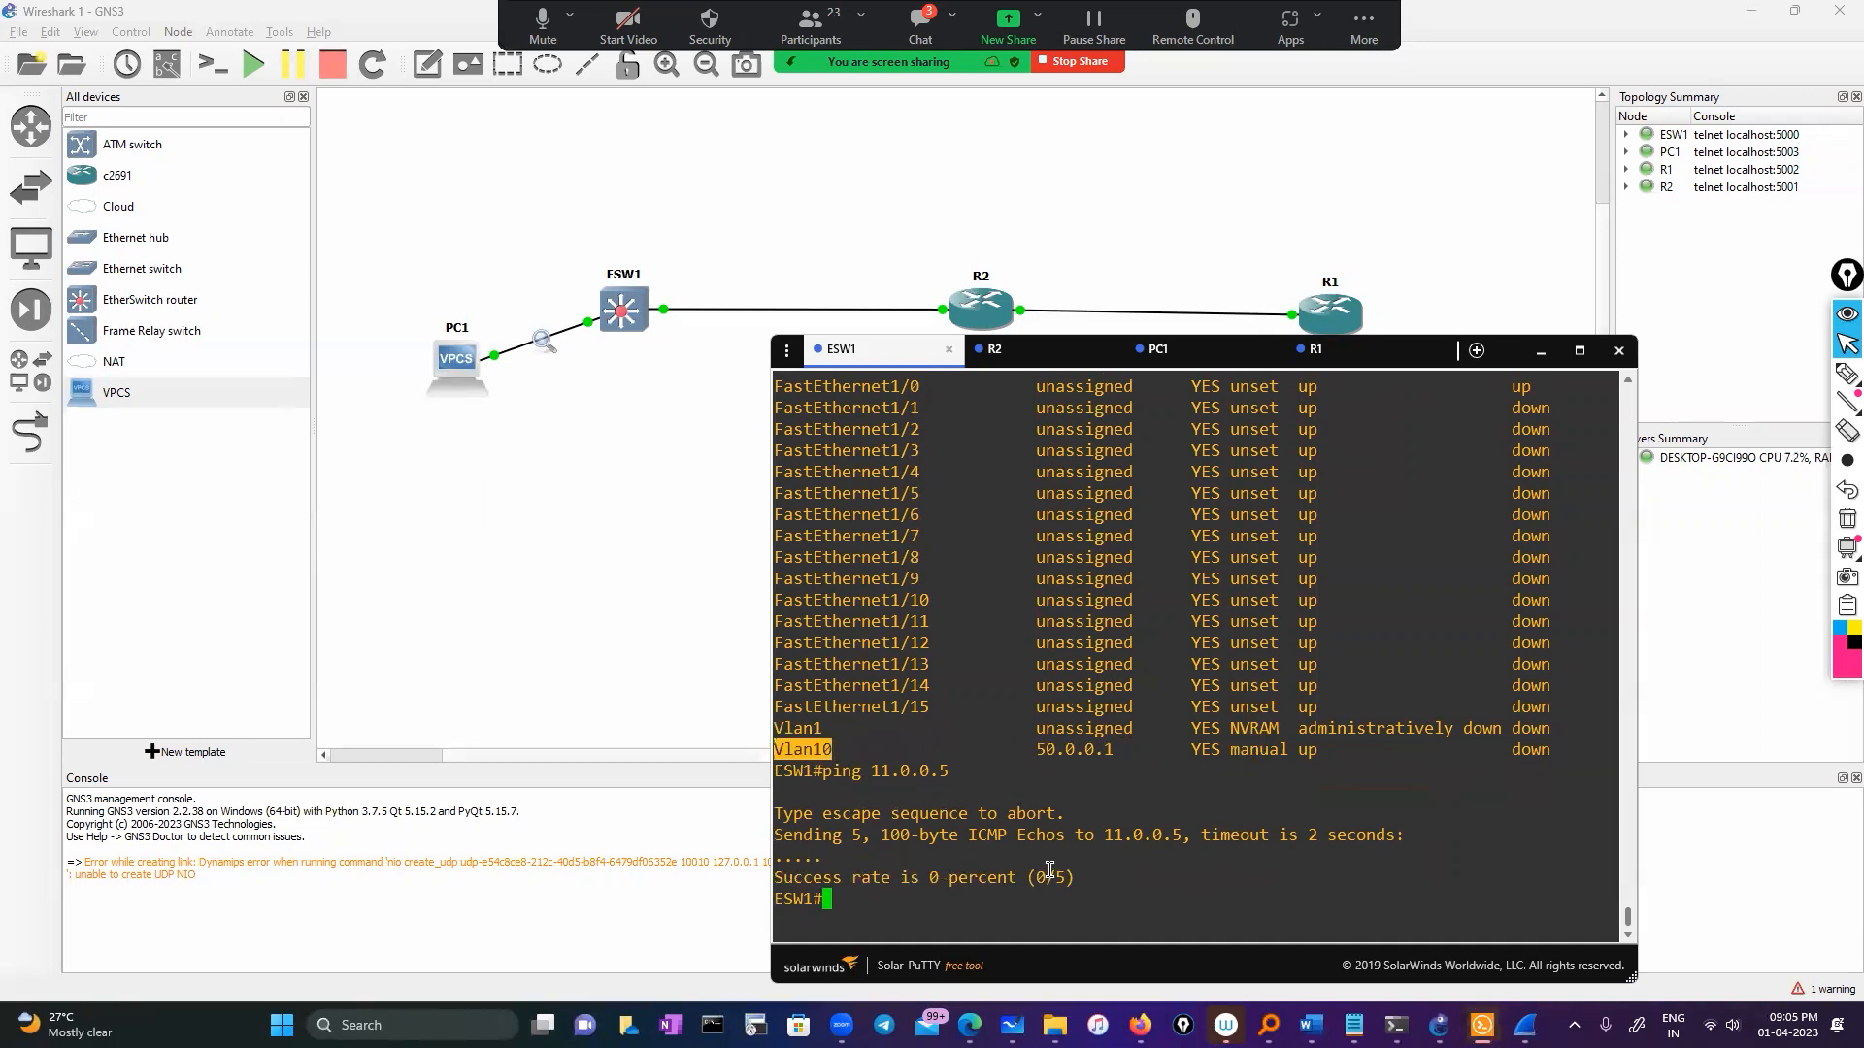
Step: Enter configuration mode on ESW1 and enable interface Vlan10 with no shutdown
type("conf")
key("Tab")
key("Return")
key("Return")
type("int")
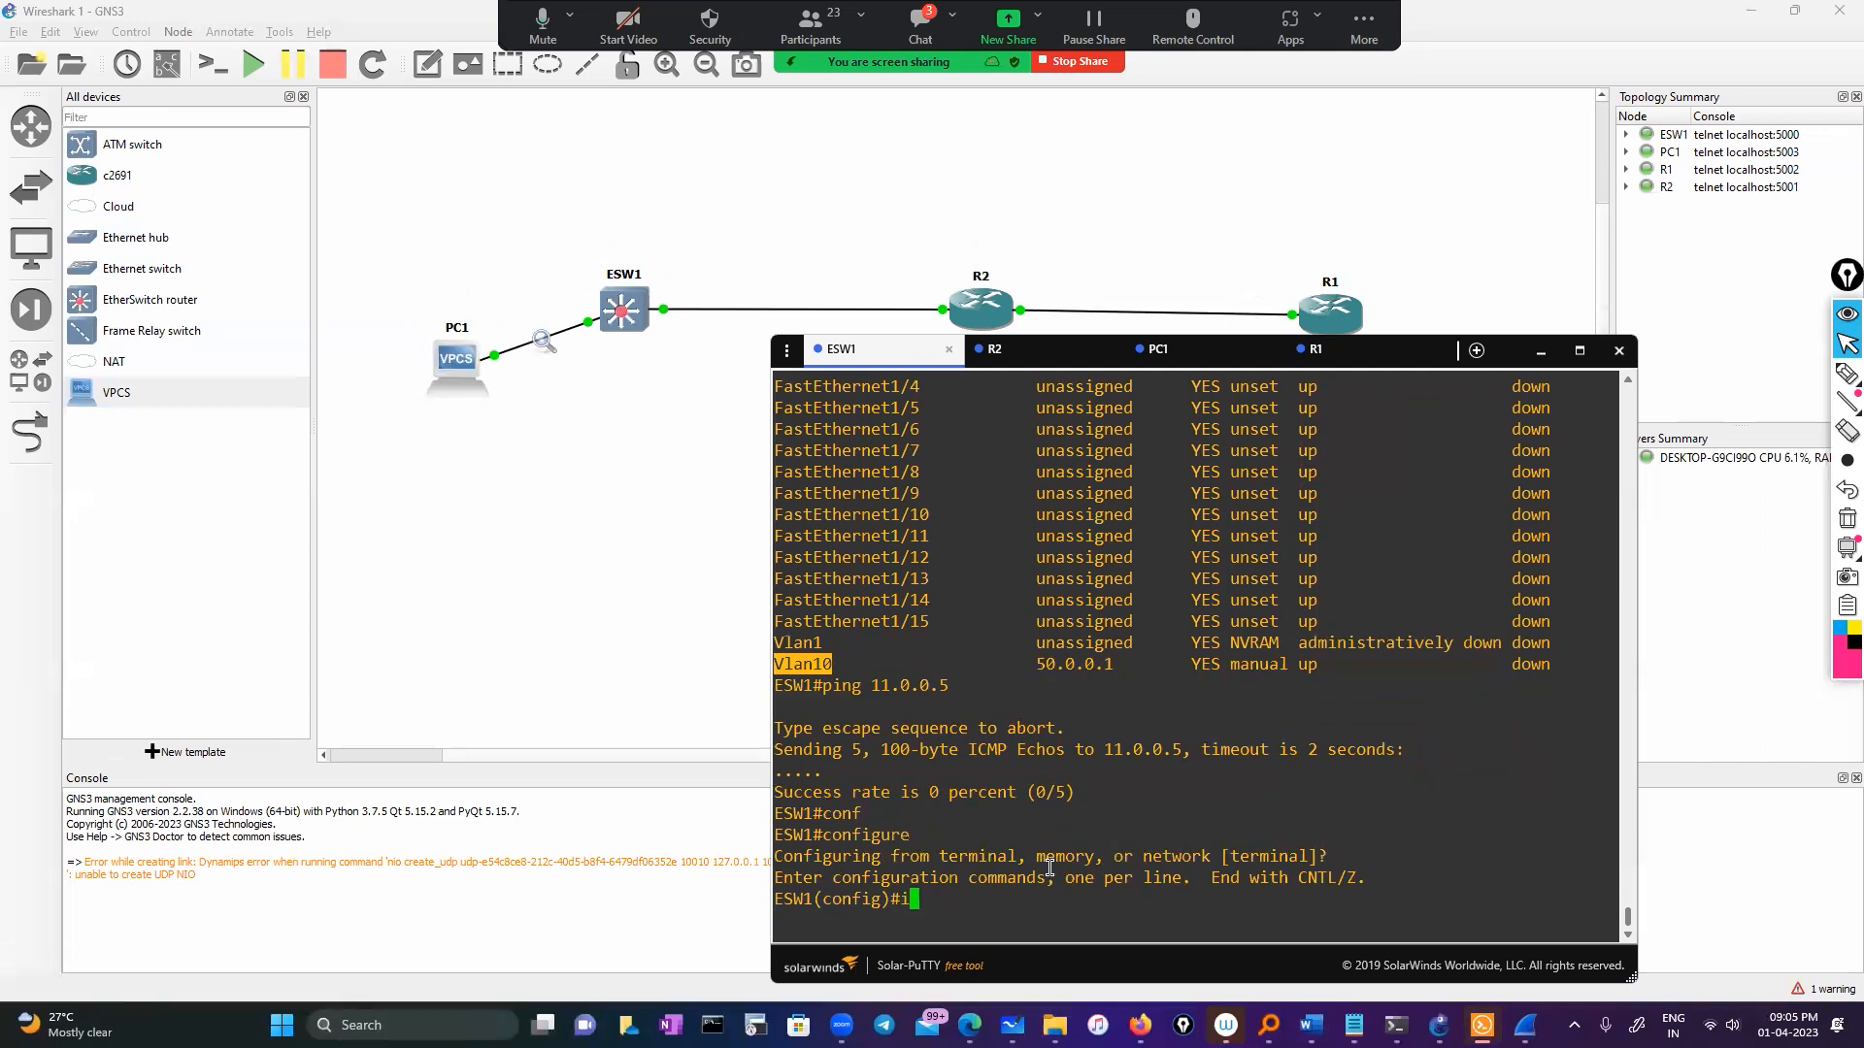
key("Tab")
double_click(825, 645)
right_click(825, 645)
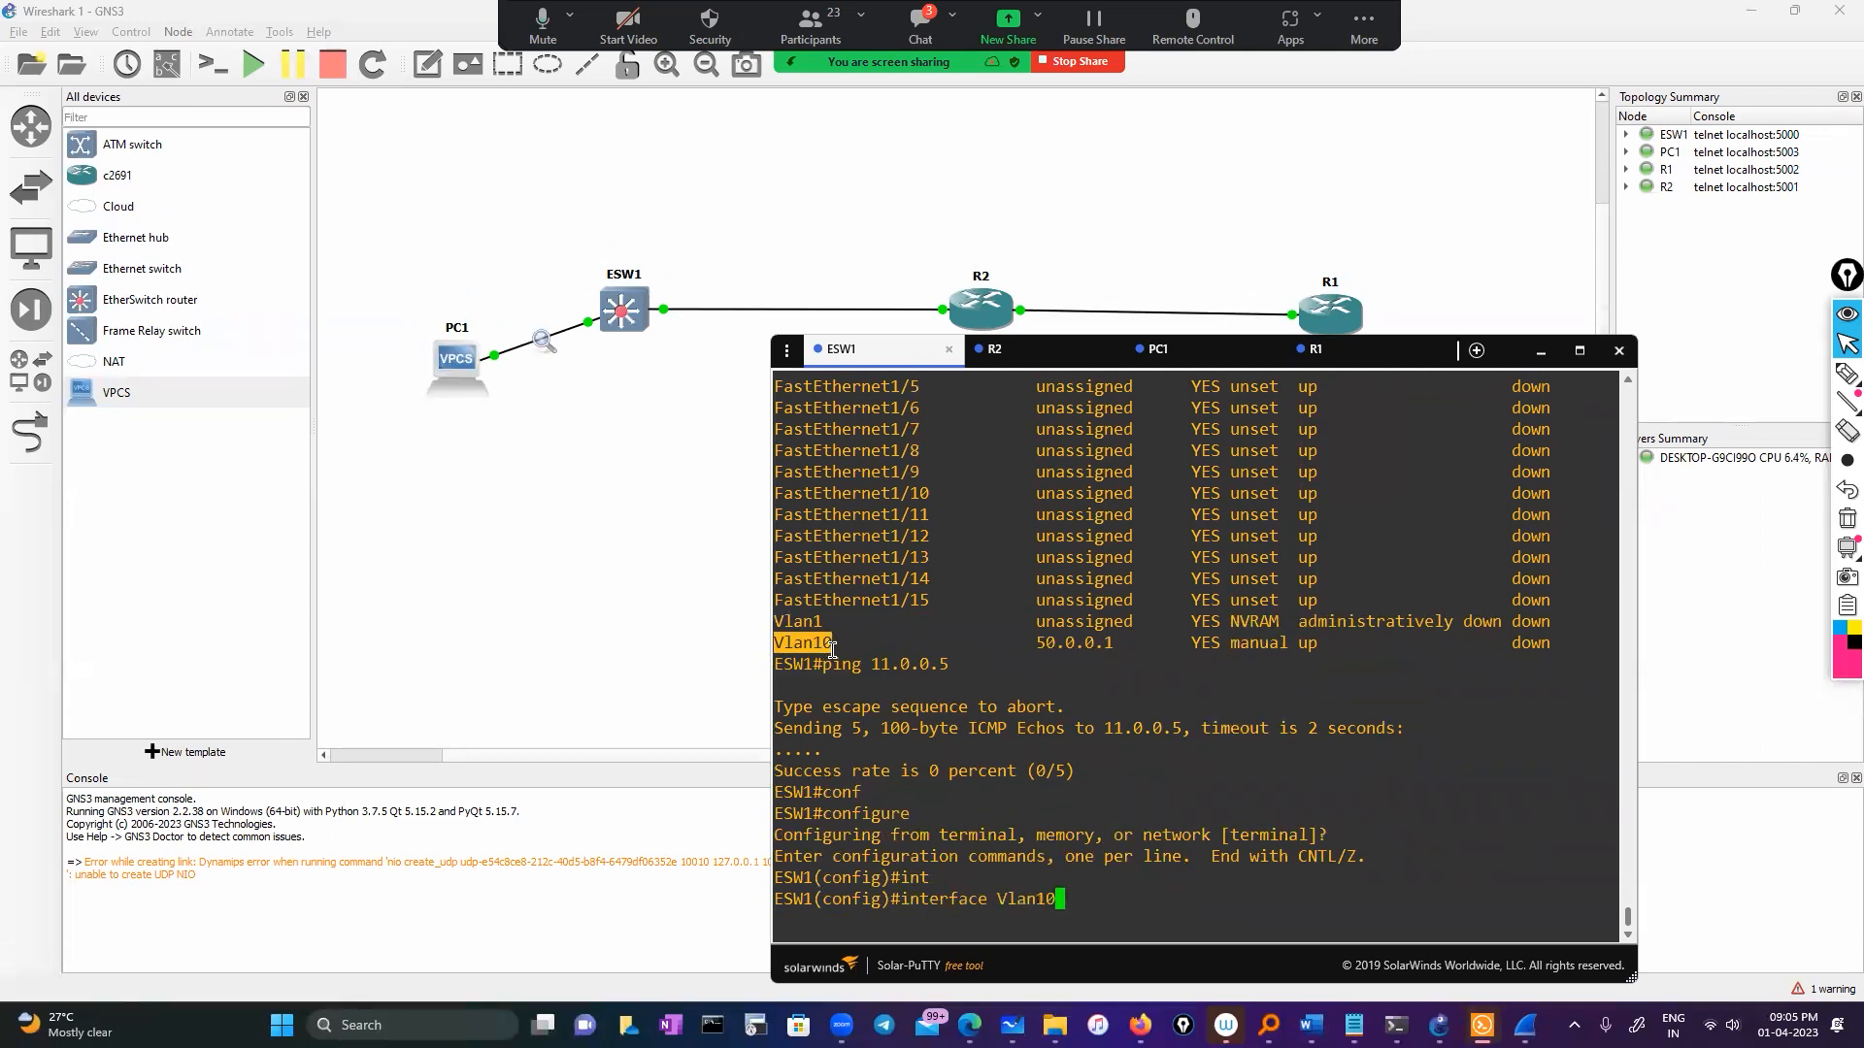
key("Return")
type("no sh")
key("Return")
key("Return")
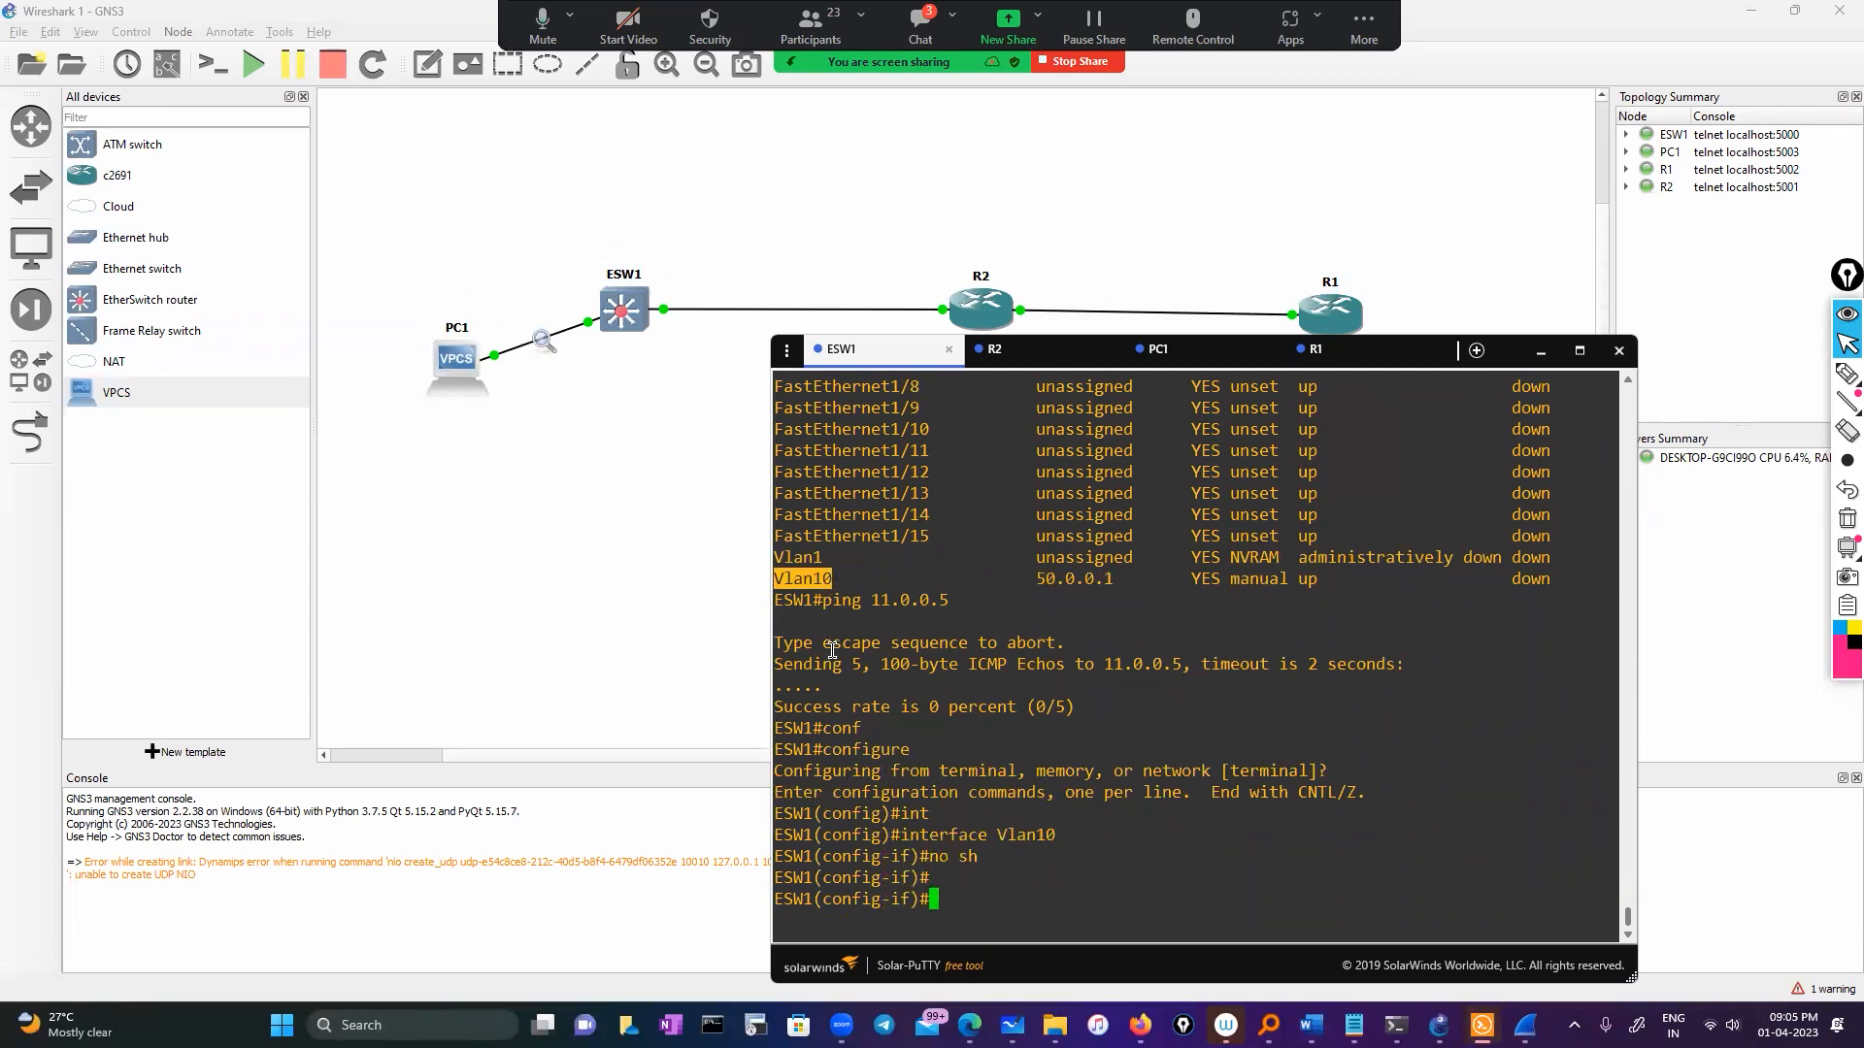
Step: Return to ESW1's privileged prompt and recheck Vlan10's status and protocol in the brief IP interface summary
type("ex")
type("it")
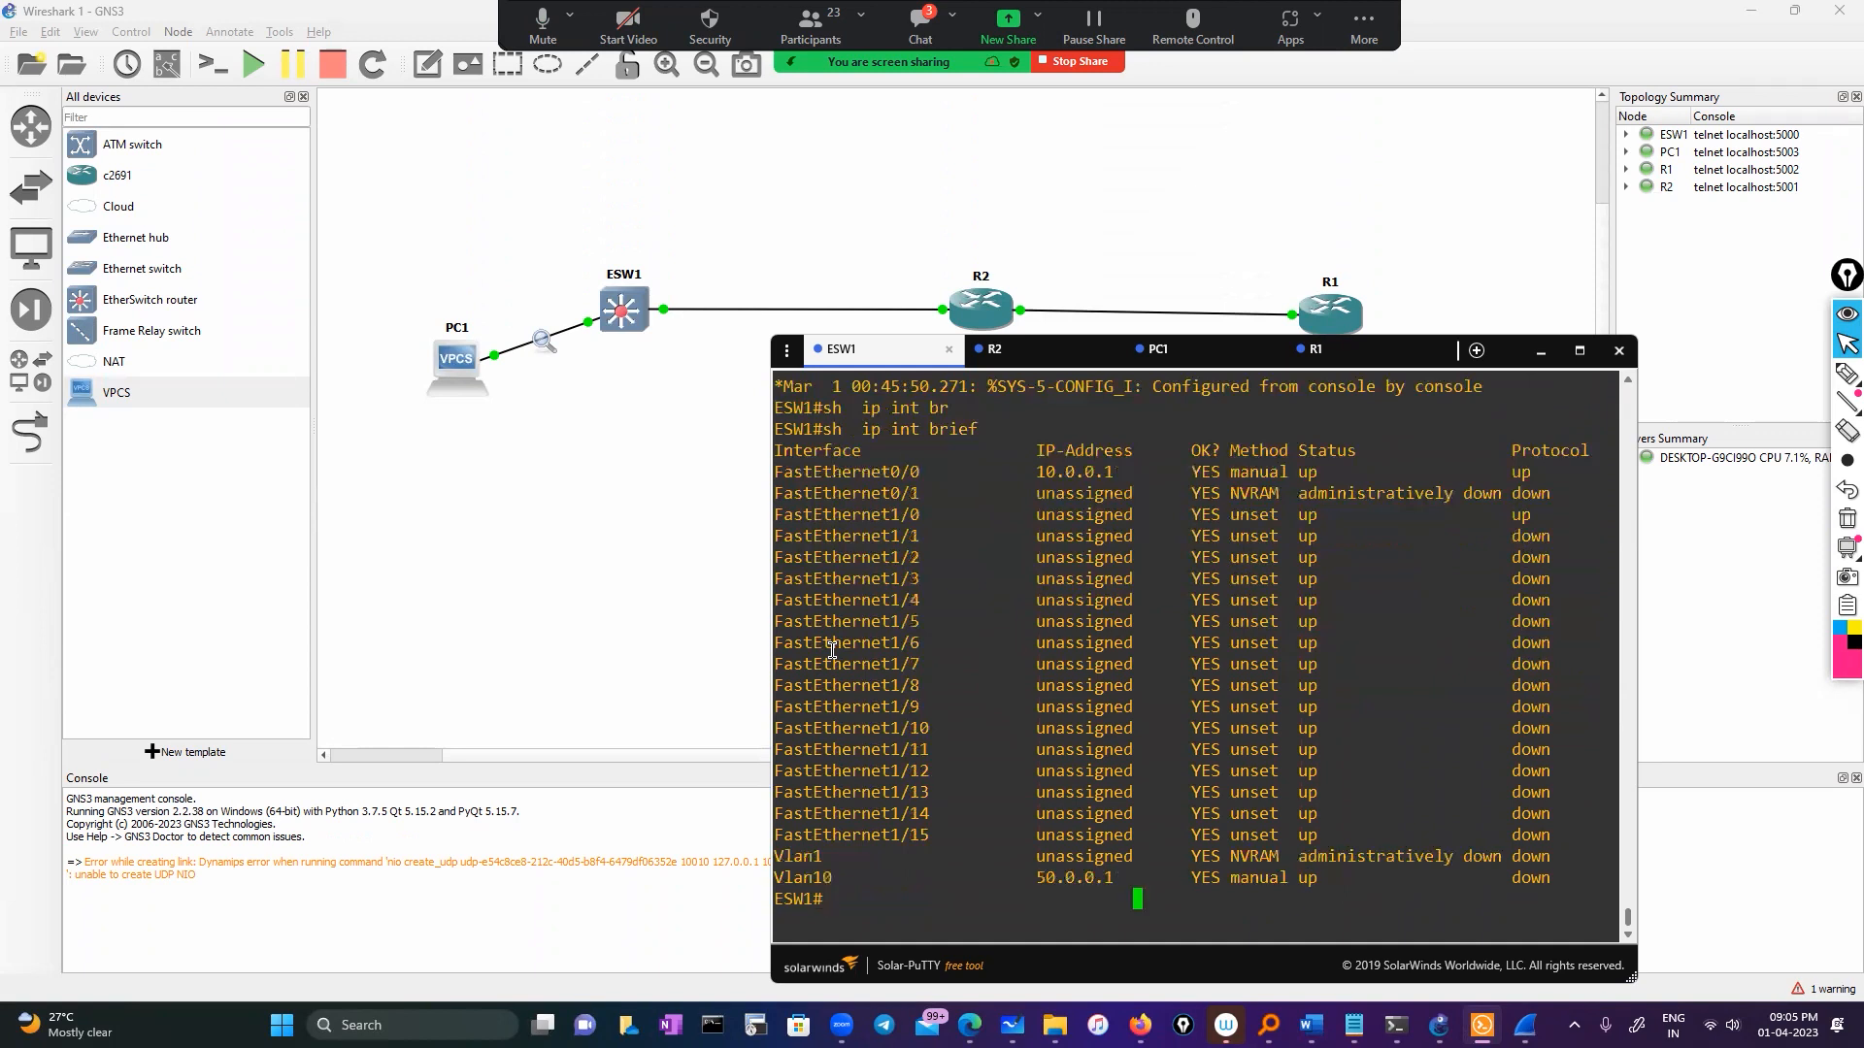
key("space")
key("space")
key("space")
key("space")
key("space")
key("space")
key("space")
key("space")
key("space")
key("space")
key("space")
key("space")
key("space")
key("space")
key("space")
key("space")
key("space")
key("space")
key("space")
key("space")
double_click(1016, 887)
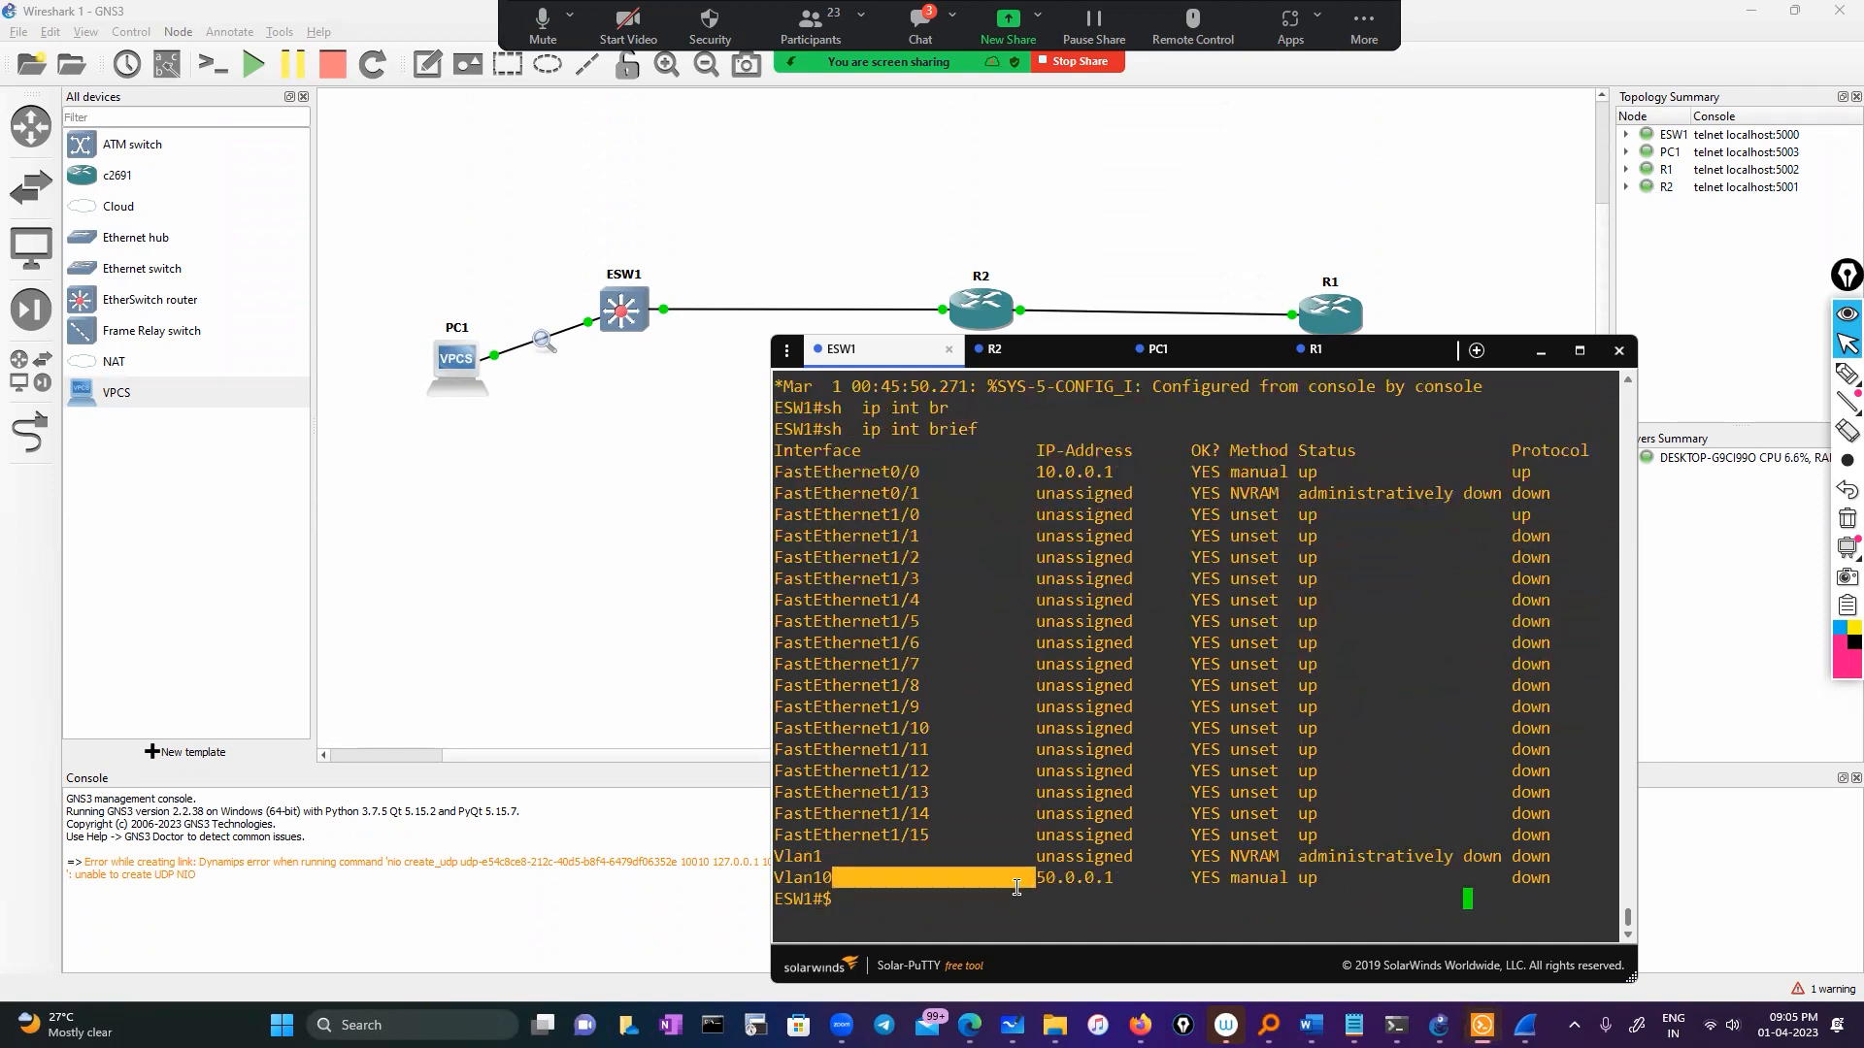
left_click(933, 890)
type("show ip interface  brief")
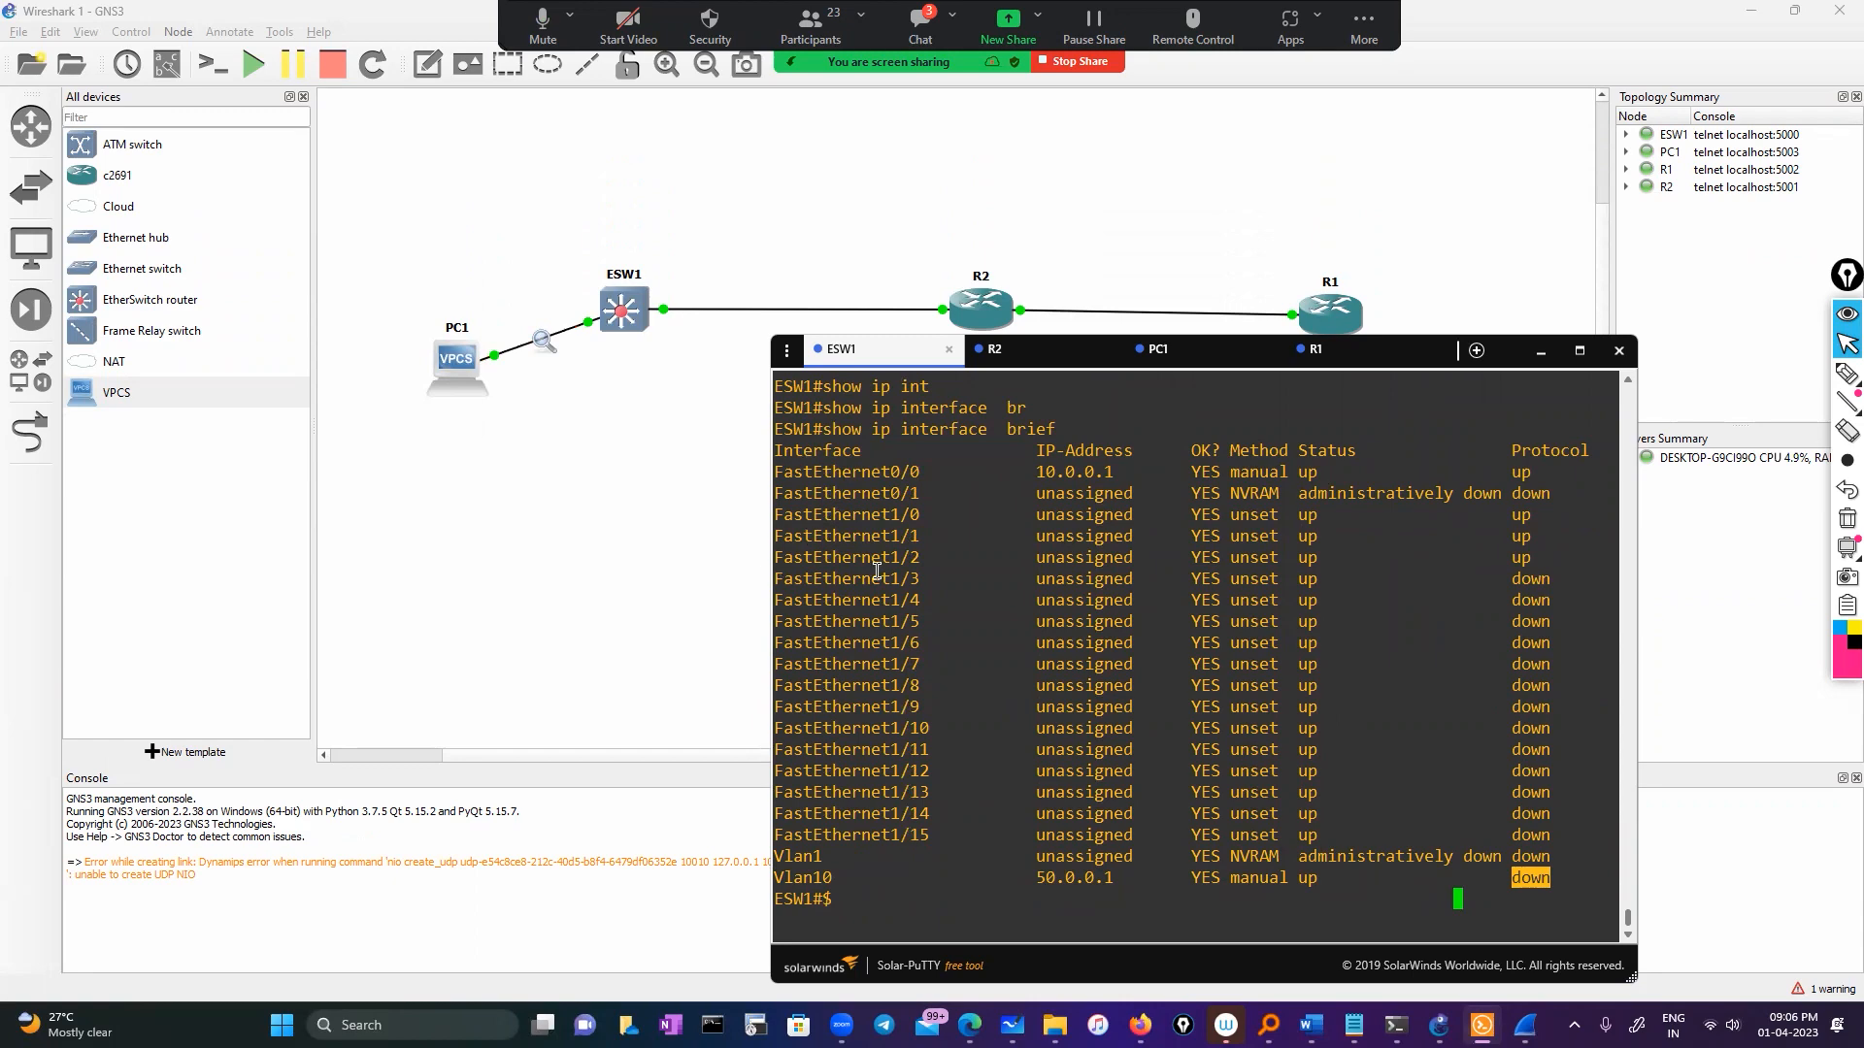
Step: Show the detailed interface status of FastEthernet1/2 on ESW1
type("sh")
key("Tab")
type("o")
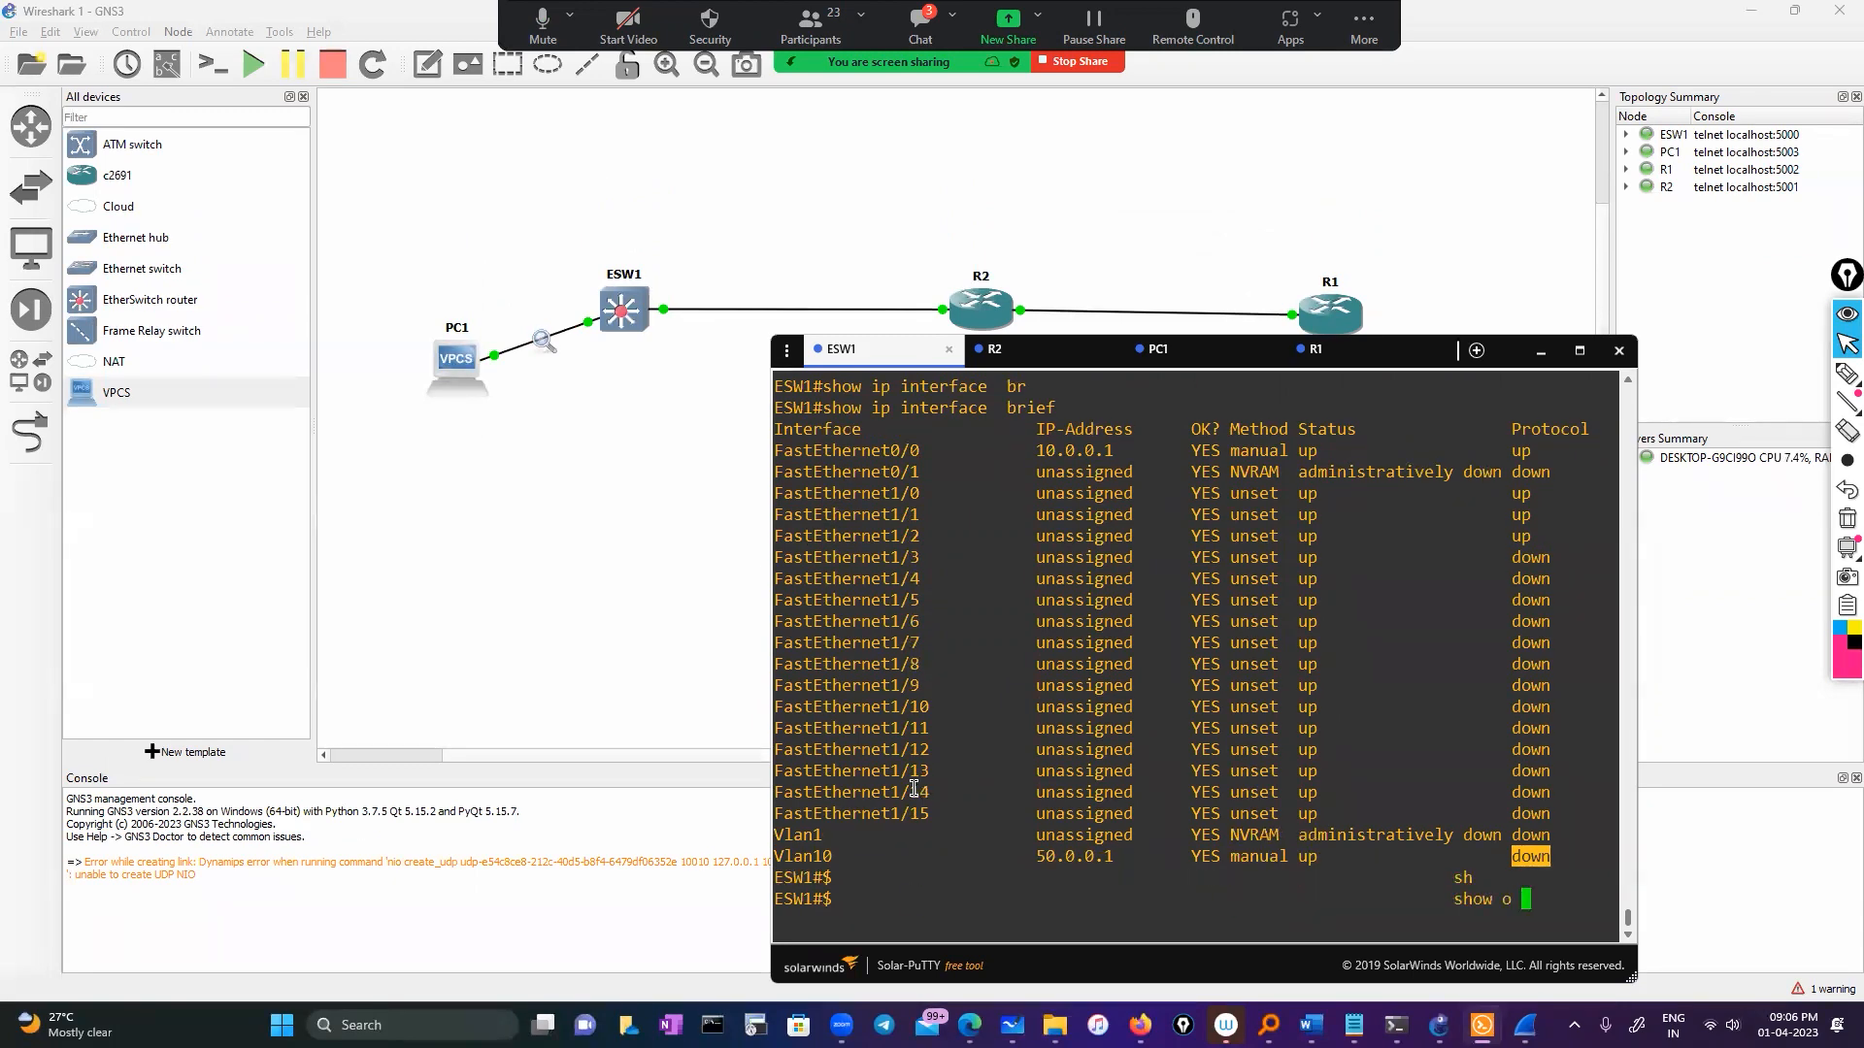
key("BackSpace")
type("int")
key("Tab")
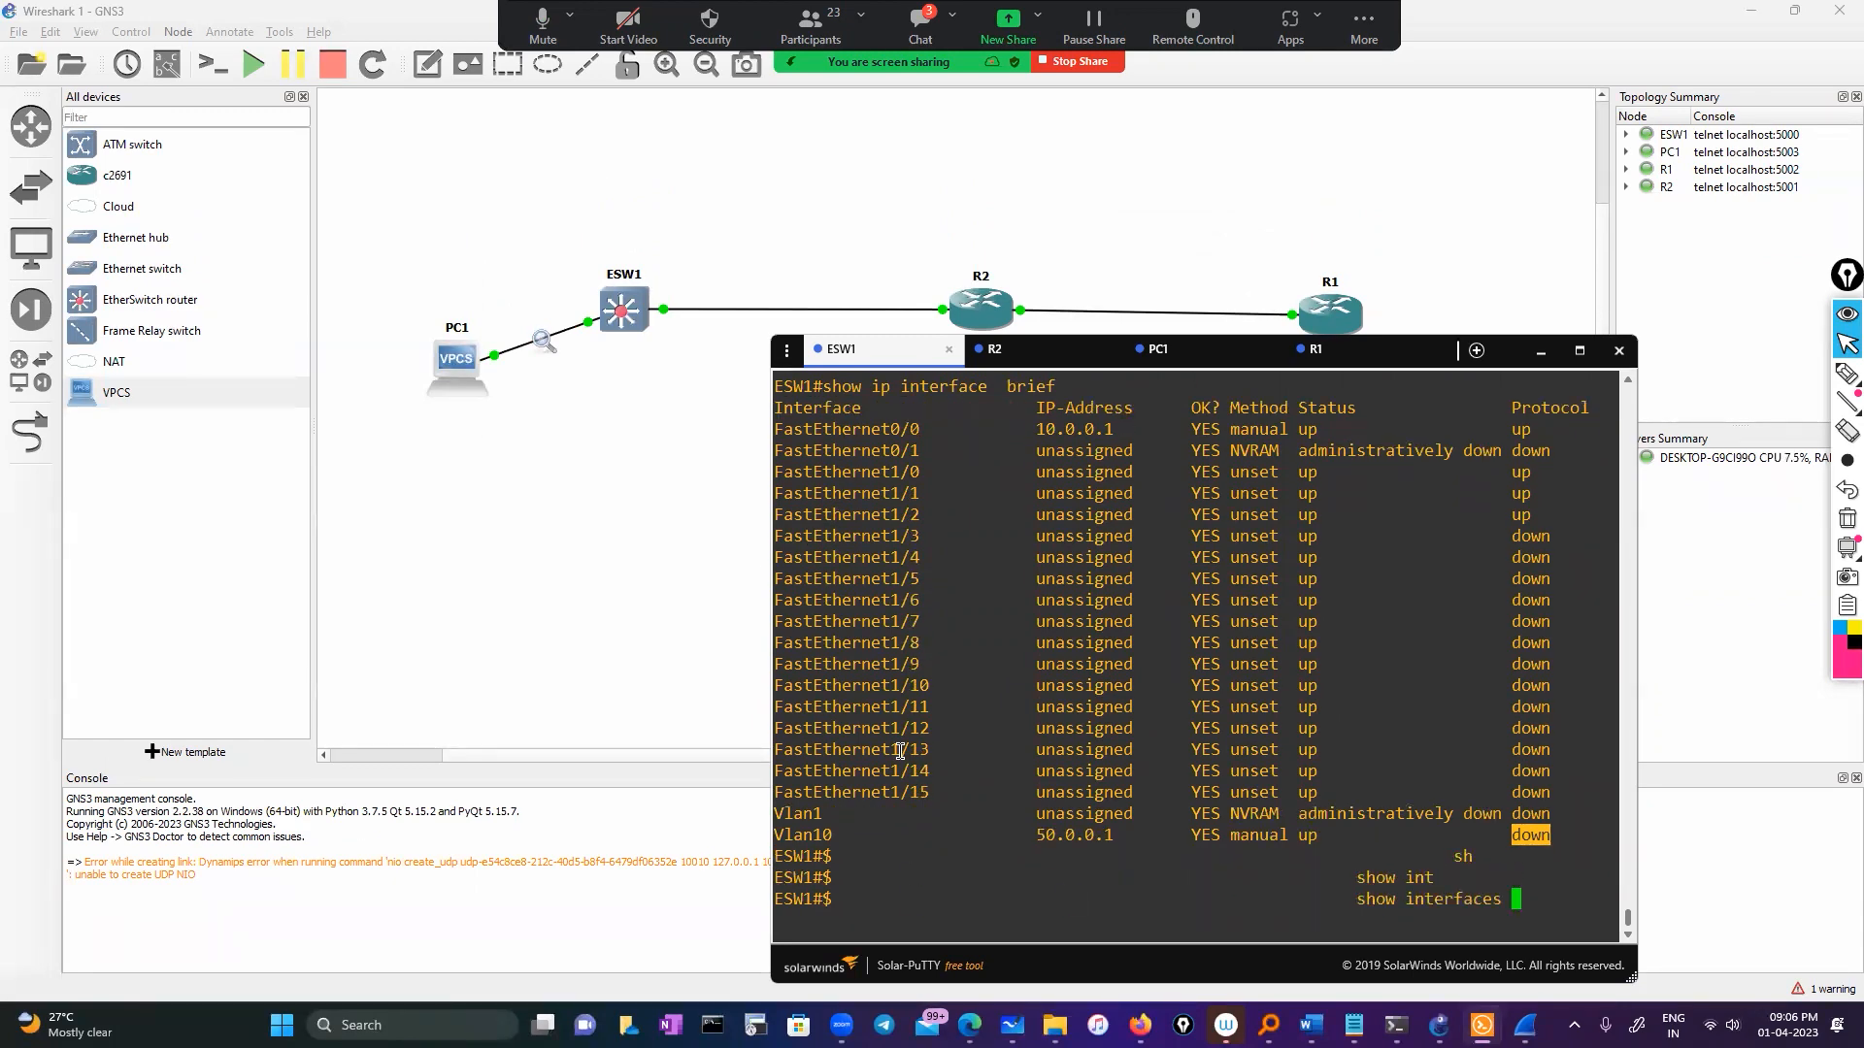
scroll(1124, 671, "up", 4)
scroll(1123, 671, "down", 4)
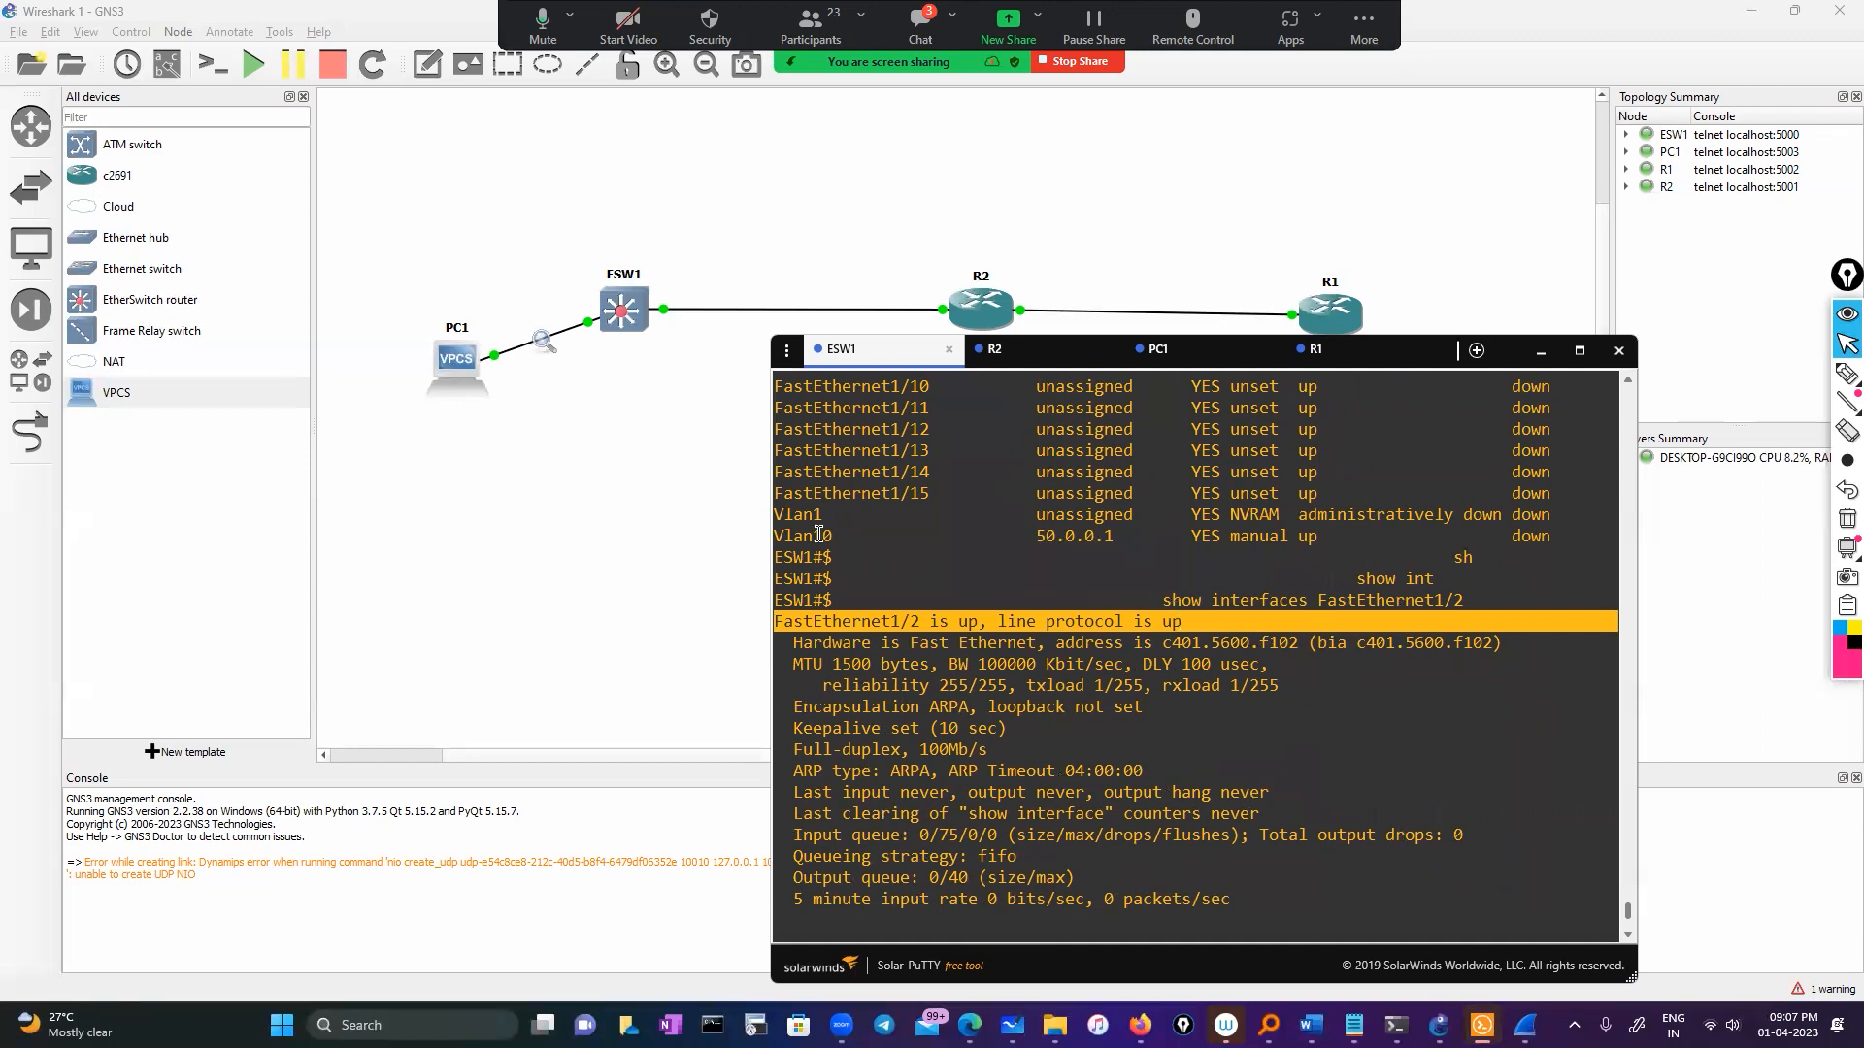
Step: Show the running configuration of interface VLAN 10 on ESW1
type("sho")
key("Tab")
type("run")
key("Tab")
type("in")
key("Tab")
type("vl")
key("Tab")
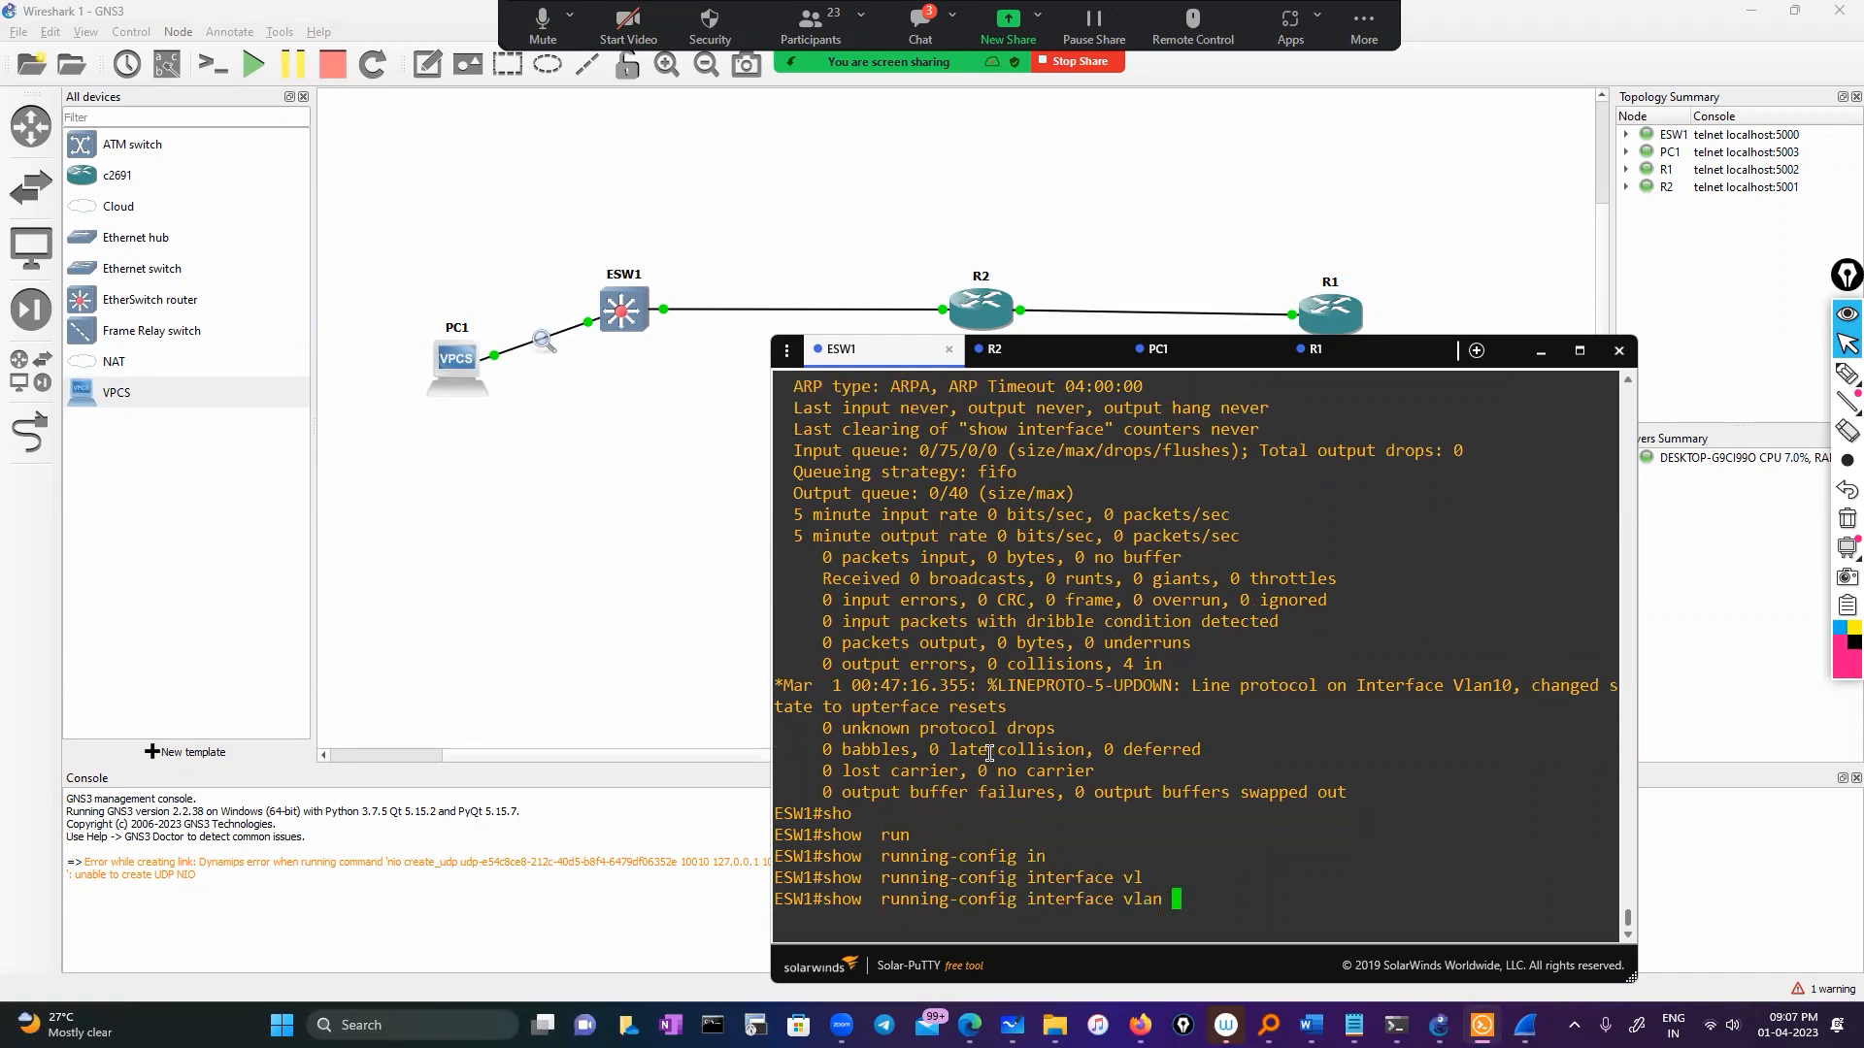
type("10")
key("Return")
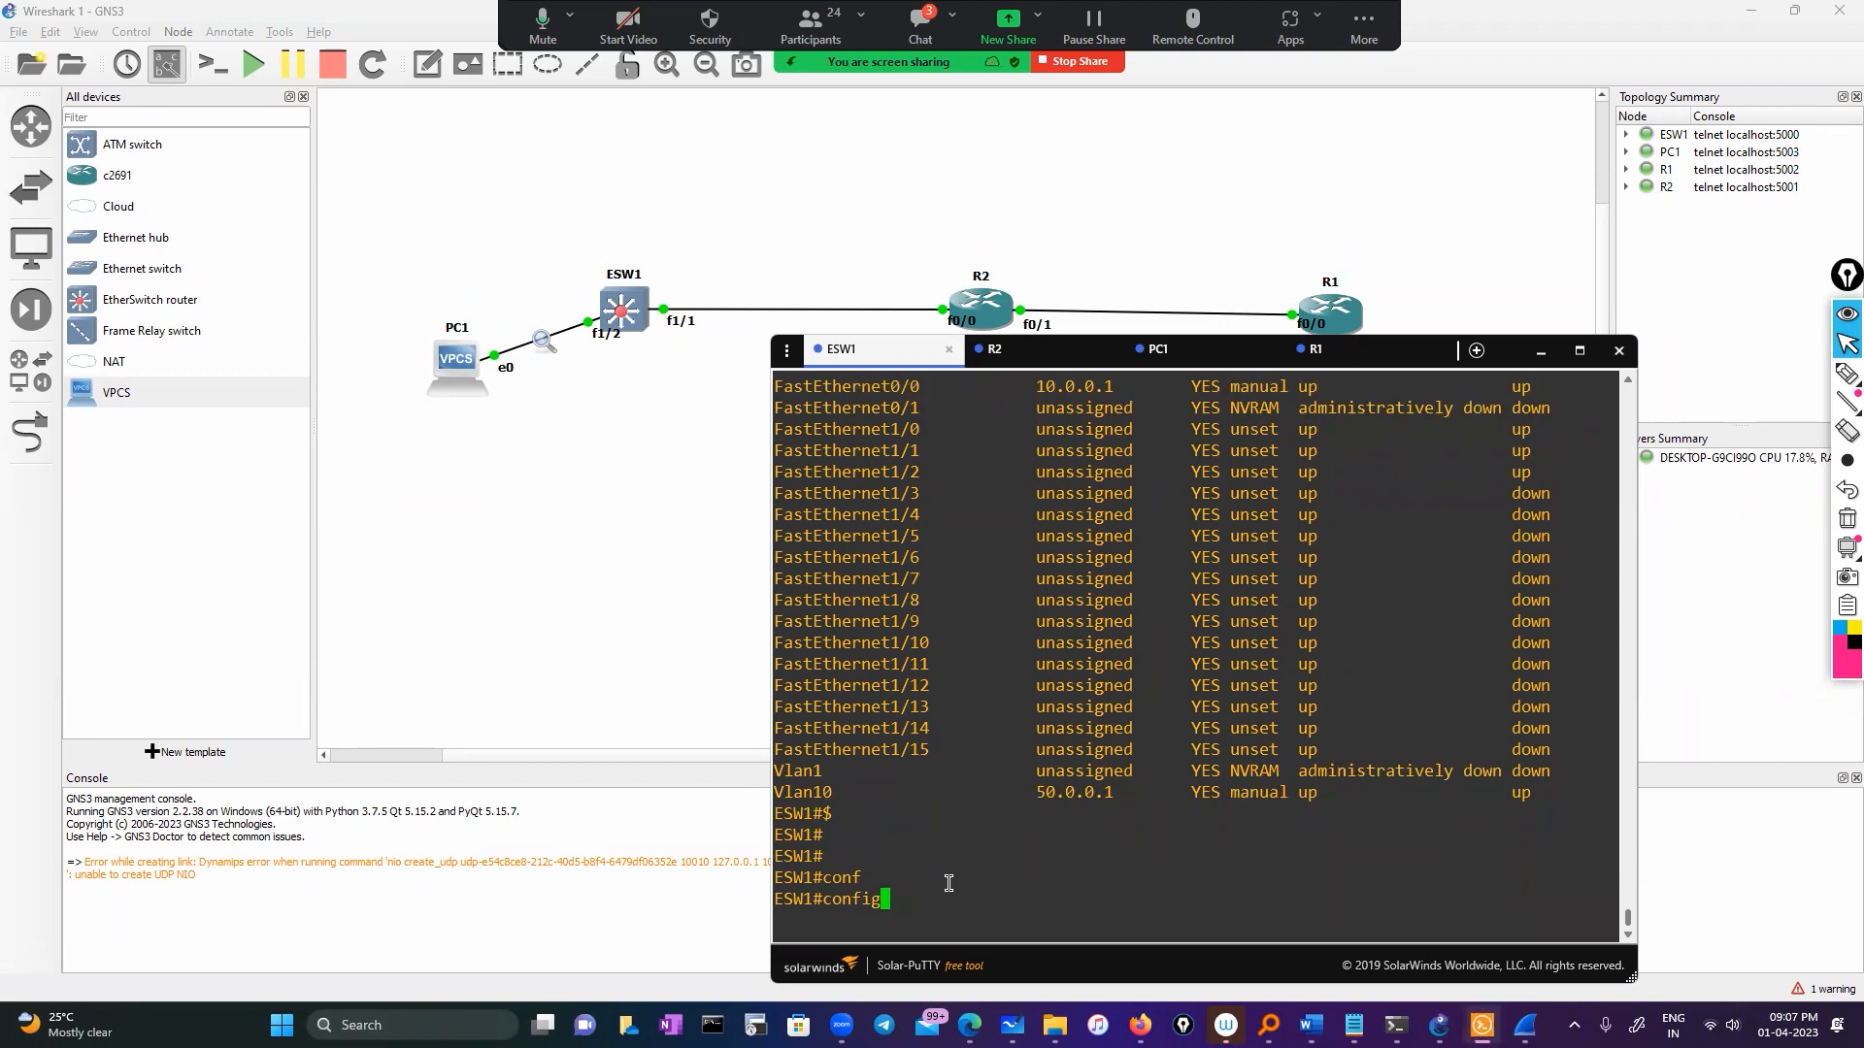
Step: Discard the half-entered configure command, show ESW1's brief IP interface summary again and examine the FastEthernet1/1 row
key("BackSpace")
key("BackSpace")
key("BackSpace")
key("BackSpace")
key("BackSpace")
key("BackSpace")
type("sh")
key("Return")
type("show ")
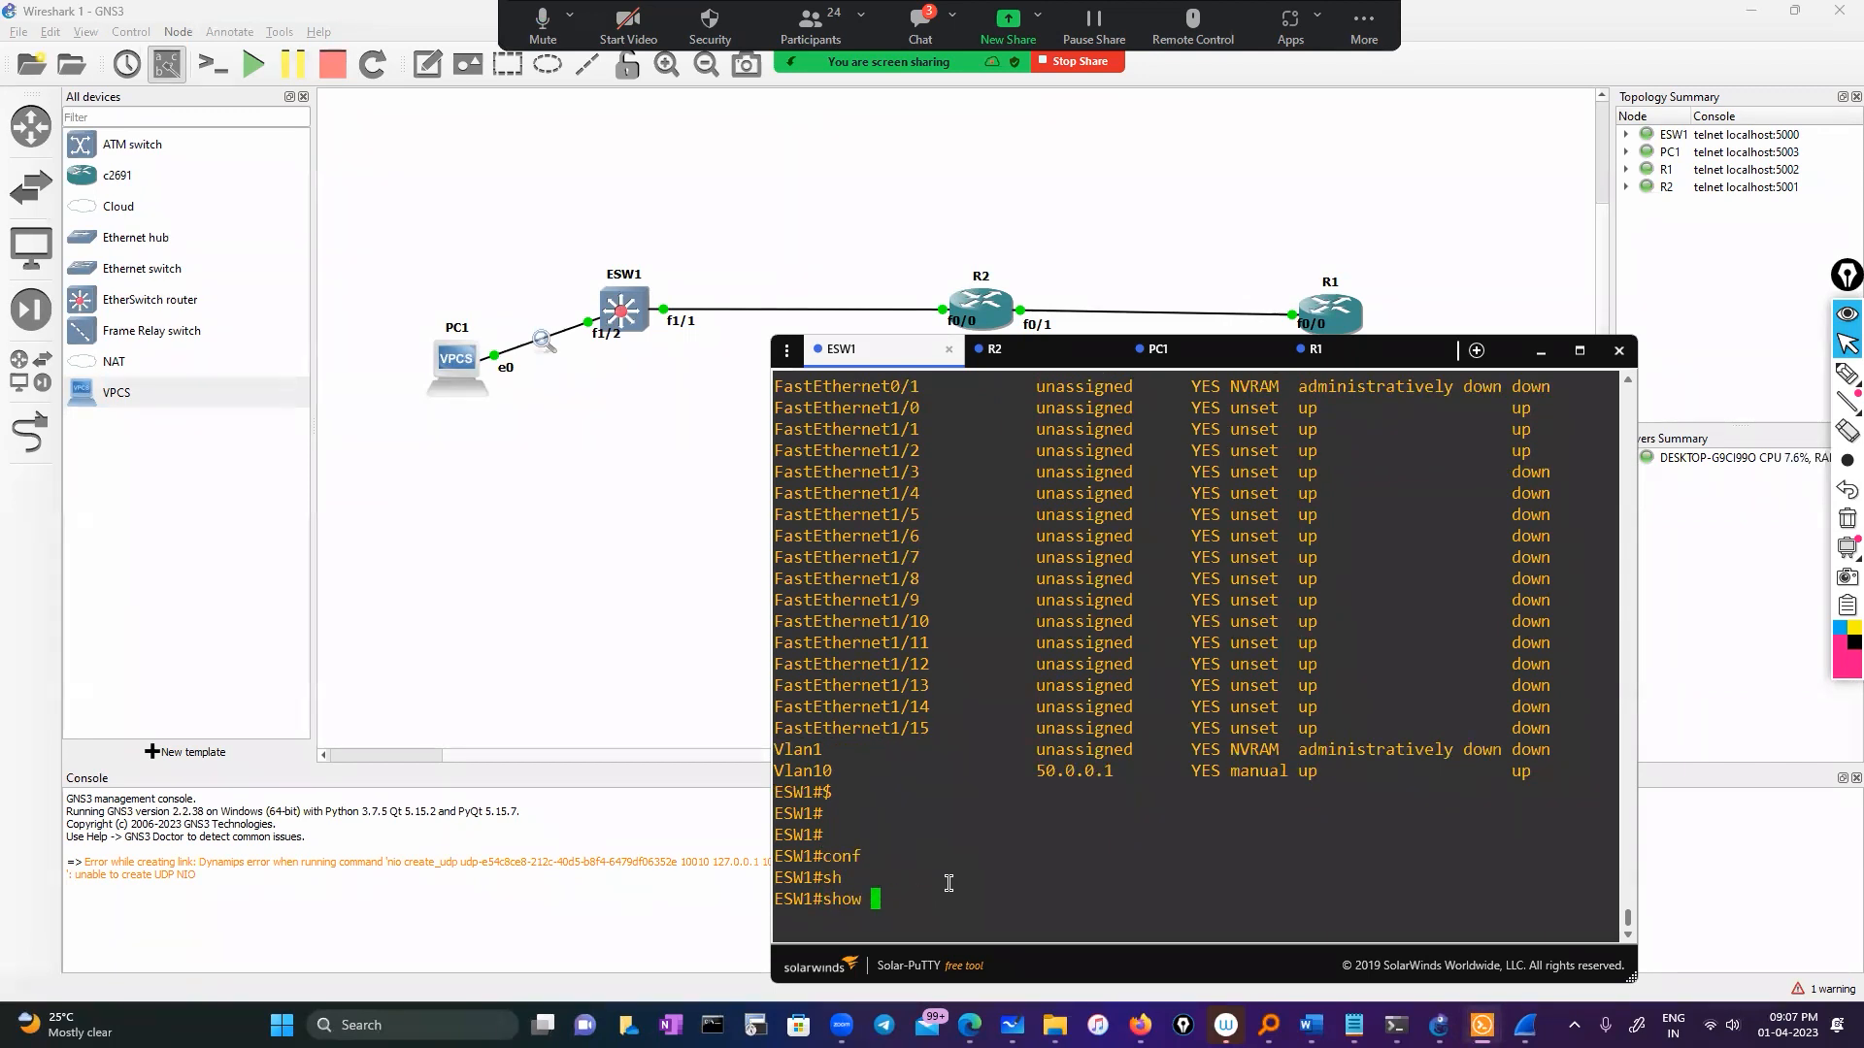
type("ip int br")
key("Tab")
key("Return")
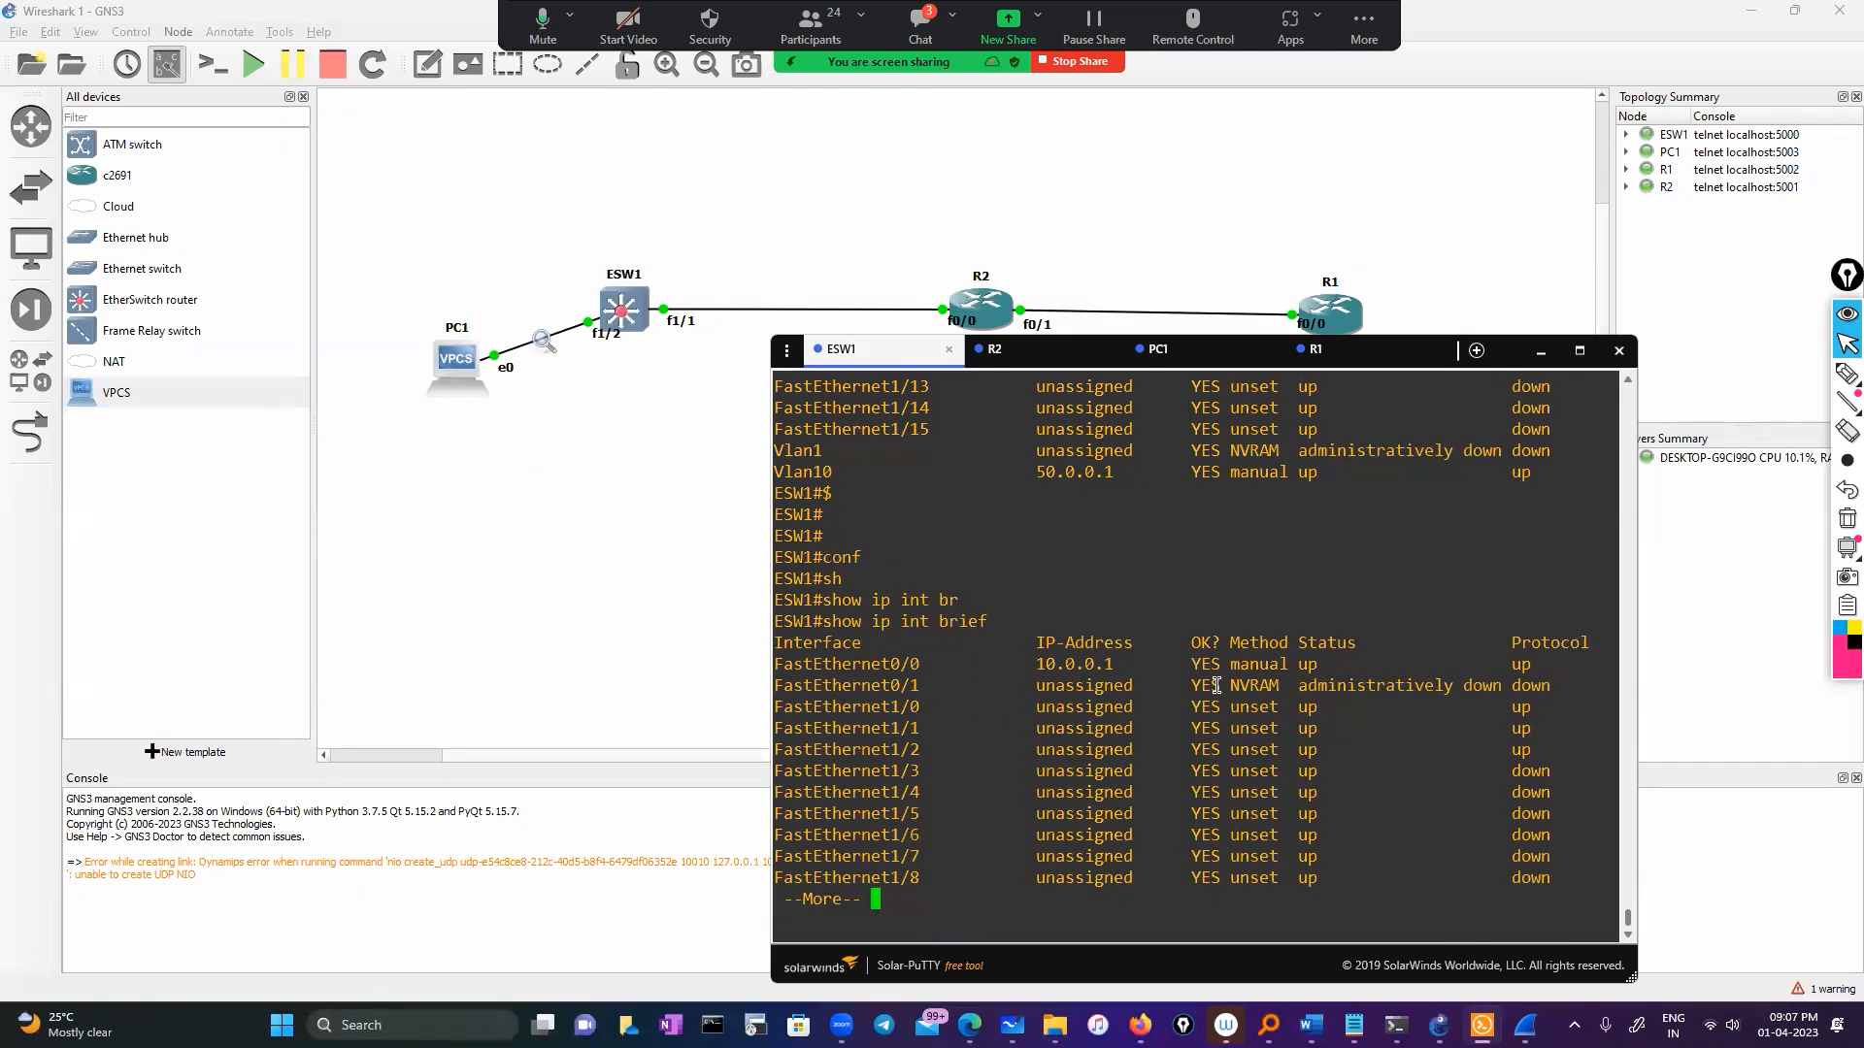
left_click_drag(803, 730, 1565, 730)
key("space")
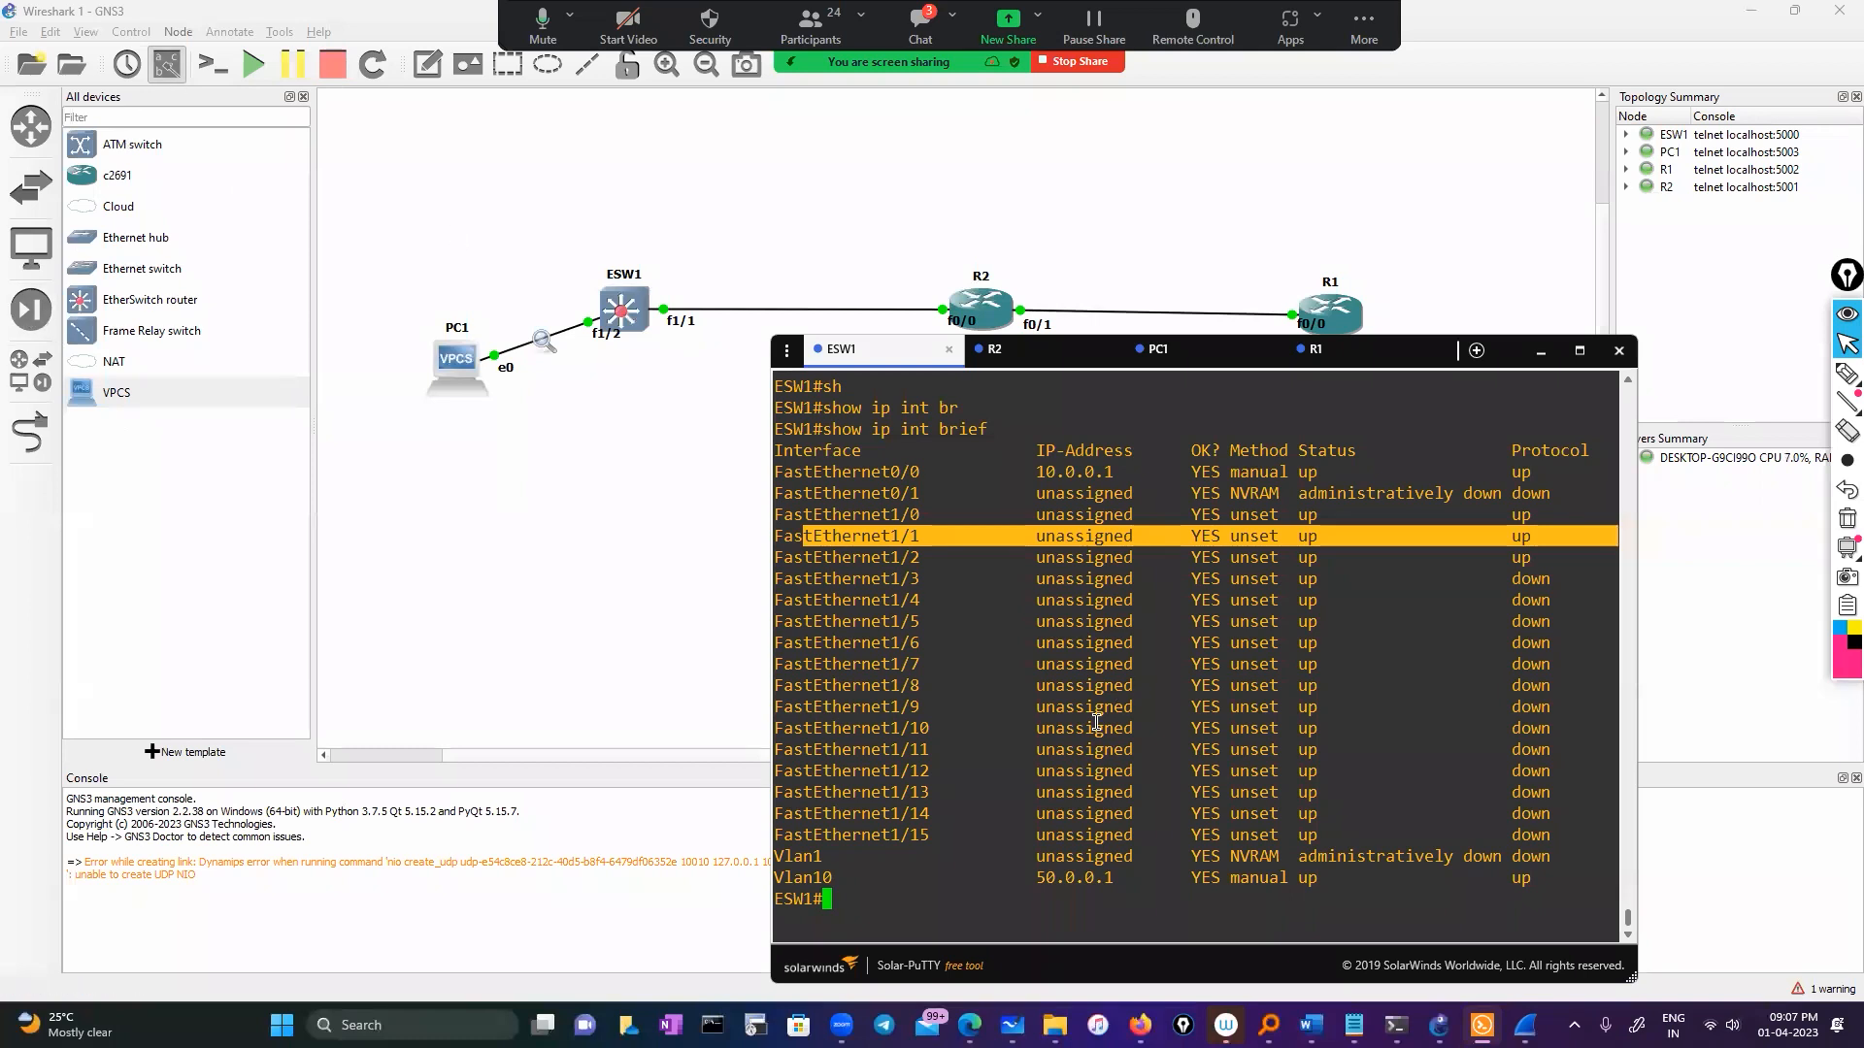
Step: Query CDP on ESW1 and review the console history for the FastEthernet0/0 entry
left_click(977, 885)
type("sg")
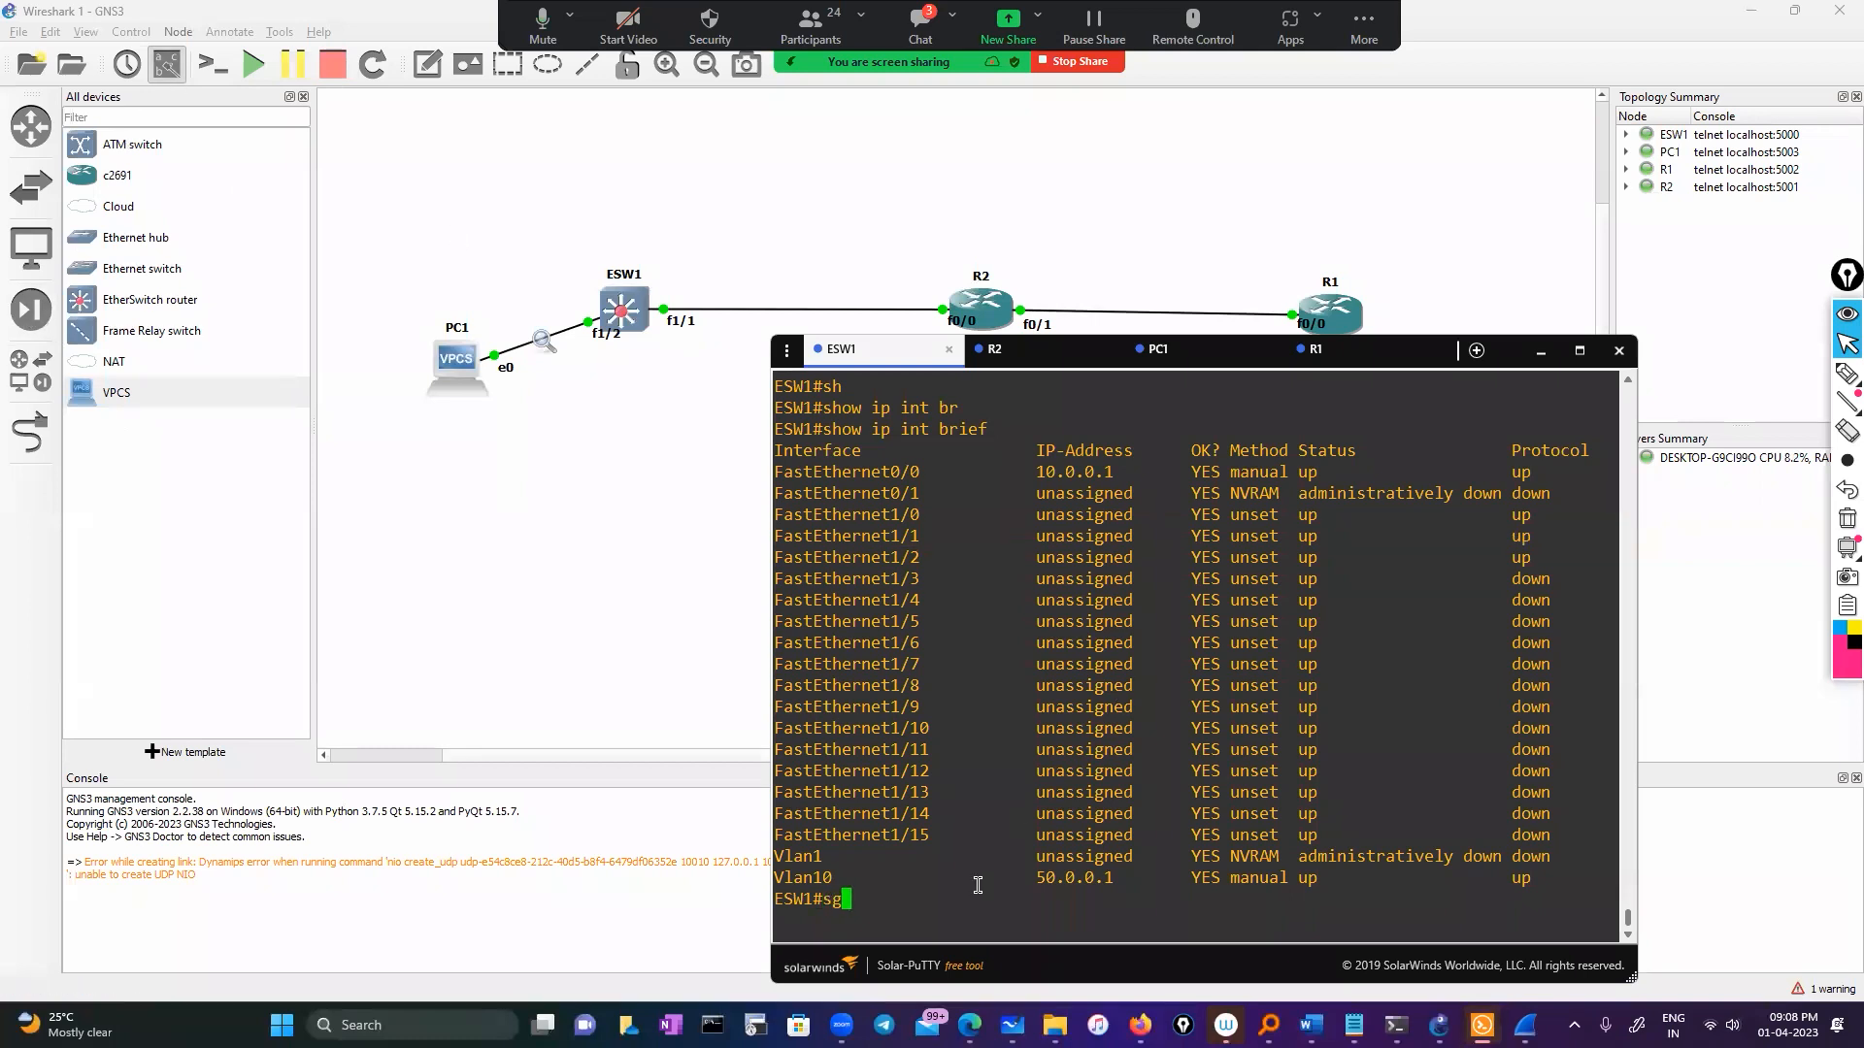
key("BackSpace")
type("ho")
key("Tab")
type("cd")
key("Tab")
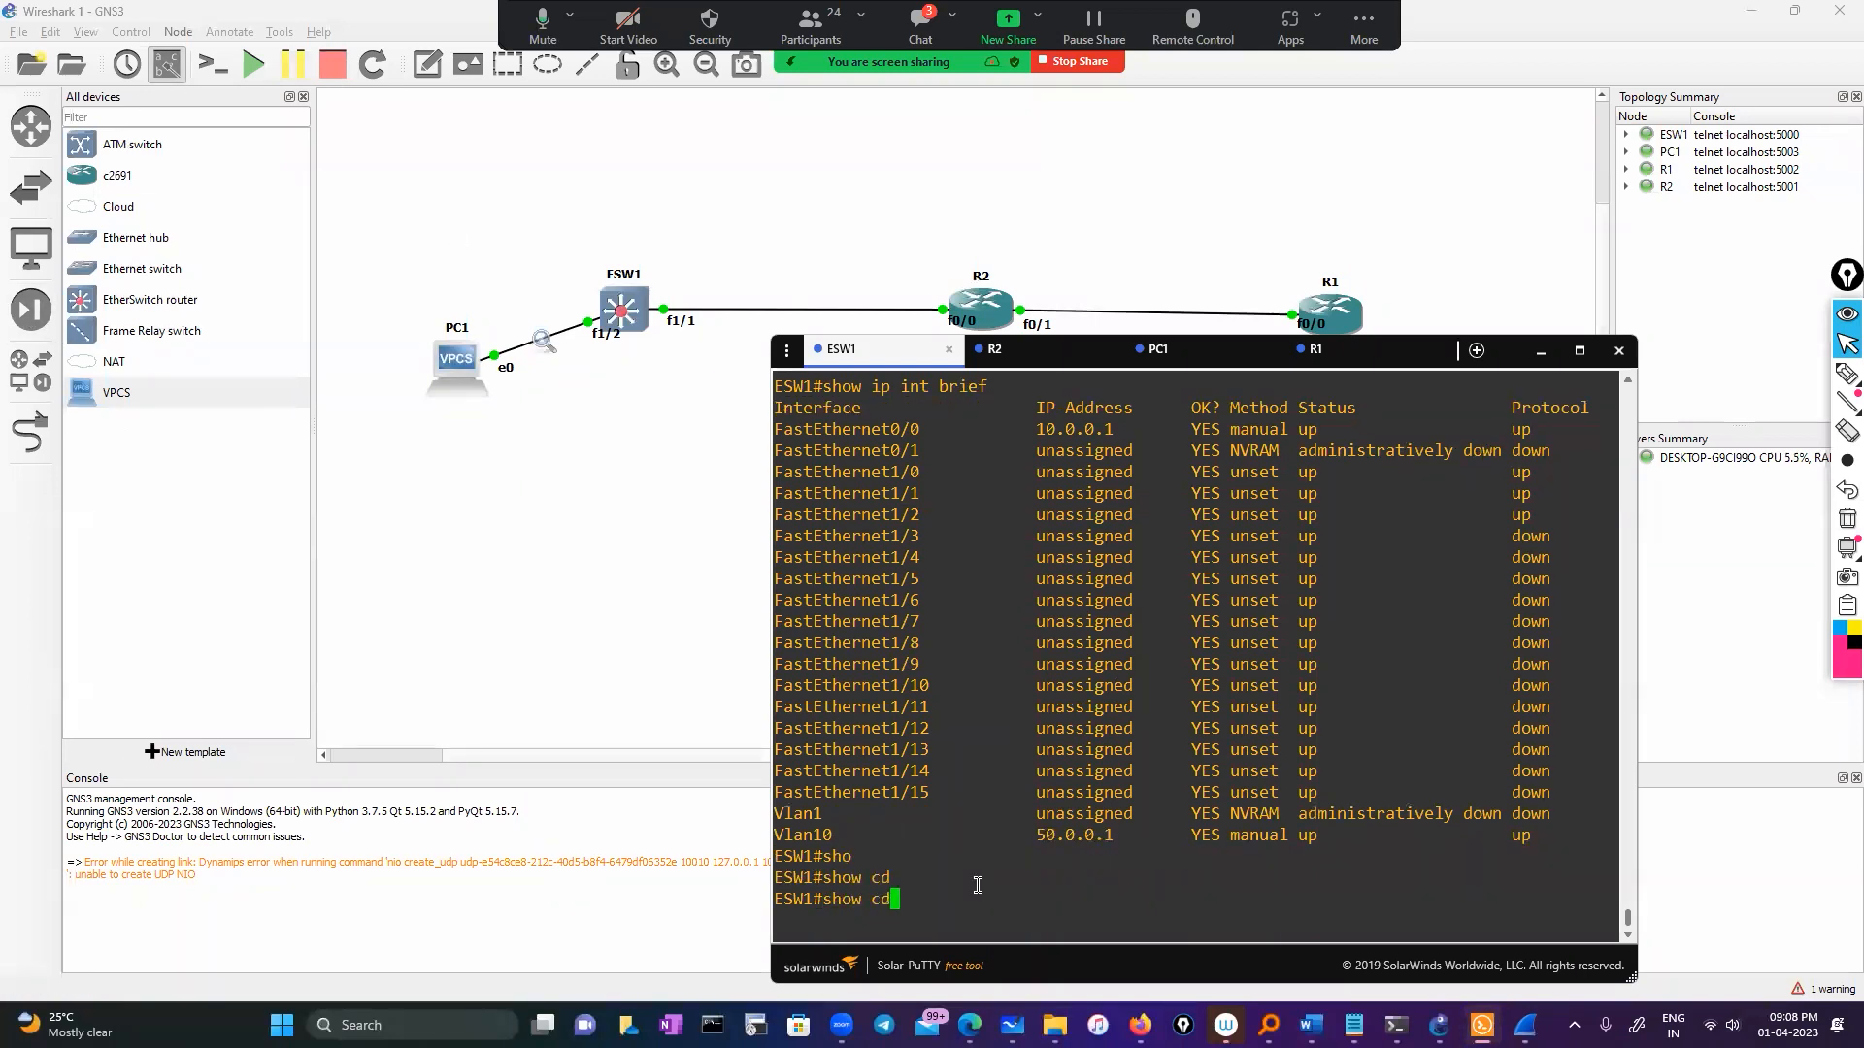
scroll(978, 886, "up", 20)
scroll(1033, 695, "down", 8)
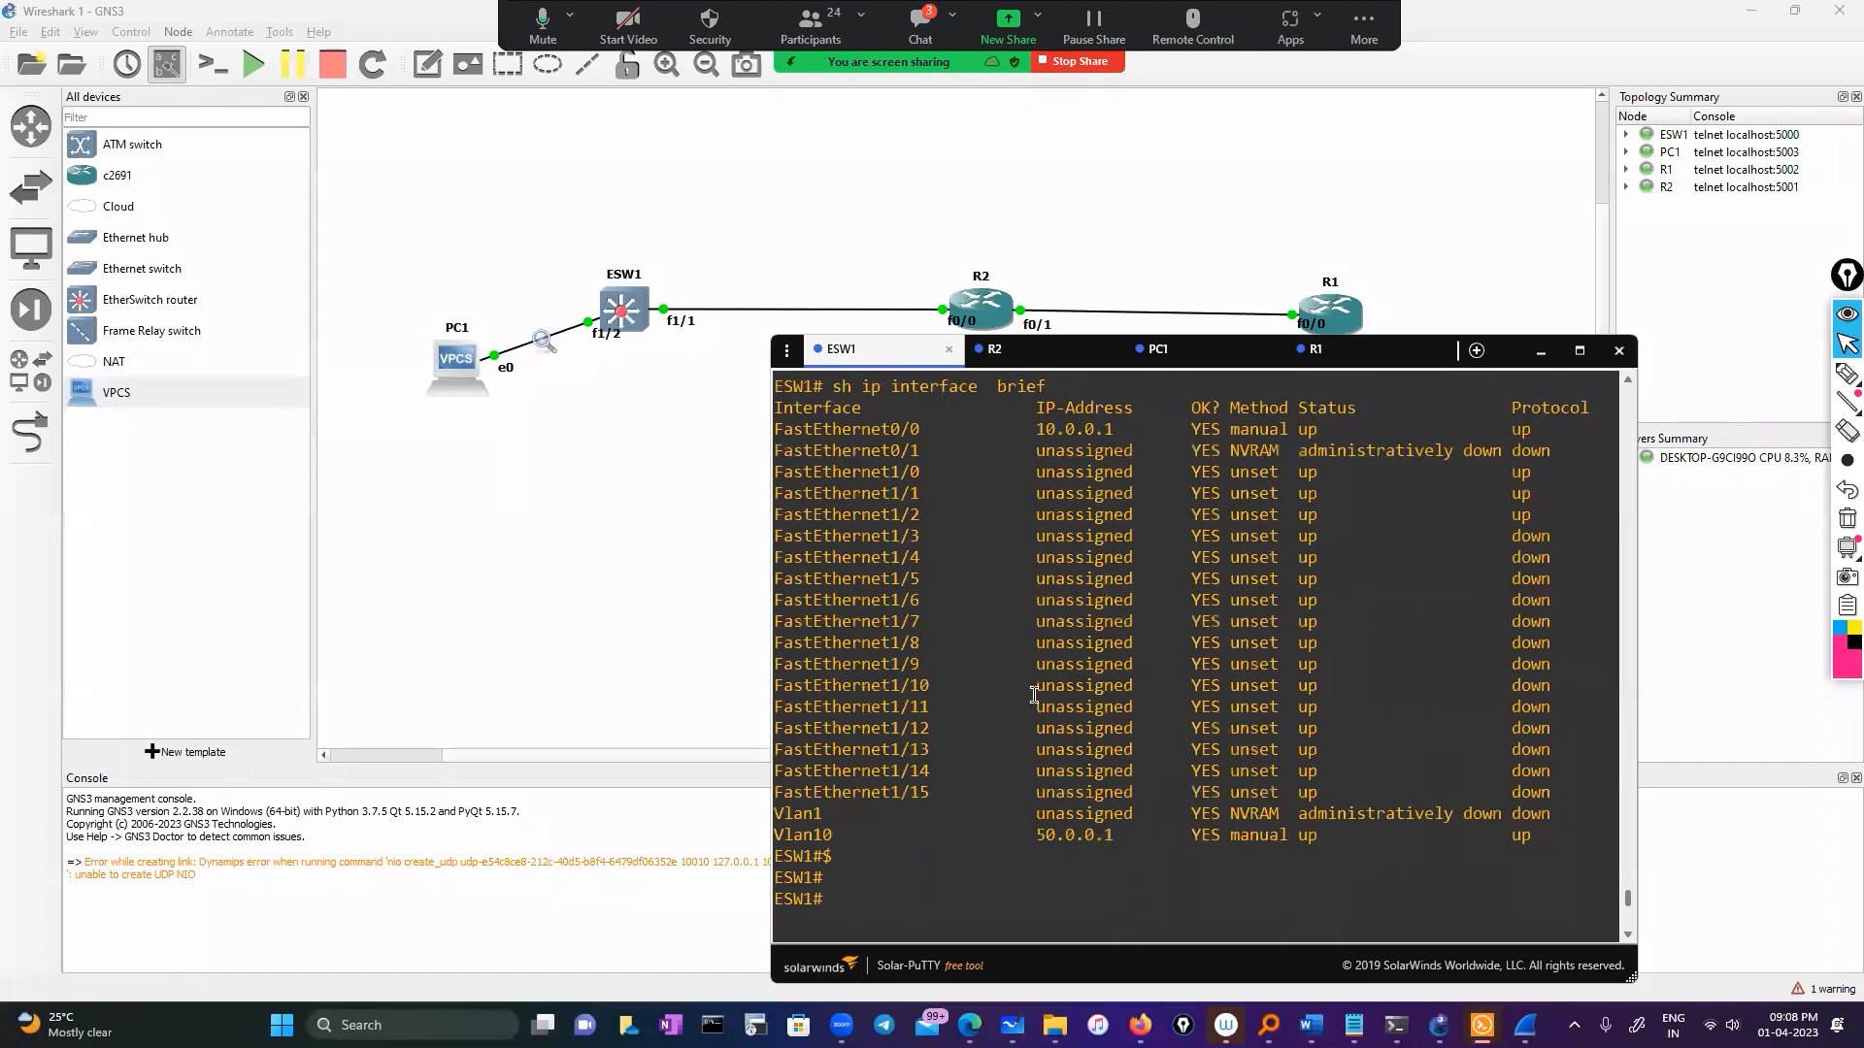
double_click(911, 433)
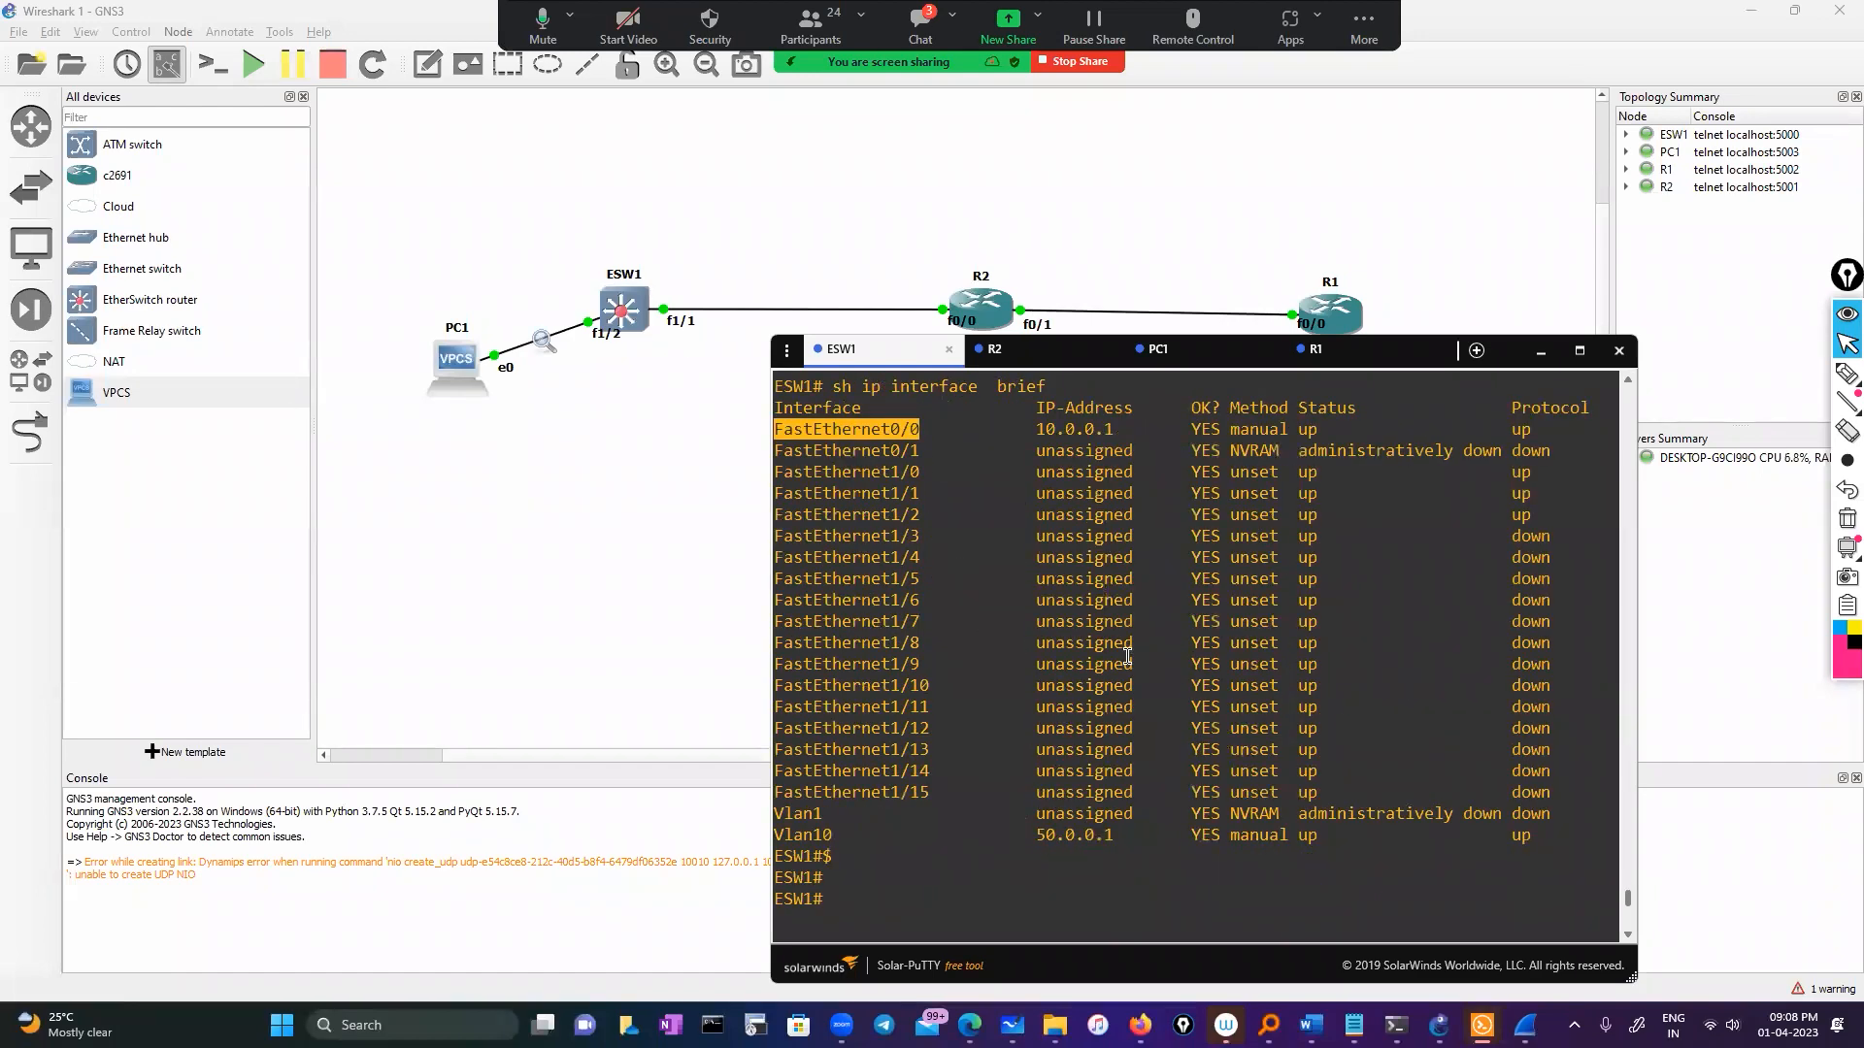
Step: Add a link from ESW1's FastEthernet0/0 to R2's FastEthernet0/0 in the topology
left_click(30, 434)
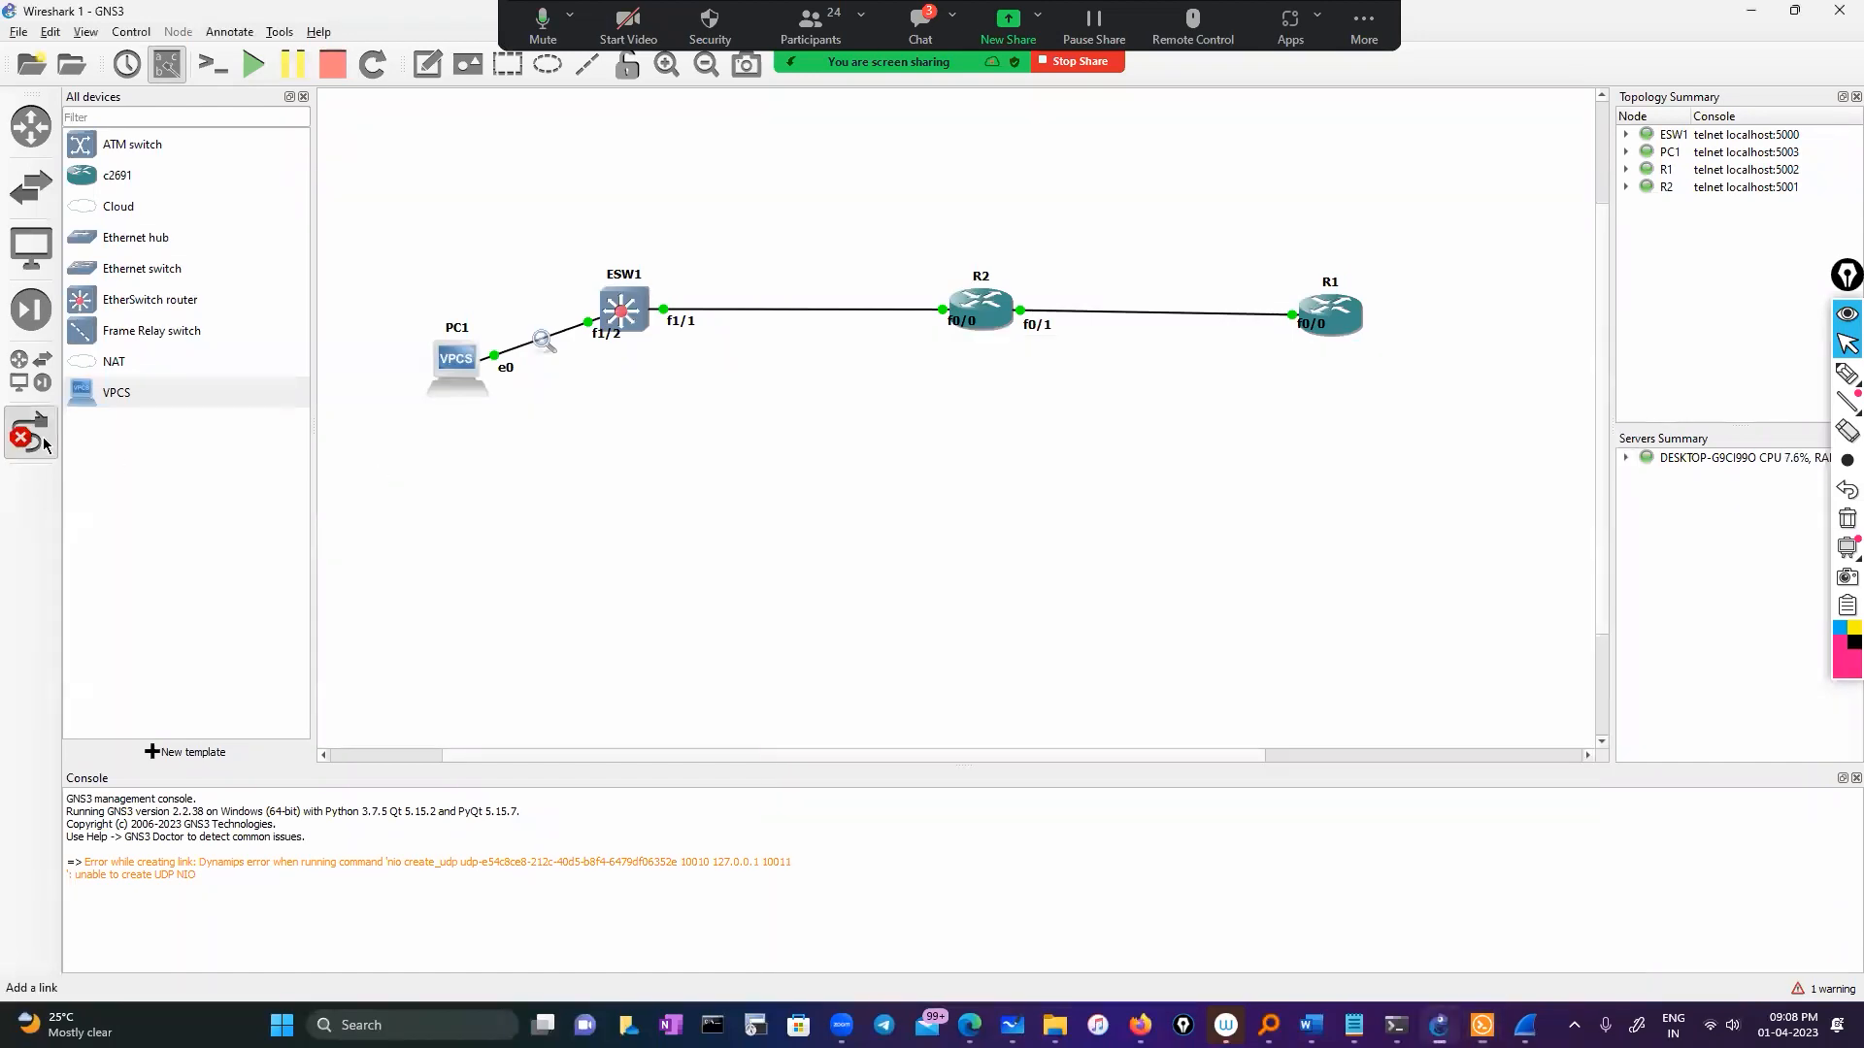
left_click(27, 437)
left_click(29, 434)
left_click(657, 312)
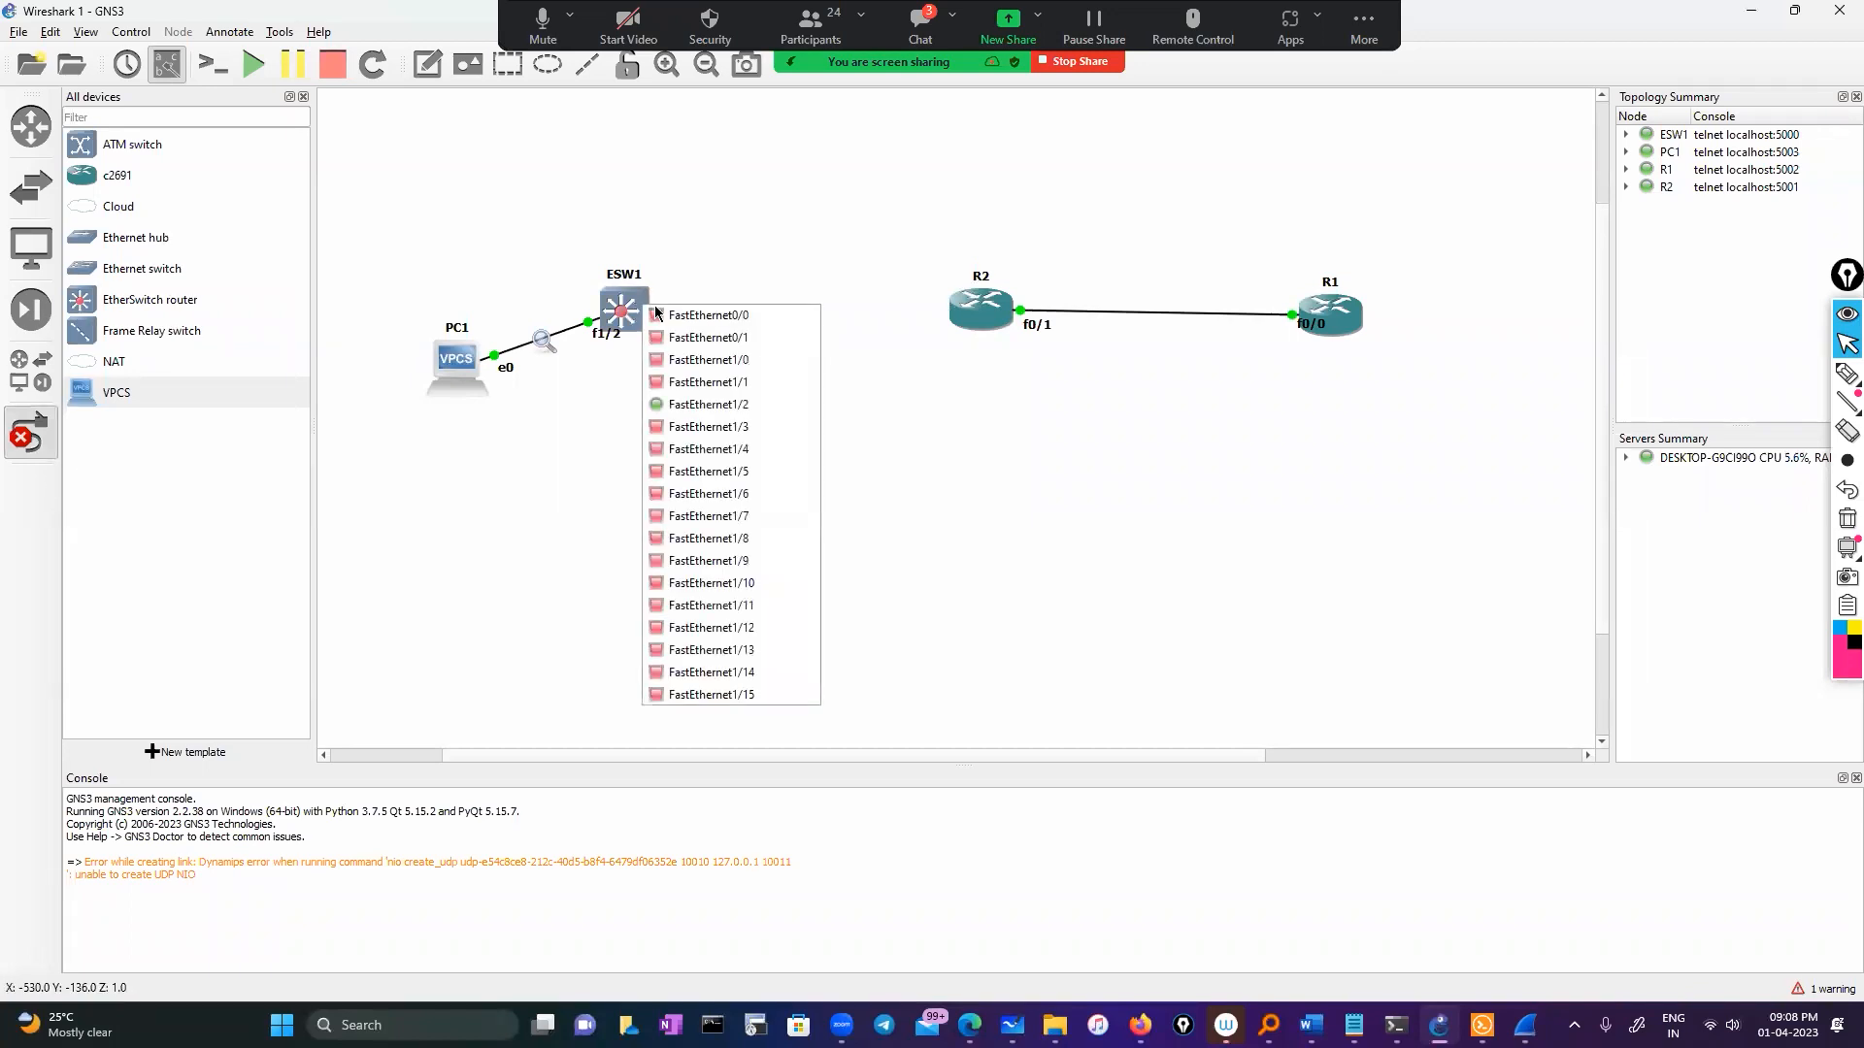
left_click(656, 314)
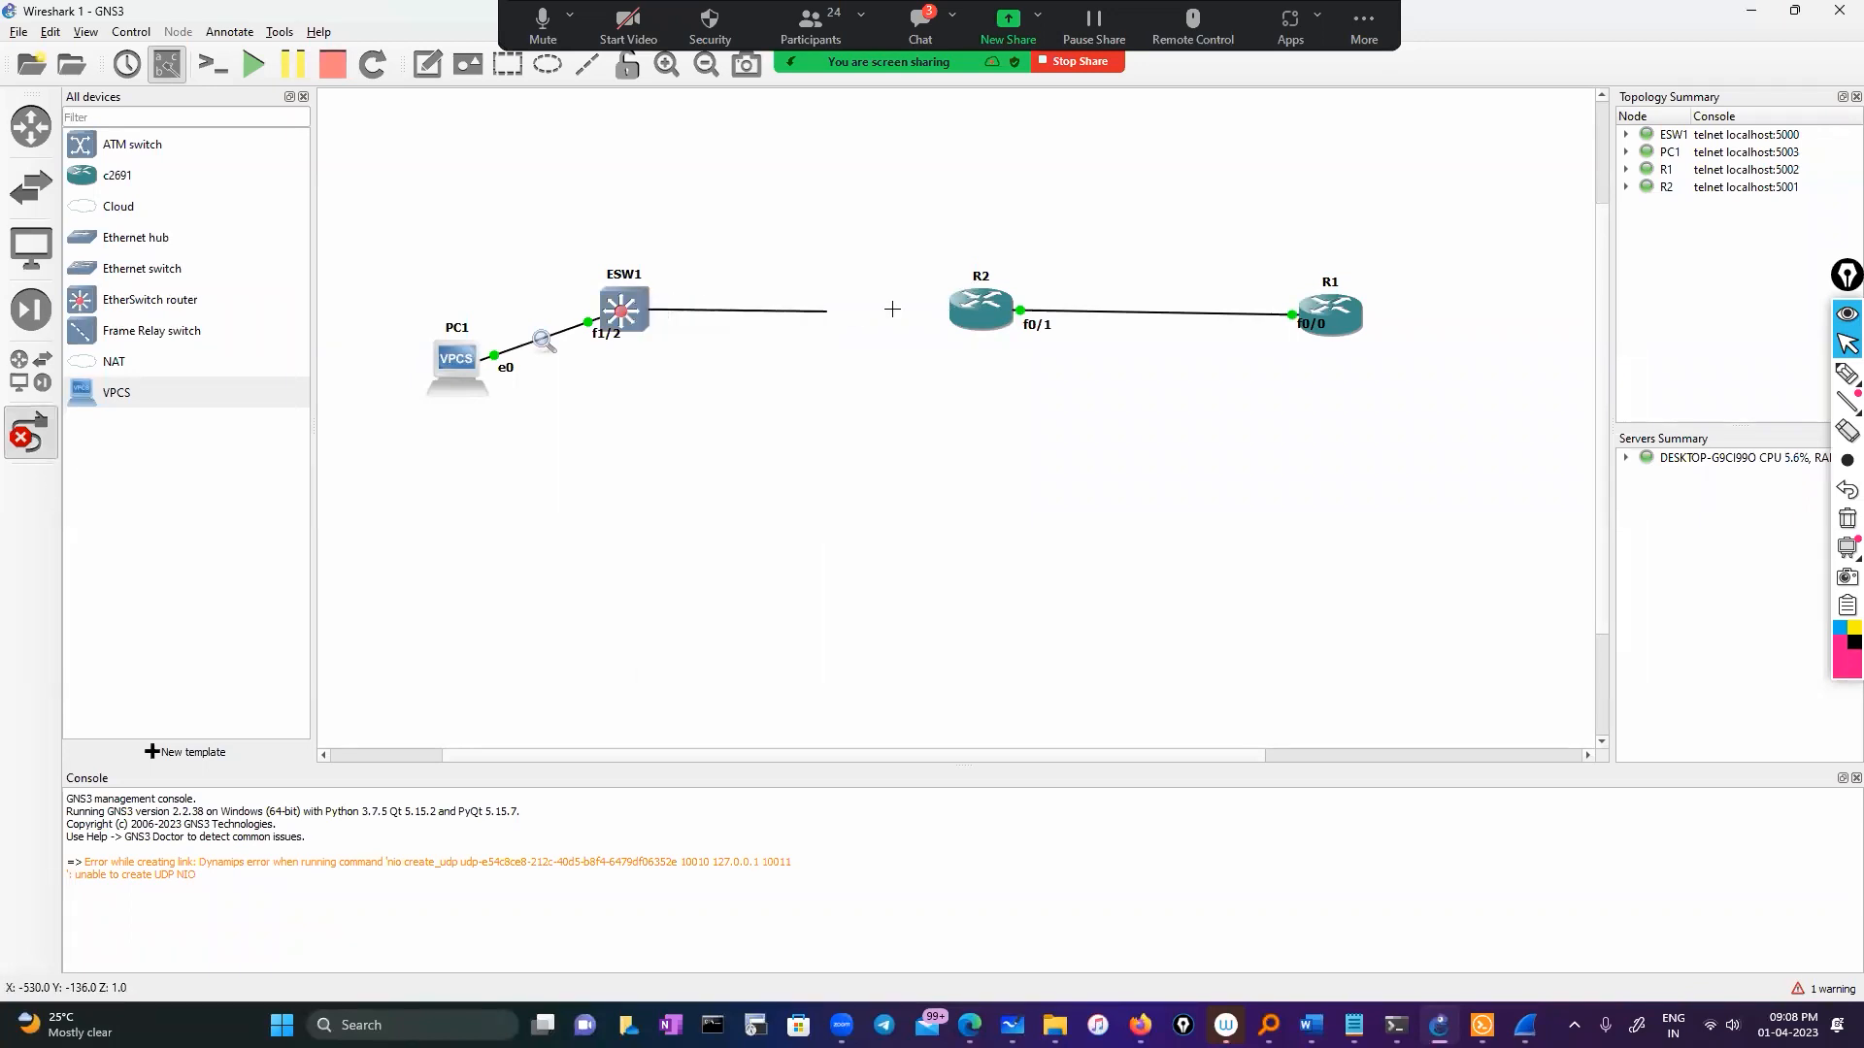
left_click(992, 316)
left_click(1001, 321)
Step: Switch to the R2 console, show its CDP neighbors and examine the local interface facing R1
left_click(1483, 1025)
type("sho")
key("Tab")
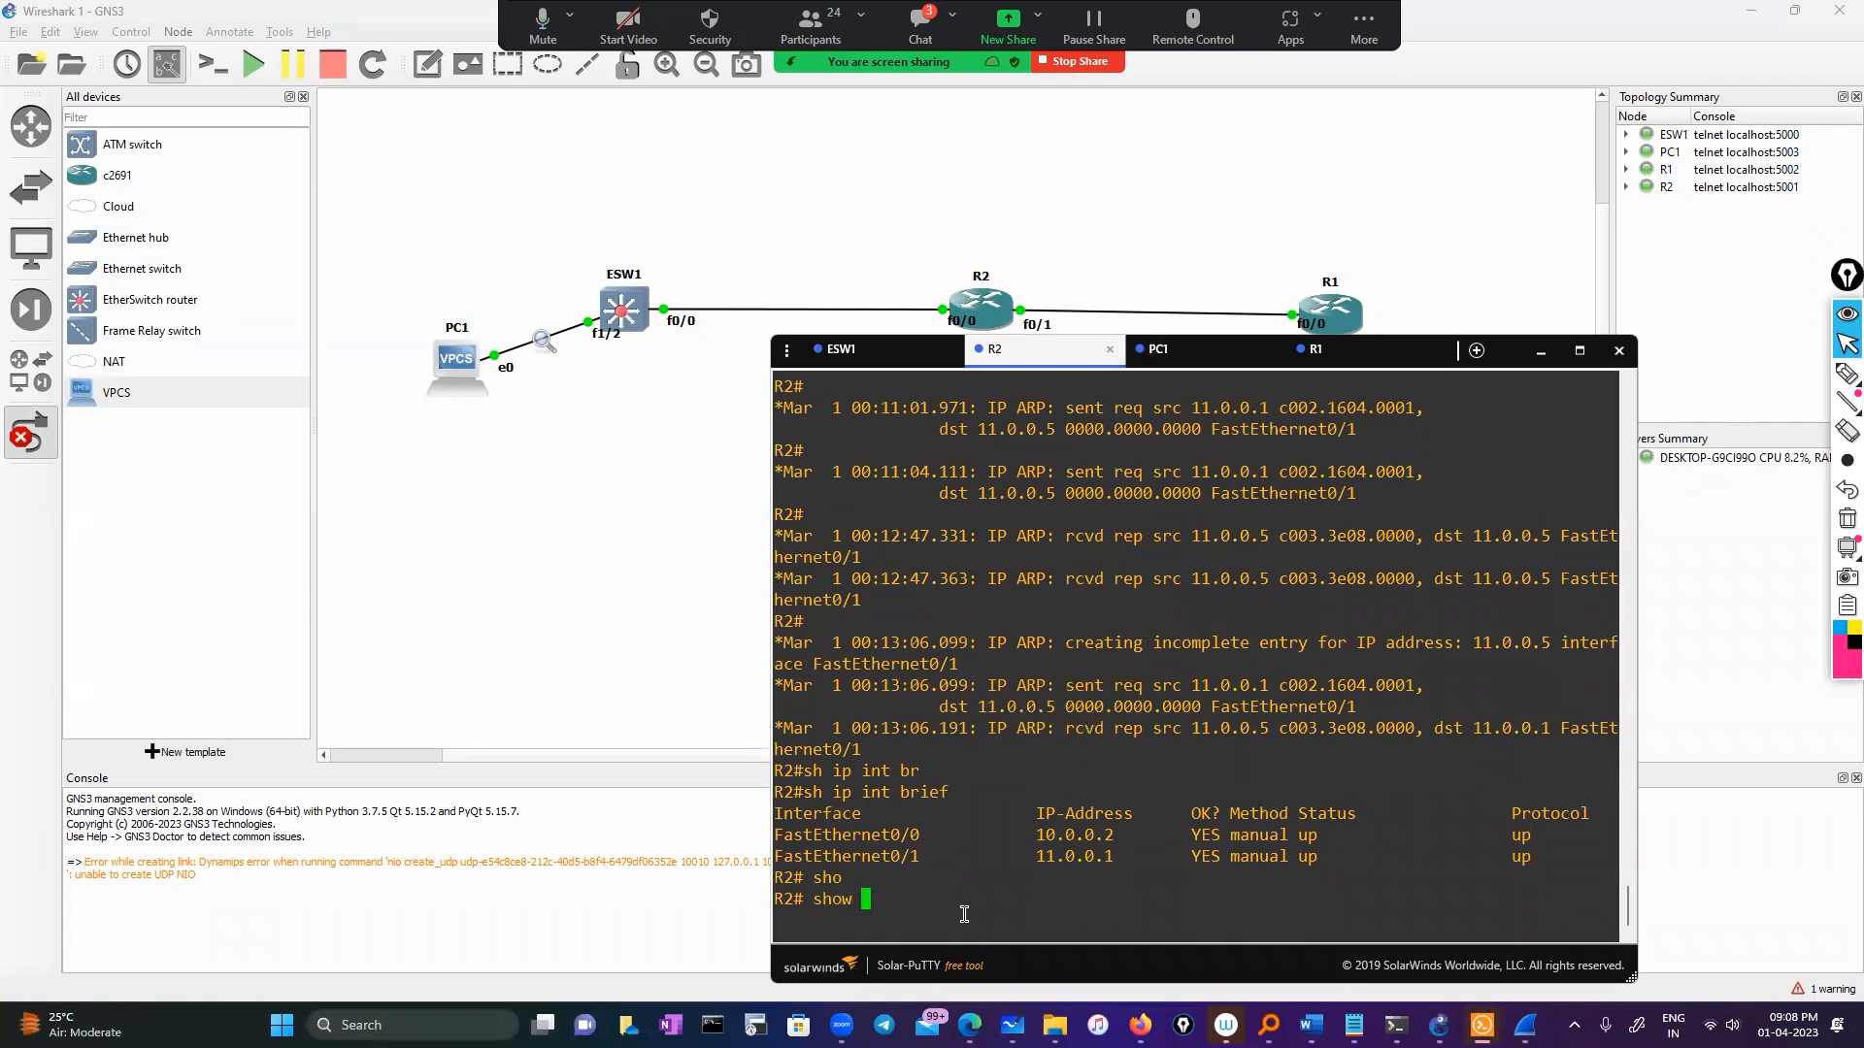
type("cd")
key("Tab")
type("p")
key("Tab")
type("n")
key("Tab")
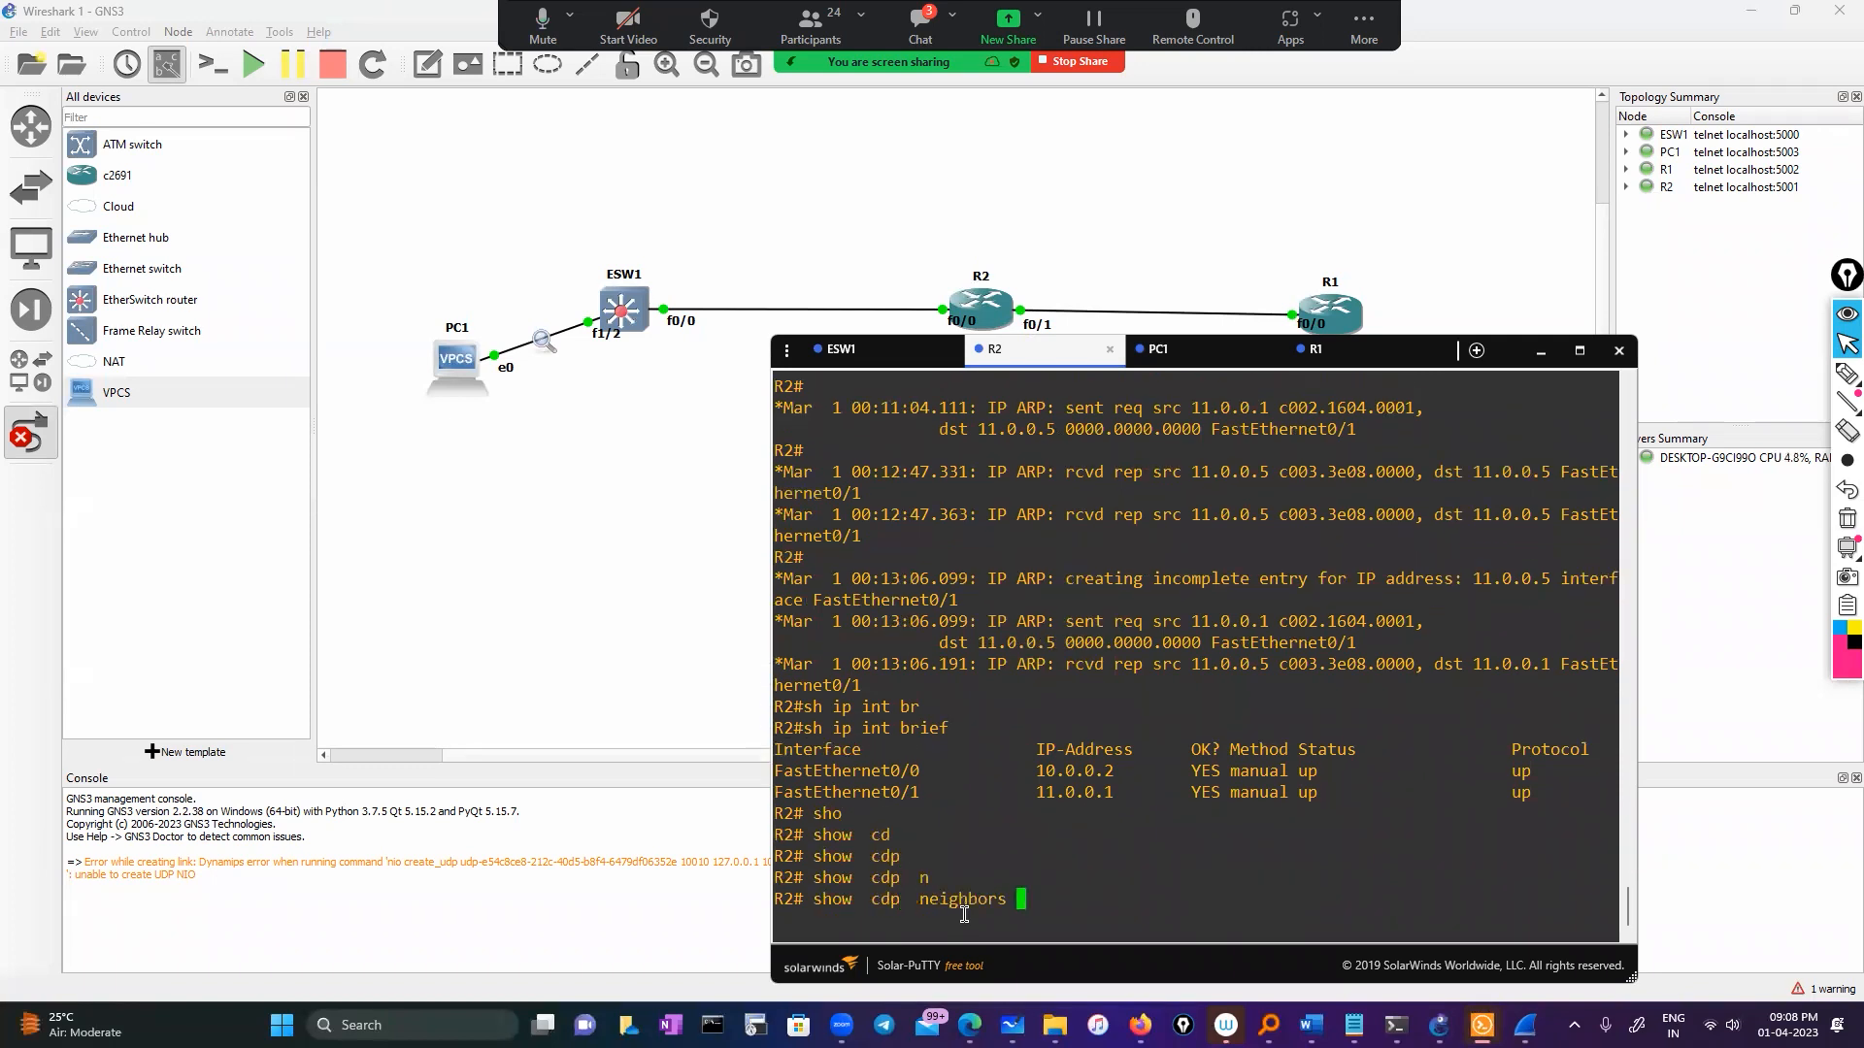
key("Return")
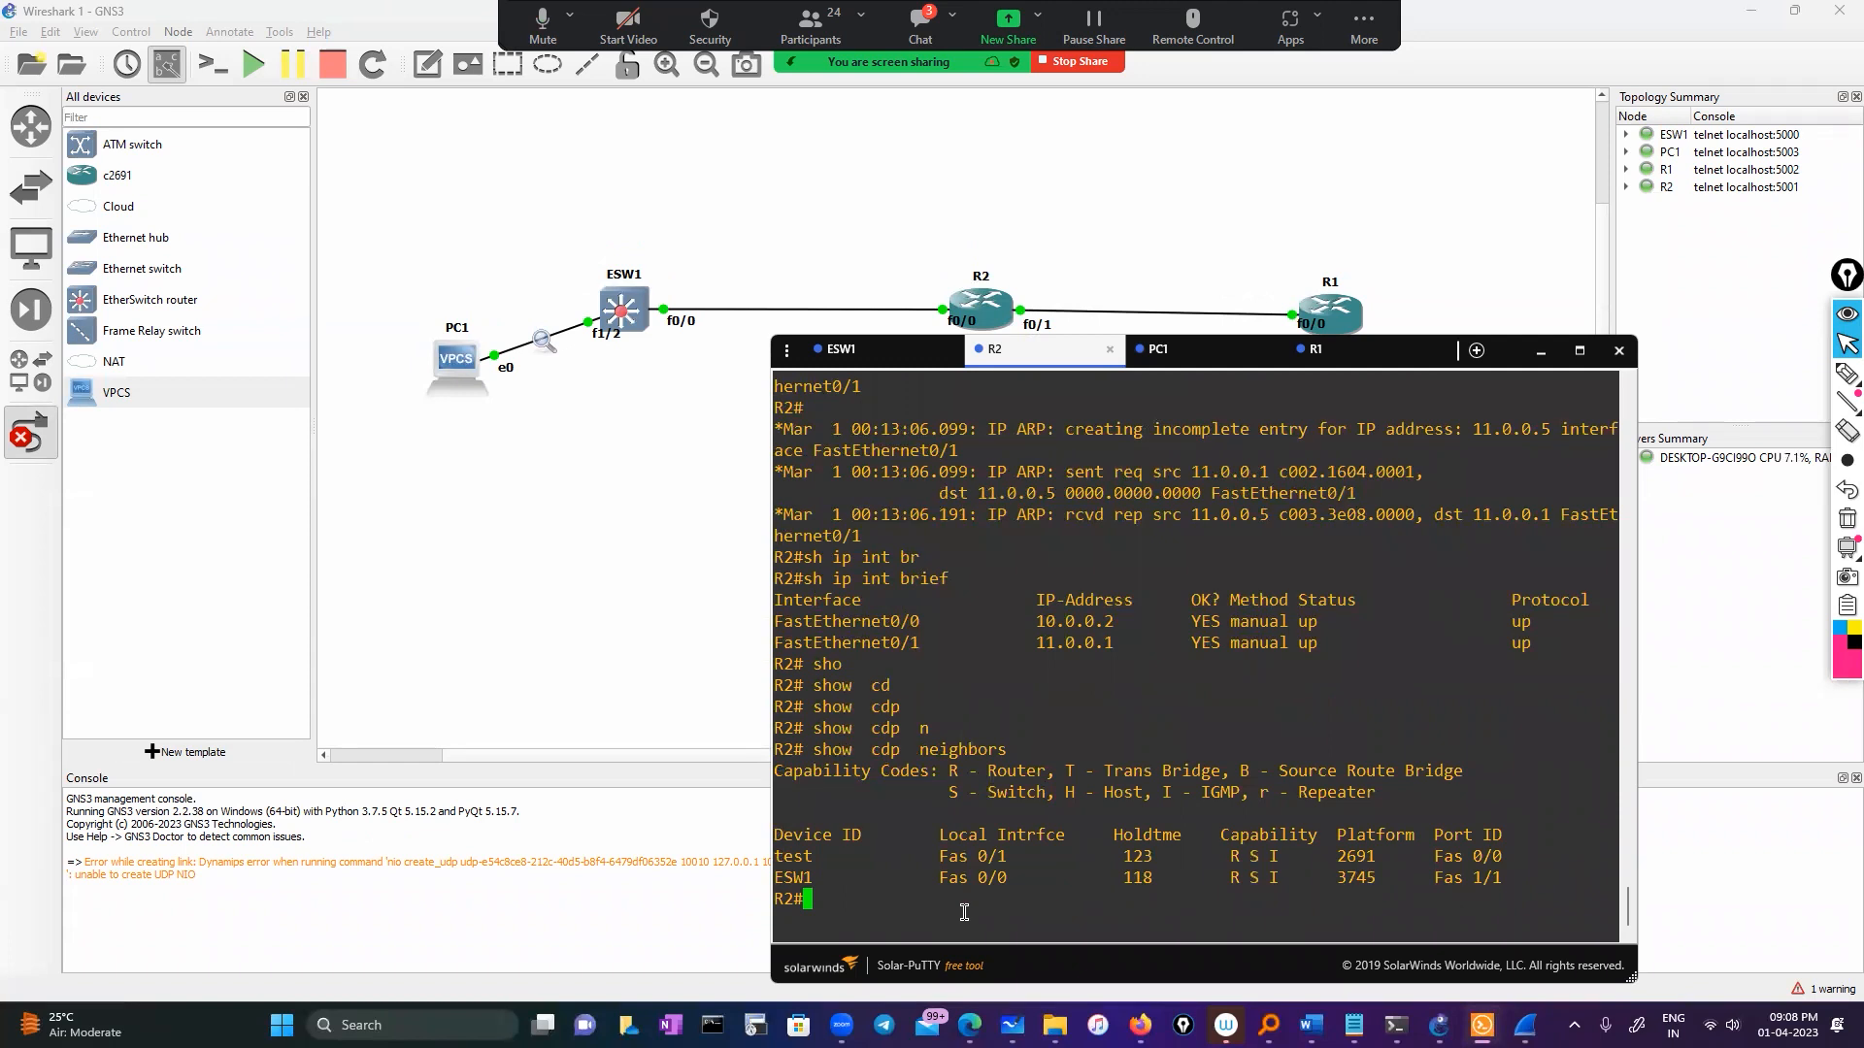
left_click_drag(930, 856, 996, 858)
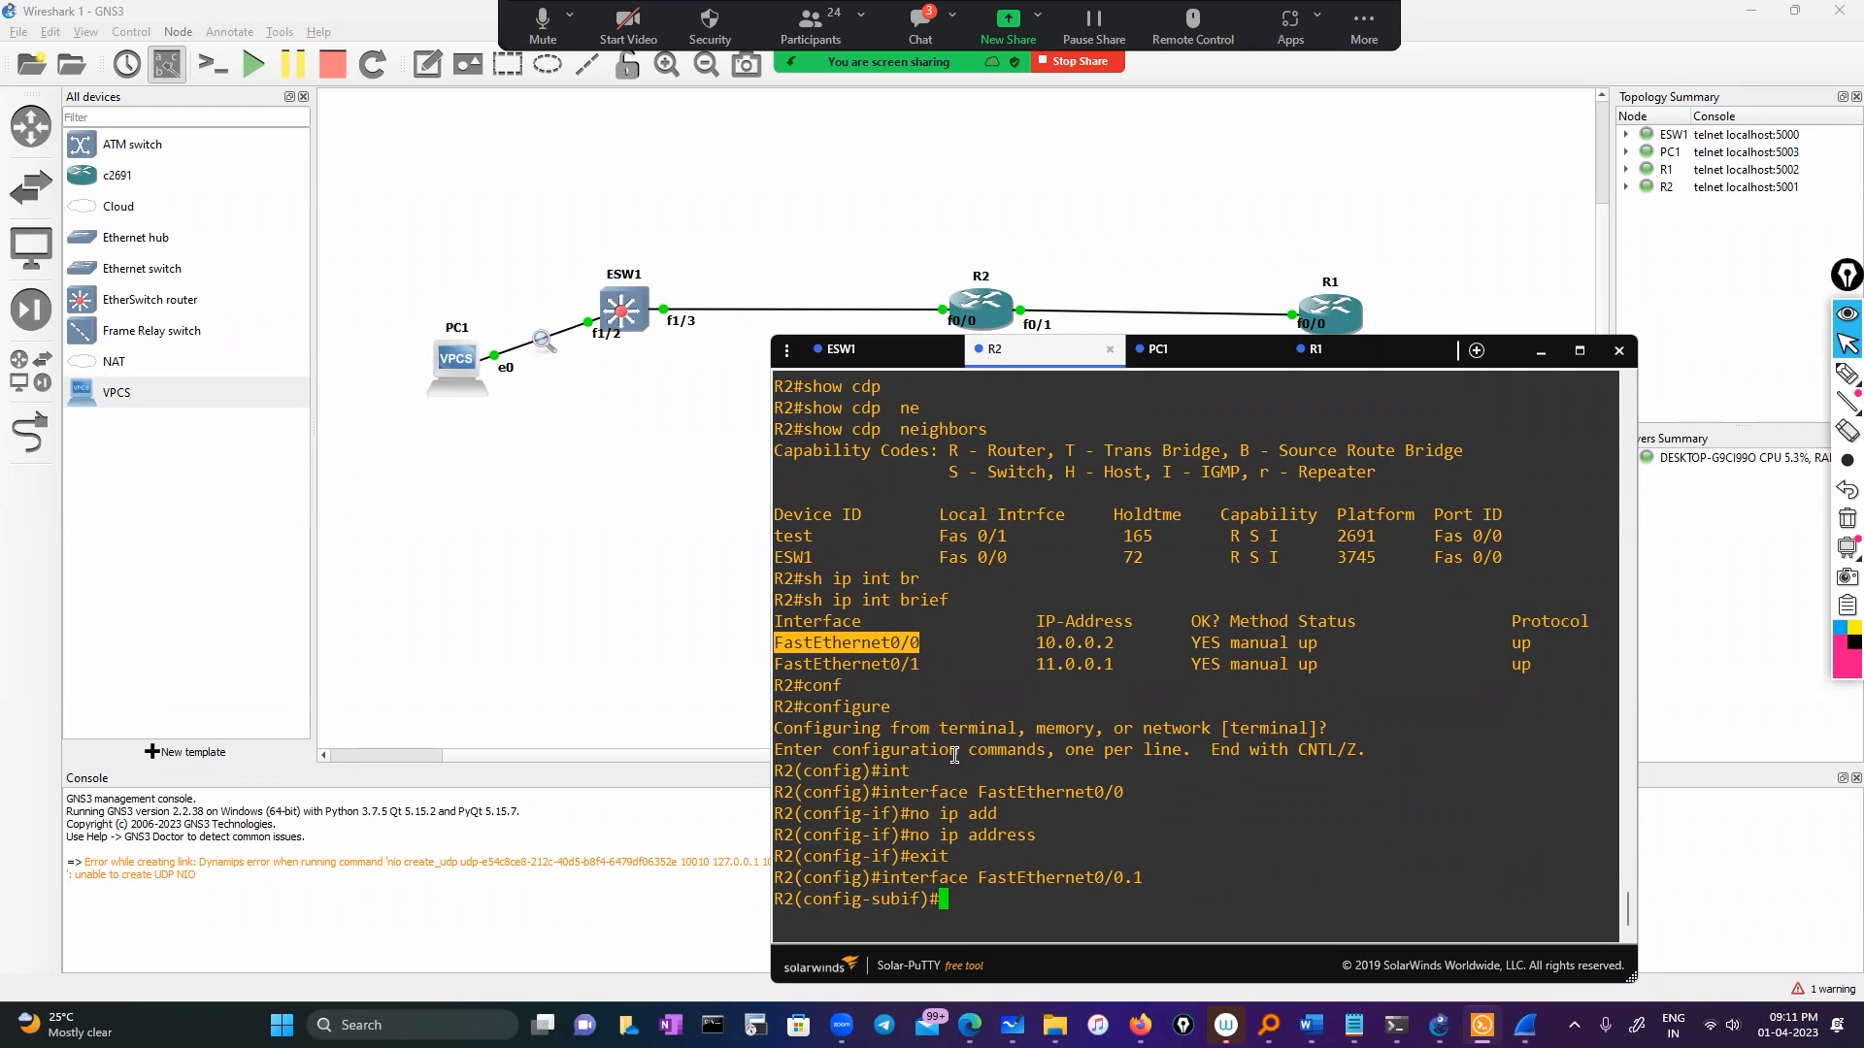
Step: Set R2's subinterface FastEthernet0/0.1 to dot1Q encapsulation with VLAN ID 10
type("en")
key("Tab")
type("do")
key("Tab")
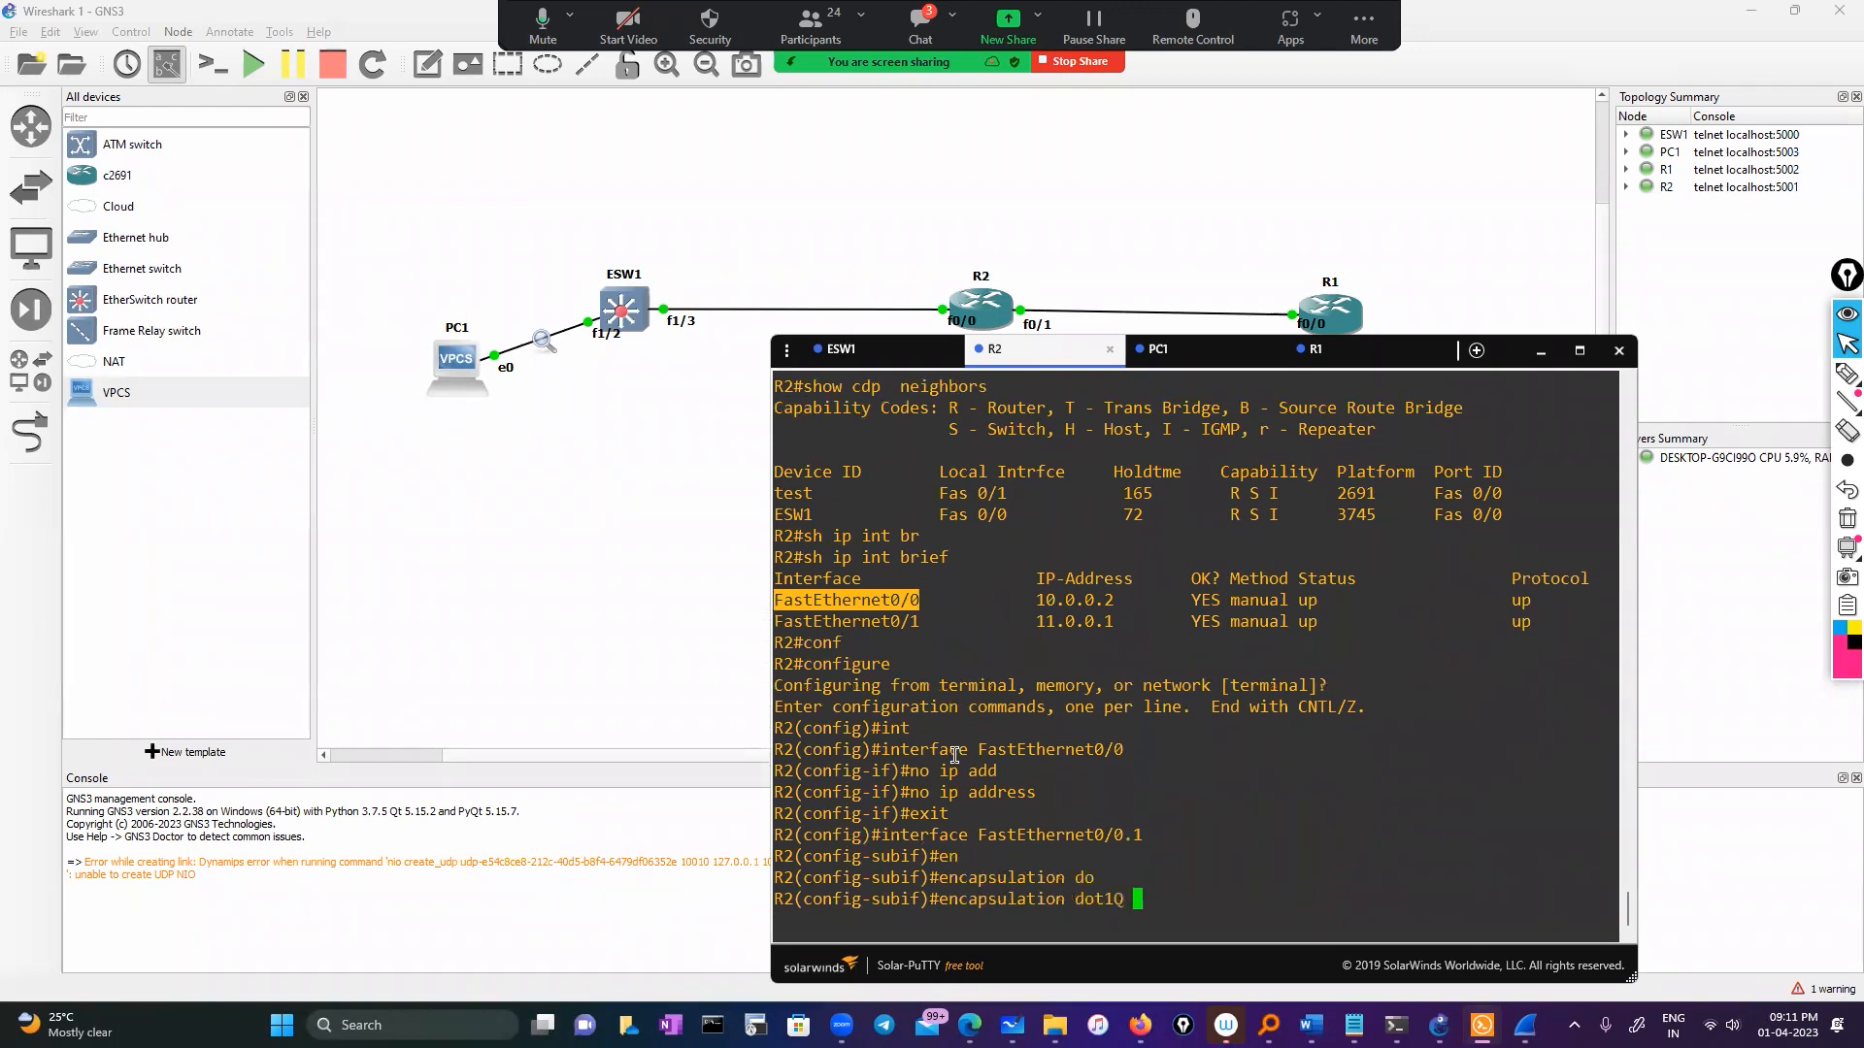
type("?")
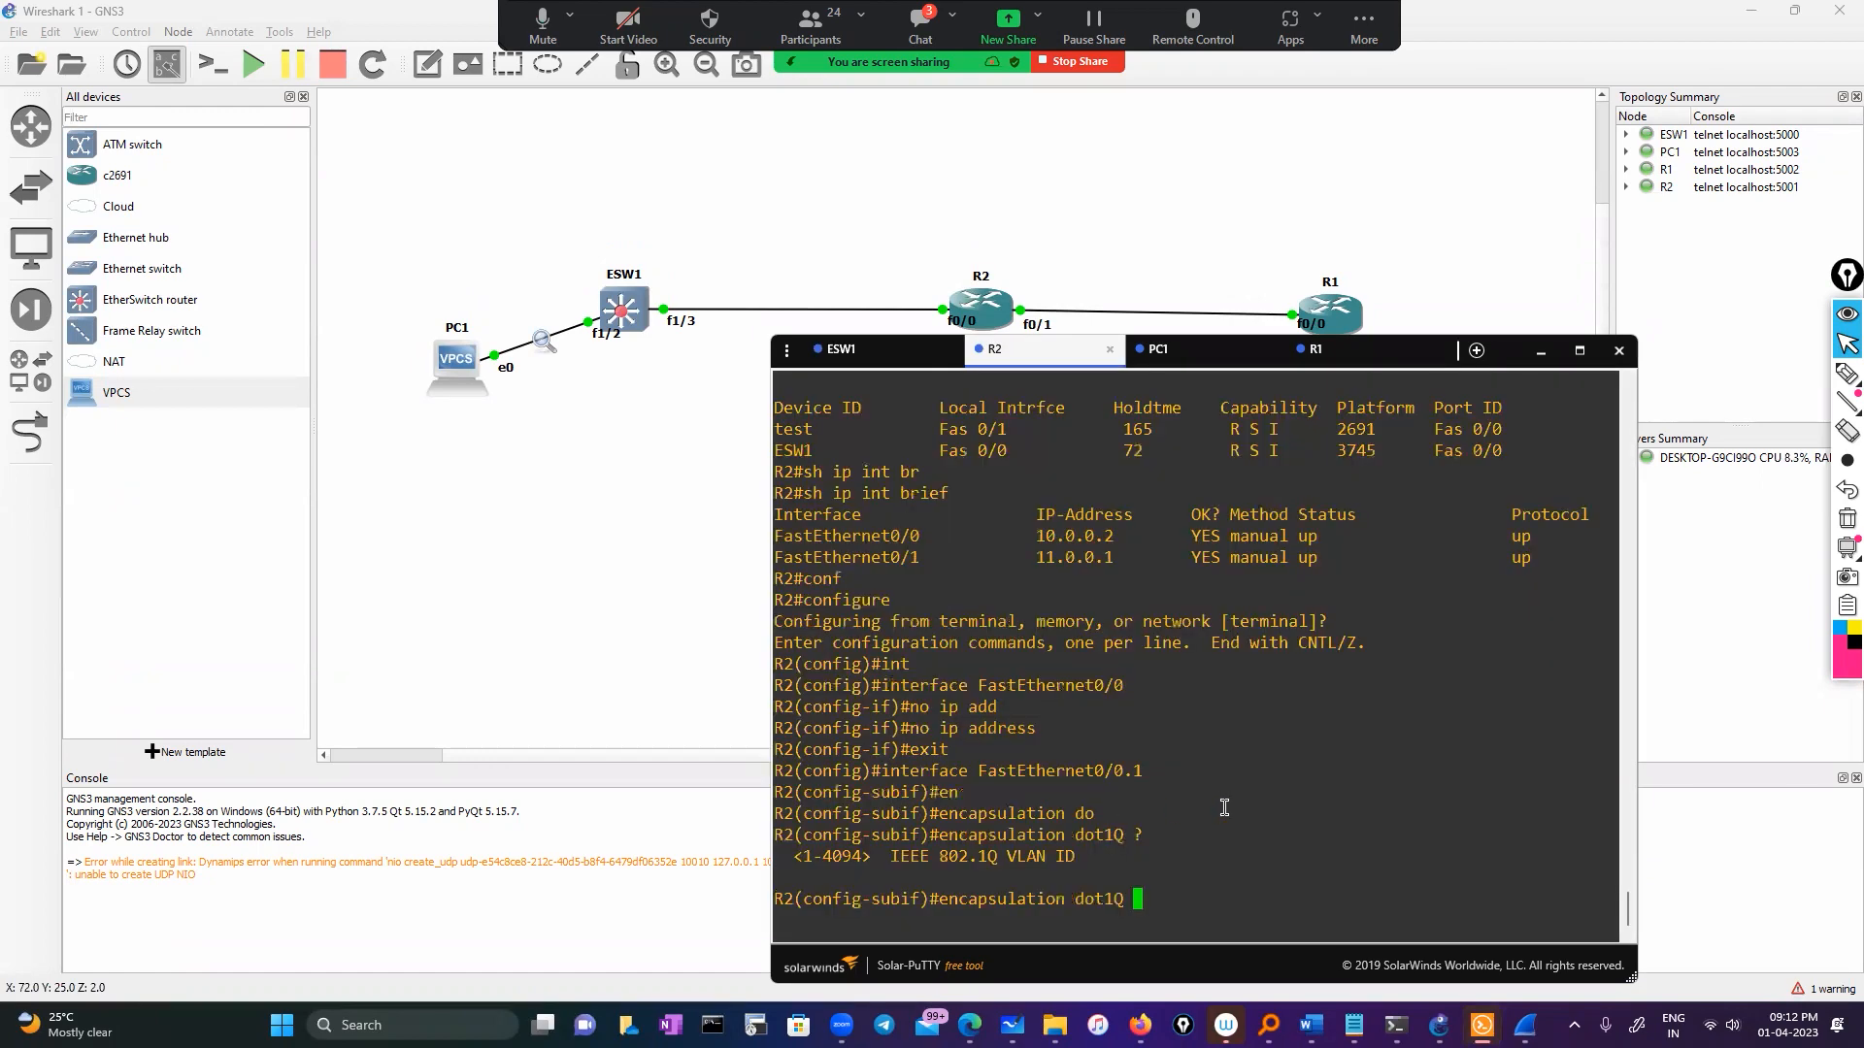
type("10")
key("Return")
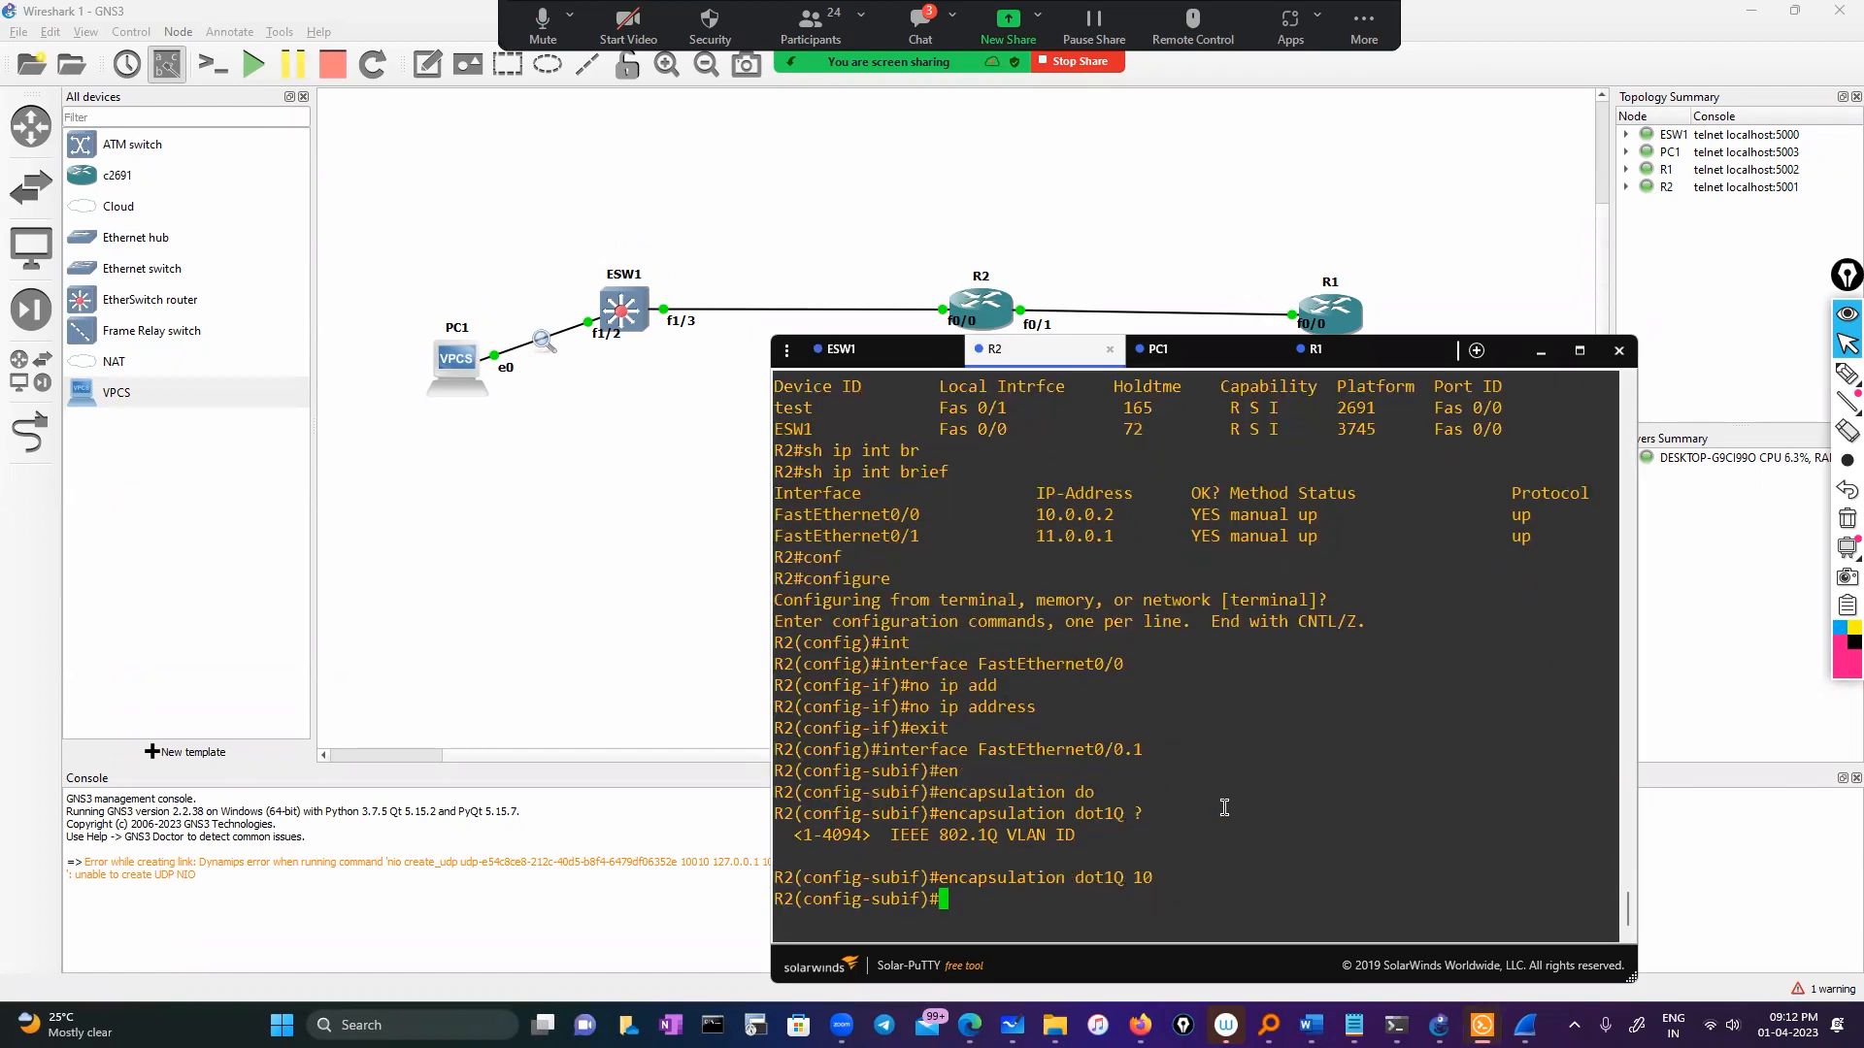
Step: Assign IP address 10.0.0.2 with a 255.0.0.0 mask to R2's subinterface FastEthernet0/0.1
type("ip add")
key("Tab")
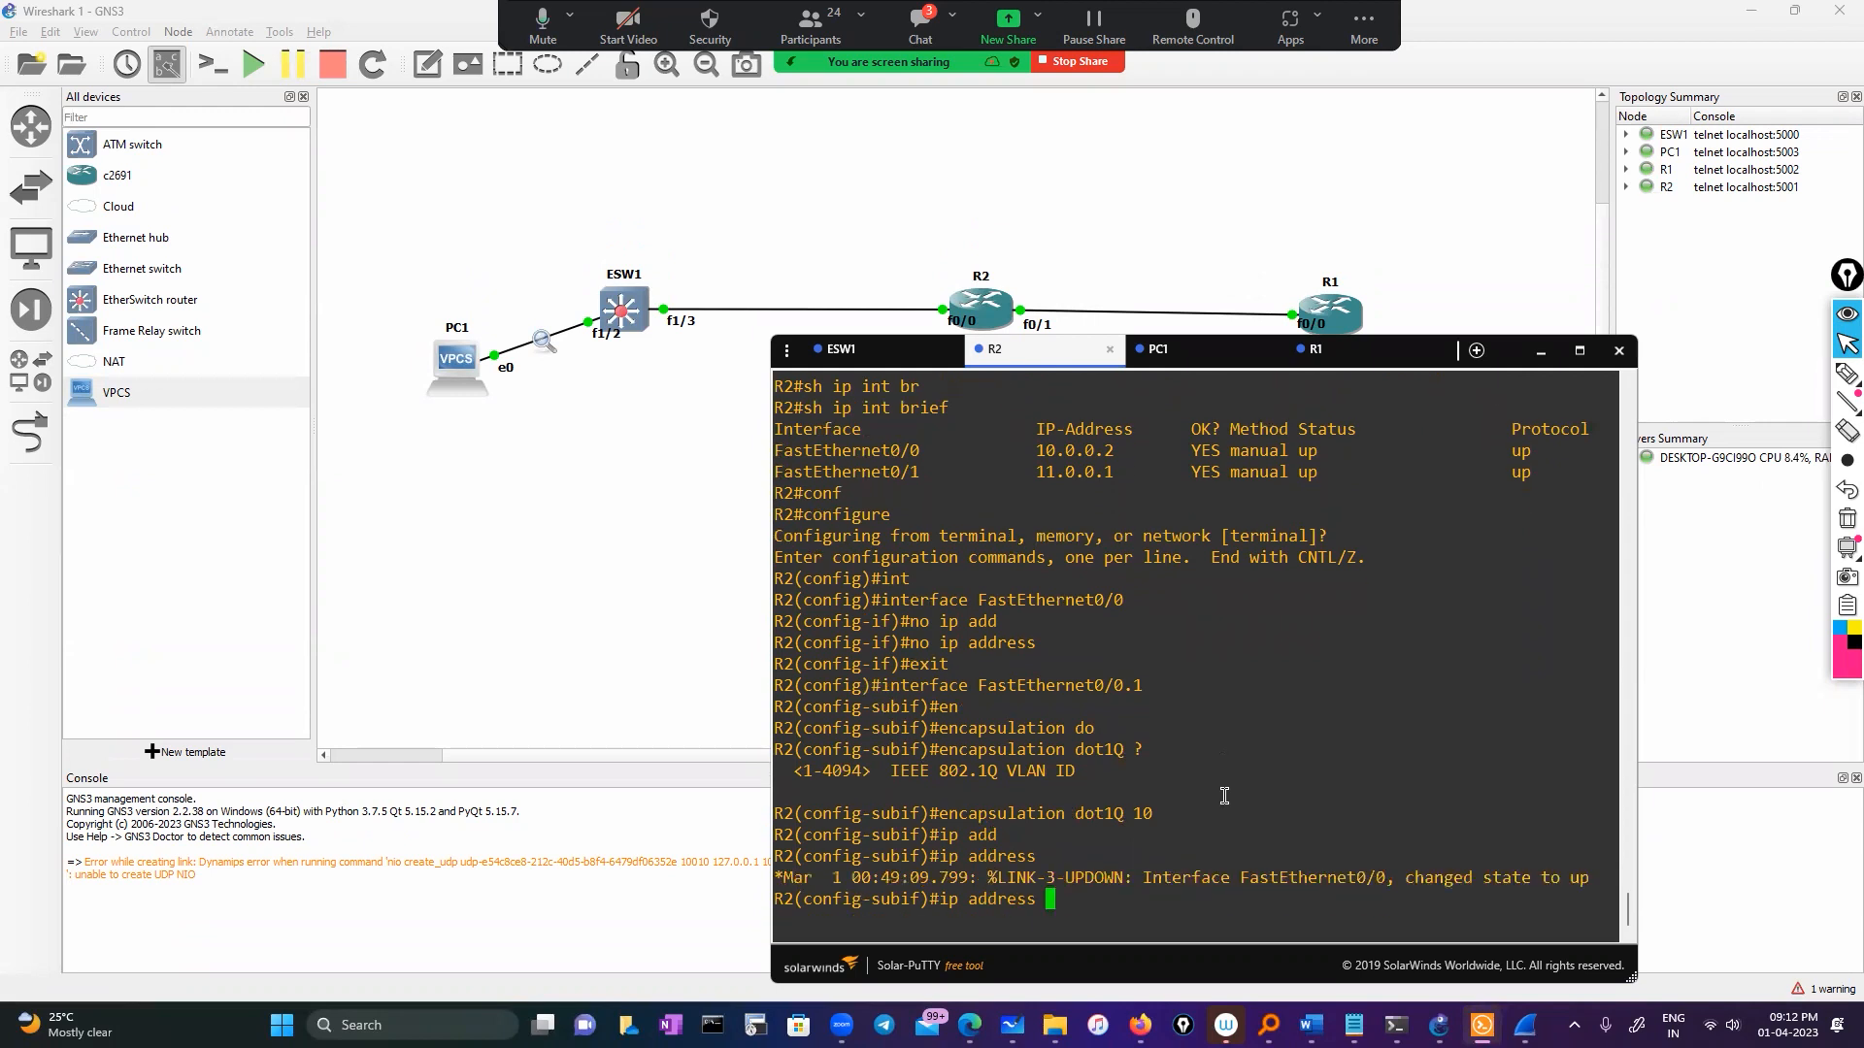
double_click(1083, 451)
right_click(1136, 683)
type("255.0.0.")
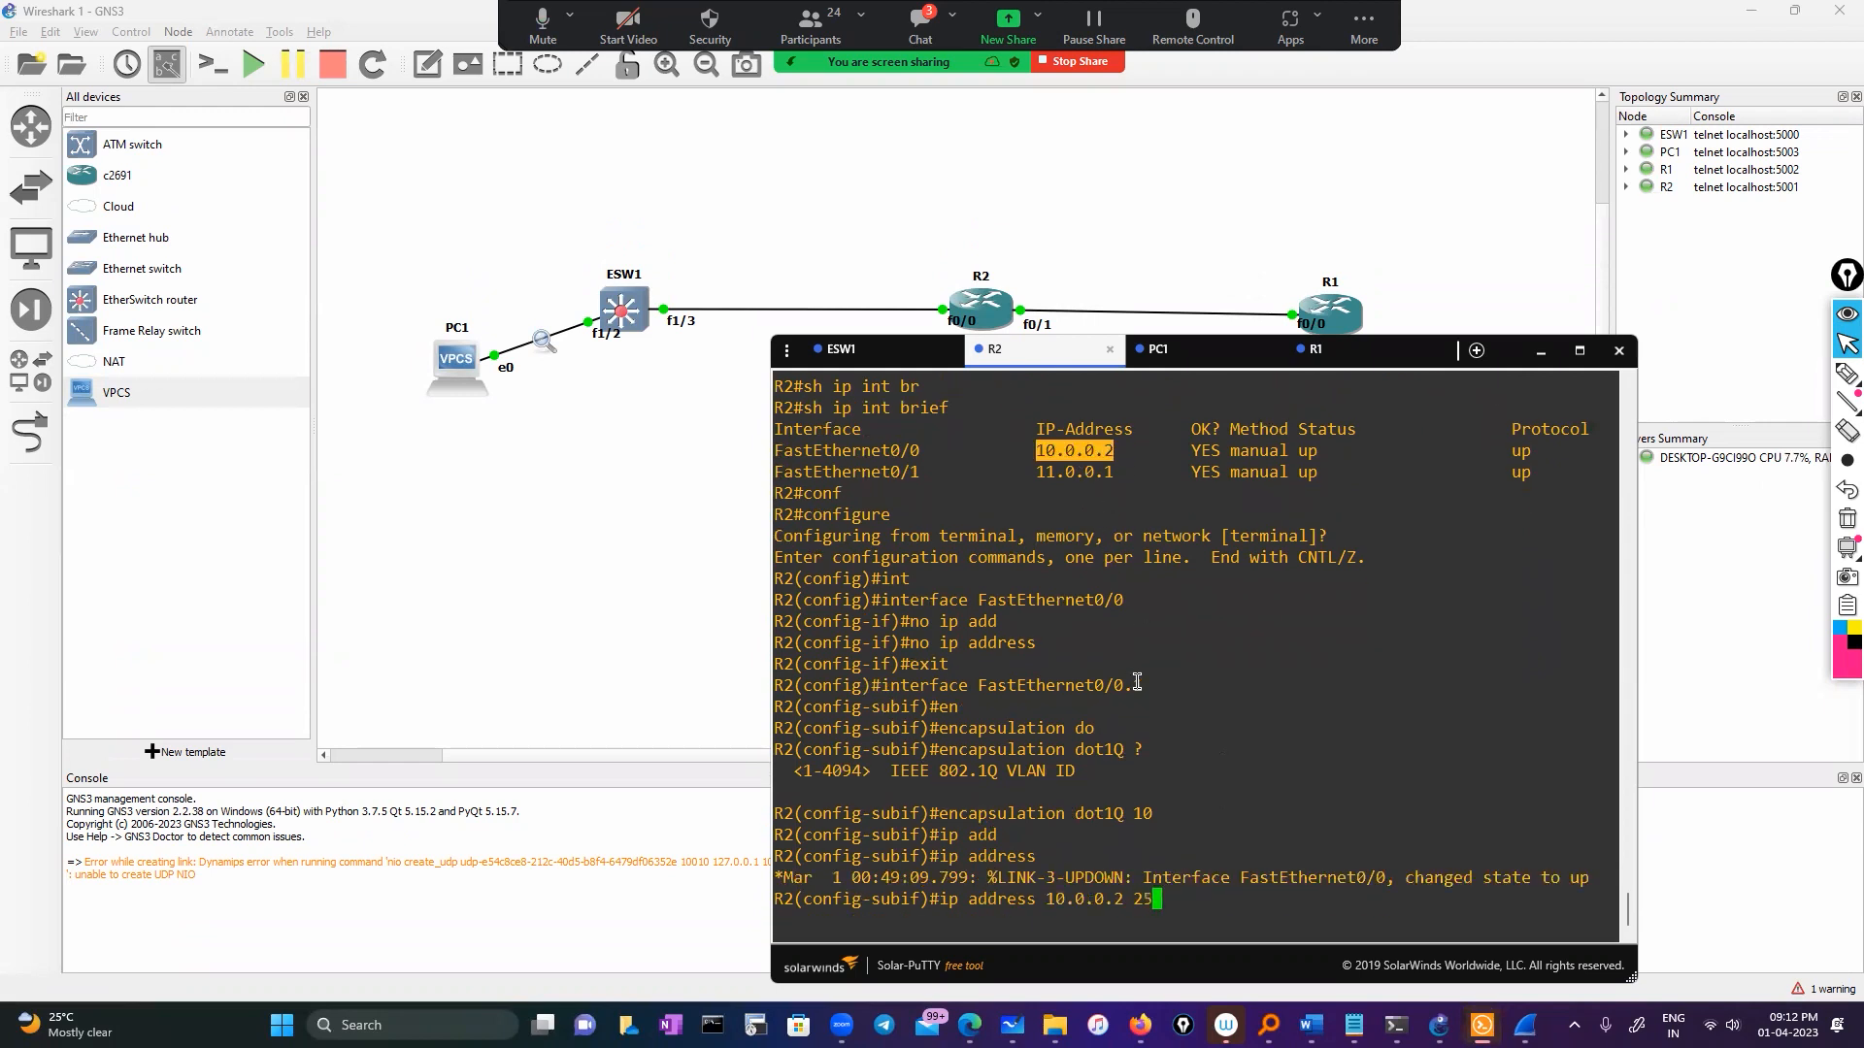
Step: Enter terminal configuration mode on ESW1 and begin an interface command
key("Tab")
key("Return")
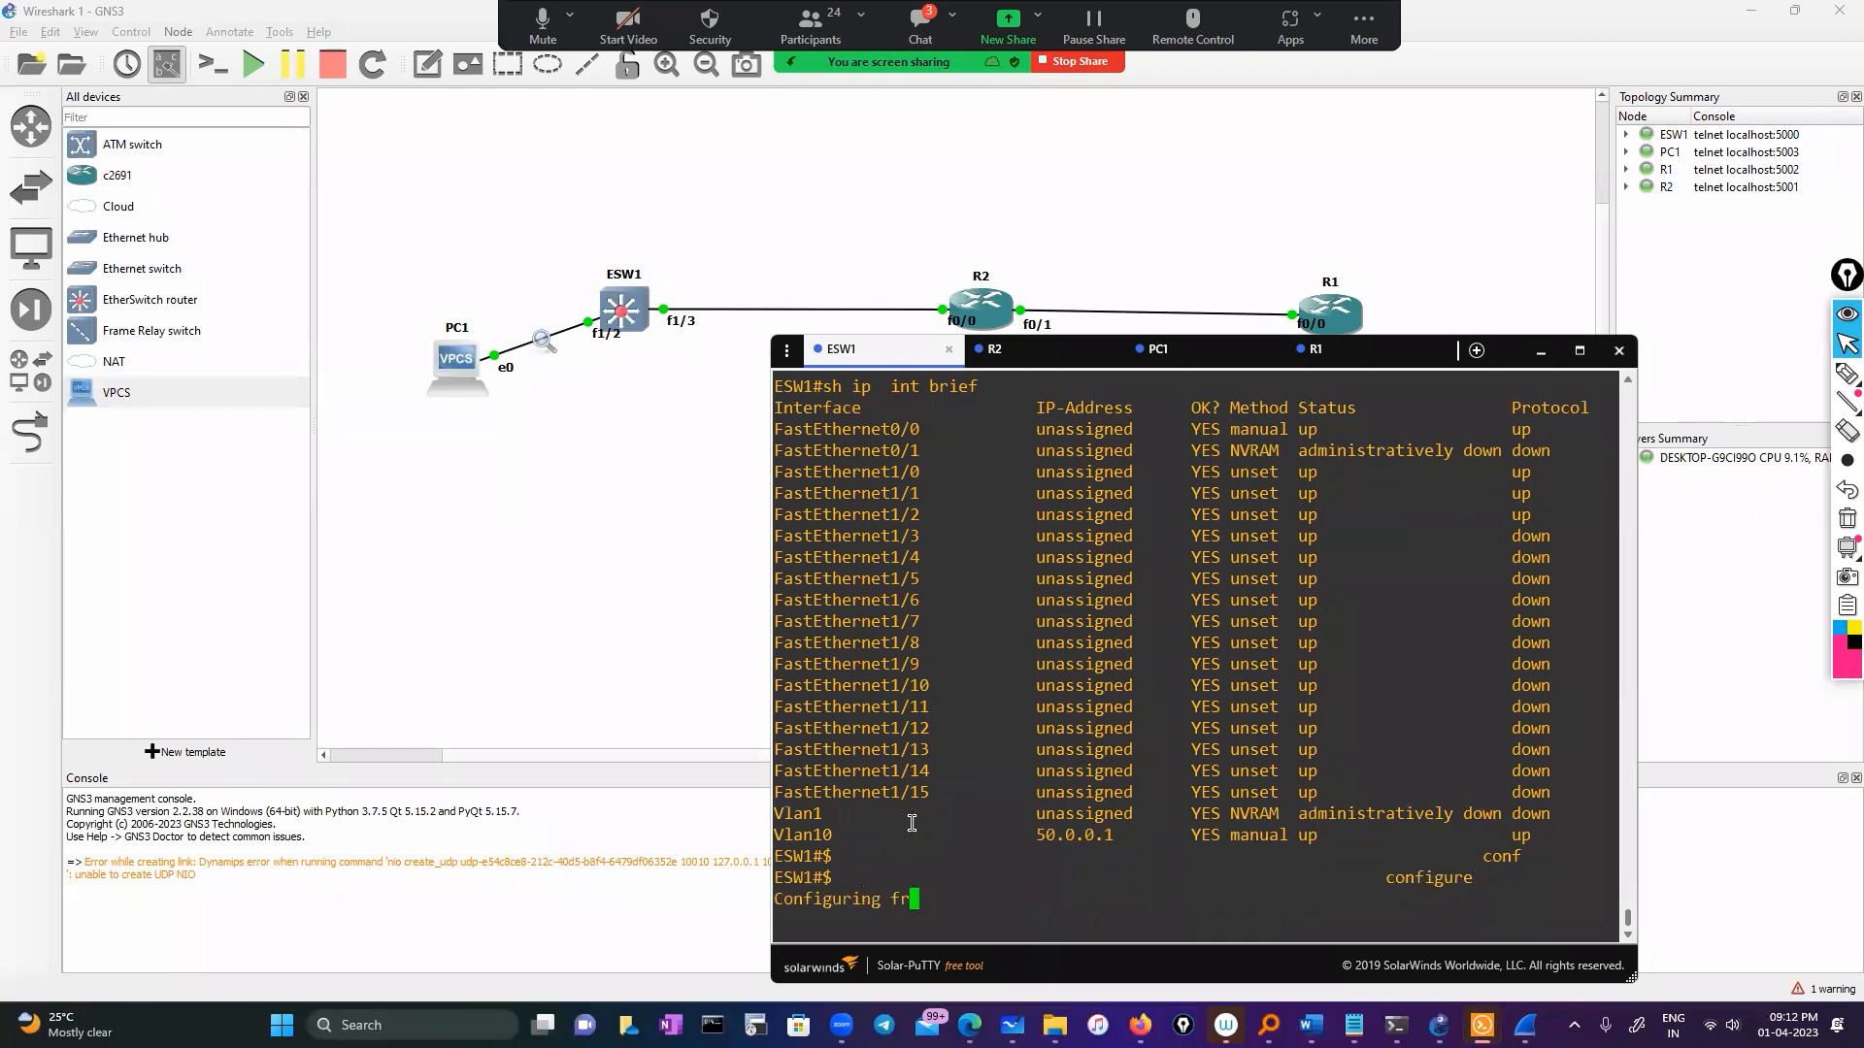
key("Return")
type("int")
key("Tab")
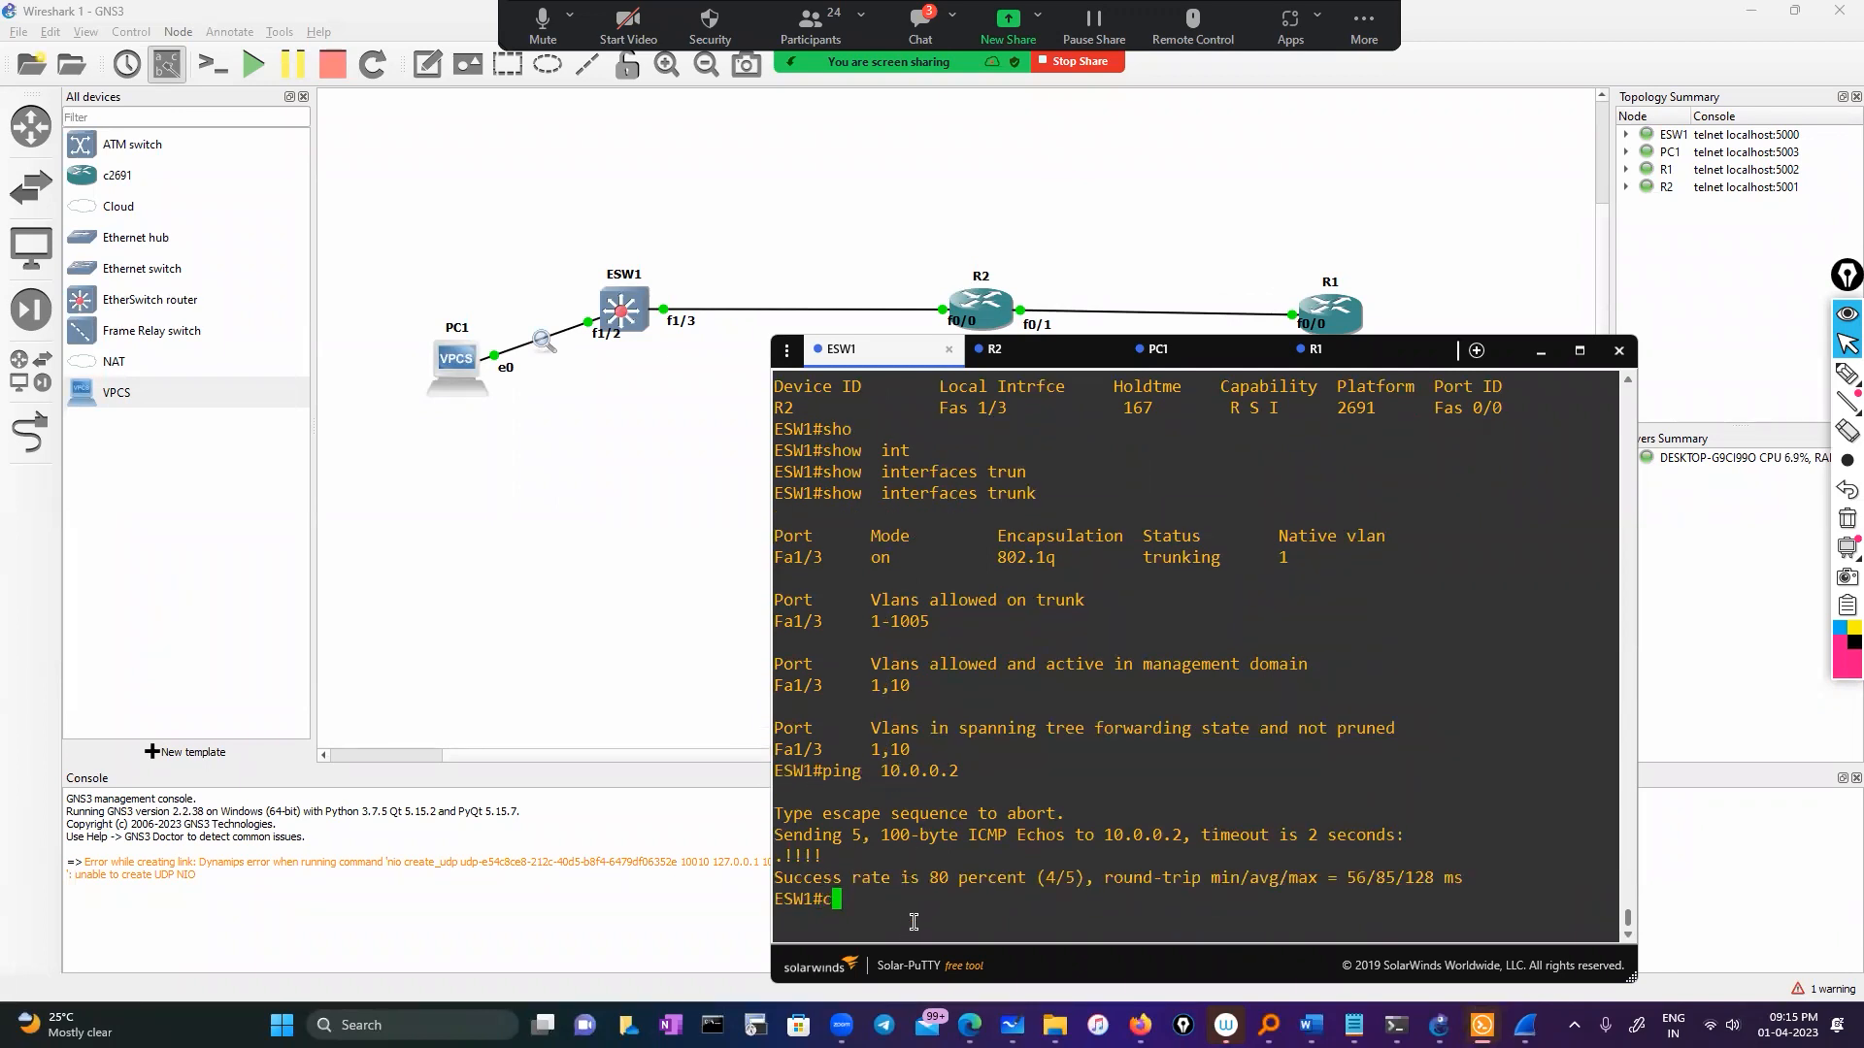
Step: Enter configuration mode on ESW1 and begin the source definition for monitor session 1
type("onf")
key("Tab")
key("Return")
key("Return")
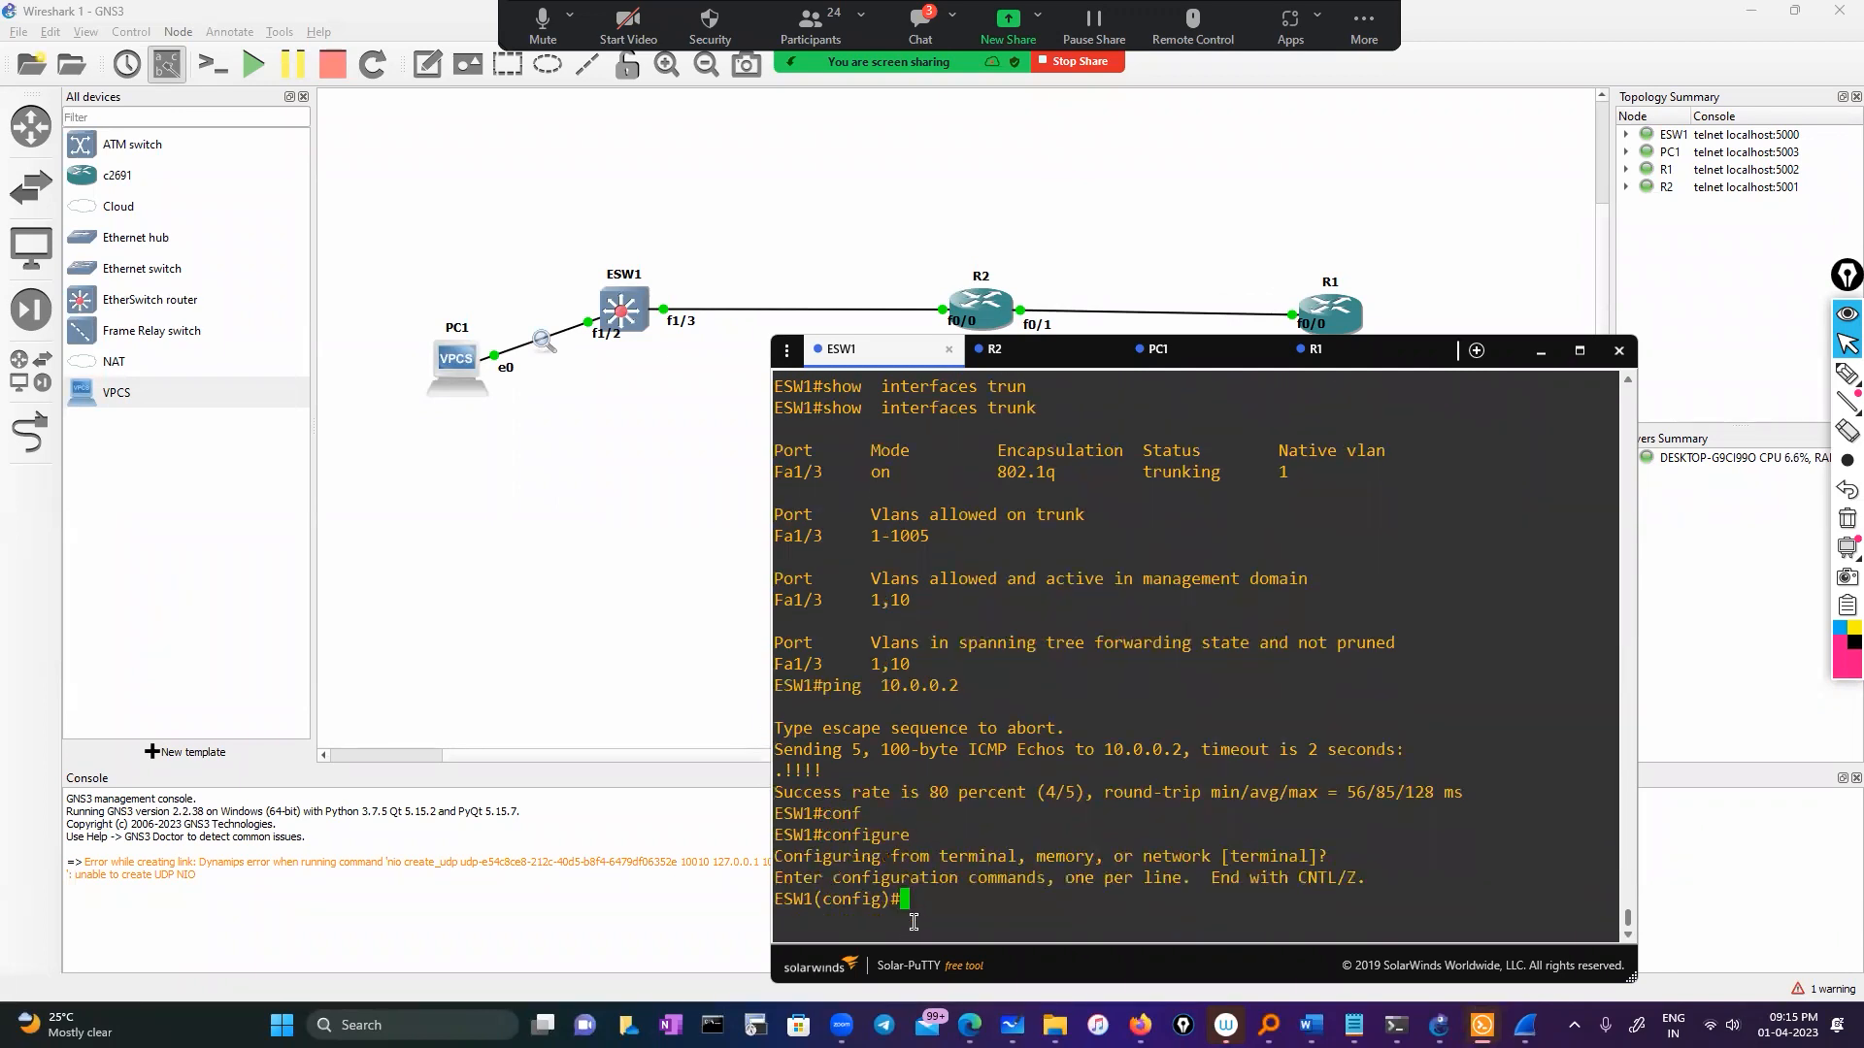
type("mon")
key("Tab")
type("se")
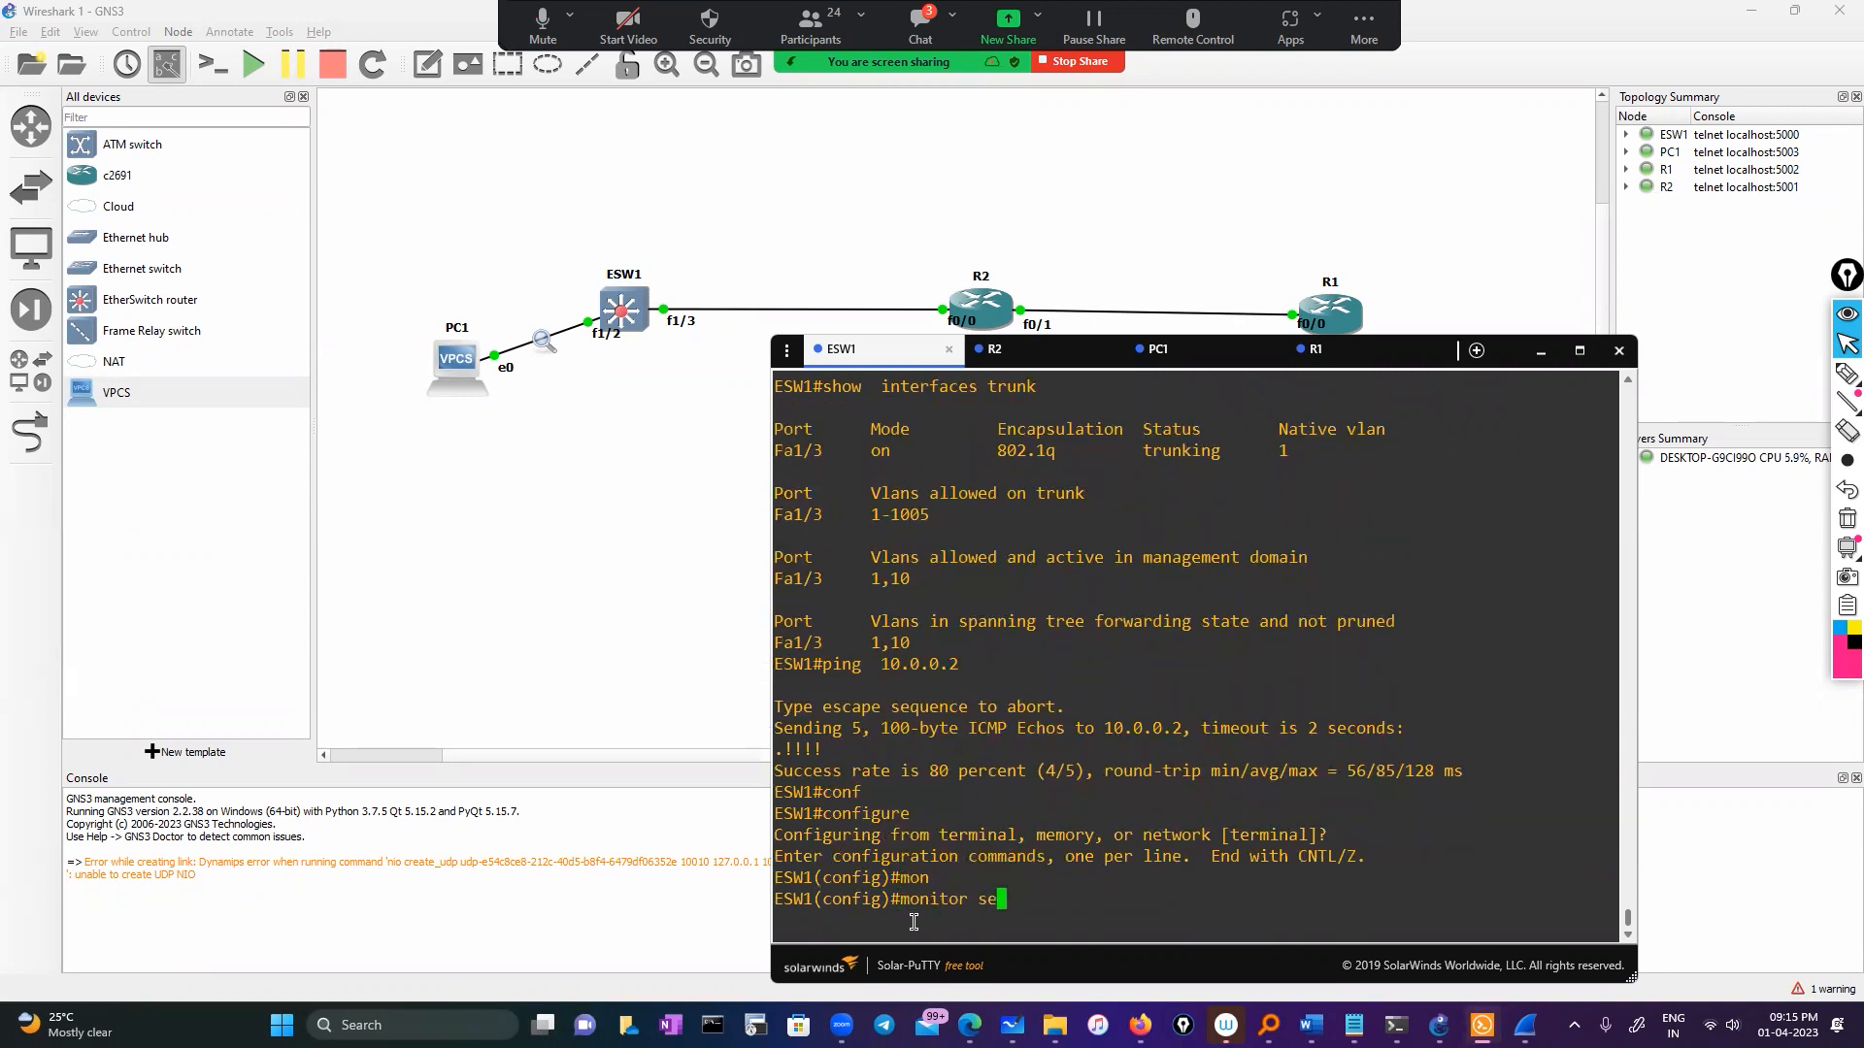
key("Tab")
type("1 so")
key("Tab")
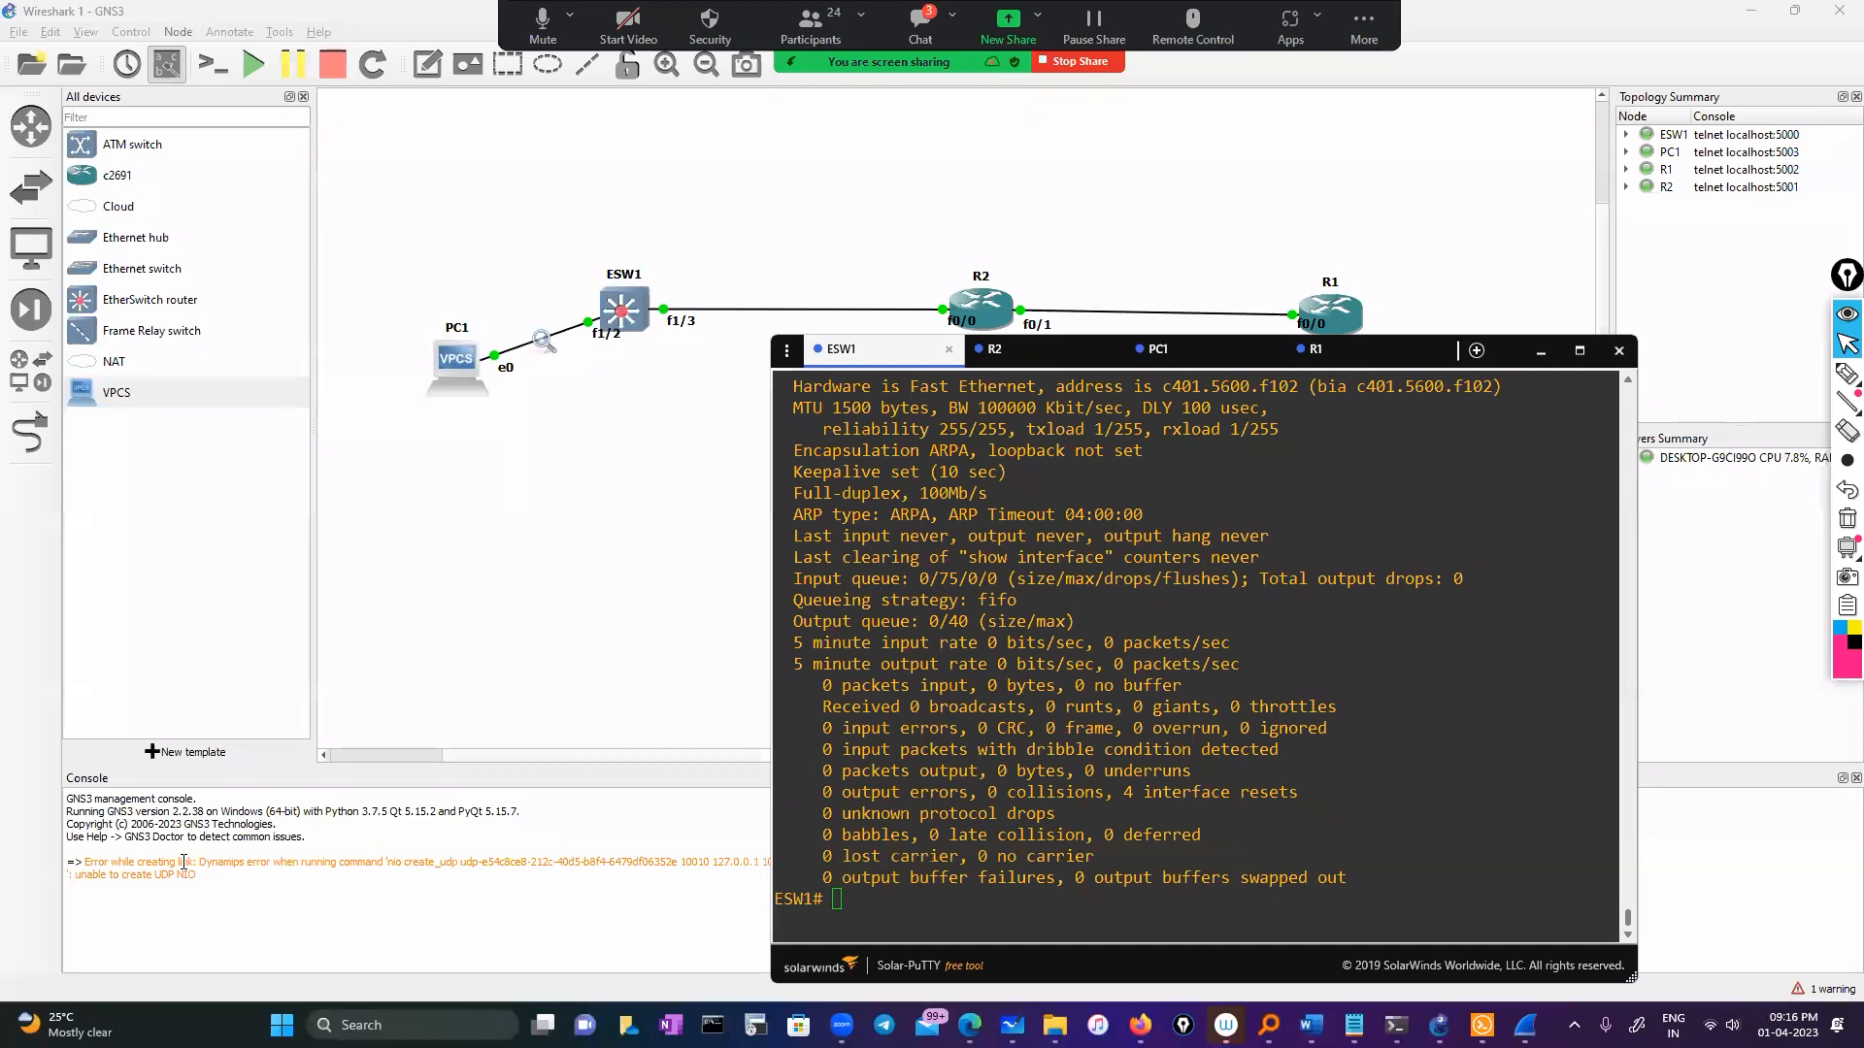
Step: Switch to Wireshark and quit the ESW1 FastEthernet1/3 to R2 FastEthernet0/0 capture without saving its packets
mouse_move(1527, 1024)
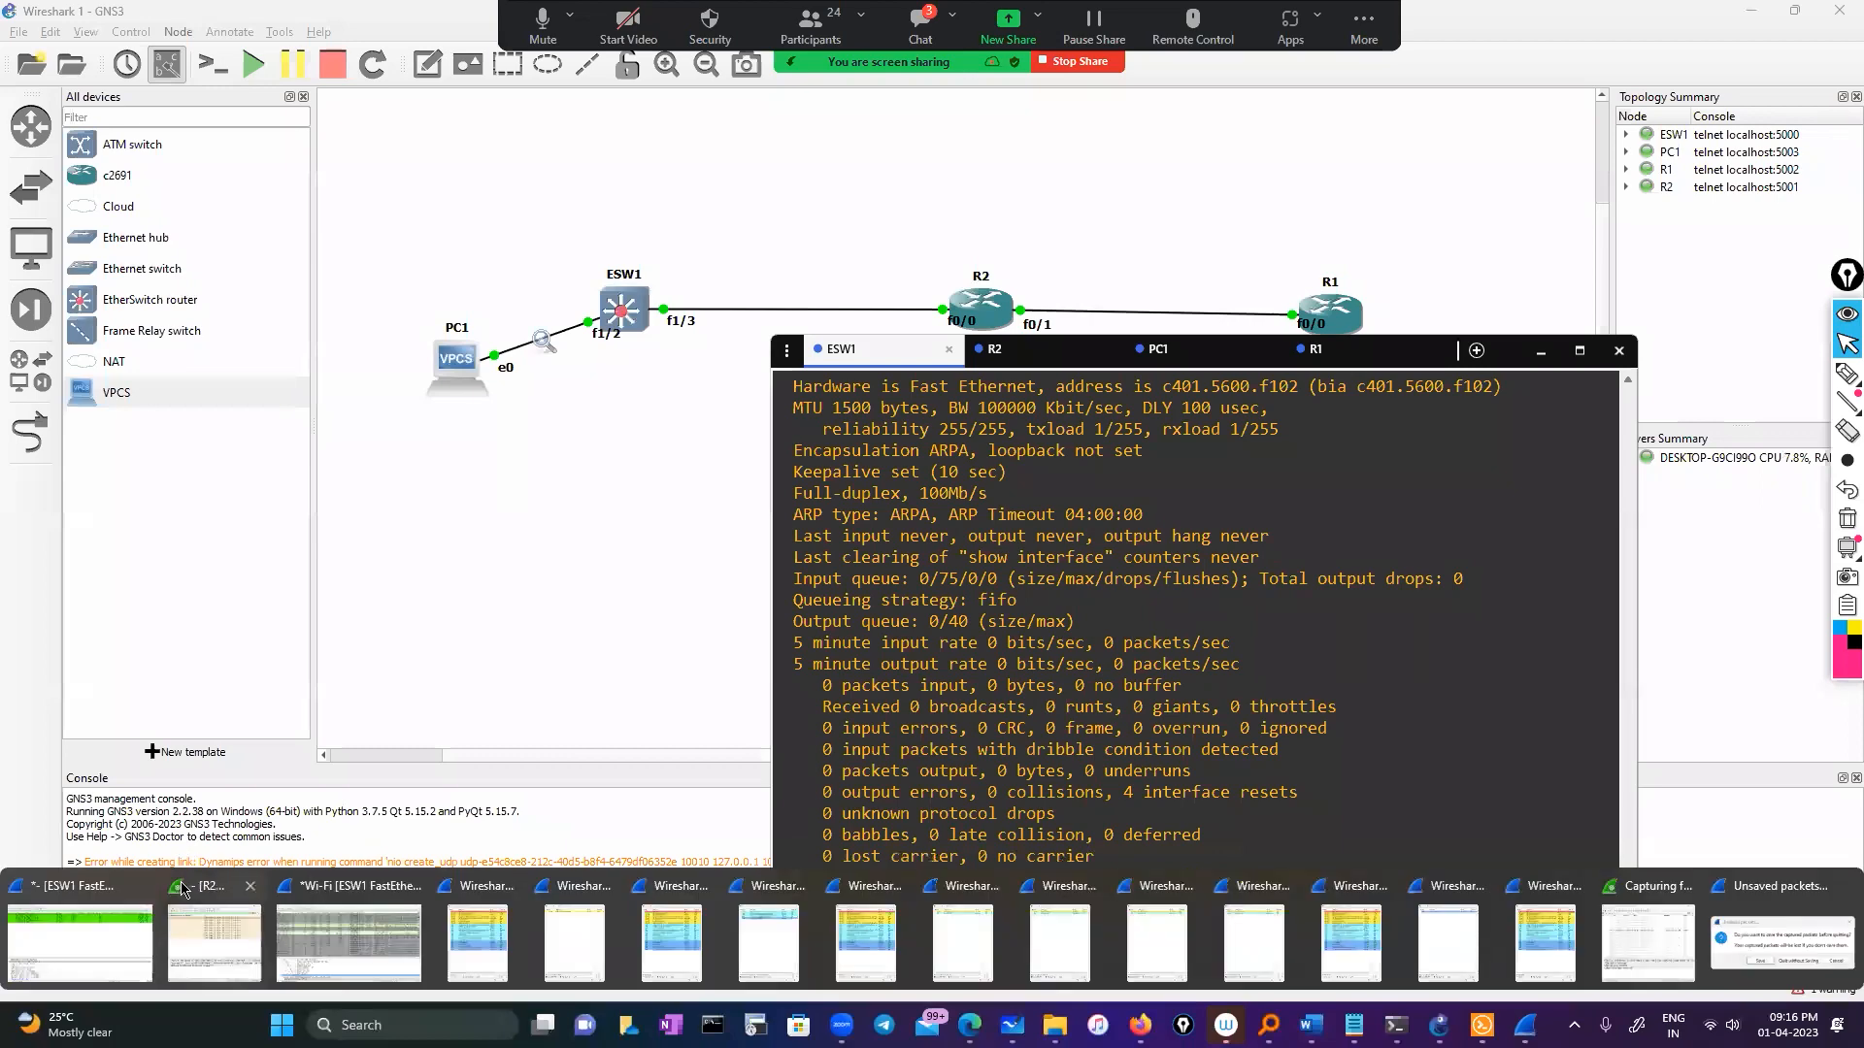
left_click(144, 891)
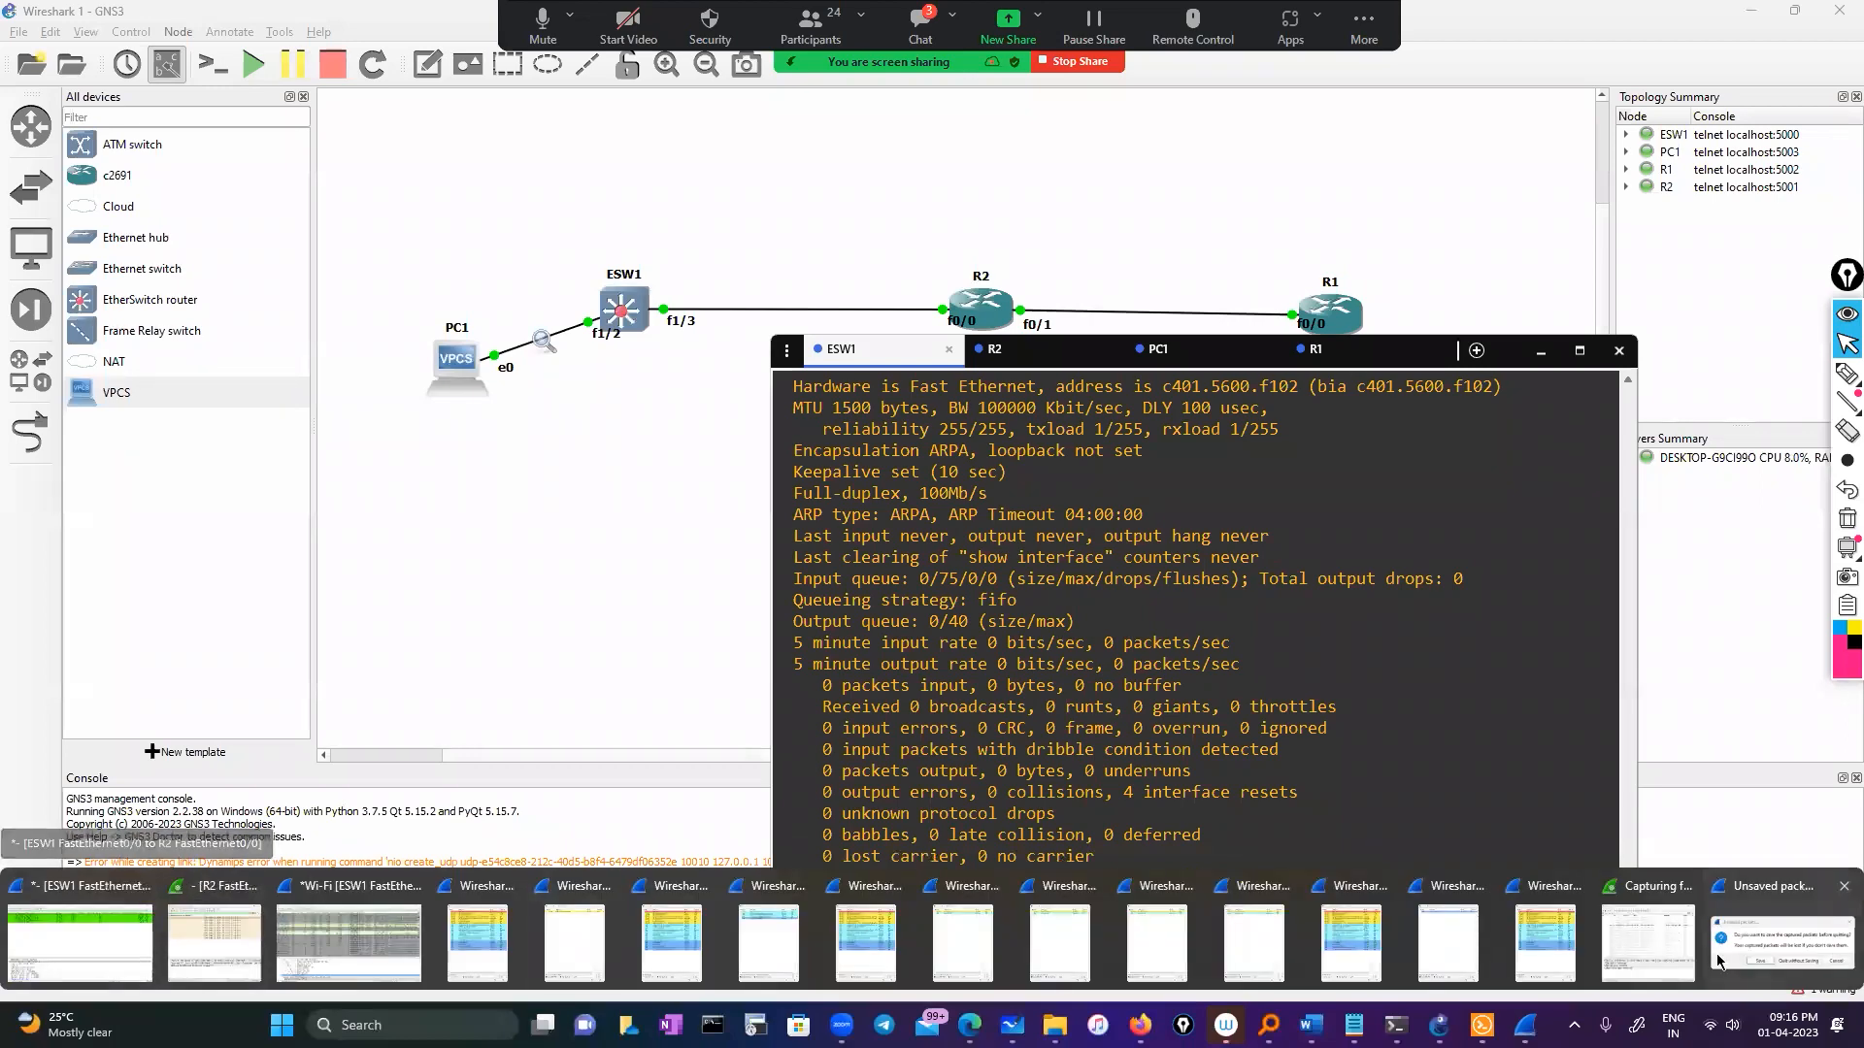
left_click(972, 532)
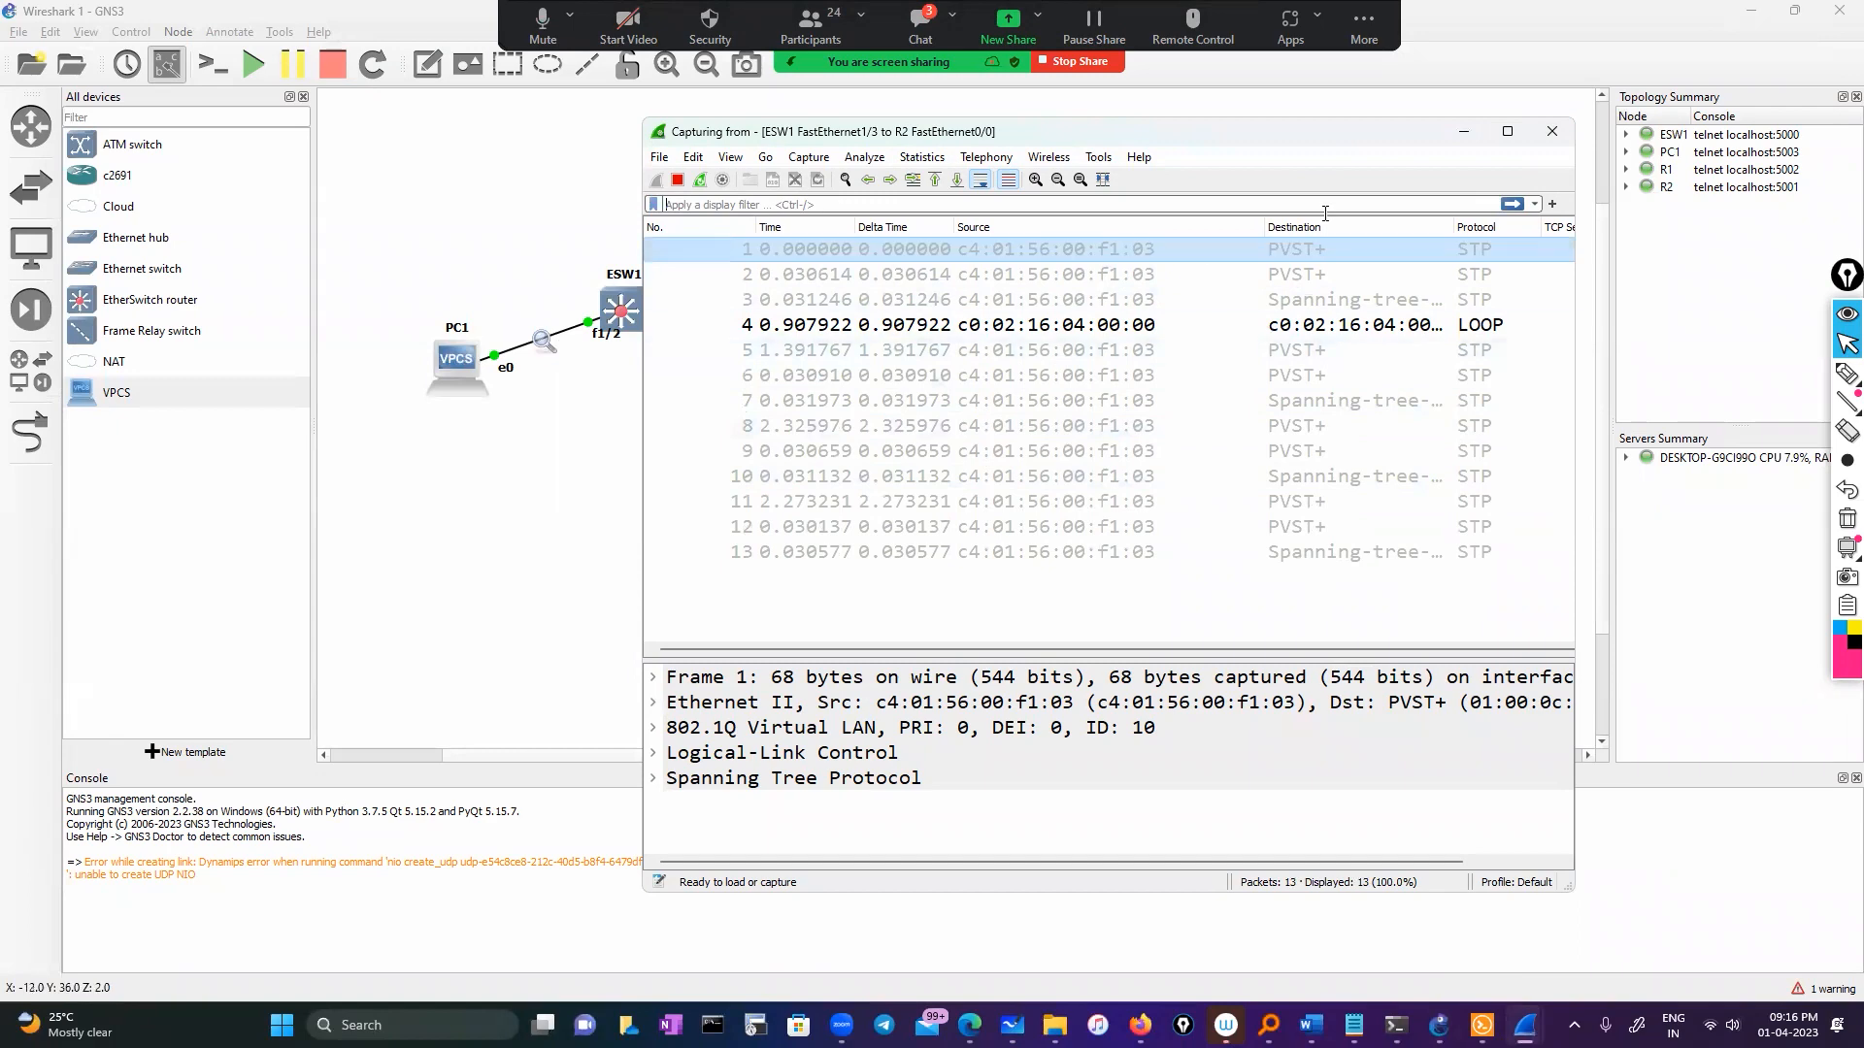
left_click(1552, 131)
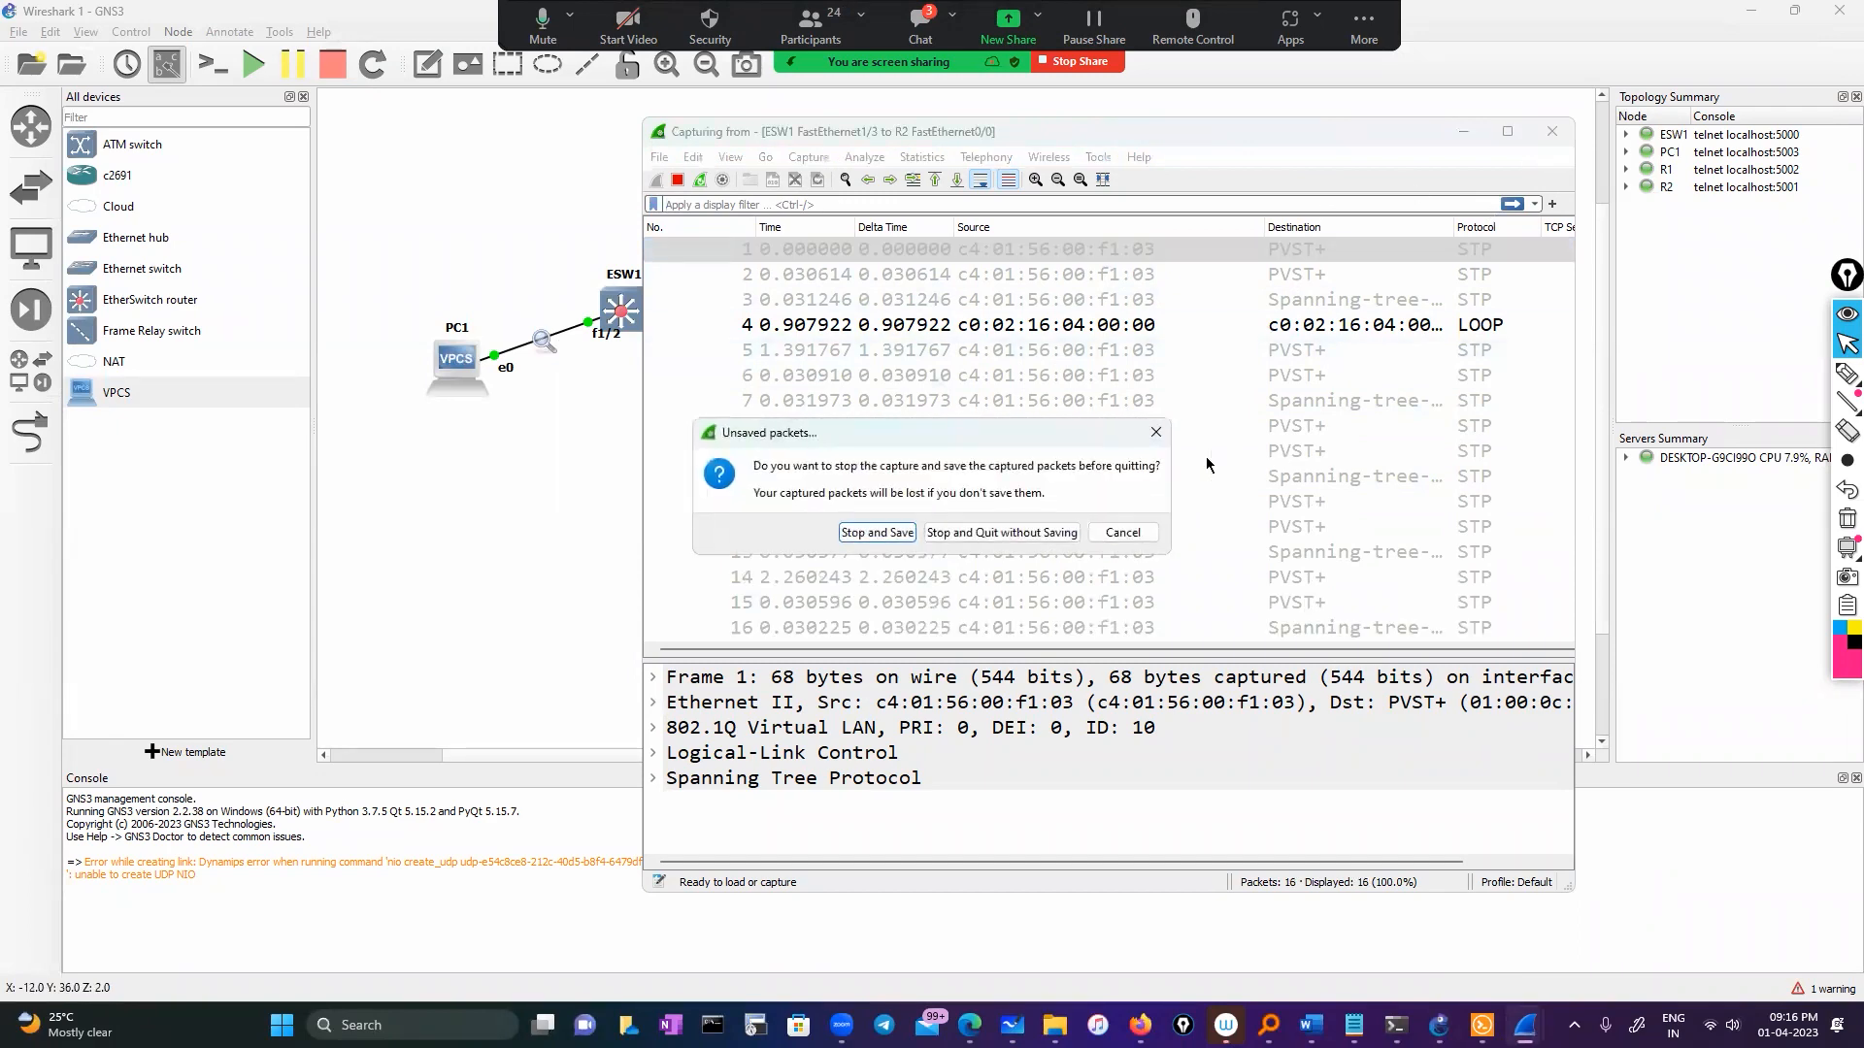
left_click(1039, 537)
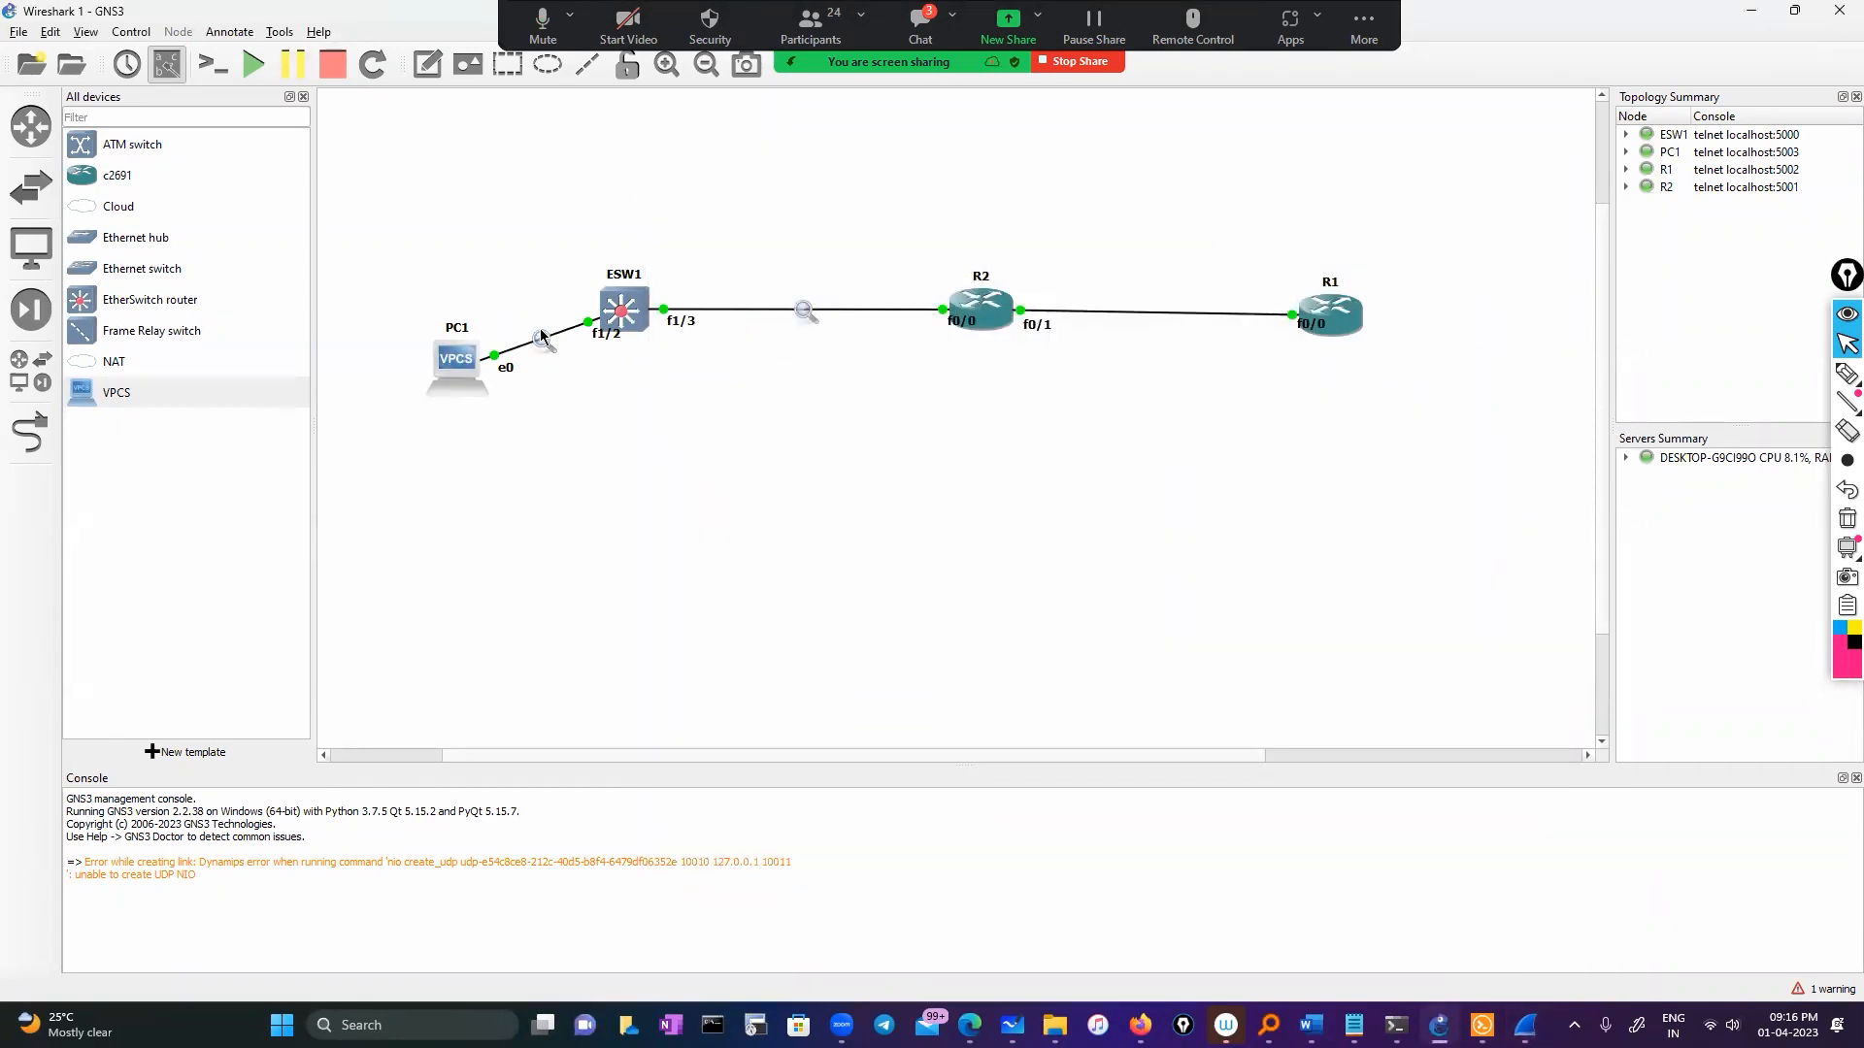
Step: Open Wireshark on the link between ESW1 FastEthernet1/2 and PC1, and return to the ESW1 console
right_click(589, 322)
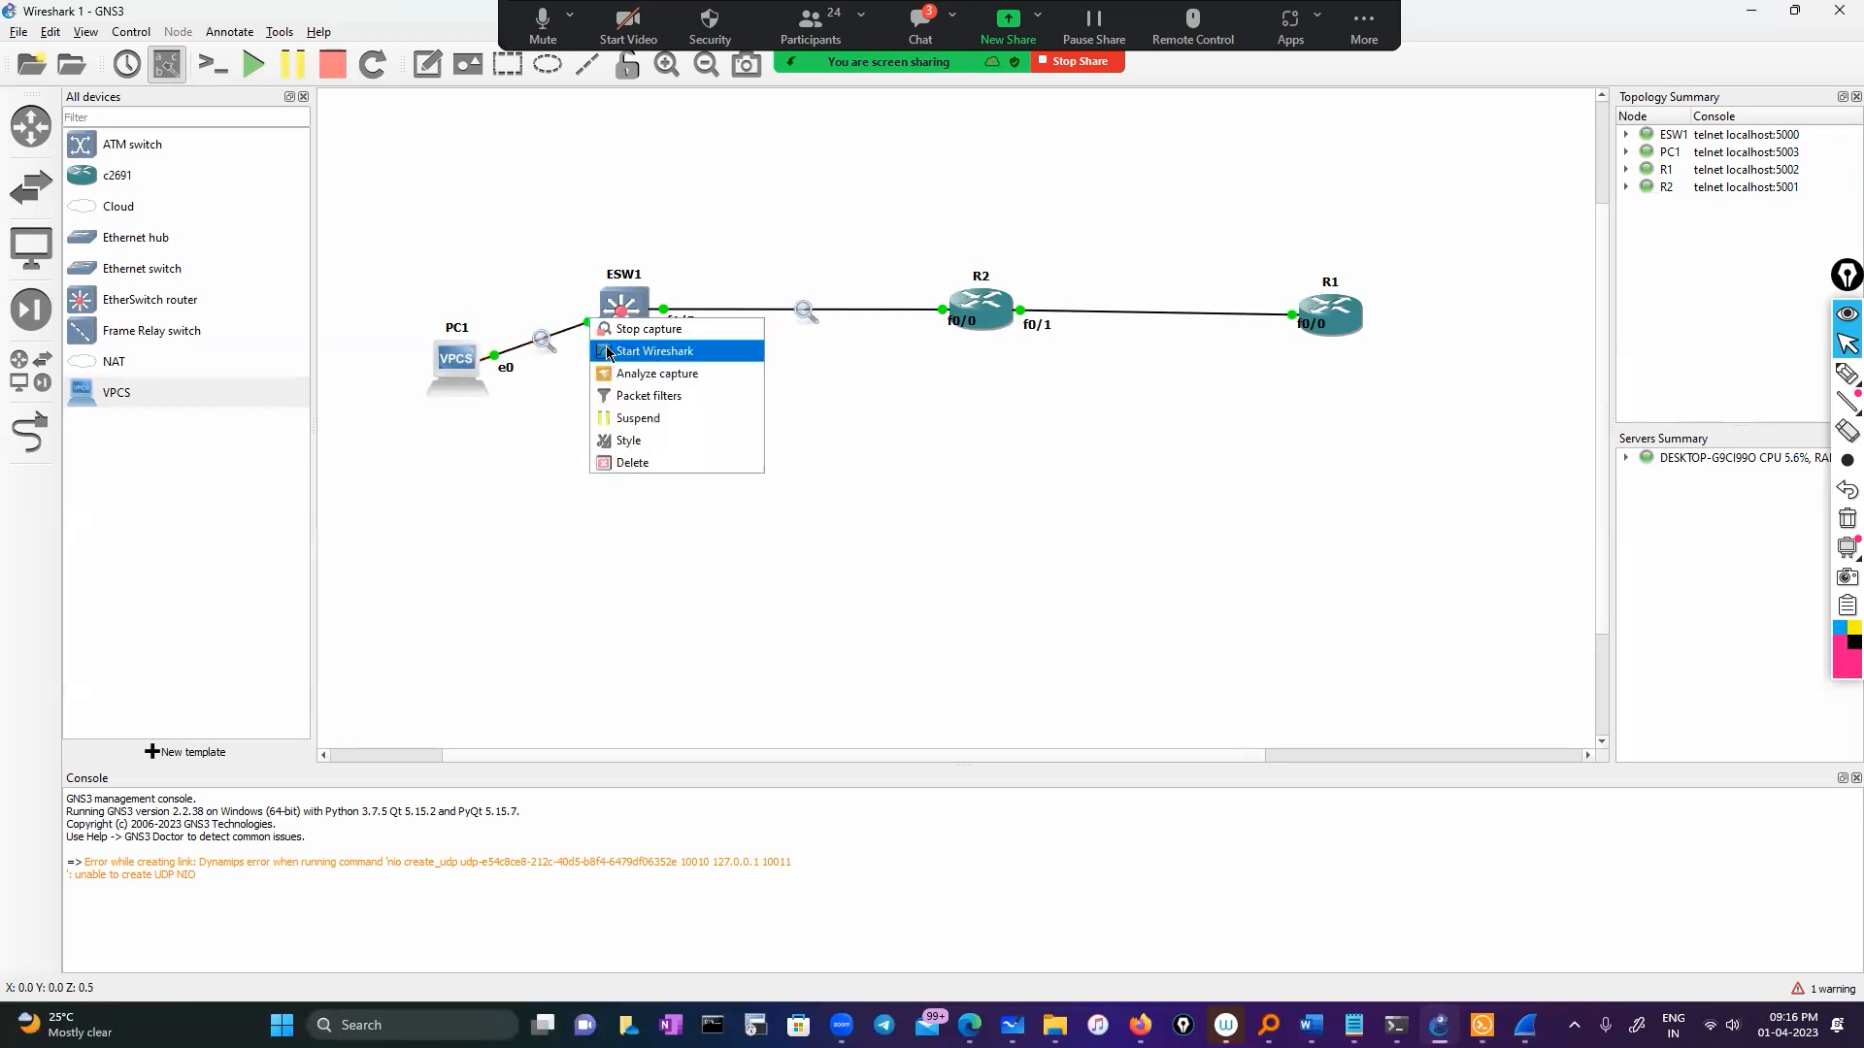
left_click(652, 351)
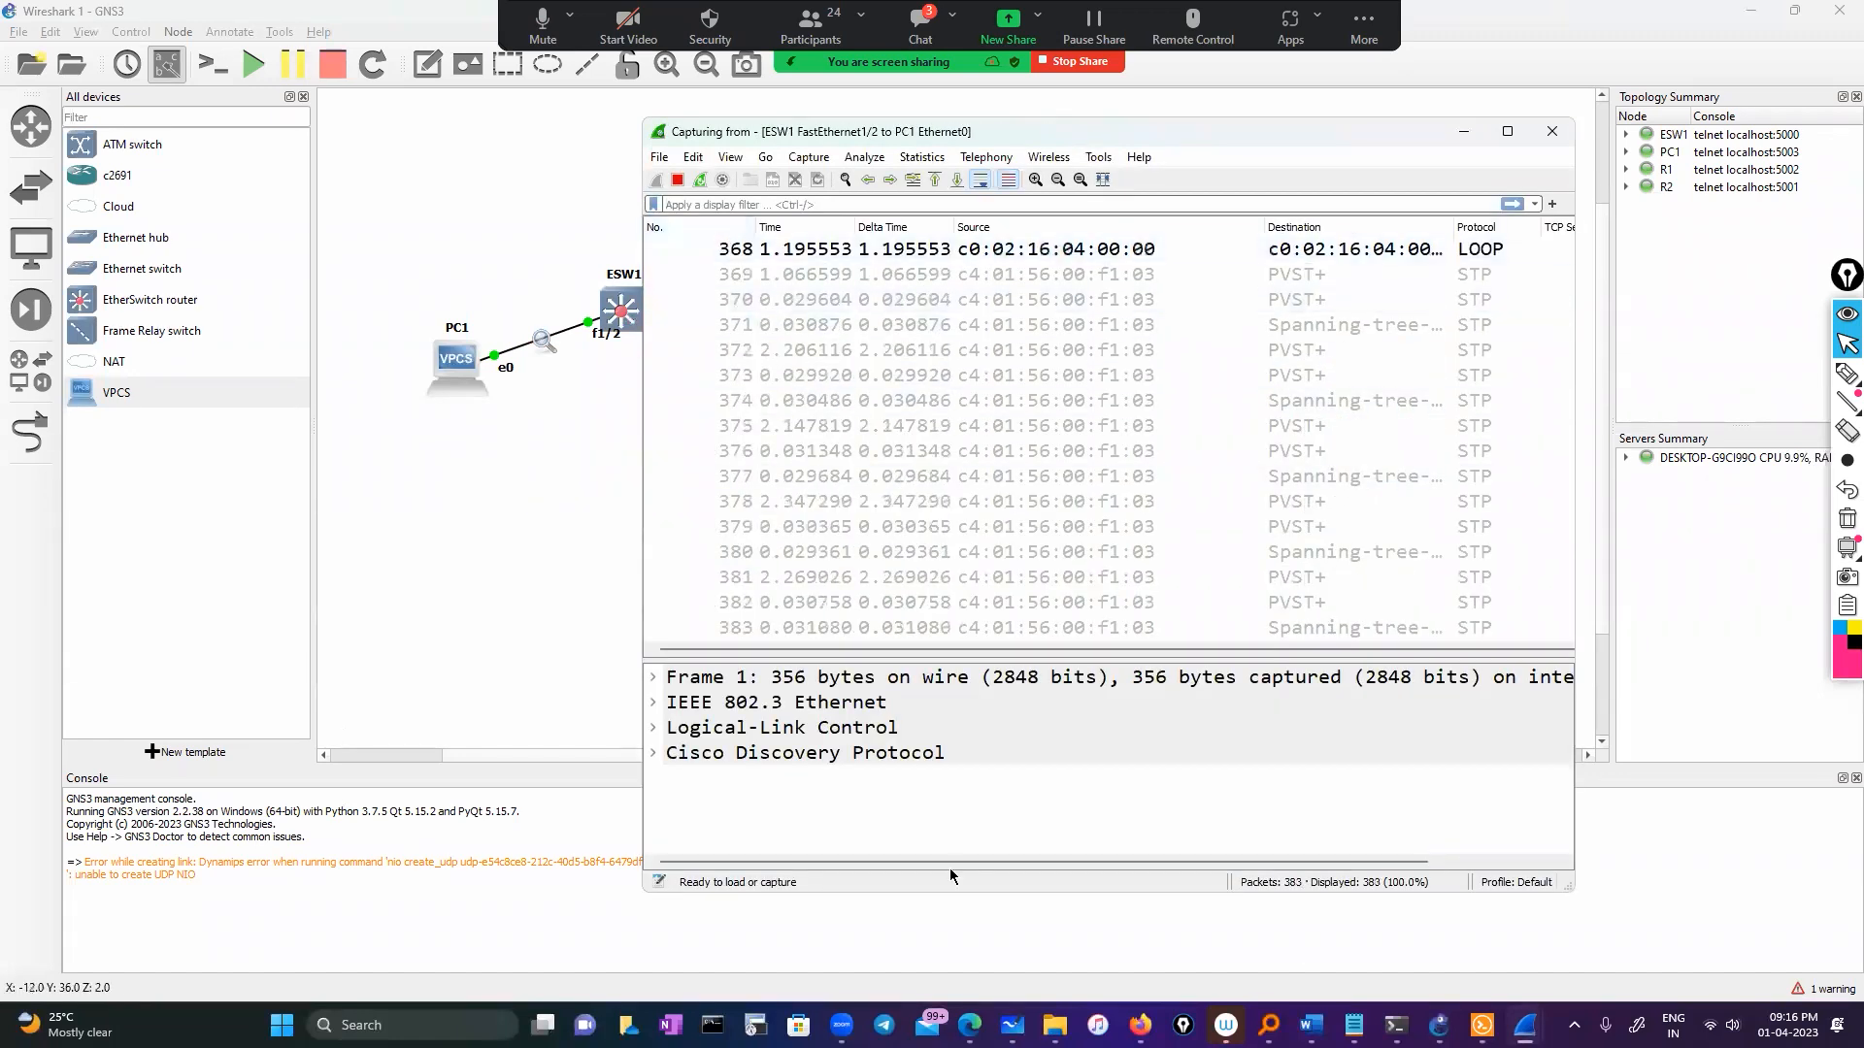
key("alt+Tab")
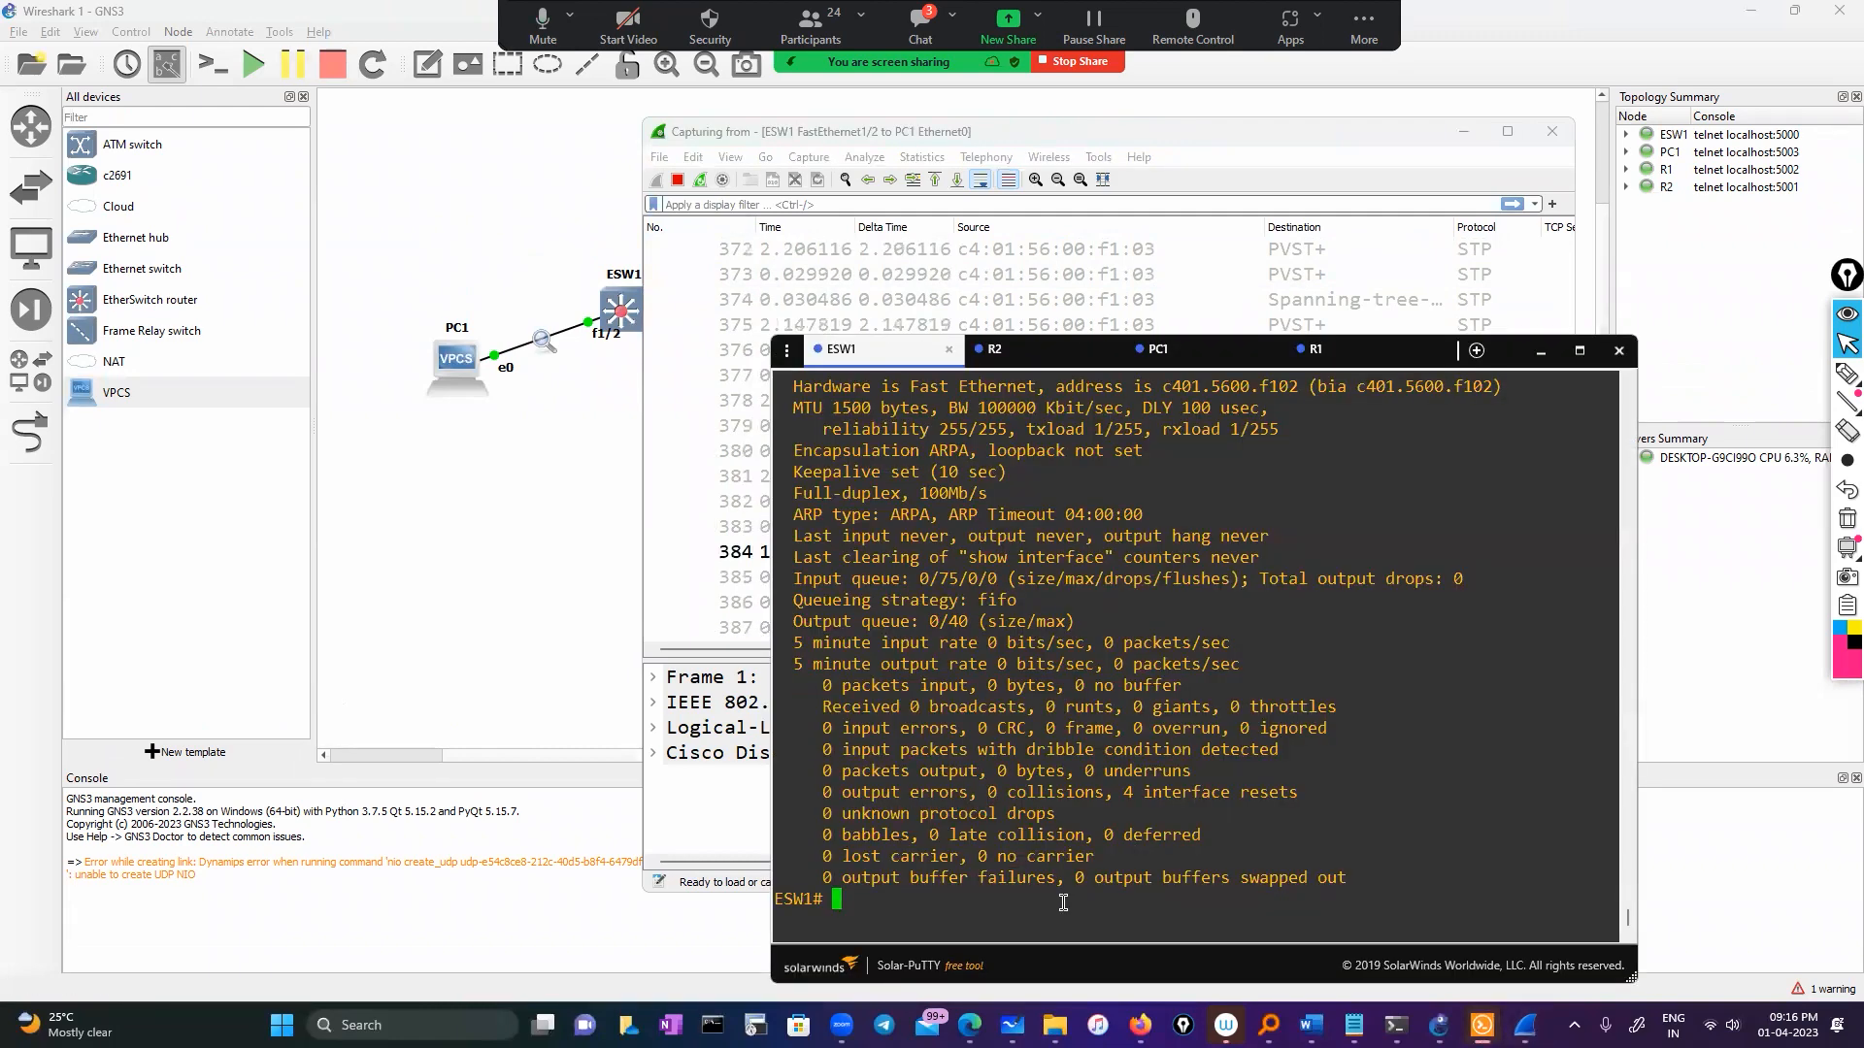
Step: Show the command history on ESW1 and ping 10.0.0.2
type("sh his")
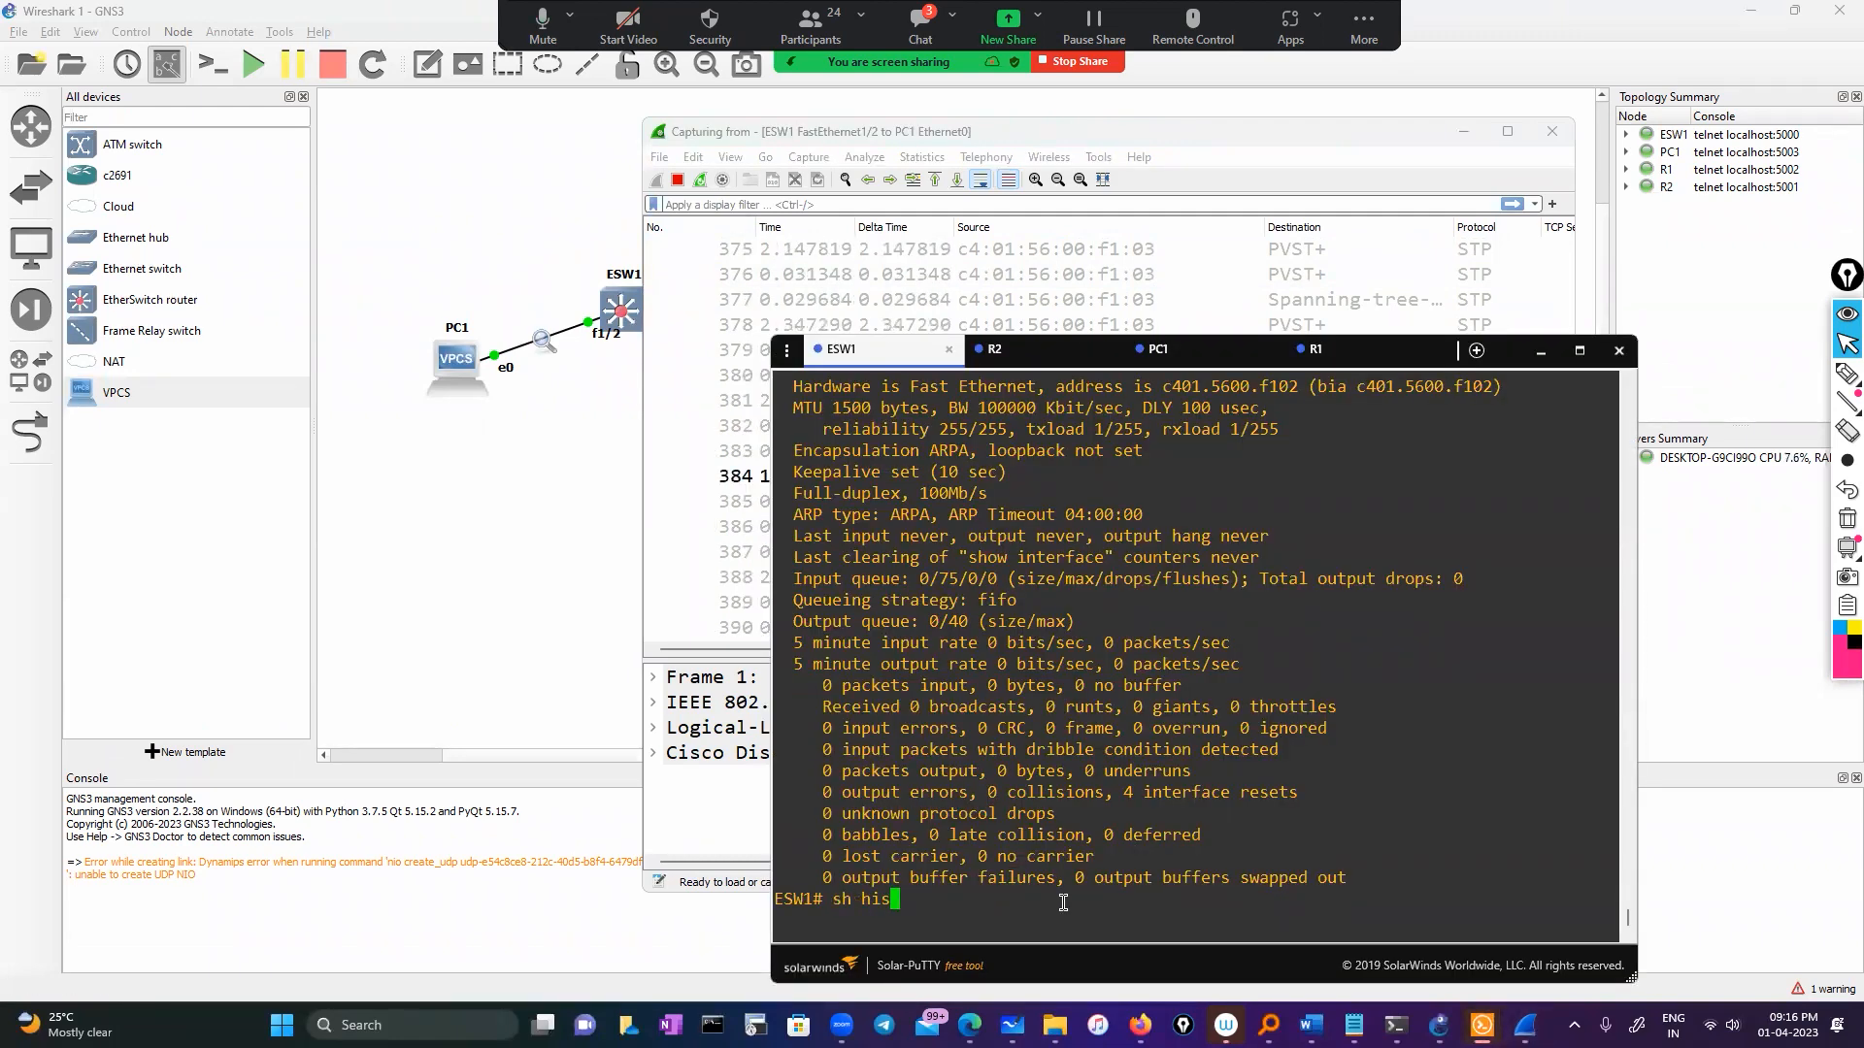
key("Return")
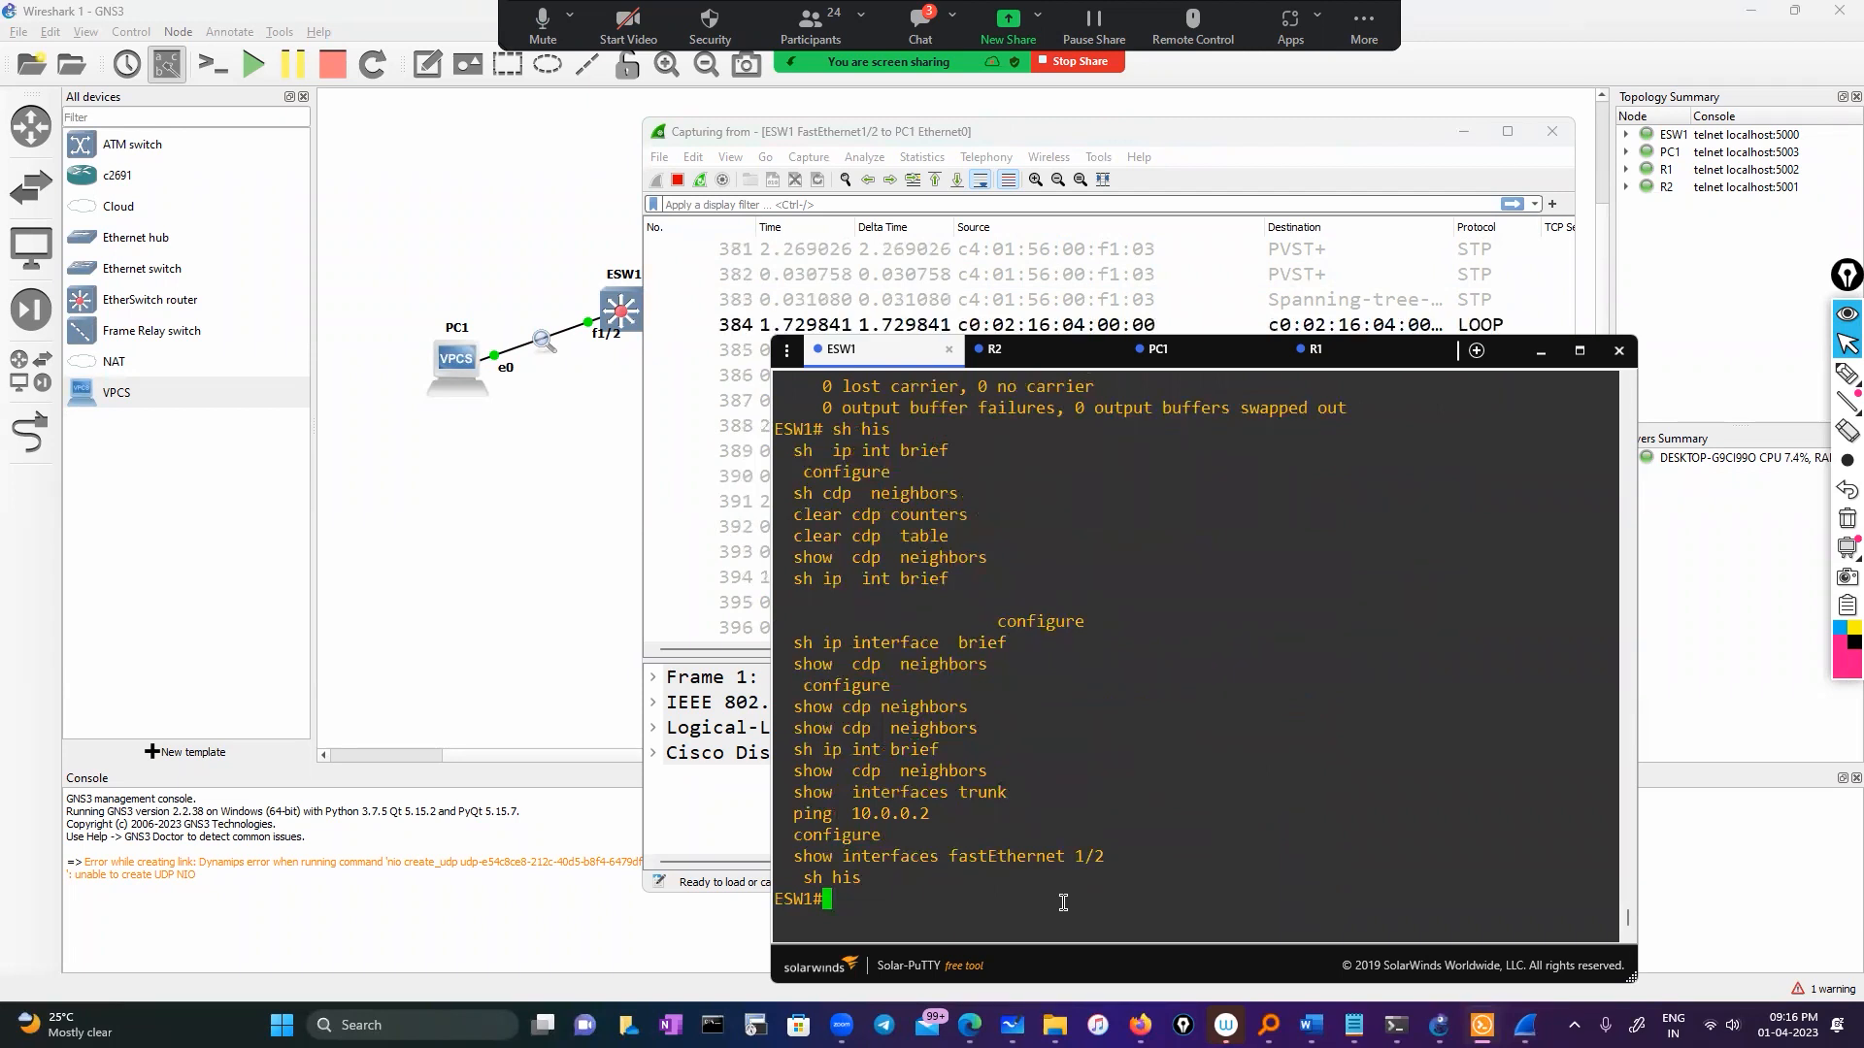
type("ping")
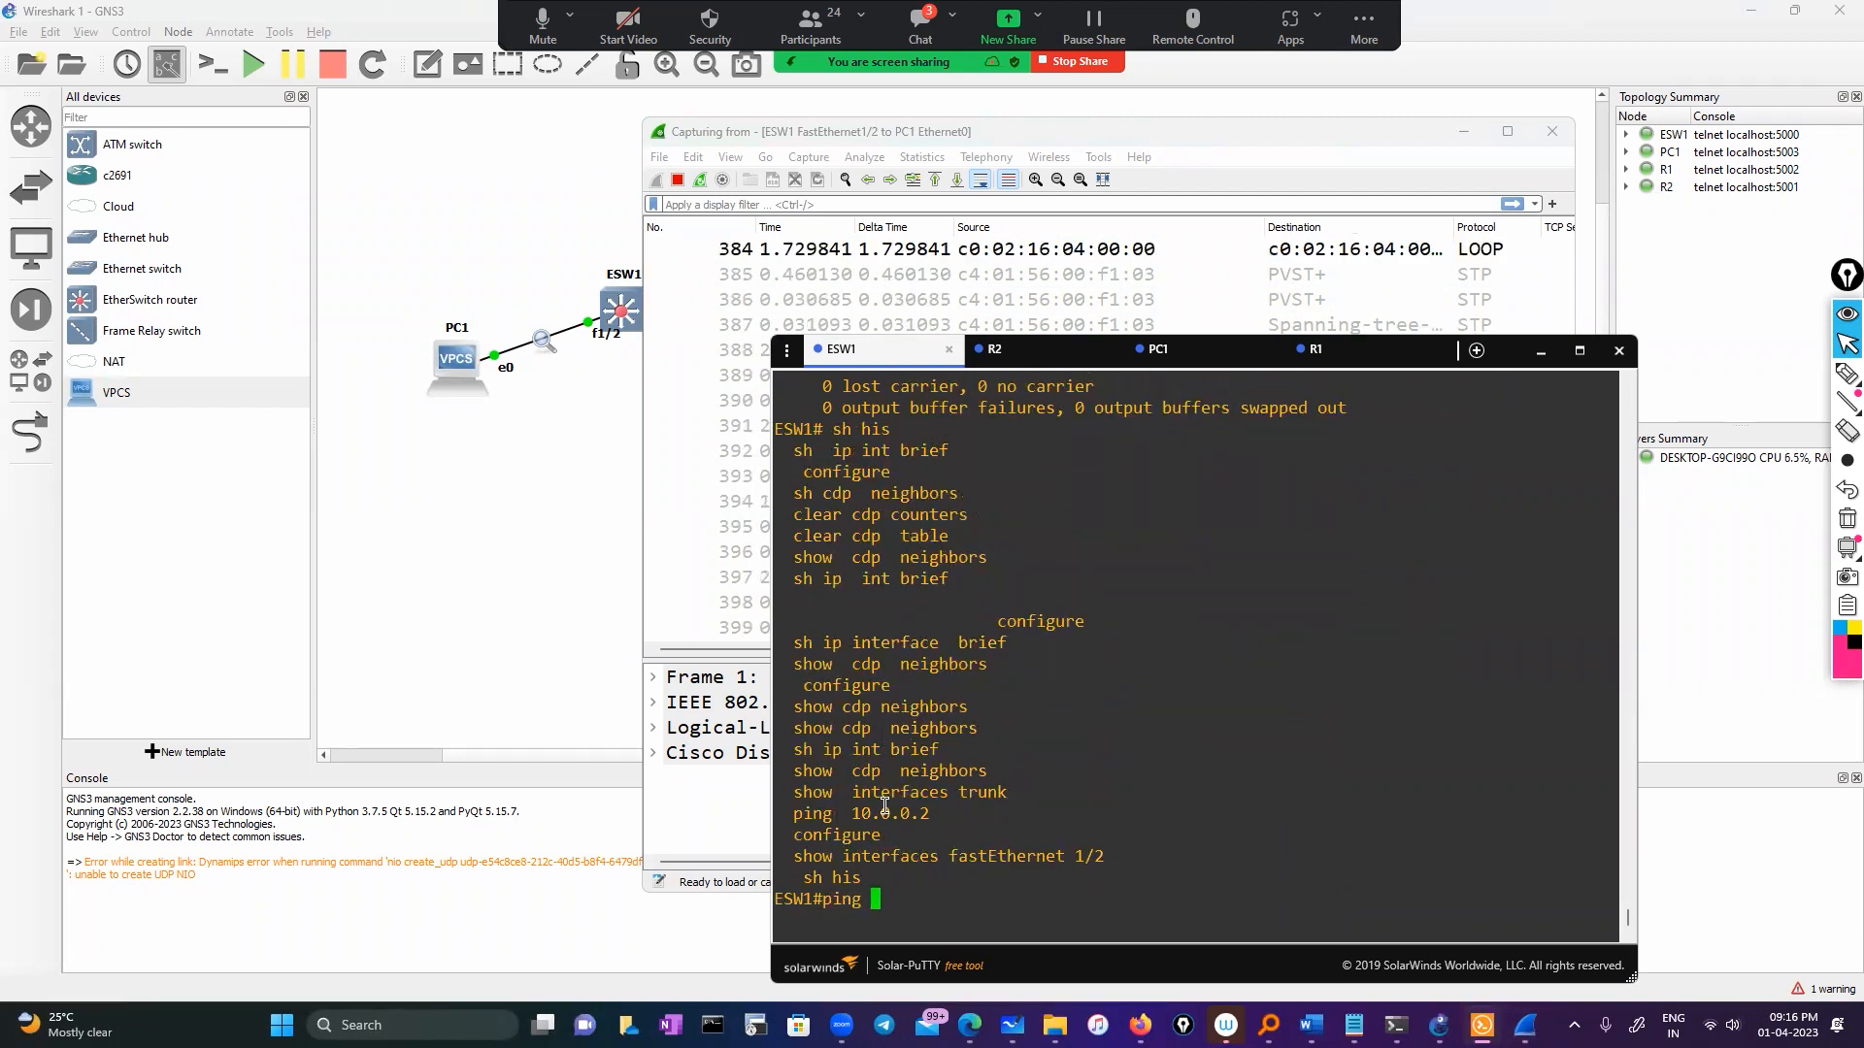
double_click(886, 813)
right_click(886, 814)
key("Return")
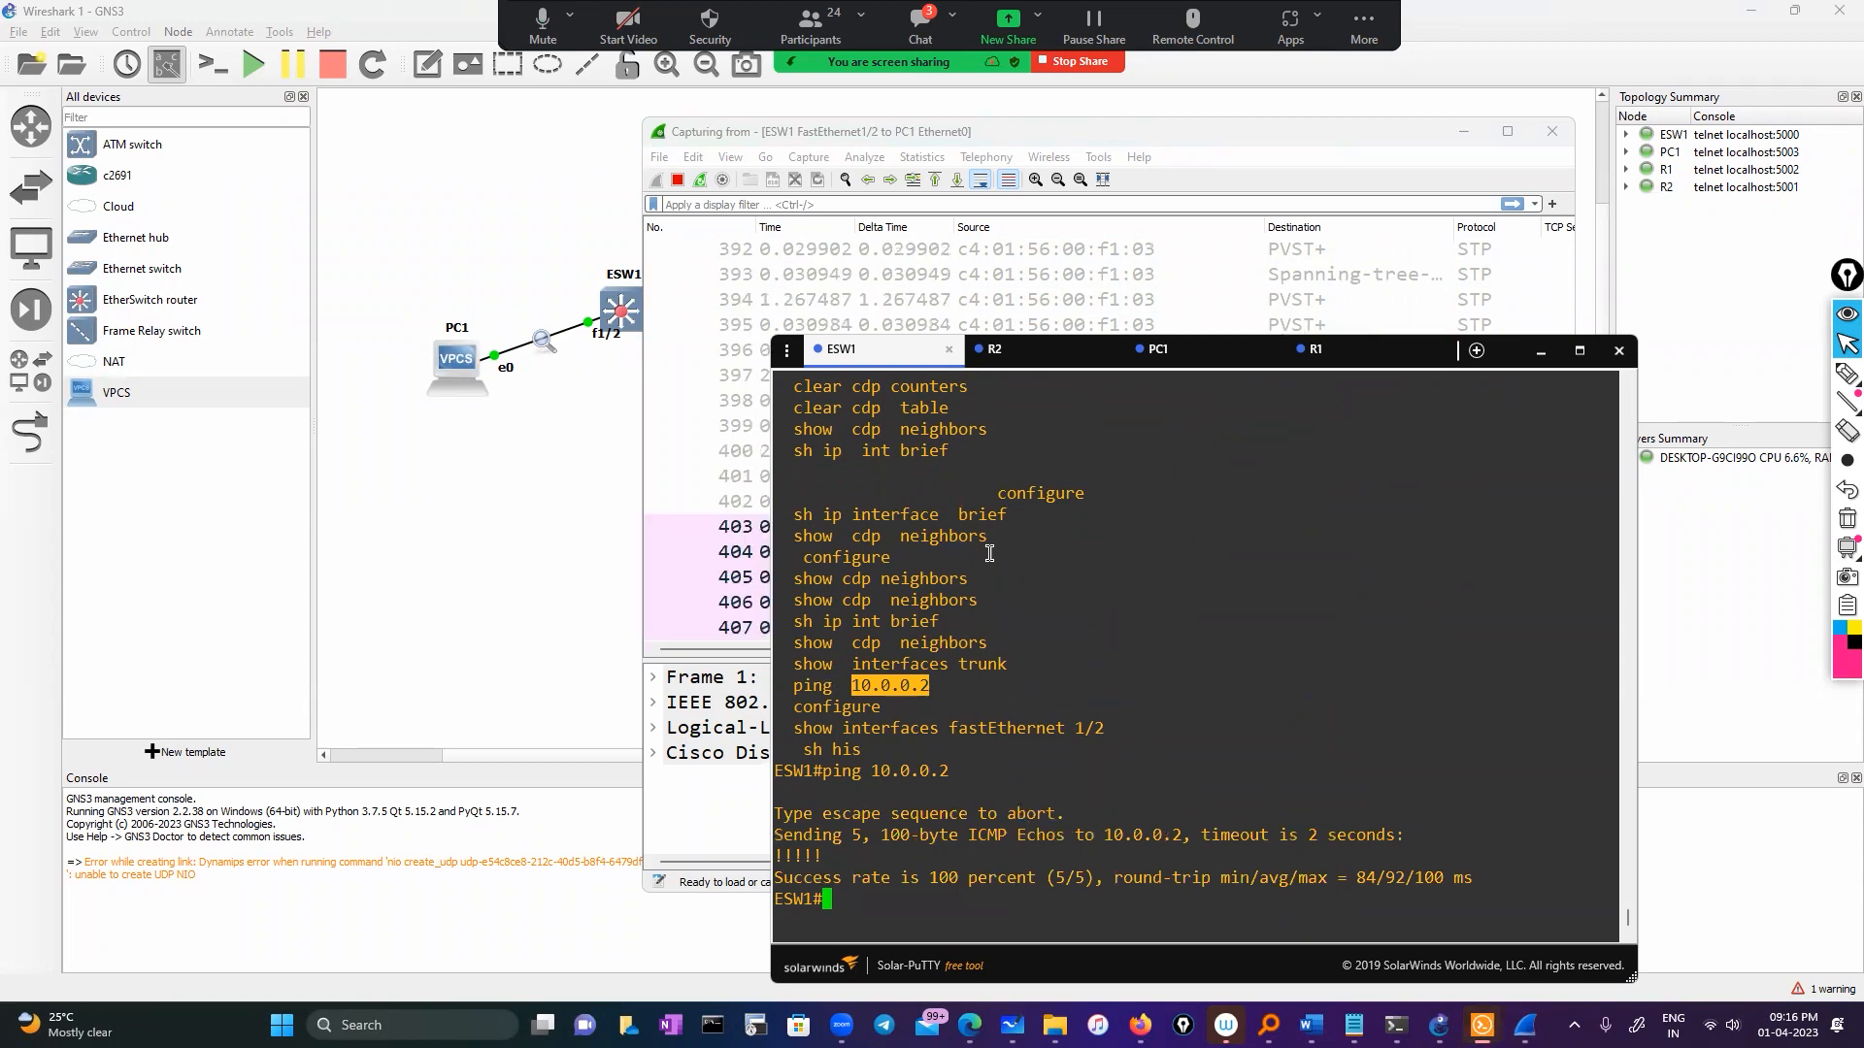
Step: Filter the ESW1-to-PC1 Wireshark capture with ip.addr==10.0.0.2
left_click(834, 199)
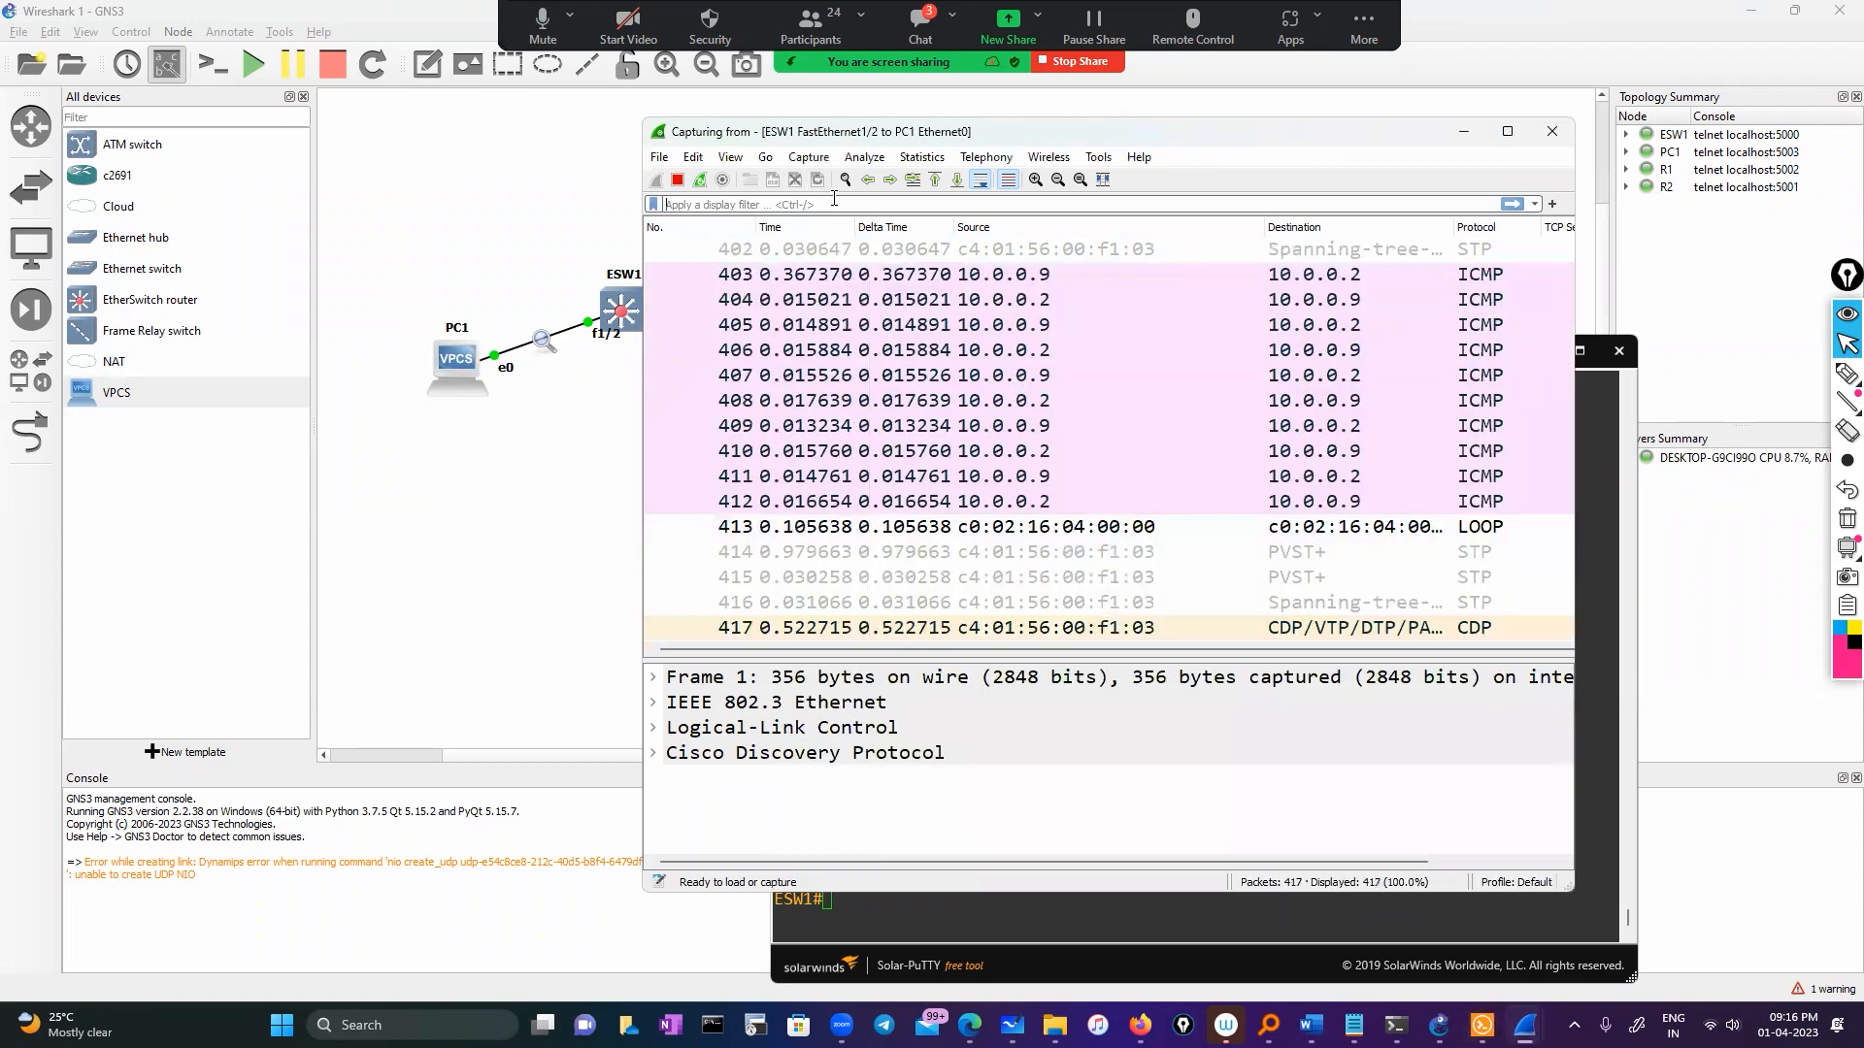
type("ip.add")
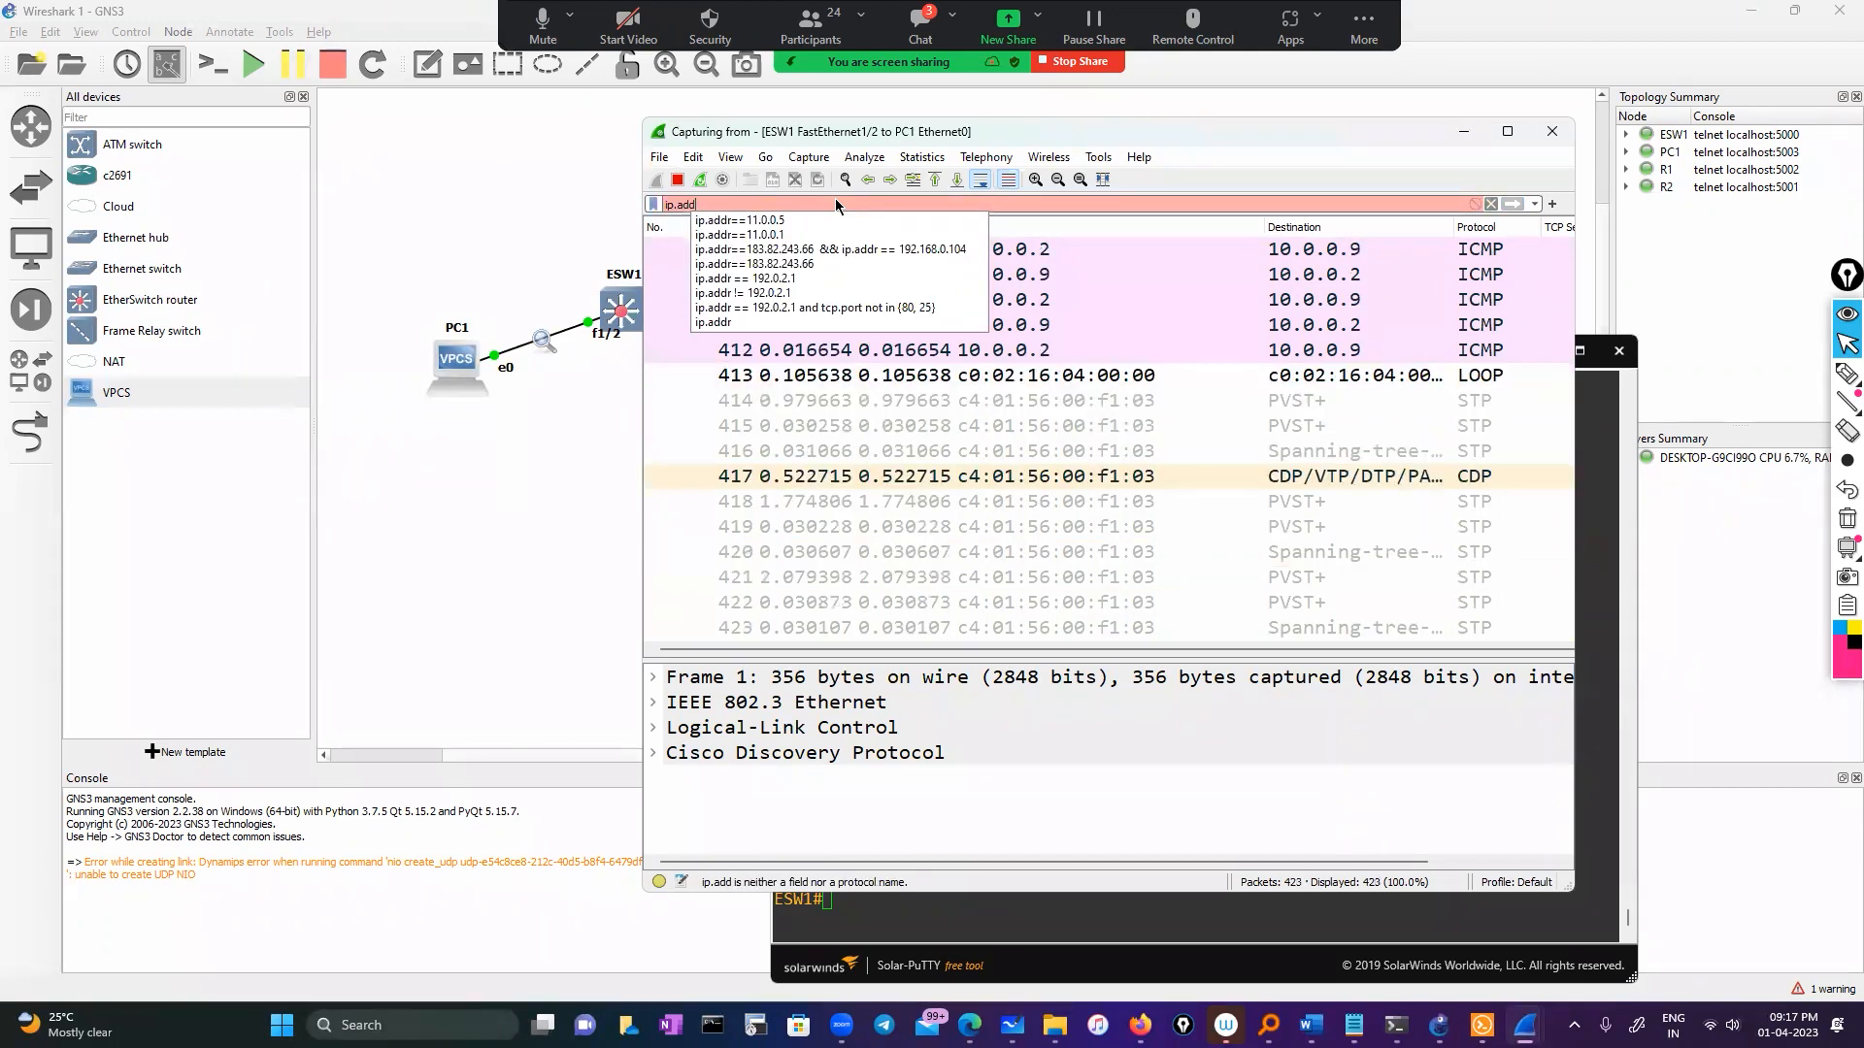
type("r==")
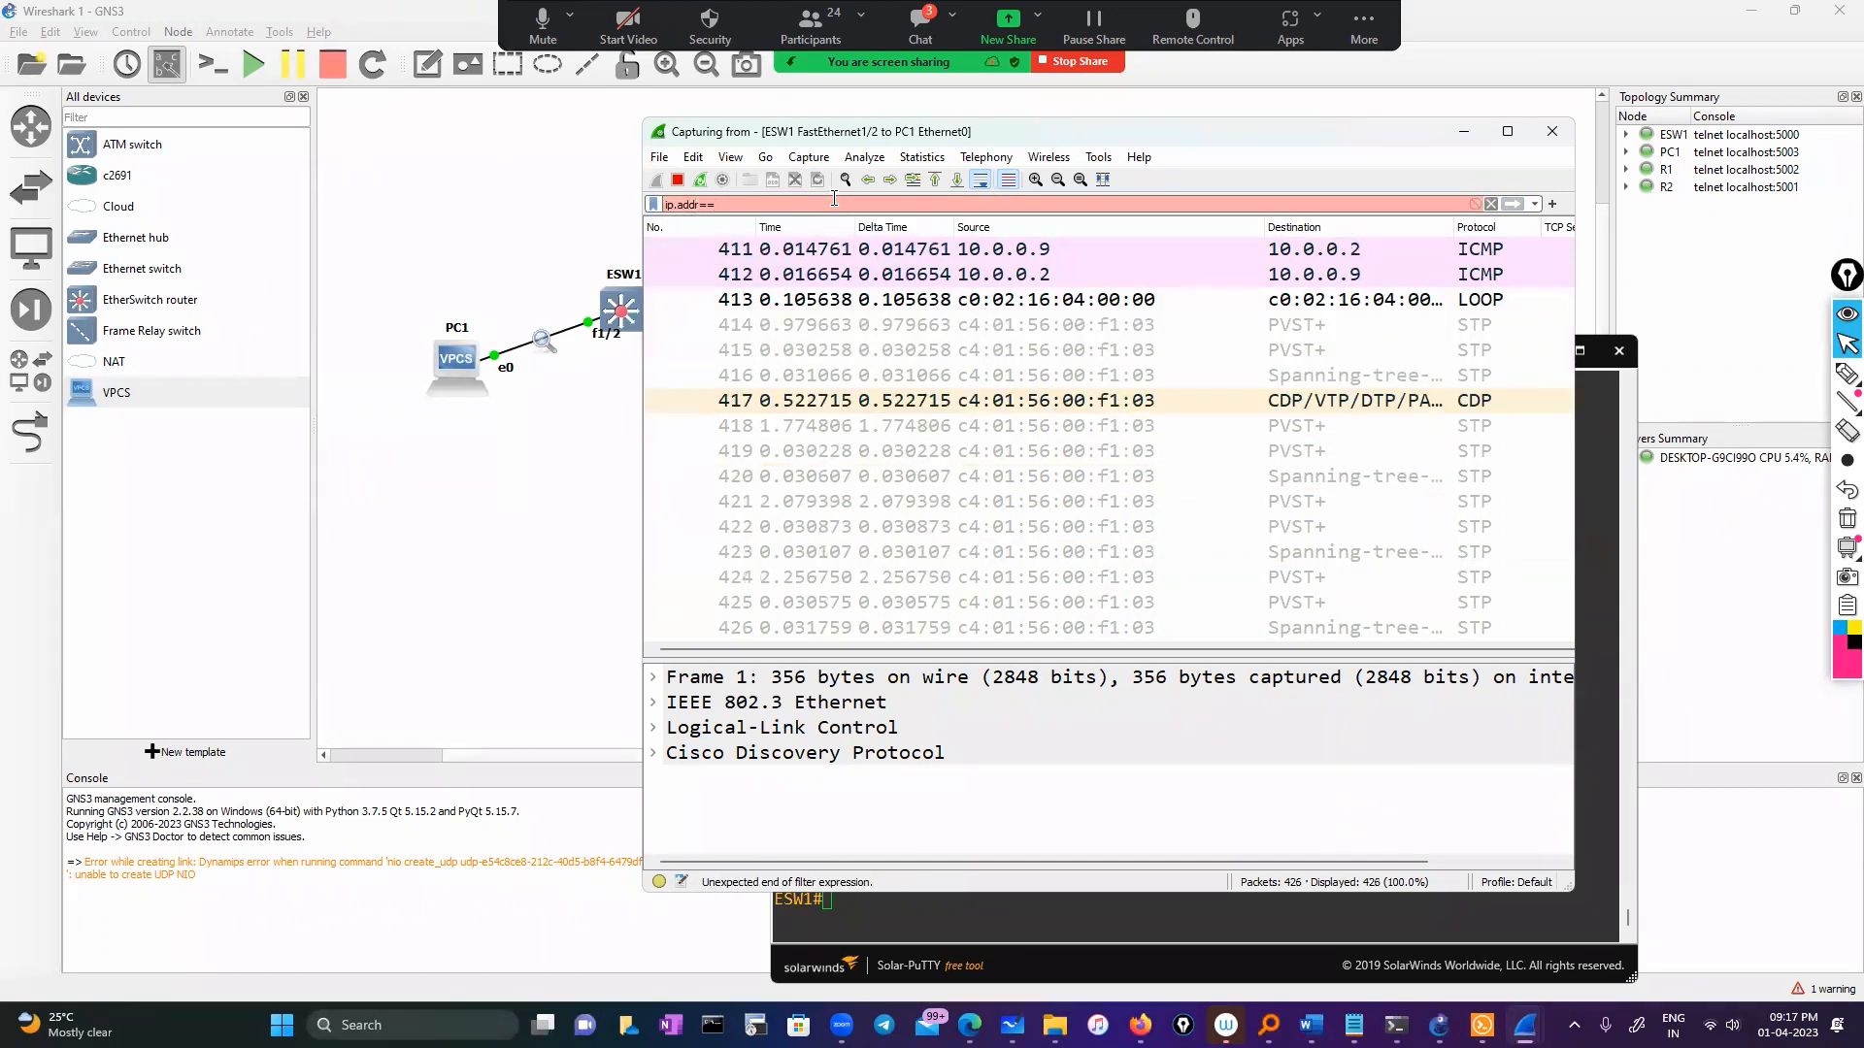
type("10.0.0.2")
key("Return")
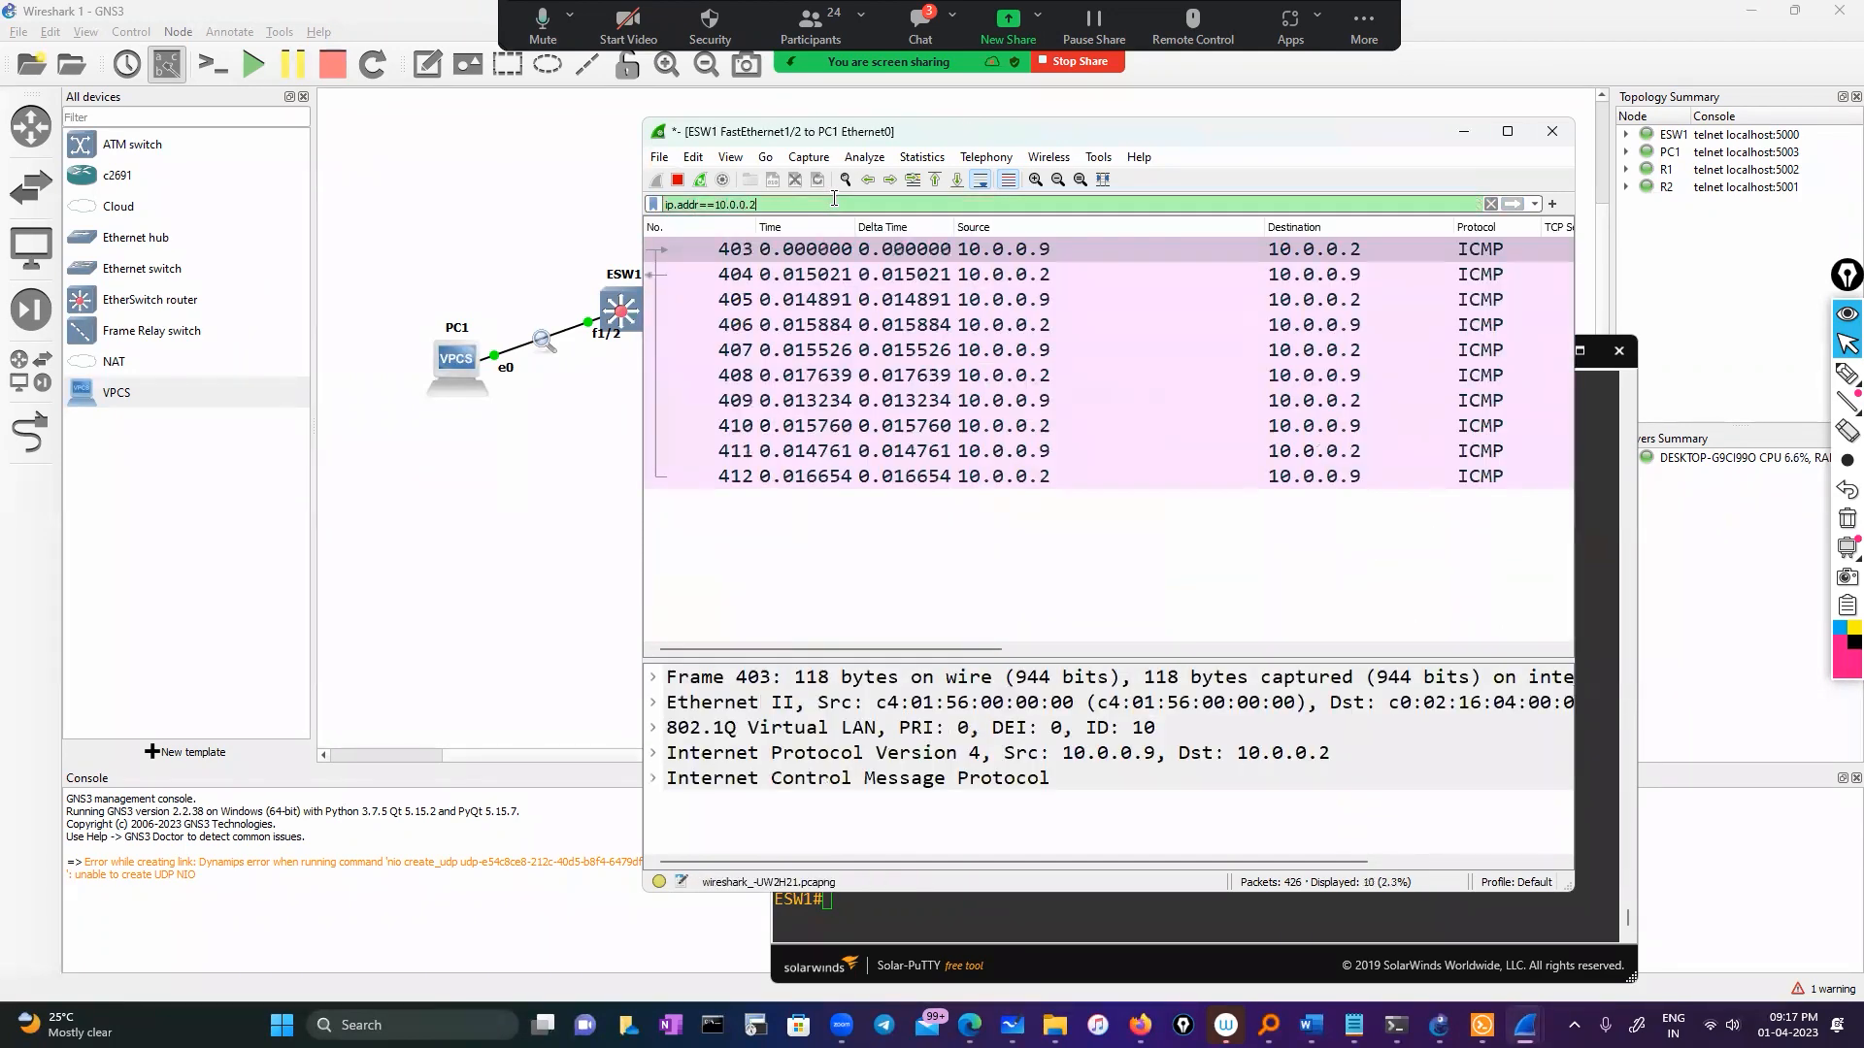
Step: Return to the ESW1 console and begin a show command at a fresh prompt
left_click(983, 907)
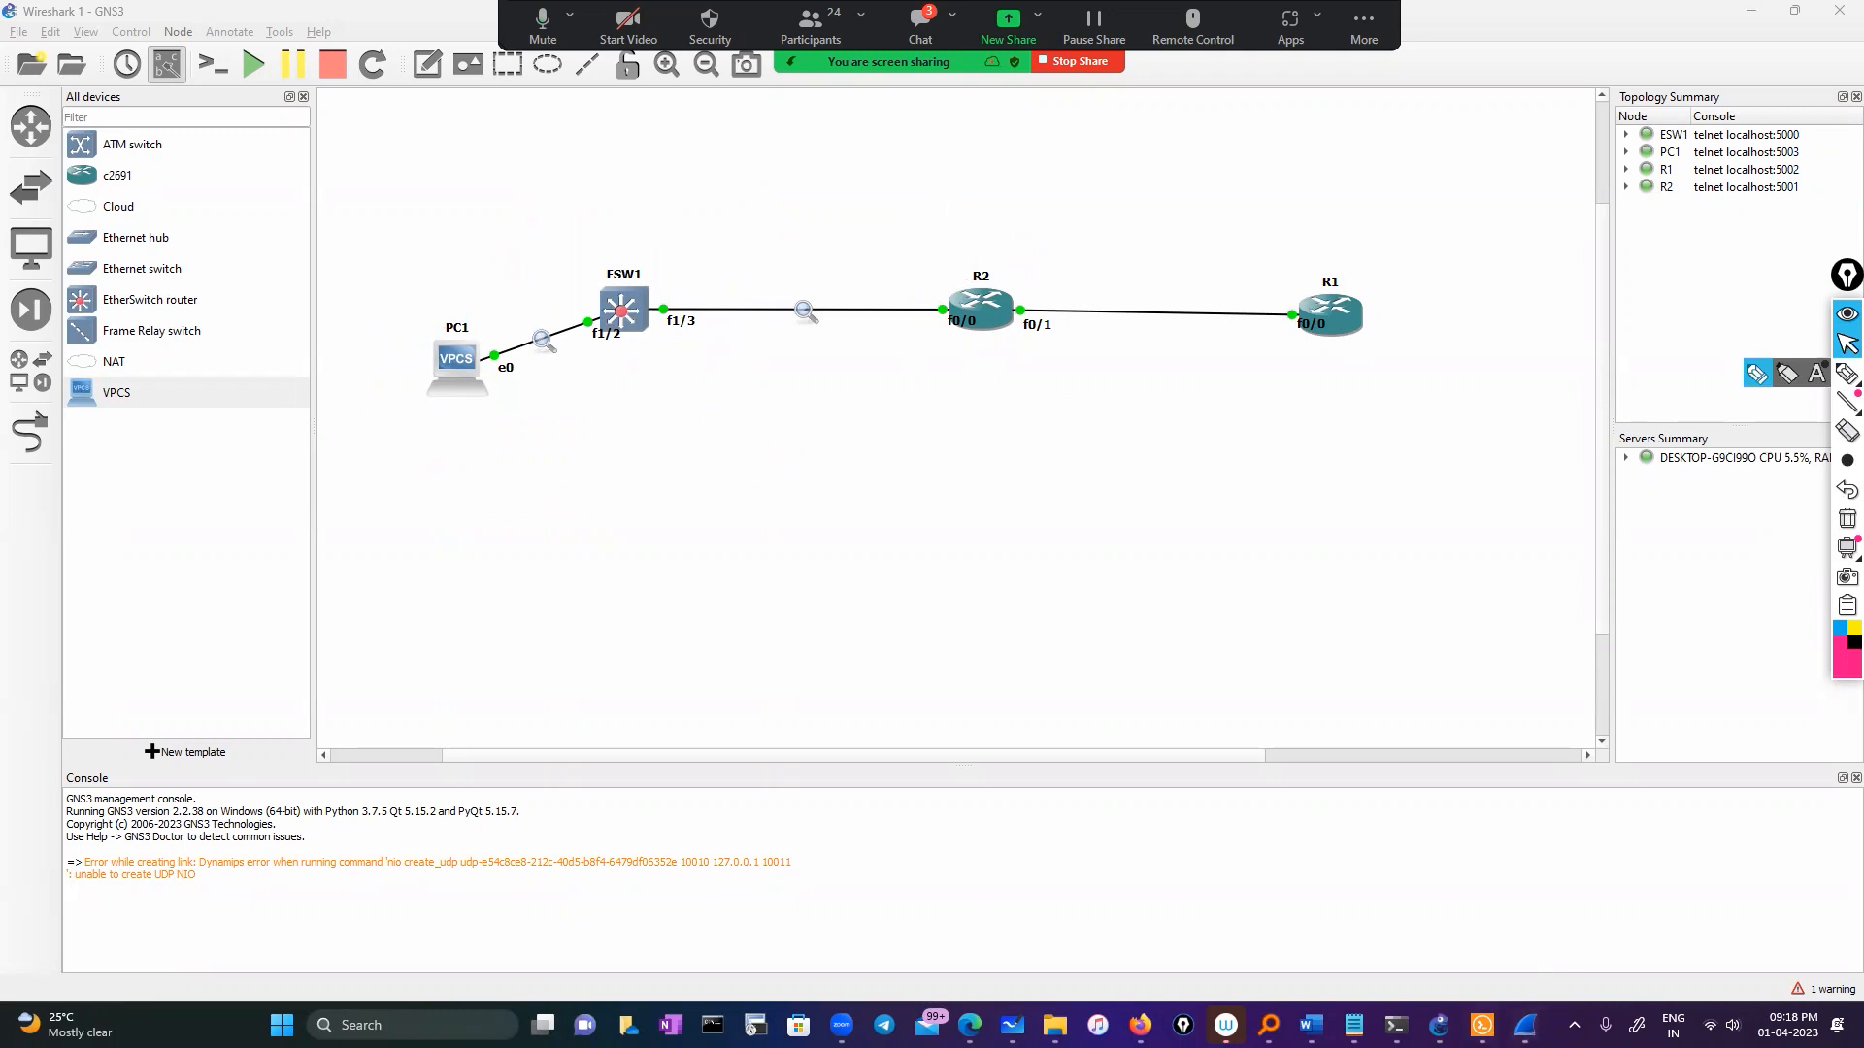
left_click(1525, 1025)
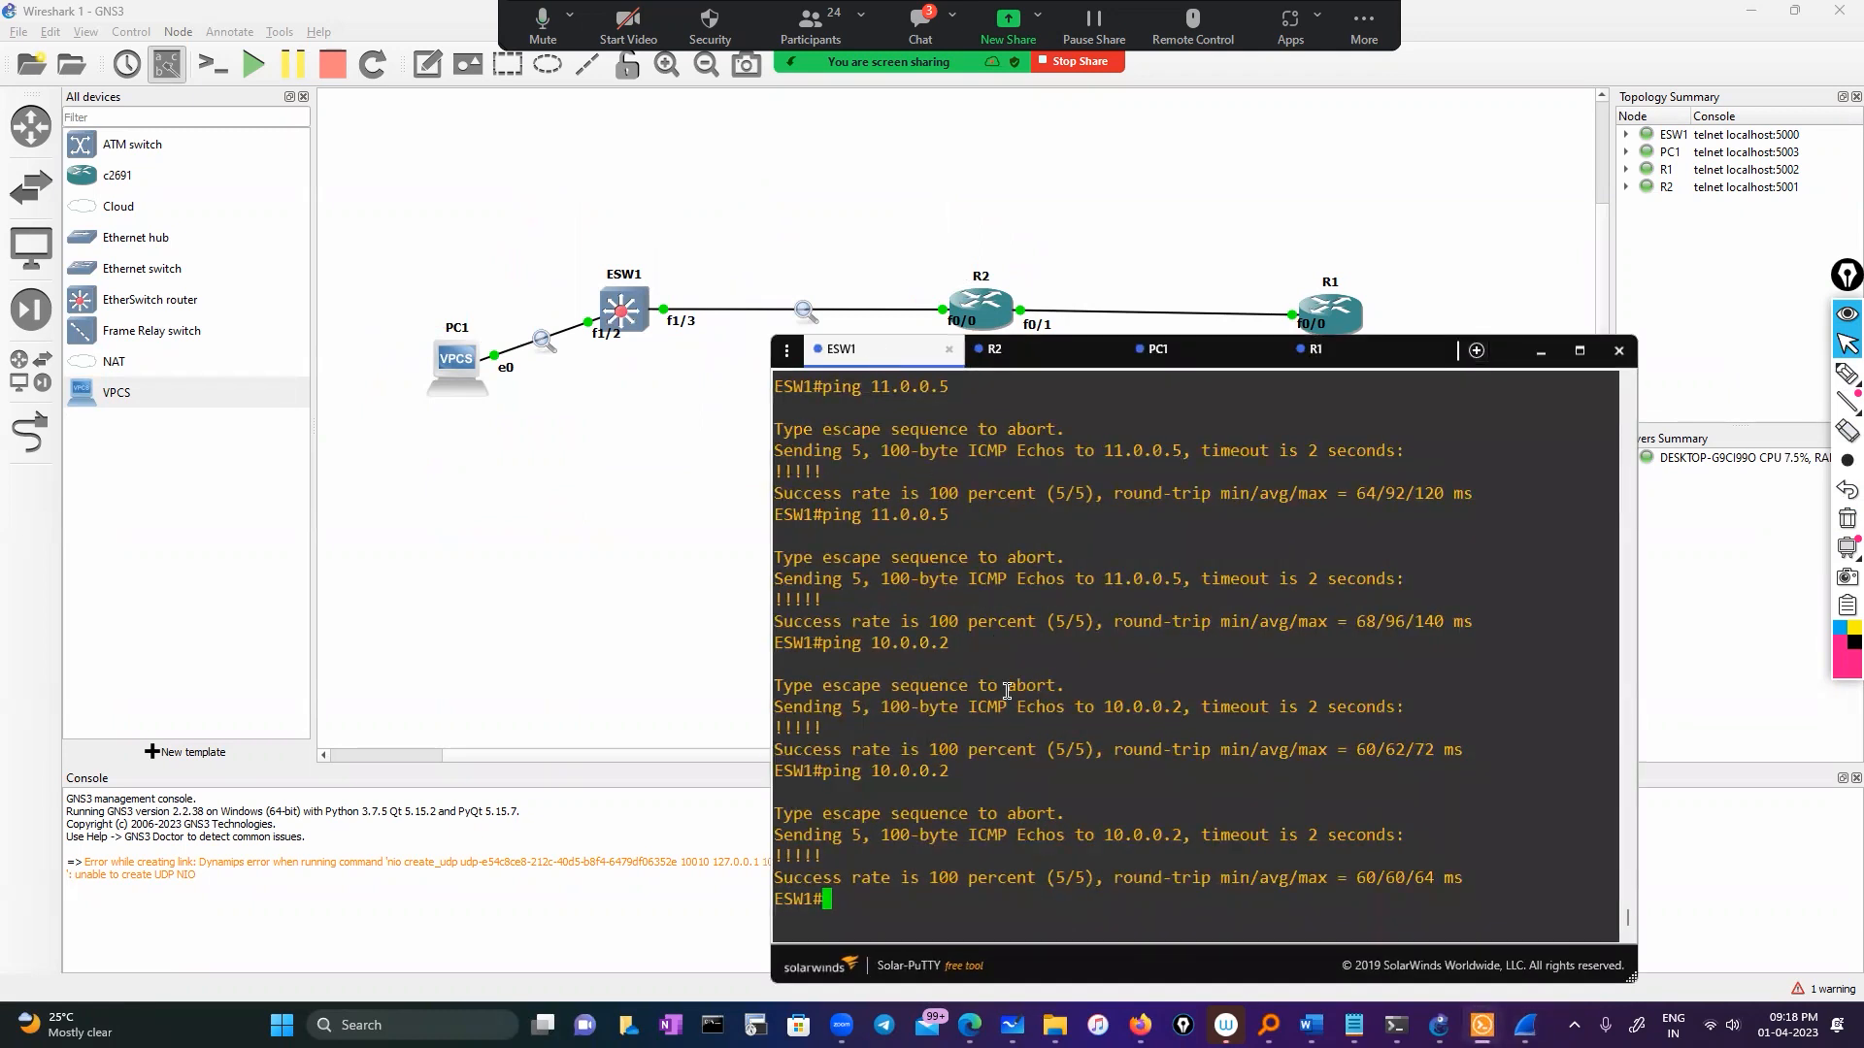
key("Return")
key("Return")
key("Return")
type("sh")
key("Tab")
type("o")
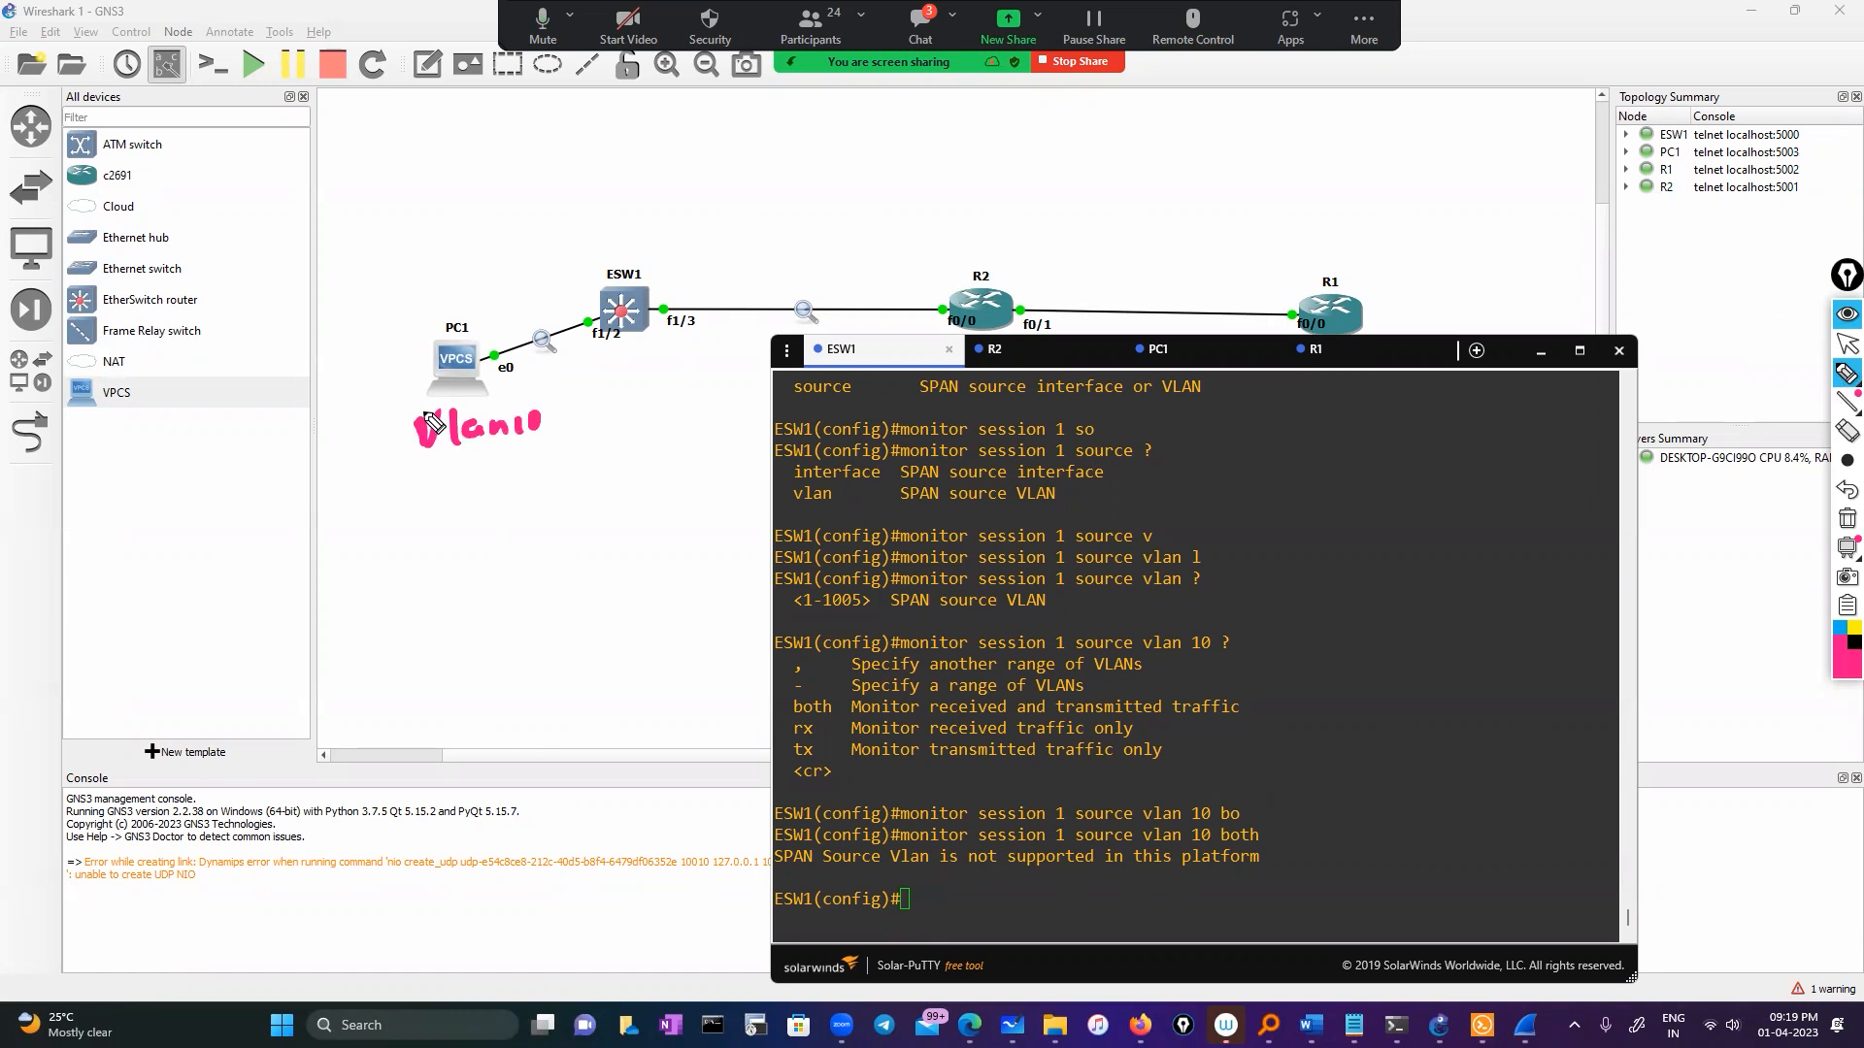
Step: Circle the VLAN 10 note below PC1, trace the path from PC1 towards R2, and clear all annotations
left_click_drag(432, 398, 425, 432)
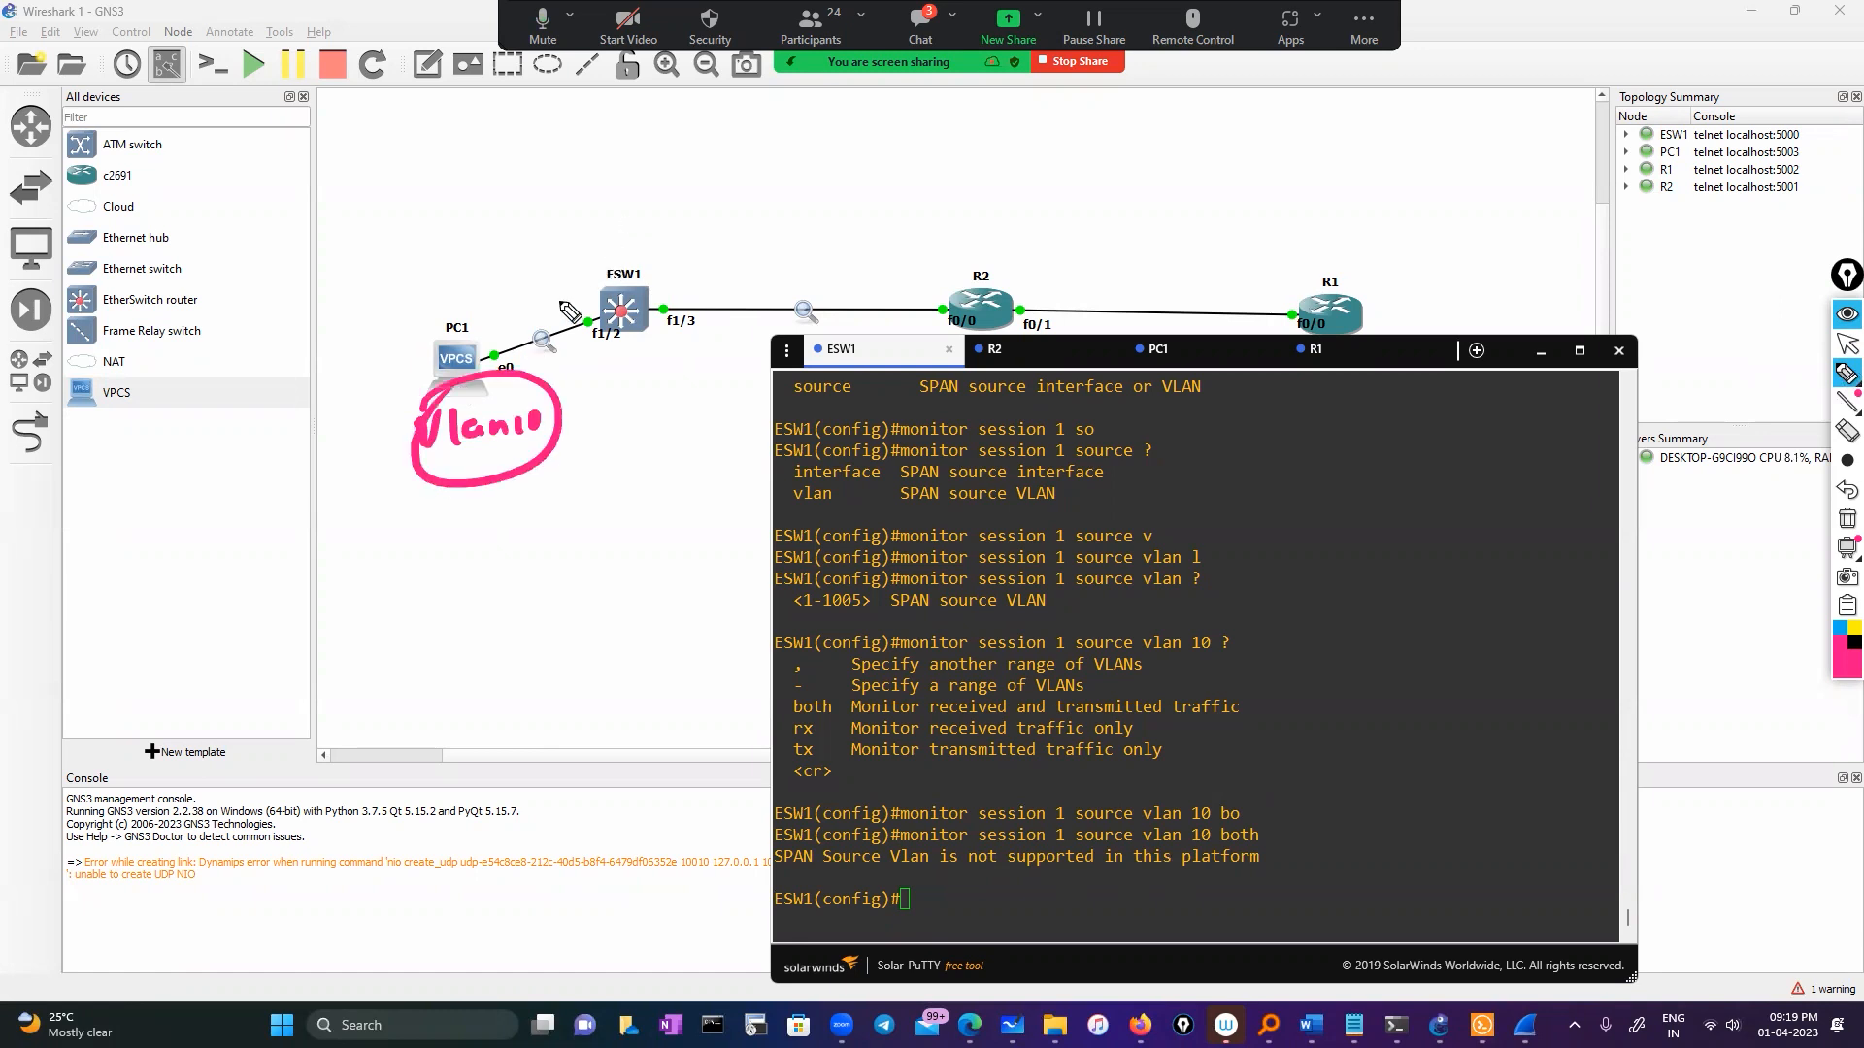
mouse_move(476, 320)
left_mouse_down()
mouse_move(922, 264)
mouse_move(898, 283)
left_mouse_up()
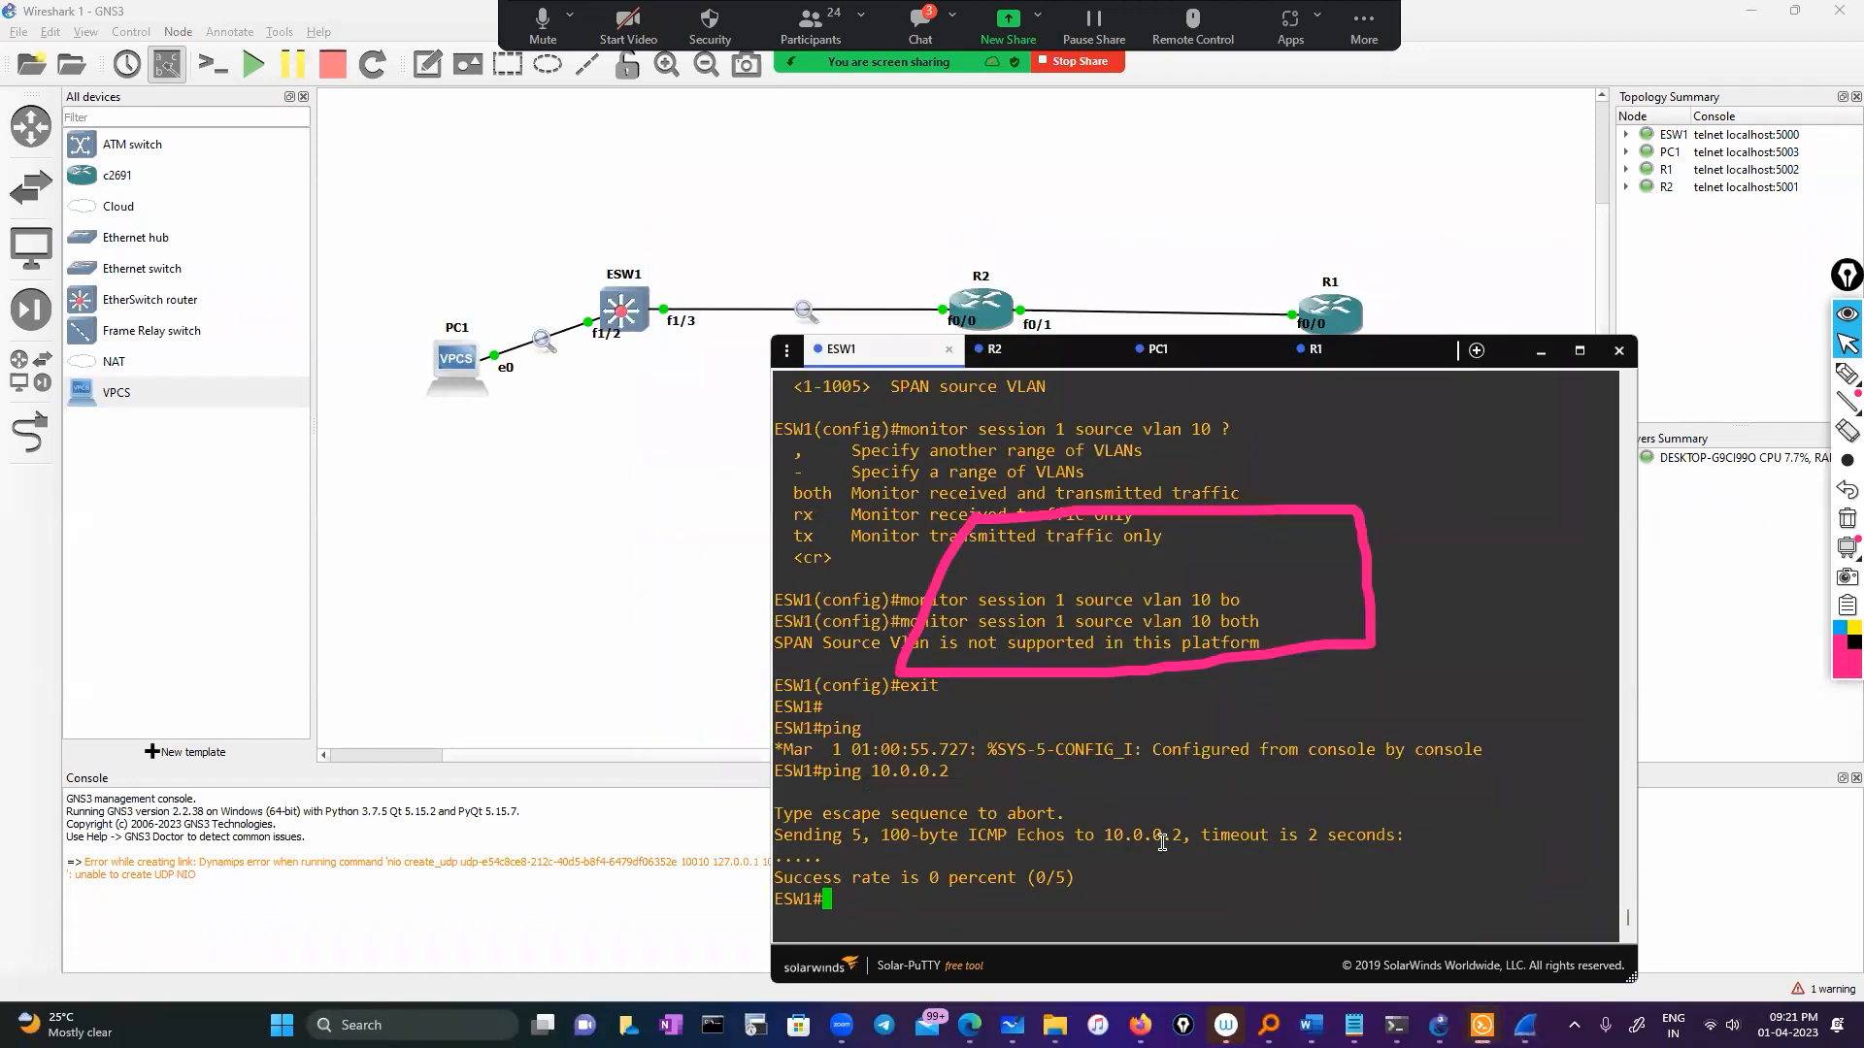
left_click(1847, 518)
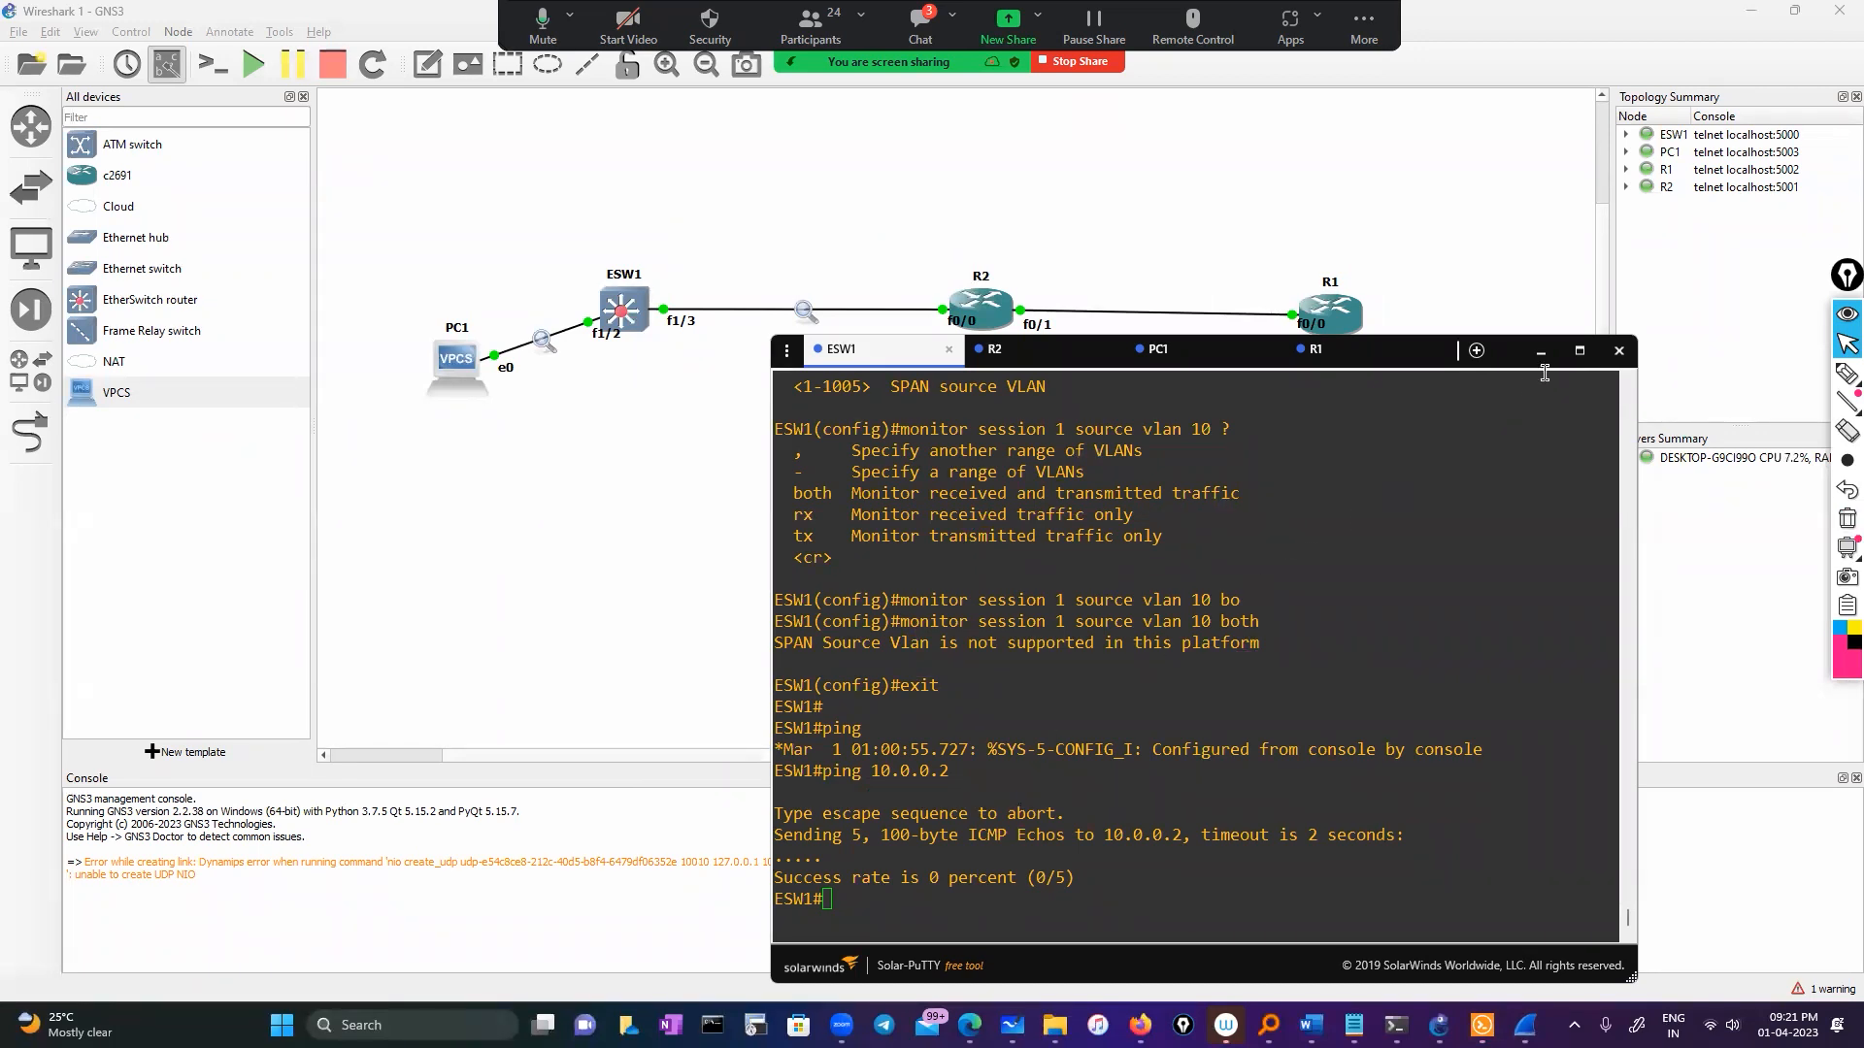
Step: Enter configuration mode on ESW1 and begin a monitor capture command
left_click(937, 893)
type("conf")
key("Tab")
key("Return")
key("Return")
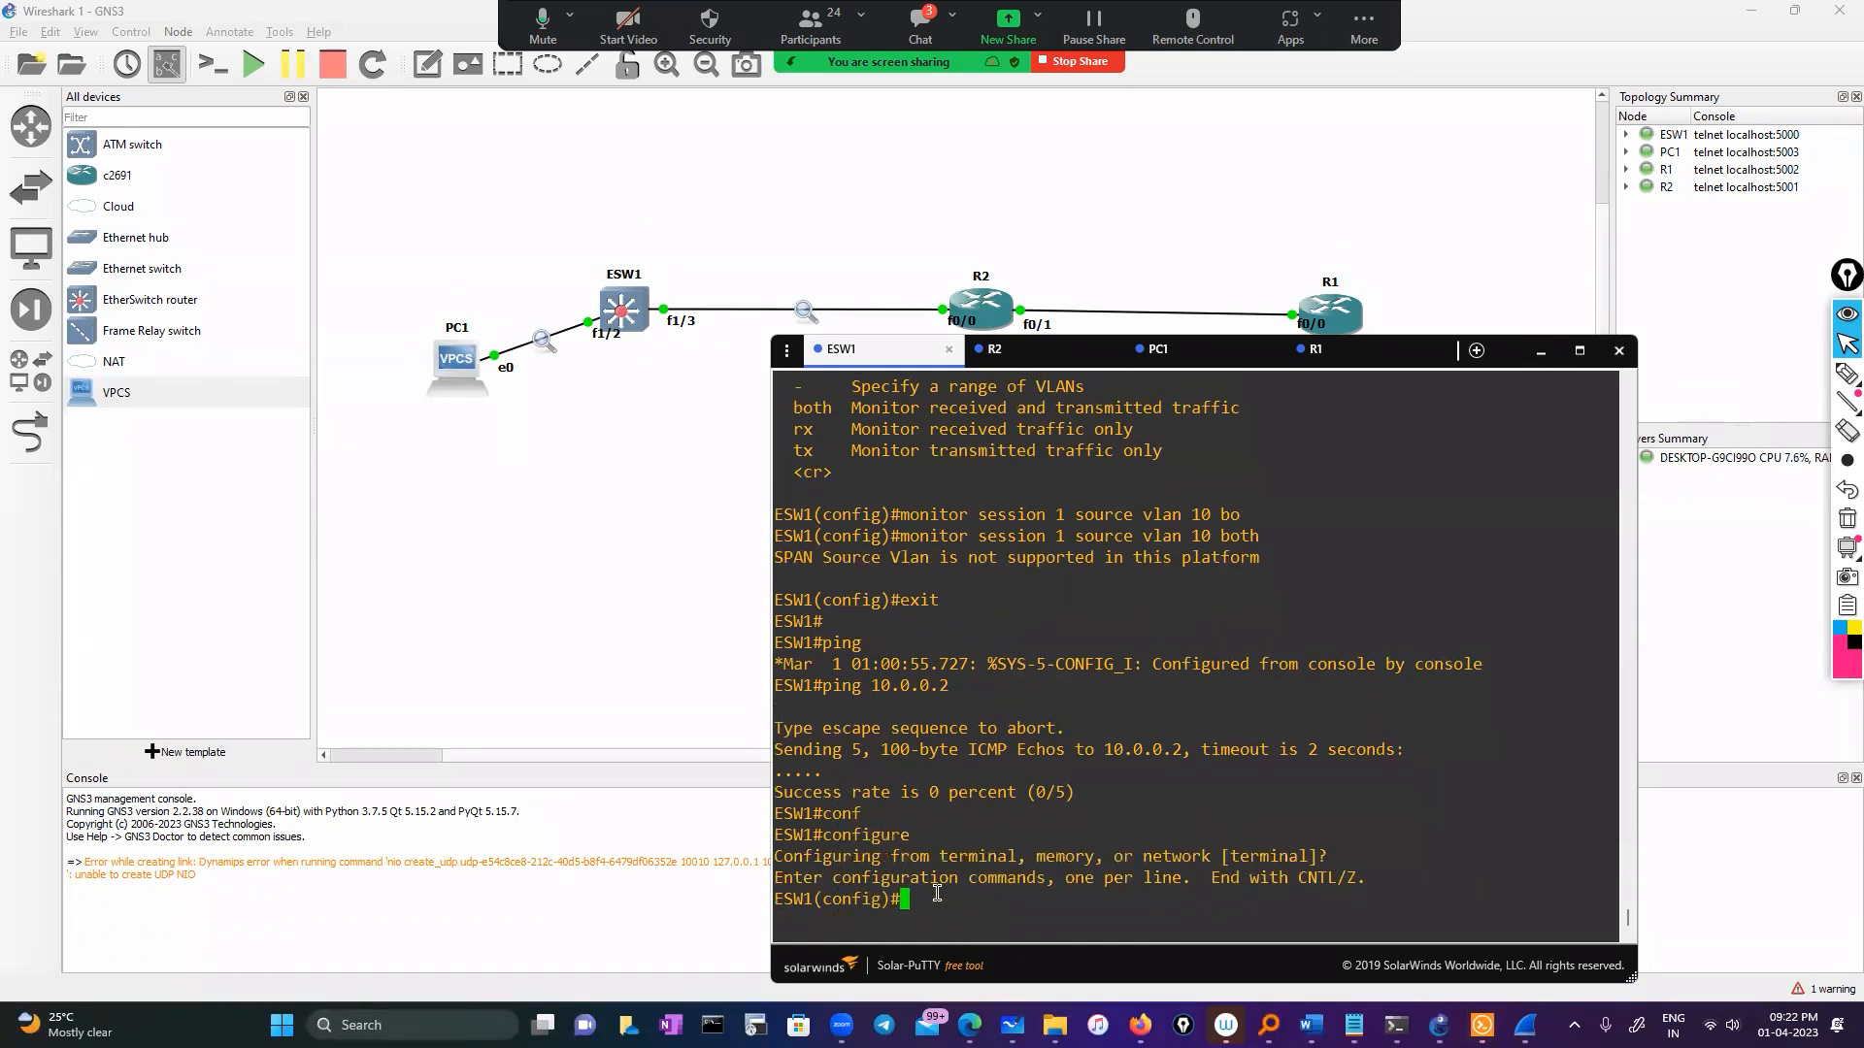
type("mon")
key("Tab")
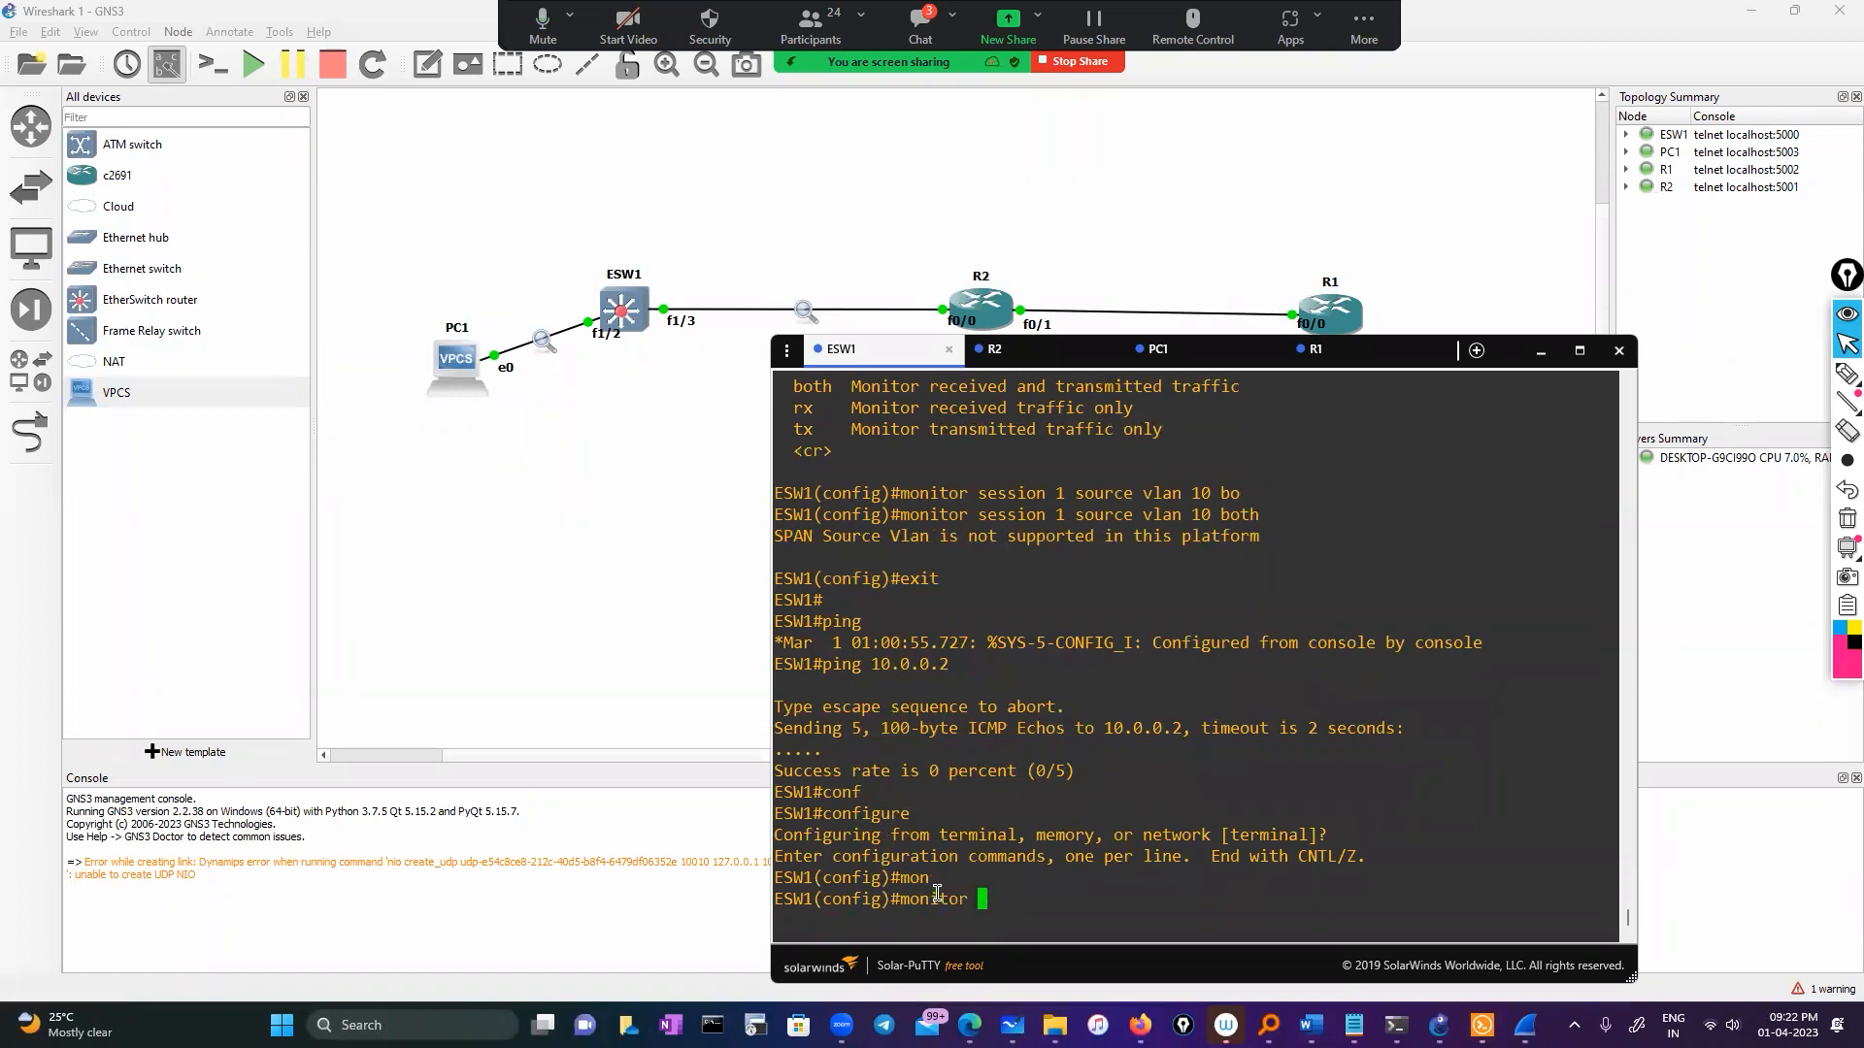
type("capture")
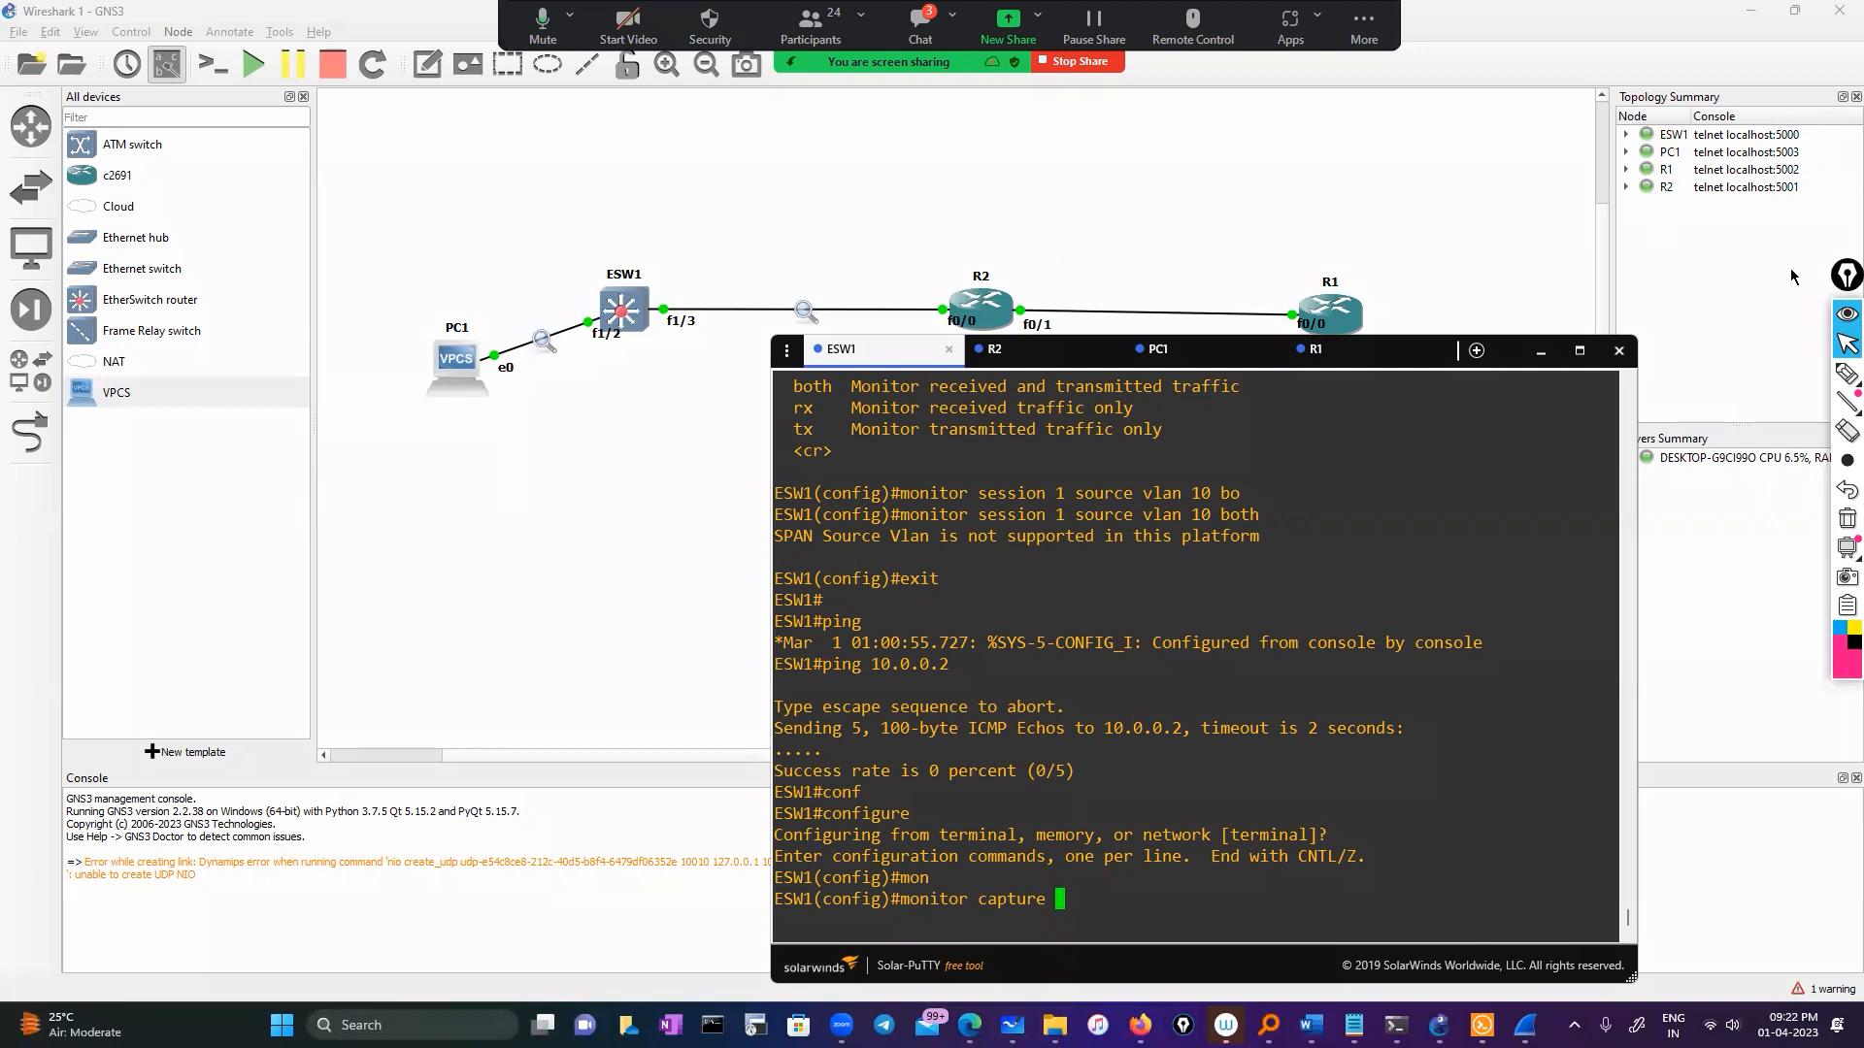
Step: Annotate the console with a circled Flash note, an arrow towards a circled TFTP note labelled SERVER, and a sketched box beneath it
left_click(1846, 373)
mouse_move(1080, 738)
left_mouse_down()
mouse_move(1208, 750)
mouse_move(1032, 742)
left_mouse_up()
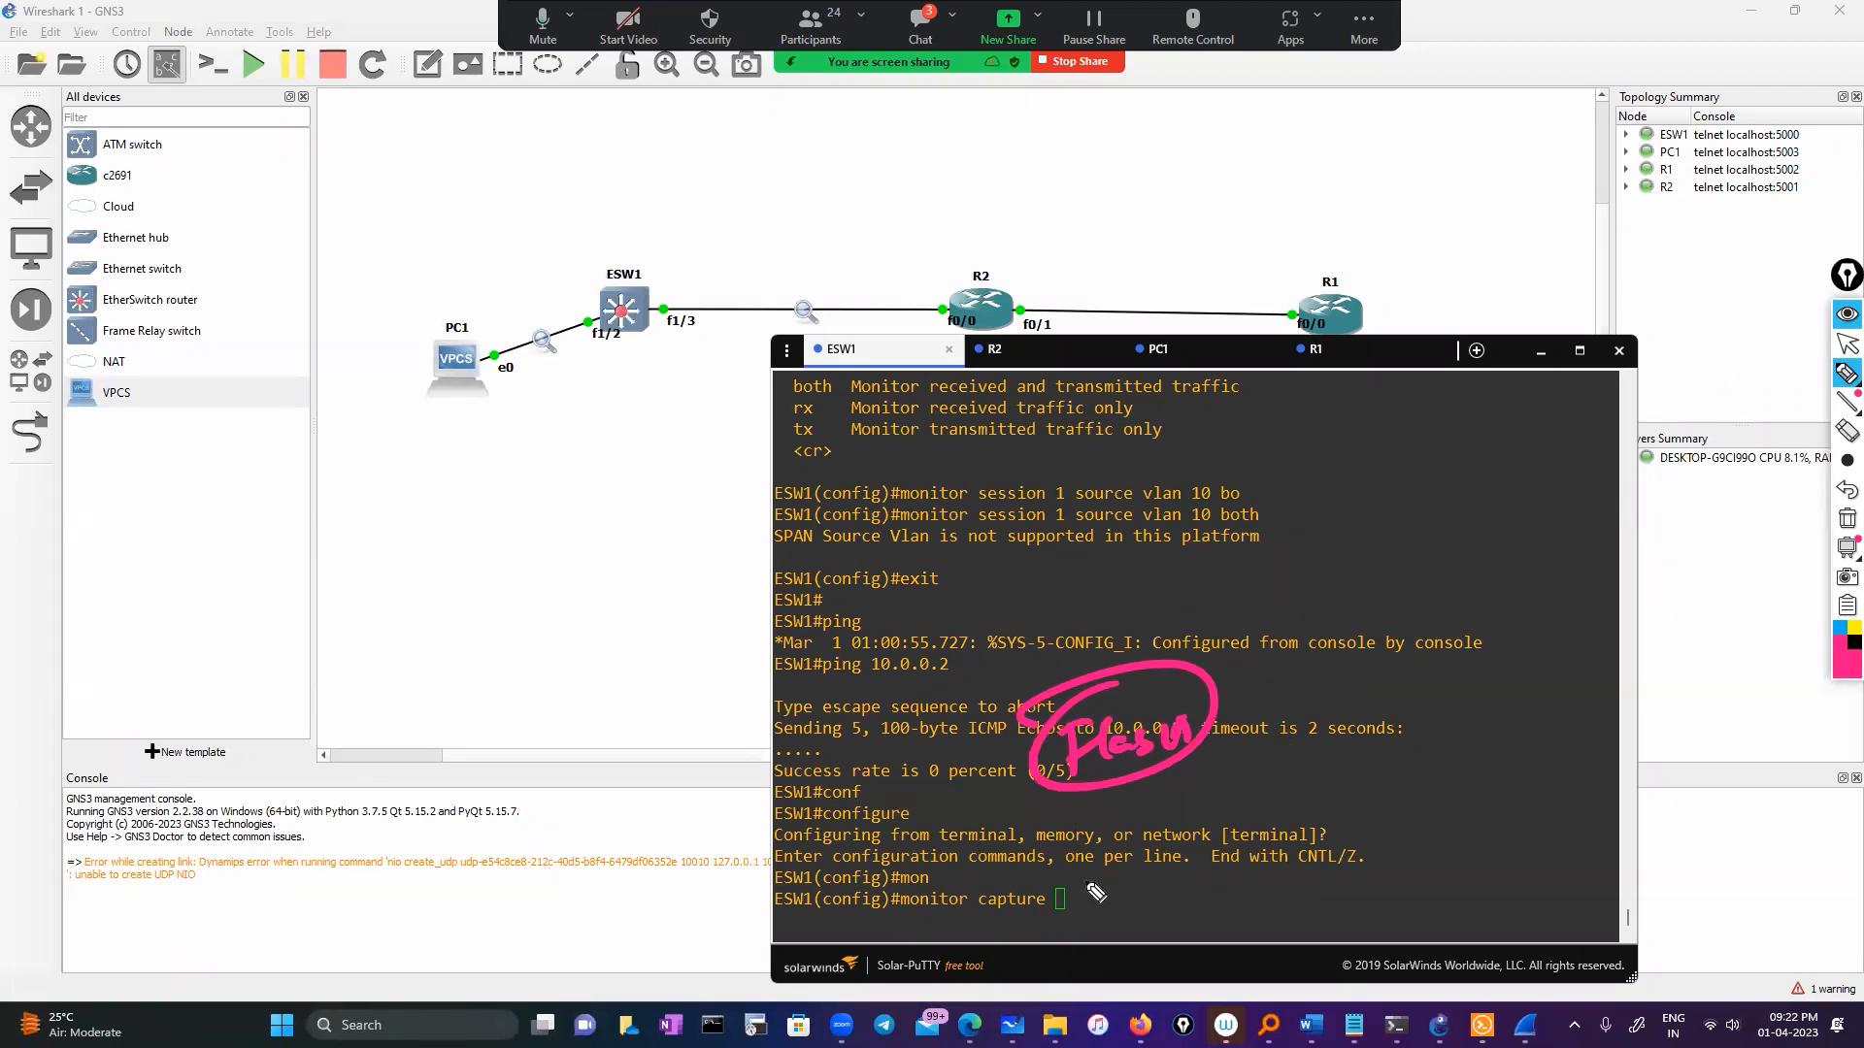
mouse_move(1085, 885)
left_mouse_down()
mouse_move(1157, 871)
mouse_move(1355, 691)
left_mouse_up()
left_click(1460, 625)
left_click_drag(1373, 613, 1408, 600)
mouse_move(1398, 602)
left_mouse_down()
mouse_move(1395, 642)
mouse_move(1495, 581)
mouse_move(1388, 553)
mouse_move(1447, 466)
mouse_move(1529, 442)
mouse_move(1551, 491)
left_mouse_up()
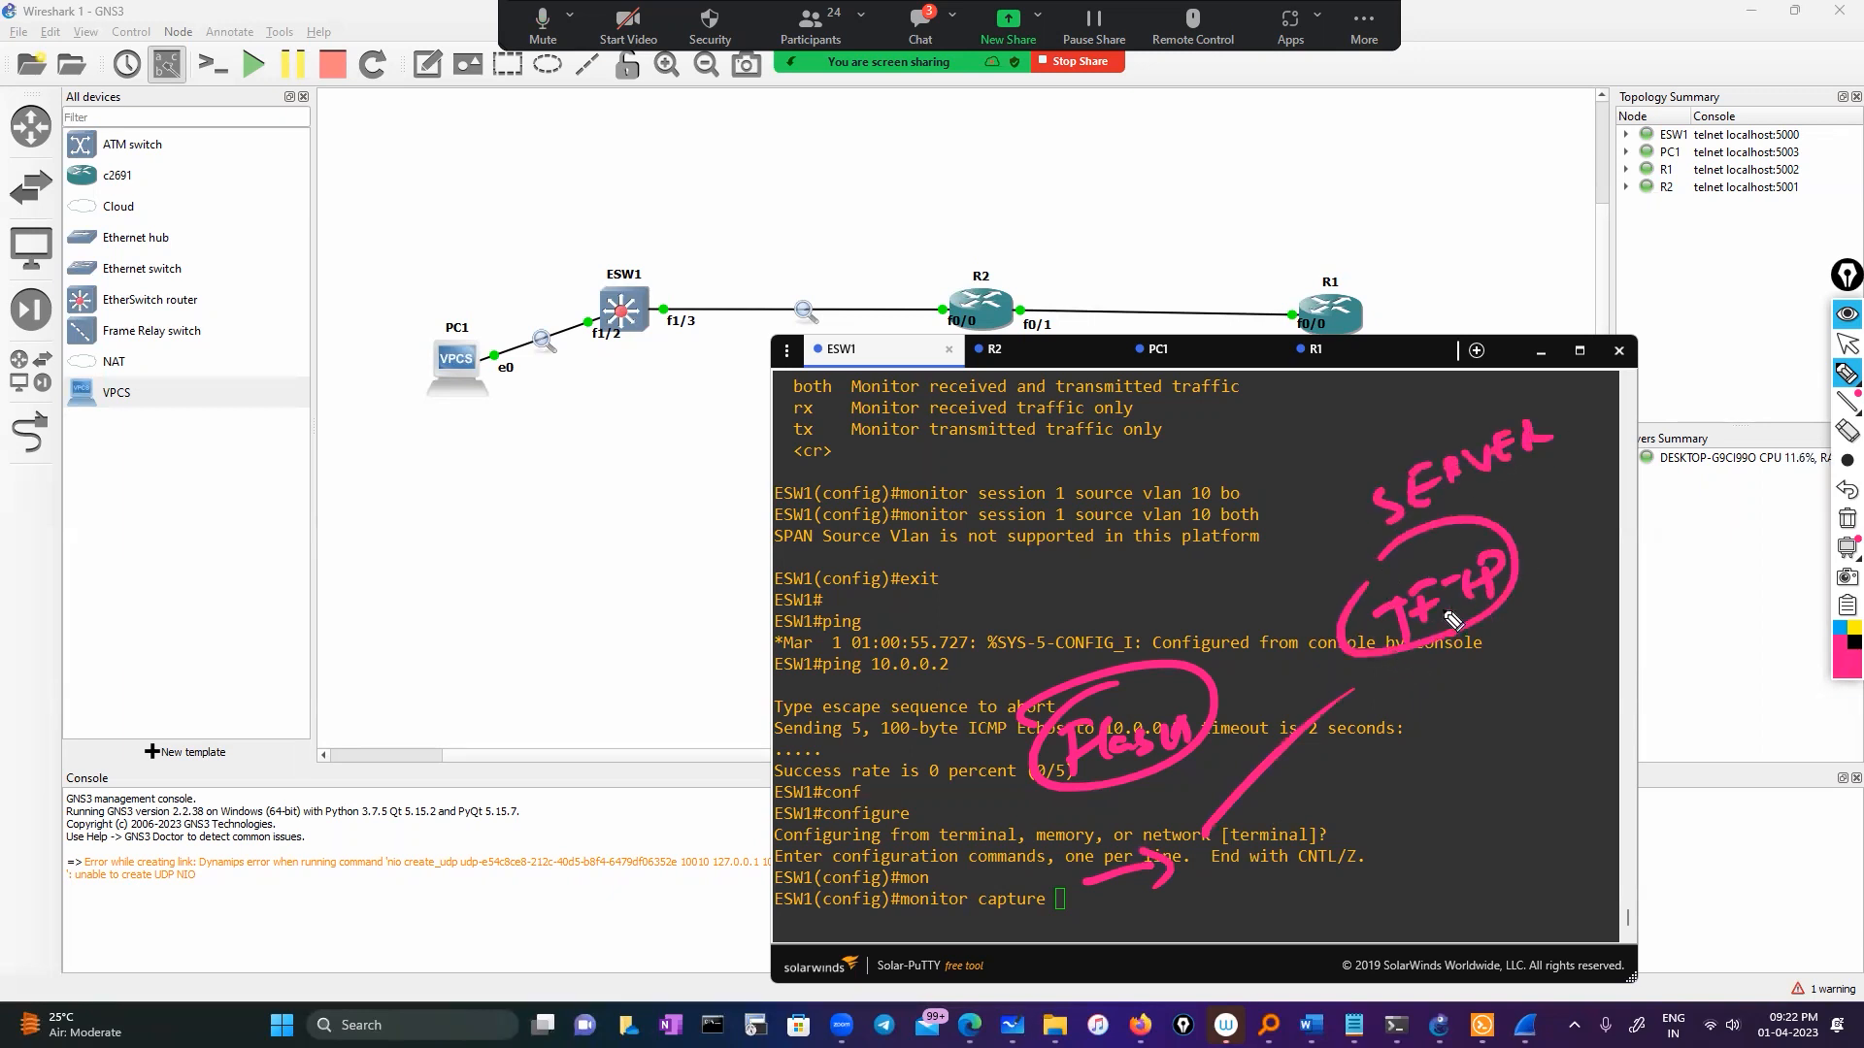
left_click_drag(1406, 700, 1434, 771)
mouse_move(1370, 846)
left_mouse_down()
mouse_move(1379, 767)
mouse_move(1435, 742)
mouse_move(1436, 777)
left_mouse_up()
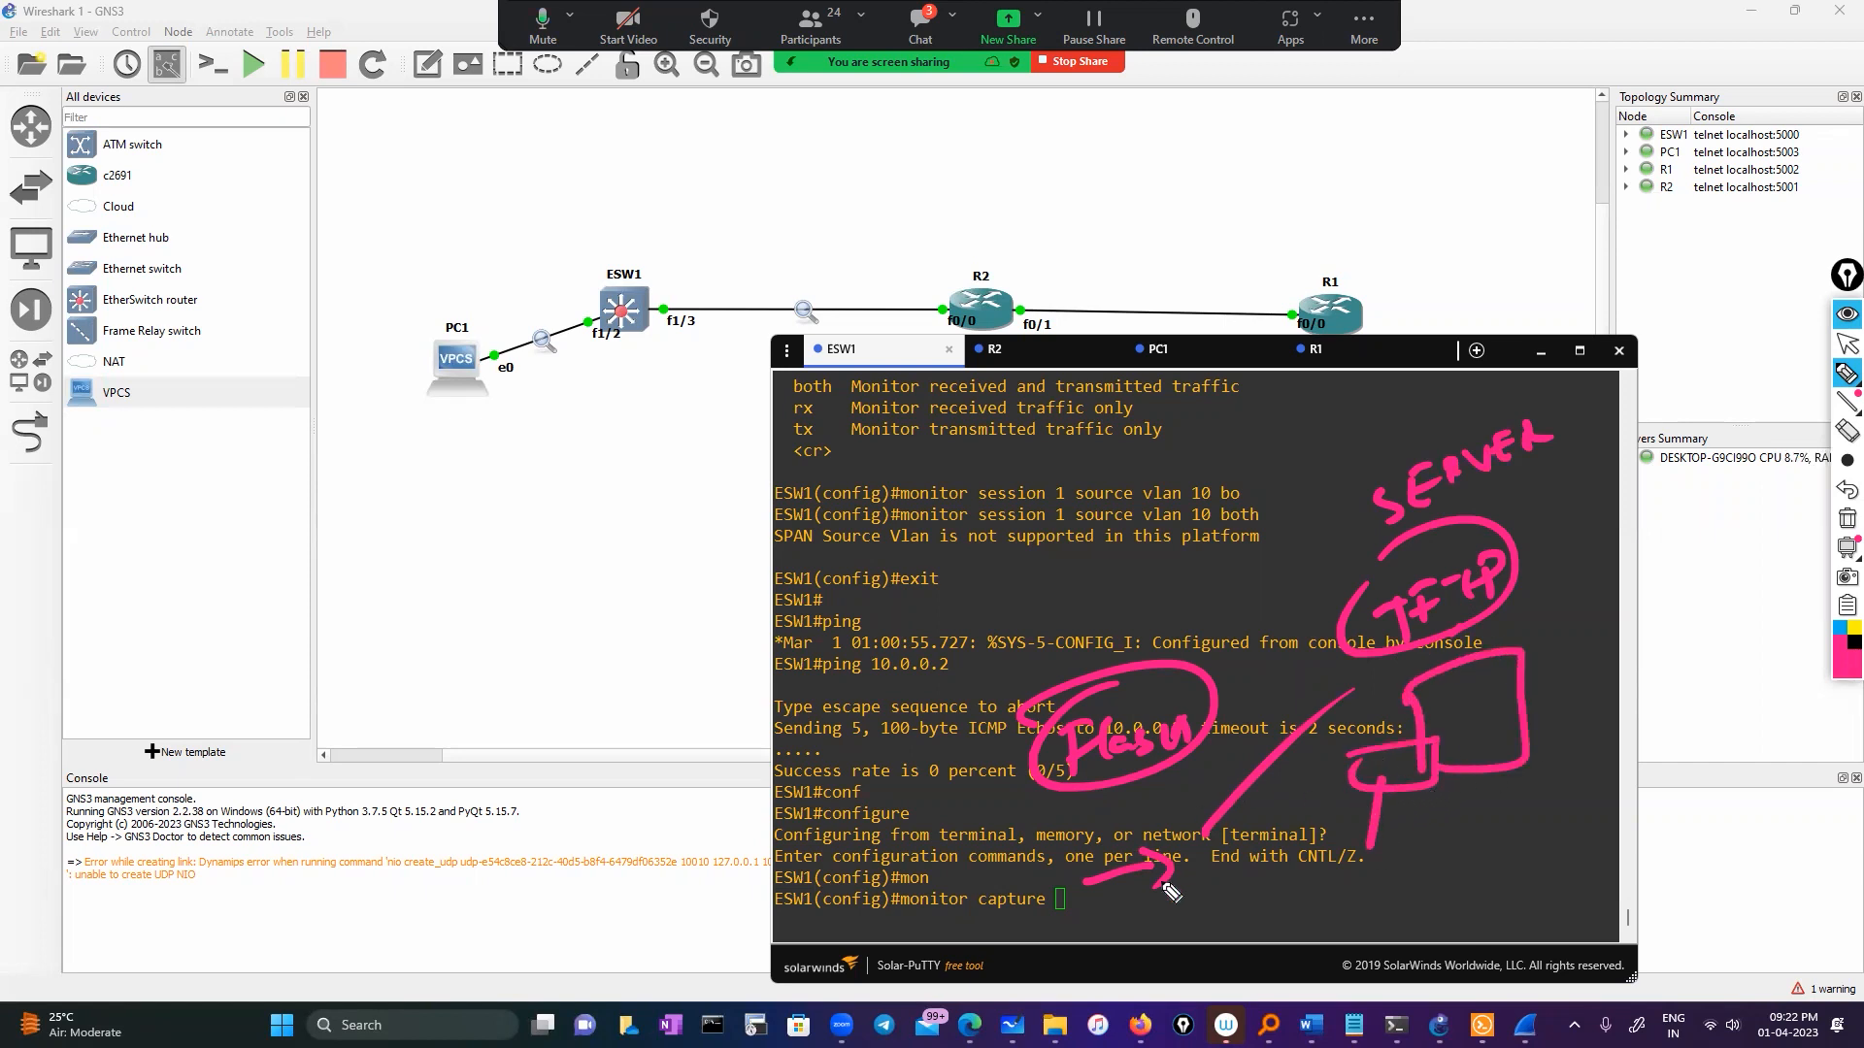
Step: Write a boxed pcap note beneath the arrow from Flash, sketch a router and connected boxes above Flash, and clear all annotations
mouse_move(1178, 887)
left_mouse_down()
mouse_move(1180, 919)
mouse_move(1186, 903)
mouse_move(1272, 917)
mouse_move(1204, 864)
mouse_move(1179, 942)
left_mouse_up()
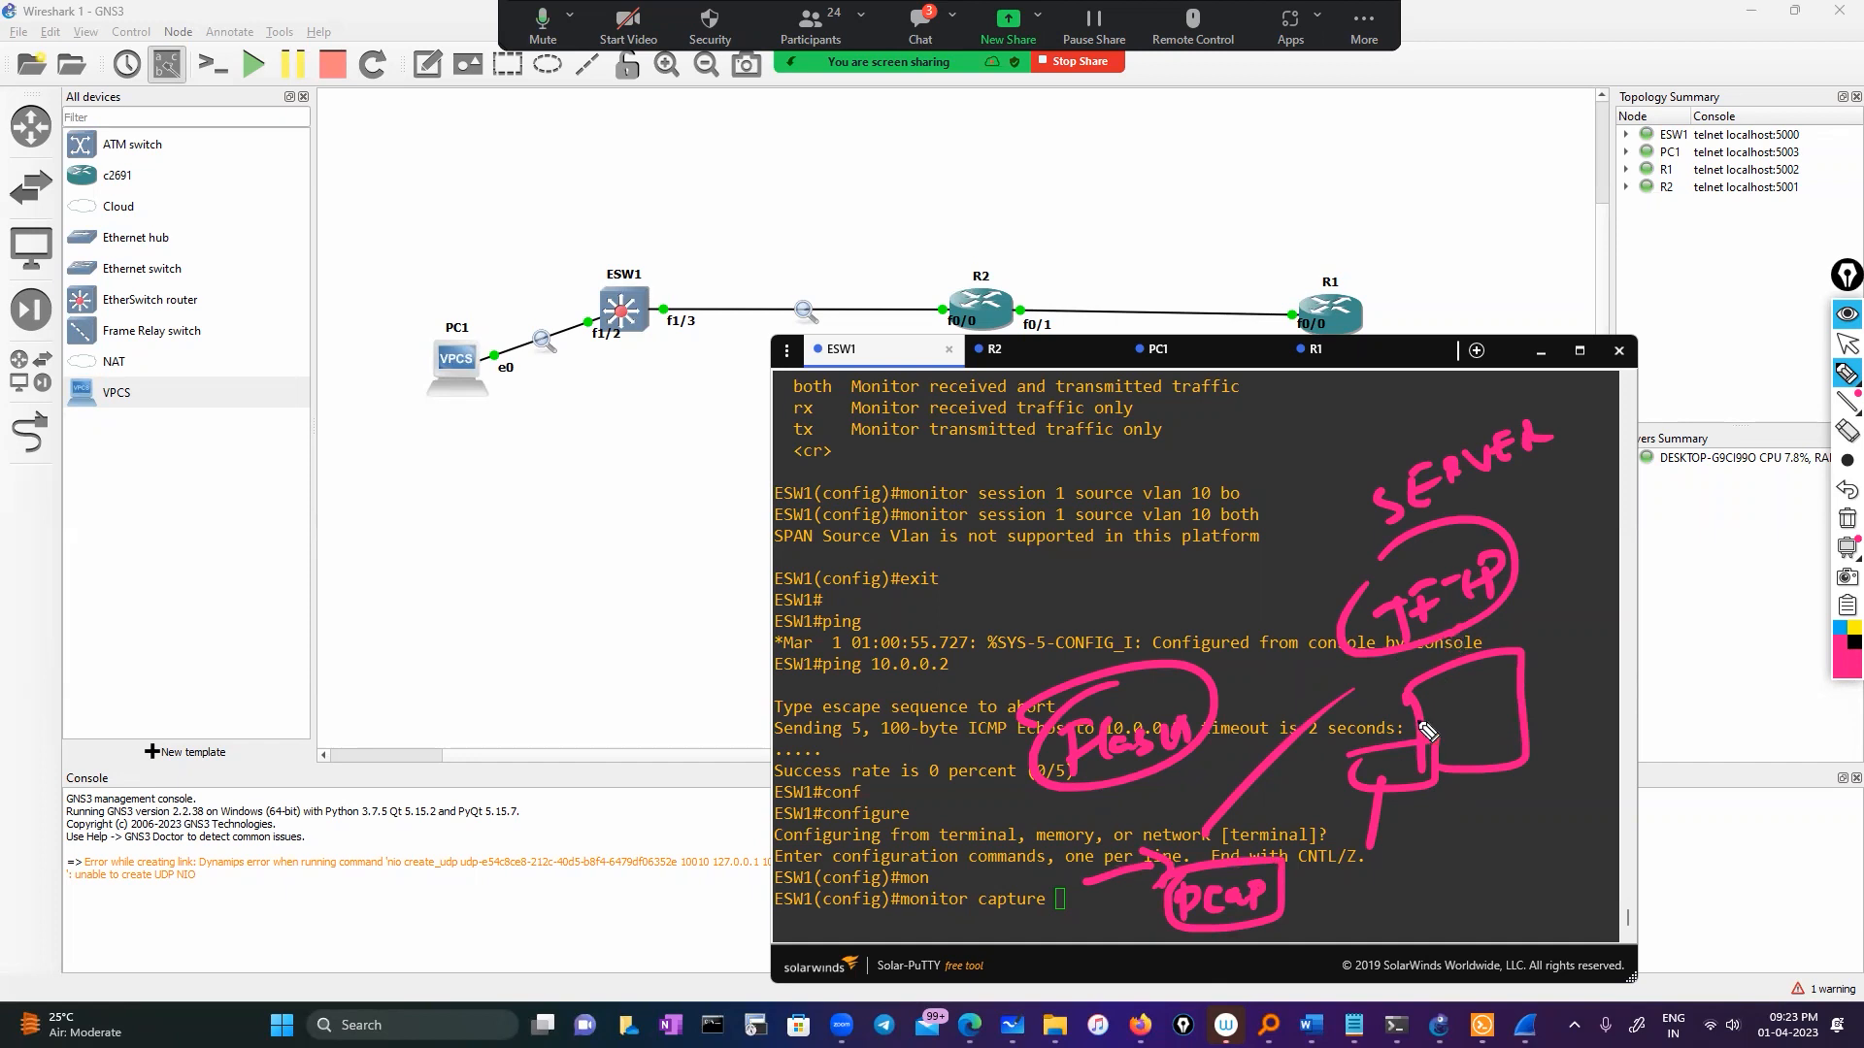
mouse_move(1117, 609)
left_mouse_down()
mouse_move(1248, 664)
mouse_move(1111, 622)
mouse_move(1138, 533)
mouse_move(1258, 445)
mouse_move(1113, 544)
mouse_move(1071, 517)
left_mouse_up()
left_click(1028, 592)
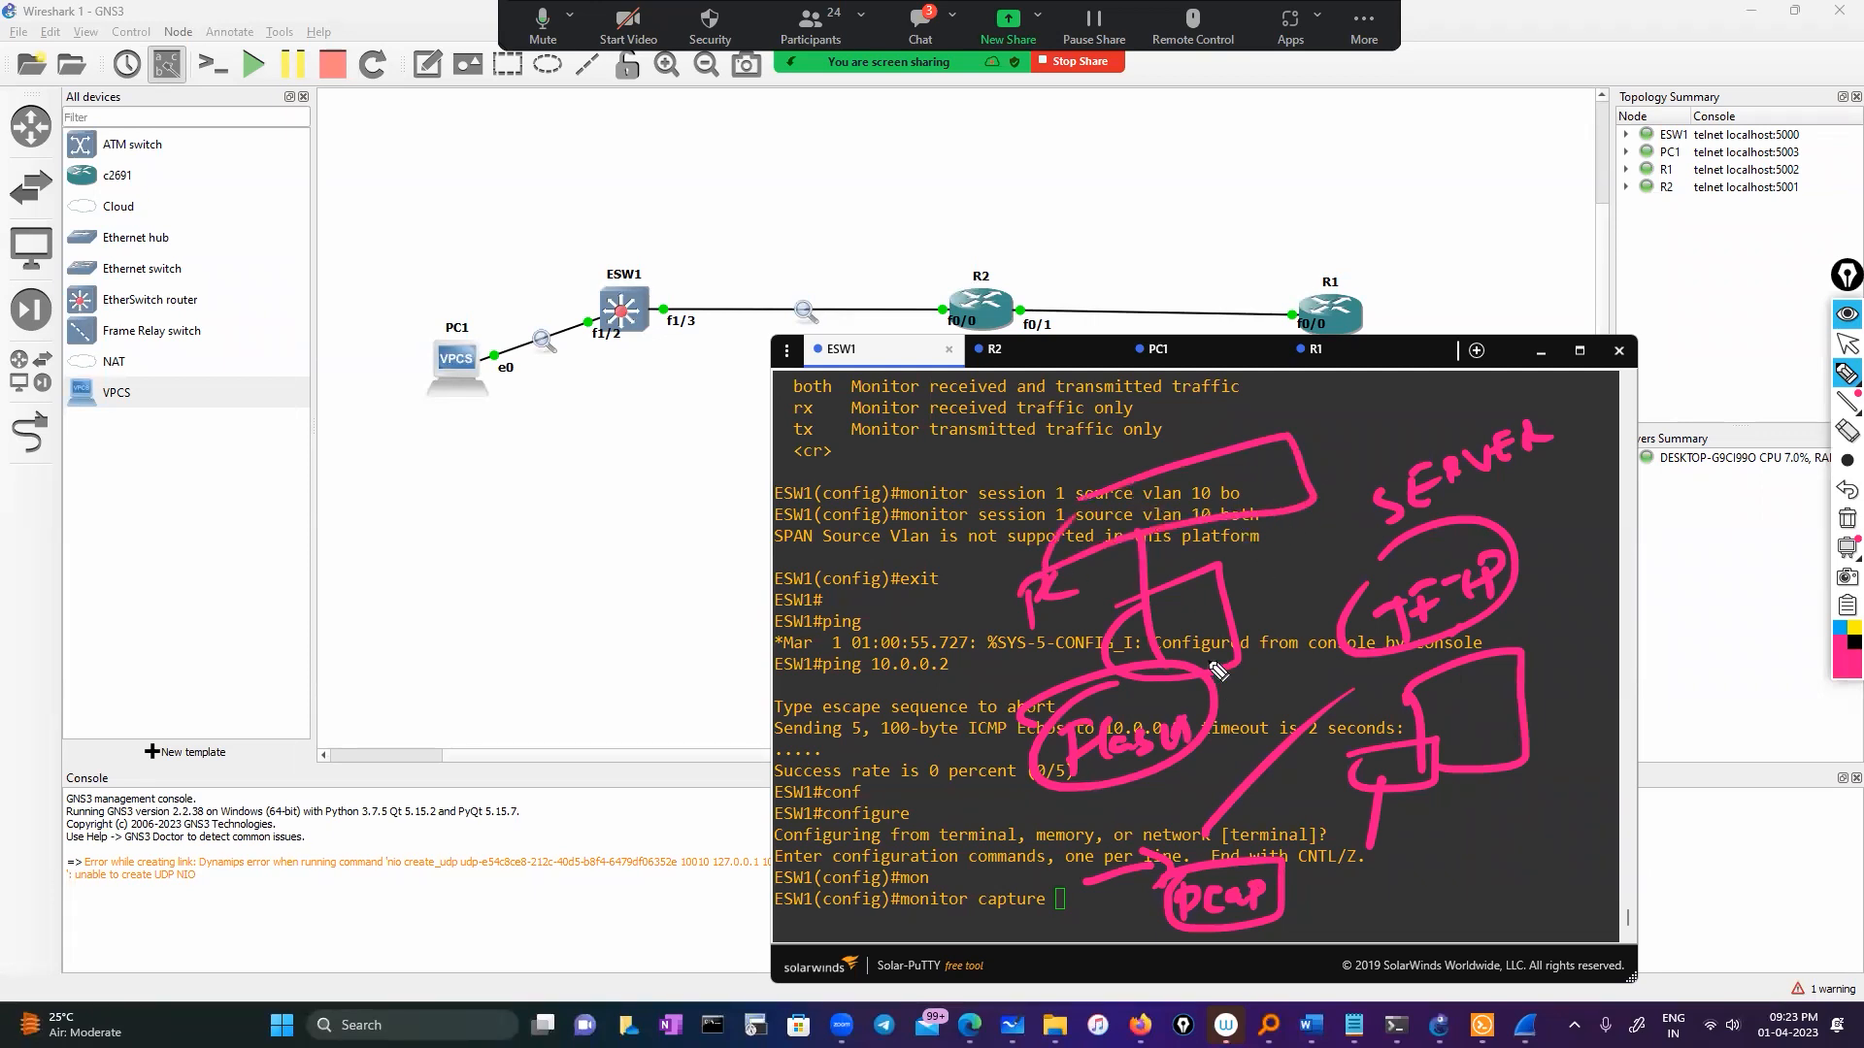
left_click(1847, 519)
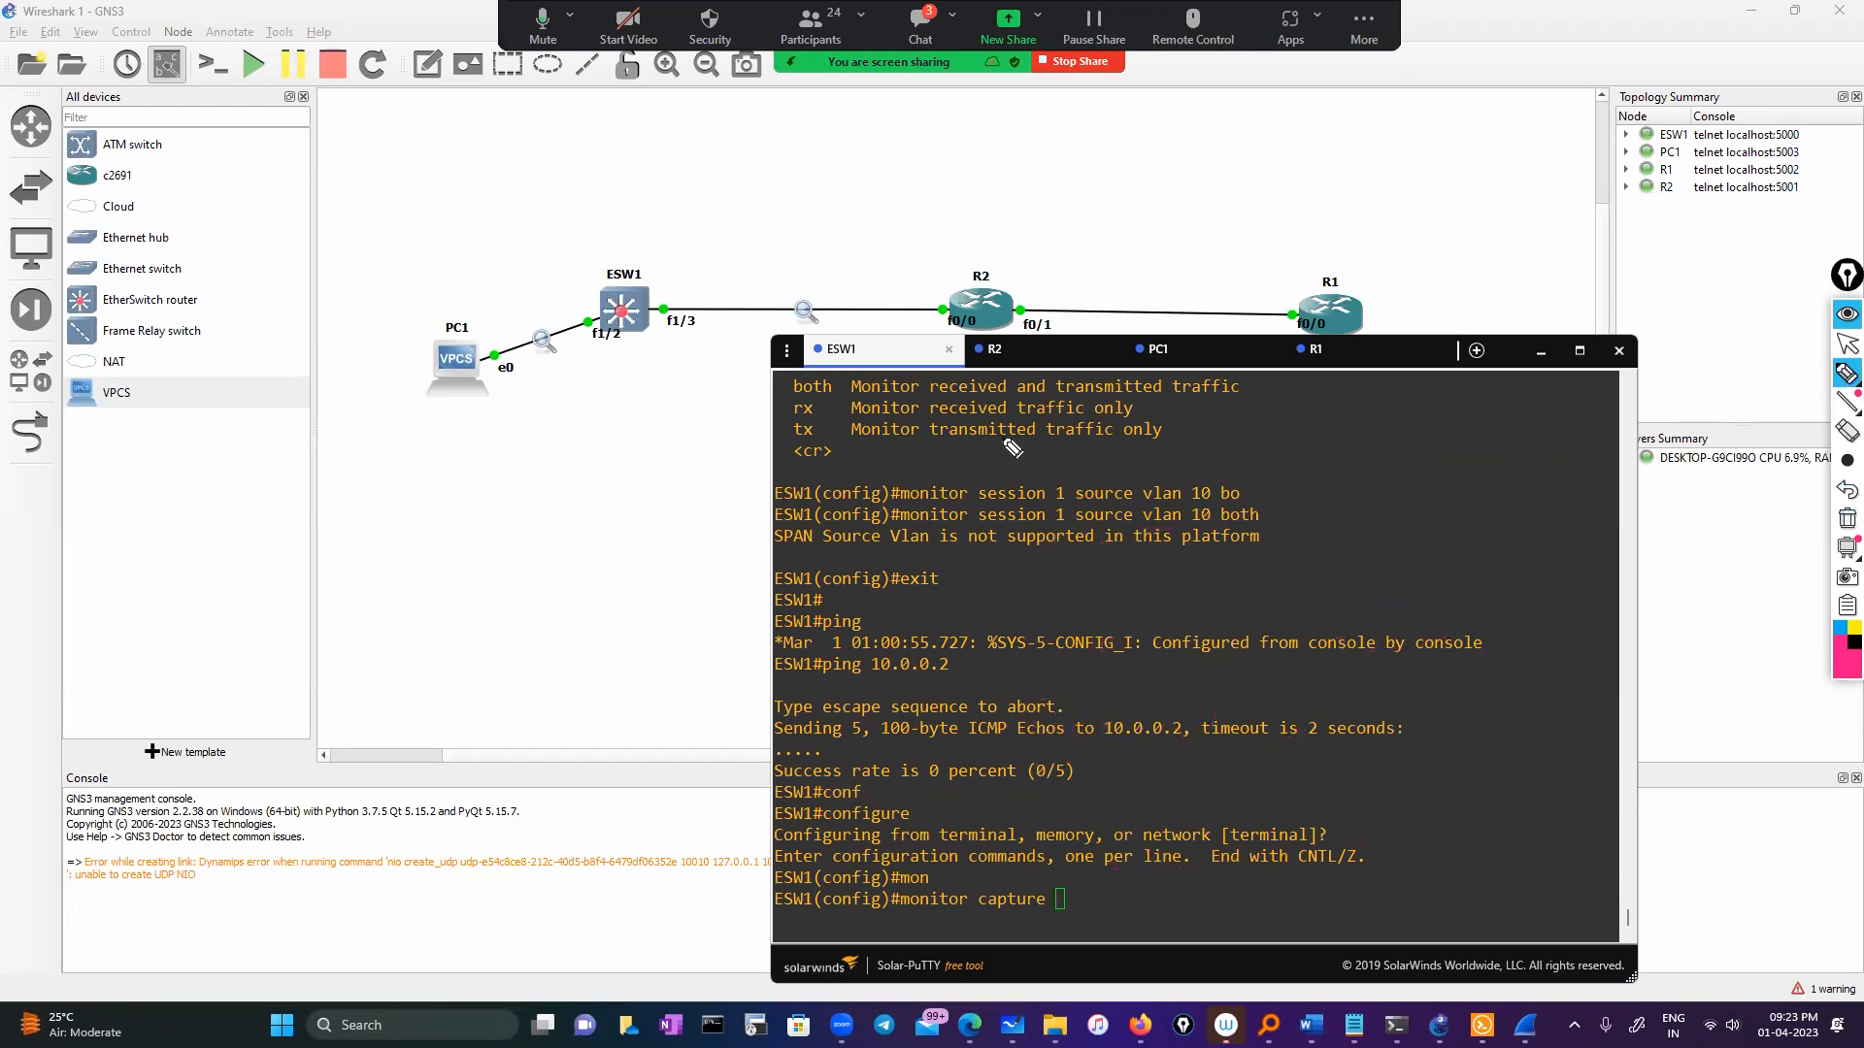
Step: Trace the mirrored path from ESW1's f1/3 link to PC1, add traffic arrows between ESW1 and R2, and clear the drawing
mouse_move(709, 317)
left_mouse_down()
mouse_move(717, 215)
mouse_move(493, 330)
mouse_move(539, 318)
left_mouse_up()
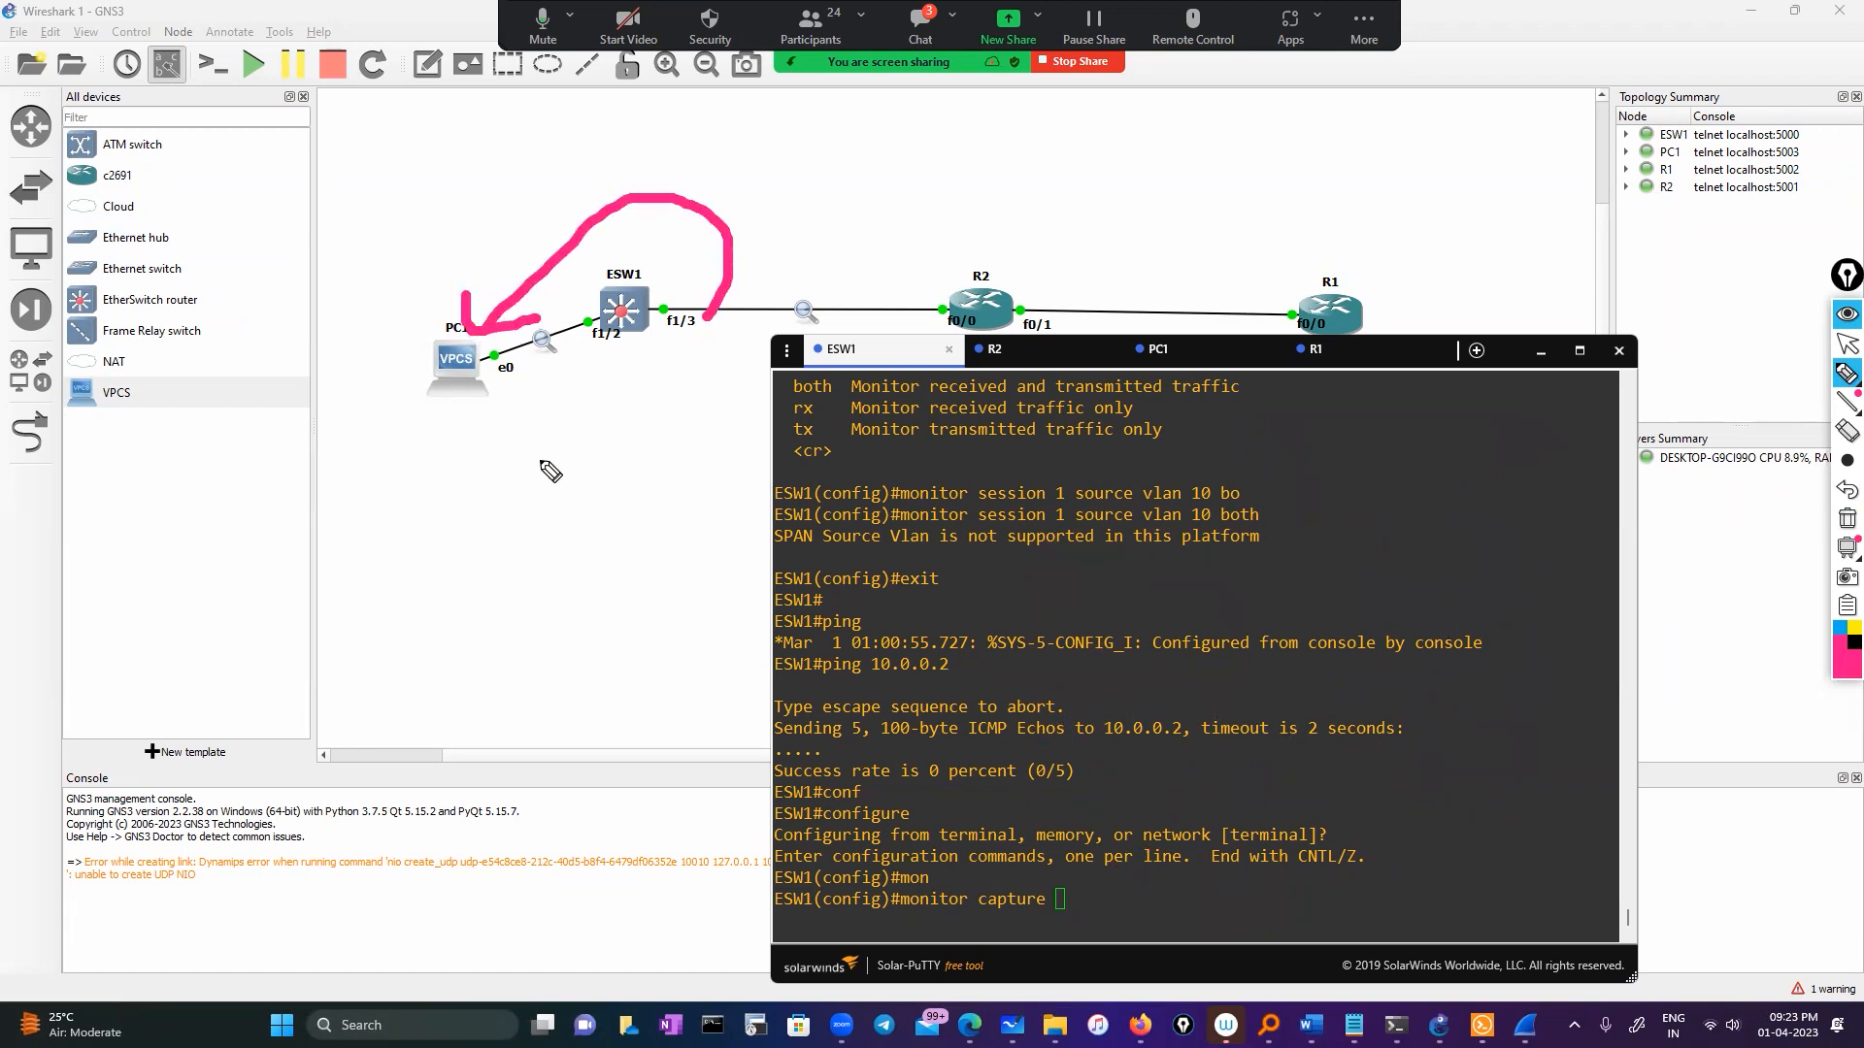
mouse_move(655, 274)
left_mouse_down()
mouse_move(1031, 265)
mouse_move(704, 229)
mouse_move(763, 238)
left_mouse_up()
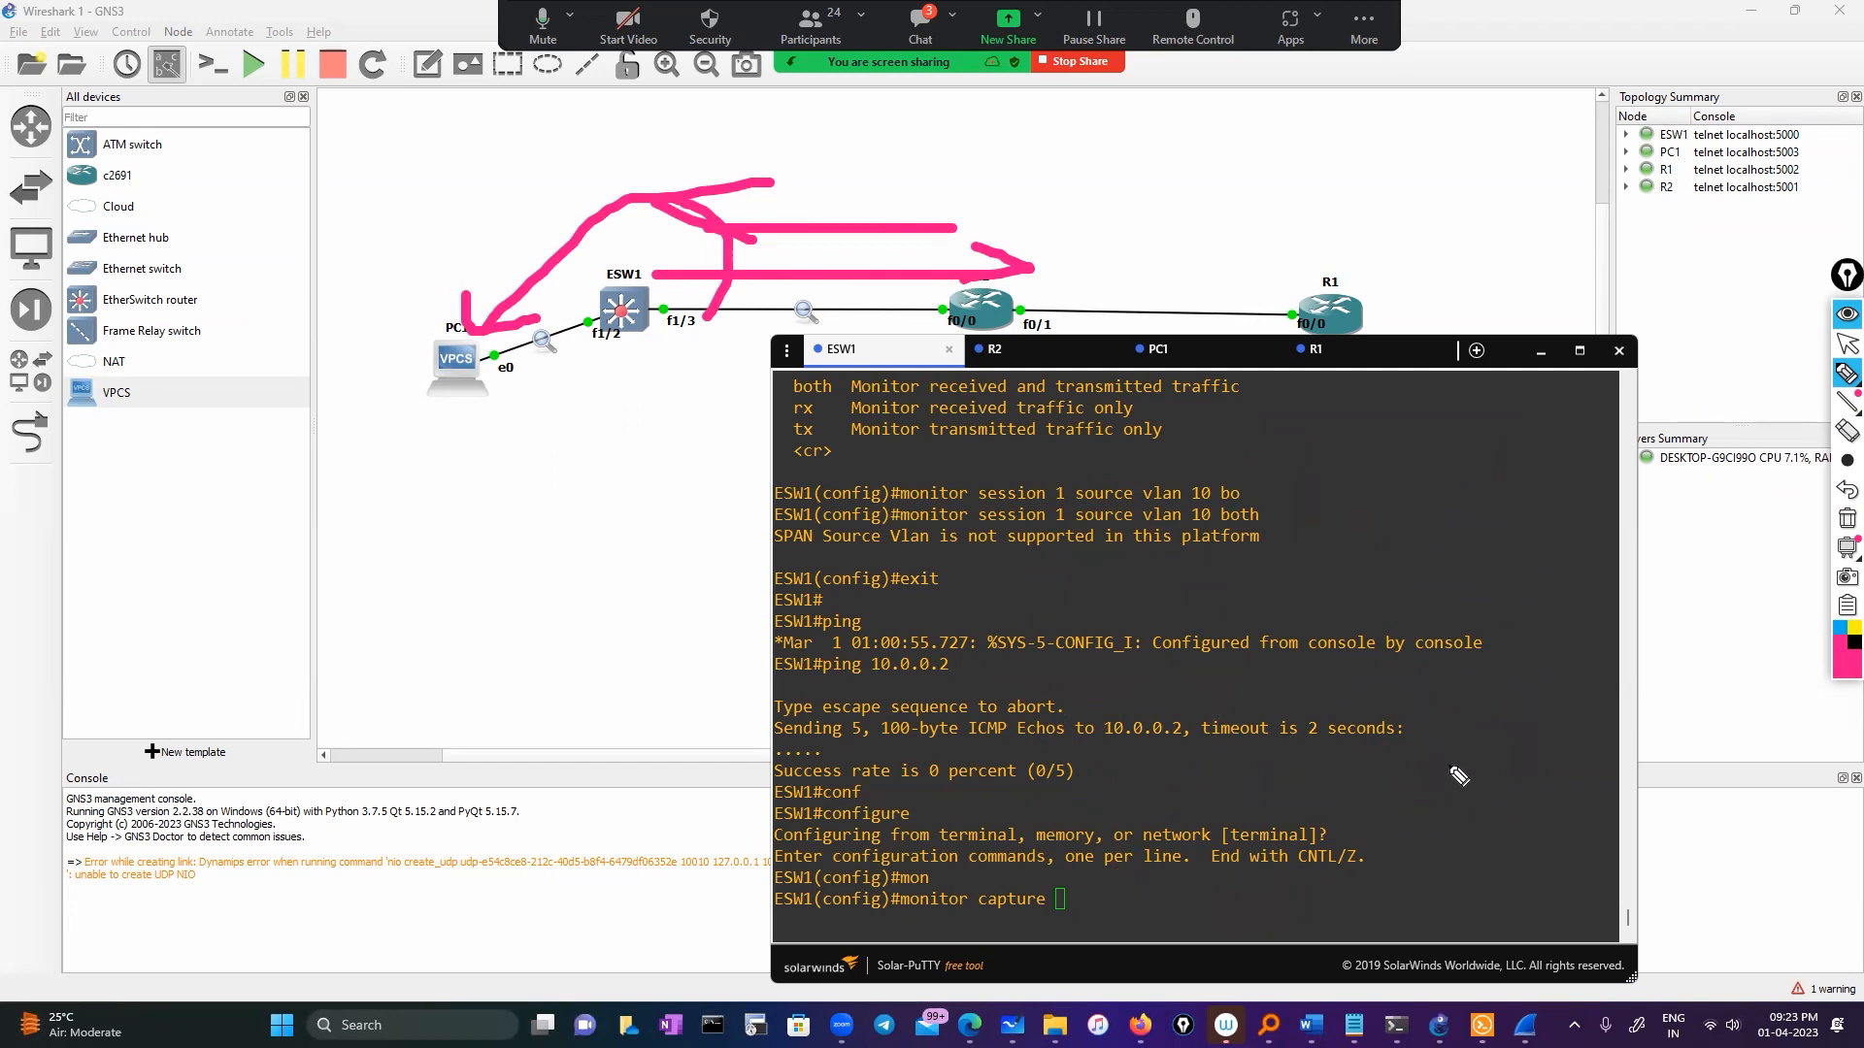
left_click(1847, 525)
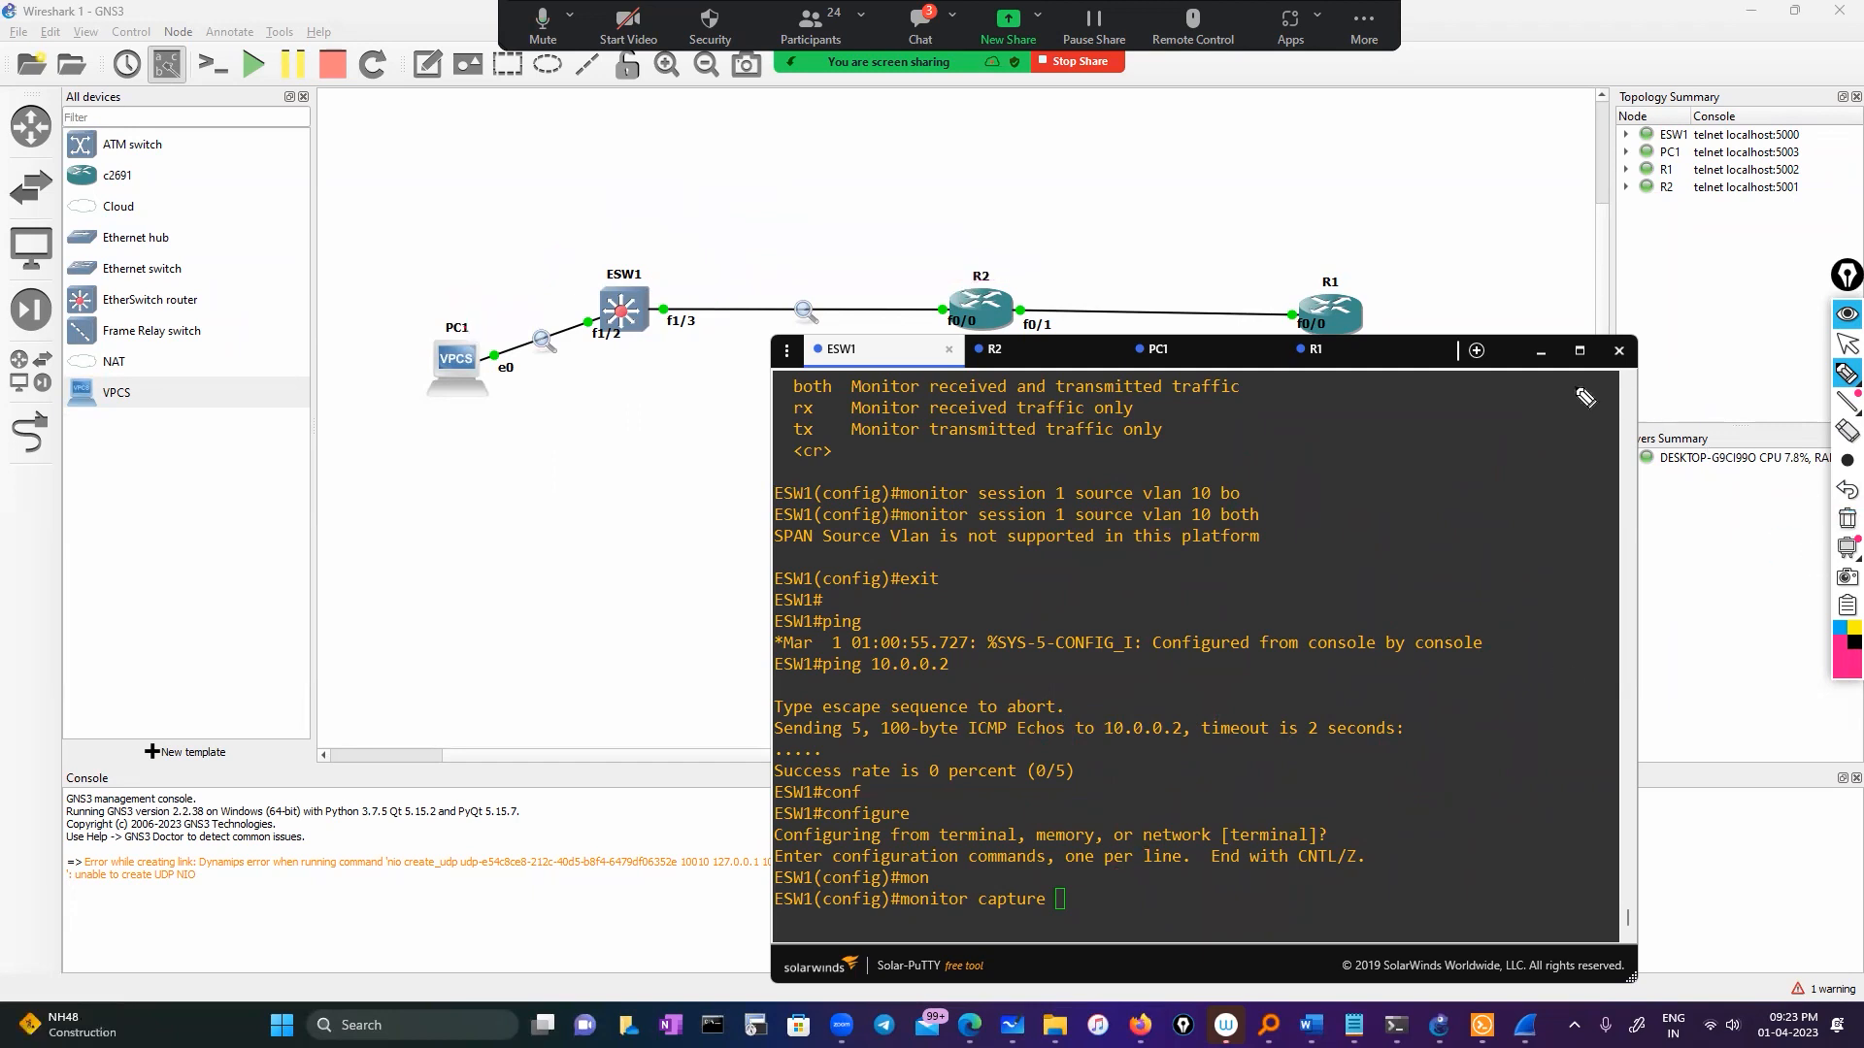
Step: Stop annotating, minimize the ESW1 console, and review the Wireshark today topic notes in Notepad before returning to the GNS3 topology
left_click(1846, 348)
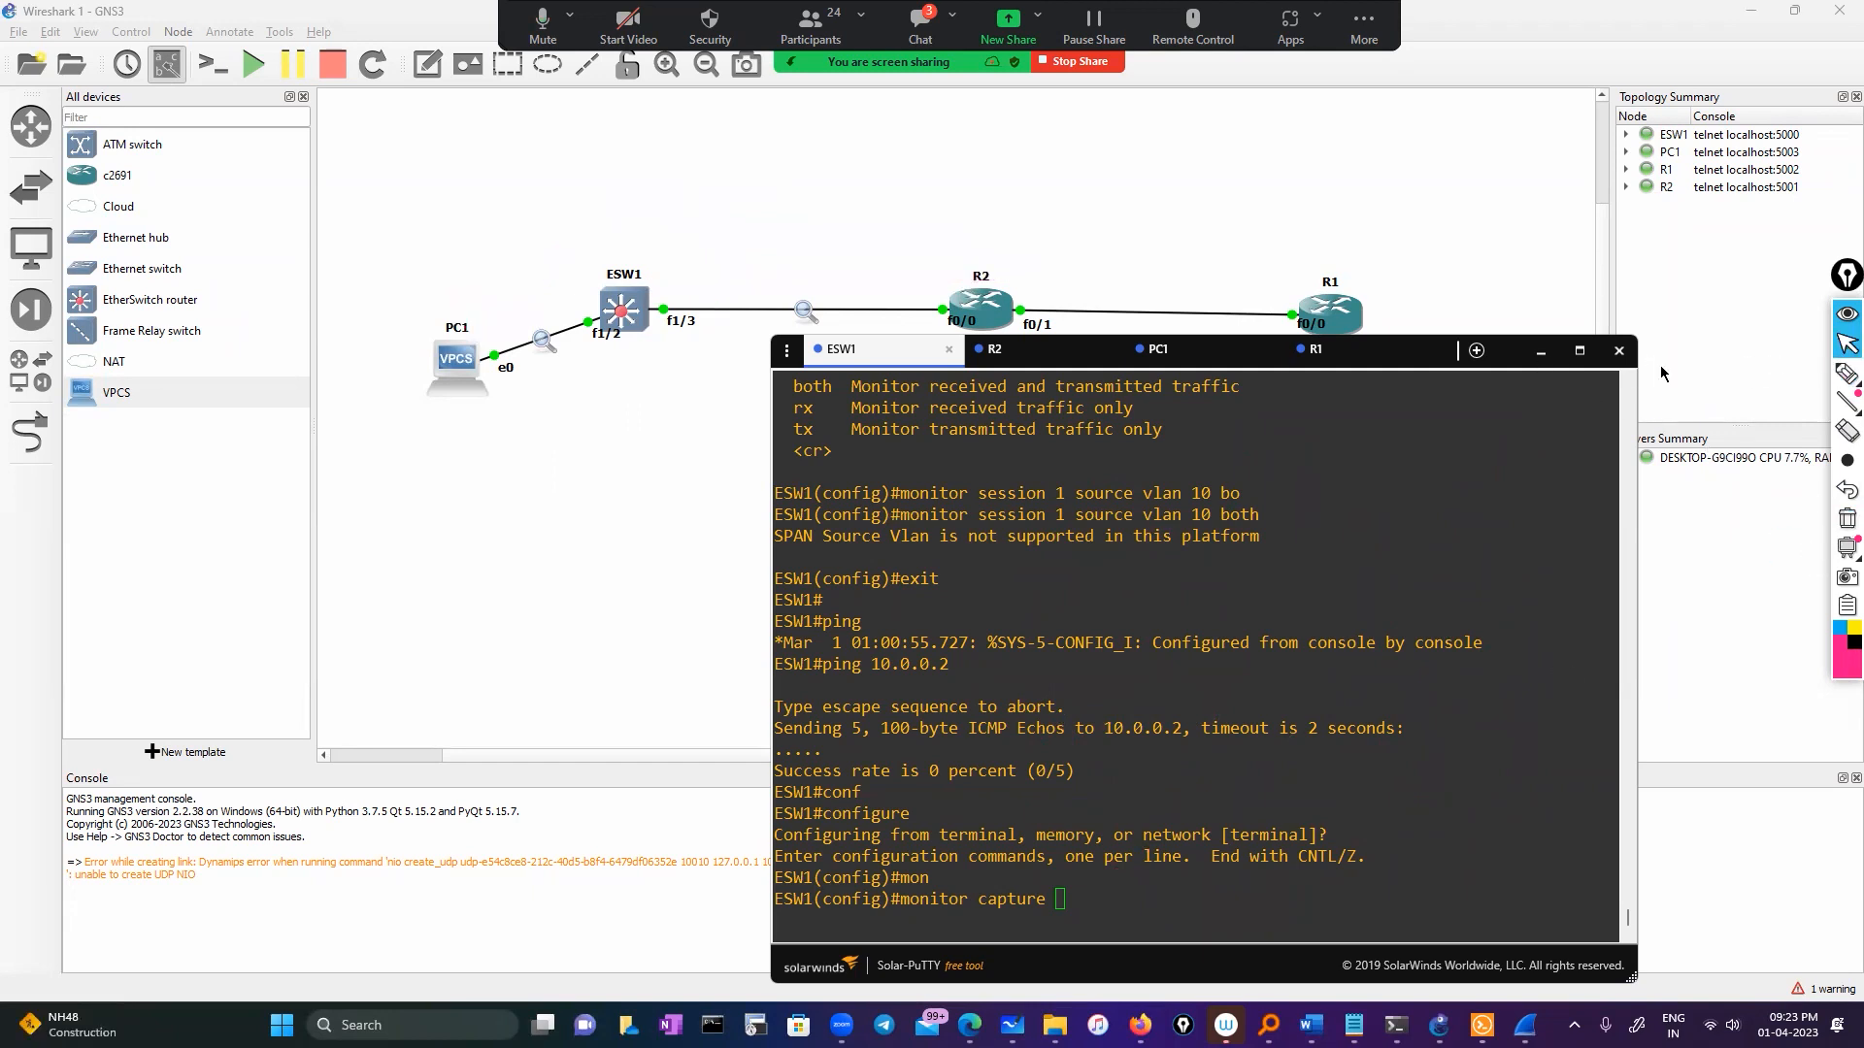
left_click(1541, 351)
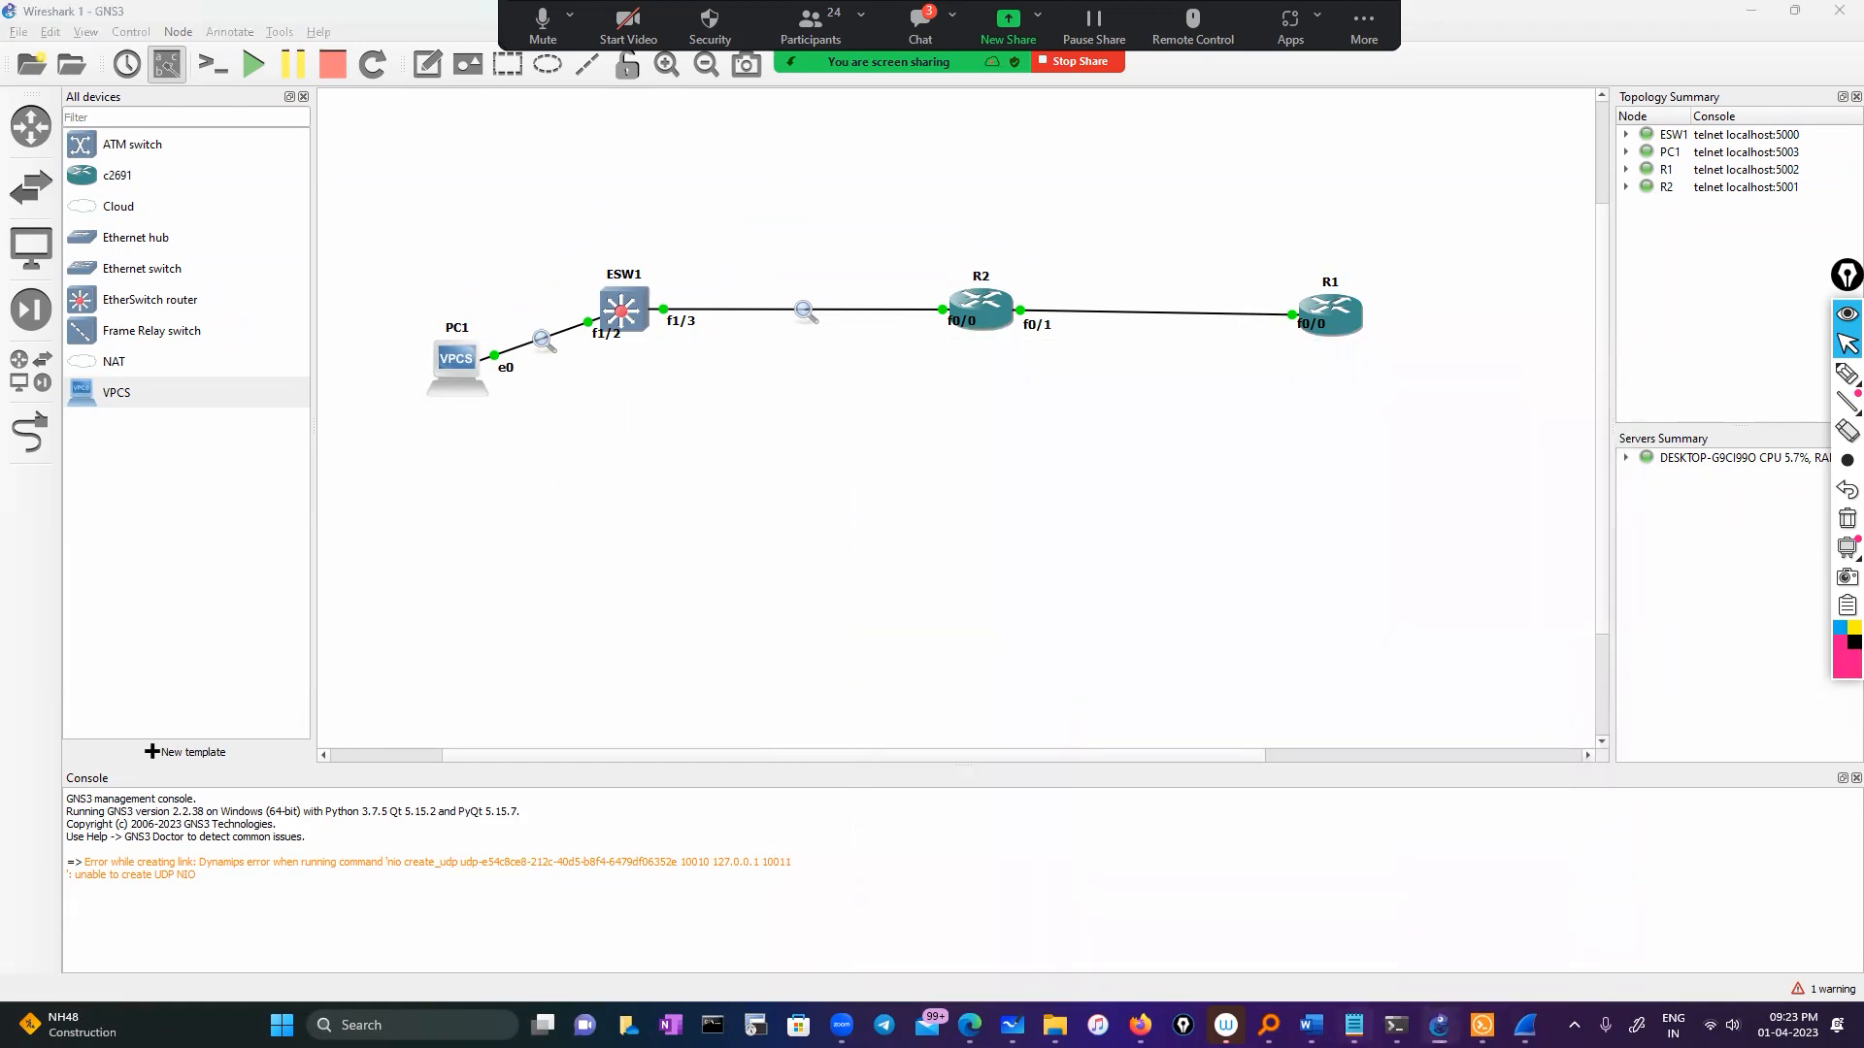
left_click(1354, 1025)
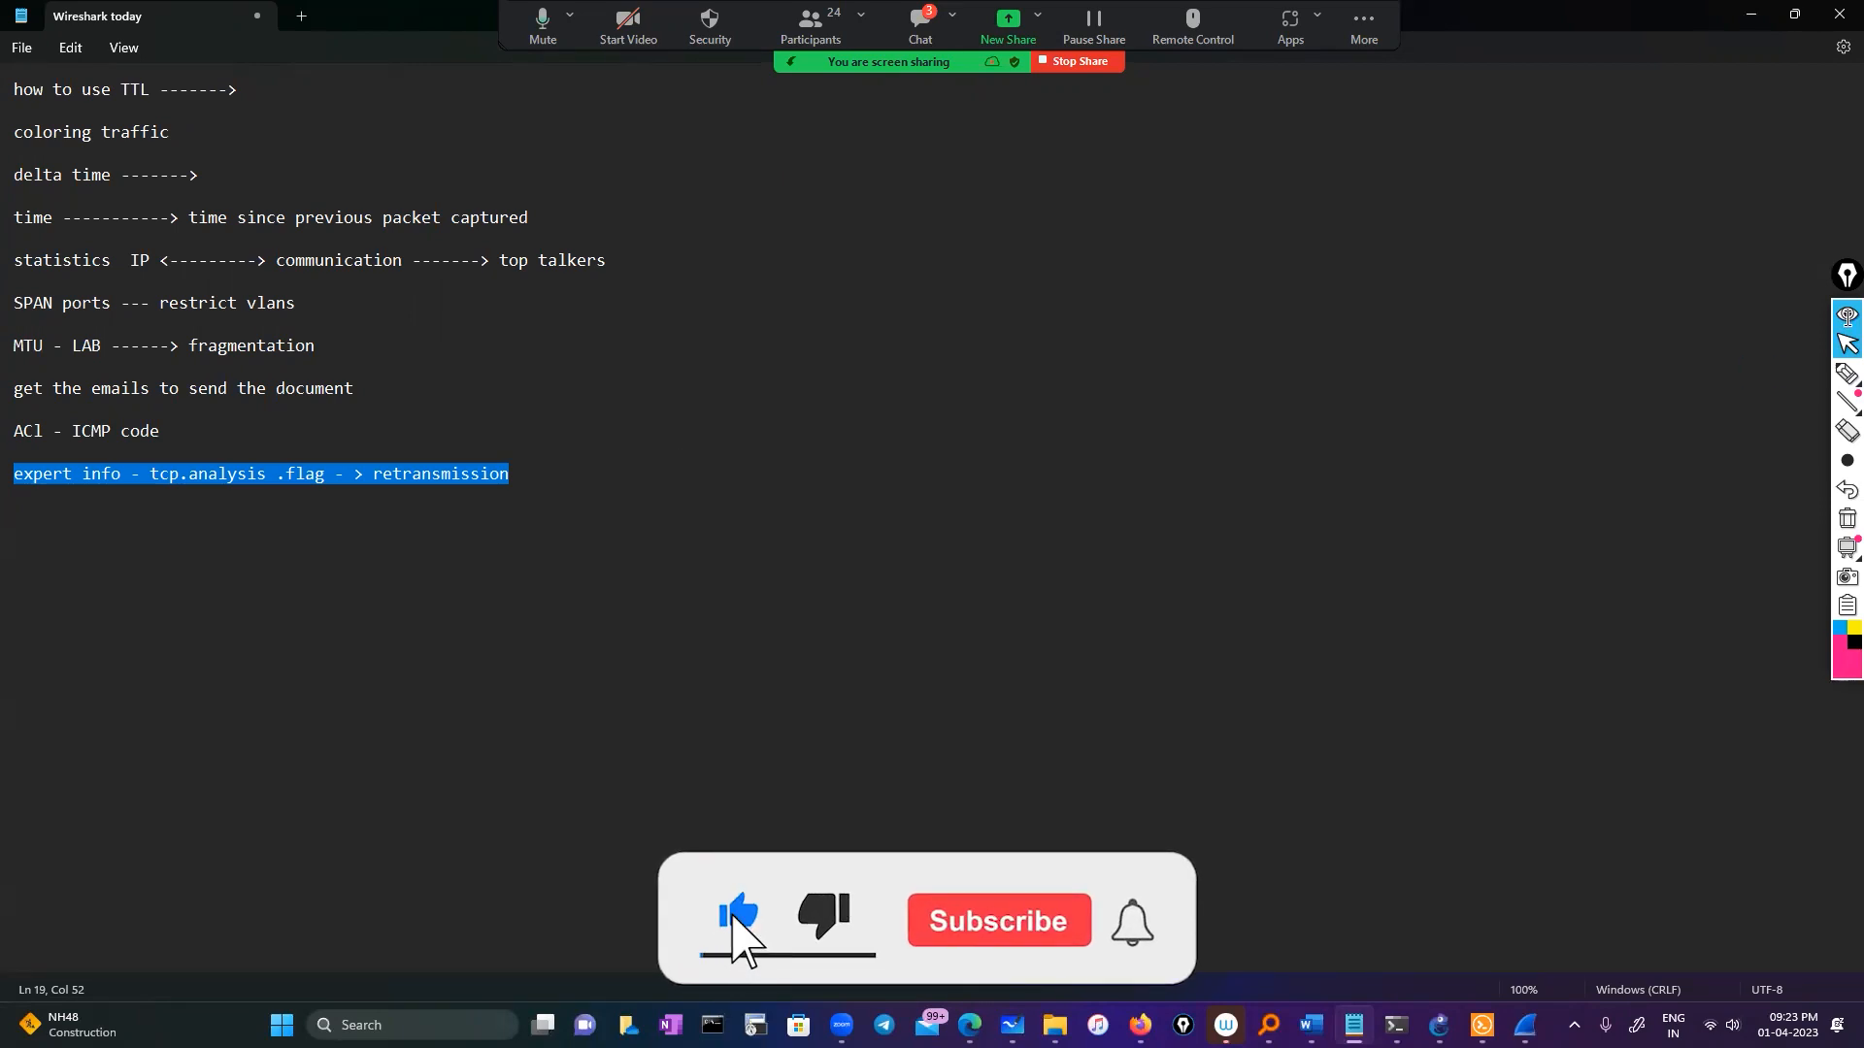
left_click(1754, 21)
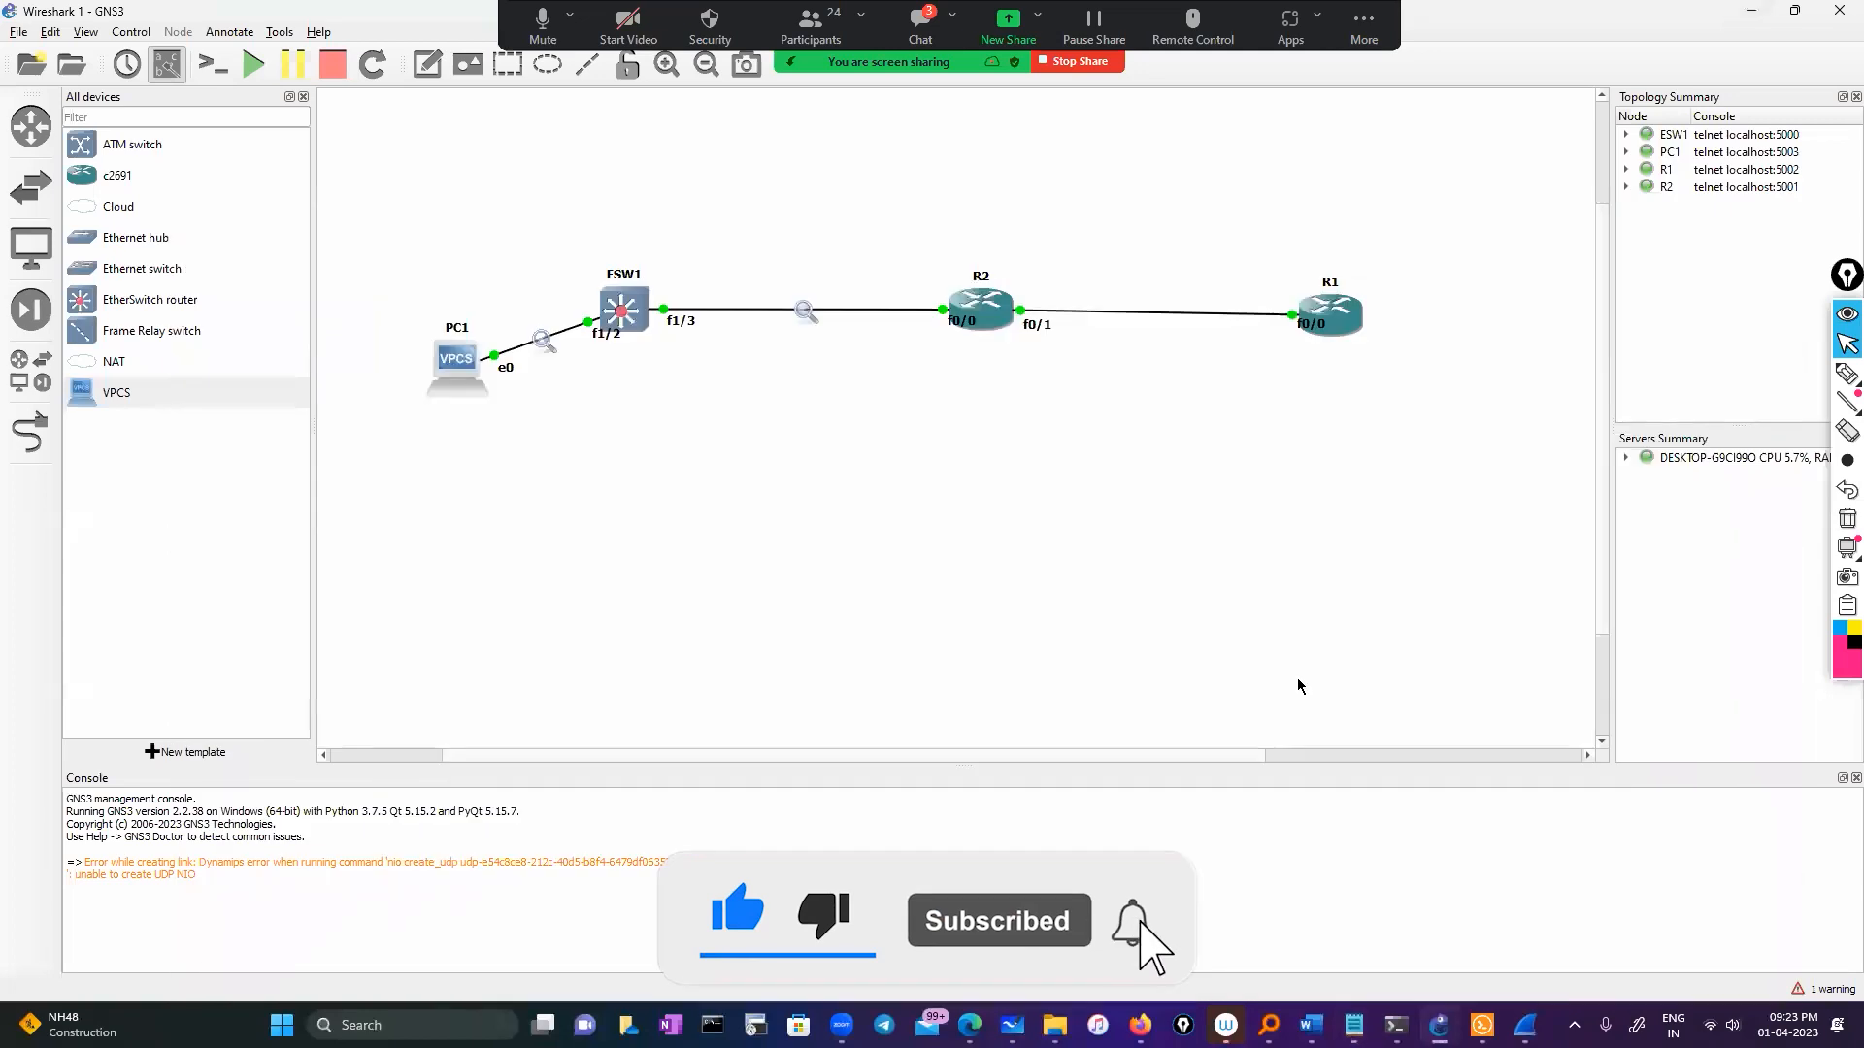